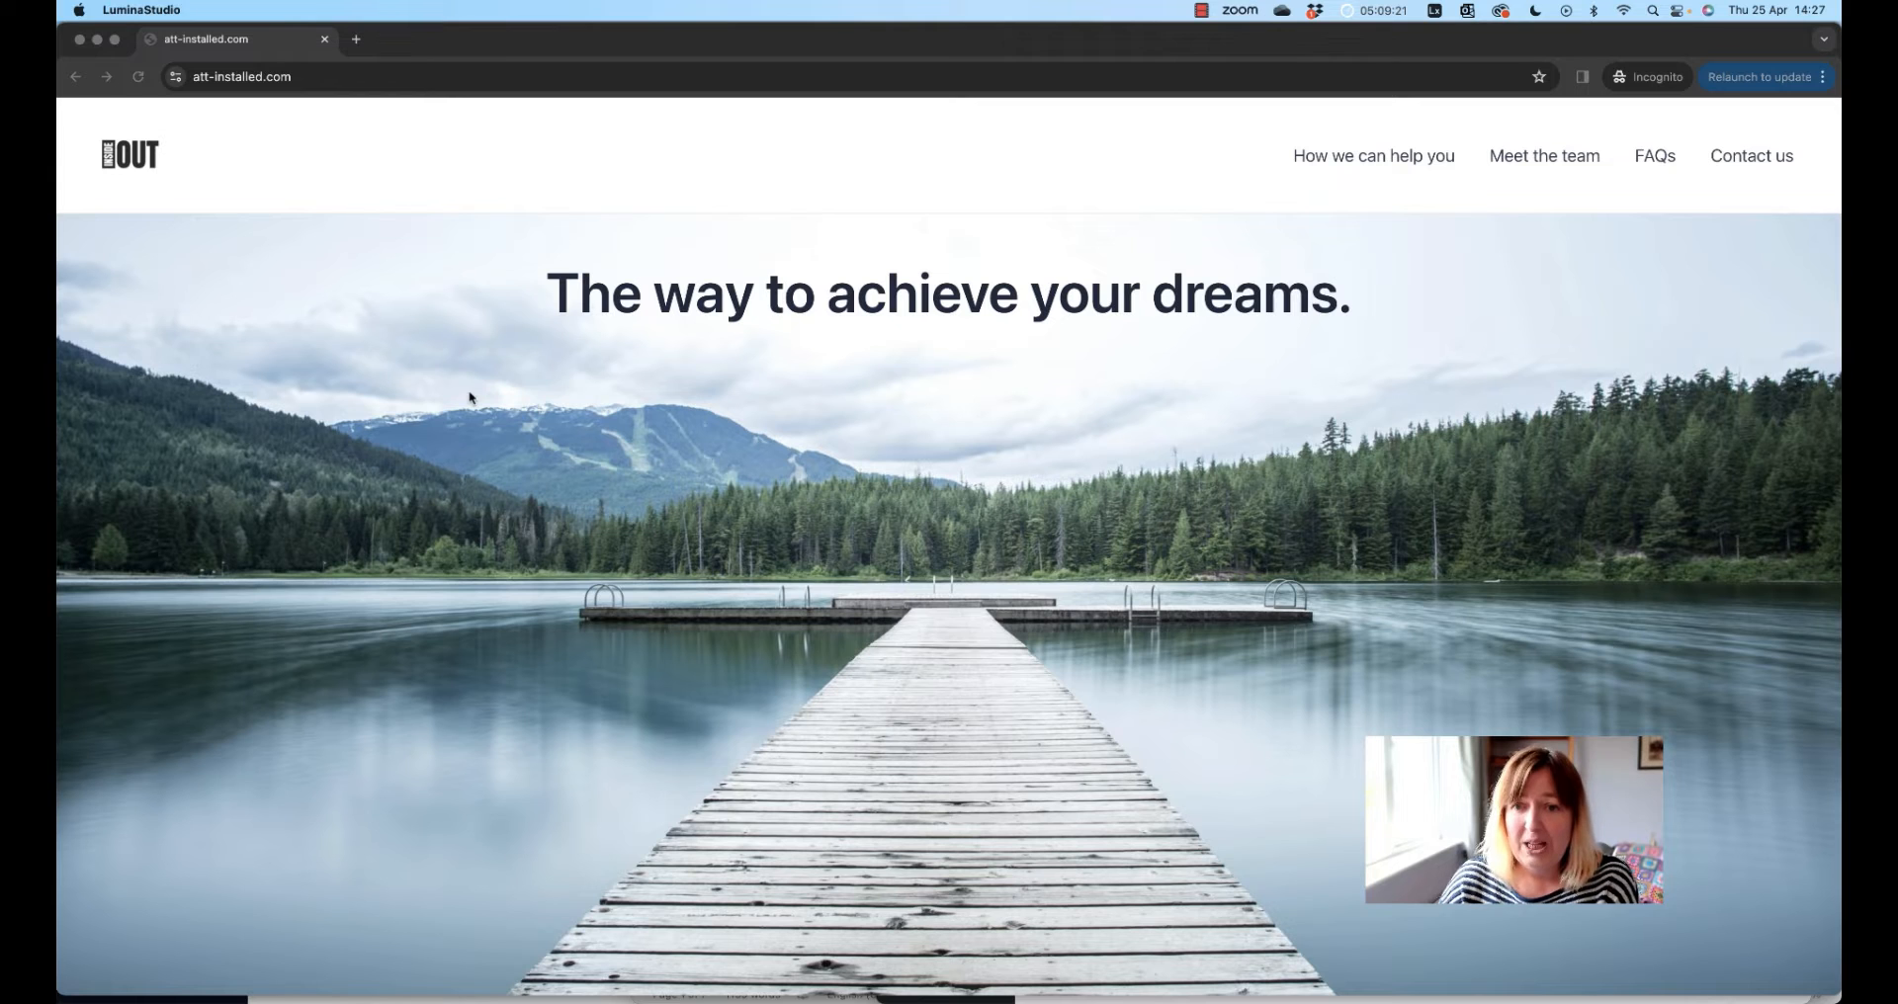
Scroll down the home page past the lake cover, intro row and three feature cards to the Meet our team video
{"action": "scroll", "coordinate": [494, 400], "scroll_direction": "down", "scroll_amount": 3}
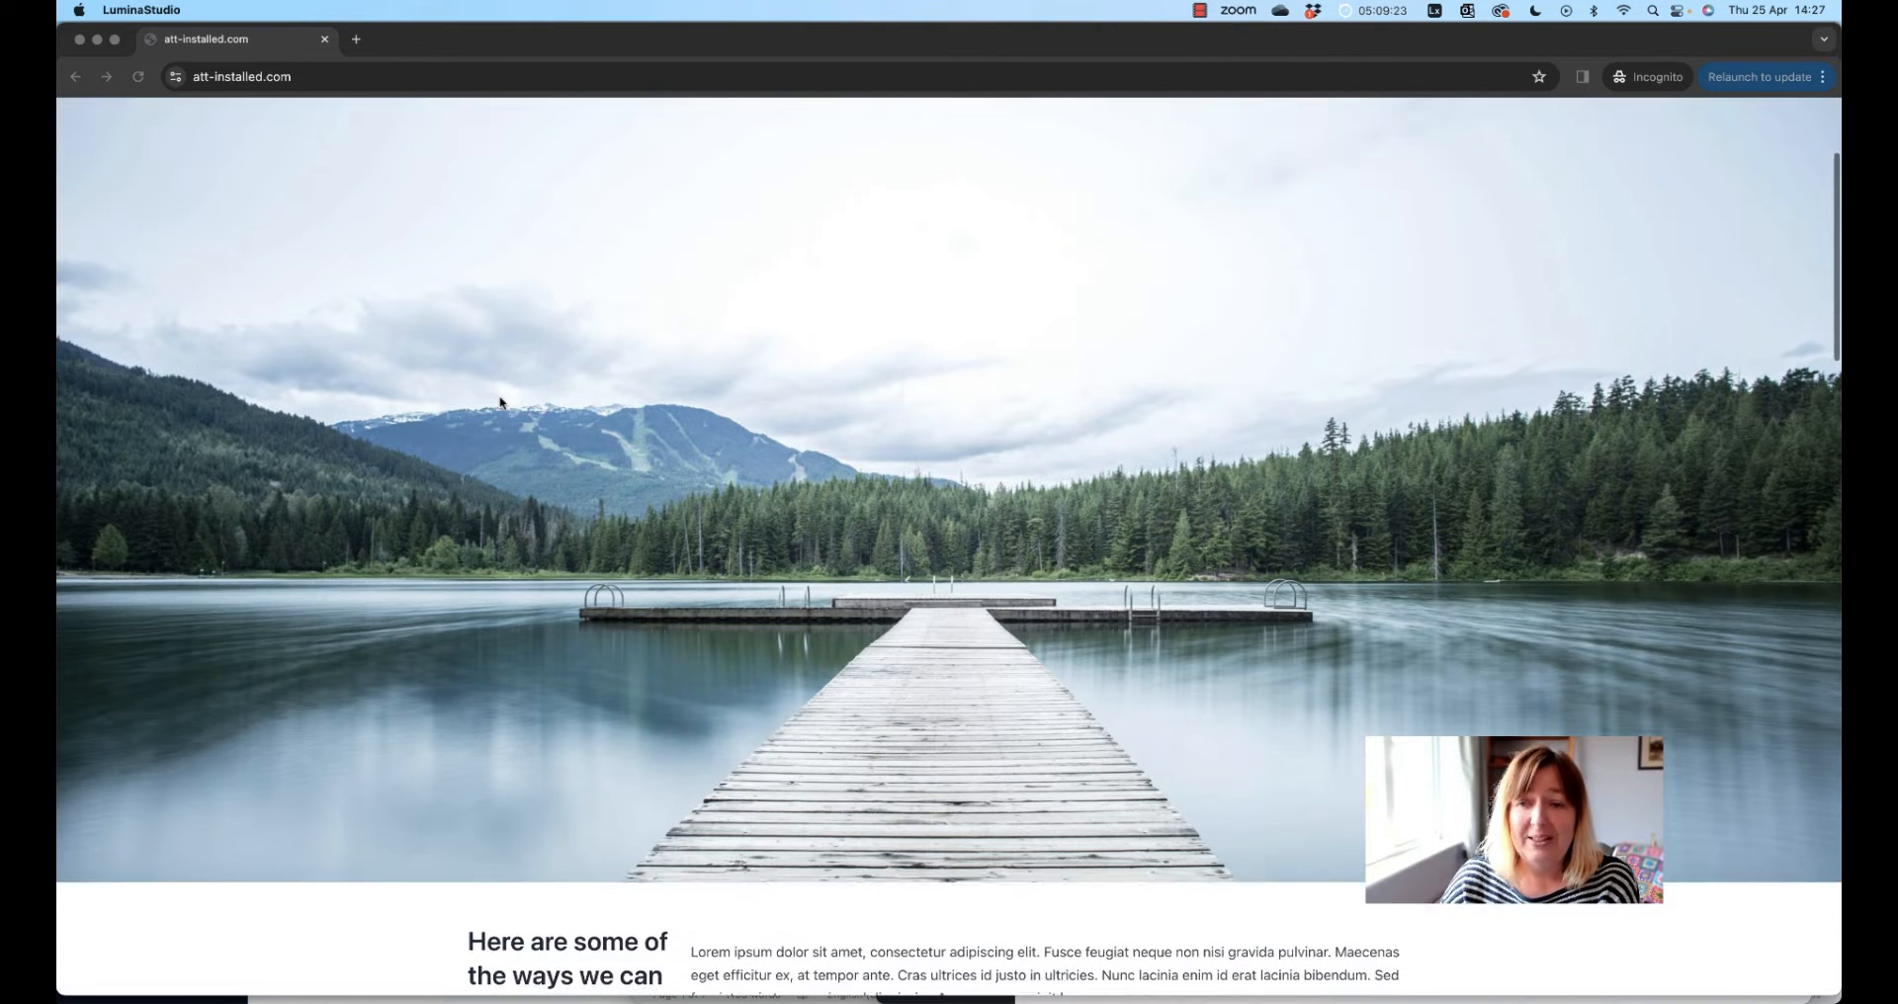
{"action": "scroll", "coordinate": [500, 402], "scroll_direction": "down", "scroll_amount": 7}
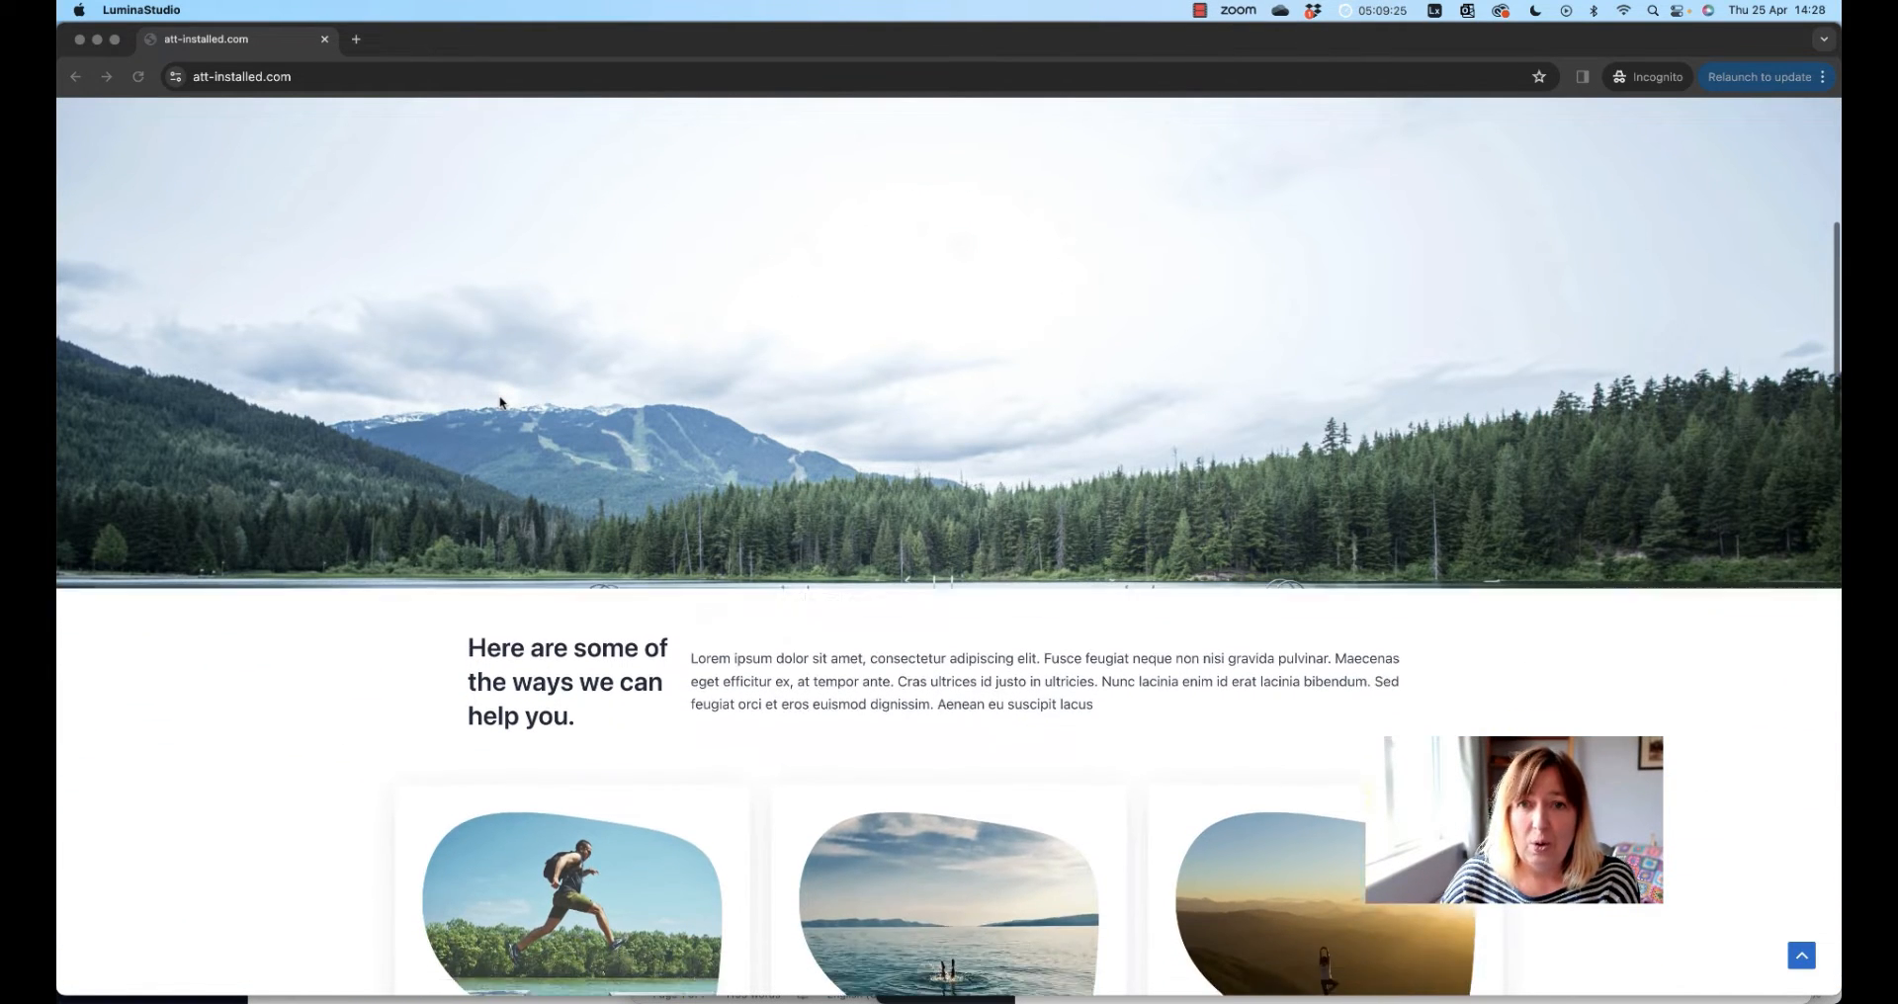
{"action": "scroll", "coordinate": [501, 402], "scroll_direction": "down", "scroll_amount": 7}
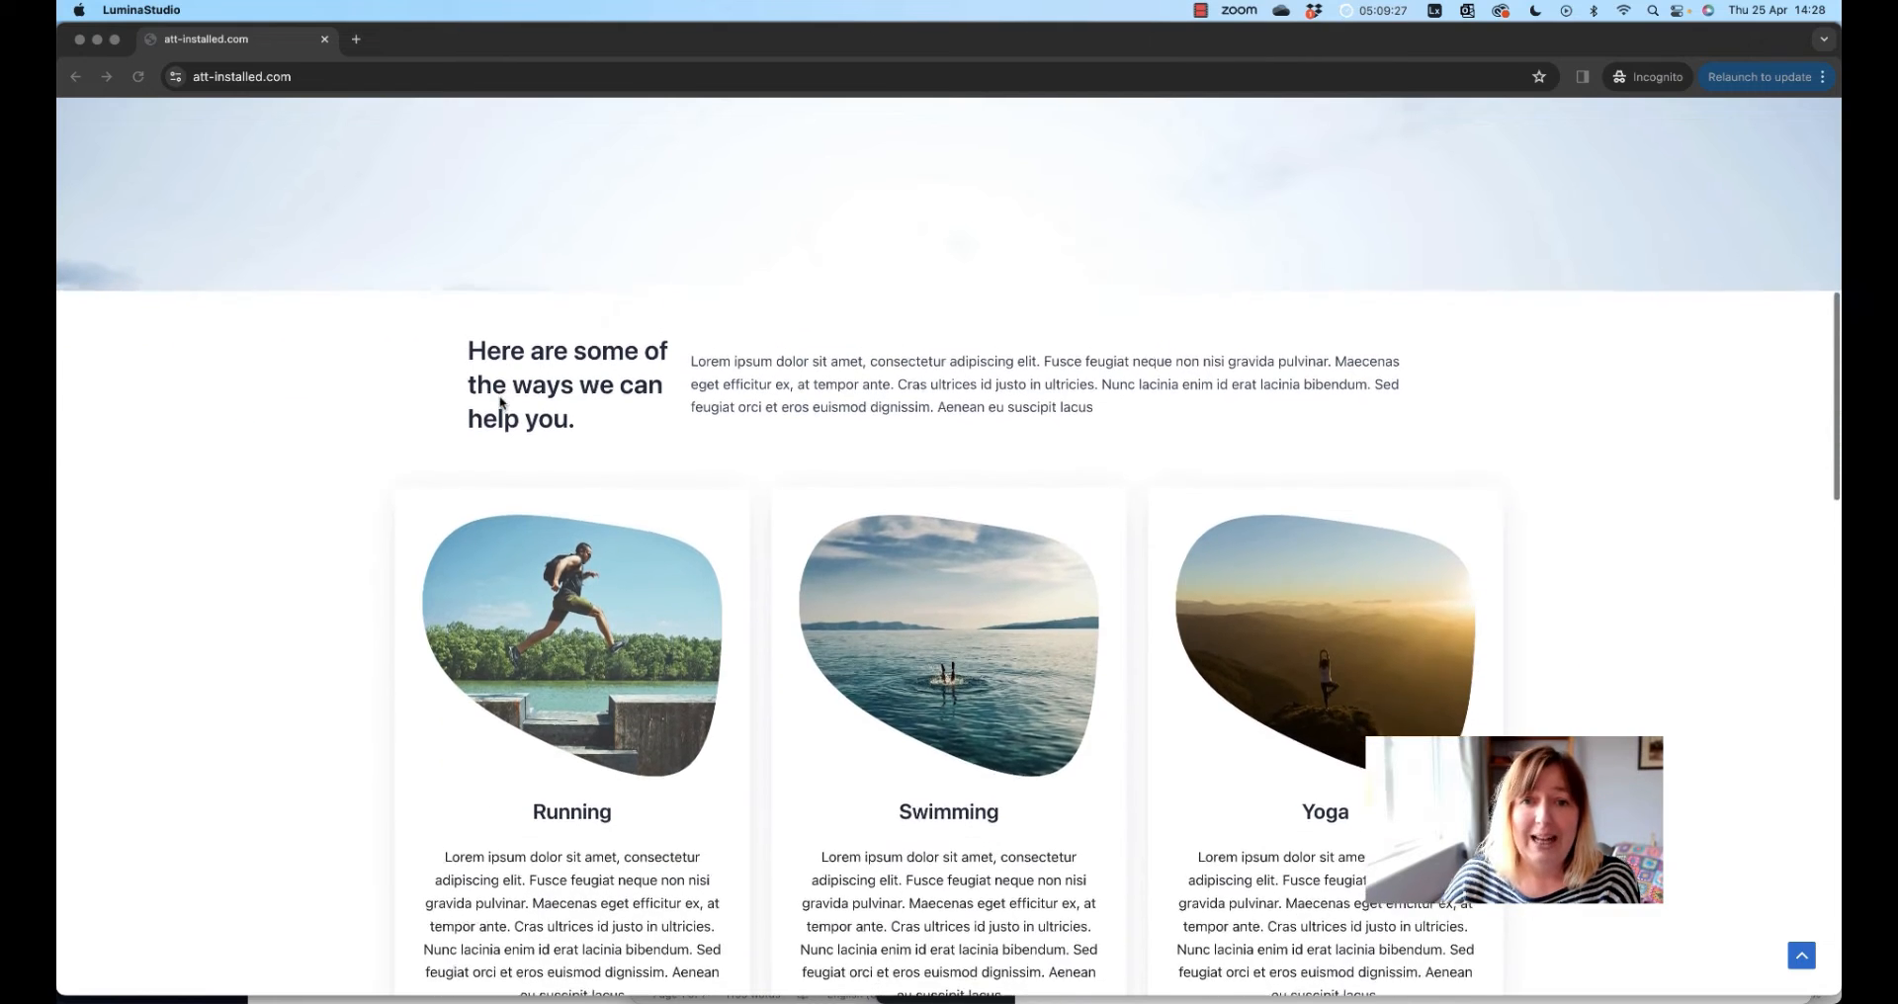
{"action": "scroll", "coordinate": [501, 402], "scroll_direction": "up", "scroll_amount": 15}
{"action": "scroll", "coordinate": [500, 403], "scroll_direction": "down", "scroll_amount": 3}
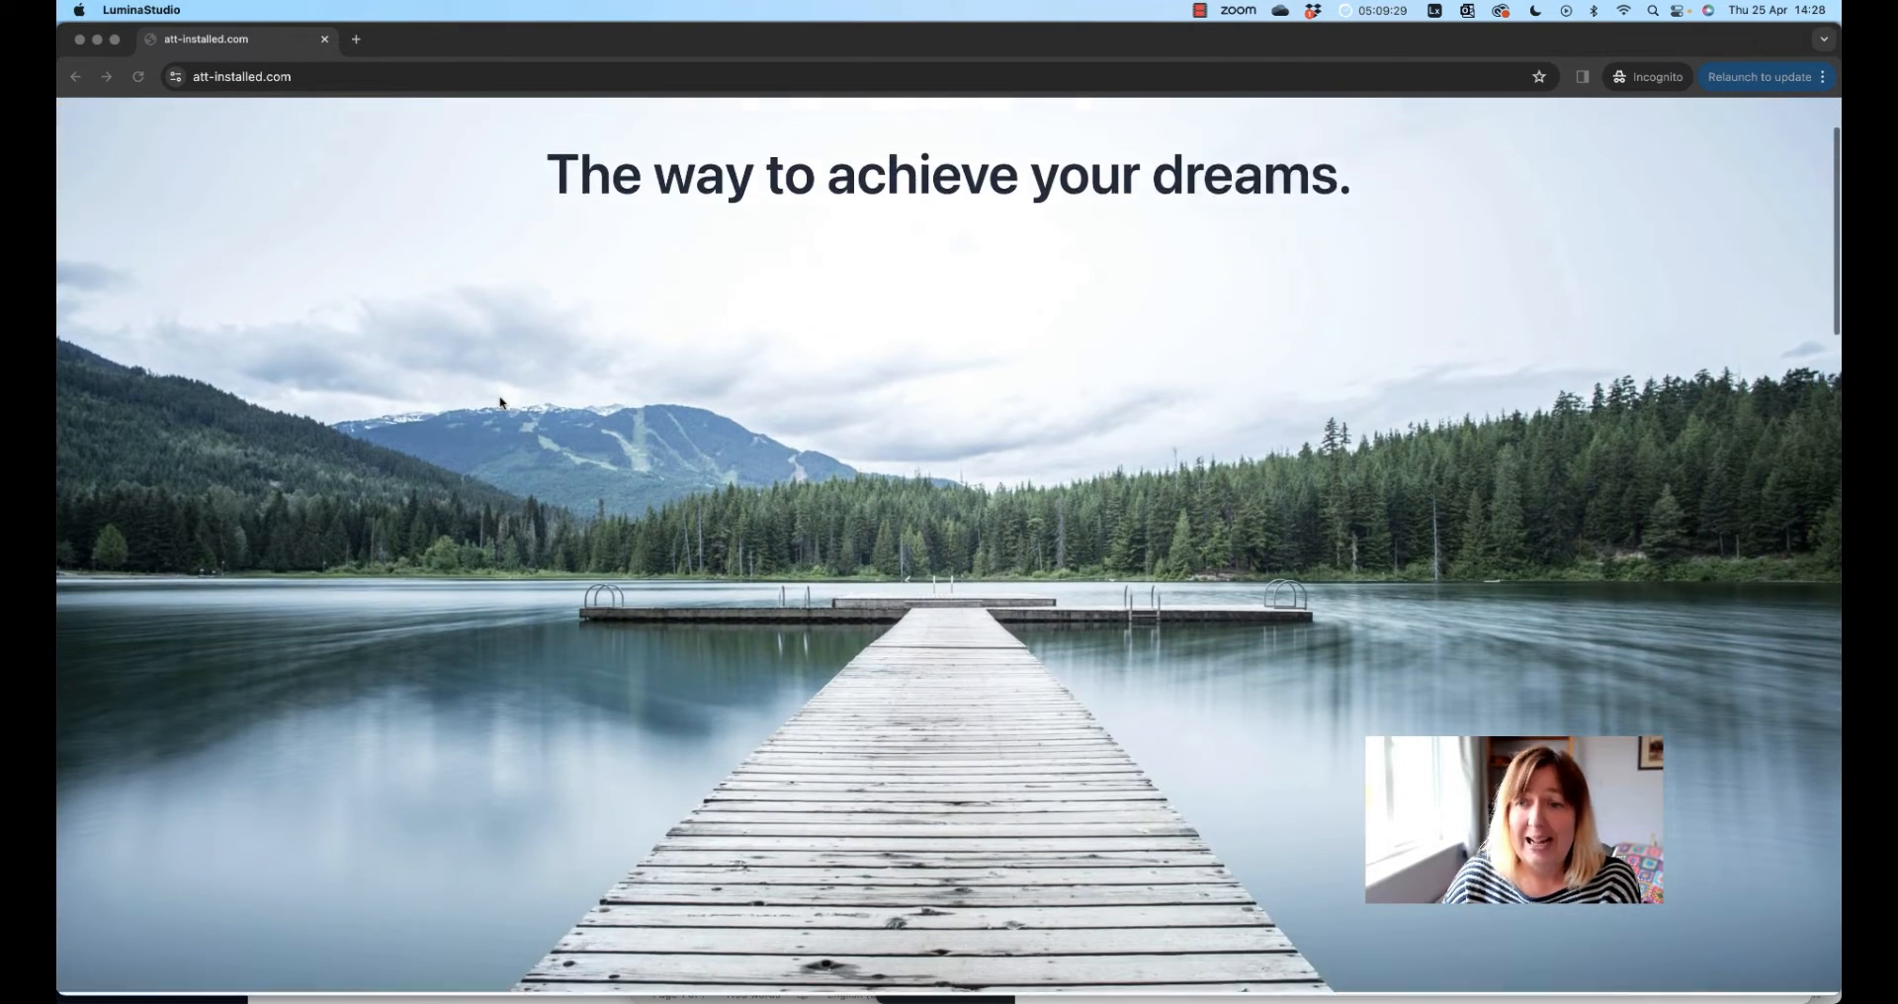
{"action": "scroll", "coordinate": [500, 402], "scroll_direction": "down", "scroll_amount": 10}
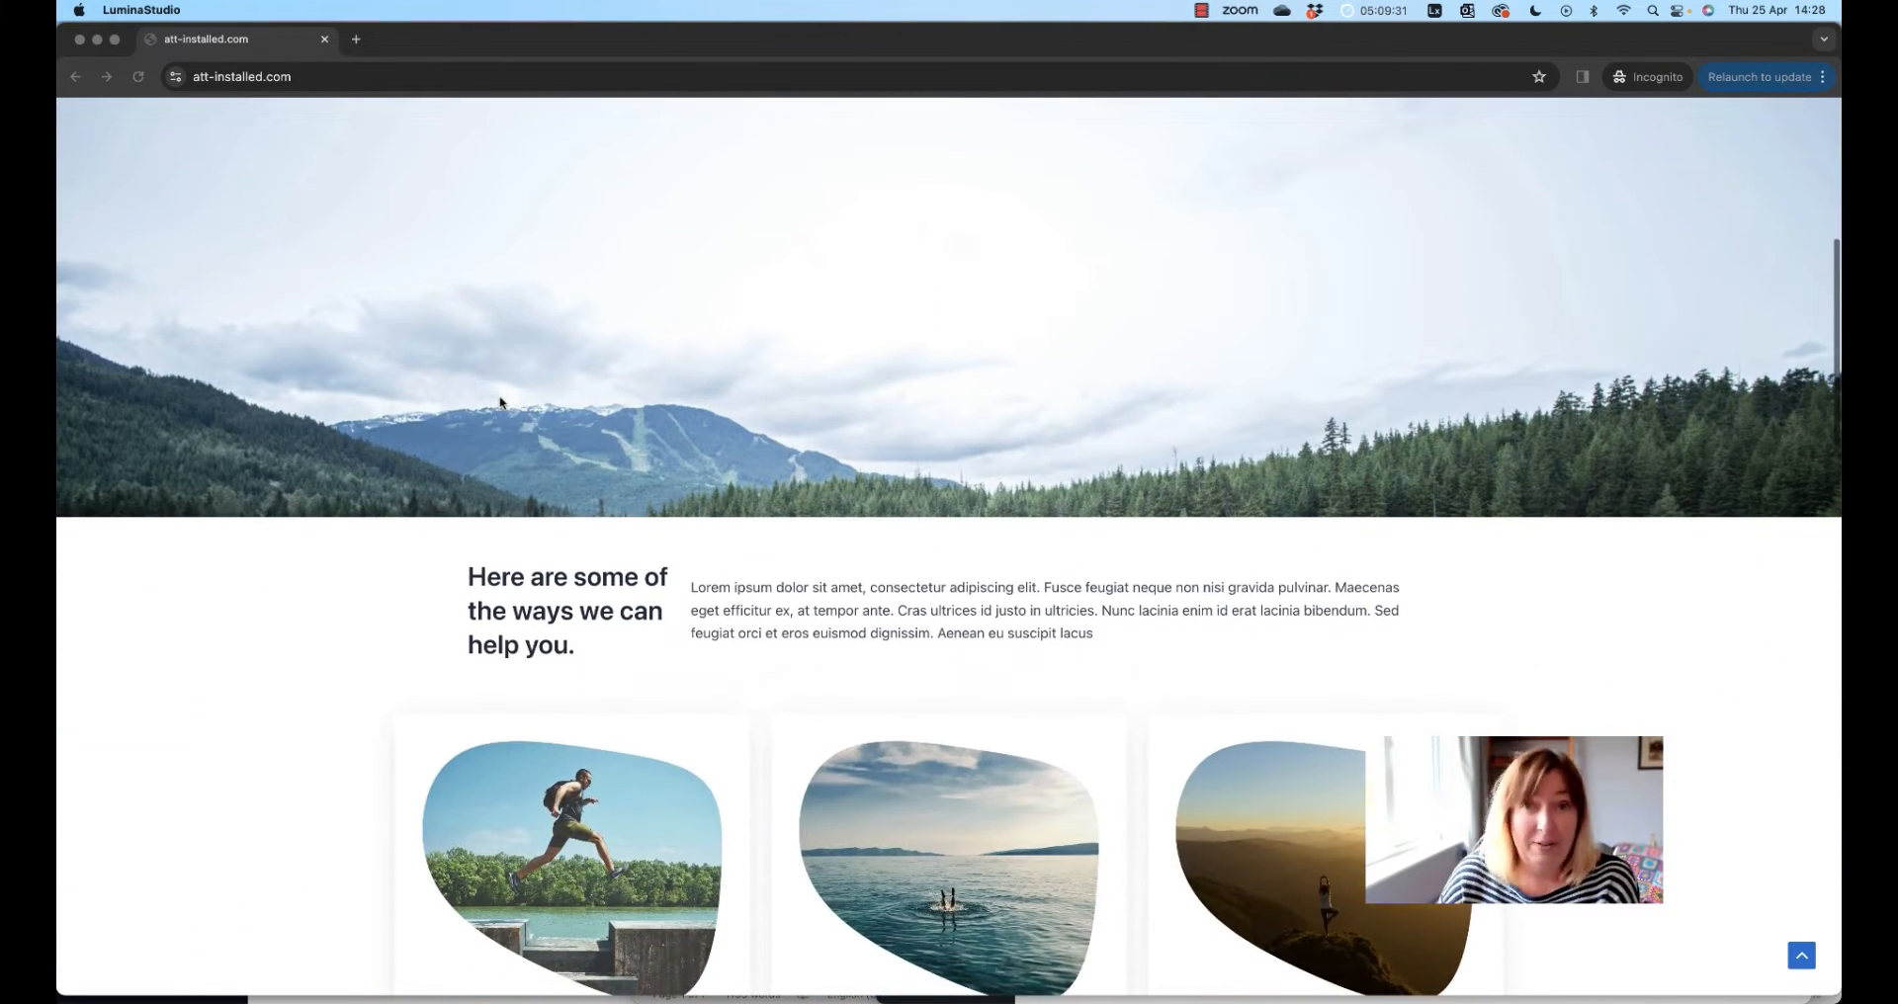
{"action": "scroll", "coordinate": [500, 402], "scroll_direction": "down", "scroll_amount": 6}
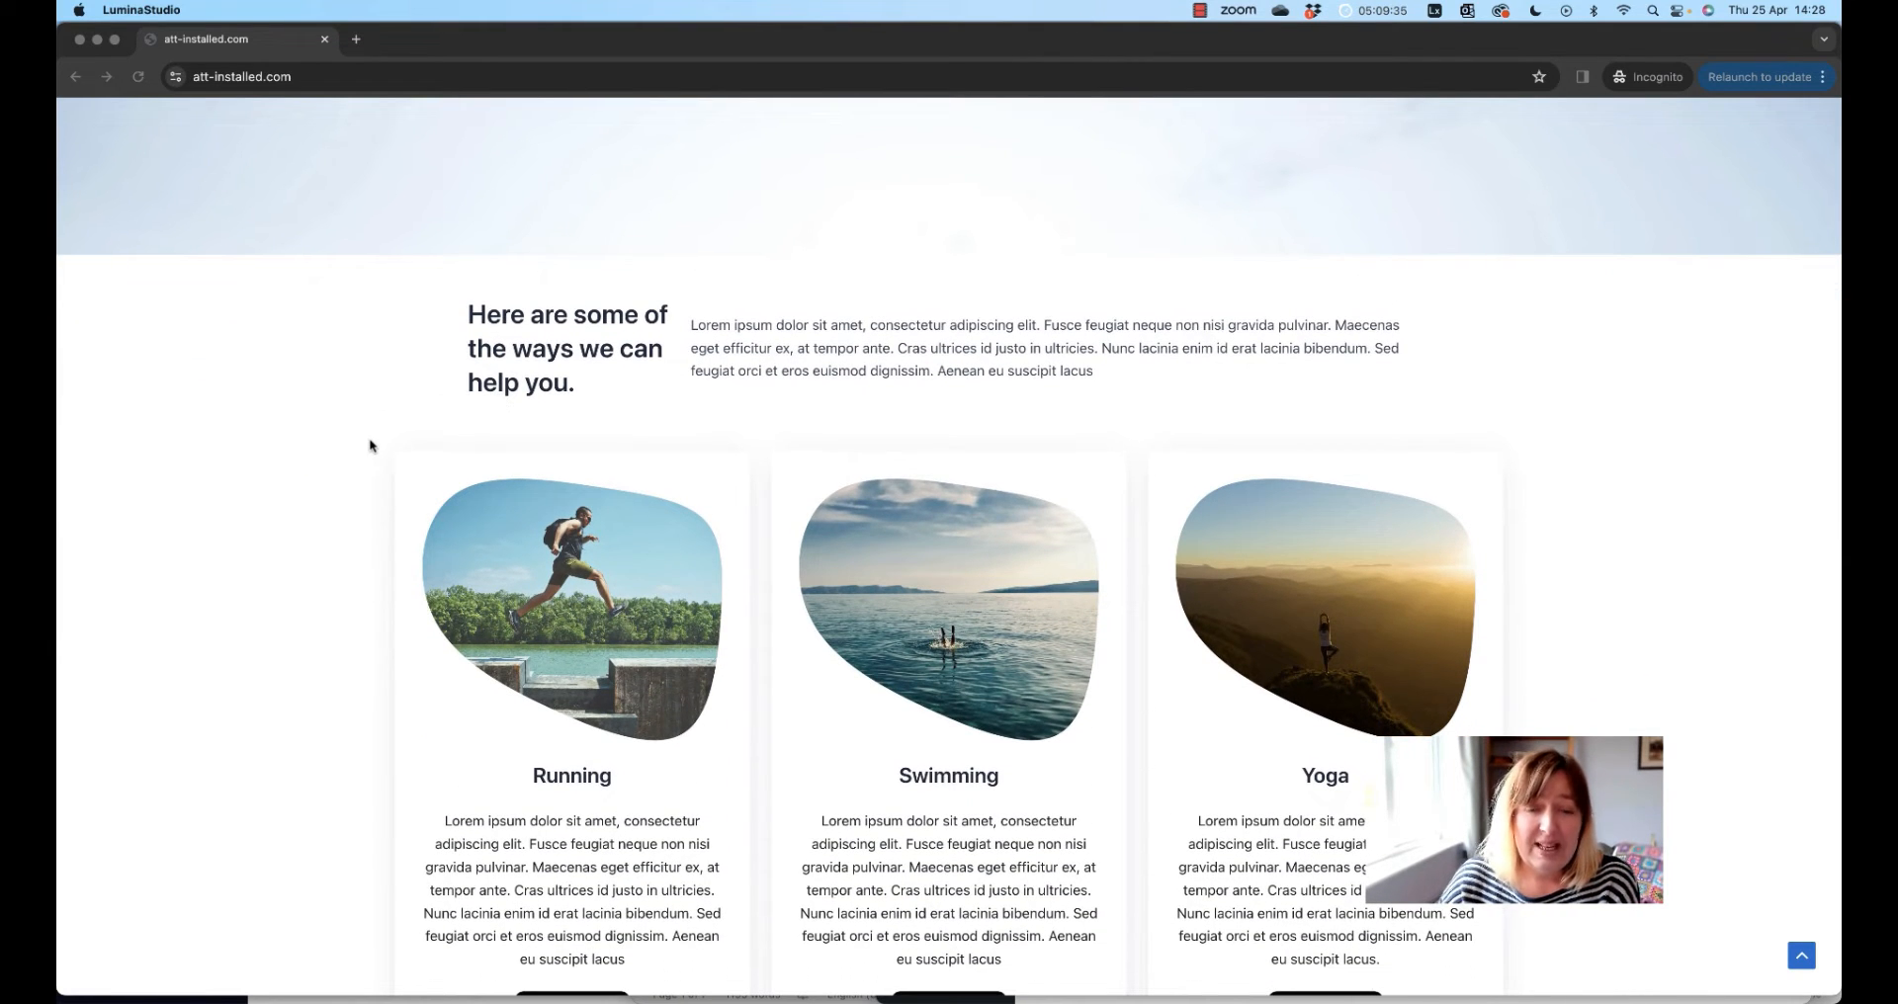
{"action": "scroll", "coordinate": [379, 420], "scroll_direction": "down", "scroll_amount": 2}
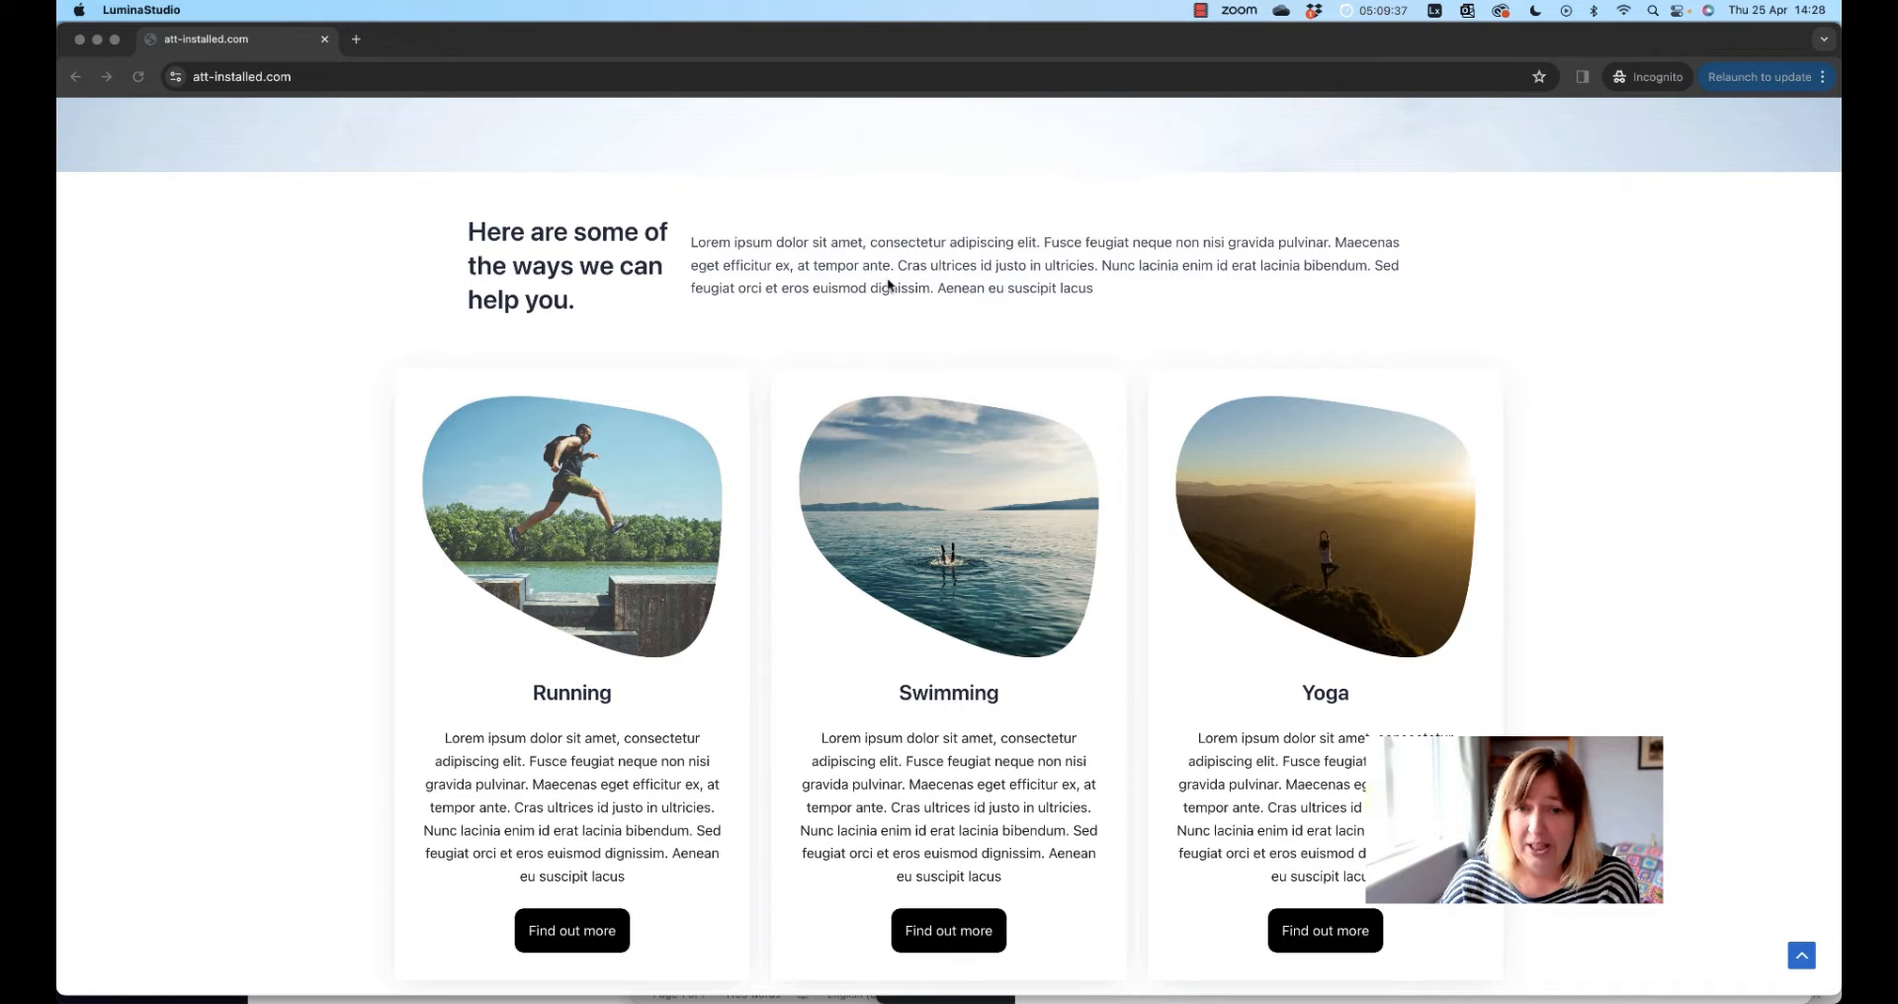
{"action": "scroll", "coordinate": [324, 496], "scroll_direction": "down", "scroll_amount": 2}
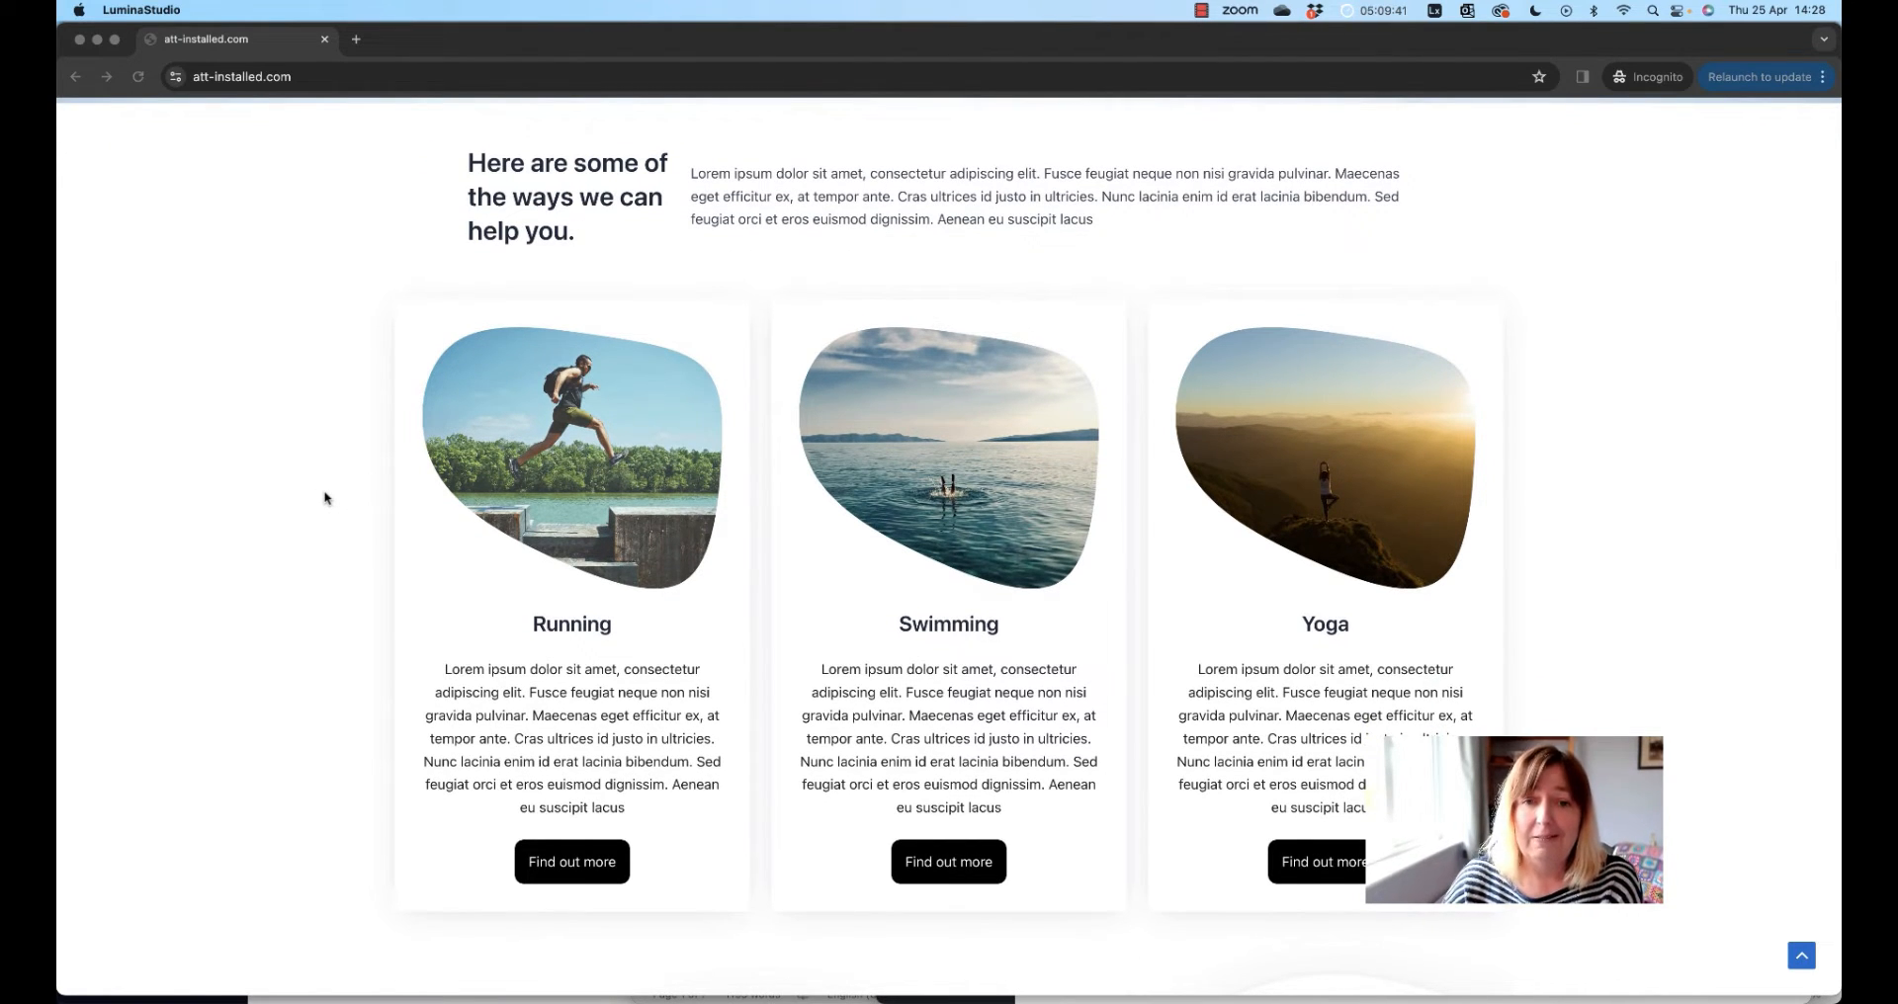
{"action": "scroll", "coordinate": [326, 497], "scroll_direction": "down", "scroll_amount": 1}
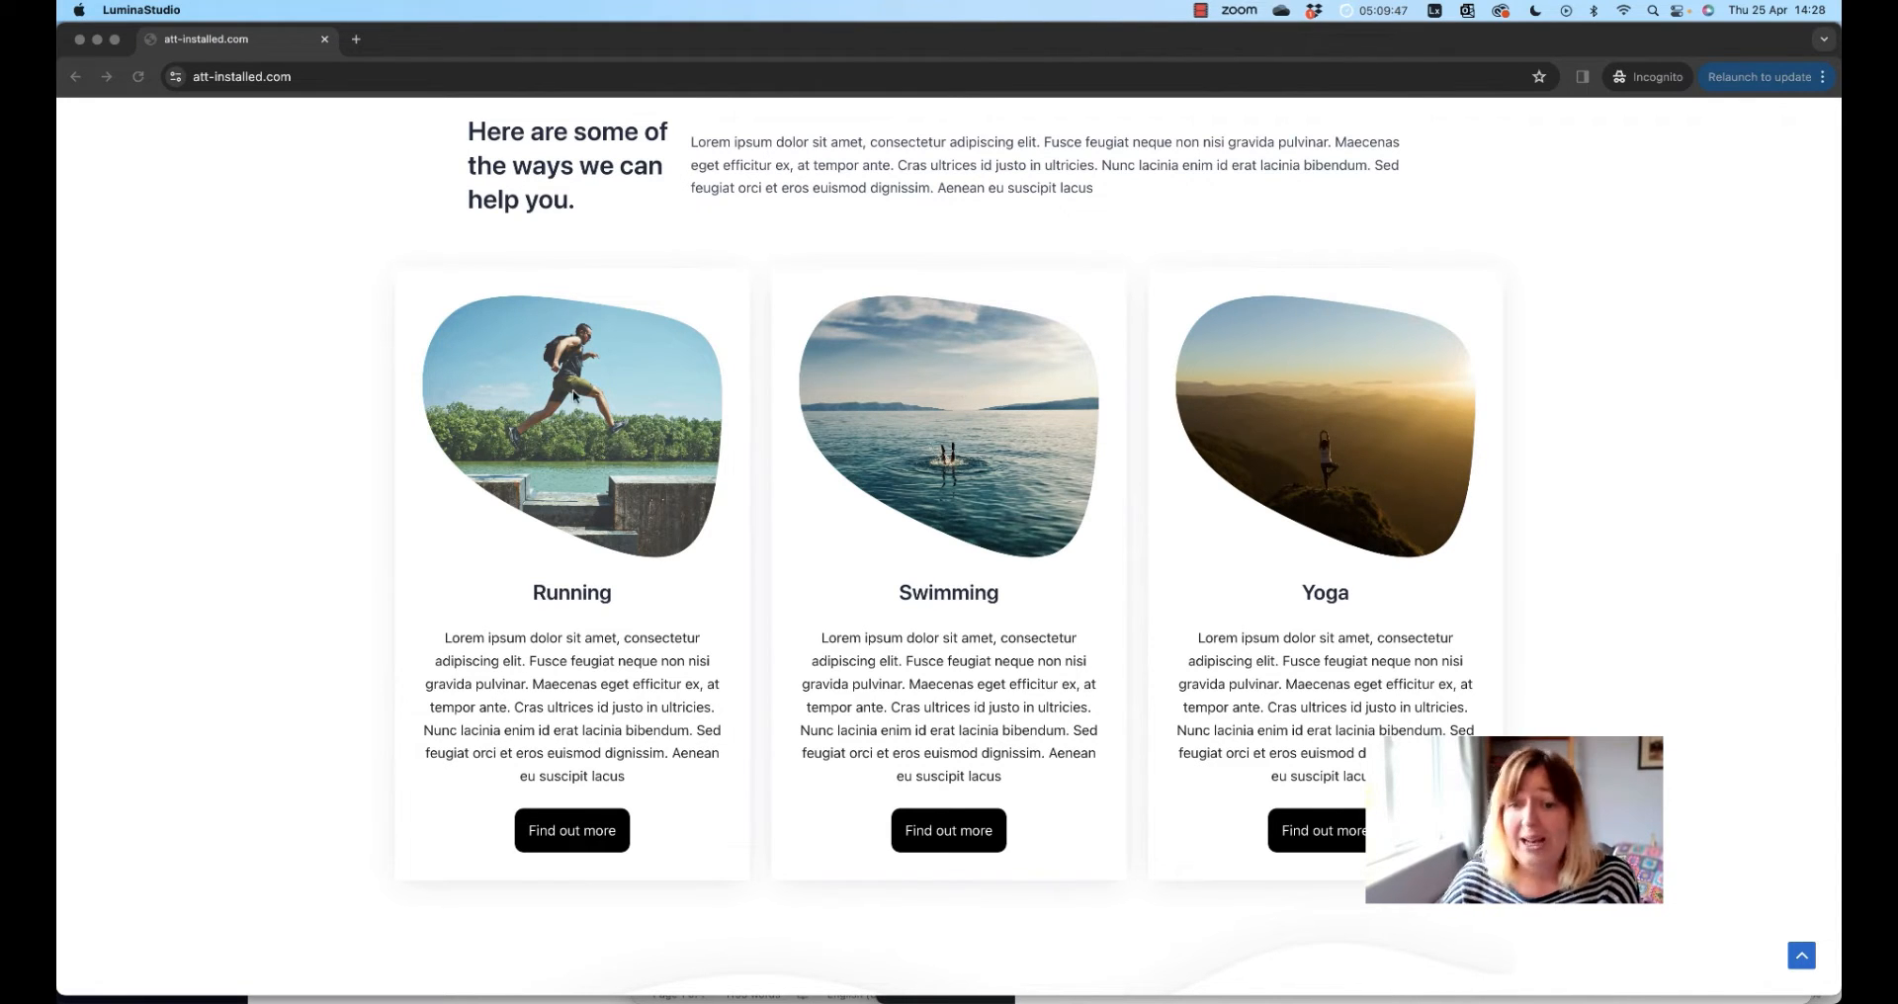
{"action": "scroll", "coordinate": [564, 396], "scroll_direction": "down", "scroll_amount": 5}
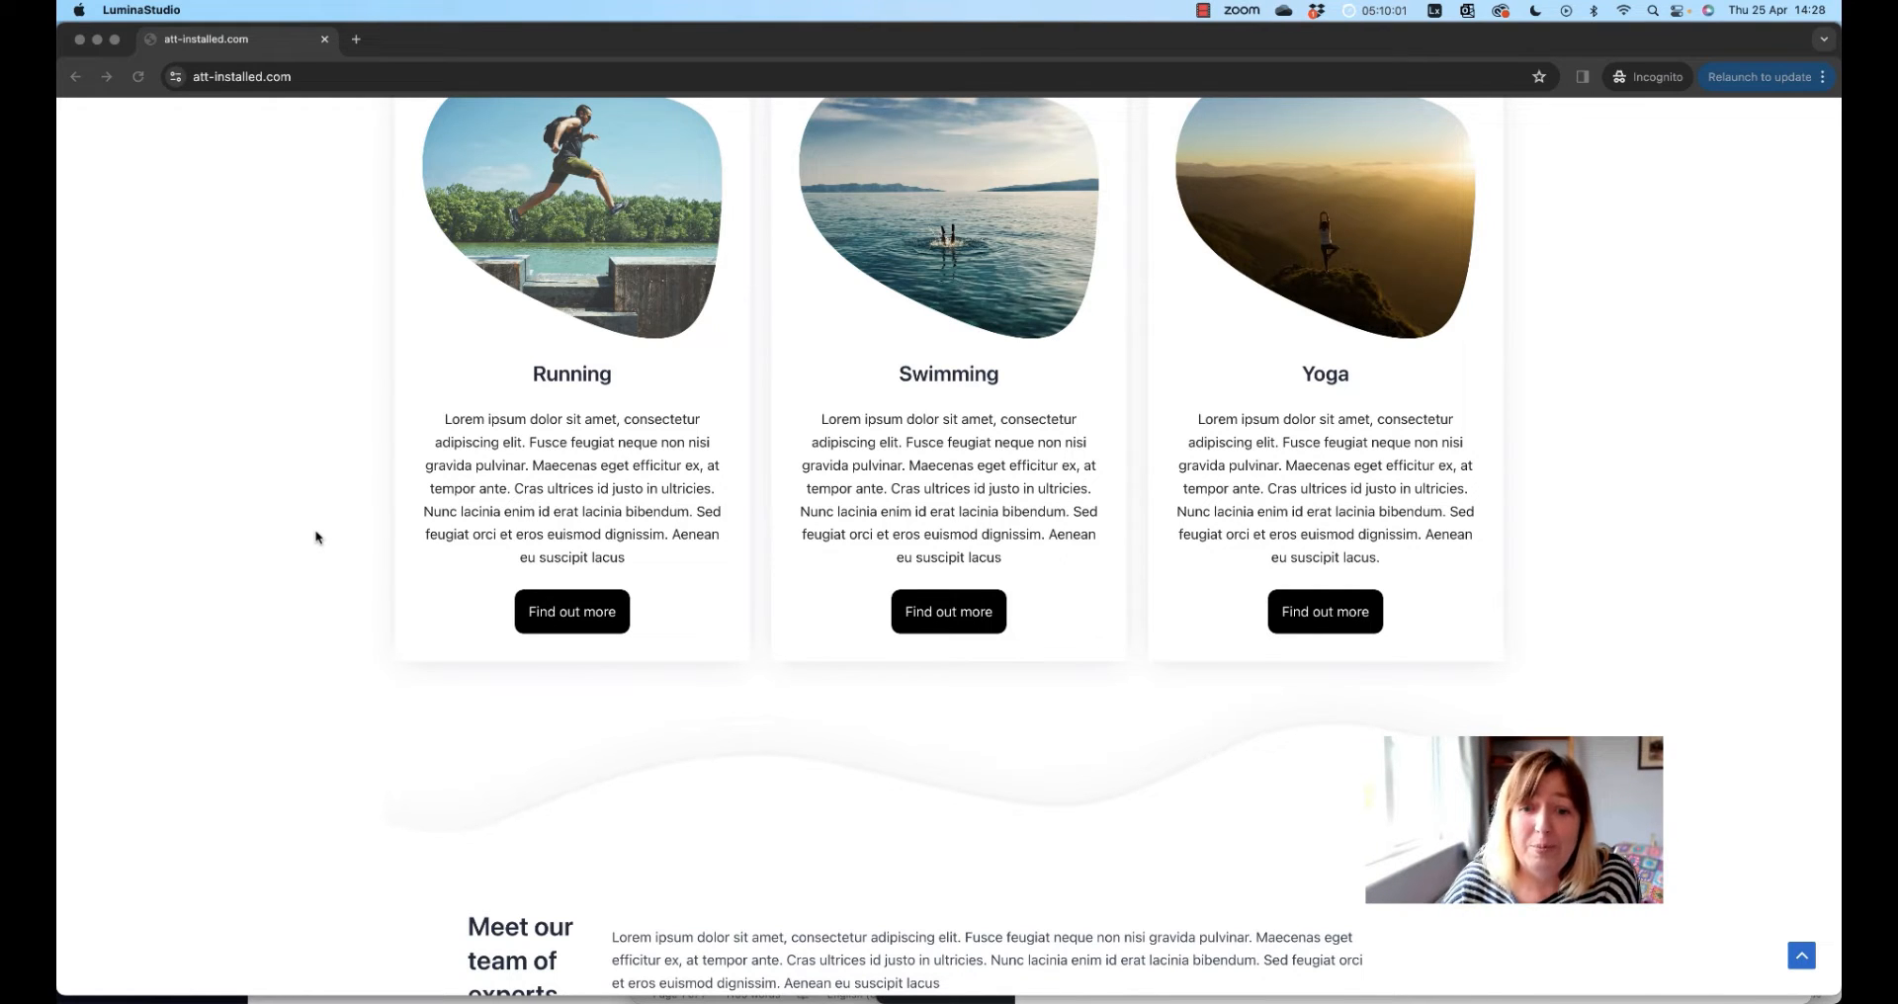
{"action": "scroll", "coordinate": [296, 547], "scroll_direction": "down", "scroll_amount": 5}
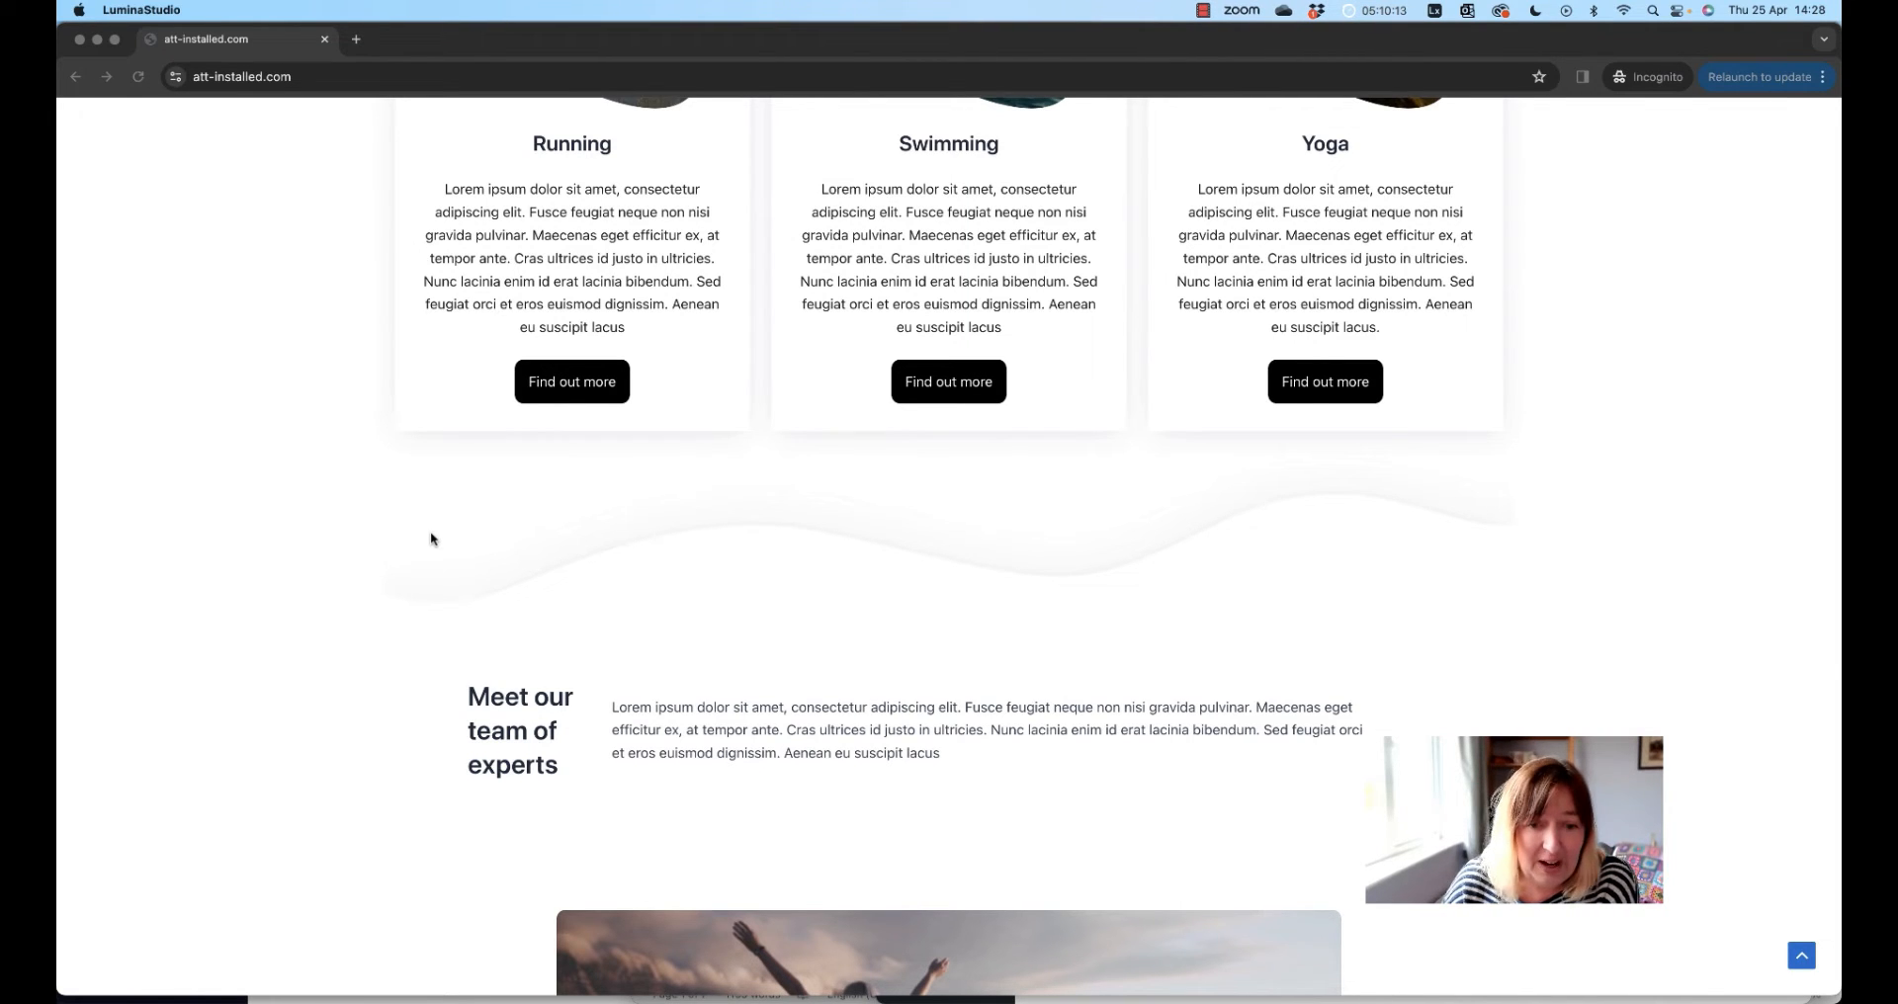
{"action": "scroll", "coordinate": [431, 535], "scroll_direction": "down", "scroll_amount": 5}
{"action": "scroll", "coordinate": [431, 538], "scroll_direction": "down", "scroll_amount": 3}
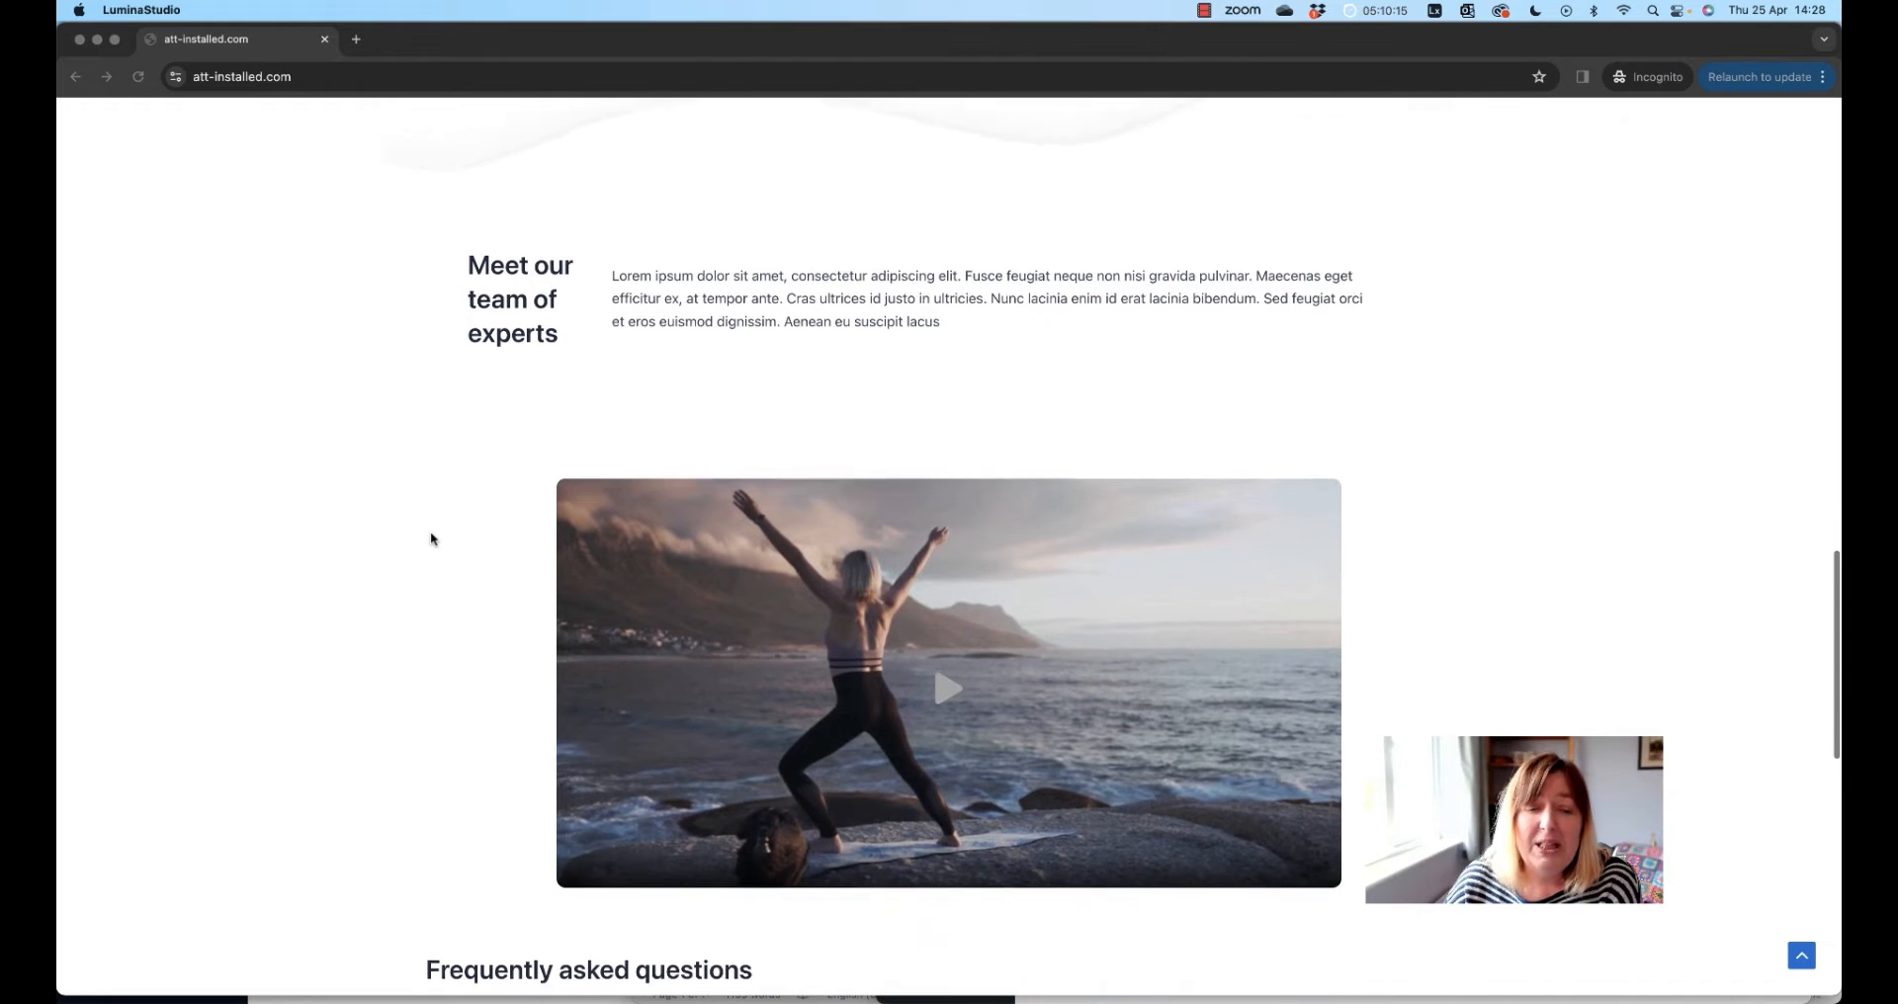
{"action": "scroll", "coordinate": [431, 539], "scroll_direction": "down", "scroll_amount": 1}
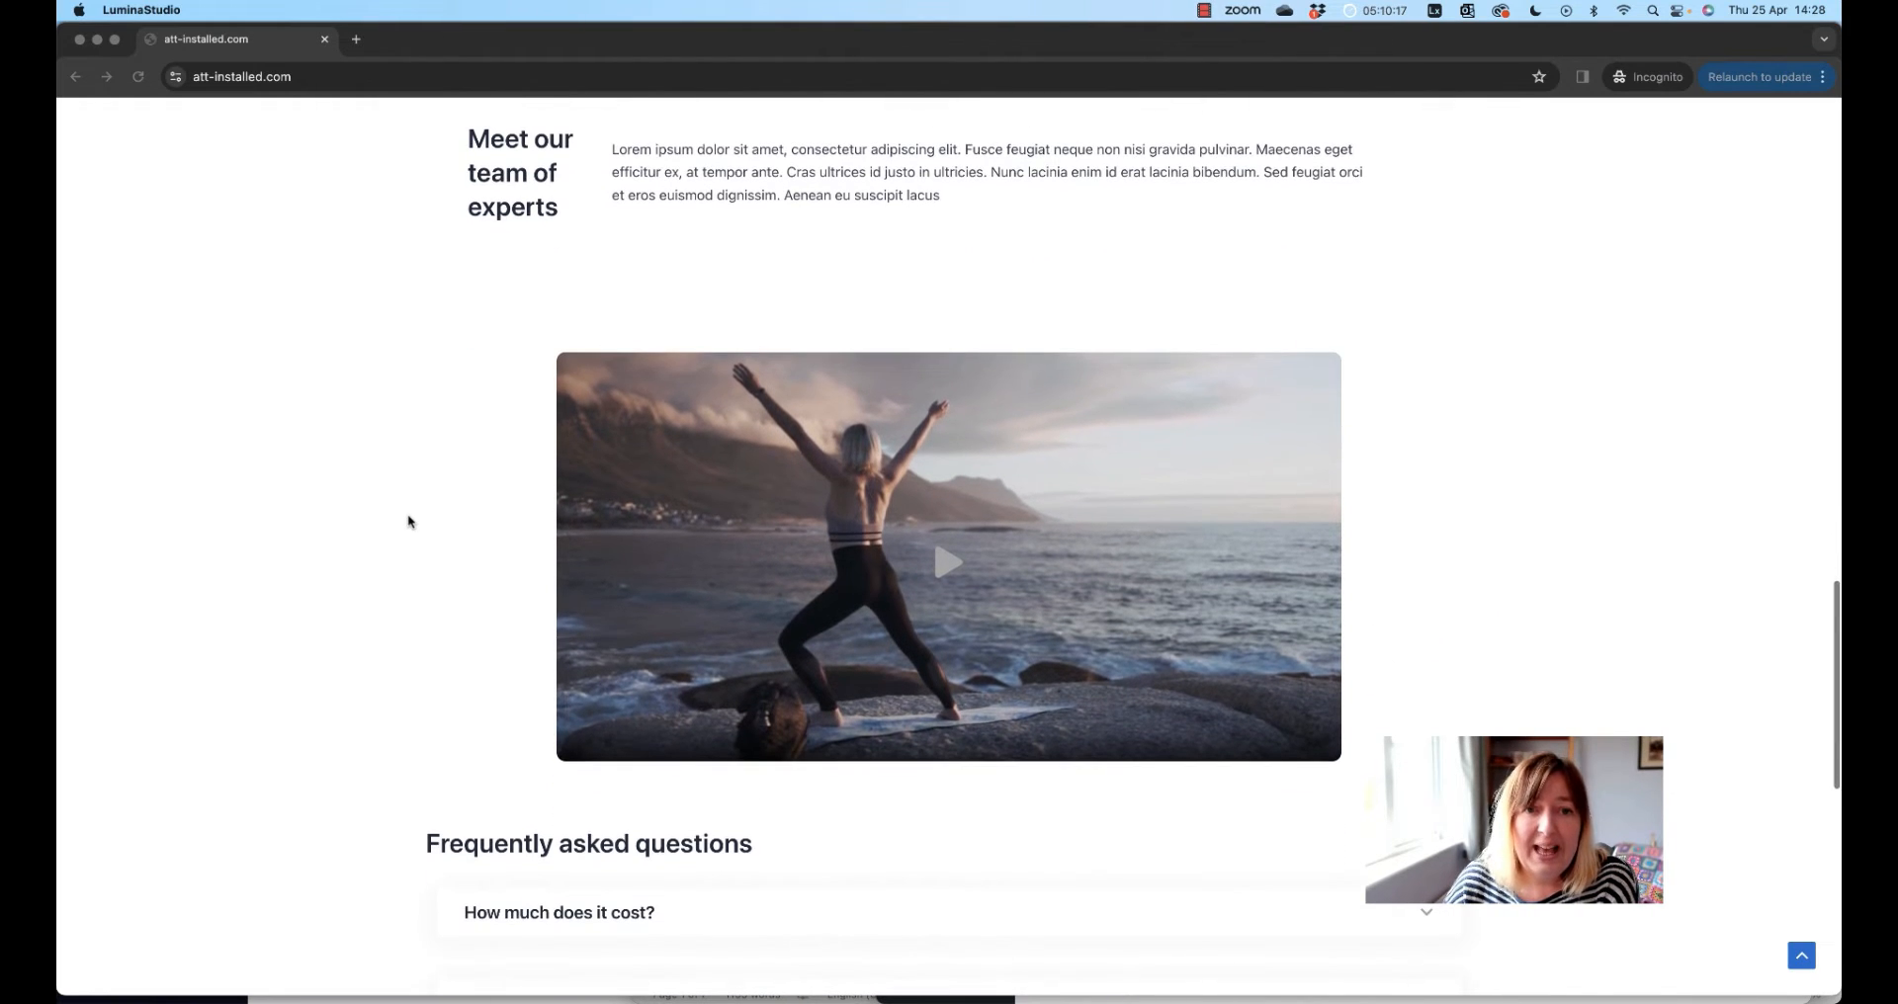
Play the yoga video enlarged twice, closing the lightbox each time, then scroll down toward the FAQs
{"action": "left_click", "coordinate": [945, 561]}
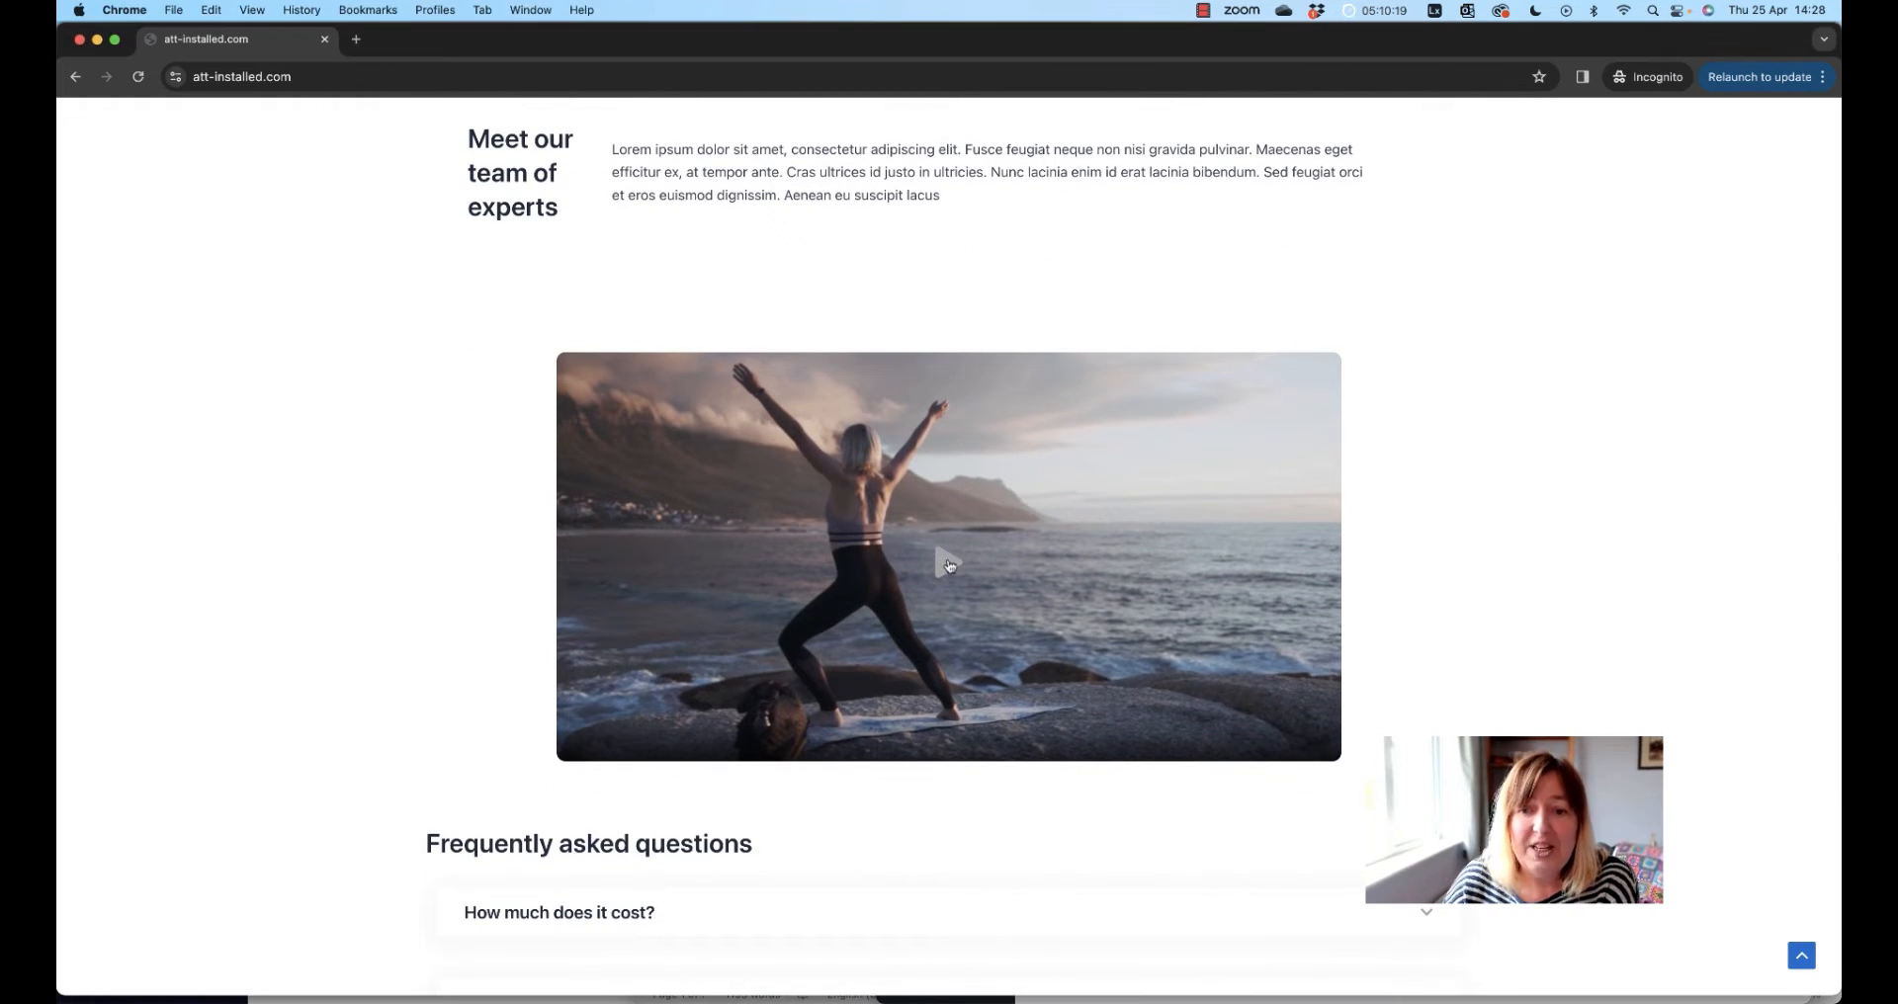
{"action": "left_click", "coordinate": [947, 564]}
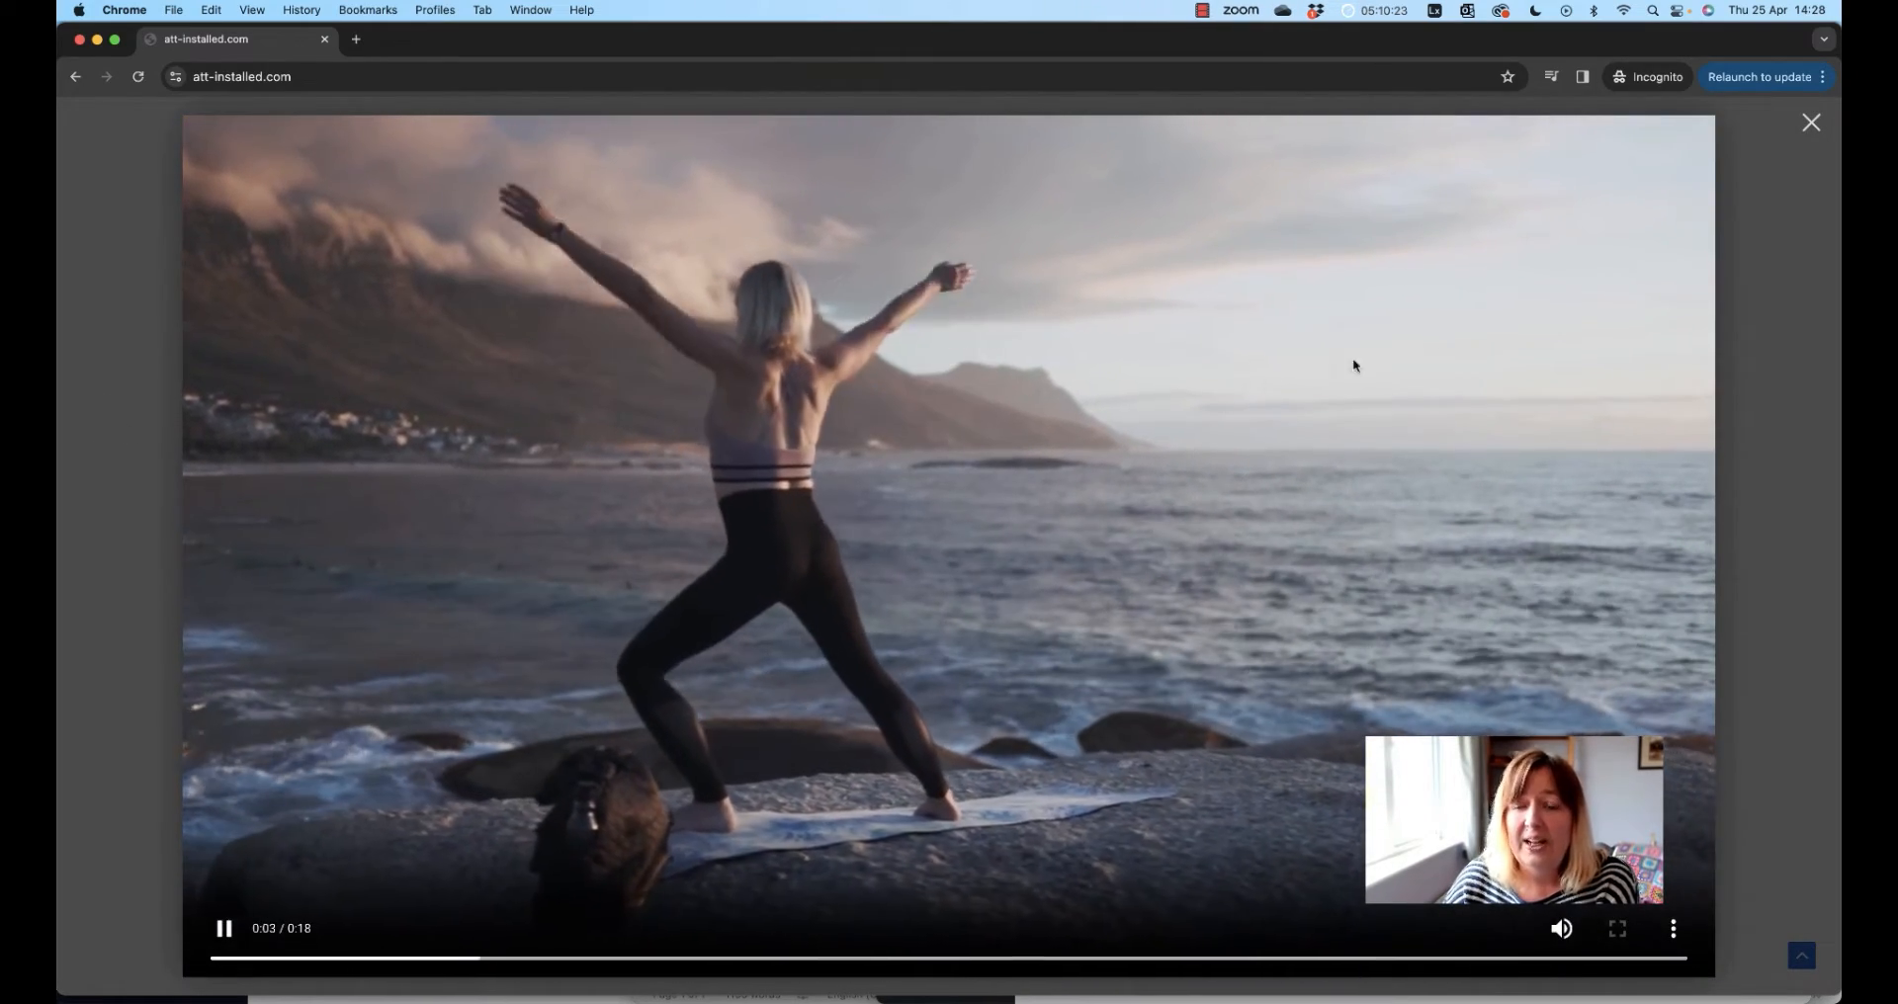
{"action": "left_click", "coordinate": [1812, 123]}
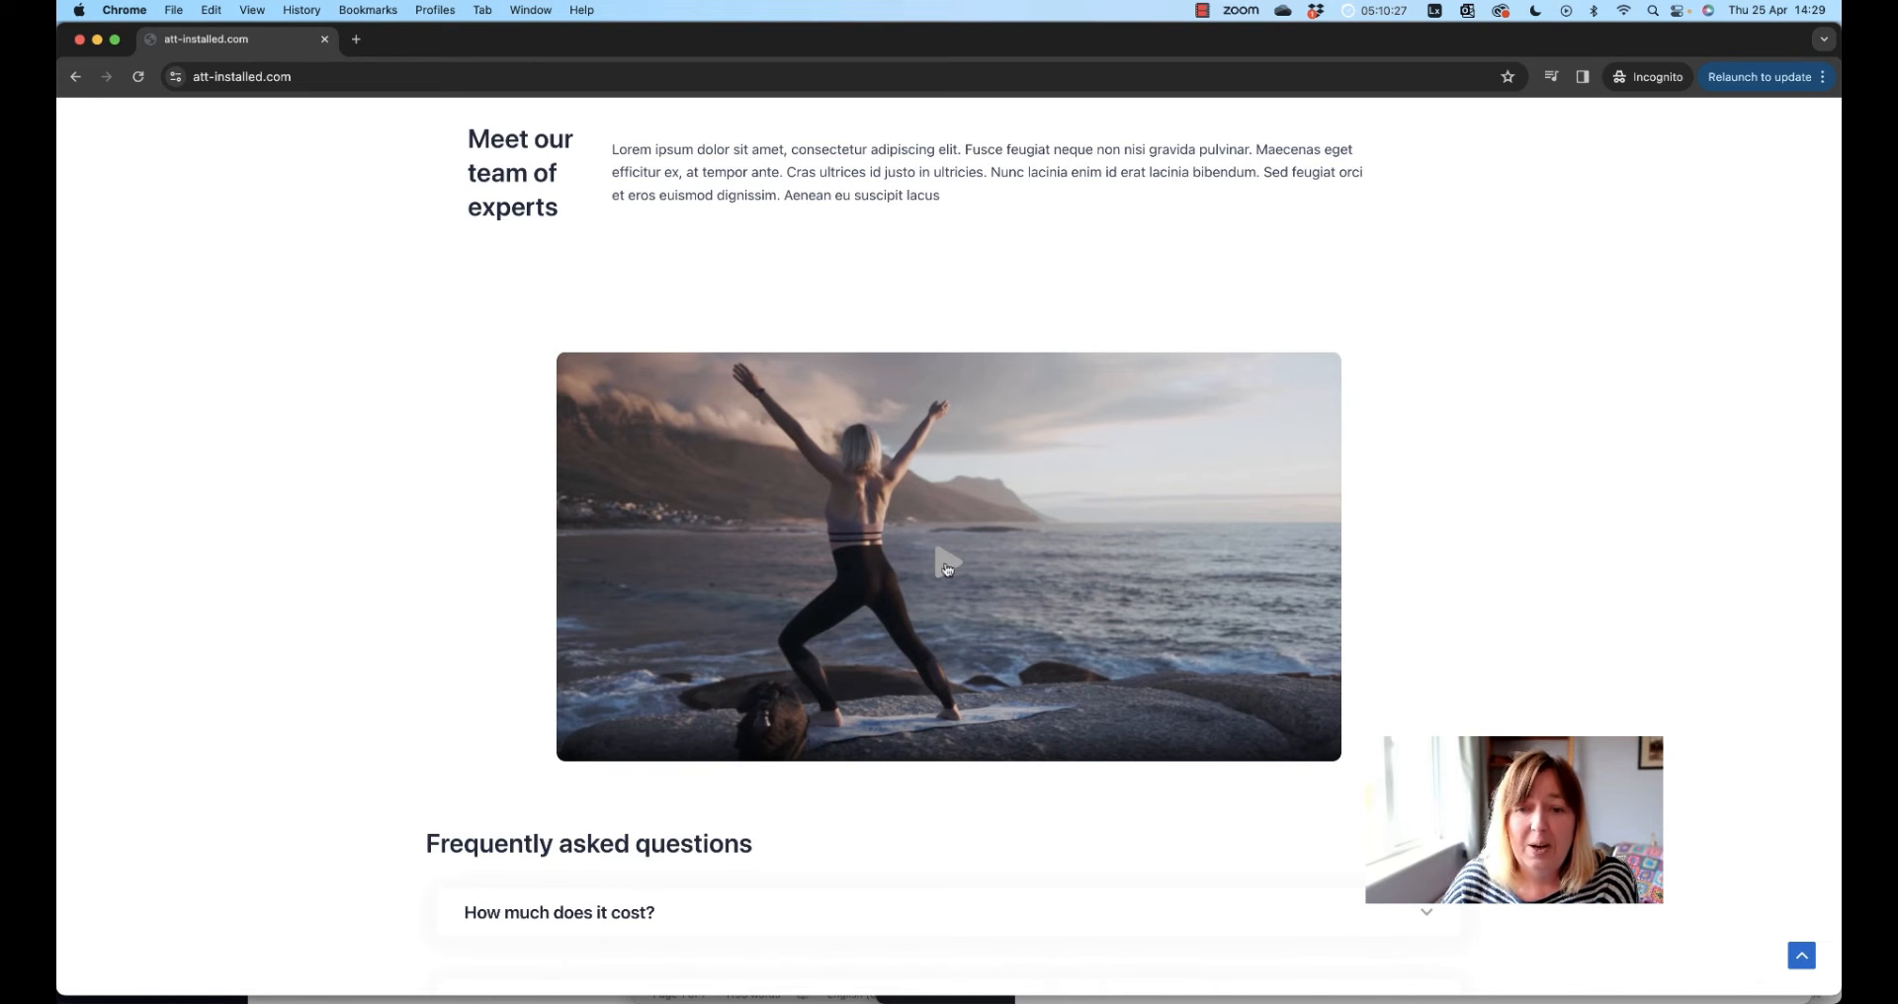
{"action": "left_click", "coordinate": [949, 563]}
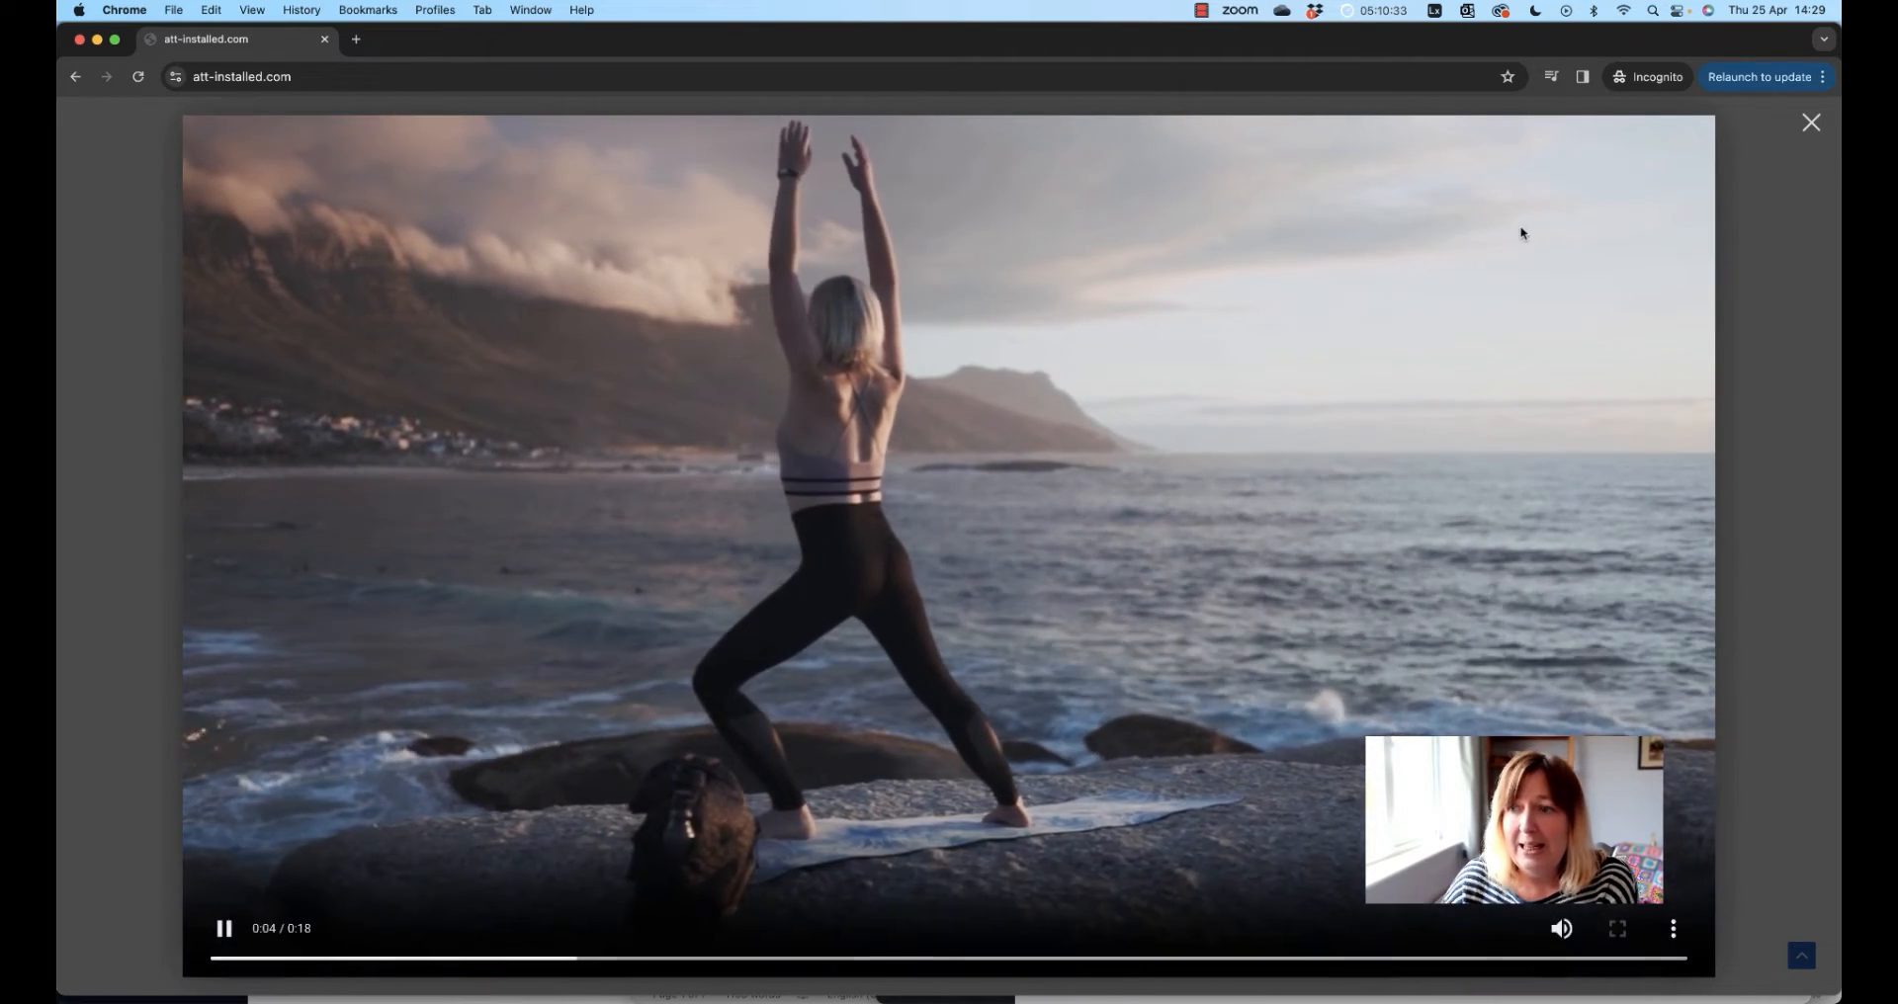
{"action": "left_click", "coordinate": [1811, 122]}
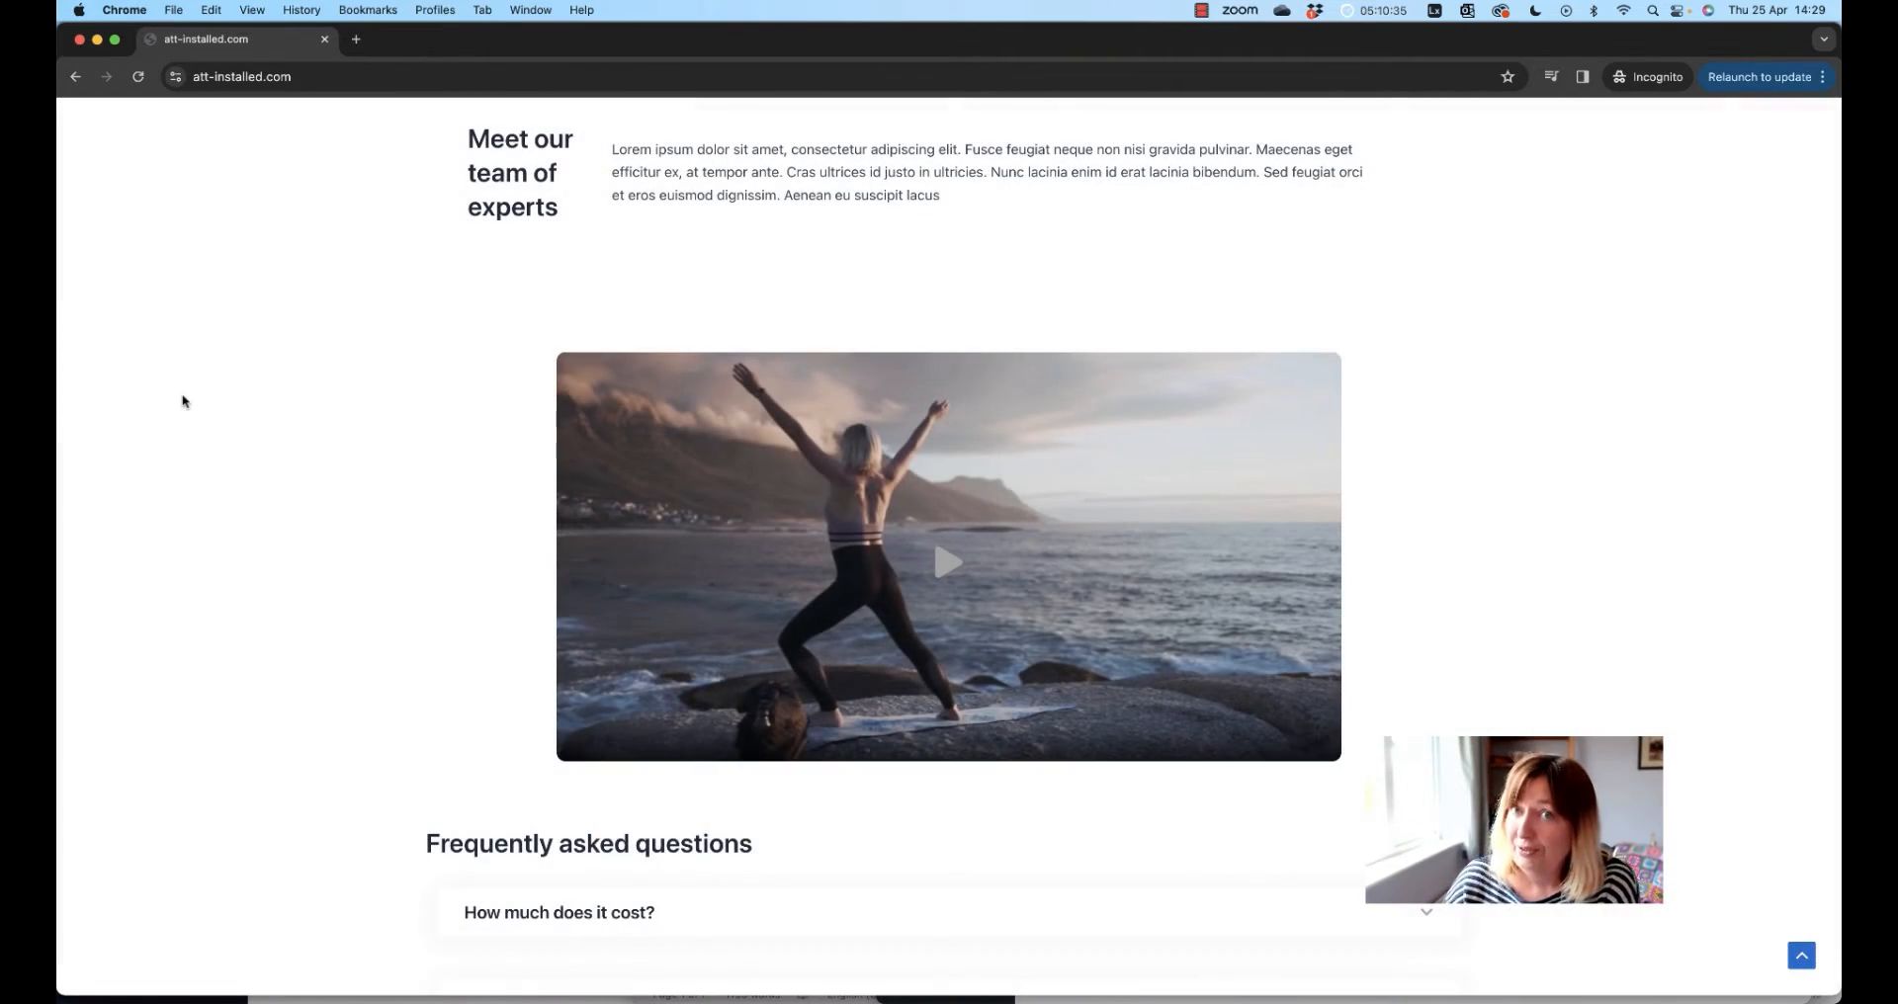
{"action": "scroll", "coordinate": [182, 400], "scroll_direction": "down", "scroll_amount": 5}
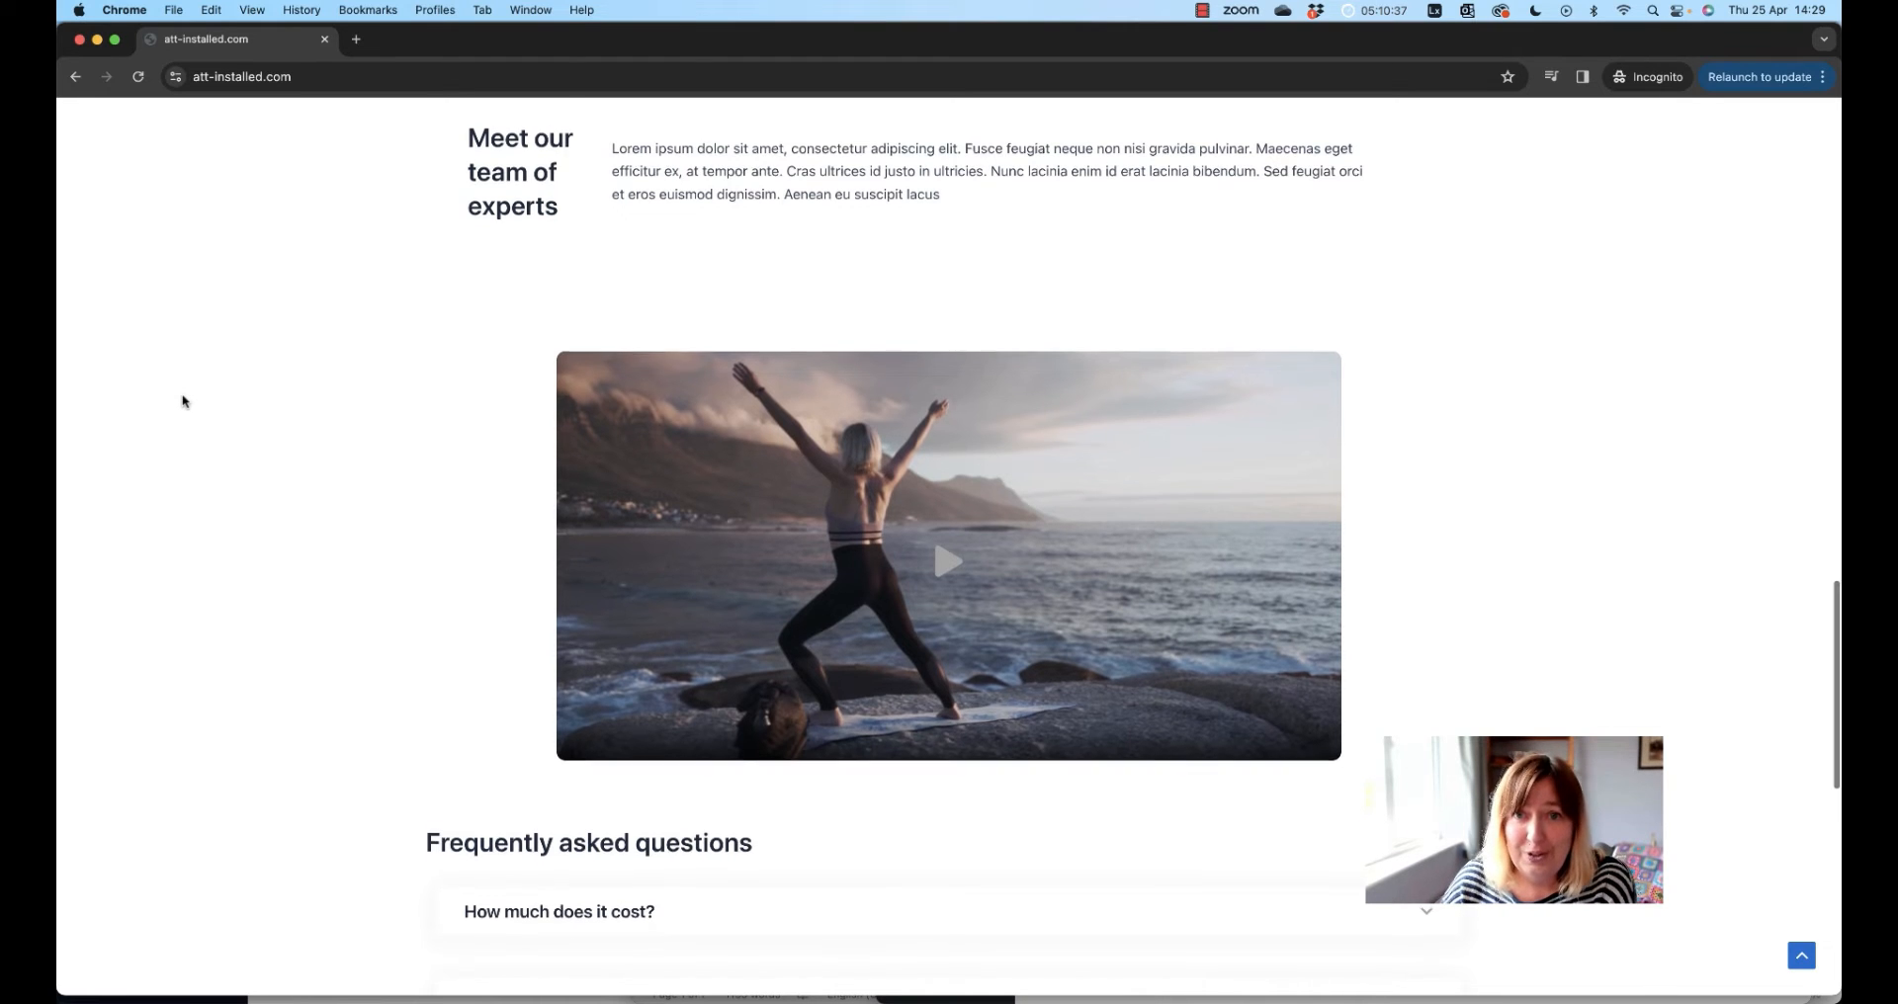
{"action": "scroll", "coordinate": [183, 400], "scroll_direction": "down", "scroll_amount": 2}
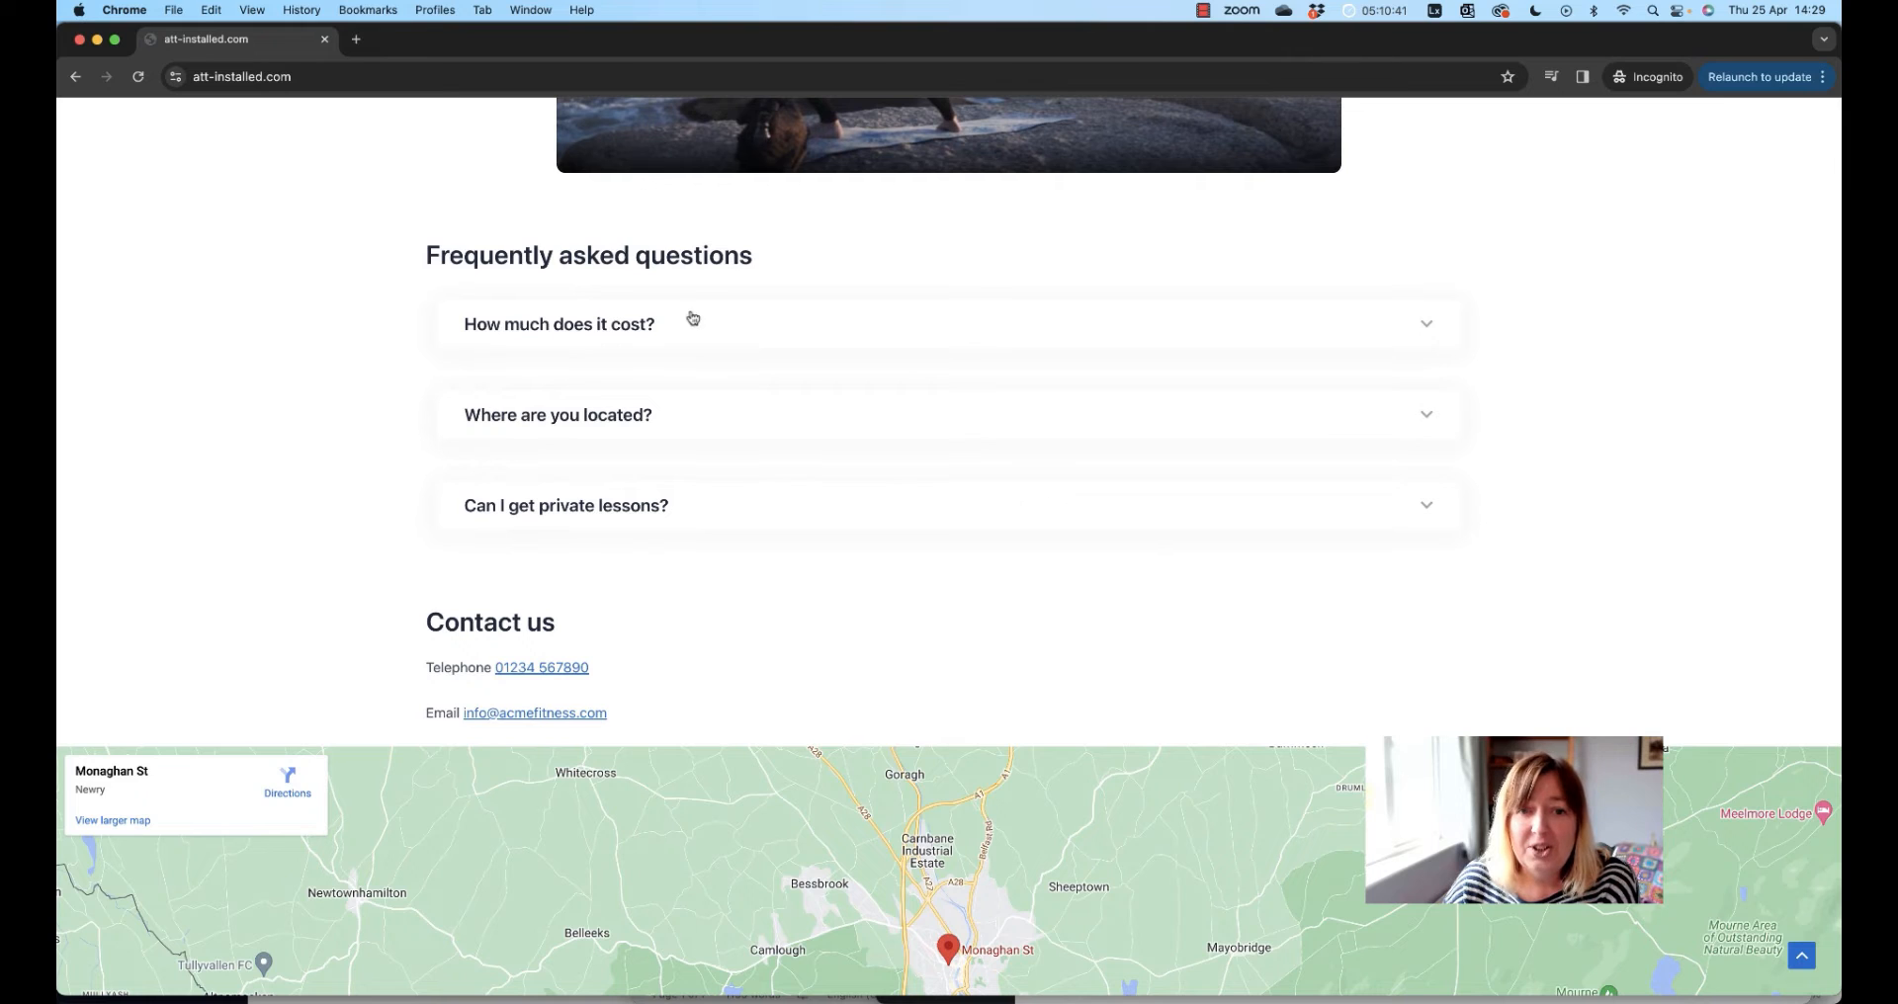
Expand and collapse the cost, location and private-lessons FAQ answers, then scroll down to the Contact us map
{"action": "left_click", "coordinate": [617, 328]}
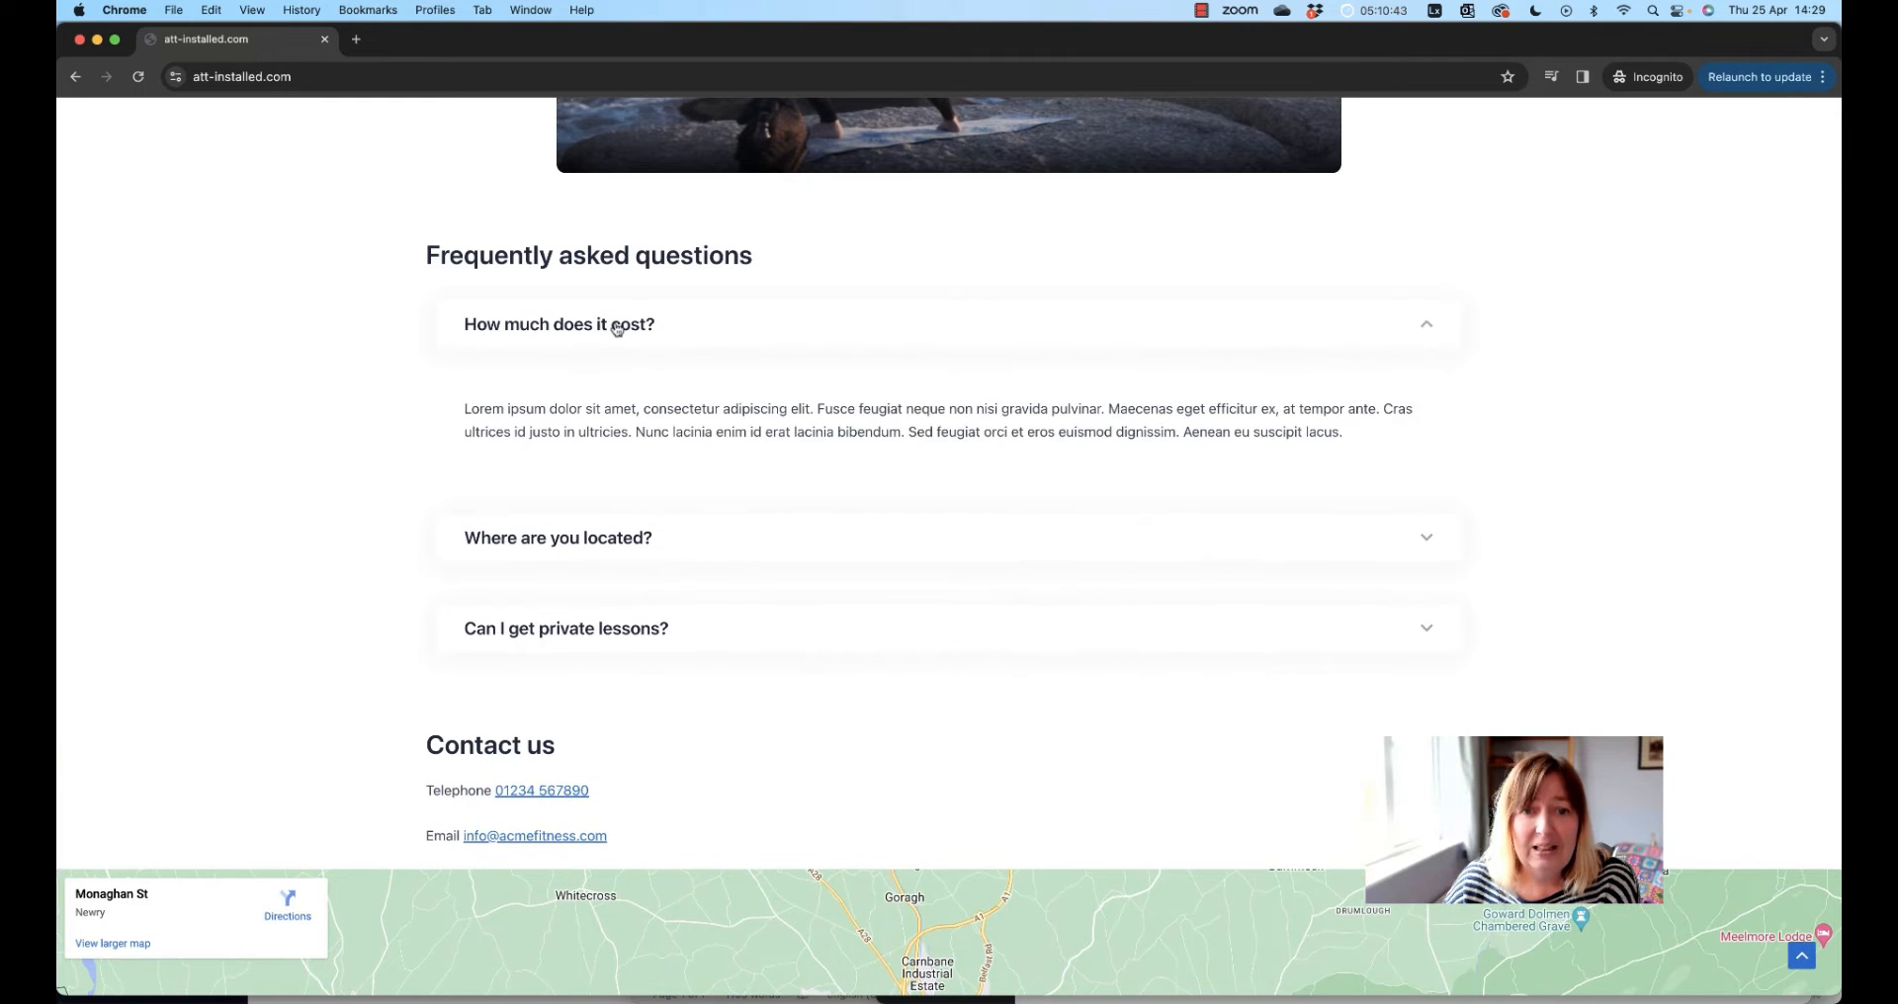
{"action": "left_click", "coordinate": [613, 326]}
{"action": "left_click", "coordinate": [601, 415]}
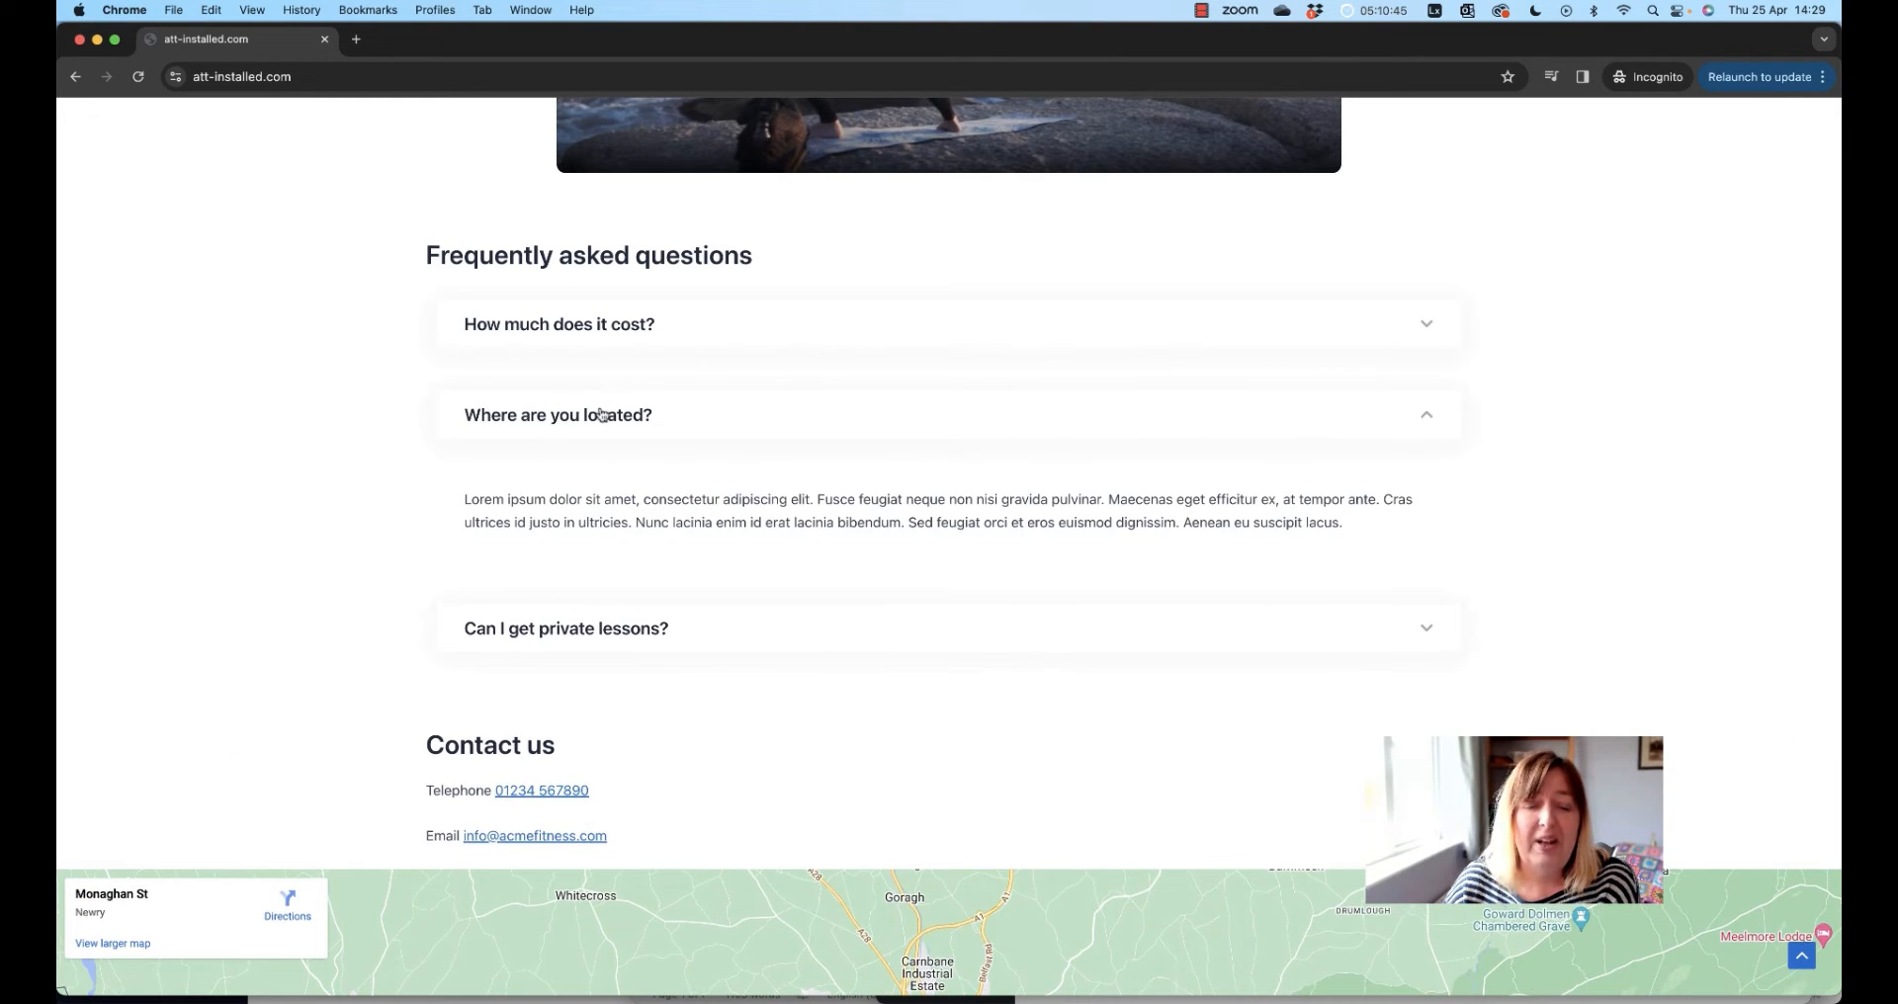
{"action": "left_click", "coordinate": [598, 415]}
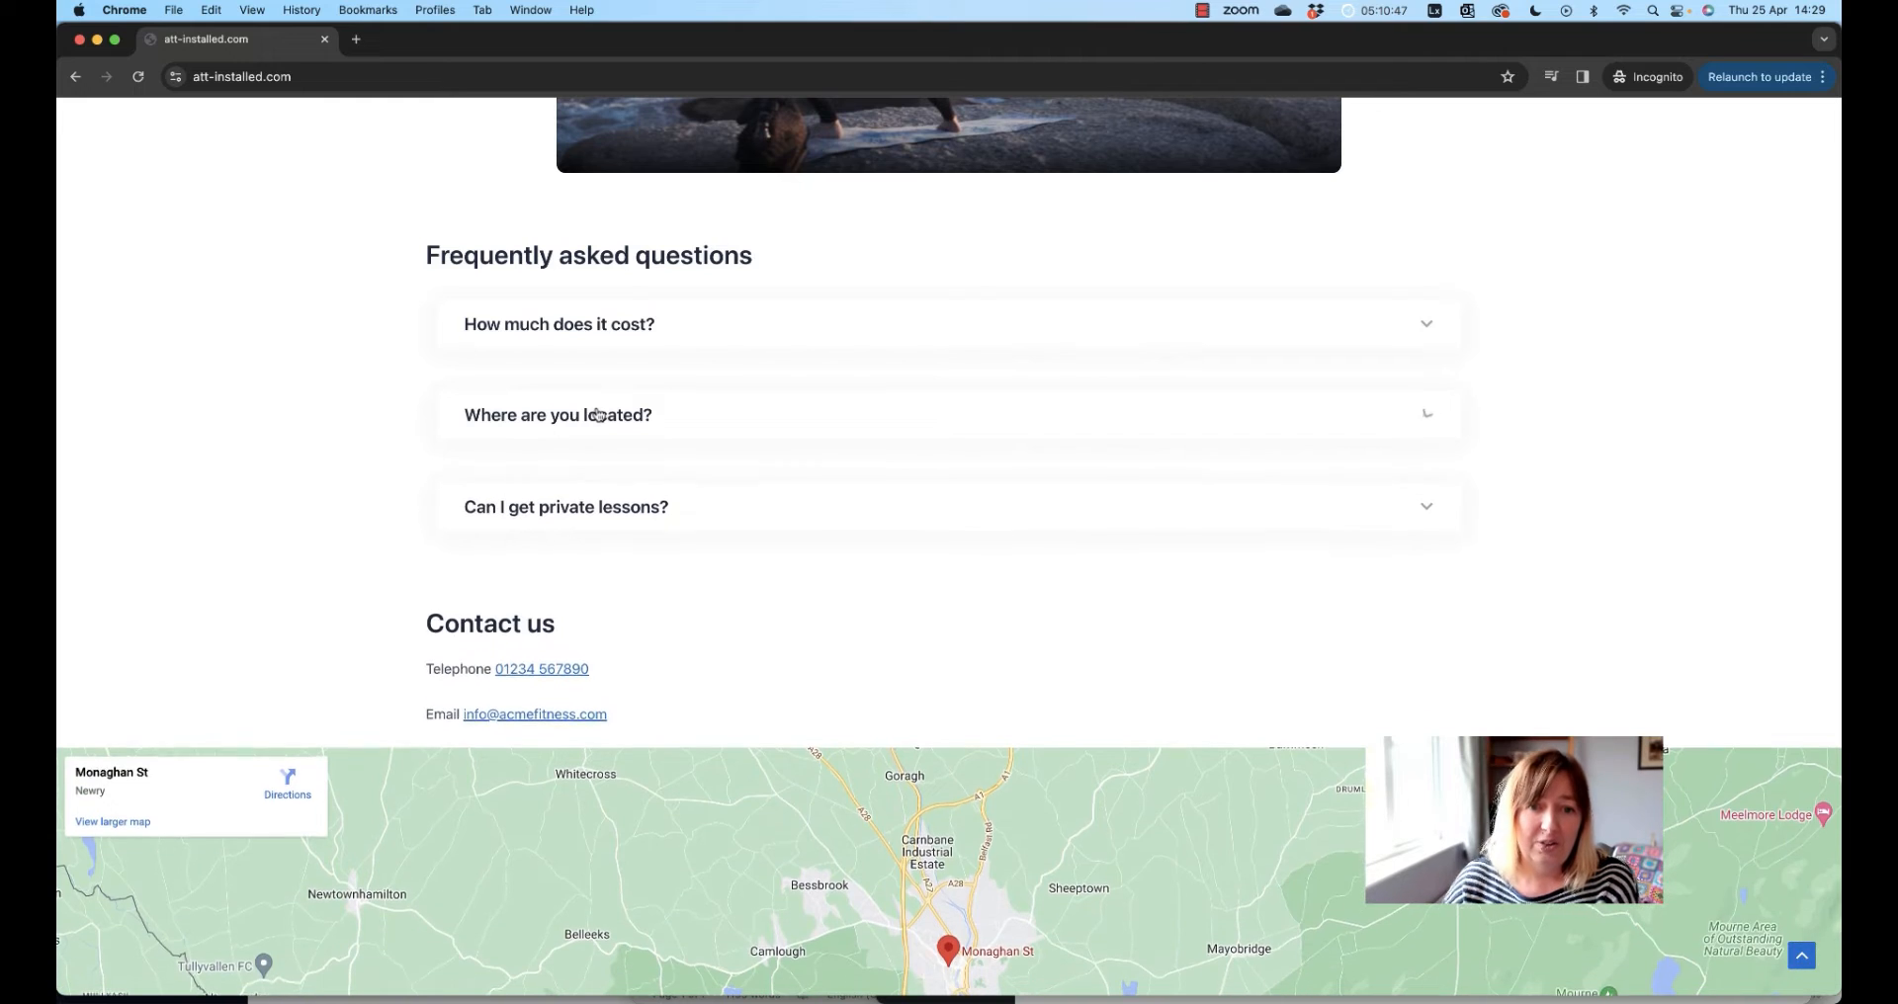
{"action": "left_click", "coordinate": [584, 505]}
{"action": "left_click_drag", "start_coordinate": [623, 504], "coordinate": [538, 474]}
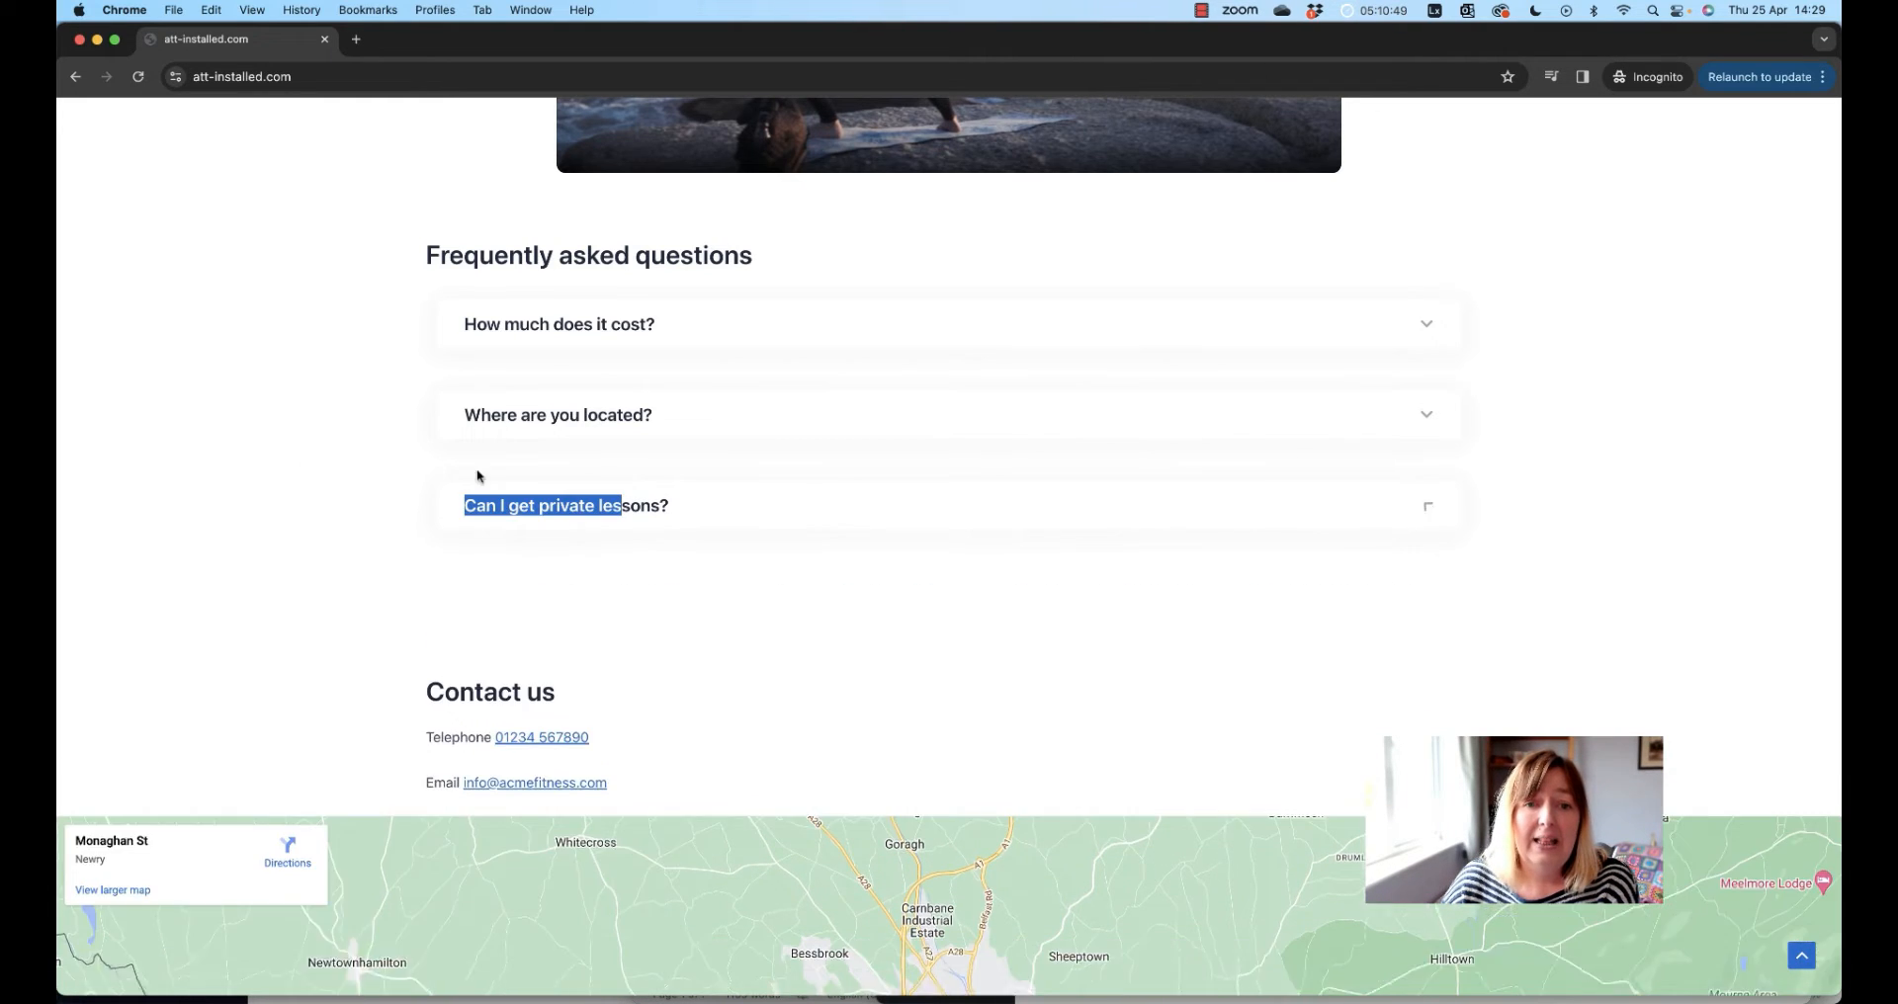
{"action": "scroll", "coordinate": [318, 462], "scroll_direction": "down", "scroll_amount": 3}
{"action": "left_click", "coordinate": [780, 341]}
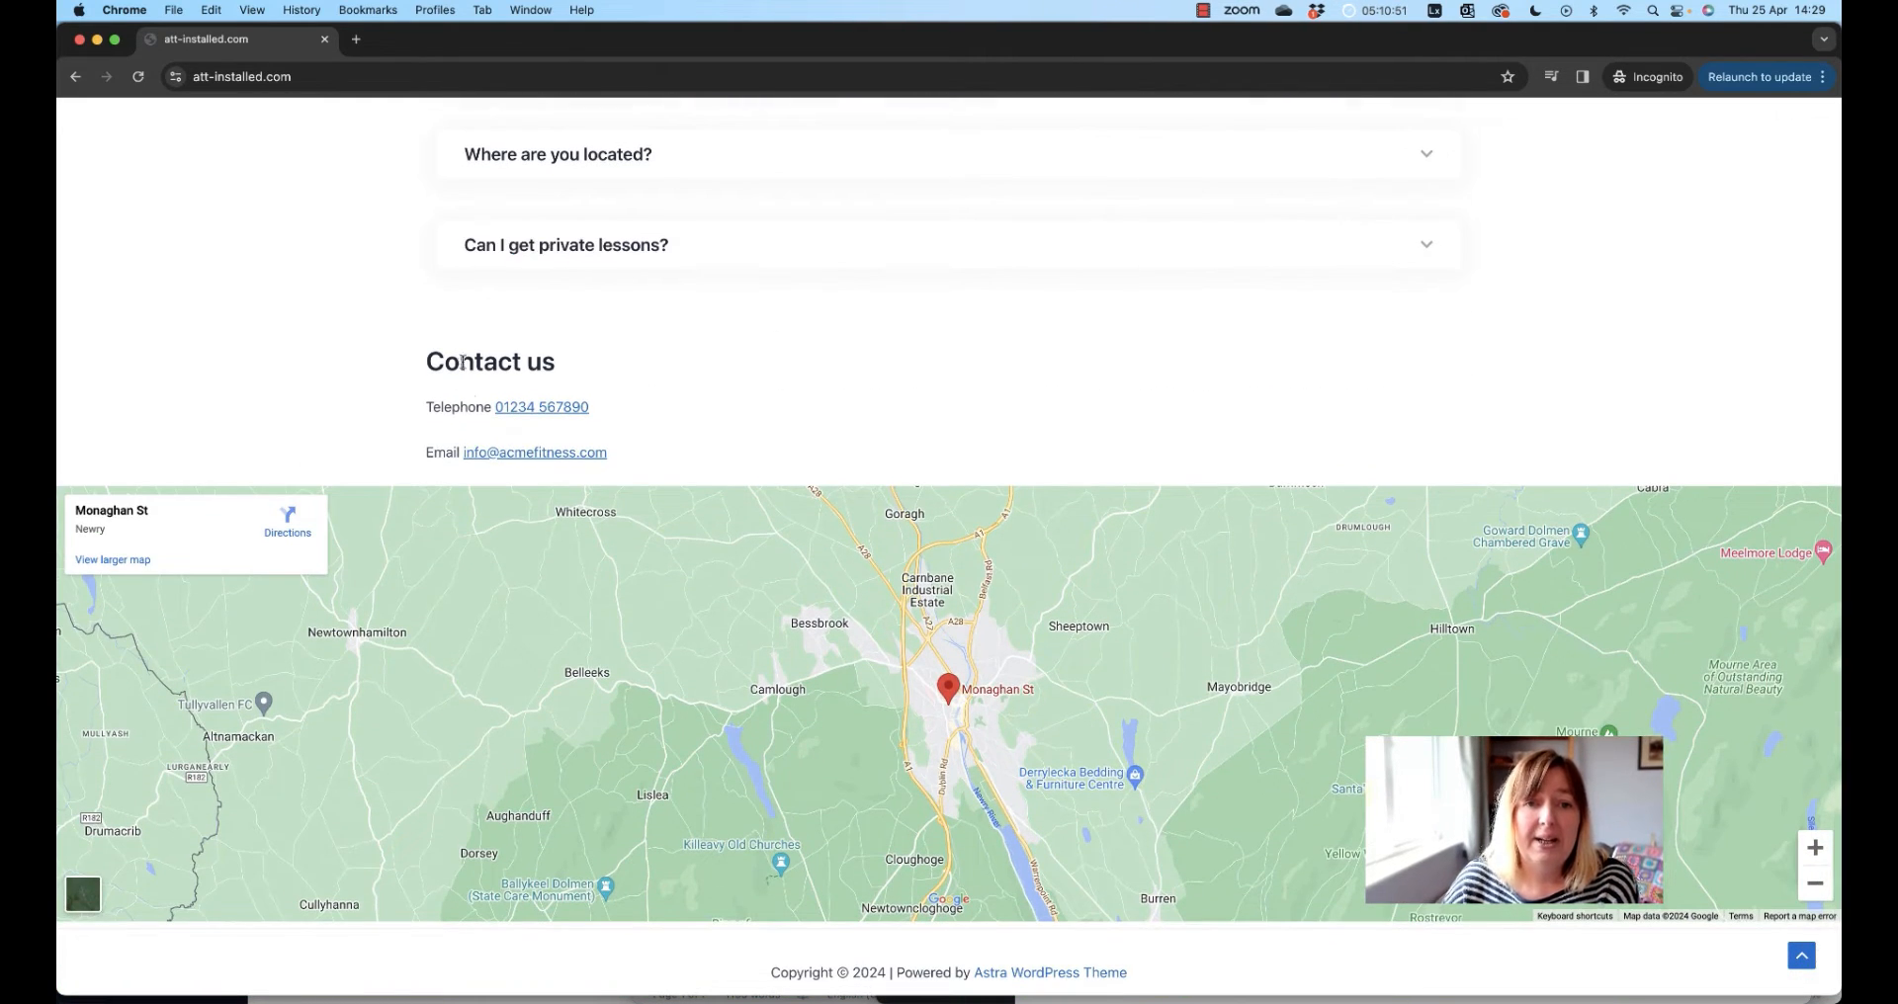
Jump between the top, Ways we can help, Meet the team and FAQs sections using back-to-top and the navigation links
{"action": "left_click", "coordinate": [1801, 956]}
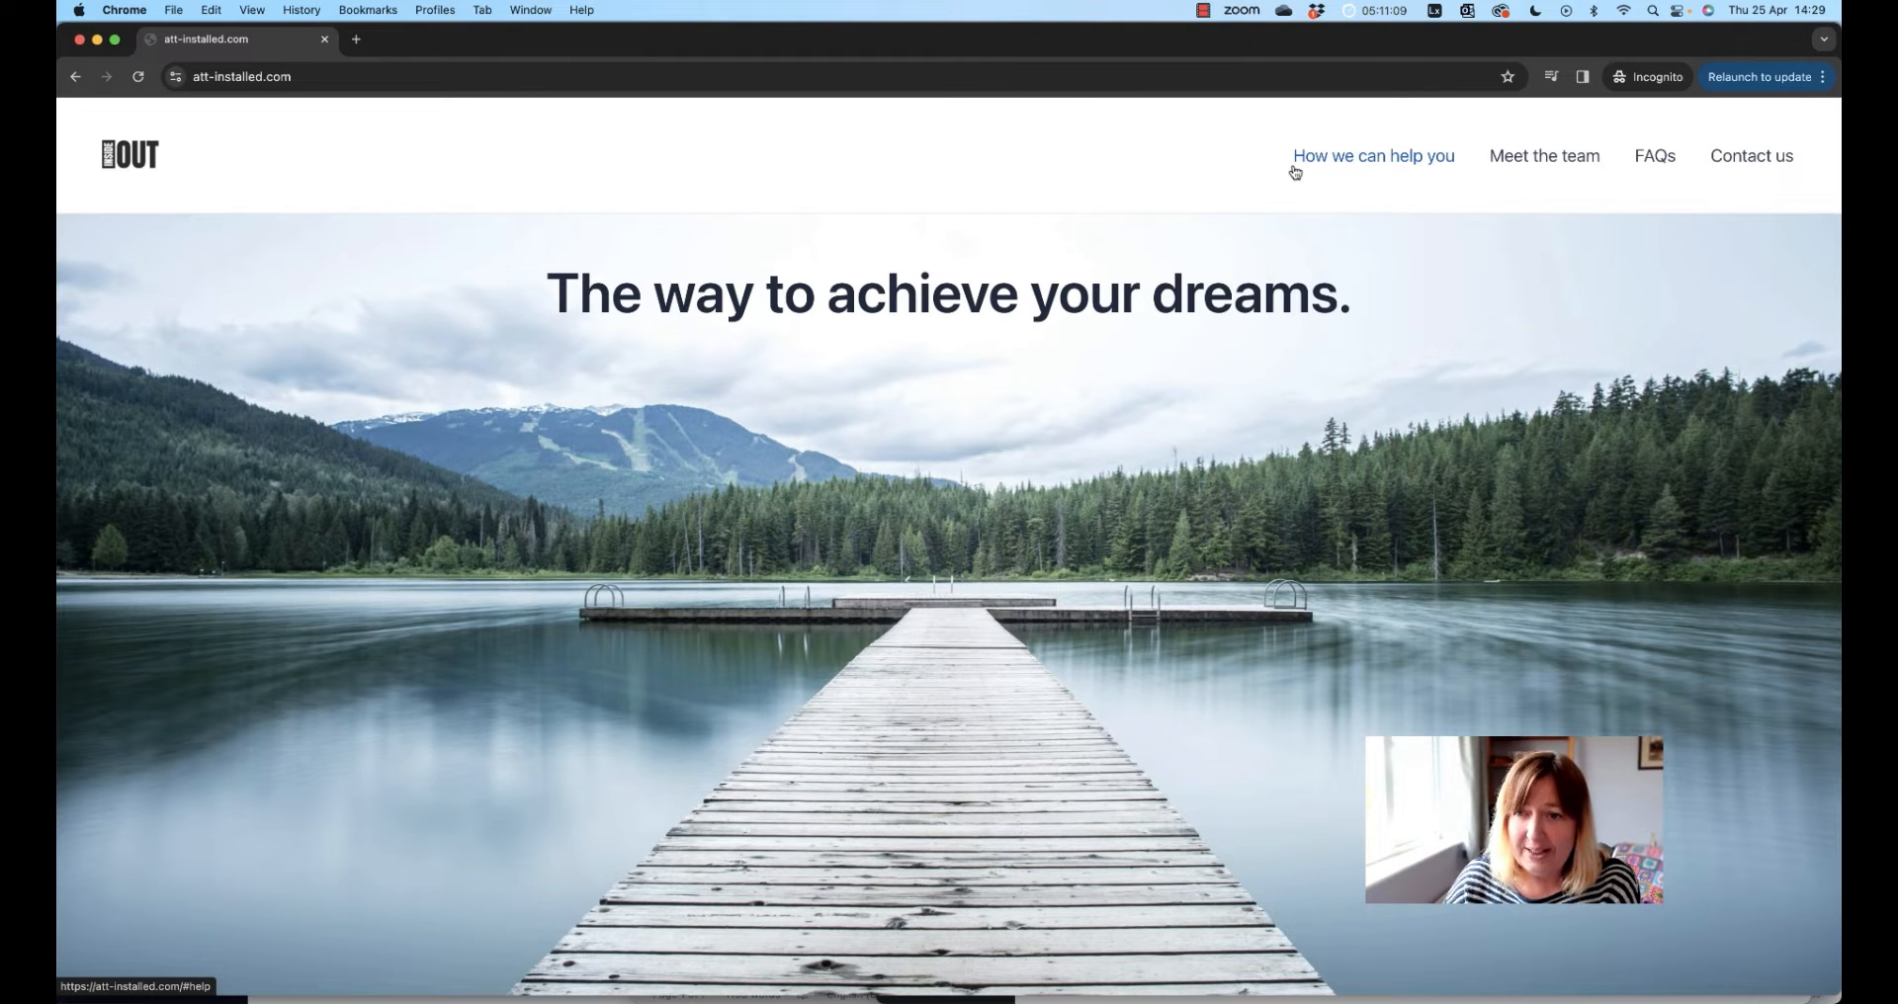
{"action": "left_click", "coordinate": [1398, 166]}
{"action": "scroll", "coordinate": [1398, 165], "scroll_direction": "up", "scroll_amount": 10}
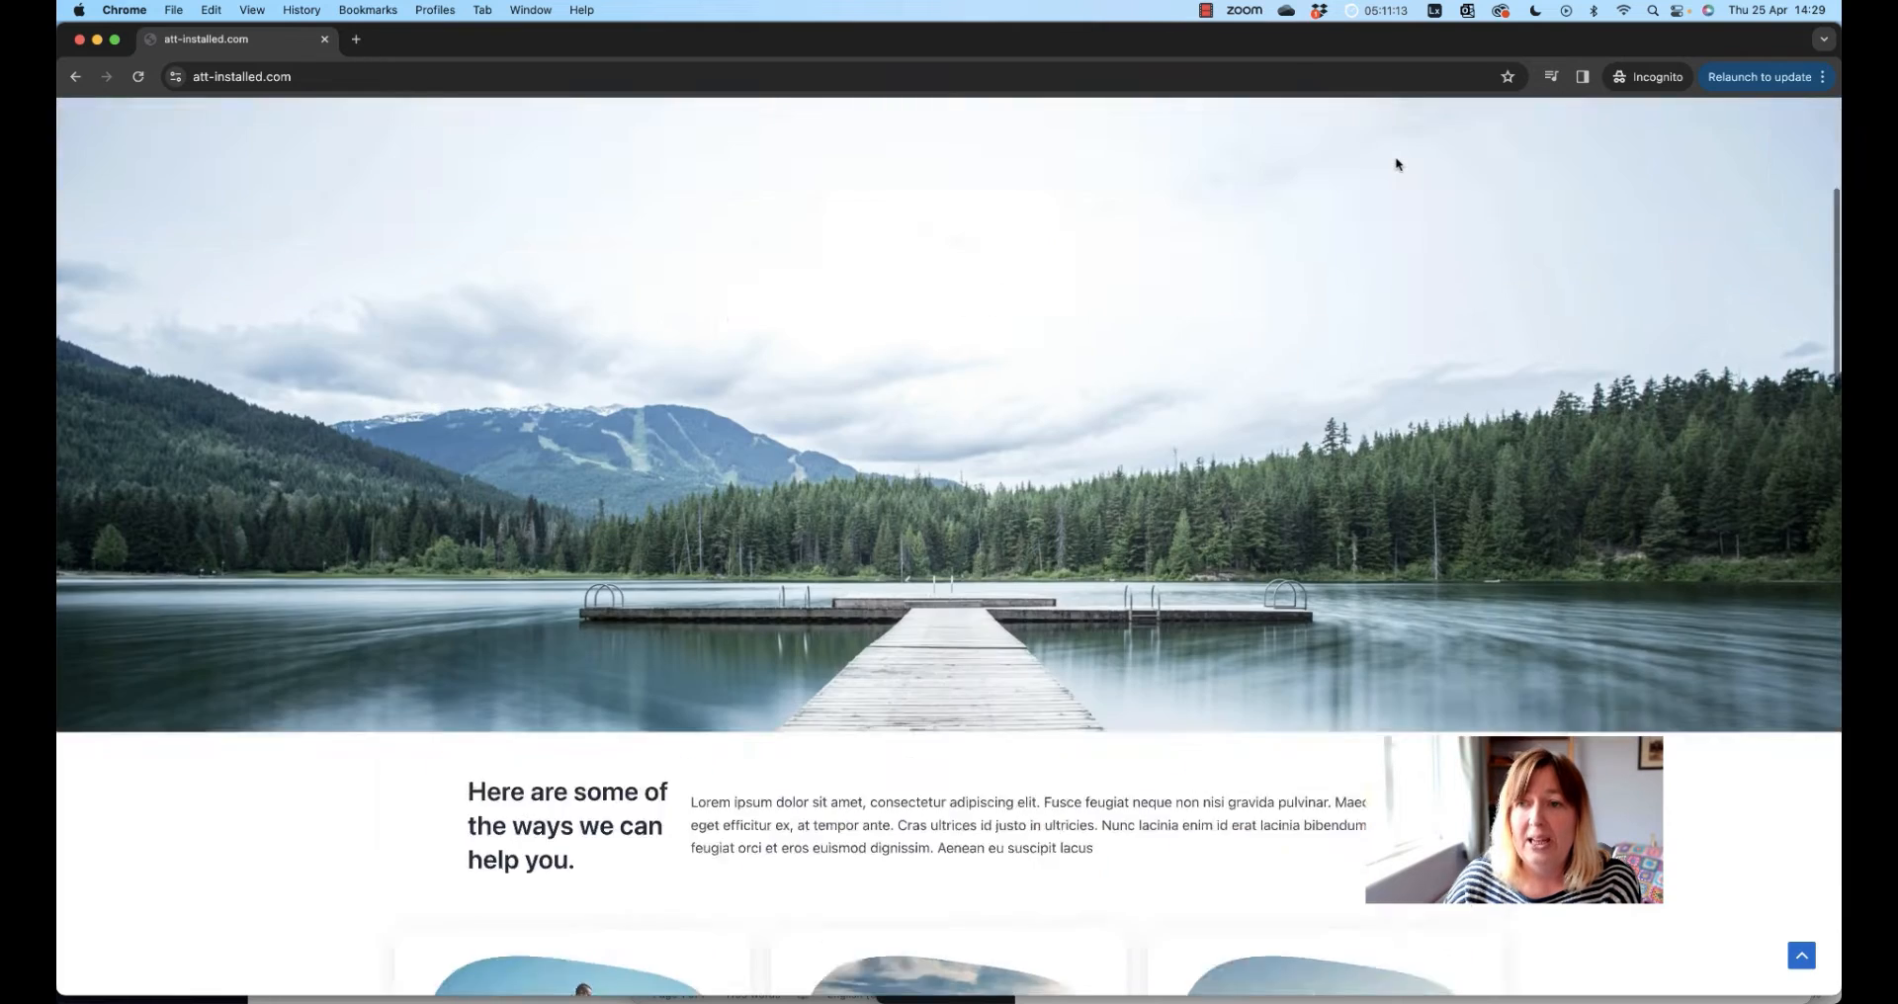
{"action": "left_click", "coordinate": [1573, 164]}
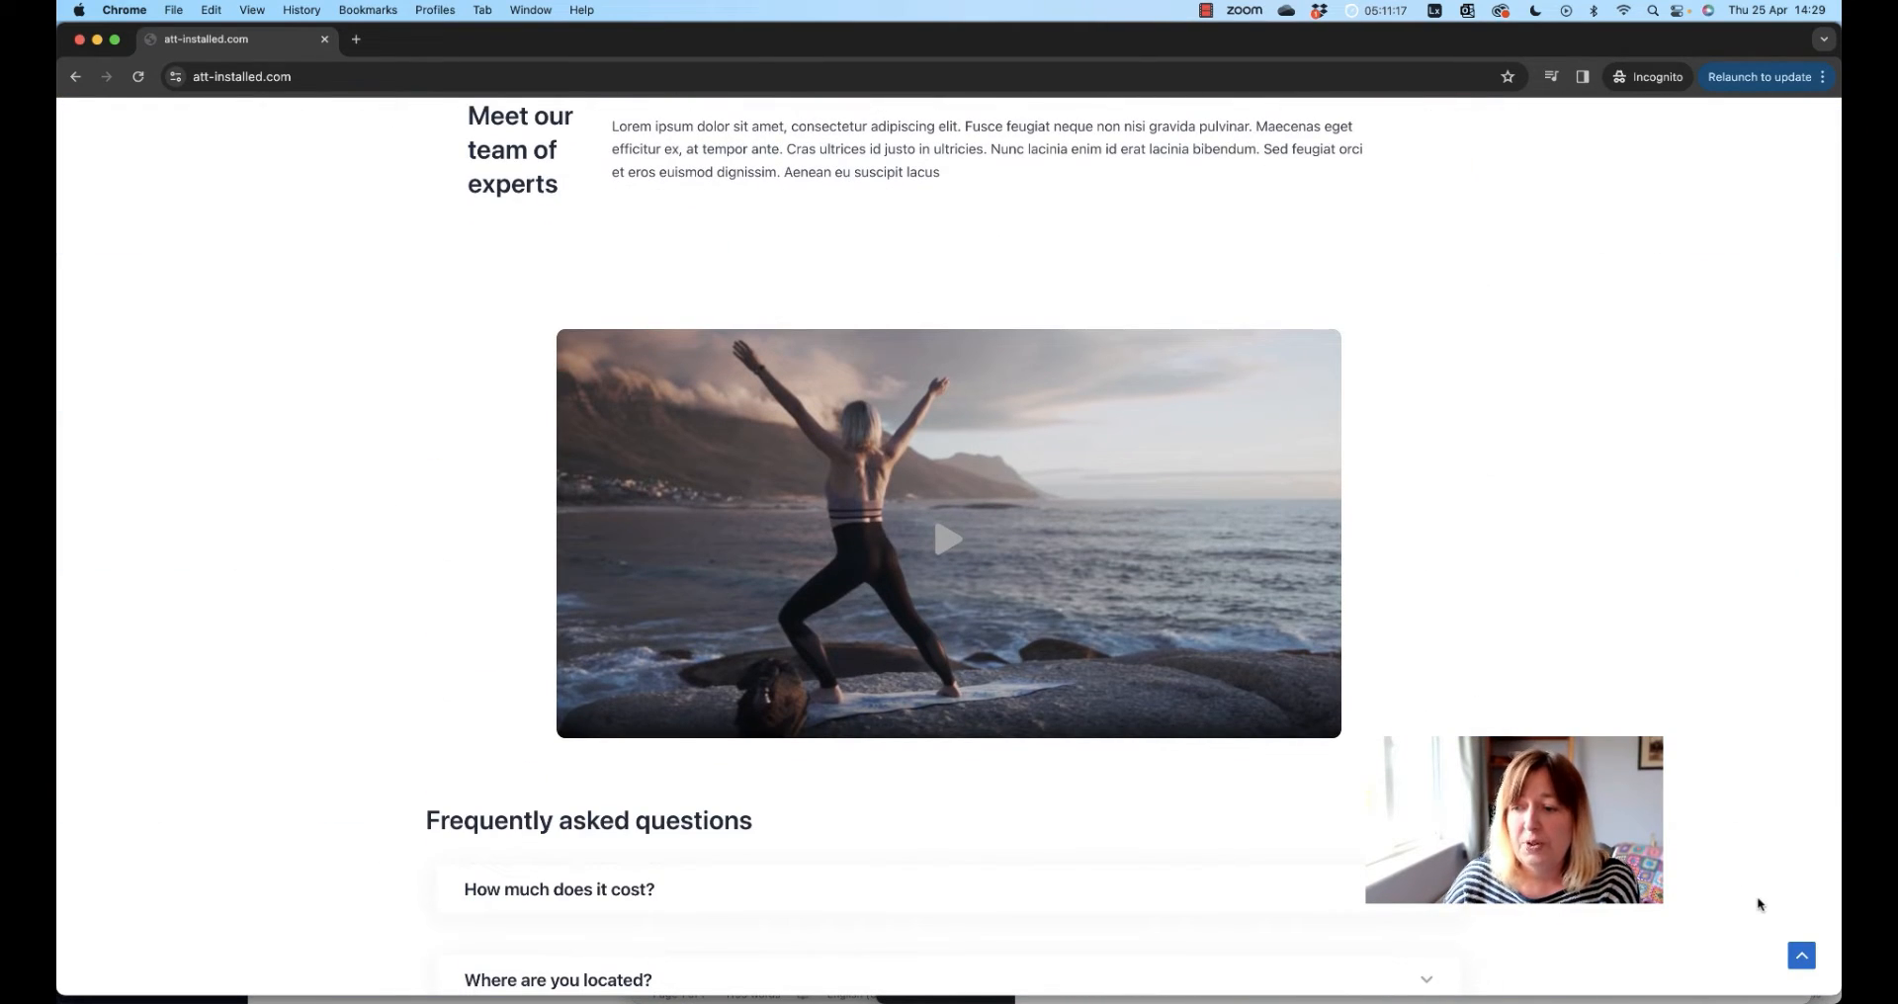
{"action": "left_click", "coordinate": [1801, 955]}
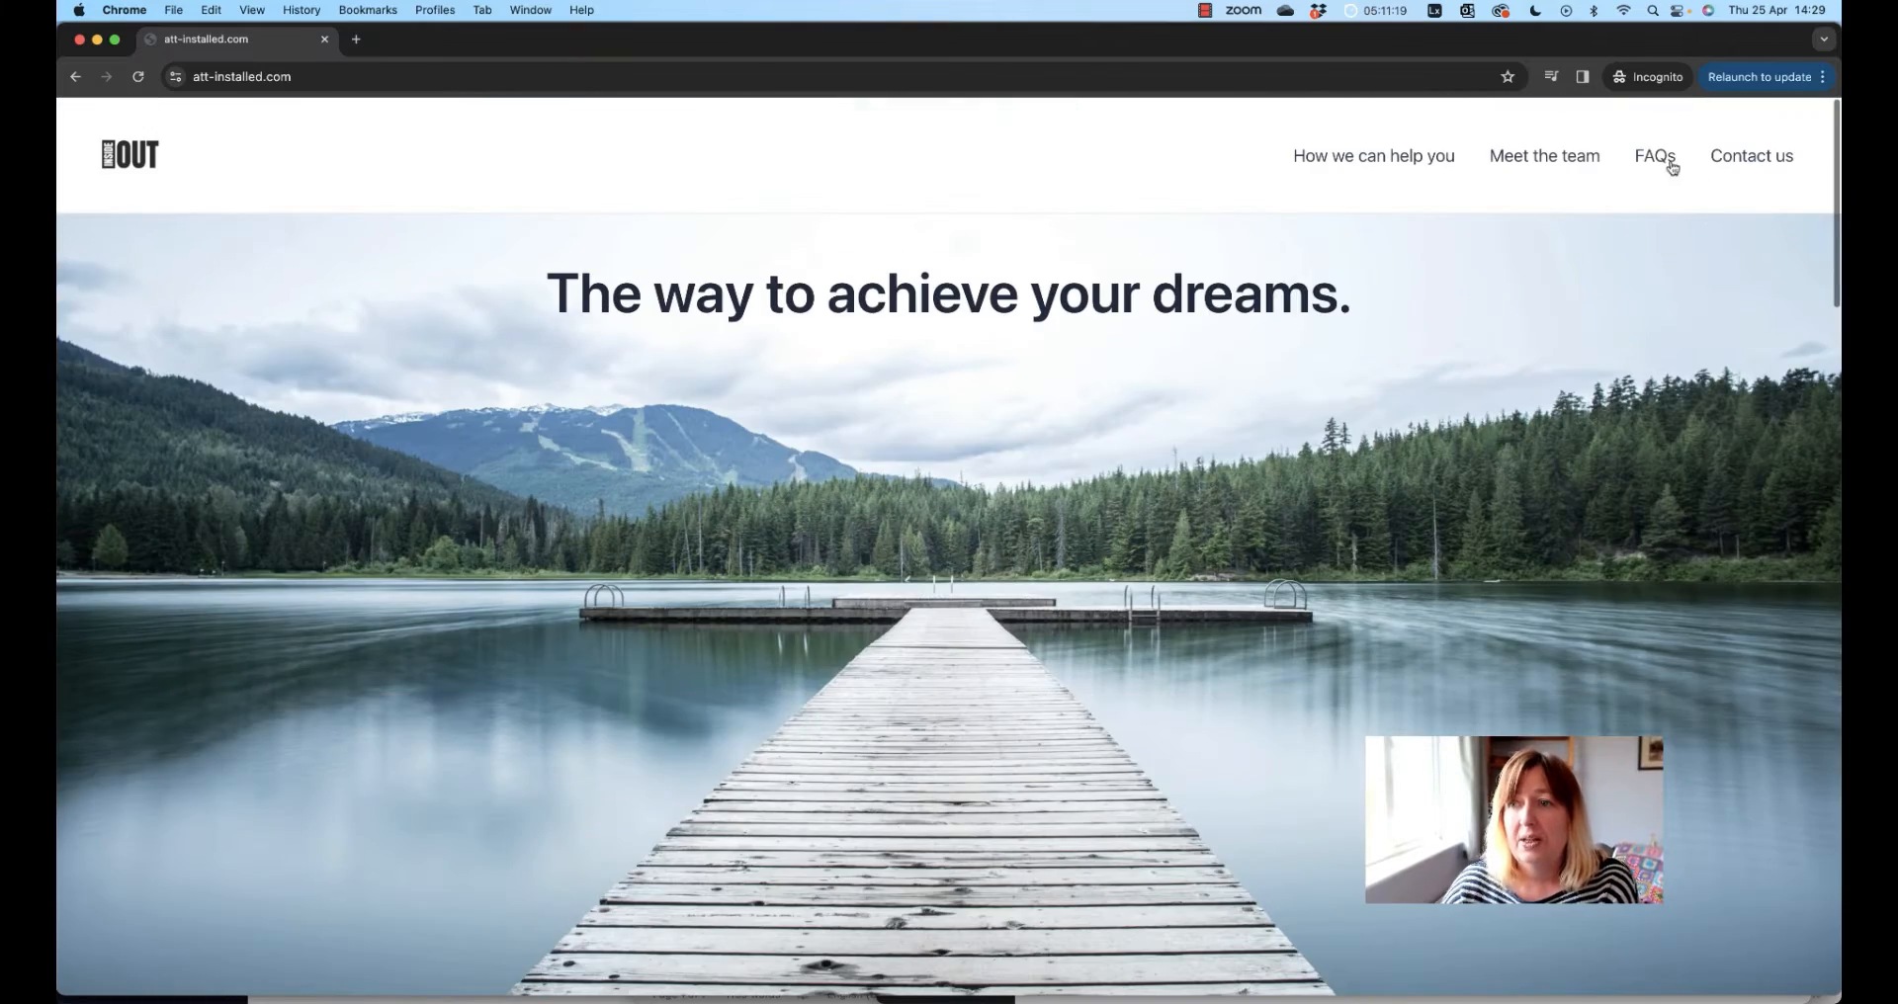
{"action": "left_click", "coordinate": [1656, 158]}
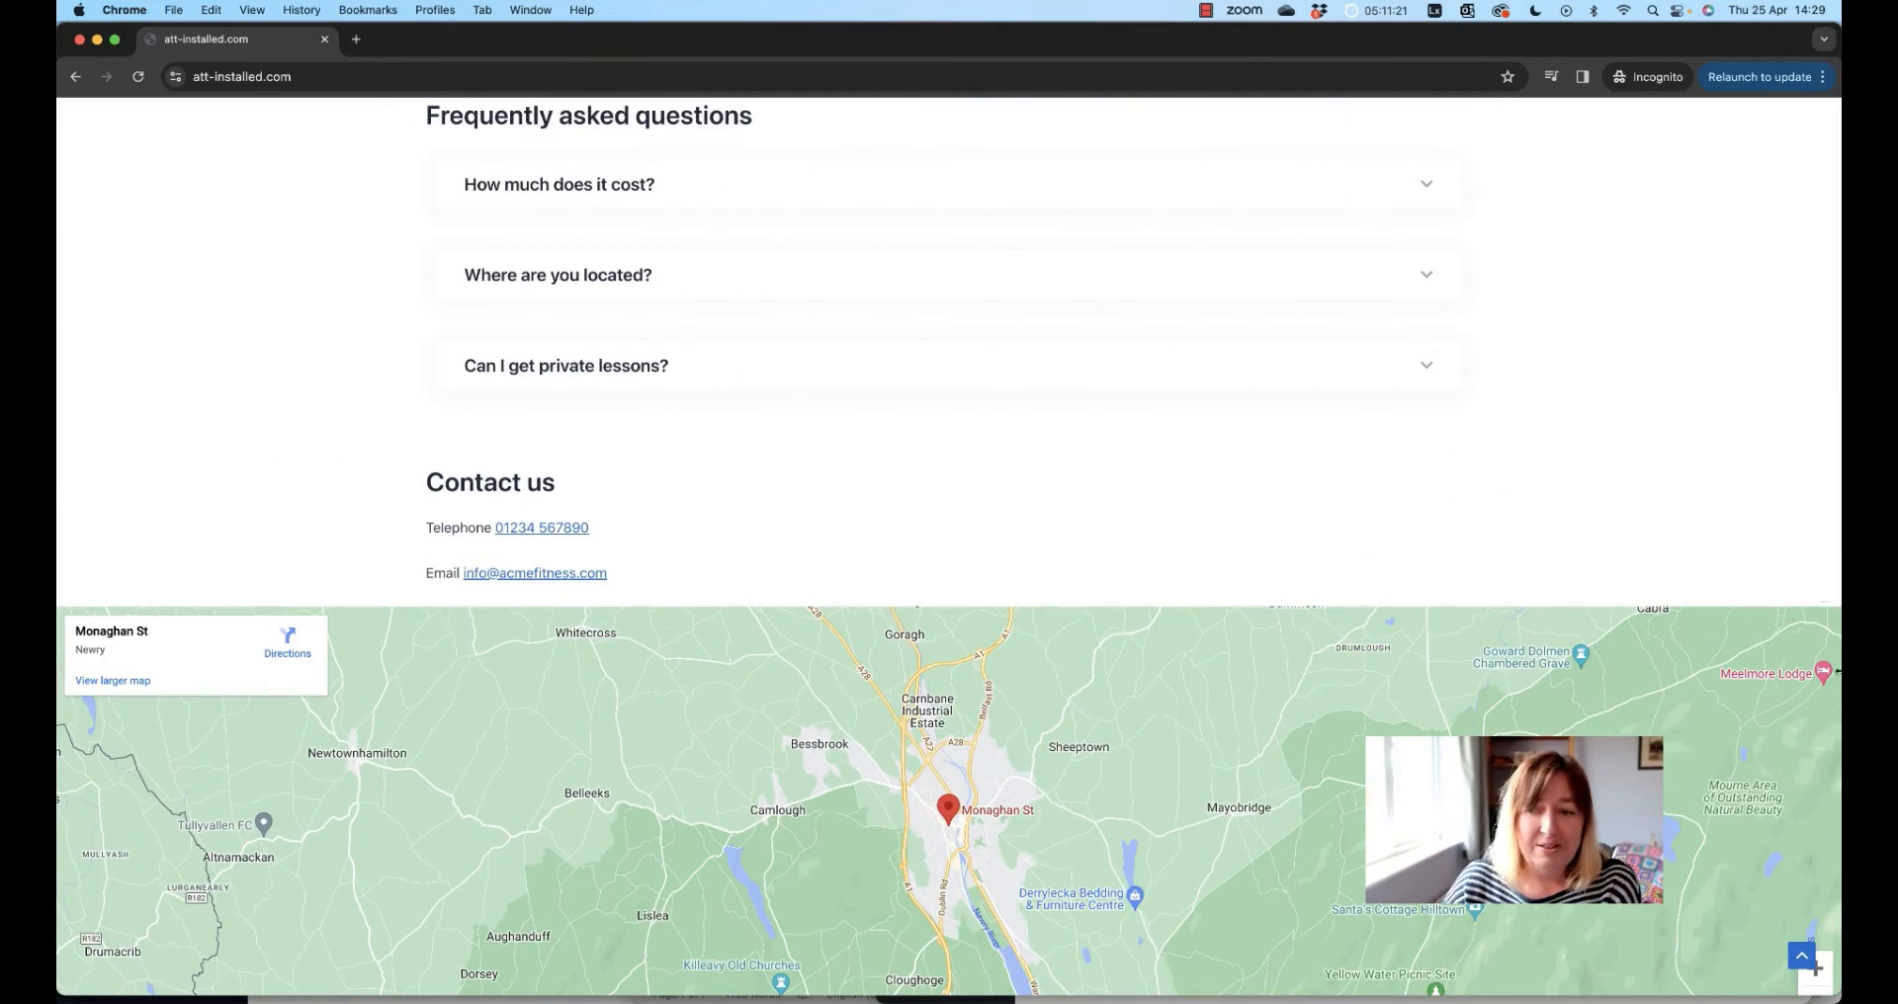
{"action": "left_click", "coordinate": [1802, 955]}
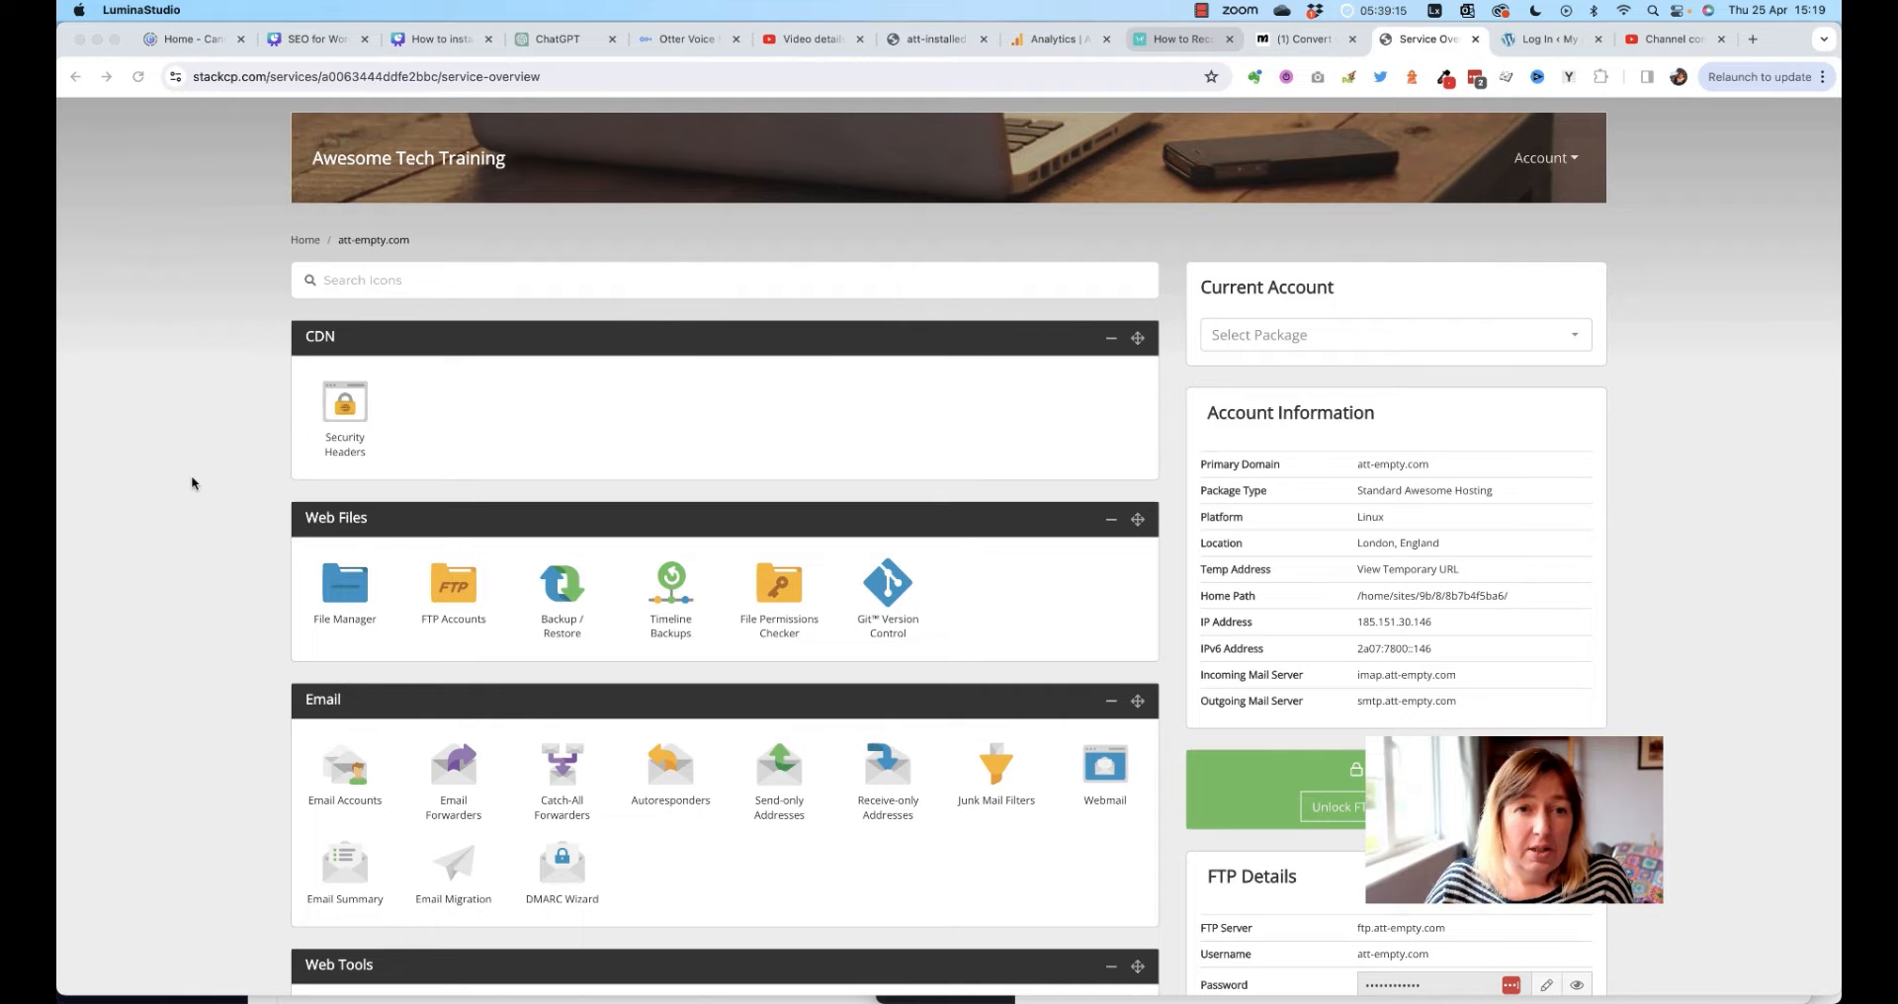
Scroll the att-empty.com service overview to One-Click Installs and launch the WordPress installer
{"action": "scroll", "coordinate": [192, 479], "scroll_direction": "down", "scroll_amount": 3}
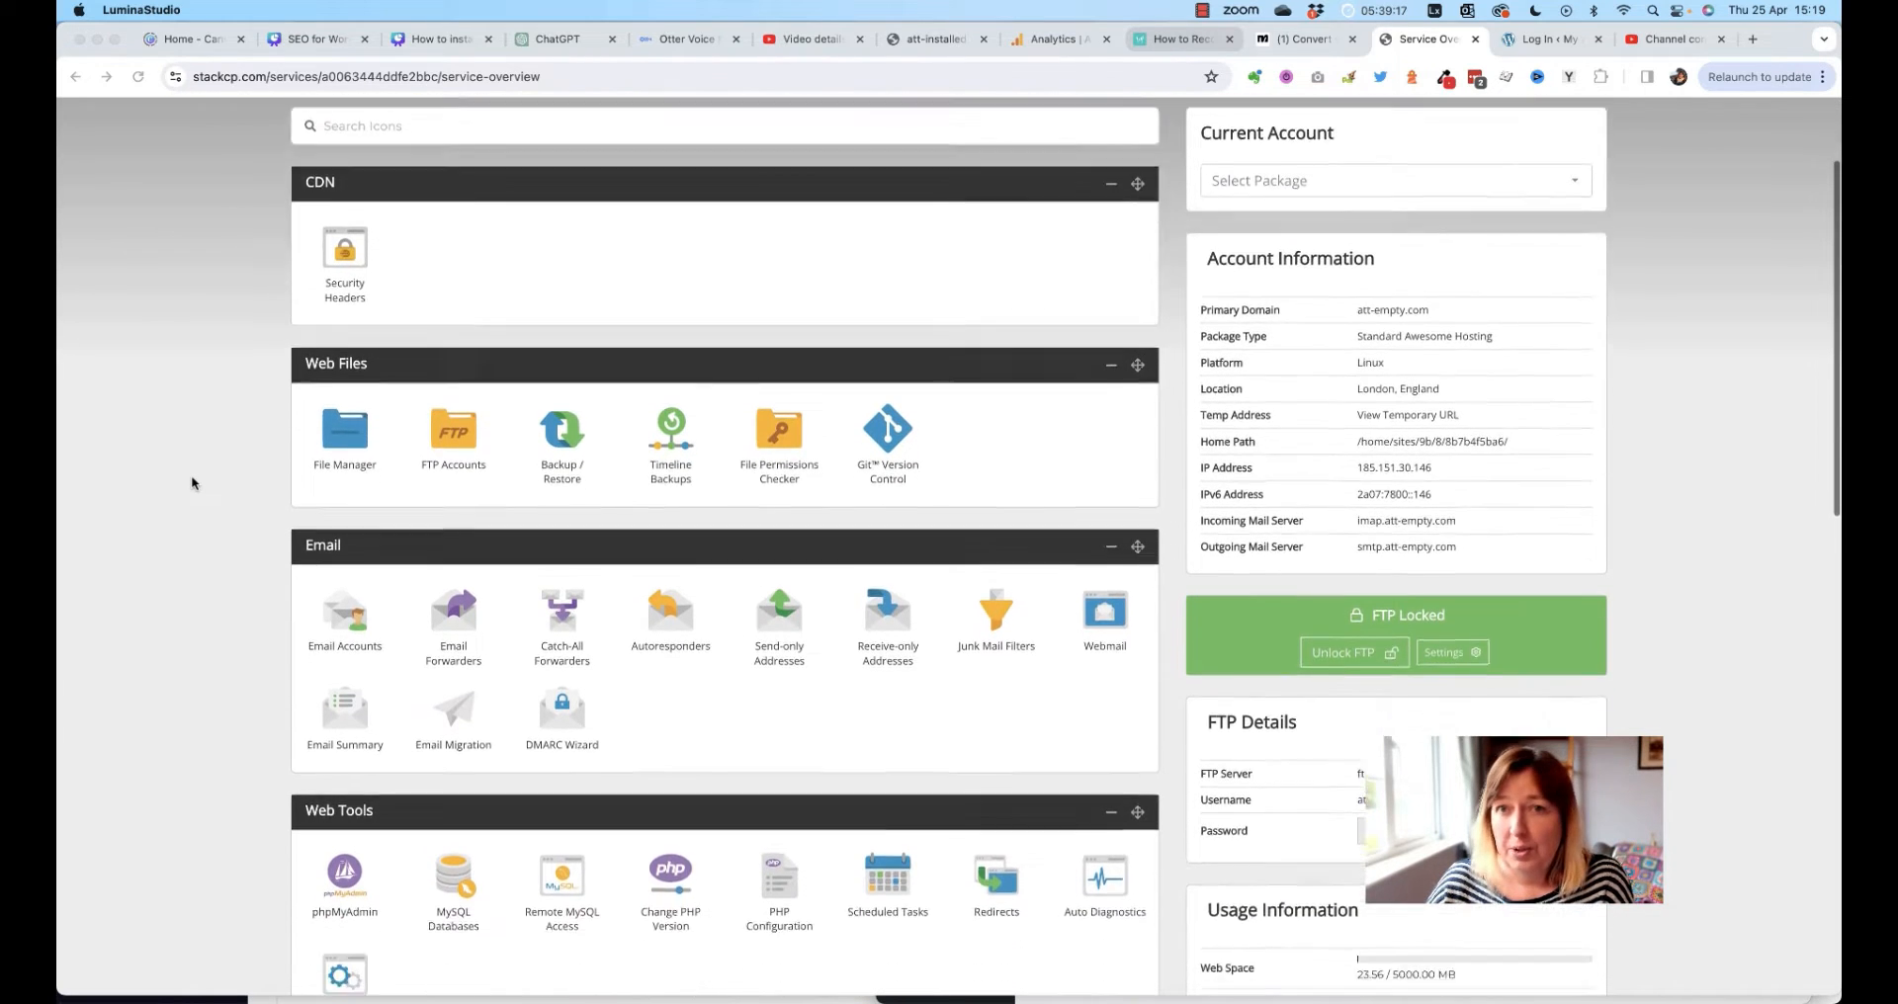
{"action": "scroll", "coordinate": [192, 483], "scroll_direction": "down", "scroll_amount": 1}
{"action": "scroll", "coordinate": [192, 482], "scroll_direction": "up", "scroll_amount": 3}
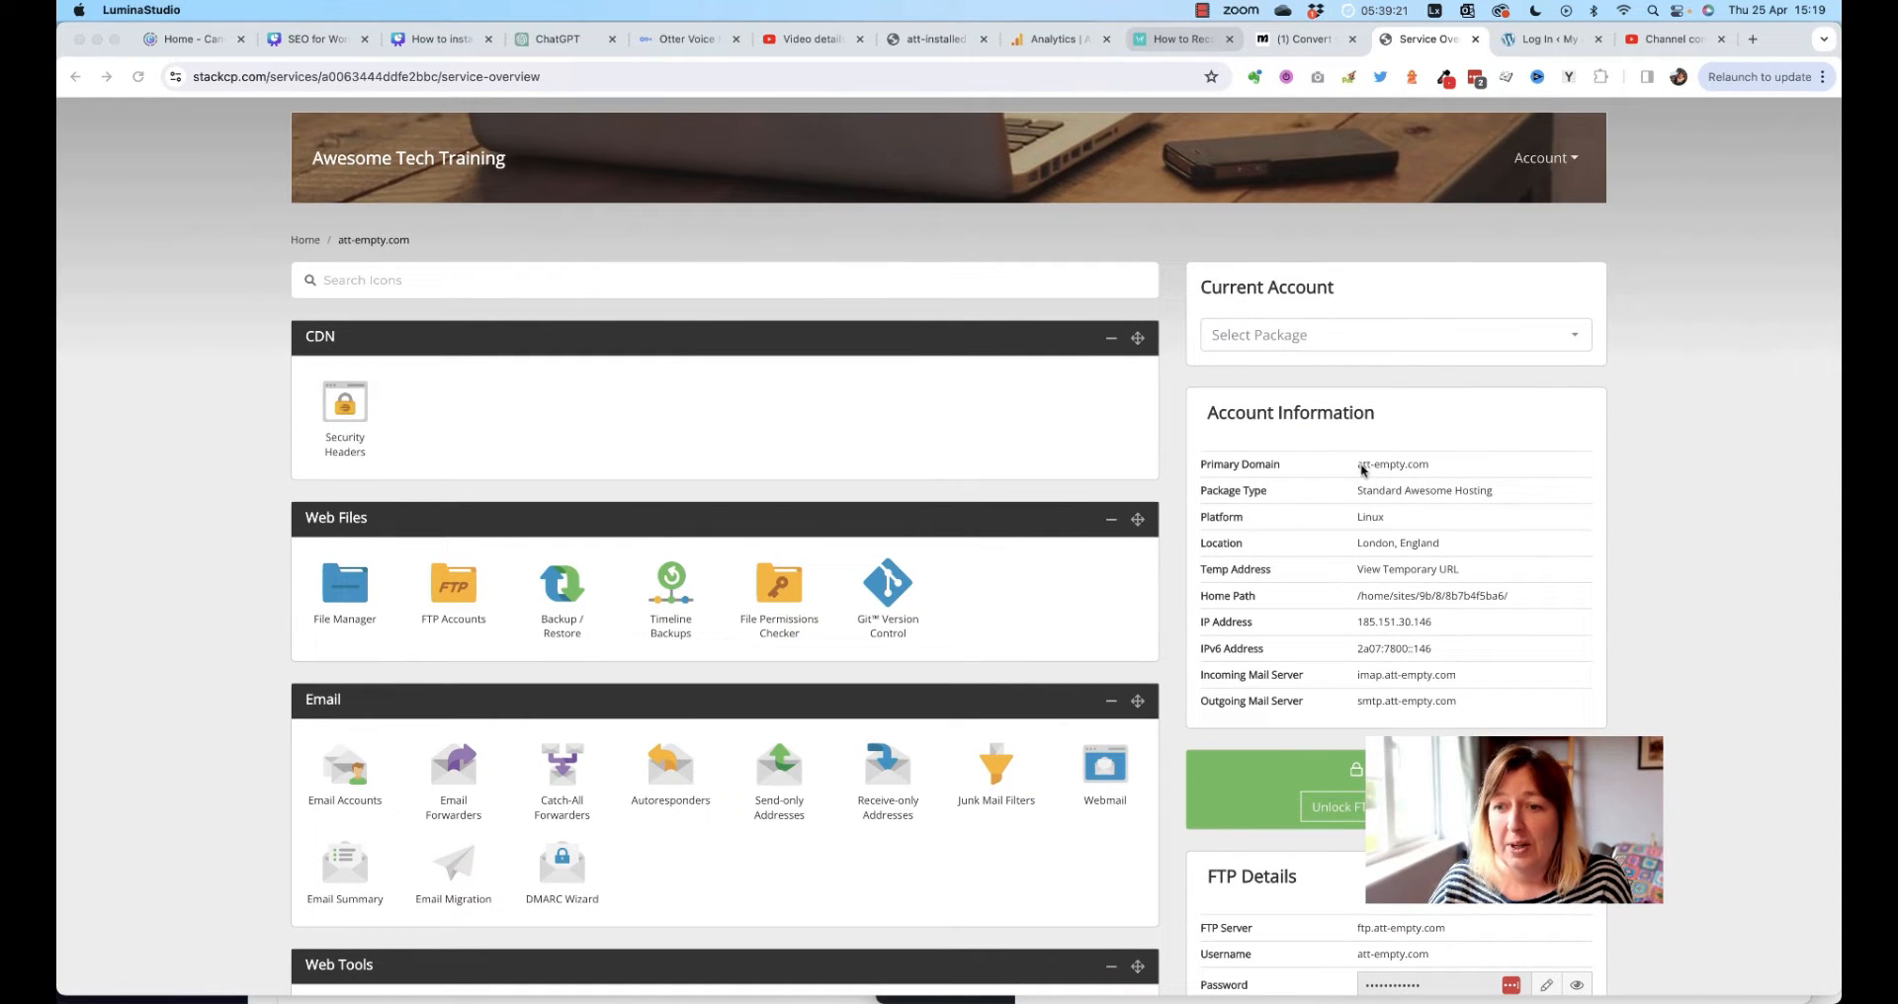
{"action": "left_click", "coordinate": [1427, 466]}
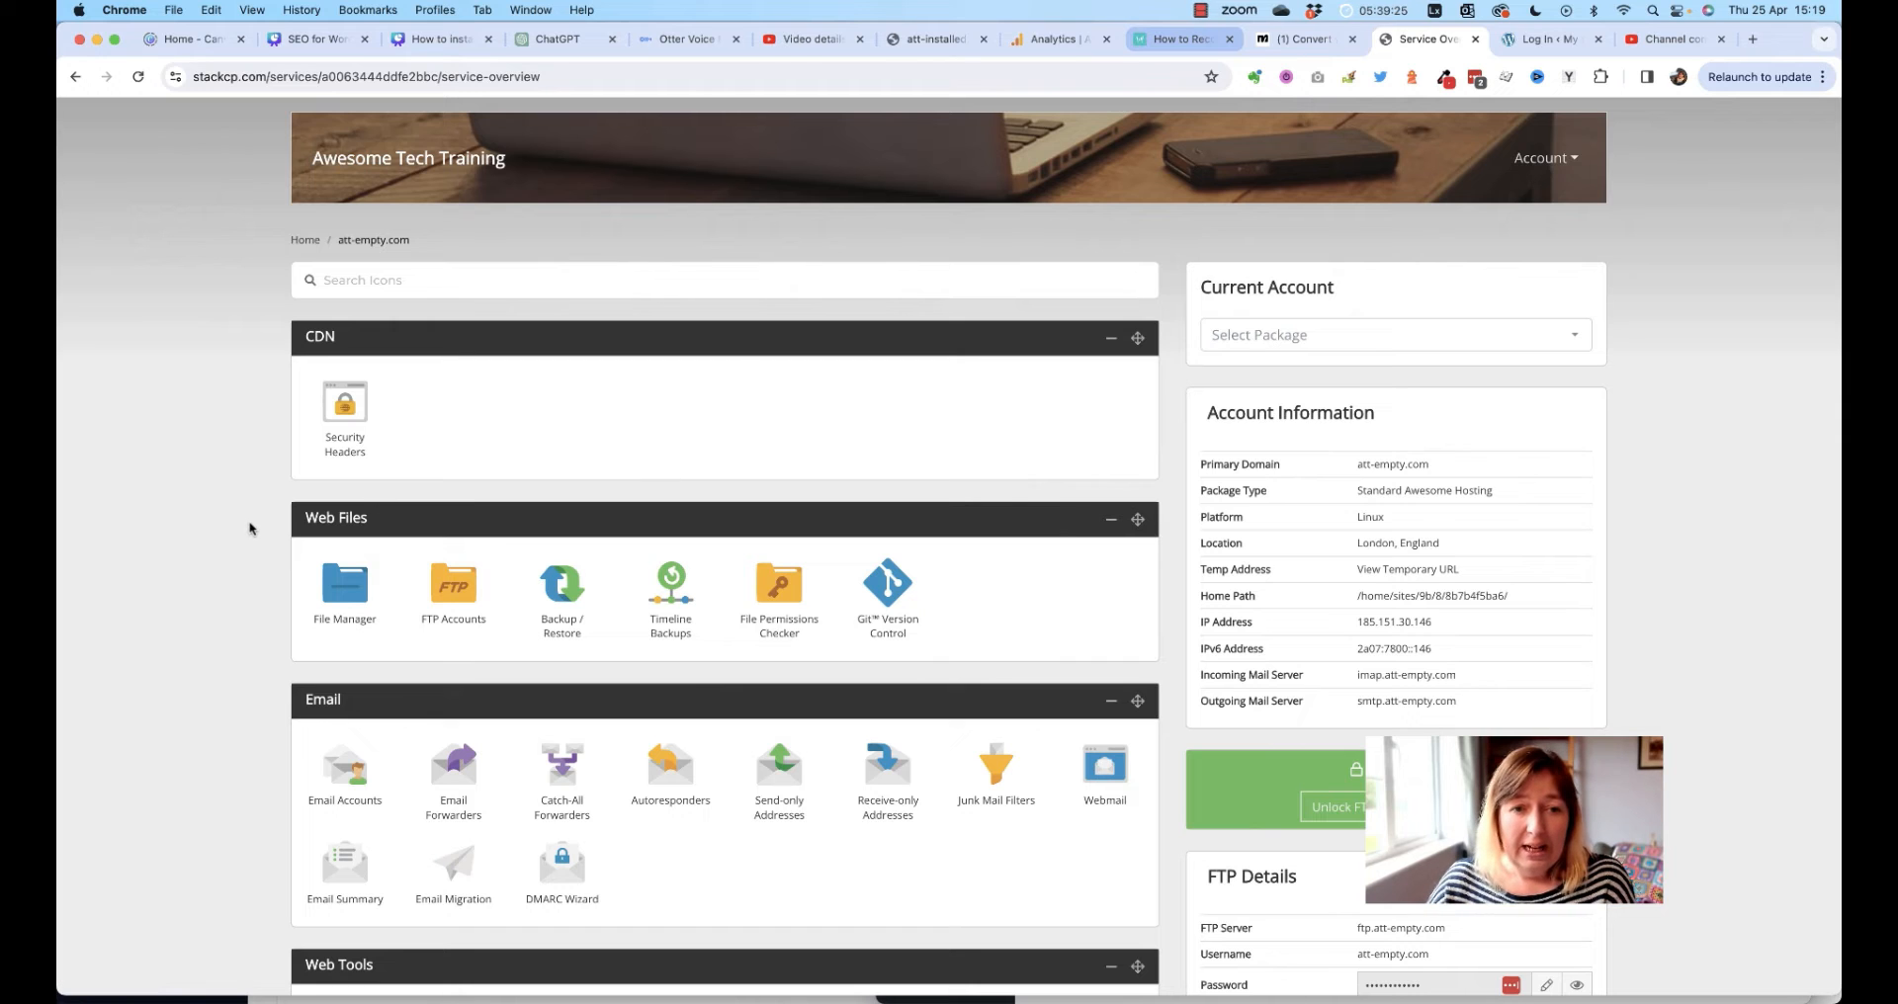
{"action": "scroll", "coordinate": [249, 529], "scroll_direction": "down", "scroll_amount": 15}
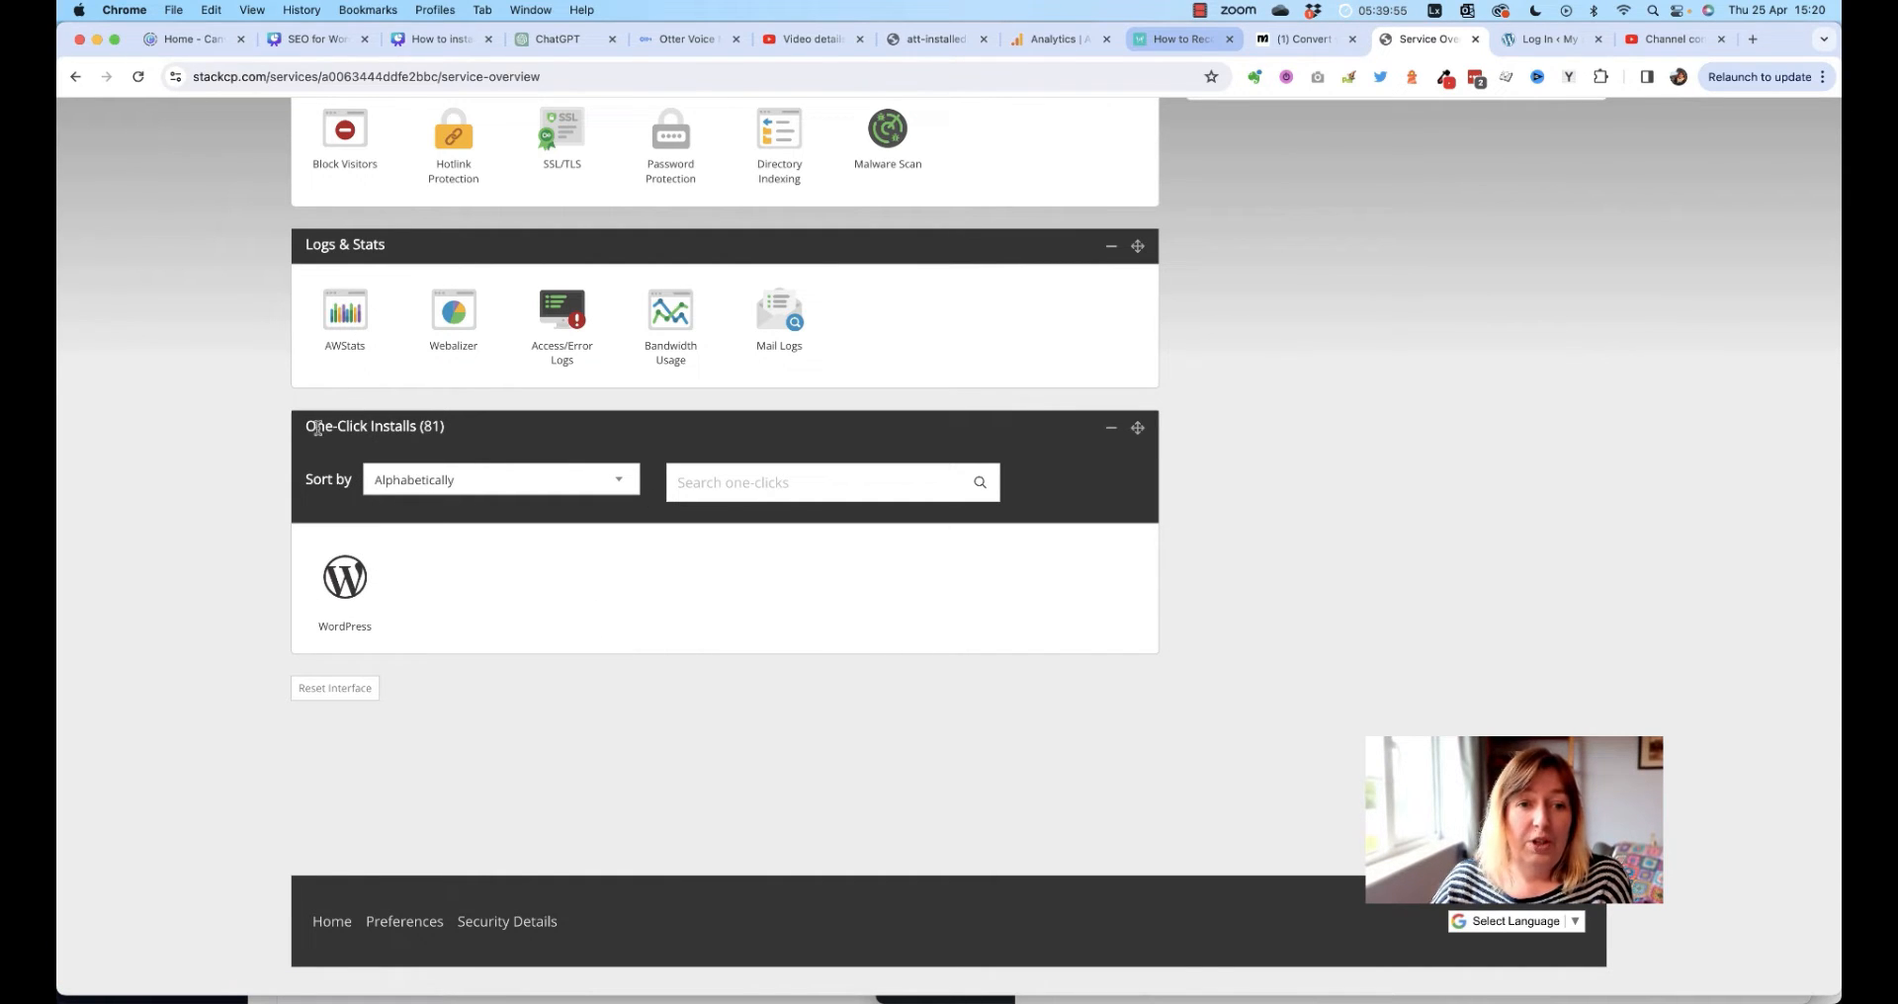
{"action": "left_click_drag", "start_coordinate": [316, 426], "coordinate": [475, 422]}
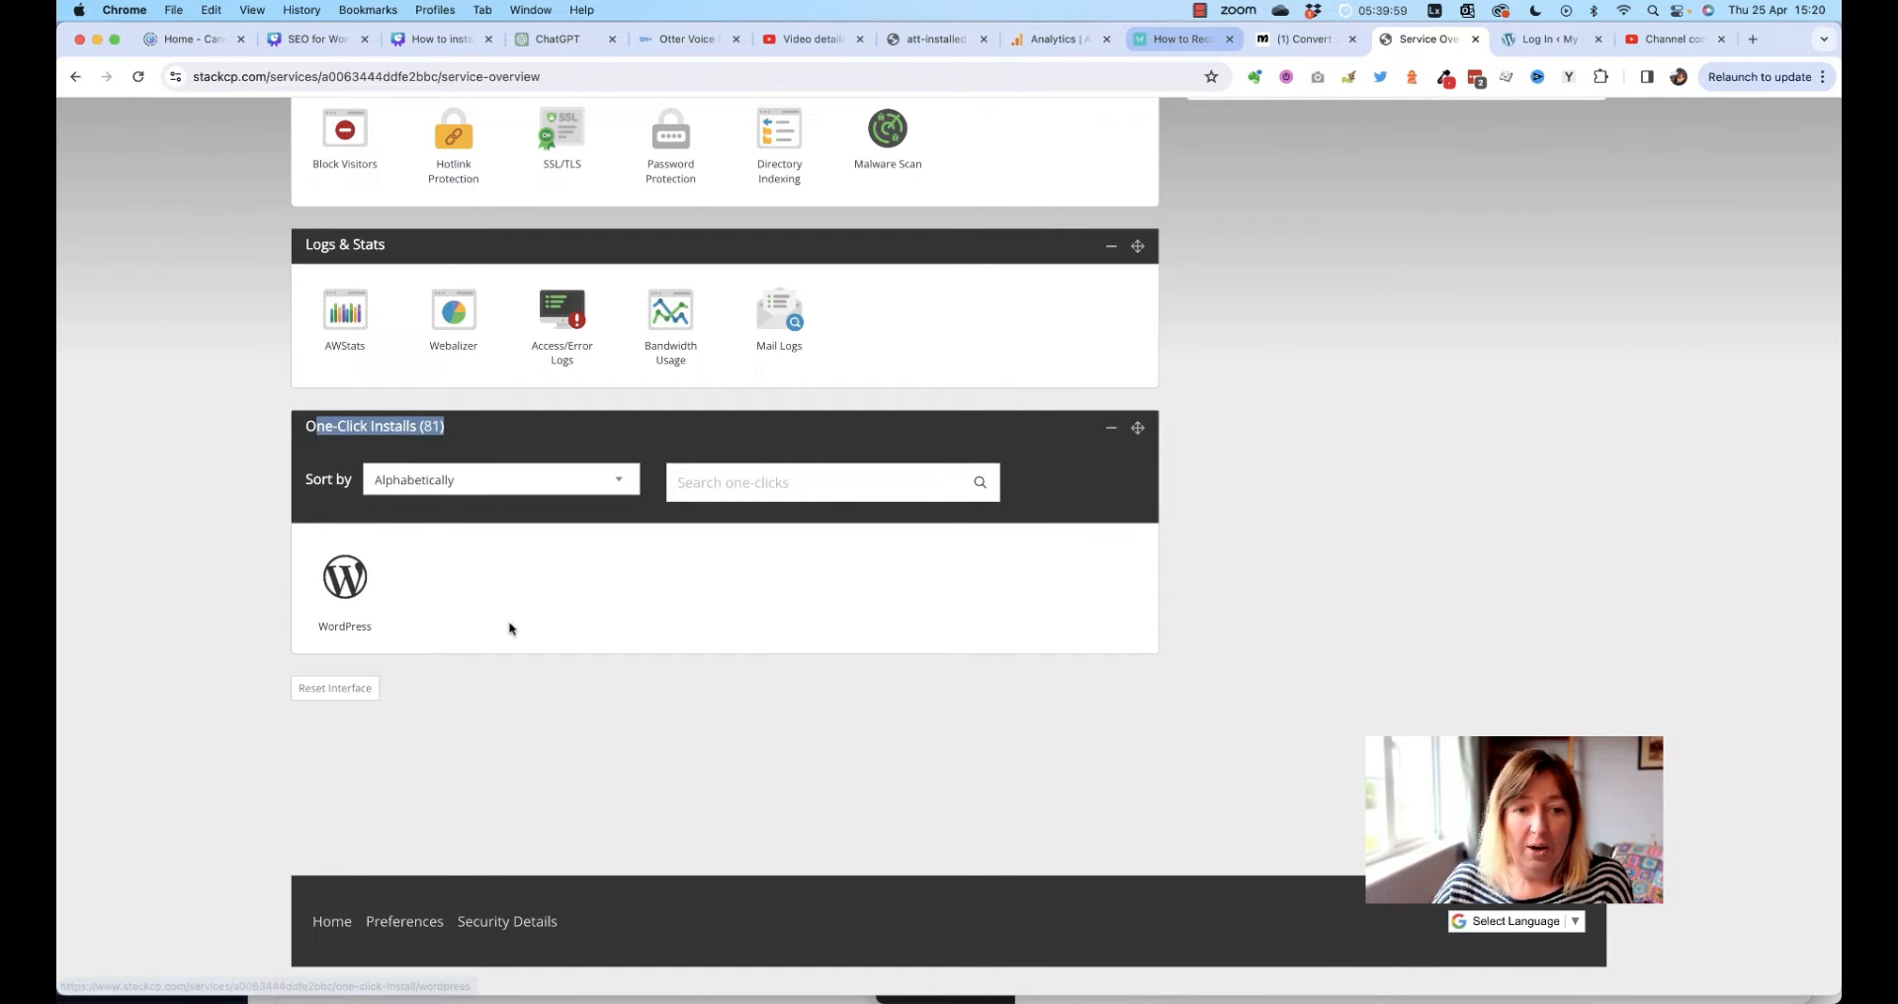
{"action": "left_click", "coordinate": [345, 585]}
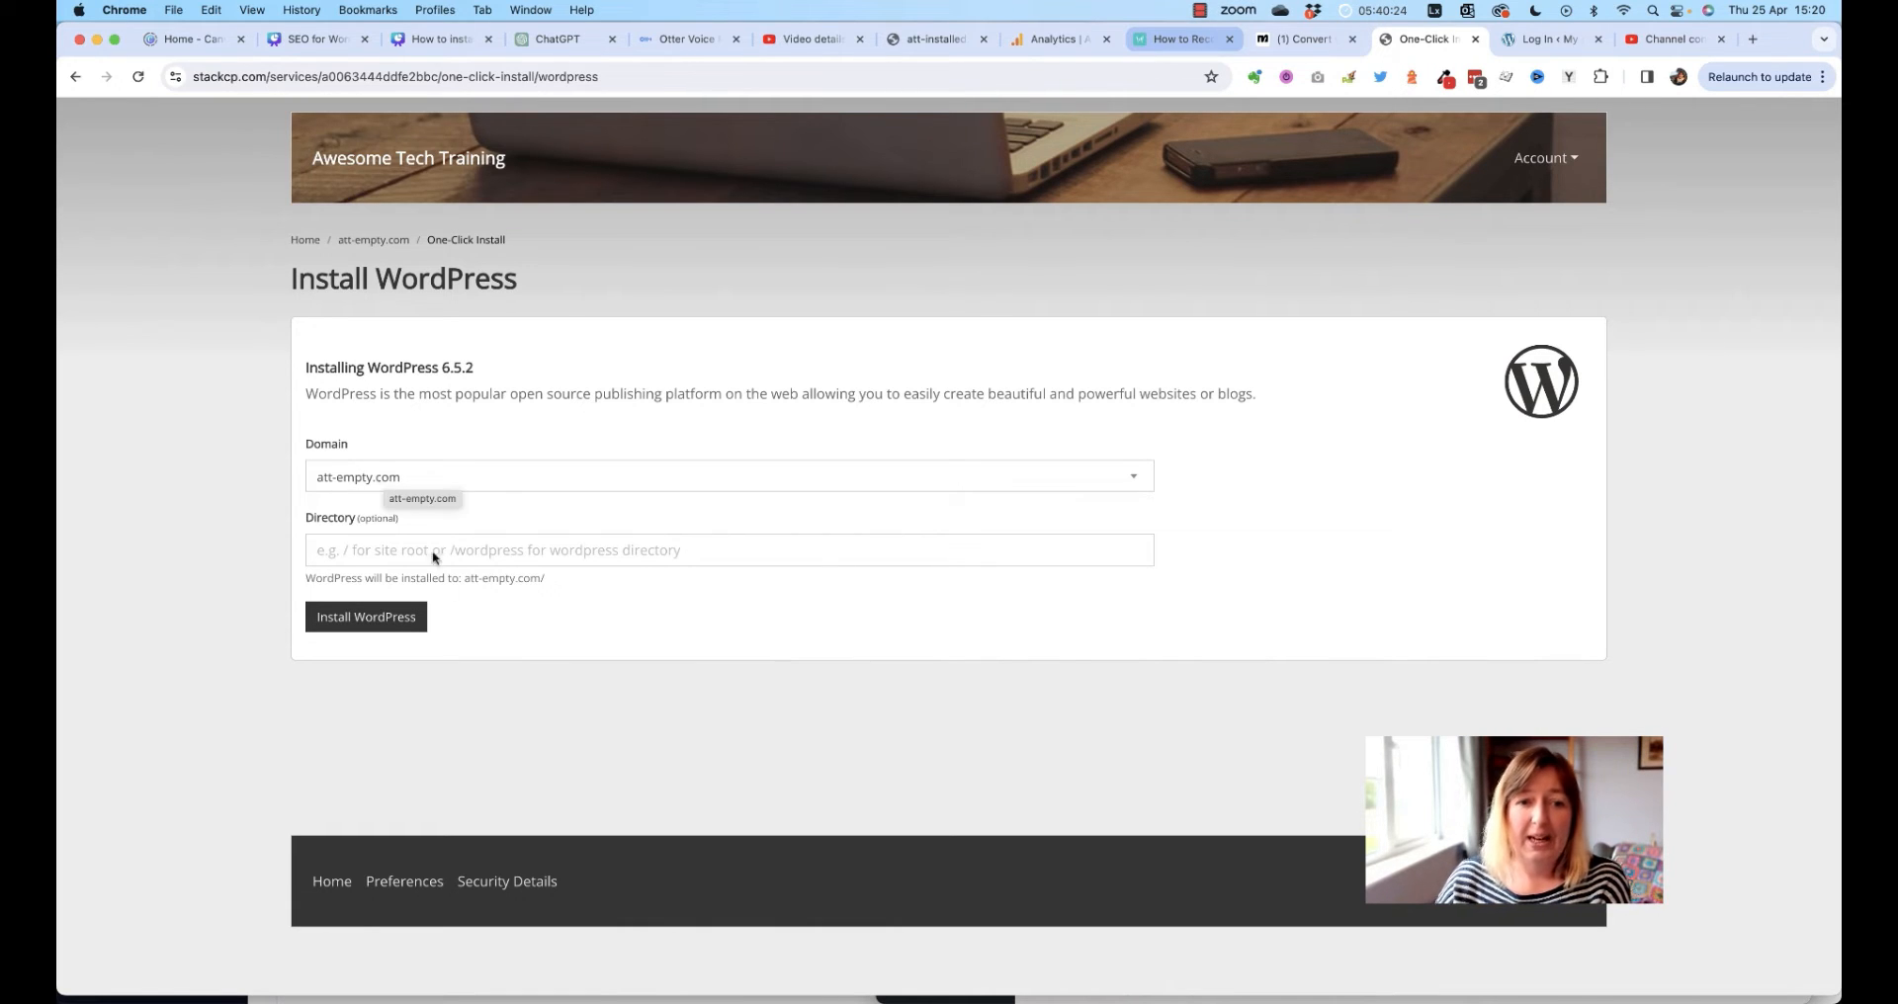
Install WordPress 6.5.2 on att-empty.com and open the new site from the success page
{"action": "left_click", "coordinate": [358, 620]}
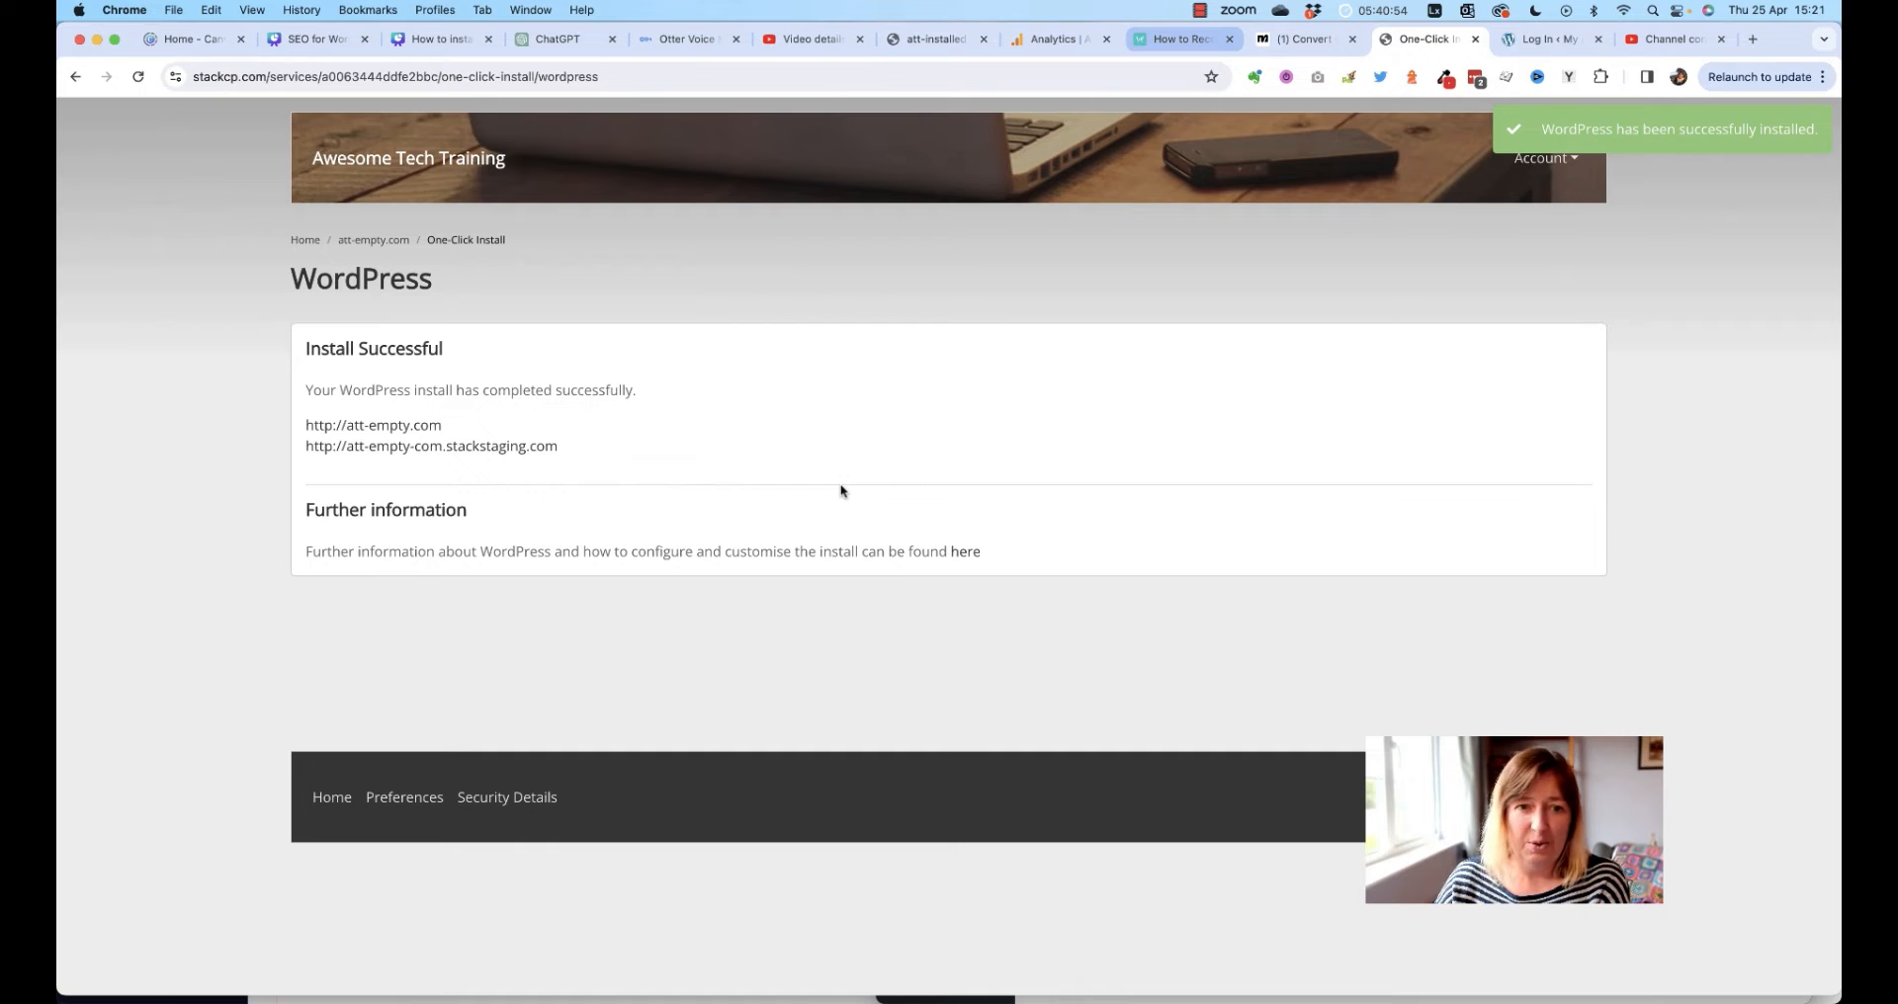
{"action": "left_click", "coordinate": [393, 426]}
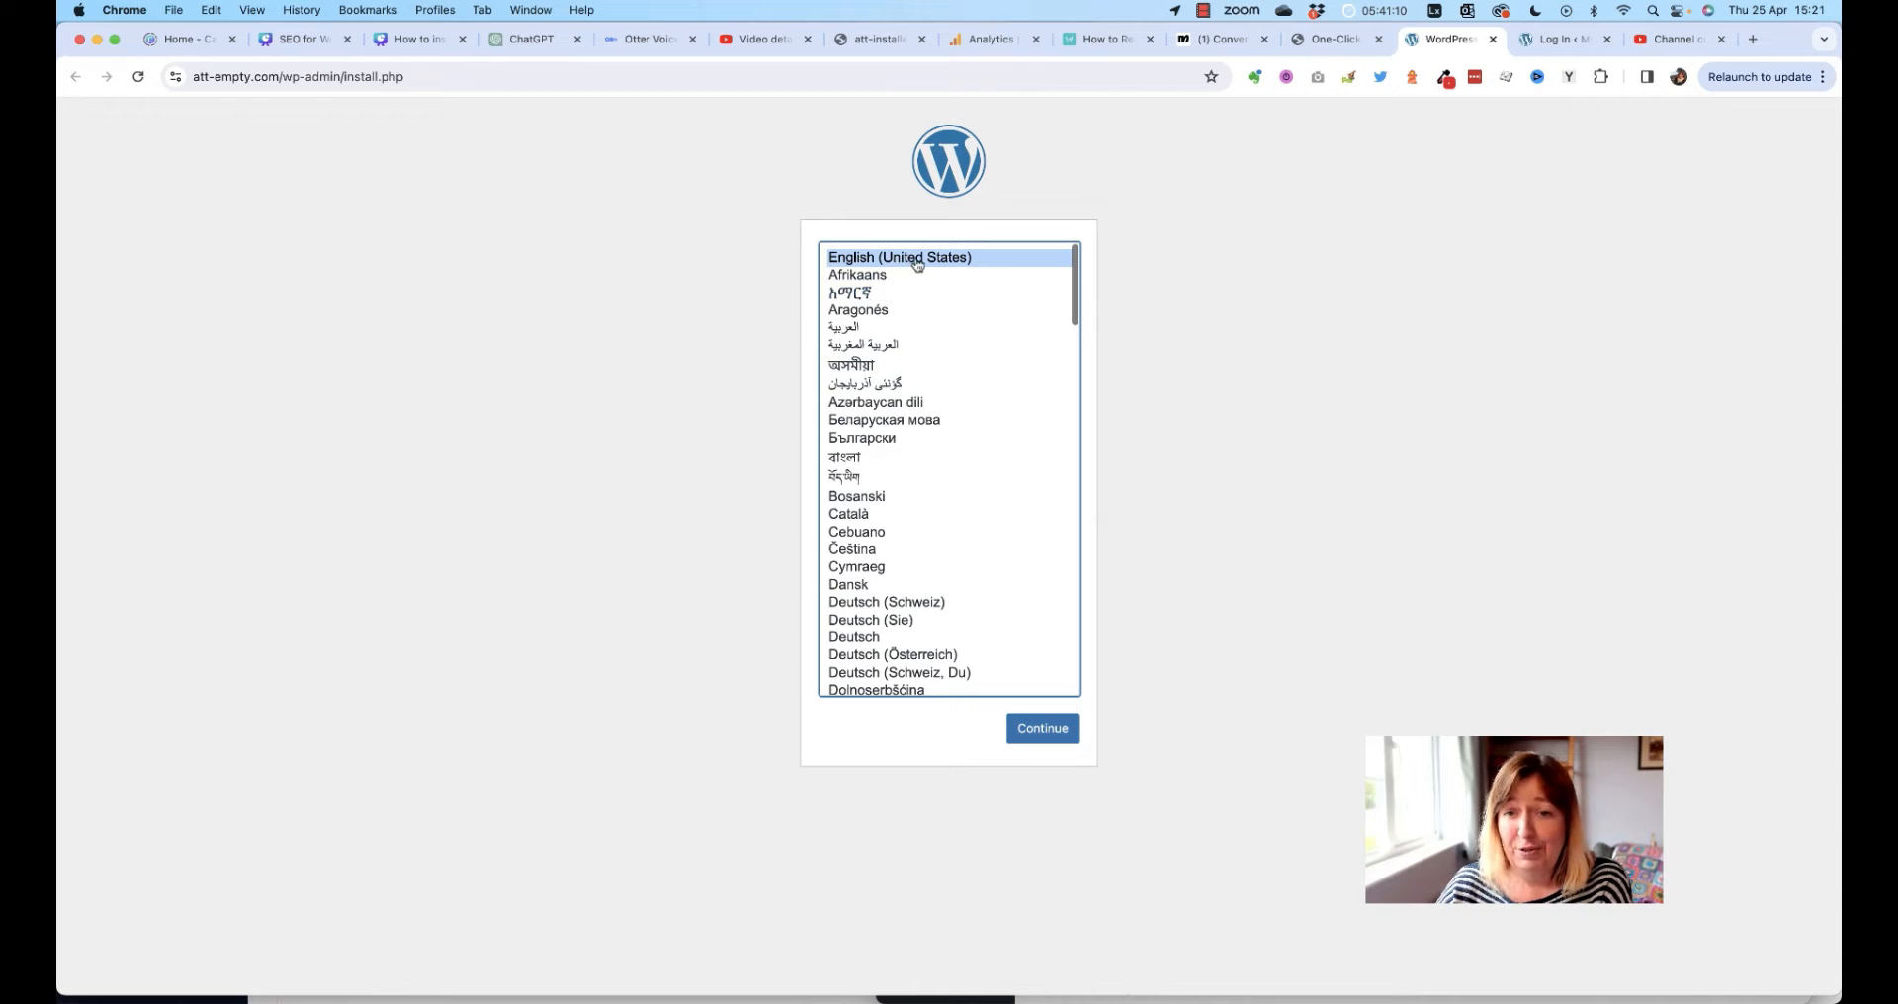
Keep English (United States) as the site language and continue to the Welcome form
{"action": "scroll", "coordinate": [927, 554], "scroll_direction": "down", "scroll_amount": 1}
{"action": "scroll", "coordinate": [927, 555], "scroll_direction": "down", "scroll_amount": 10}
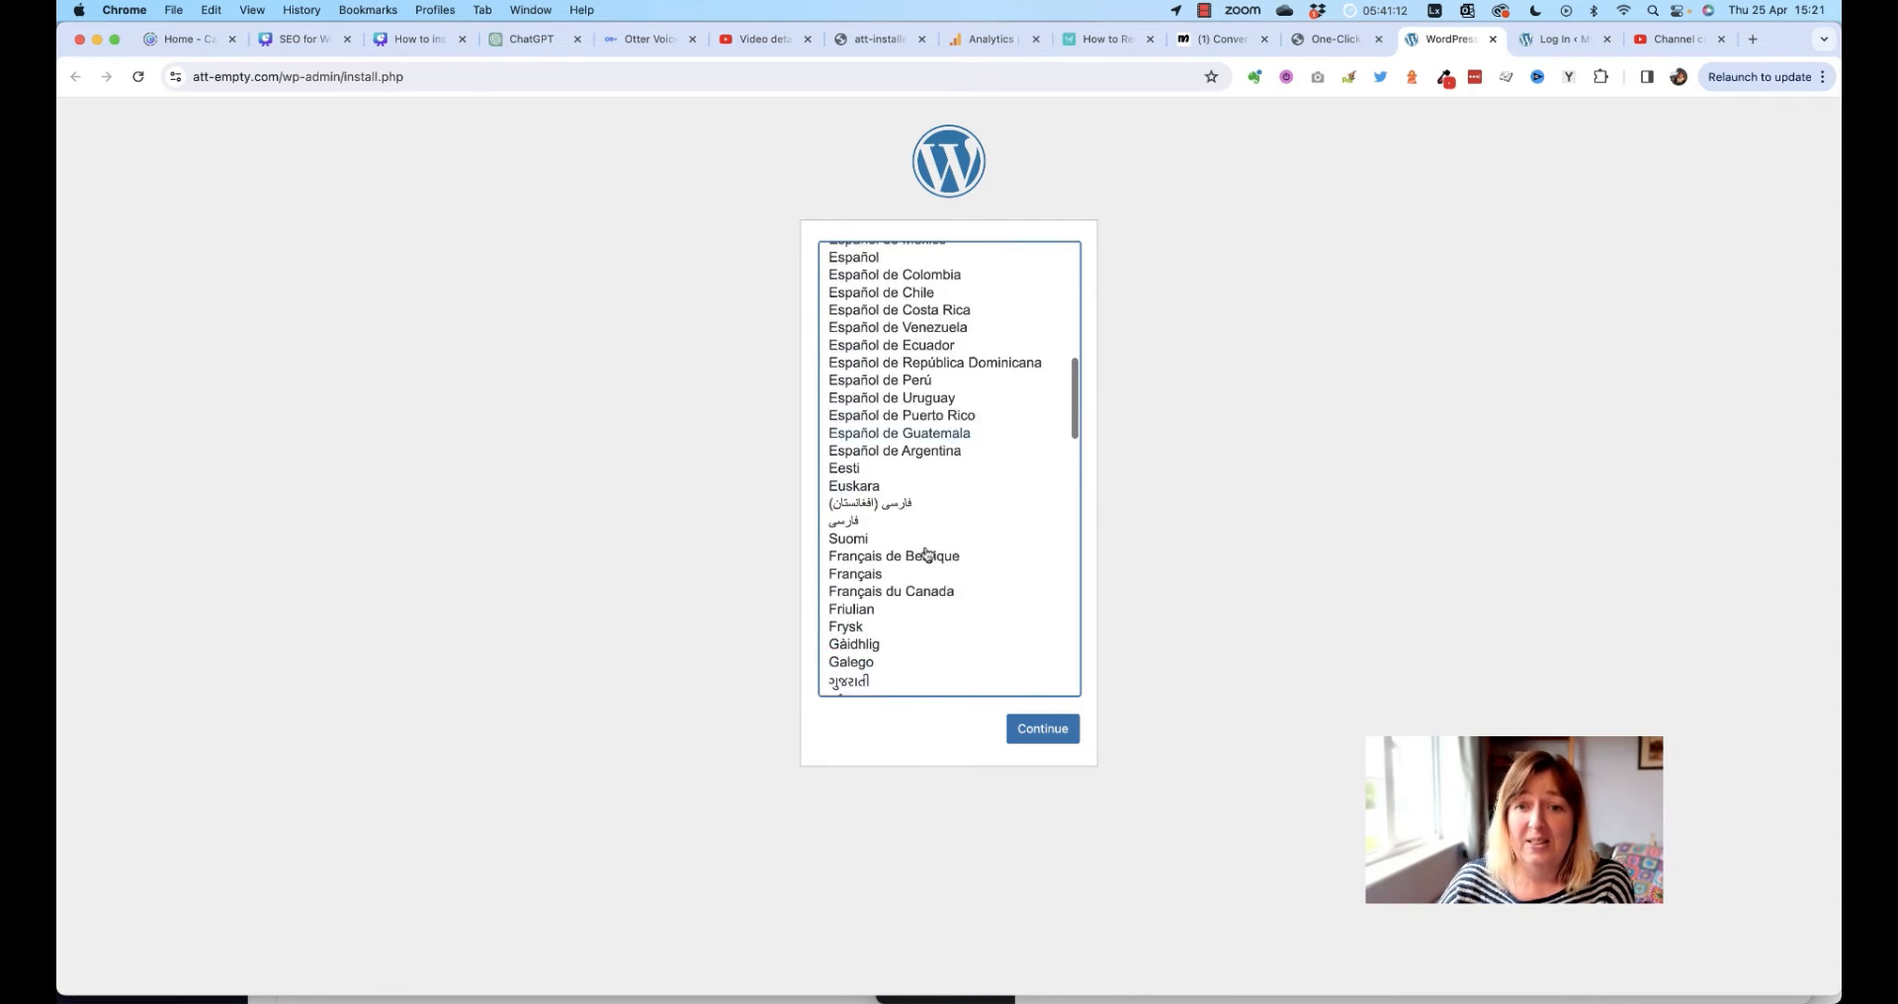
{"action": "scroll", "coordinate": [925, 553], "scroll_direction": "up", "scroll_amount": 10}
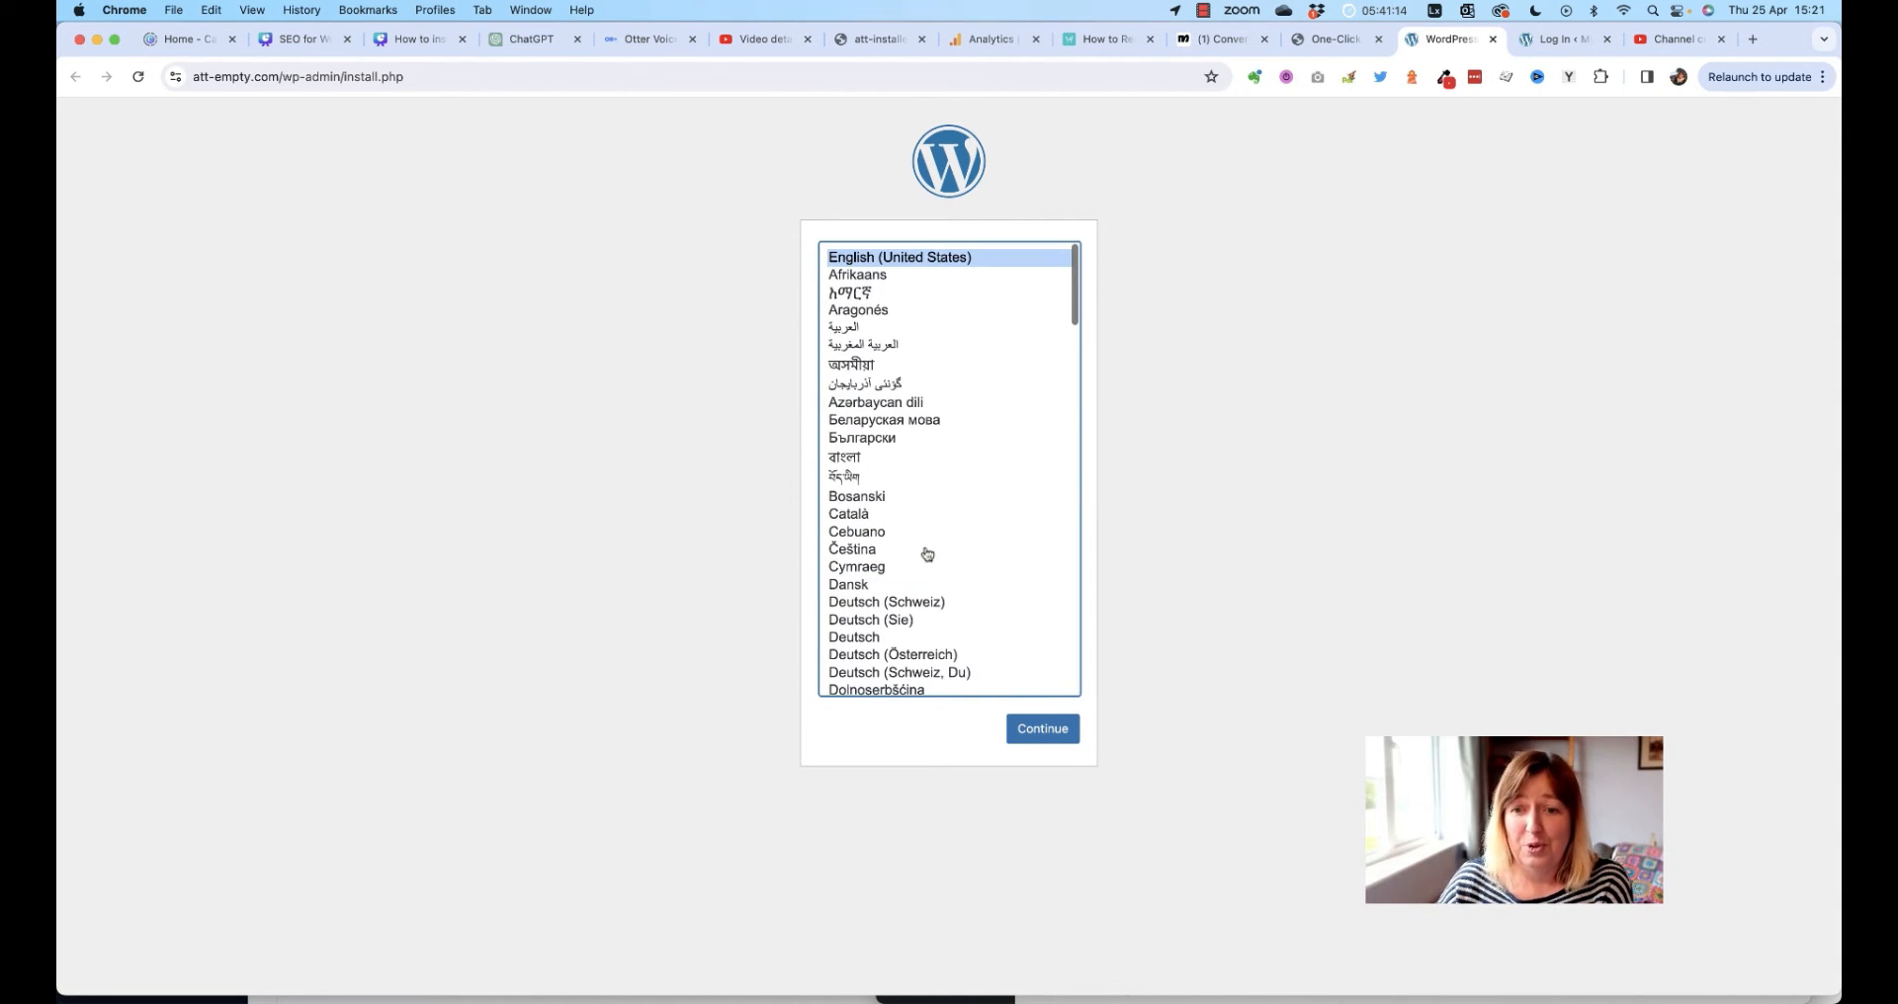
{"action": "left_click", "coordinate": [1060, 732]}
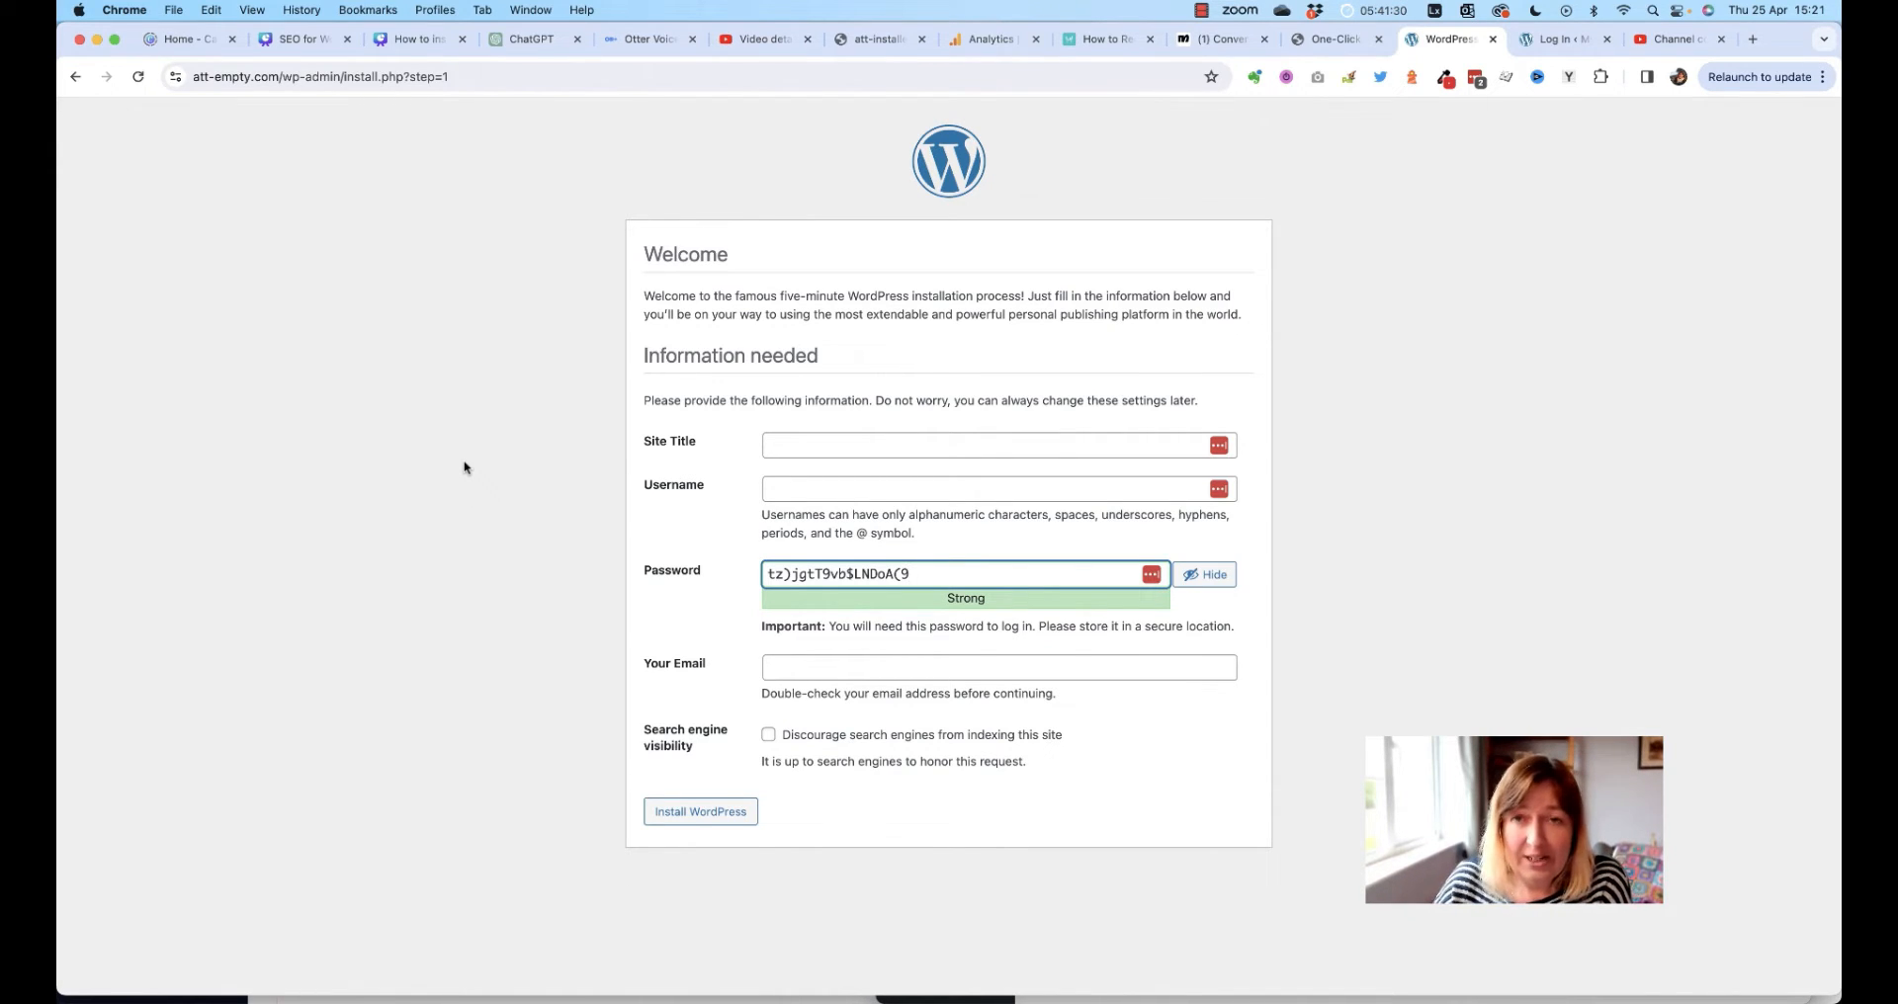
Enter 'My practice website' as the Site Title and choose 'admin' as the username
{"action": "left_click", "coordinate": [912, 445]}
{"action": "type", "text": "My practice website"}
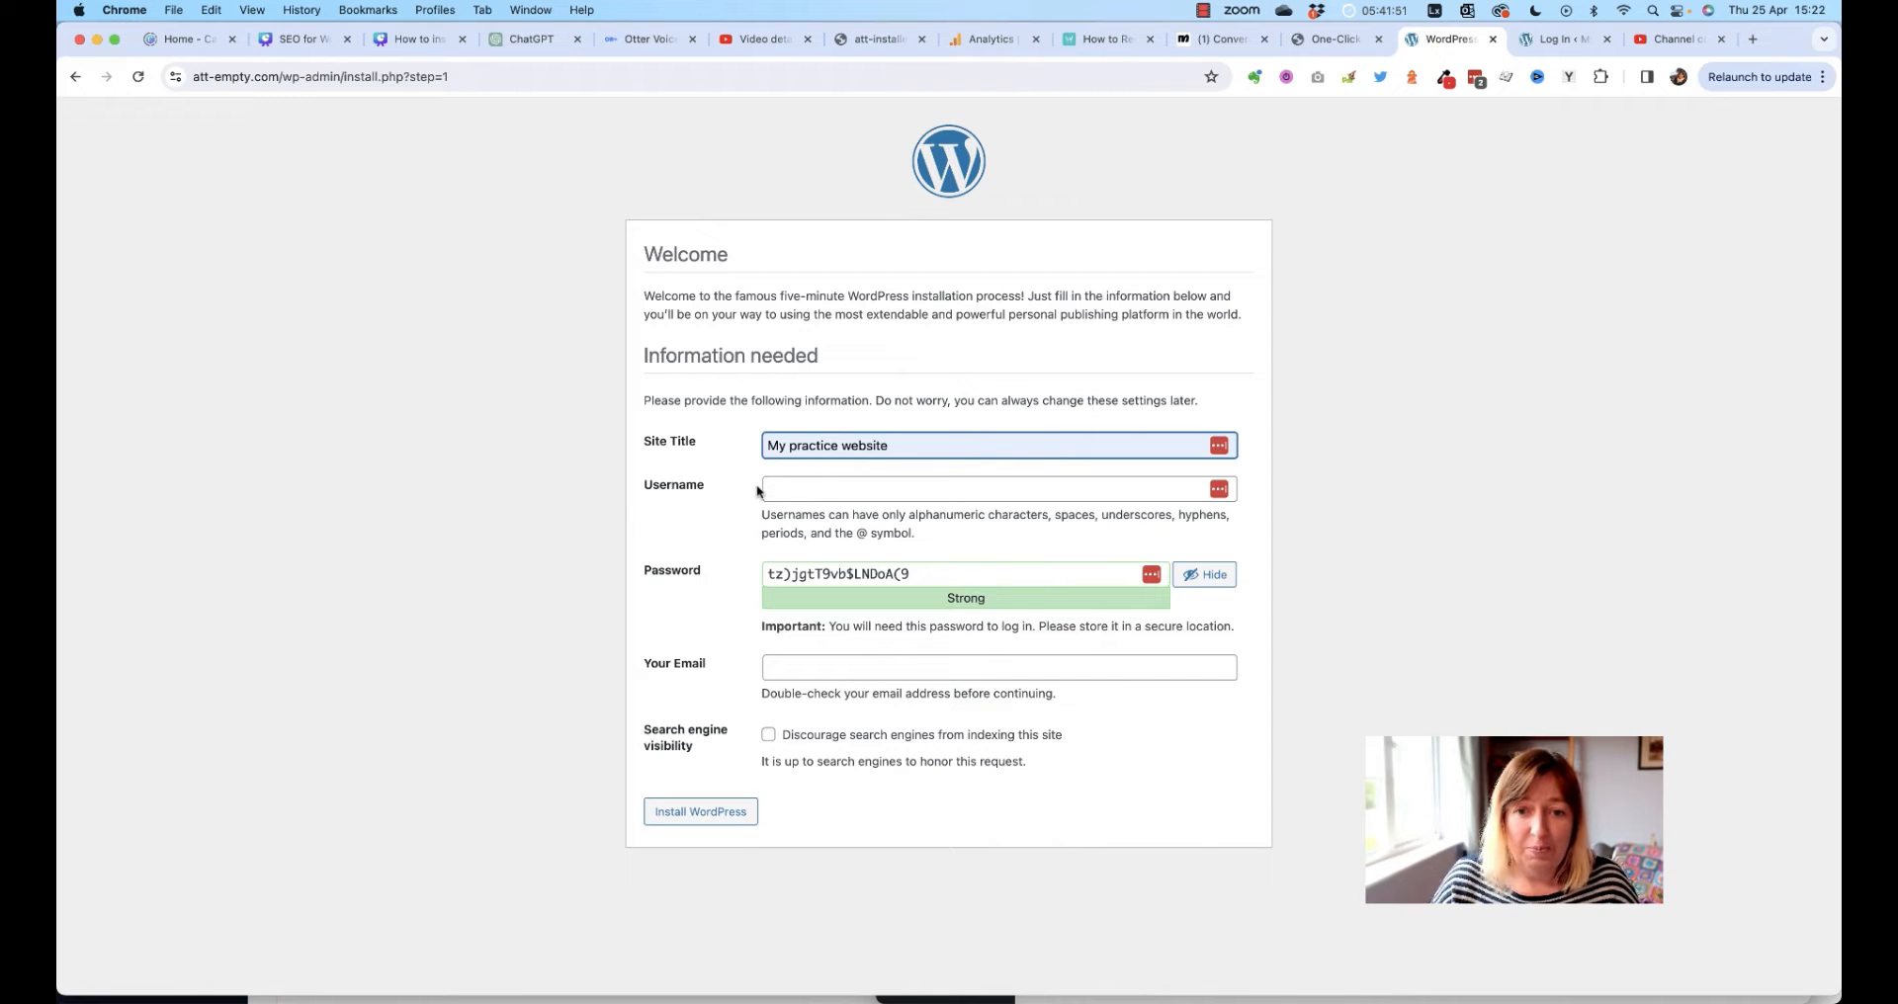
{"action": "left_click", "coordinate": [805, 488]}
{"action": "left_click", "coordinate": [894, 530]}
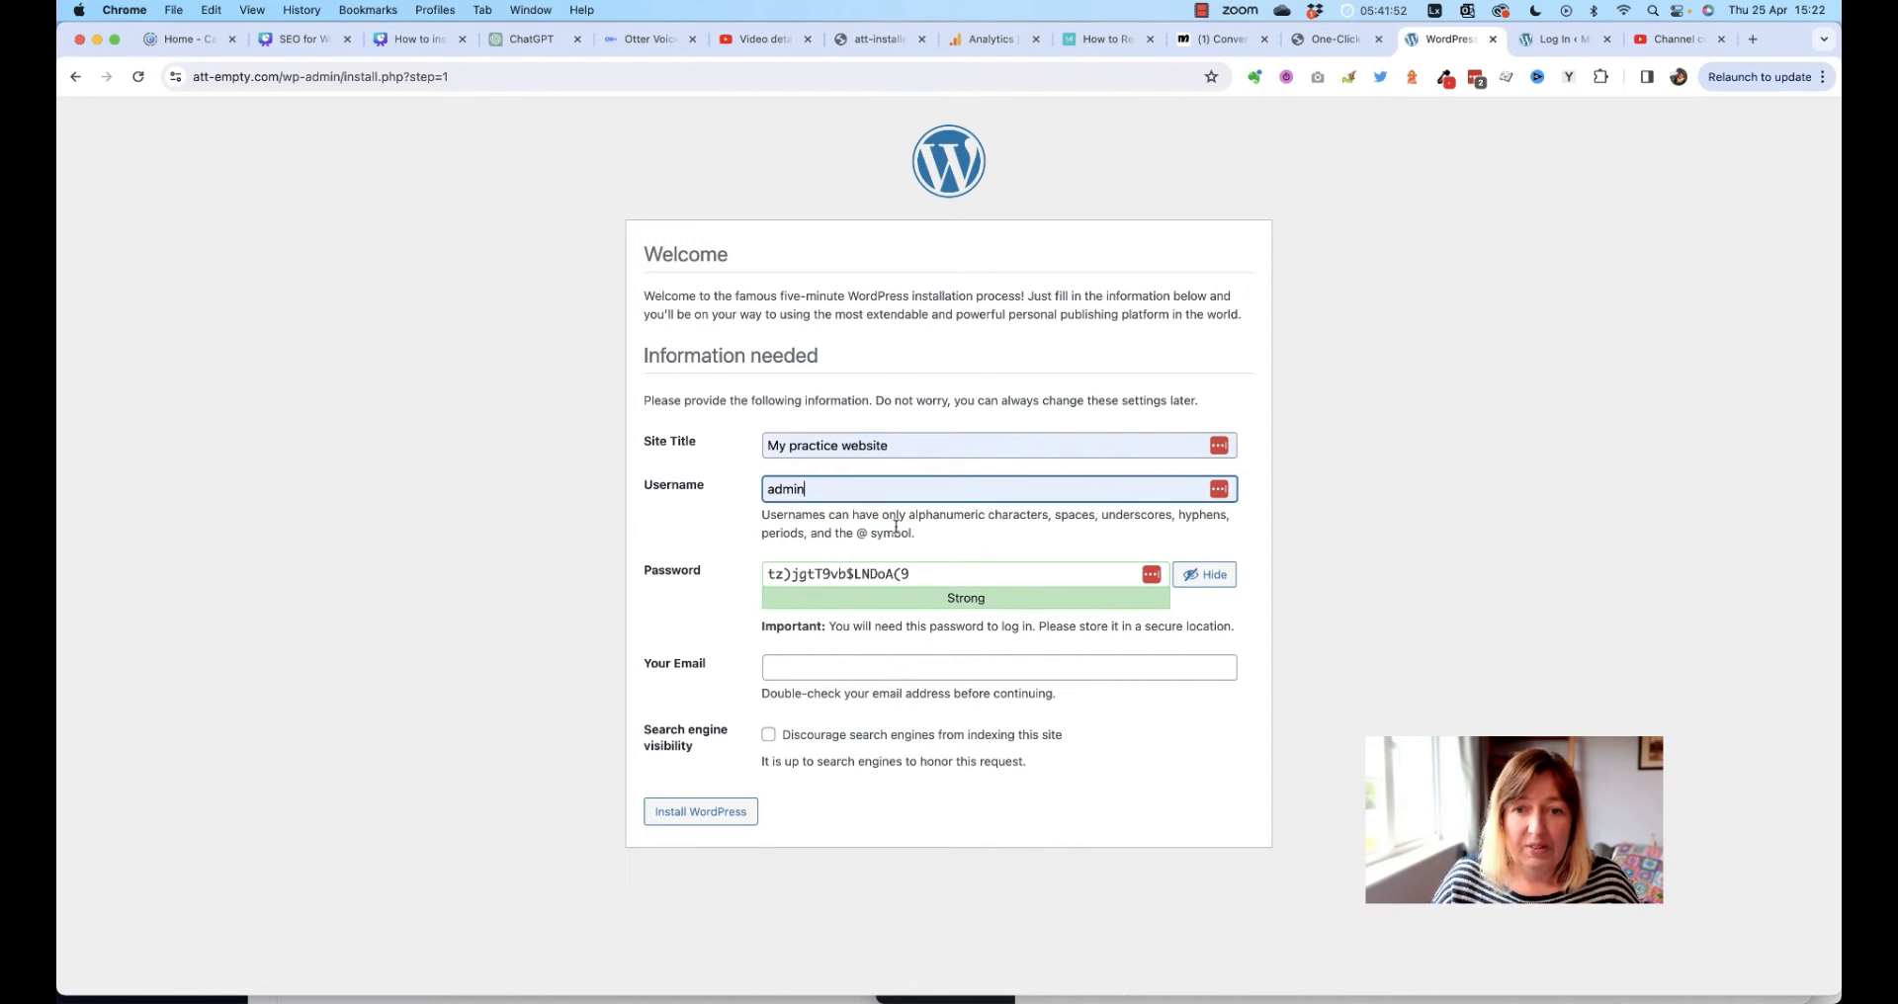
{"action": "left_click", "coordinate": [736, 518]}
Highlight the generated password in the Password field, then deselect it
{"action": "left_click_drag", "start_coordinate": [931, 576], "coordinate": [738, 574]}
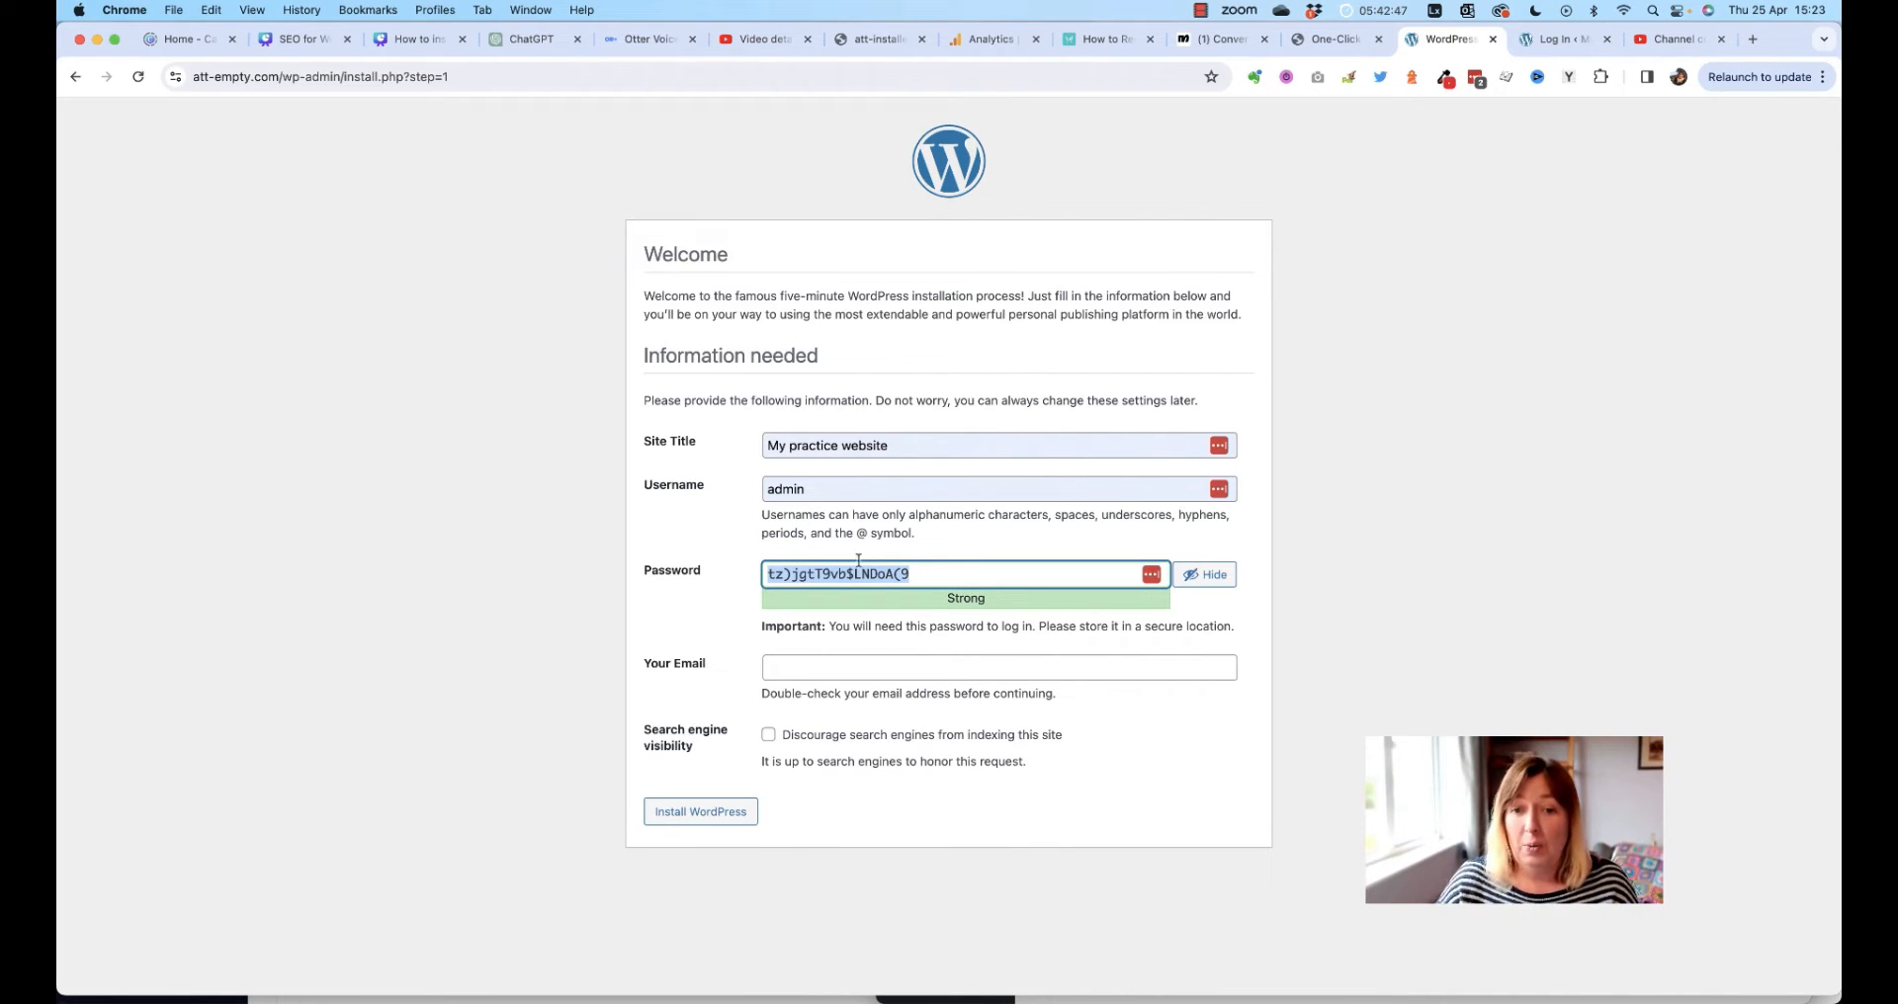
{"action": "left_click", "coordinate": [920, 575]}
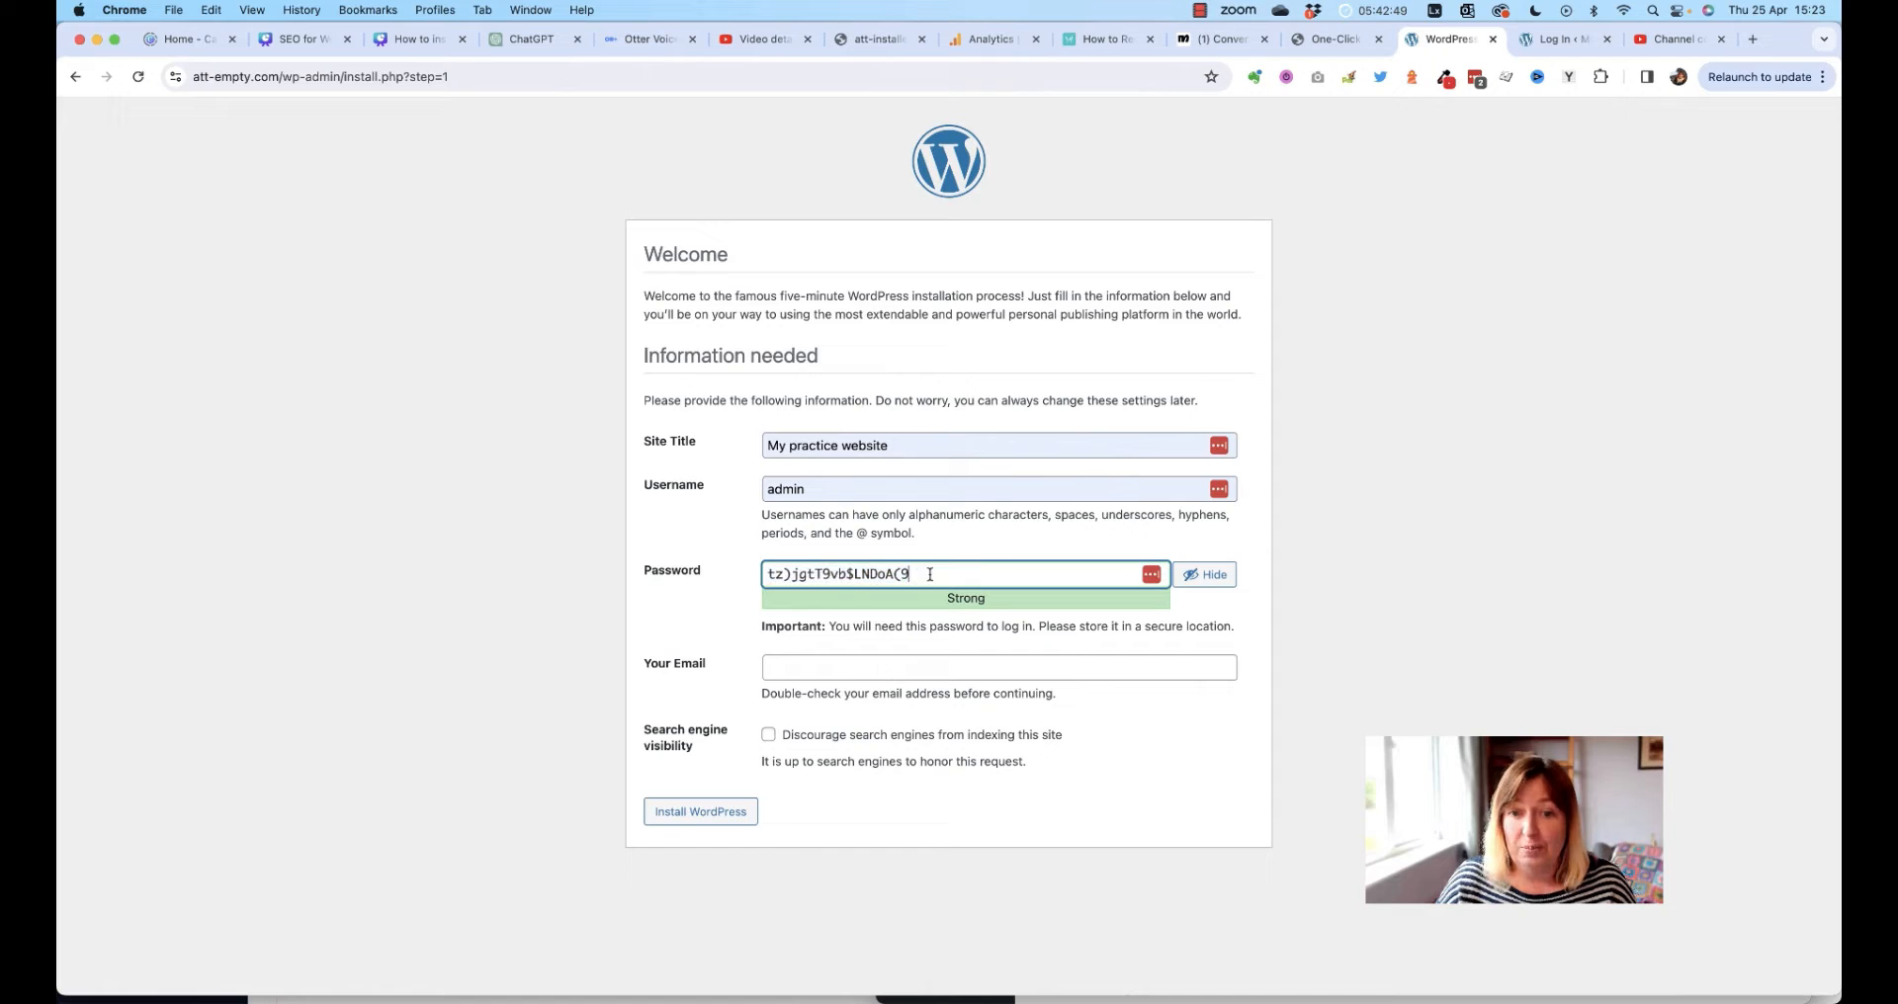
Reselect the generated password, then install WordPress with the entered details
{"action": "left_click_drag", "start_coordinate": [920, 575], "coordinate": [759, 576]}
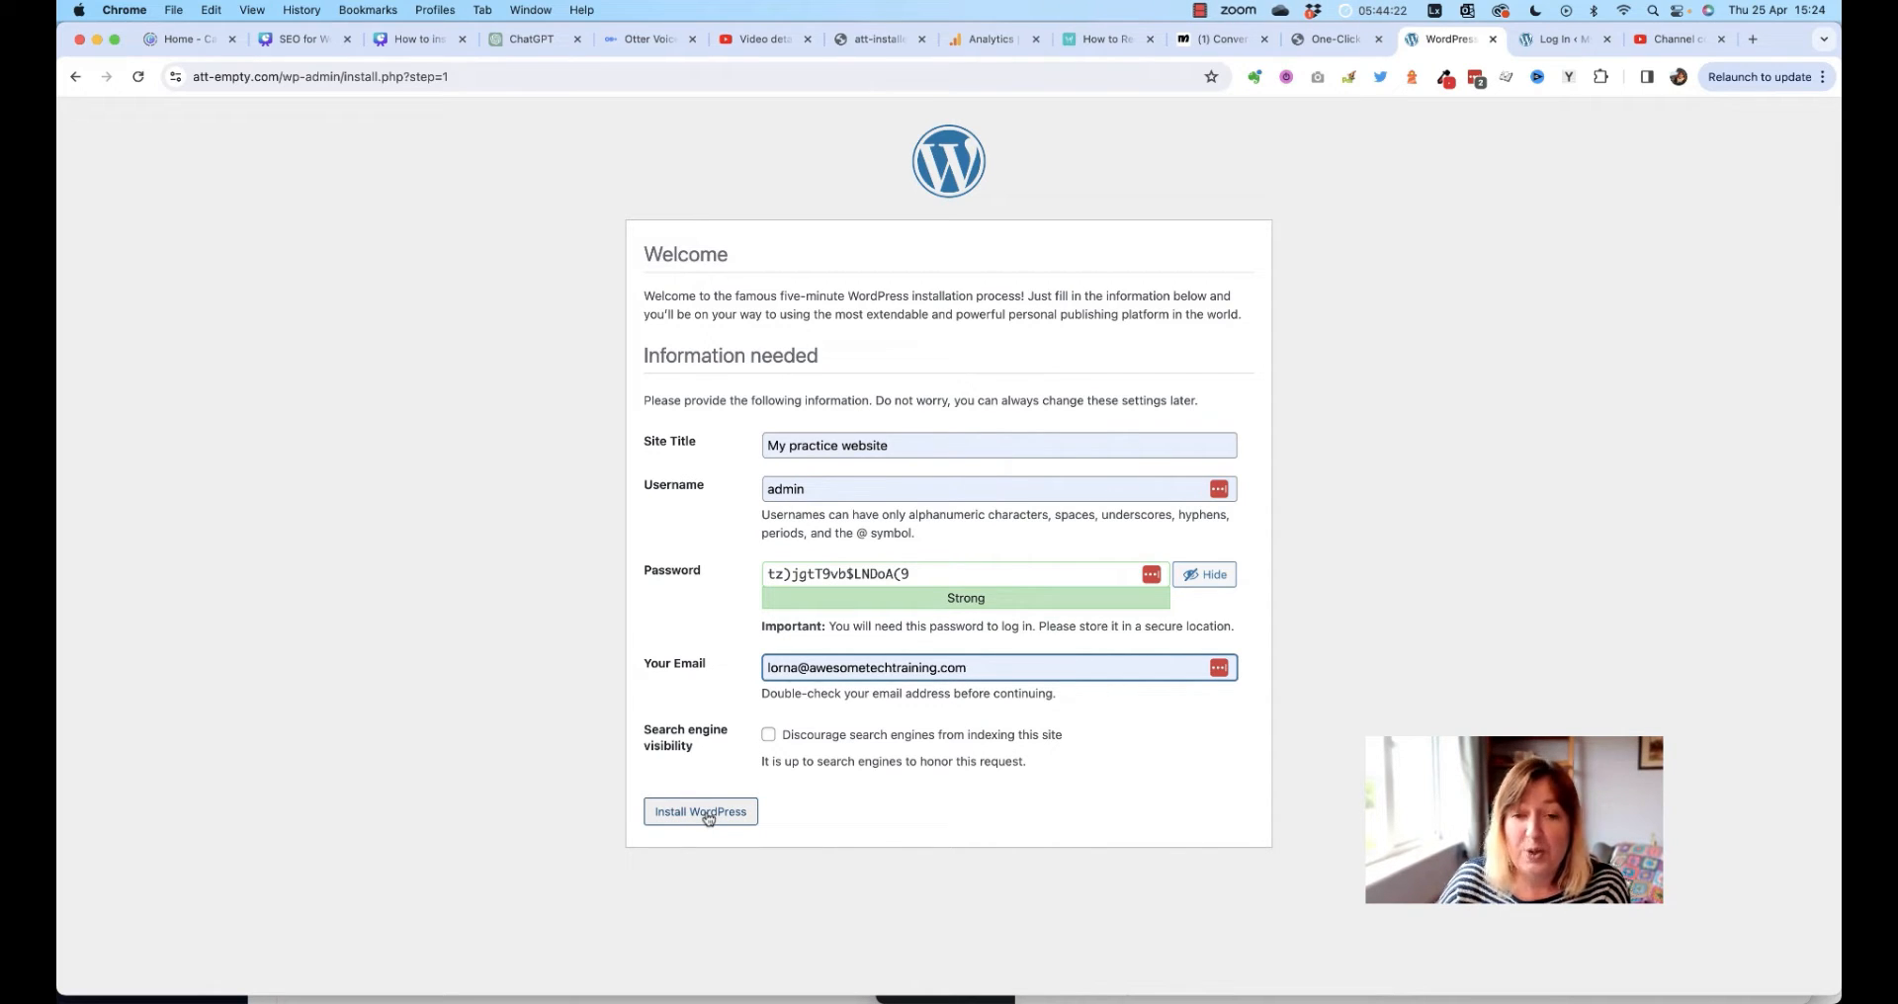
{"action": "left_click", "coordinate": [708, 813]}
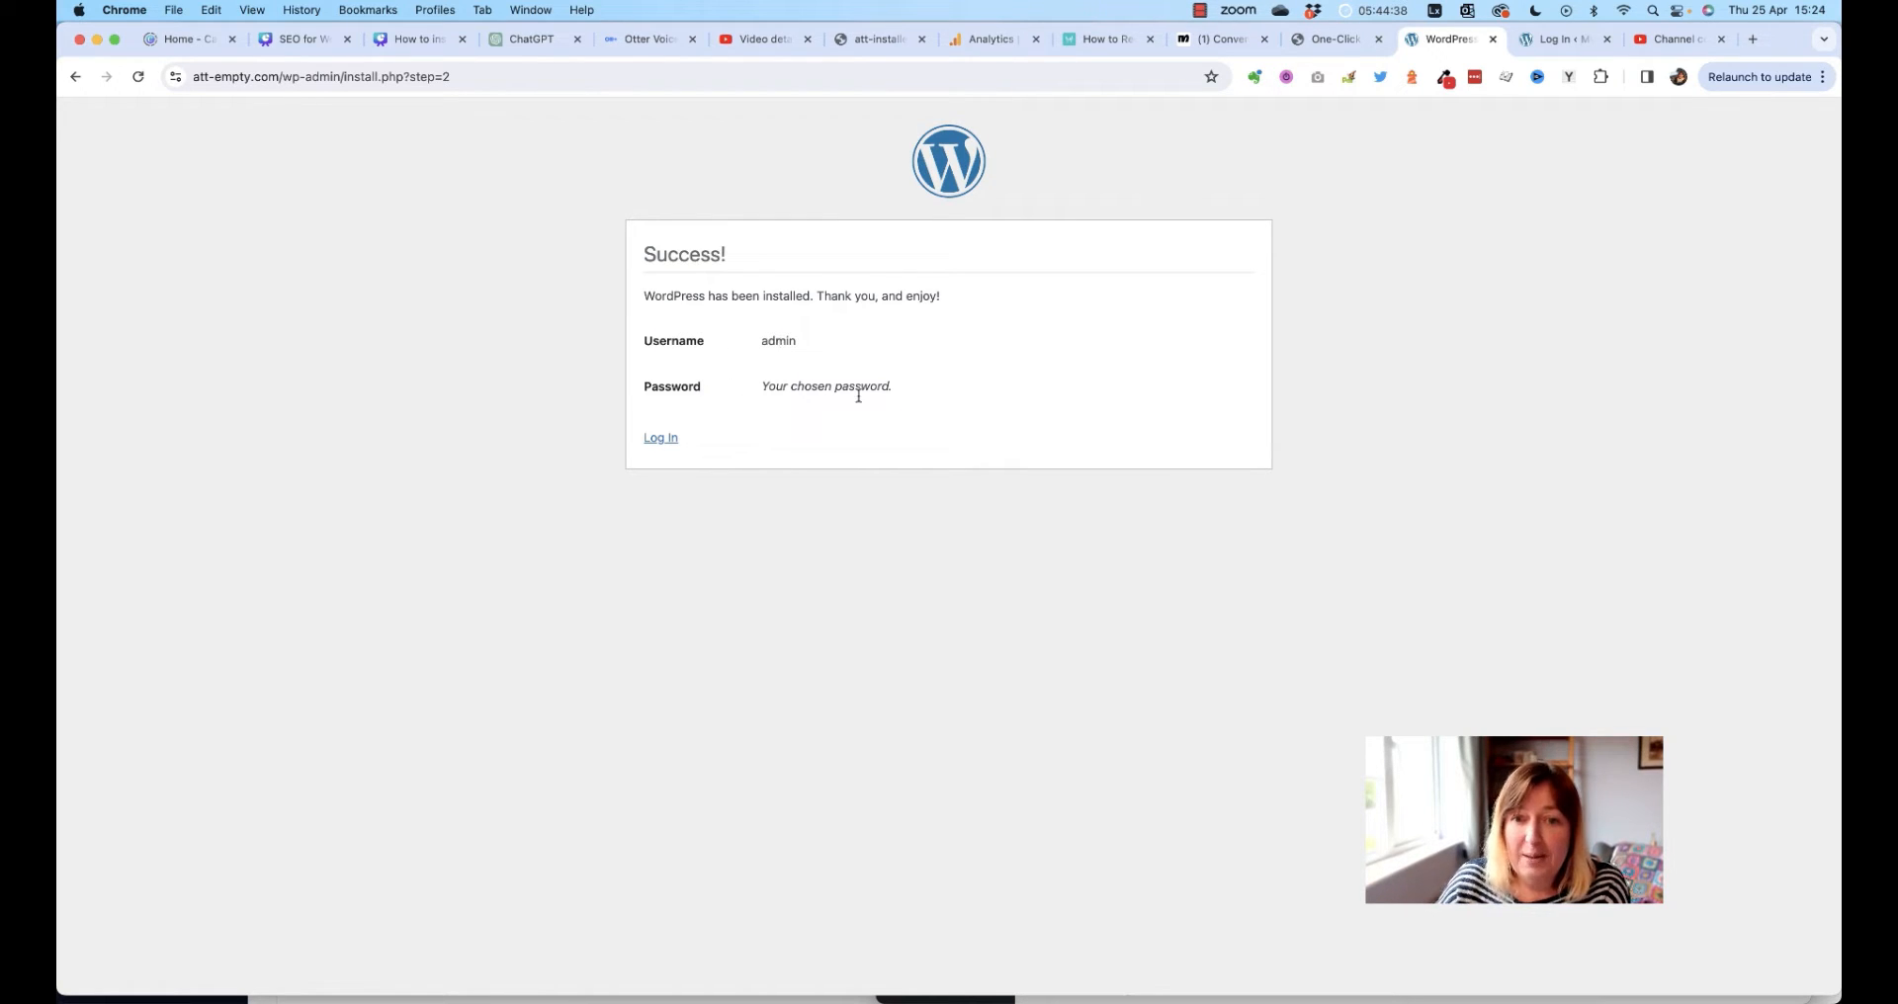
Log in as admin to the new att-empty.com site from the installer's Success page
{"action": "left_click", "coordinate": [664, 441]}
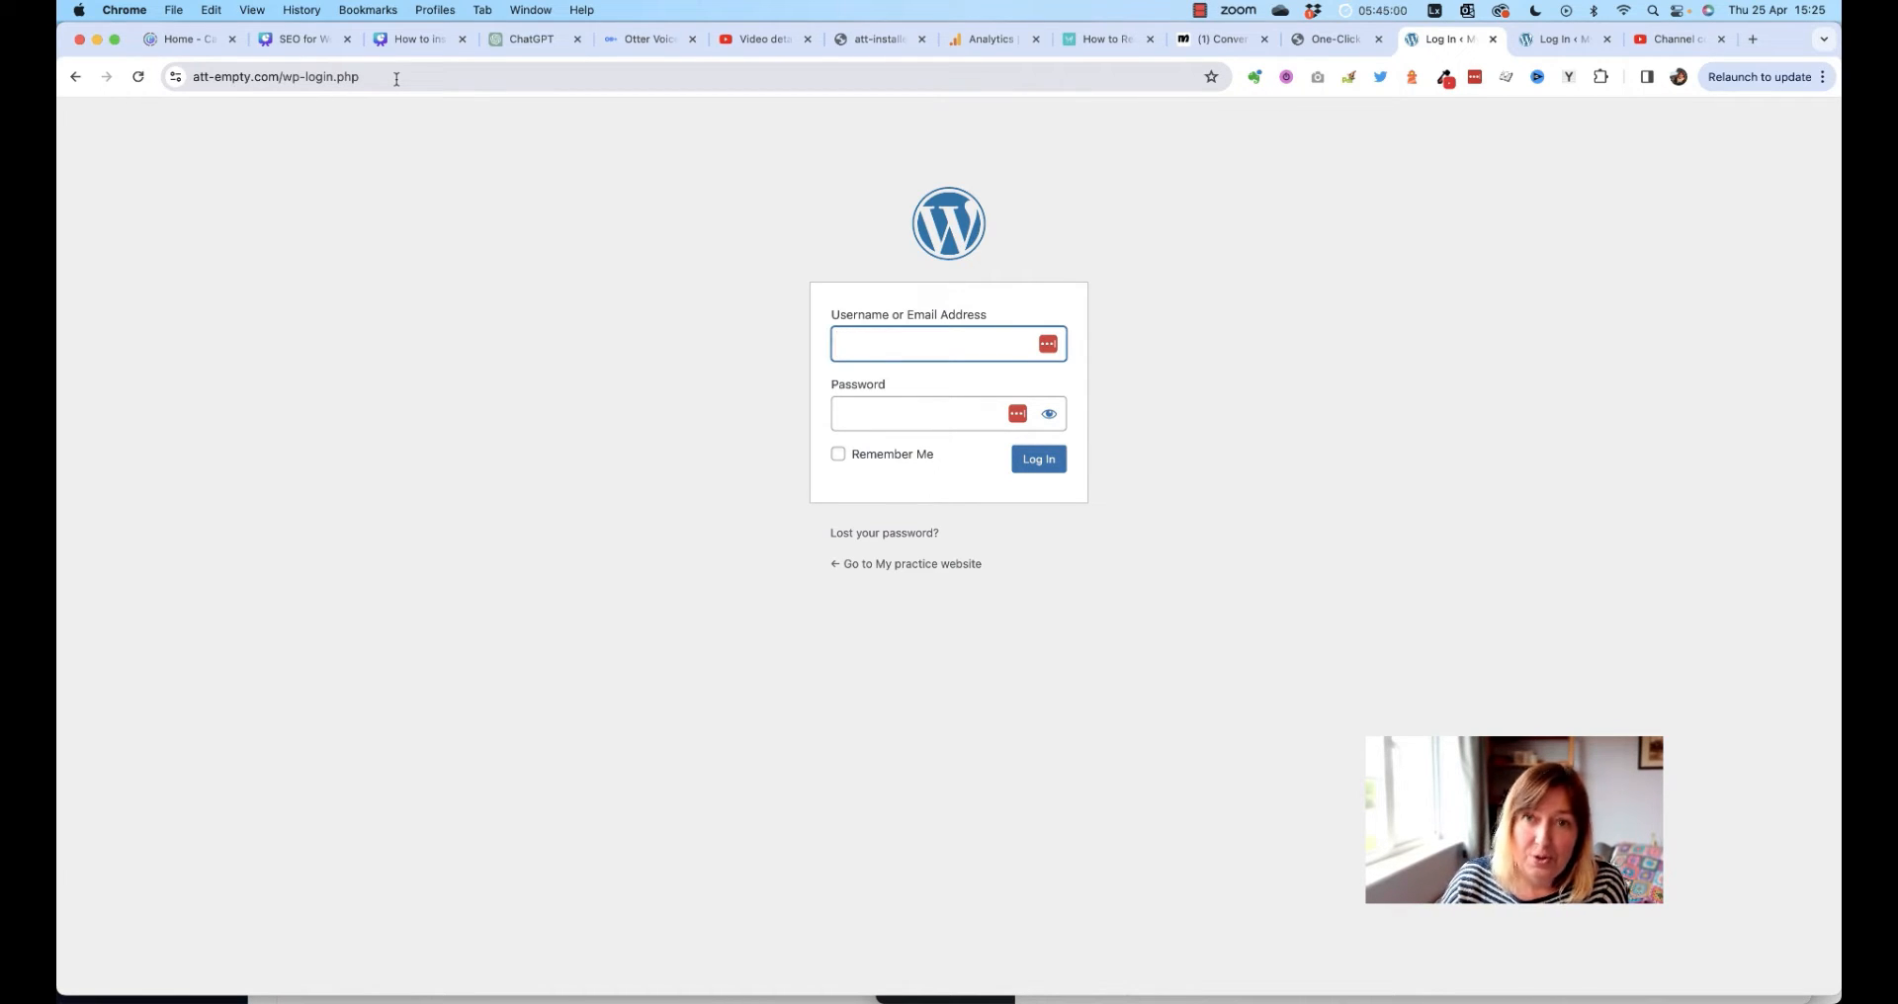
{"action": "left_click_drag", "start_coordinate": [393, 78], "coordinate": [197, 82]}
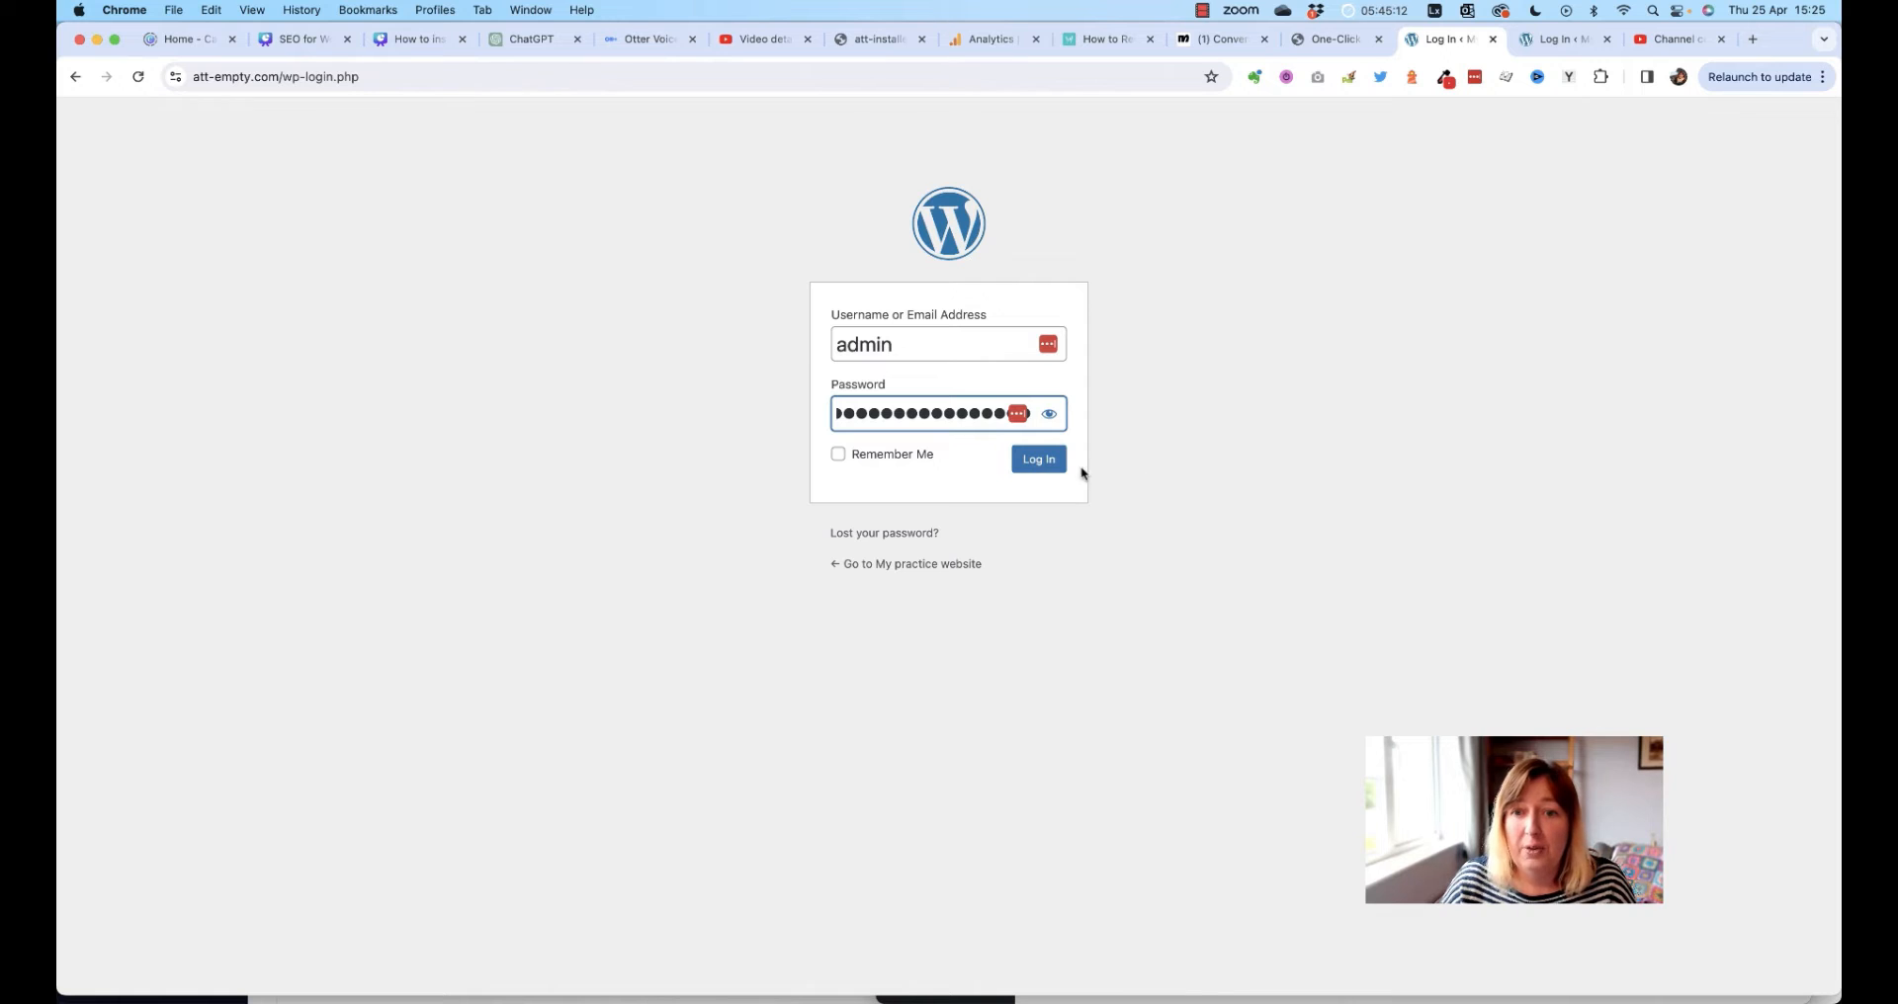
{"action": "left_click", "coordinate": [1039, 461]}
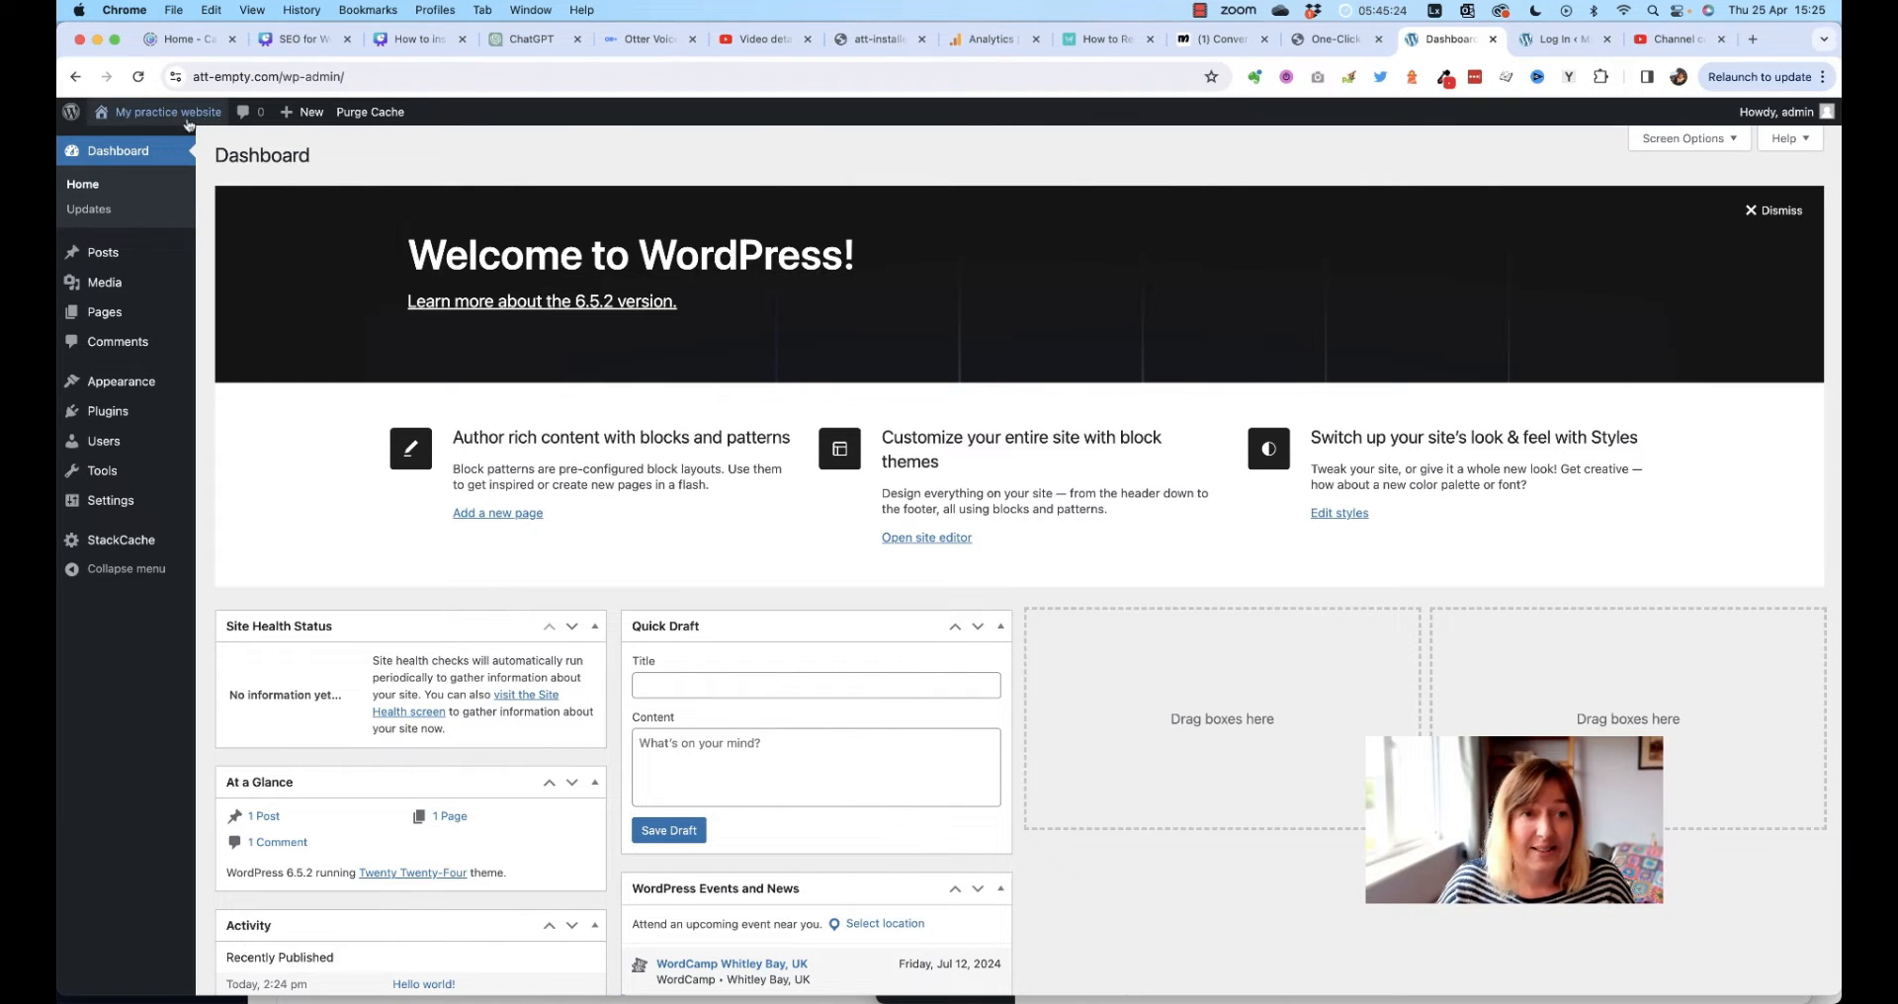
Preview the practice site's front page, then return to its att-site.com admin Dashboard
{"action": "mouse_move", "coordinate": [165, 119]}
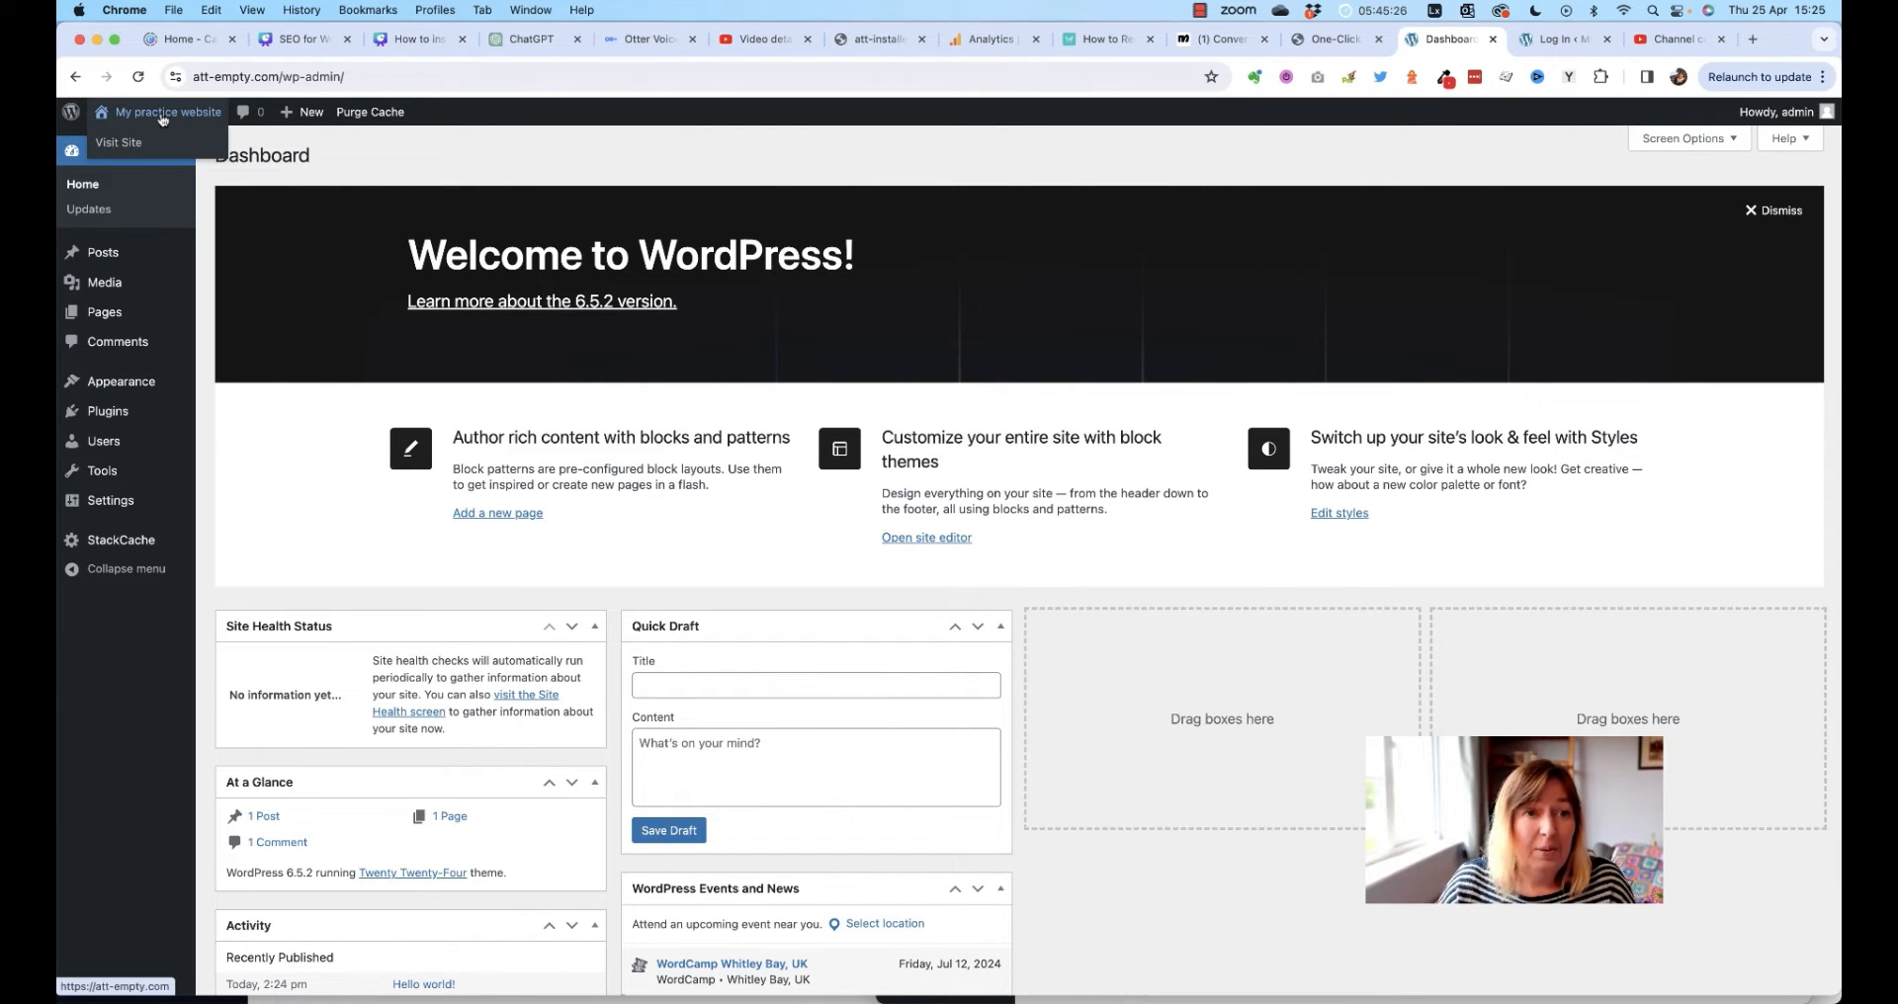
{"action": "left_click", "coordinate": [161, 113]}
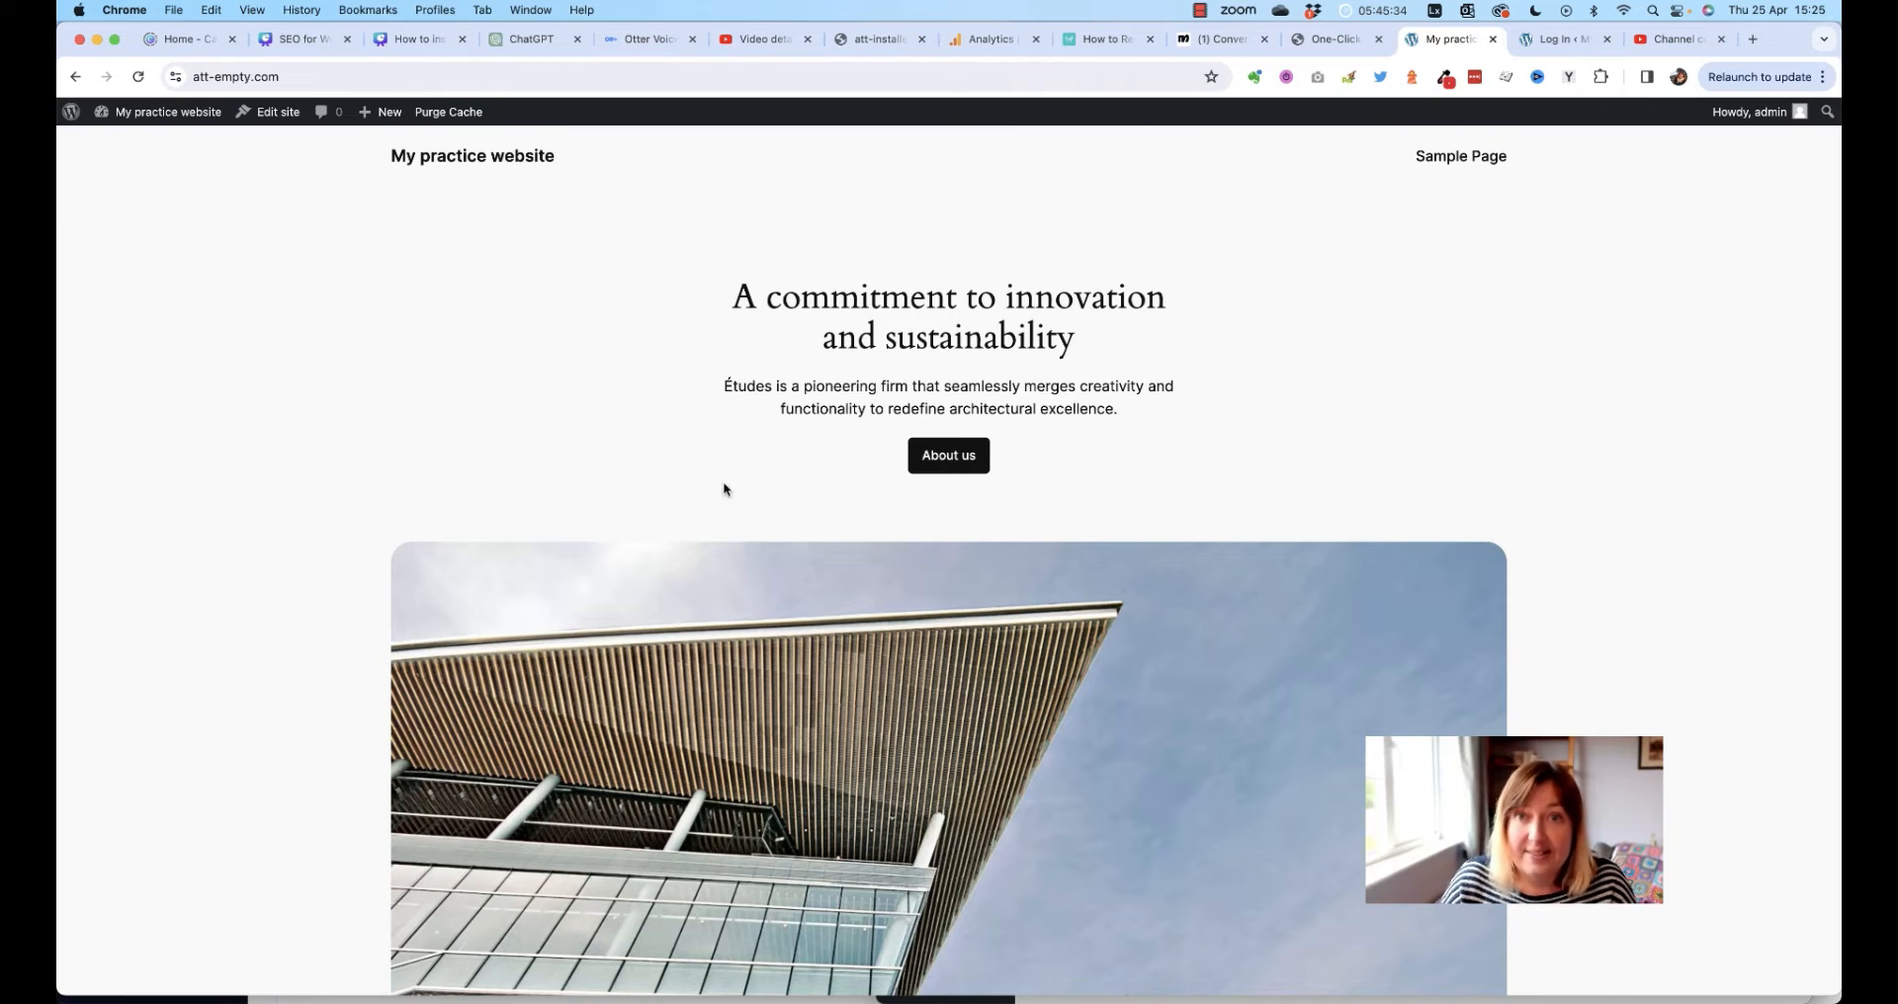
{"action": "mouse_move", "coordinate": [160, 117]}
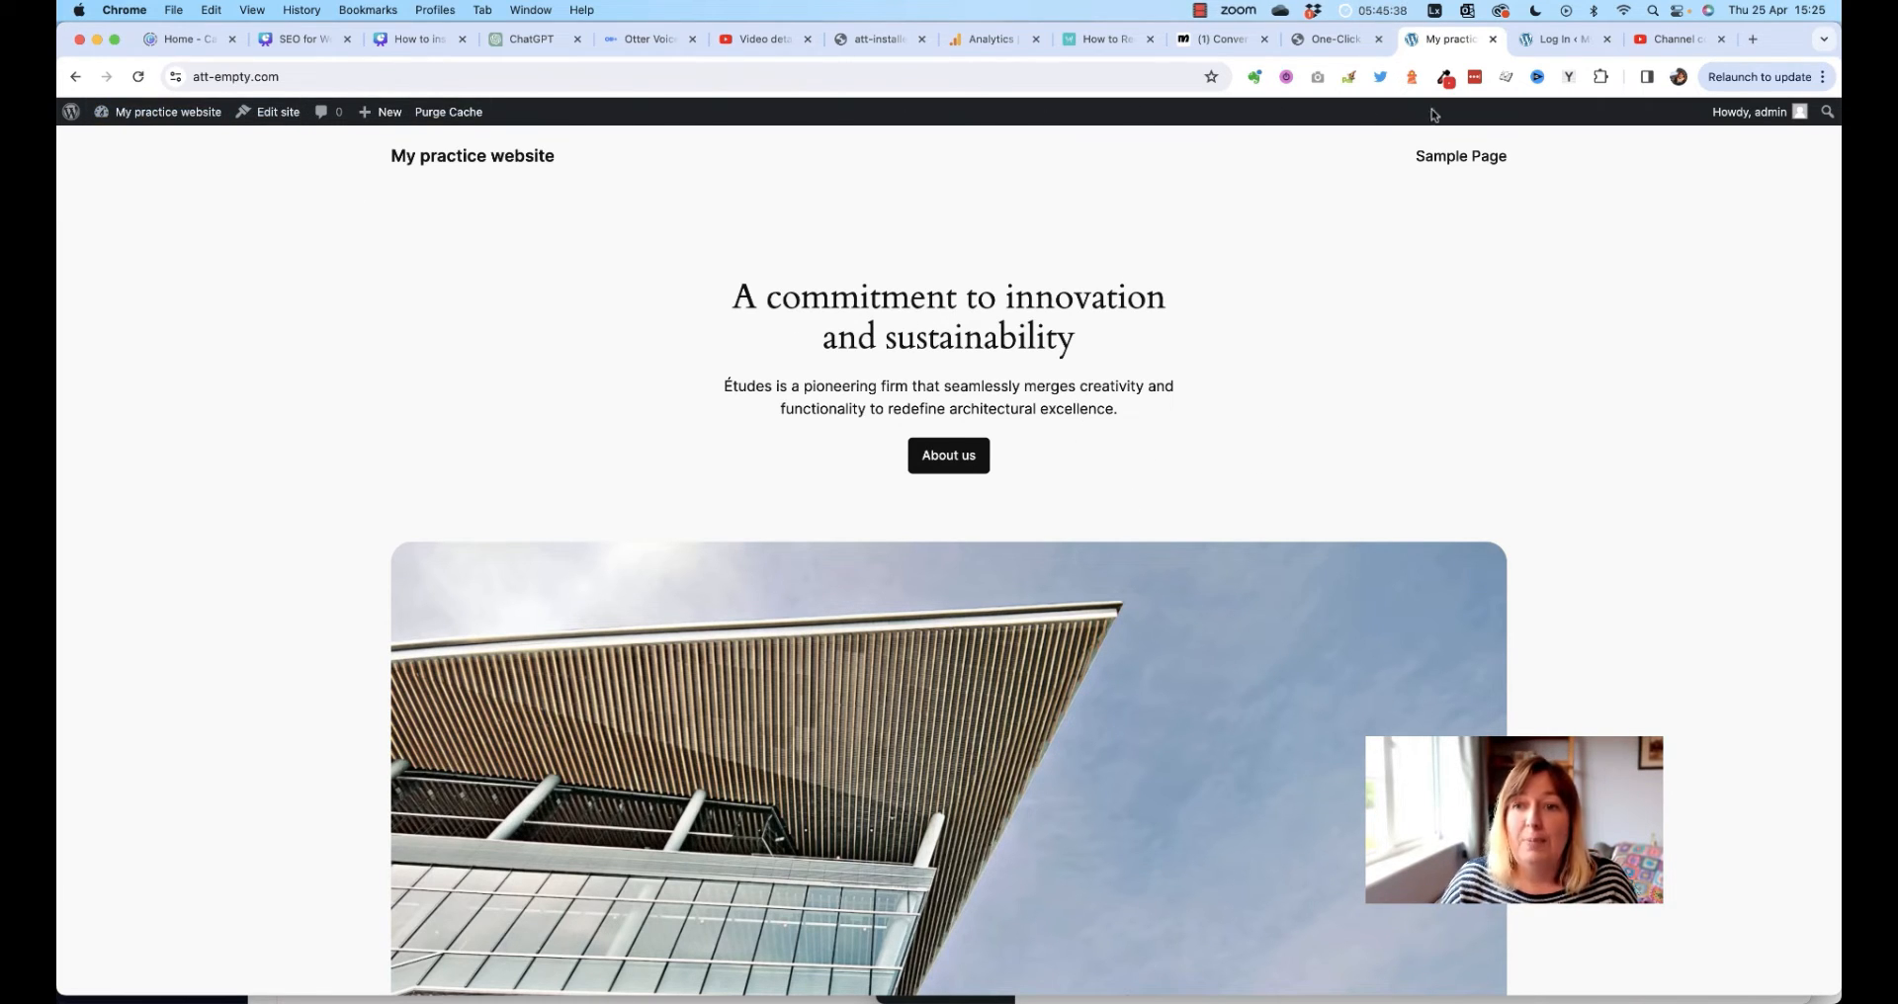
{"action": "left_click", "coordinate": [157, 118]}
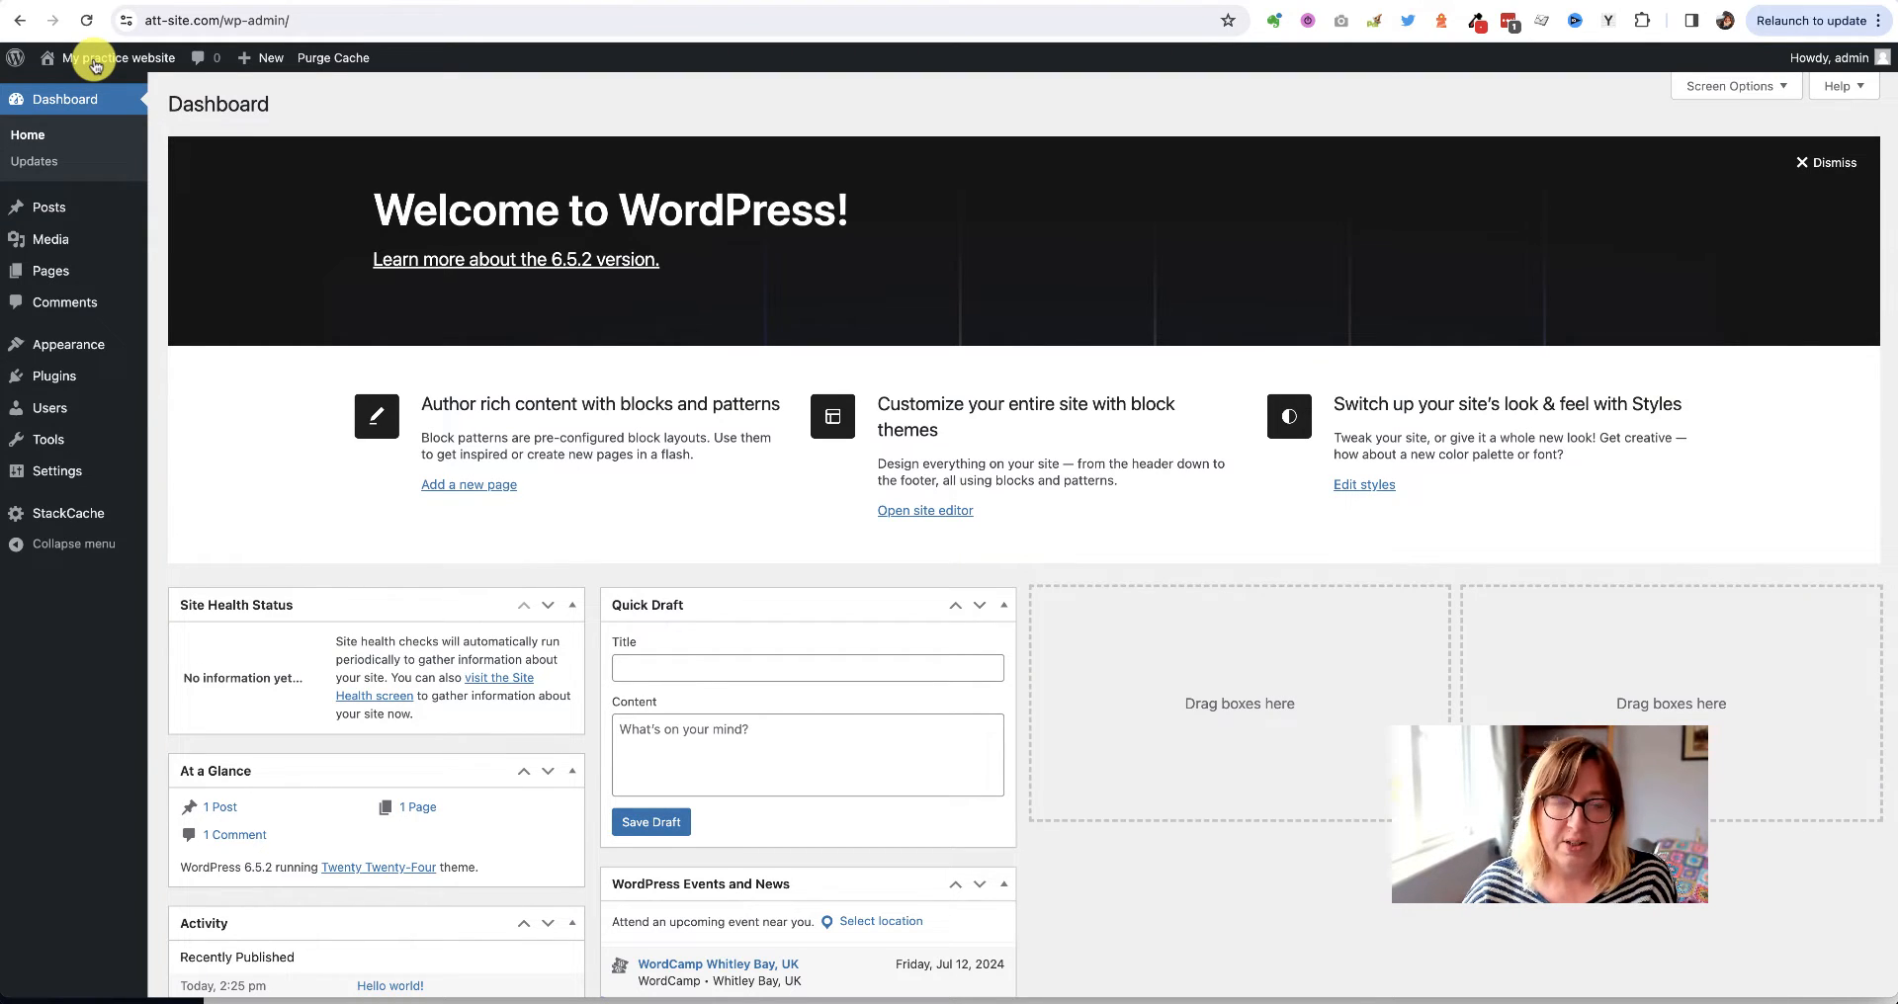
Browse the Twenty Twenty-Four home page top to bottom, then go back to the Dashboard
{"action": "left_click", "coordinate": [96, 62]}
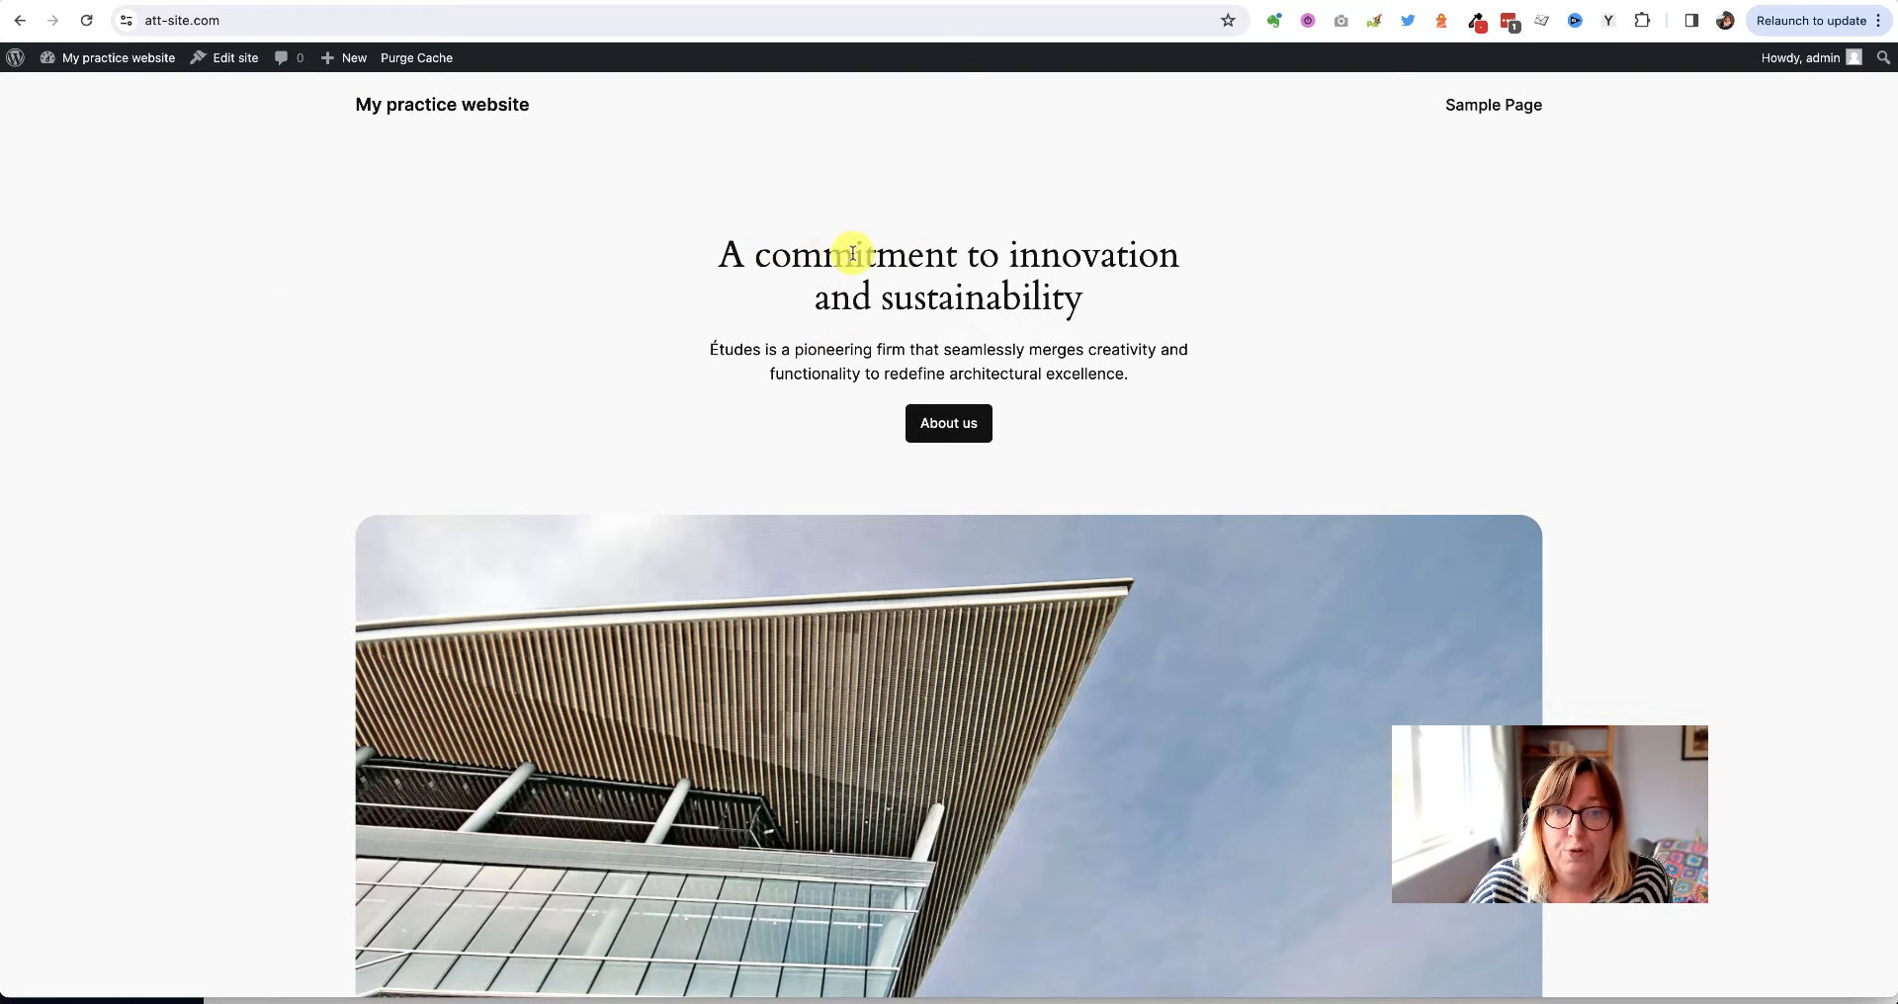
{"action": "left_click_drag", "start_coordinate": [698, 258], "coordinate": [1177, 457]}
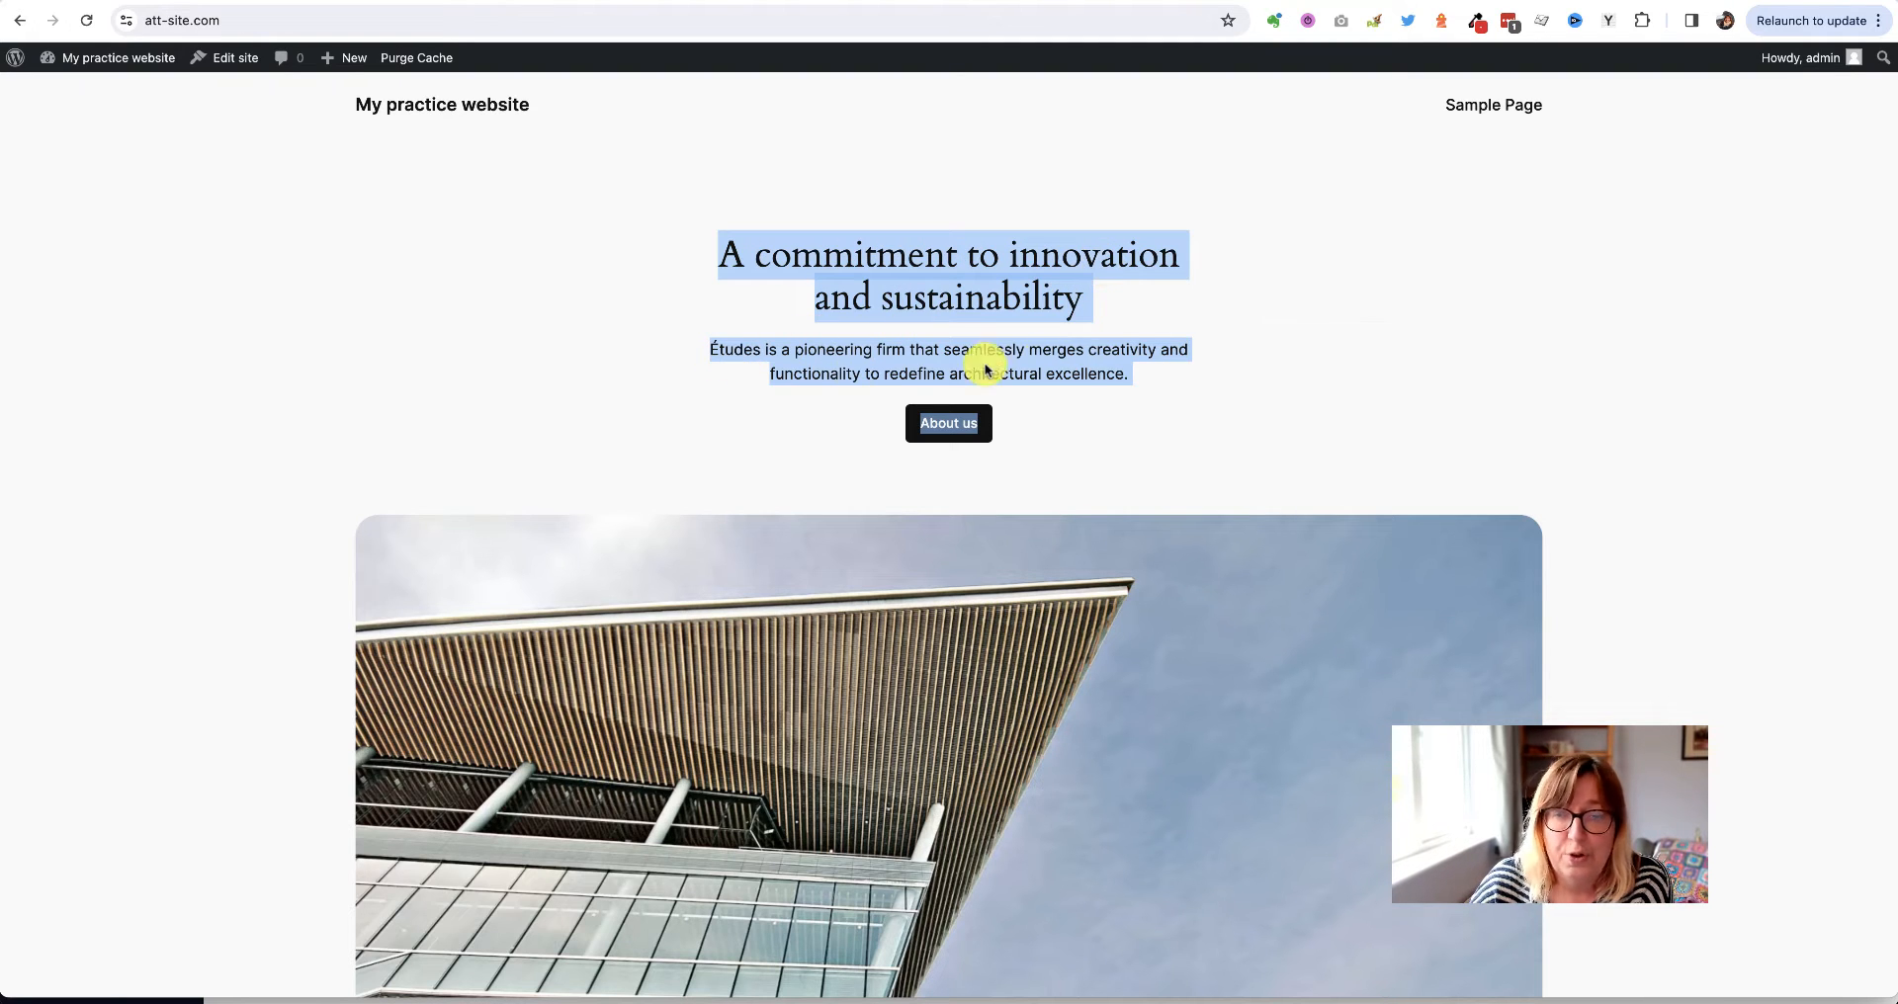
{"action": "left_click", "coordinate": [432, 428]}
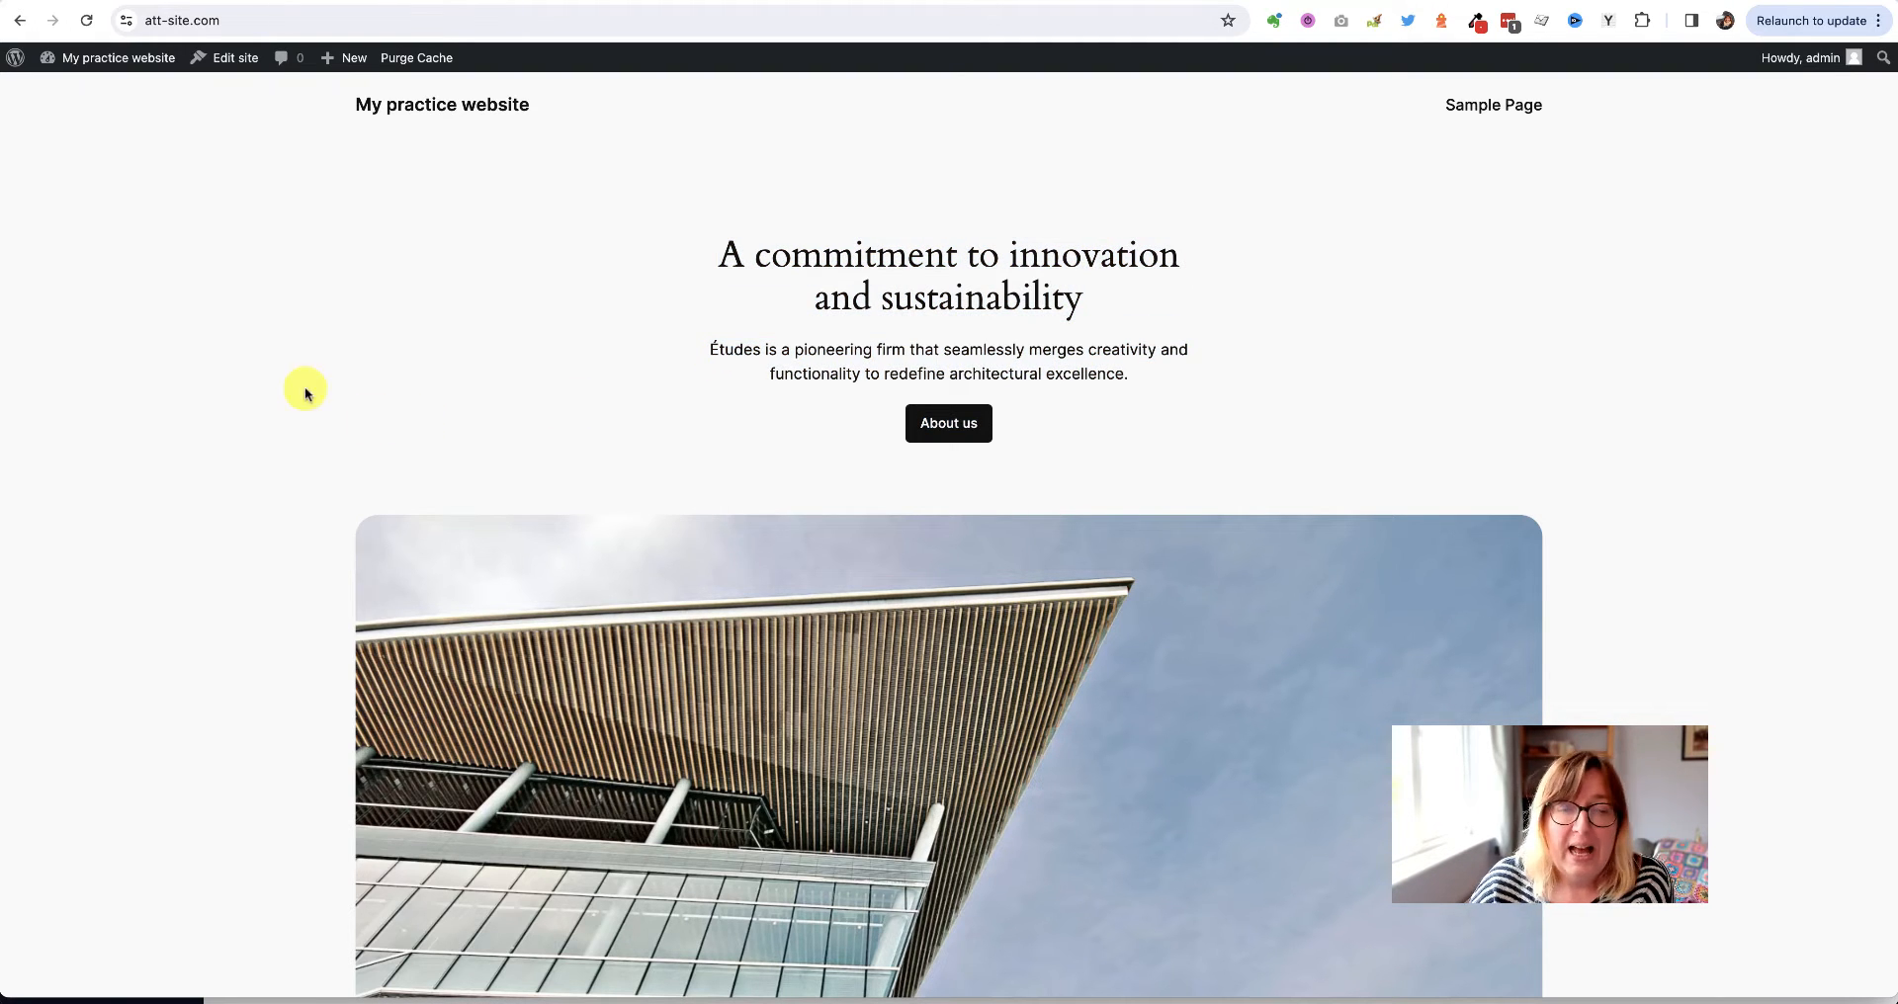
{"action": "left_click_drag", "start_coordinate": [341, 104], "coordinate": [1534, 140]}
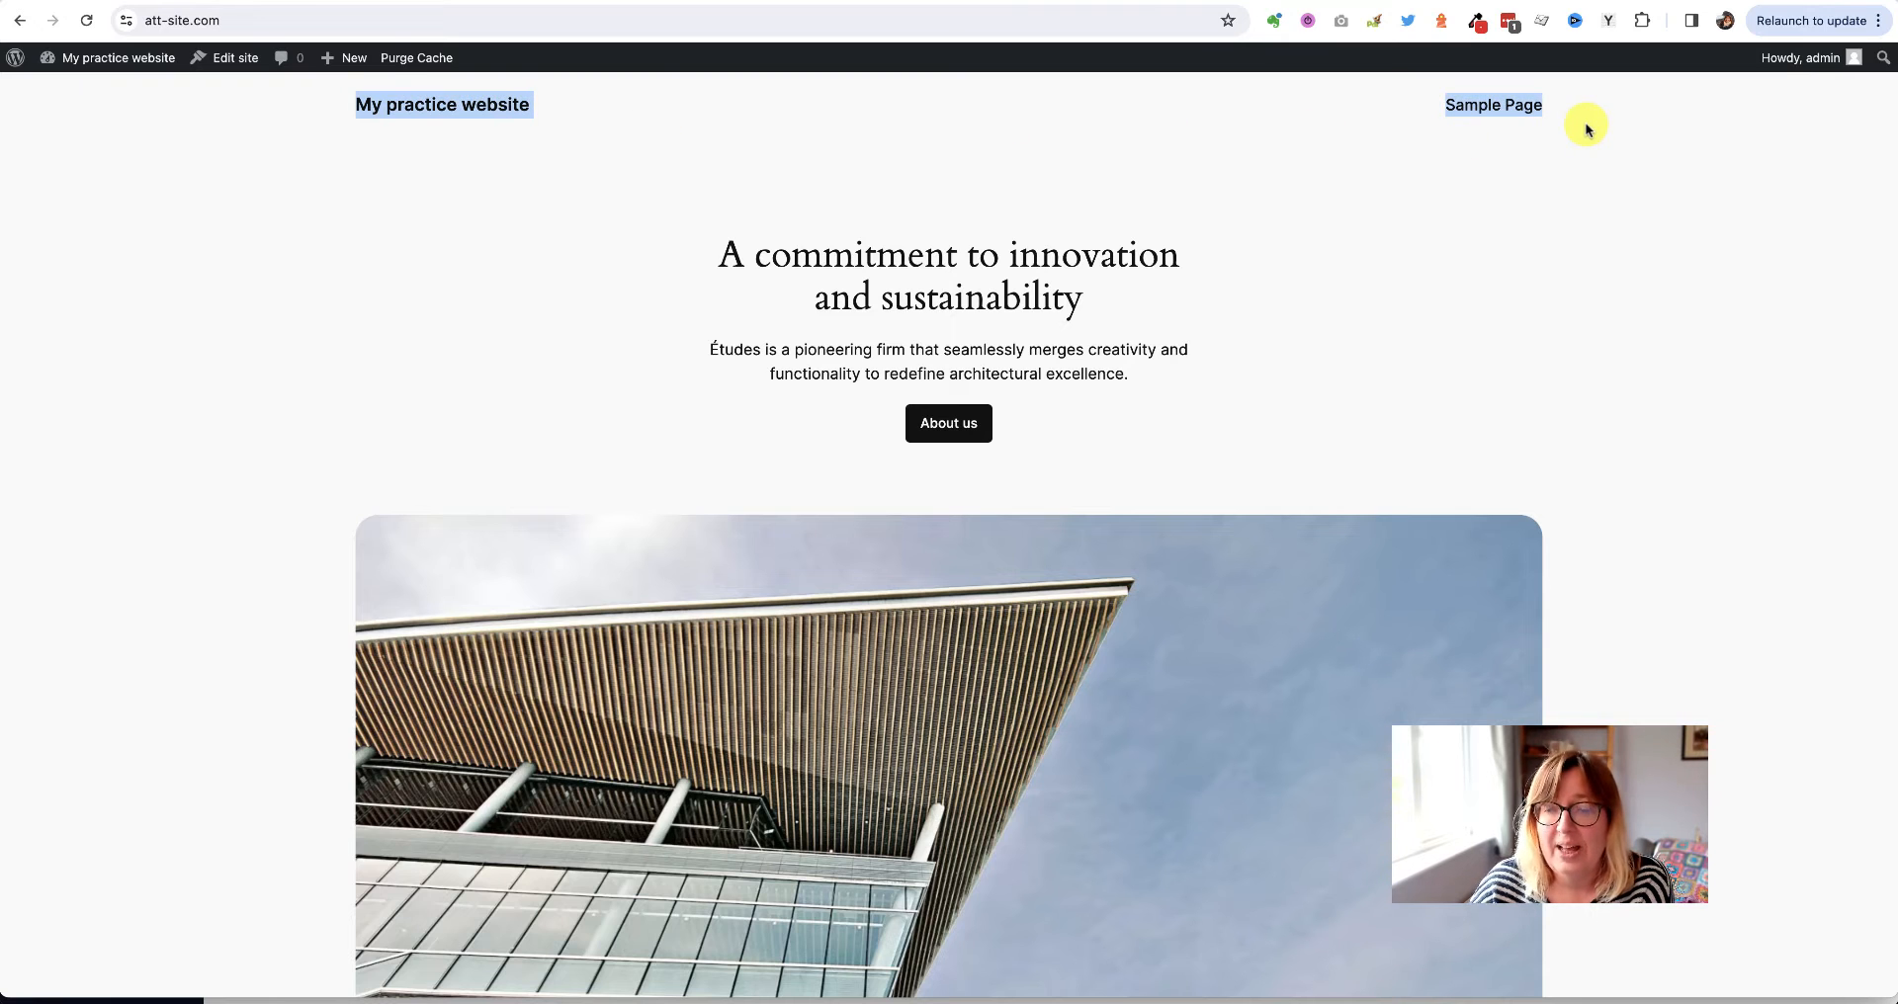
{"action": "scroll", "coordinate": [230, 481], "scroll_direction": "down", "scroll_amount": 9}
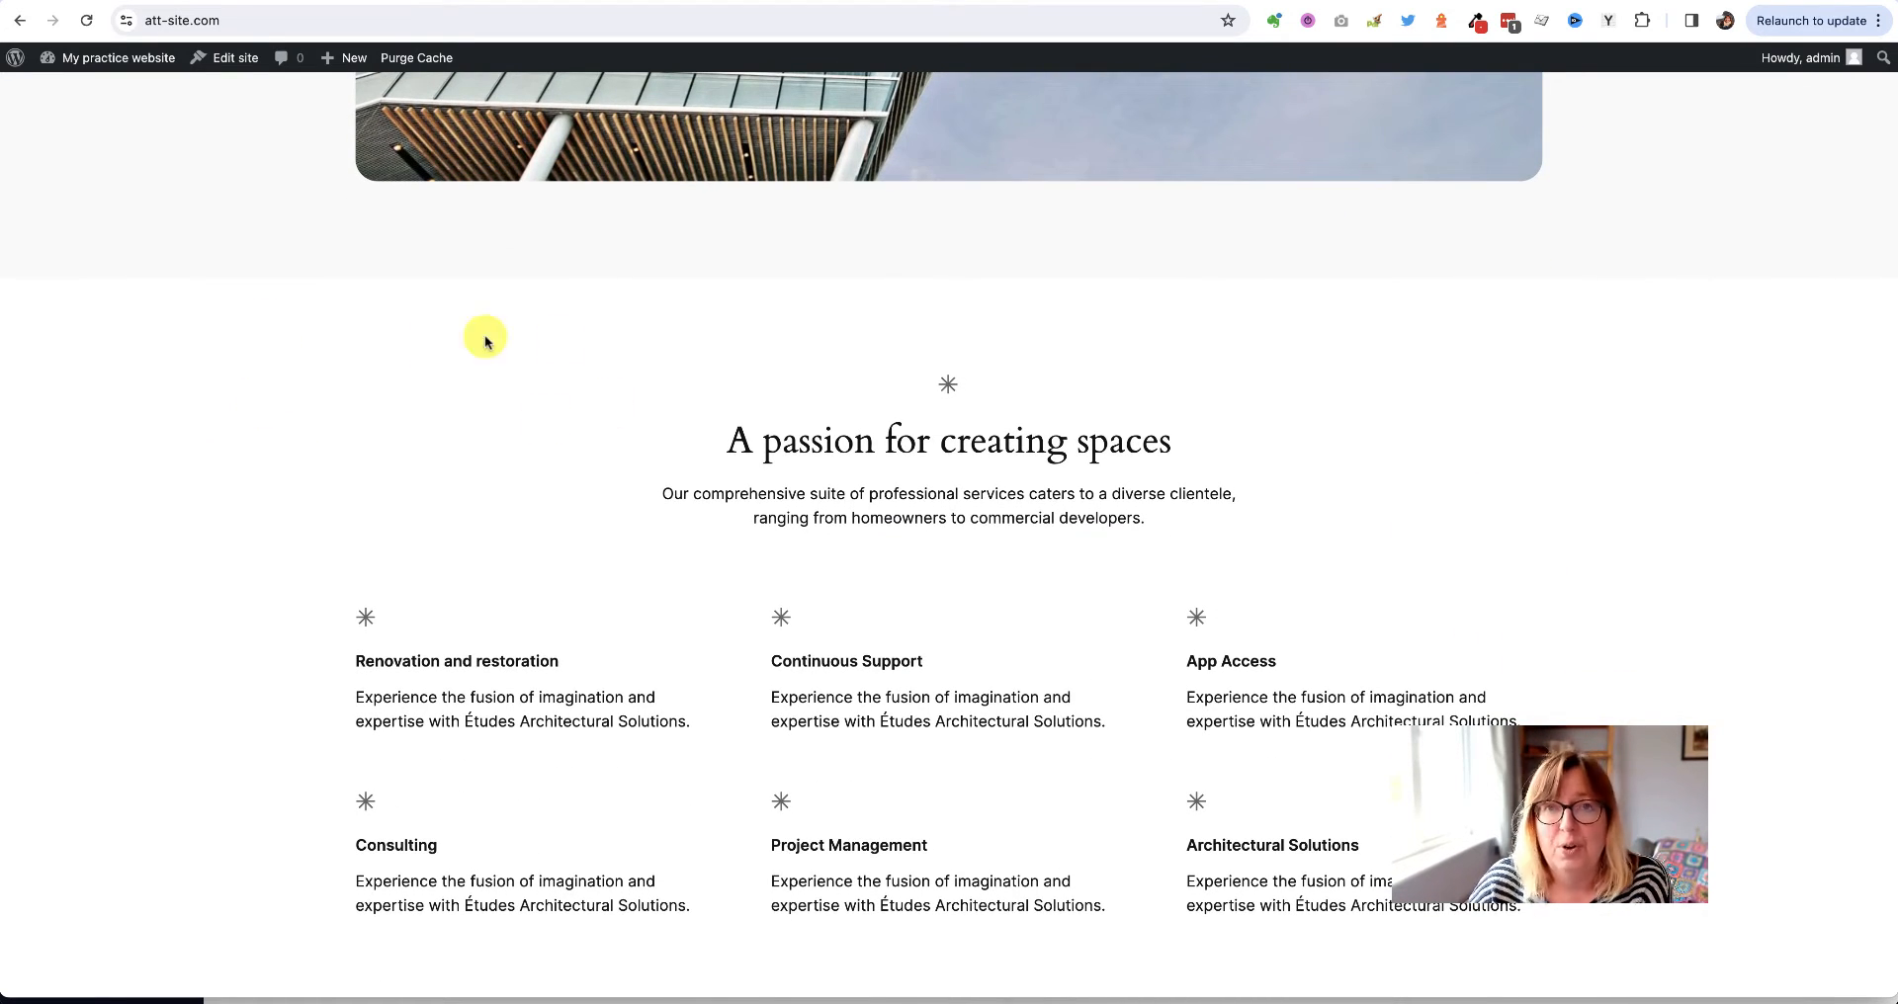
{"action": "scroll", "coordinate": [245, 427], "scroll_direction": "down", "scroll_amount": 13}
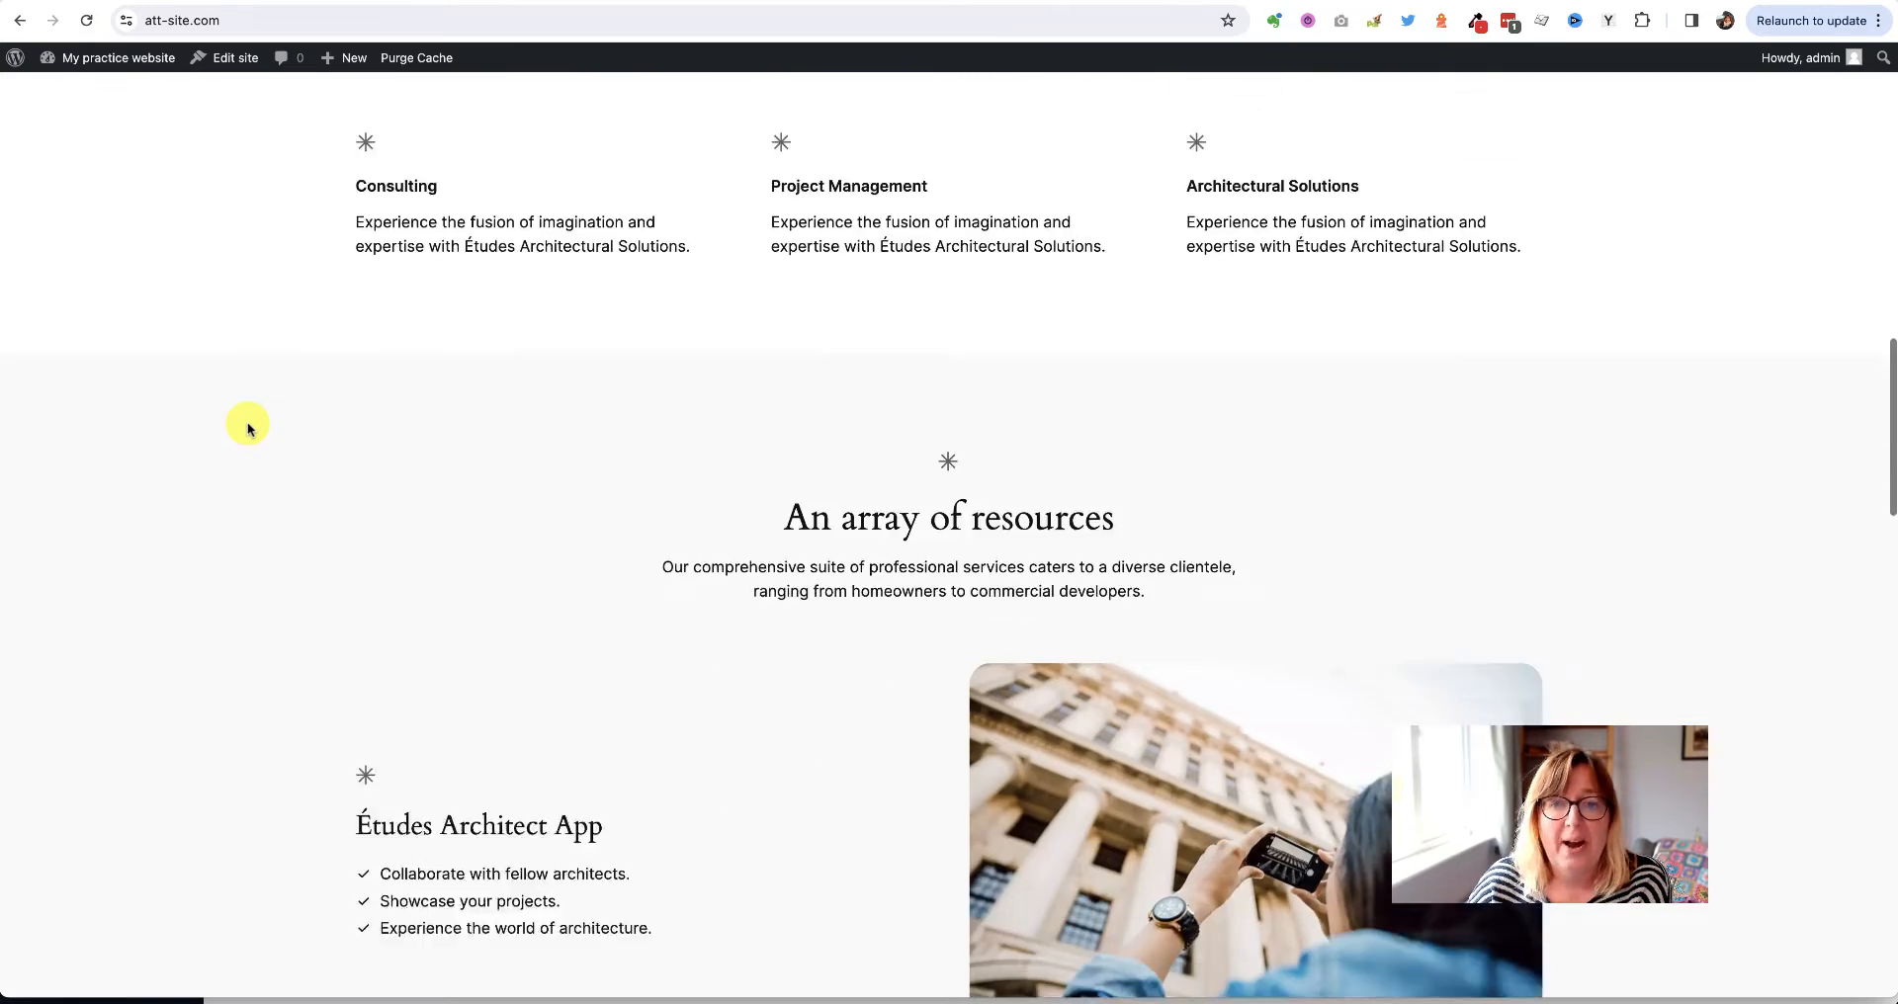
{"action": "scroll", "coordinate": [247, 427], "scroll_direction": "down", "scroll_amount": 16}
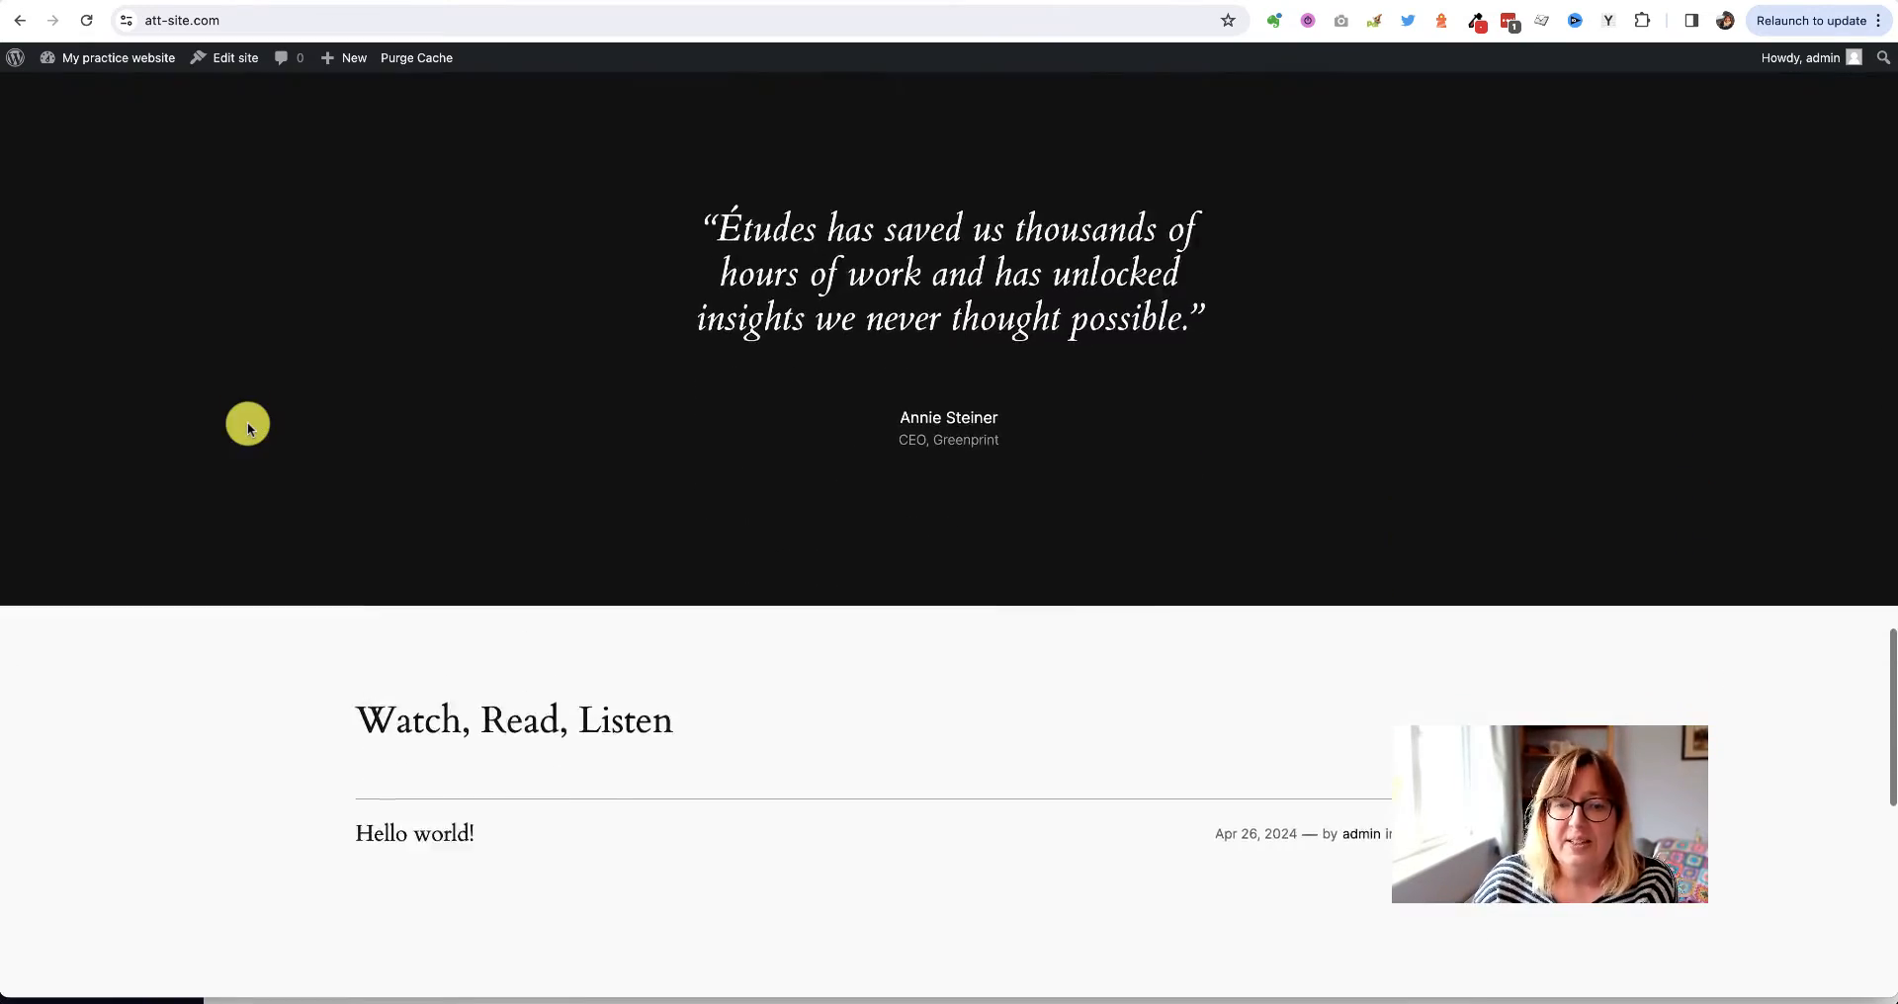
{"action": "scroll", "coordinate": [248, 427], "scroll_direction": "up", "scroll_amount": 20}
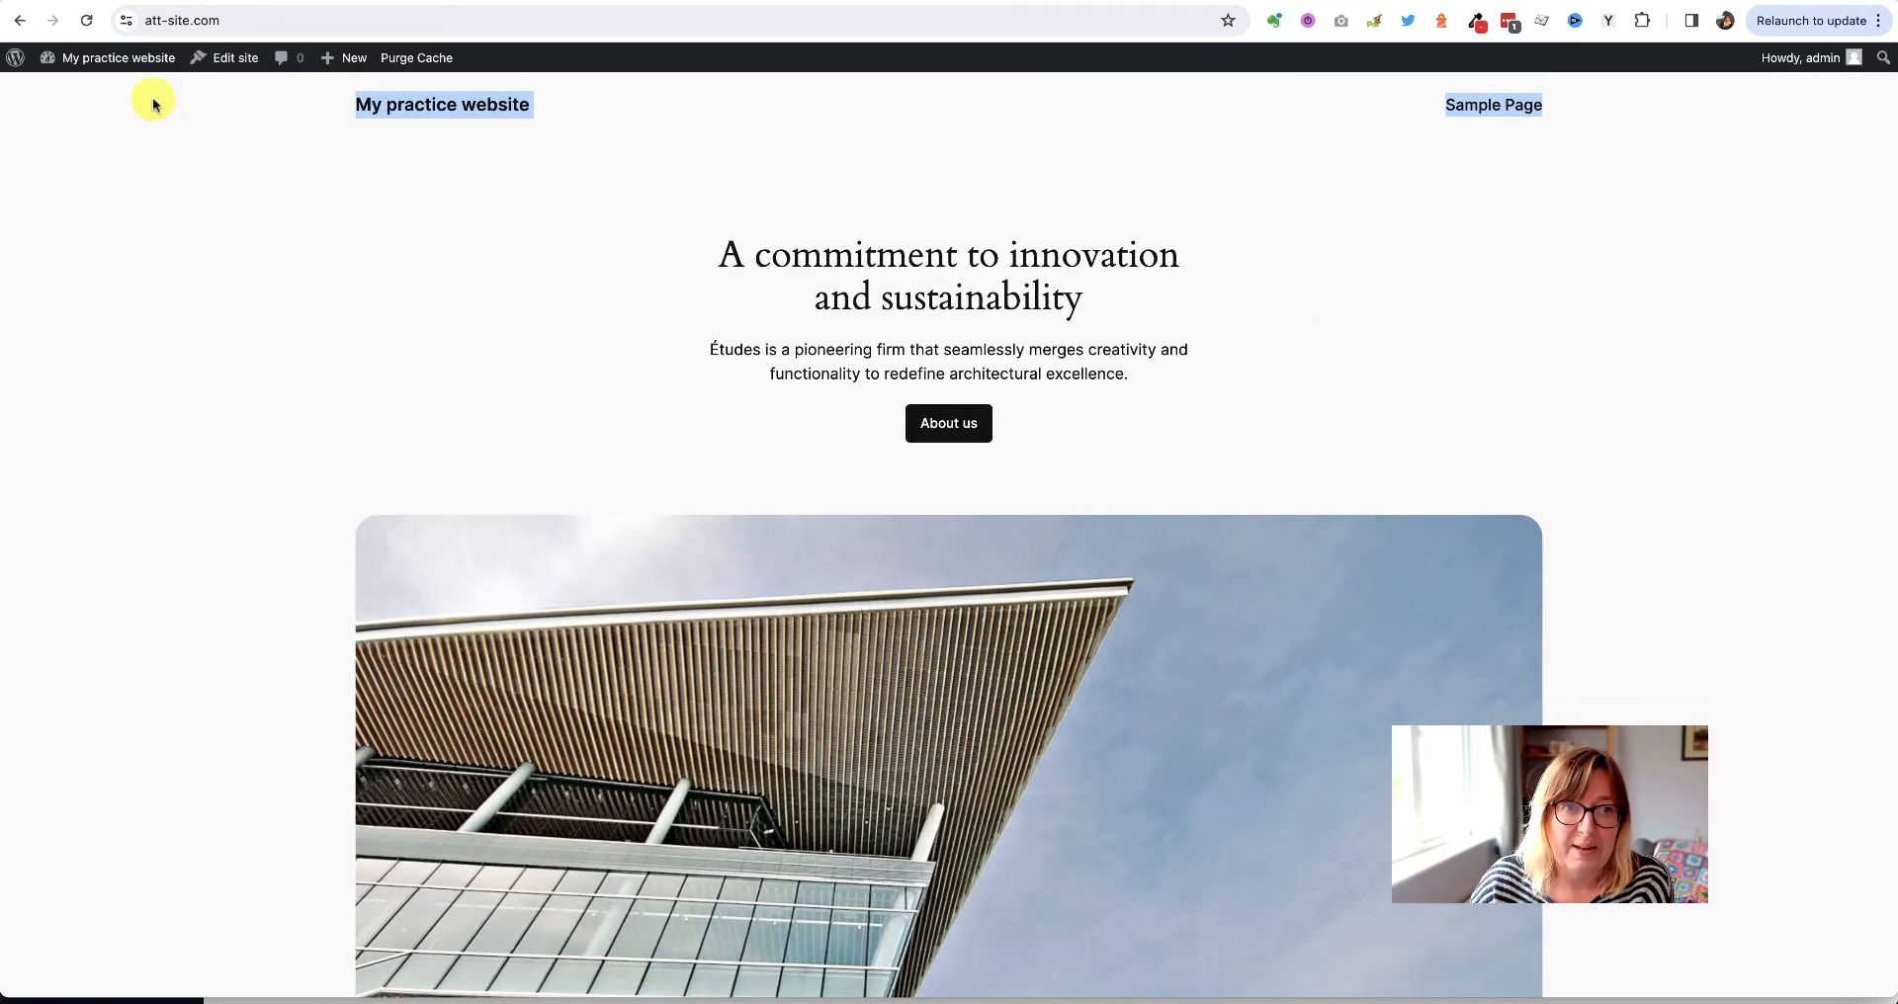
{"action": "left_click", "coordinate": [117, 61]}
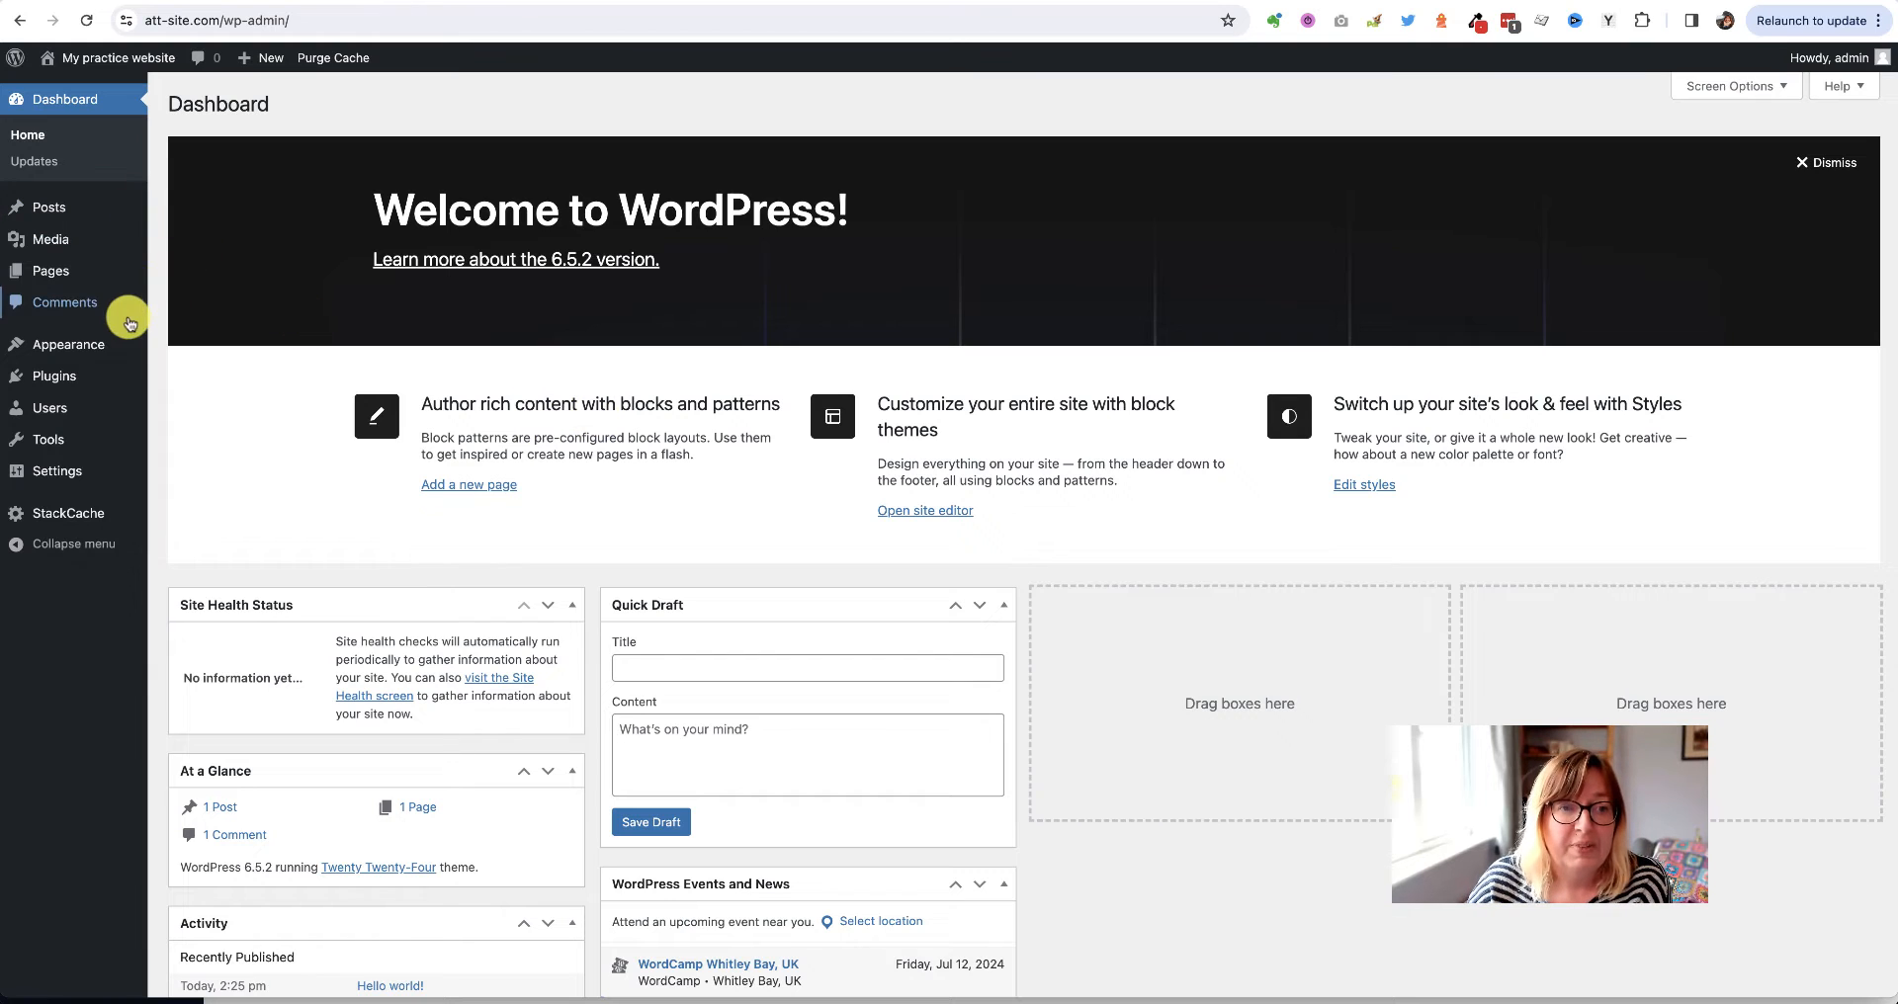
View the installed themes under Appearance > Themes and go to Add New Theme
{"action": "mouse_move", "coordinate": [62, 352]}
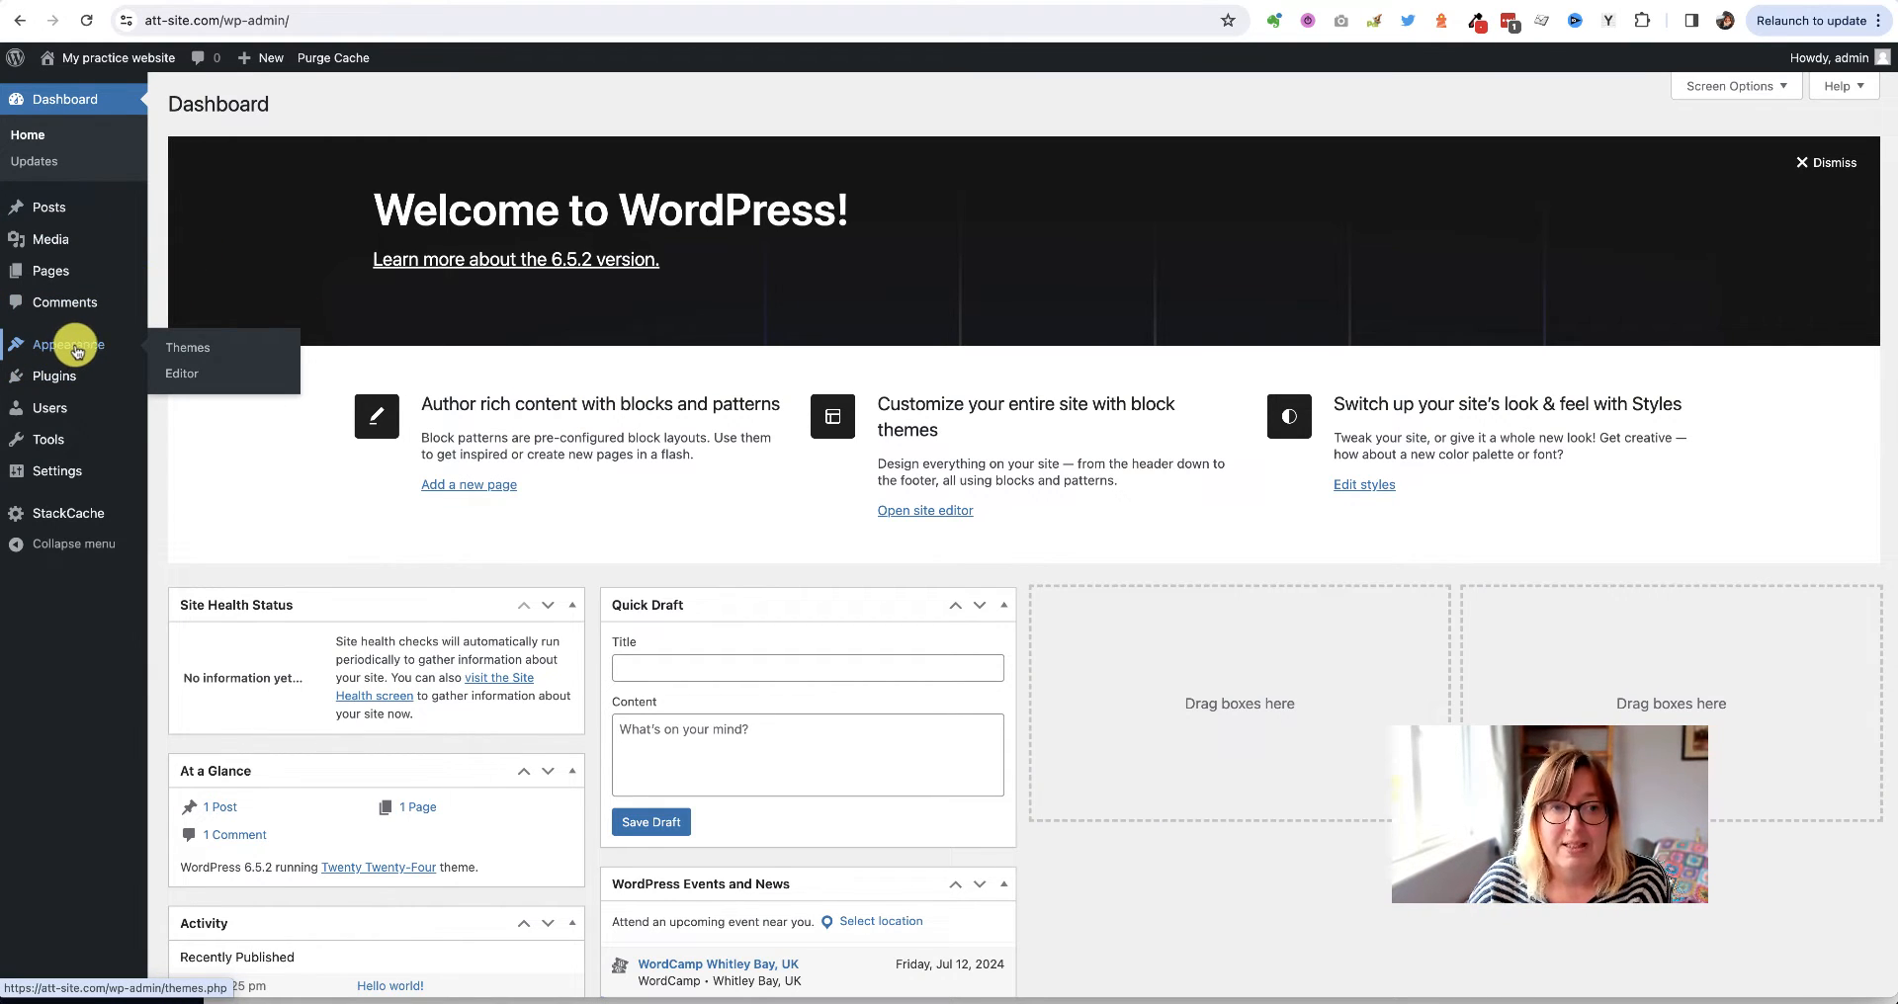
{"action": "left_click", "coordinate": [197, 353]}
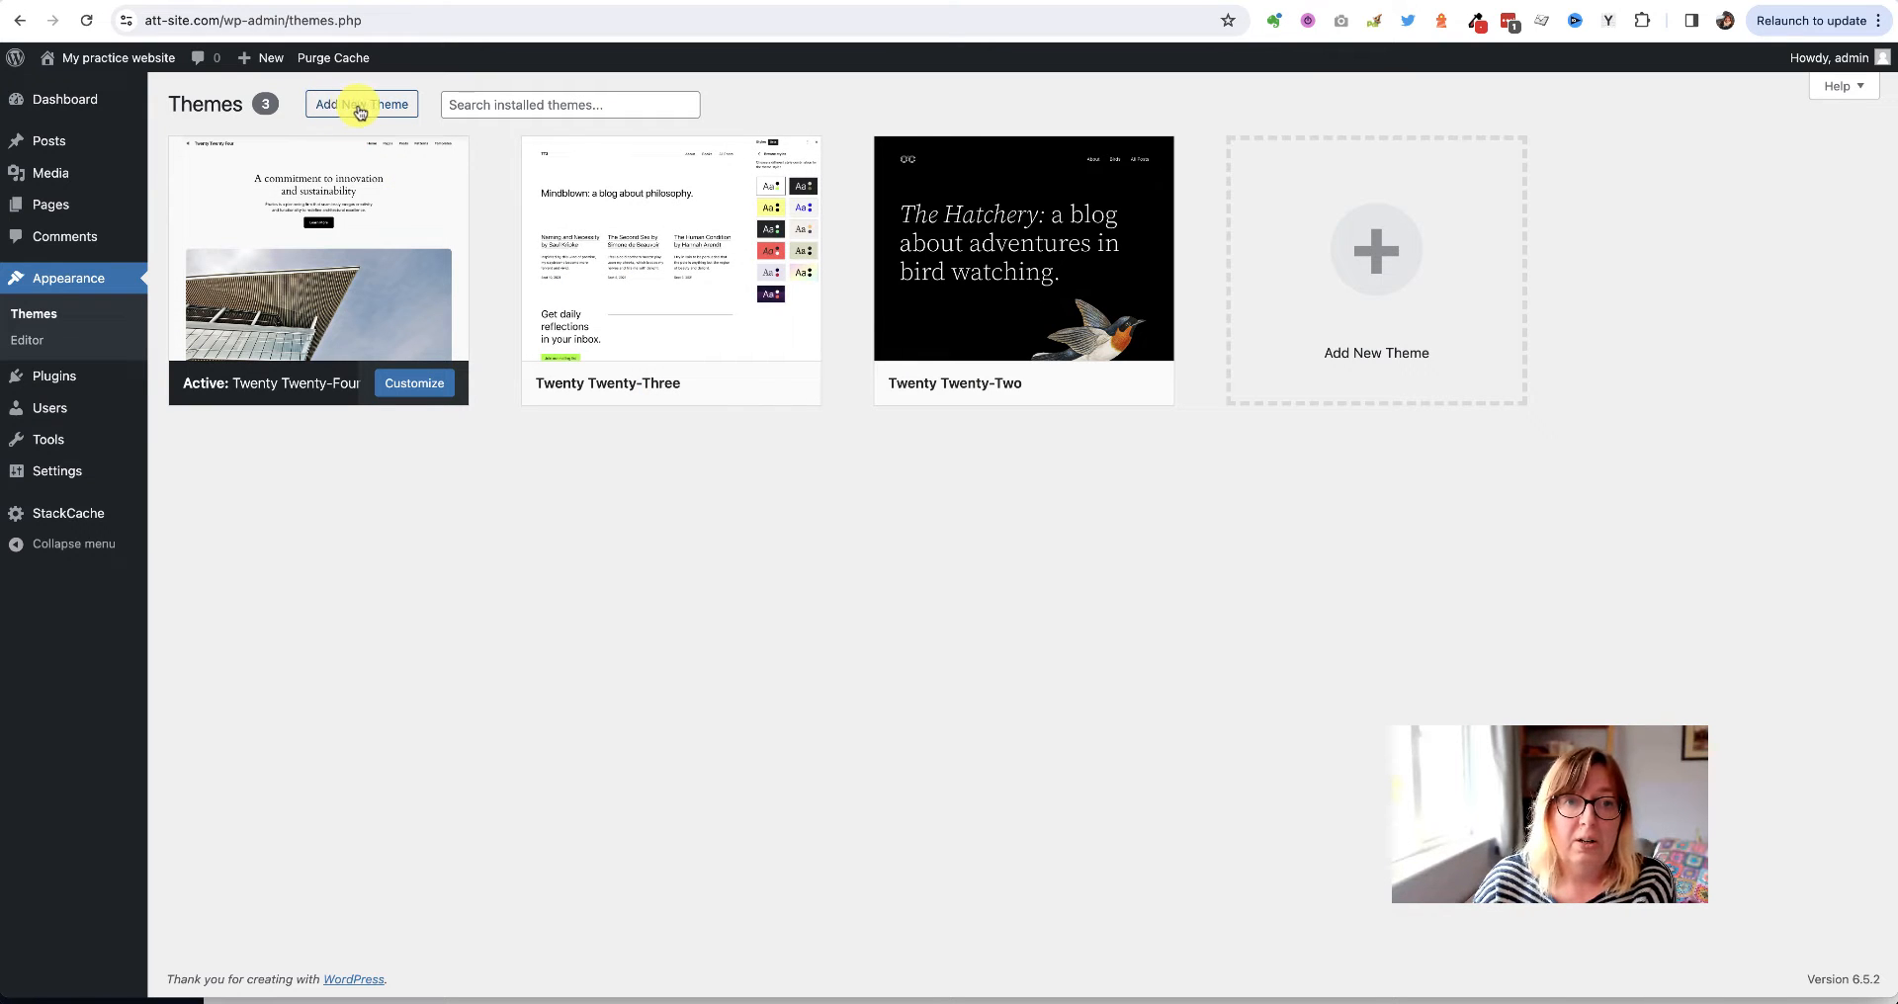
{"action": "left_click", "coordinate": [348, 110]}
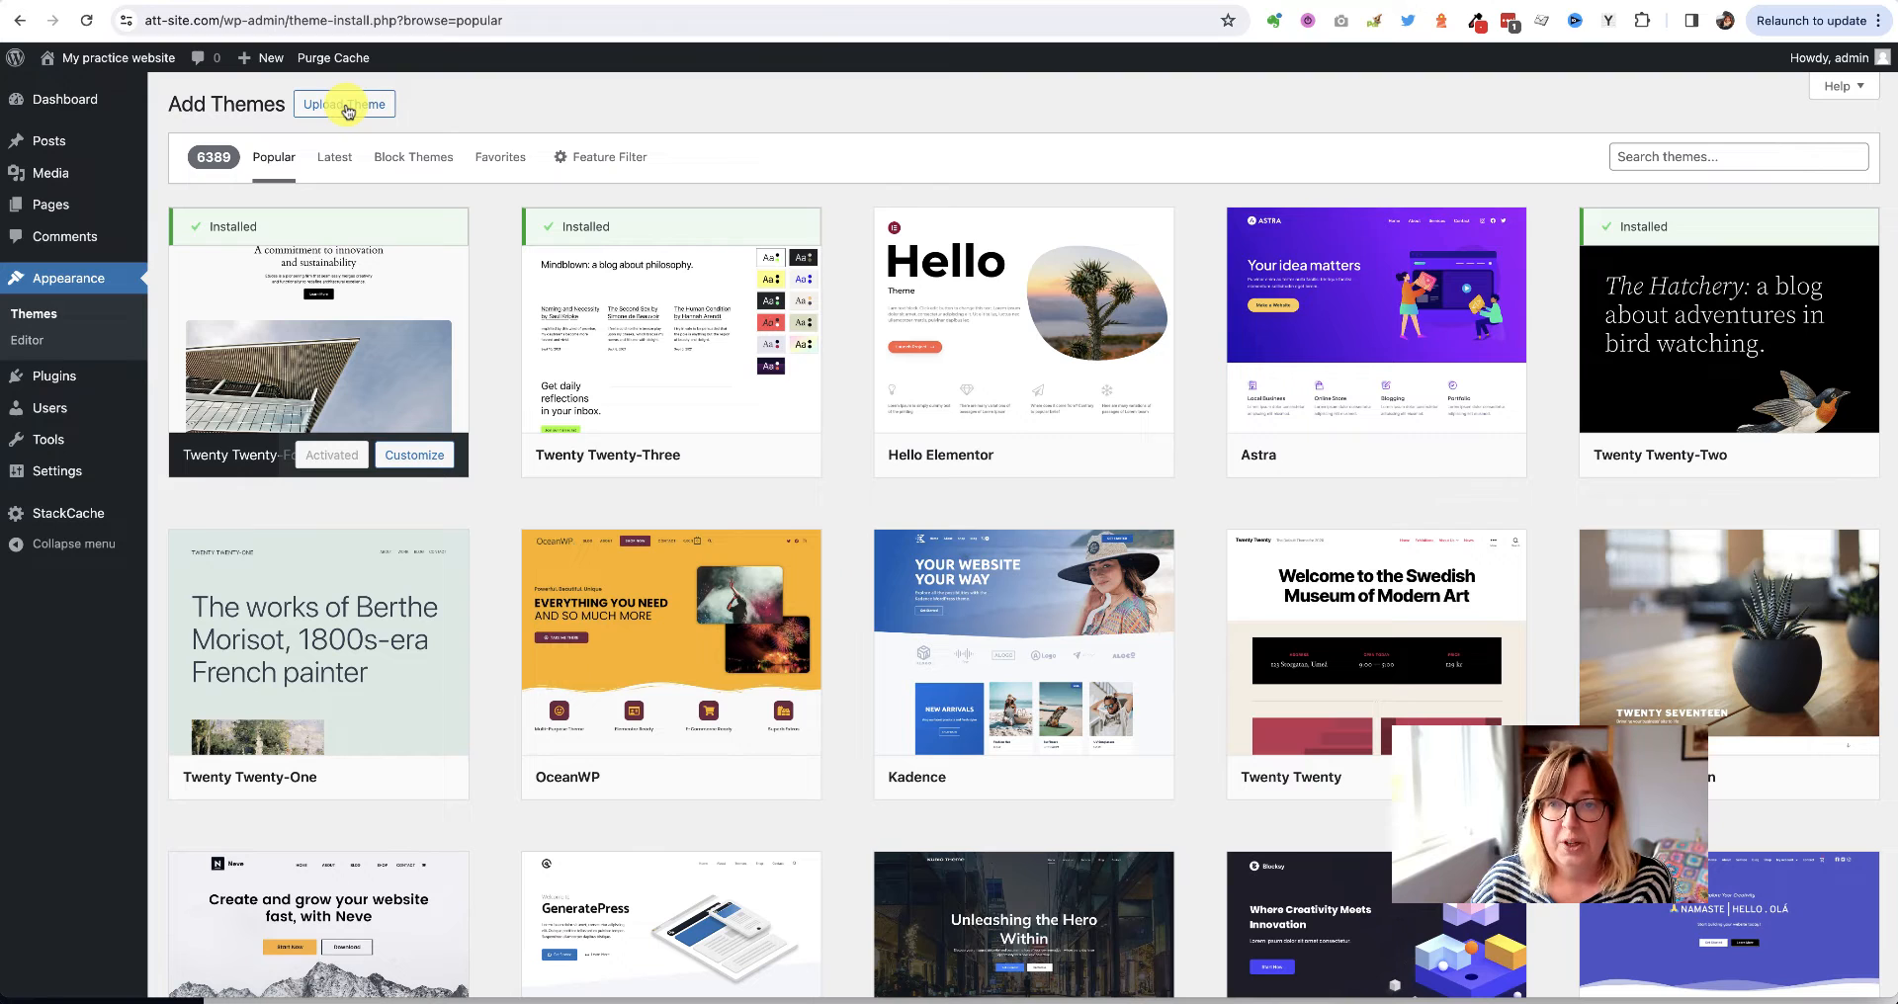
Search the theme directory for 'astra' and install the Astra theme
{"action": "mouse_move", "coordinate": [1380, 284]}
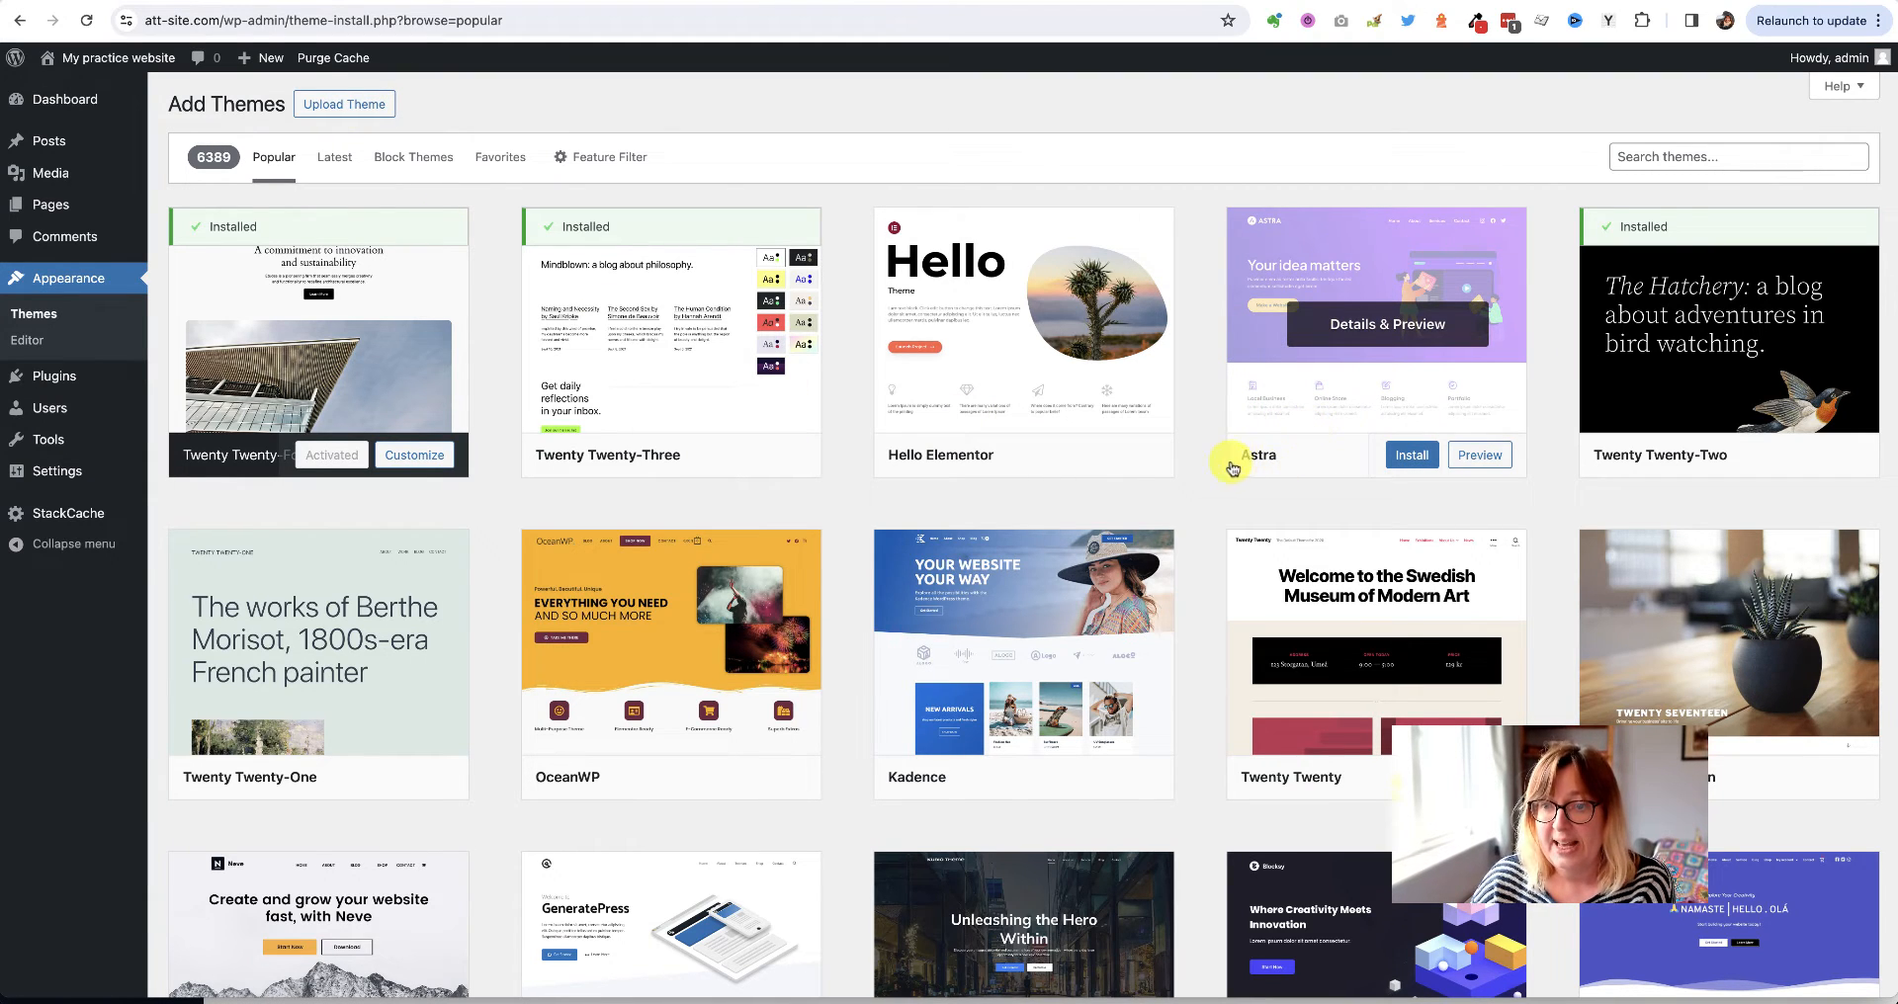
{"action": "left_click", "coordinate": [1658, 151]}
{"action": "type", "text": "astra"}
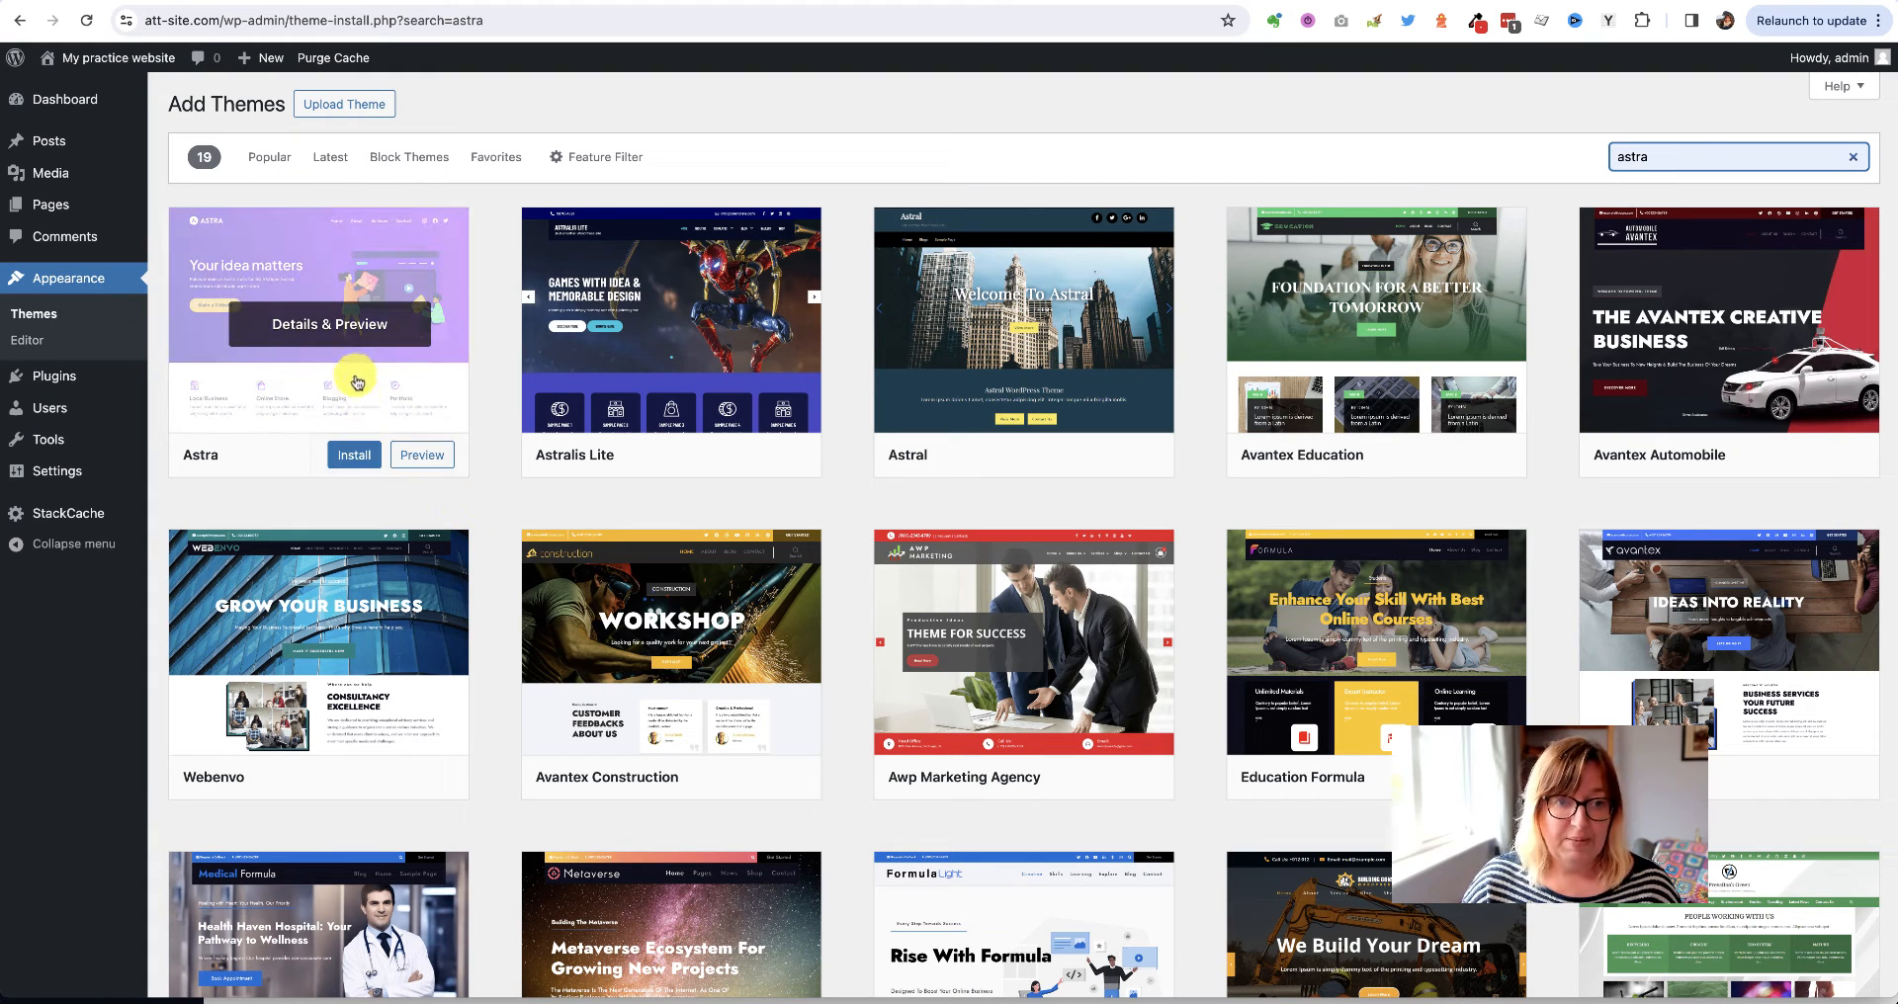
{"action": "left_click", "coordinate": [356, 456]}
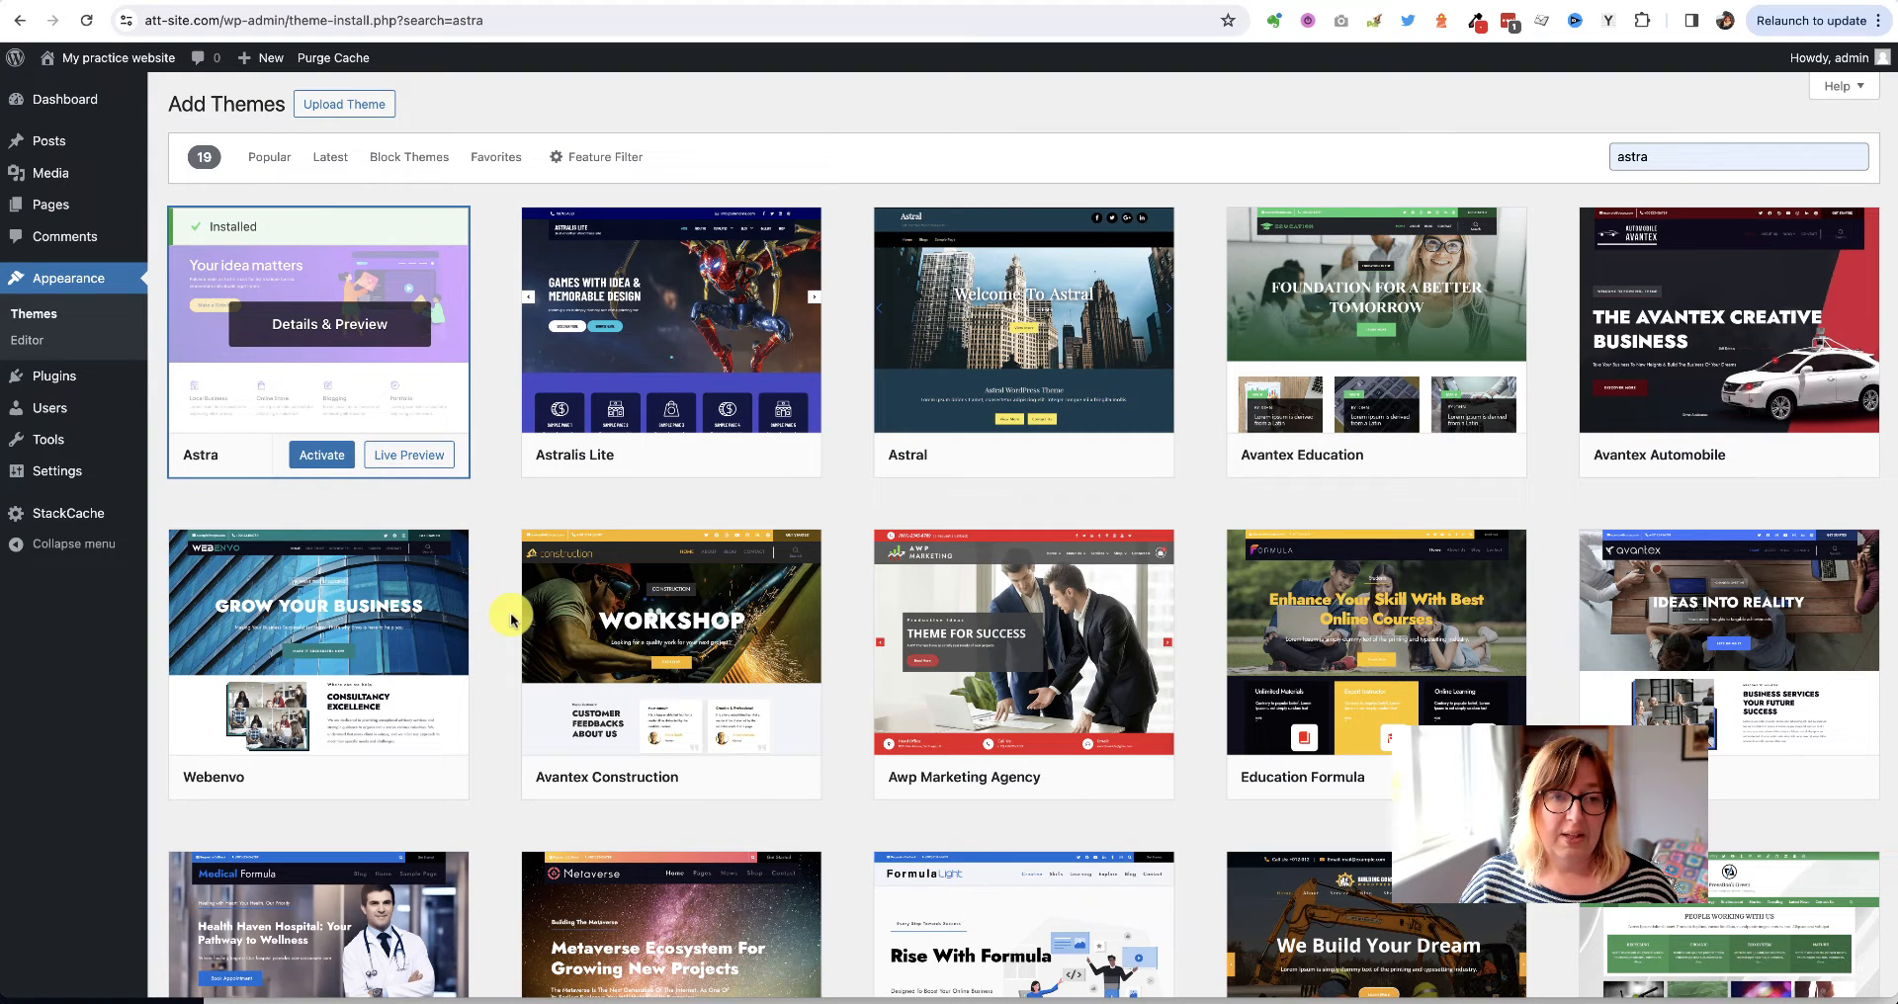
Activate Astra, preview the site's front end with it, and return to the Dashboard
{"action": "left_click", "coordinate": [323, 462]}
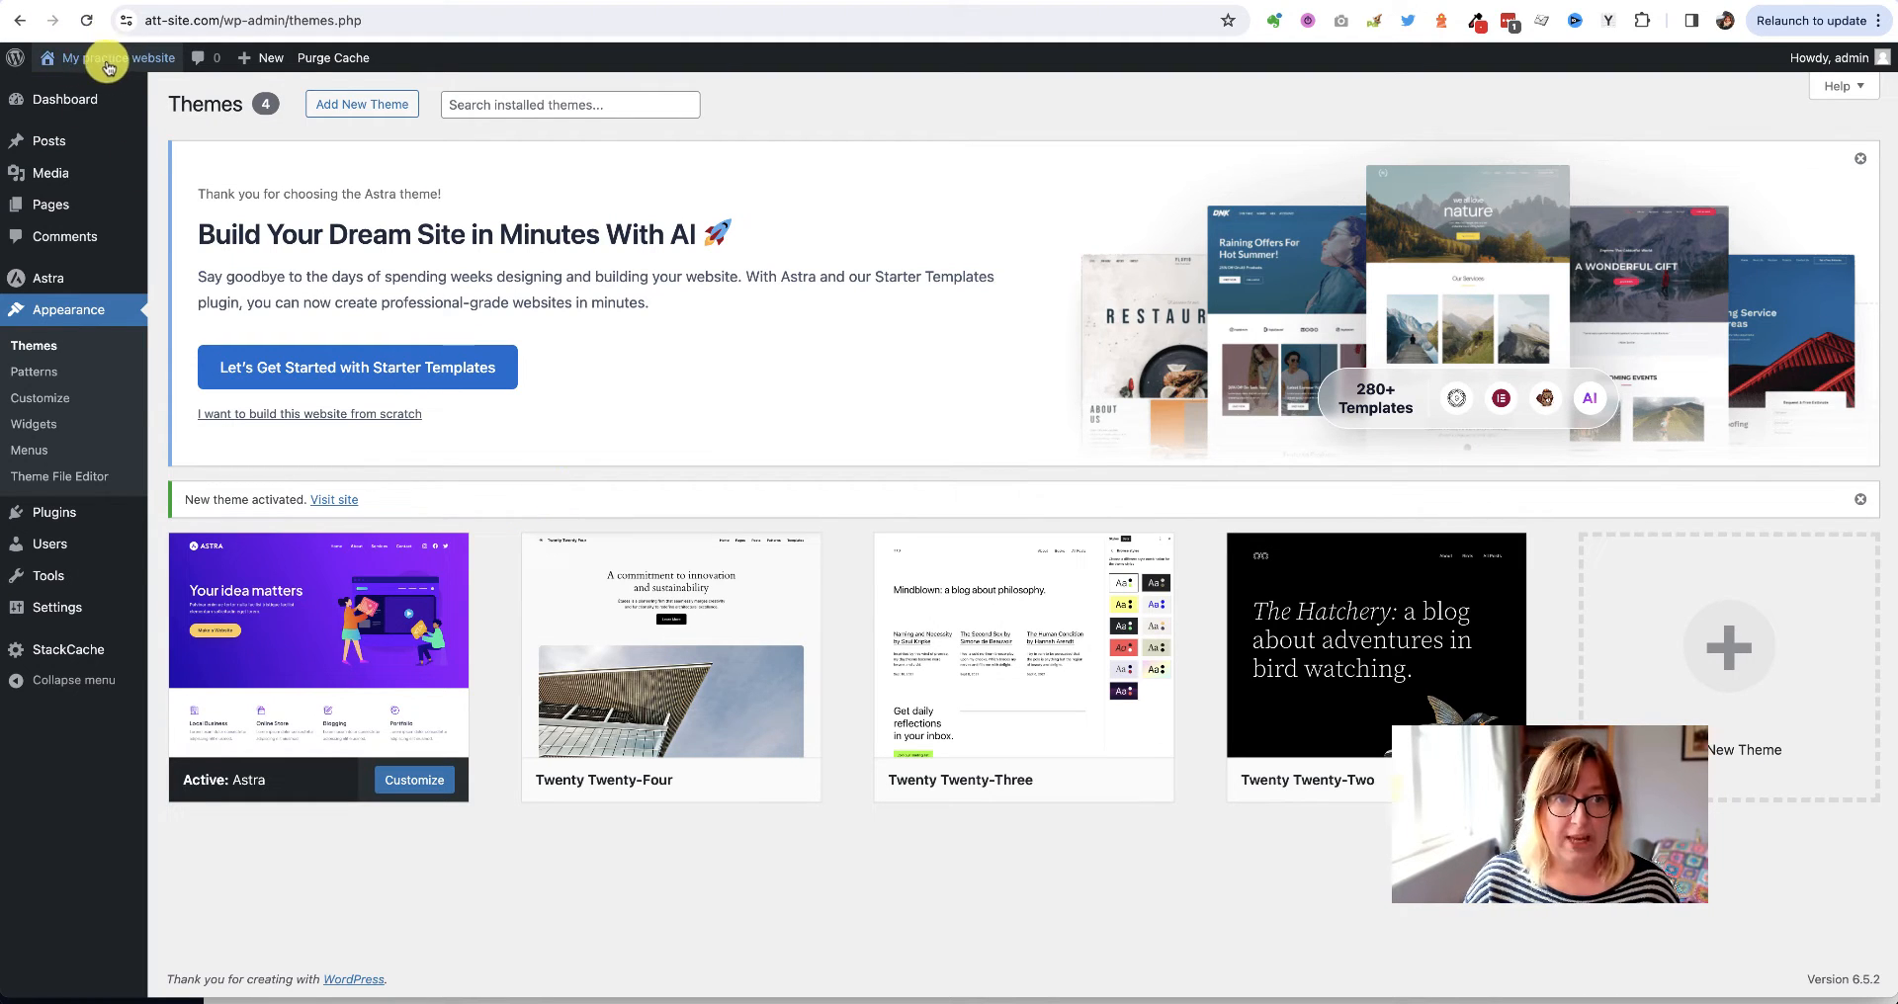
{"action": "mouse_move", "coordinate": [101, 66]}
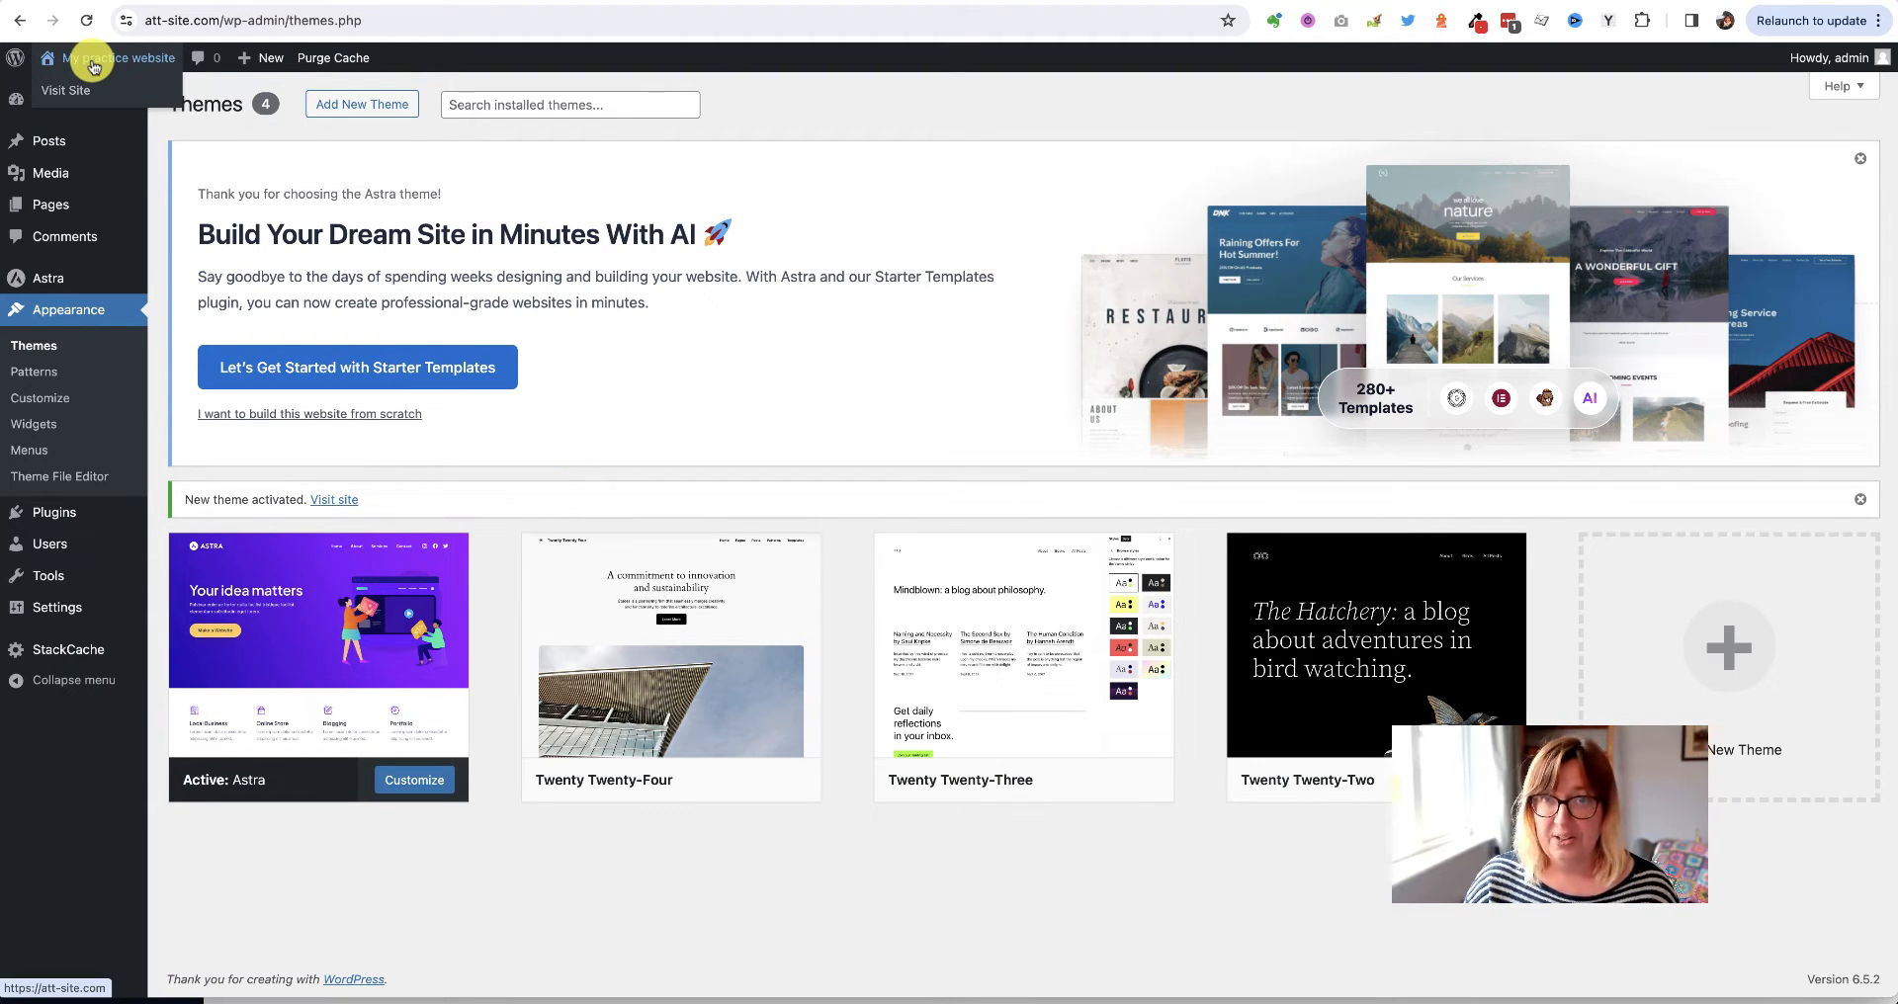
{"action": "left_click", "coordinate": [94, 66]}
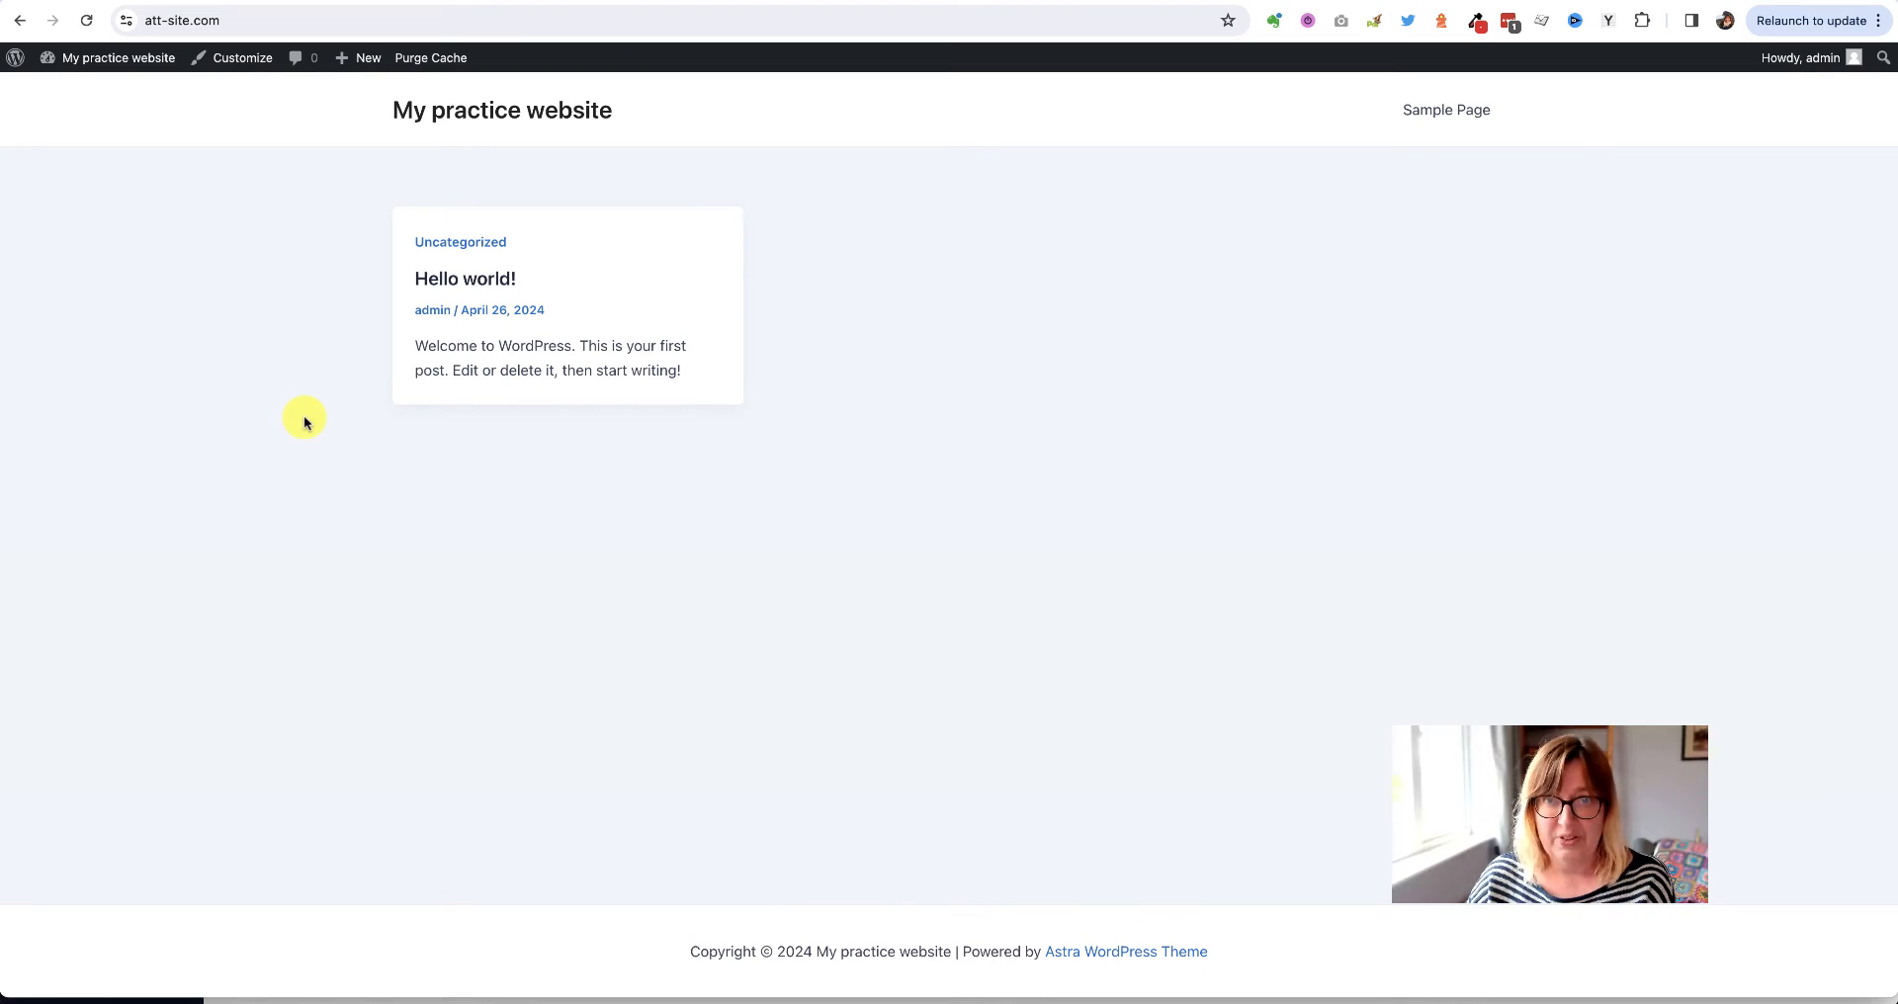
{"action": "left_click", "coordinate": [115, 57]}
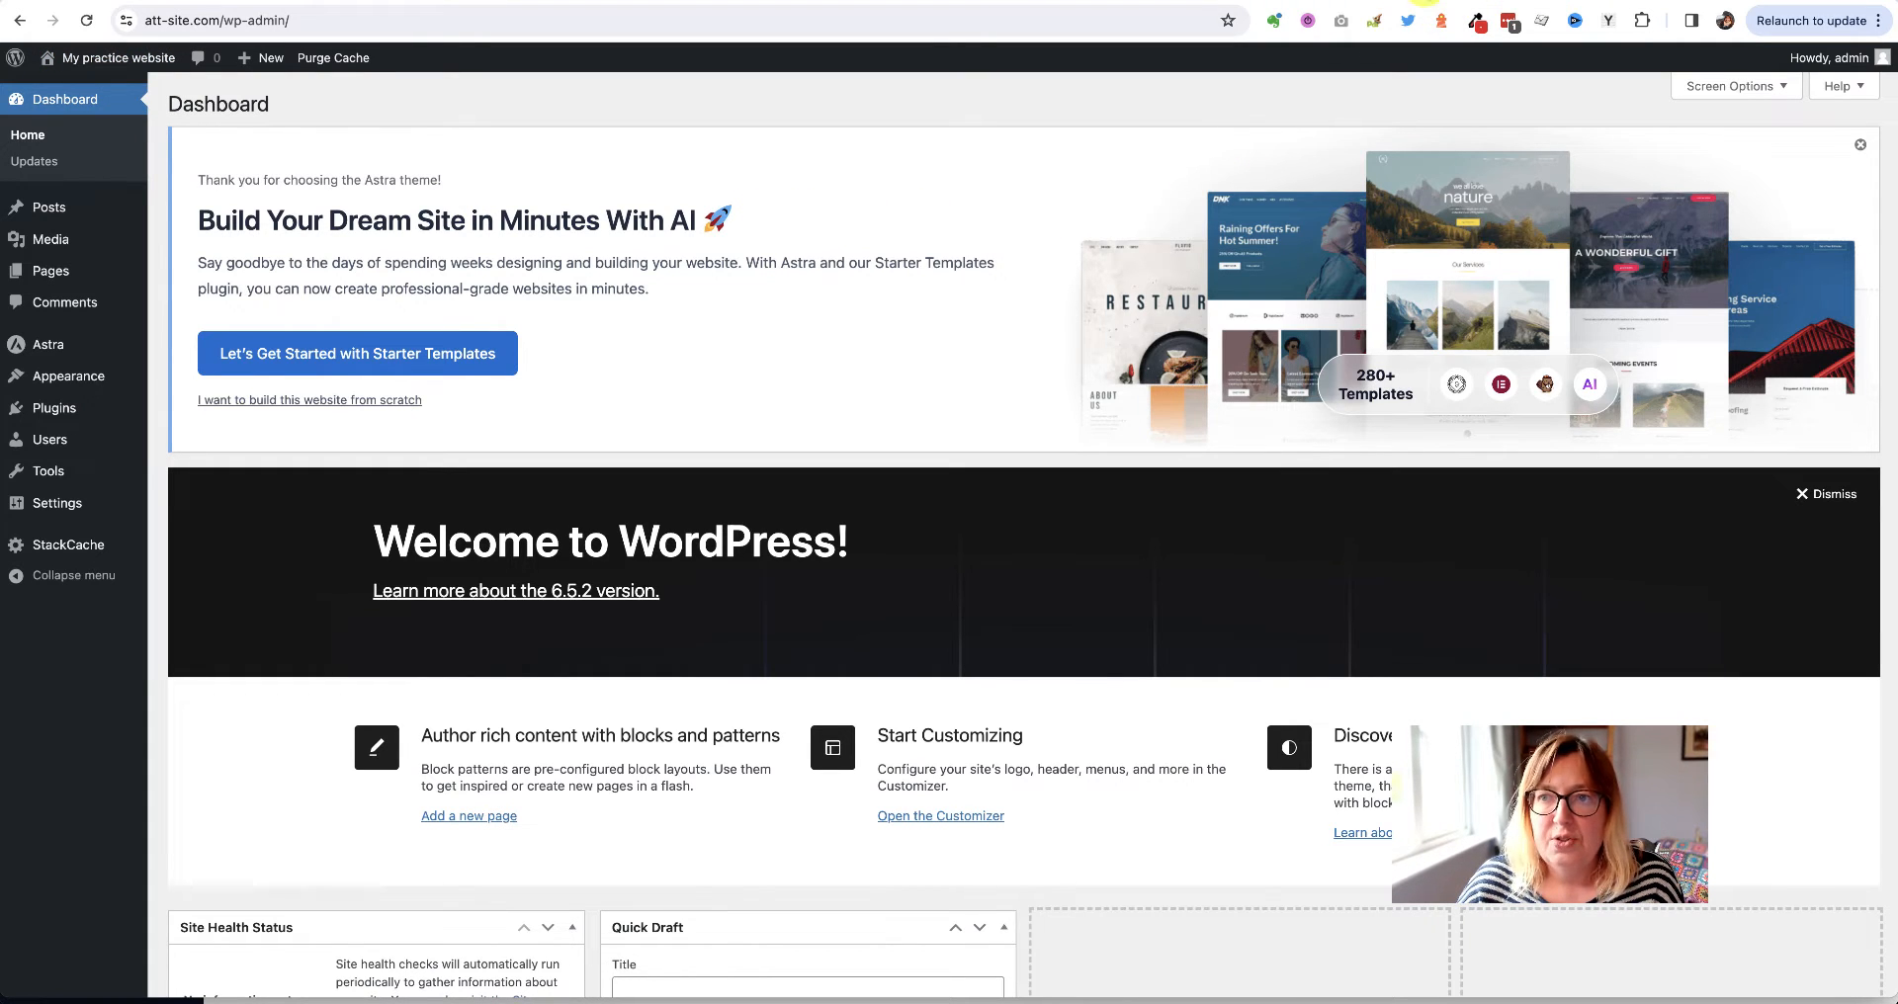
Switch to the att-installed.com demo site and scroll through its lake homepage
{"action": "left_click", "coordinate": [1061, 0]}
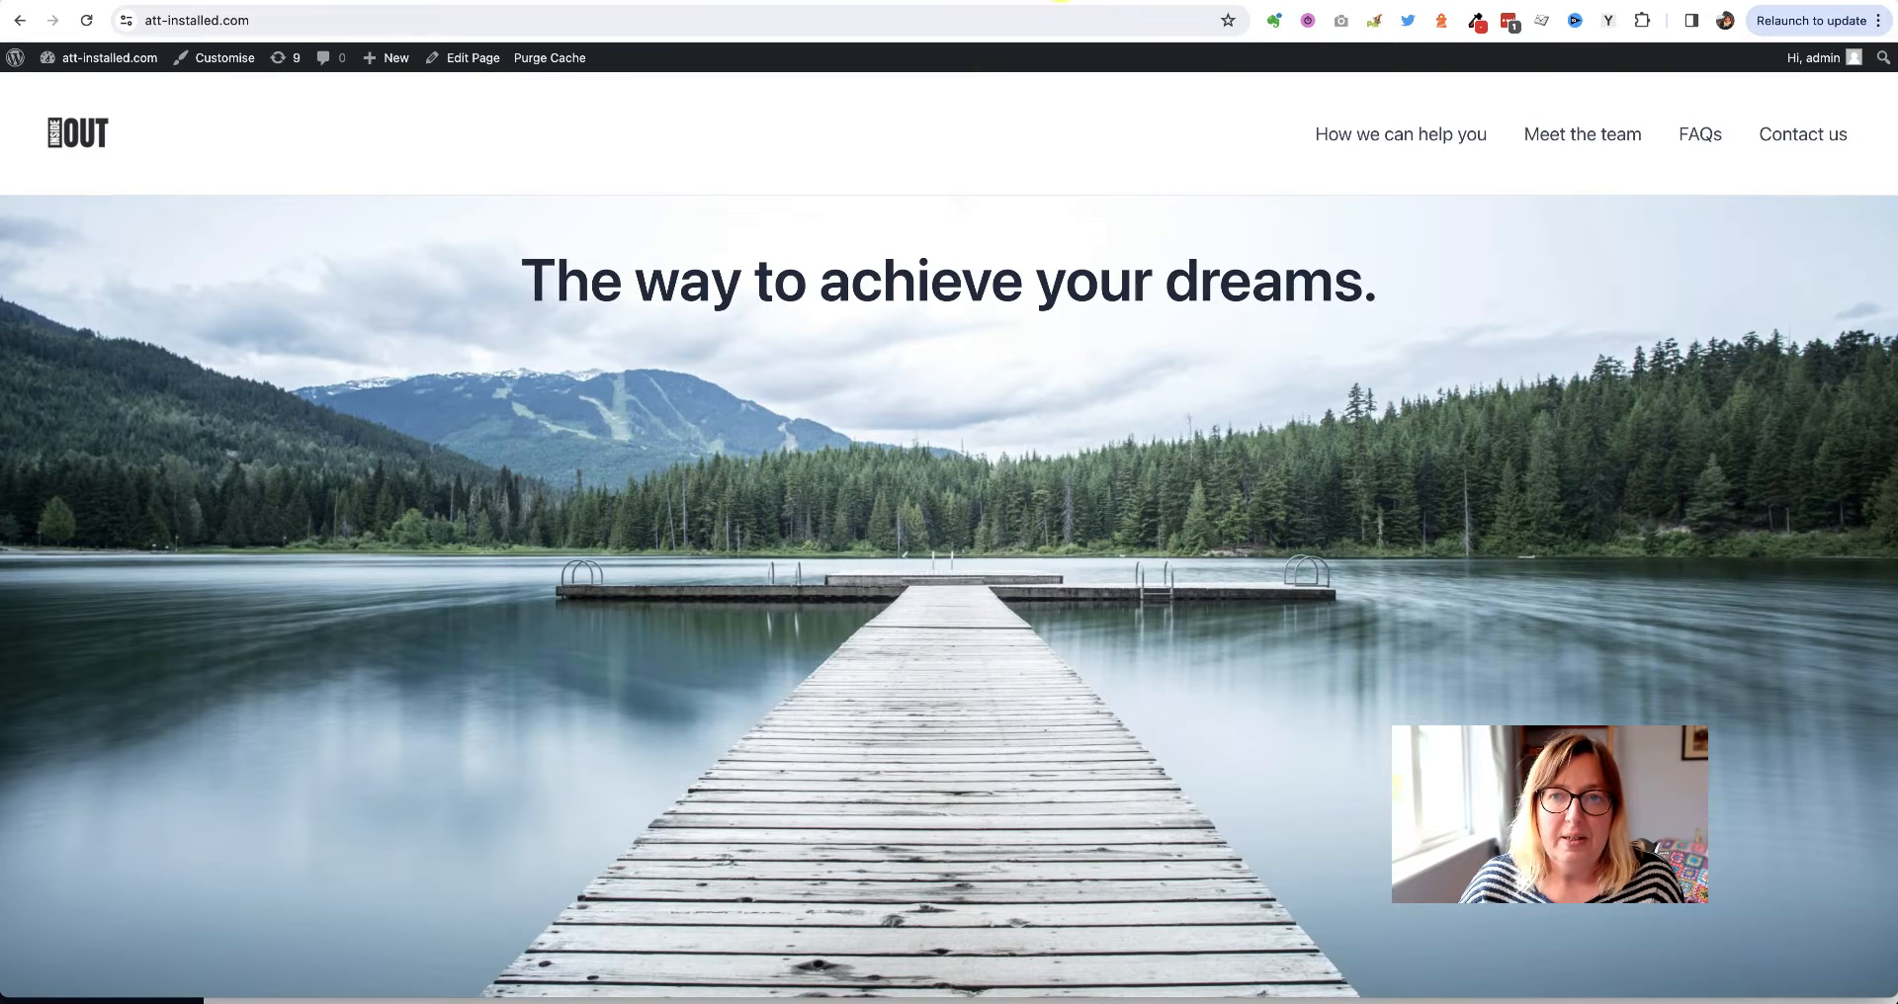
{"action": "scroll", "coordinate": [525, 314], "scroll_direction": "down", "scroll_amount": 3}
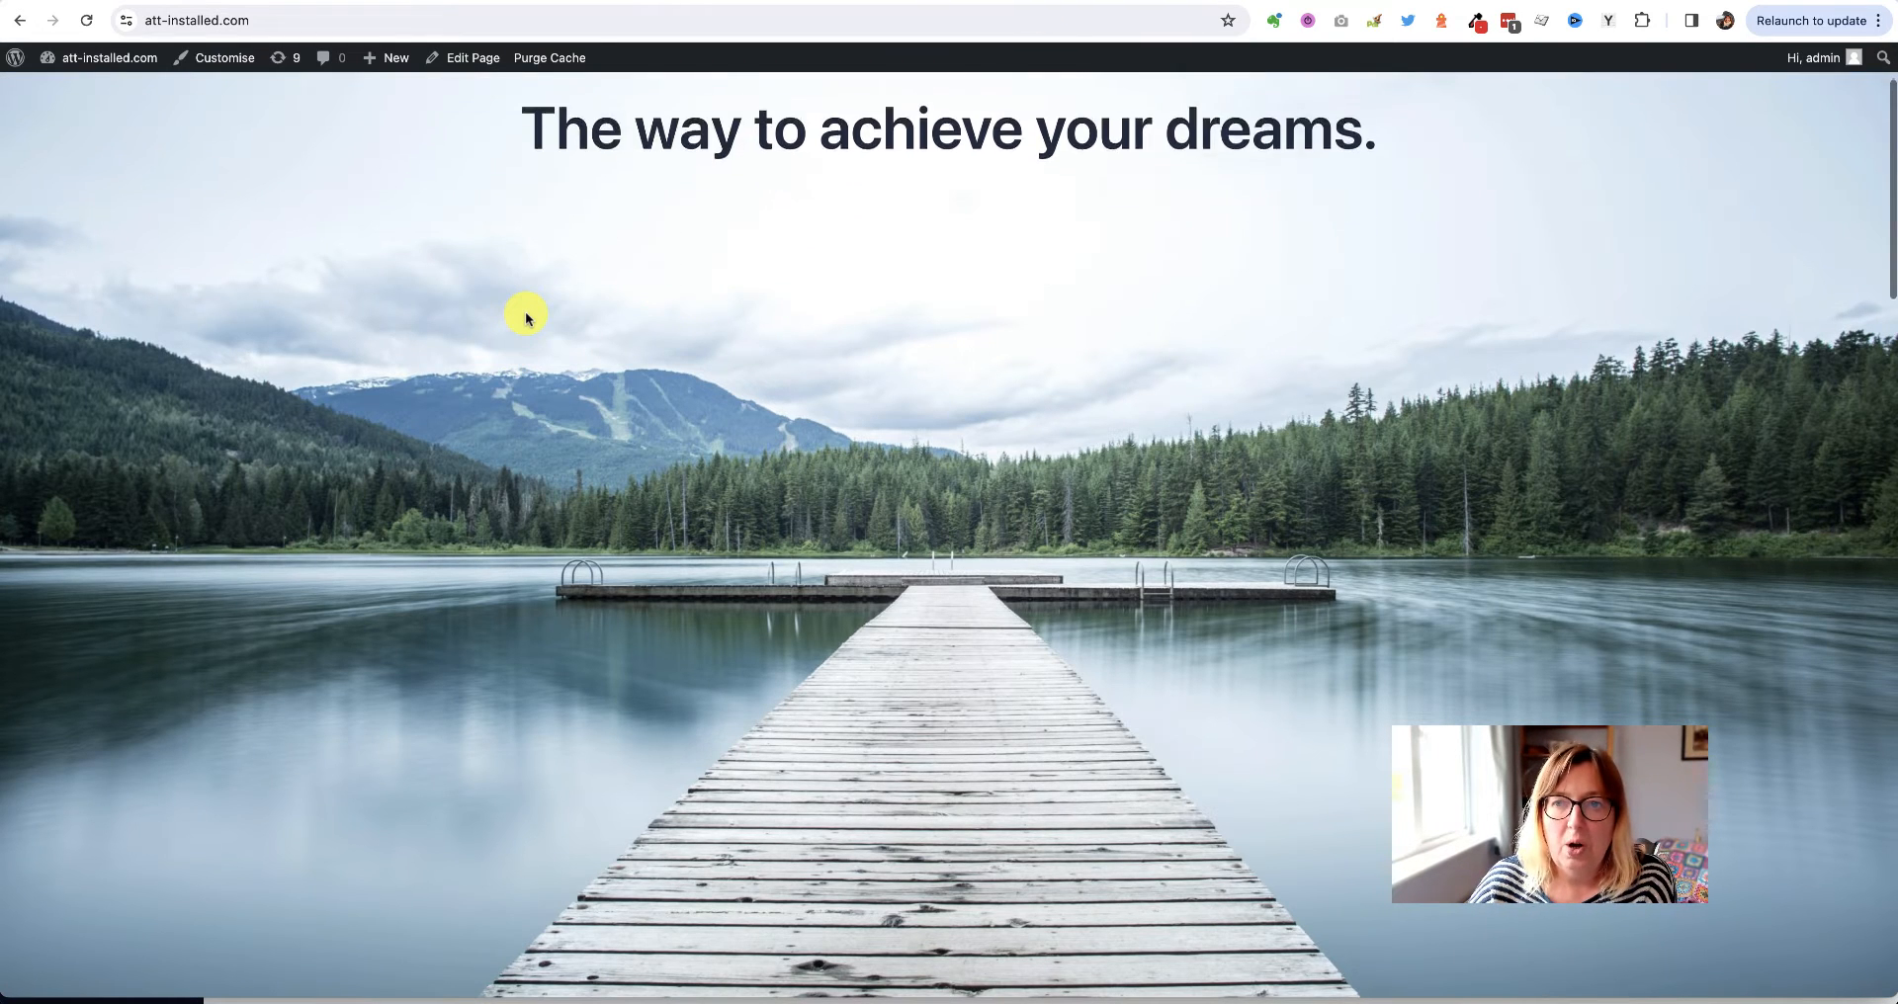
{"action": "scroll", "coordinate": [526, 316], "scroll_direction": "down", "scroll_amount": 2}
{"action": "scroll", "coordinate": [529, 311], "scroll_direction": "up", "scroll_amount": 10}
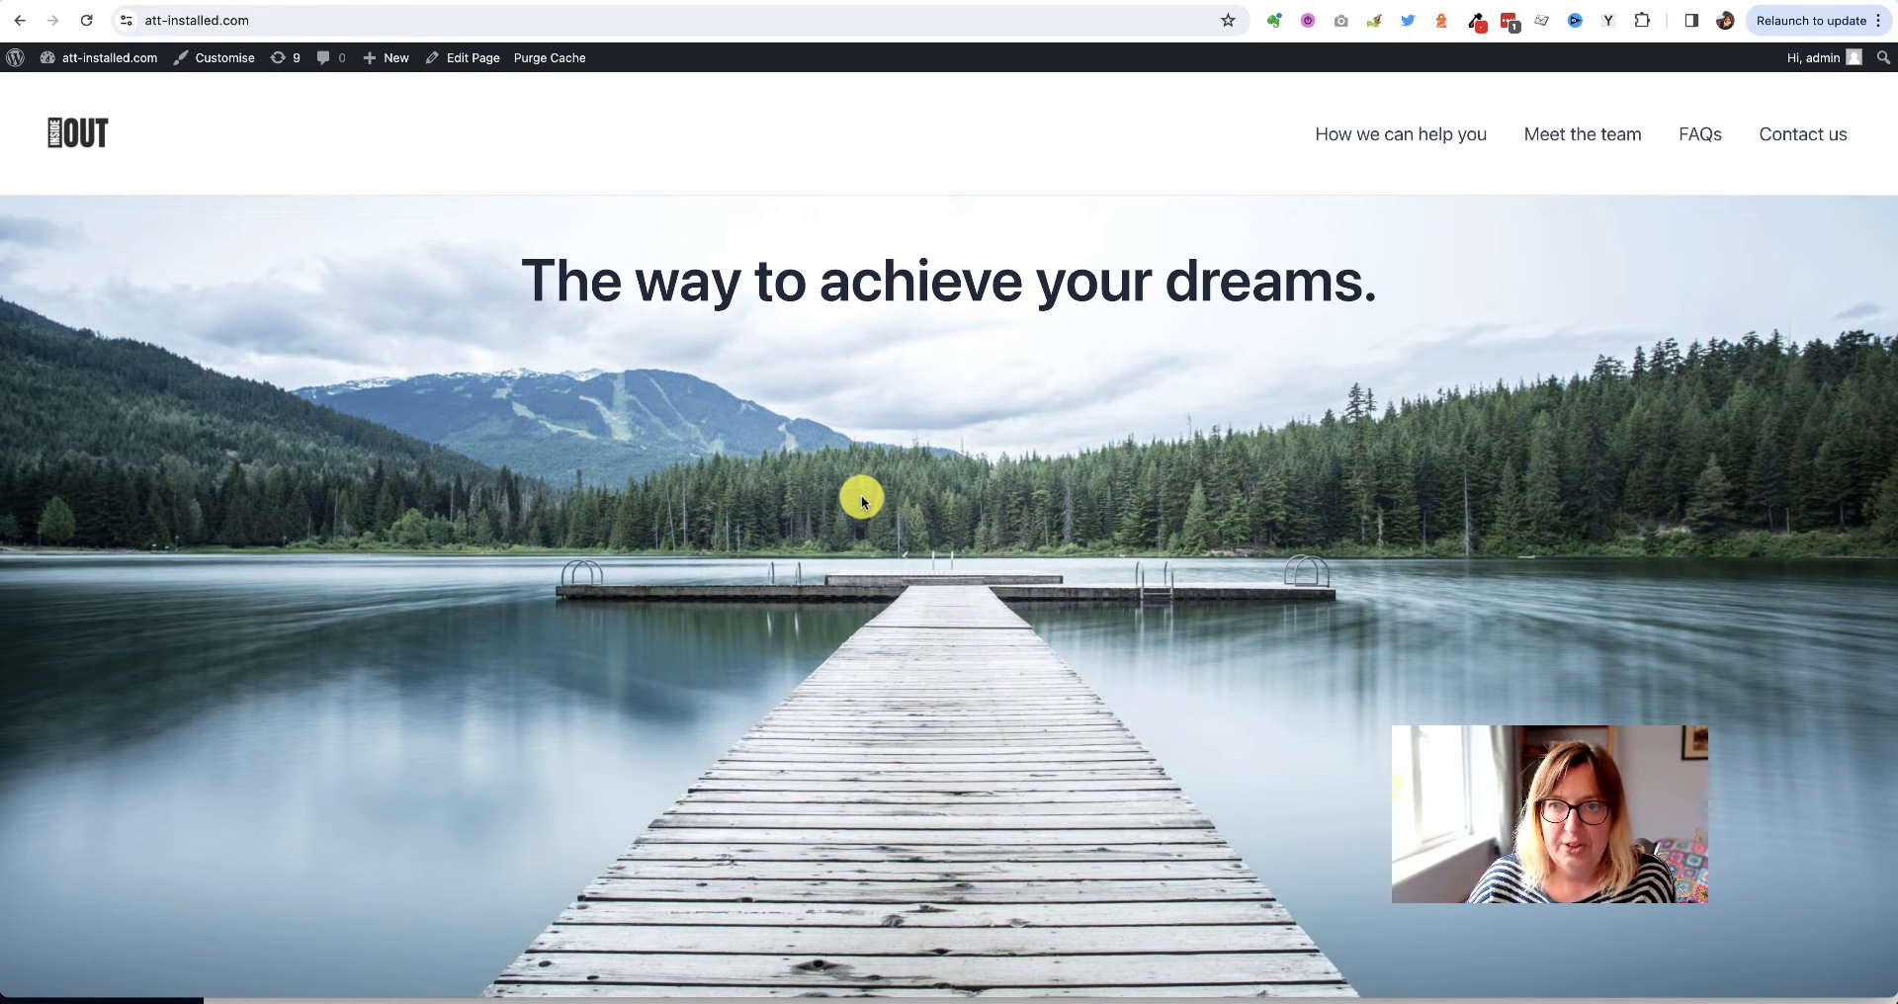
{"action": "scroll", "coordinate": [862, 501], "scroll_direction": "down", "scroll_amount": 2}
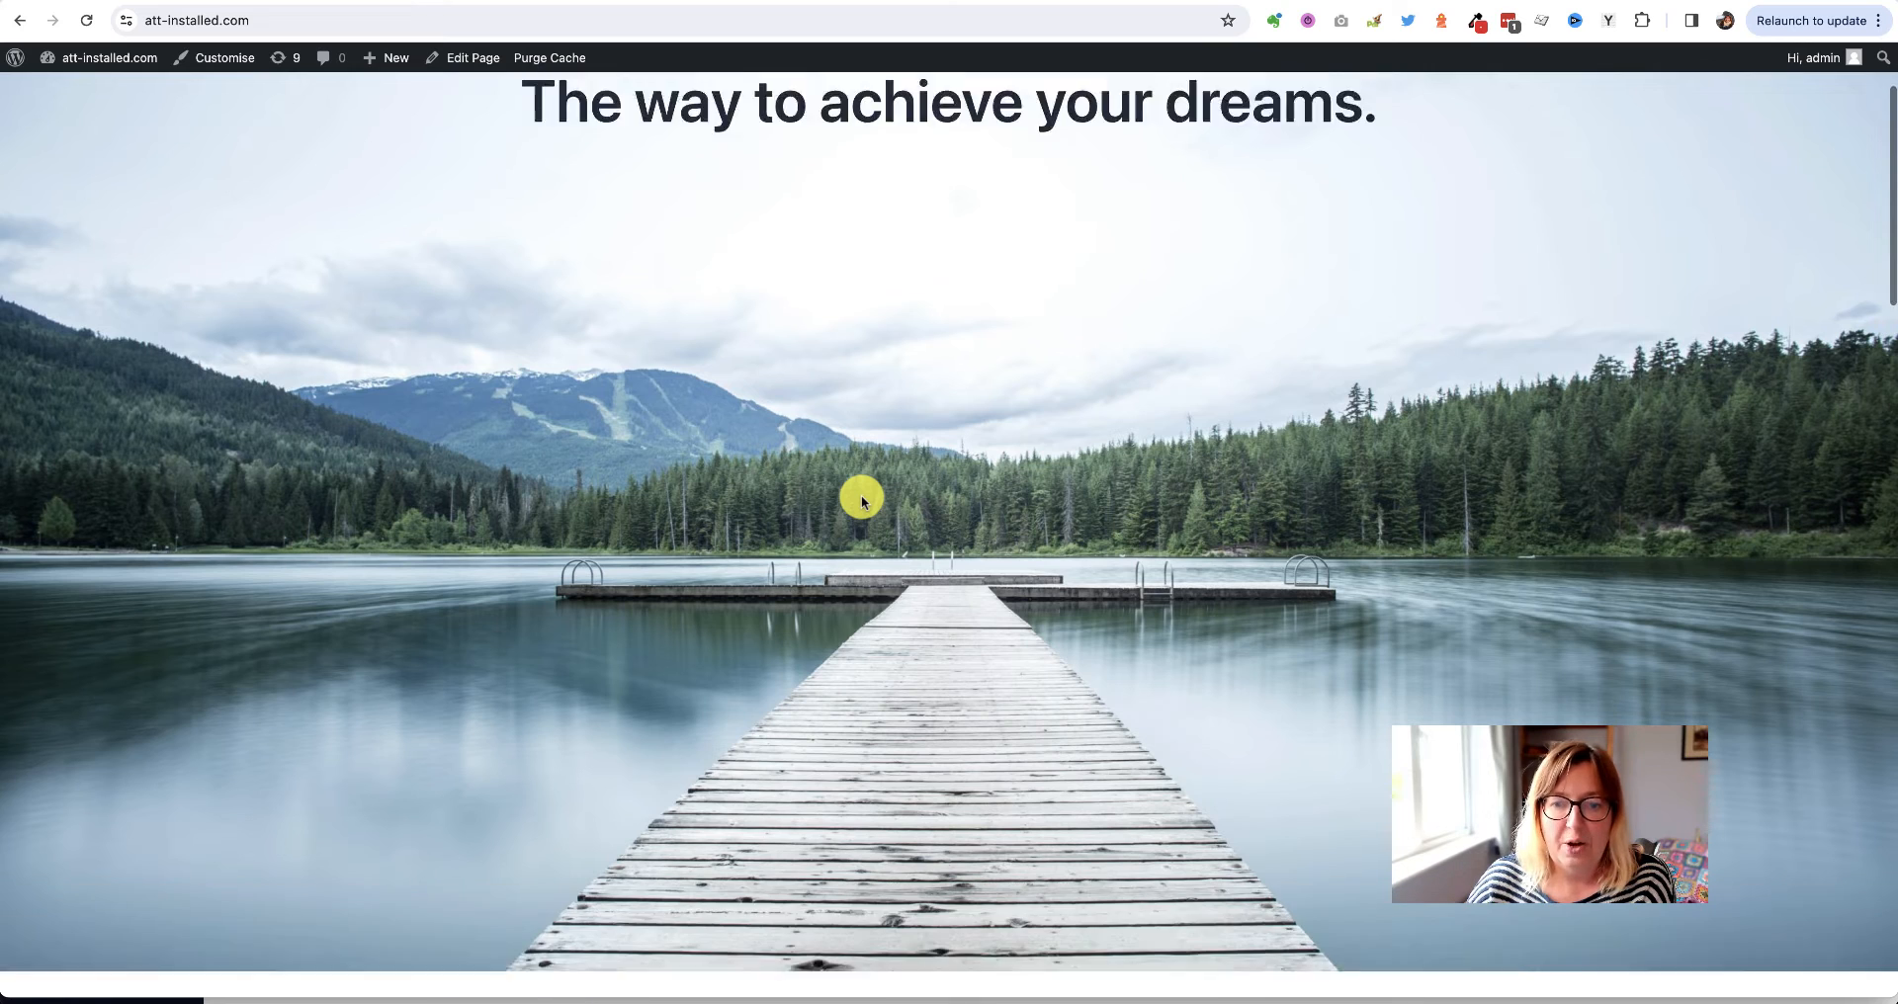
{"action": "scroll", "coordinate": [862, 501], "scroll_direction": "up", "scroll_amount": 3}
{"action": "scroll", "coordinate": [862, 501], "scroll_direction": "down", "scroll_amount": 3}
{"action": "scroll", "coordinate": [862, 502], "scroll_direction": "up", "scroll_amount": 2}
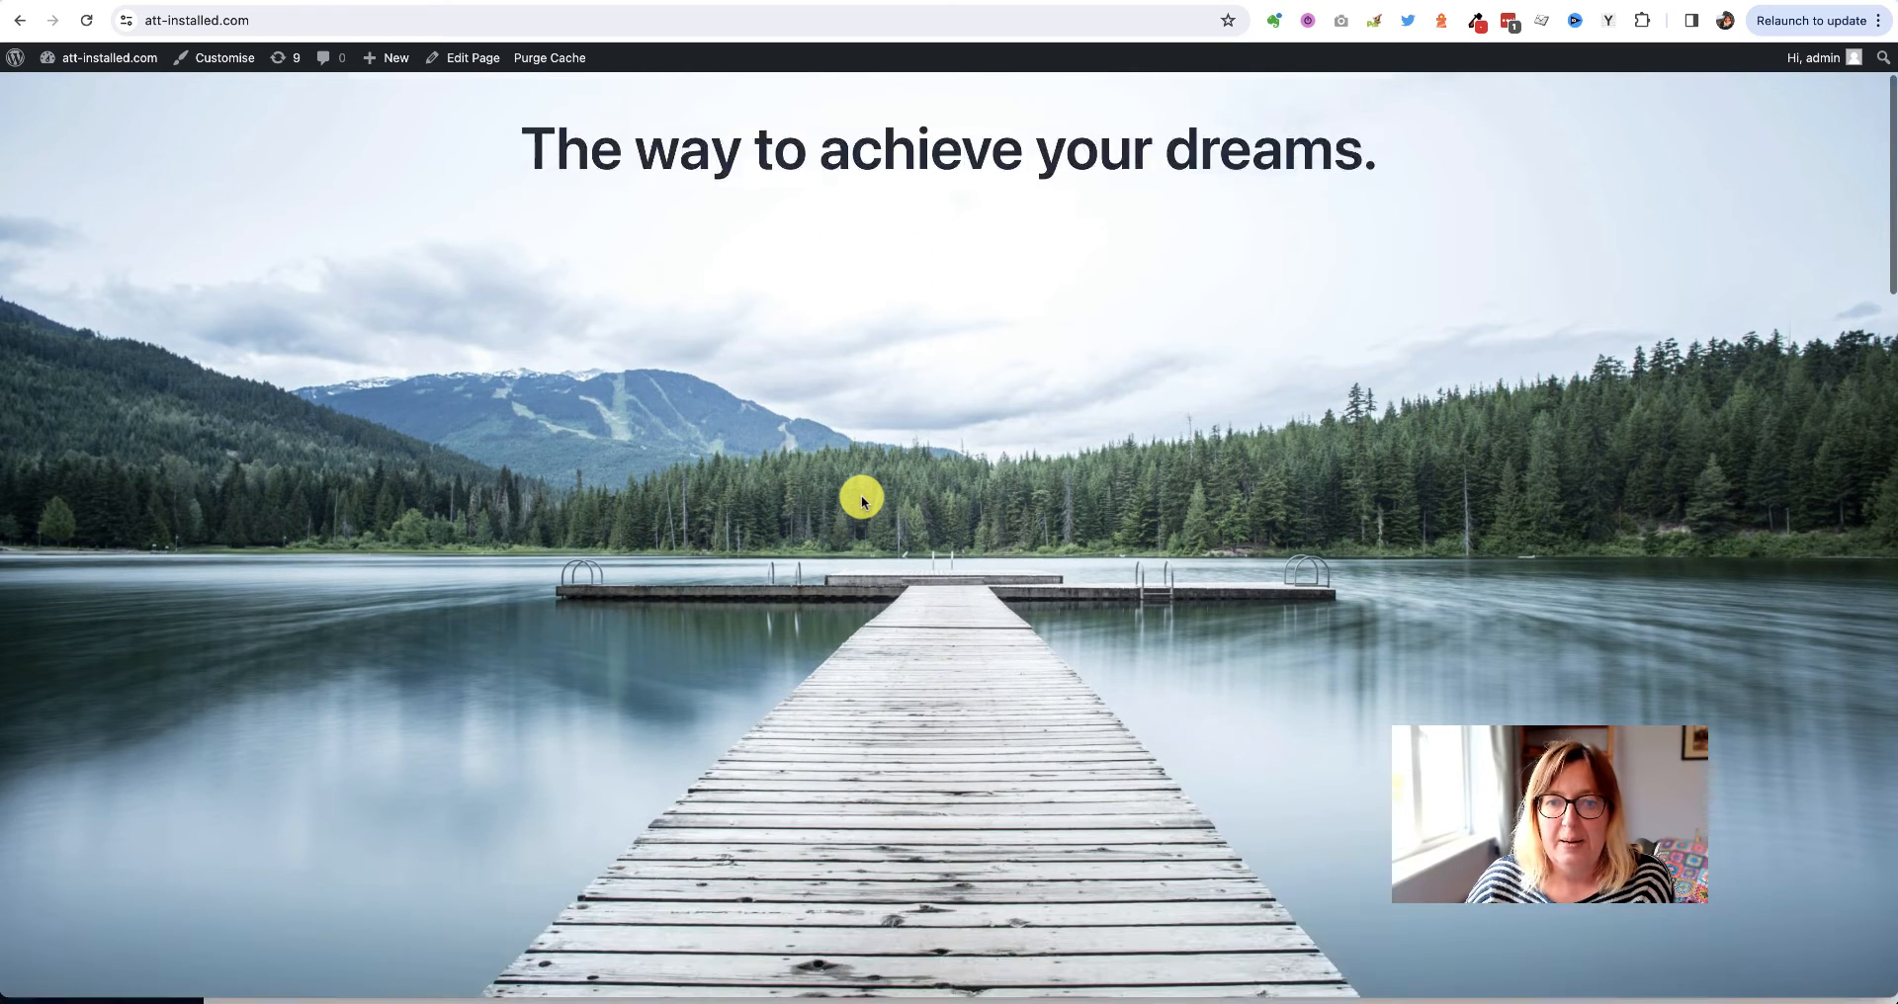
{"action": "scroll", "coordinate": [862, 501], "scroll_direction": "down", "scroll_amount": 2}
{"action": "scroll", "coordinate": [868, 496], "scroll_direction": "up", "scroll_amount": 3}
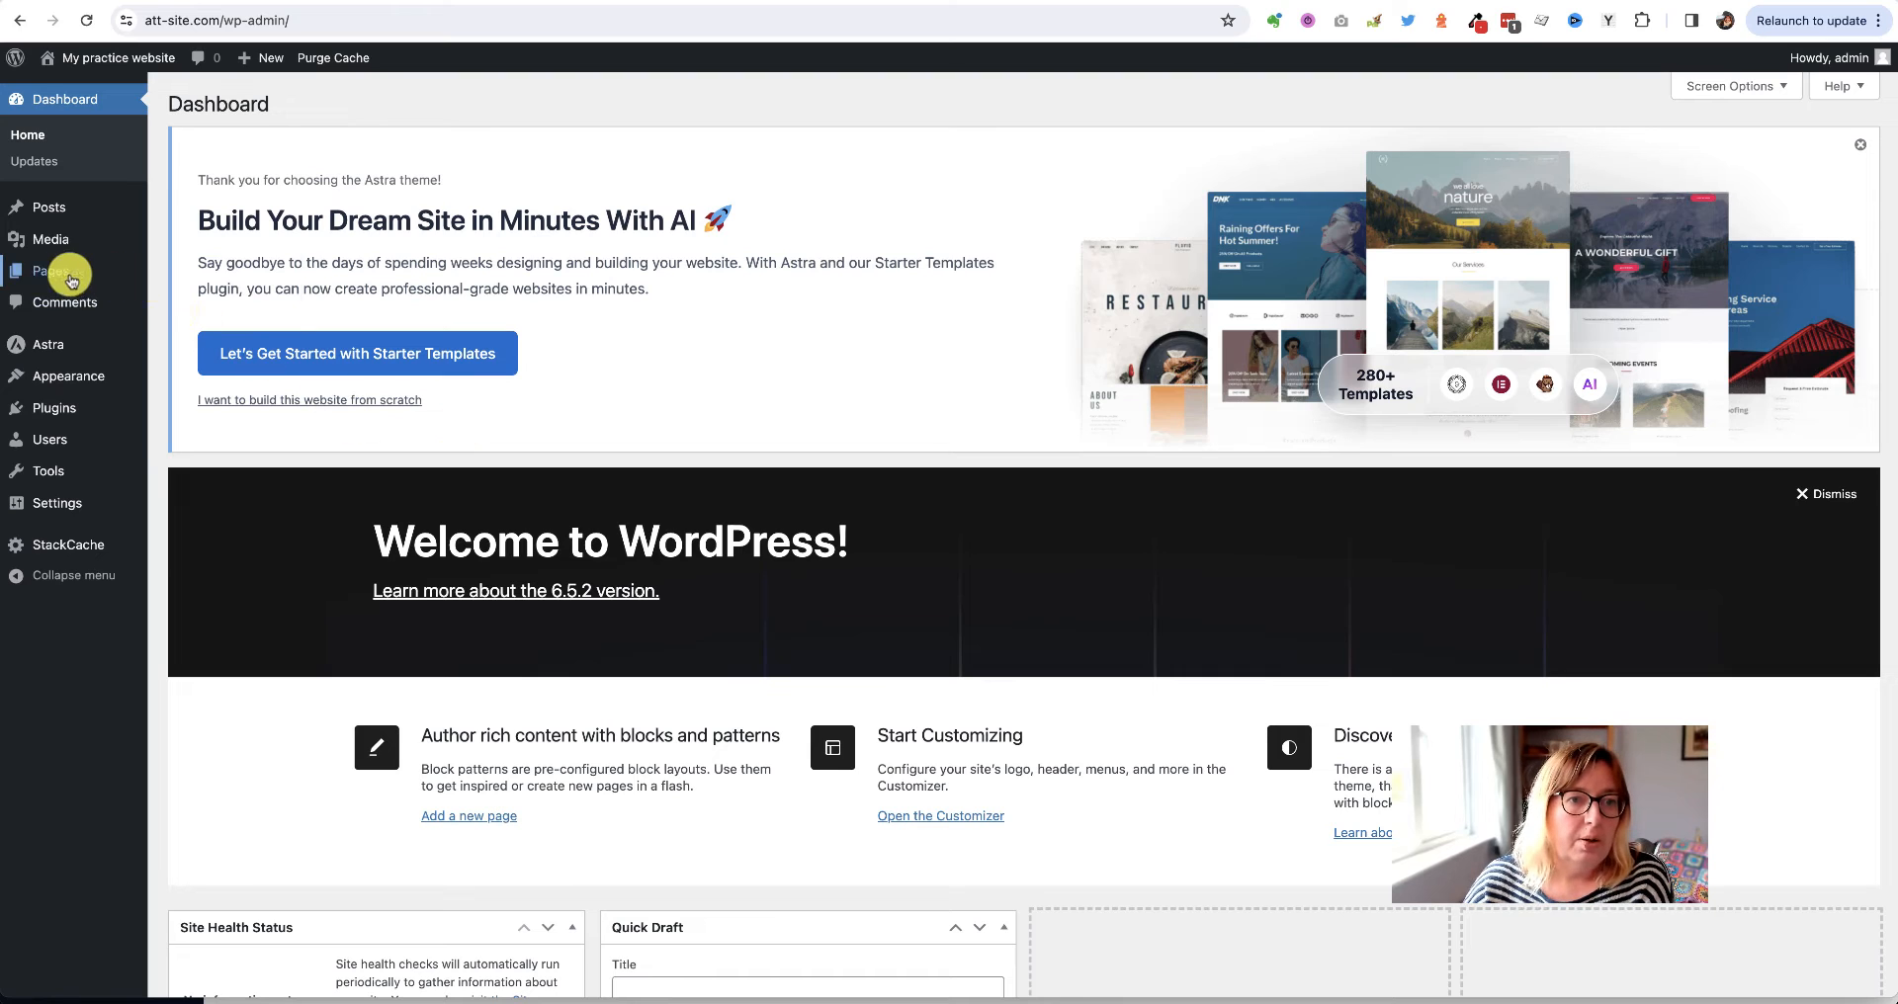
{"action": "mouse_move", "coordinate": [56, 271]}
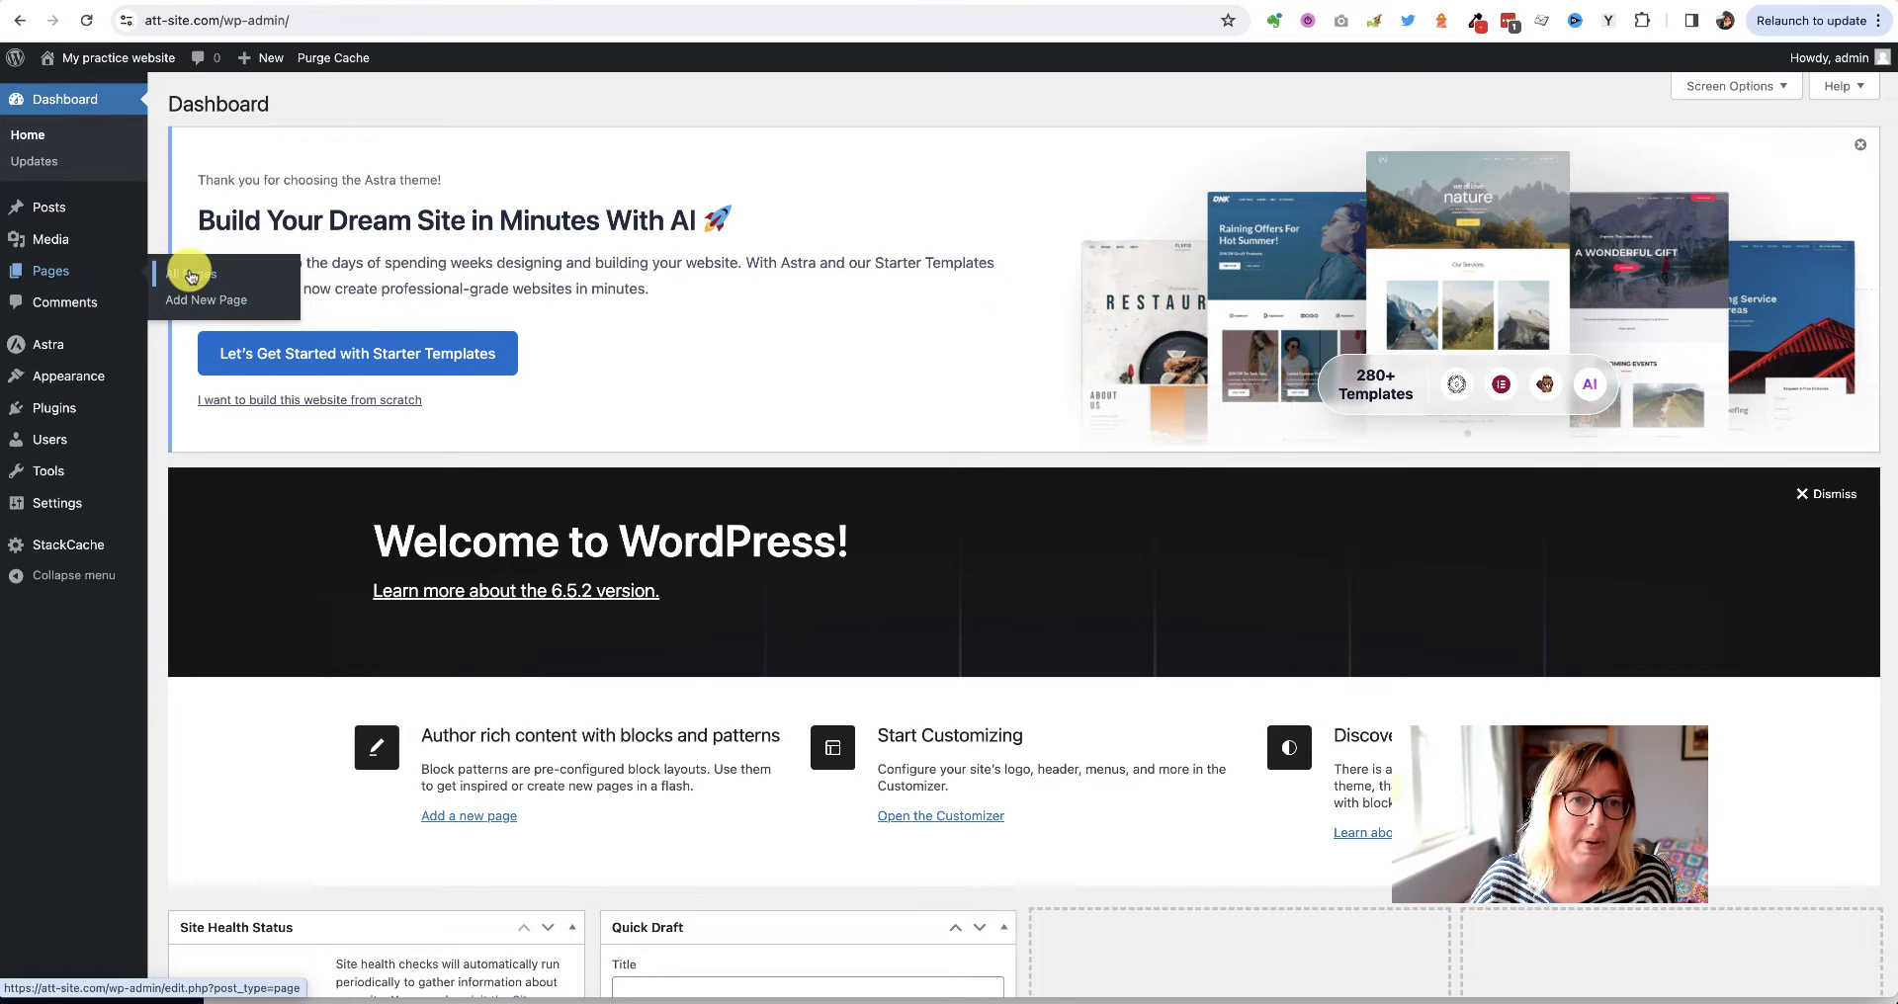
{"action": "mouse_move", "coordinate": [267, 63]}
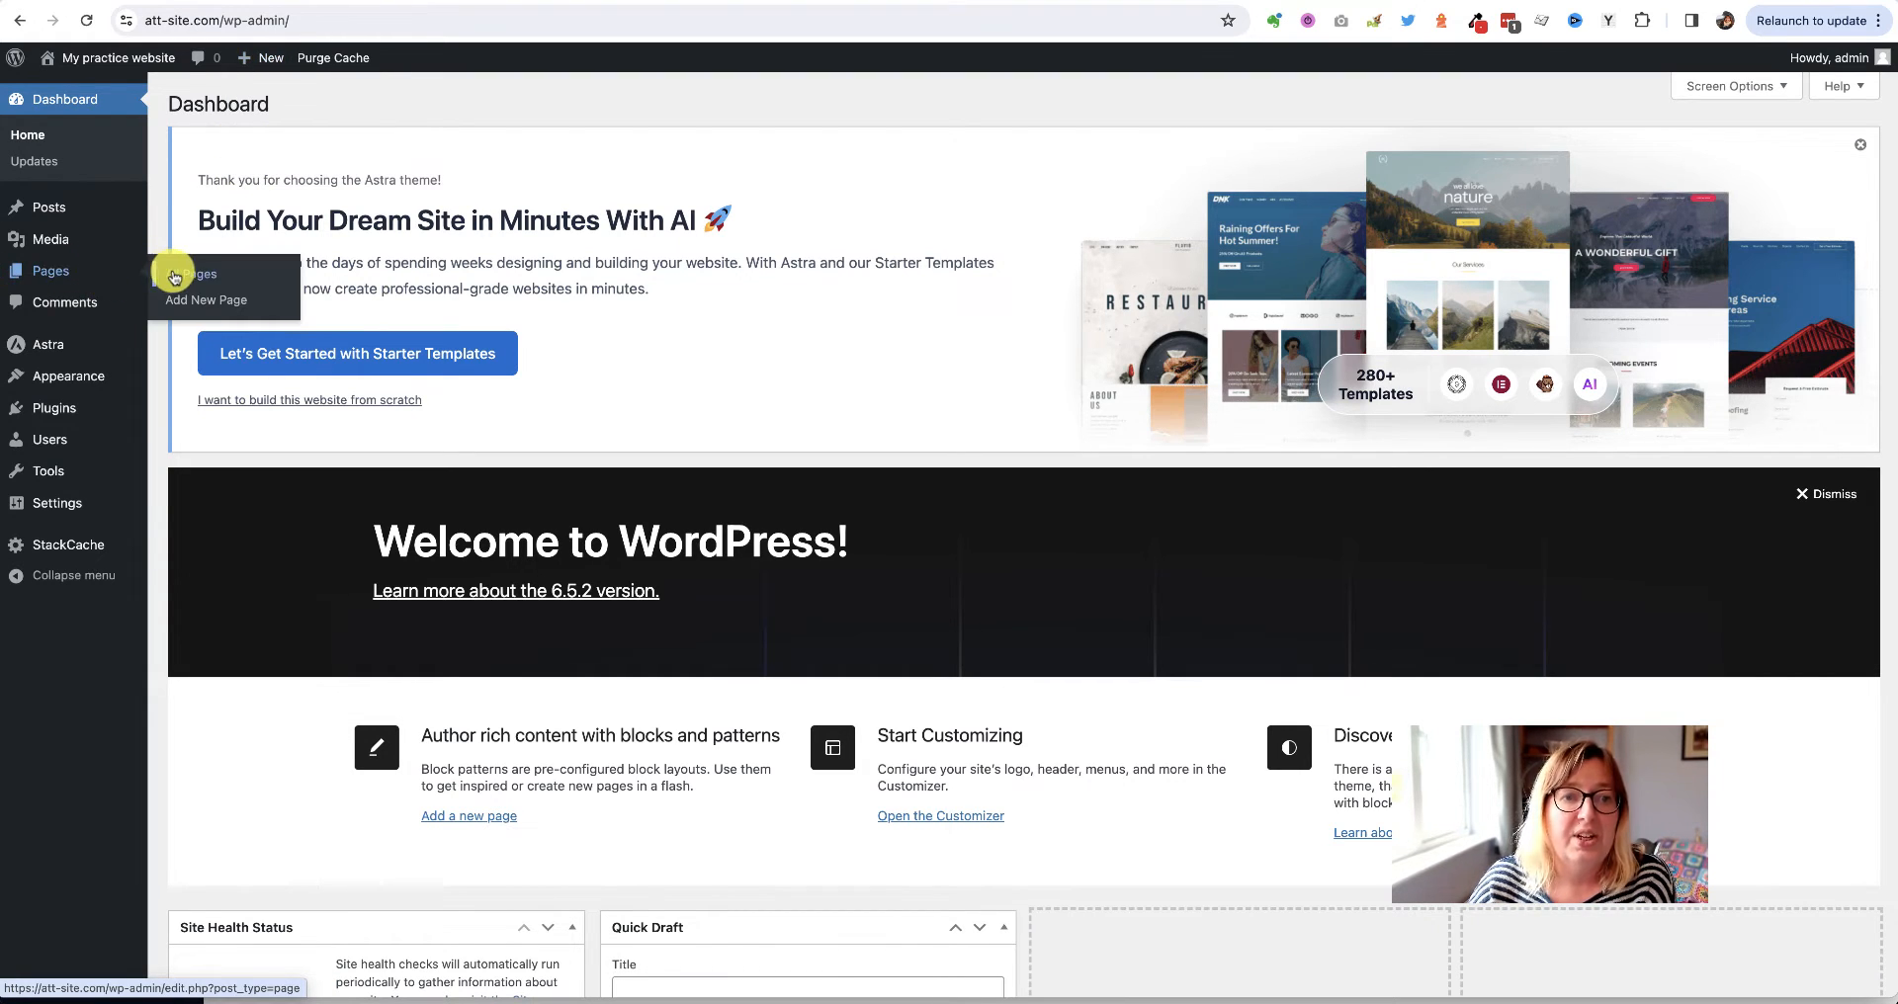
Create a new page, dismiss the editor welcome guide, and title it 'Home'
{"action": "left_click", "coordinate": [181, 308]}
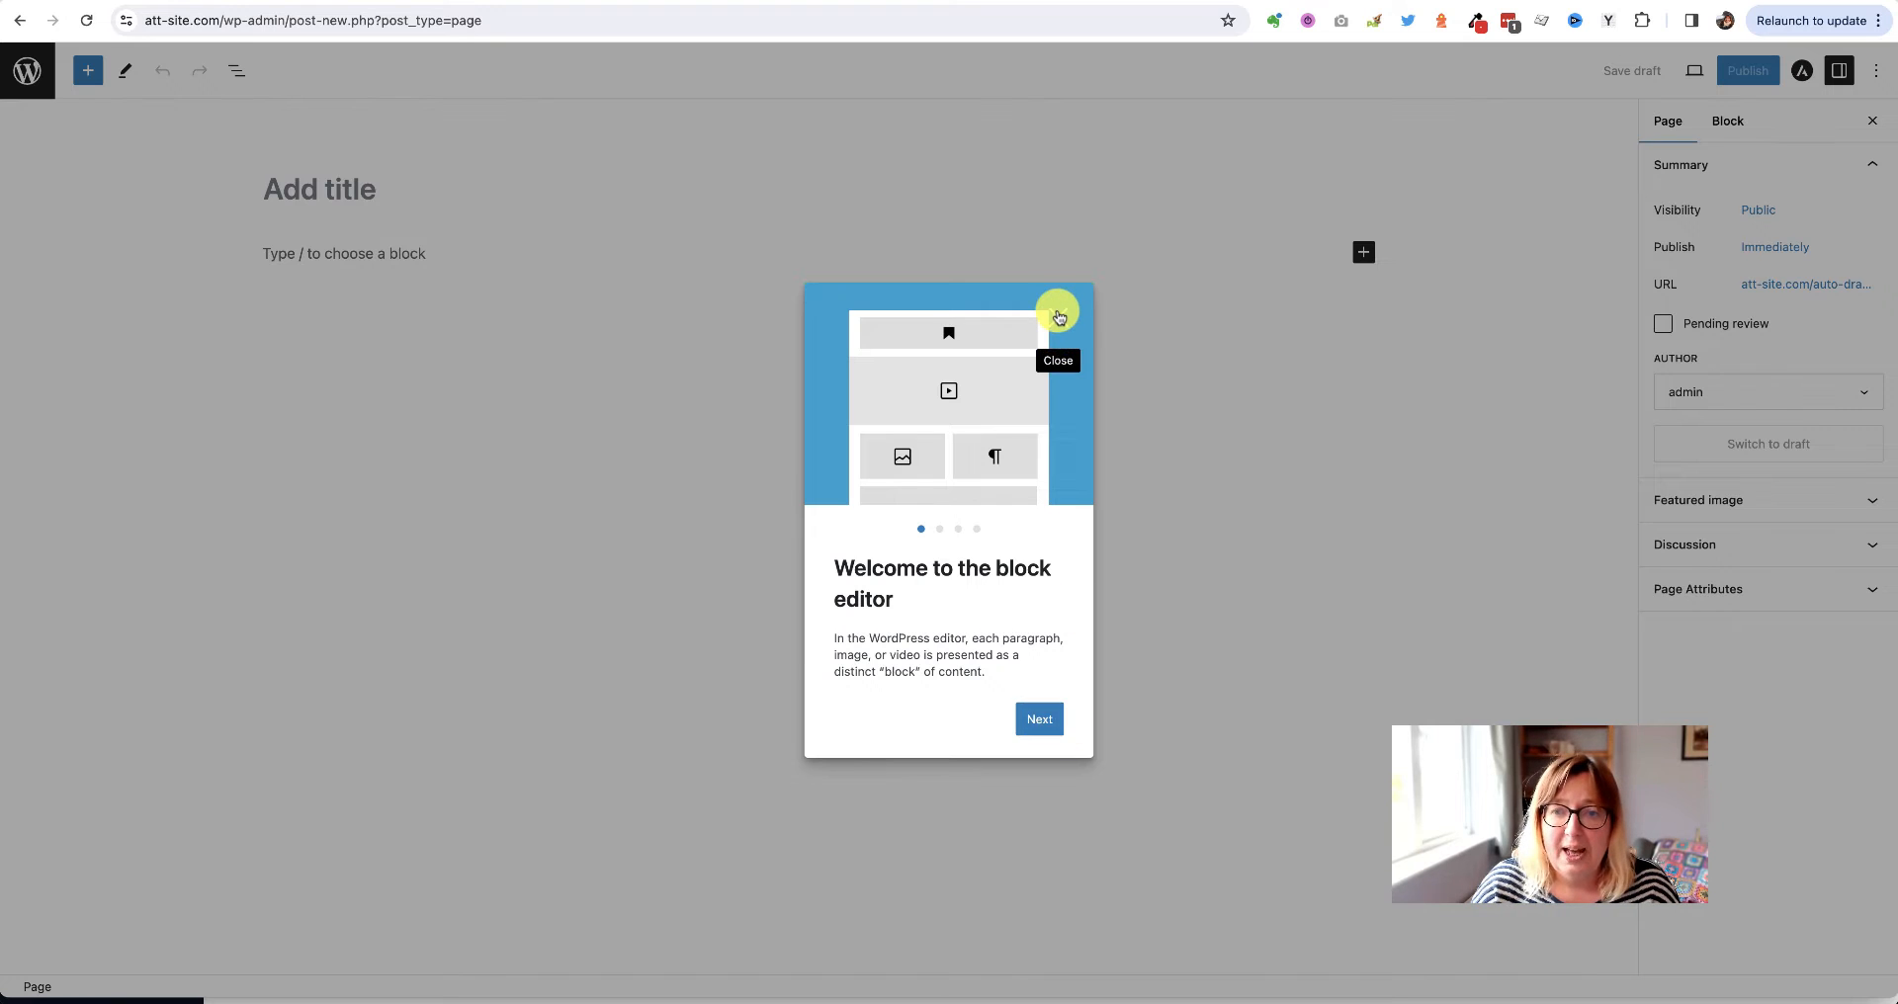
{"action": "left_click", "coordinate": [1057, 315]}
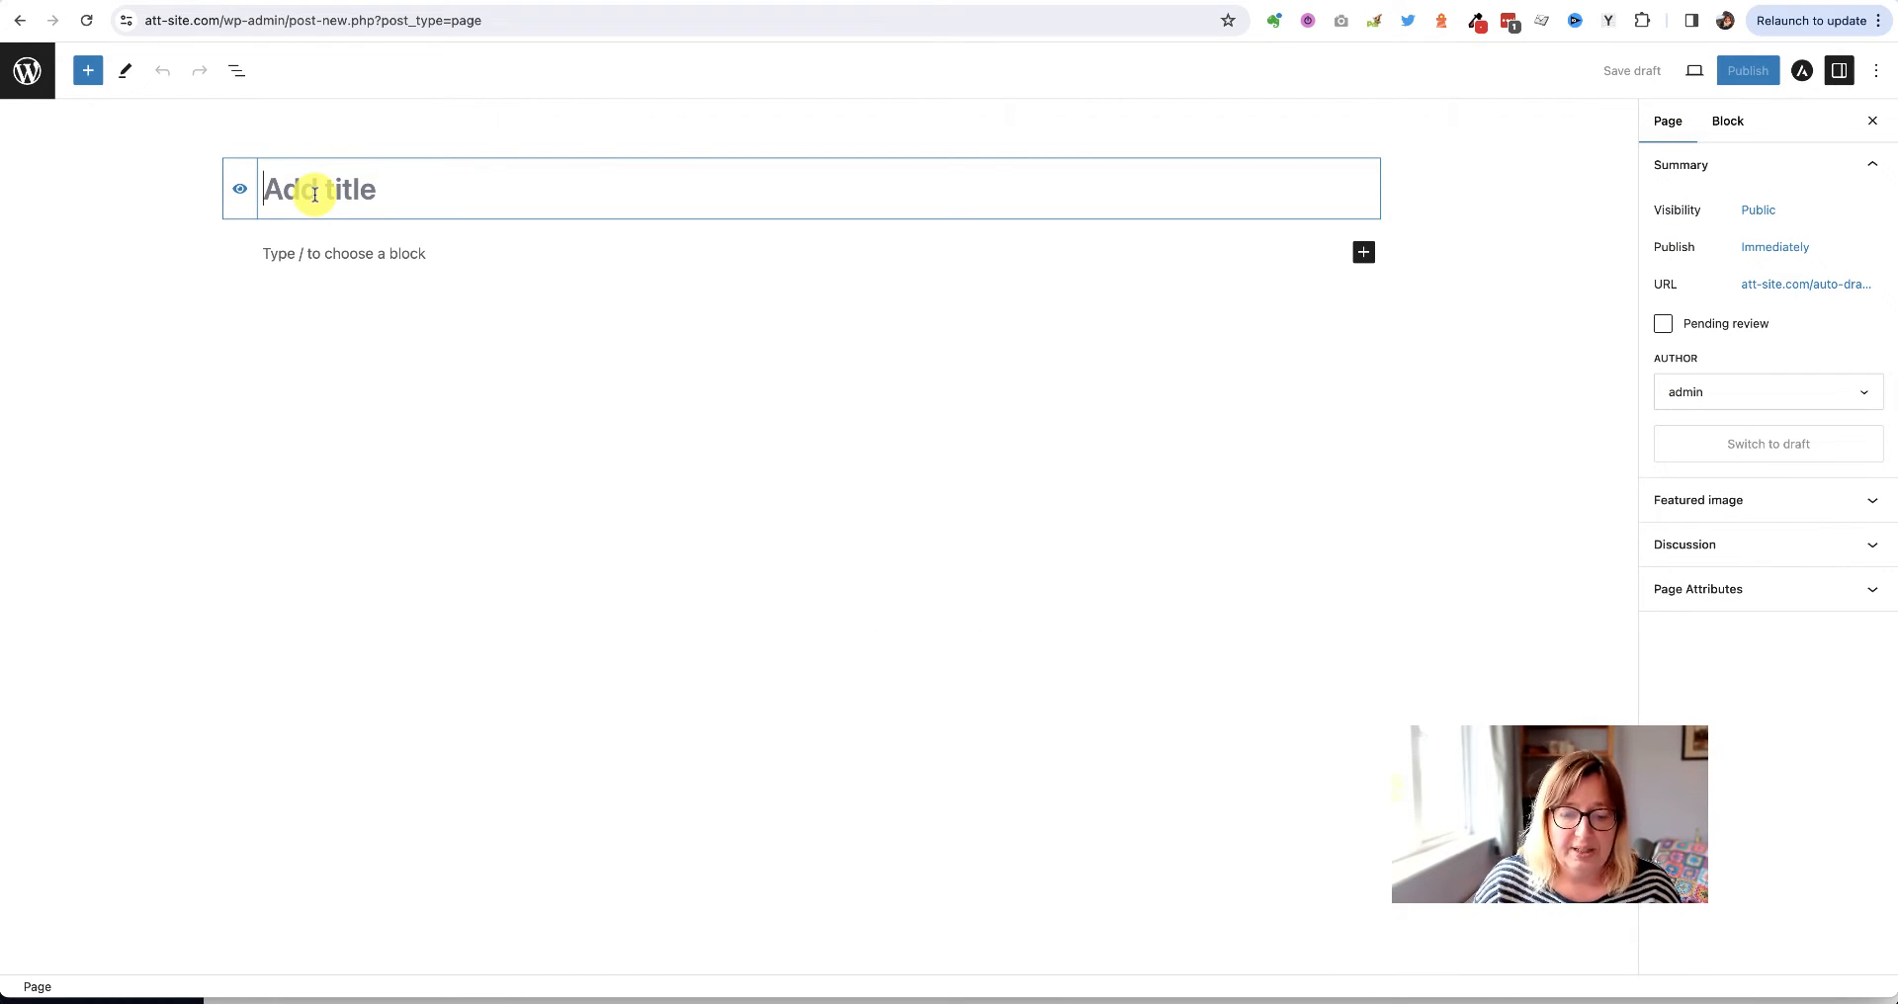
{"action": "type", "text": "Home"}
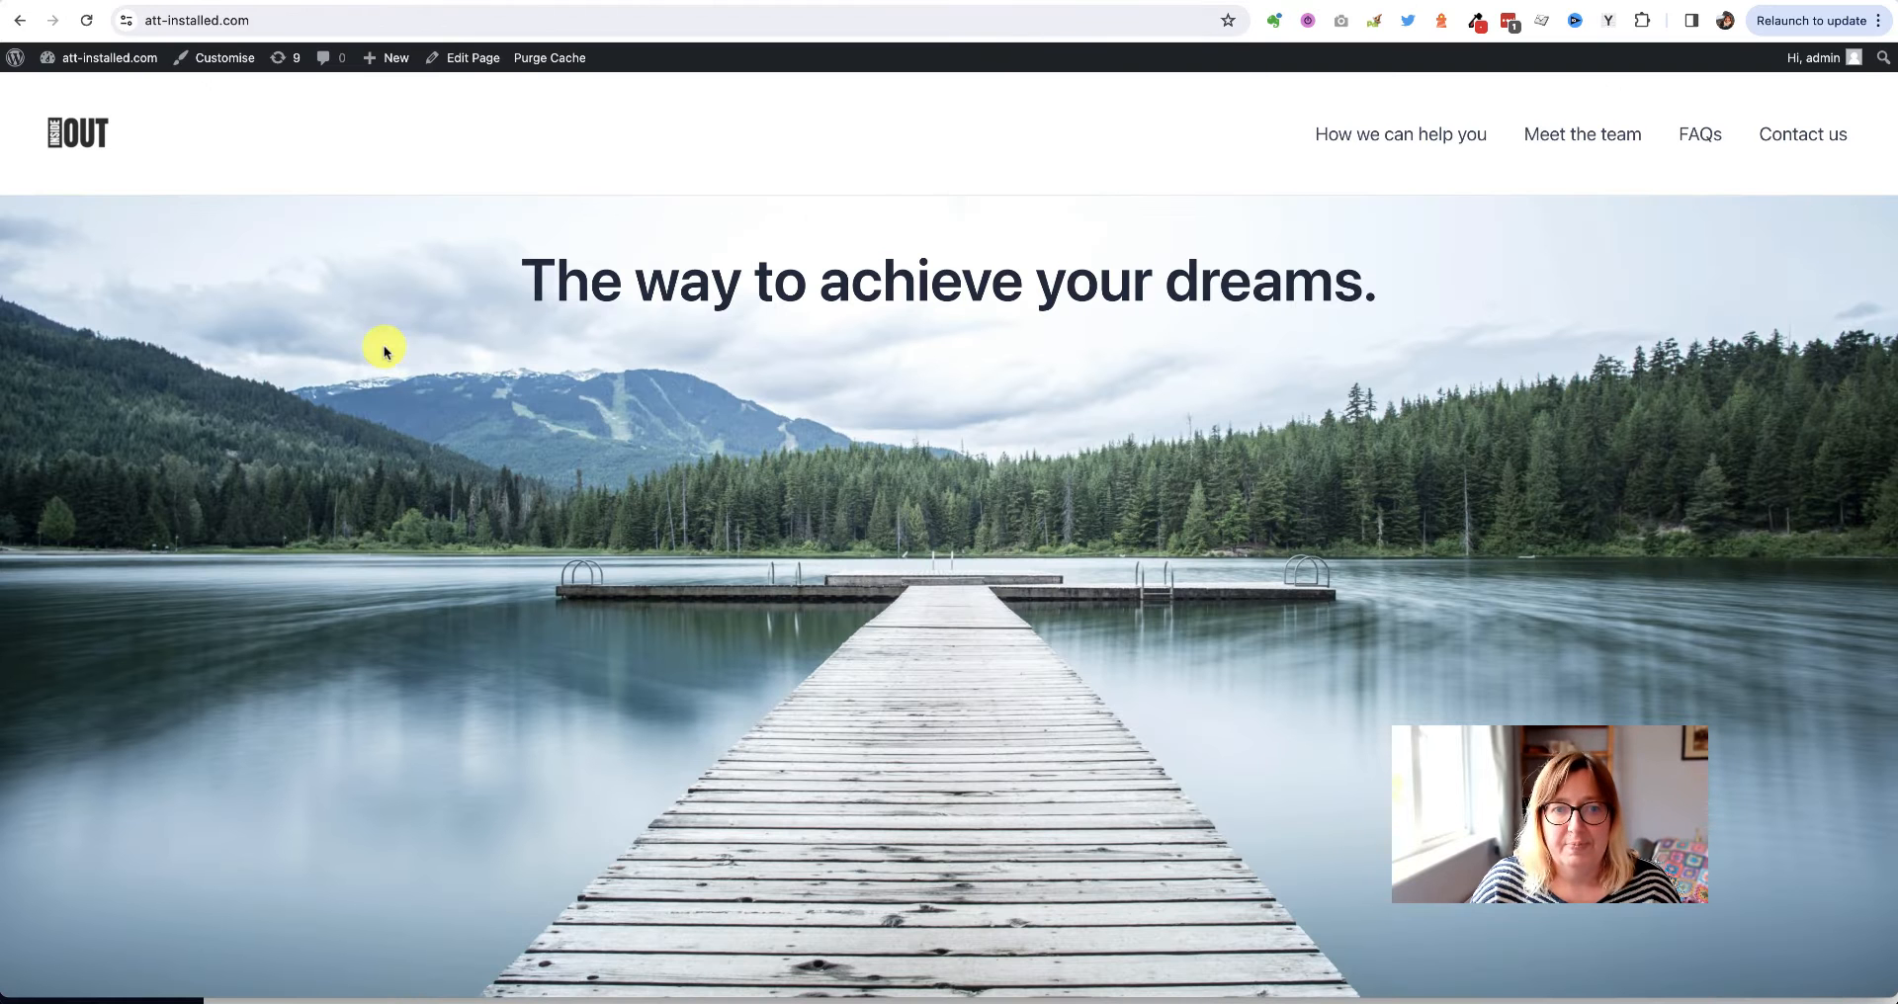
Select the demo site's 'The way to achieve your dreams.' heading for copying
{"action": "triple_click", "coordinate": [1065, 287]}
{"action": "key", "text": "ctrl+c"}
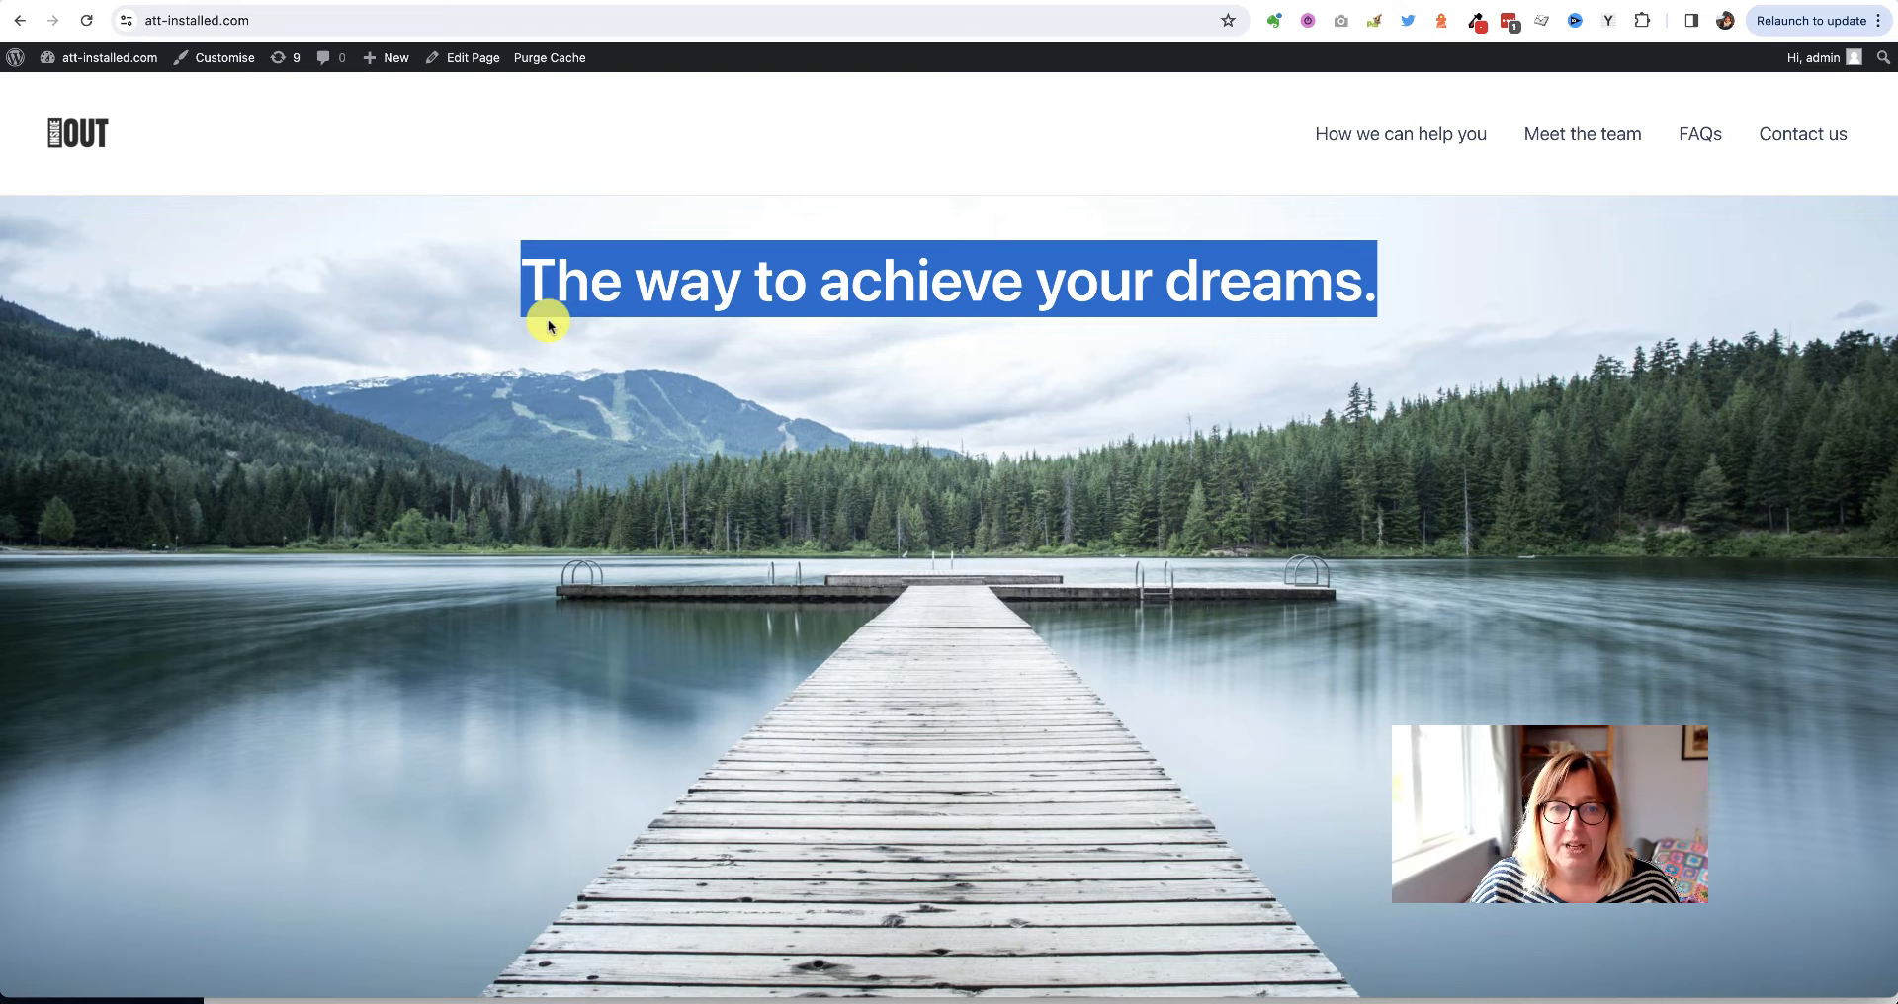
{"action": "scroll", "coordinate": [549, 326], "scroll_direction": "down", "scroll_amount": 1}
{"action": "scroll", "coordinate": [543, 316], "scroll_direction": "up", "scroll_amount": 1}
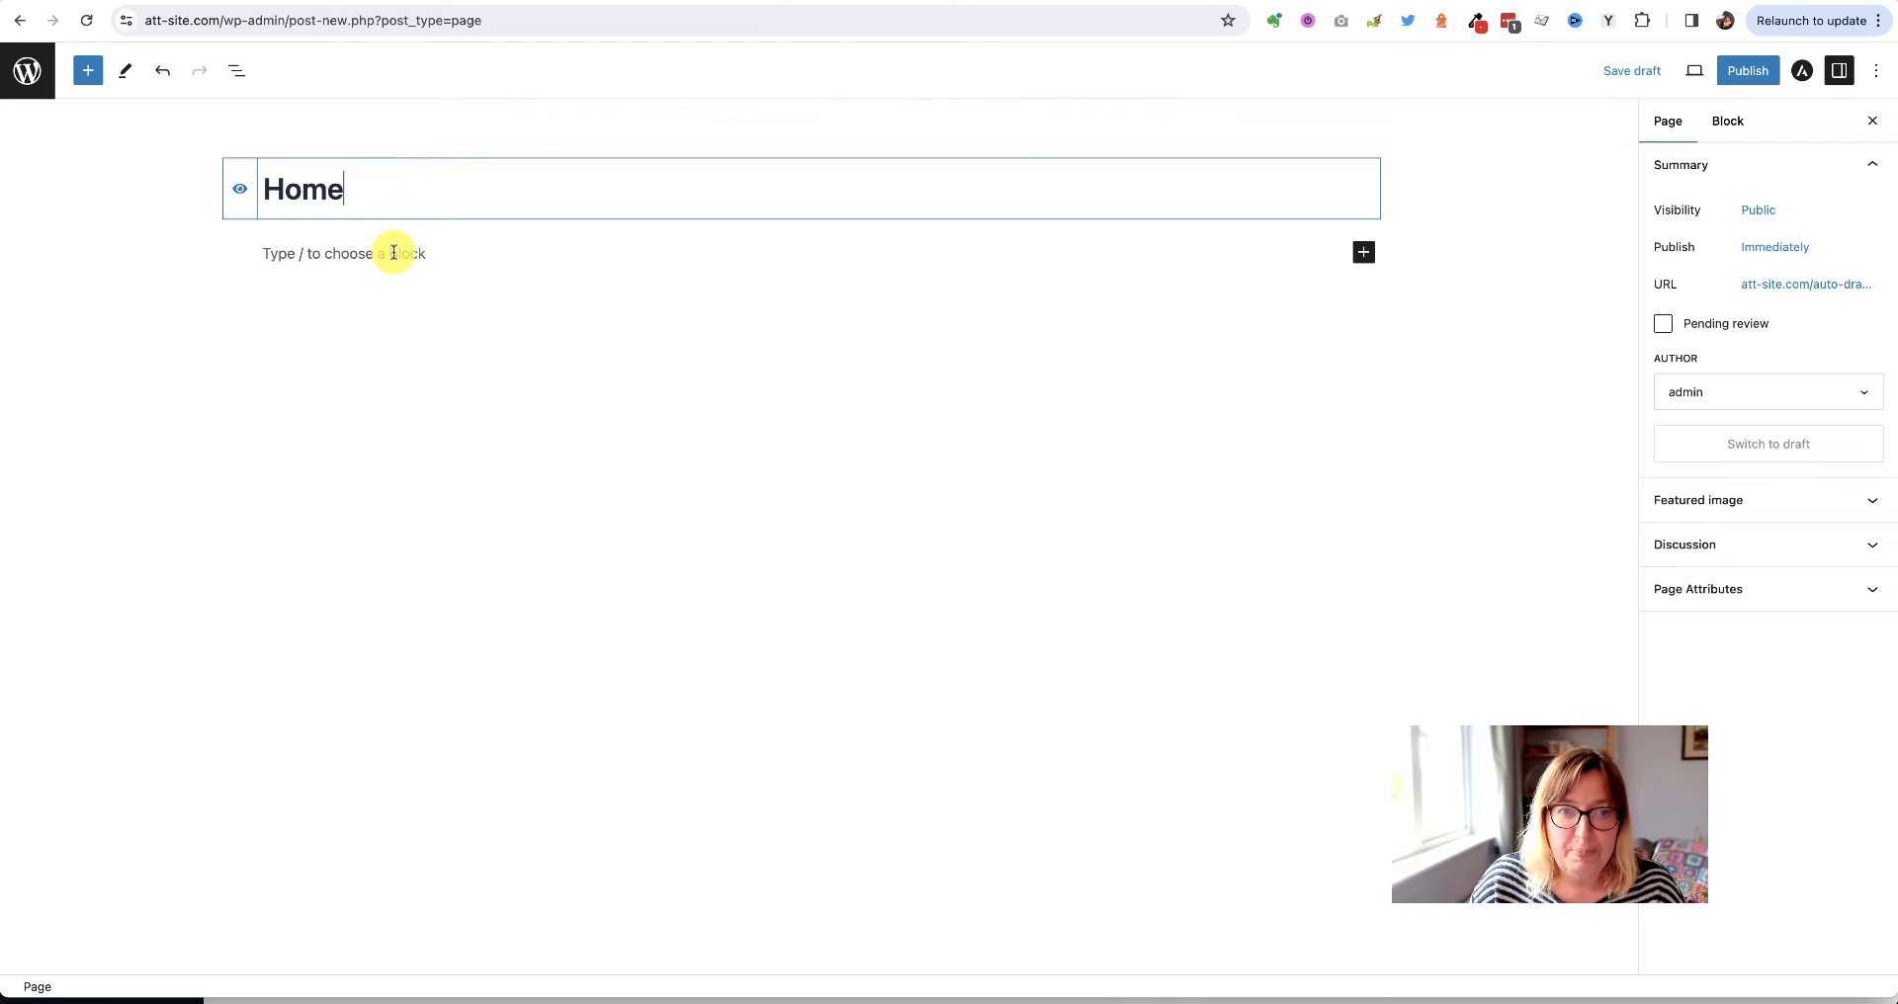
Start a new block below the Home title and show the quick block choices
{"action": "left_click", "coordinate": [305, 254]}
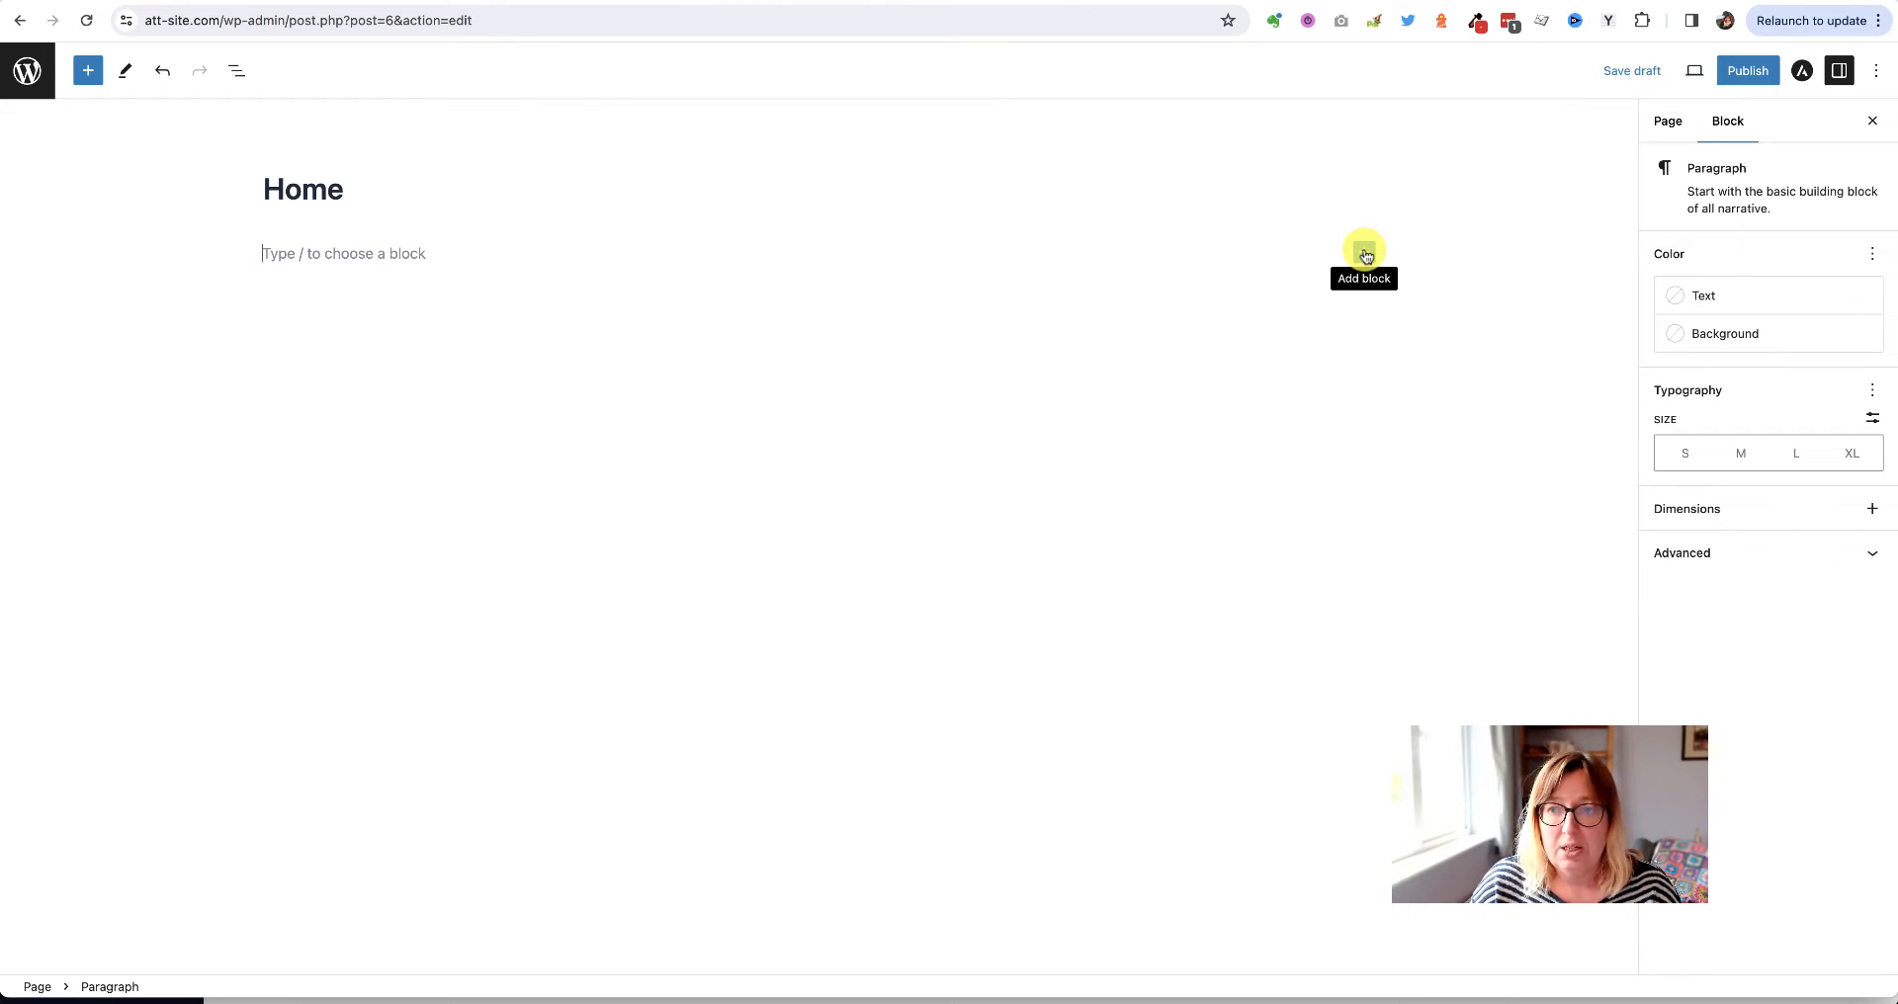
{"action": "left_click", "coordinate": [1365, 253]}
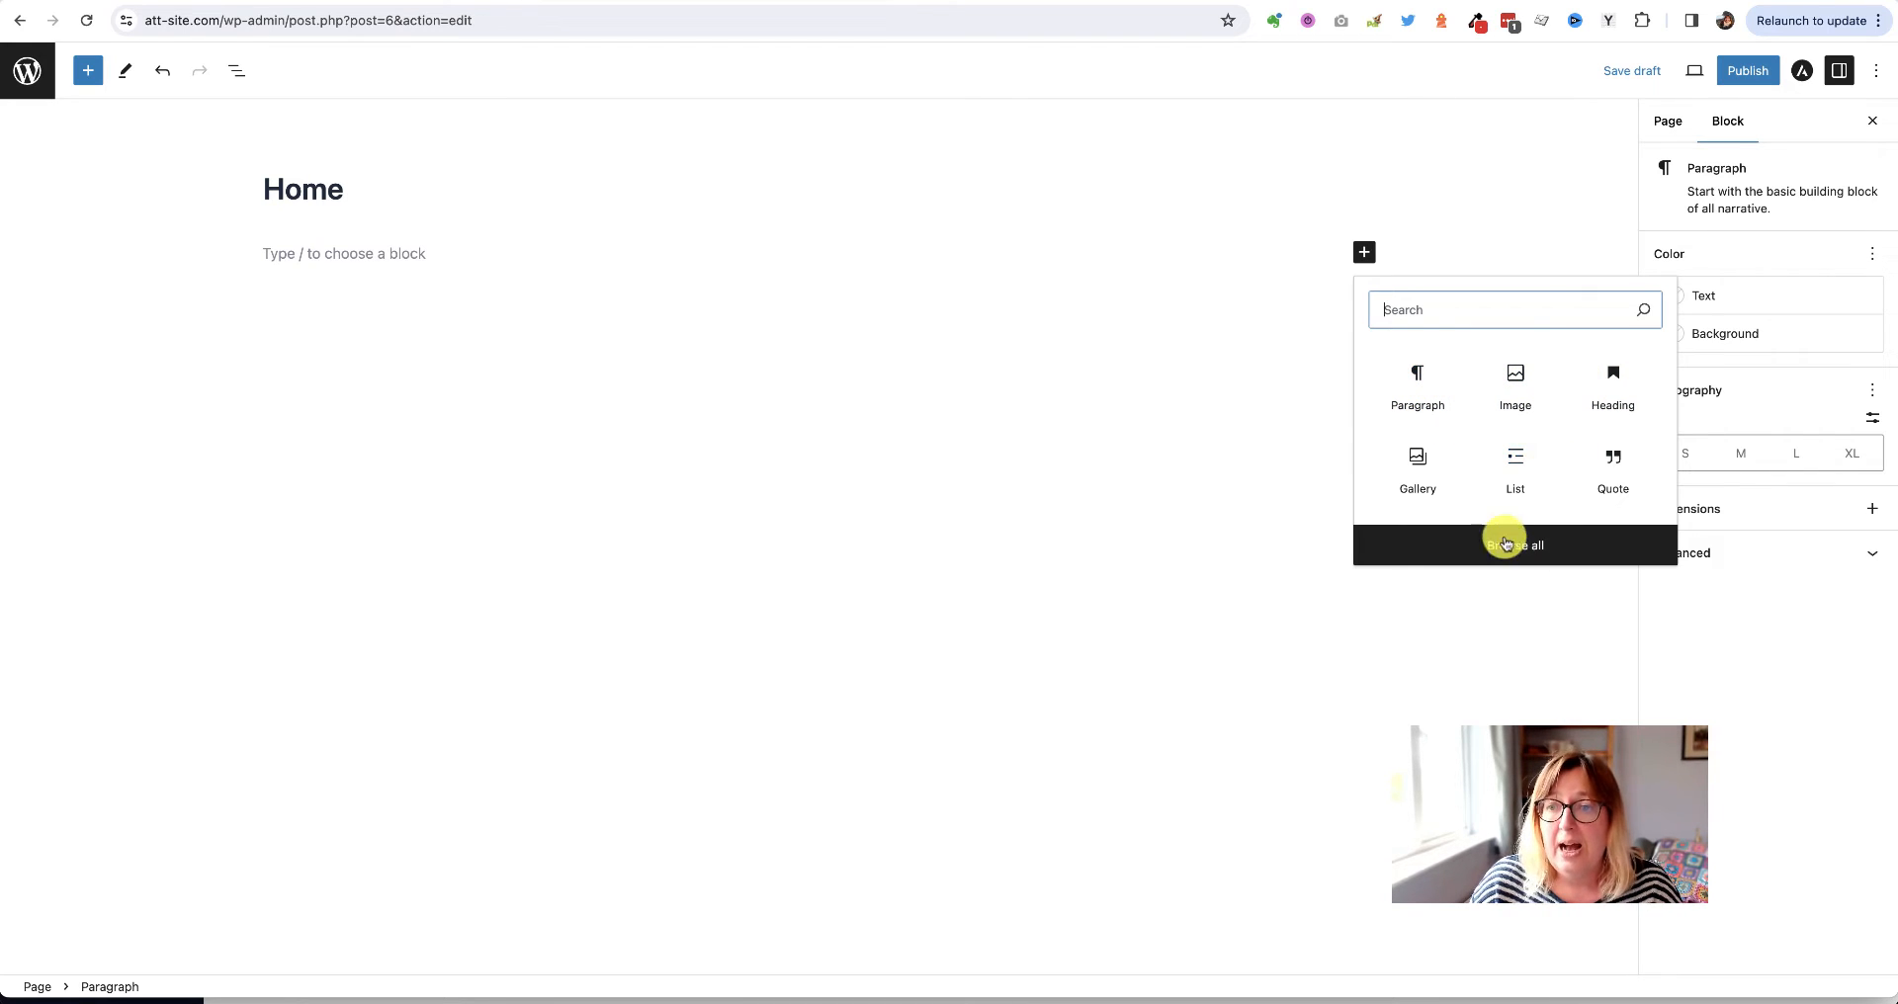
Open the full block library and browse its Text, Media and Design blocks
{"action": "left_click", "coordinate": [1528, 544]}
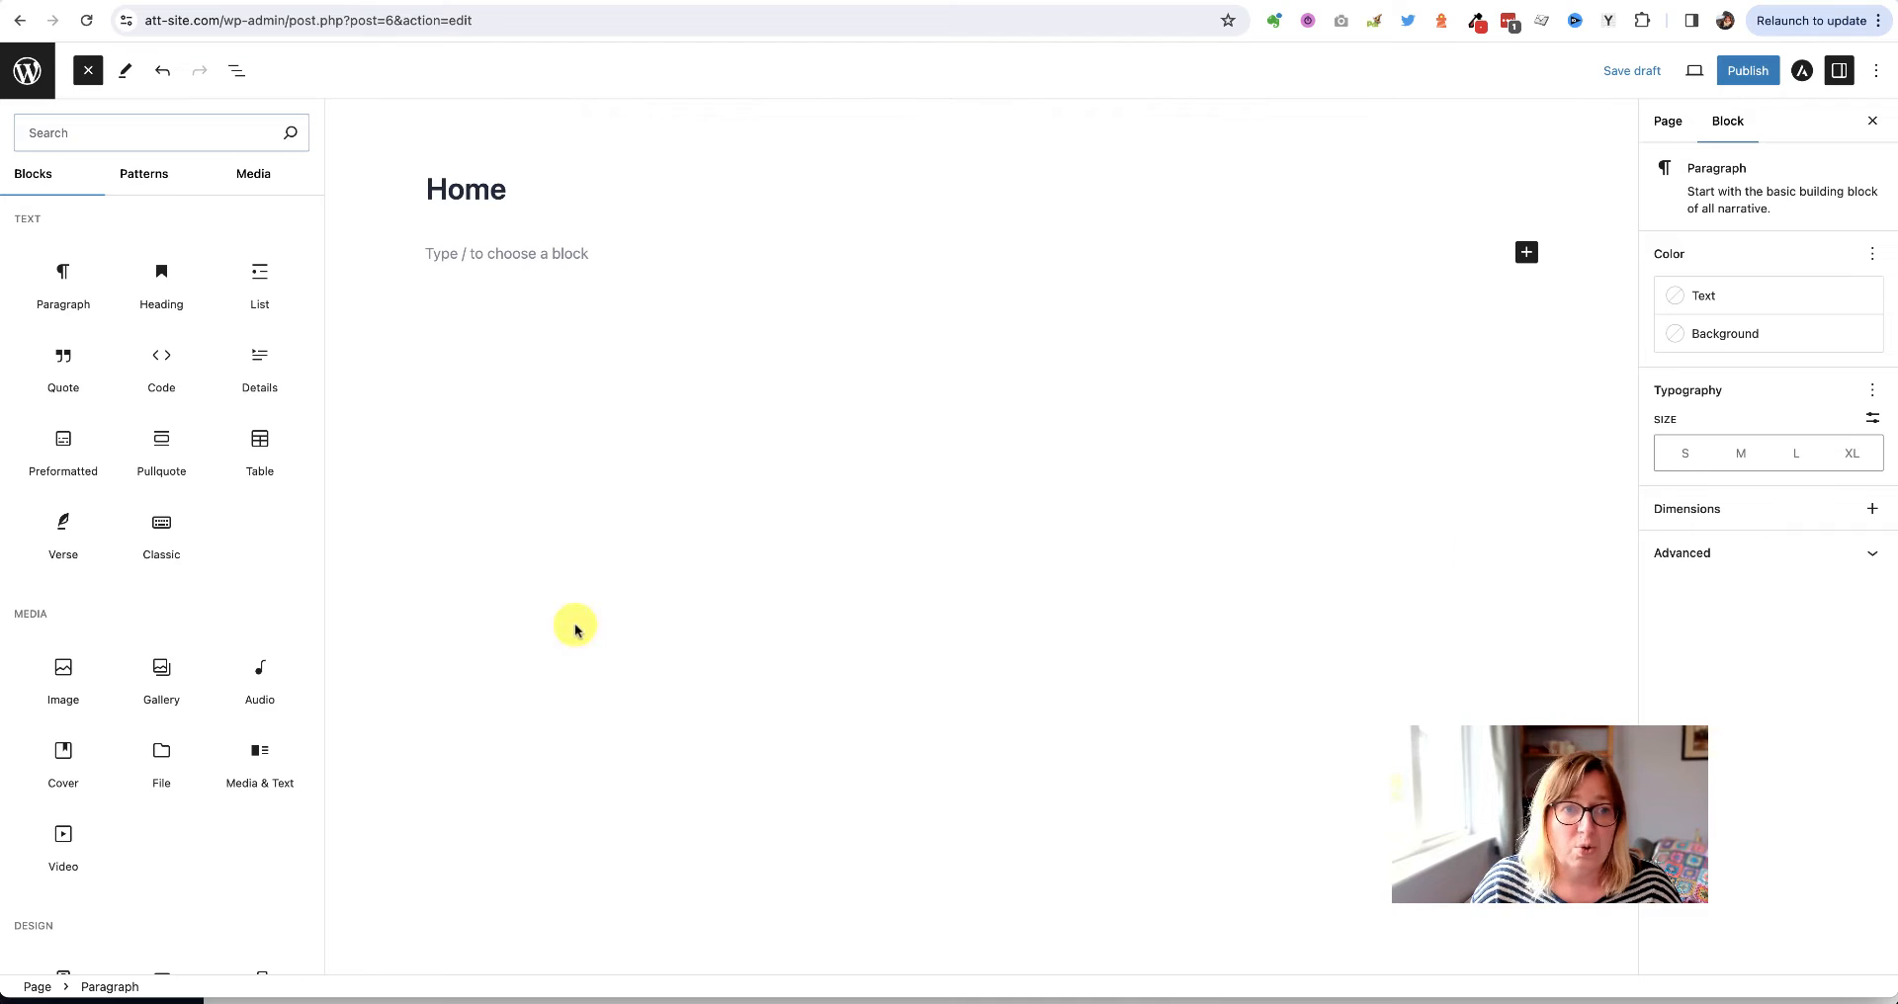
{"action": "mouse_move", "coordinate": [191, 496]}
{"action": "scroll", "coordinate": [194, 498], "scroll_direction": "down", "scroll_amount": 1}
{"action": "scroll", "coordinate": [192, 499], "scroll_direction": "up", "scroll_amount": 1}
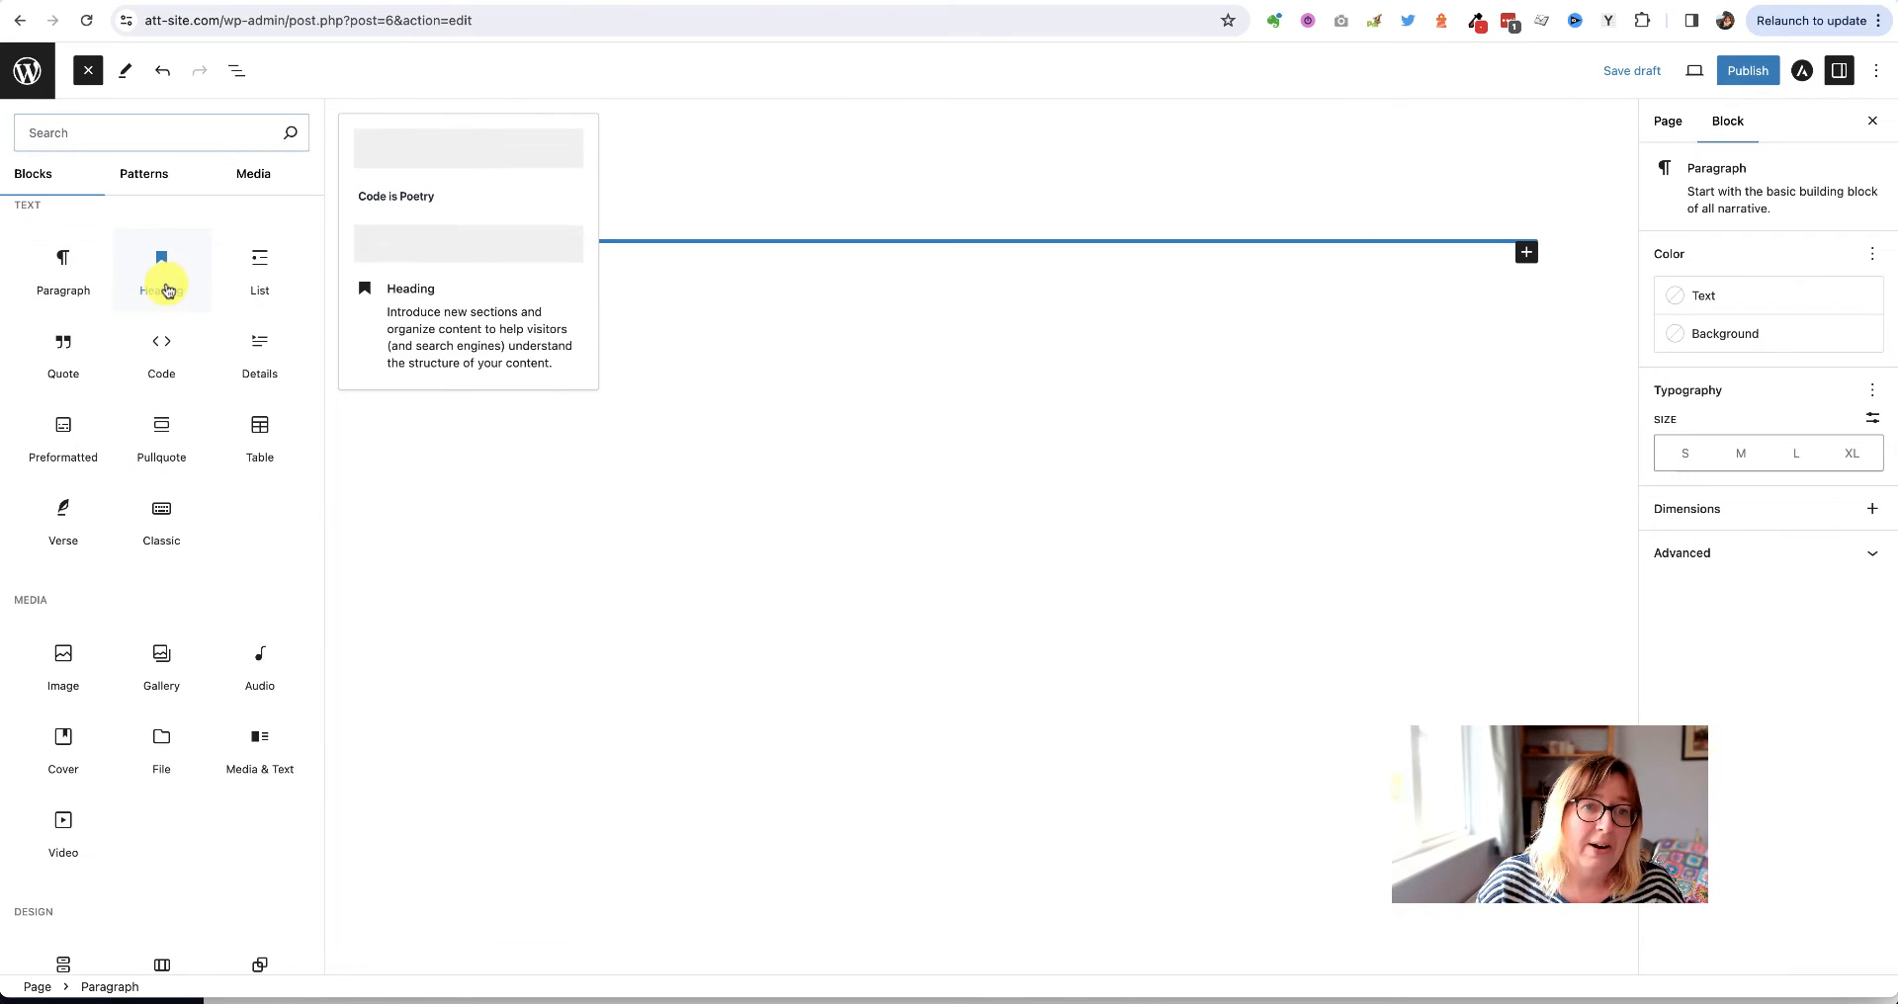
{"action": "mouse_move", "coordinate": [254, 278]}
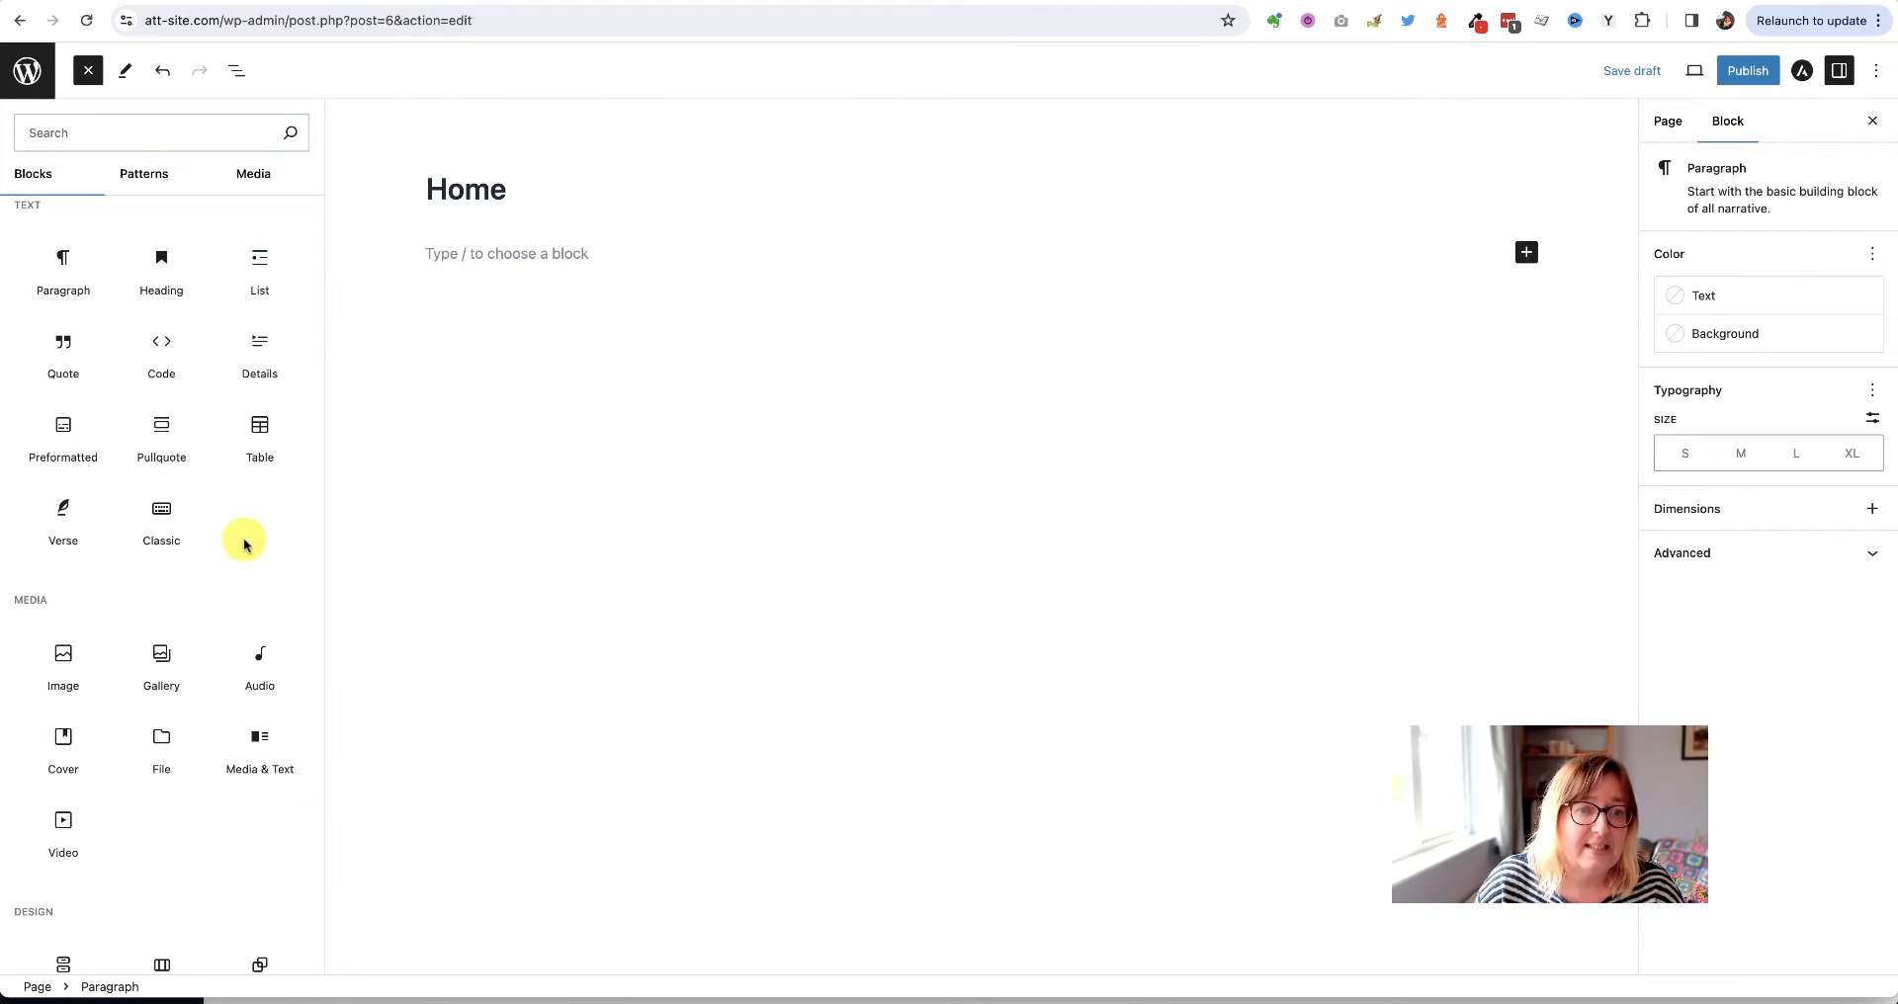
{"action": "scroll", "coordinate": [245, 544], "scroll_direction": "down", "scroll_amount": 3}
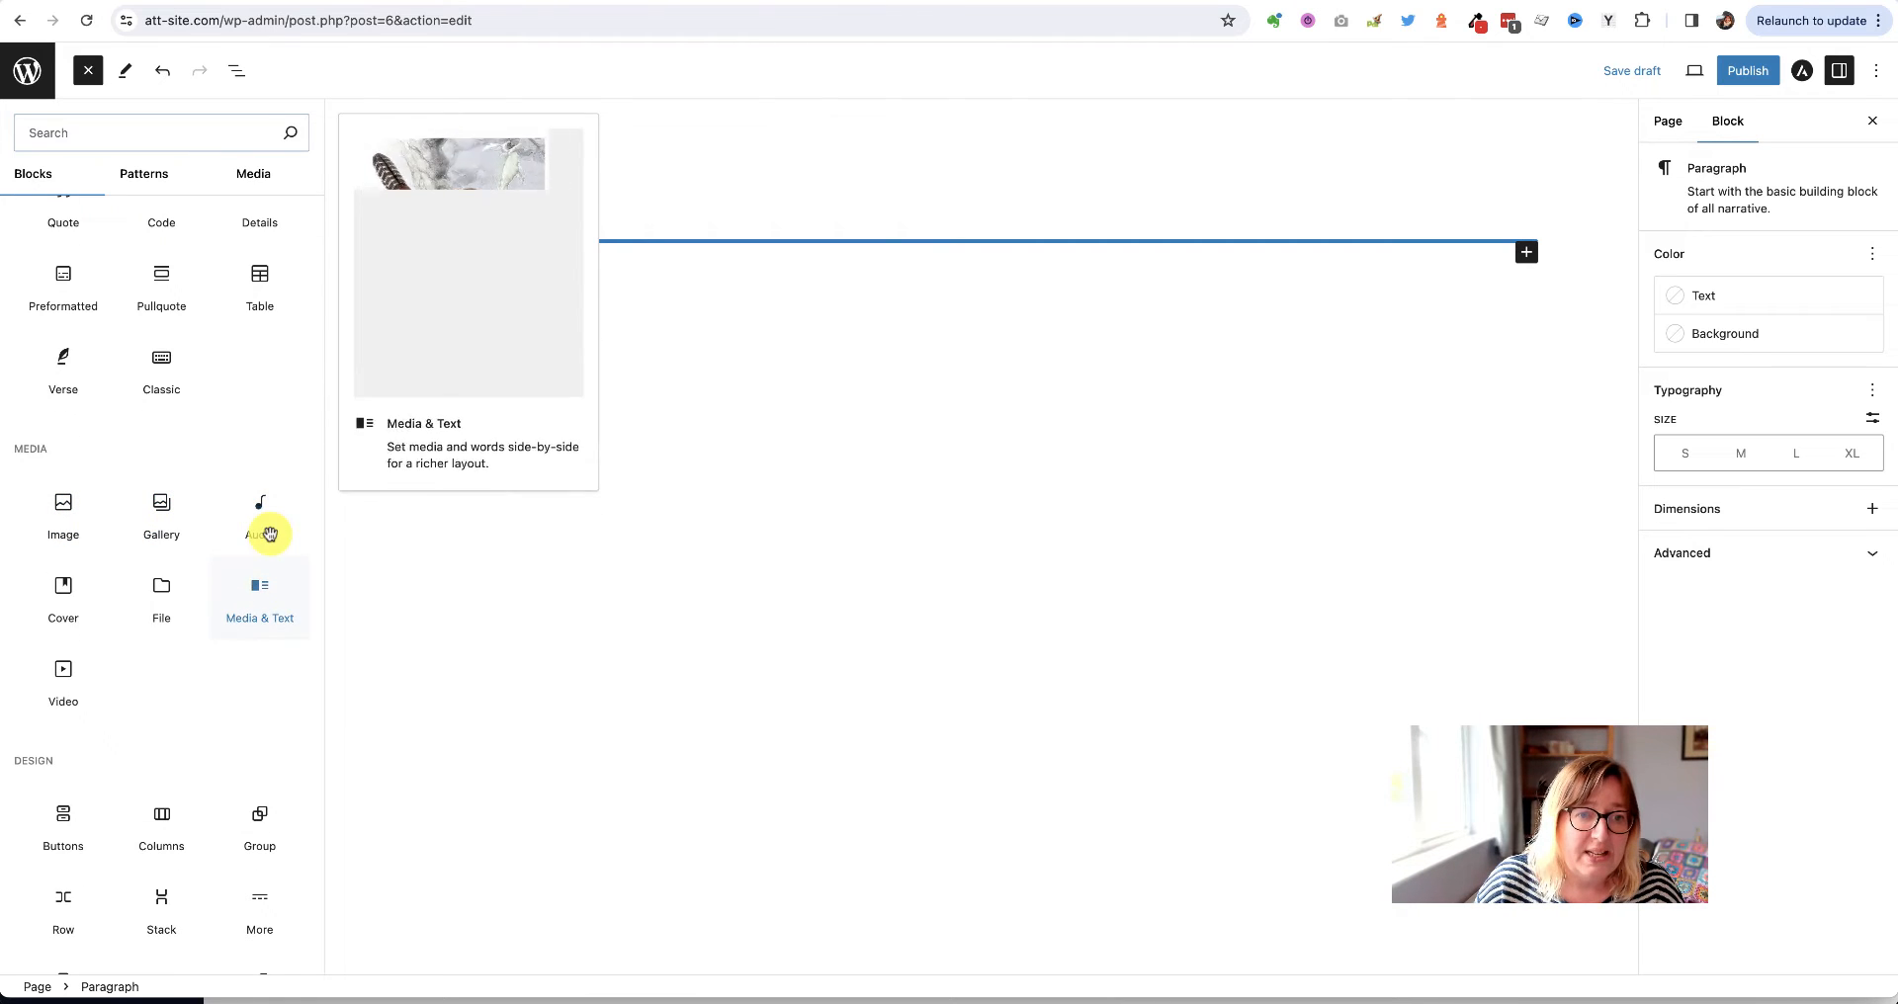
{"action": "scroll", "coordinate": [177, 645], "scroll_direction": "down", "scroll_amount": 15}
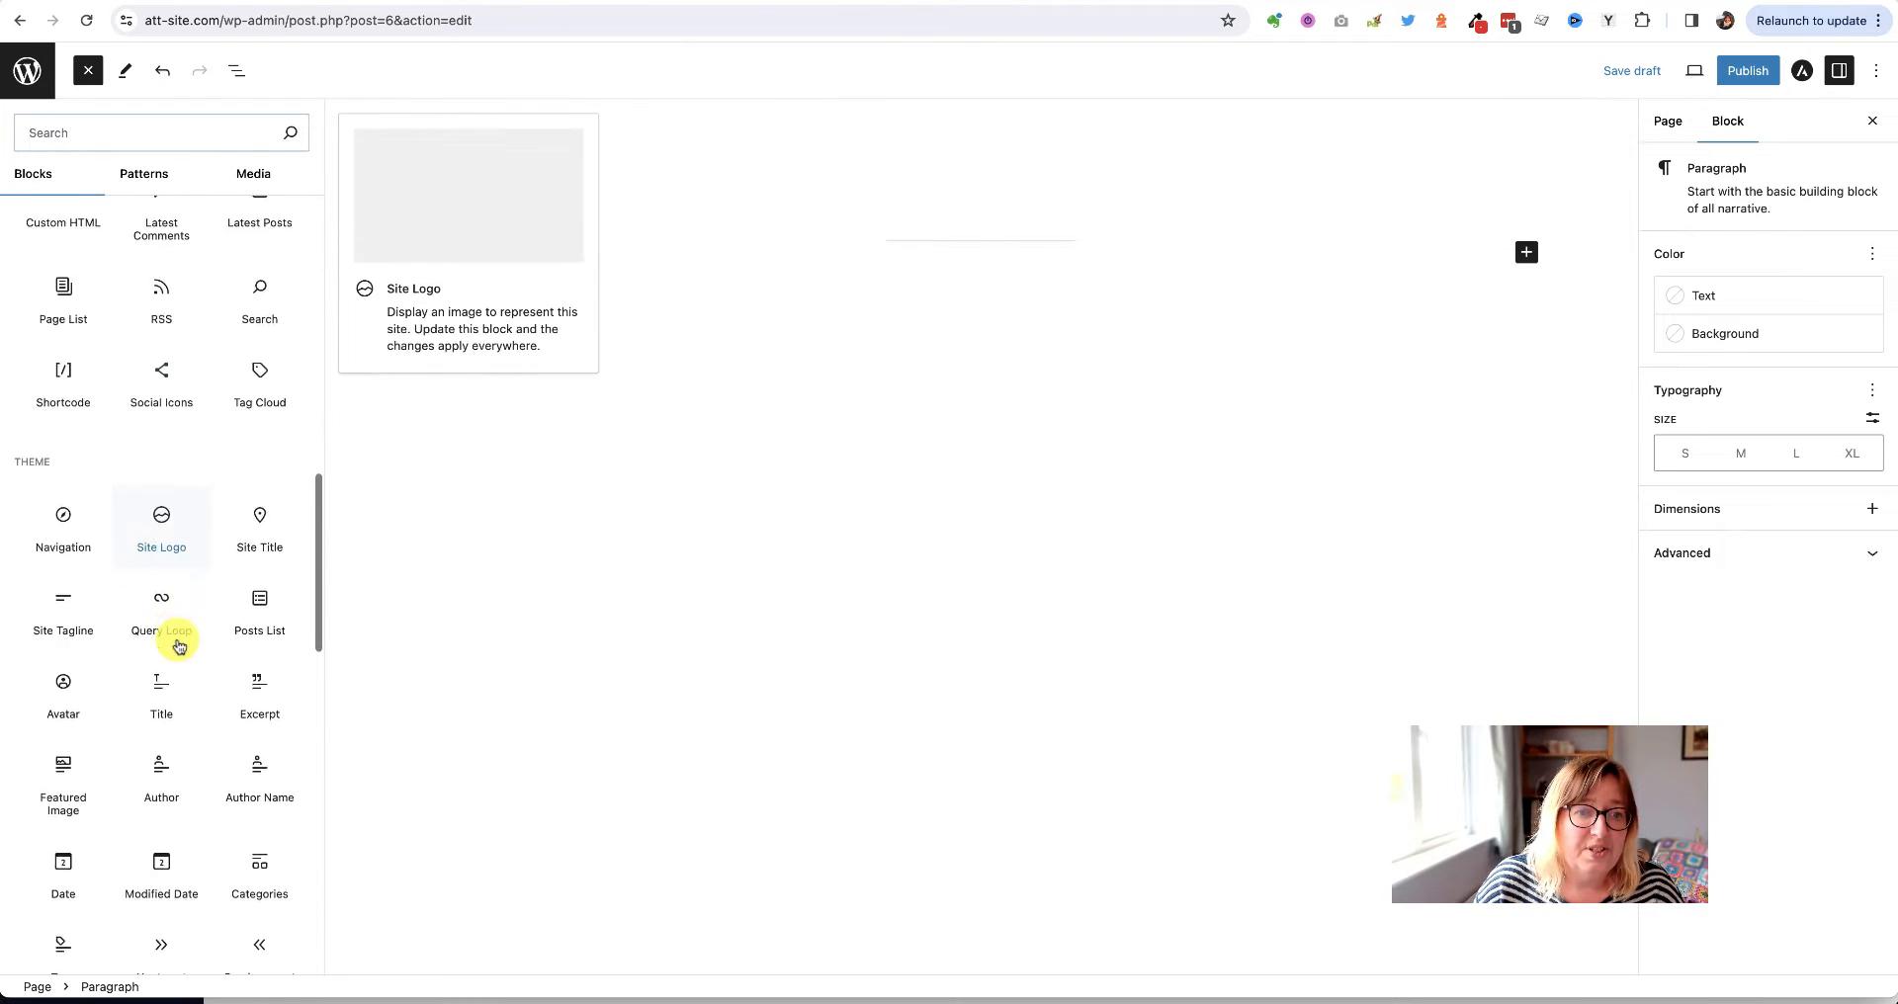
{"action": "scroll", "coordinate": [177, 640], "scroll_direction": "down", "scroll_amount": 12}
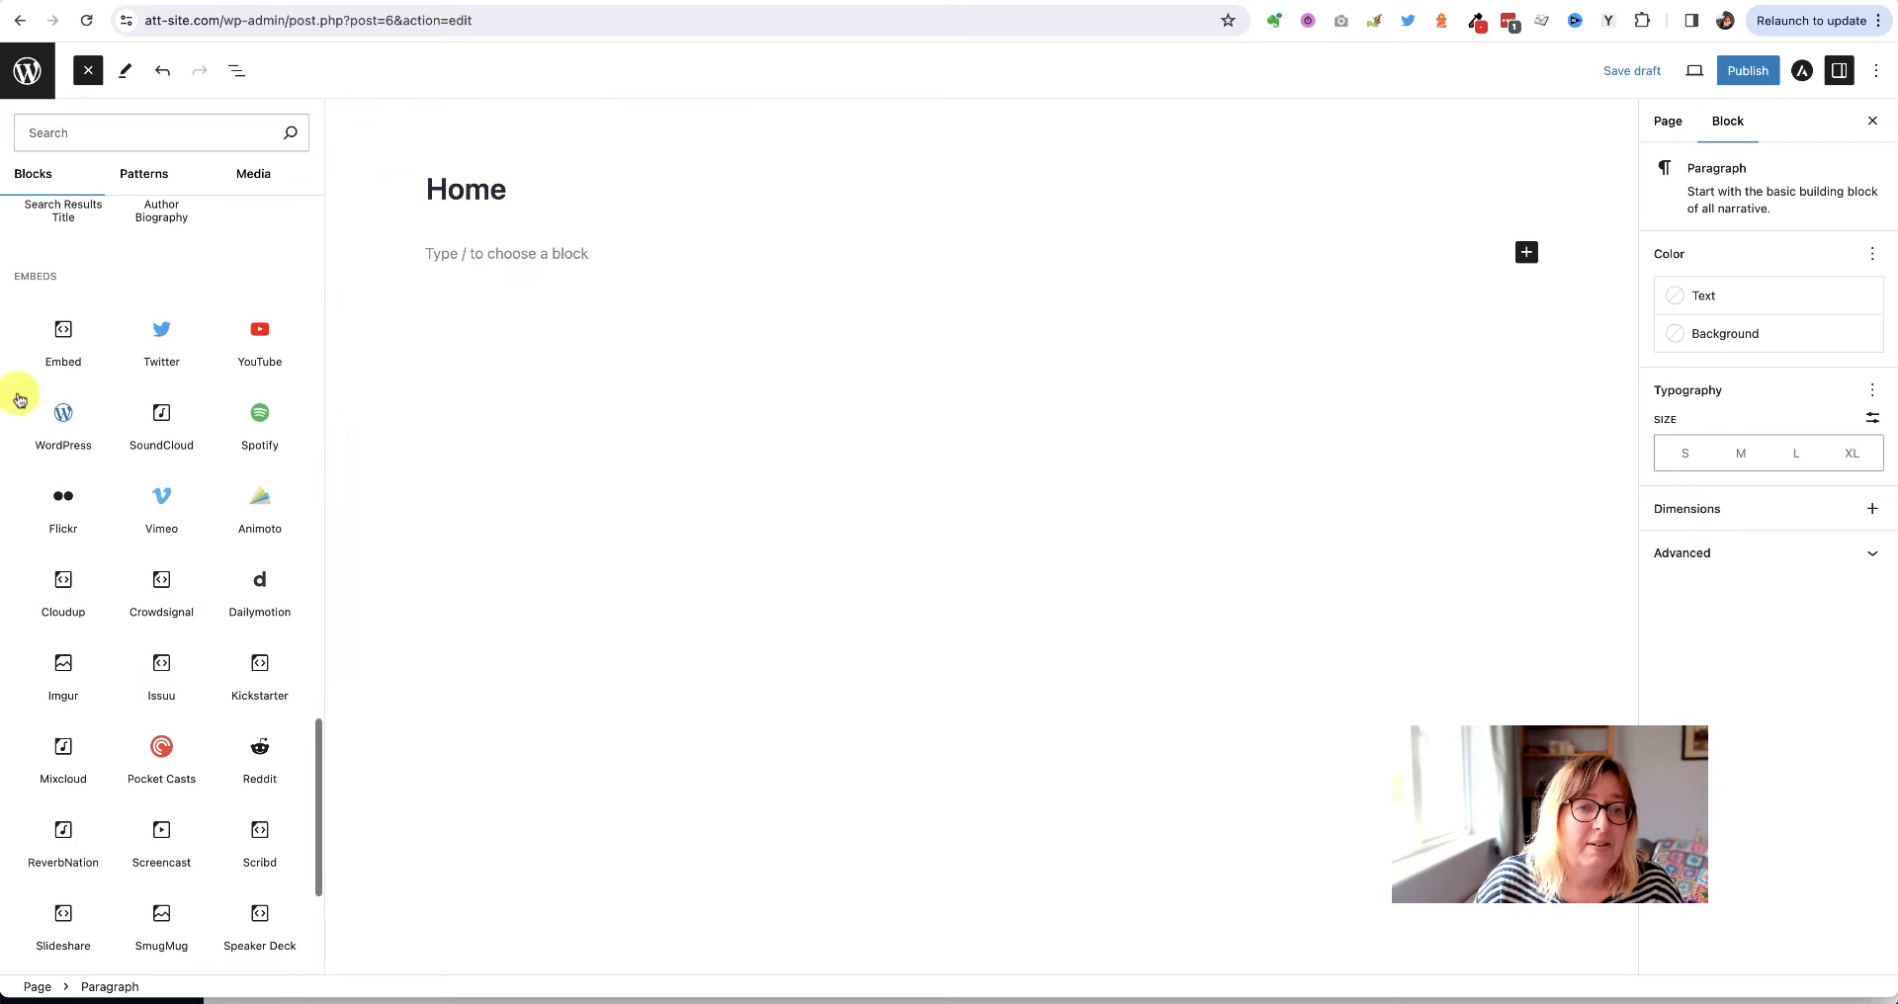
{"action": "scroll", "coordinate": [188, 643], "scroll_direction": "down", "scroll_amount": 3}
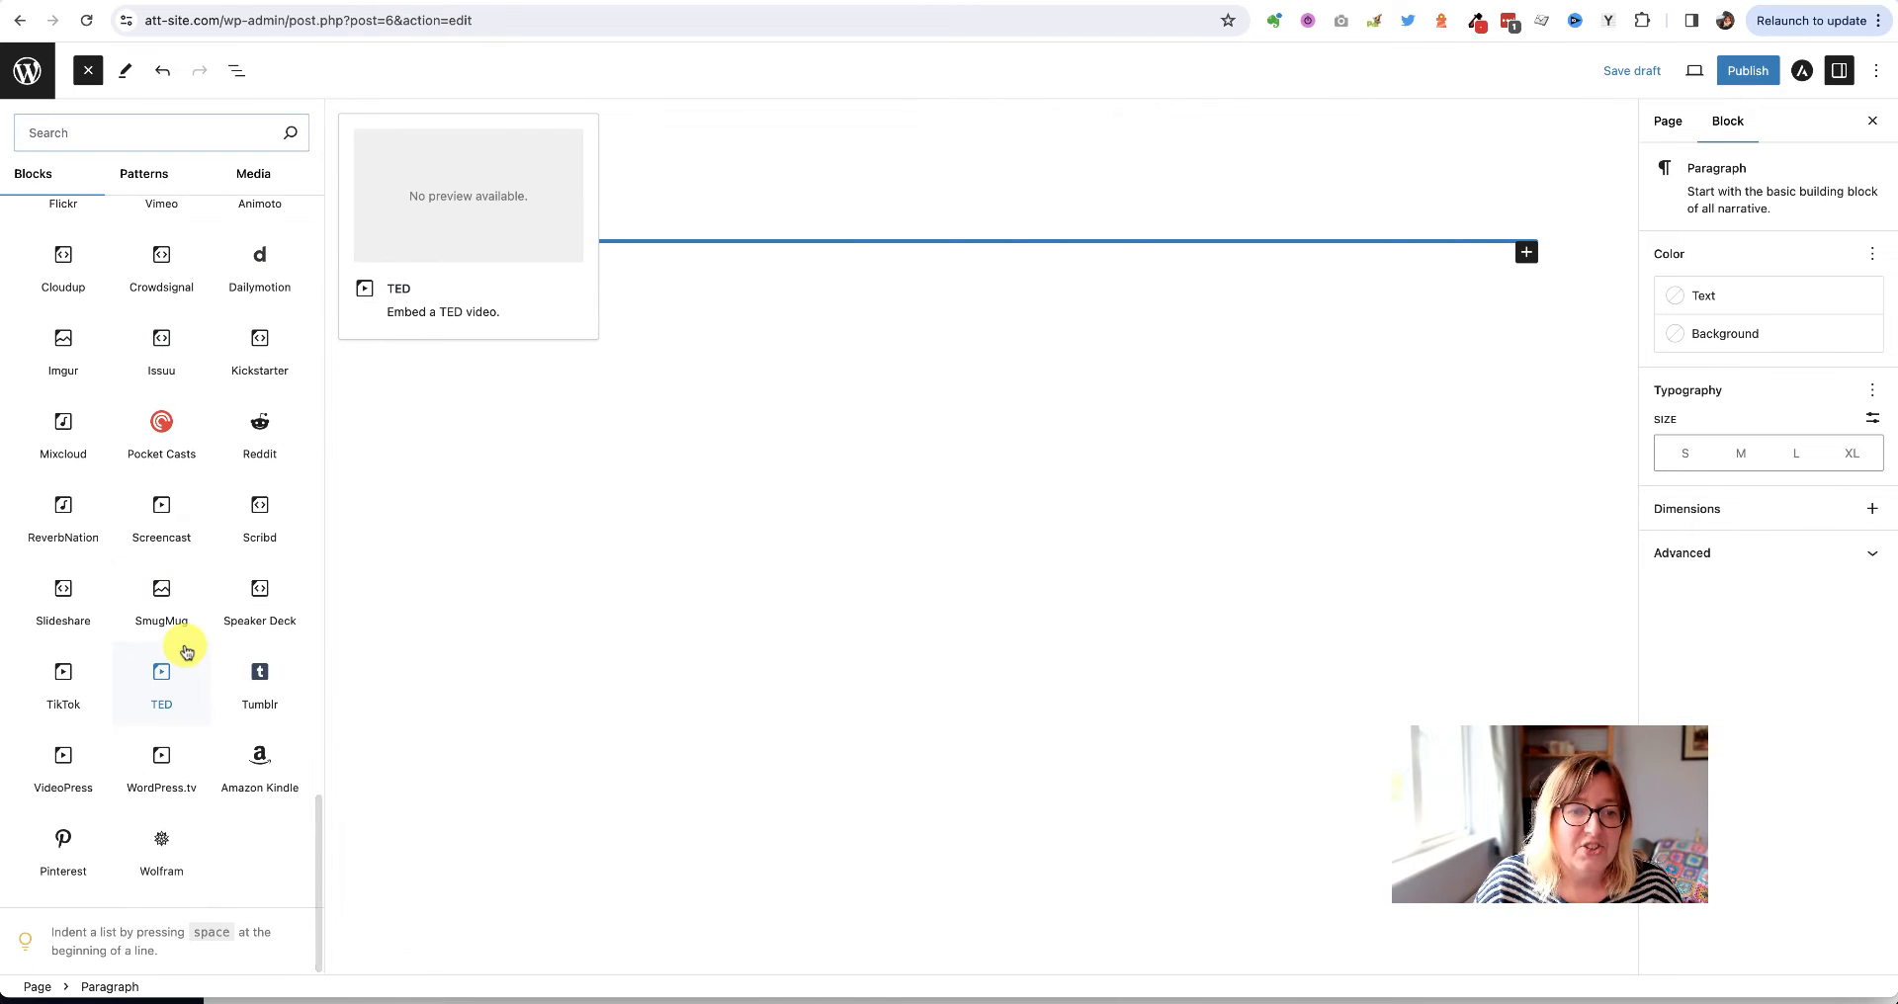
{"action": "scroll", "coordinate": [170, 495], "scroll_direction": "up", "scroll_amount": 20}
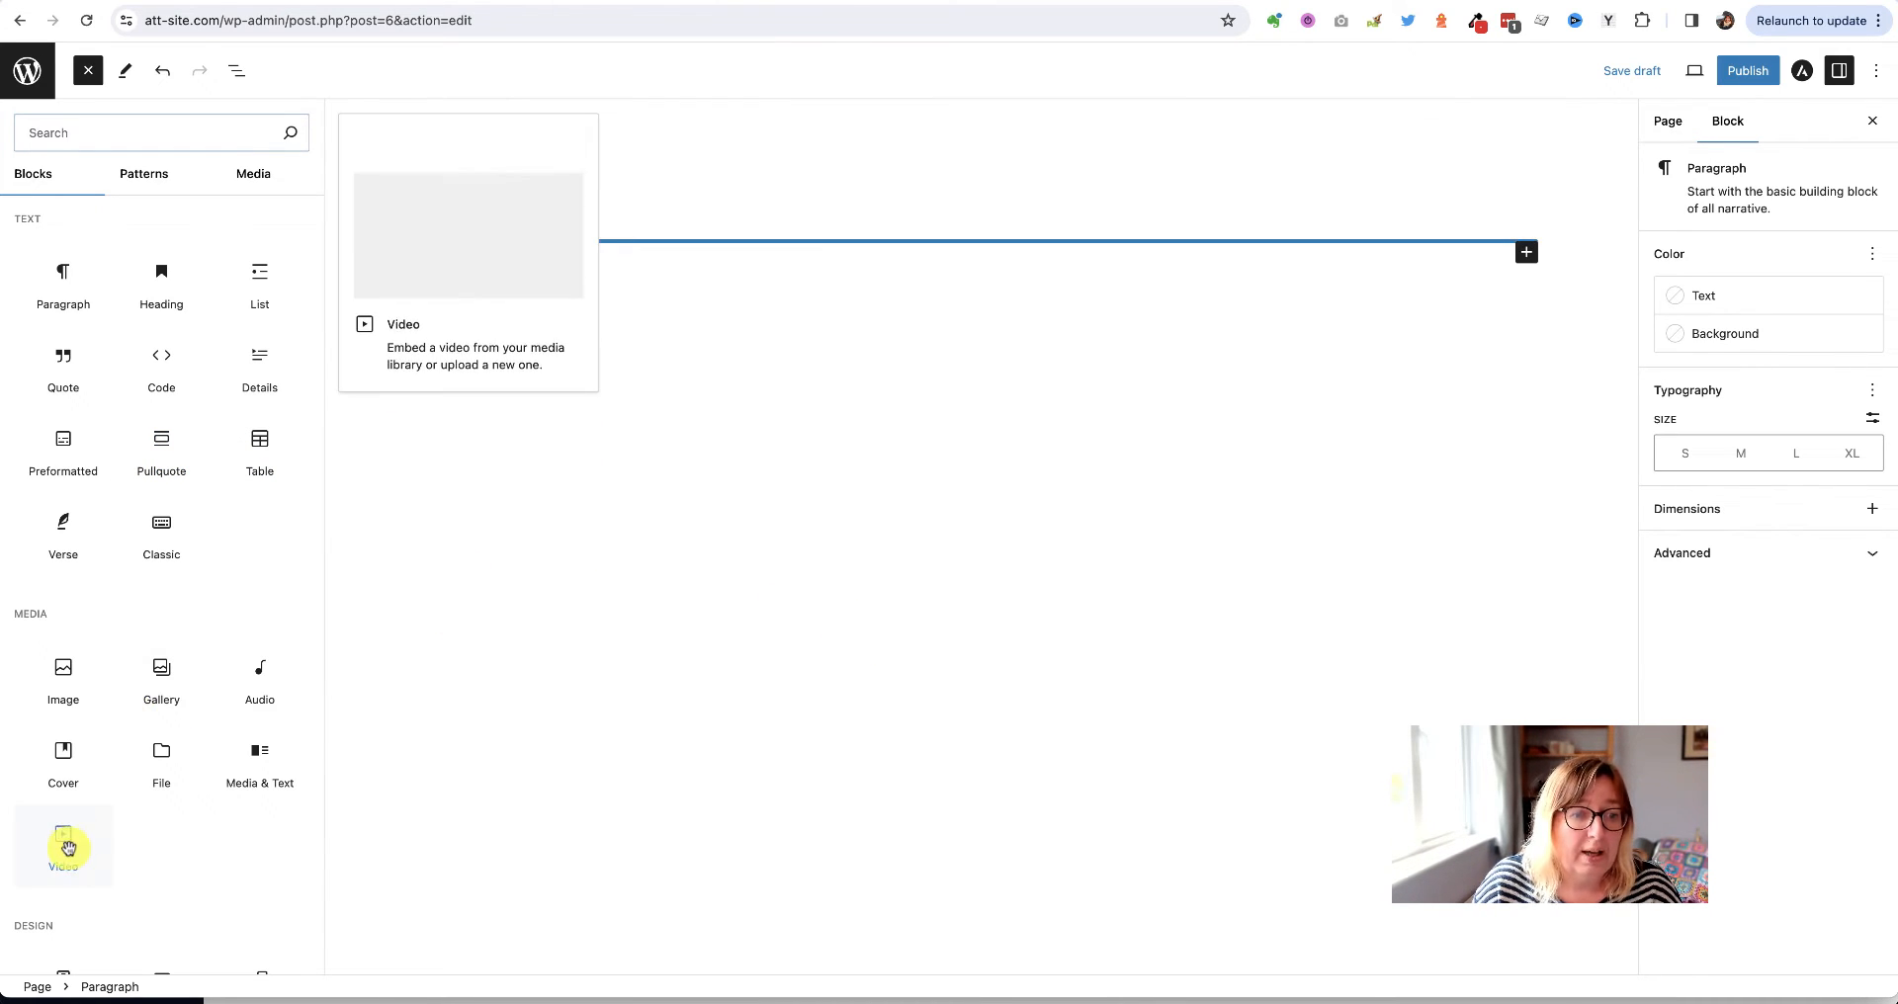
{"action": "mouse_move", "coordinate": [49, 767]}
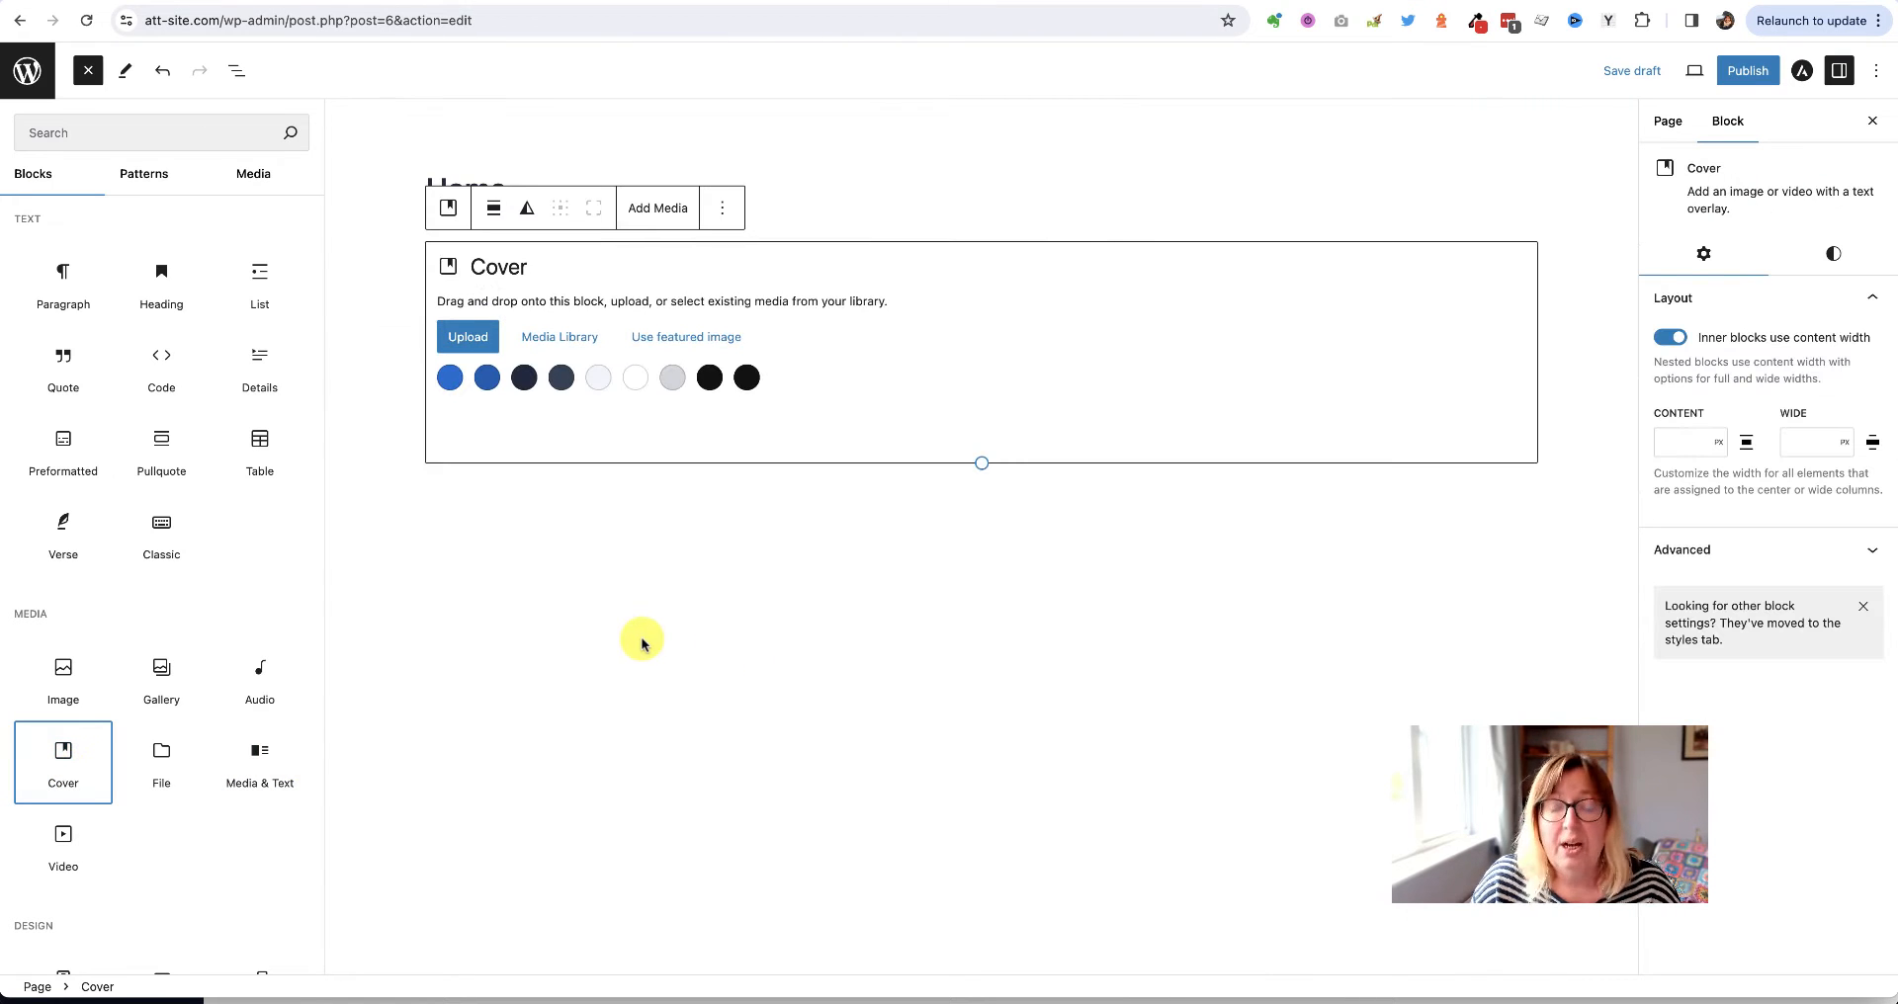
Insert a Cover block from the Media group beneath the Home title
{"action": "left_click", "coordinate": [641, 643]}
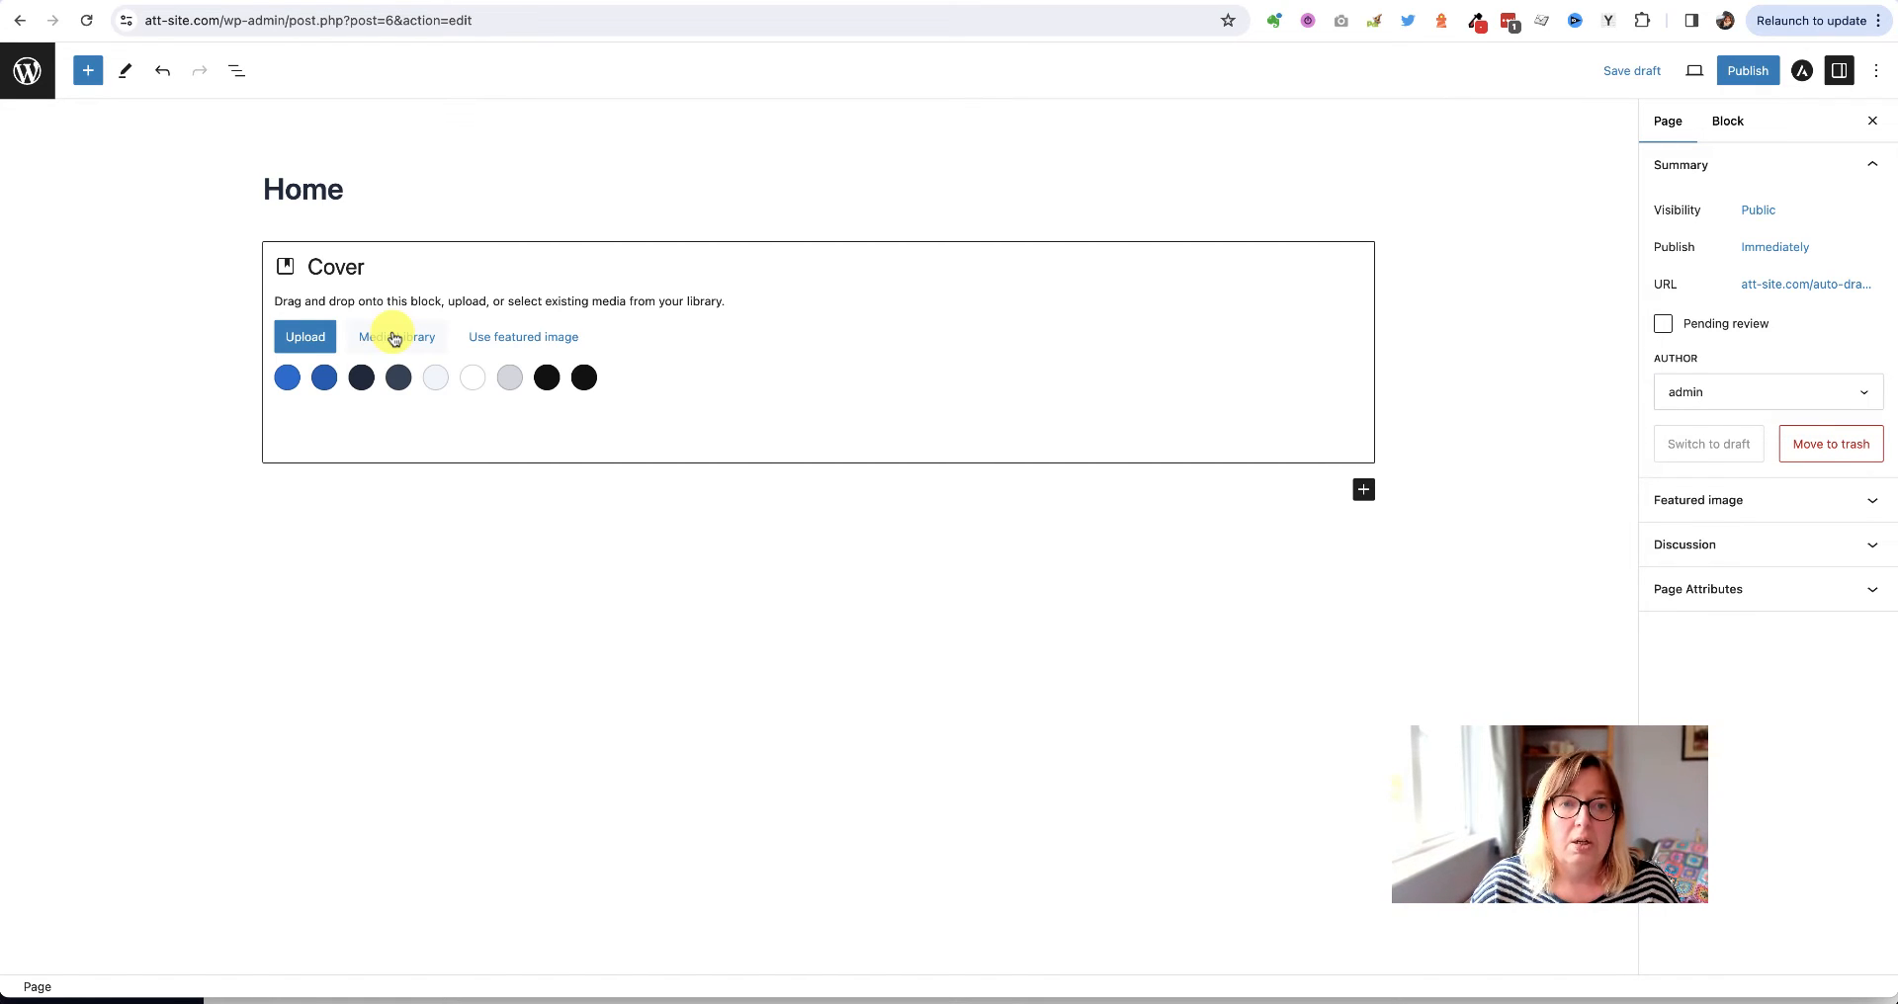
Upload cover image.jpg from the 'One page website video' folder as the Cover background
{"action": "left_click", "coordinate": [306, 340]}
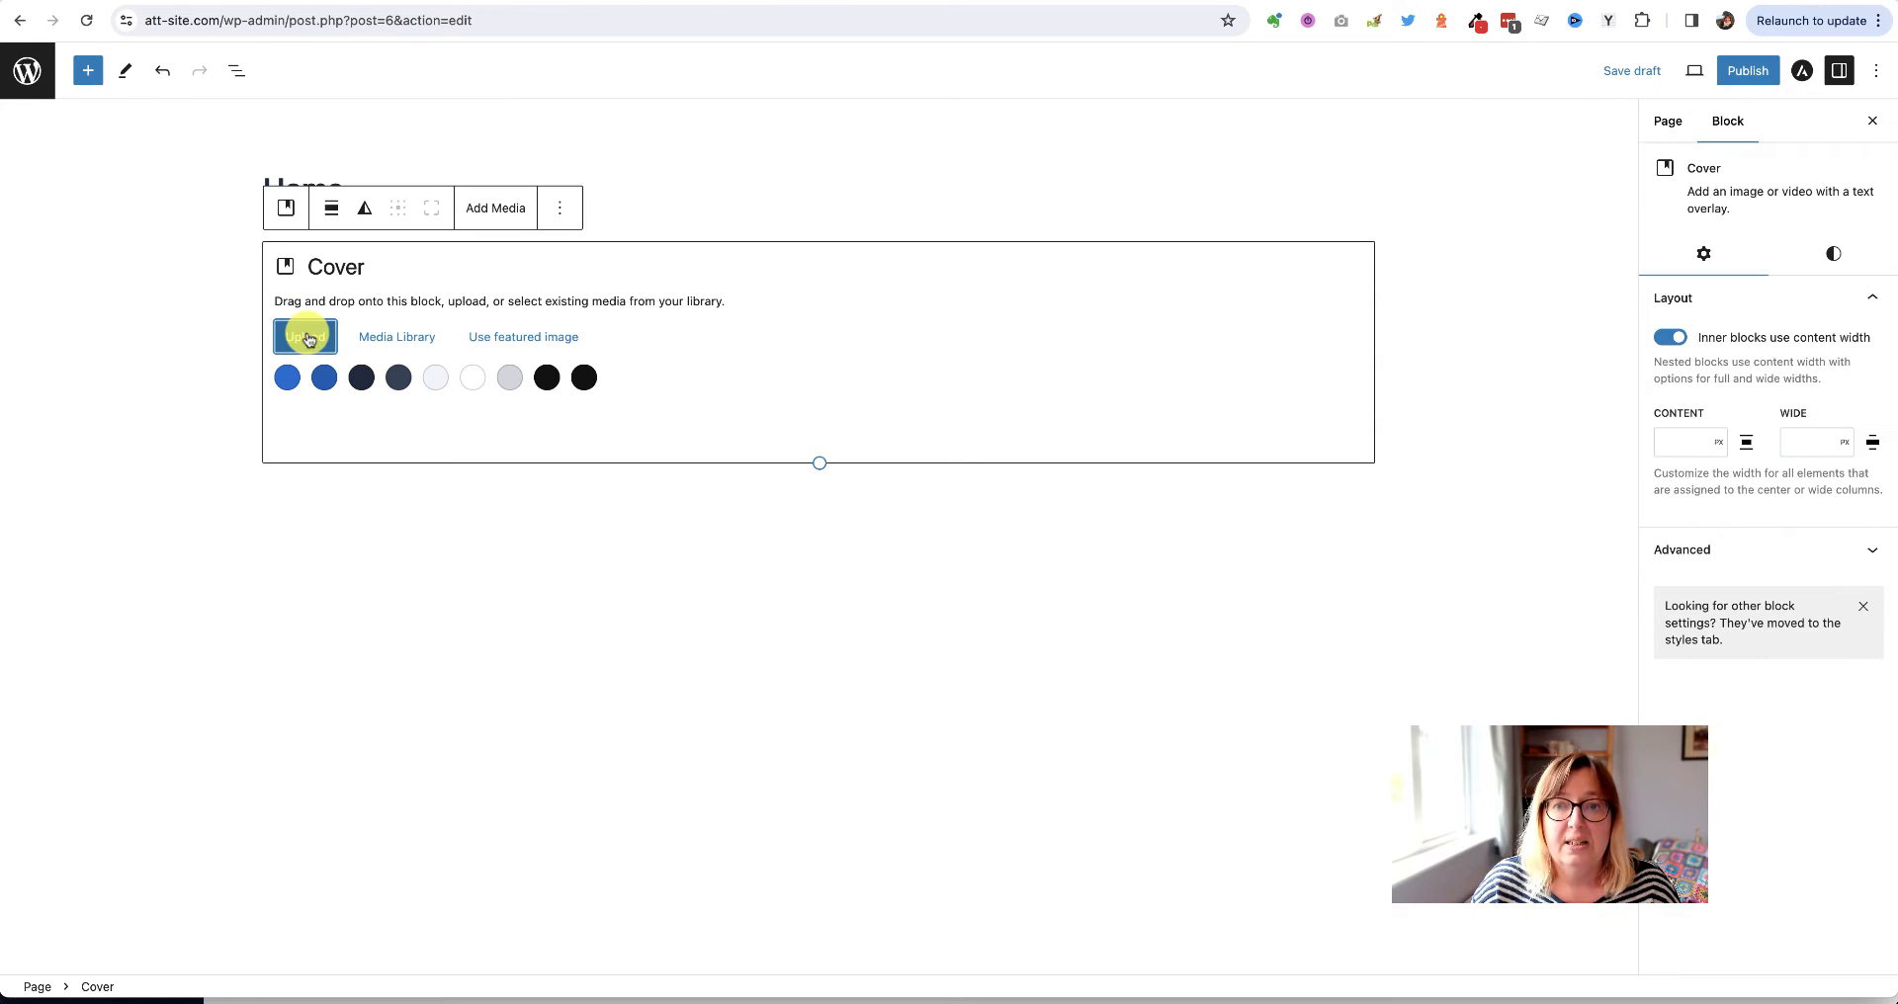
{"action": "left_click", "coordinate": [308, 339]}
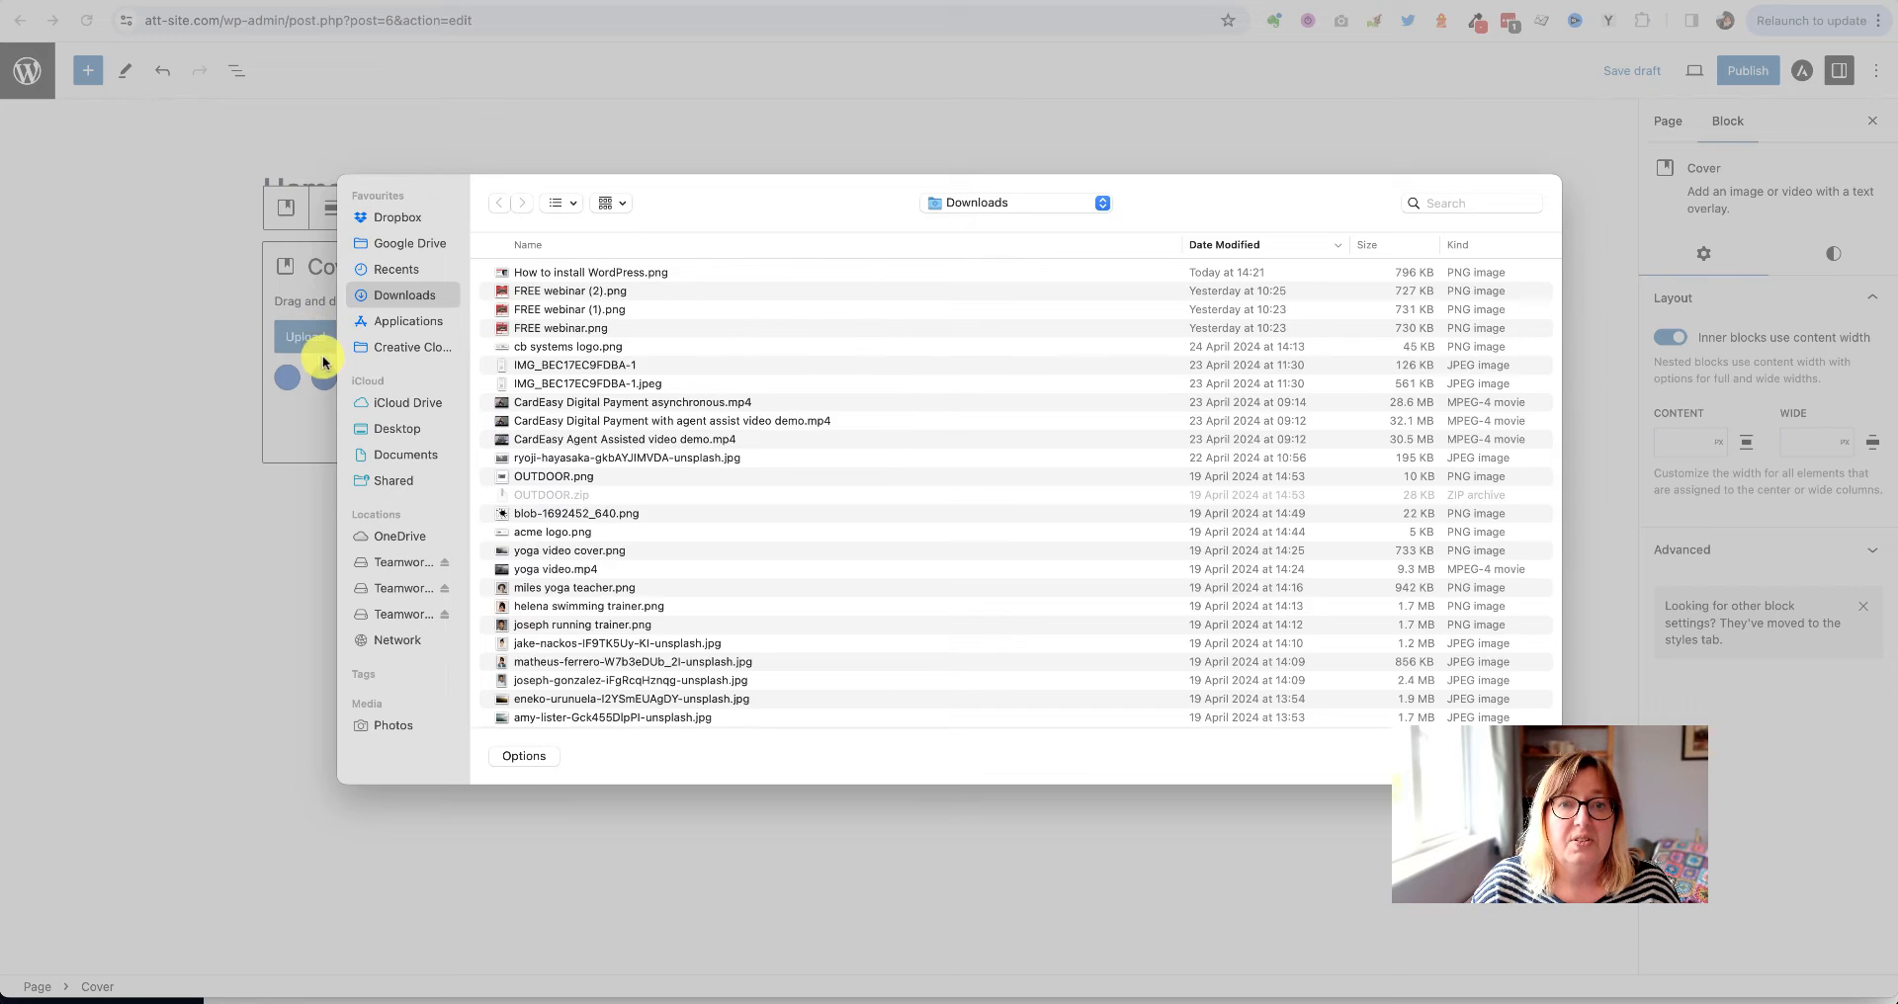
{"action": "double_click", "coordinate": [541, 273]}
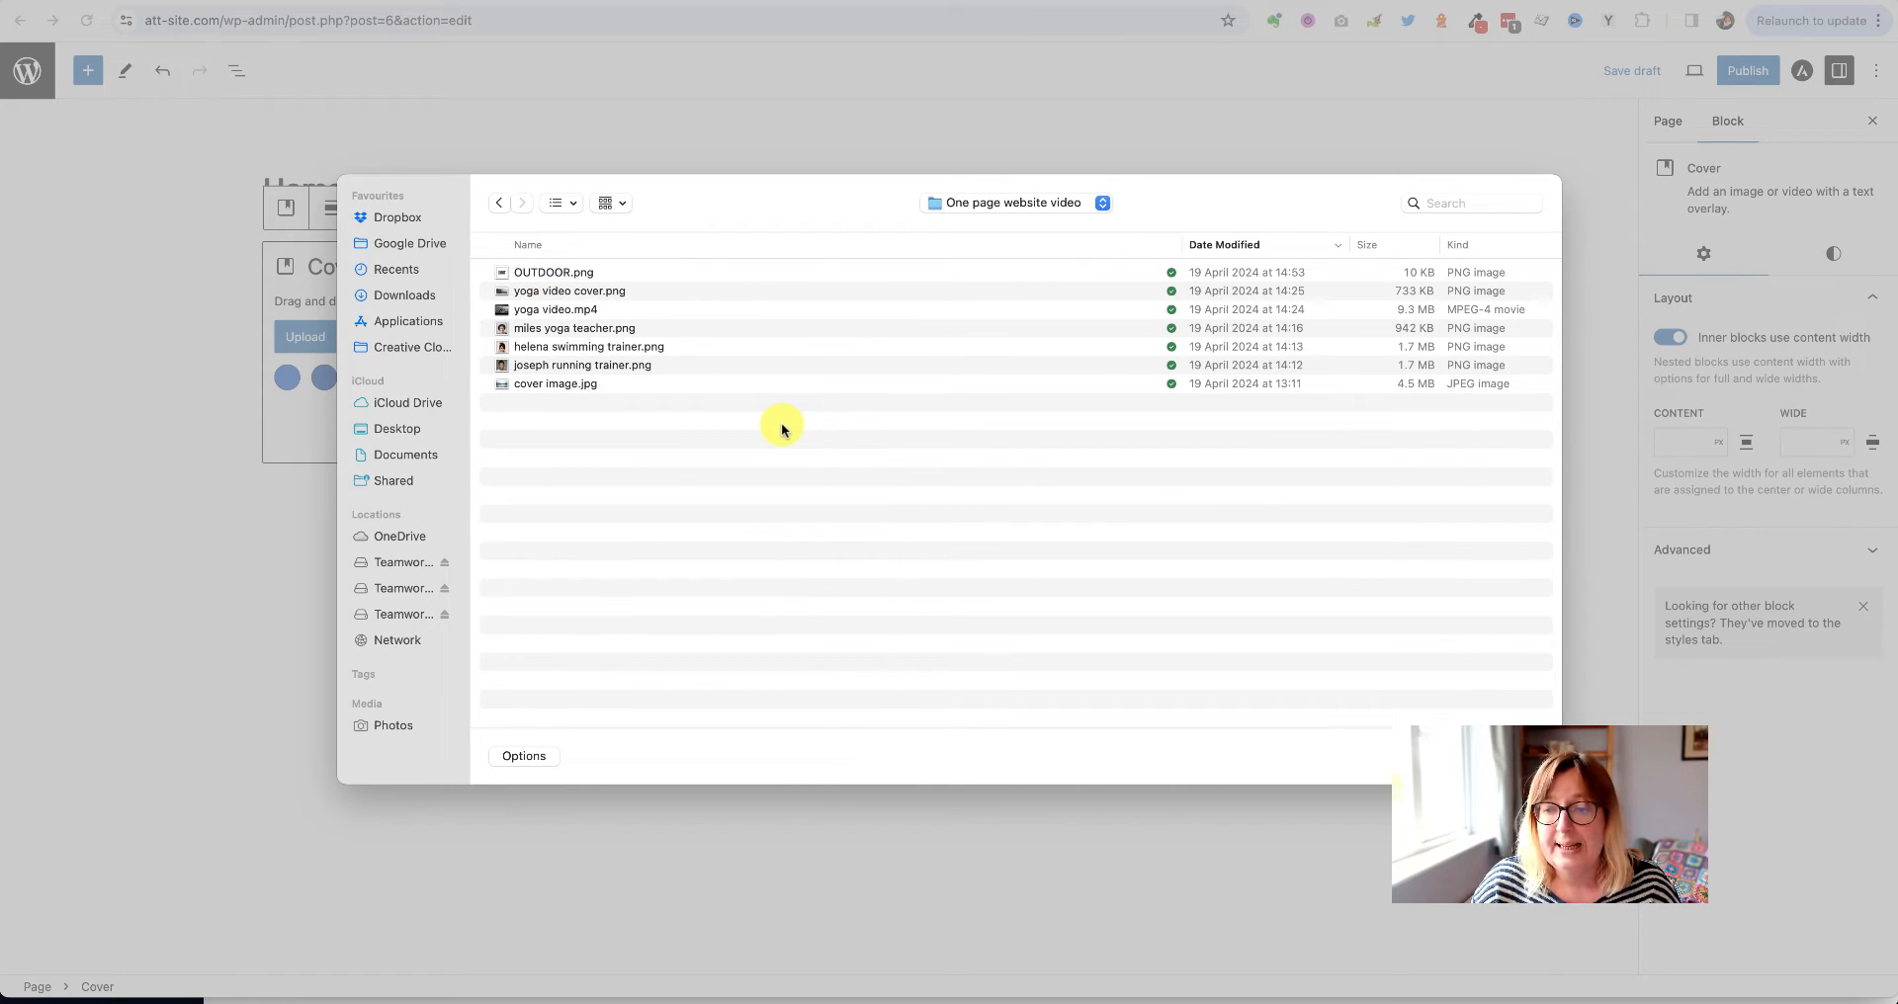
{"action": "left_click", "coordinate": [550, 387]}
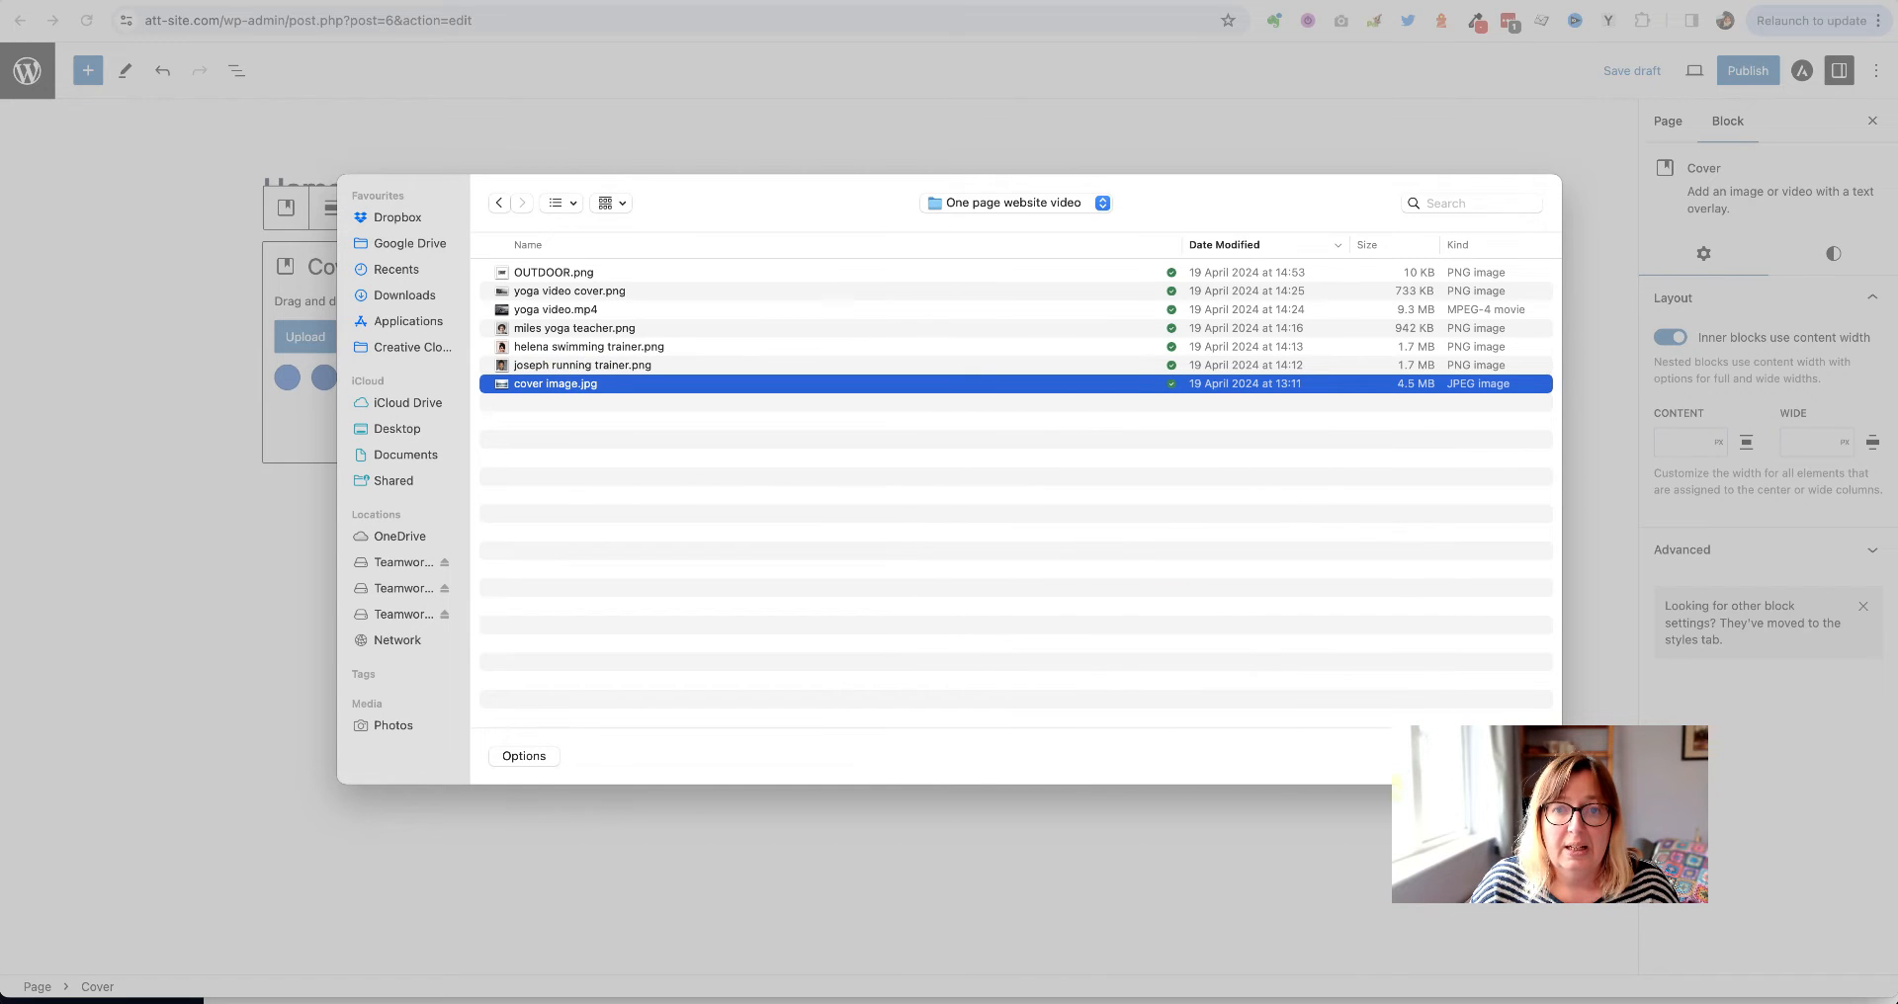
{"action": "key", "text": "Escape"}
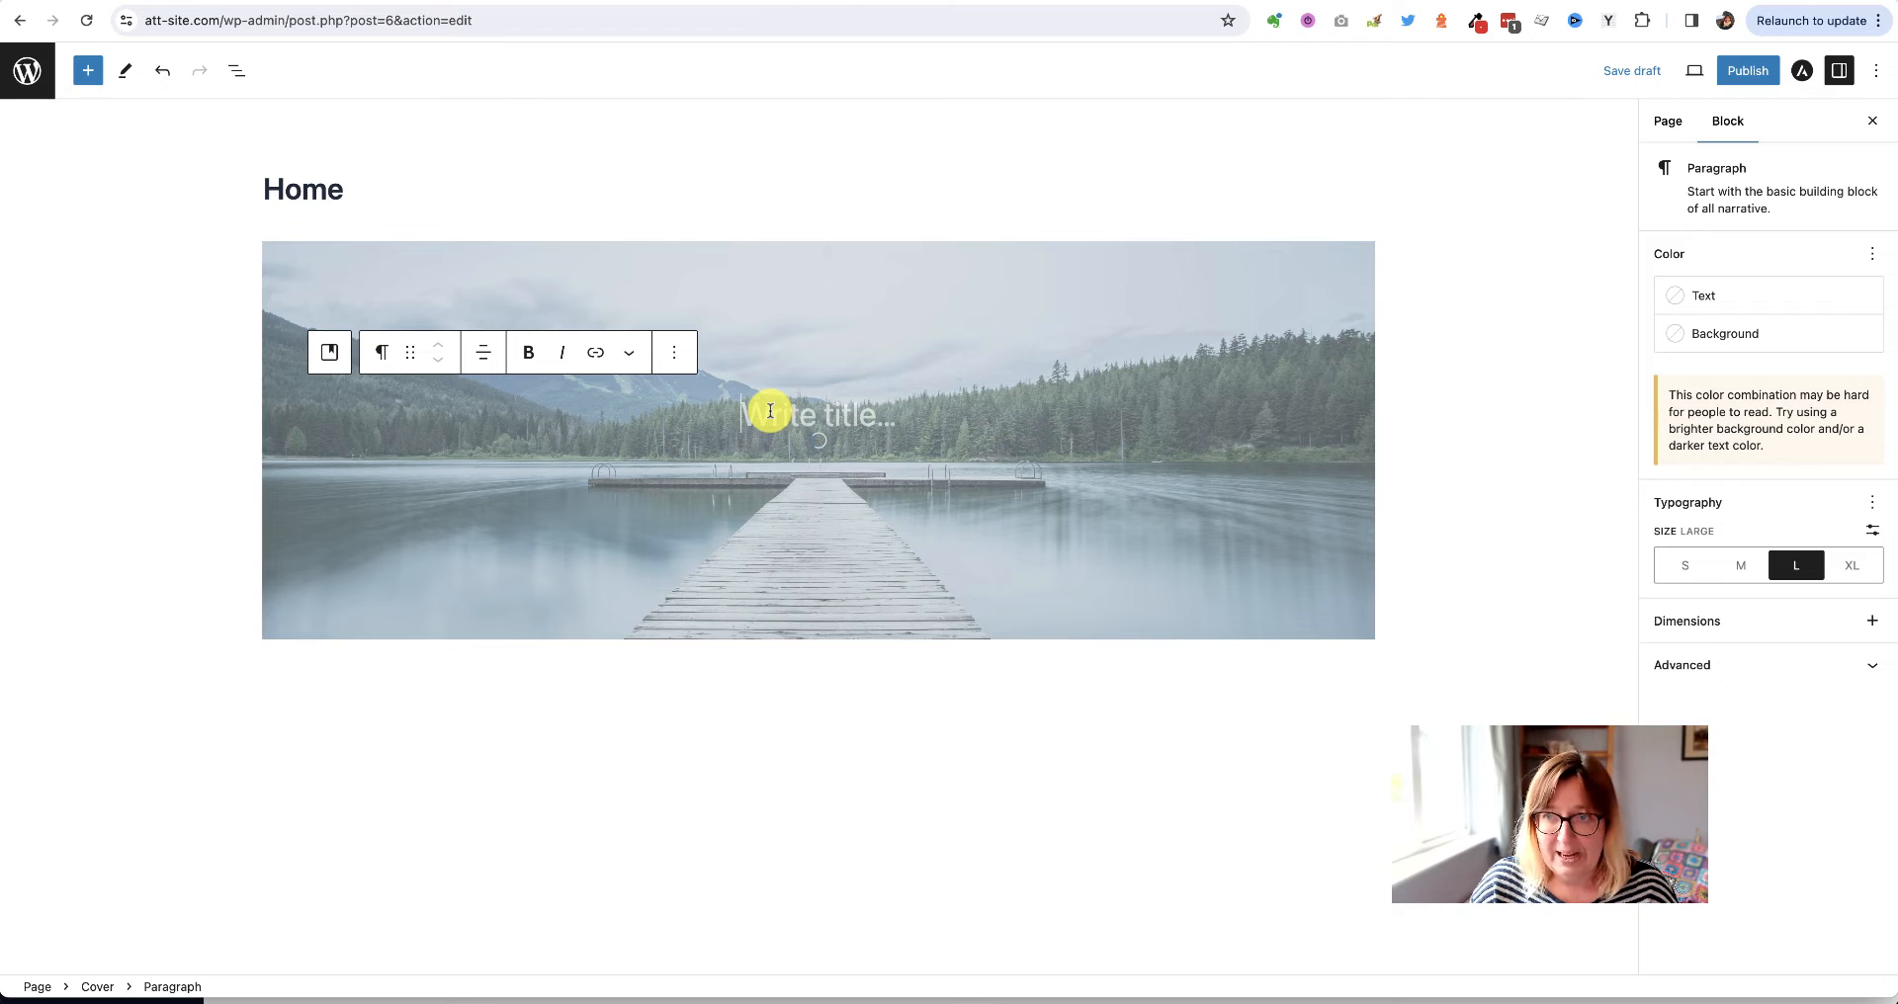
Paste 'The way to achieve your dreams.' into the cover, save the draft, and preview it
{"action": "key", "text": "ctrl+v"}
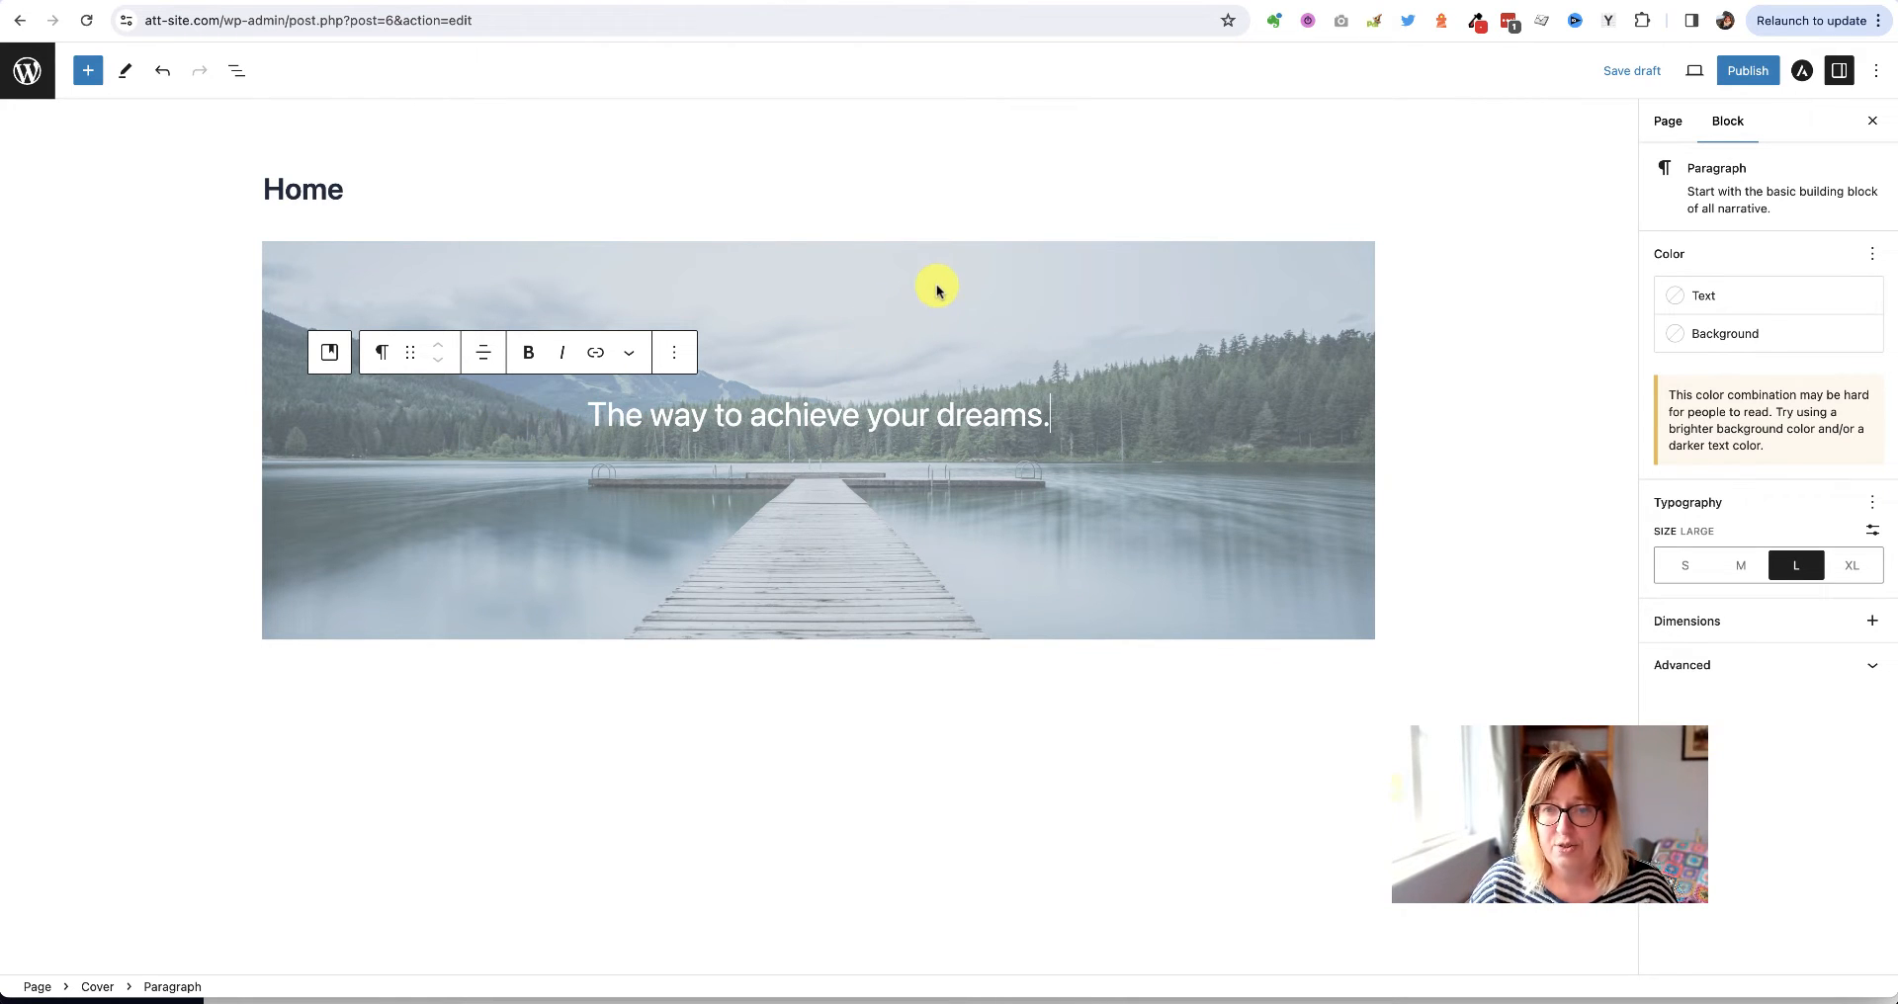
{"action": "left_click", "coordinate": [1632, 71]}
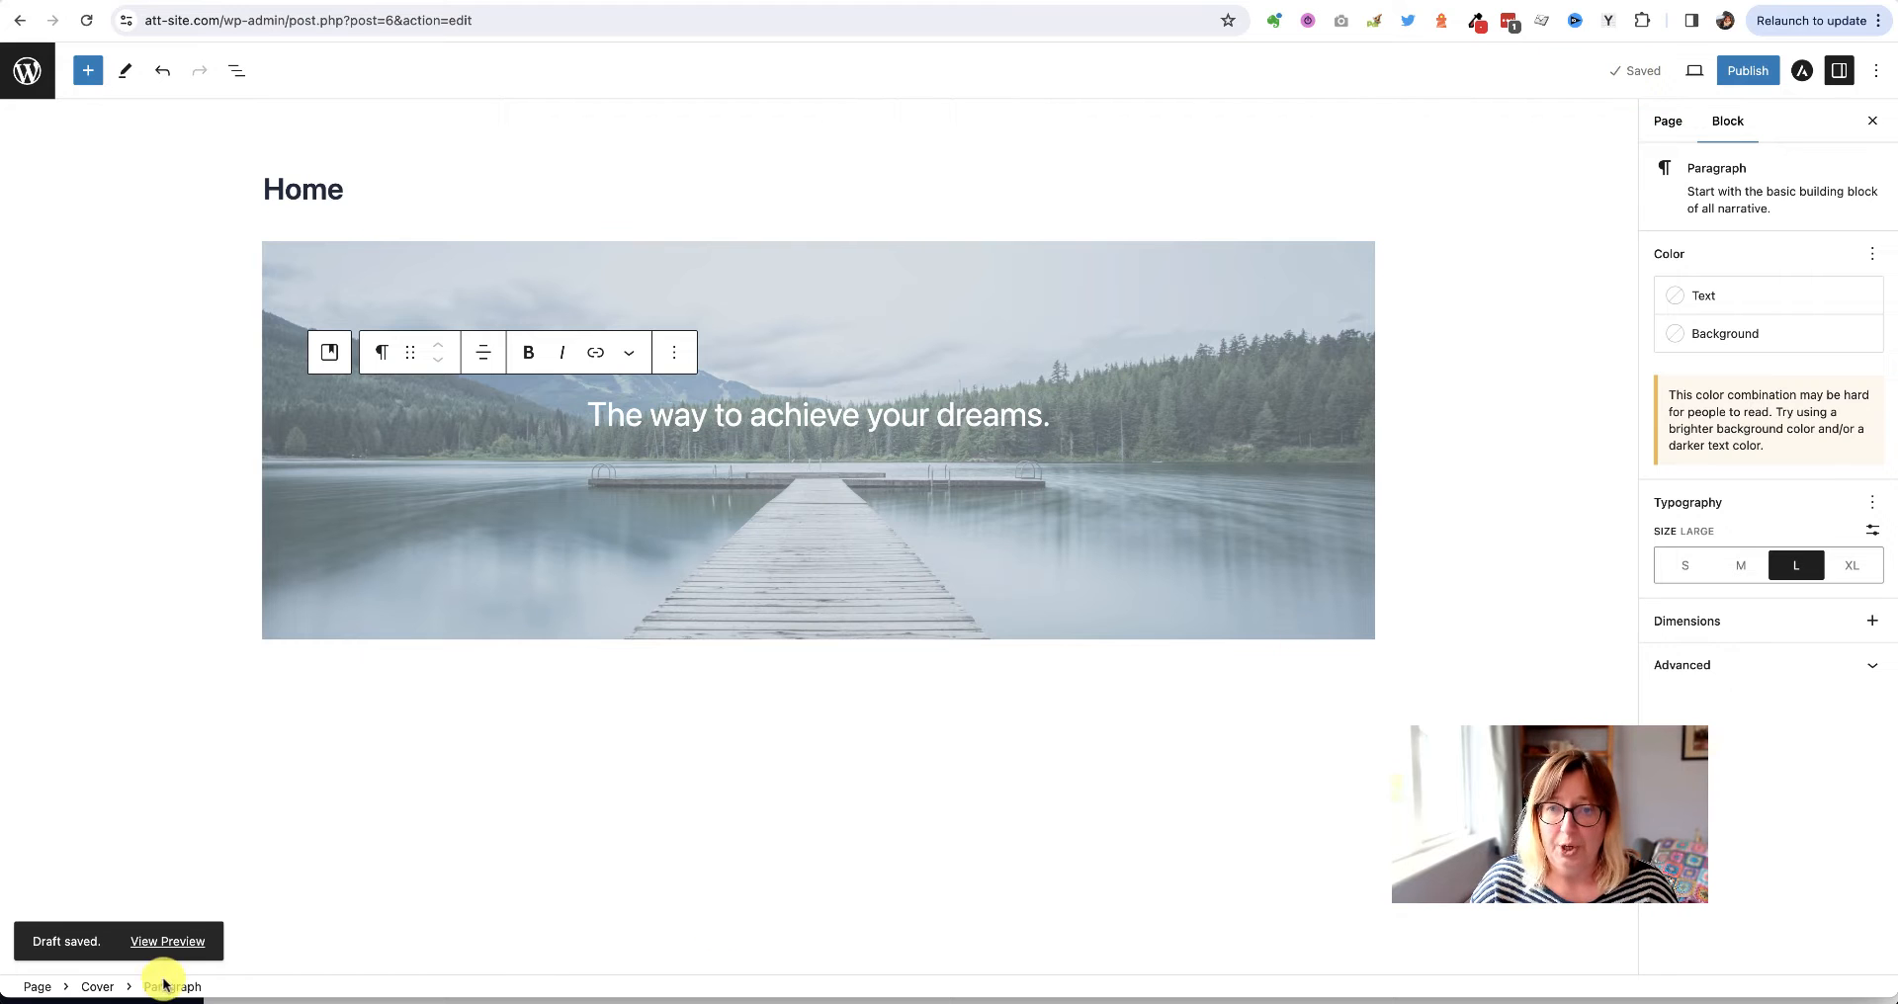
{"action": "left_click", "coordinate": [174, 943]}
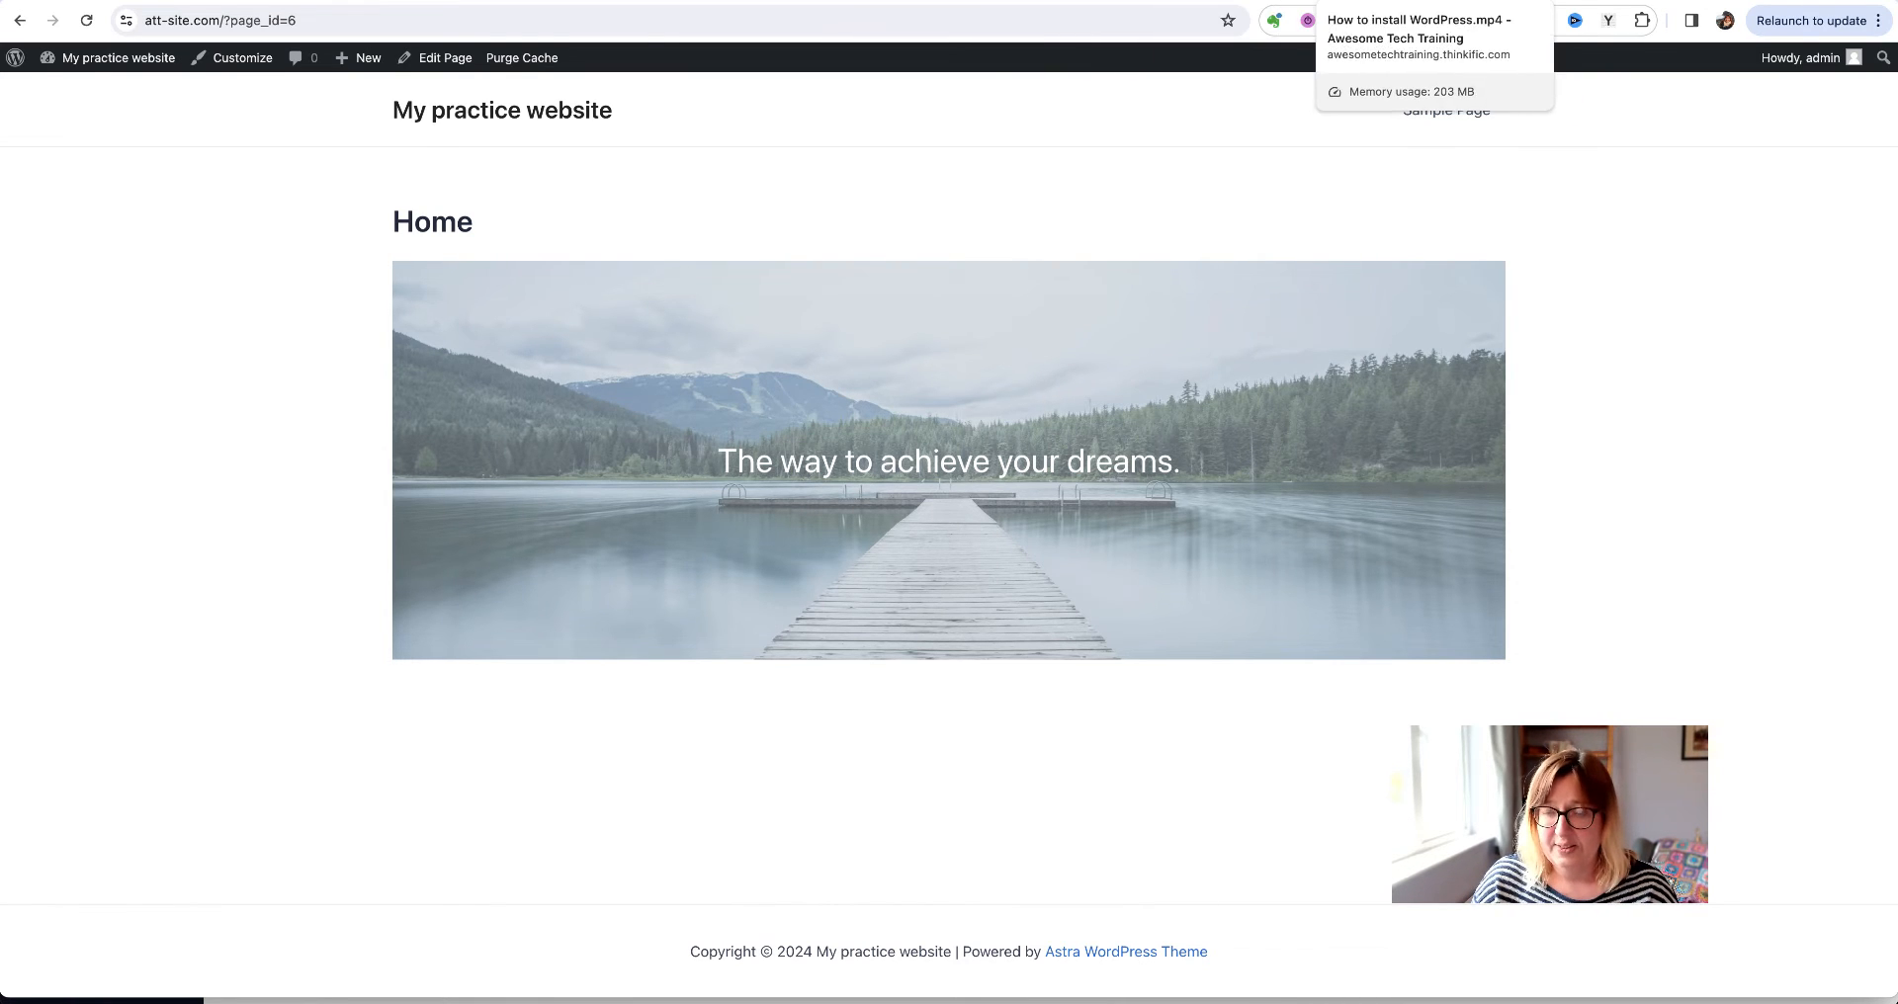
Review the demo site for comparison, then go back to the practice site's Home page editor
{"action": "left_click", "coordinate": [1030, 1]}
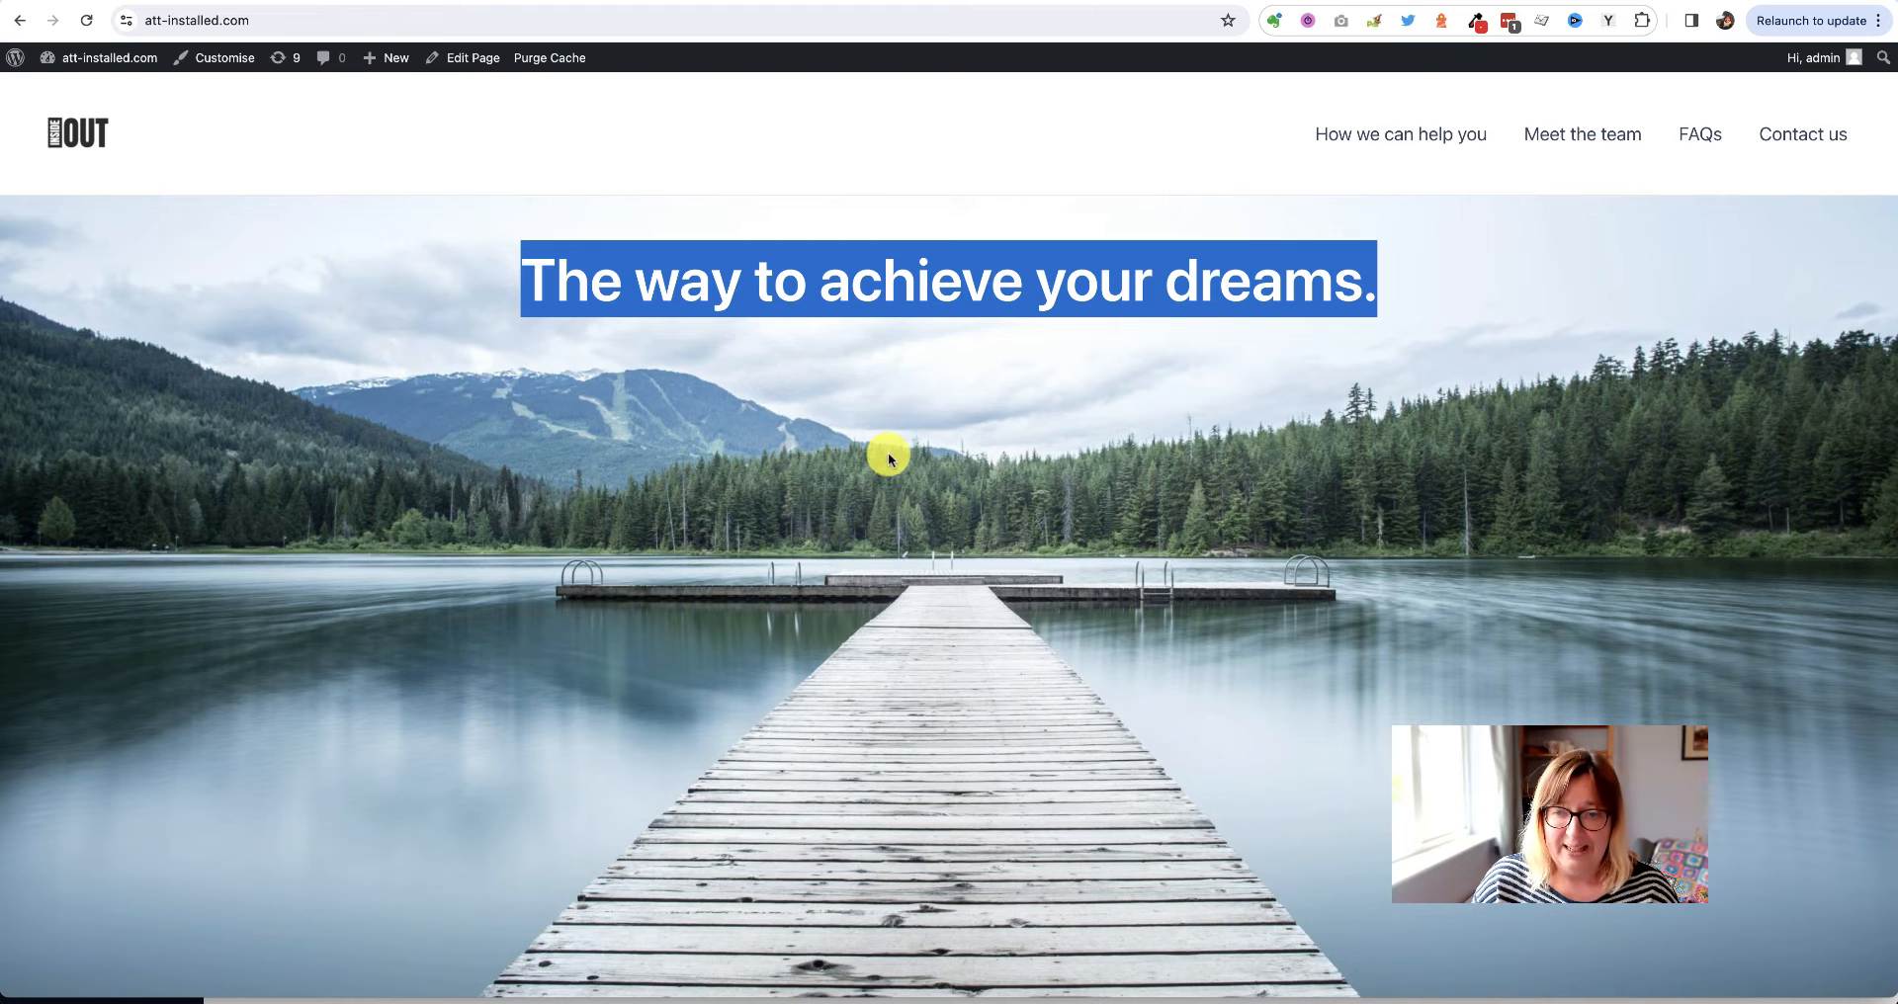
{"action": "left_click", "coordinate": [881, 427]}
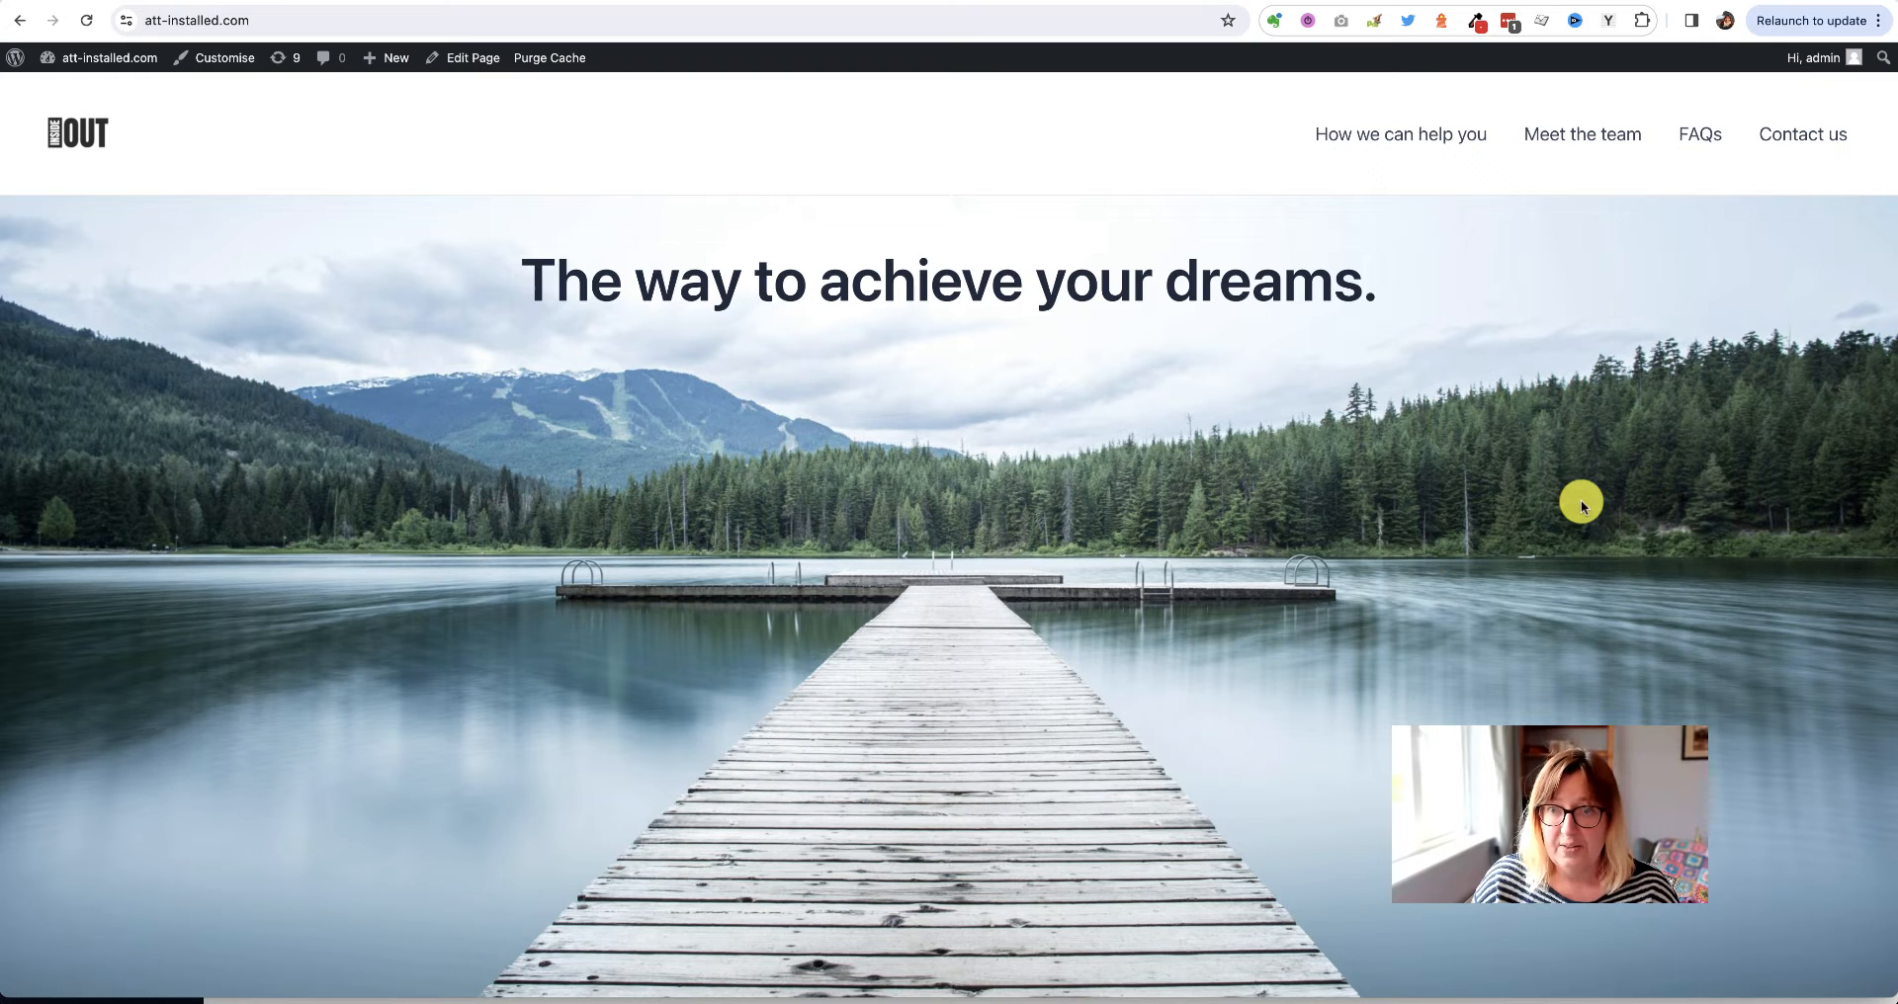
{"action": "scroll", "coordinate": [1580, 505], "scroll_direction": "down", "scroll_amount": 5}
{"action": "scroll", "coordinate": [1581, 504], "scroll_direction": "up", "scroll_amount": 3}
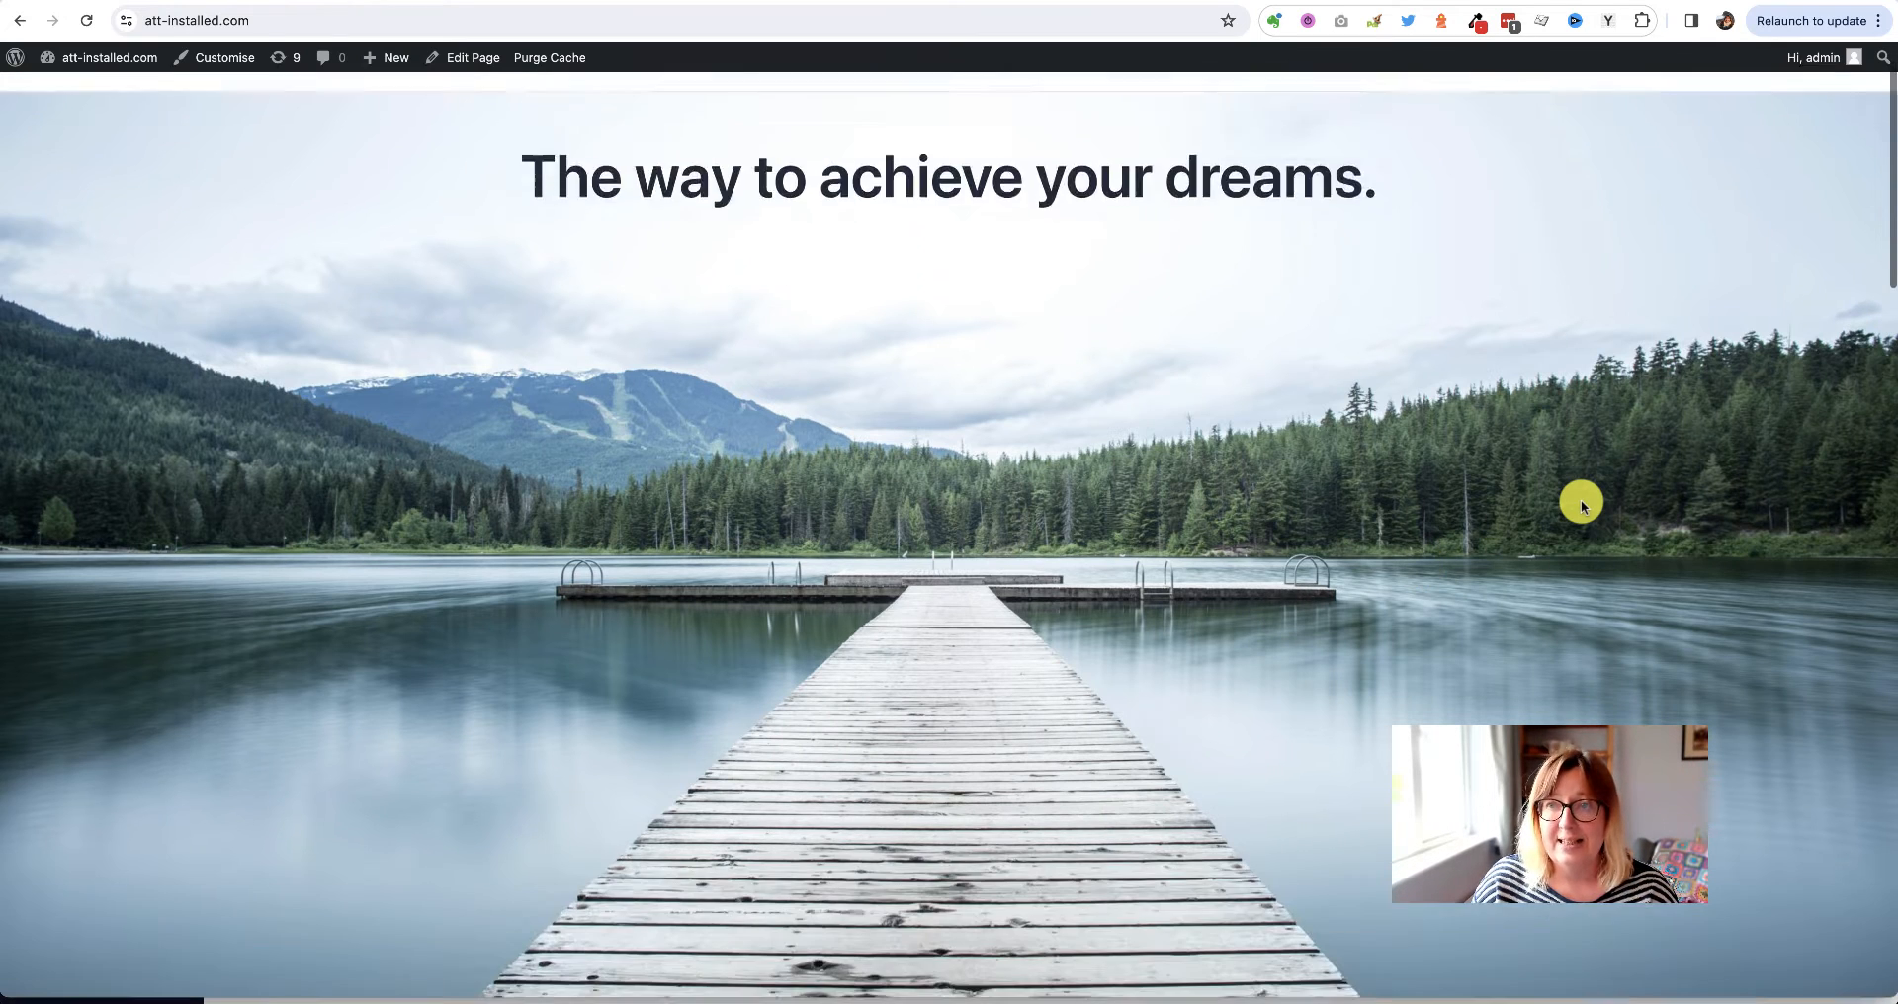
{"action": "scroll", "coordinate": [1580, 502], "scroll_direction": "up", "scroll_amount": 1}
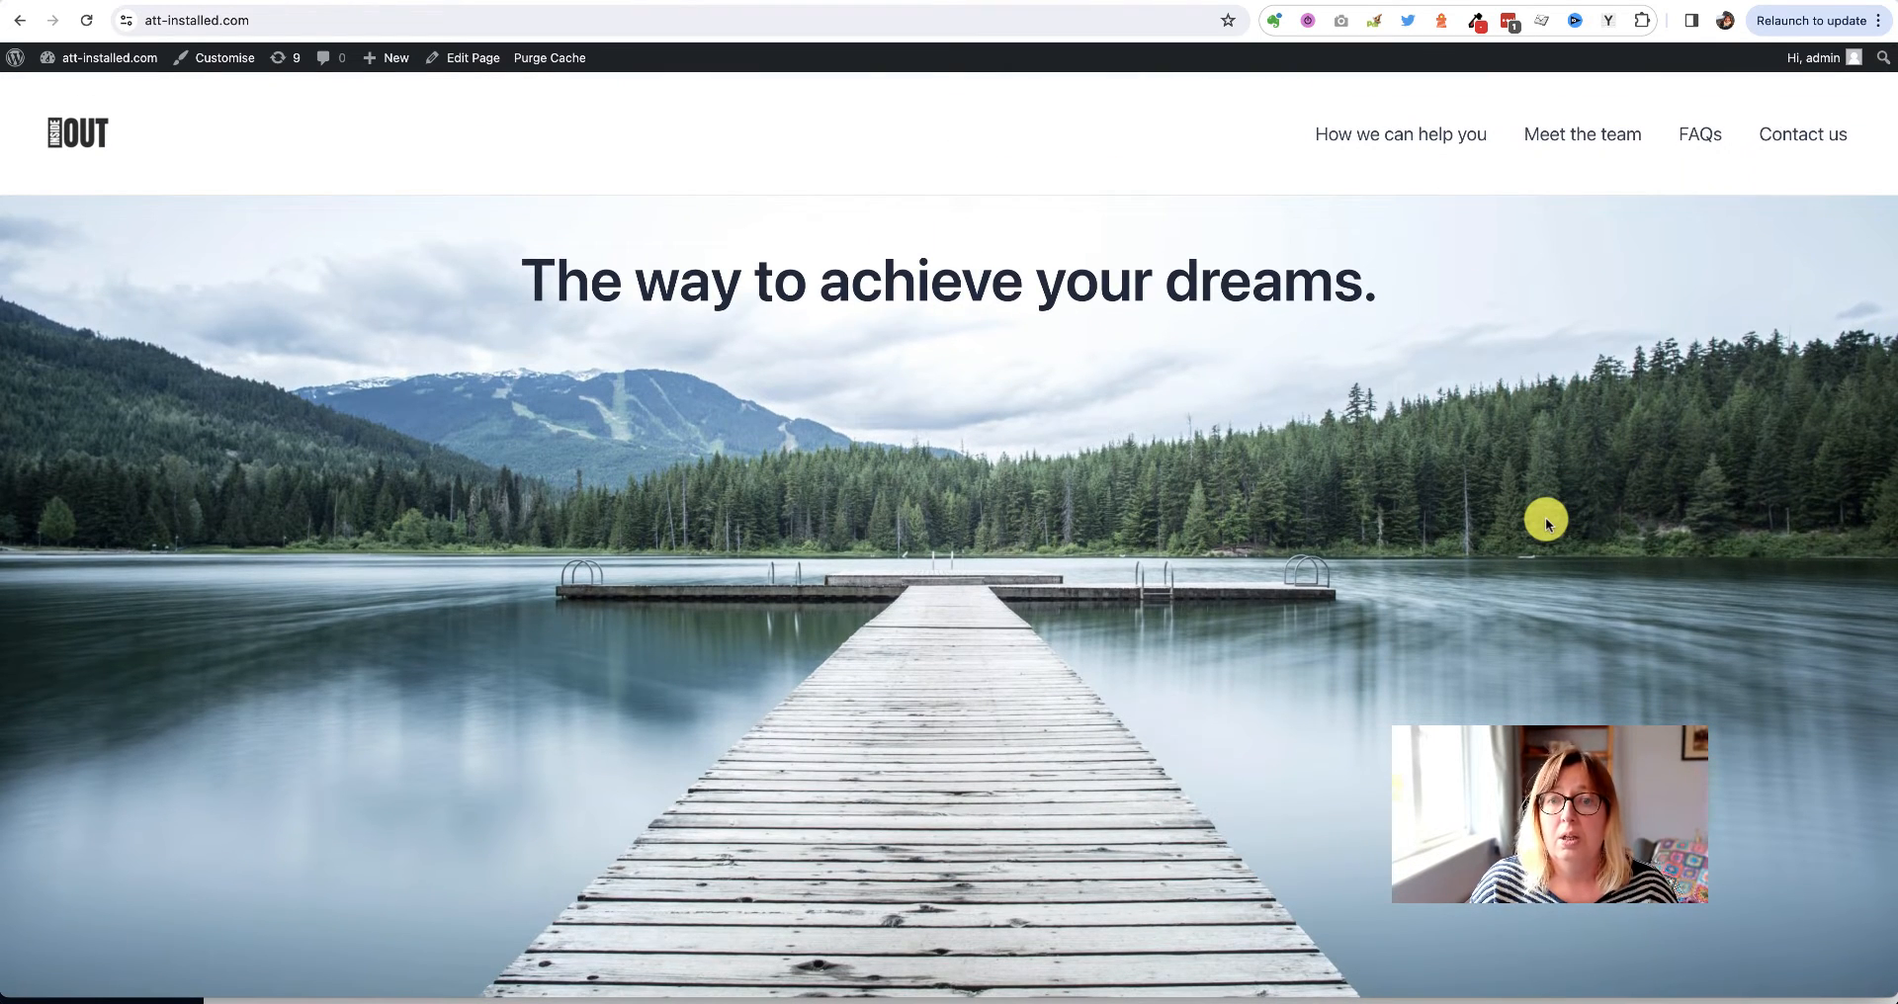
{"action": "scroll", "coordinate": [1547, 522], "scroll_direction": "down", "scroll_amount": 4}
{"action": "scroll", "coordinate": [1547, 522], "scroll_direction": "up", "scroll_amount": 3}
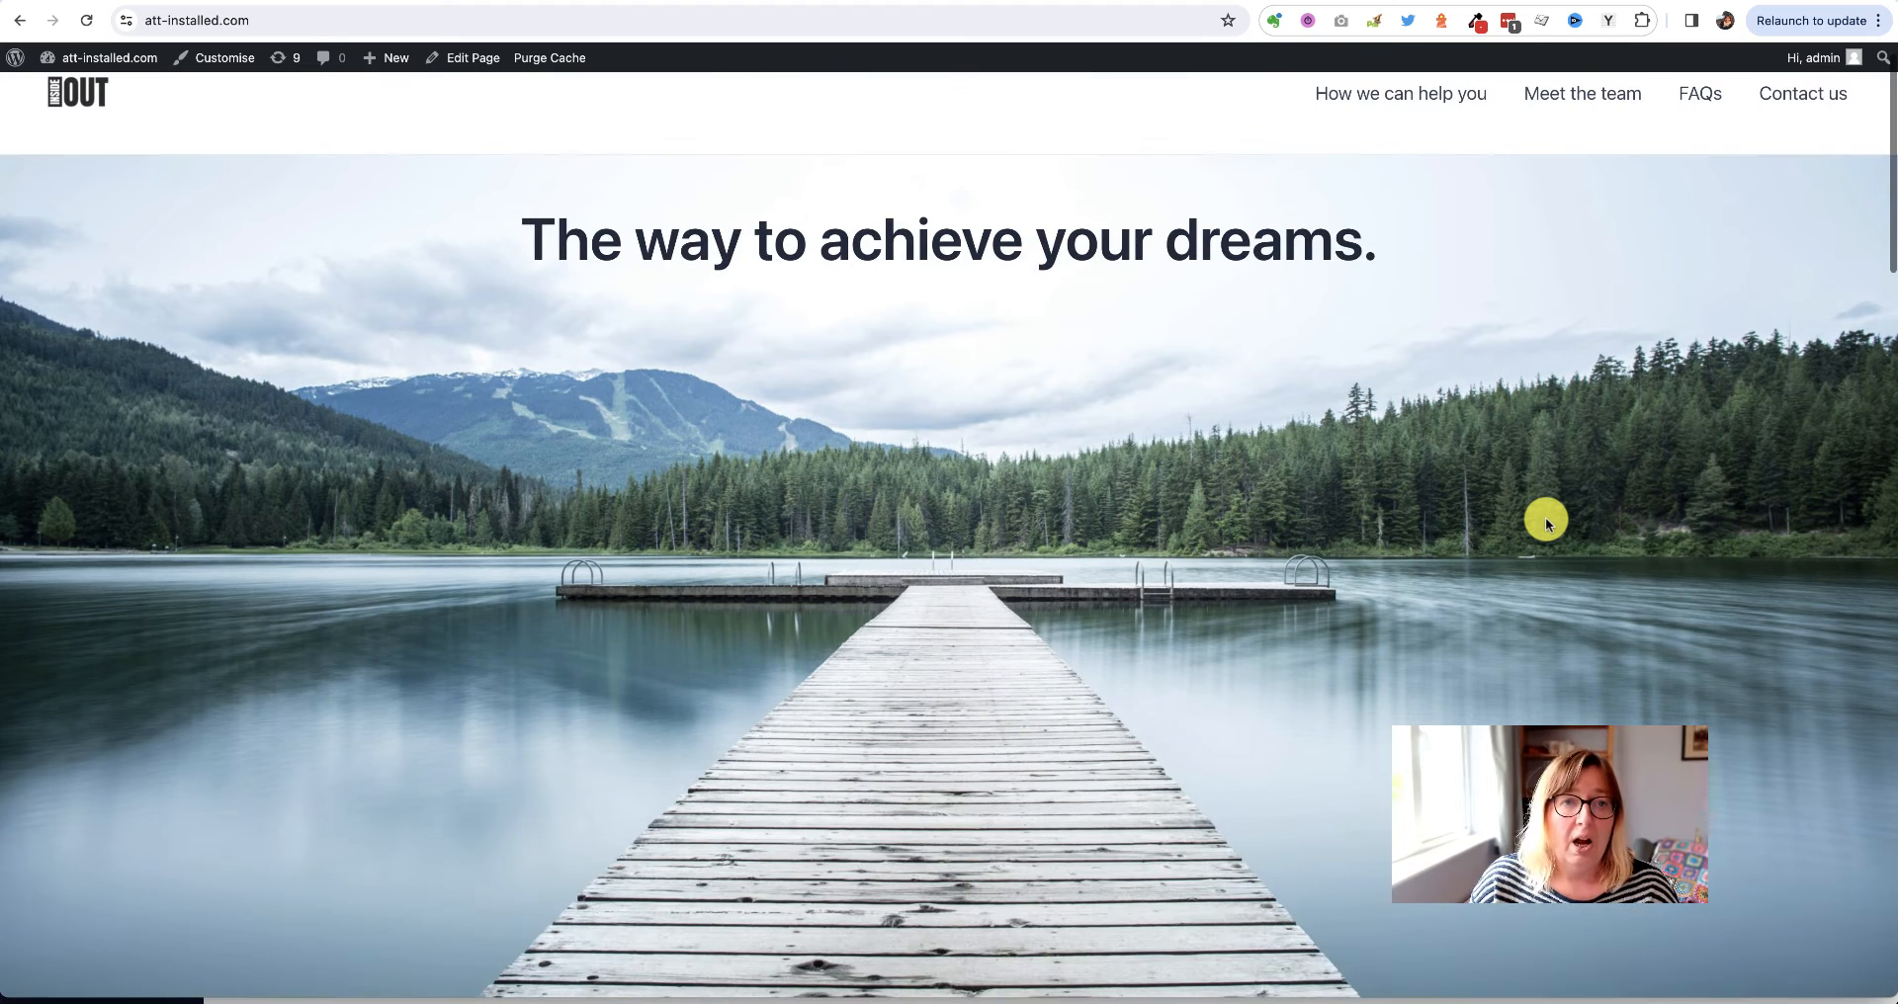
{"action": "left_click", "coordinate": [1502, 1]}
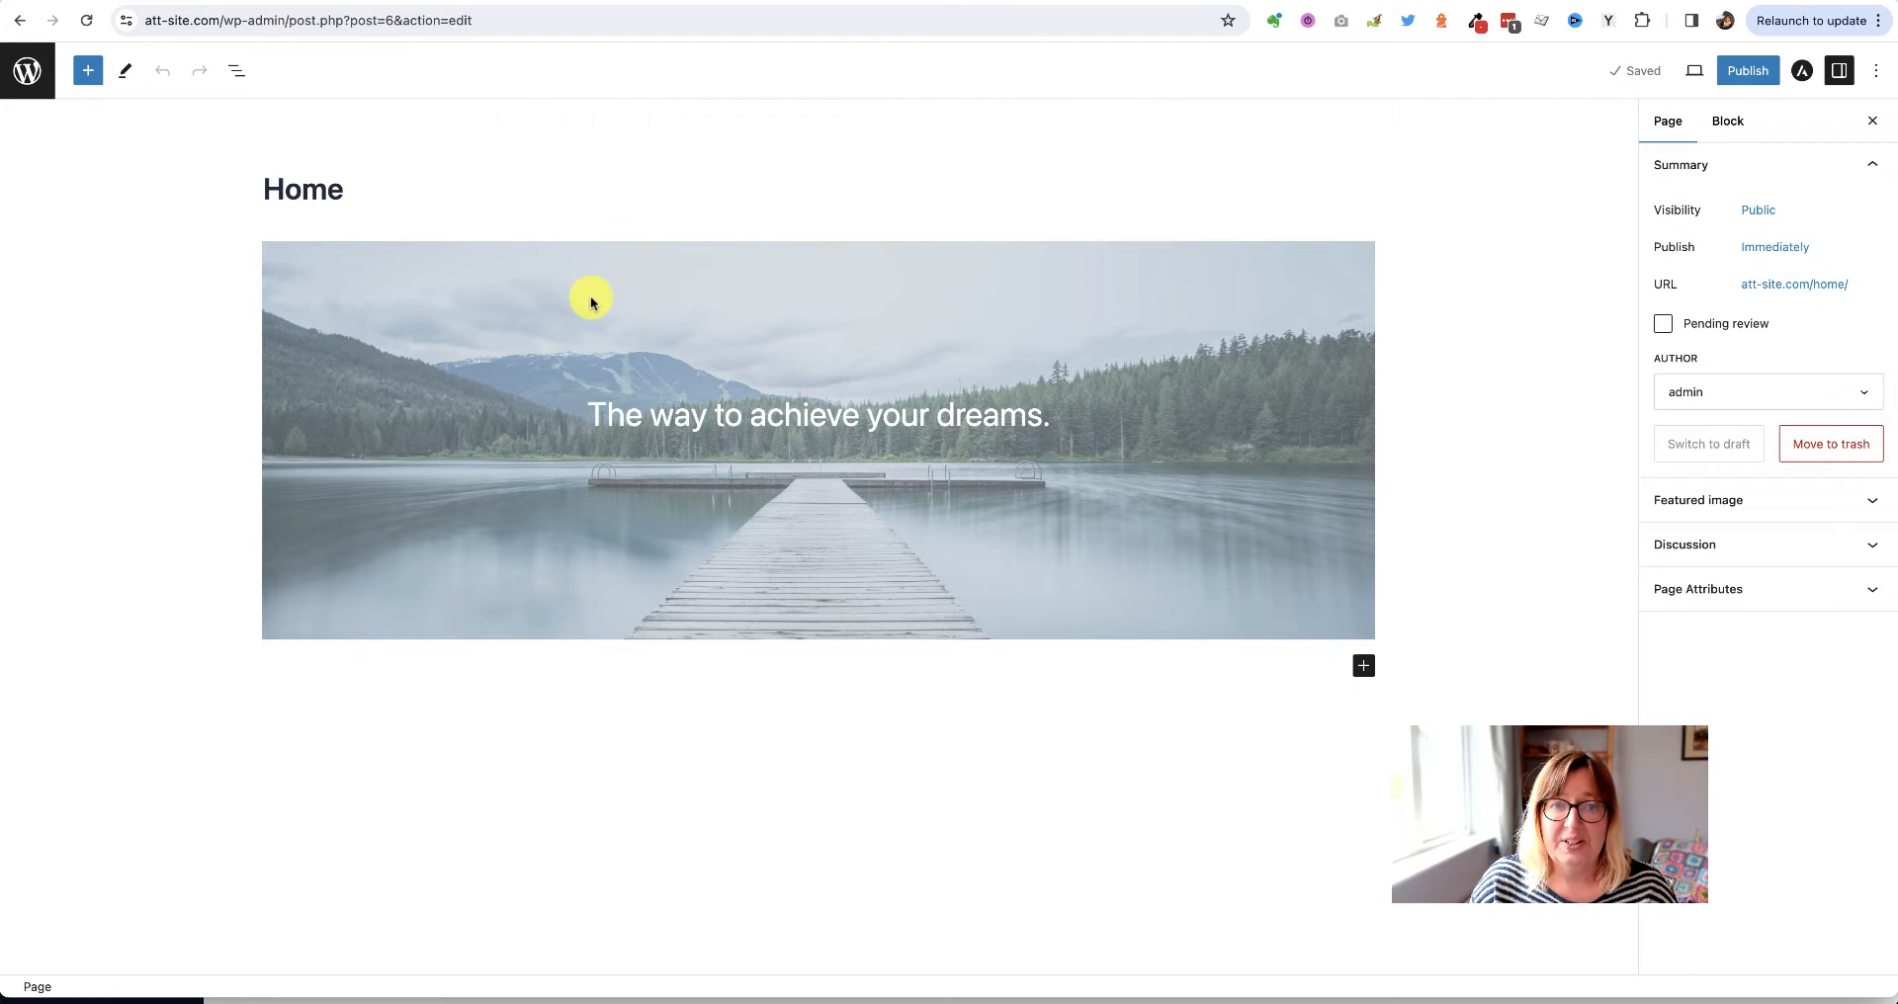
Select the lake Cover block and show its alignment options
{"action": "left_click", "coordinate": [549, 285]}
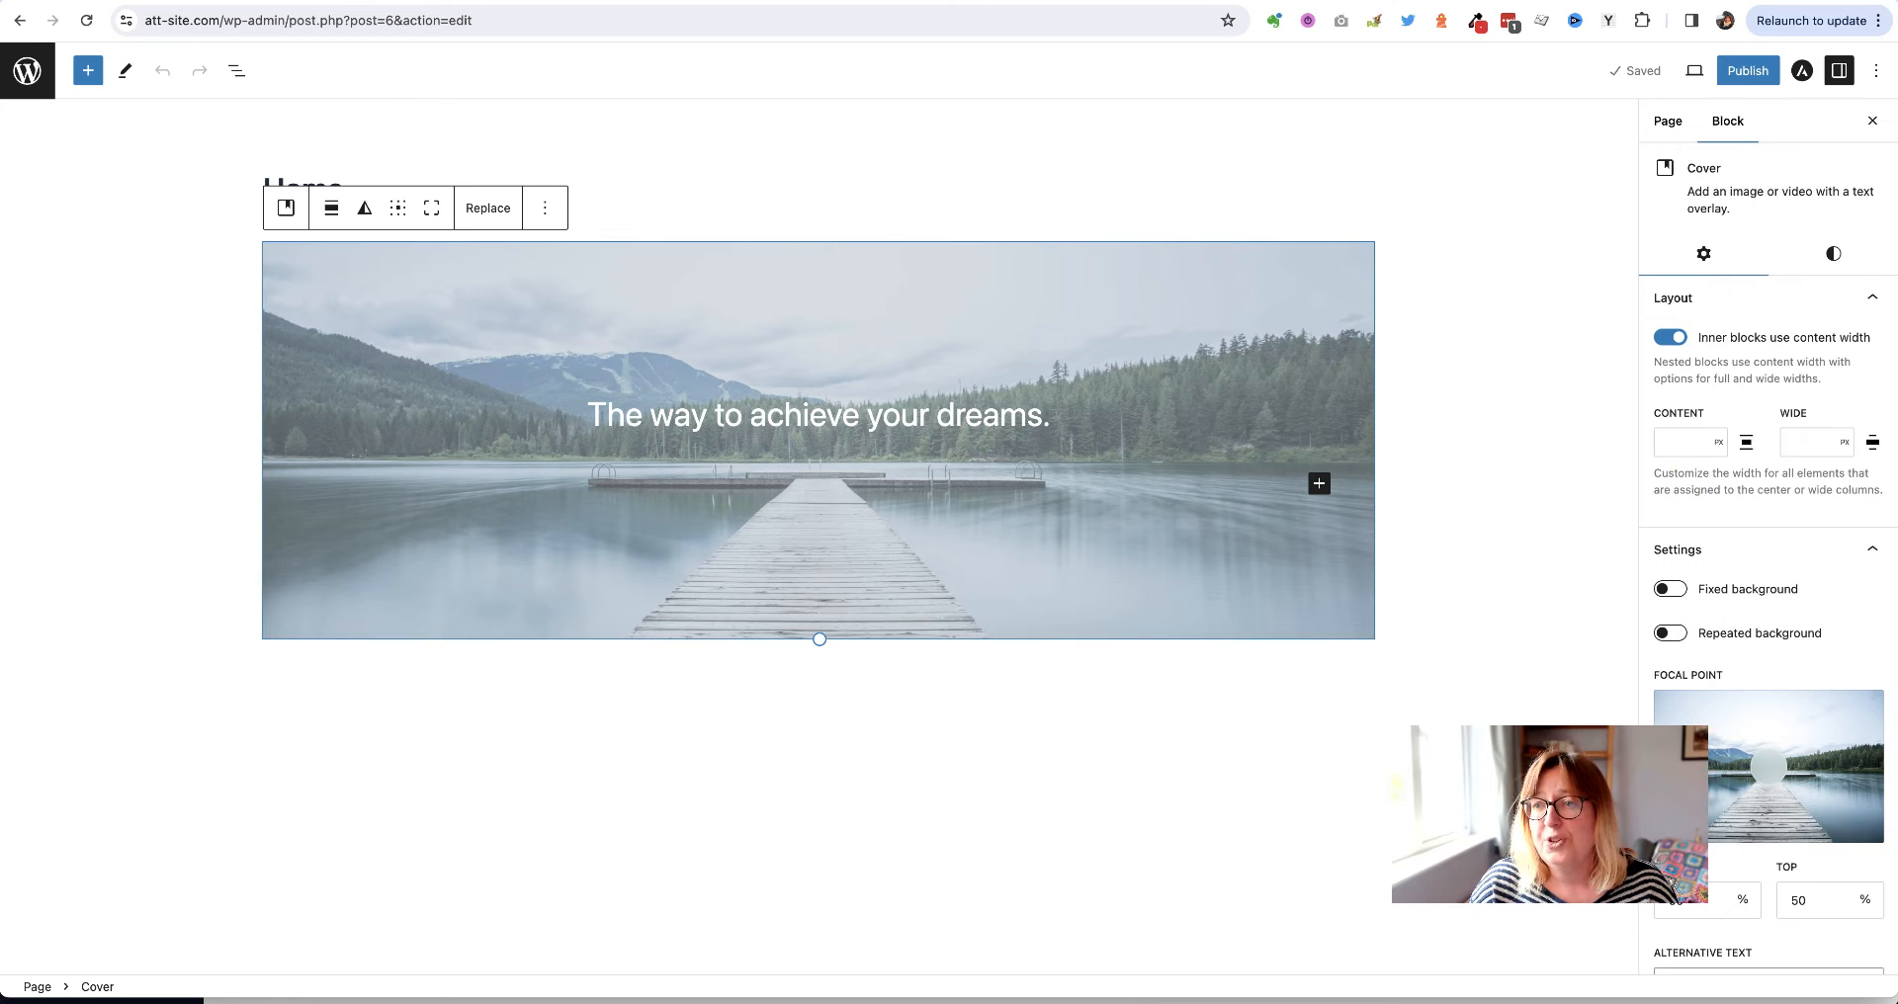
{"action": "left_click", "coordinate": [1667, 123]}
{"action": "left_click", "coordinate": [1728, 124]}
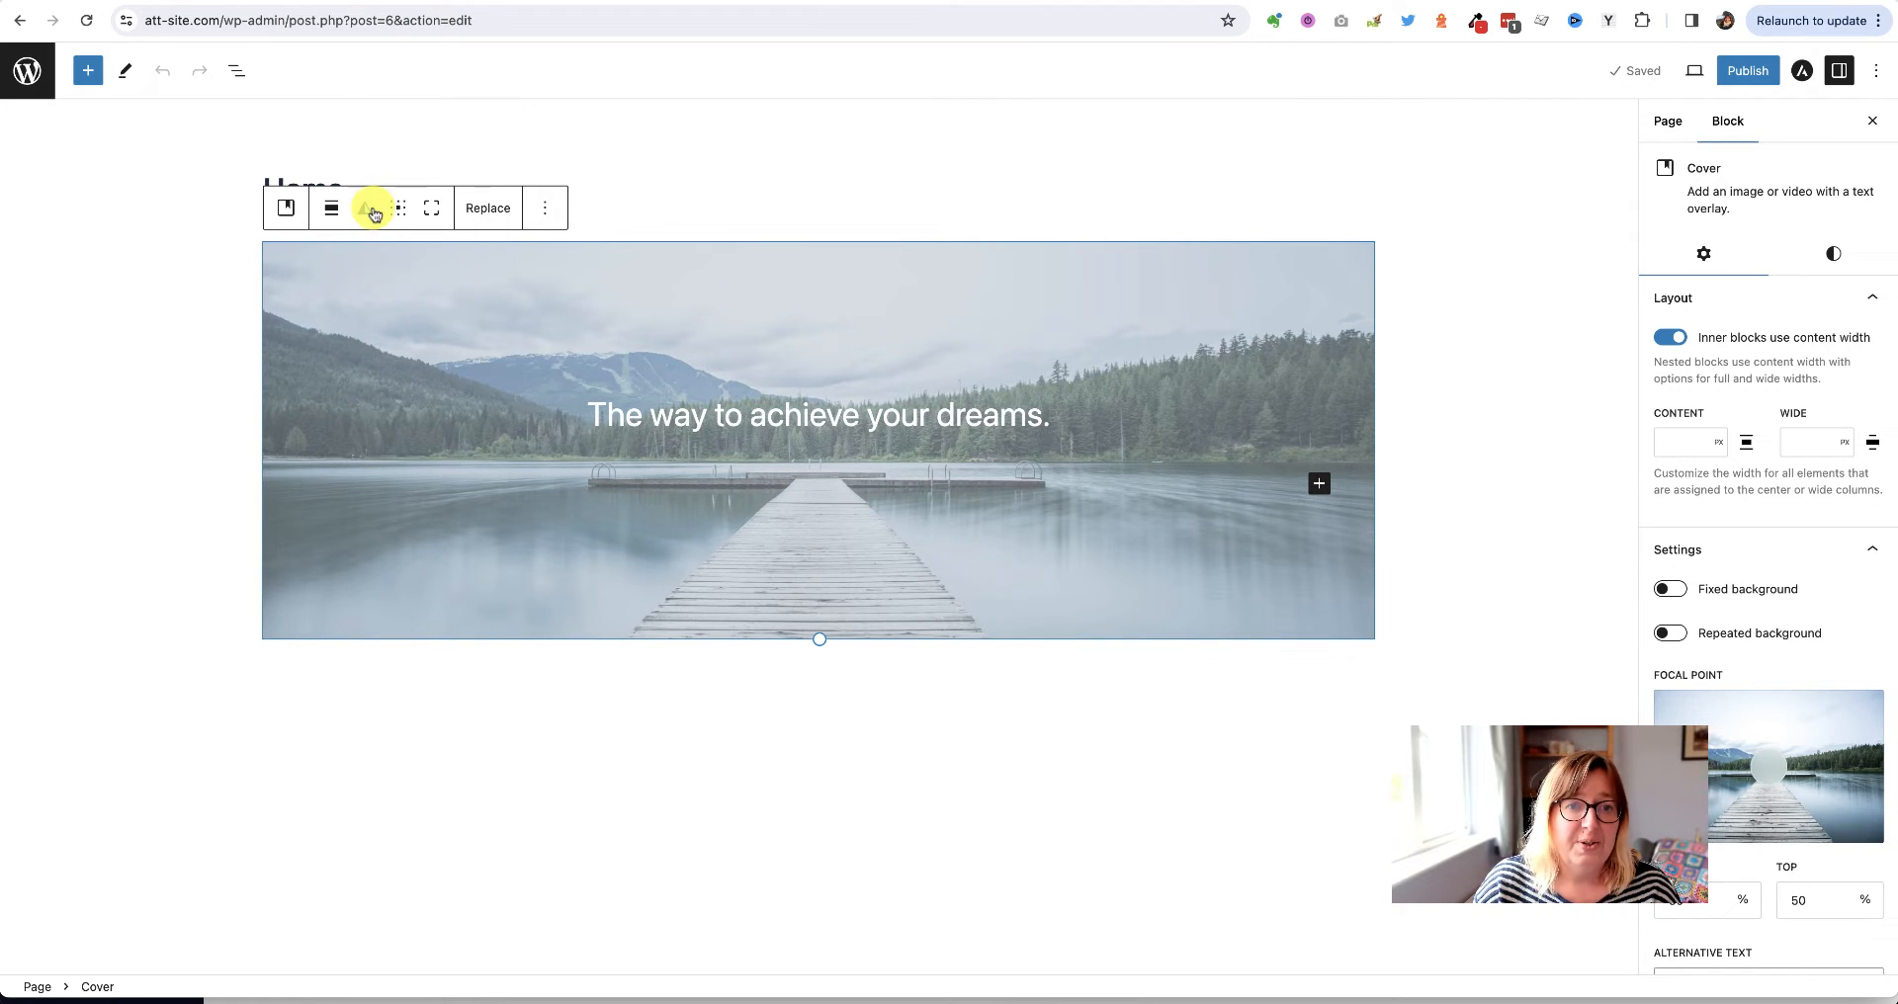
{"action": "left_click", "coordinate": [332, 211]}
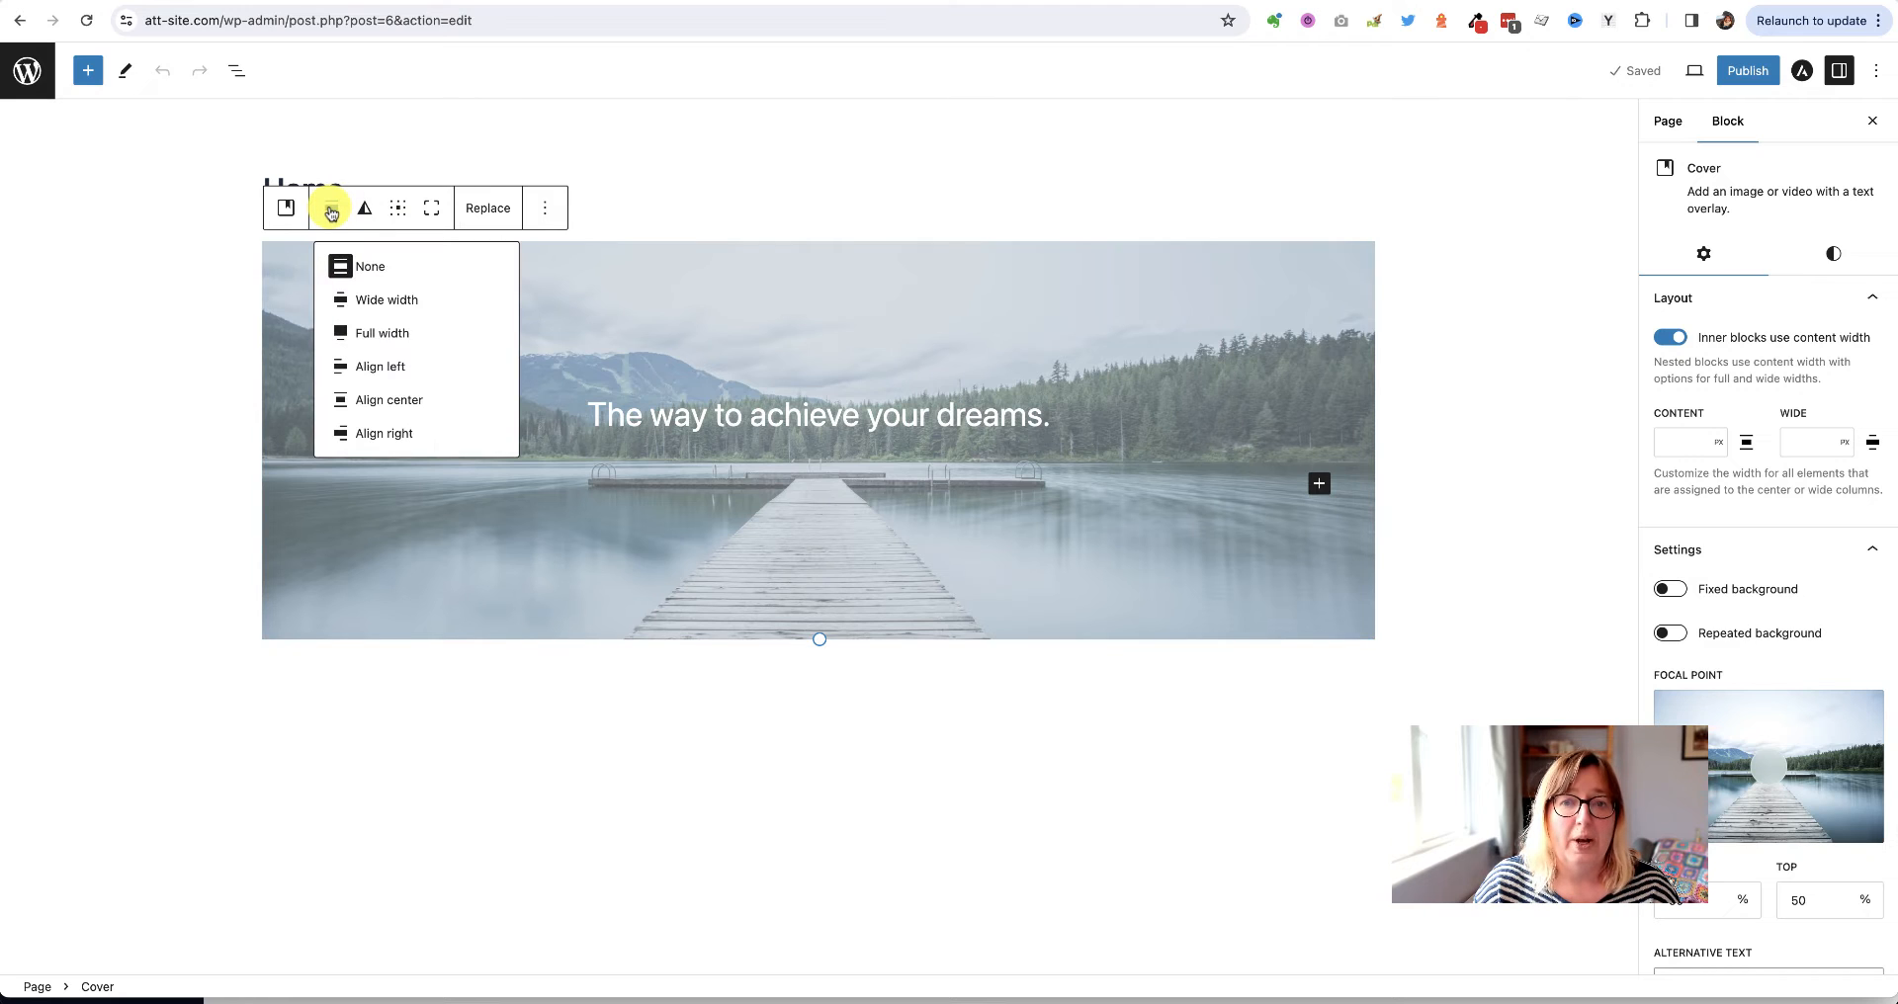
Set the Cover to full width and place its content position at top centre
{"action": "left_click", "coordinate": [376, 336]}
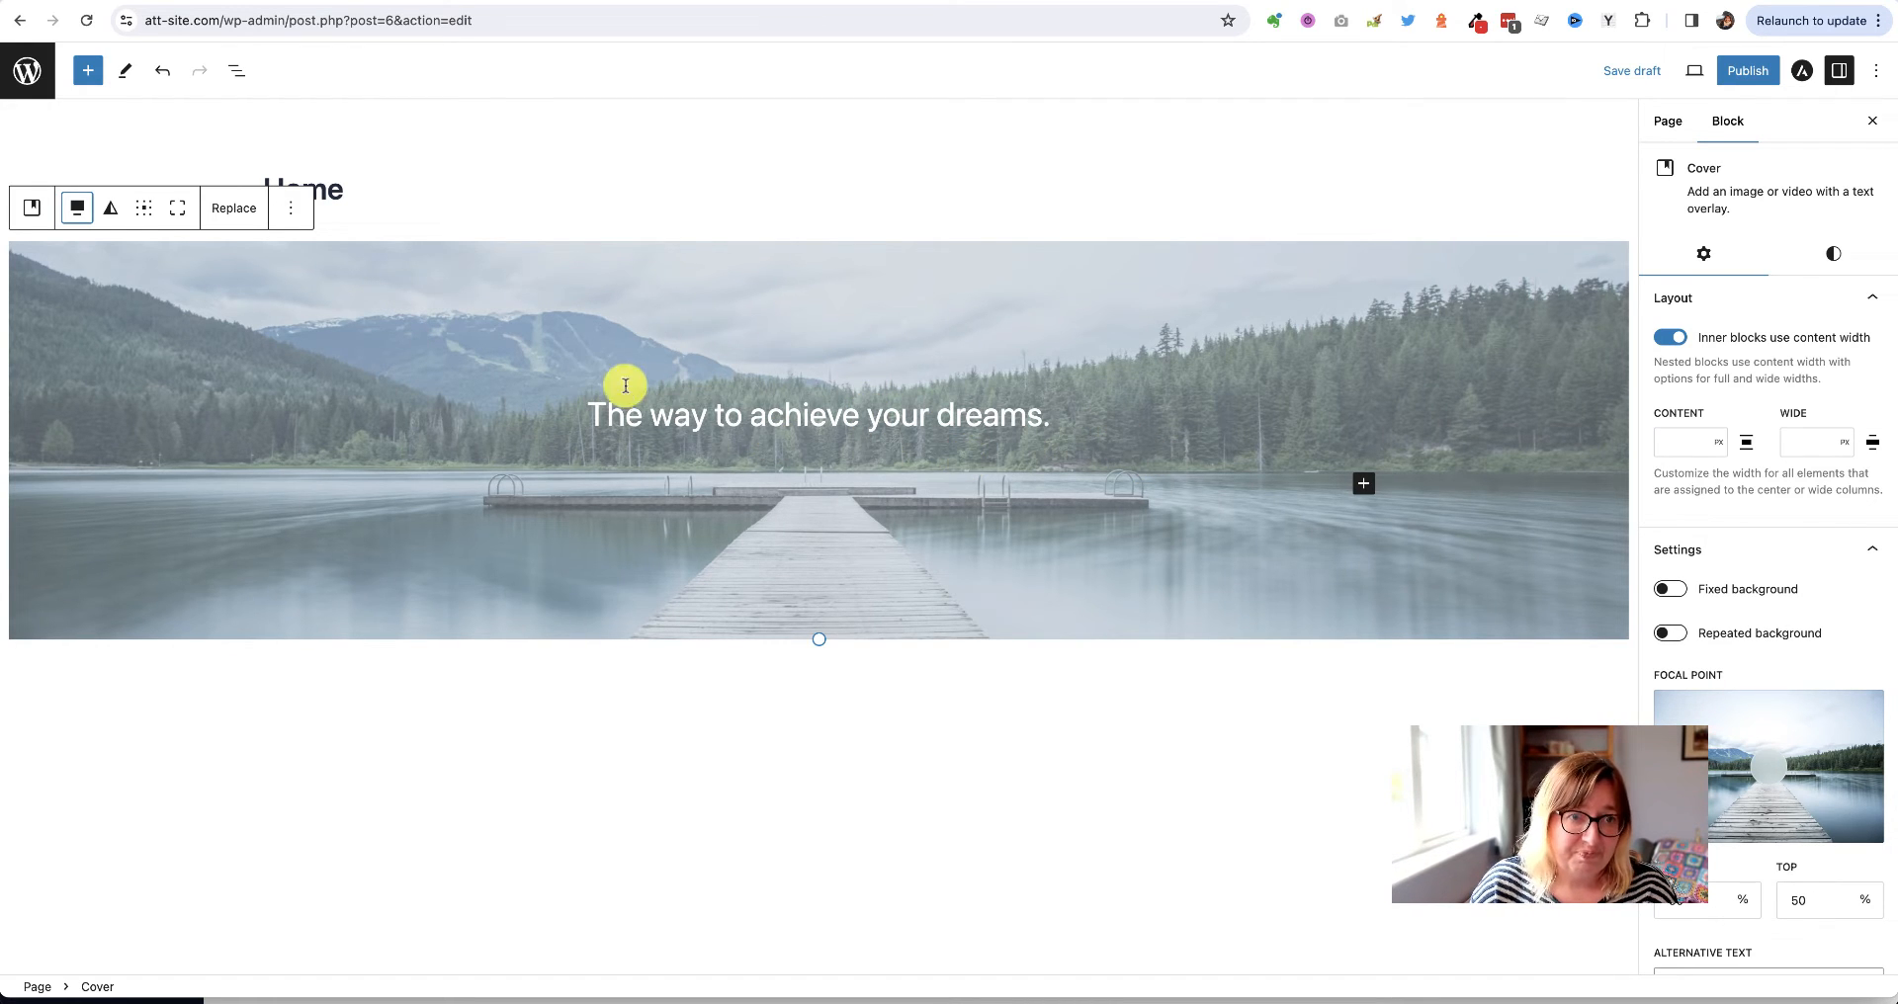
{"action": "left_click", "coordinate": [750, 415]}
{"action": "left_click", "coordinate": [780, 339]}
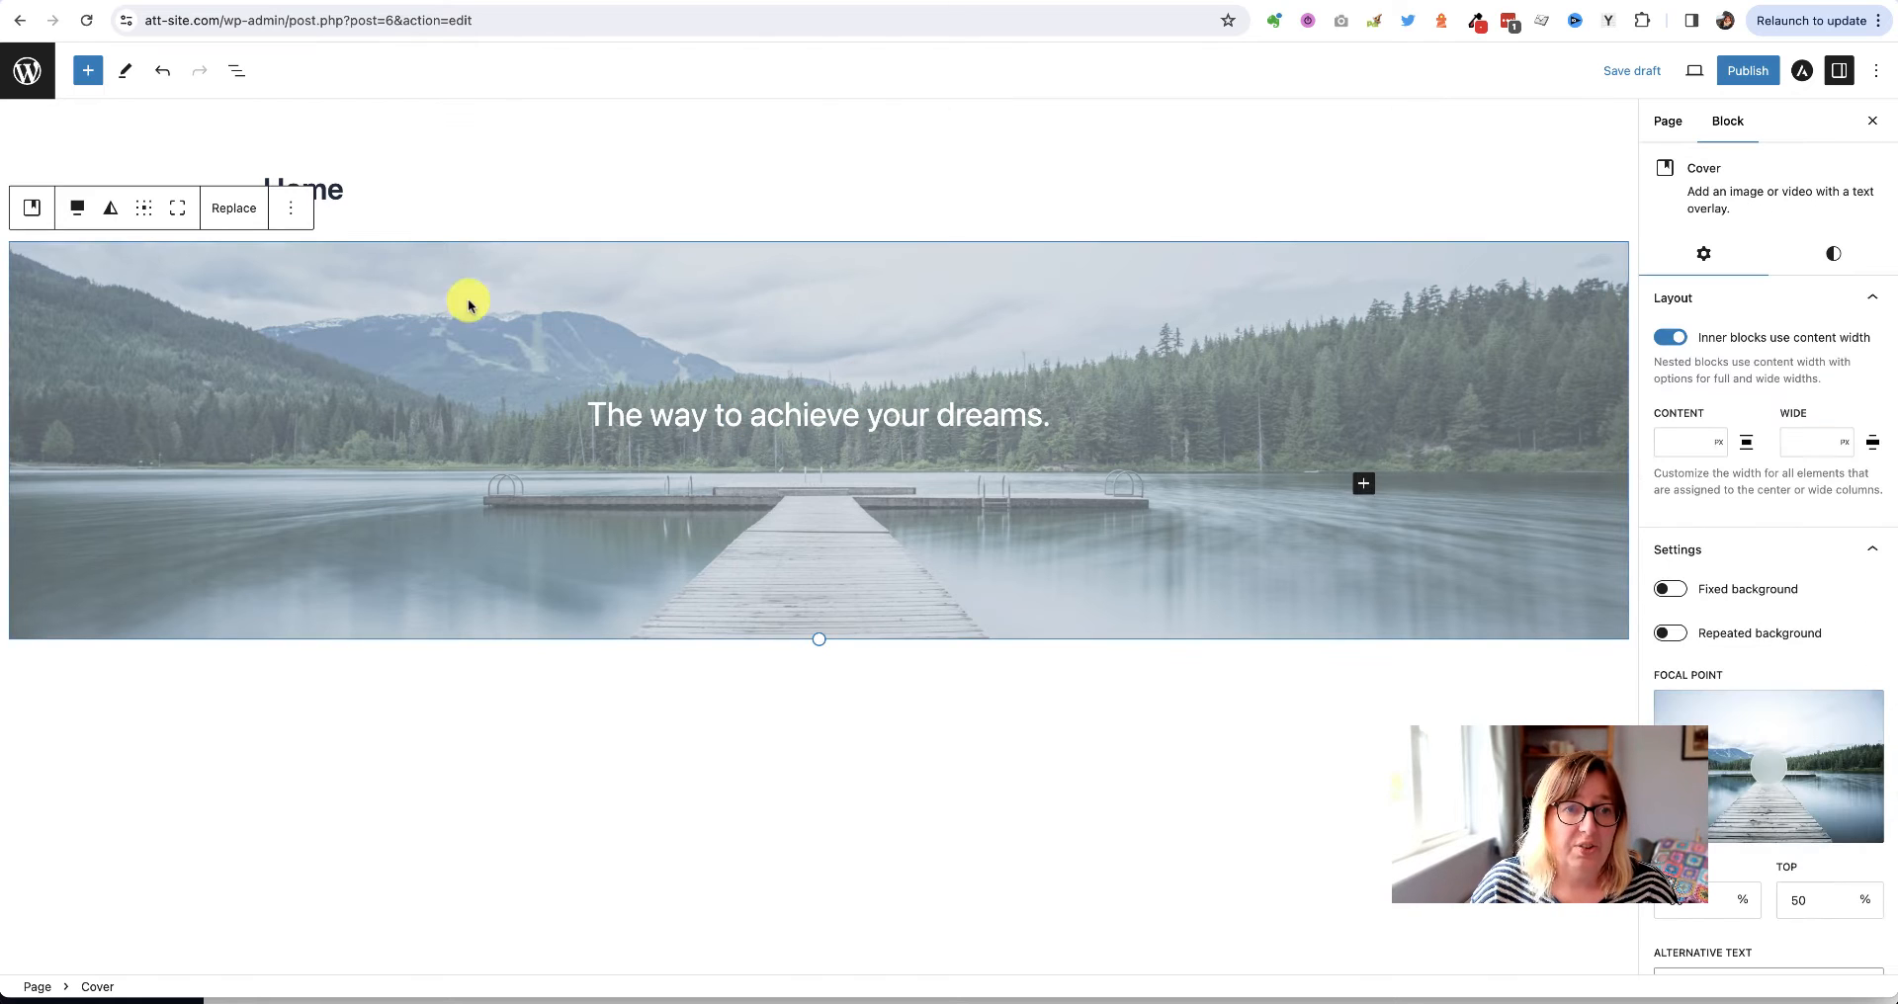
{"action": "left_click", "coordinate": [142, 210]}
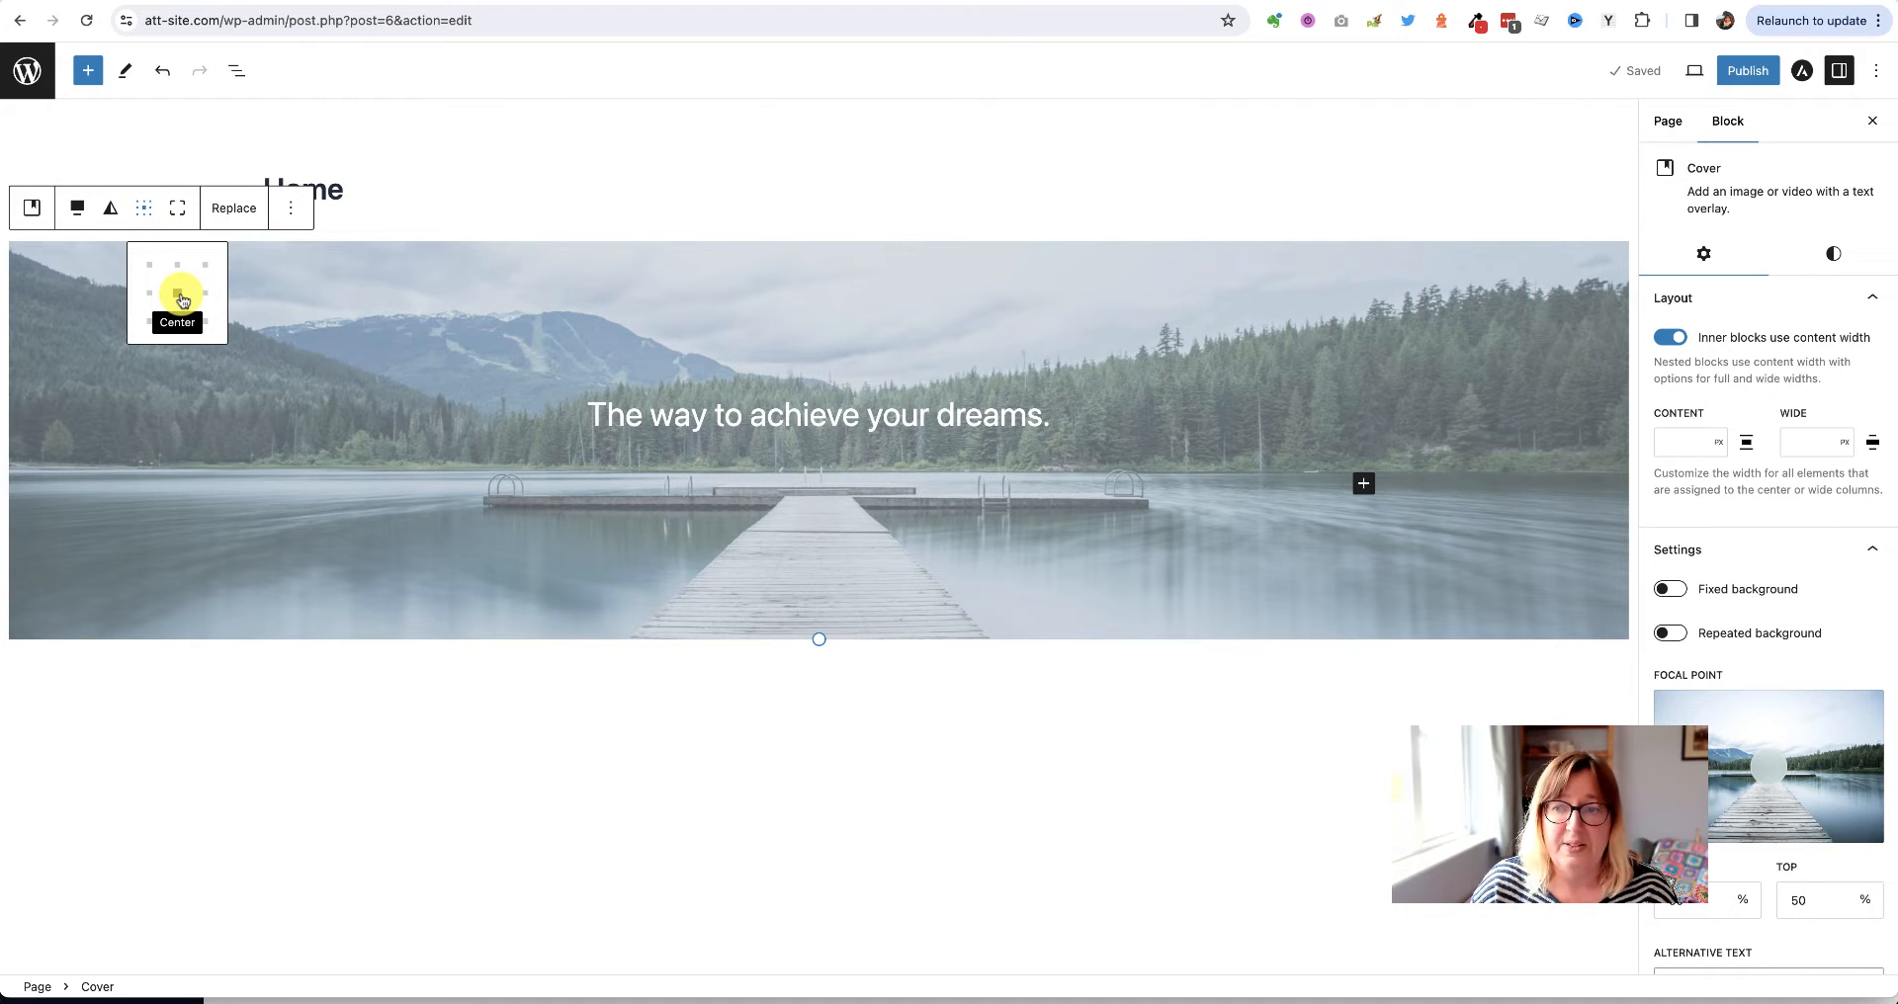
{"action": "left_click", "coordinate": [176, 267]}
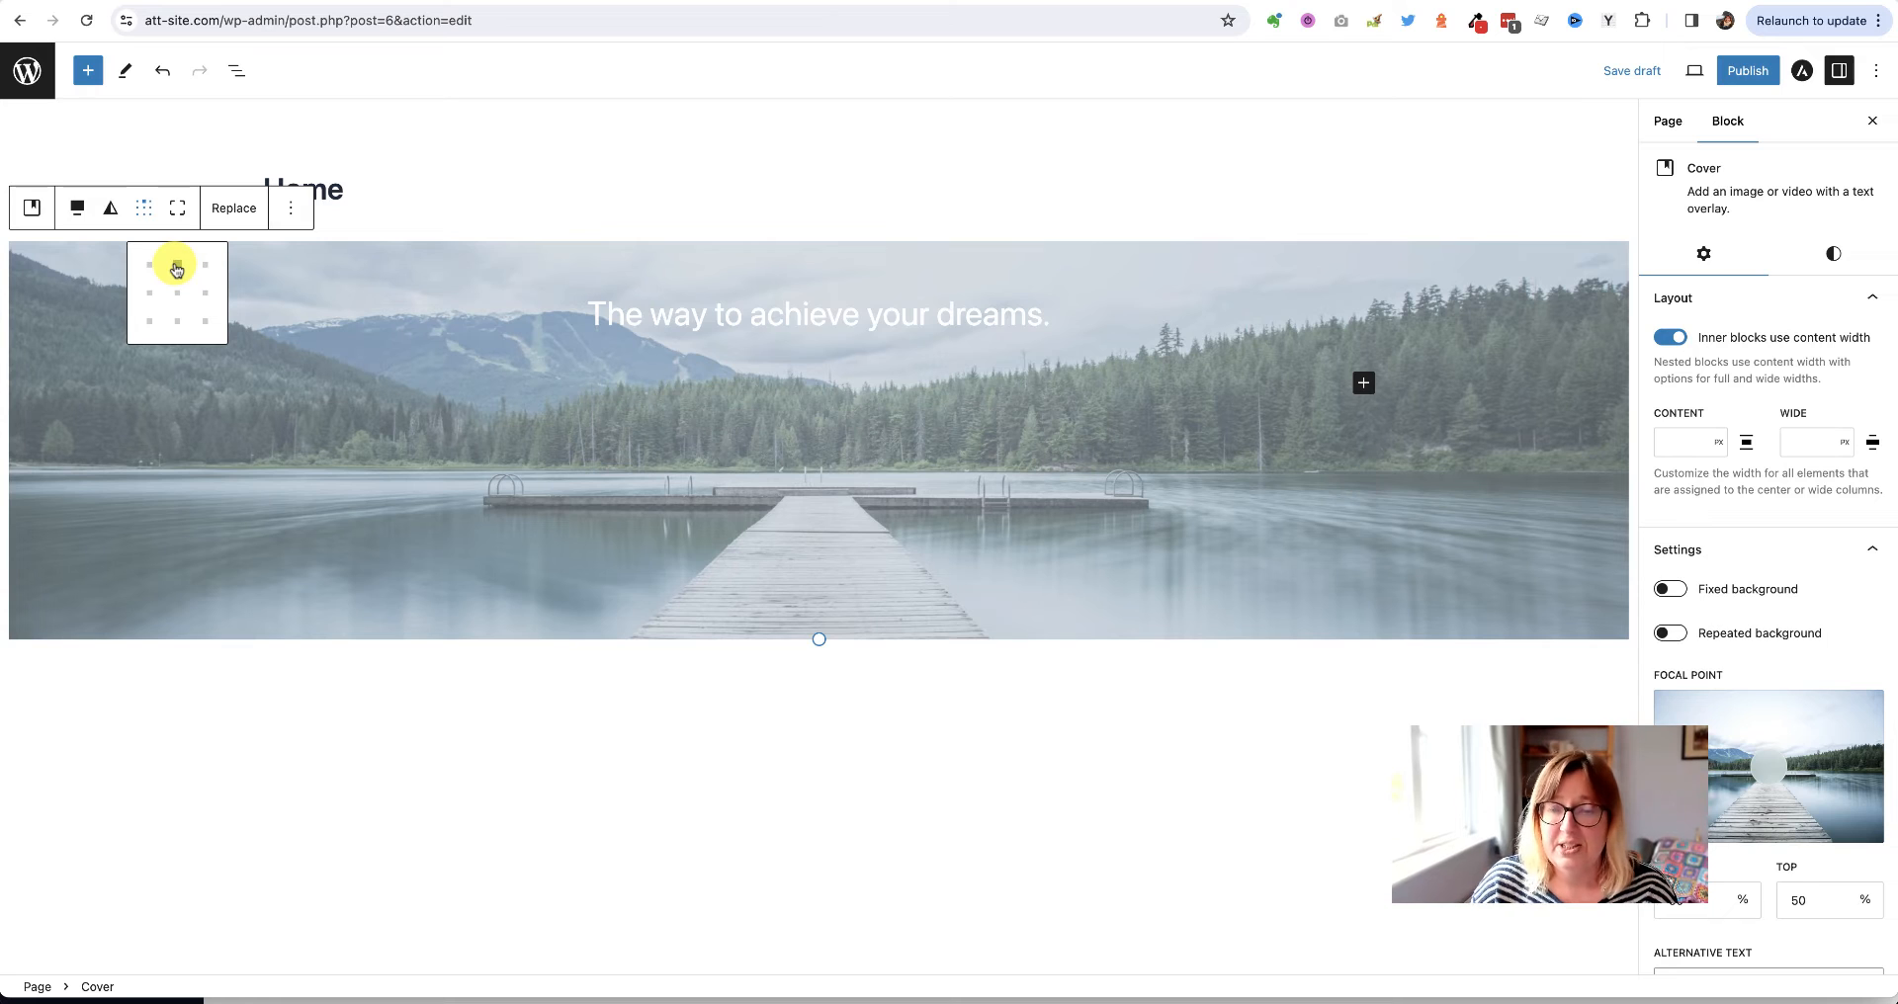
{"action": "left_click", "coordinate": [500, 406]}
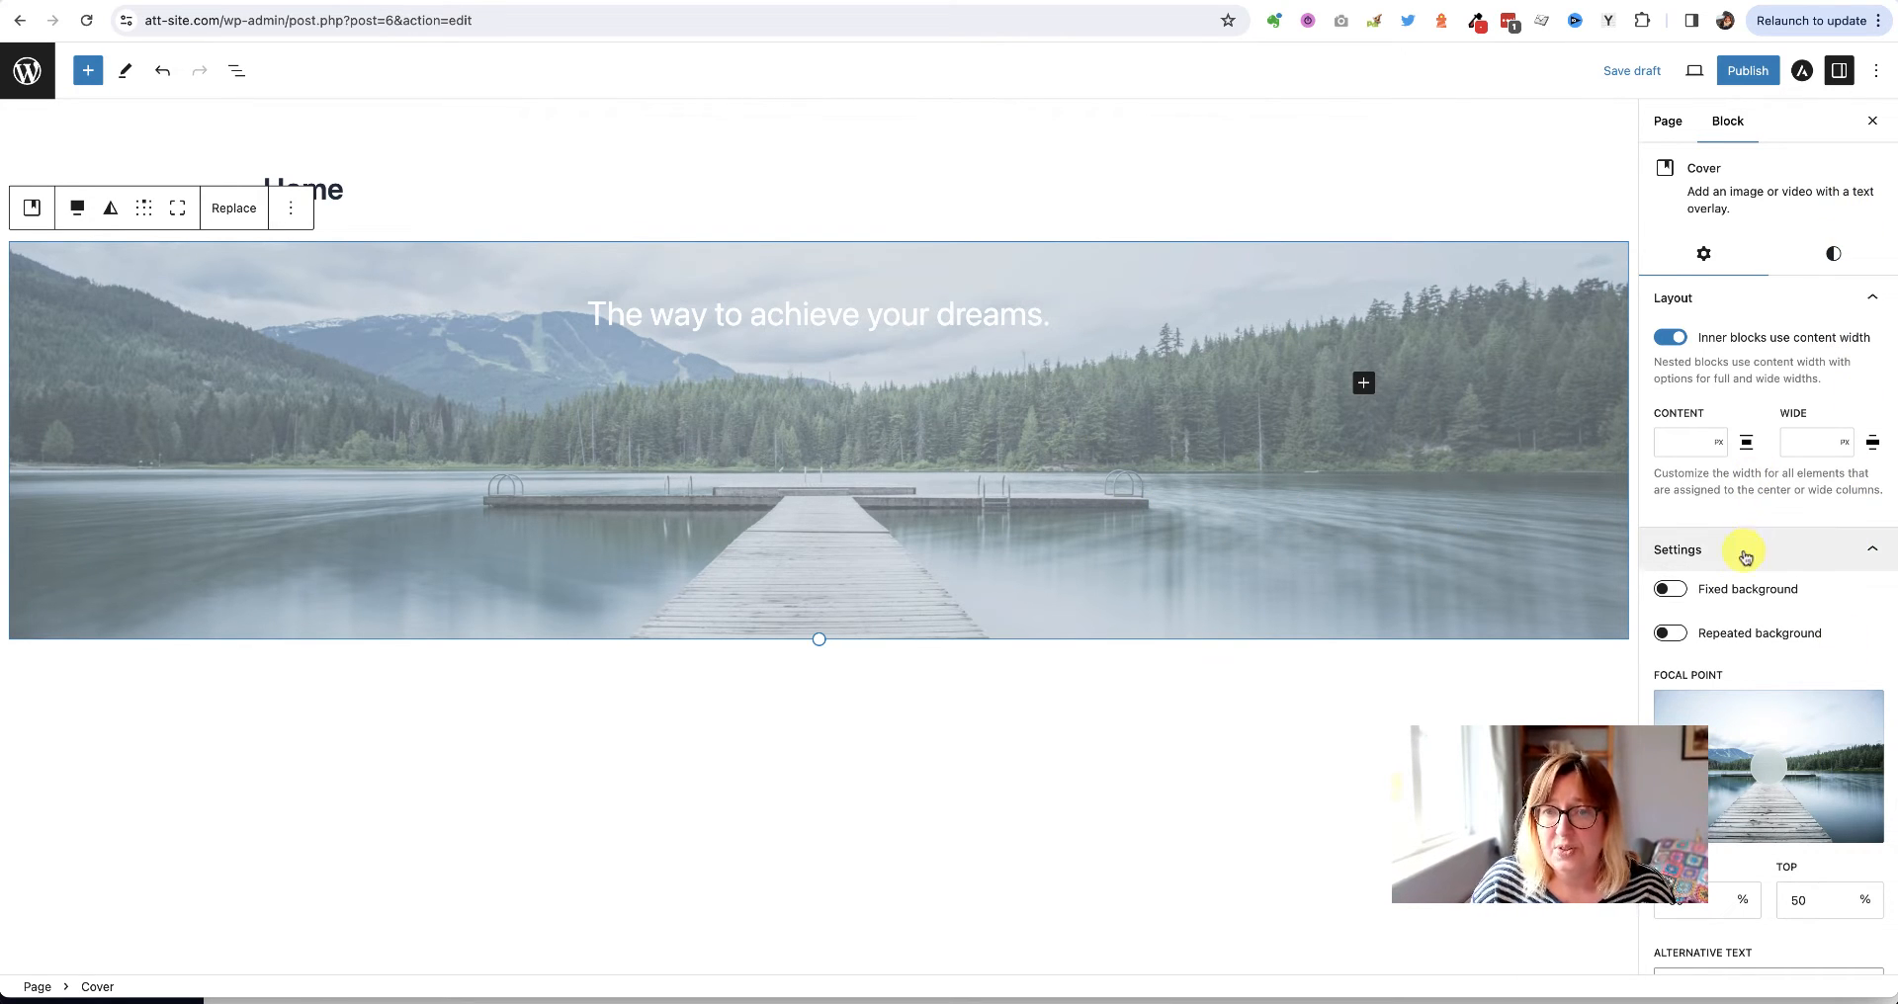
Turn on Fixed background for the lake Cover and show its Styles settings
{"action": "left_click", "coordinate": [1678, 592]}
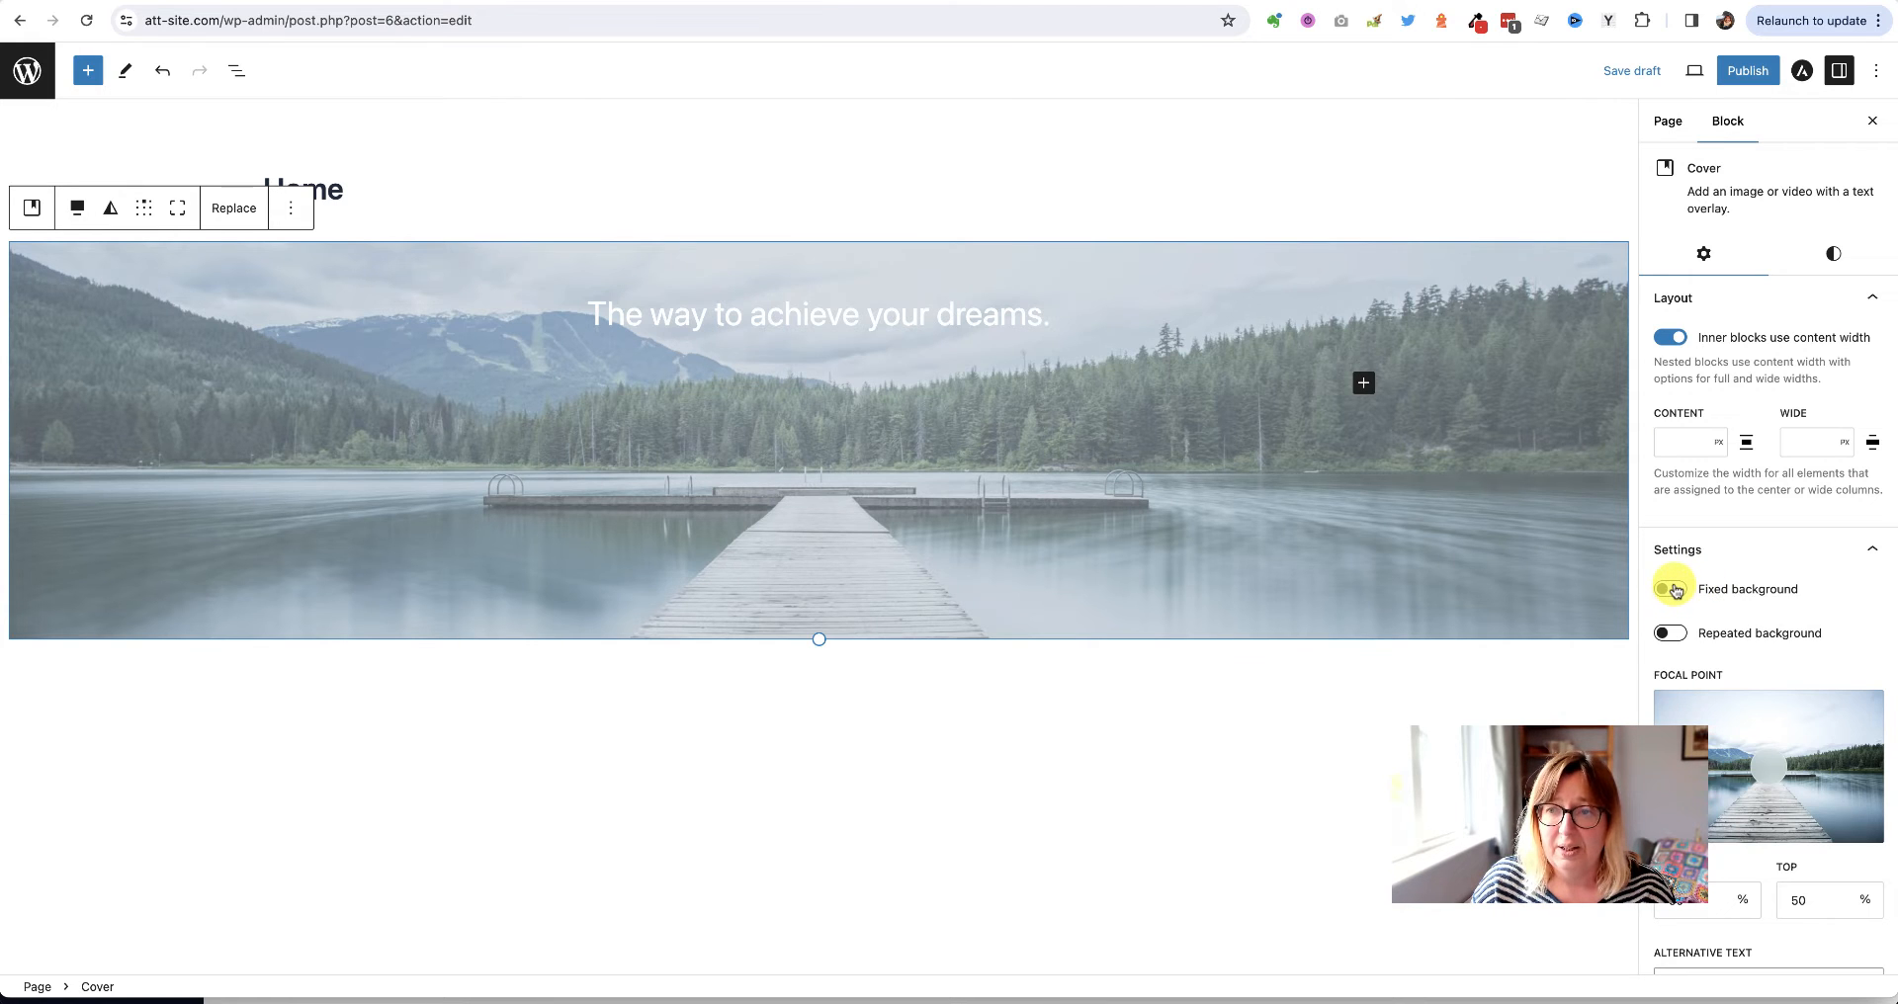
{"action": "scroll", "coordinate": [1142, 520], "scroll_direction": "down", "scroll_amount": 1}
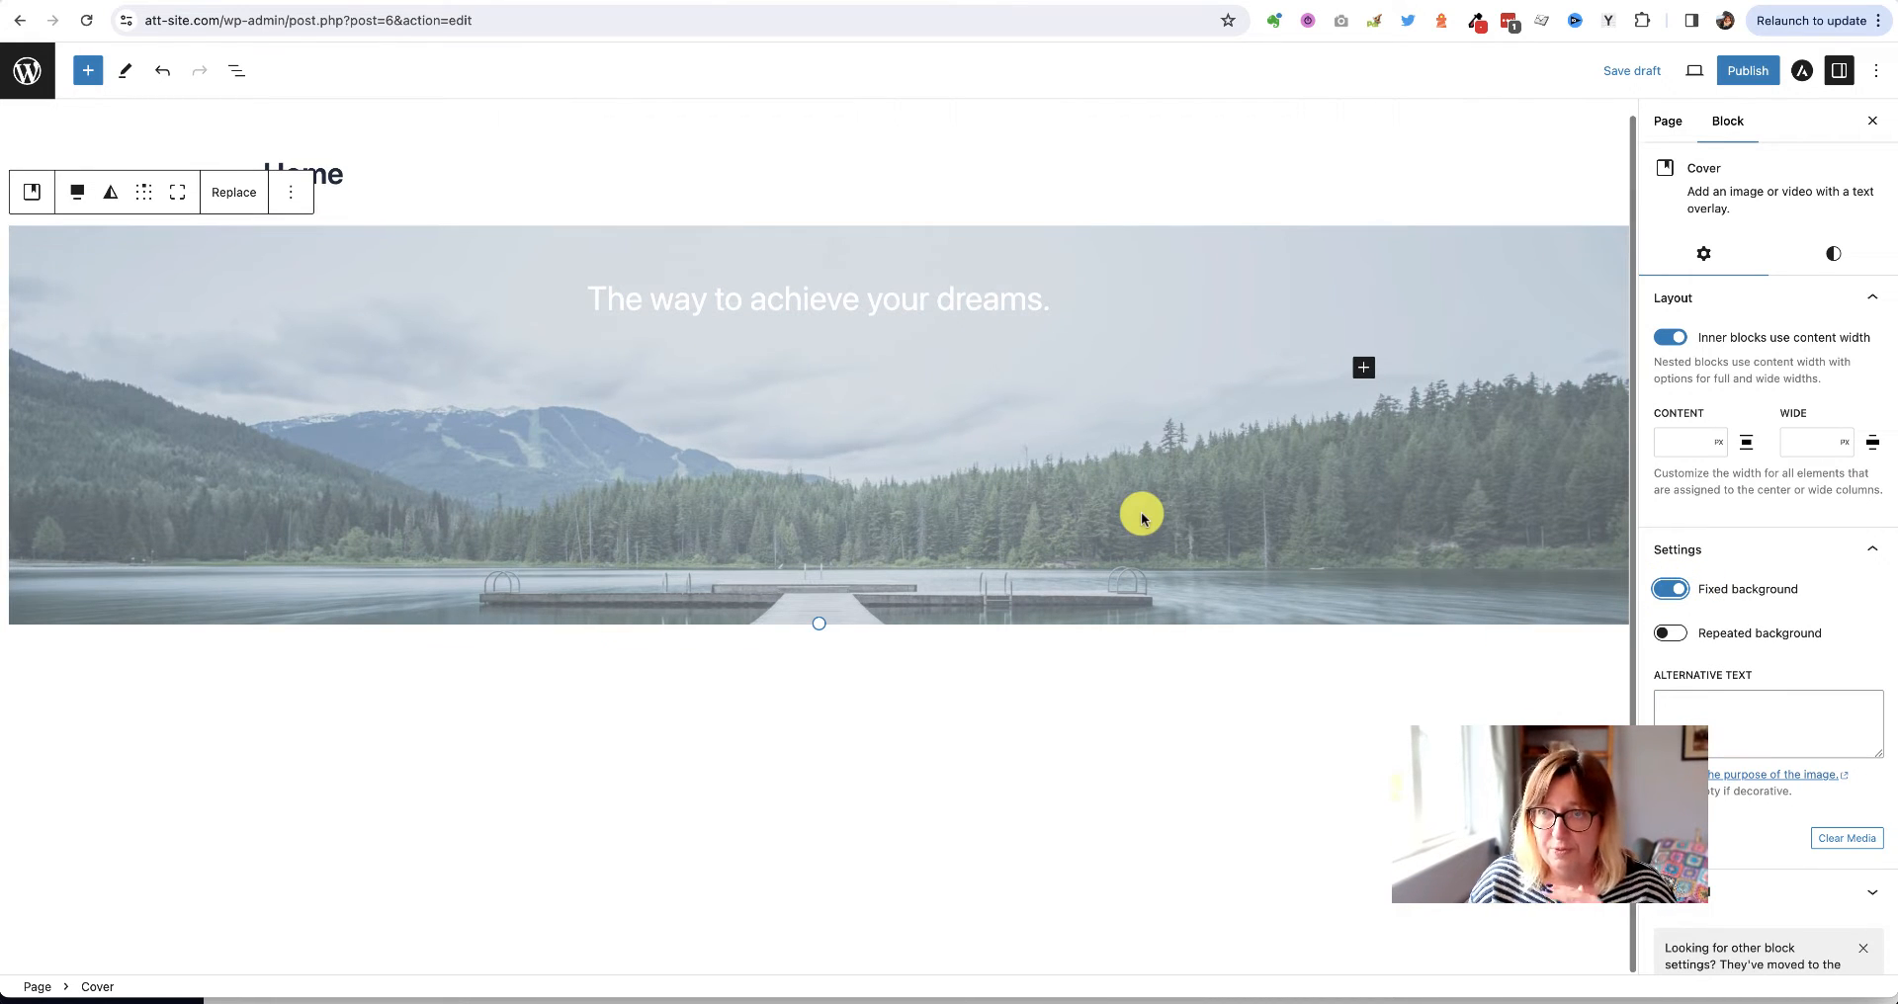
{"action": "scroll", "coordinate": [1142, 518], "scroll_direction": "up", "scroll_amount": 1}
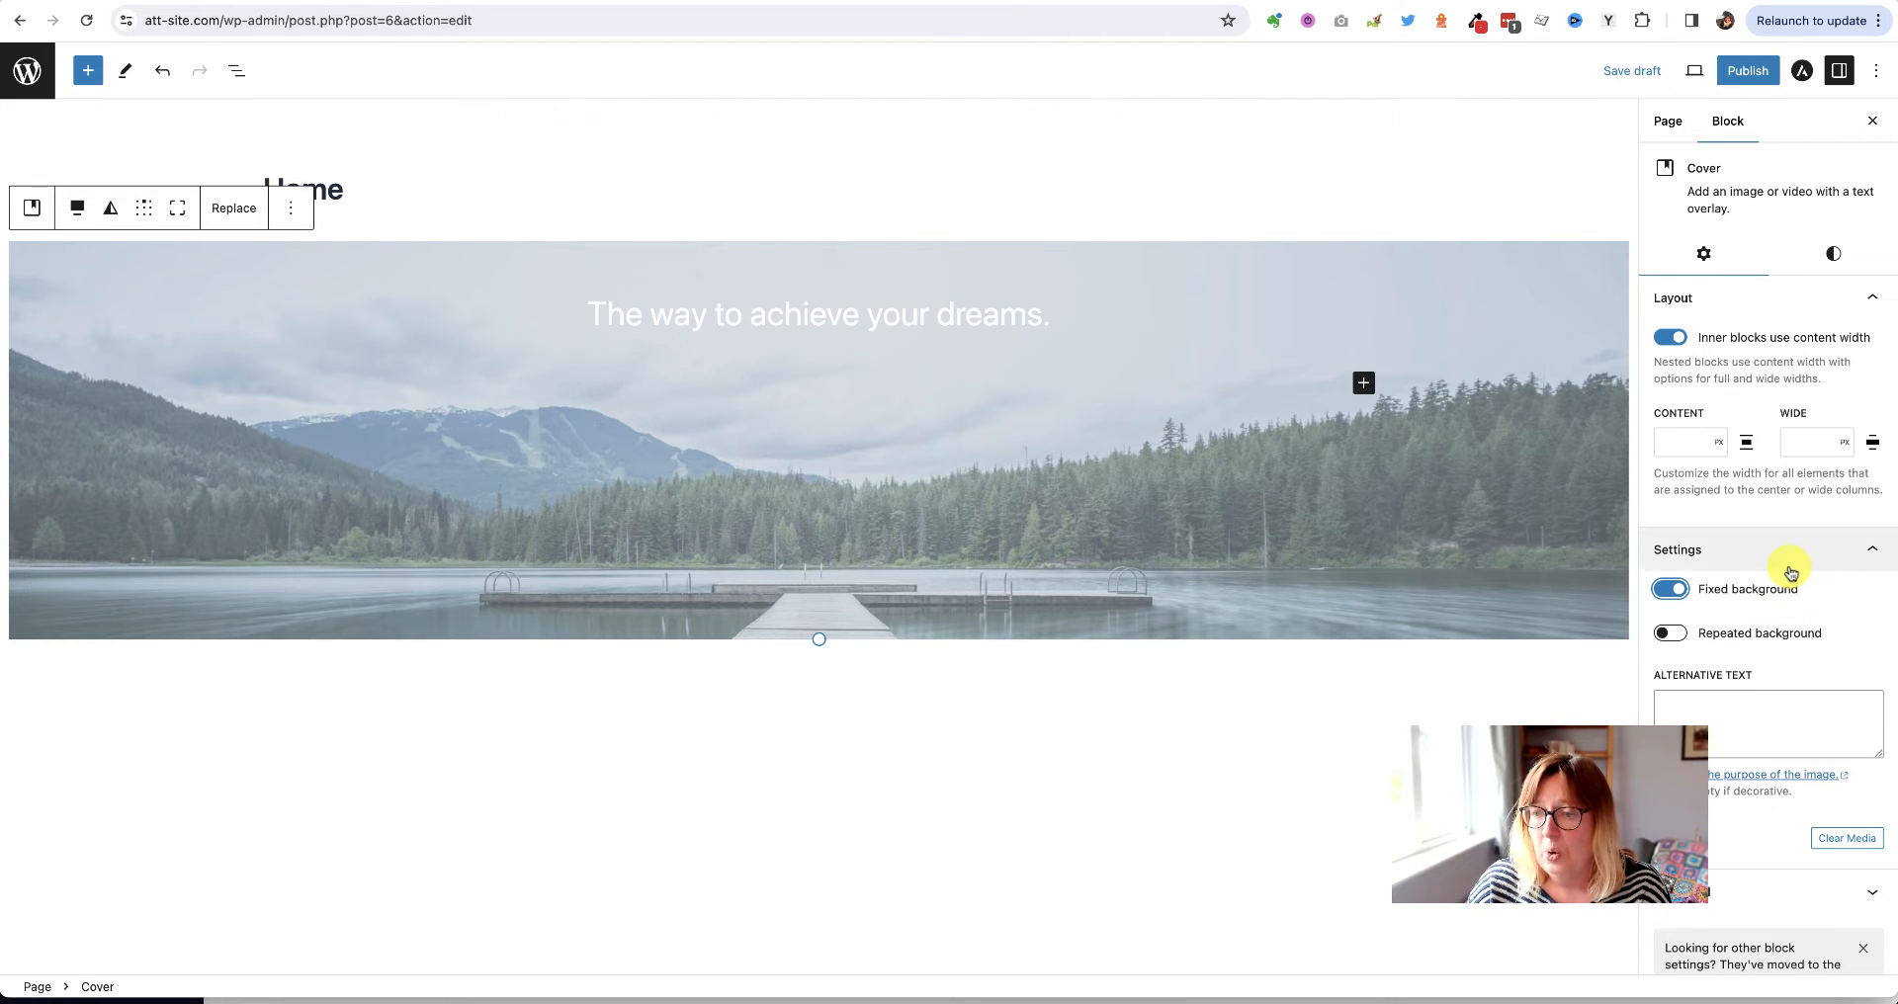
{"action": "scroll", "coordinate": [1792, 574], "scroll_direction": "down", "scroll_amount": 1}
{"action": "scroll", "coordinate": [1789, 571], "scroll_direction": "up", "scroll_amount": 1}
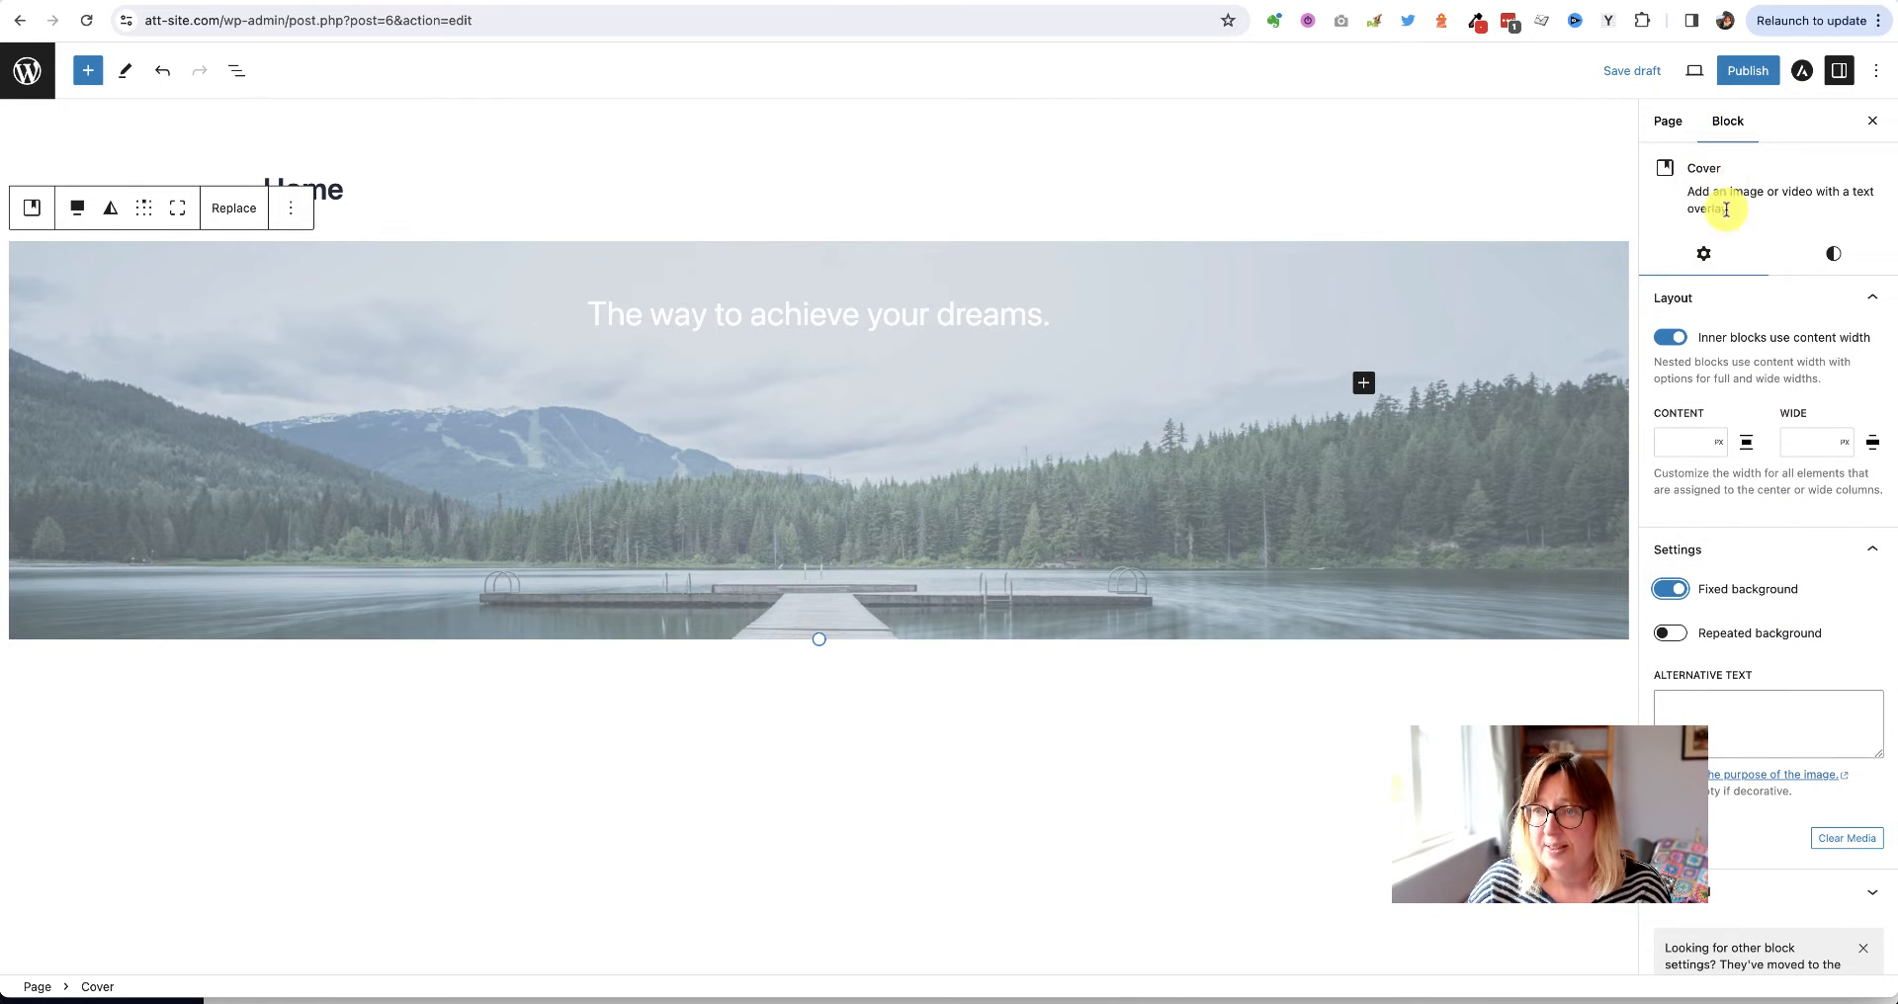
{"action": "left_click", "coordinate": [1831, 257]}
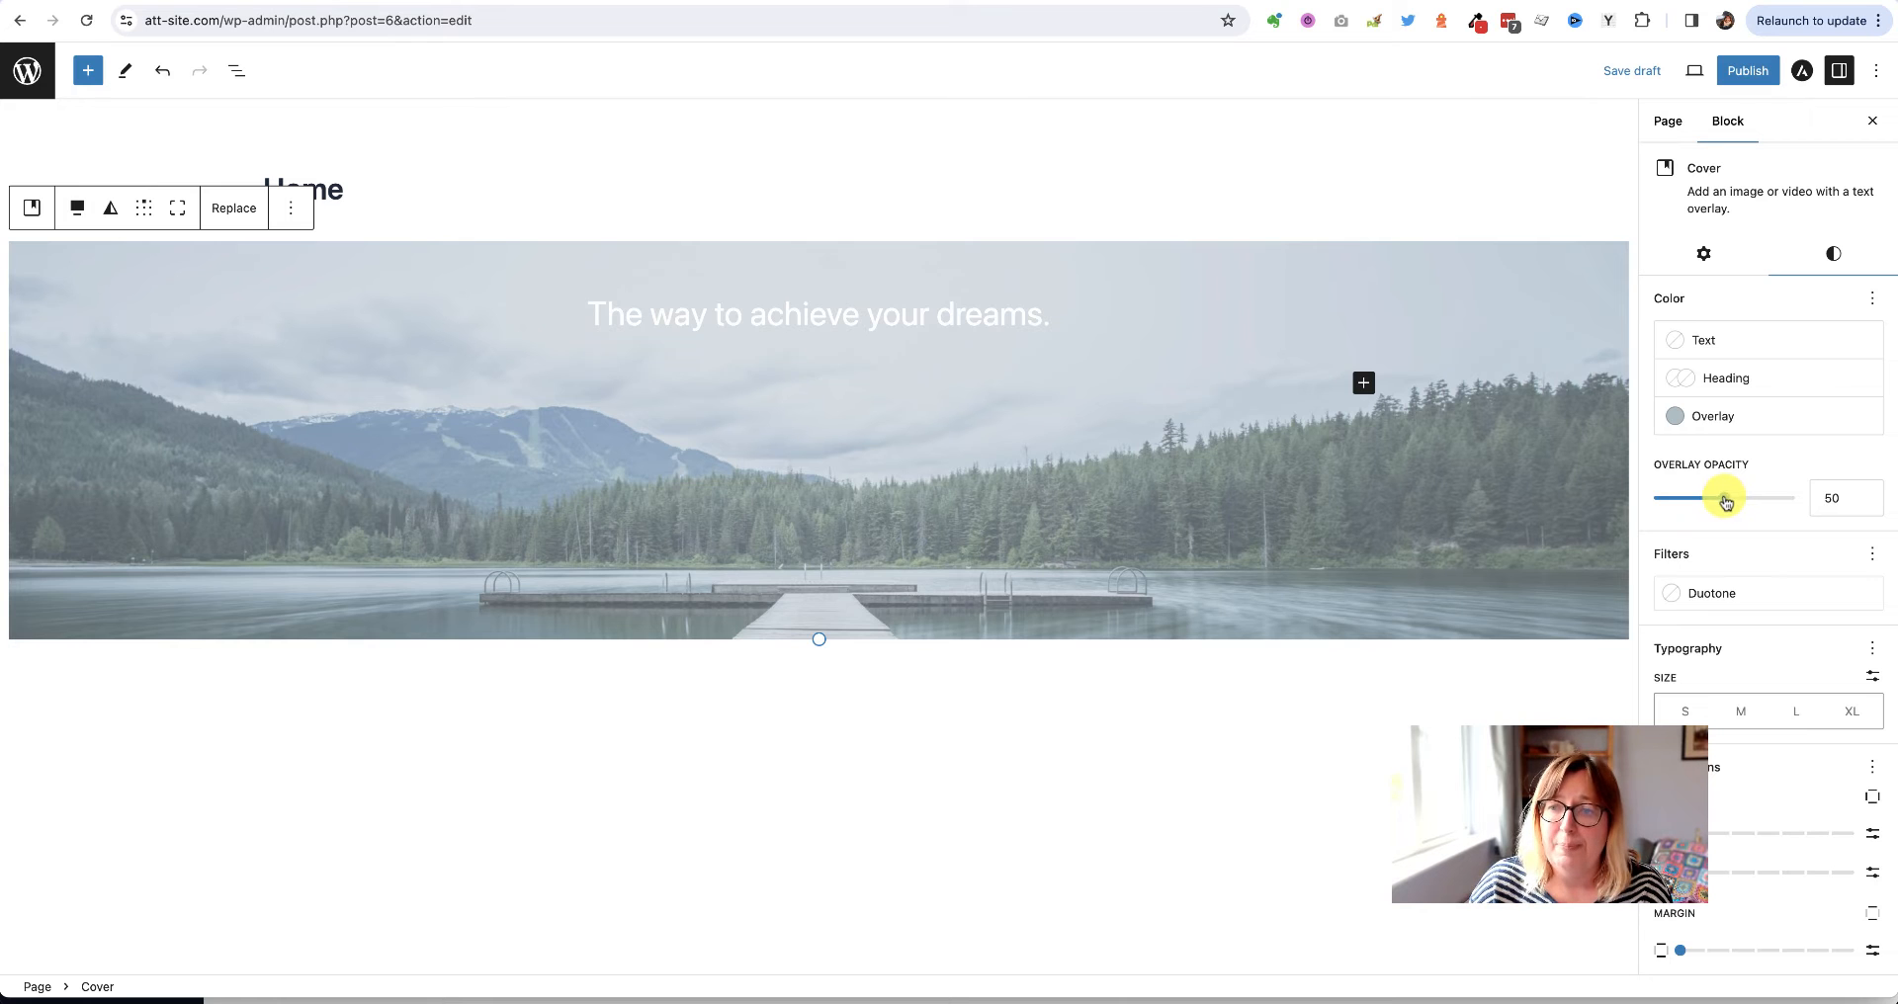
Drag the Cover's overlay opacity slider from 50 down to 0
{"action": "left_click_drag", "start_coordinate": [1726, 506], "coordinate": [1660, 504]}
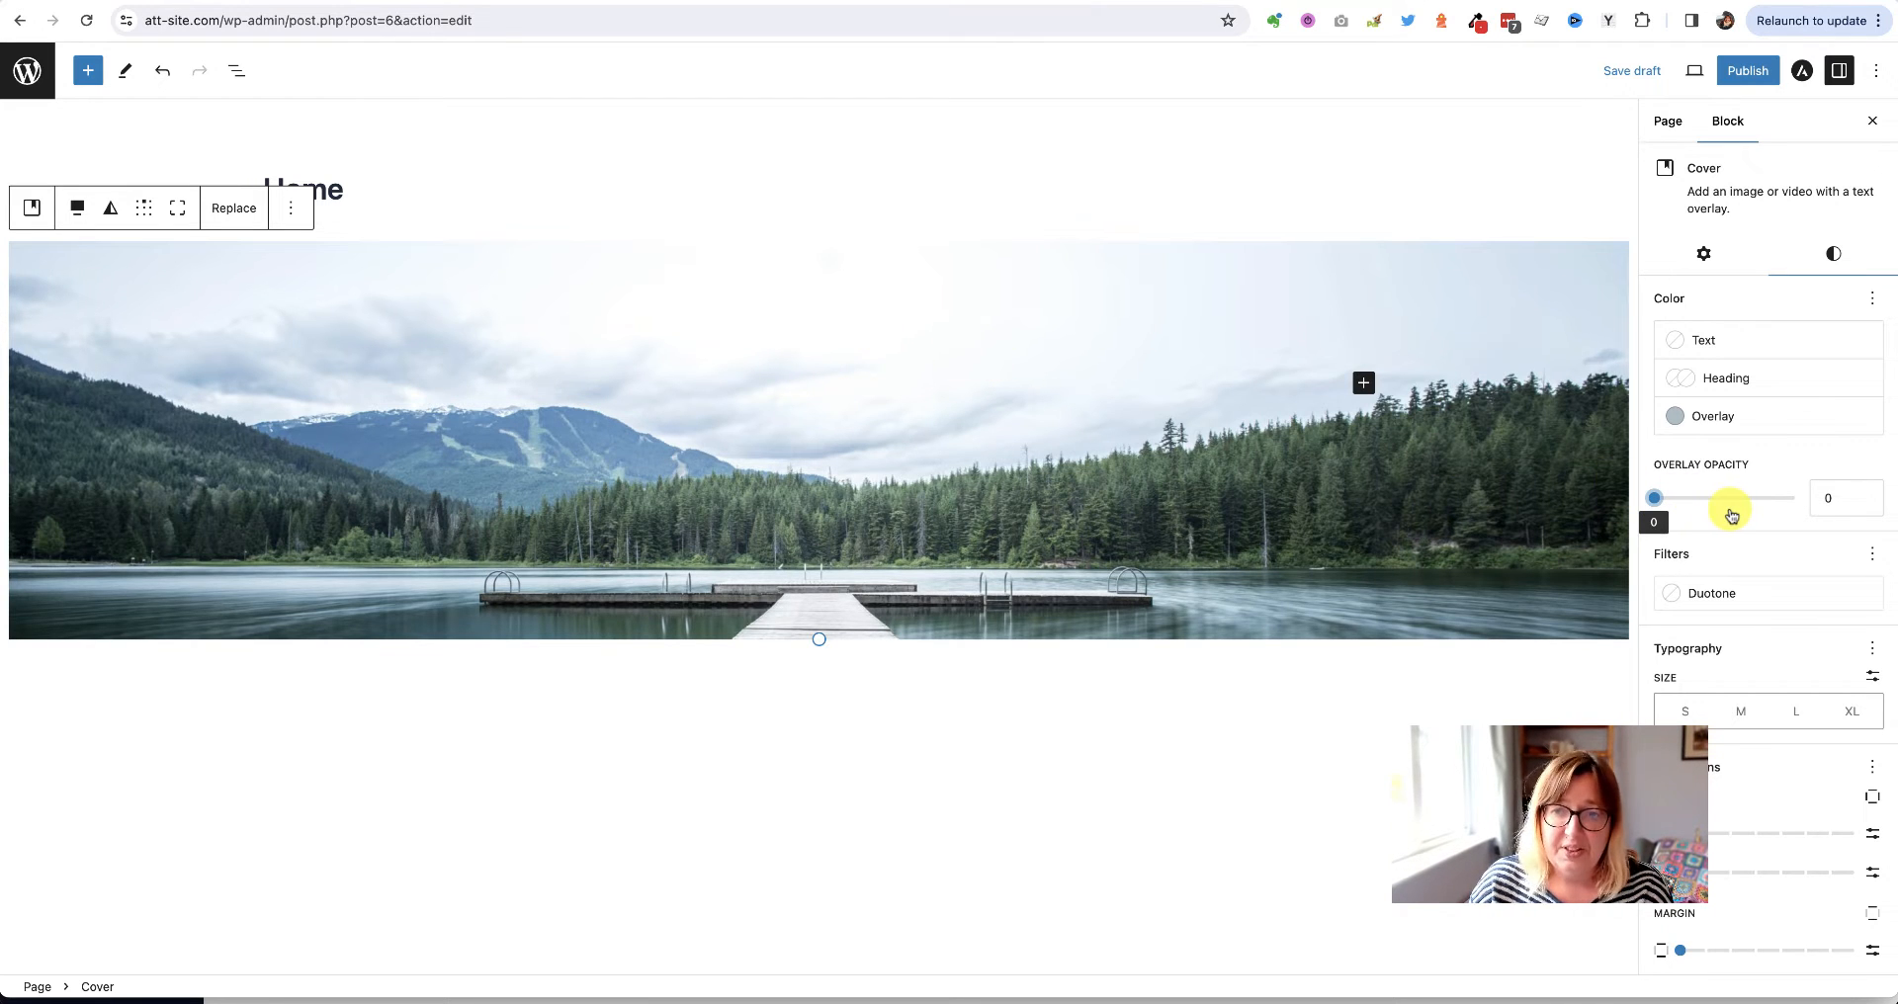
{"action": "scroll", "coordinate": [1731, 515], "scroll_direction": "down", "scroll_amount": 8}
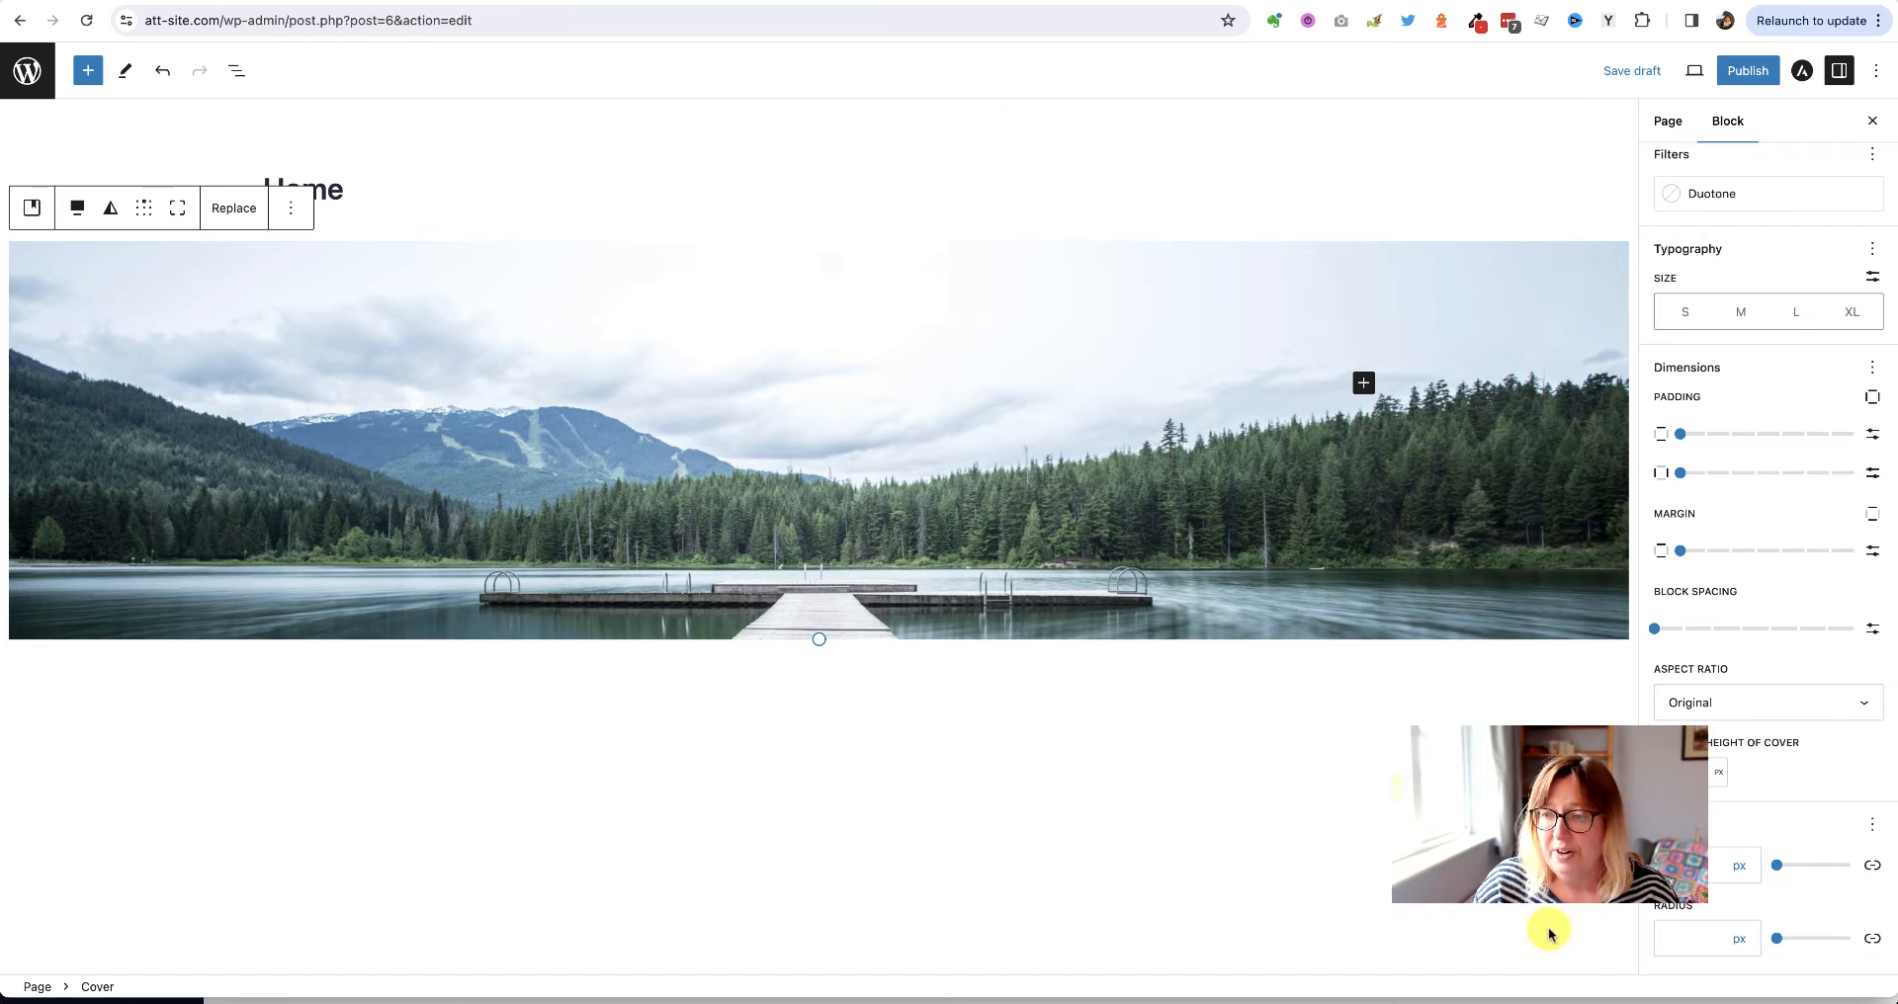
Switch the Cover height unit to VH, toggle full height, and save the draft
{"action": "left_click_drag", "start_coordinate": [1708, 743], "coordinate": [1780, 746]}
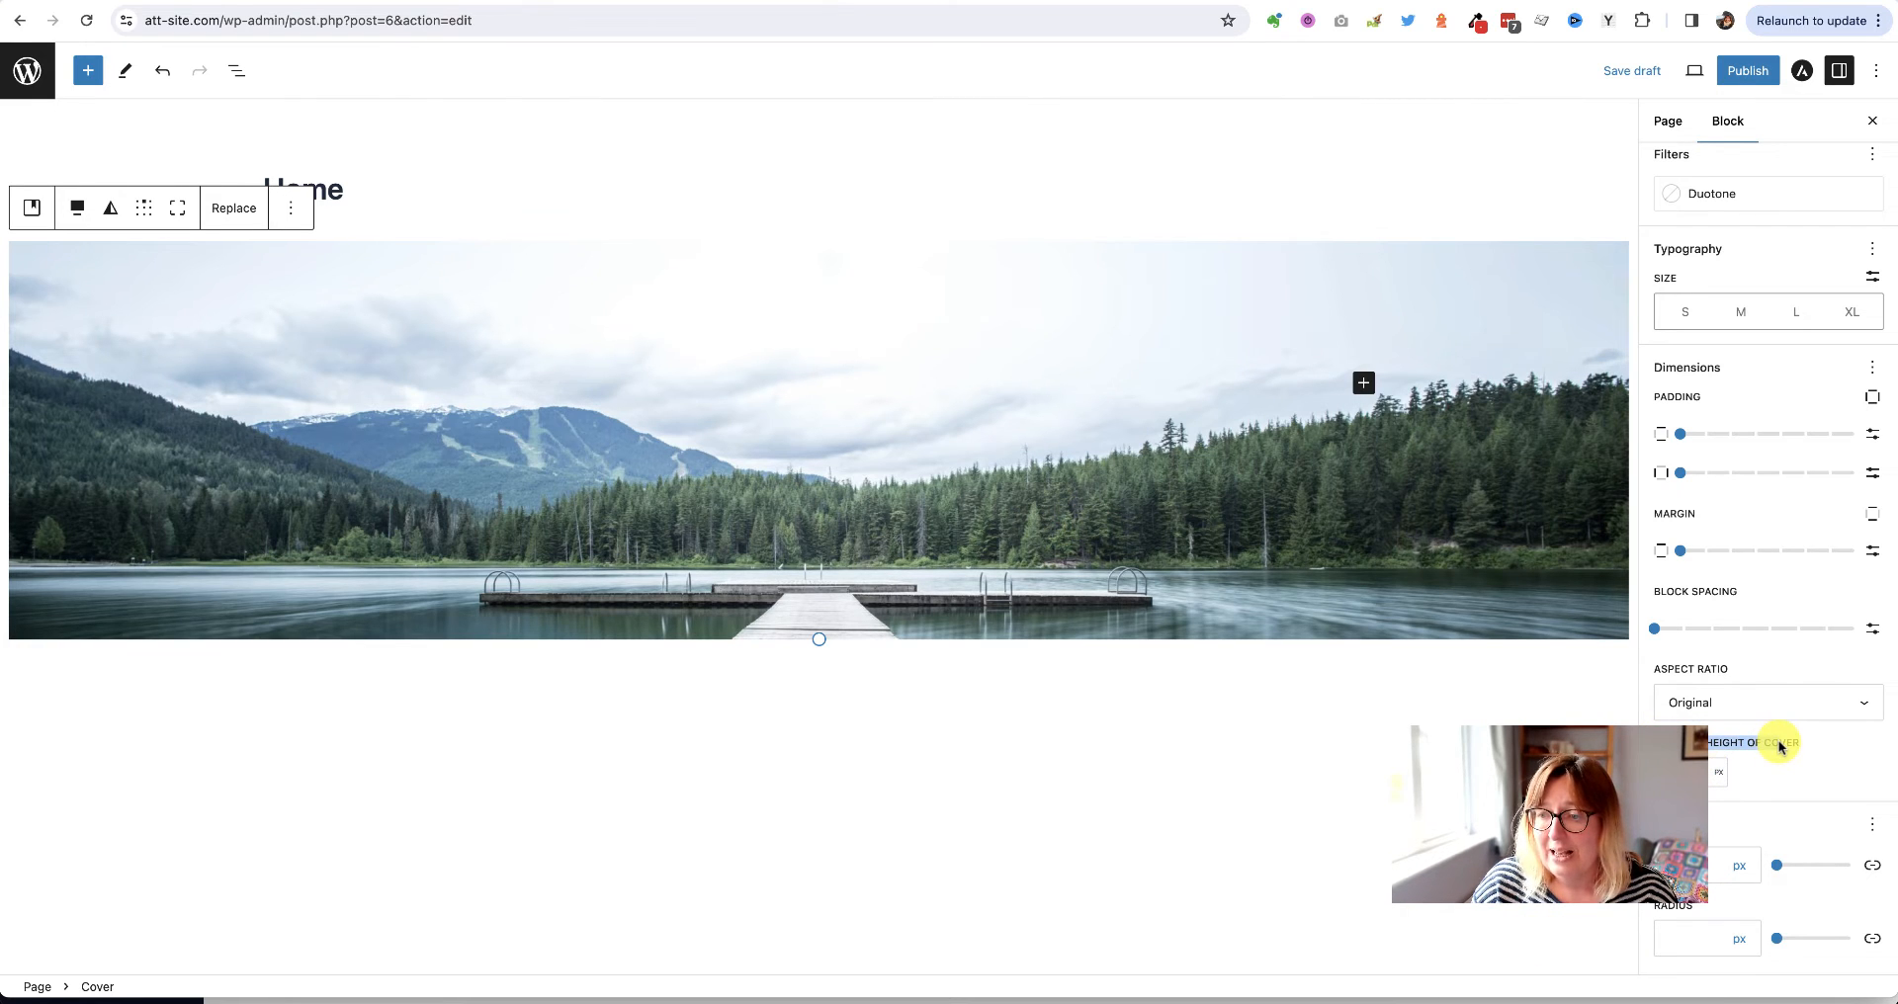
{"action": "left_click", "coordinate": [1691, 772]}
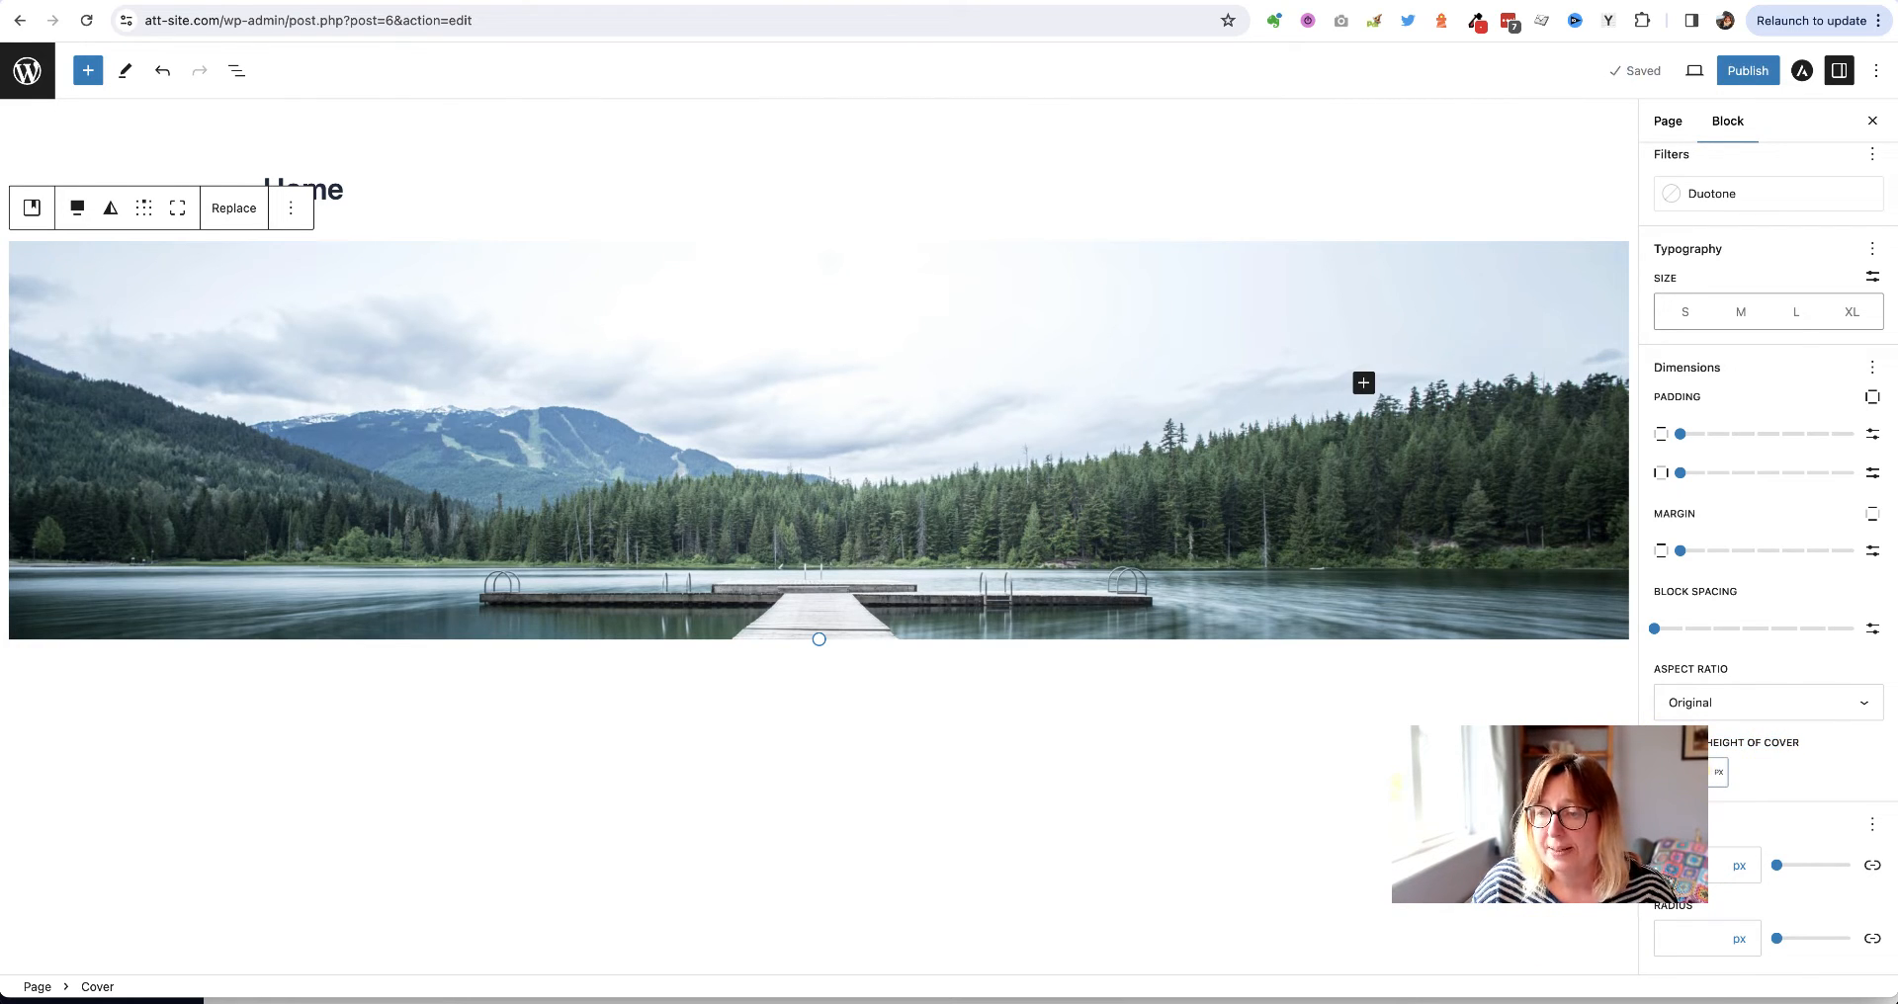
{"action": "left_click", "coordinate": [1722, 780]}
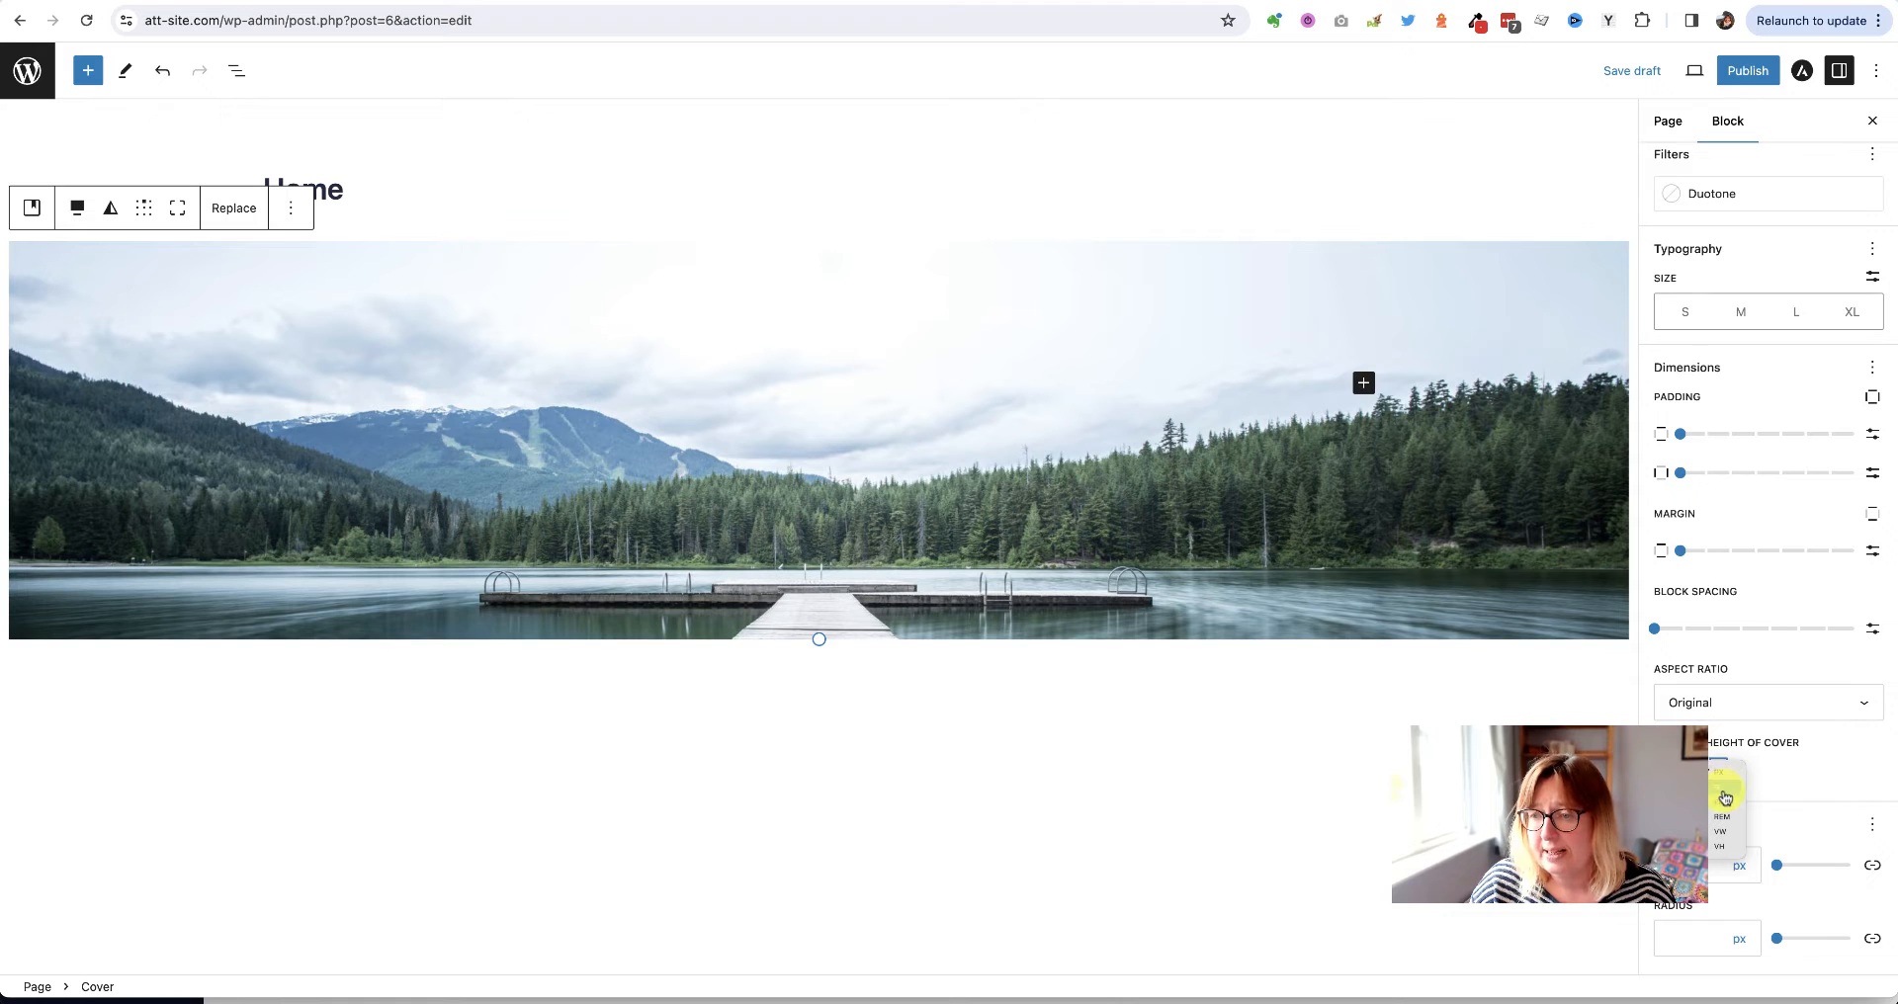
{"action": "left_click", "coordinate": [1718, 848]}
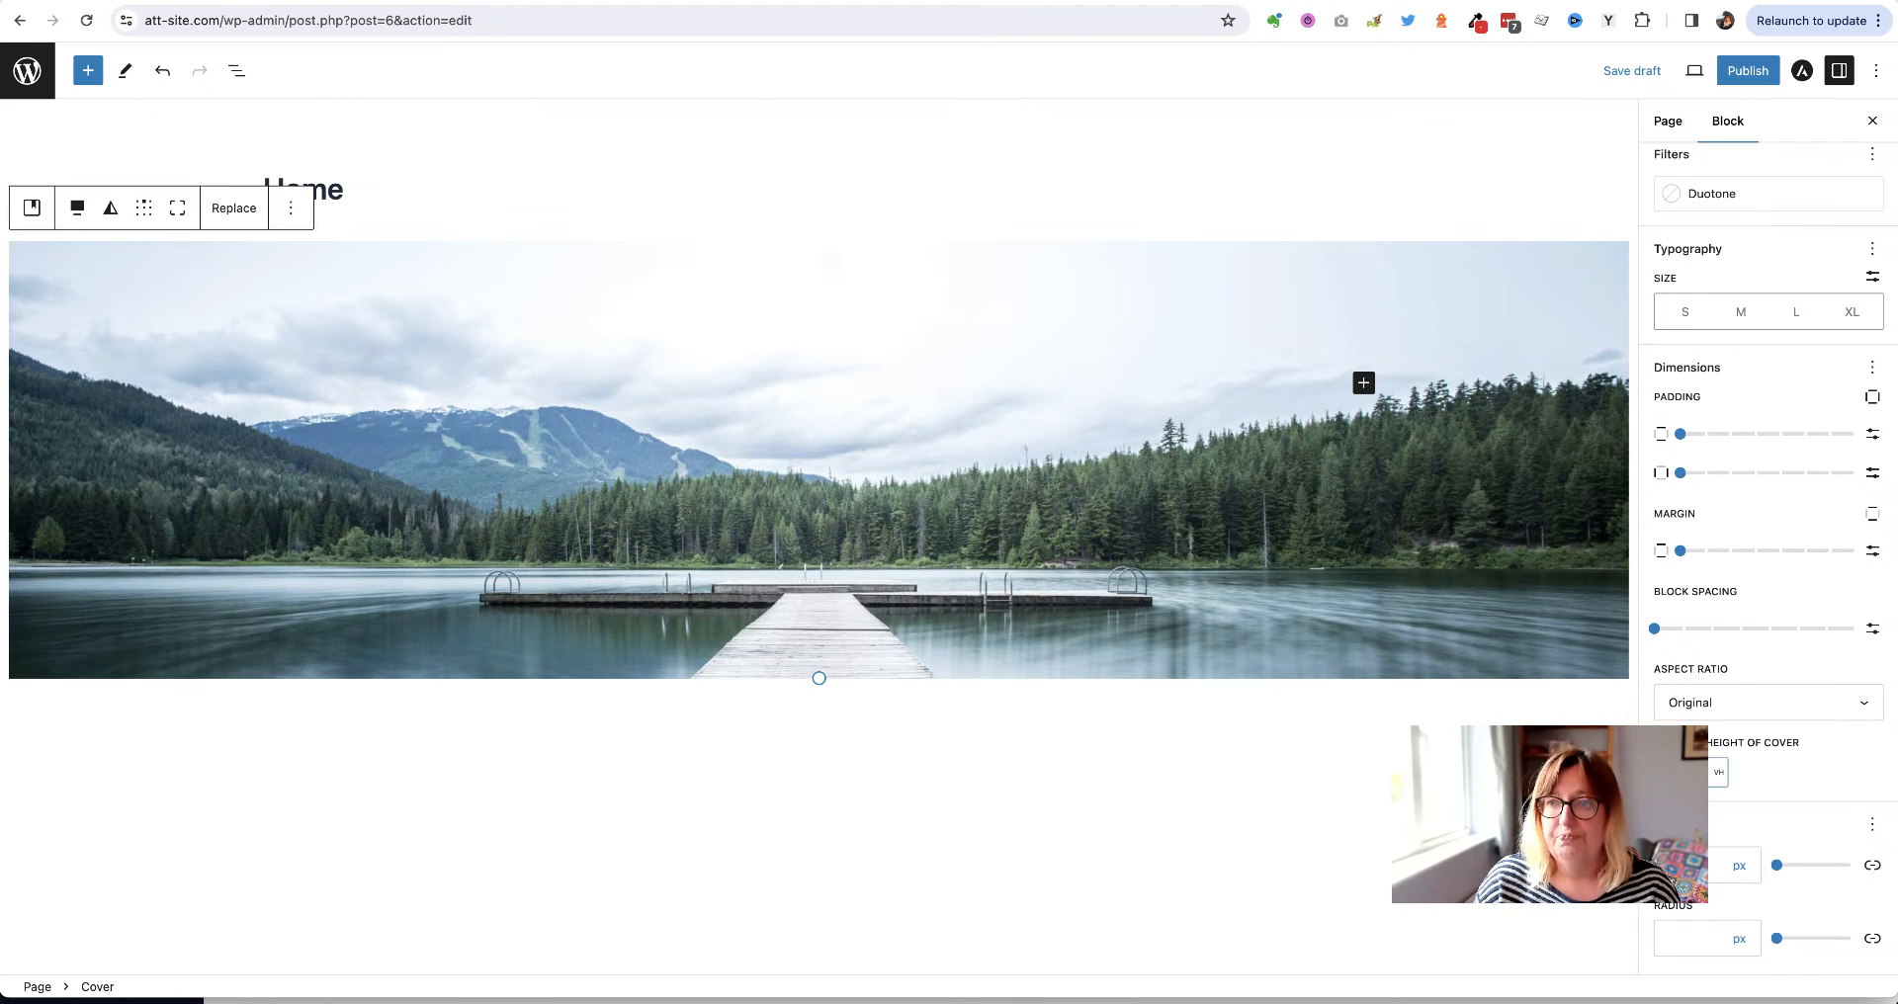
{"action": "left_click", "coordinate": [177, 208]}
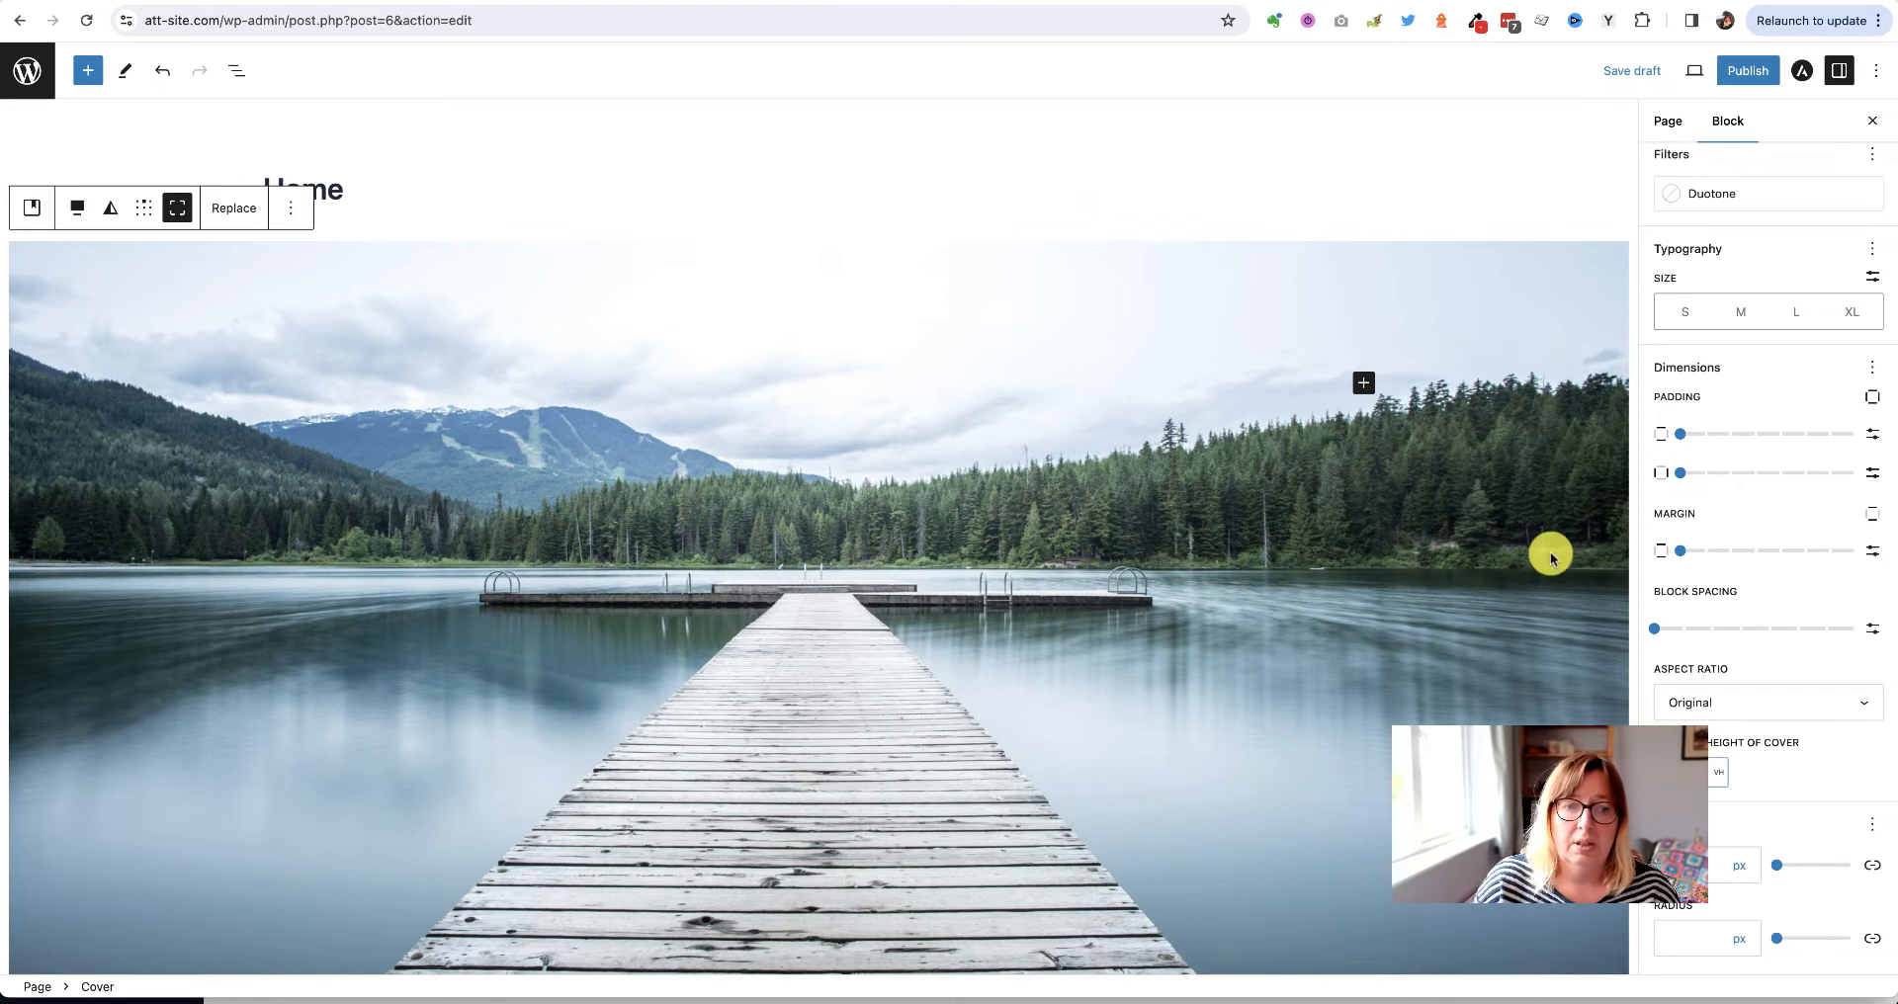
{"action": "left_click", "coordinate": [1629, 70]}
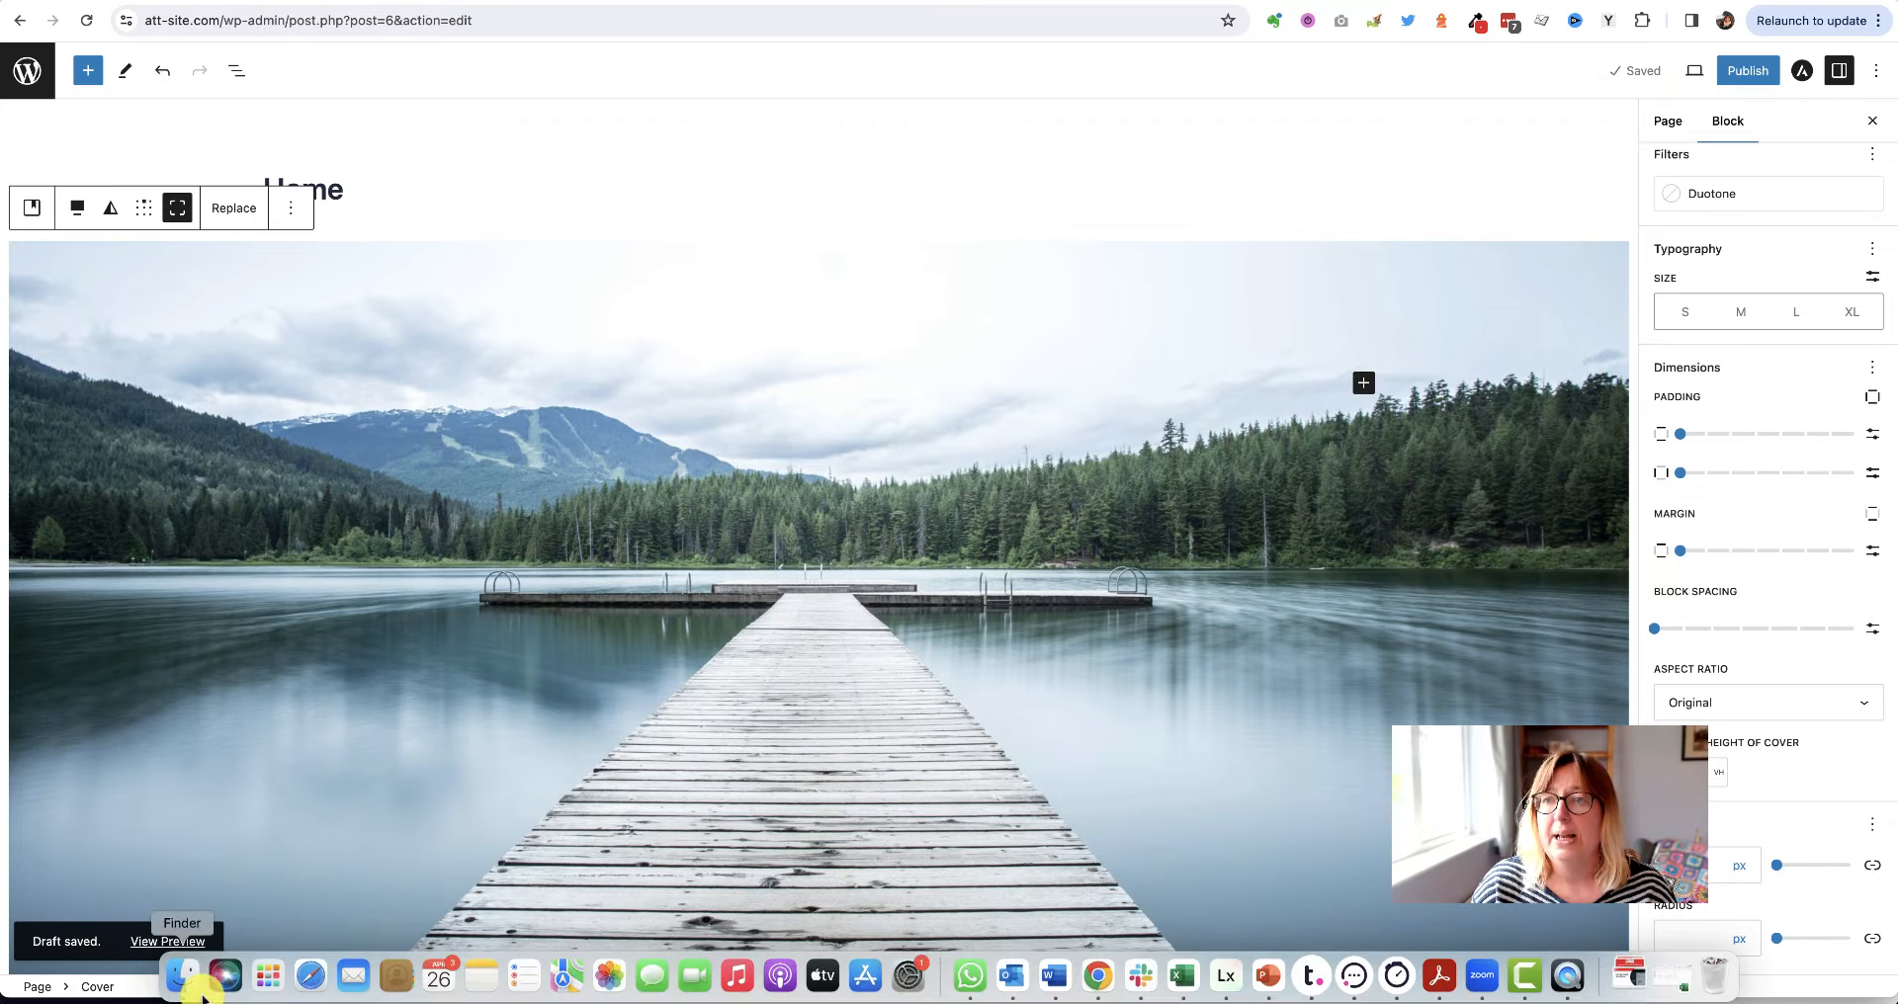
Open the Home page preview in a new tab and scroll over the full-screen lake cover
{"action": "right_click", "coordinate": [135, 947]}
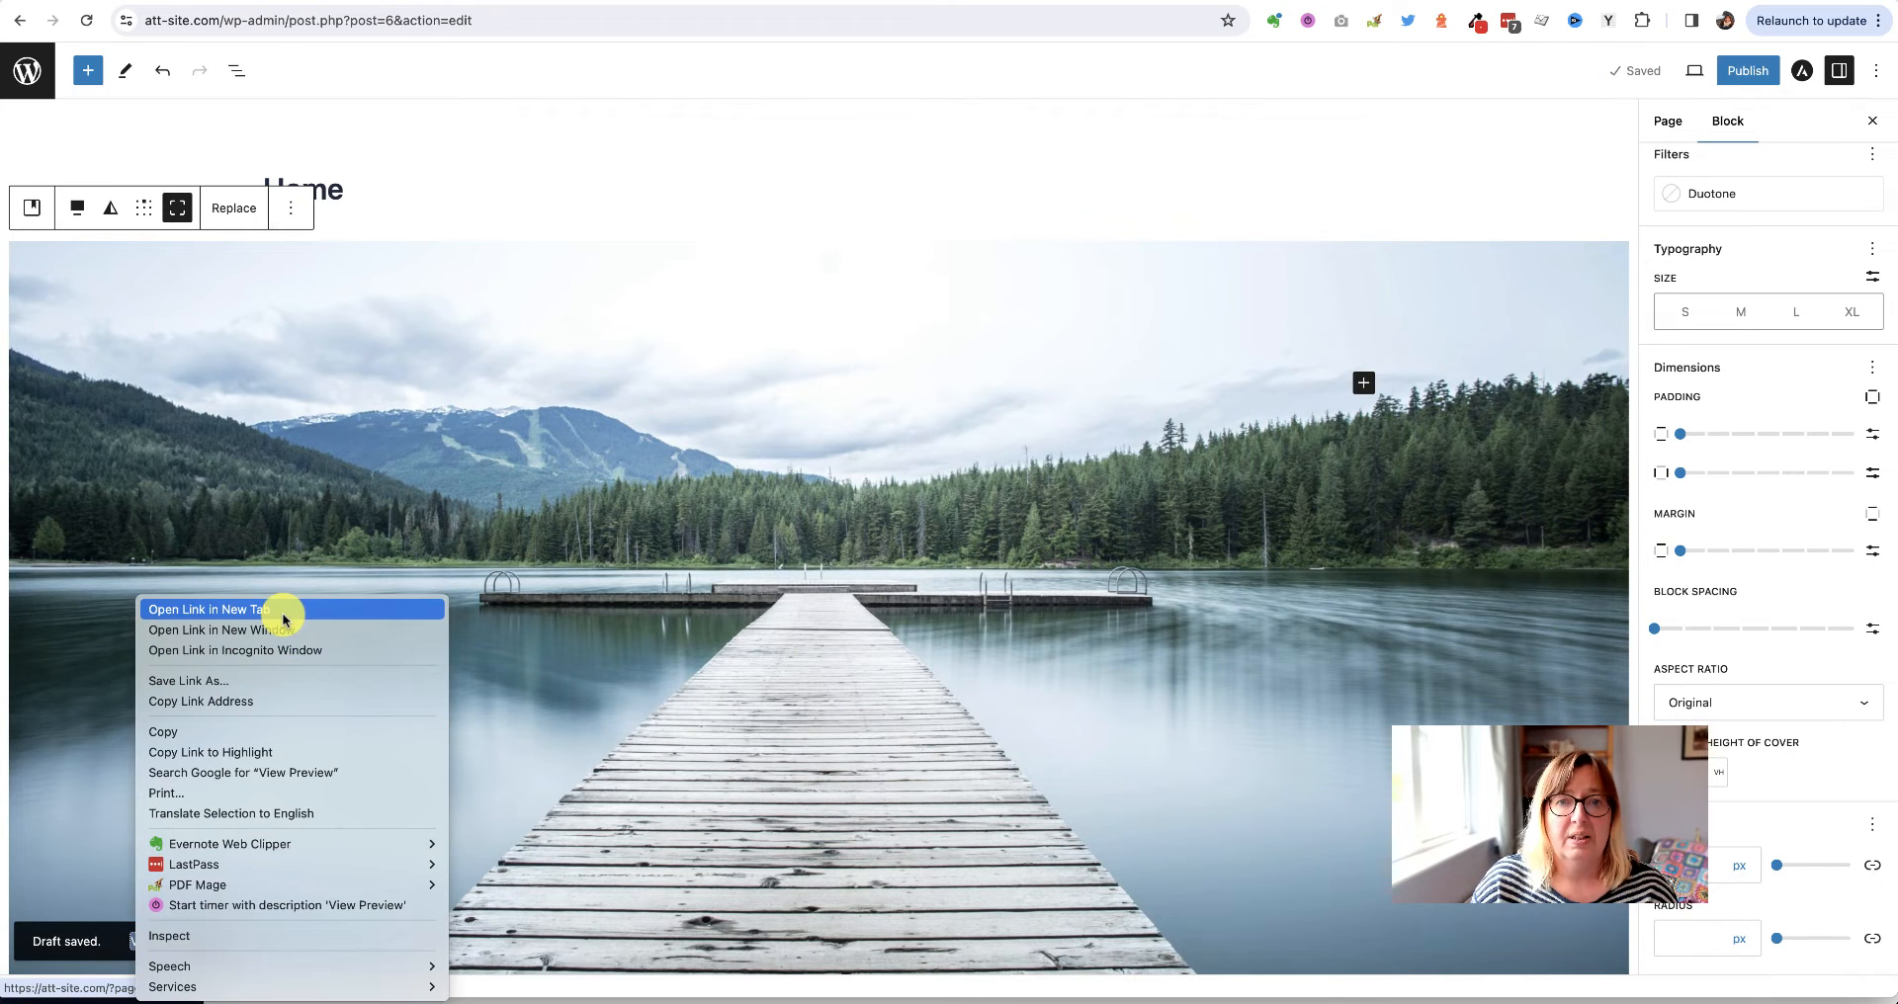
{"action": "left_click", "coordinate": [441, 606]}
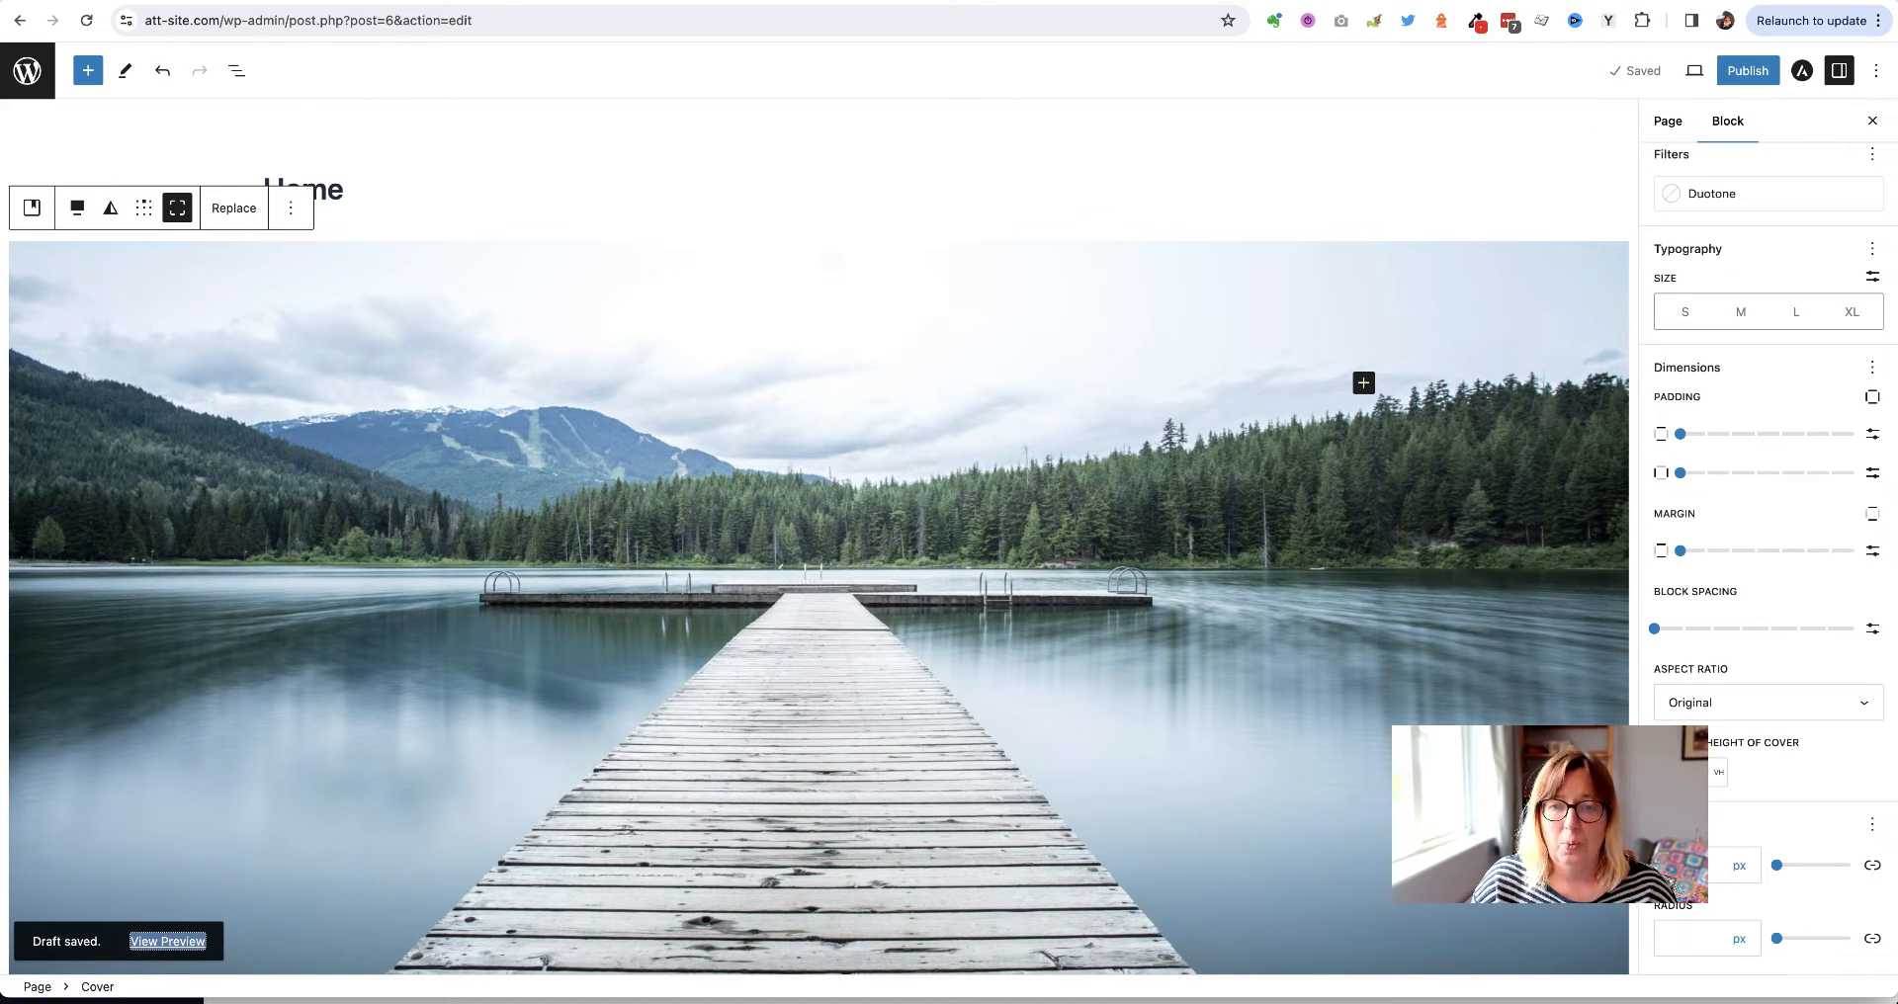
{"action": "key", "text": "ctrl+Tab"}
{"action": "scroll", "coordinate": [530, 500], "scroll_direction": "down", "scroll_amount": 3}
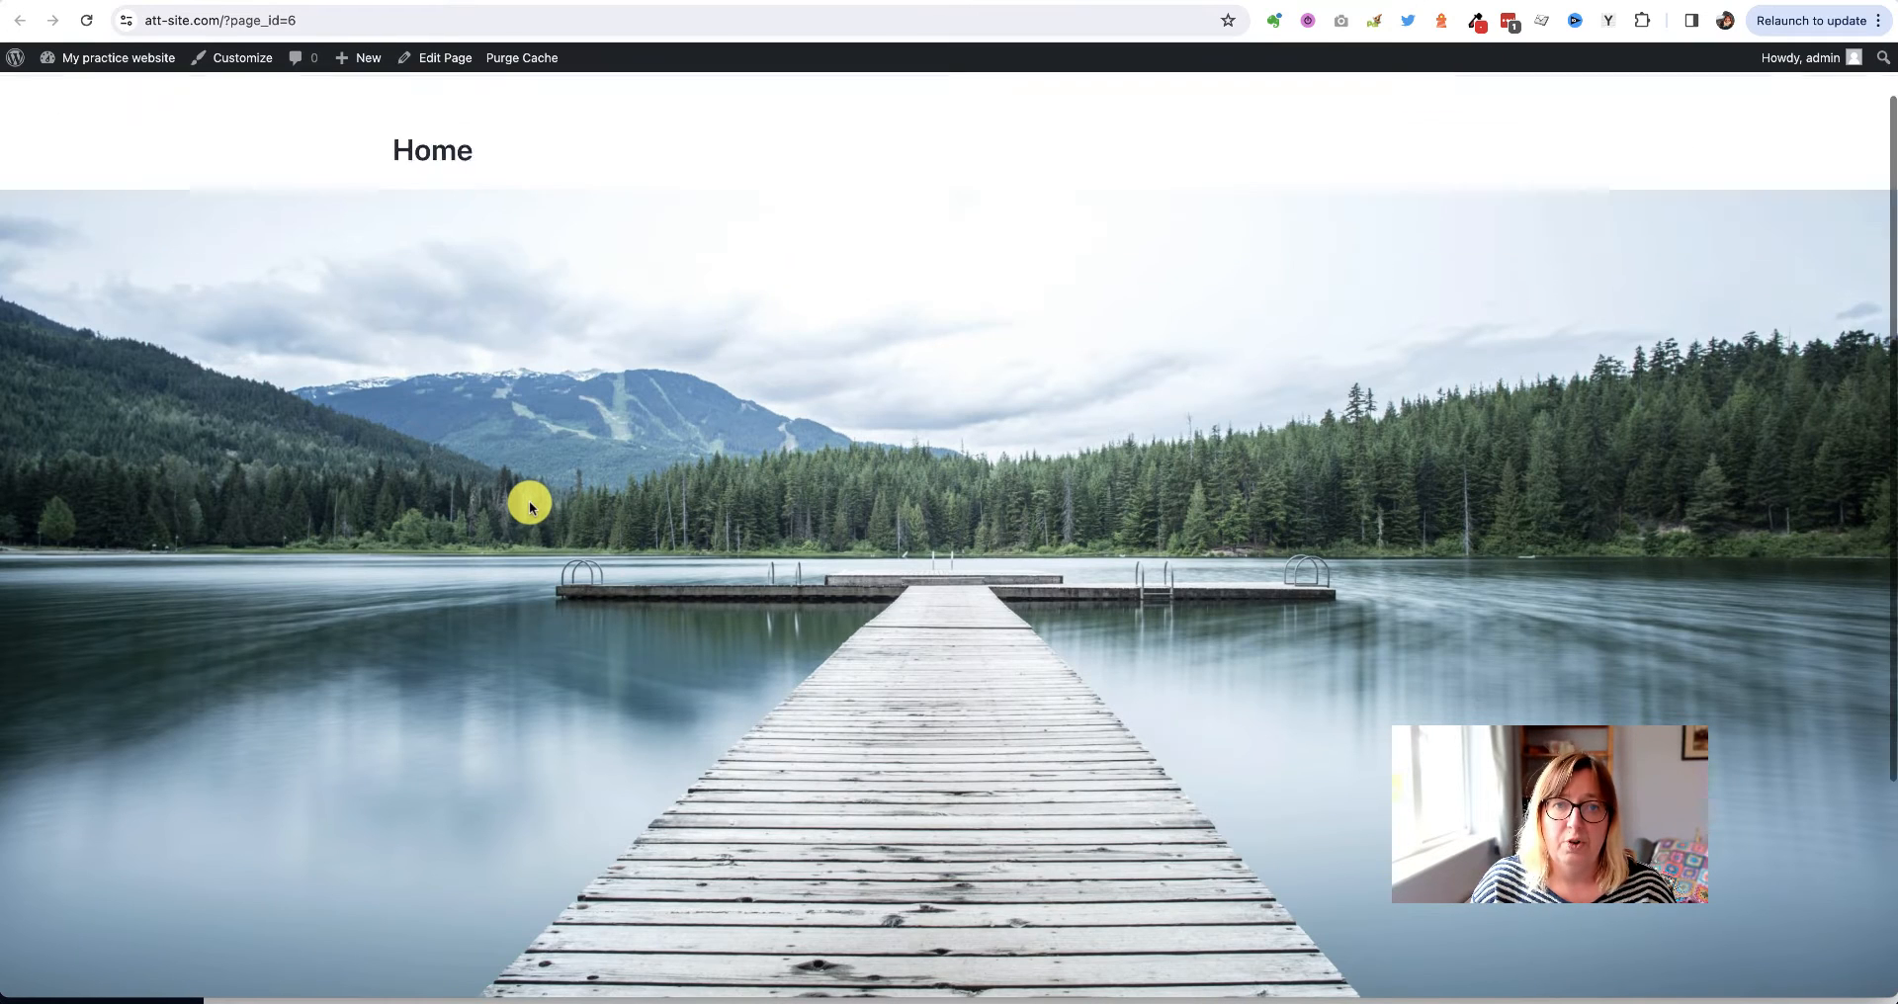
{"action": "scroll", "coordinate": [530, 500], "scroll_direction": "up", "scroll_amount": 3}
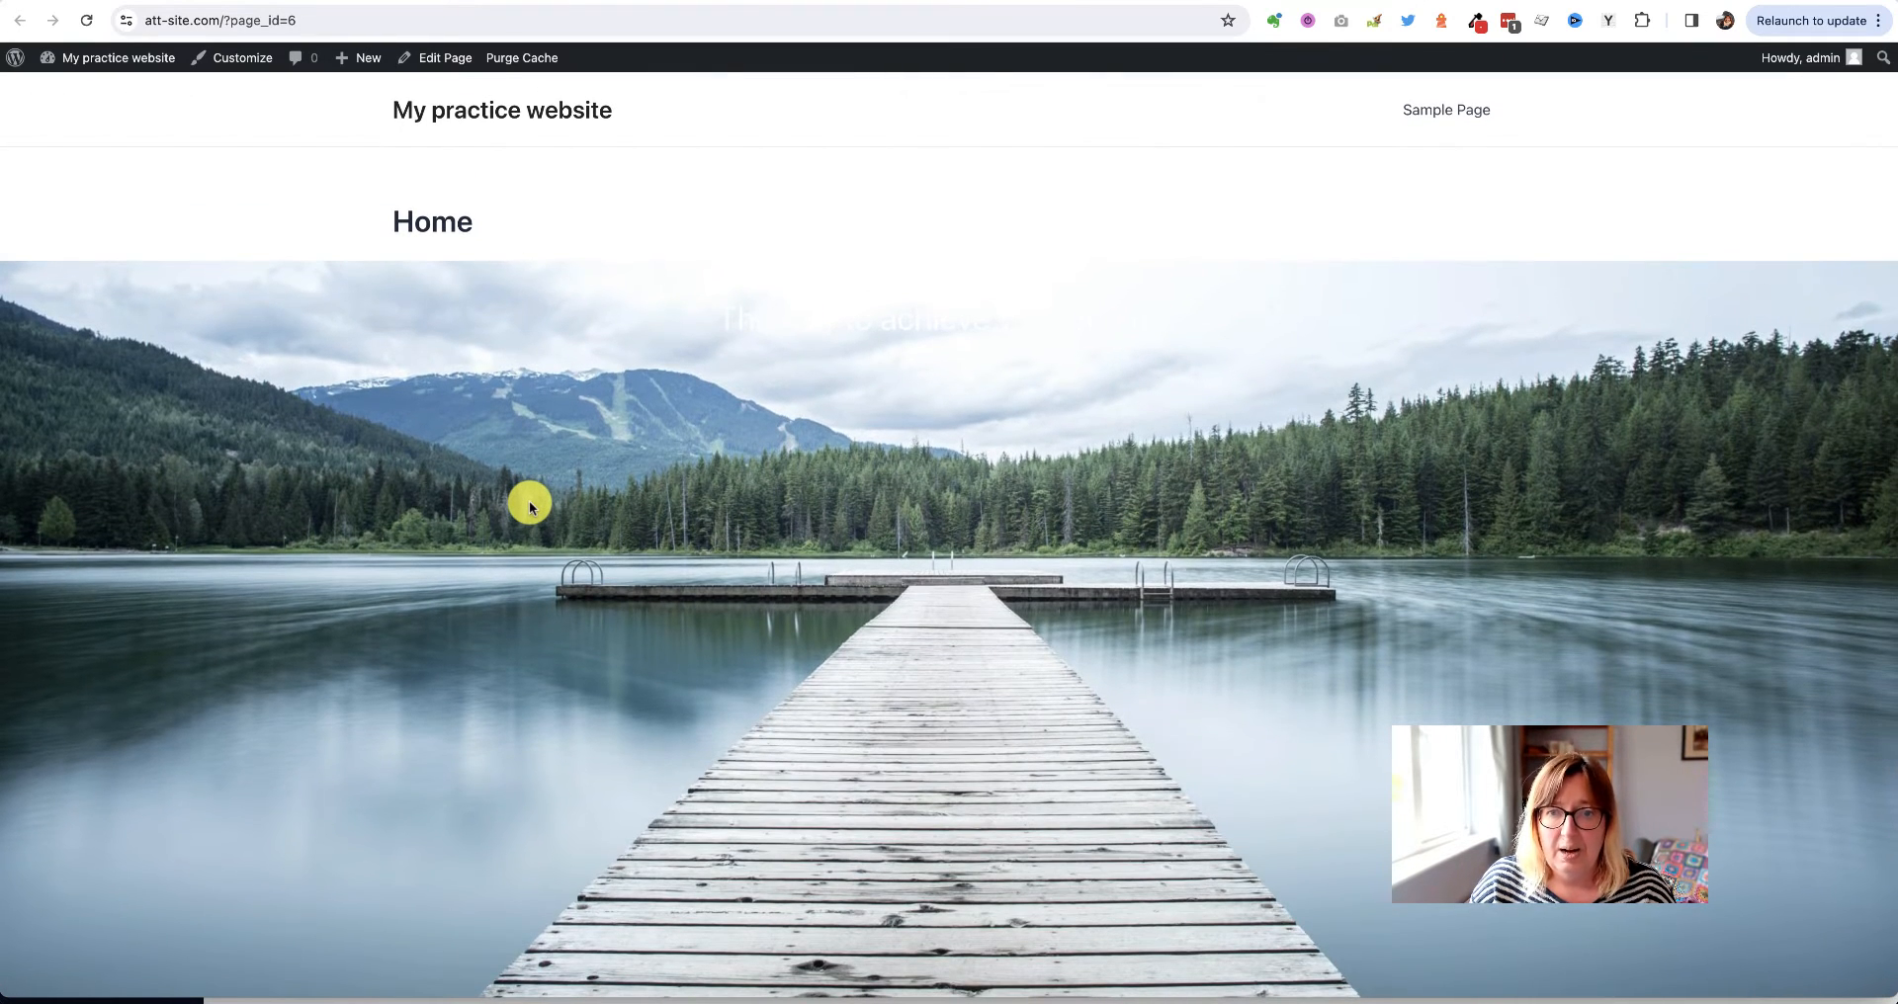
{"action": "scroll", "coordinate": [530, 500], "scroll_direction": "down", "scroll_amount": 3}
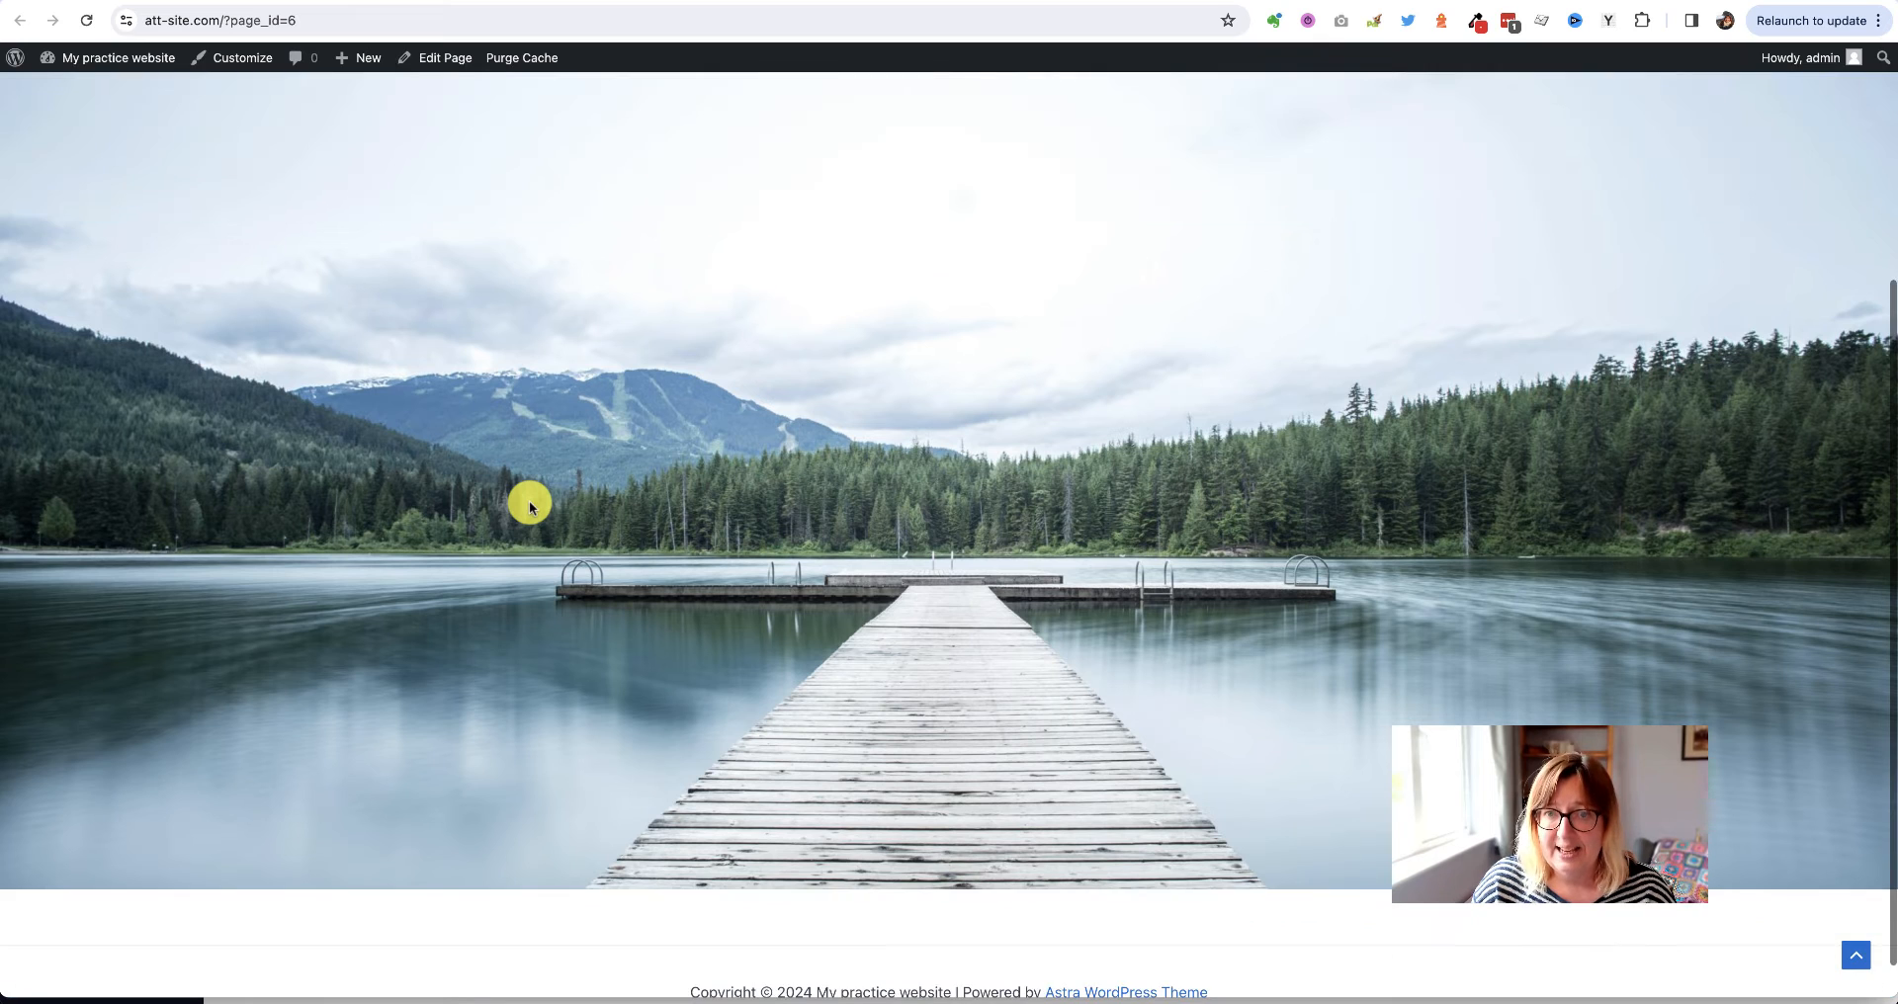
{"action": "scroll", "coordinate": [530, 500], "scroll_direction": "up", "scroll_amount": 3}
{"action": "scroll", "coordinate": [530, 500], "scroll_direction": "down", "scroll_amount": 3}
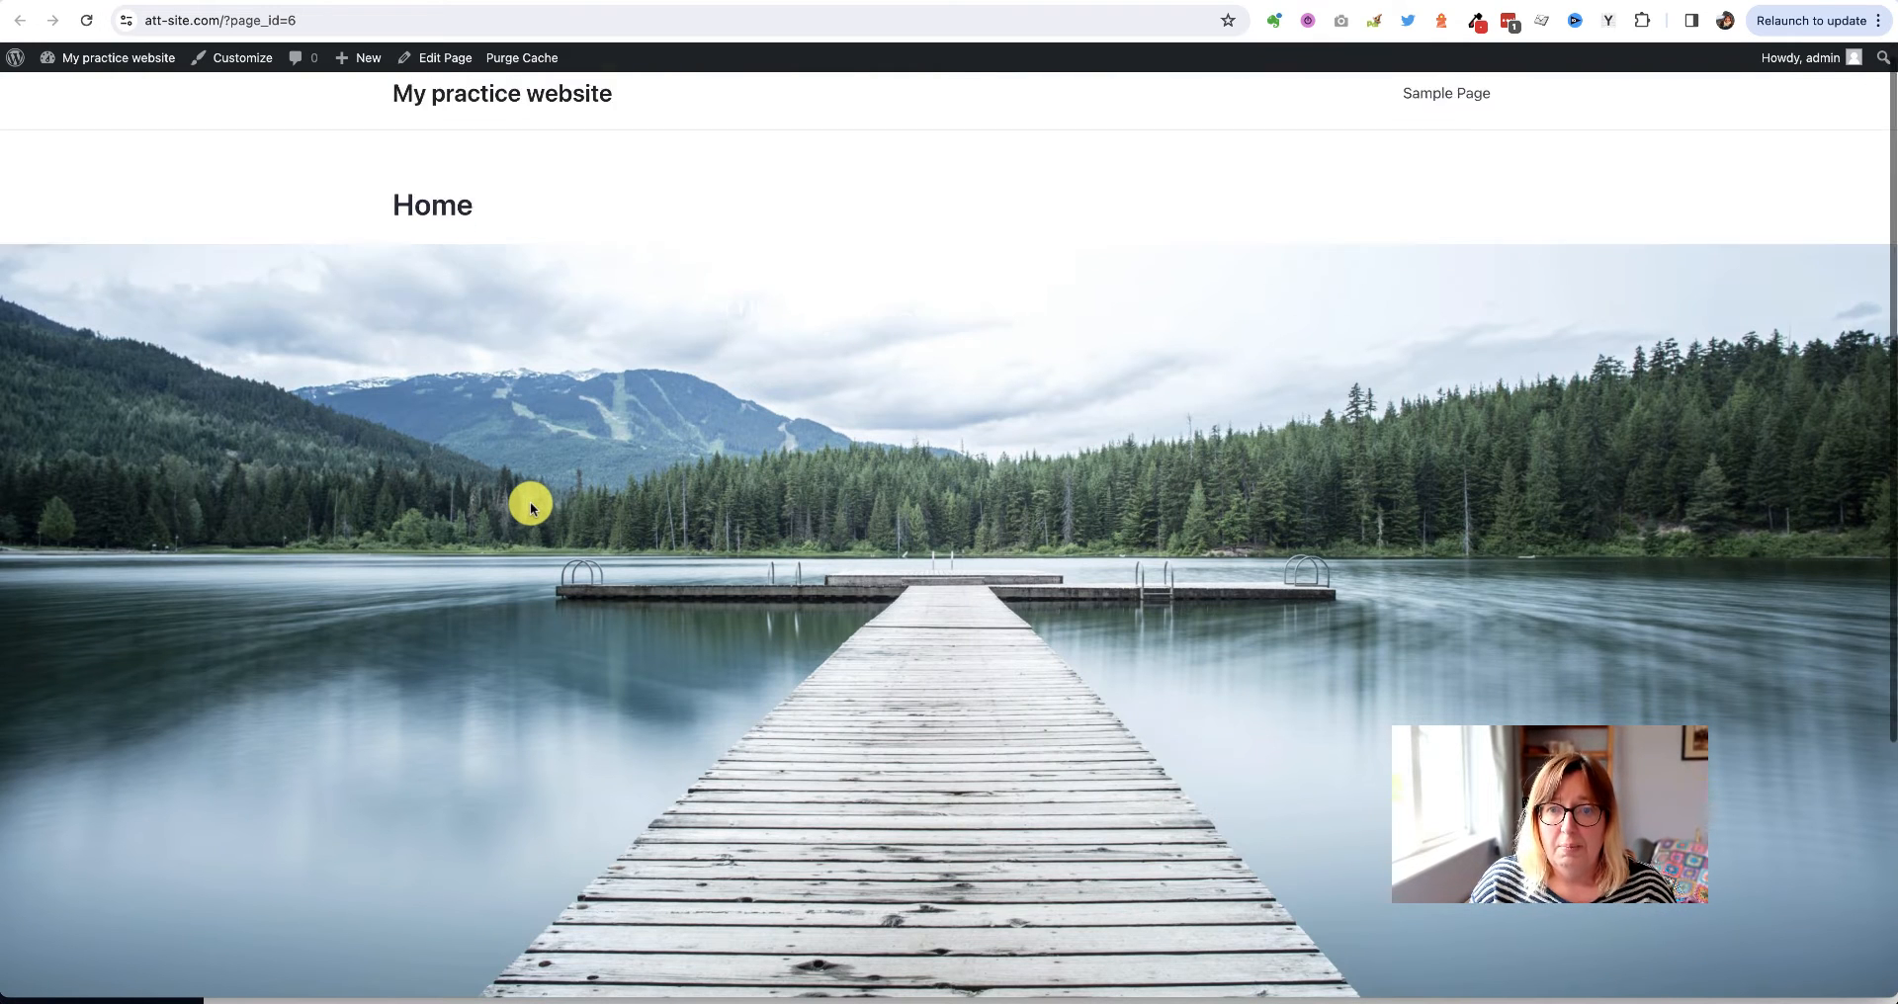
{"action": "scroll", "coordinate": [530, 504], "scroll_direction": "up", "scroll_amount": 5}
{"action": "scroll", "coordinate": [530, 503], "scroll_direction": "down", "scroll_amount": 2}
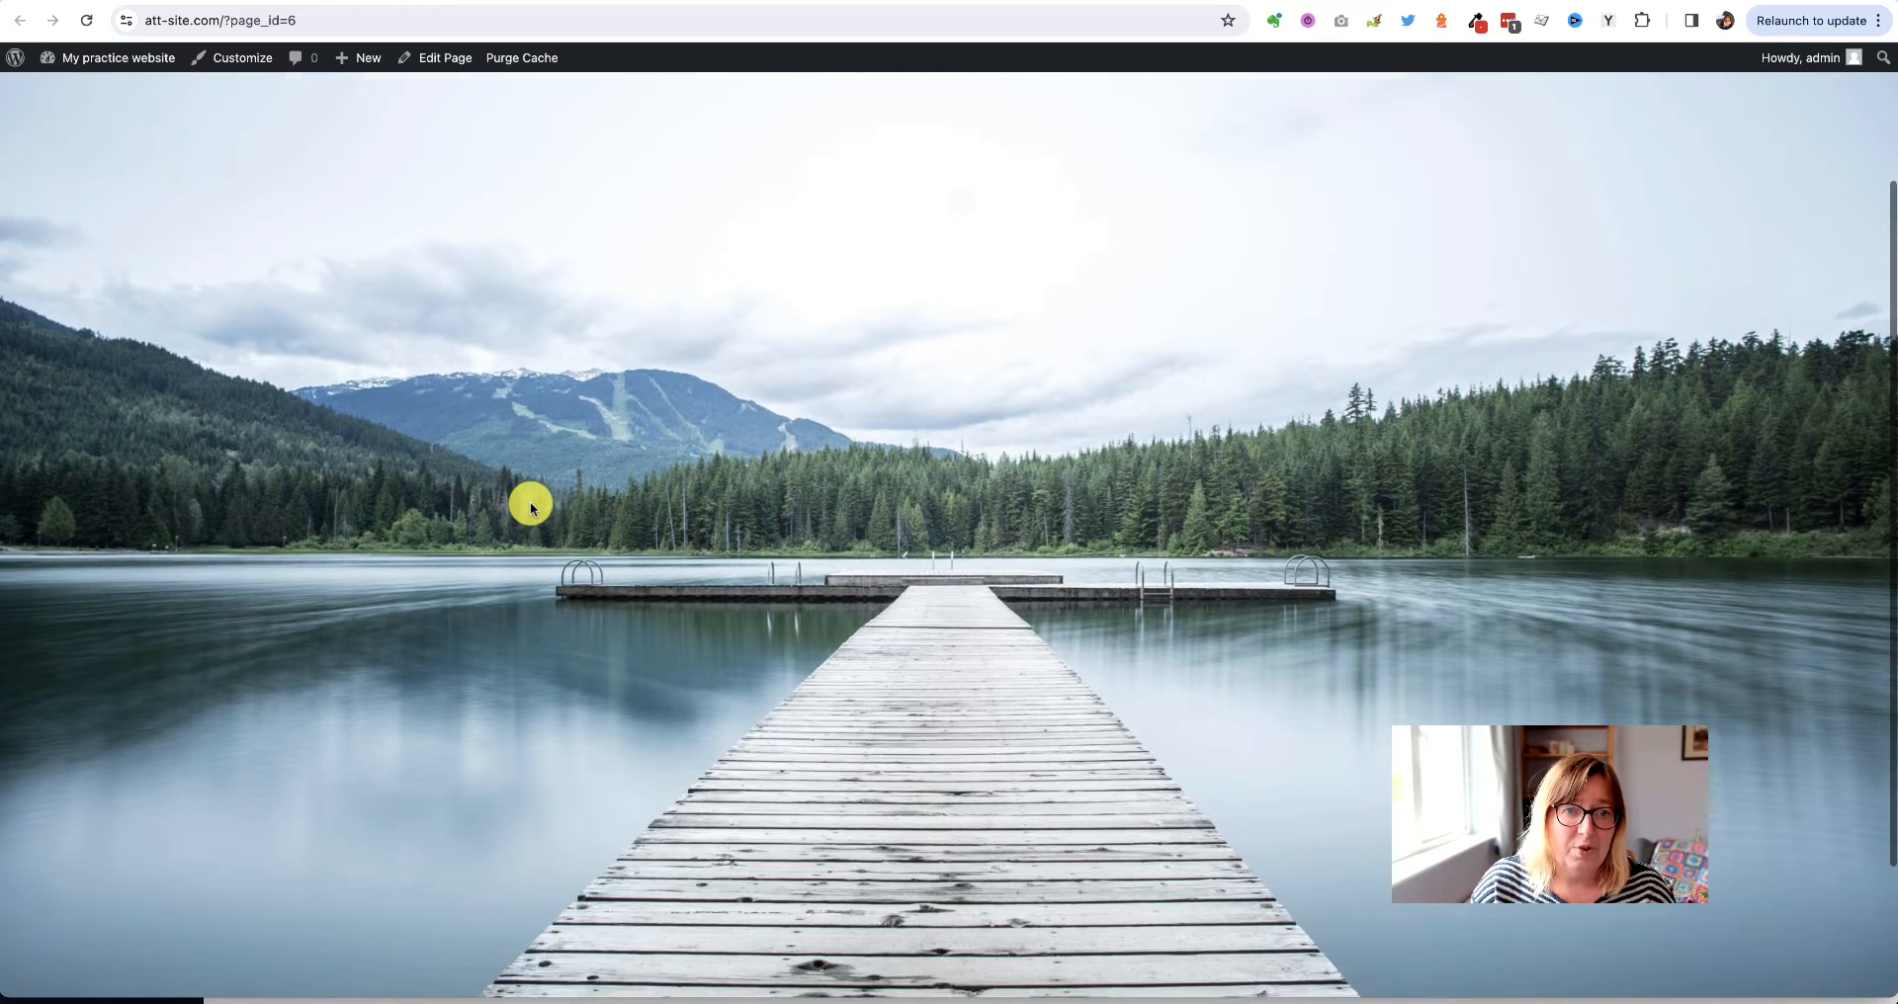
{"action": "scroll", "coordinate": [709, 476], "scroll_direction": "up", "scroll_amount": 2}
Highlight the faint hero line and the Home title on the preview to read them
{"action": "triple_click", "coordinate": [983, 309]}
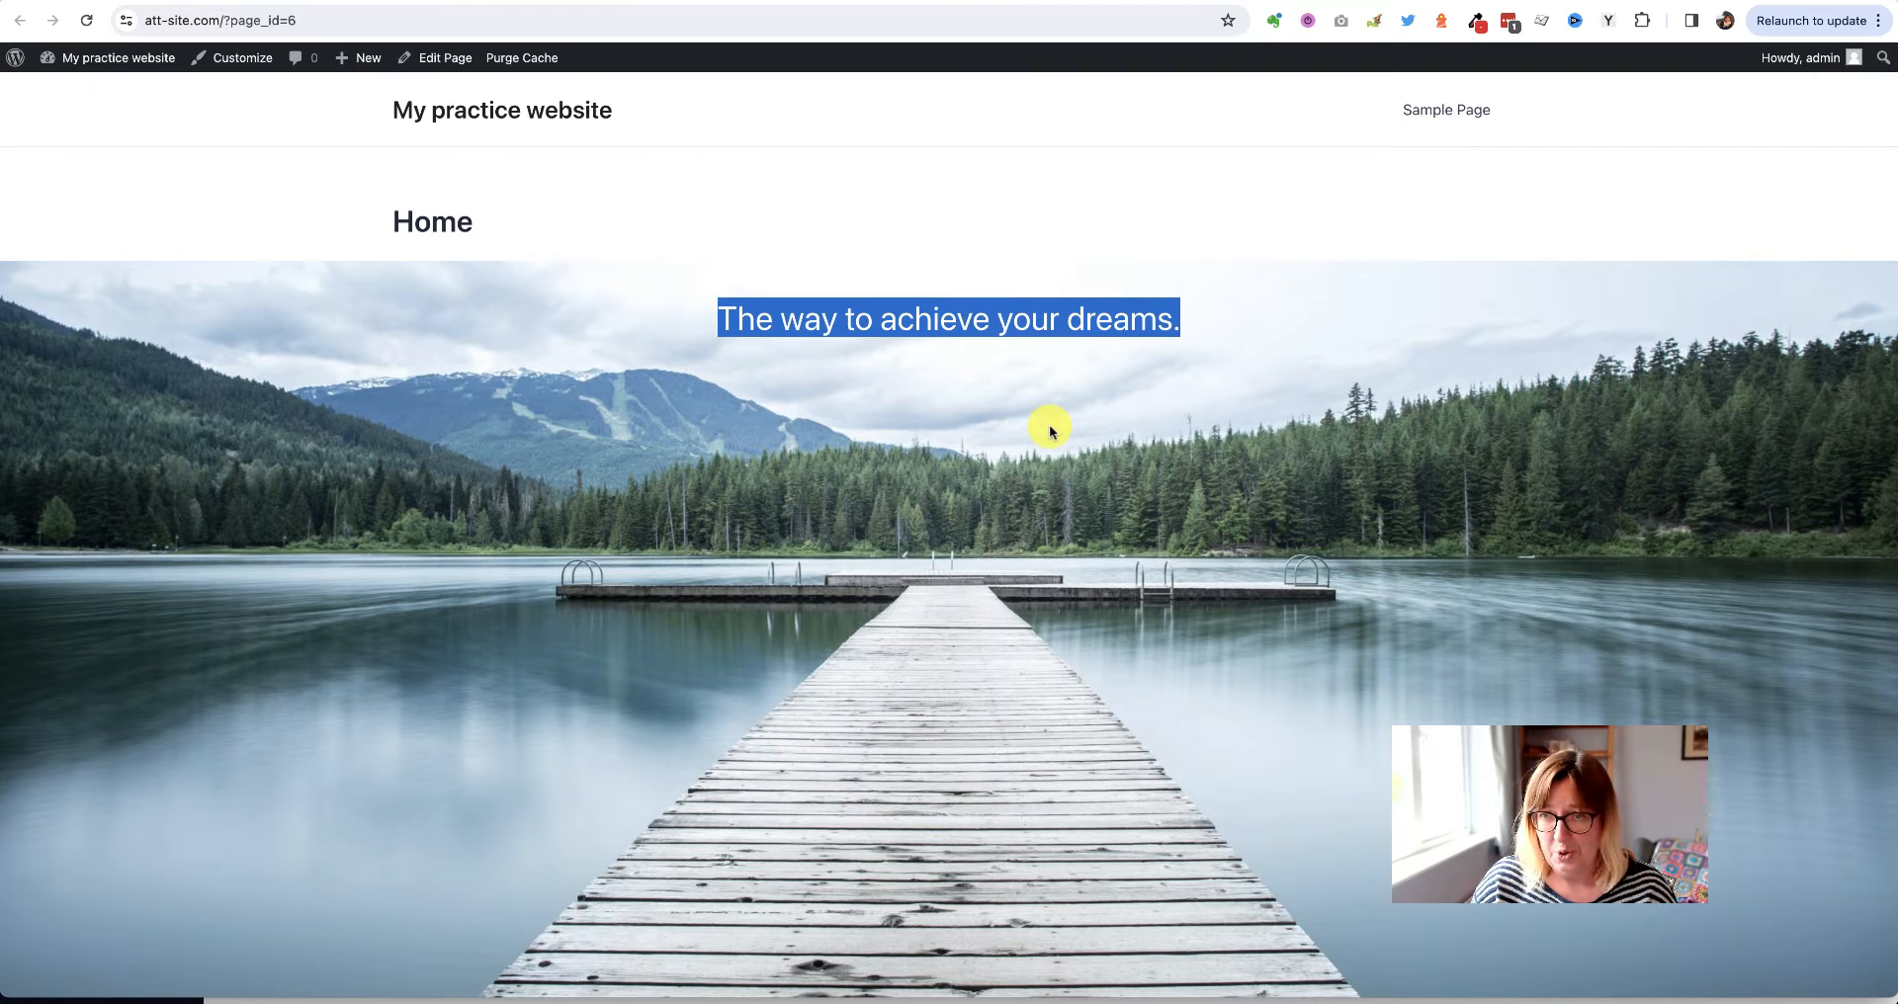
{"action": "left_click", "coordinate": [999, 423]}
{"action": "left_click_drag", "start_coordinate": [386, 213], "coordinate": [546, 219]}
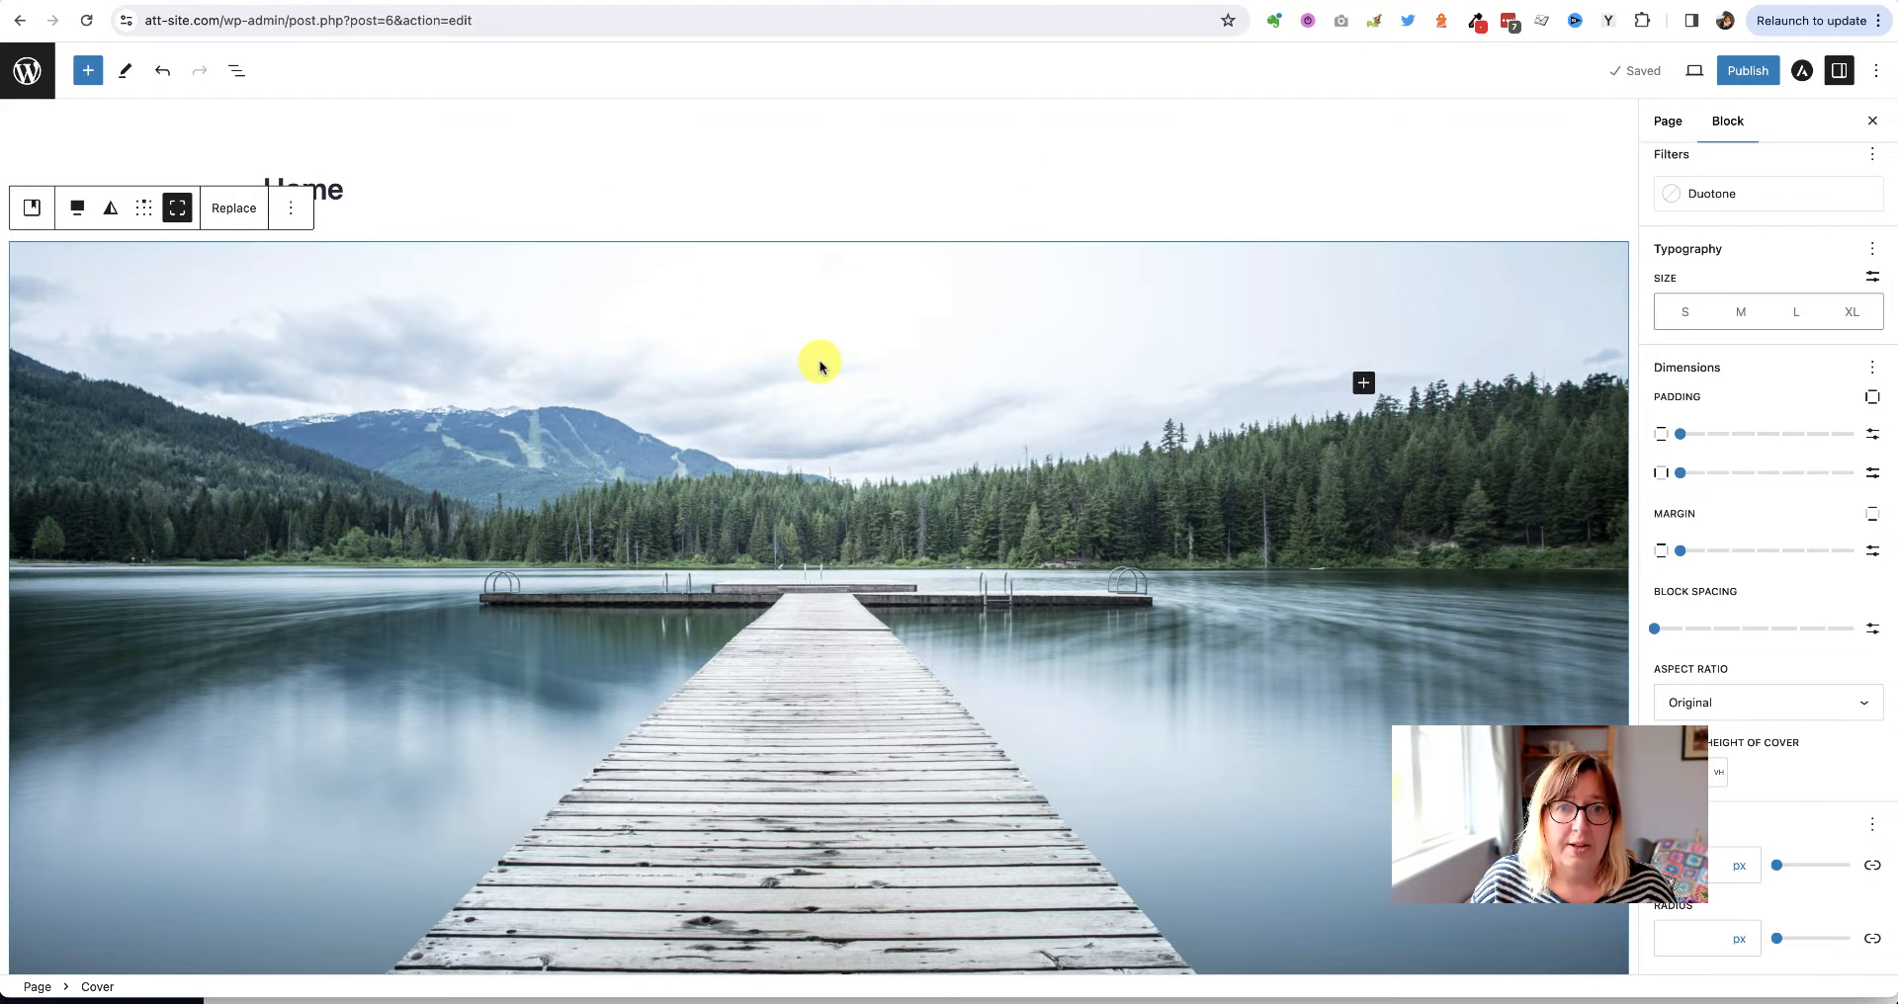
Set the cover paragraph's text colour to Theme Color 3
{"action": "scroll", "coordinate": [868, 357], "scroll_direction": "down", "scroll_amount": 2}
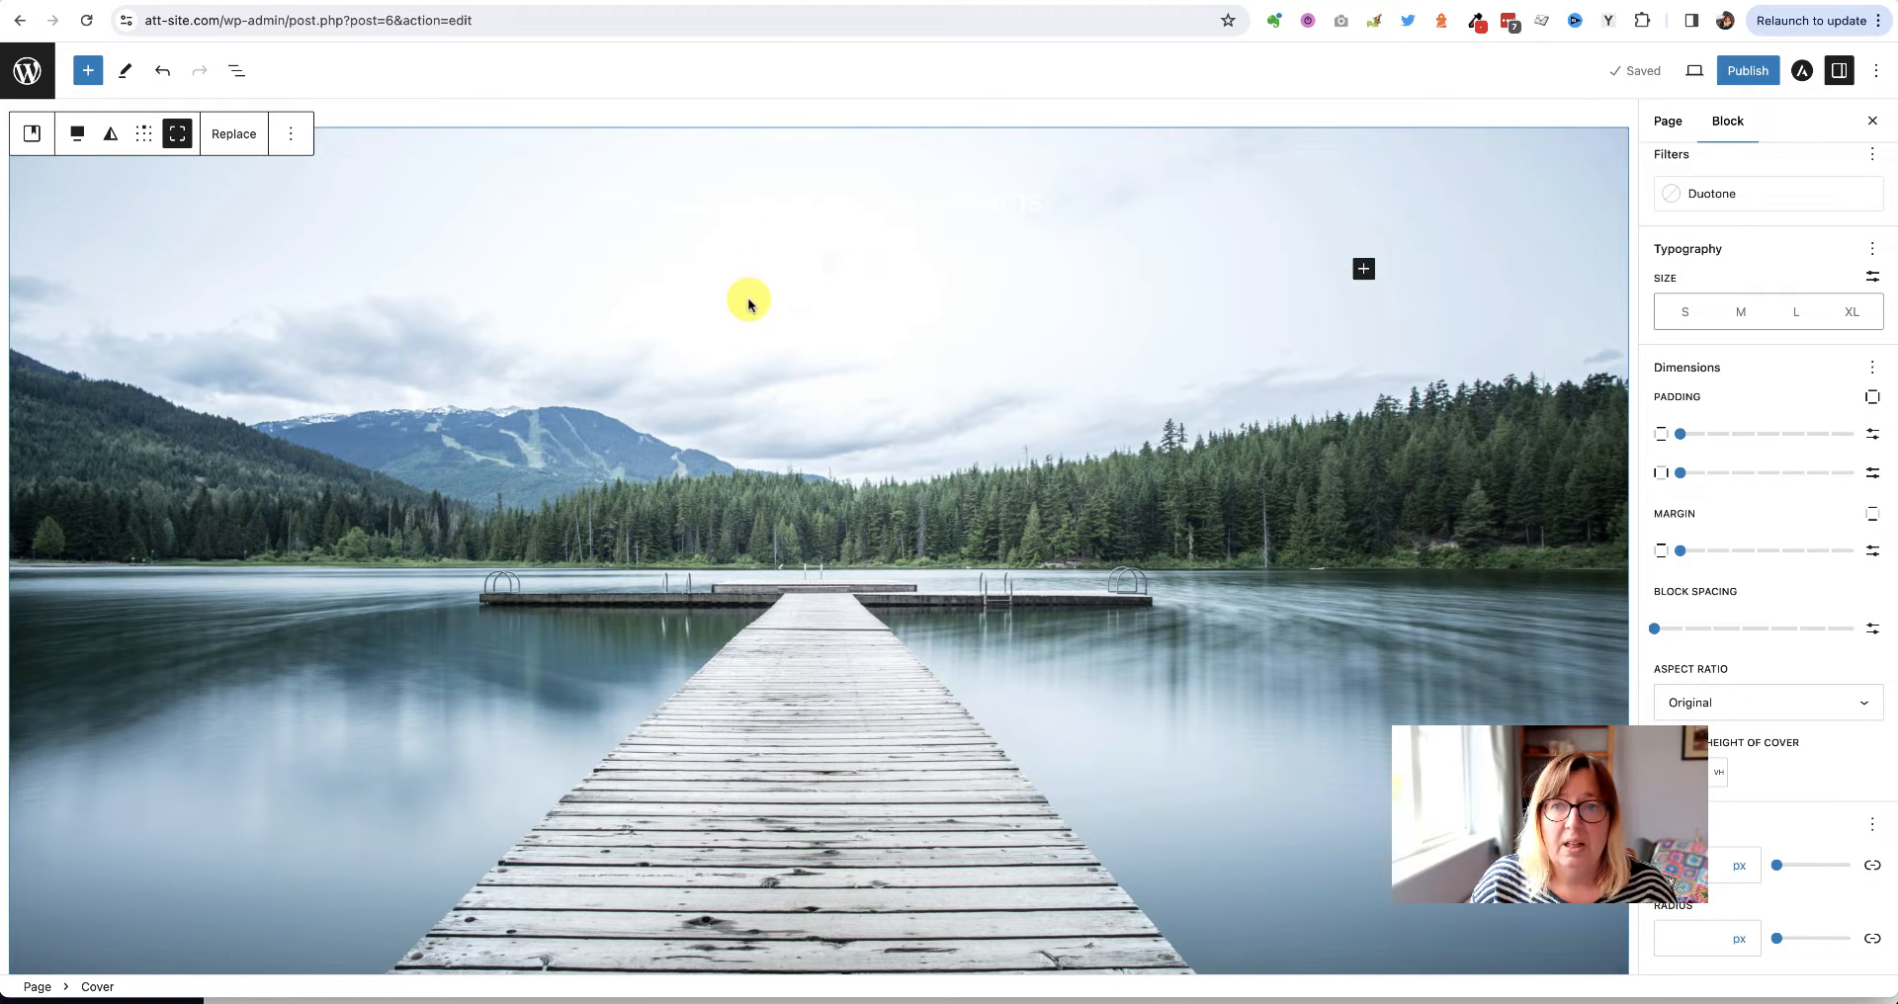
{"action": "left_click", "coordinate": [1001, 209]}
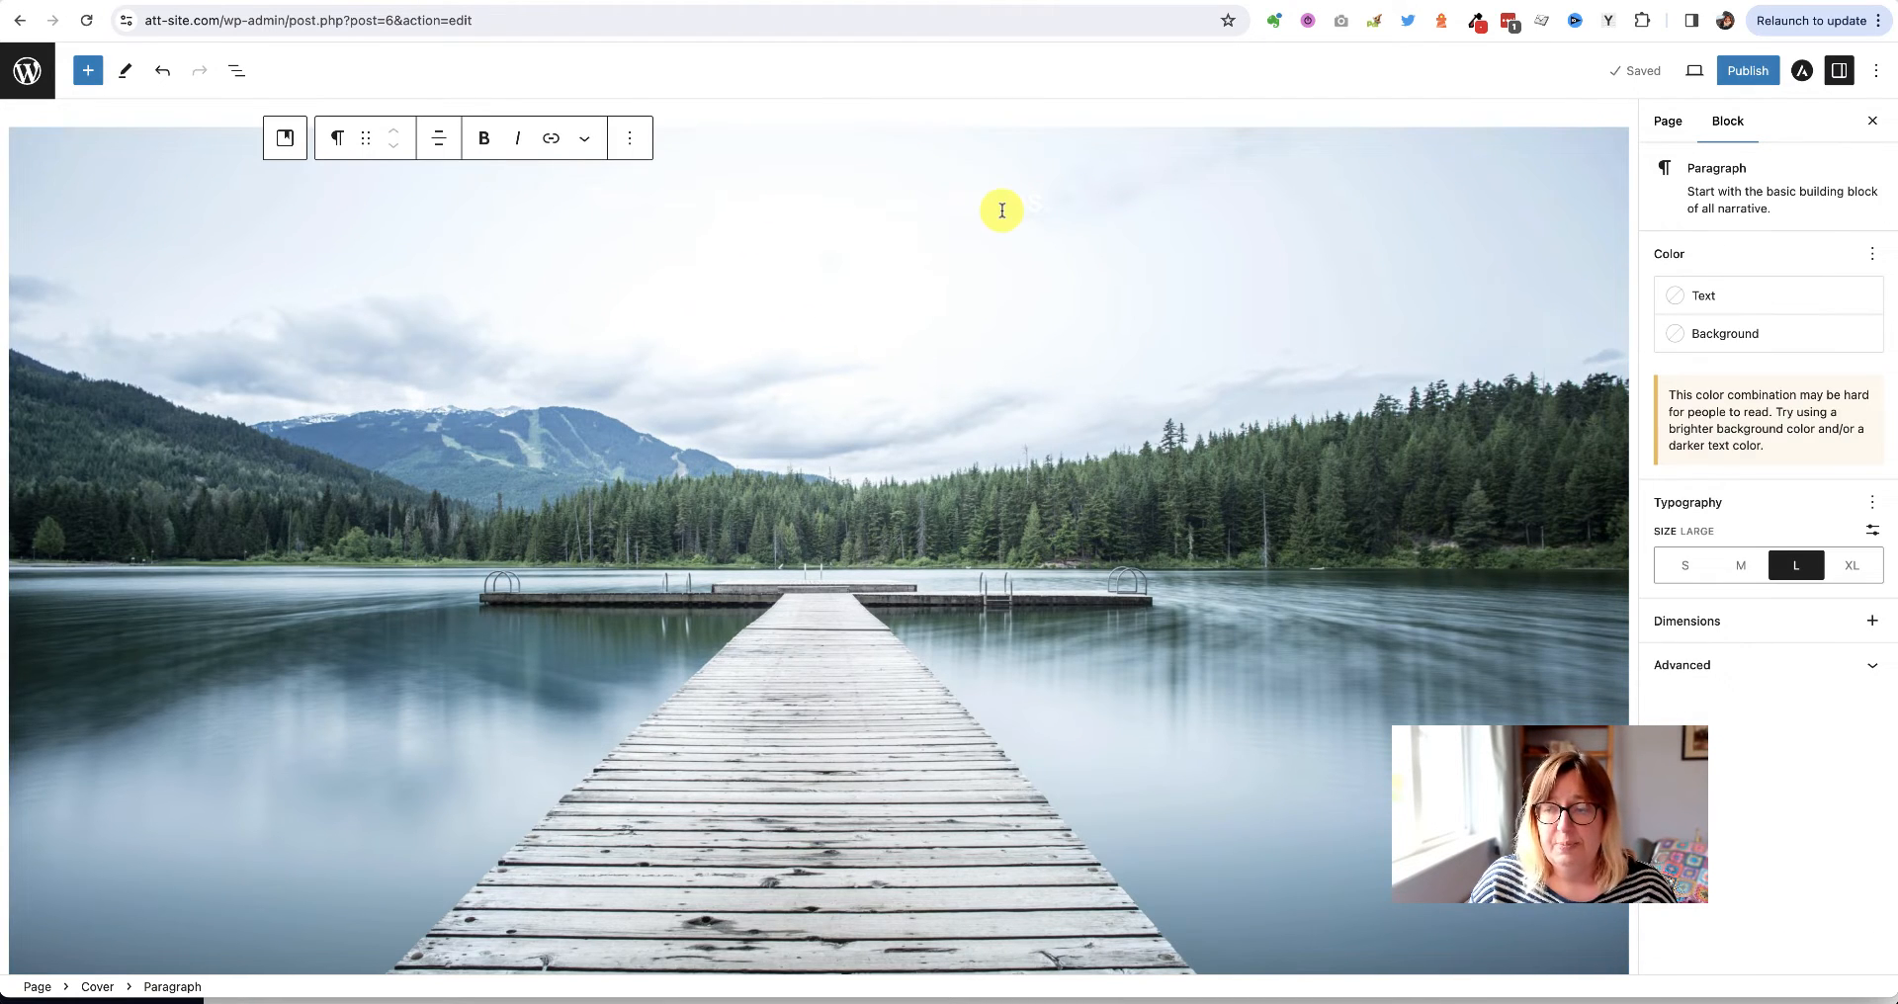
{"action": "triple_click", "coordinate": [818, 206]}
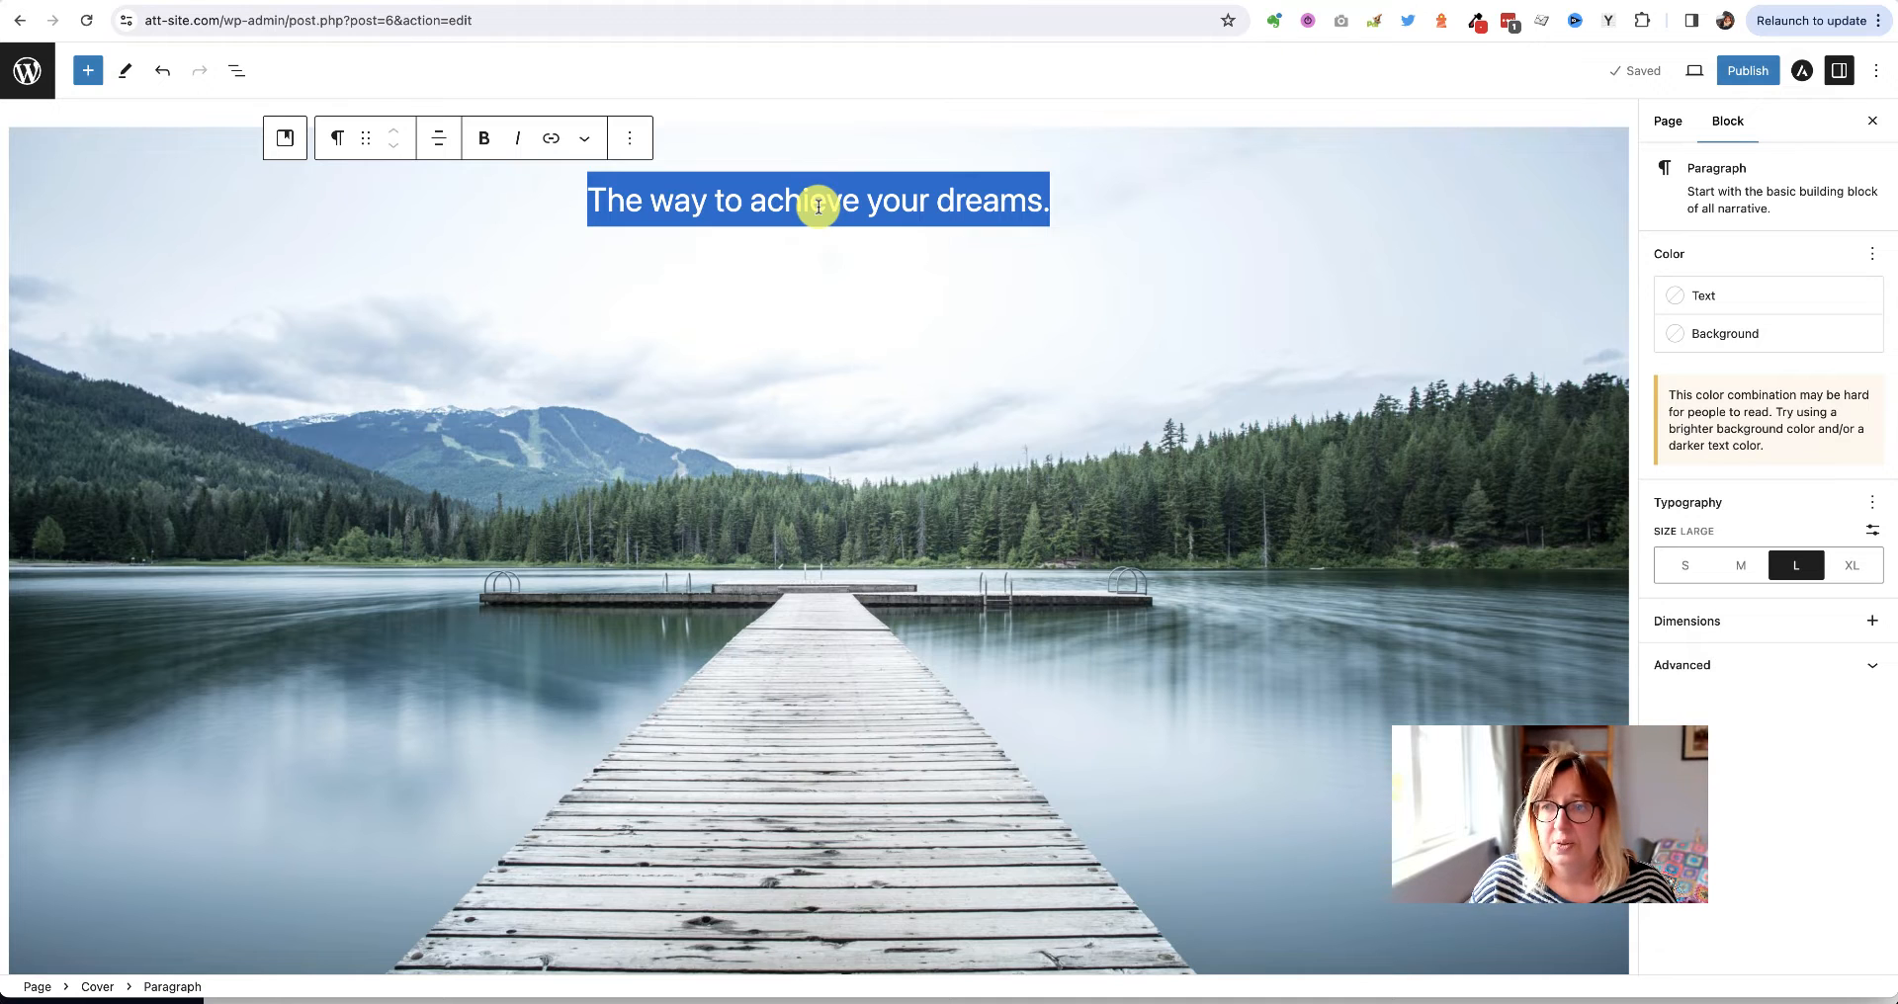
{"action": "left_click", "coordinate": [1703, 296]}
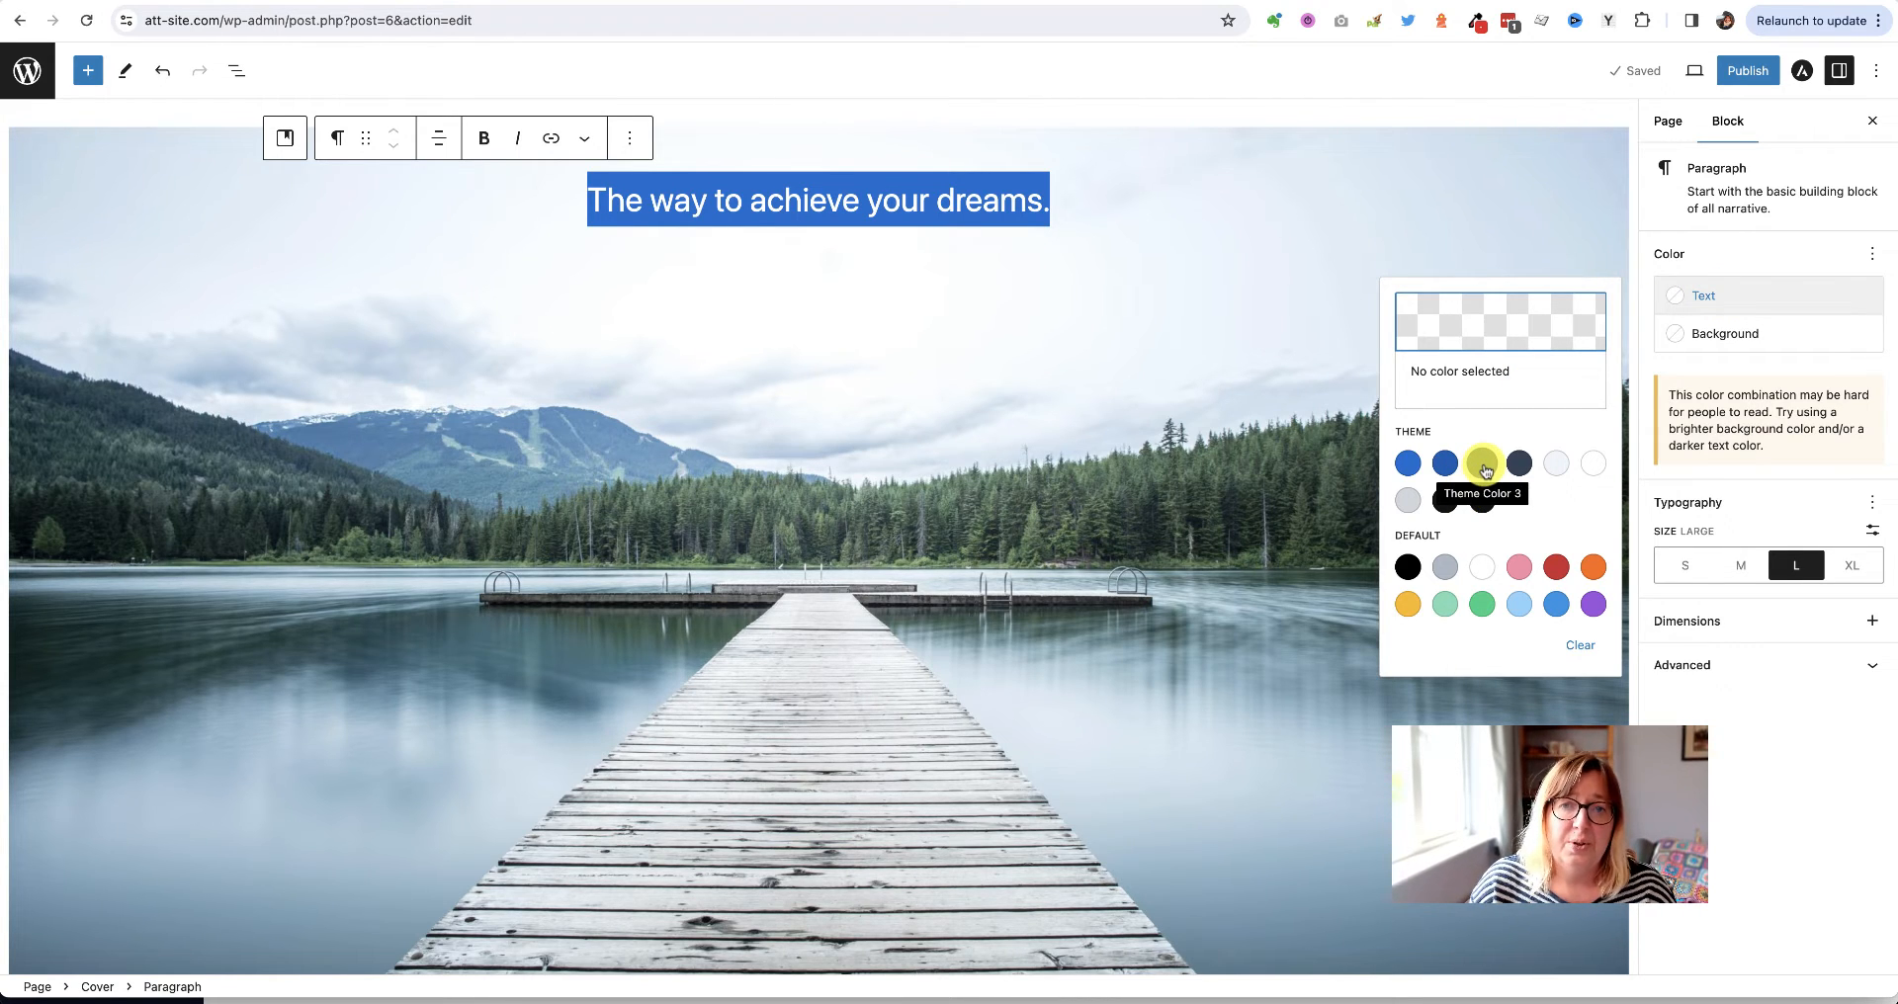
{"action": "left_click", "coordinate": [1484, 466]}
{"action": "left_click", "coordinate": [1006, 366]}
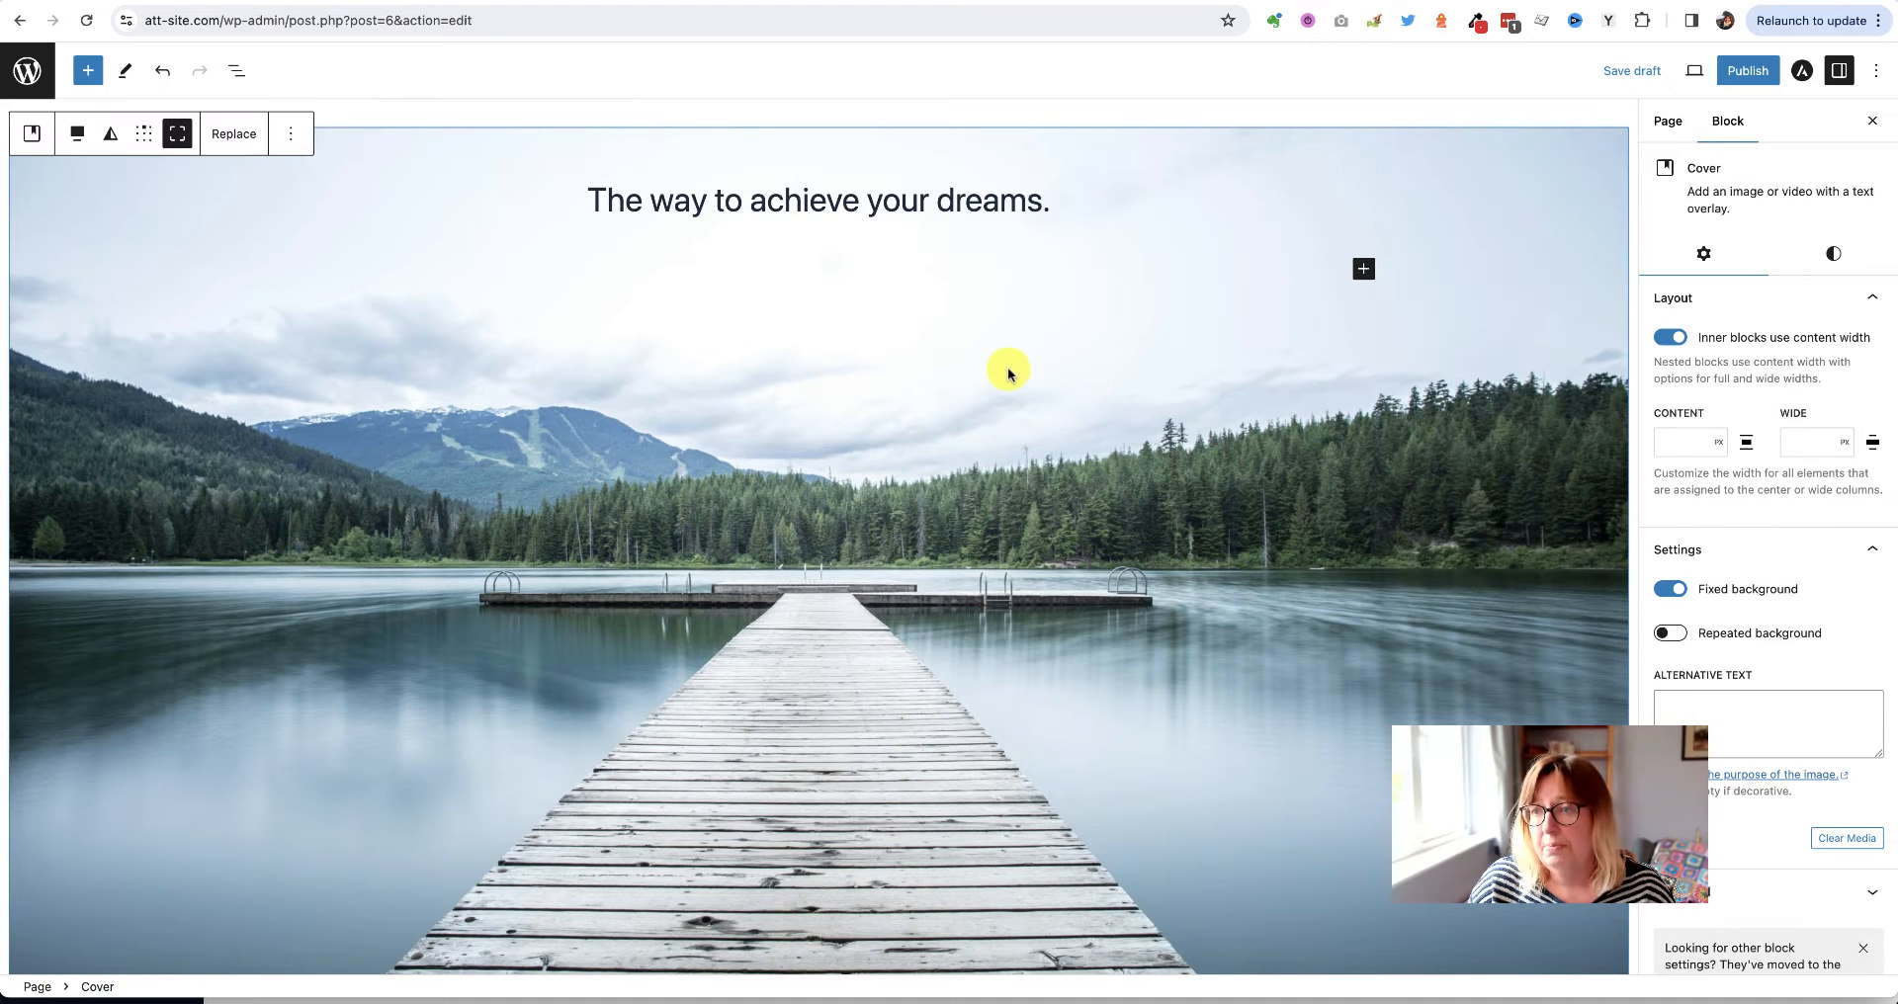
Make the line 'The way to achieve your dreams.' extra large (XL)
{"action": "scroll", "coordinate": [1032, 394], "scroll_direction": "down", "scroll_amount": 3}
{"action": "scroll", "coordinate": [1032, 394], "scroll_direction": "up", "scroll_amount": 3}
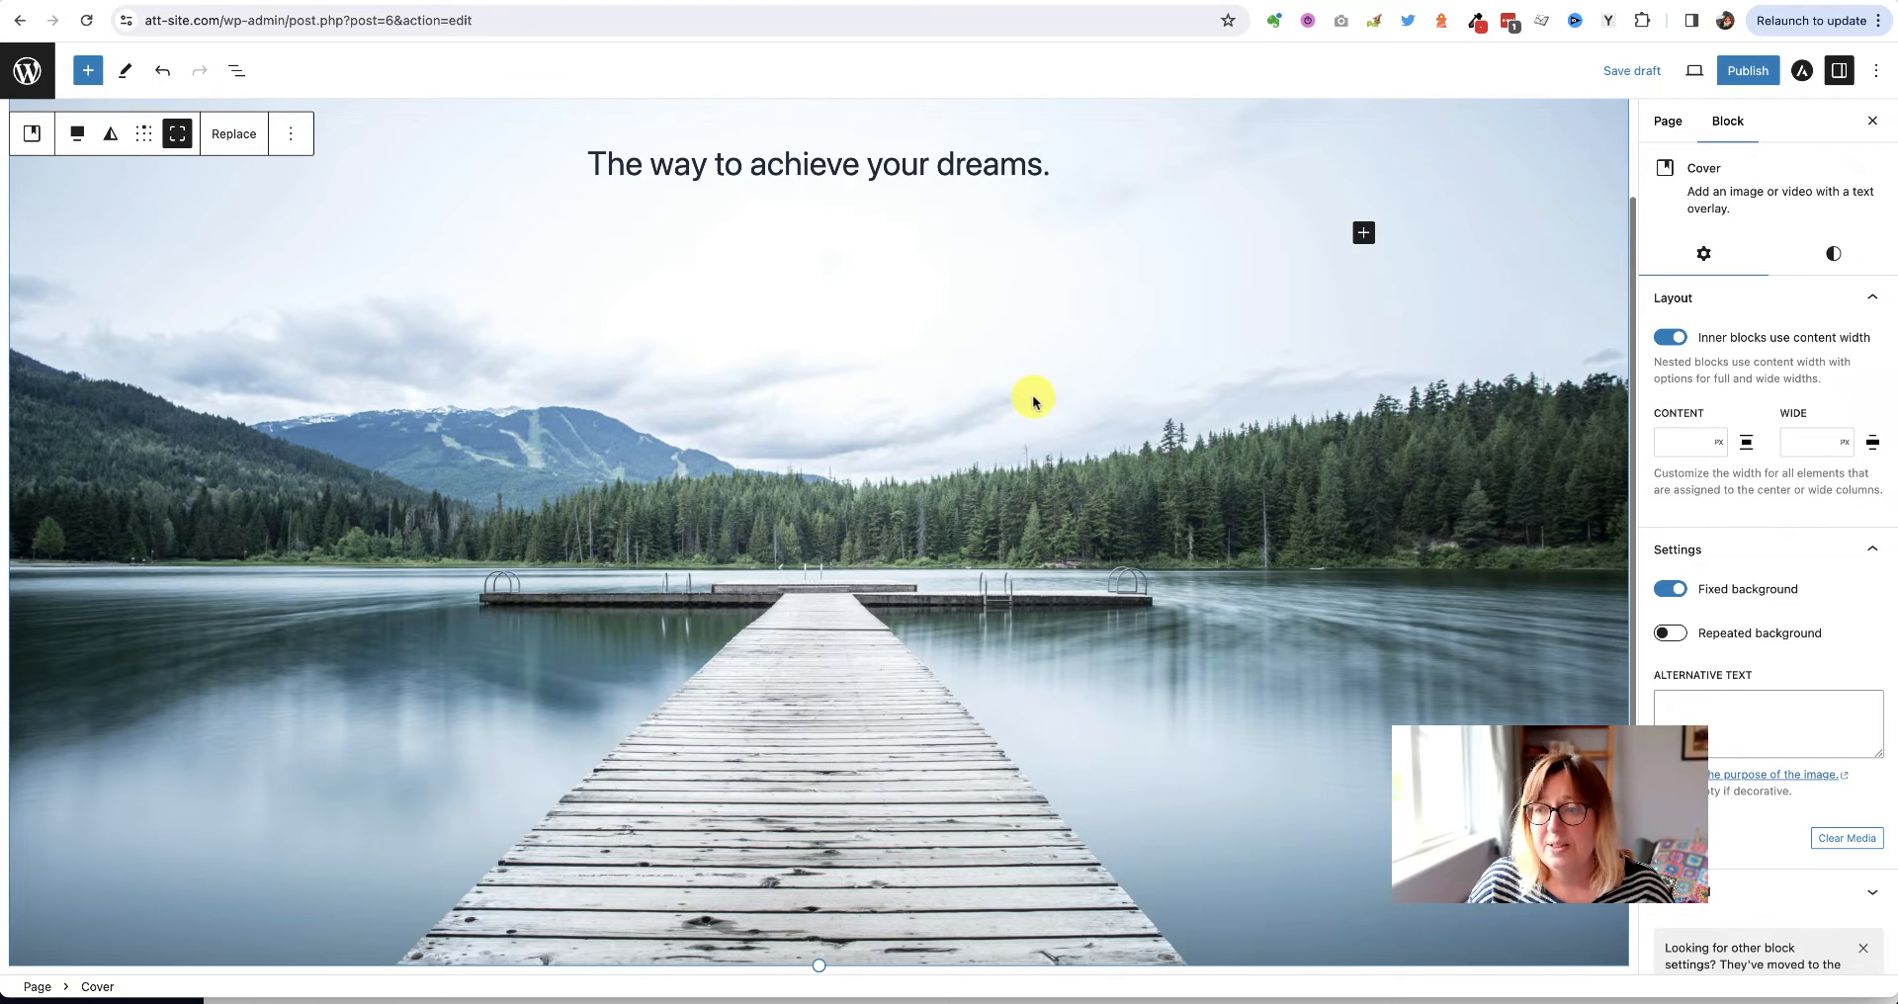
{"action": "triple_click", "coordinate": [827, 161]}
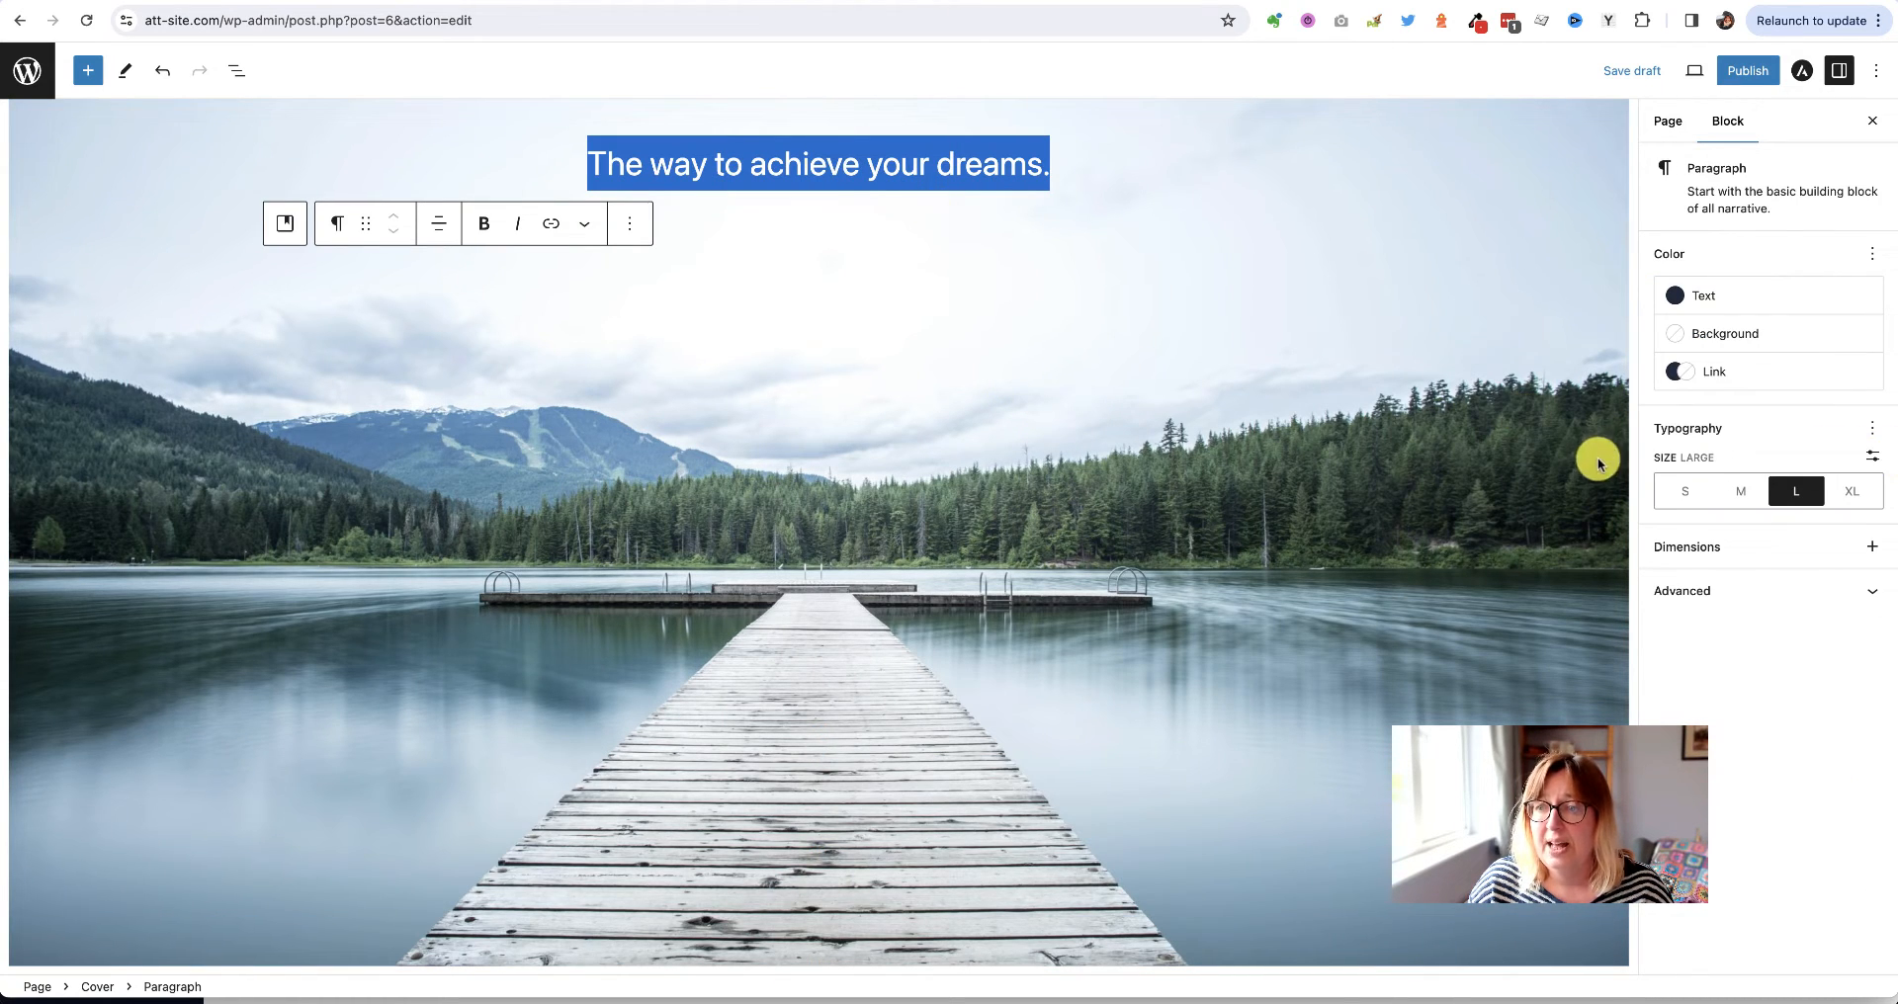
{"action": "left_click", "coordinate": [1856, 492]}
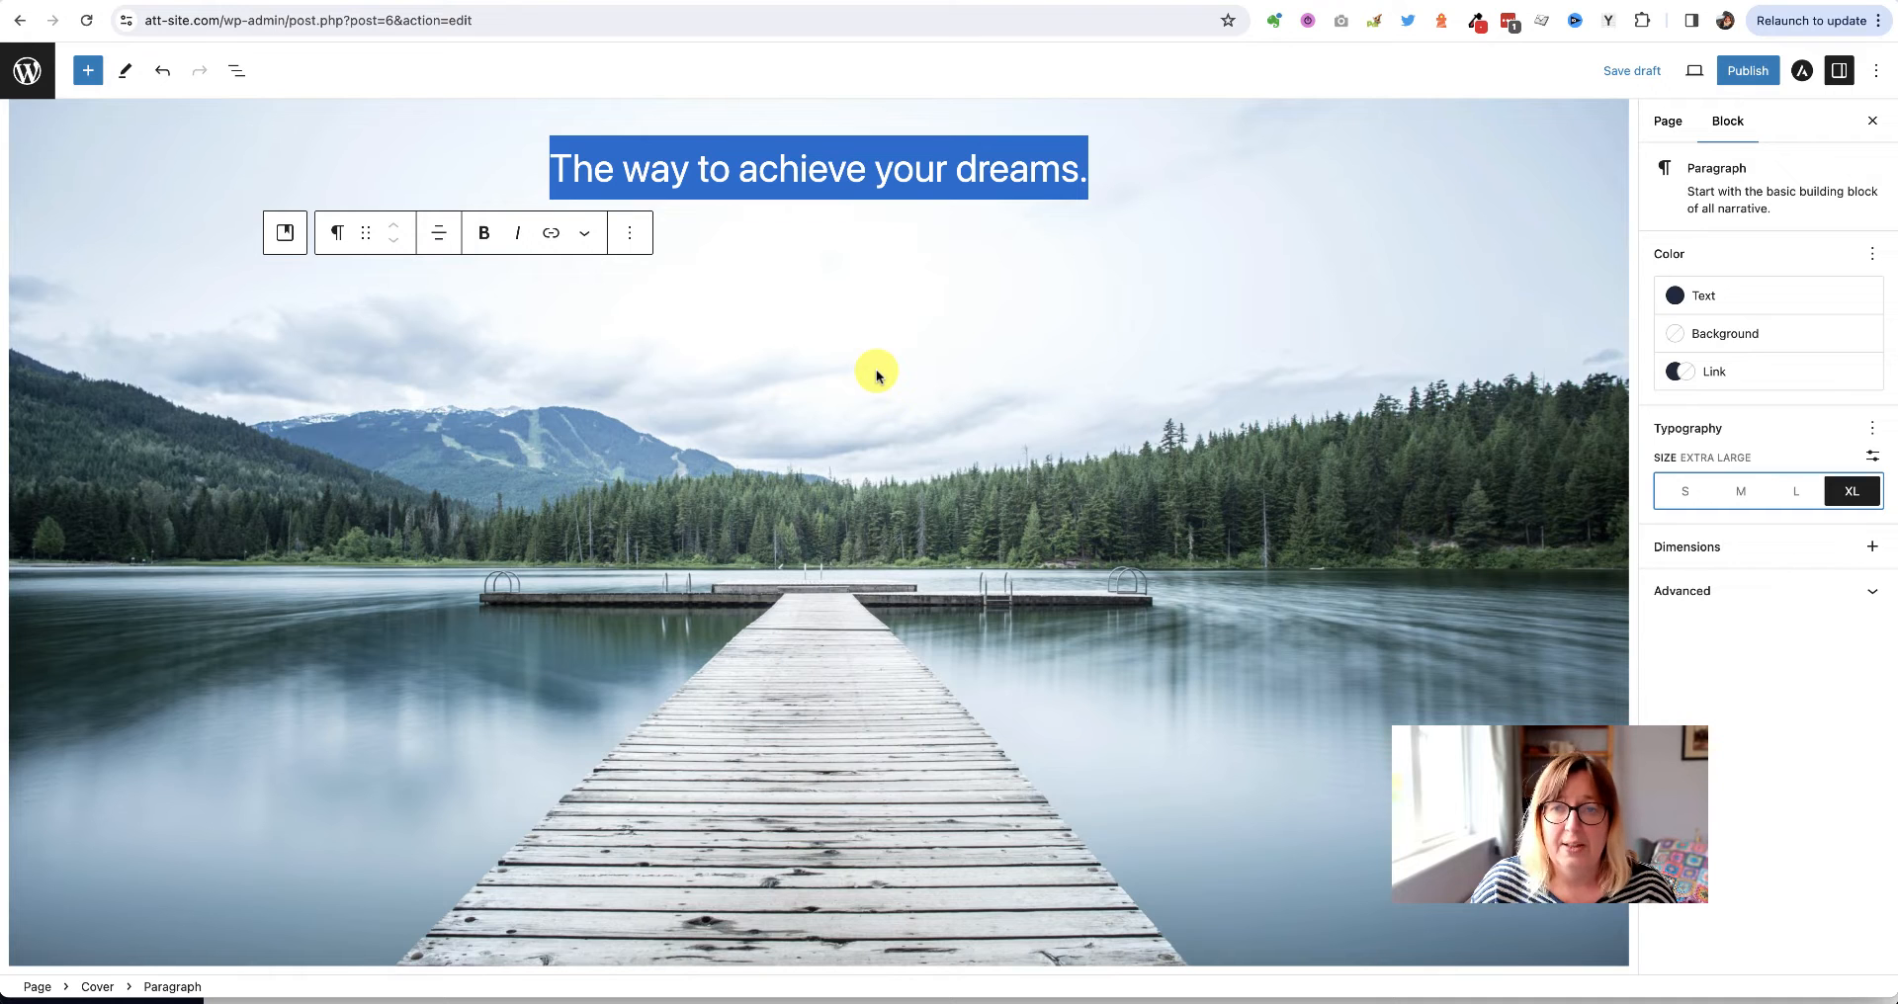
{"action": "left_click", "coordinate": [714, 388]}
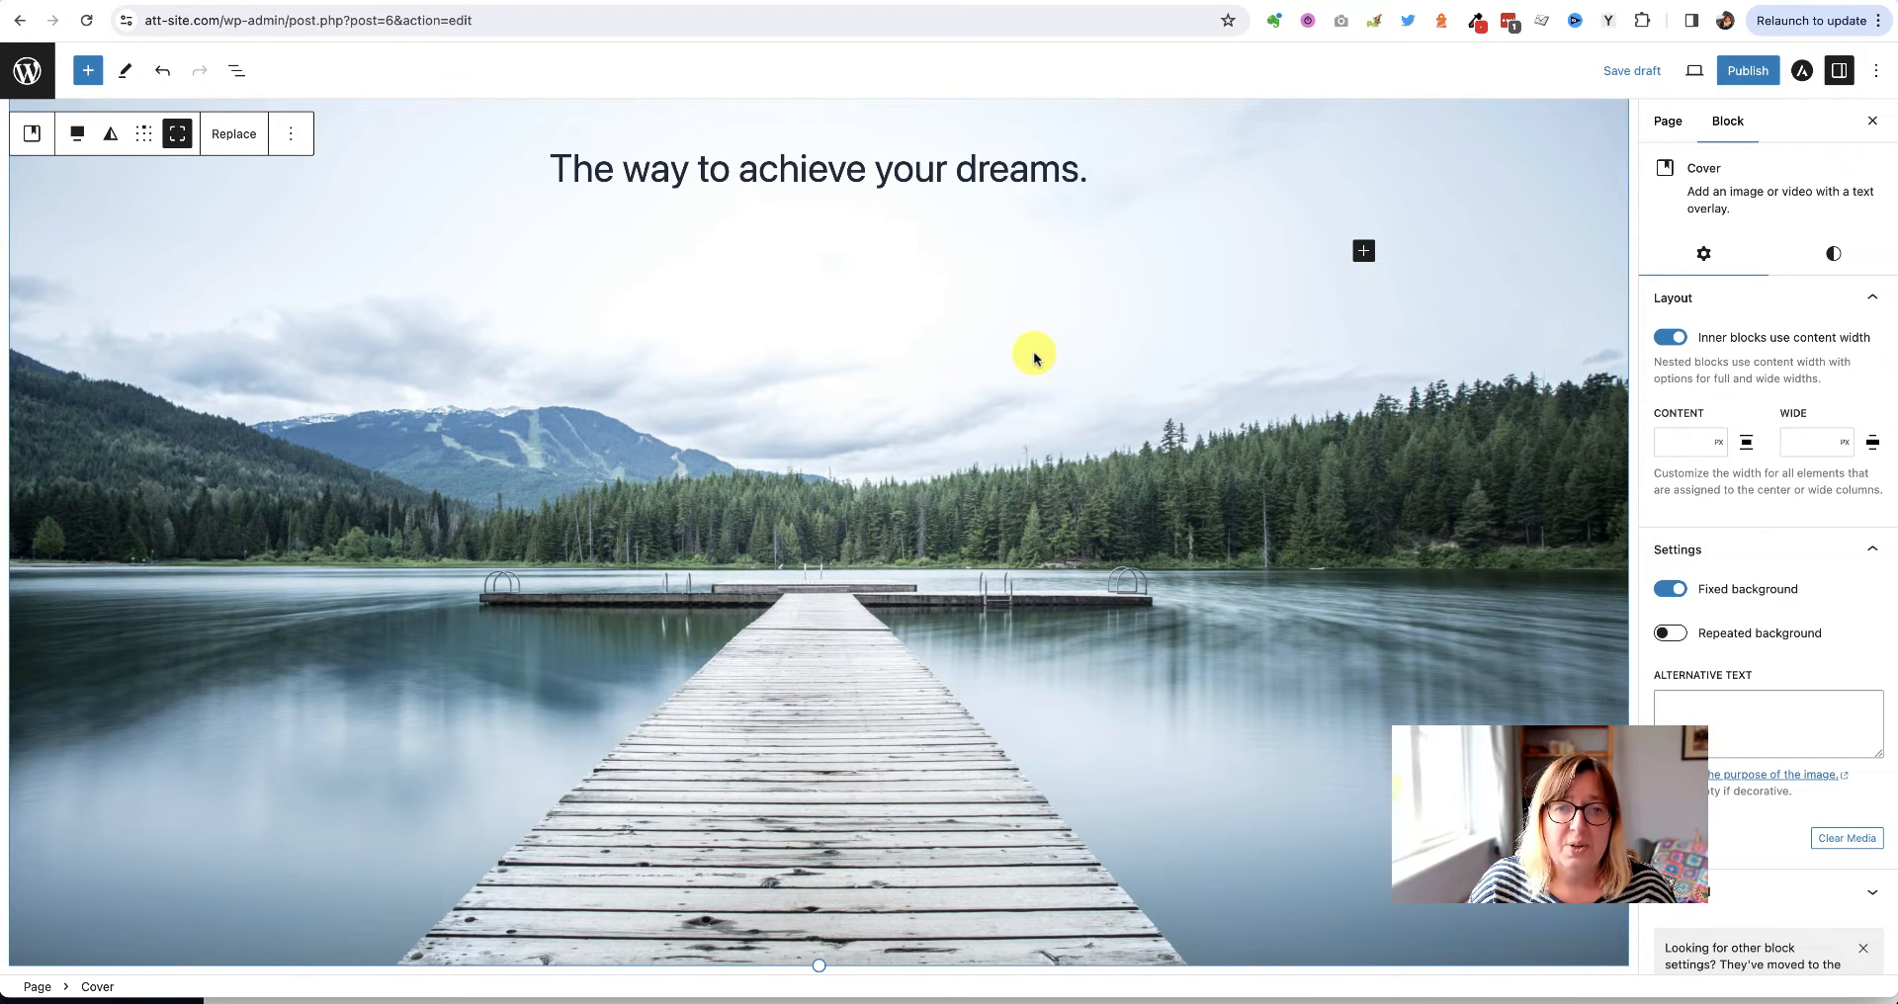
{"action": "scroll", "coordinate": [1034, 358], "scroll_direction": "up", "scroll_amount": 3}
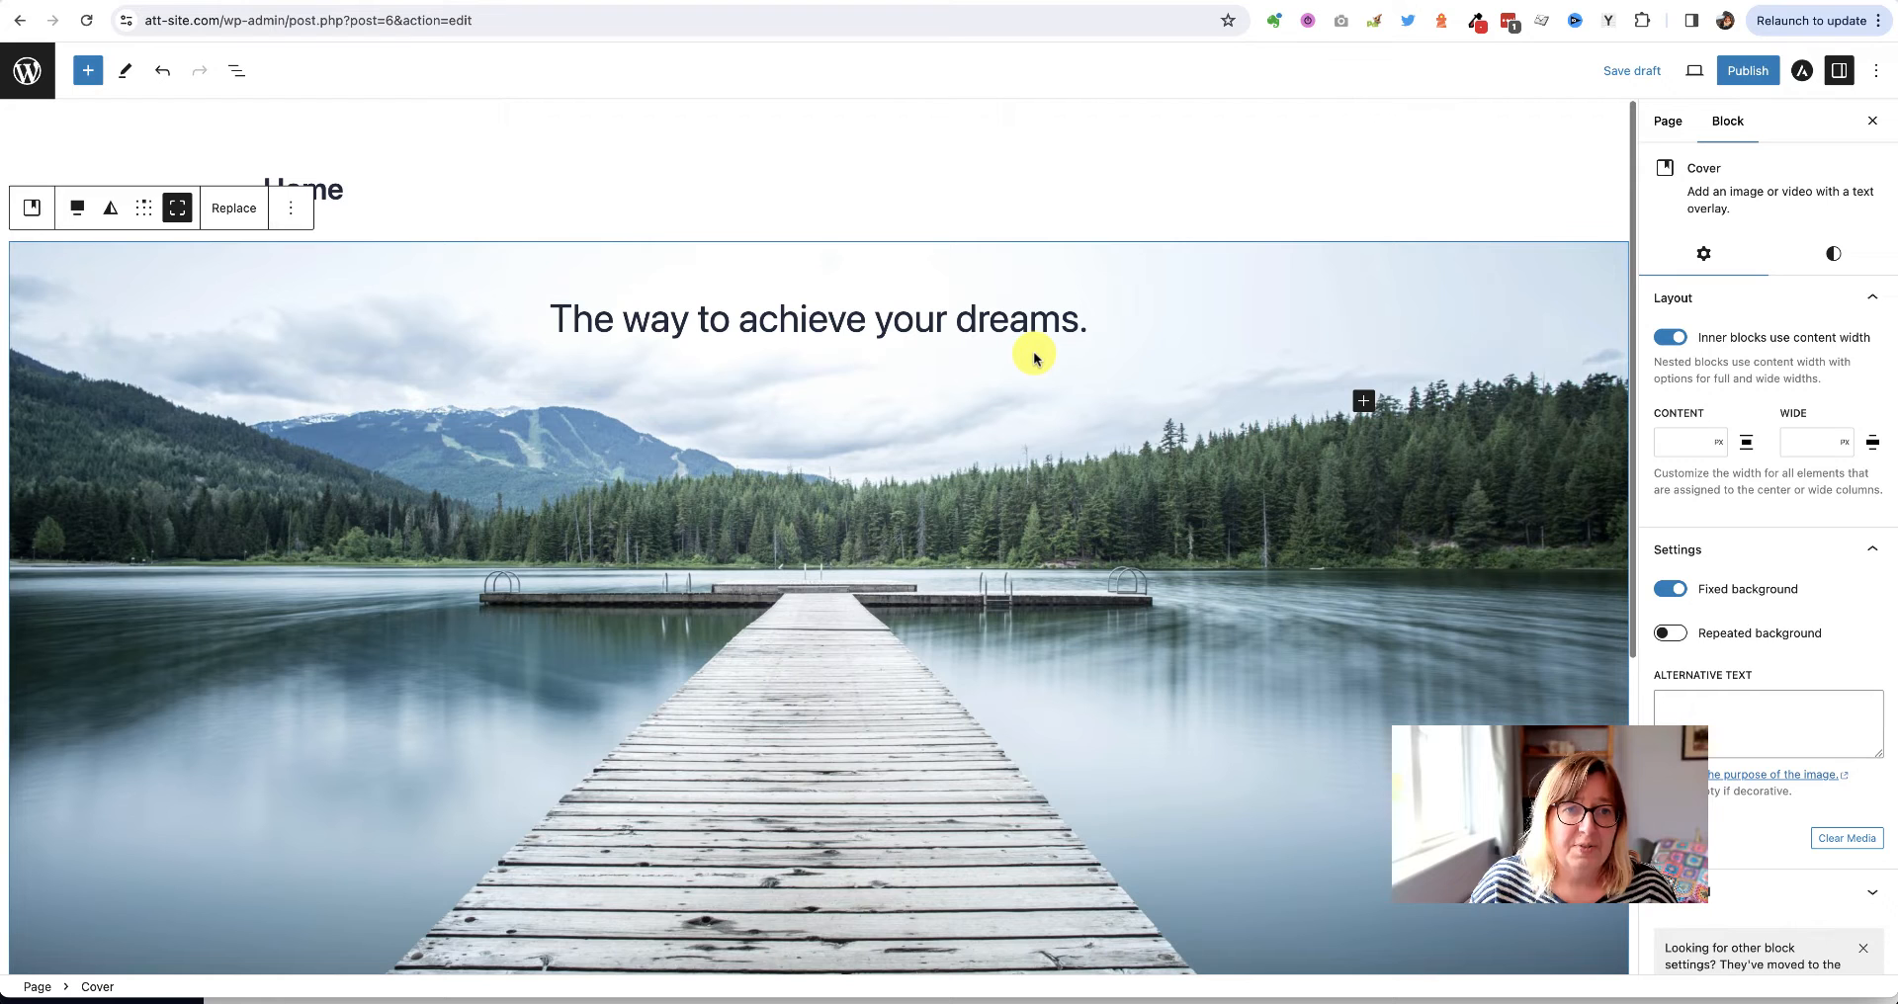
Hide the Home title with its eye icon, save the draft, and go to the preview
{"action": "left_click", "coordinate": [763, 200]}
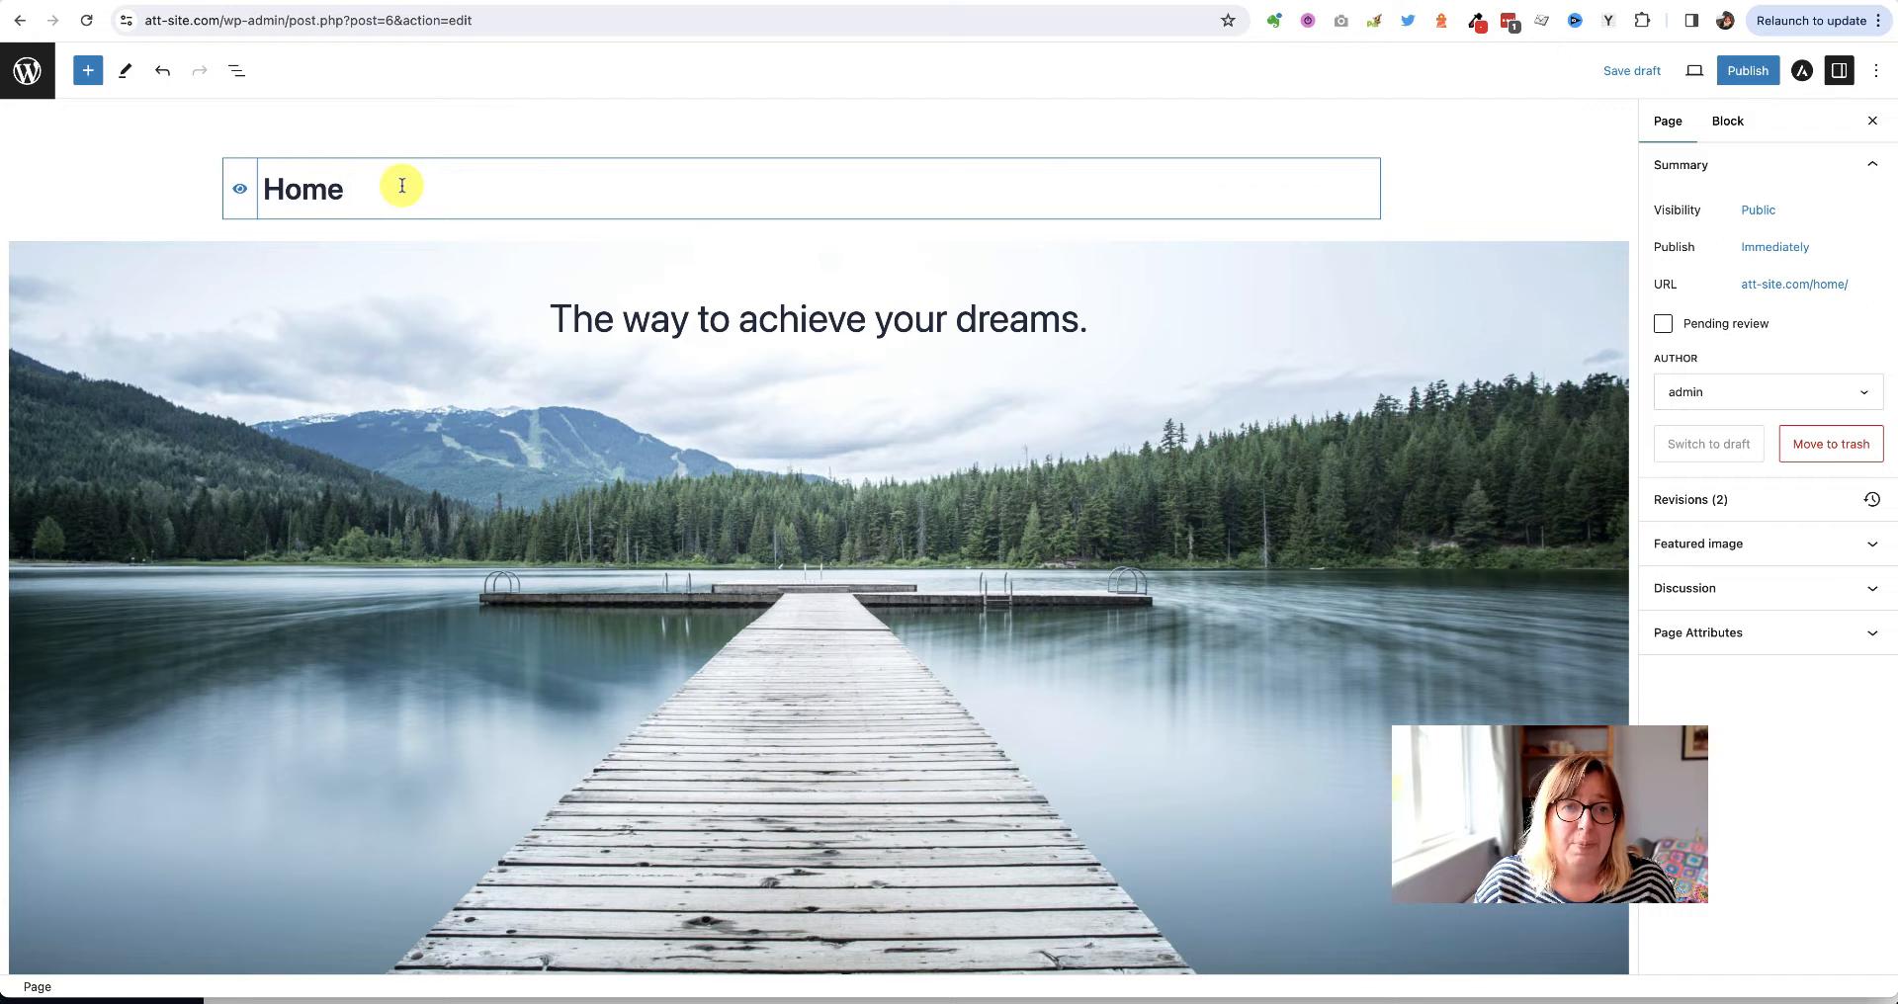
{"action": "left_click", "coordinate": [239, 193]}
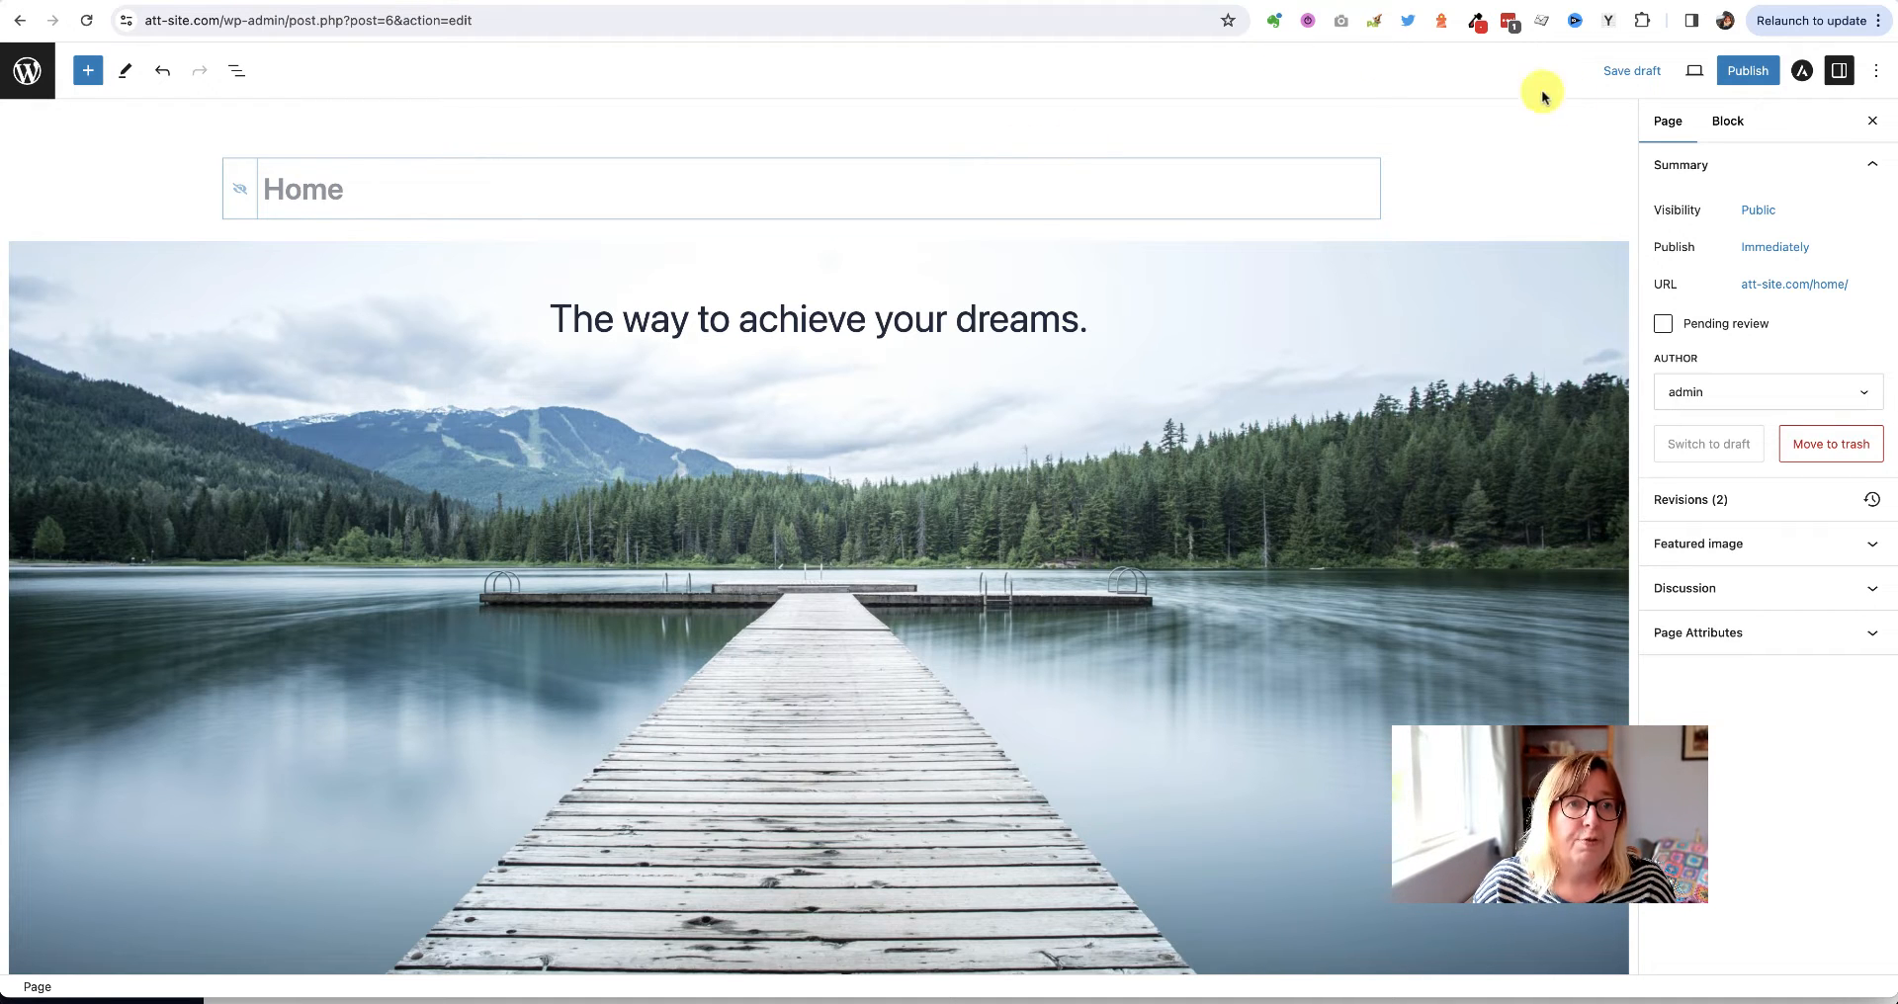
{"action": "left_click", "coordinate": [1623, 71]}
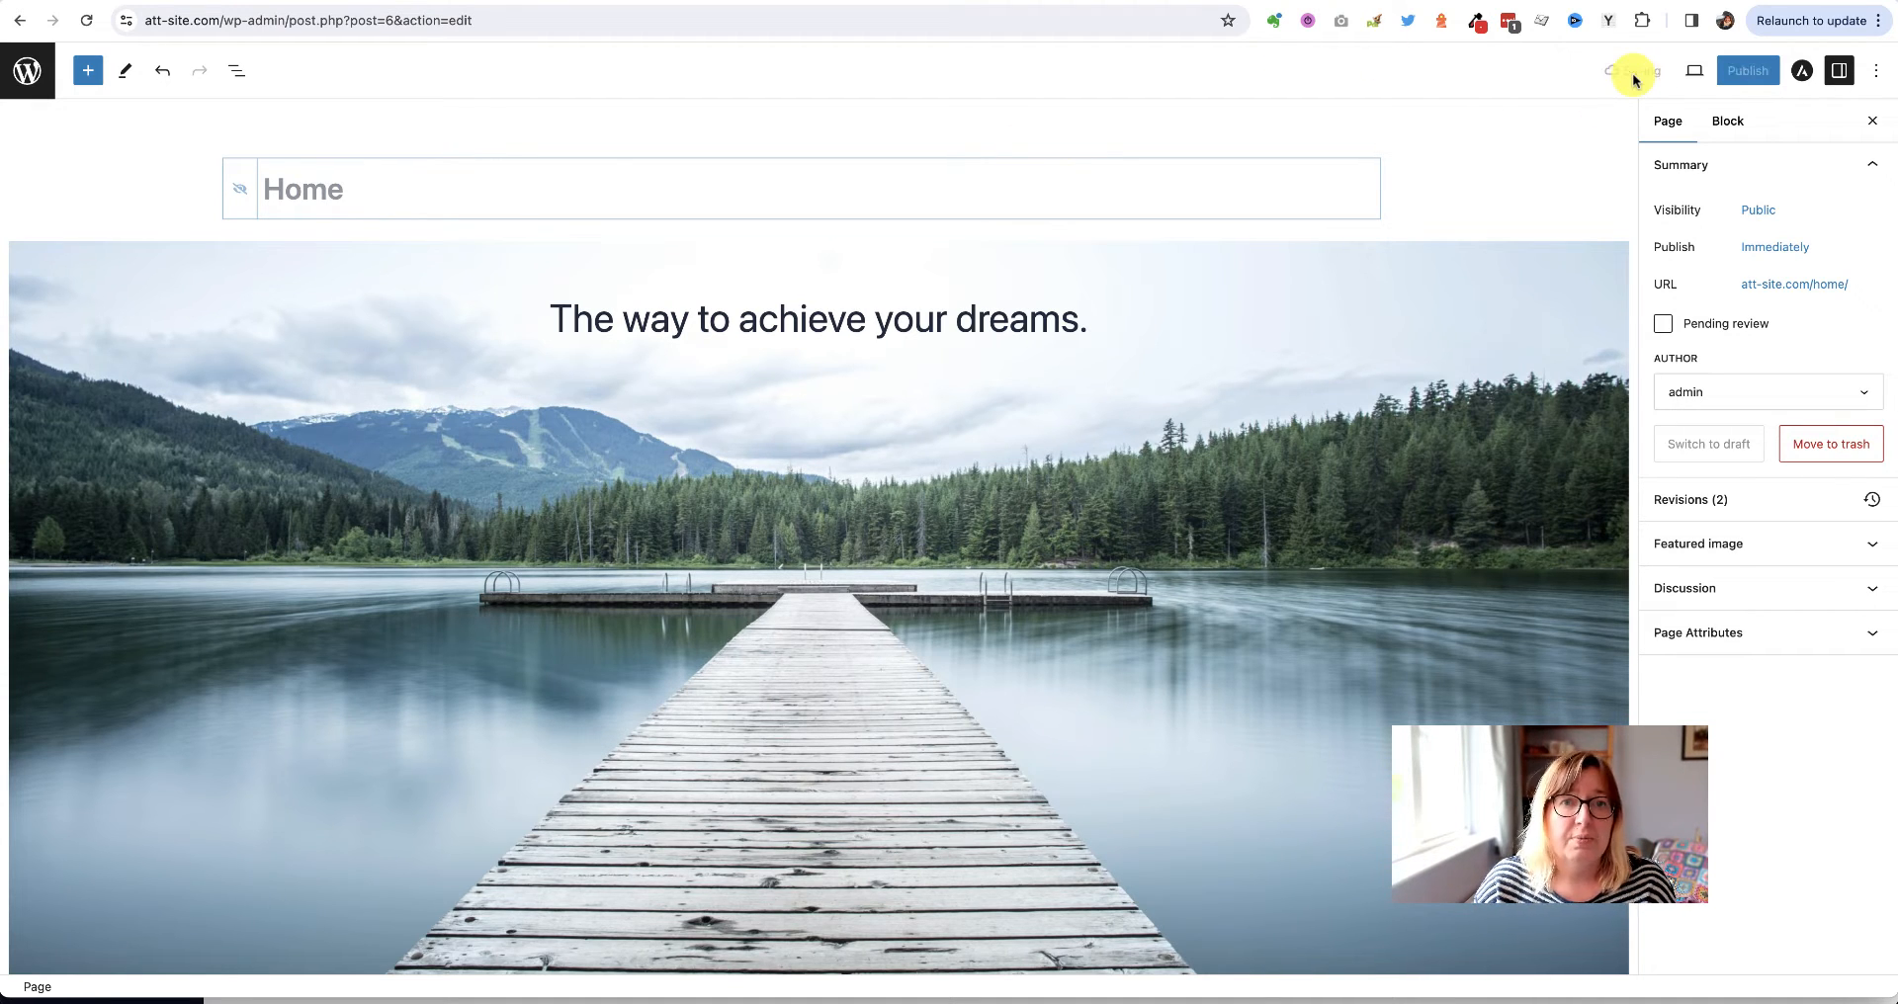
{"action": "left_click", "coordinate": [1558, 0]}
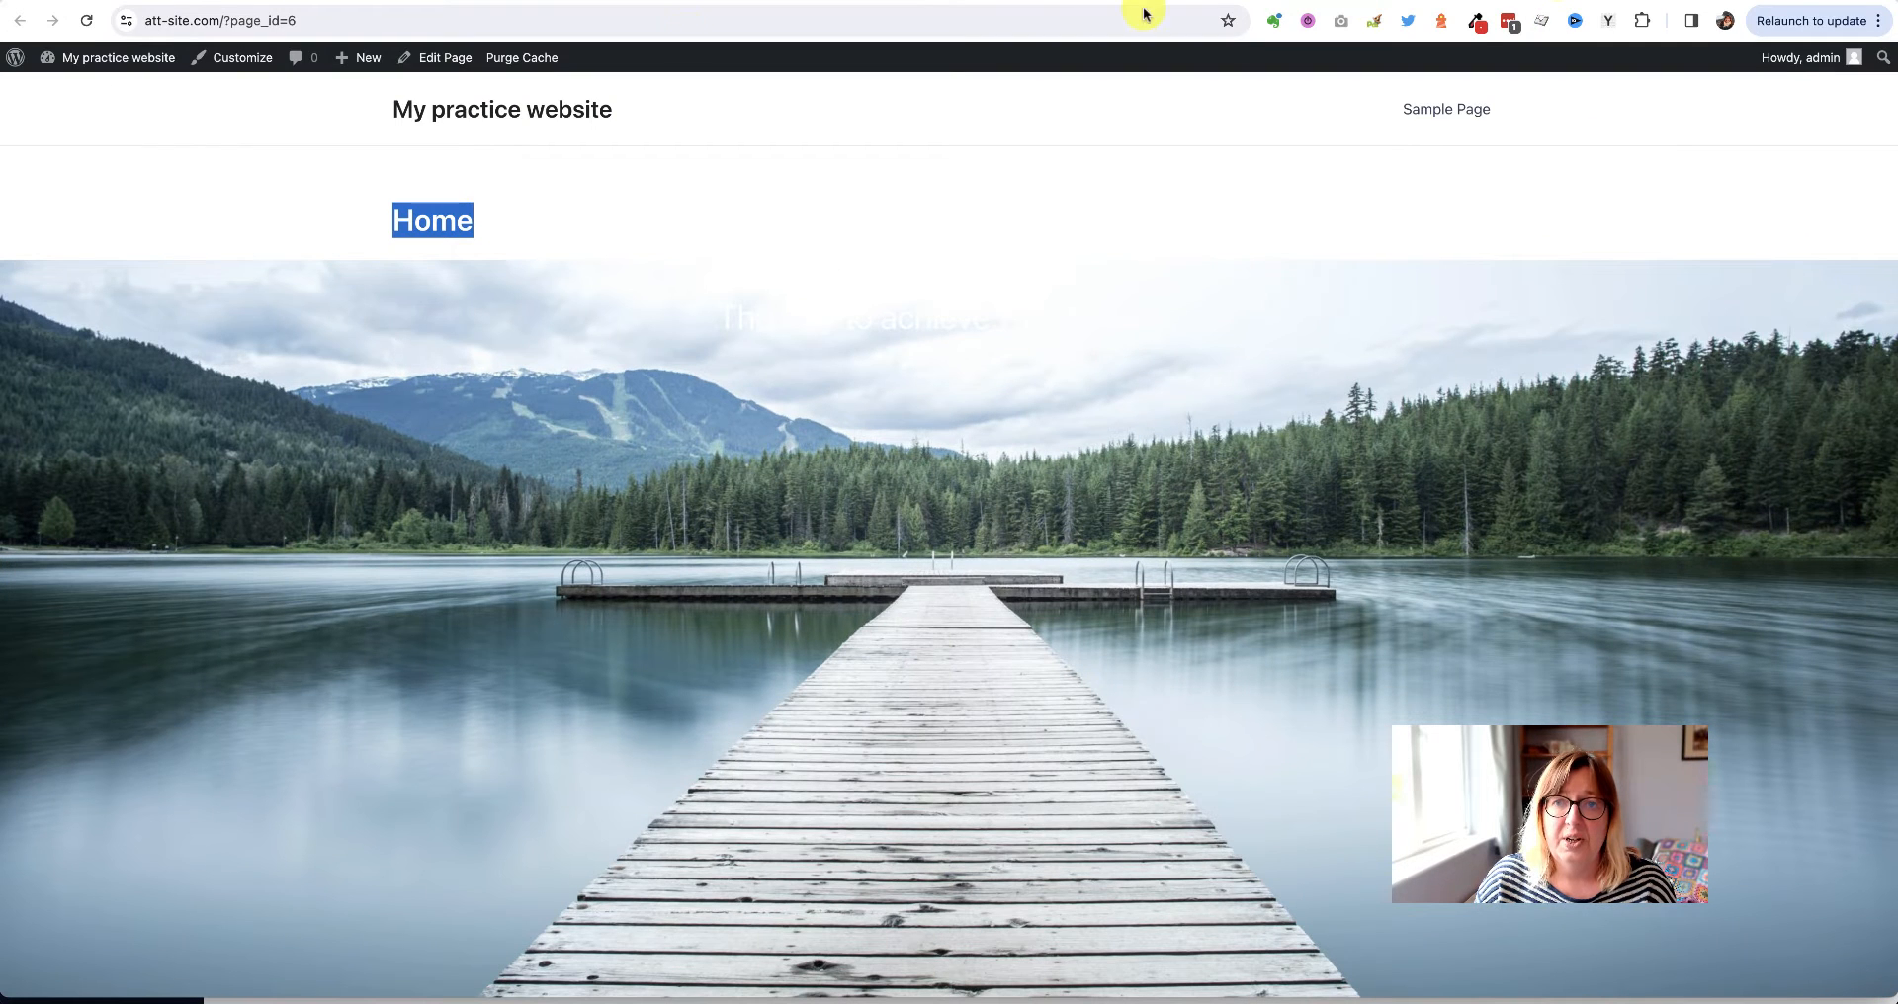
Reload the preview to confirm the Home title no longer shows
{"action": "left_click", "coordinate": [88, 24]}
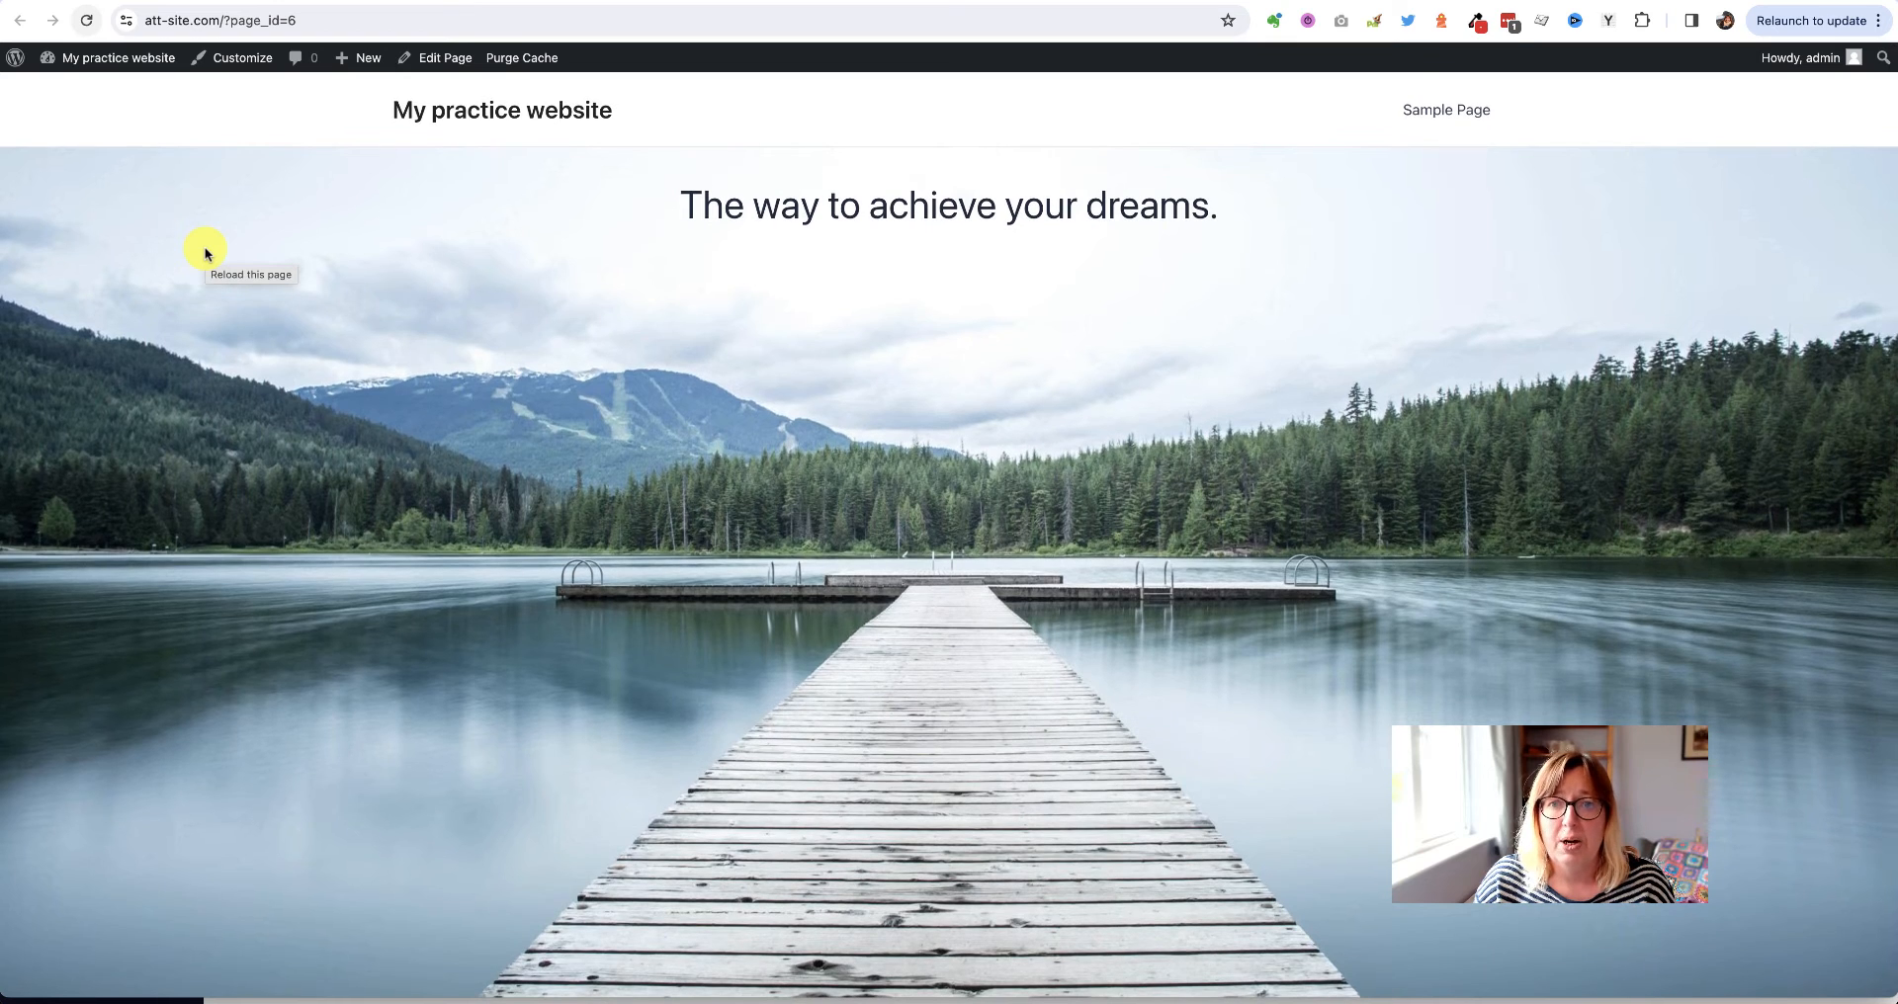
{"action": "scroll", "coordinate": [206, 254], "scroll_direction": "down", "scroll_amount": 3}
{"action": "scroll", "coordinate": [205, 254], "scroll_direction": "up", "scroll_amount": 3}
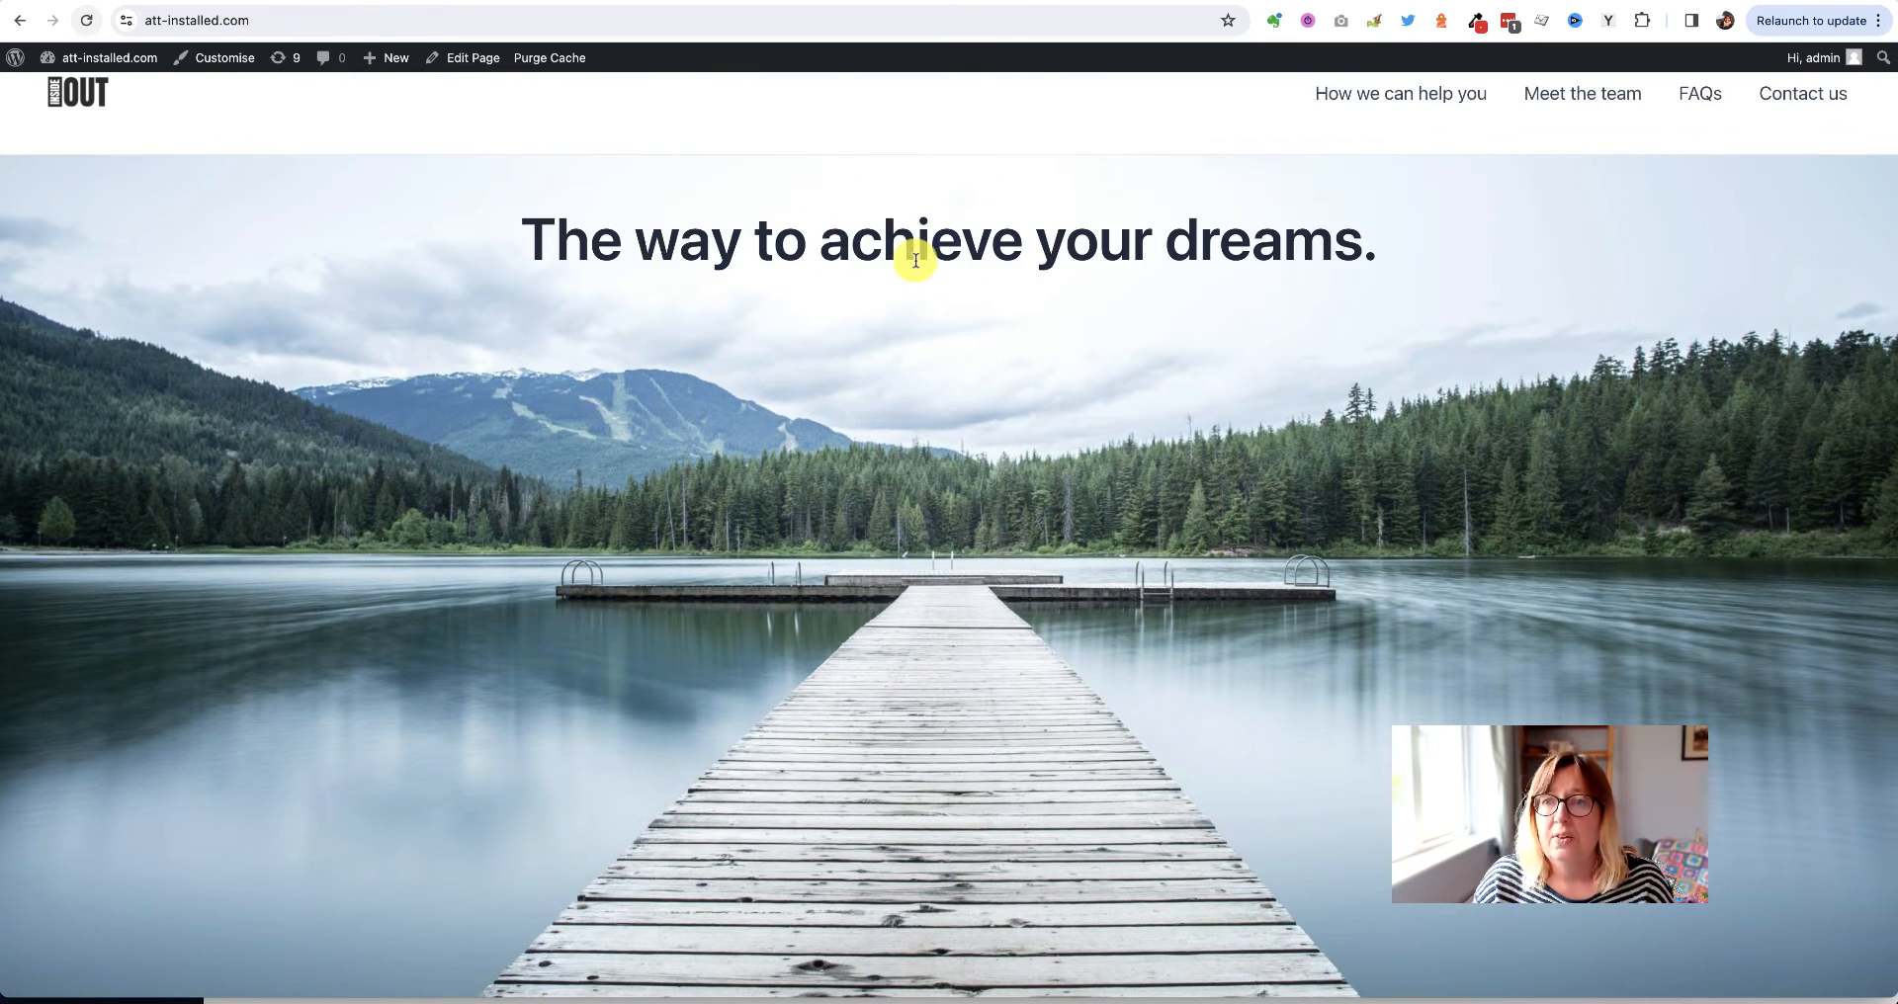
Compare against the demo site's heading, then select the cover heading in the editor
{"action": "double_click", "coordinate": [911, 238]}
{"action": "triple_click", "coordinate": [912, 238]}
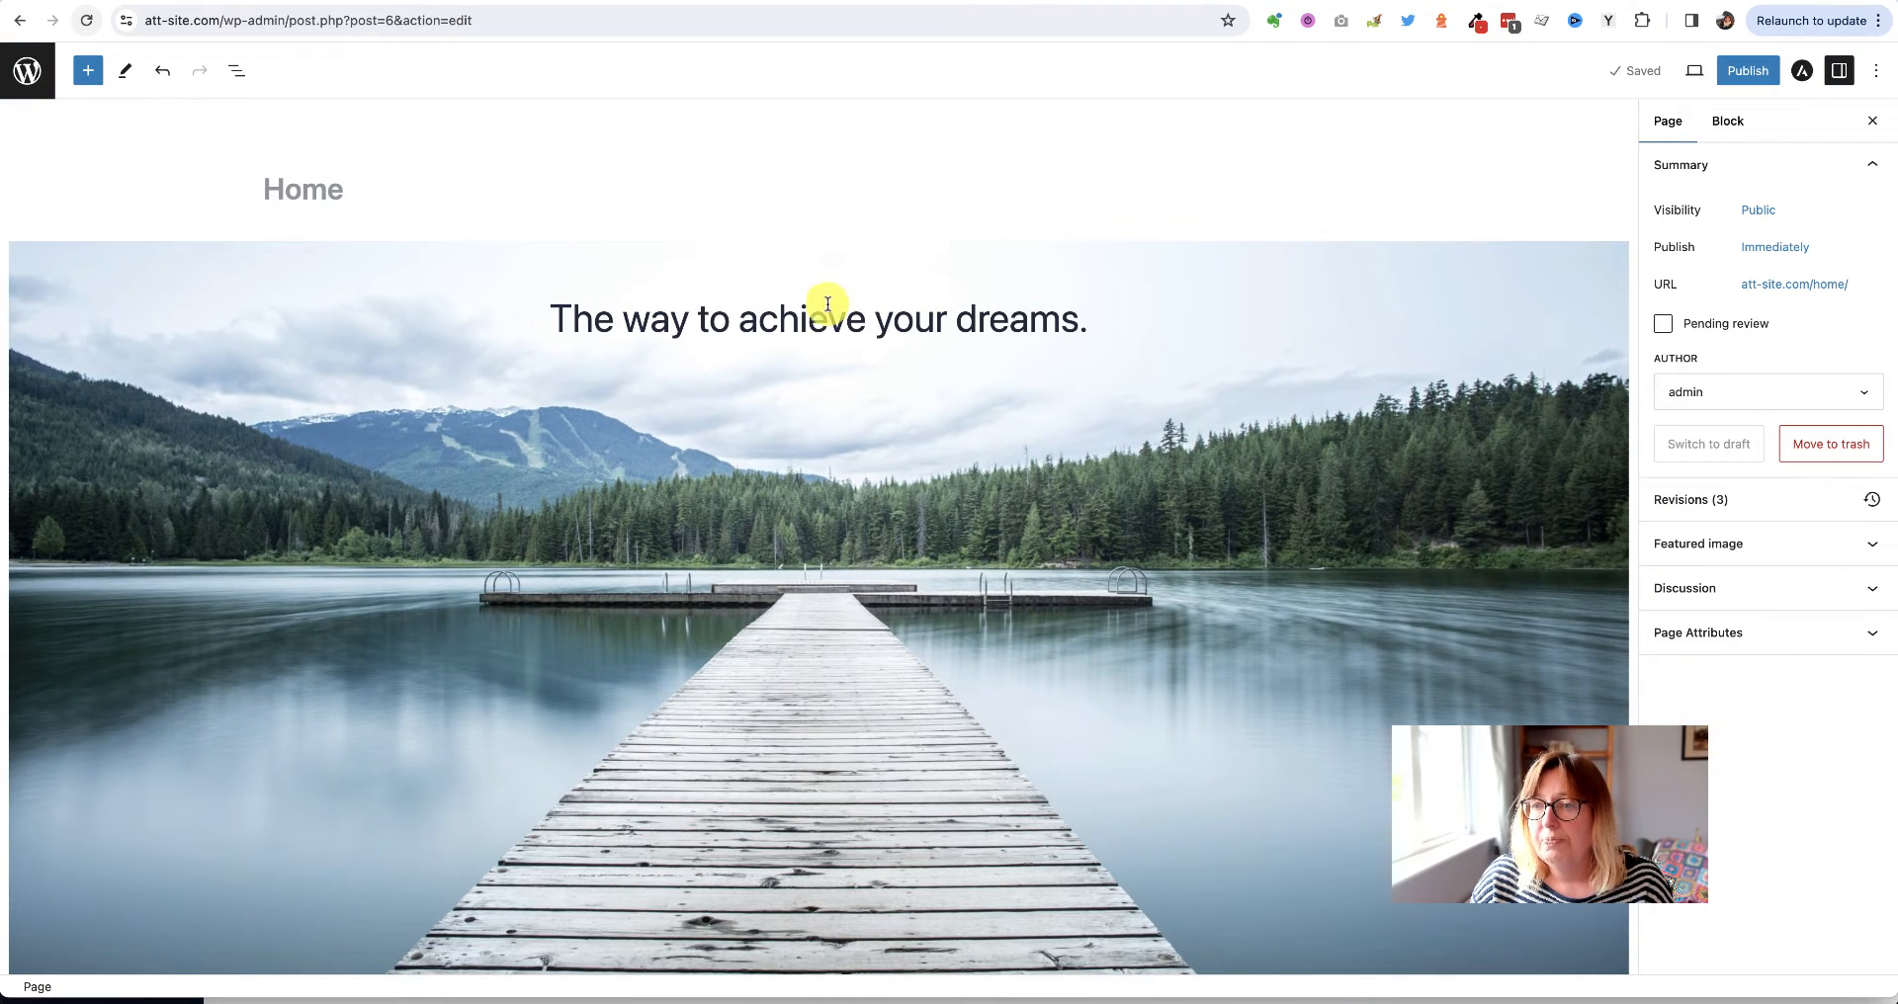
{"action": "triple_click", "coordinate": [809, 311]}
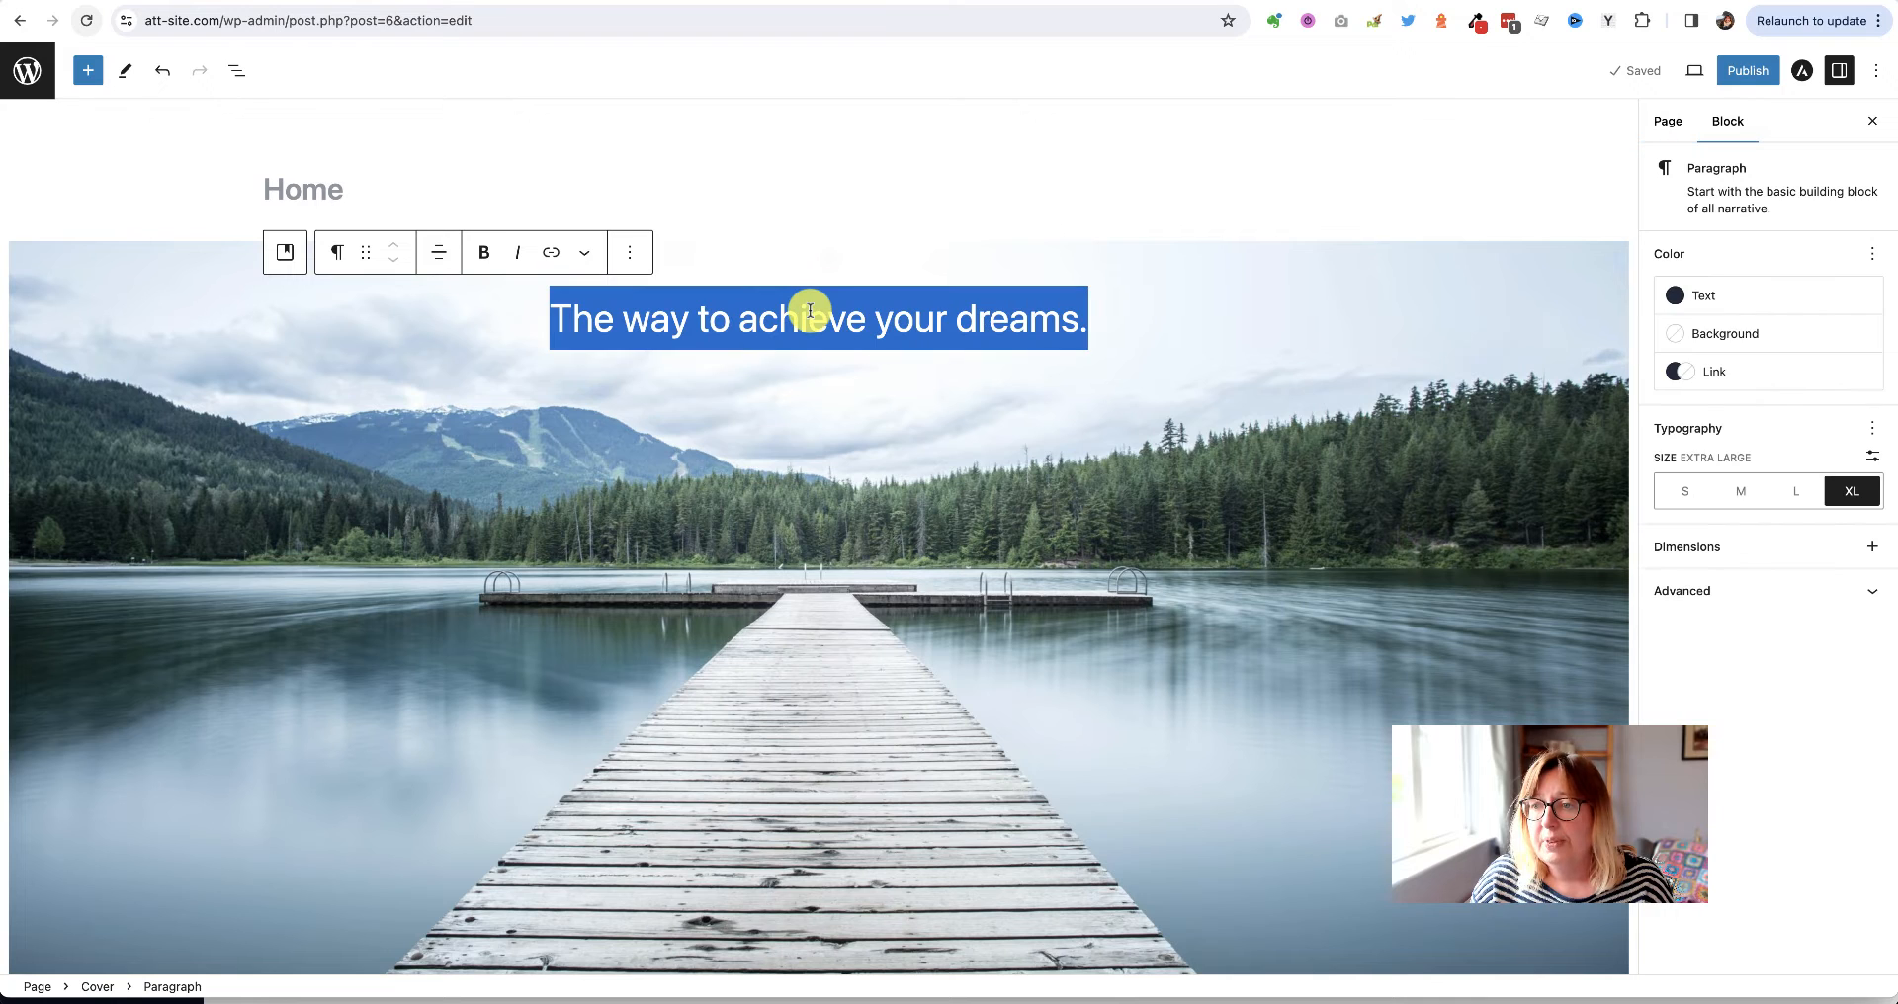
Give the cover heading a custom 80 px font size and save the draft
{"action": "left_click", "coordinate": [1873, 458]}
{"action": "left_click", "coordinate": [1874, 458]}
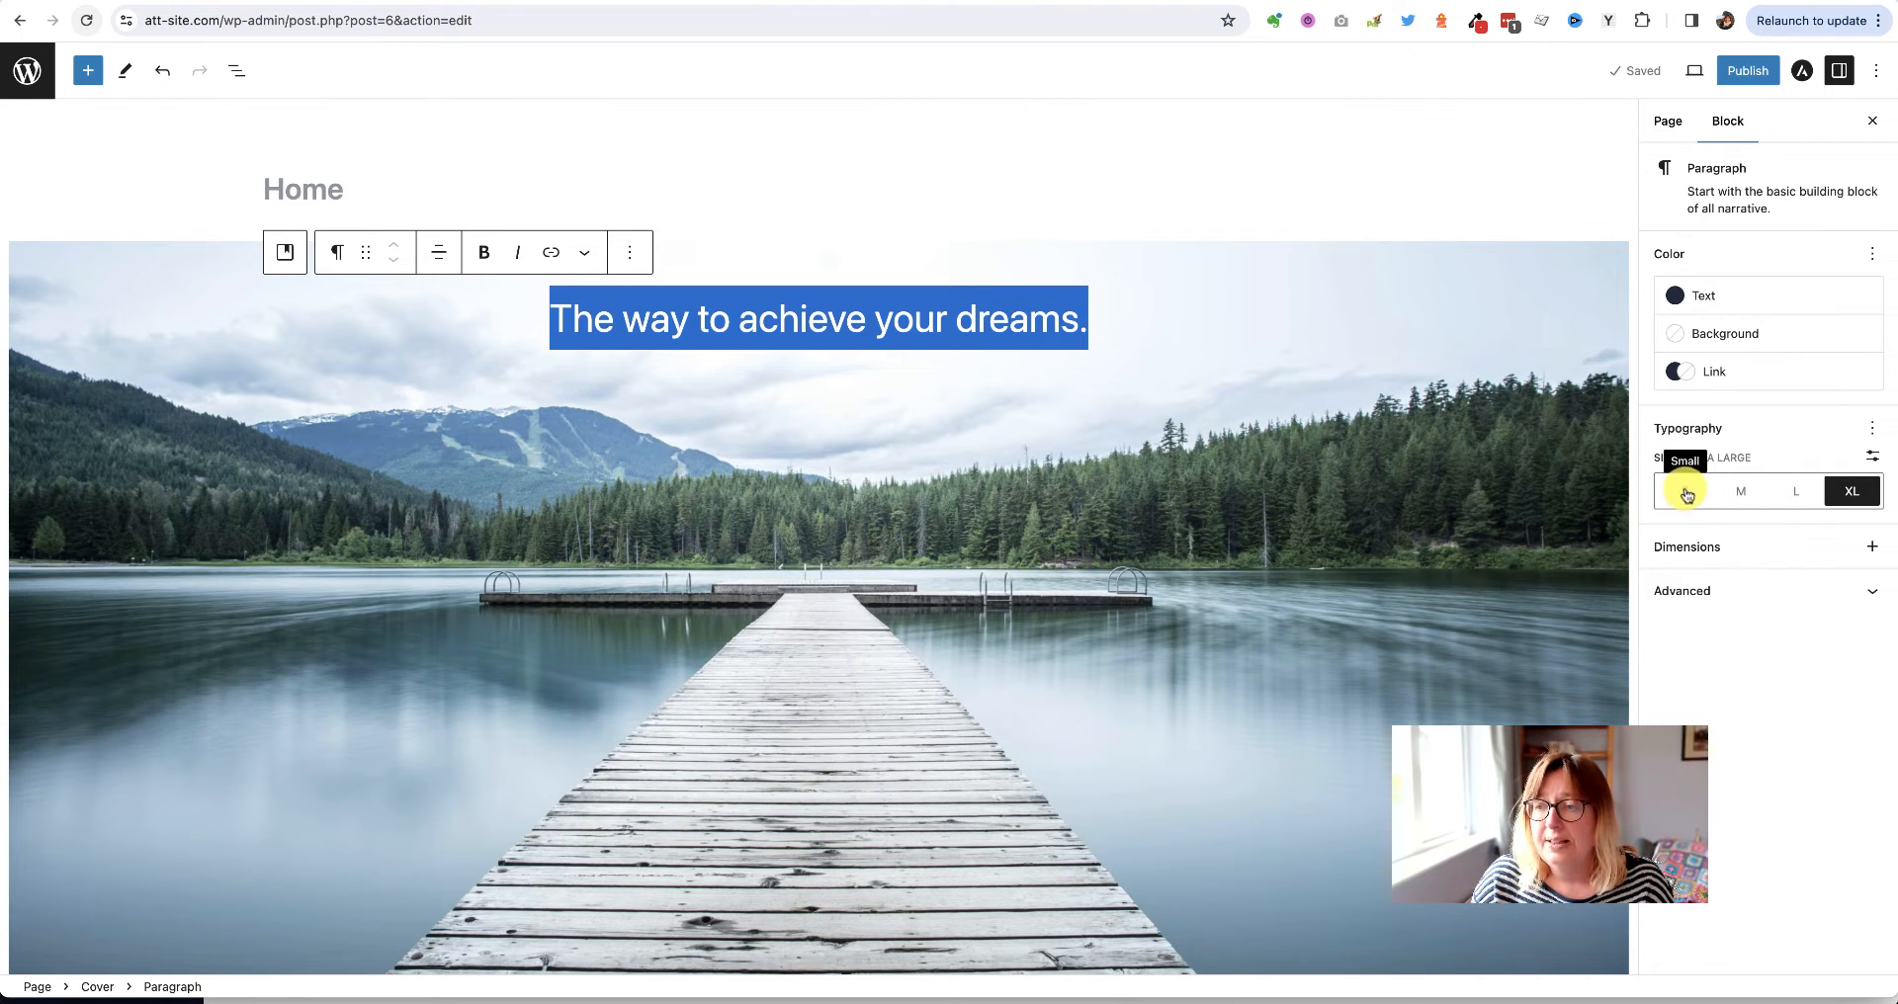
{"action": "left_click", "coordinate": [1874, 459]}
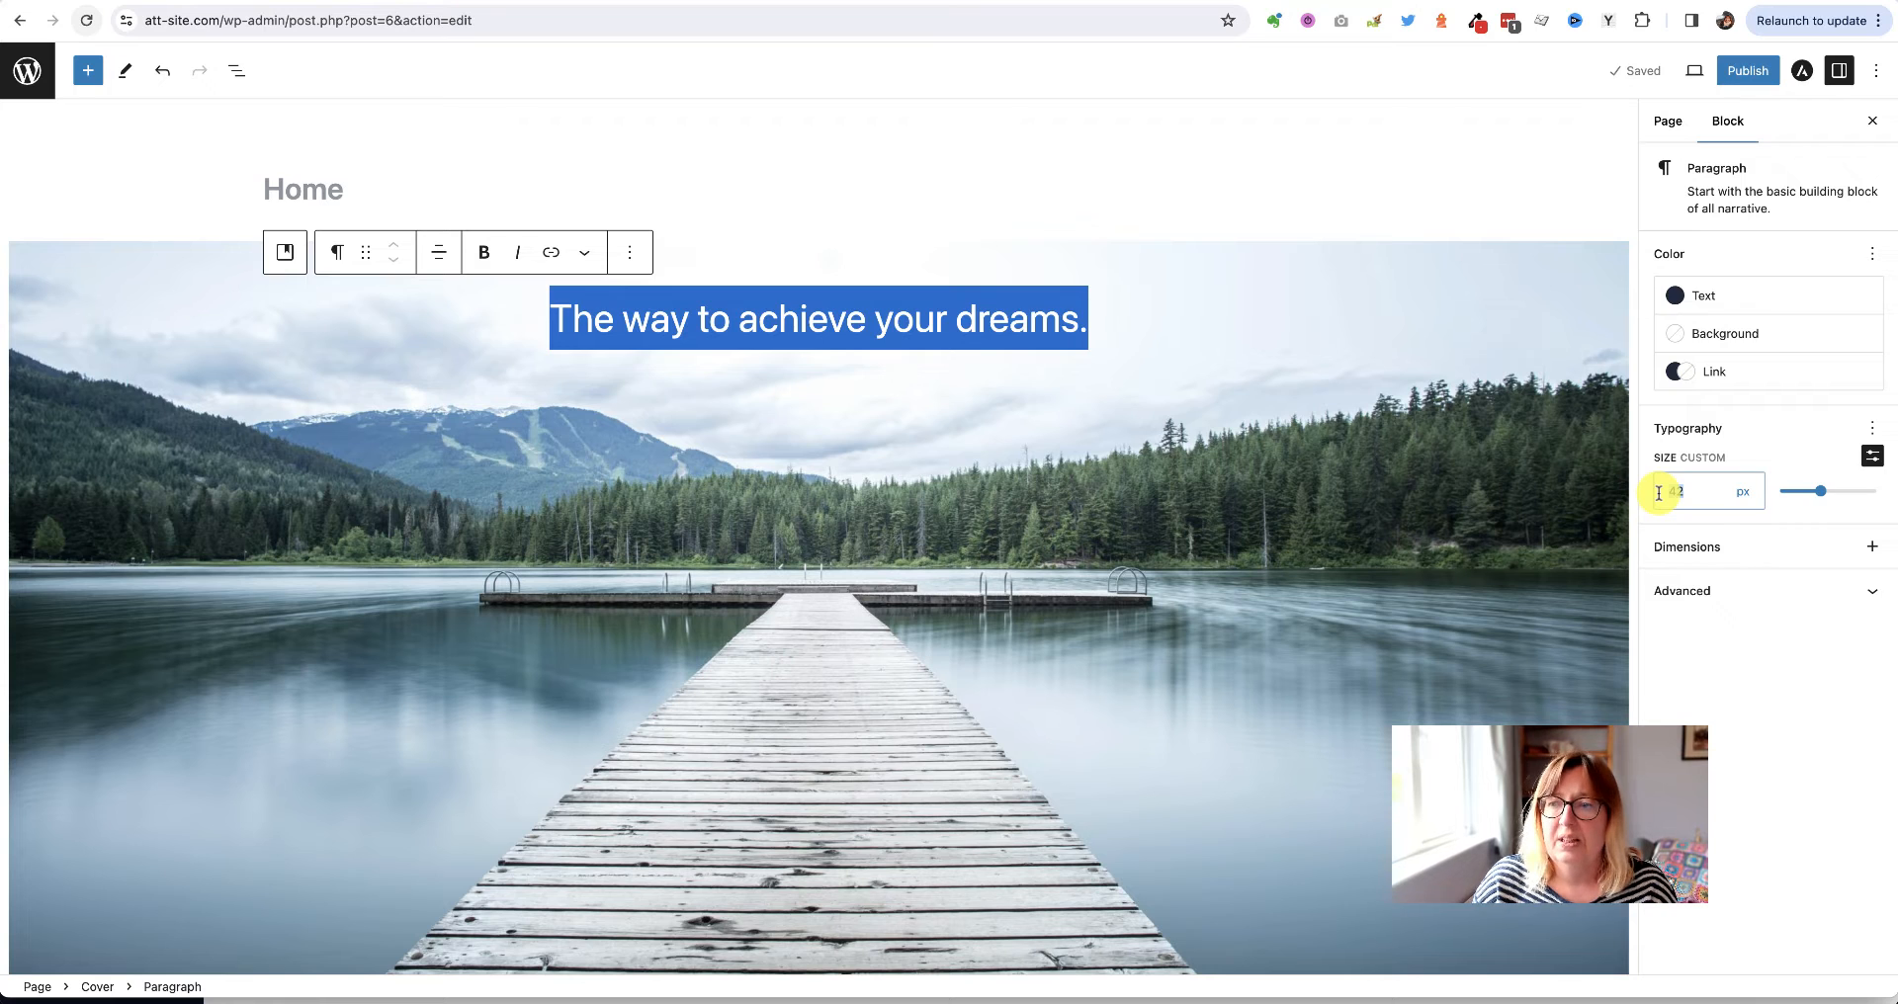
{"action": "type", "text": "80"}
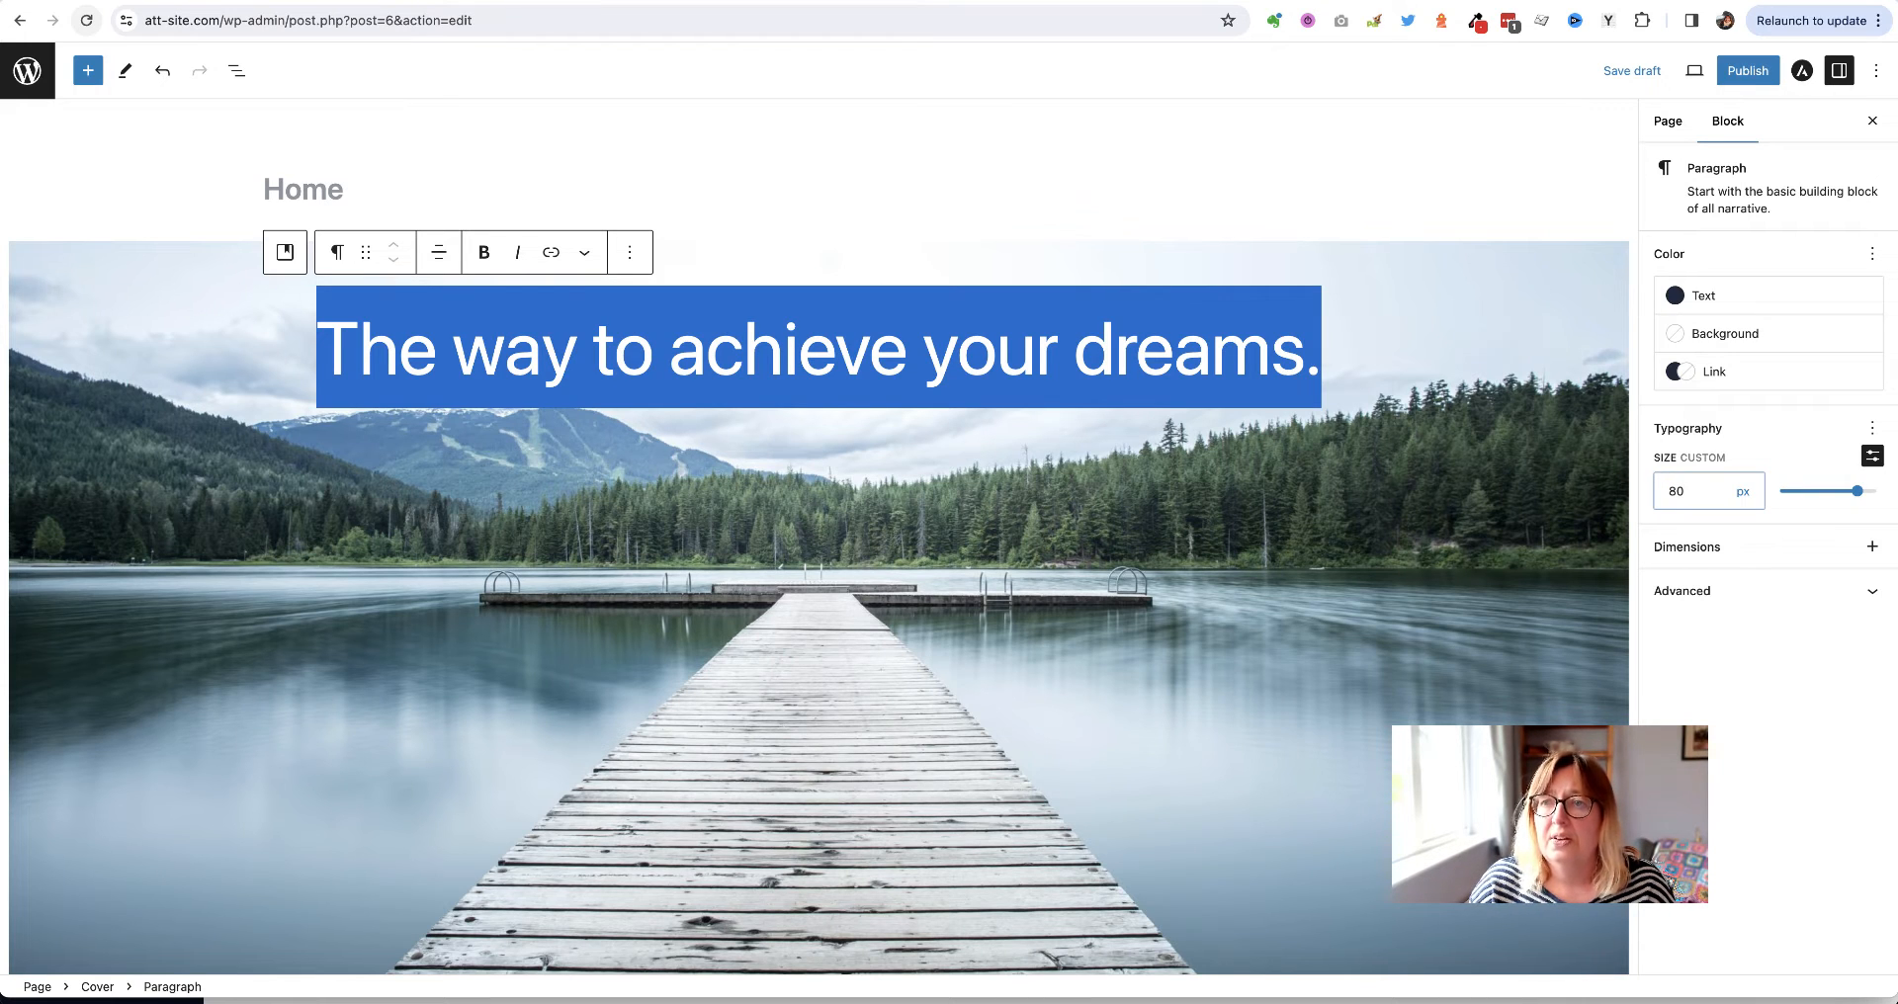
{"action": "left_click", "coordinate": [1239, 507]}
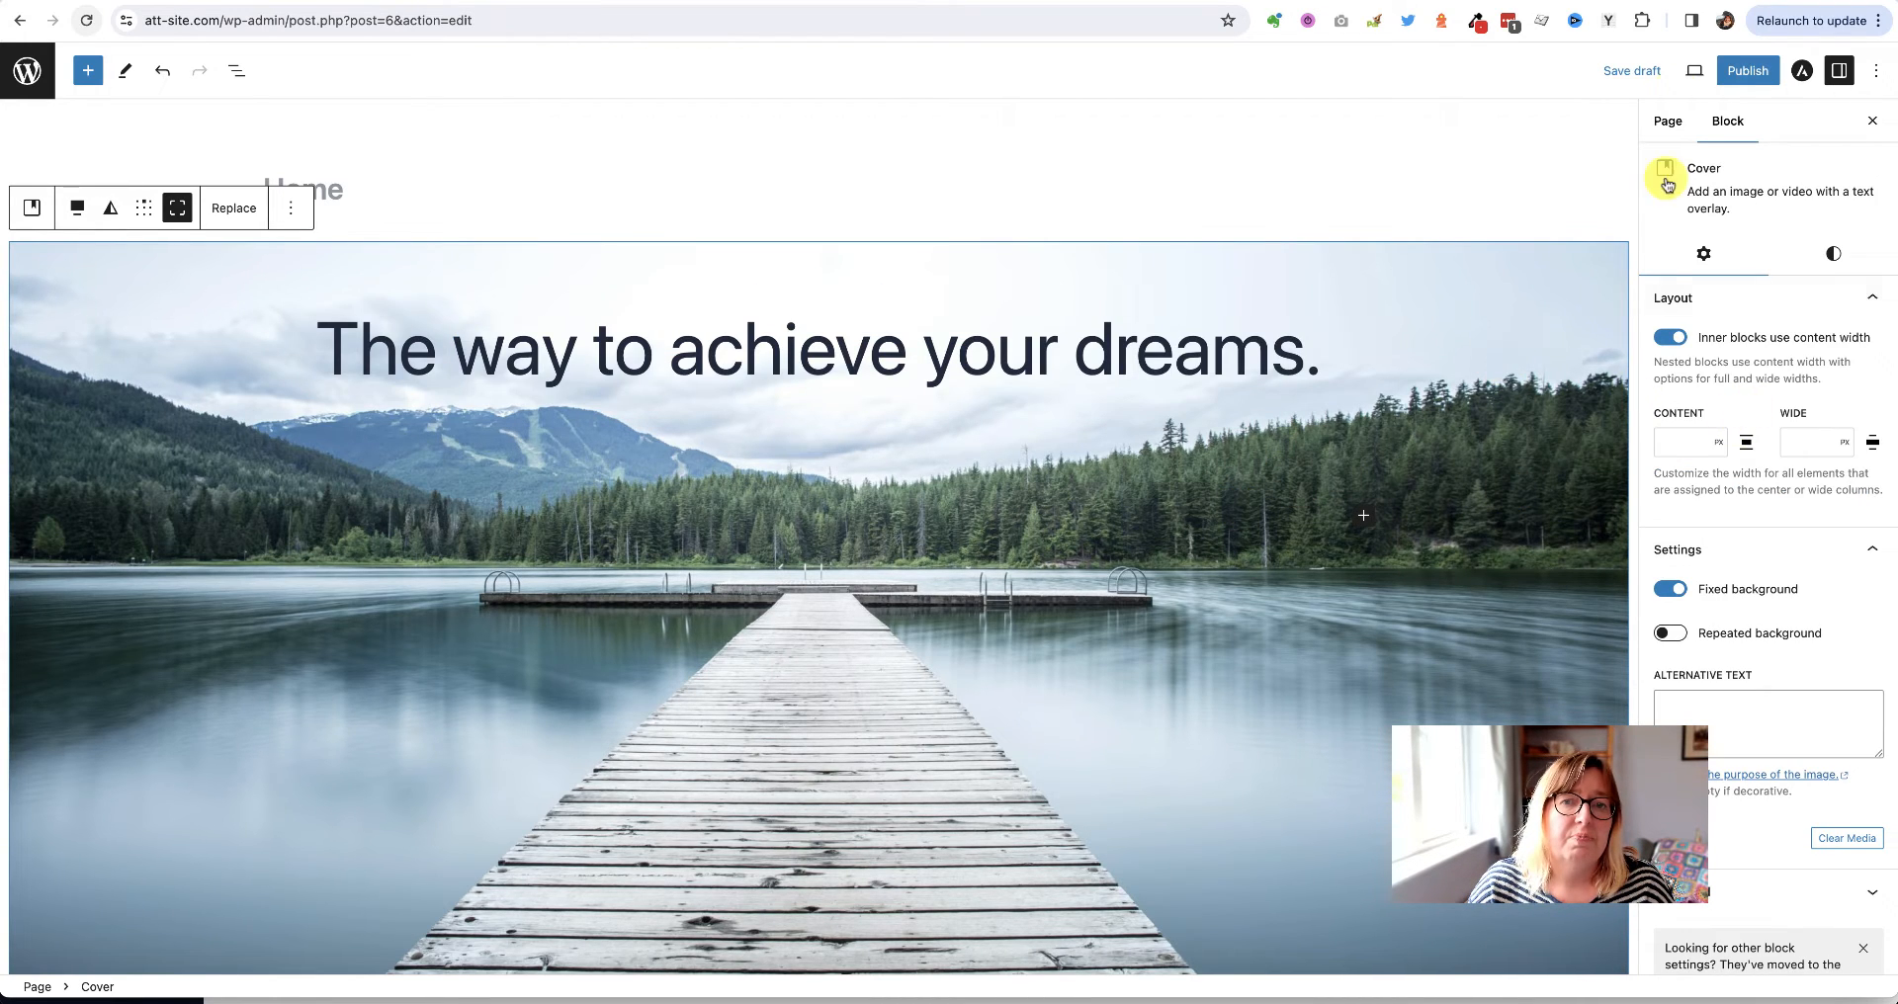
{"action": "left_click", "coordinate": [1624, 71]}
Check the 80 px heading on the preview, then reopen the page and select the heading
{"action": "left_click", "coordinate": [1256, 2]}
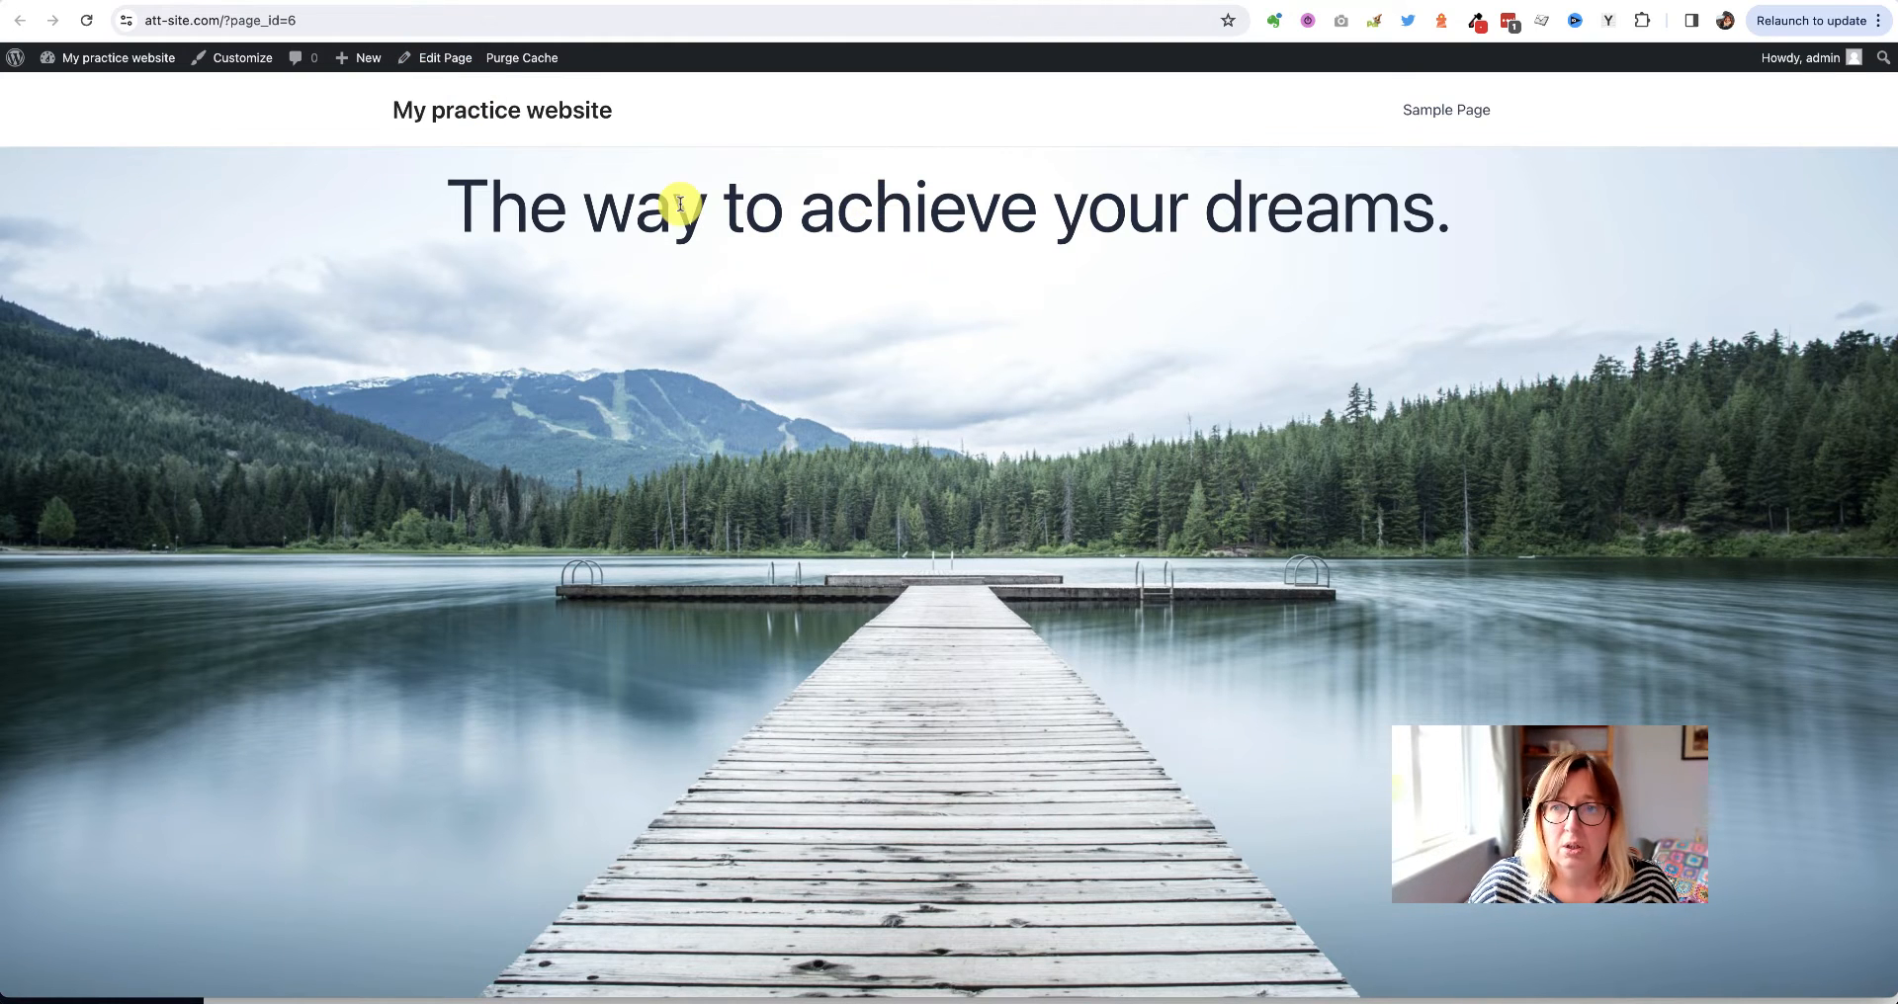
{"action": "left_click", "coordinate": [431, 59]}
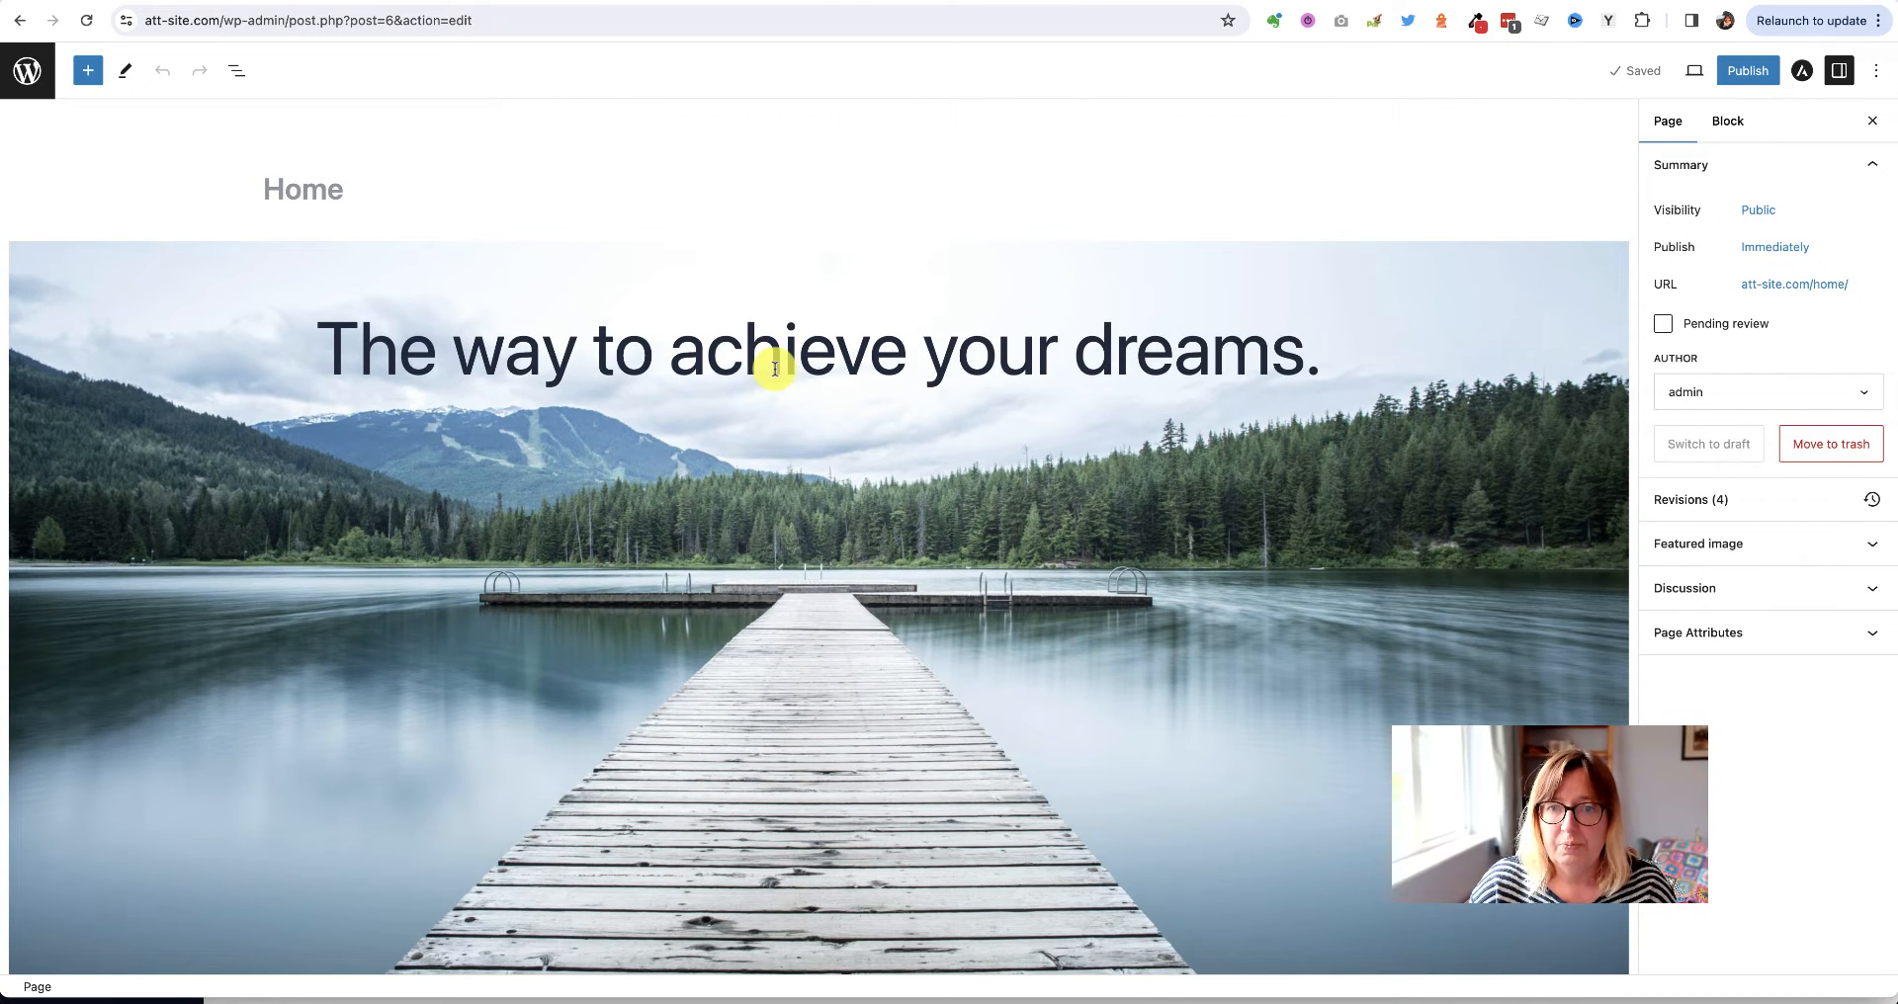
{"action": "triple_click", "coordinate": [775, 370]}
Change the lake cover headline to a bold, custom 64 px size and save the Home draft
{"action": "left_click", "coordinate": [1662, 494]}
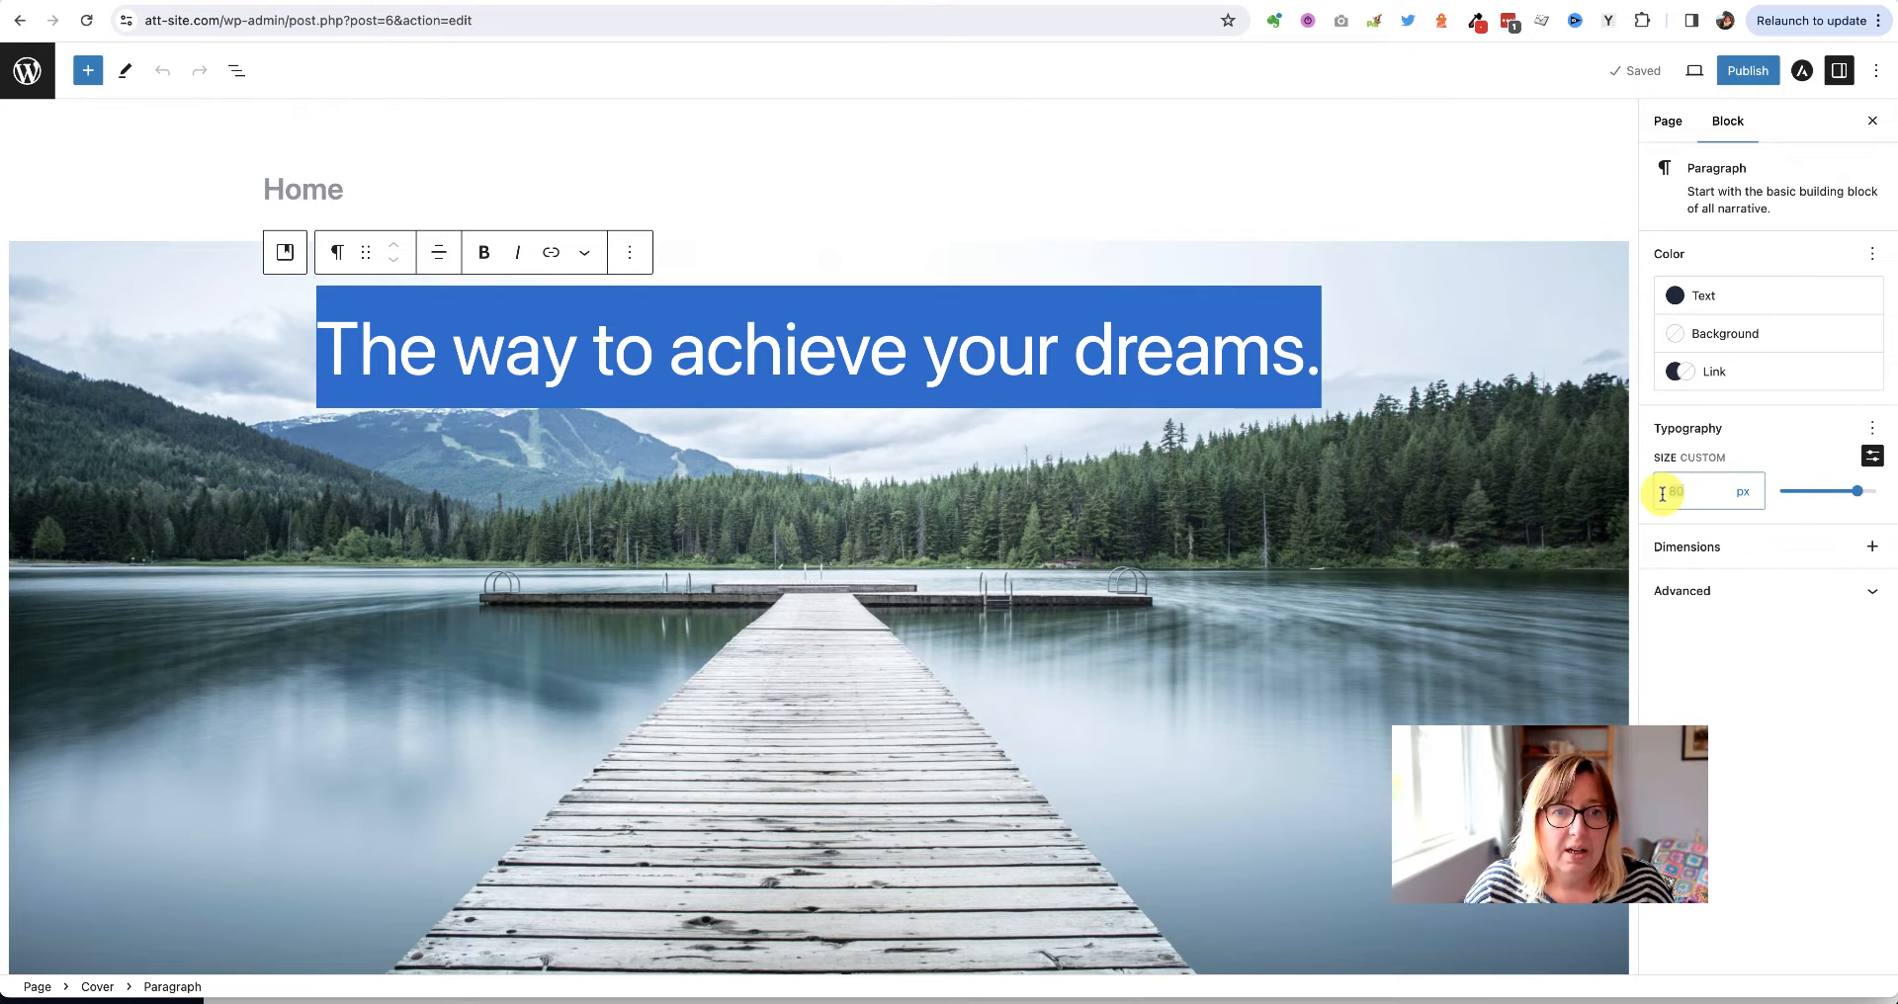
{"action": "type", "text": "64"}
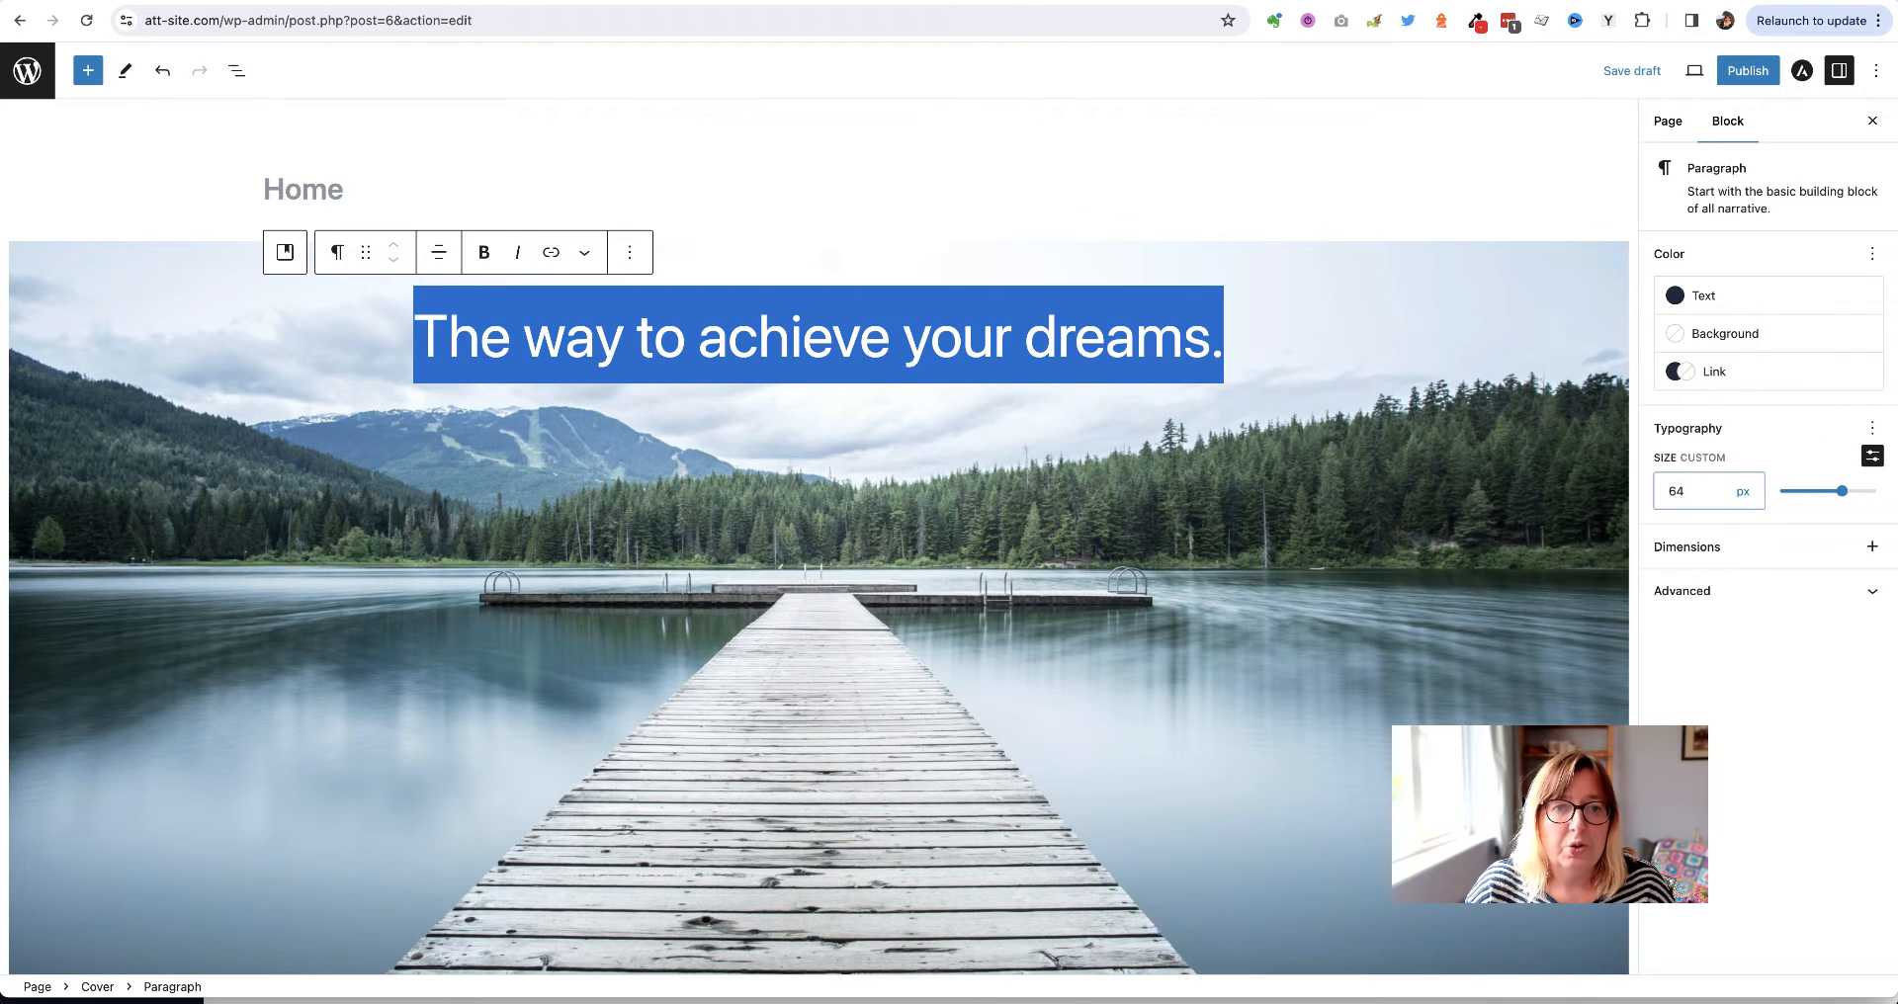
{"action": "left_click", "coordinate": [336, 342]}
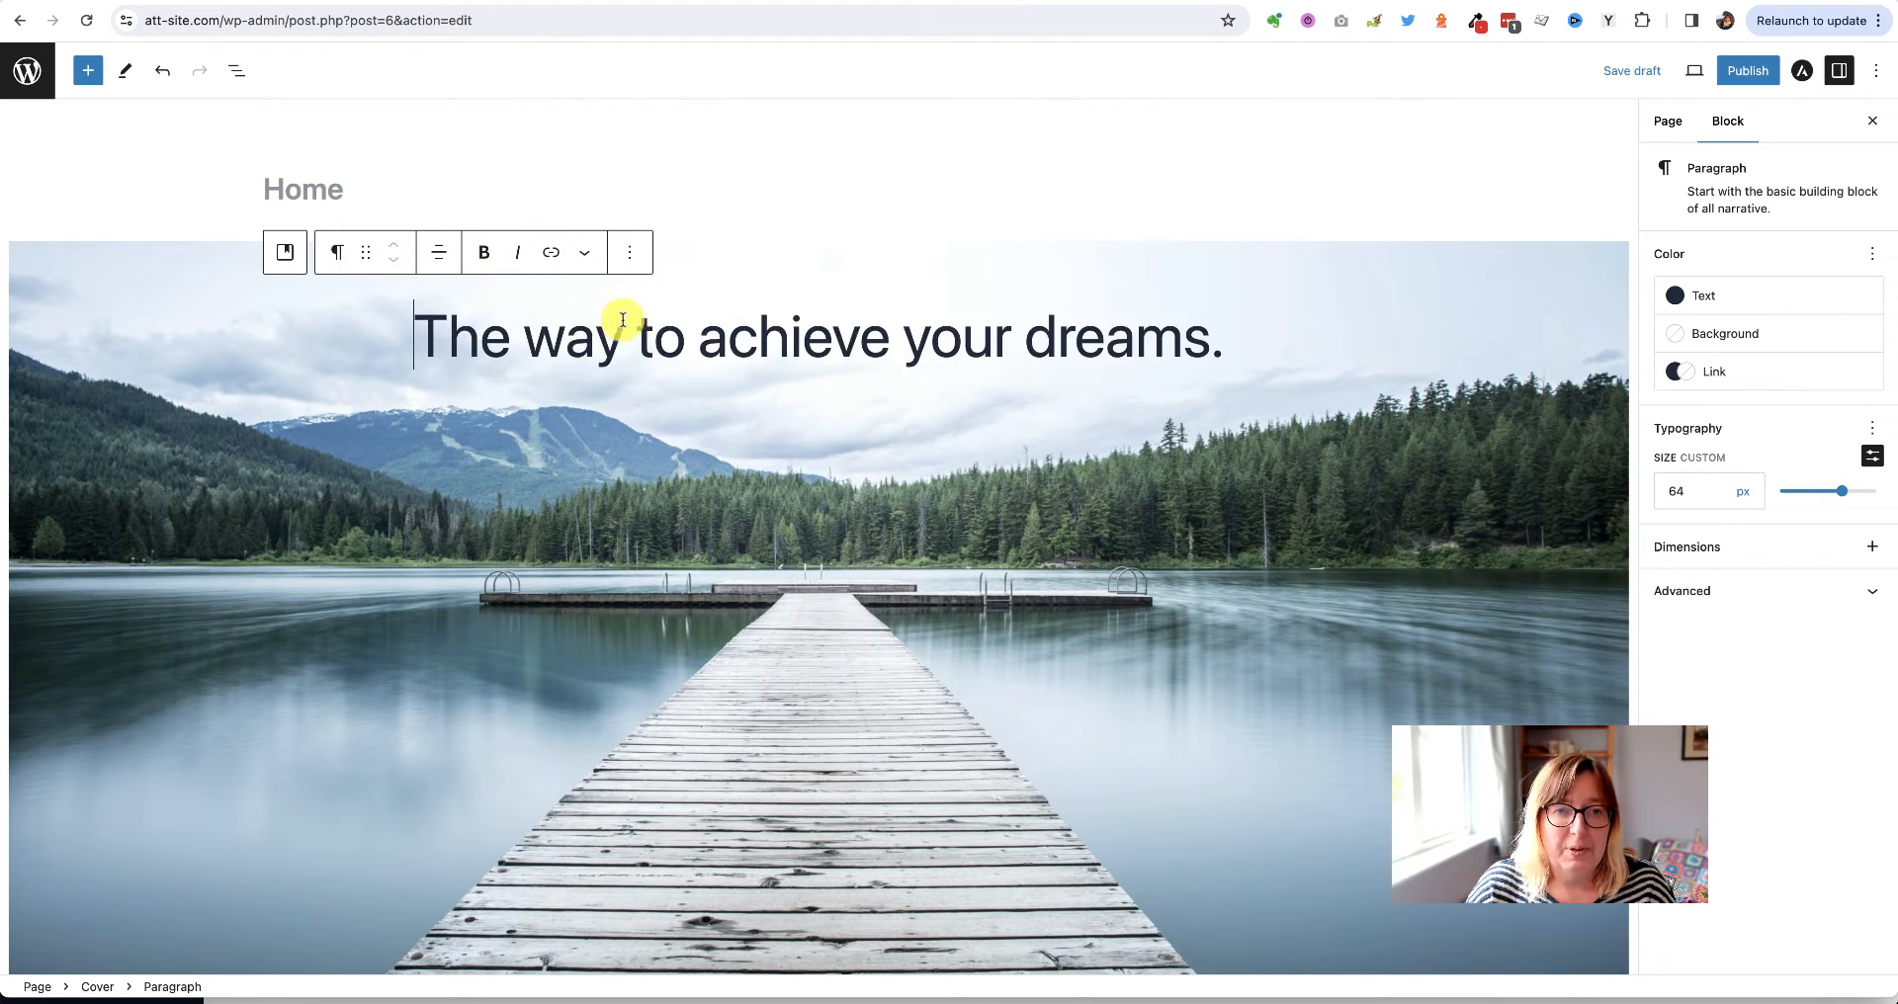
{"action": "triple_click", "coordinate": [624, 325]}
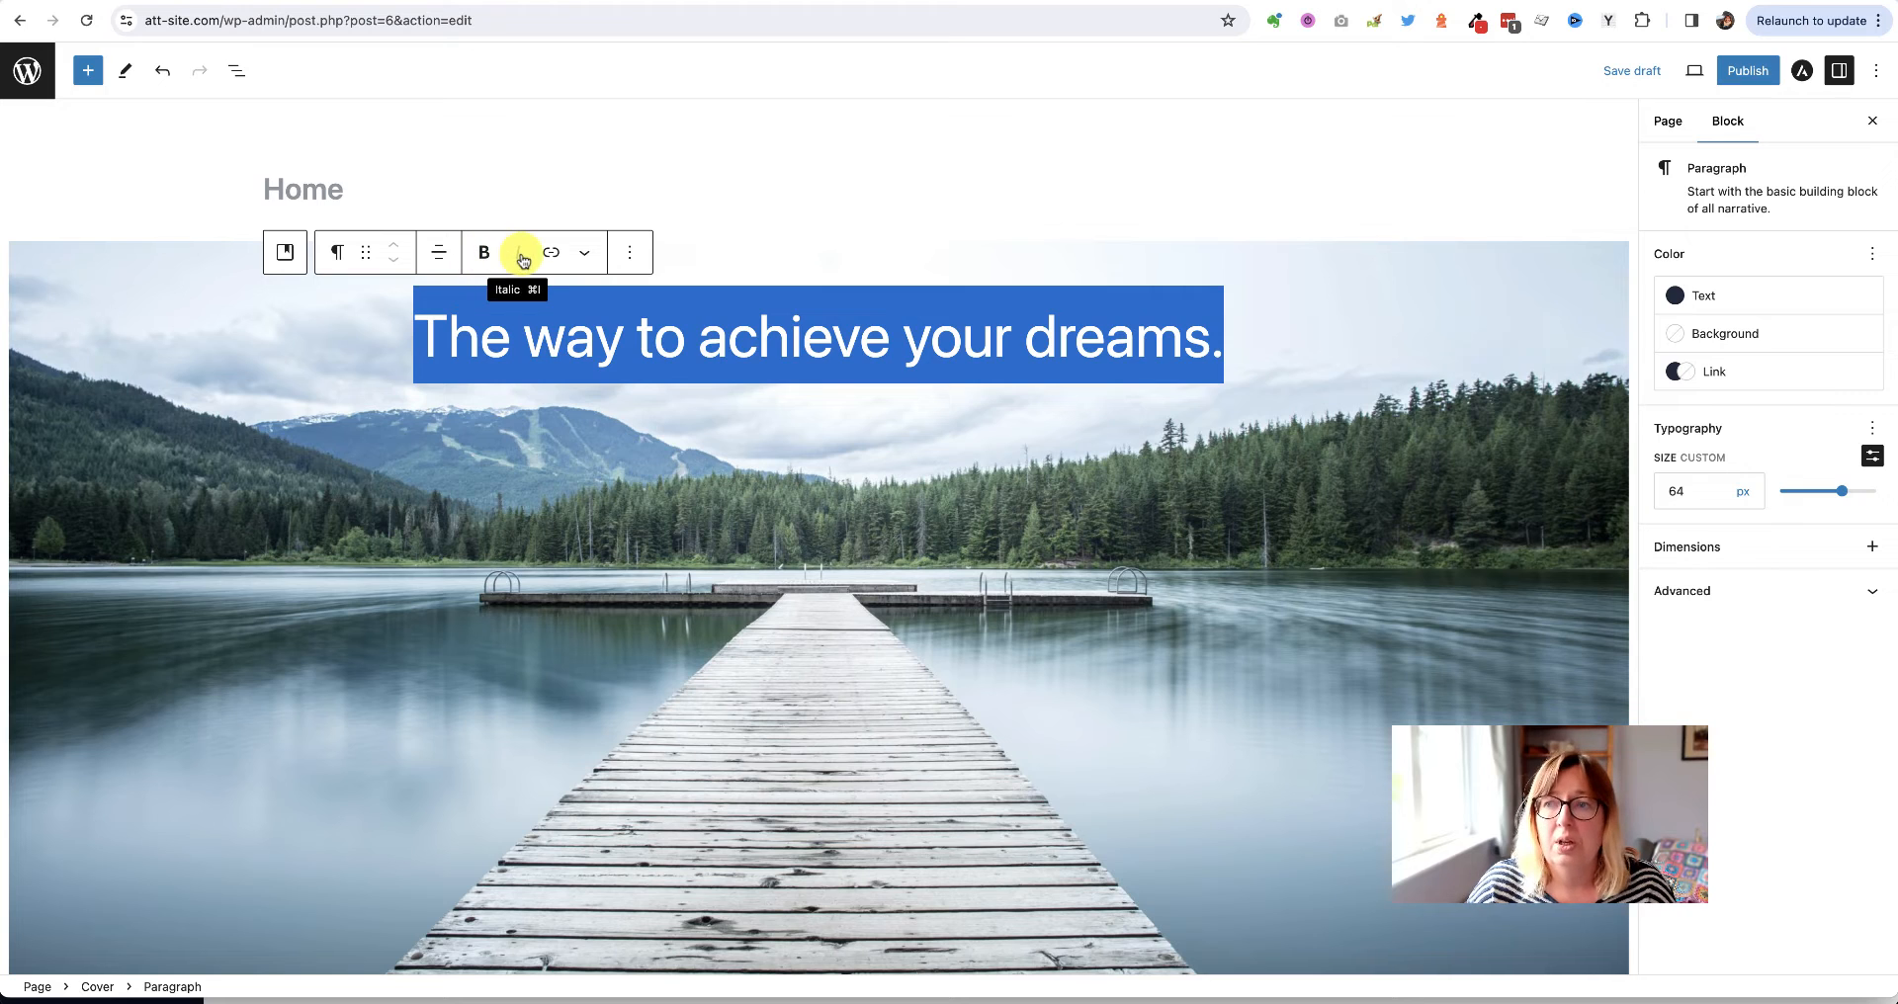
{"action": "left_click", "coordinate": [485, 252]}
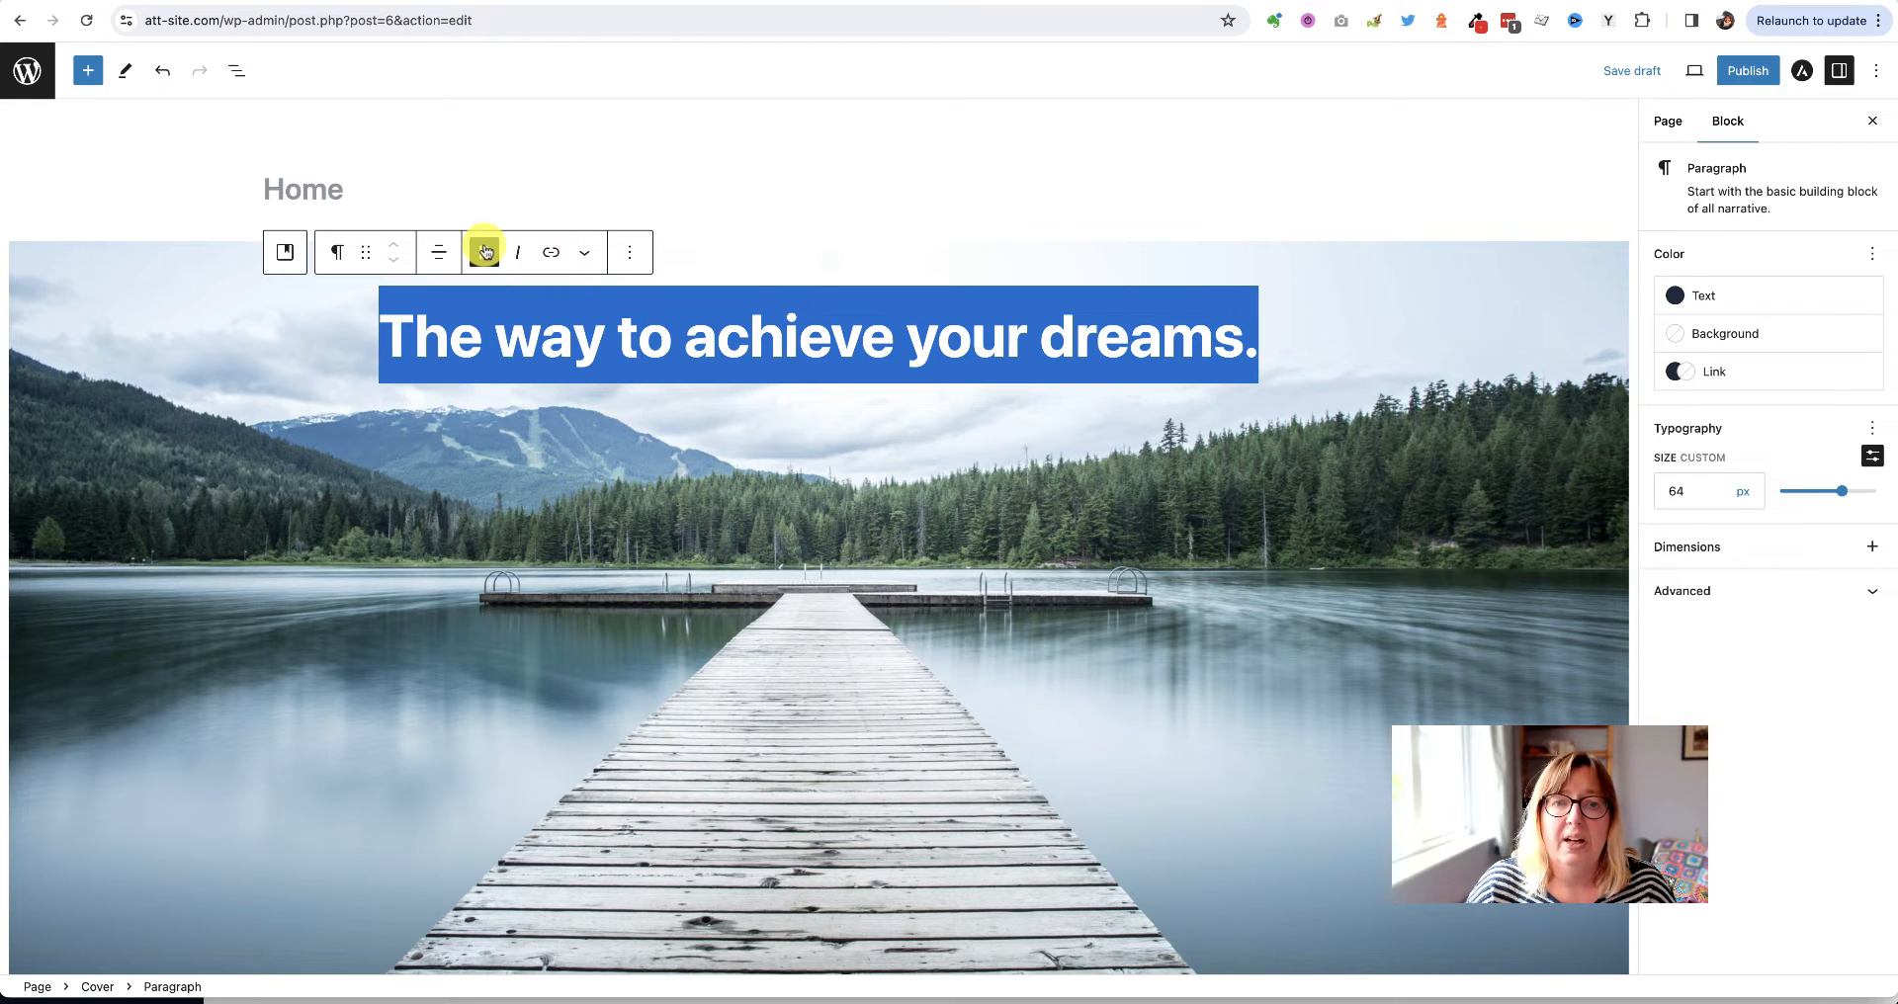
{"action": "left_click", "coordinate": [674, 459]}
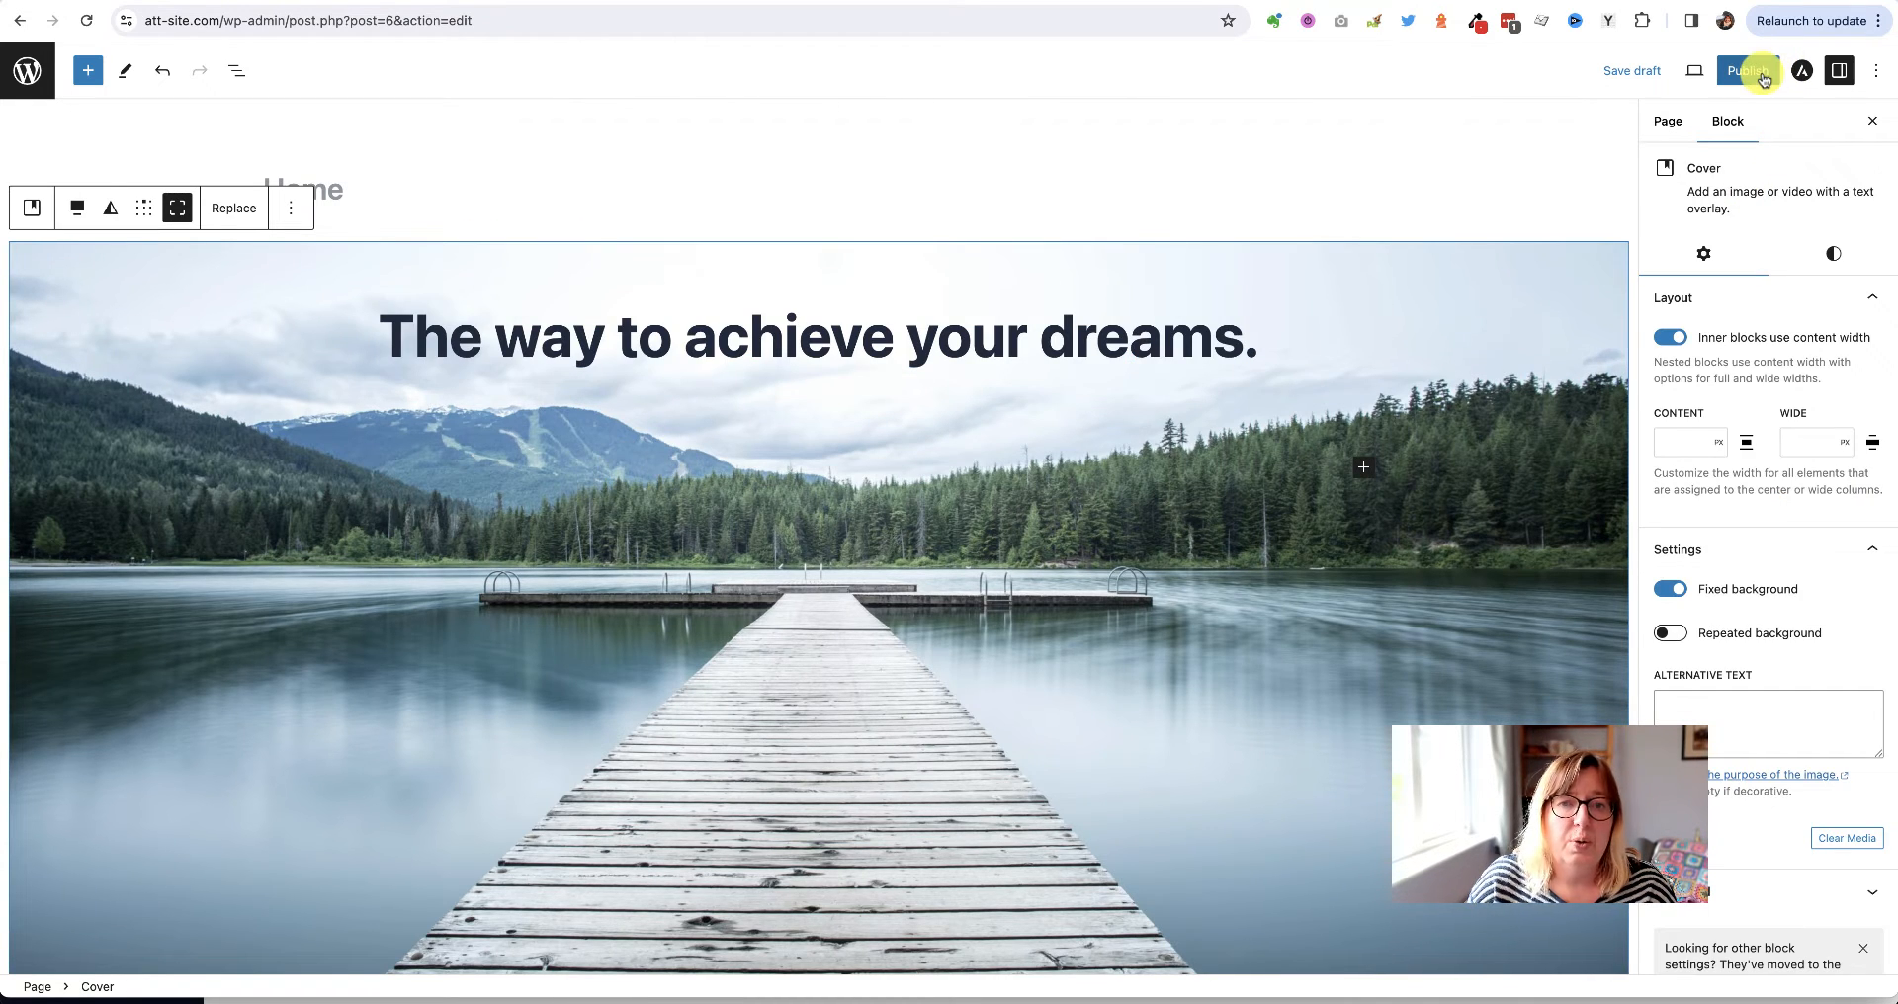
{"action": "left_click", "coordinate": [1632, 70]}
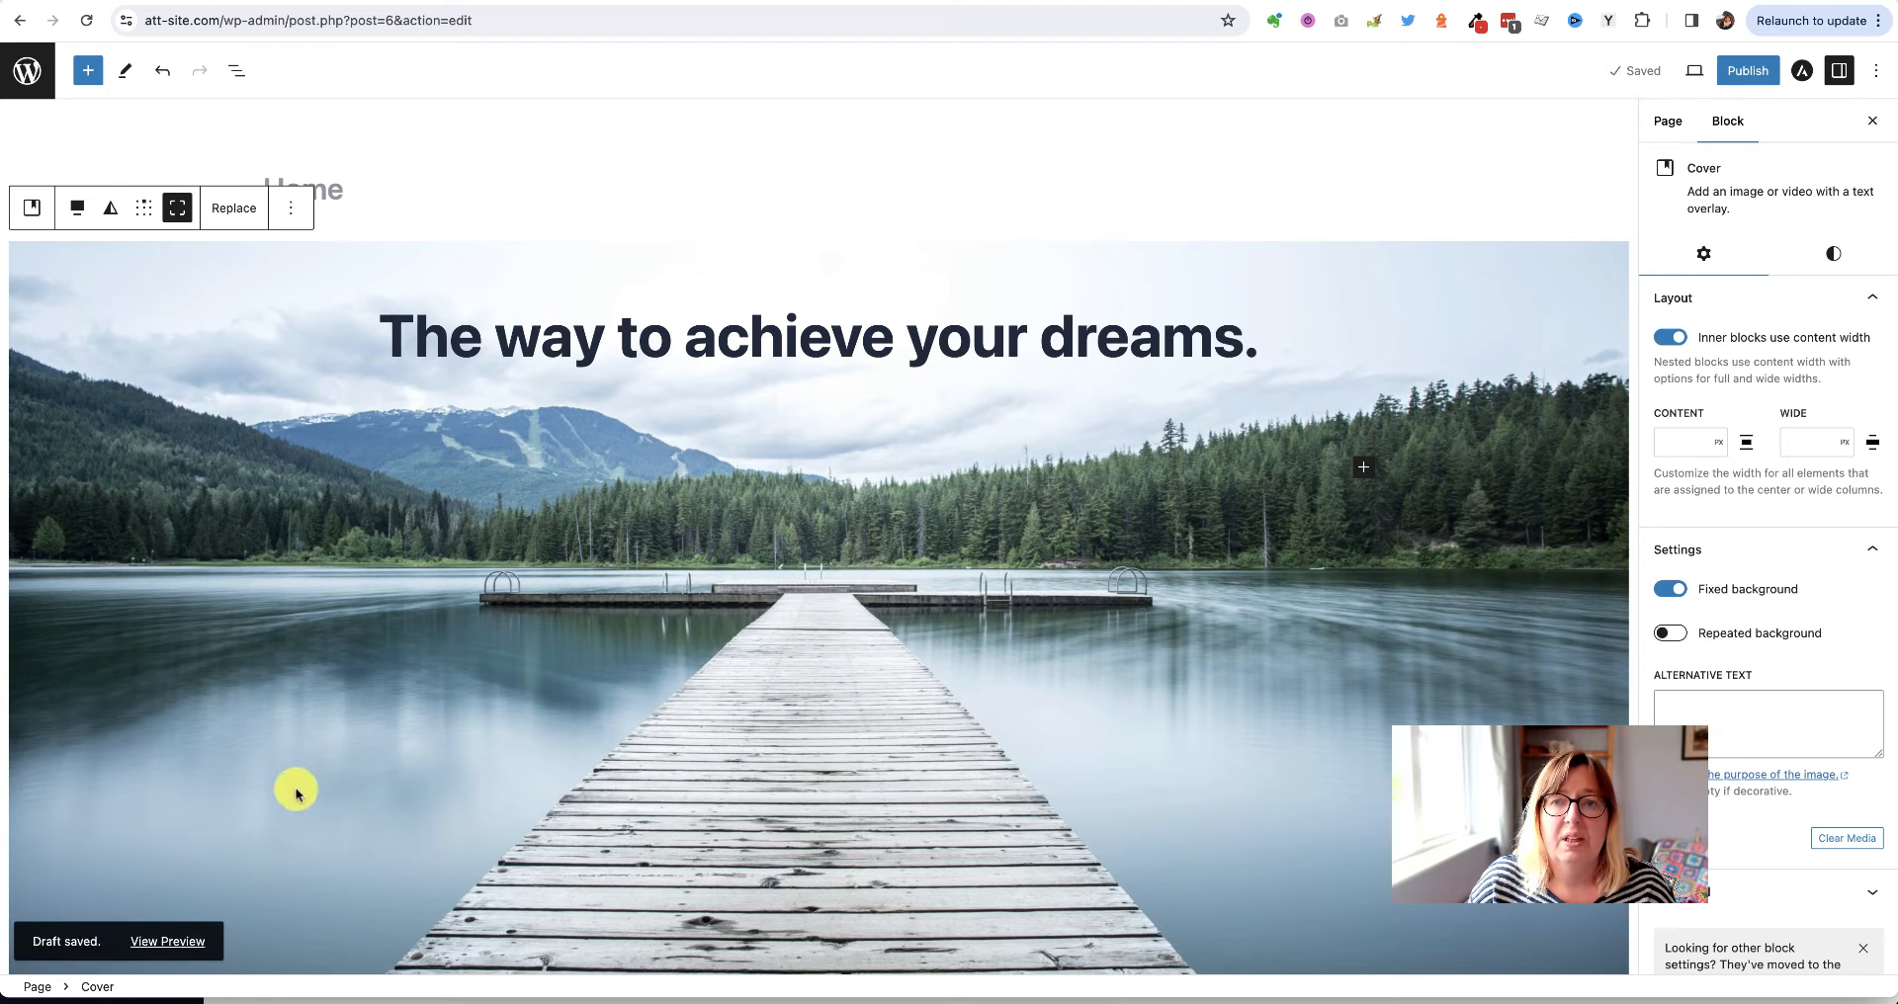
{"action": "left_click", "coordinate": [180, 947]}
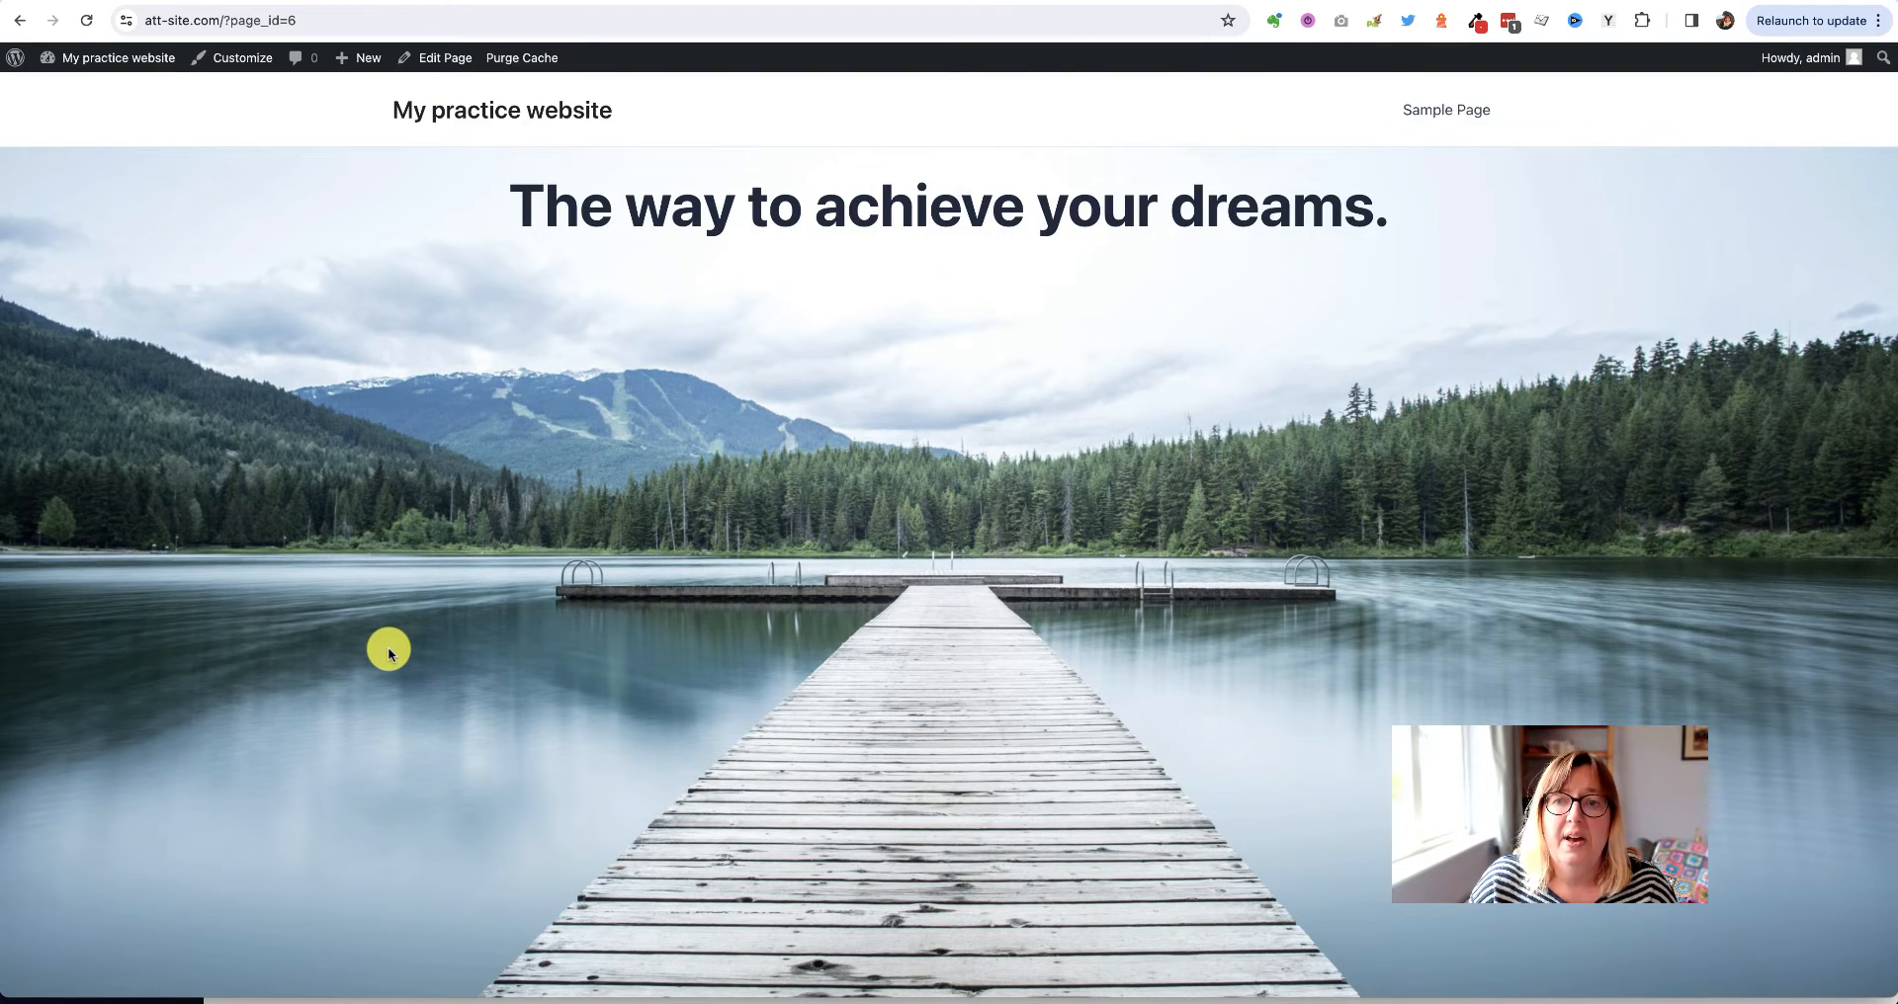
{"action": "scroll", "coordinate": [389, 649], "scroll_direction": "down", "scroll_amount": 3}
{"action": "scroll", "coordinate": [388, 650], "scroll_direction": "up", "scroll_amount": 3}
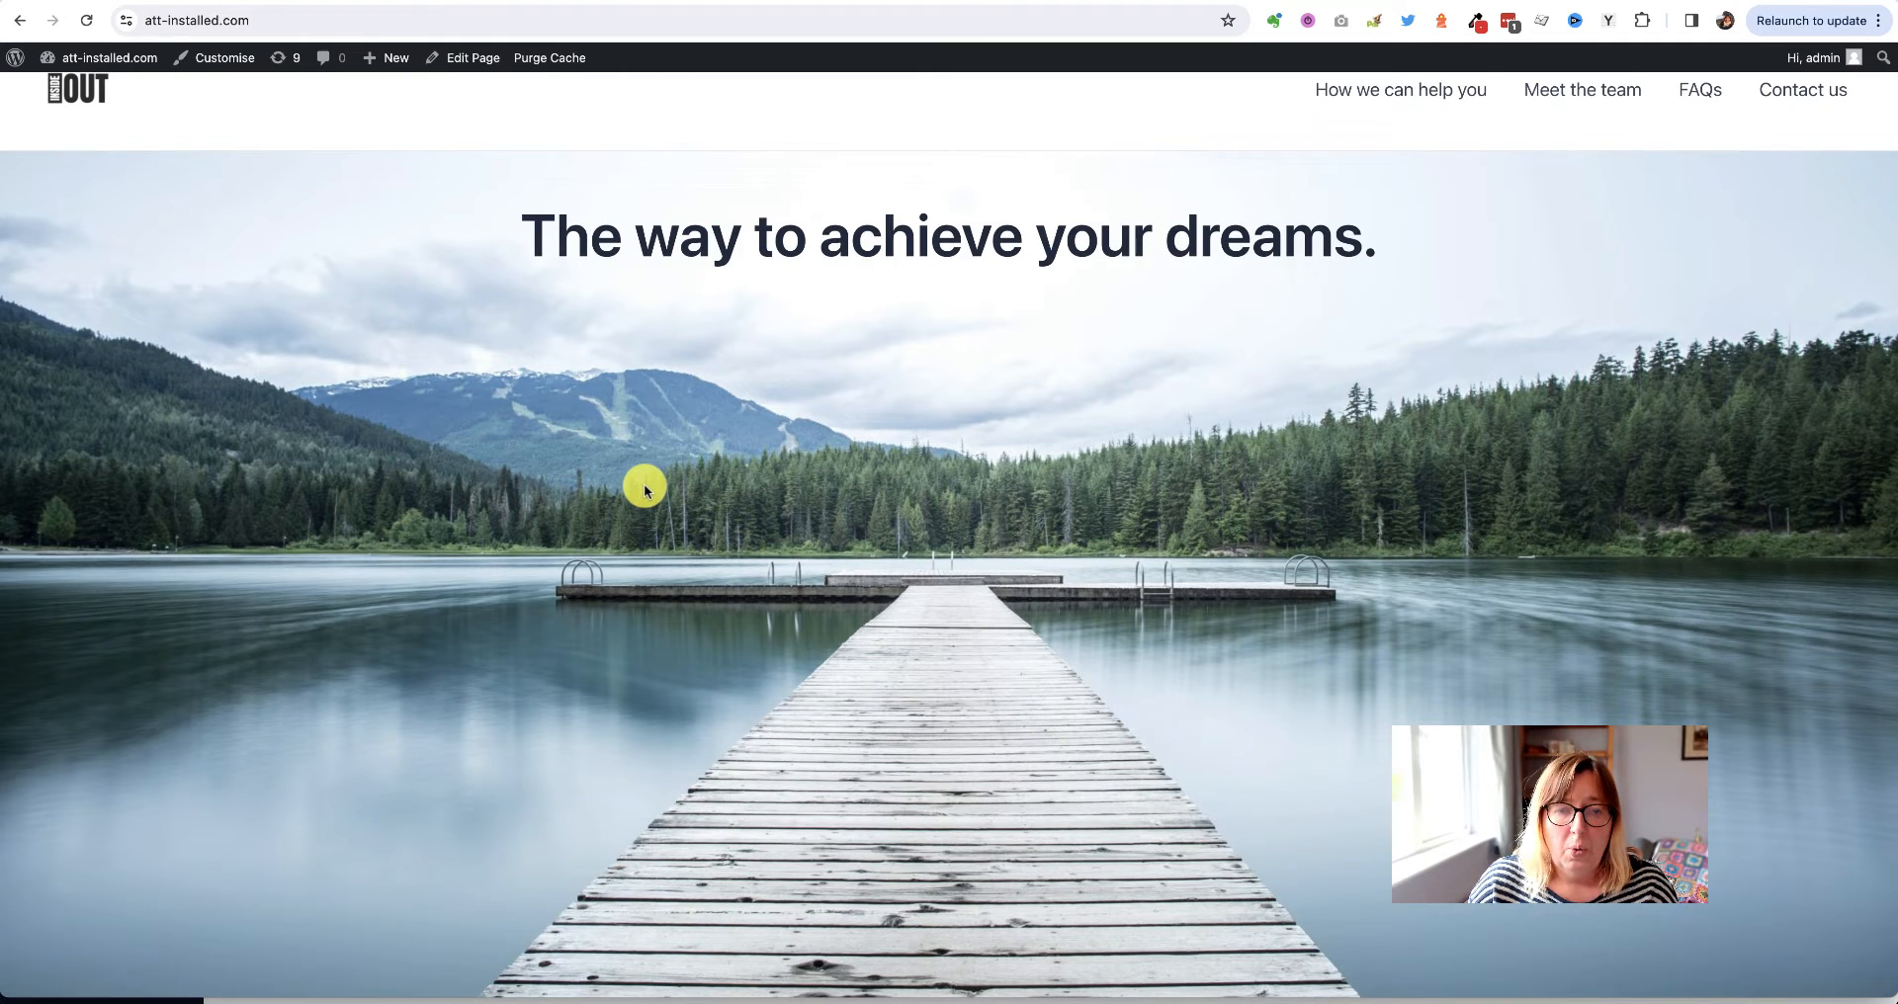
{"action": "scroll", "coordinate": [644, 490], "scroll_direction": "down", "scroll_amount": 3}
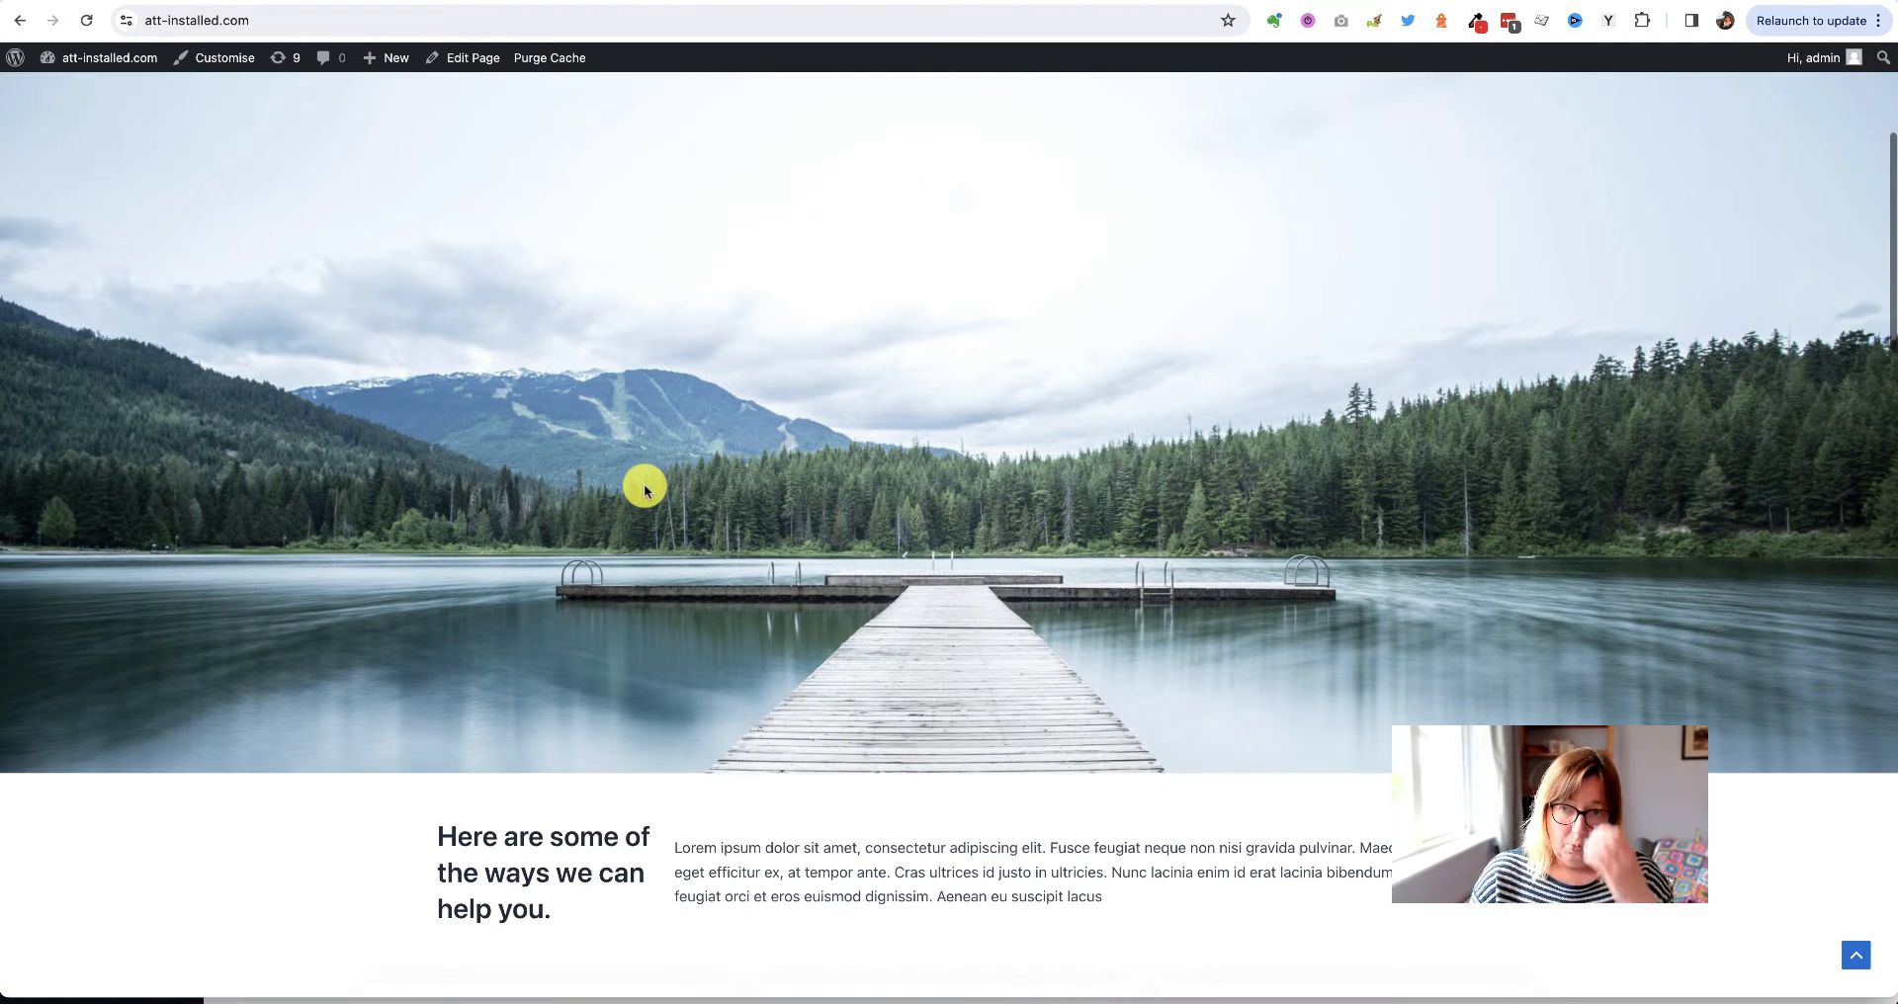
{"action": "scroll", "coordinate": [643, 489], "scroll_direction": "up", "scroll_amount": 3}
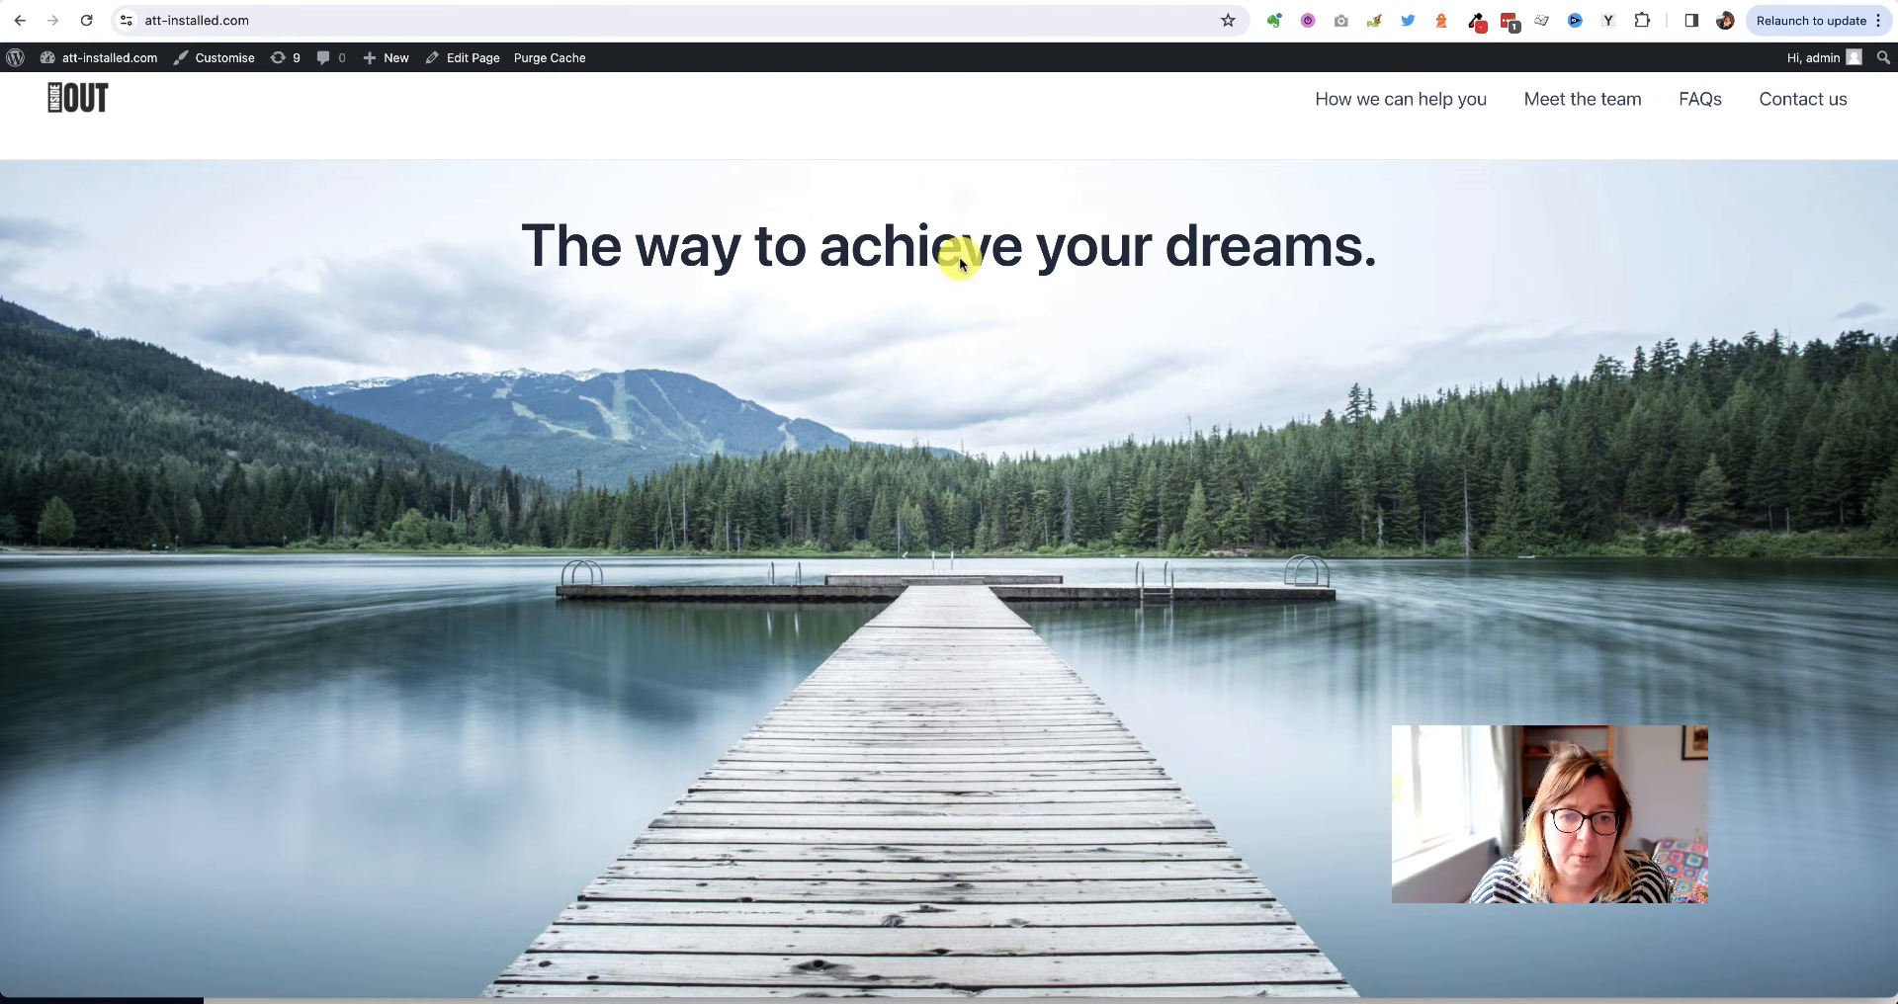
{"action": "scroll", "coordinate": [300, 680], "scroll_direction": "down", "scroll_amount": 3}
{"action": "scroll", "coordinate": [299, 680], "scroll_direction": "down", "scroll_amount": 4}
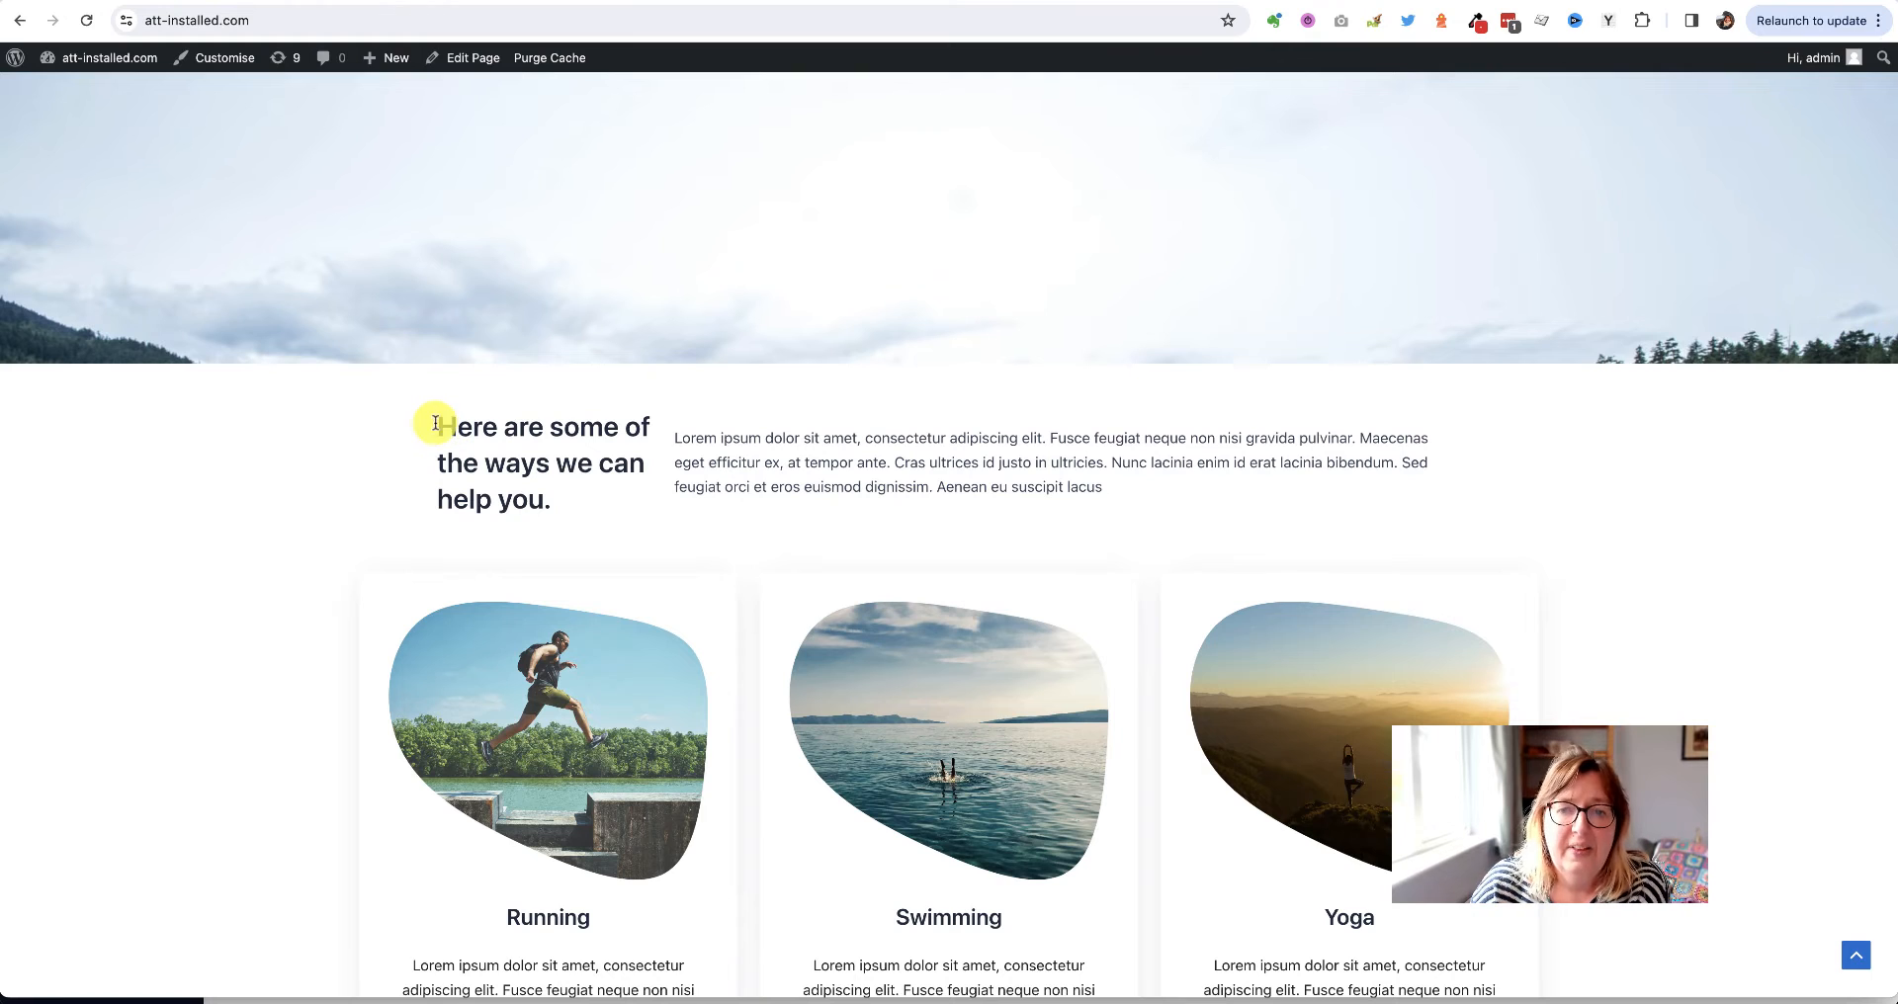
{"action": "left_click_drag", "start_coordinate": [438, 426], "coordinate": [593, 500]}
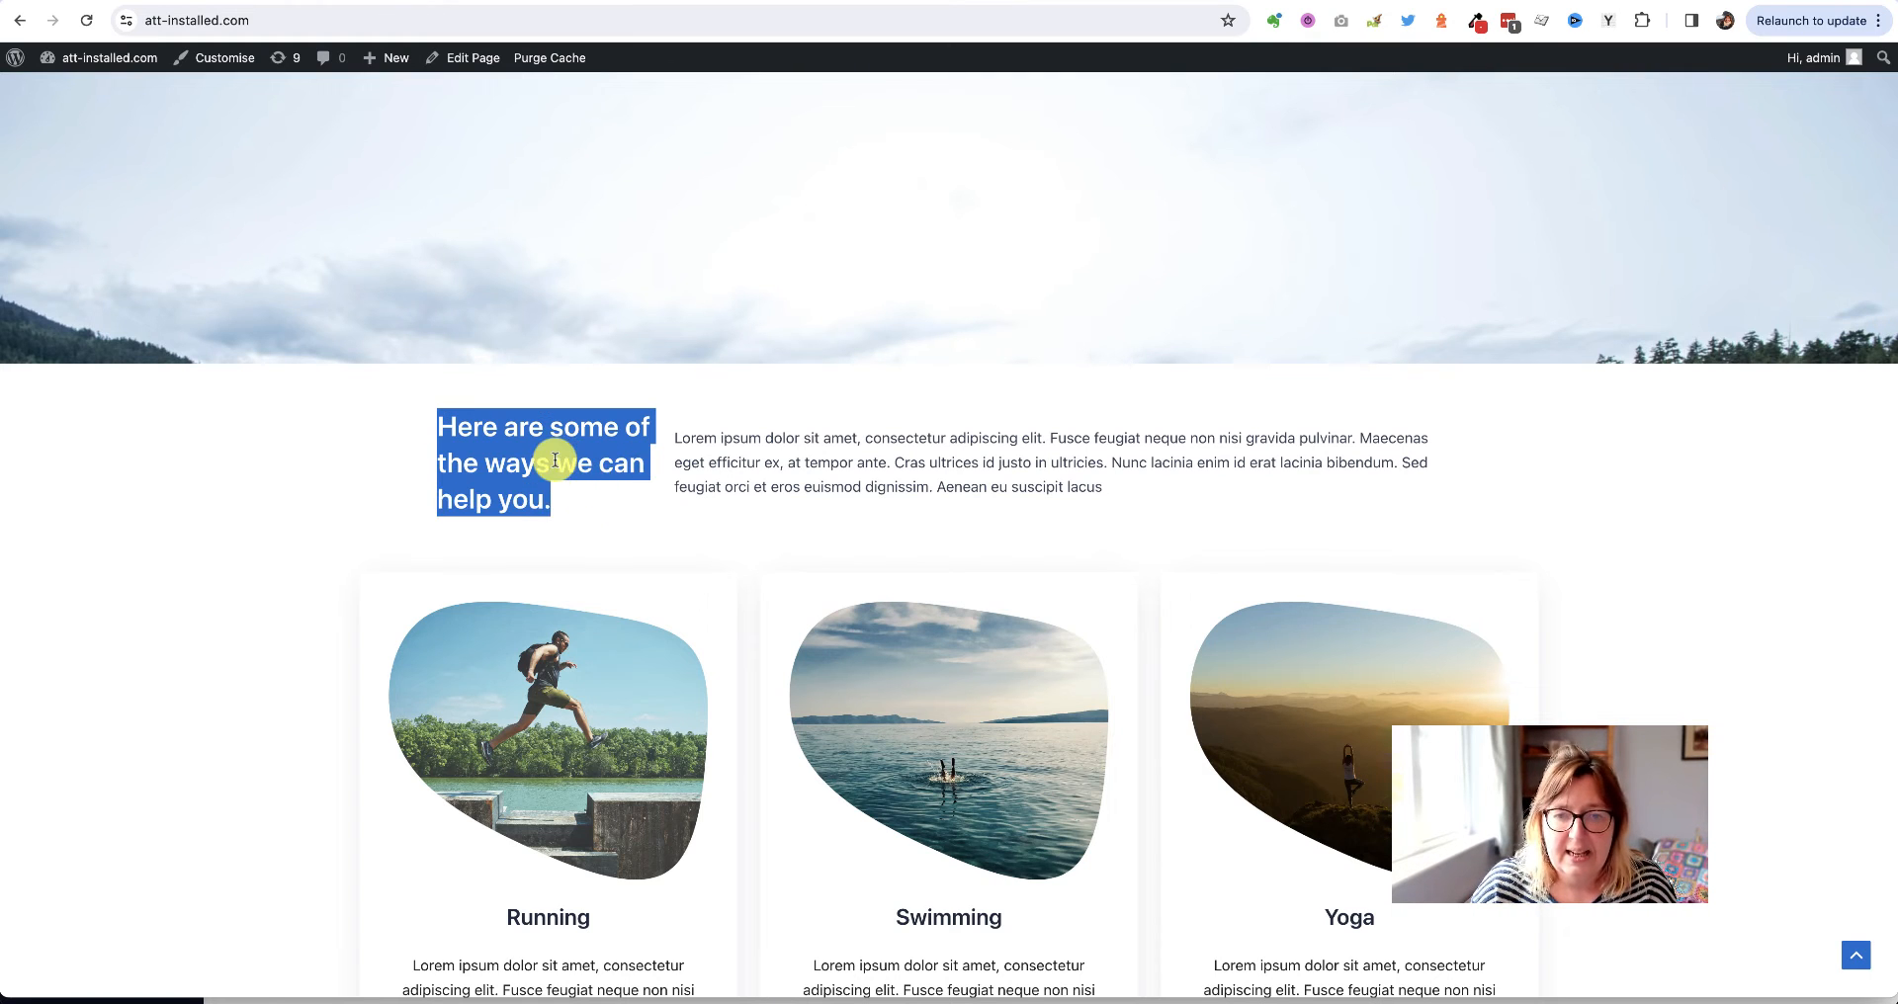
{"action": "left_click", "coordinate": [750, 453]}
{"action": "triple_click", "coordinate": [749, 452]}
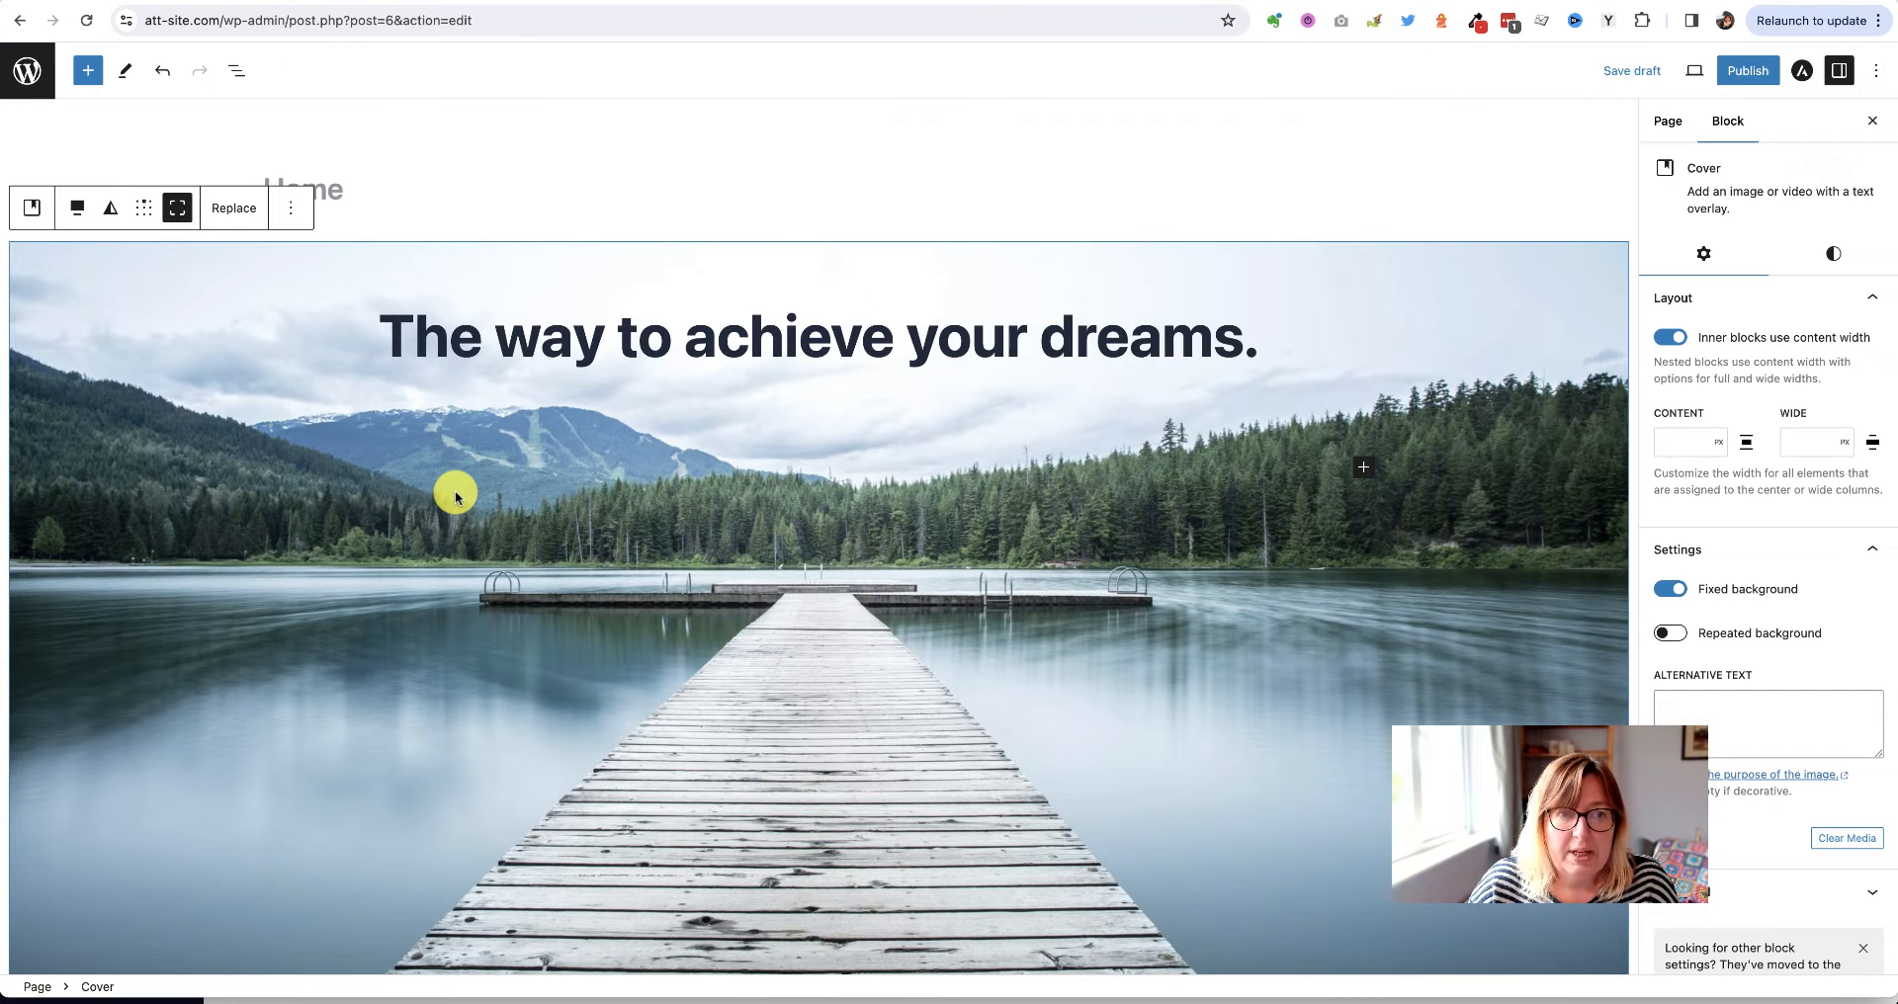
Insert an empty Row block below the lake cover, found by searching 'row'
{"action": "scroll", "coordinate": [455, 490], "scroll_direction": "down", "scroll_amount": 5}
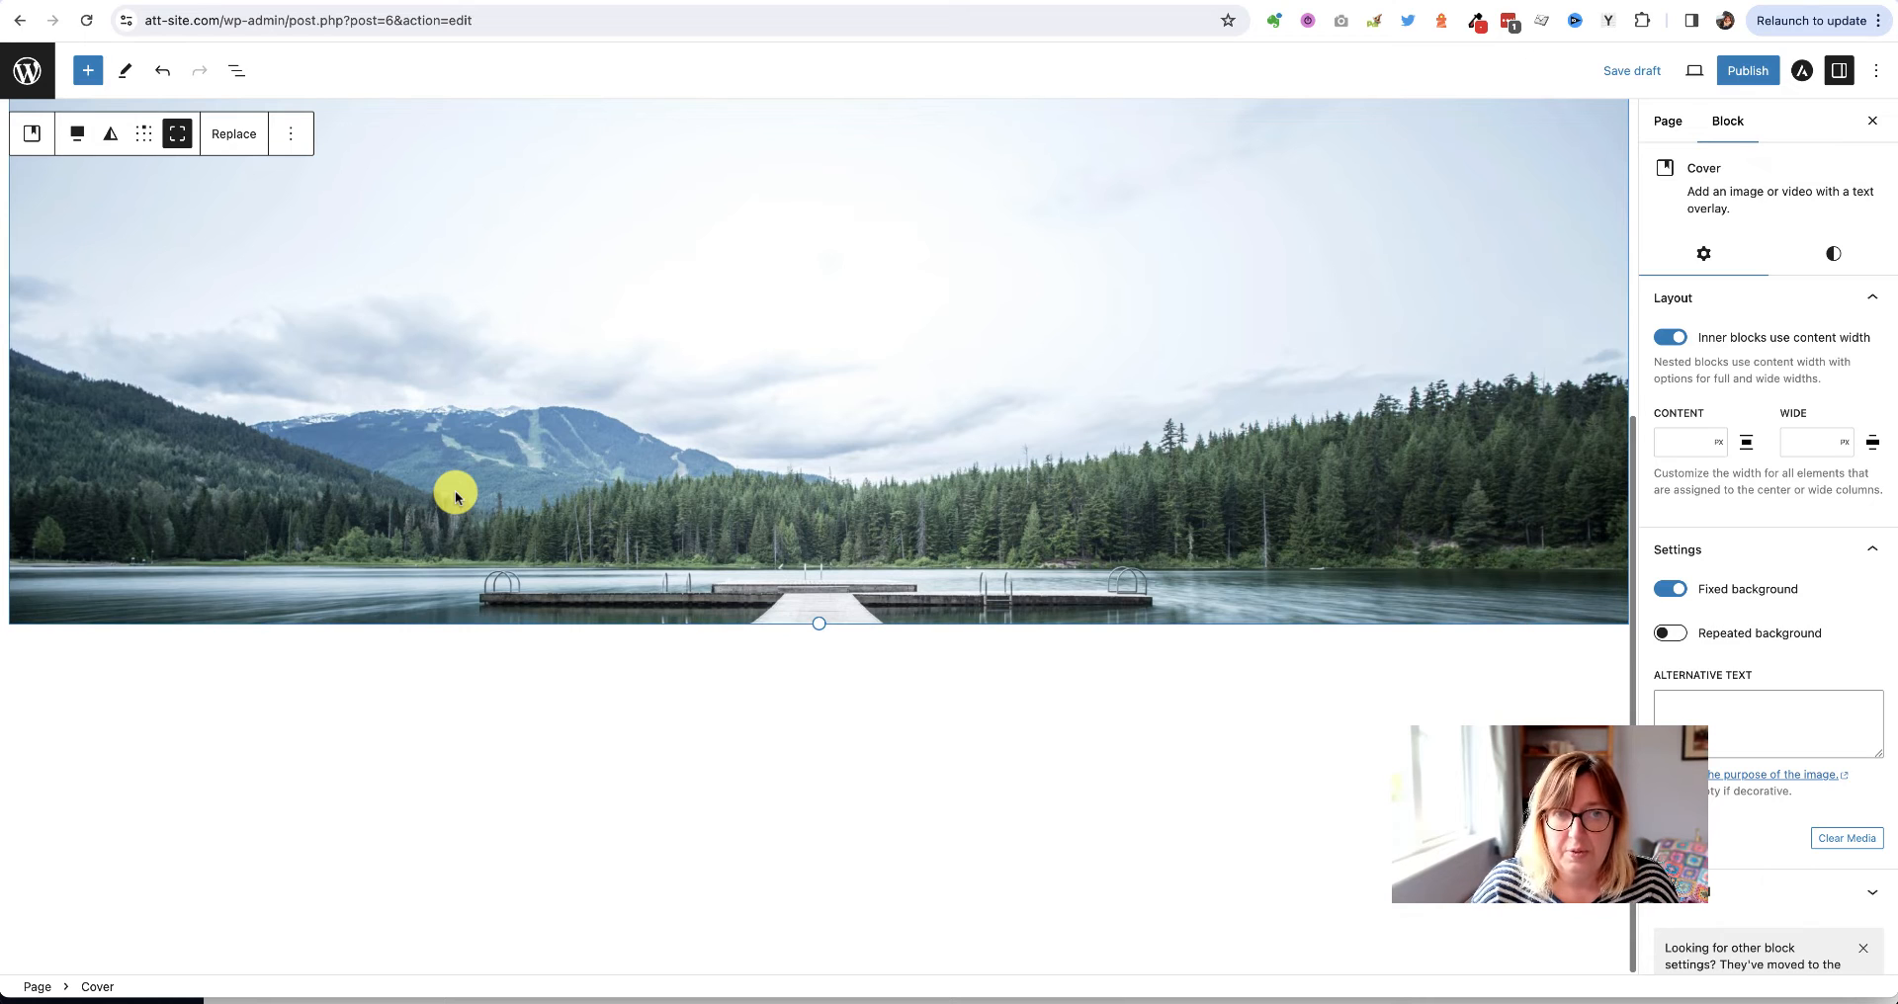
{"action": "left_click", "coordinate": [779, 724]}
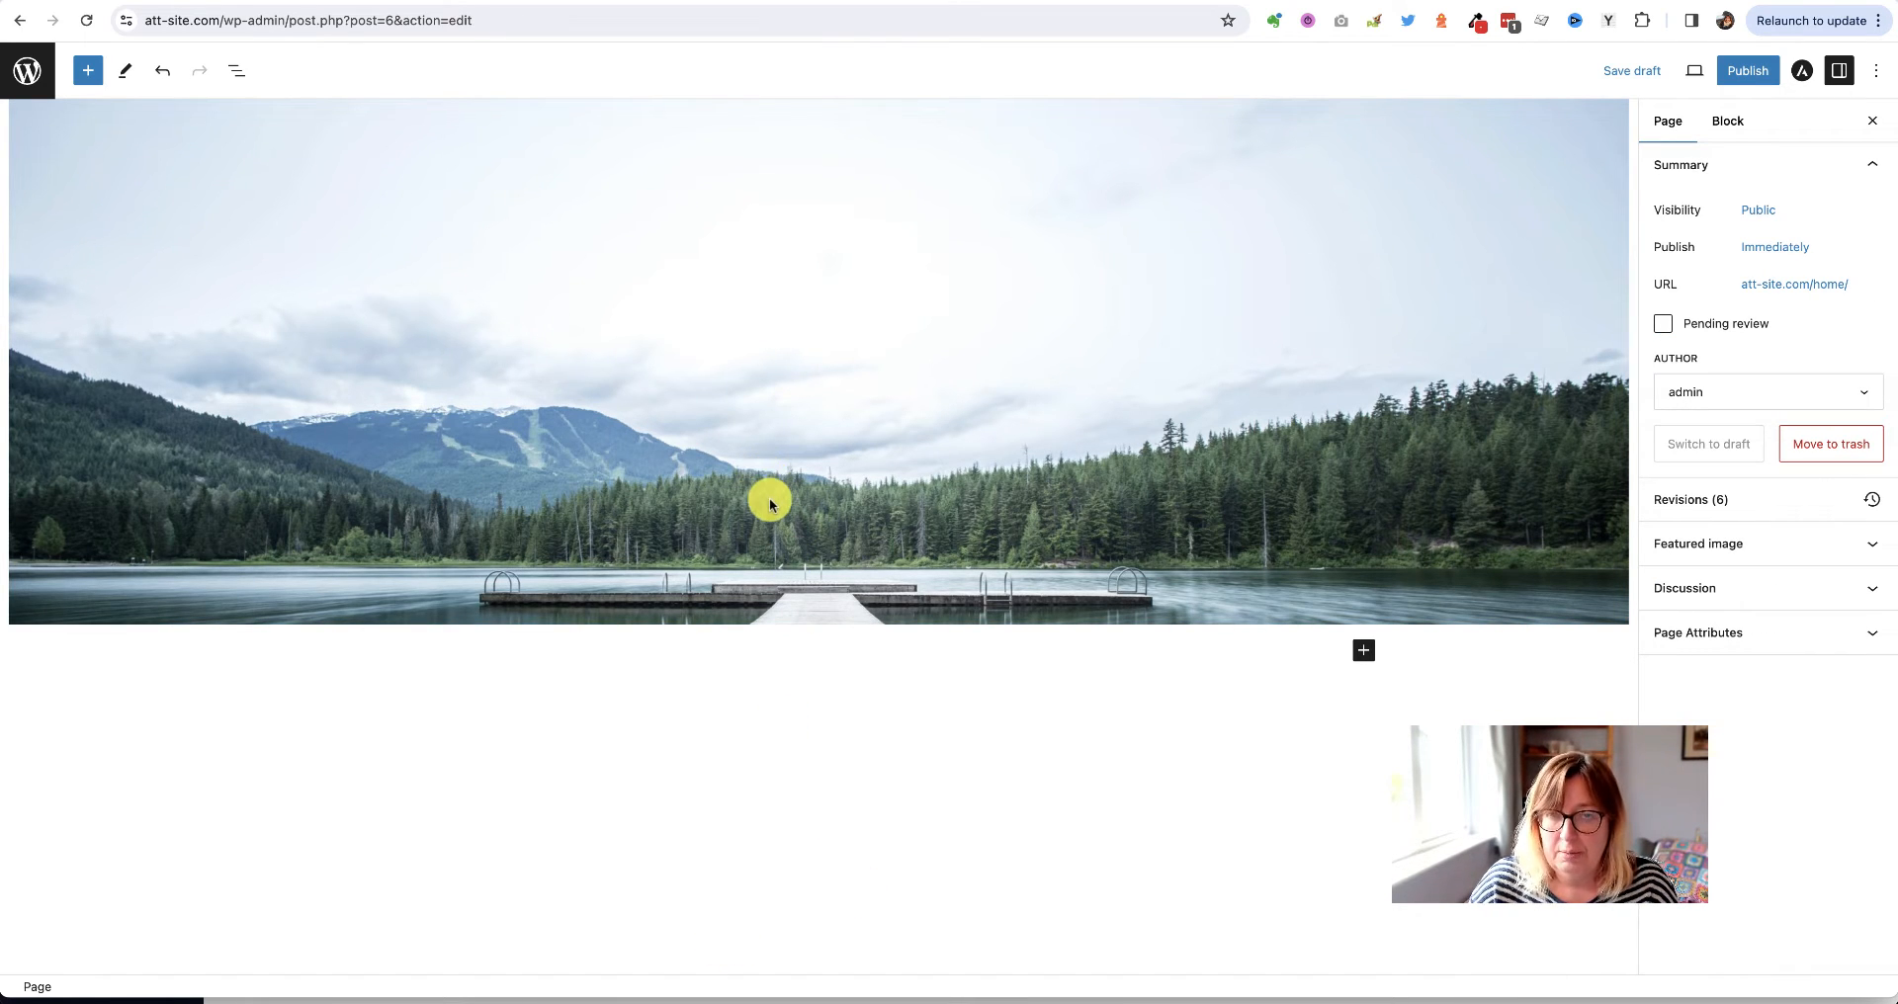
{"action": "left_click", "coordinate": [1365, 653]}
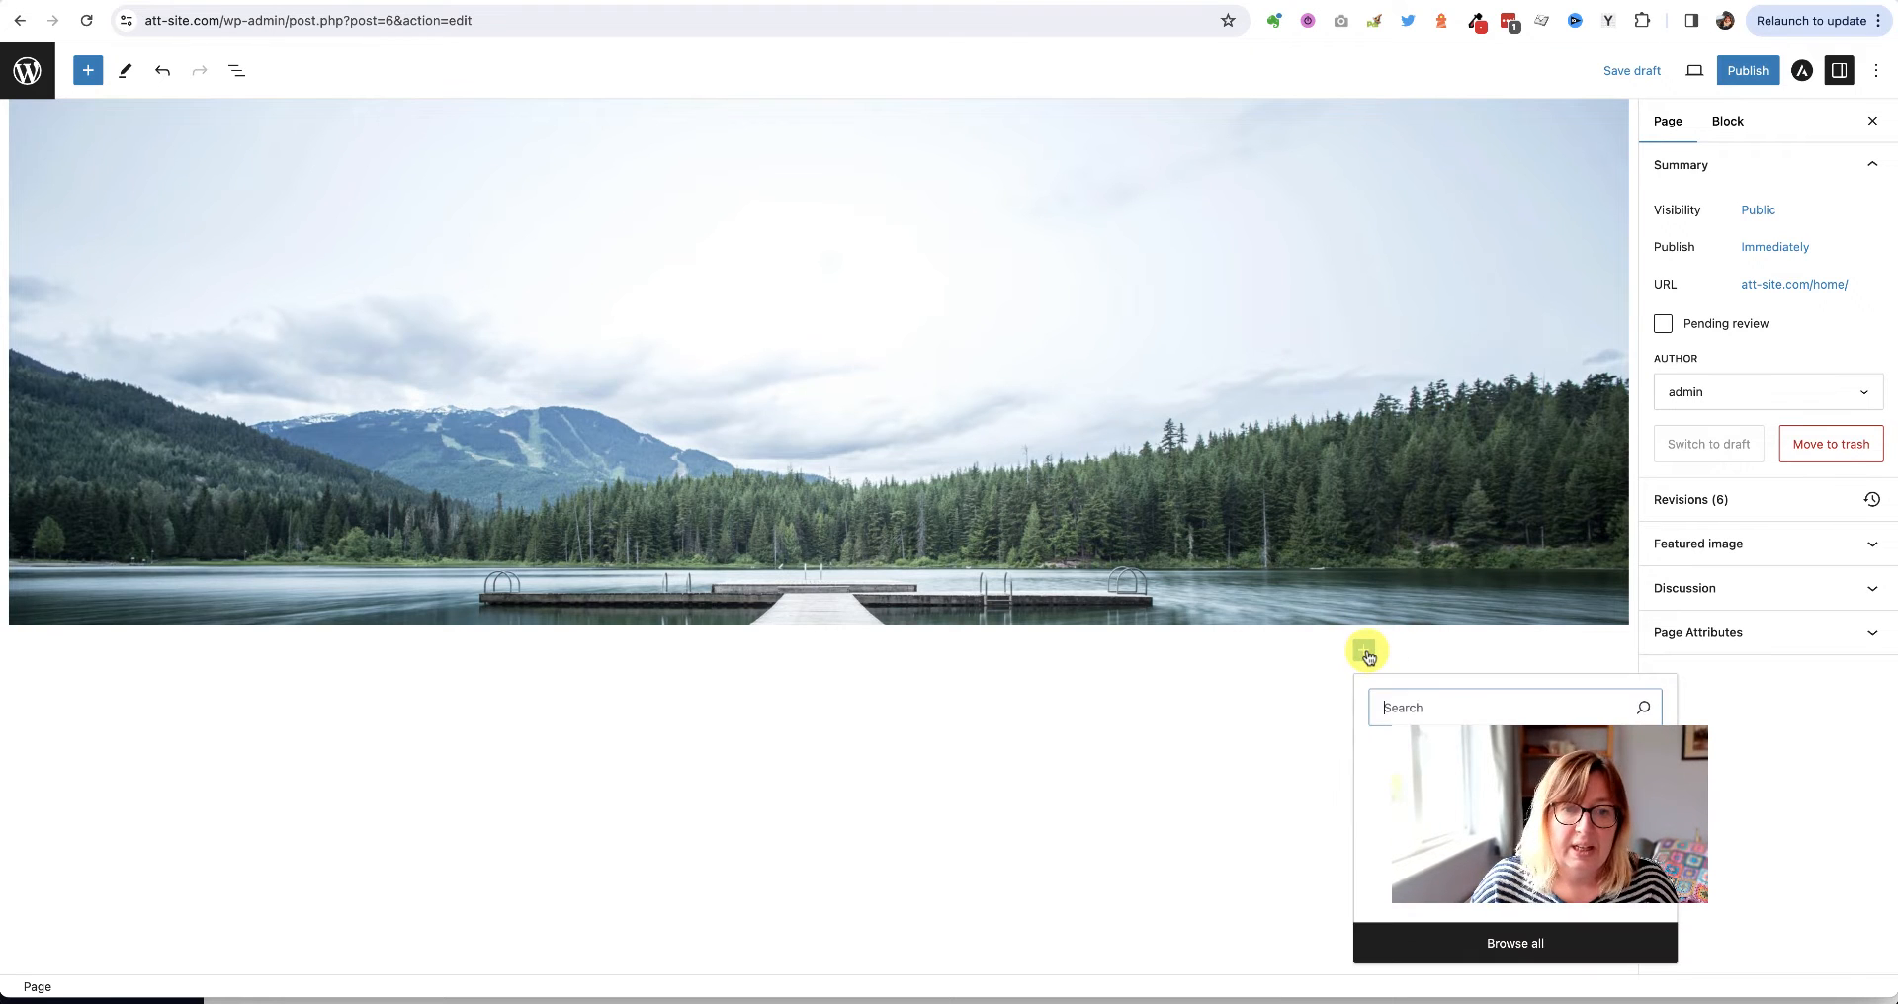
{"action": "type", "text": "row"}
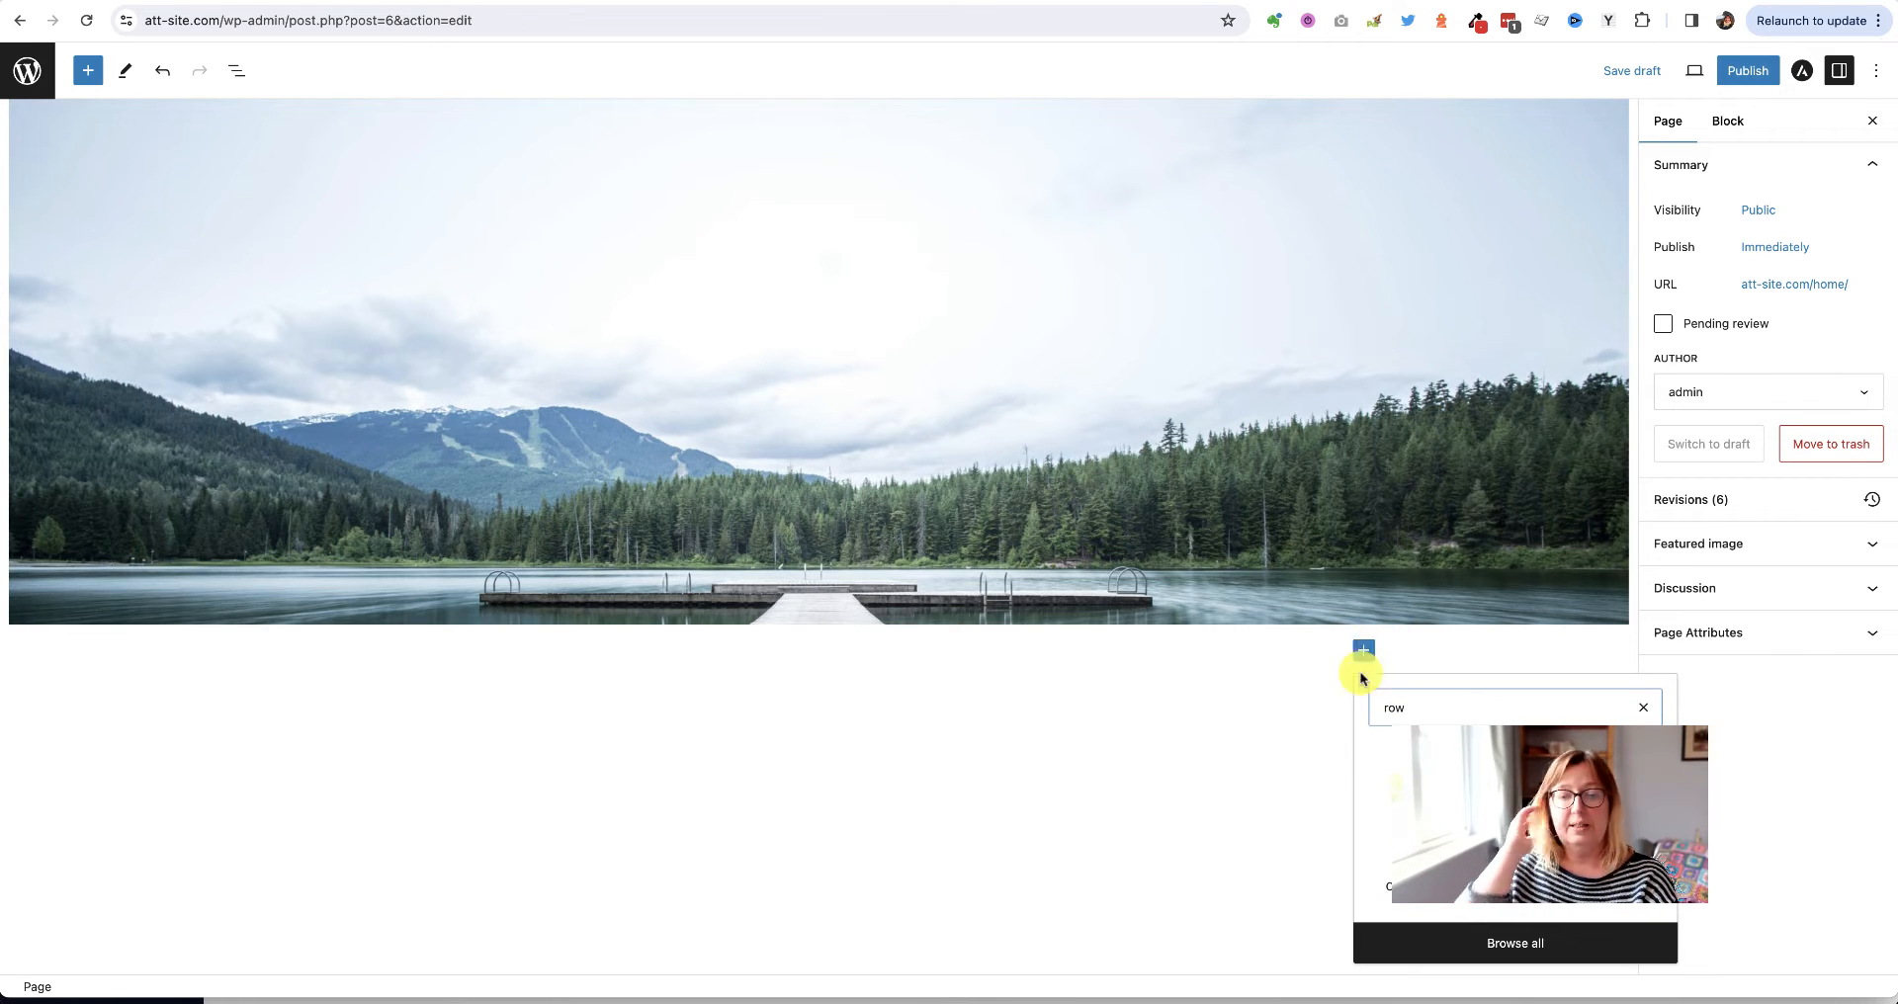
{"action": "left_click", "coordinate": [1389, 781]}
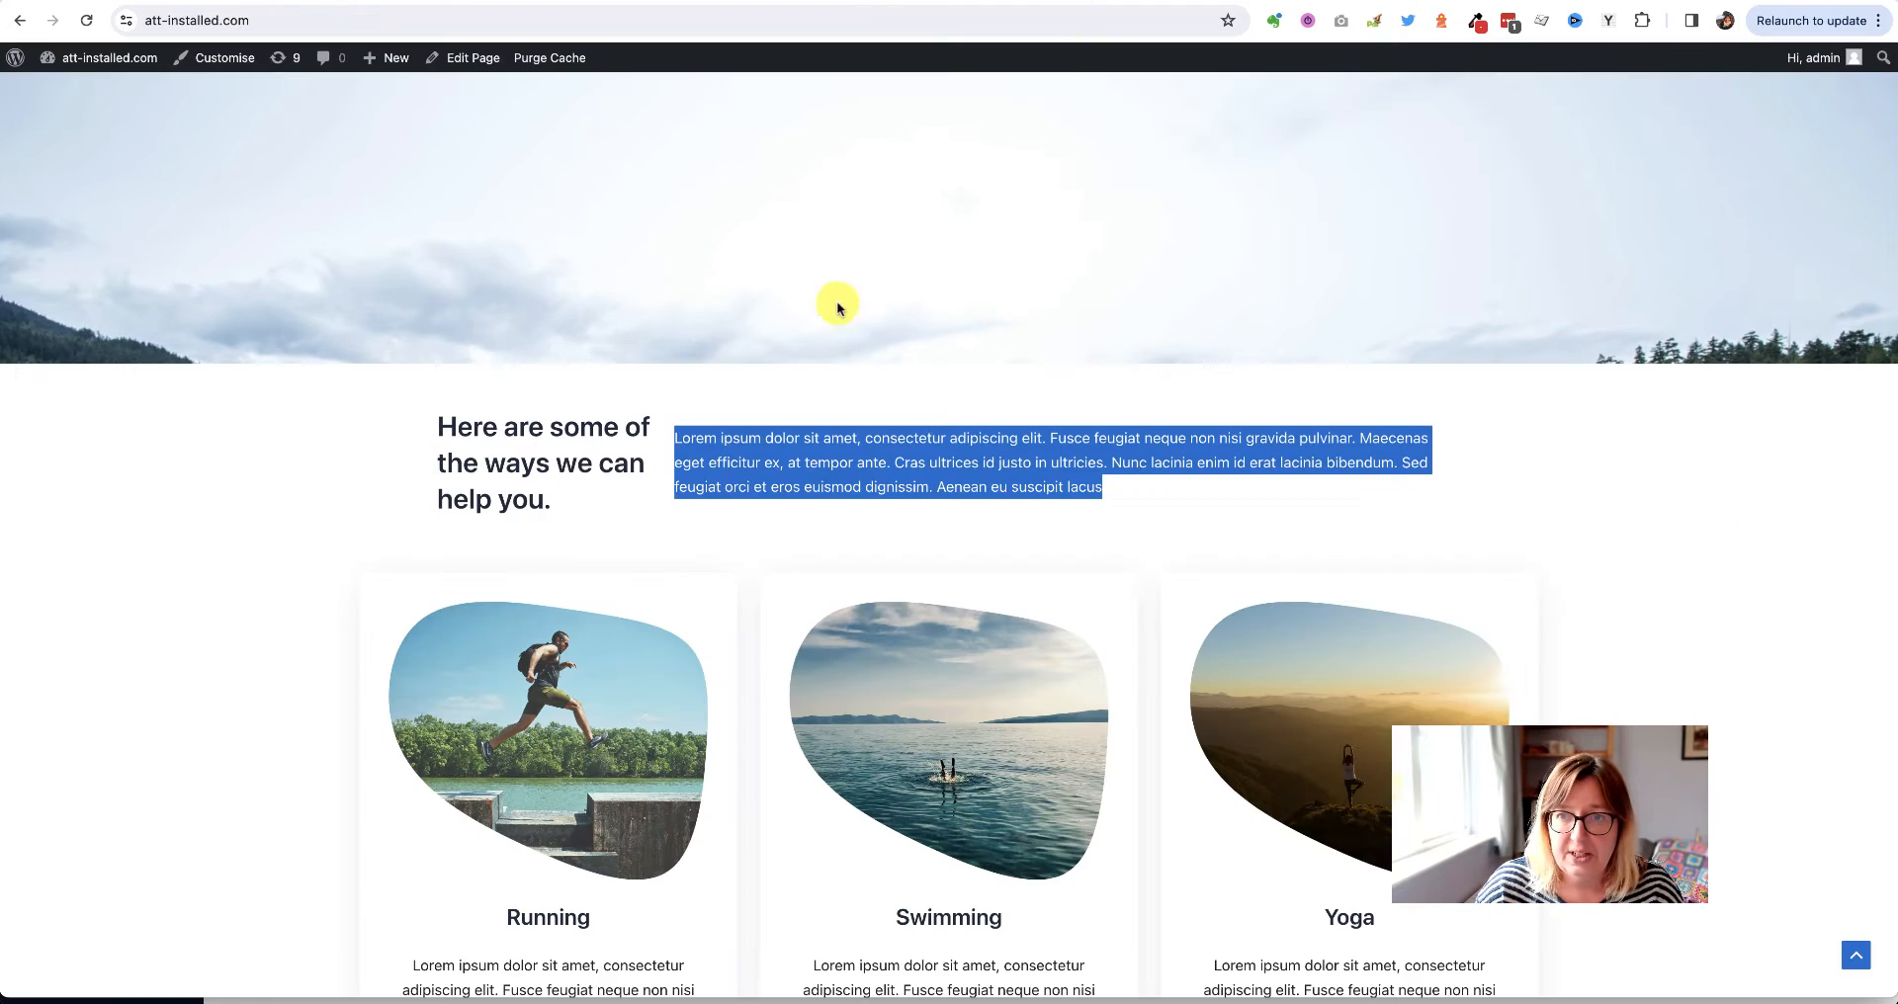
Copy the demo heading and paste it into a Heading block in the Row: 'Here are some of the ways we can help you.'
{"action": "left_click", "coordinate": [314, 465]}
{"action": "double_click", "coordinate": [534, 454]}
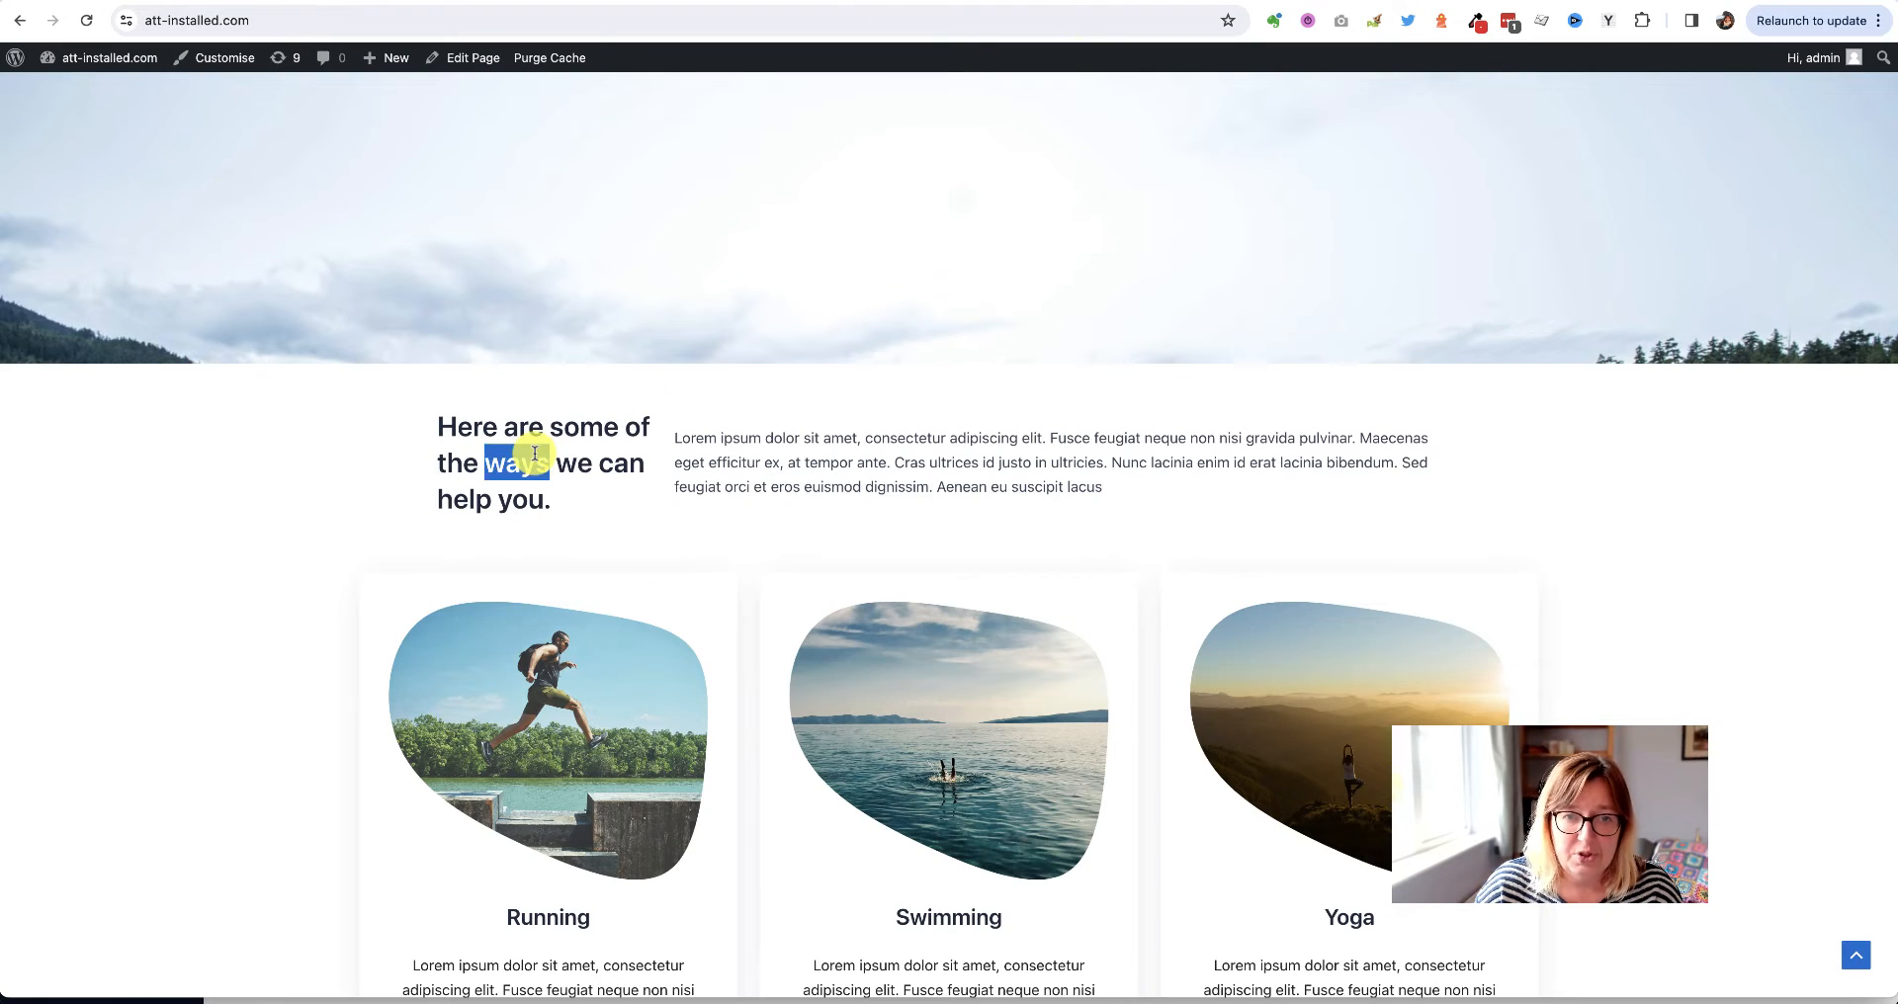
{"action": "triple_click", "coordinate": [534, 454]}
{"action": "key", "text": "super+c"}
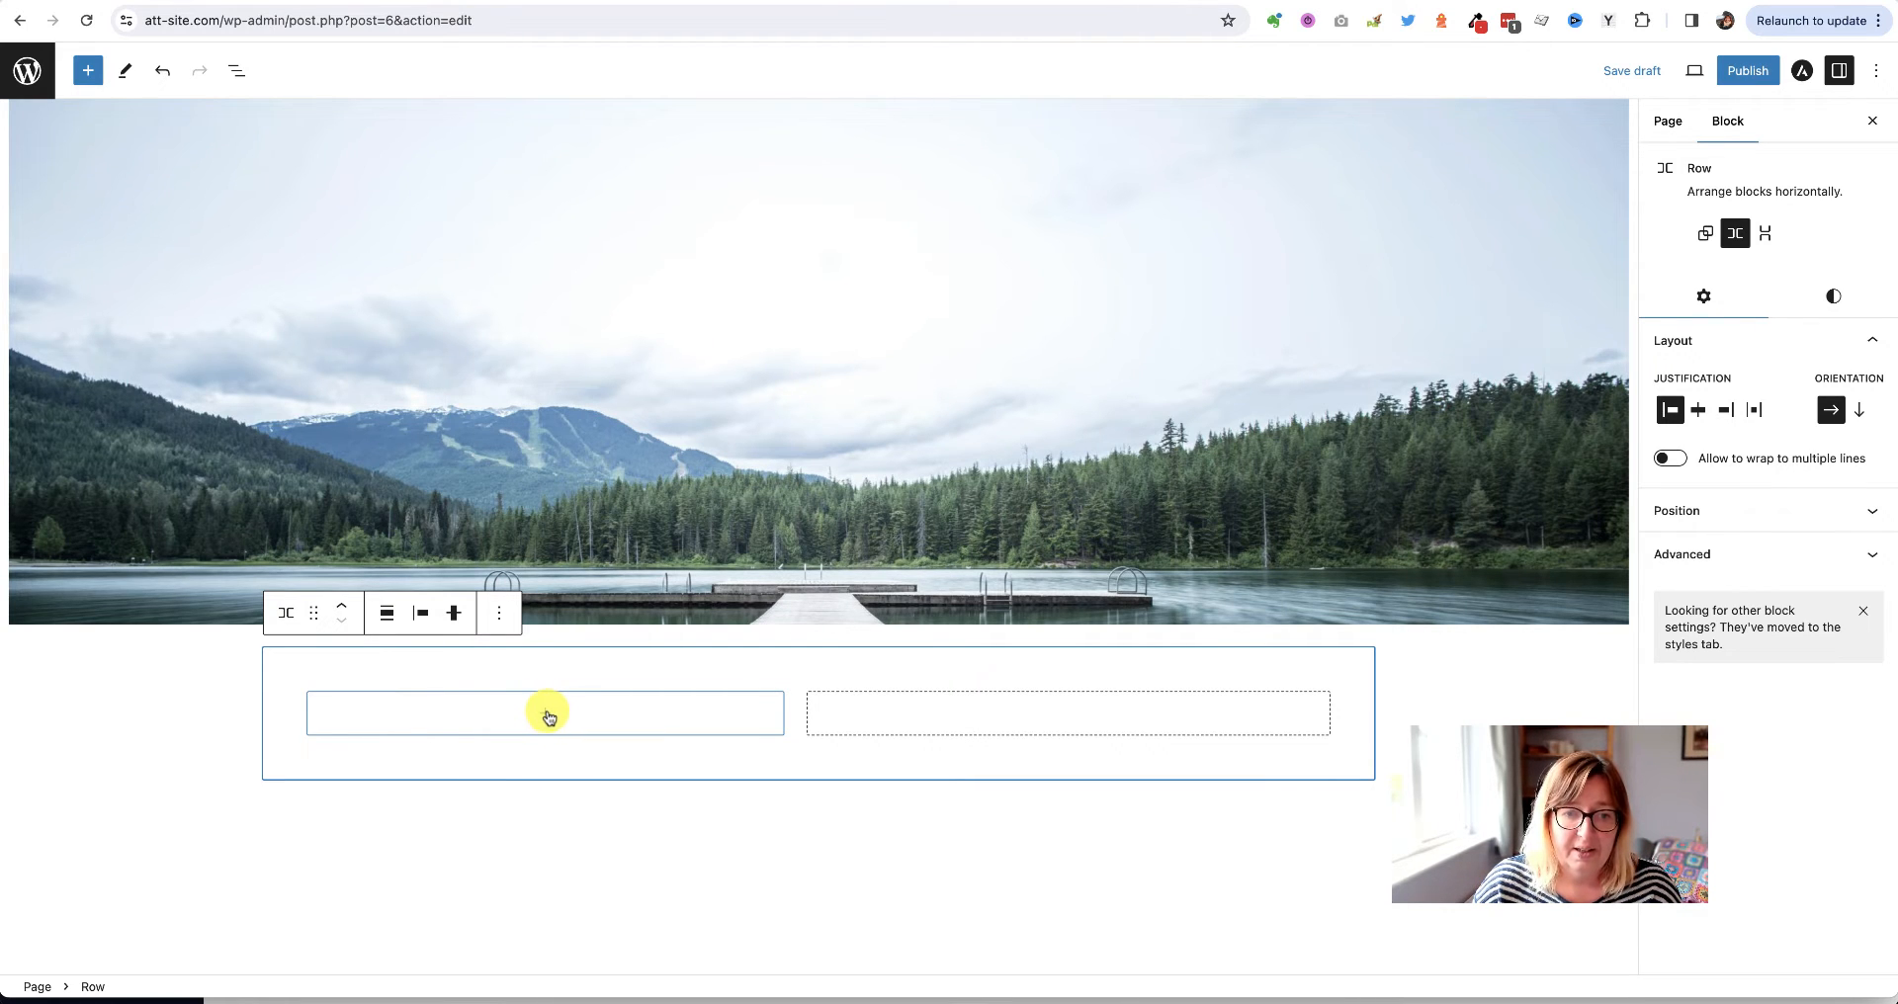
{"action": "left_click", "coordinate": [550, 717]}
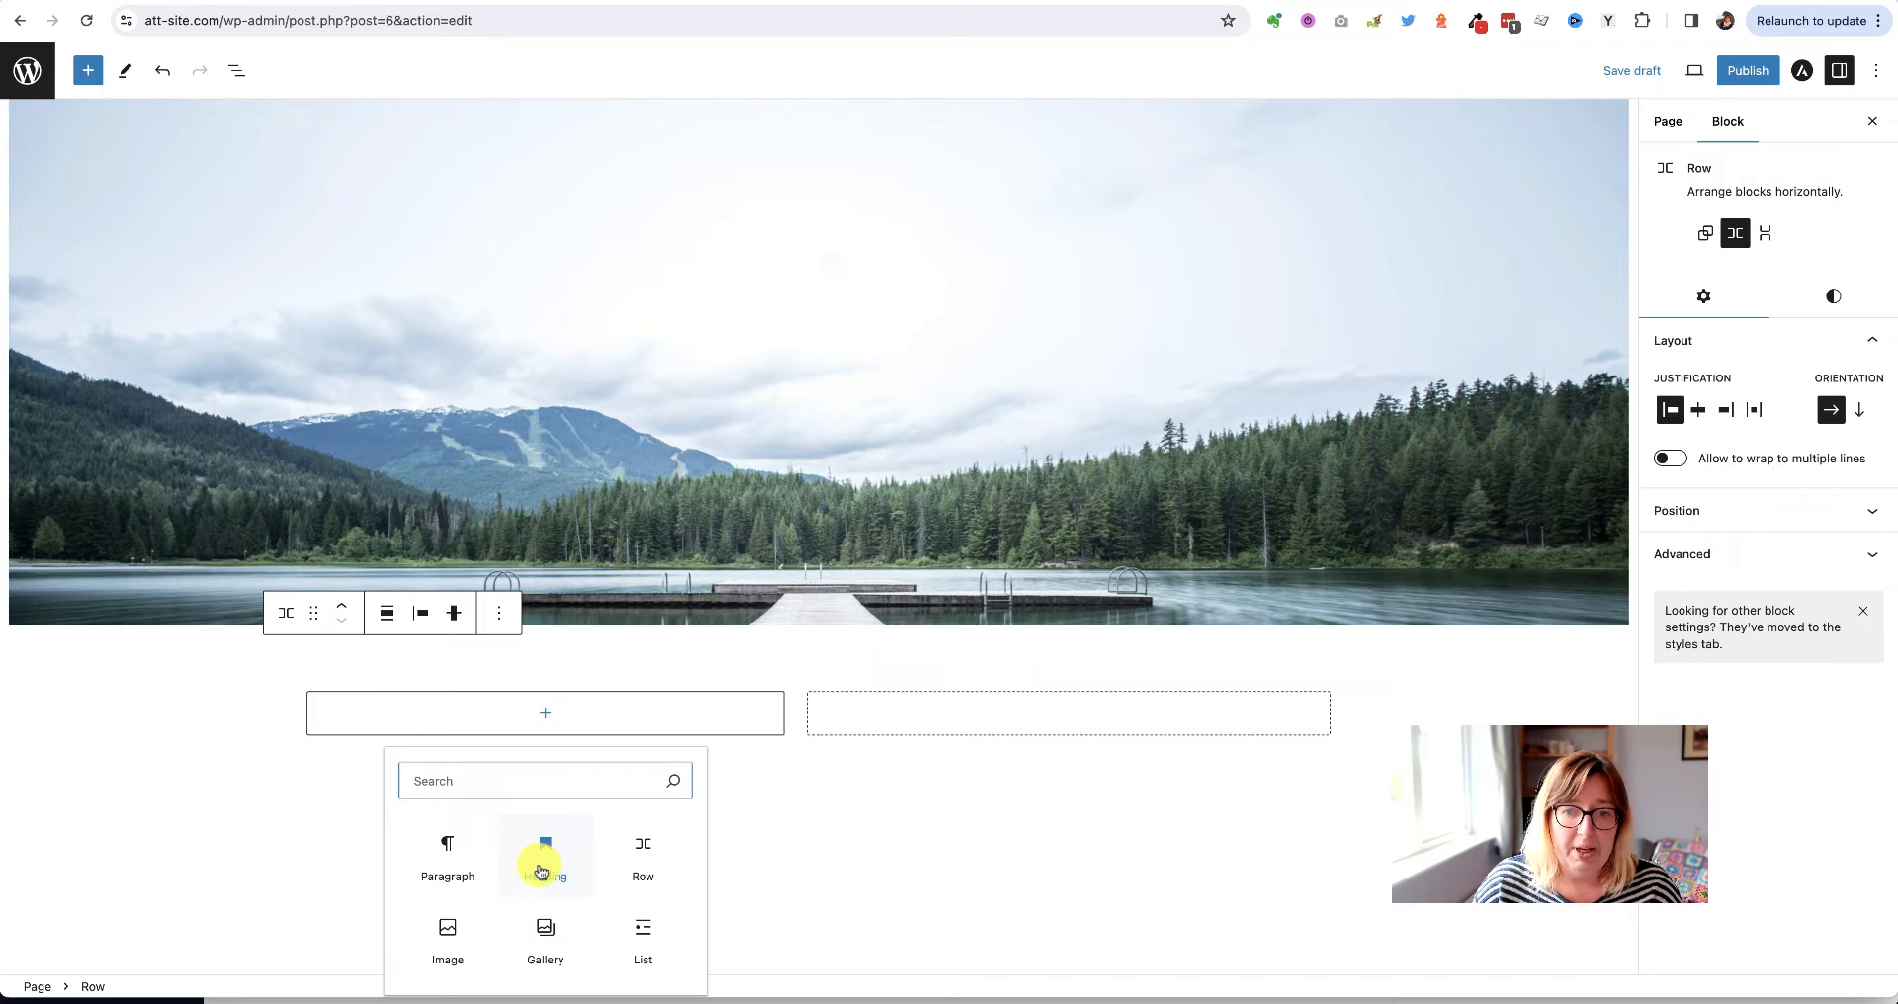
{"action": "left_click", "coordinate": [544, 872]}
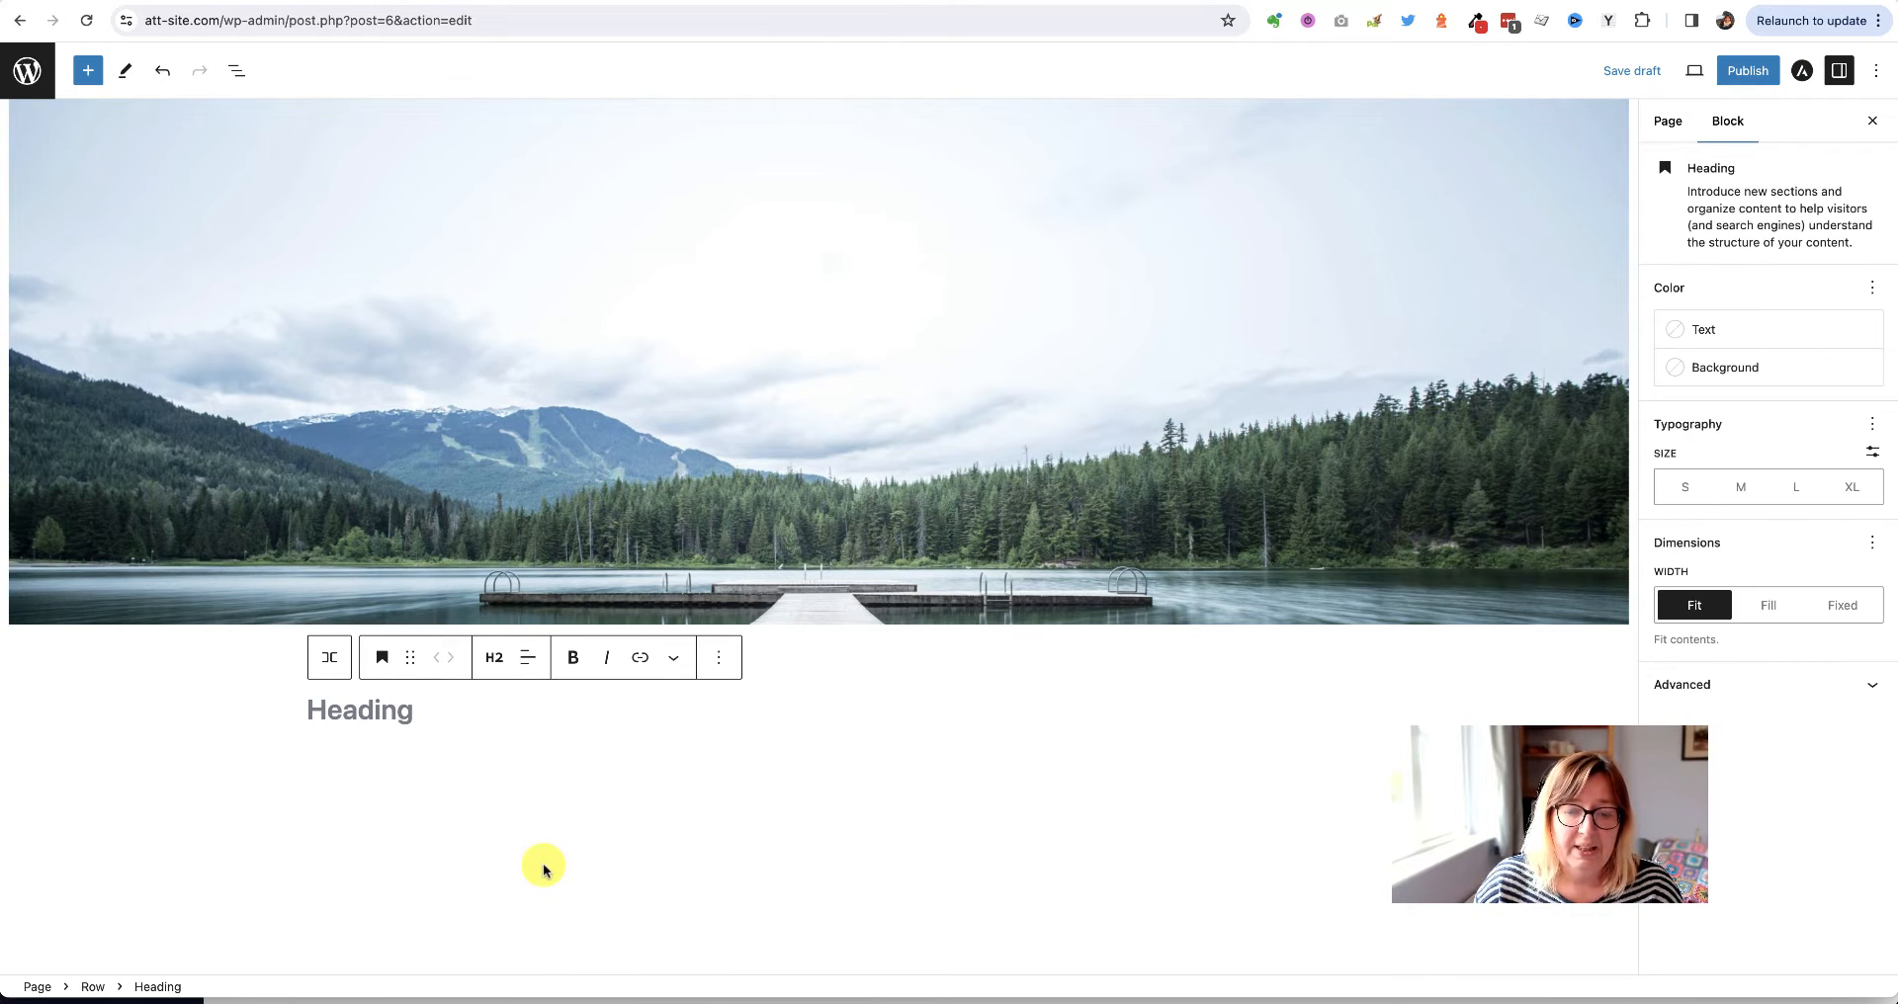
{"action": "key", "text": "super+v"}
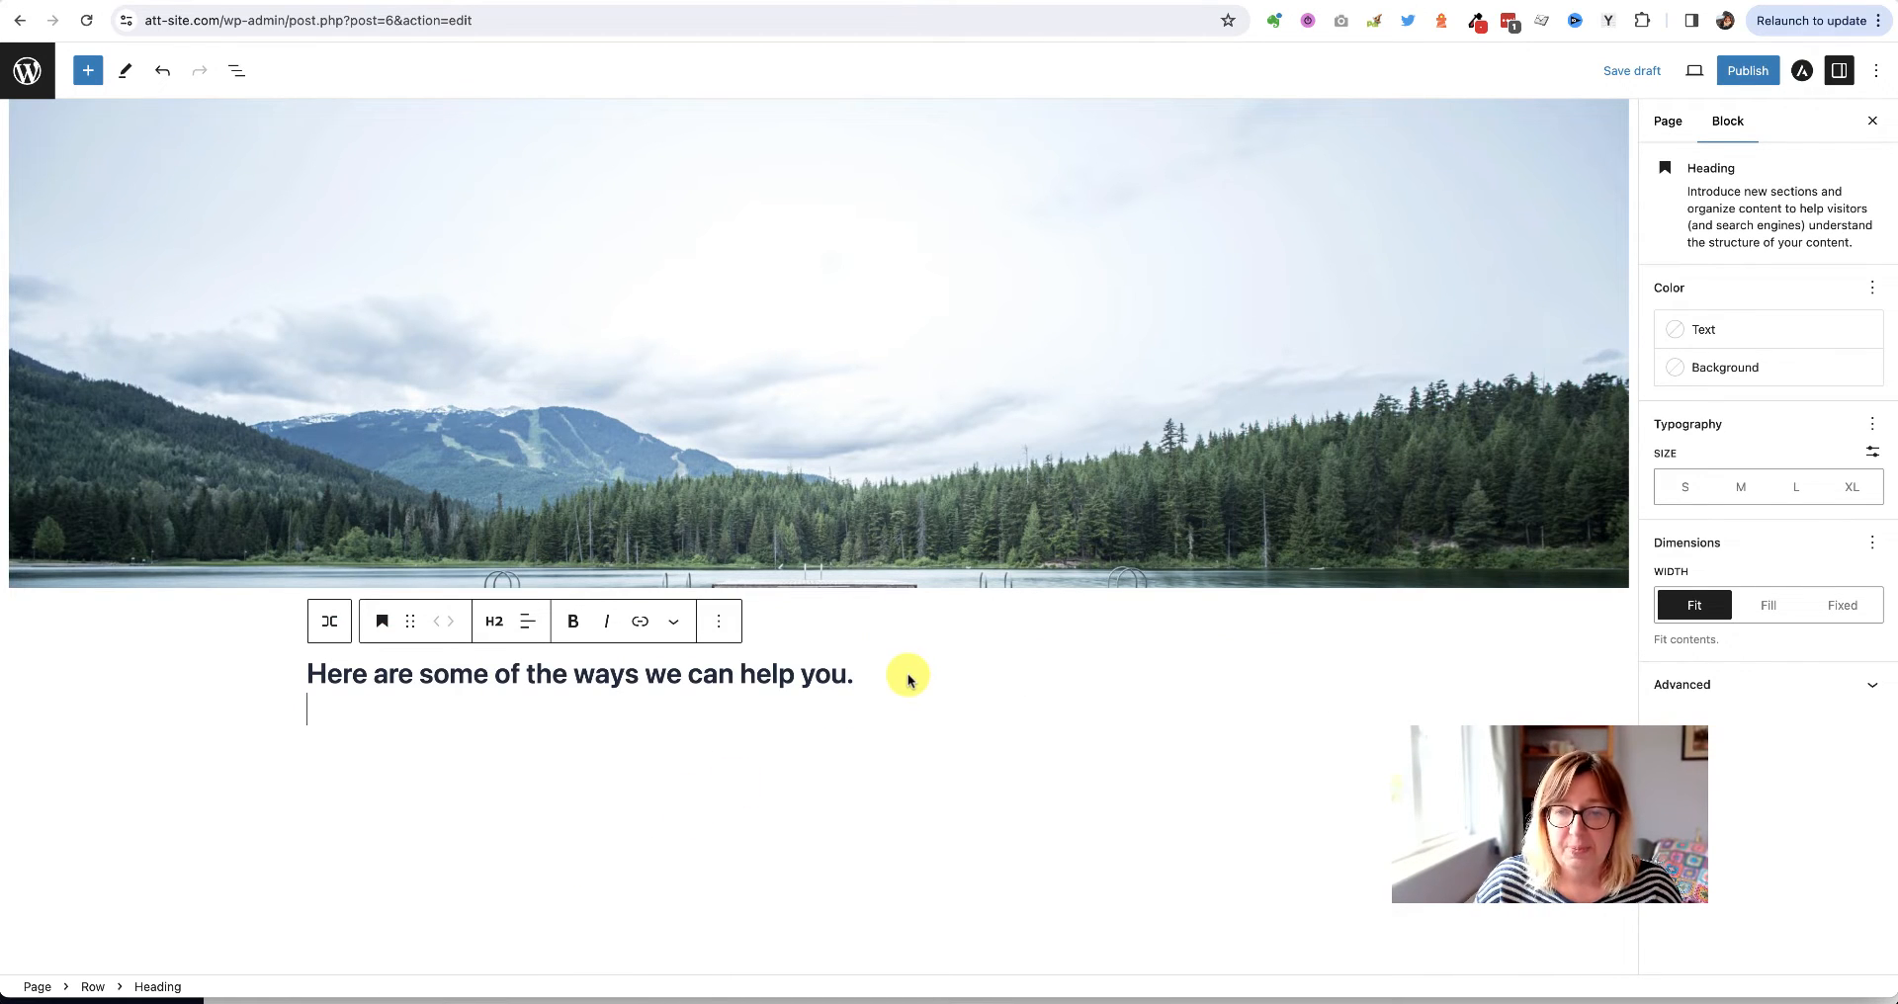
Add a Paragraph block in the Row holding the demo's lorem ipsum text
{"action": "key", "text": "Return"}
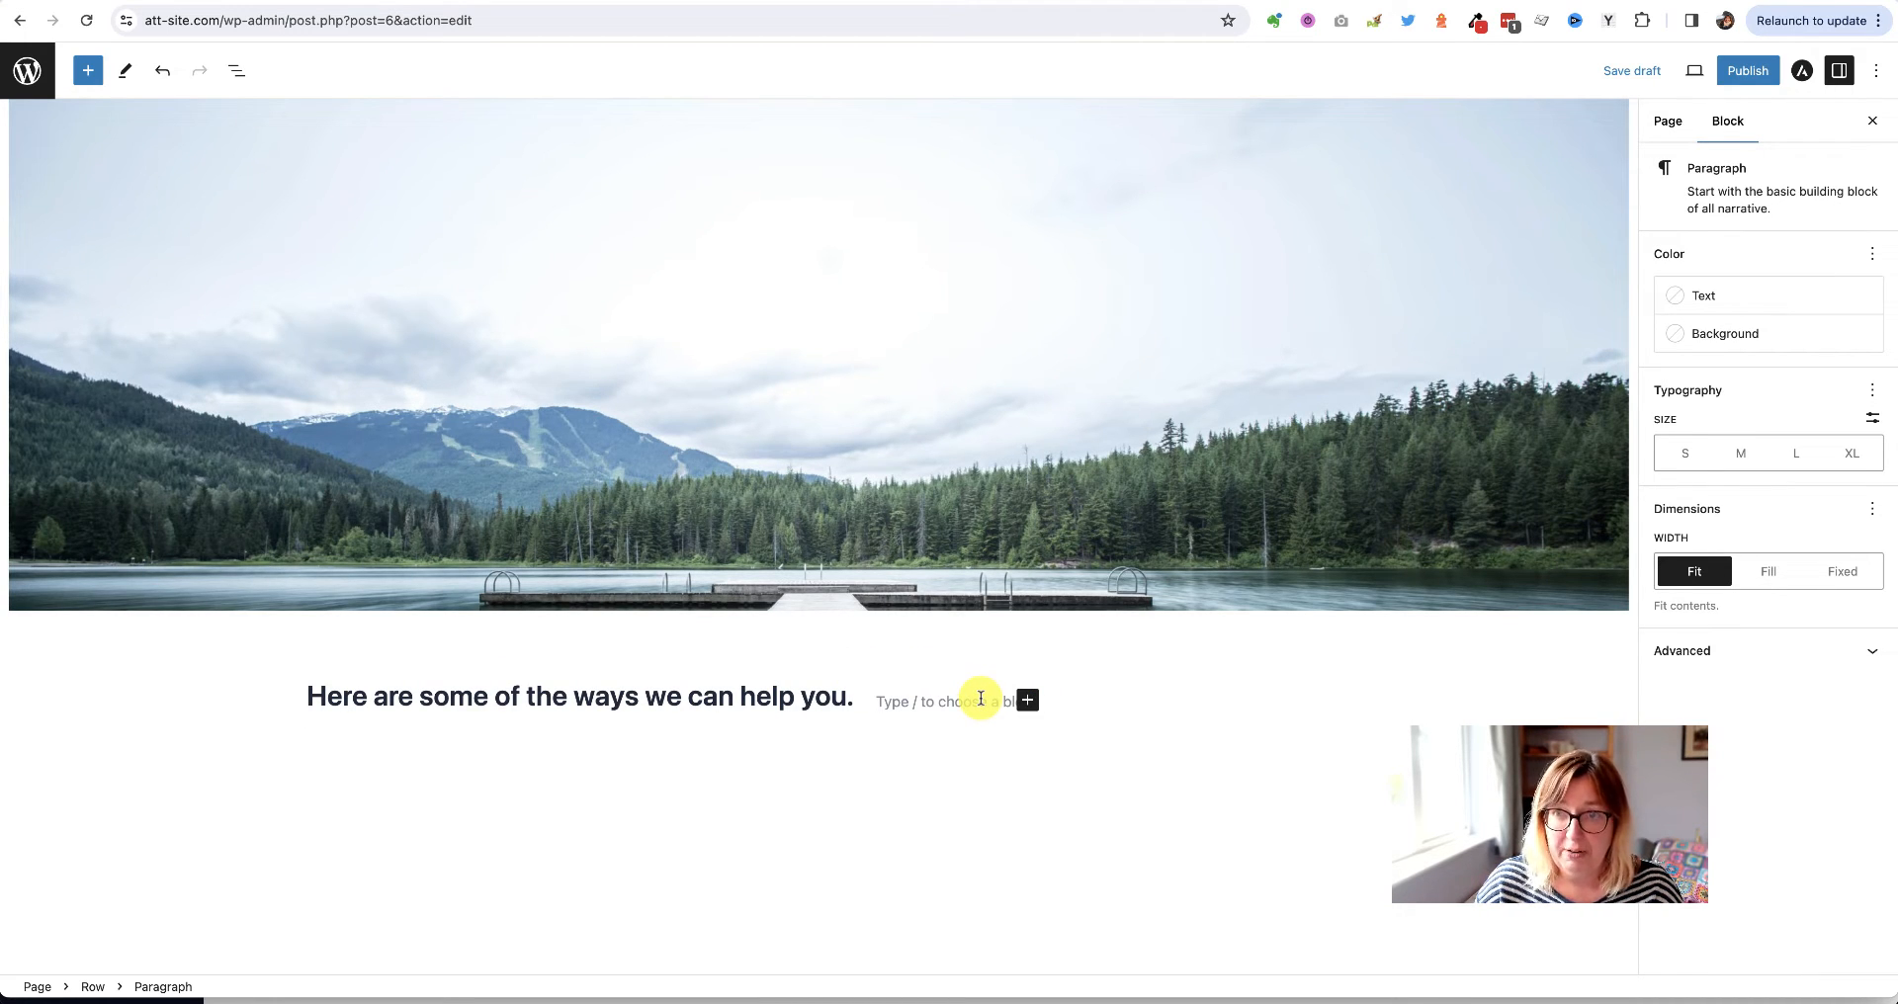
{"action": "left_click", "coordinate": [1028, 702]}
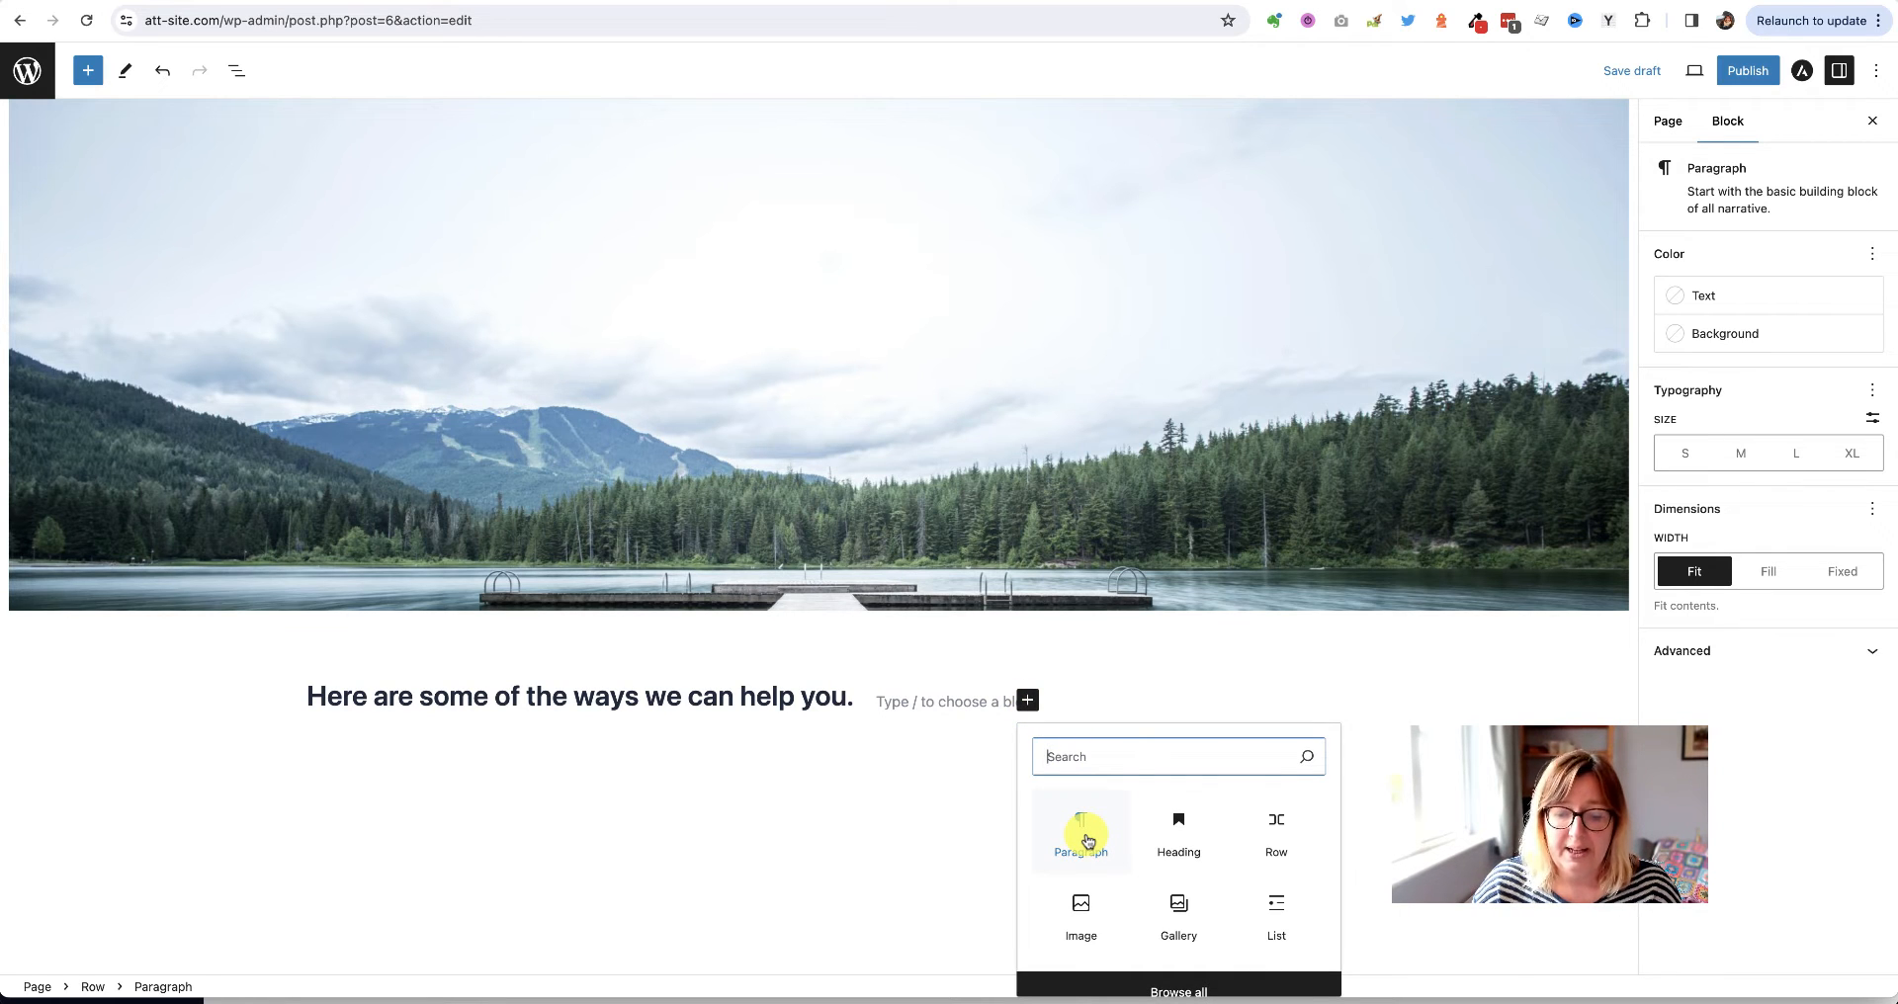
{"action": "left_click", "coordinate": [1086, 839]}
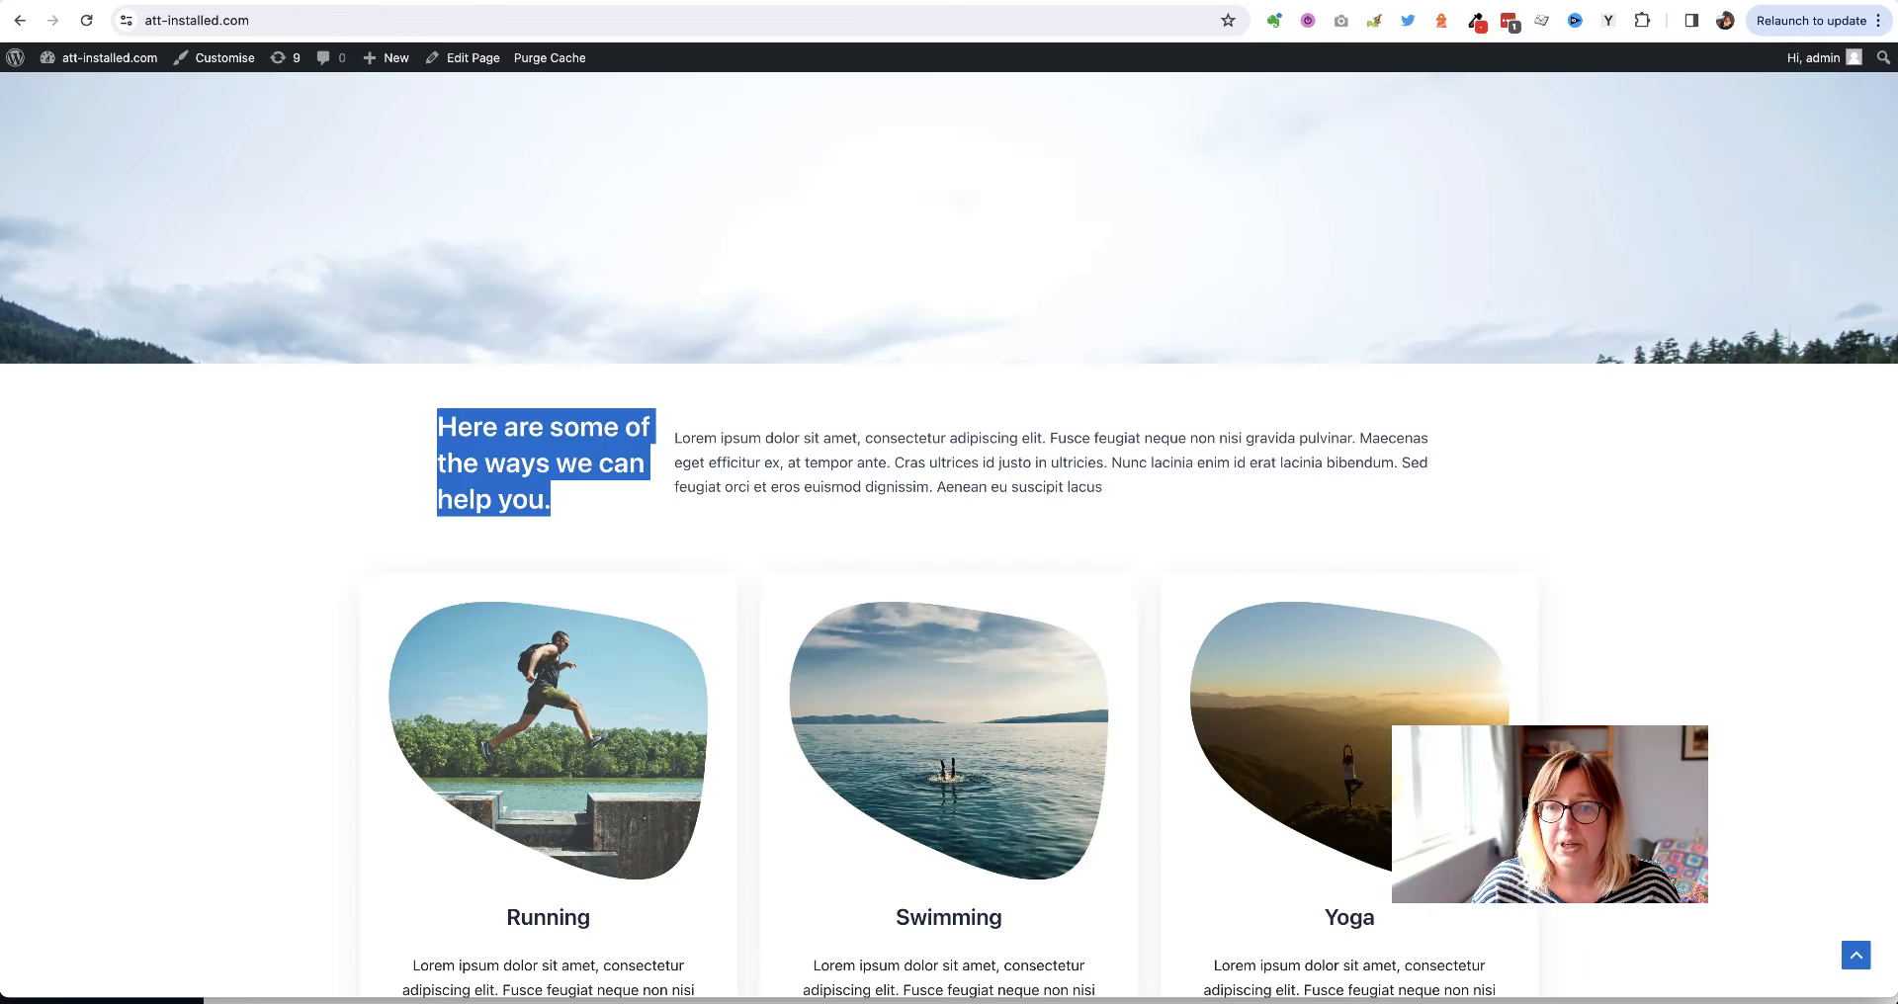
{"action": "triple_click", "coordinate": [866, 445]}
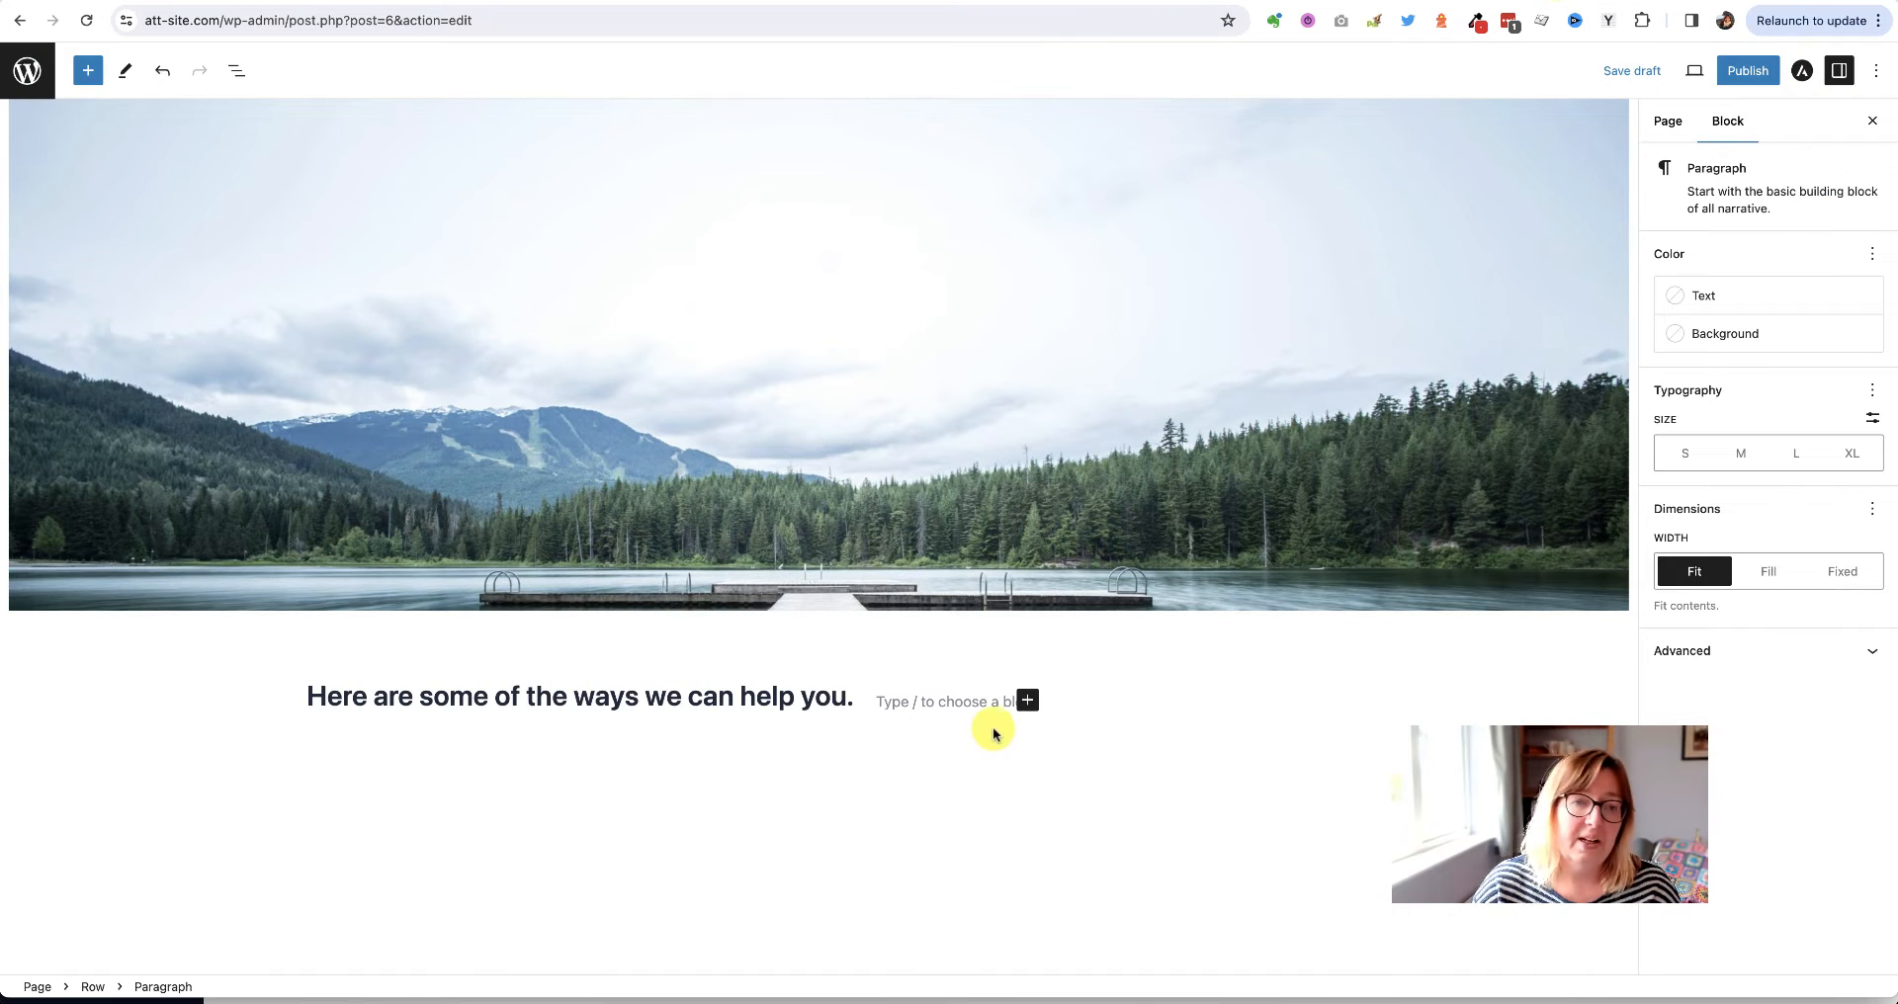
{"action": "type", "text": "Lorem ipsum dolor sit amet, consectetur adipiscing elit. Fusce feugiat neque non nisi gravida pulvinar. Maecenas eget efficitur ex, at tempor ante. Cras ultrices id justo in ultricies. Nunc lacinia enim id erat lacinia bibendum. Sed feugiat orci et eros euismod dignissim. Aenean eu suscipit lacus"}
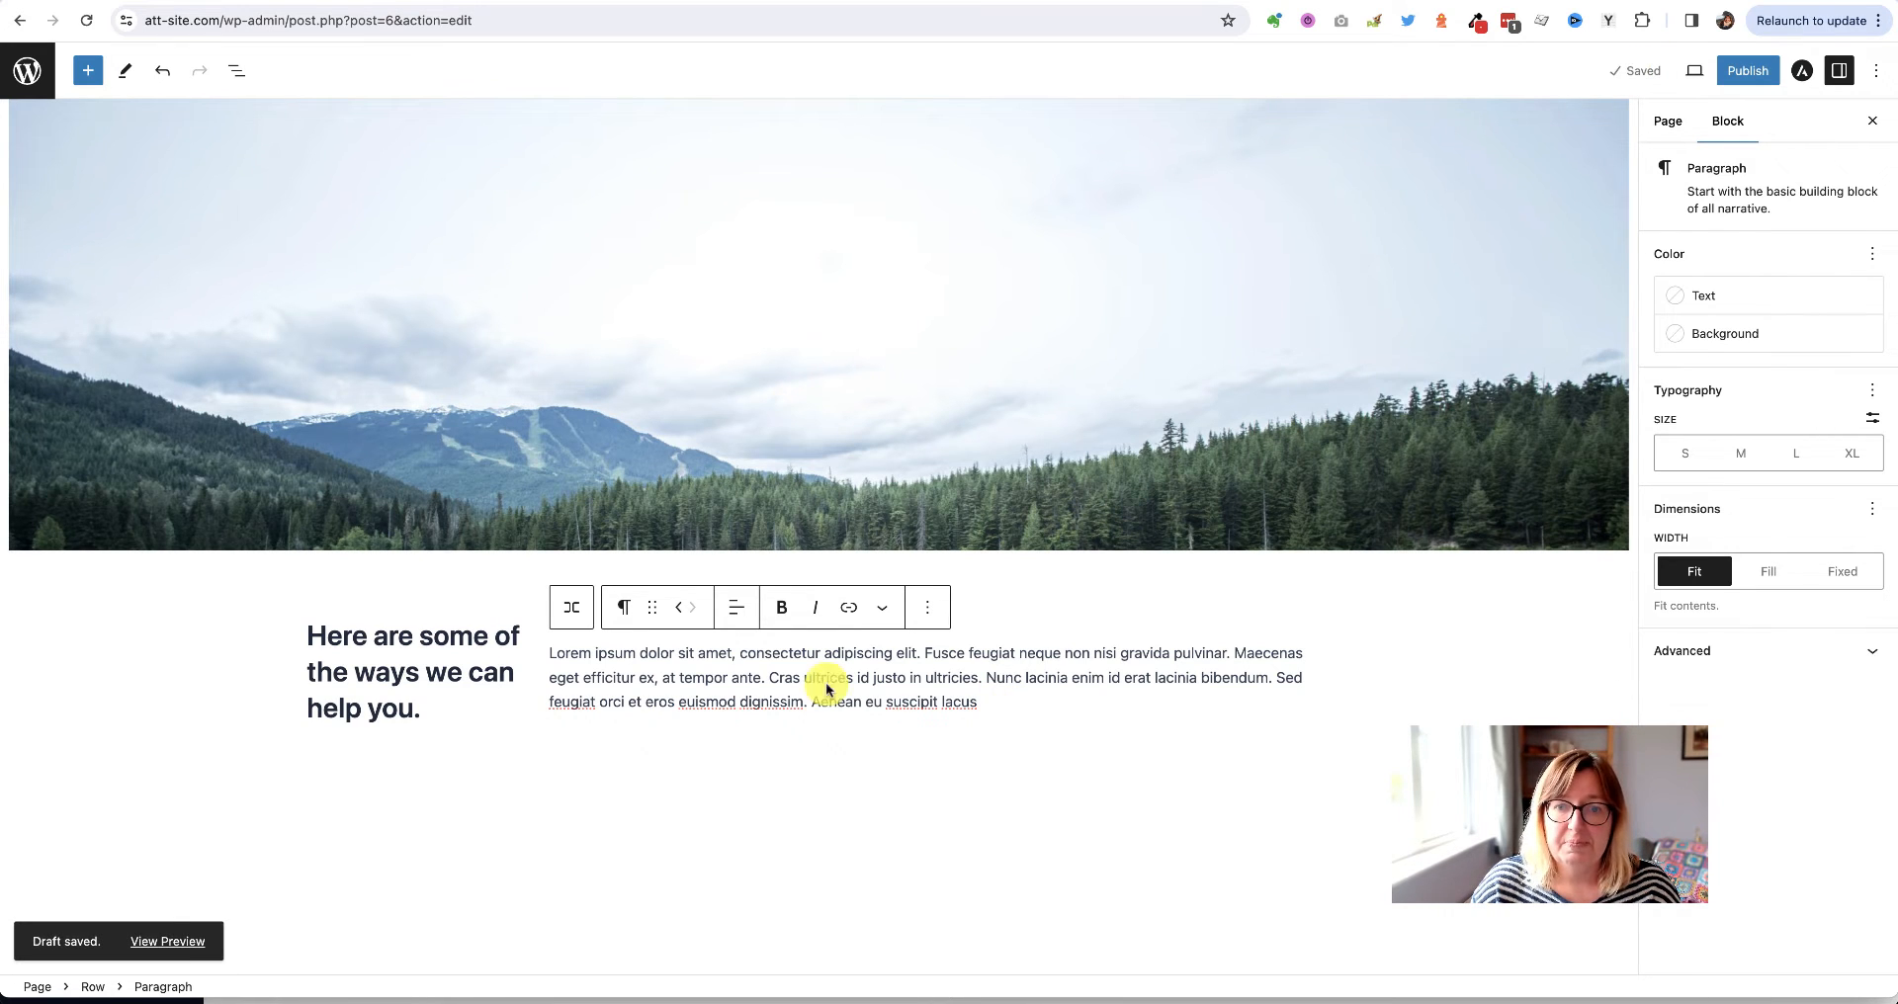
{"action": "left_click", "coordinate": [158, 947]}
{"action": "scroll", "coordinate": [424, 773], "scroll_direction": "down", "scroll_amount": 2}
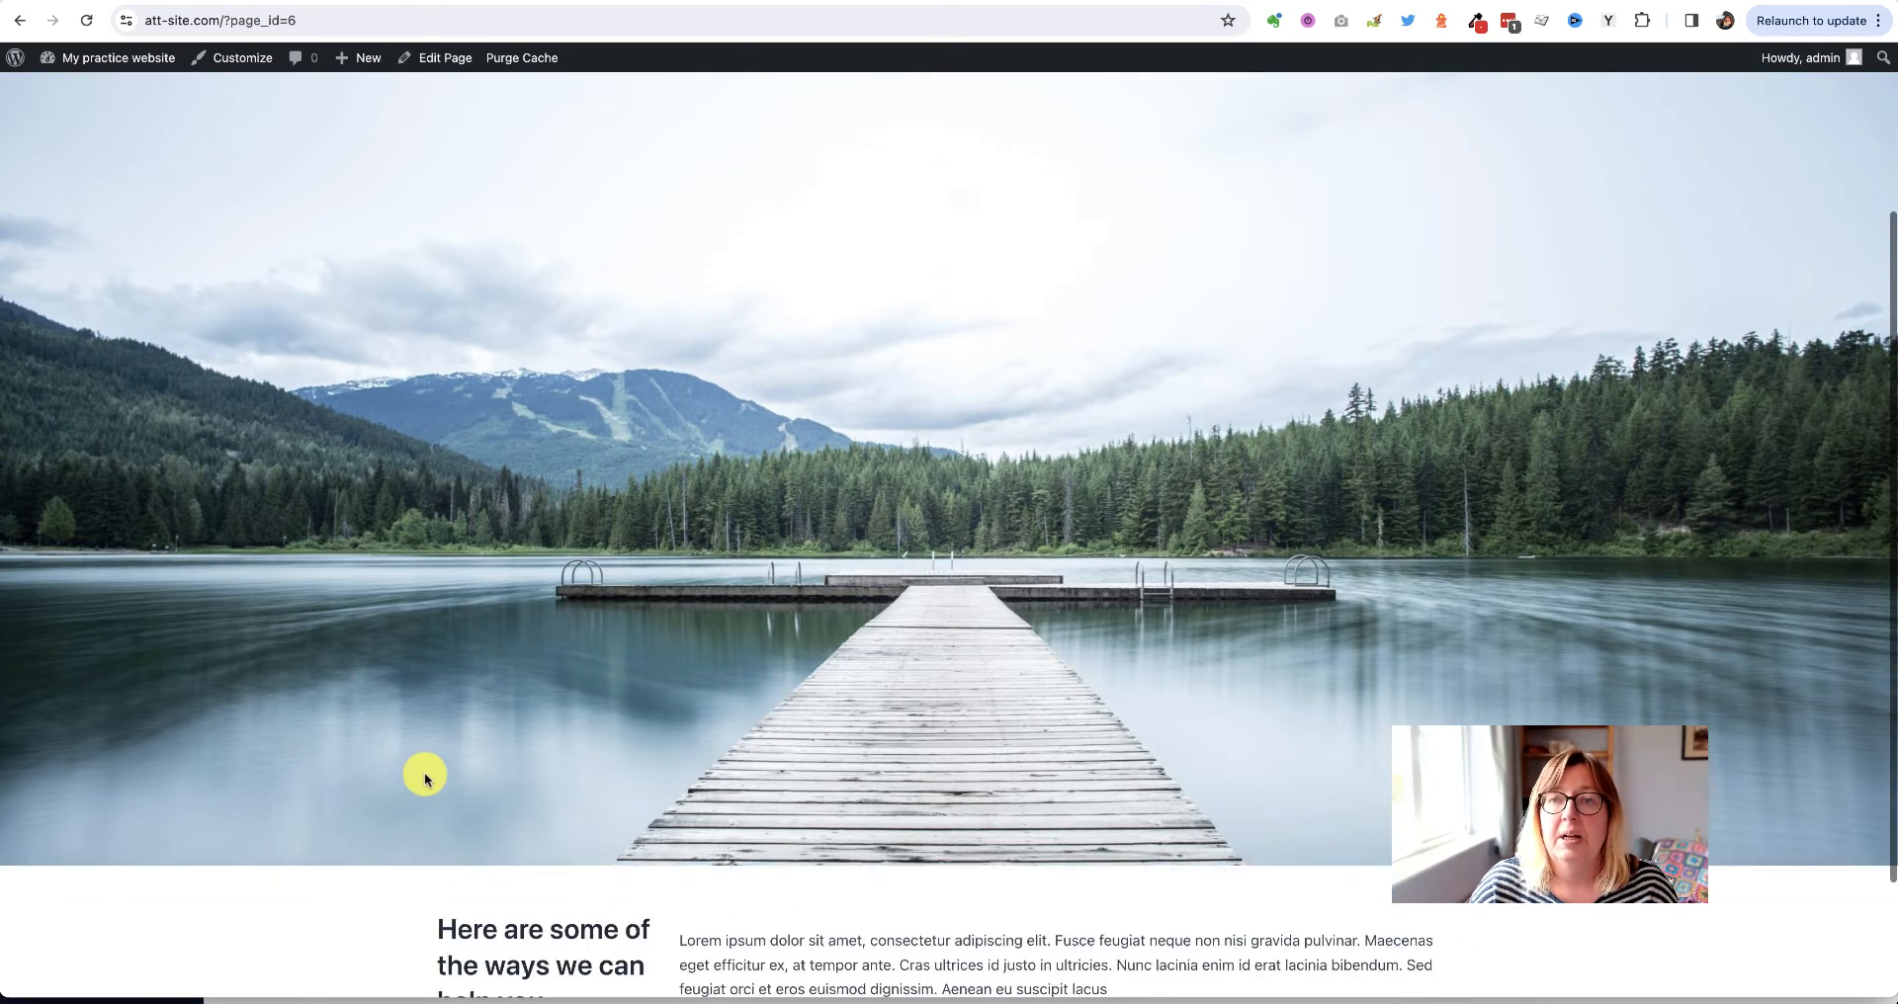
{"action": "scroll", "coordinate": [424, 773], "scroll_direction": "down", "scroll_amount": 2}
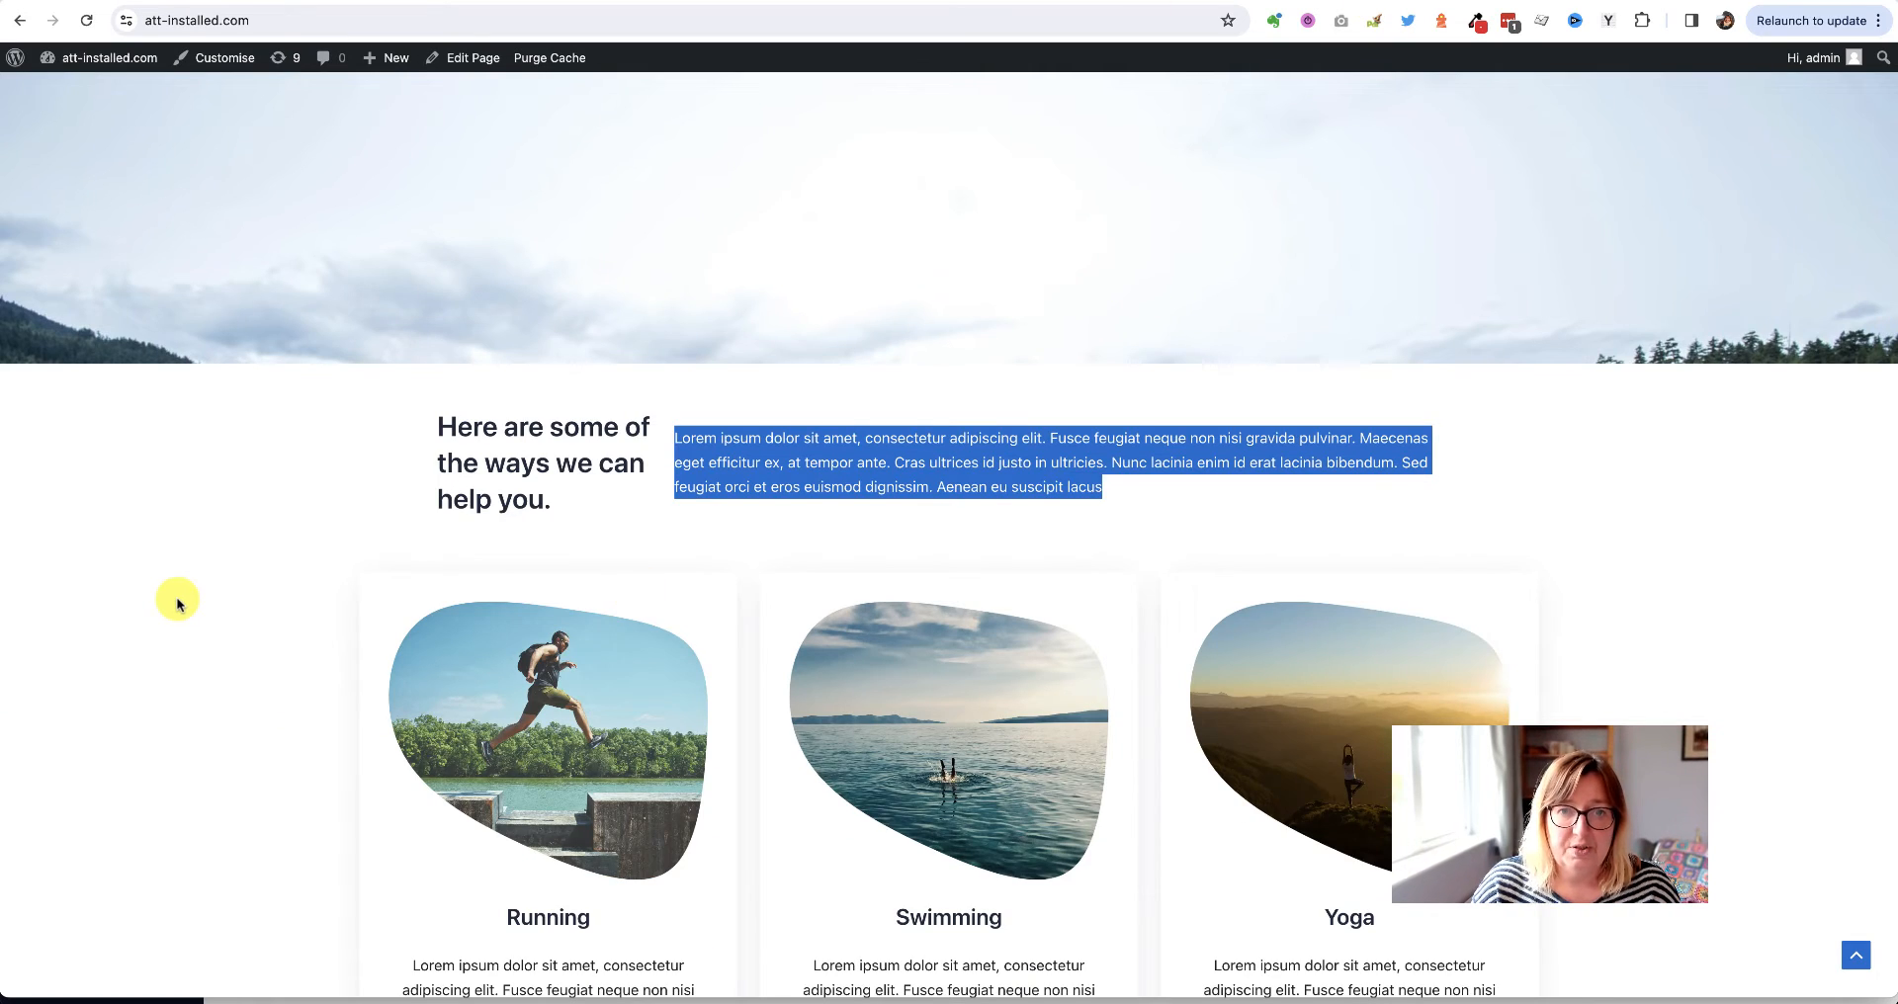
{"action": "scroll", "coordinate": [177, 600], "scroll_direction": "down", "scroll_amount": 3}
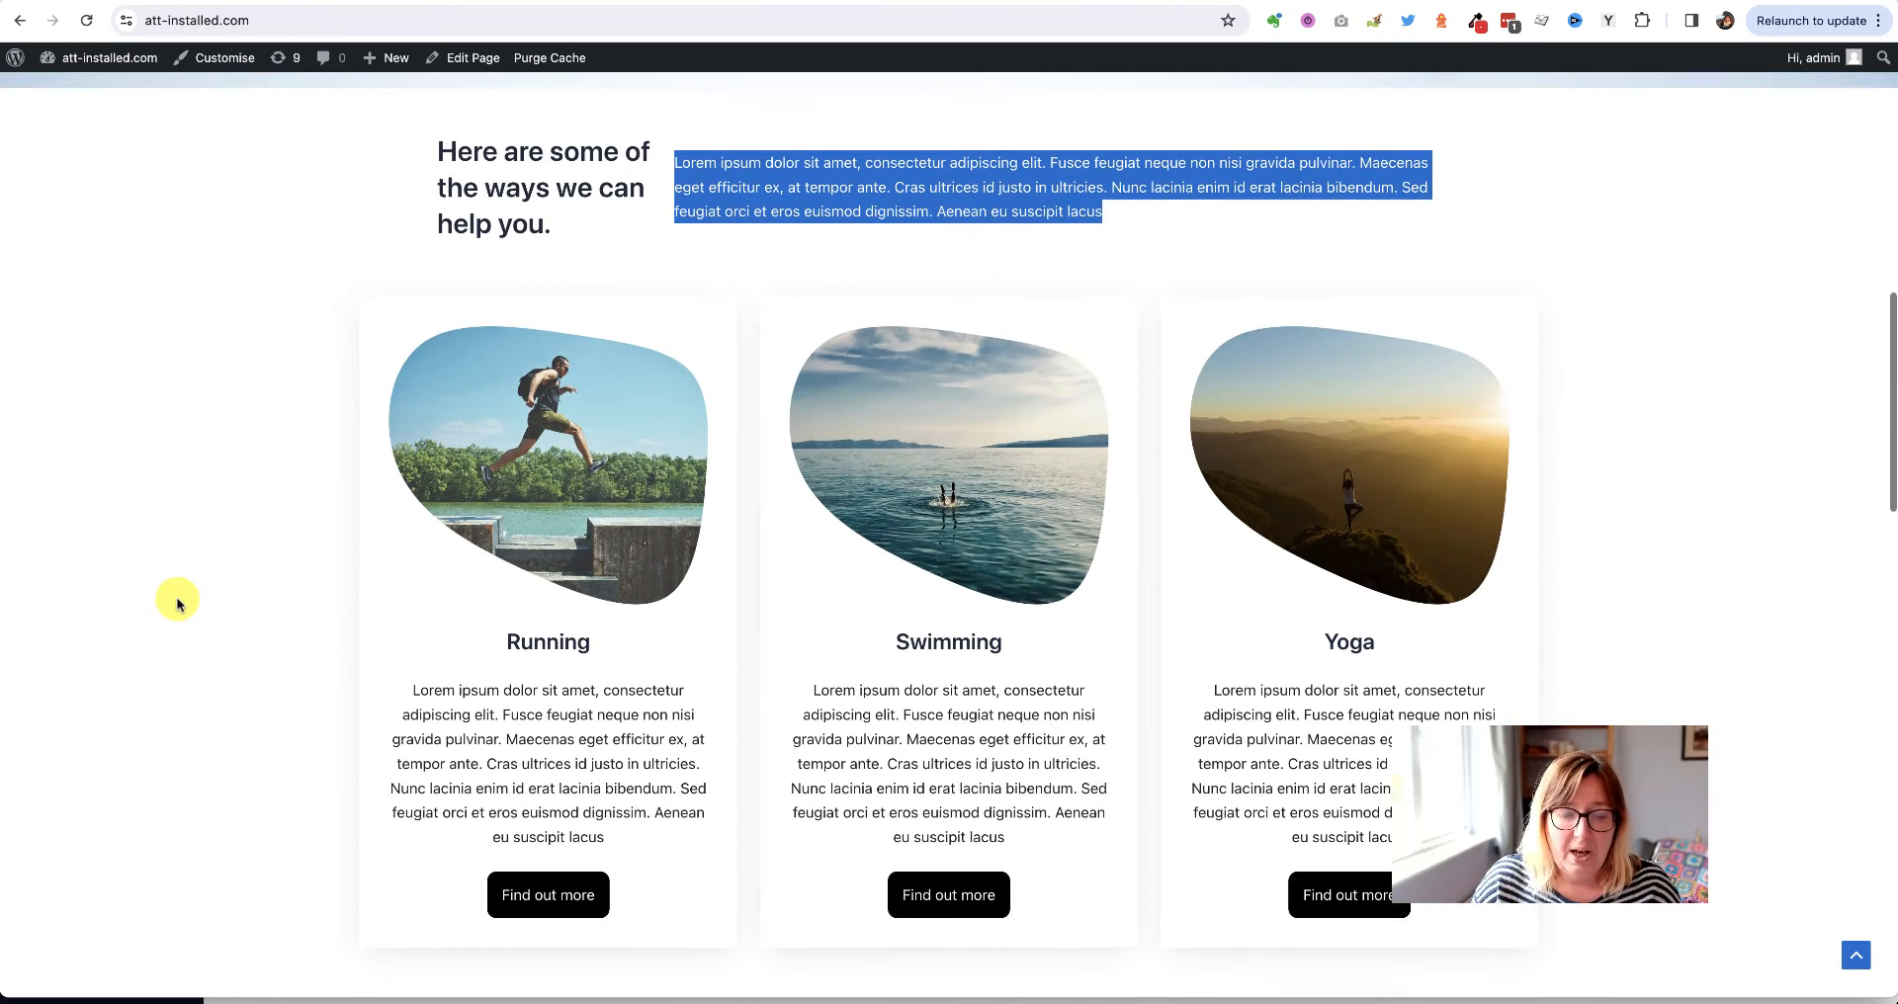
{"action": "scroll", "coordinate": [177, 599], "scroll_direction": "down", "scroll_amount": 2}
{"action": "scroll", "coordinate": [177, 599], "scroll_direction": "up", "scroll_amount": 2}
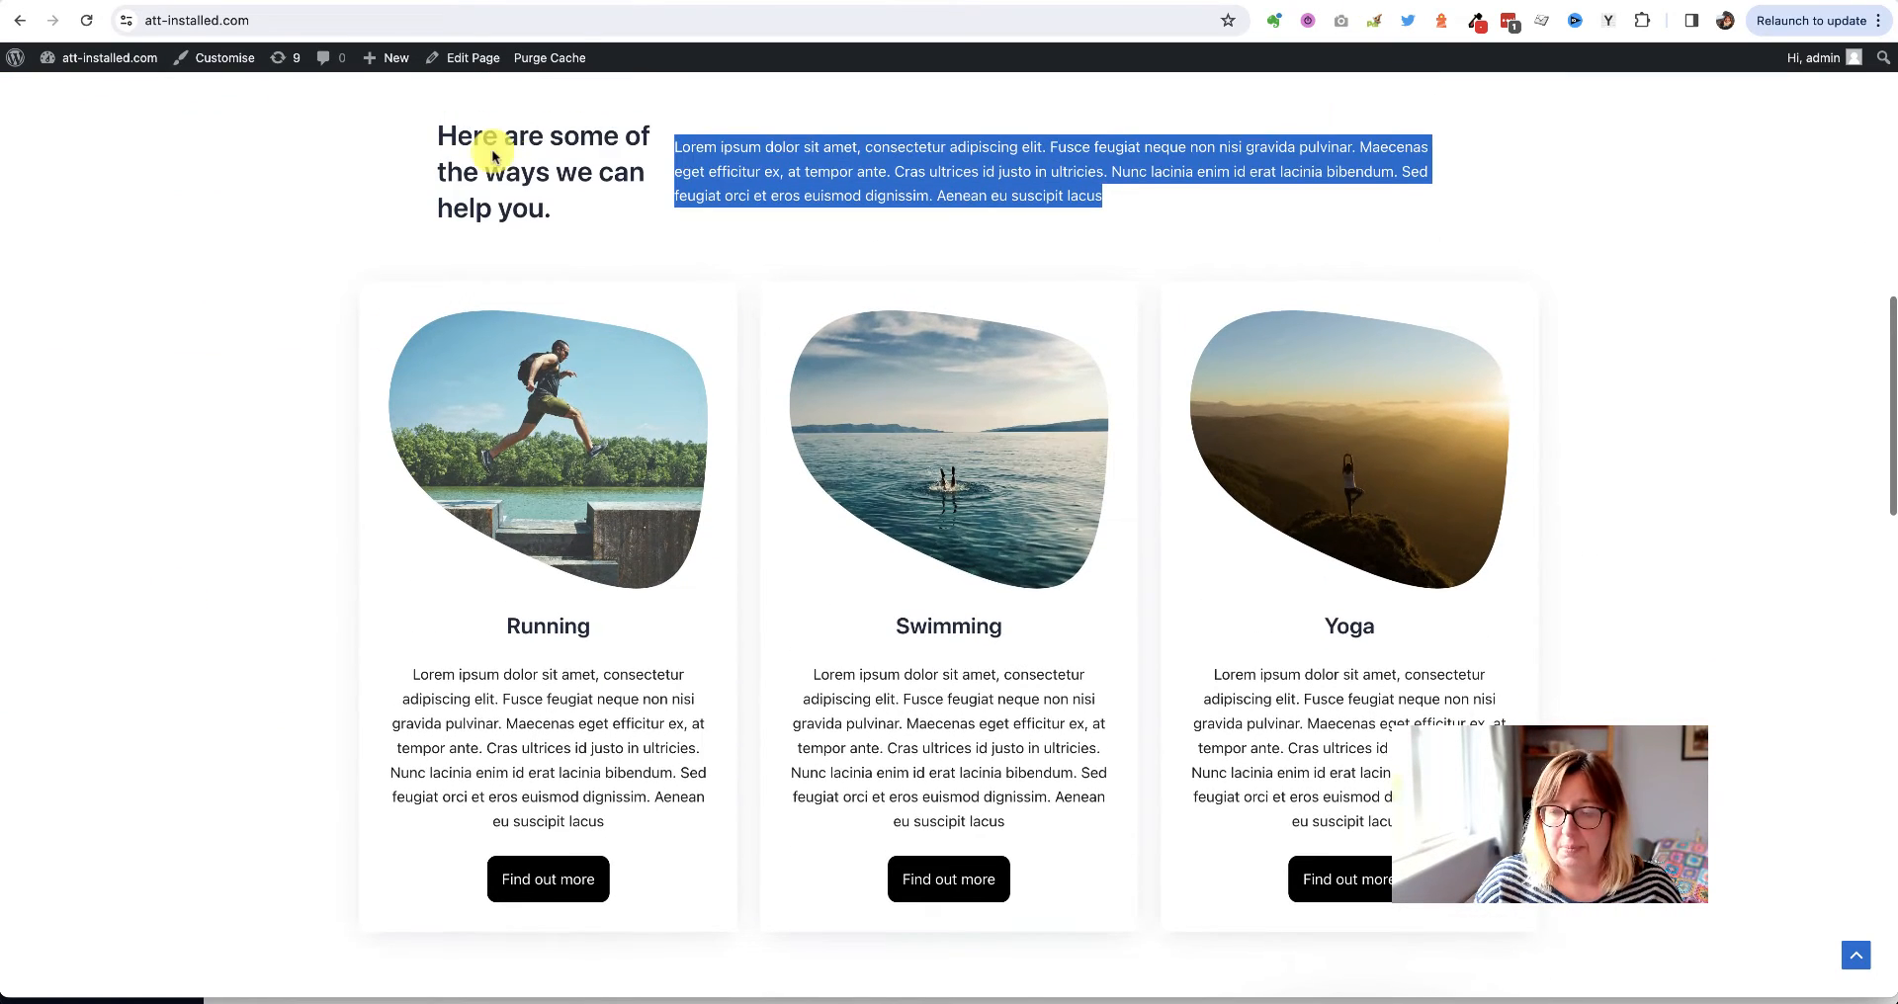
{"action": "scroll", "coordinate": [263, 381], "scroll_direction": "down", "scroll_amount": 1}
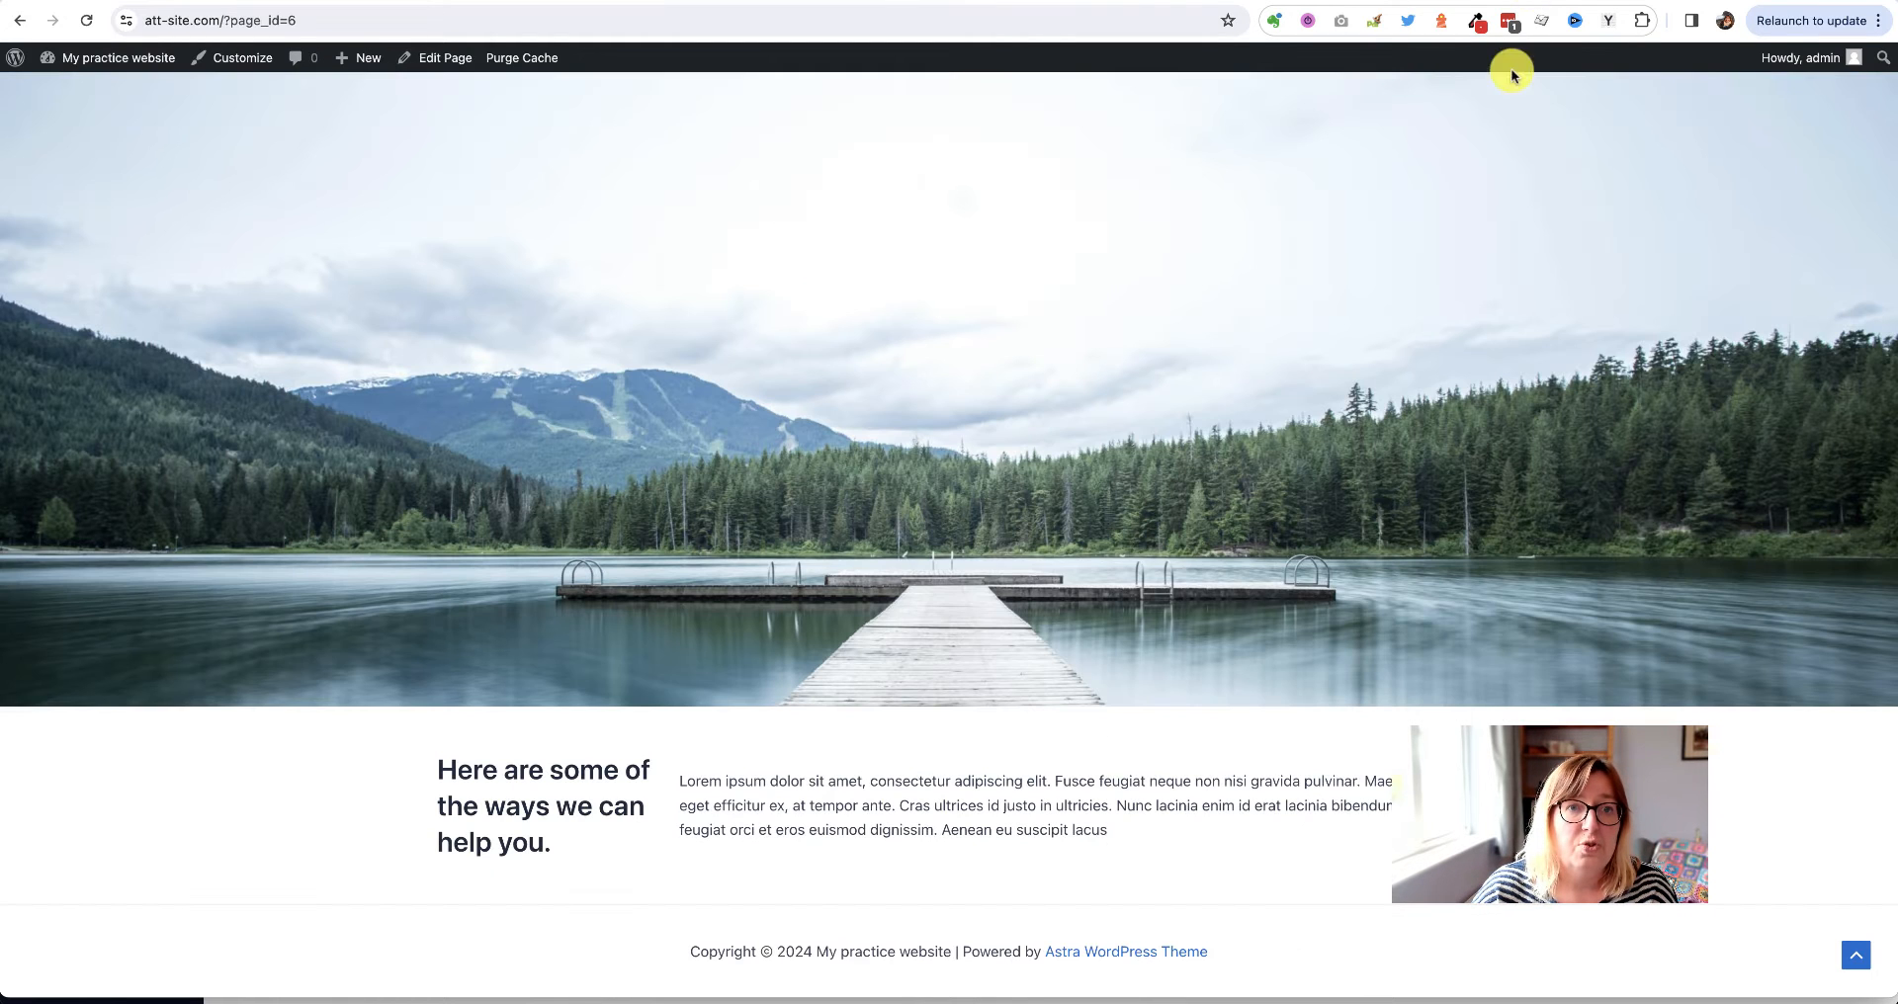
{"action": "scroll", "coordinate": [378, 454], "scroll_direction": "up", "scroll_amount": 5}
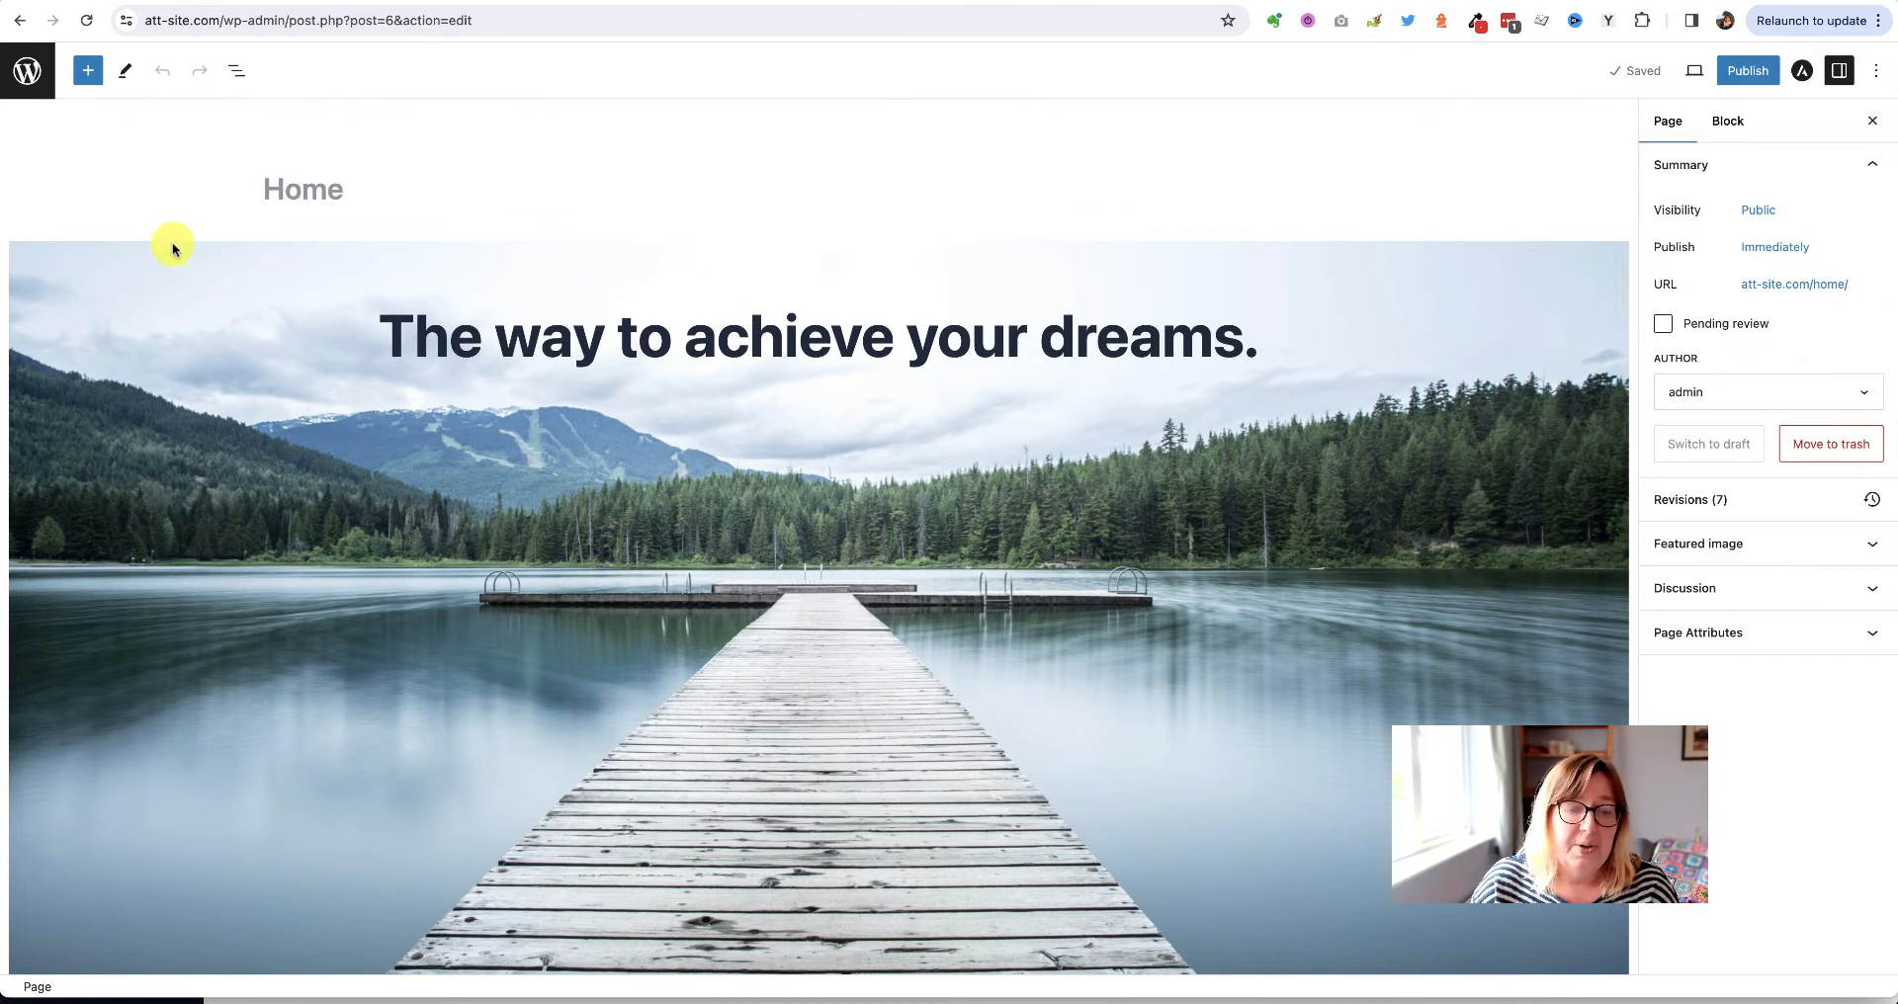
Go to Plugins > Add New Plugin and search the directory for 'stackable'
{"action": "left_click", "coordinate": [47, 97]}
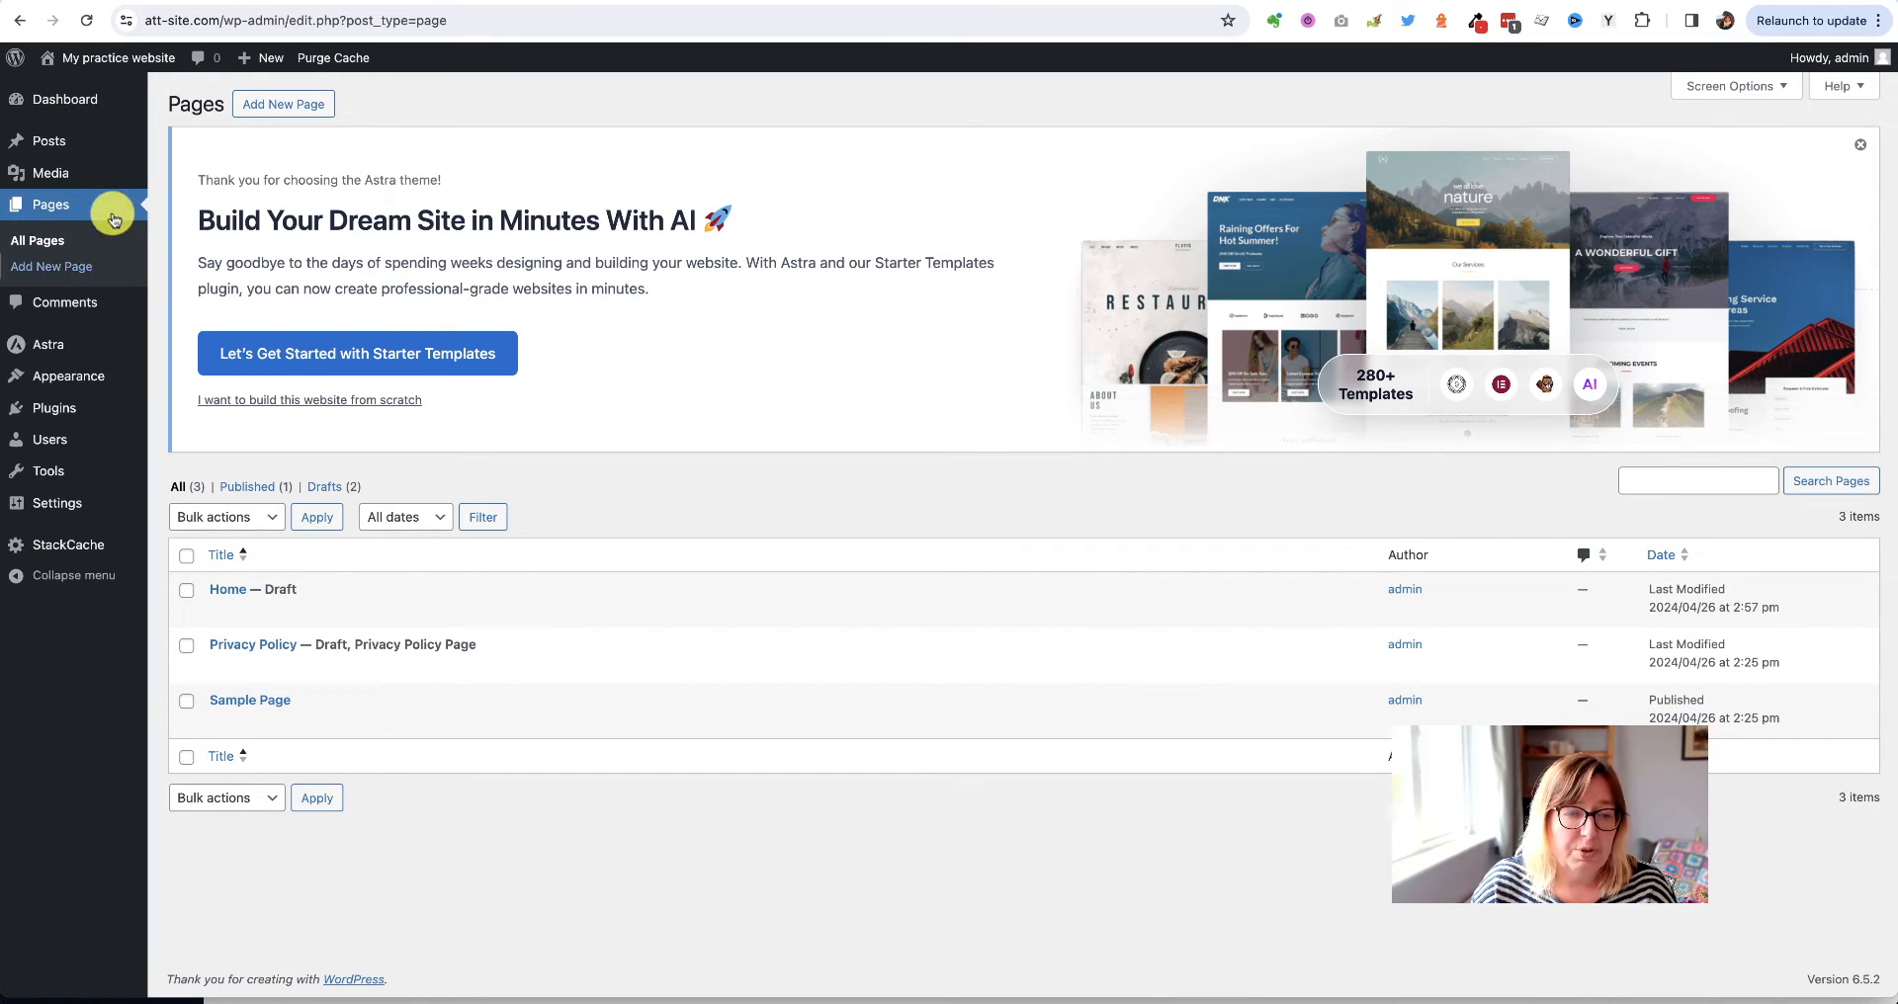
{"action": "mouse_move", "coordinate": [72, 393]}
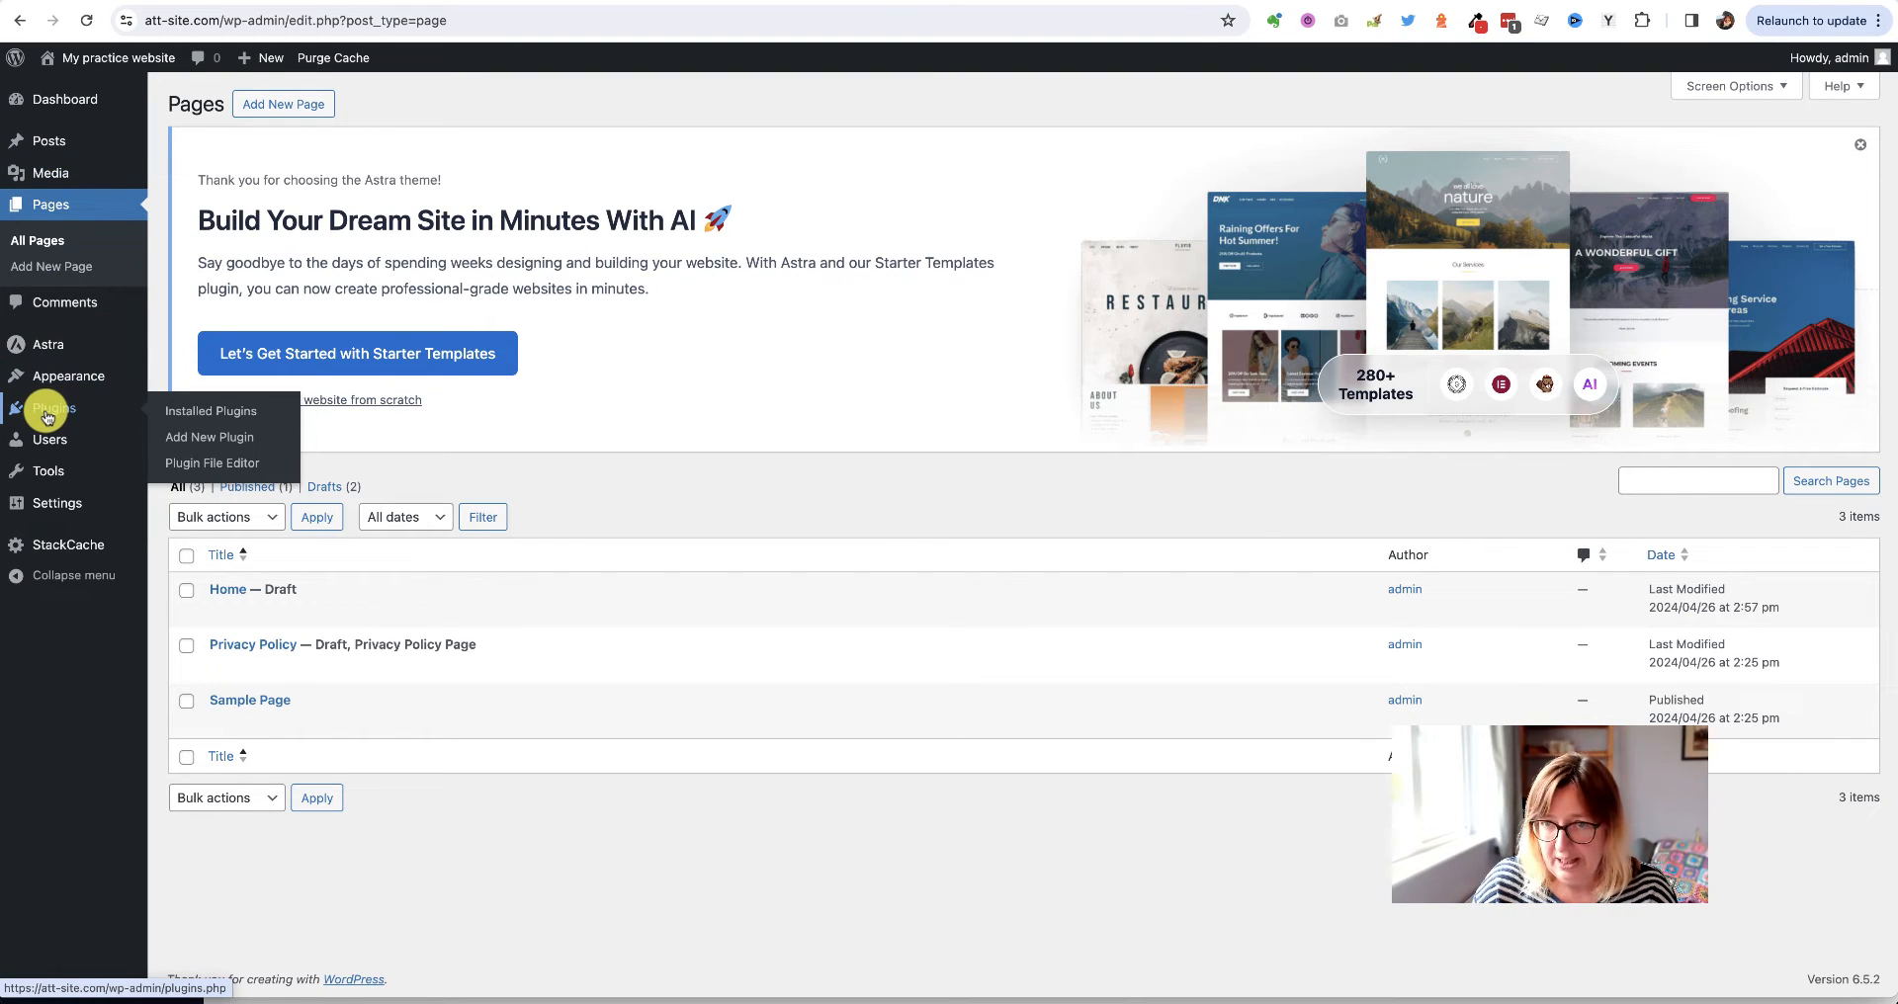
{"action": "left_click", "coordinate": [208, 413]}
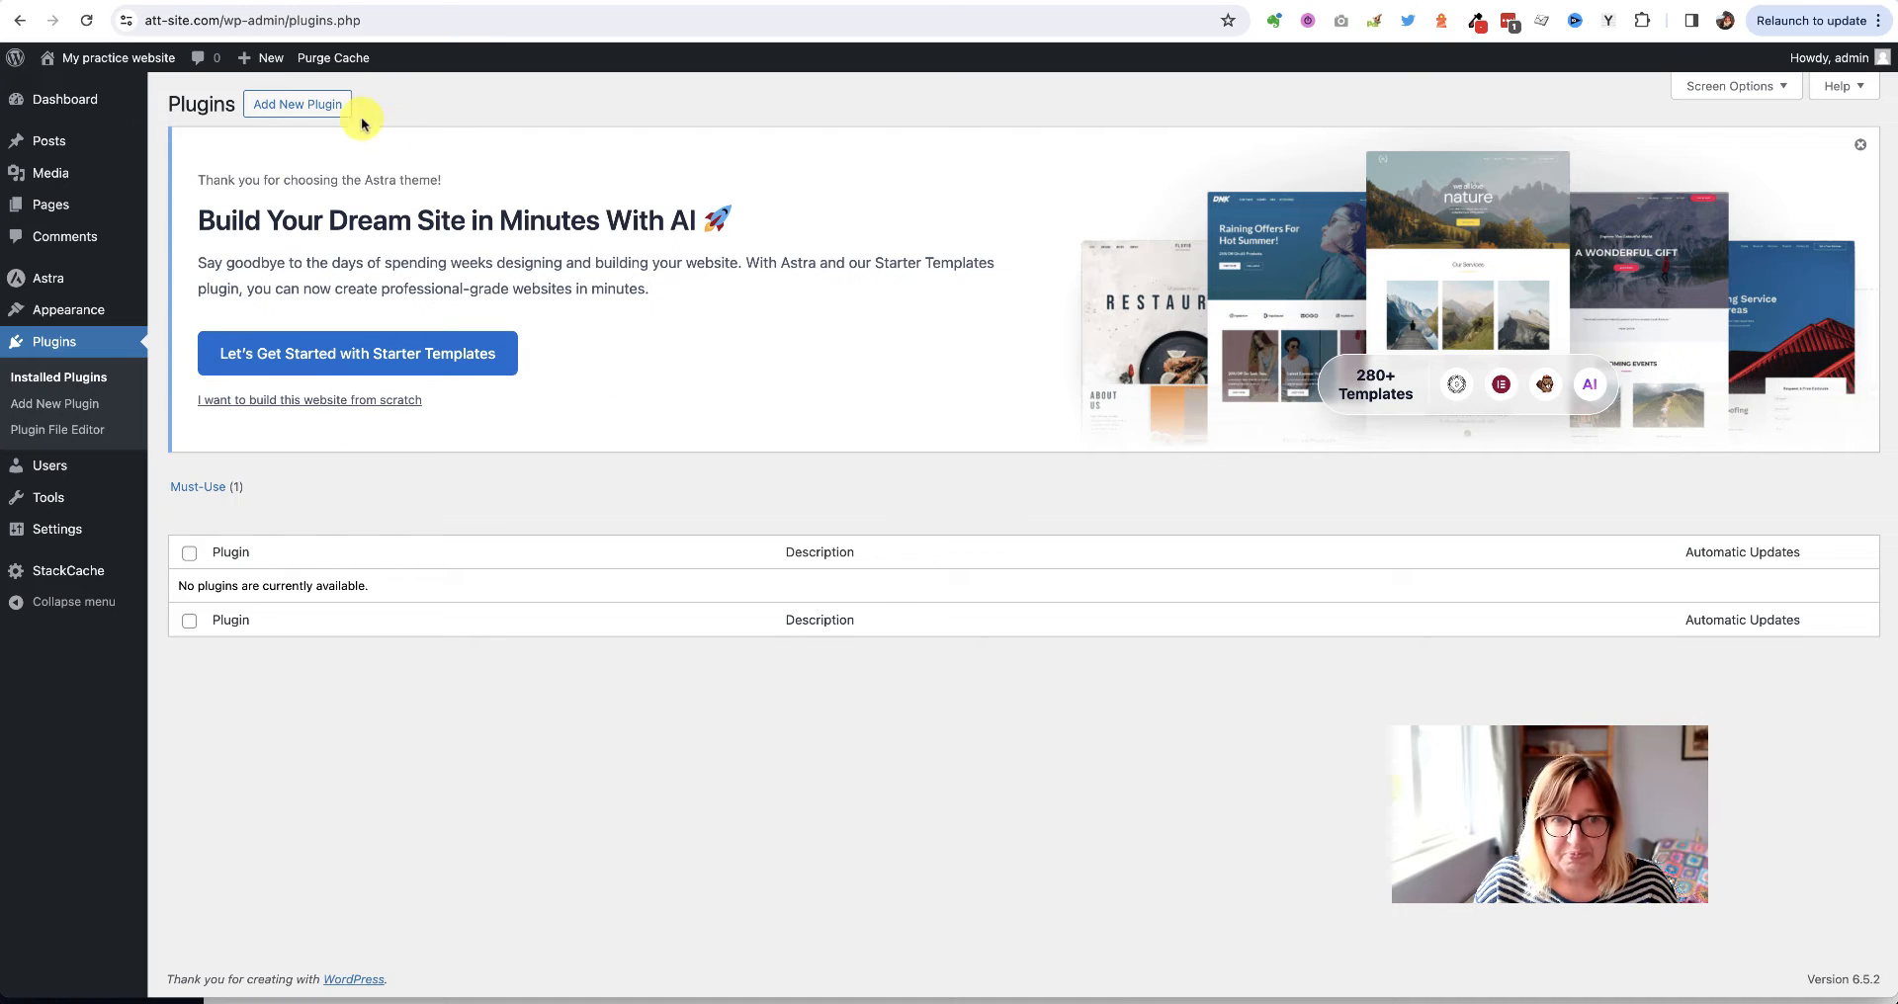
{"action": "left_click", "coordinate": [277, 109]}
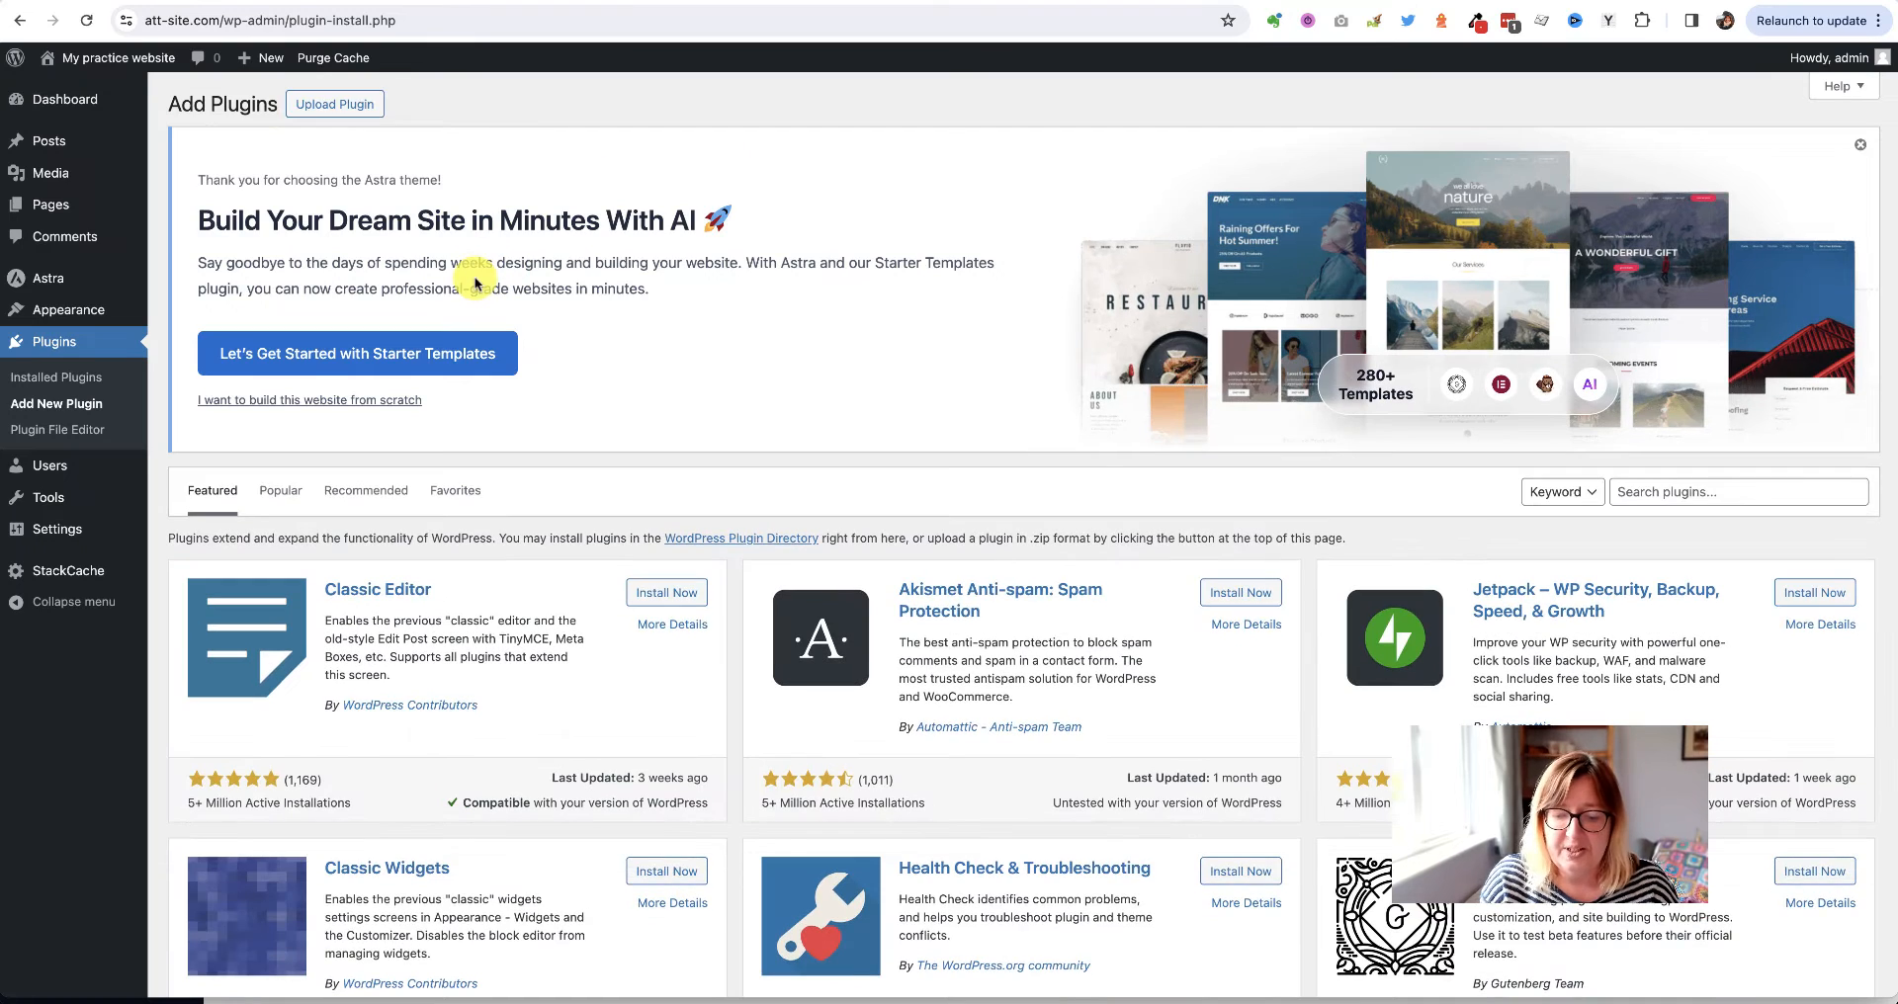
{"action": "left_click", "coordinate": [1730, 493]}
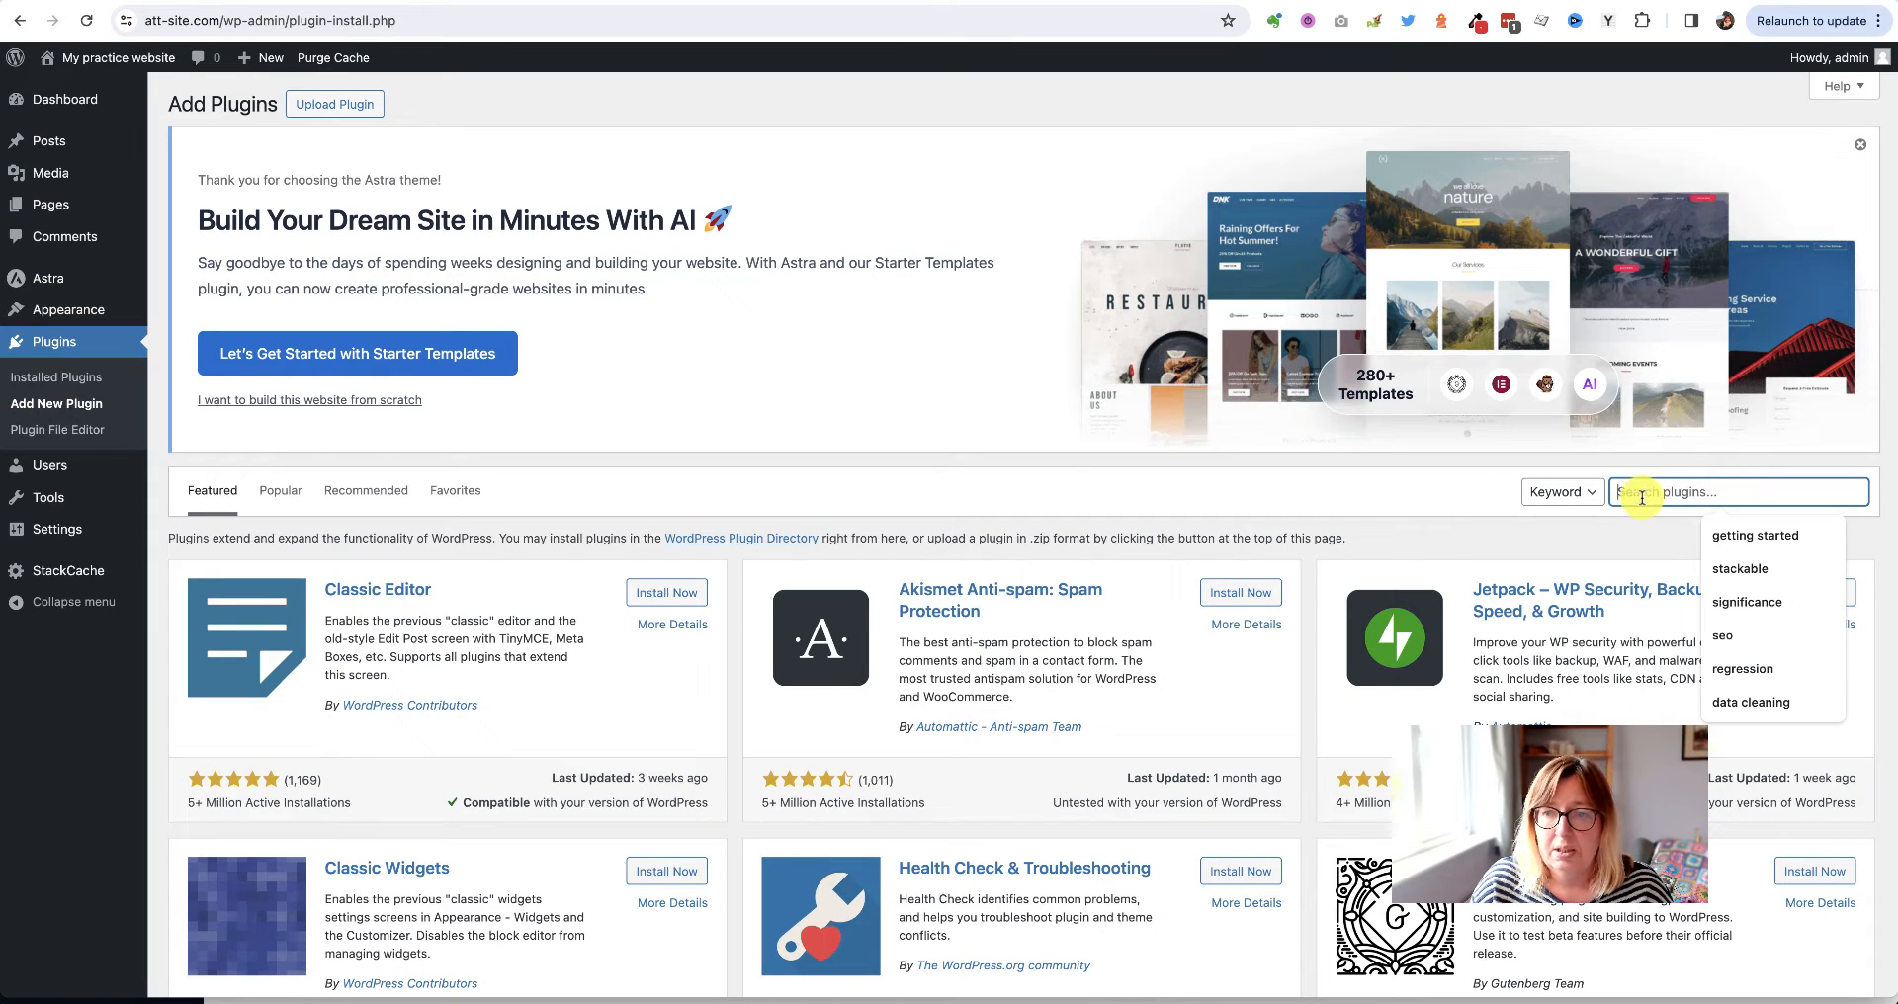
{"action": "type", "text": "stackable"}
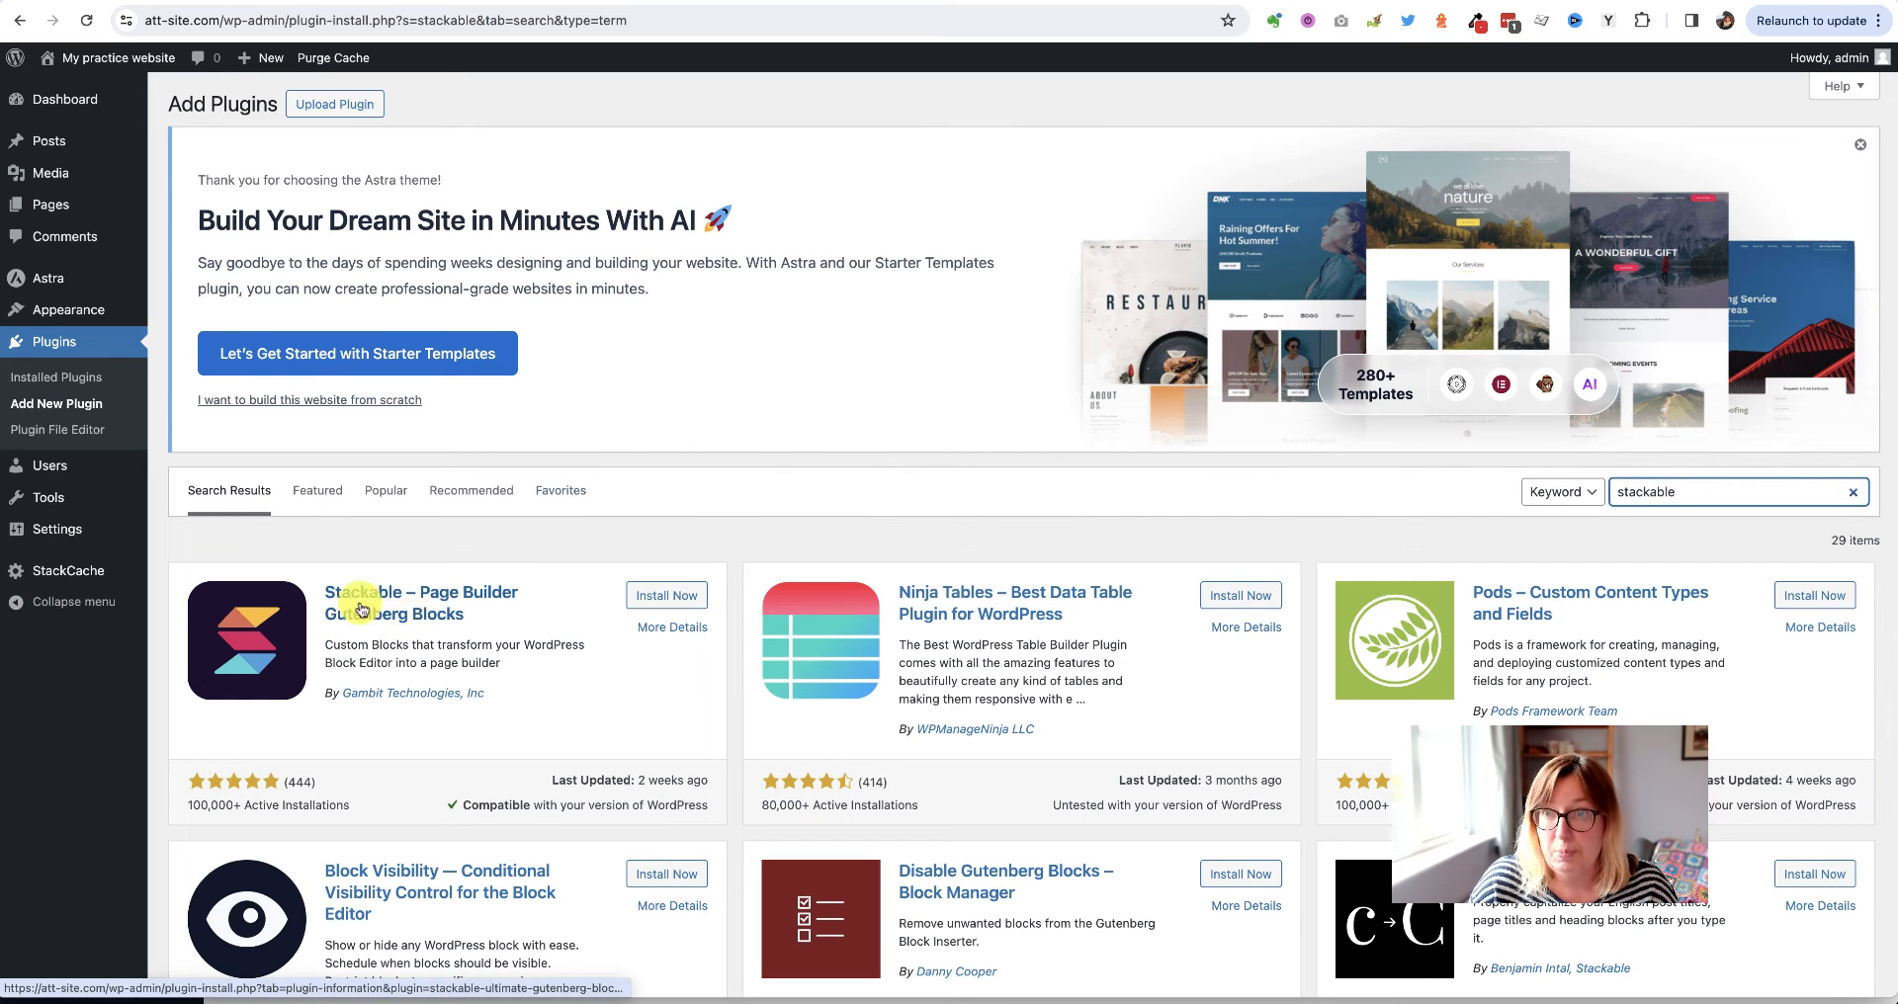
Install and activate the Stackable page builder plugin, skipping its e-mail opt-in
{"action": "scroll", "coordinate": [395, 607], "scroll_direction": "down", "scroll_amount": 3}
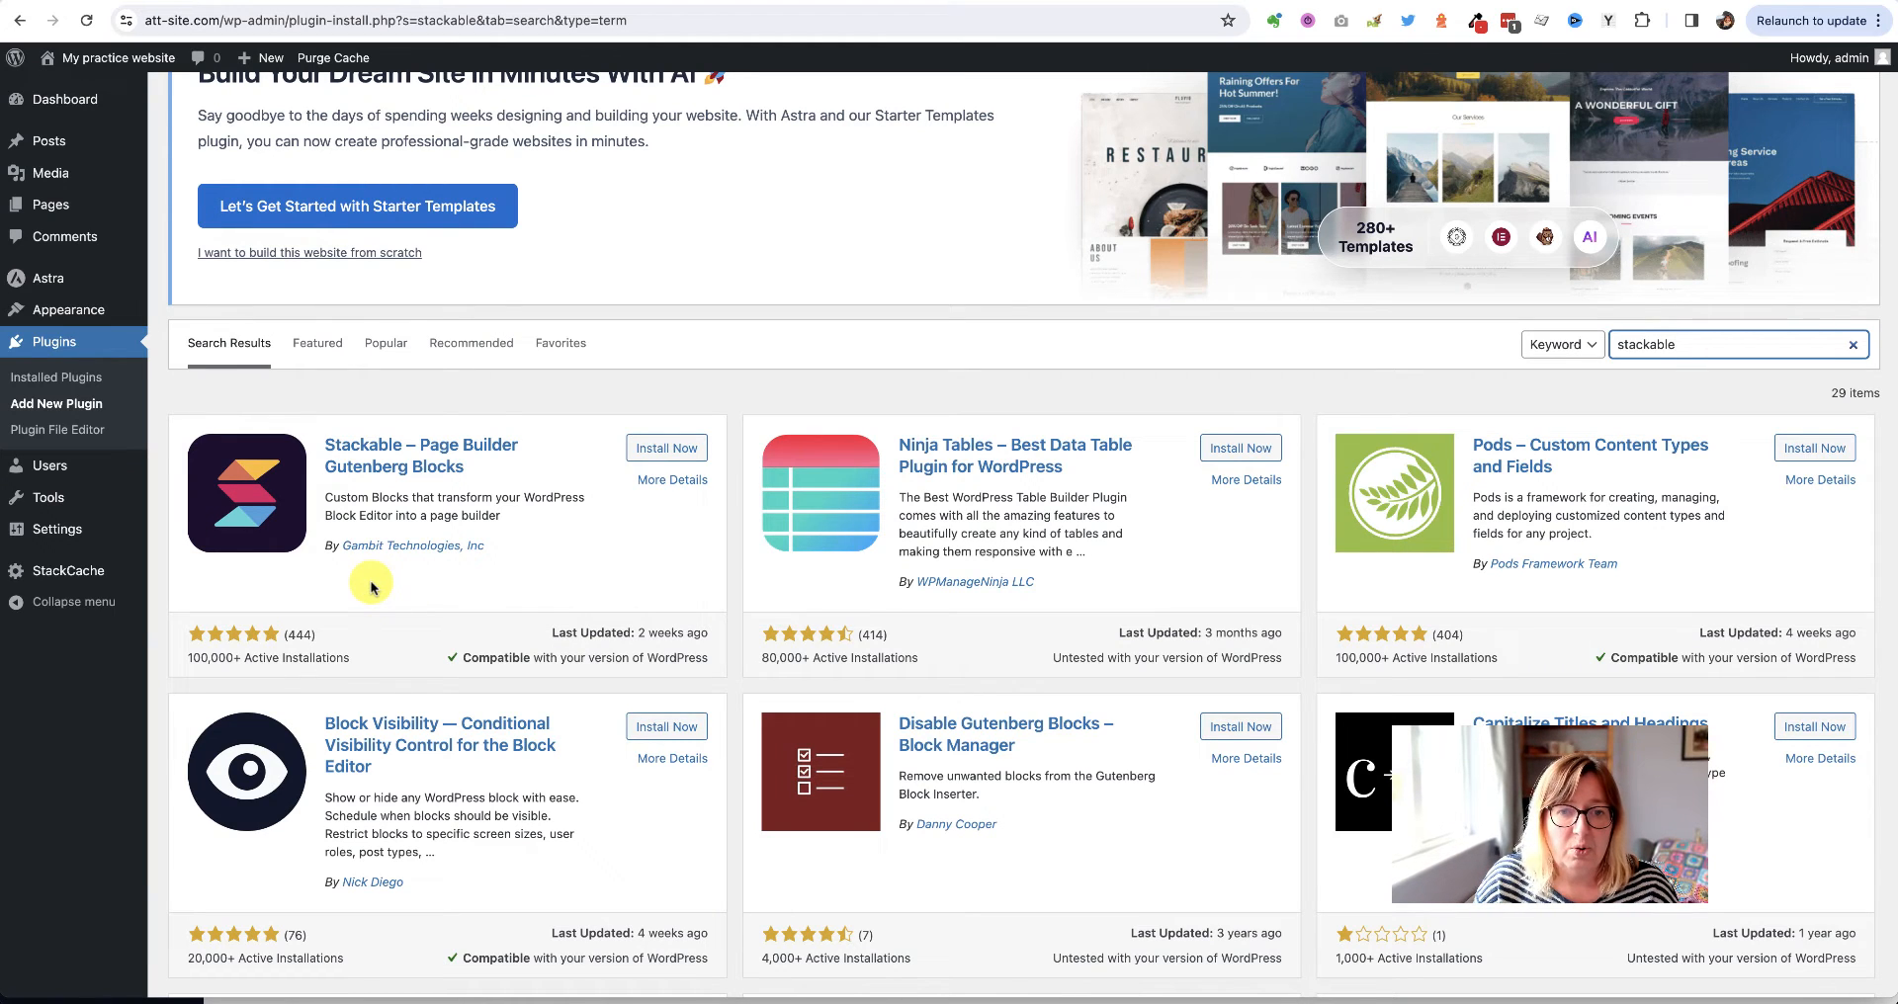
{"action": "left_click", "coordinate": [664, 450]}
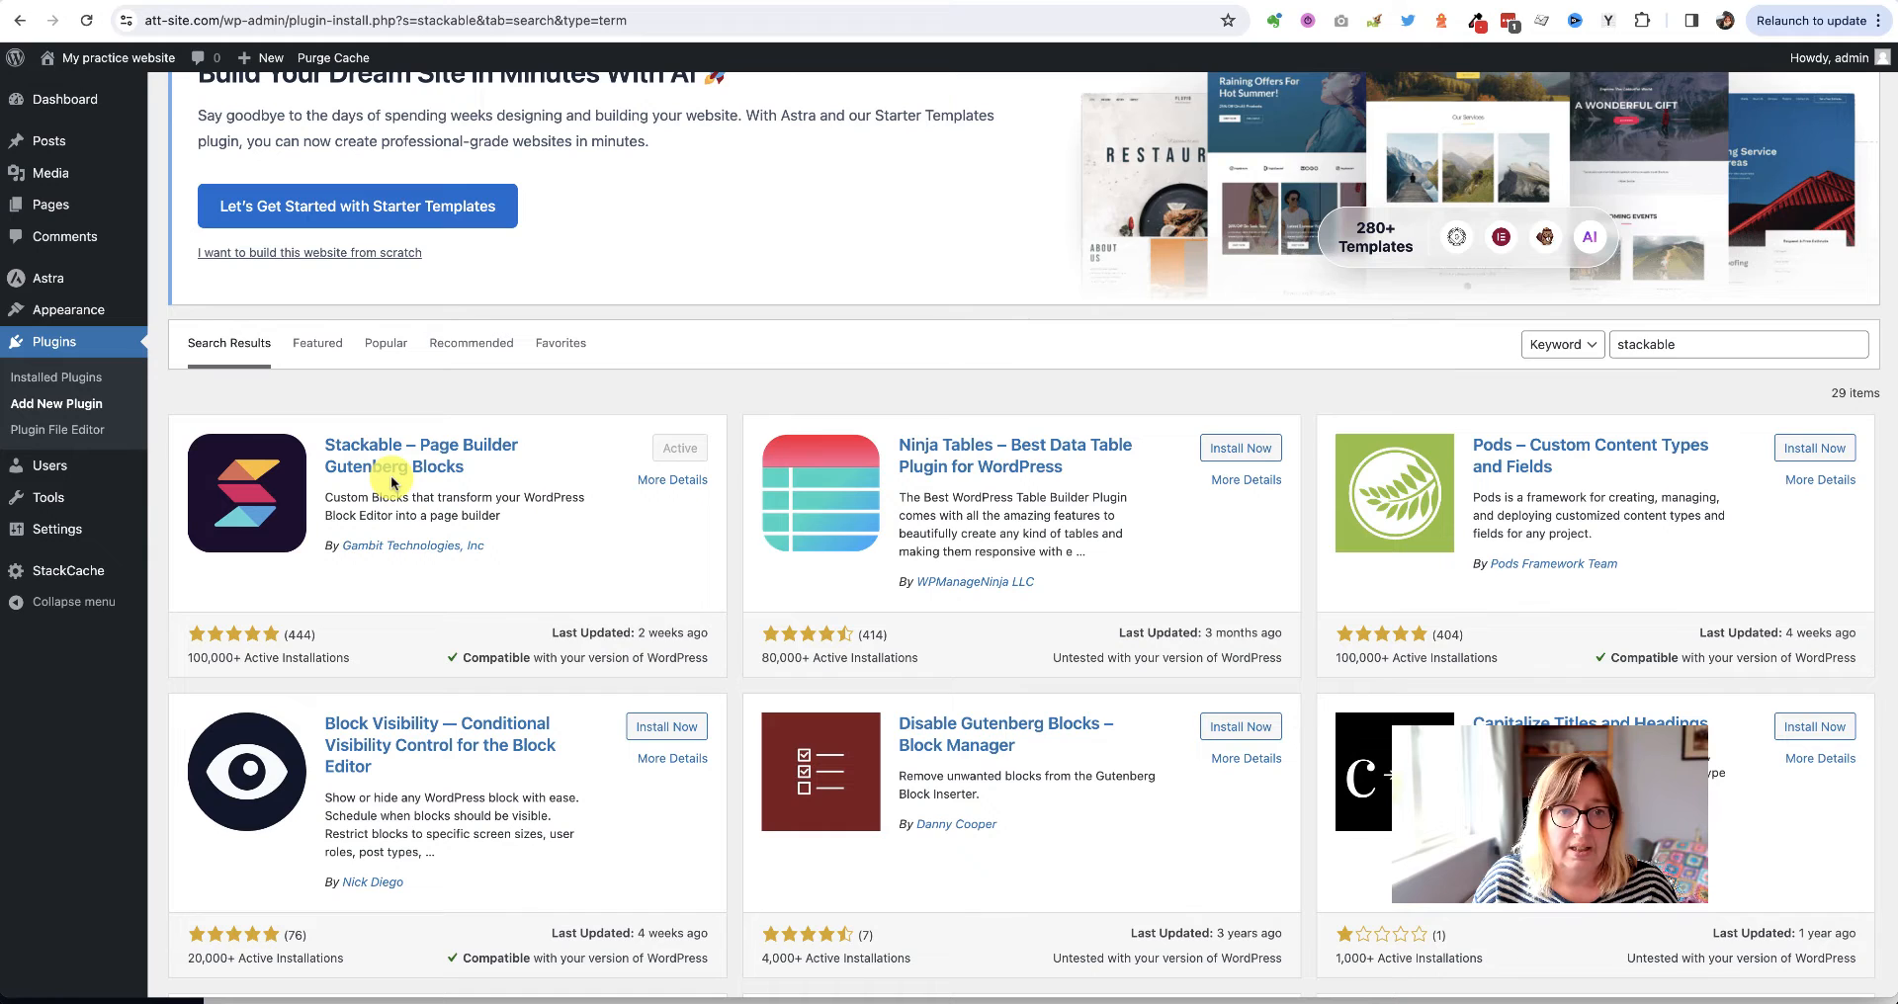
{"action": "scroll", "coordinate": [390, 480], "scroll_direction": "up", "scroll_amount": 3}
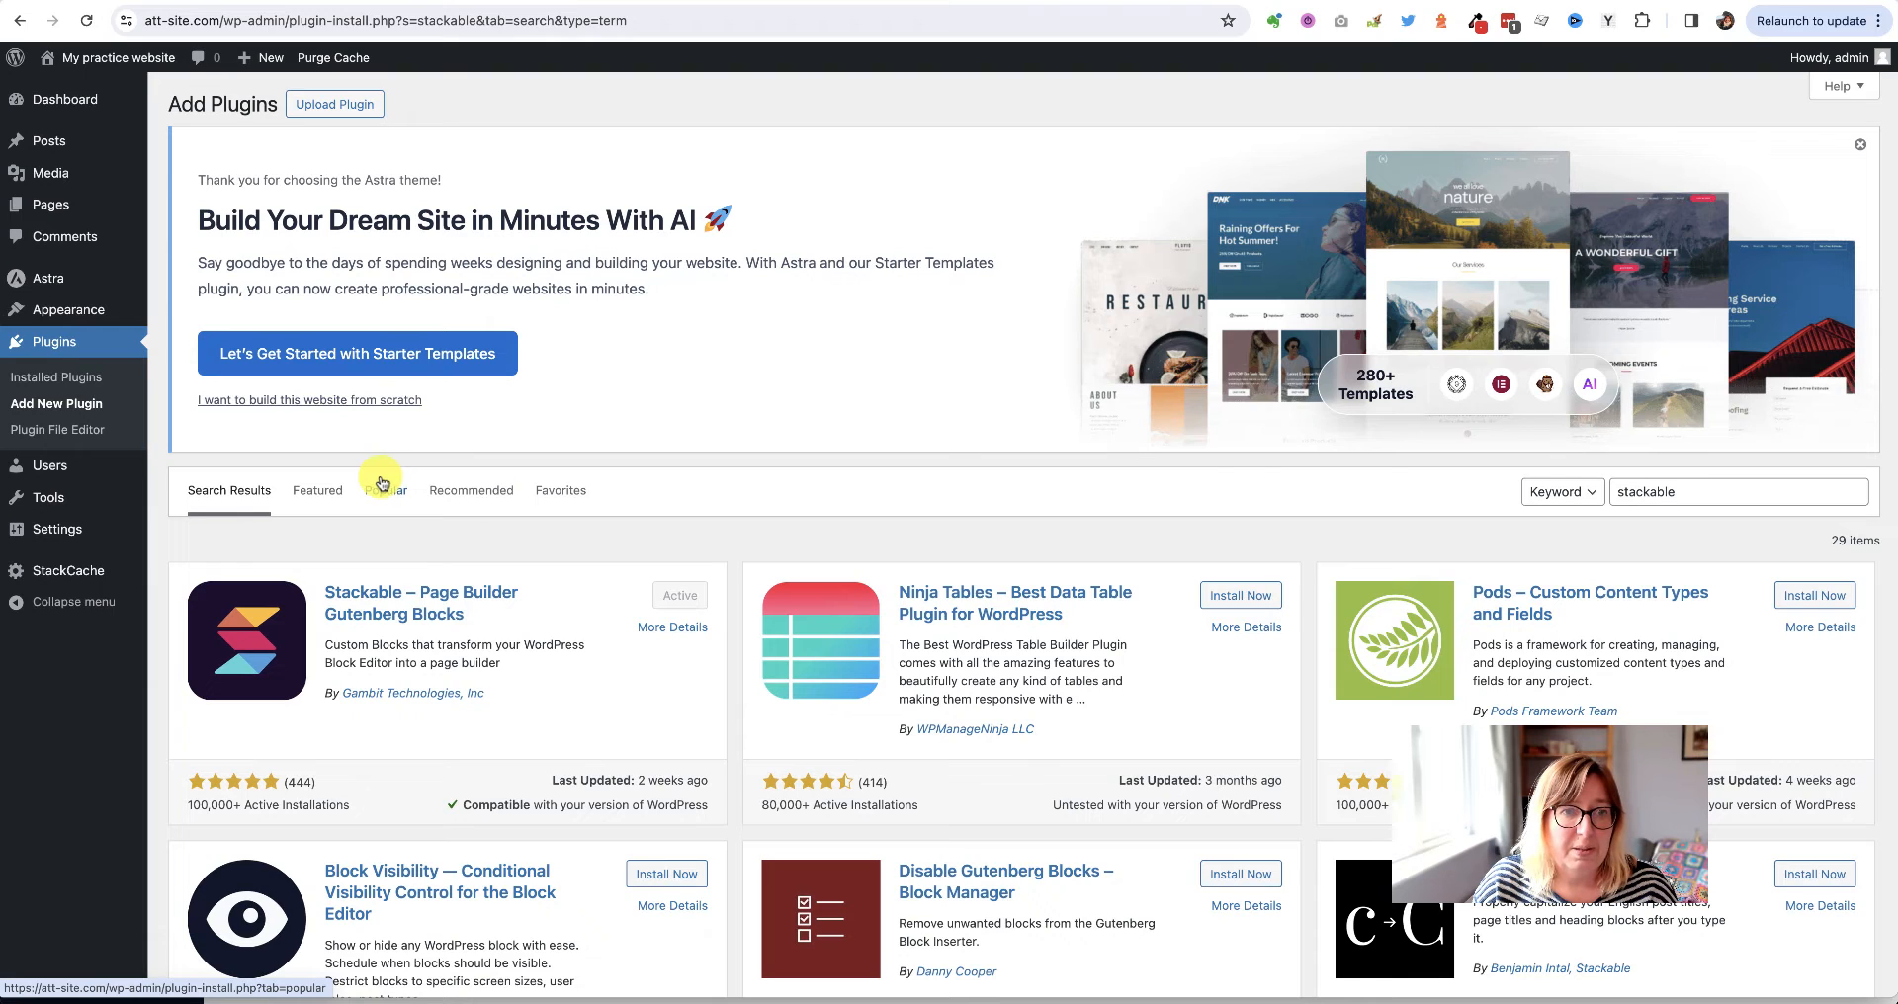
{"action": "mouse_move", "coordinate": [57, 202]}
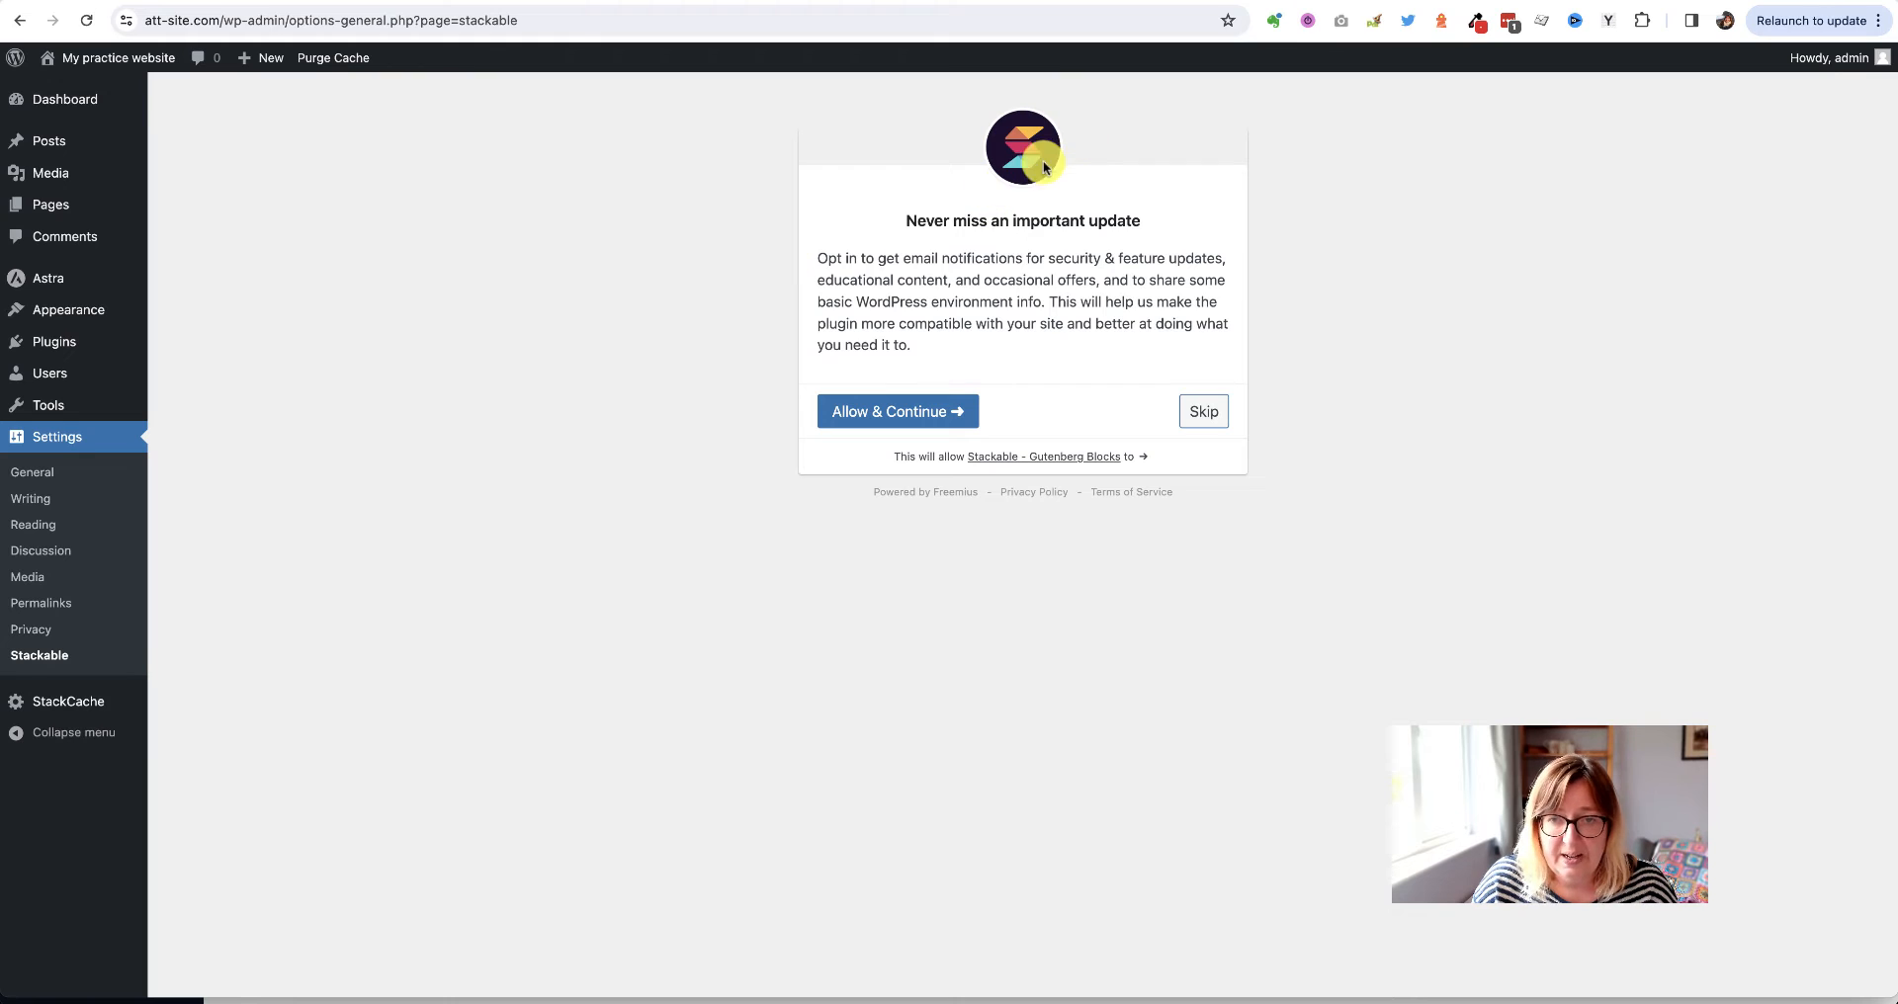
{"action": "left_click", "coordinate": [1207, 419]}
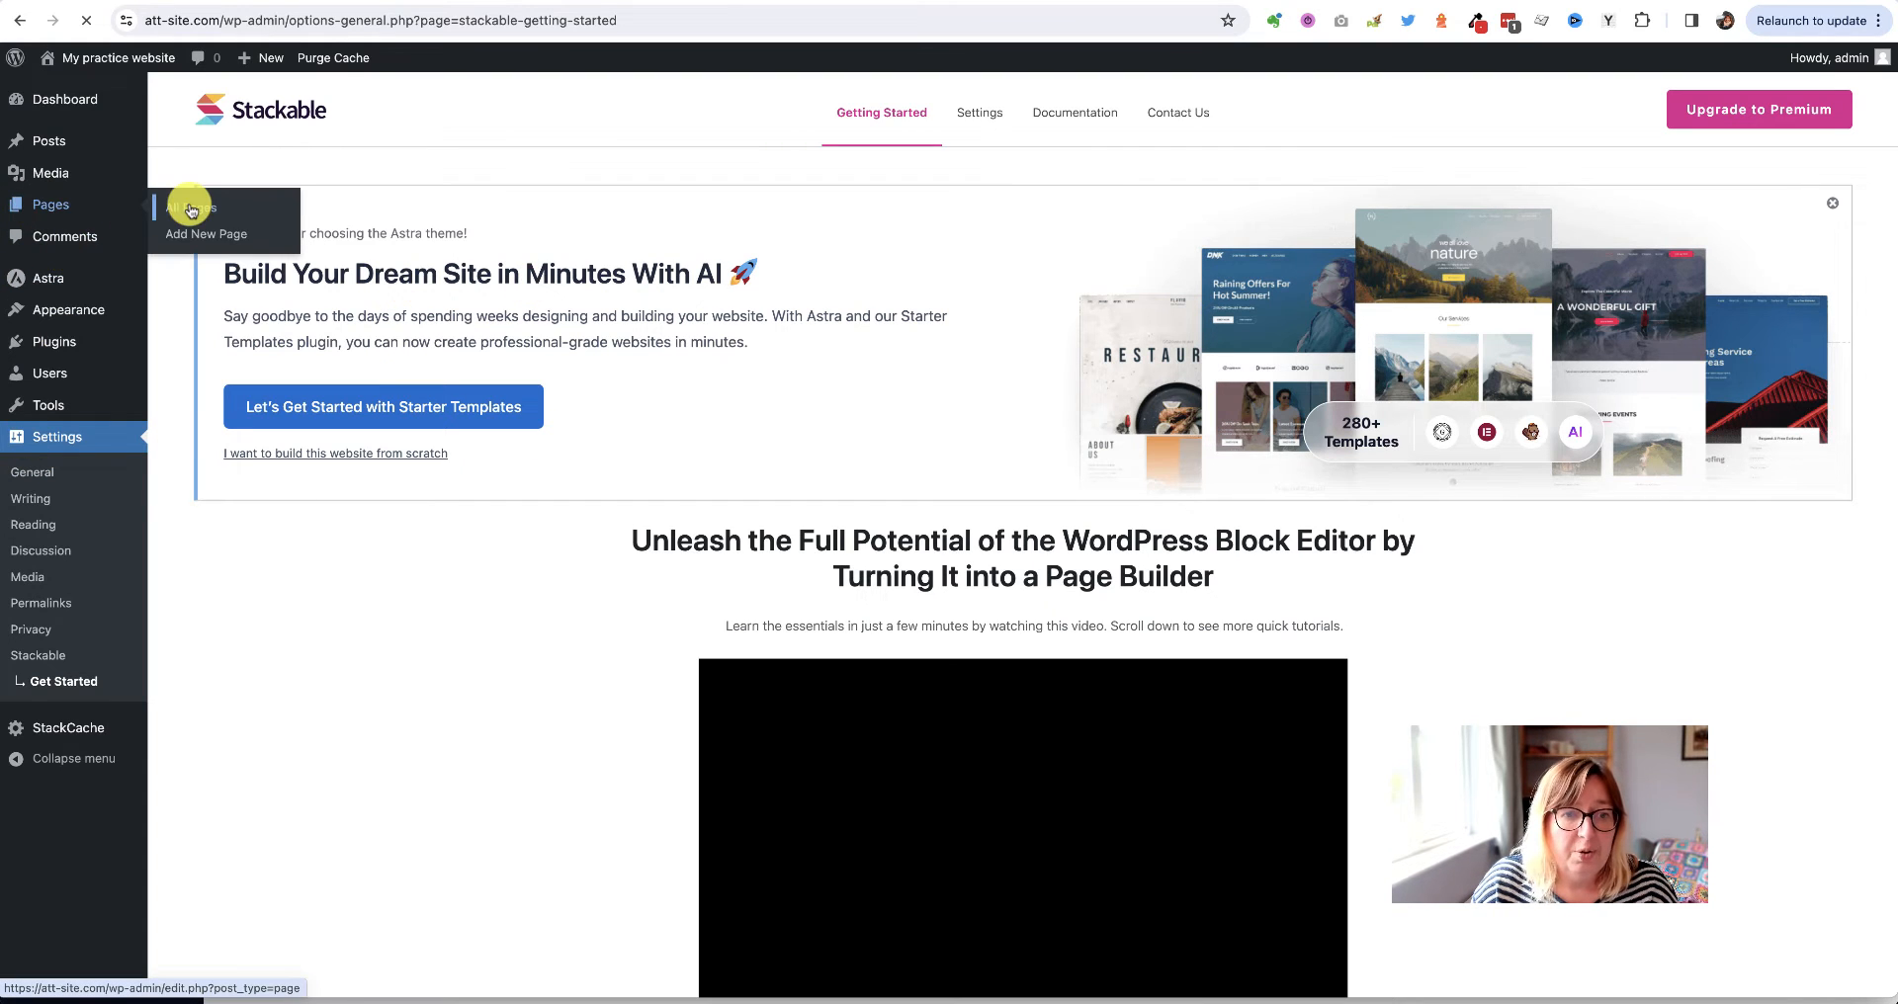
Reopen the Home page in the editor from All Pages and scroll to the intro row
{"action": "left_click", "coordinate": [191, 209]}
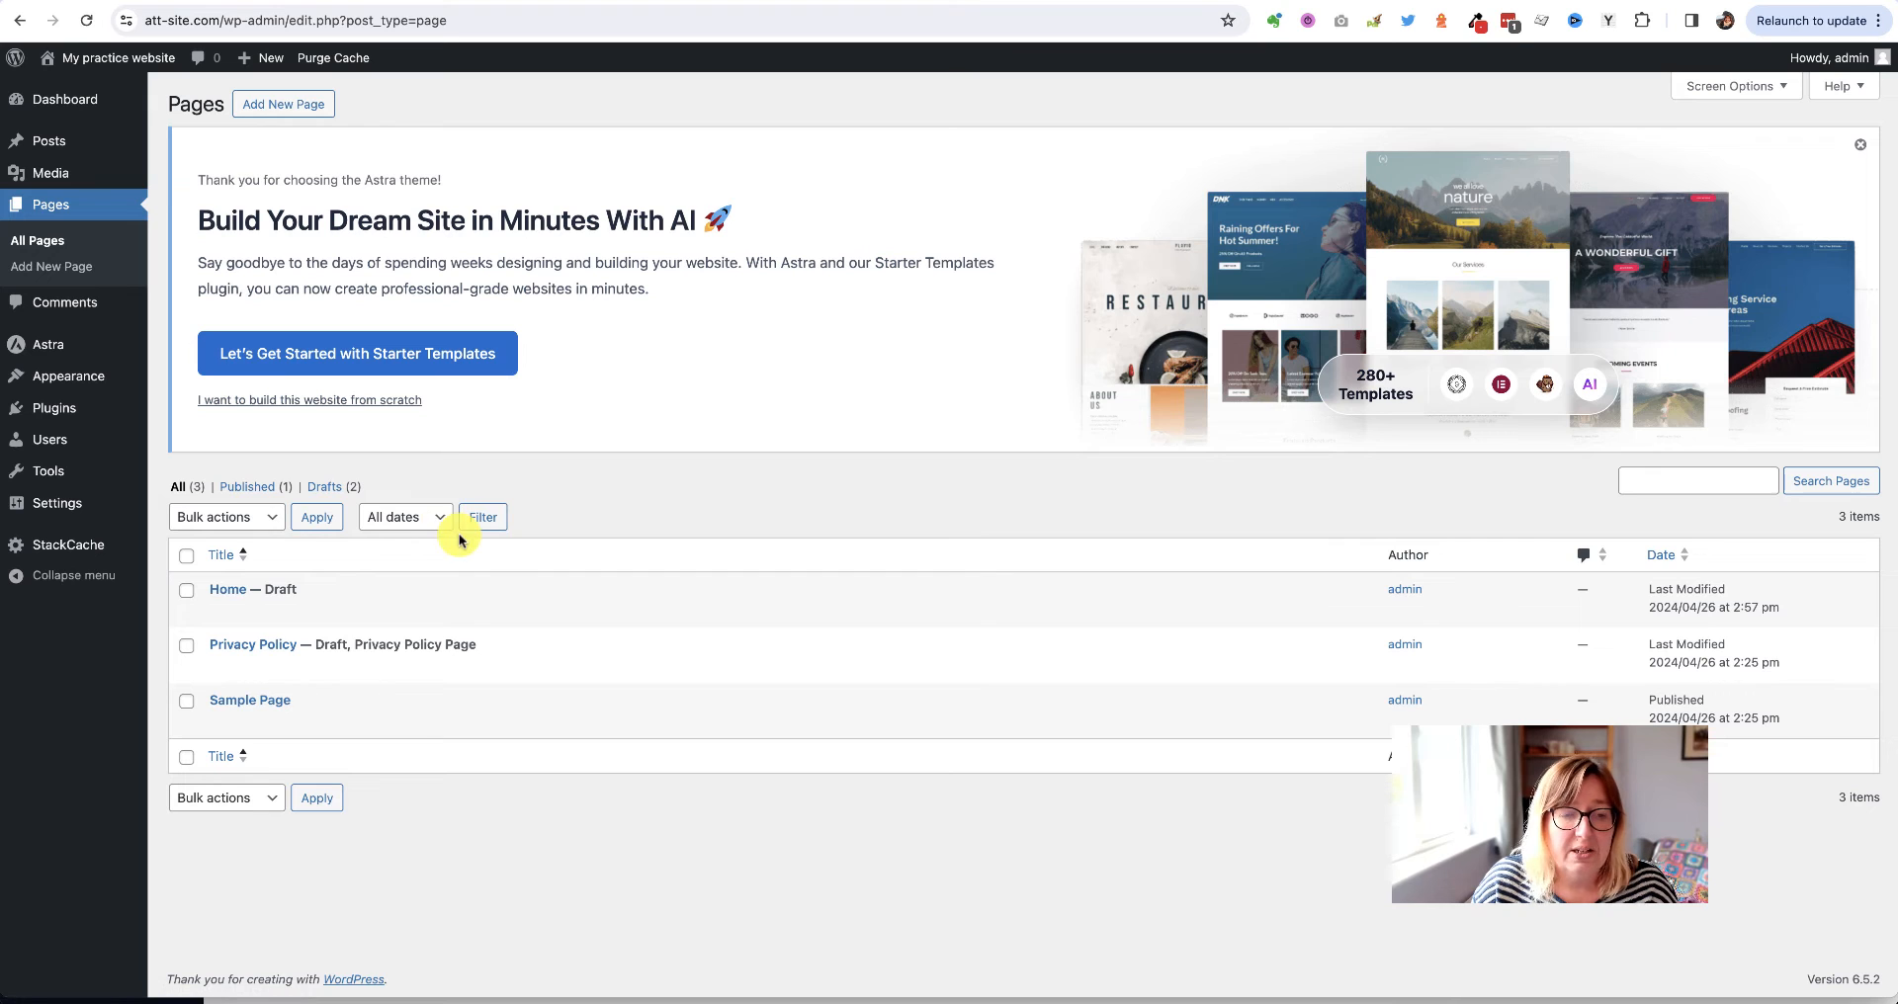
{"action": "left_click", "coordinate": [220, 612]}
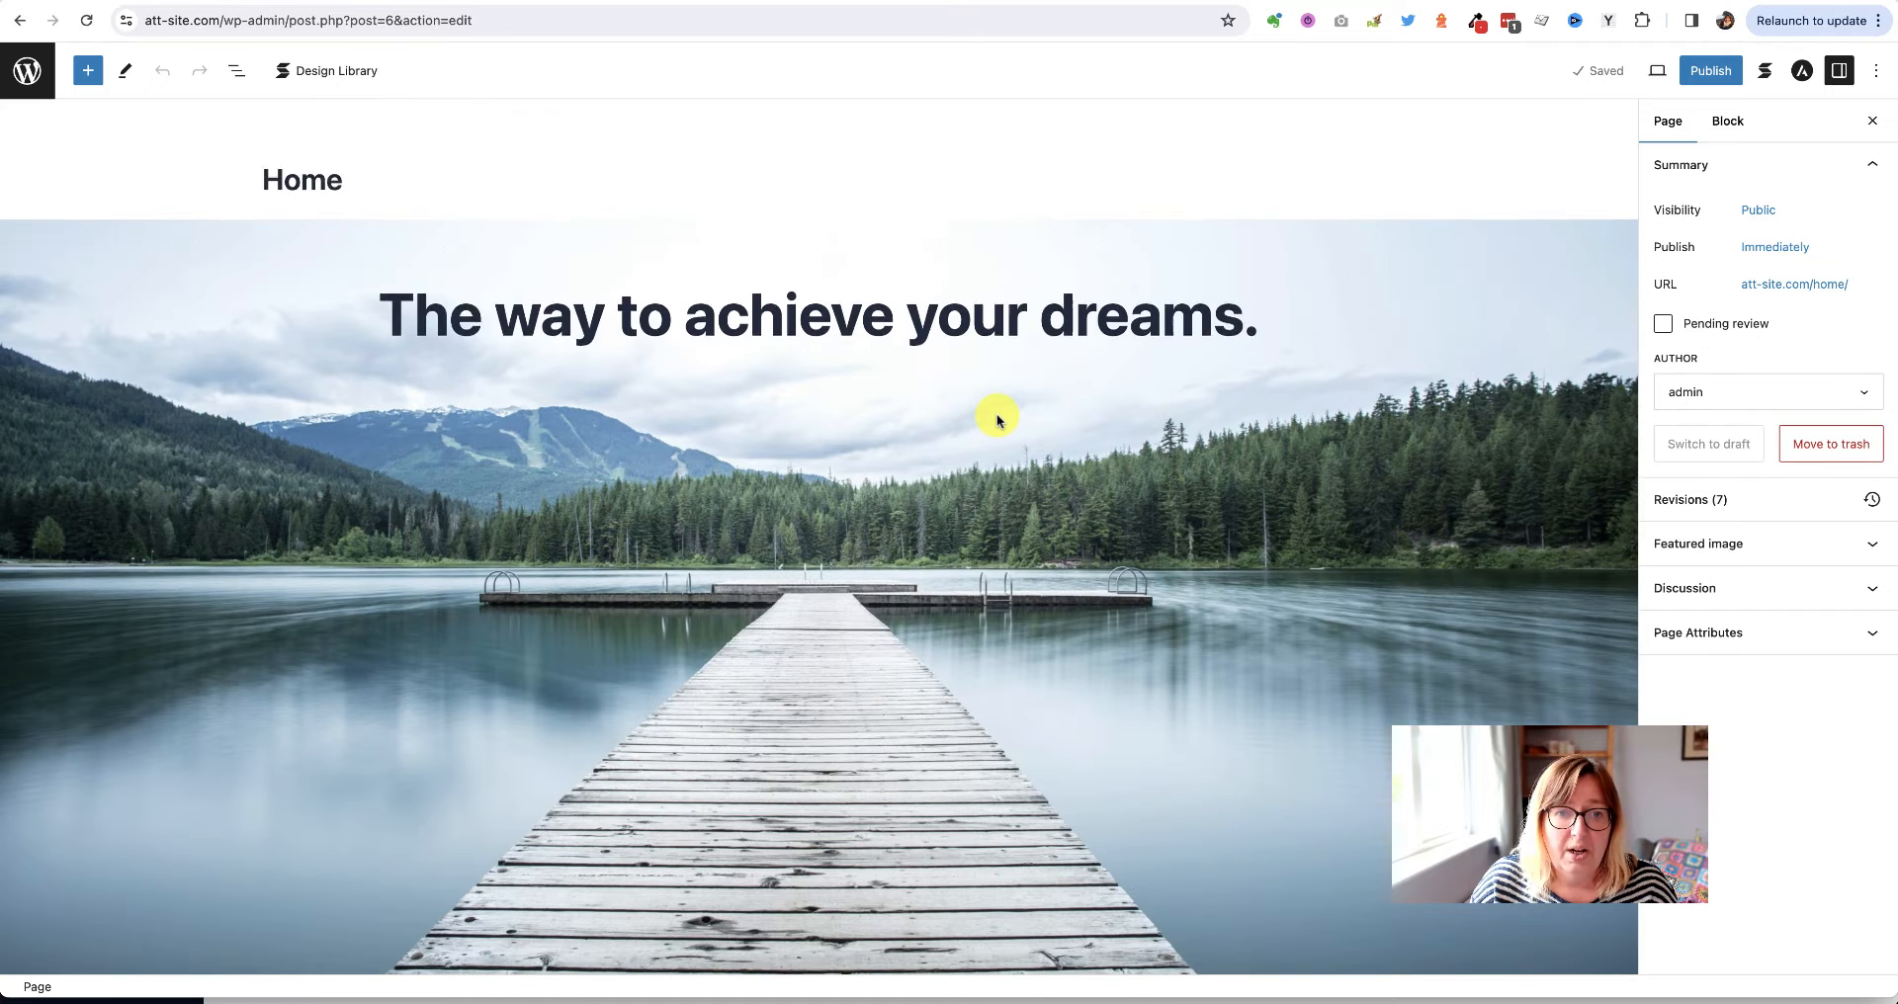
{"action": "scroll", "coordinate": [996, 420], "scroll_direction": "down", "scroll_amount": 10}
{"action": "scroll", "coordinate": [997, 420], "scroll_direction": "down", "scroll_amount": 2}
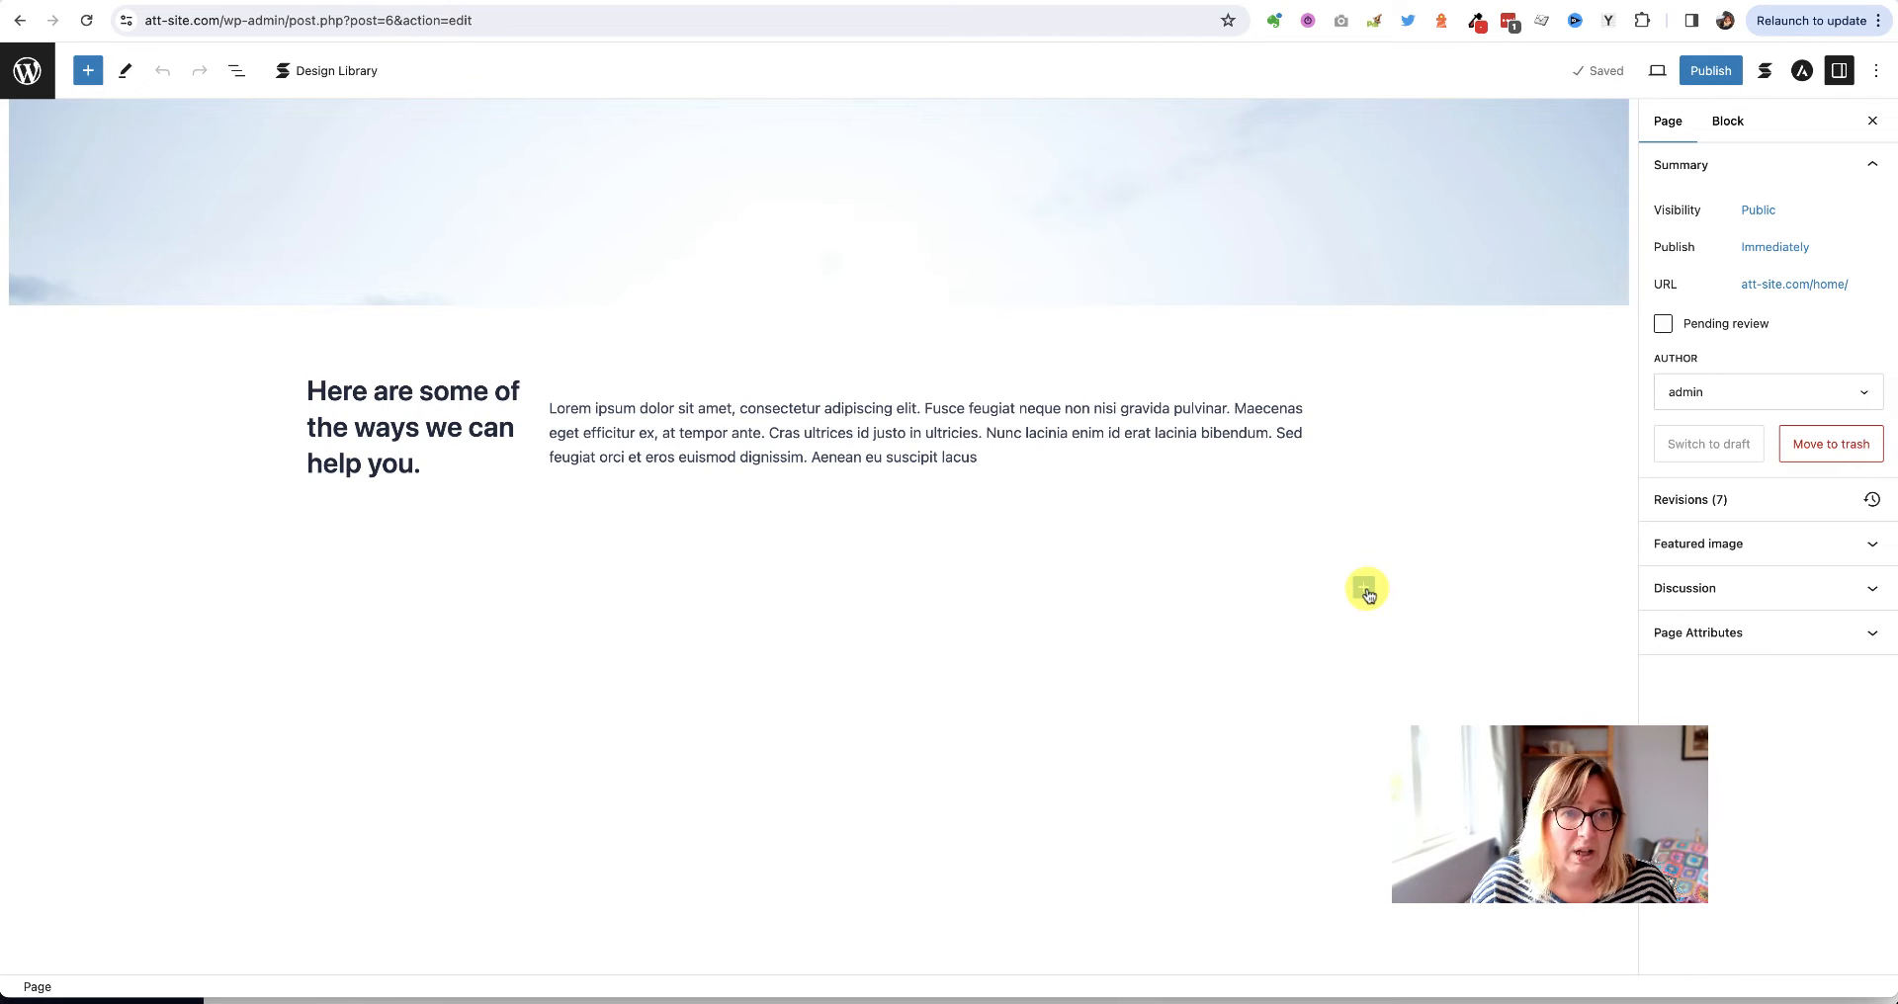
Add a block below the intro text and browse the full library to the Stackable blocks
{"action": "left_click", "coordinate": [1366, 591]}
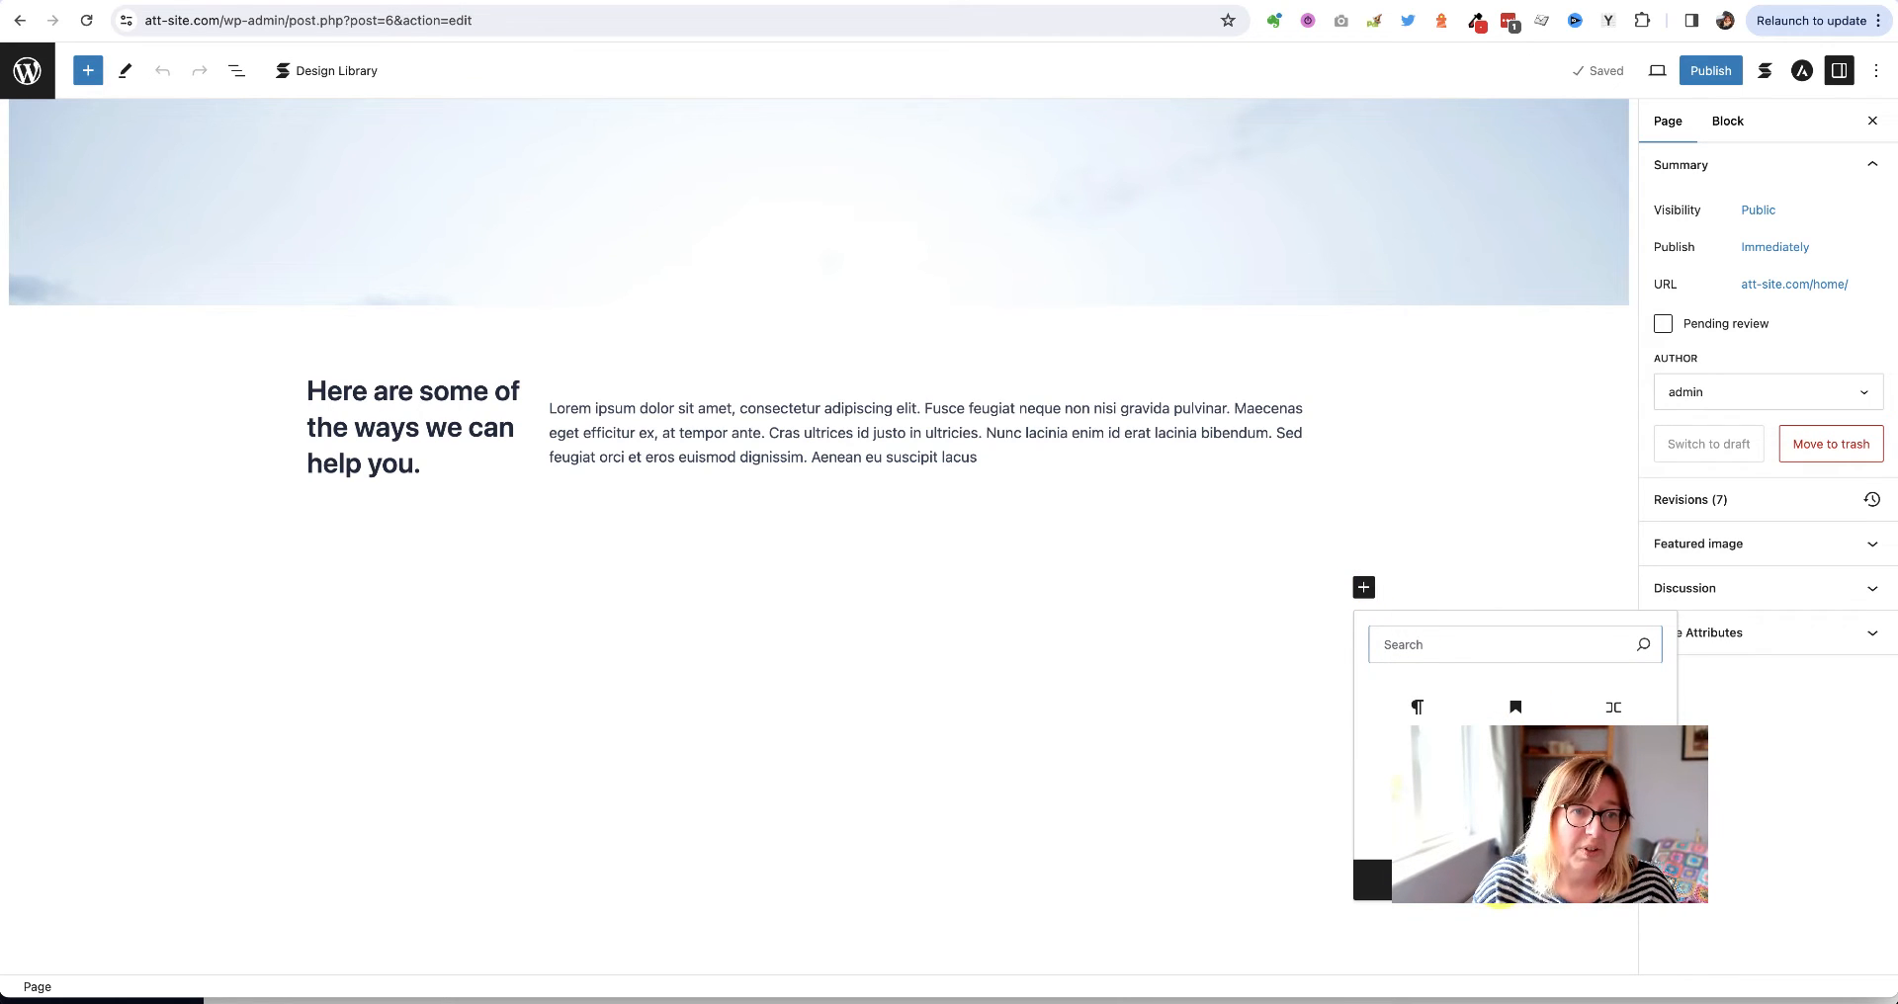
{"action": "left_click", "coordinate": [1373, 880]}
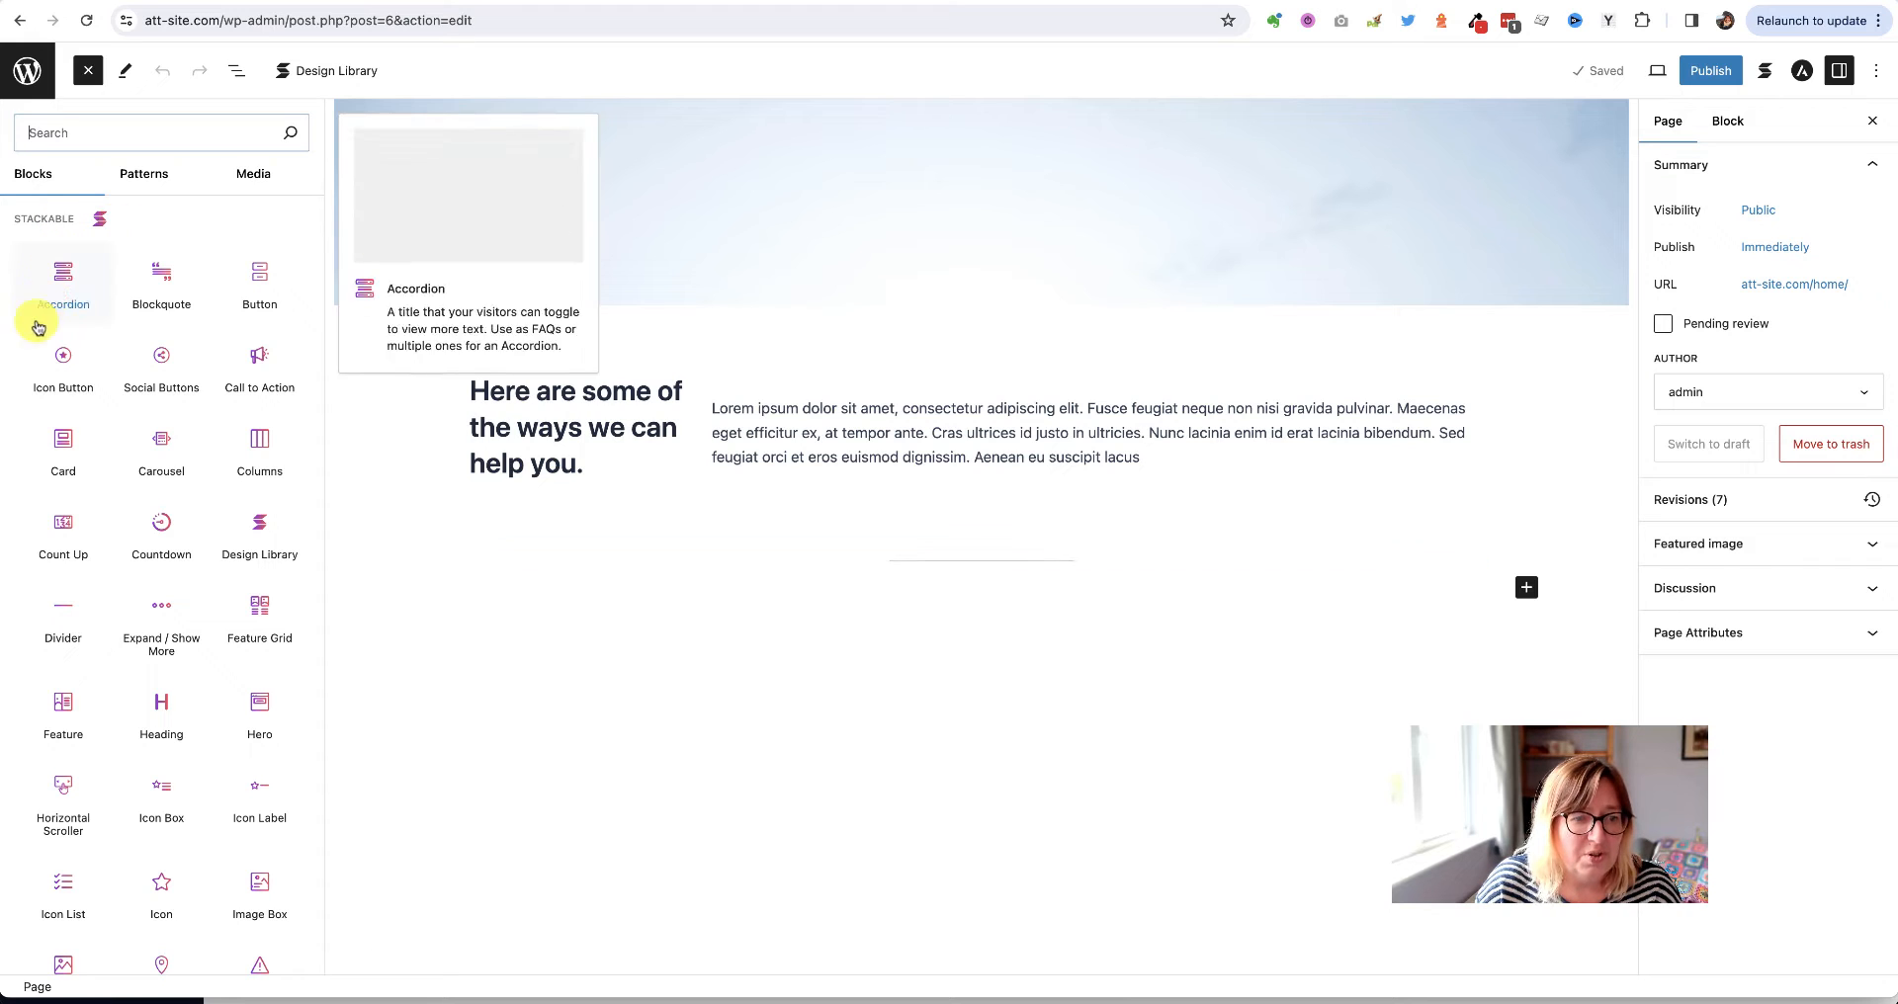
{"action": "mouse_move", "coordinate": [36, 484]}
{"action": "scroll", "coordinate": [40, 486], "scroll_direction": "down", "scroll_amount": 3}
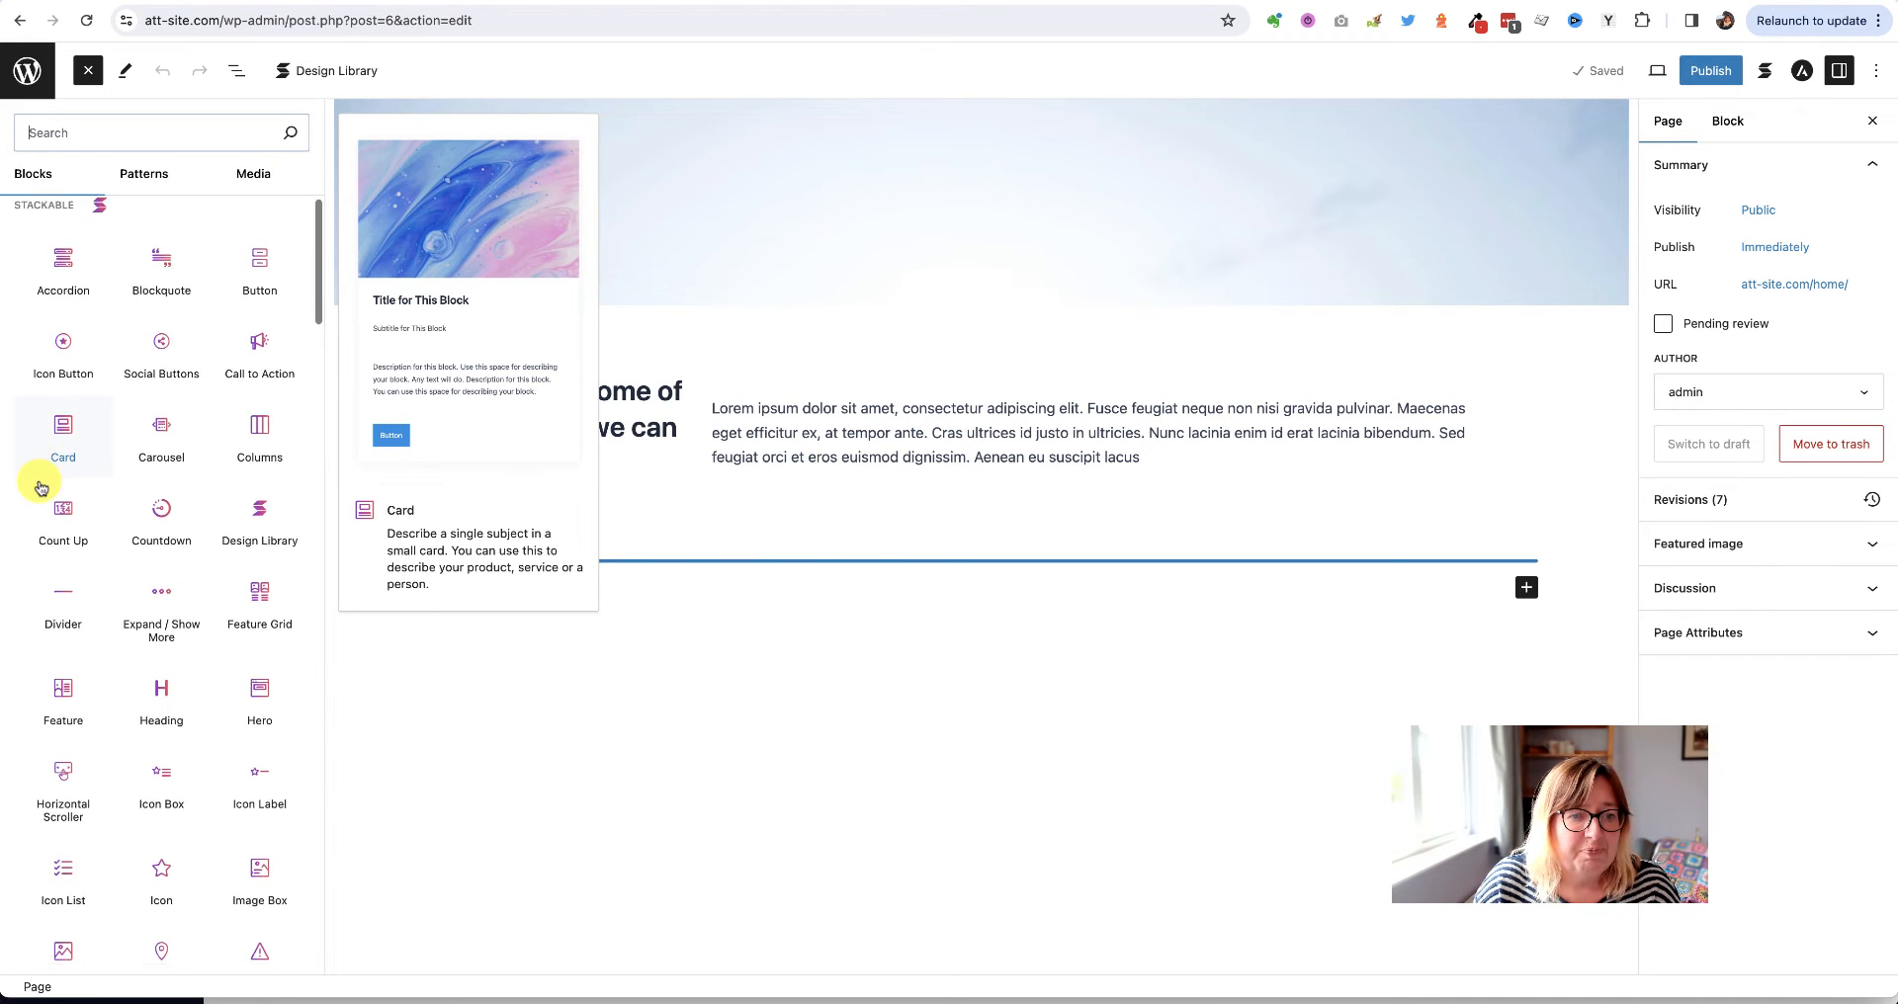
{"action": "scroll", "coordinate": [40, 486], "scroll_direction": "down", "scroll_amount": 1}
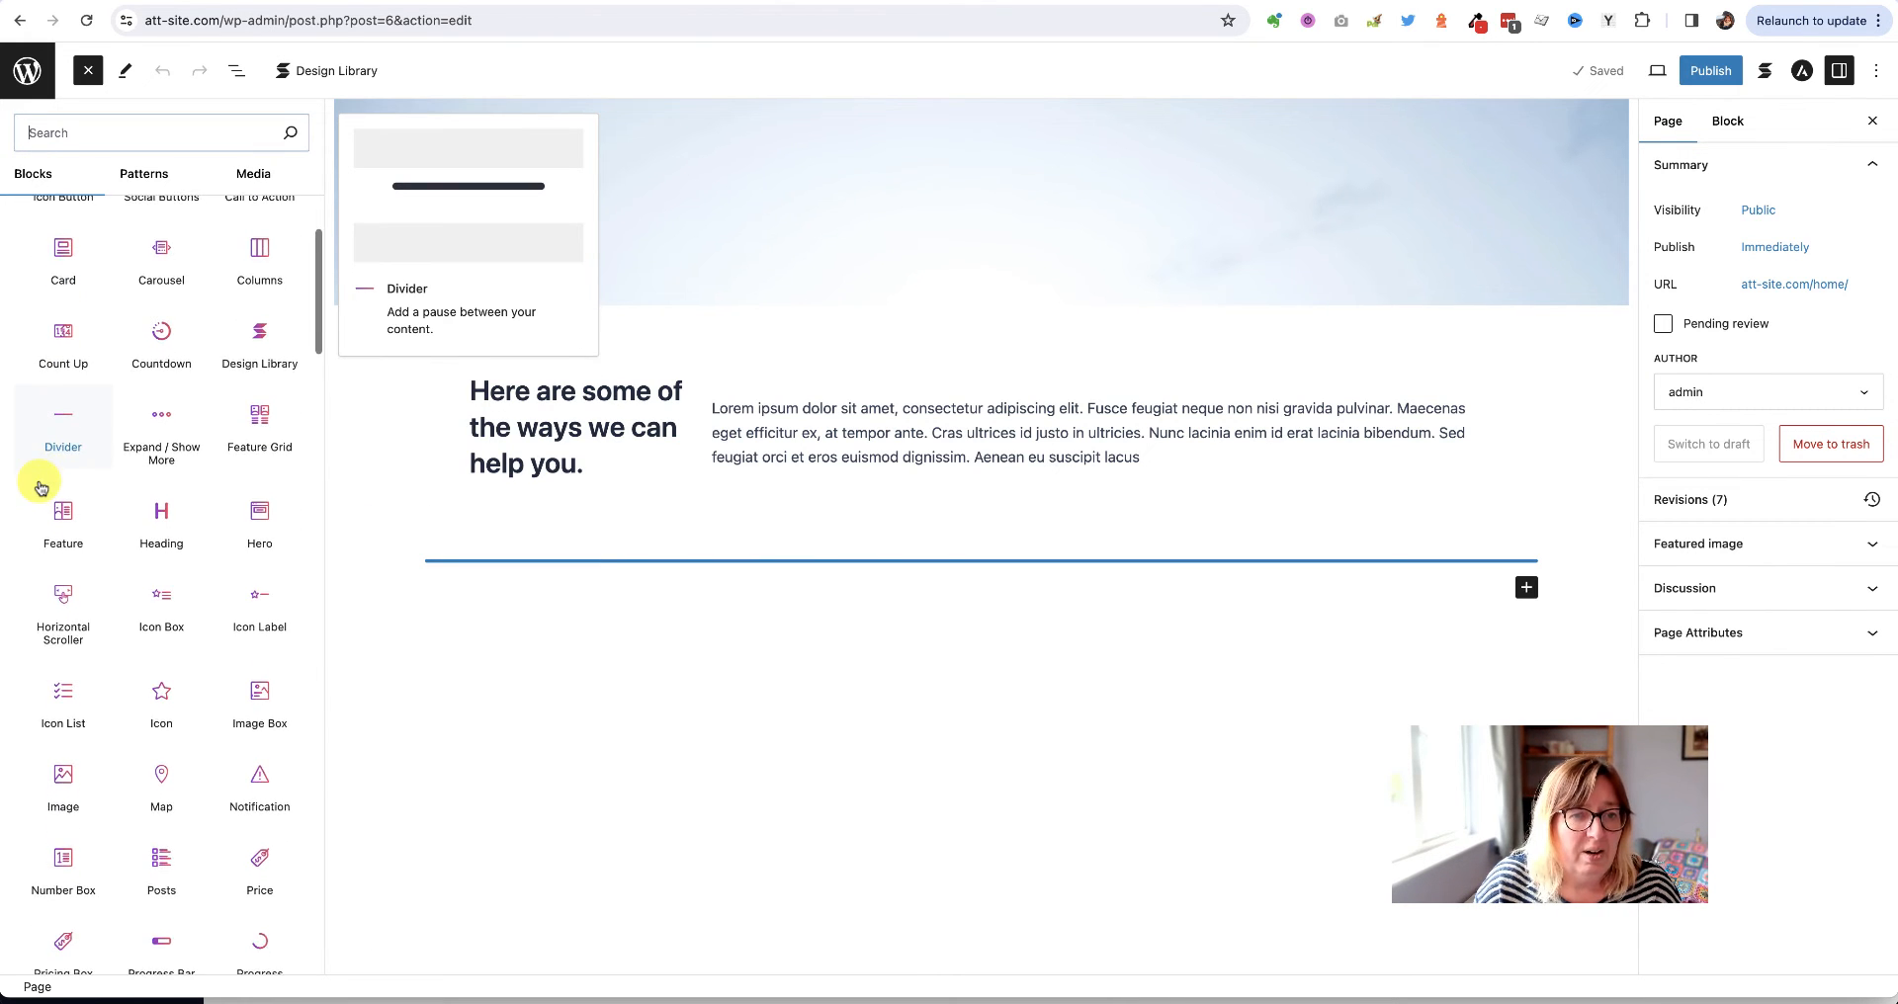
{"action": "scroll", "coordinate": [40, 486], "scroll_direction": "down", "scroll_amount": 6}
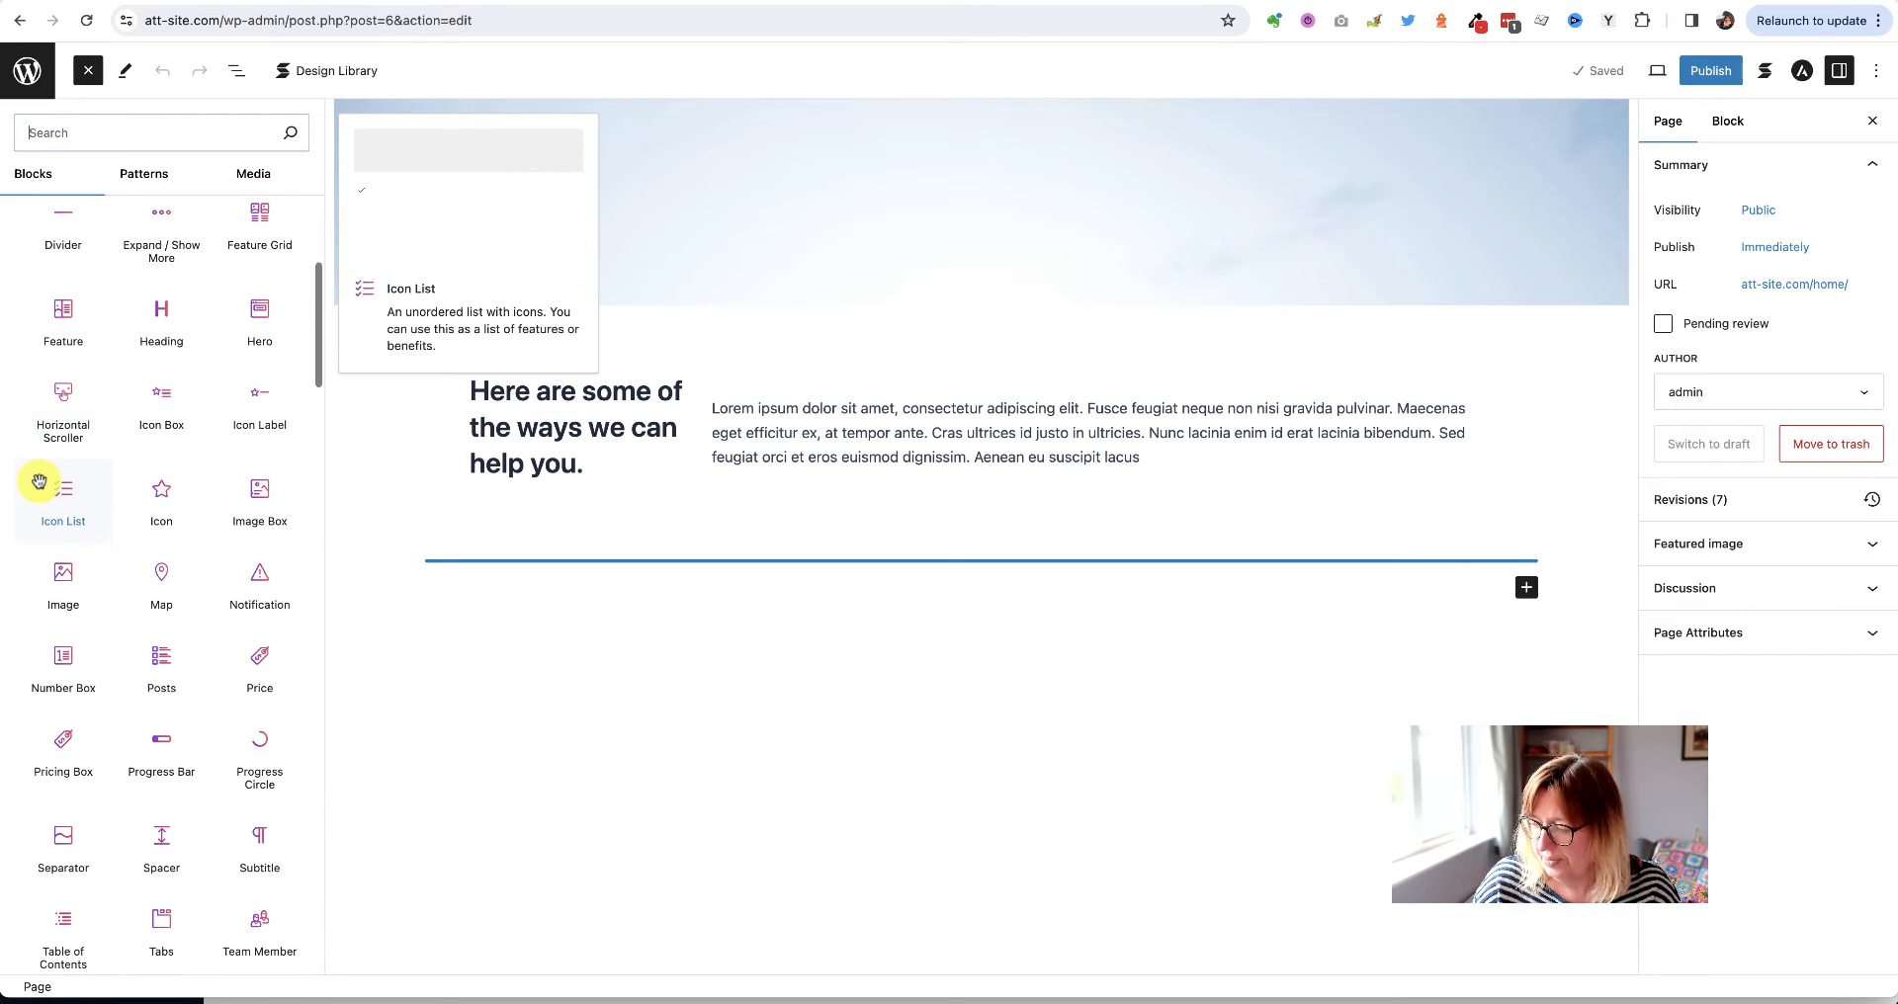
{"action": "scroll", "coordinate": [40, 486], "scroll_direction": "up", "scroll_amount": 8}
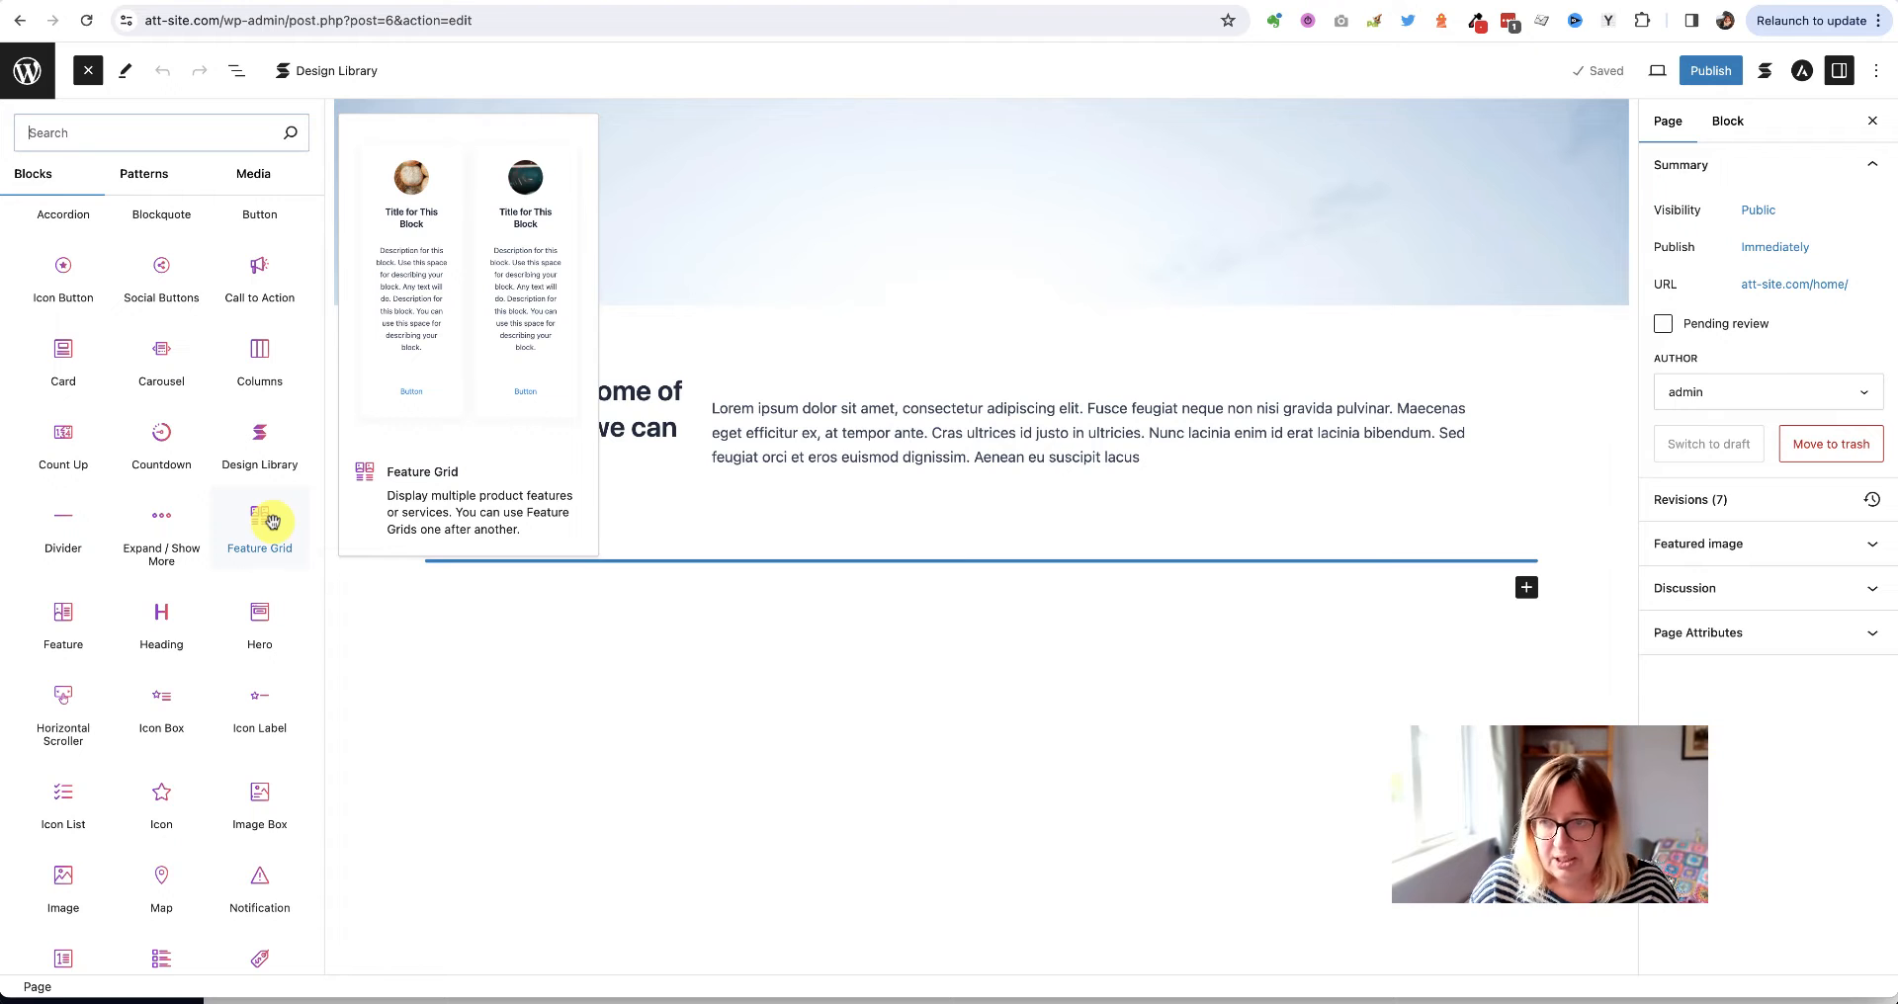
Insert a Stackable Feature Grid block and create it with the Default three-card variation
{"action": "left_click", "coordinate": [273, 525]}
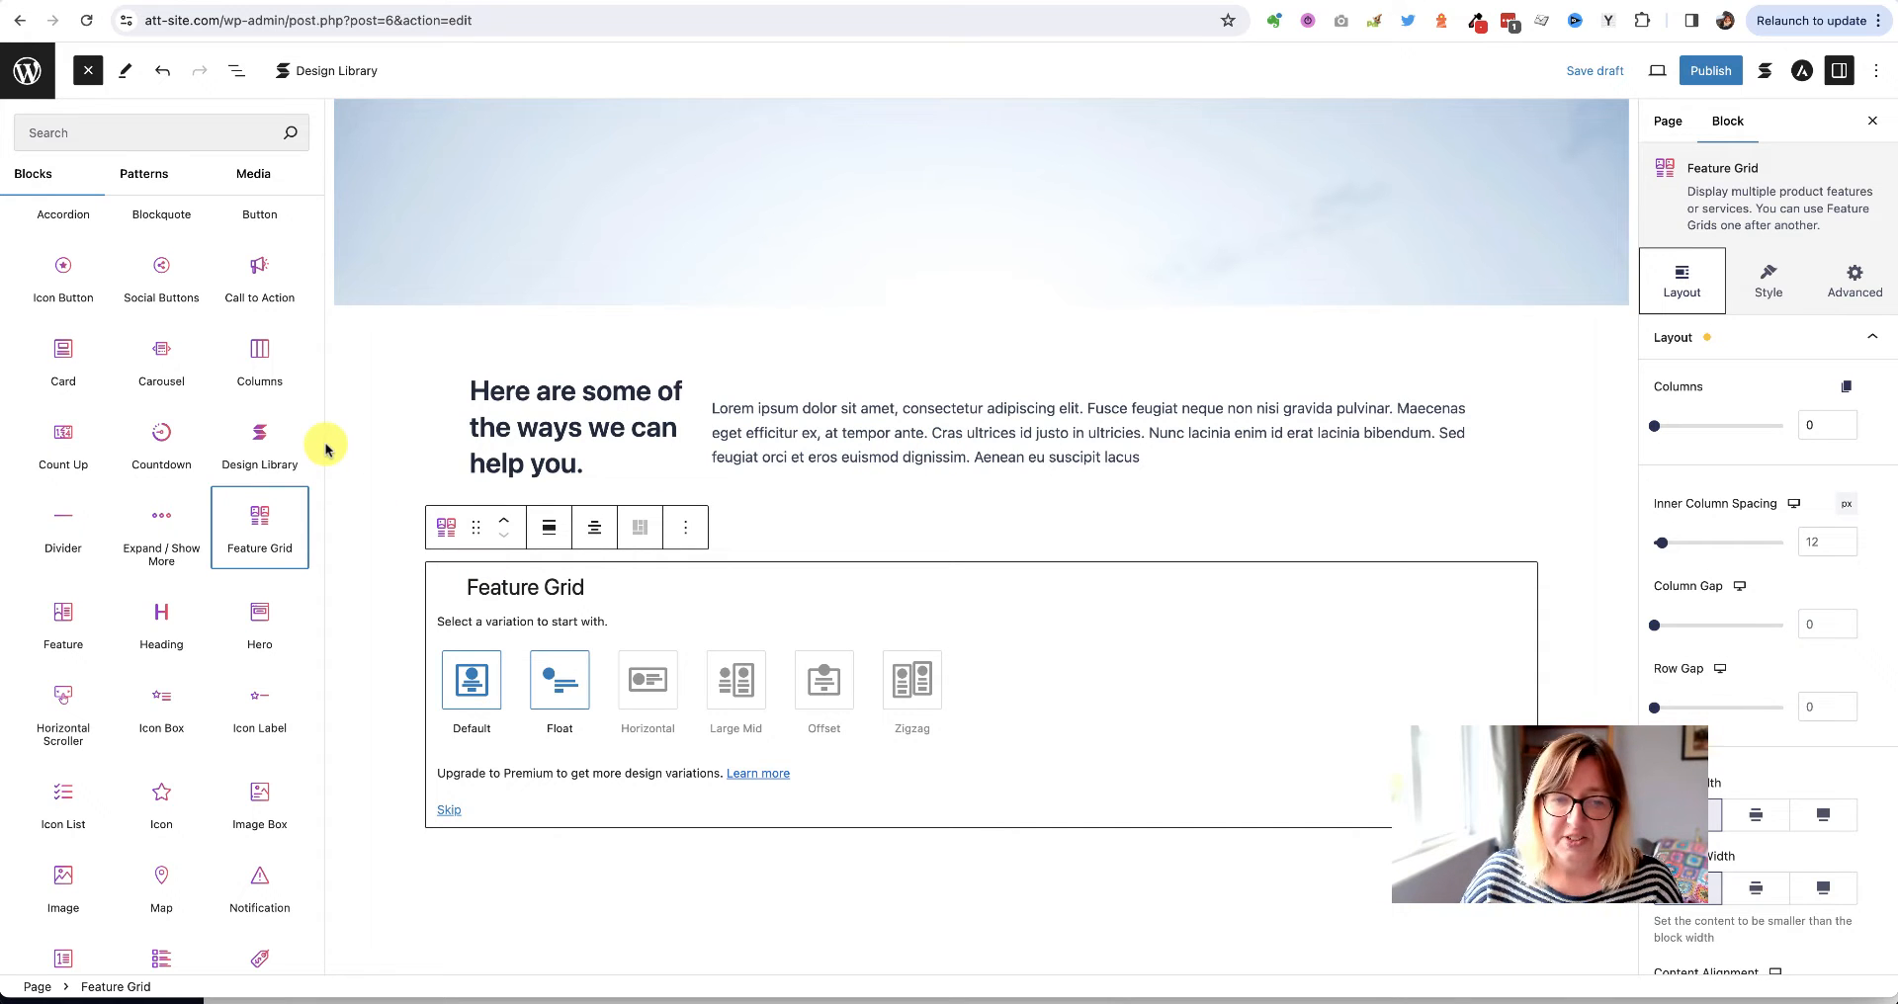
{"action": "left_click", "coordinate": [398, 458]}
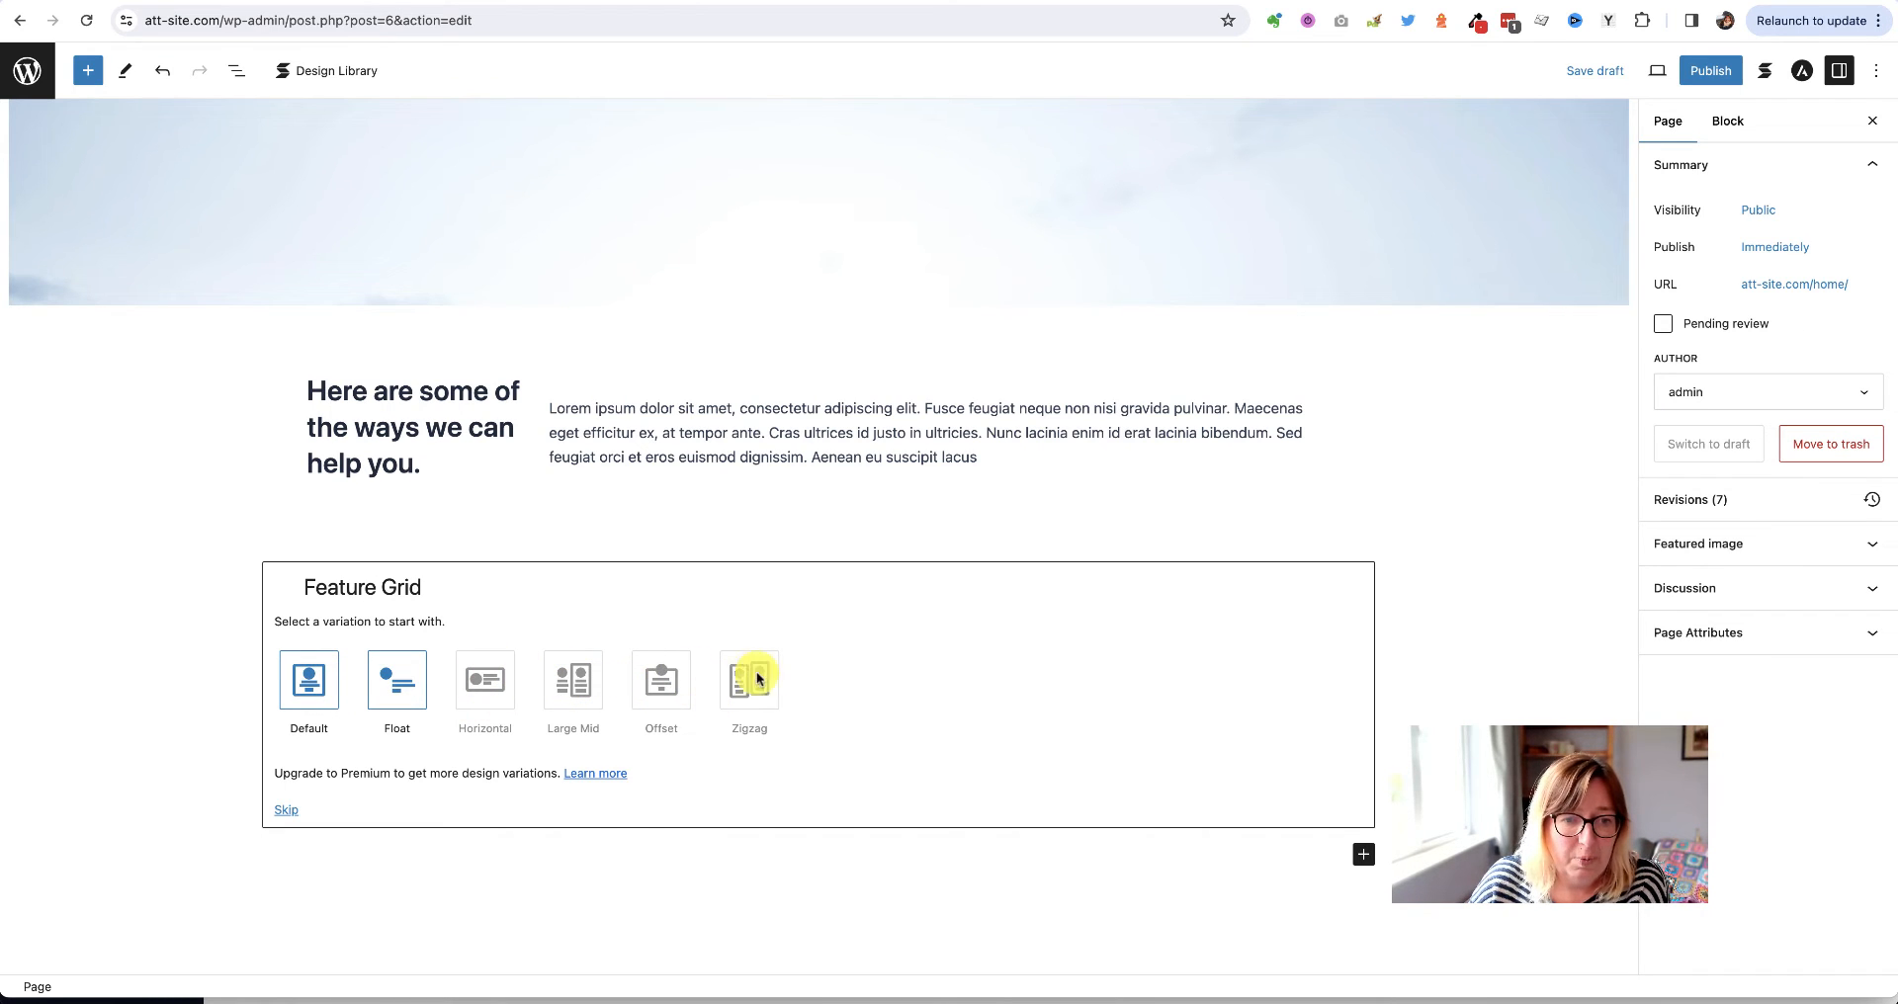
{"action": "left_click", "coordinate": [309, 682]}
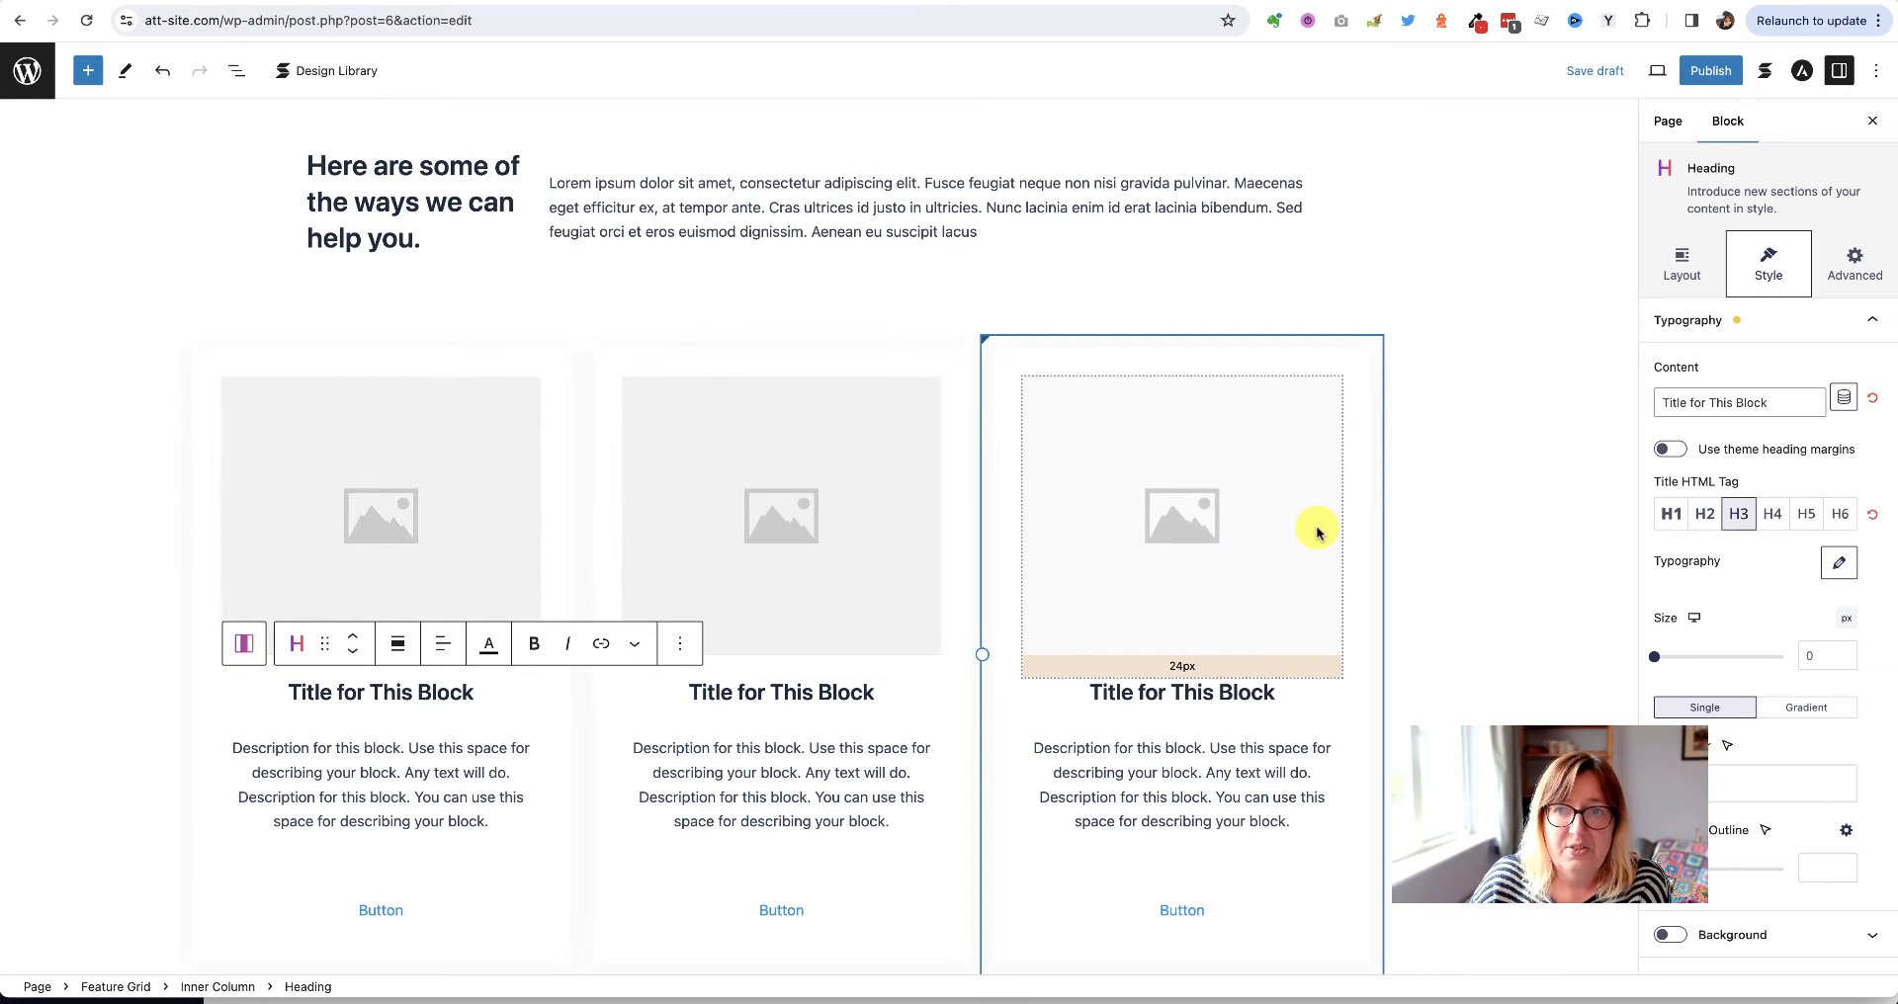
{"action": "scroll", "coordinate": [1317, 532], "scroll_direction": "down", "scroll_amount": 3}
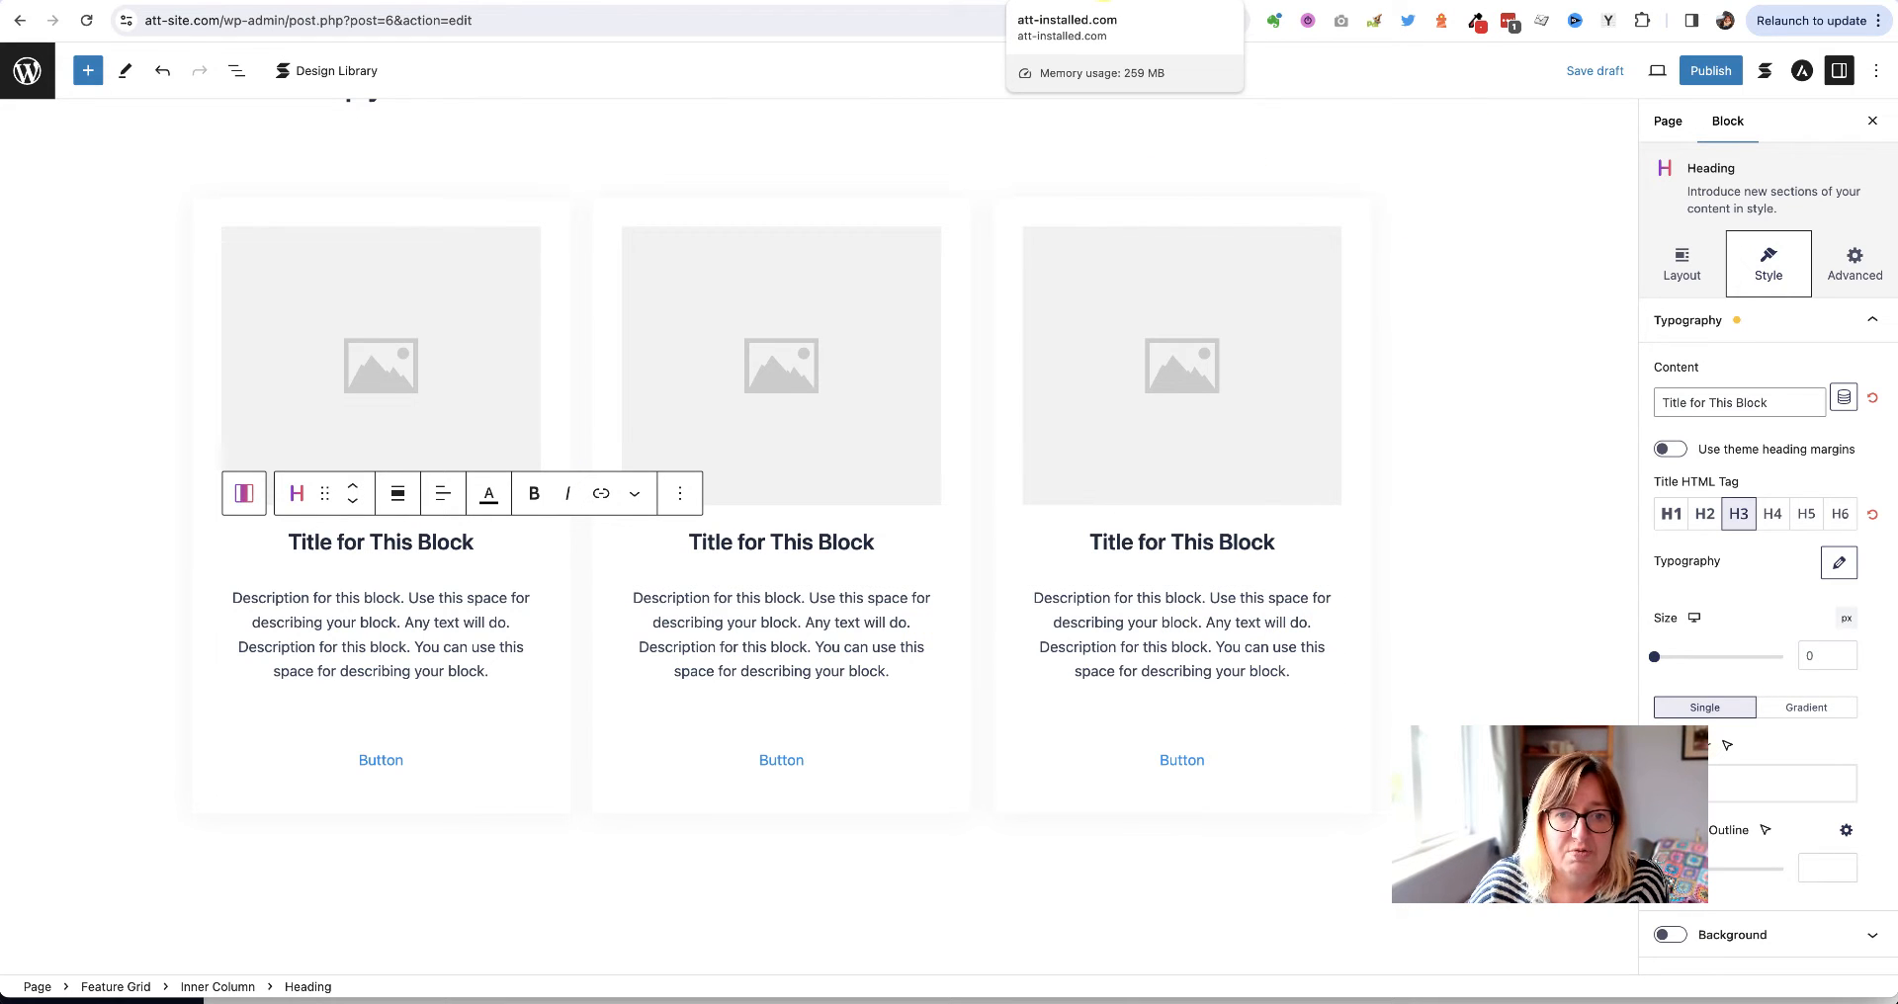
{"action": "left_click", "coordinate": [1105, 1]}
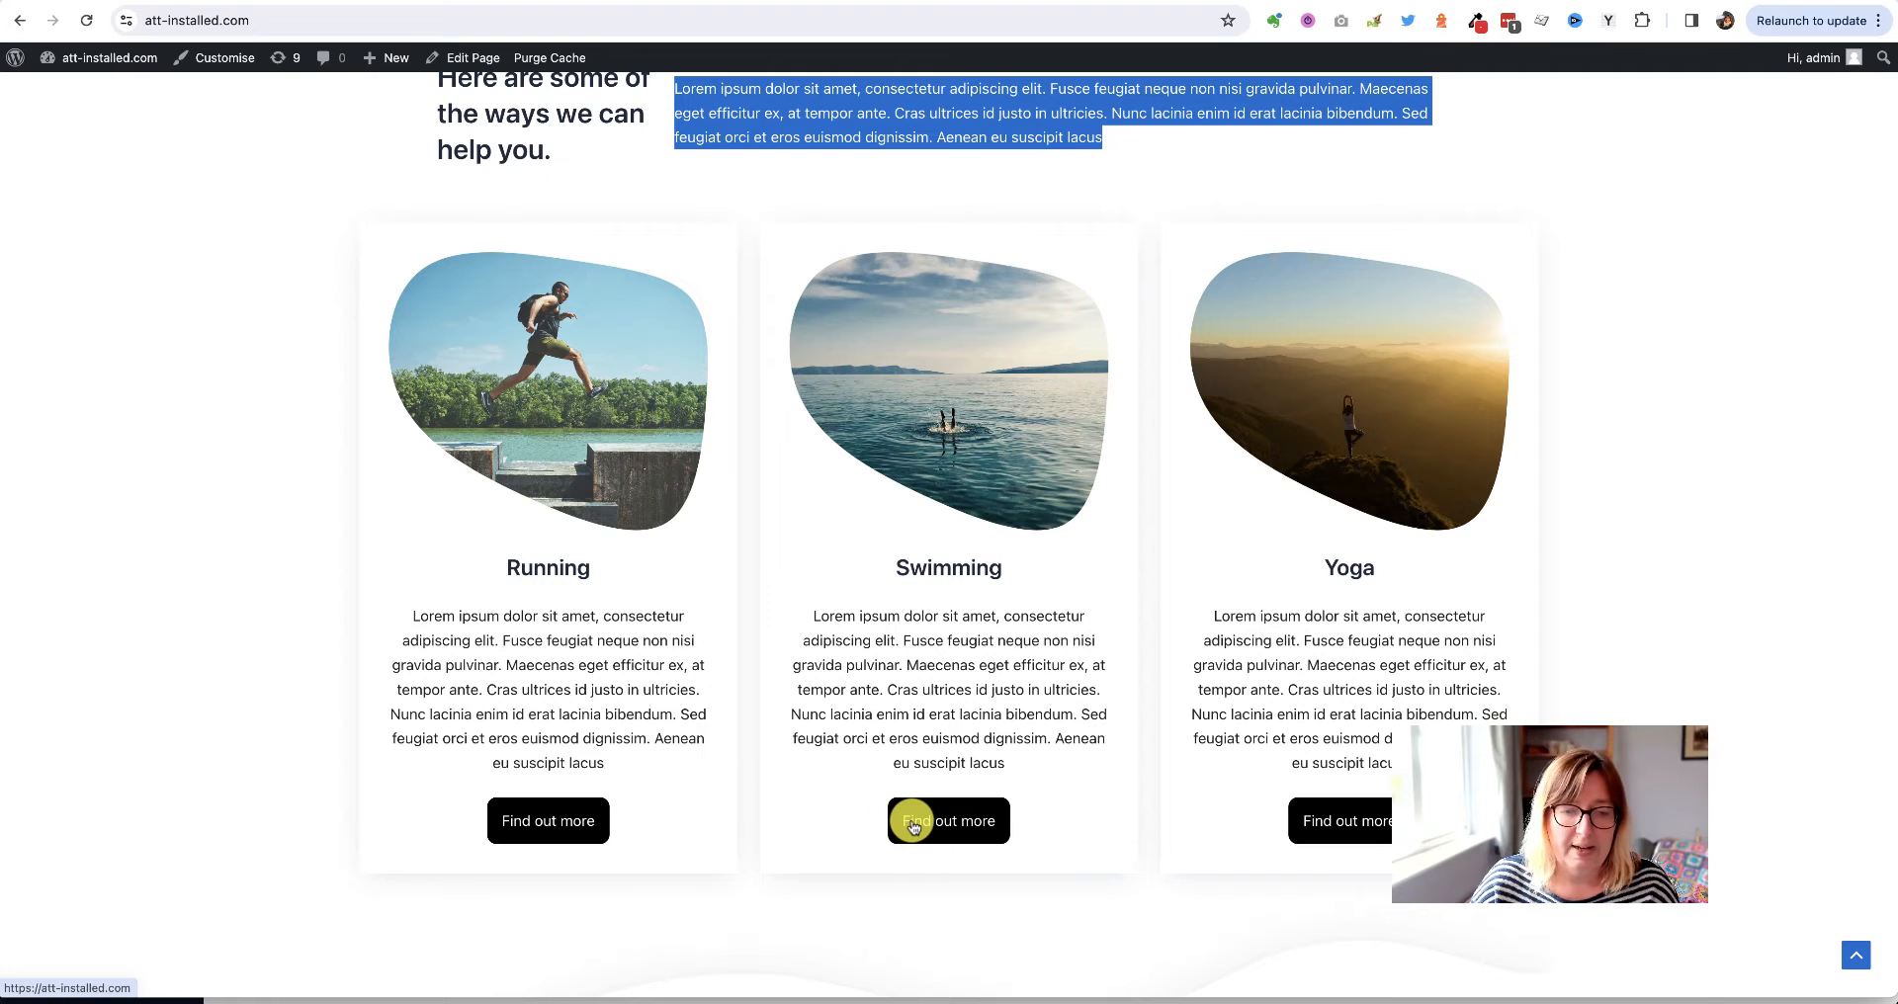
{"action": "triple_click", "coordinate": [485, 641]}
{"action": "key", "text": "ctrl+c"}
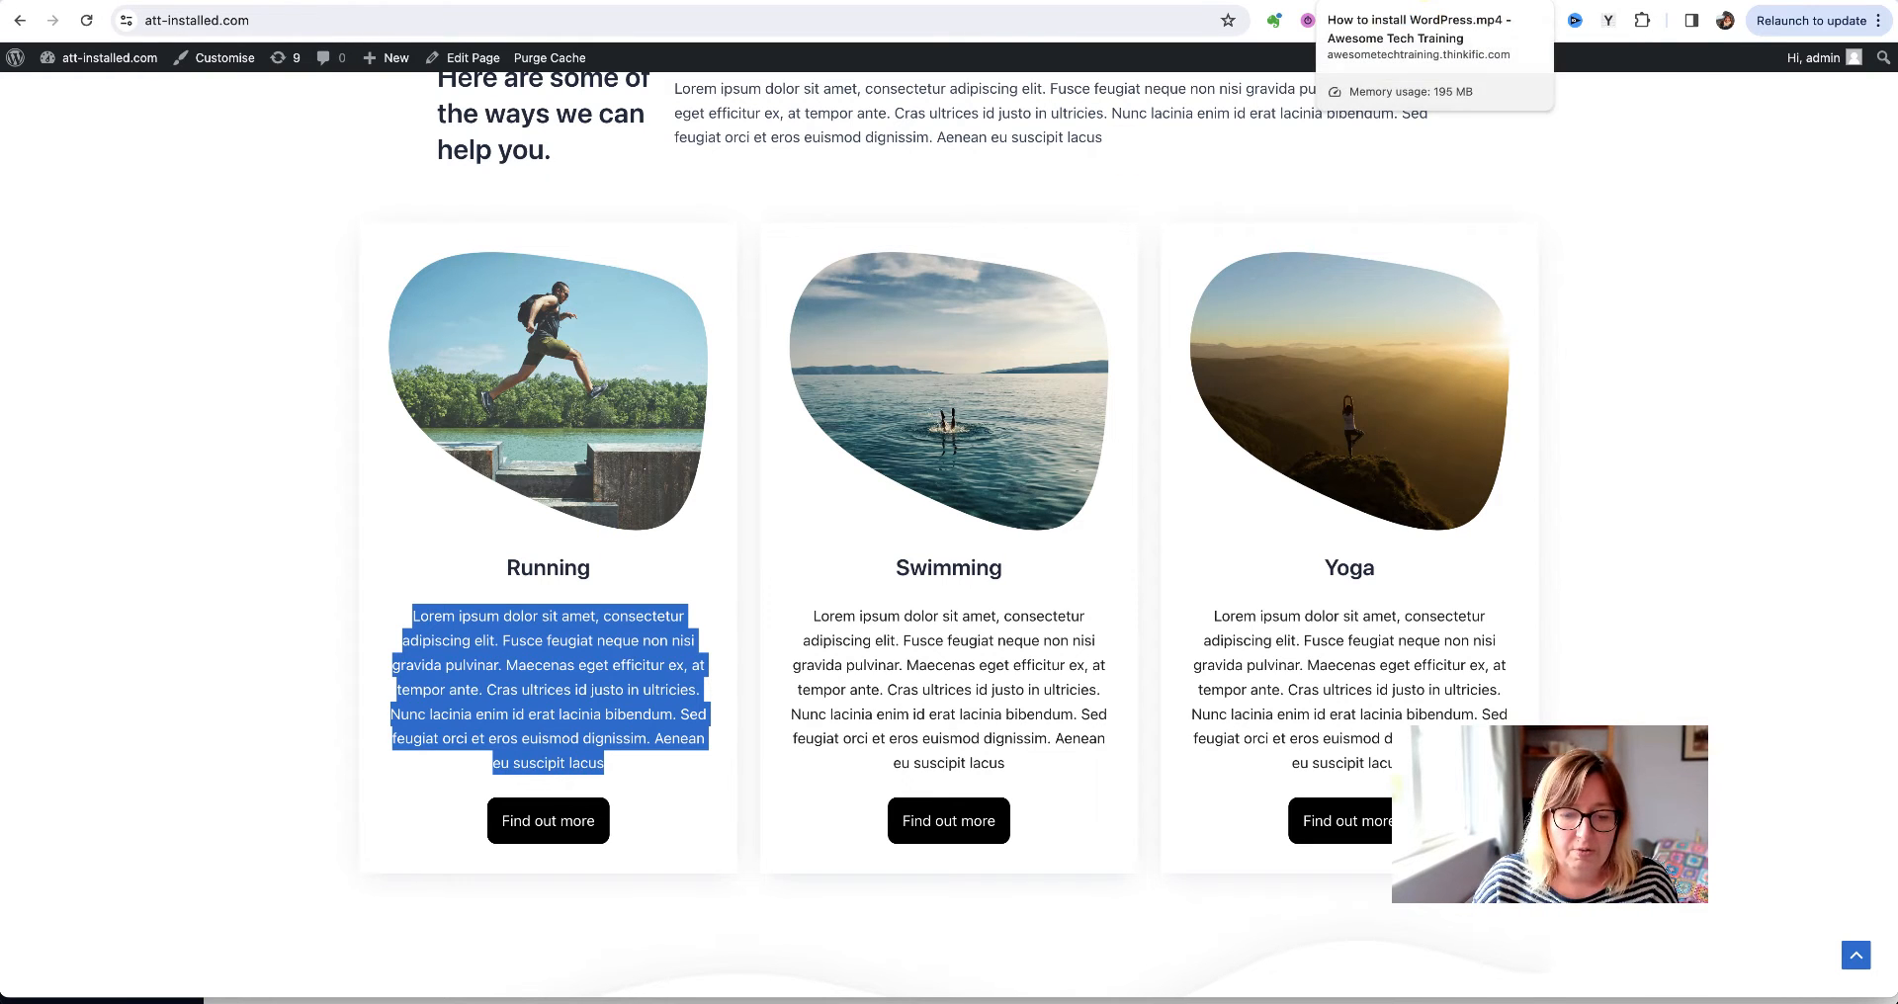
{"action": "left_click", "coordinate": [1512, 2]}
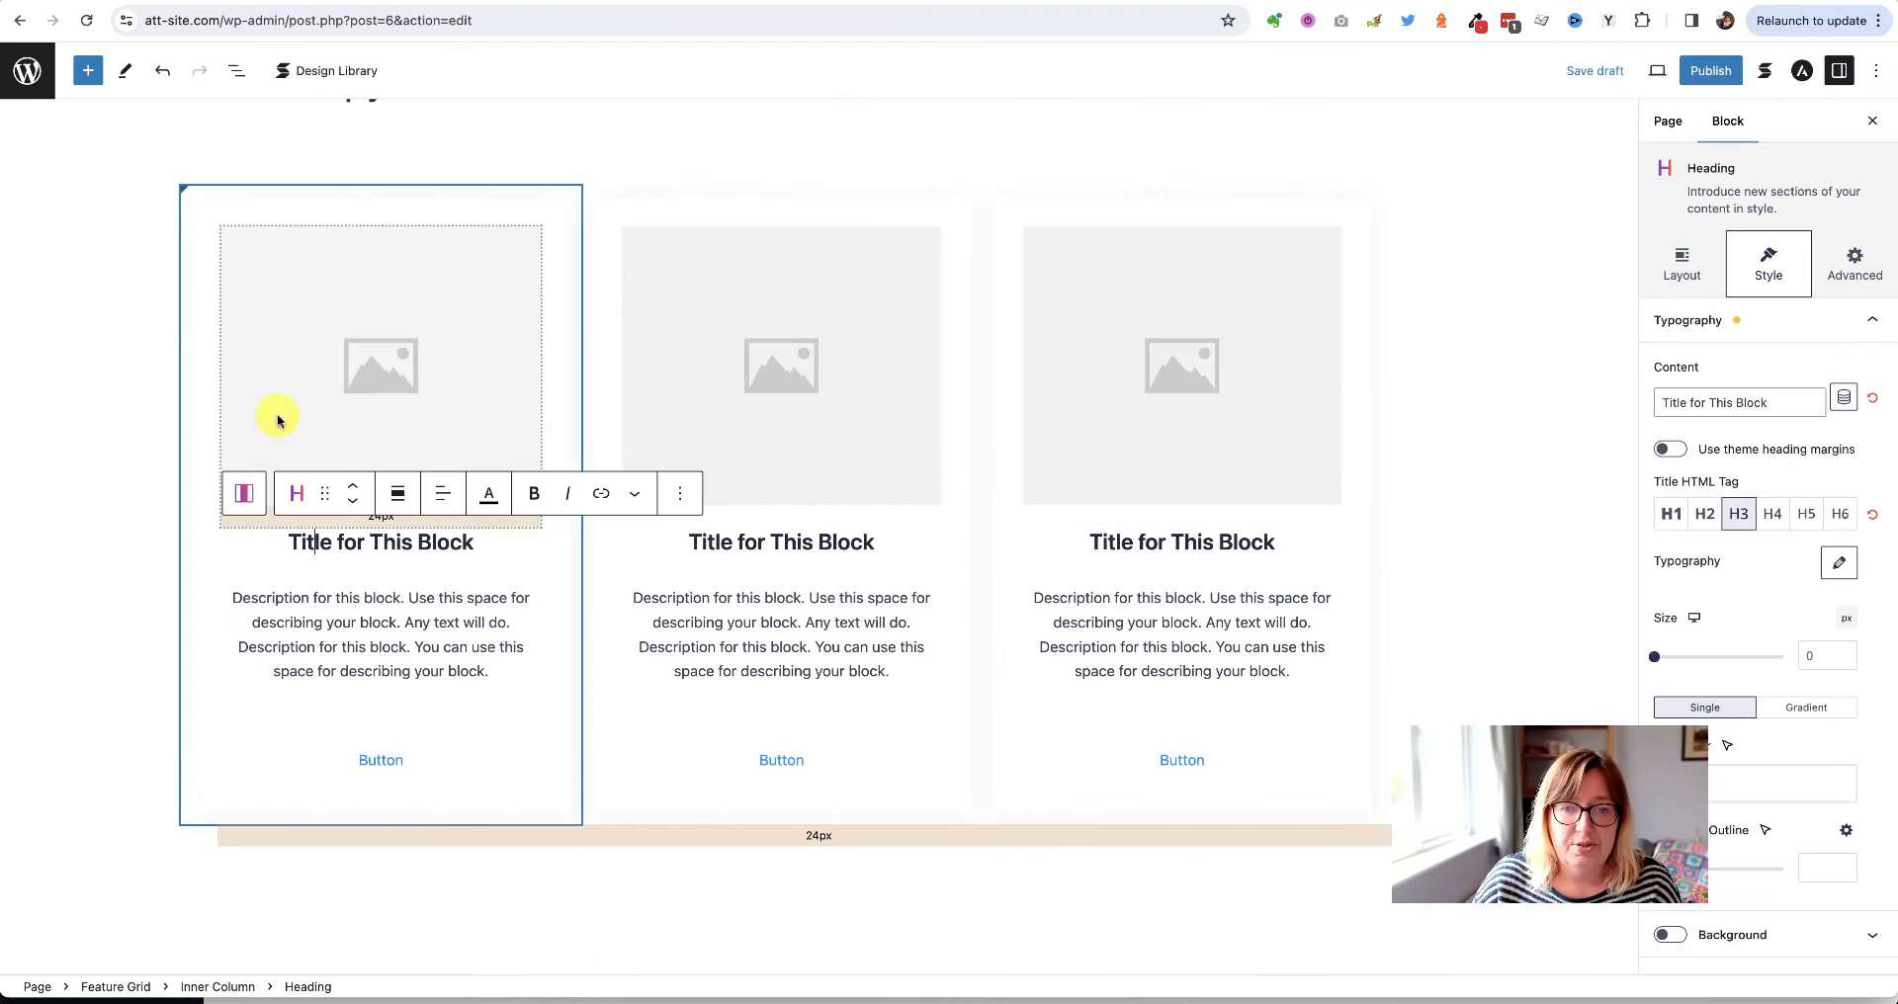
Rename the three card headings to Running, Swimming and Yoga
{"action": "triple_click", "coordinate": [384, 536]}
{"action": "type", "text": "Running"}
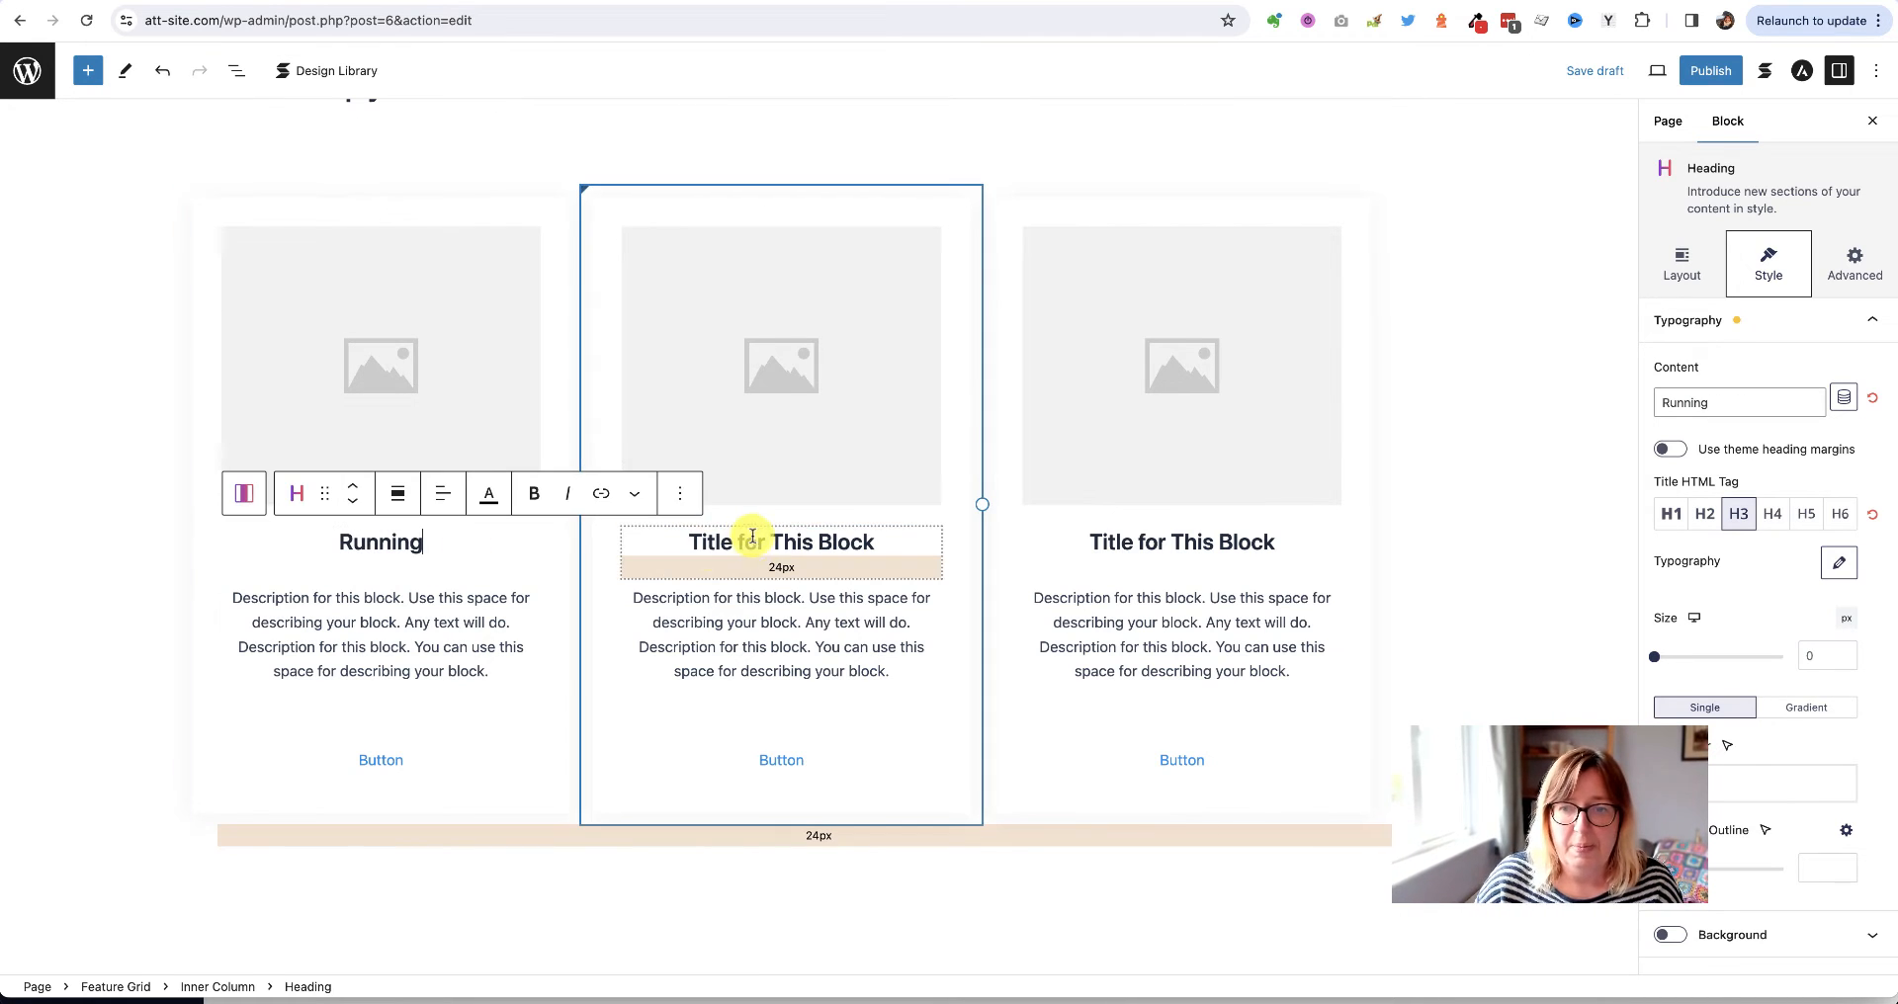
{"action": "triple_click", "coordinate": [755, 538]}
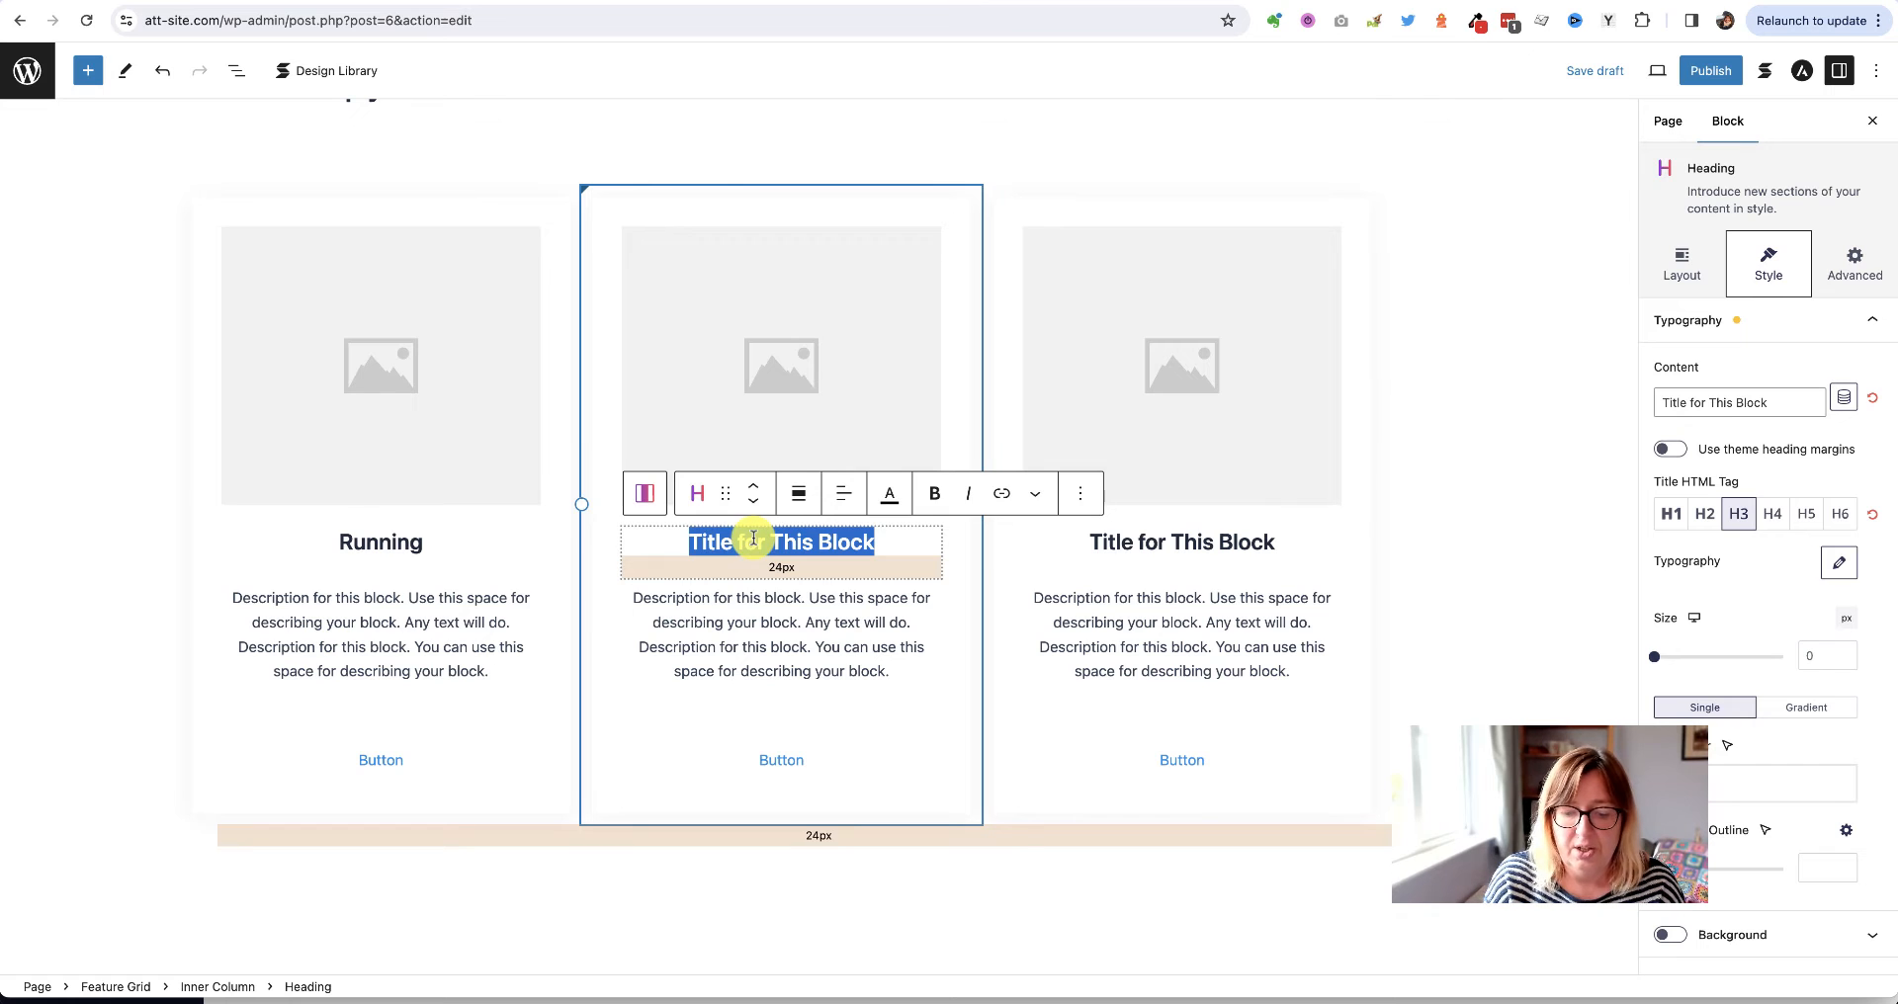
{"action": "type", "text": "Swimming"}
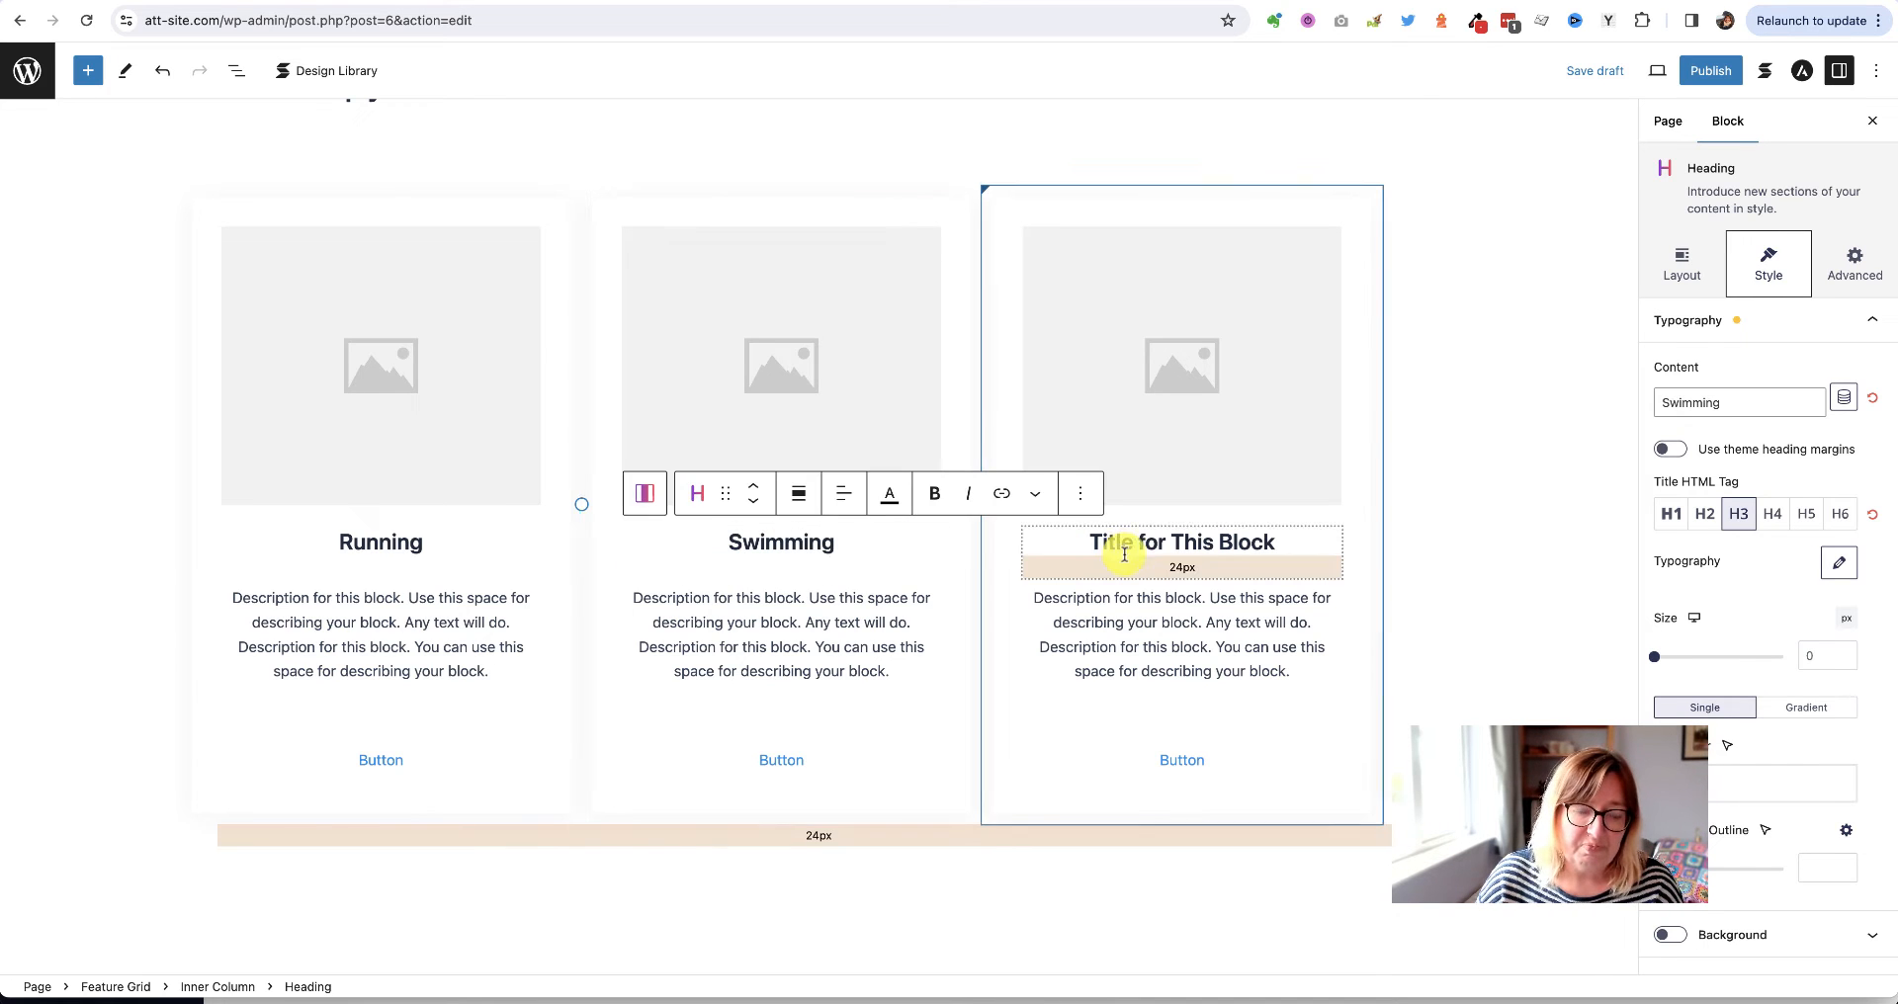
{"action": "triple_click", "coordinate": [1154, 537]}
{"action": "type", "text": "Yoga"}
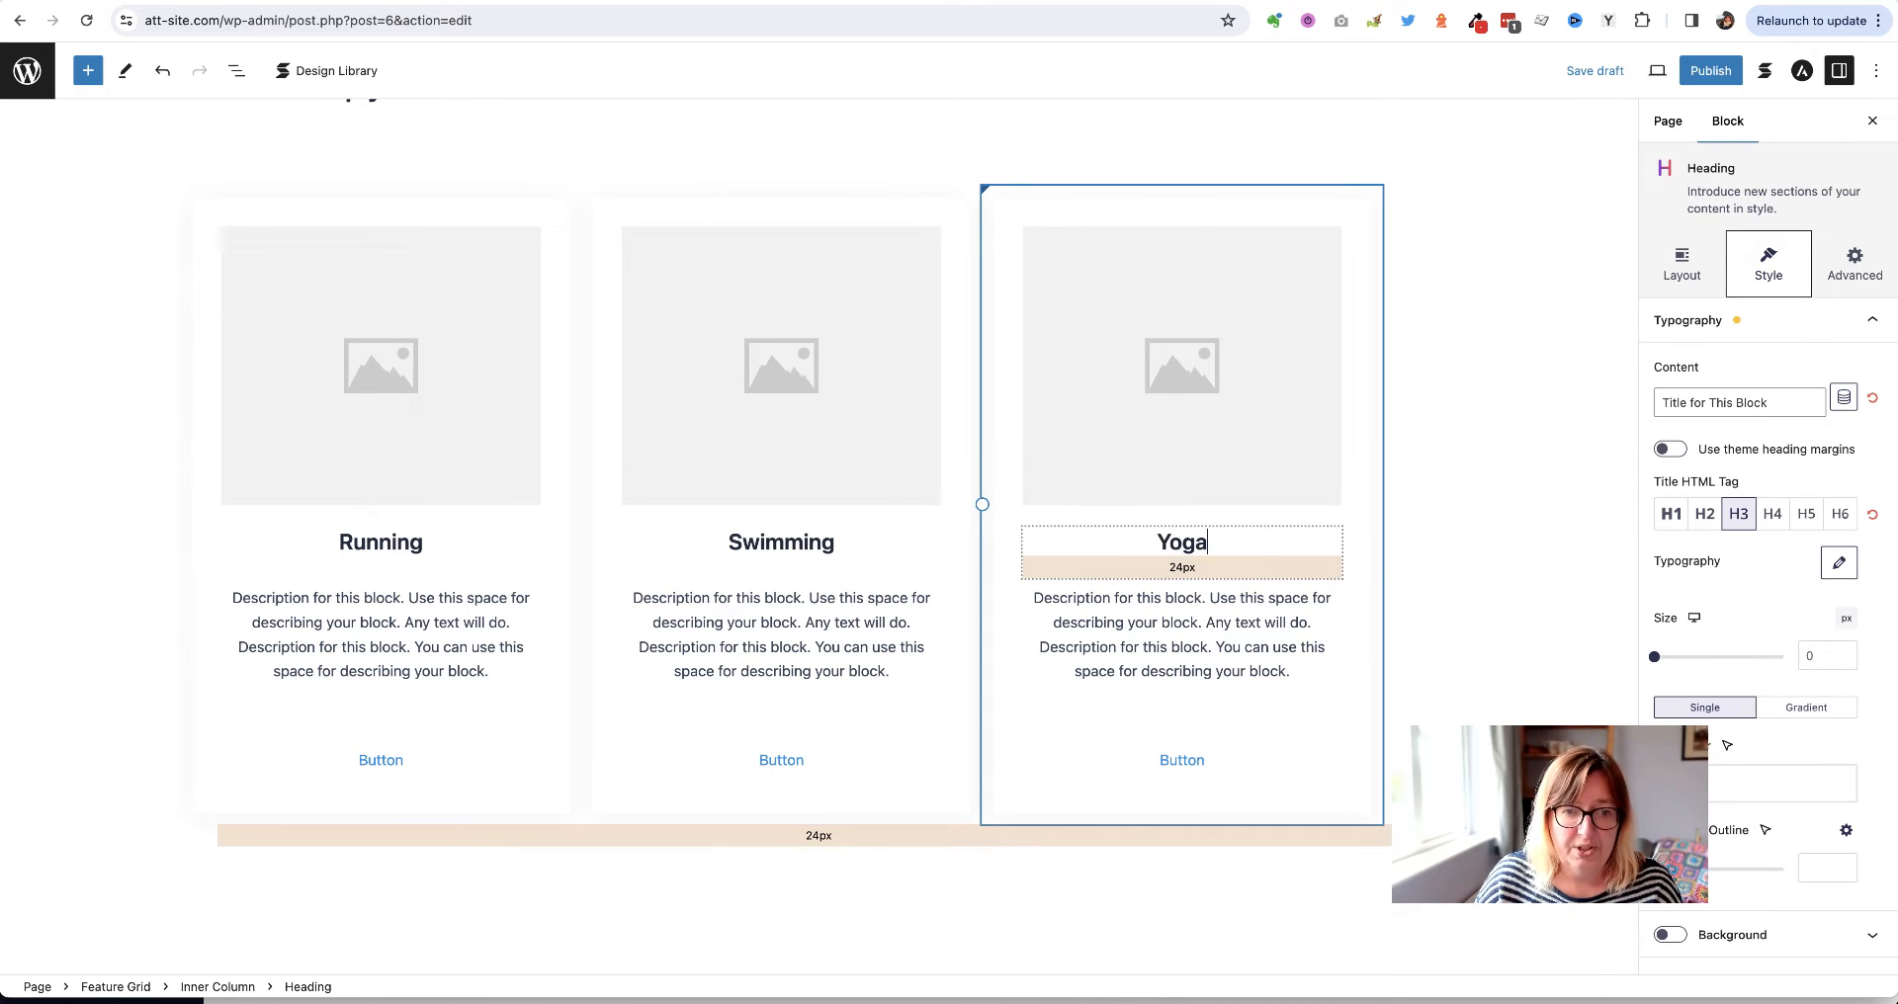
Replace each card's description with the pasted Lorem ipsum paragraph
{"action": "triple_click", "coordinate": [406, 615]}
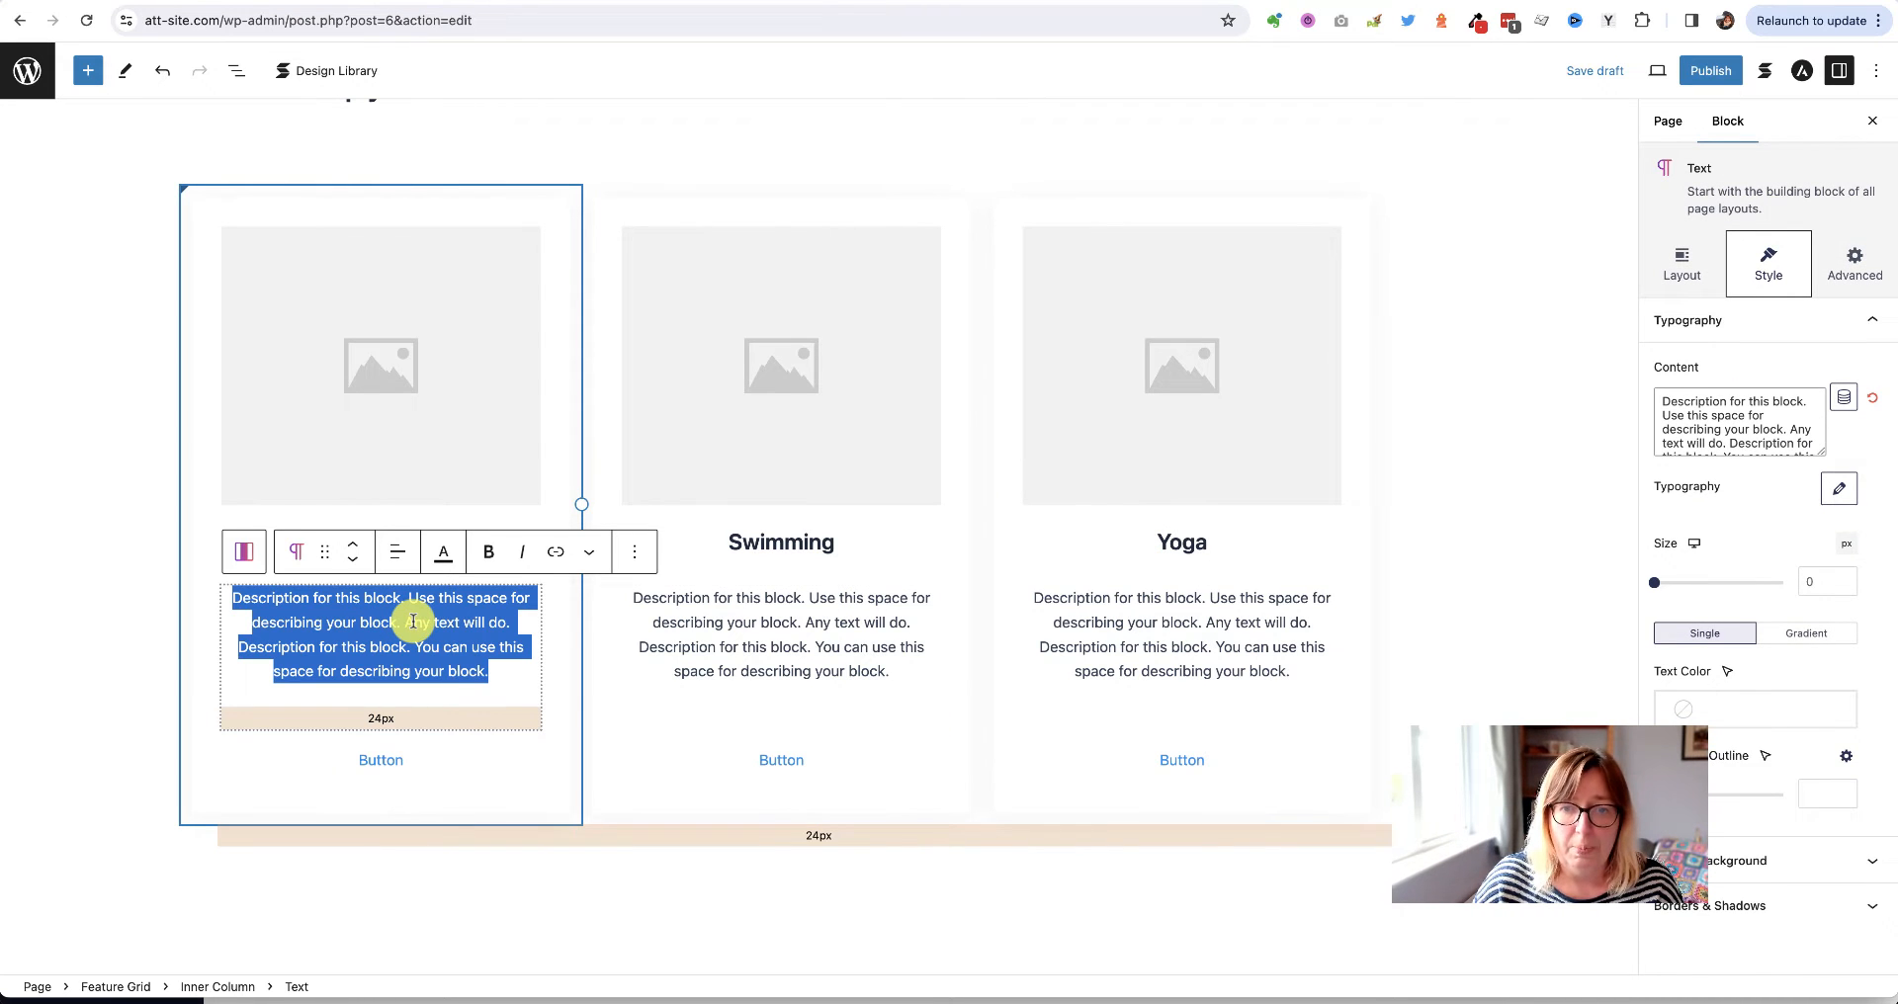
{"action": "key", "text": "ctrl+v"}
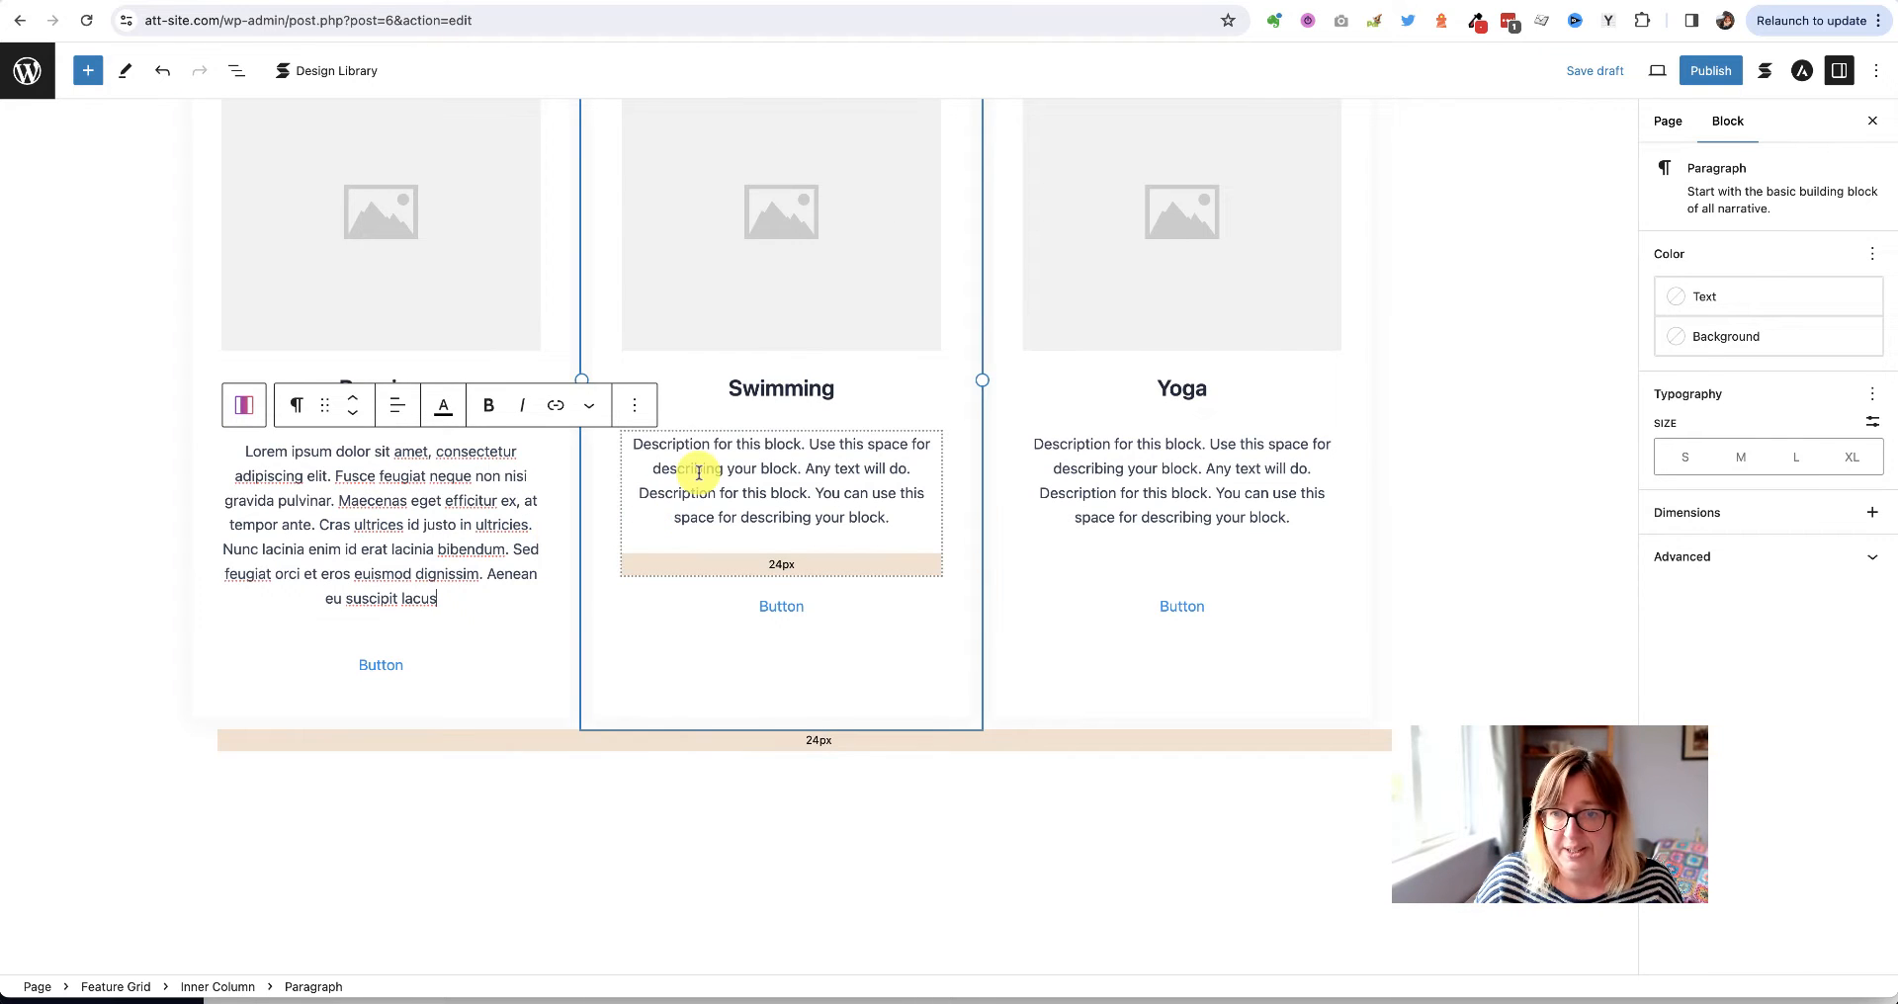
{"action": "triple_click", "coordinate": [699, 473]}
{"action": "type", "text": "Lorem ipsum dolor sit amet, consectetur adipiscing elit. Fusce feugiat neque non nisi gravida pulvinar. Maecenas eget efficitur ex, at tempor ante. Cras ultrices id justo in ultricies. Nunc lacinia enim id erat lacinia bibendum. Sed feugiat orci et eros euismod dignissim. Aenean eu suscipit lacus"}
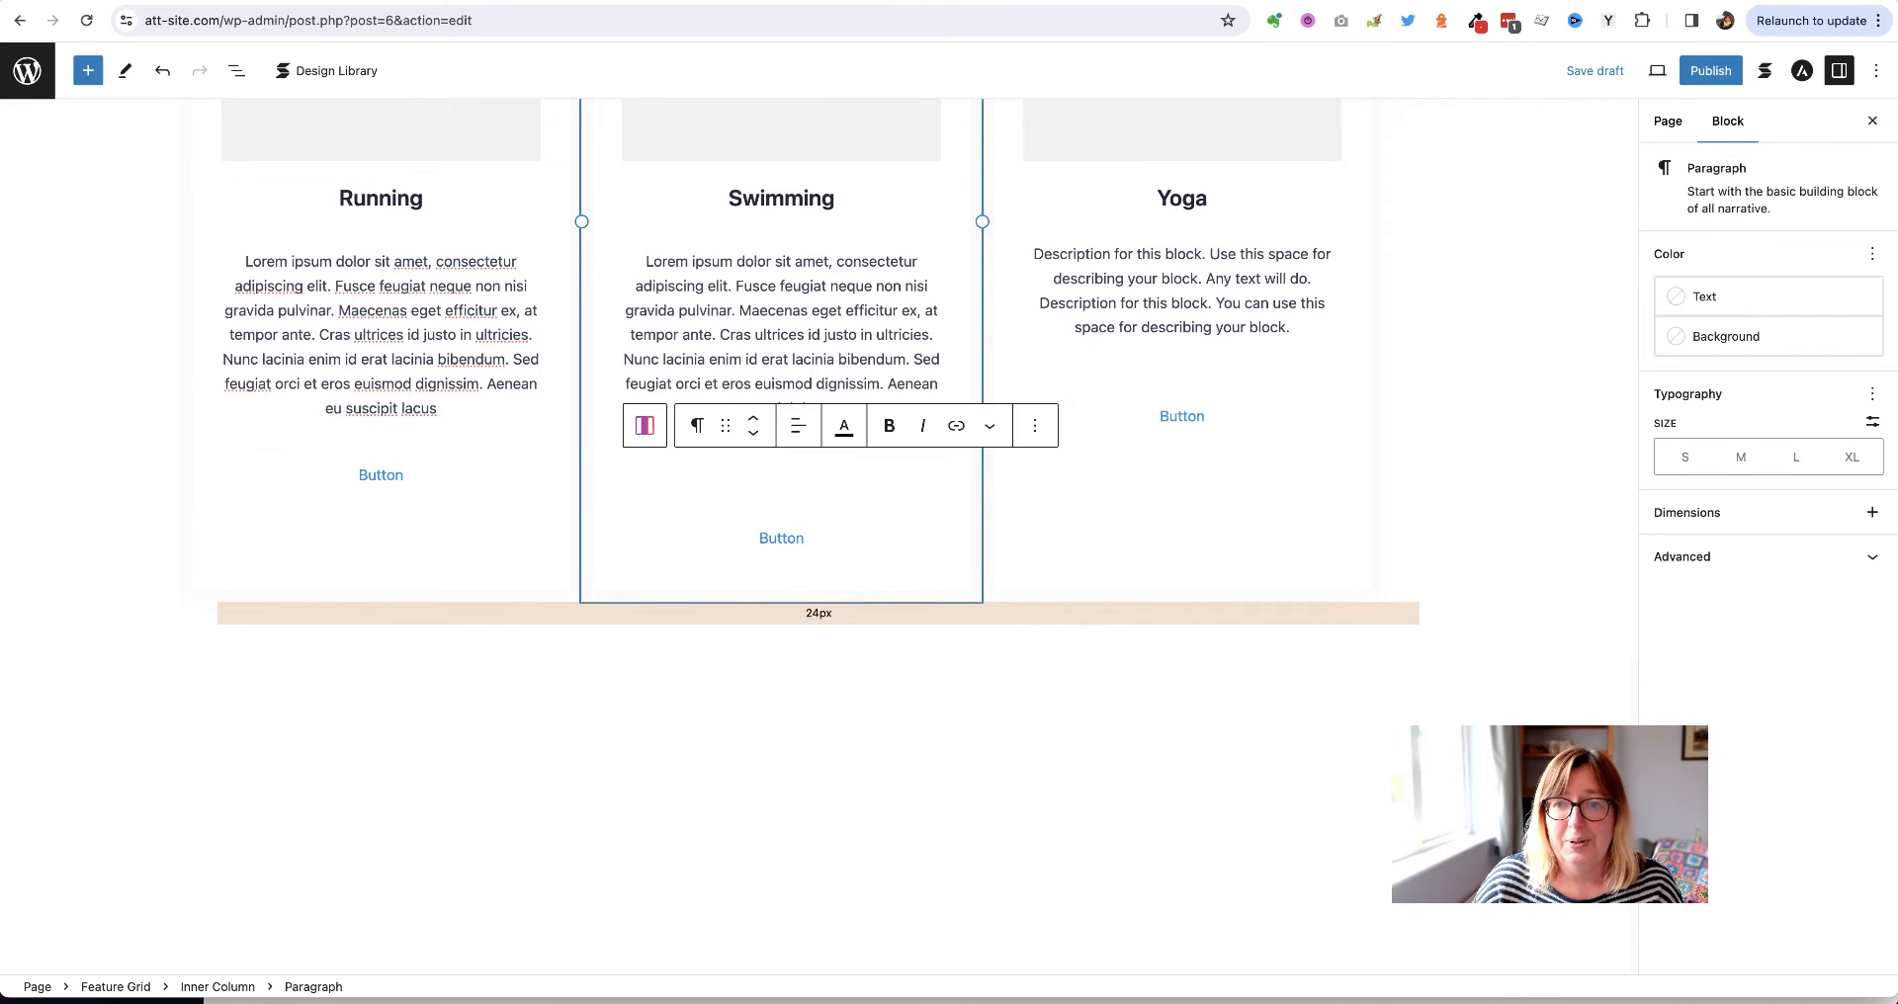
{"action": "triple_click", "coordinate": [1136, 317]}
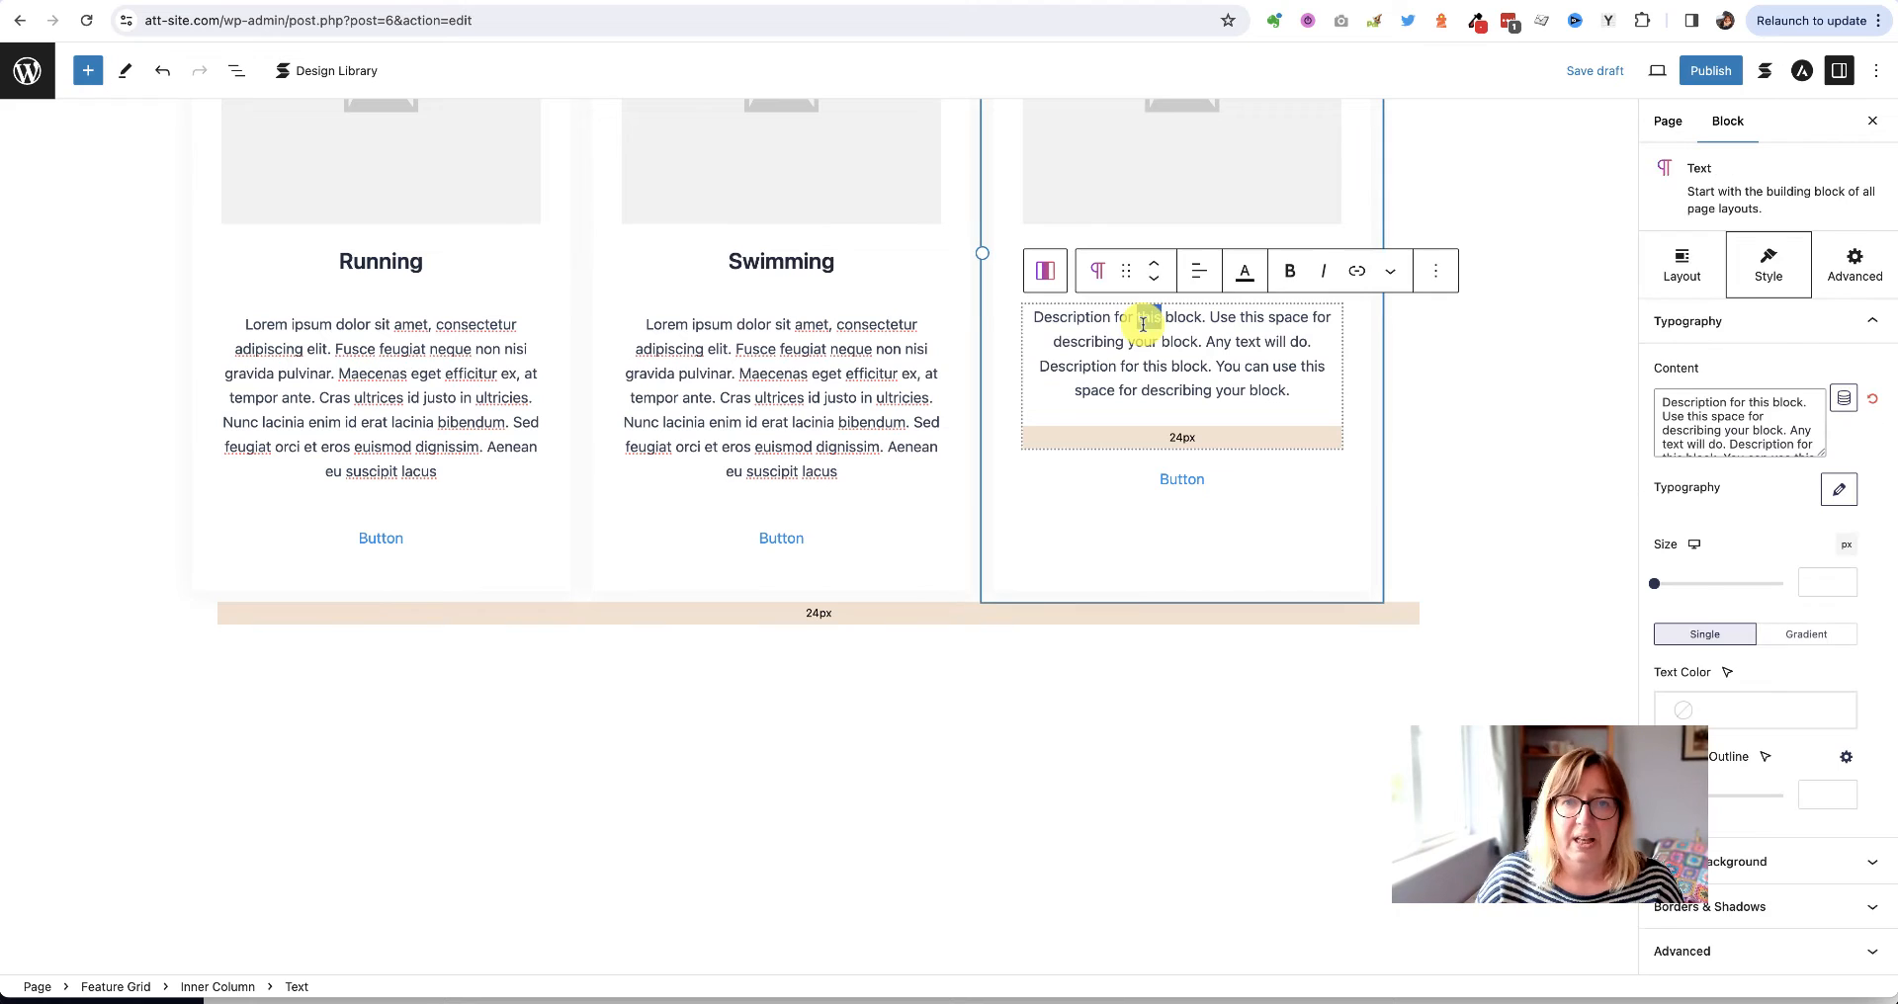
{"action": "key", "text": "BackSpace"}
{"action": "type", "text": "Lorem ipsum dolor sit amet, consectetur adipiscing elit. Fusce feugiat neque non nisi gravida pulvinar. Maecenas eget efficitur ex, at tempor ante. Cras ultrices id justo in ultricies. Nunc lacinia enim id erat lacinia bibendum. Sed feugiat orci et eros euismod dignissim. Aenean eu suscipit lacus"}
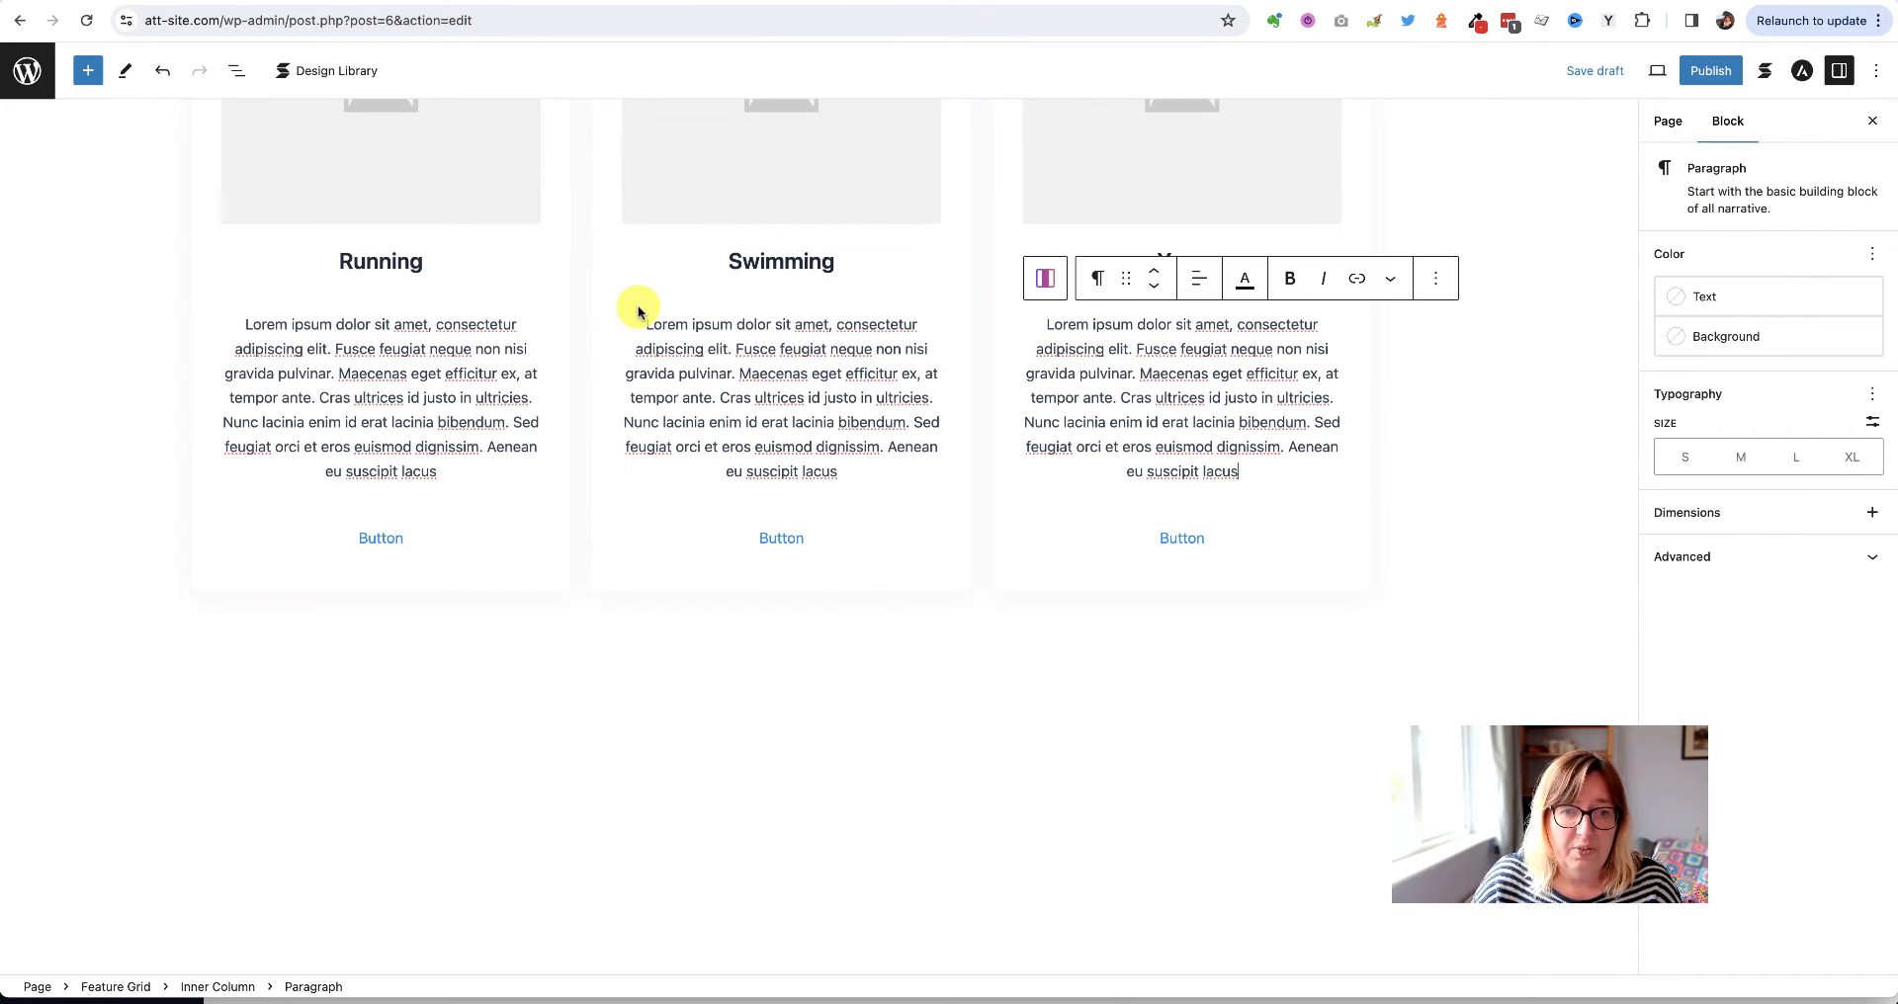
{"action": "scroll", "coordinate": [322, 339], "scroll_direction": "up", "scroll_amount": 5}
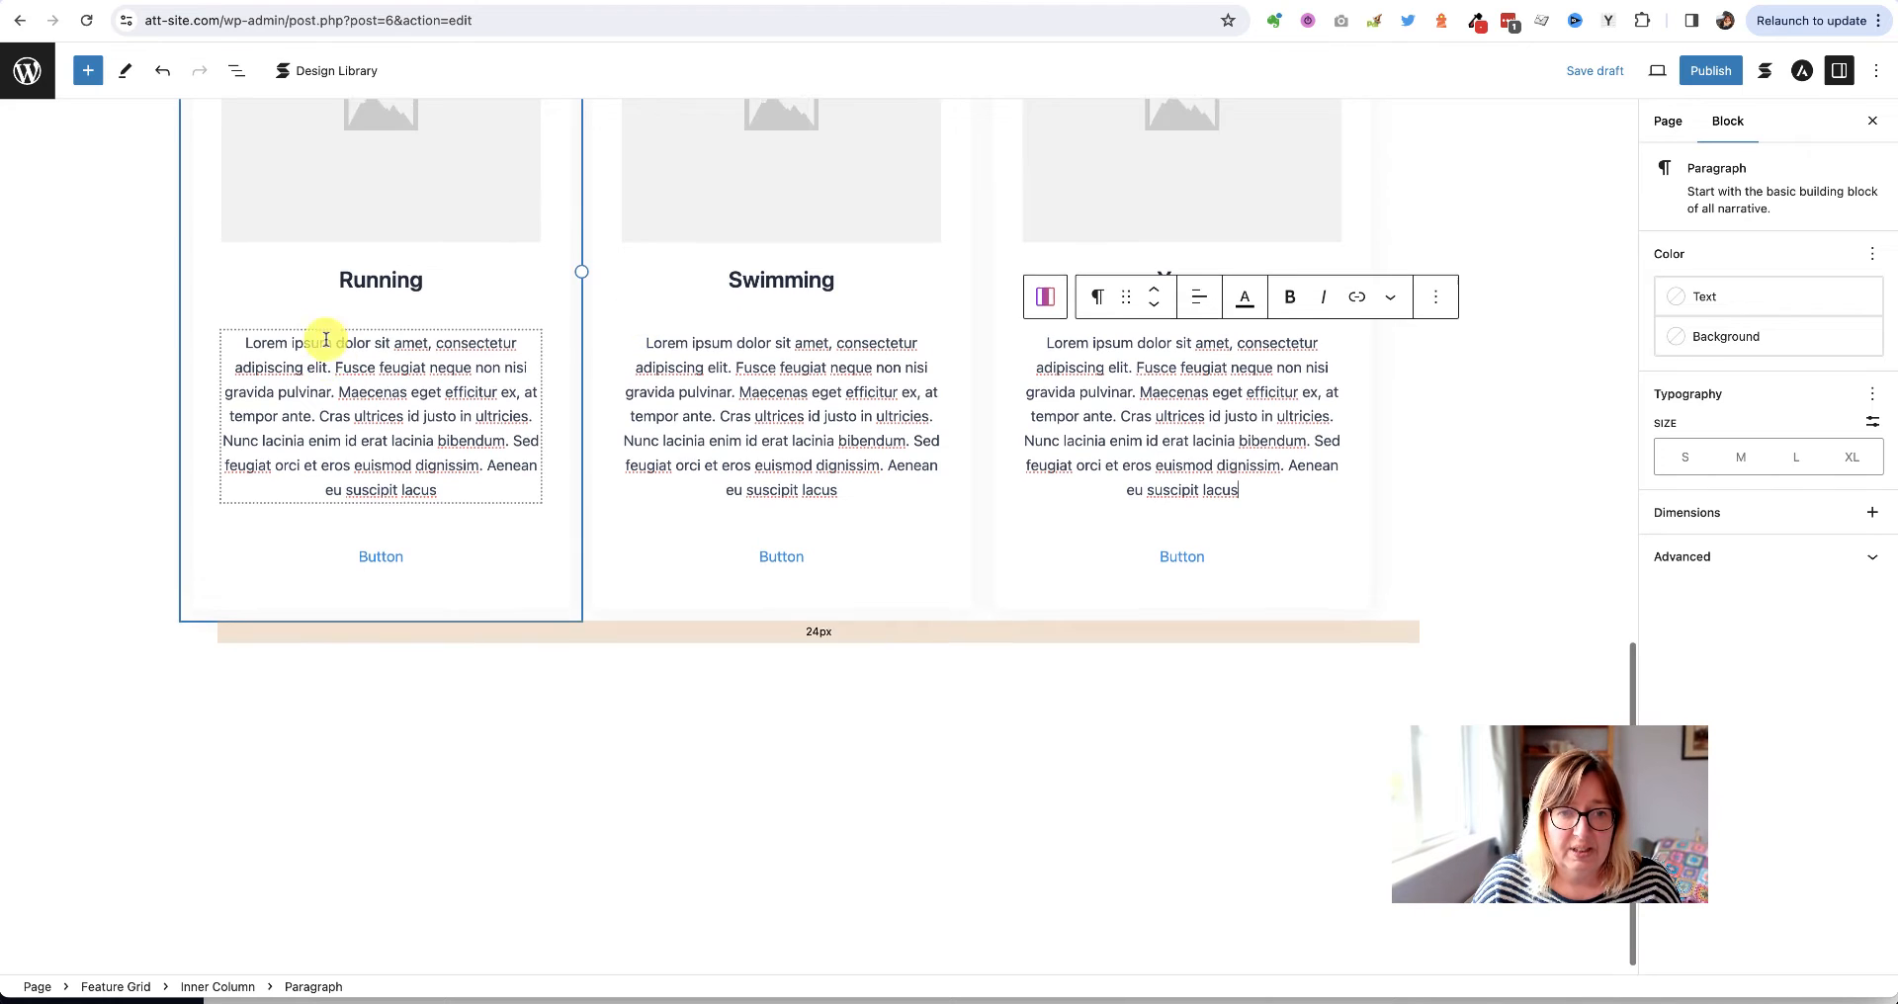
{"action": "scroll", "coordinate": [328, 350], "scroll_direction": "up", "scroll_amount": 1}
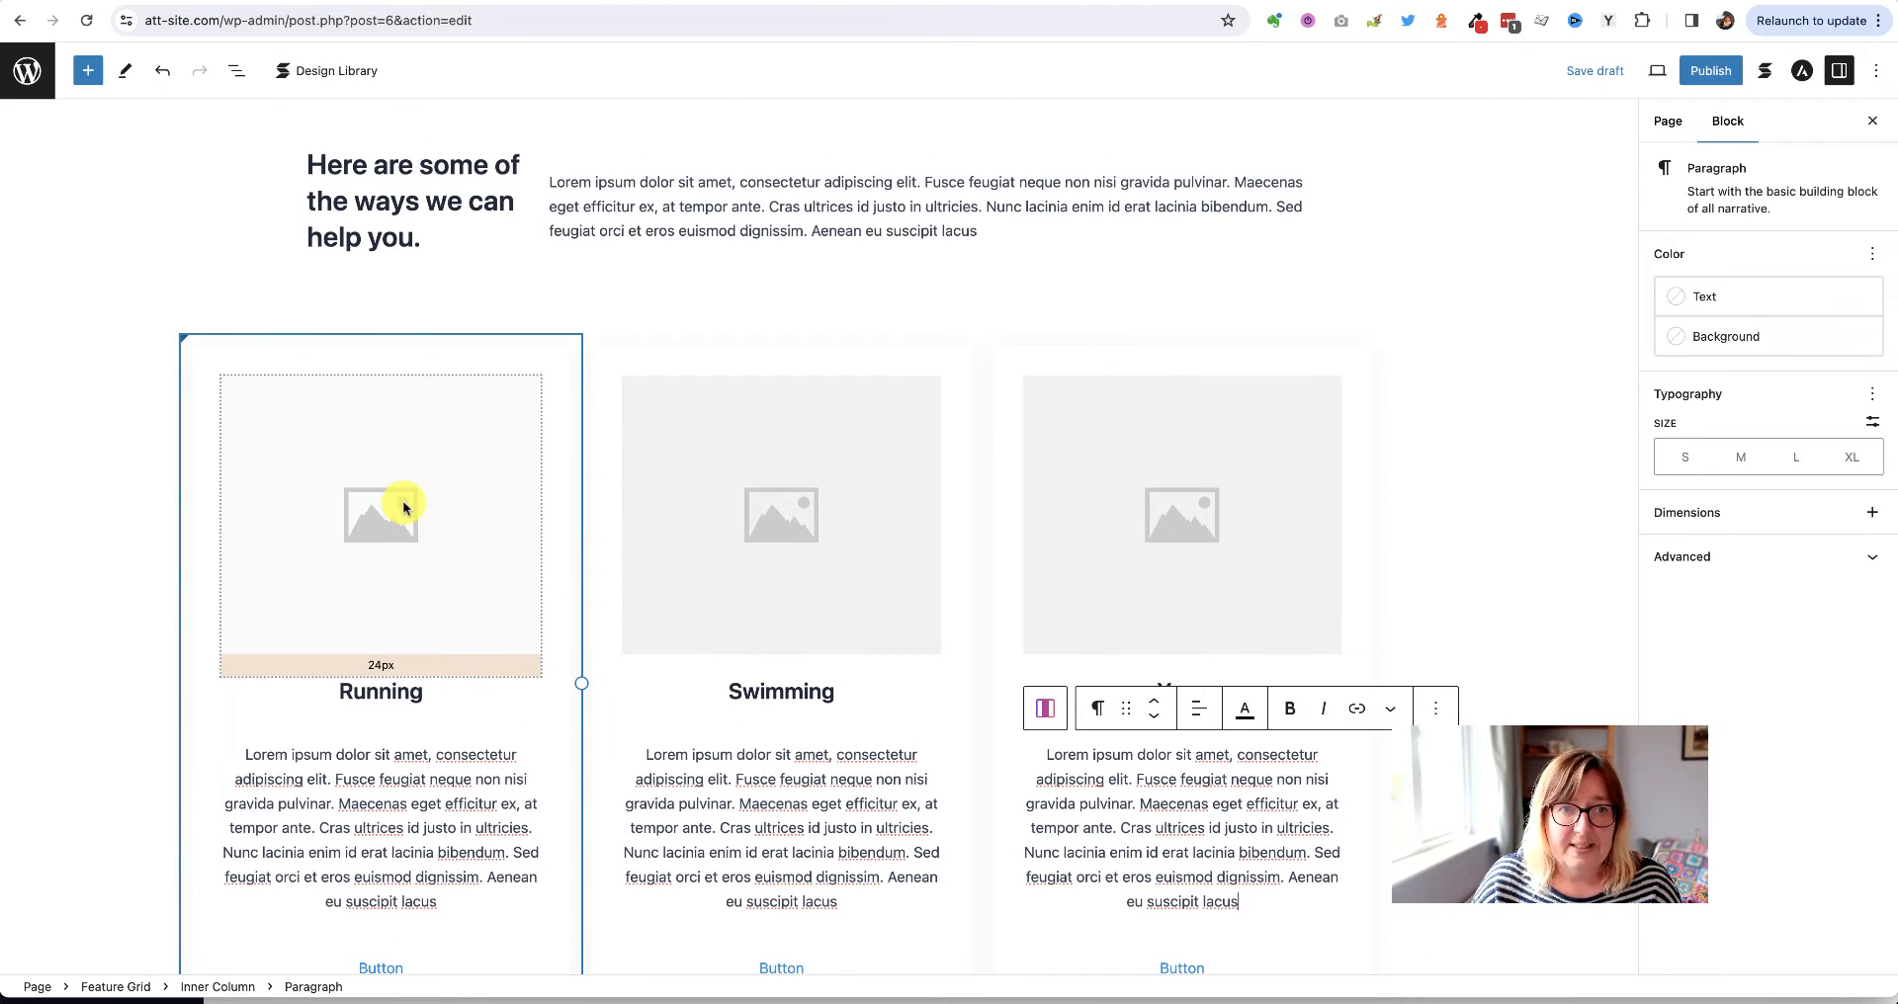
Open the media picker for the Running card's image and view the Upload files tab
{"action": "left_click", "coordinate": [403, 505]}
{"action": "left_click", "coordinate": [400, 506]}
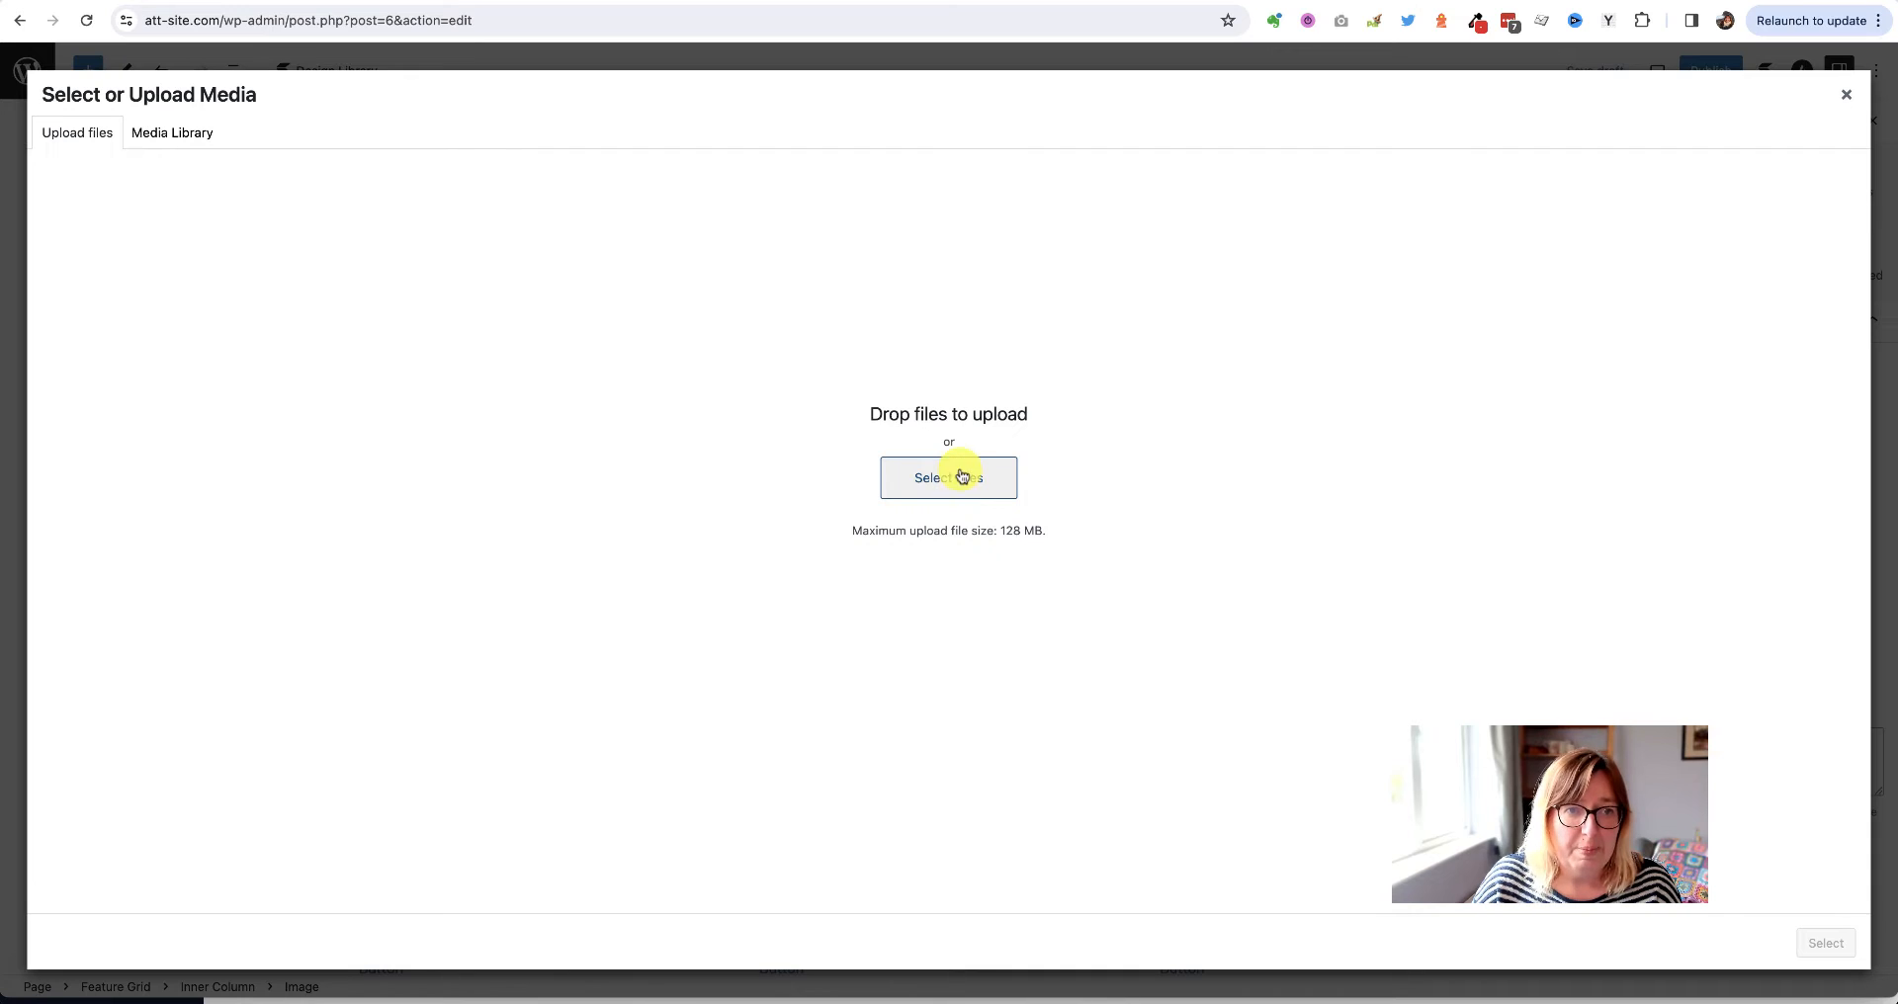
{"action": "left_click", "coordinate": [159, 136]}
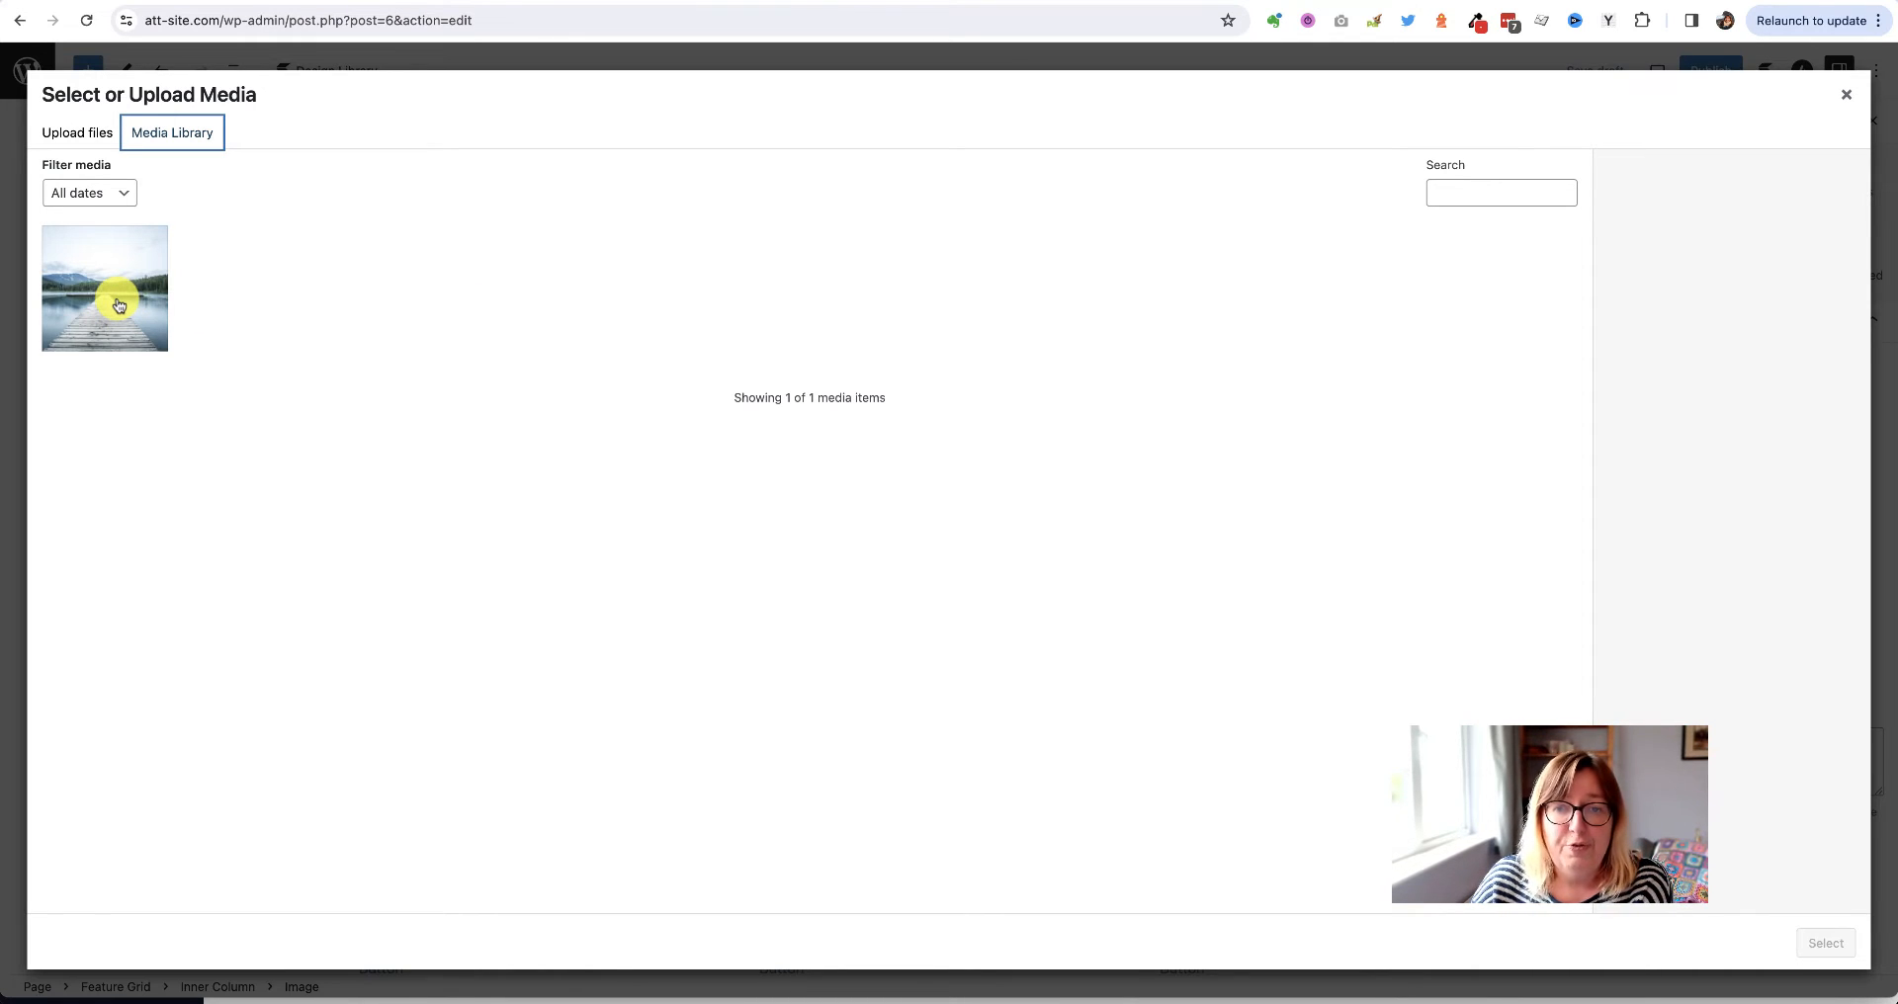
{"action": "left_click", "coordinate": [63, 136]}
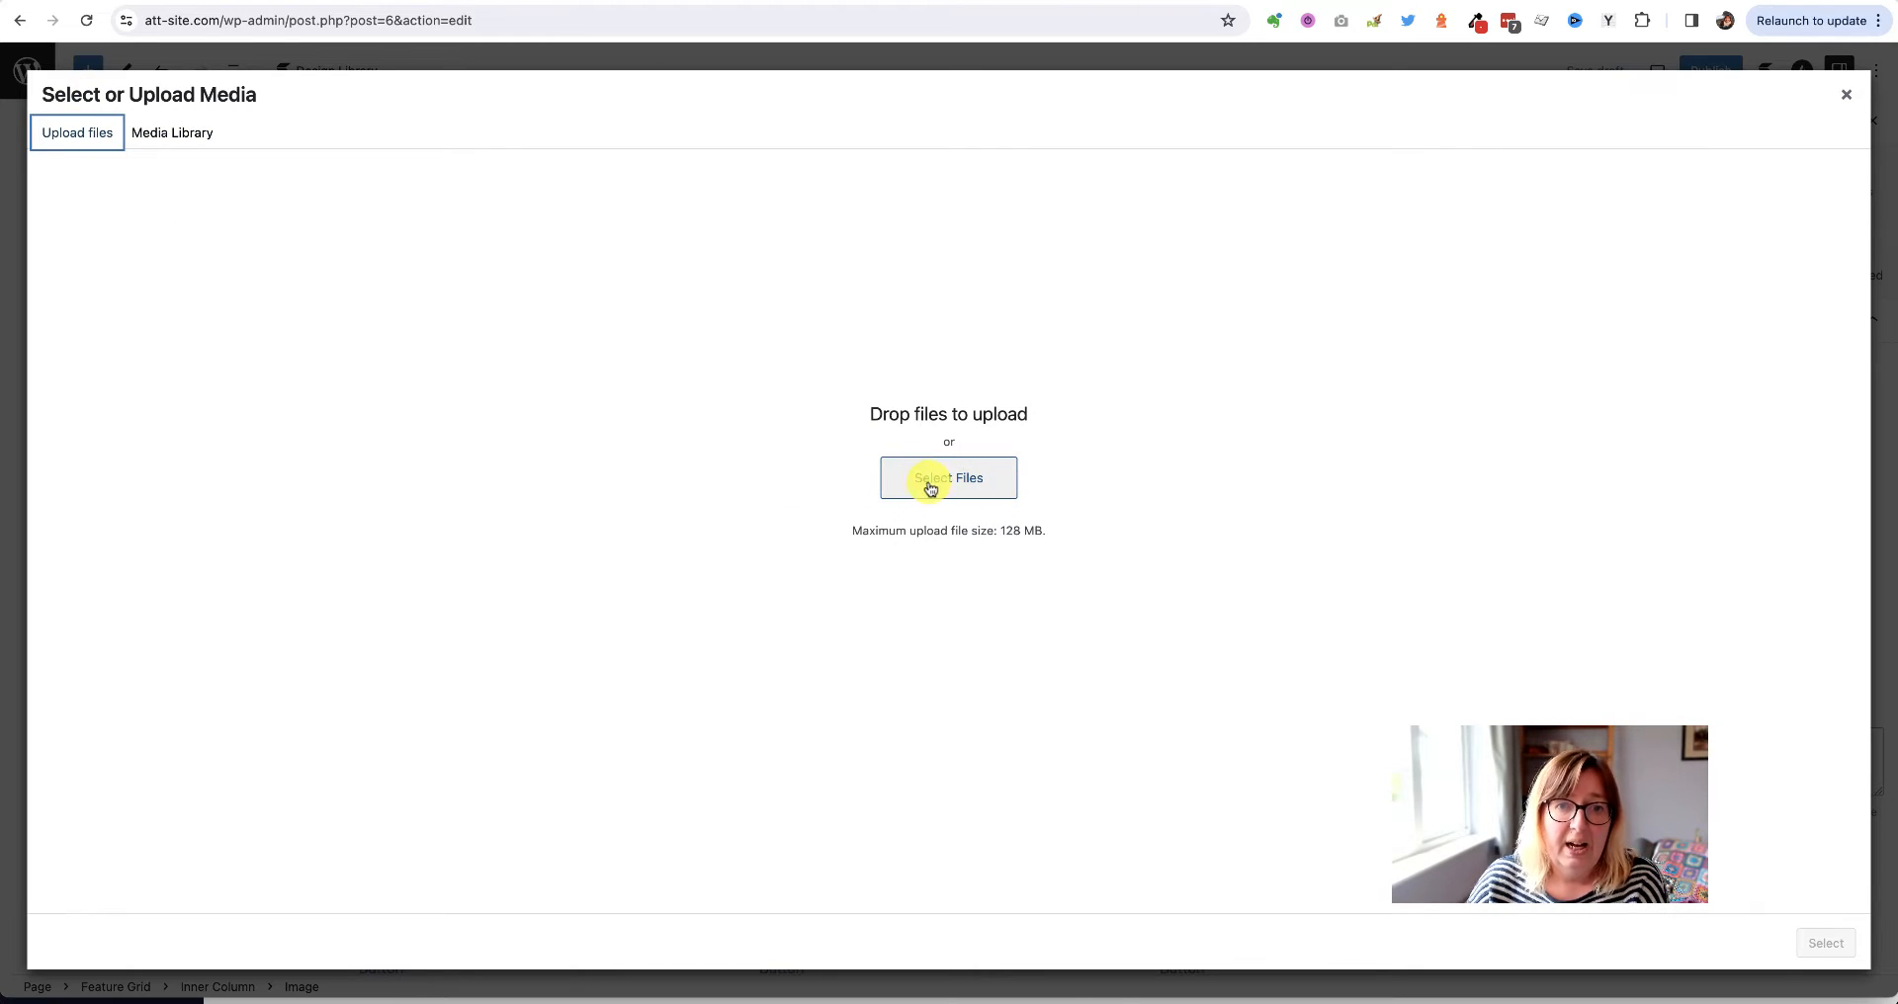
Upload six files: OUTDOOR.png, yoga video cover.png, yoga video.mp4, and the yoga, swimming and running trainer photos
{"action": "left_click", "coordinate": [931, 487]}
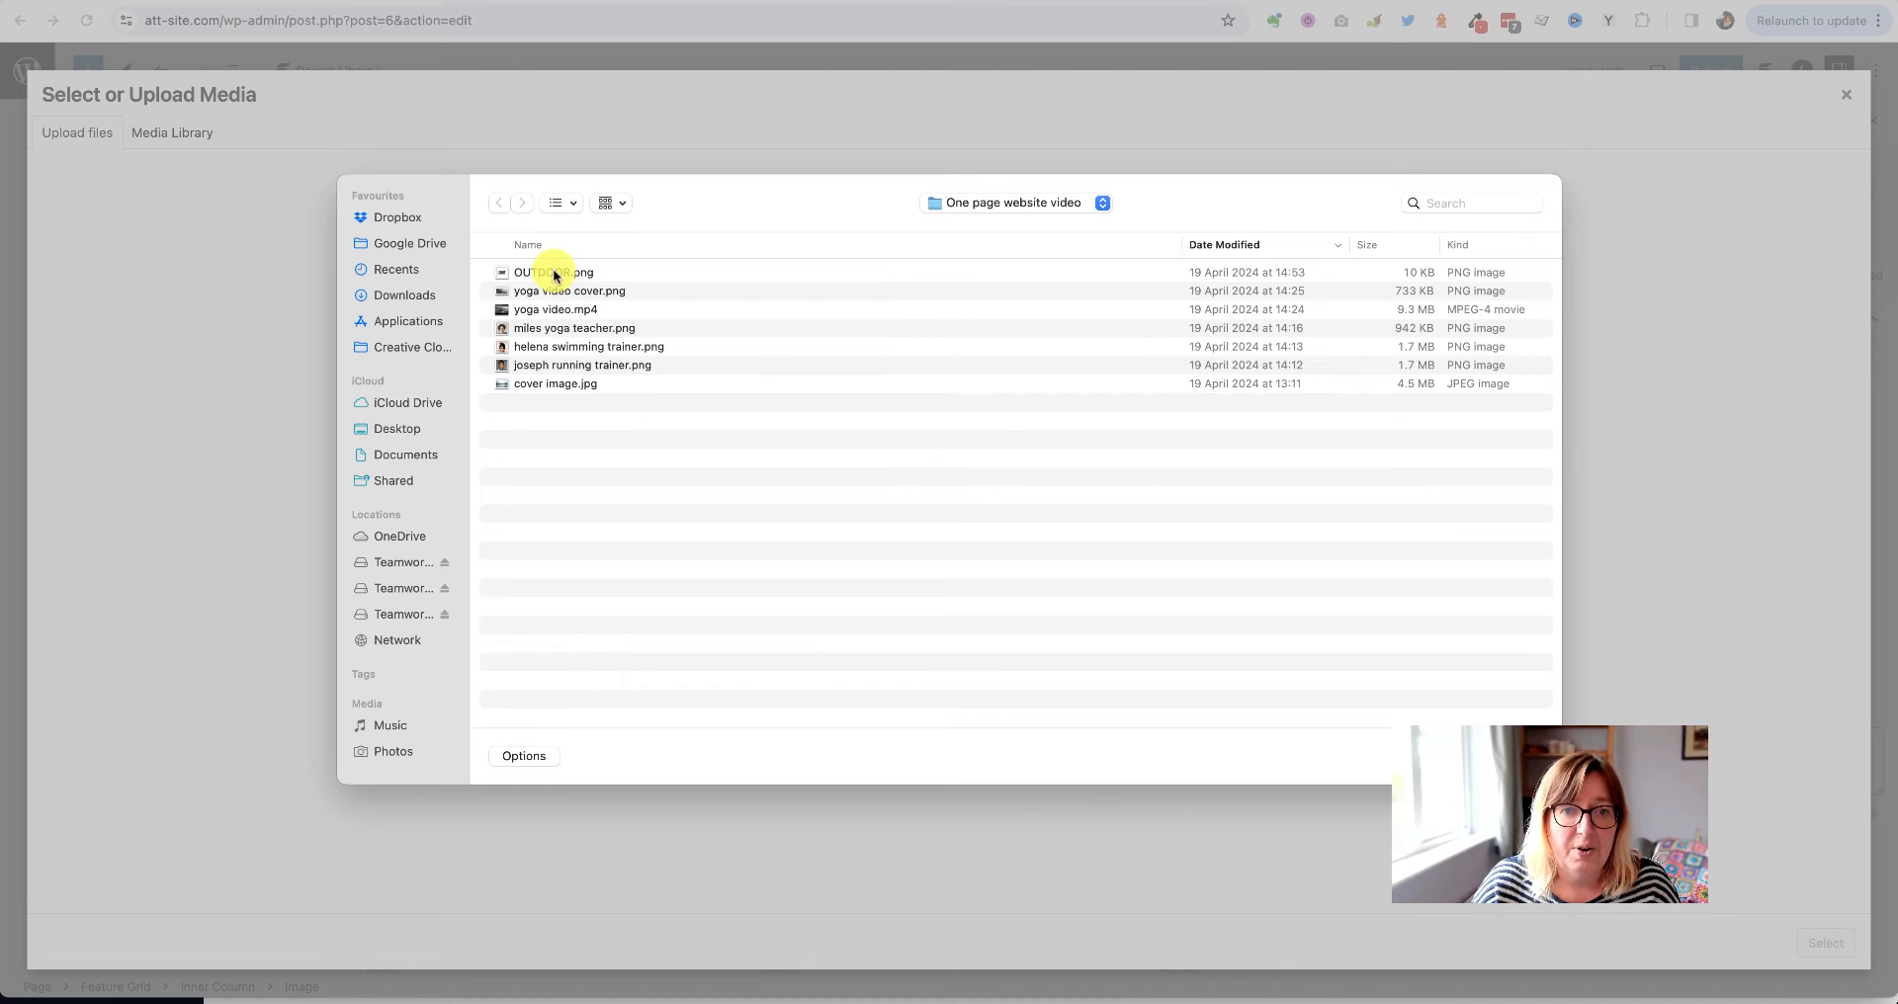
{"action": "left_click", "coordinate": [555, 276]}
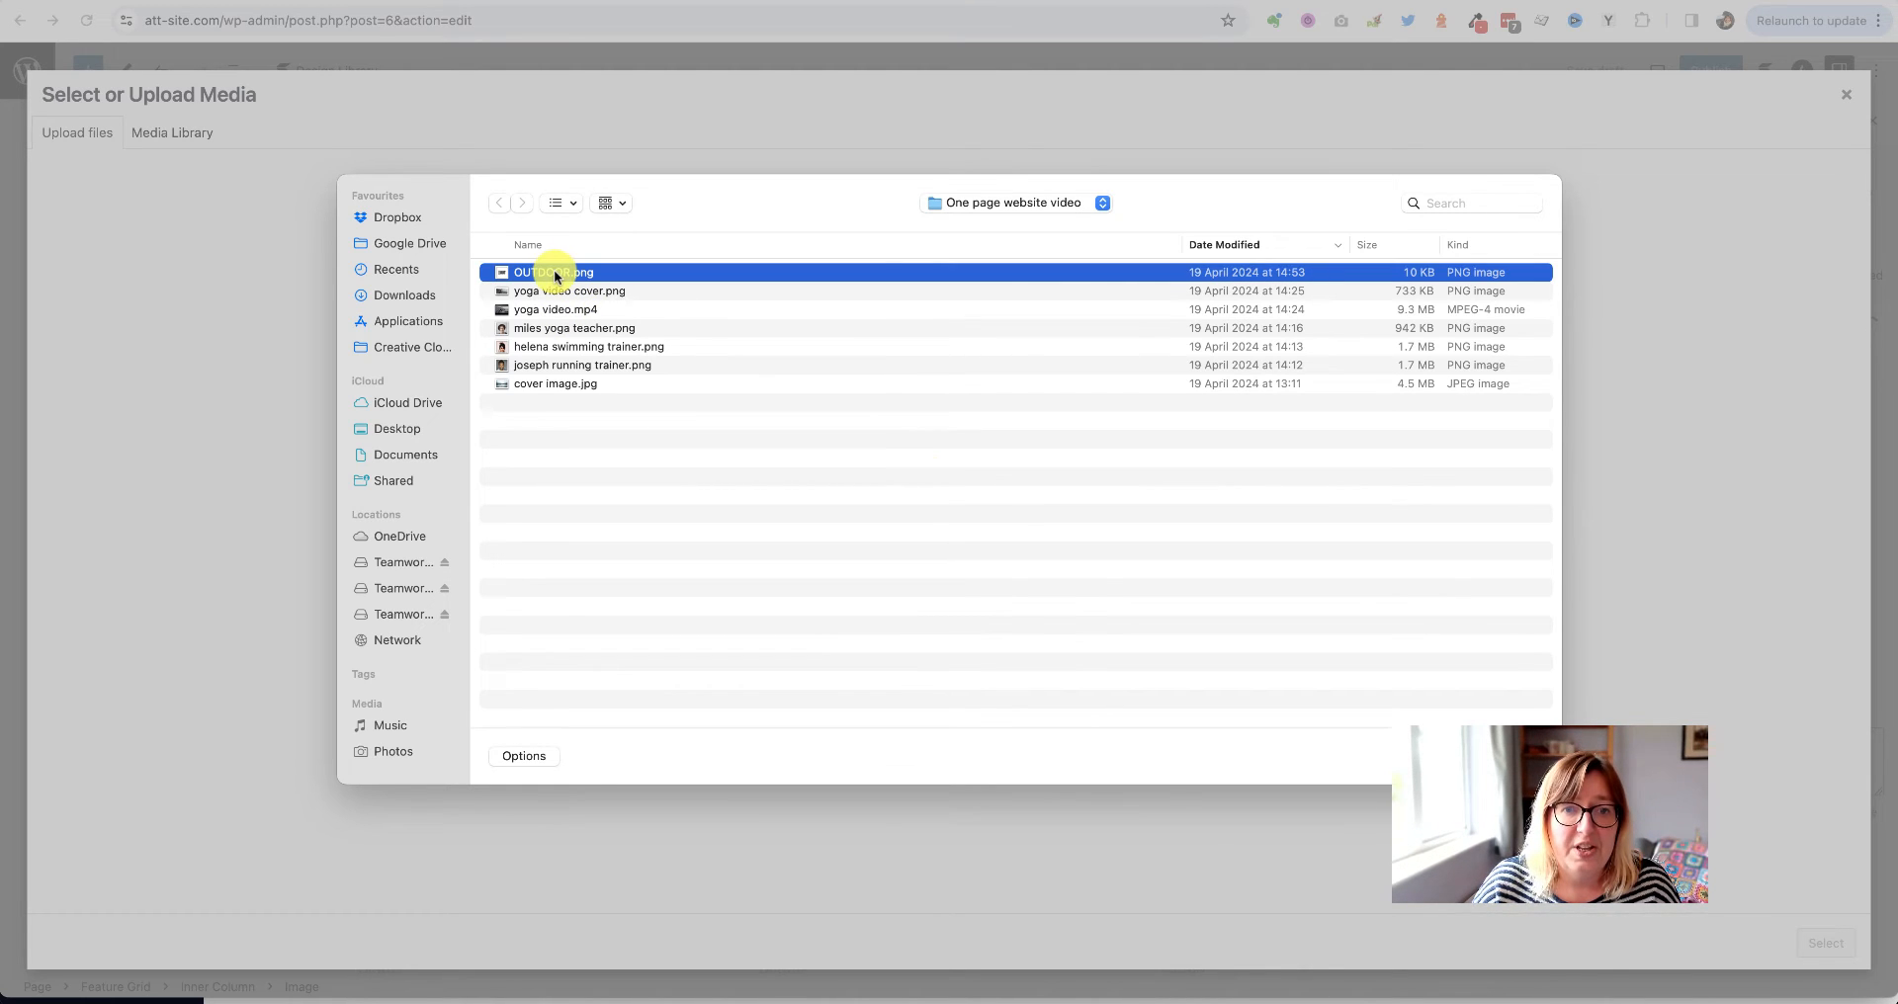
{"action": "left_click", "coordinate": [559, 295], "text": "super"}
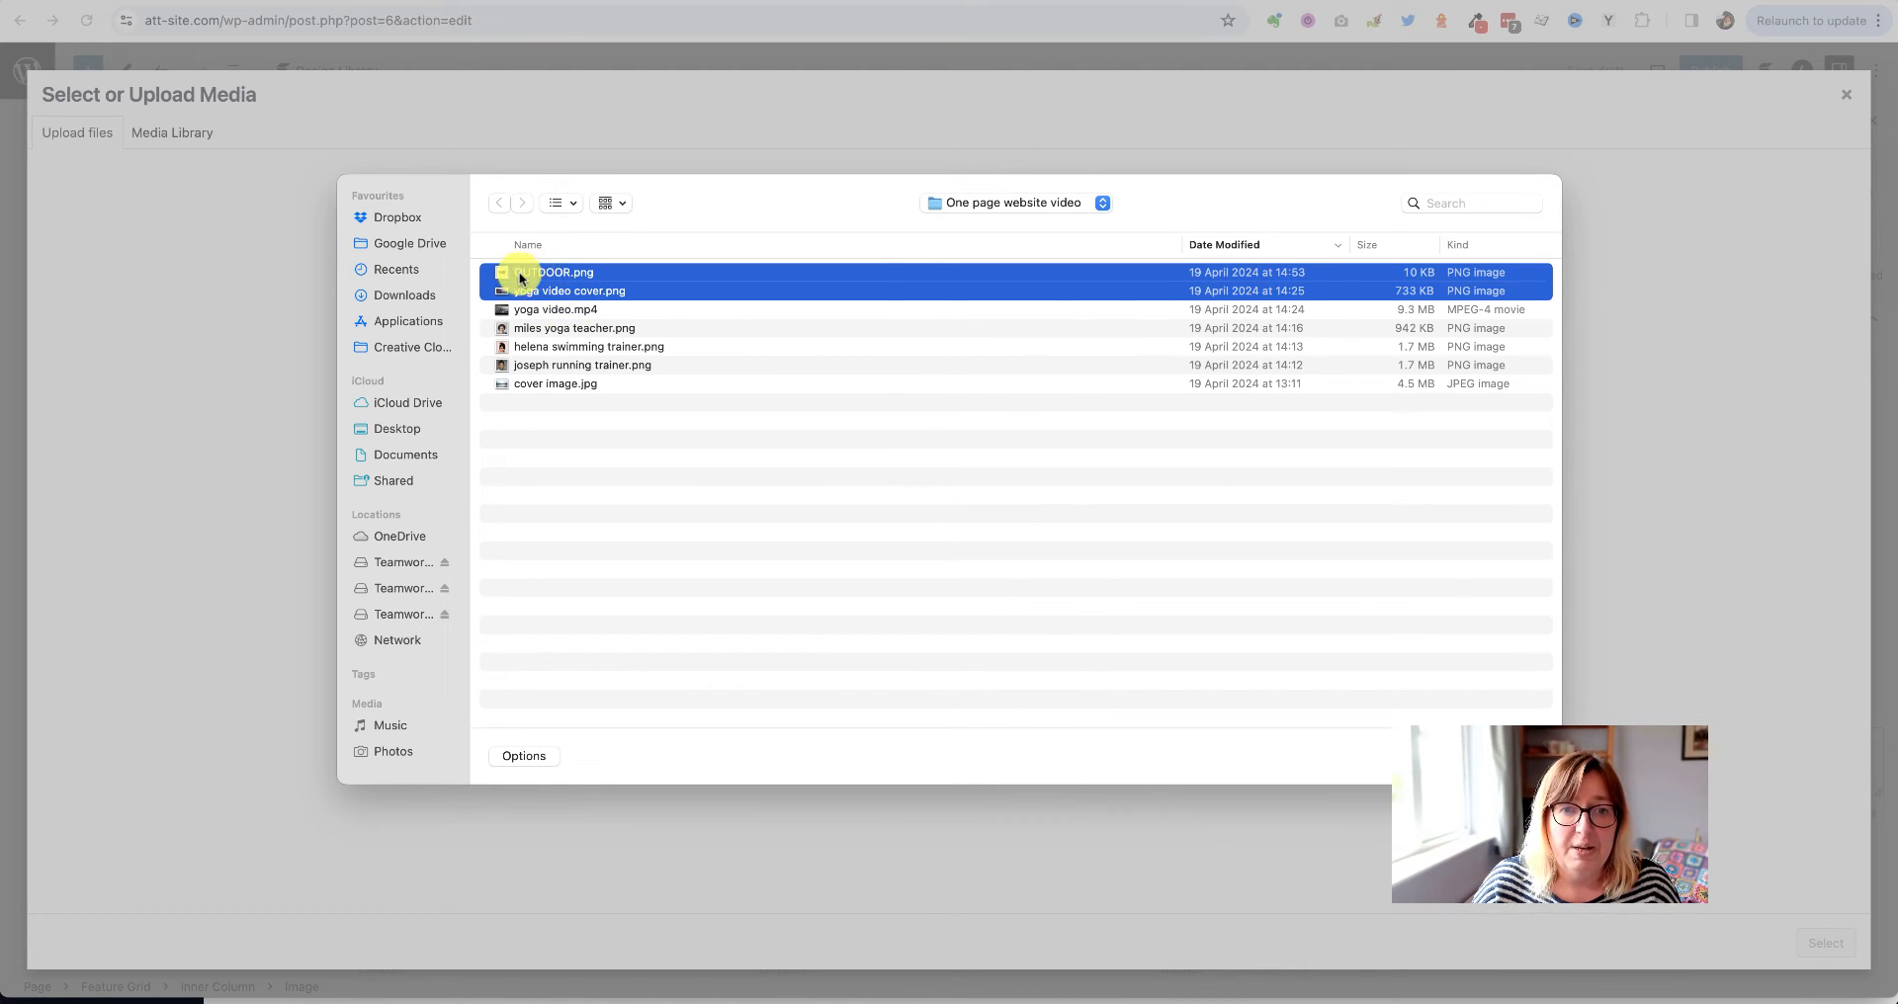
{"action": "left_click", "coordinate": [556, 311], "text": "super"}
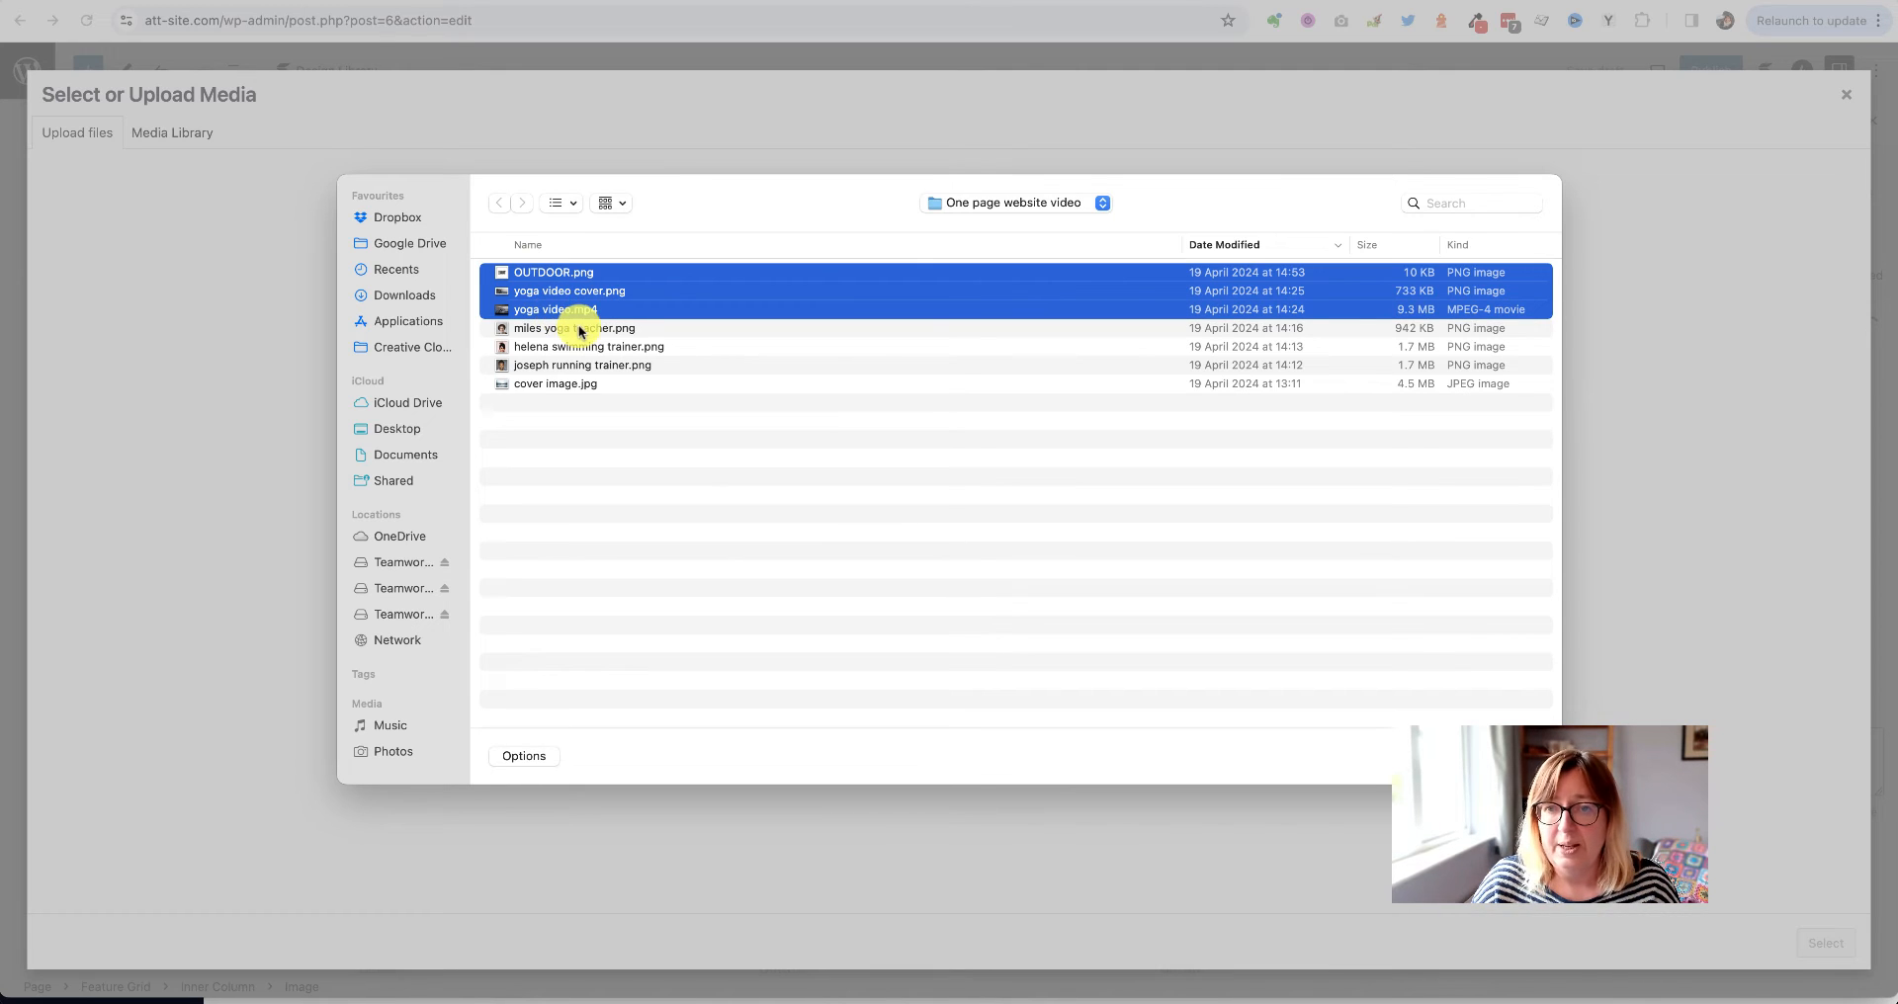
{"action": "left_click", "coordinate": [553, 330], "text": "super"}
{"action": "left_click", "coordinate": [571, 348], "text": "super"}
{"action": "left_click", "coordinate": [566, 367], "text": "super"}
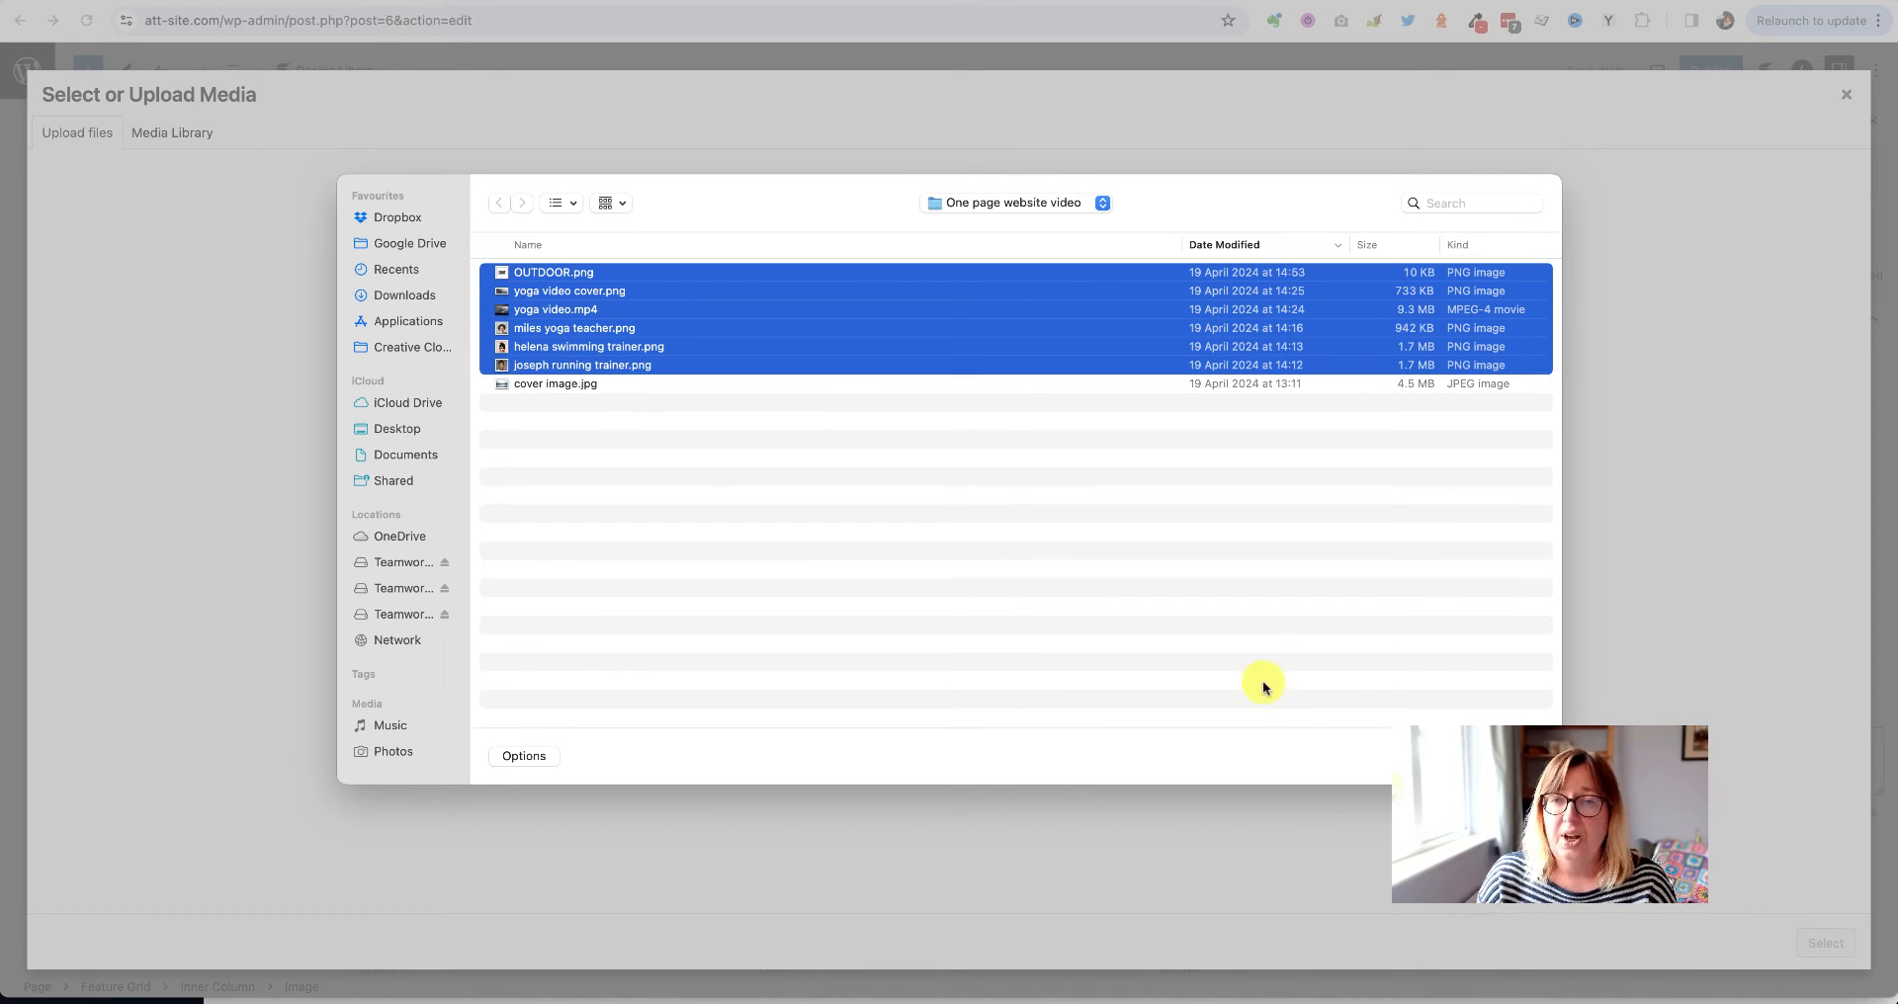
{"action": "key", "text": "Return"}
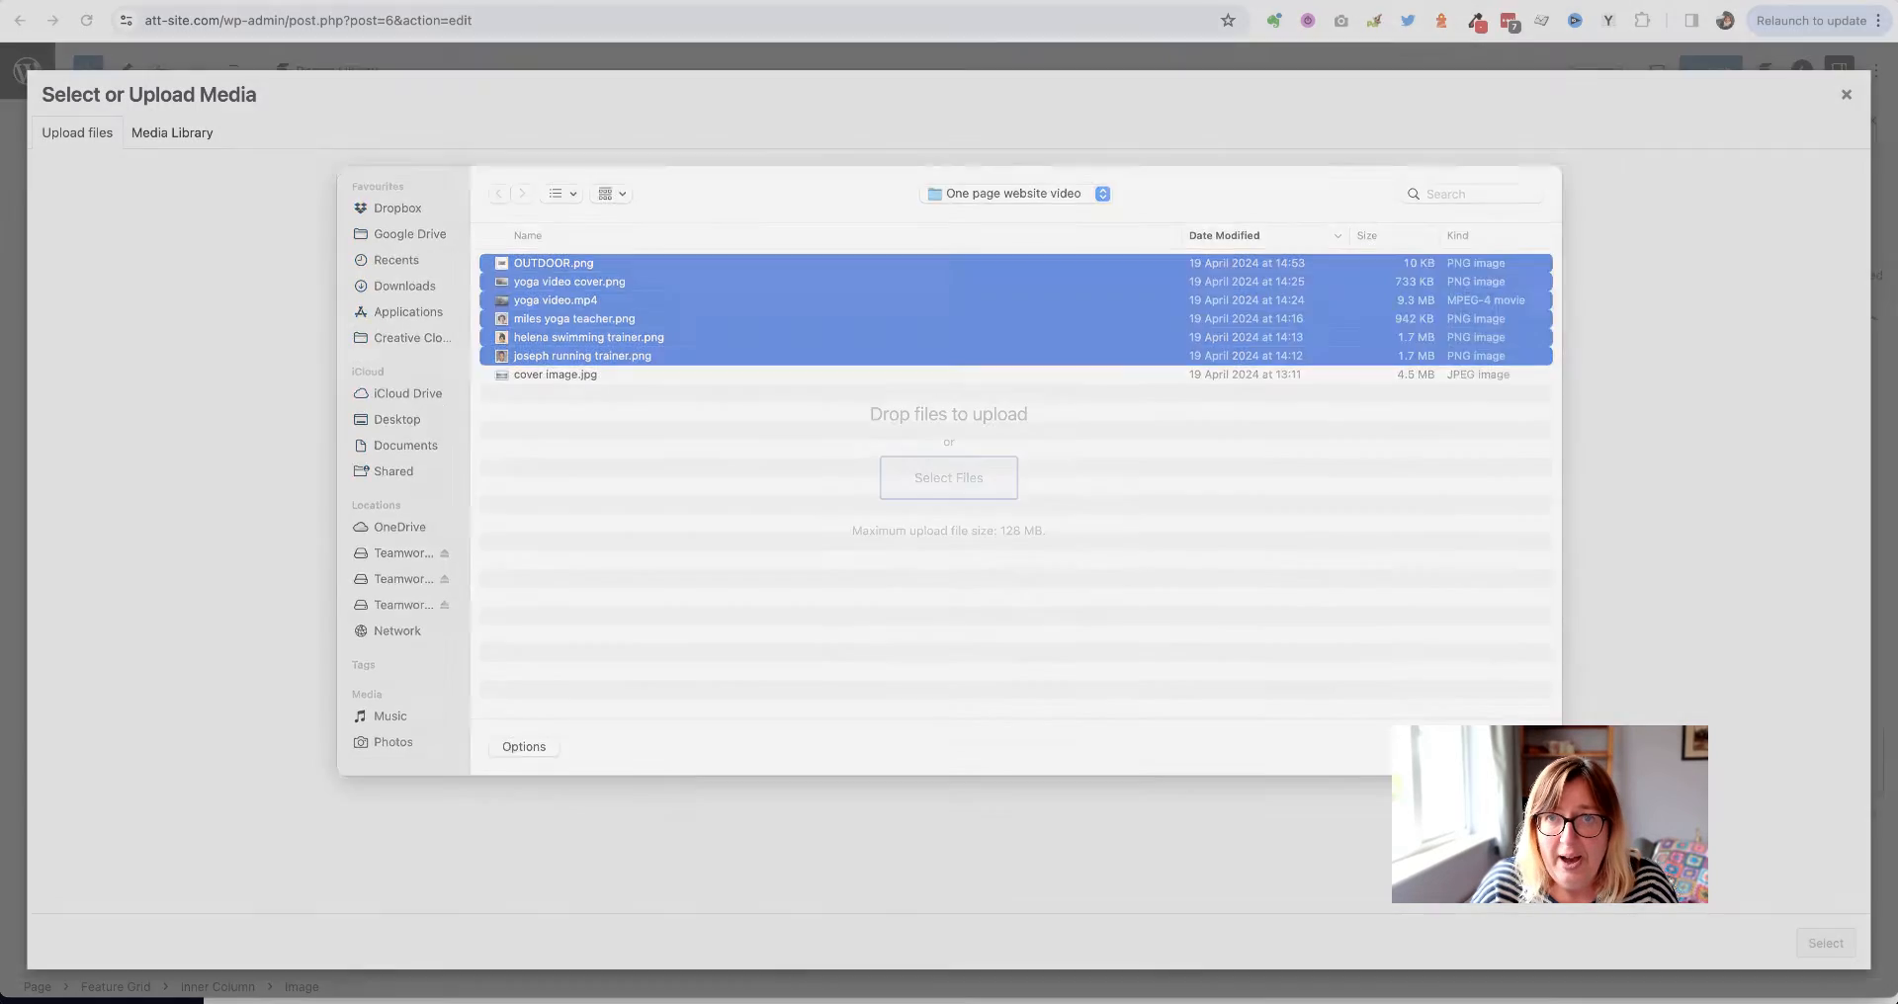
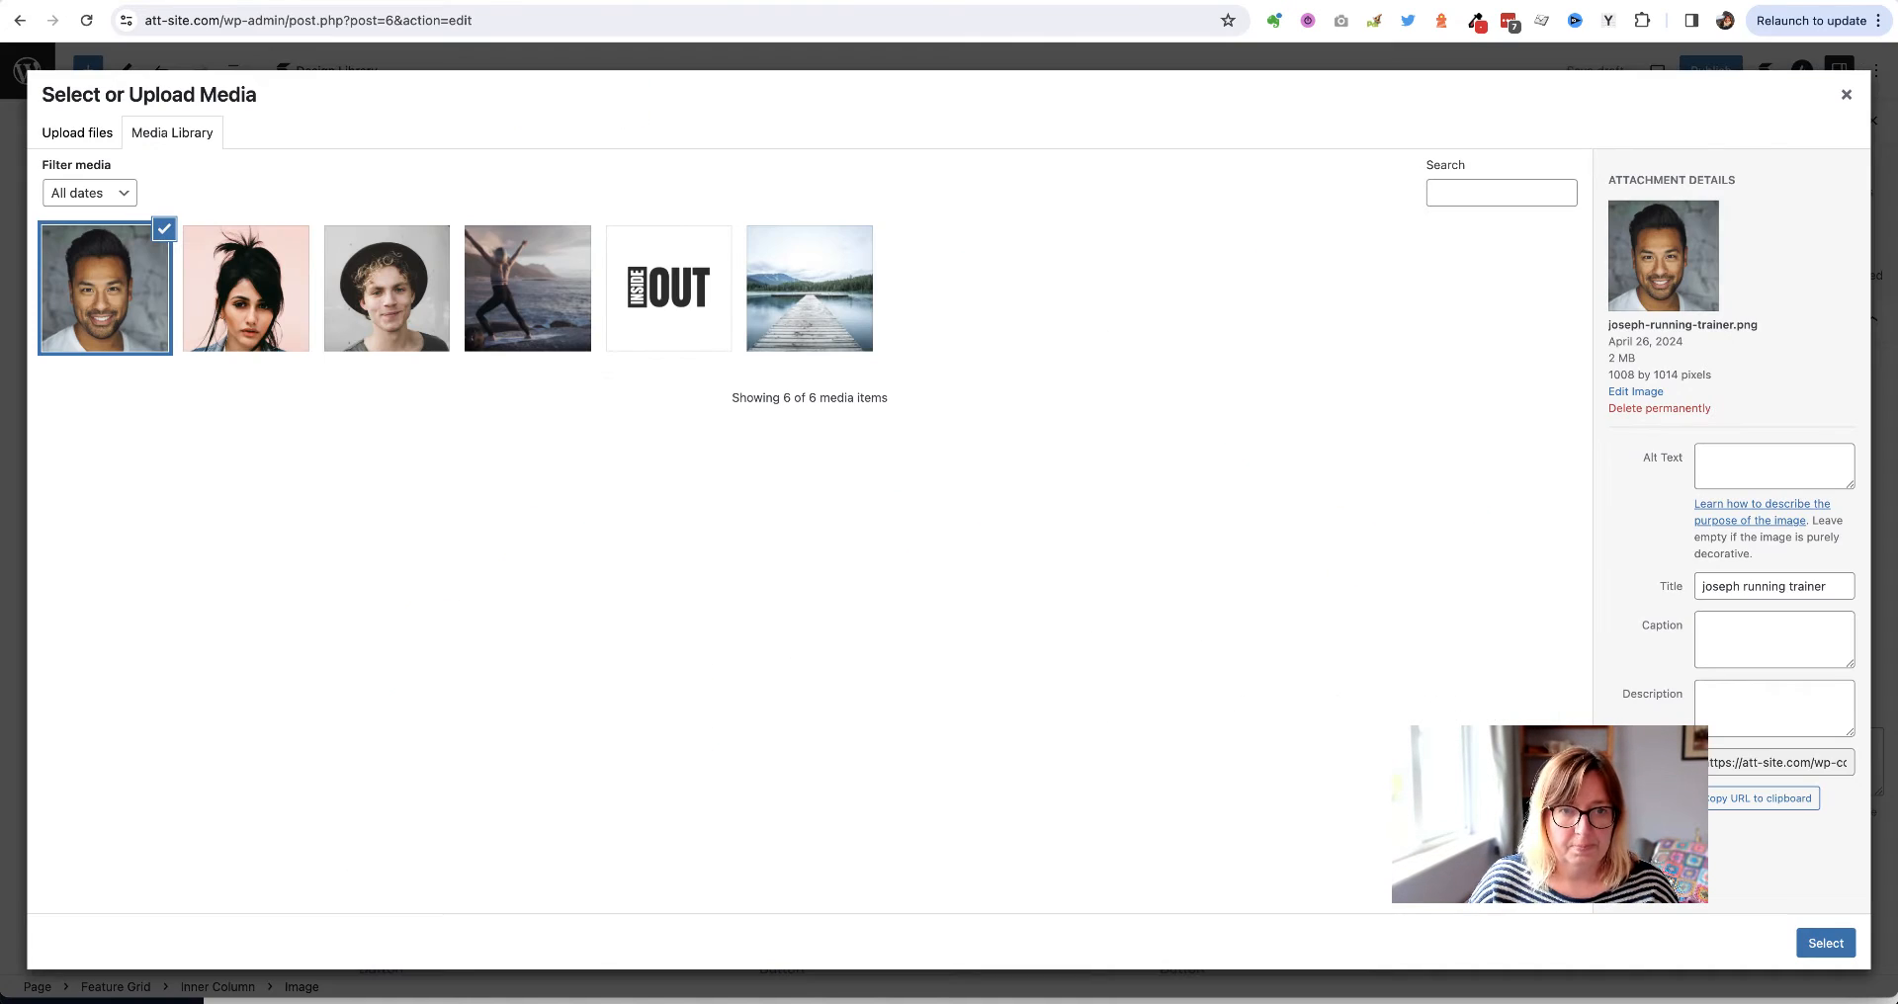
Put the running photo from the Media Library into the Running card
{"action": "left_click", "coordinate": [1253, 0]}
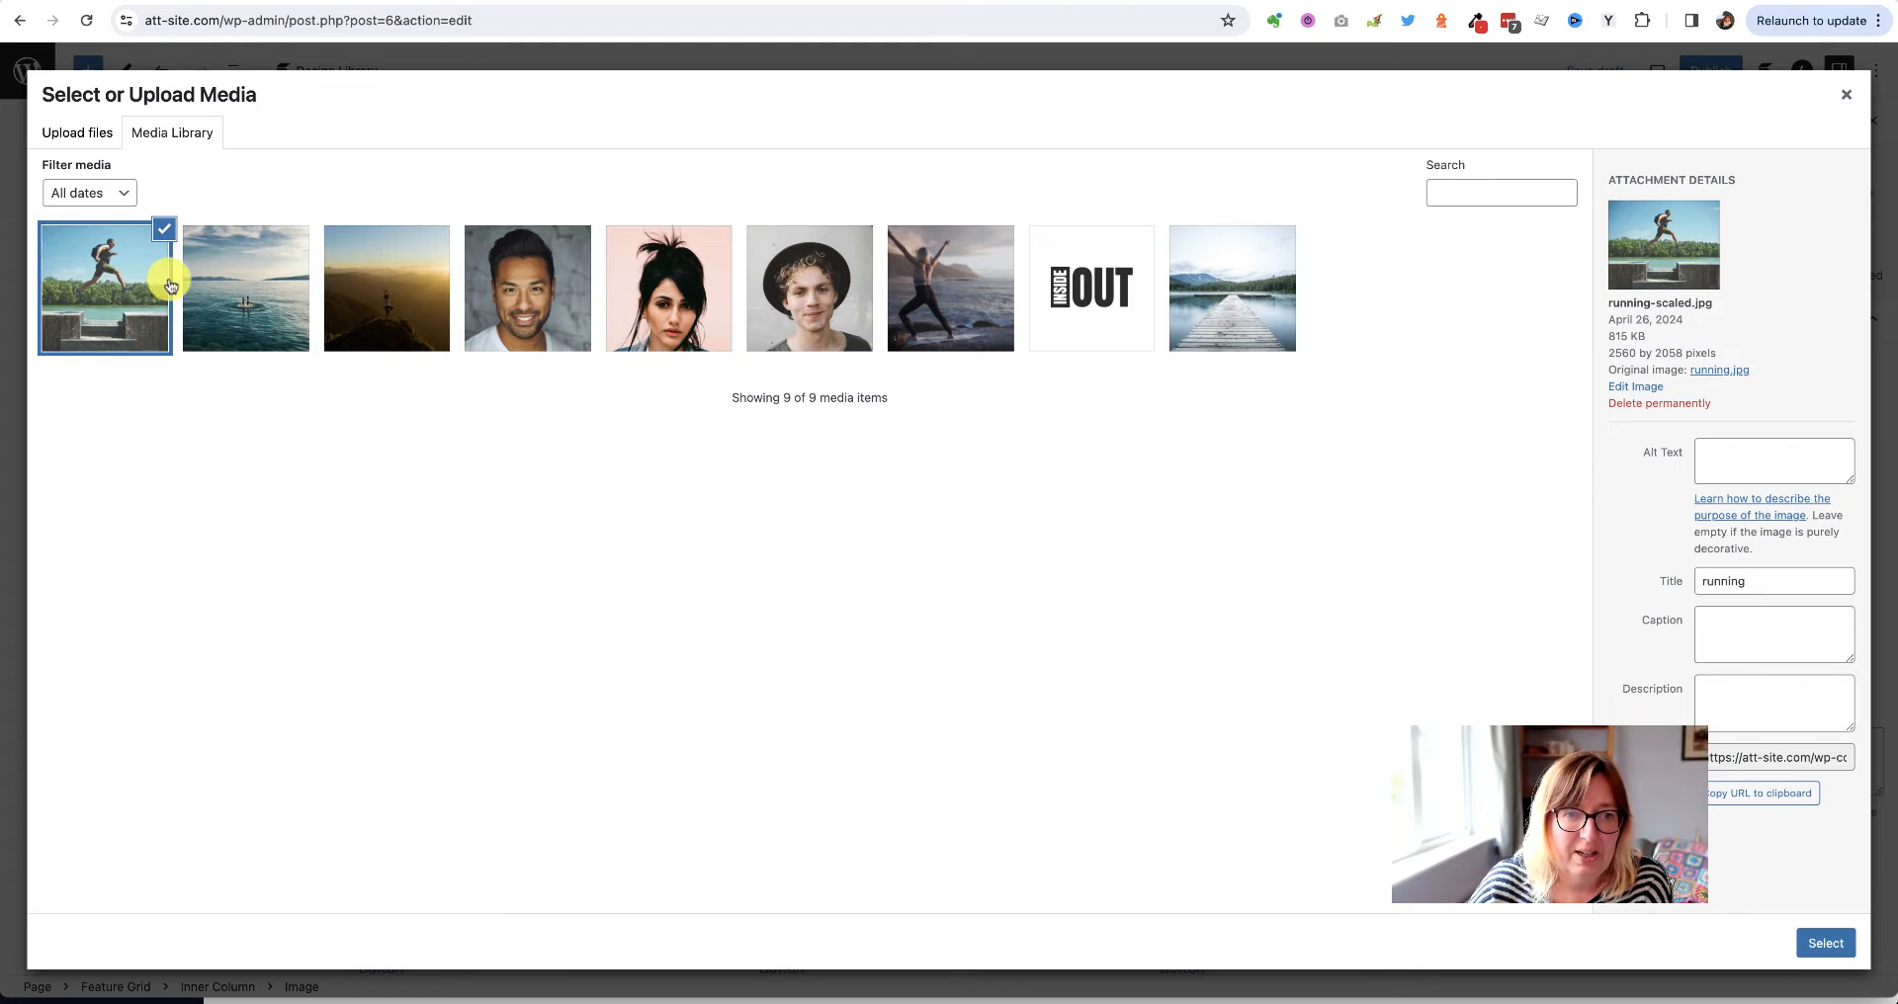
{"action": "left_click", "coordinate": [246, 286]}
{"action": "left_click", "coordinate": [395, 292]}
{"action": "left_click", "coordinate": [553, 302]}
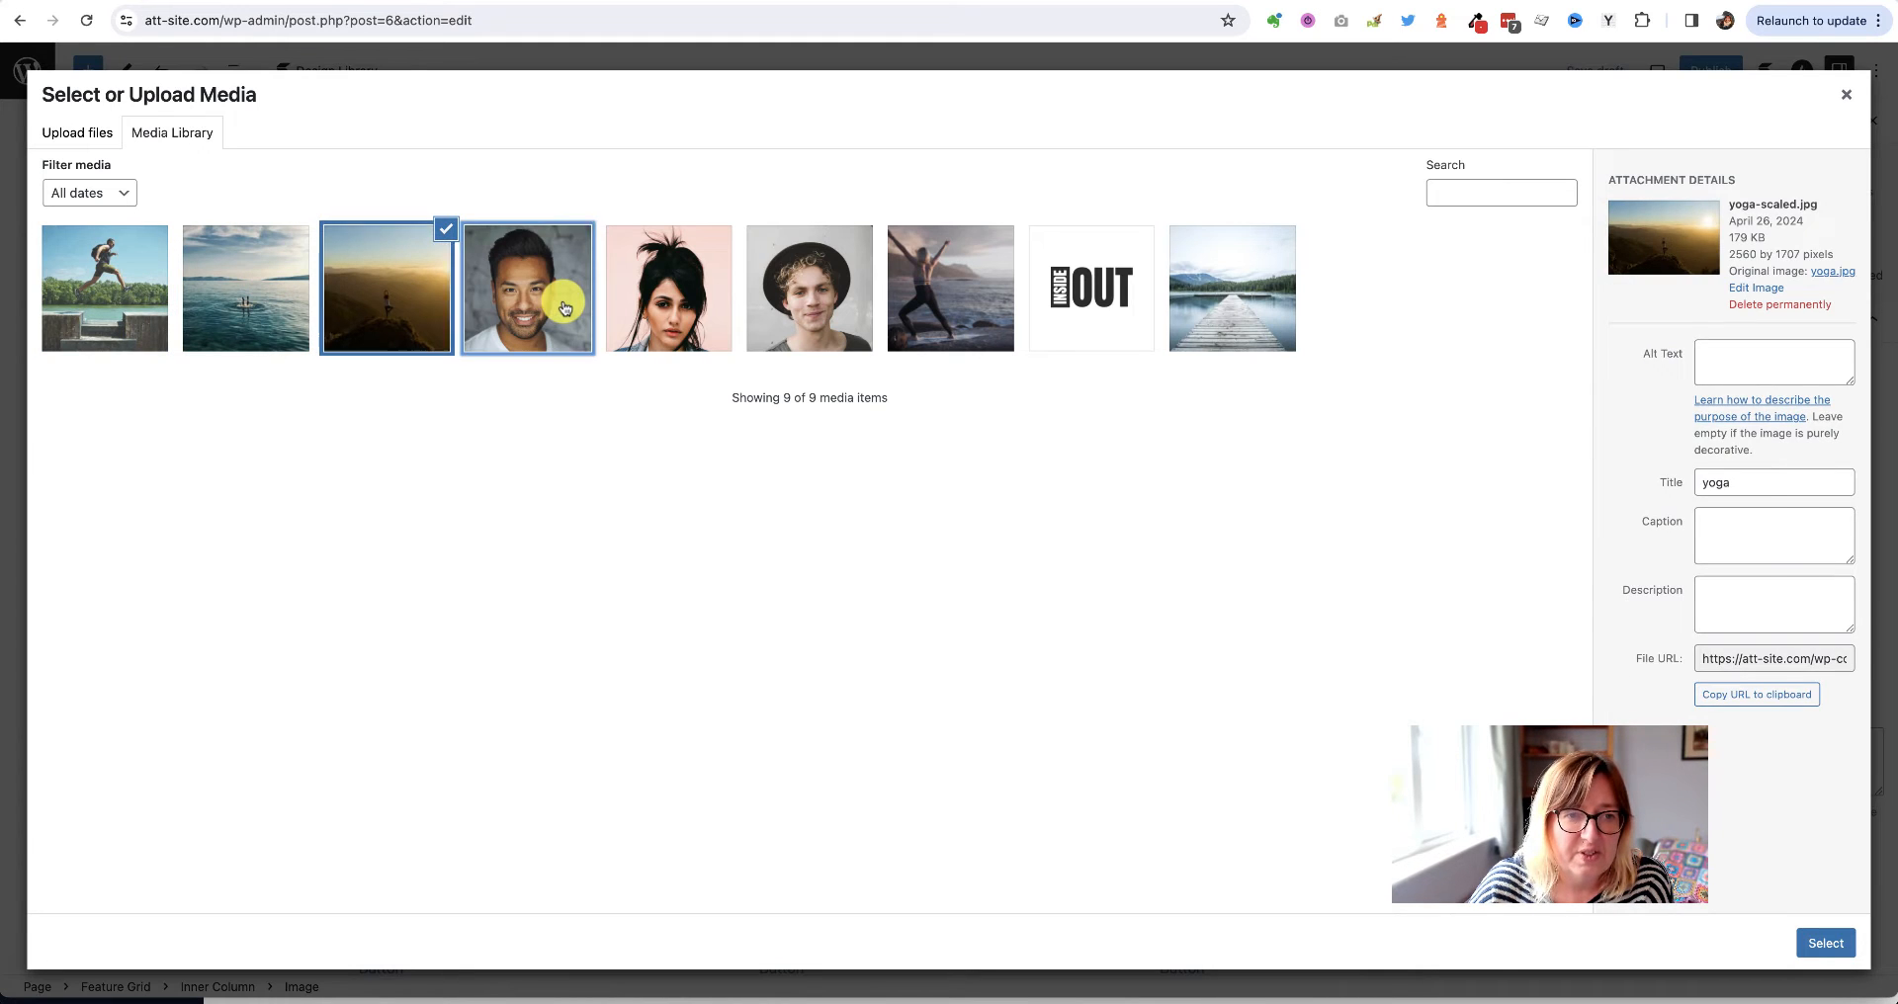
{"action": "left_click", "coordinate": [79, 281]}
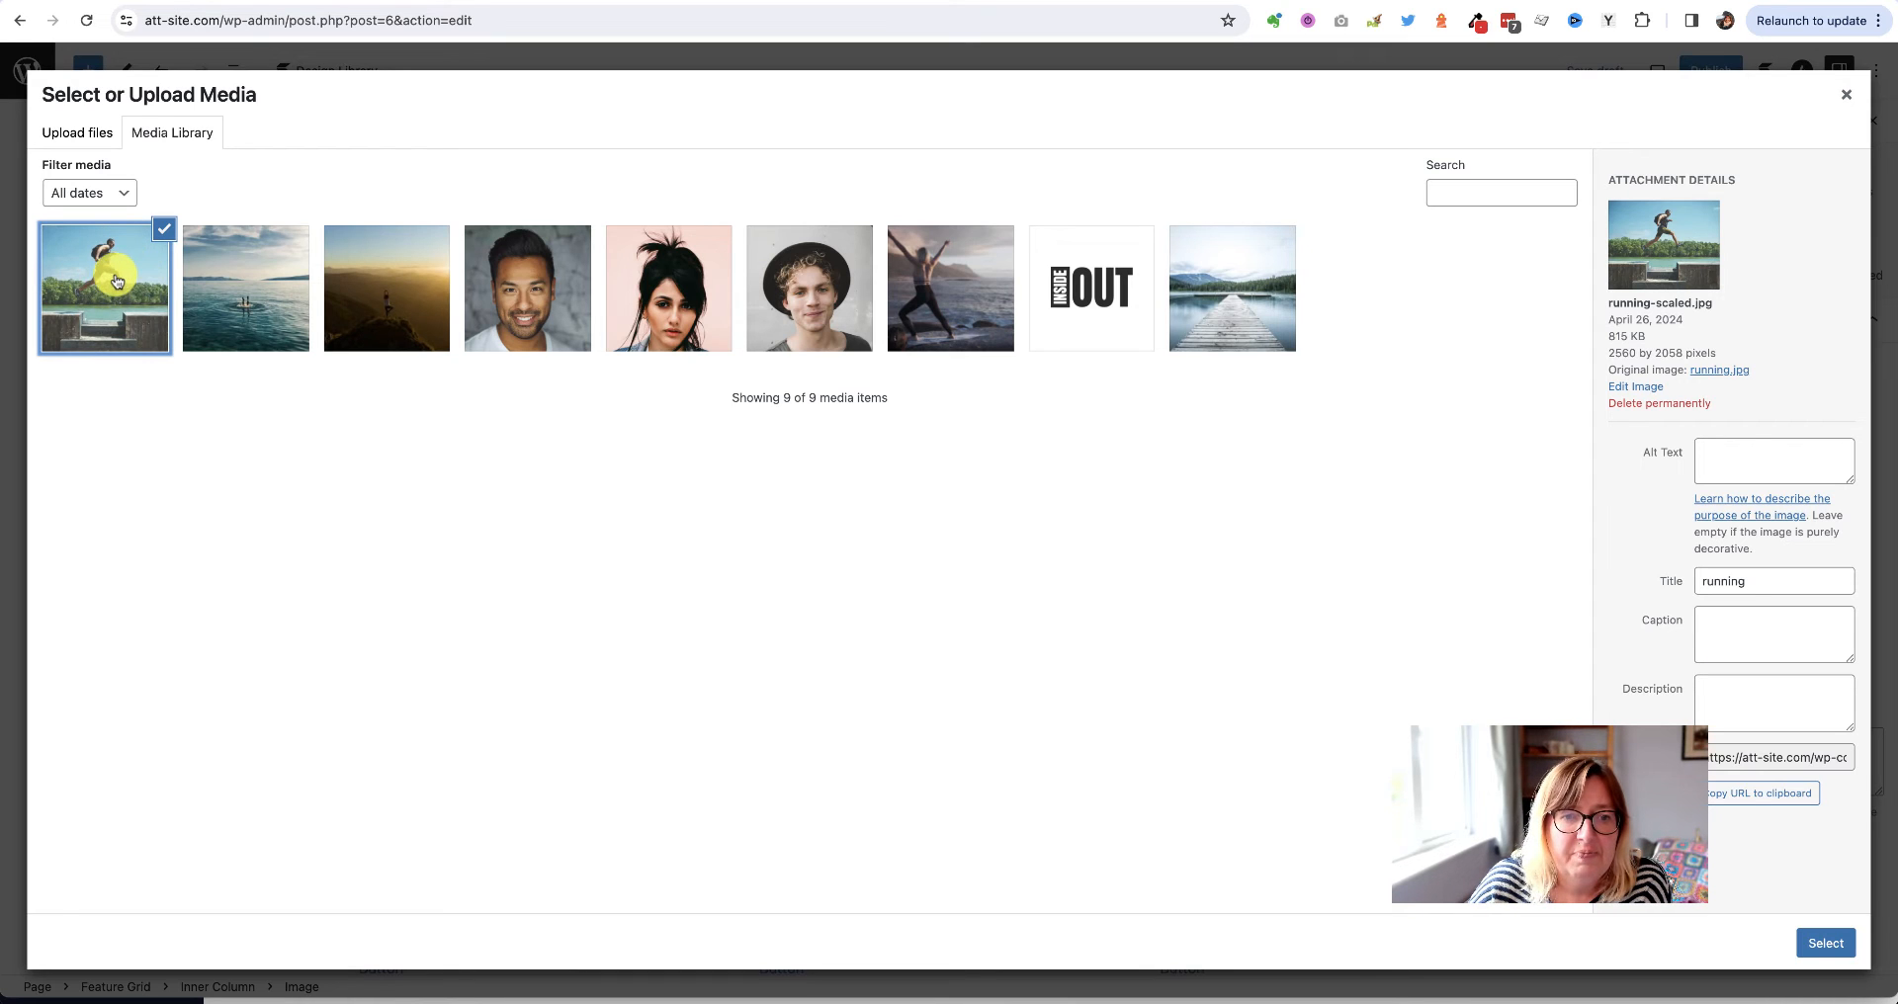
{"action": "left_click", "coordinate": [1824, 943]}
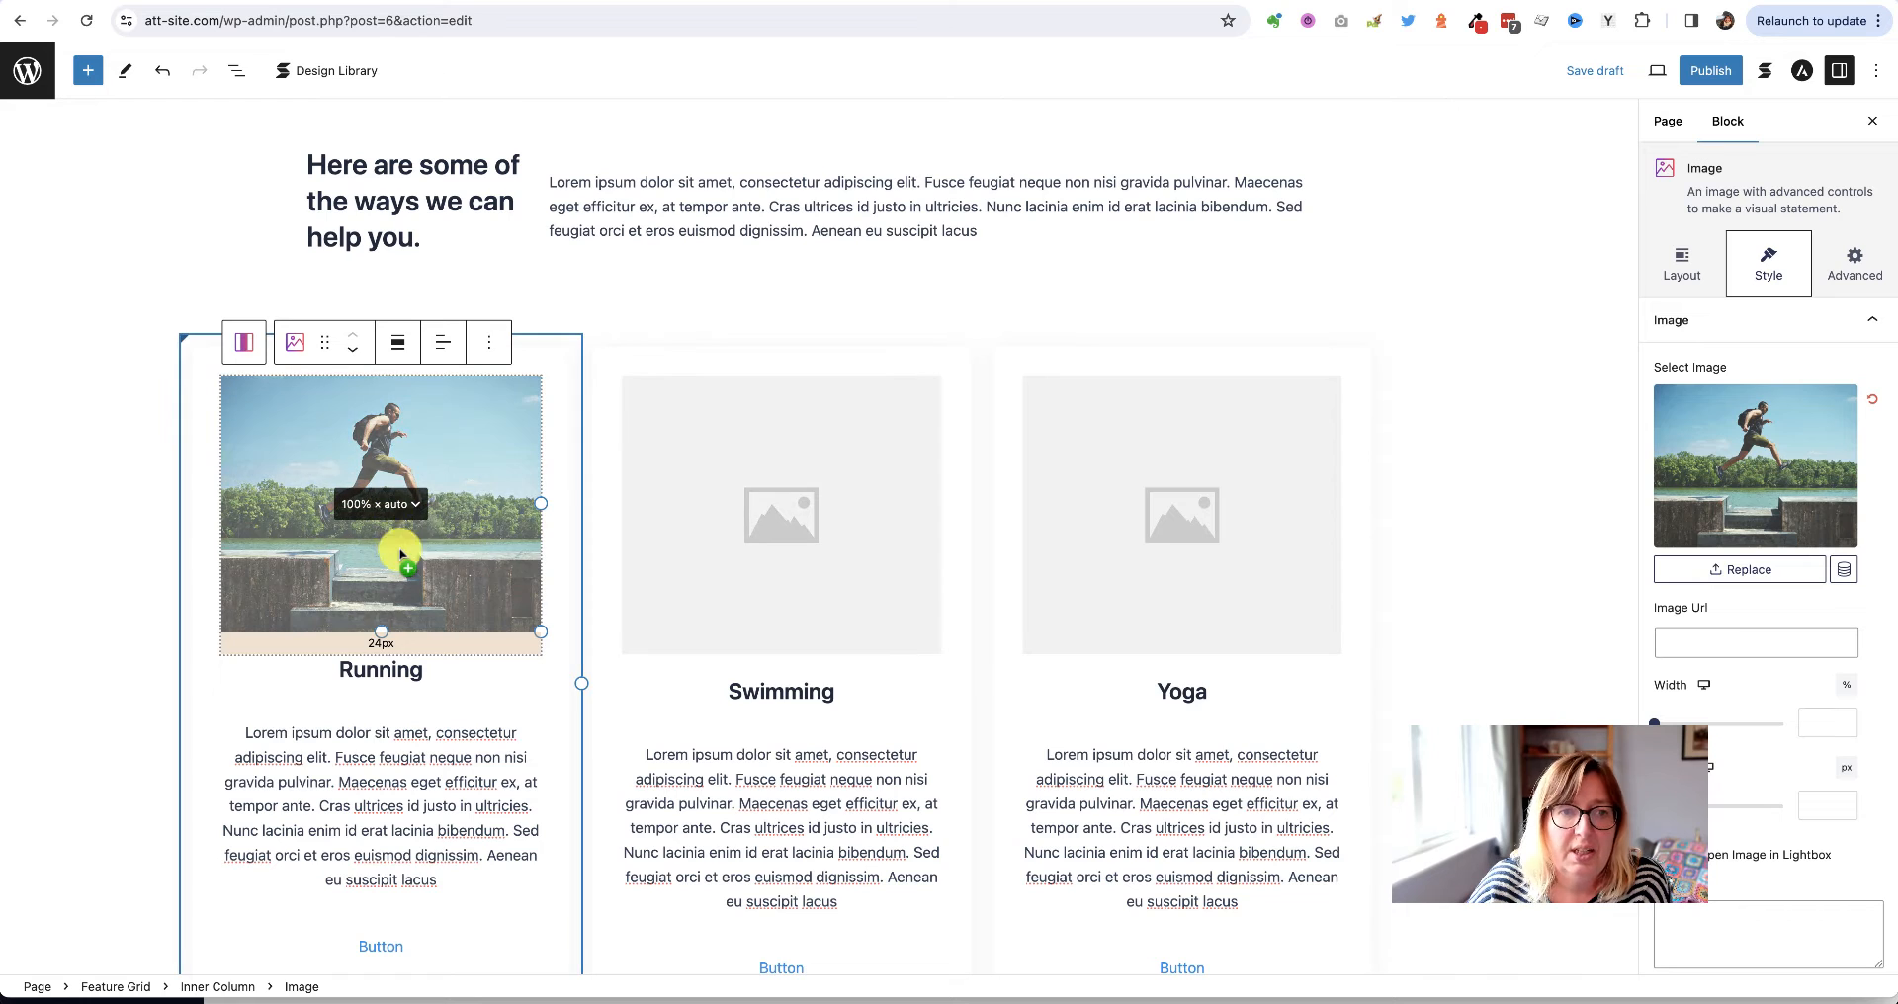
Add the swimming photo to the Swimming card's image
{"action": "left_click", "coordinate": [785, 486]}
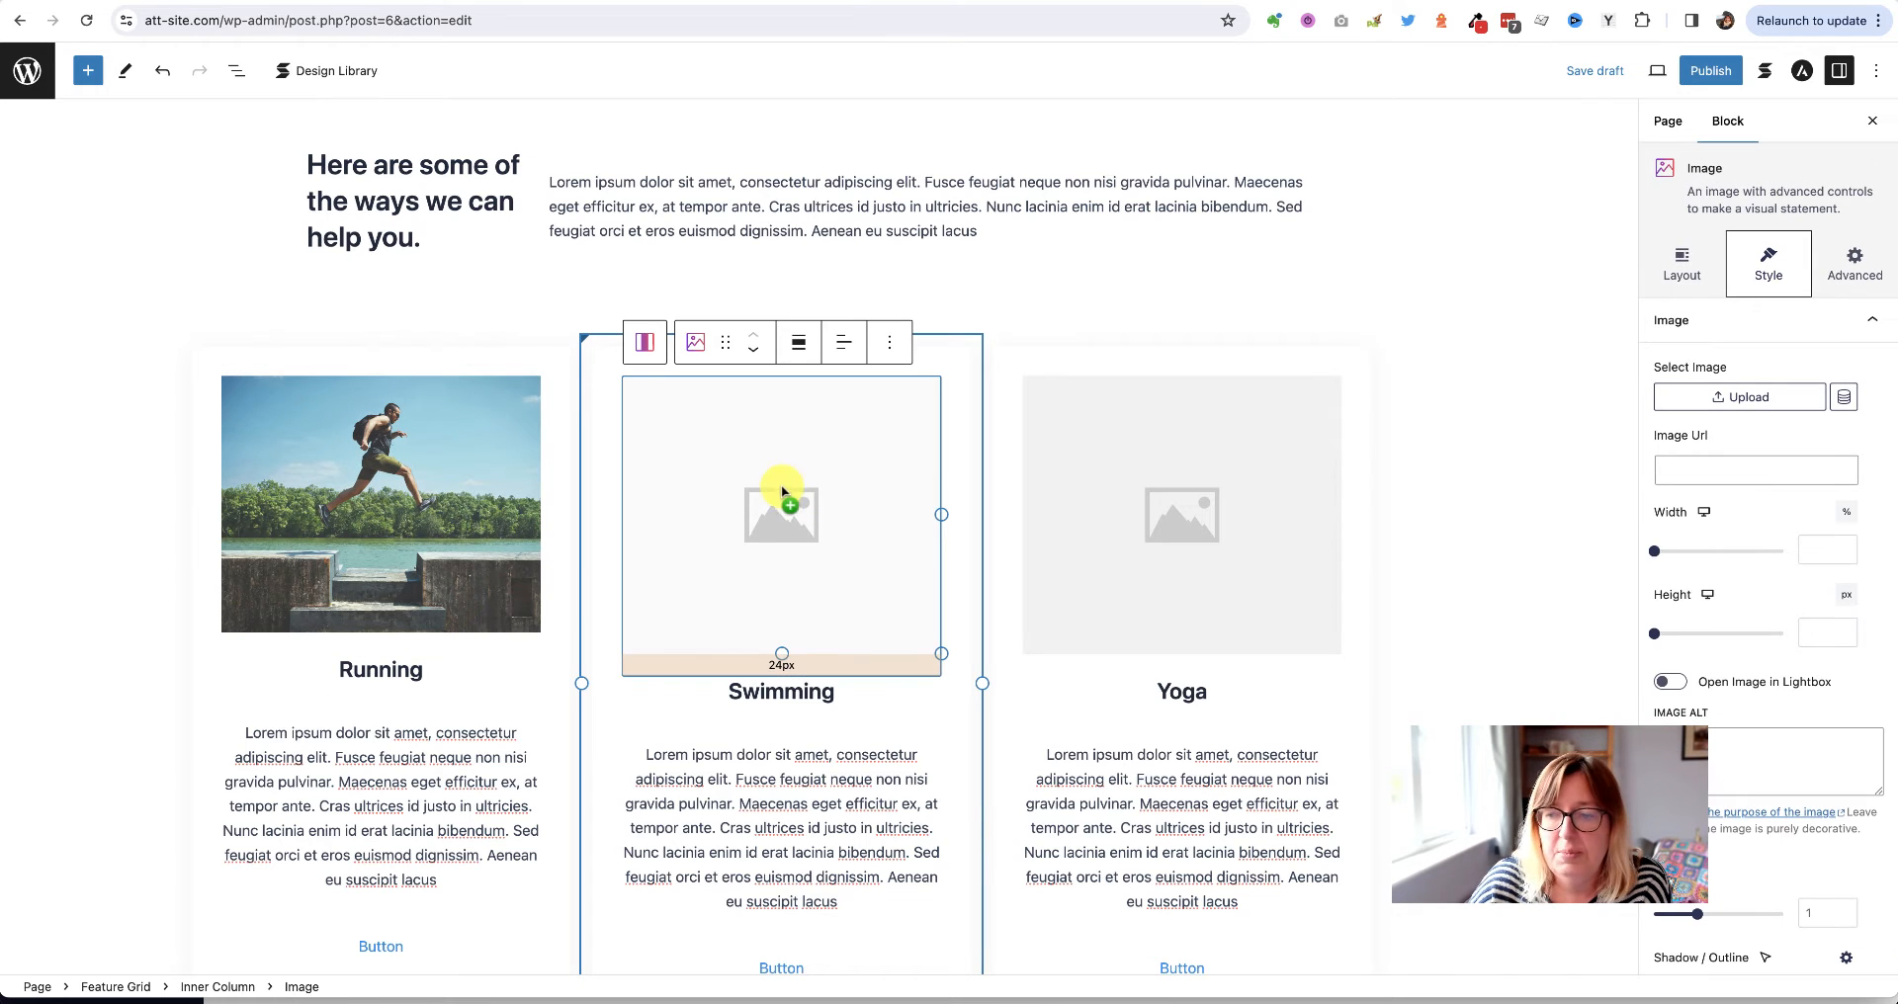
{"action": "left_click", "coordinate": [781, 486]}
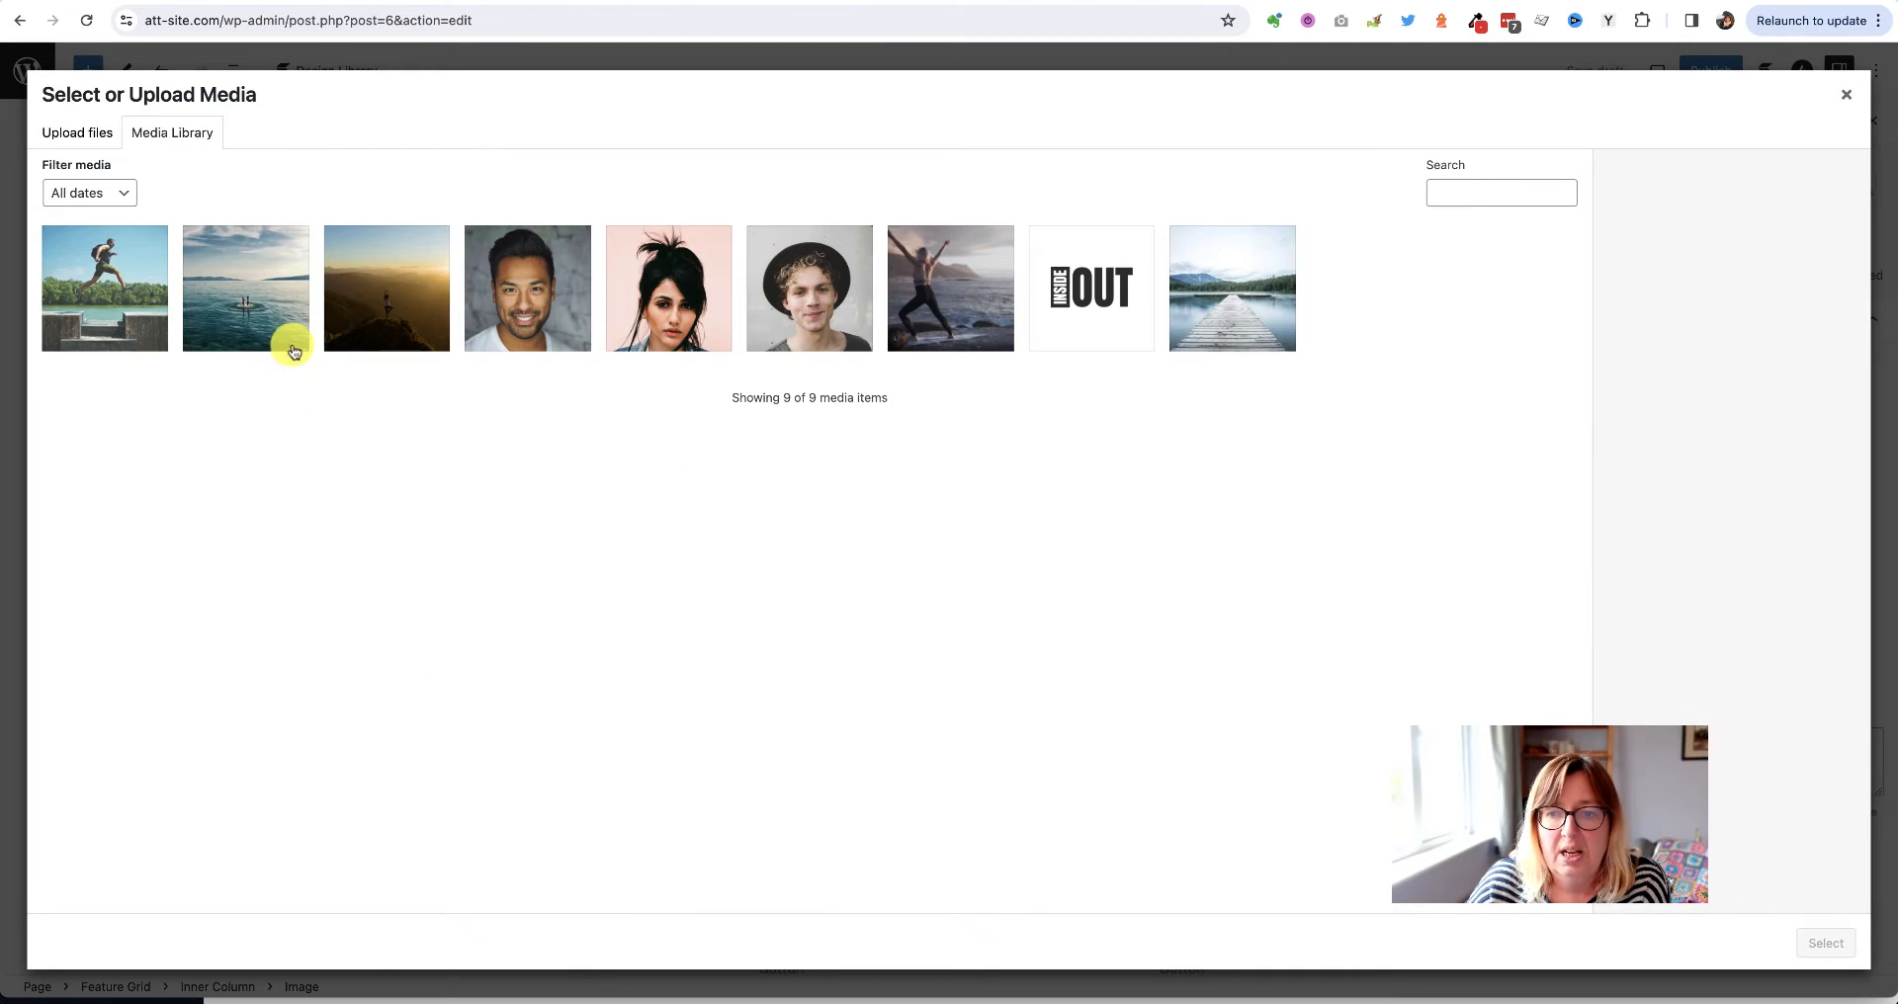
{"action": "left_click", "coordinate": [235, 294]}
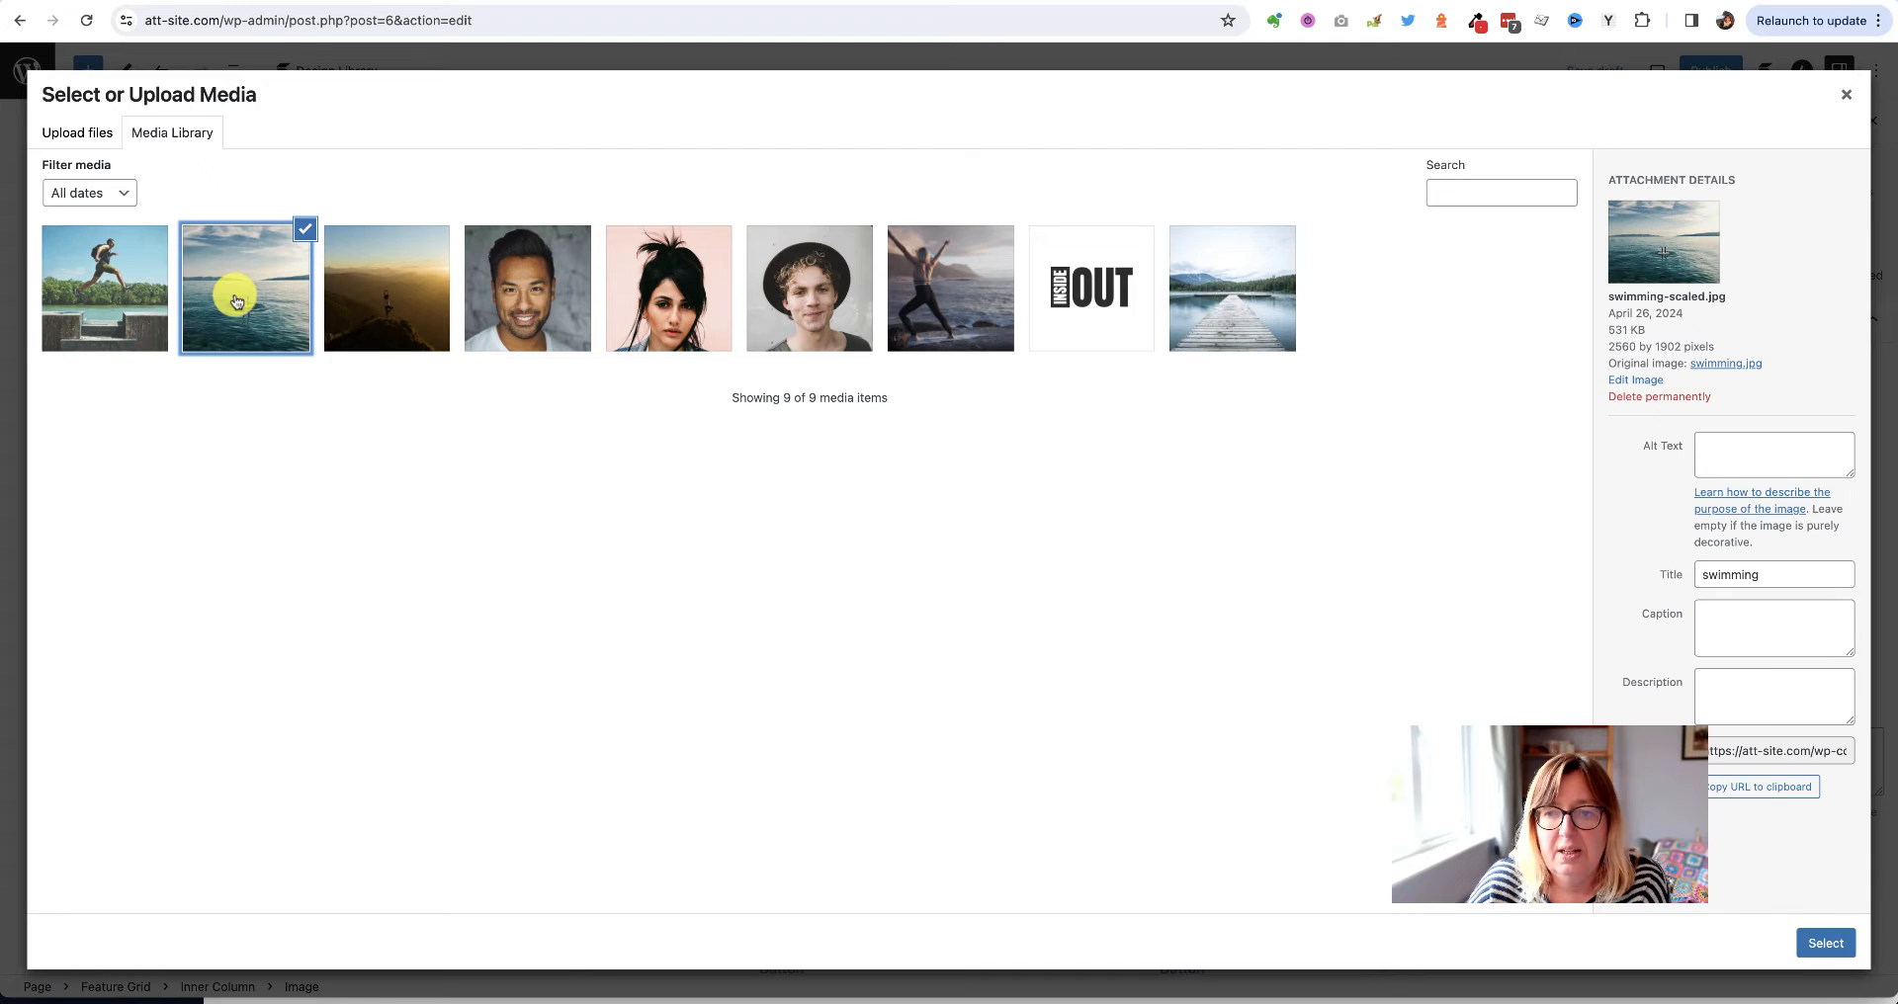
{"action": "left_click", "coordinate": [1827, 946]}
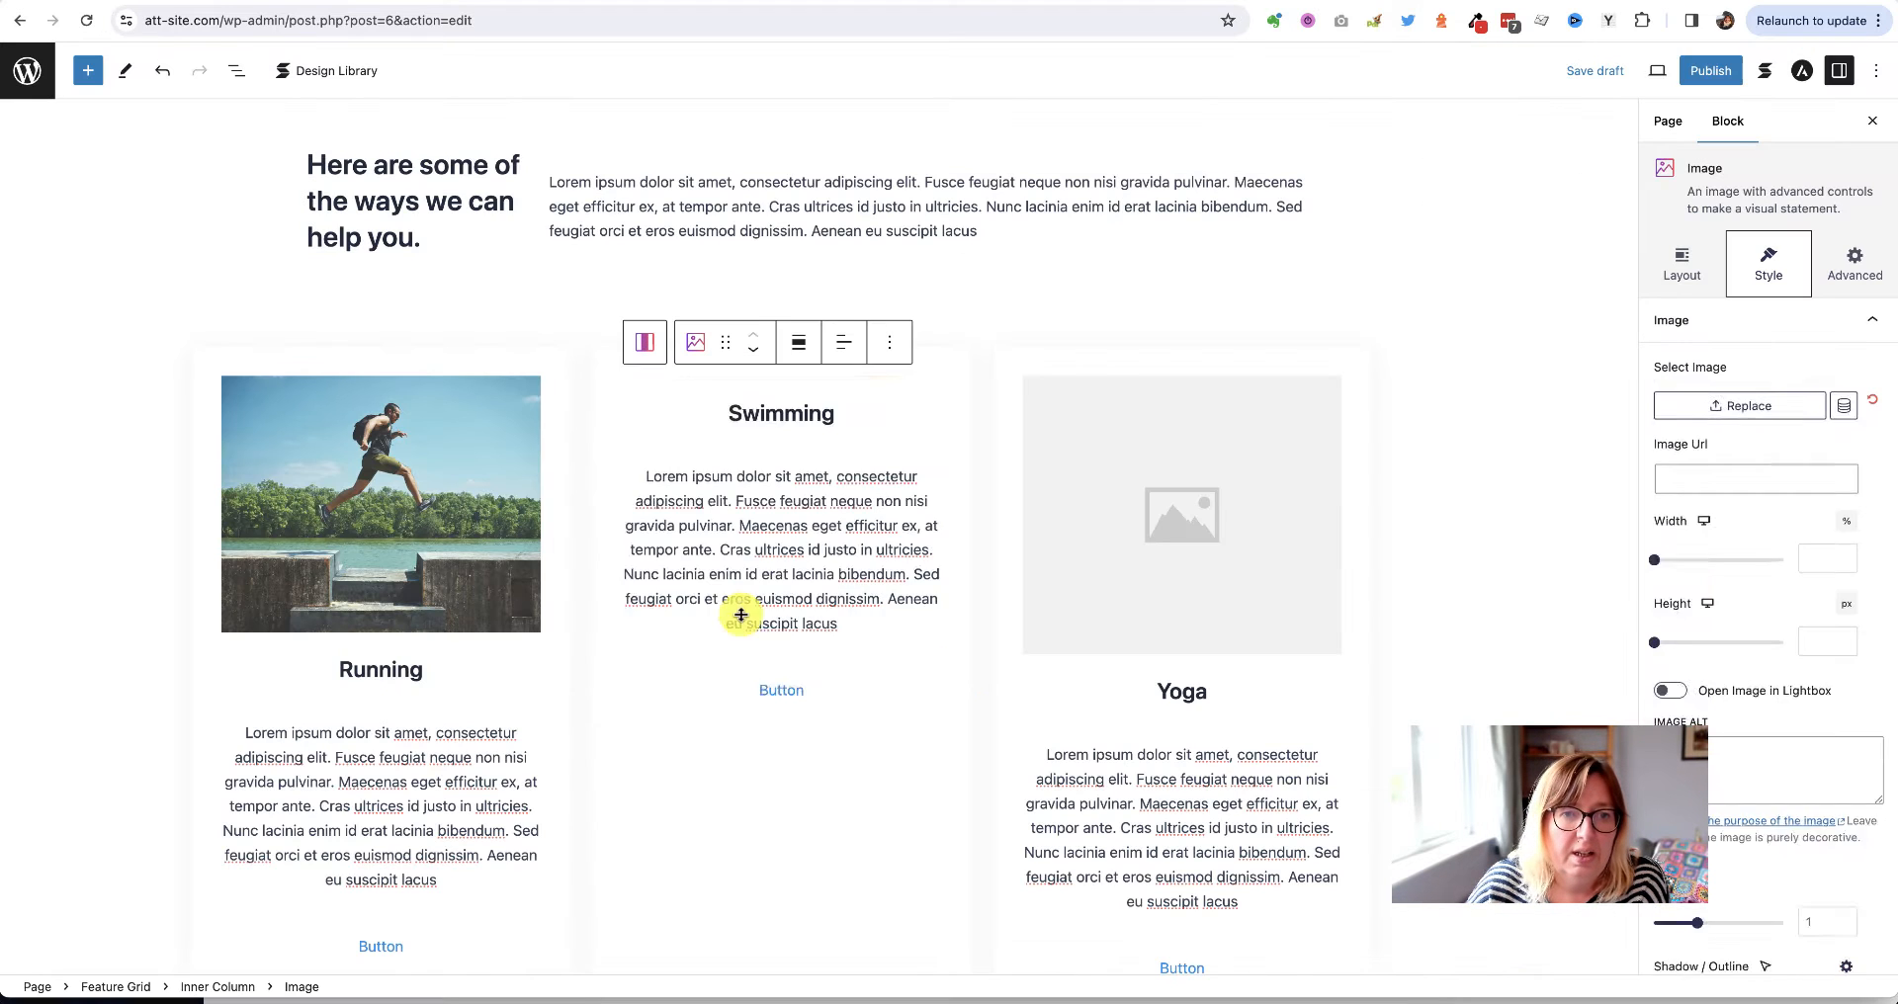
Add the yoga sunset photo to the Yoga card and save the draft
{"action": "left_click", "coordinate": [1142, 530]}
{"action": "left_click", "coordinate": [1177, 524]}
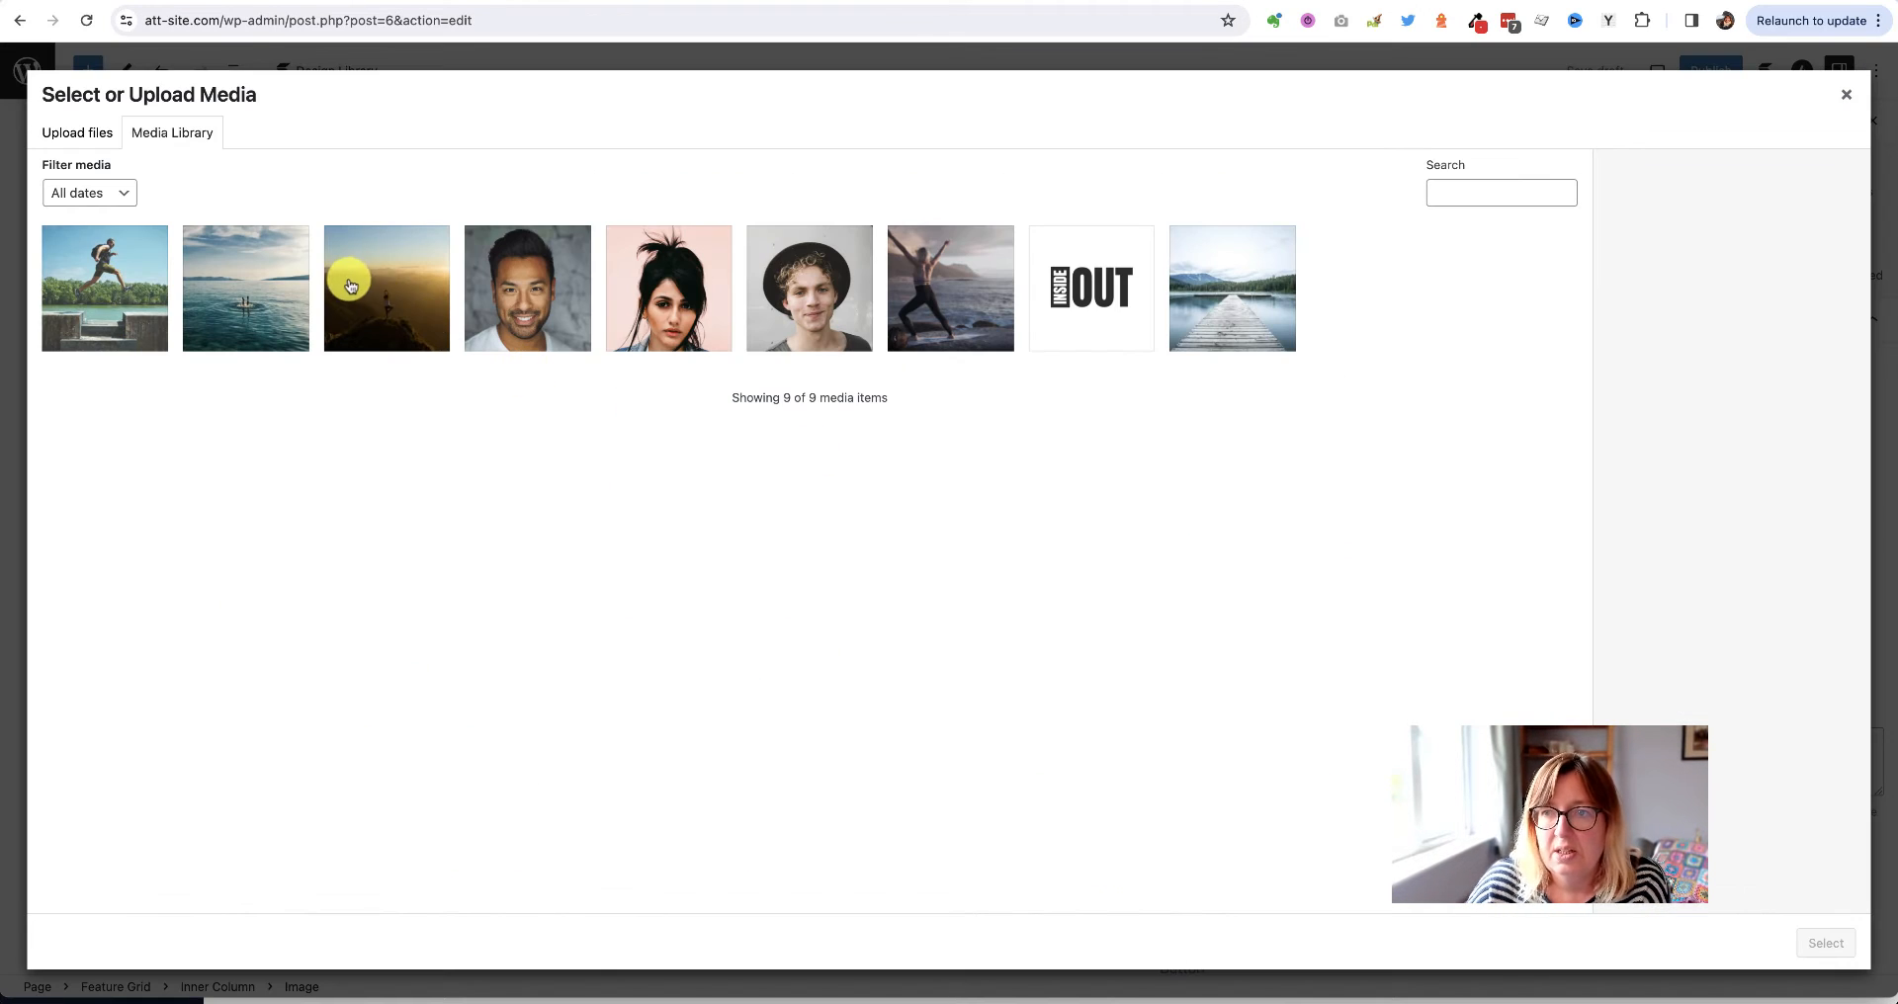
{"action": "left_click", "coordinate": [350, 285]}
{"action": "left_click", "coordinate": [1824, 942]}
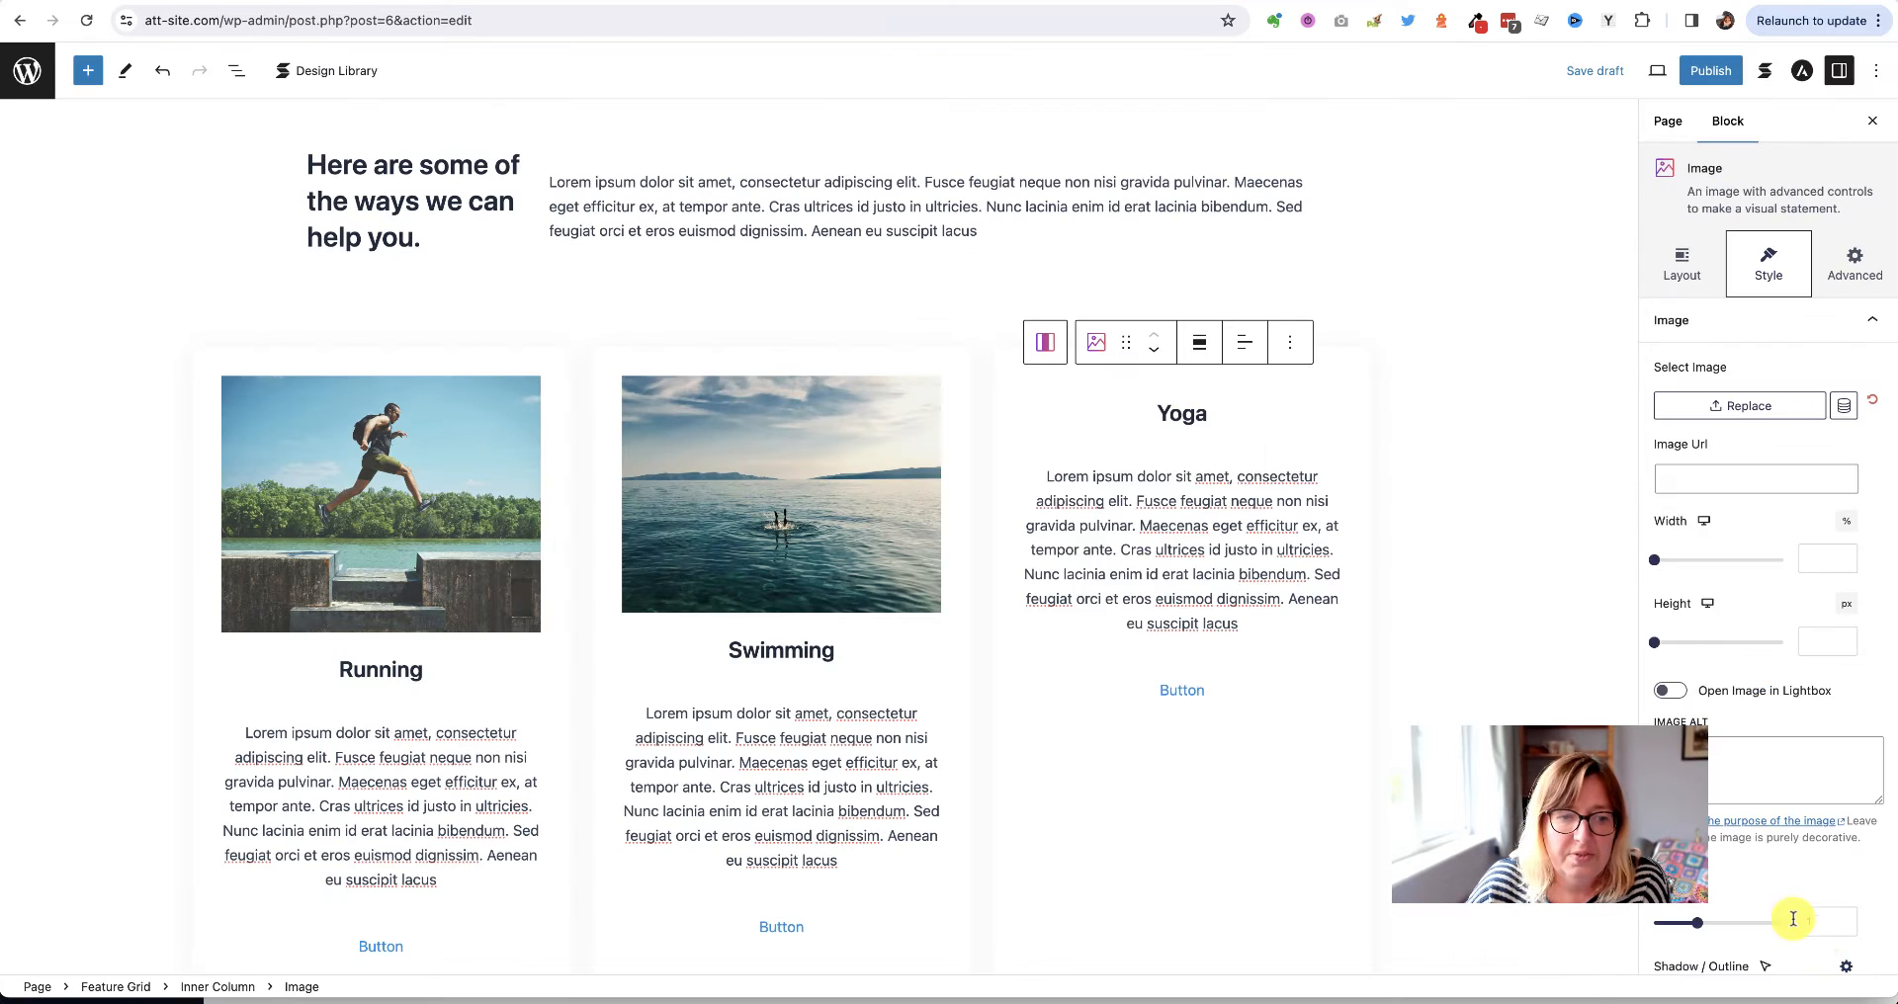
{"action": "left_click", "coordinate": [1599, 76]}
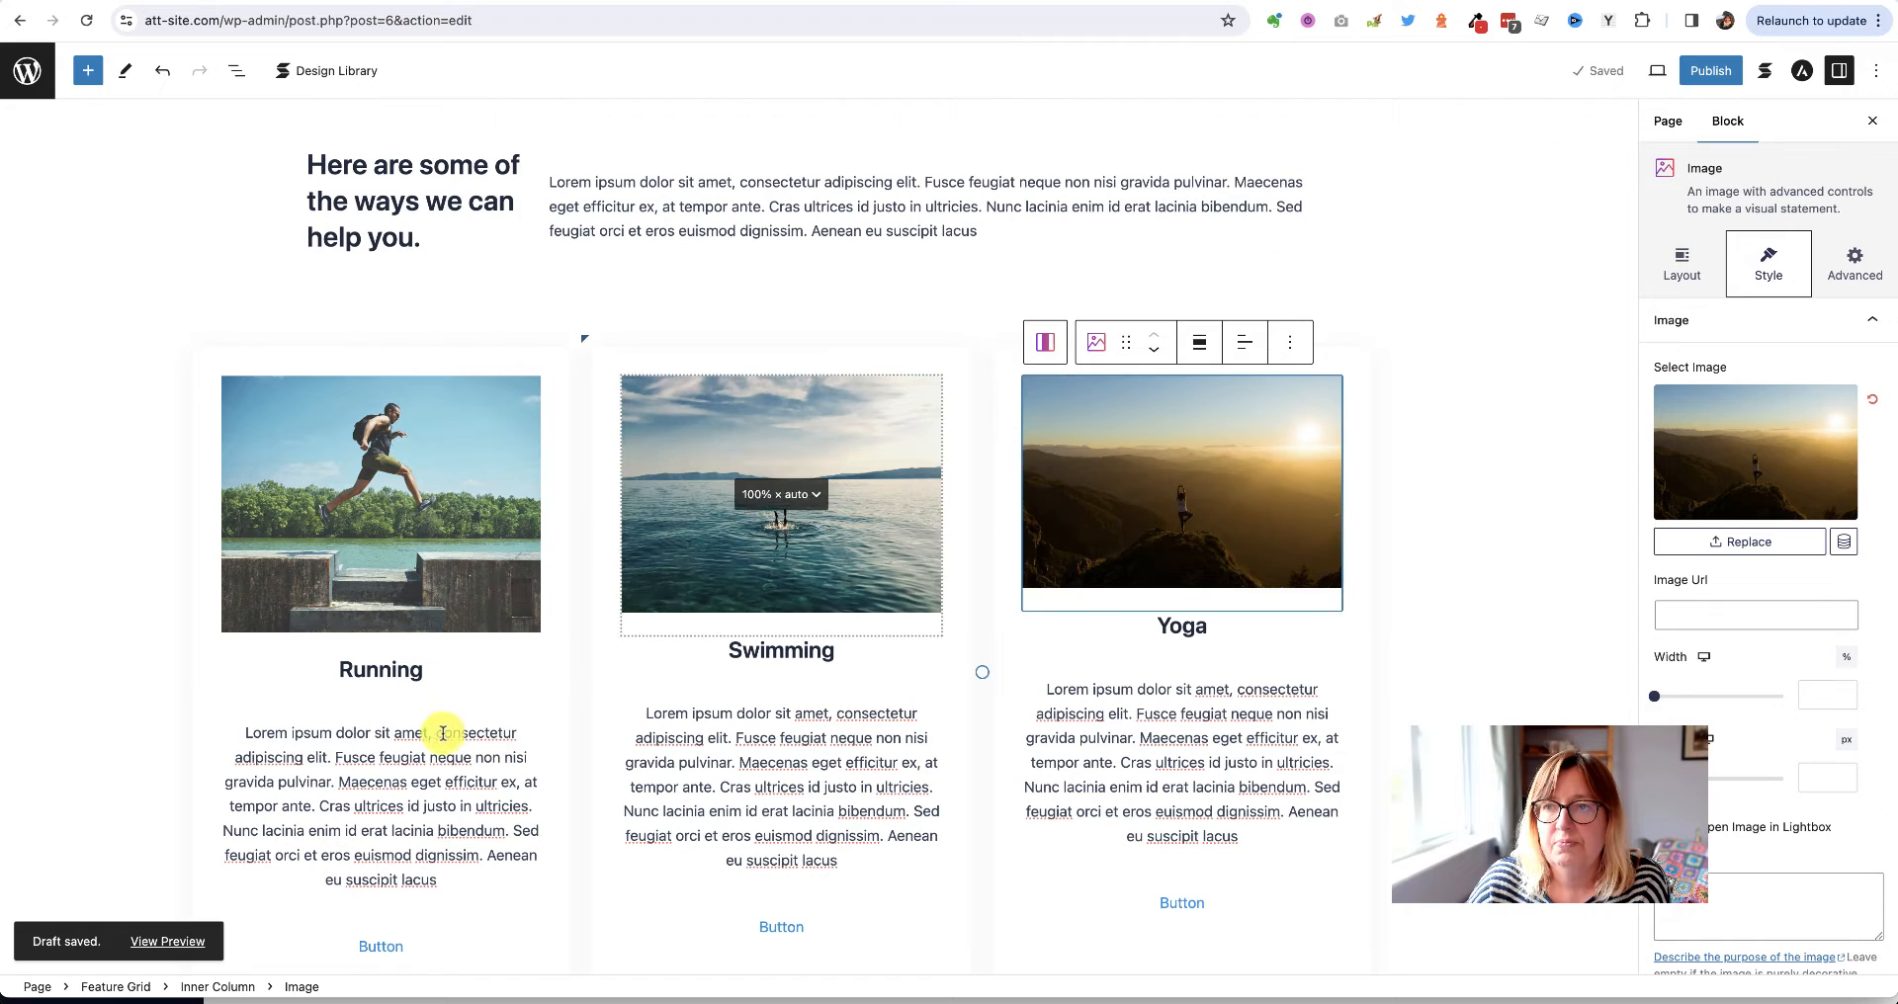
{"action": "right_click", "coordinate": [163, 942]}
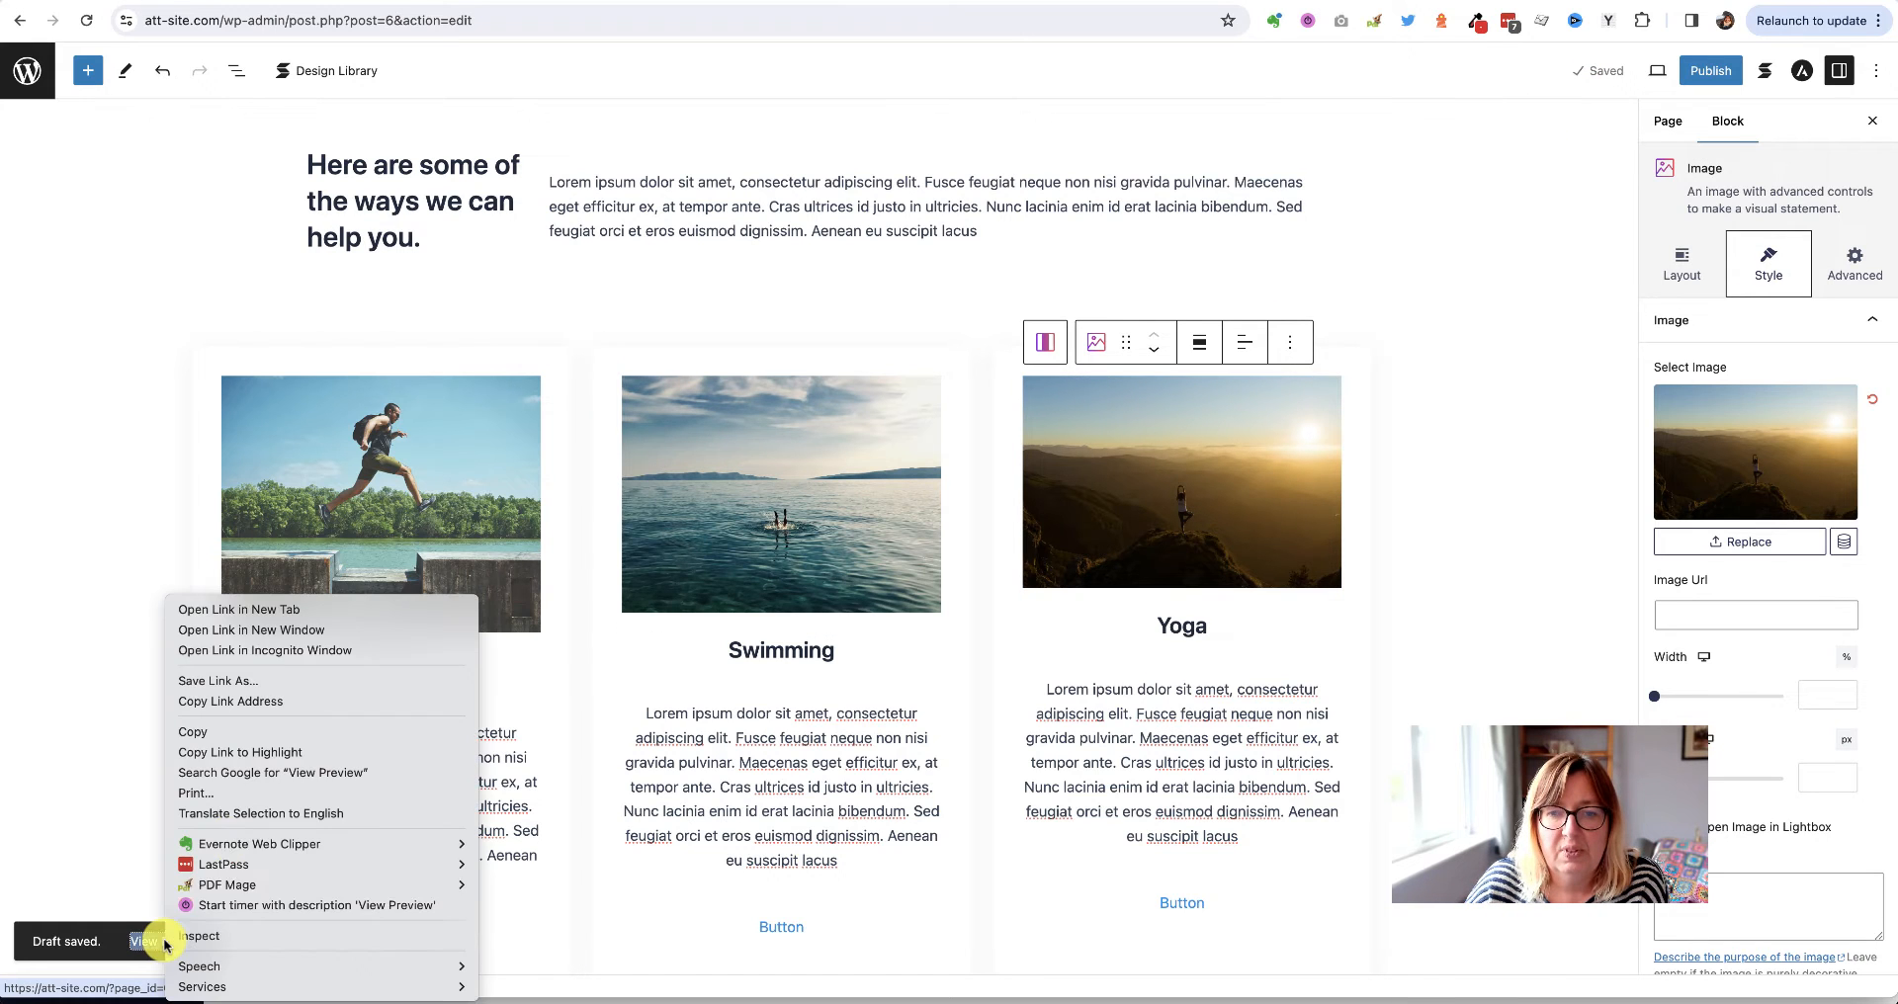
{"action": "left_click", "coordinate": [336, 620]}
{"action": "left_click", "coordinate": [1574, 2]}
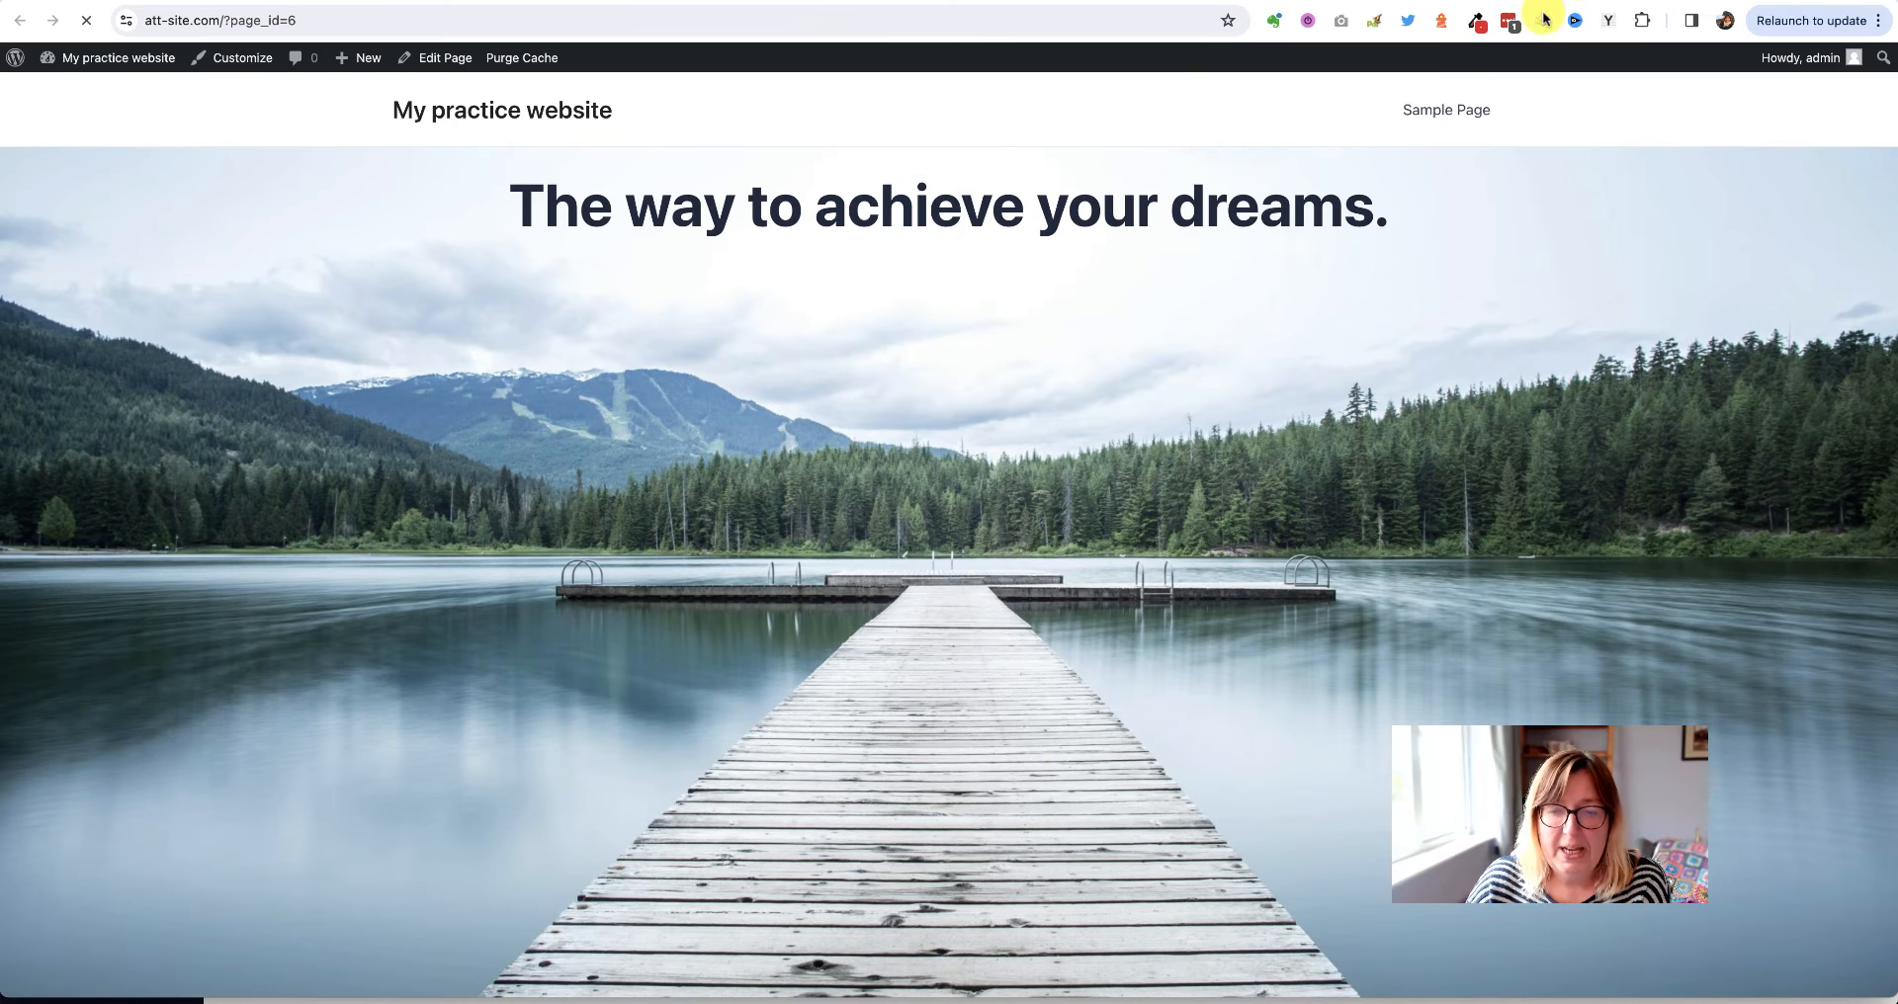
{"action": "scroll", "coordinate": [609, 446], "scroll_direction": "down", "scroll_amount": 6}
{"action": "scroll", "coordinate": [609, 446], "scroll_direction": "down", "scroll_amount": 3}
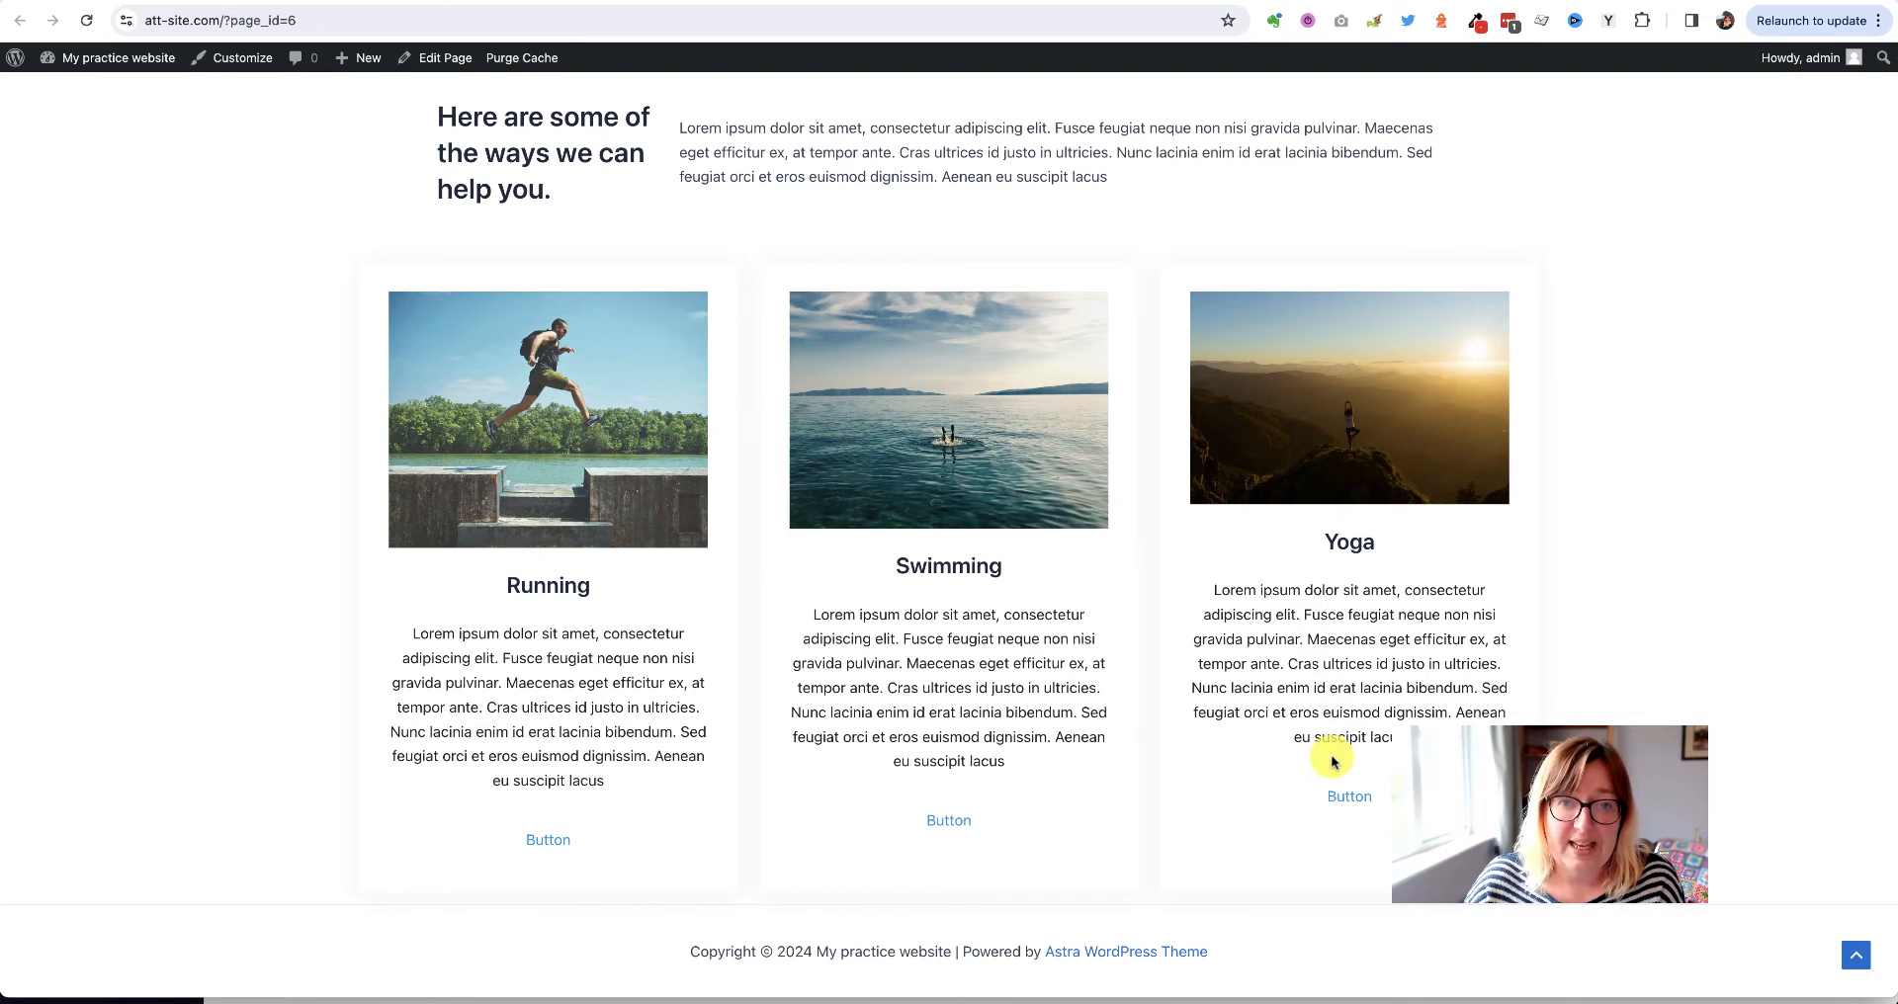
{"action": "left_click", "coordinate": [1003, 0]}
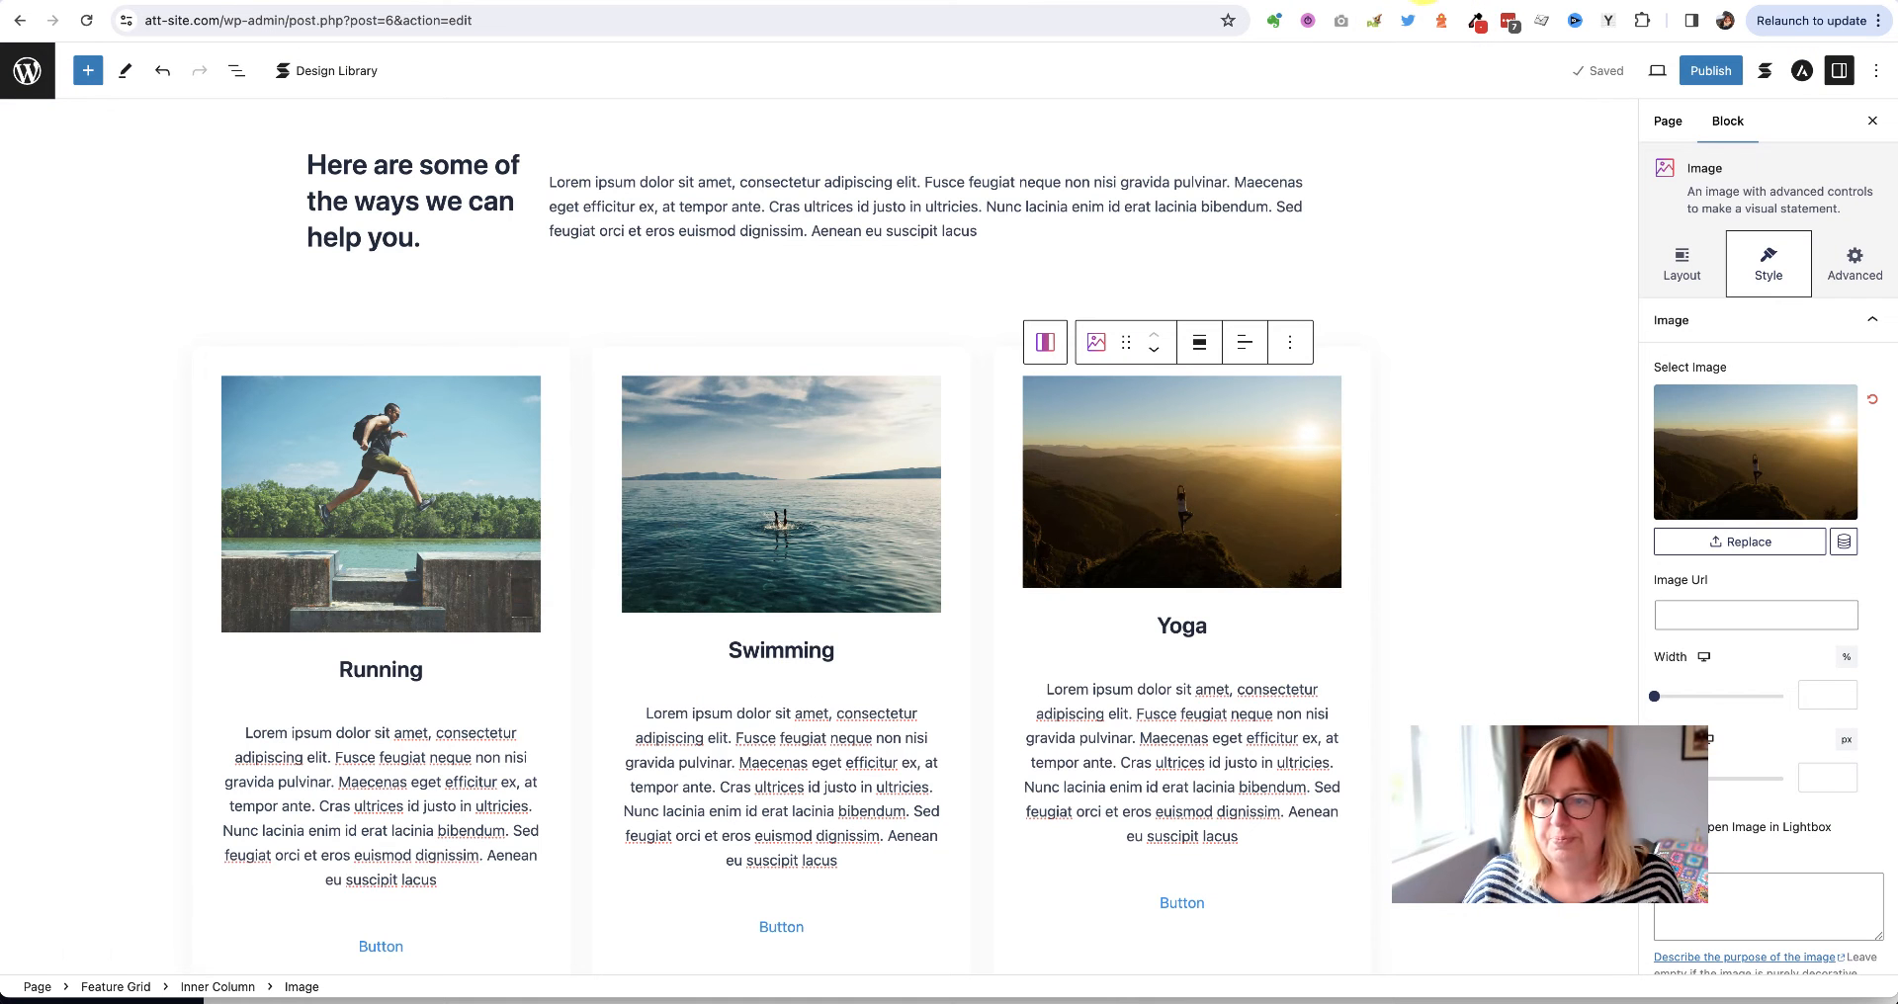
Give the Running card's image the Blob 1 shape
{"action": "scroll", "coordinate": [403, 573], "scroll_direction": "down", "scroll_amount": 3}
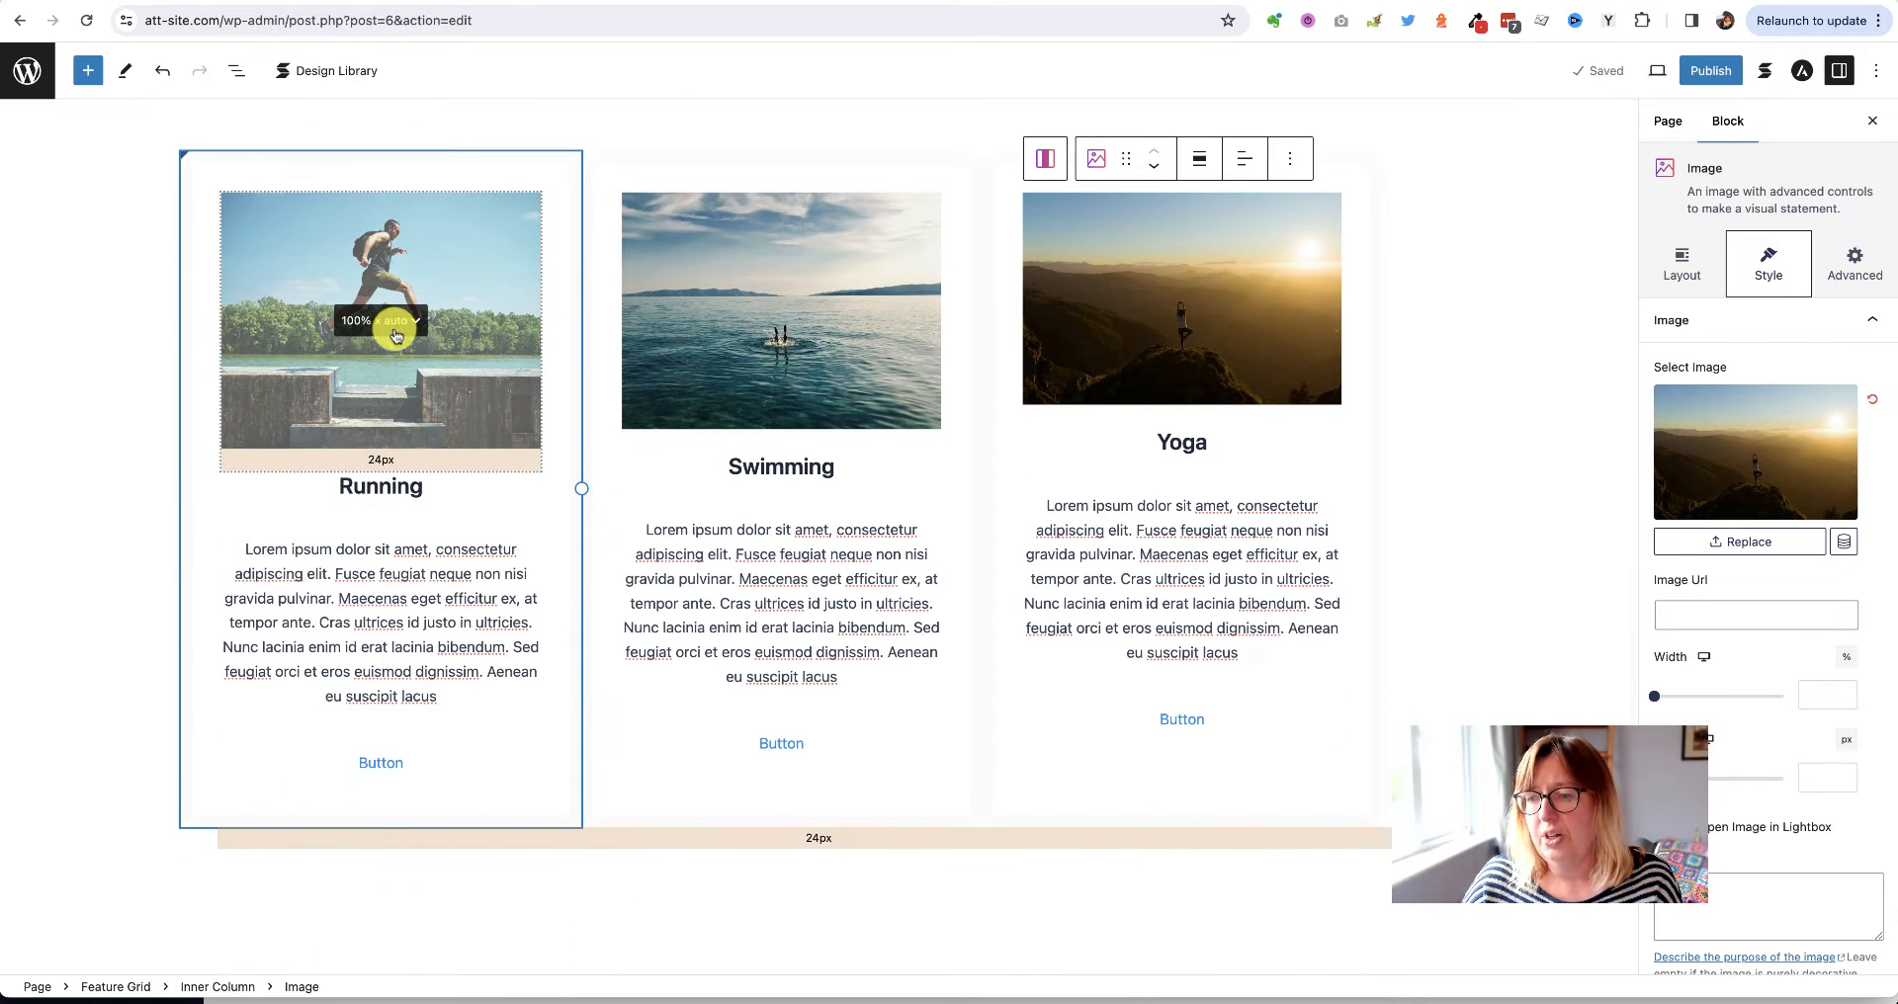
{"action": "left_click", "coordinate": [309, 372]}
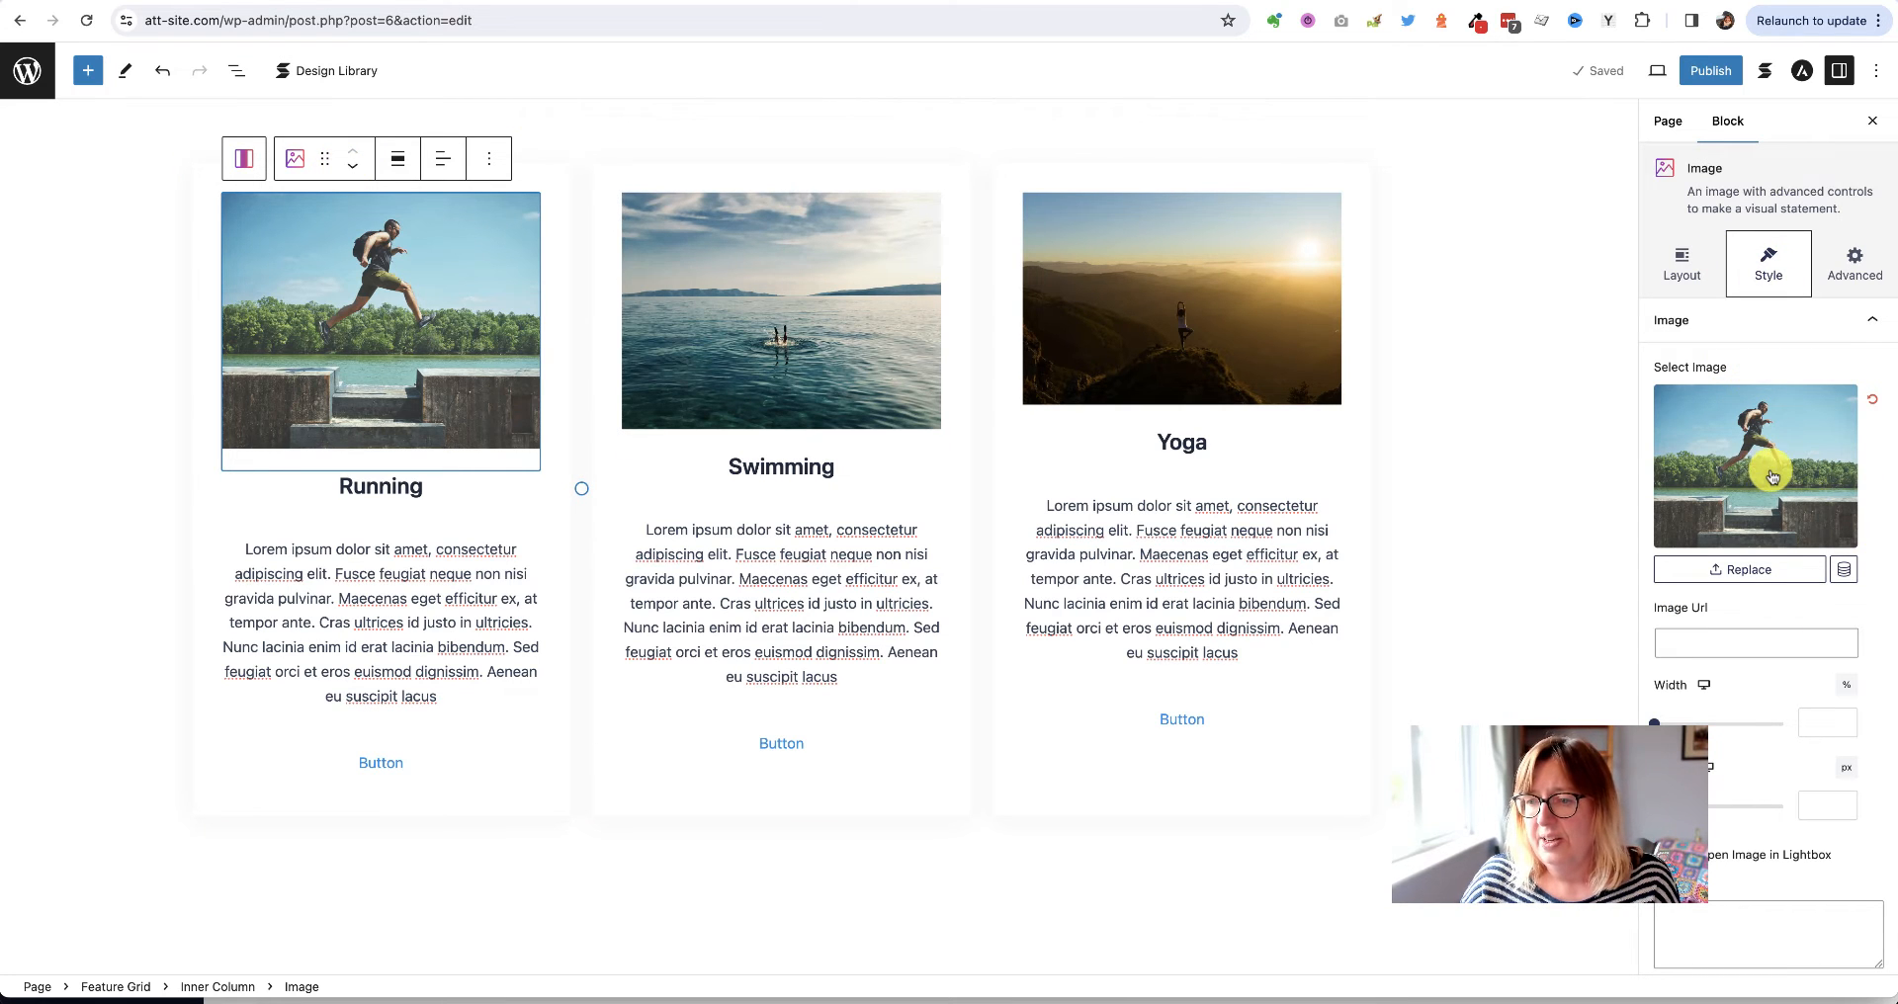
{"action": "scroll", "coordinate": [1772, 485], "scroll_direction": "down", "scroll_amount": 5}
{"action": "scroll", "coordinate": [1774, 474], "scroll_direction": "down", "scroll_amount": 12}
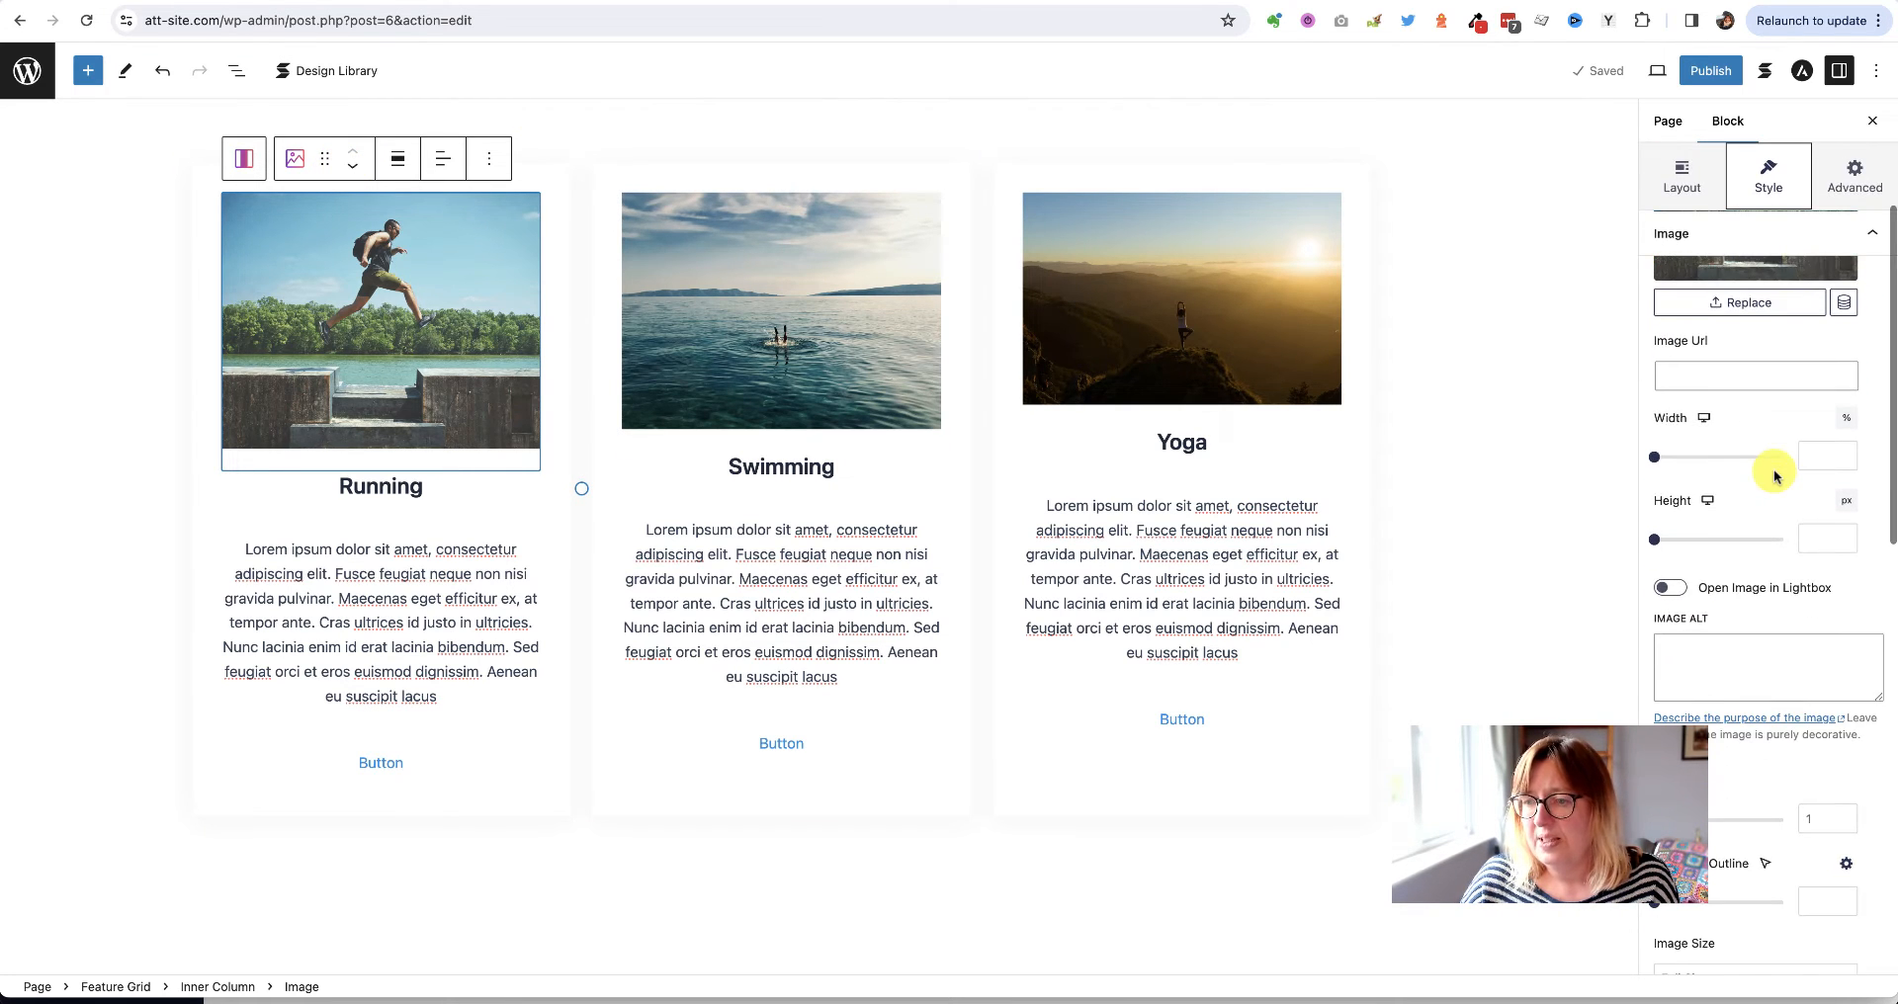
{"action": "scroll", "coordinate": [1774, 474], "scroll_direction": "down", "scroll_amount": 9}
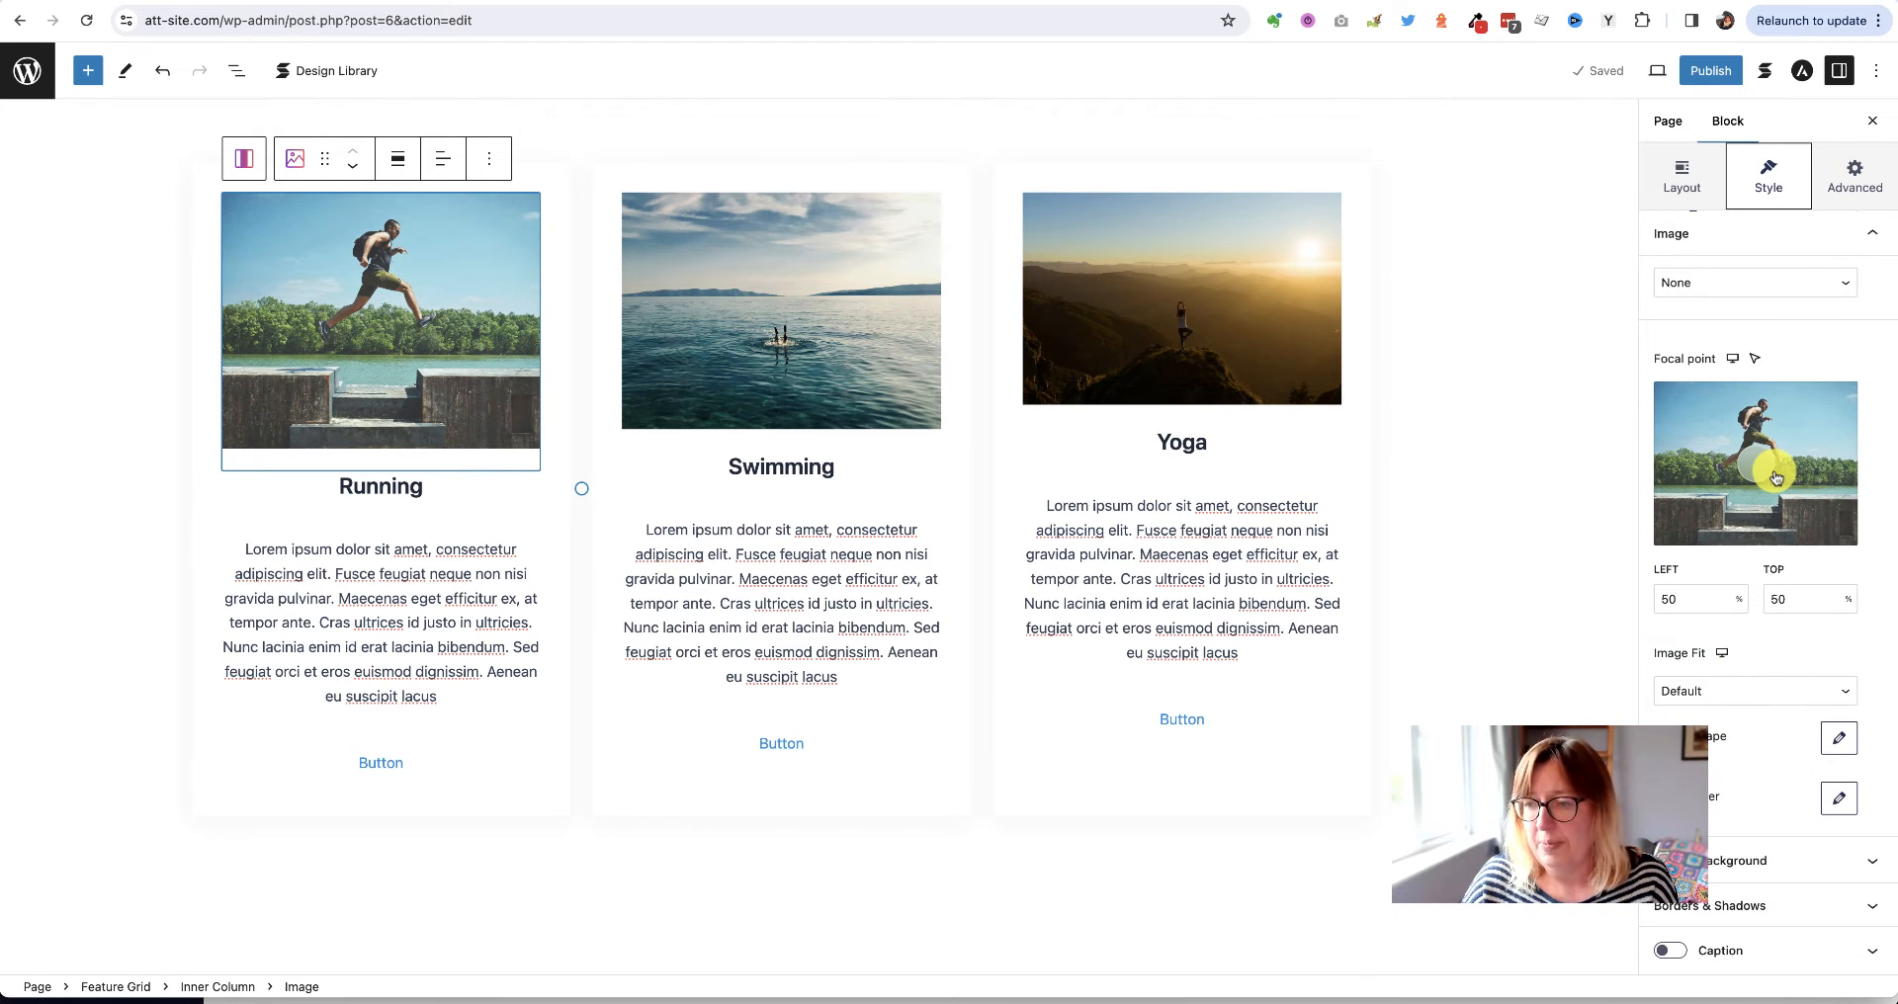
{"action": "scroll", "coordinate": [1740, 399], "scroll_direction": "up", "scroll_amount": 8}
{"action": "scroll", "coordinate": [1740, 398], "scroll_direction": "up", "scroll_amount": 10}
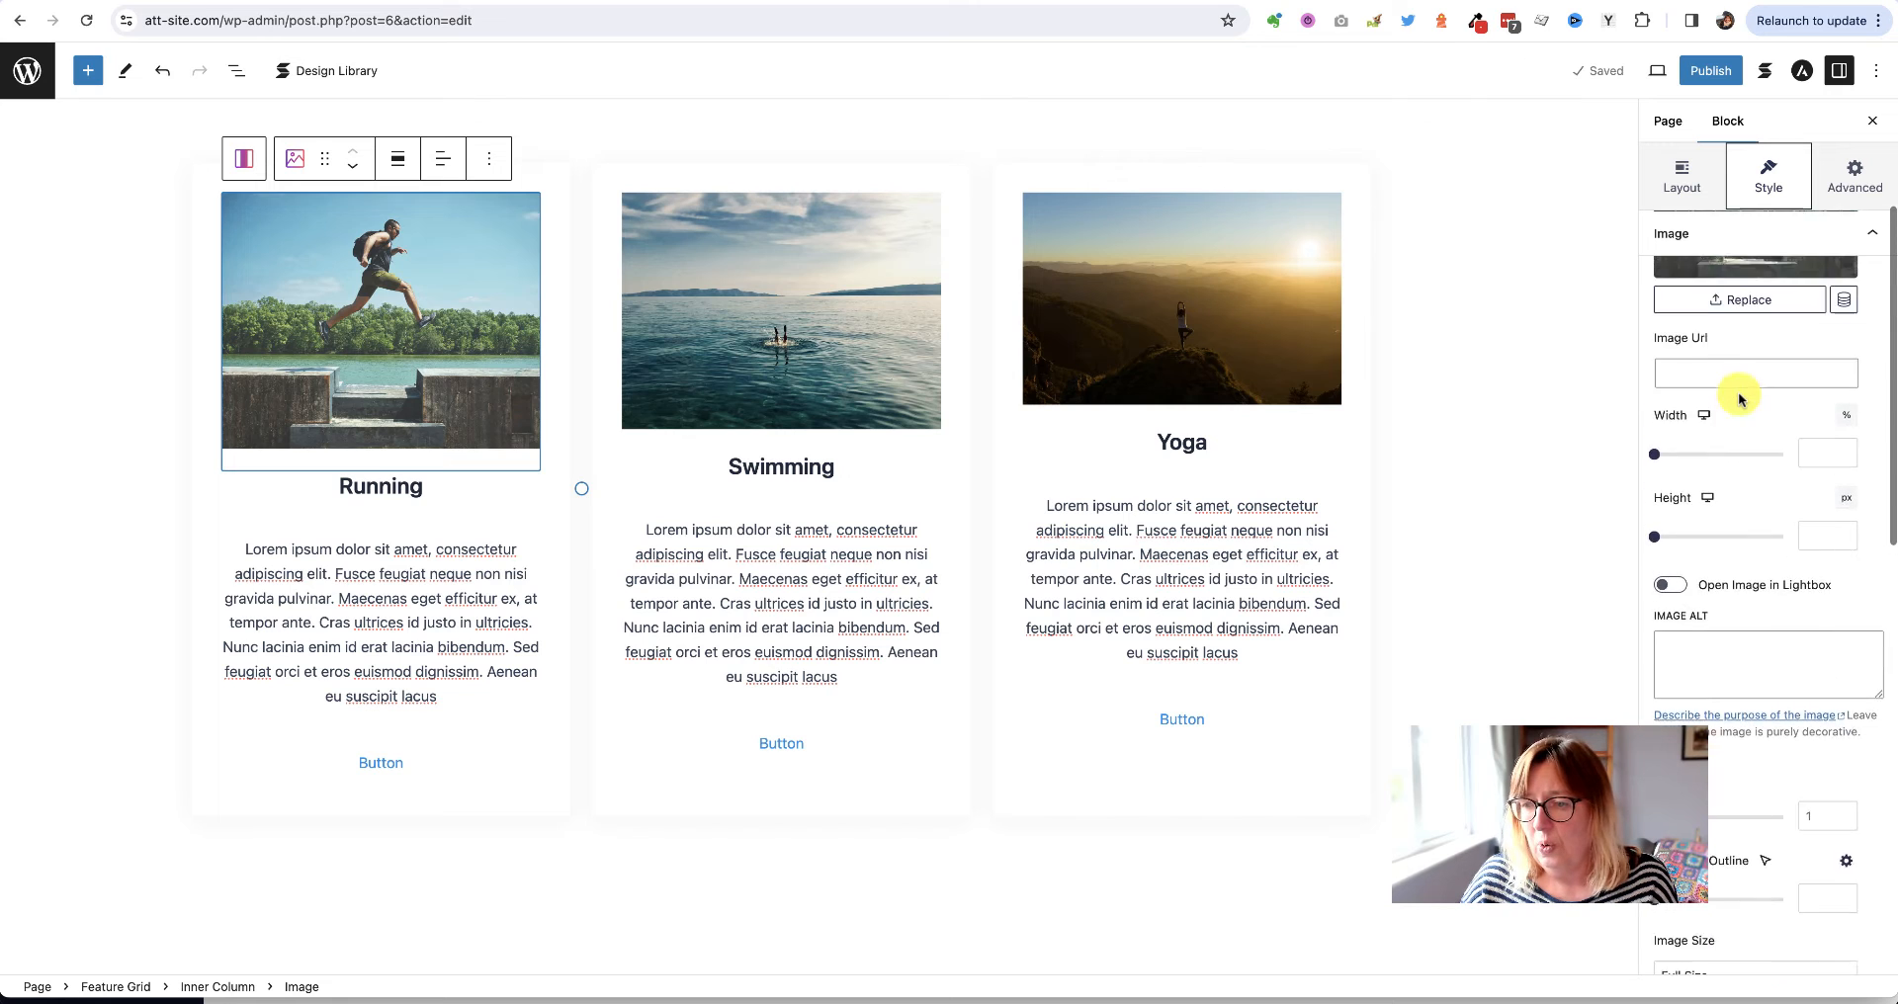
{"action": "scroll", "coordinate": [1740, 398], "scroll_direction": "down", "scroll_amount": 9}
{"action": "scroll", "coordinate": [1740, 398], "scroll_direction": "down", "scroll_amount": 8}
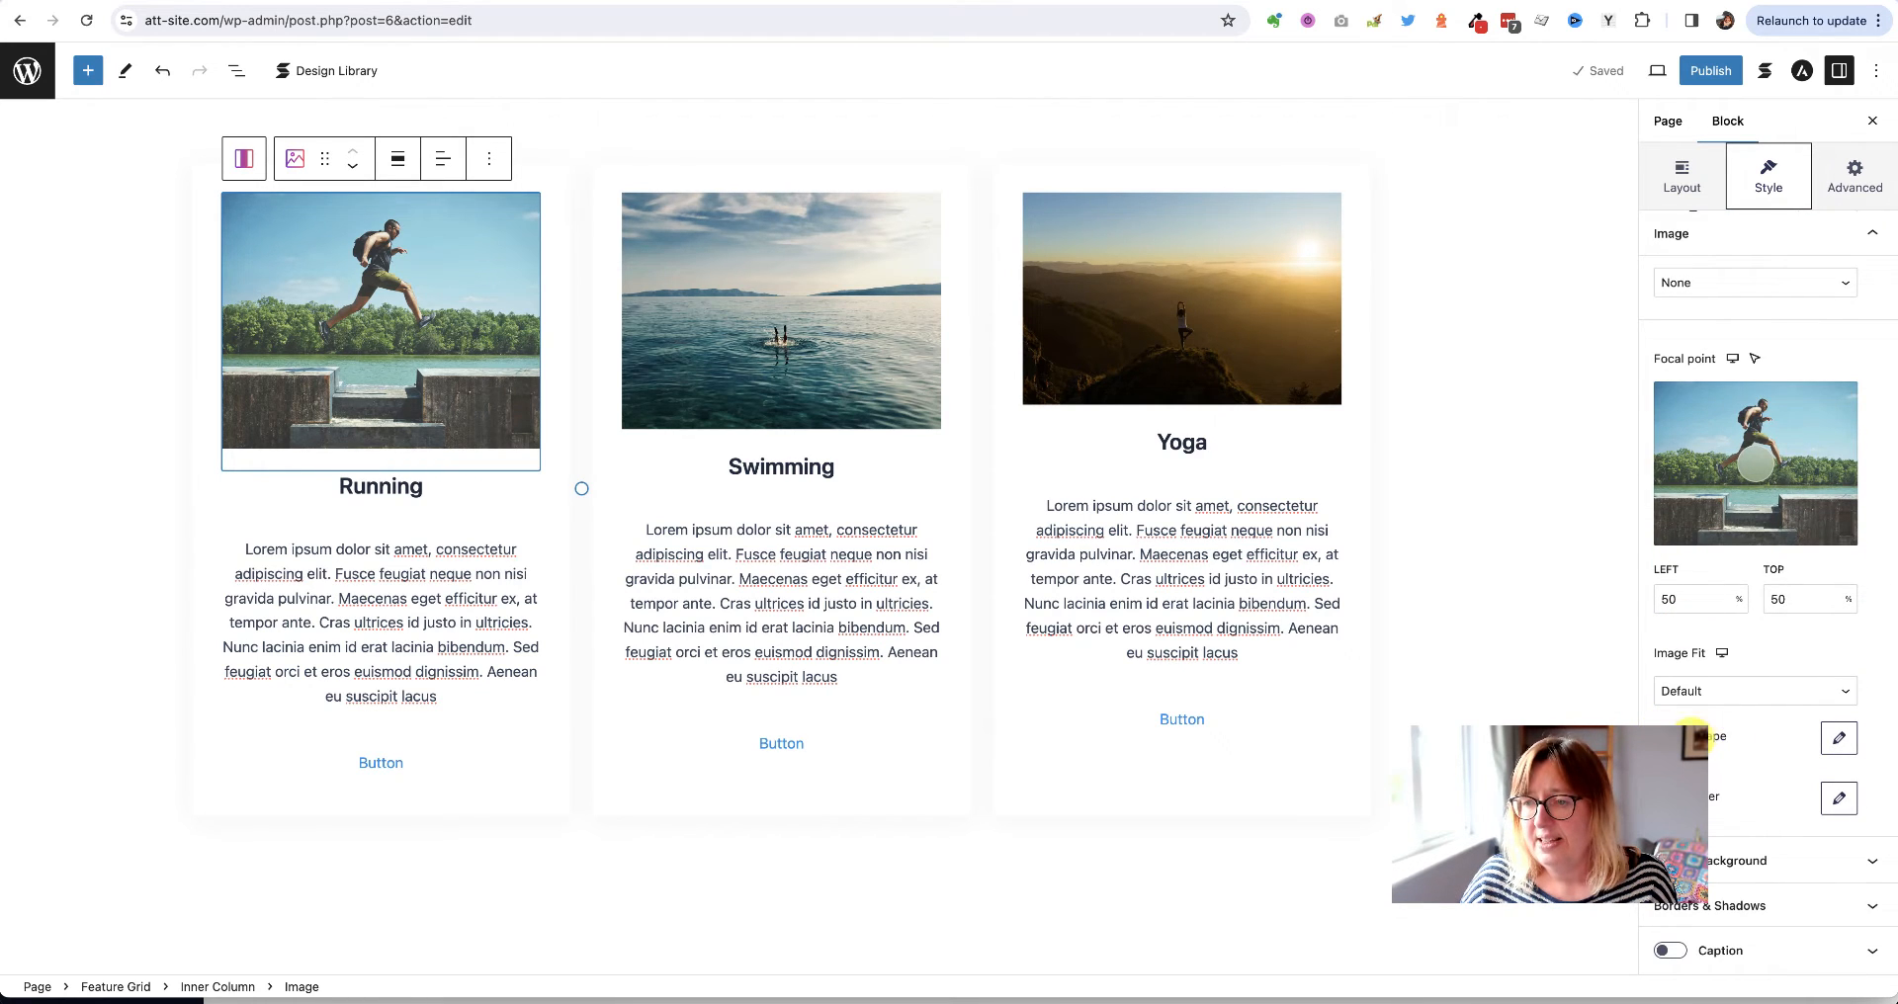
{"action": "left_click", "coordinate": [1840, 743]}
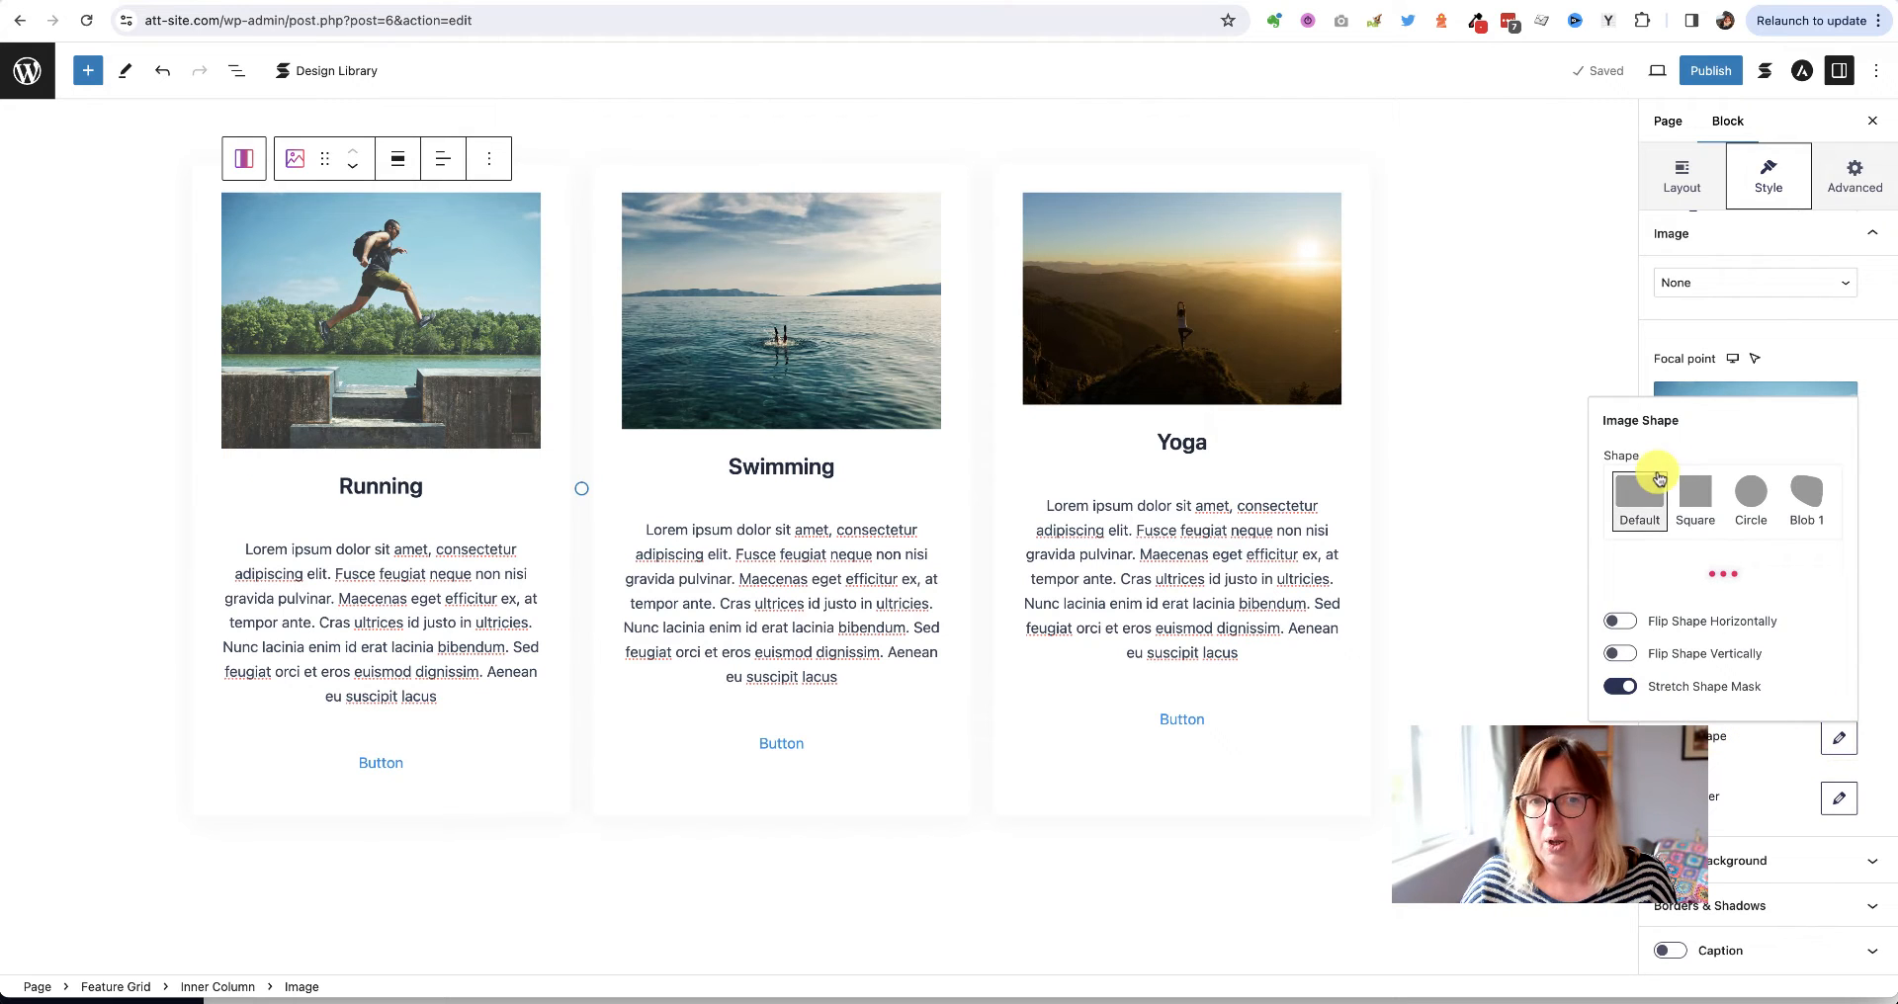
{"action": "left_click", "coordinate": [1817, 492]}
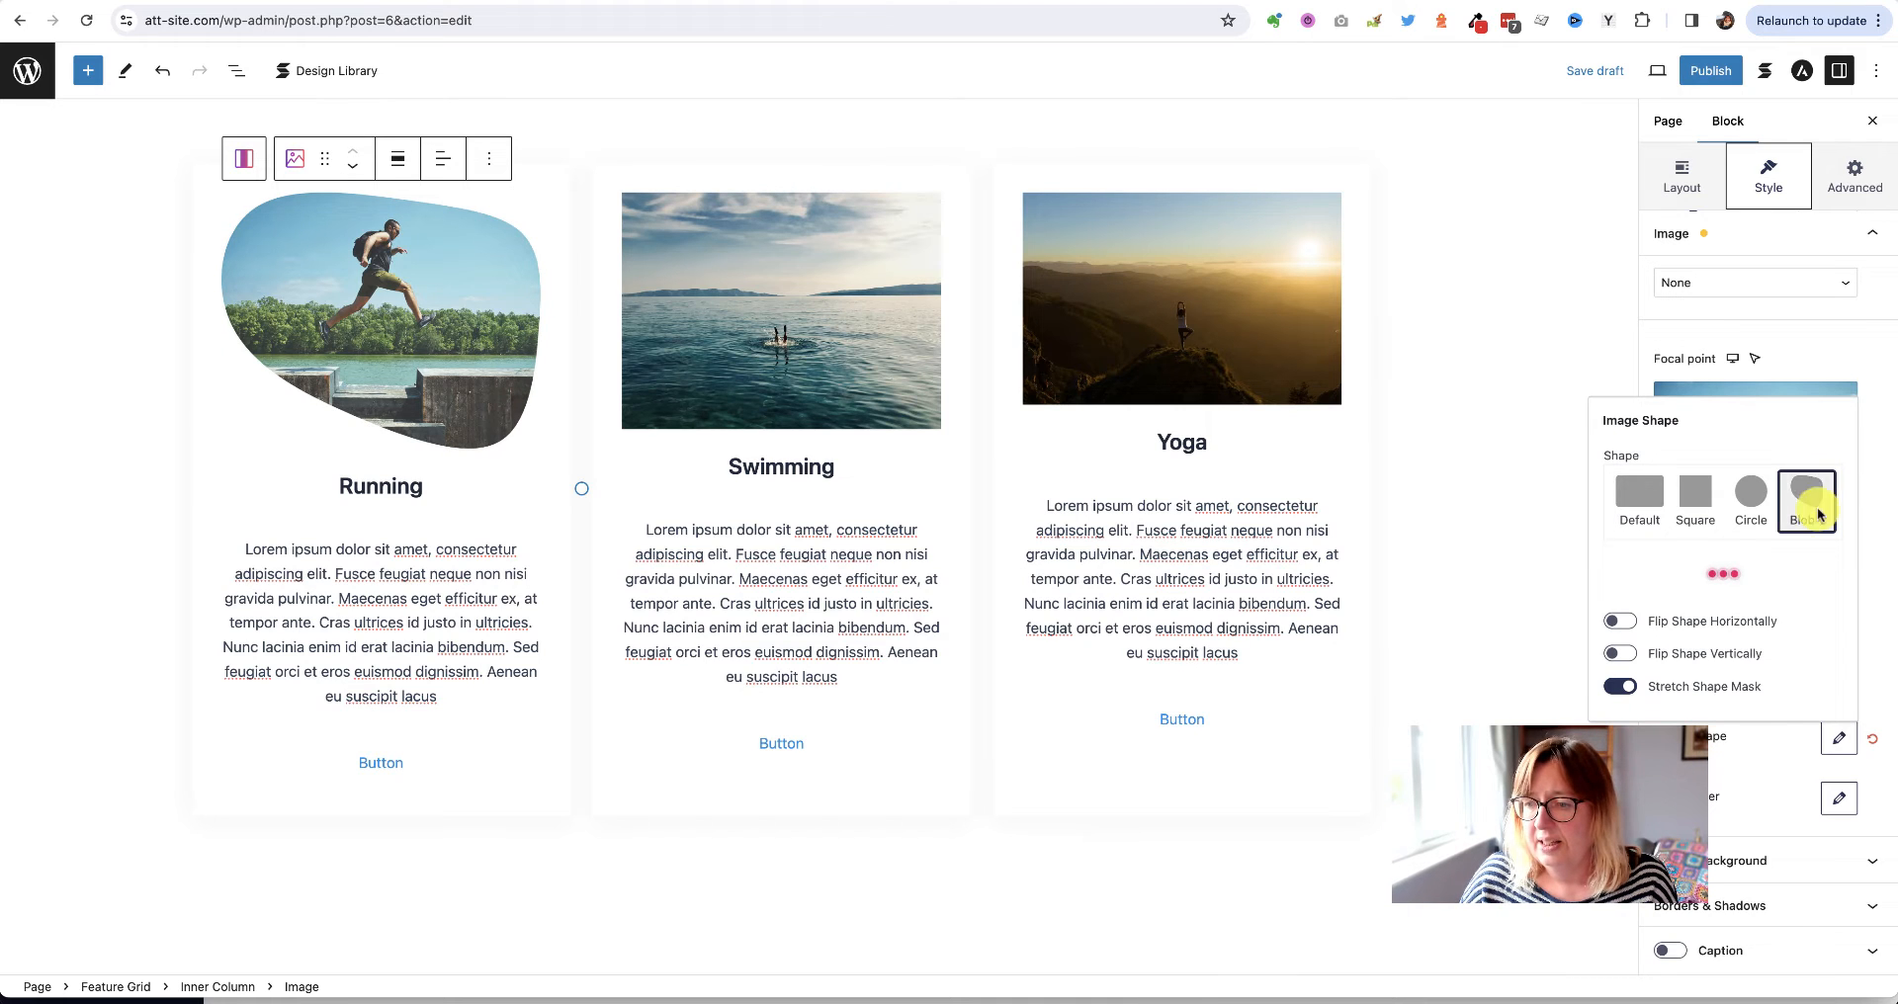
{"action": "left_click", "coordinate": [1753, 796]}
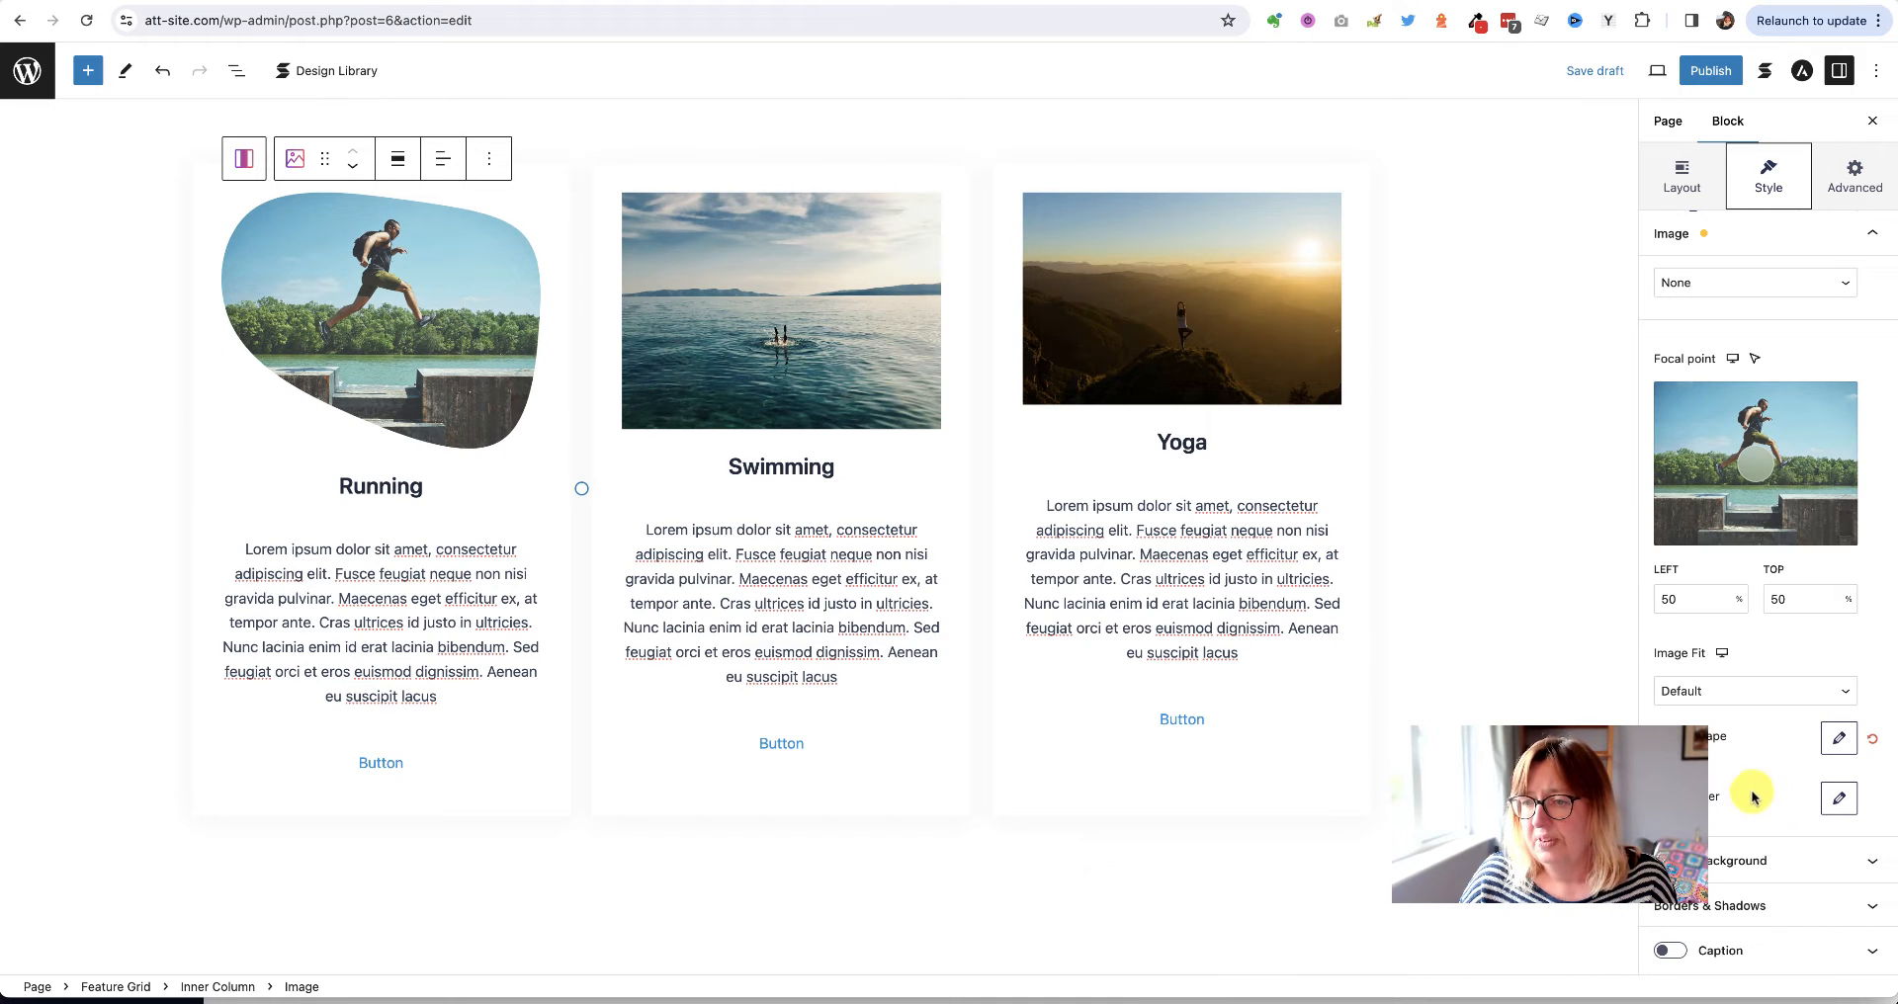
Apply the Blob 1 shape to the Swimming card's image
{"action": "left_click", "coordinate": [803, 335]}
{"action": "scroll", "coordinate": [1714, 644], "scroll_direction": "down", "scroll_amount": 10}
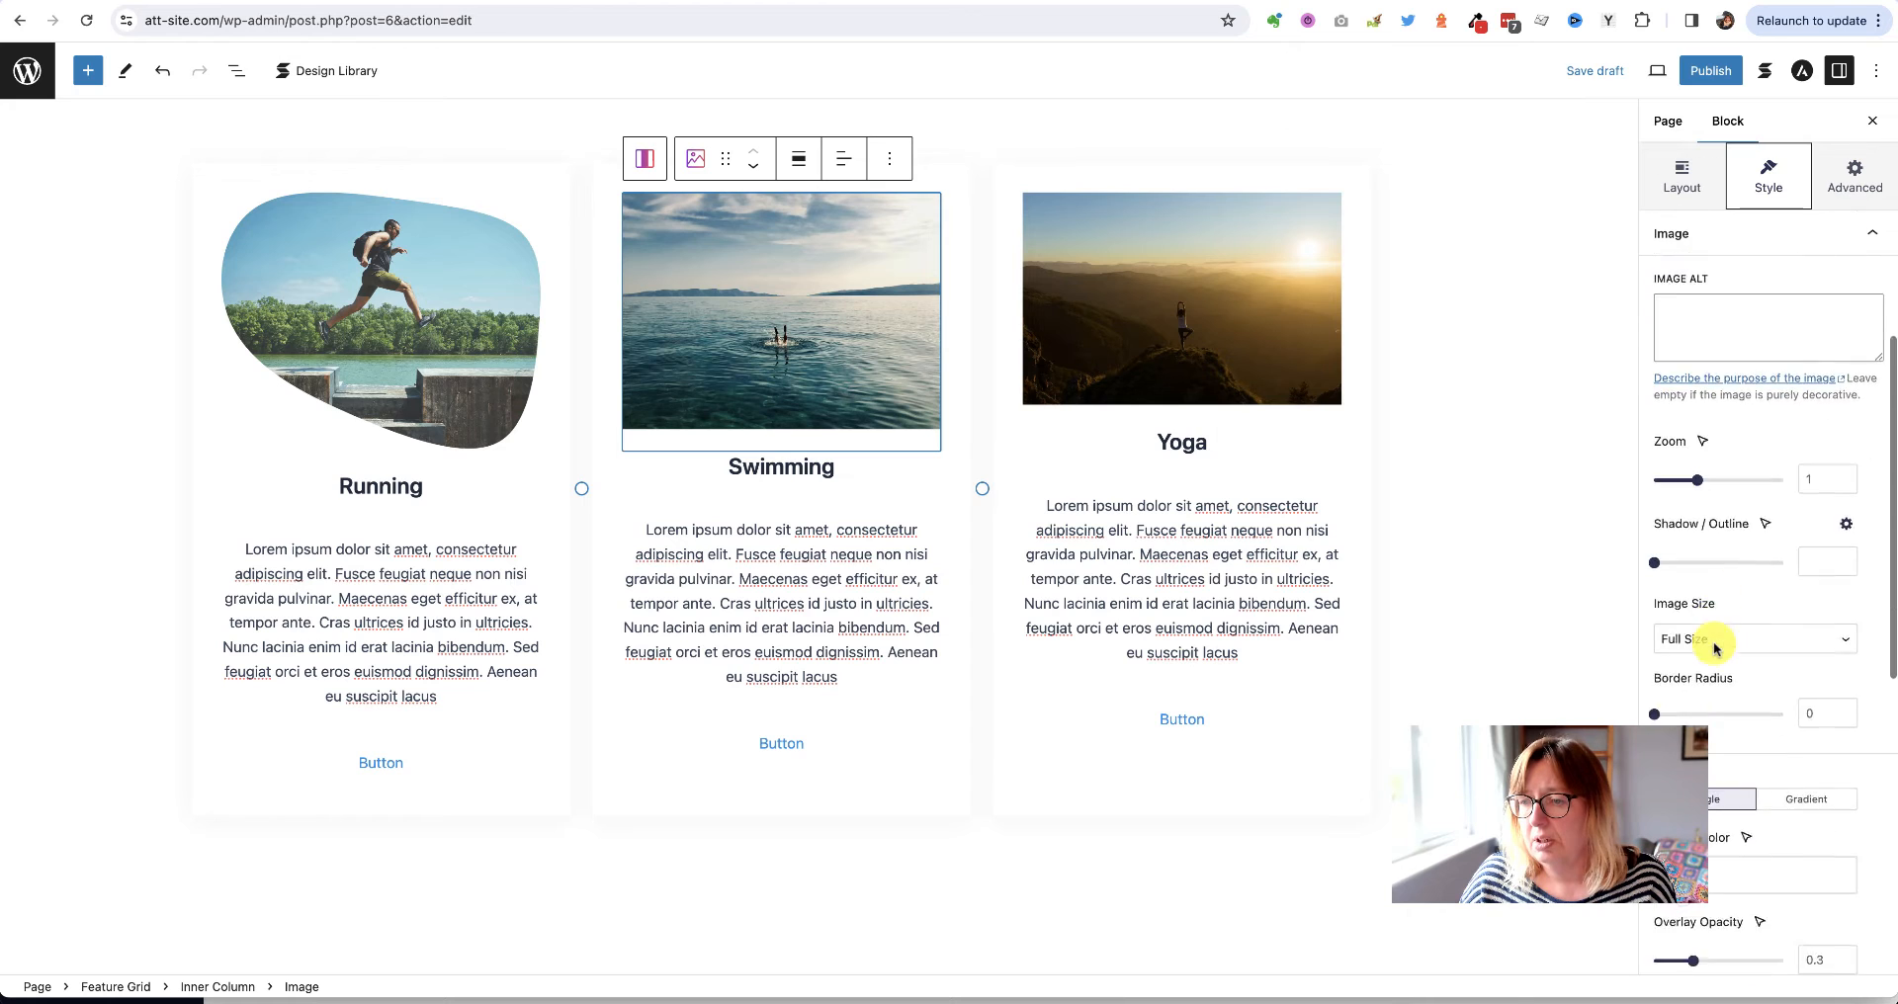
{"action": "scroll", "coordinate": [1715, 648], "scroll_direction": "down", "scroll_amount": 5}
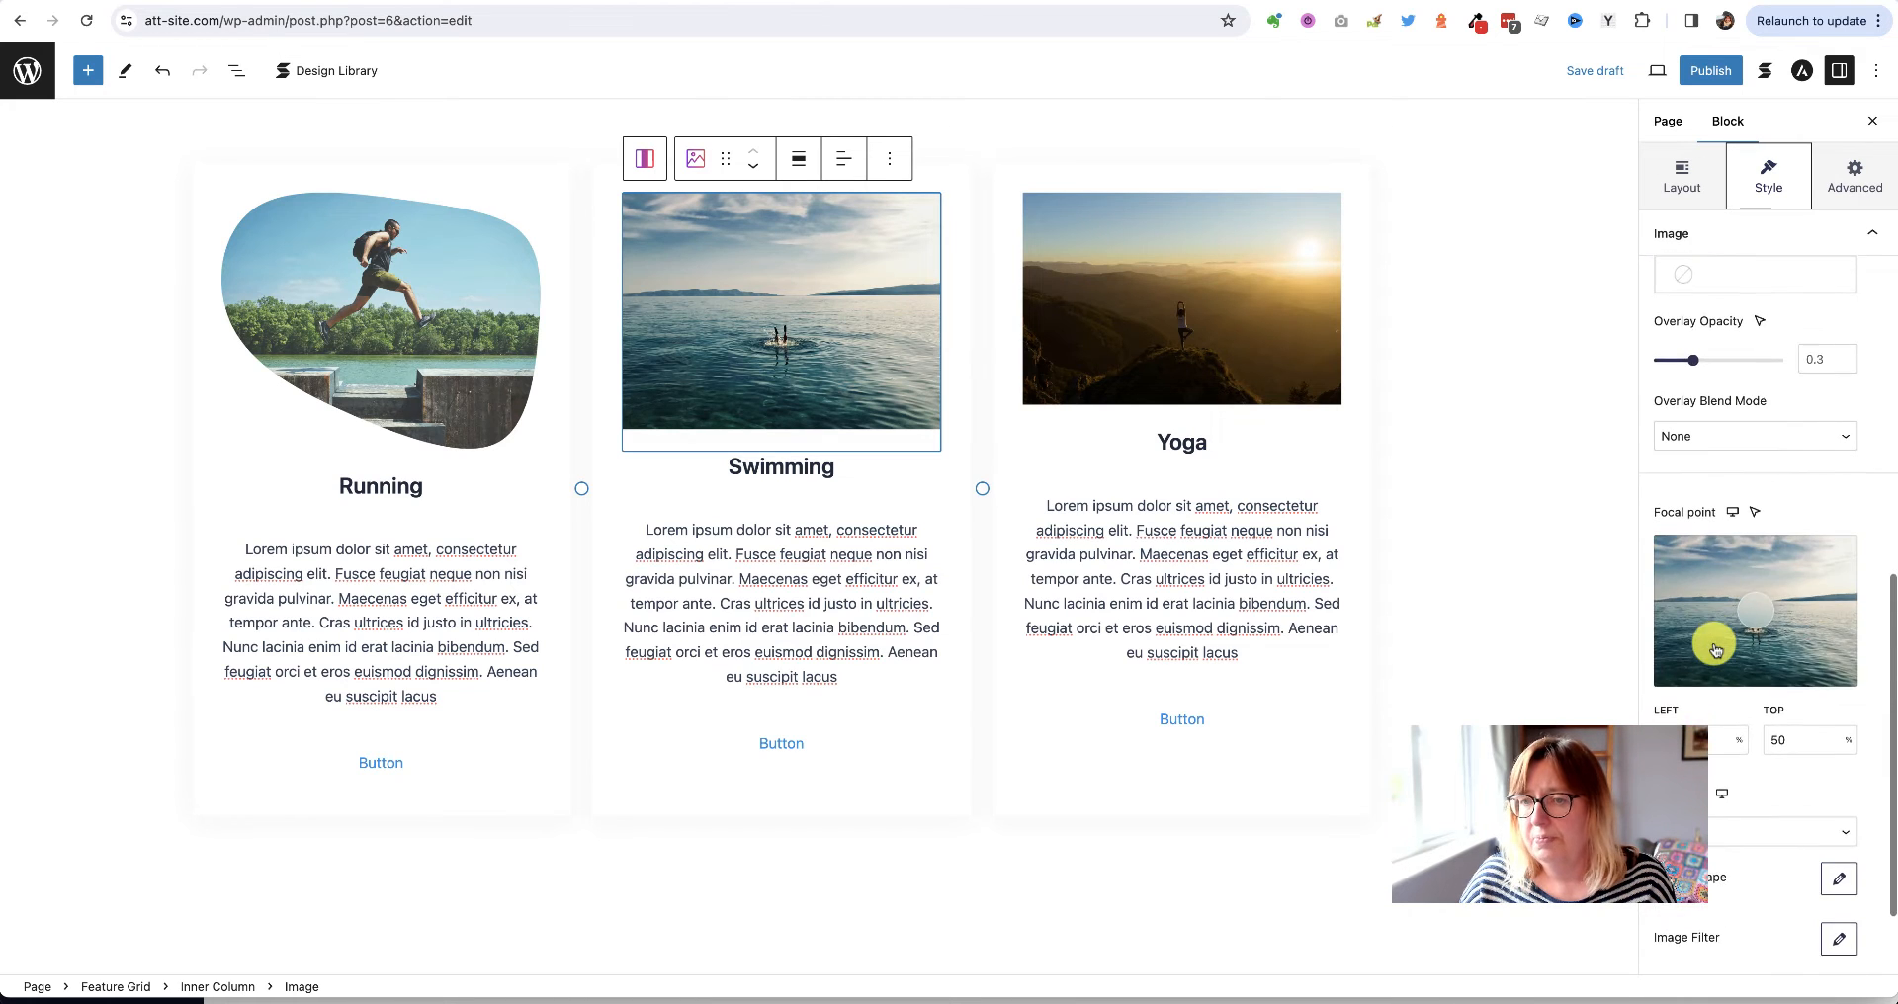
{"action": "left_click", "coordinate": [1831, 743]}
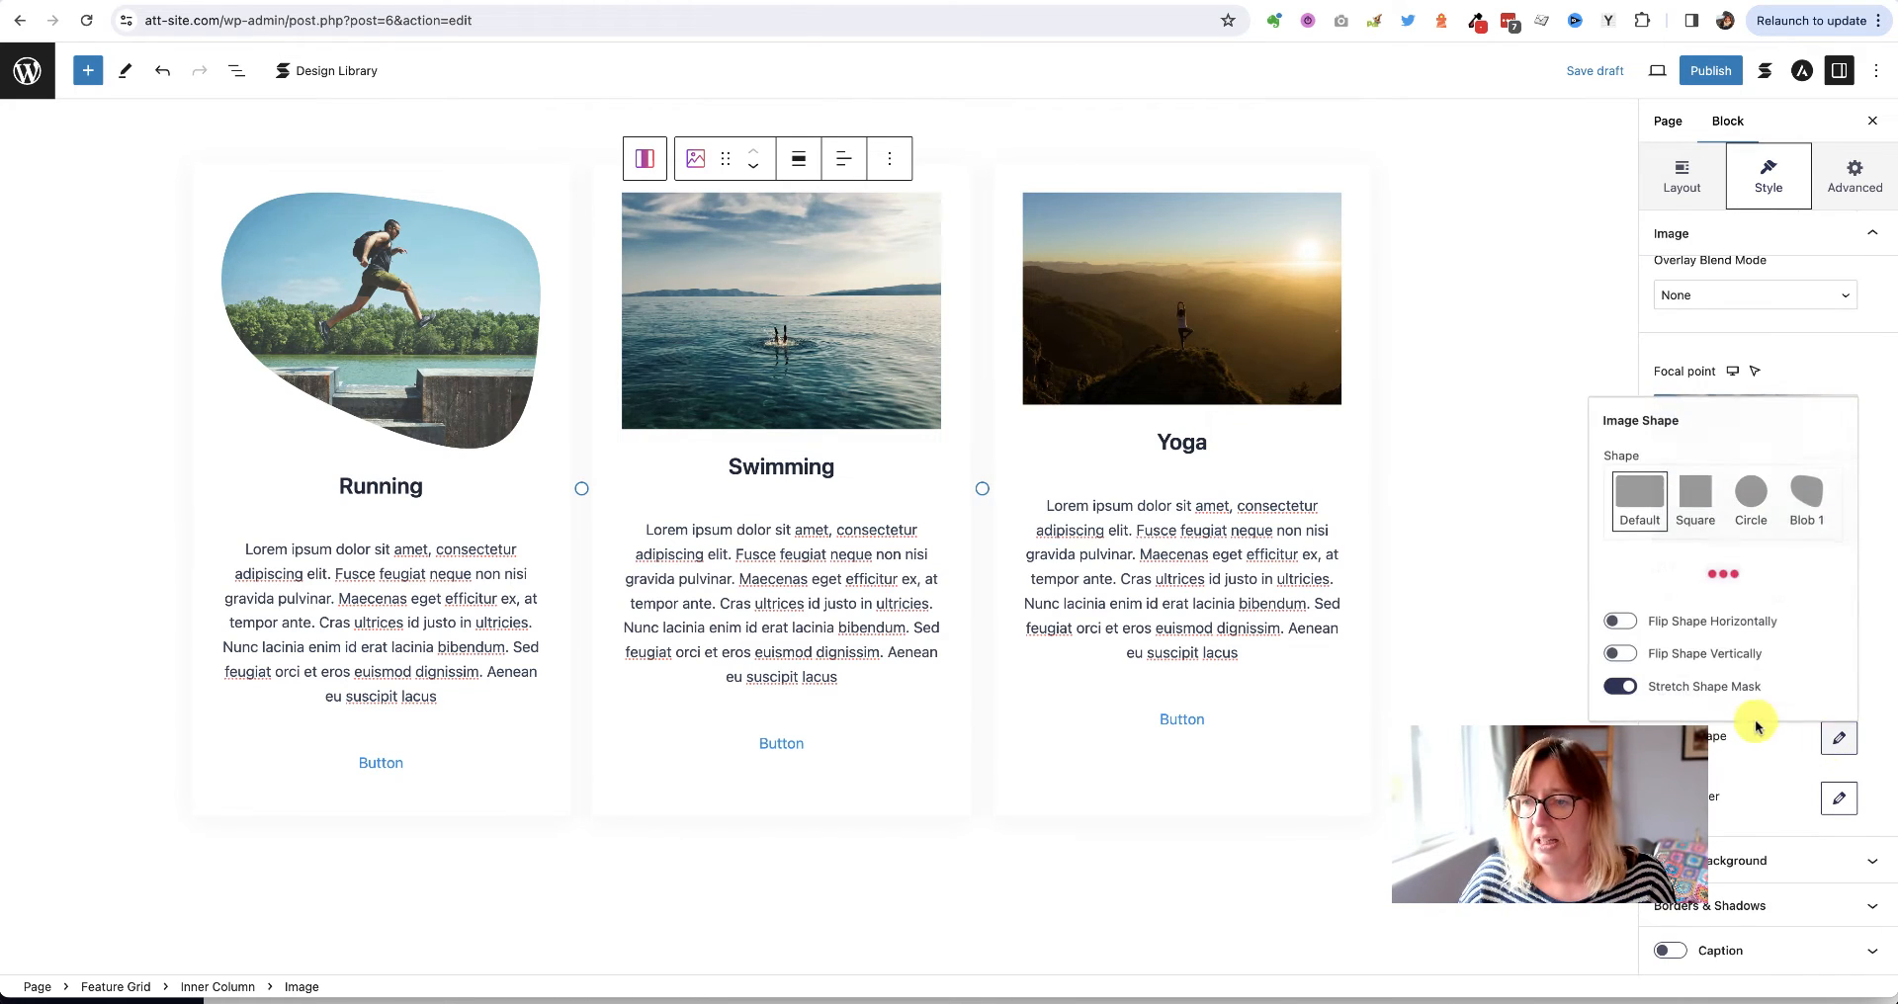
{"action": "left_click", "coordinate": [1801, 502]}
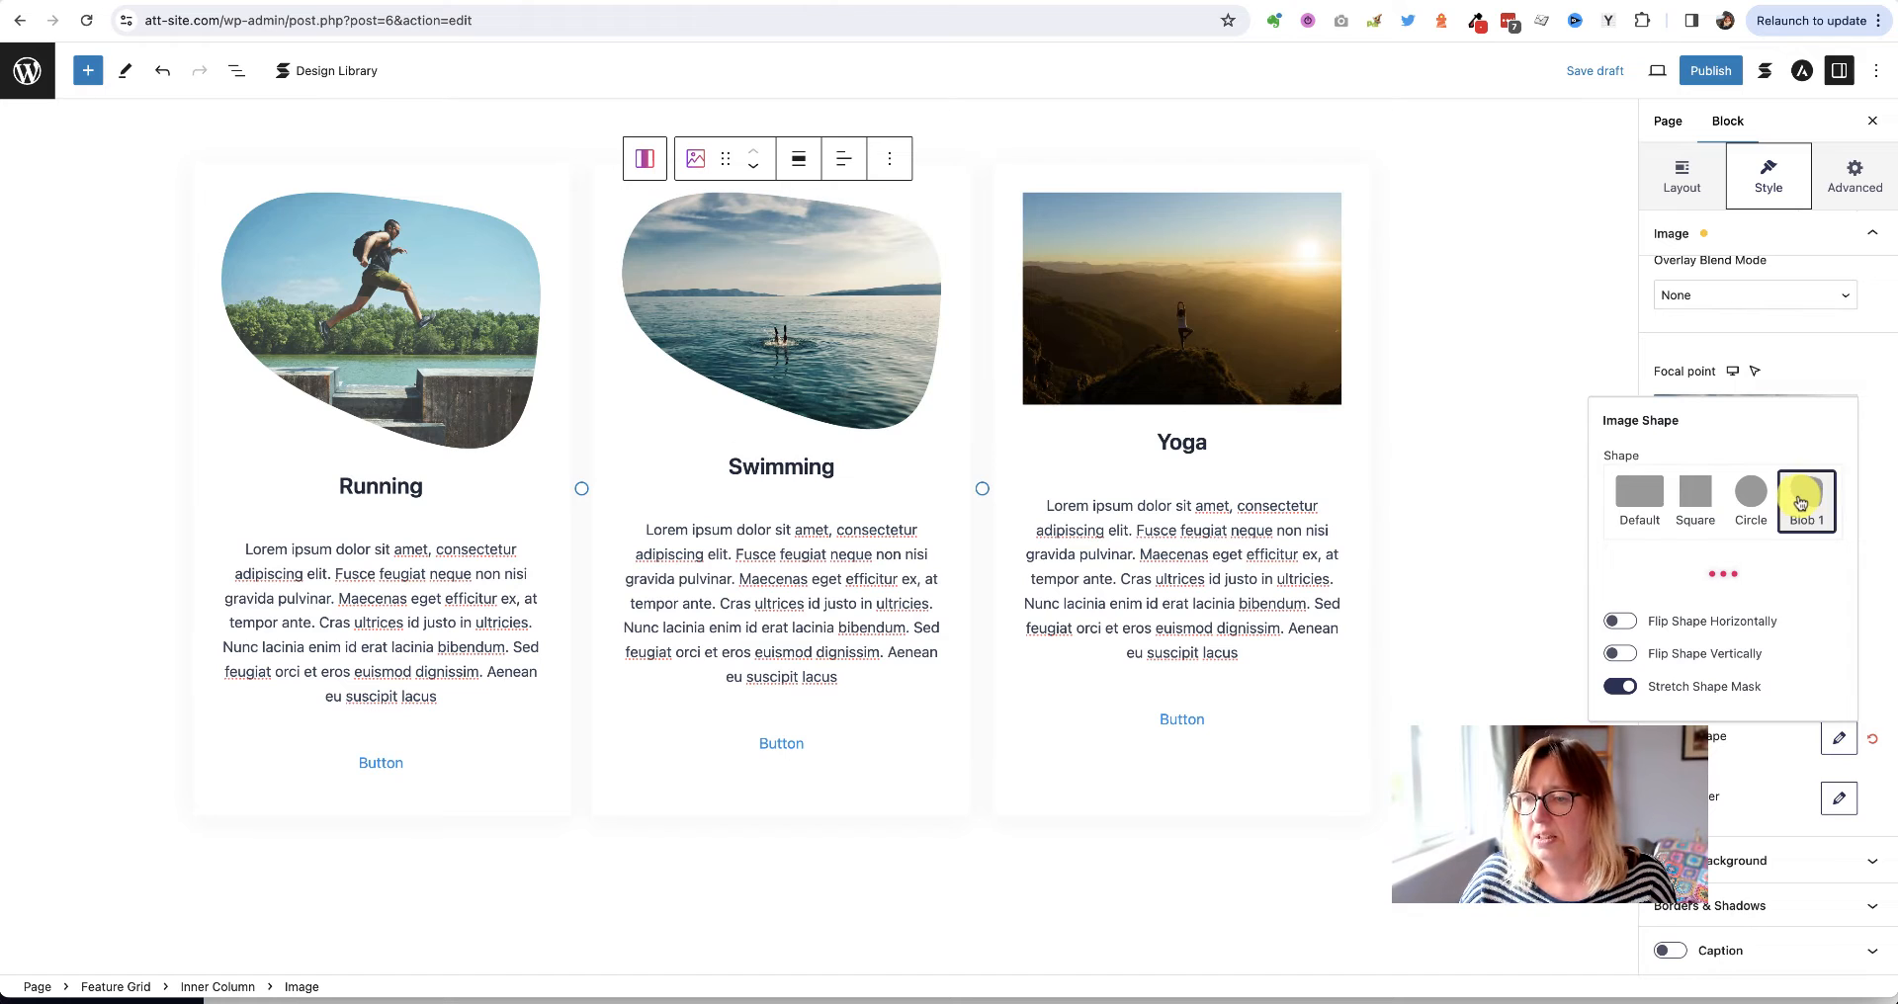
Apply Blob 1 to the Yoga image, closing the accidentally opened Media Library
{"action": "left_click", "coordinate": [1295, 334]}
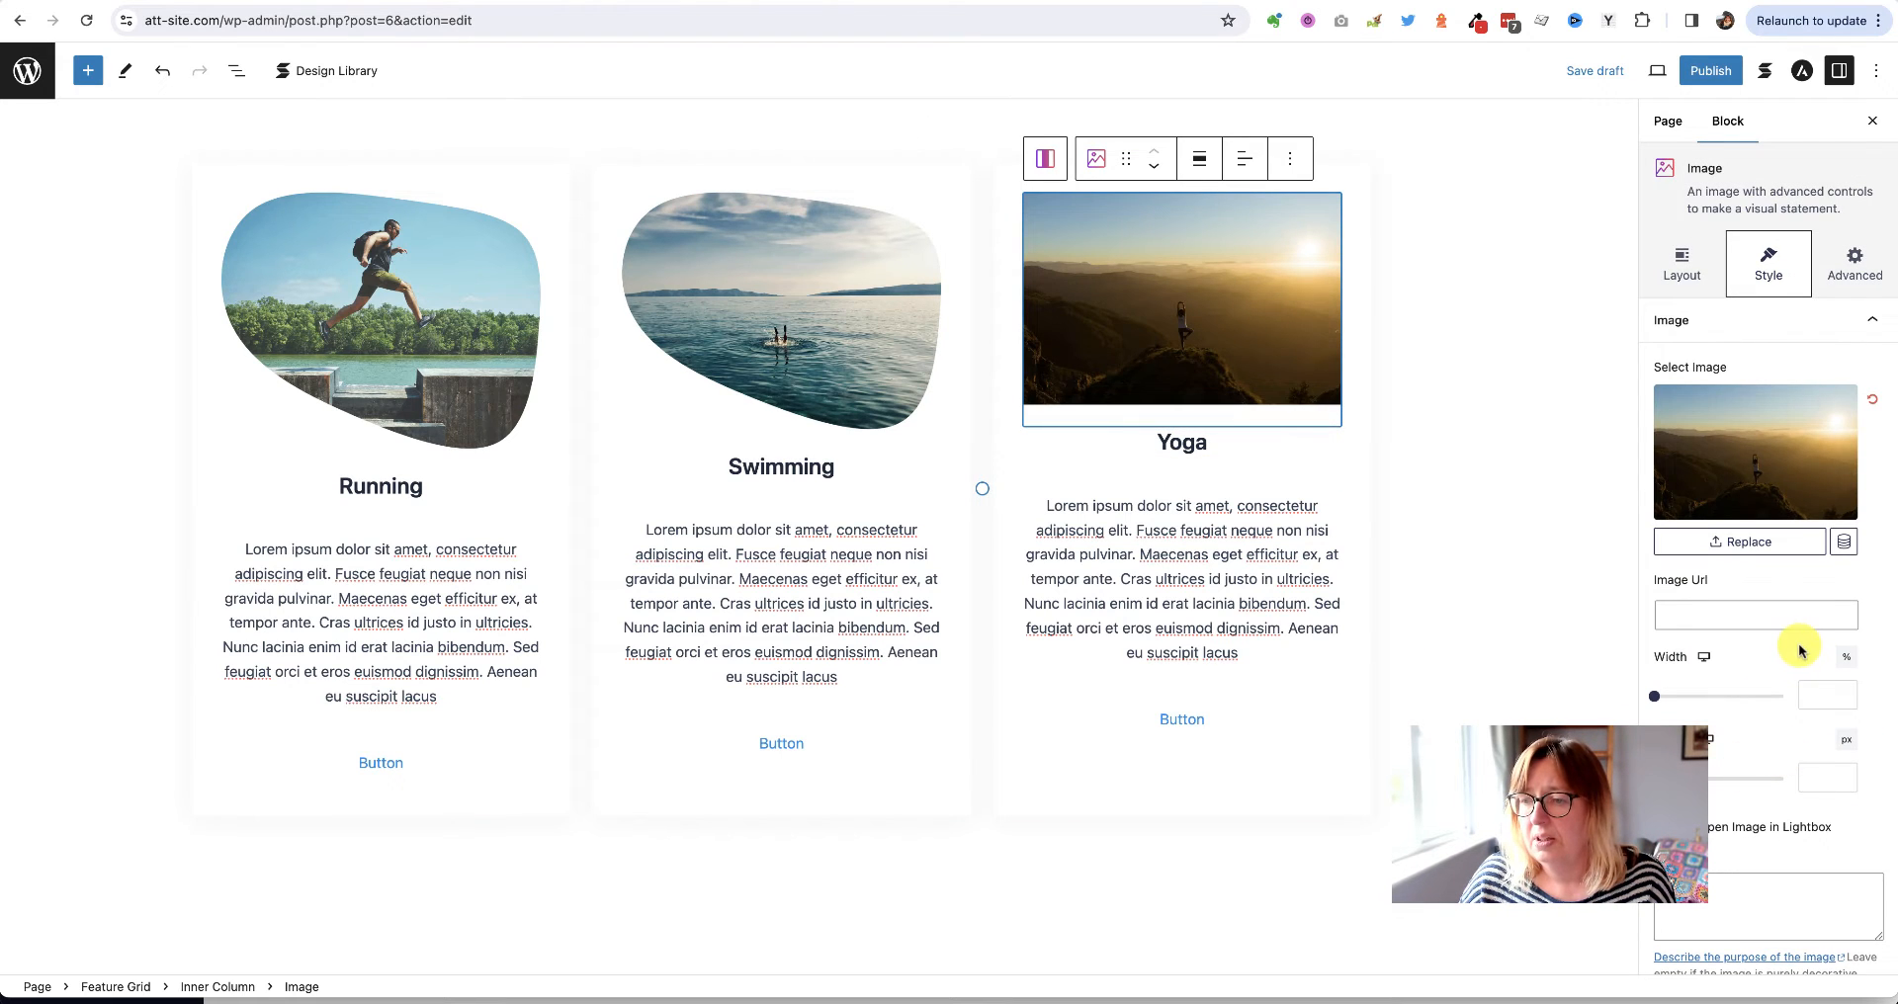
{"action": "scroll", "coordinate": [1800, 646], "scroll_direction": "down", "scroll_amount": 10}
{"action": "scroll", "coordinate": [1801, 647], "scroll_direction": "down", "scroll_amount": 6}
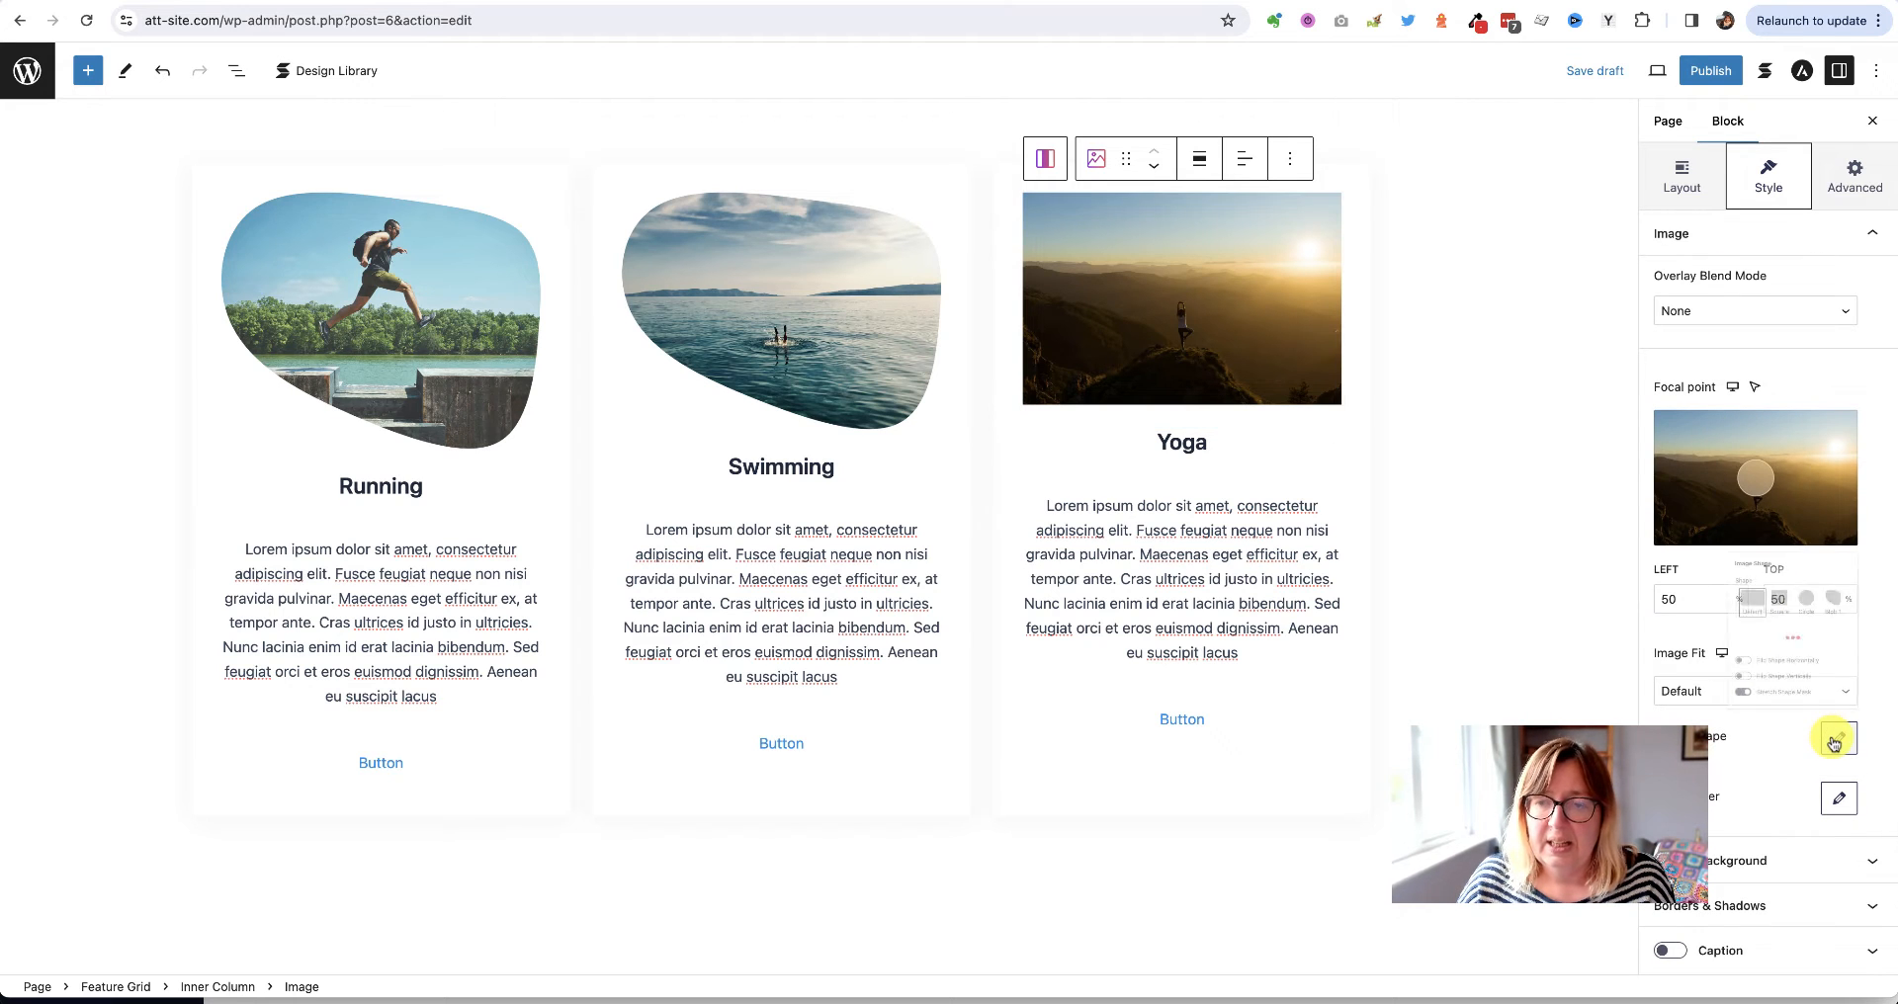
{"action": "left_click", "coordinate": [1831, 739]}
{"action": "left_click", "coordinate": [1791, 494]}
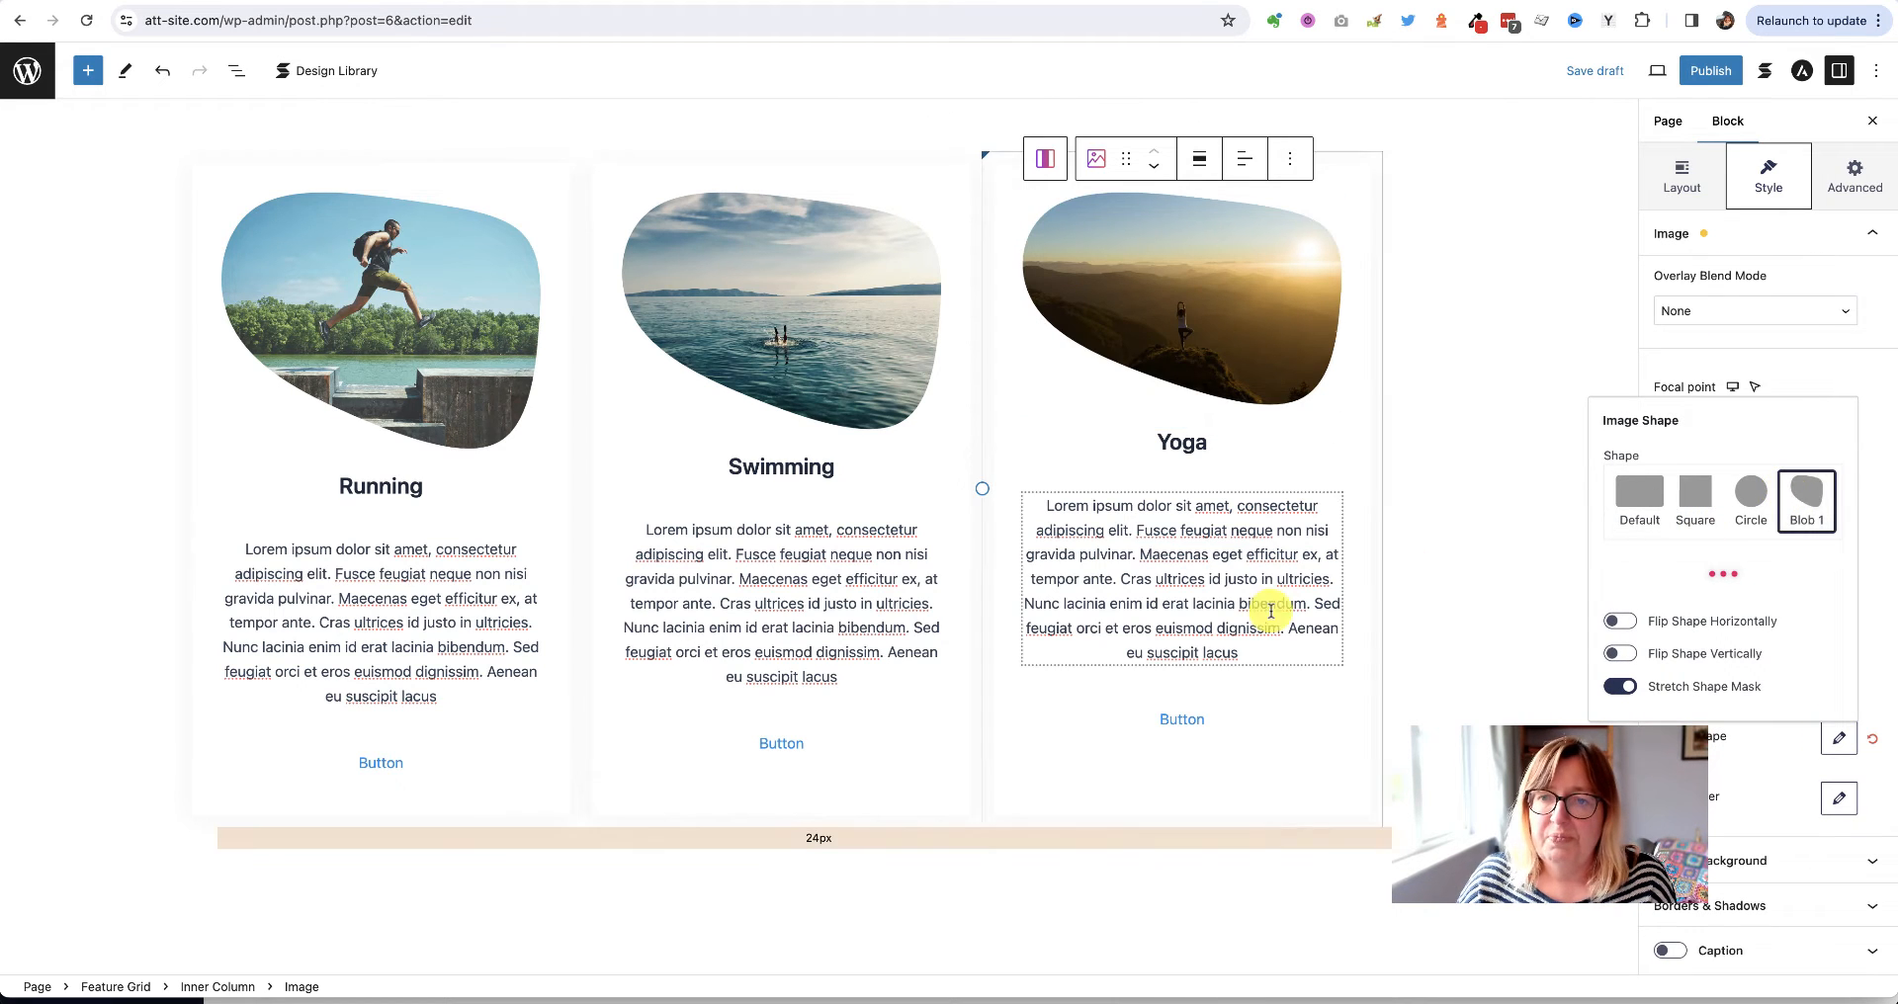
{"action": "left_click", "coordinate": [1265, 322]}
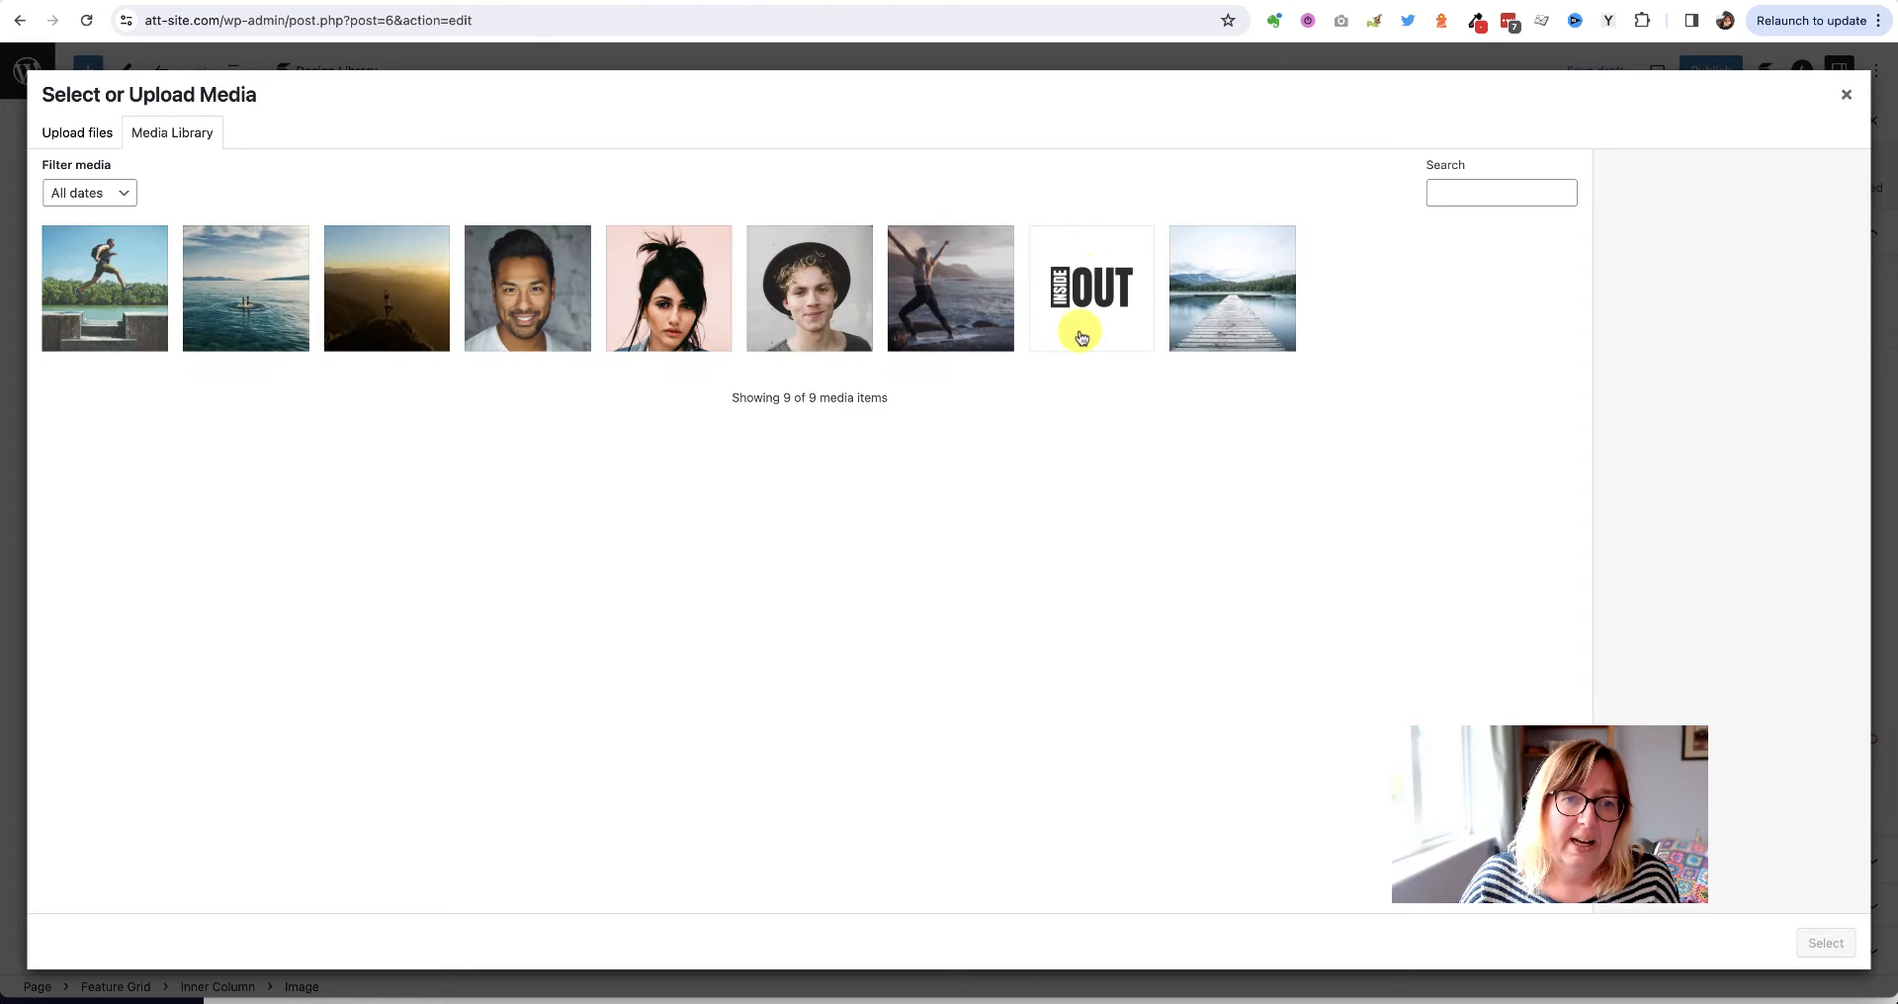
{"action": "left_click", "coordinate": [1845, 93]}
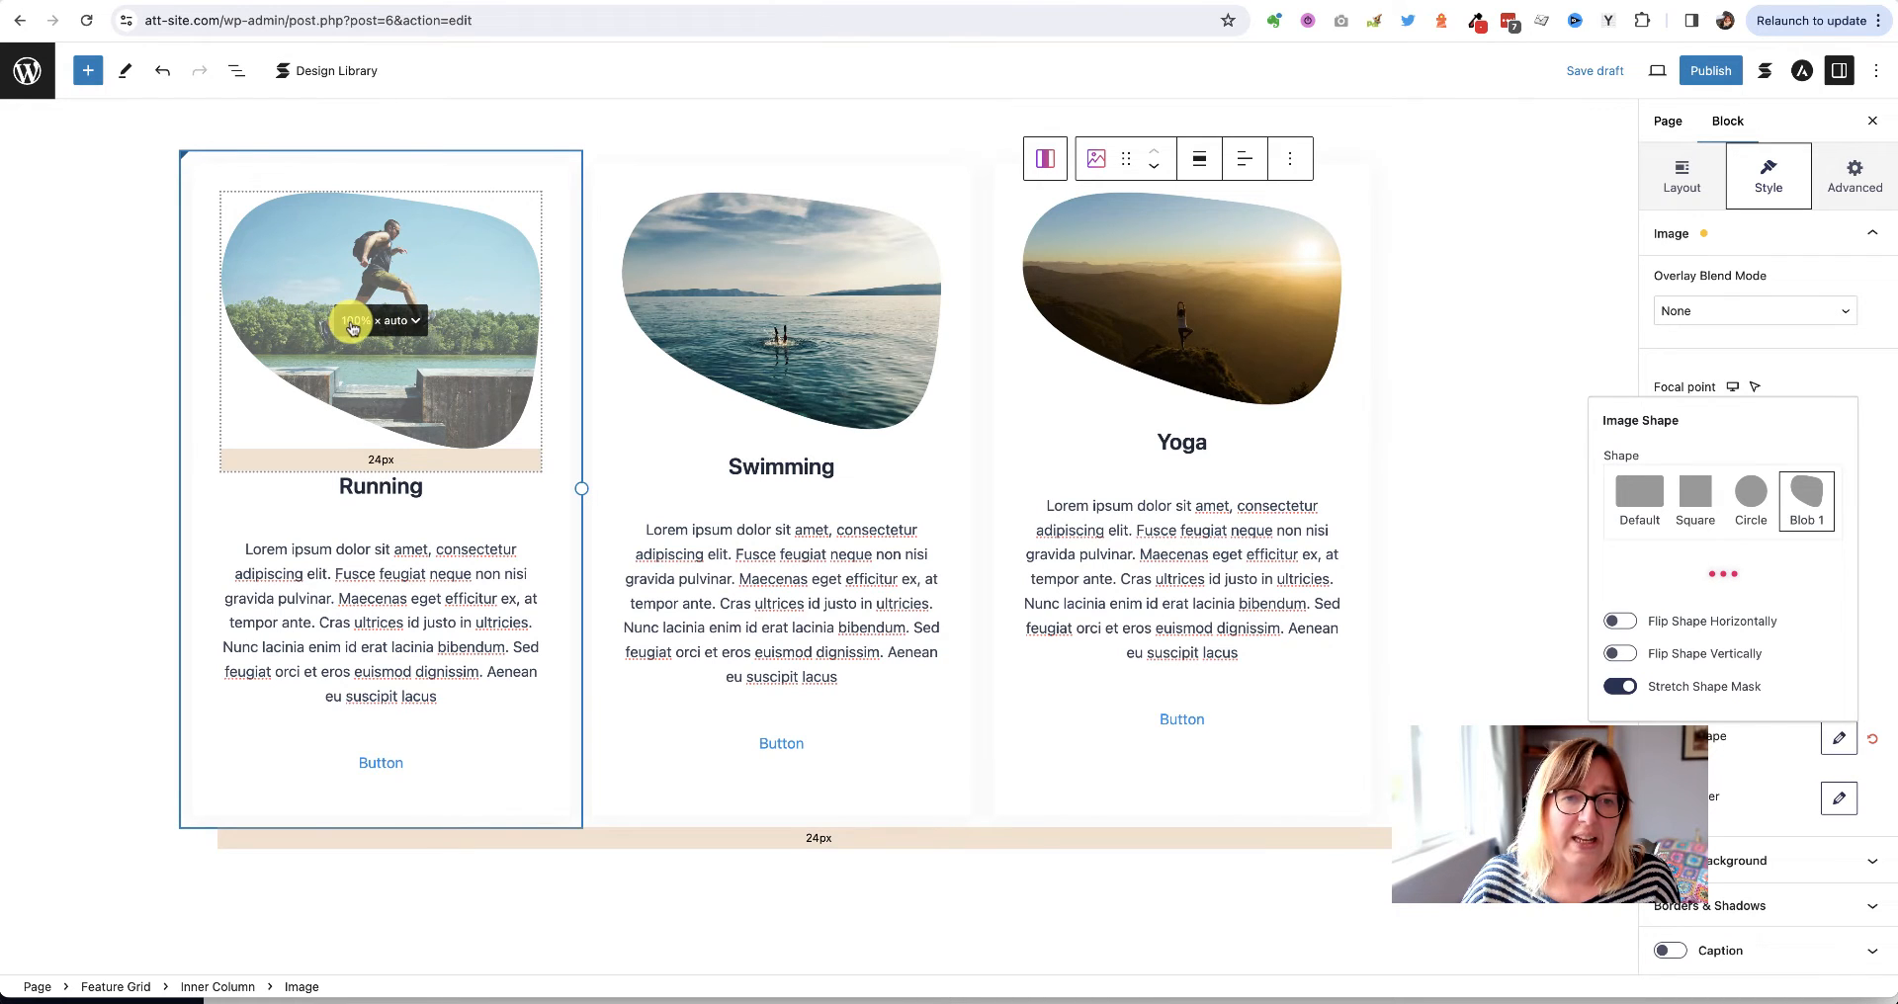
Set the Running image's height to 300 px
{"action": "left_click", "coordinate": [417, 329]}
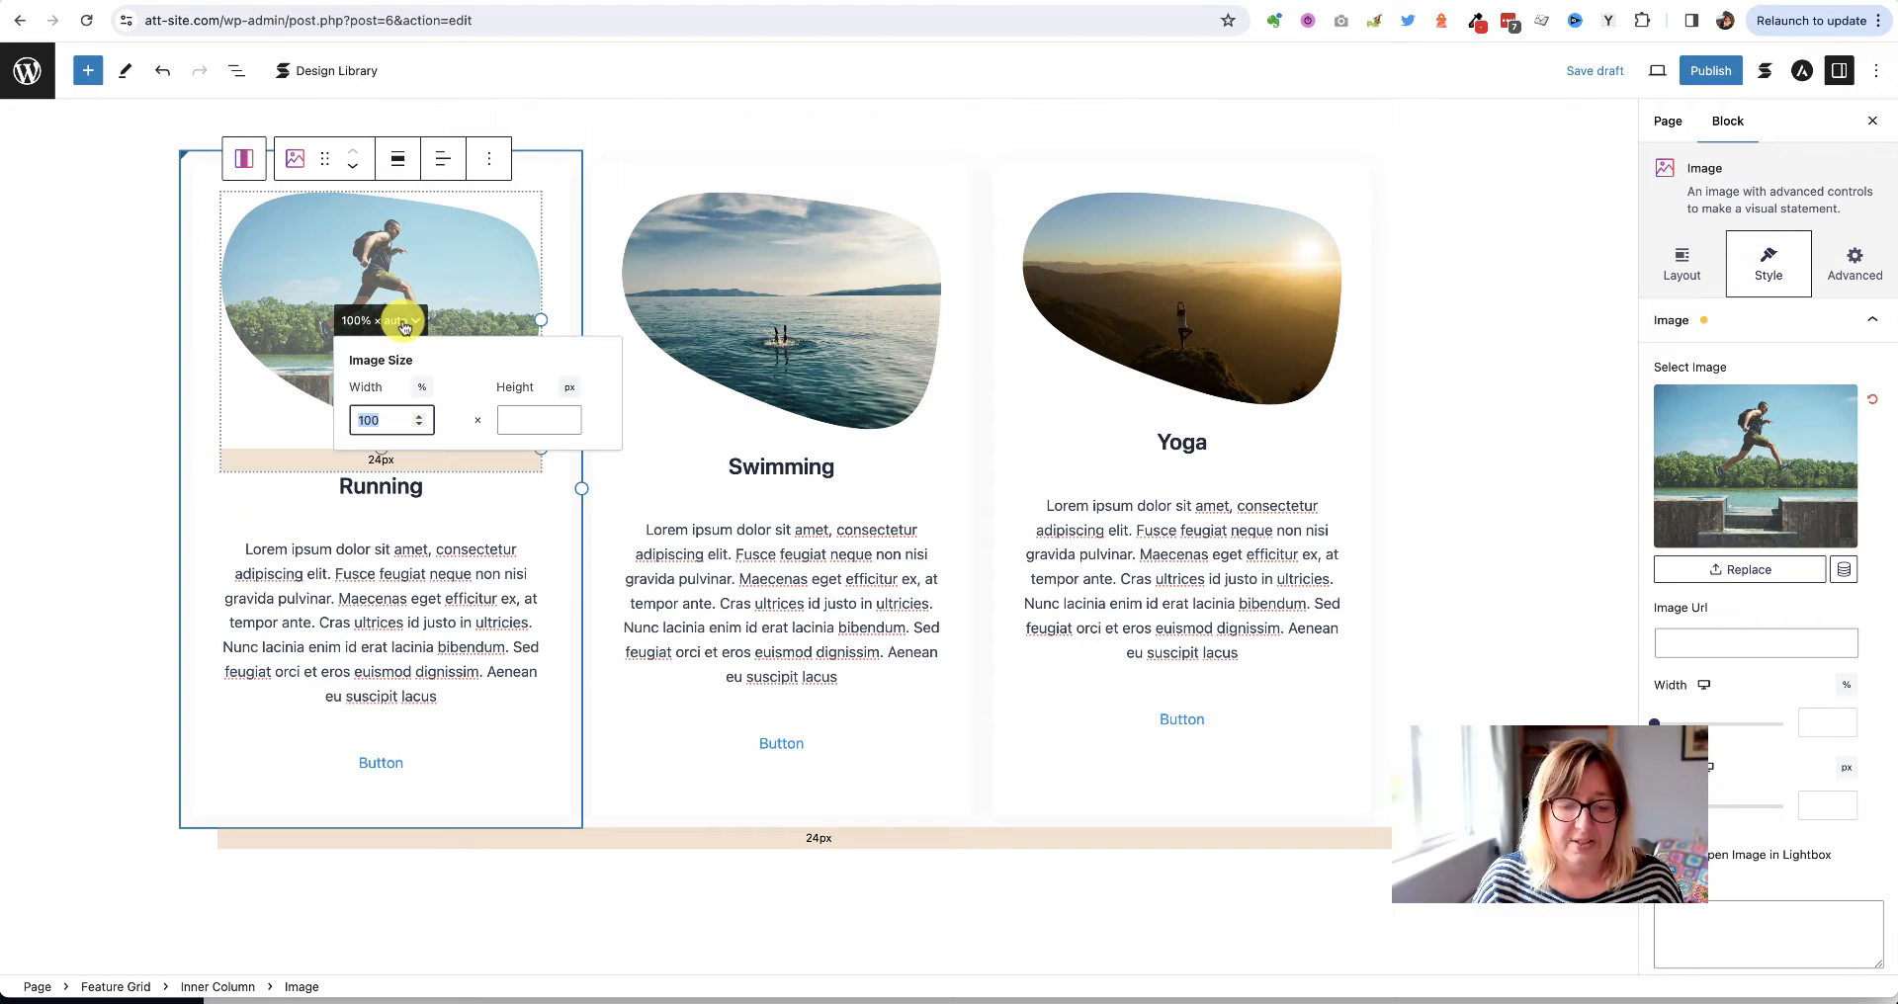
{"action": "left_click", "coordinate": [514, 420]}
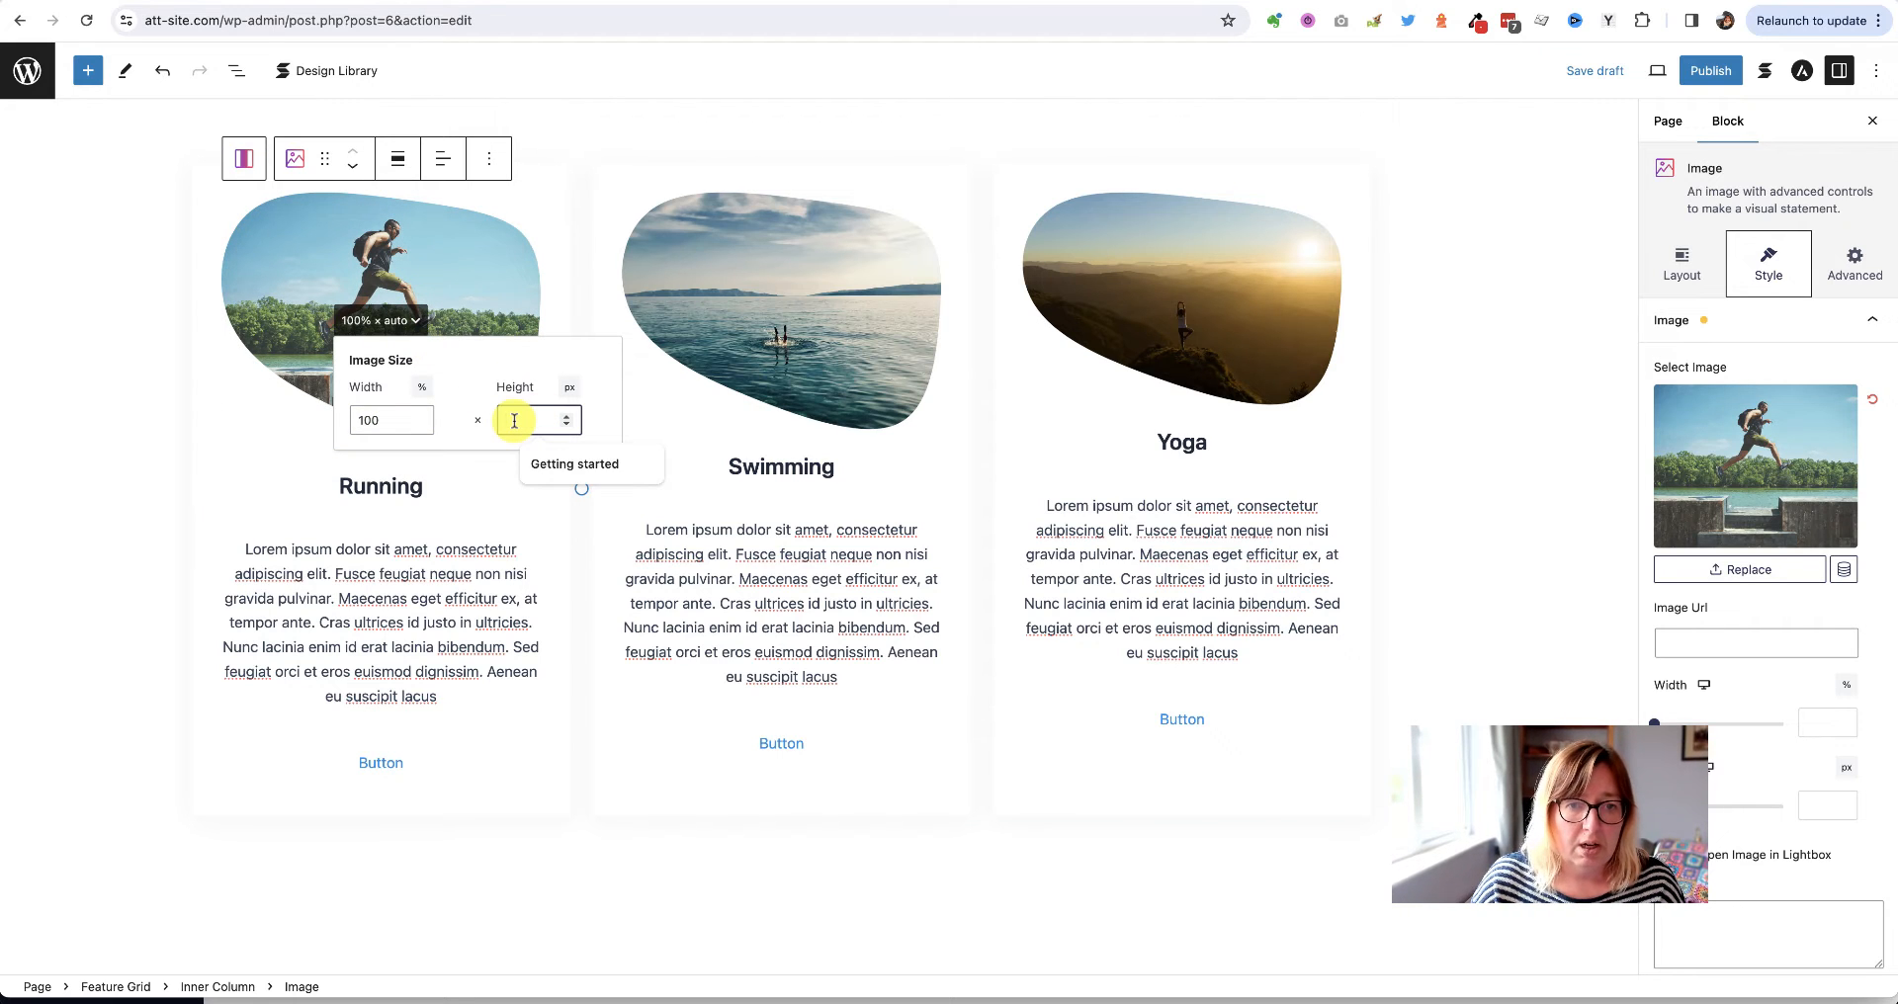
{"action": "type", "text": "200"}
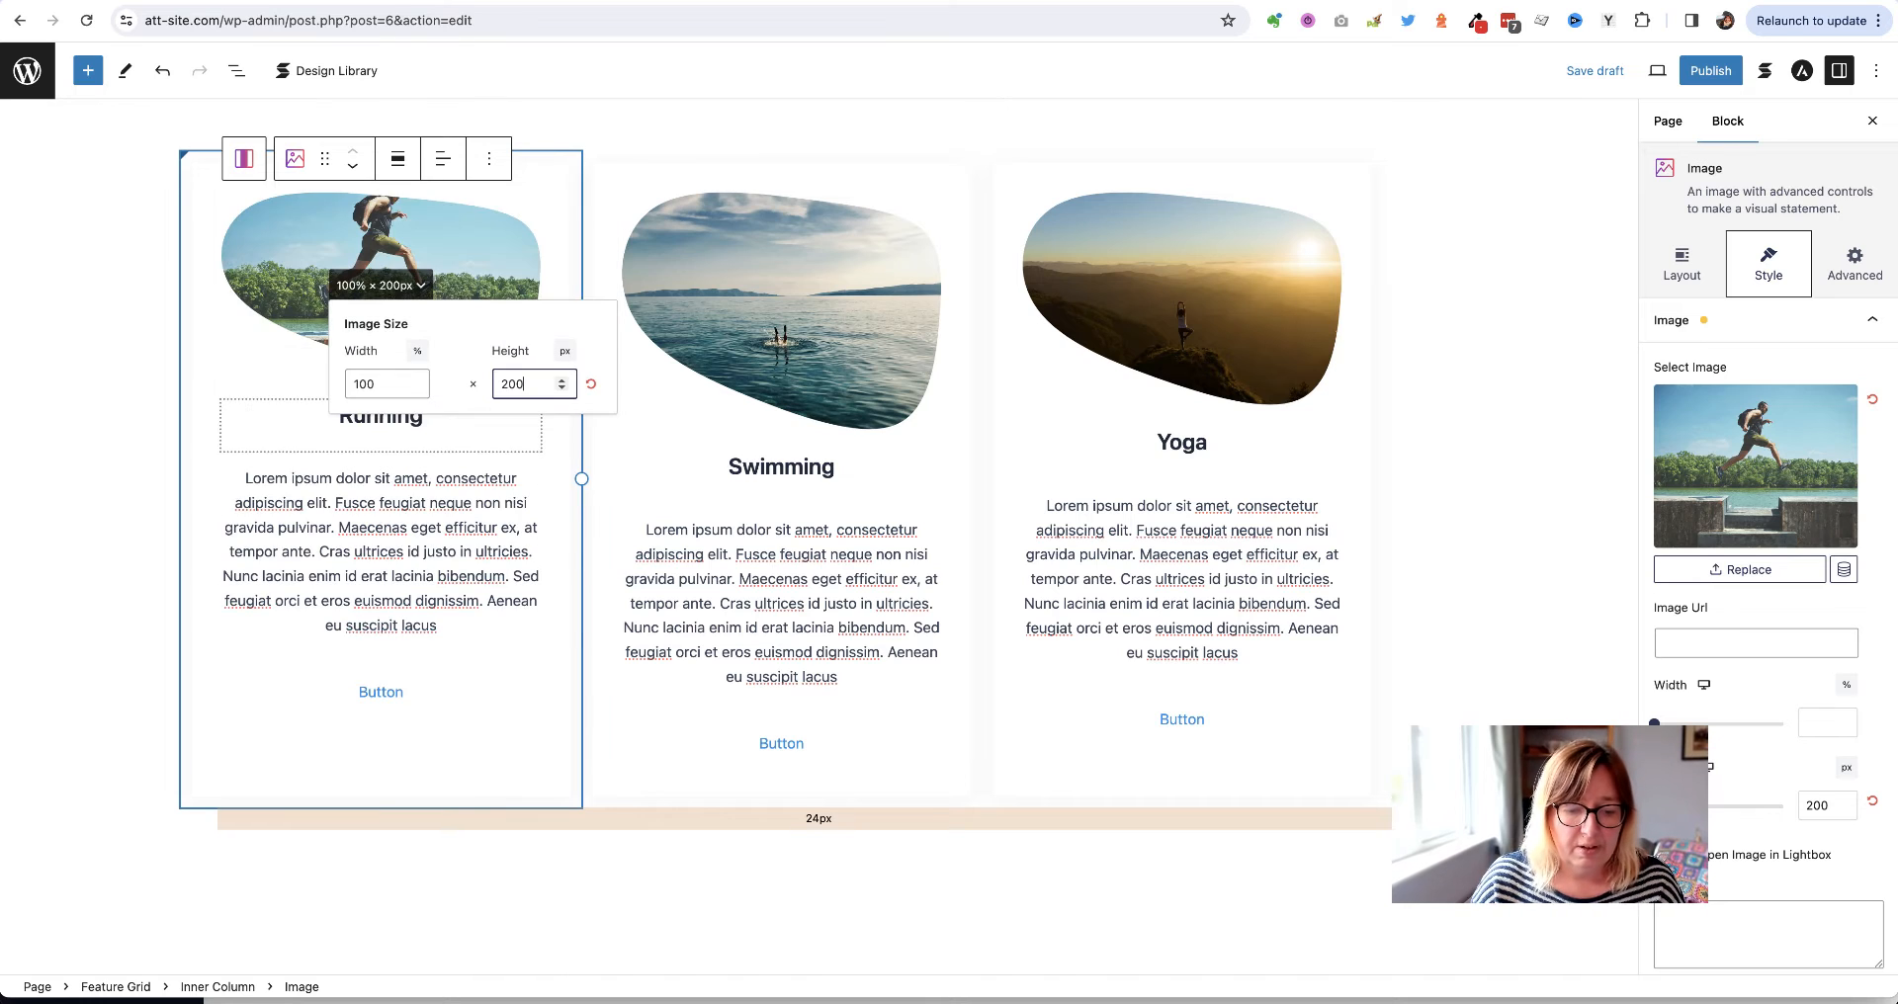
{"action": "left_click", "coordinate": [515, 389]}
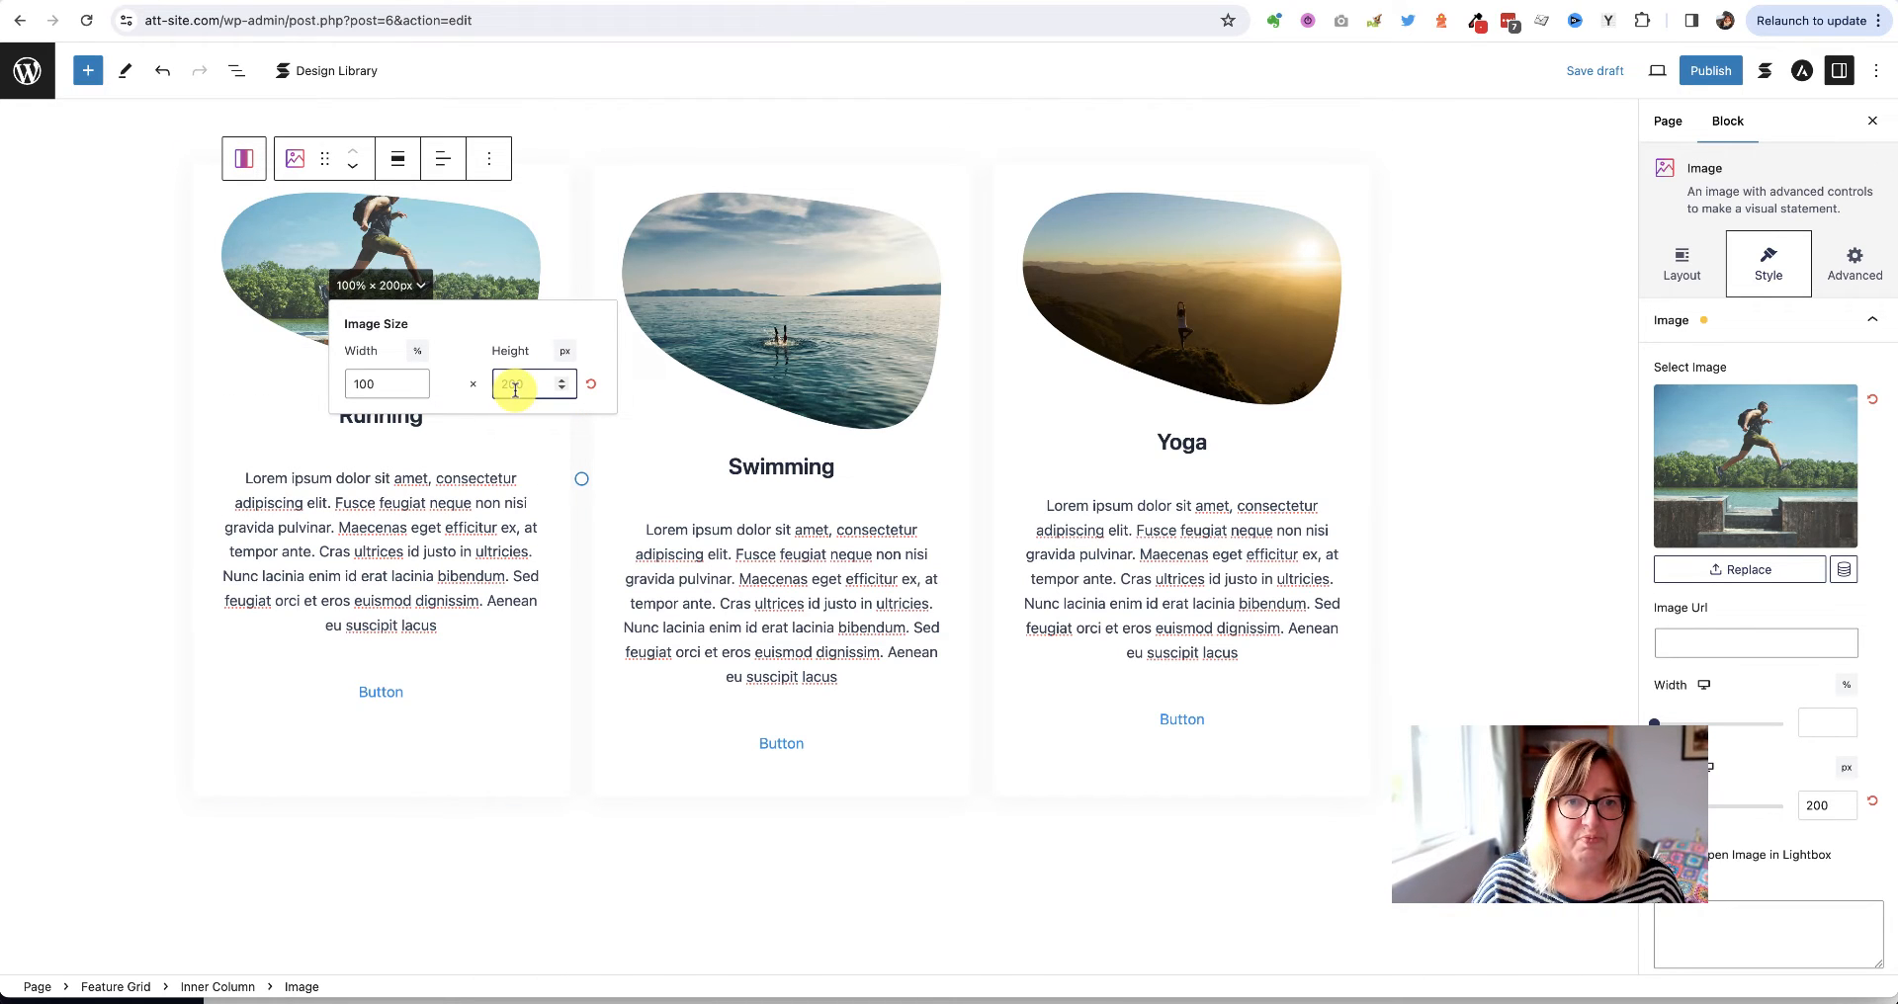
{"action": "key", "text": "BackSpace"}
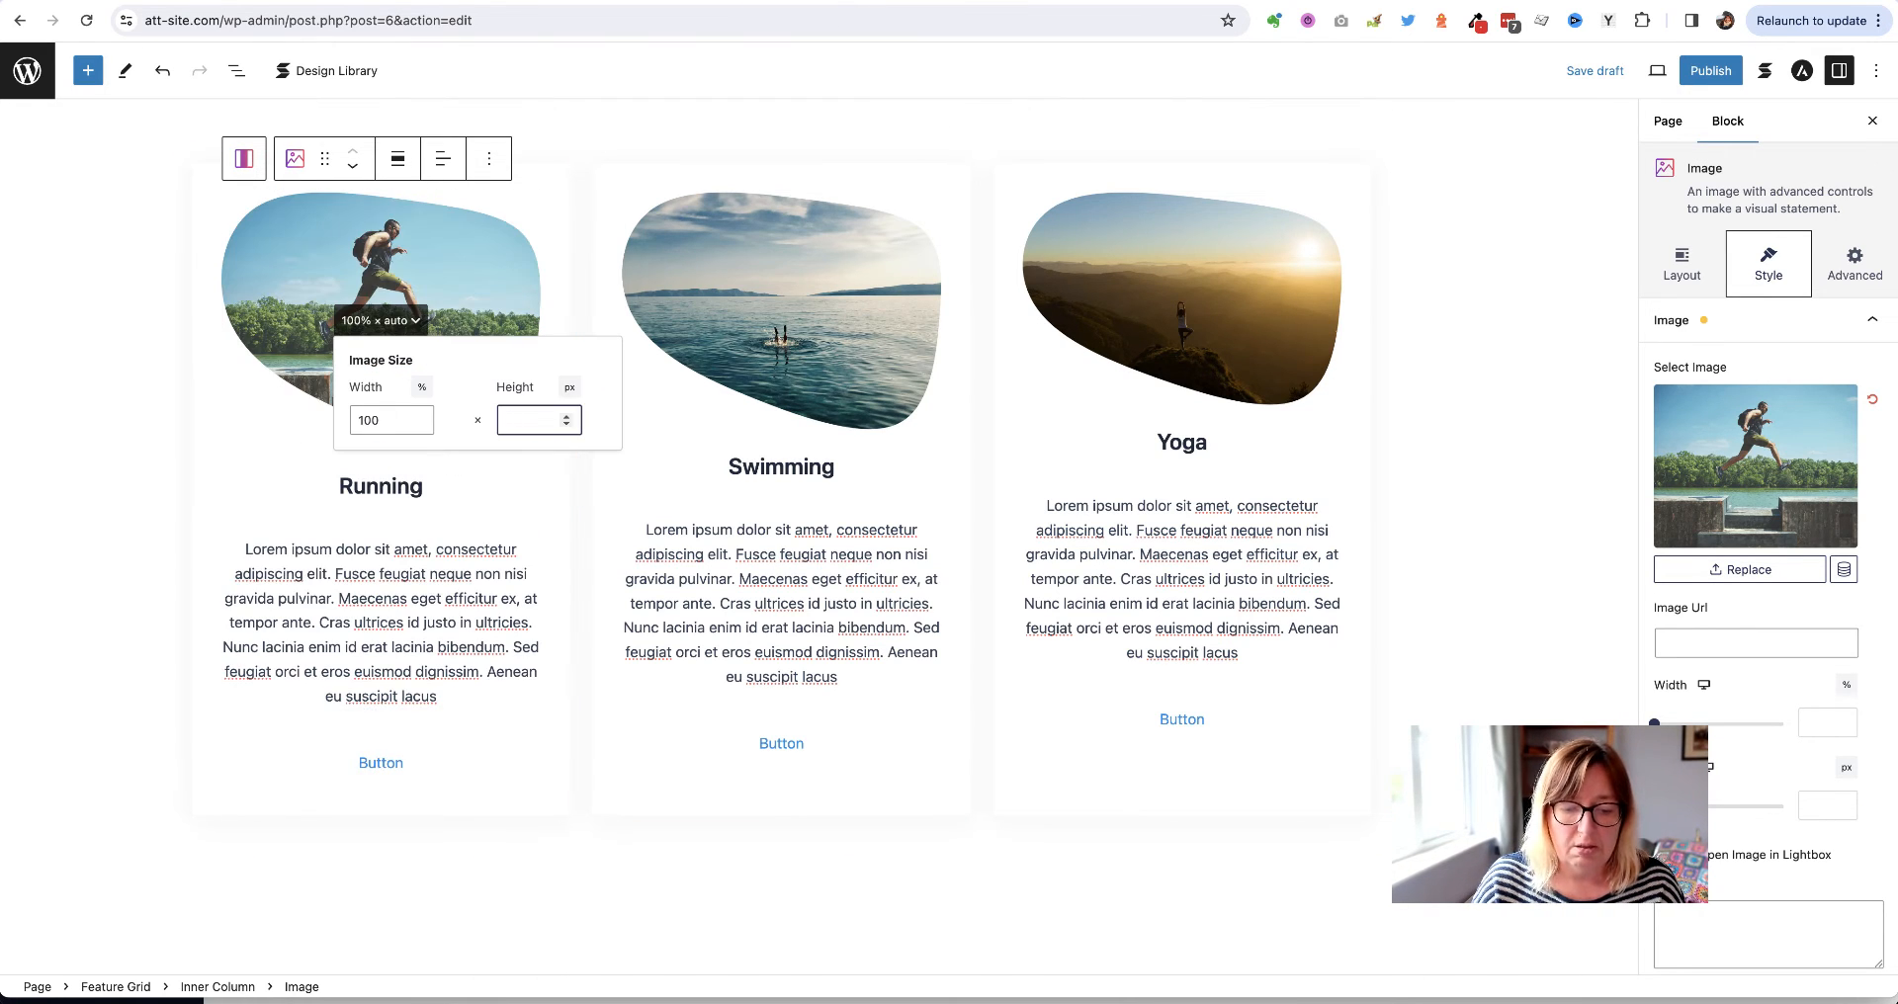
{"action": "type", "text": "400"}
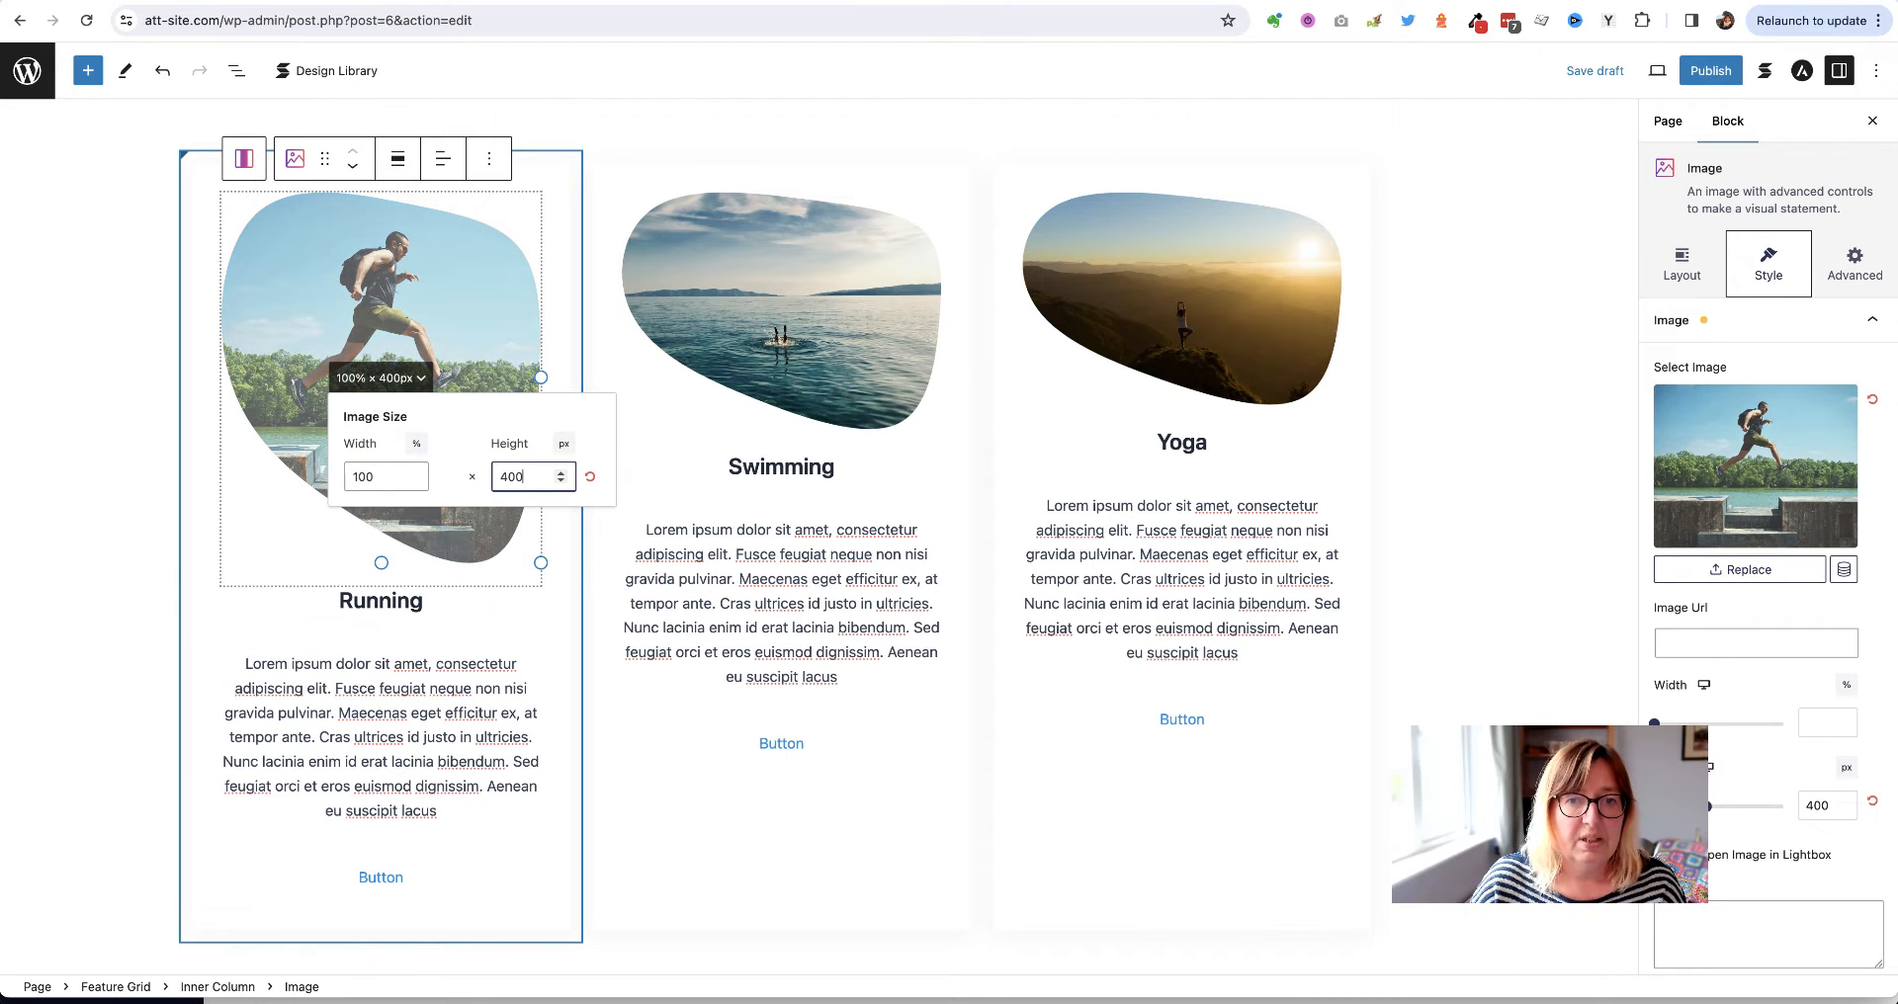
{"action": "key", "text": "BackSpace"}
{"action": "key", "text": "BackSpace"}
{"action": "key", "text": "BackSpace"}
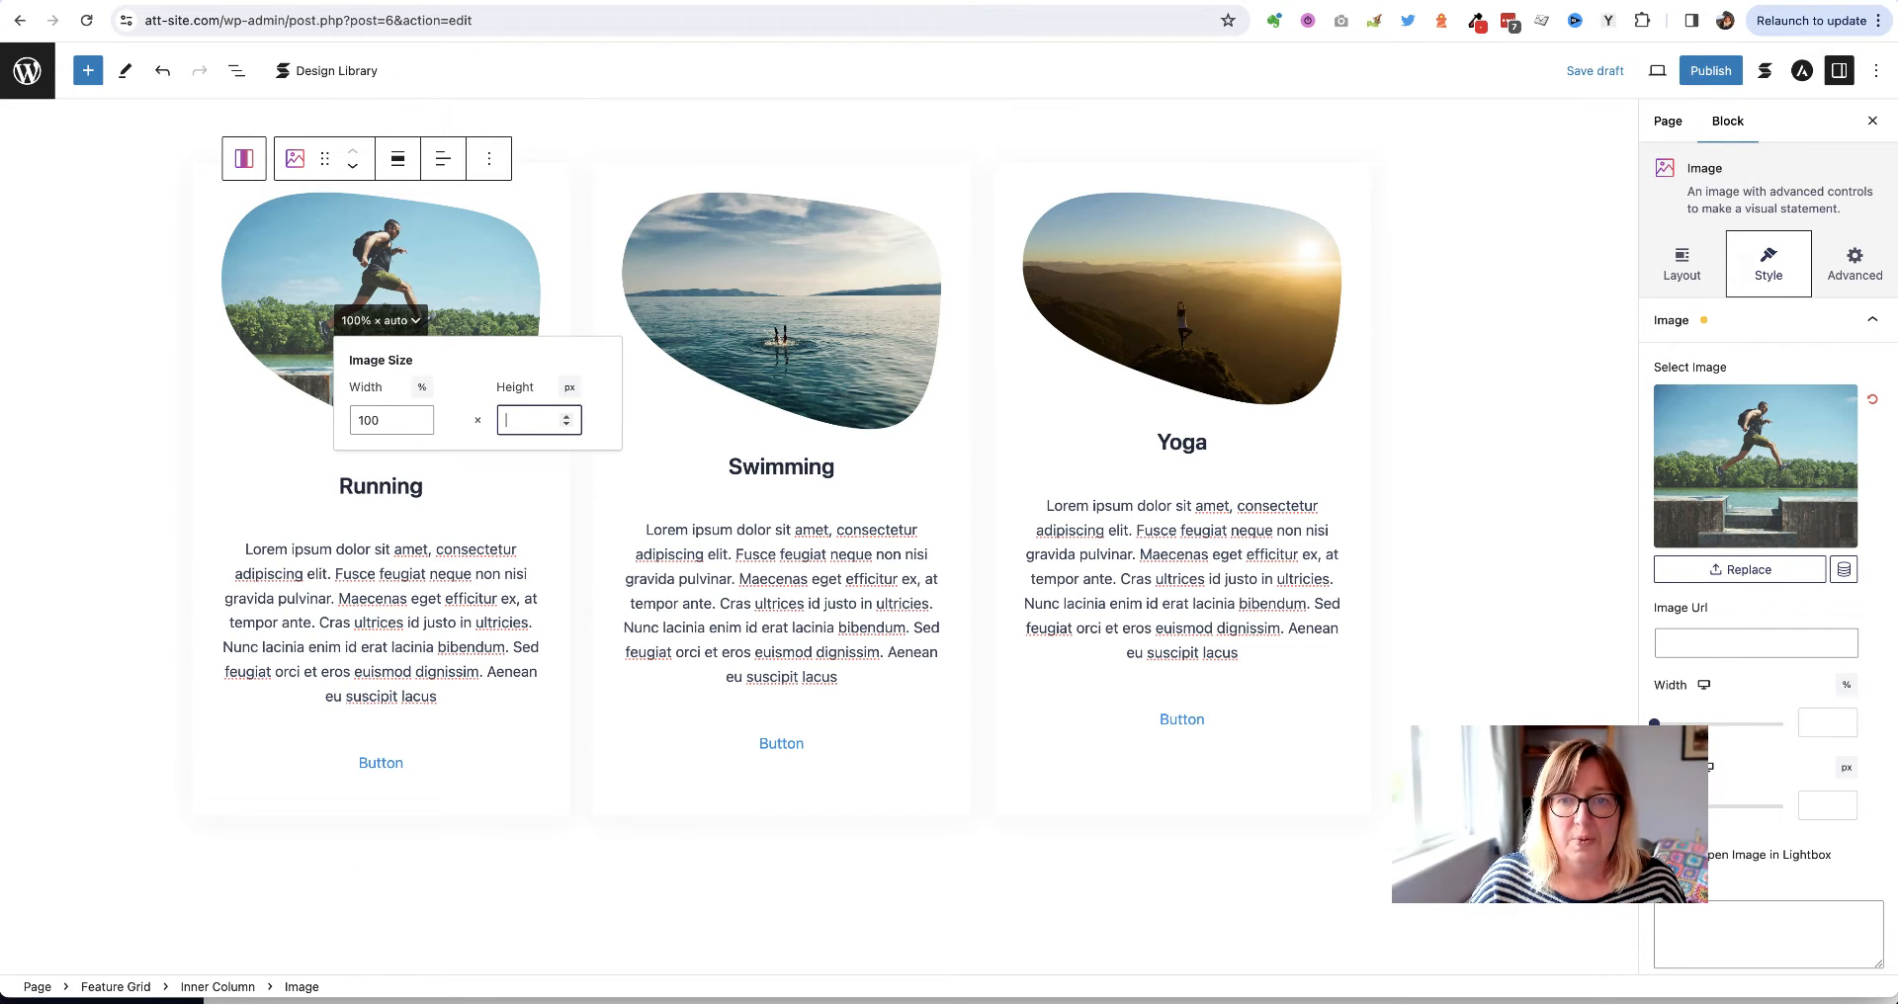
{"action": "type", "text": "300"}
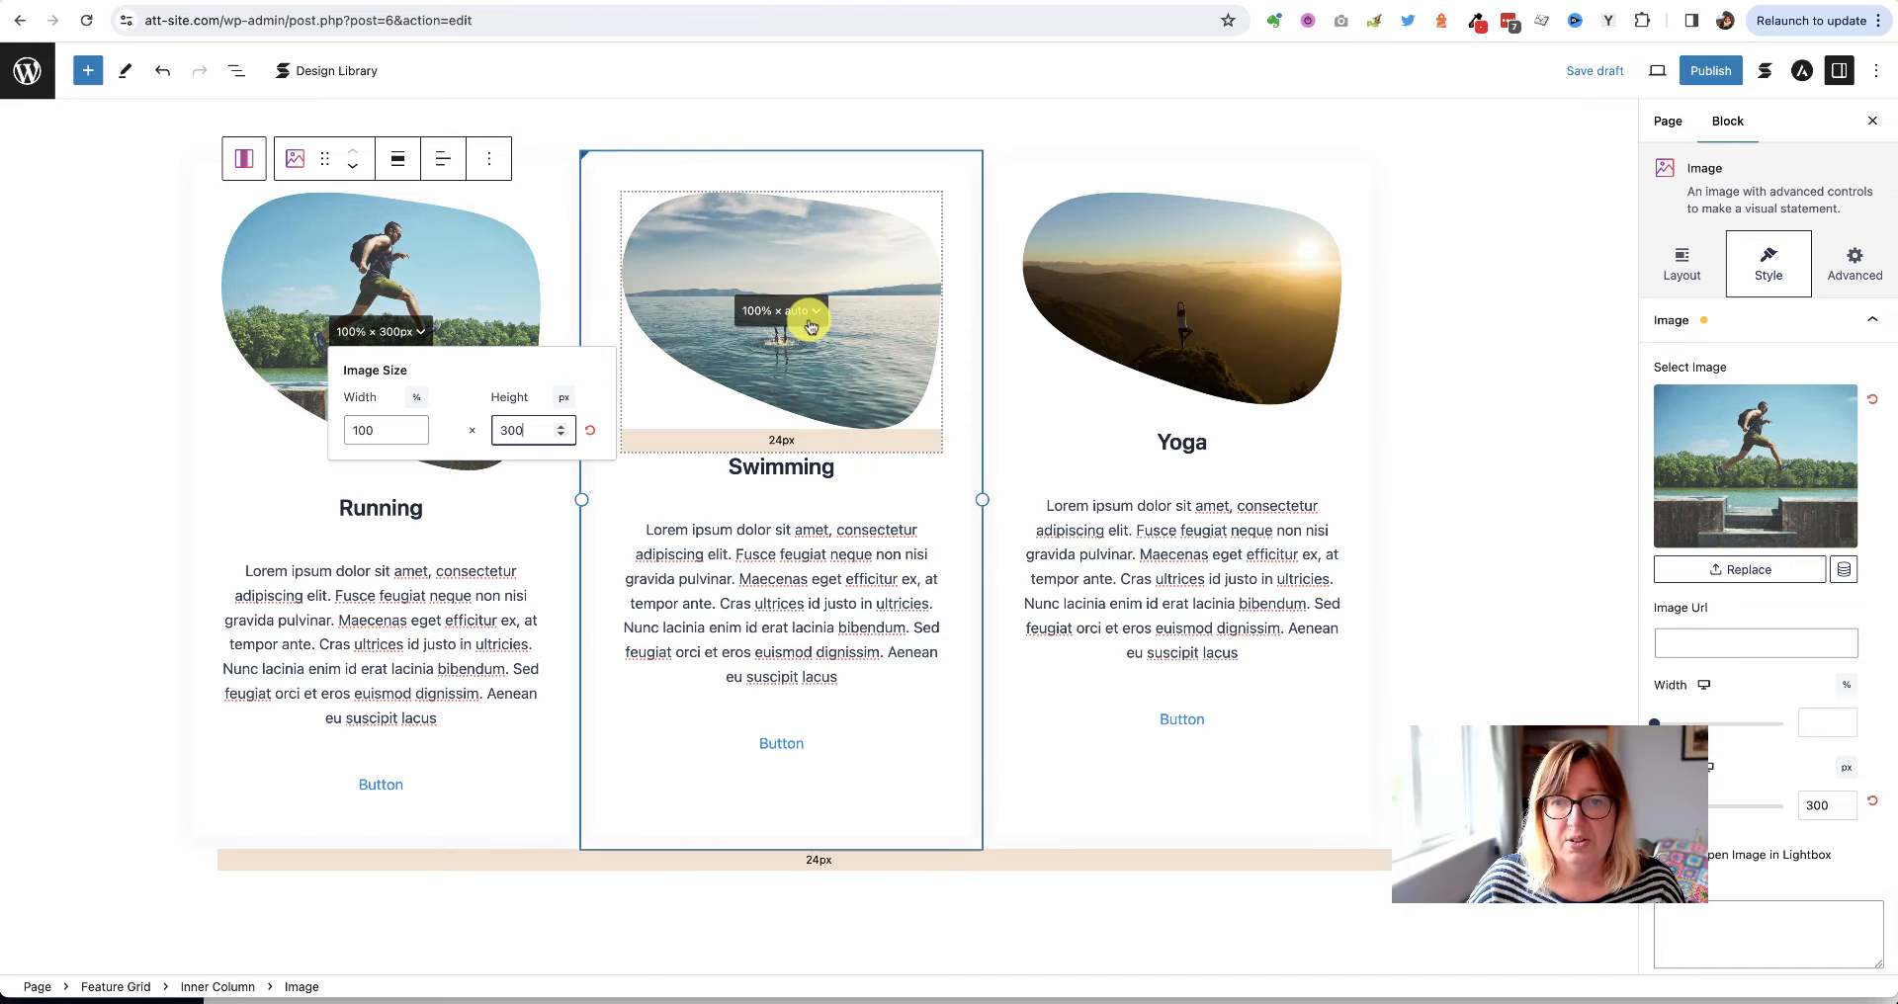
Set the Swimming and Yoga images to 300 px height, save the draft, and view the live page
{"action": "left_click", "coordinate": [810, 314]}
{"action": "left_click", "coordinate": [921, 408]}
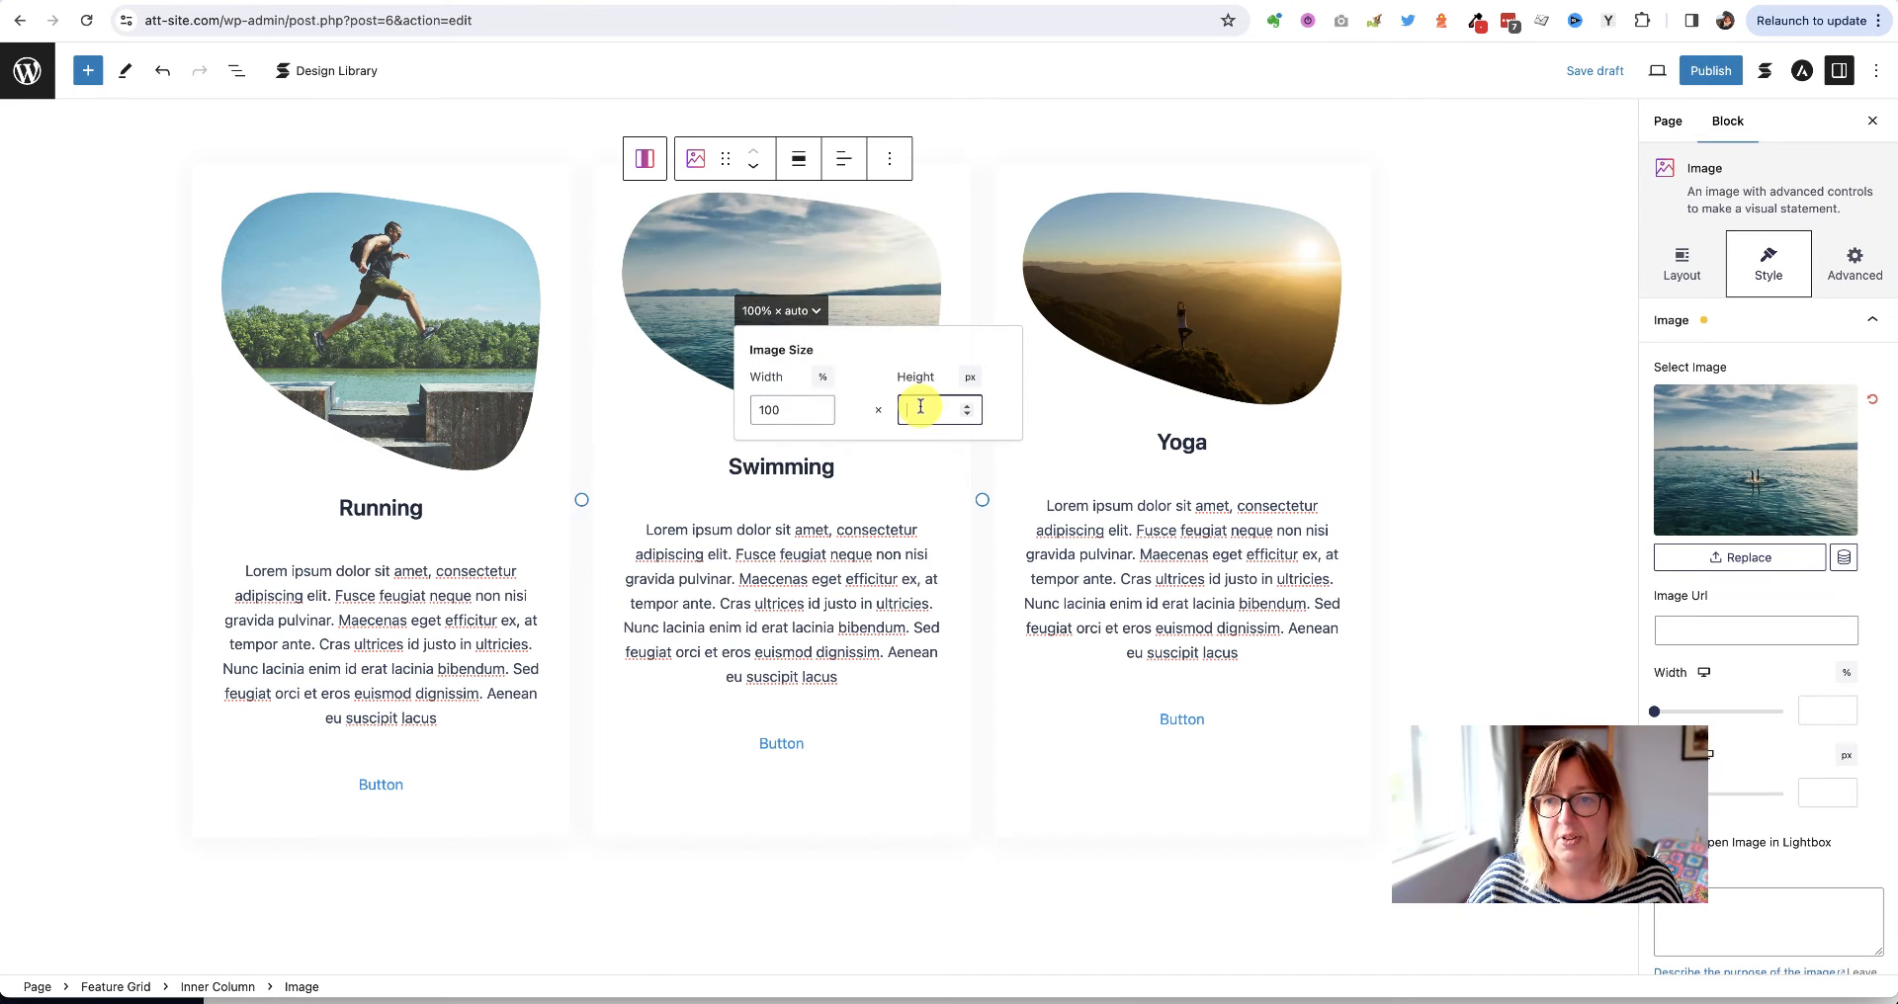
{"action": "type", "text": "300"}
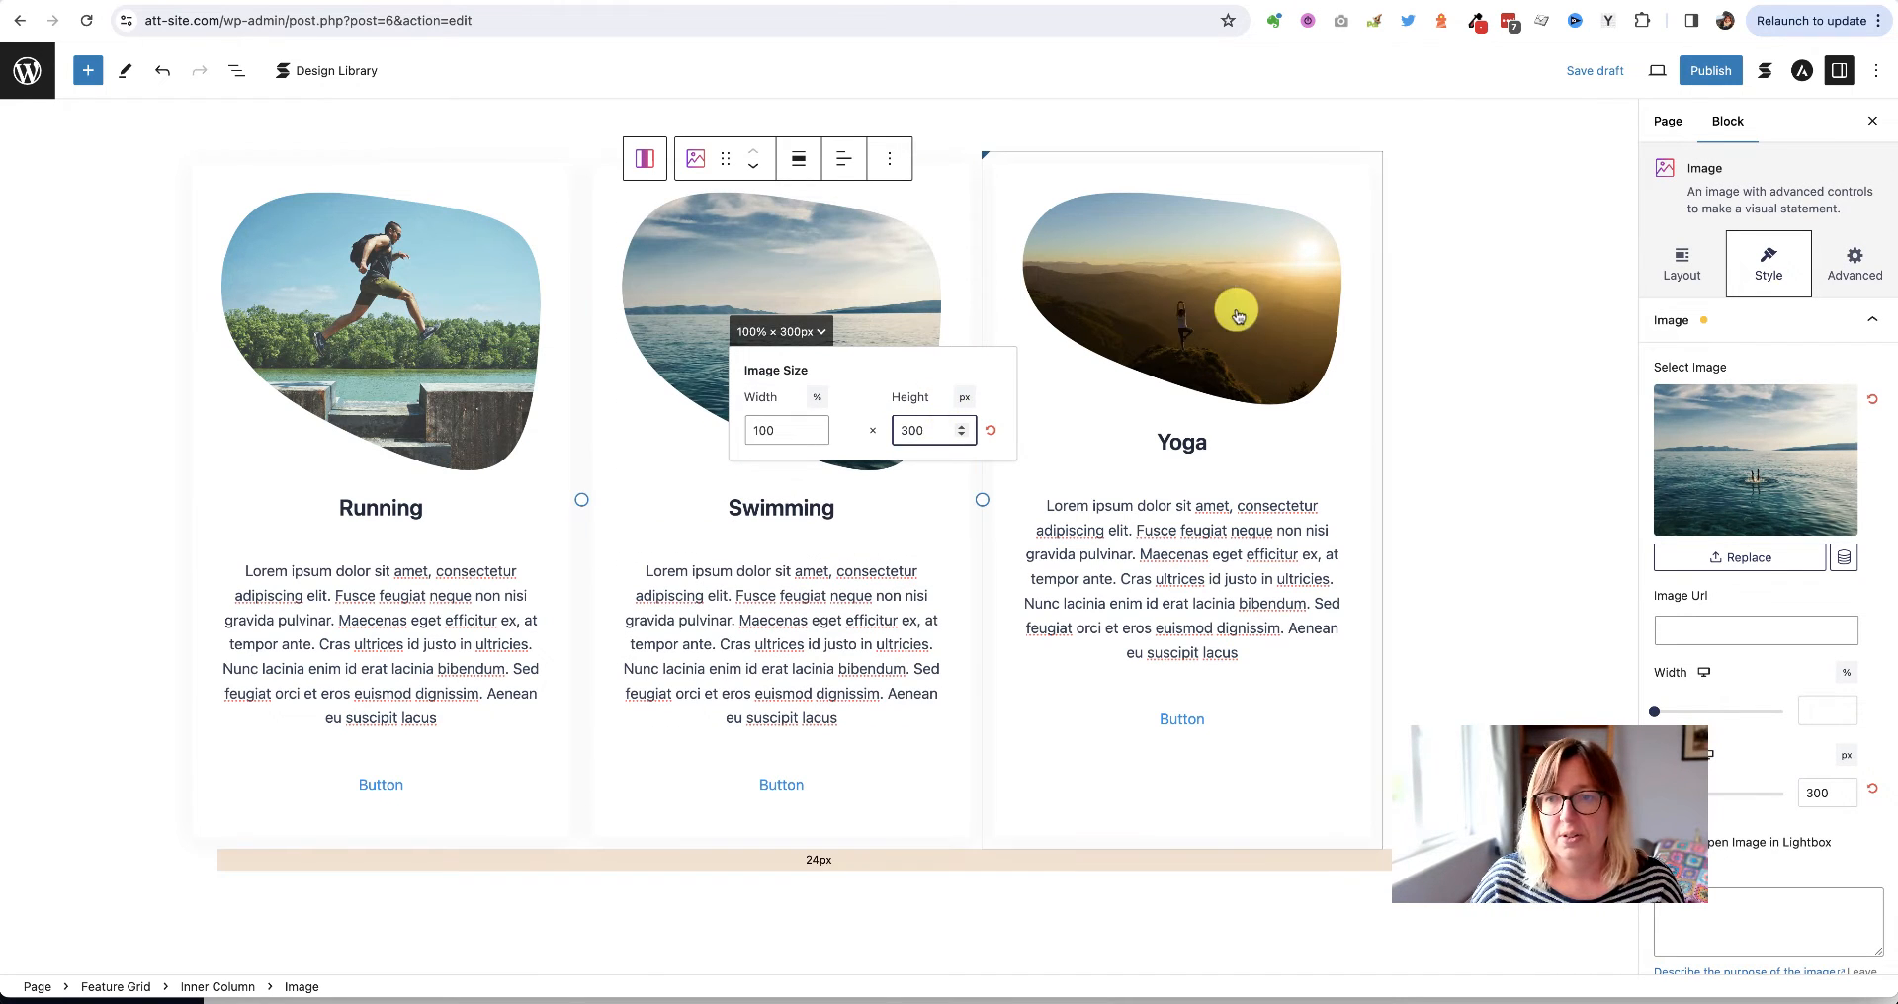
{"action": "left_click", "coordinate": [1218, 298]}
{"action": "left_click", "coordinate": [1334, 399]}
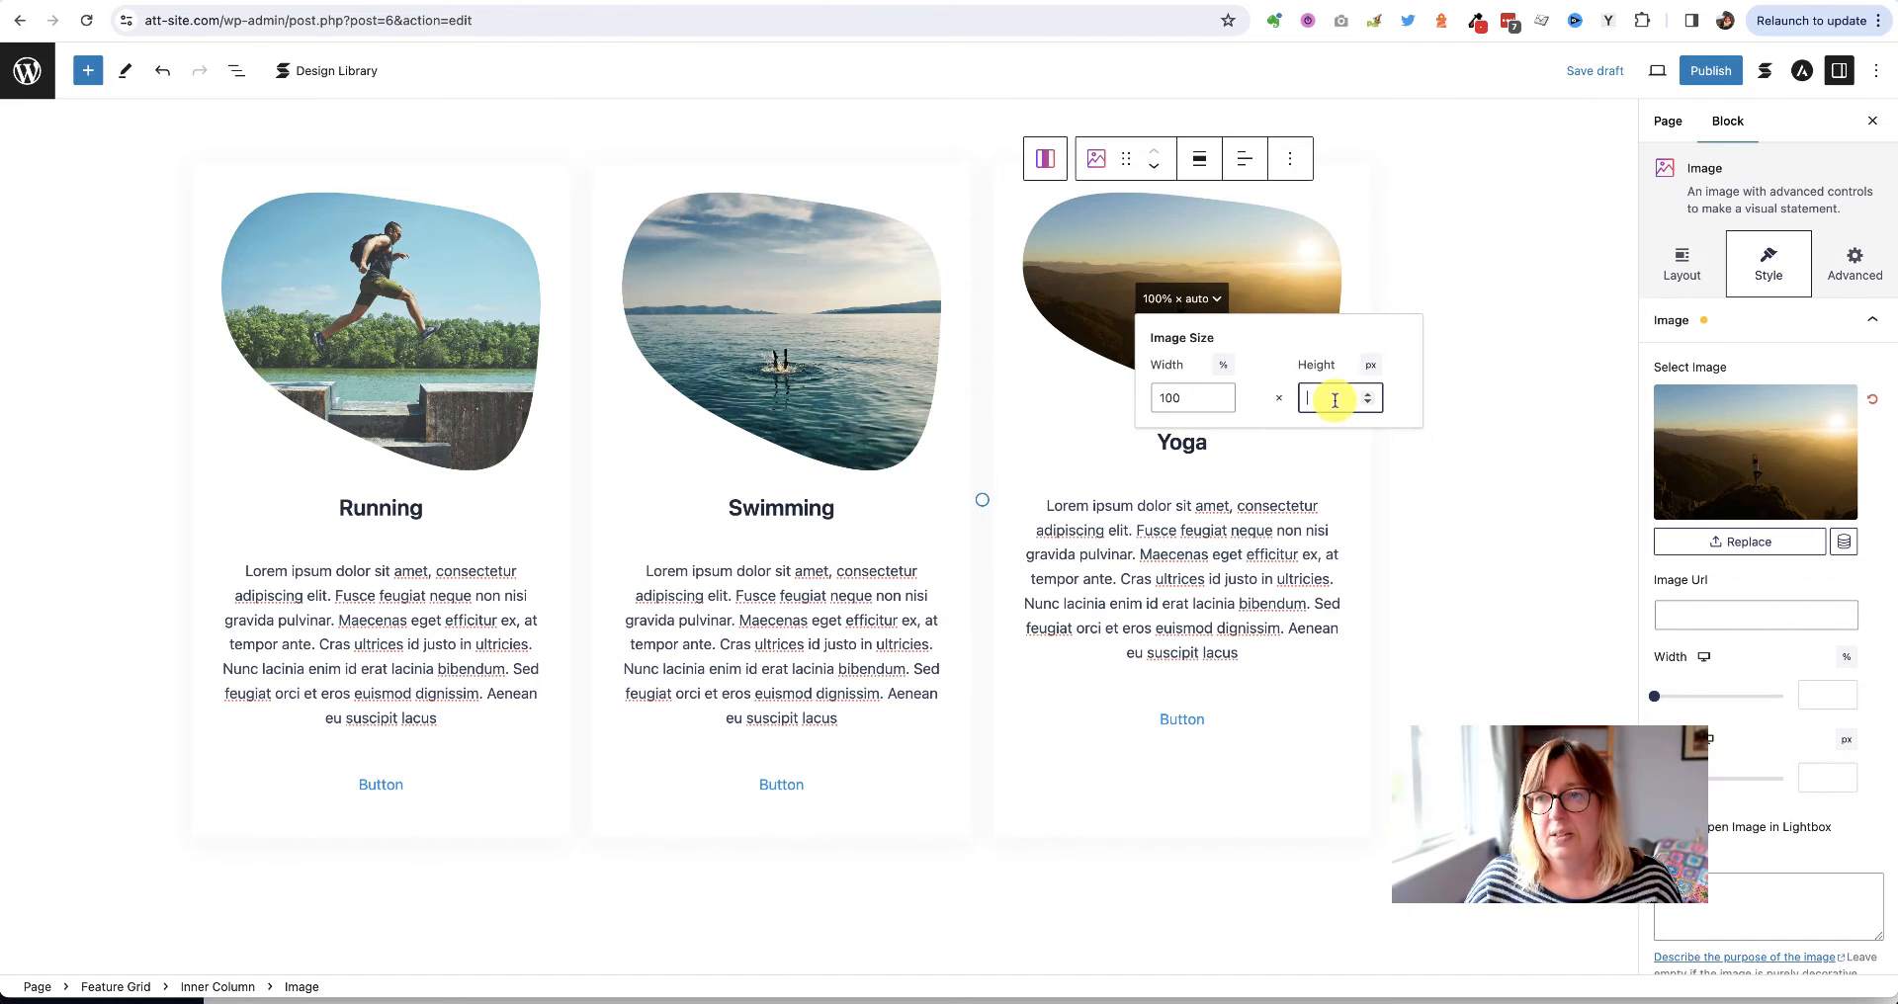
{"action": "type", "text": "300"}
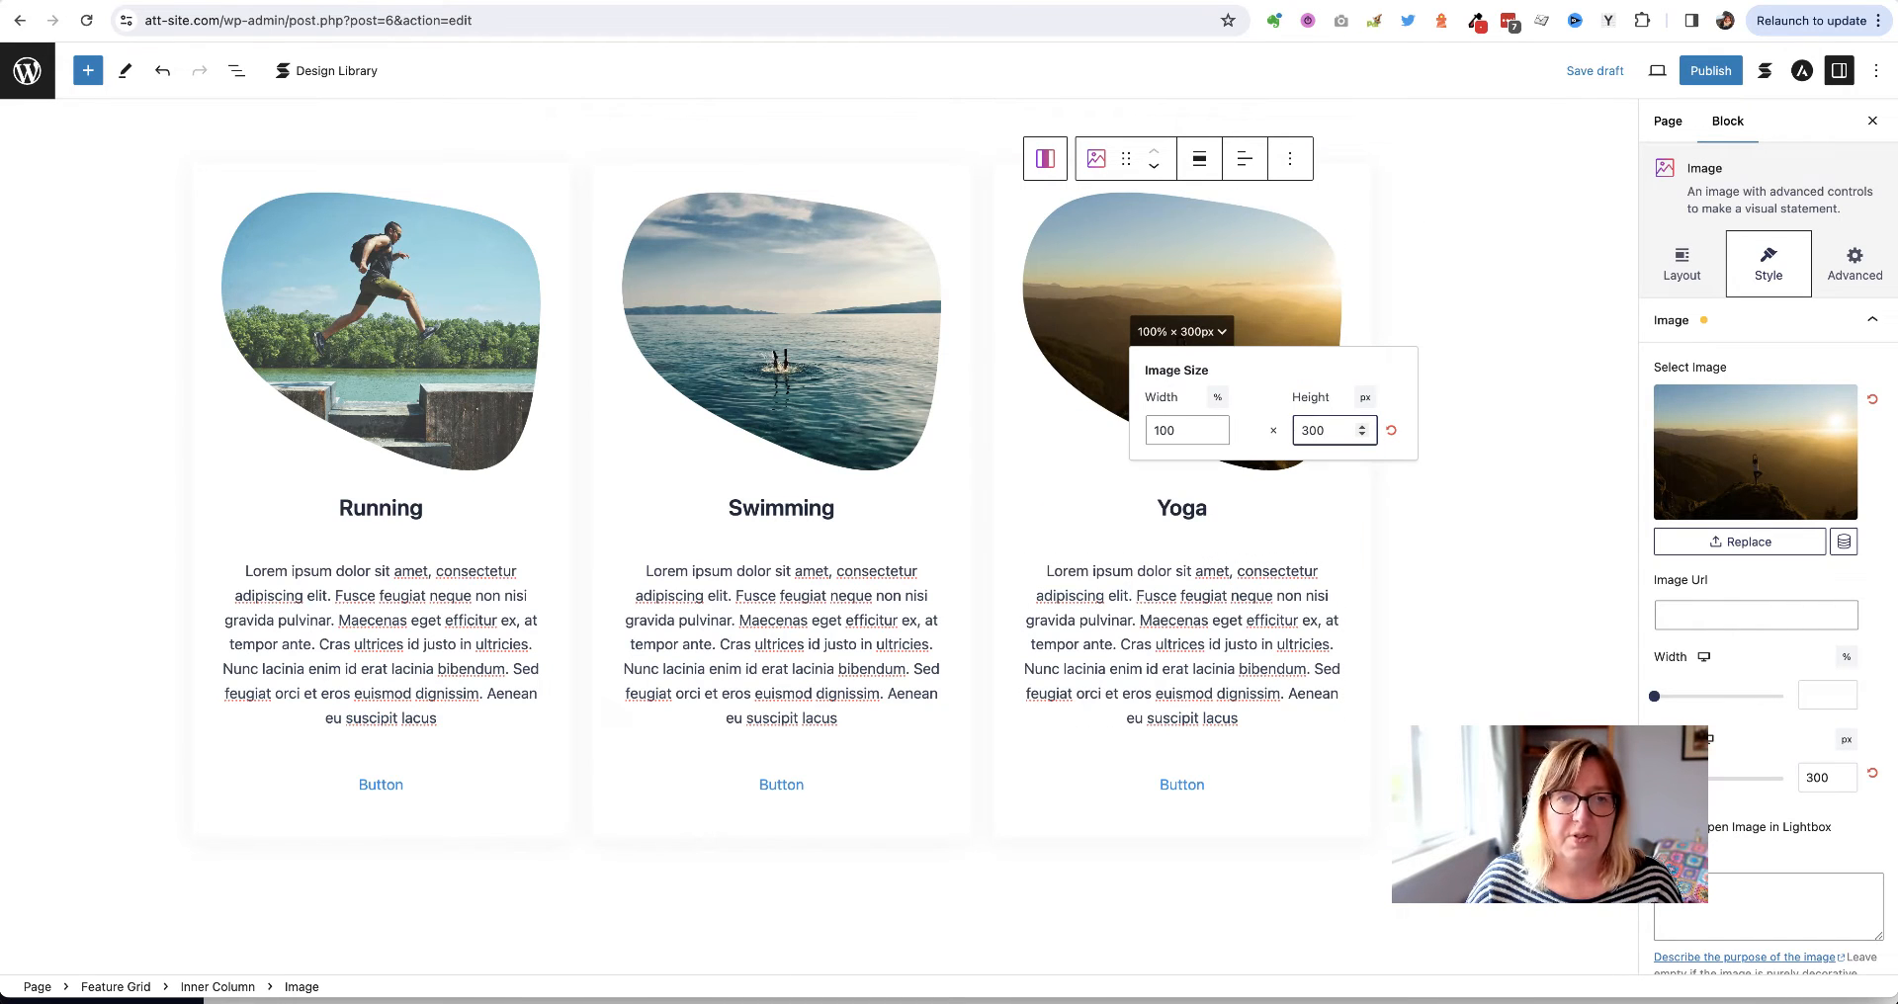
{"action": "left_click", "coordinate": [1604, 71]}
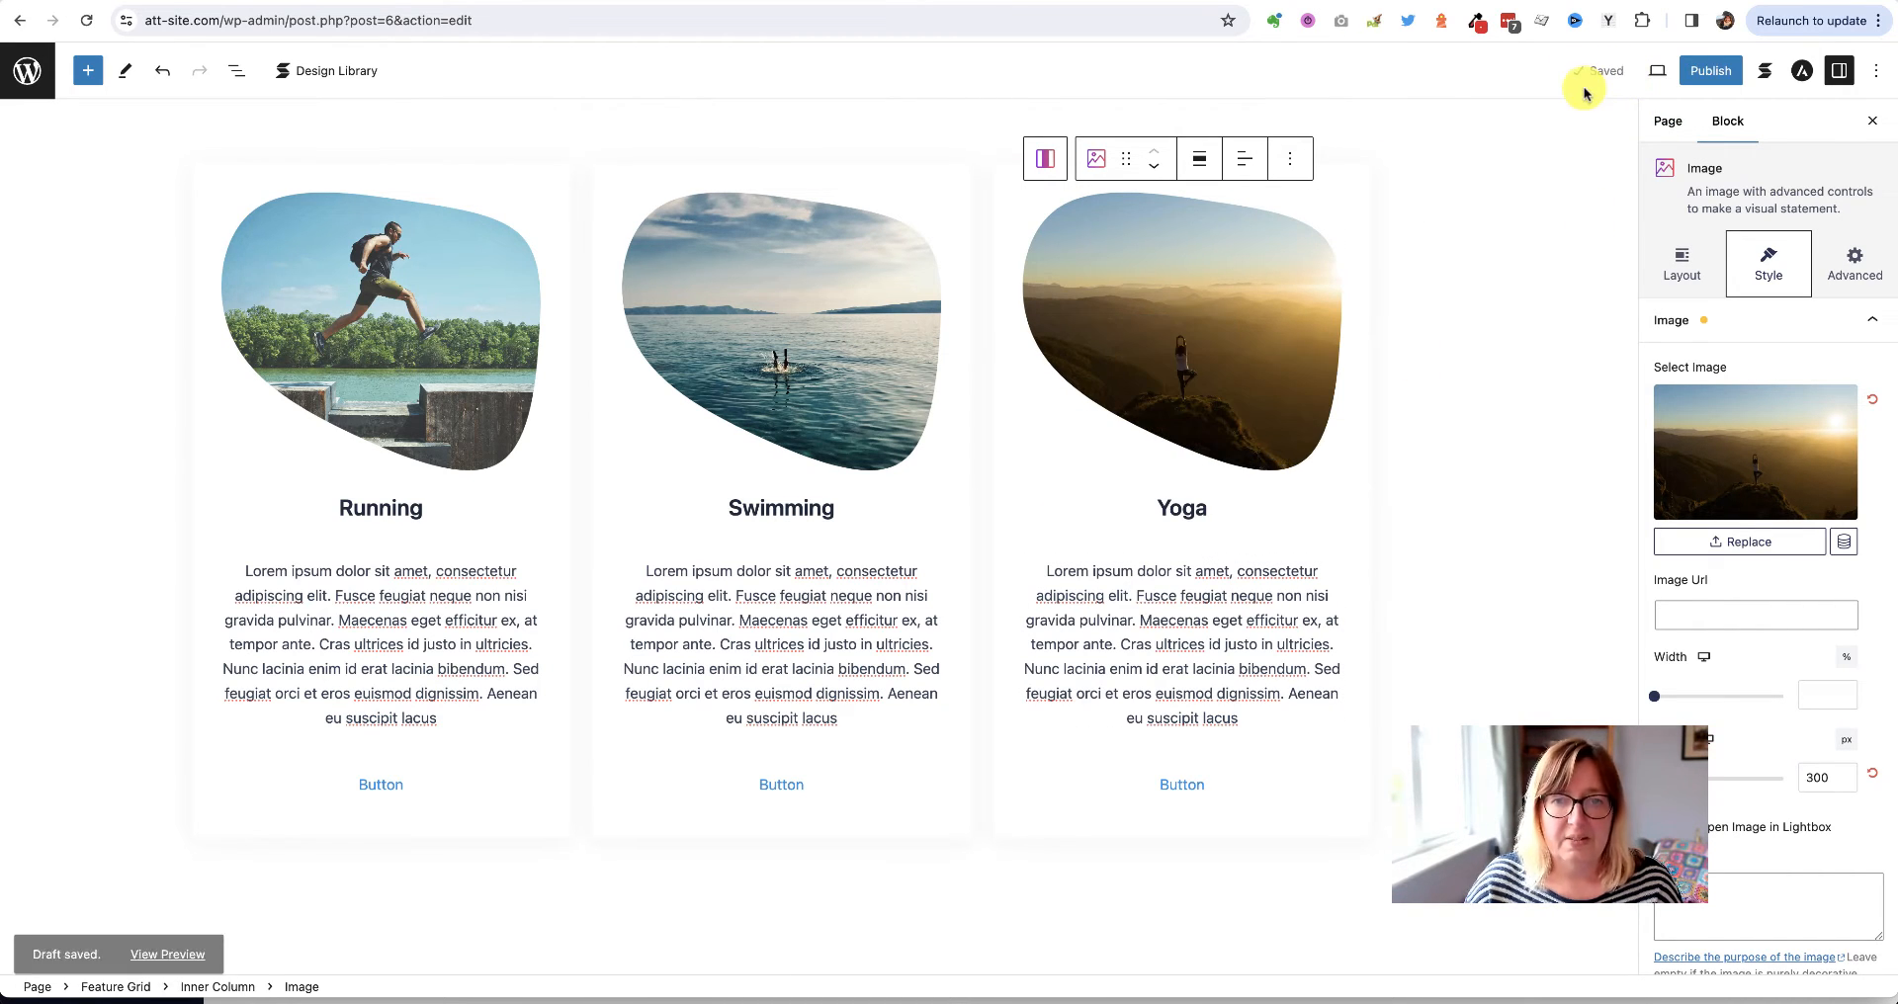
{"action": "left_click", "coordinate": [1571, 2]}
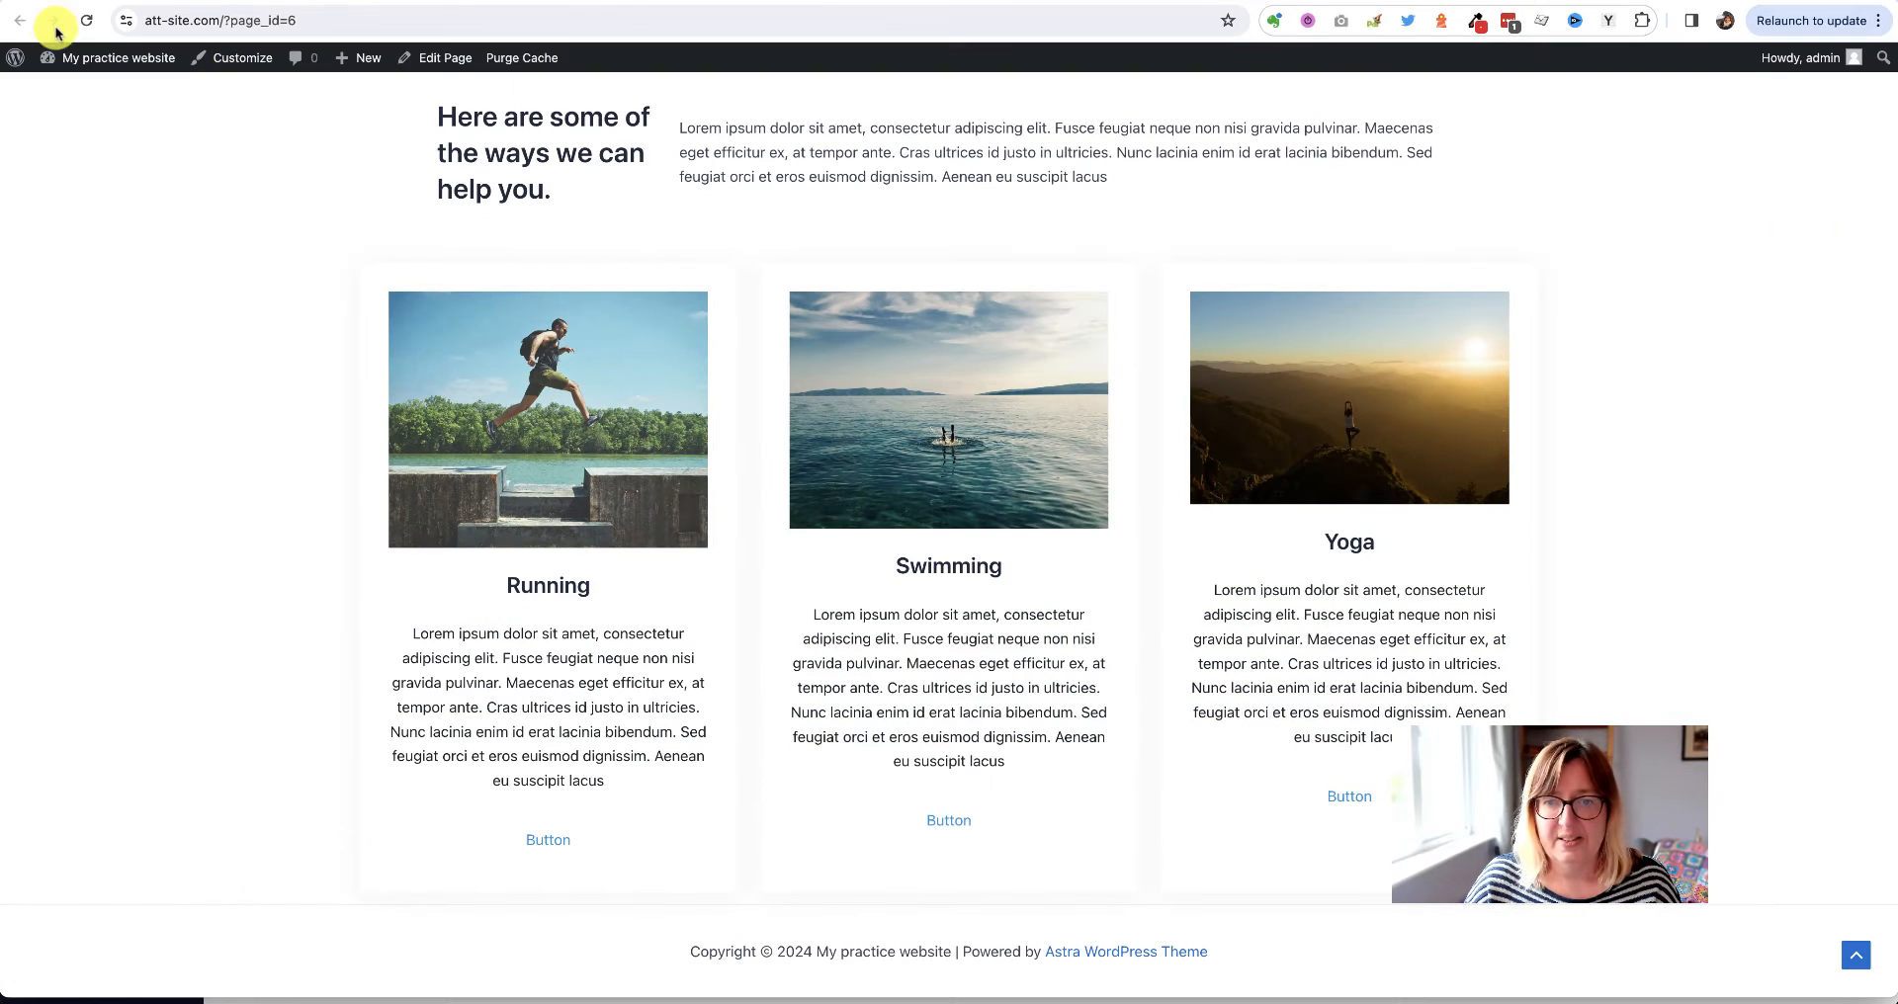
Reload the live home page and scroll to the cards to check the blob-shaped photos
{"action": "left_click", "coordinate": [85, 21]}
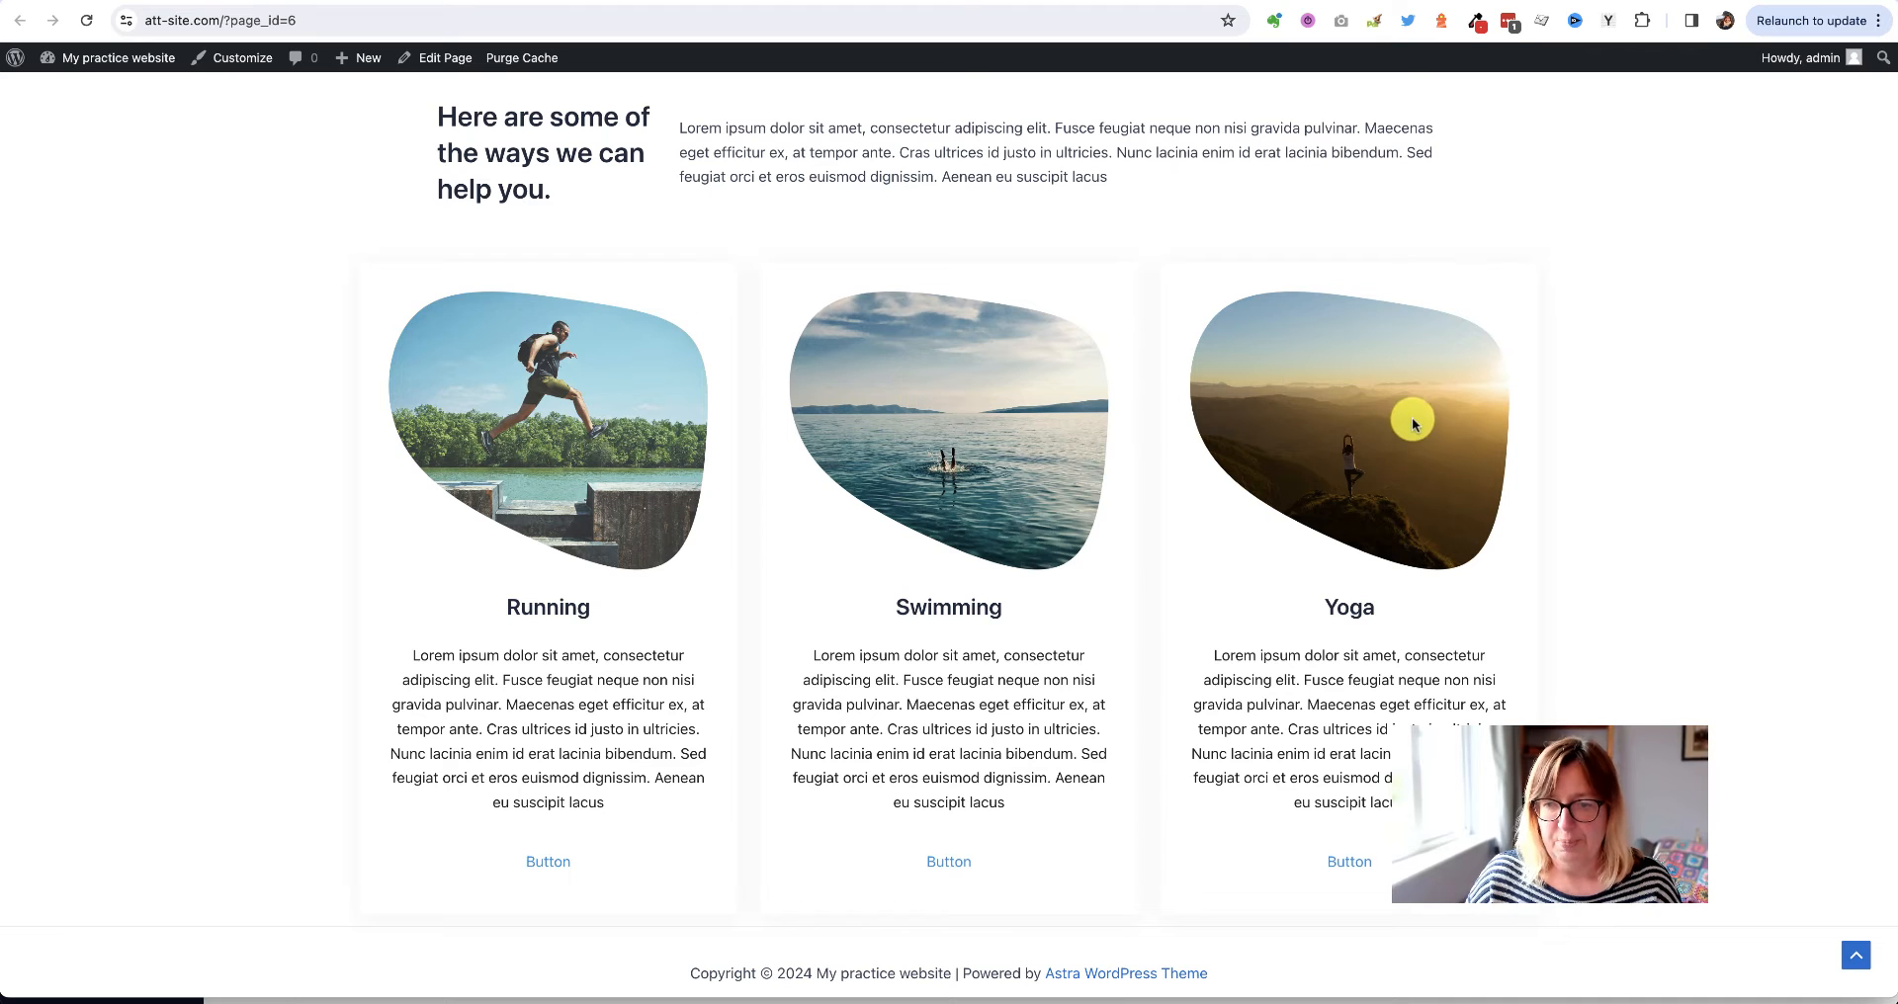
{"action": "scroll", "coordinate": [596, 454], "scroll_direction": "down", "scroll_amount": 1}
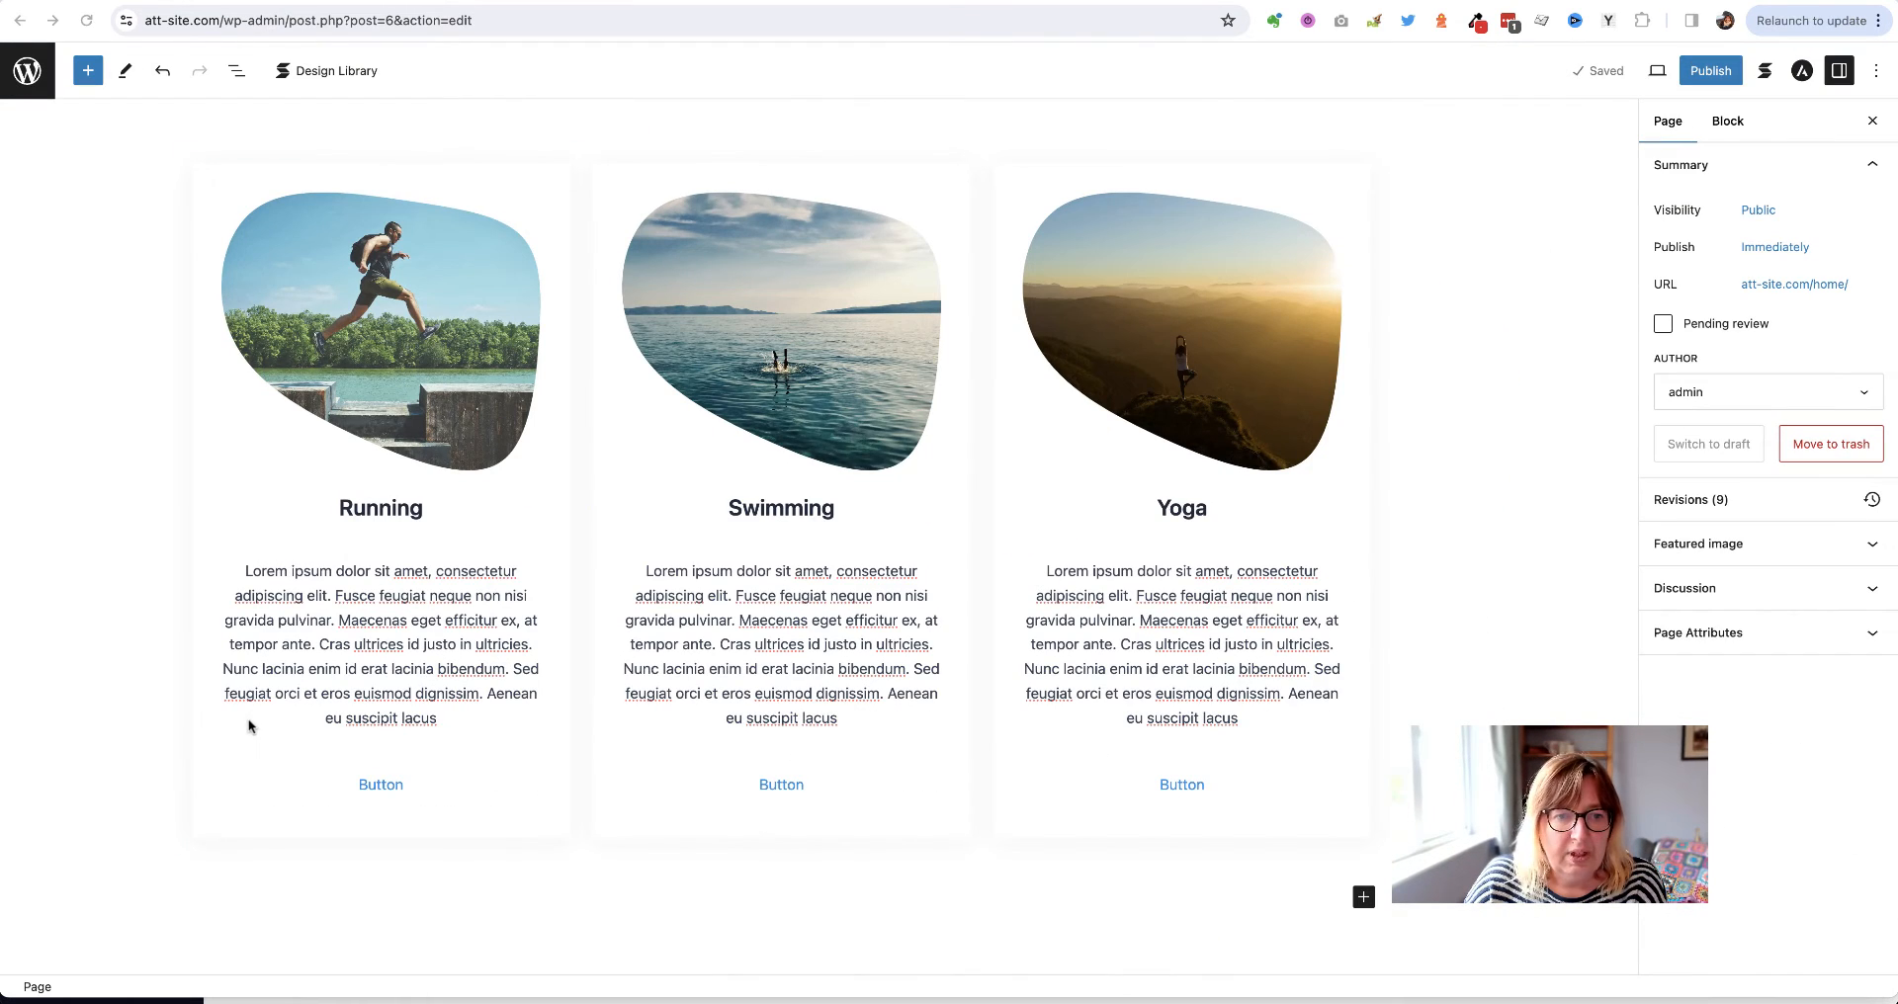
Change the Running card's button label to 'Find out more'
{"action": "left_click", "coordinate": [381, 802]}
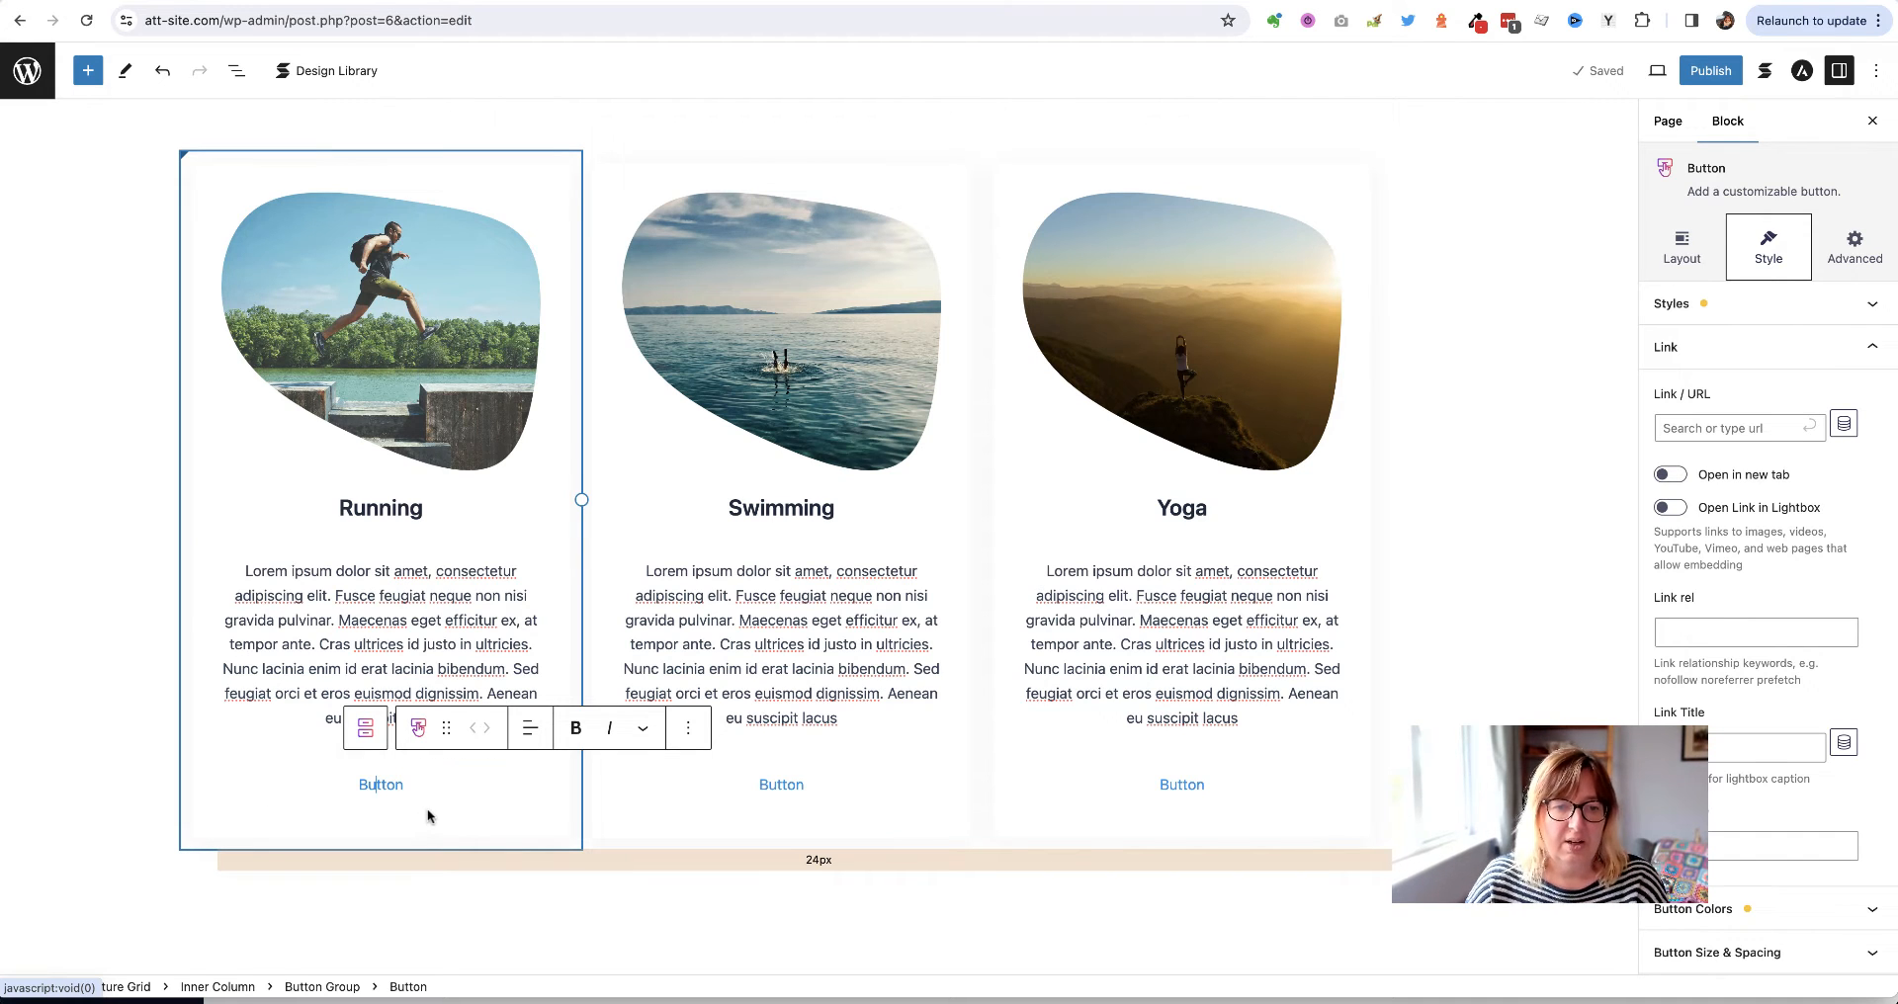
{"action": "key", "text": "Left"}
{"action": "key", "text": "Left"}
{"action": "key", "text": "Left"}
{"action": "key", "text": "shift+Right"}
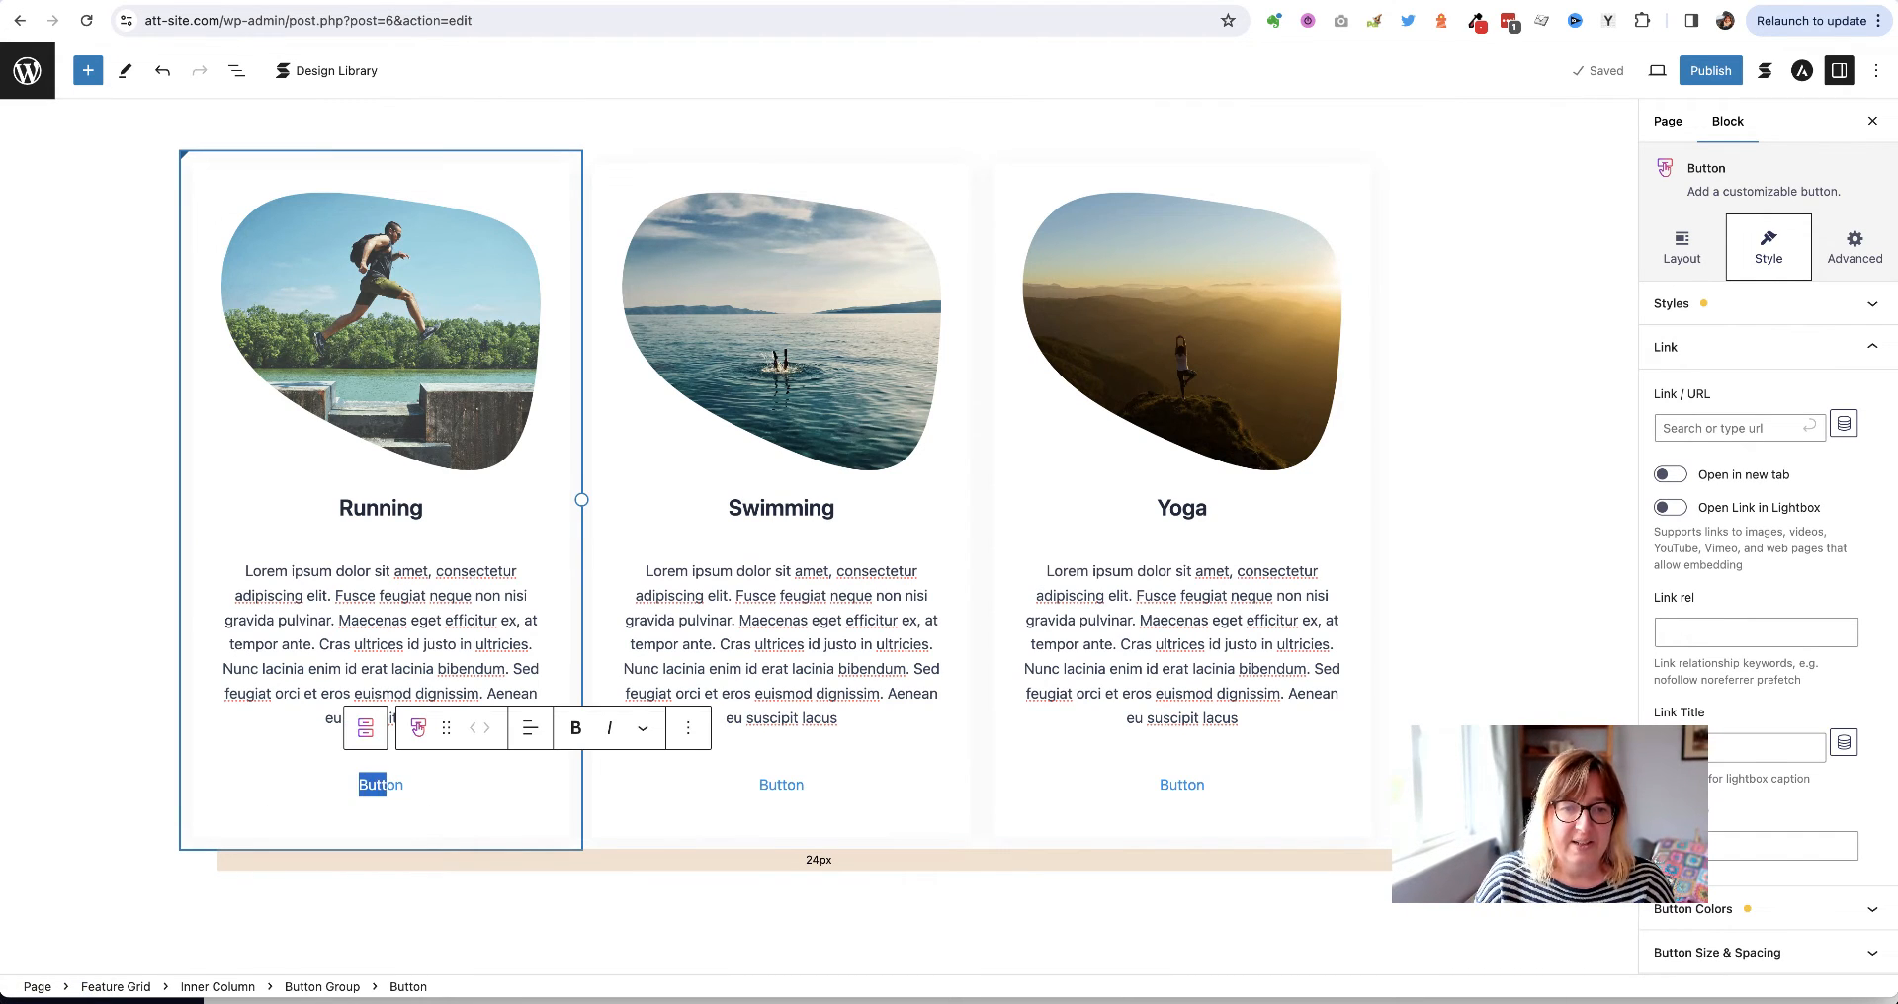
{"action": "type", "text": "find"}
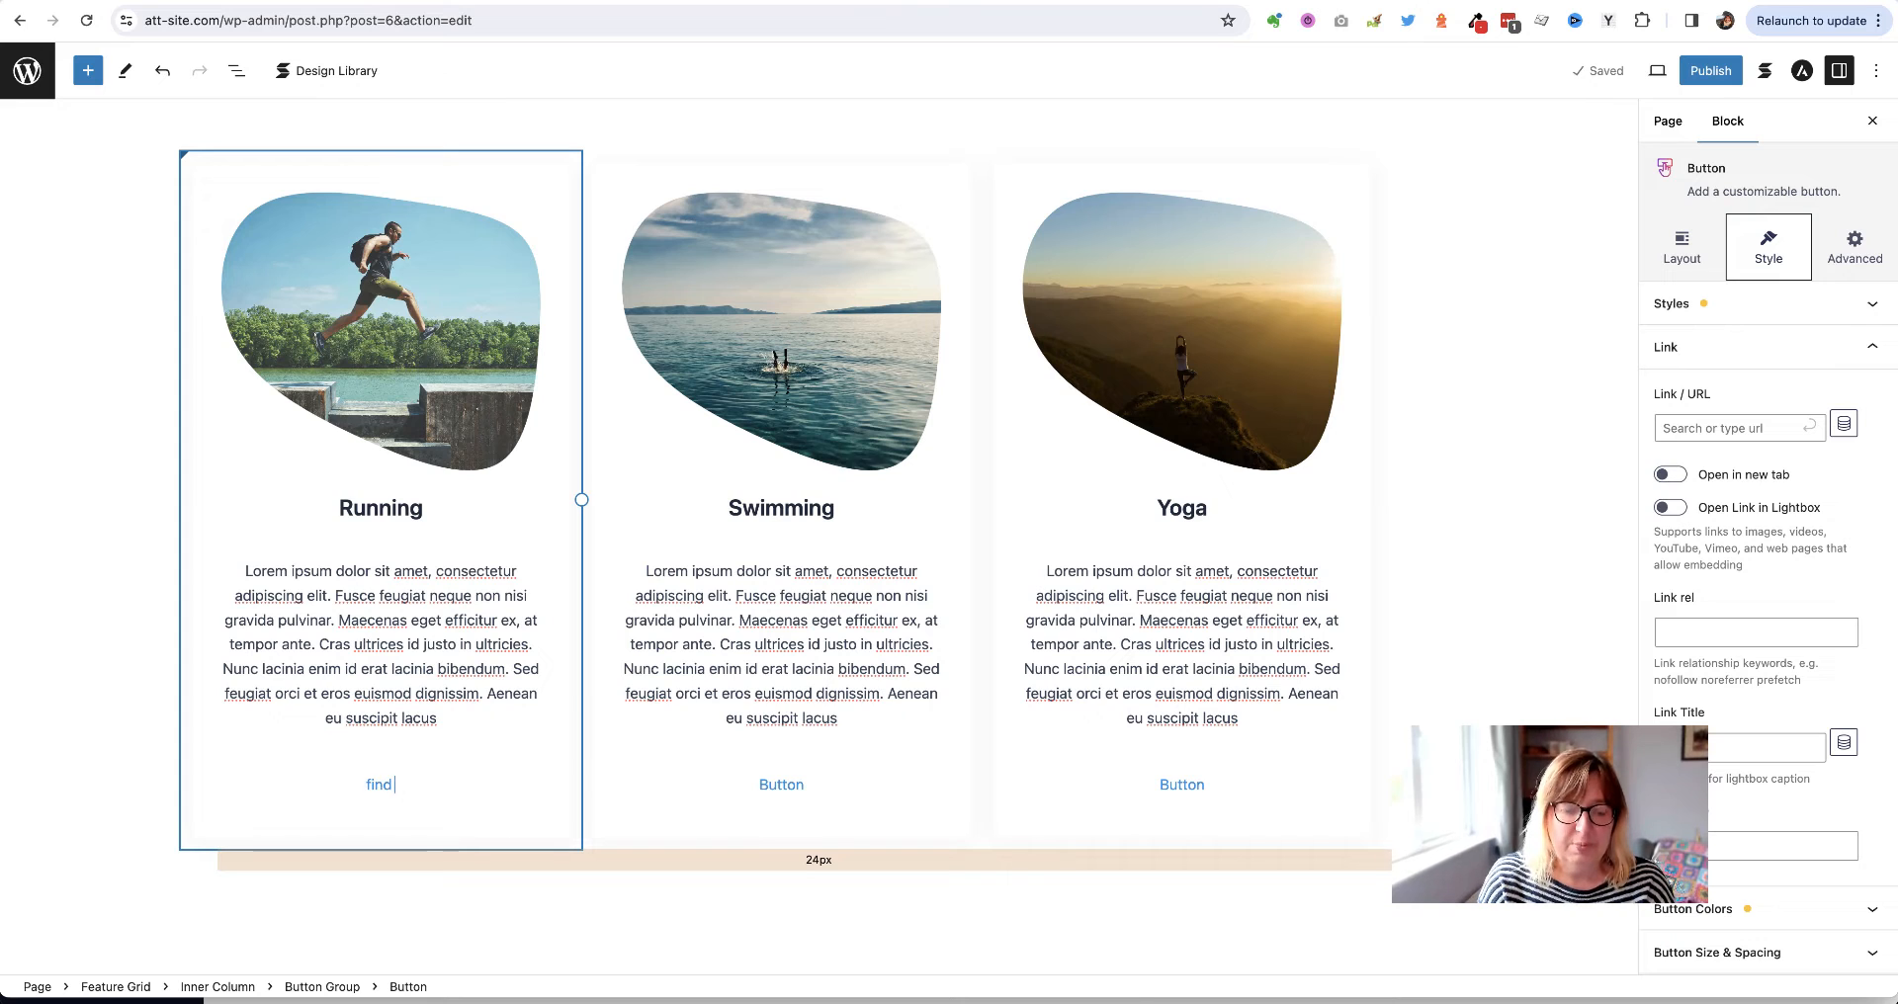
{"action": "key", "text": "BackSpace"}
{"action": "key", "text": "BackSpace"}
{"action": "type", "text": "Find out more"}
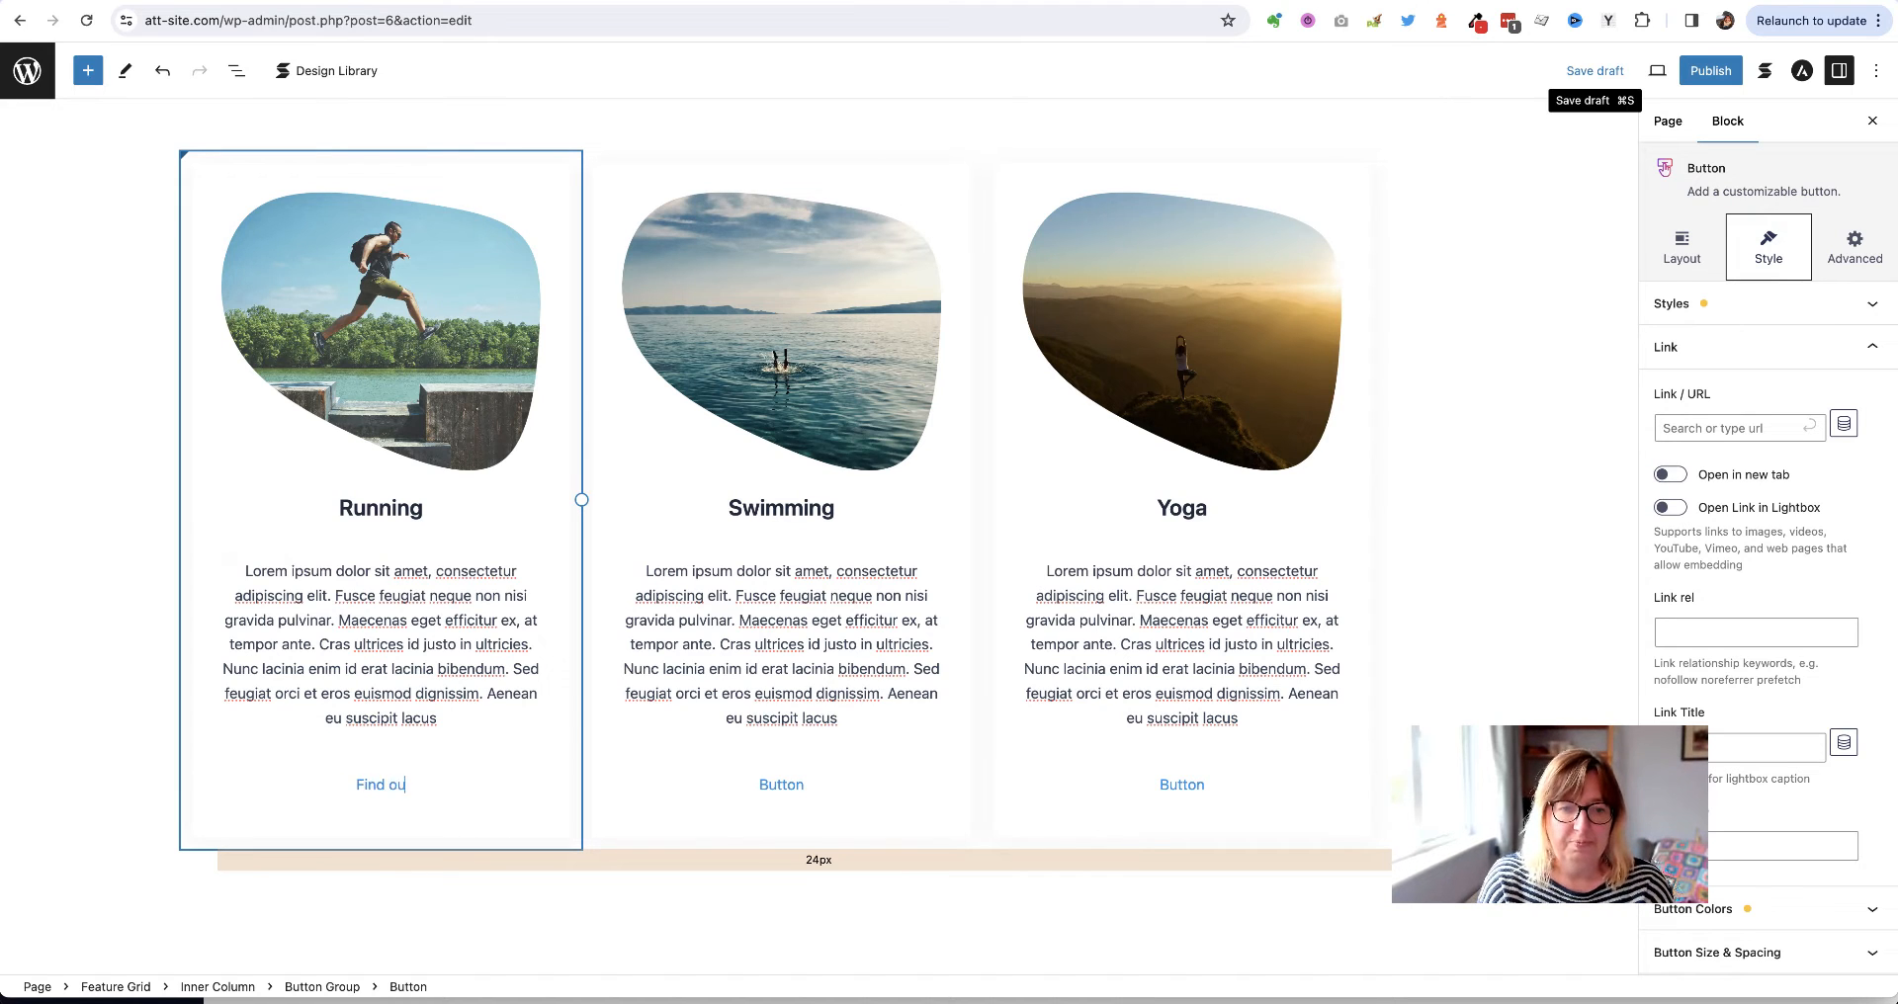
Relabel the Swimming and Yoga card buttons to 'Find out more'
{"action": "left_click", "coordinate": [780, 788]}
{"action": "double_click", "coordinate": [777, 791]}
{"action": "type", "text": "Find out more"}
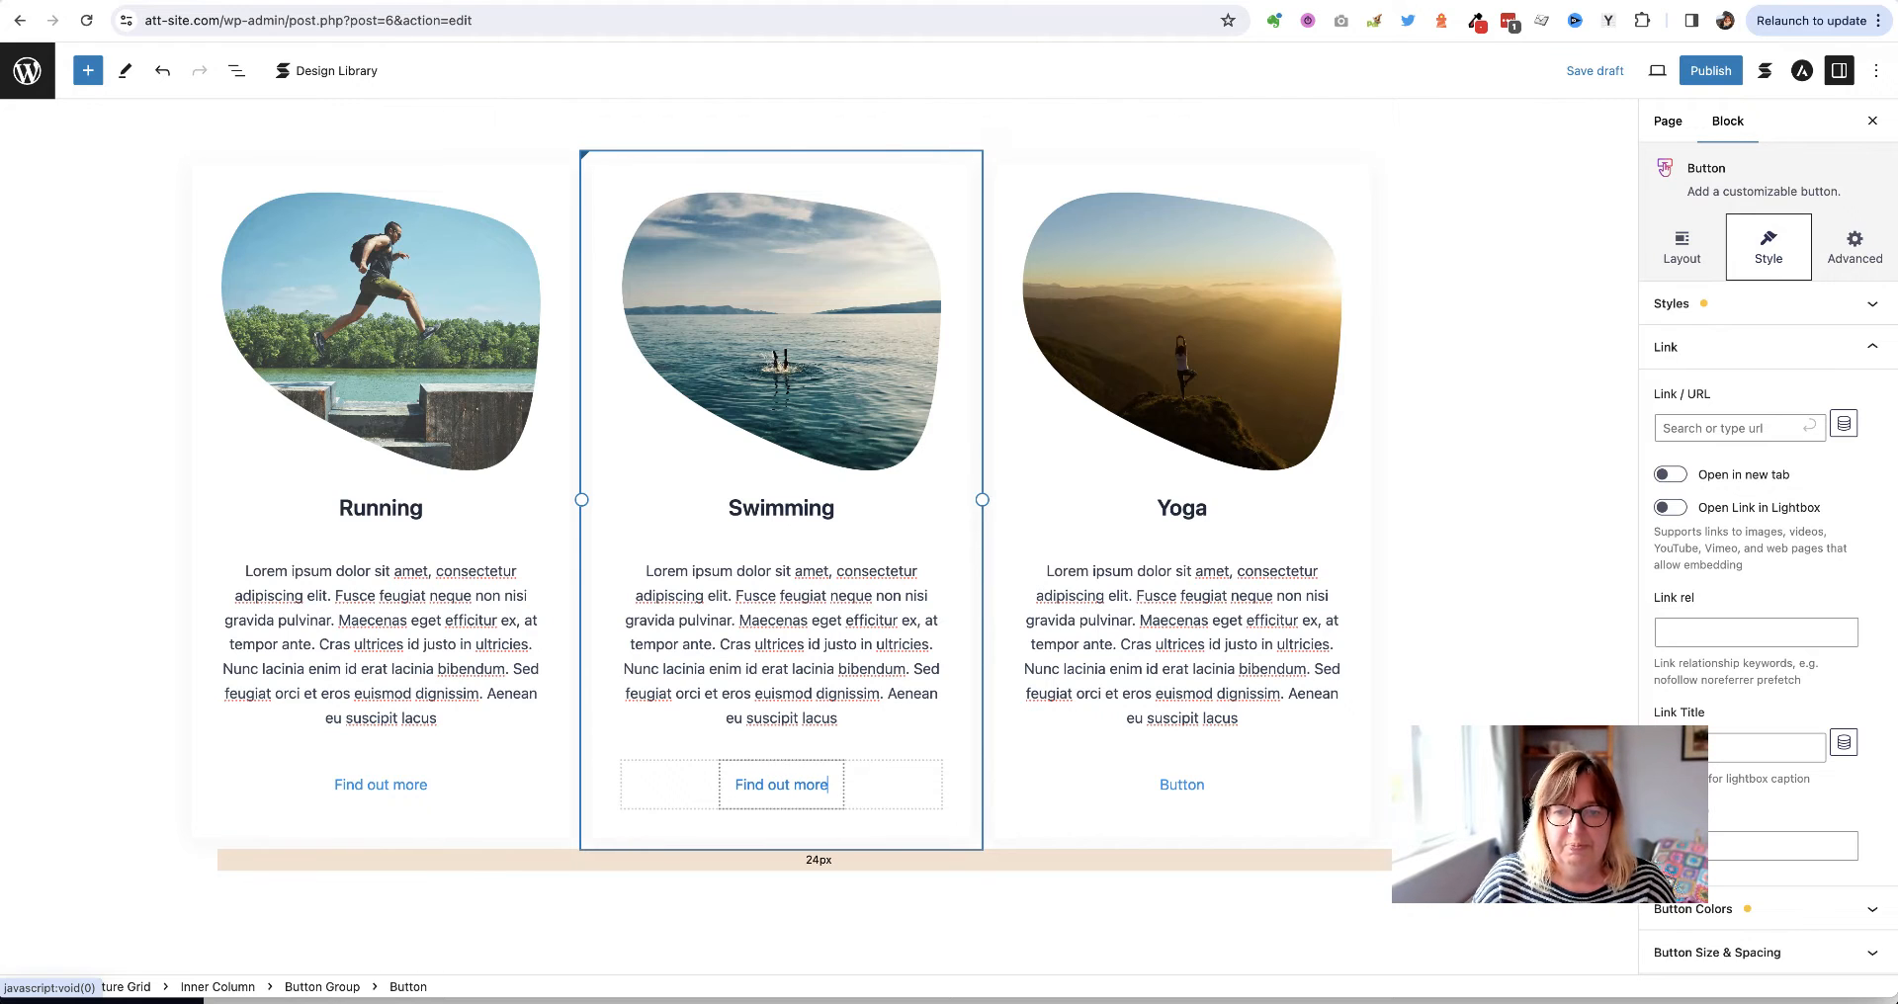
{"action": "left_click", "coordinate": [1150, 778]}
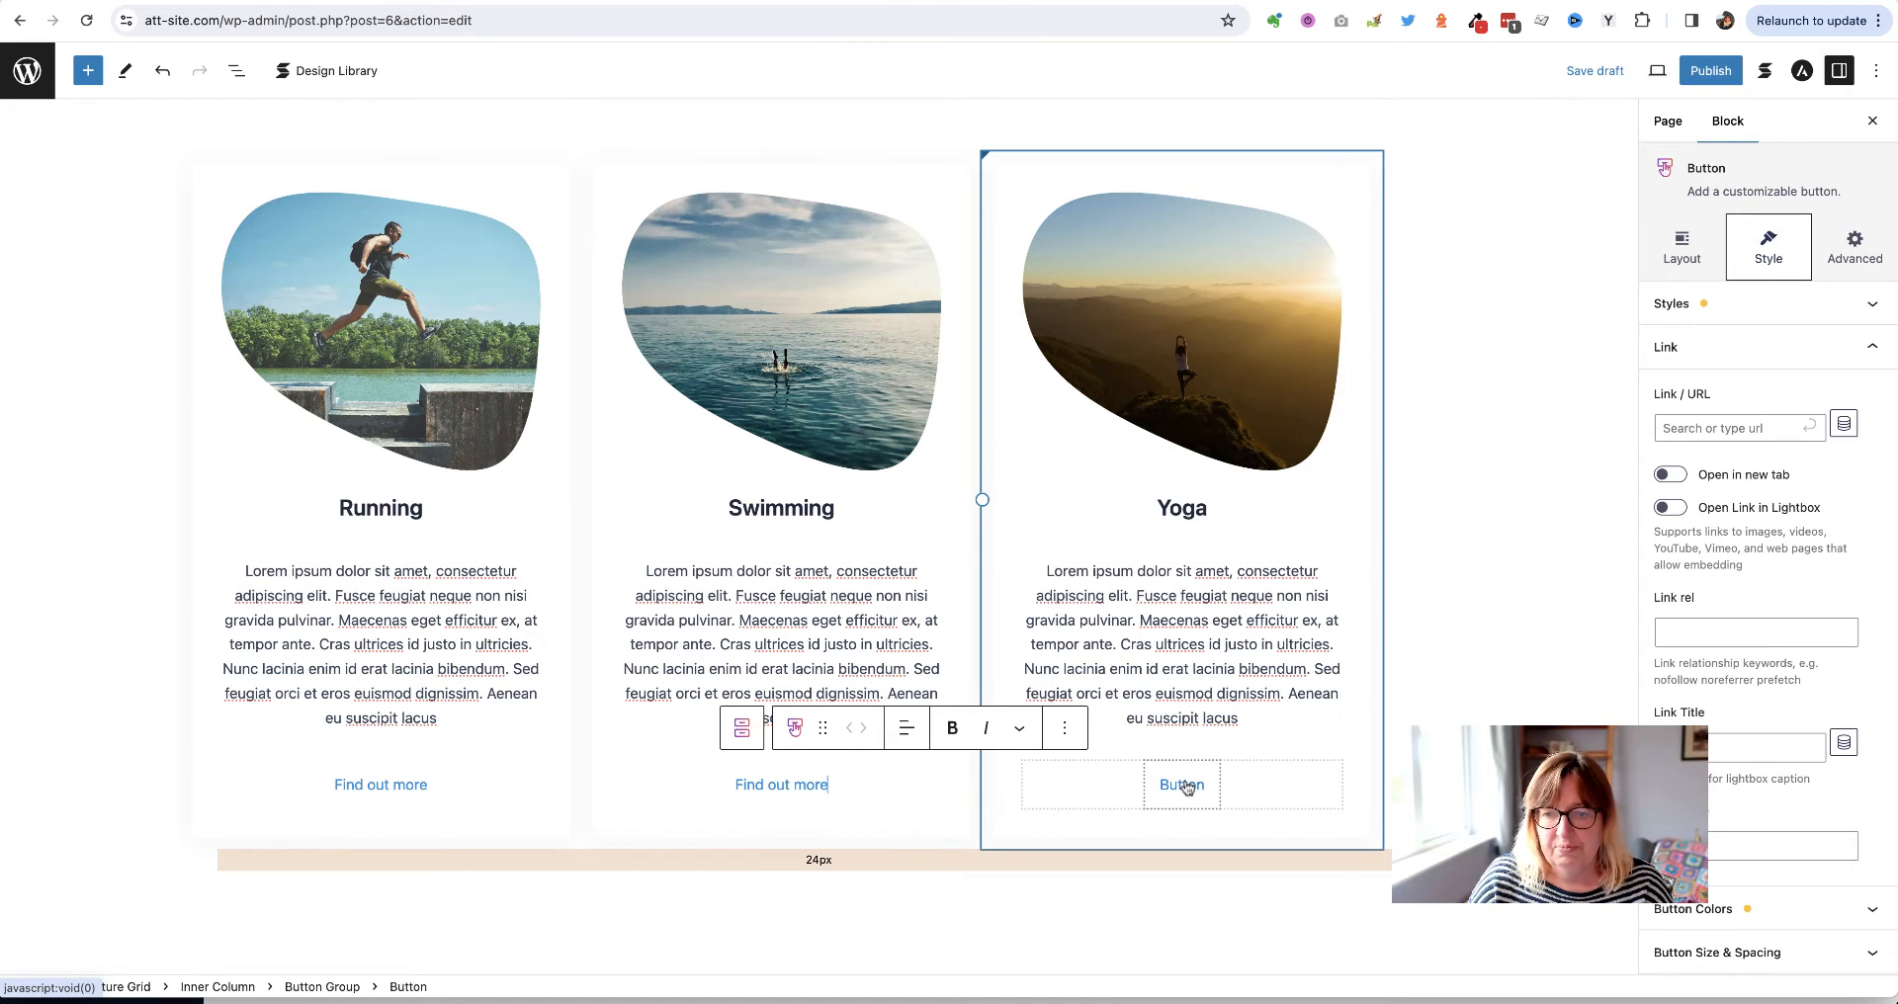
{"action": "double_click", "coordinate": [1150, 778]}
{"action": "type", "text": "Fnd"}
{"action": "key", "text": "BackSpace"}
{"action": "key", "text": "BackSpace"}
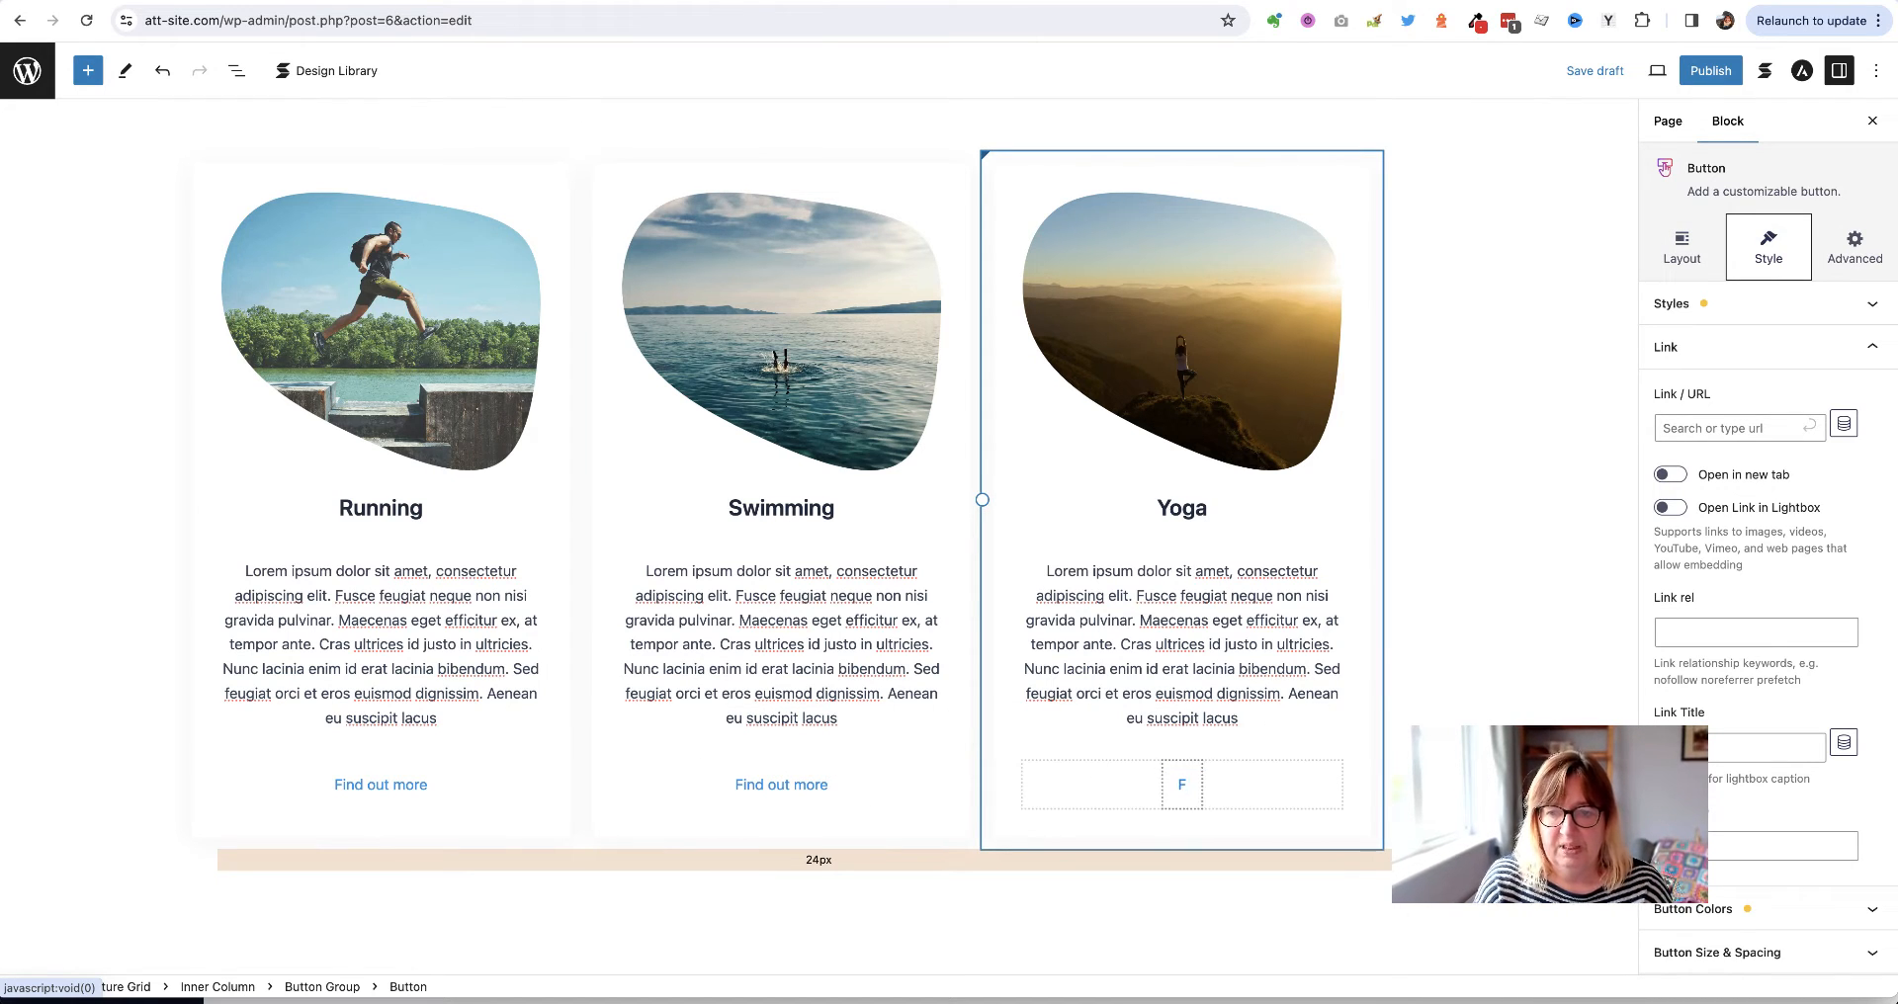
{"action": "type", "text": "ind out more"}
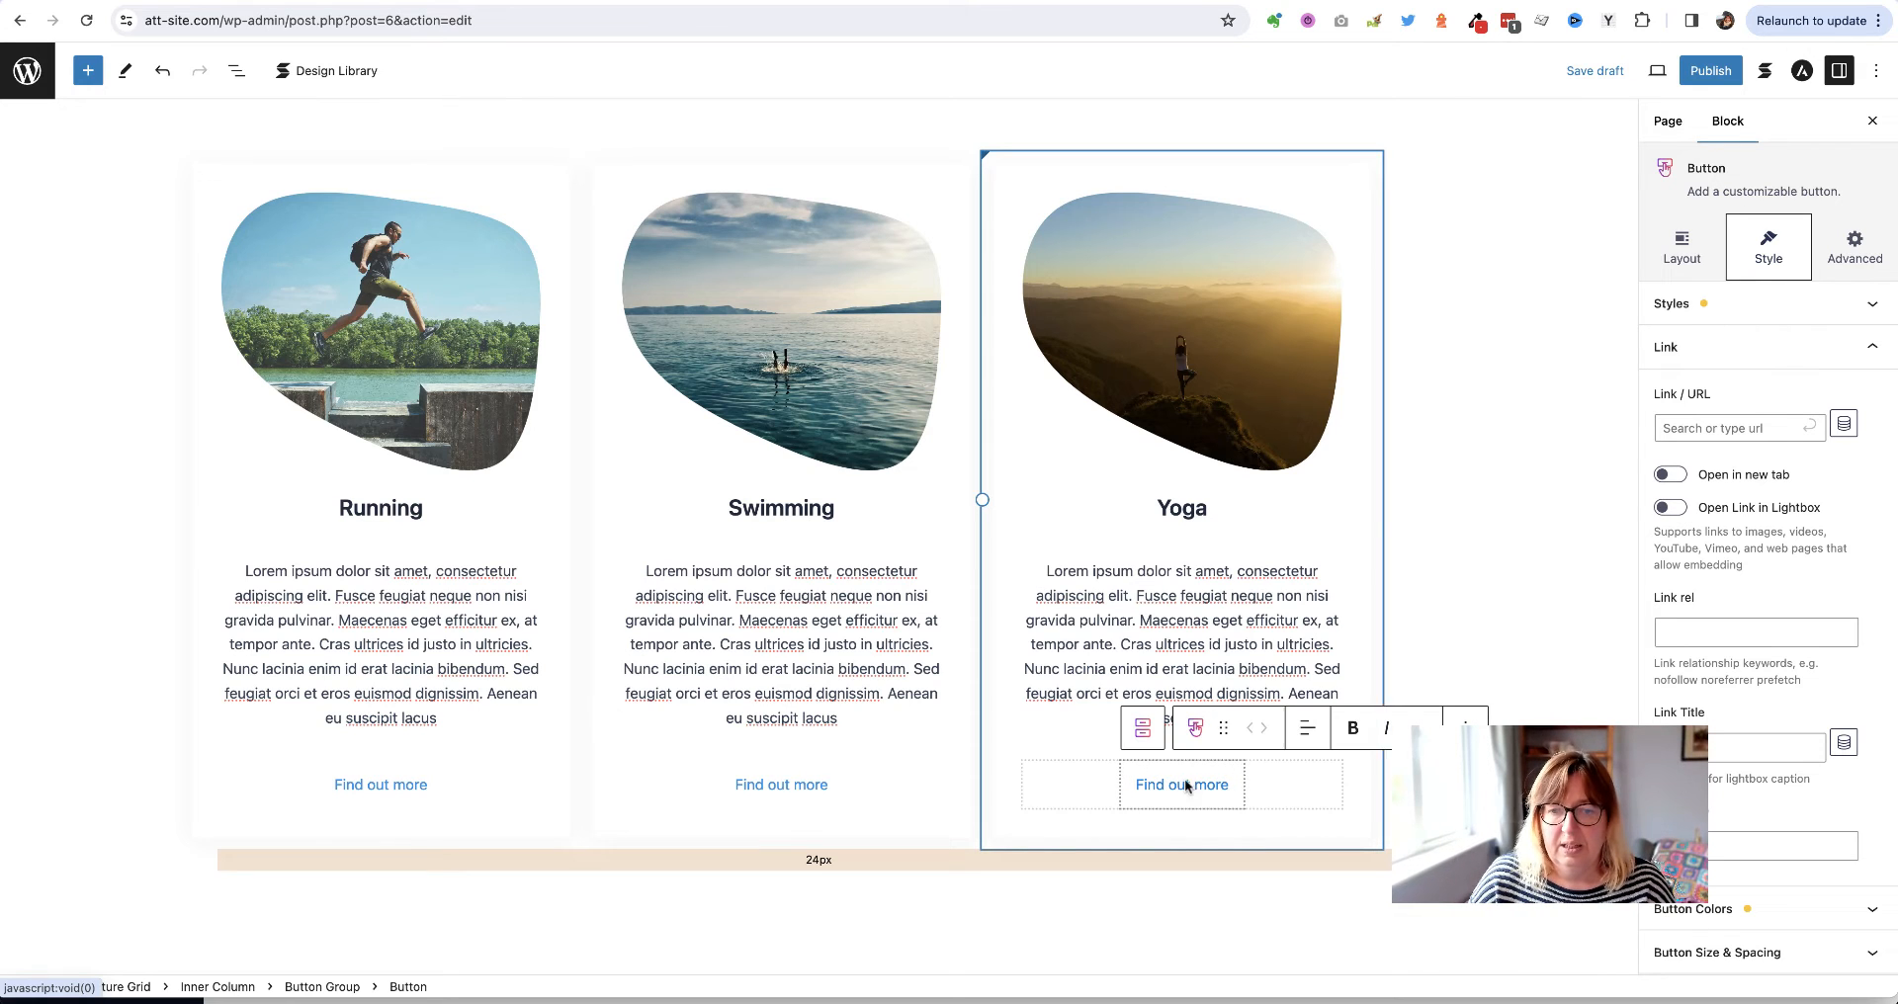
{"action": "left_click", "coordinate": [373, 796]}
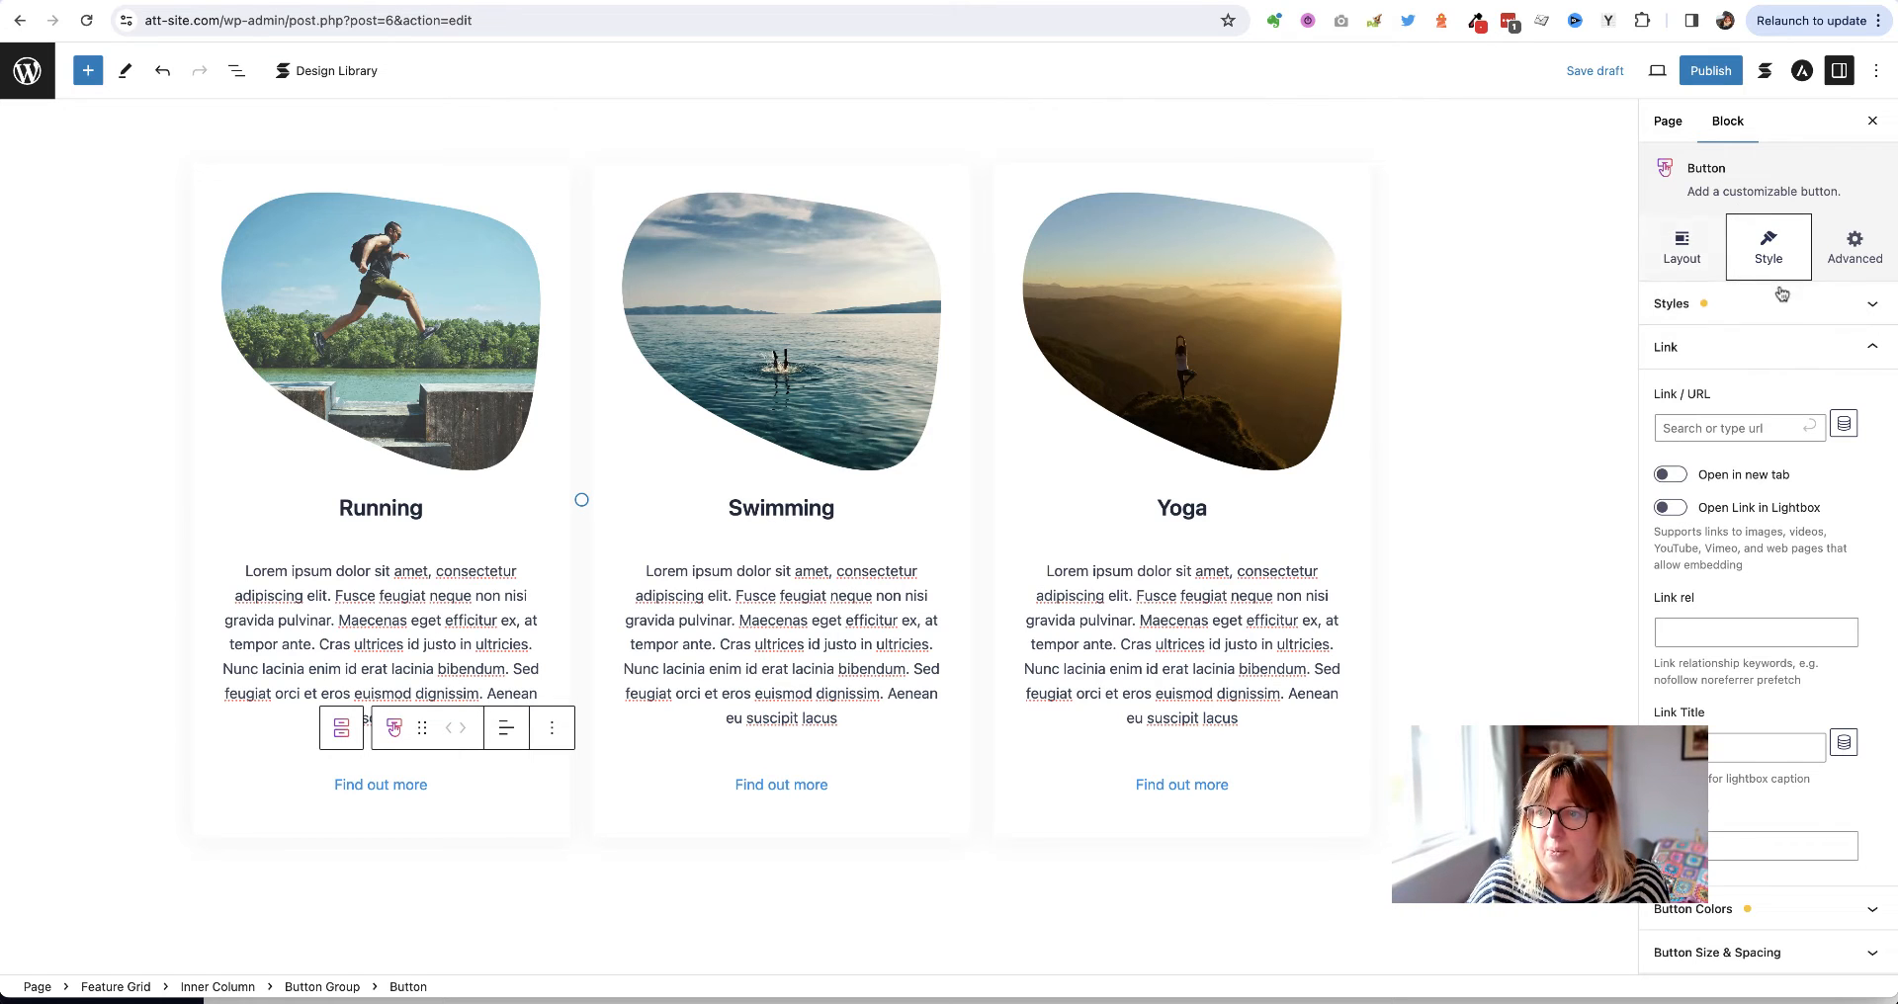
Reset the Running button's style to the Default filled style
{"action": "left_click", "coordinate": [1682, 246]}
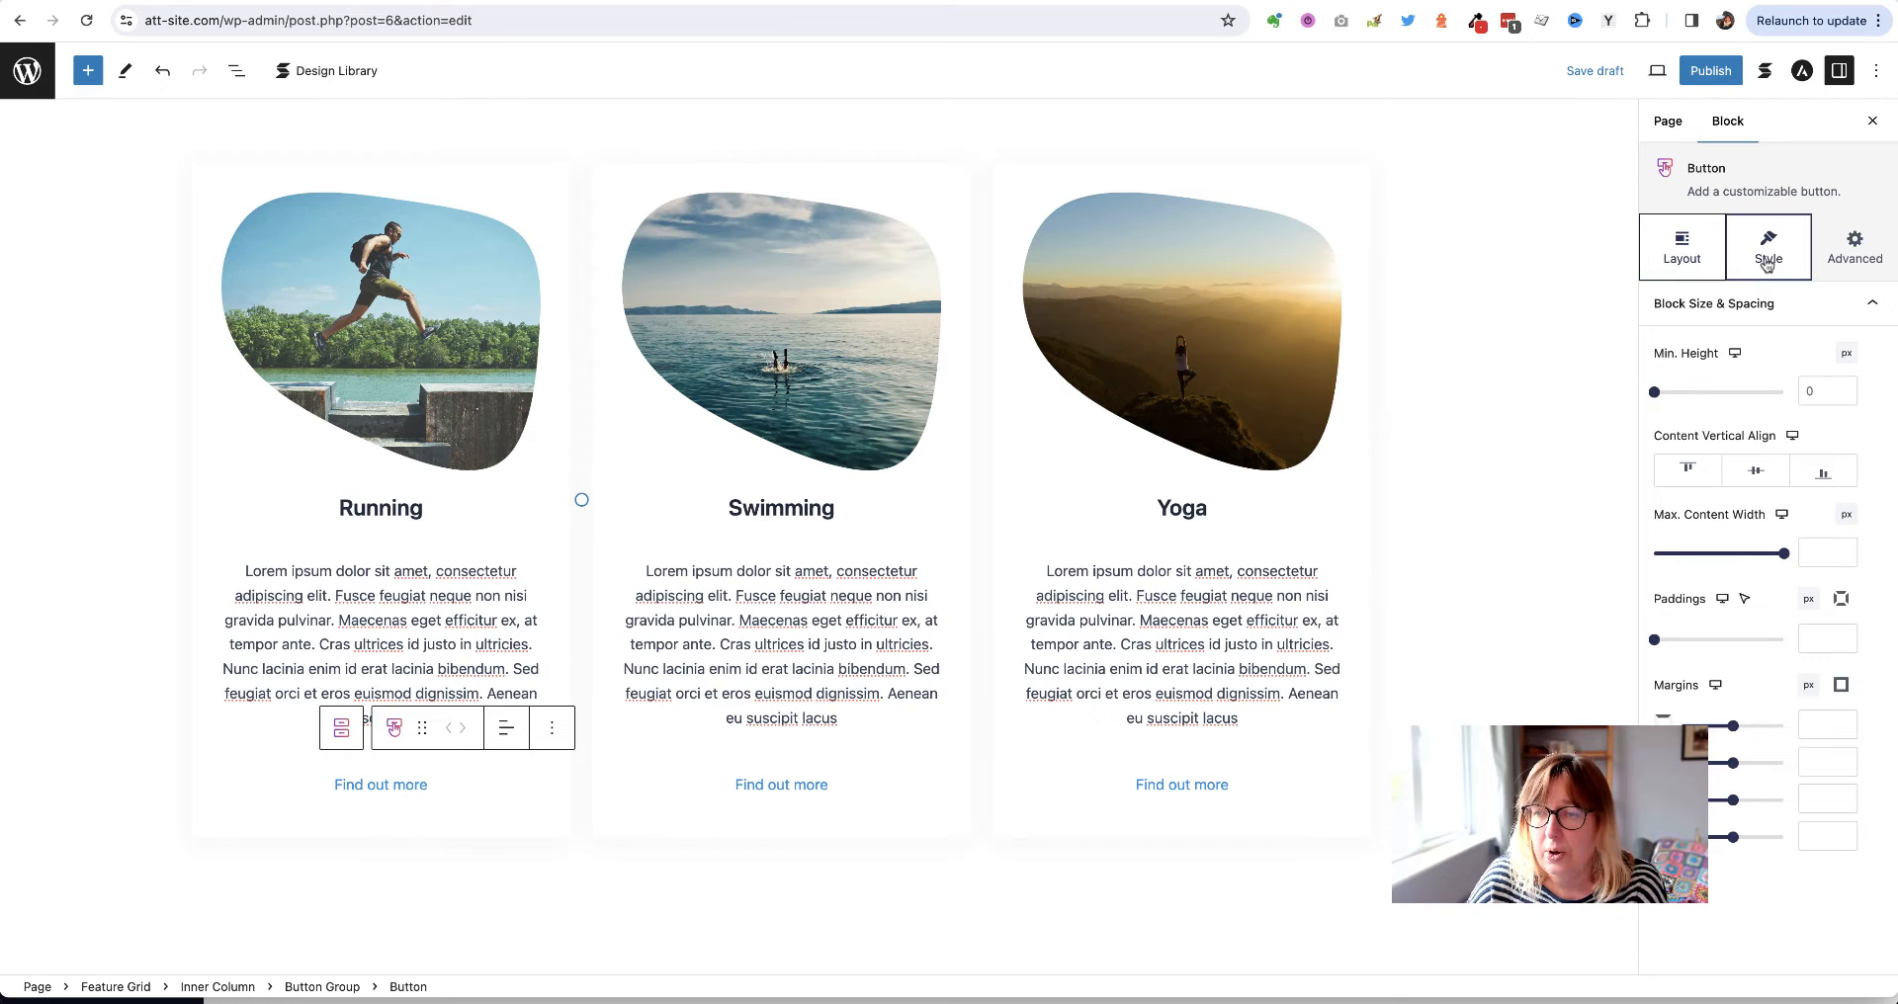
{"action": "left_click", "coordinate": [1768, 261]}
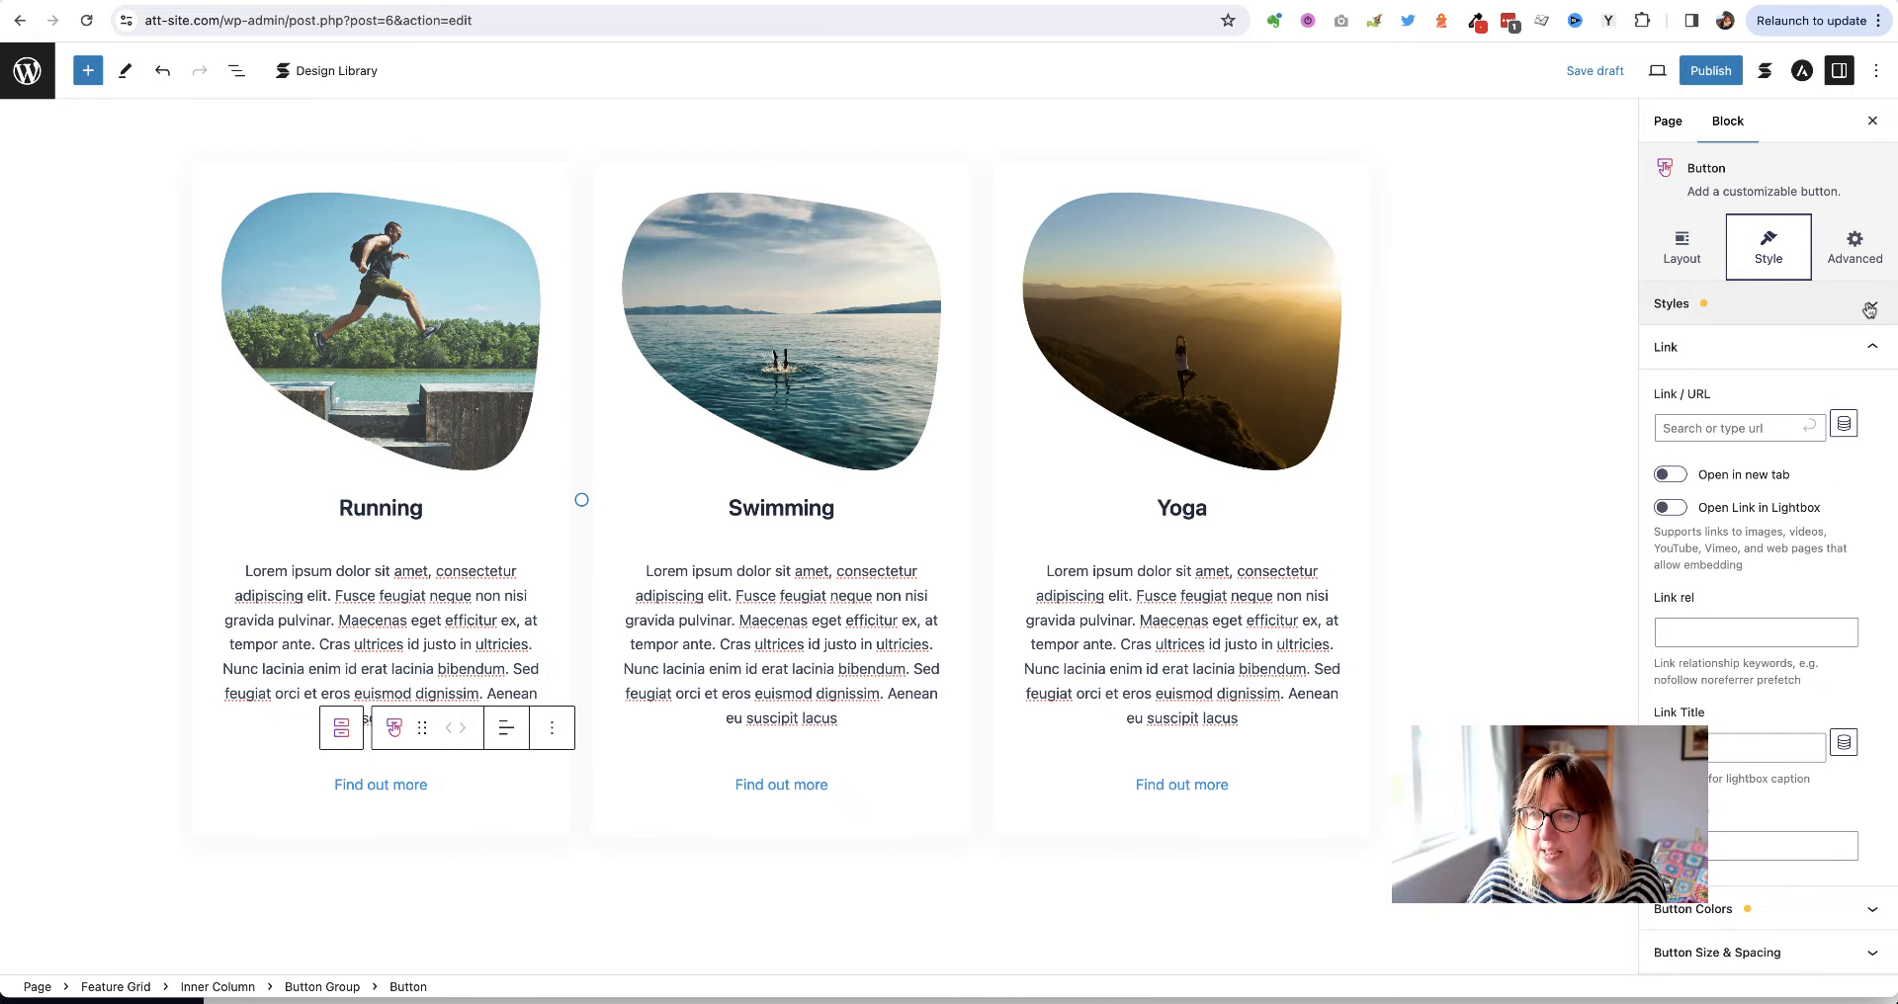
{"action": "left_click", "coordinate": [1870, 307]}
{"action": "left_click", "coordinate": [1869, 310]}
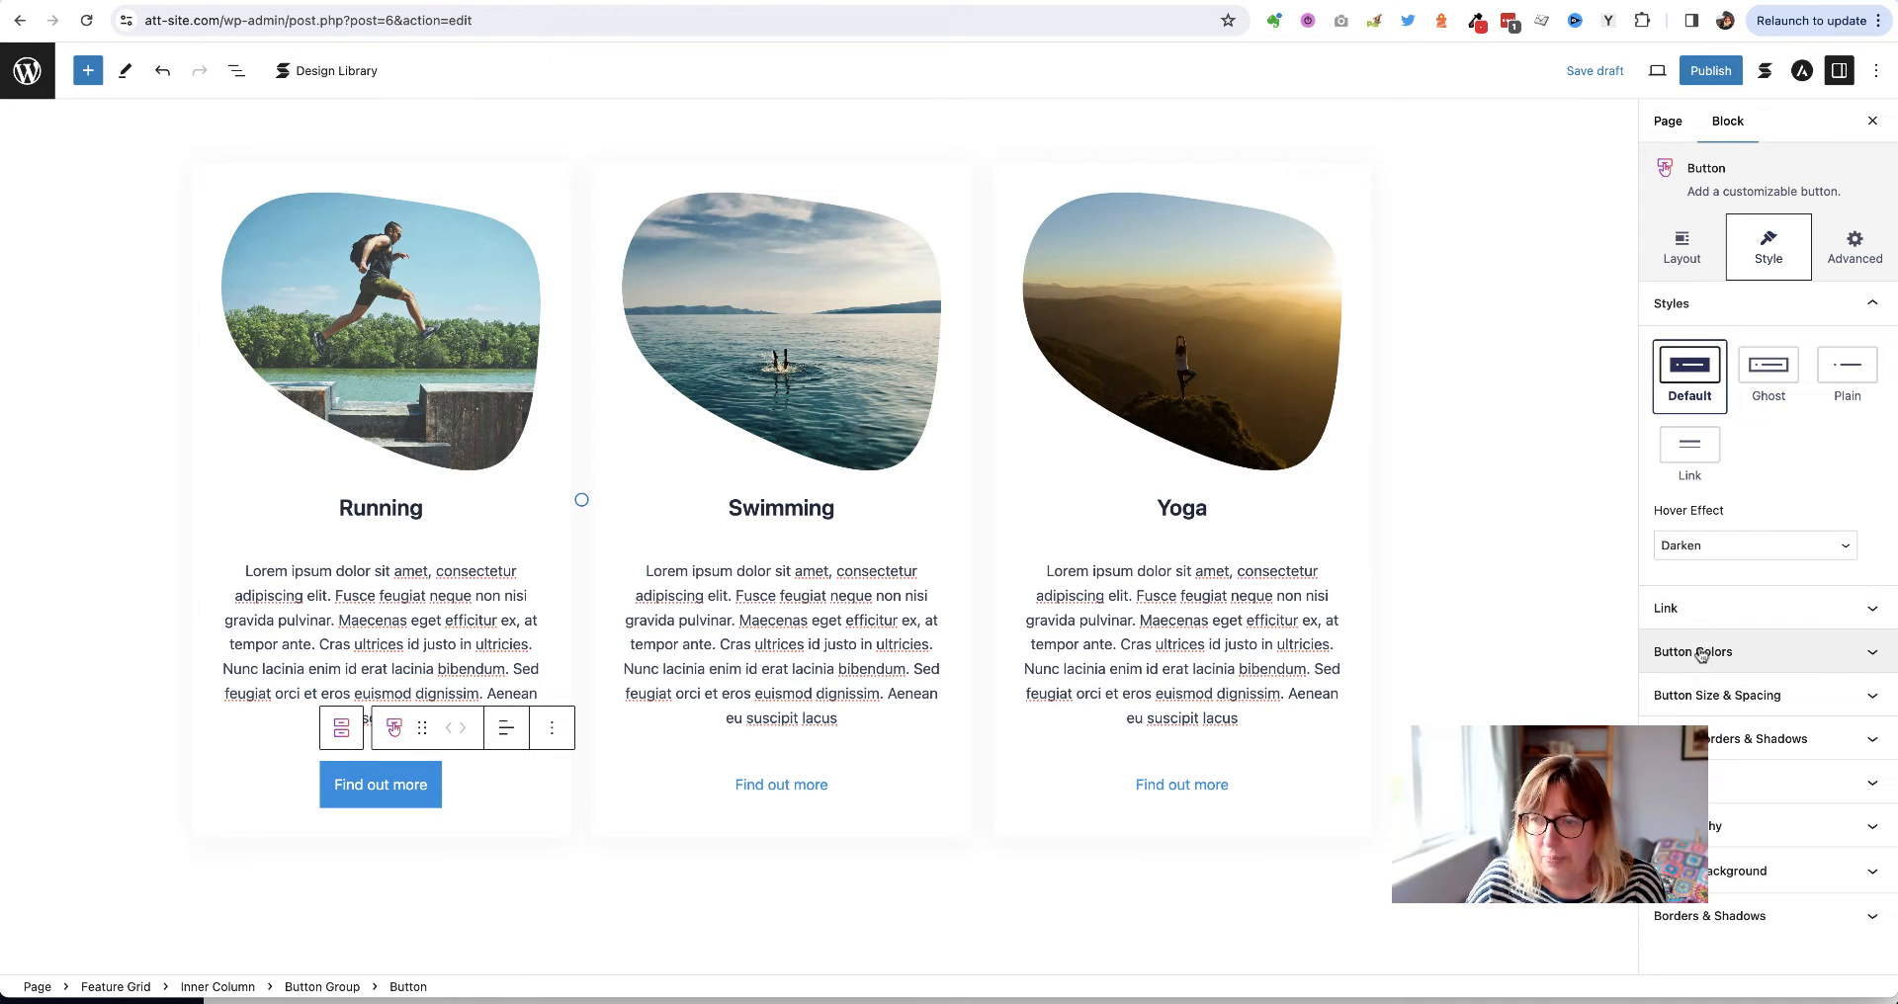
Set the Running button's background colour to black (Theme Color 8)
{"action": "left_click", "coordinate": [1878, 653]}
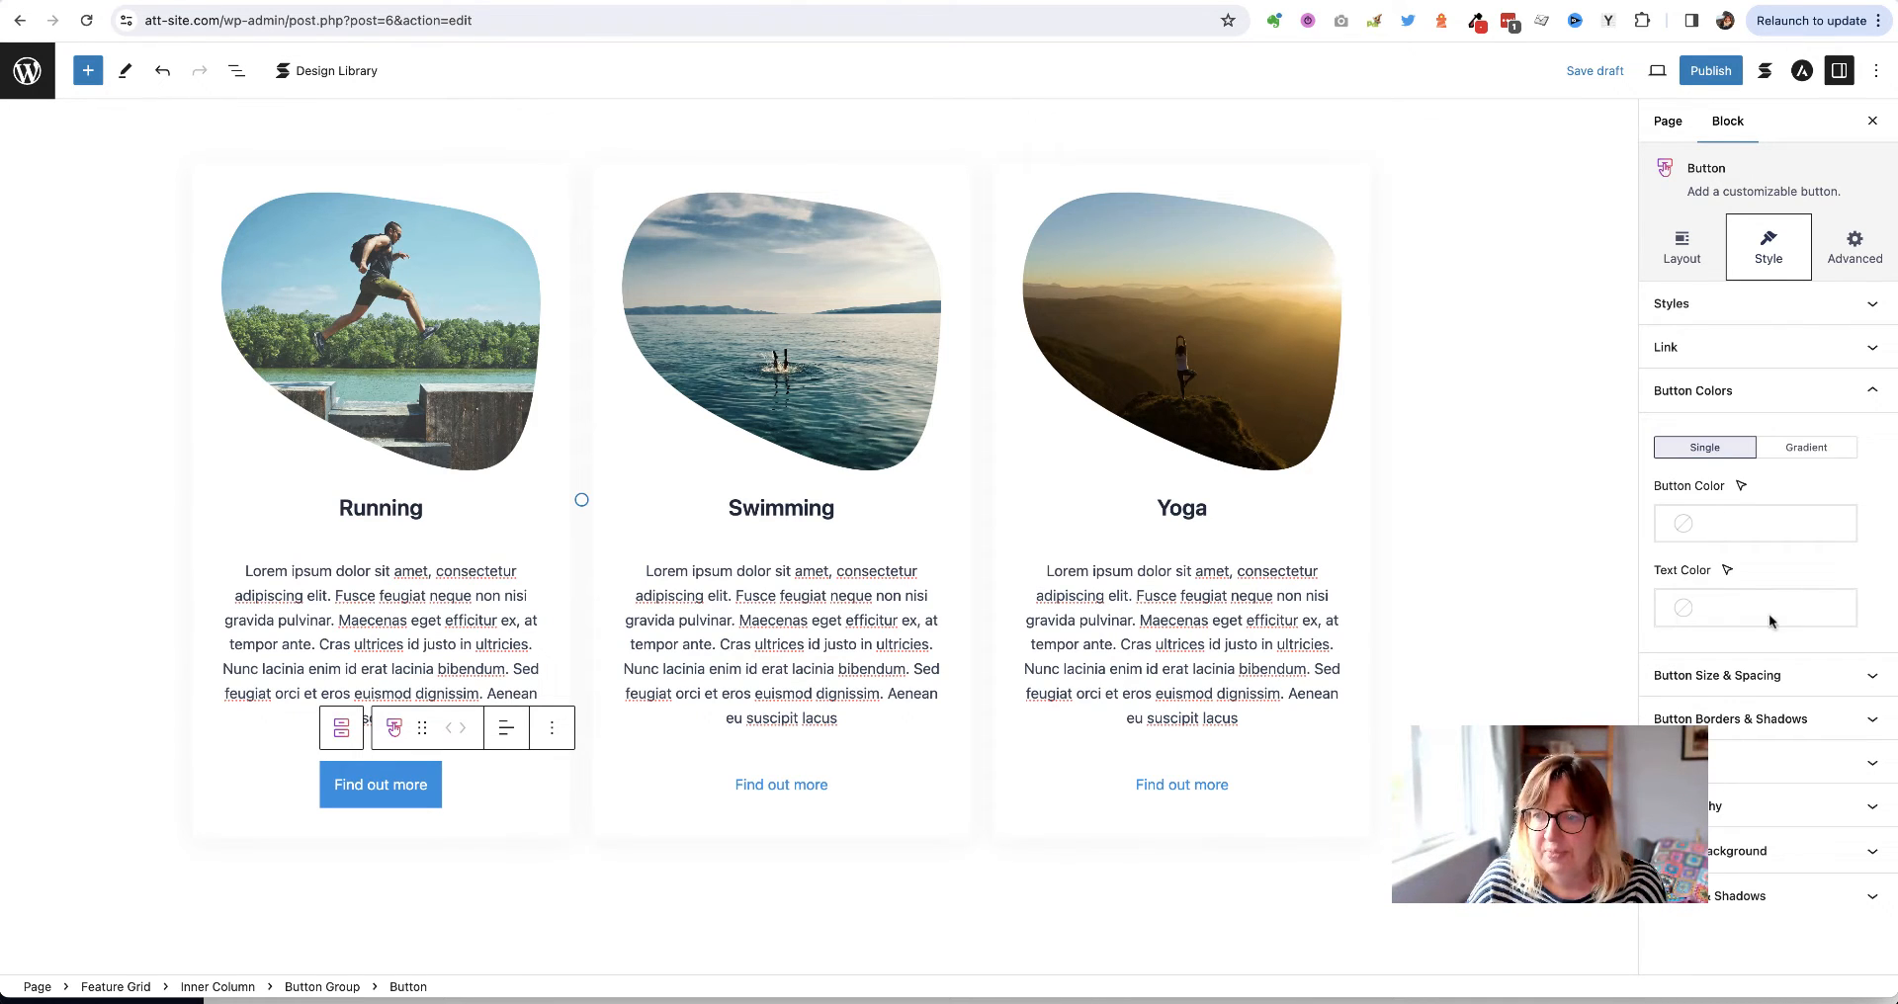
{"action": "left_click", "coordinate": [1685, 529]}
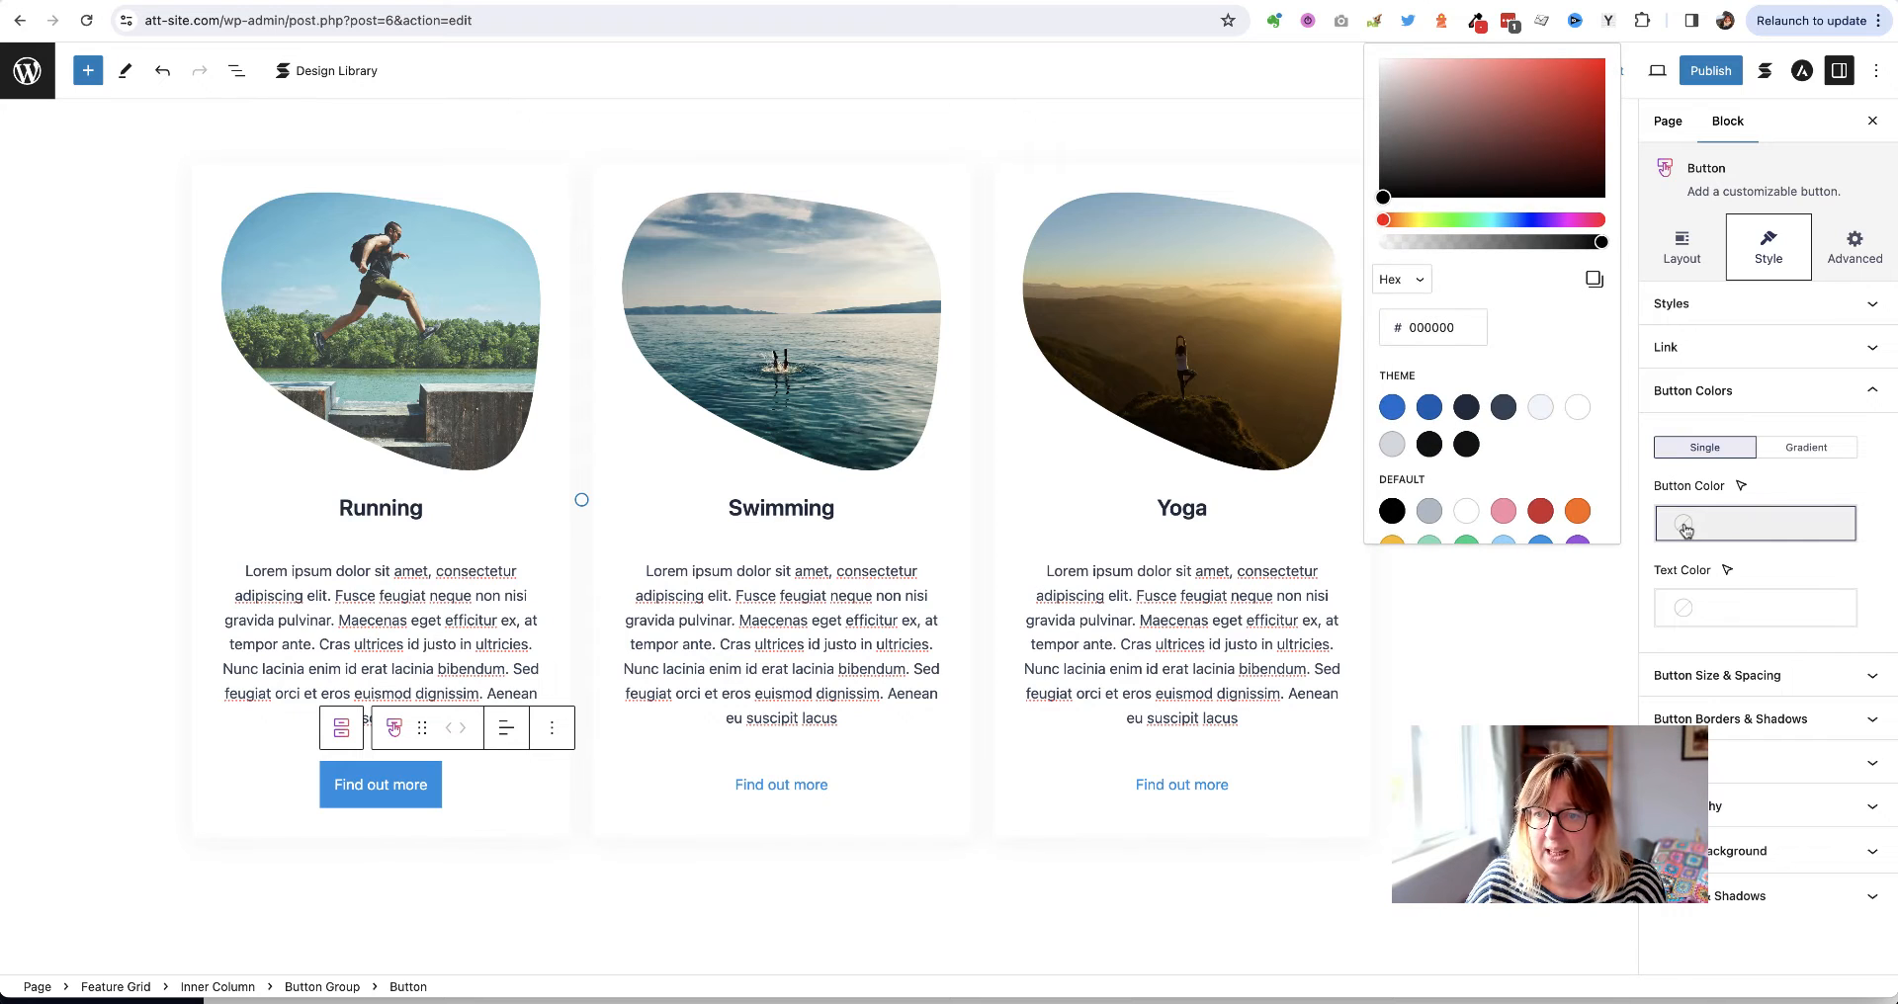
{"action": "left_click", "coordinate": [1430, 444]}
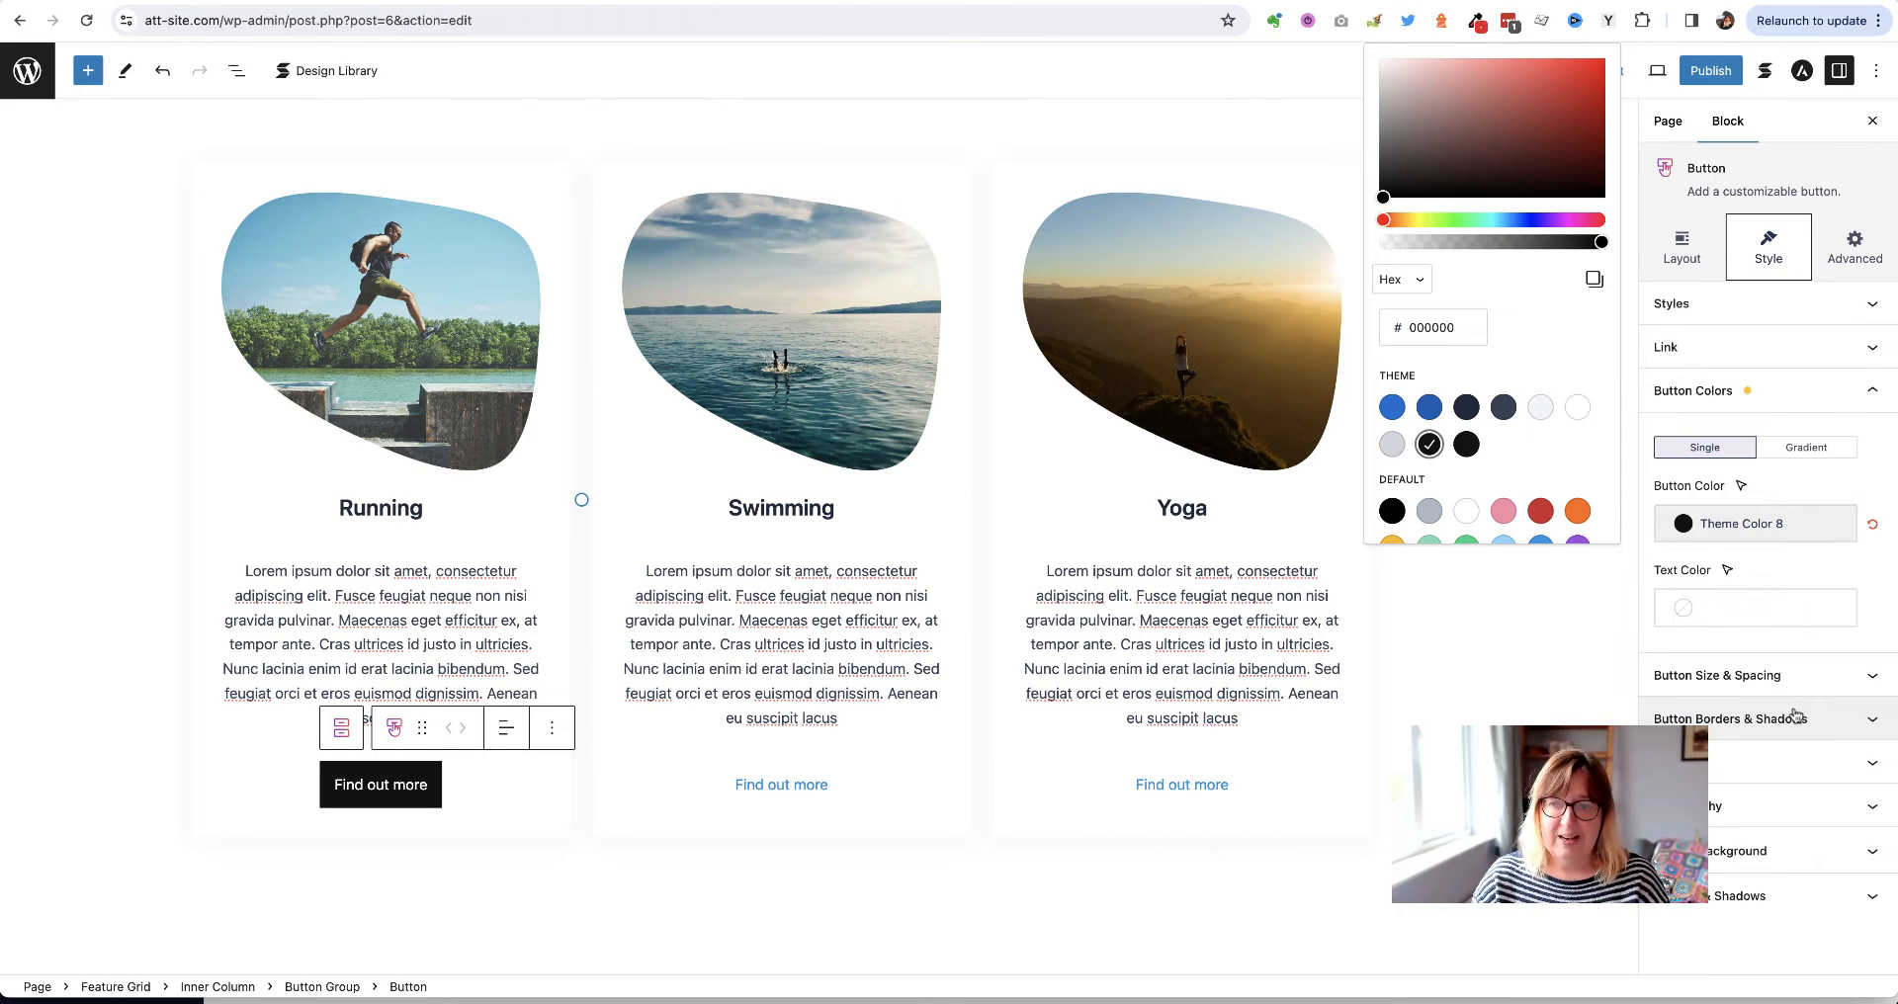
{"action": "left_click", "coordinate": [1855, 721]}
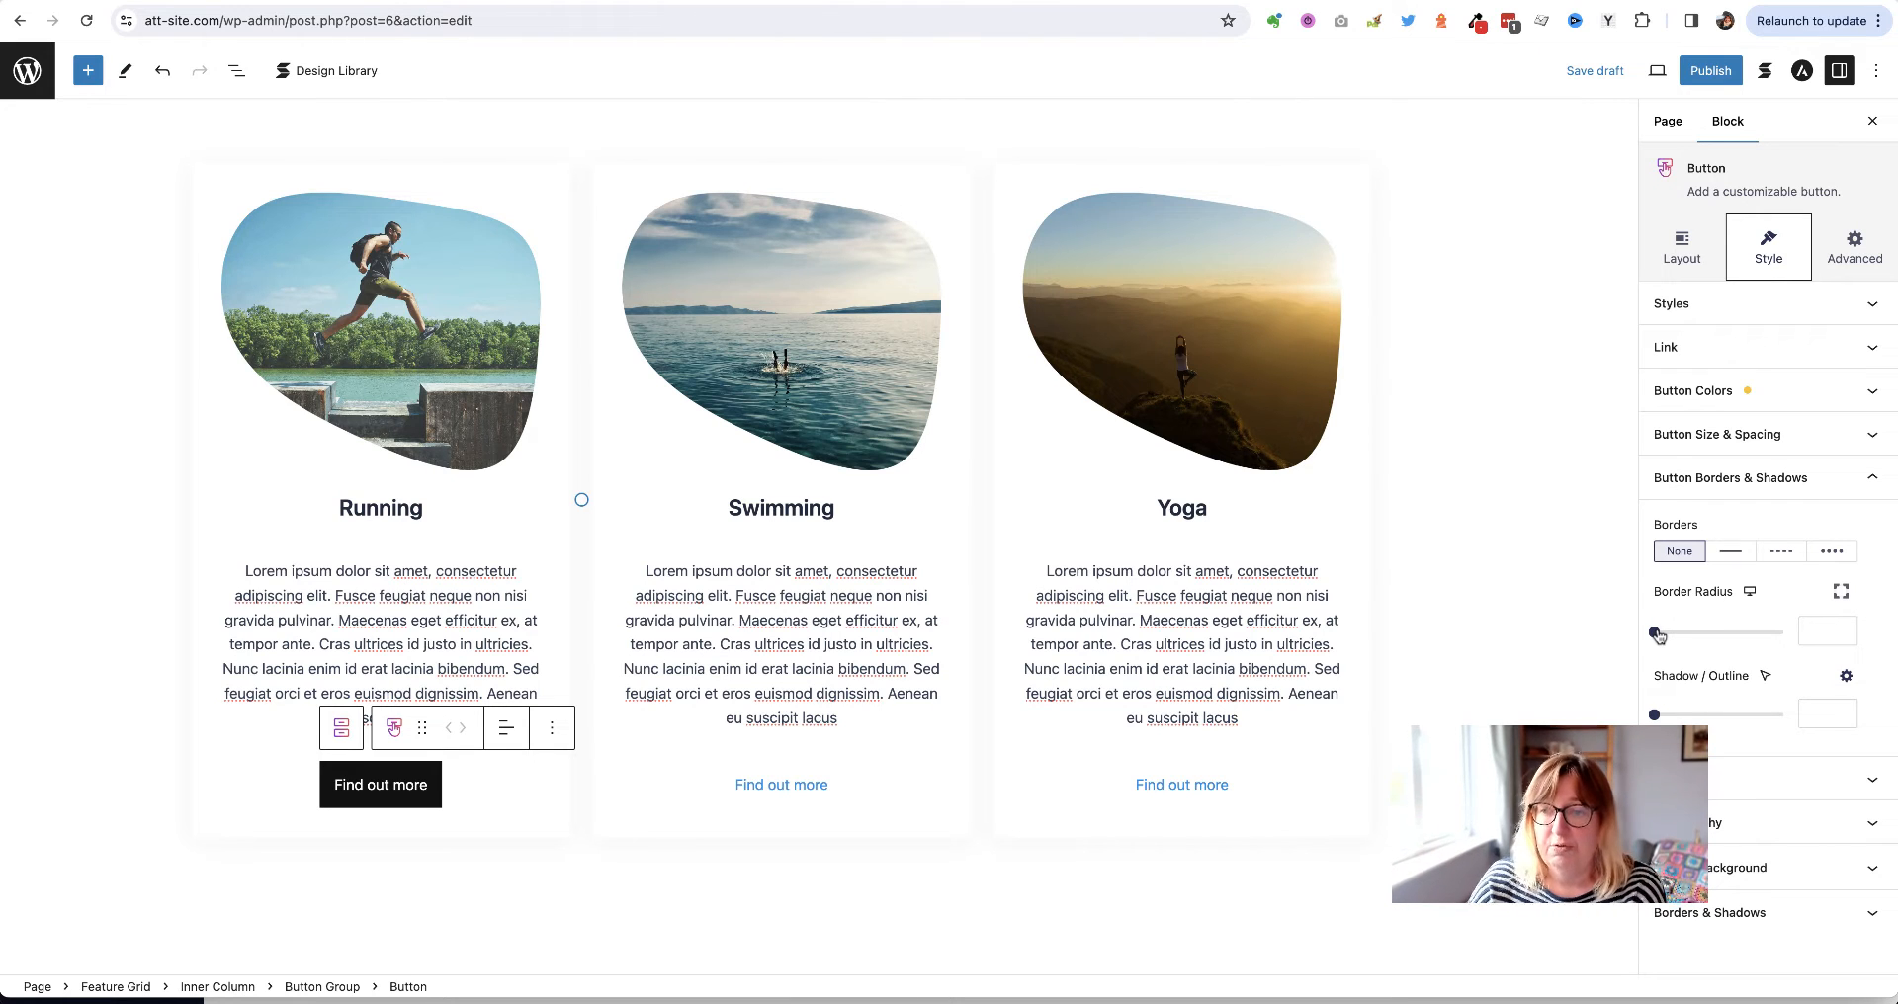
Try radius values of 20 and 50 on the Running button, settling on 10
{"action": "left_click", "coordinate": [1824, 632]}
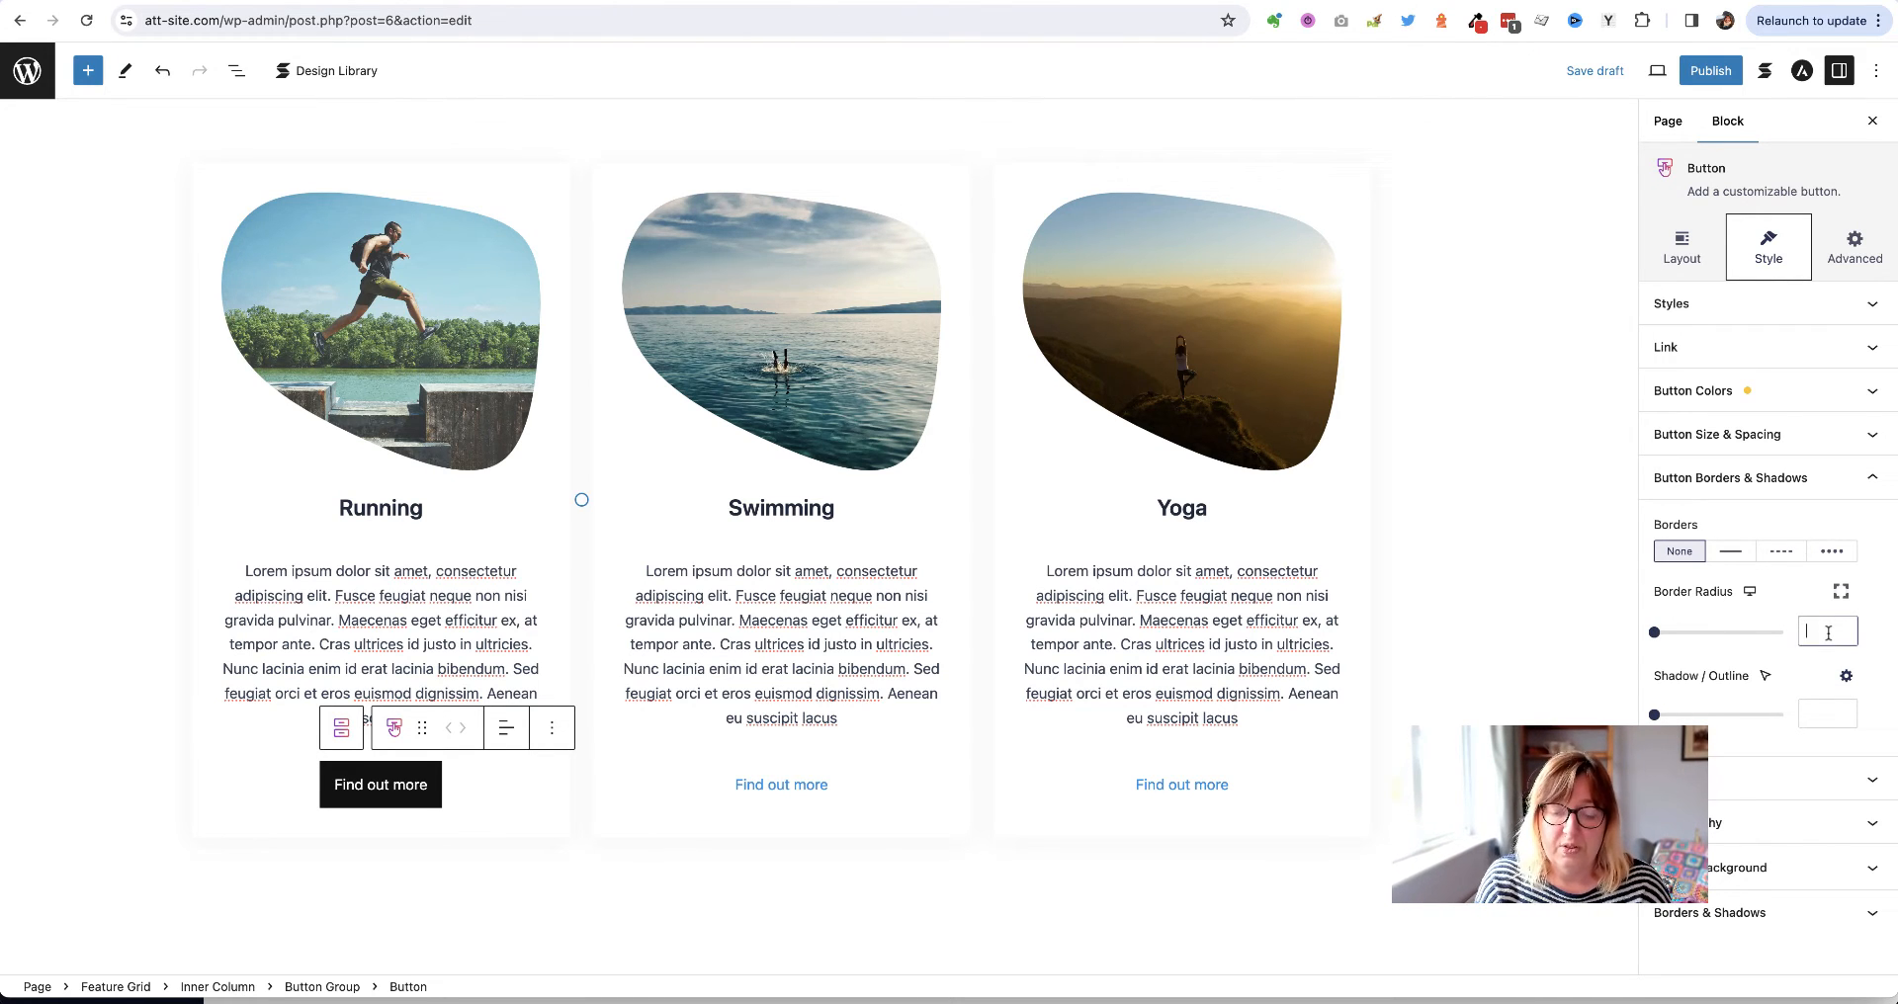
{"action": "type", "text": "20"}
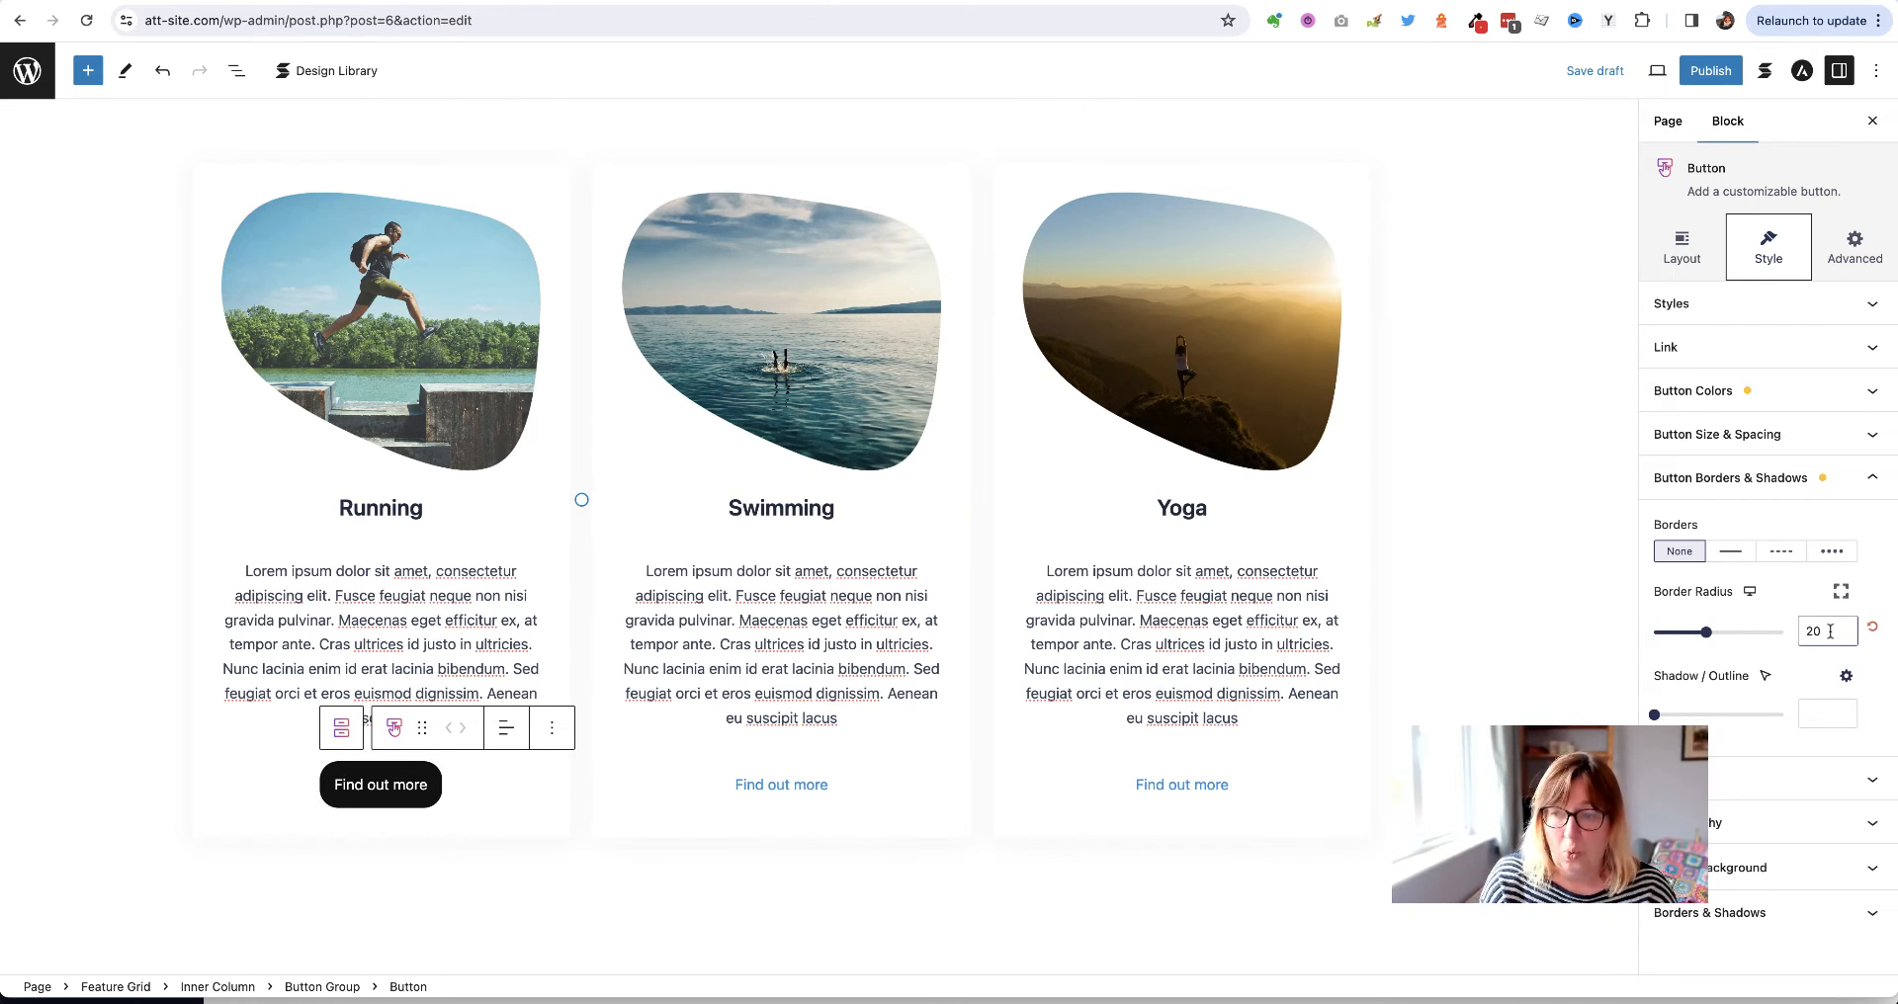
{"action": "key", "text": "BackSpace"}
{"action": "key", "text": "BackSpace"}
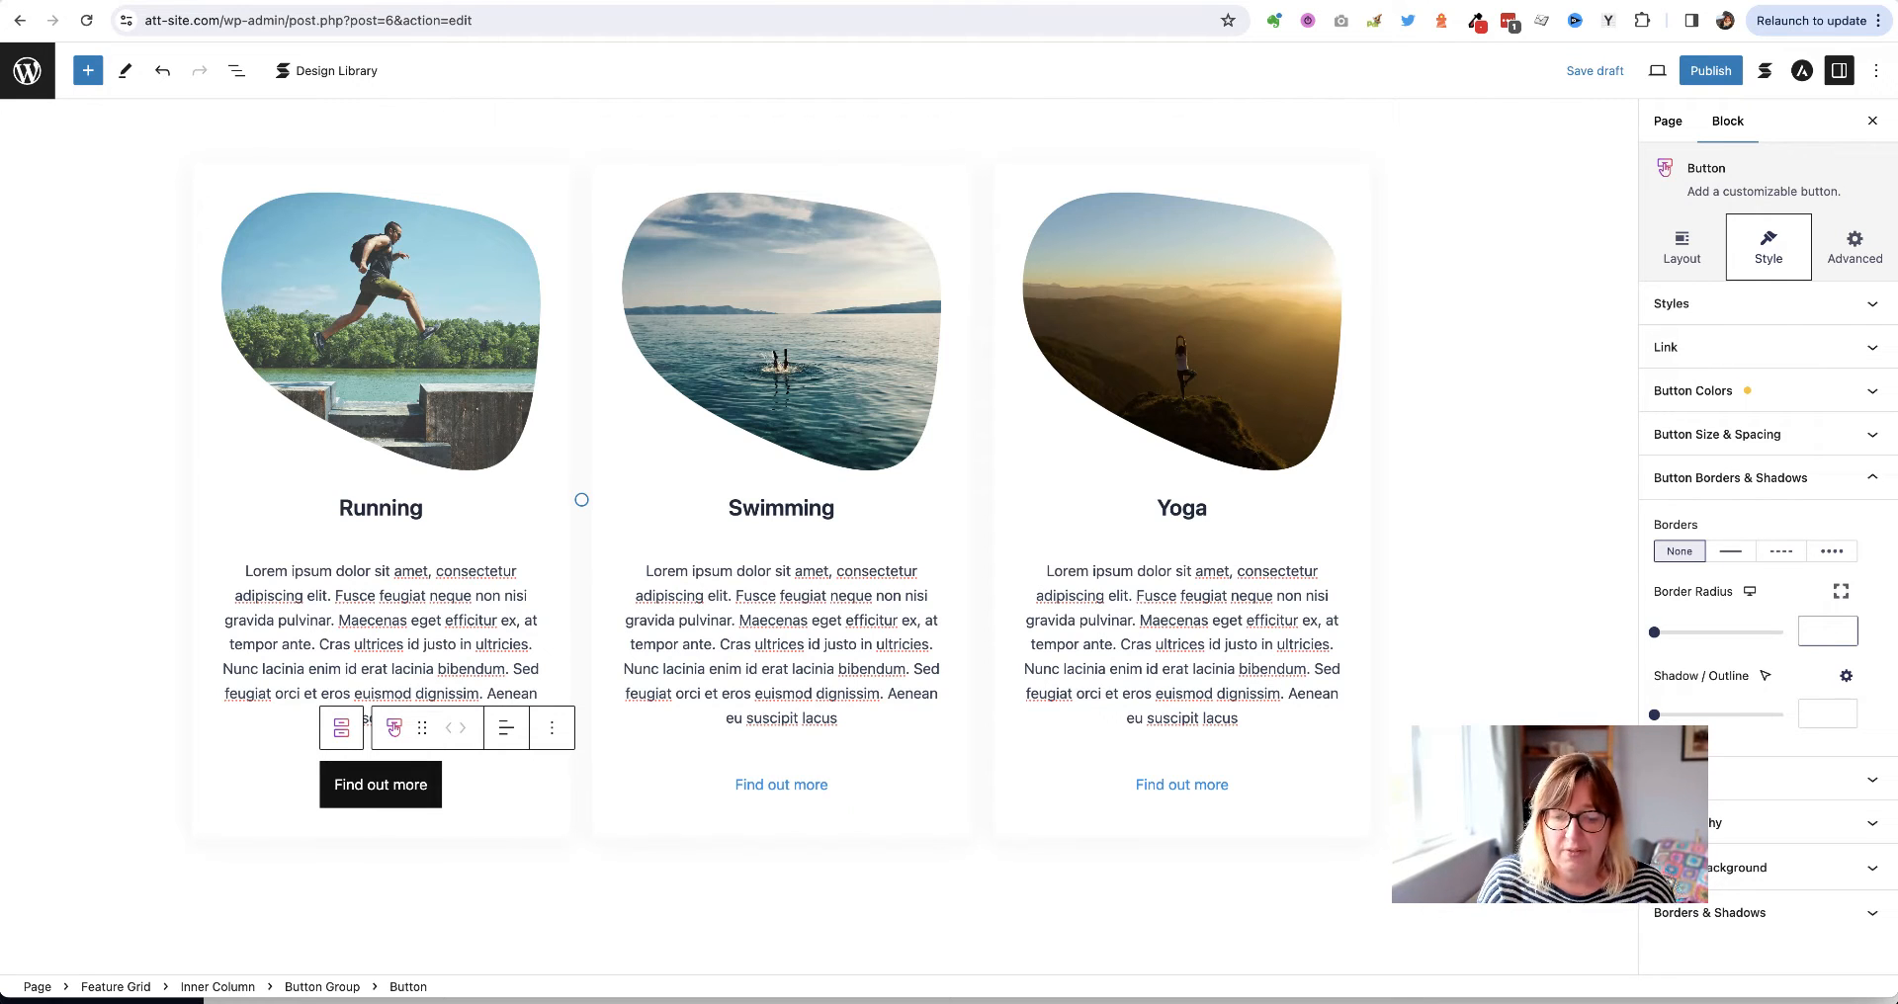
{"action": "type", "text": "50"}
{"action": "key", "text": "BackSpace"}
{"action": "key", "text": "BackSpace"}
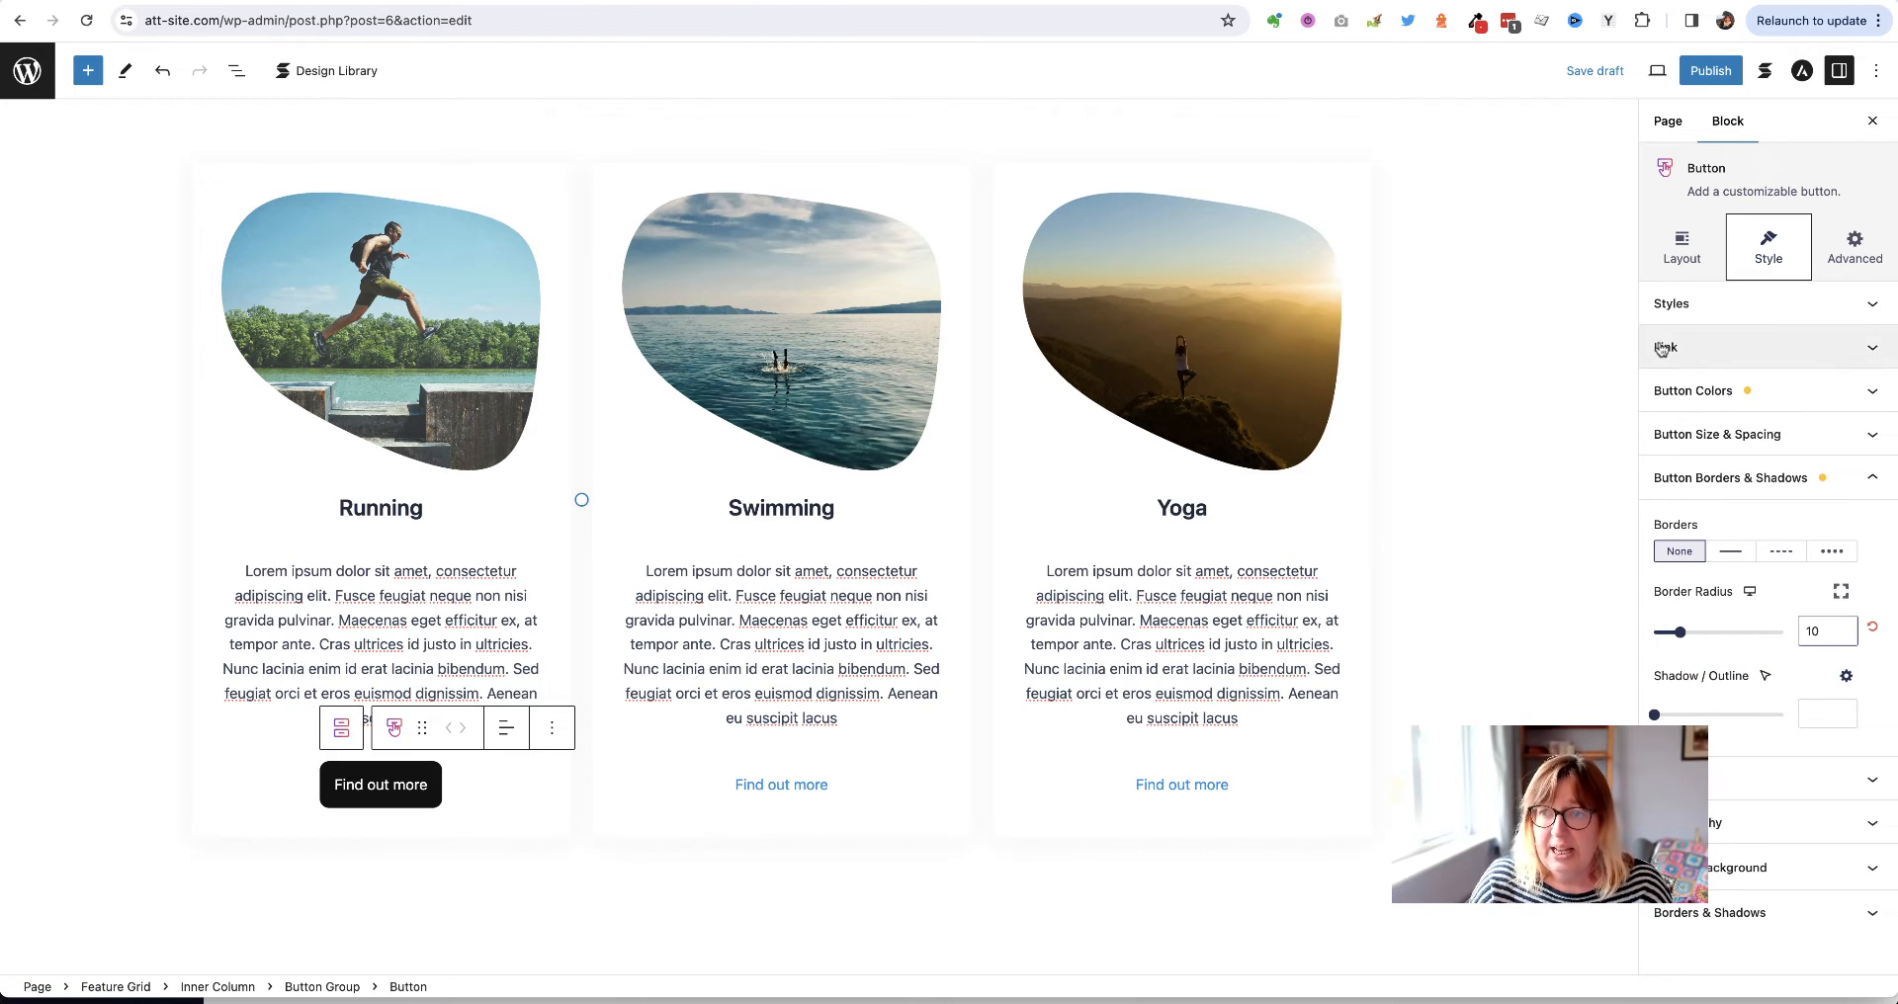
Link the Running button to a mailto: URL with the pasted contact e-mail address
{"action": "left_click", "coordinate": [1691, 350]}
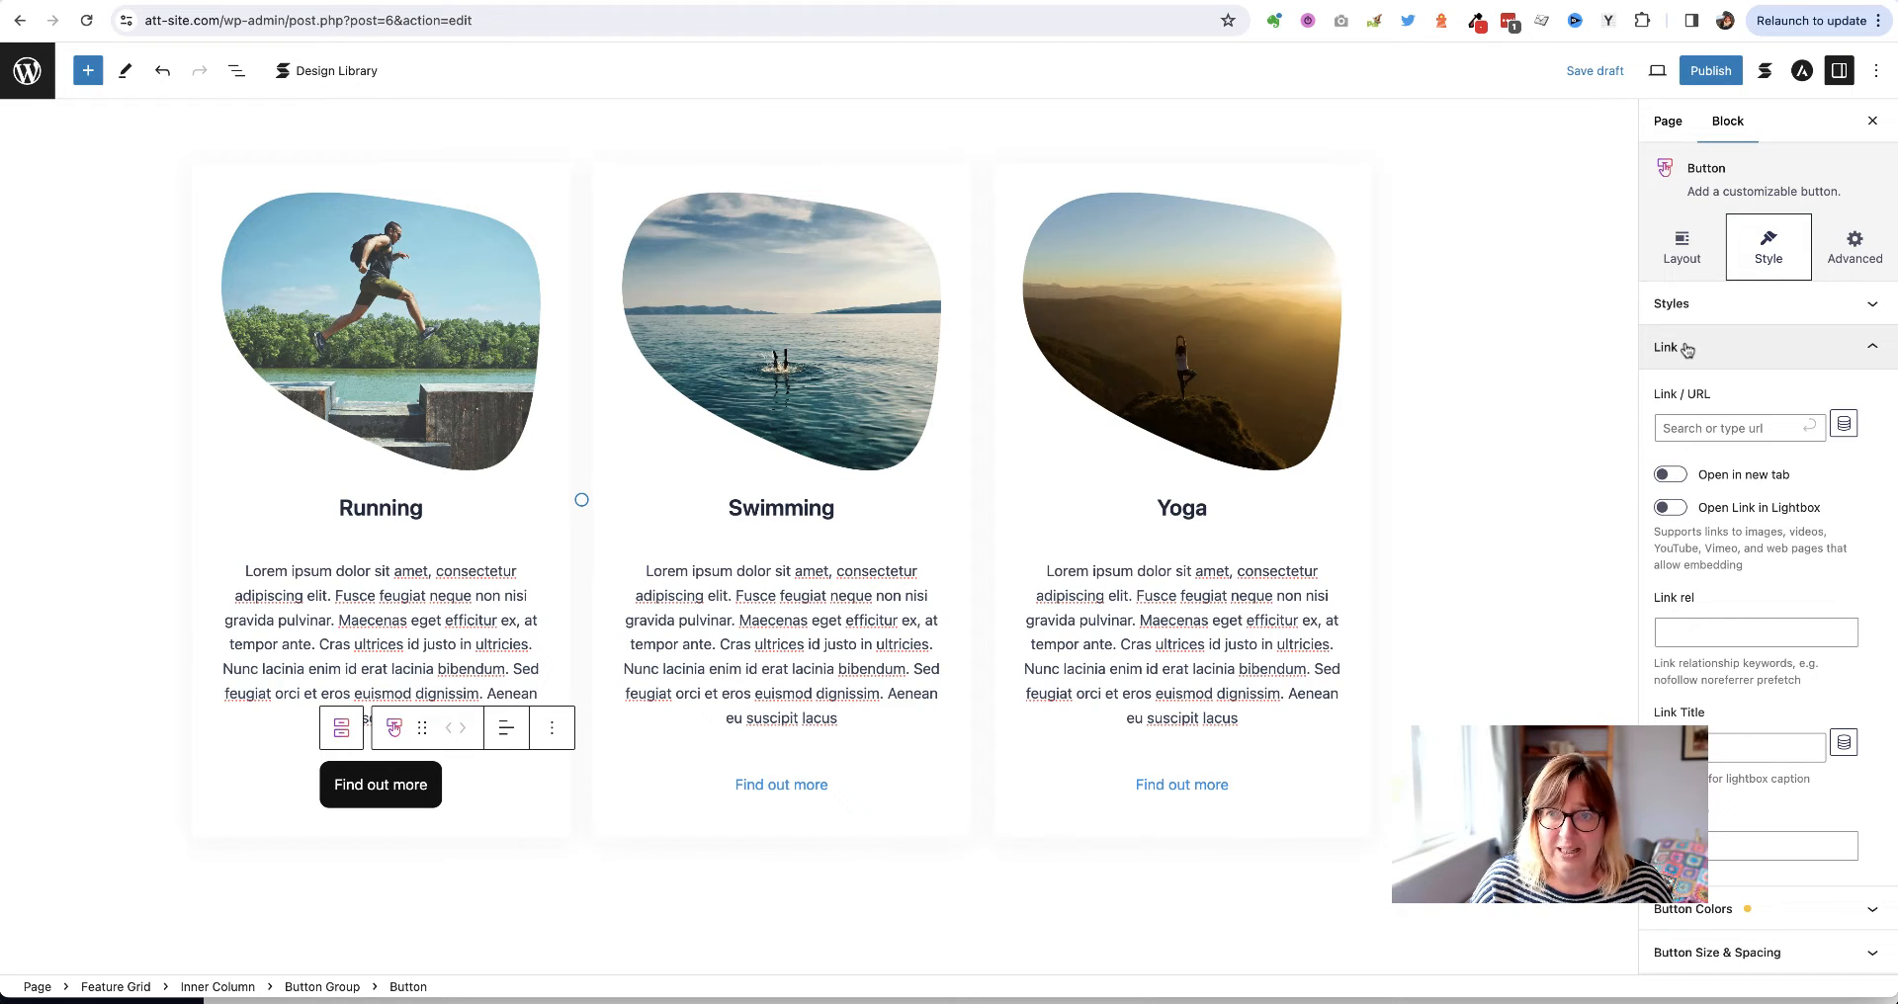
{"action": "left_click", "coordinate": [1676, 394]}
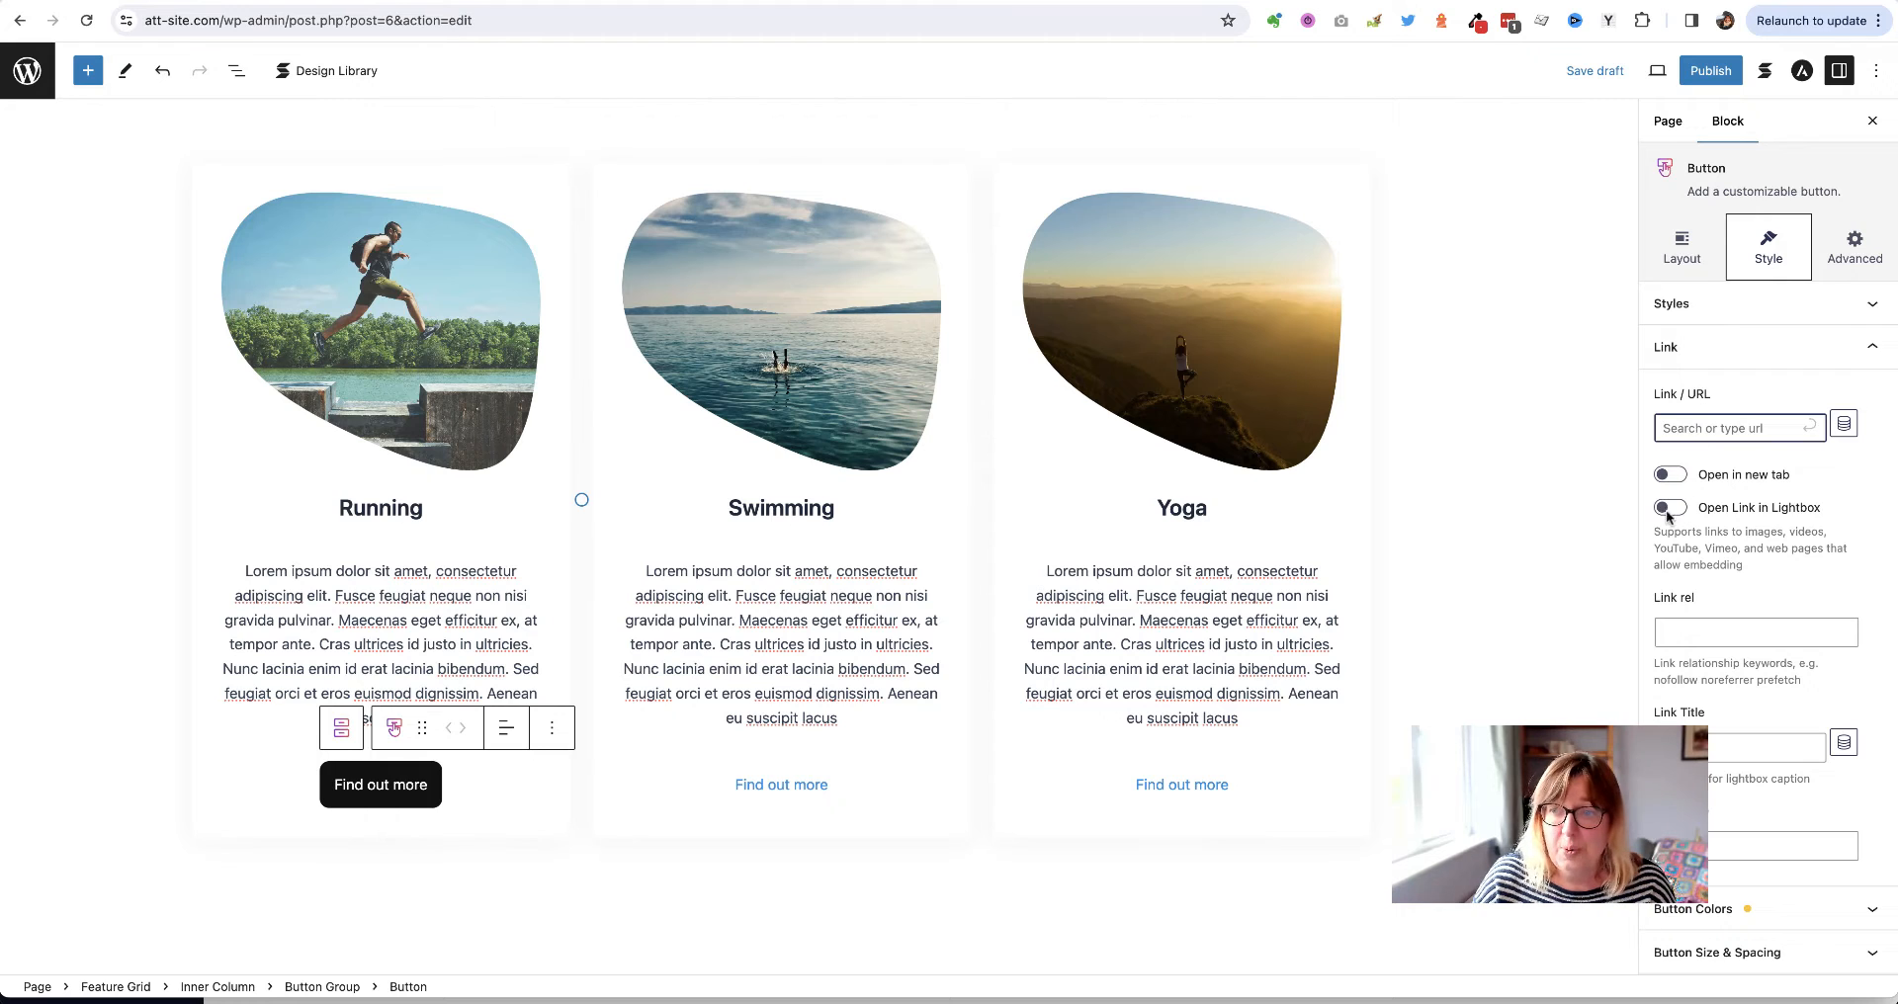
{"action": "type", "text": "mailto"}
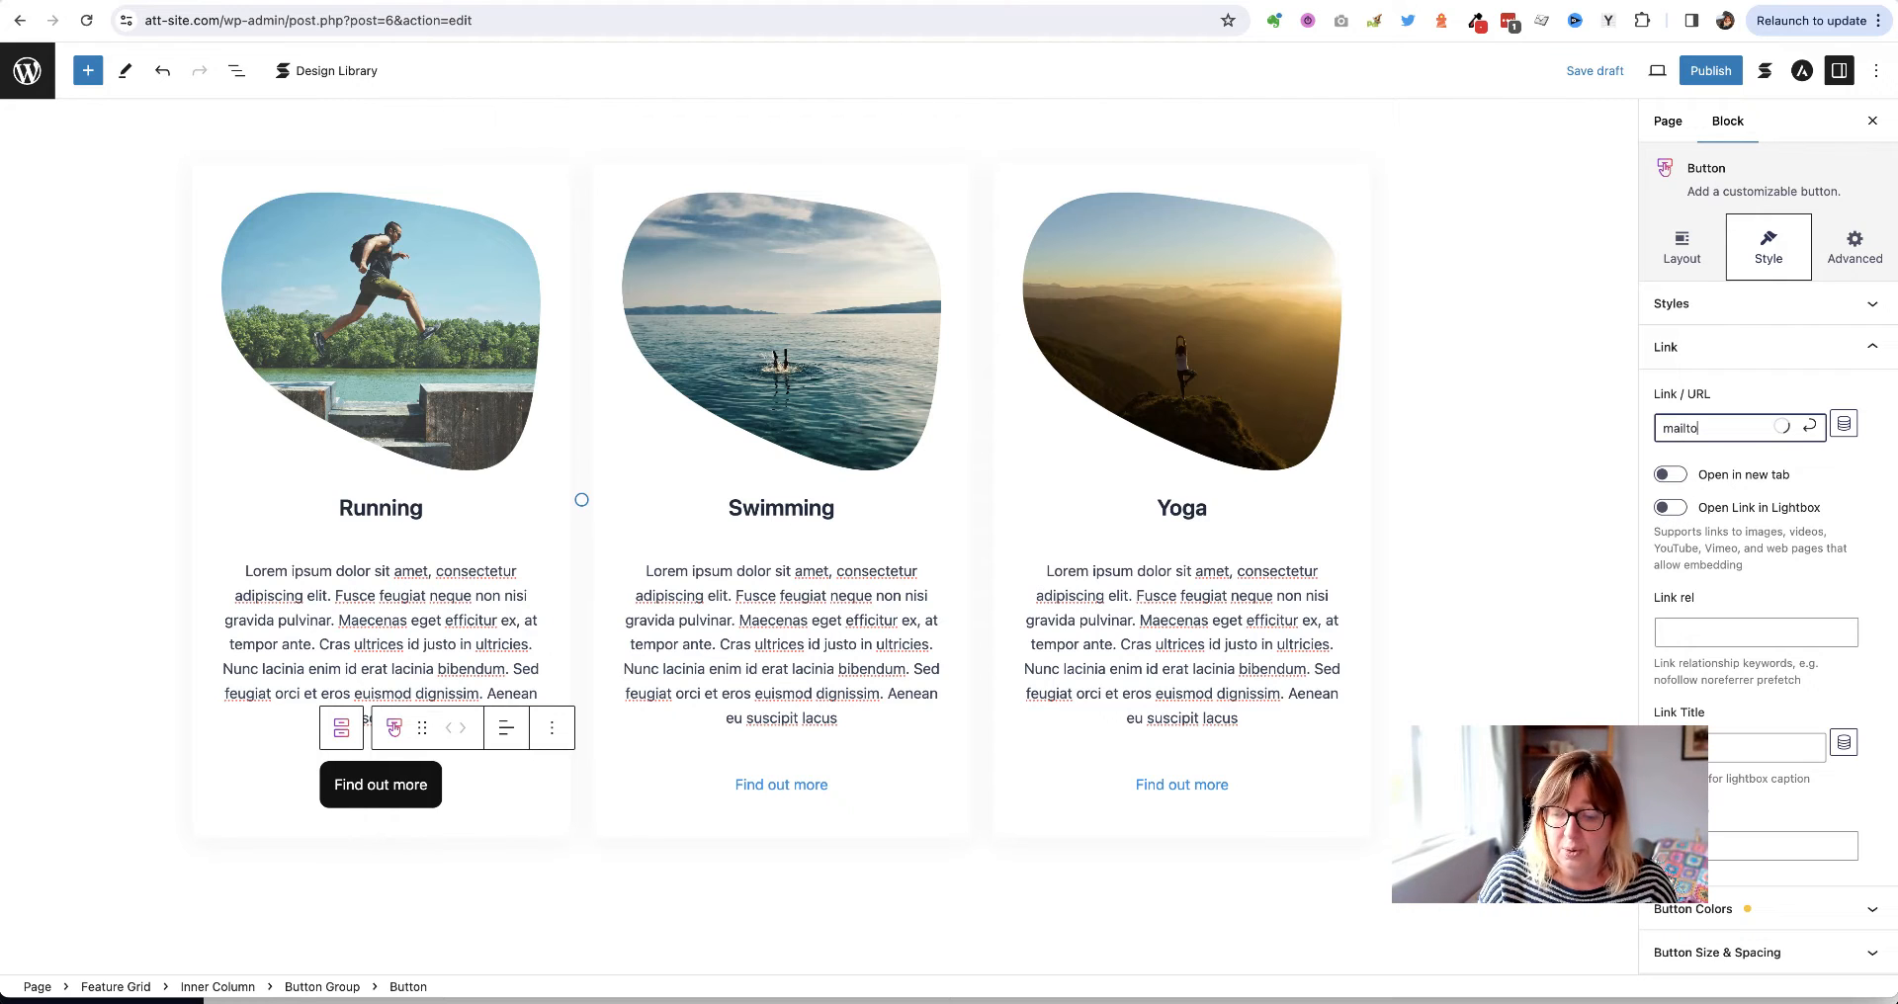
{"action": "type", "text": ":"}
{"action": "key", "text": "super+v"}
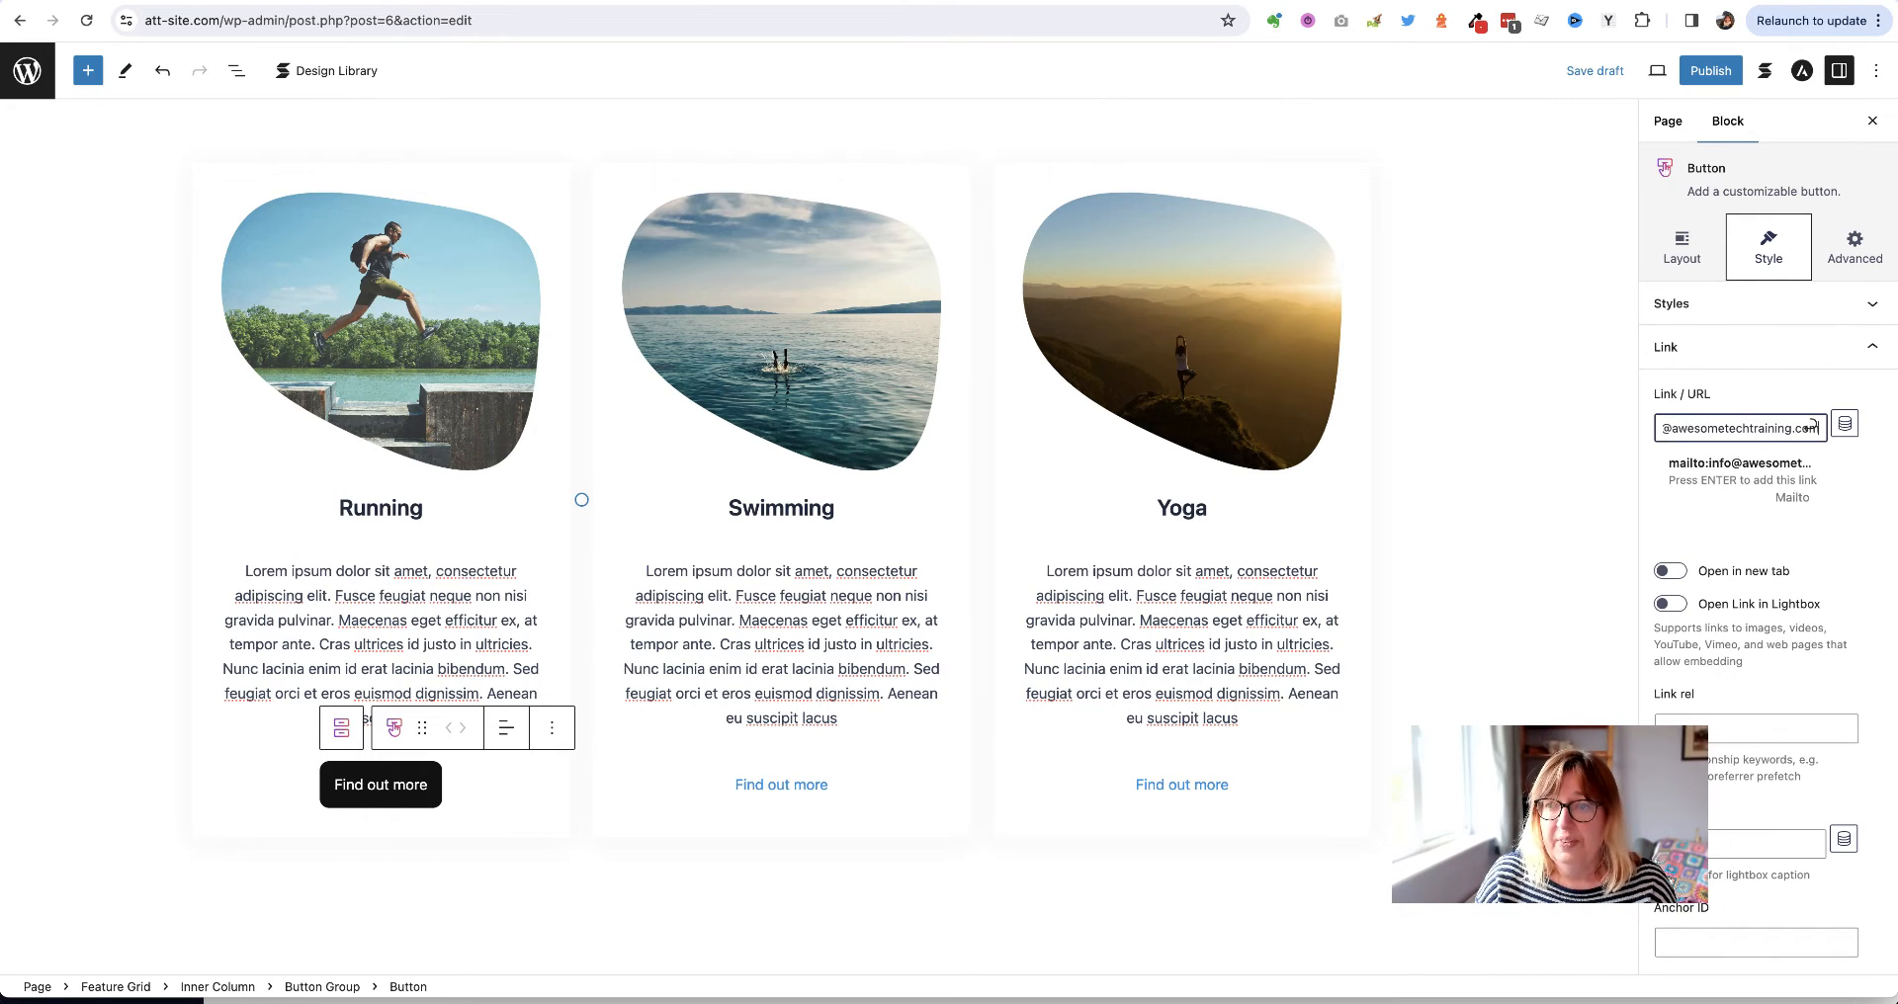
{"action": "left_click", "coordinate": [1806, 433]}
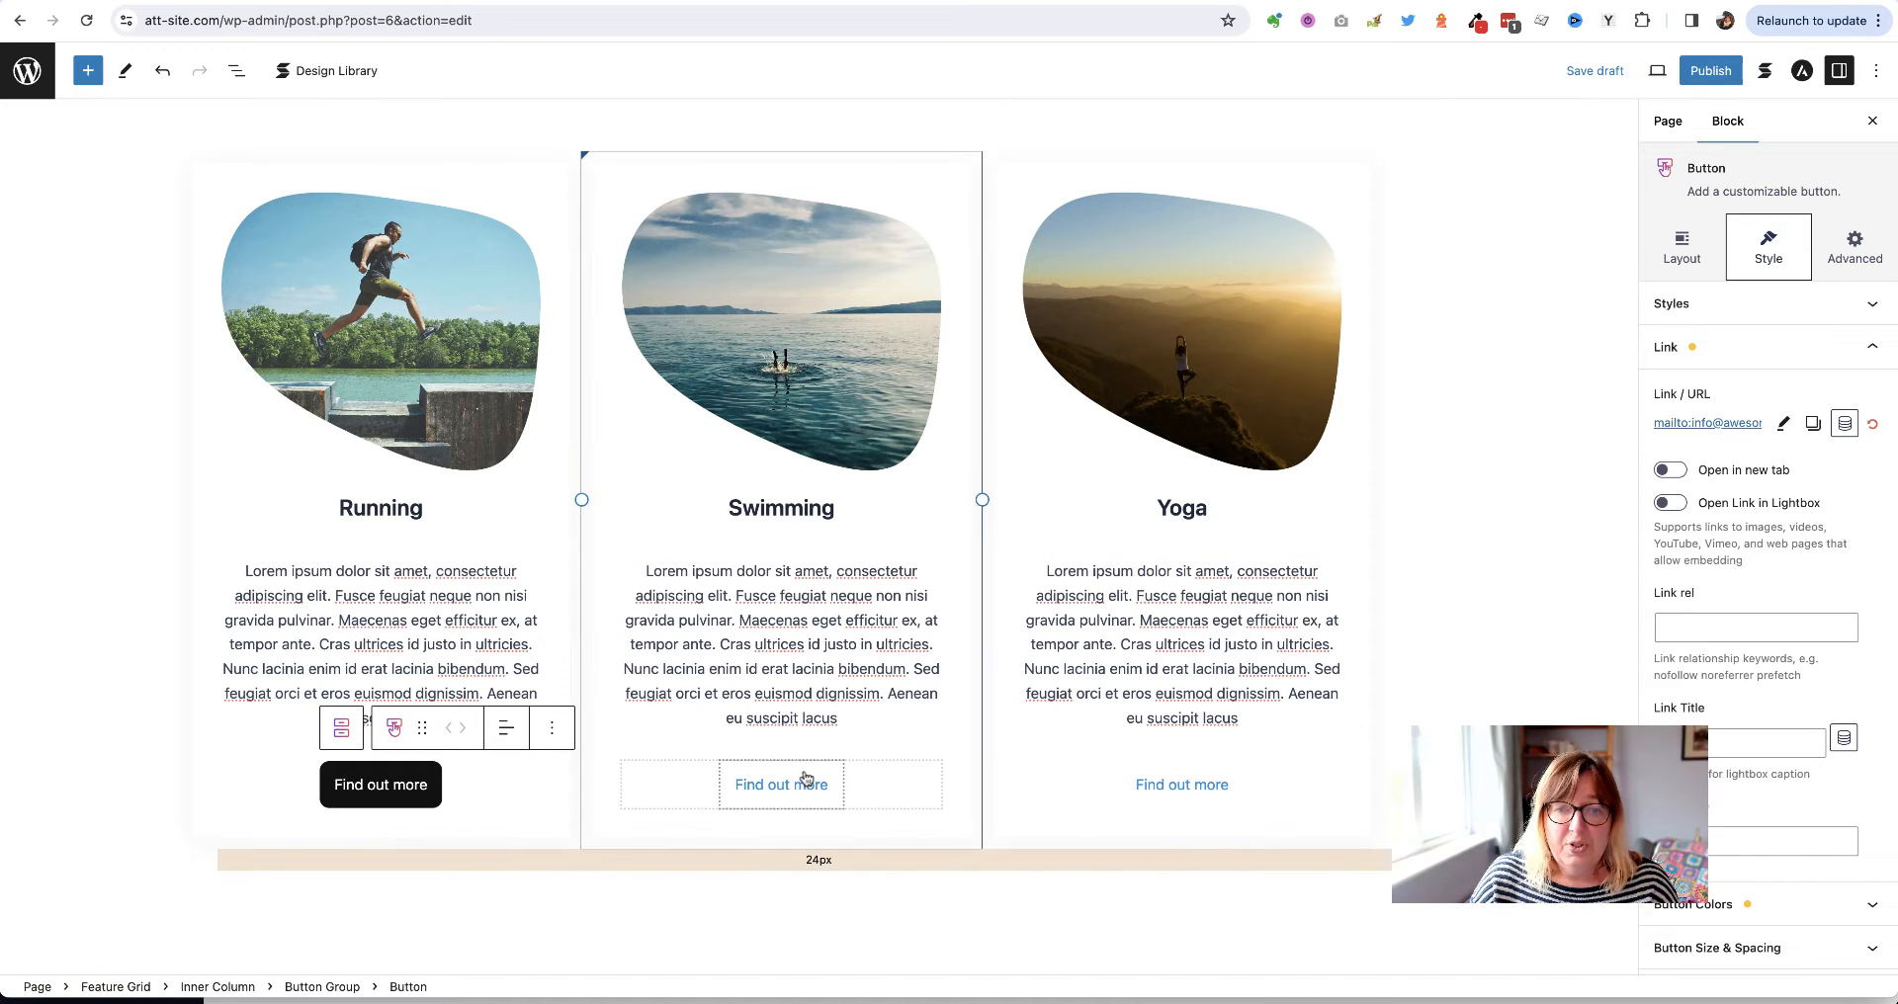
Give the Swimming card's button the Default filled style
{"action": "left_click", "coordinate": [739, 782]}
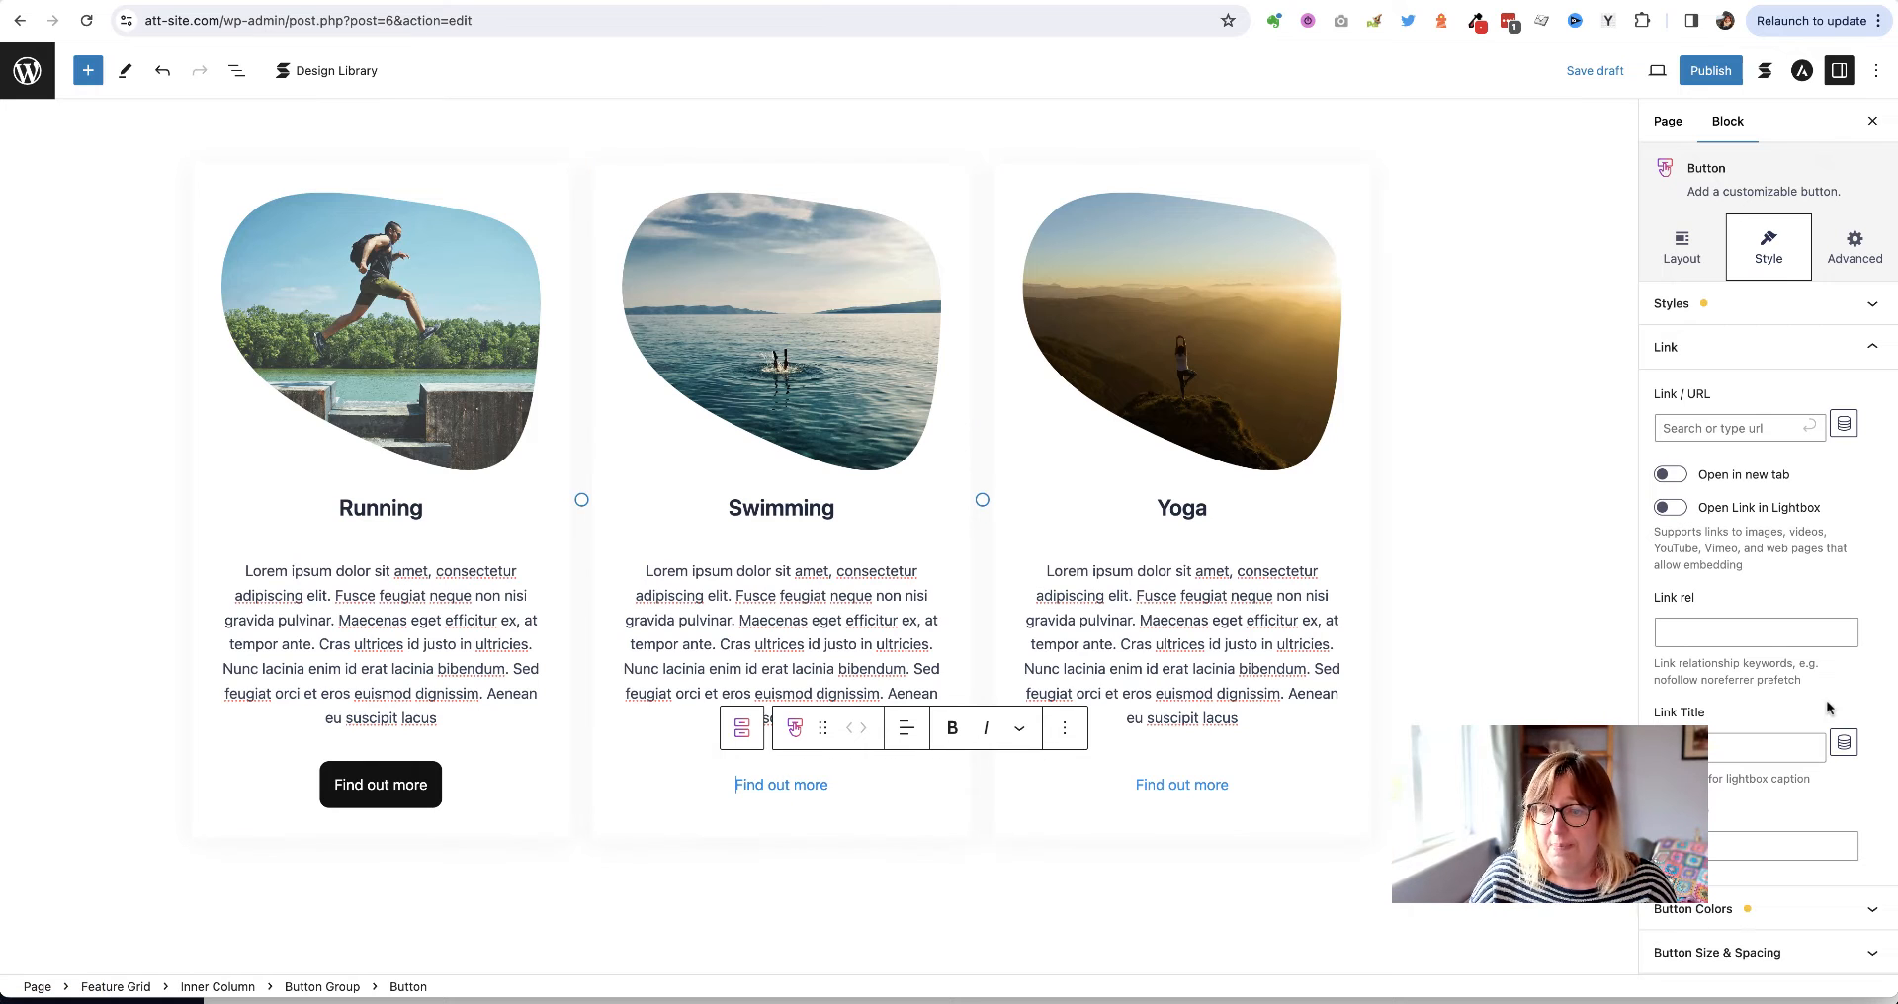
{"action": "scroll", "coordinate": [1825, 699], "scroll_direction": "down", "scroll_amount": 4}
{"action": "left_click", "coordinate": [1760, 691]}
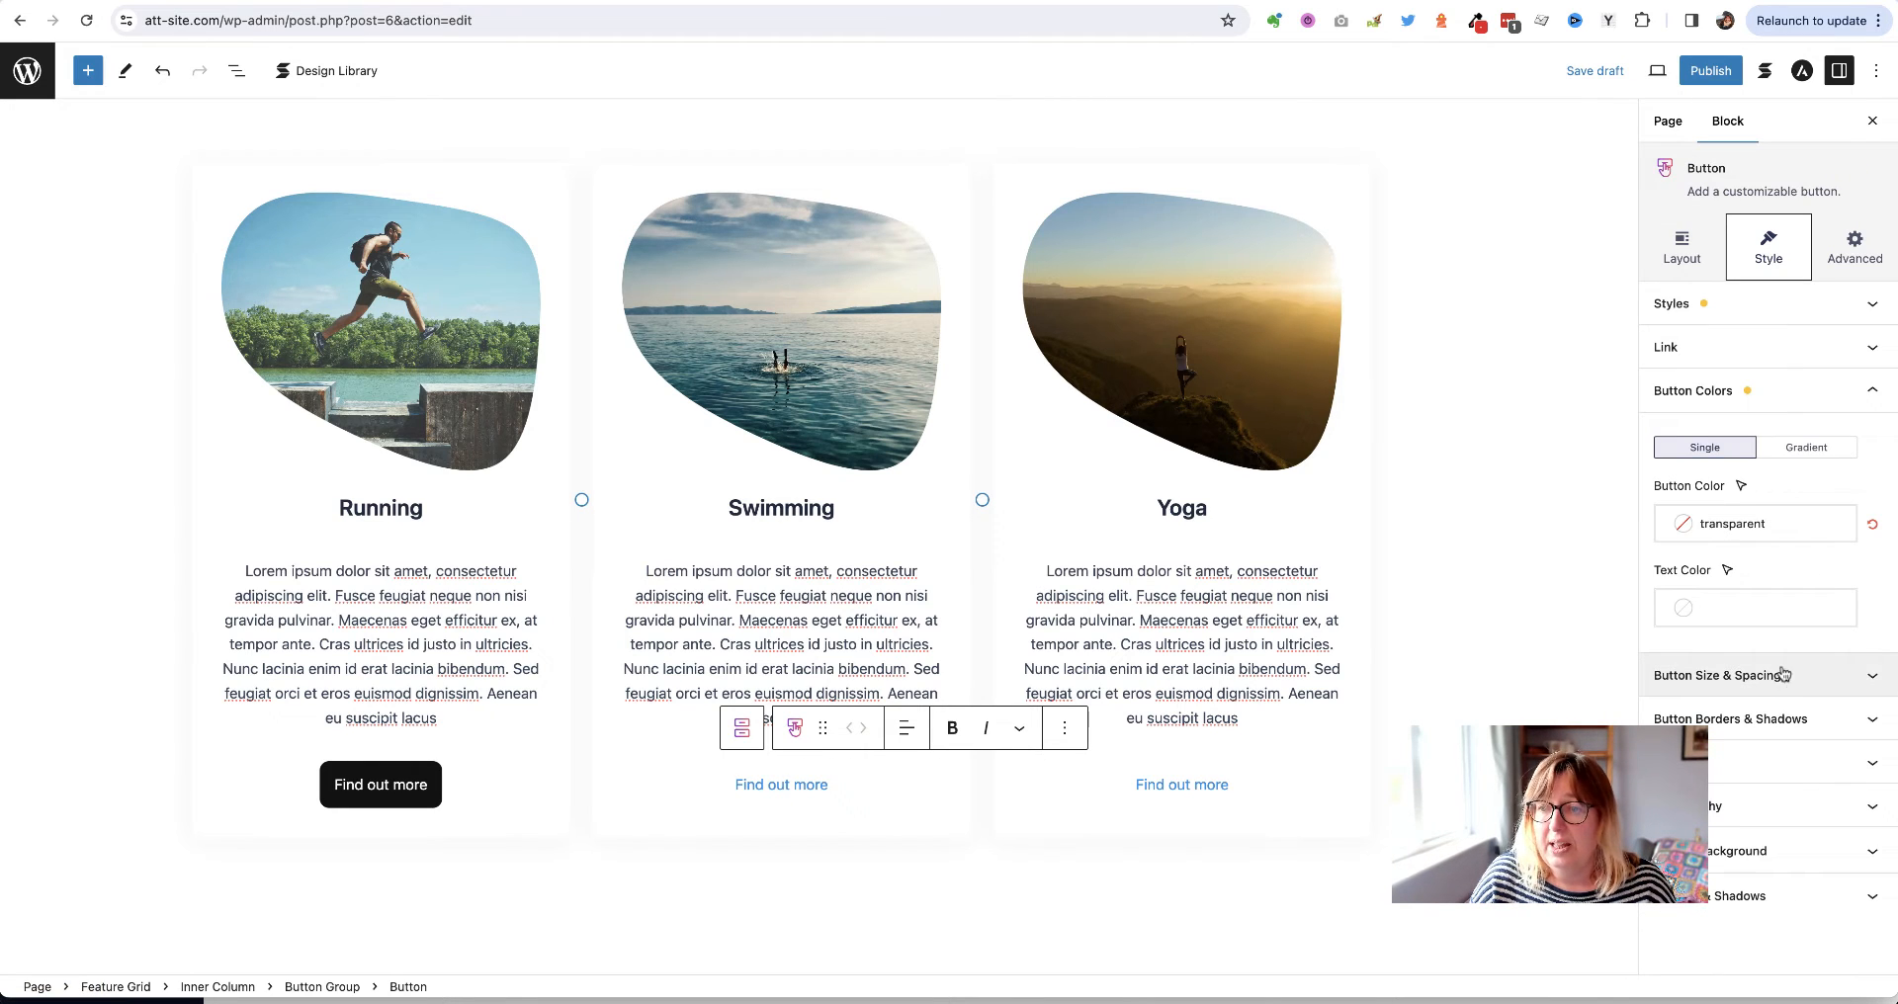
{"action": "left_click", "coordinate": [1771, 524]}
{"action": "left_click", "coordinate": [1772, 489]}
{"action": "left_click", "coordinate": [1698, 252]}
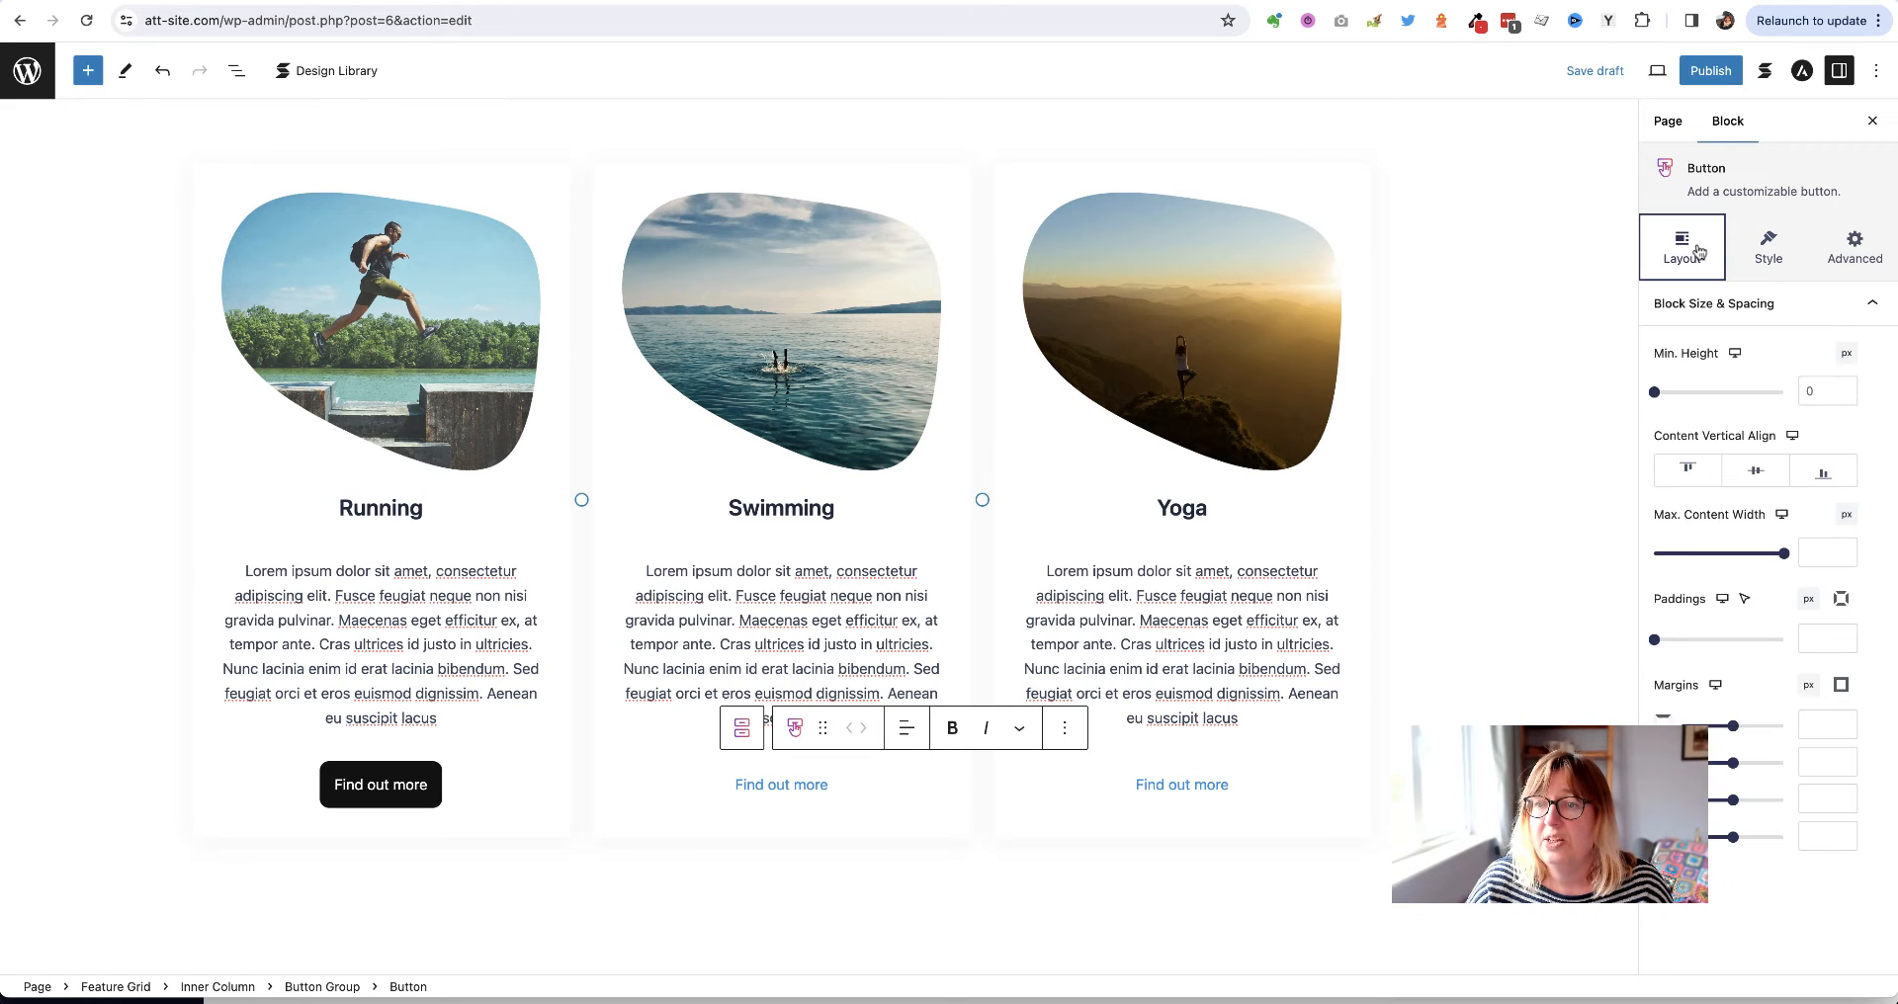
{"action": "left_click", "coordinate": [1769, 248]}
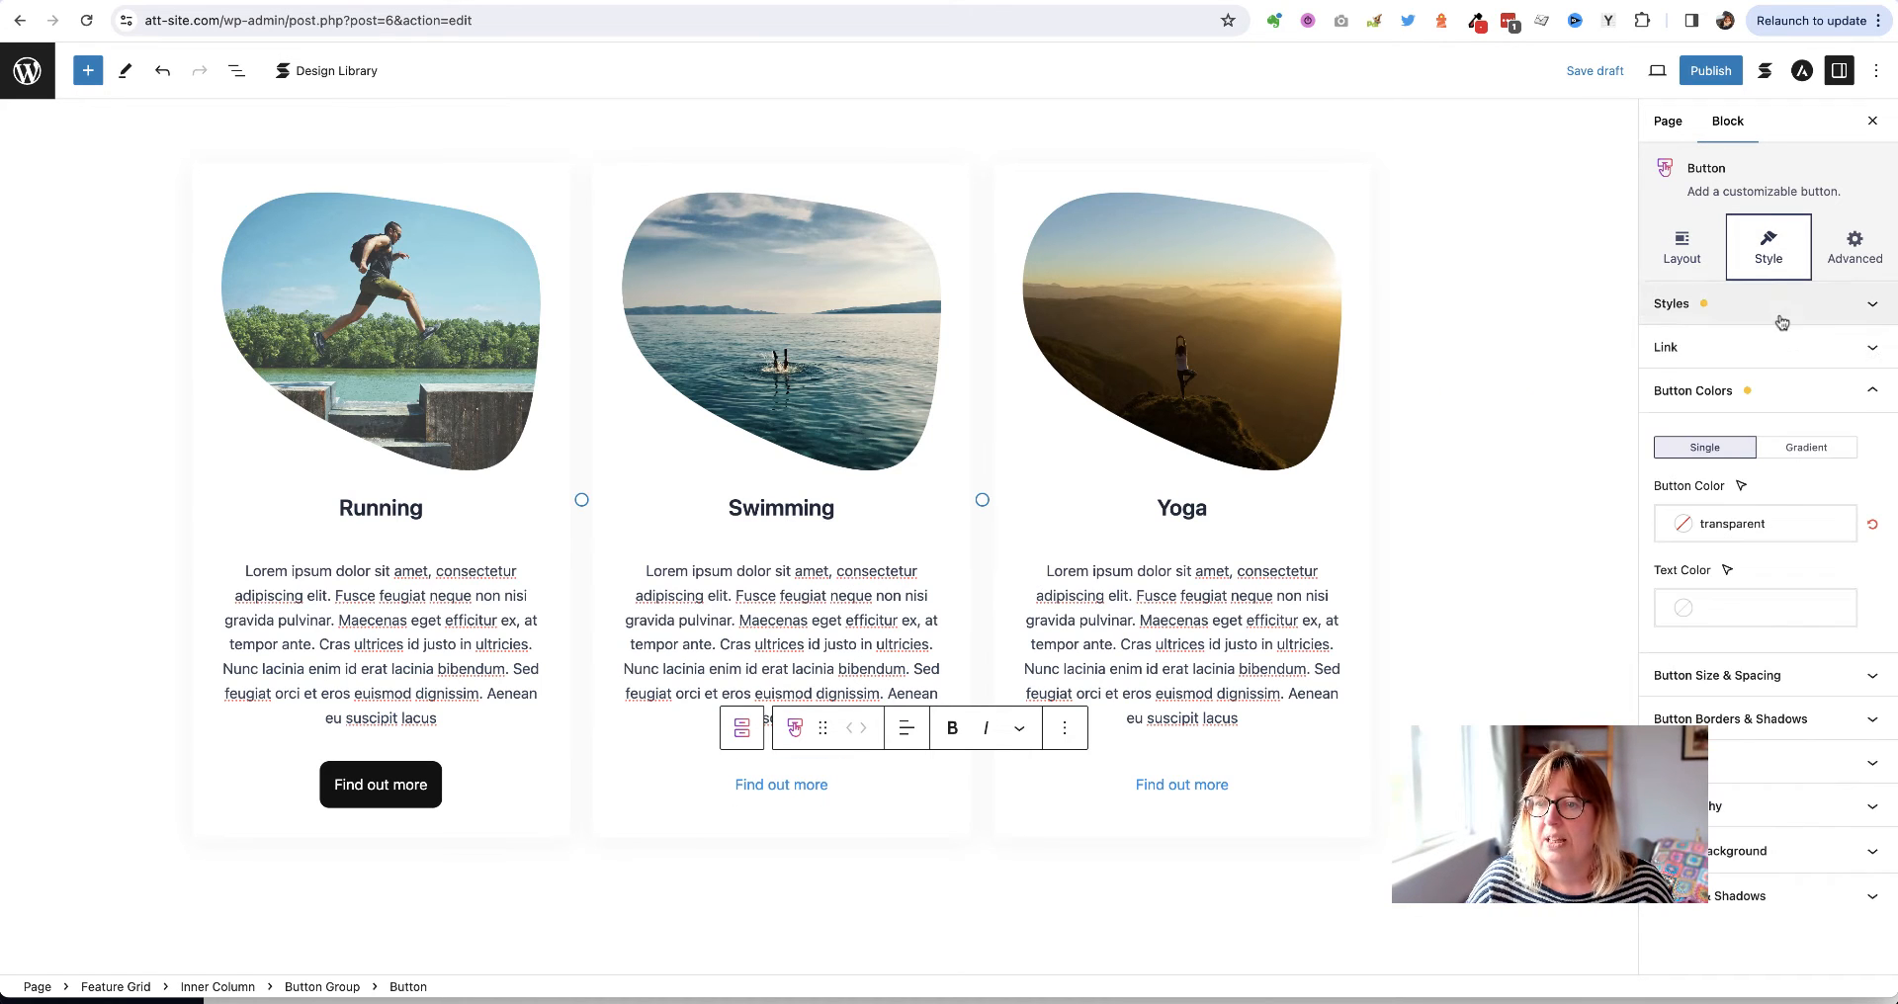
{"action": "left_click", "coordinate": [1840, 312]}
{"action": "left_click", "coordinate": [1690, 370]}
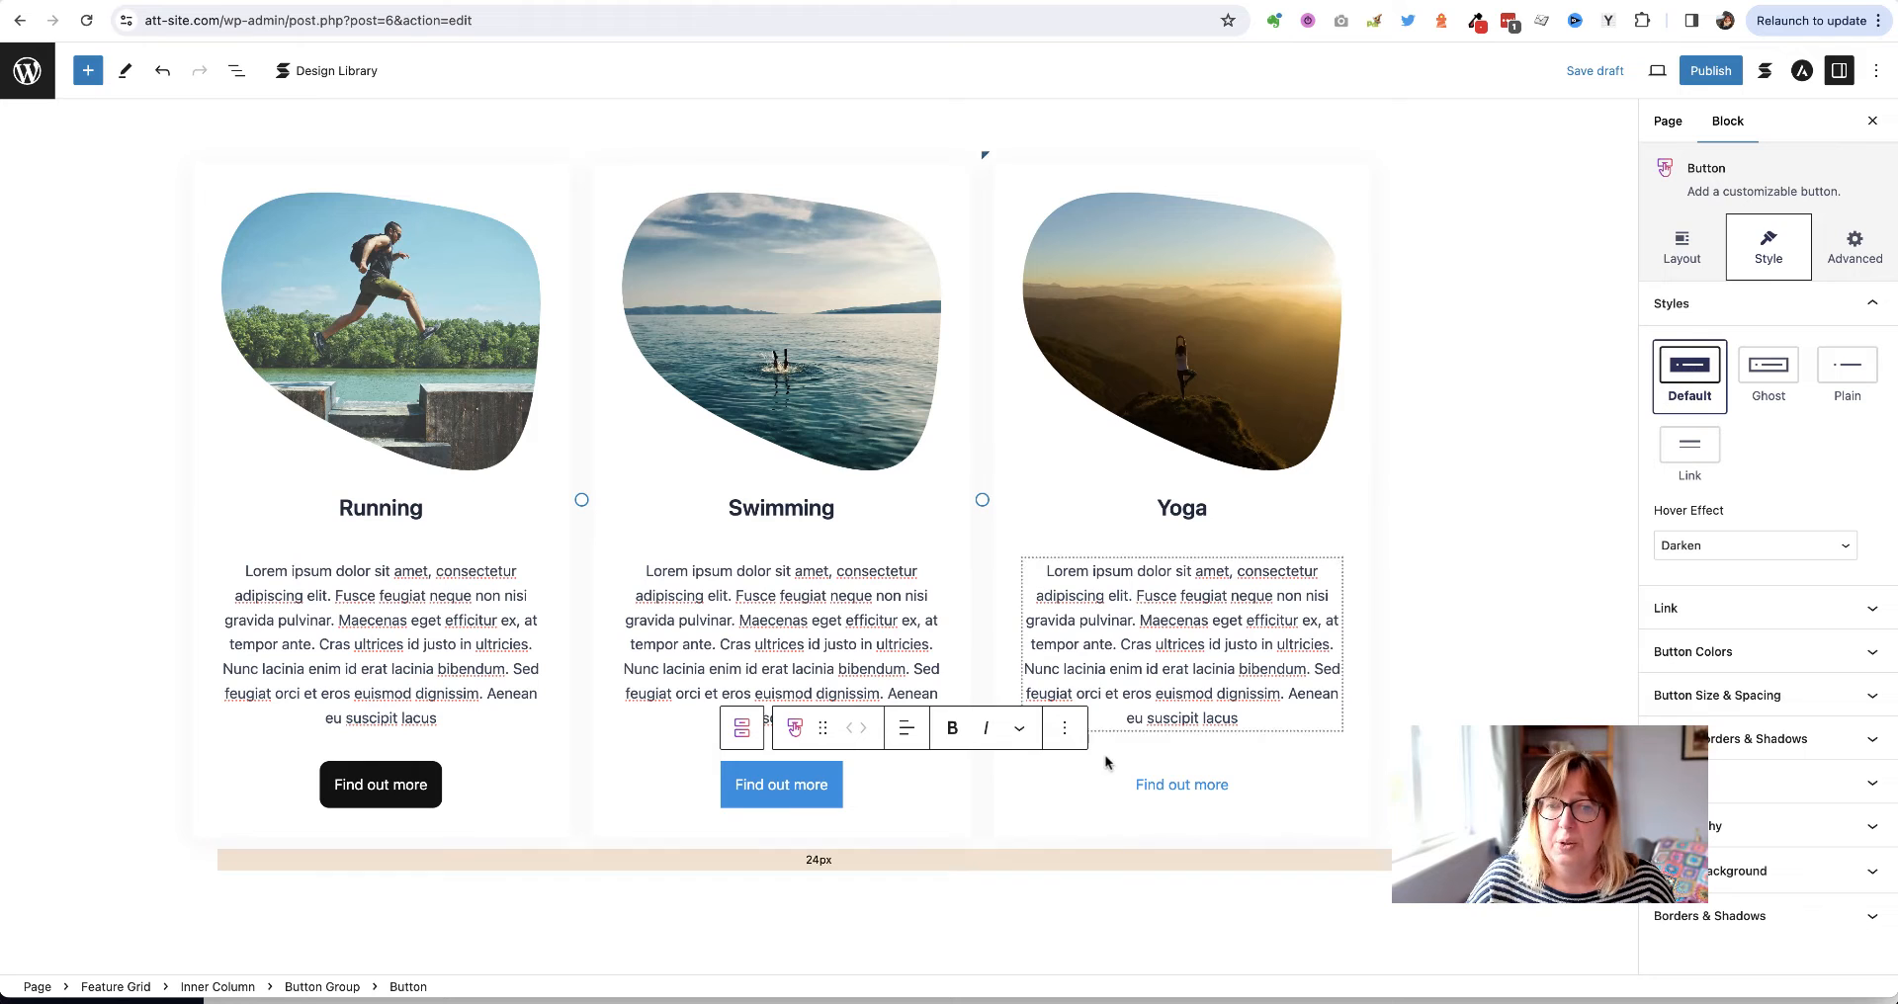
Link the Swimming button to a mailto: URL with the pasted contact e-mail address
{"action": "left_click", "coordinate": [1769, 606]}
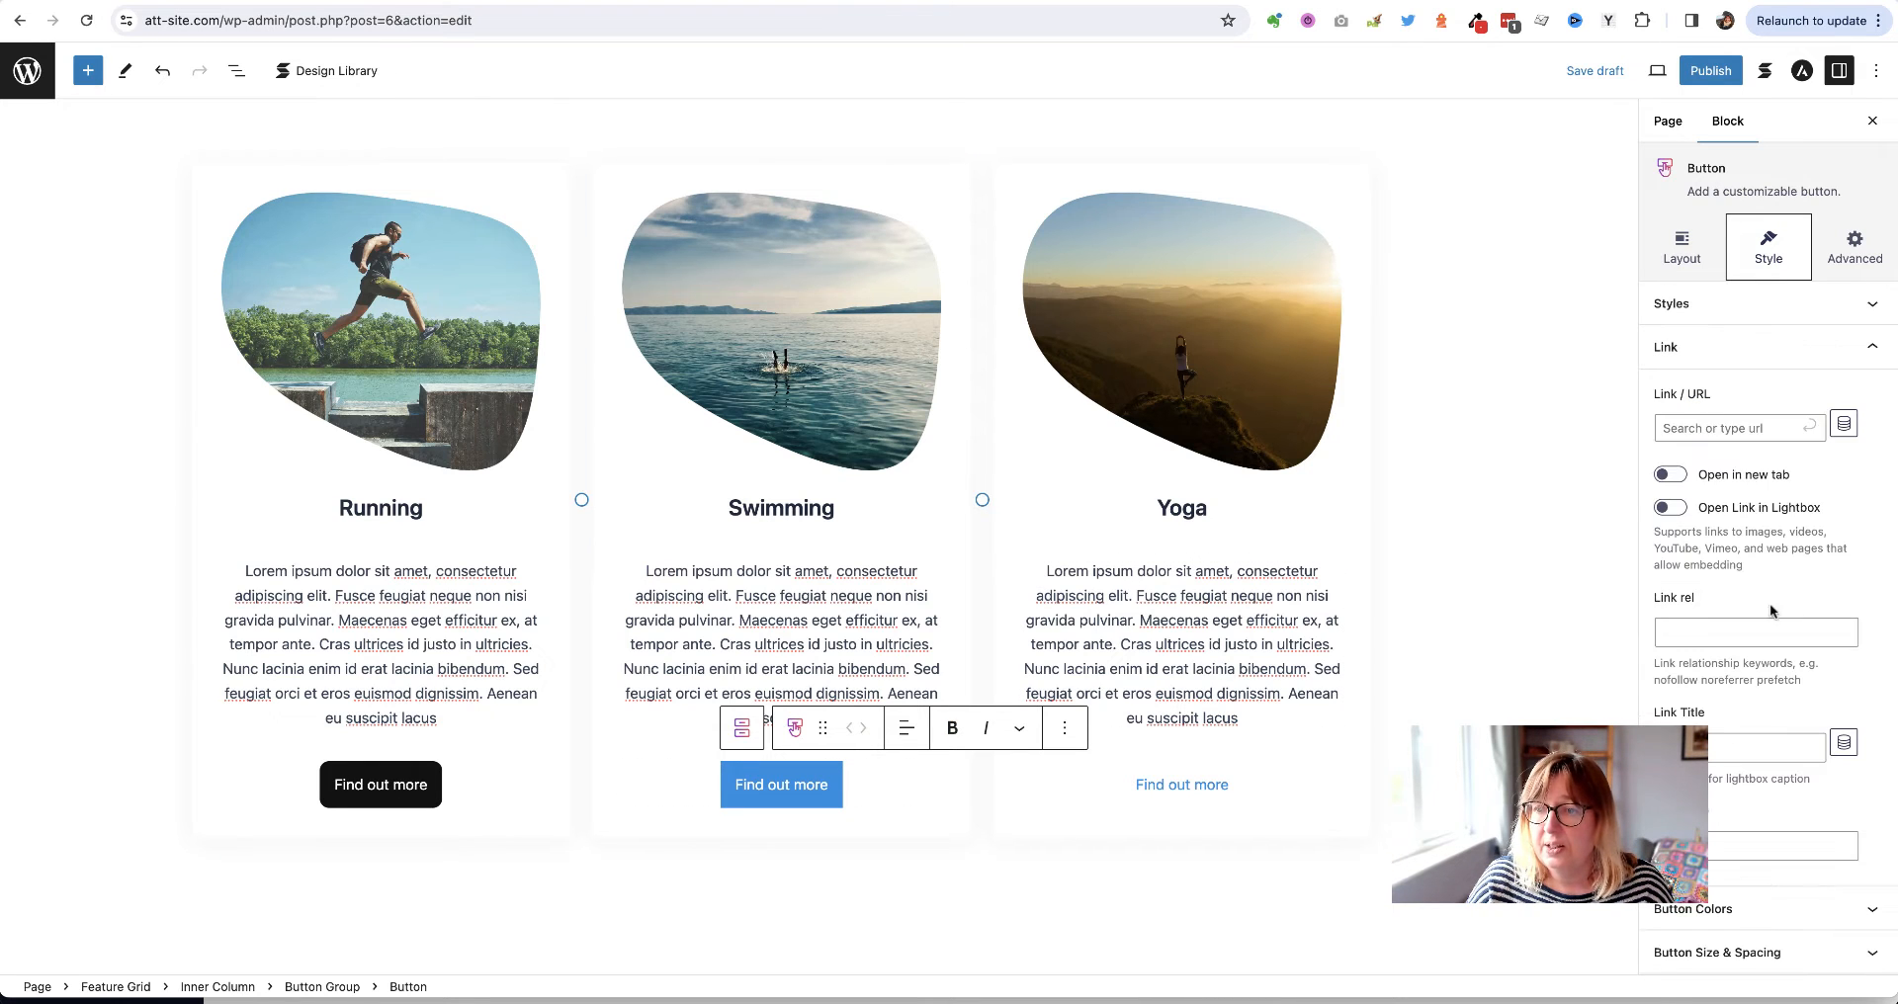
{"action": "left_click", "coordinate": [1695, 425]}
{"action": "type", "text": "mail"}
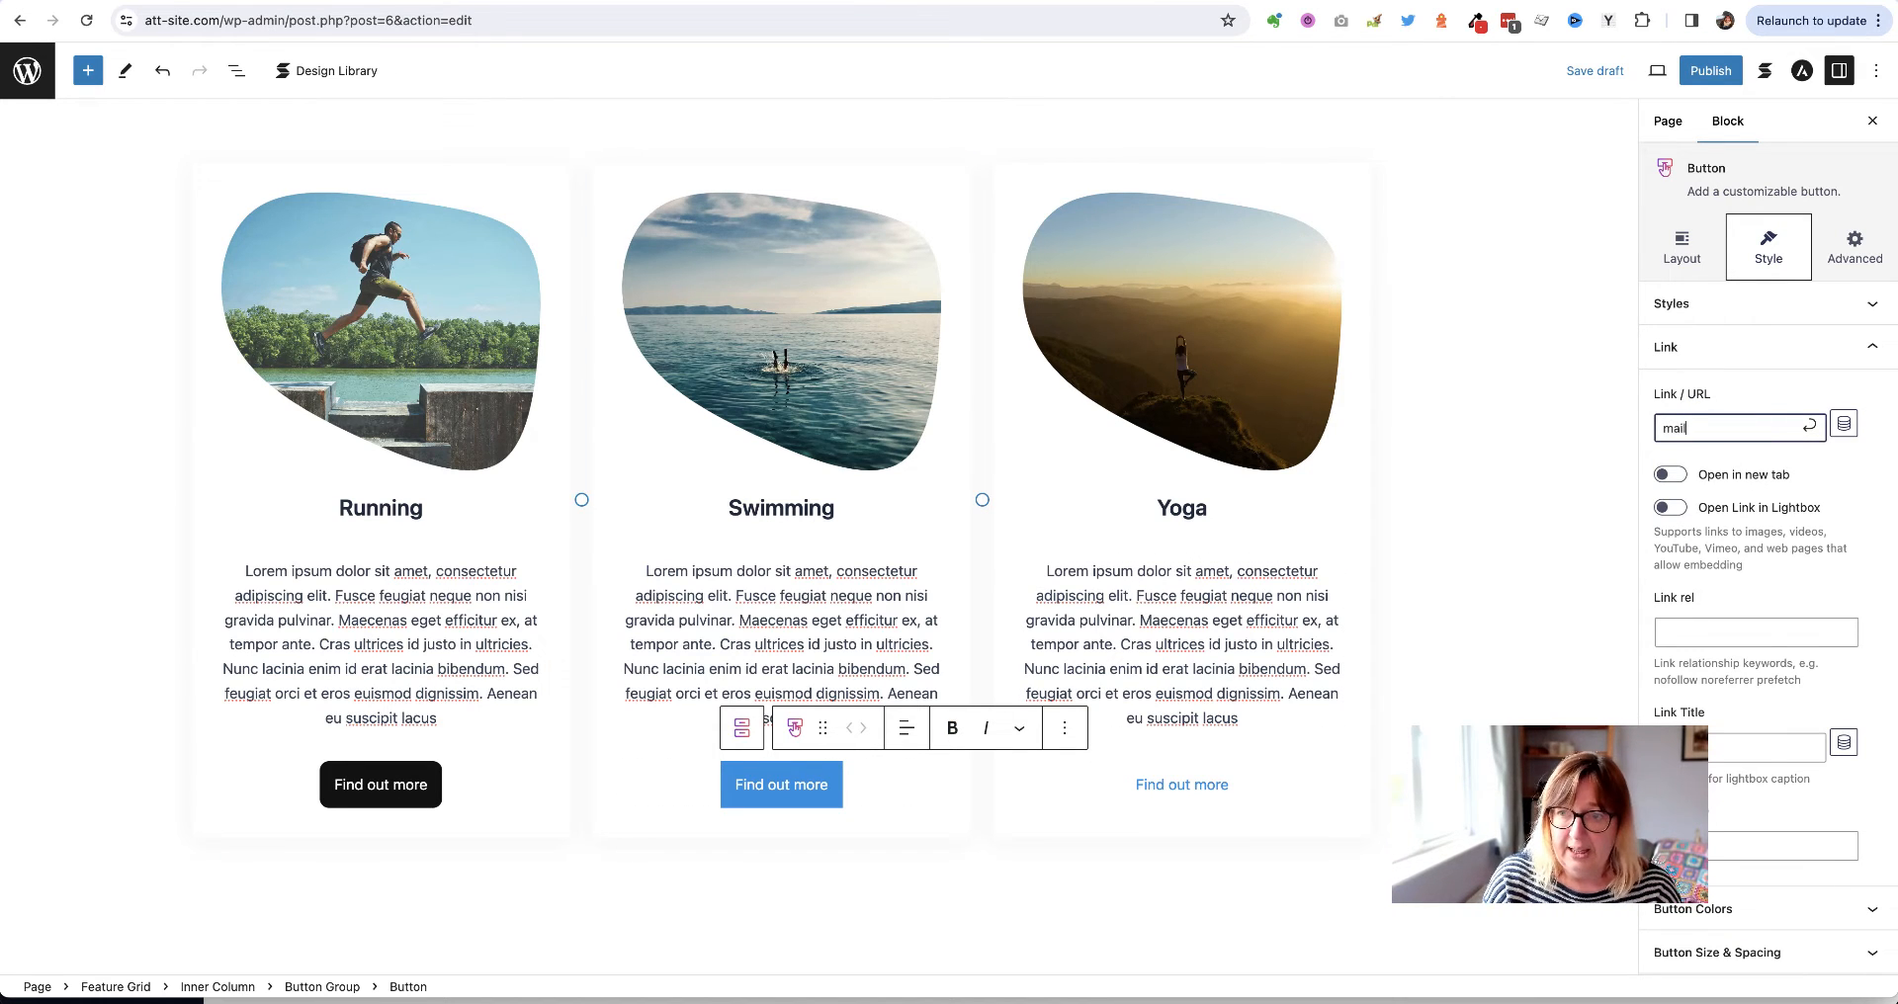
{"action": "type", "text": "to:"}
{"action": "key", "text": "super+v"}
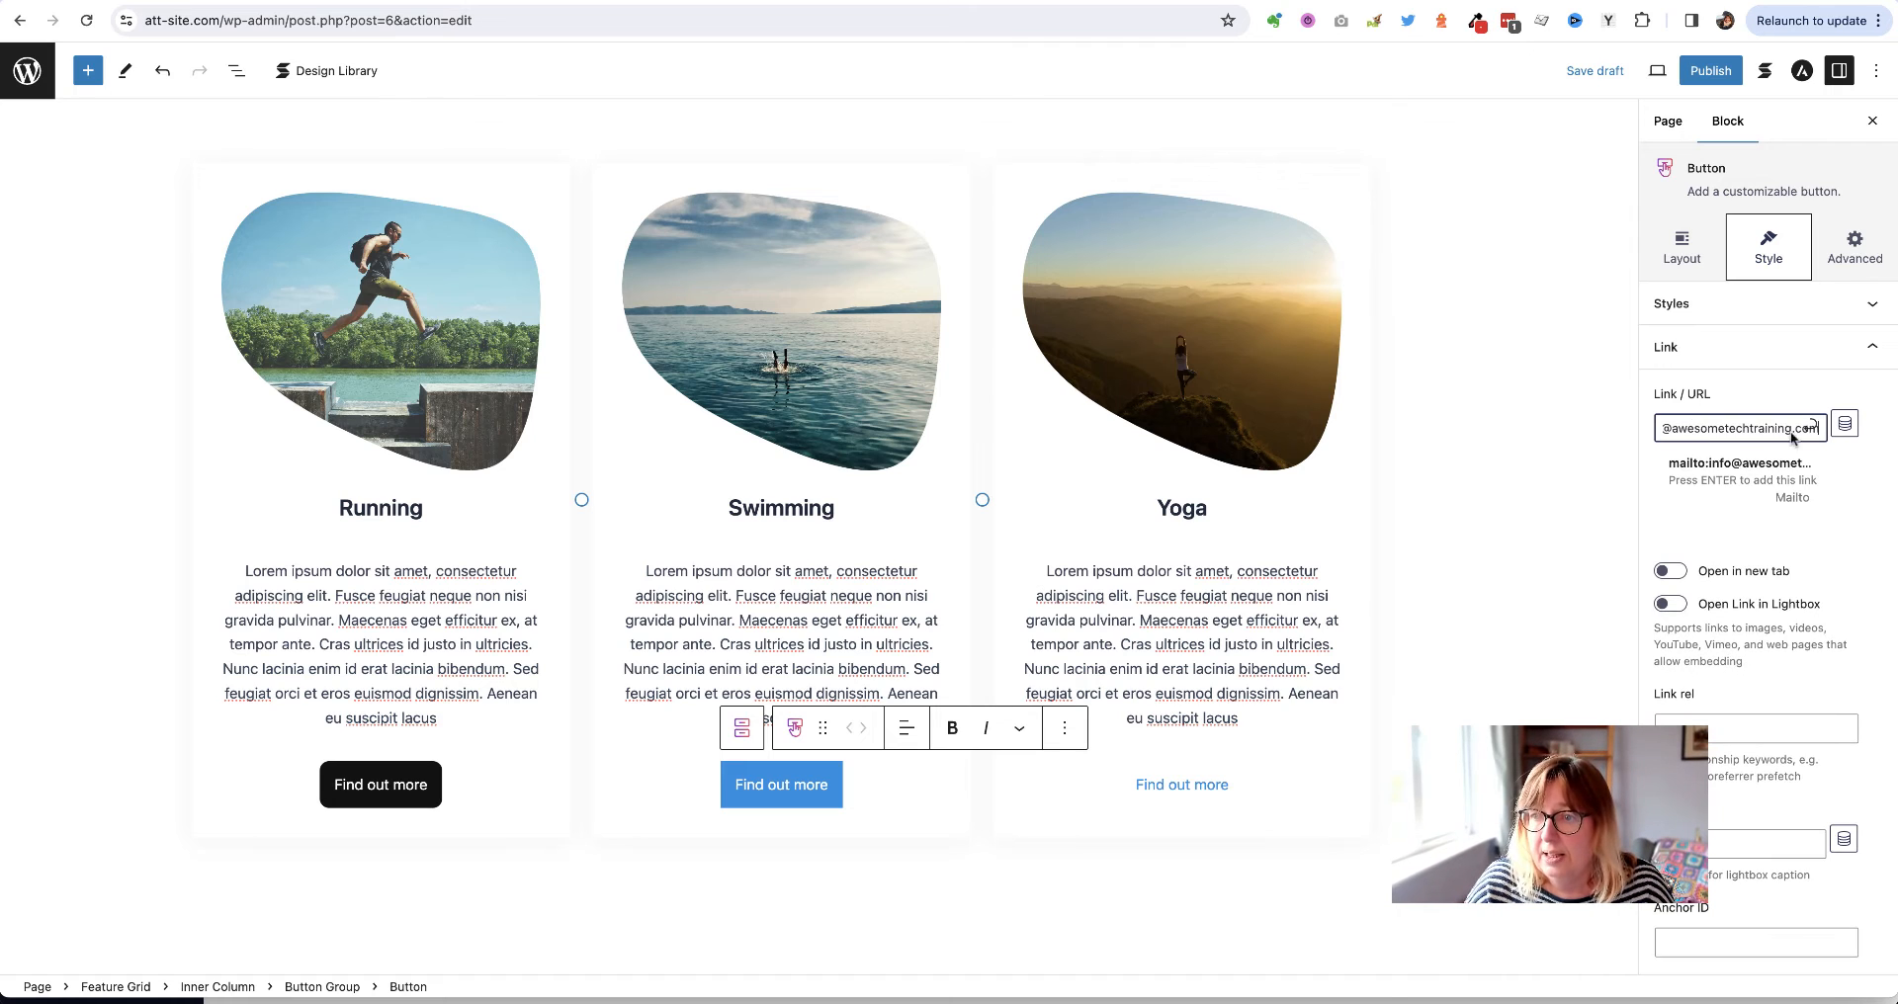
{"action": "key", "text": "Return"}
Make the Swimming button's background black
{"action": "scroll", "coordinate": [1758, 676], "scroll_direction": "down", "scroll_amount": 1}
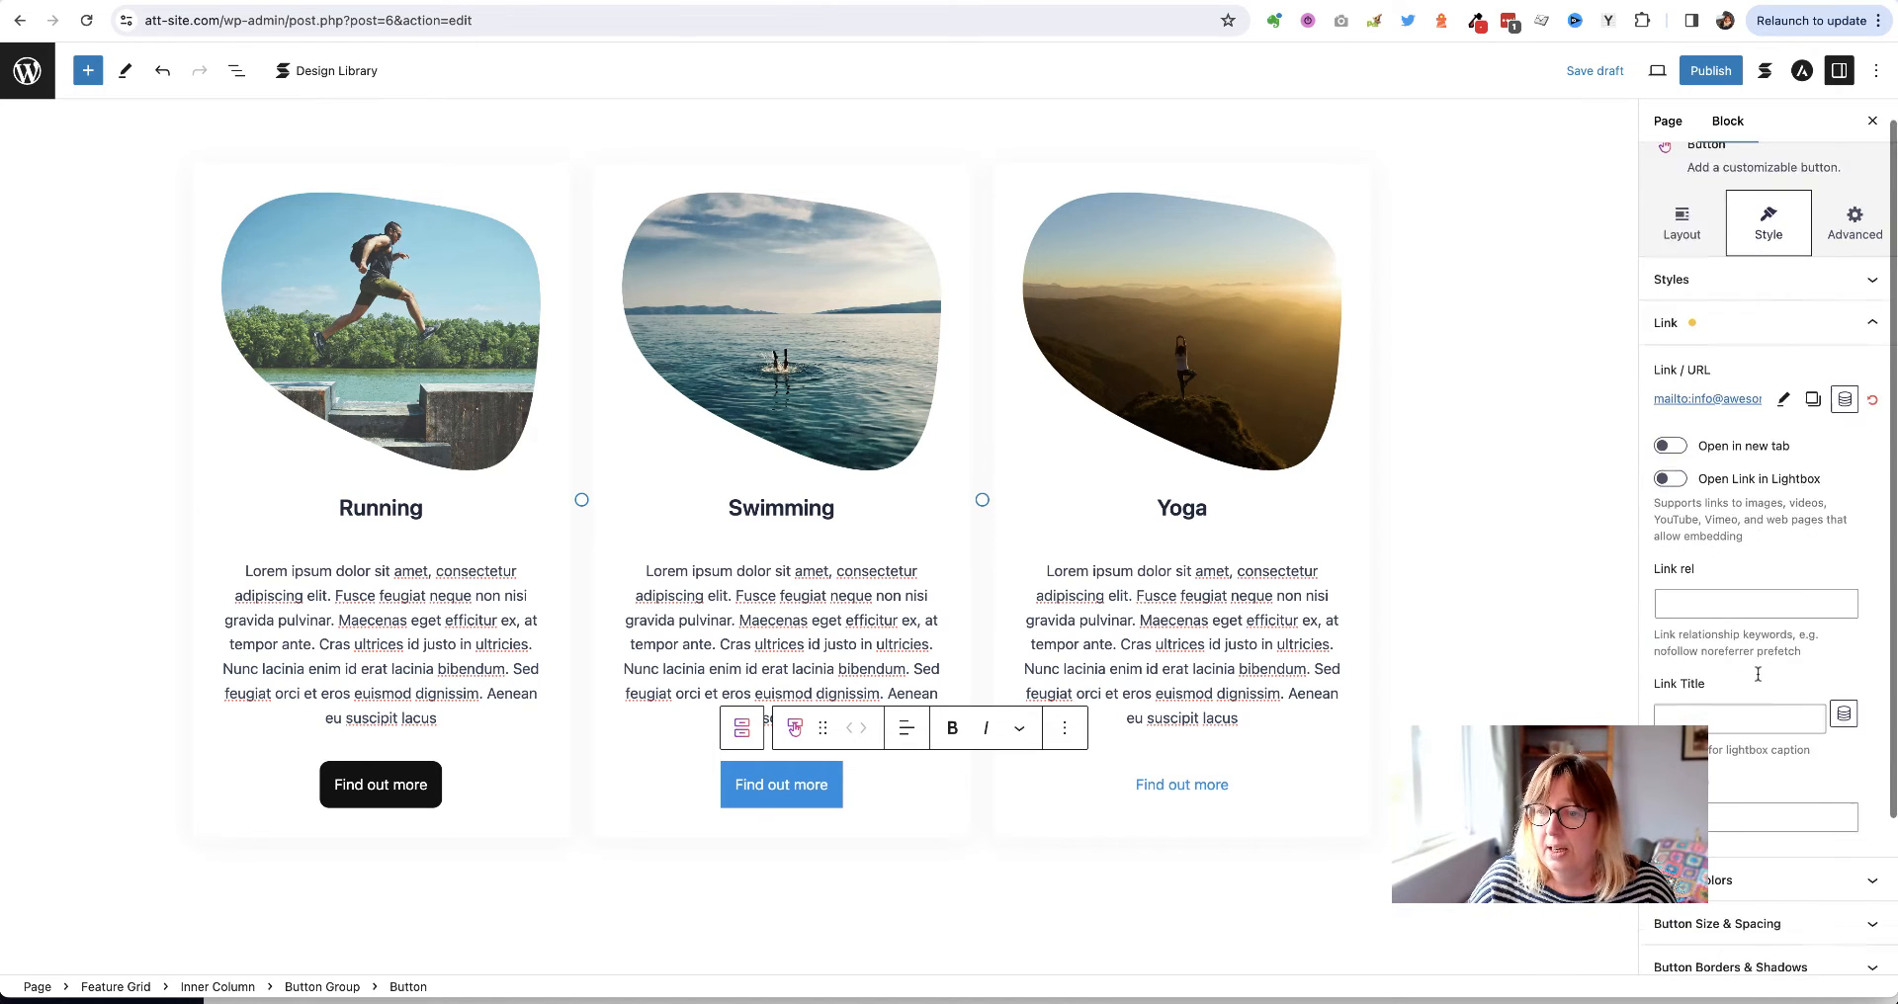
{"action": "scroll", "coordinate": [1758, 675], "scroll_direction": "down", "scroll_amount": 2}
{"action": "left_click", "coordinate": [1760, 687]}
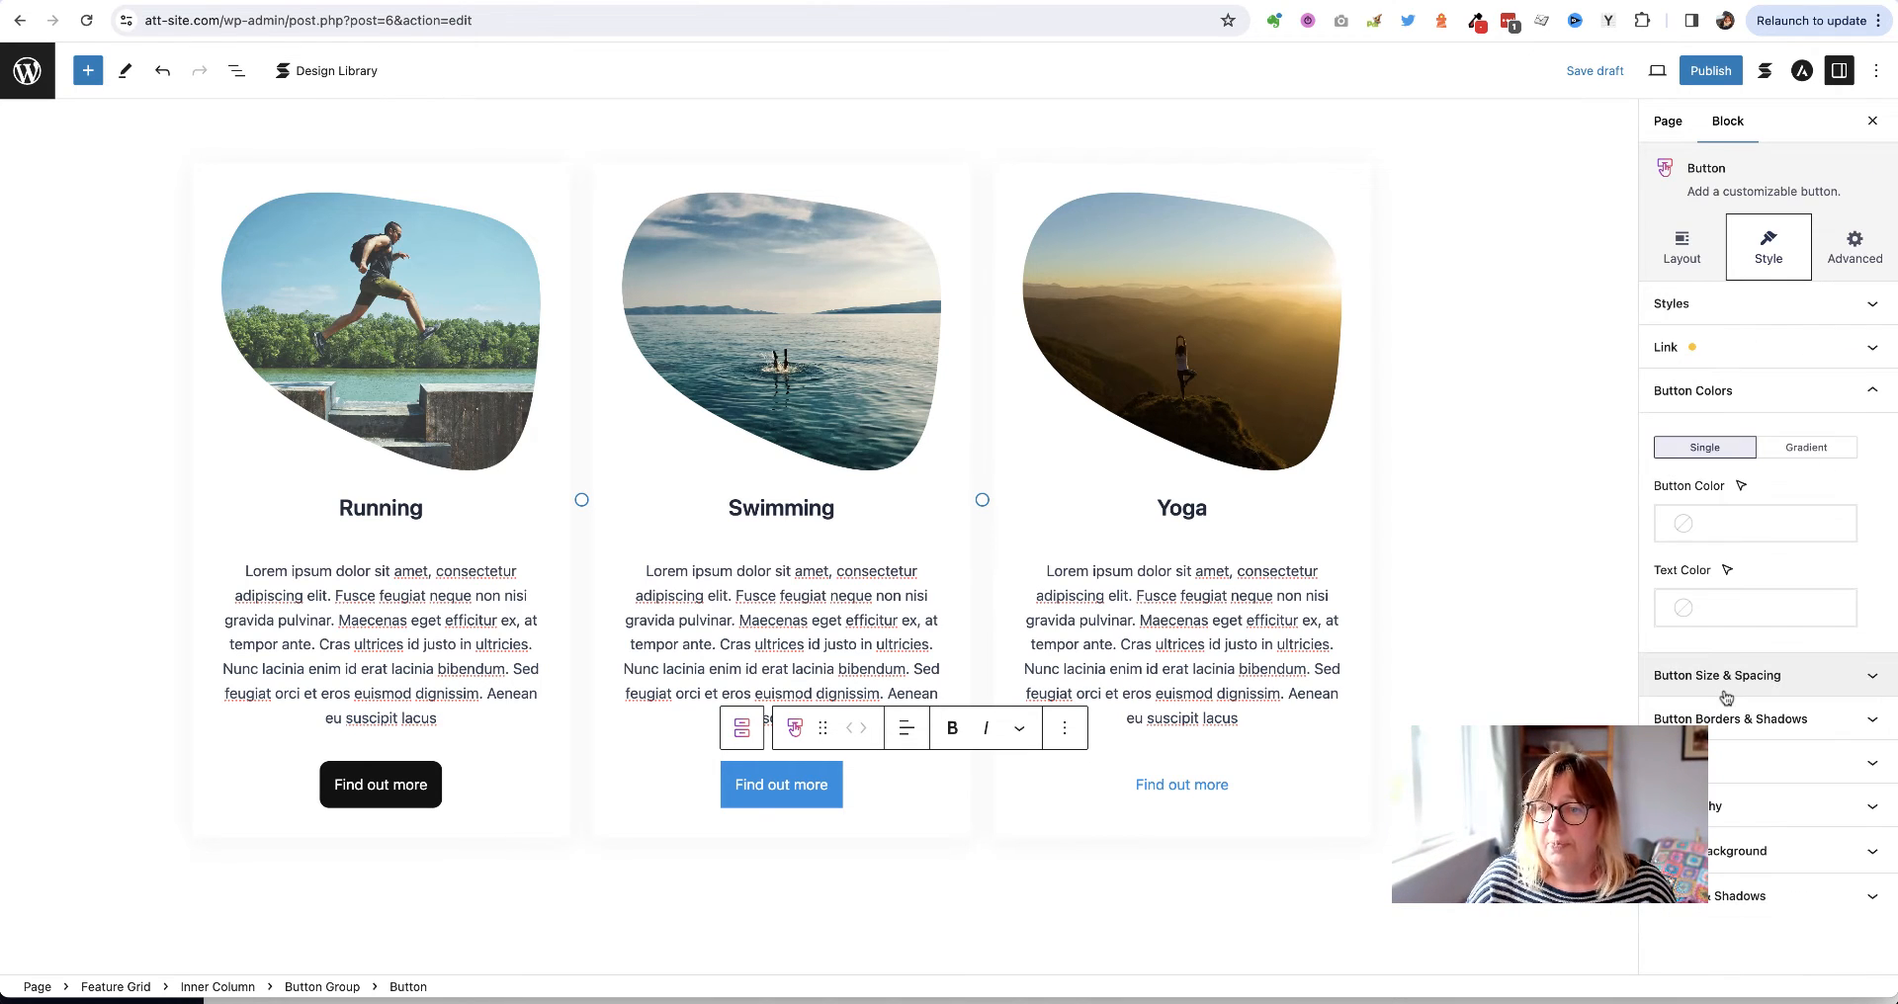
{"action": "left_click", "coordinate": [1754, 535]}
{"action": "left_click", "coordinate": [1428, 444]}
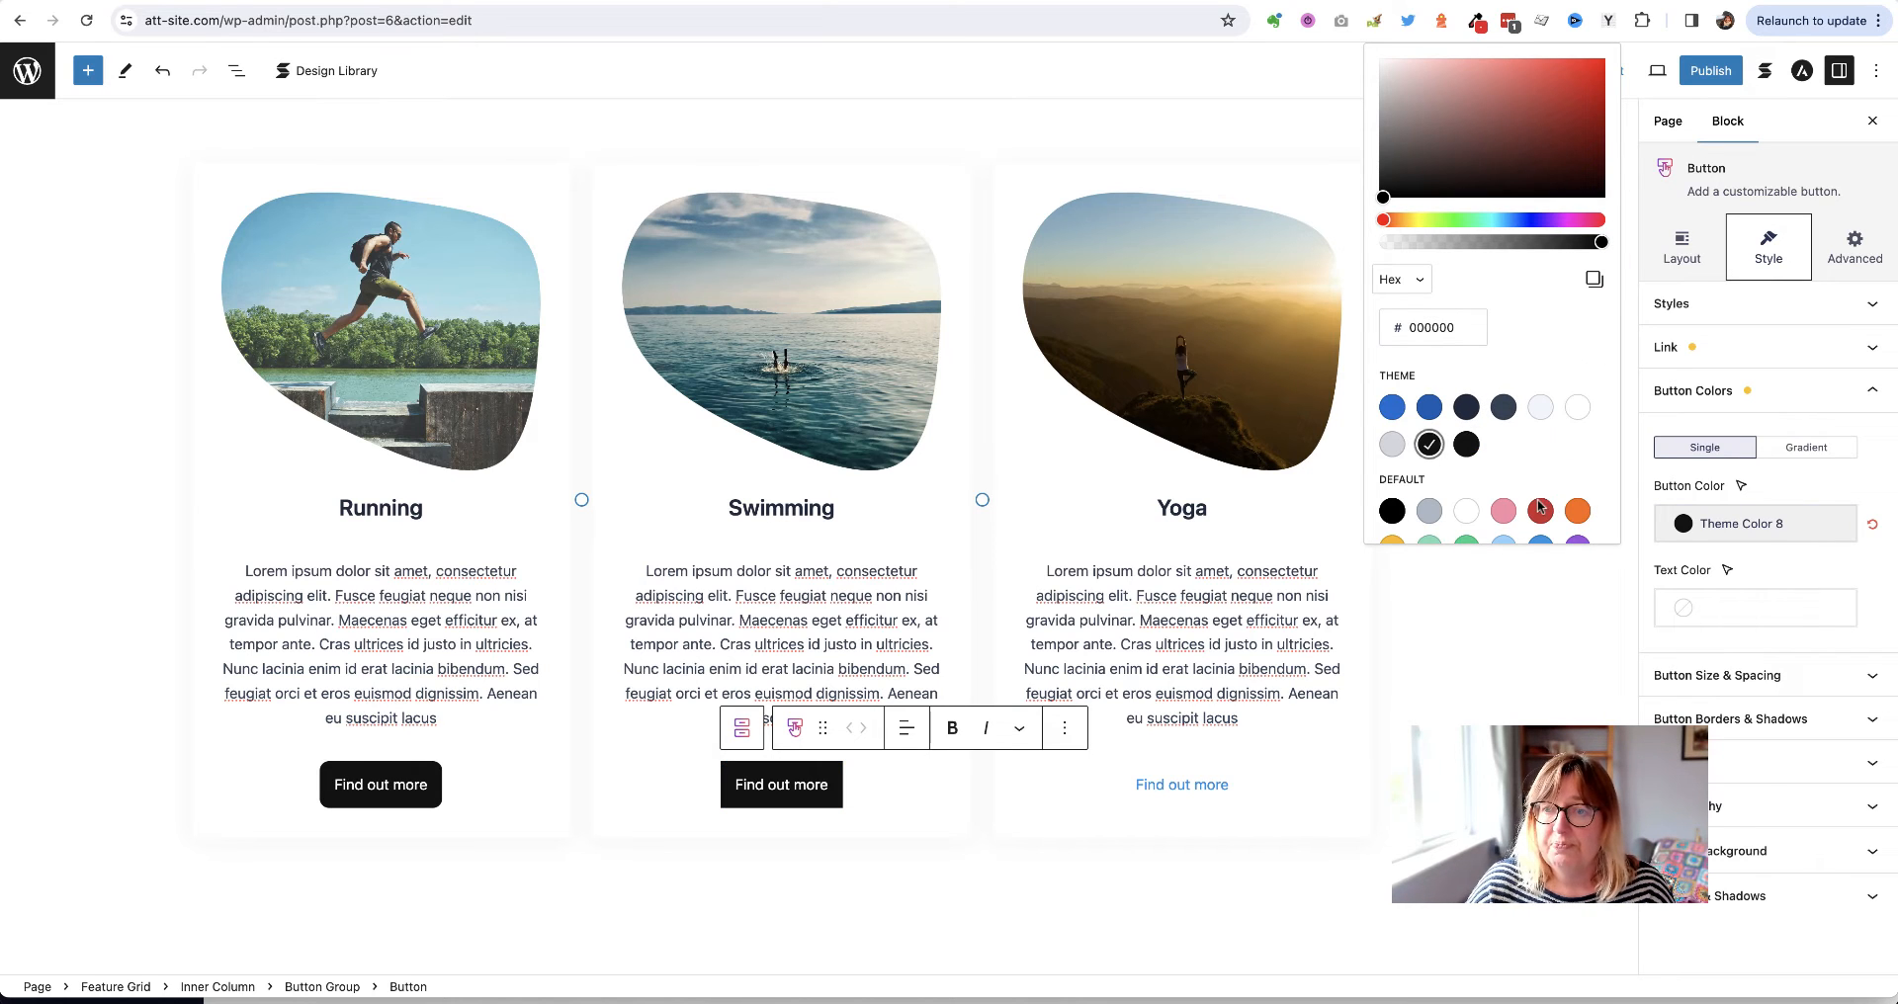
{"action": "left_click", "coordinate": [1839, 721]}
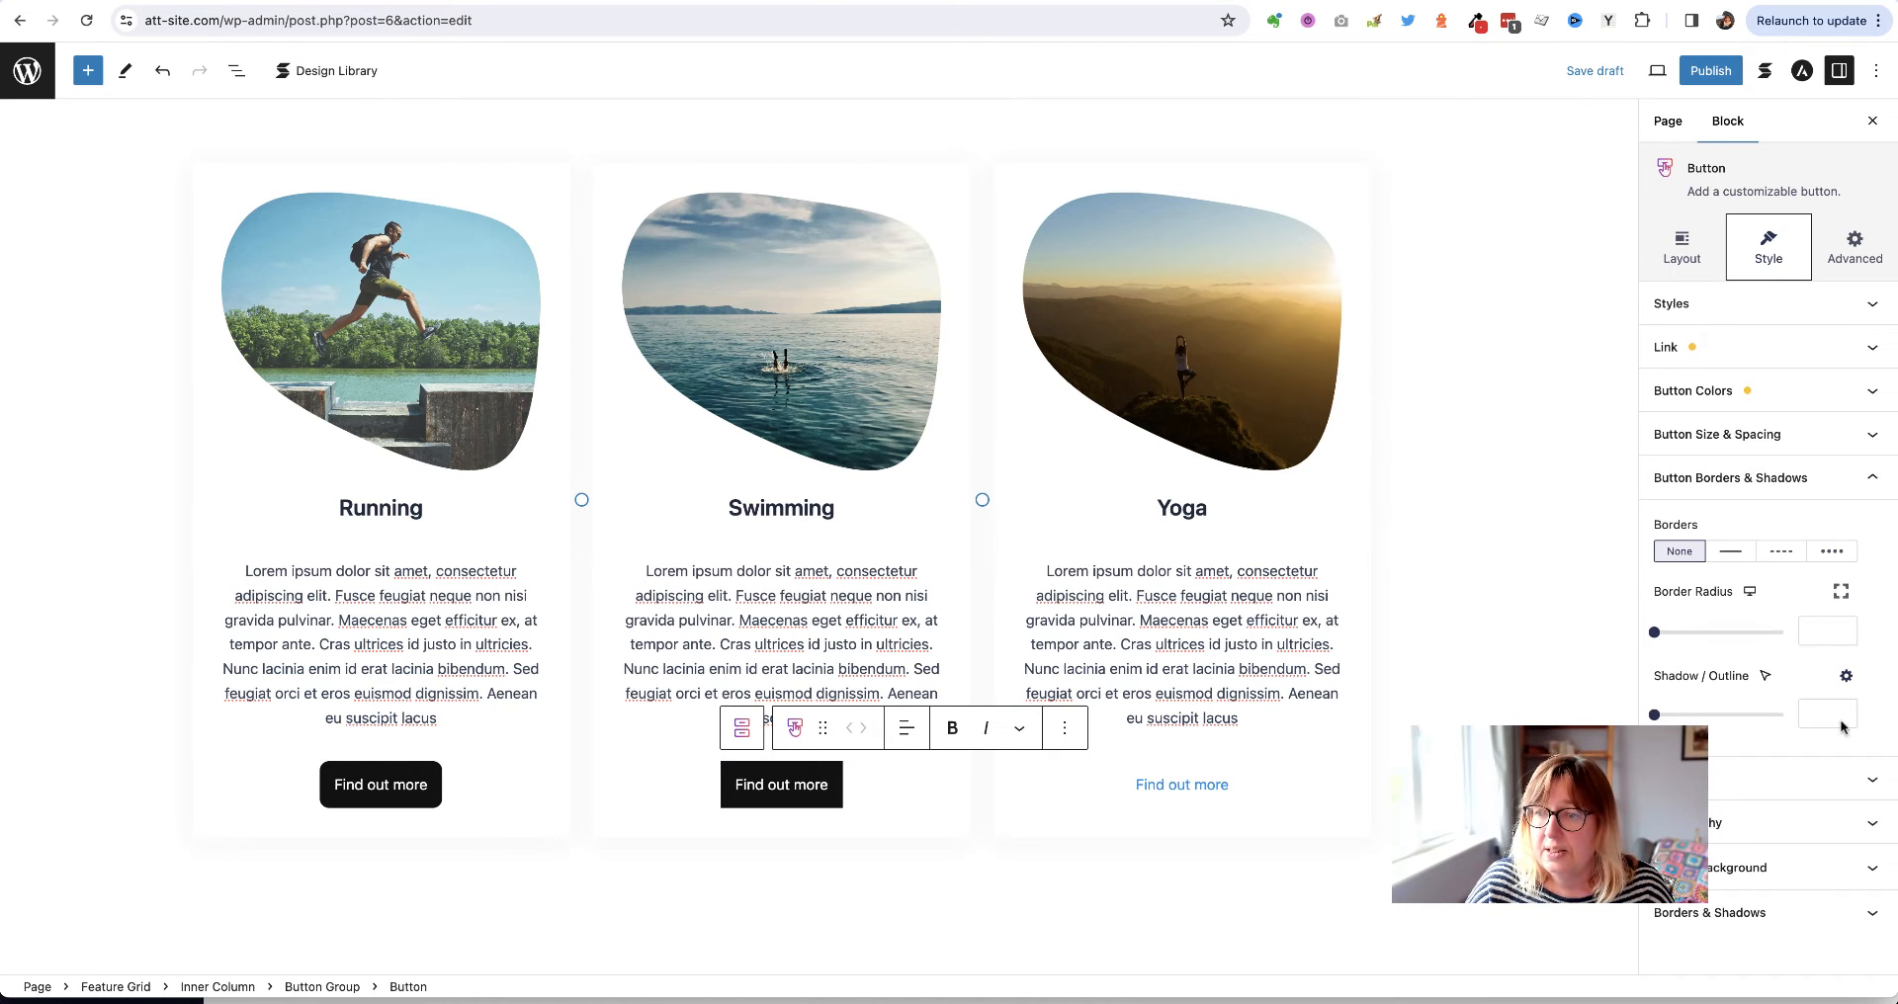
{"action": "left_click", "coordinate": [1819, 624]}
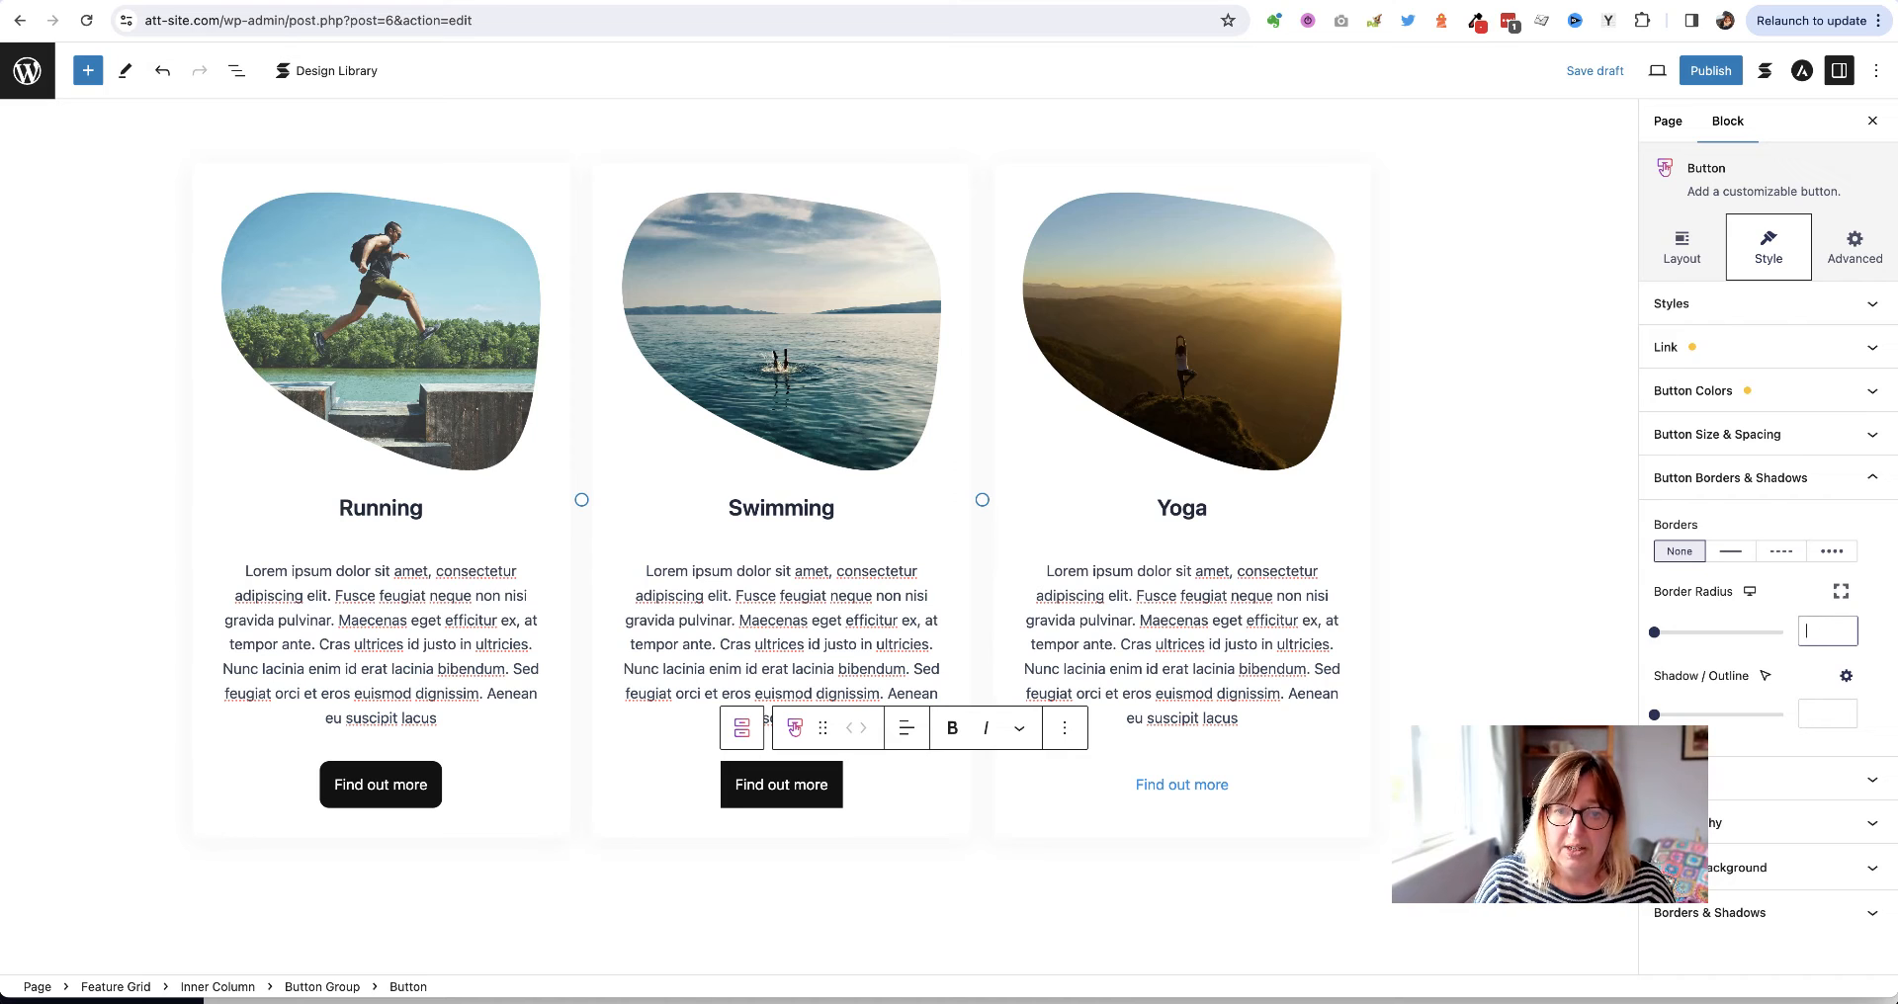
Finish the Swimming button's 10 px corner radius and give the Yoga button the Default style
{"action": "type", "text": "10"}
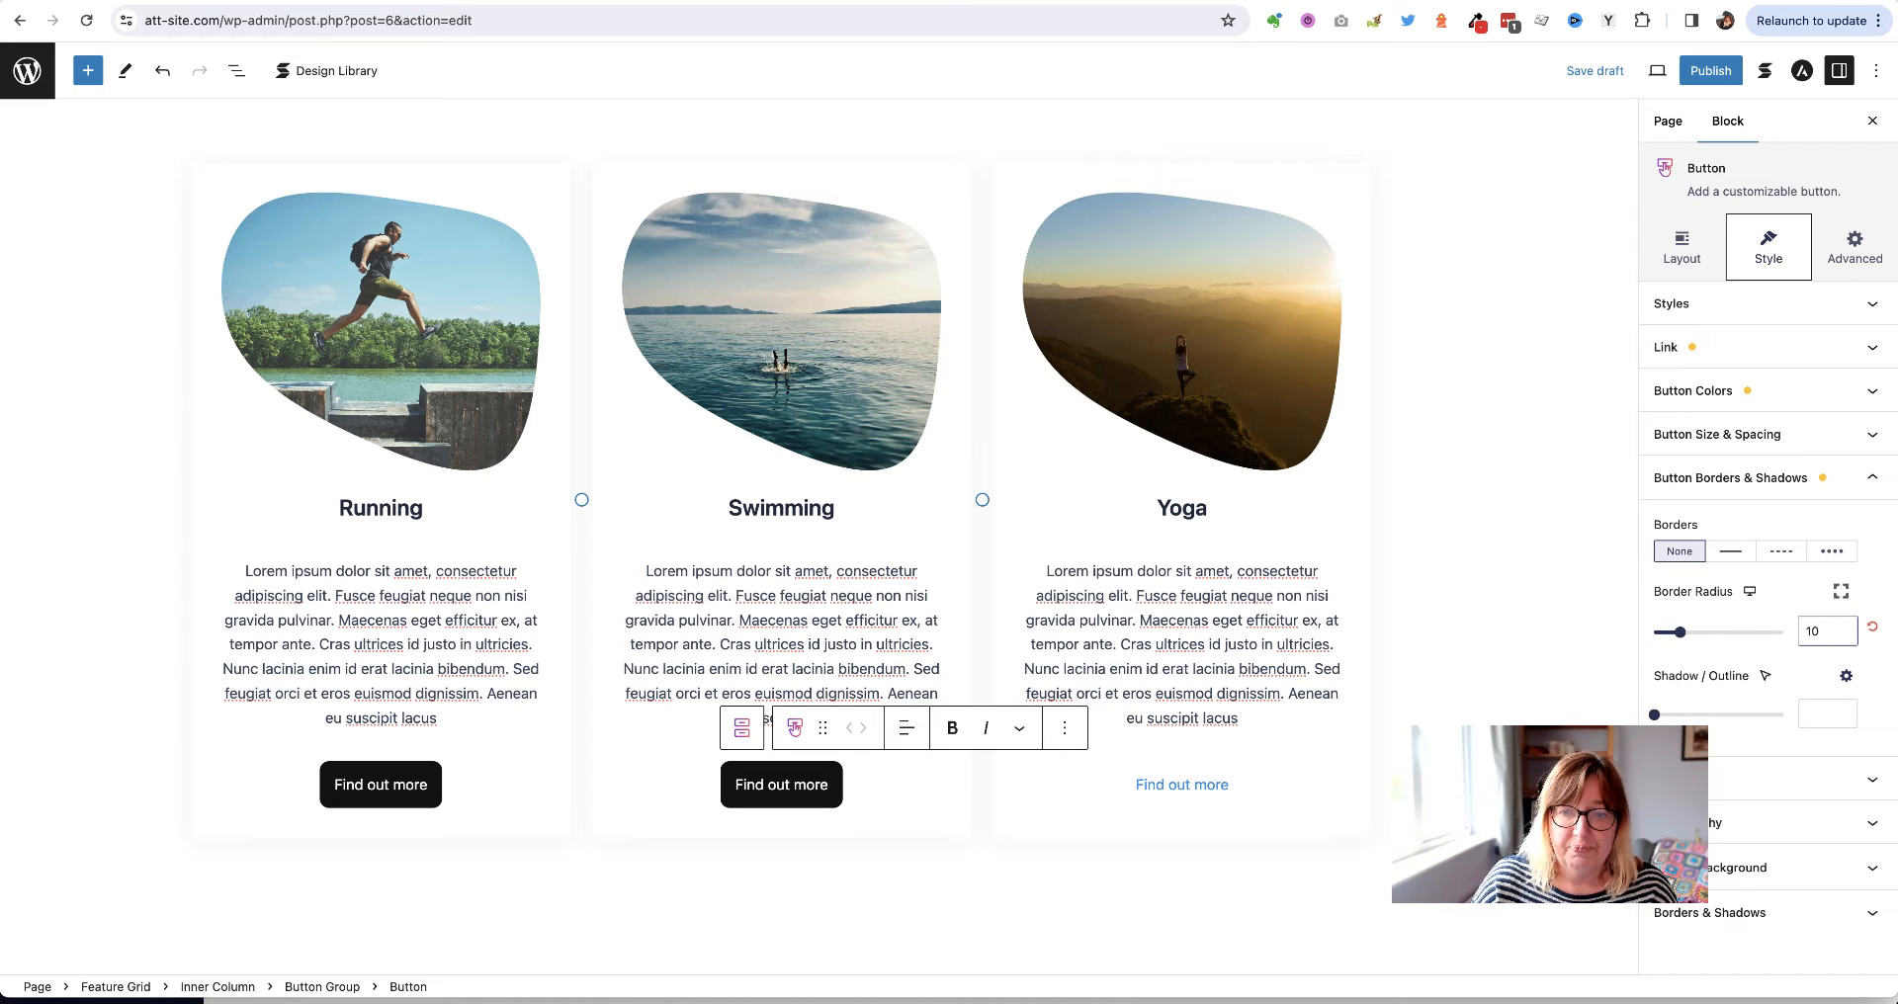
{"action": "left_click", "coordinate": [1228, 797]}
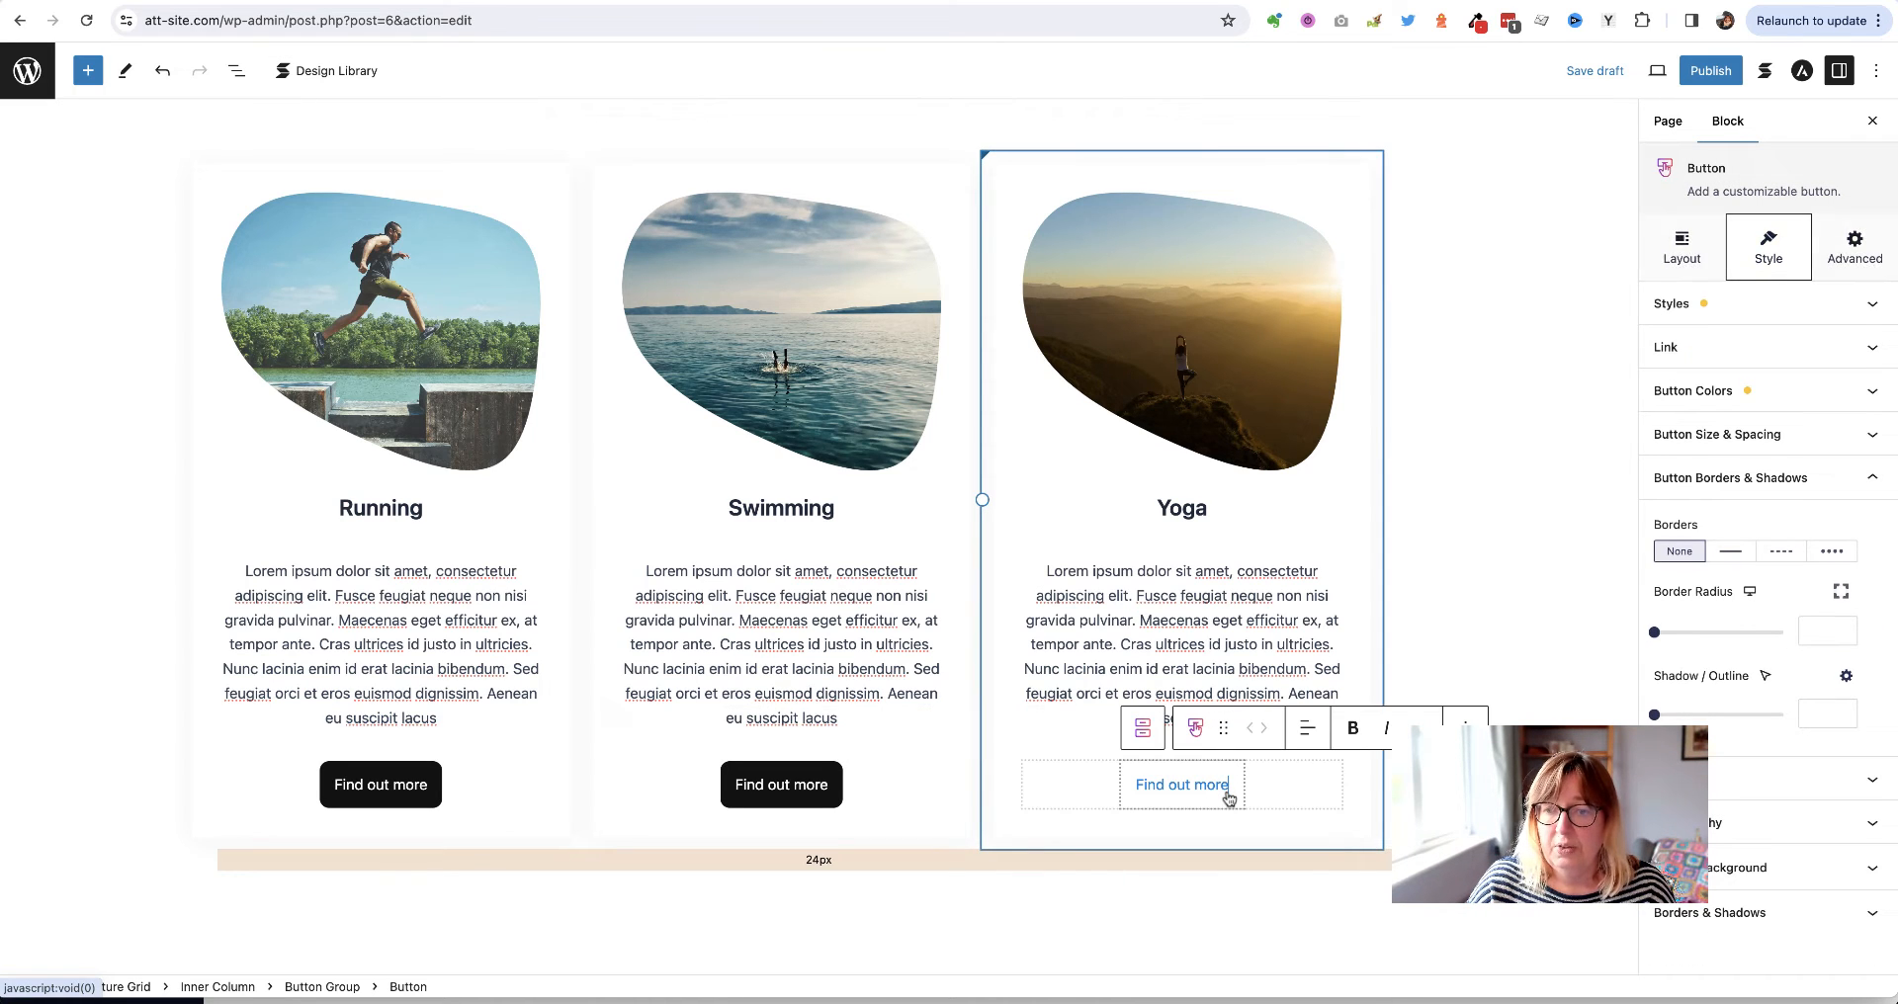
{"action": "left_click", "coordinate": [1776, 326]}
{"action": "left_click", "coordinate": [1689, 372]}
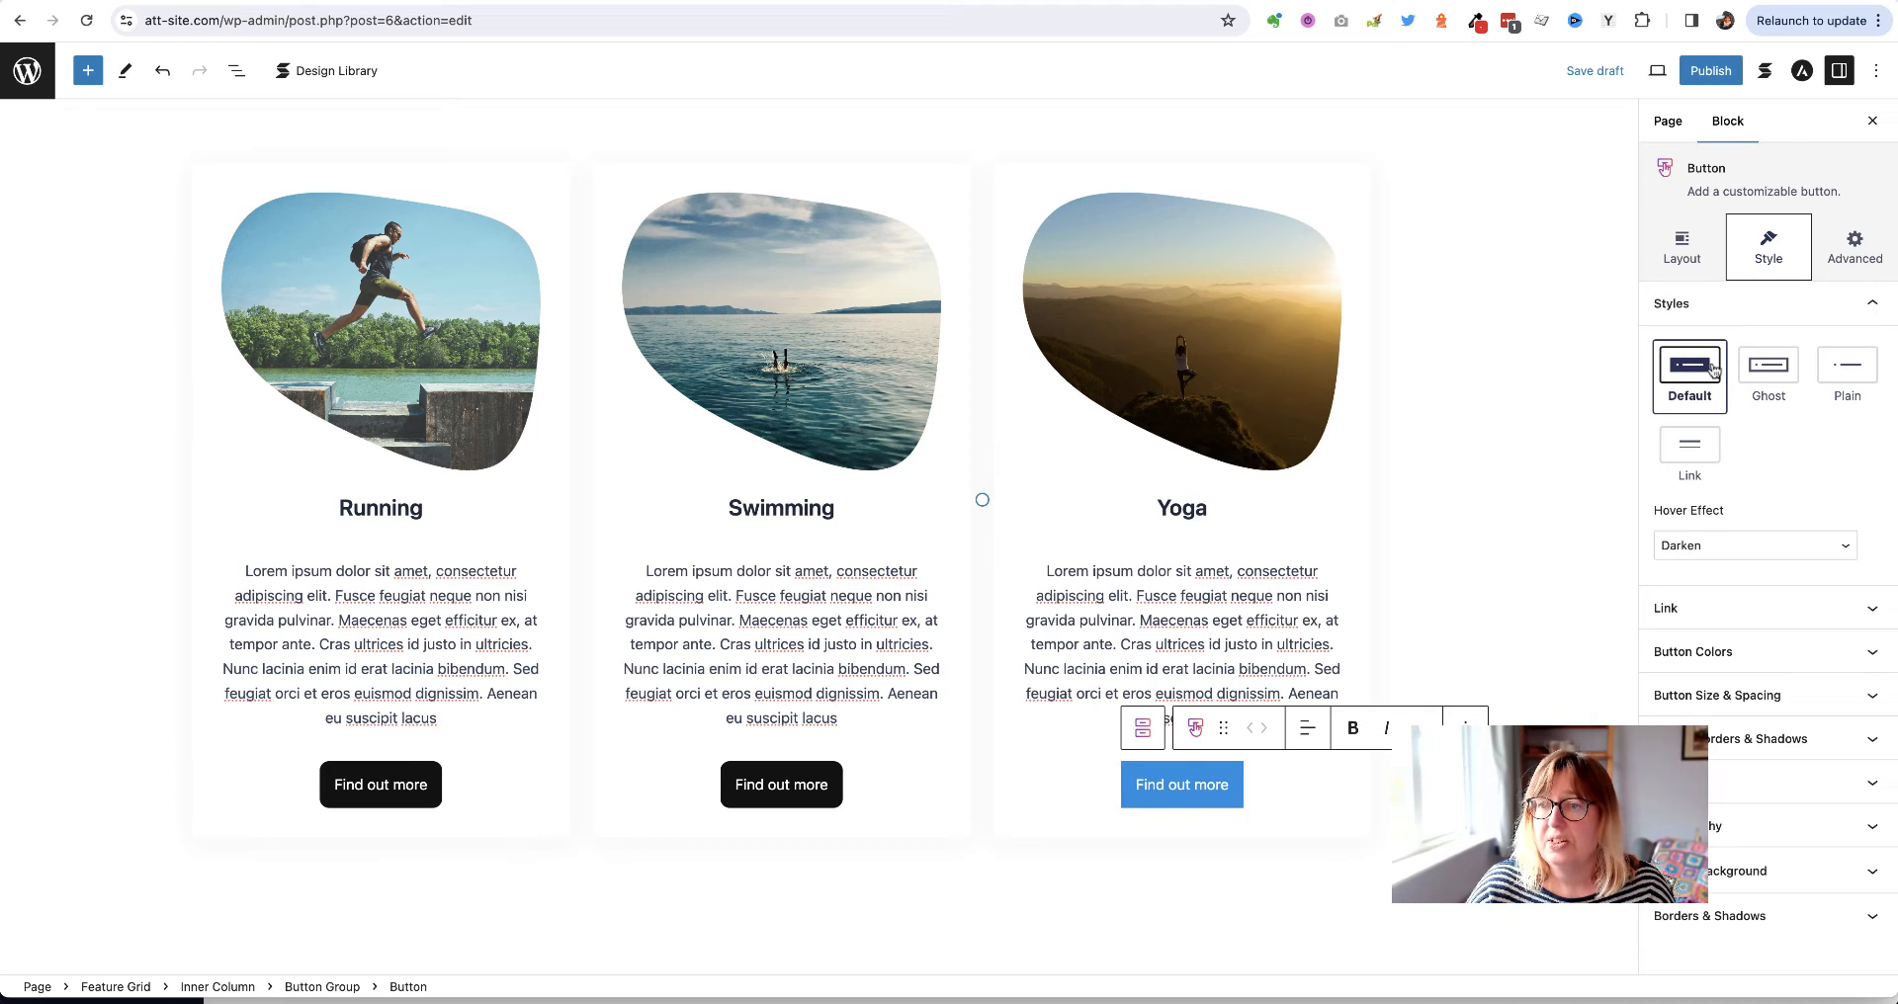
Link the Yoga button to a mailto: URL with the contact e-mail address
{"action": "left_click", "coordinate": [1718, 609]}
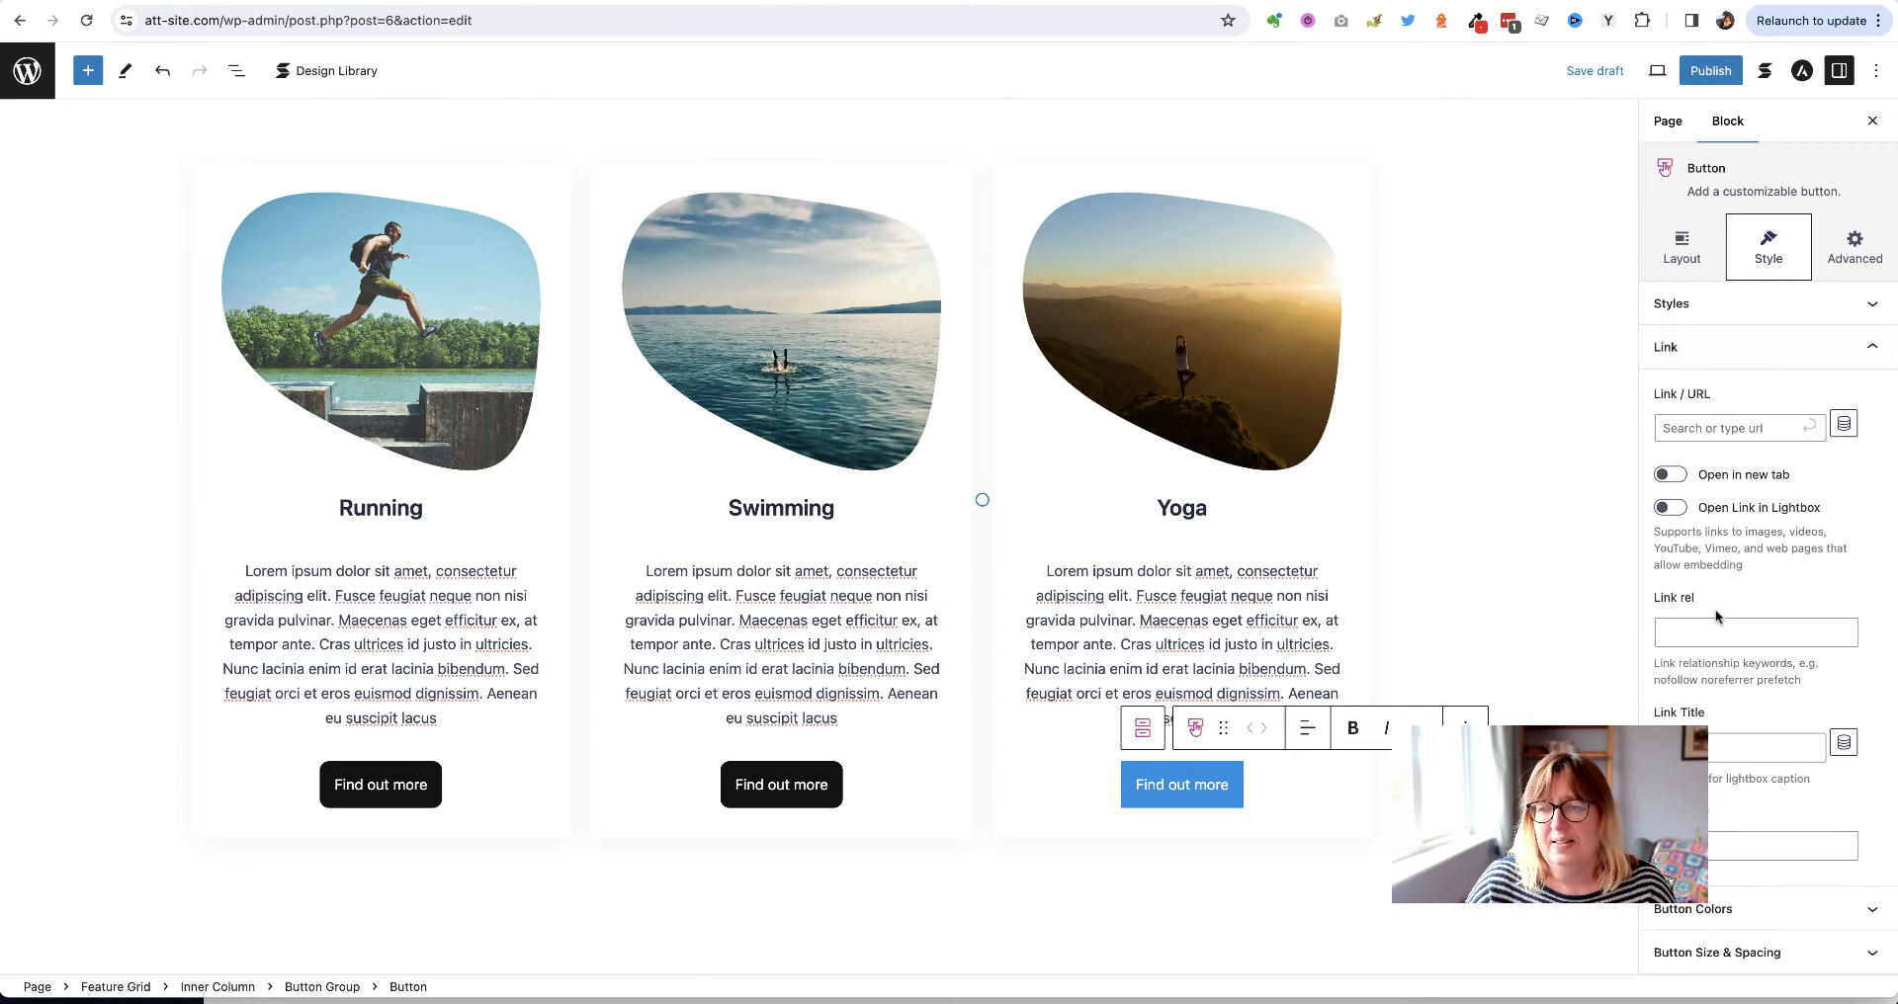
{"action": "left_click", "coordinate": [1685, 428]}
{"action": "type", "text": "mailt"}
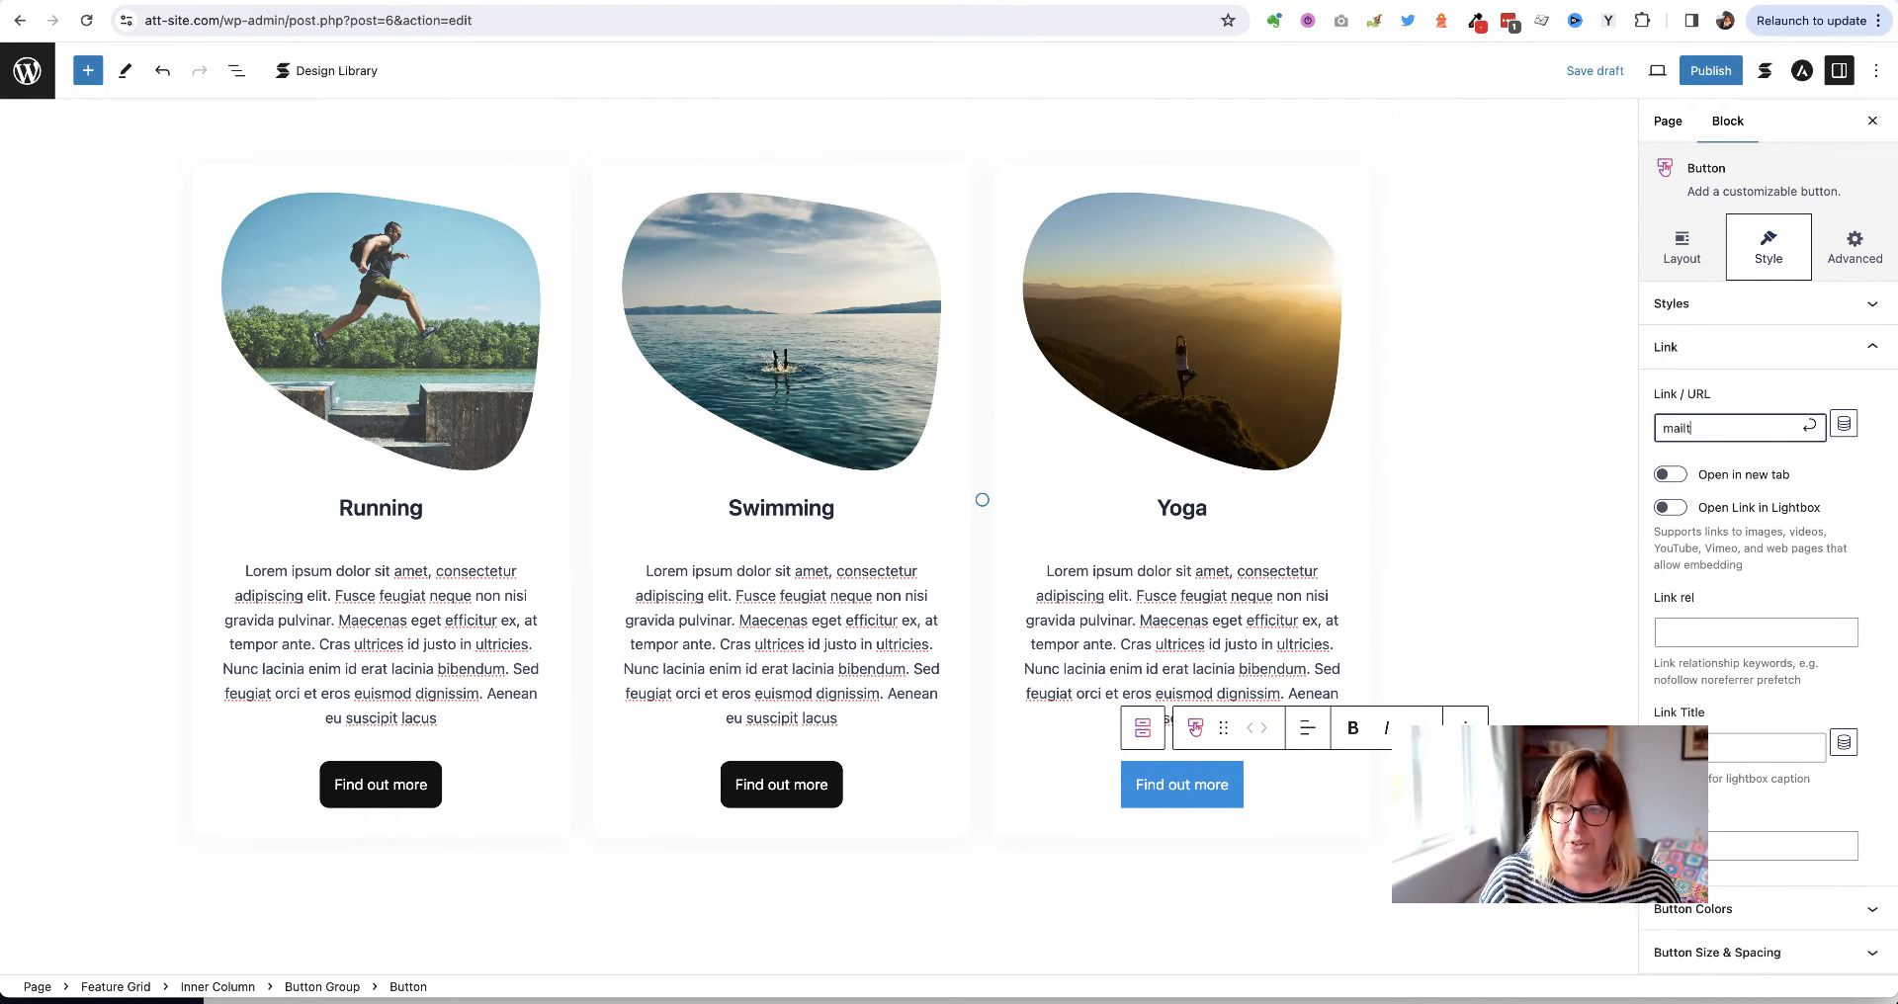
{"action": "type", "text": "o"}
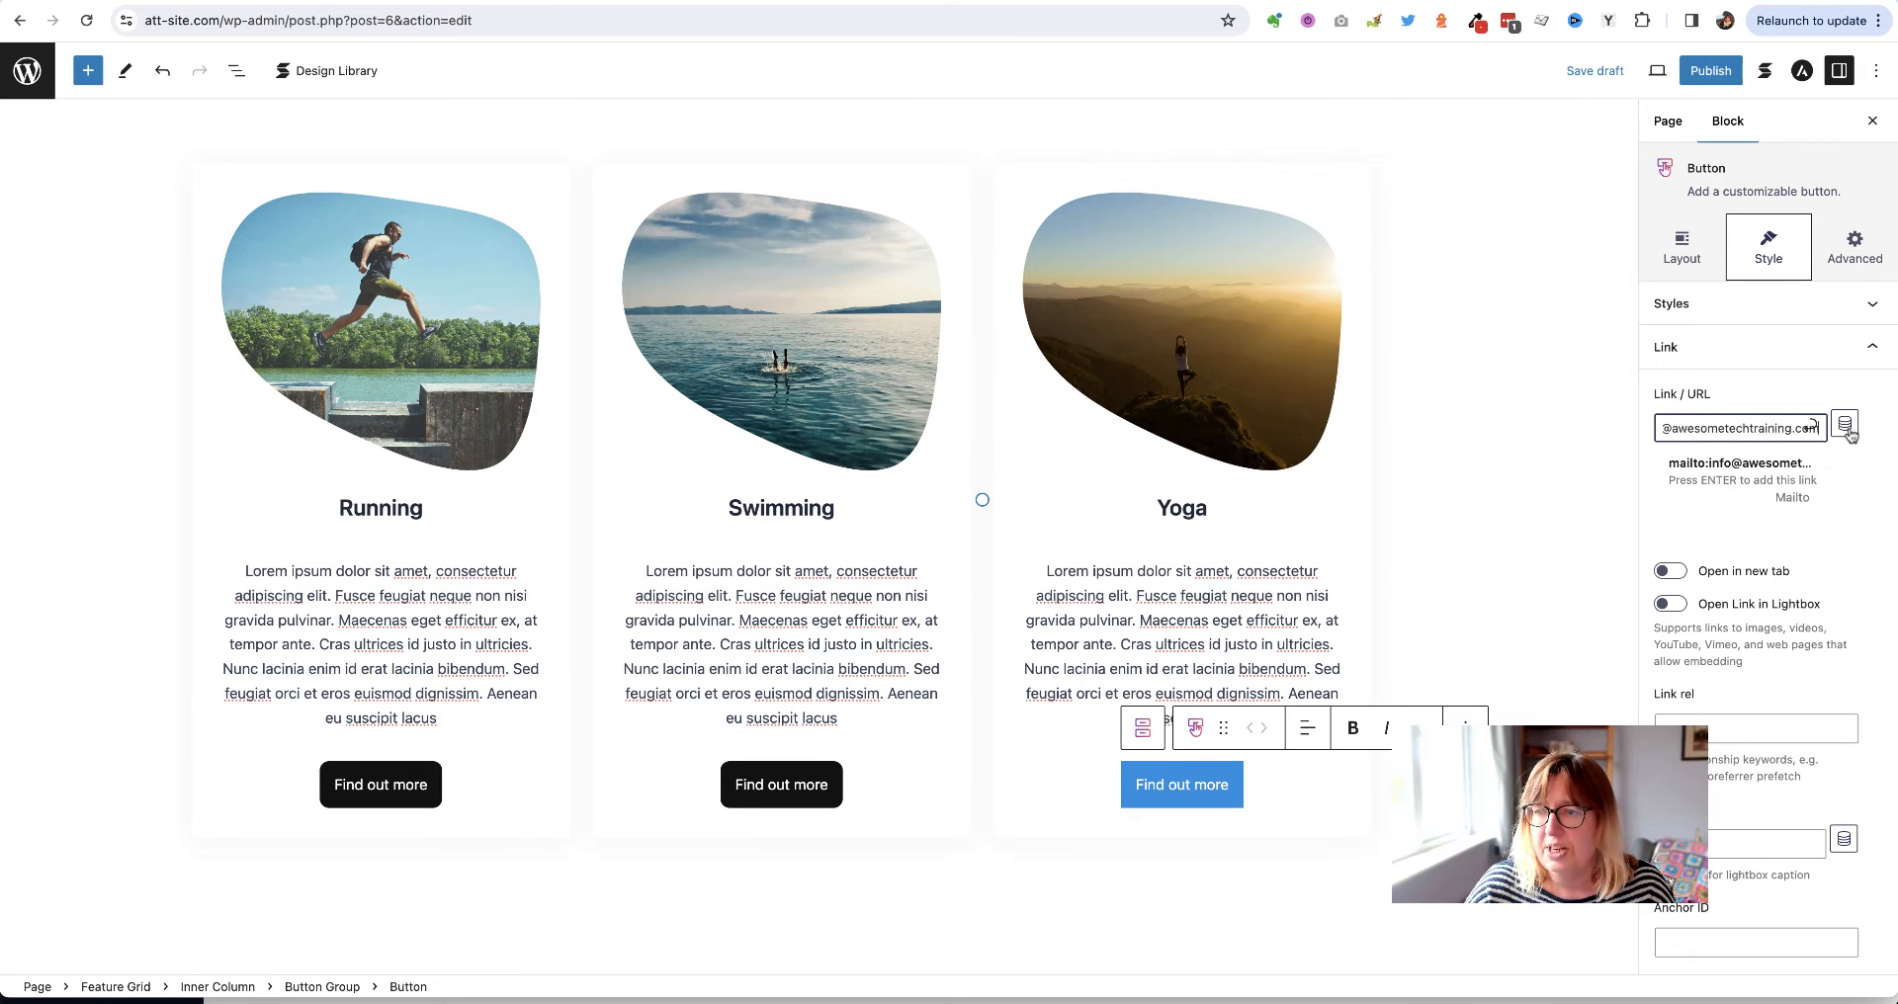
{"action": "key", "text": "Return"}
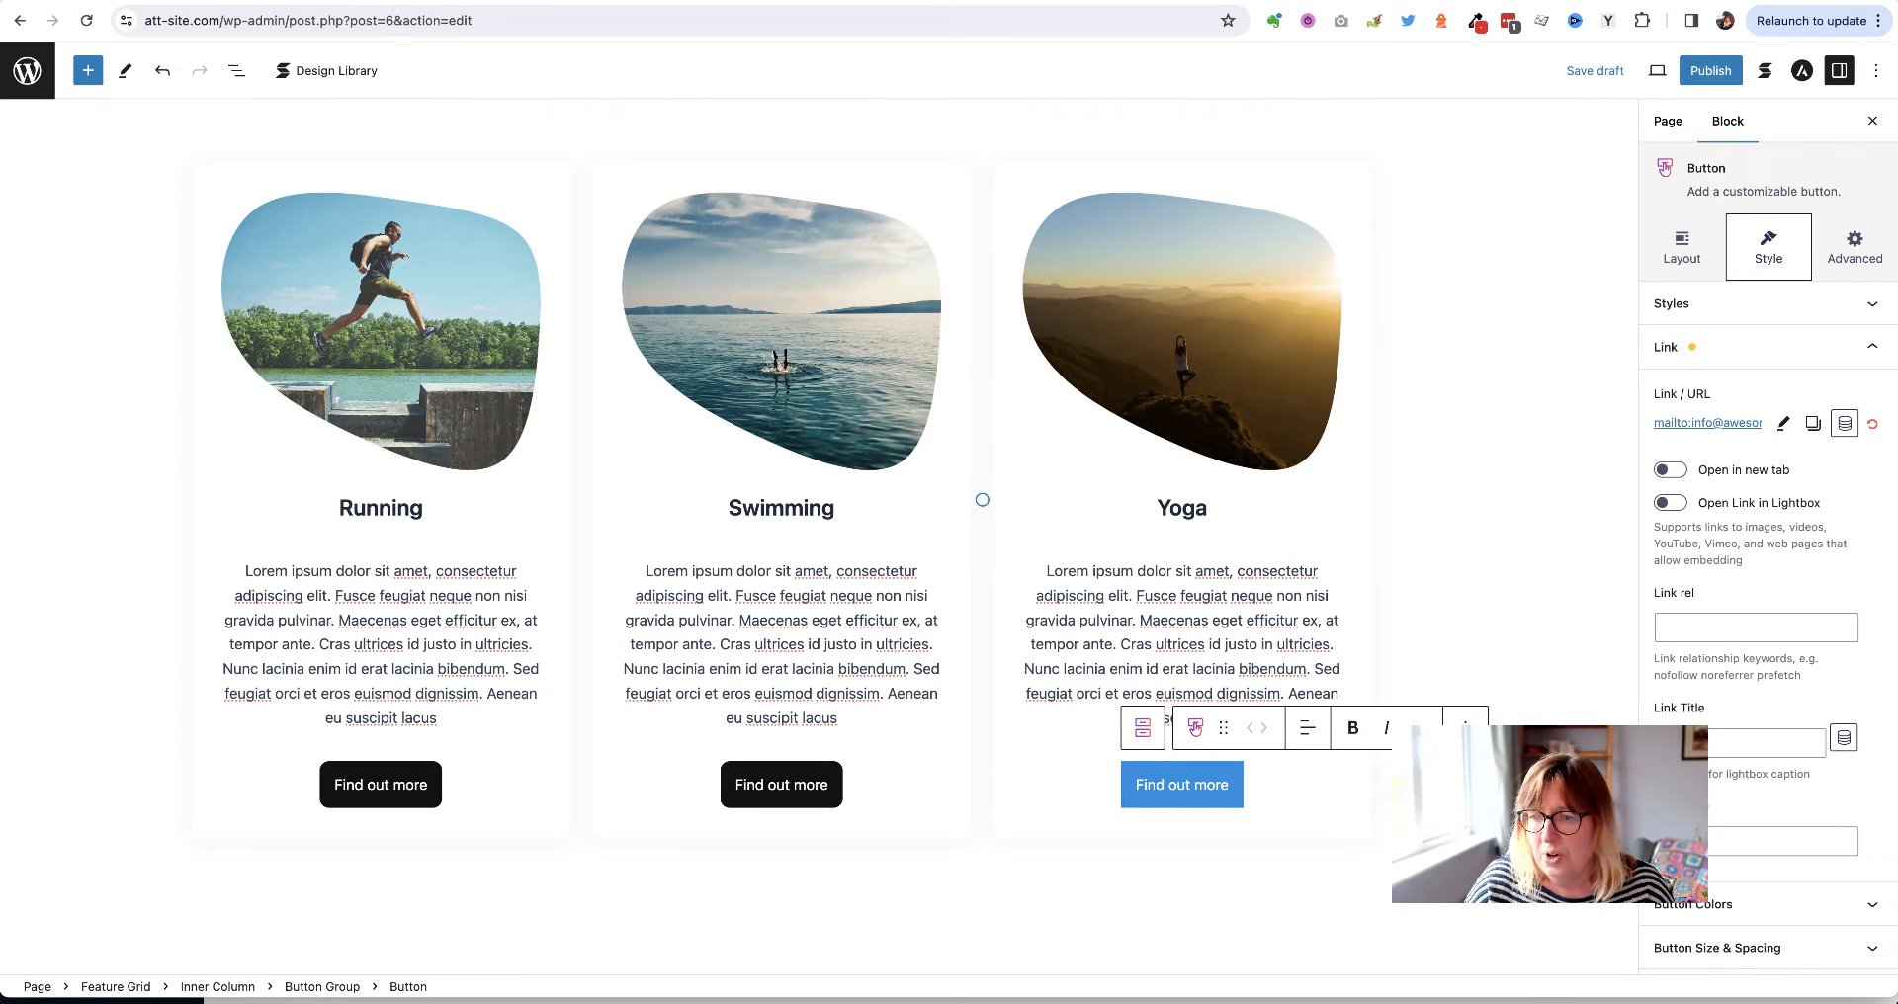
Make the Yoga button black with a 10 px border radius
{"action": "scroll", "coordinate": [1756, 680], "scroll_direction": "down", "scroll_amount": 5}
{"action": "left_click", "coordinate": [1756, 678]}
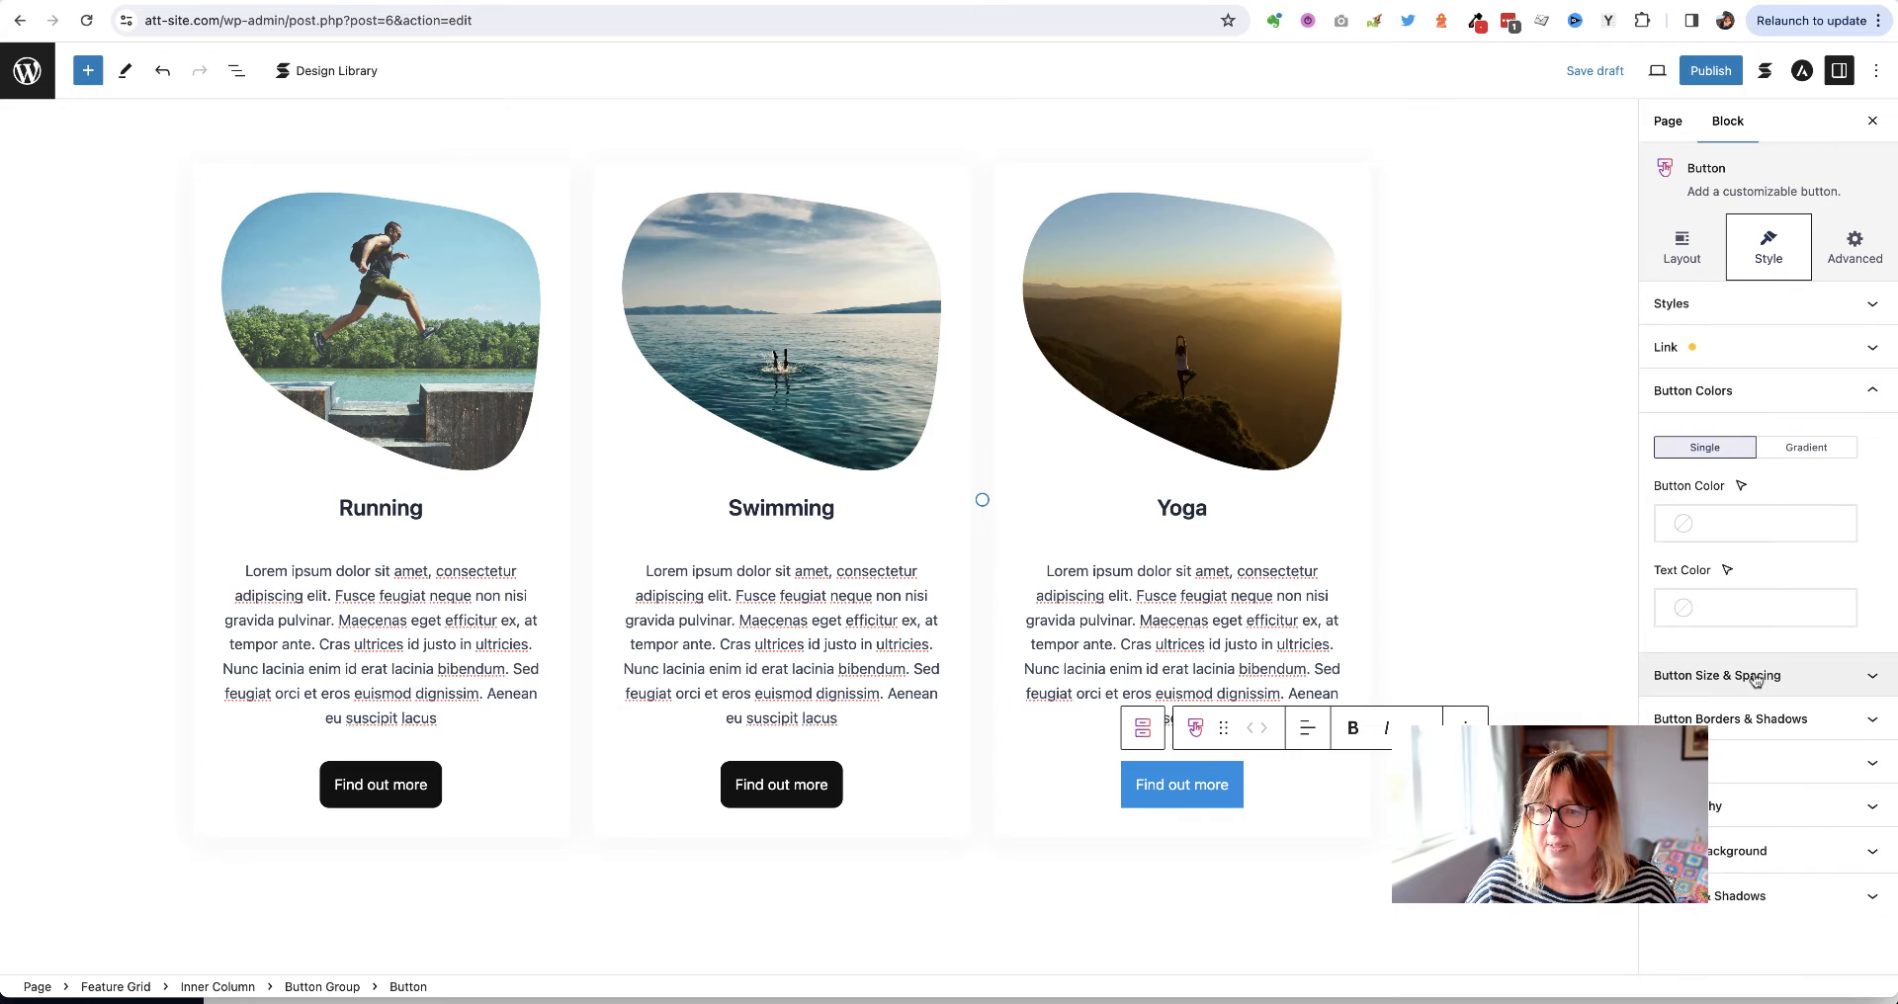
{"action": "left_click", "coordinate": [1732, 526]}
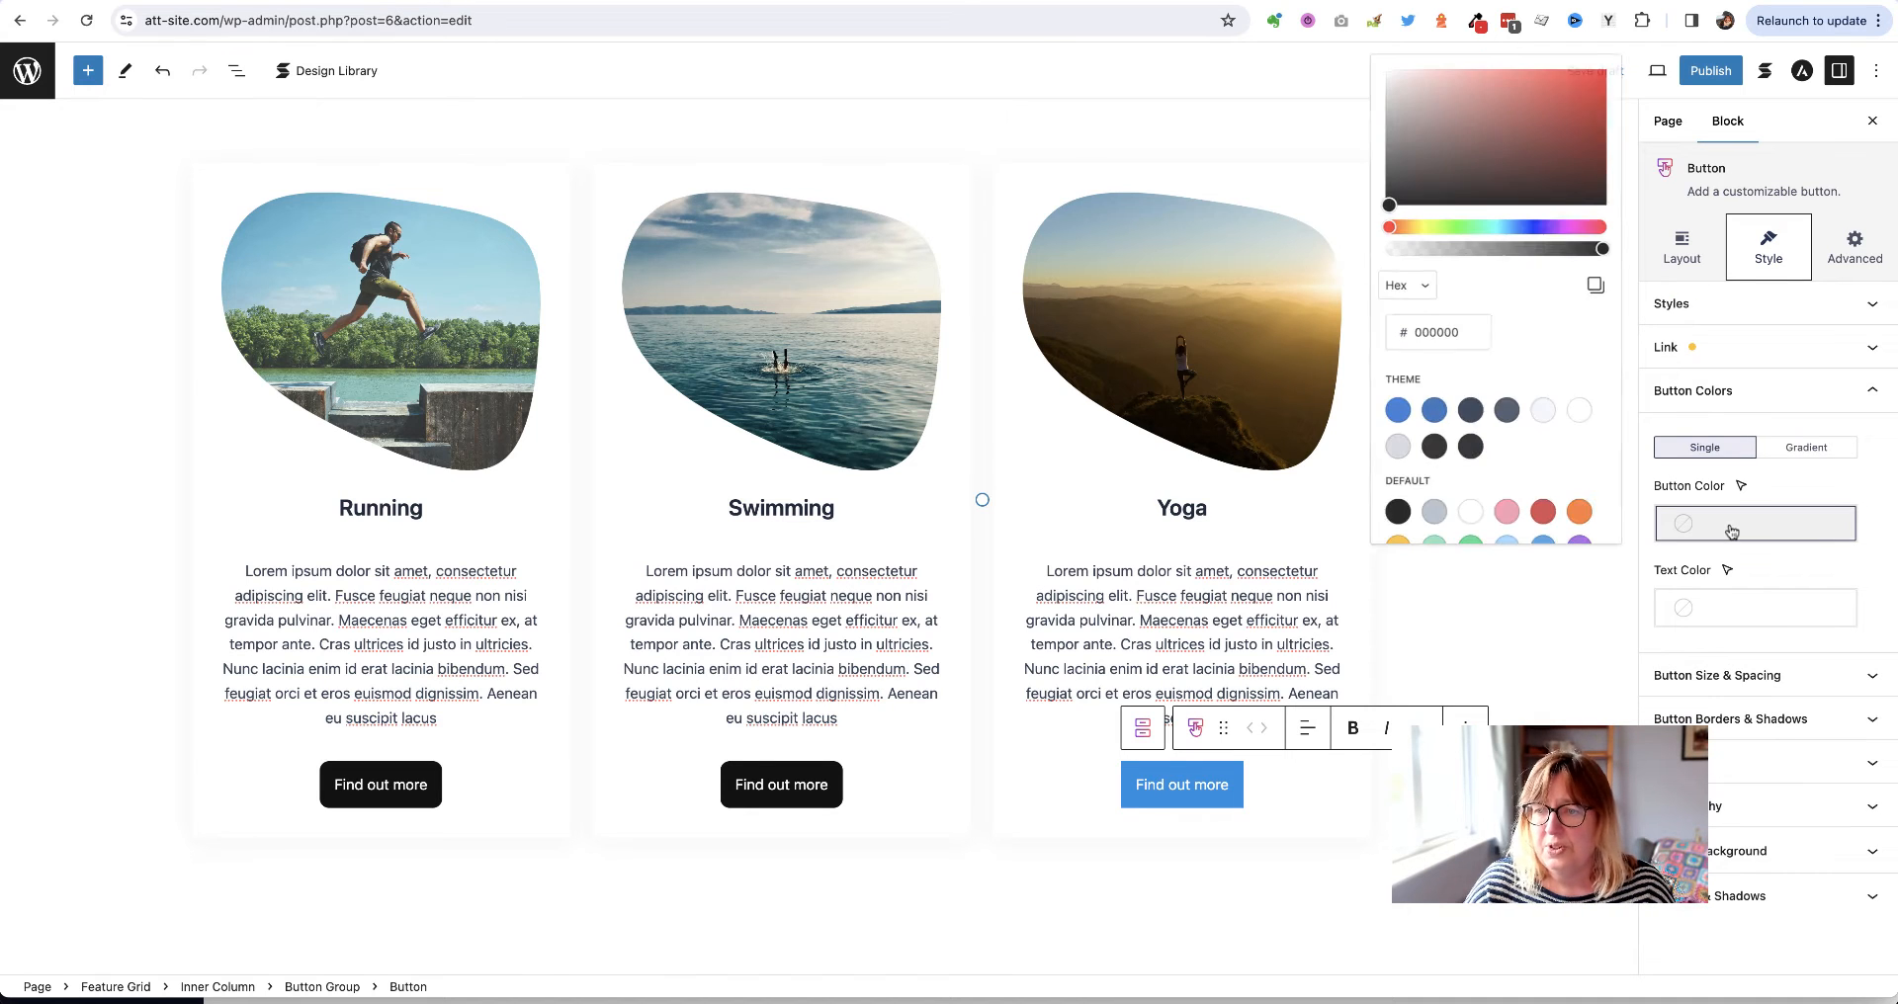
{"action": "left_click", "coordinate": [1441, 453]}
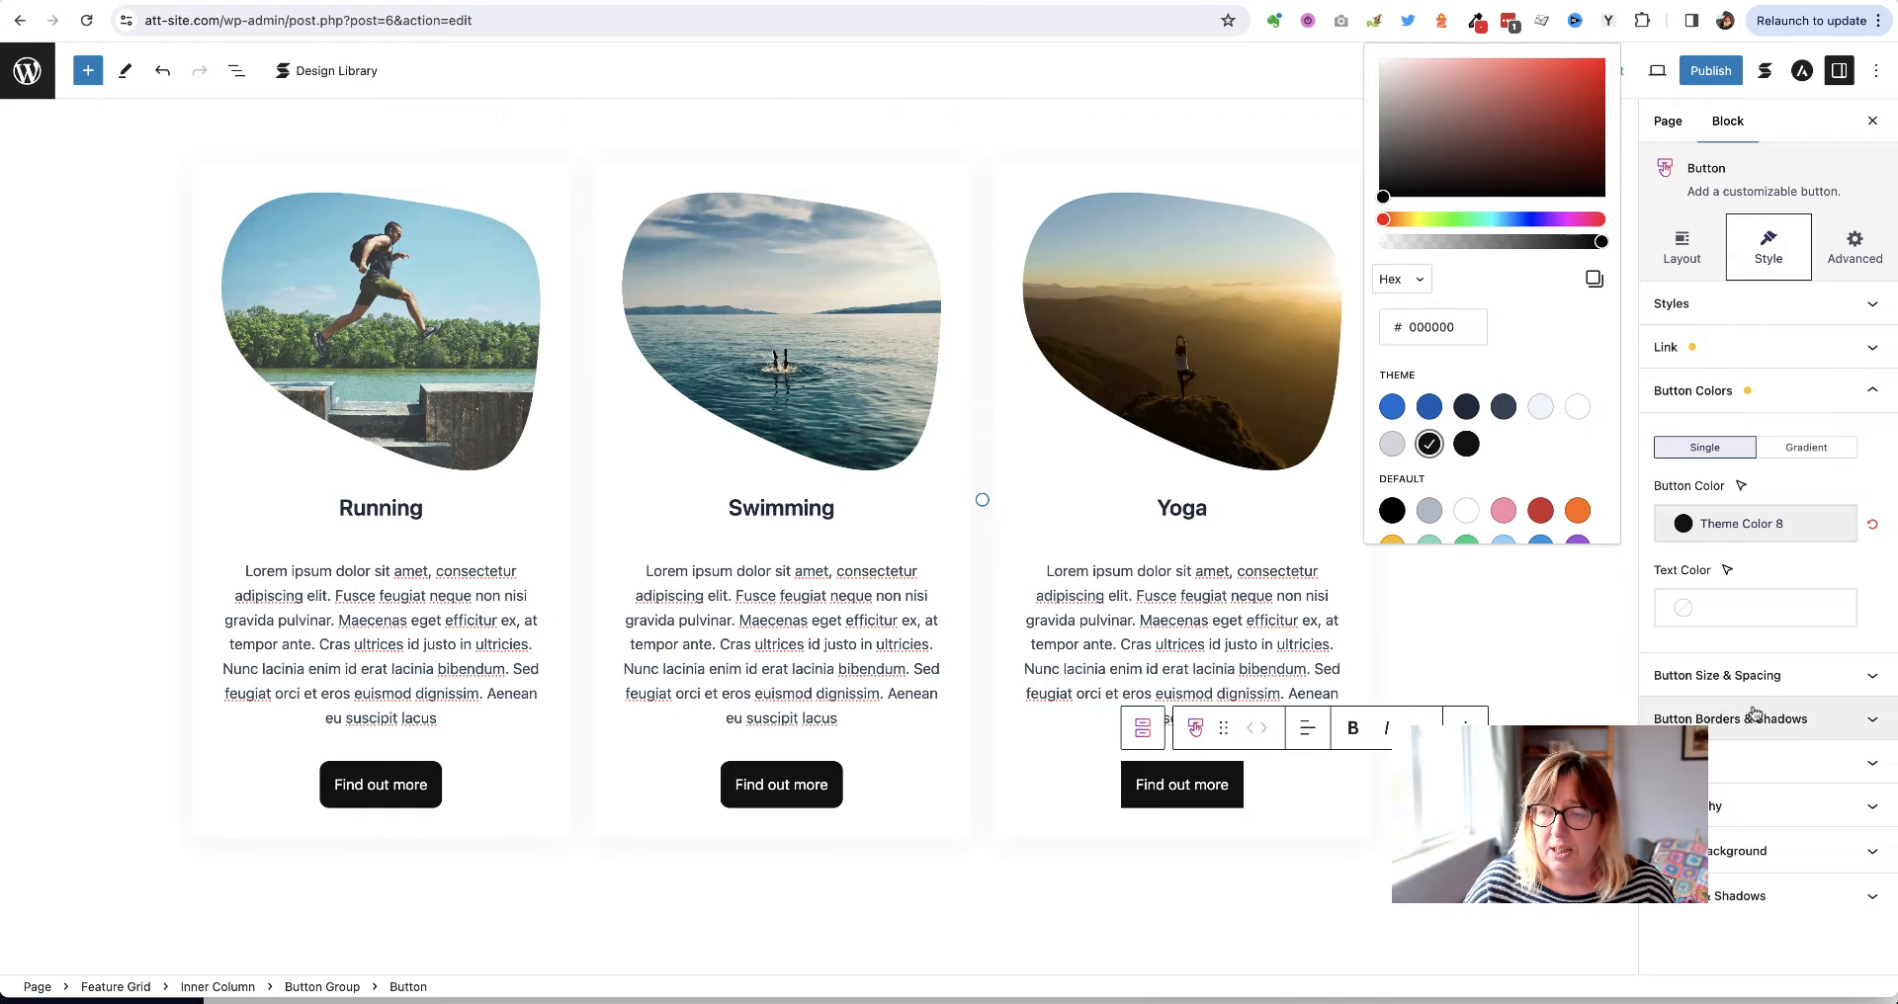
{"action": "left_click", "coordinate": [1791, 721]}
{"action": "left_click", "coordinate": [1791, 721]}
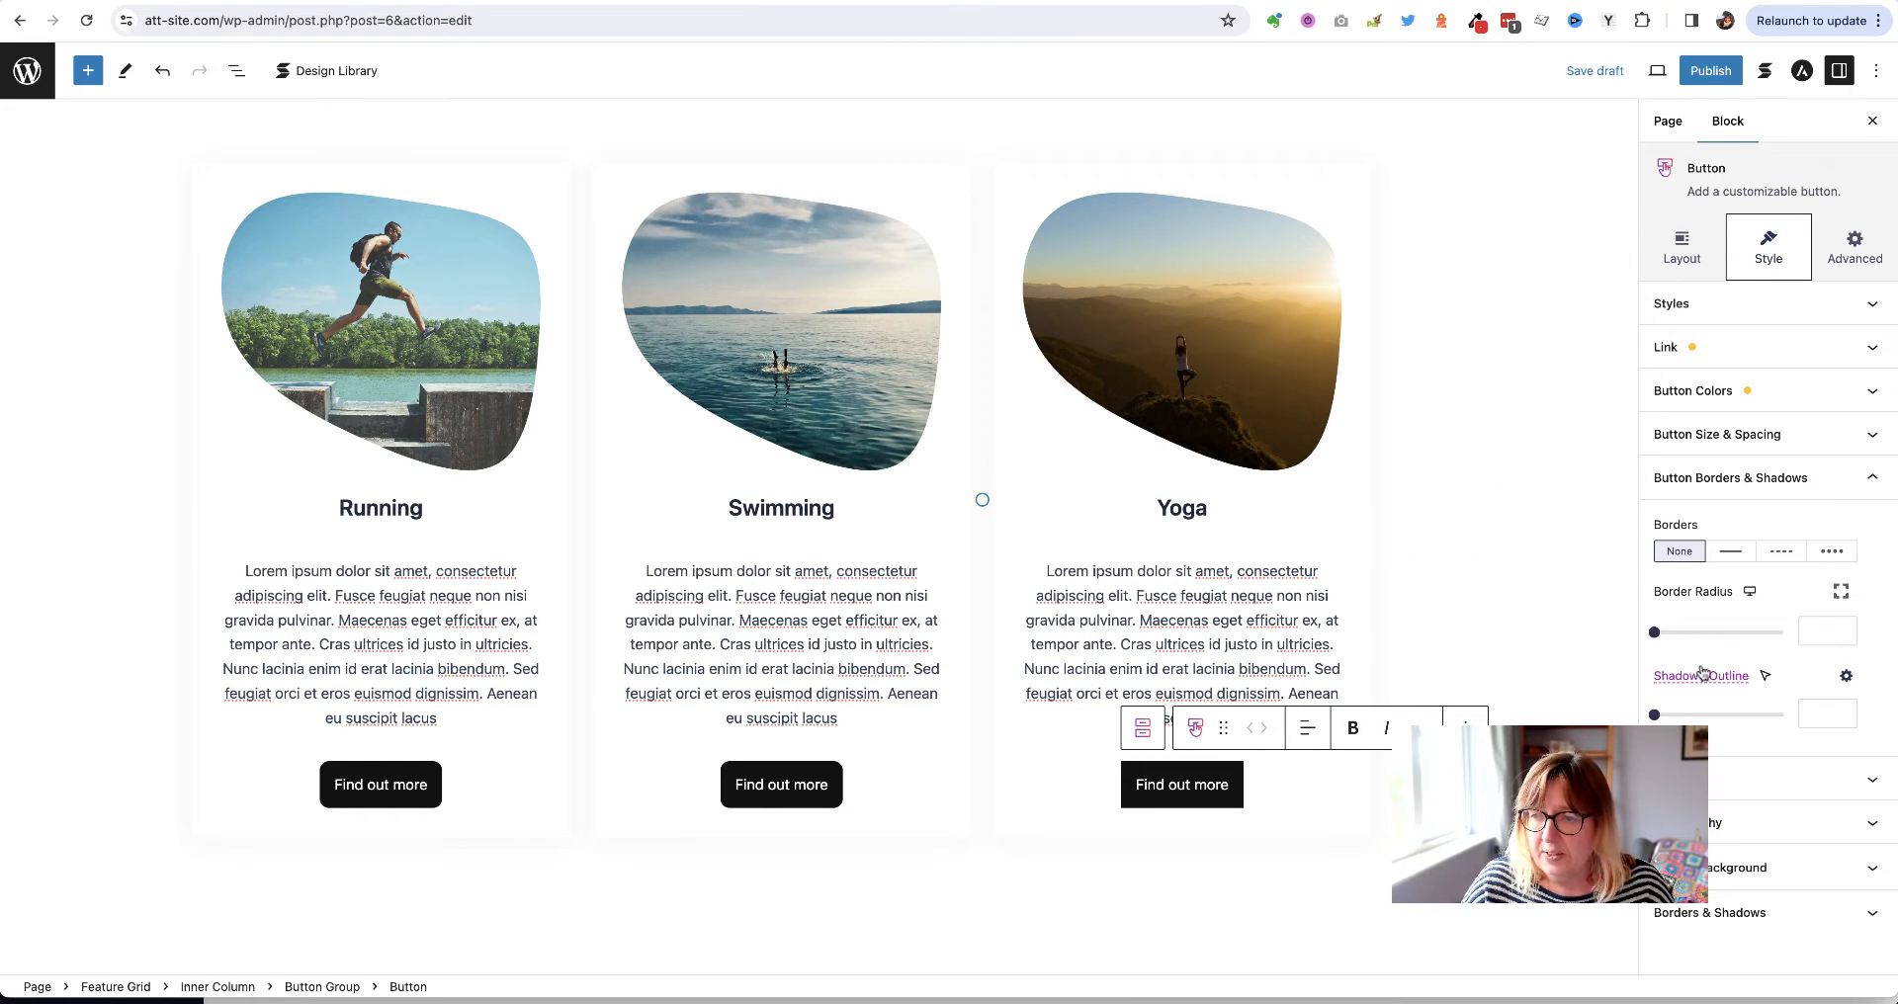
{"action": "type", "text": "10"}
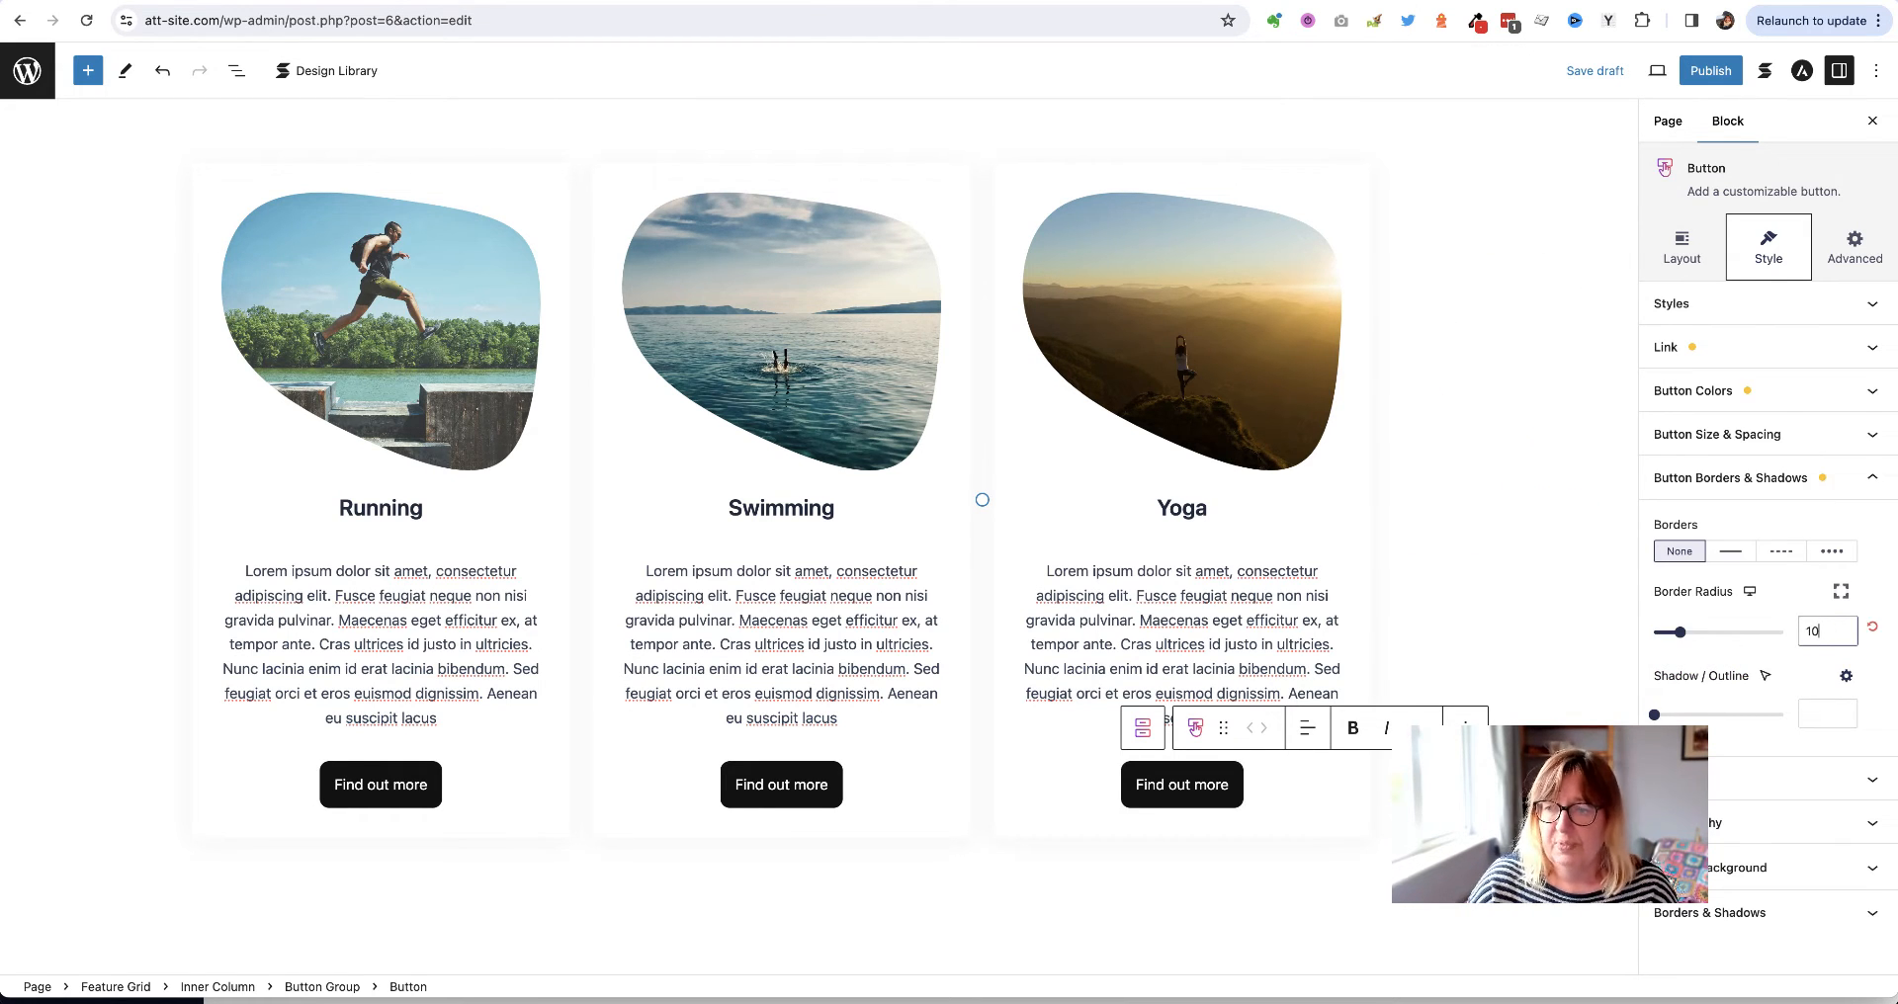
{"action": "left_click", "coordinate": [1527, 553]}
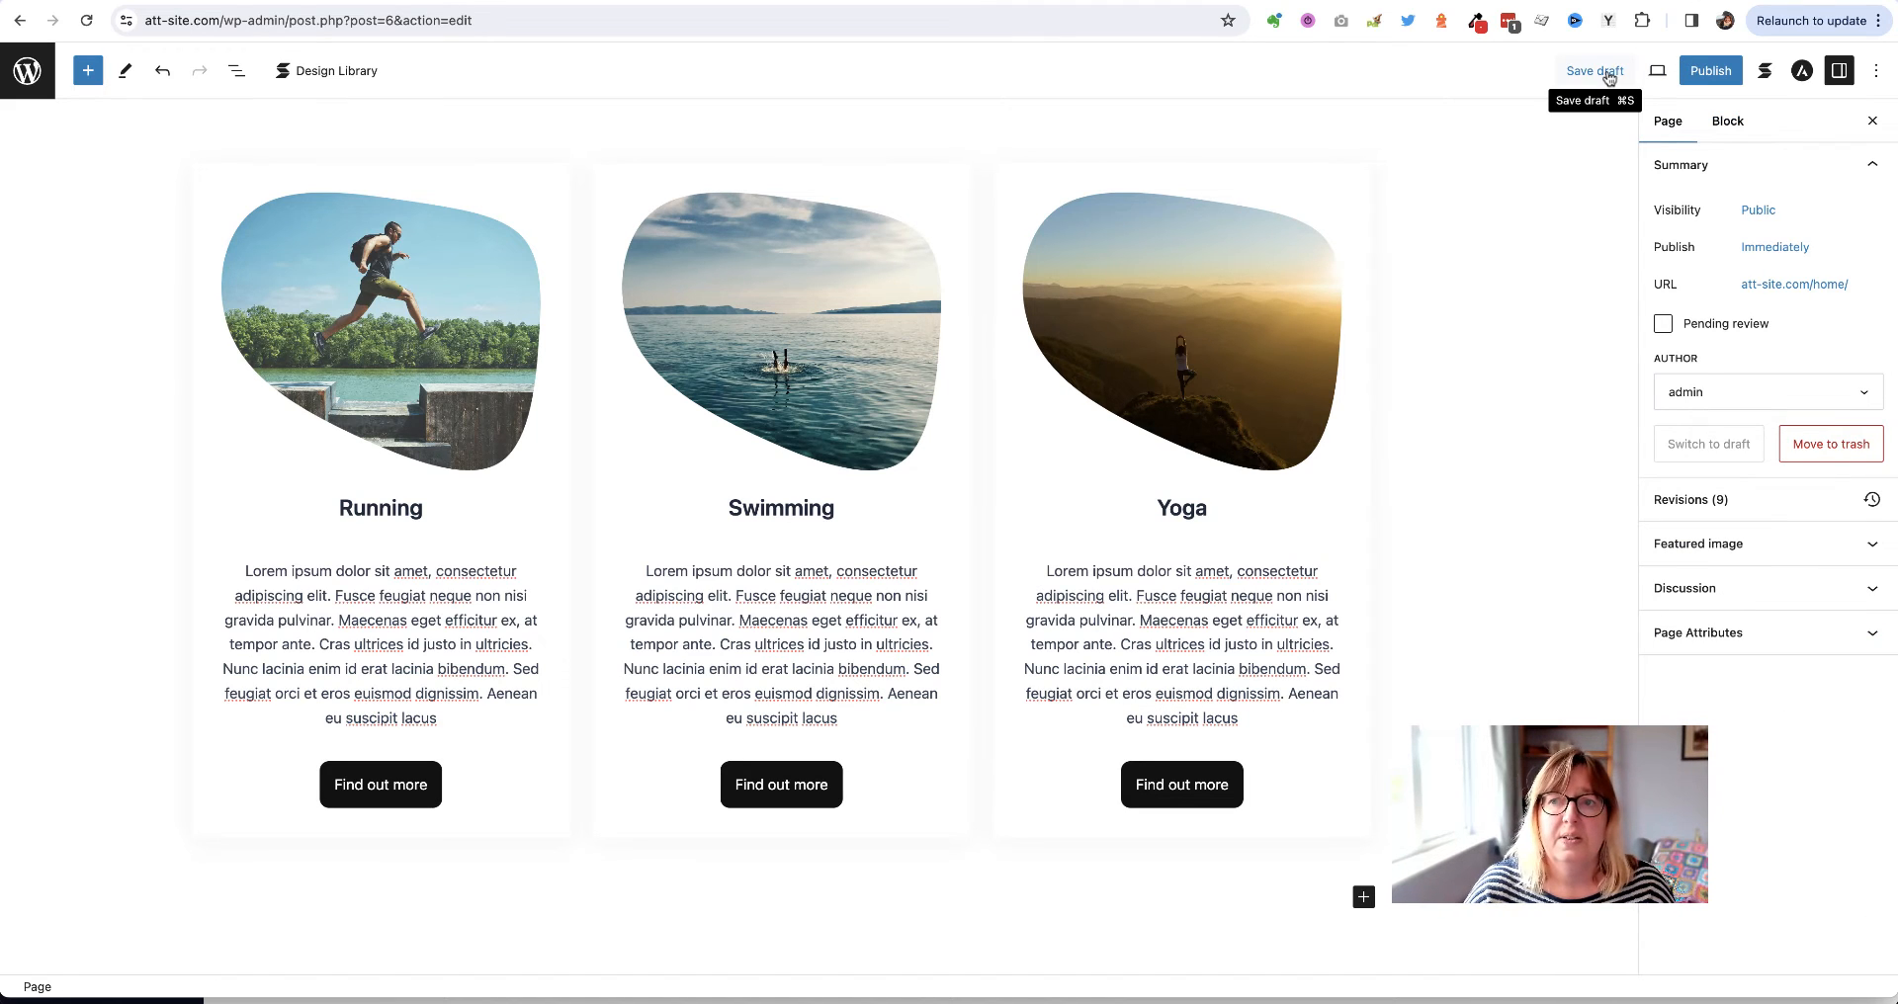
Save the page as a draft and confirm the live home page shows three black 'Find out more' buttons
{"action": "left_click", "coordinate": [1609, 73]}
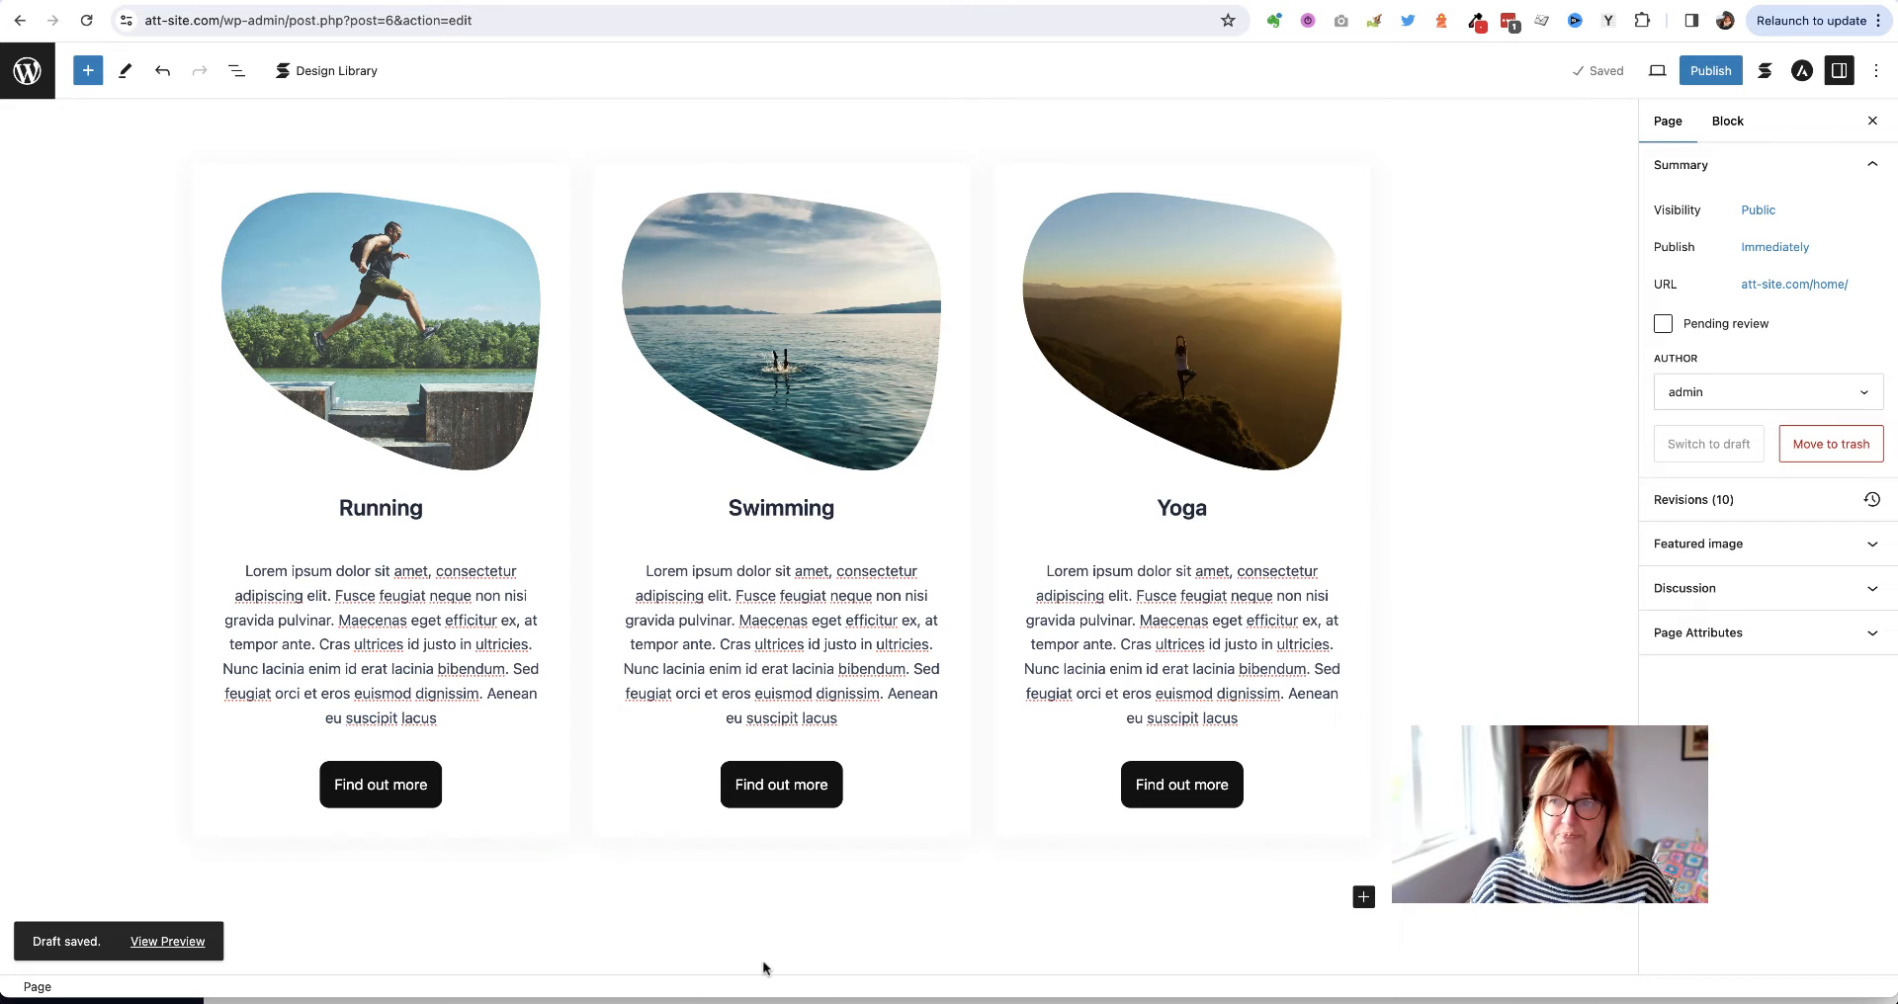
{"action": "scroll", "coordinate": [763, 967], "scroll_direction": "down", "scroll_amount": 3}
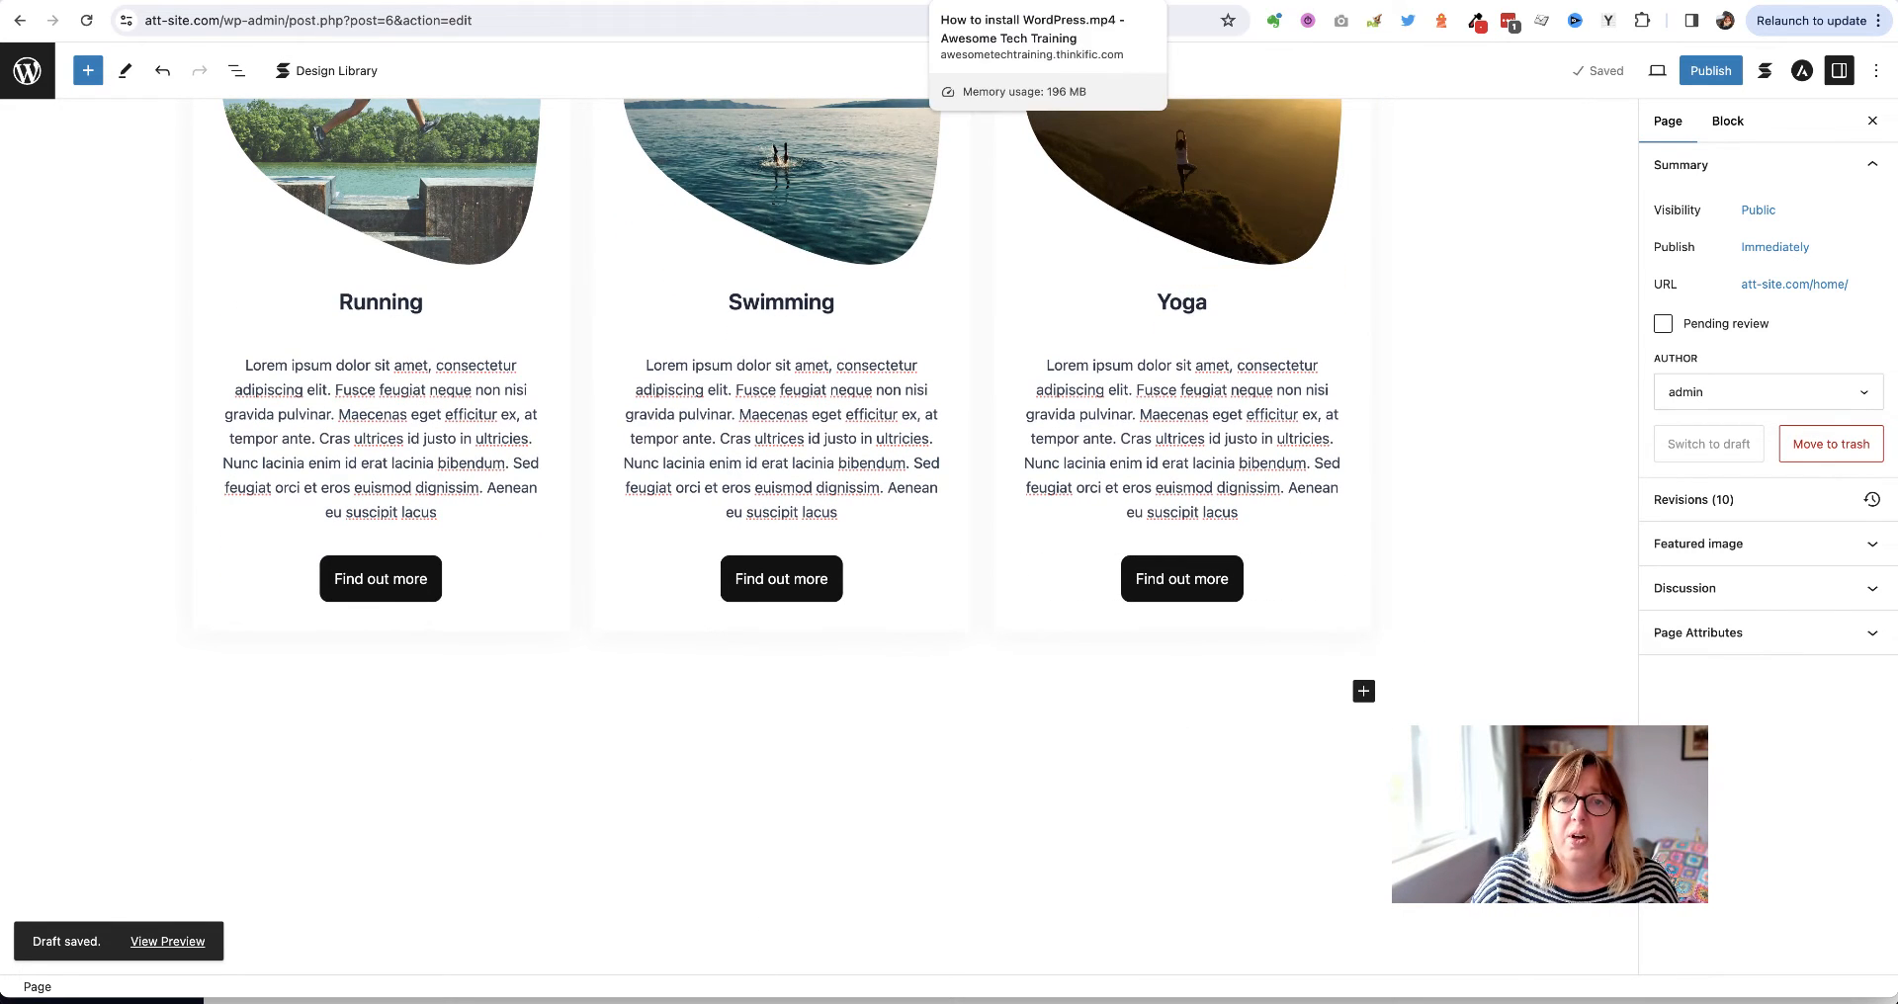
{"action": "left_click", "coordinate": [1275, 1]}
{"action": "scroll", "coordinate": [660, 435], "scroll_direction": "down", "scroll_amount": 10}
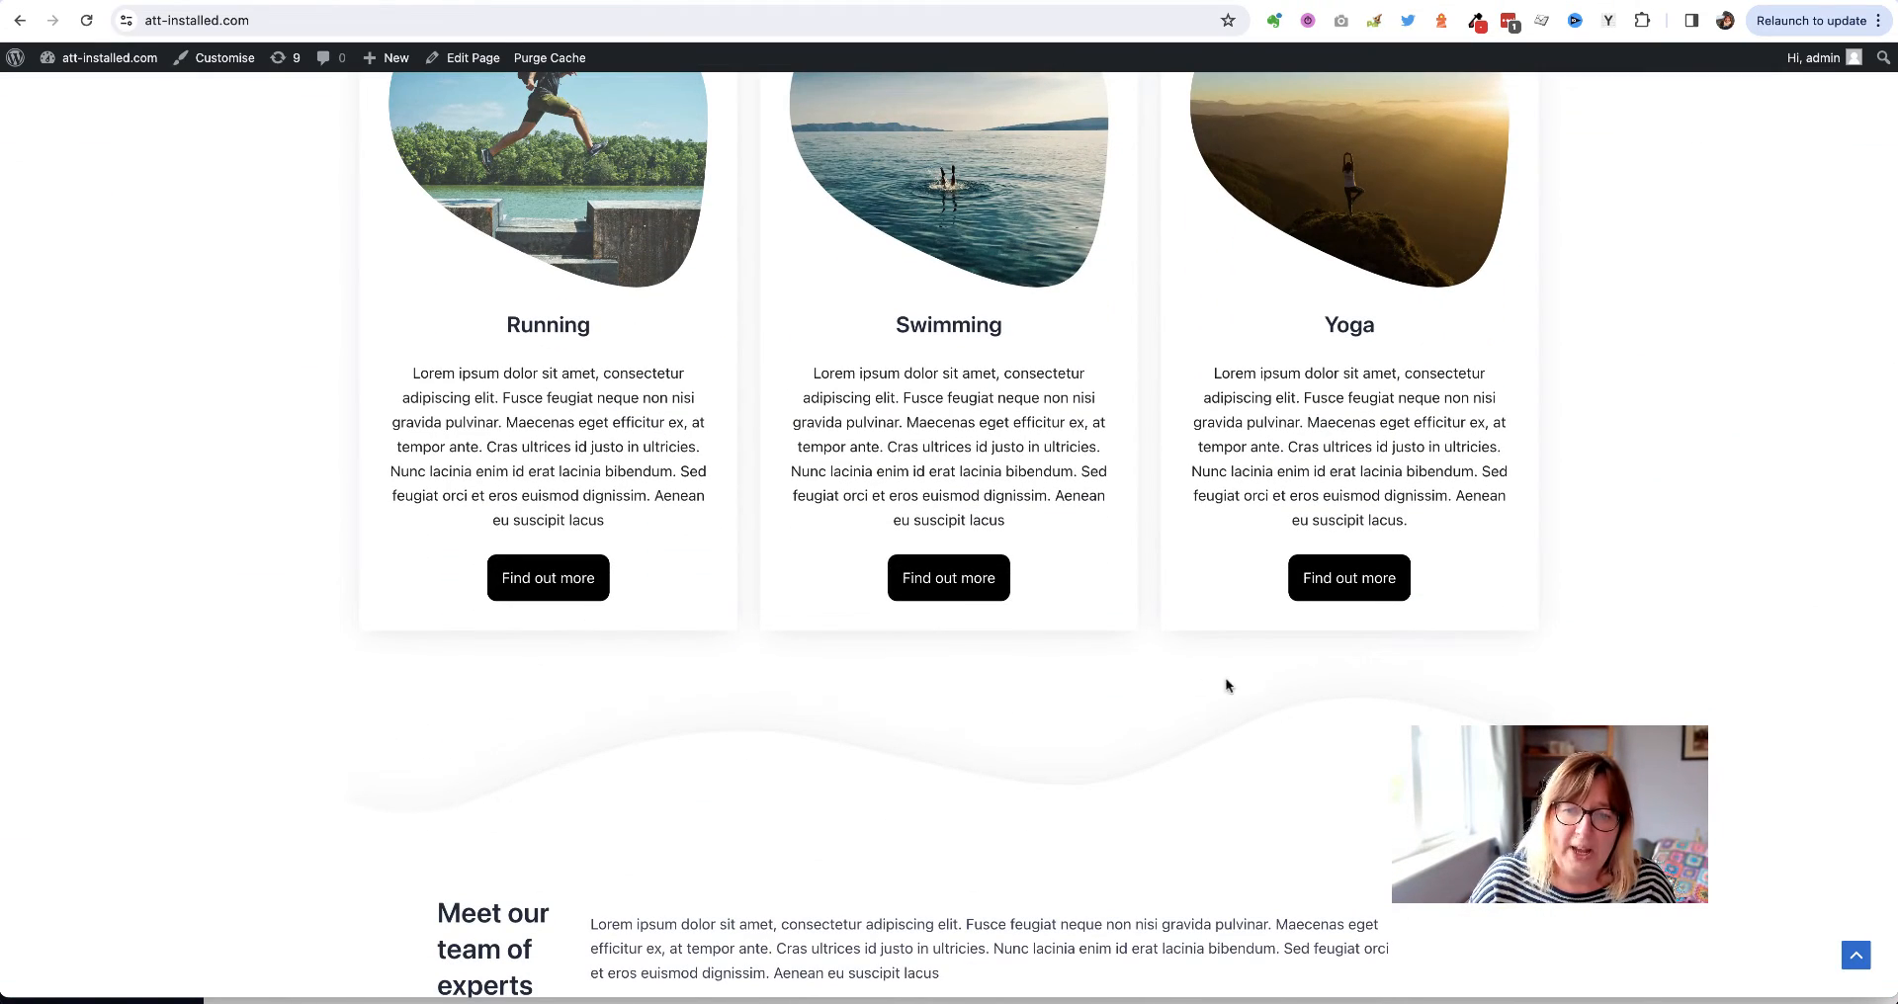
{"action": "scroll", "coordinate": [1556, 666], "scroll_direction": "up", "scroll_amount": 1}
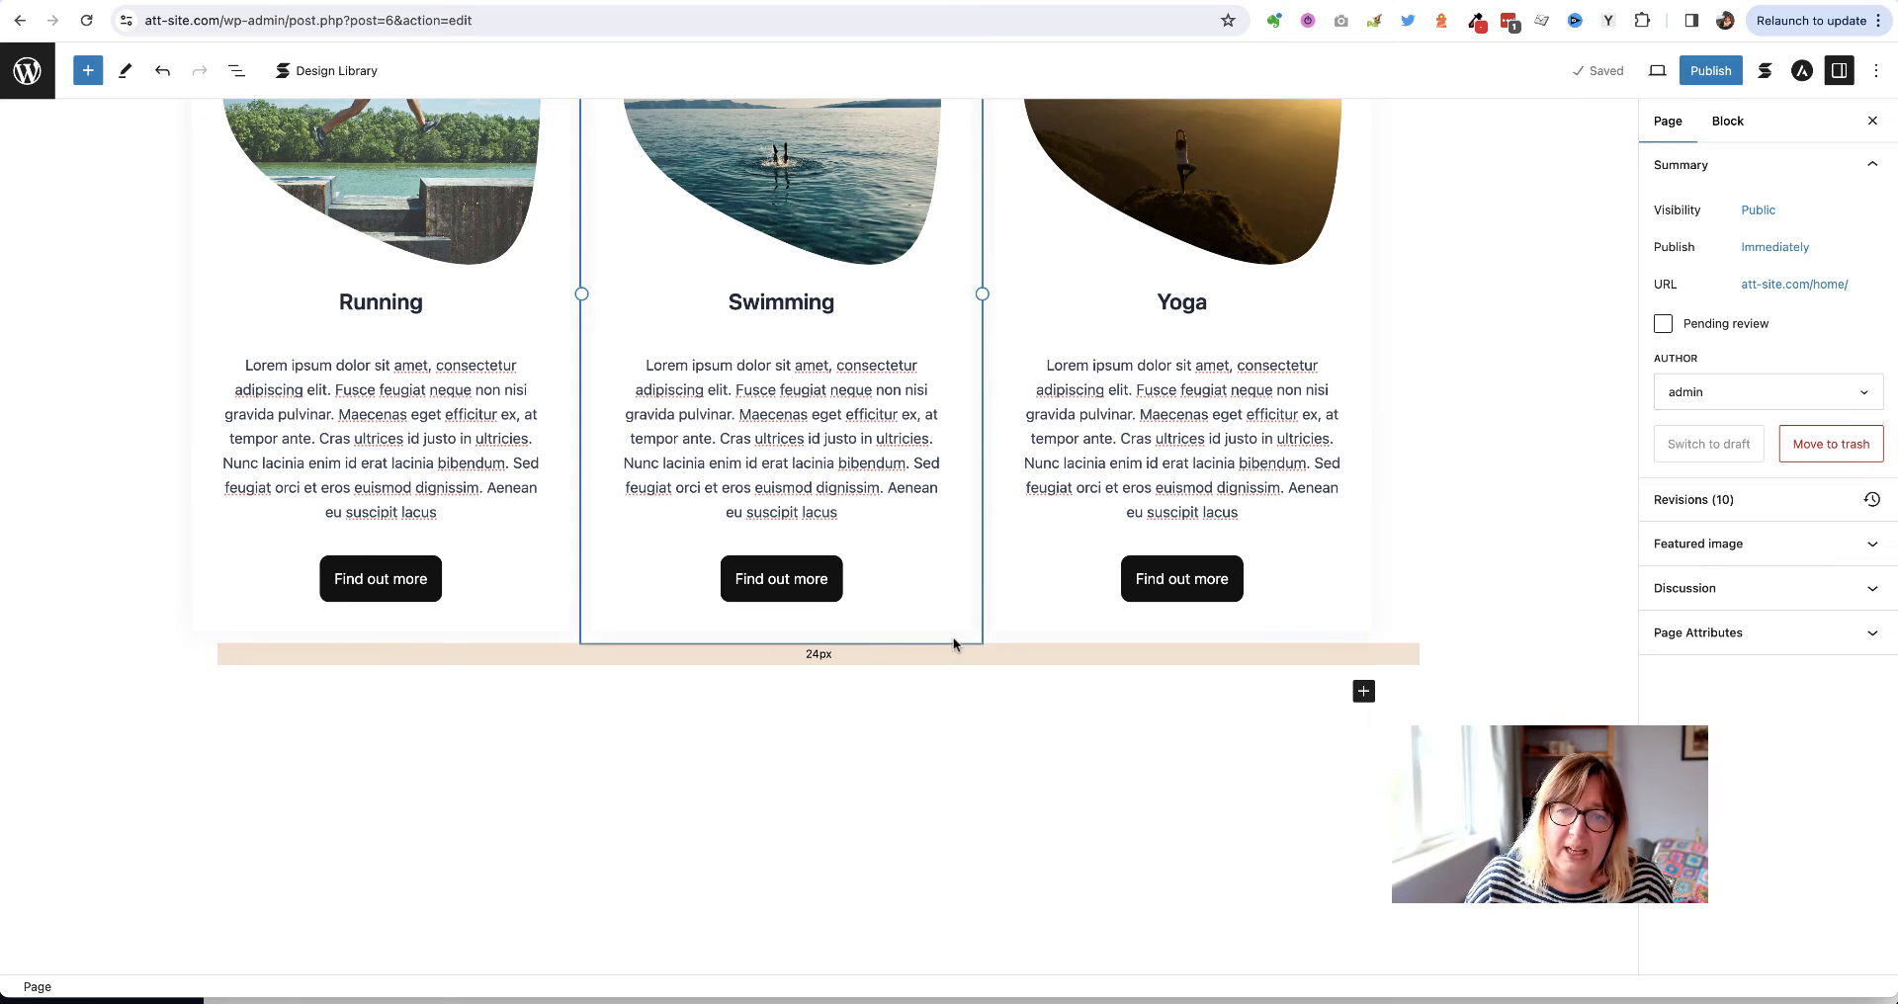
Select the Running column, the feature grid, then the Yoga column's image, heading and description in turn
{"action": "scroll", "coordinate": [964, 648], "scroll_direction": "up", "scroll_amount": 3}
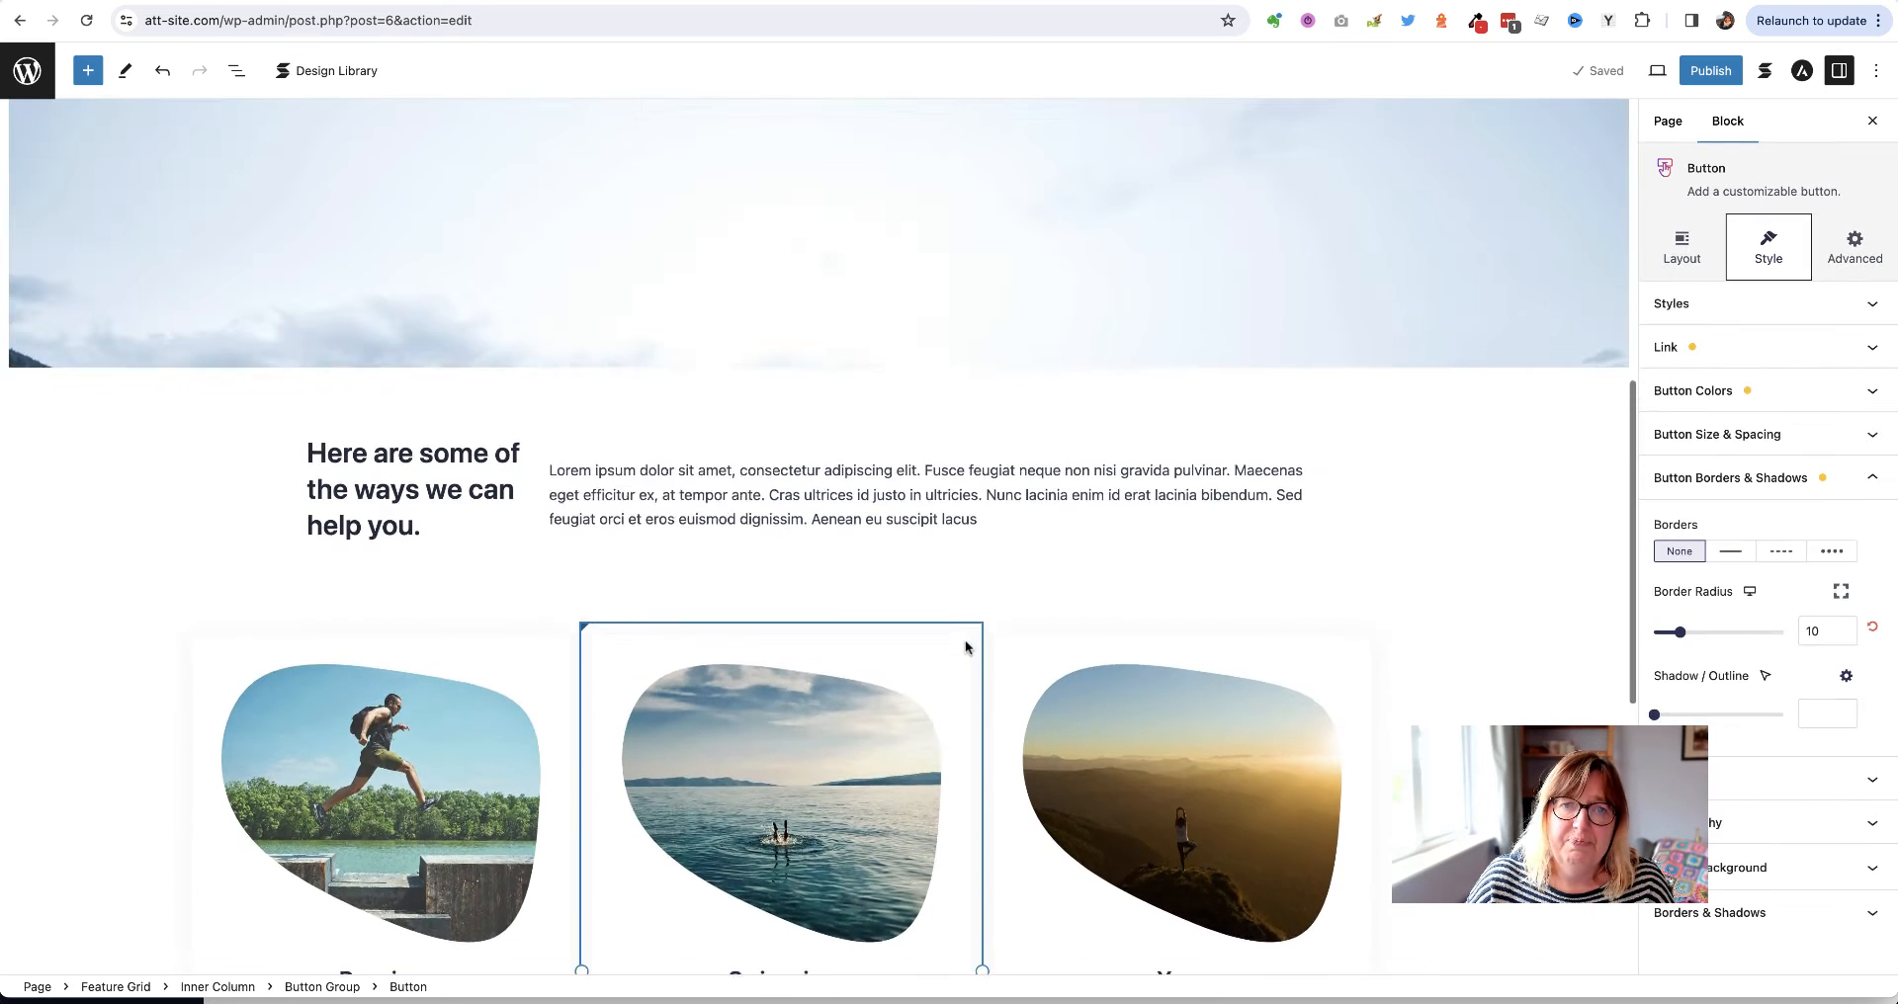
{"action": "scroll", "coordinate": [964, 647], "scroll_direction": "up", "scroll_amount": 1}
{"action": "scroll", "coordinate": [965, 647], "scroll_direction": "down", "scroll_amount": 7}
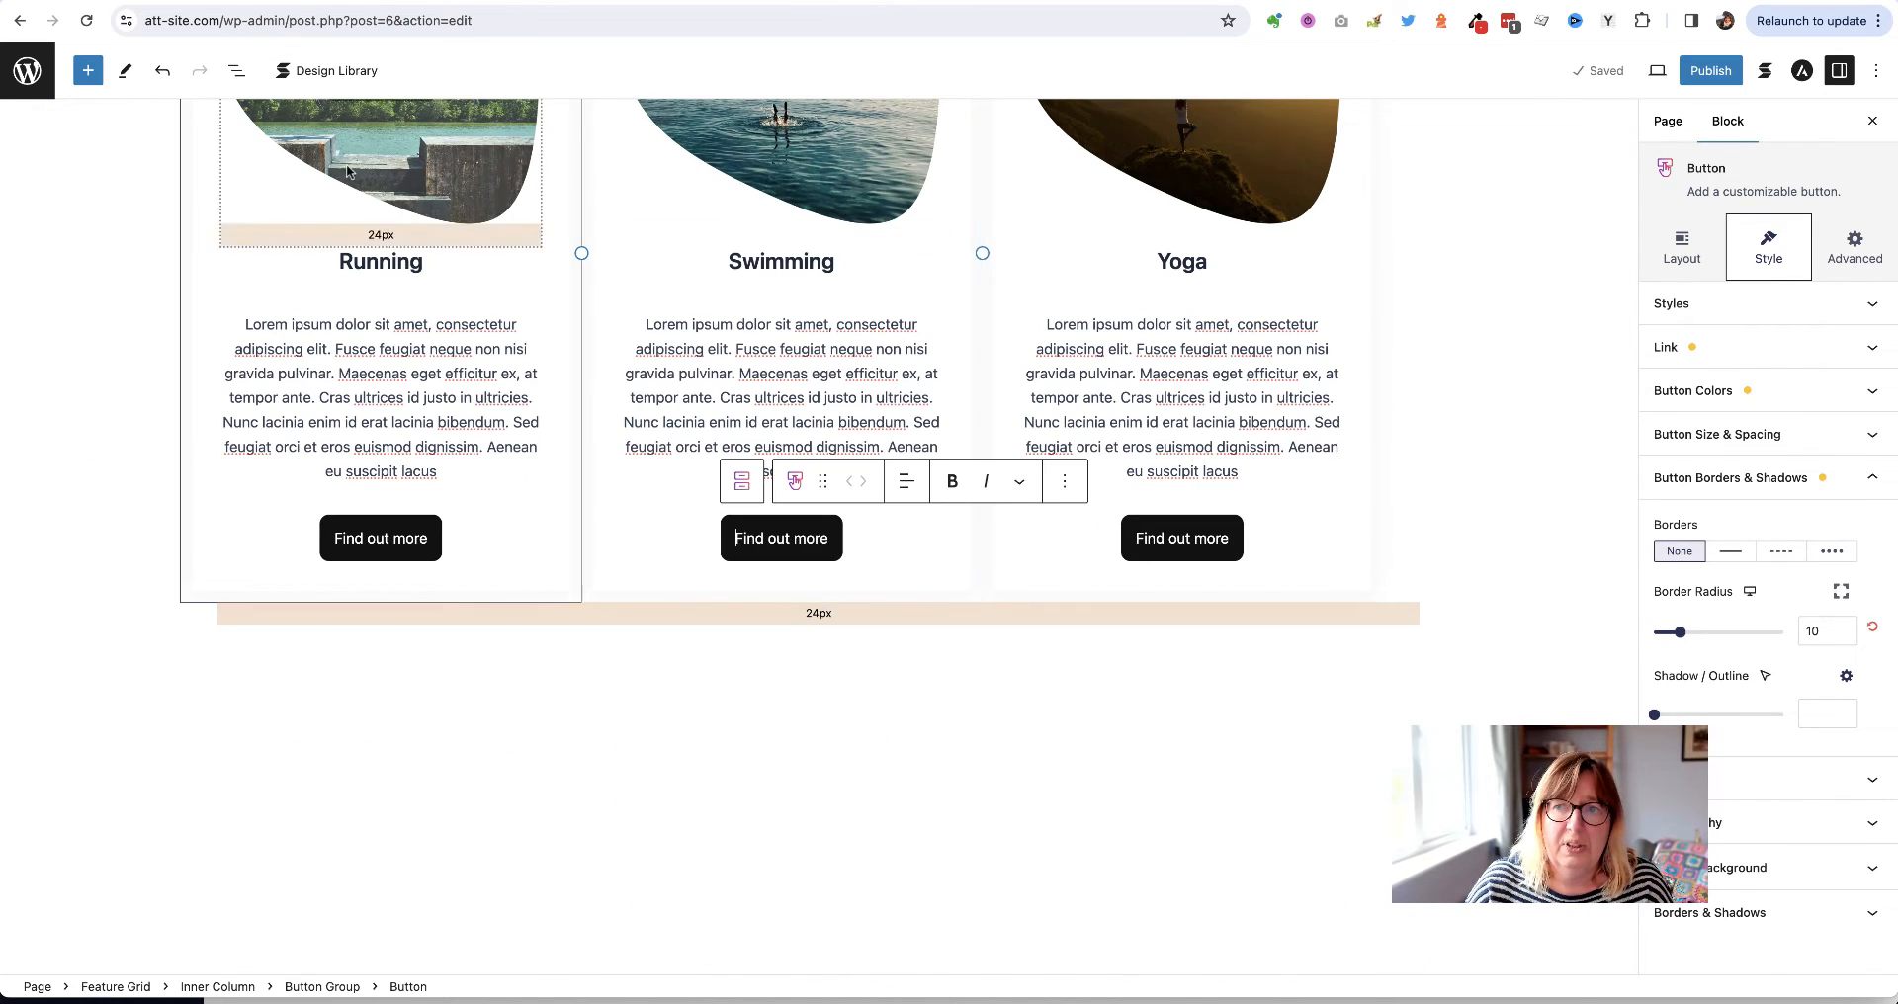
{"action": "left_click", "coordinate": [199, 231]}
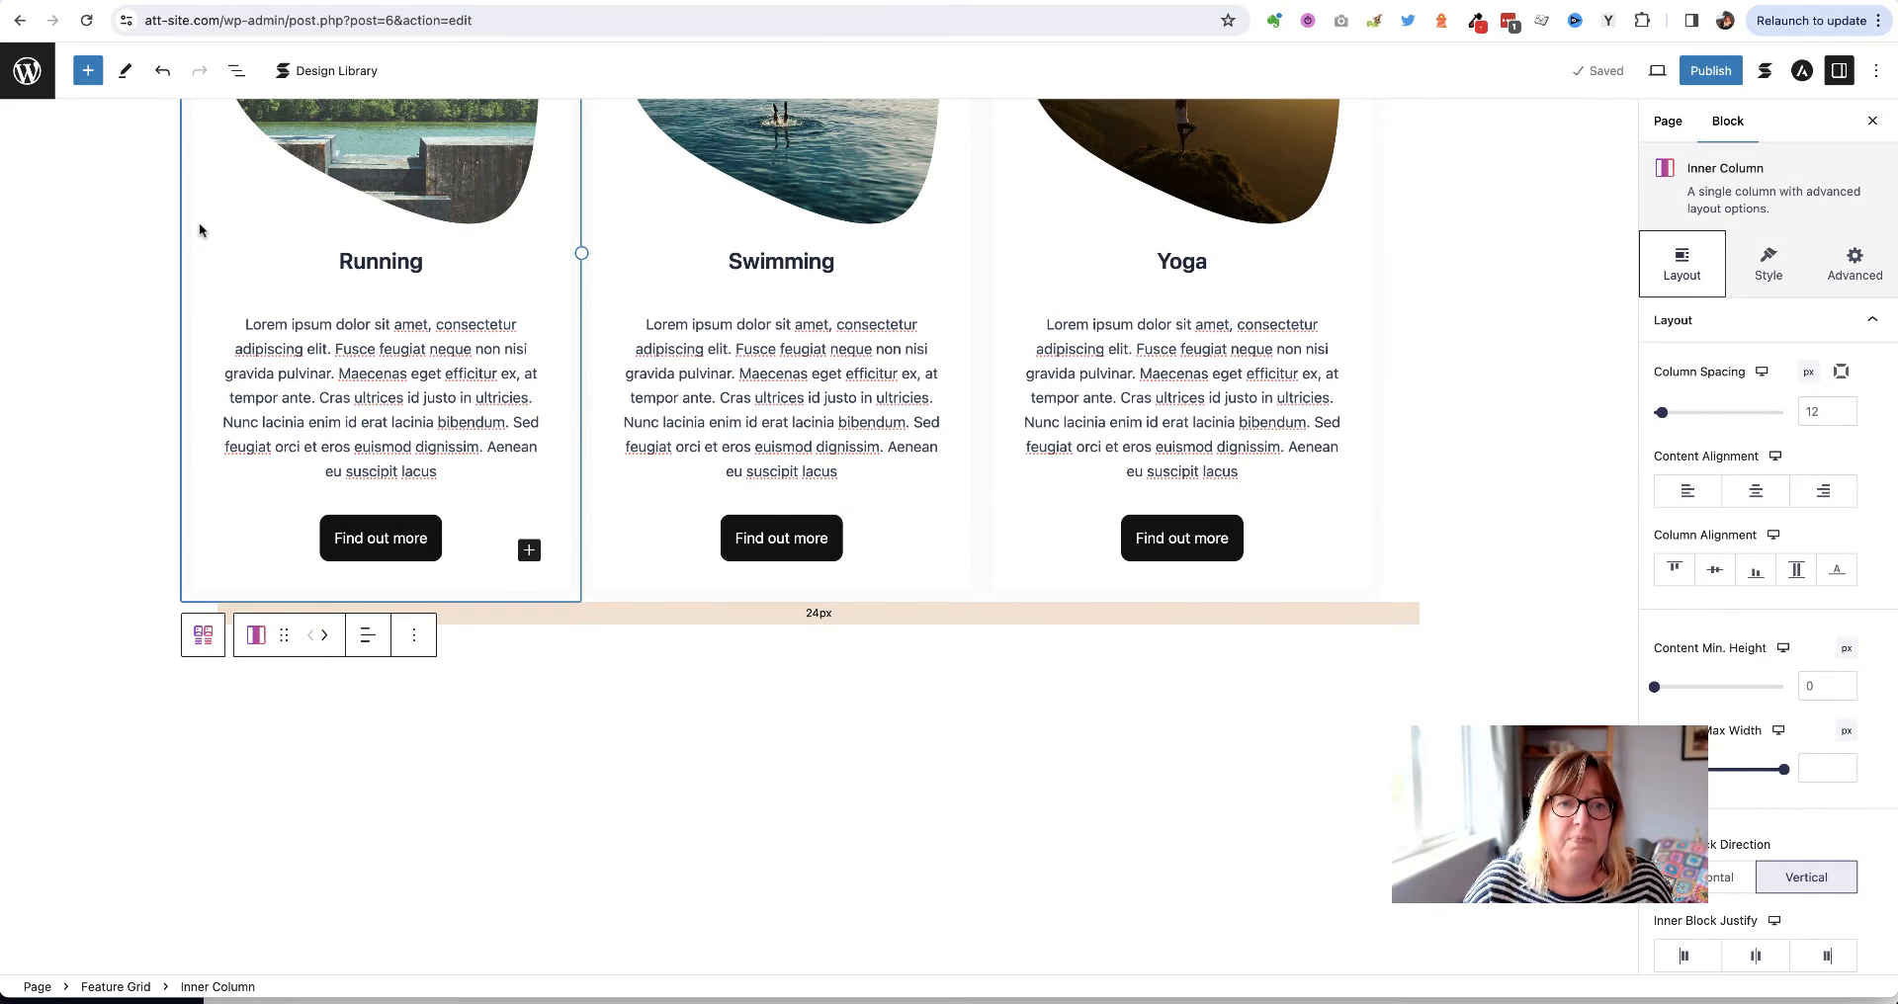
{"action": "left_click", "coordinate": [595, 480]}
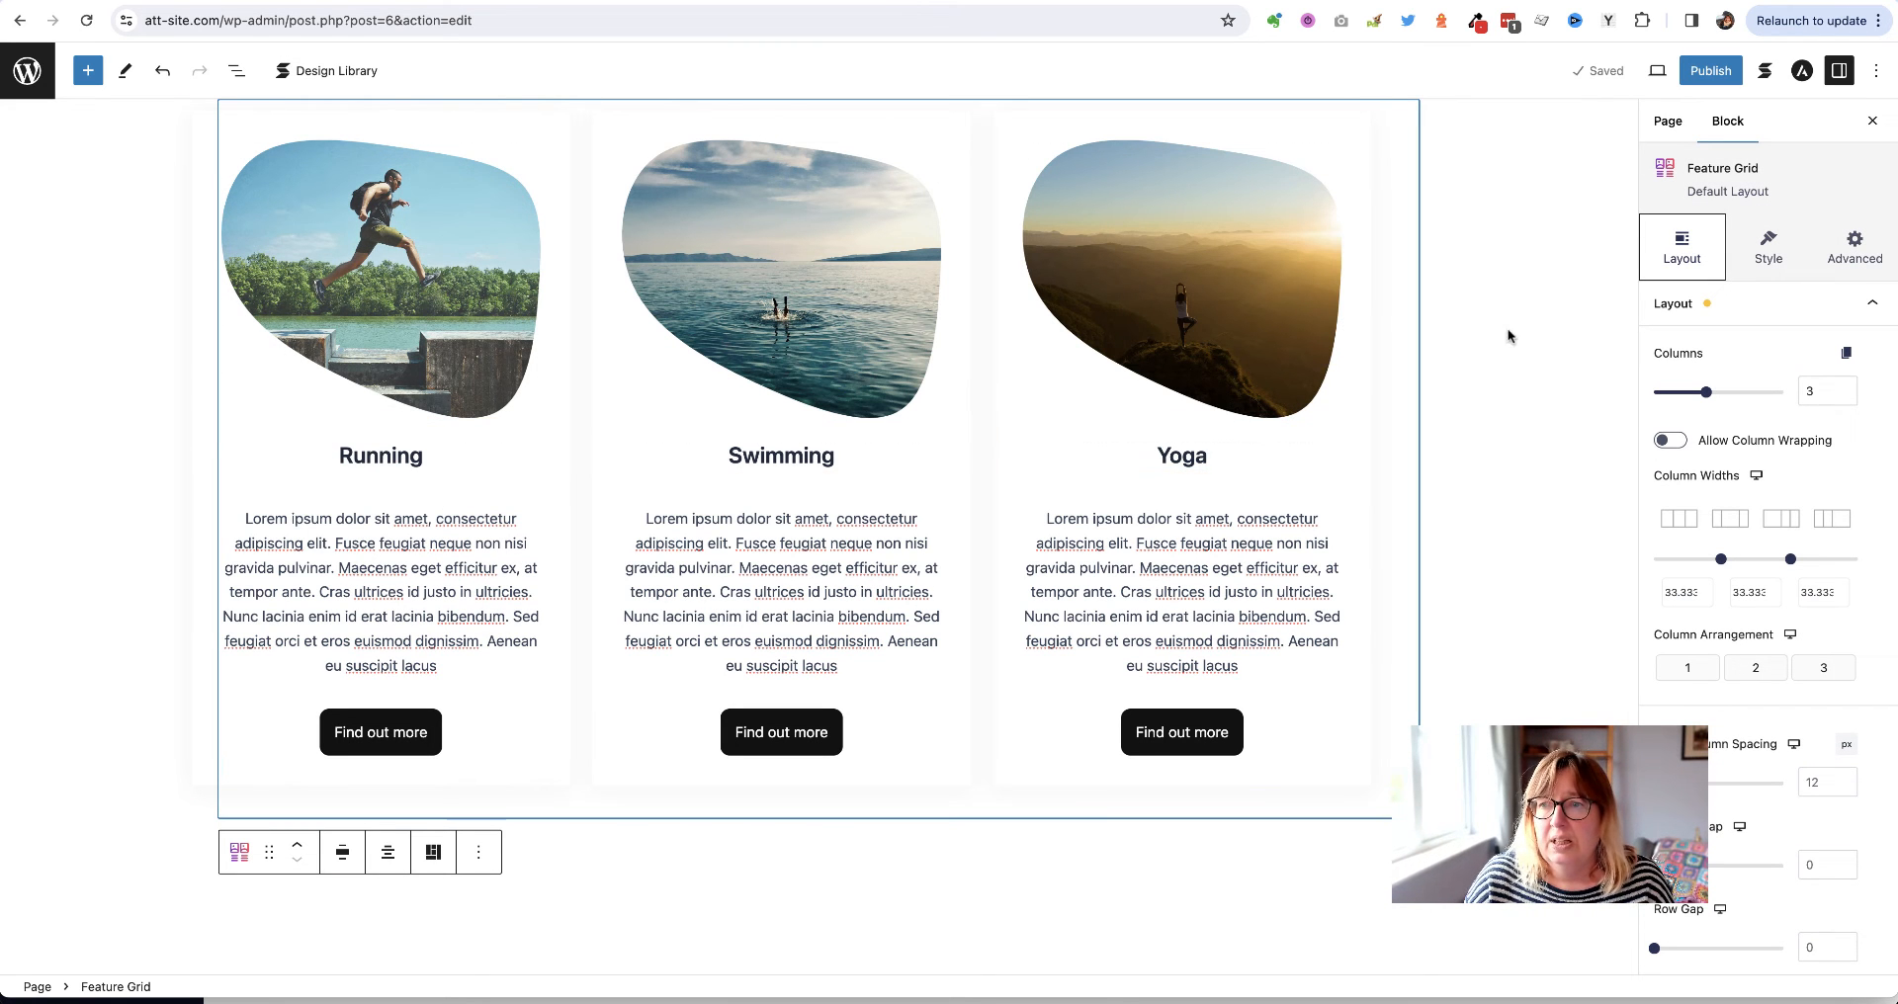
{"action": "left_click", "coordinate": [1346, 447]}
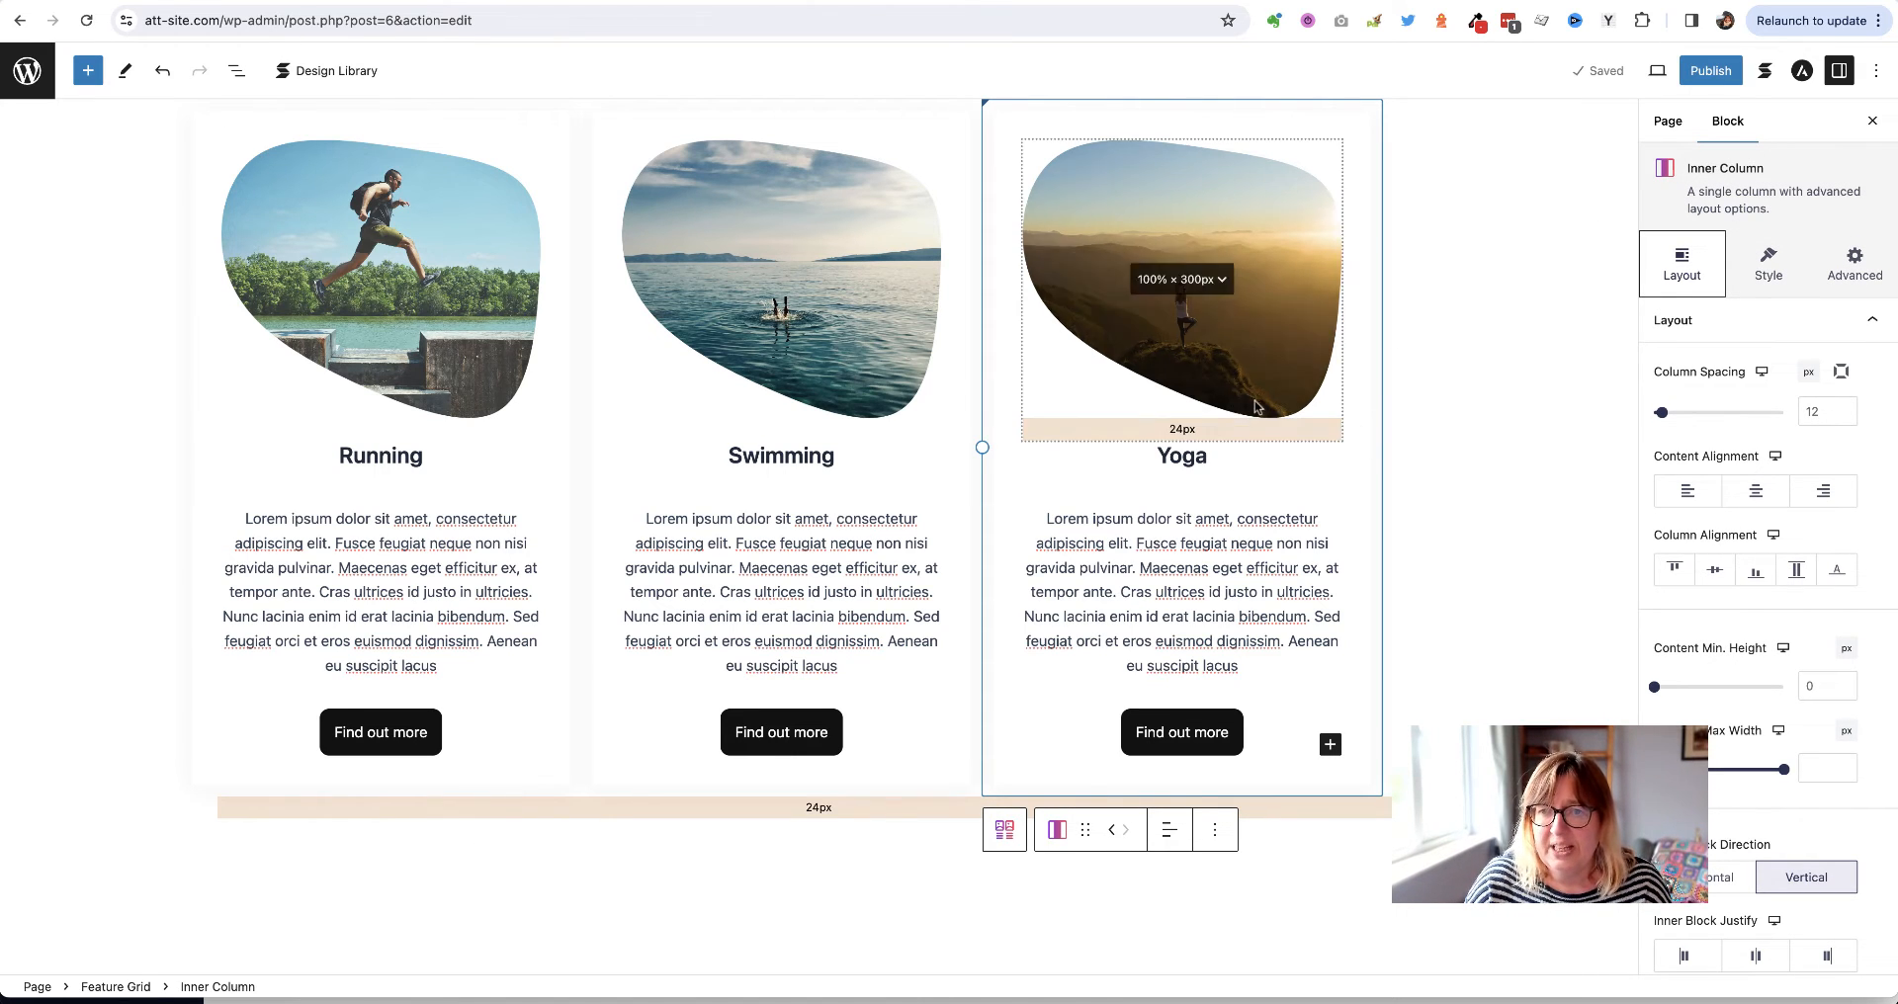
{"action": "left_click", "coordinate": [1269, 326]}
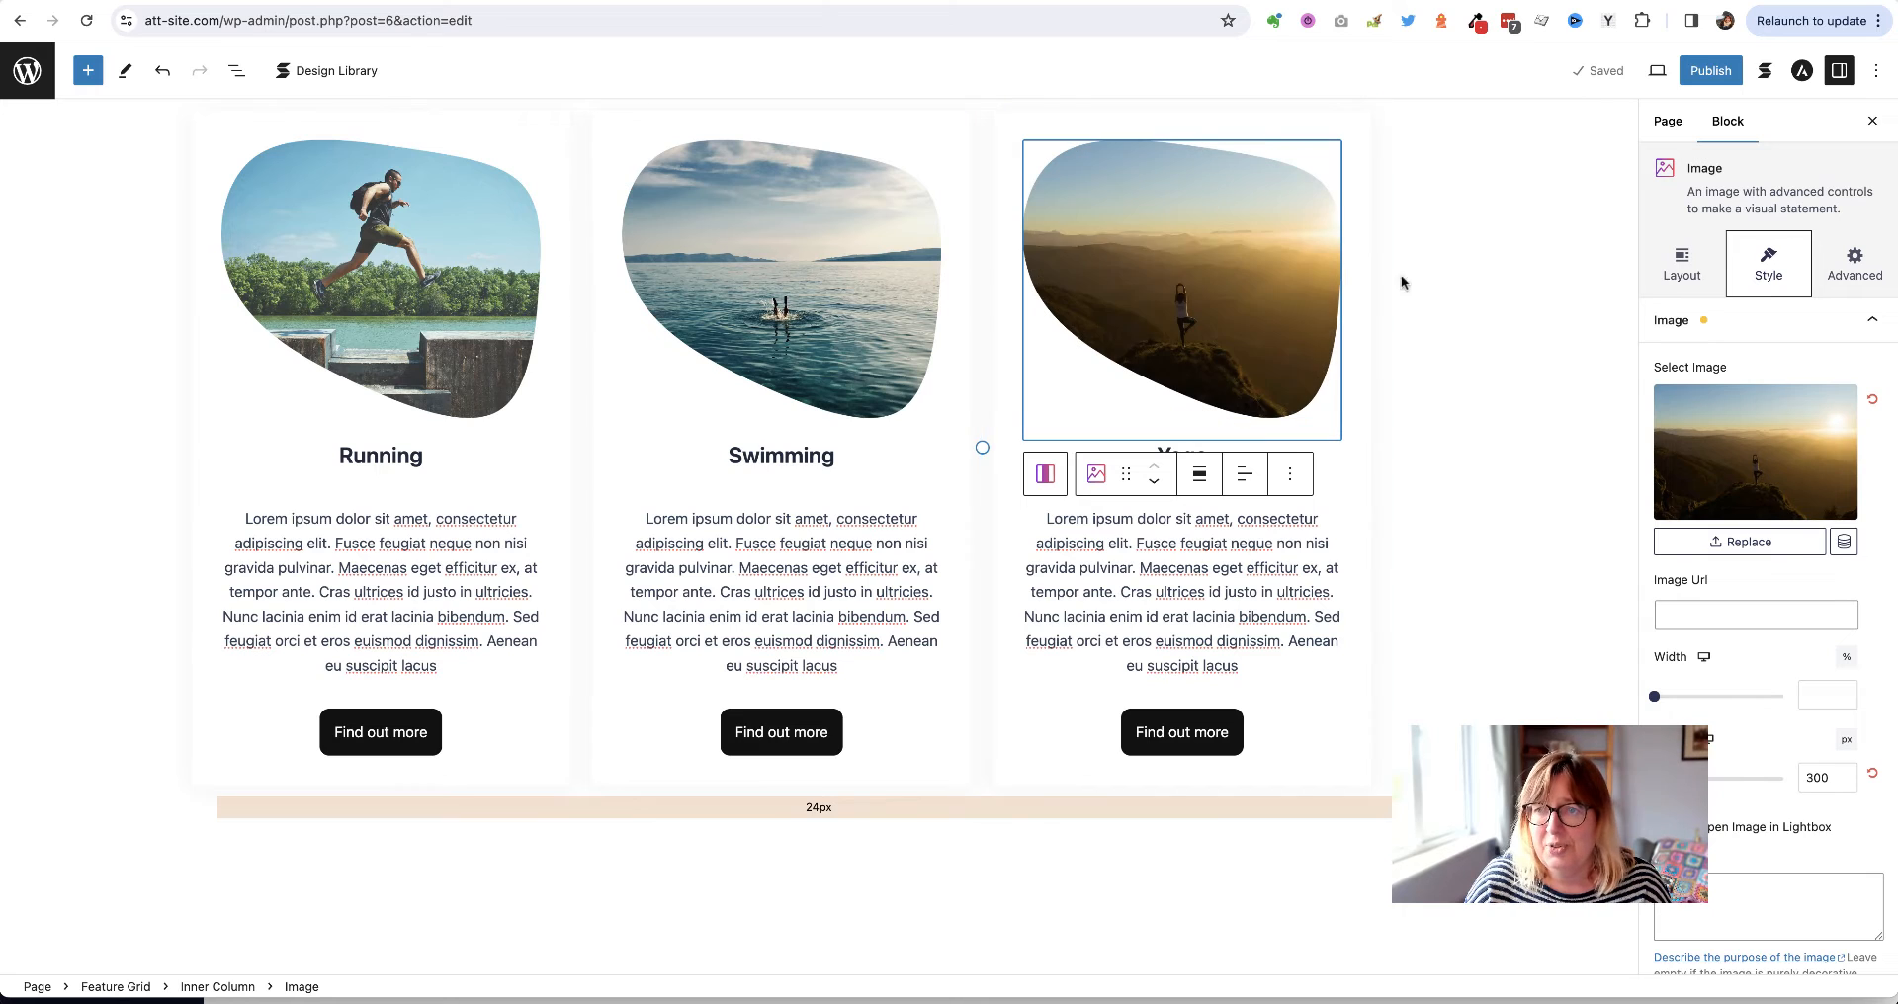
{"action": "left_click", "coordinate": [1373, 502]}
{"action": "left_click", "coordinate": [1370, 563]}
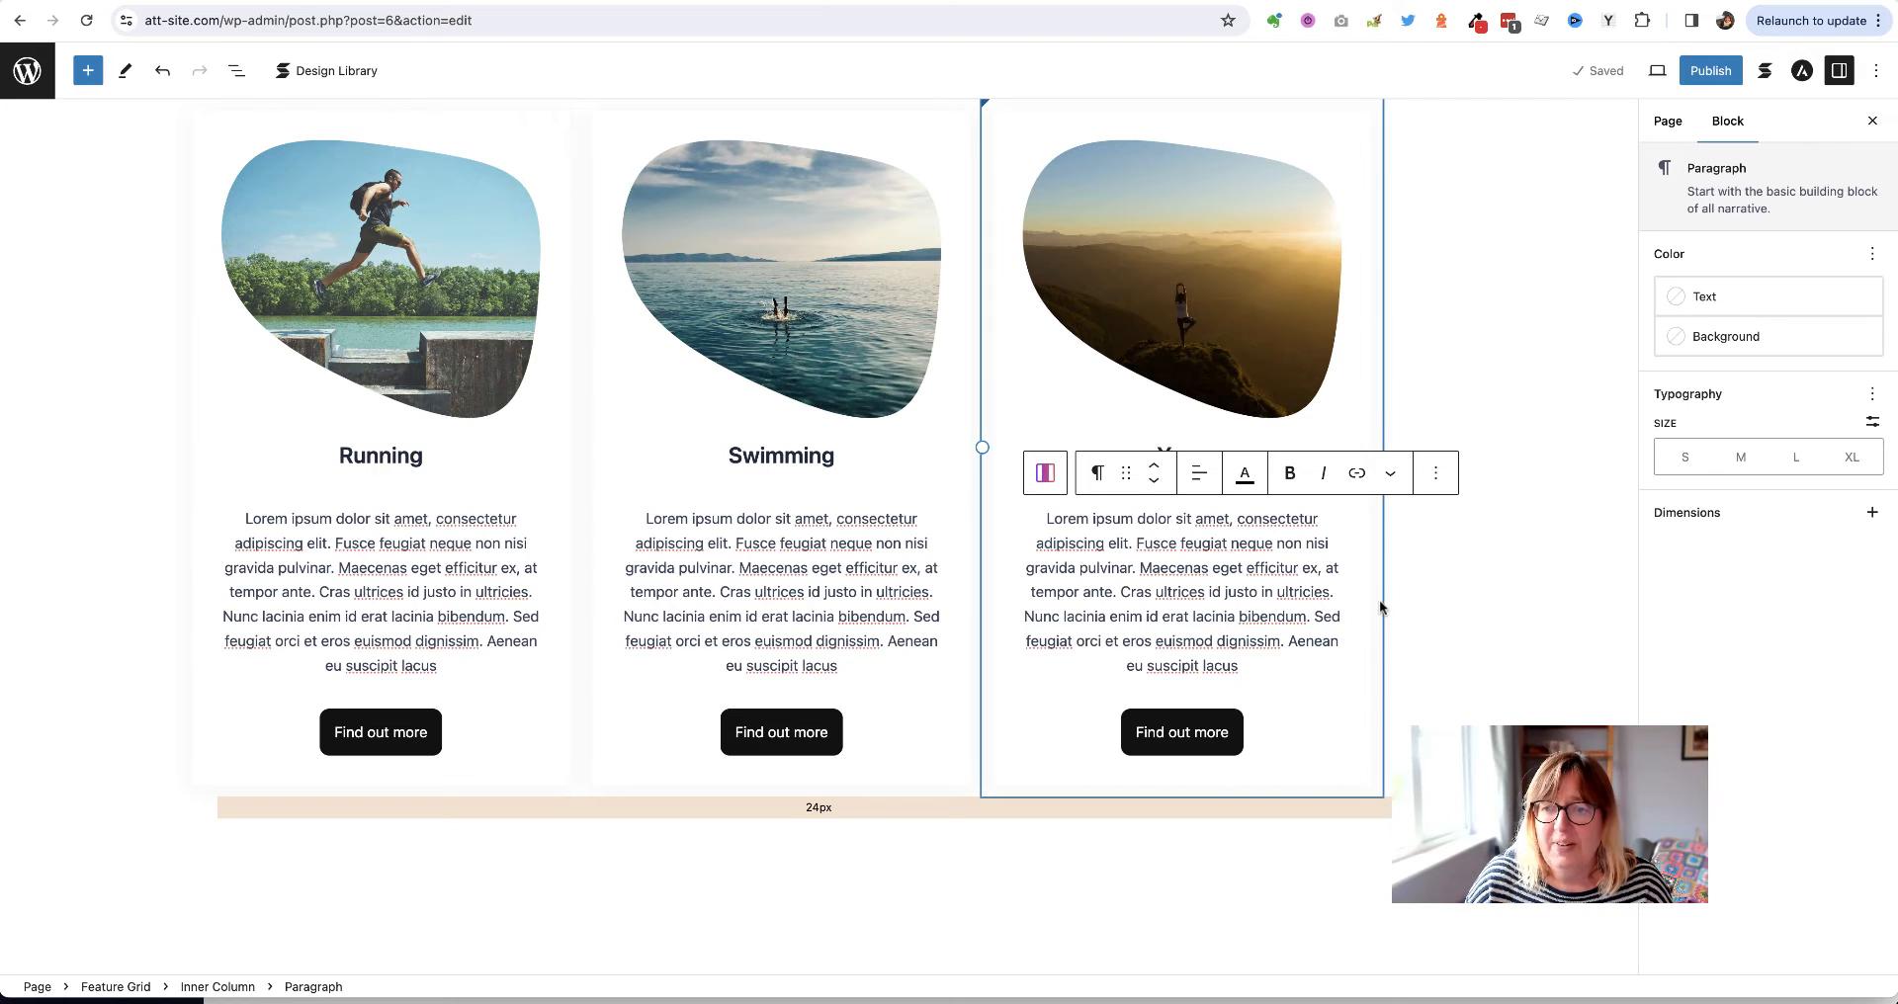
Move up from the Yoga description to the parent Feature Grid and show its Style settings
{"action": "left_click", "coordinate": [1368, 600]}
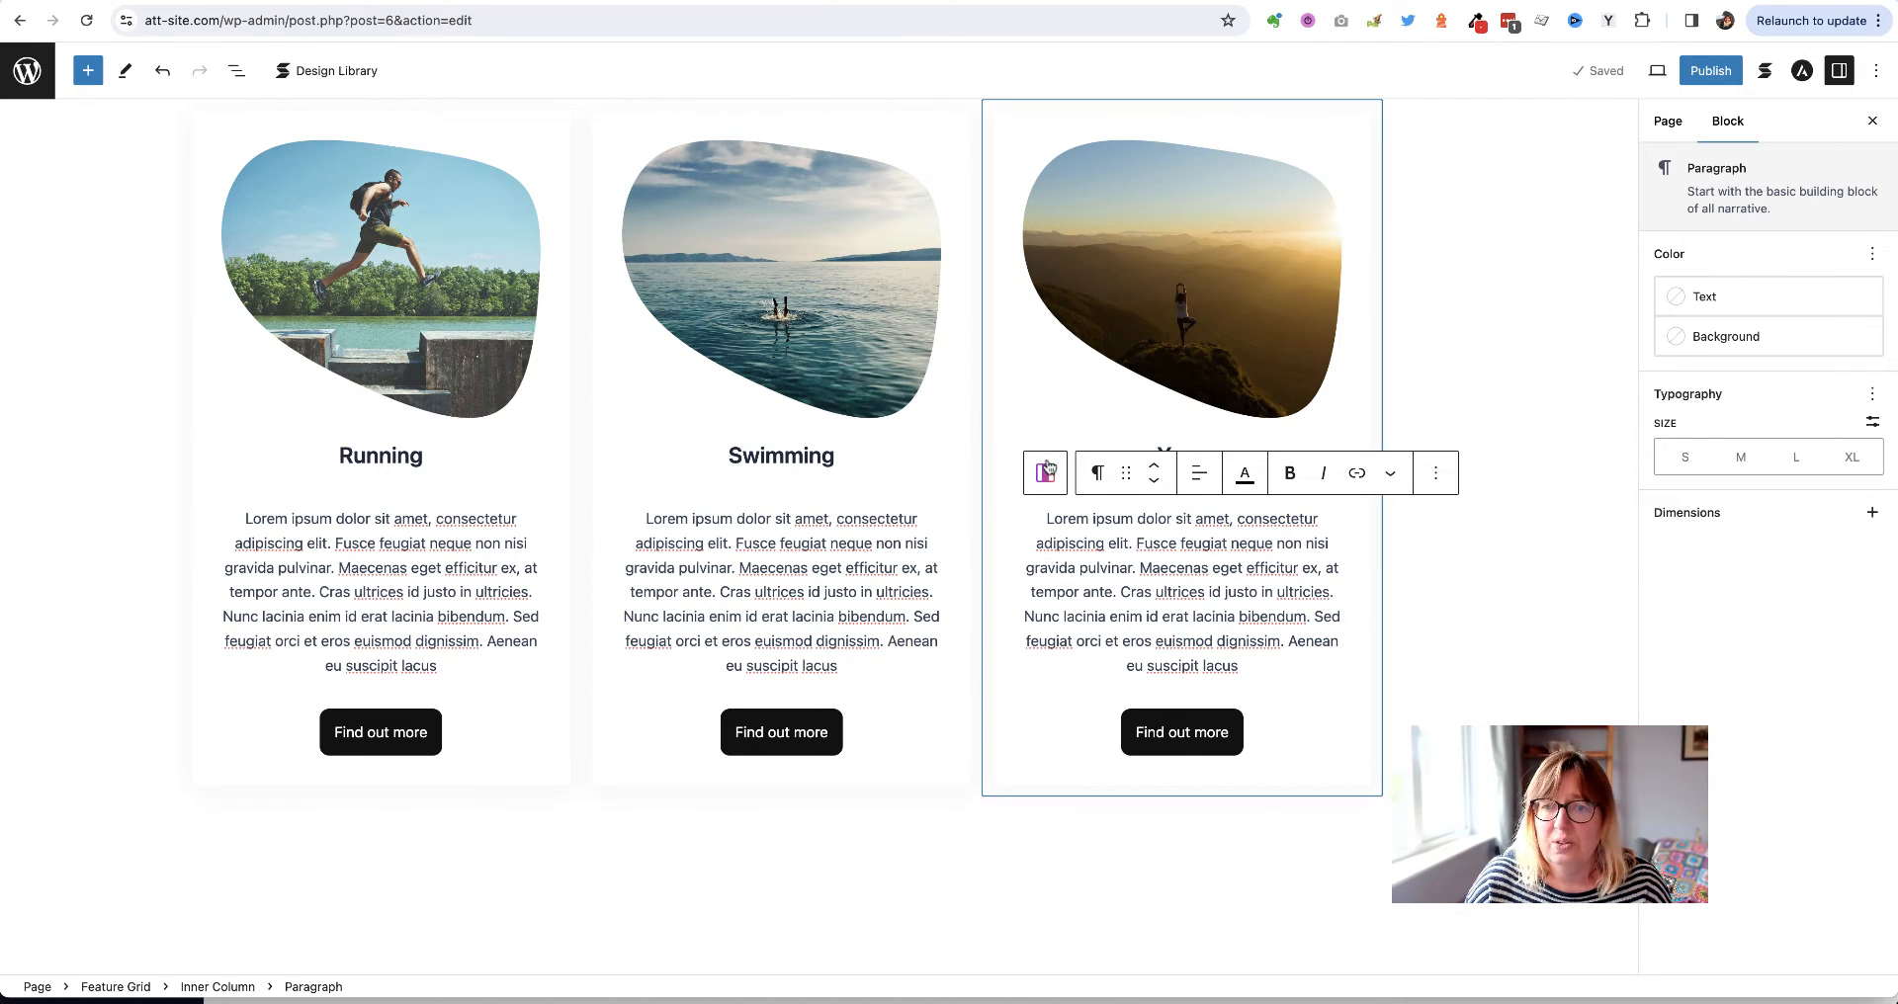
{"action": "left_click", "coordinate": [1014, 598]}
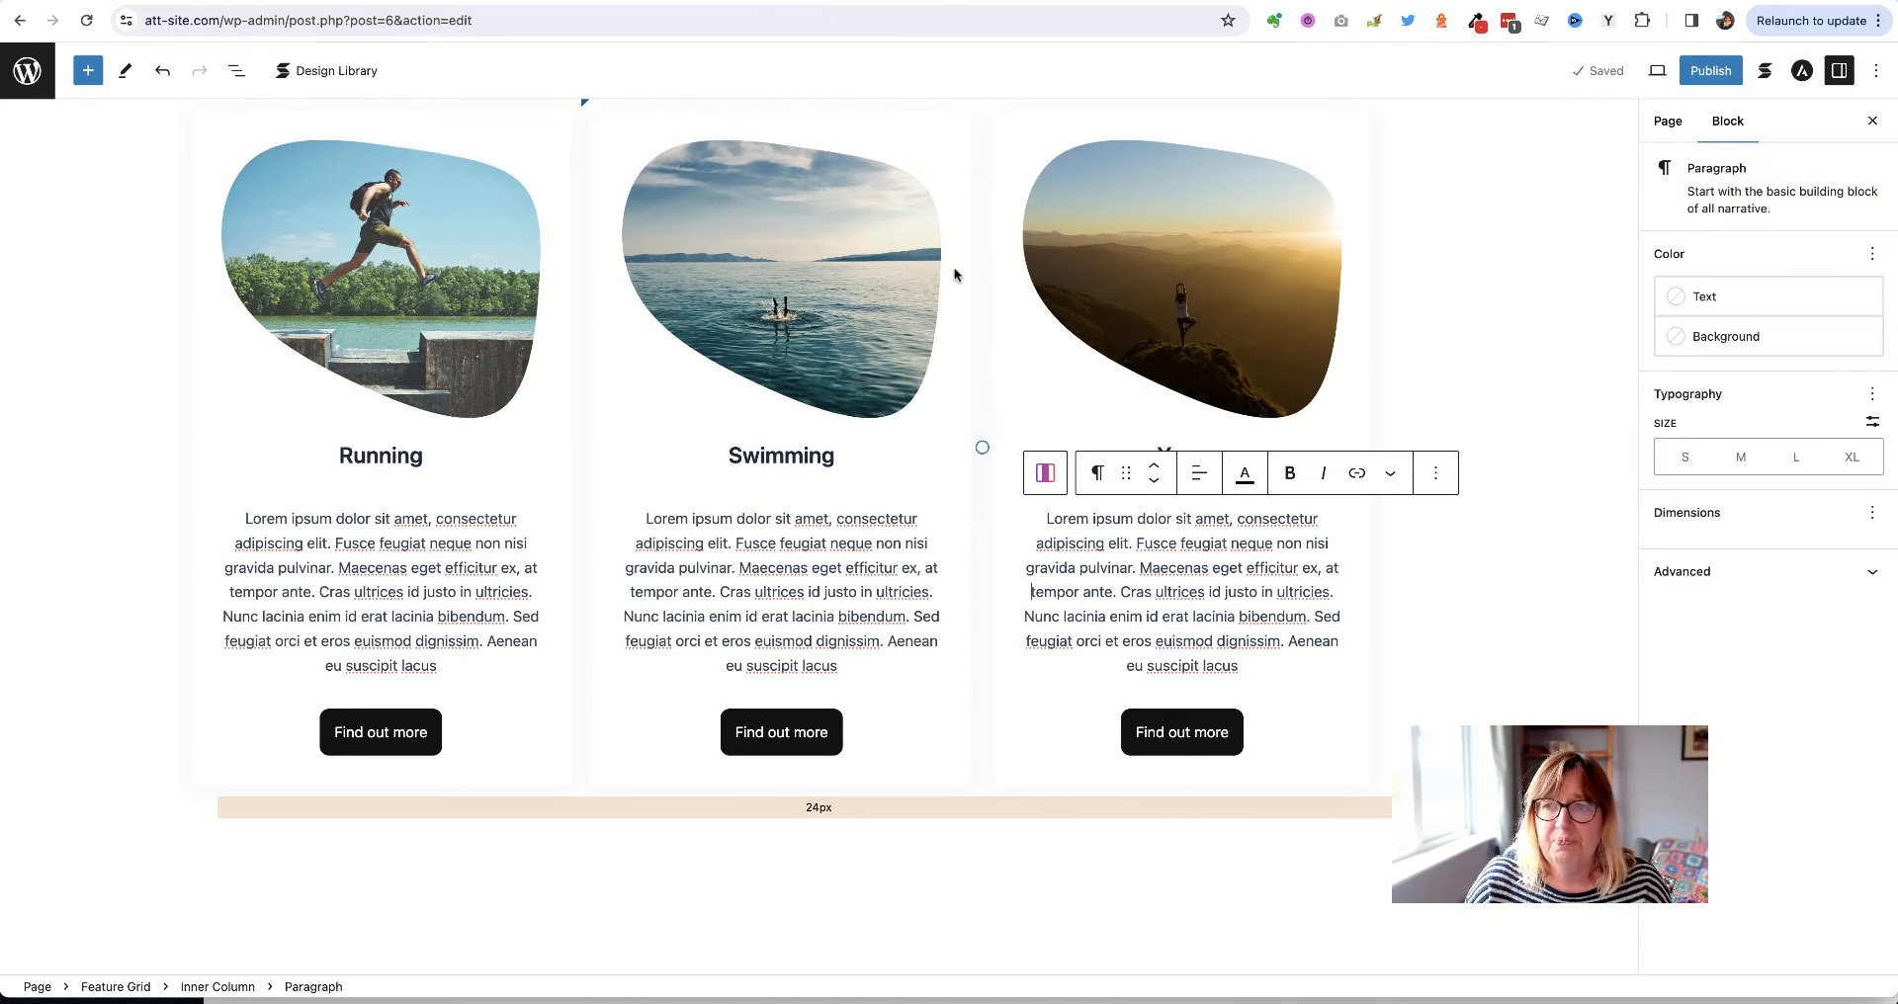
{"action": "left_click", "coordinate": [999, 247]}
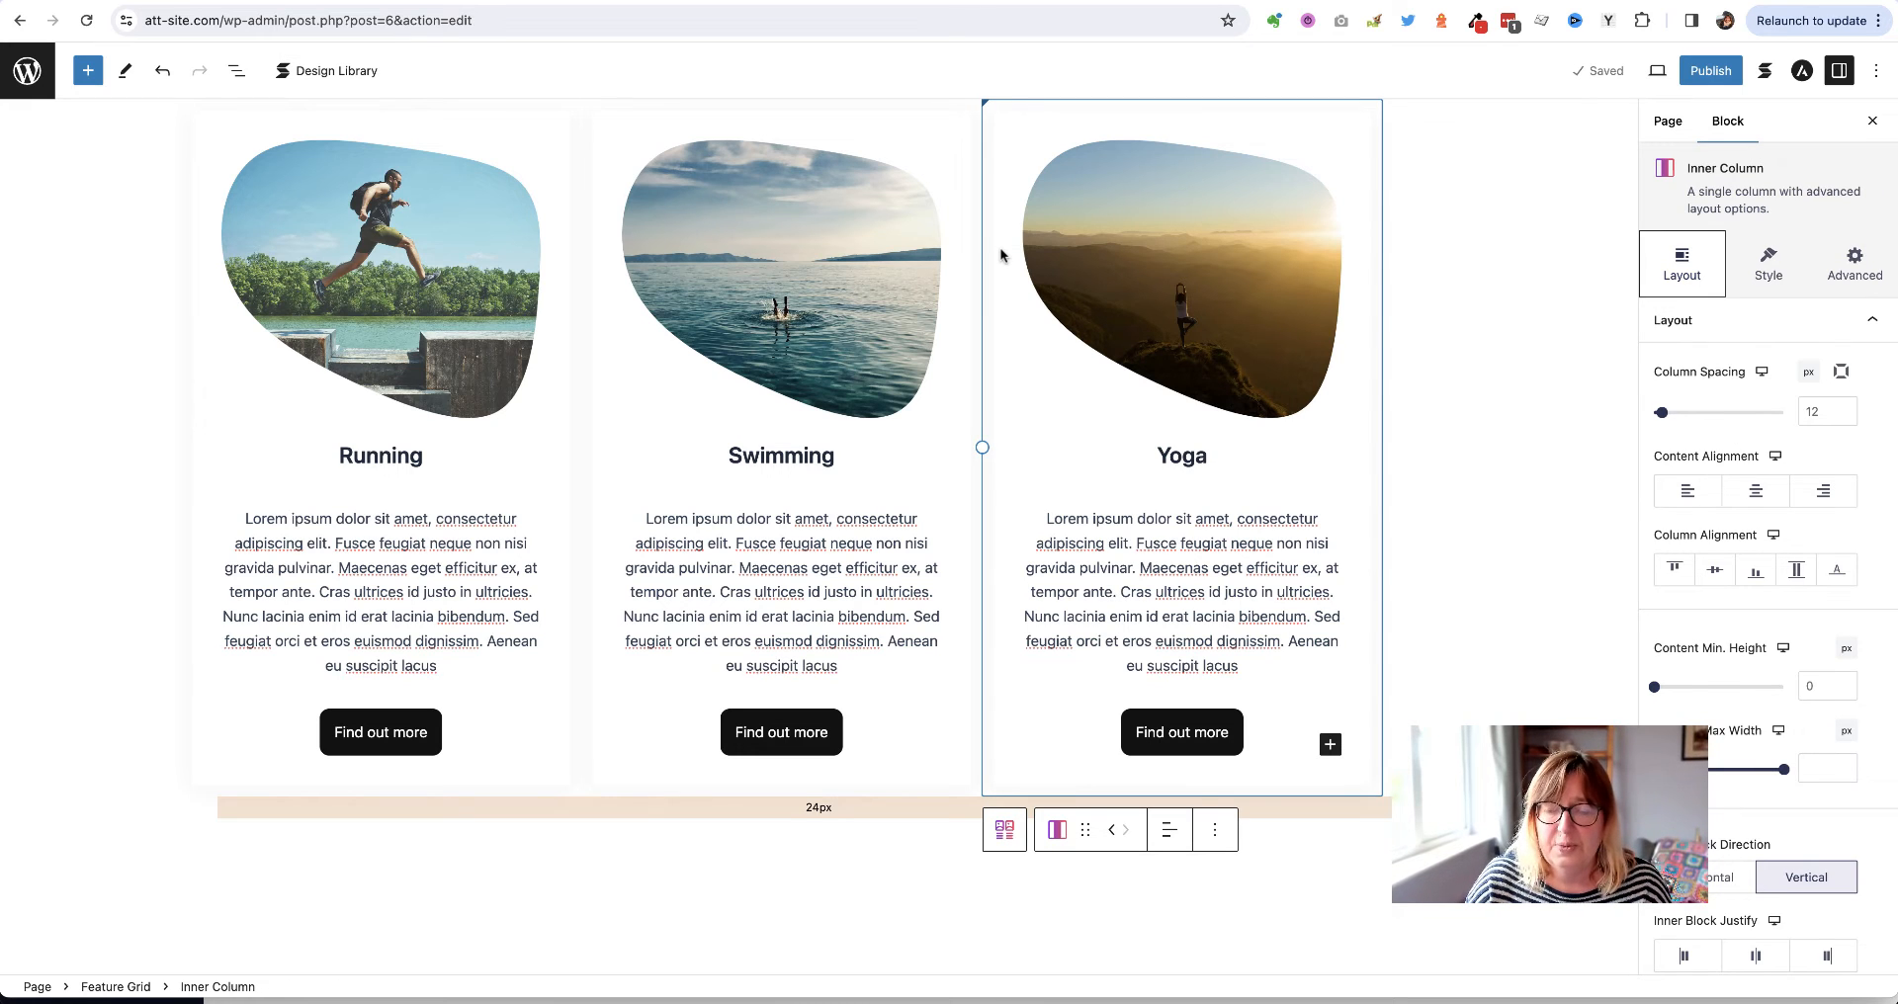
{"action": "left_click", "coordinate": [999, 247]}
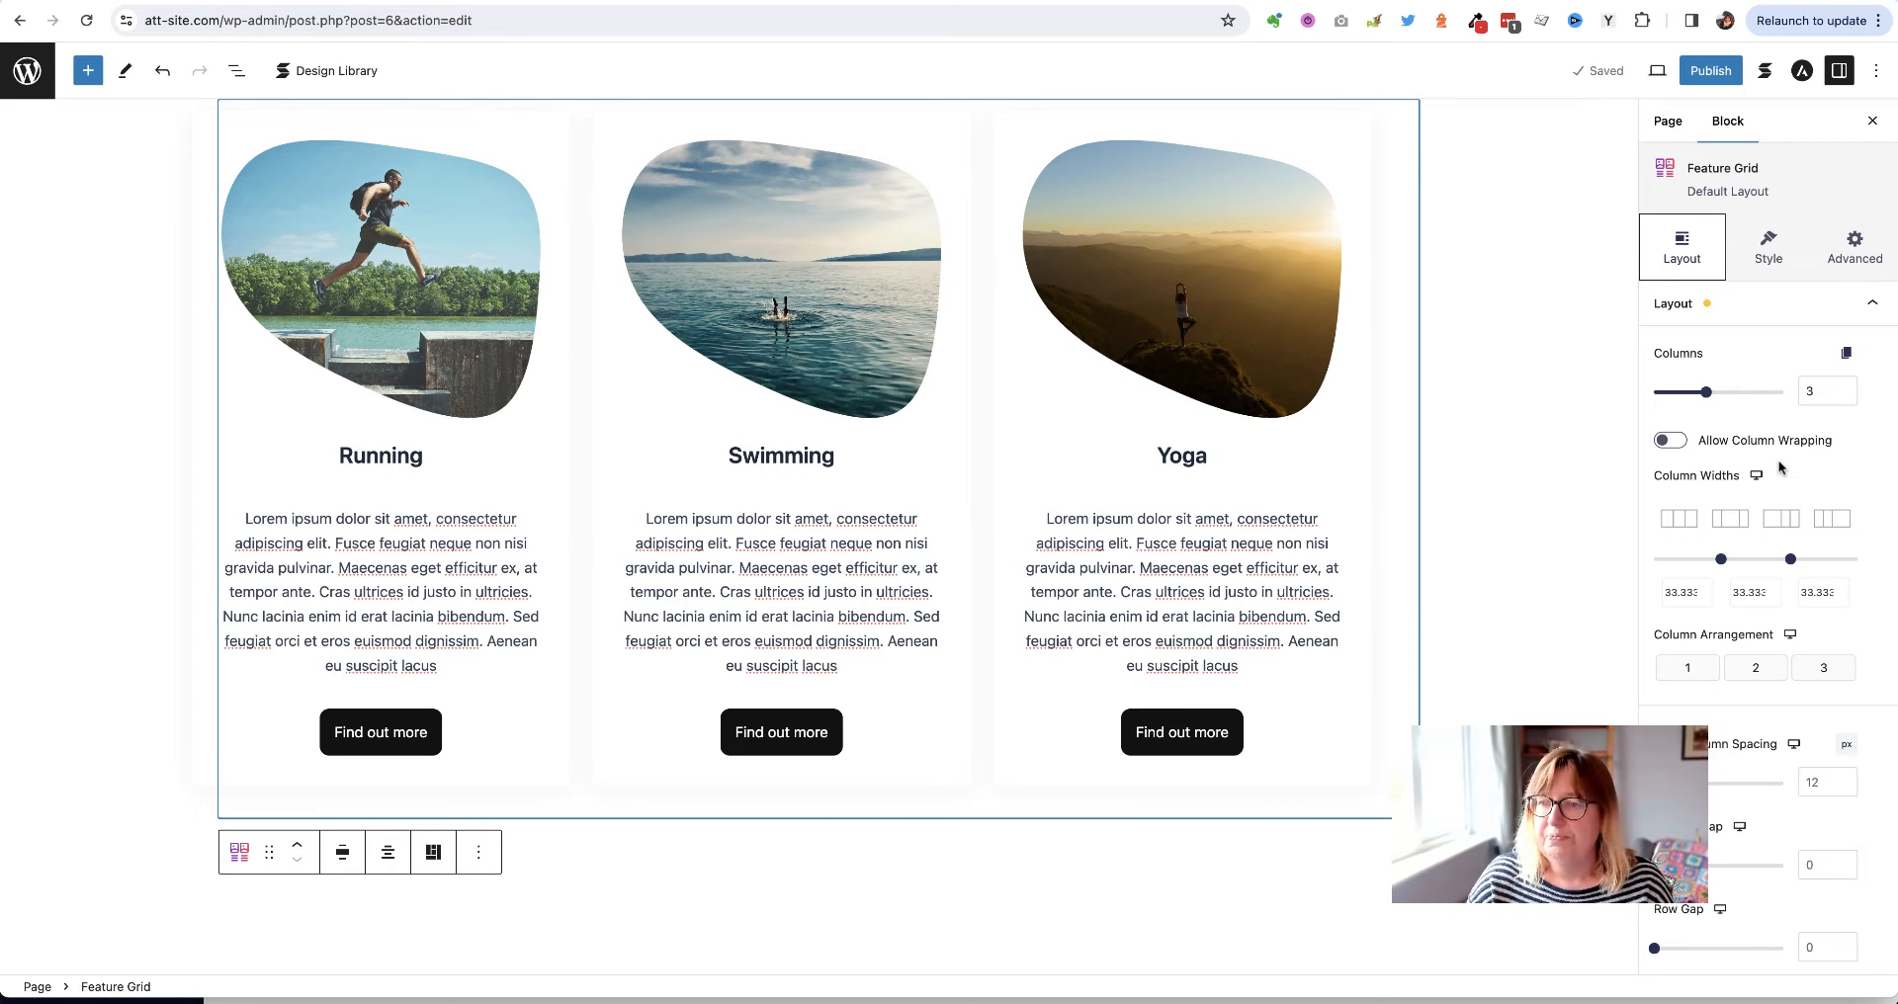
{"action": "scroll", "coordinate": [1803, 453], "scroll_direction": "down", "scroll_amount": 10}
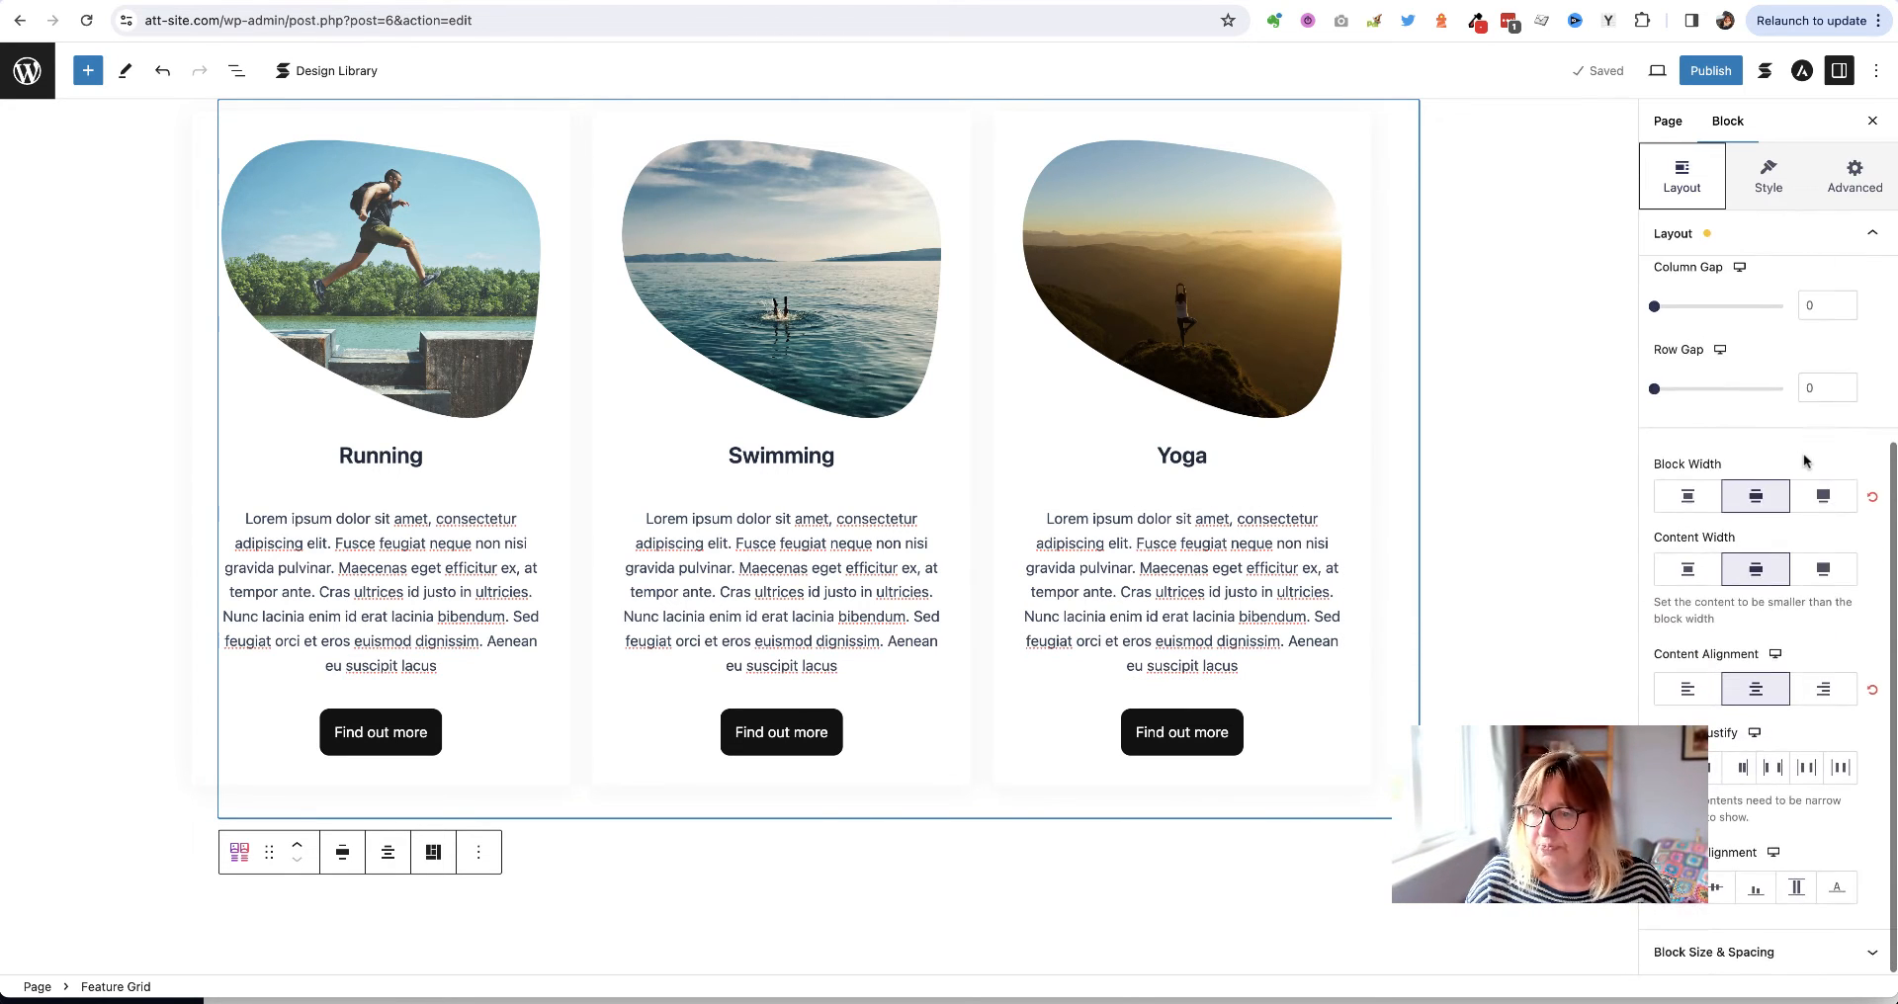
{"action": "scroll", "coordinate": [1804, 453], "scroll_direction": "up", "scroll_amount": 10}
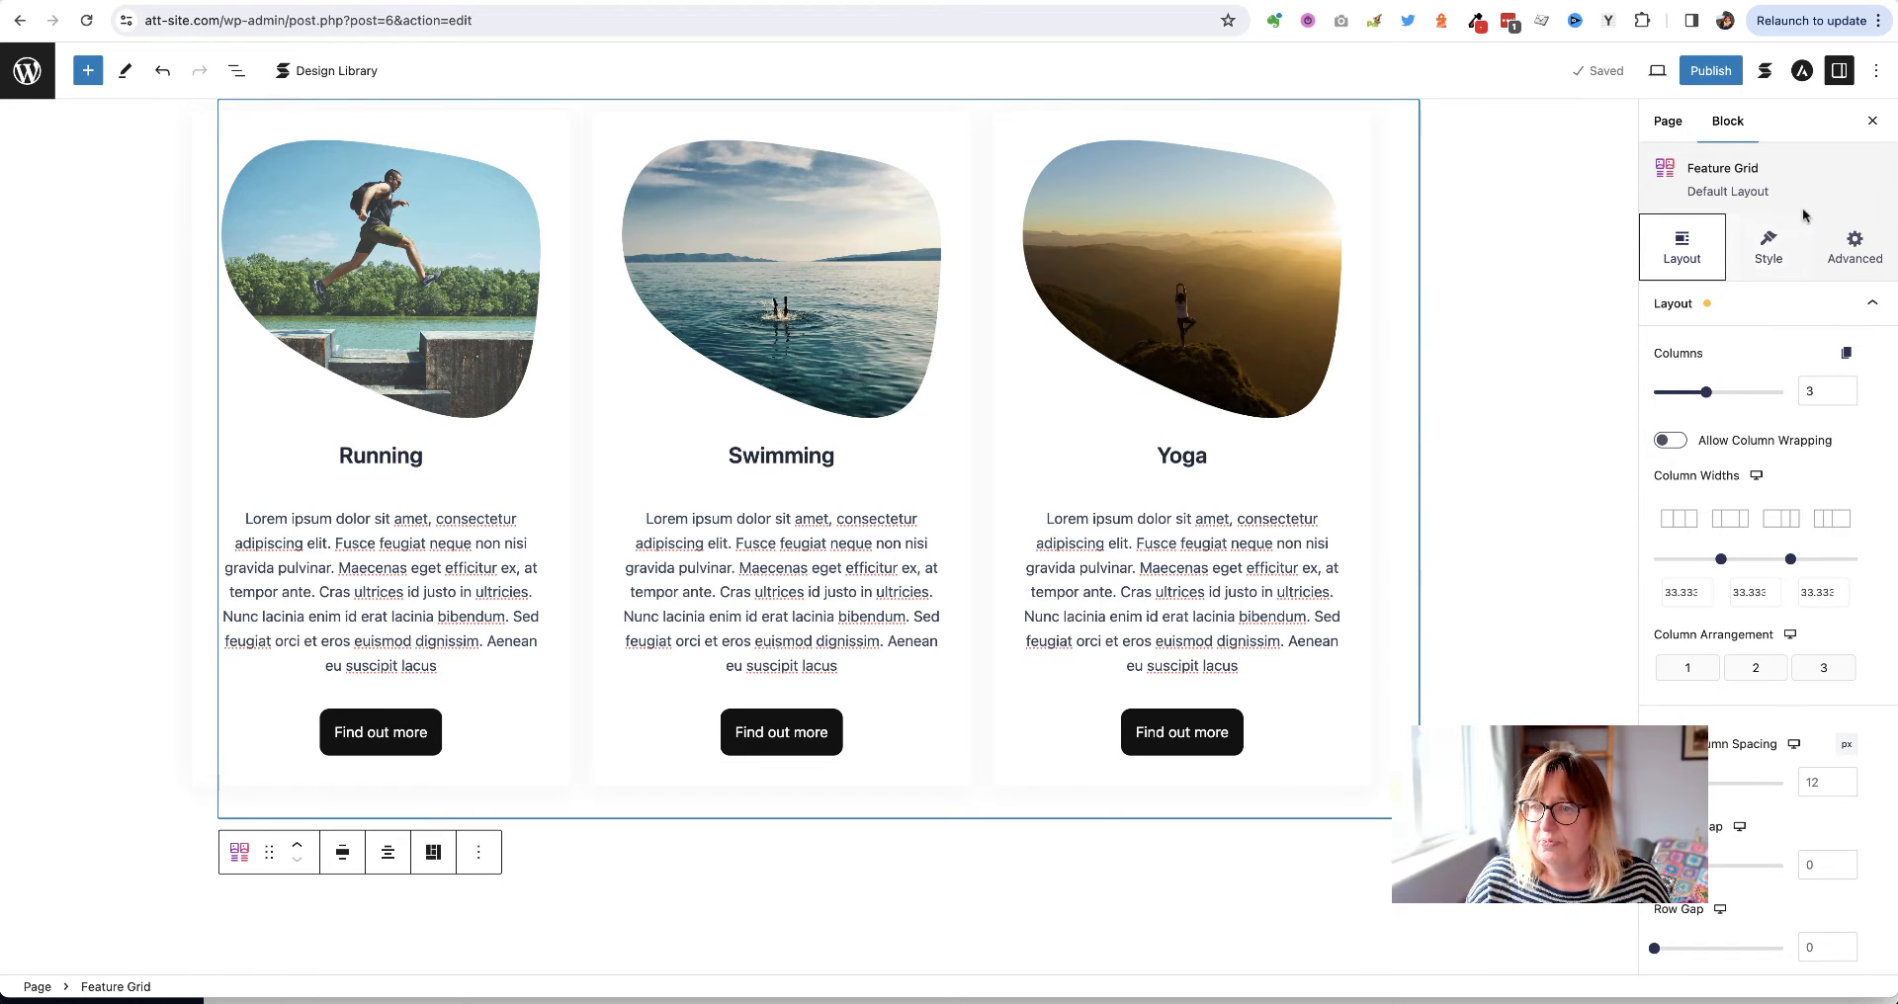
{"action": "left_click", "coordinate": [1773, 253]}
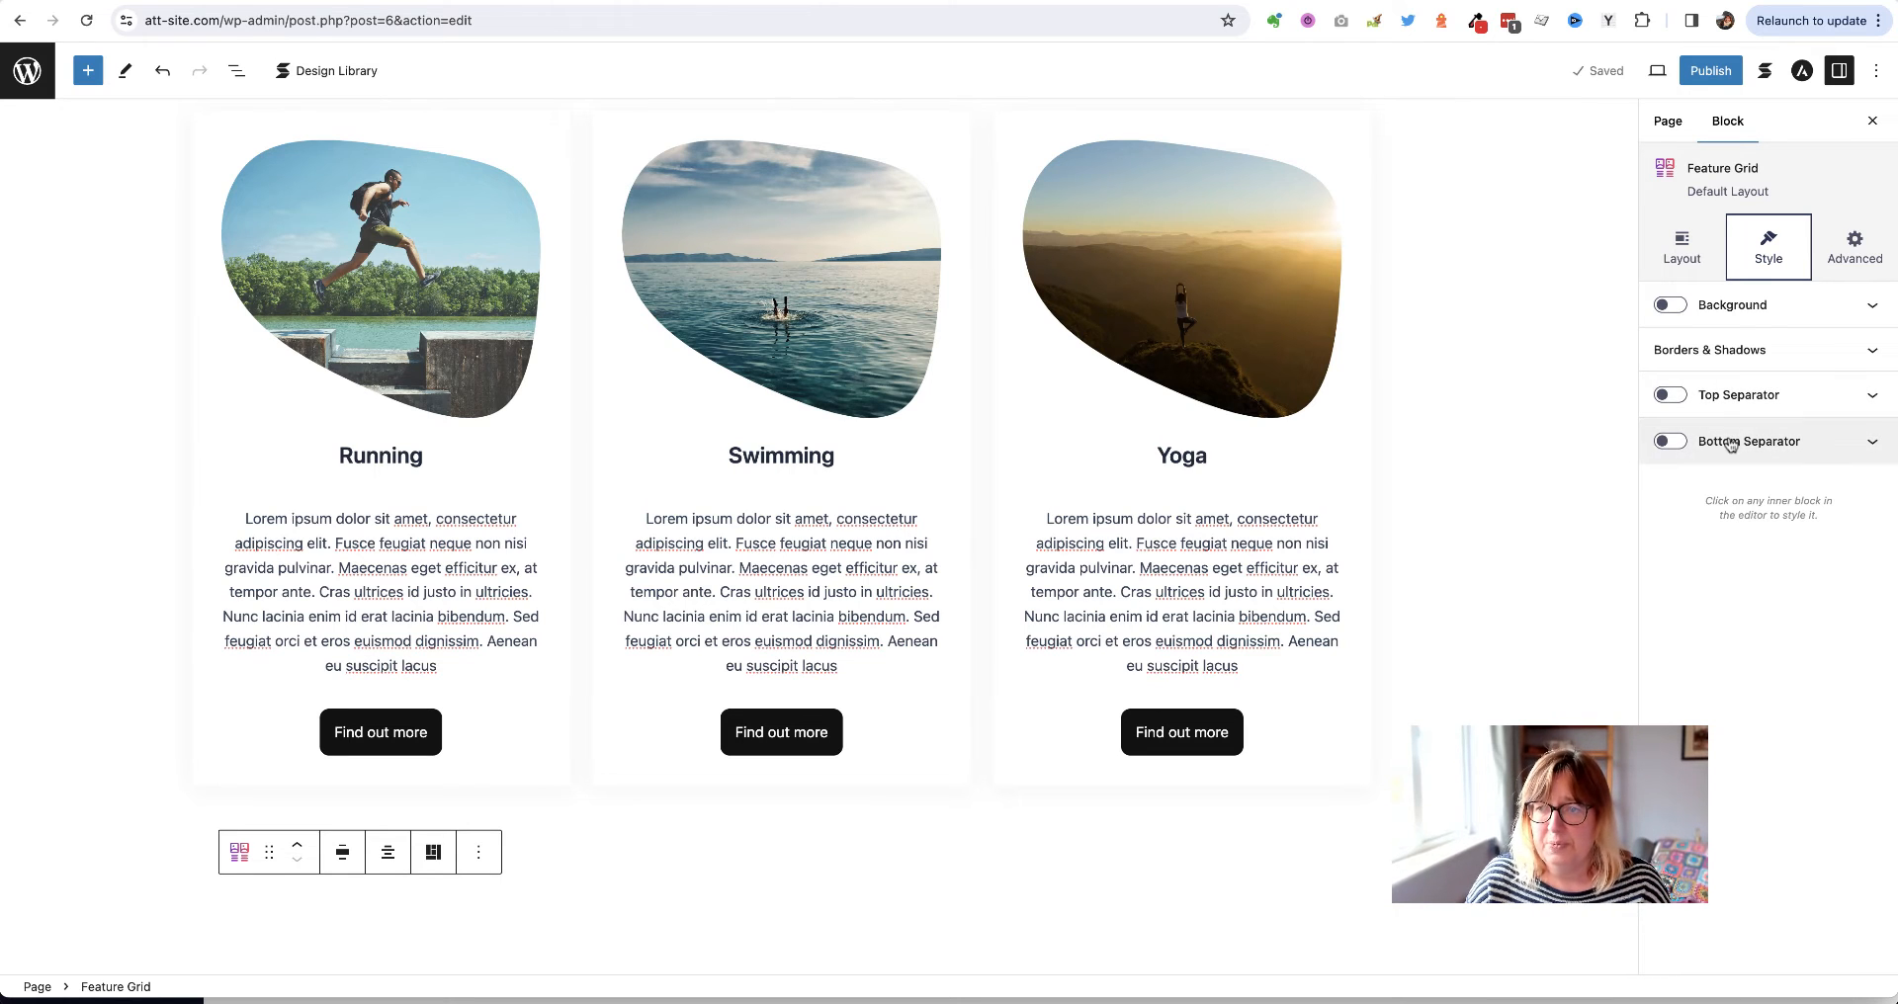
Give the feature grid a Wave 2 bottom separator, after trying Wave 4, and save the draft
{"action": "left_click", "coordinate": [1671, 442]}
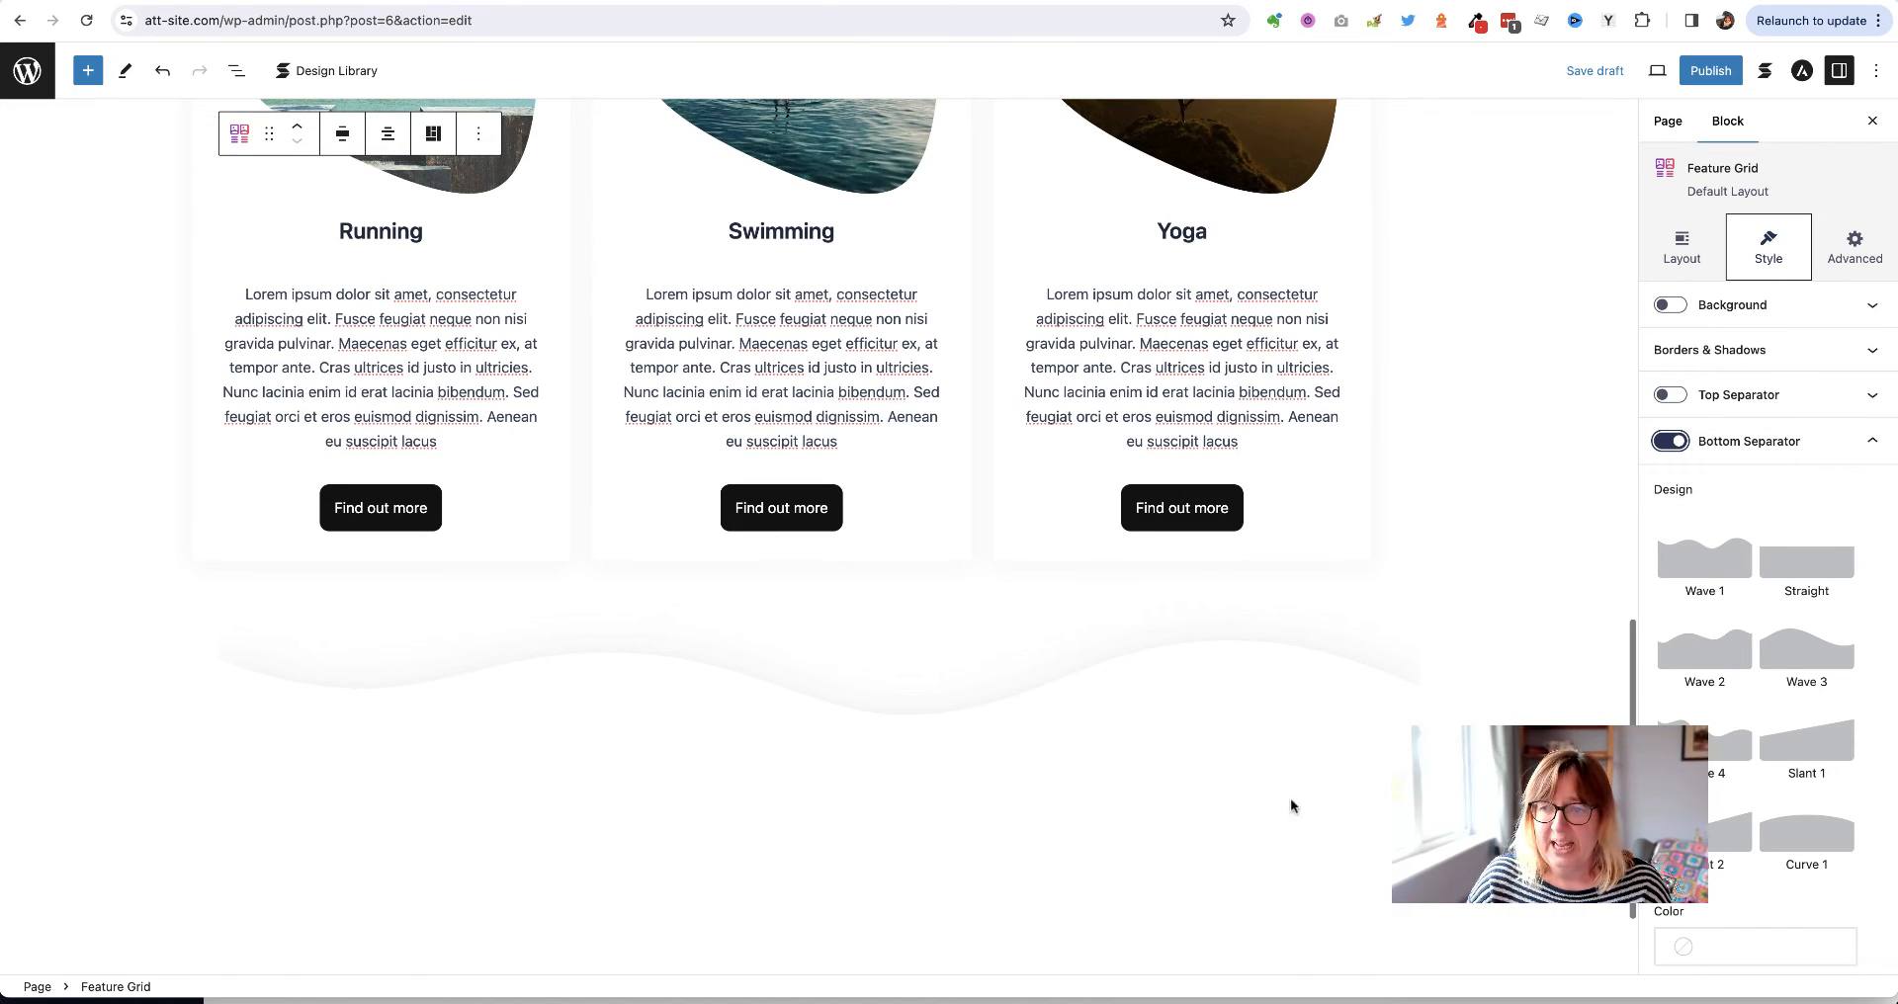
{"action": "left_click", "coordinate": [1713, 659]}
{"action": "left_click", "coordinate": [1710, 764]}
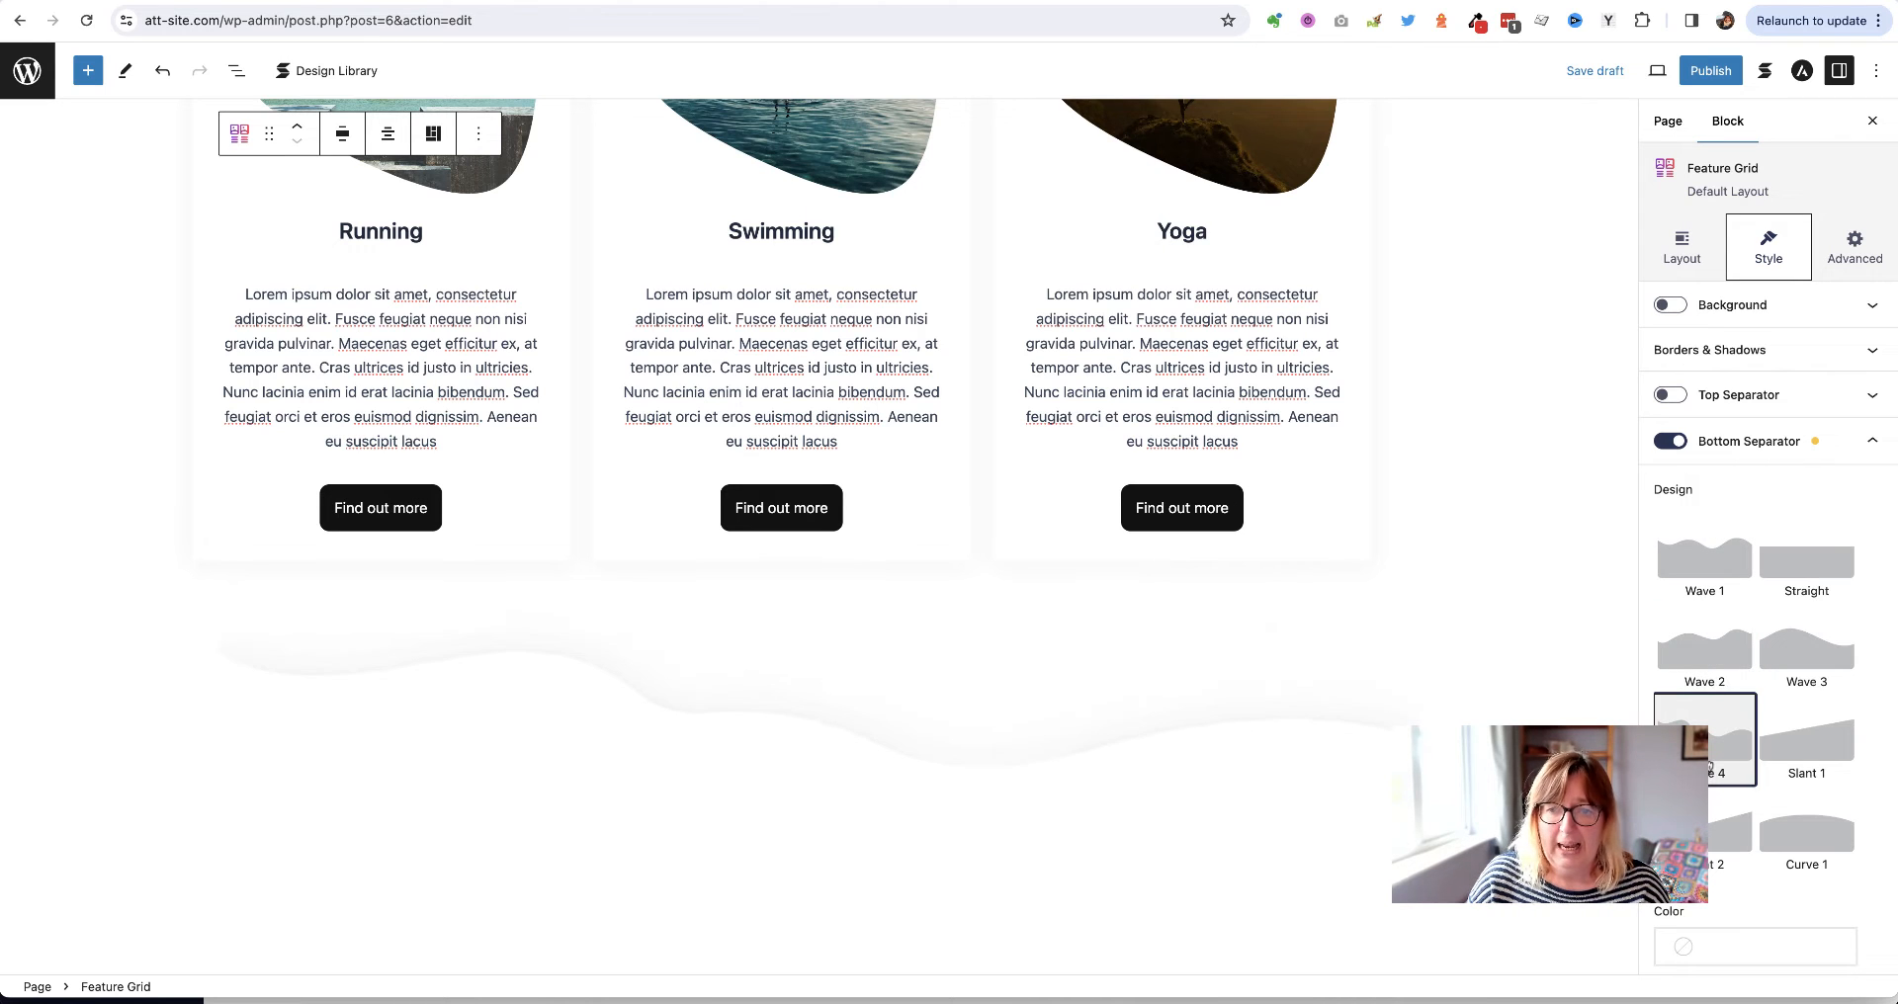
{"action": "left_click", "coordinate": [1697, 669]}
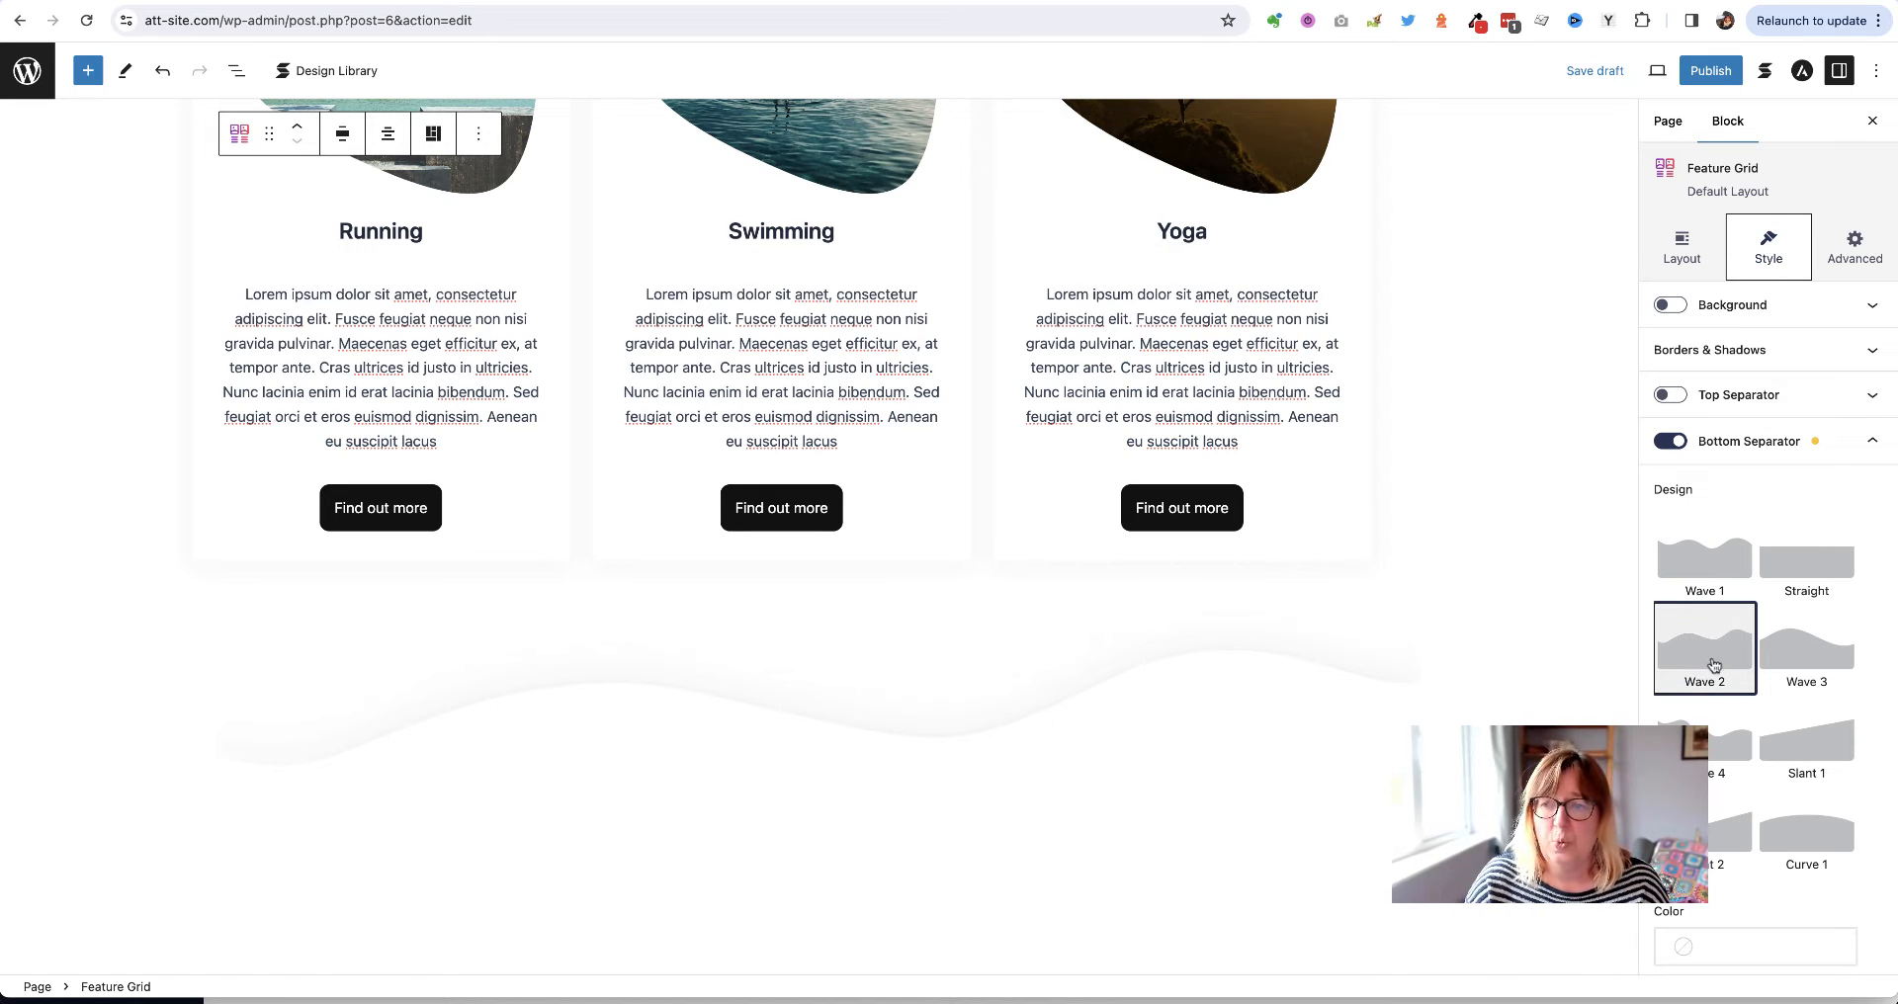
{"action": "left_click", "coordinate": [1593, 73]}
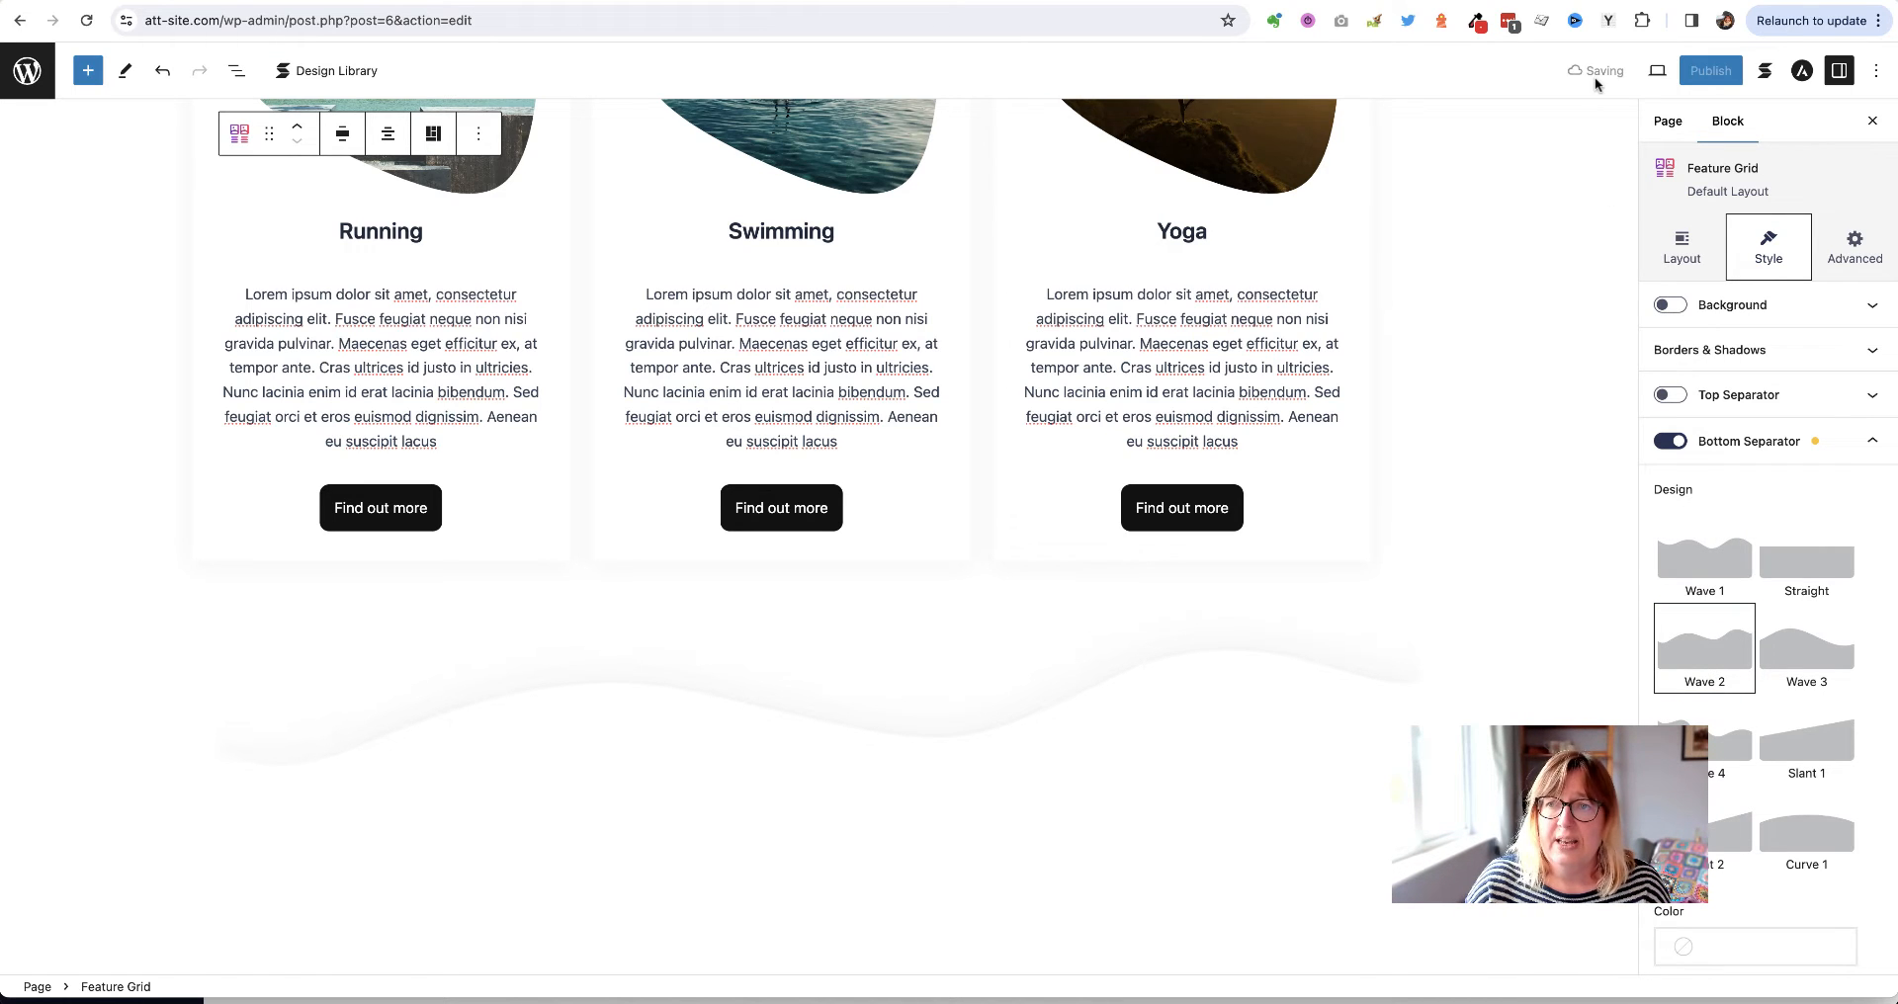
{"action": "right_click", "coordinate": [172, 947]}
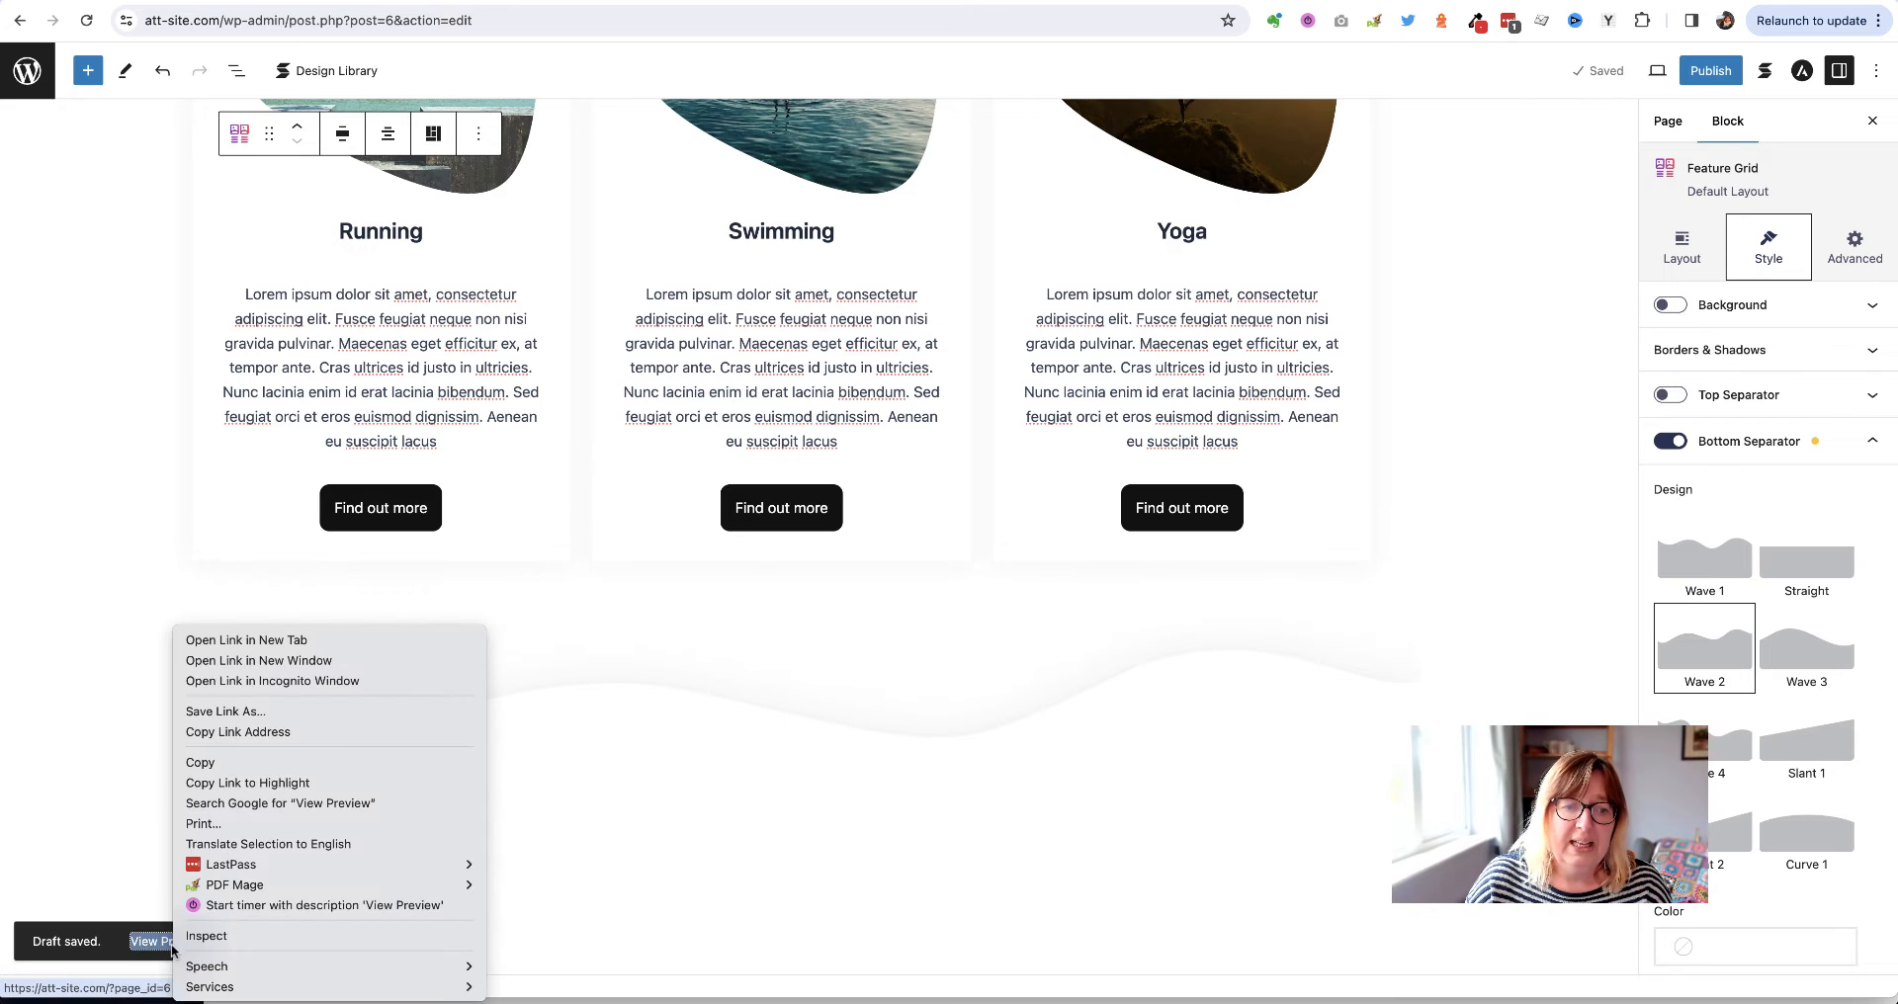
{"action": "left_click", "coordinate": [284, 641]}
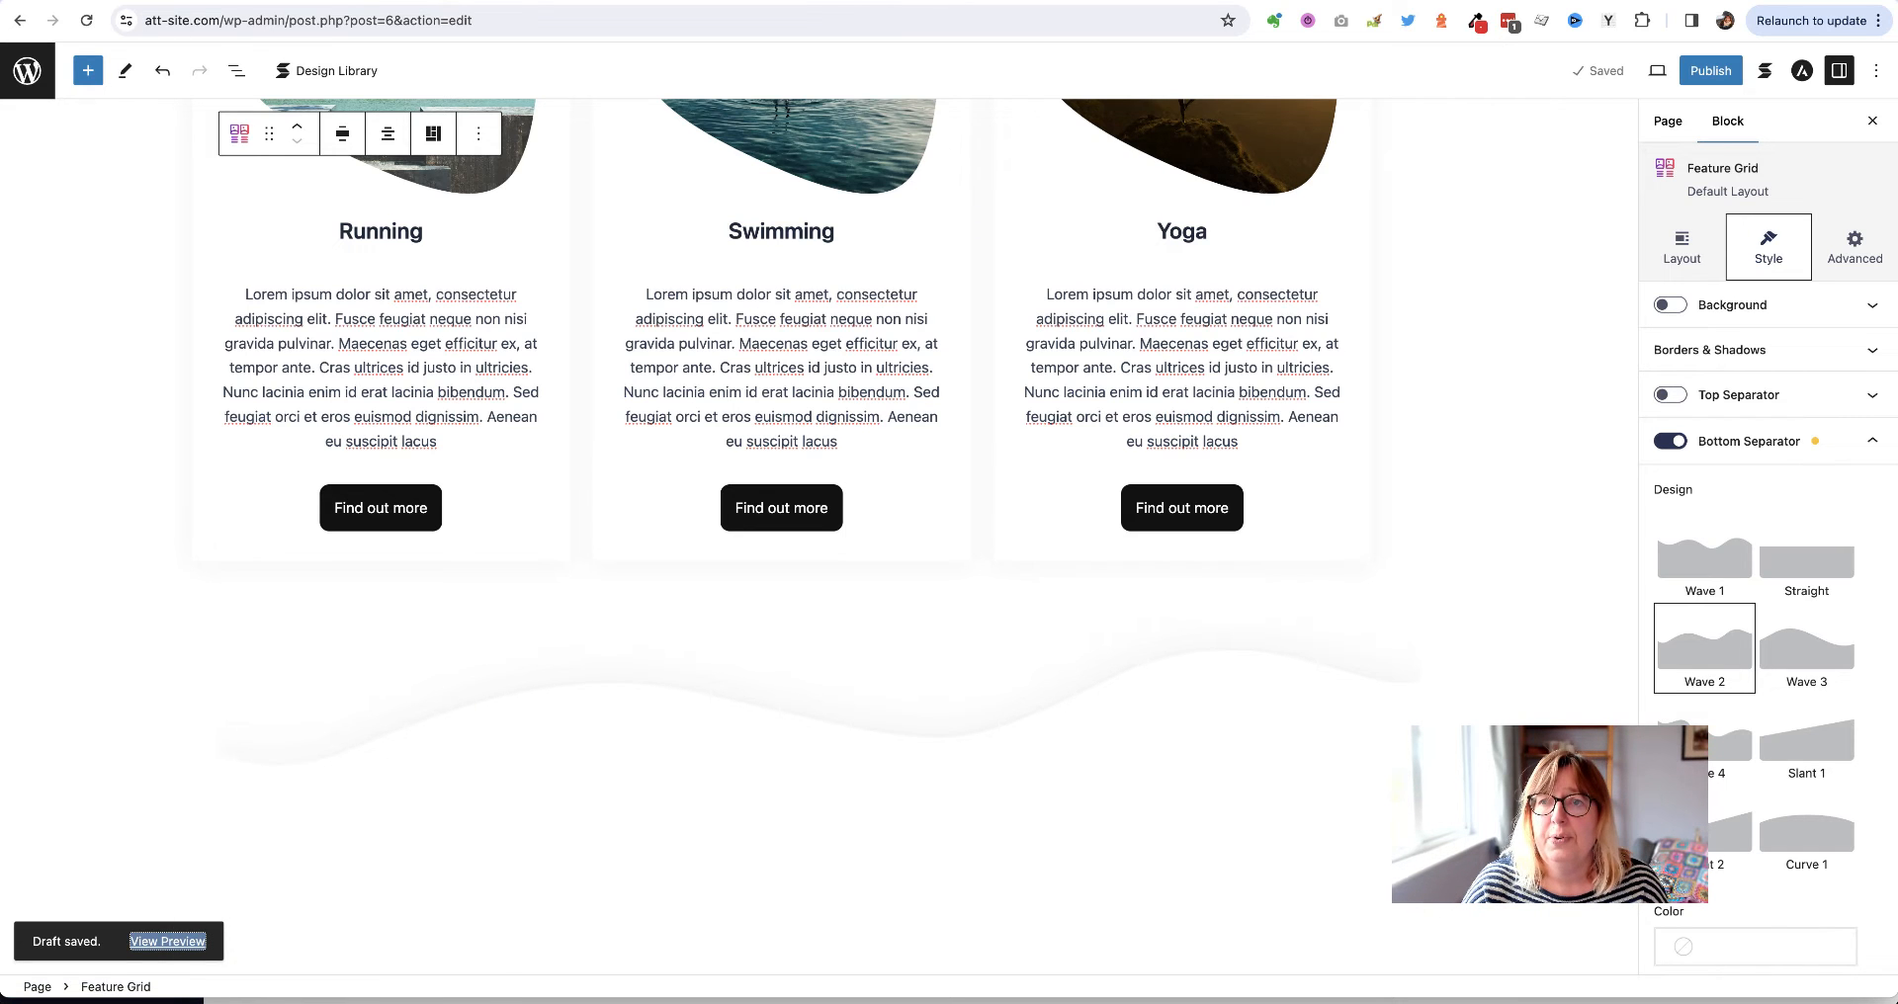
{"action": "key", "text": "ctrl+Tab"}
{"action": "scroll", "coordinate": [1364, 553], "scroll_direction": "down", "scroll_amount": 10}
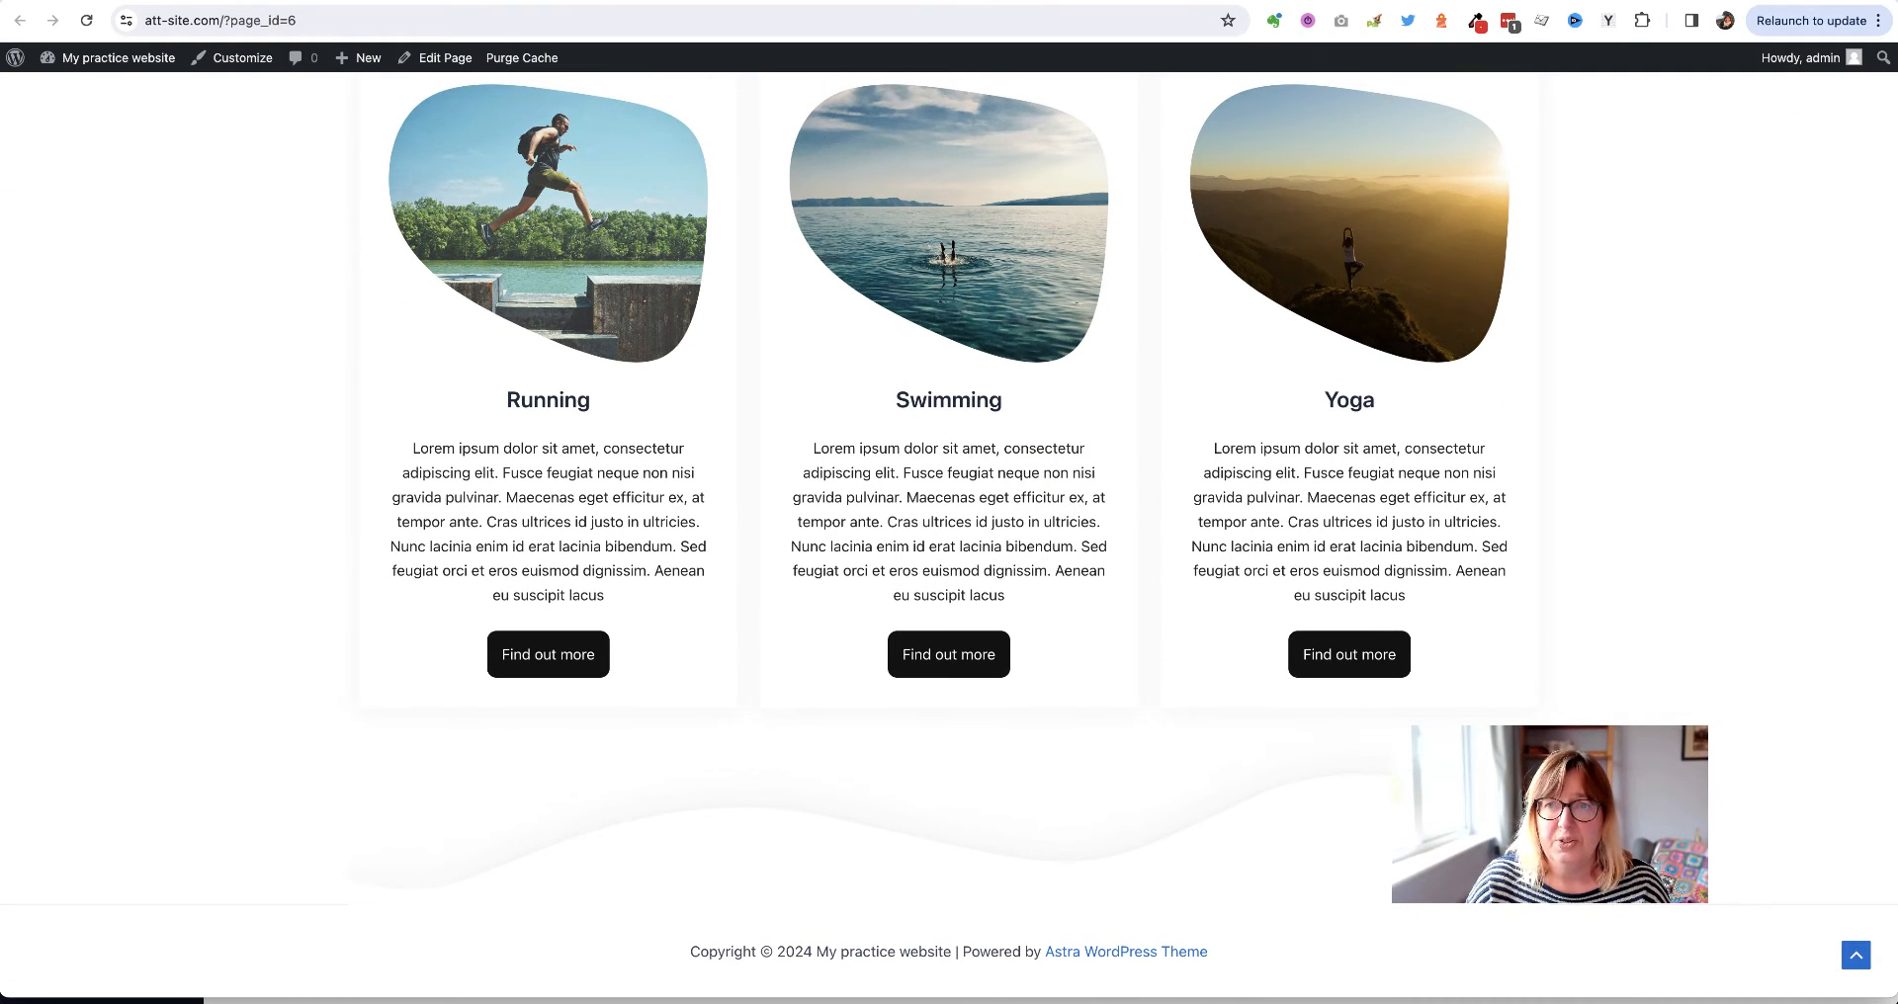
{"action": "left_click", "coordinate": [1154, 1]}
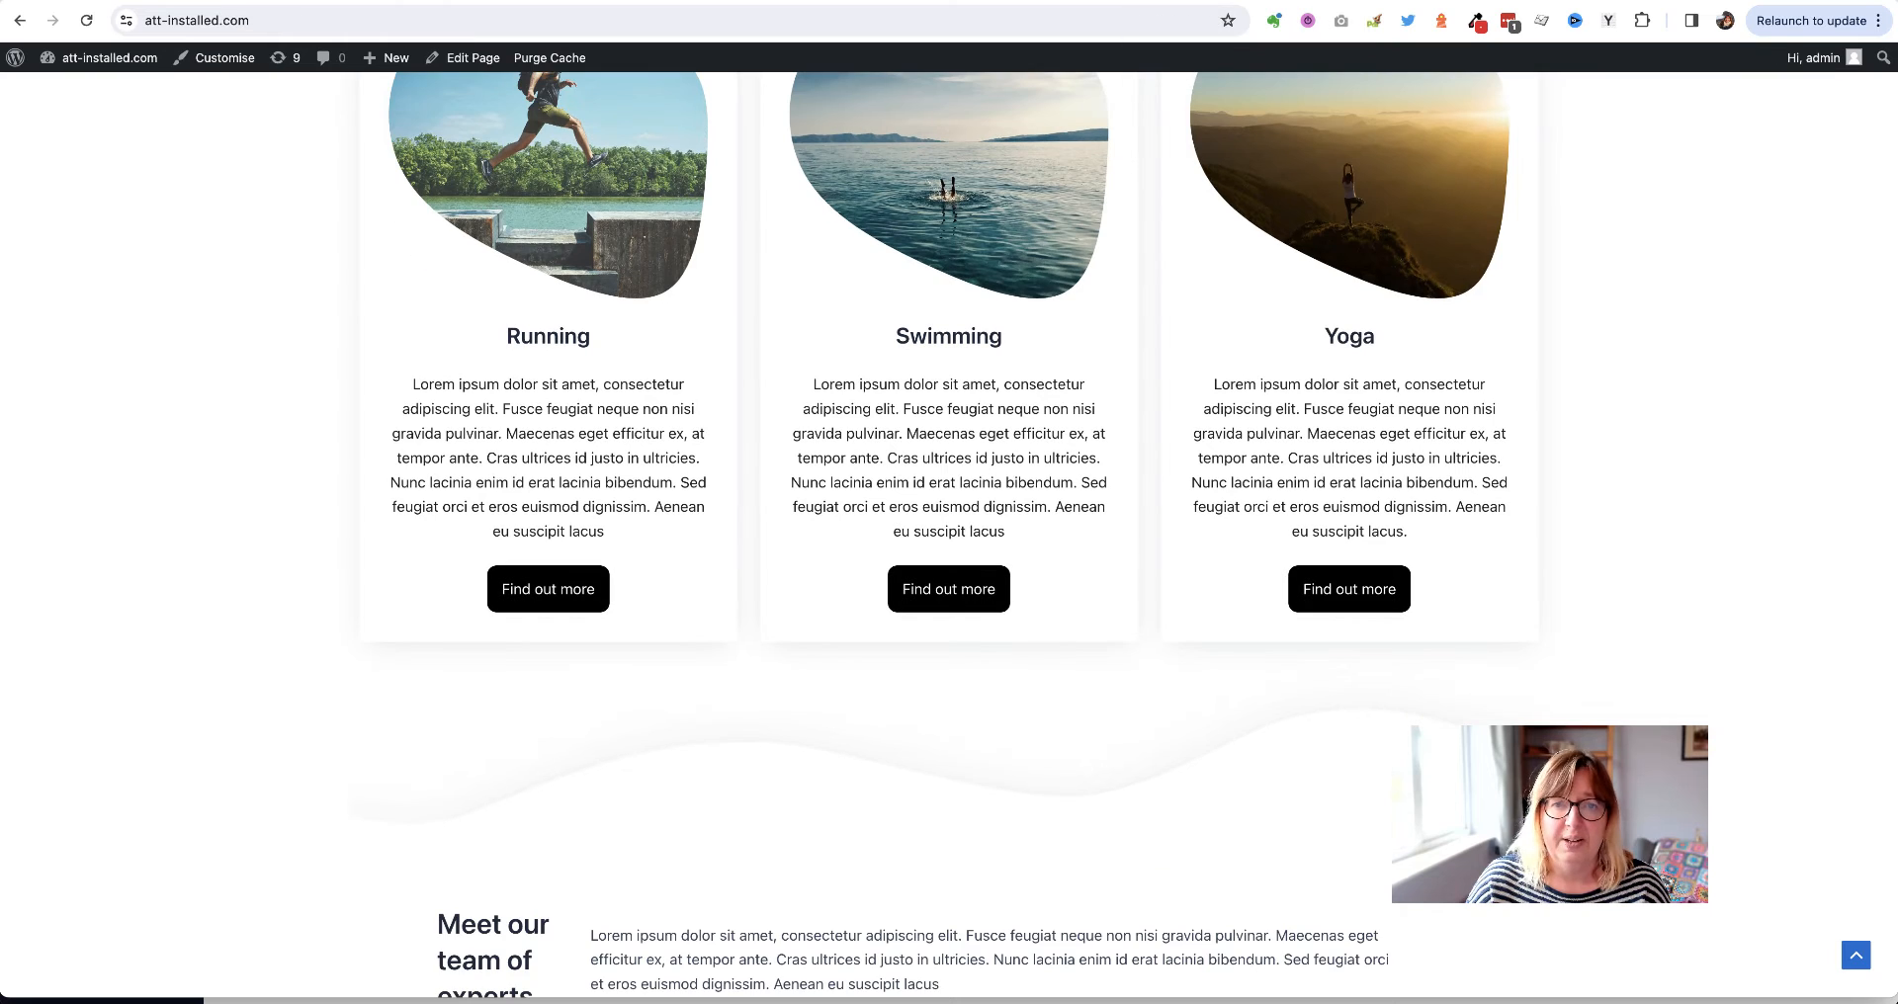
{"action": "scroll", "coordinate": [237, 529], "scroll_direction": "down", "scroll_amount": 5}
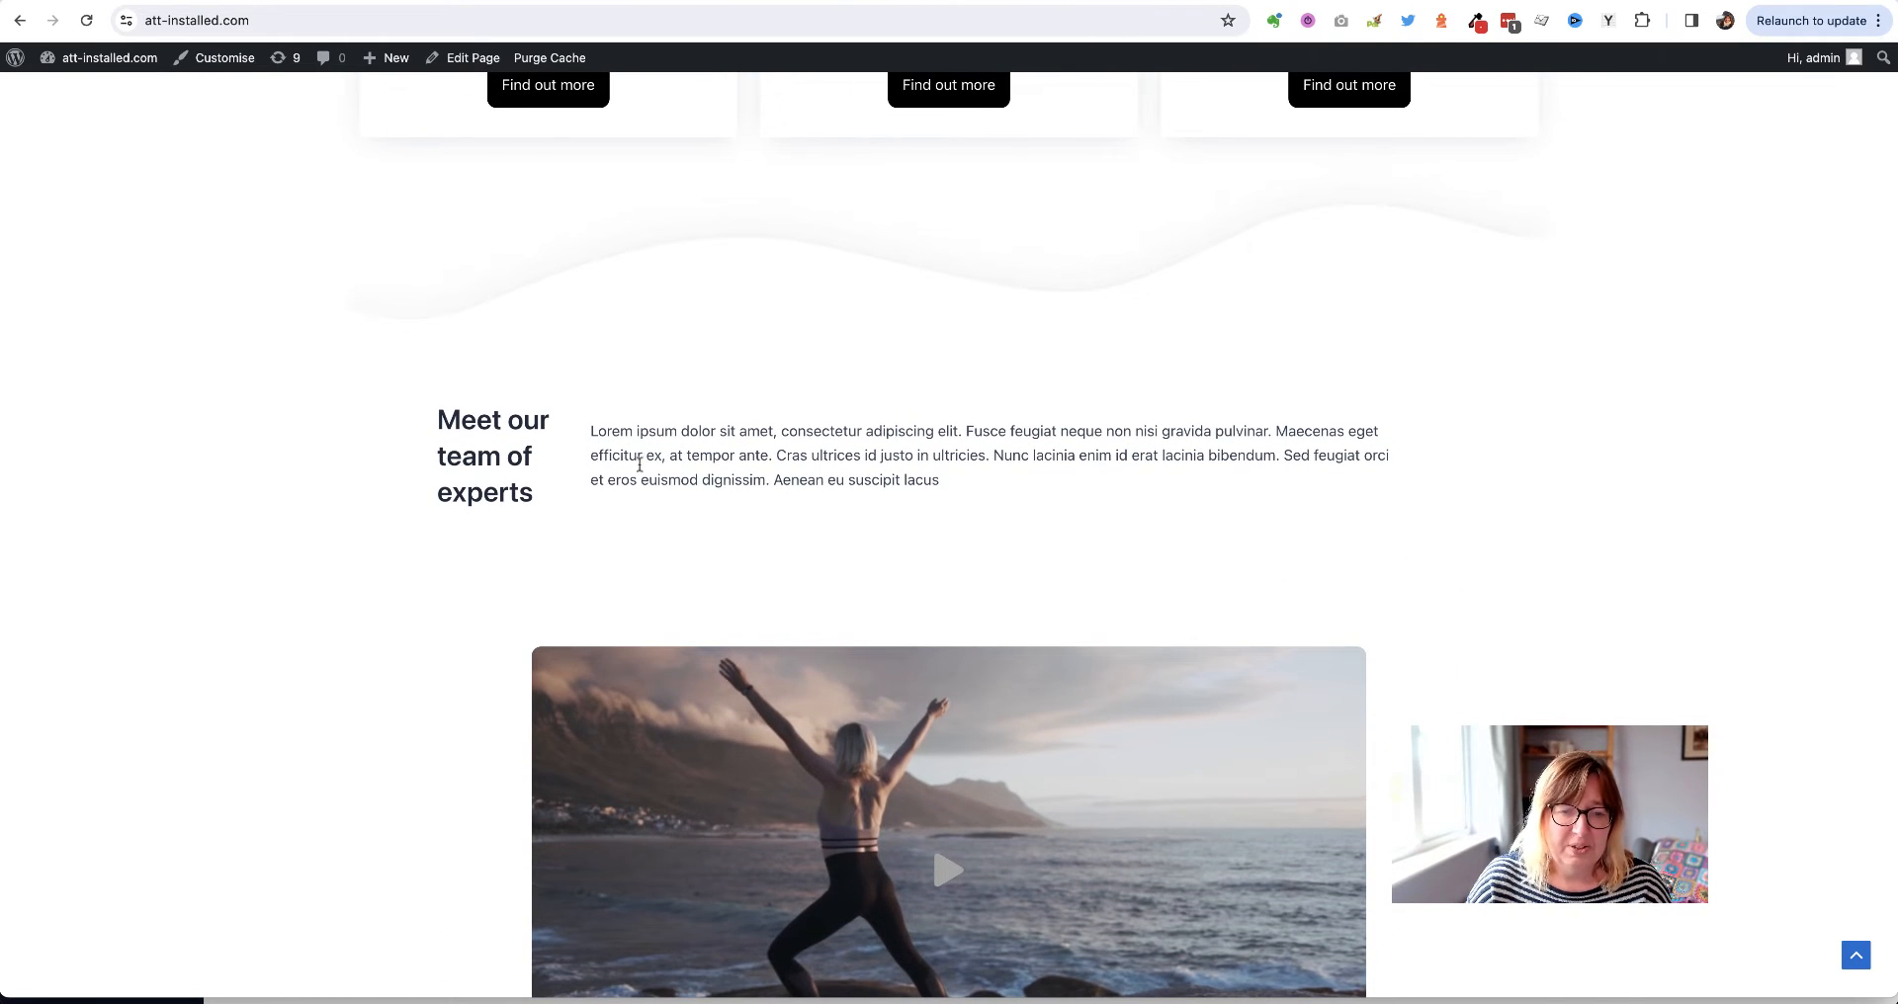
{"action": "scroll", "coordinate": [513, 686], "scroll_direction": "down", "scroll_amount": 7}
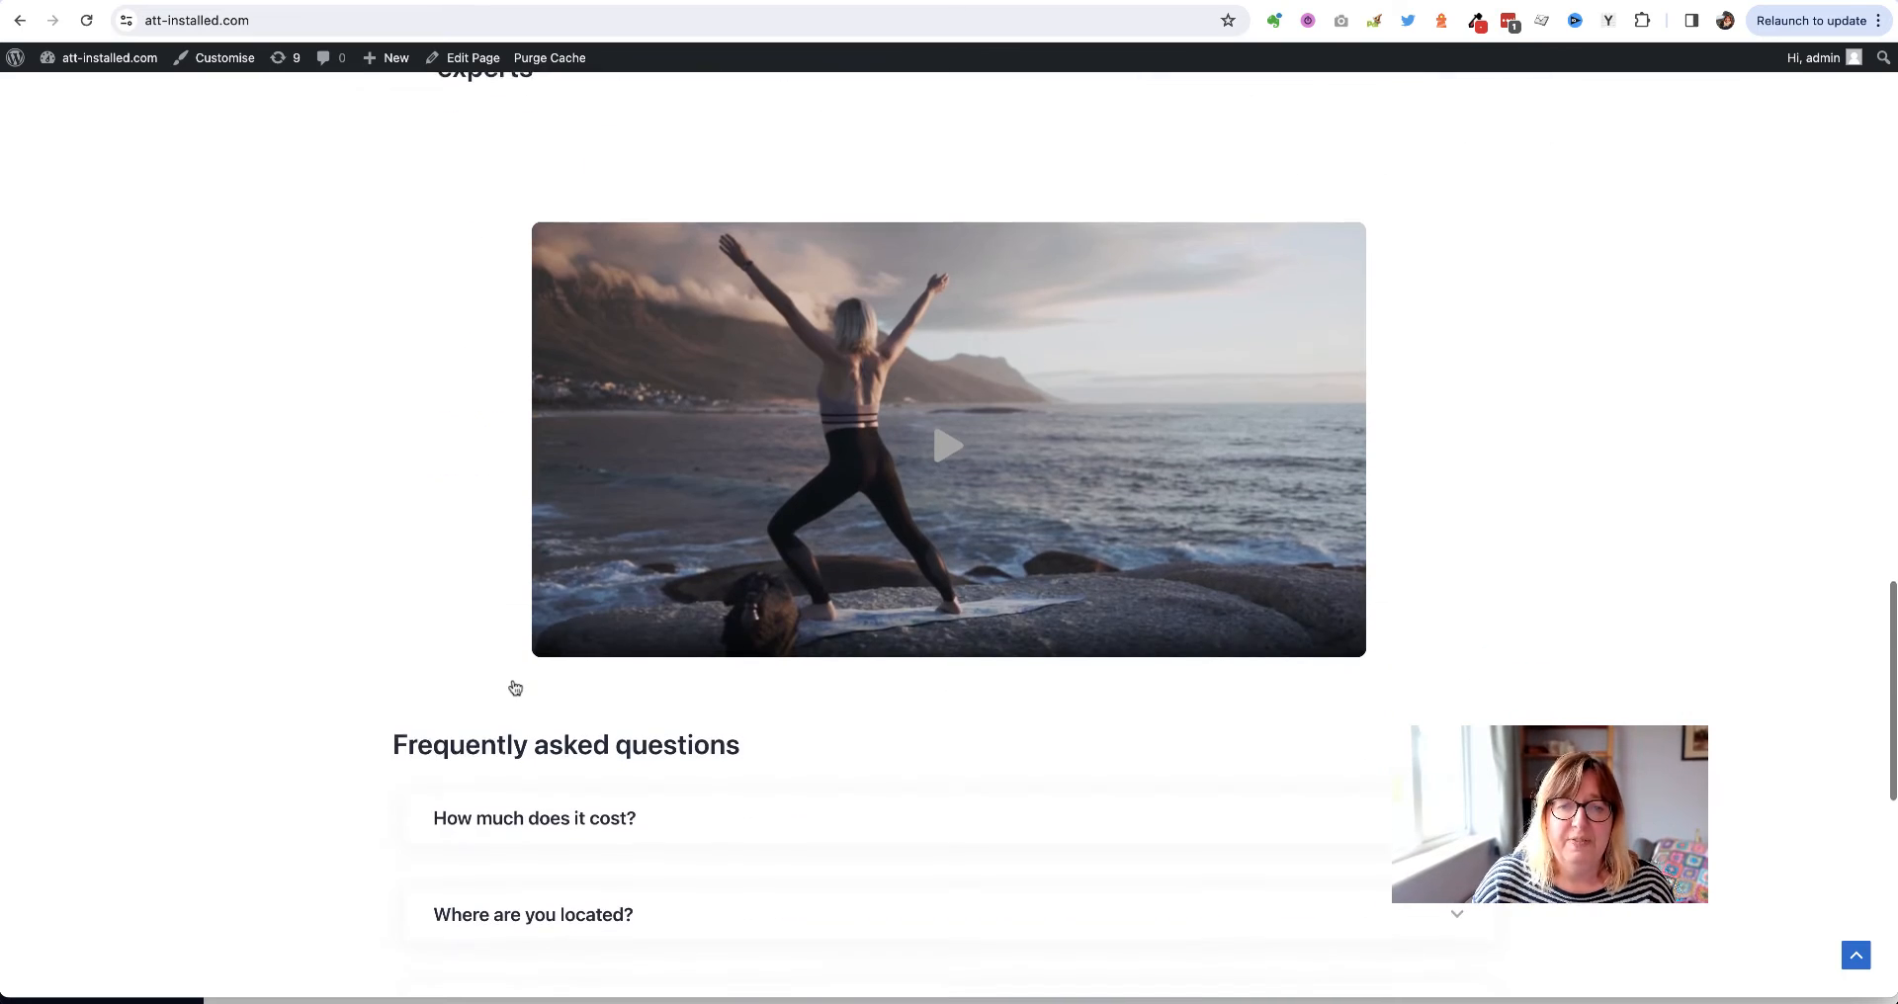
{"action": "scroll", "coordinate": [514, 687], "scroll_direction": "down", "scroll_amount": 5}
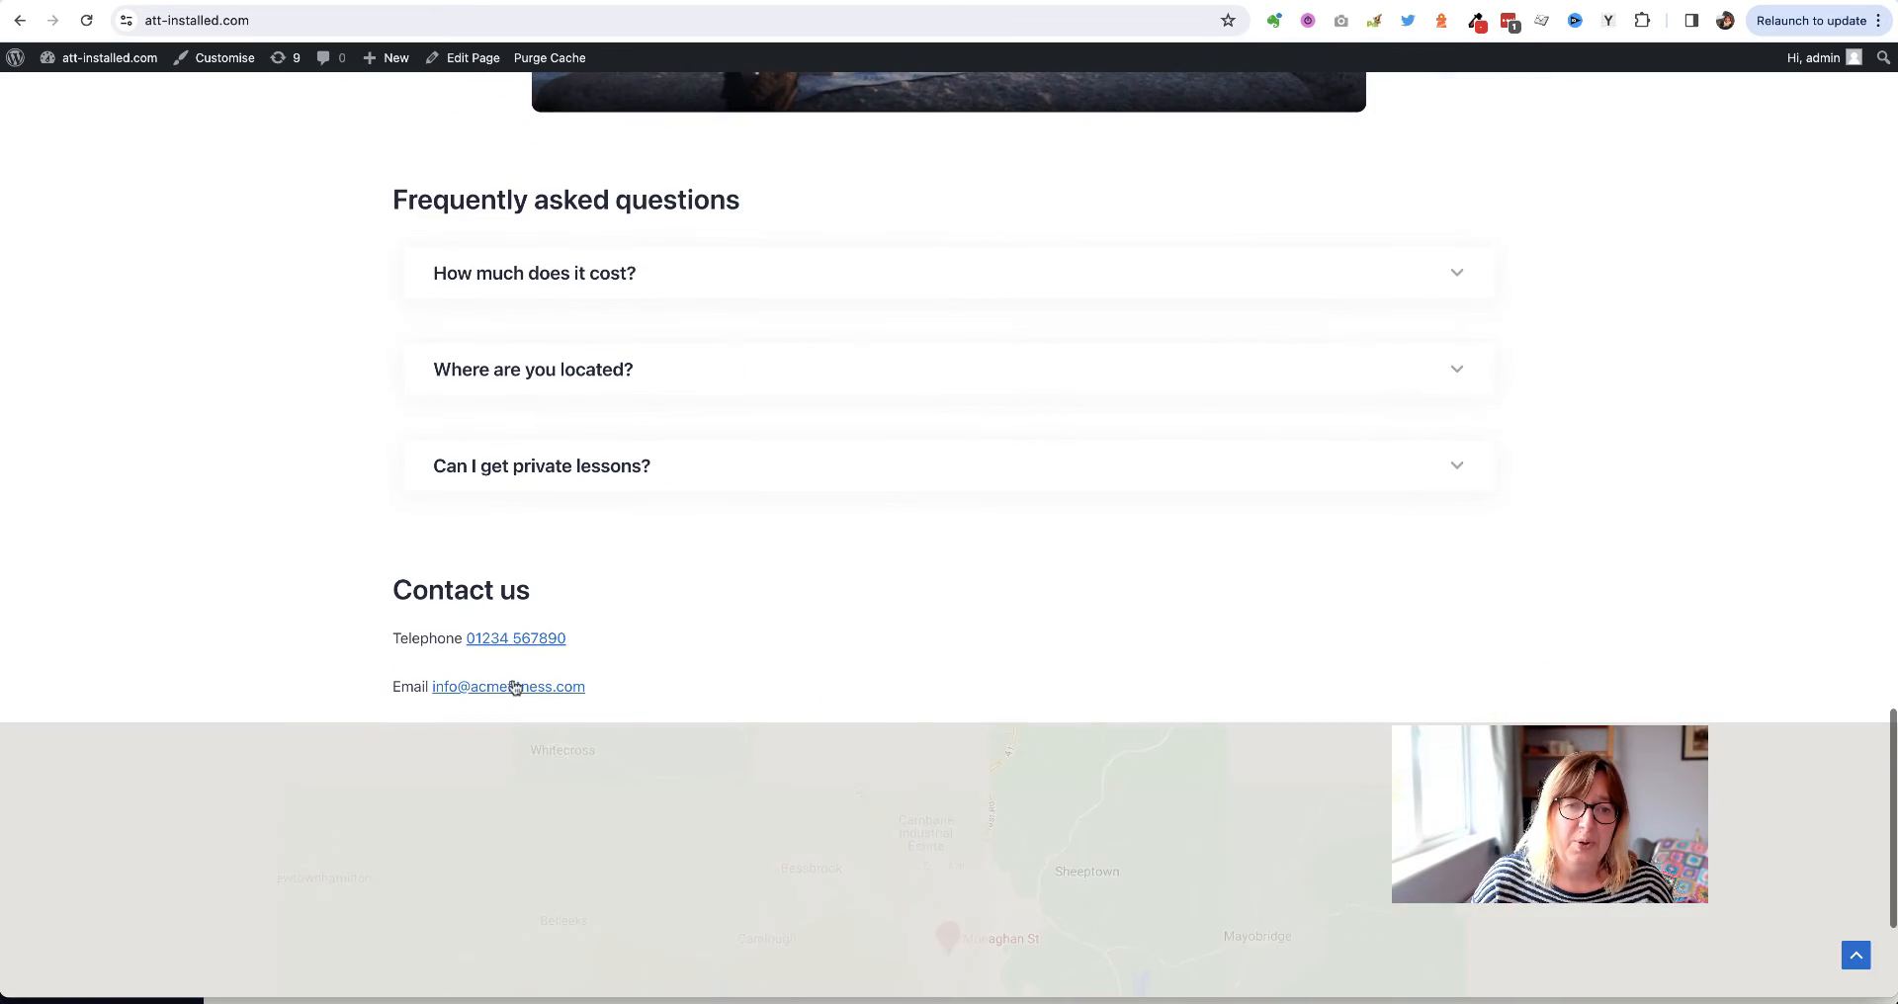
{"action": "scroll", "coordinate": [514, 687], "scroll_direction": "up", "scroll_amount": 14}
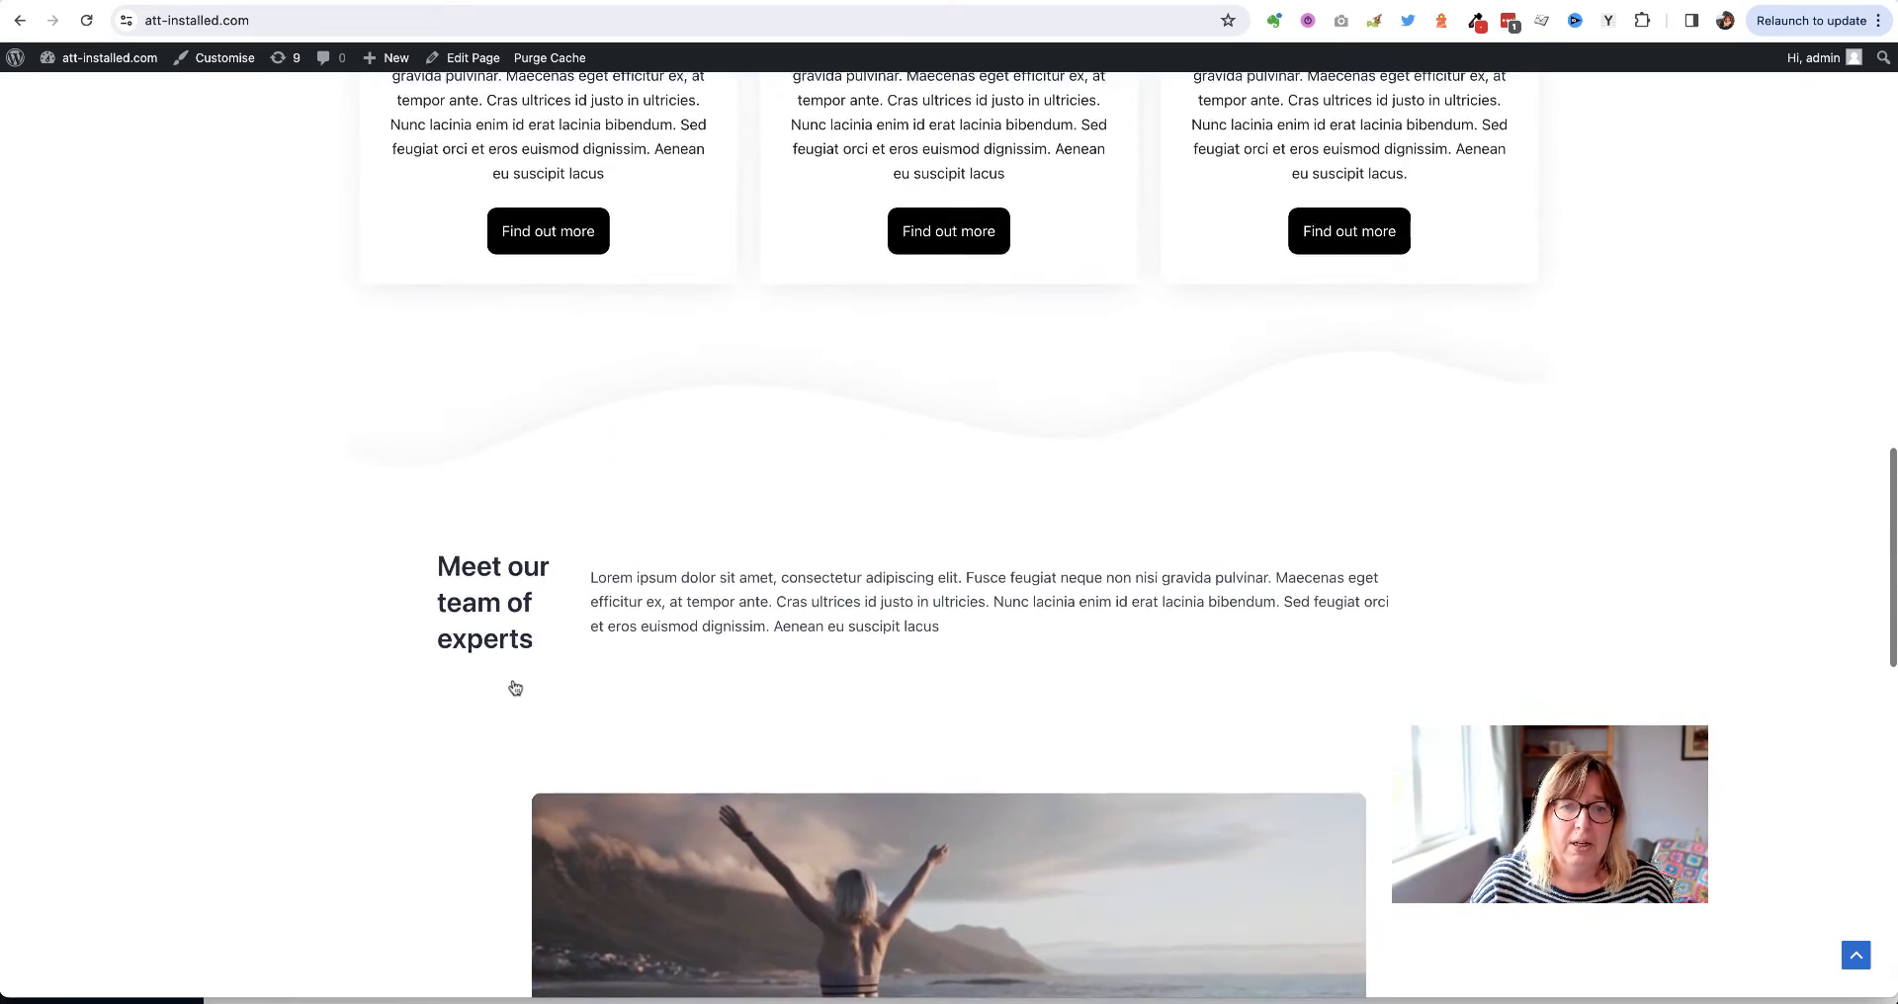
{"action": "scroll", "coordinate": [807, 622], "scroll_direction": "up", "scroll_amount": 8}
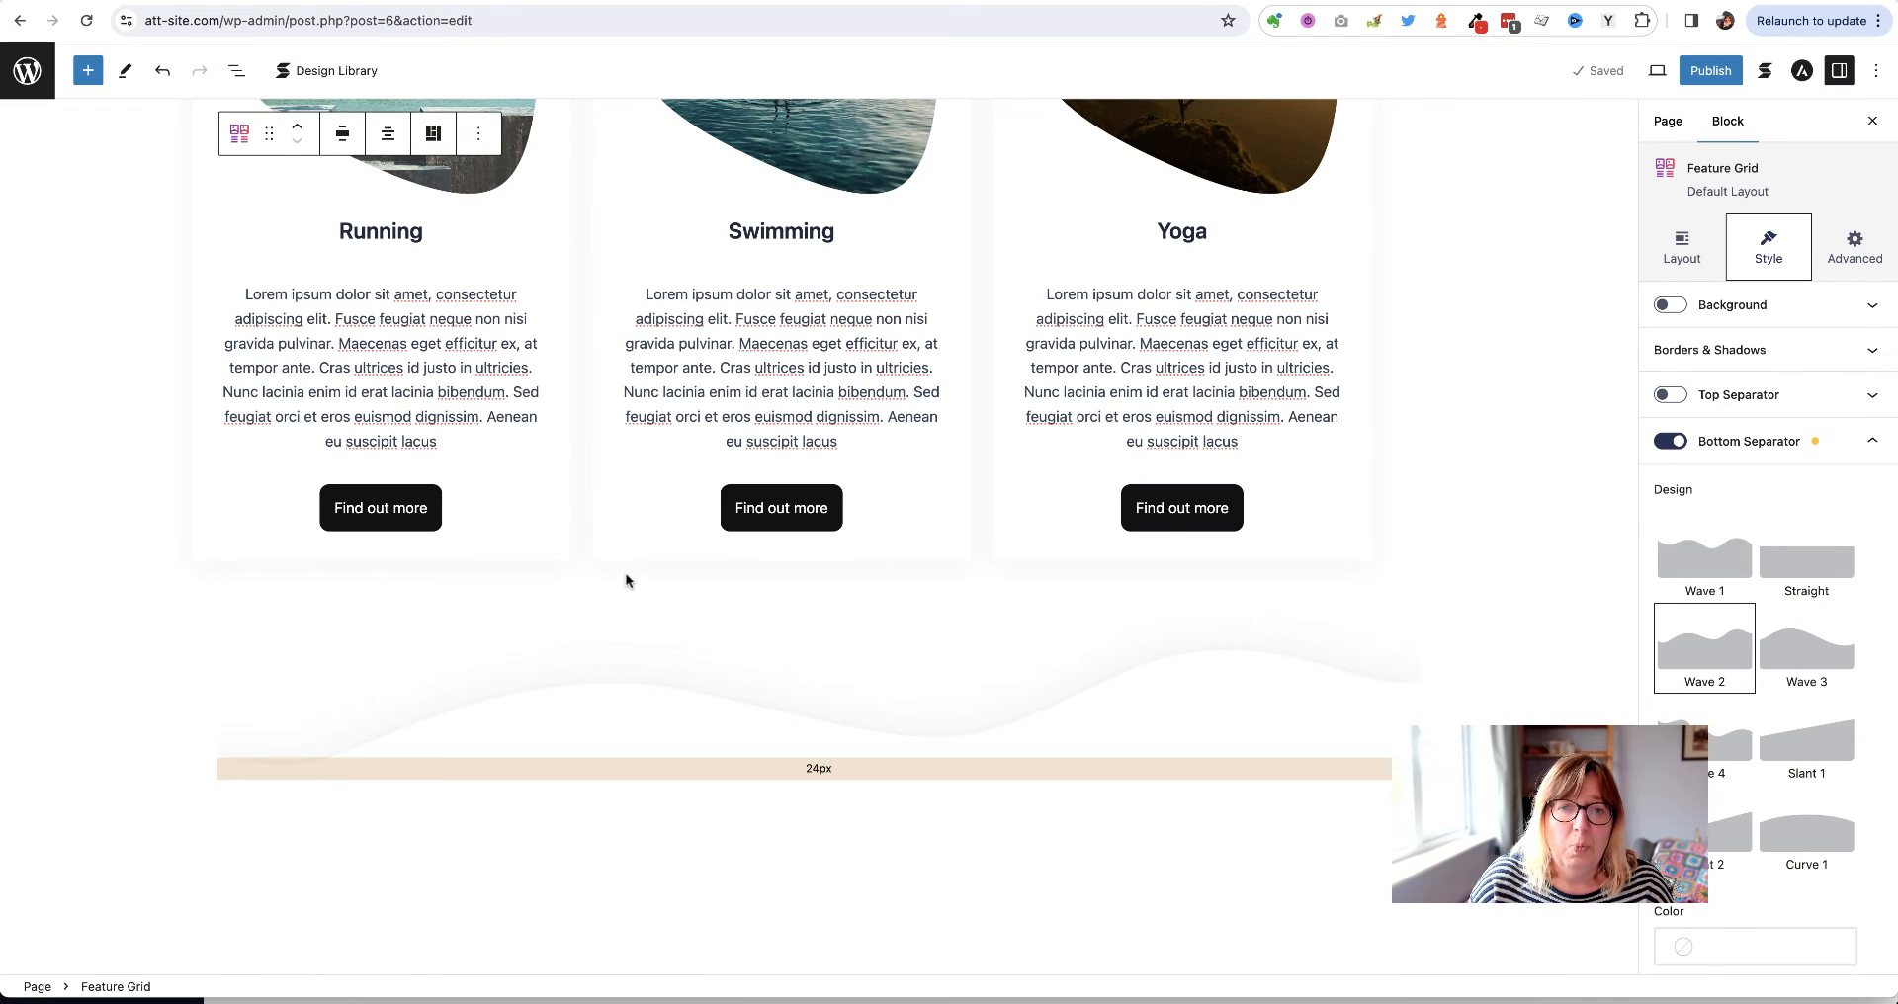
{"action": "scroll", "coordinate": [626, 575], "scroll_direction": "up", "scroll_amount": 5}
{"action": "scroll", "coordinate": [626, 574], "scroll_direction": "up", "scroll_amount": 5}
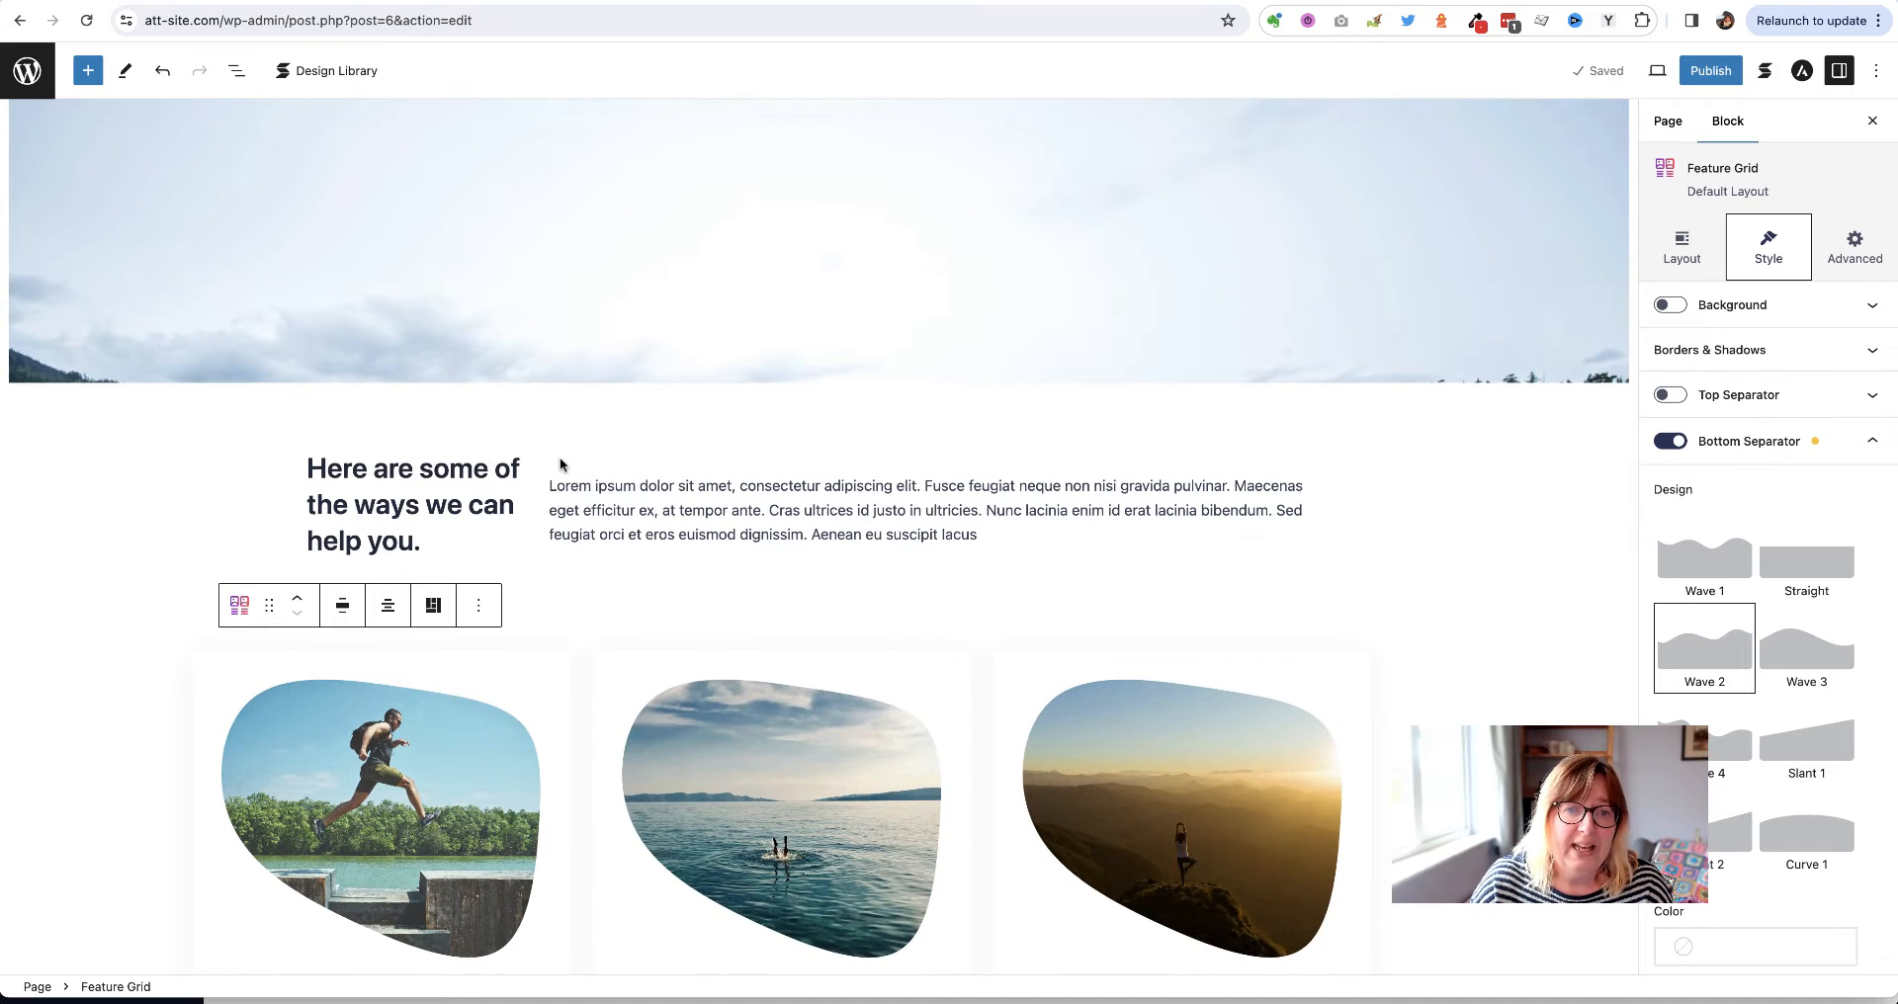
Duplicate the Row block holding the help heading and intro paragraph
{"action": "left_click", "coordinate": [511, 462]}
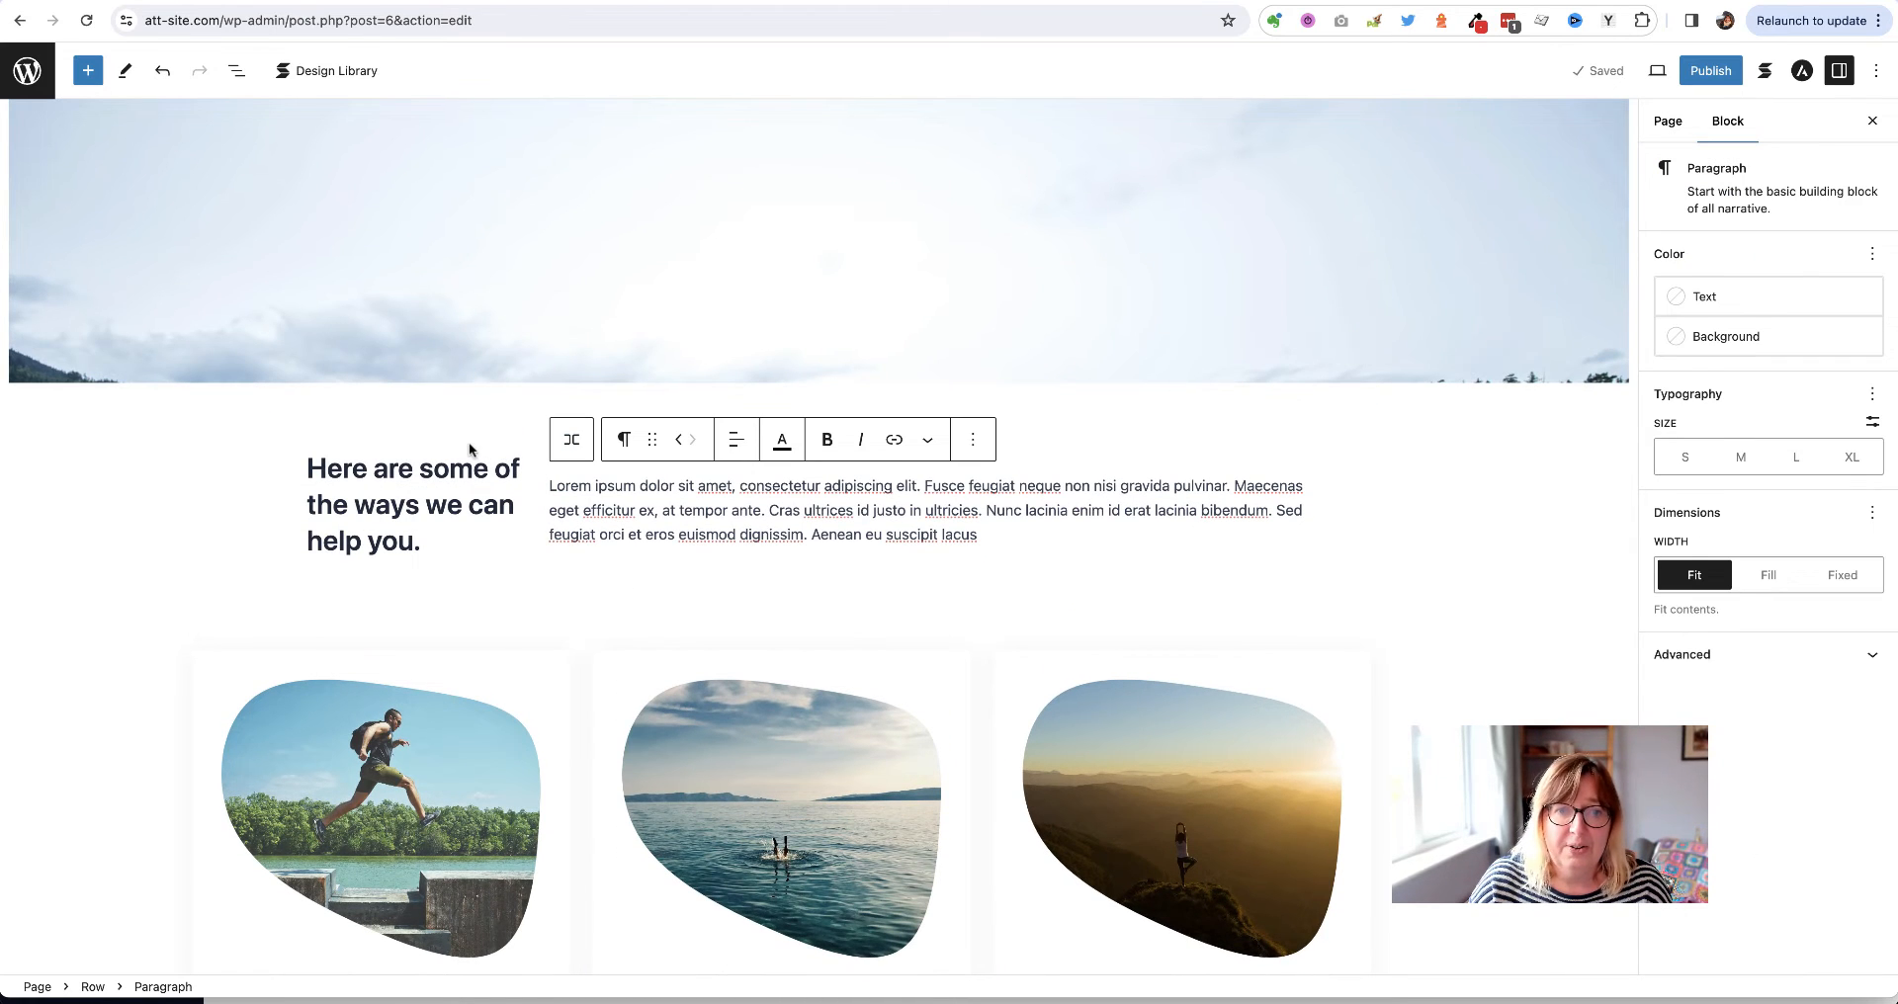
{"action": "left_click", "coordinate": [478, 468]}
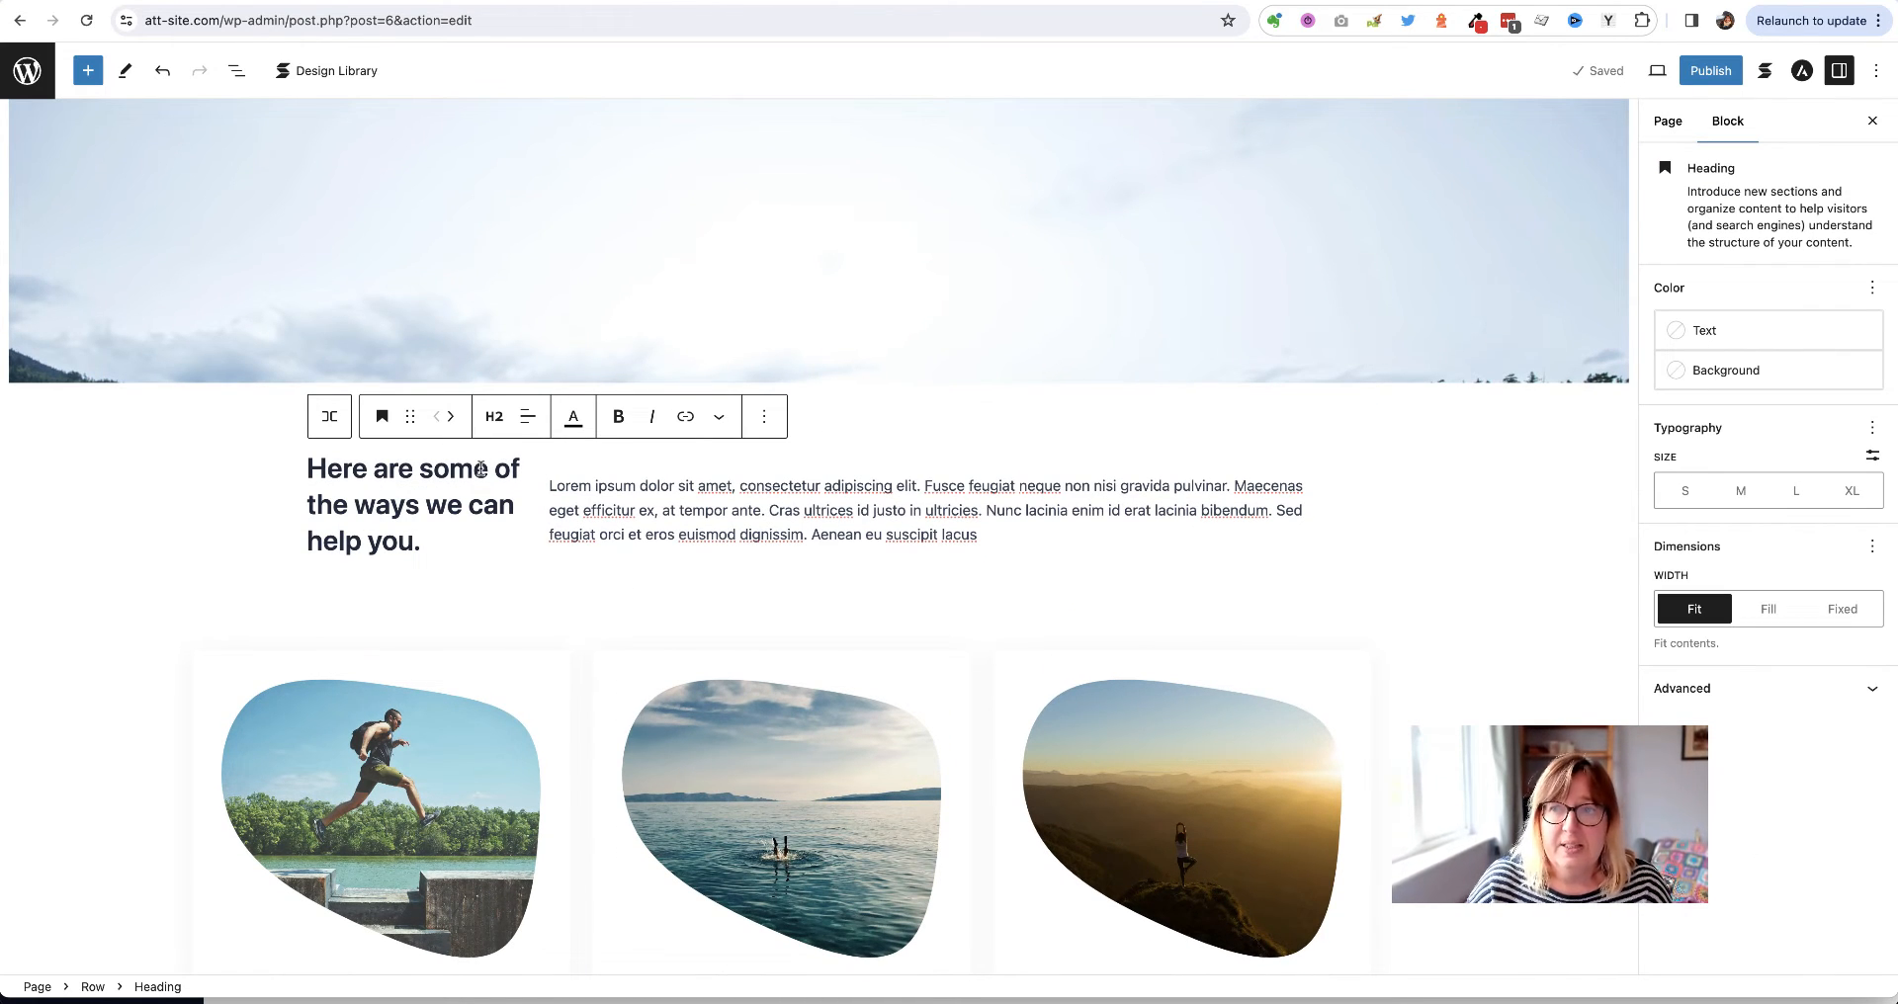
{"action": "left_click", "coordinate": [329, 417]}
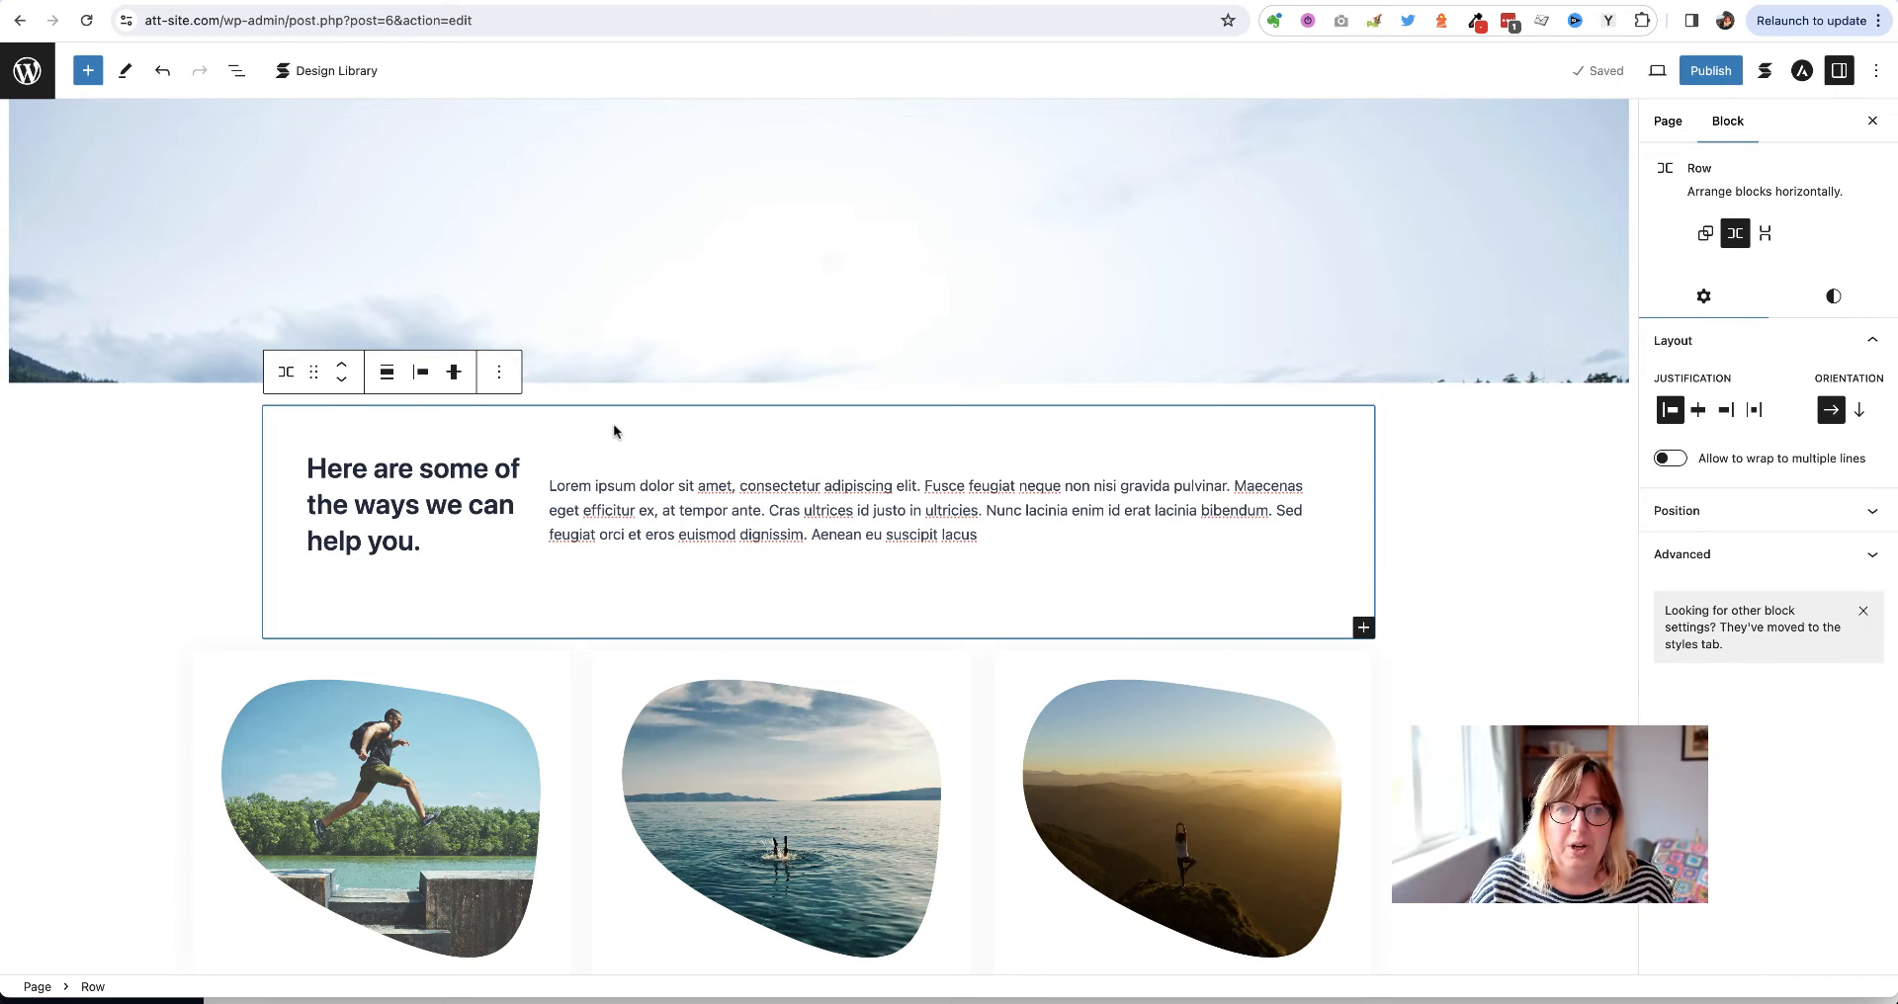
{"action": "left_click", "coordinate": [501, 378]}
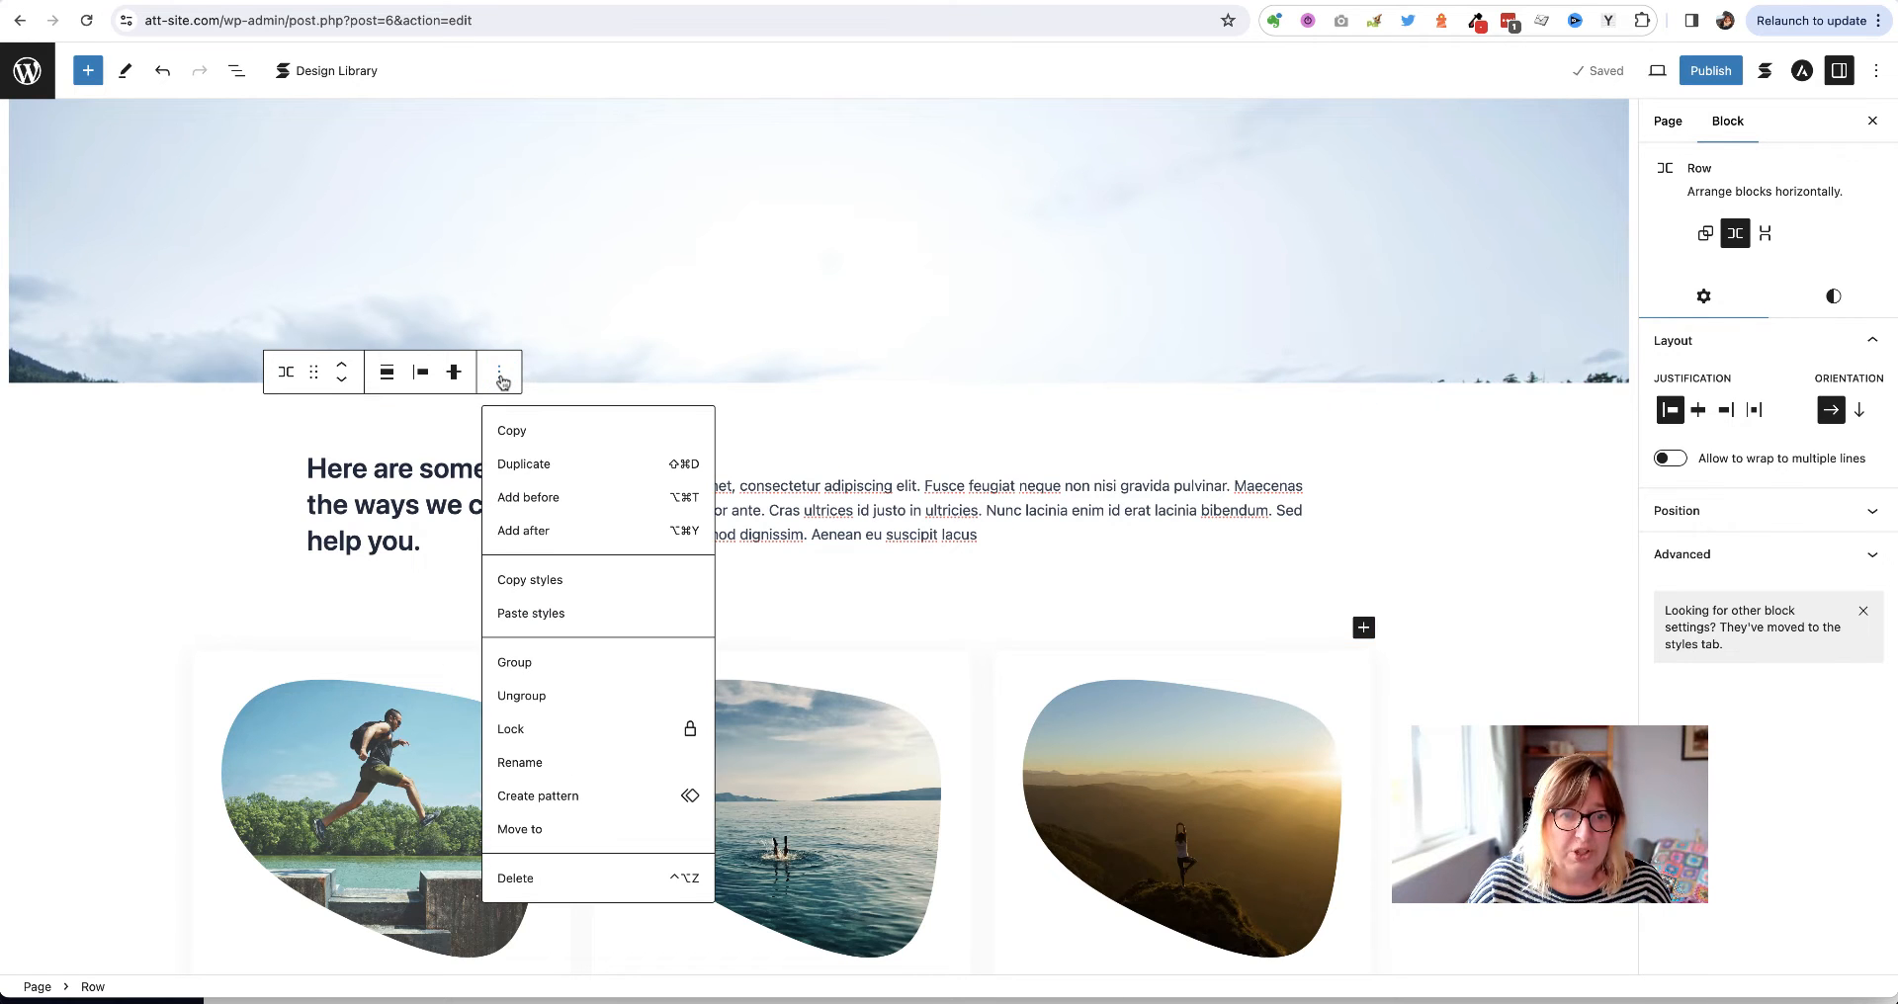
{"action": "left_click", "coordinate": [529, 466]}
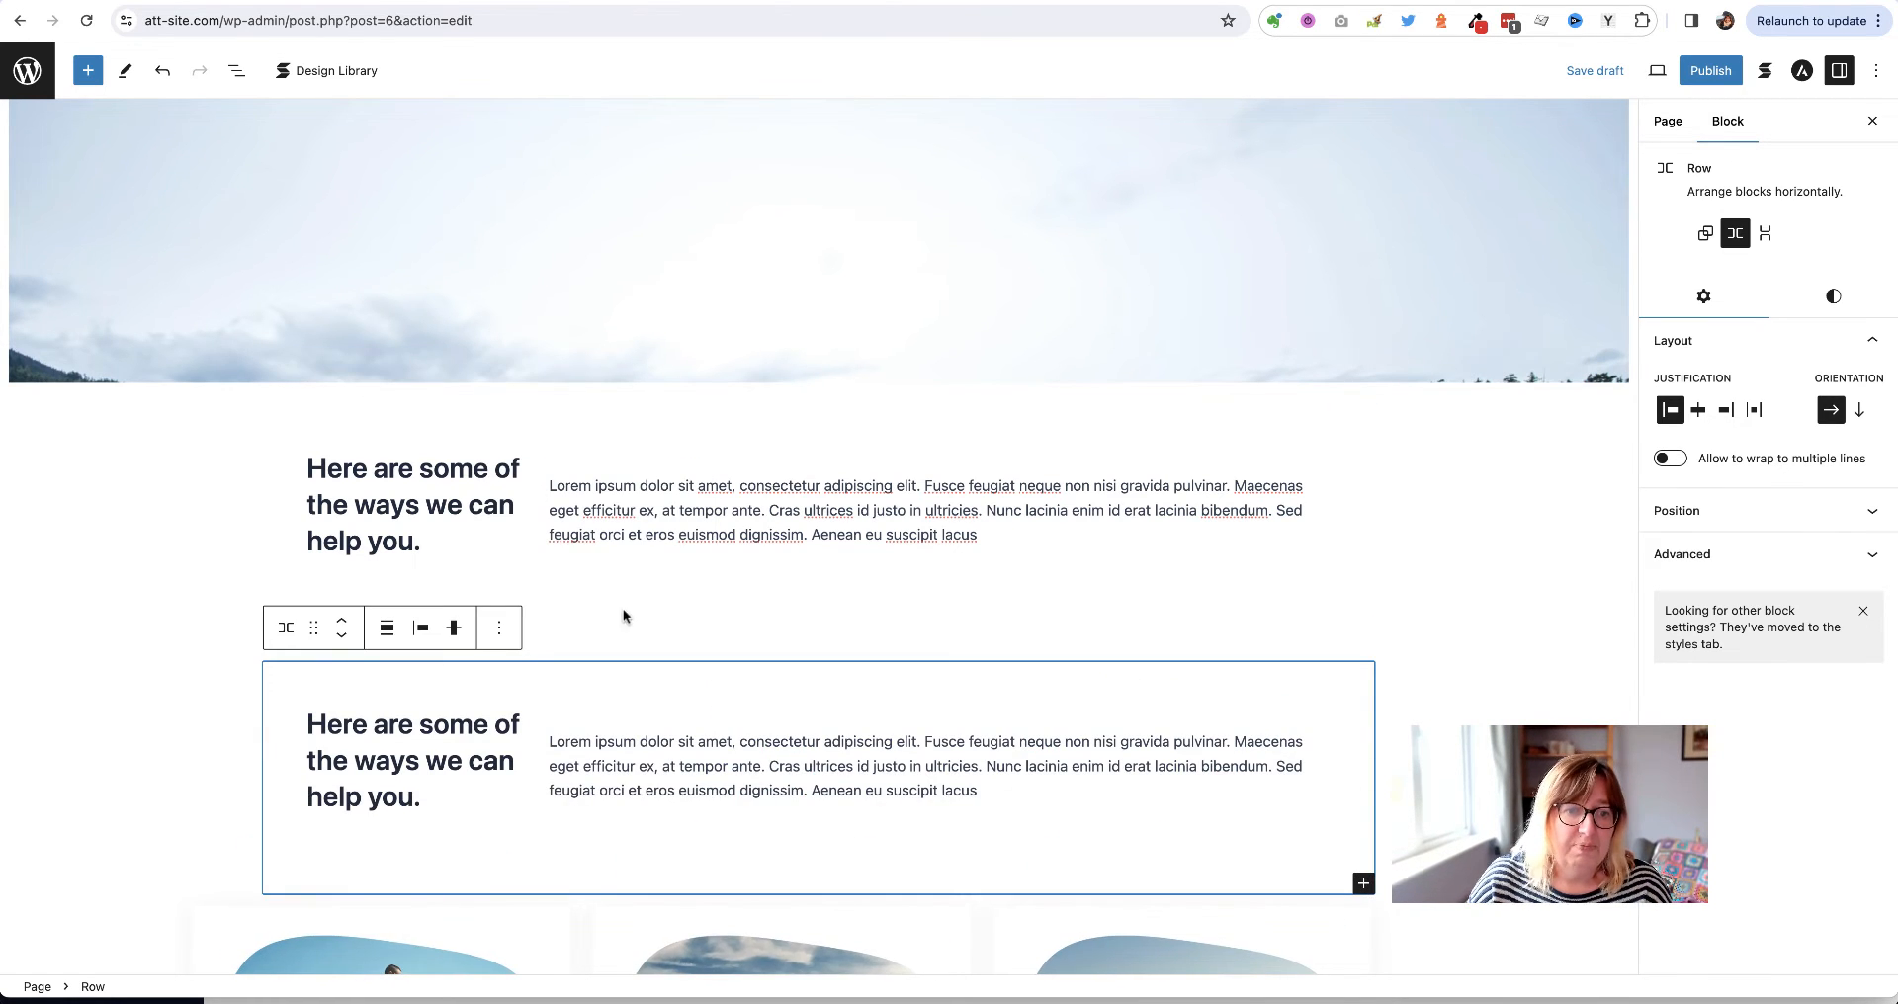
Move the copied row below the Running, Swimming and Yoga cards
{"action": "scroll", "coordinate": [665, 620], "scroll_direction": "down", "scroll_amount": 5}
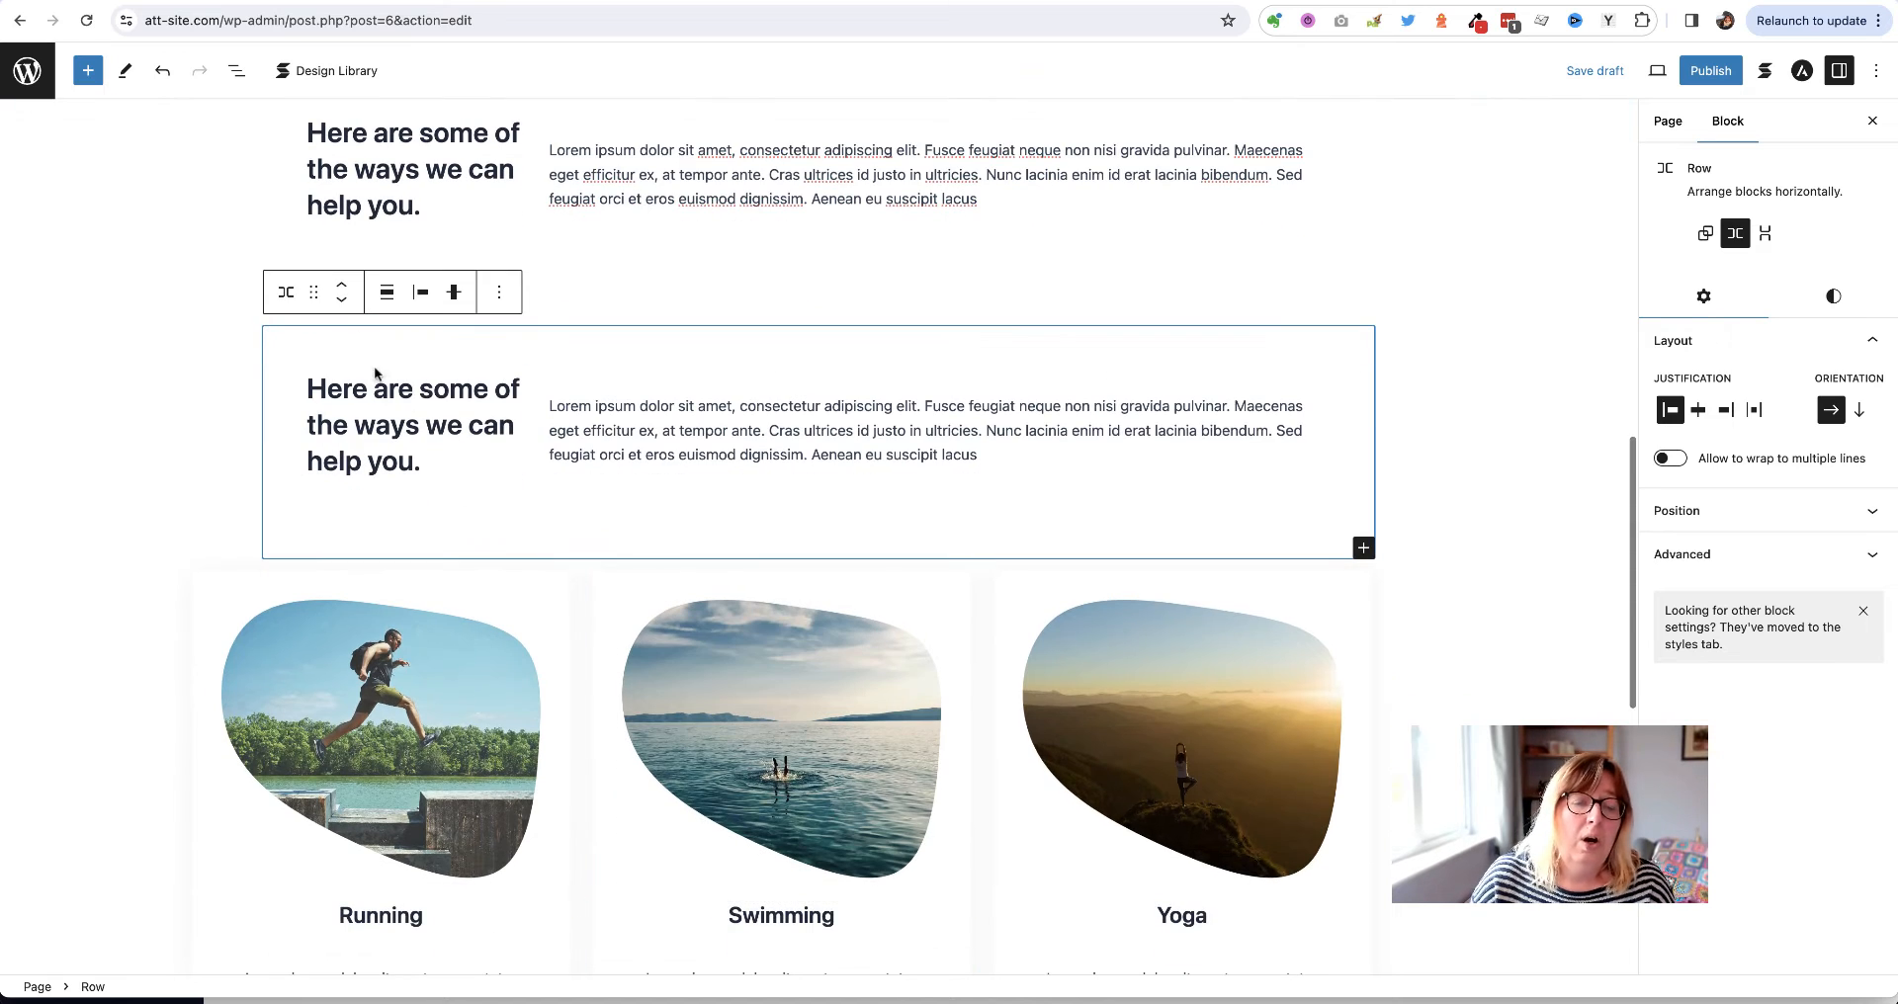
{"action": "left_click_drag", "start_coordinate": [314, 291], "coordinate": [285, 385]}
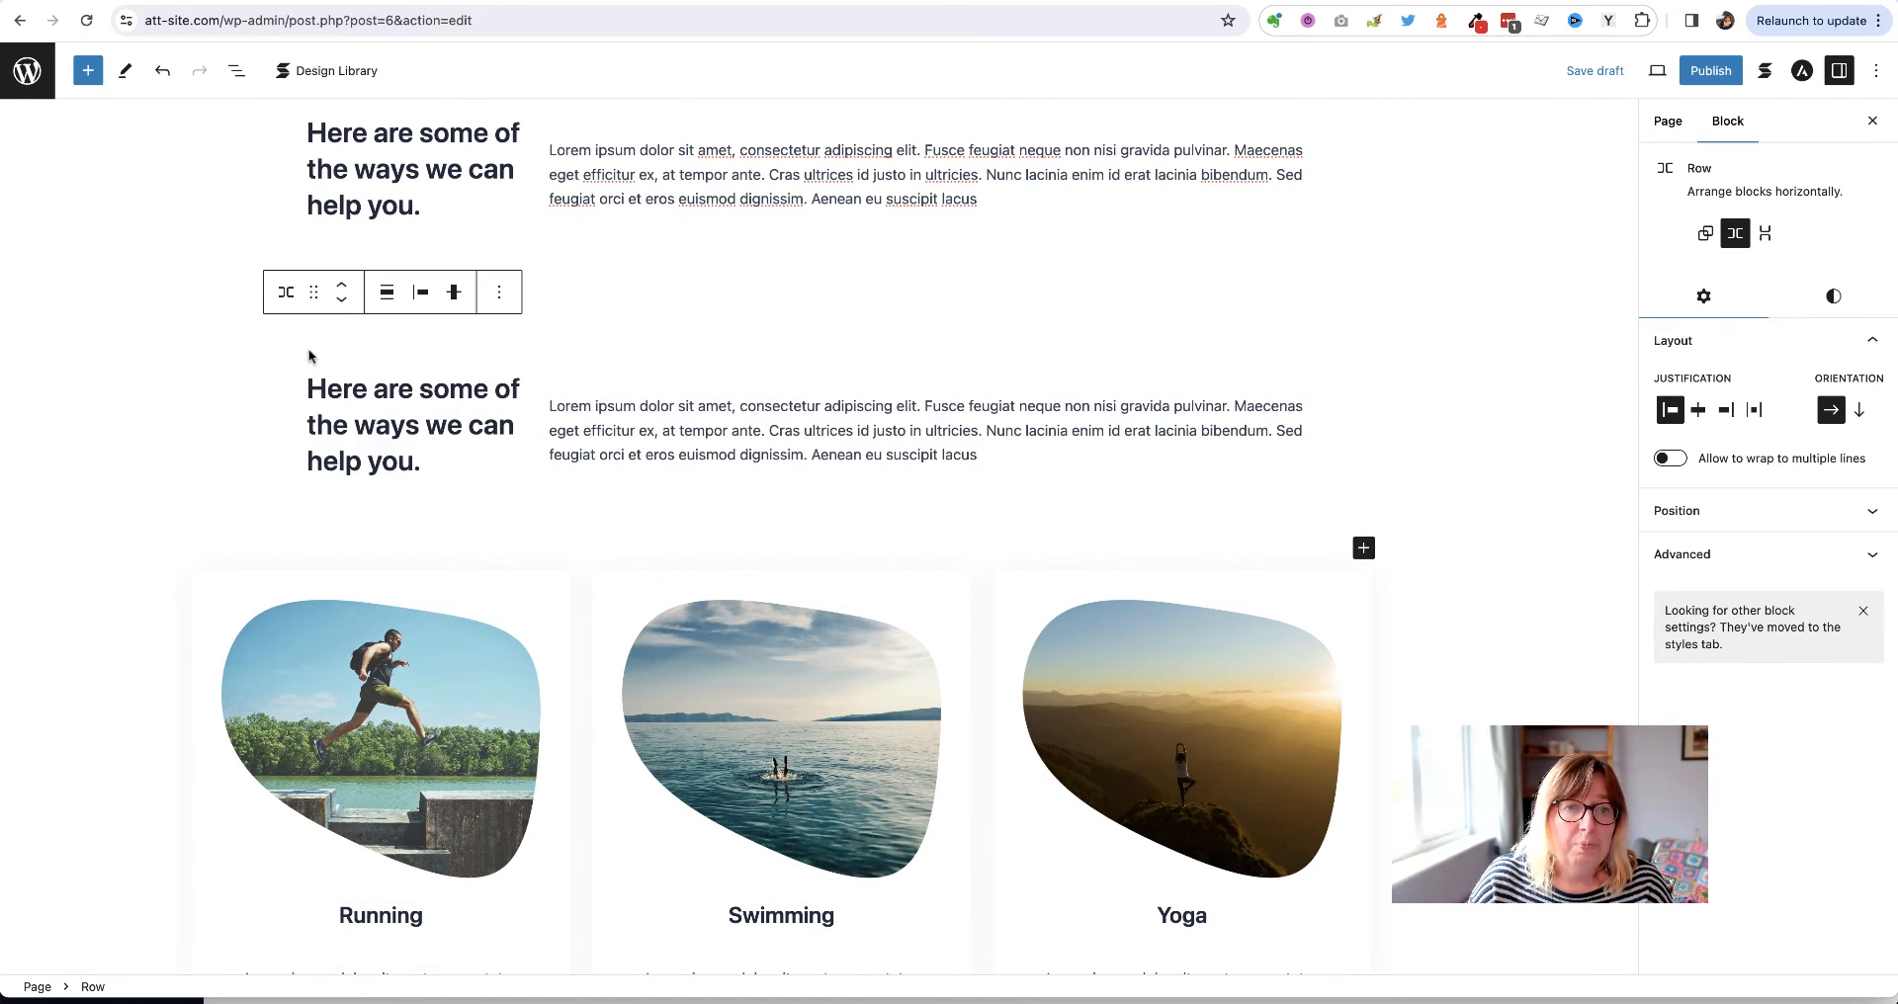
{"action": "left_click", "coordinate": [342, 303]}
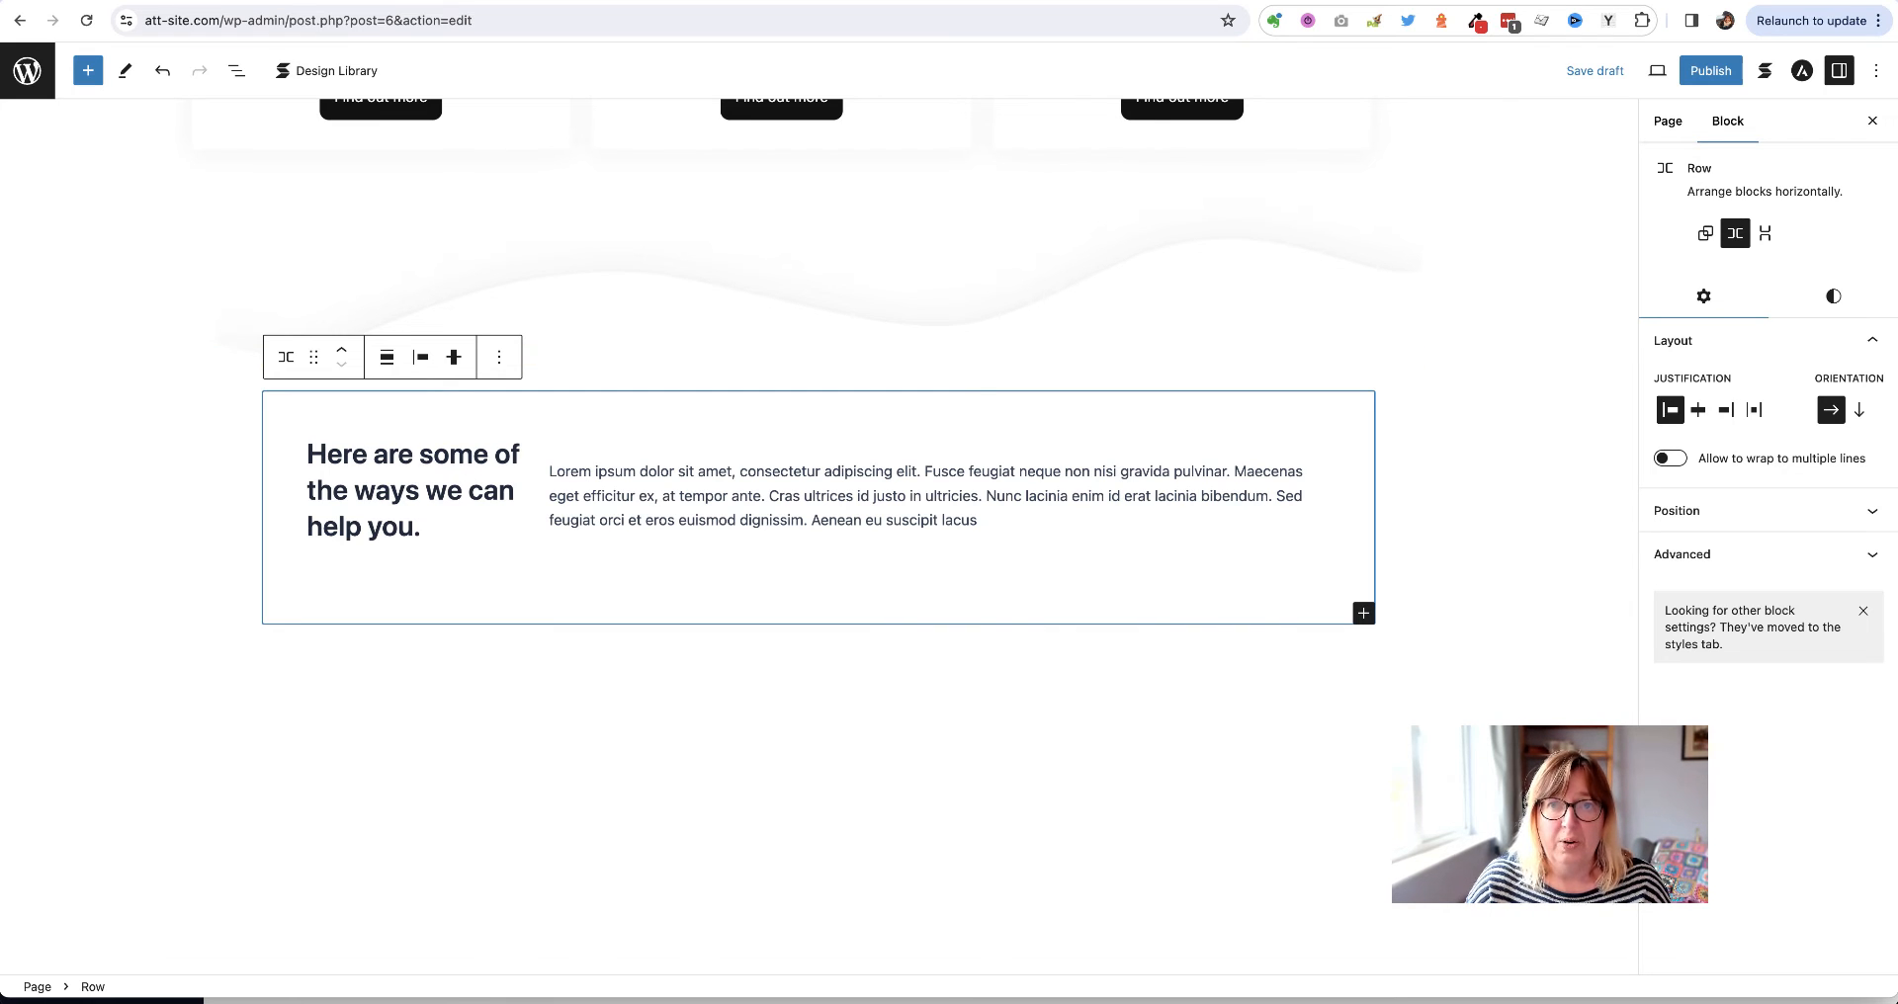
{"action": "left_click", "coordinate": [1196, 0]}
Copy 'Meet our team of experts' from the live site into the duplicated heading and save the draft
{"action": "scroll", "coordinate": [530, 627], "scroll_direction": "down", "scroll_amount": 10}
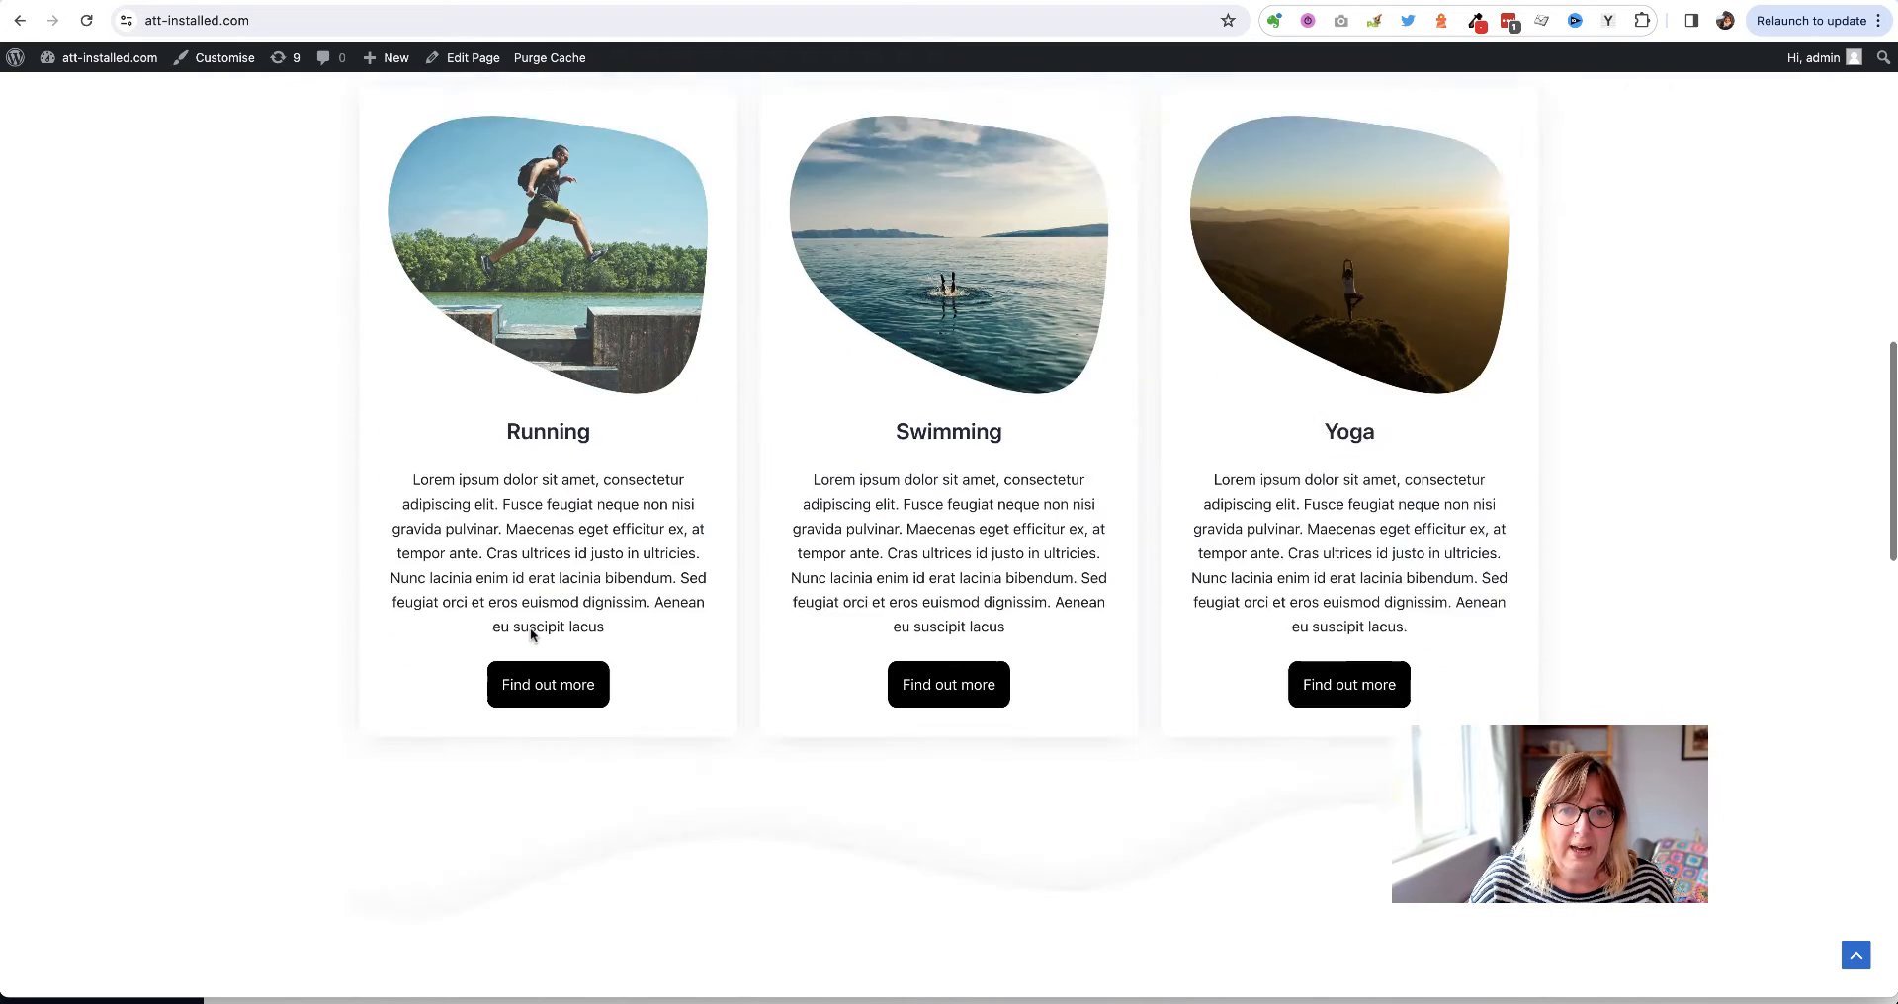
{"action": "triple_click", "coordinate": [680, 505]}
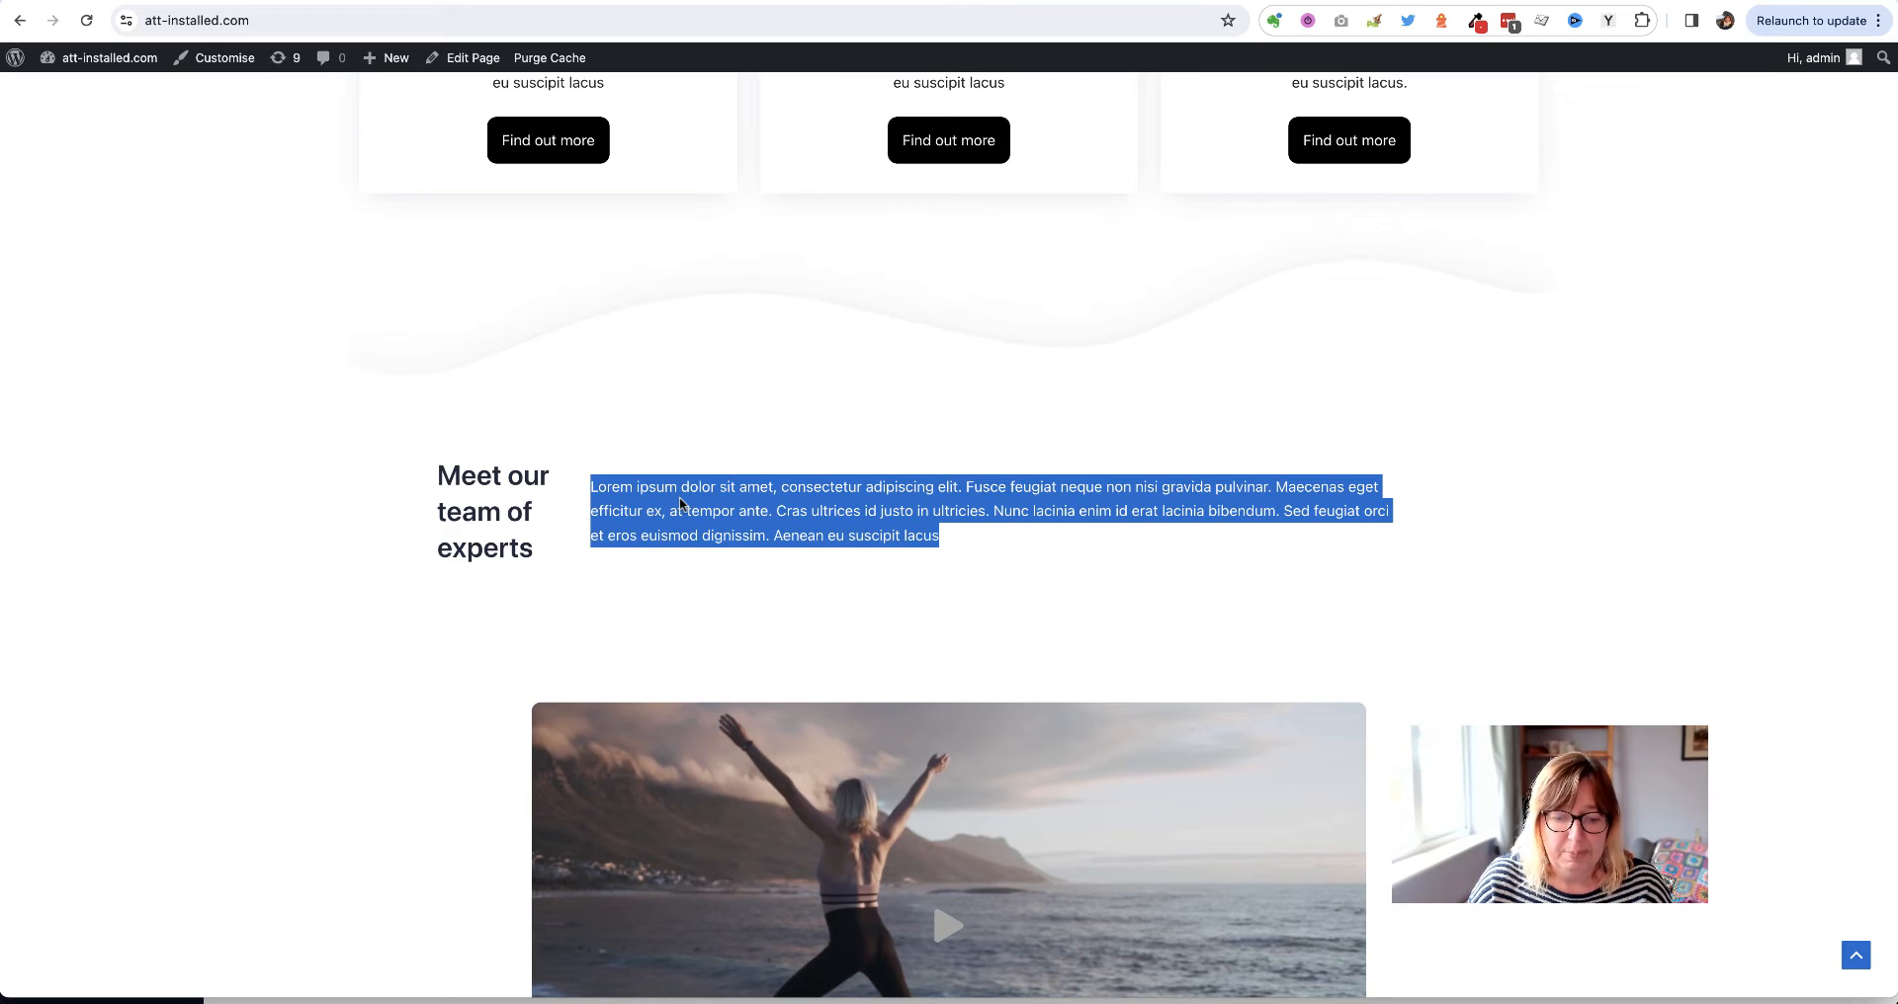
{"action": "triple_click", "coordinate": [454, 509]}
{"action": "key", "text": "ctrl+c"}
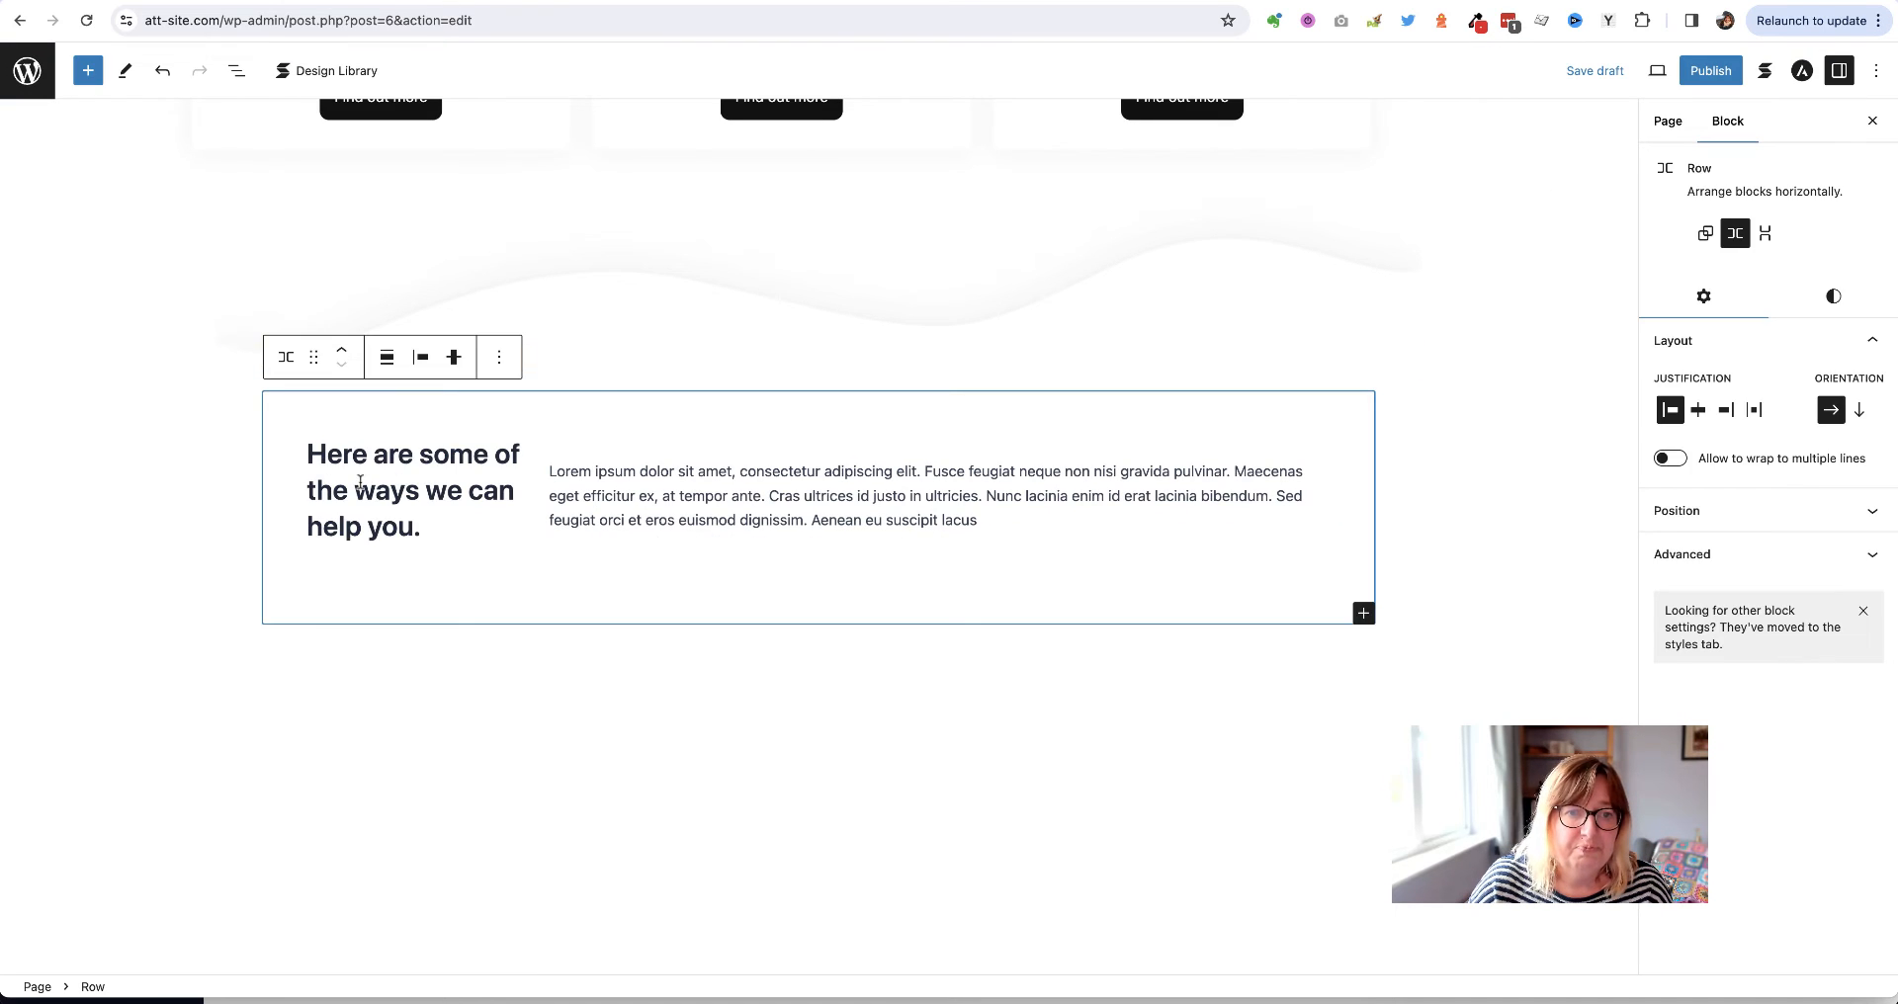
{"action": "double_click", "coordinate": [360, 482]}
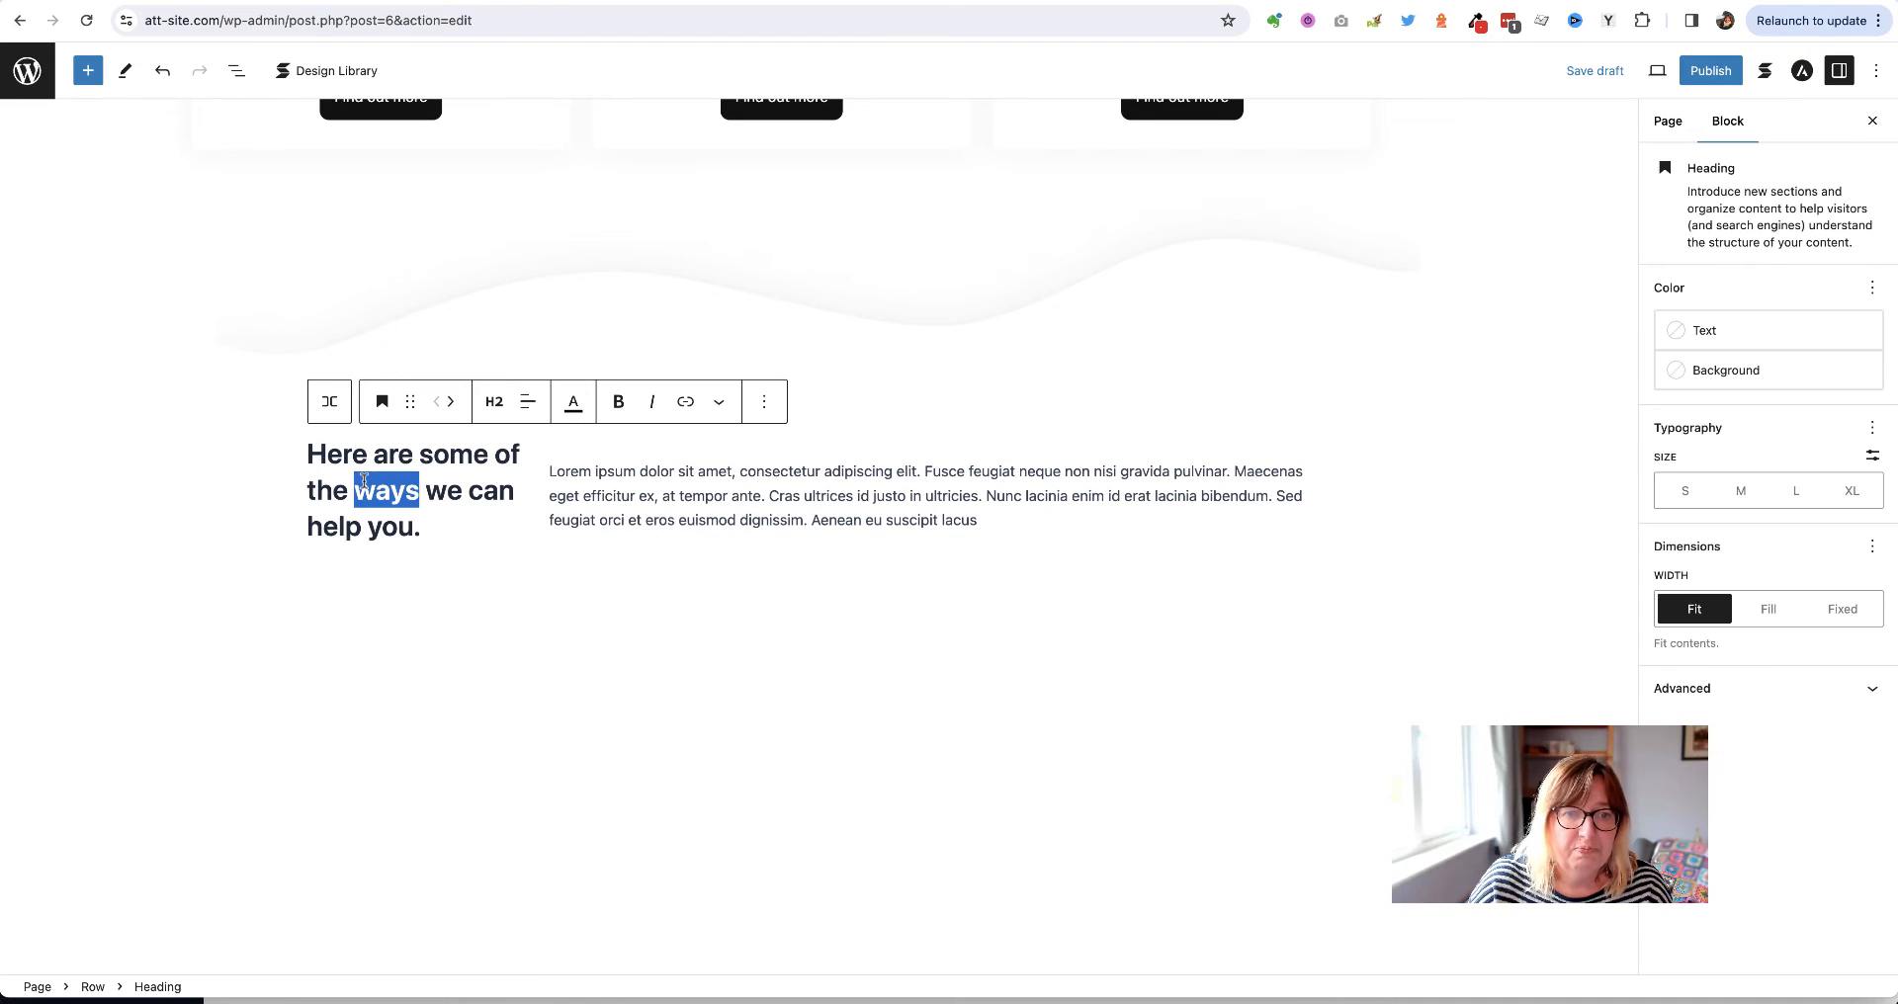
{"action": "key", "text": "ctrl+a"}
{"action": "key", "text": "ctrl+v"}
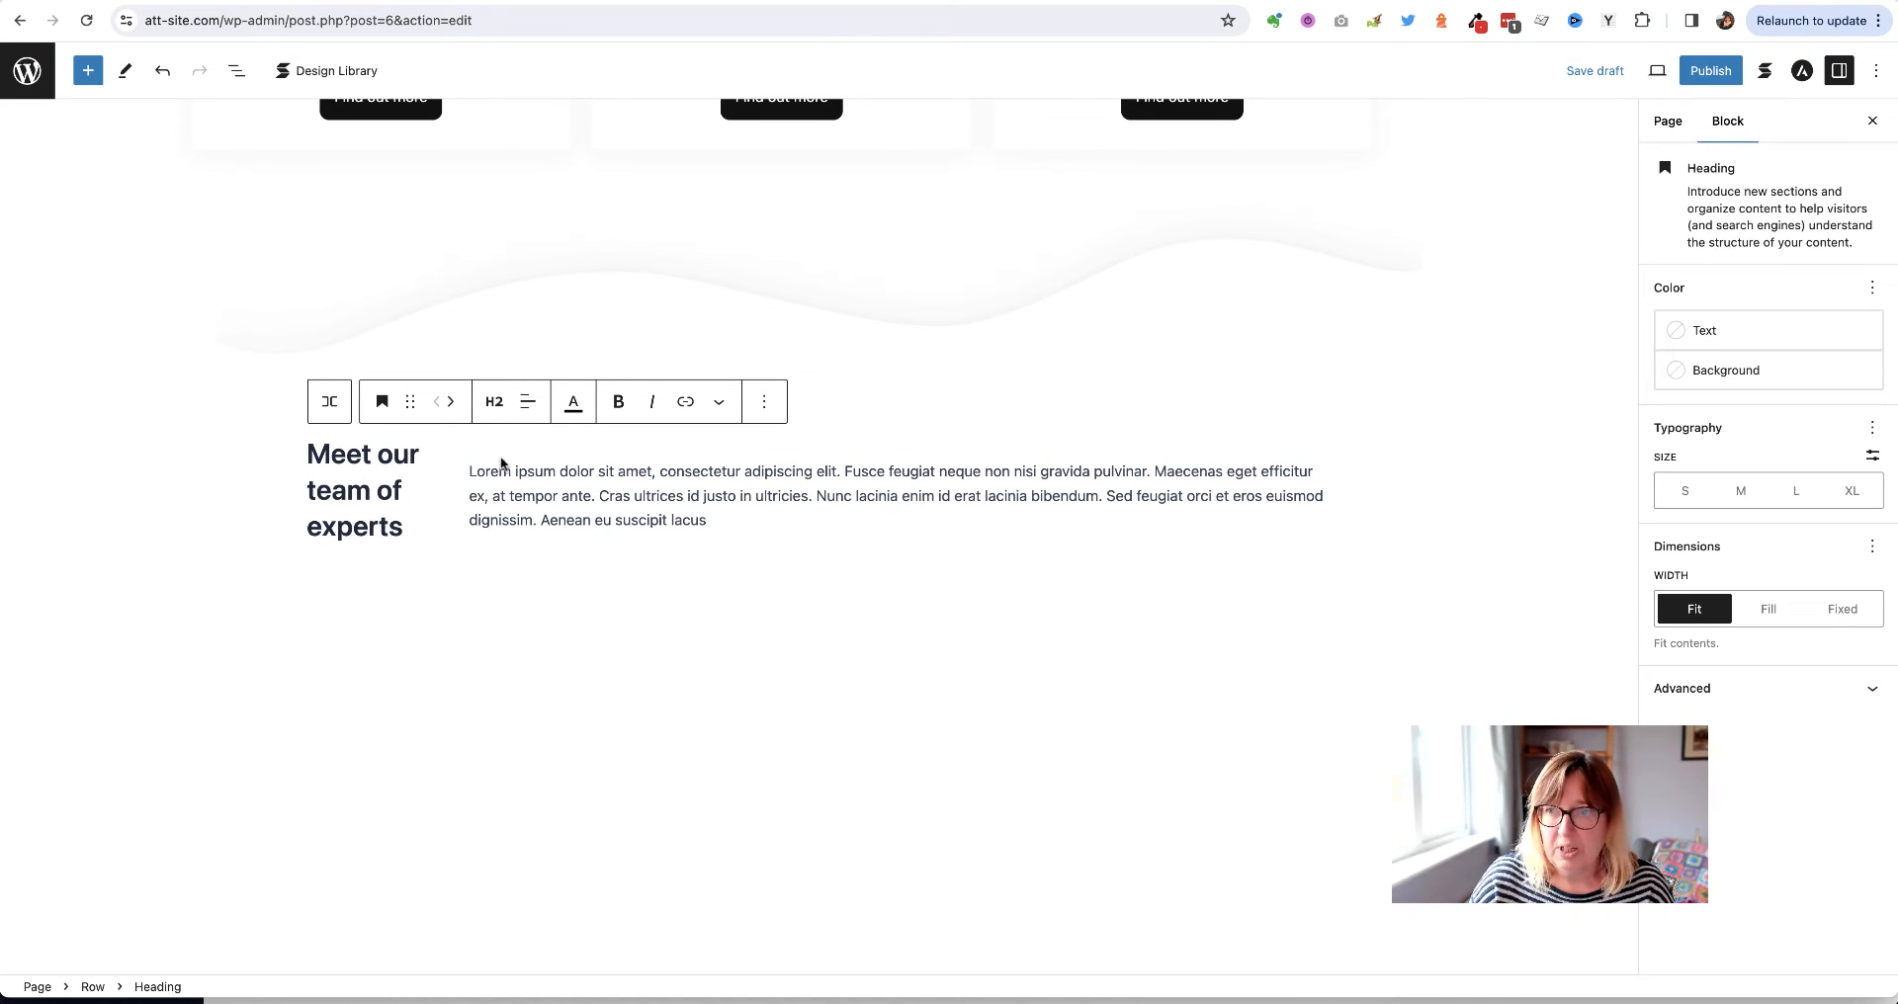
{"action": "left_click", "coordinate": [1593, 71]}
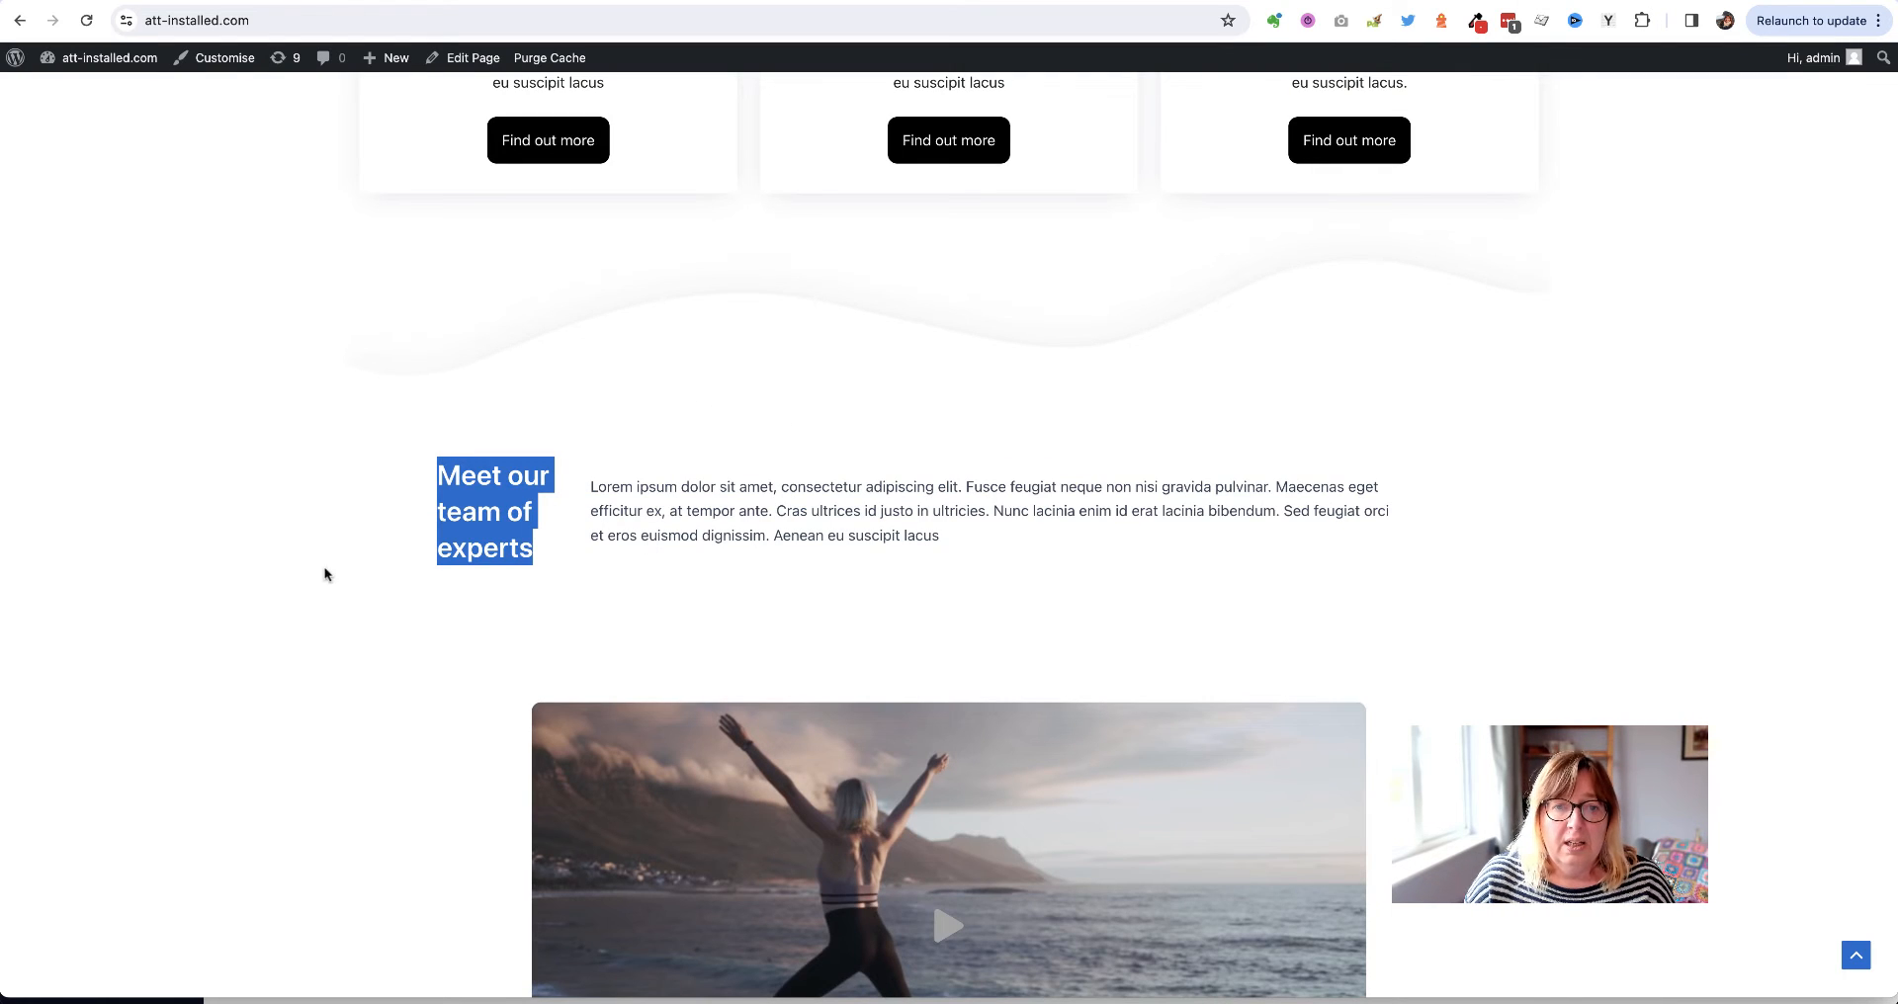
On the live reference site, play the yoga video and then close its enlarged lightbox
{"action": "scroll", "coordinate": [287, 561], "scroll_direction": "down", "scroll_amount": 5}
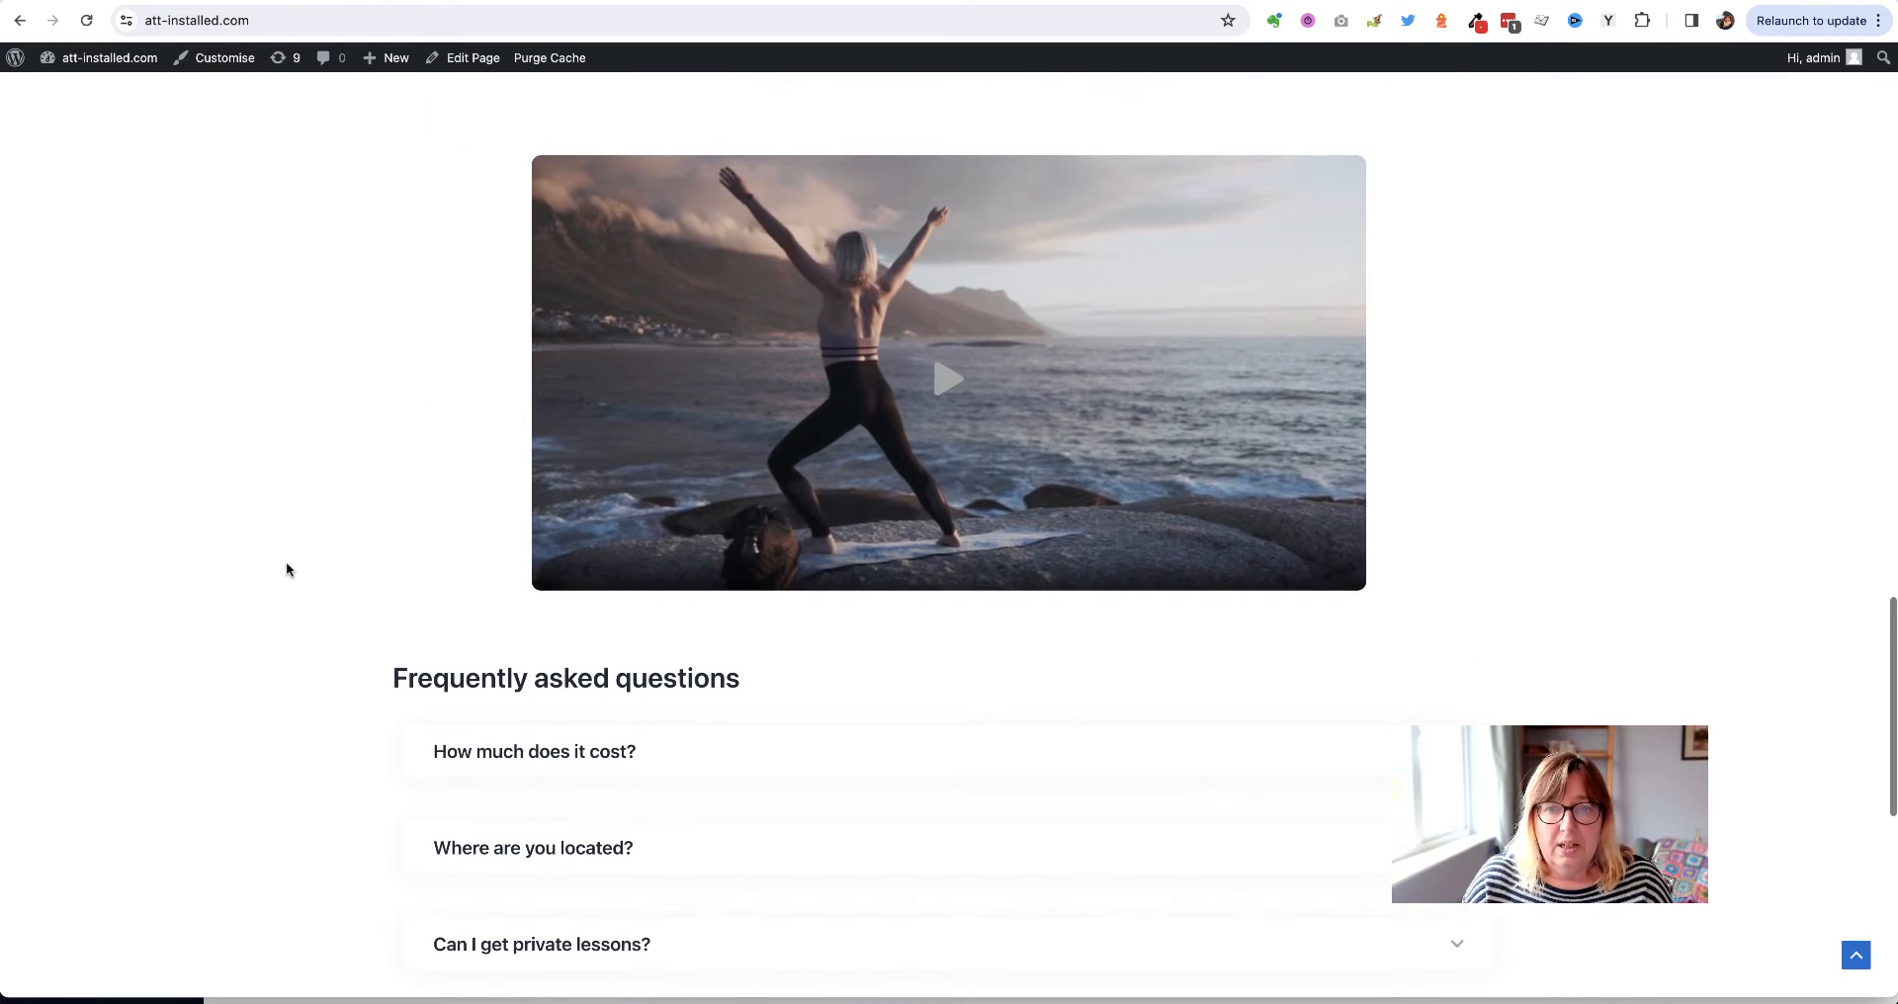
{"action": "scroll", "coordinate": [286, 562], "scroll_direction": "up", "scroll_amount": 1}
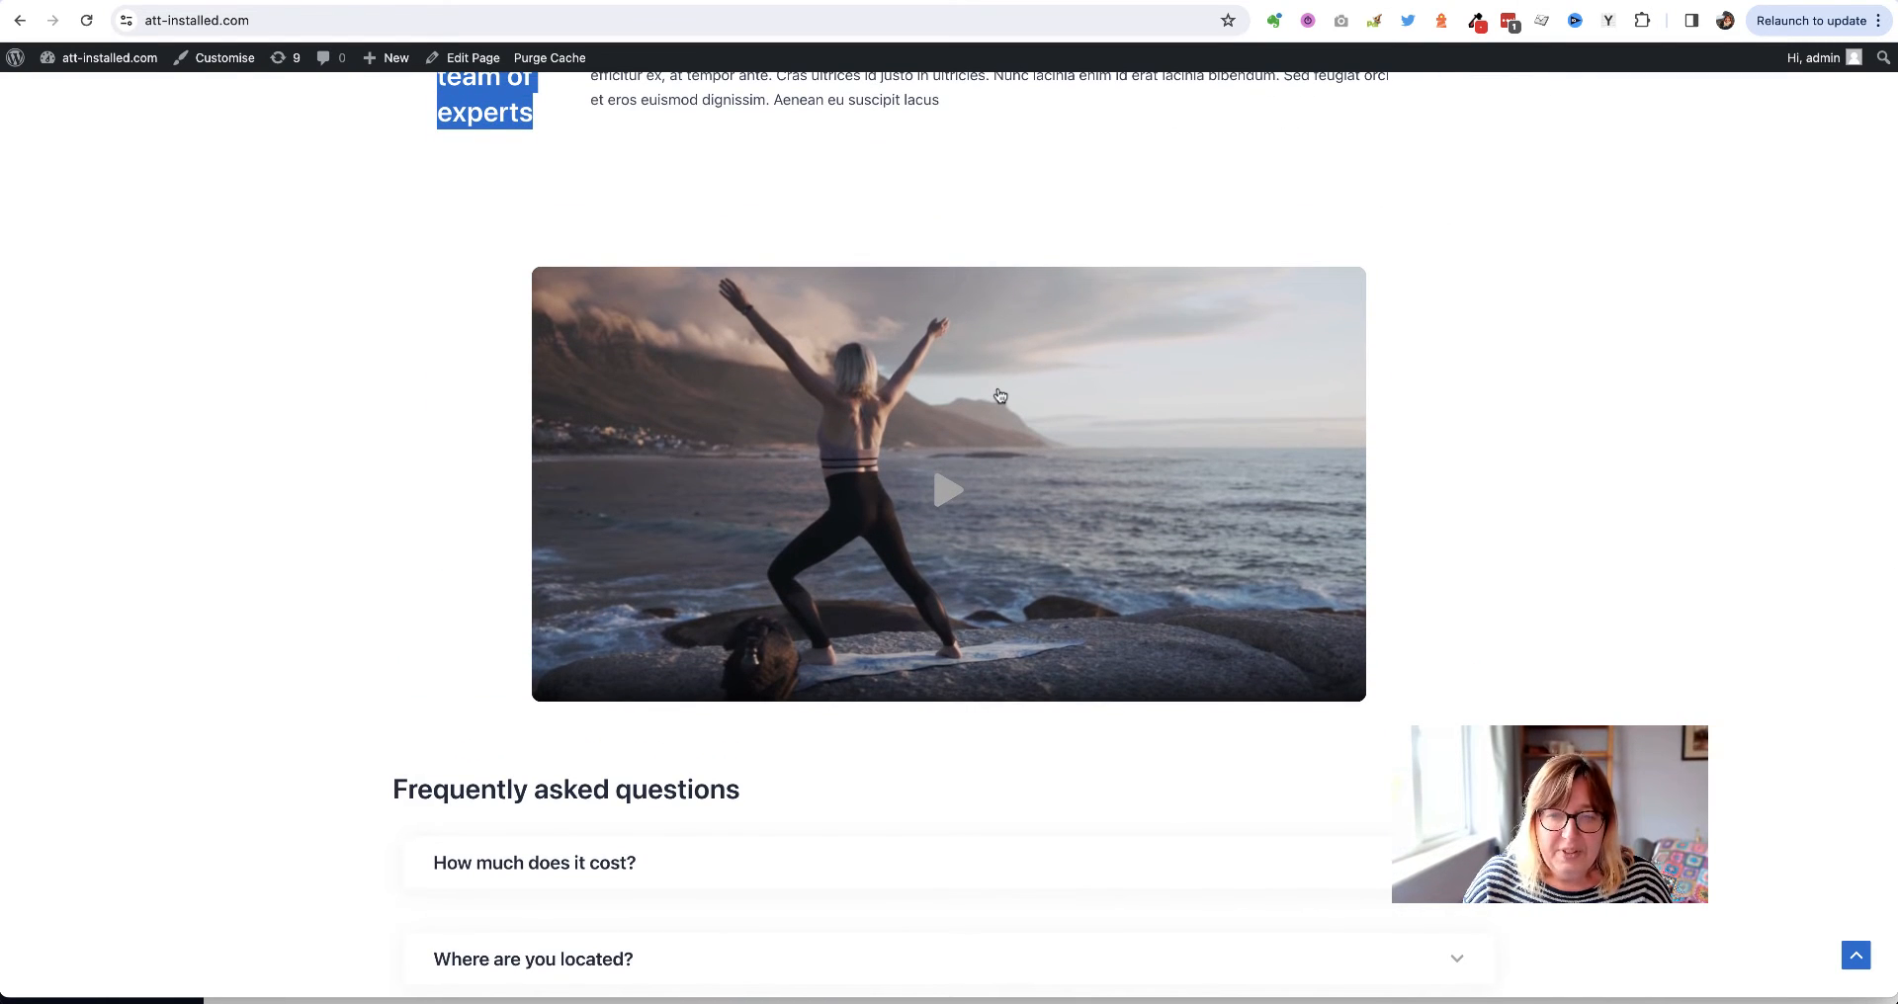
{"action": "left_click", "coordinate": [936, 402]}
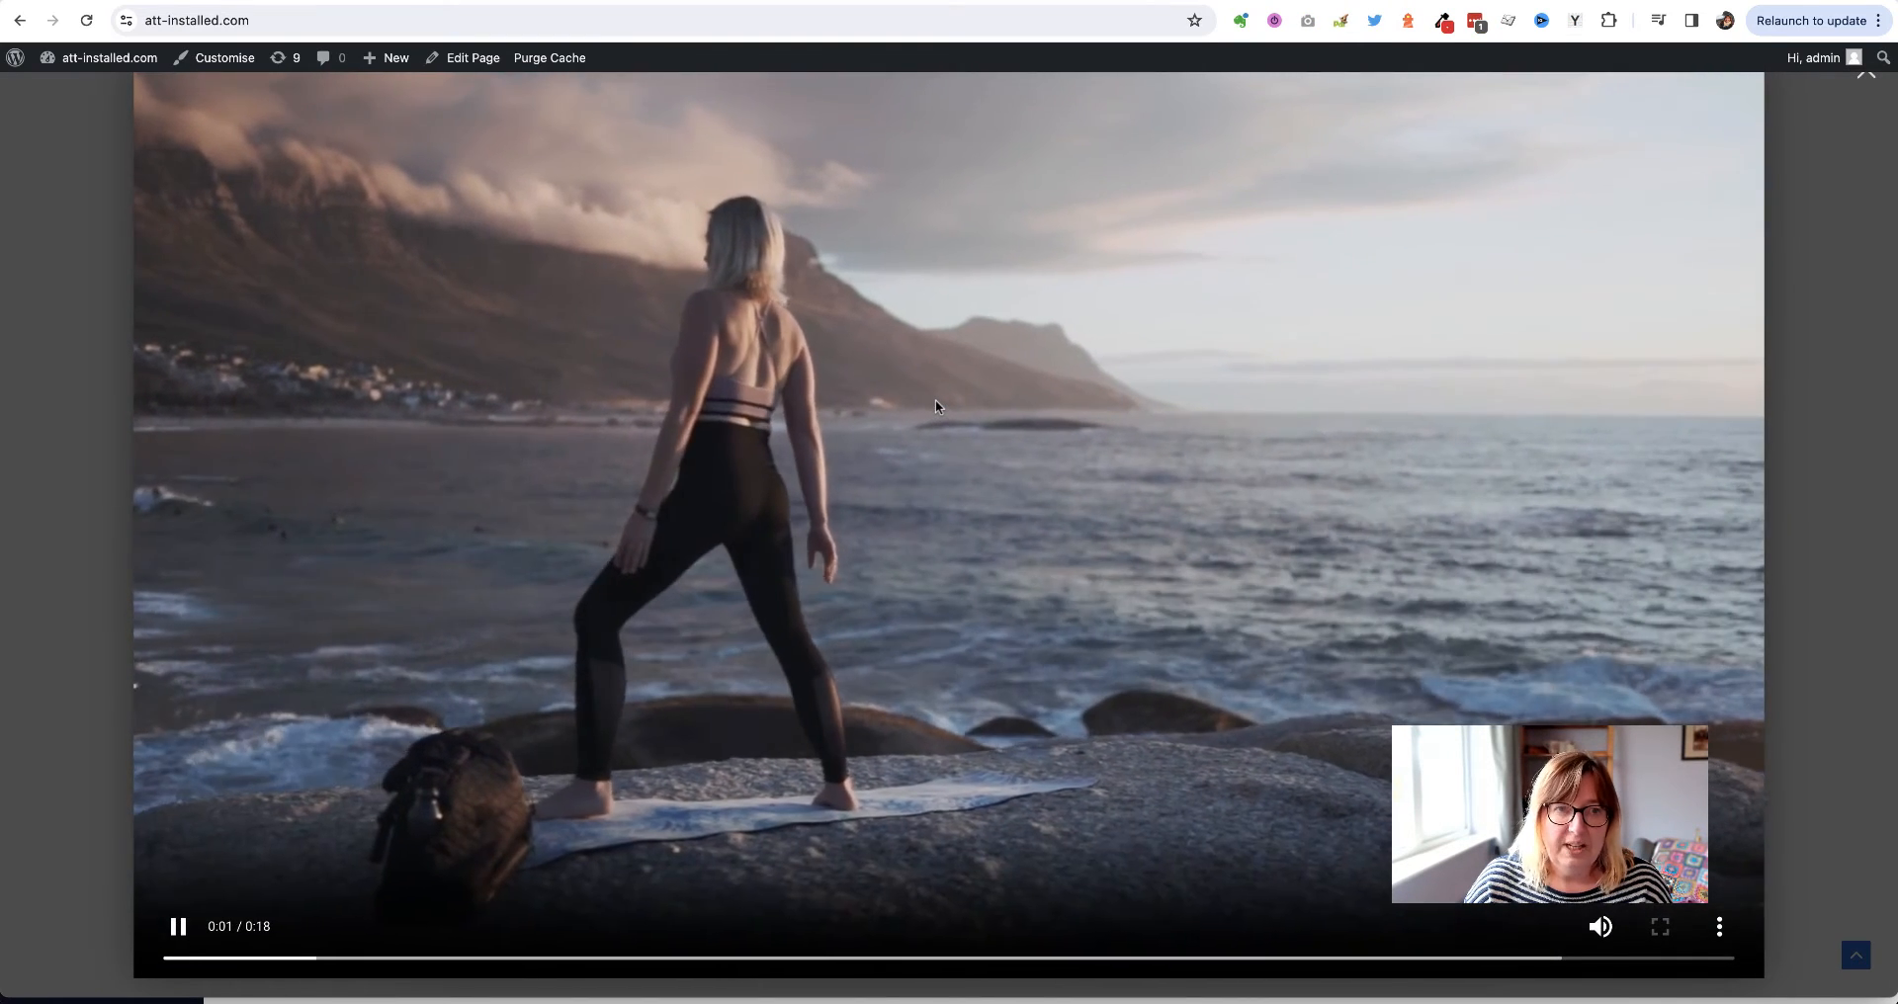
{"action": "scroll", "coordinate": [935, 403], "scroll_direction": "up", "scroll_amount": 3}
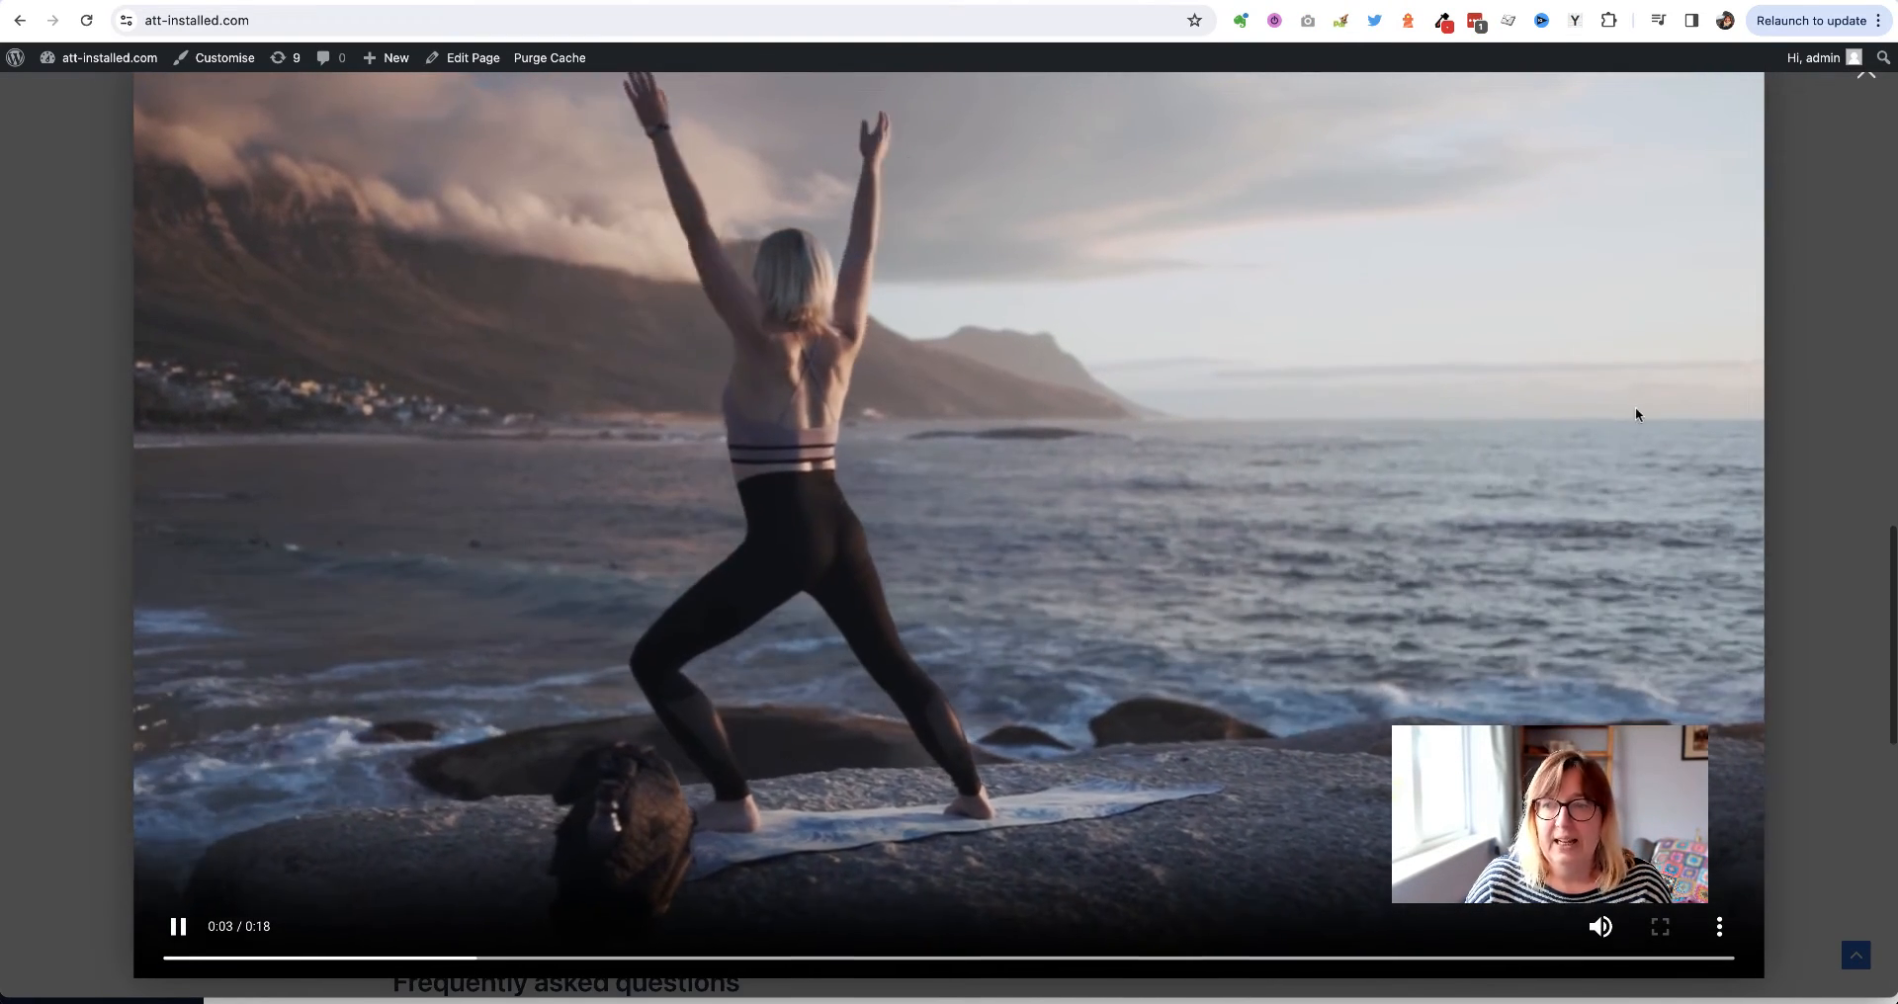
{"action": "left_click", "coordinate": [1823, 403]}
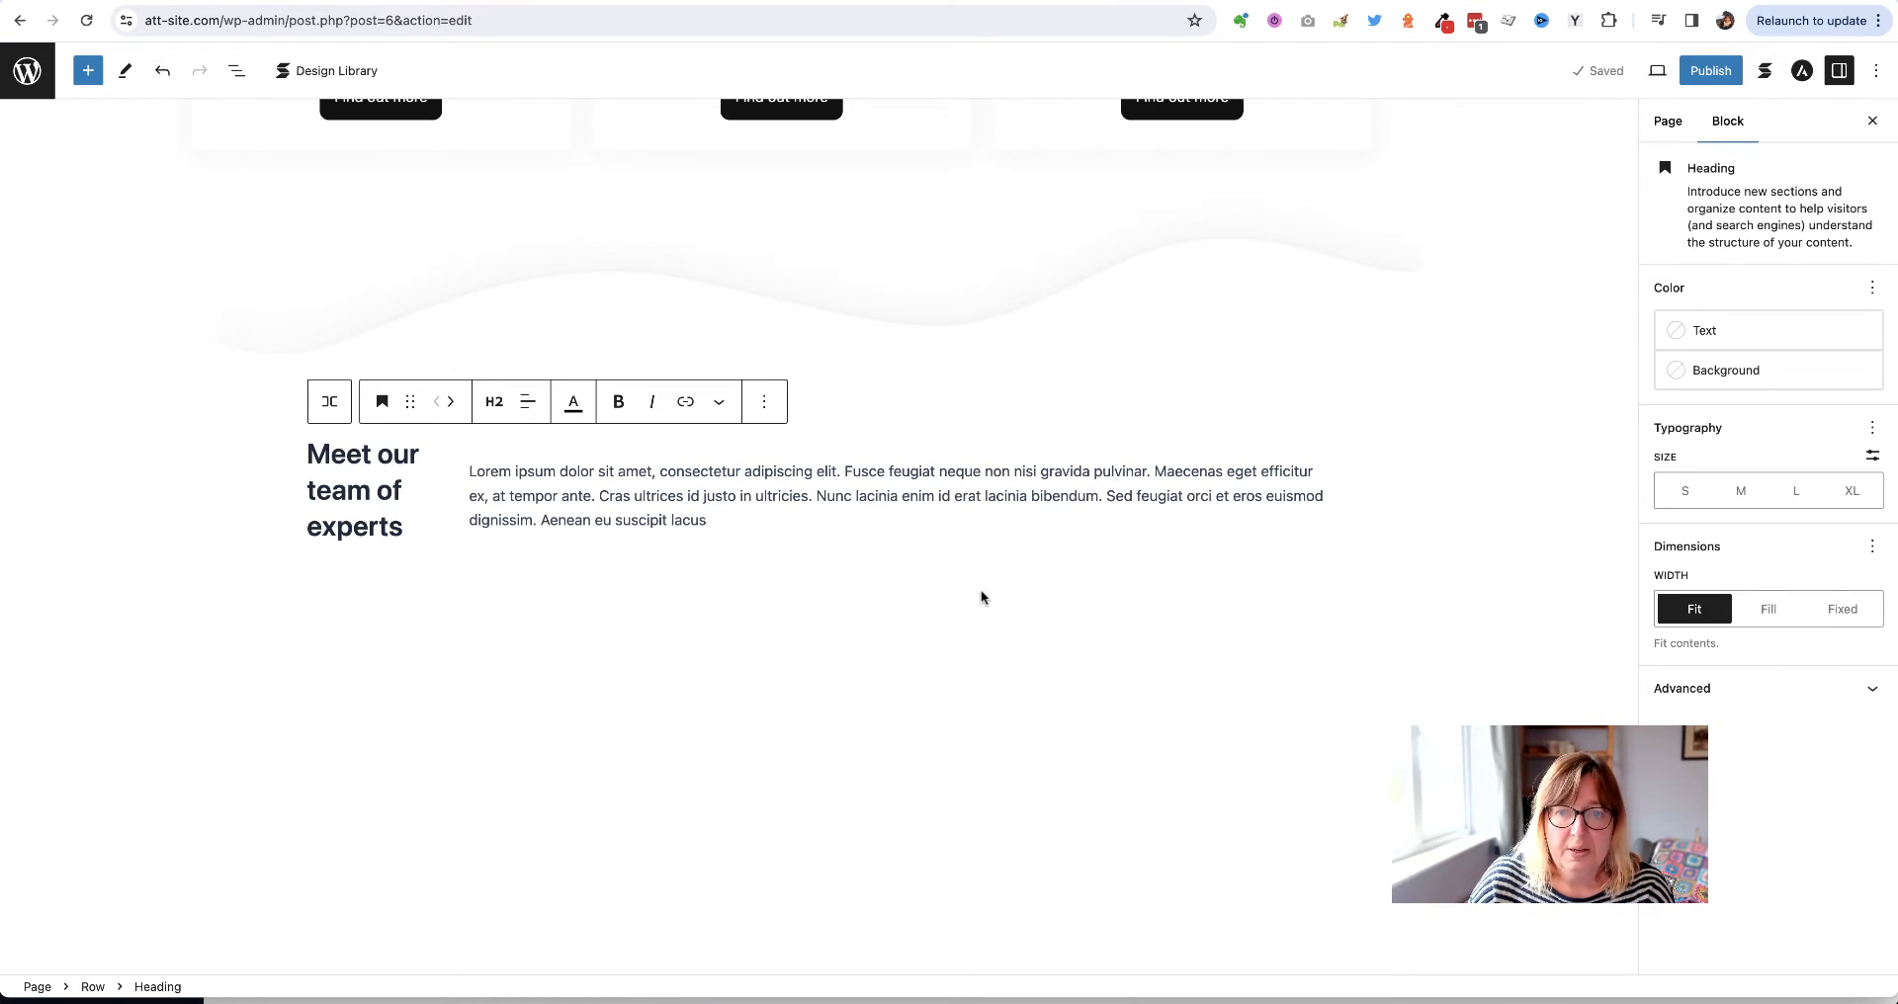
From the full block list, add a Stackable Video Popup block beneath the 'Meet our team of experts' row
{"action": "left_click", "coordinate": [770, 564]}
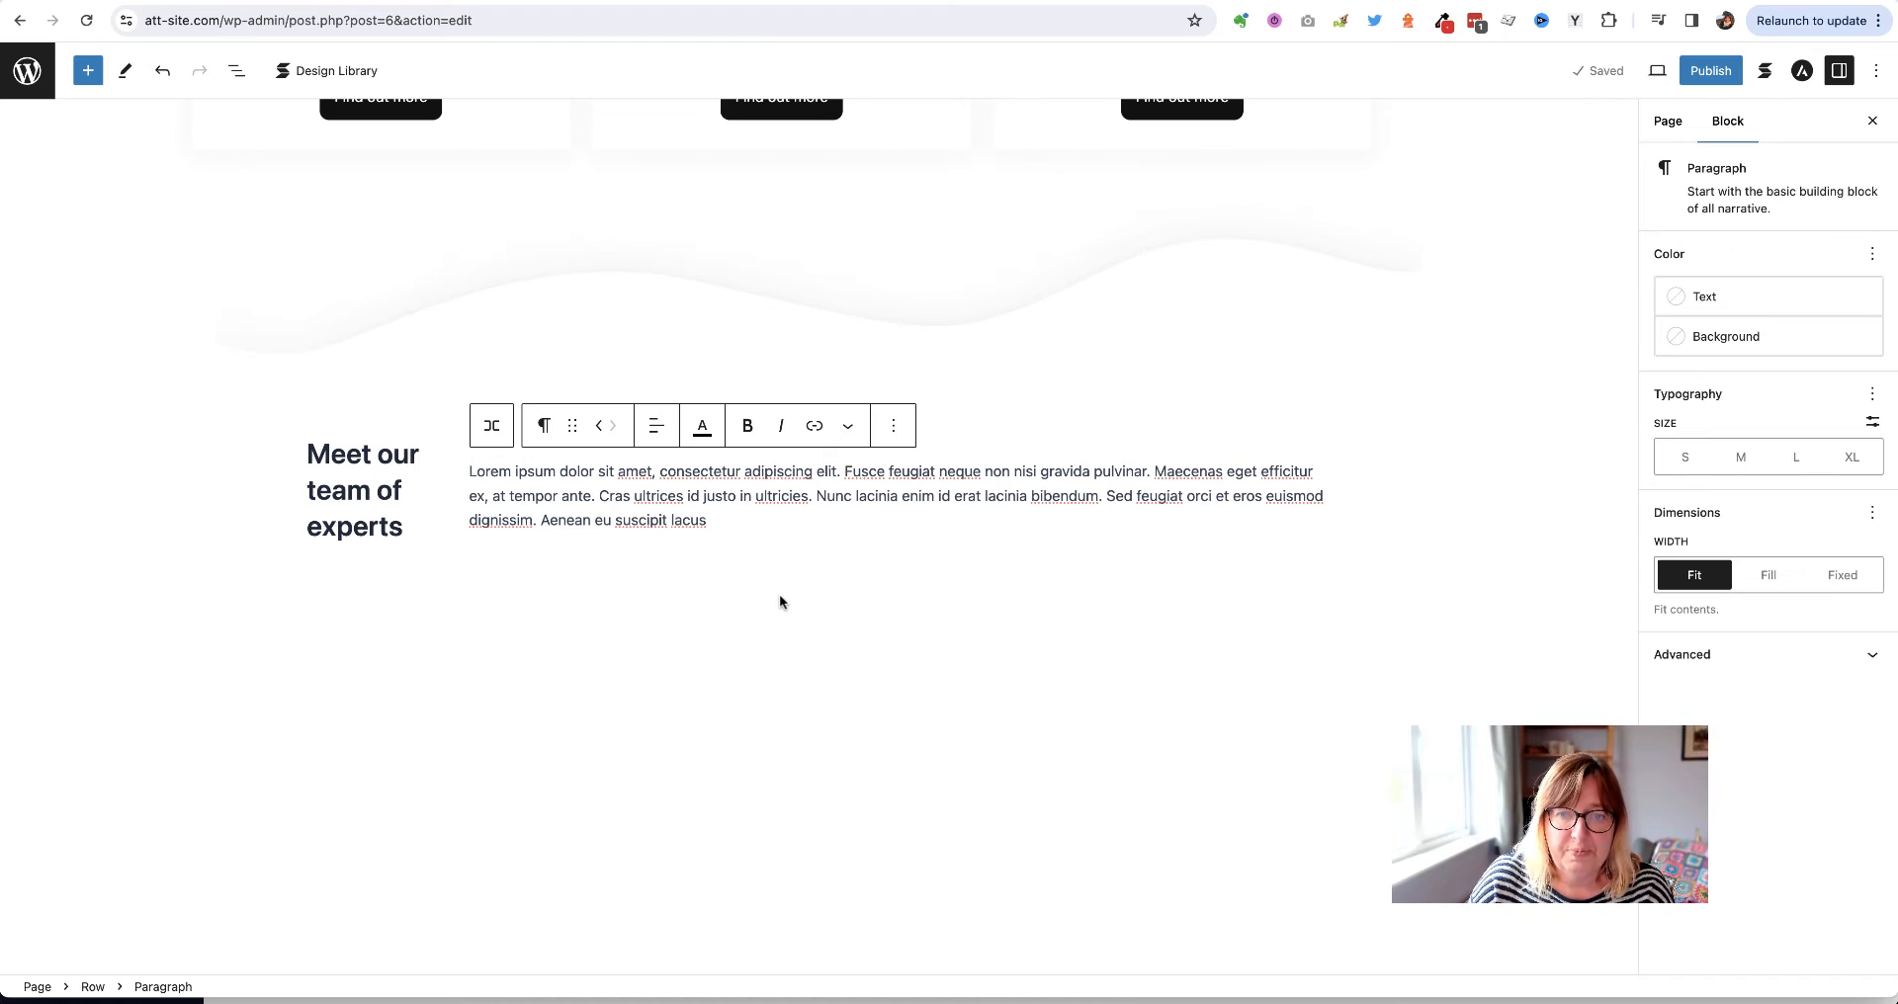
{"action": "left_click", "coordinate": [973, 599]}
{"action": "left_click", "coordinate": [1372, 645]}
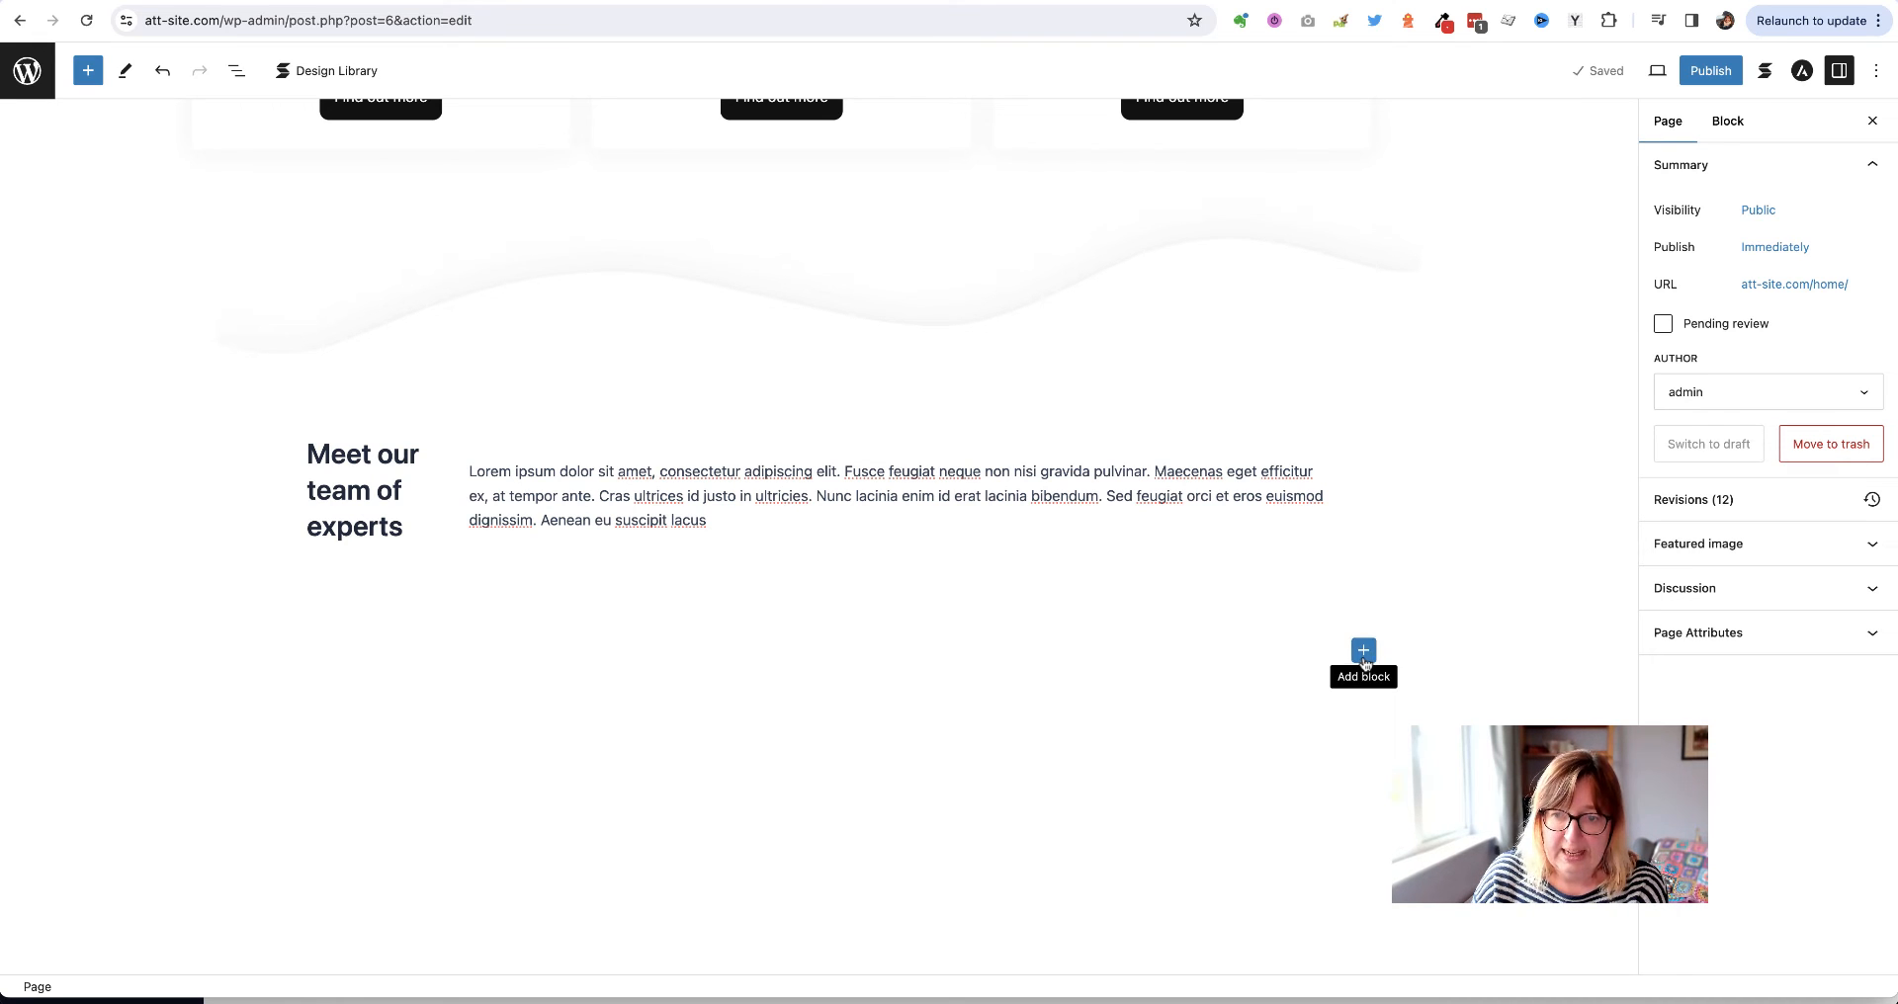
{"action": "left_click", "coordinate": [1364, 652]}
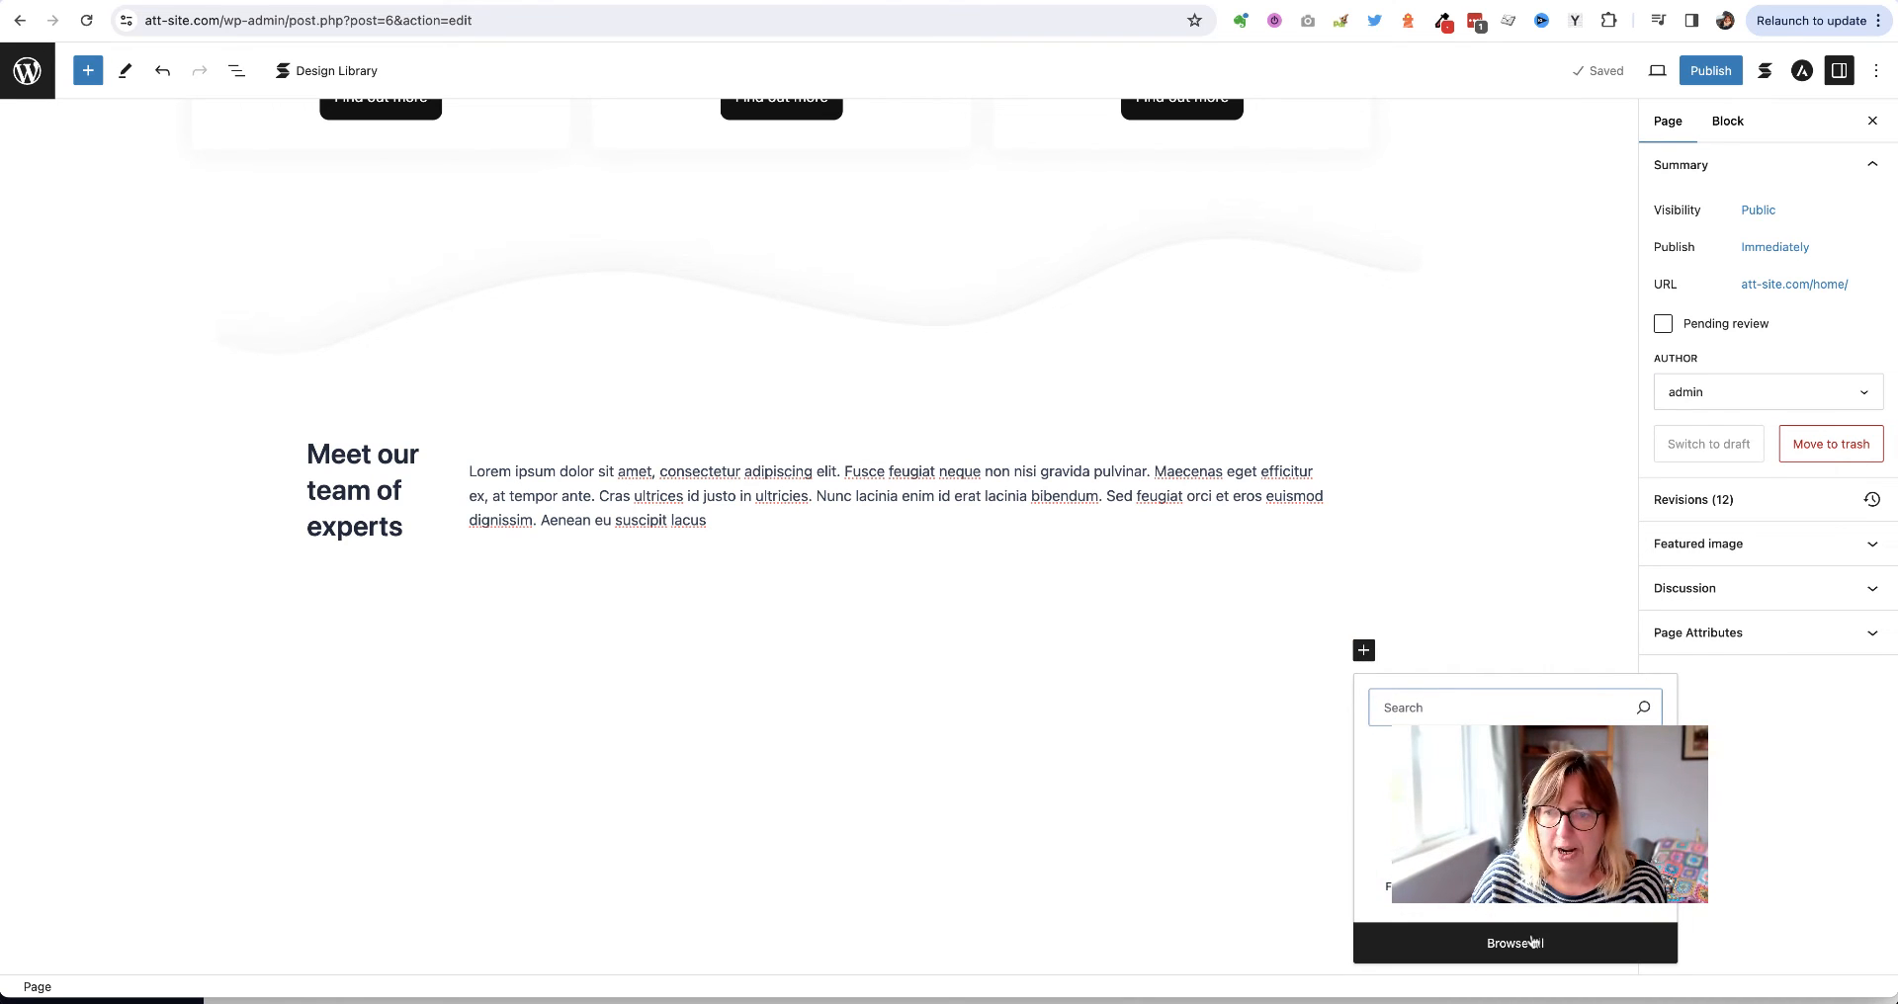
{"action": "left_click", "coordinate": [1533, 941]}
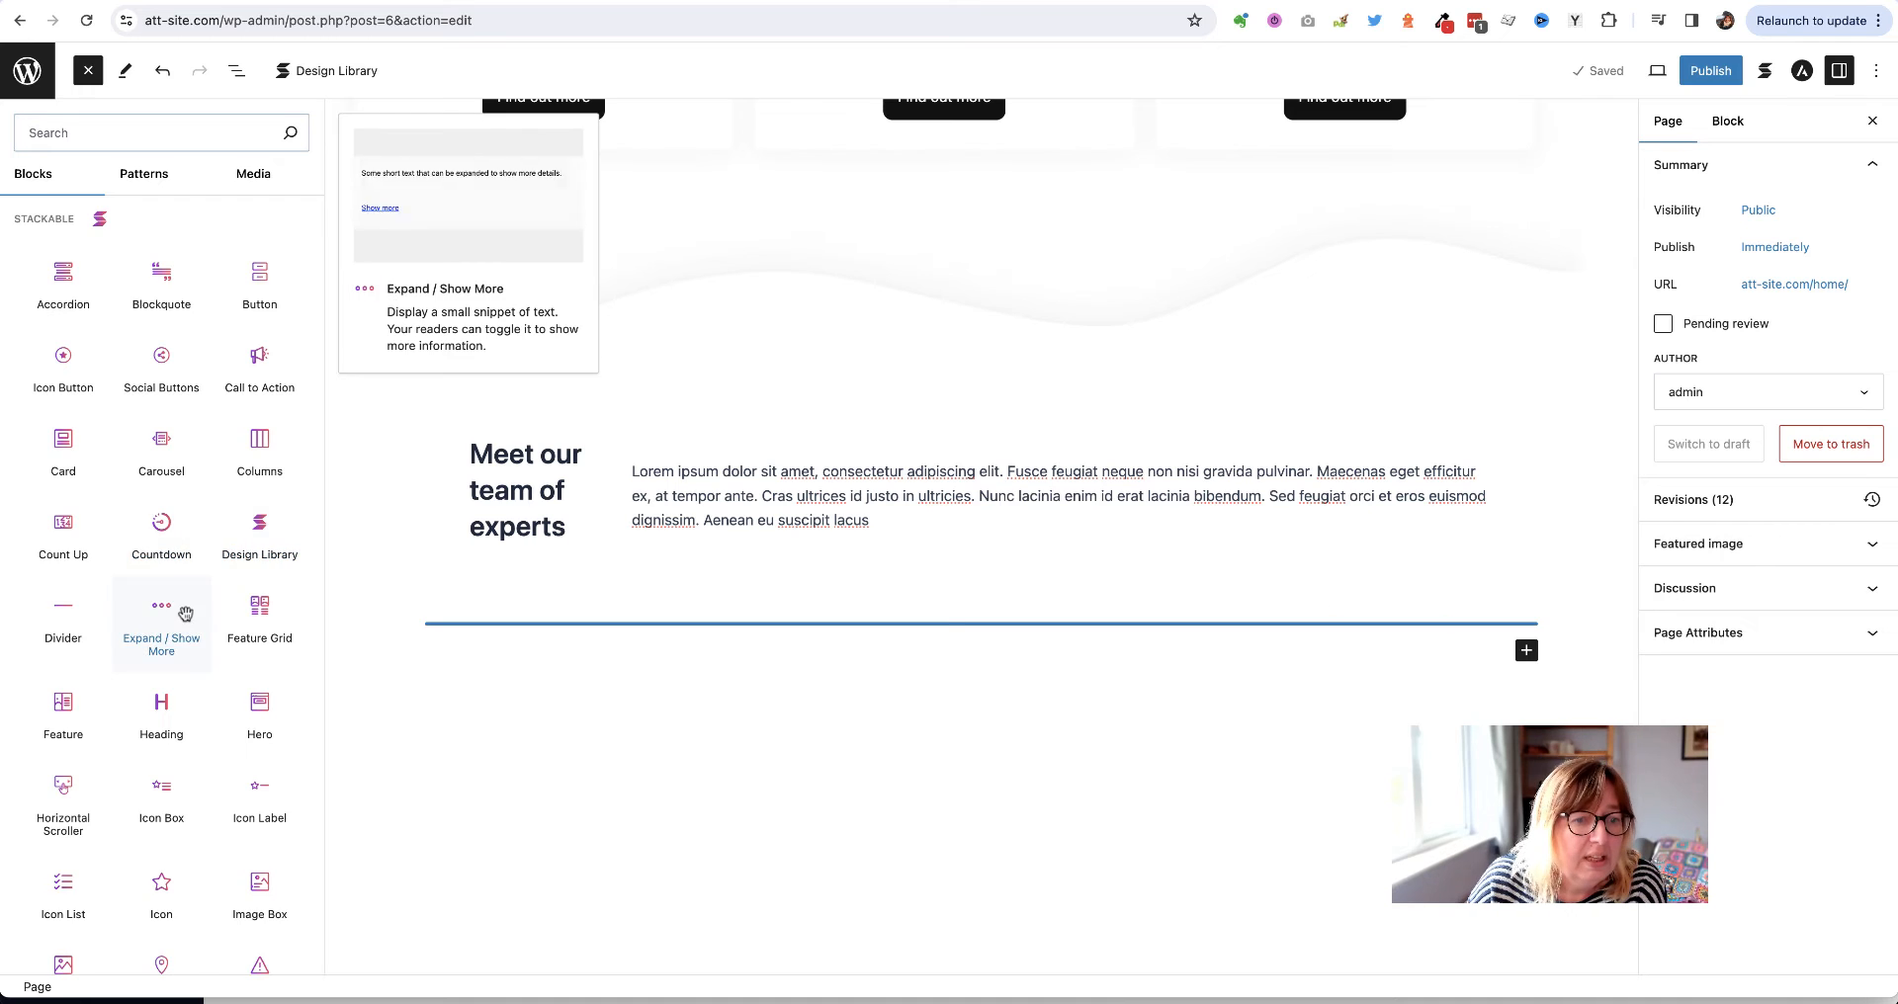
{"action": "scroll", "coordinate": [185, 614], "scroll_direction": "down", "scroll_amount": 5}
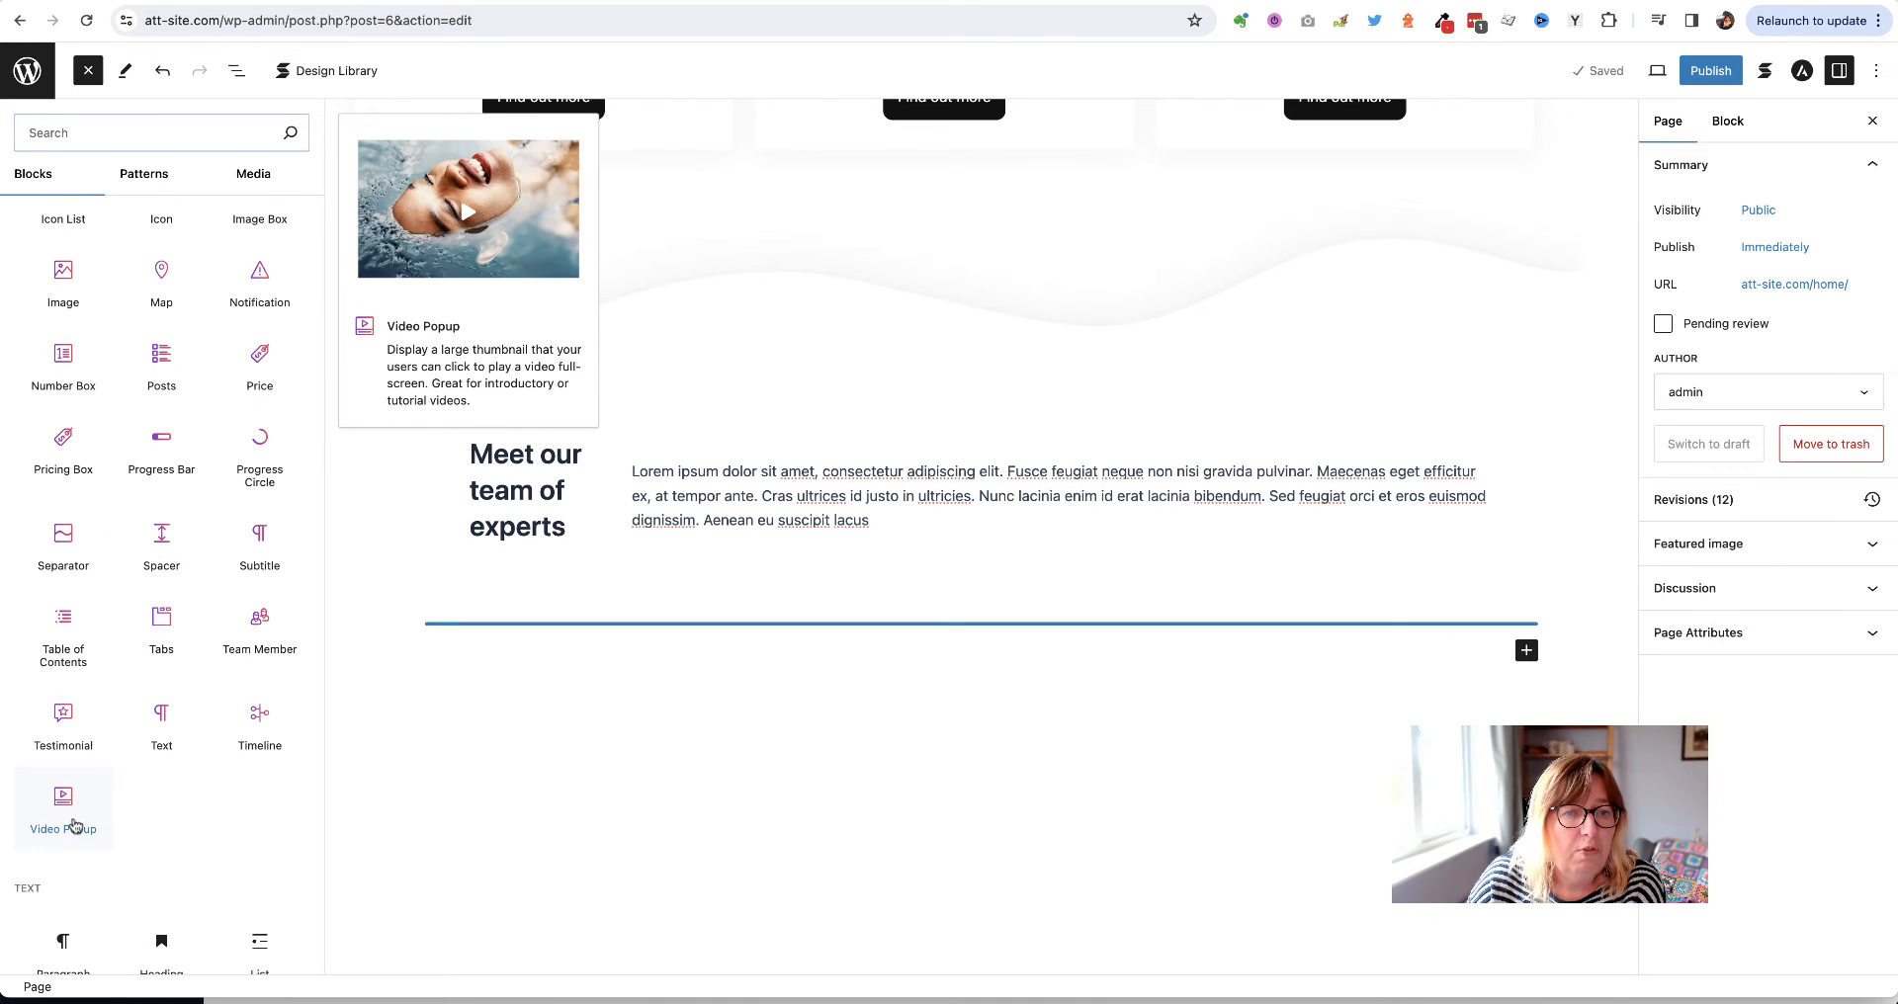
{"action": "left_click", "coordinate": [74, 825]}
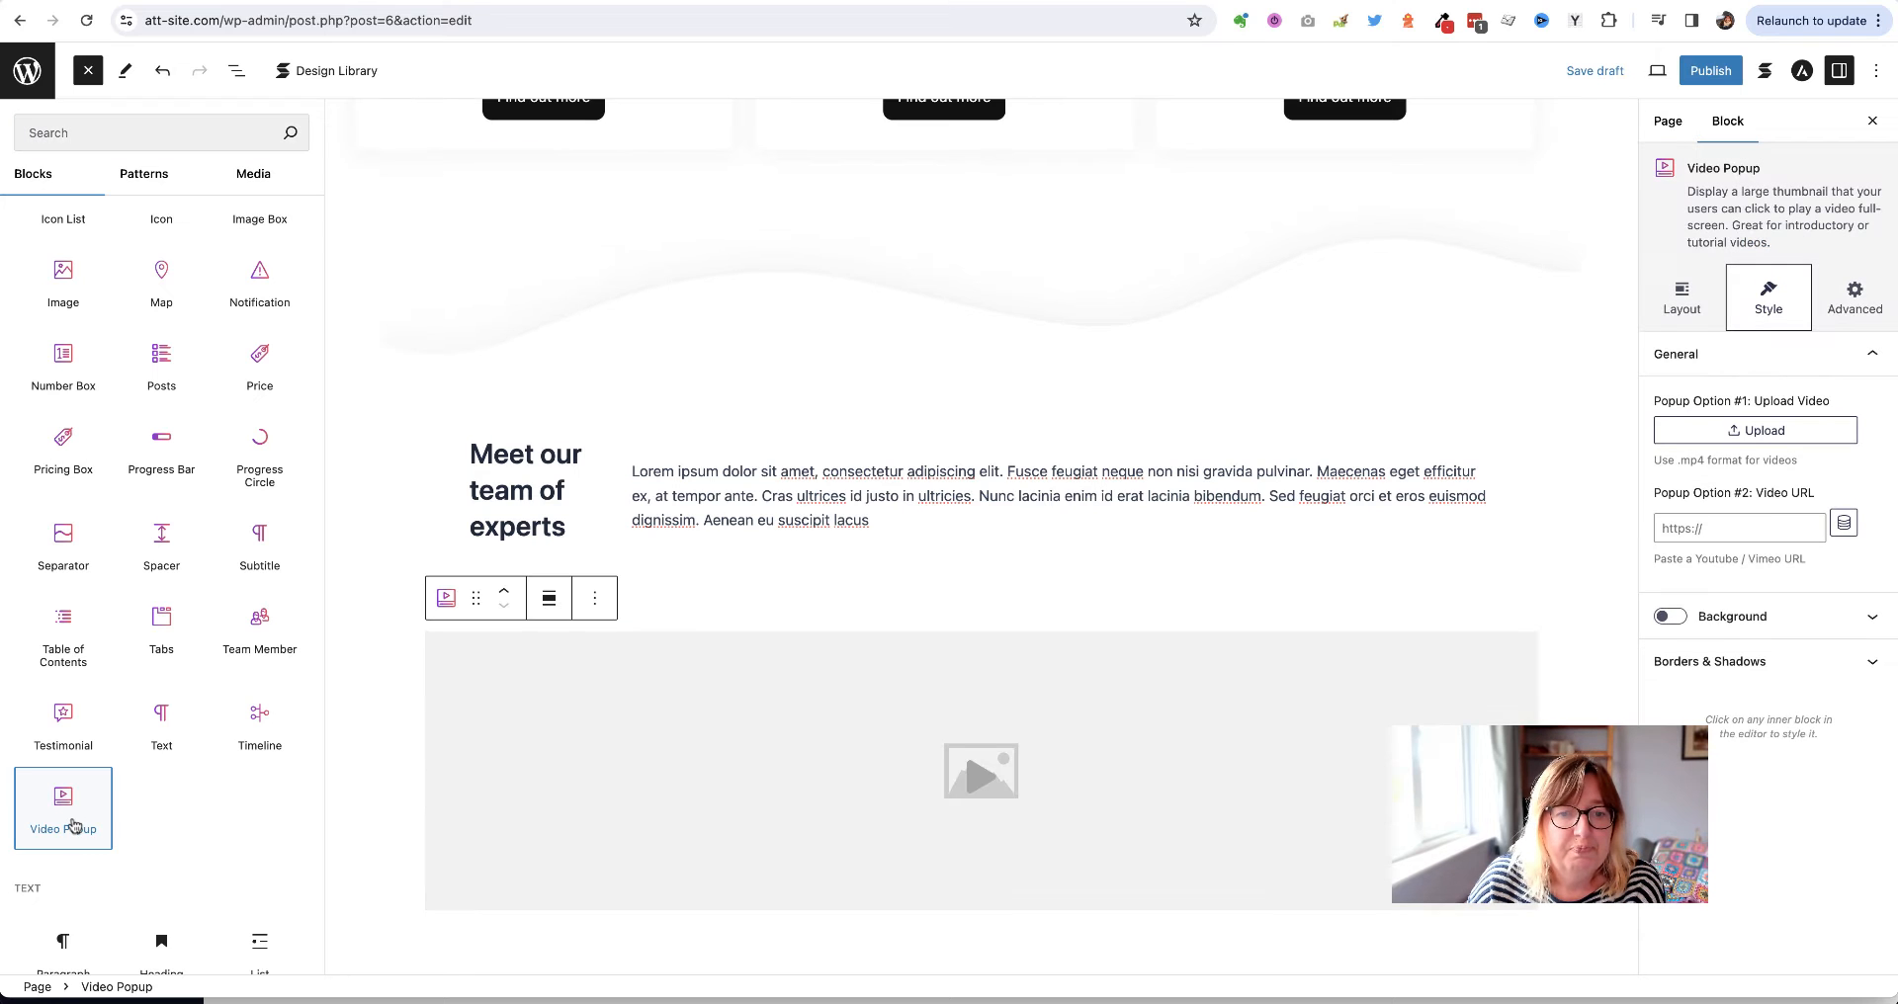
{"action": "scroll", "coordinate": [436, 742], "scroll_direction": "down", "scroll_amount": 3}
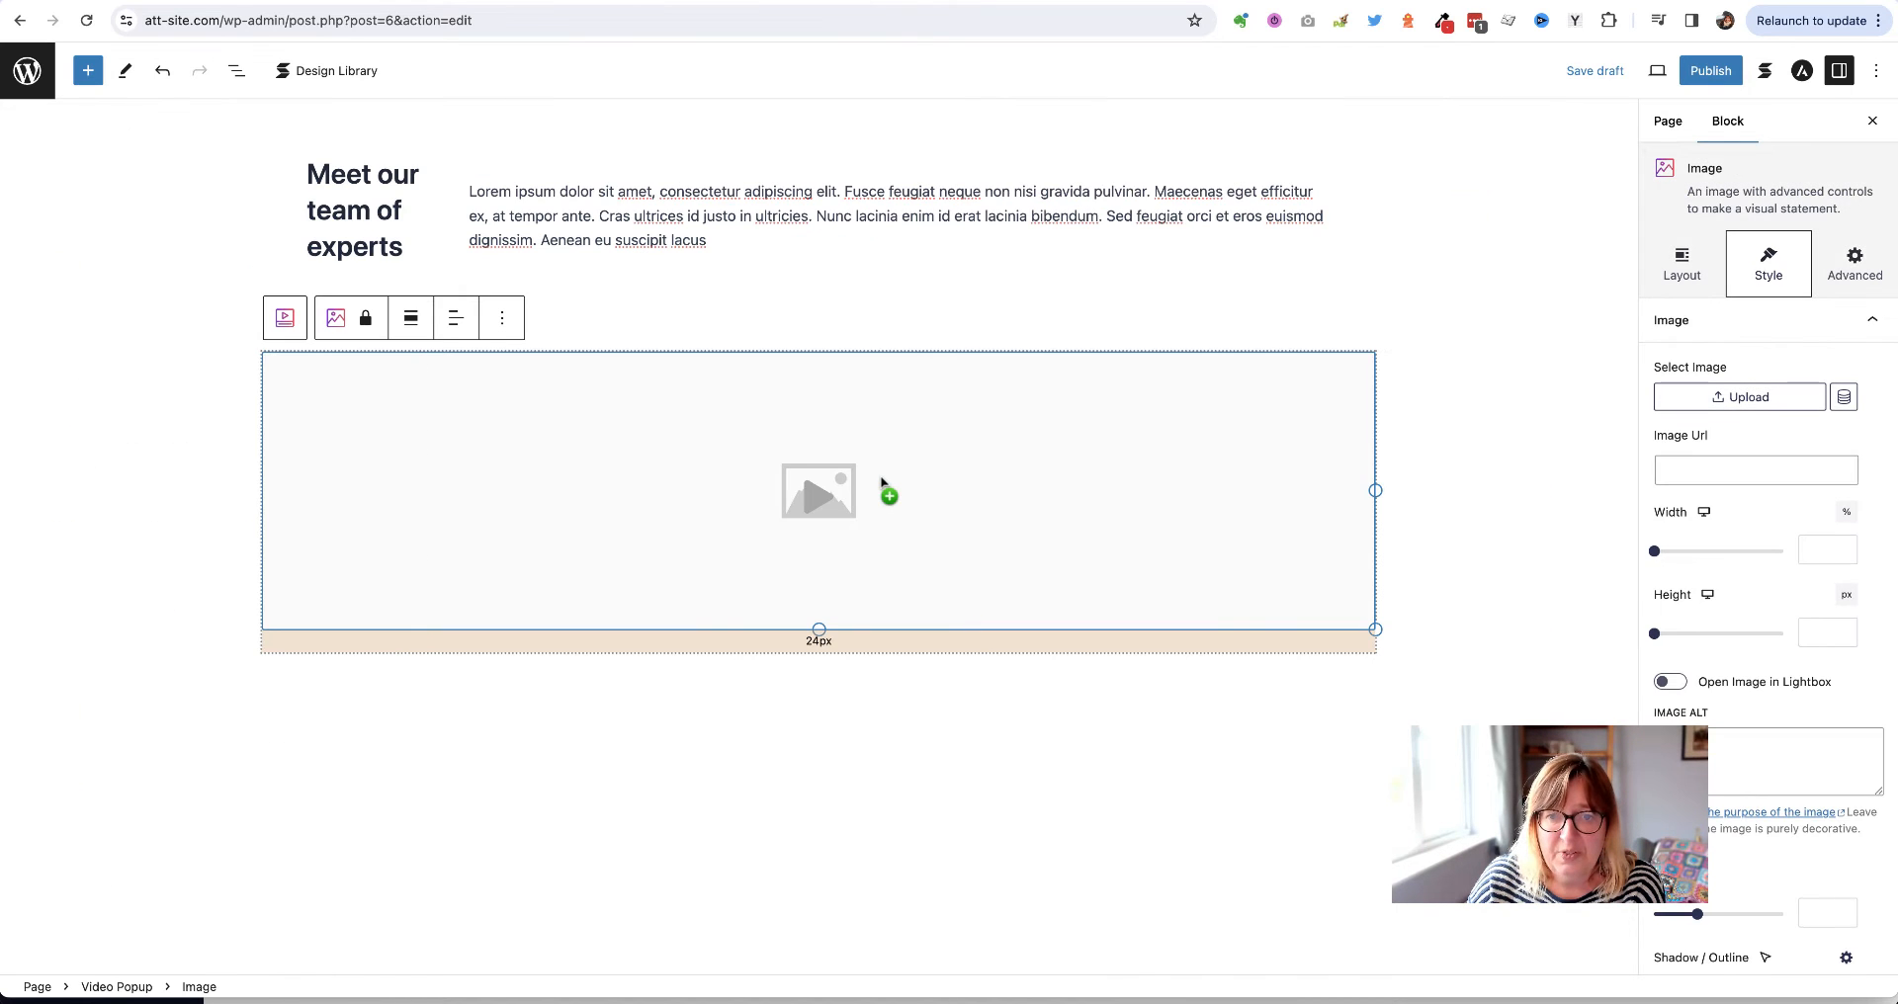
{"action": "left_click", "coordinate": [882, 483]}
{"action": "left_click", "coordinate": [882, 483]}
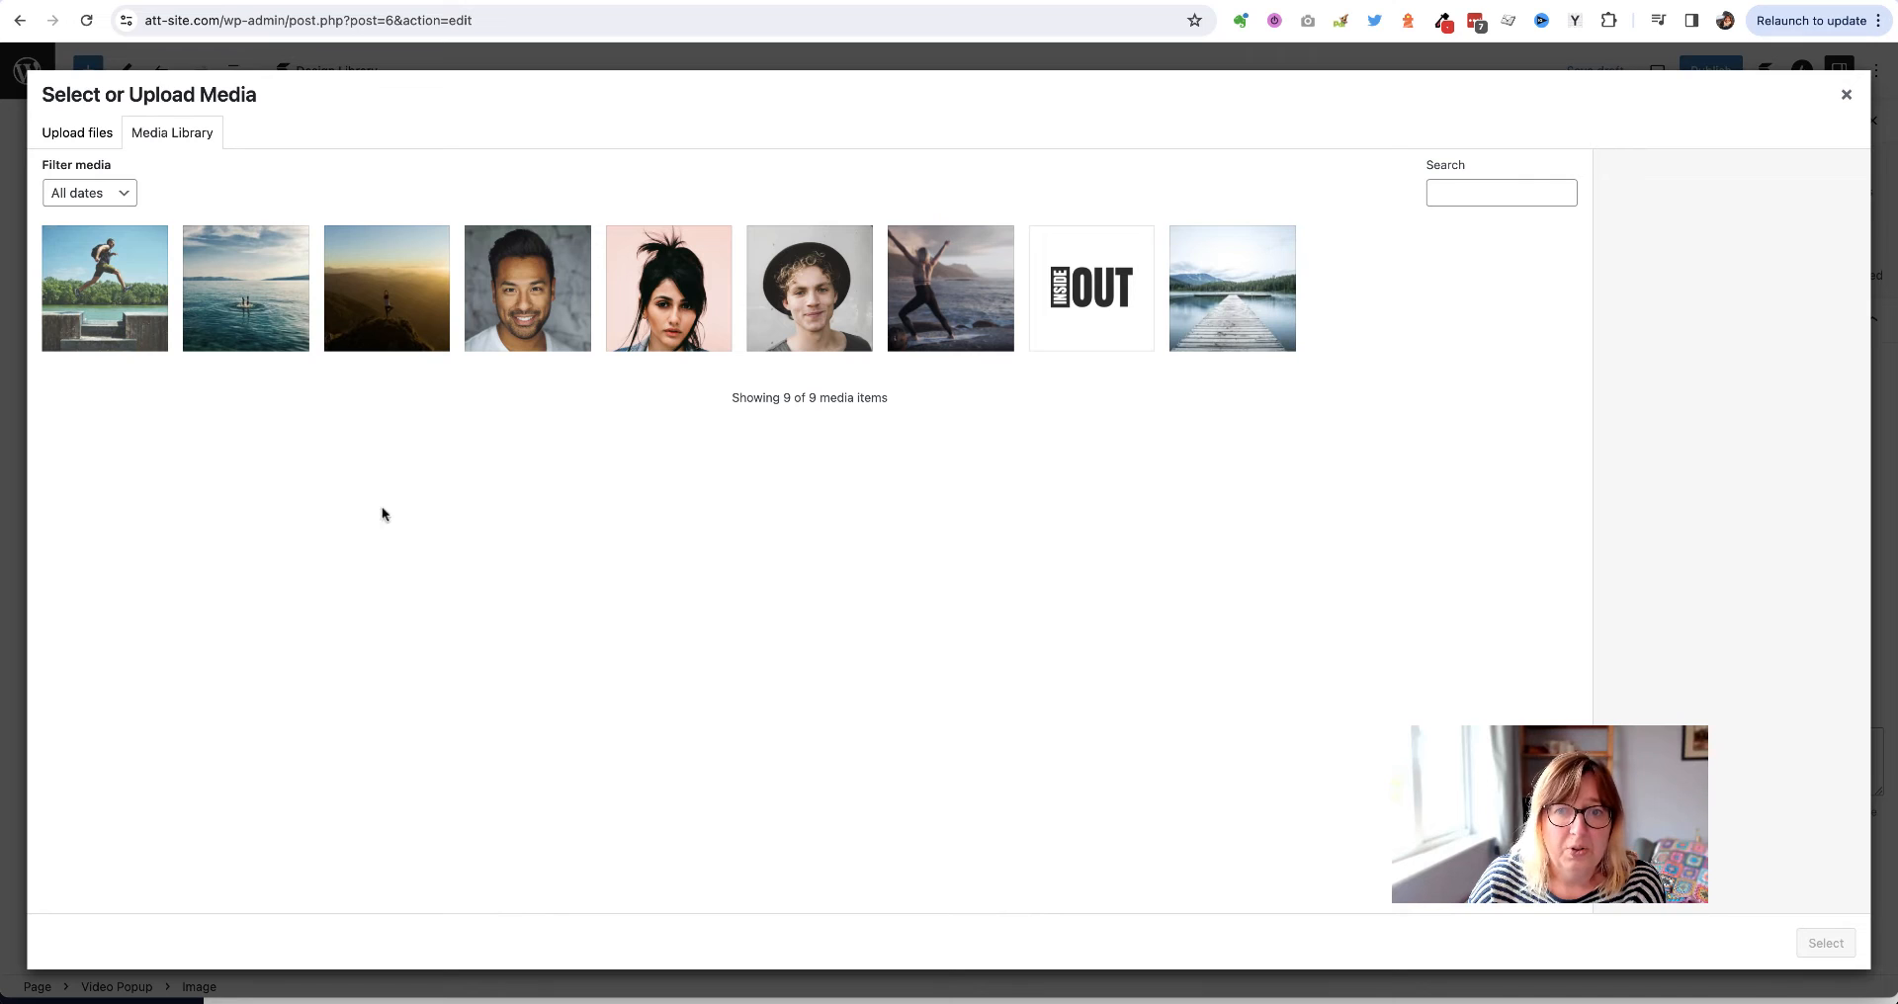
{"action": "left_click", "coordinate": [83, 134]}
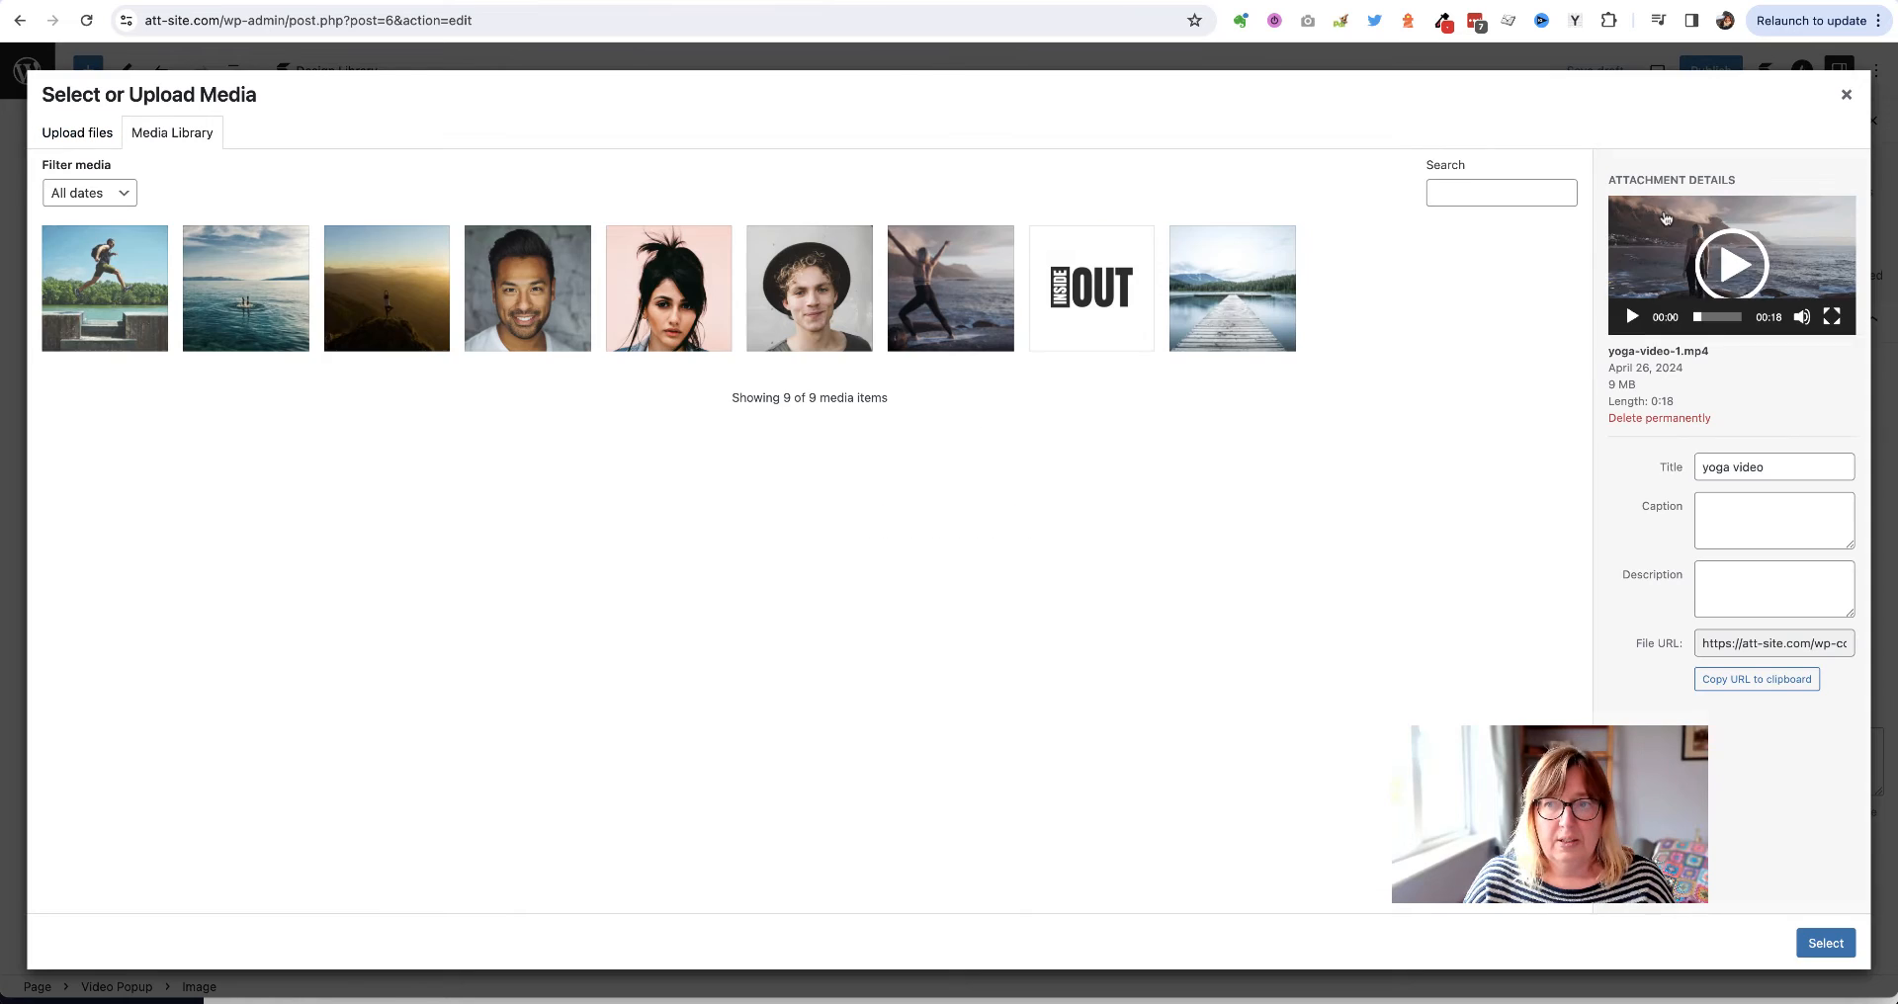
{"action": "left_click", "coordinate": [1664, 214]}
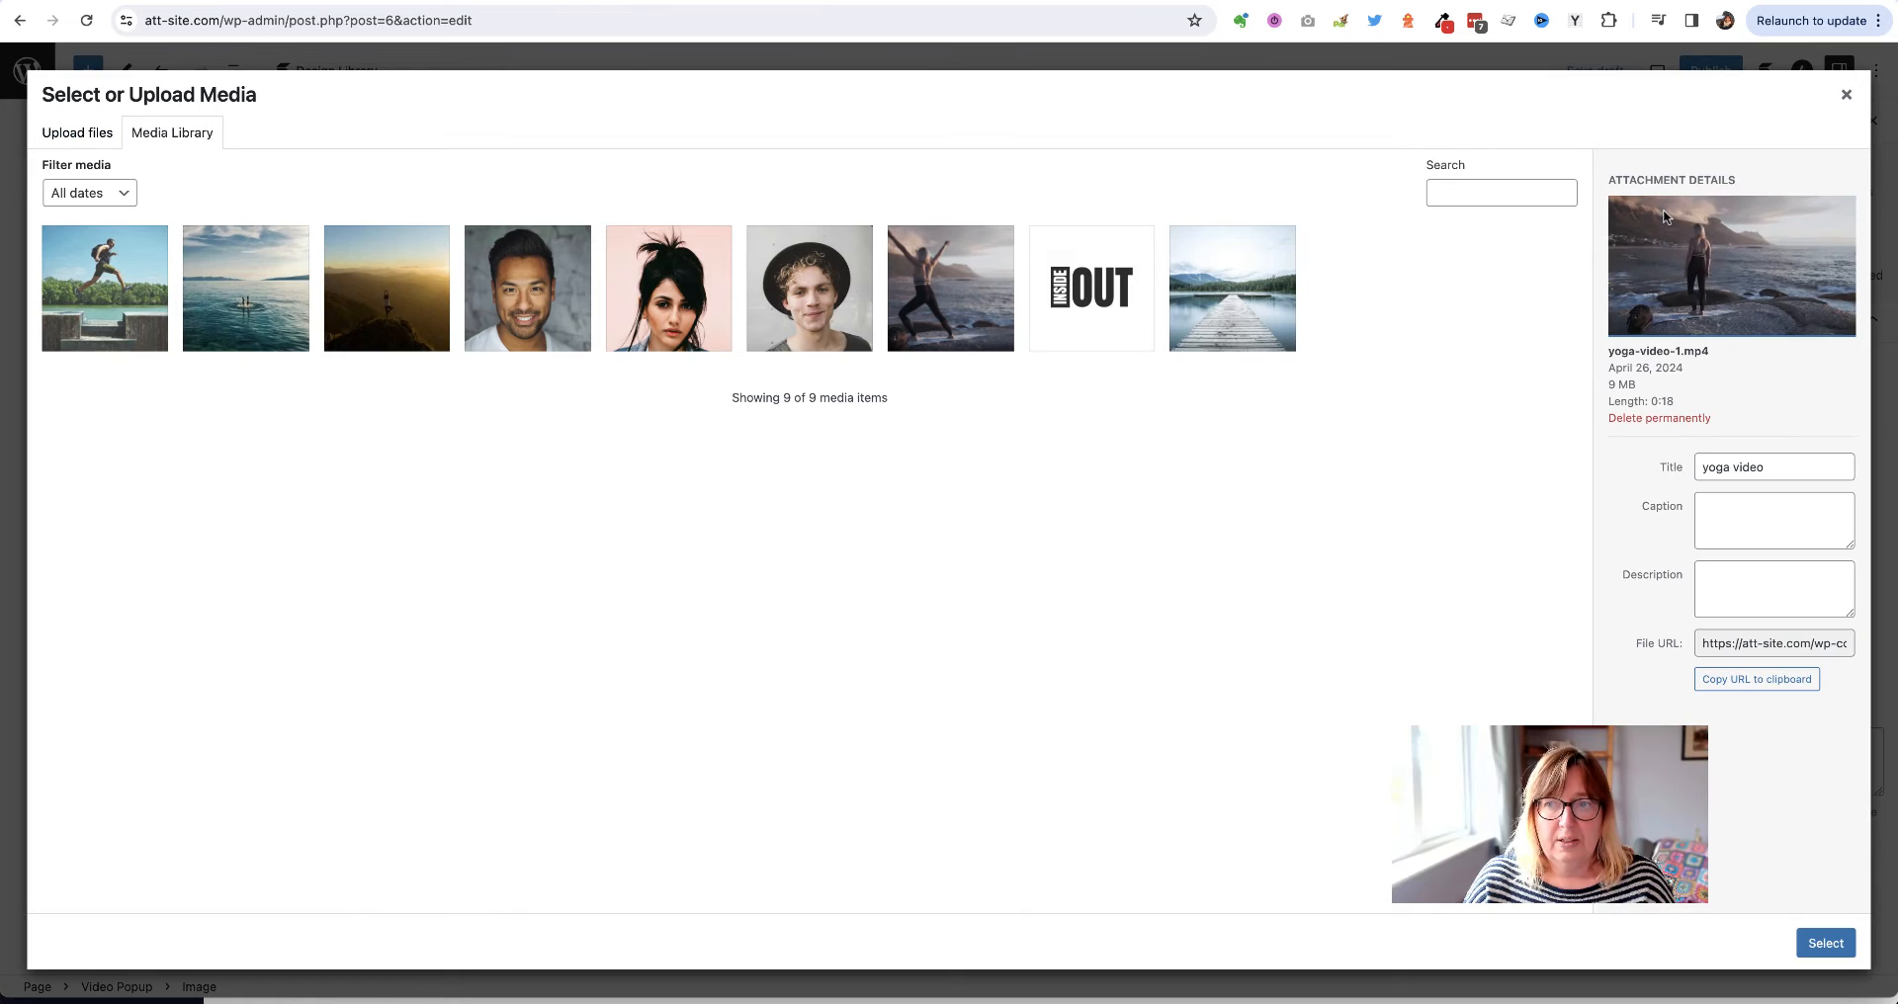
{"action": "left_click", "coordinate": [1665, 217]}
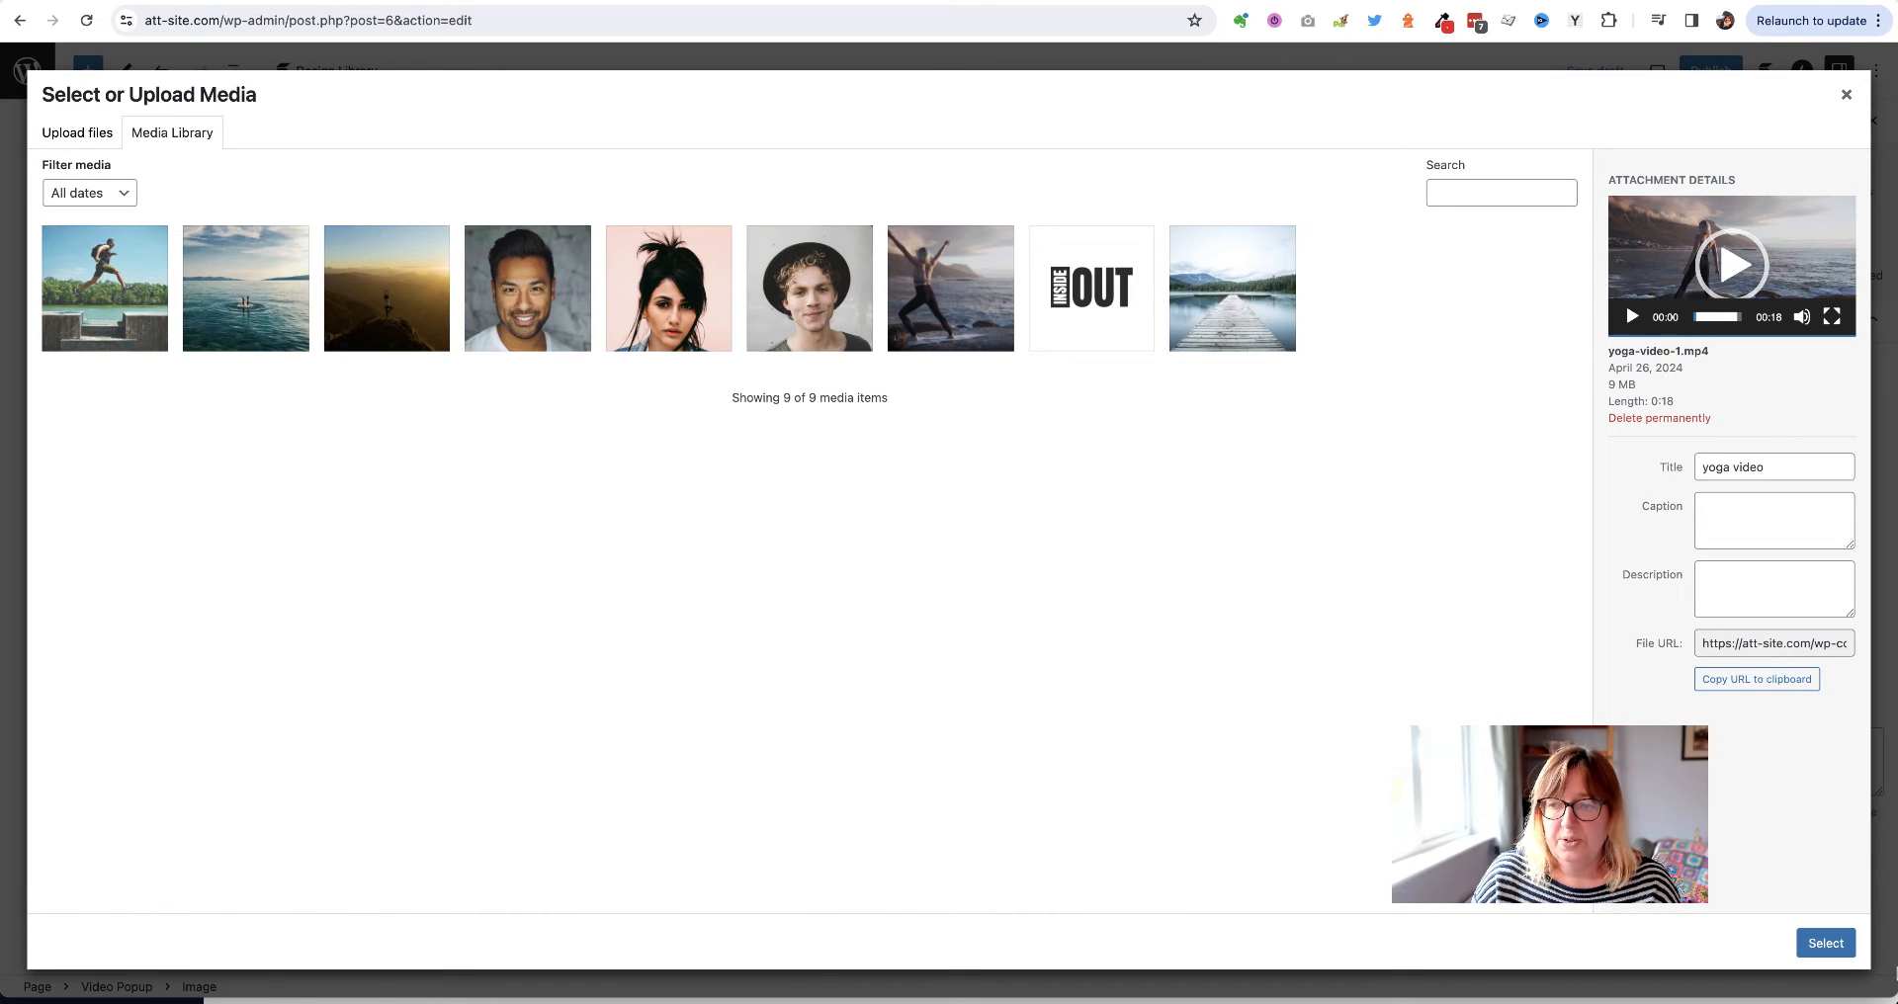
{"action": "left_click", "coordinate": [1826, 944]}
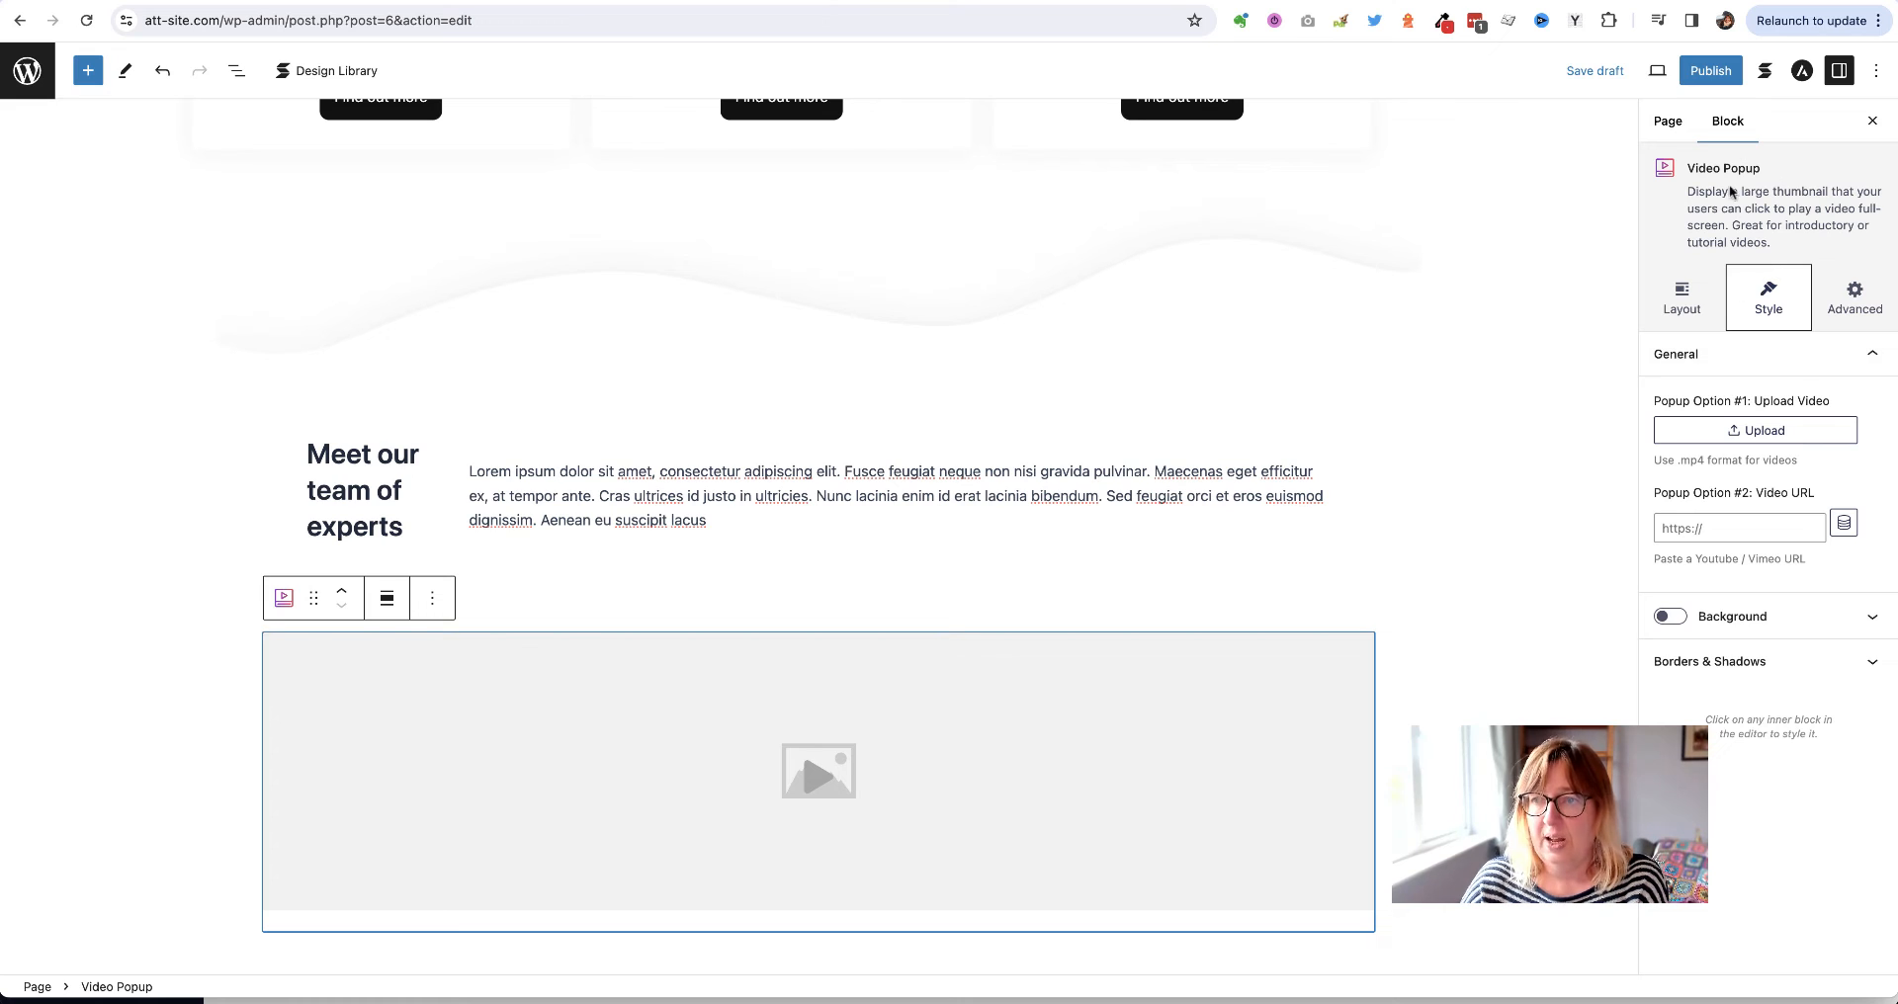
Set yoga-video.mp4 from the media library as the Video Popup's video
{"action": "left_click_drag", "start_coordinate": [1713, 166], "coordinate": [1762, 170]}
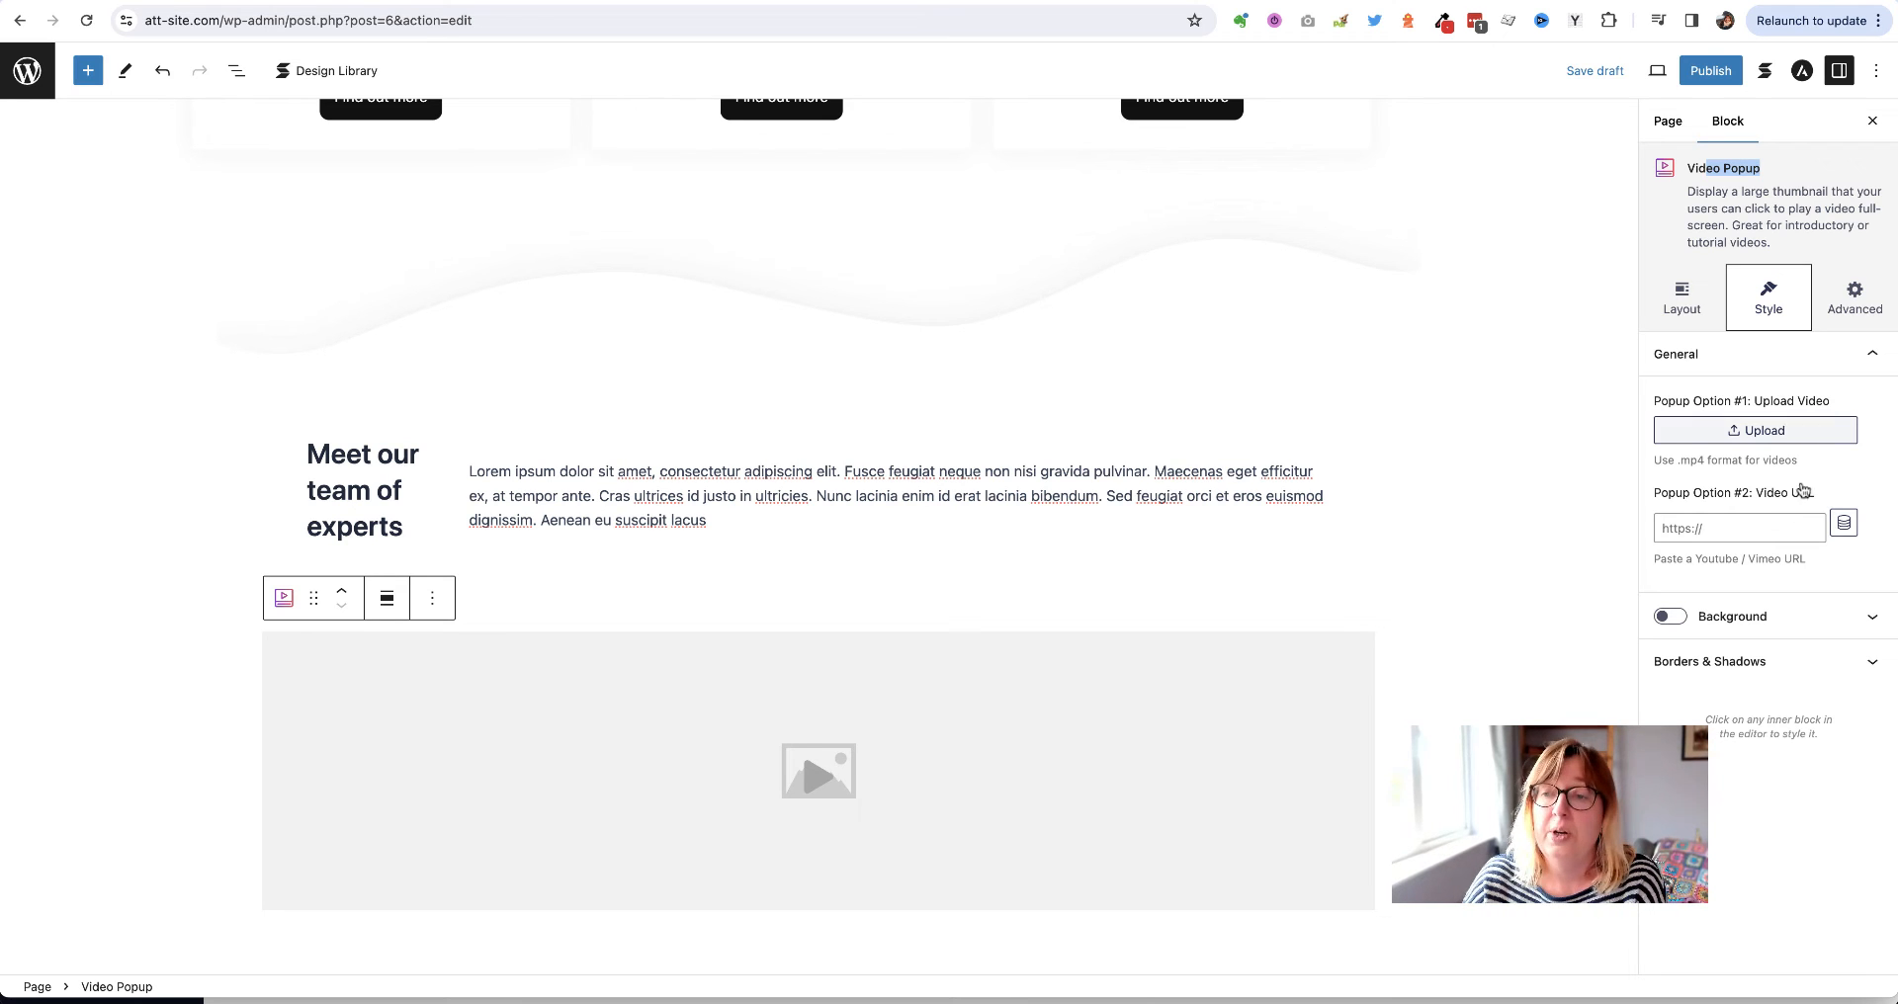
{"action": "left_click", "coordinate": [1750, 441]}
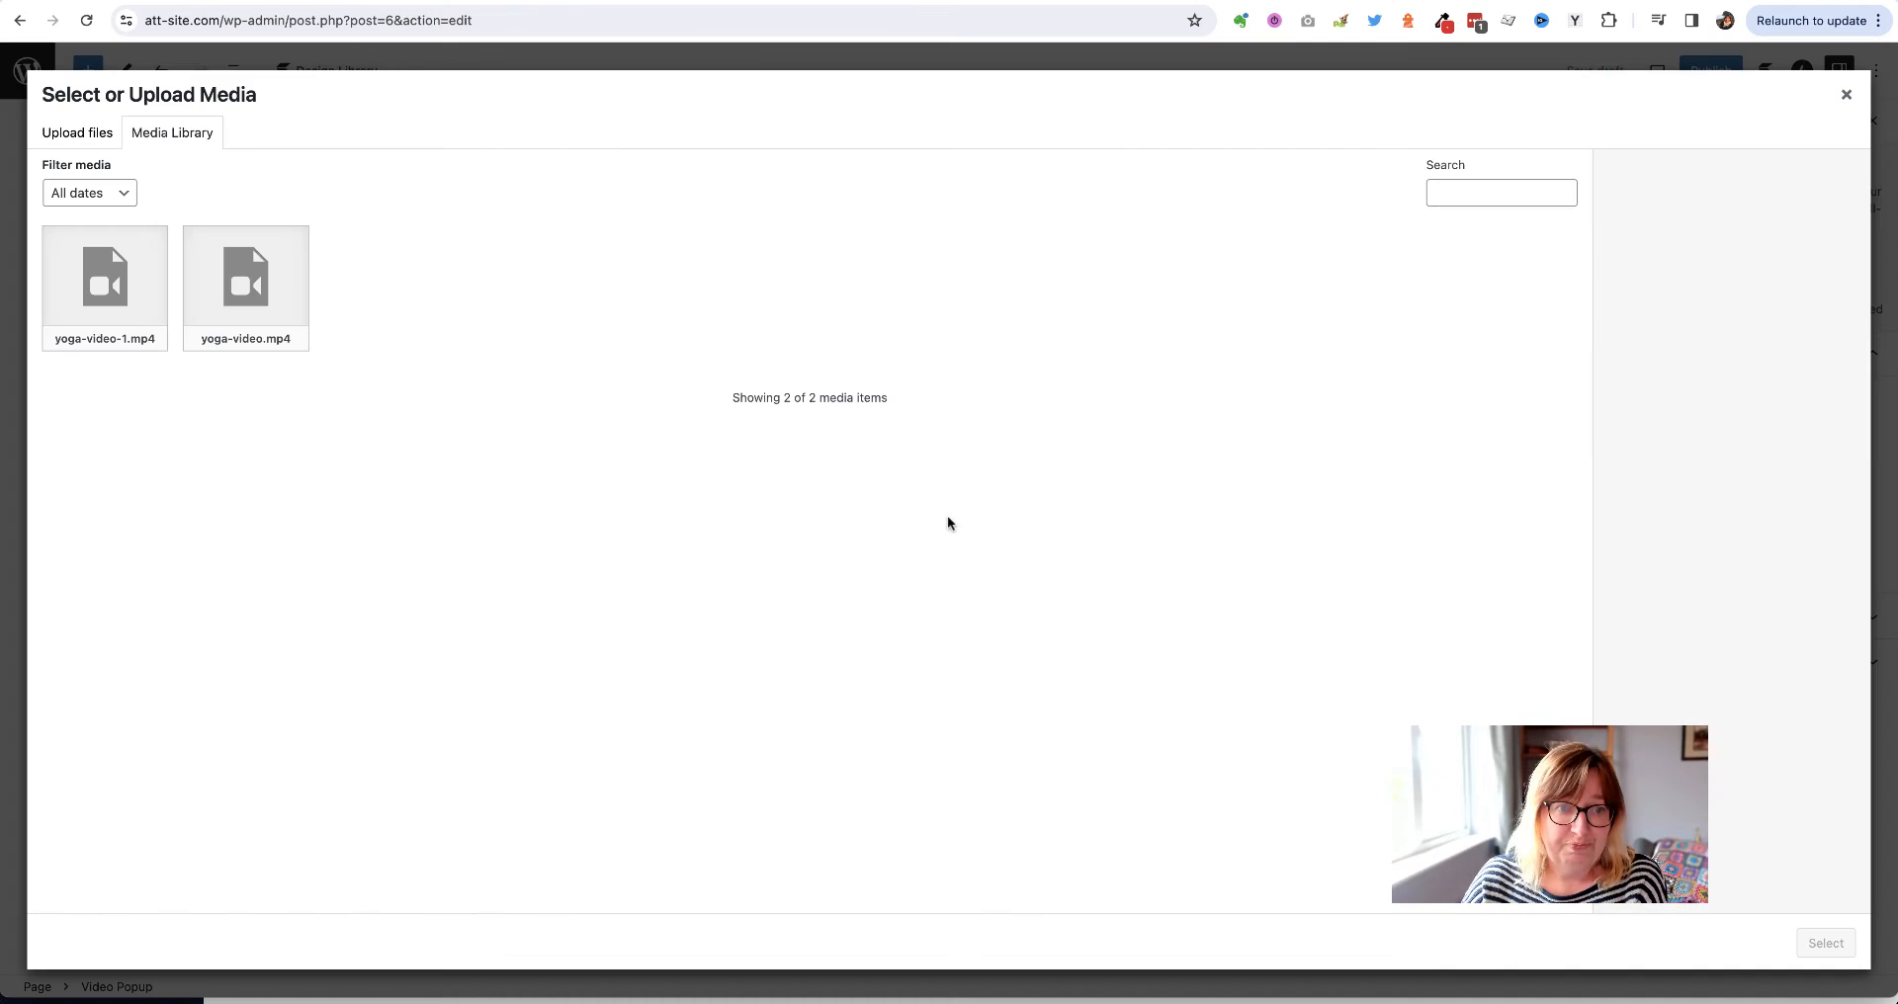
{"action": "left_click", "coordinate": [251, 308]}
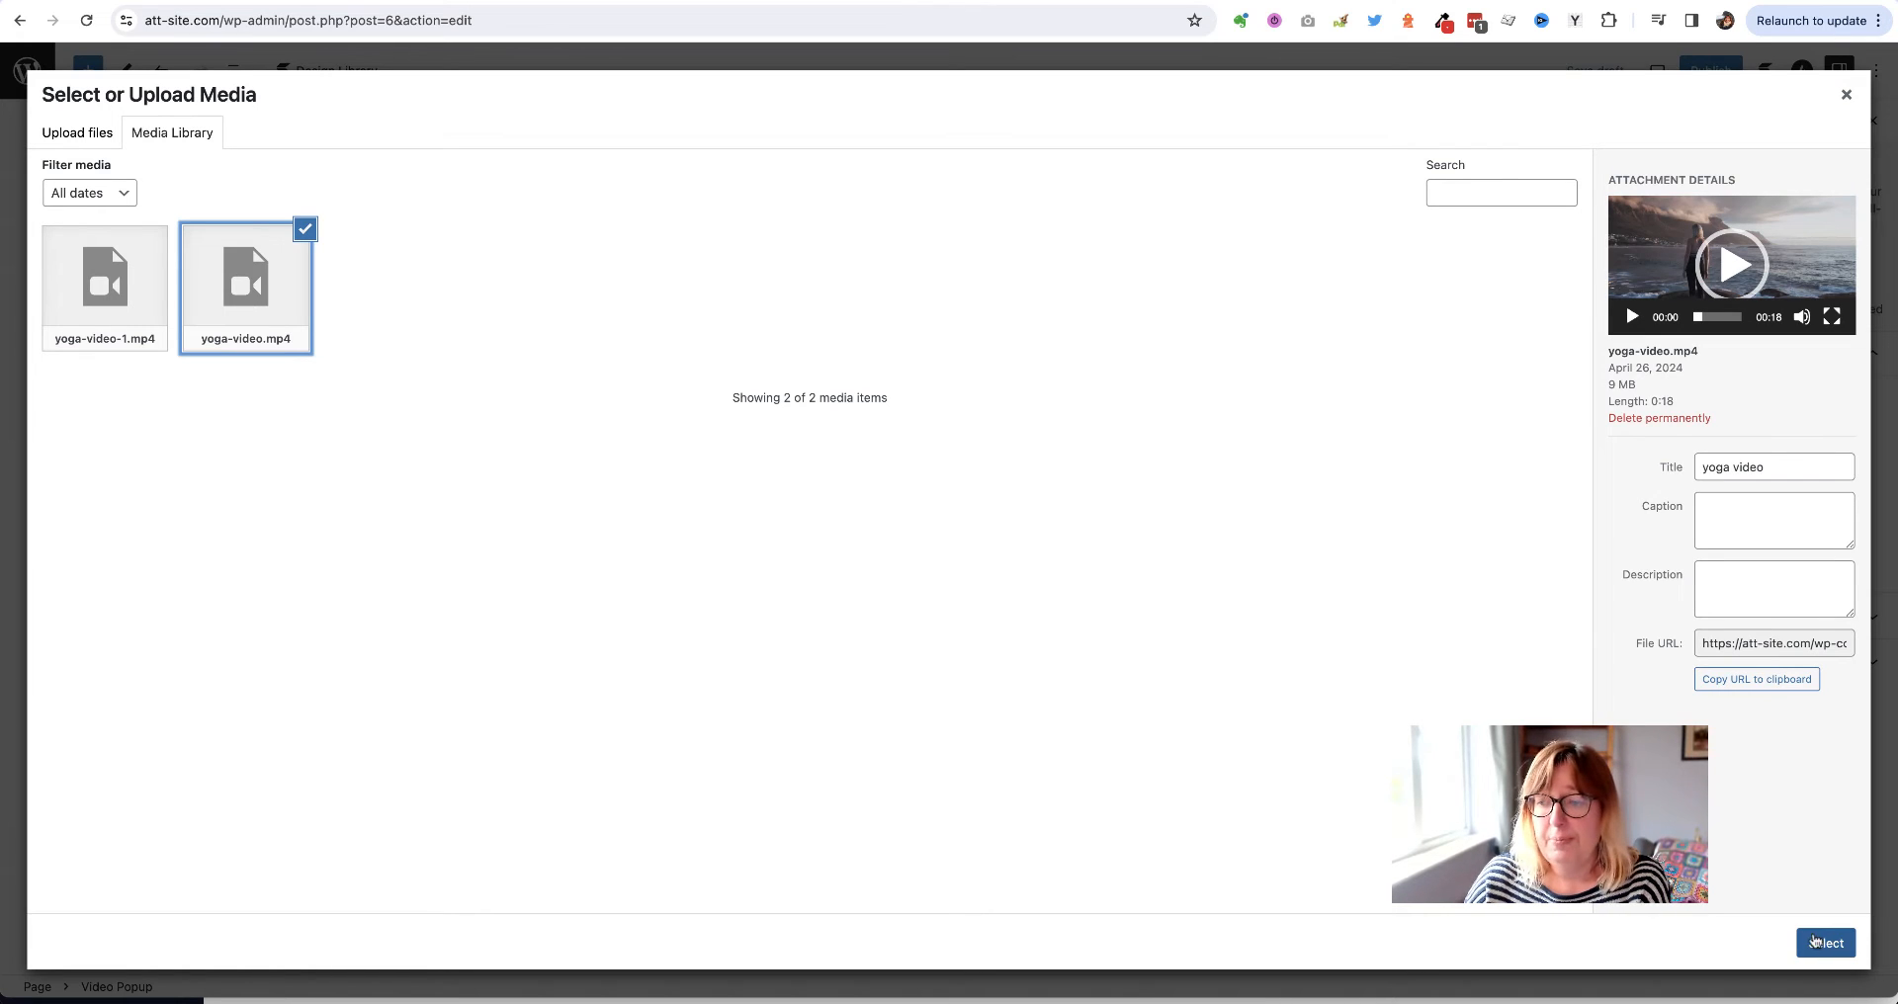
{"action": "left_click", "coordinate": [1826, 943]}
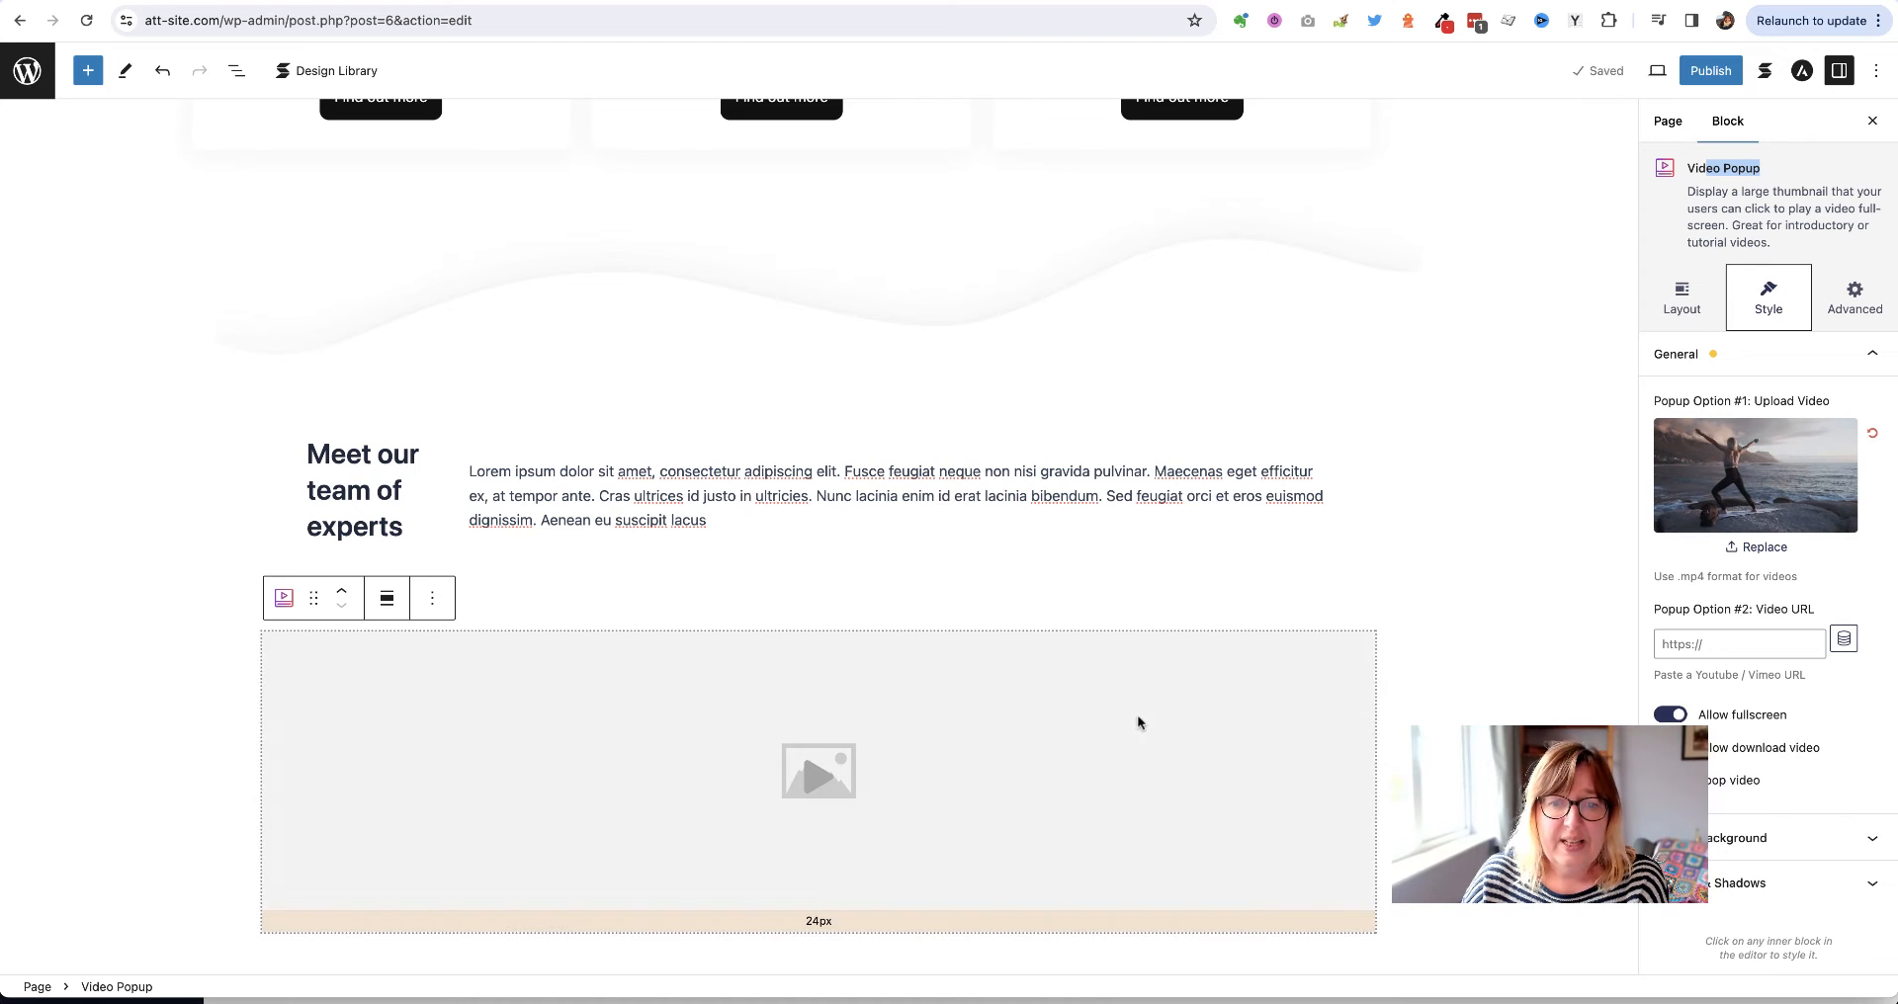
Use the yoga video cover image as the popup thumbnail and save the draft
{"action": "left_click", "coordinate": [850, 672]}
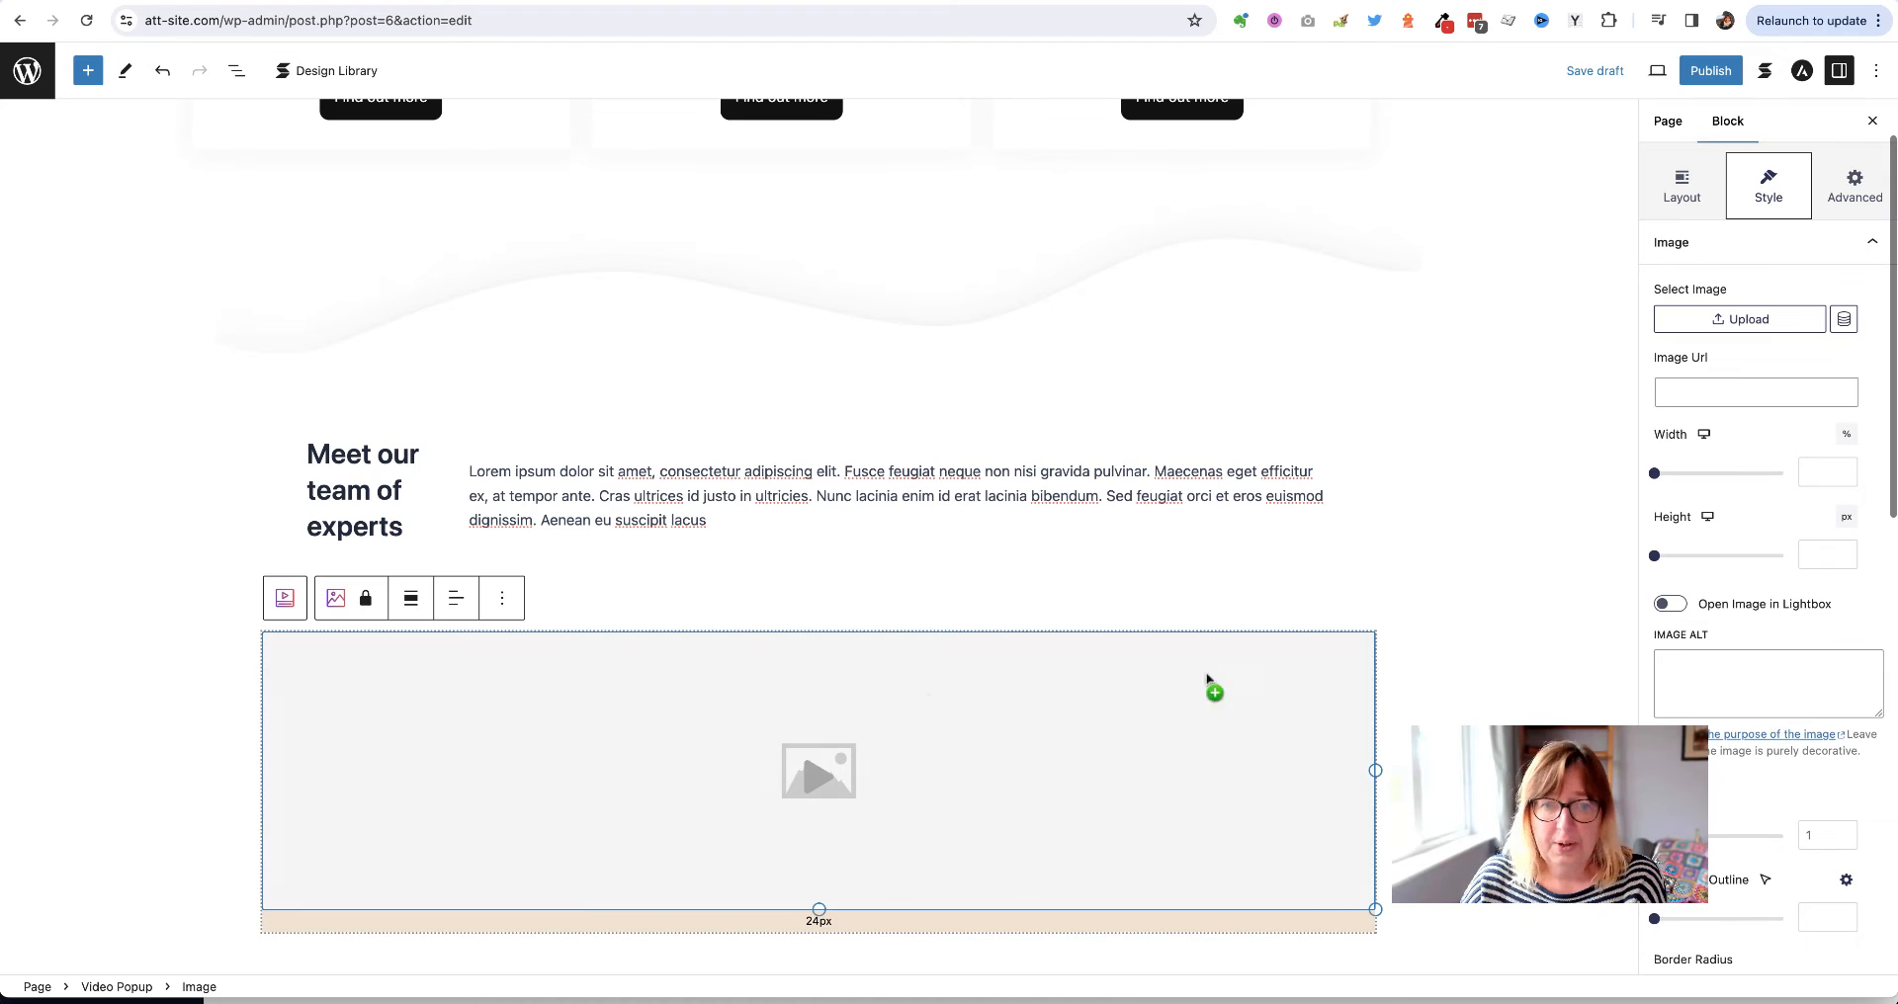
{"action": "left_click", "coordinate": [929, 700]}
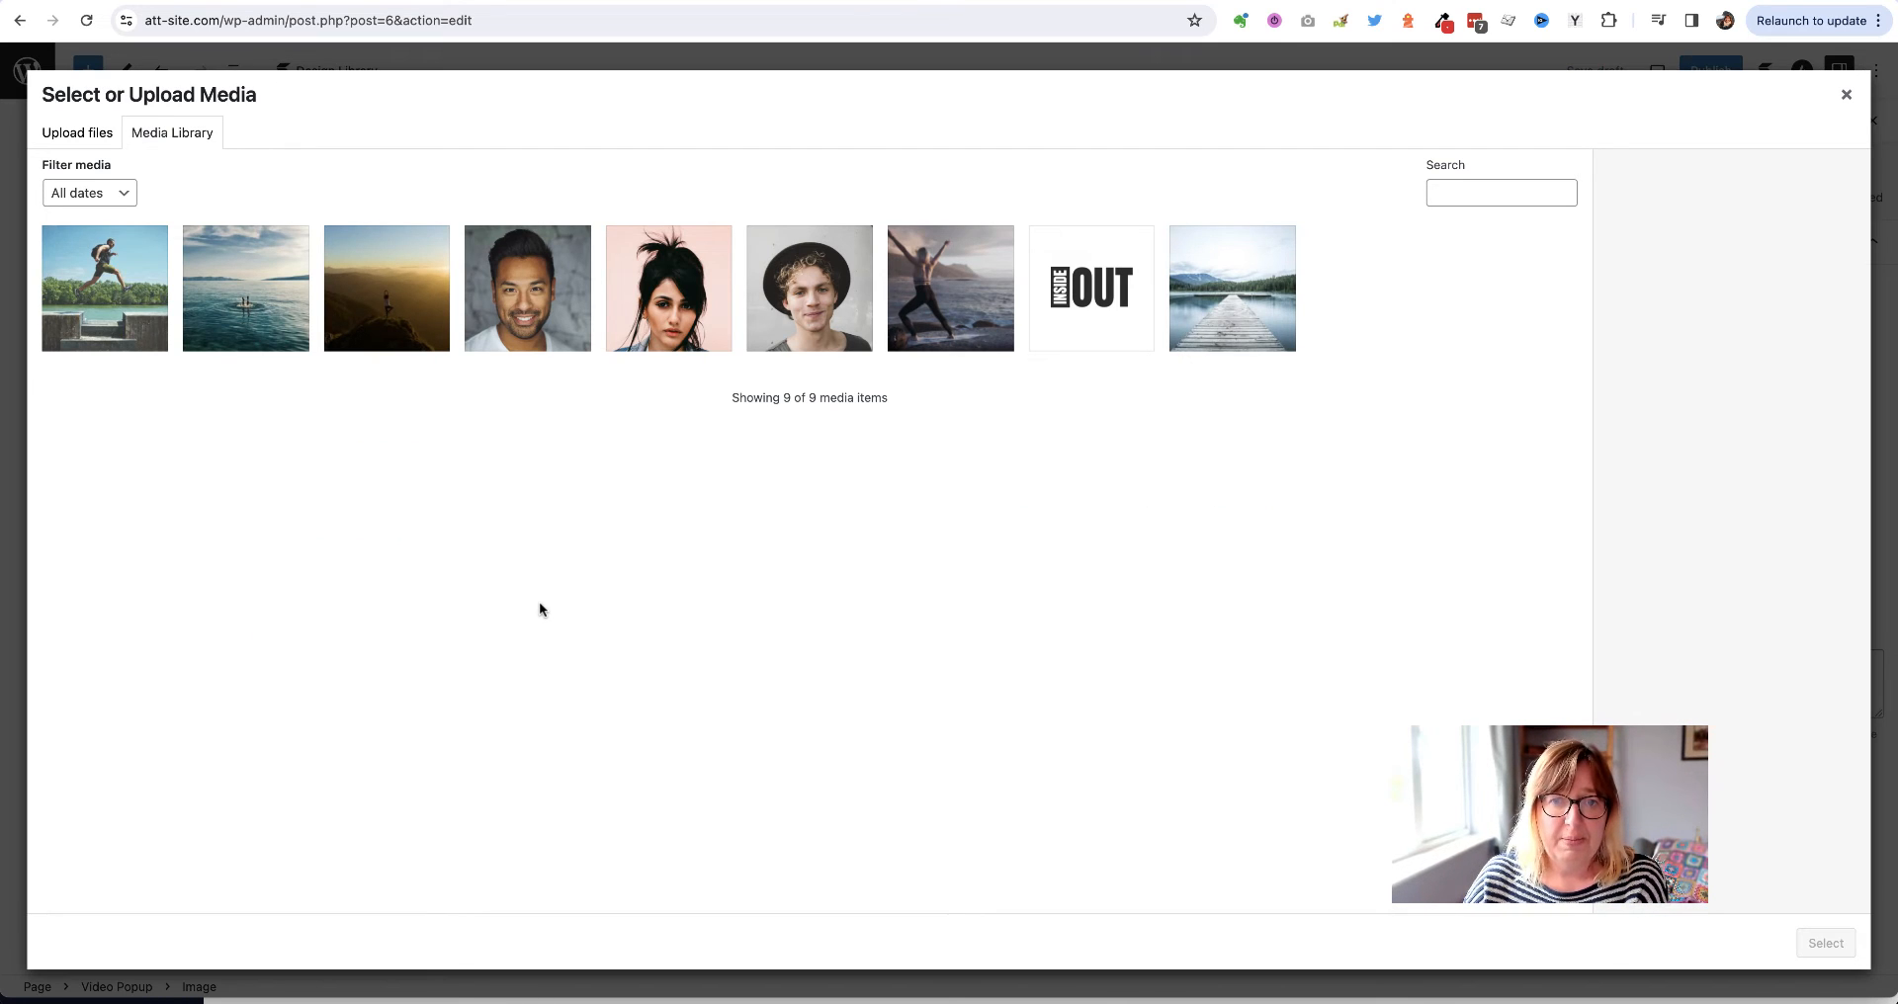
{"action": "left_click", "coordinate": [977, 309]}
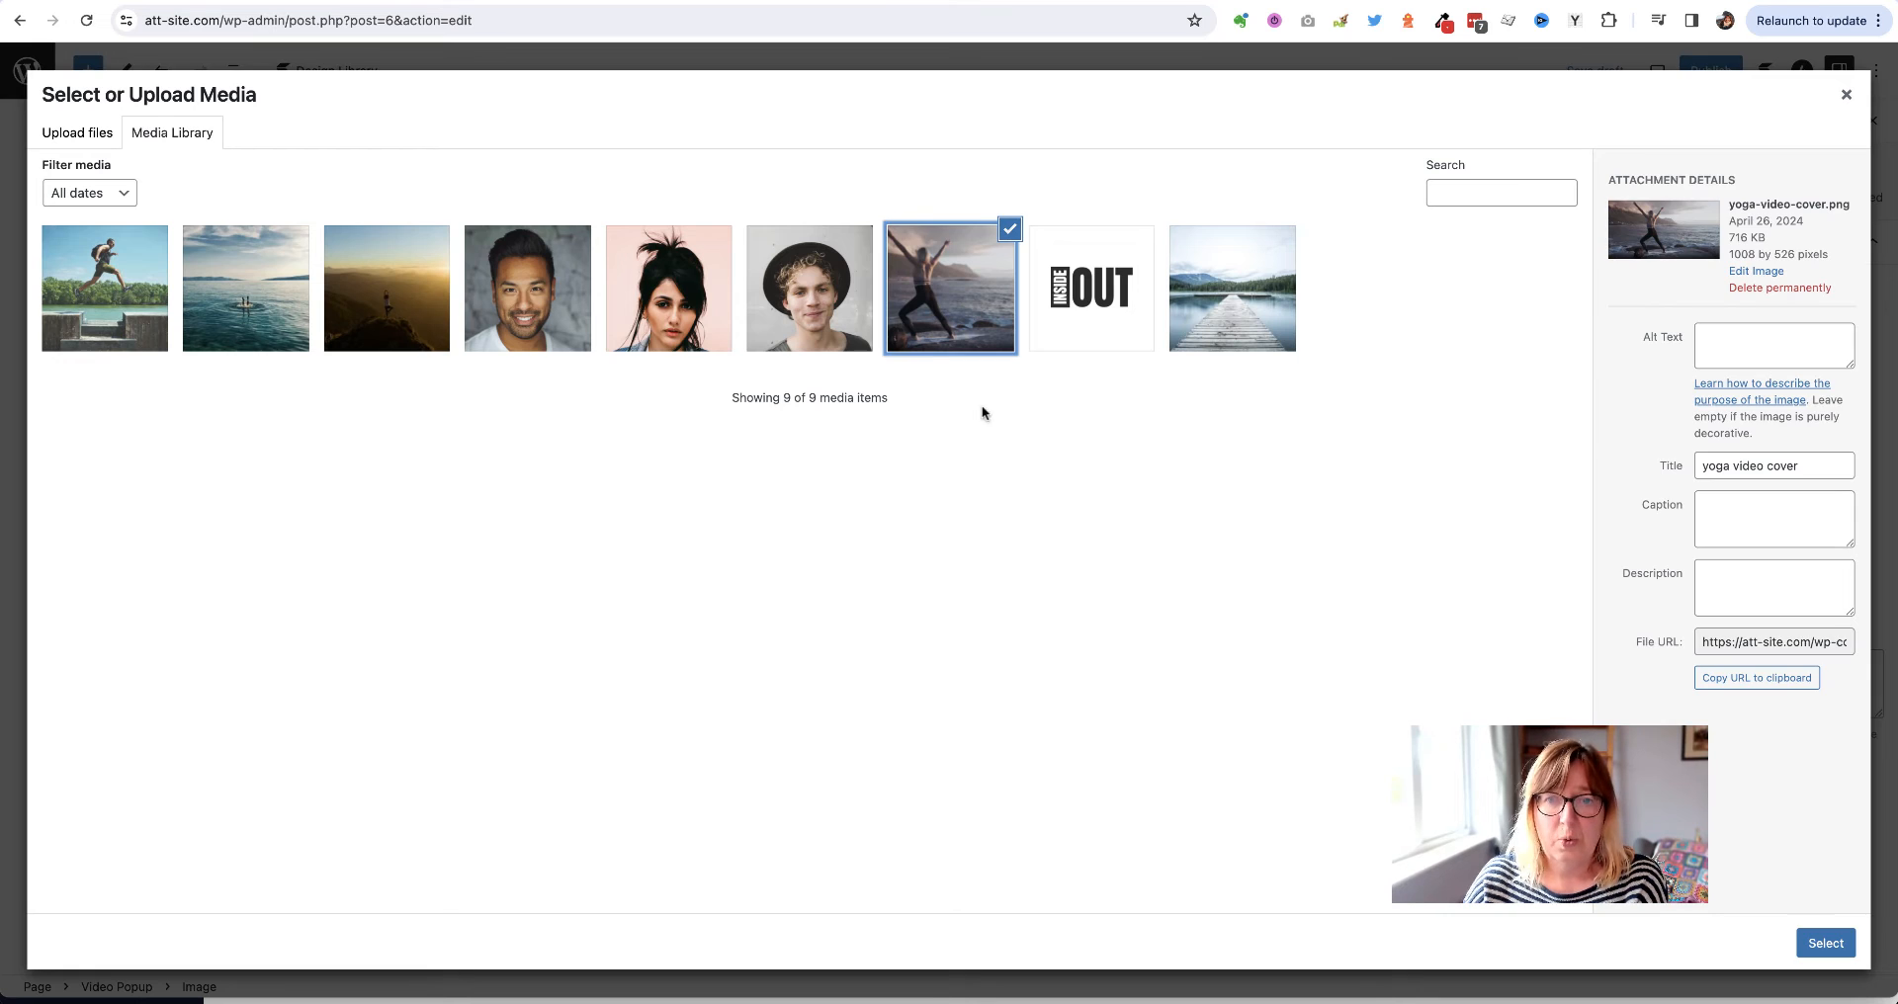
{"action": "left_click", "coordinate": [1825, 943]}
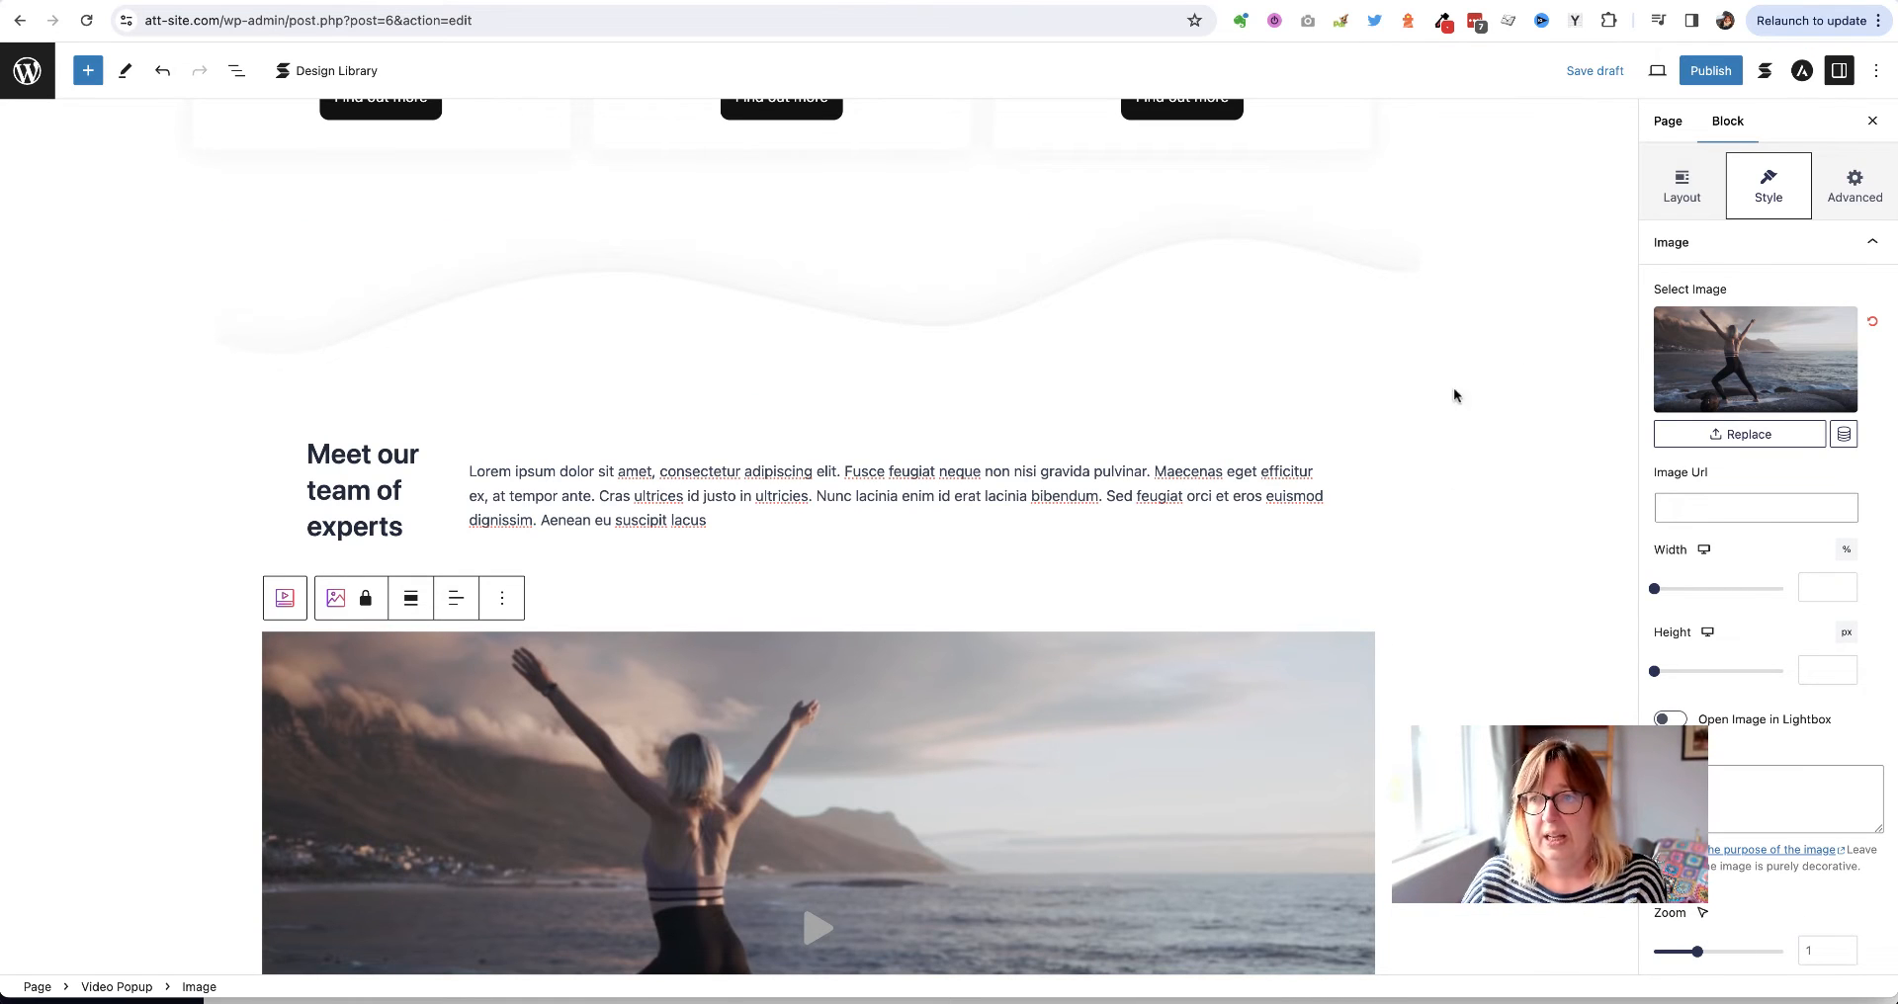
{"action": "left_click", "coordinate": [1613, 76]}
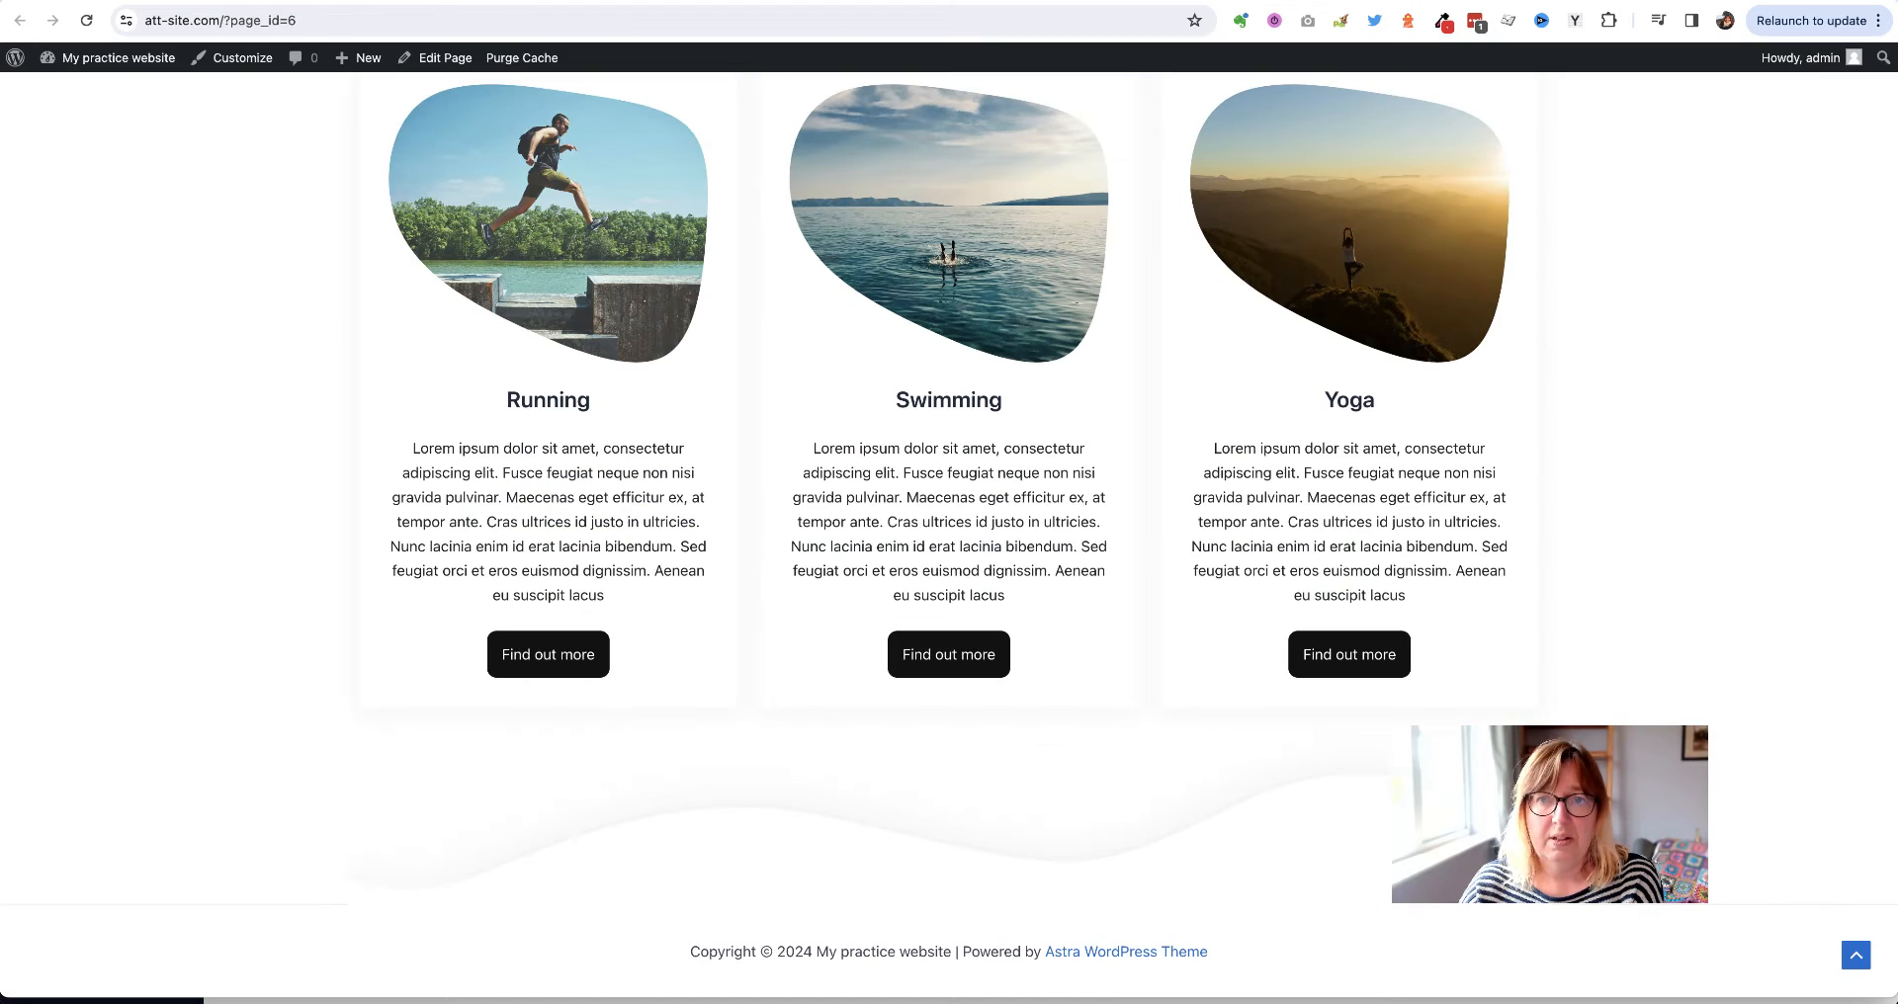
{"action": "left_click", "coordinate": [86, 19]}
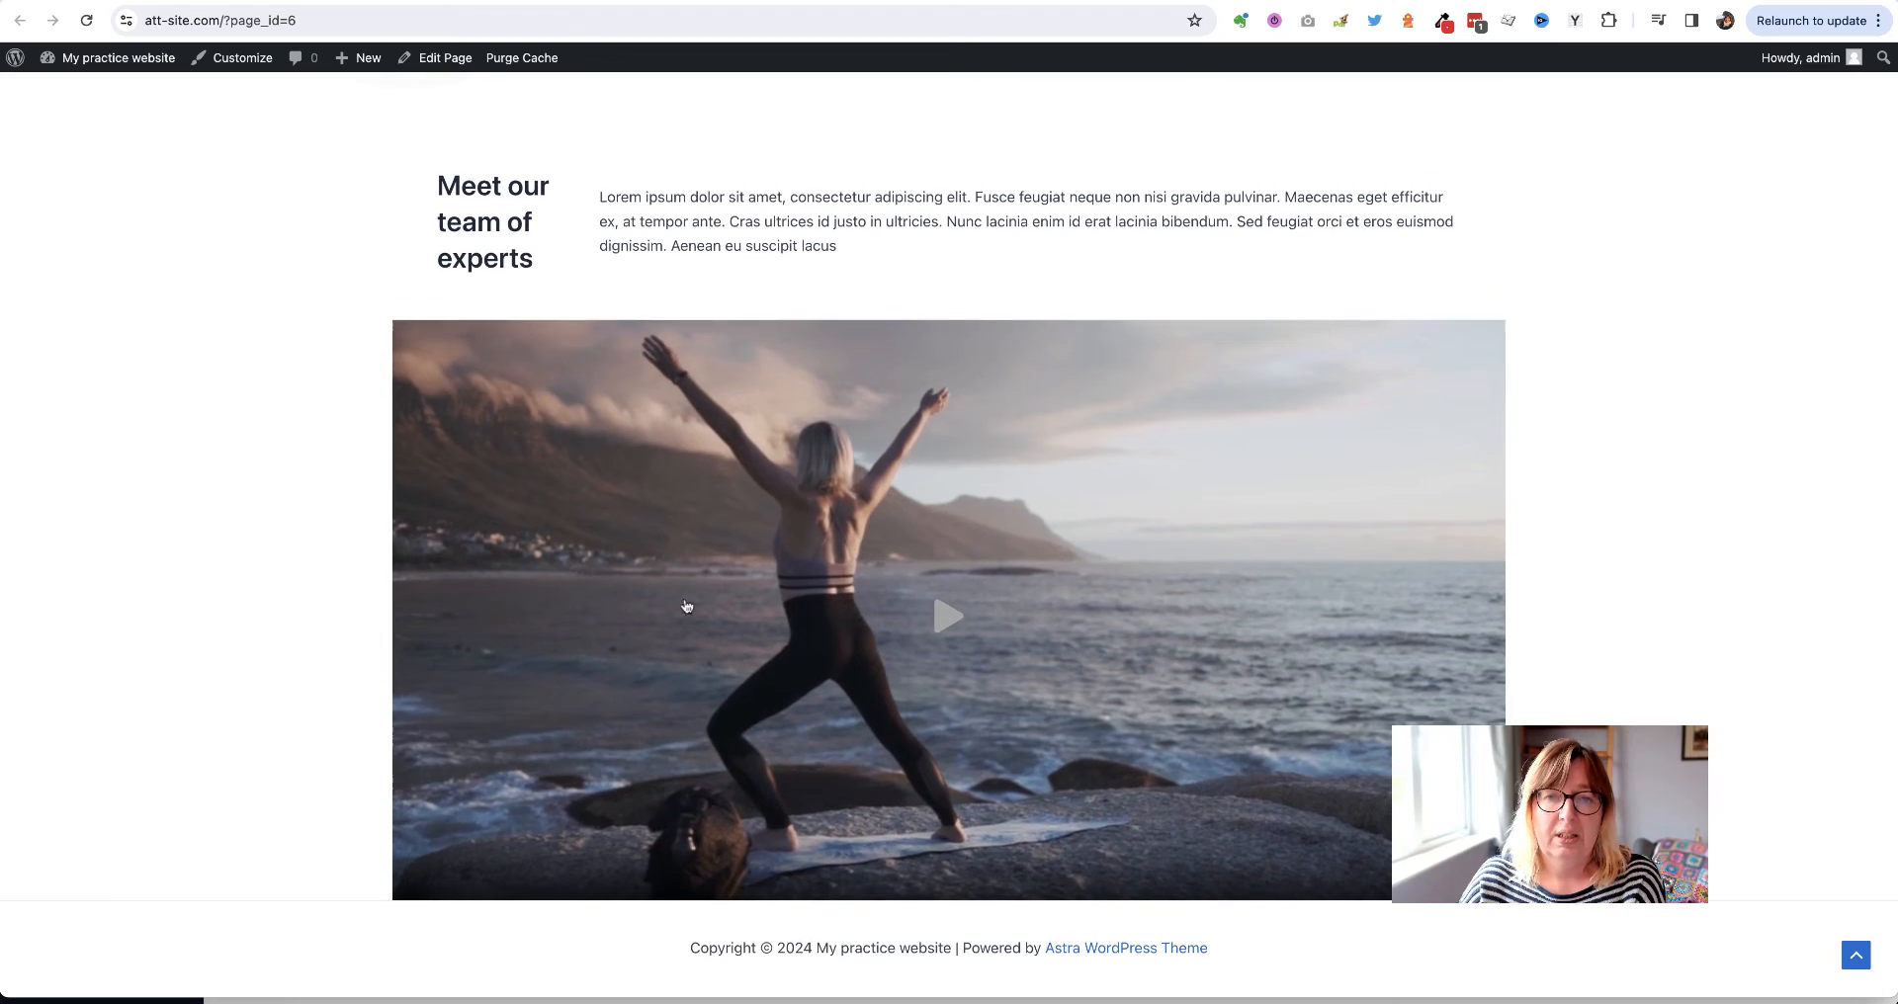
{"action": "left_click", "coordinate": [944, 620]}
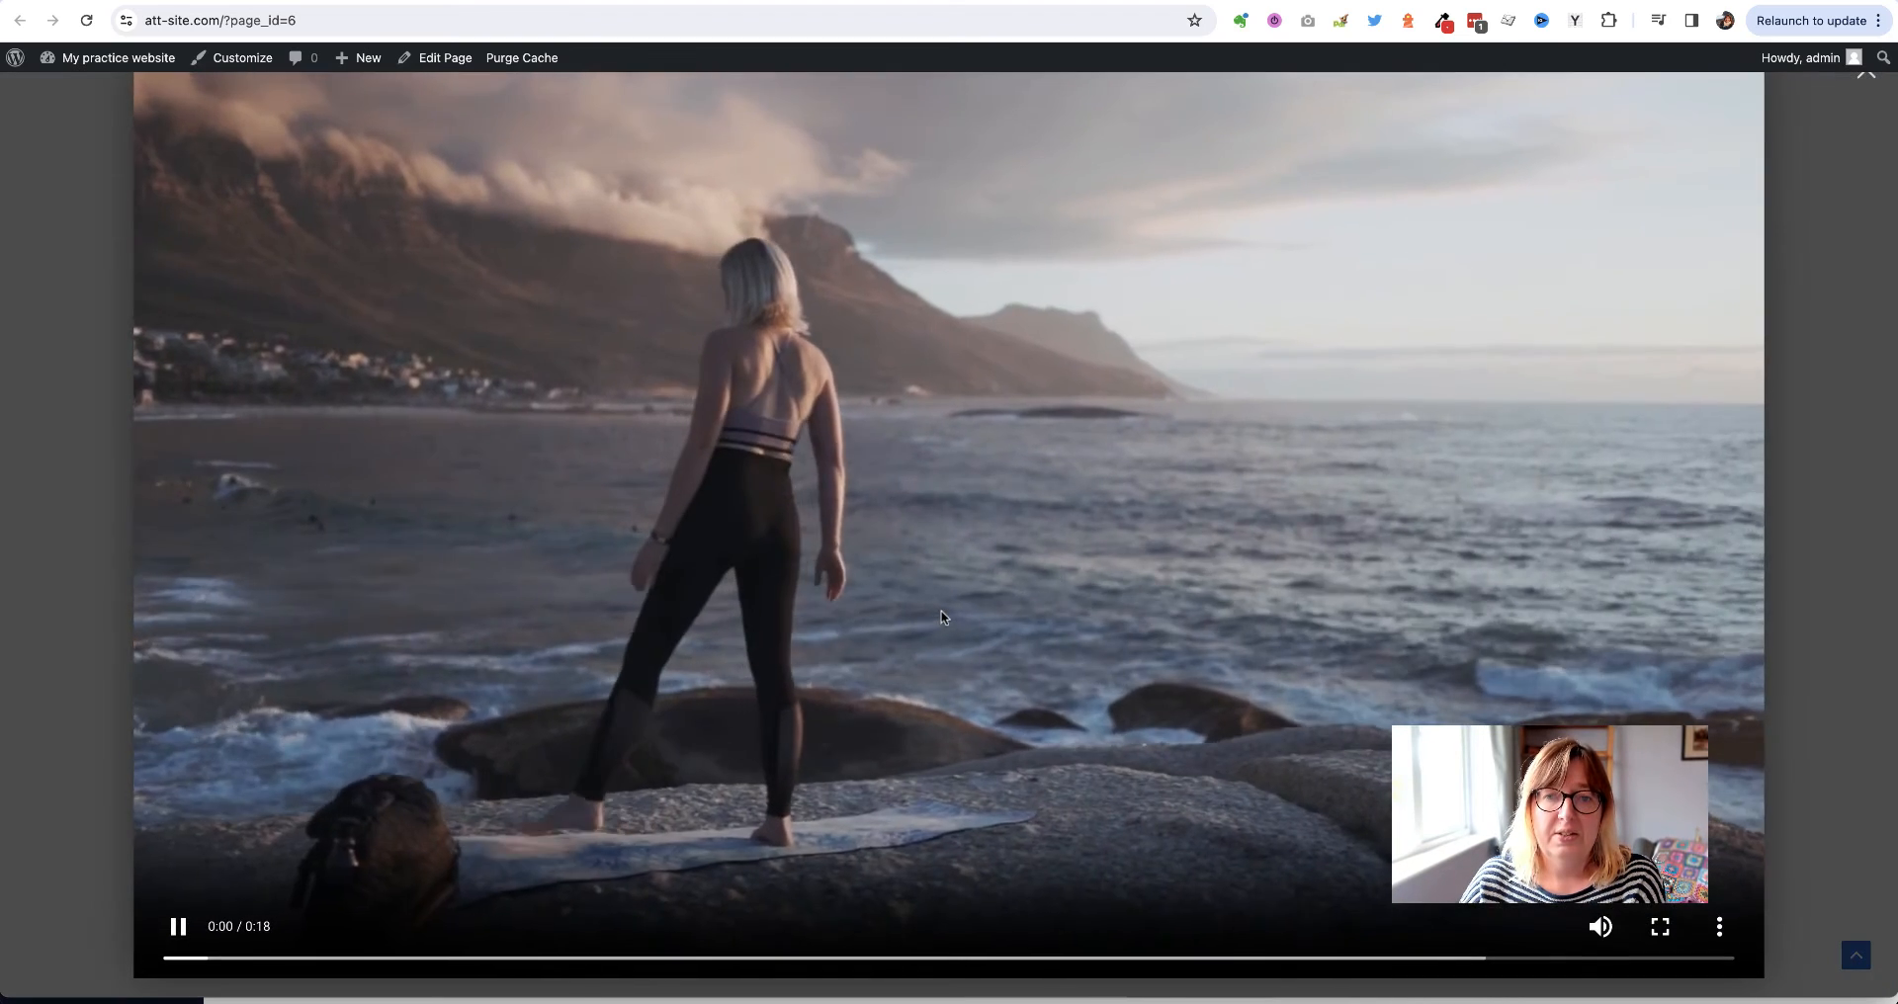
{"action": "left_click", "coordinate": [28, 457]}
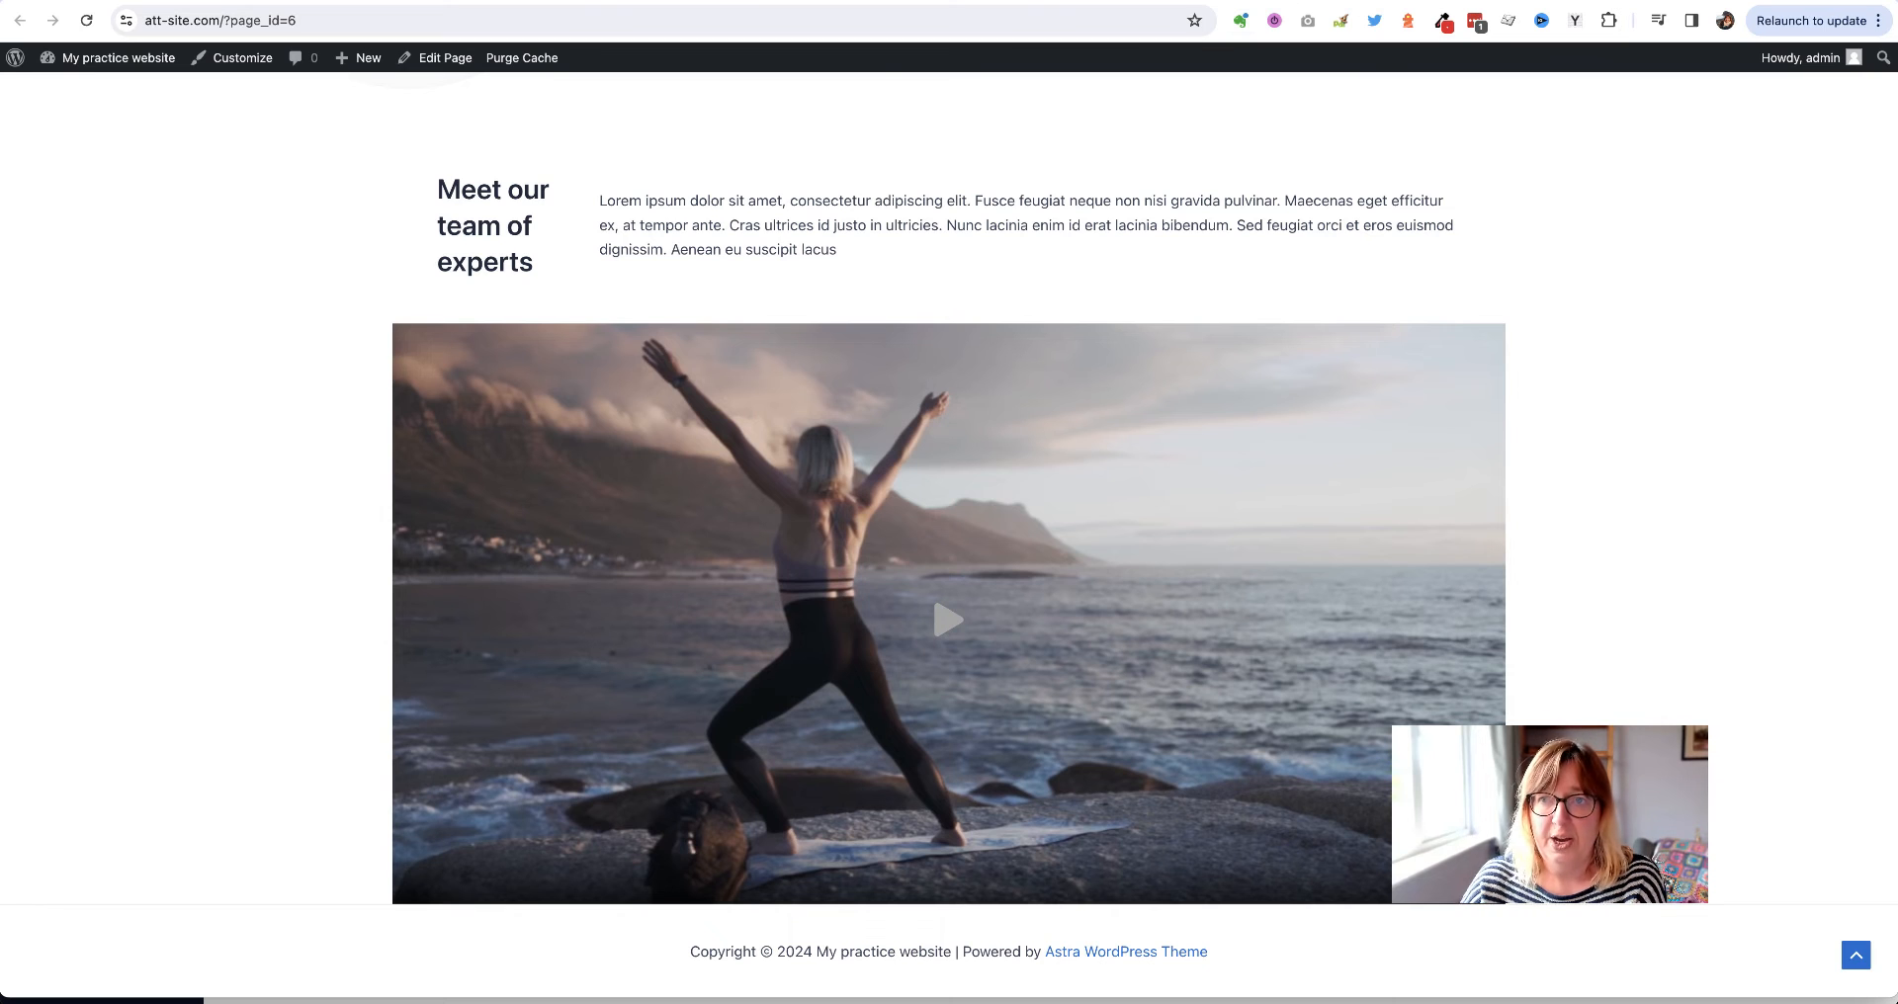
{"action": "left_click", "coordinate": [1194, 3]}
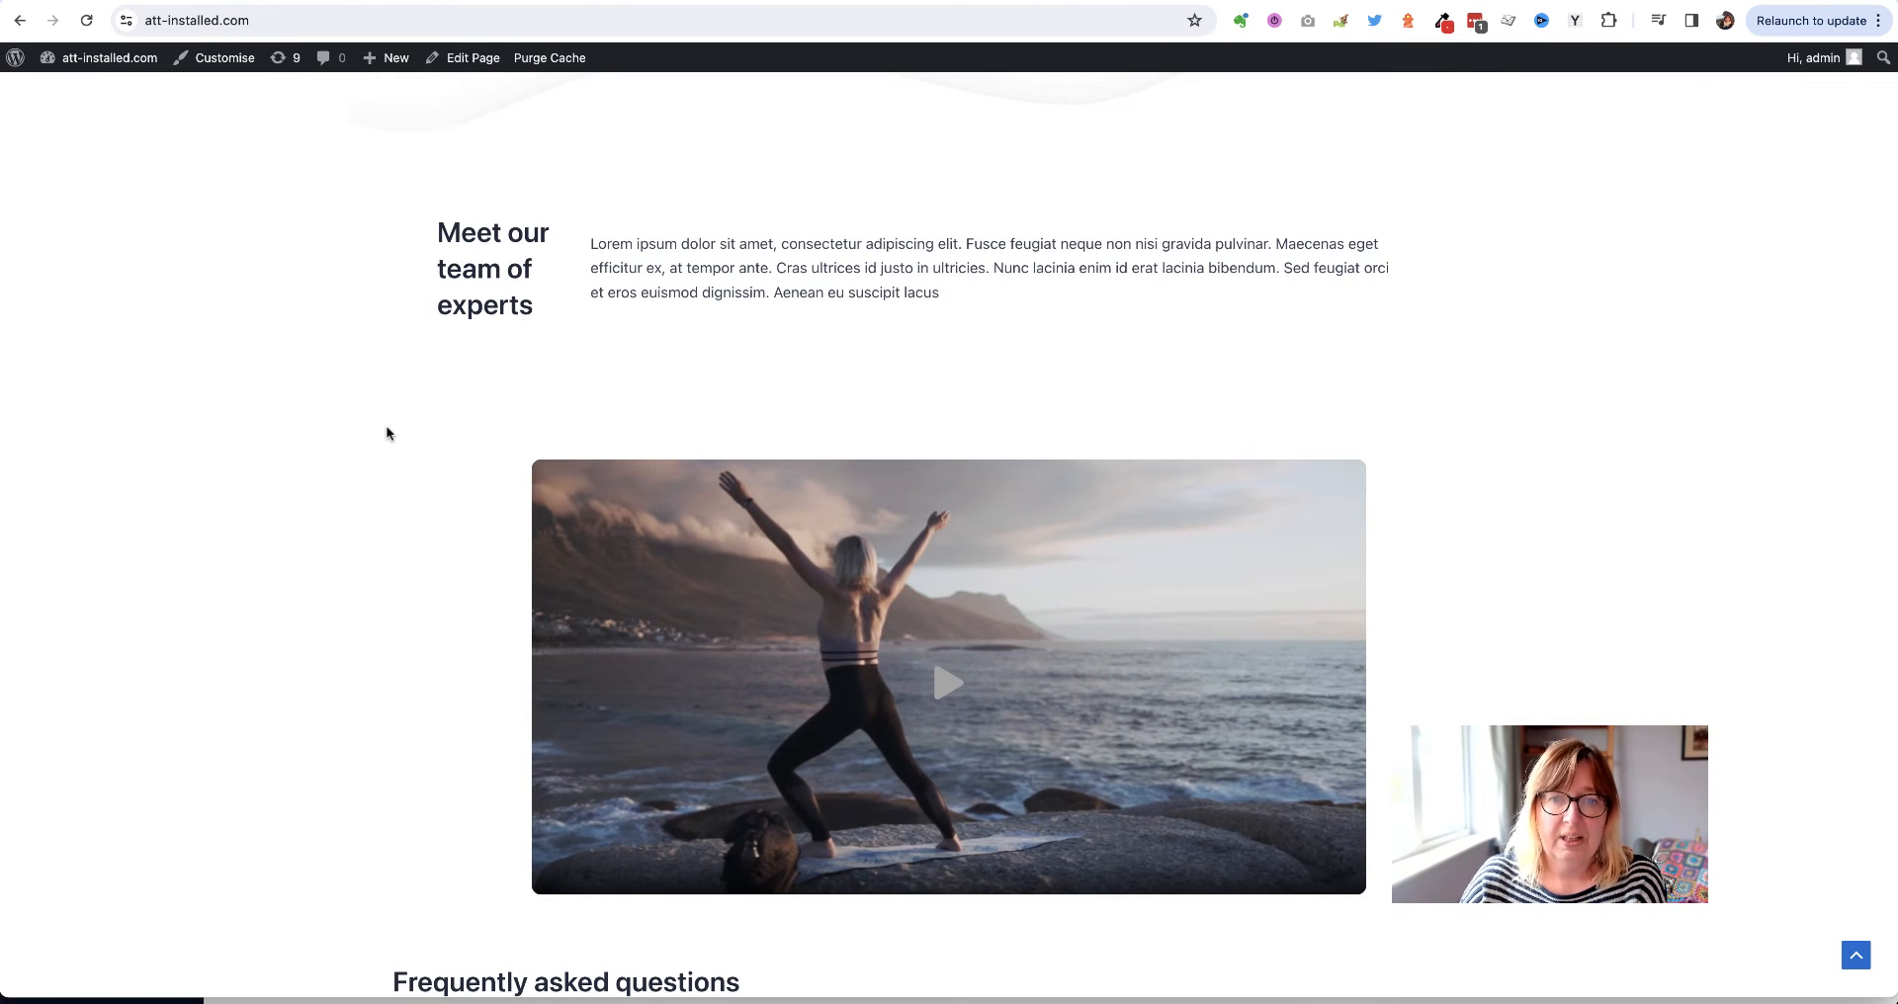
{"action": "scroll", "coordinate": [387, 432], "scroll_direction": "down", "scroll_amount": 6}
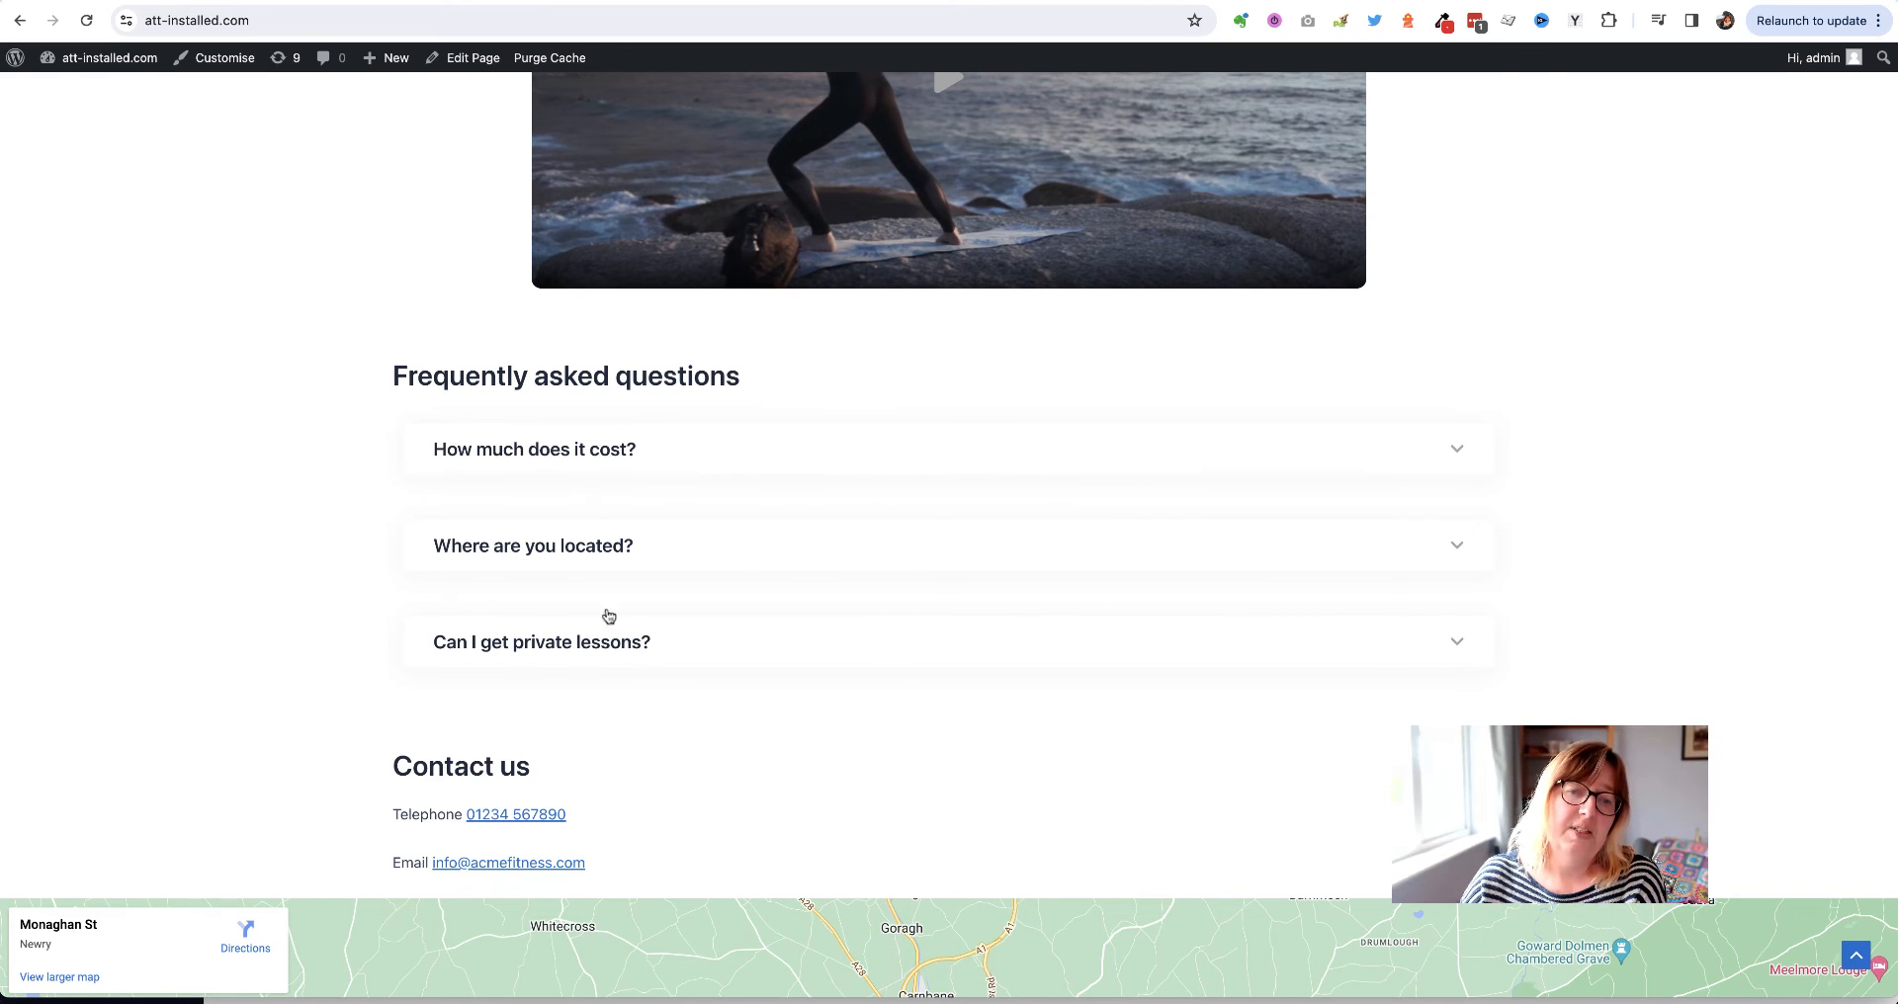
{"action": "left_click", "coordinate": [637, 451]}
{"action": "left_click", "coordinate": [623, 455]}
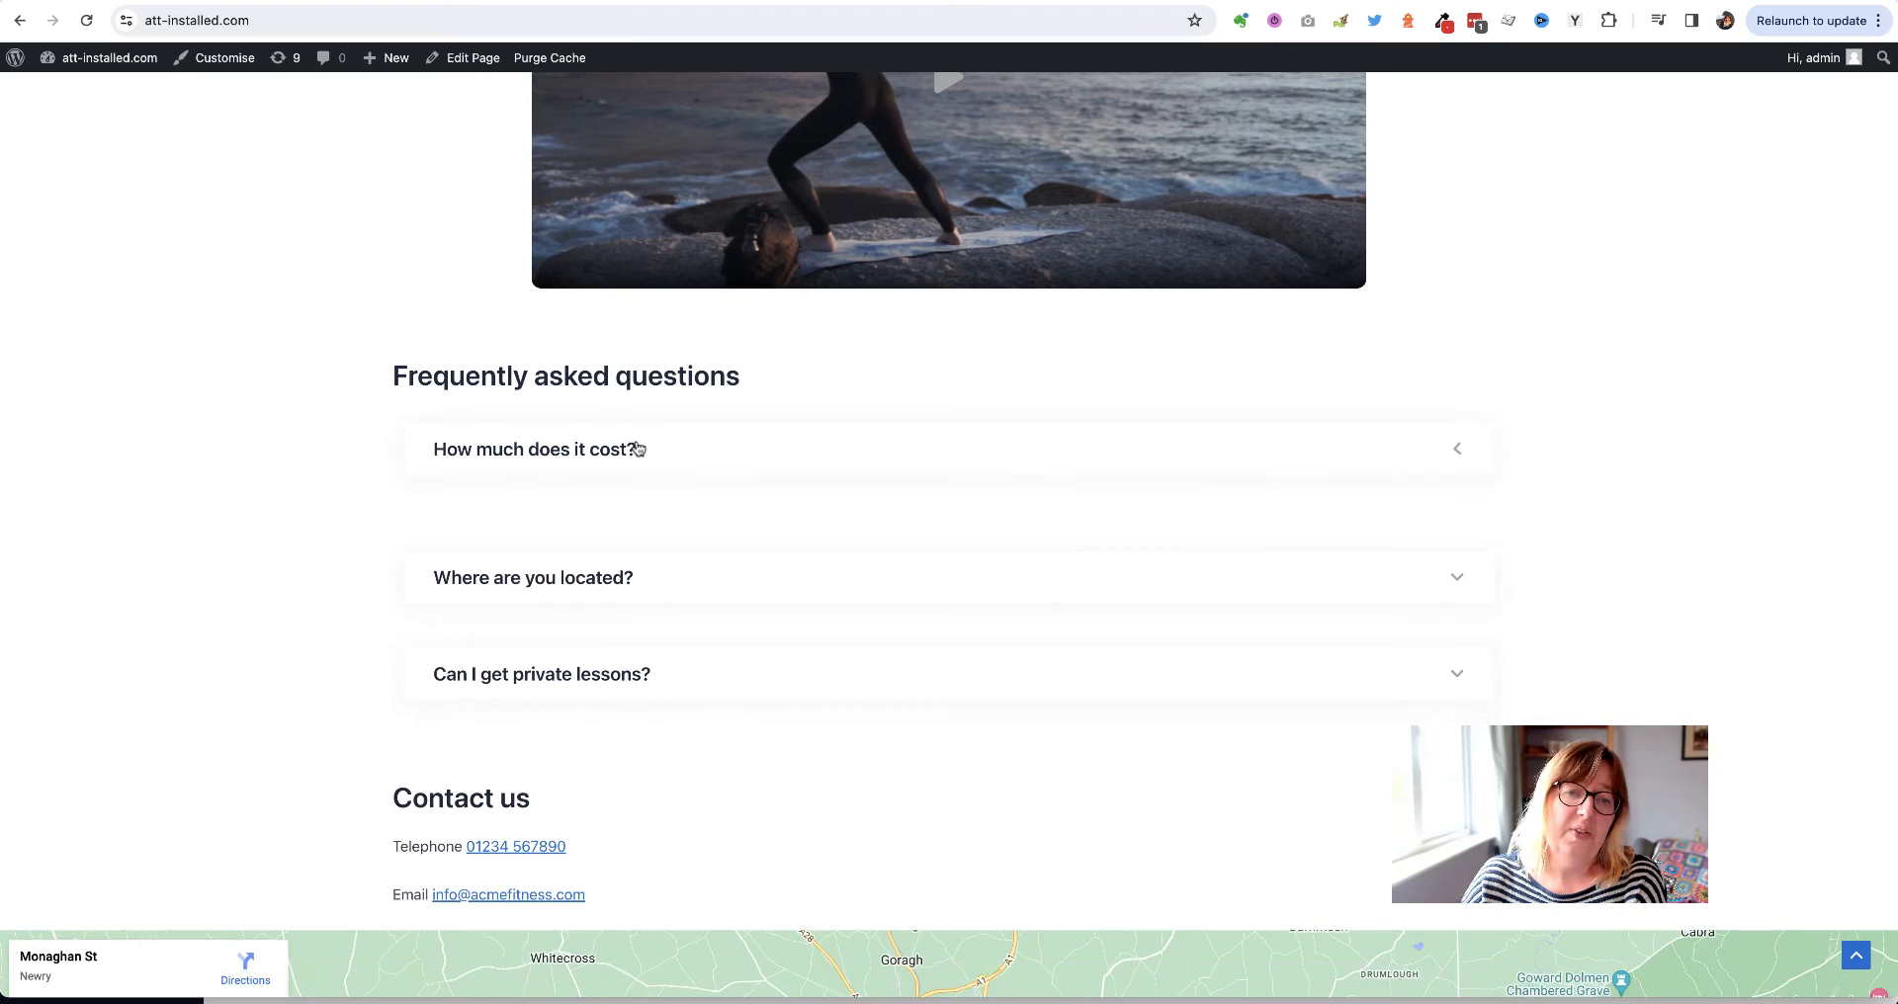
{"action": "left_click", "coordinate": [610, 539]}
{"action": "left_click", "coordinate": [689, 451]}
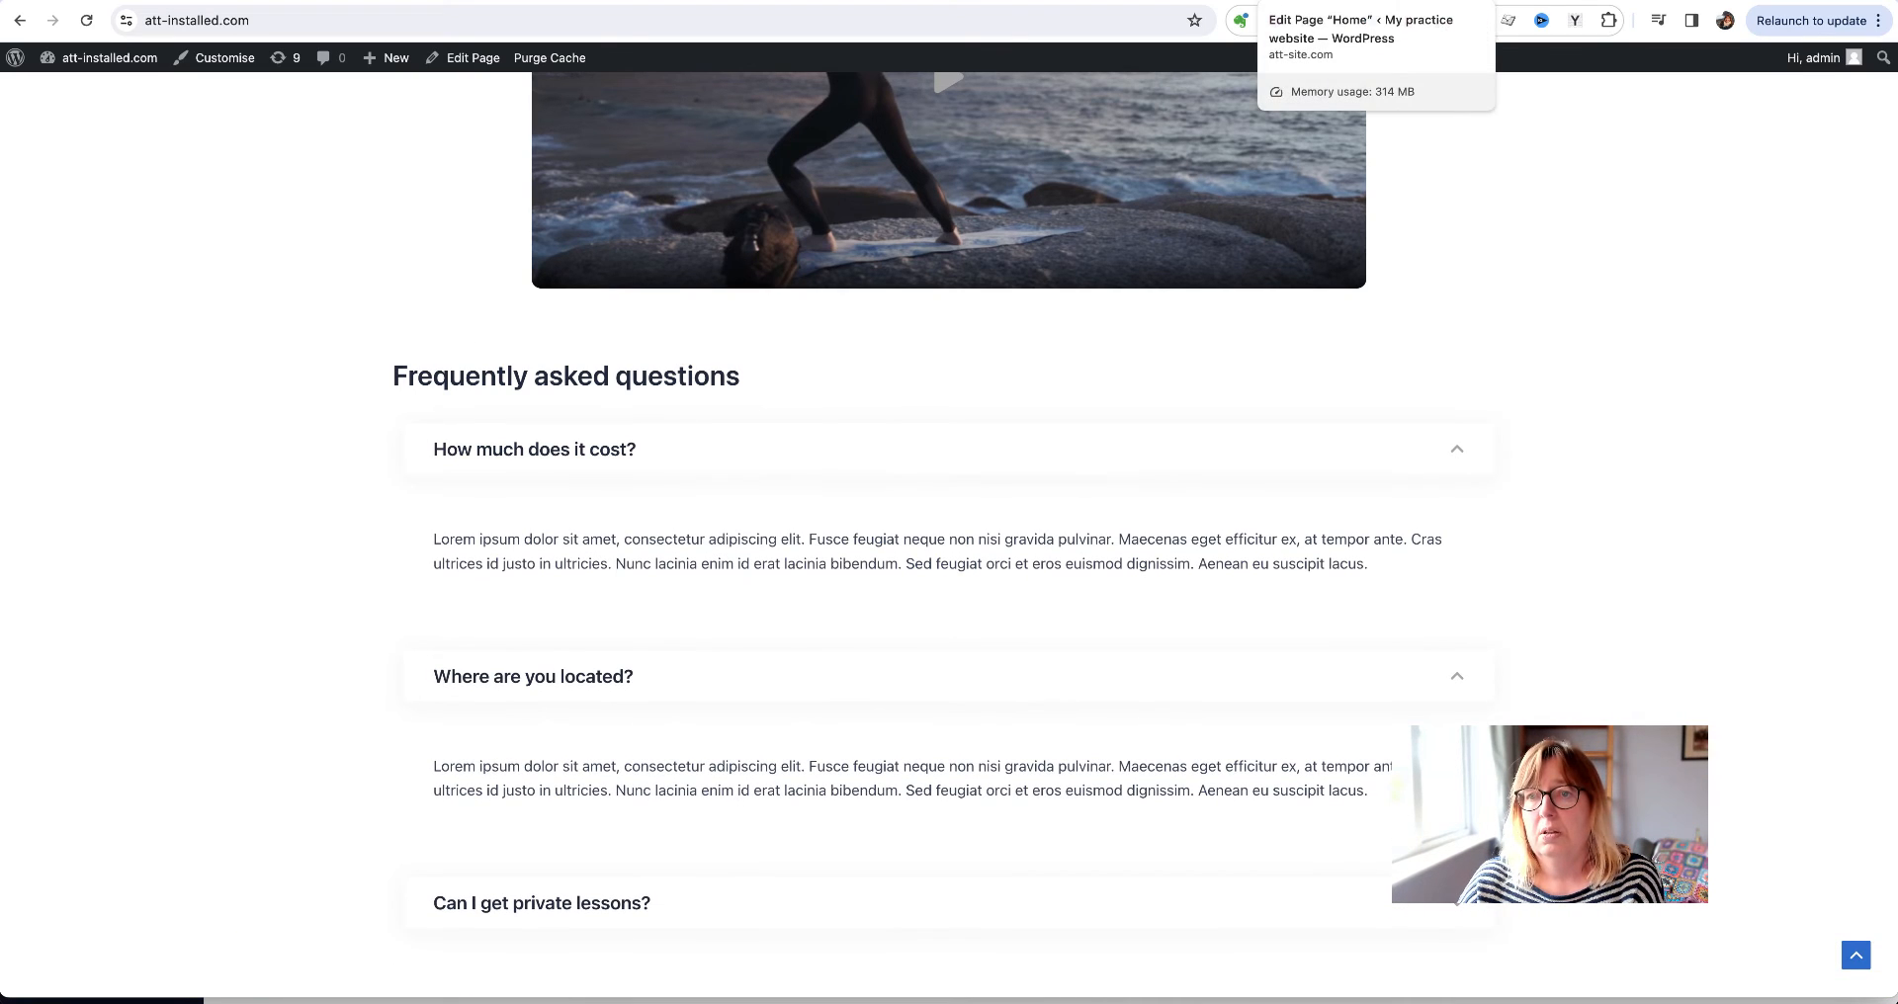
{"action": "left_click", "coordinate": [1443, 0]}
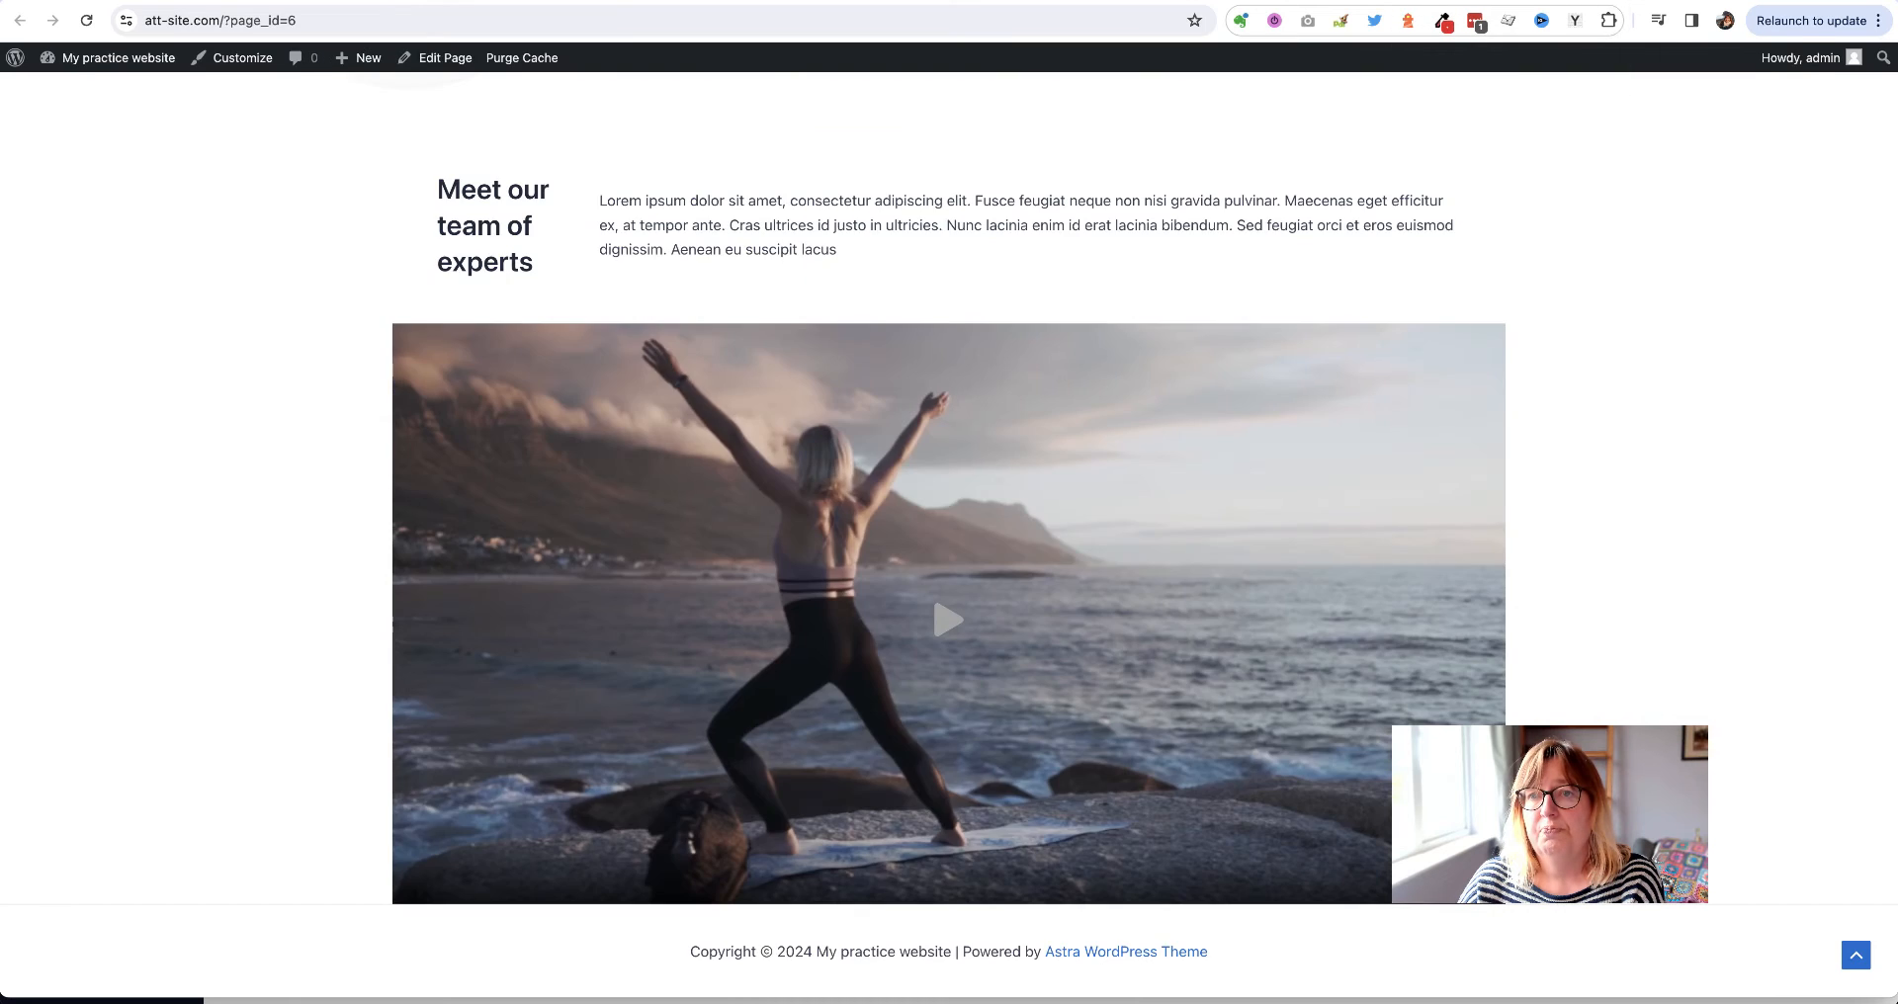
{"action": "left_click", "coordinate": [1330, 0]}
{"action": "scroll", "coordinate": [994, 392], "scroll_direction": "down", "scroll_amount": 5}
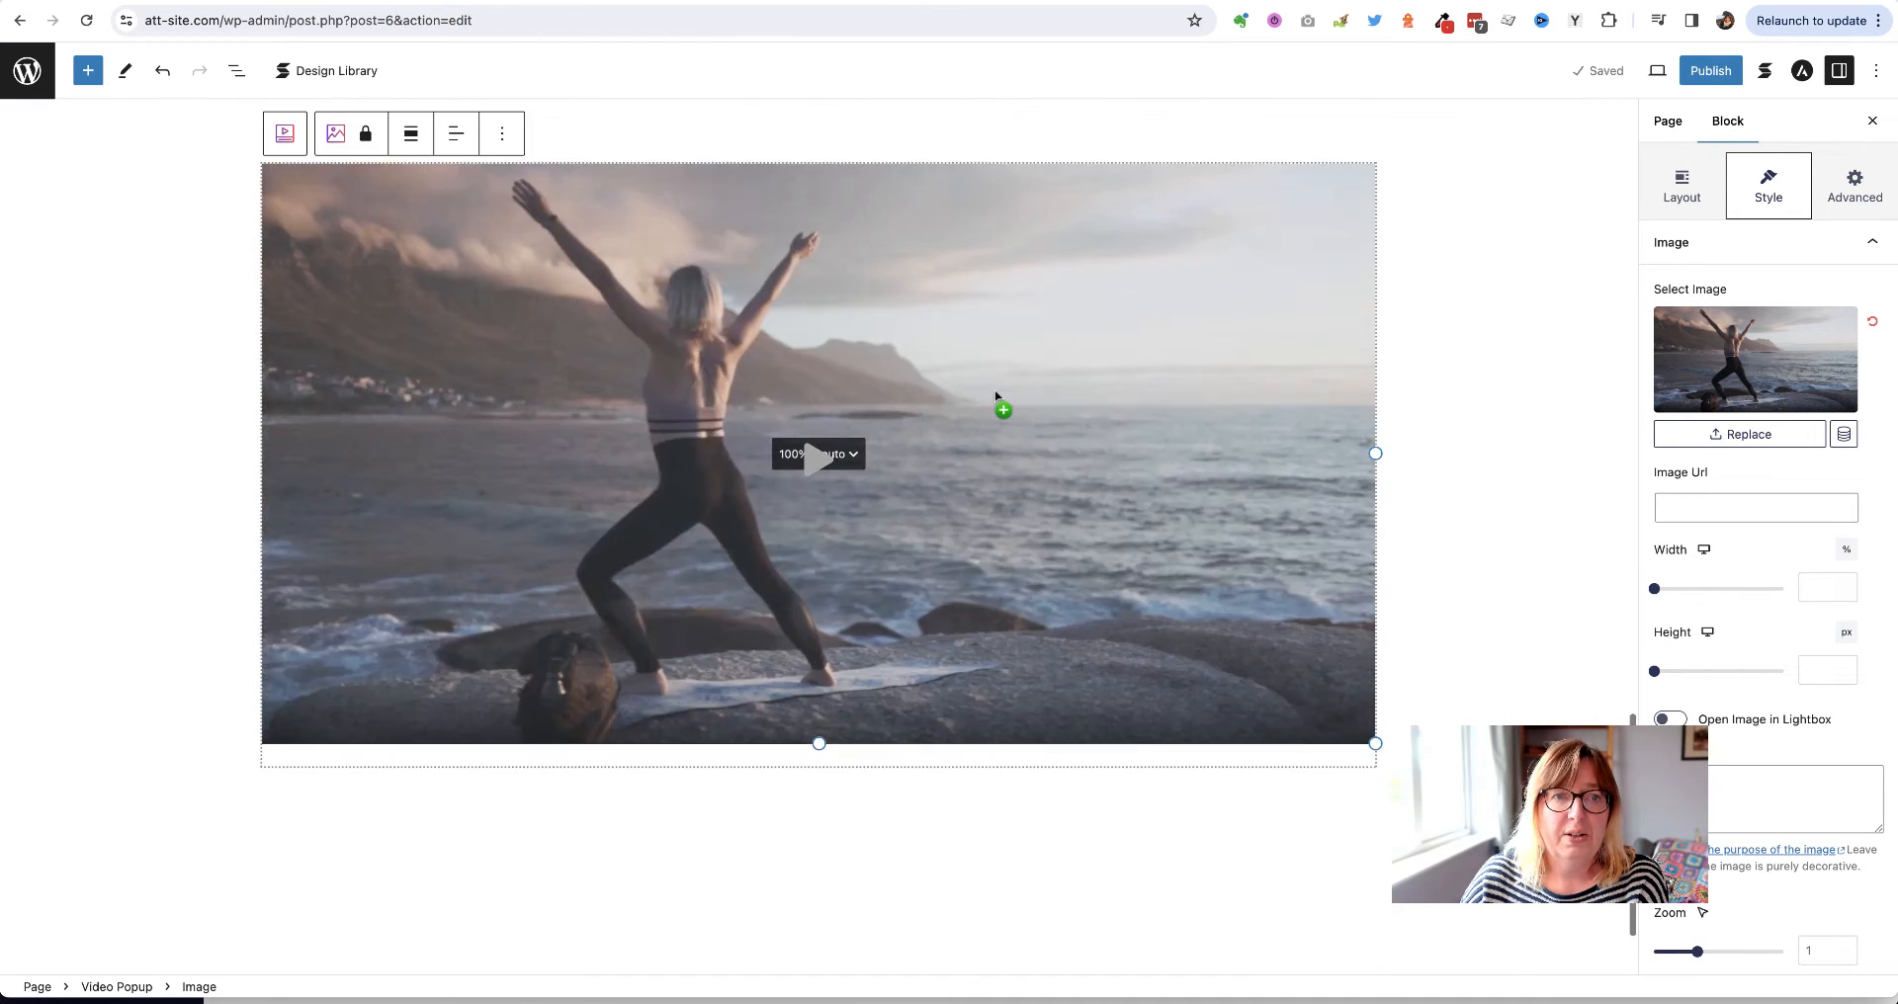
Insert a Spacer below the yoga video and change its height from 100 to 50 px
{"action": "left_click", "coordinate": [862, 664]}
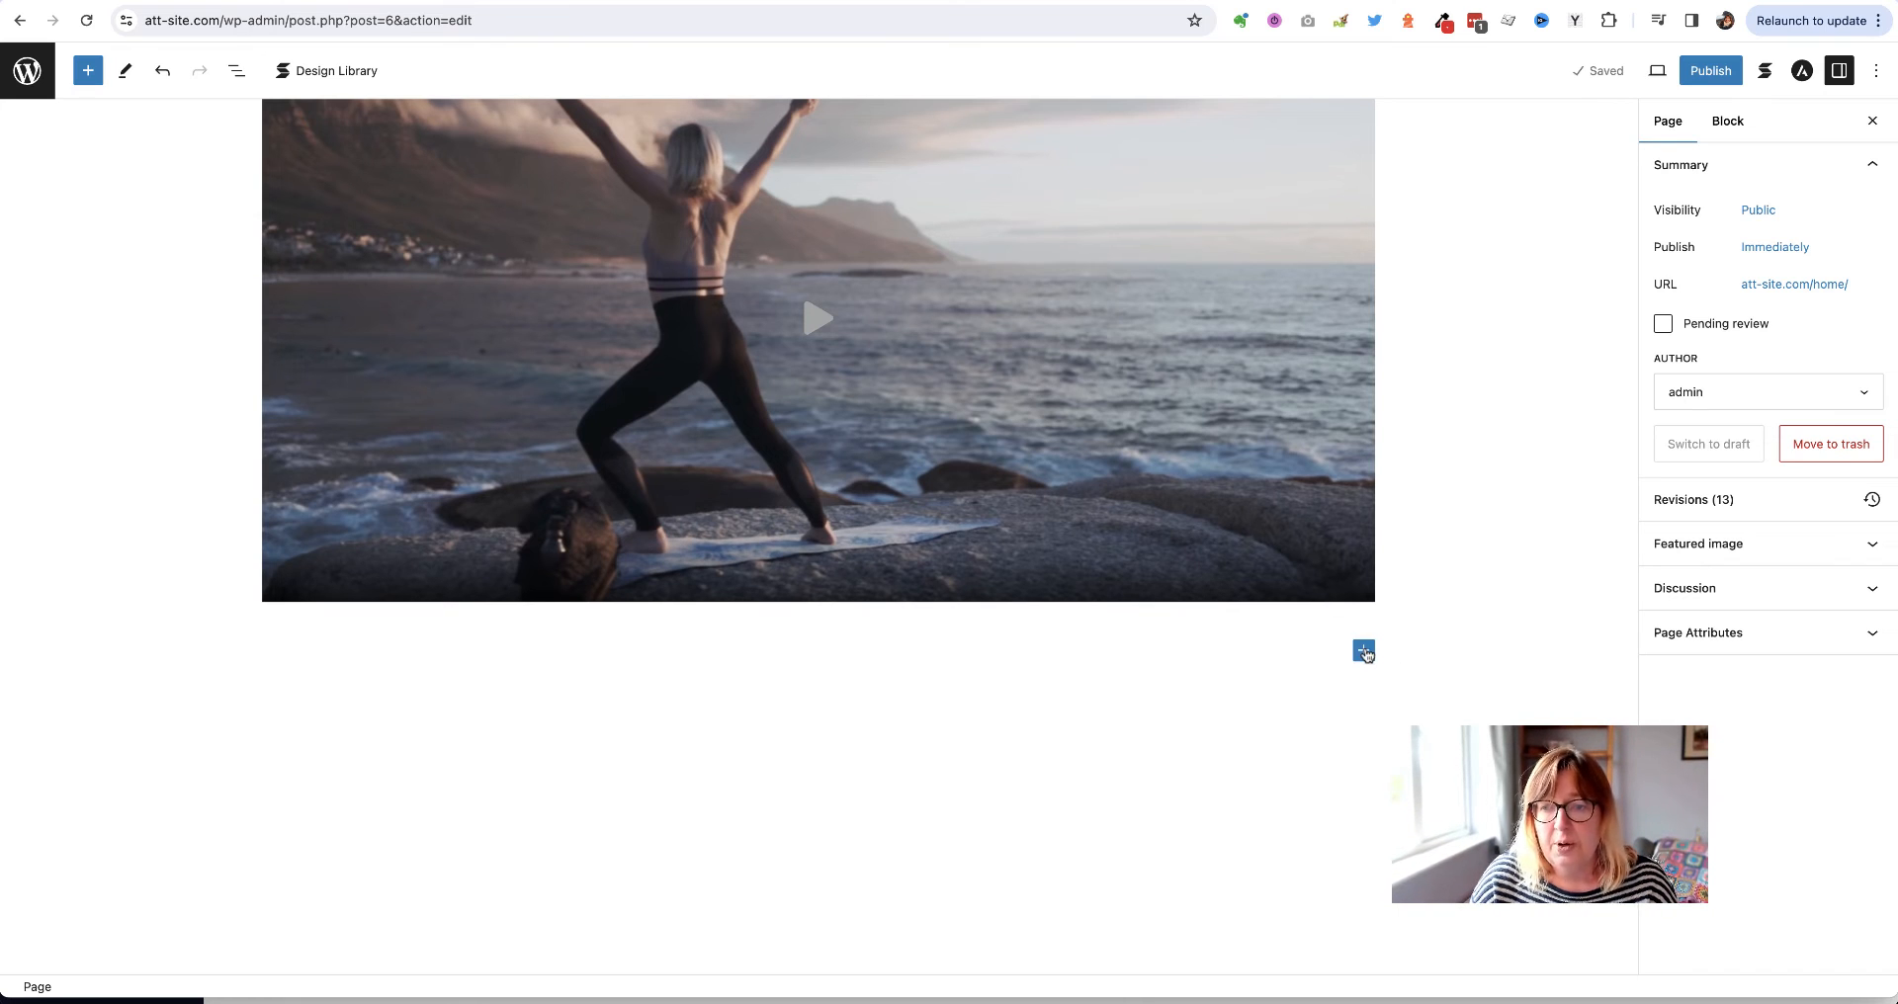
{"action": "left_click", "coordinate": [1364, 652]}
{"action": "type", "text": "spacer"}
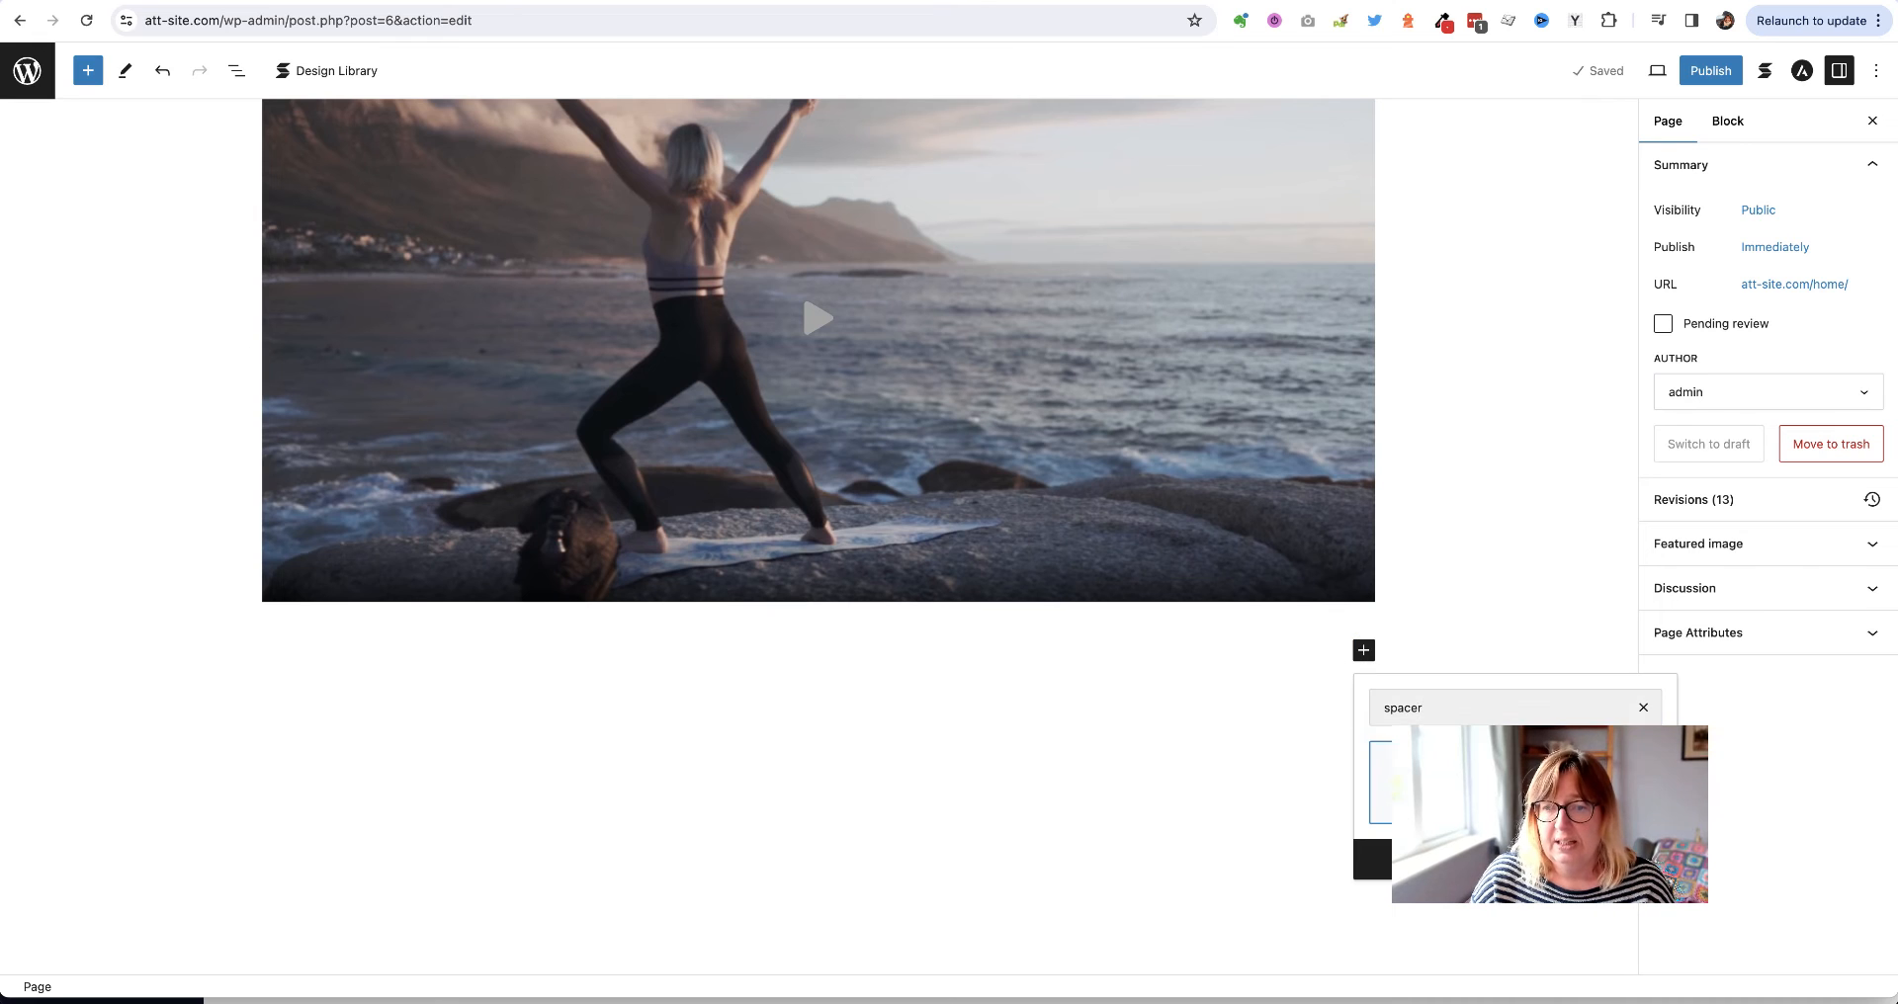
{"action": "left_click", "coordinate": [1368, 777]}
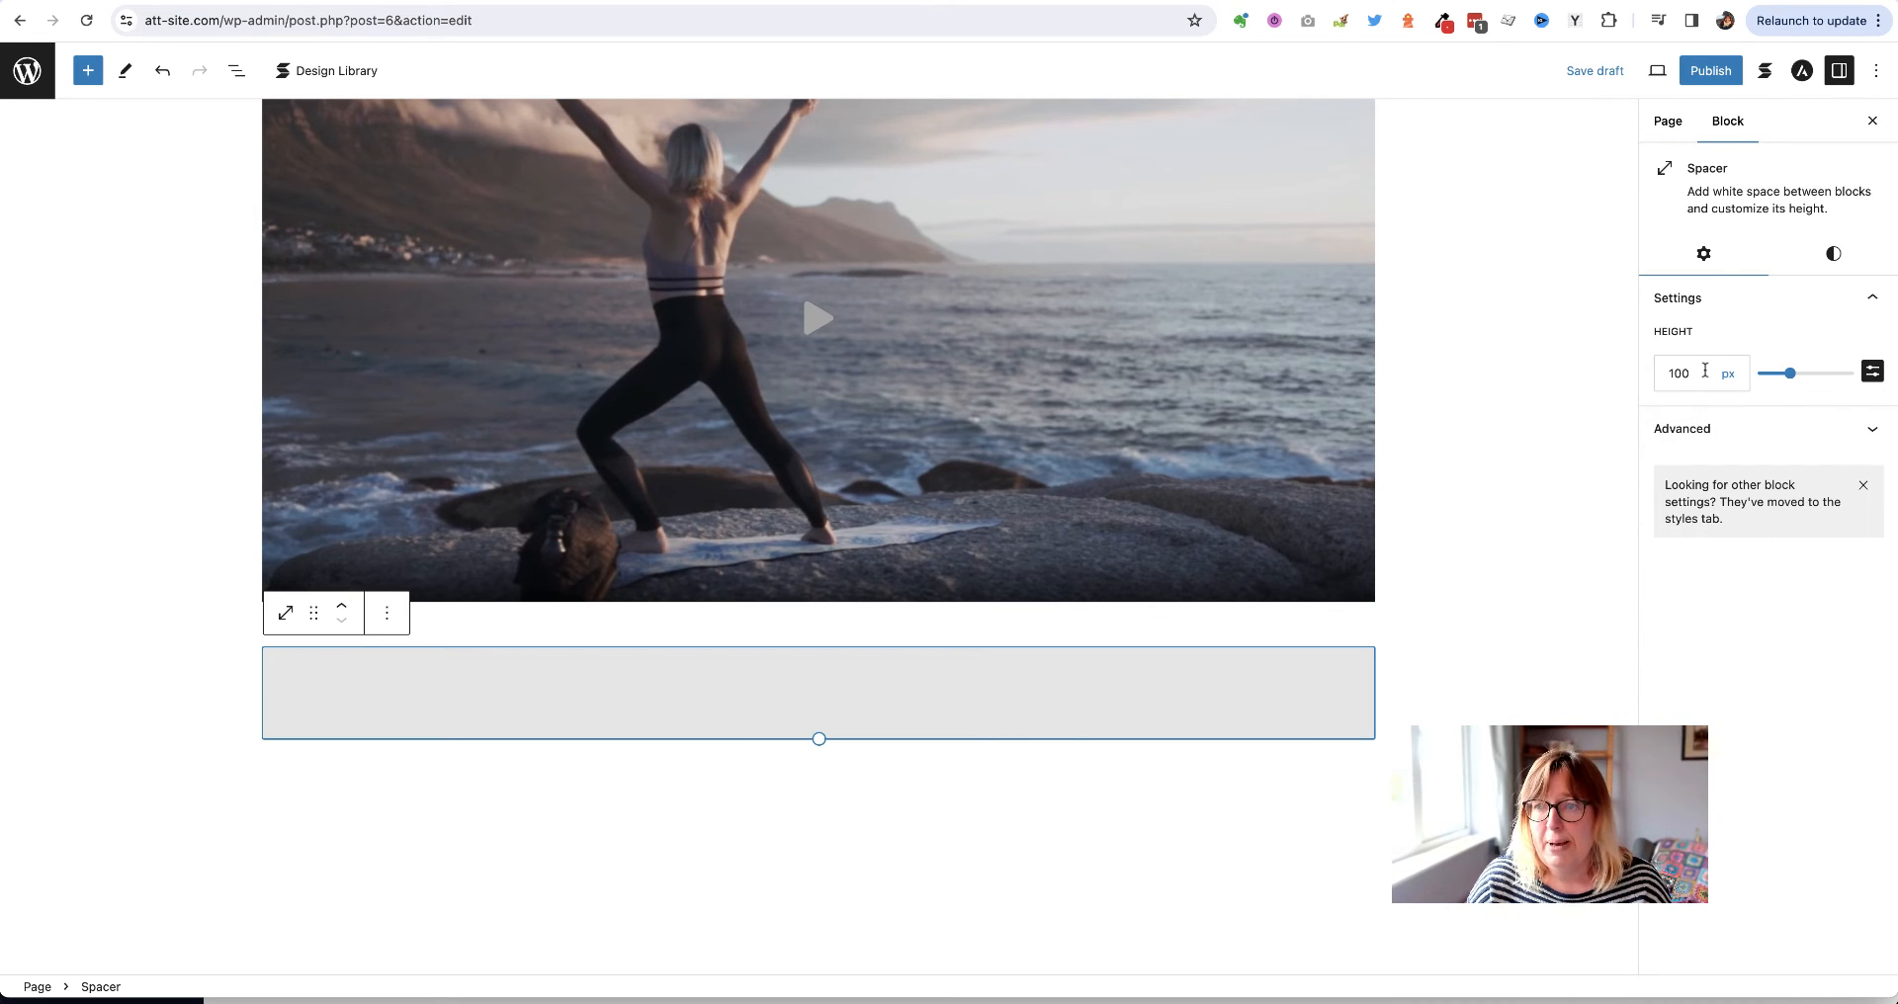
{"action": "double_click", "coordinate": [1665, 375]}
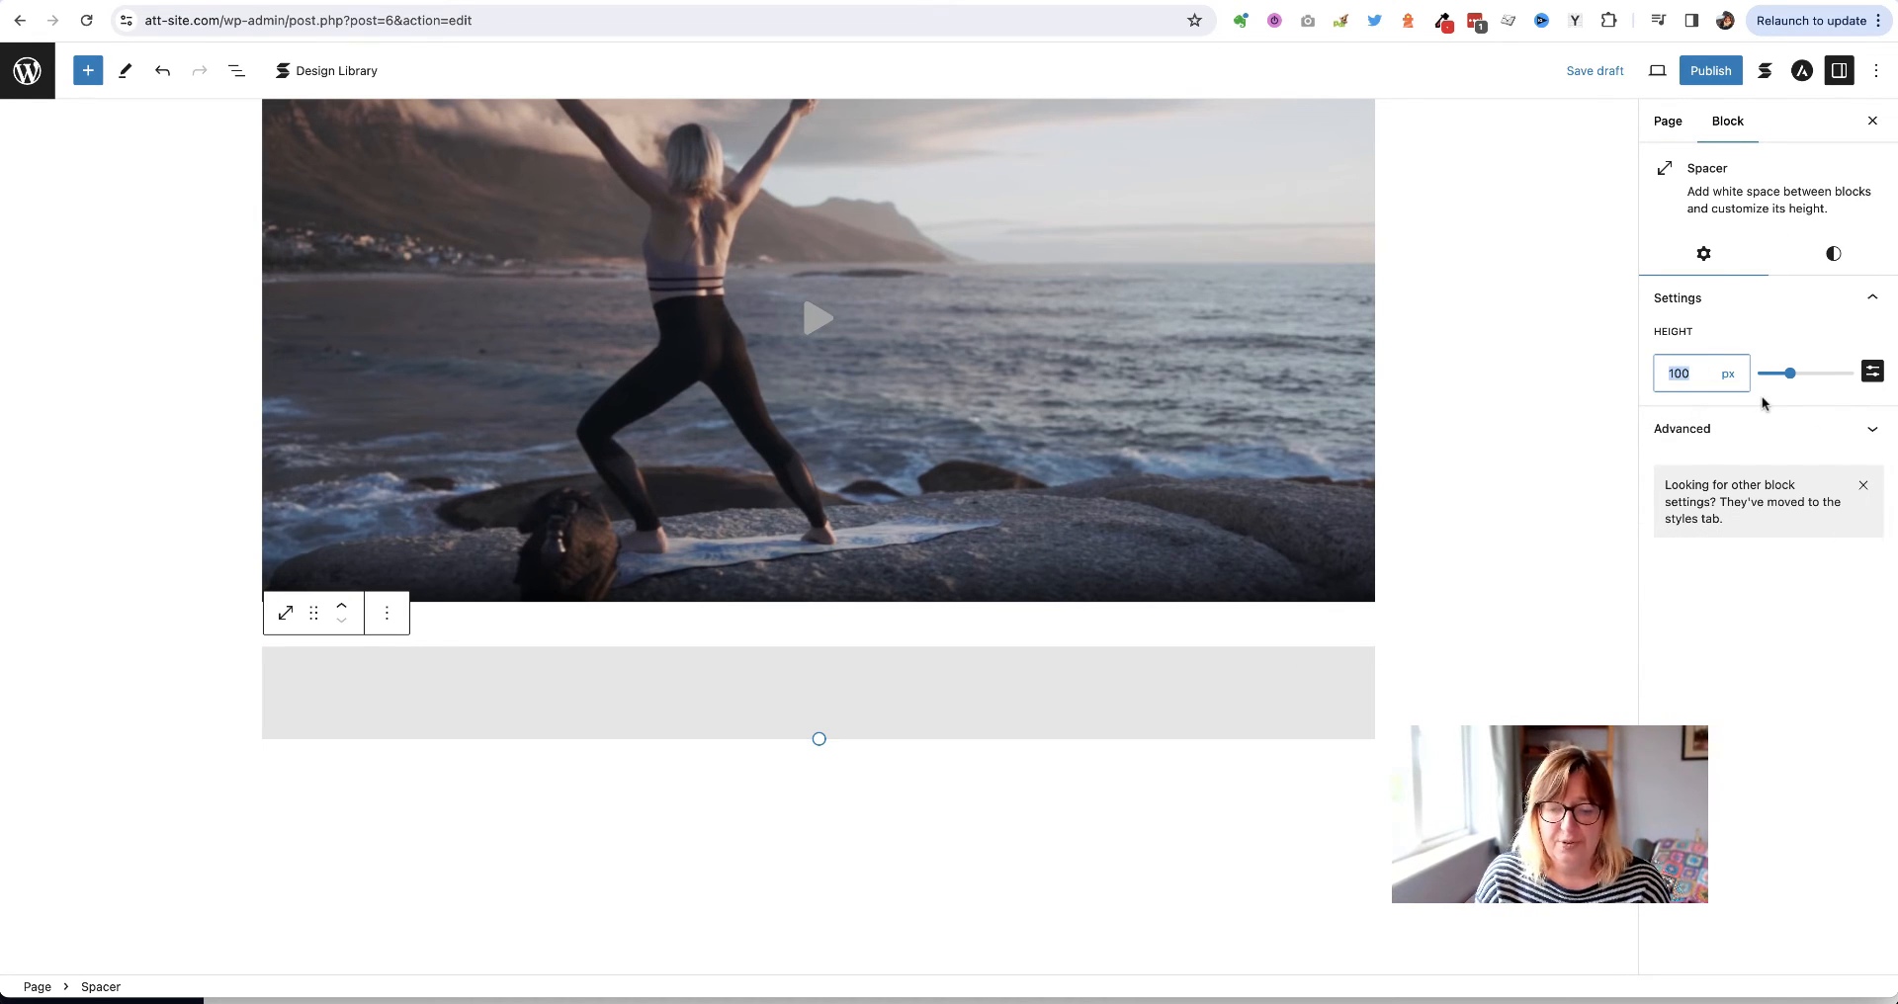
{"action": "type", "text": "50"}
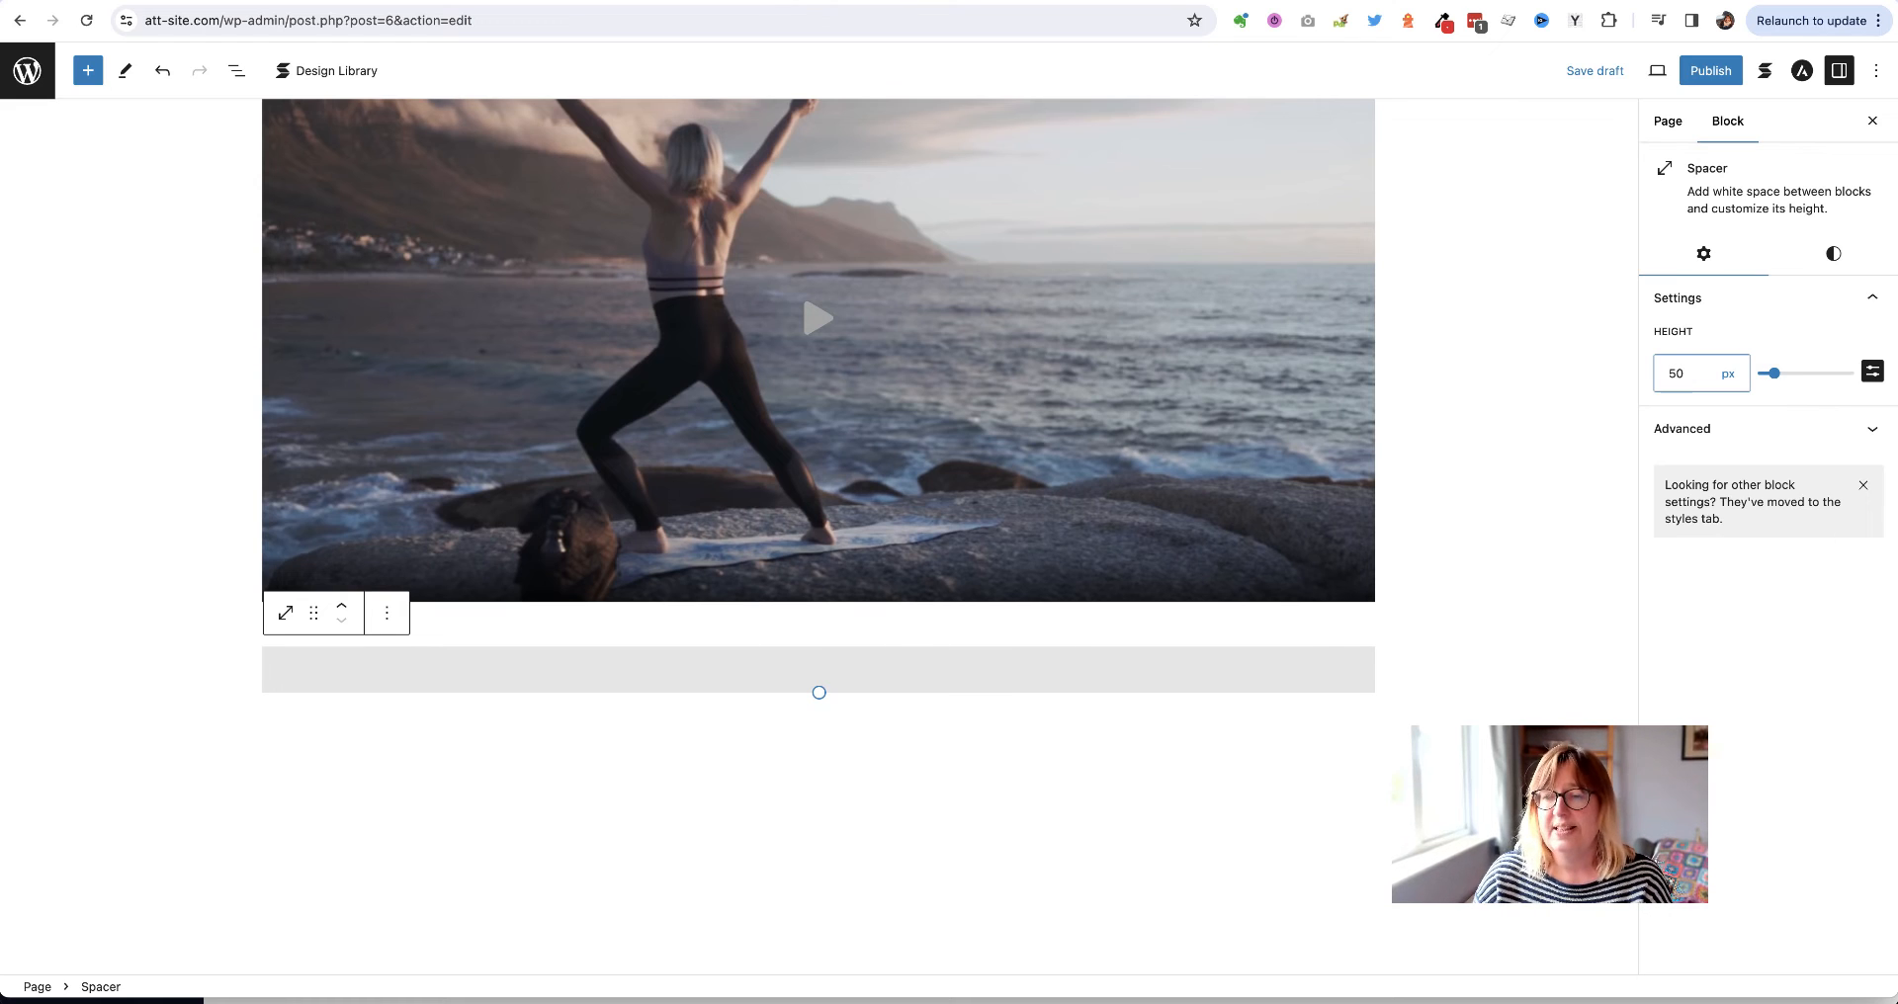
{"action": "left_click", "coordinate": [1518, 635]}
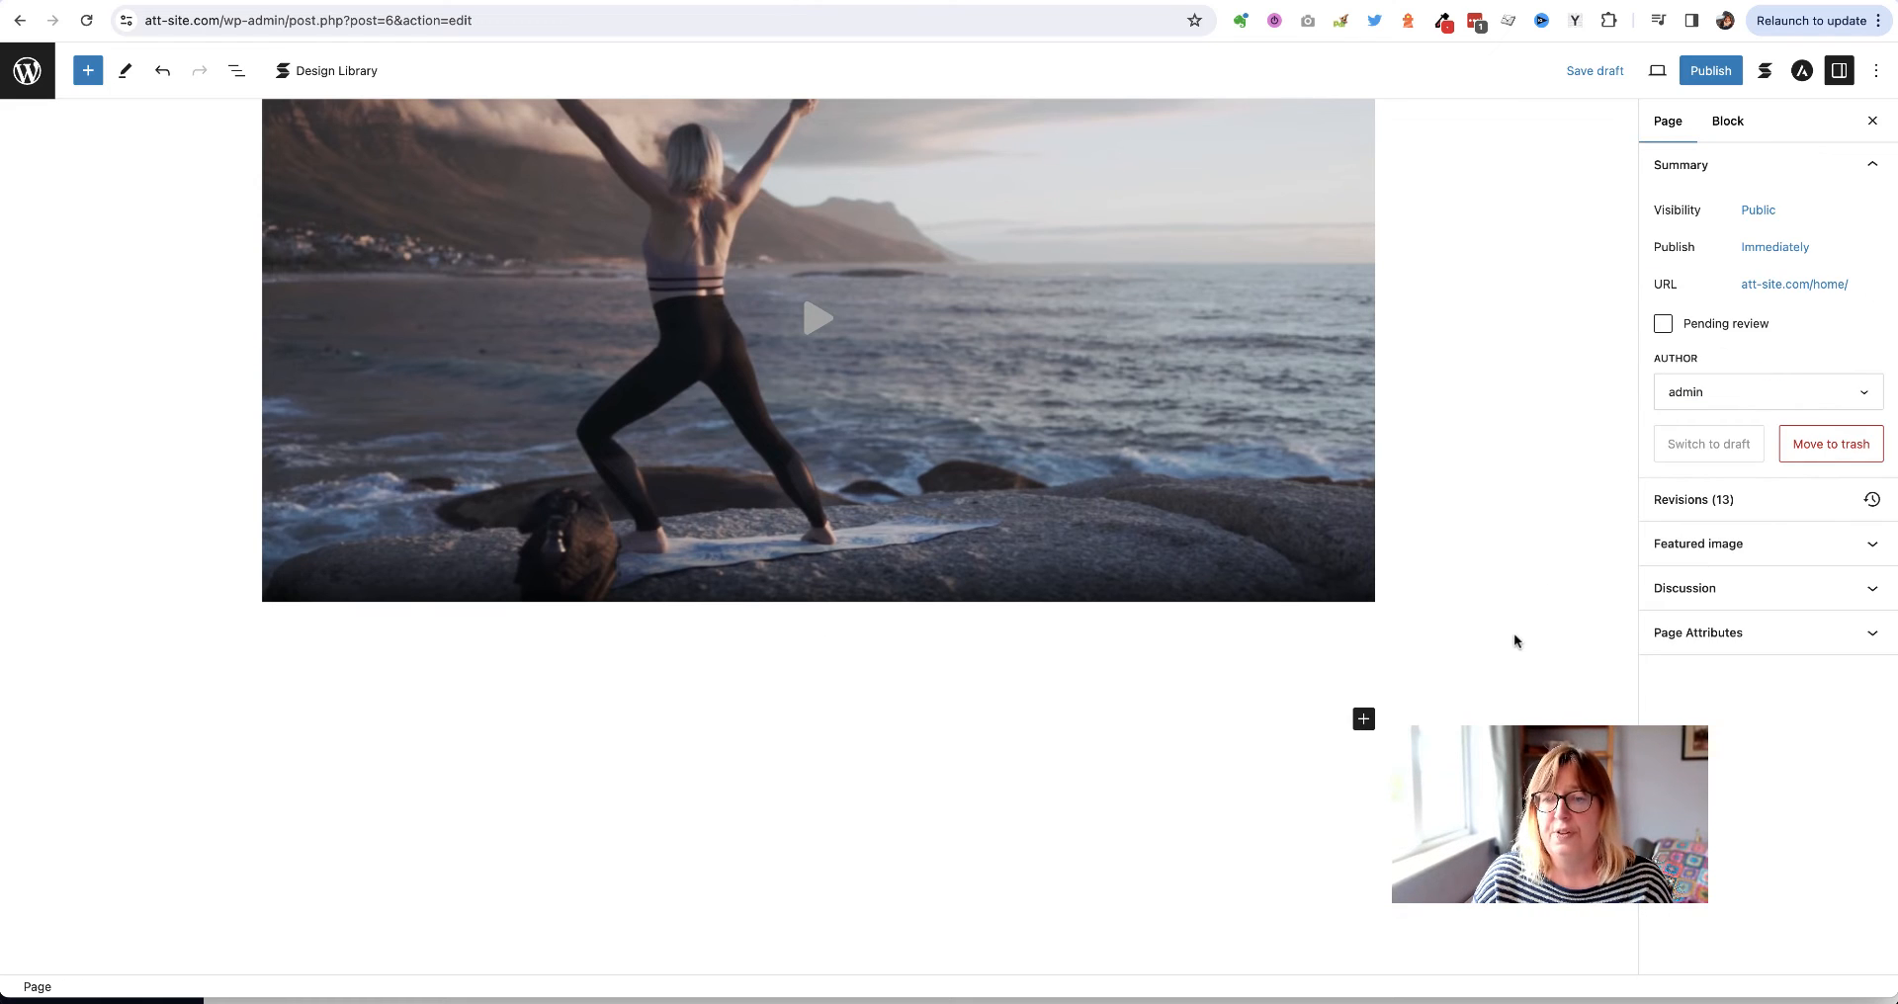
{"action": "left_click", "coordinate": [1365, 720]}
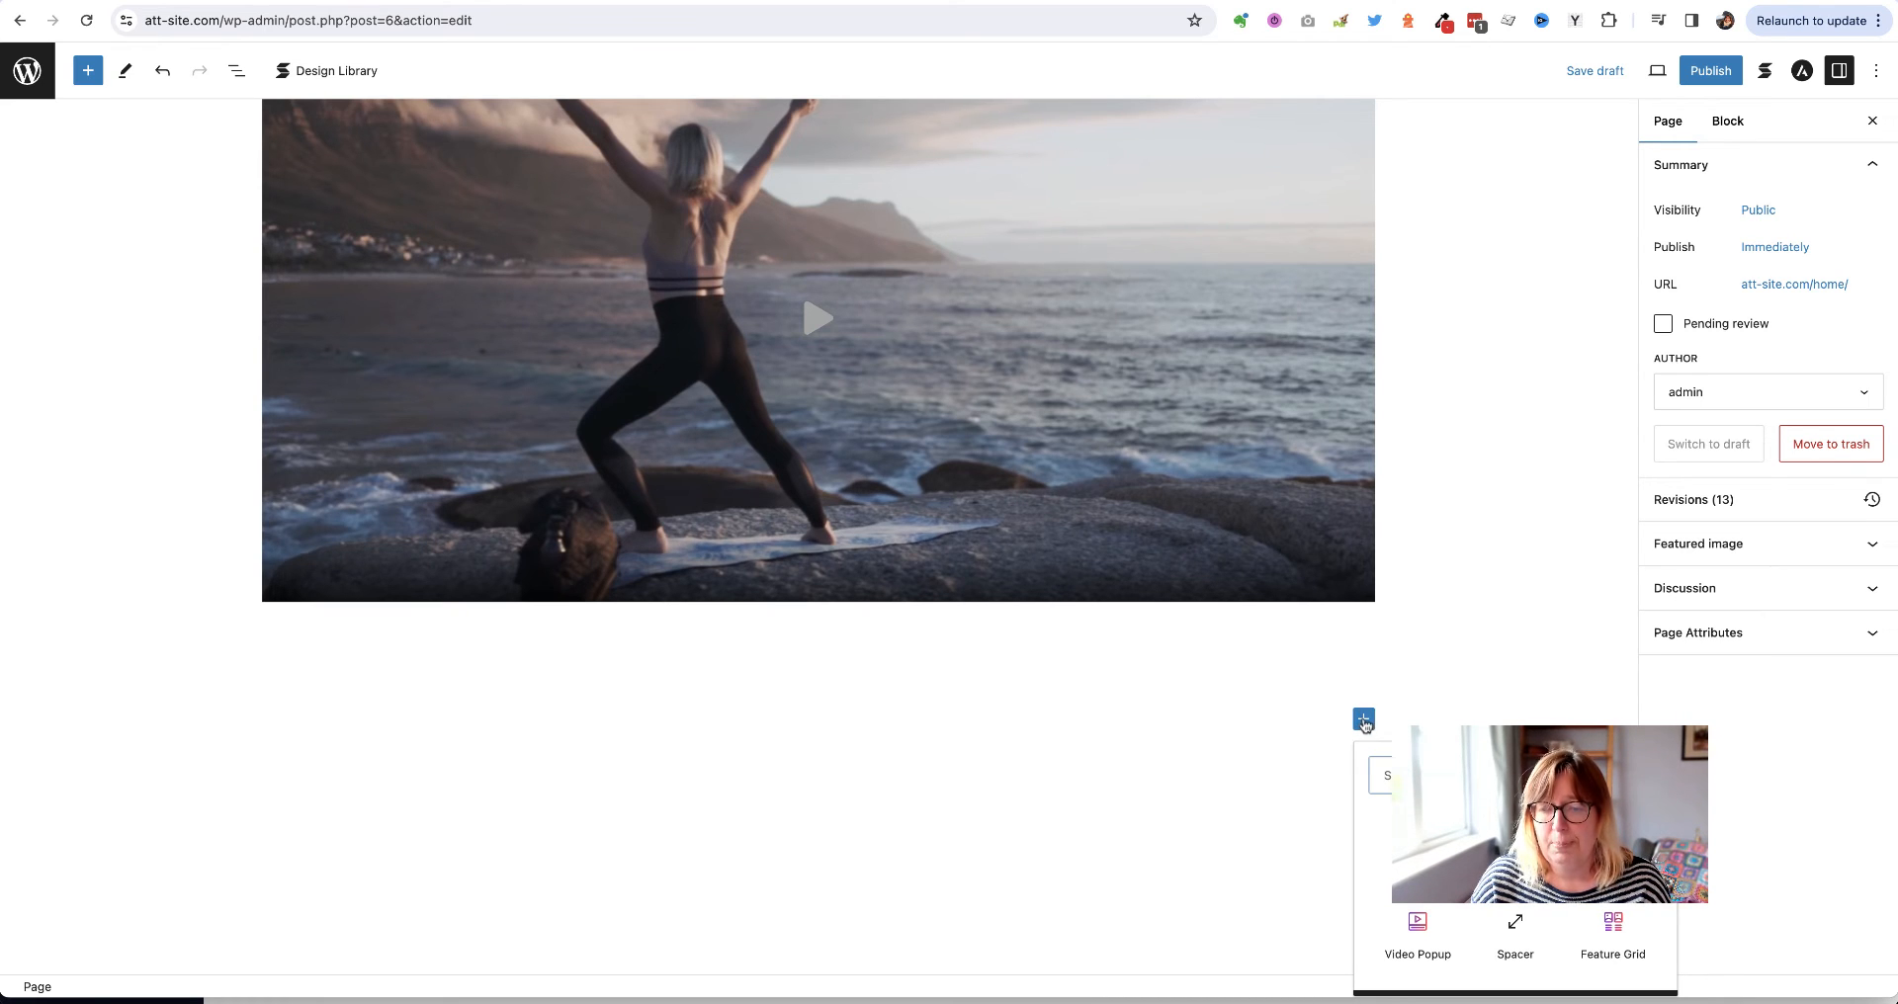
Add a 'Frequently asked question' heading below the spacer
{"action": "left_click", "coordinate": [1418, 845]}
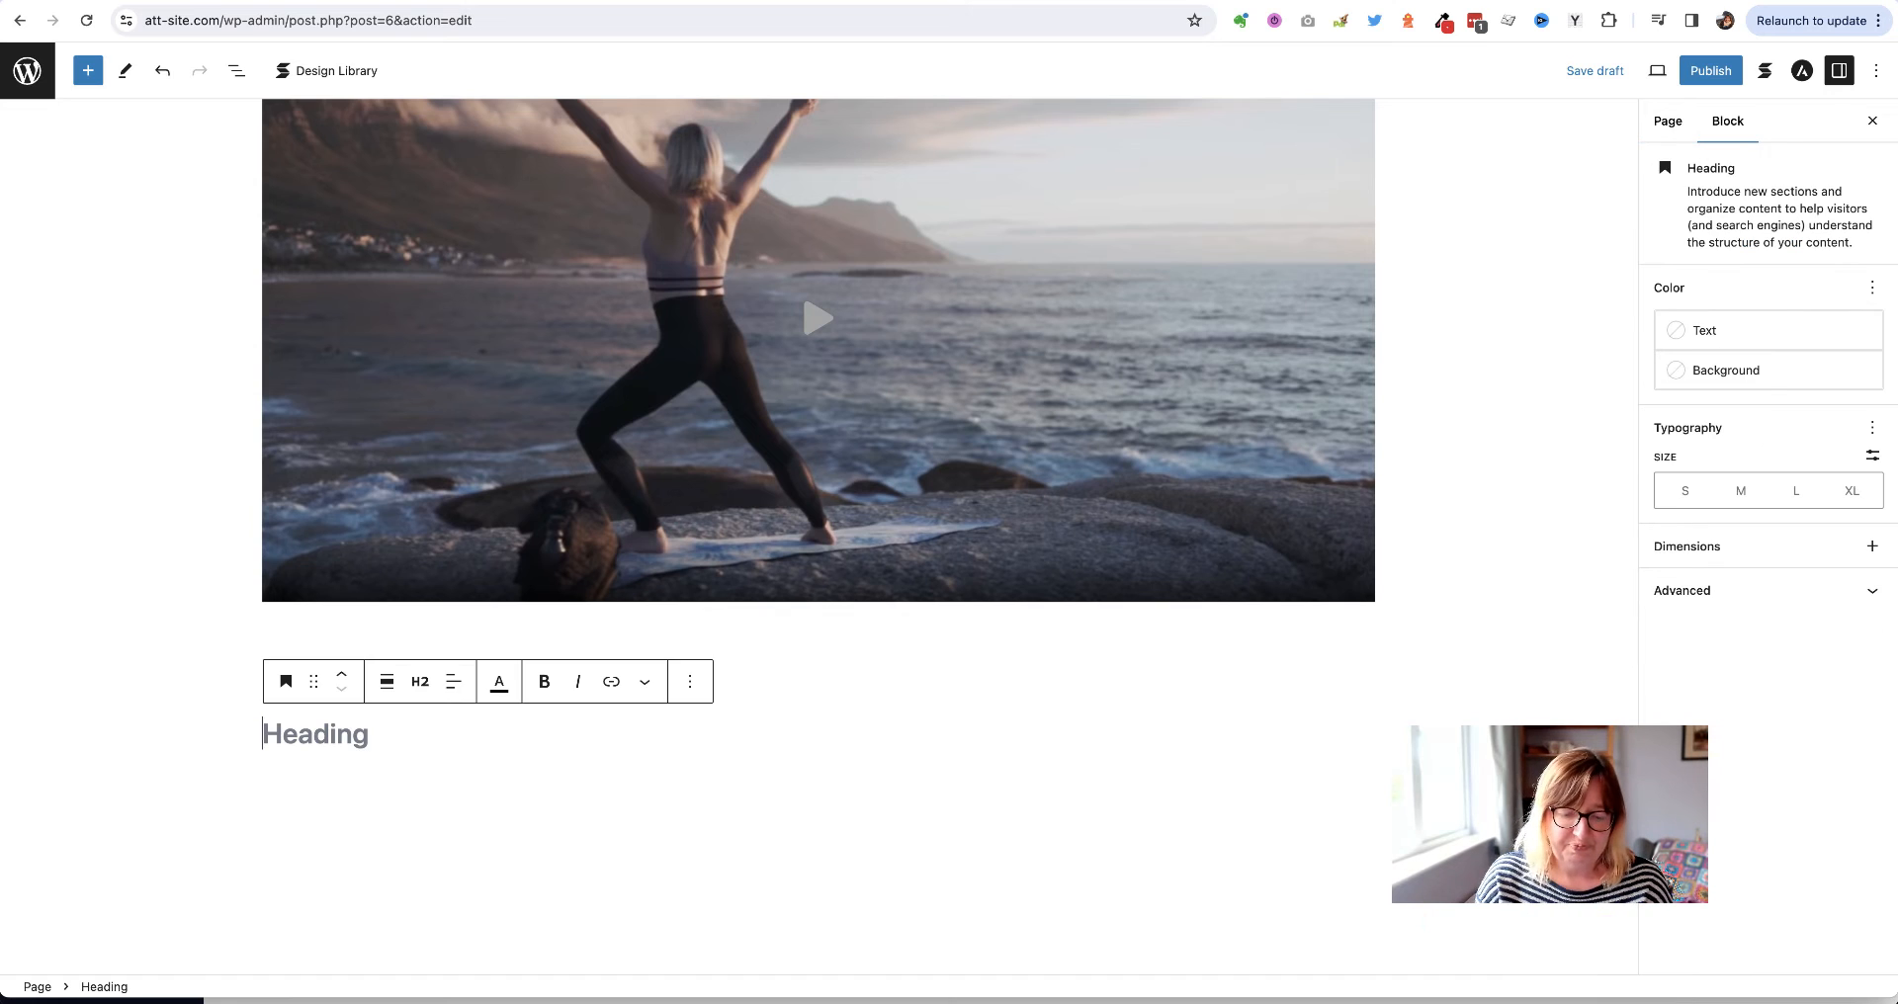
{"action": "type", "text": "Frequently asked q"}
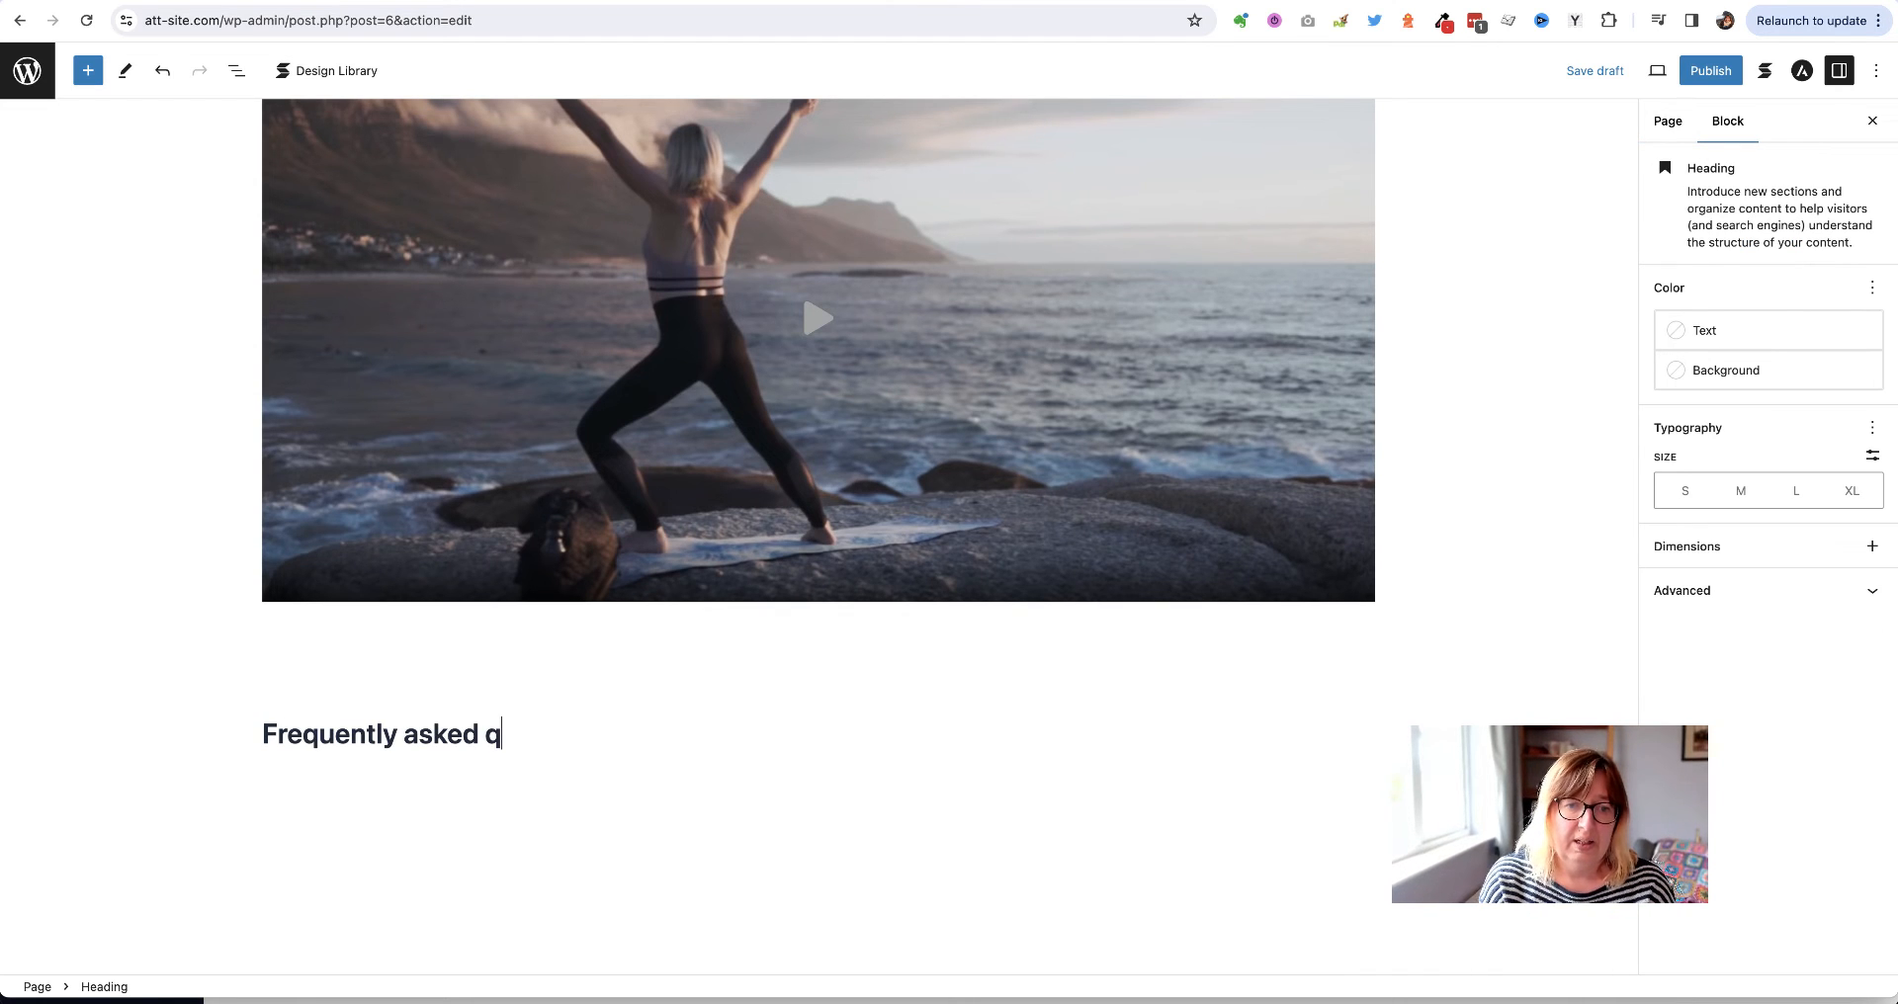
{"action": "type", "text": "uestion"}
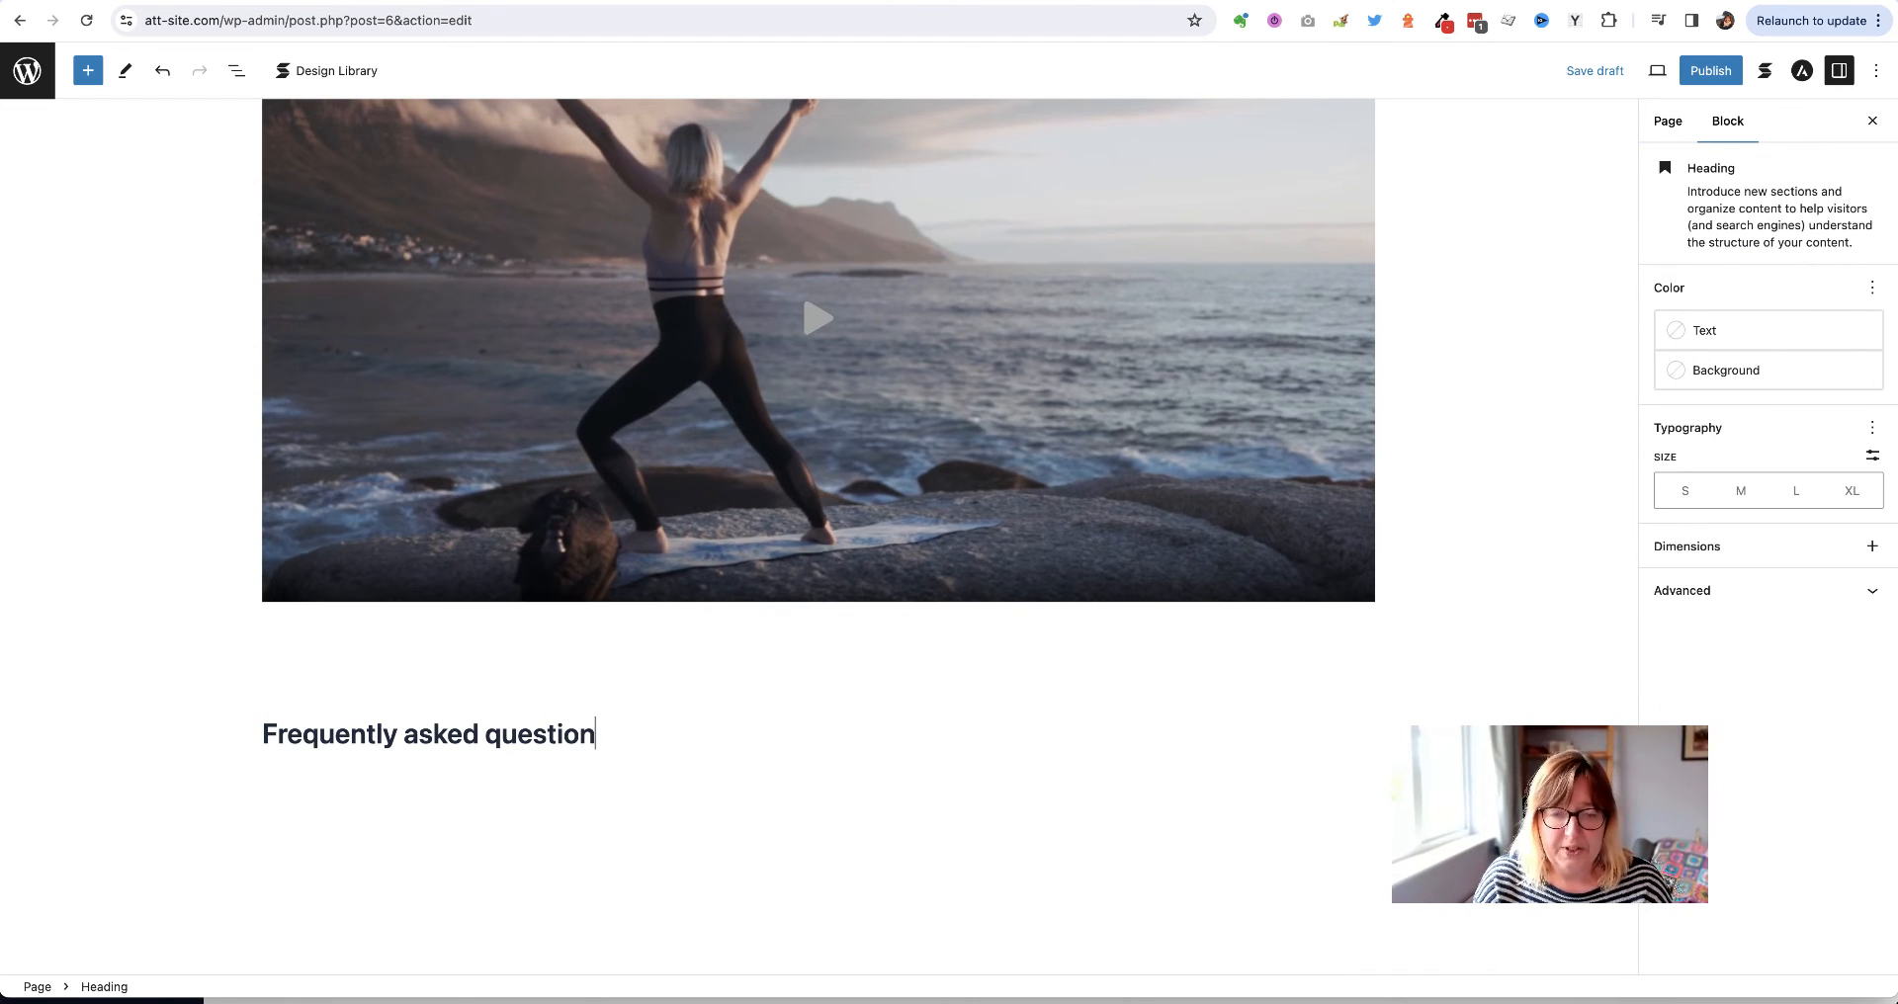
{"action": "key", "text": "Return"}
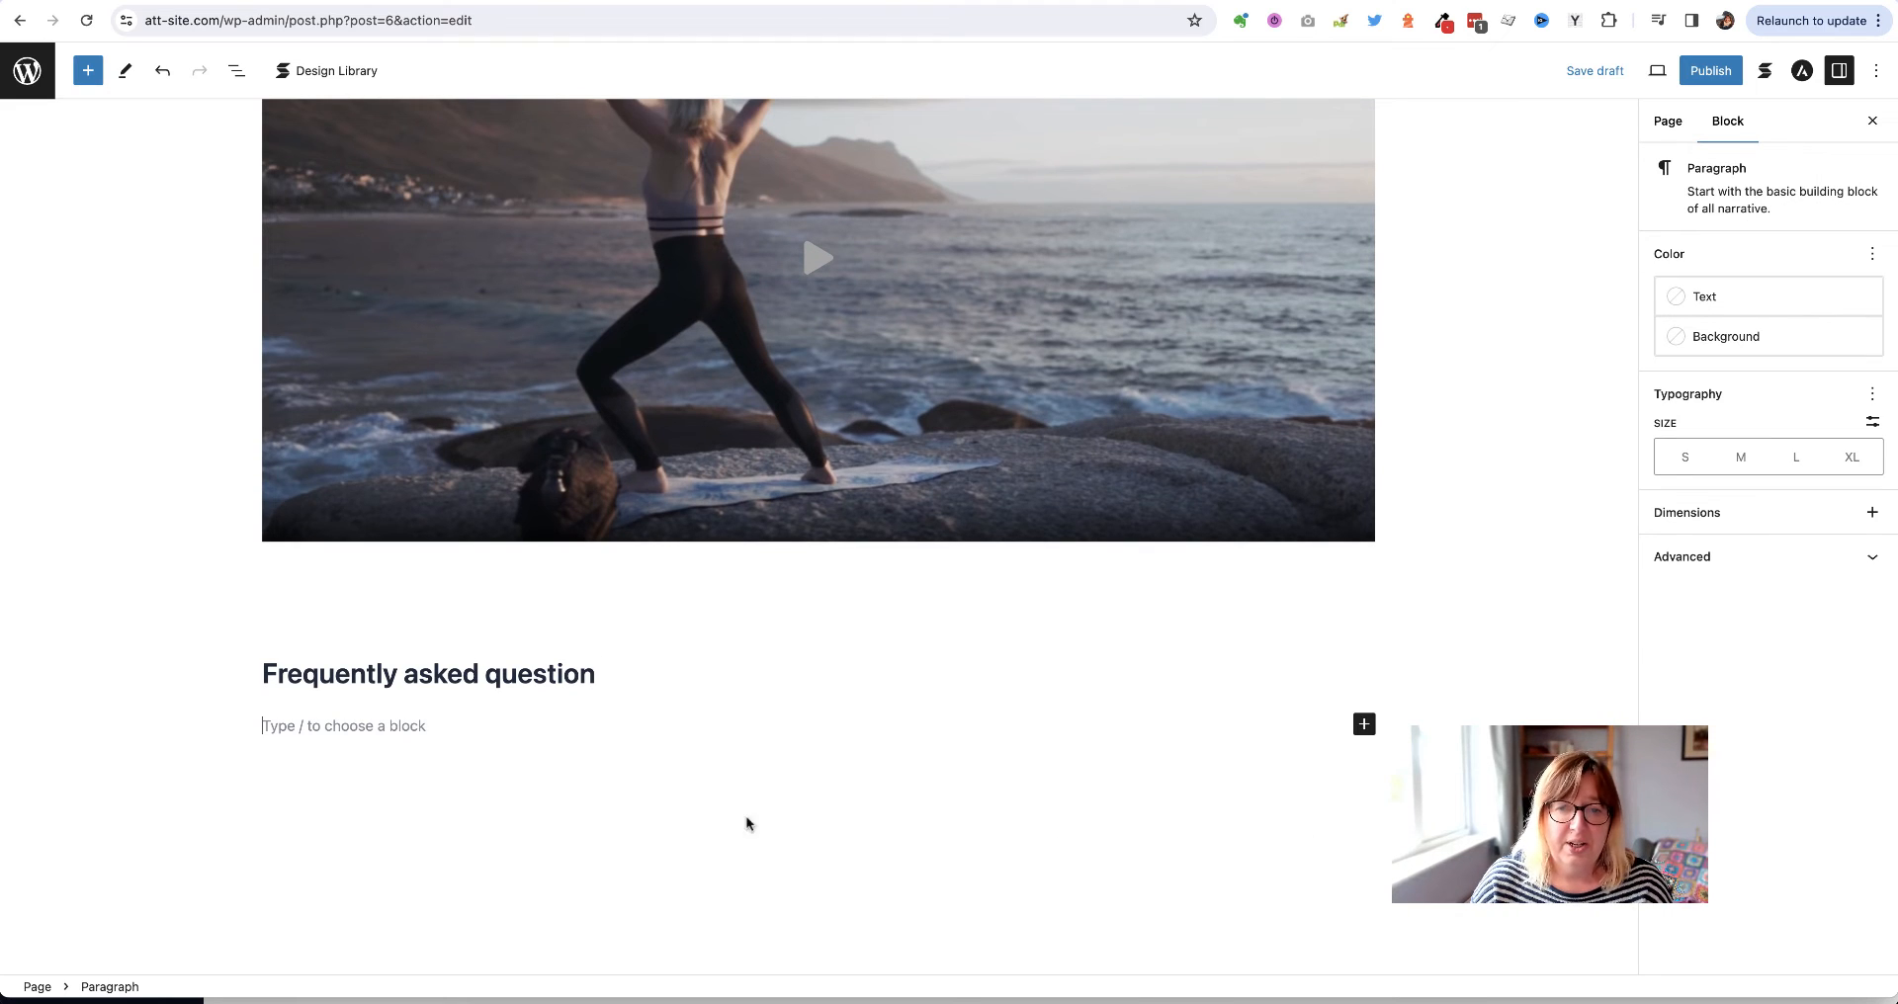
Insert a Default-style Accordion block under the heading and select its first item's title
{"action": "left_click", "coordinate": [1365, 726]}
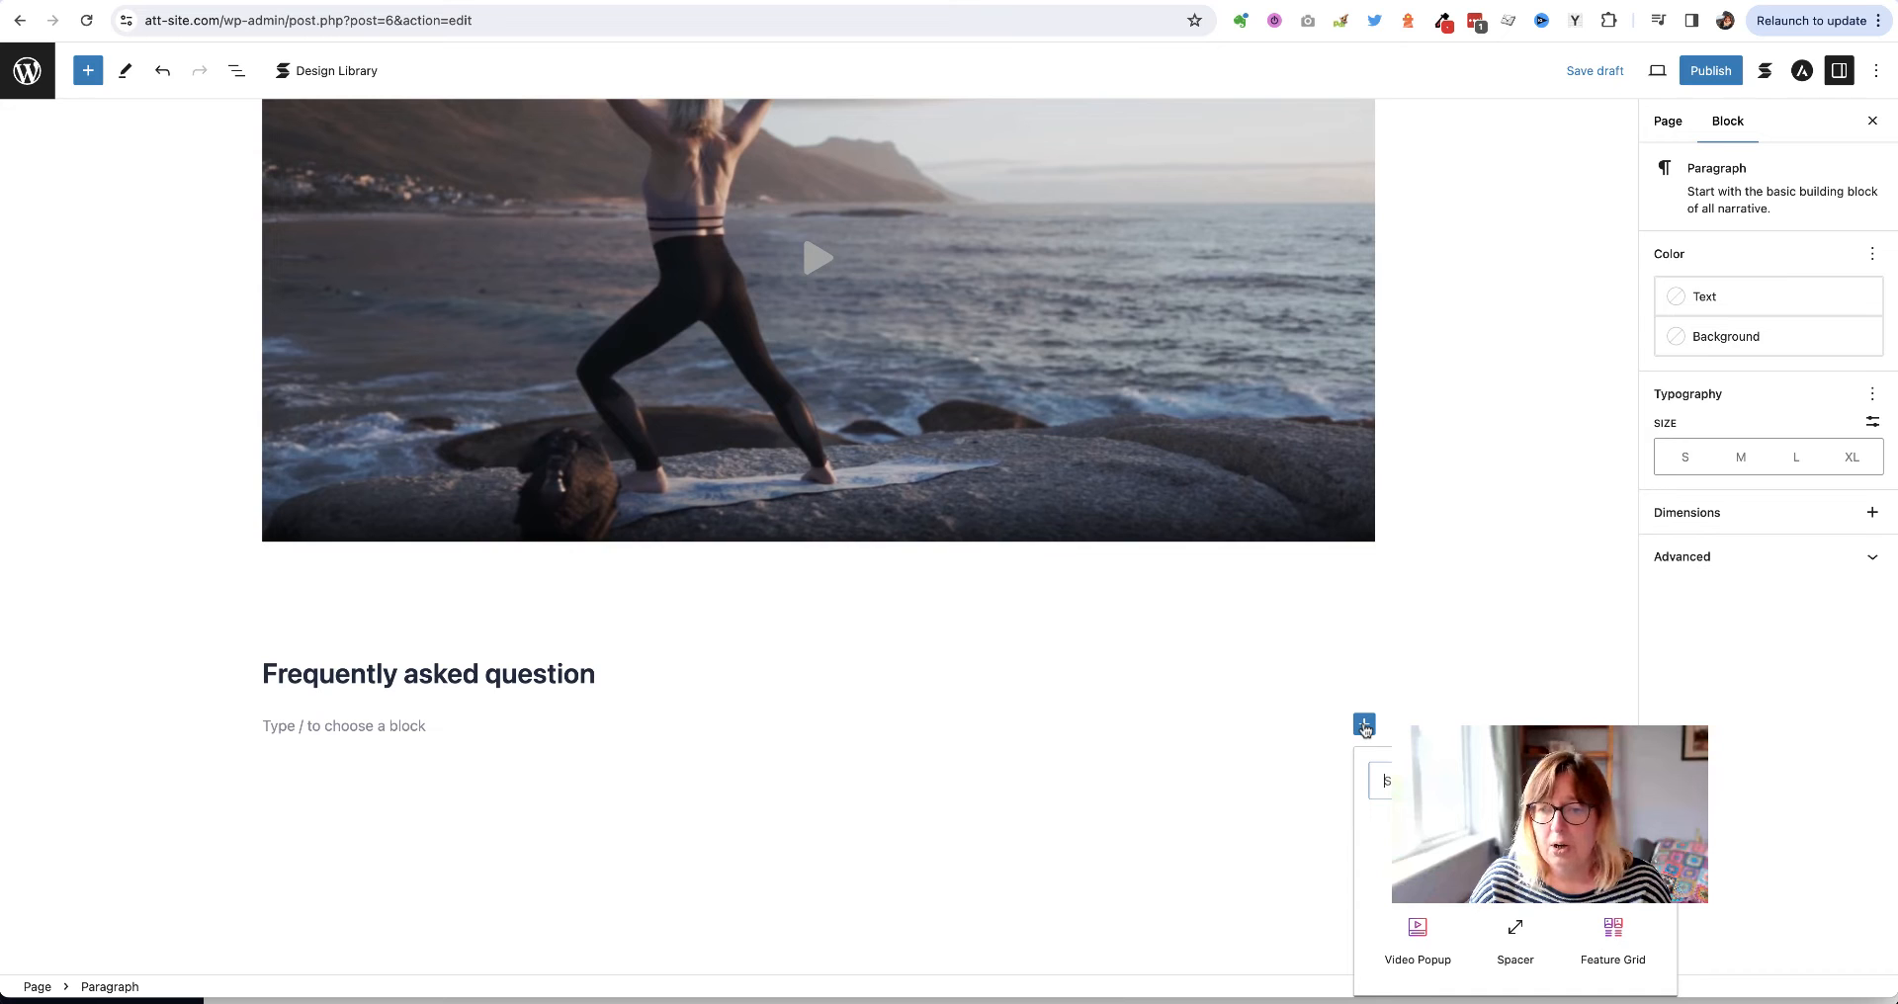
{"action": "type", "text": "ac"}
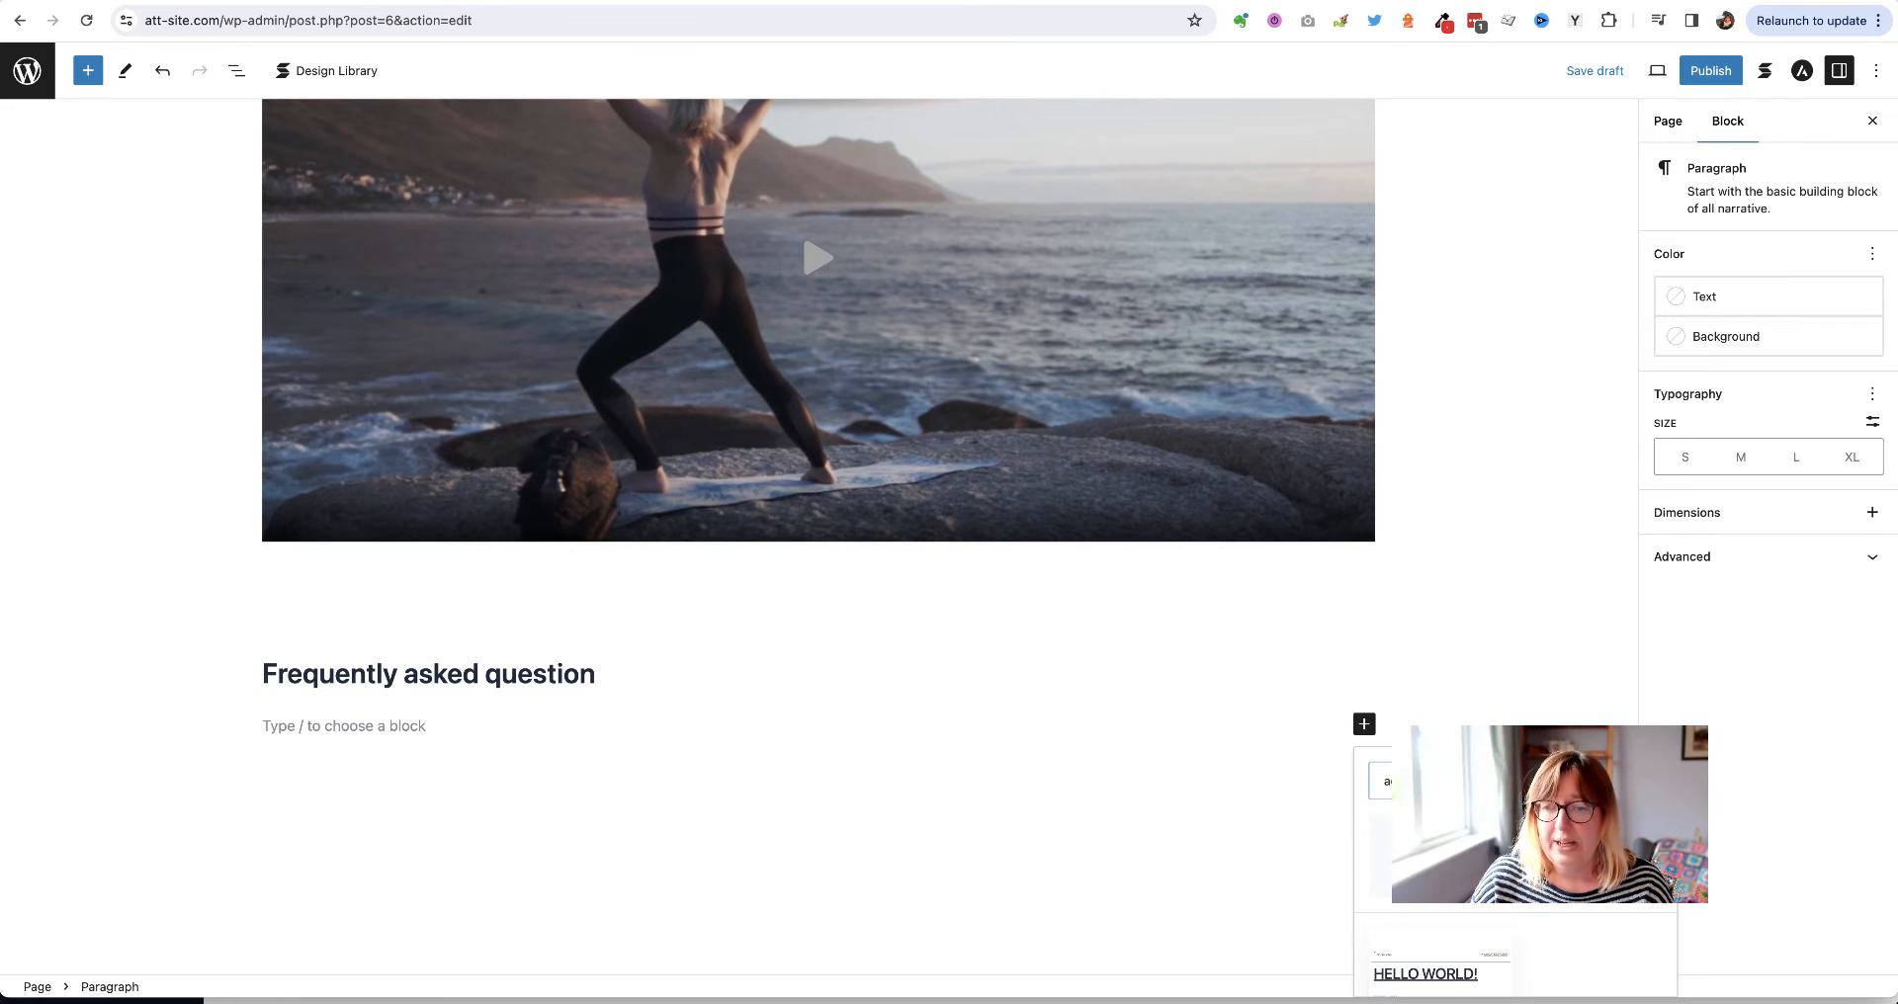
{"action": "left_click", "coordinate": [1421, 856]}
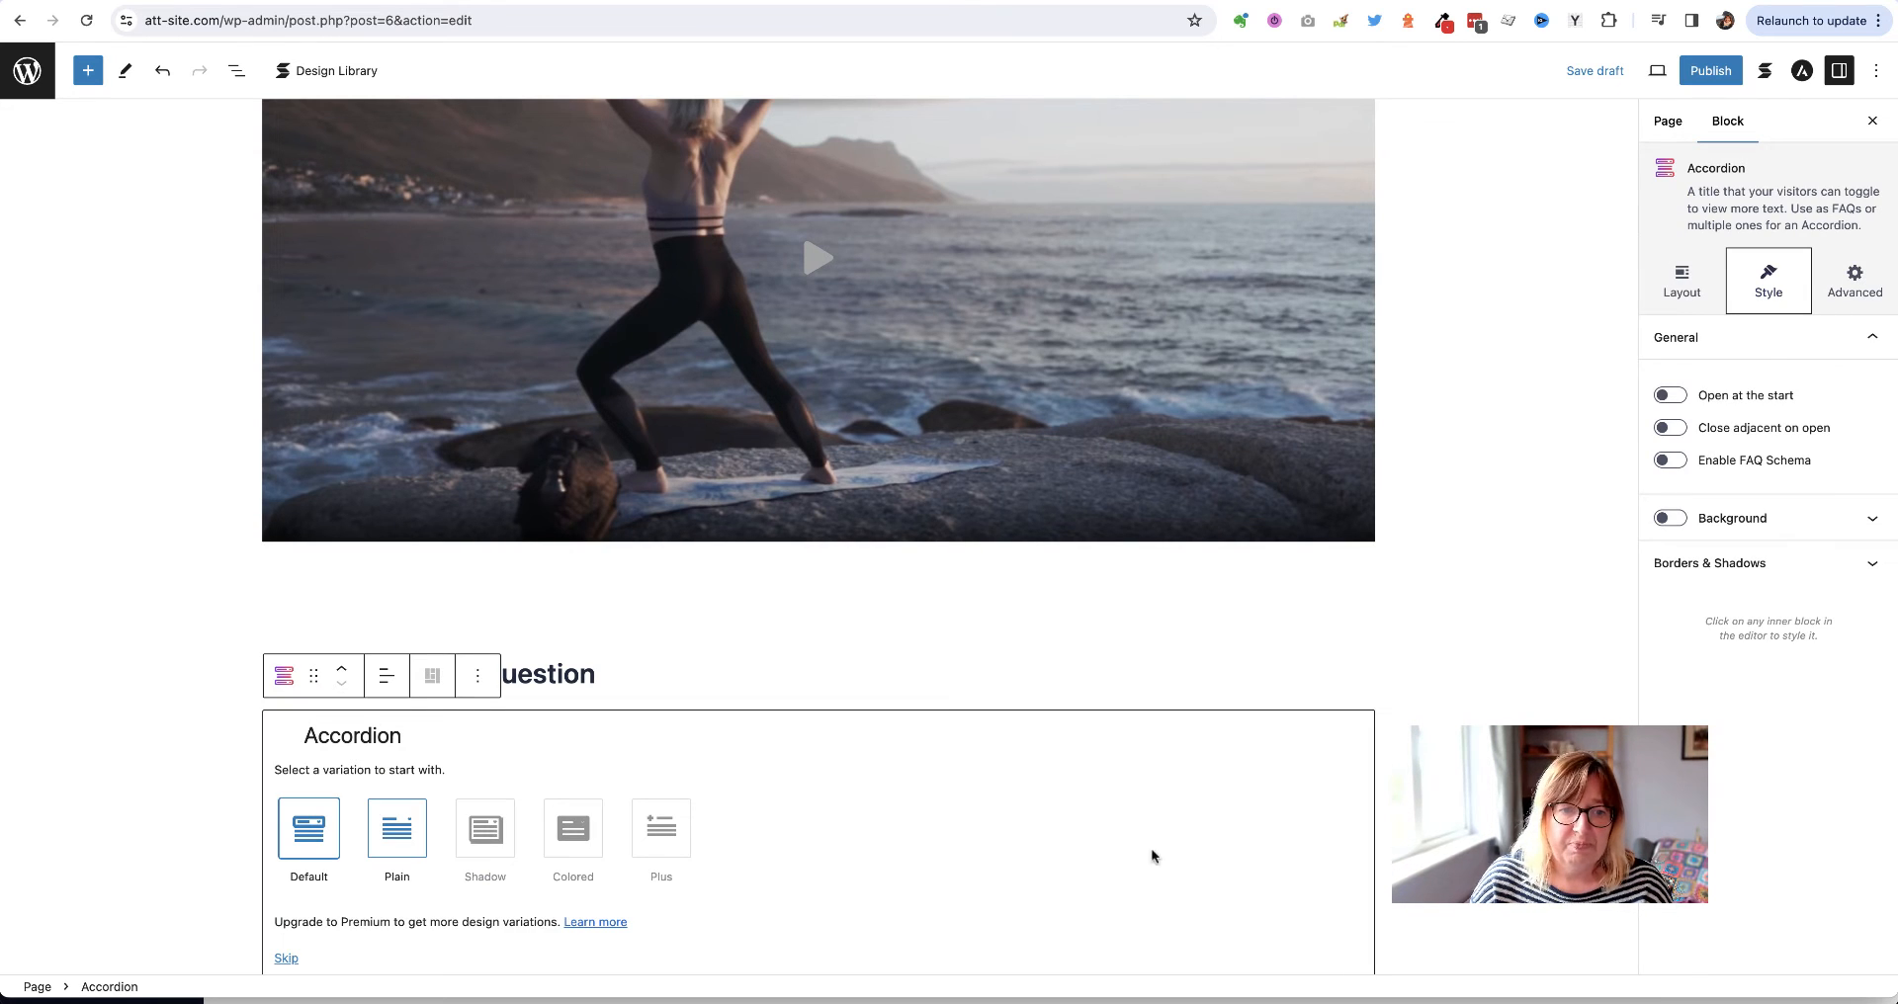
{"action": "left_click", "coordinate": [303, 830]}
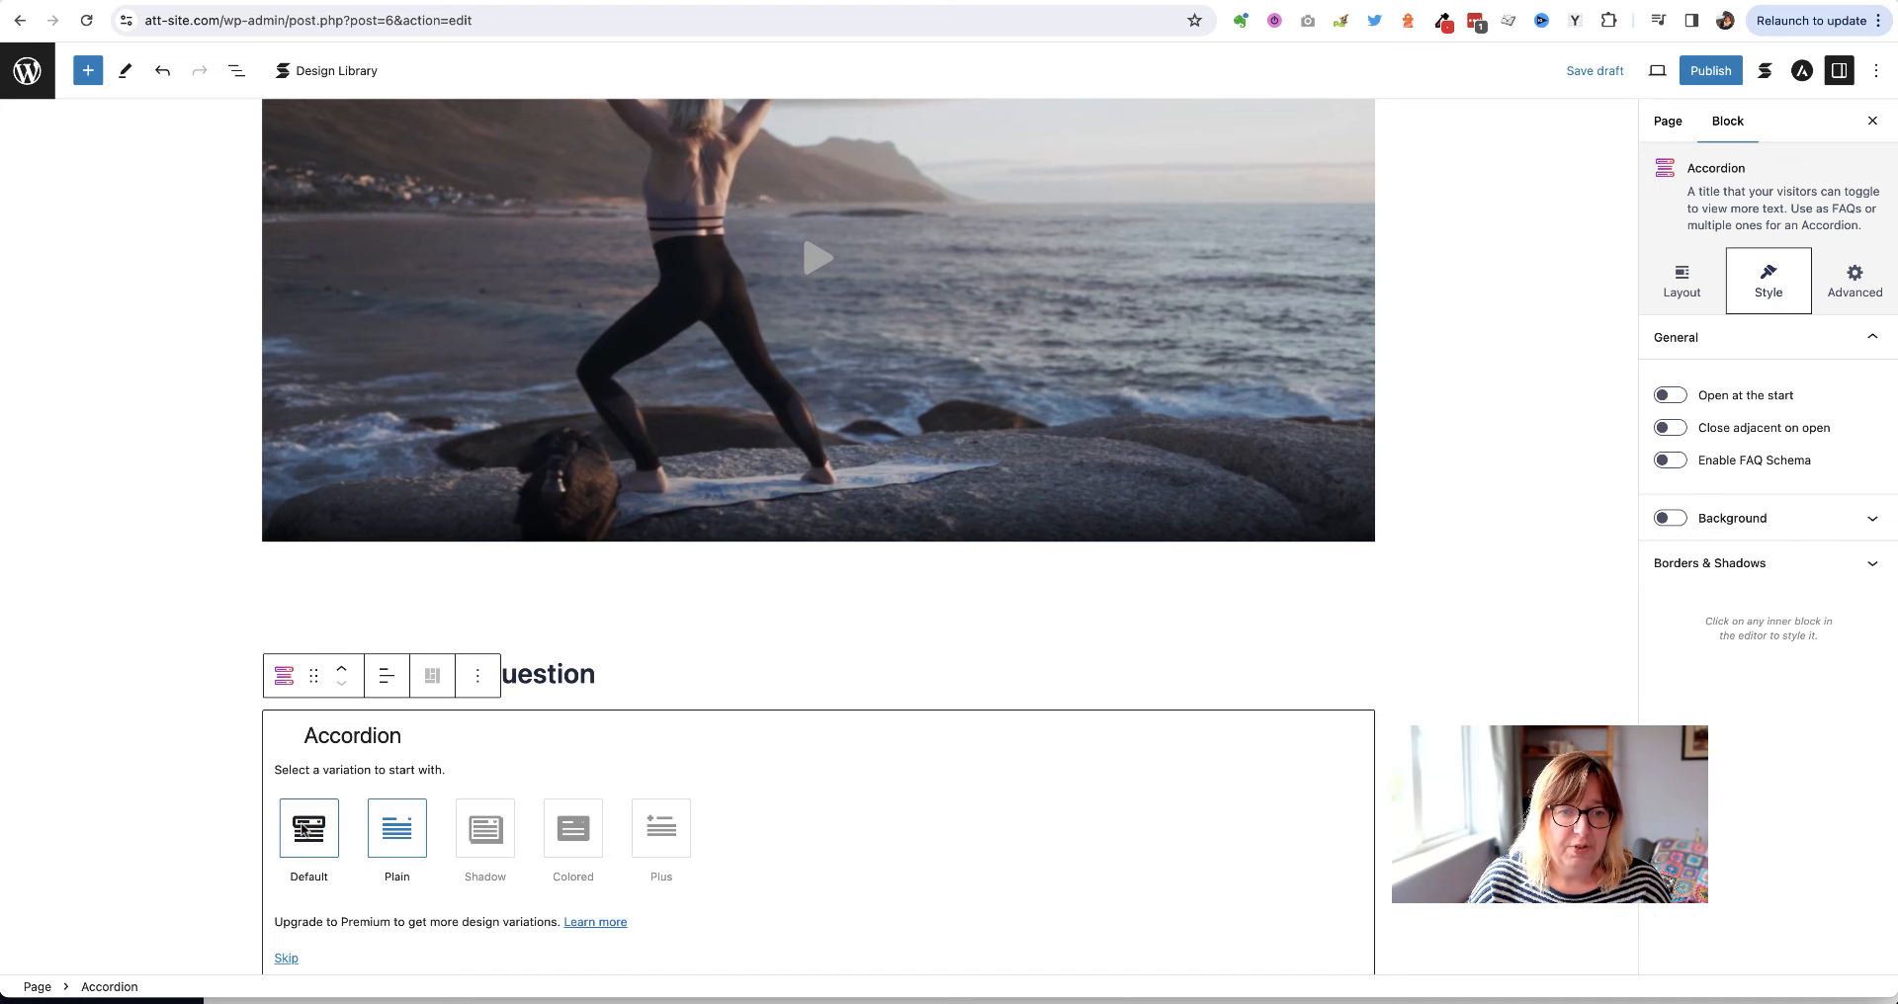
{"action": "scroll", "coordinate": [791, 839], "scroll_direction": "down", "scroll_amount": 3}
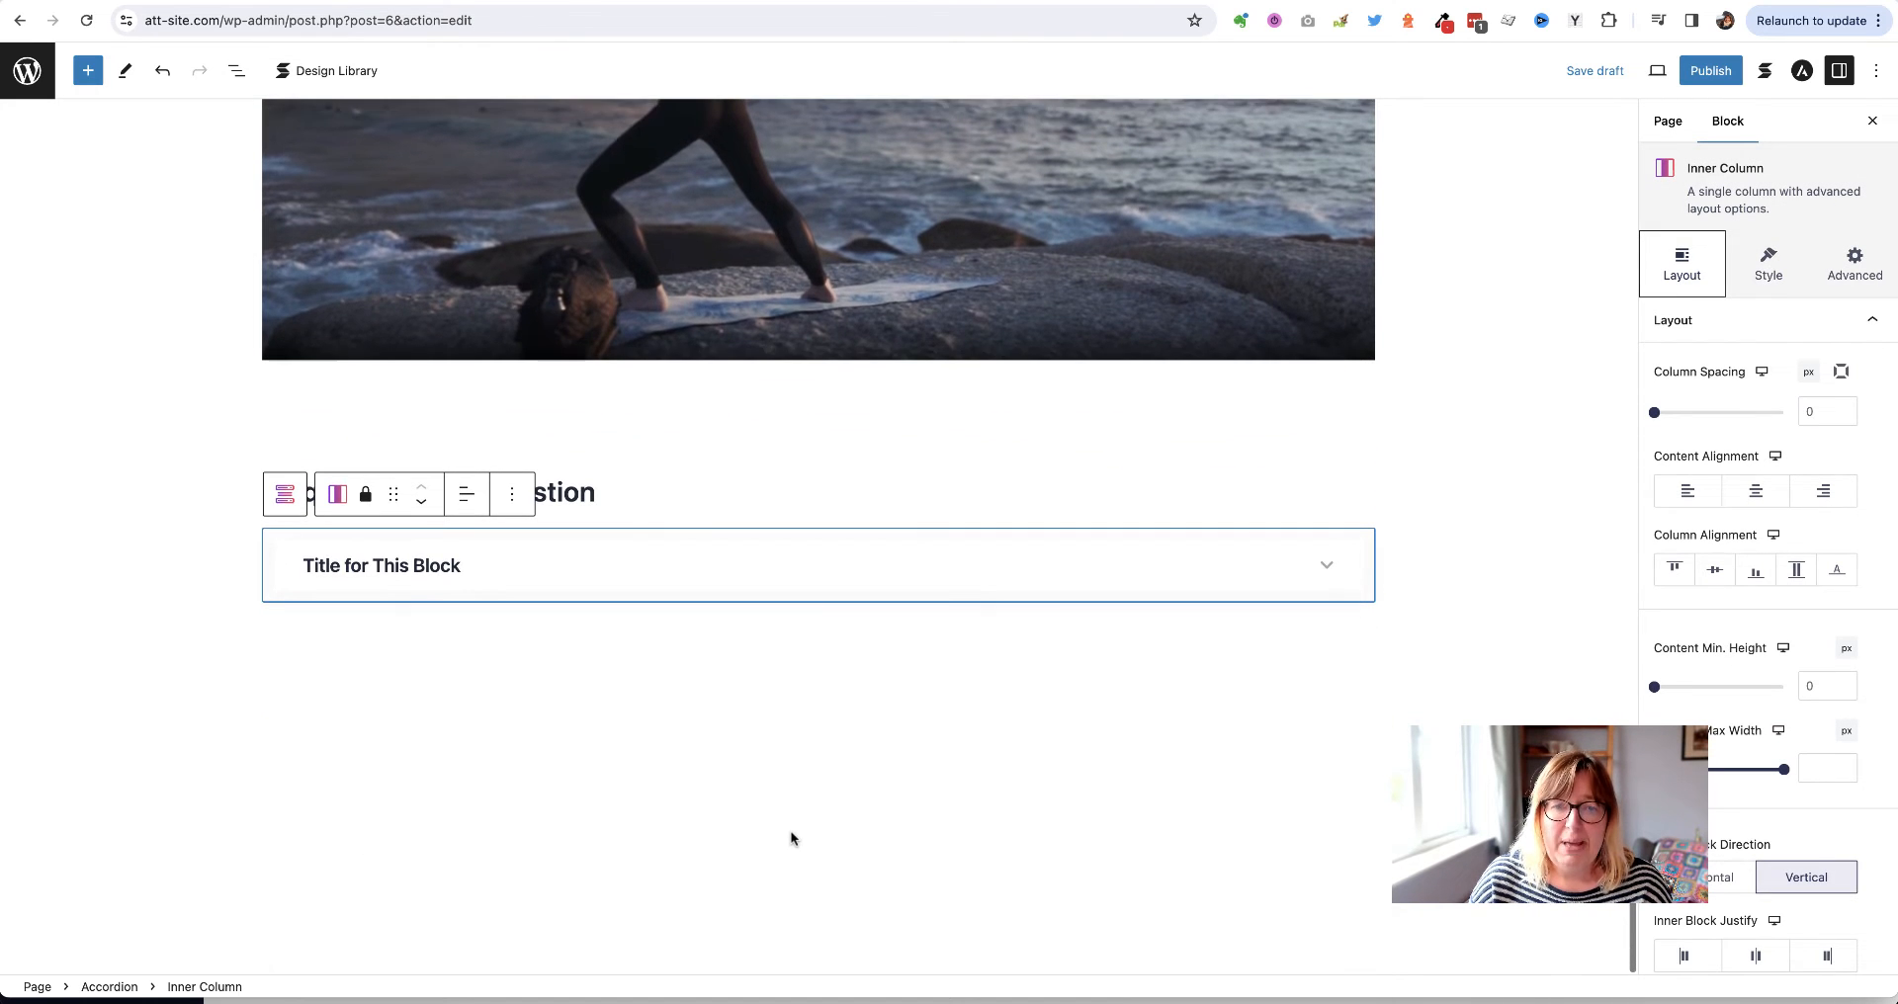
{"action": "left_click", "coordinate": [1330, 567]}
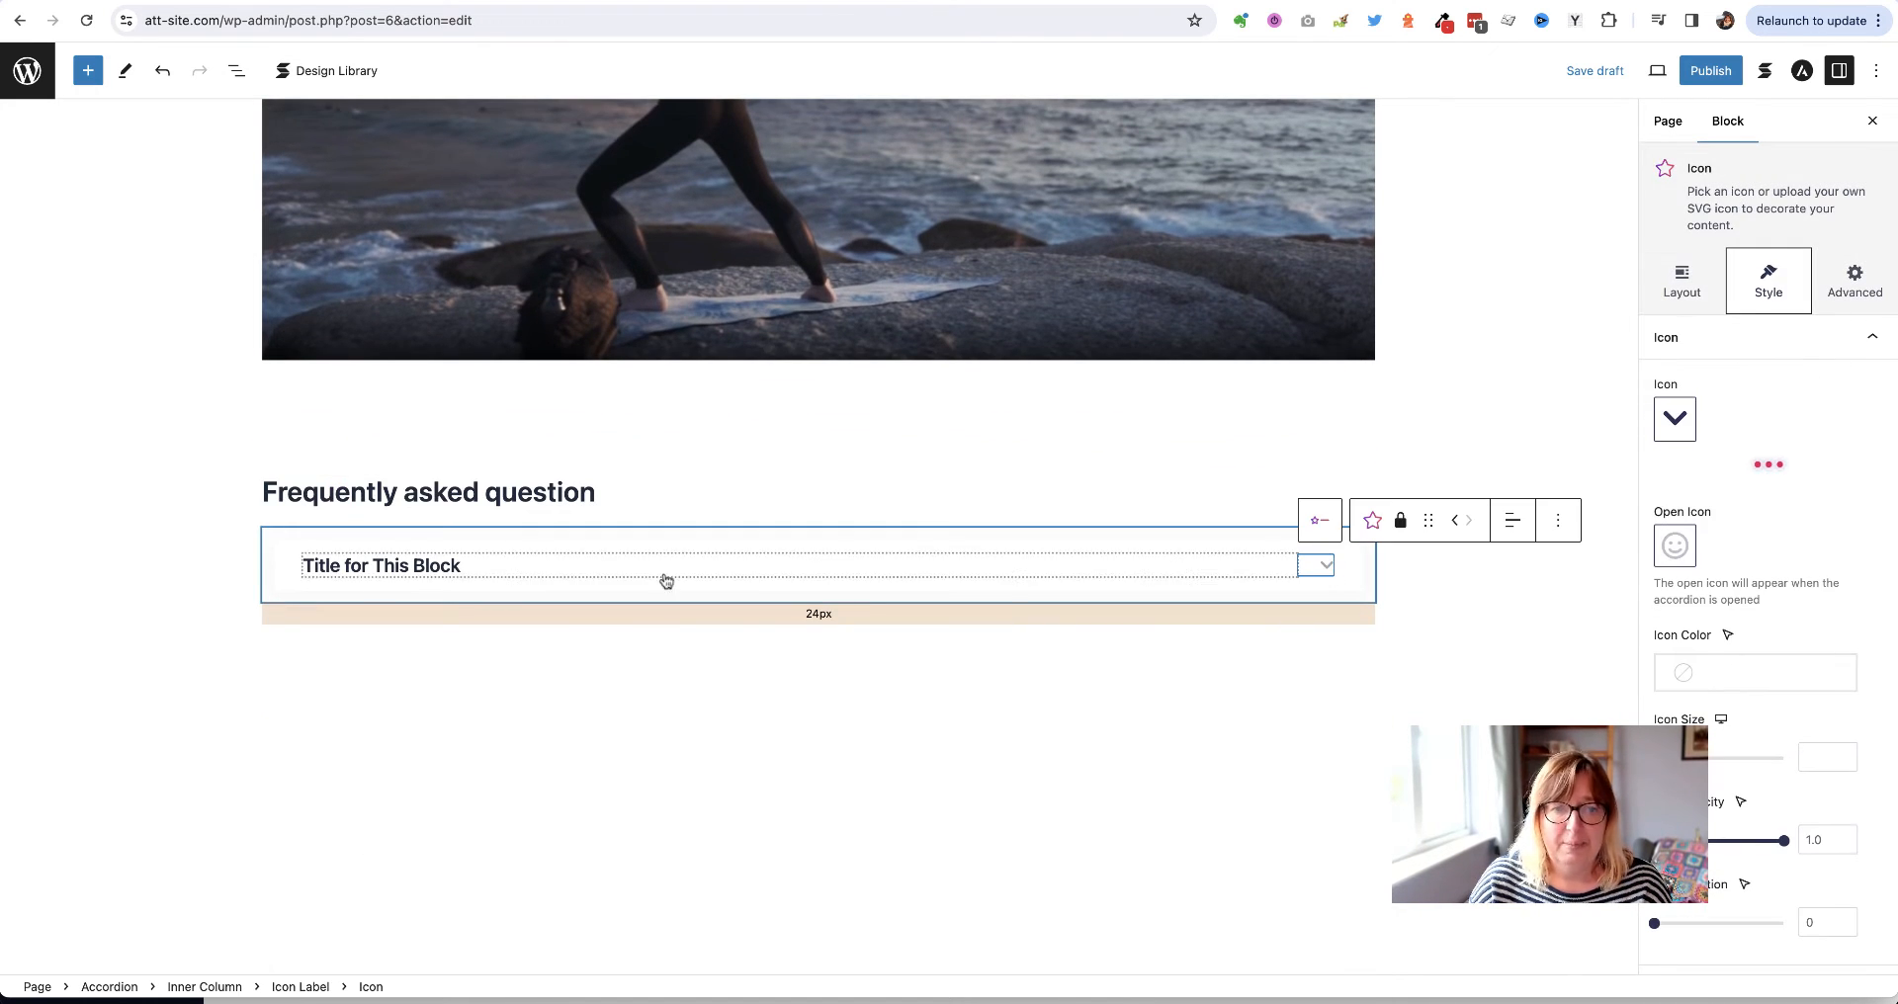
{"action": "left_click", "coordinate": [391, 571]}
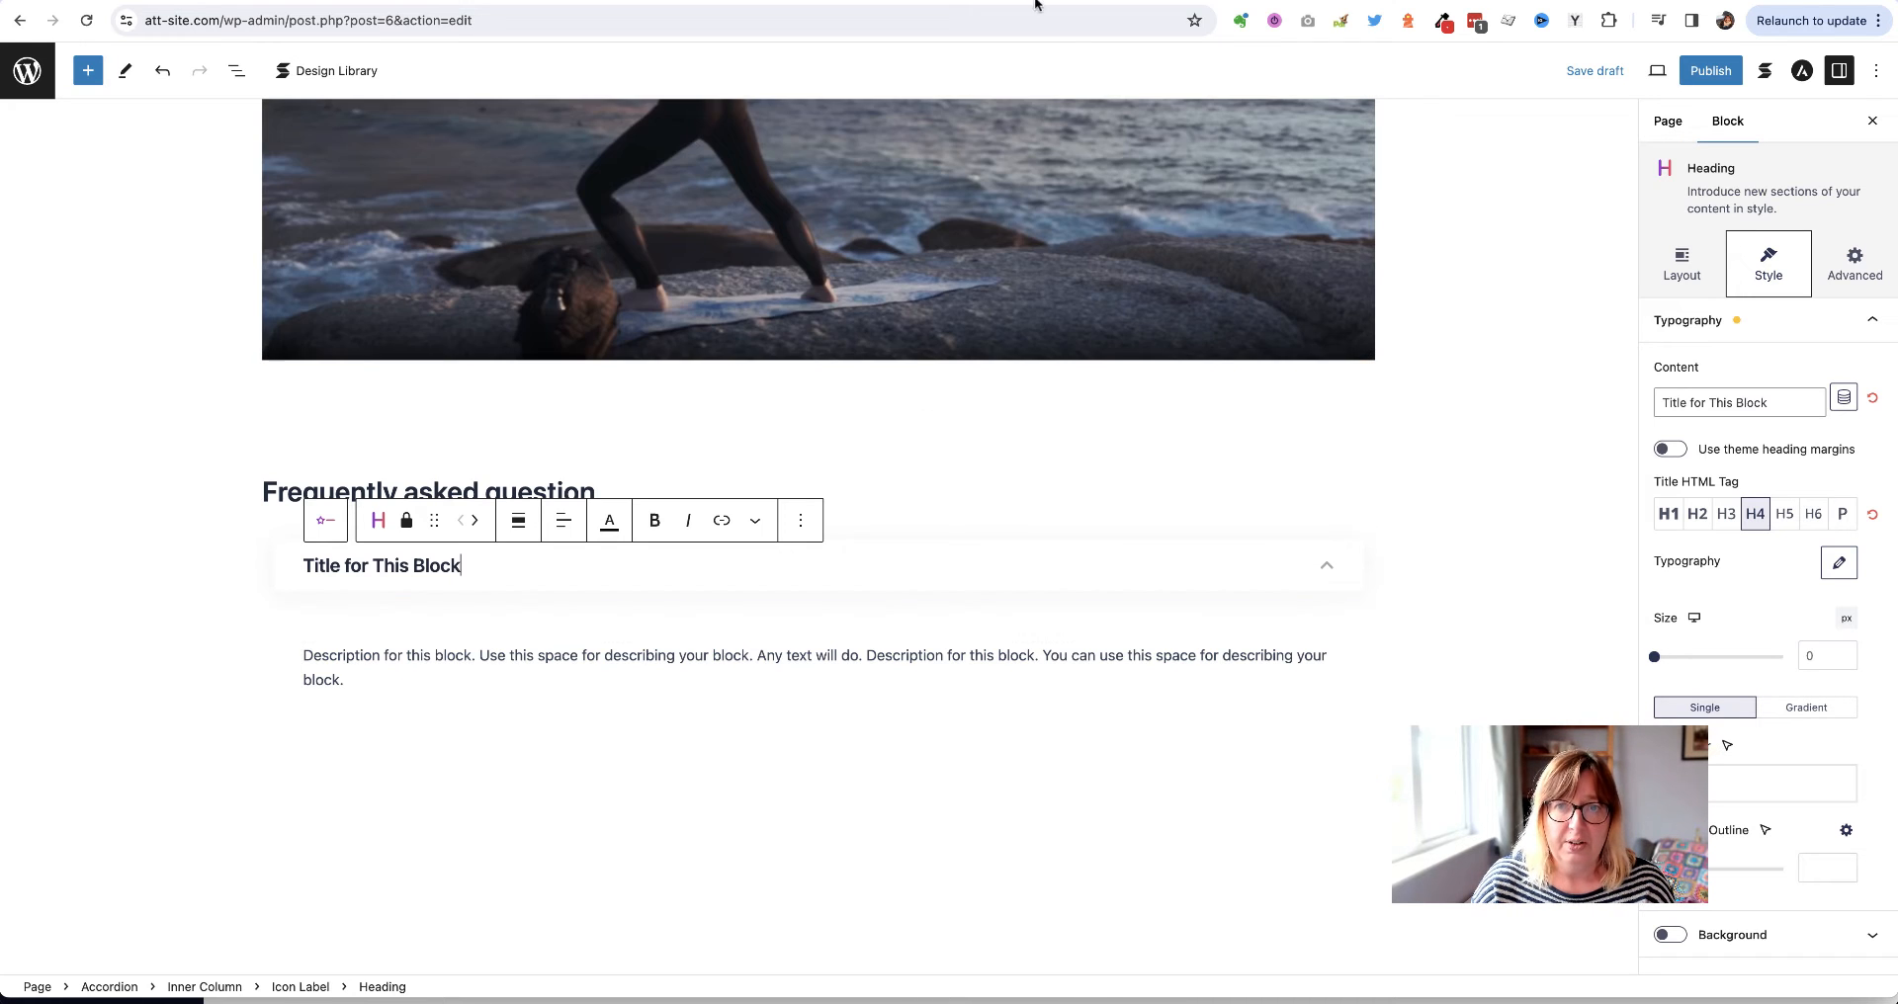
Replace the accordion's placeholder title with 'How much does it cost?' copied from the published page
{"action": "left_click", "coordinate": [1236, 3]}
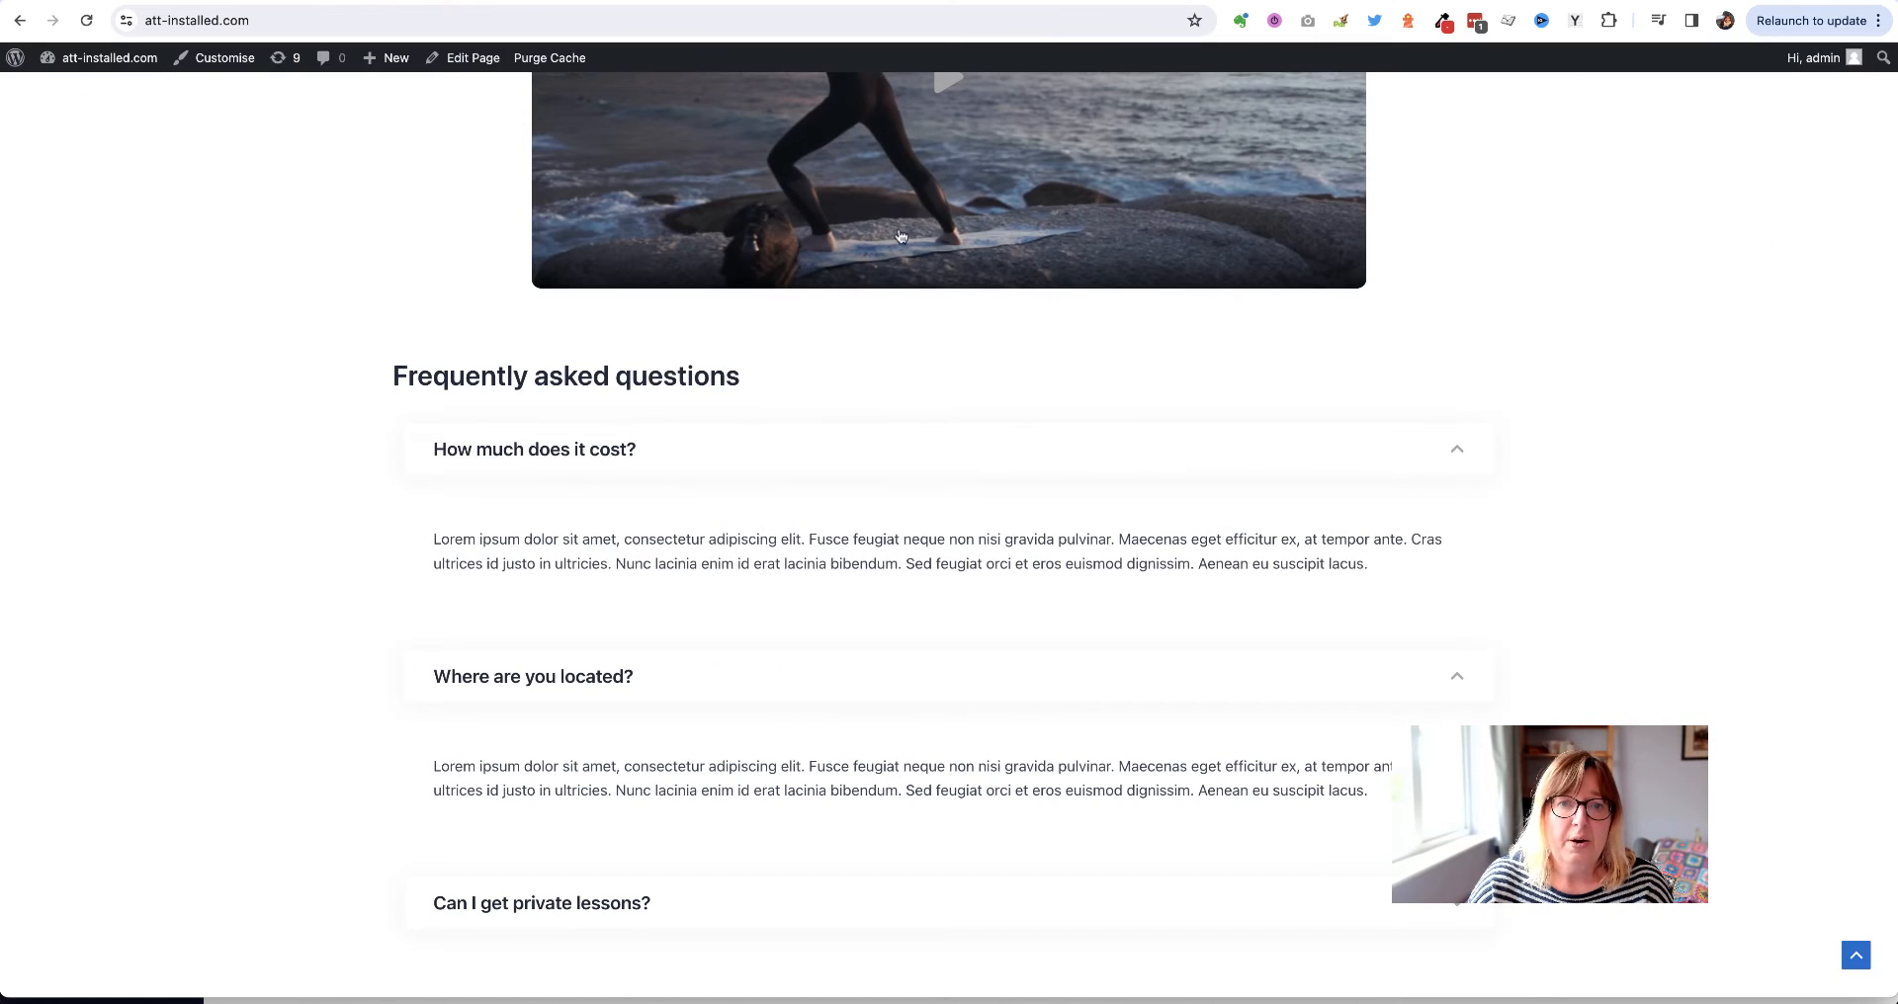
{"action": "double_click", "coordinate": [512, 451]}
{"action": "triple_click", "coordinate": [514, 455]}
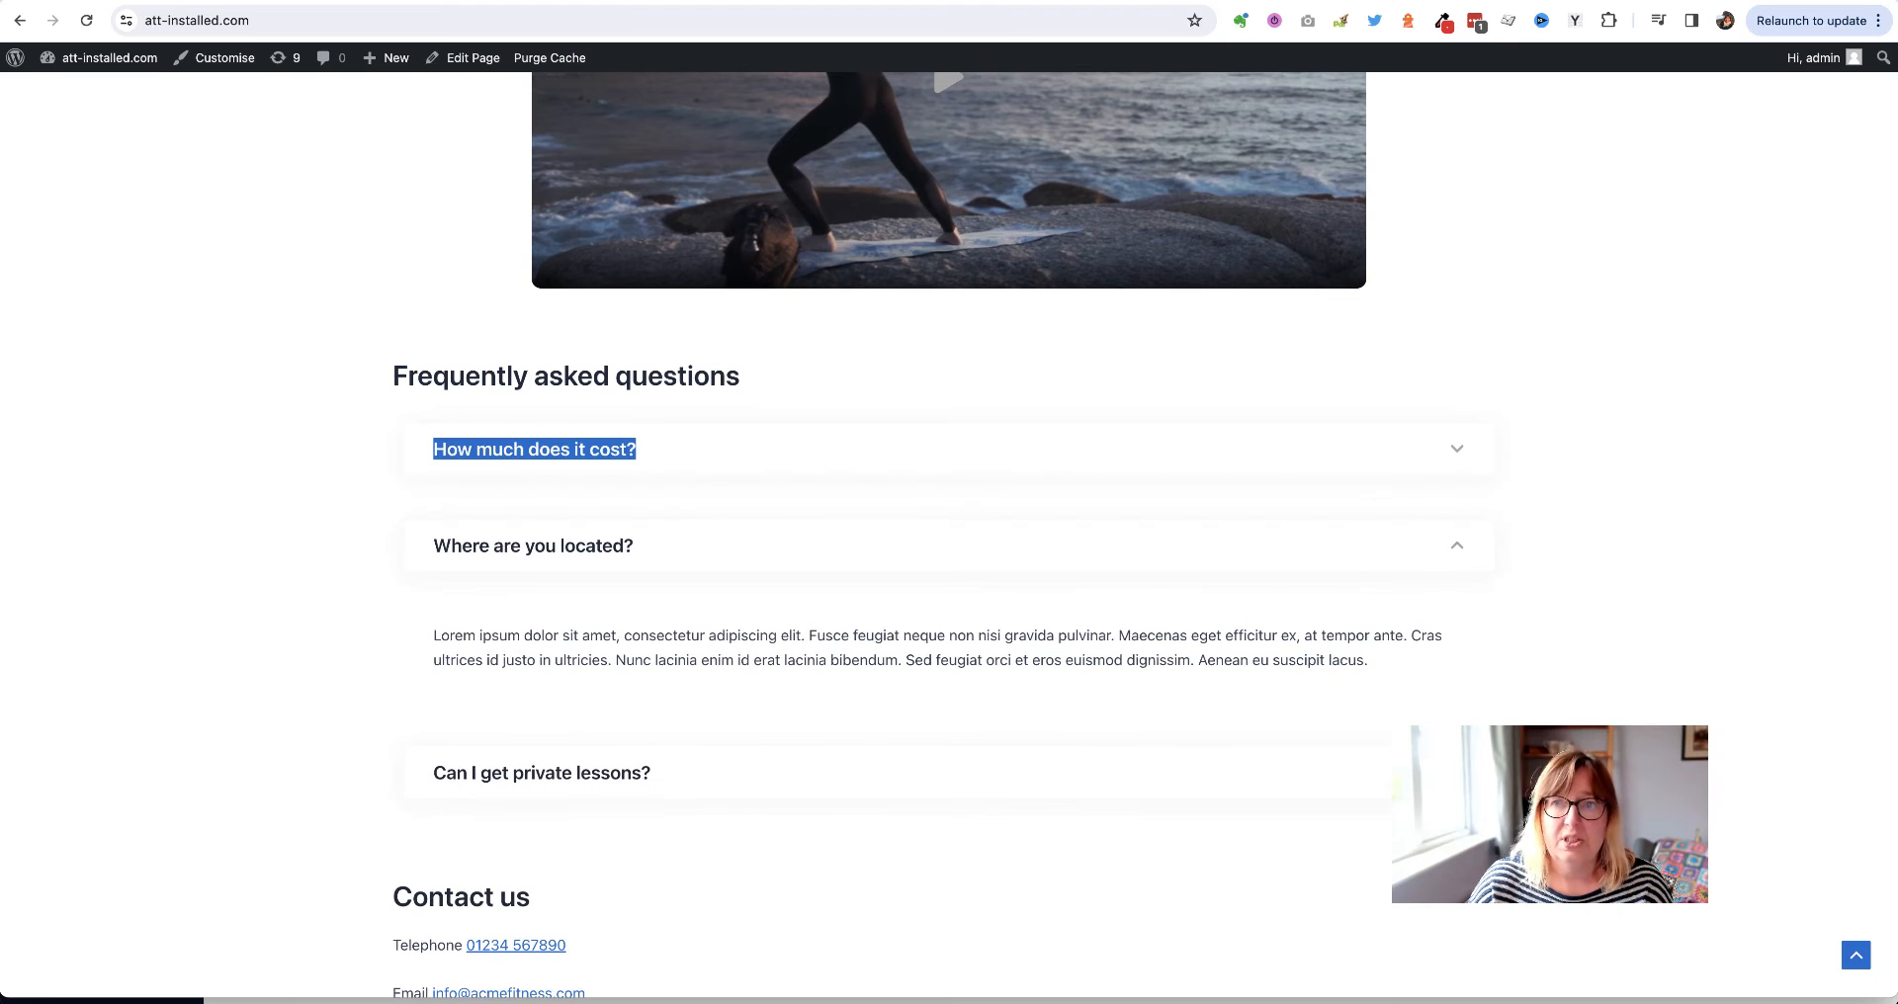
{"action": "left_click", "coordinate": [1235, 3]}
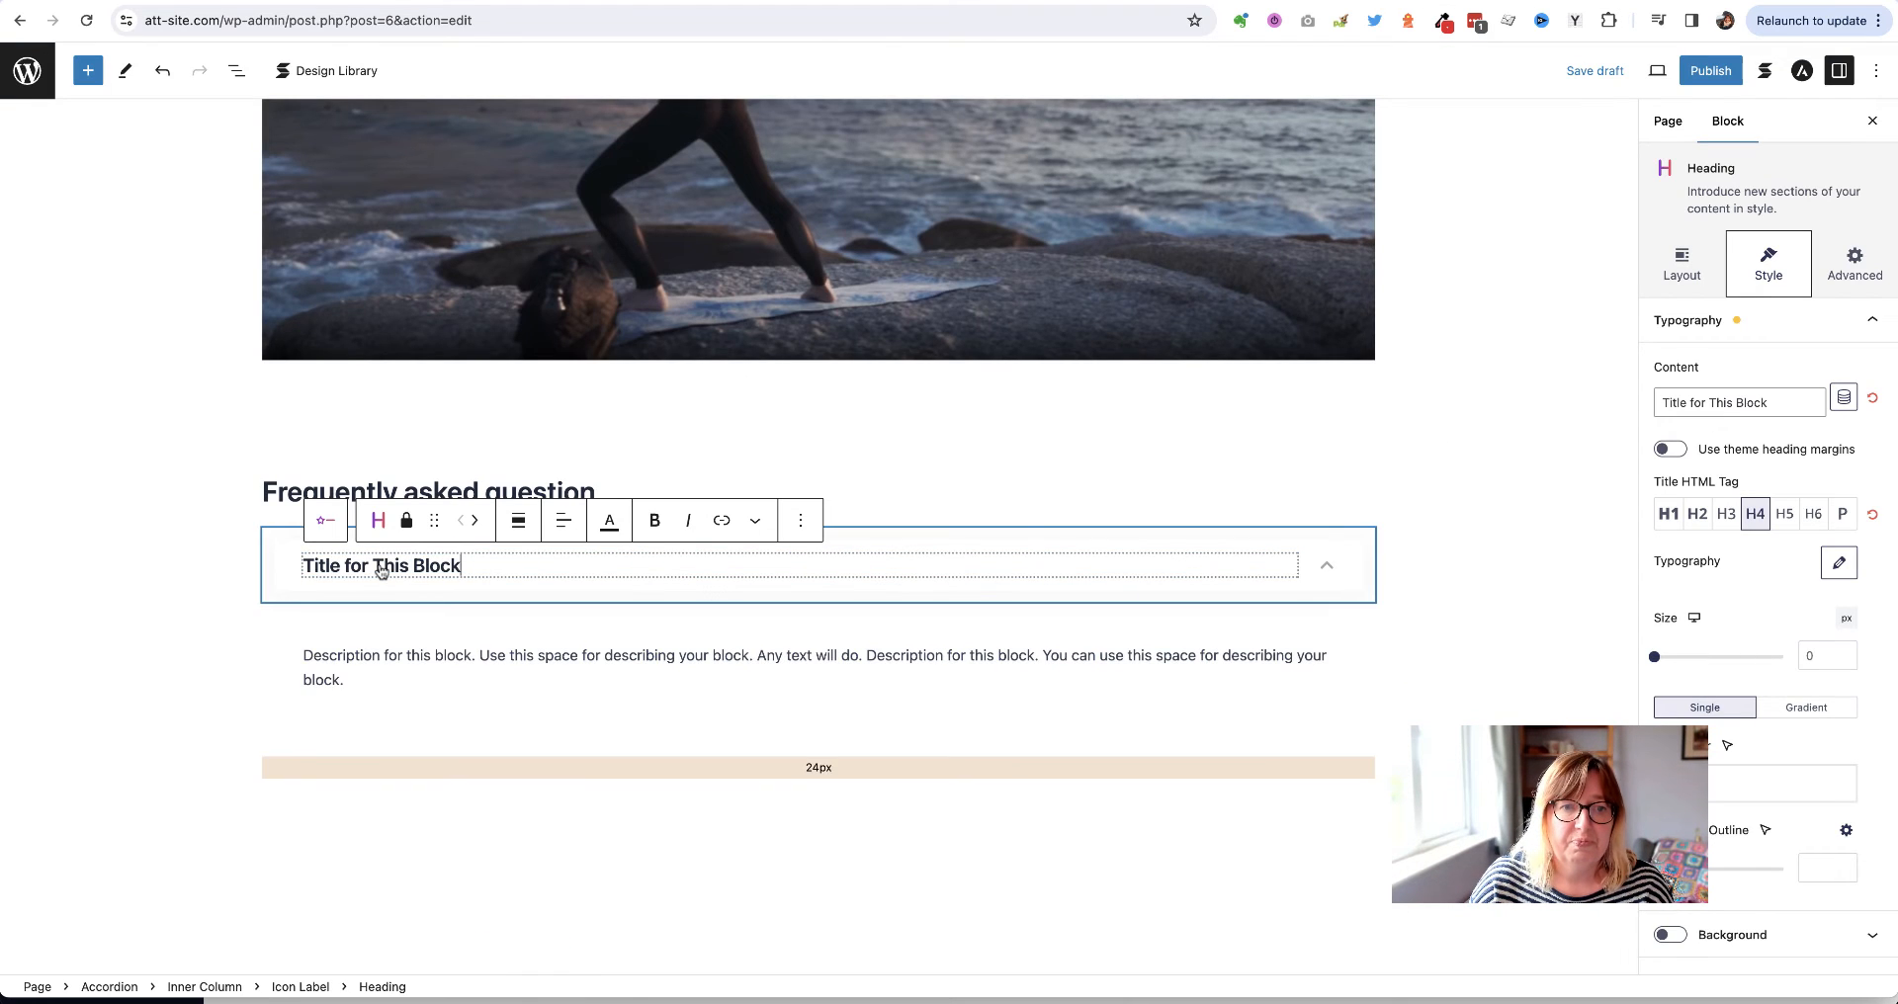
{"action": "triple_click", "coordinate": [381, 571]}
{"action": "key", "text": "super+v"}
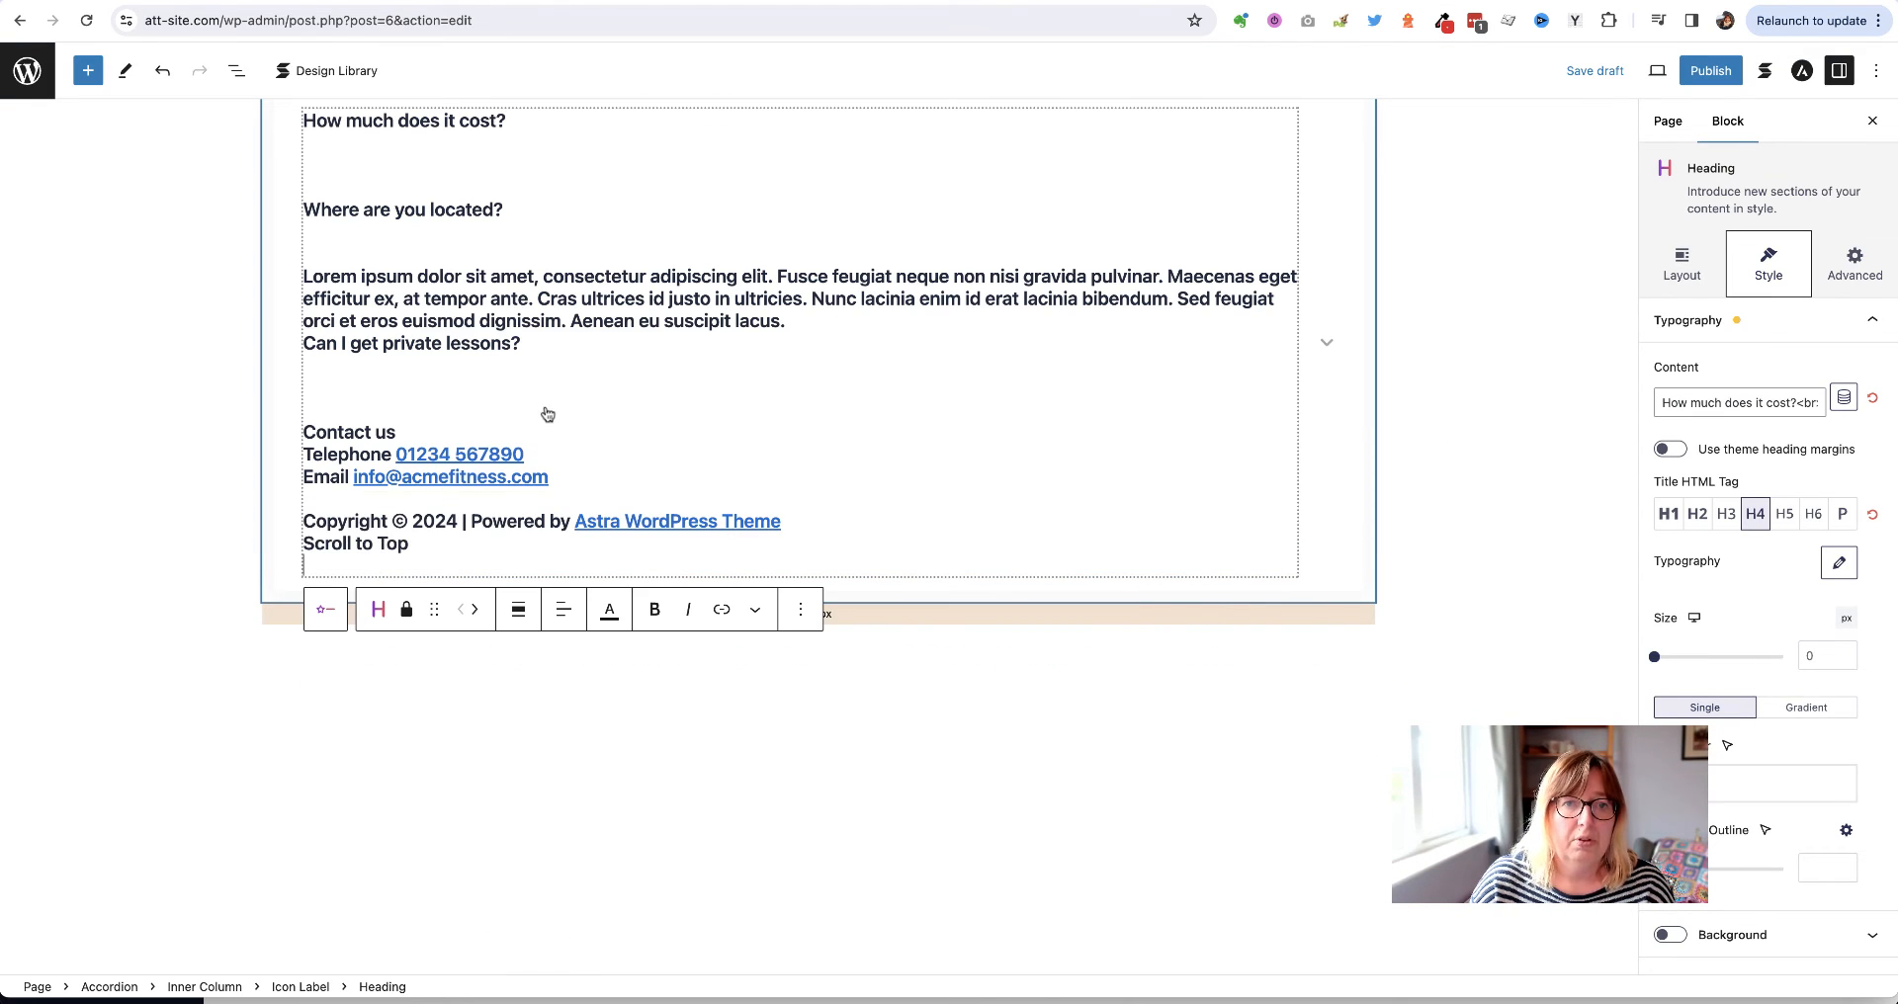
{"action": "scroll", "coordinate": [417, 583], "scroll_direction": "up", "scroll_amount": 1}
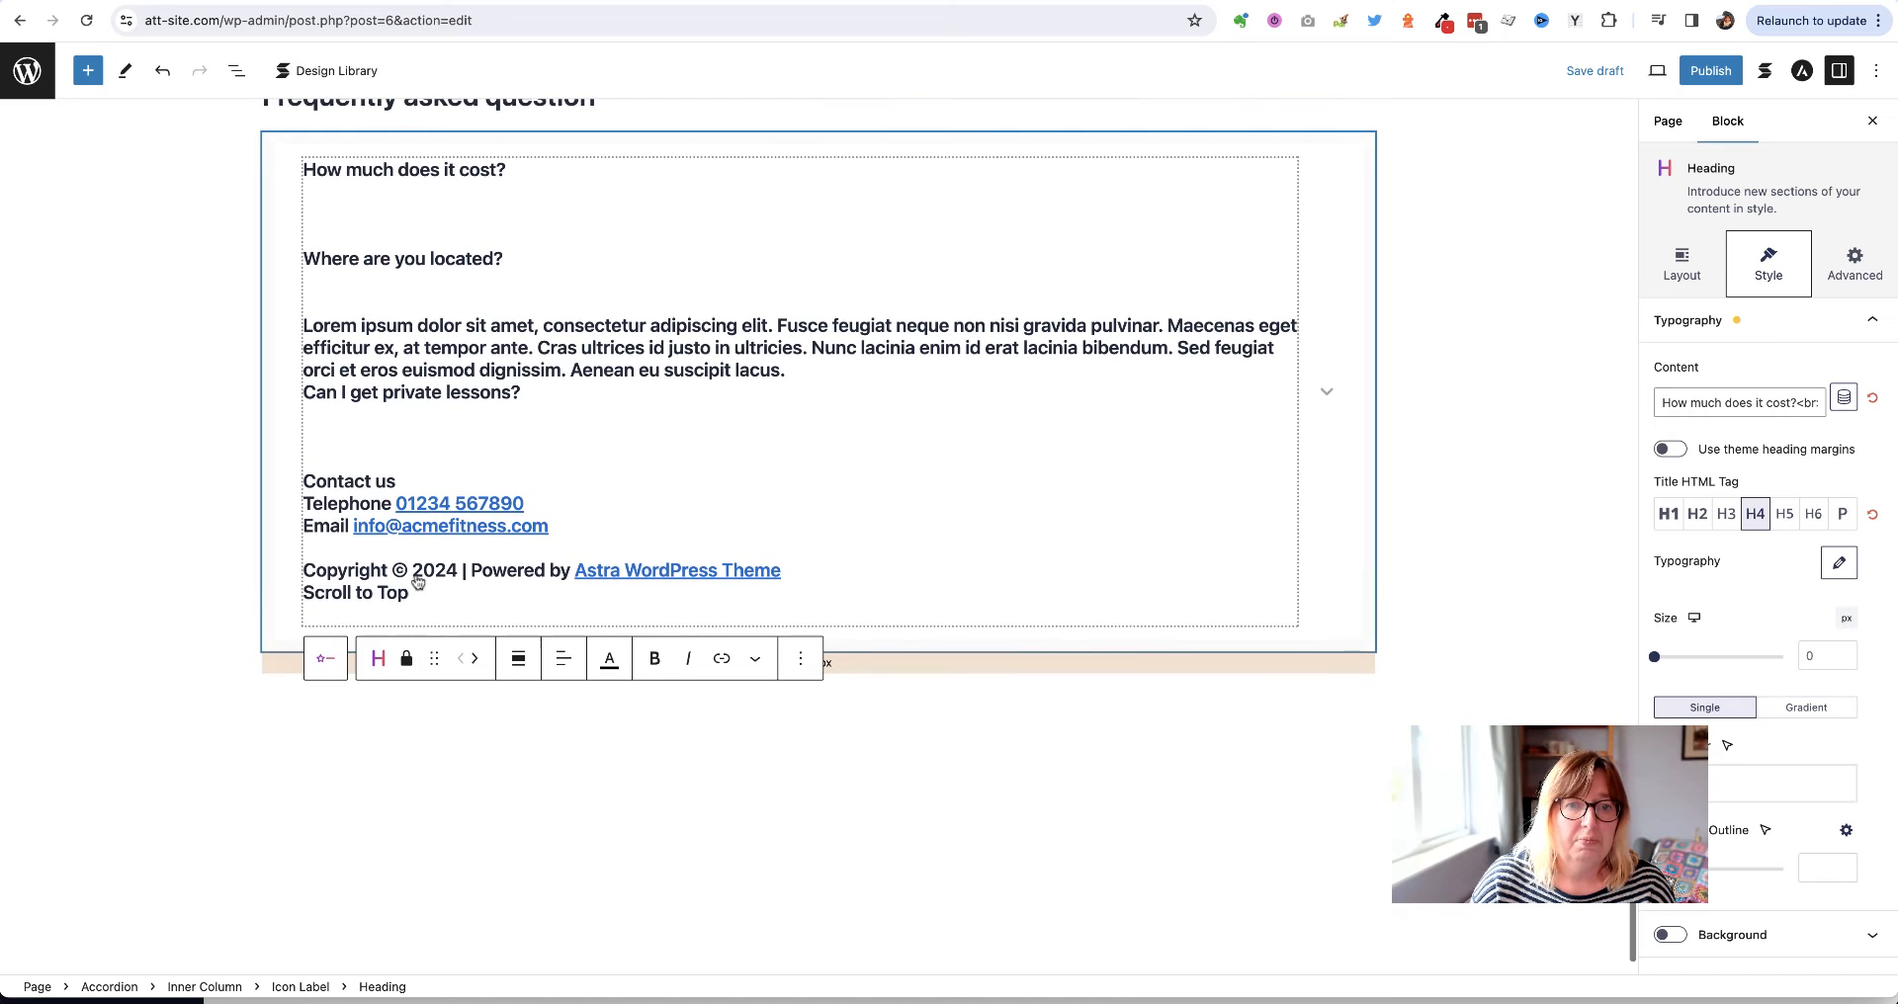
{"action": "left_click", "coordinate": [305, 176]}
{"action": "left_click_drag", "start_coordinate": [308, 202], "coordinate": [628, 593]}
{"action": "key", "text": "BackSpace"}
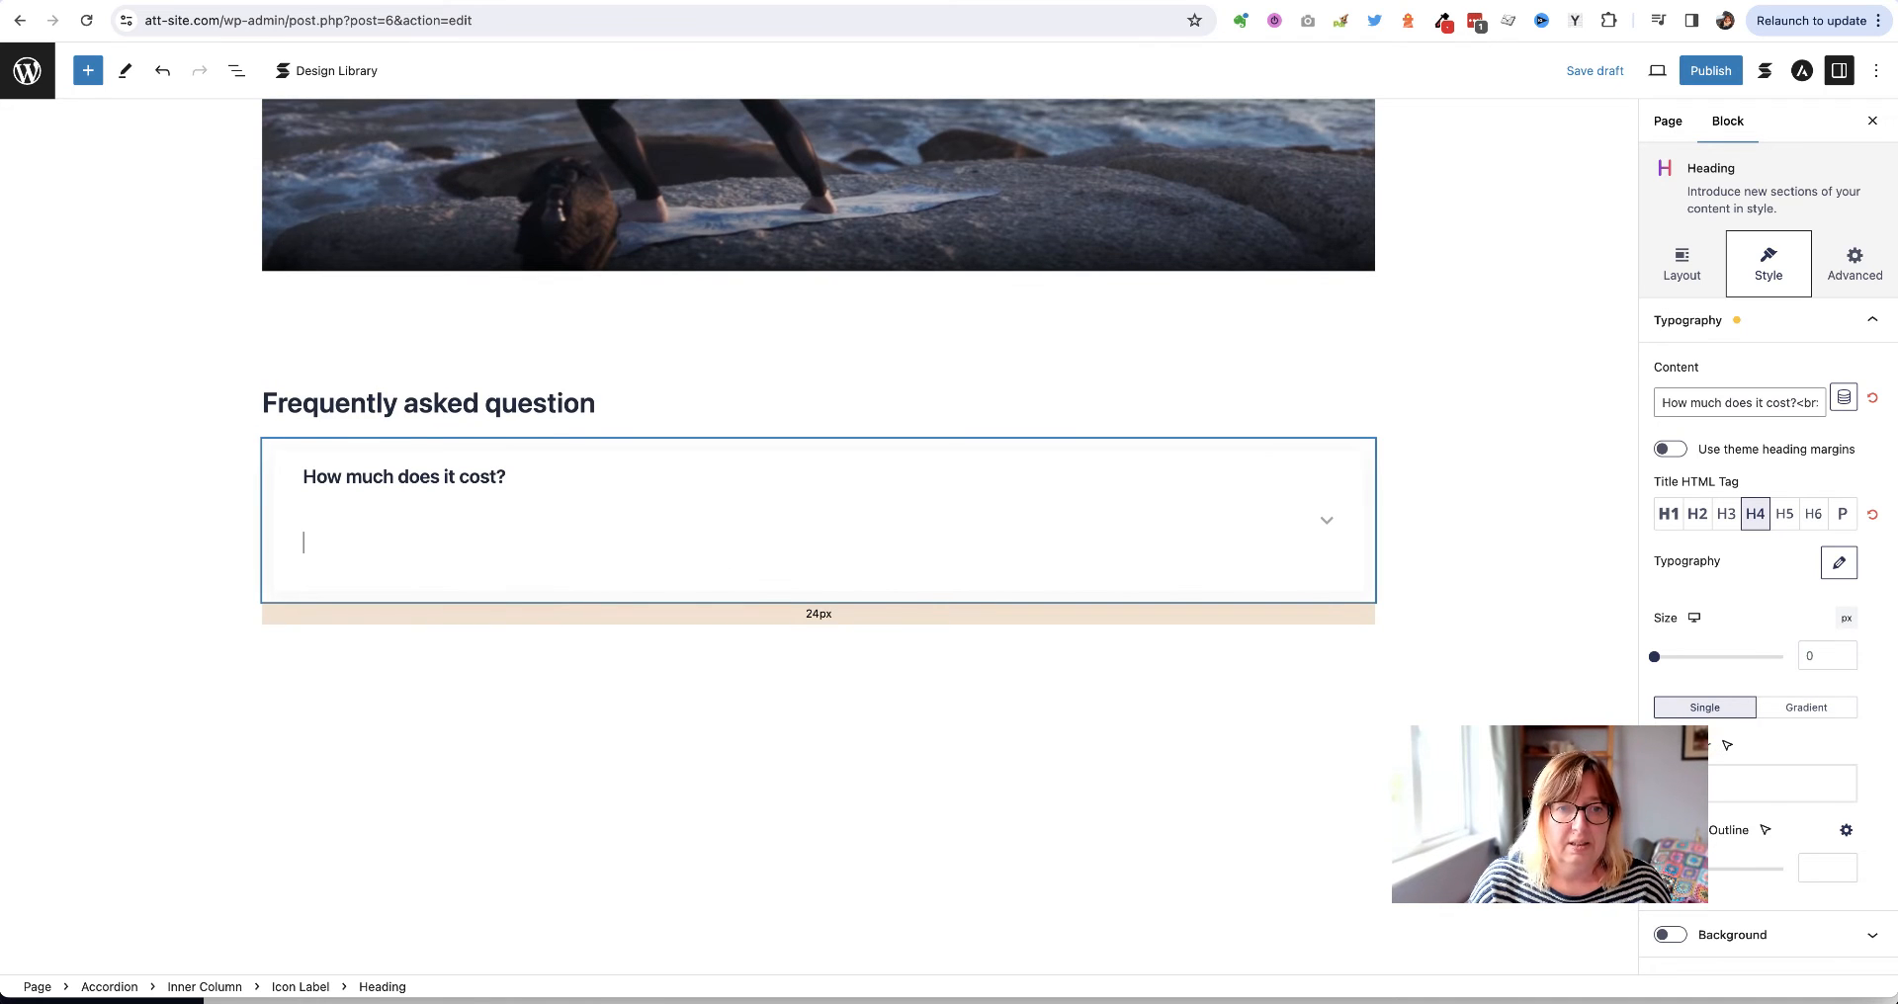
{"action": "key", "text": "BackSpace"}
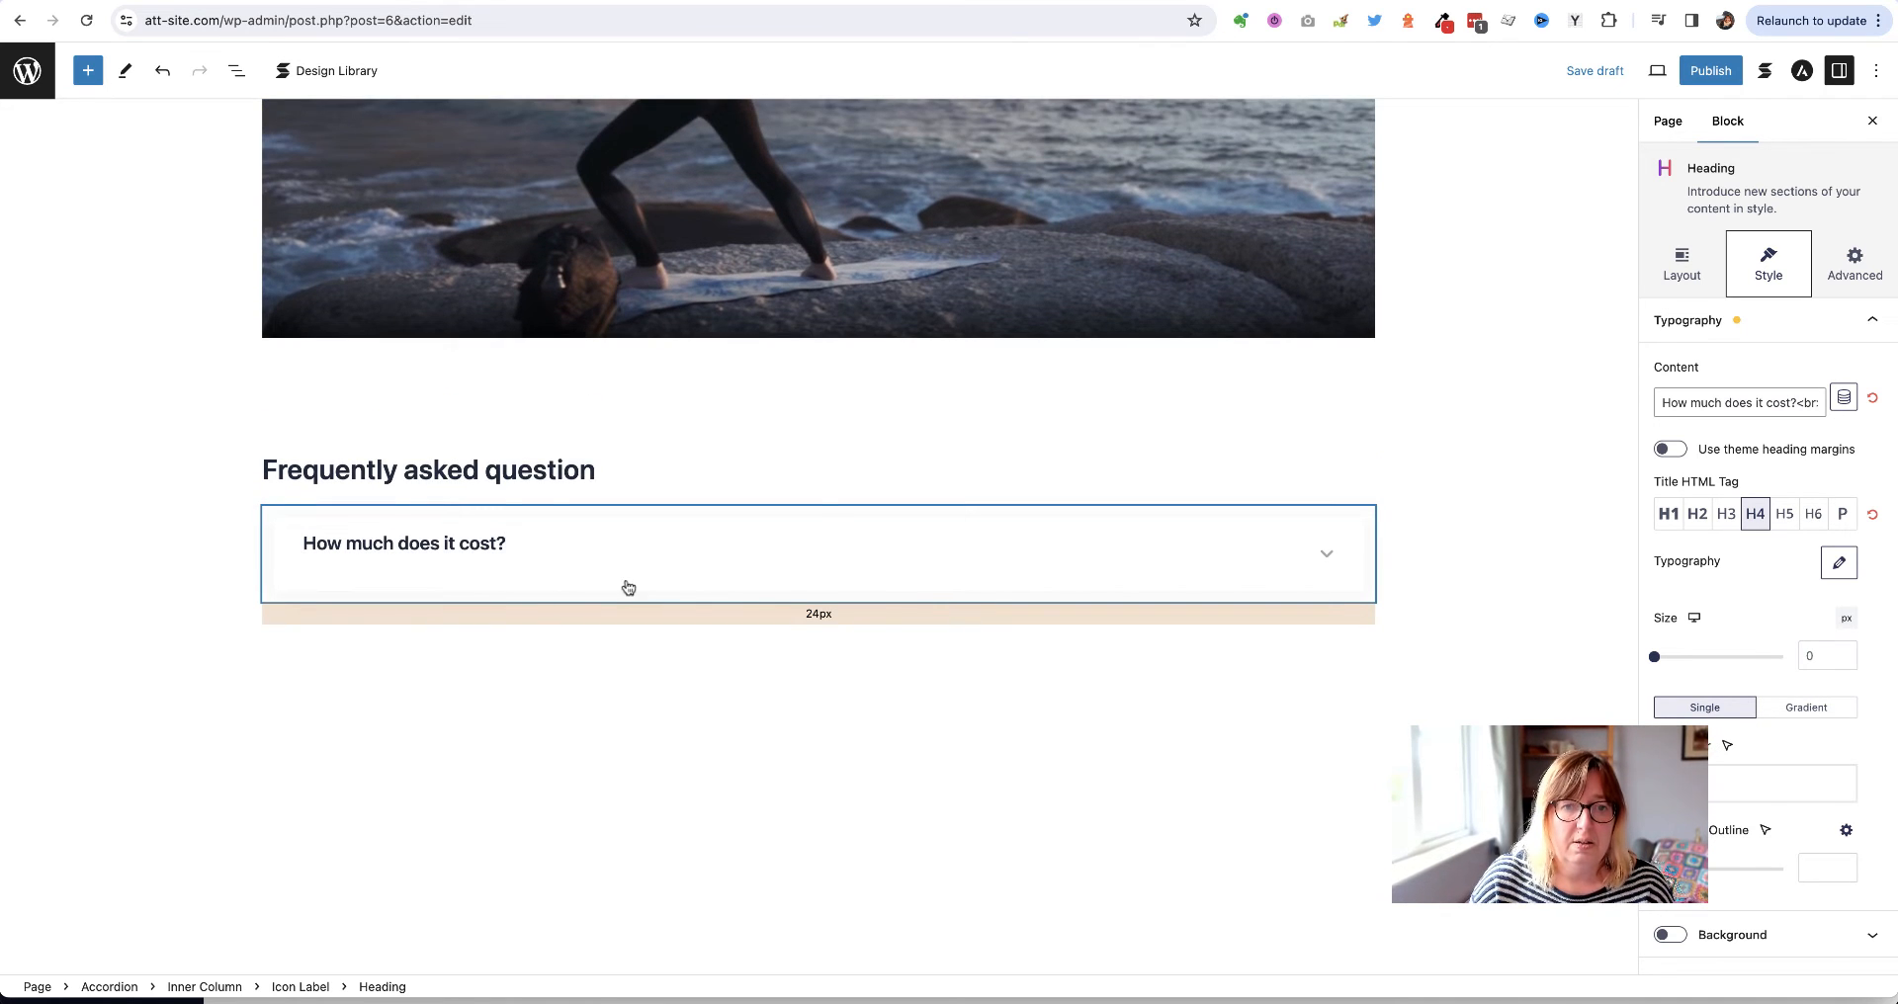
Replace the accordion's placeholder description with copied Lorem ipsum sample text
{"action": "left_click", "coordinate": [623, 585]}
{"action": "scroll", "coordinate": [467, 666], "scroll_direction": "up", "scroll_amount": 2}
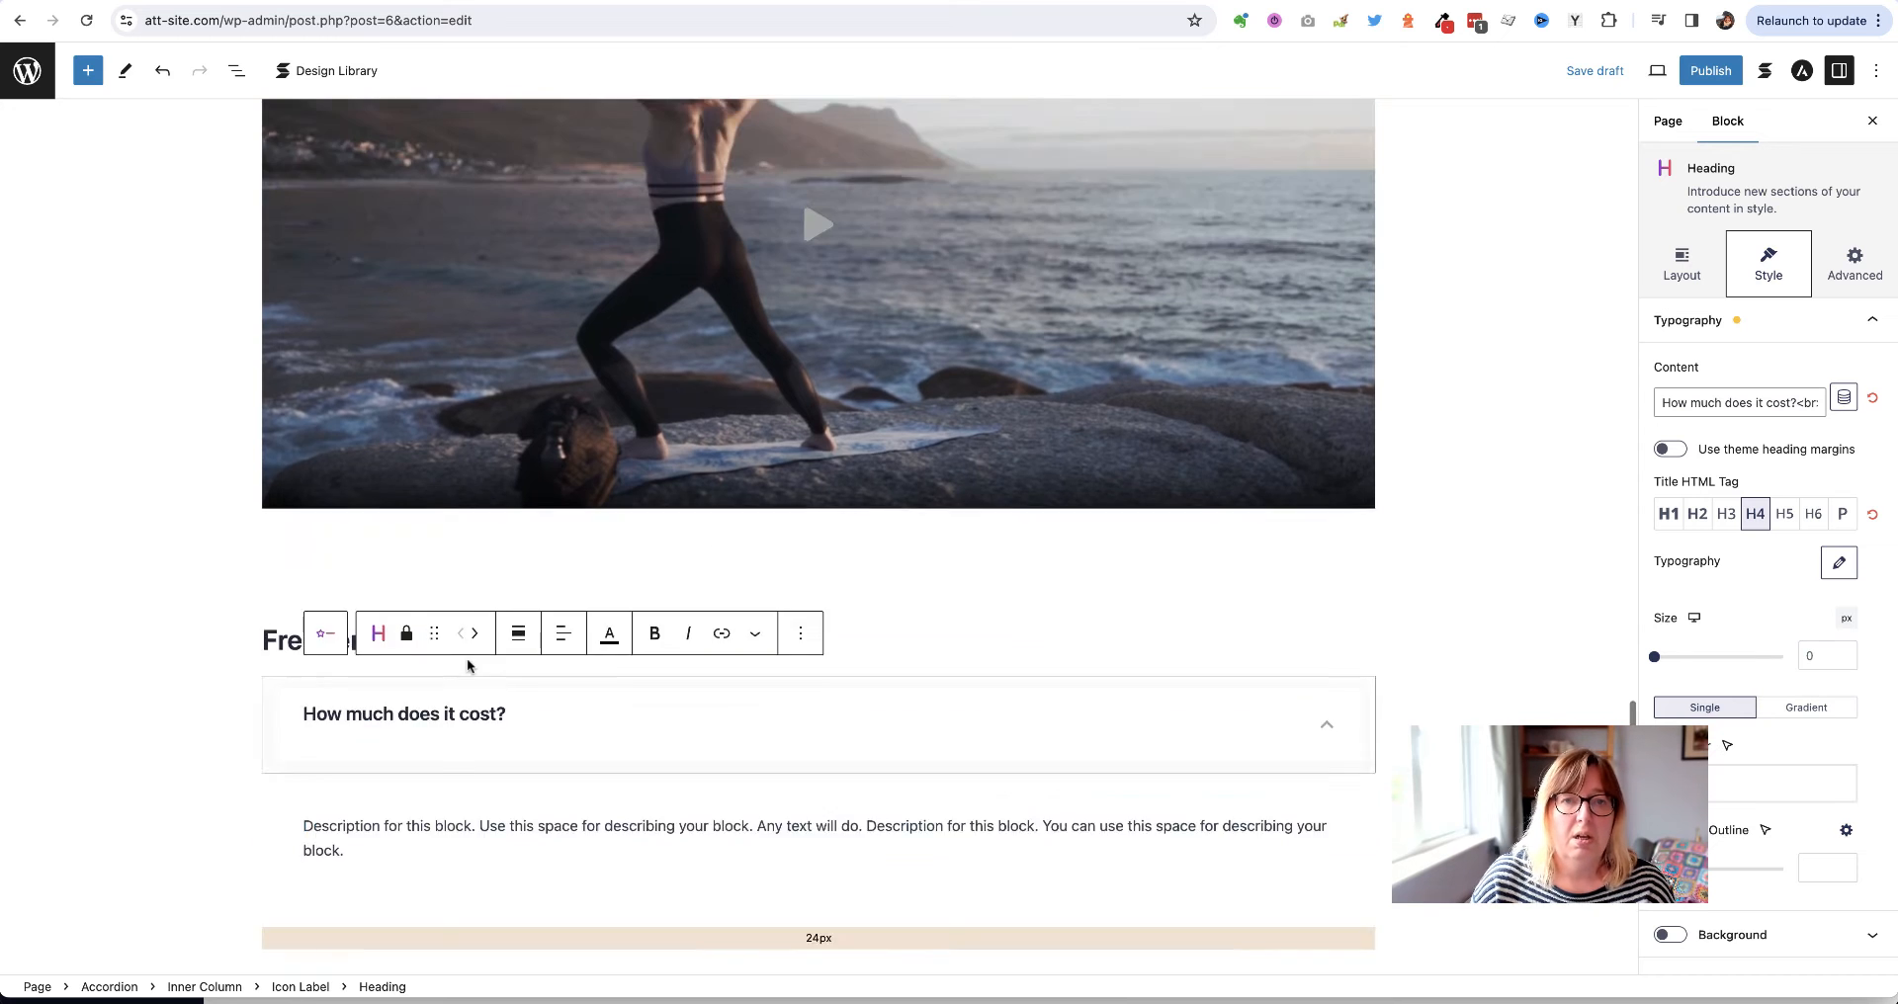
{"action": "scroll", "coordinate": [468, 666], "scroll_direction": "up", "scroll_amount": 7}
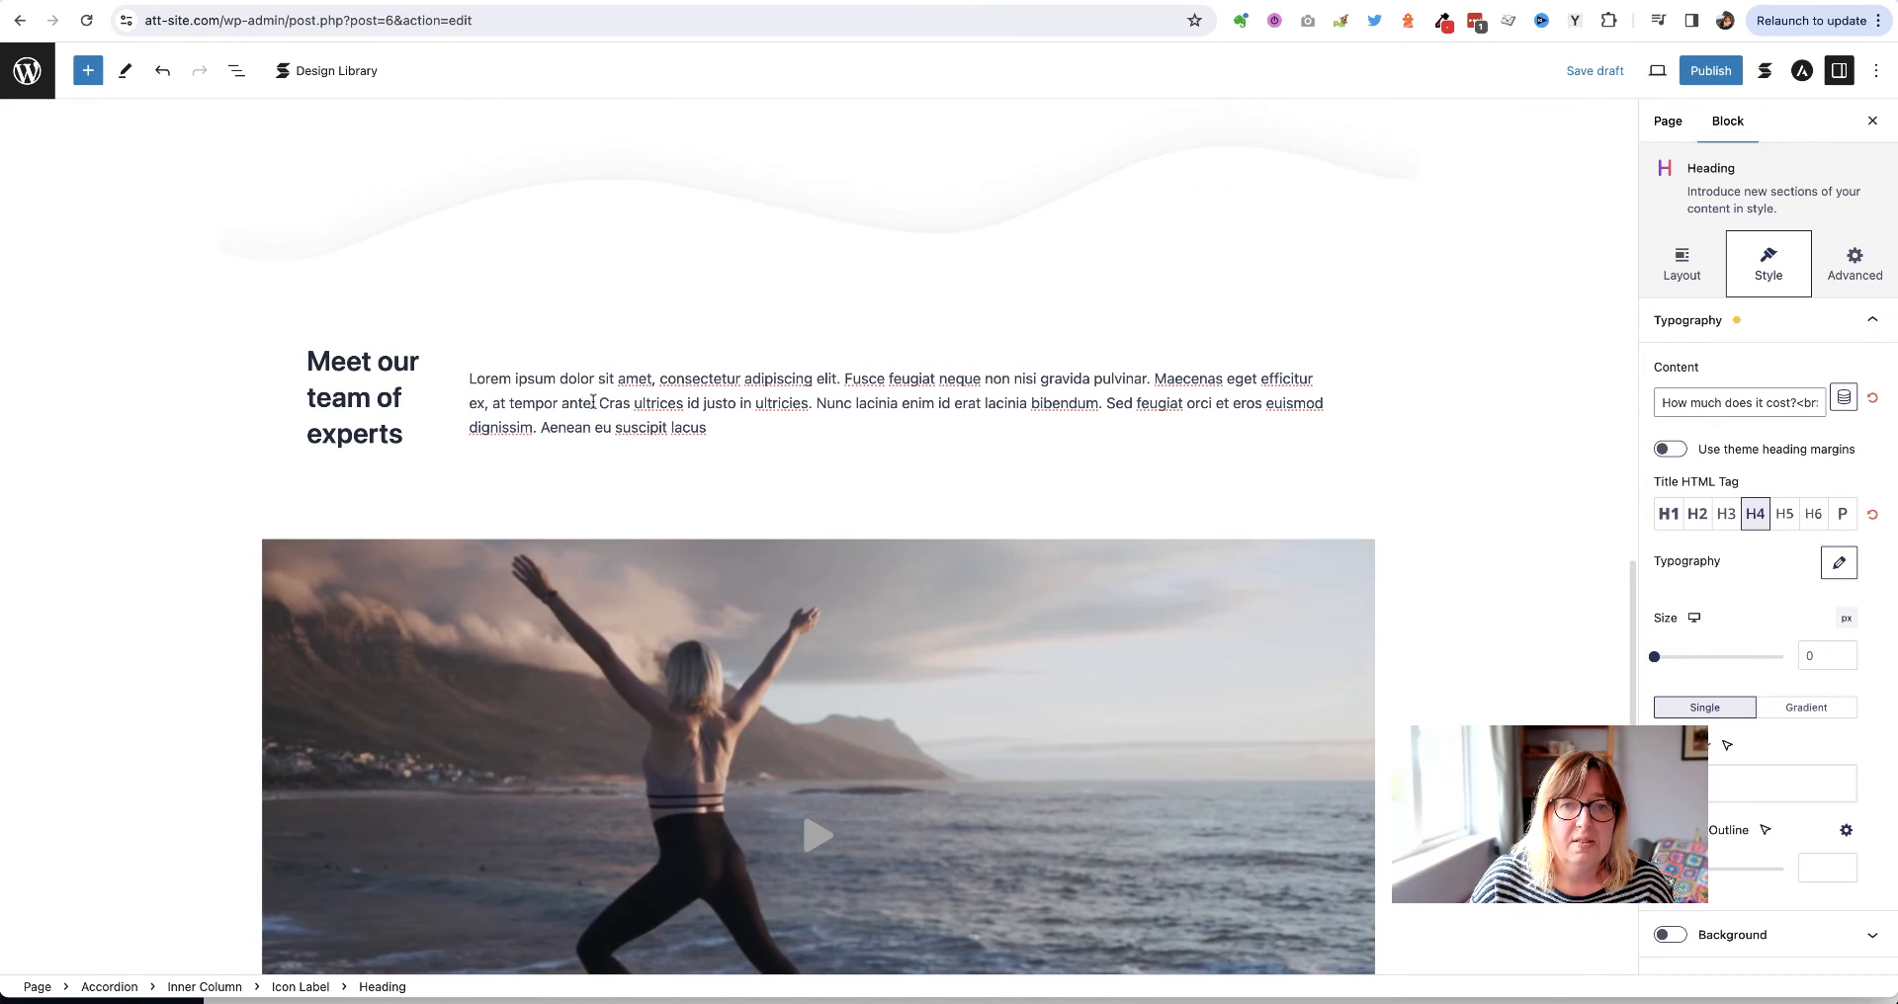
{"action": "left_click_drag", "start_coordinate": [594, 401], "coordinate": [473, 382]}
{"action": "key", "text": "ctrl+c"}
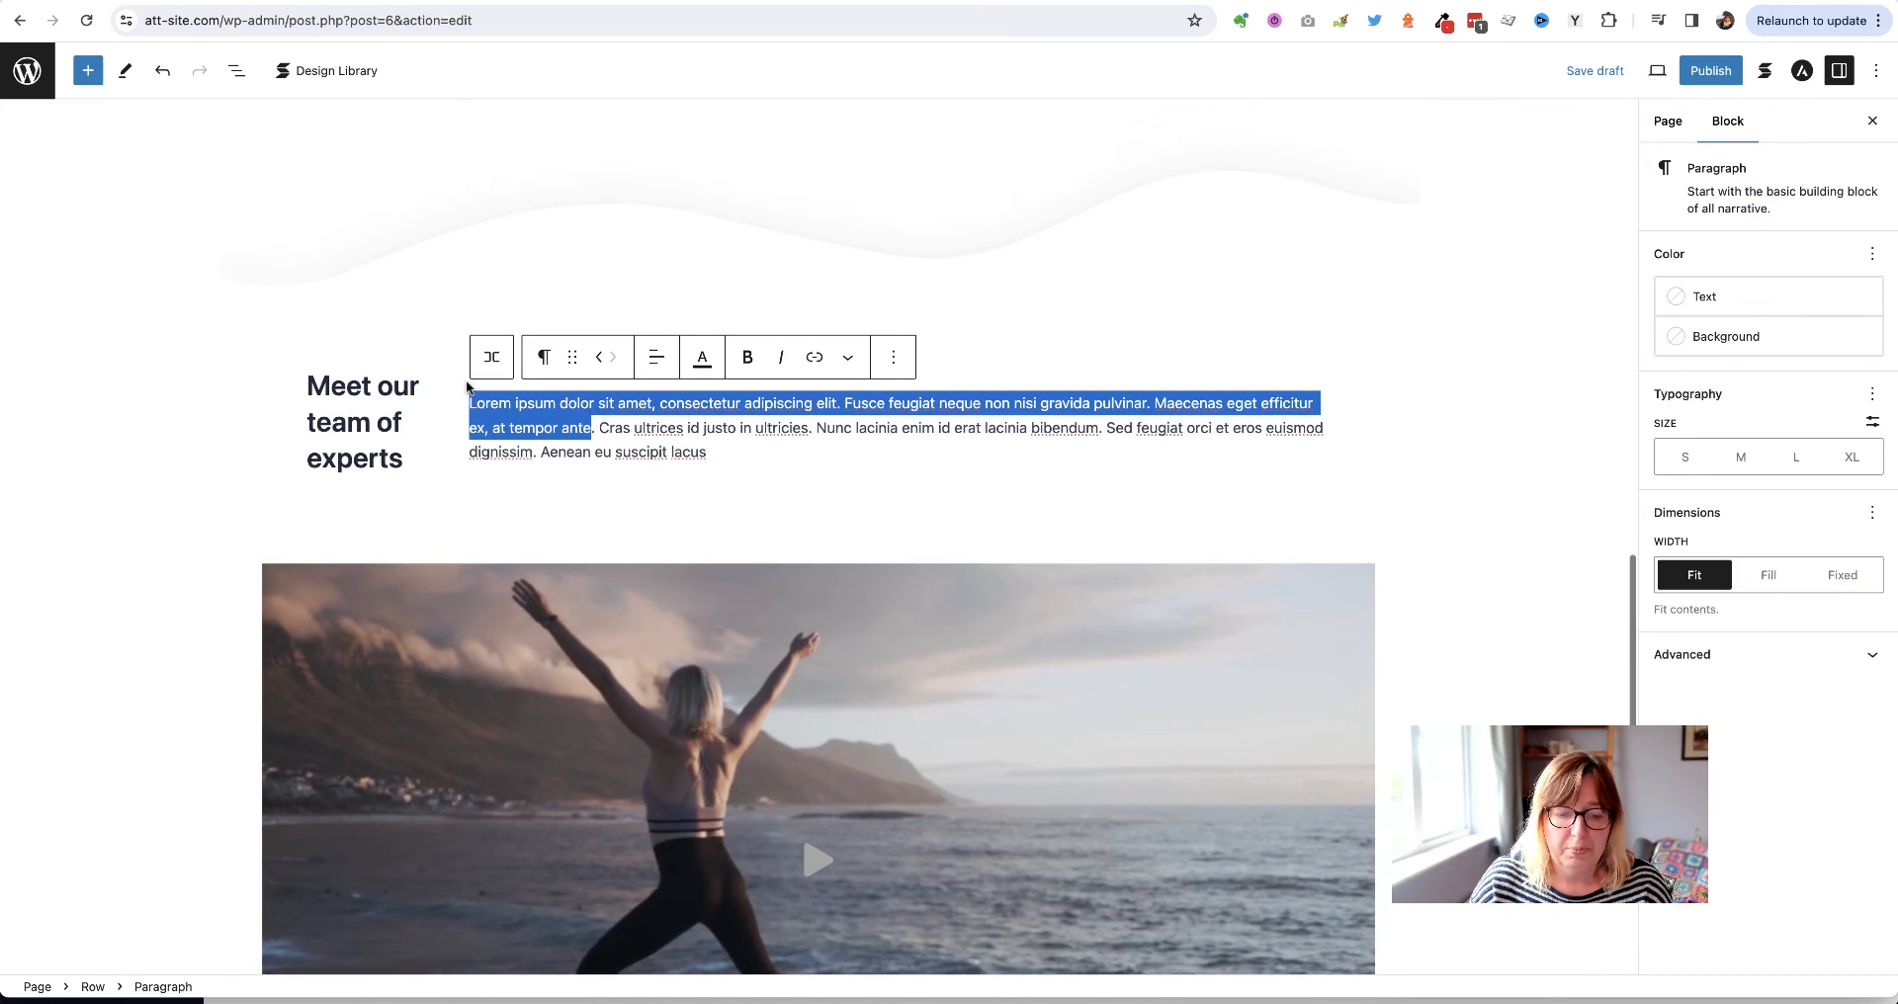
{"action": "scroll", "coordinate": [181, 489], "scroll_direction": "down", "scroll_amount": 8}
{"action": "scroll", "coordinate": [181, 491], "scroll_direction": "down", "scroll_amount": 2}
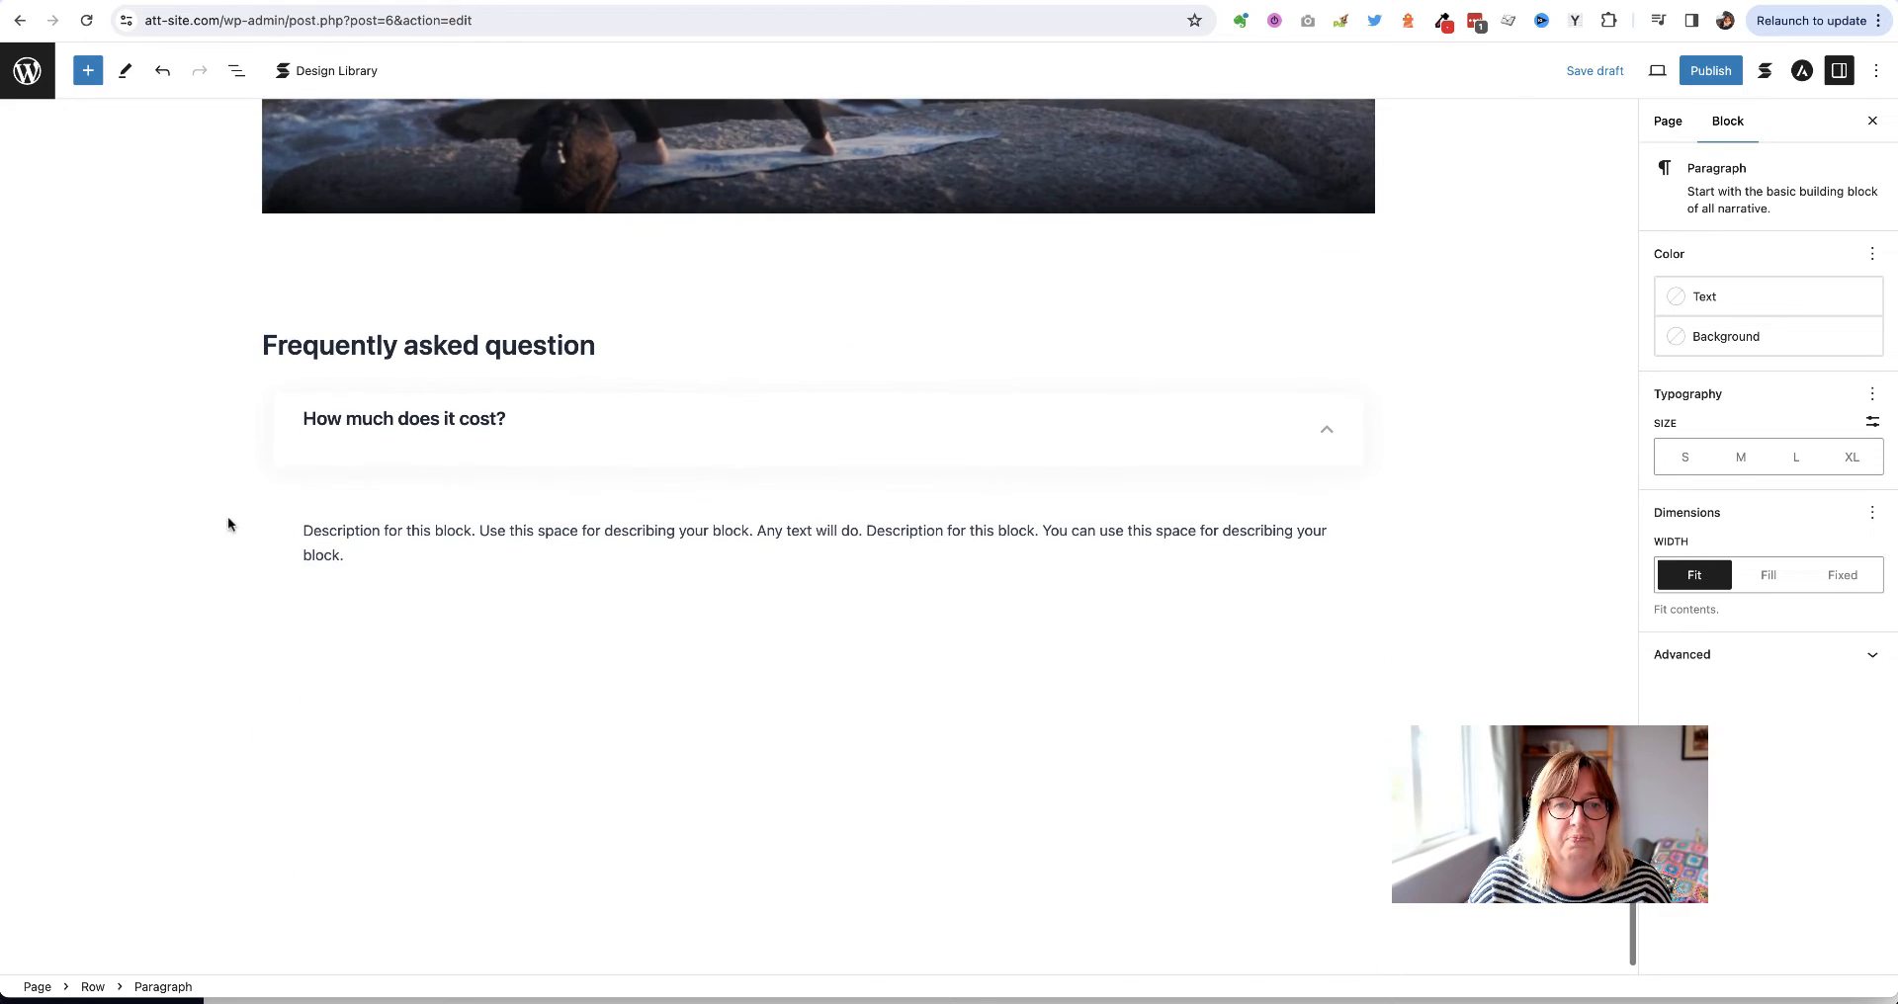
{"action": "triple_click", "coordinate": [476, 538]}
{"action": "key", "text": "ctrl+v"}
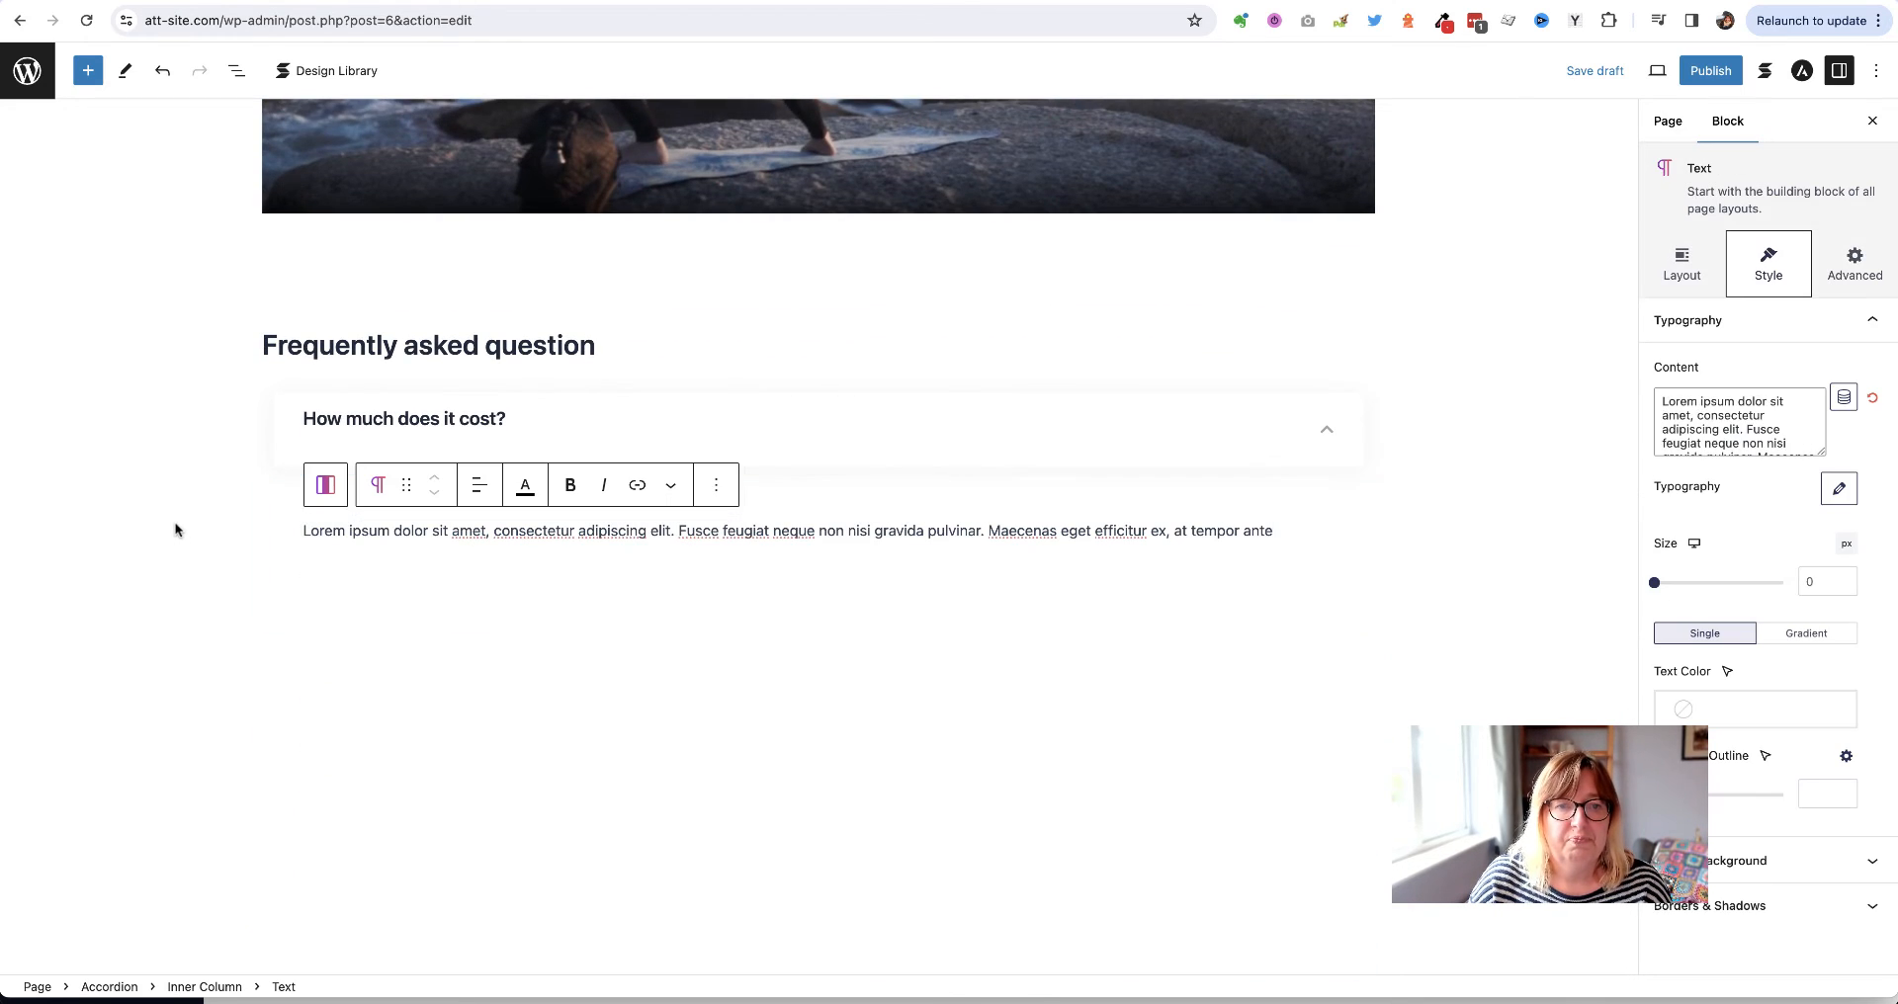
{"action": "left_click", "coordinate": [174, 525]}
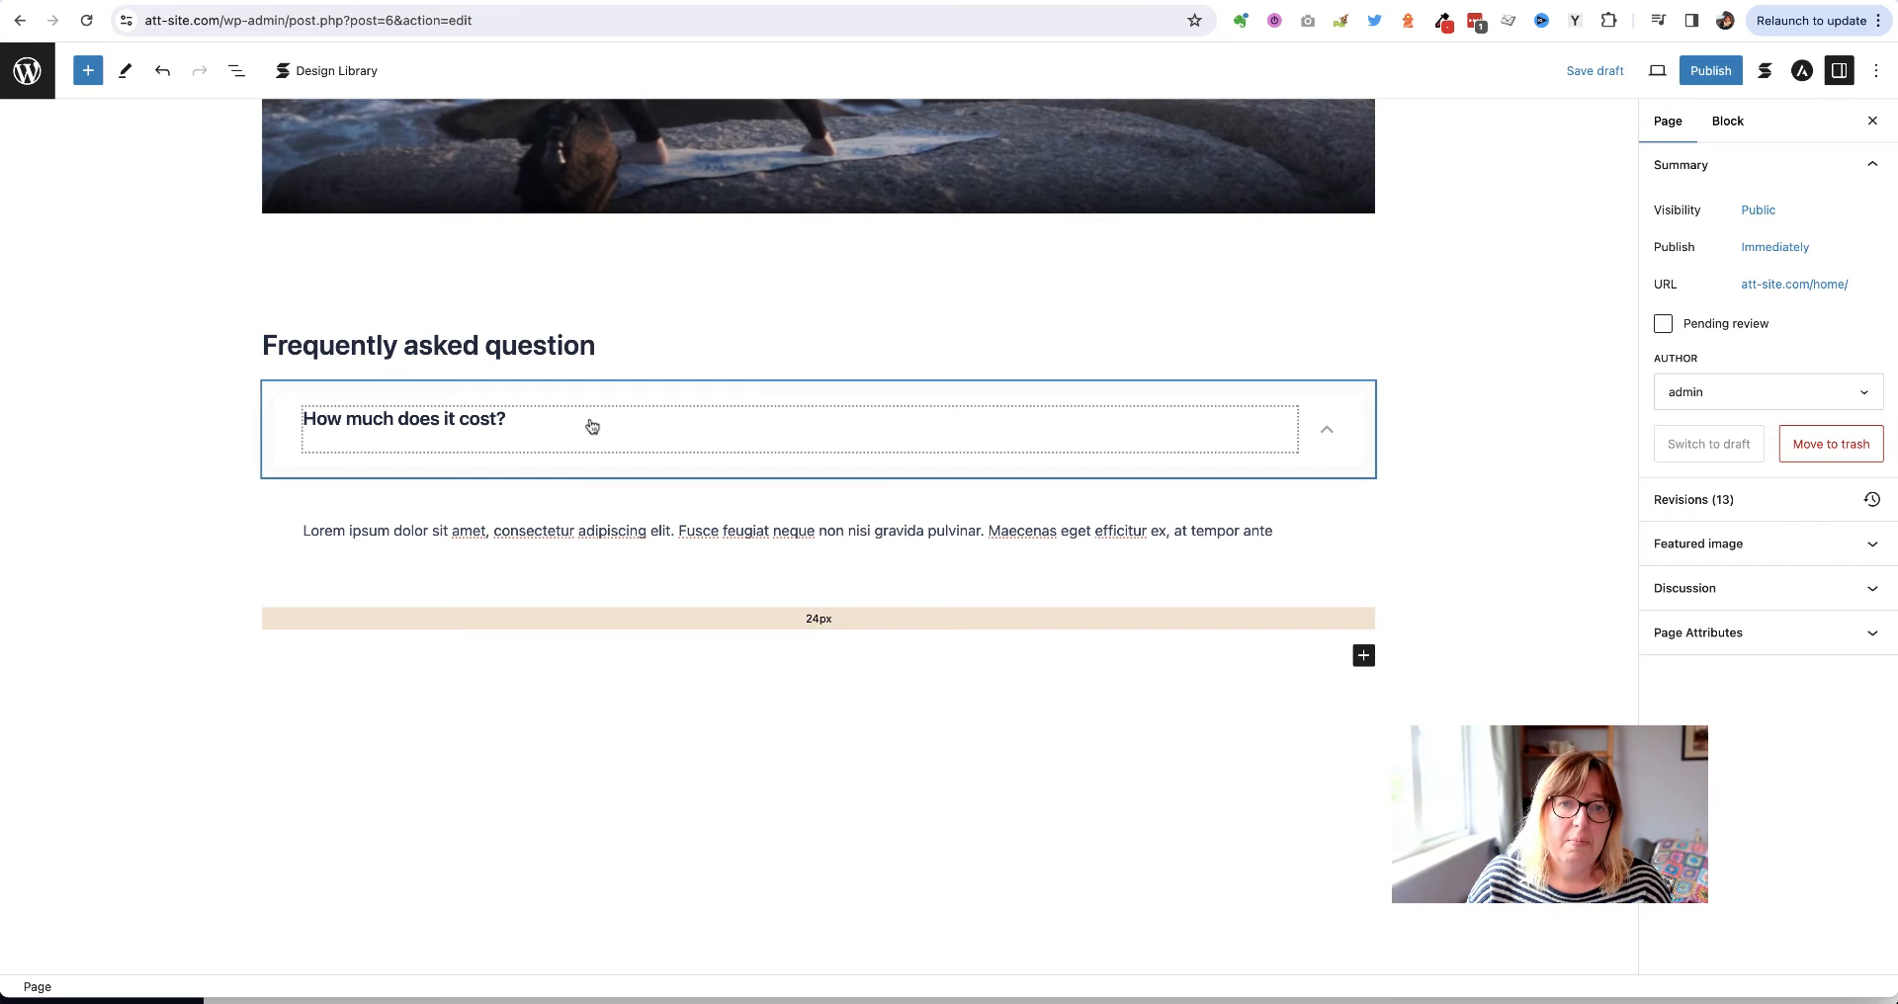
Duplicate the FAQ item and retitle the copy 'Where are you located?'
{"action": "left_click", "coordinate": [269, 416]}
{"action": "left_click", "coordinate": [1313, 555]}
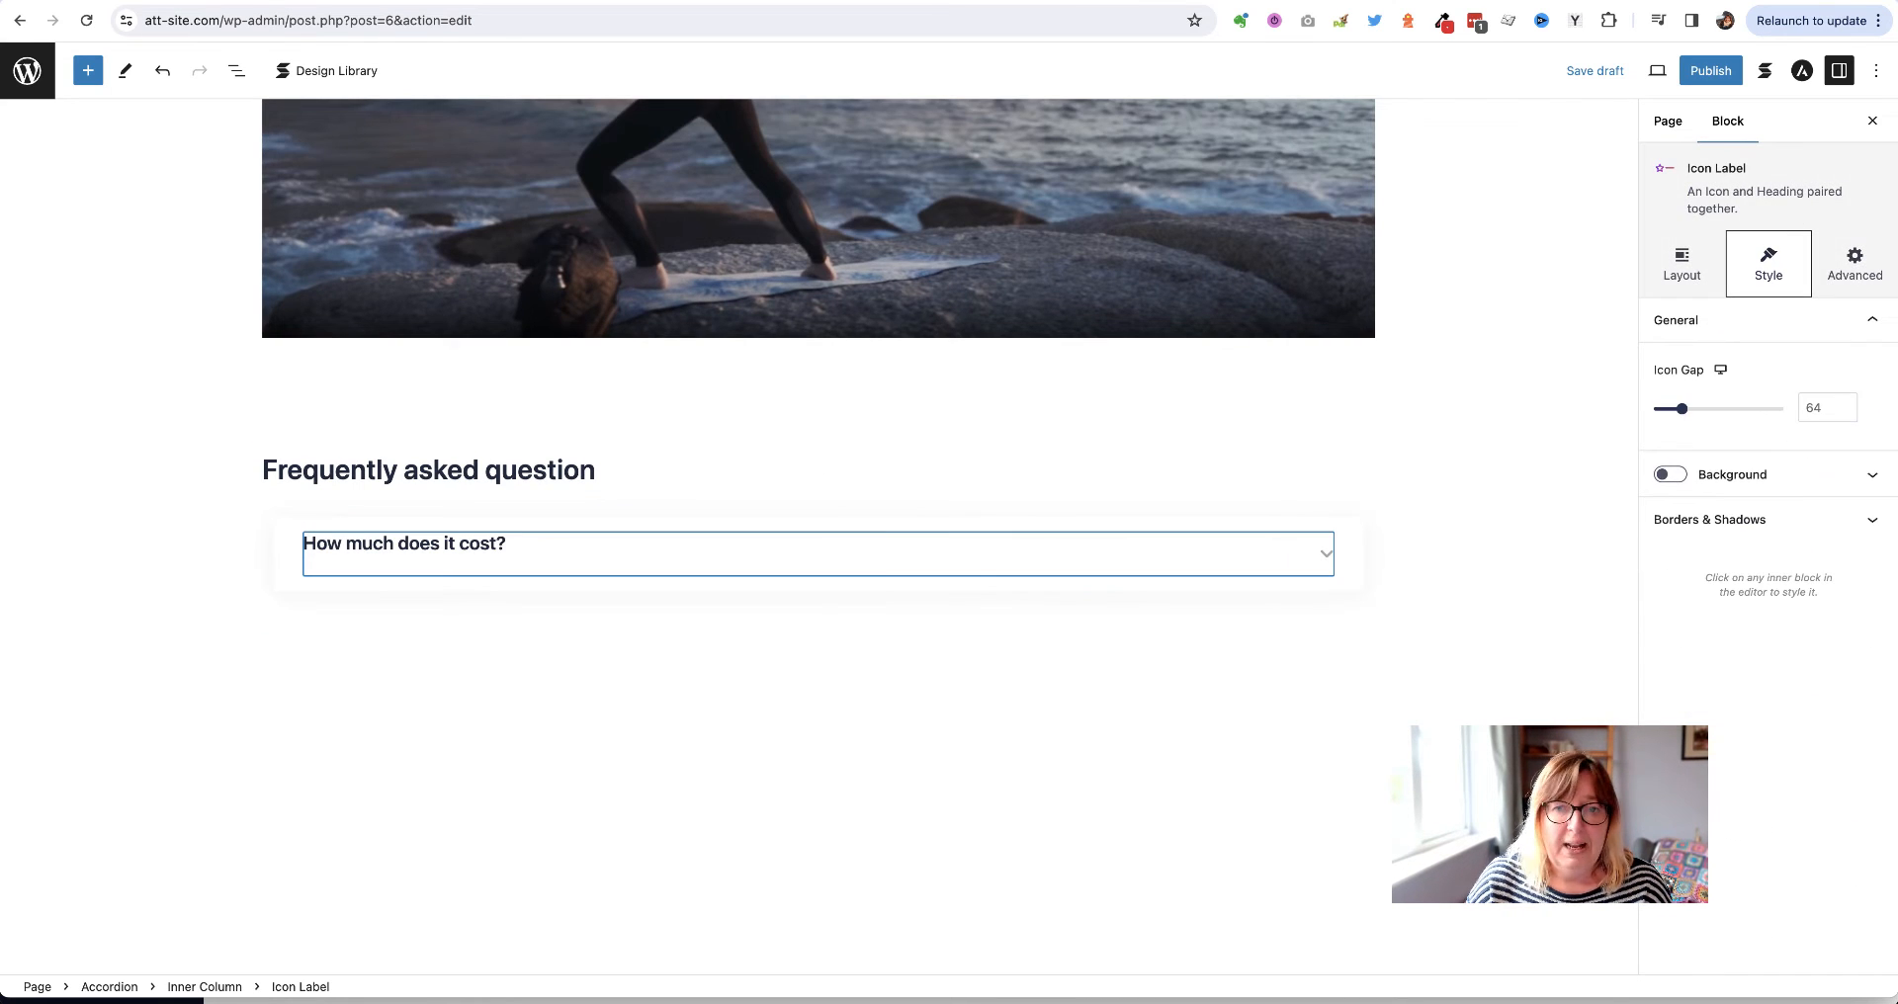
{"action": "left_click", "coordinate": [1349, 555]}
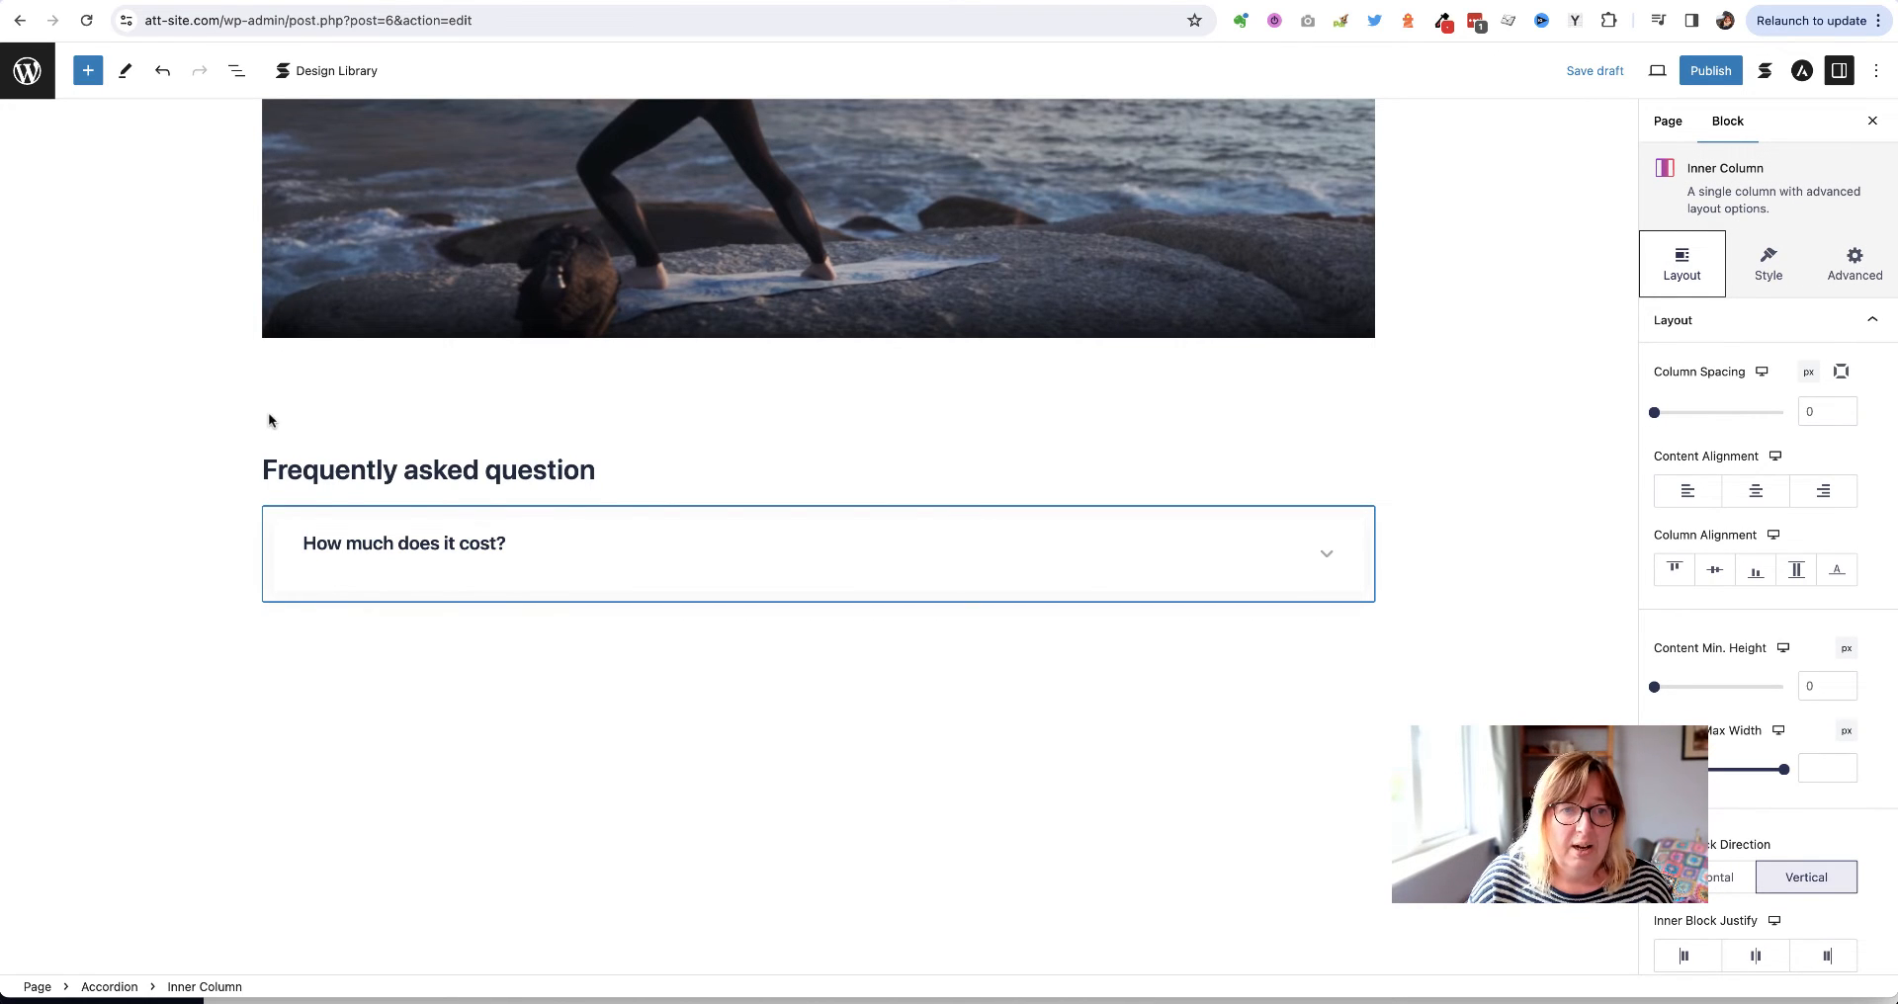
{"action": "left_click", "coordinate": [289, 539]}
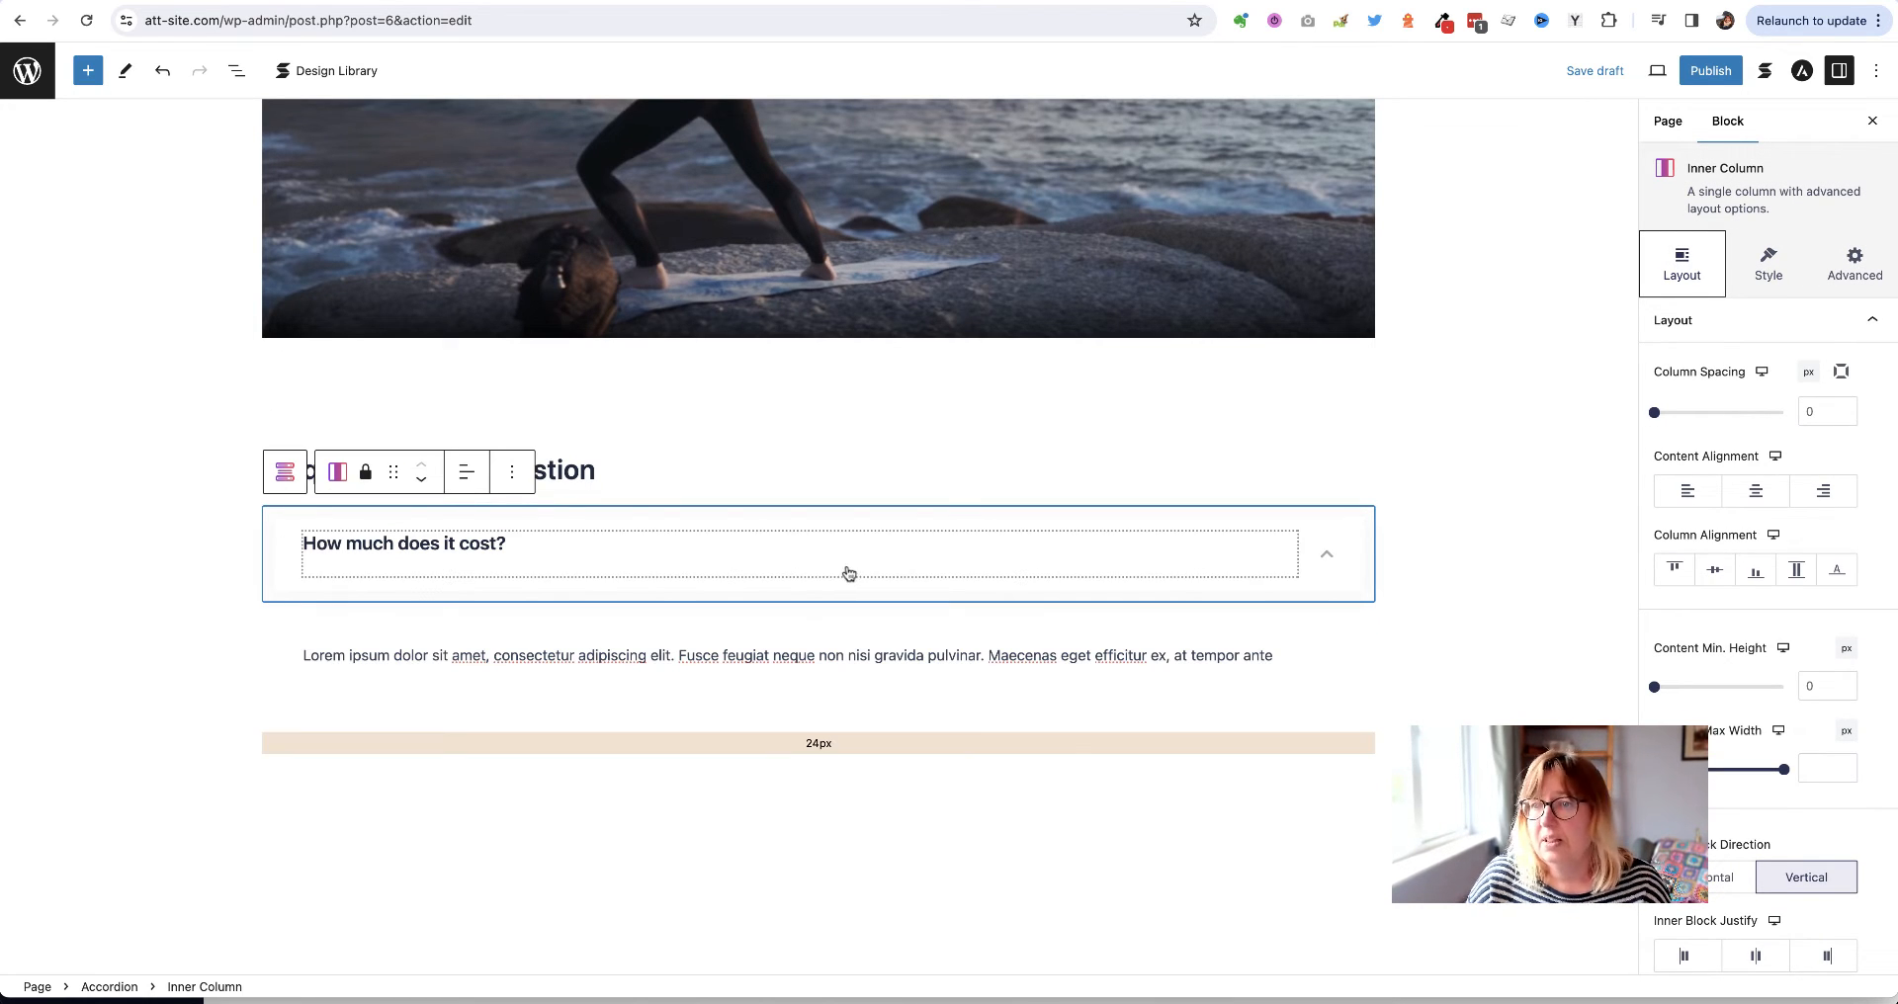
{"action": "left_click", "coordinate": [242, 551]}
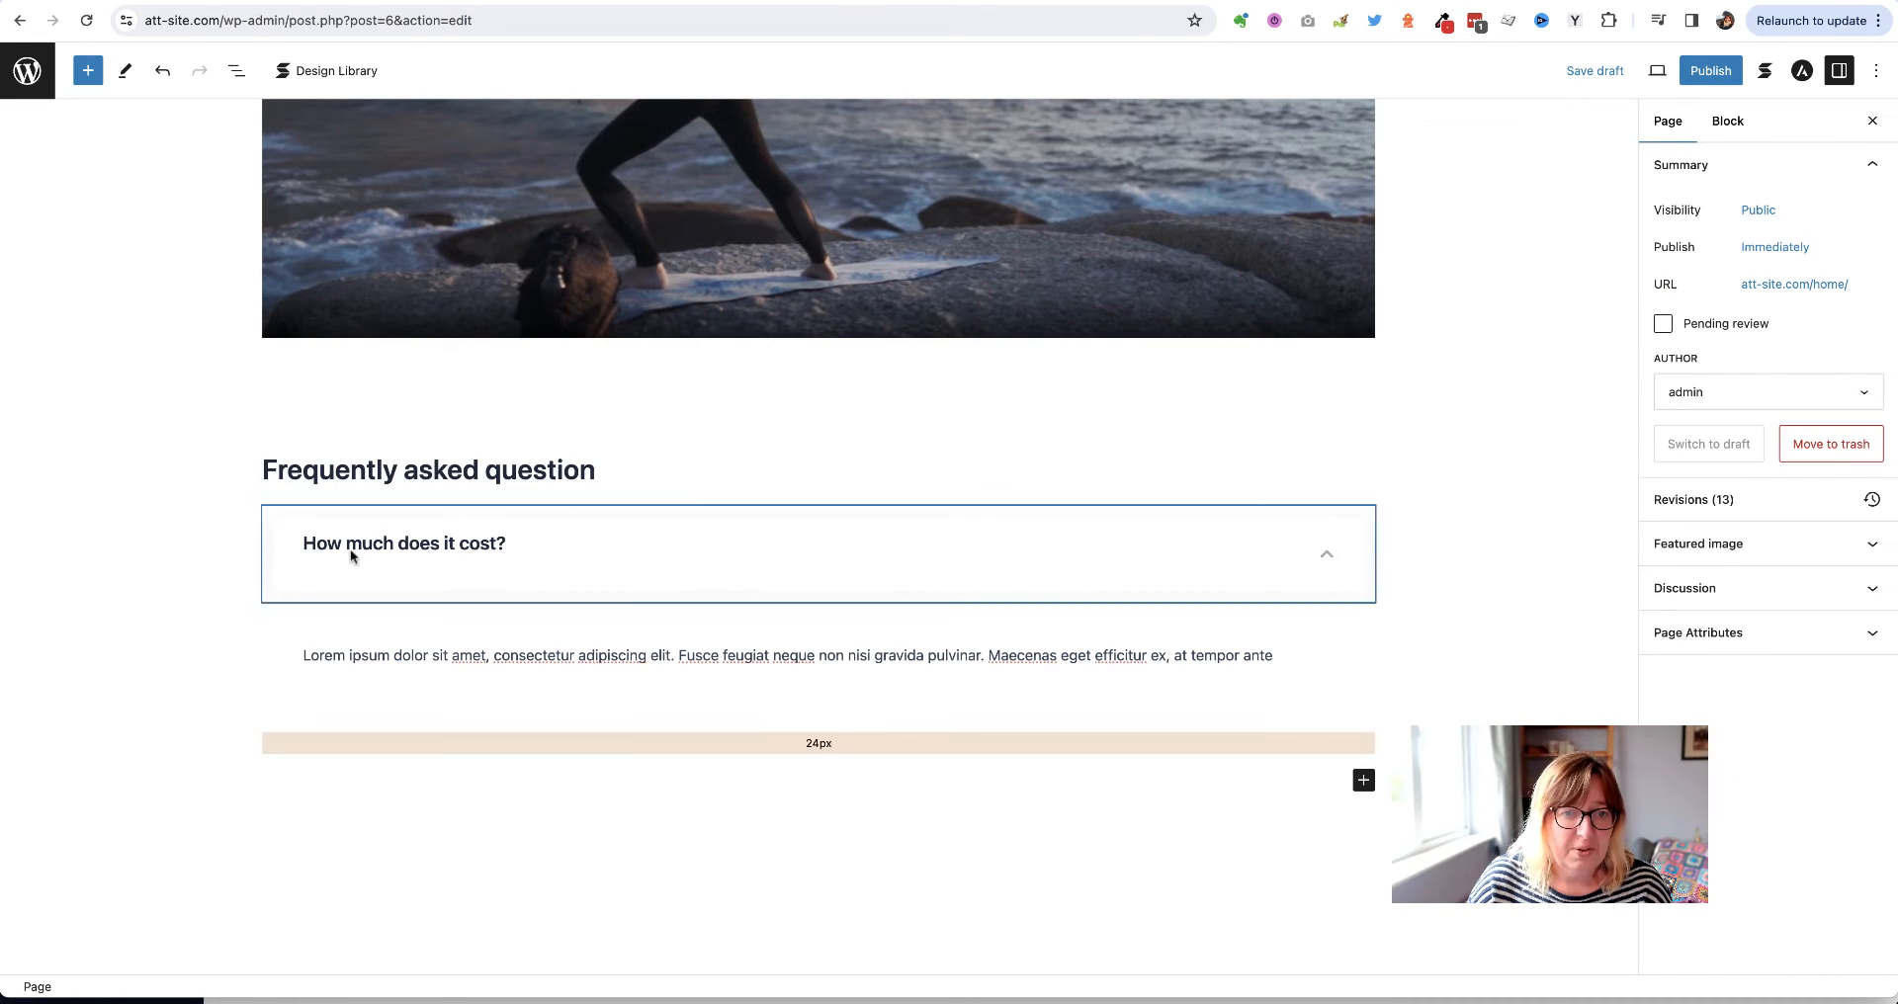
{"action": "left_click", "coordinate": [676, 532]}
{"action": "left_click", "coordinate": [675, 532]}
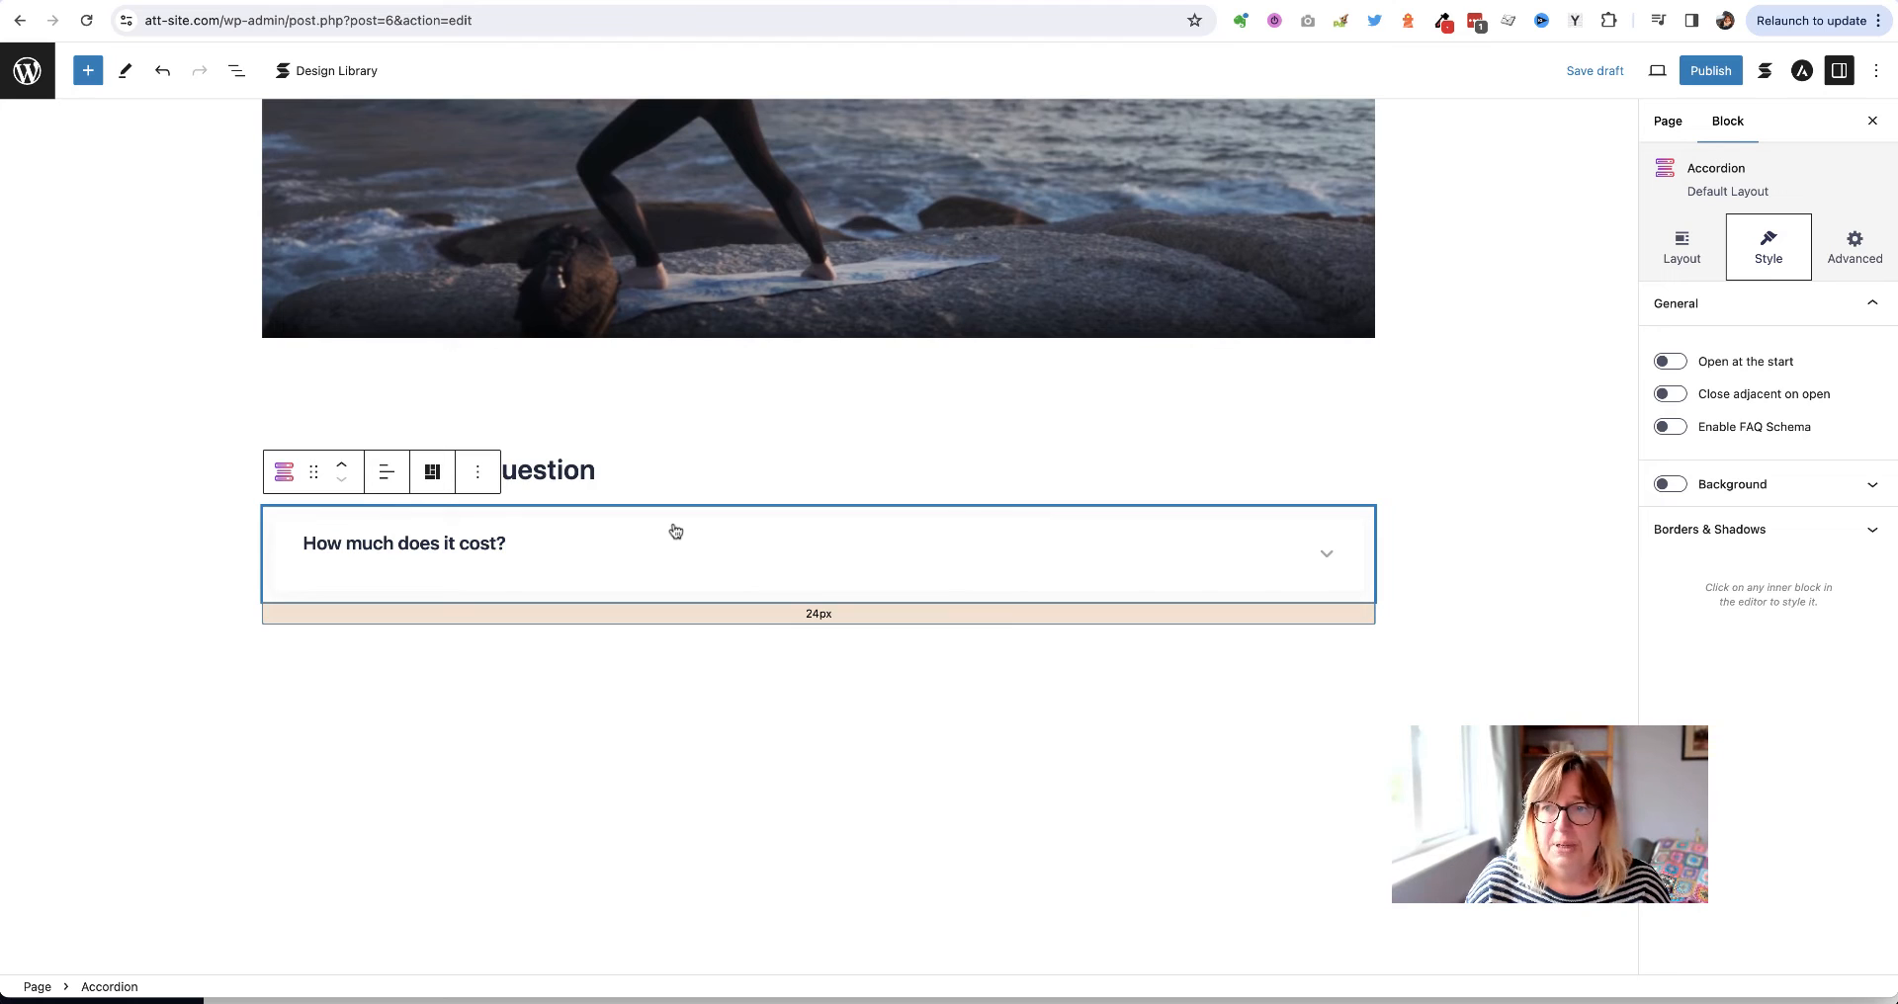
{"action": "left_click", "coordinate": [477, 473]}
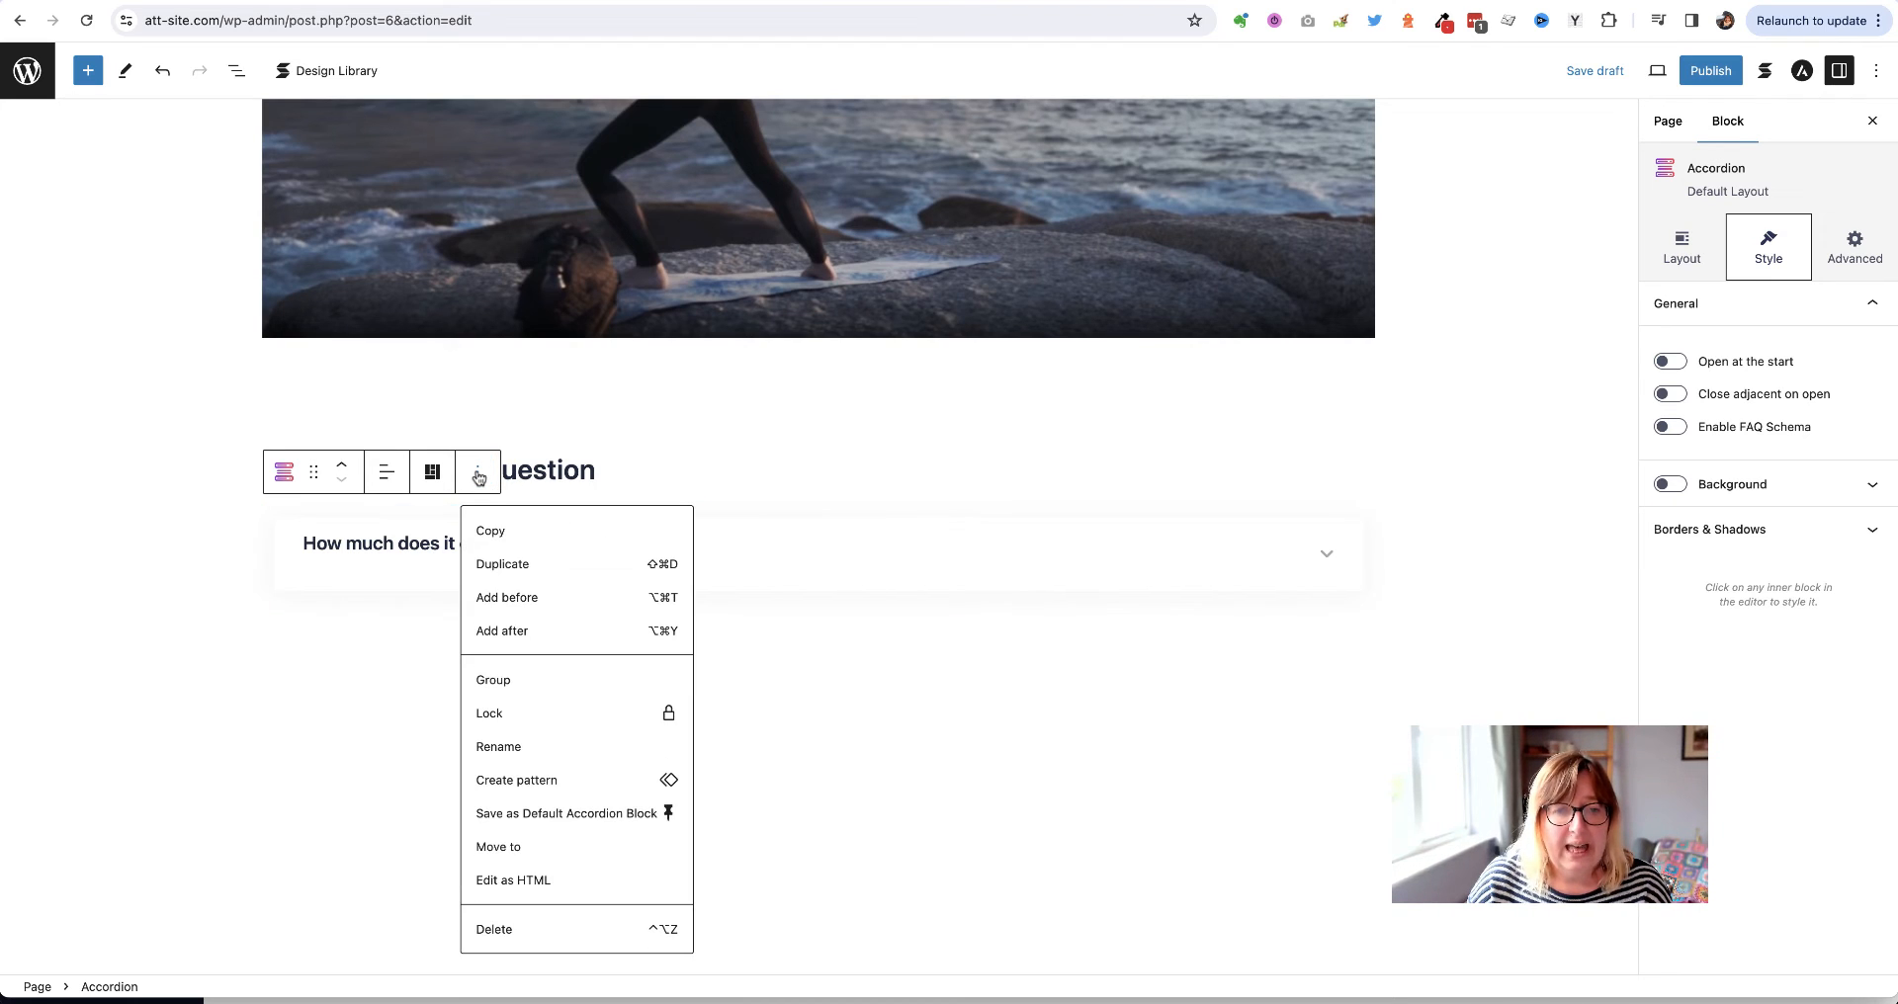
{"action": "left_click", "coordinate": [521, 574]}
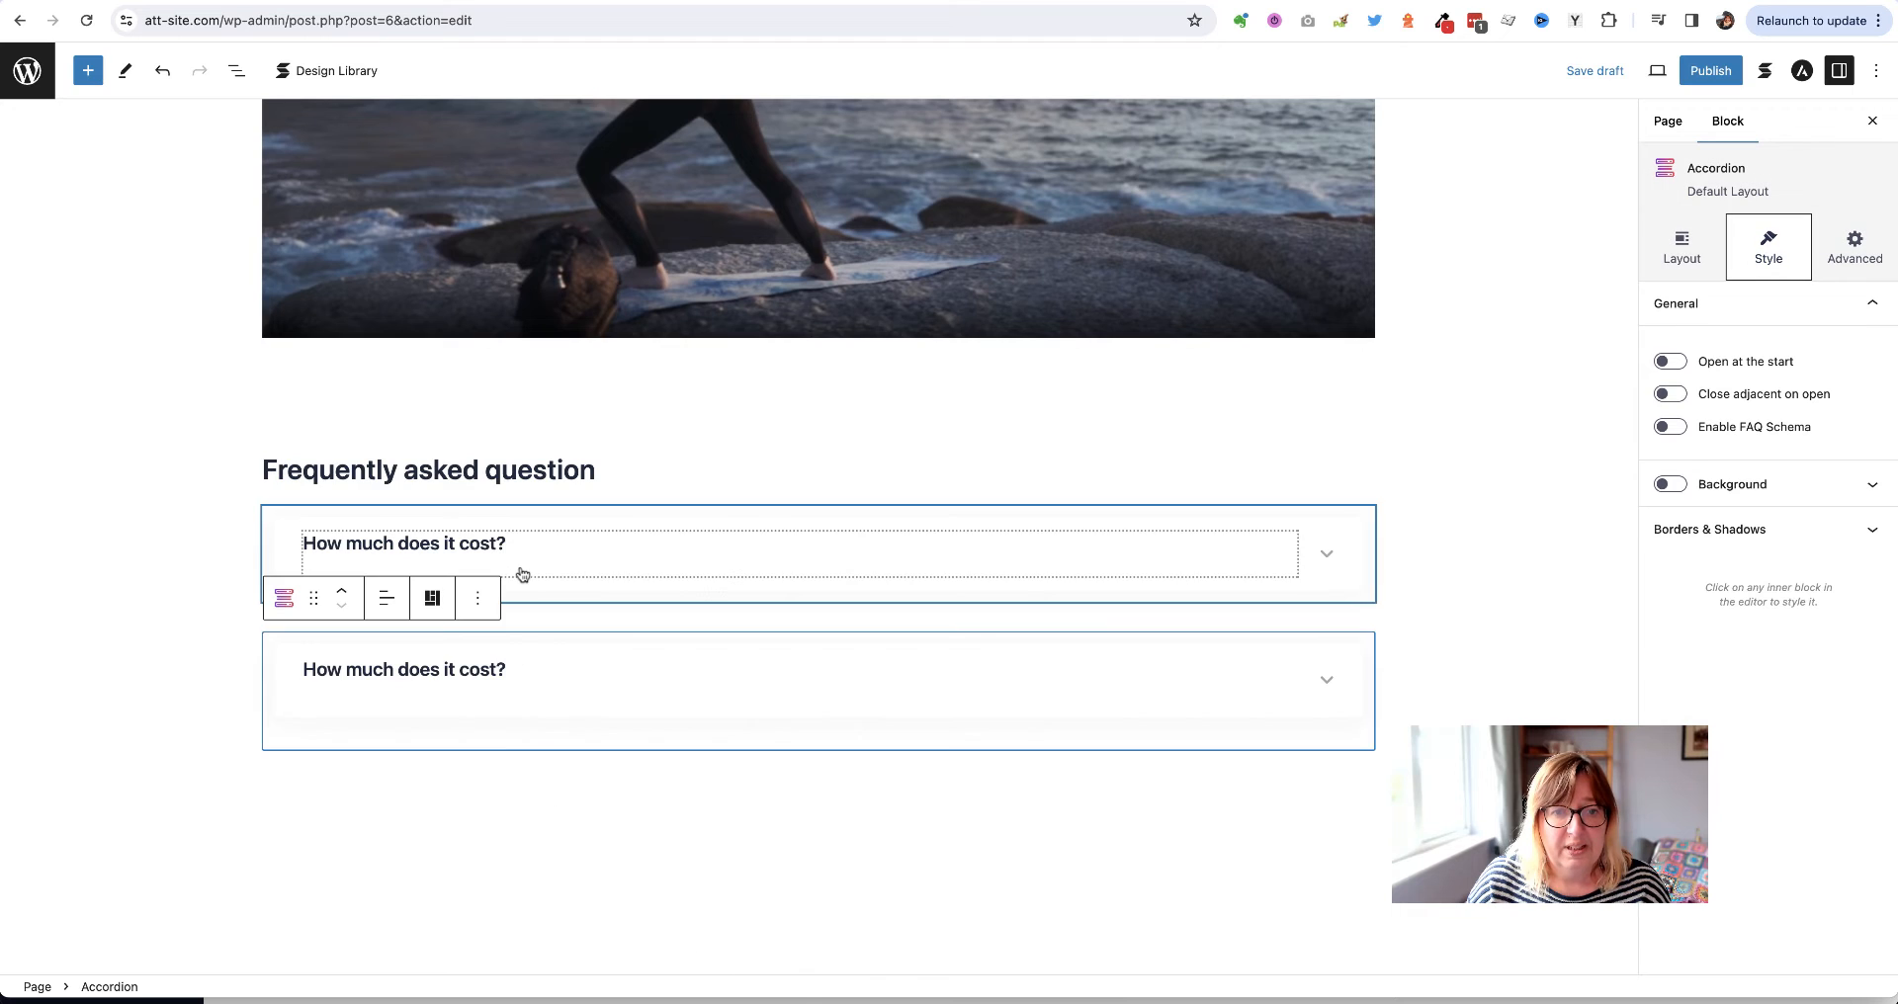
{"action": "double_click", "coordinate": [476, 671]}
{"action": "triple_click", "coordinate": [468, 677]}
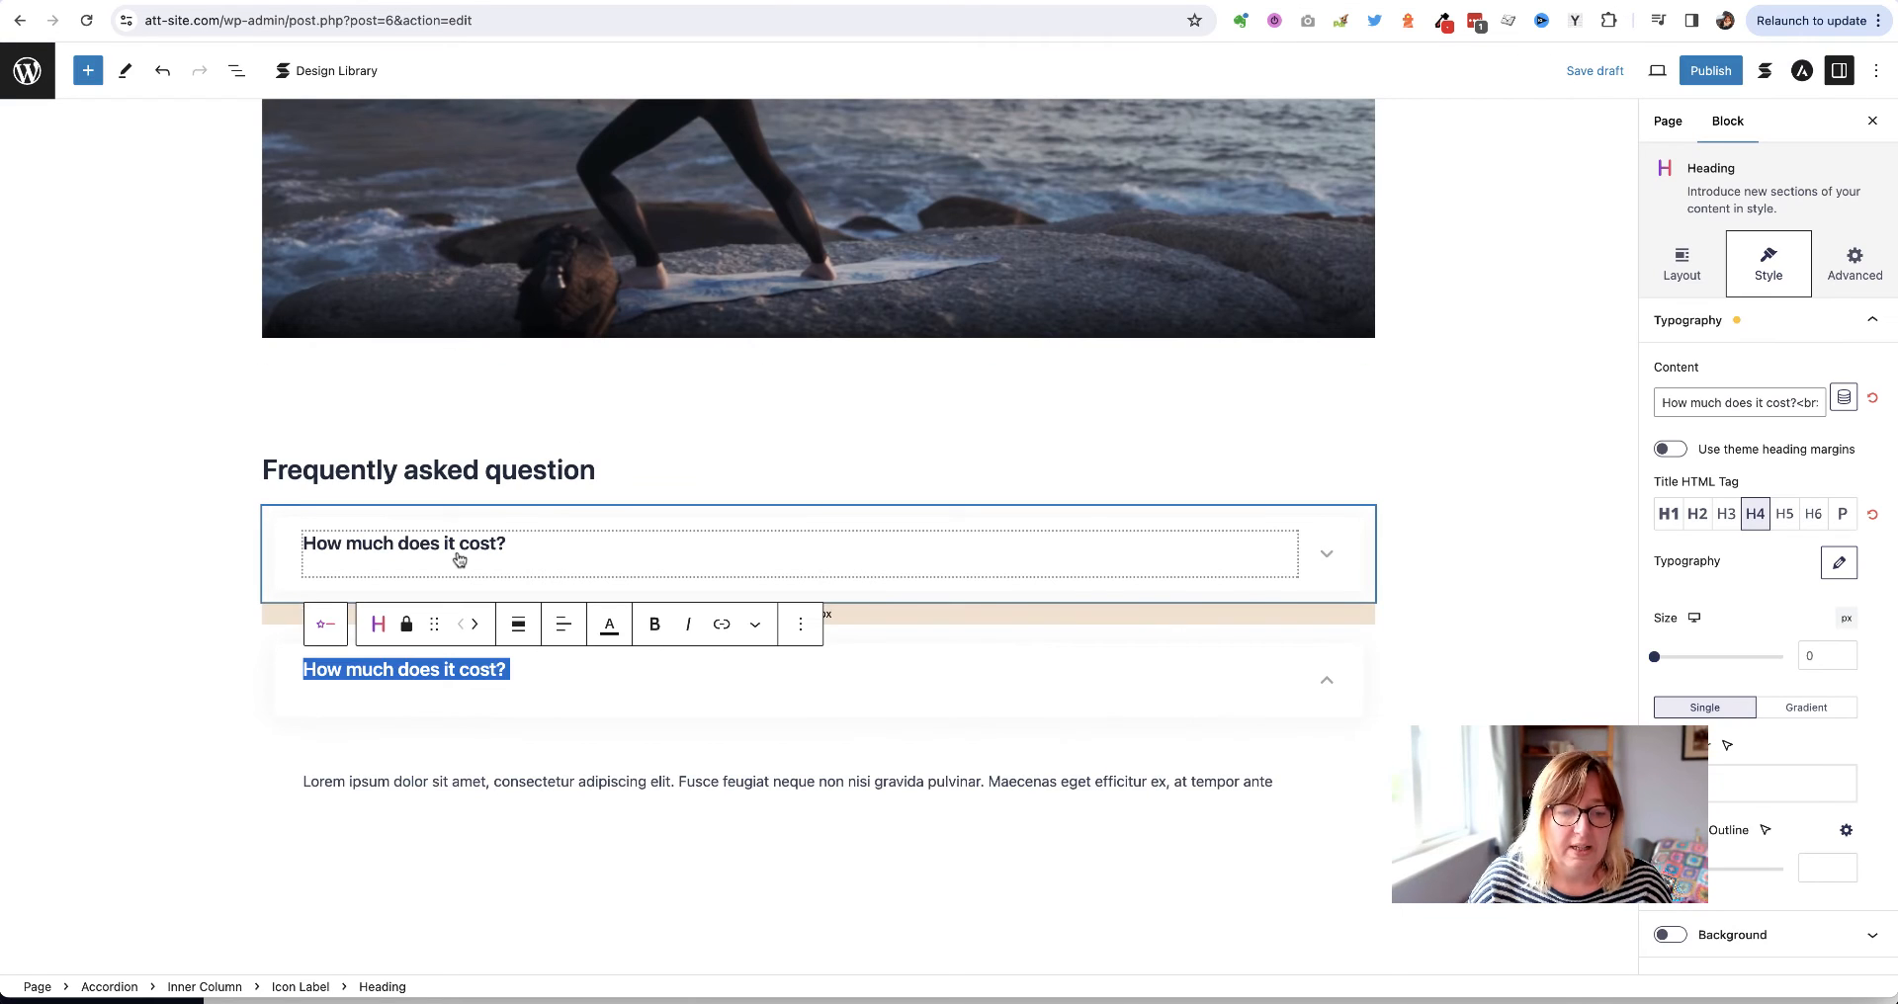
{"action": "type", "text": "Wh"}
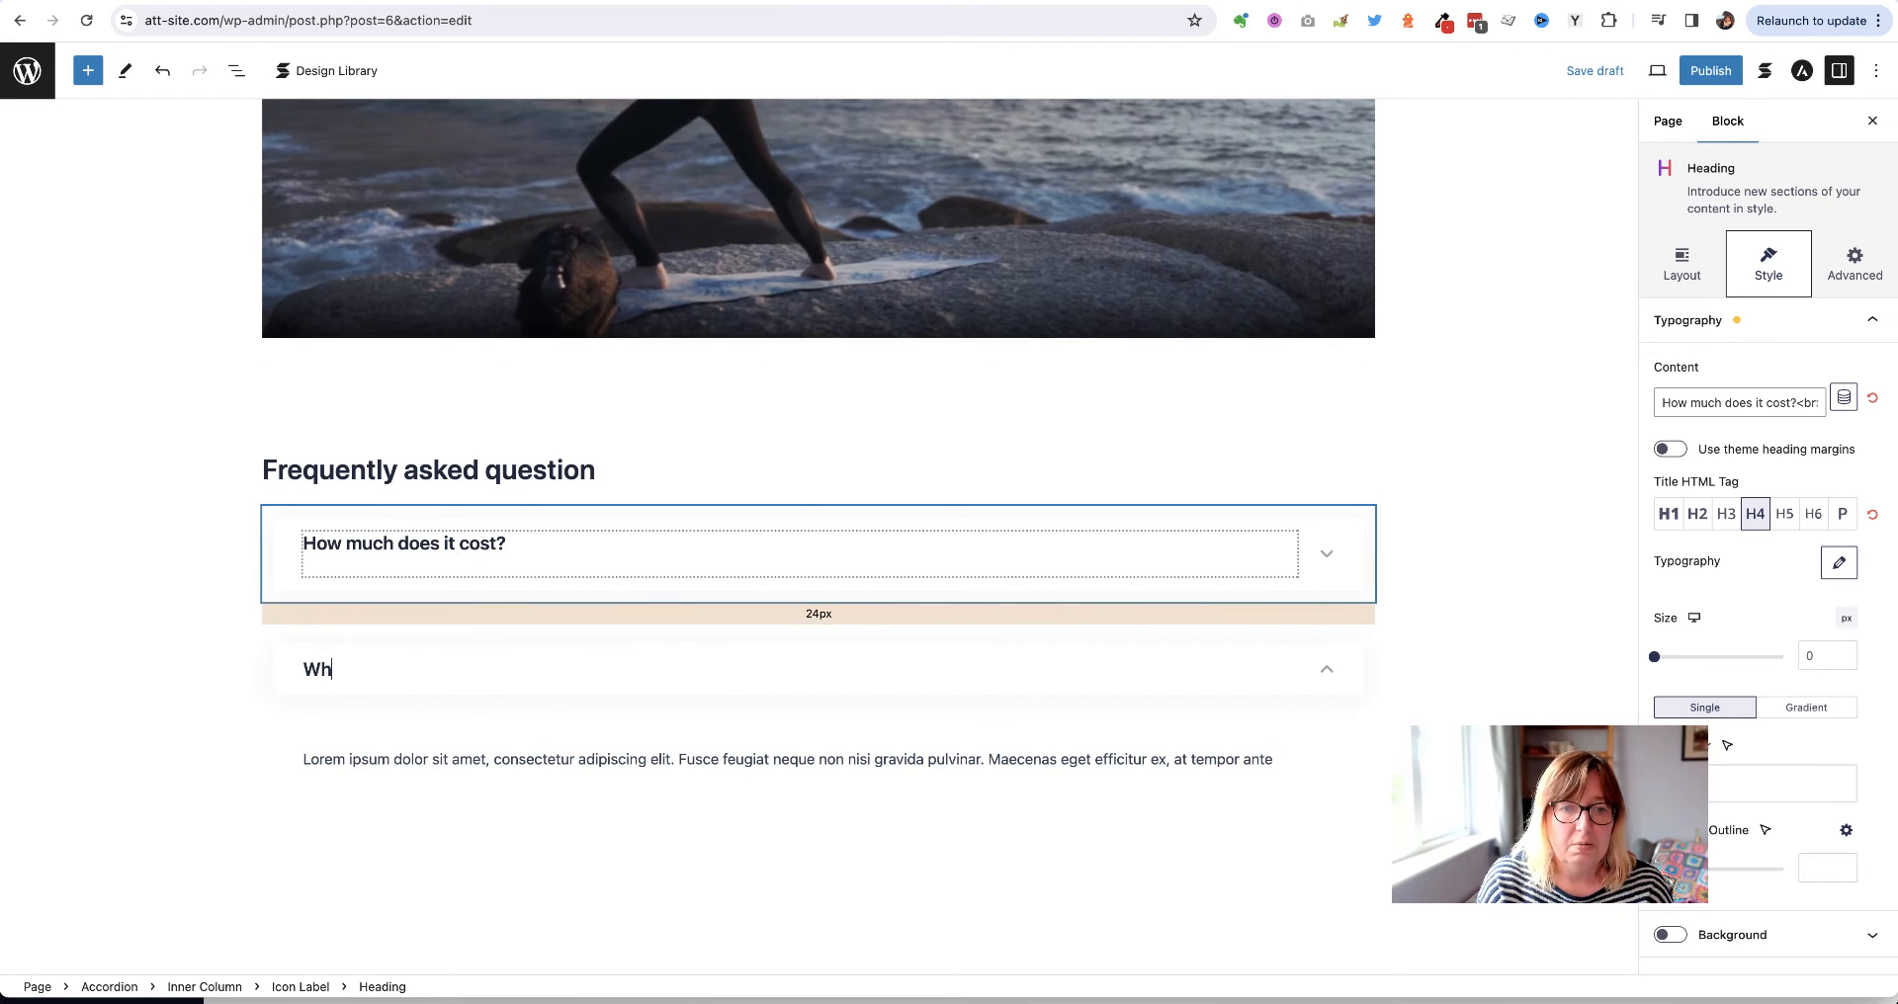
{"action": "type", "text": "ere are you located?"}
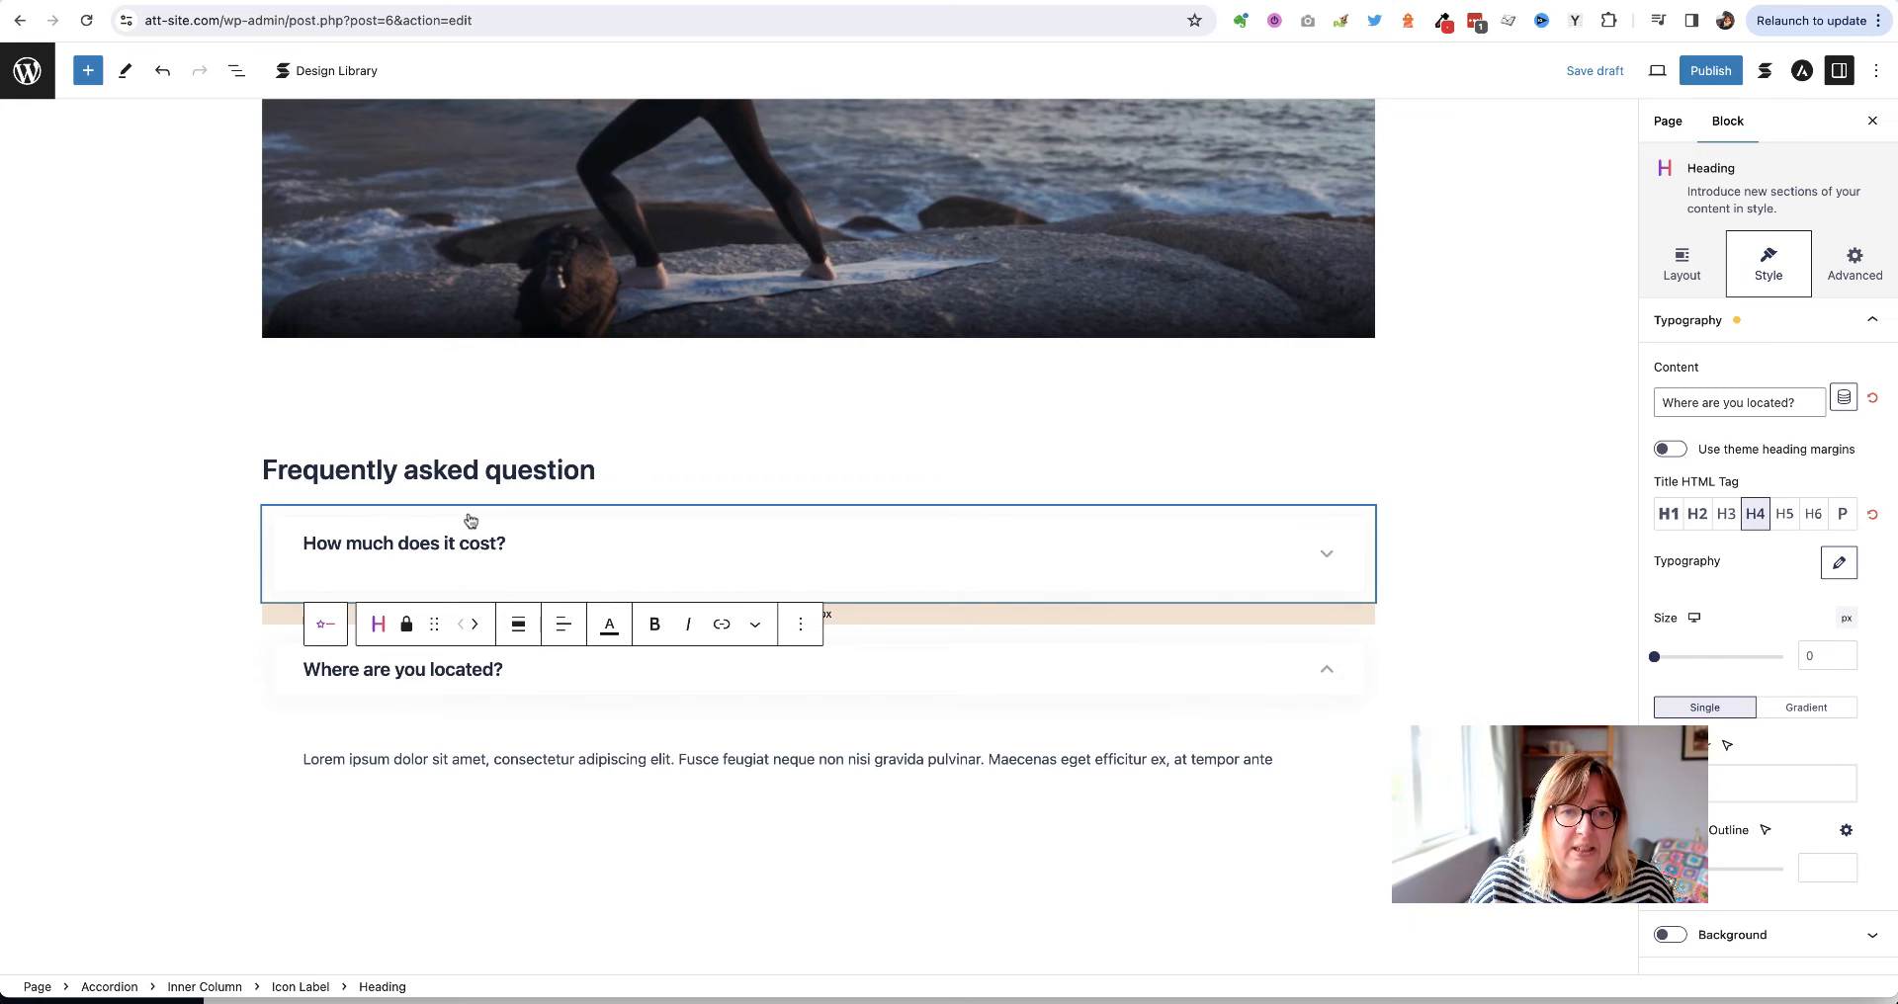
Duplicate the item again, retitle it 'Can I get private lessons?', and save the draft
{"action": "left_click", "coordinate": [469, 521]}
{"action": "left_click", "coordinate": [282, 532]}
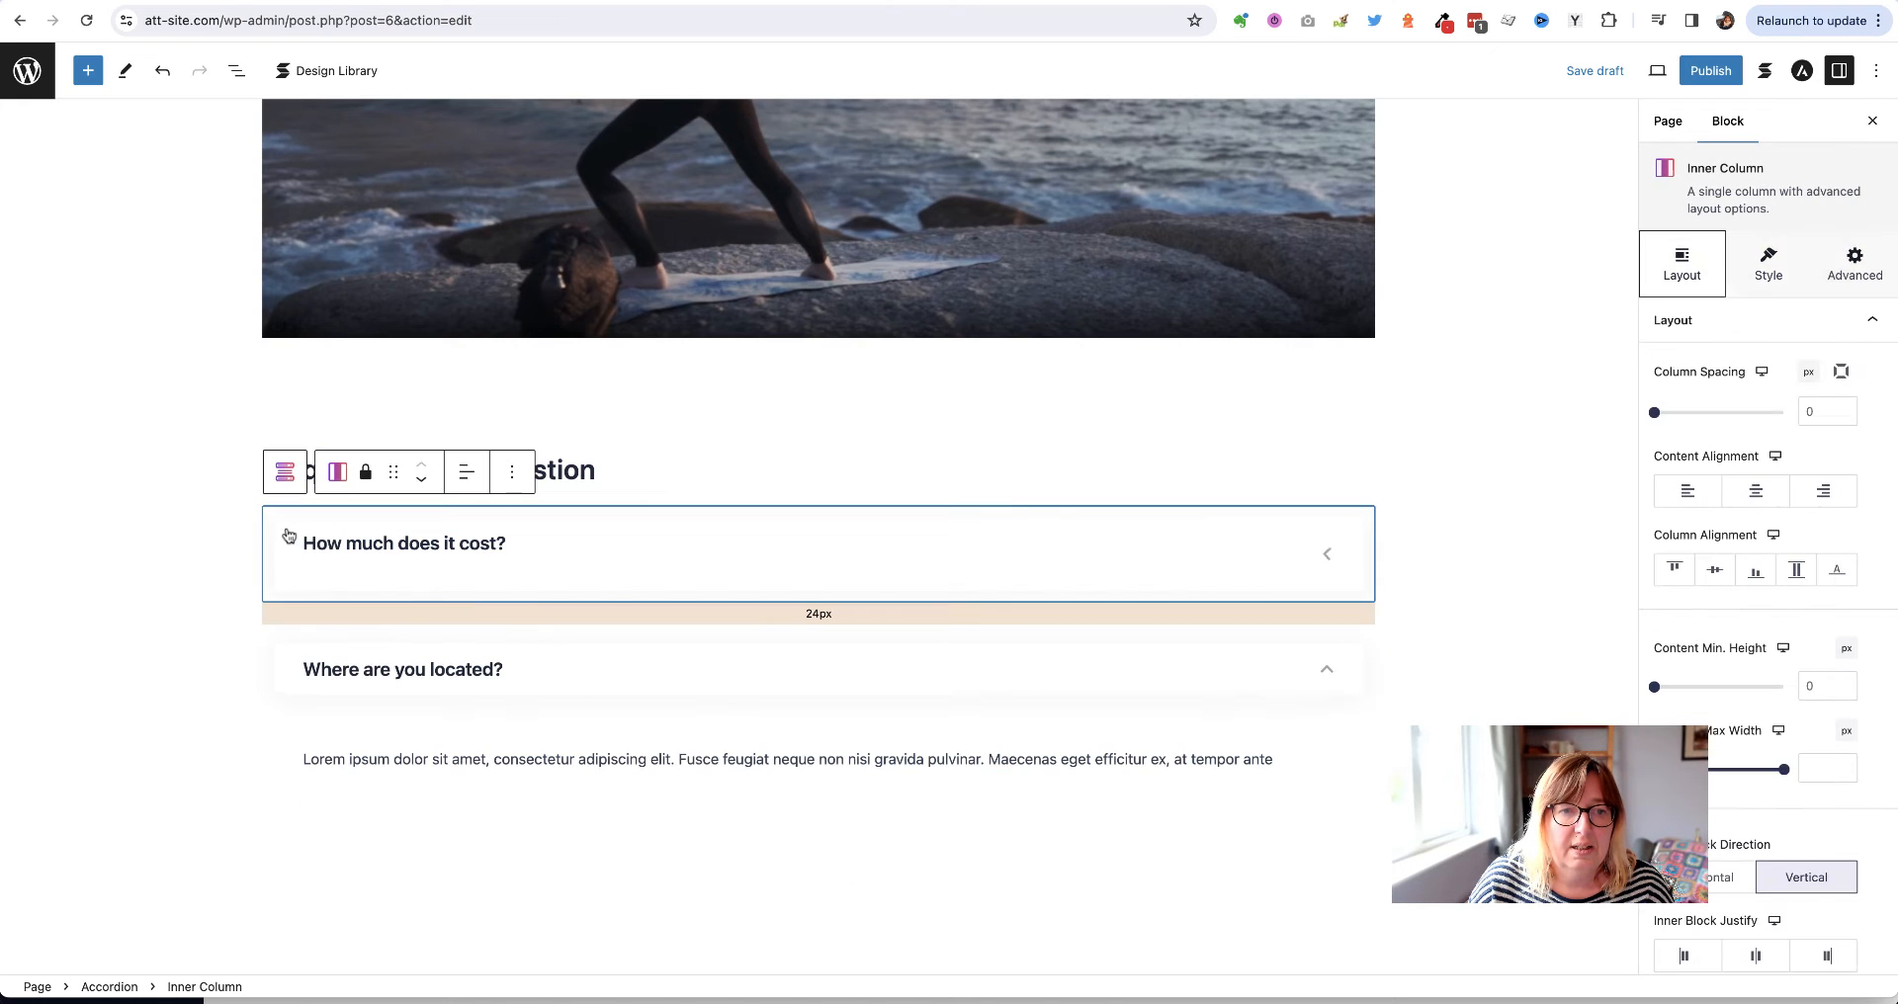
{"action": "left_click", "coordinate": [278, 524]}
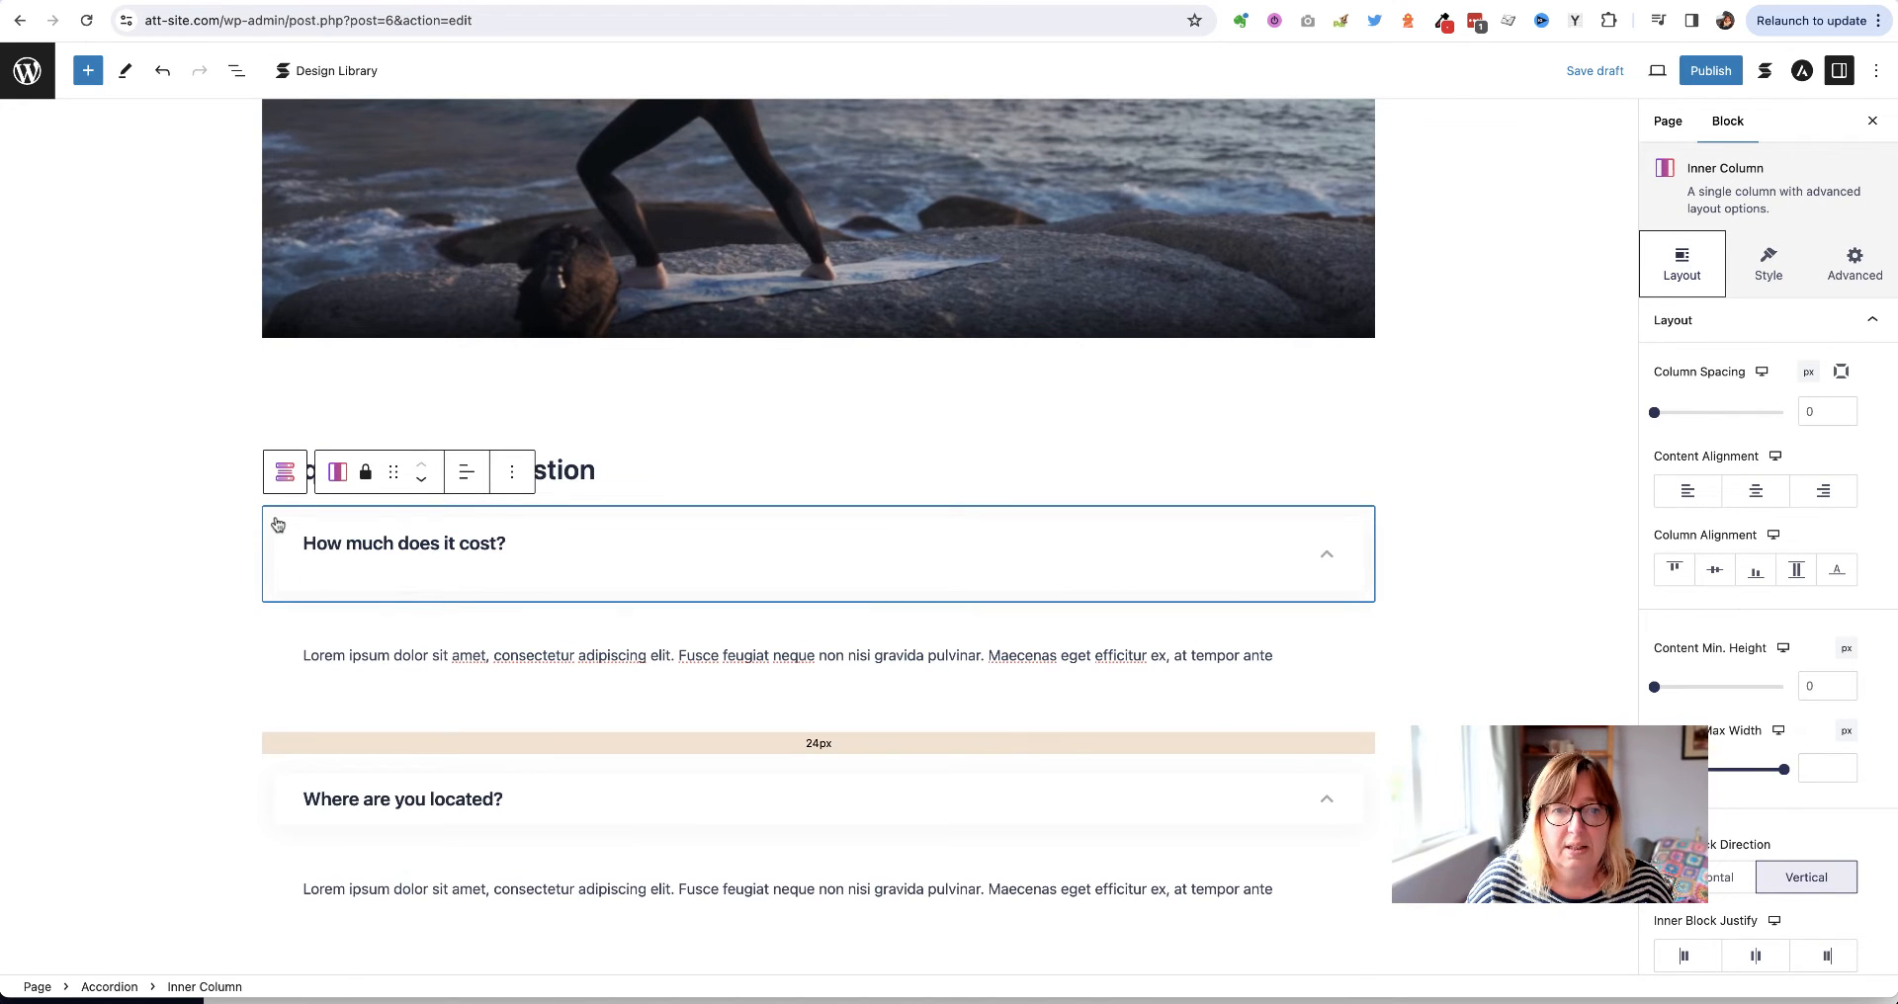
{"action": "left_click", "coordinate": [278, 524]}
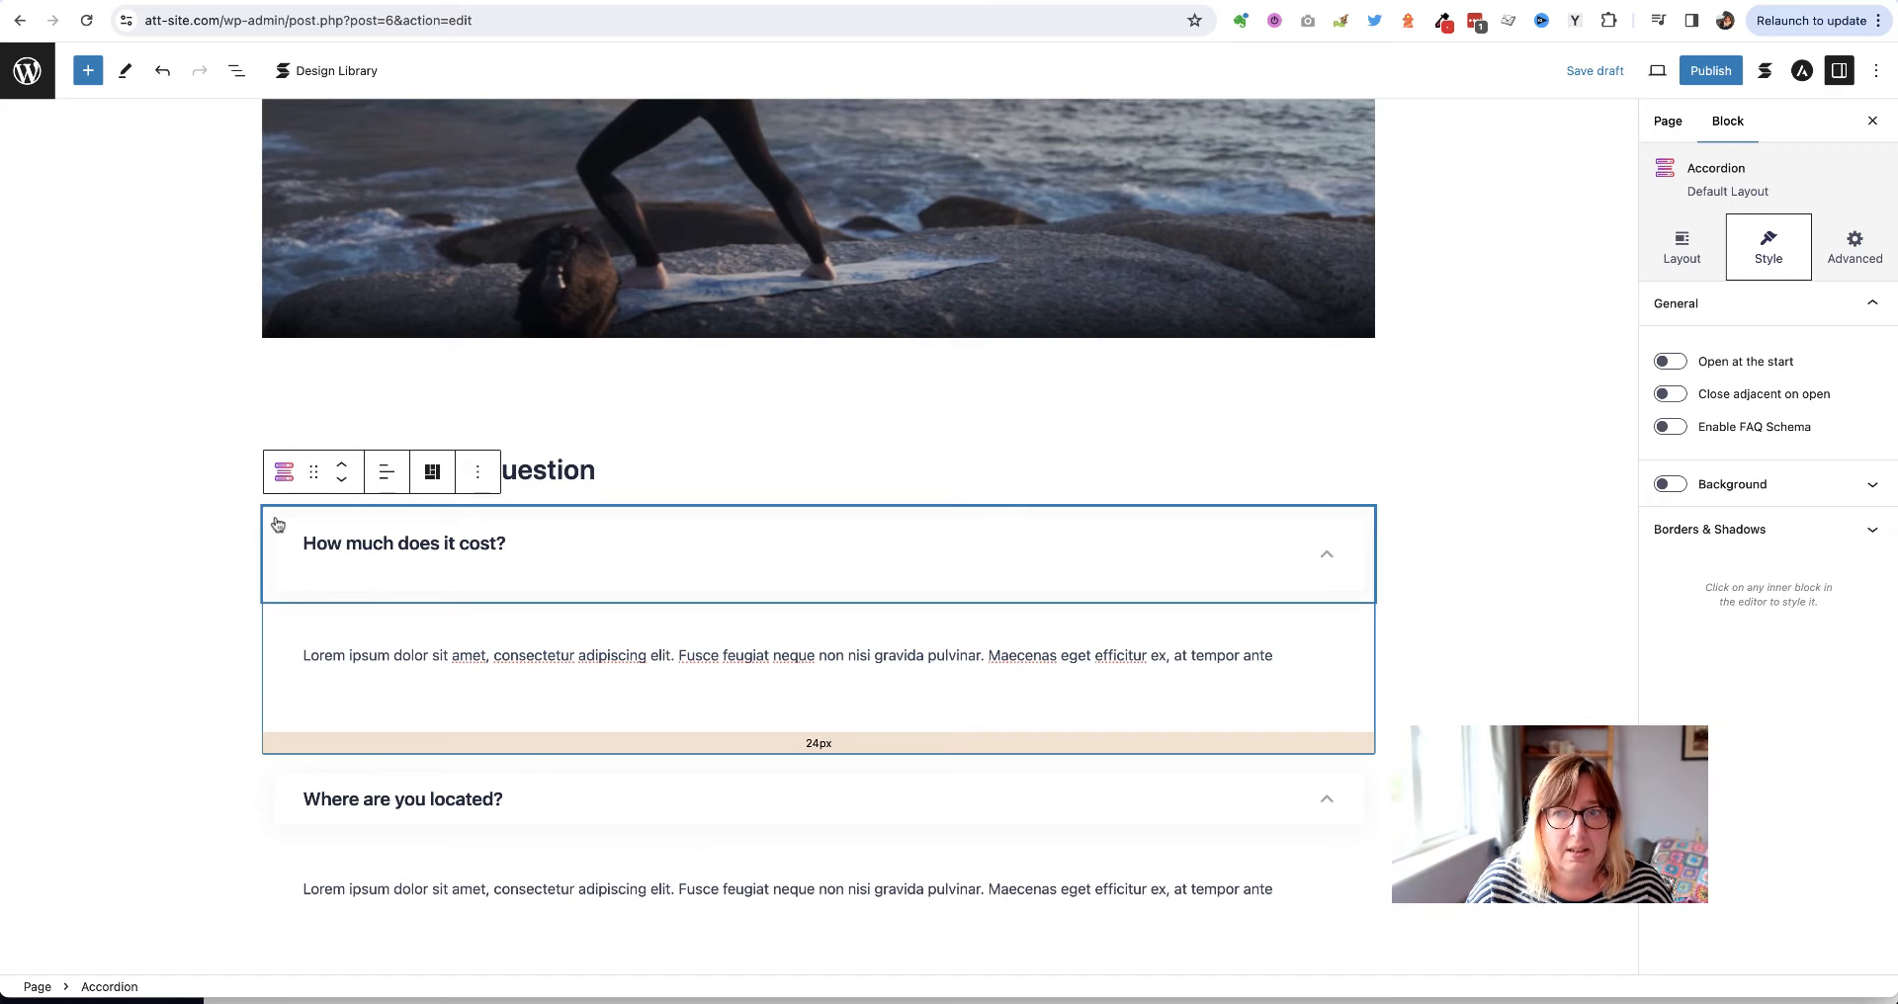
{"action": "left_click", "coordinate": [478, 473]}
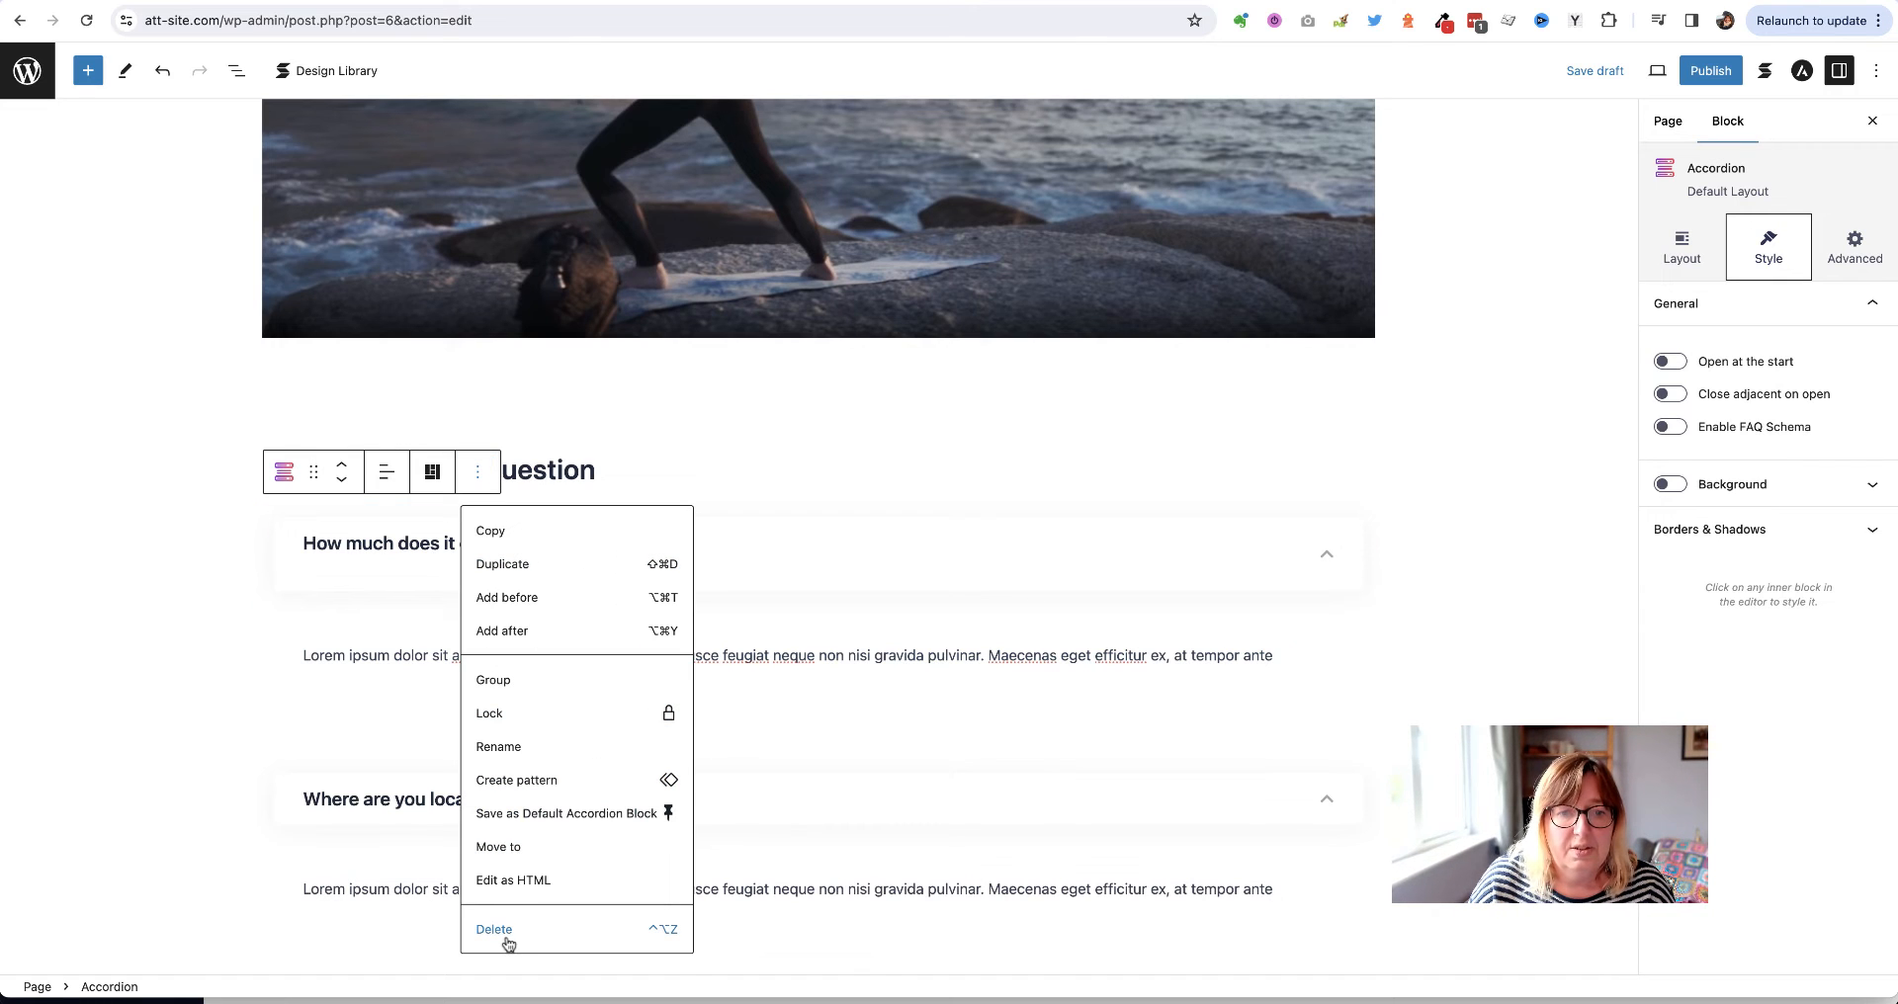
{"action": "left_click", "coordinate": [501, 565]}
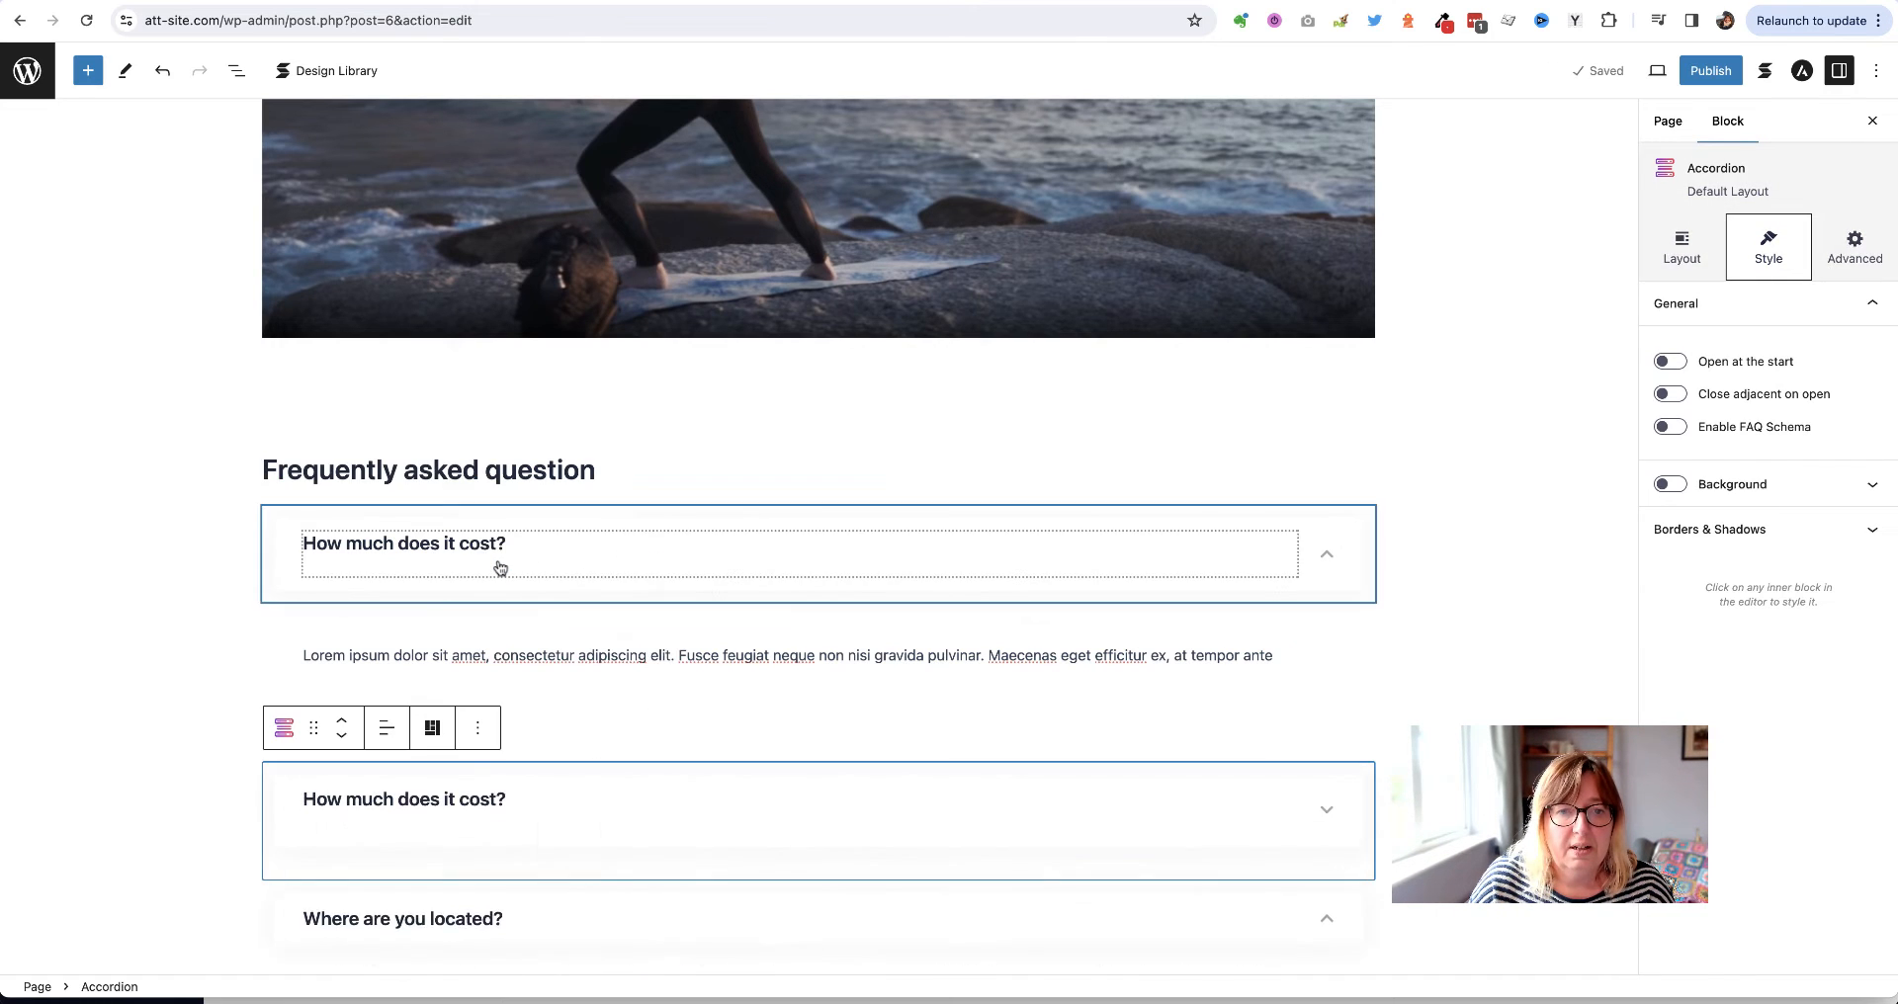
{"action": "scroll", "coordinate": [500, 568], "scroll_direction": "down", "scroll_amount": 2}
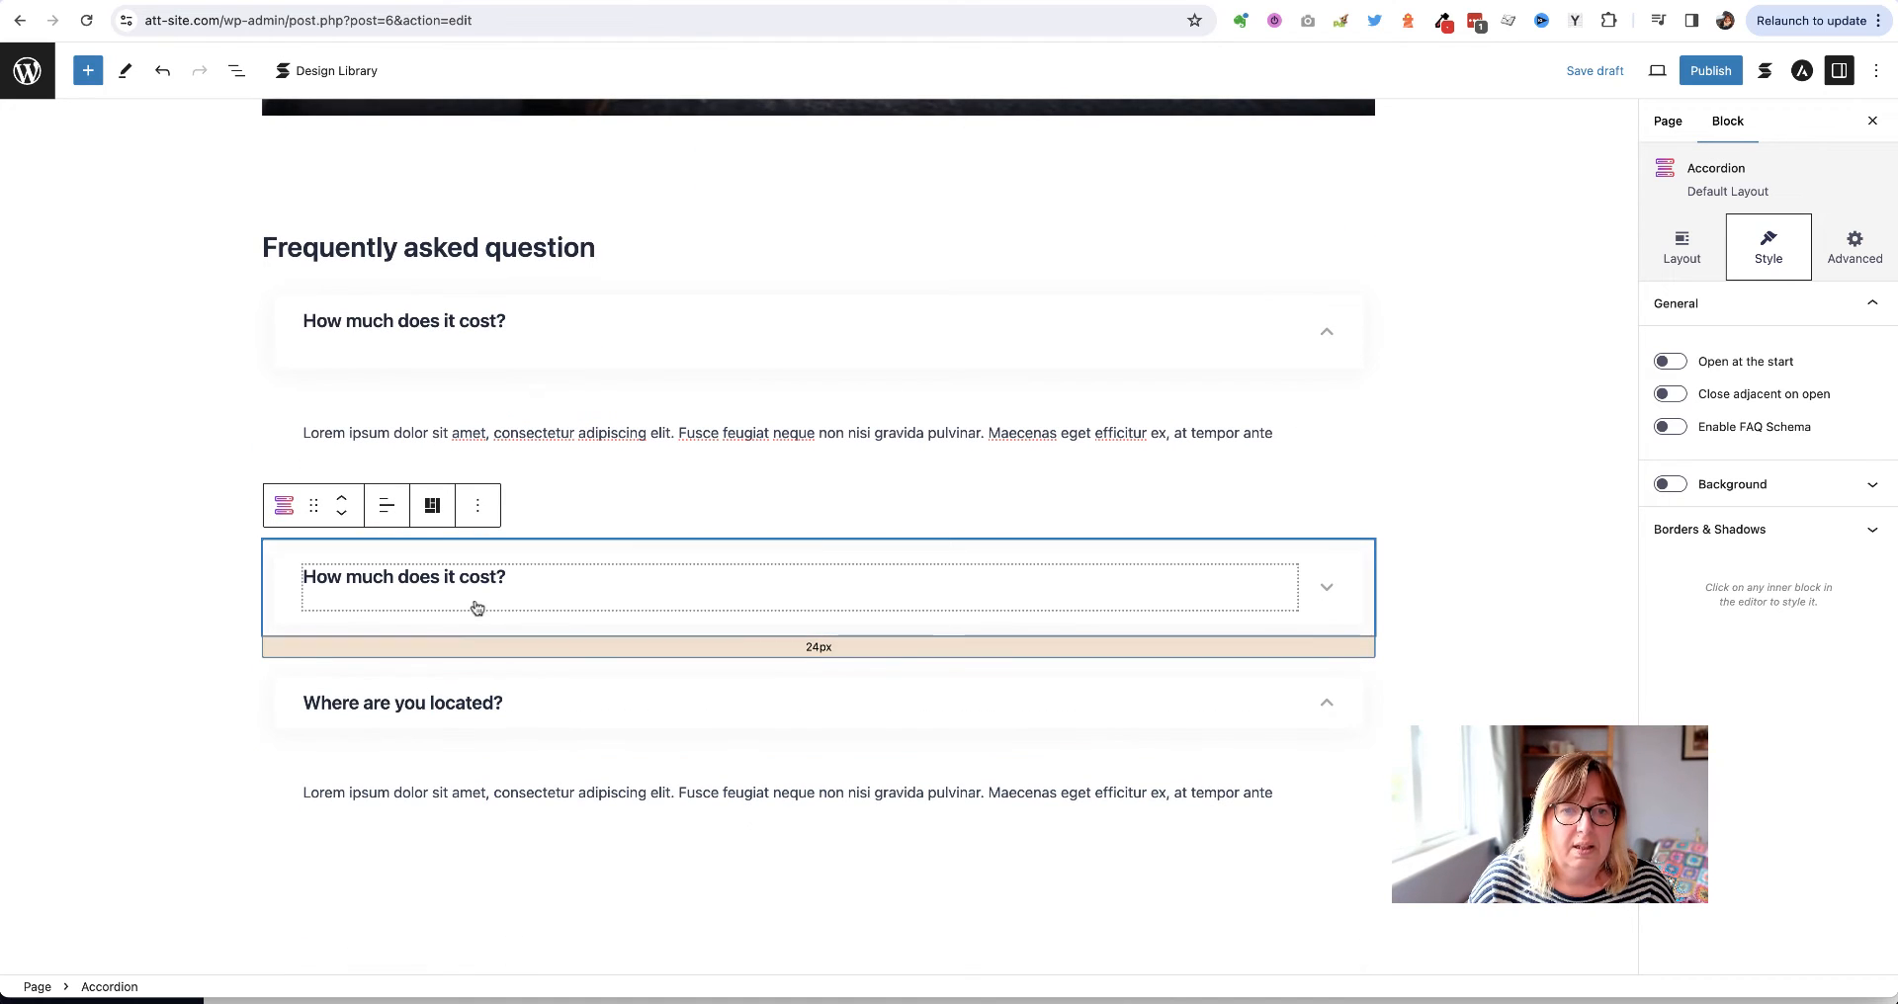
{"action": "triple_click", "coordinate": [466, 587]}
{"action": "type", "text": "Can I g"}
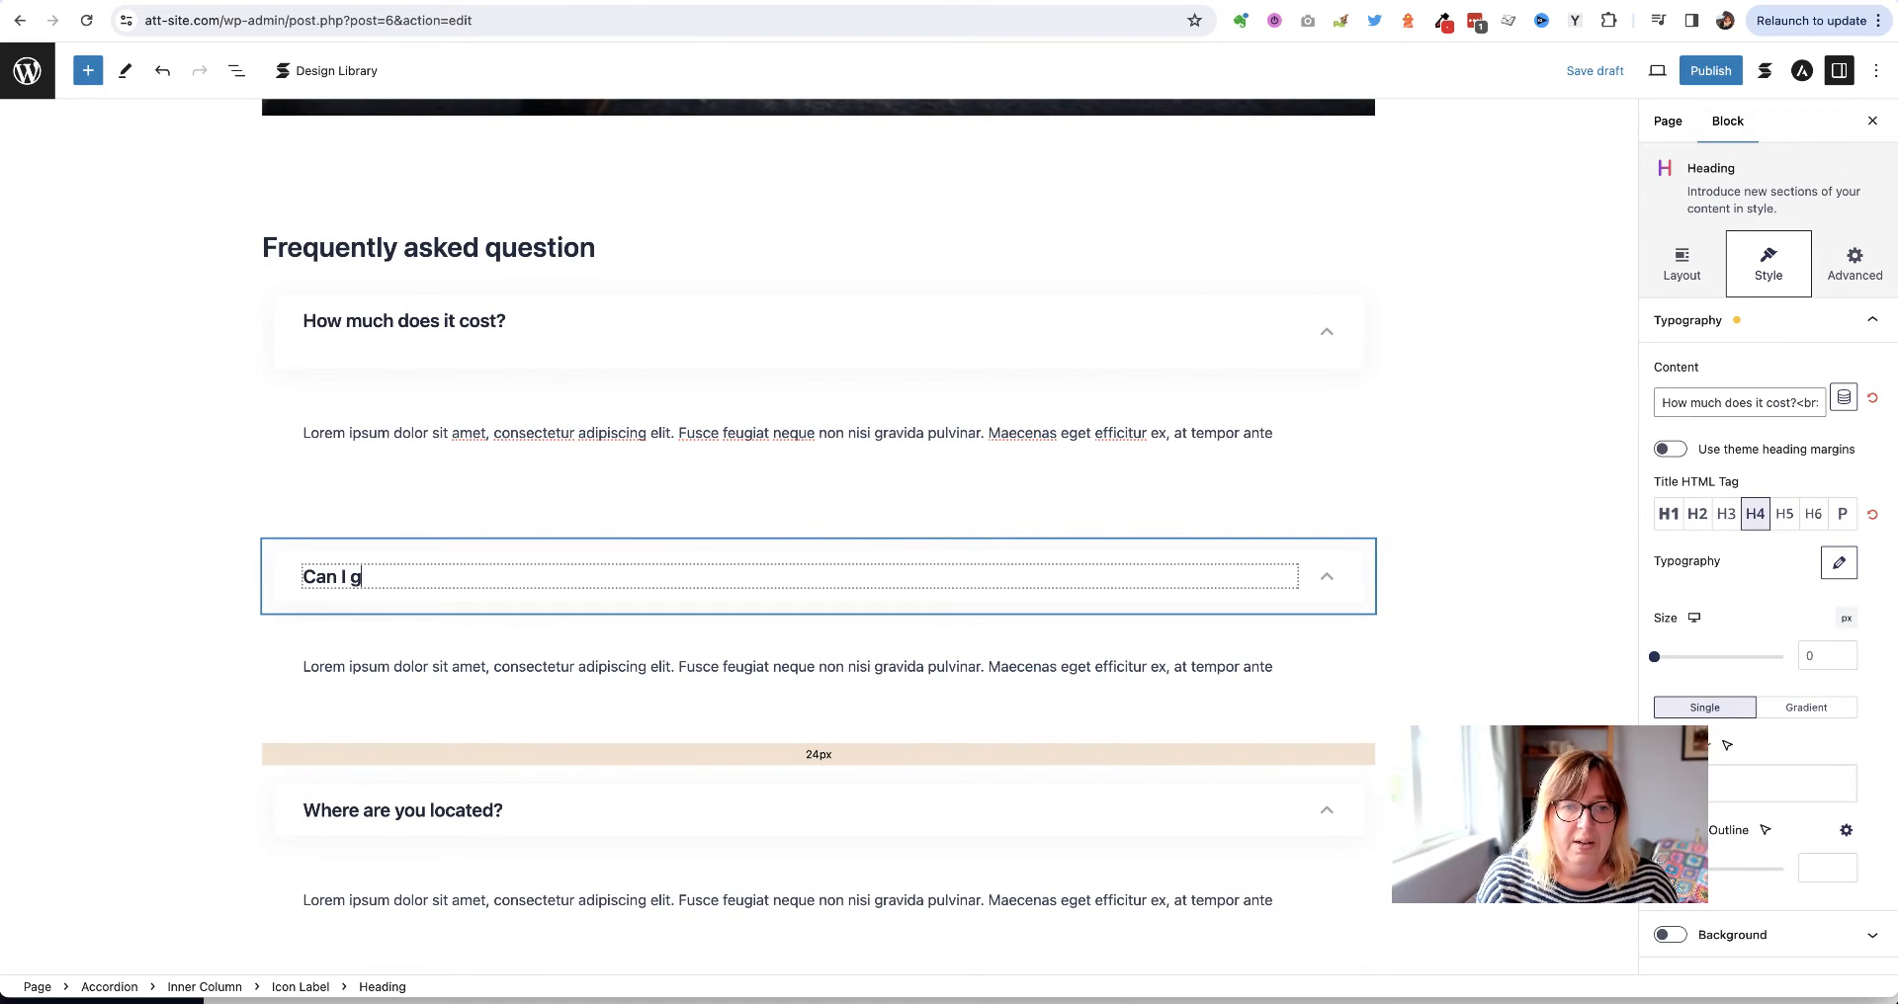
{"action": "type", "text": "et private le"}
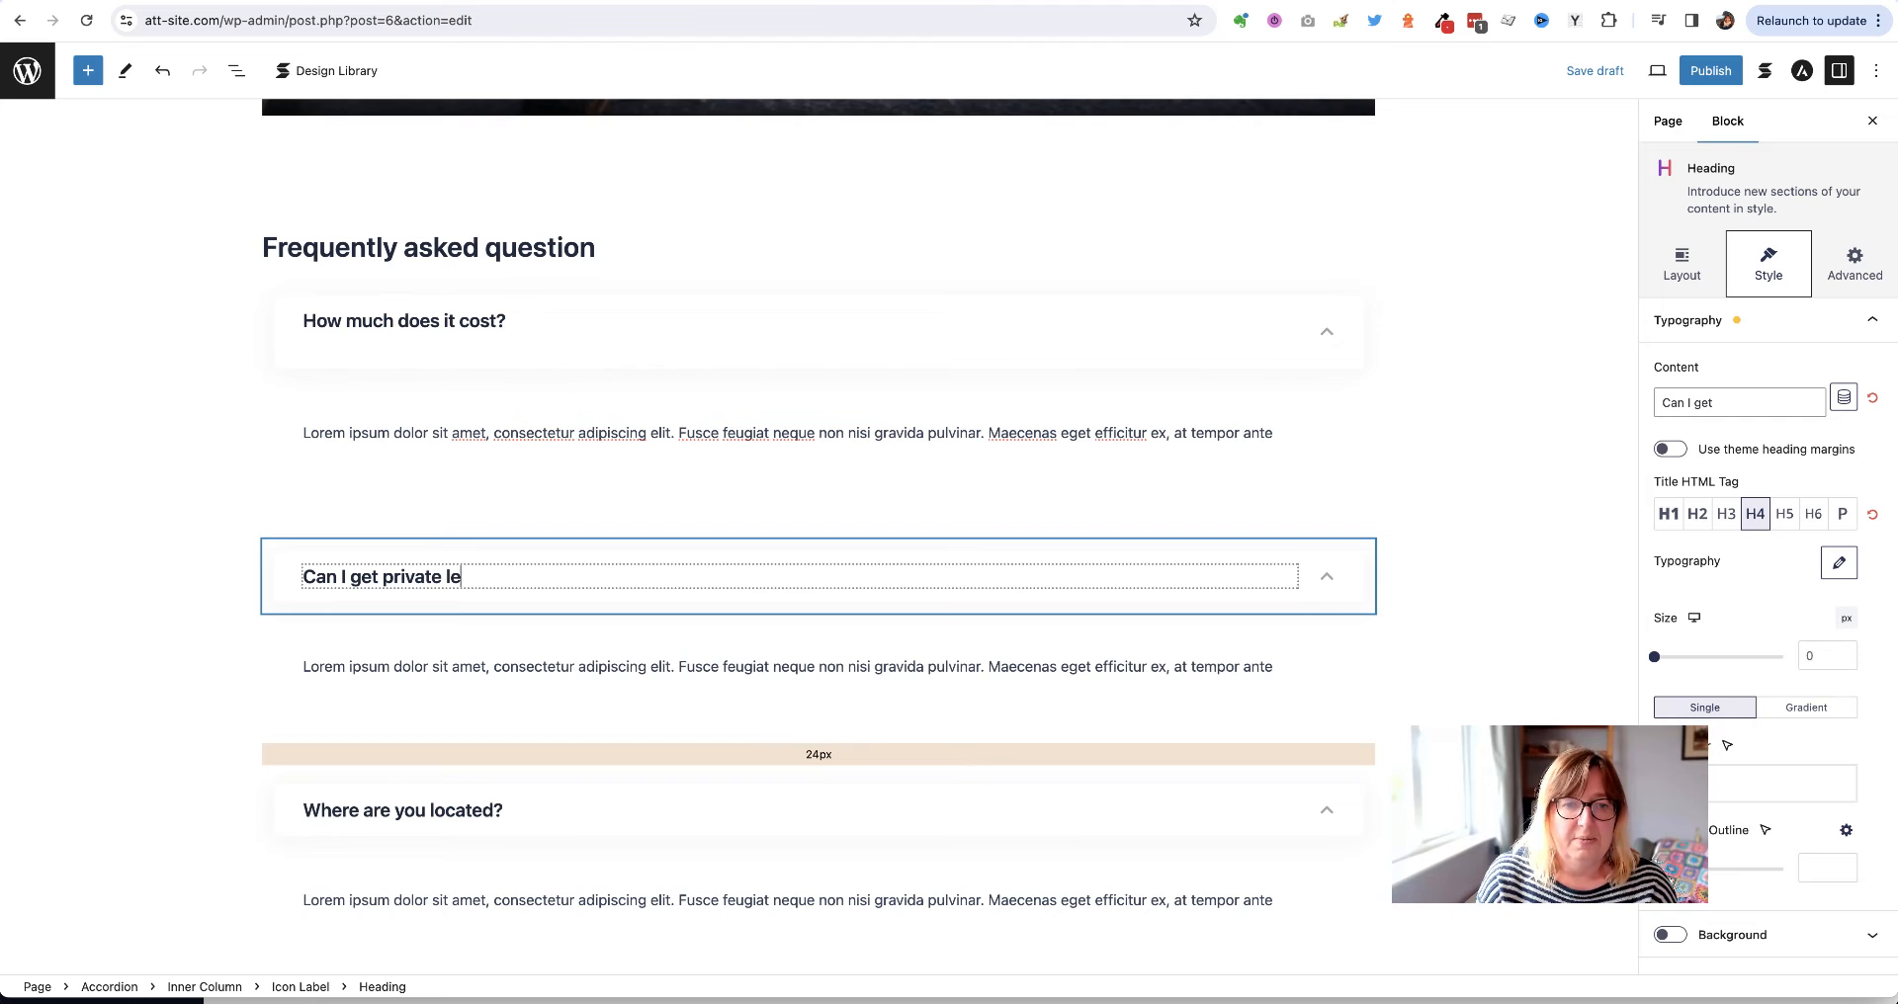
{"action": "type", "text": "ssons?"}
{"action": "left_click", "coordinate": [174, 471]}
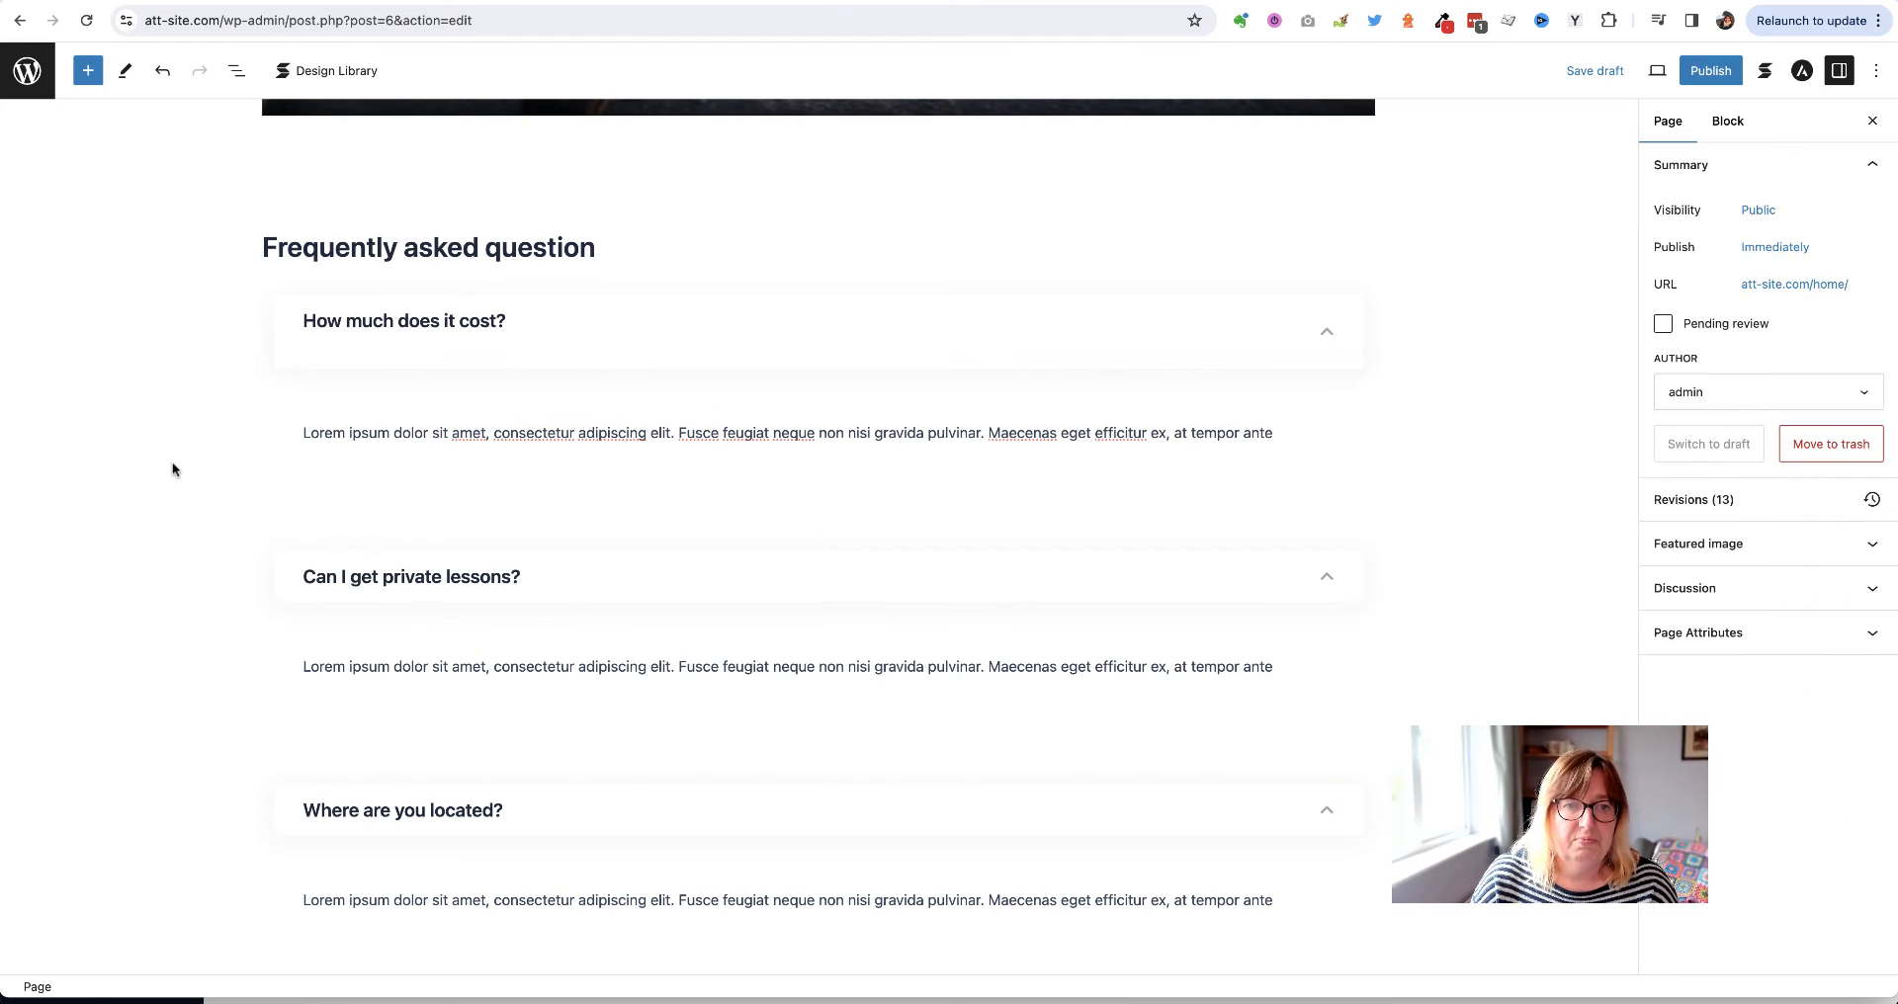
{"action": "left_click", "coordinate": [1580, 76]}
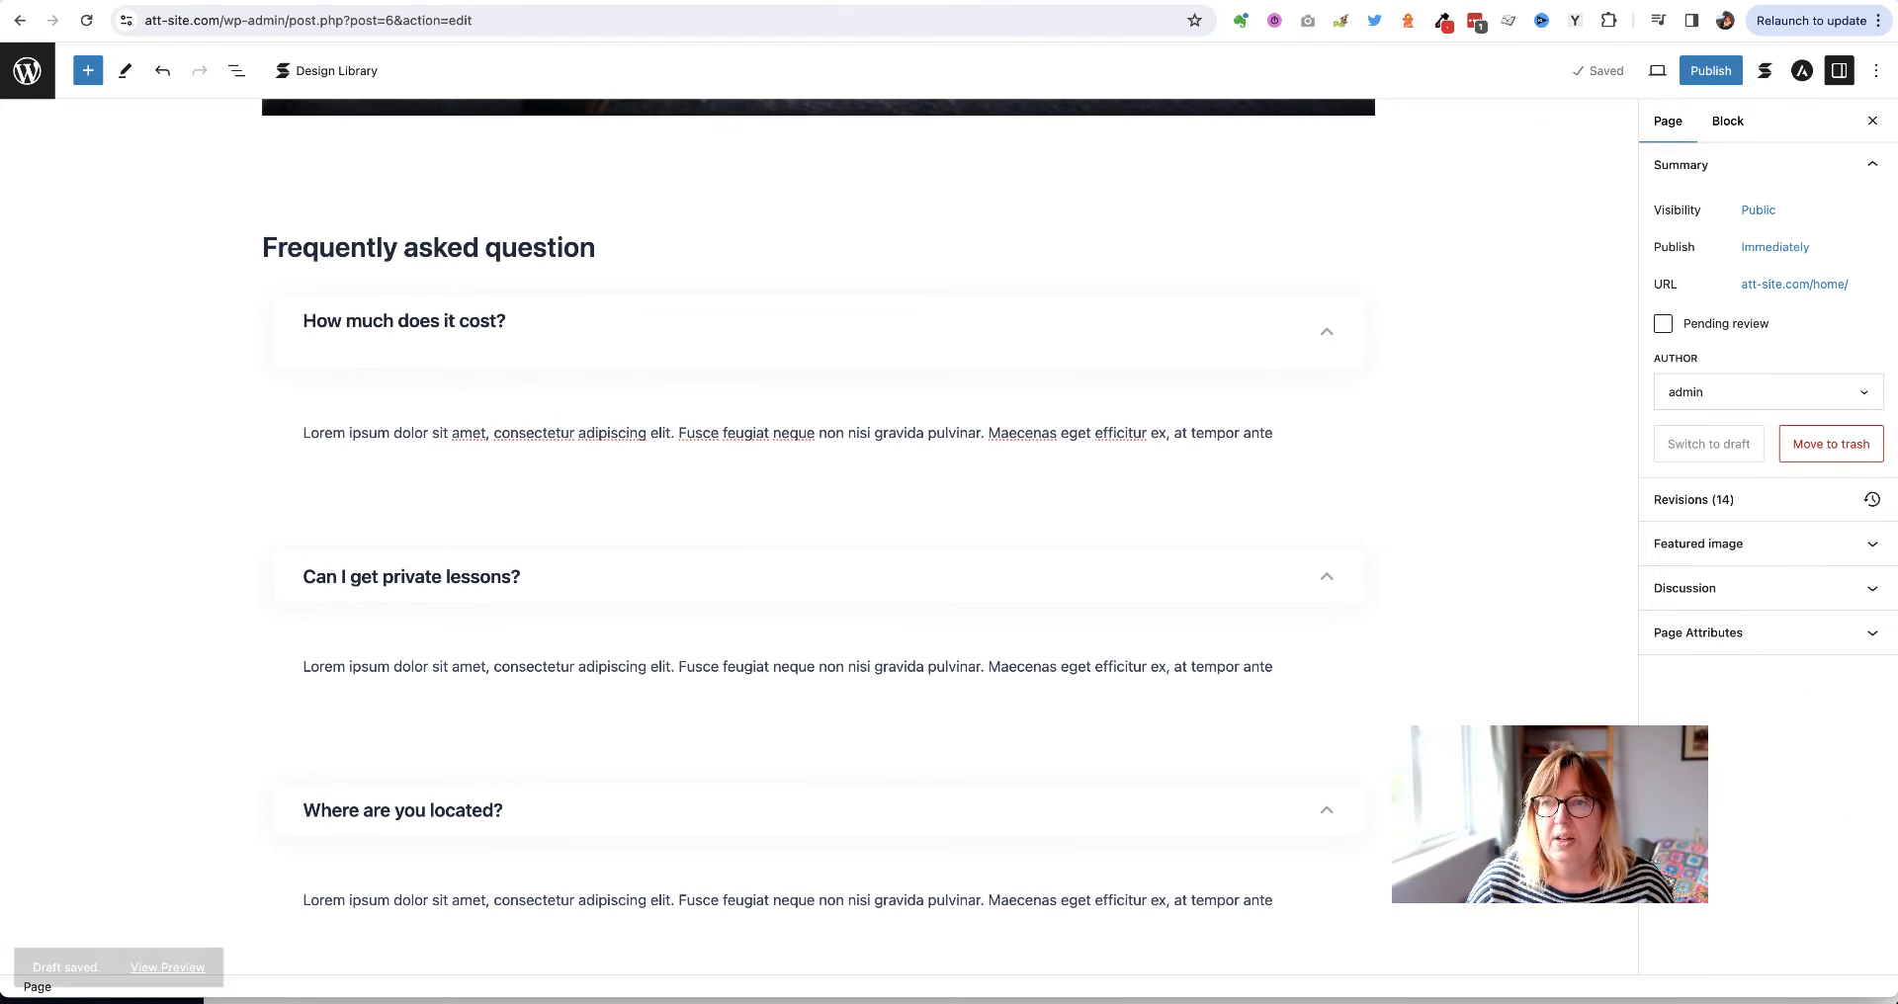
Reload the preview and expand then collapse the 'How much does it cost?' and 'Can I get private lessons?' items
{"action": "left_click", "coordinate": [1463, 1]}
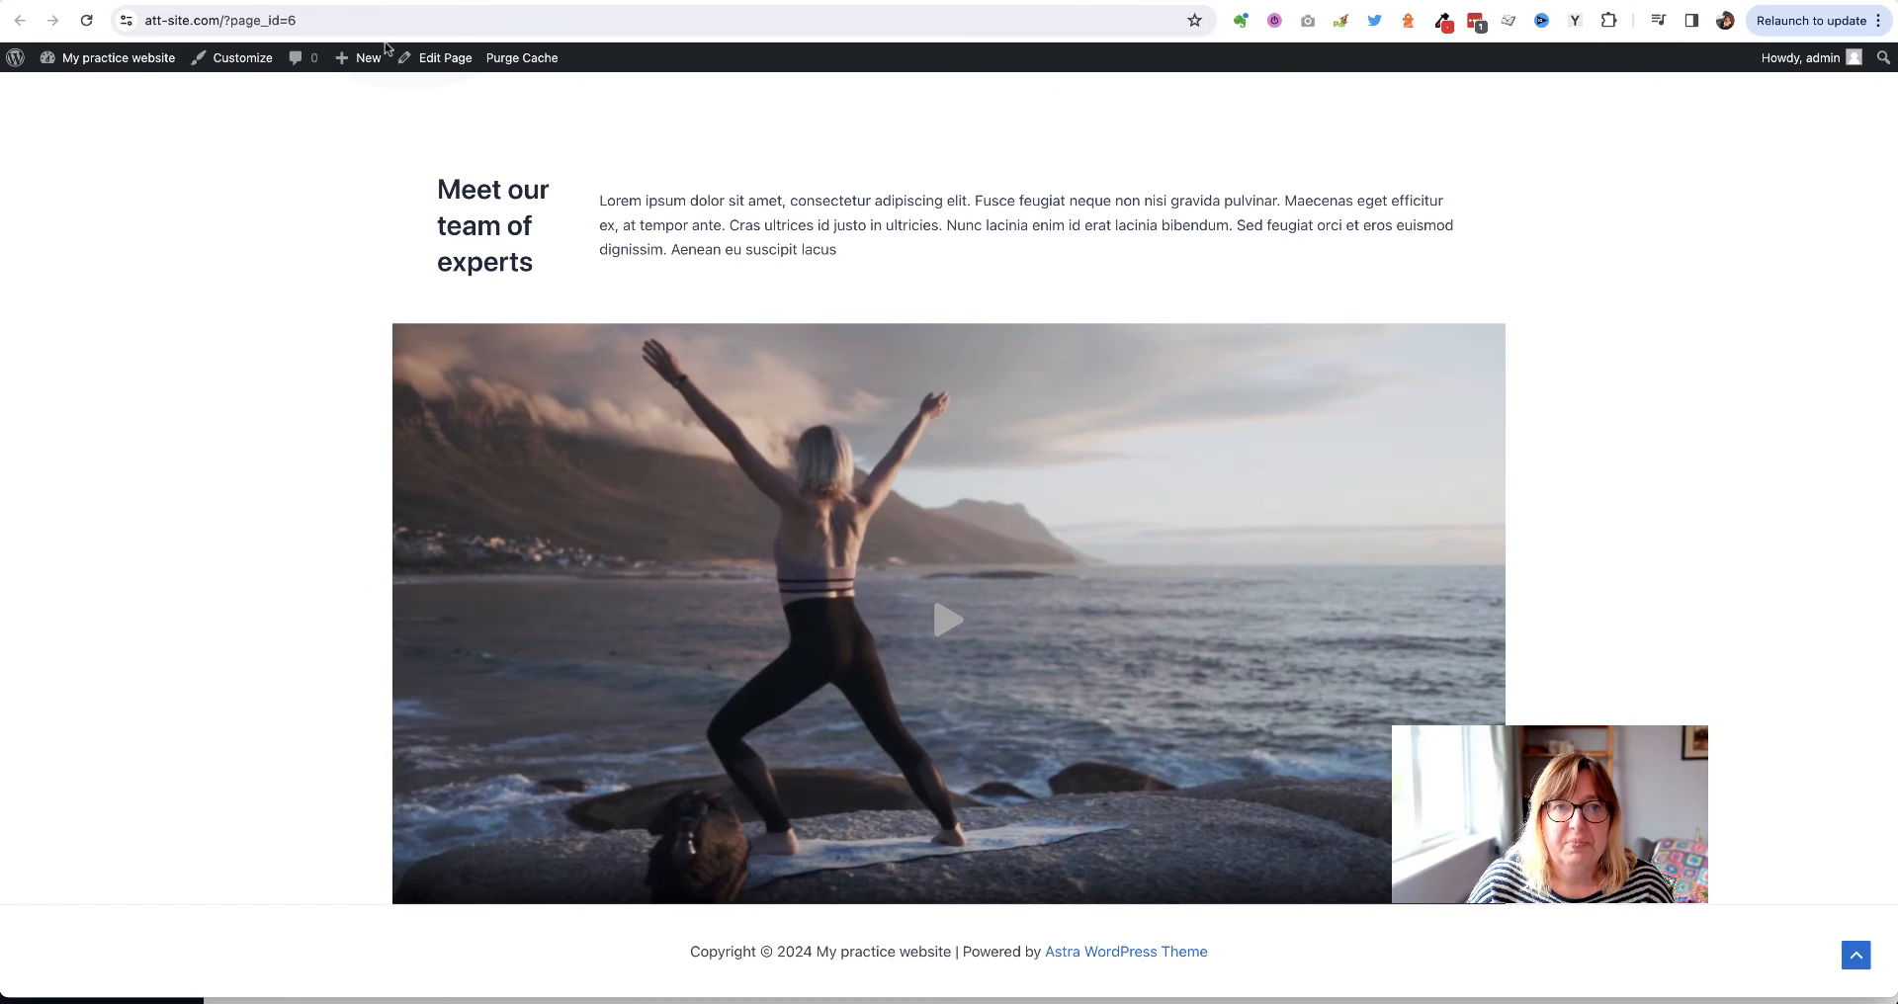
{"action": "left_click", "coordinate": [86, 20]}
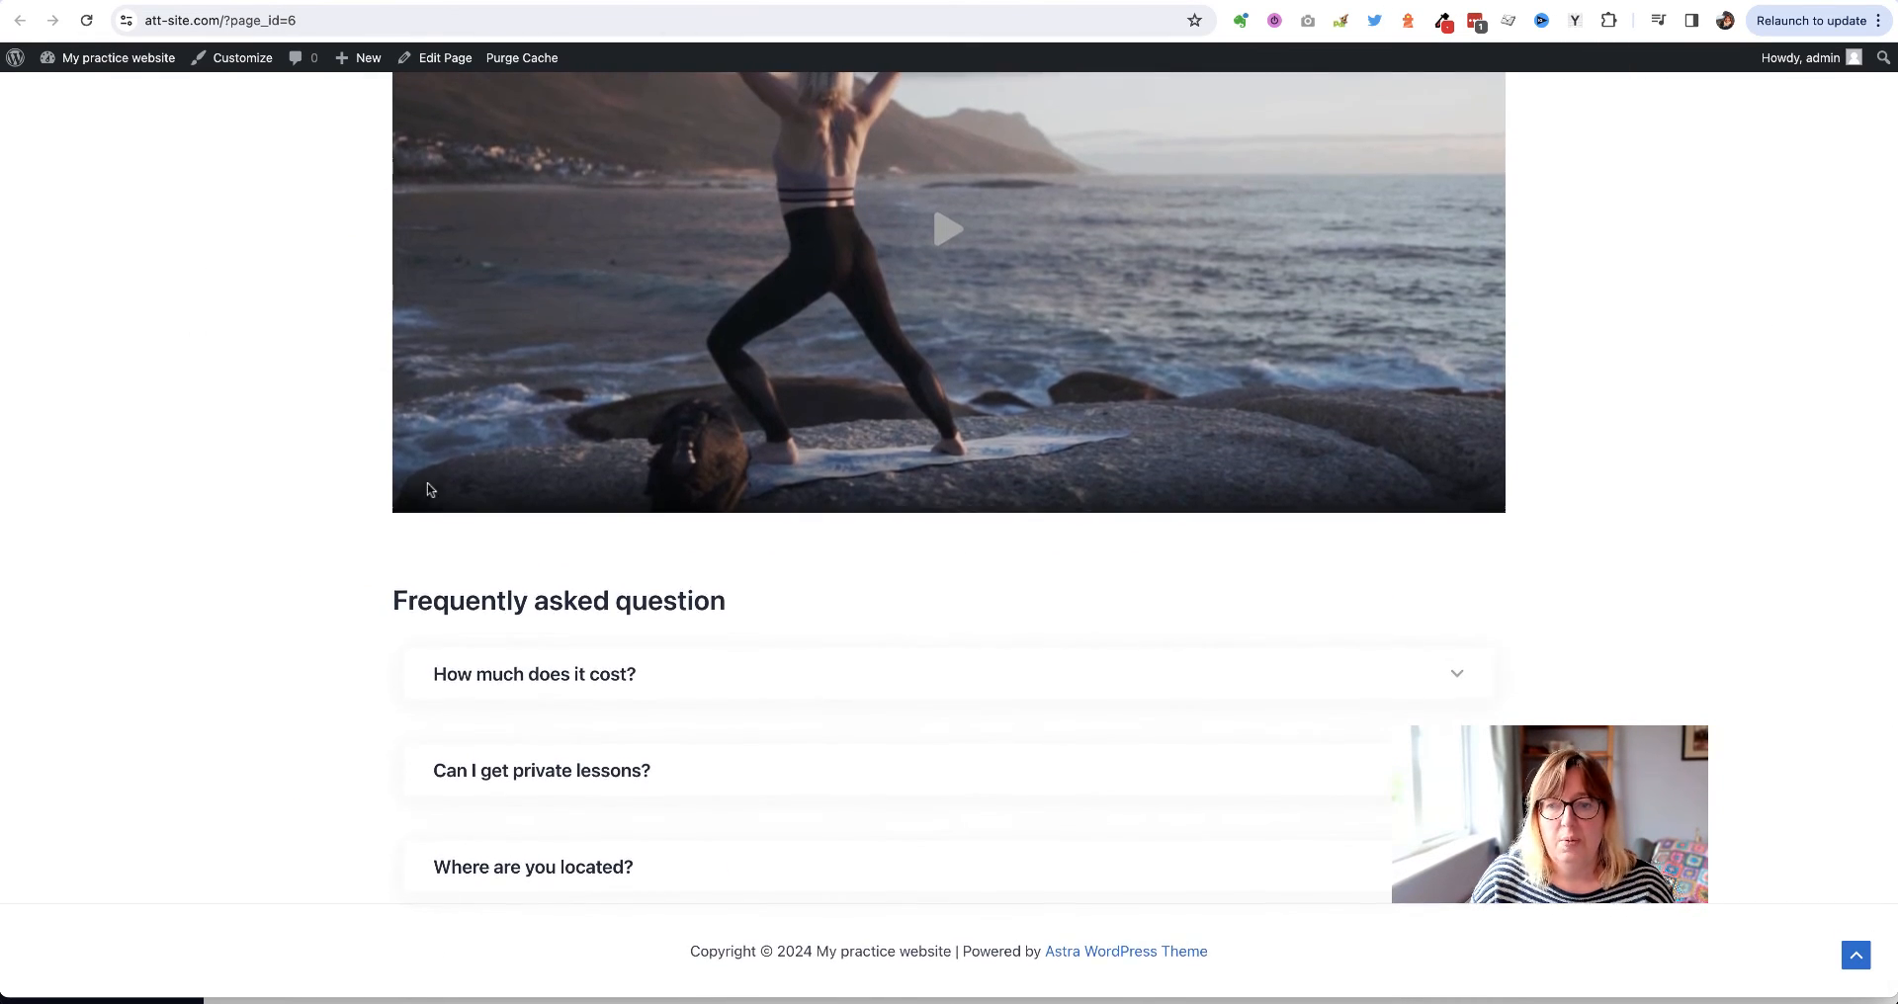
{"action": "left_click", "coordinate": [1311, 662]}
{"action": "left_click", "coordinate": [1305, 670]}
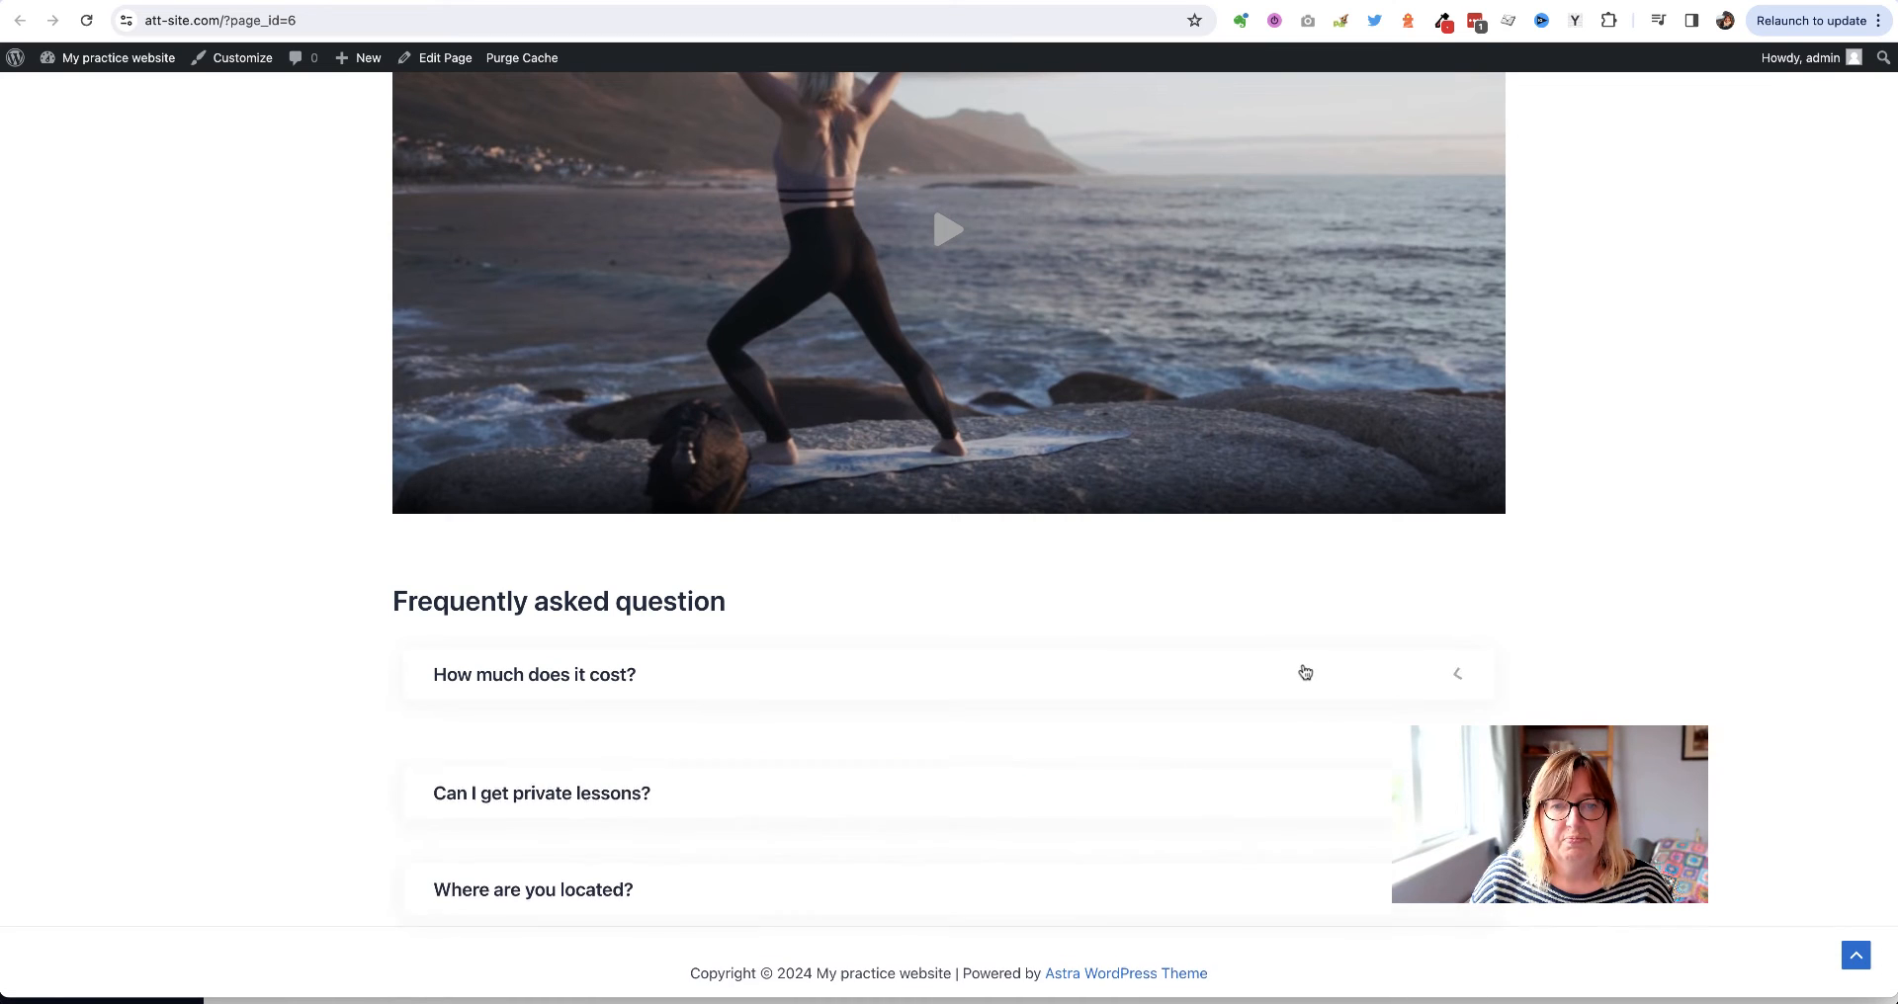
{"action": "left_click", "coordinate": [1355, 771]}
{"action": "left_click", "coordinate": [1354, 771]}
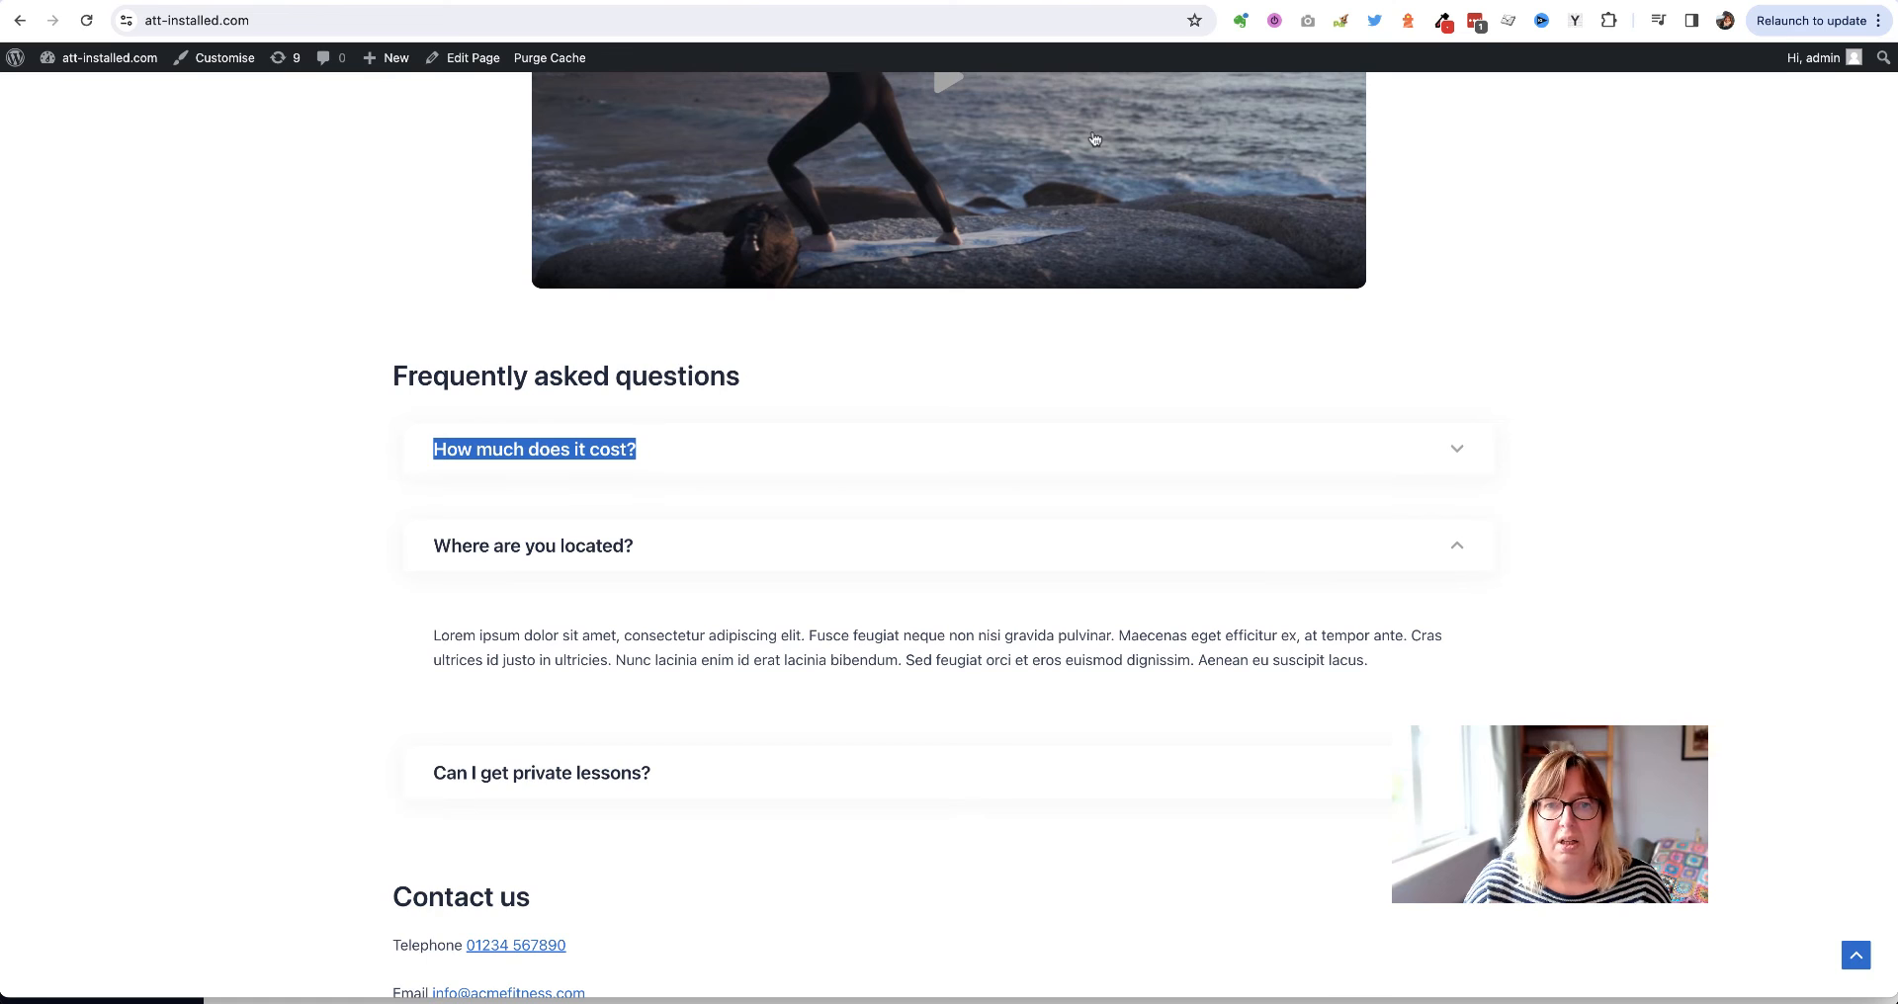
{"action": "scroll", "coordinate": [252, 615], "scroll_direction": "down", "scroll_amount": 6}
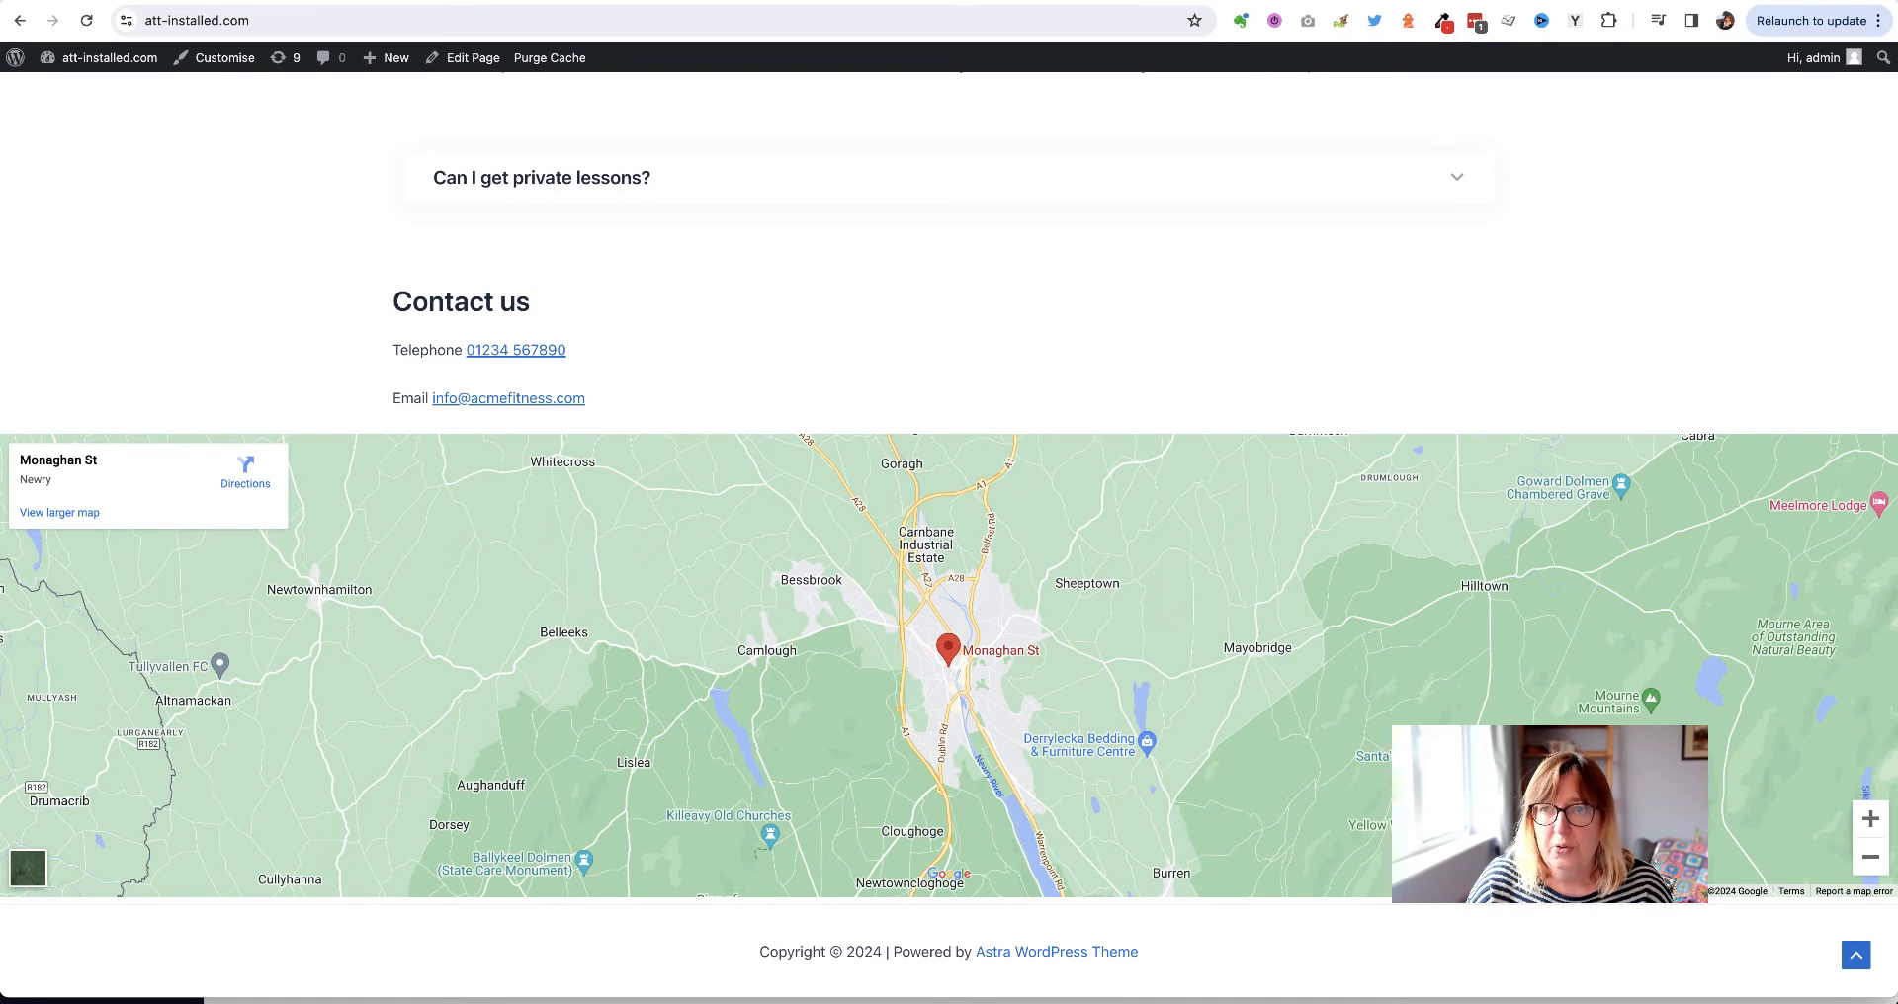
Add a Spacer block below the FAQ and set its height to 50 px
{"action": "left_click", "coordinate": [1325, 2]}
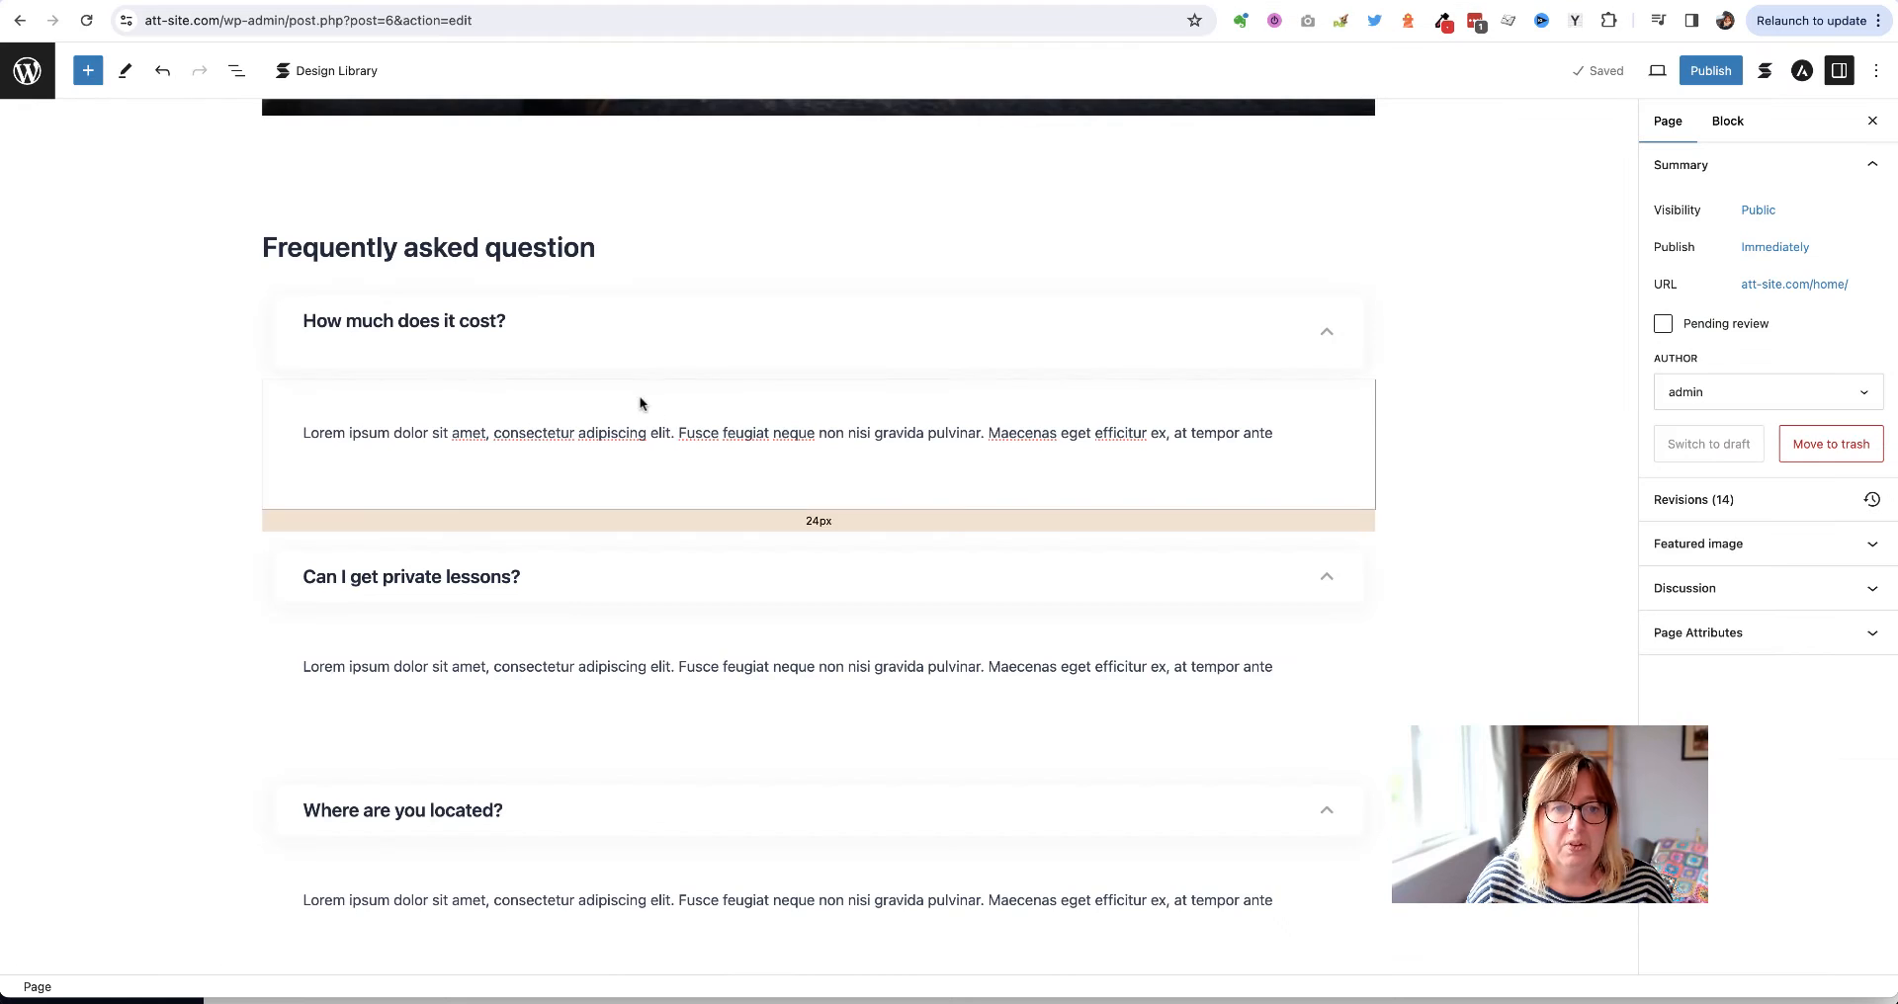
{"action": "scroll", "coordinate": [642, 402], "scroll_direction": "down", "scroll_amount": 4}
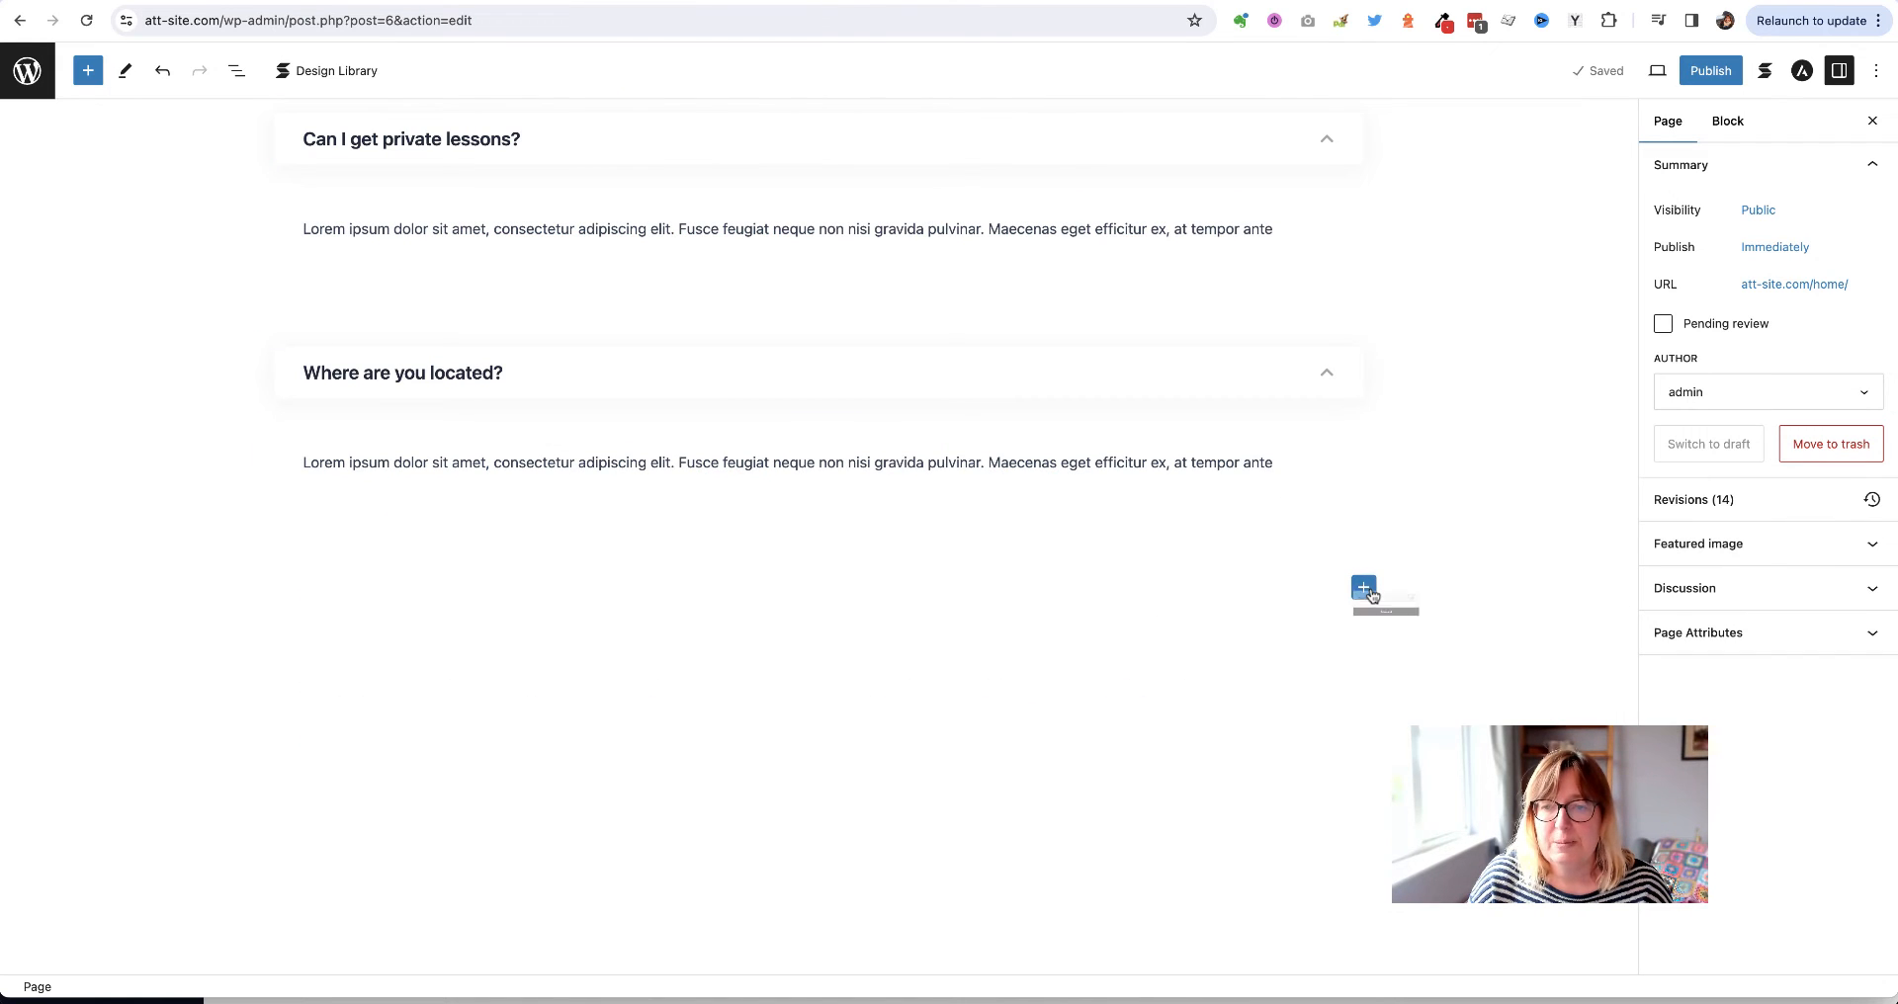
{"action": "left_click", "coordinate": [1364, 589]}
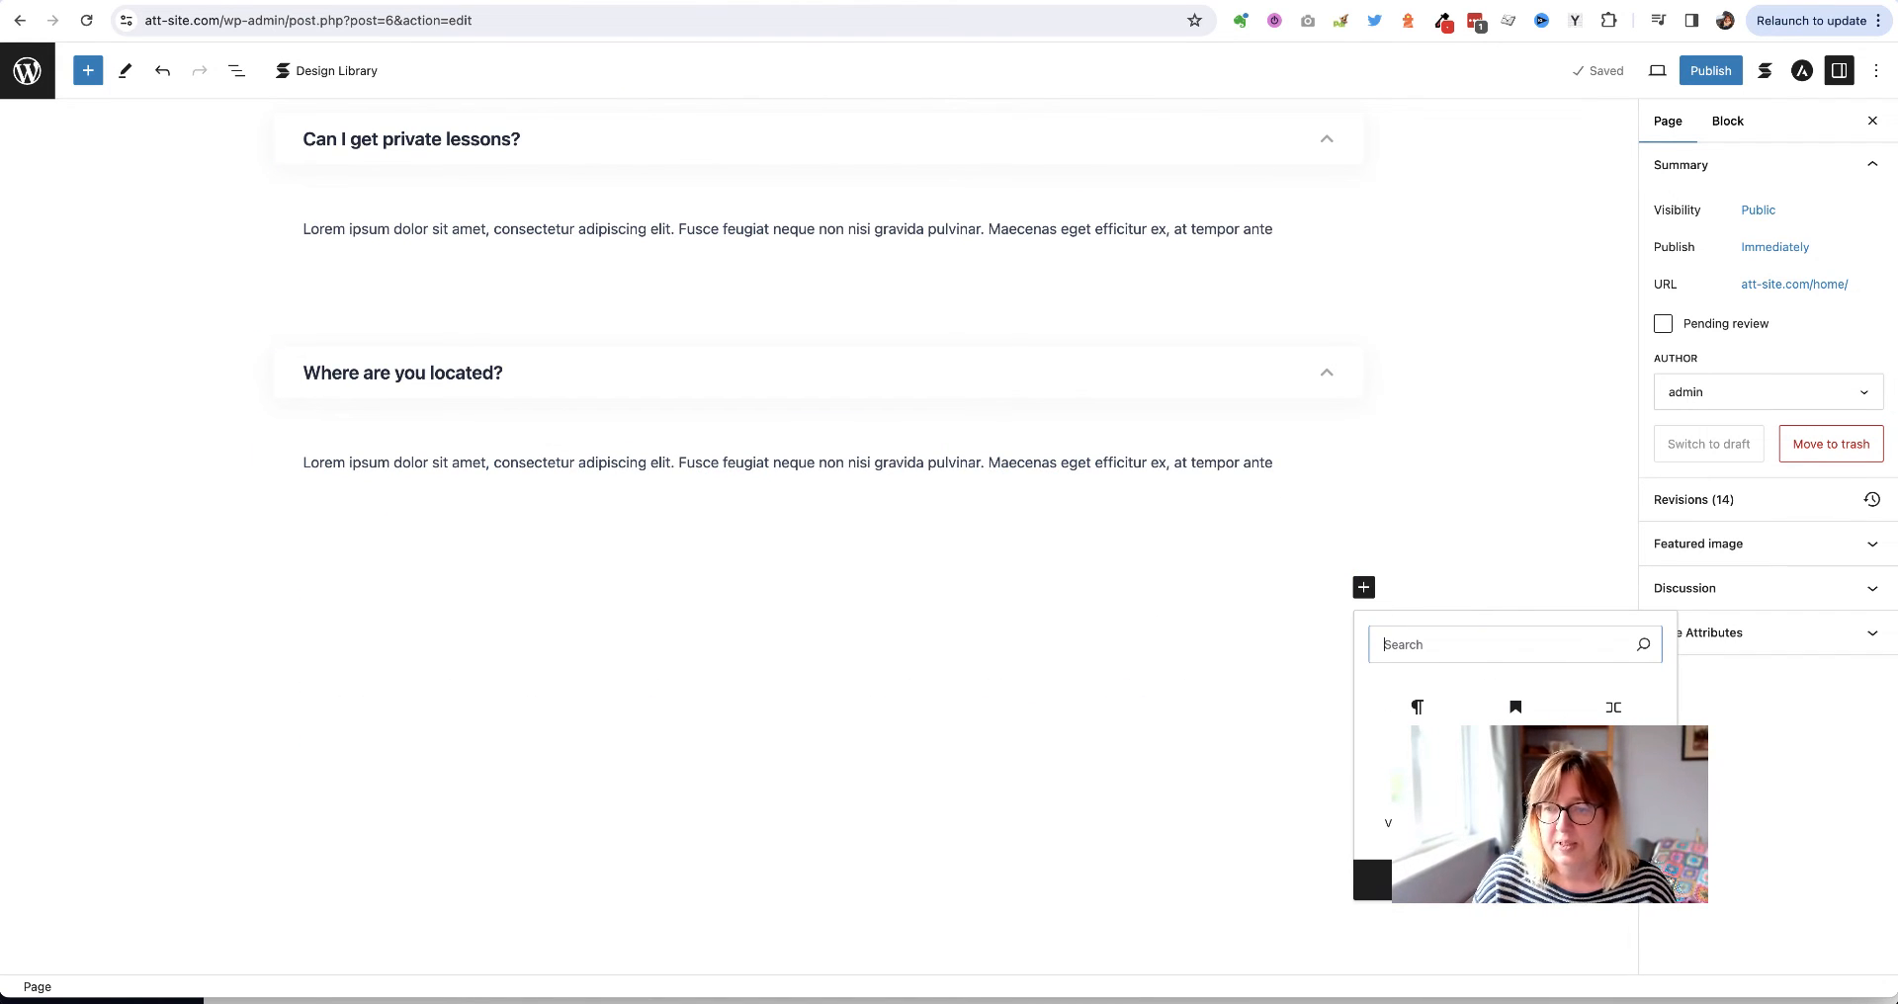
{"action": "left_click", "coordinate": [1516, 798]}
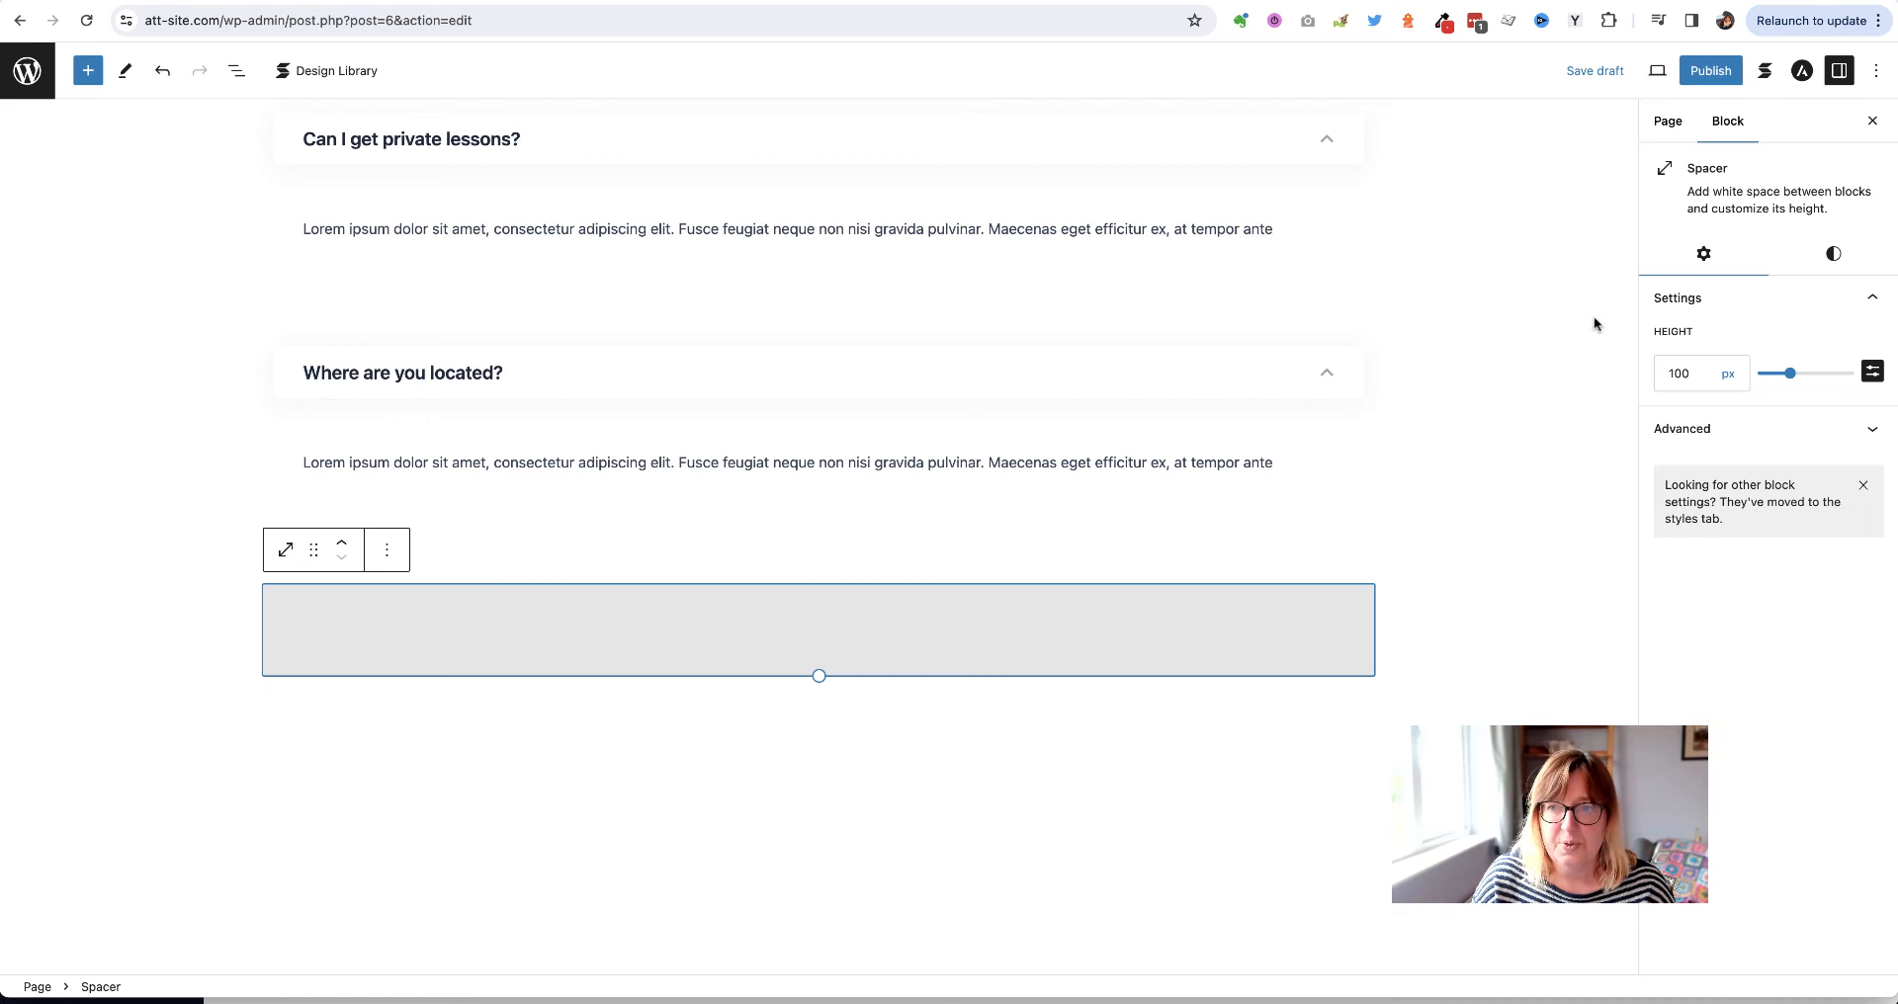
{"action": "double_click", "coordinate": [1681, 371]}
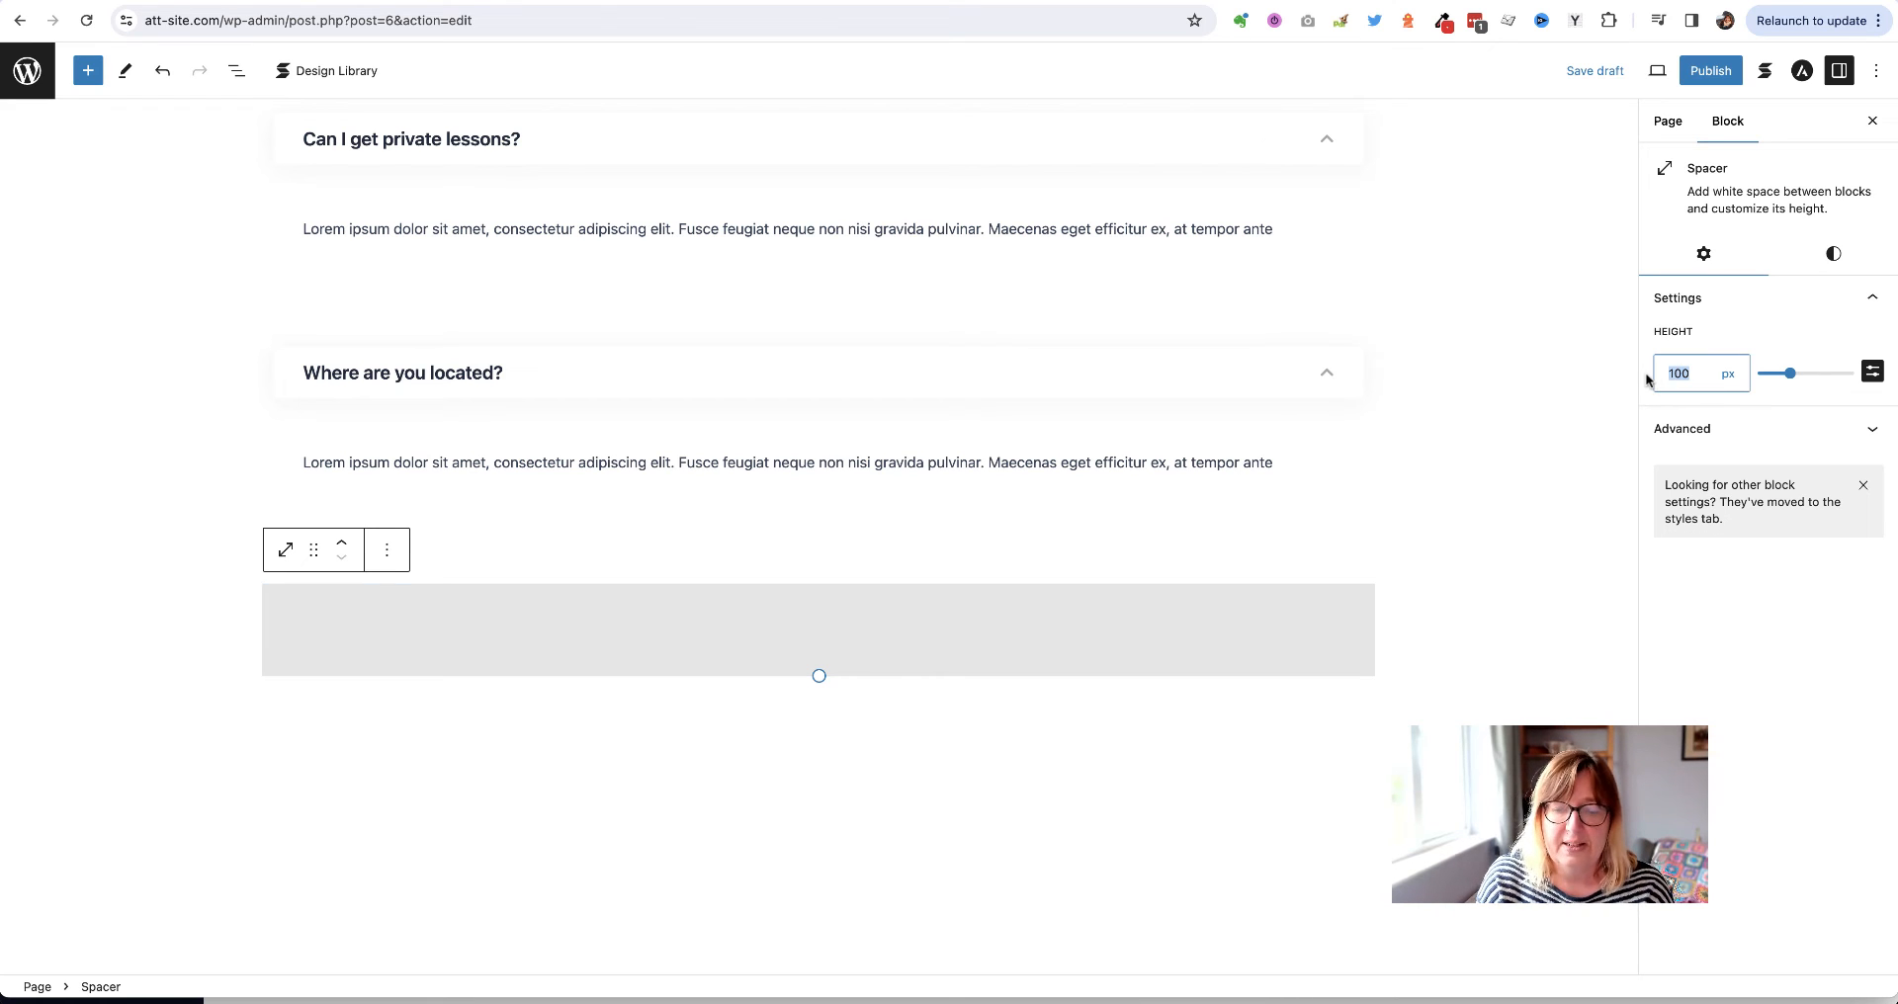
{"action": "type", "text": "50"}
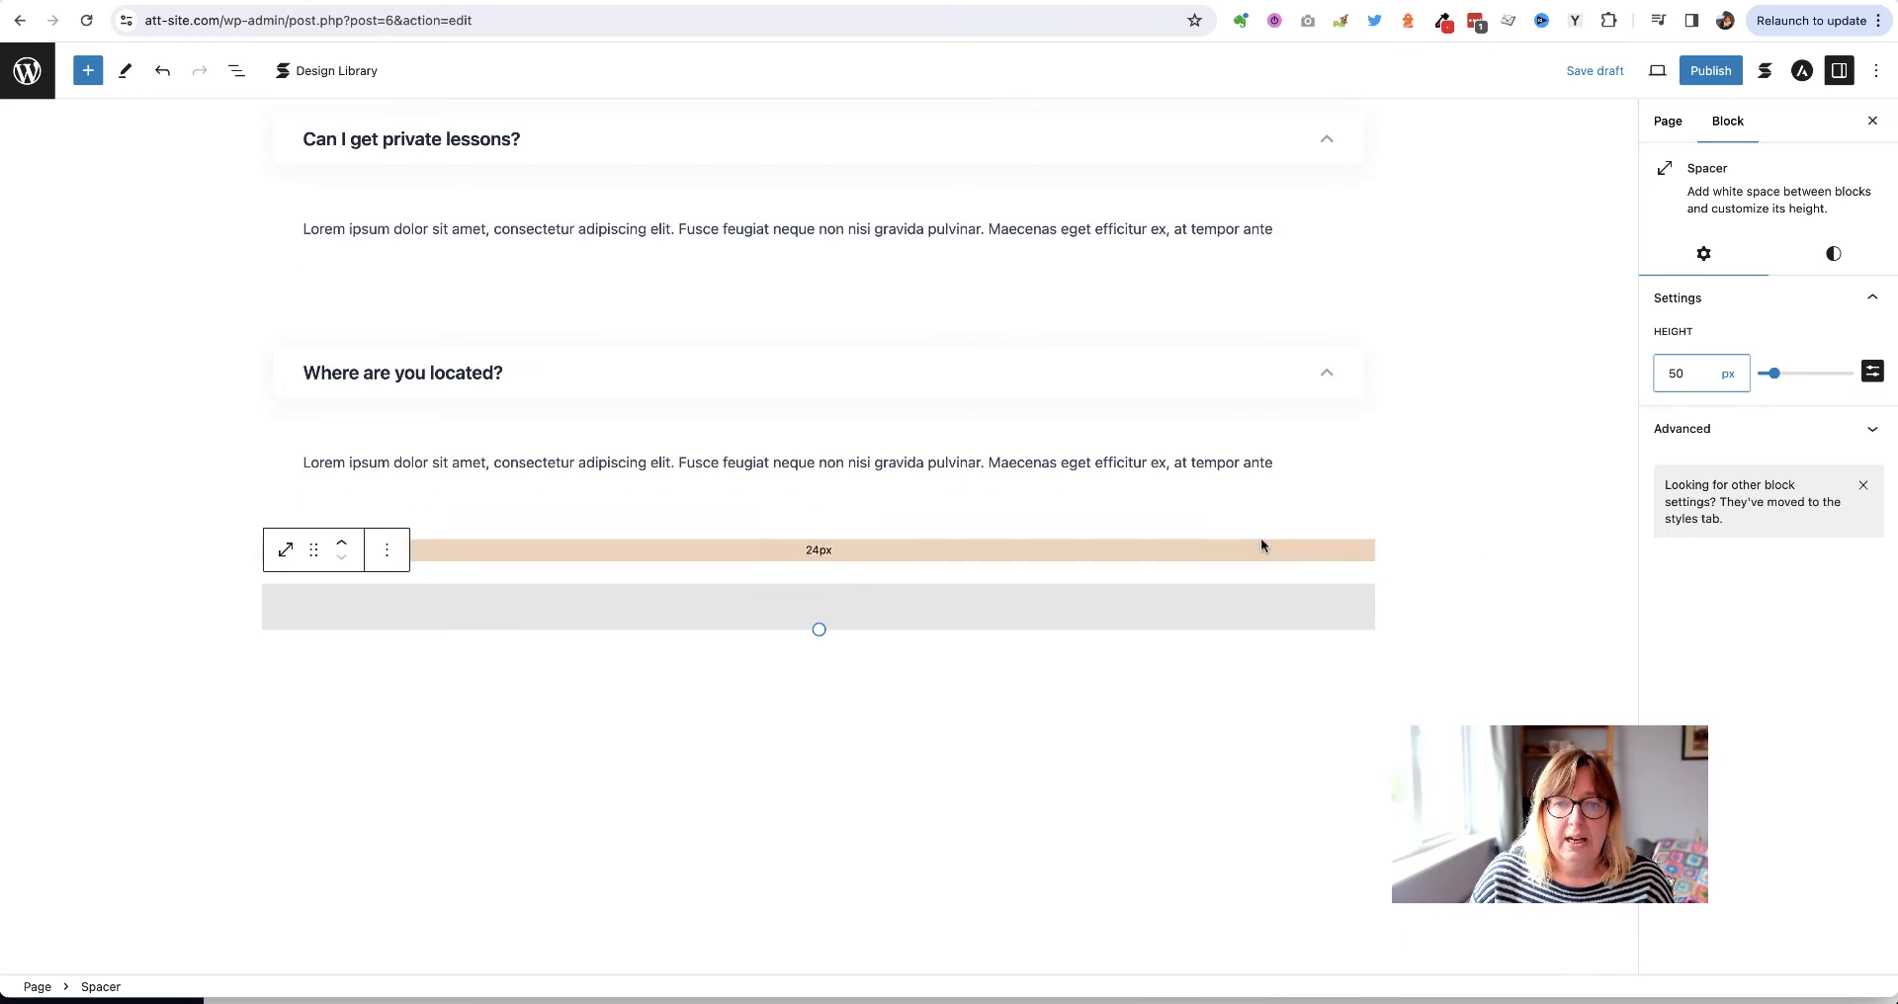
{"action": "left_click", "coordinate": [708, 689]}
Insert a 'Contact us' heading beneath the spacer
{"action": "left_click", "coordinate": [1365, 656]}
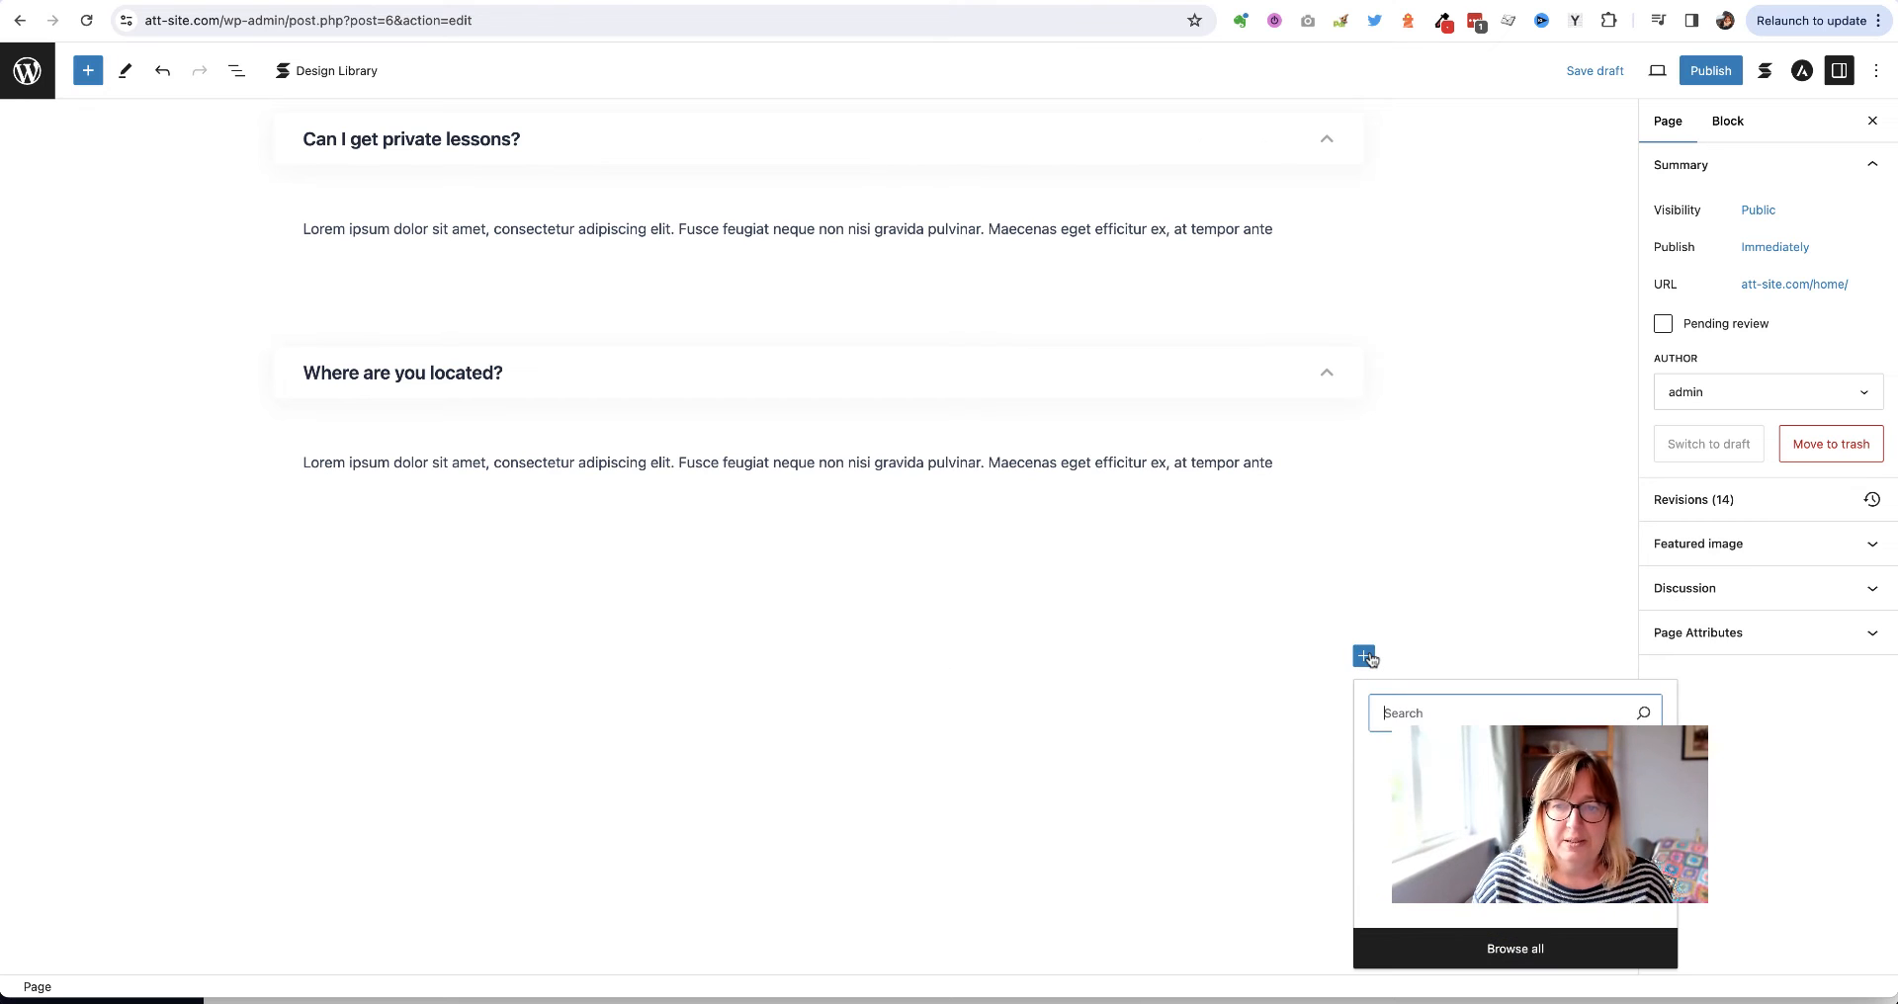
{"action": "left_click", "coordinate": [1515, 787]}
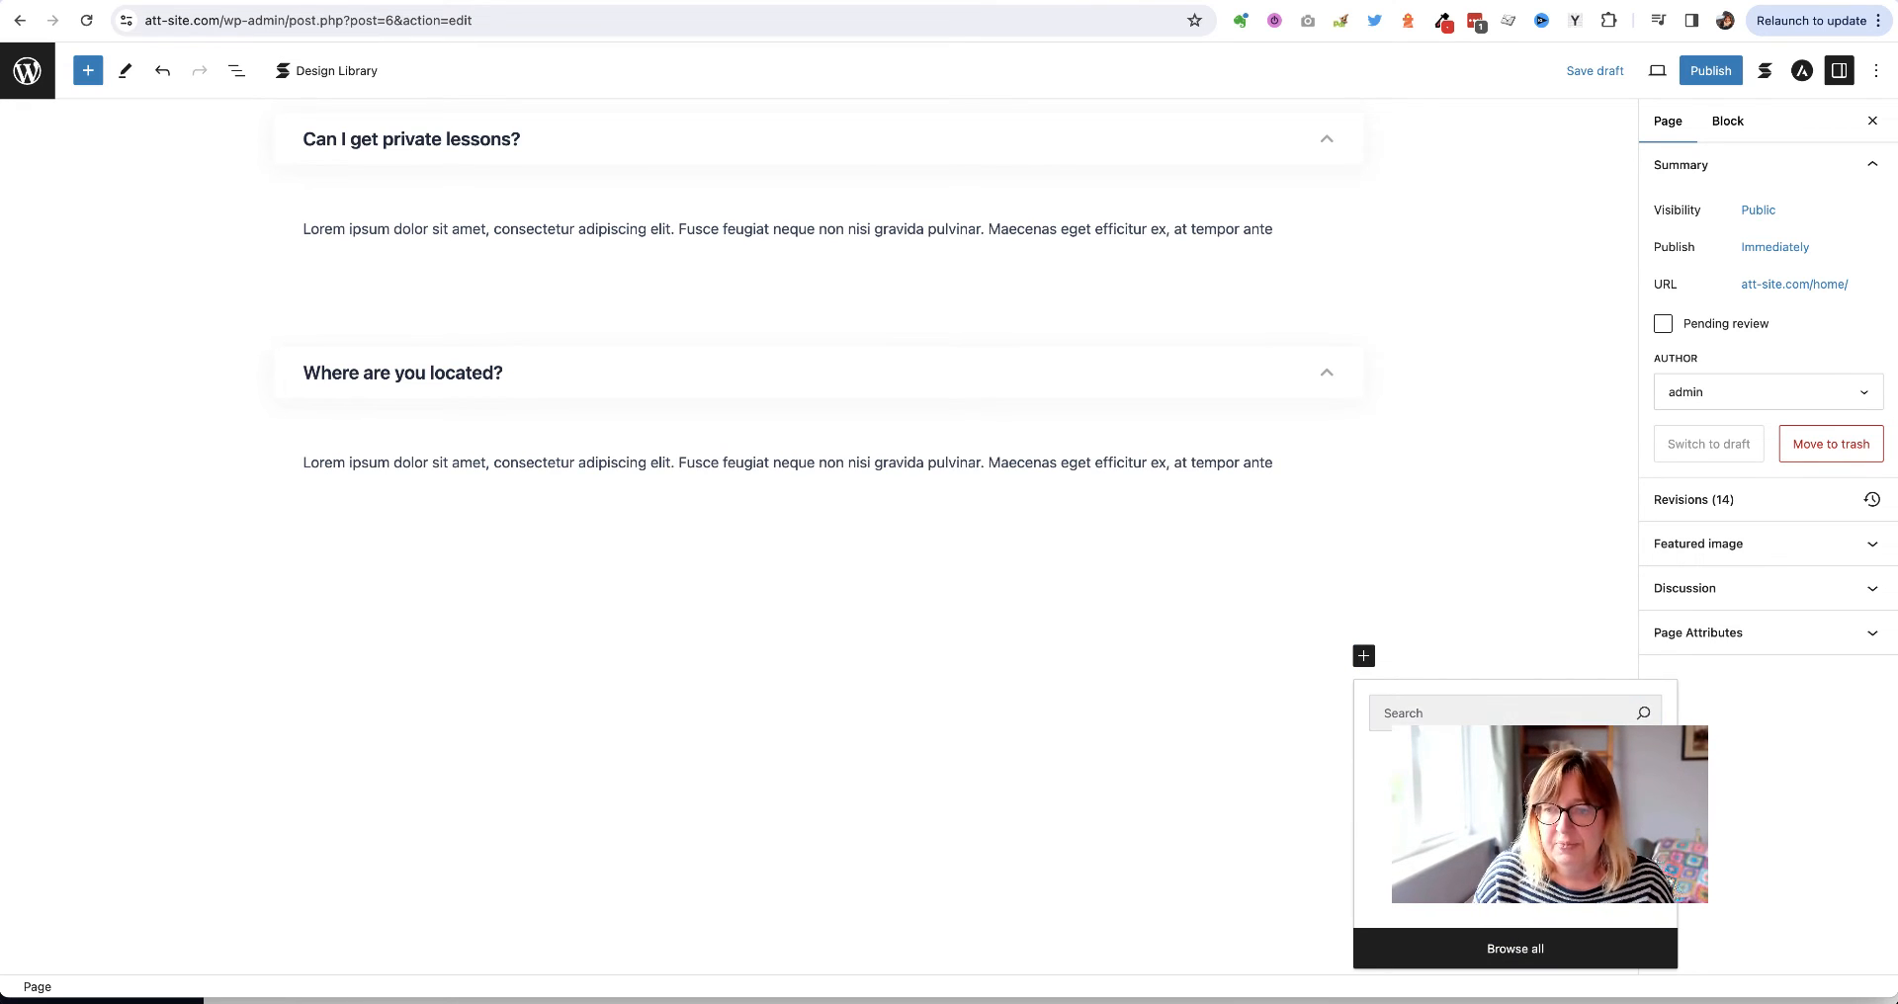
{"action": "type", "text": "Contact us"}
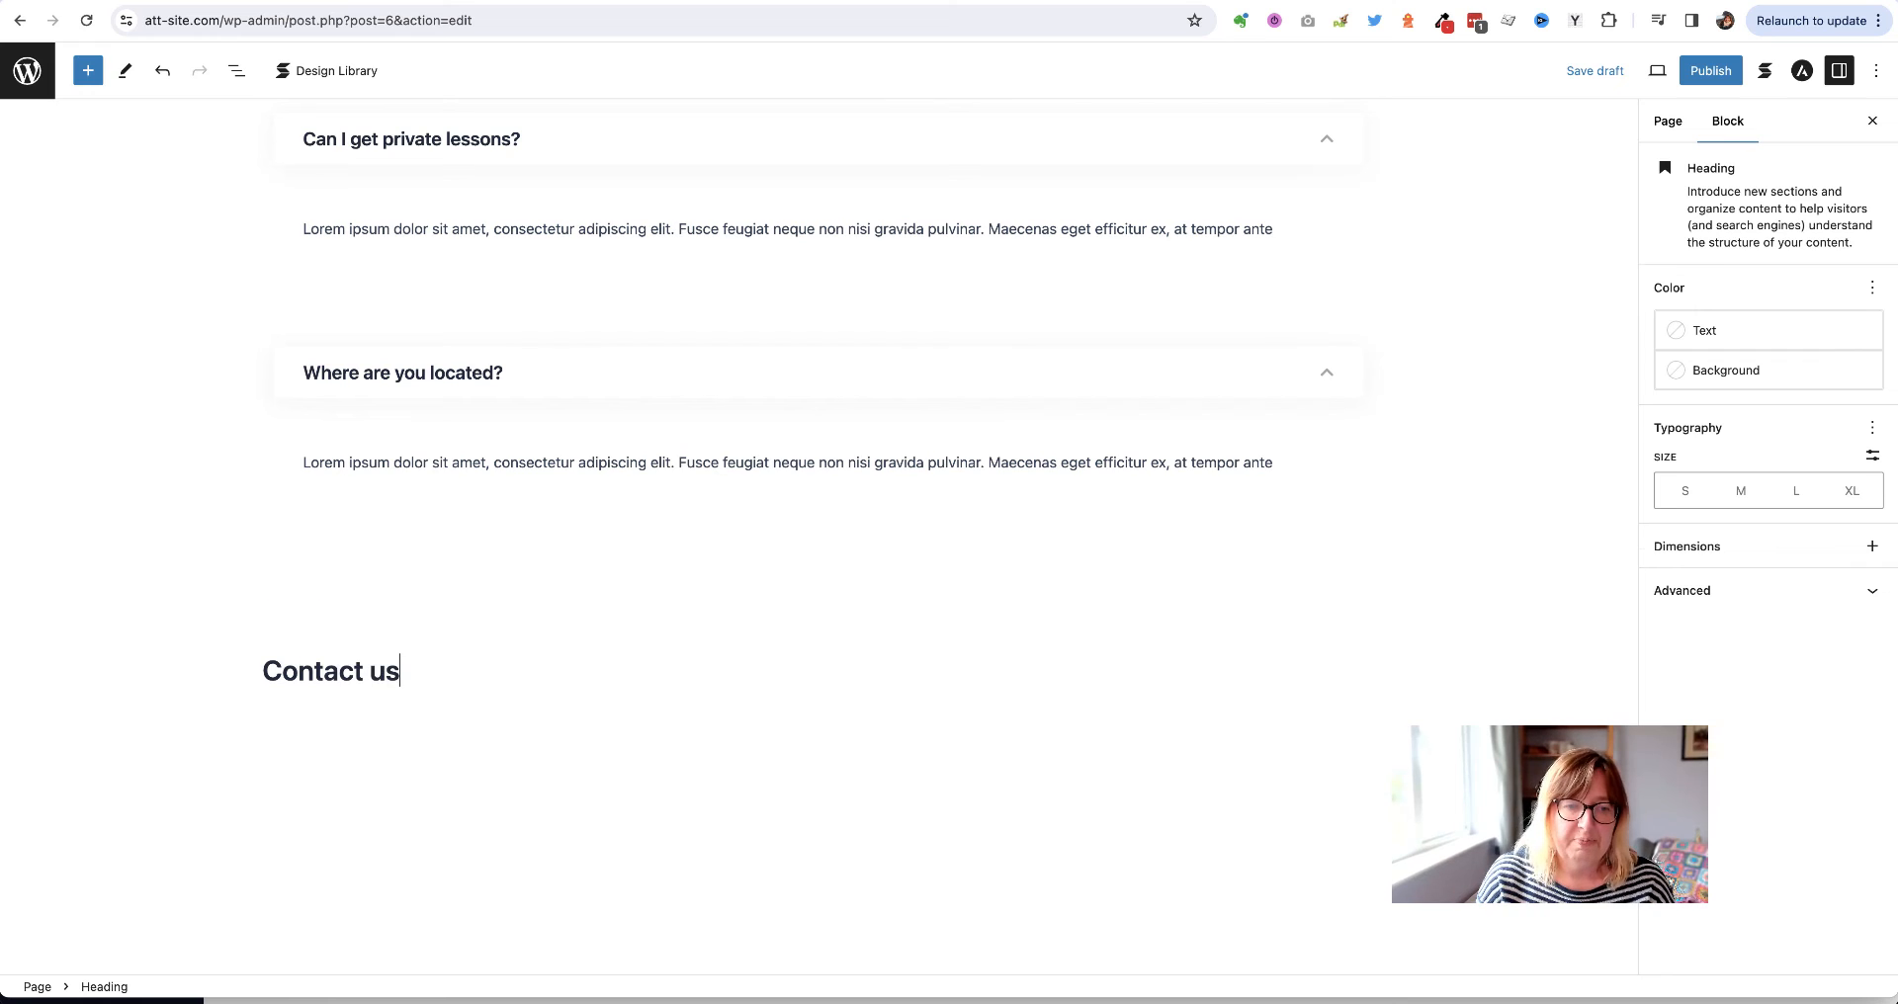
{"action": "key", "text": "Return"}
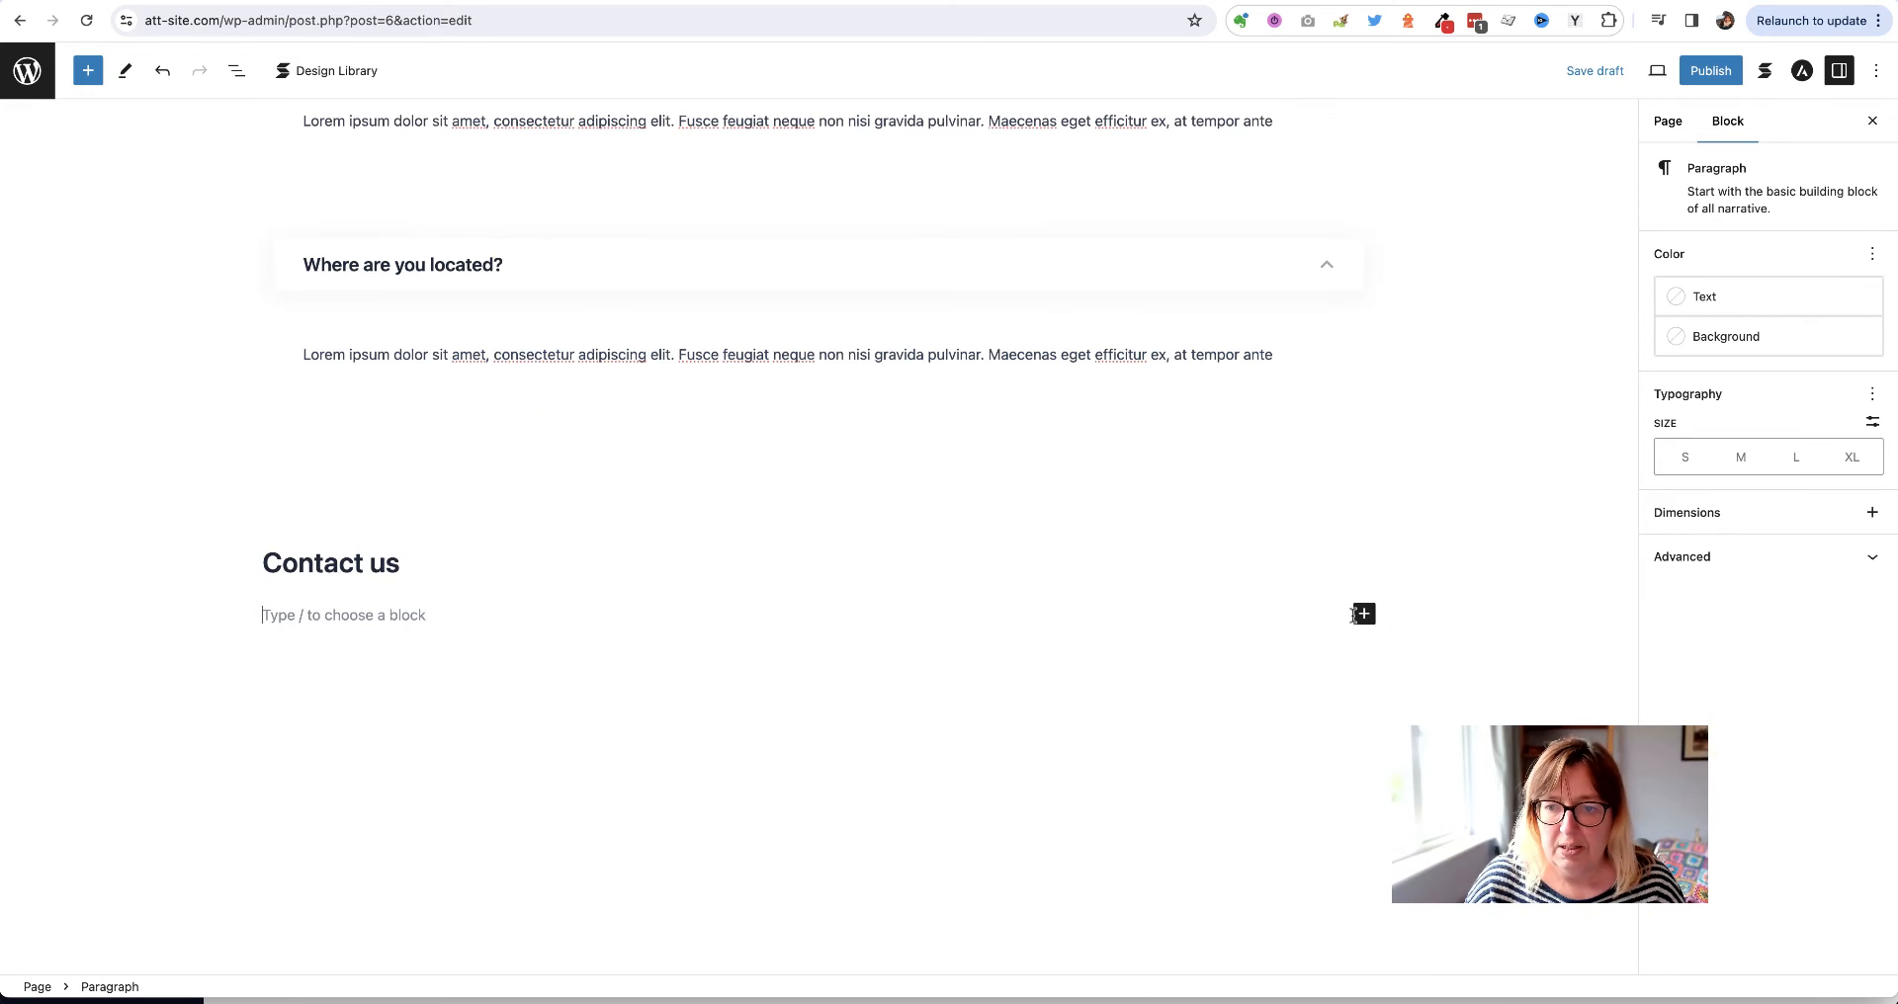
Add a 'Tel:' line with the phone number and an 'Email:' line with the pasted linked address
{"action": "left_click", "coordinate": [1363, 615]}
{"action": "left_click", "coordinate": [1349, 745]}
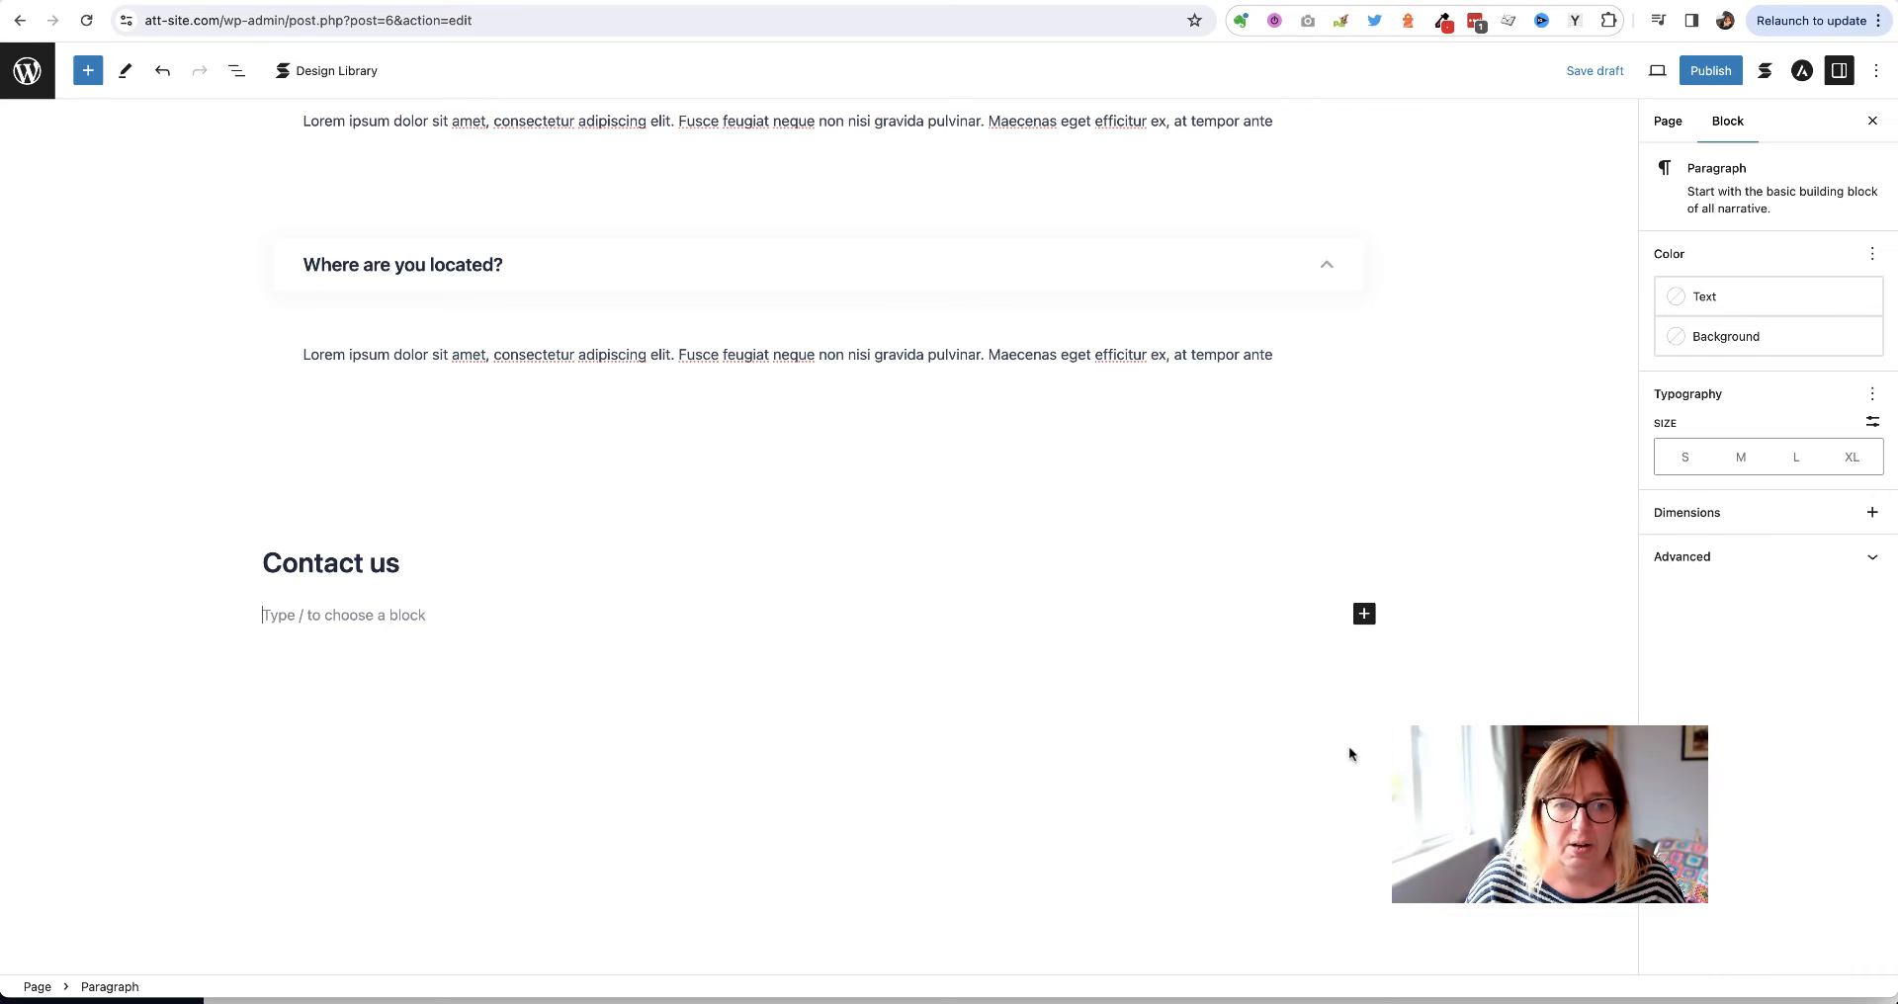
{"action": "type", "text": "Tel: "}
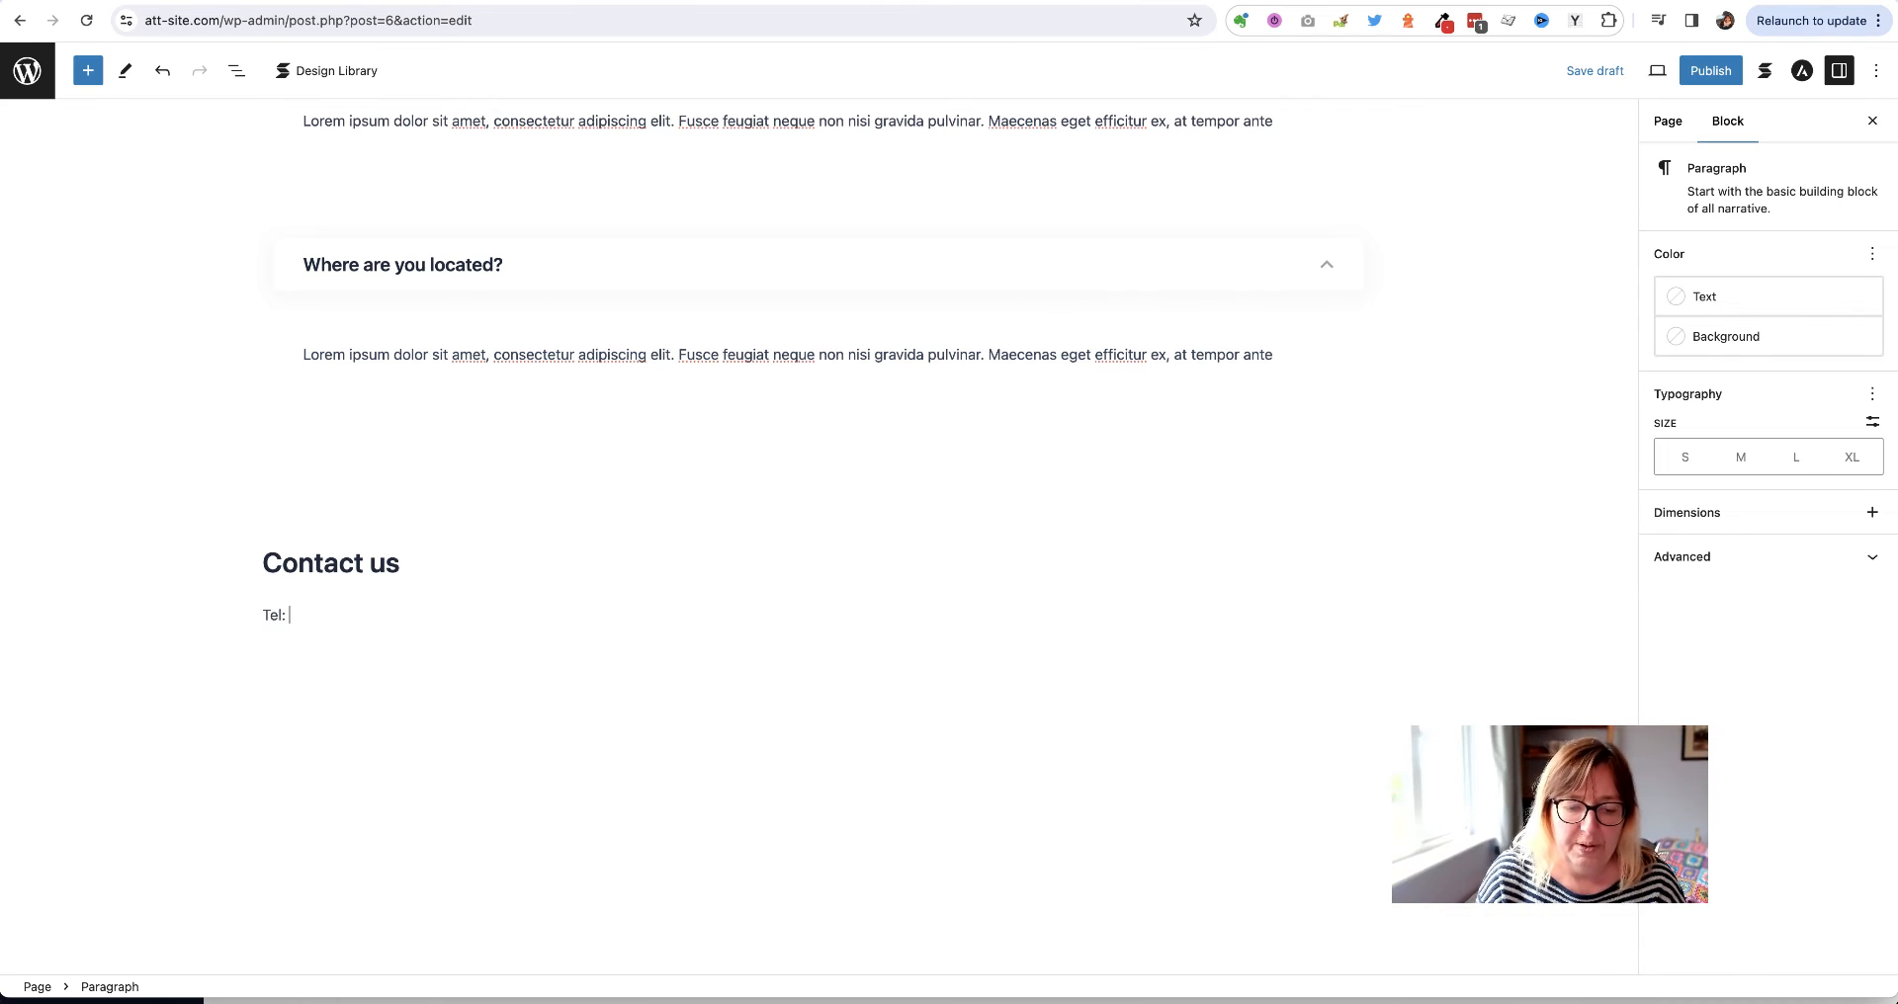
{"action": "type", "text": "012344"}
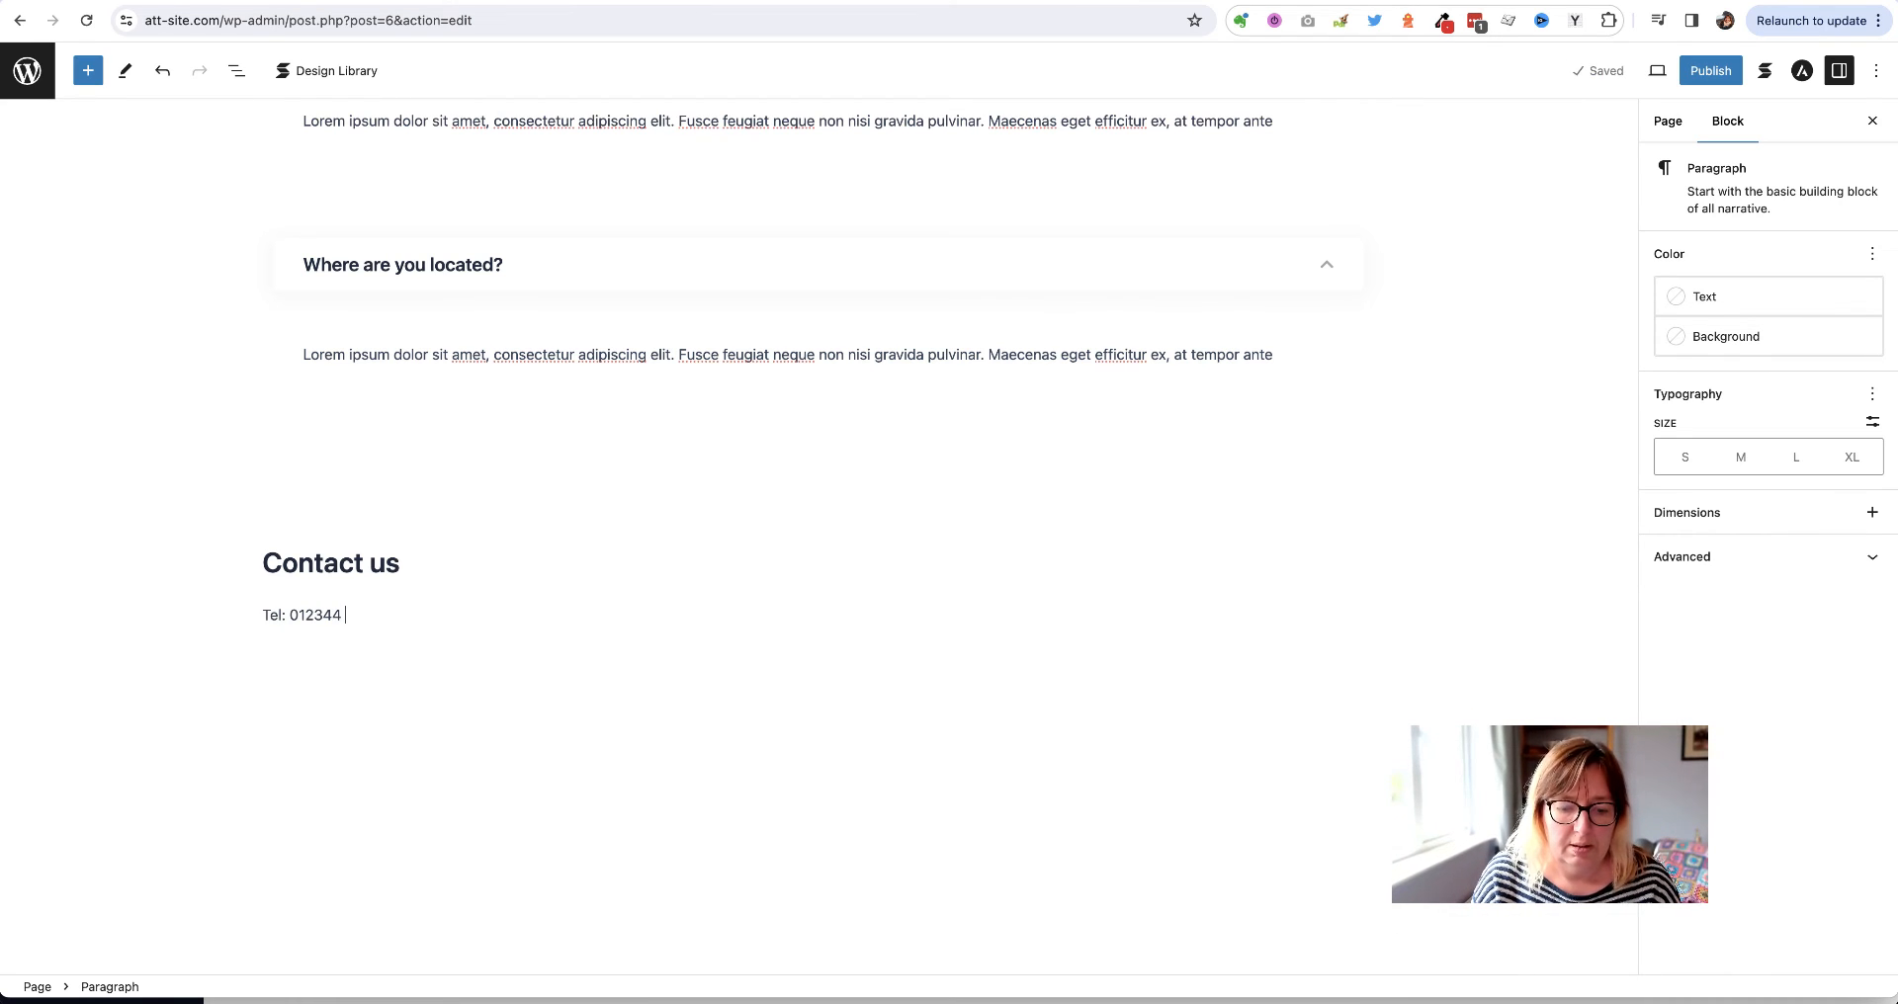
{"action": "type", "text": " 567788"}
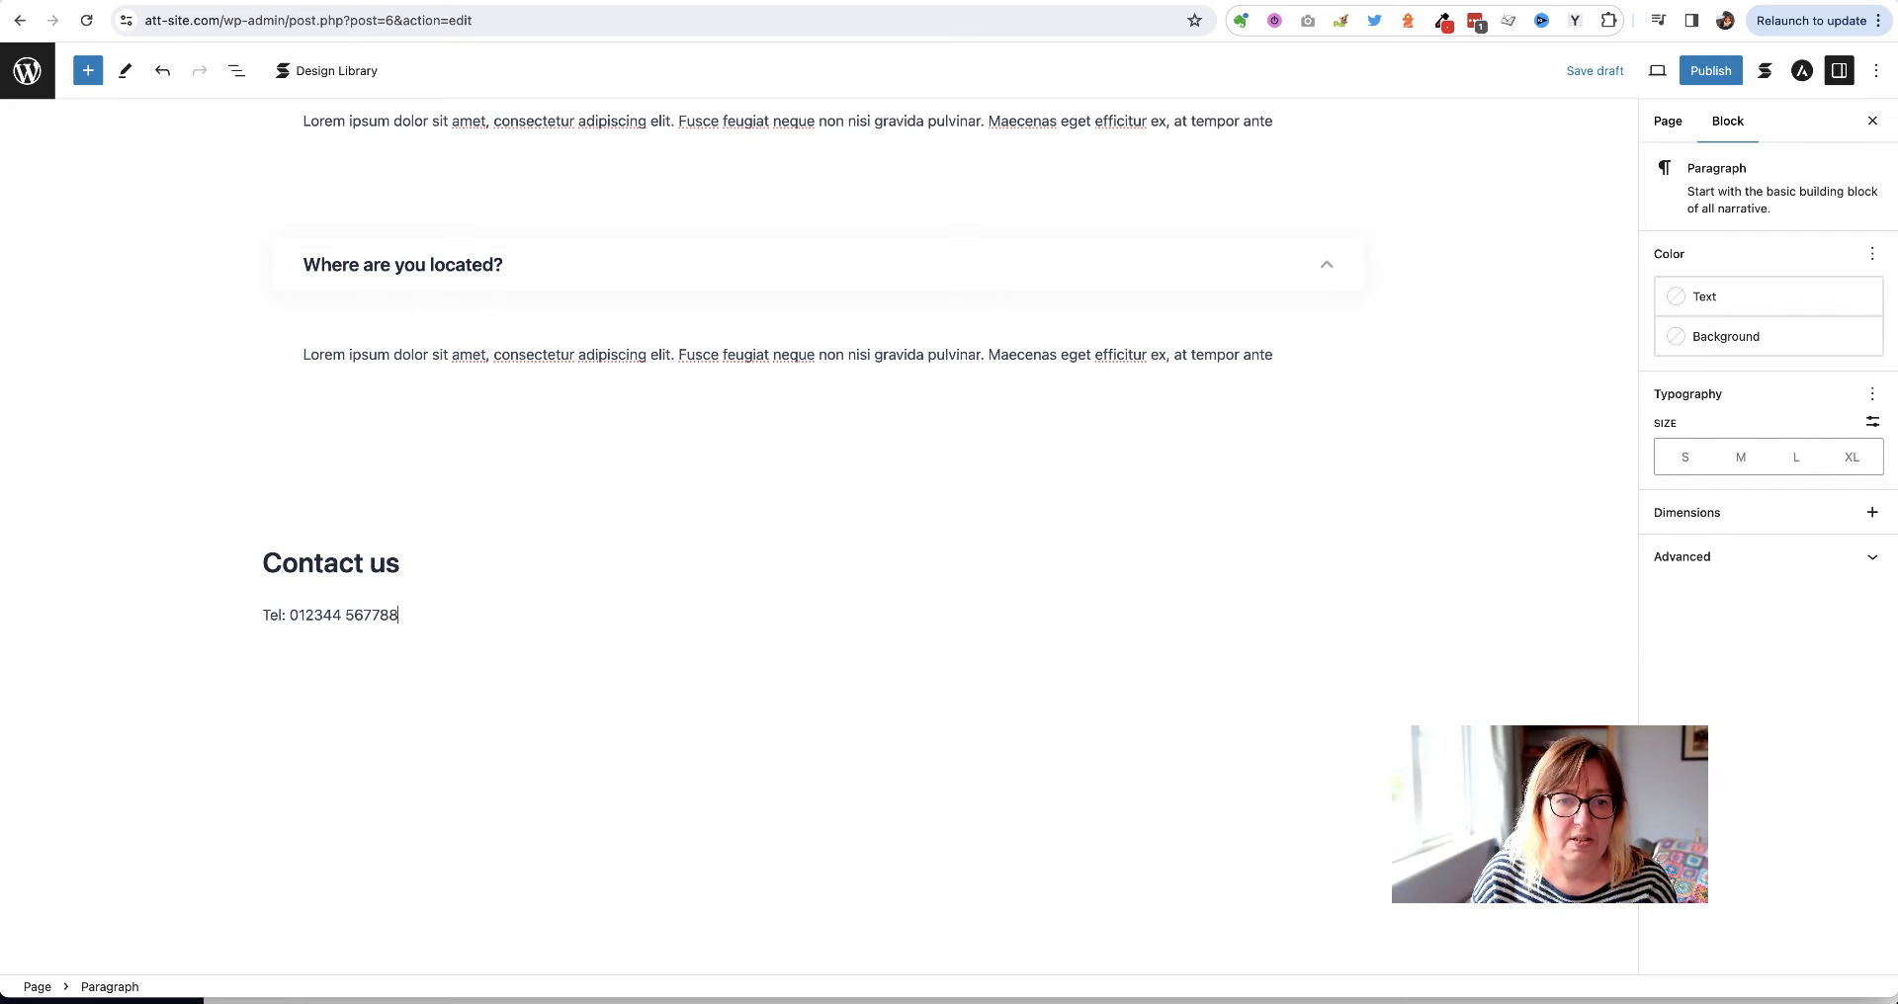
{"action": "key", "text": "Return"}
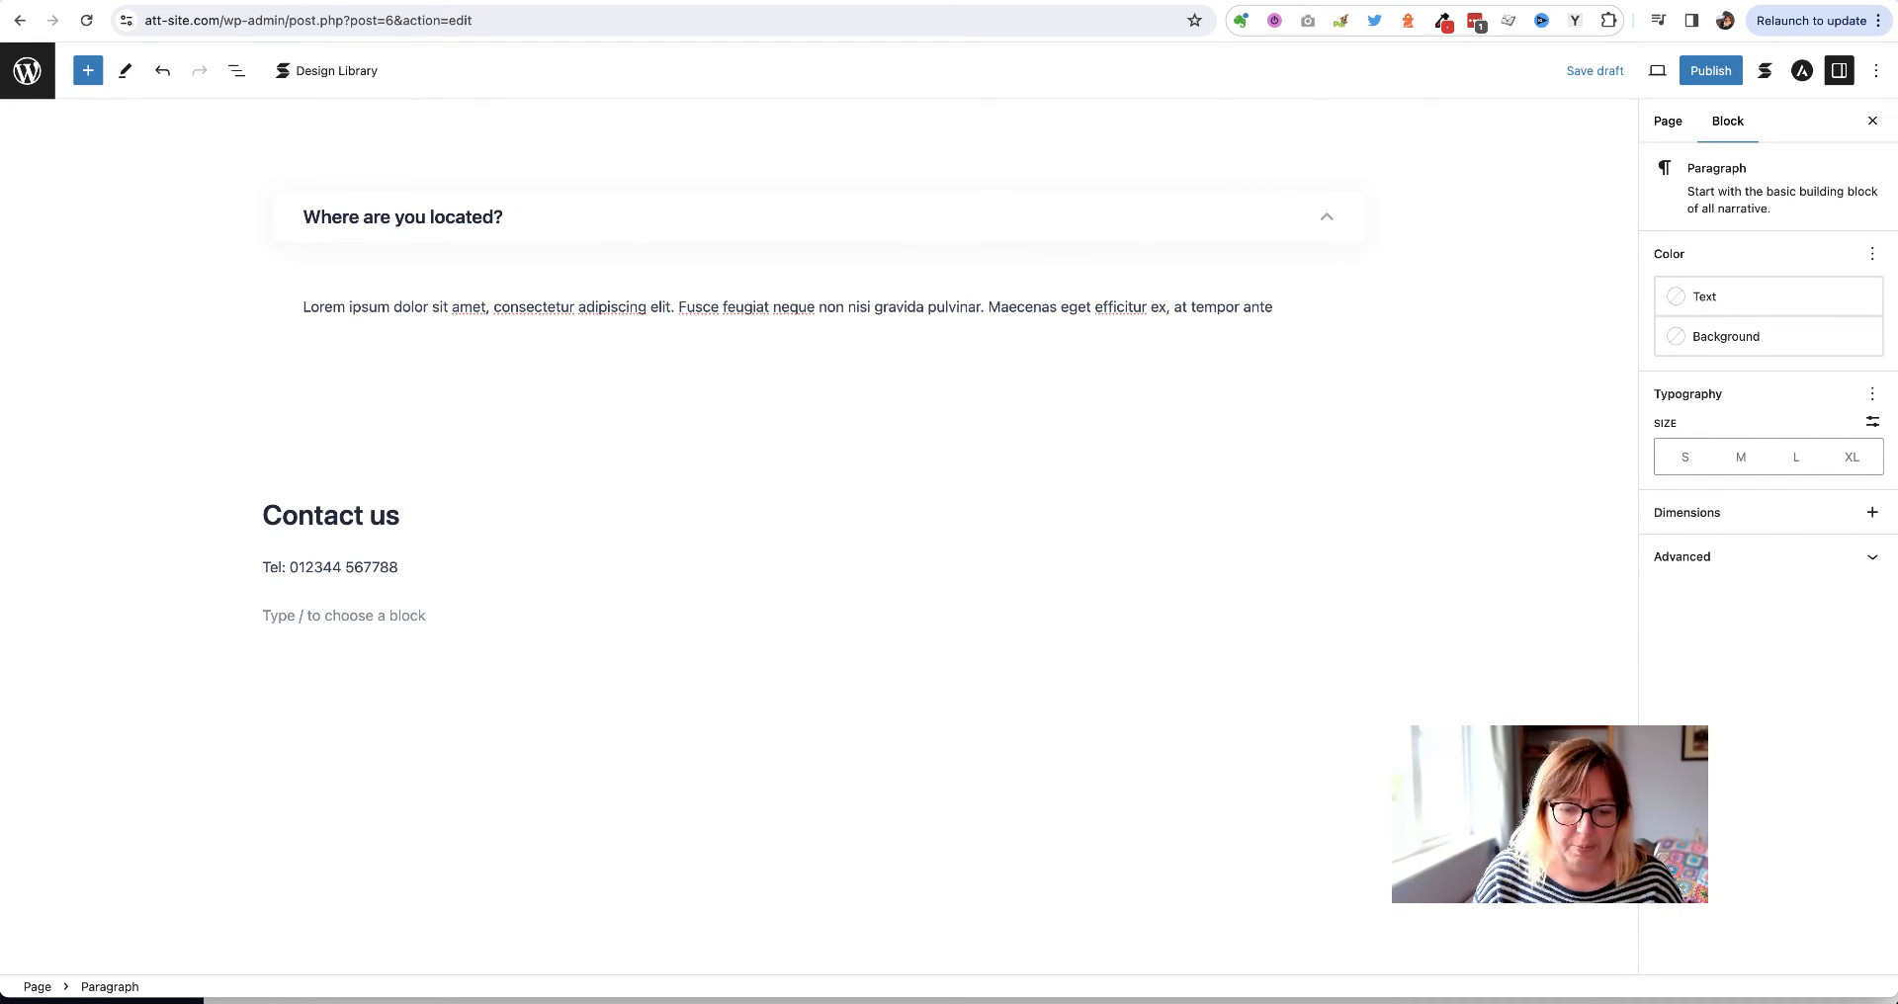
{"action": "type", "text": "Ema"}
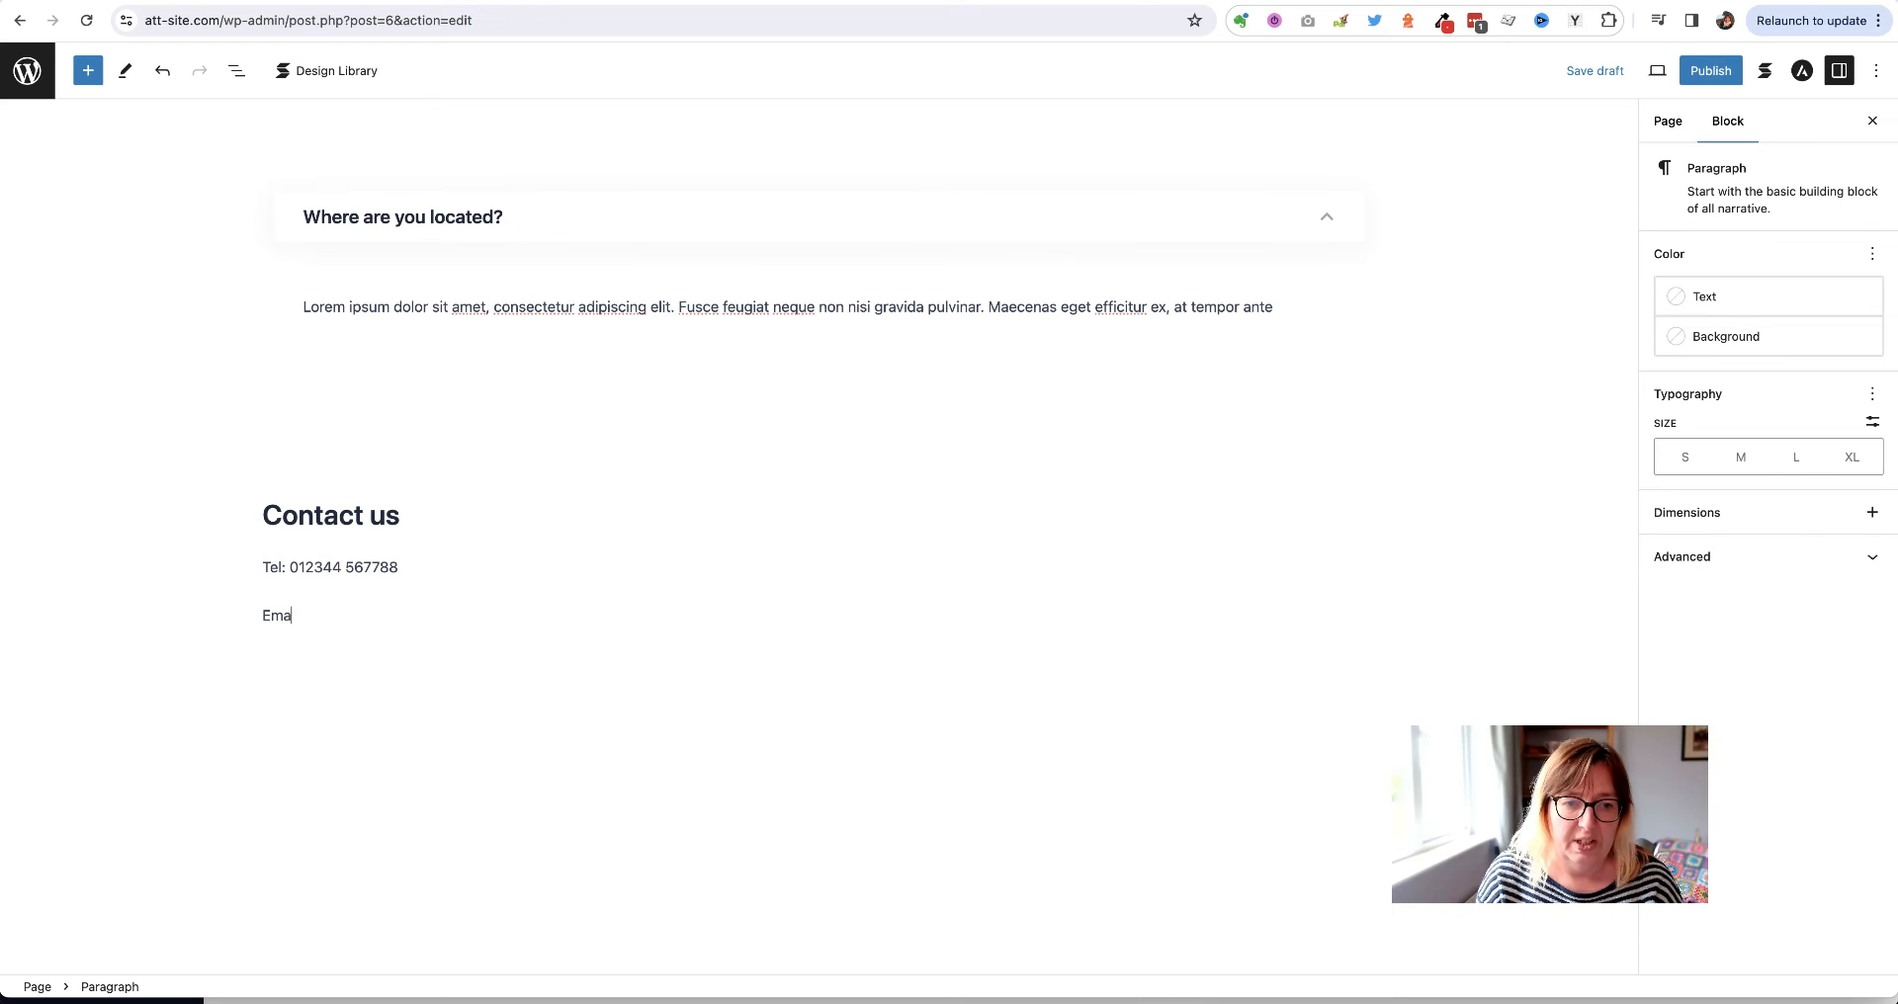
{"action": "type", "text": "il:"}
{"action": "key", "text": "cmd+v"}
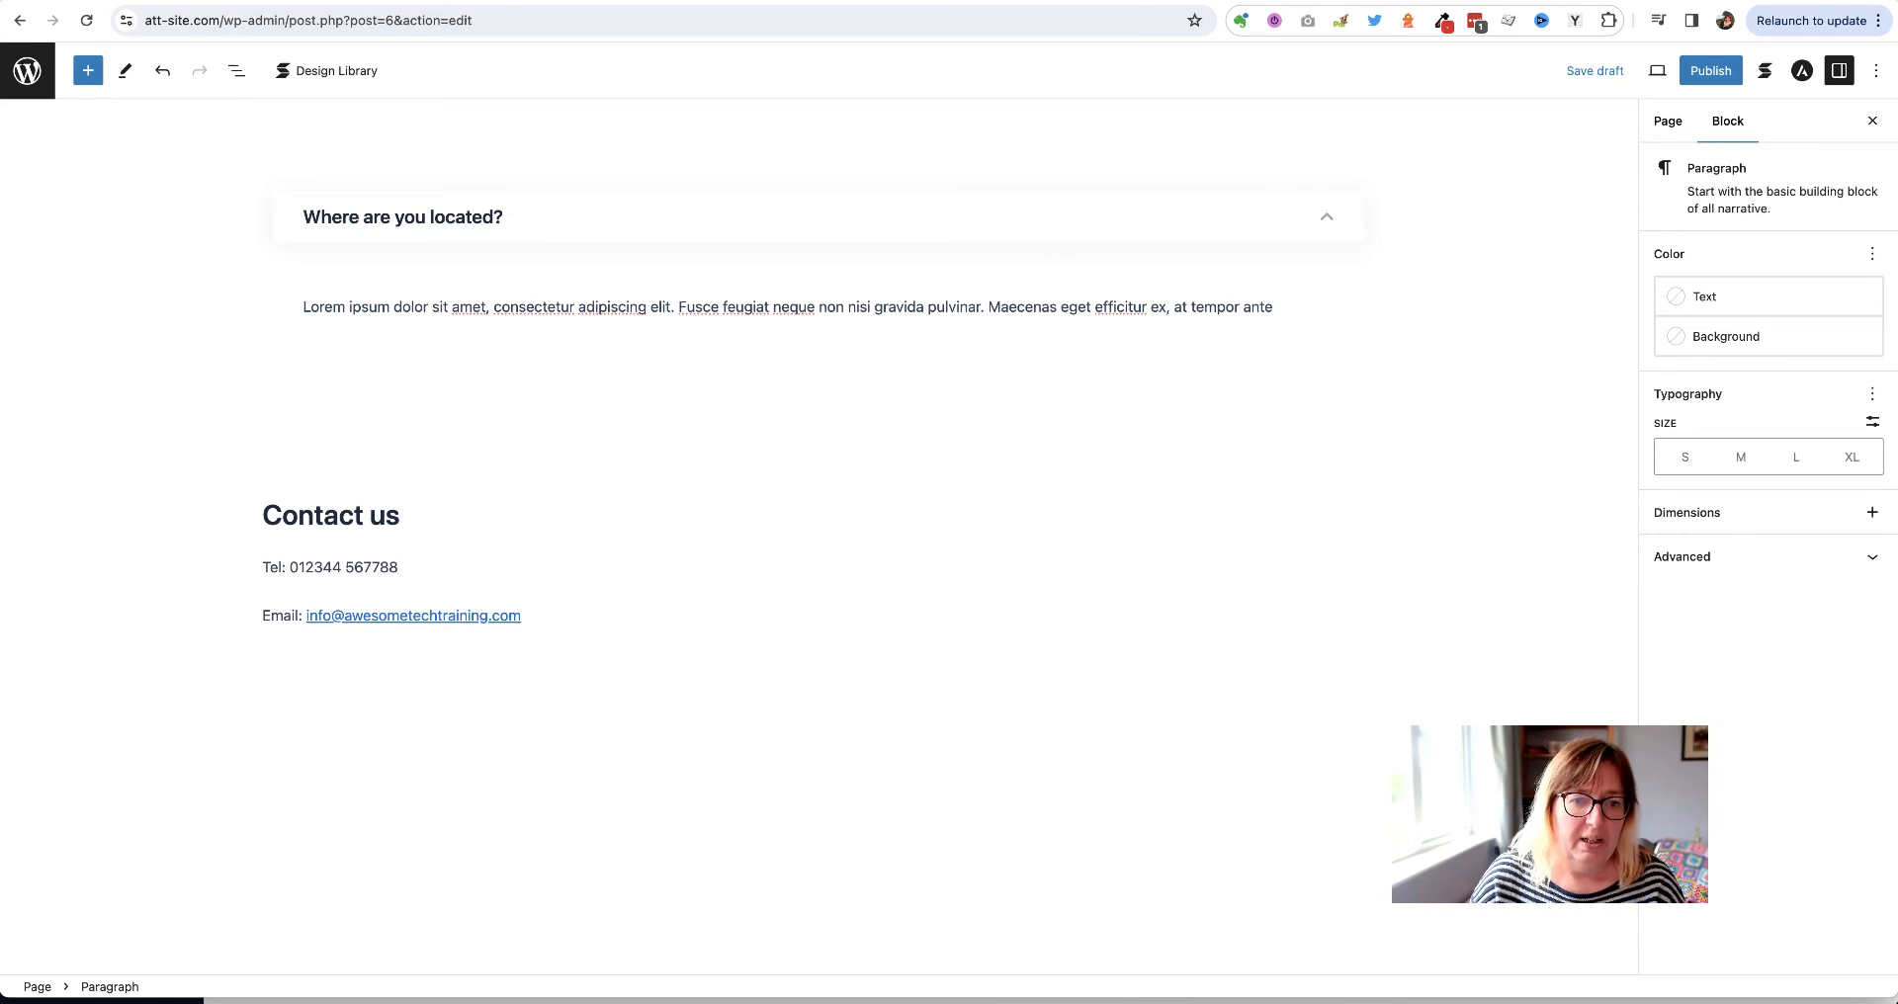
{"action": "left_click", "coordinate": [845, 593]}
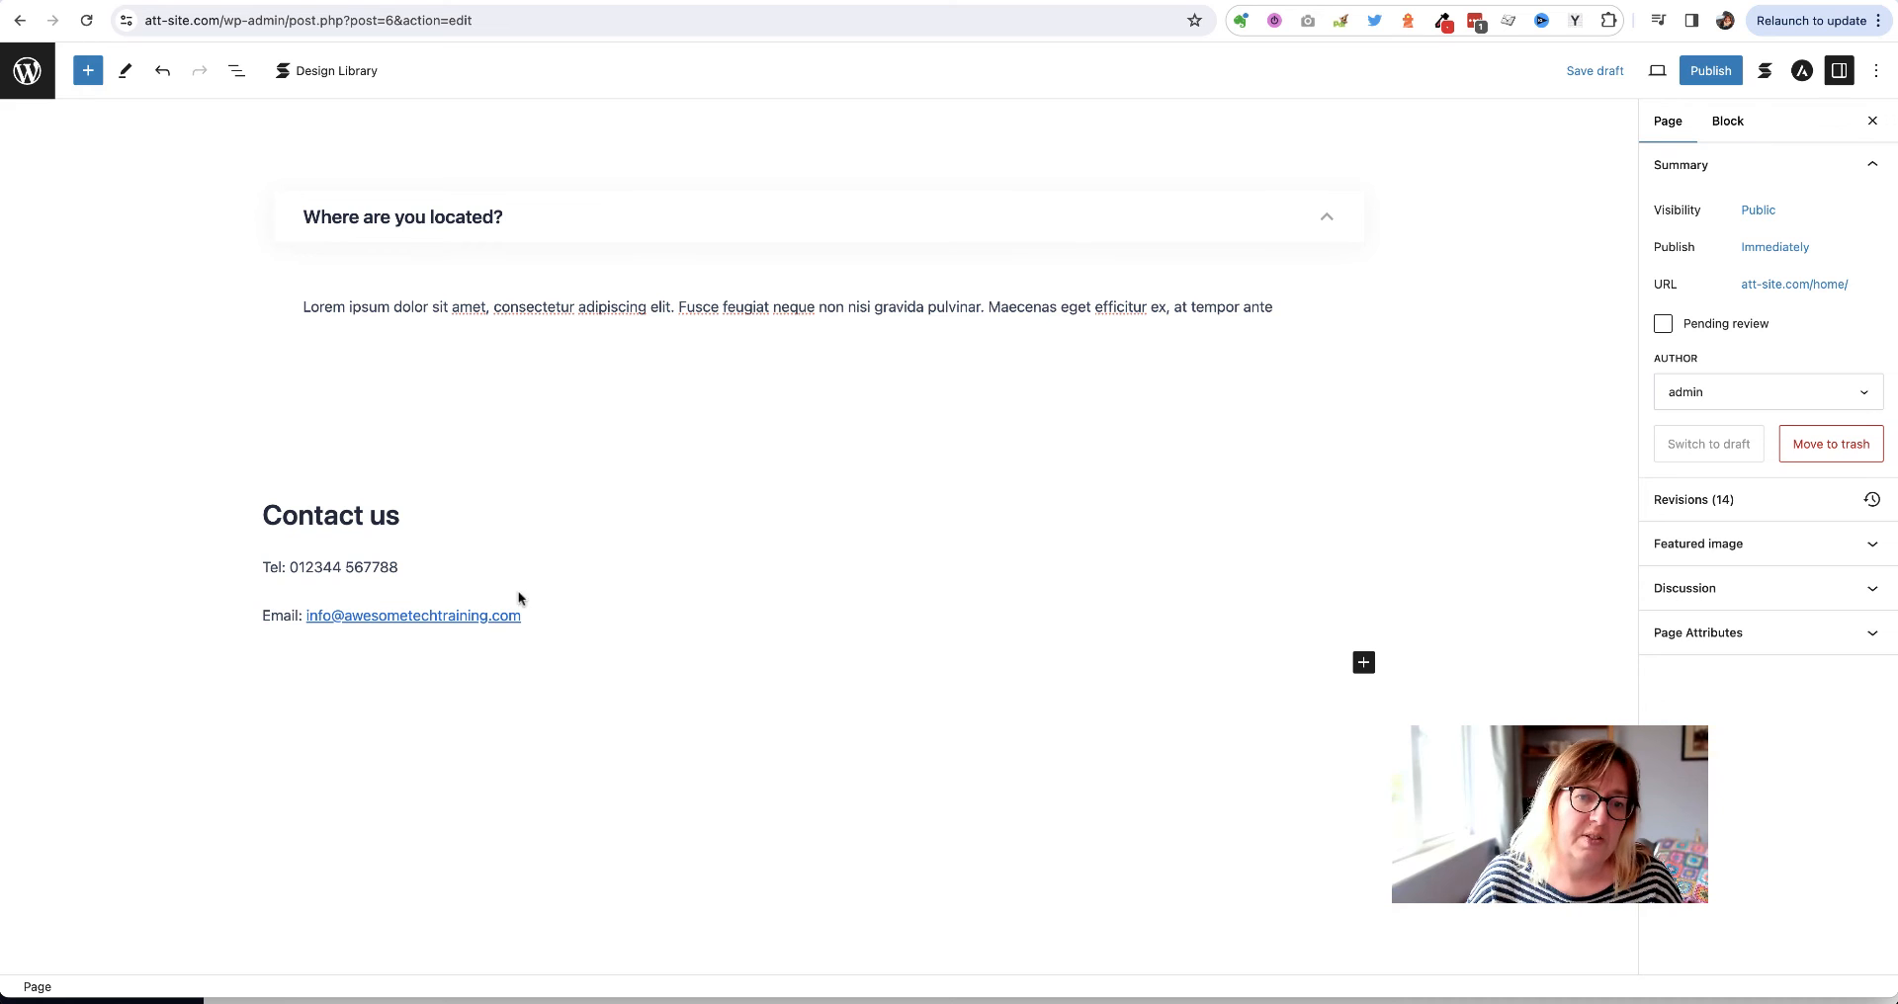
{"action": "left_click_drag", "start_coordinate": [400, 567], "coordinate": [290, 561]}
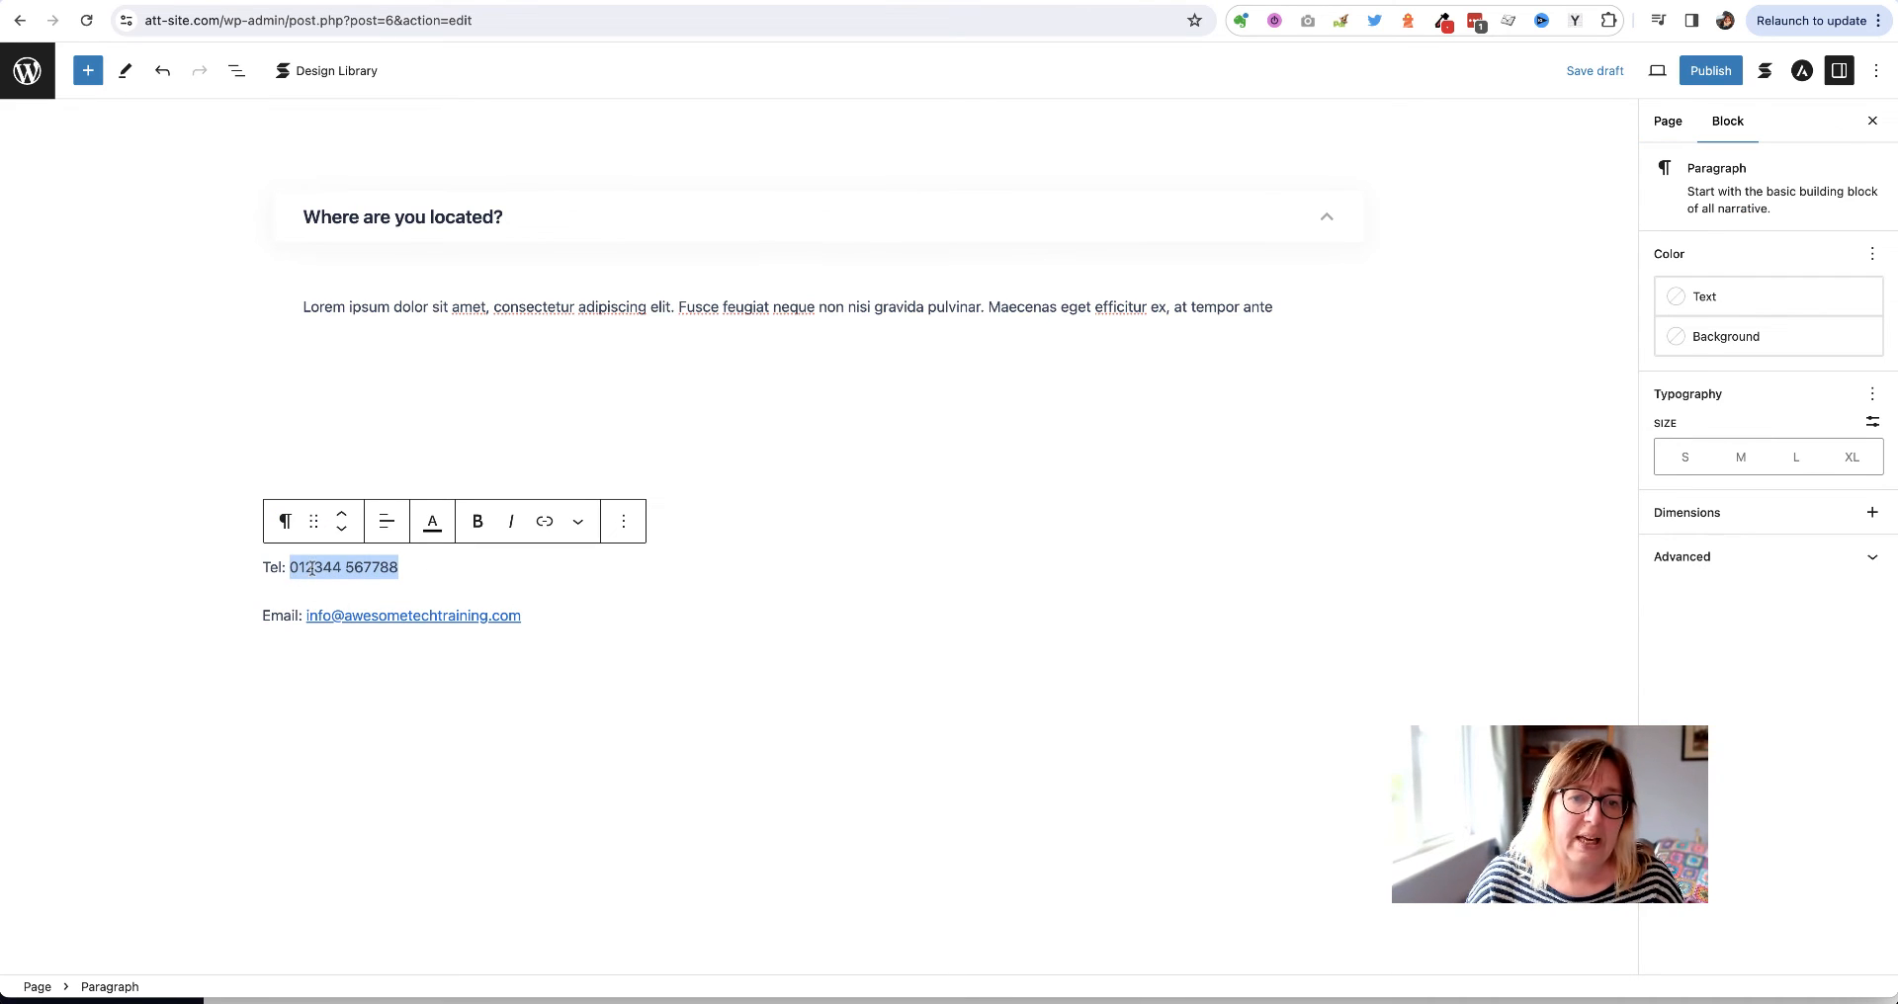
Link the phone number to a tel: URL containing the full number
{"action": "left_click", "coordinate": [545, 523]}
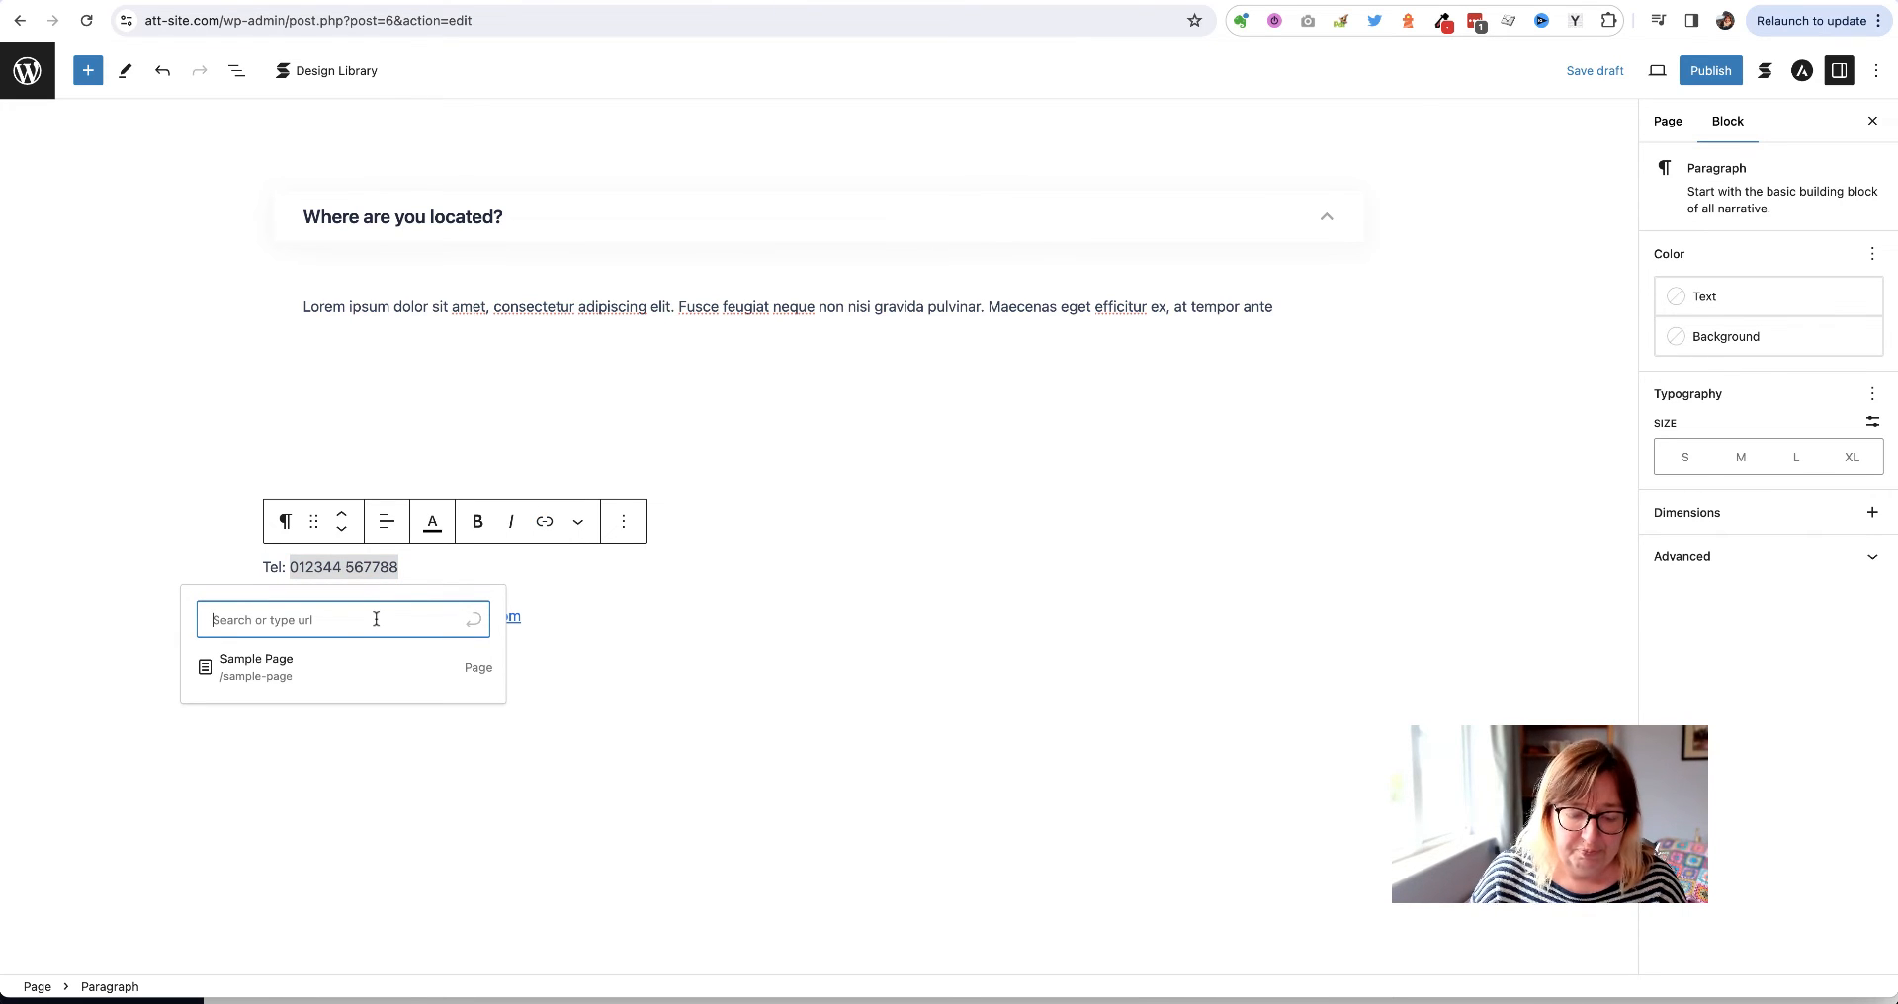
{"action": "type", "text": "Tel"}
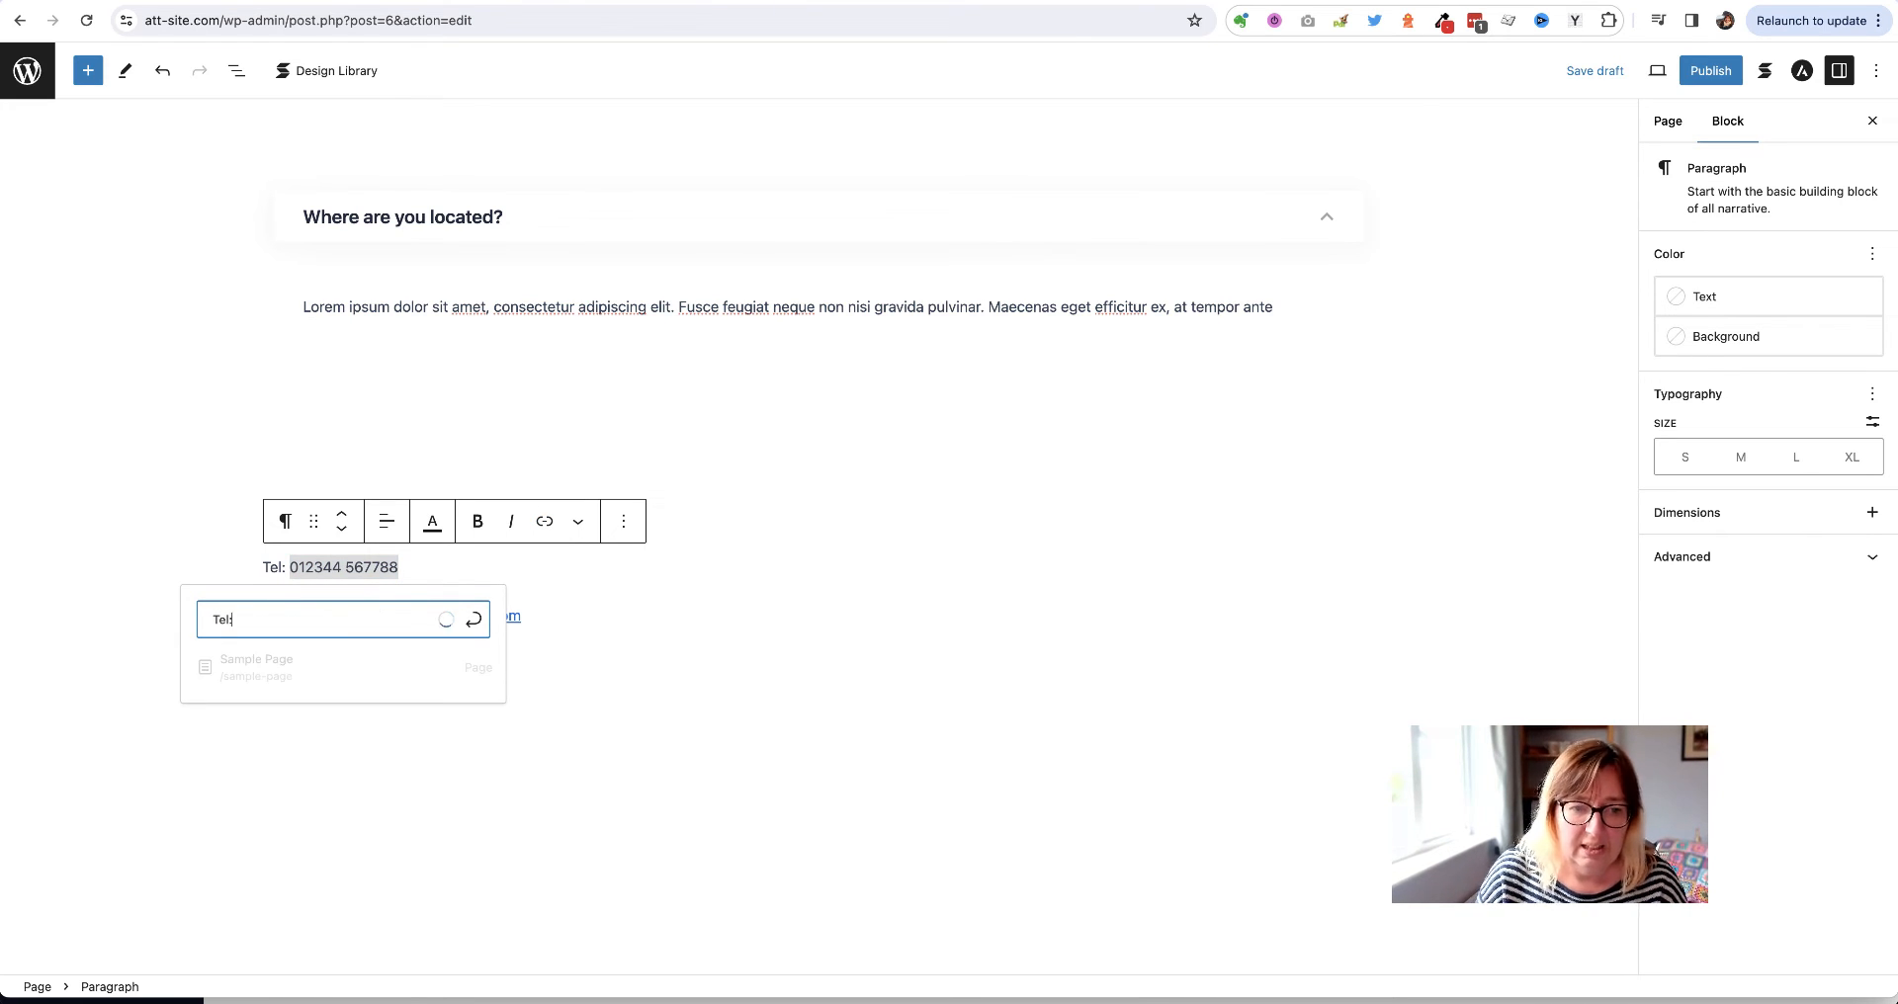
{"action": "type", "text": ":"}
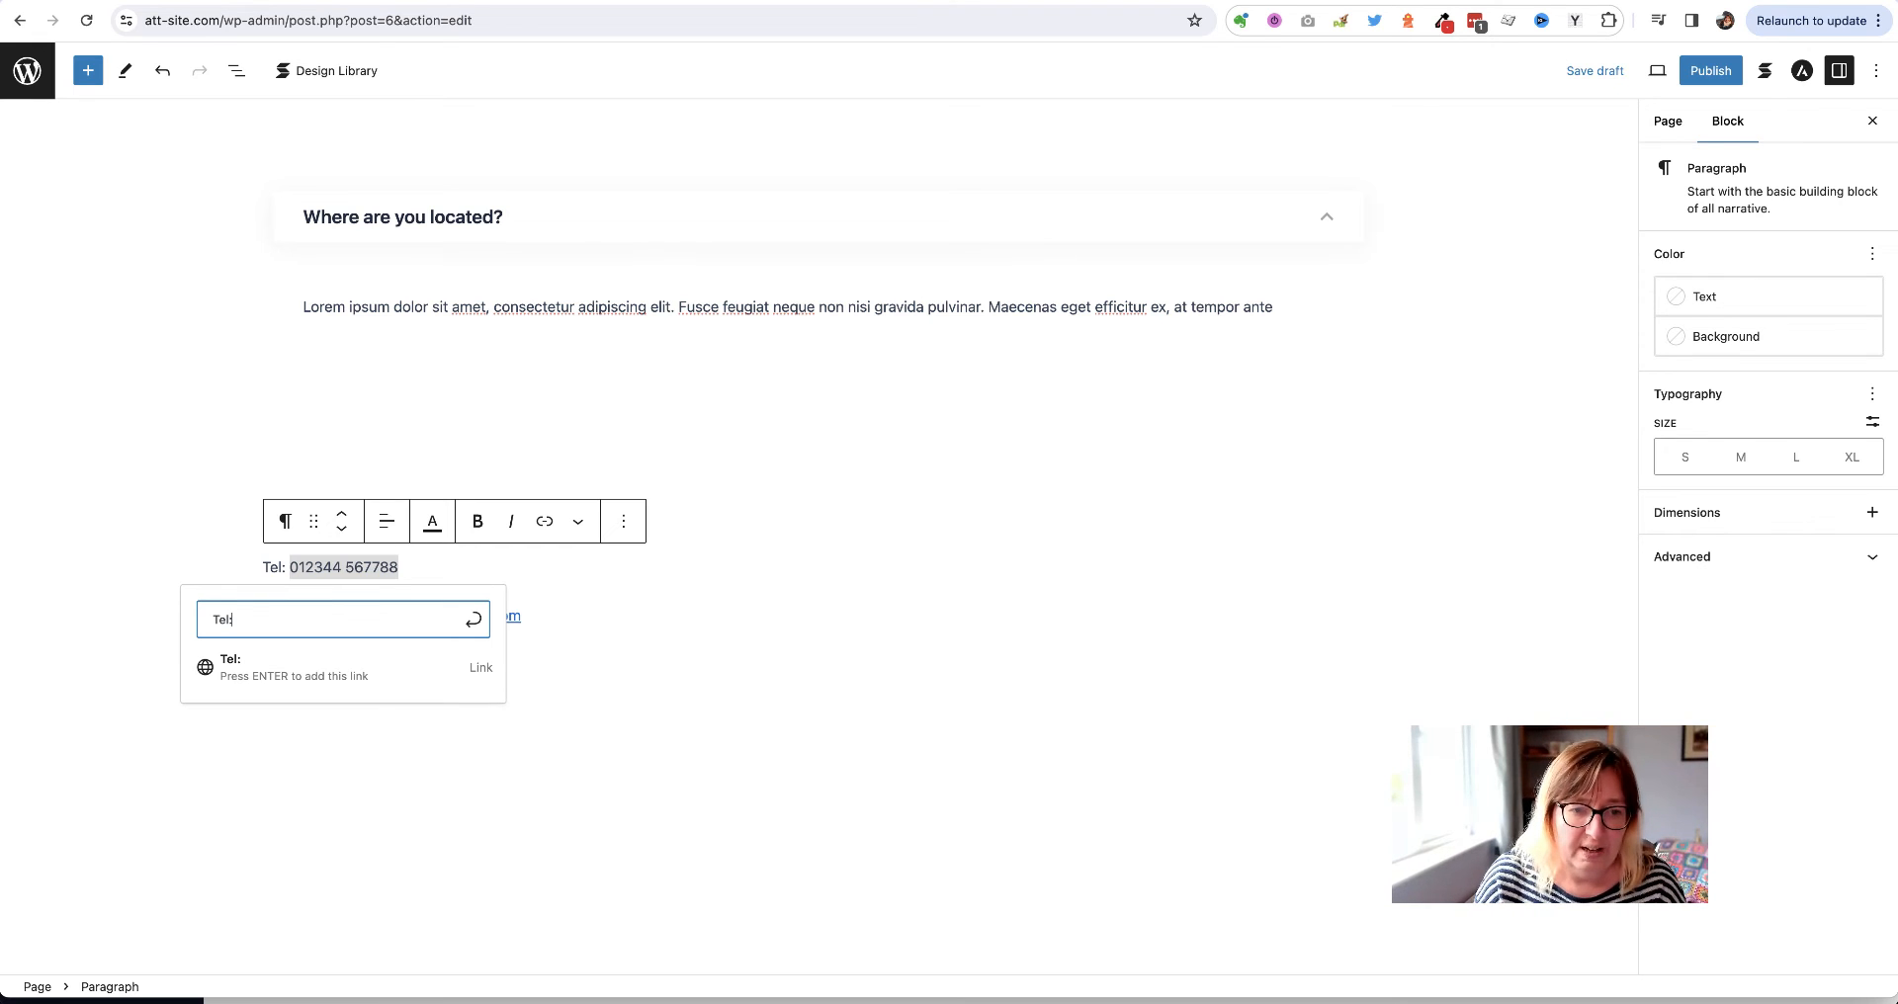
{"action": "type", "text": "012344"}
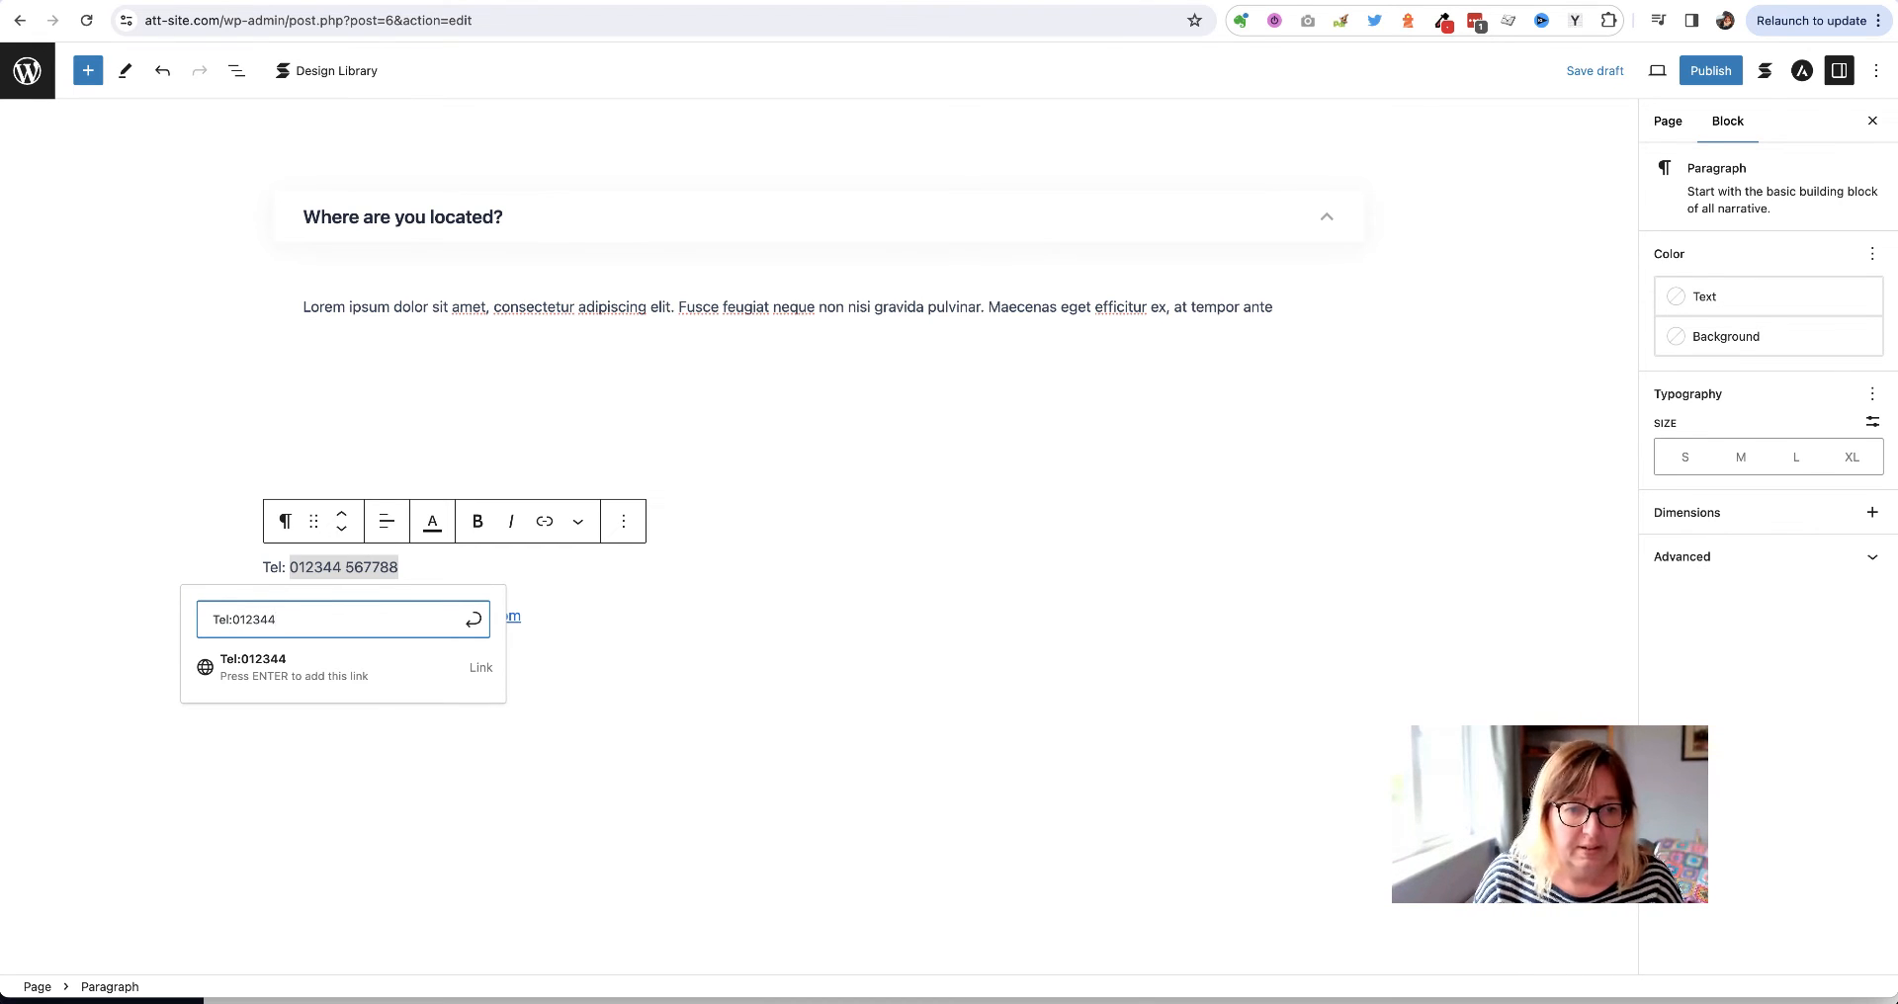
{"action": "type", "text": " 567788"}
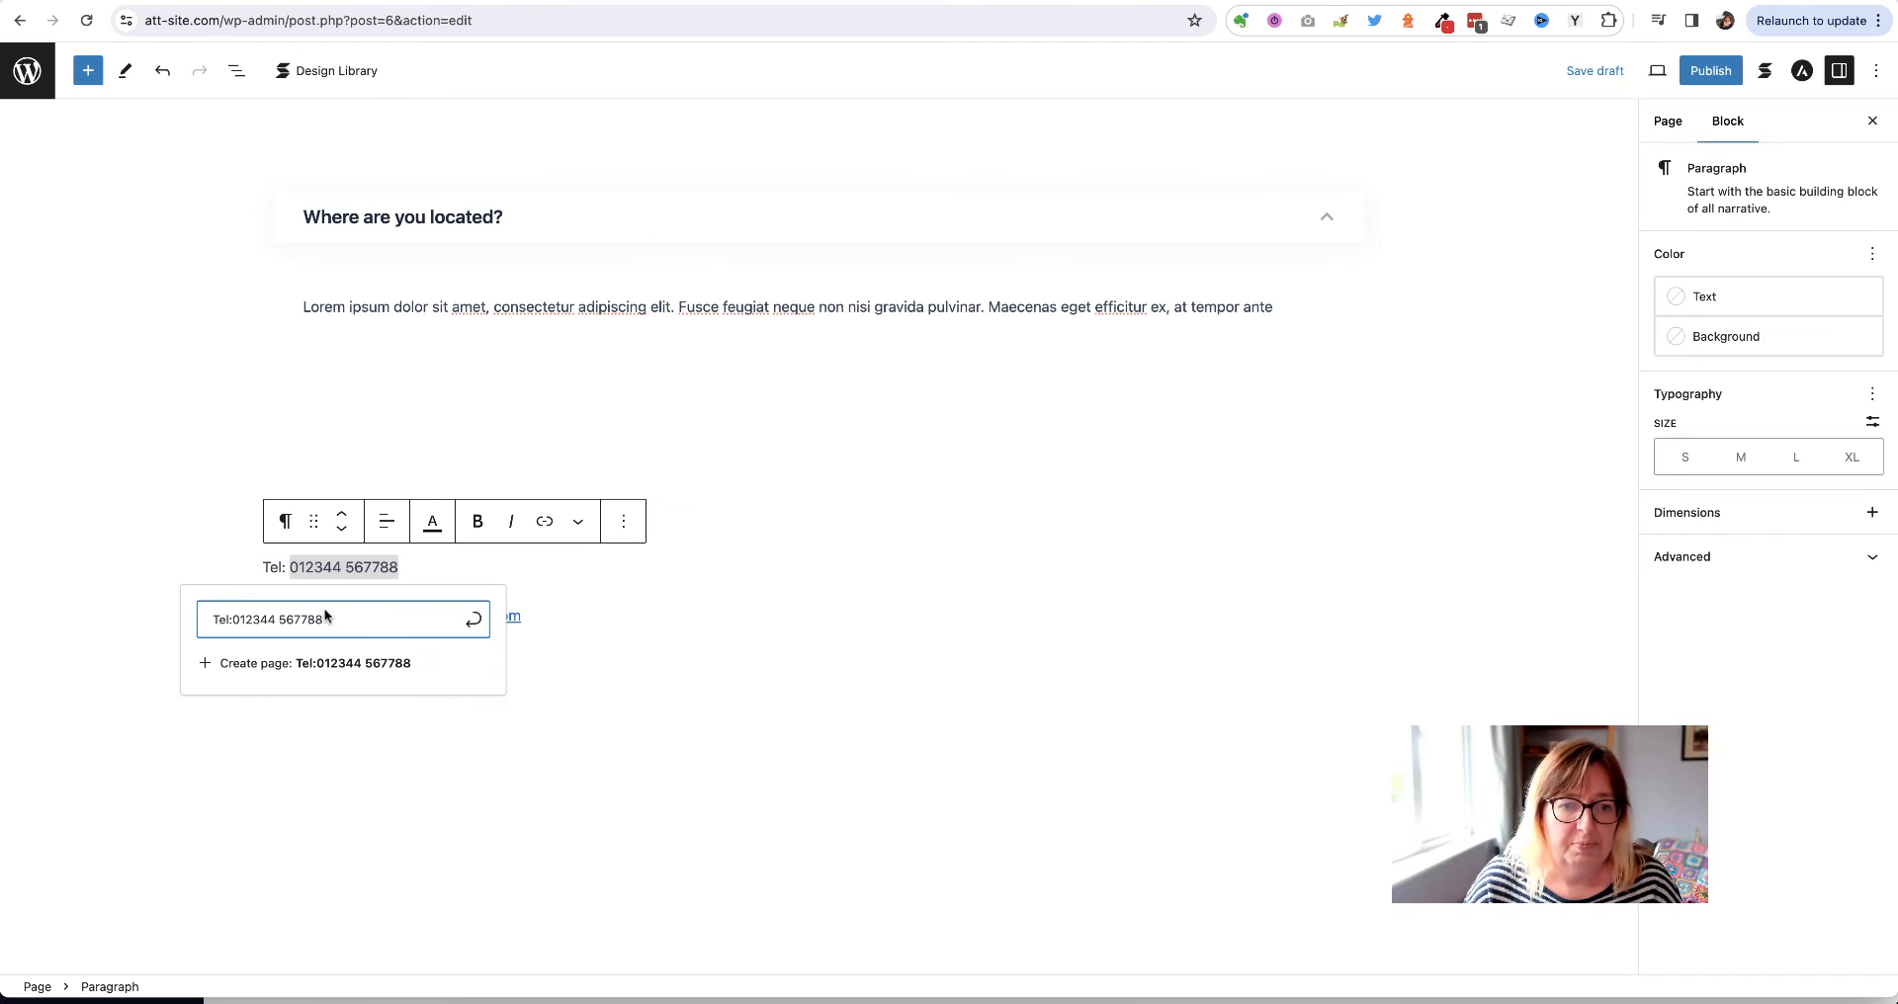
{"action": "left_click", "coordinate": [473, 619]}
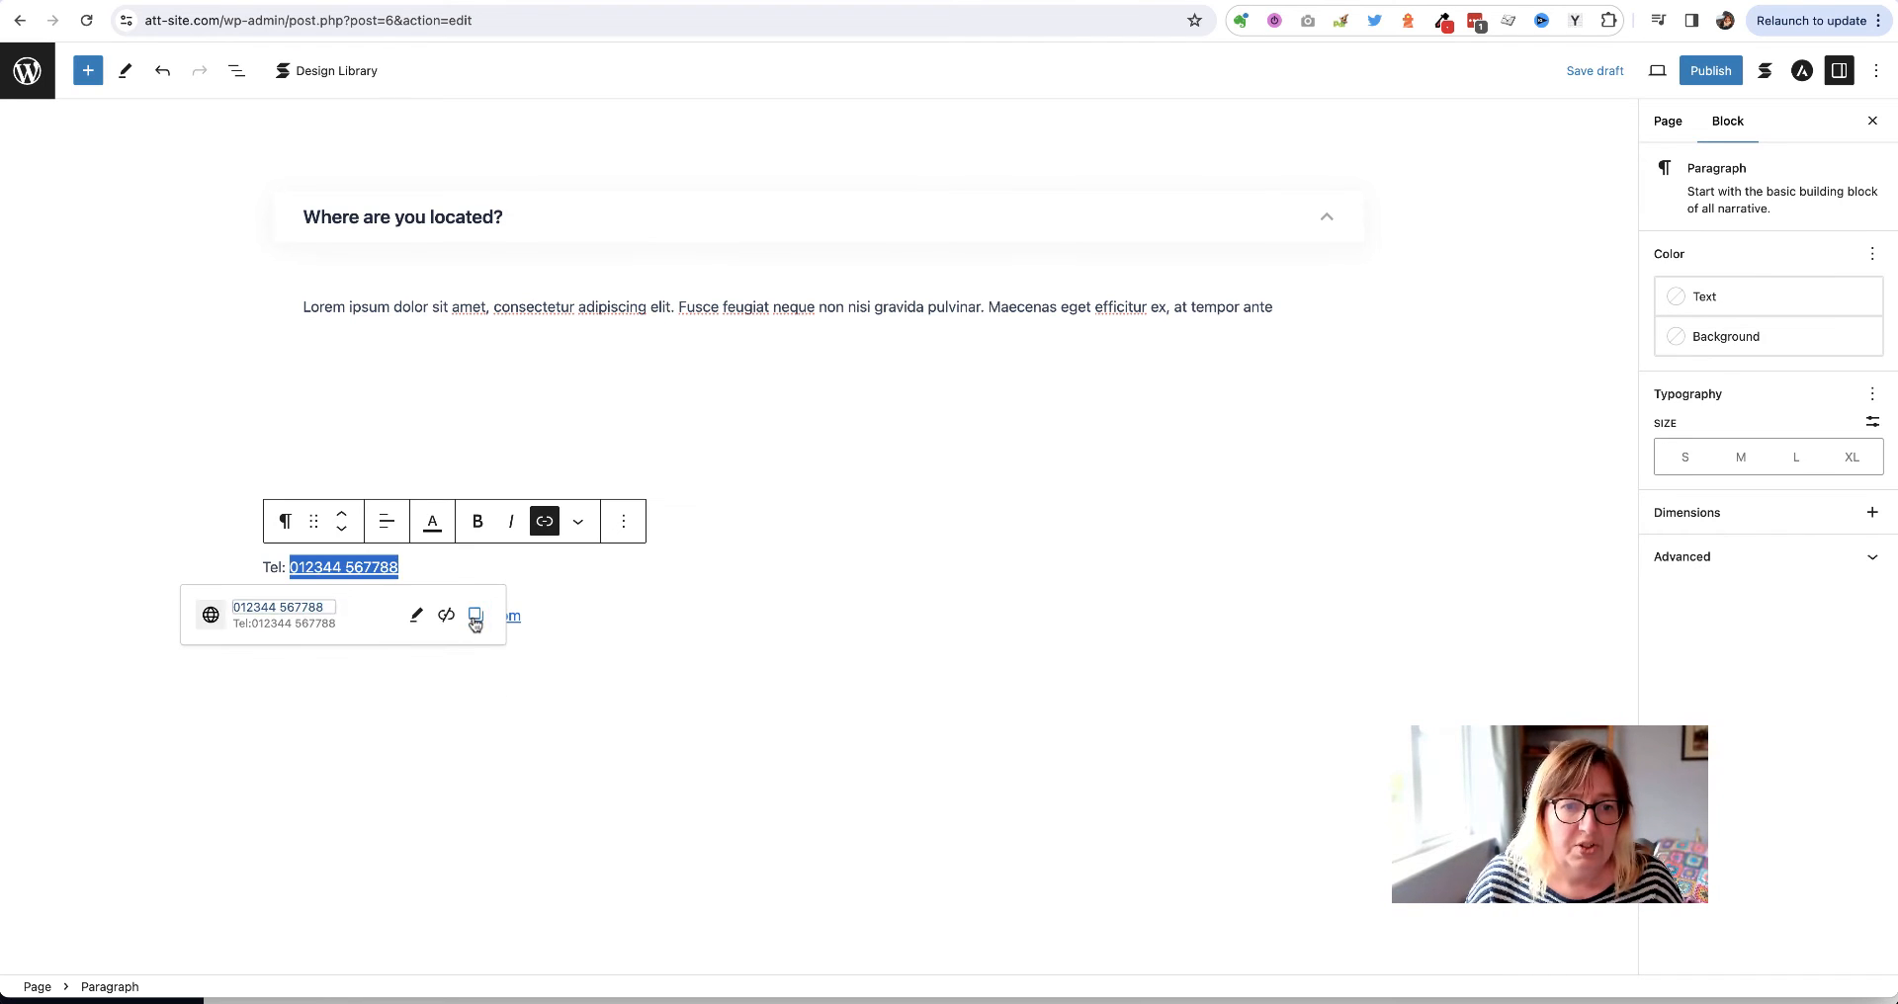
{"action": "left_click", "coordinate": [668, 617]}
{"action": "left_click", "coordinate": [195, 565]}
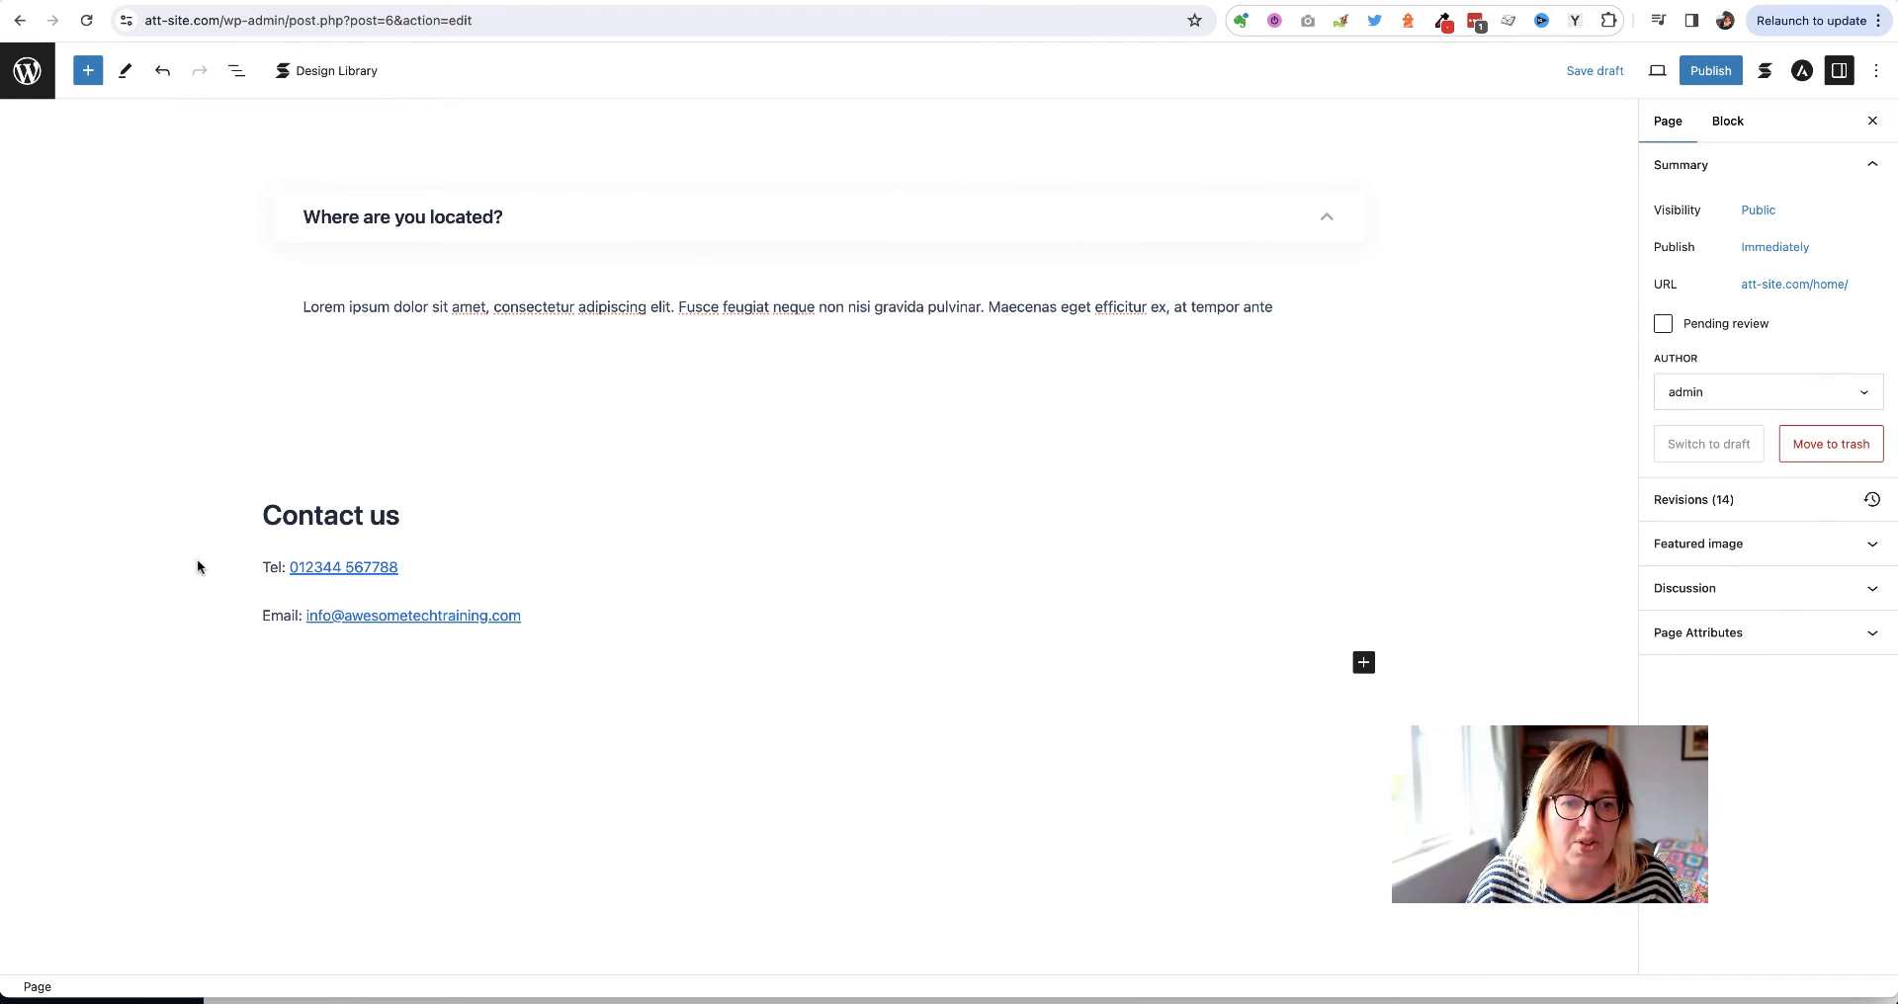
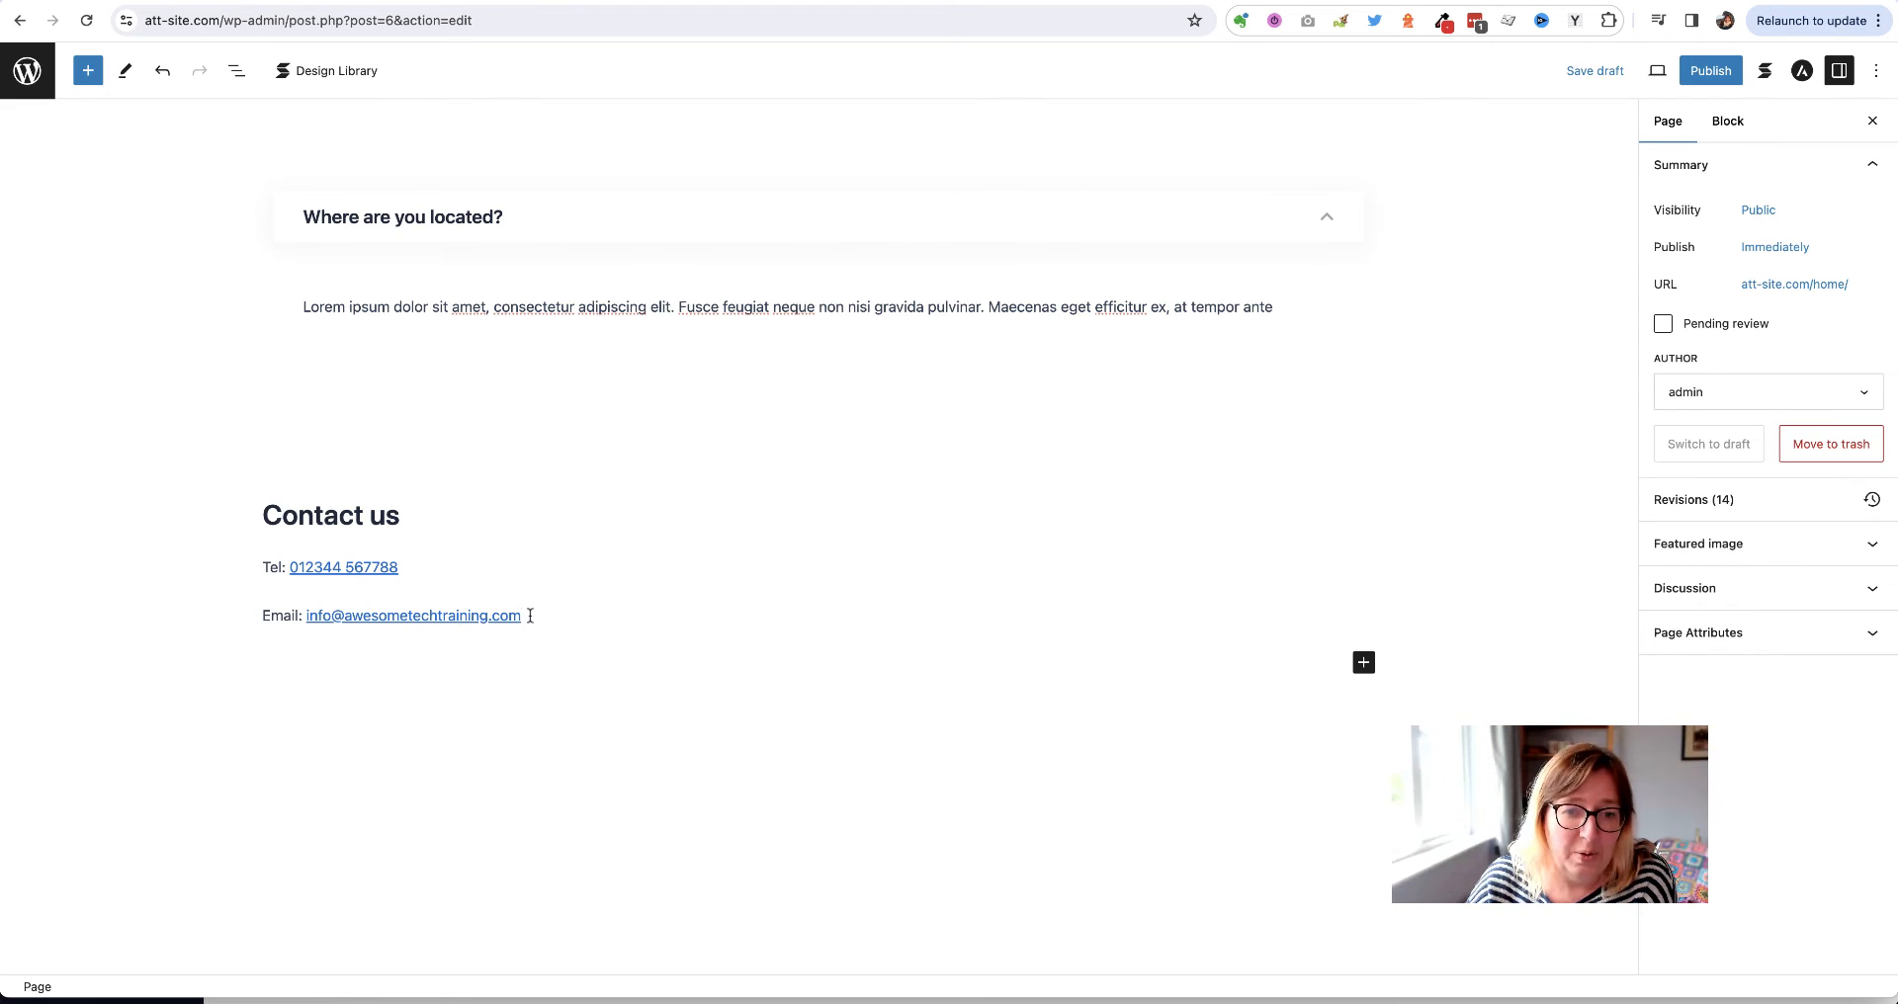
Link the email address to 'mailto:' followed by the pasted address
{"action": "left_click_drag", "start_coordinate": [530, 615], "coordinate": [309, 618]}
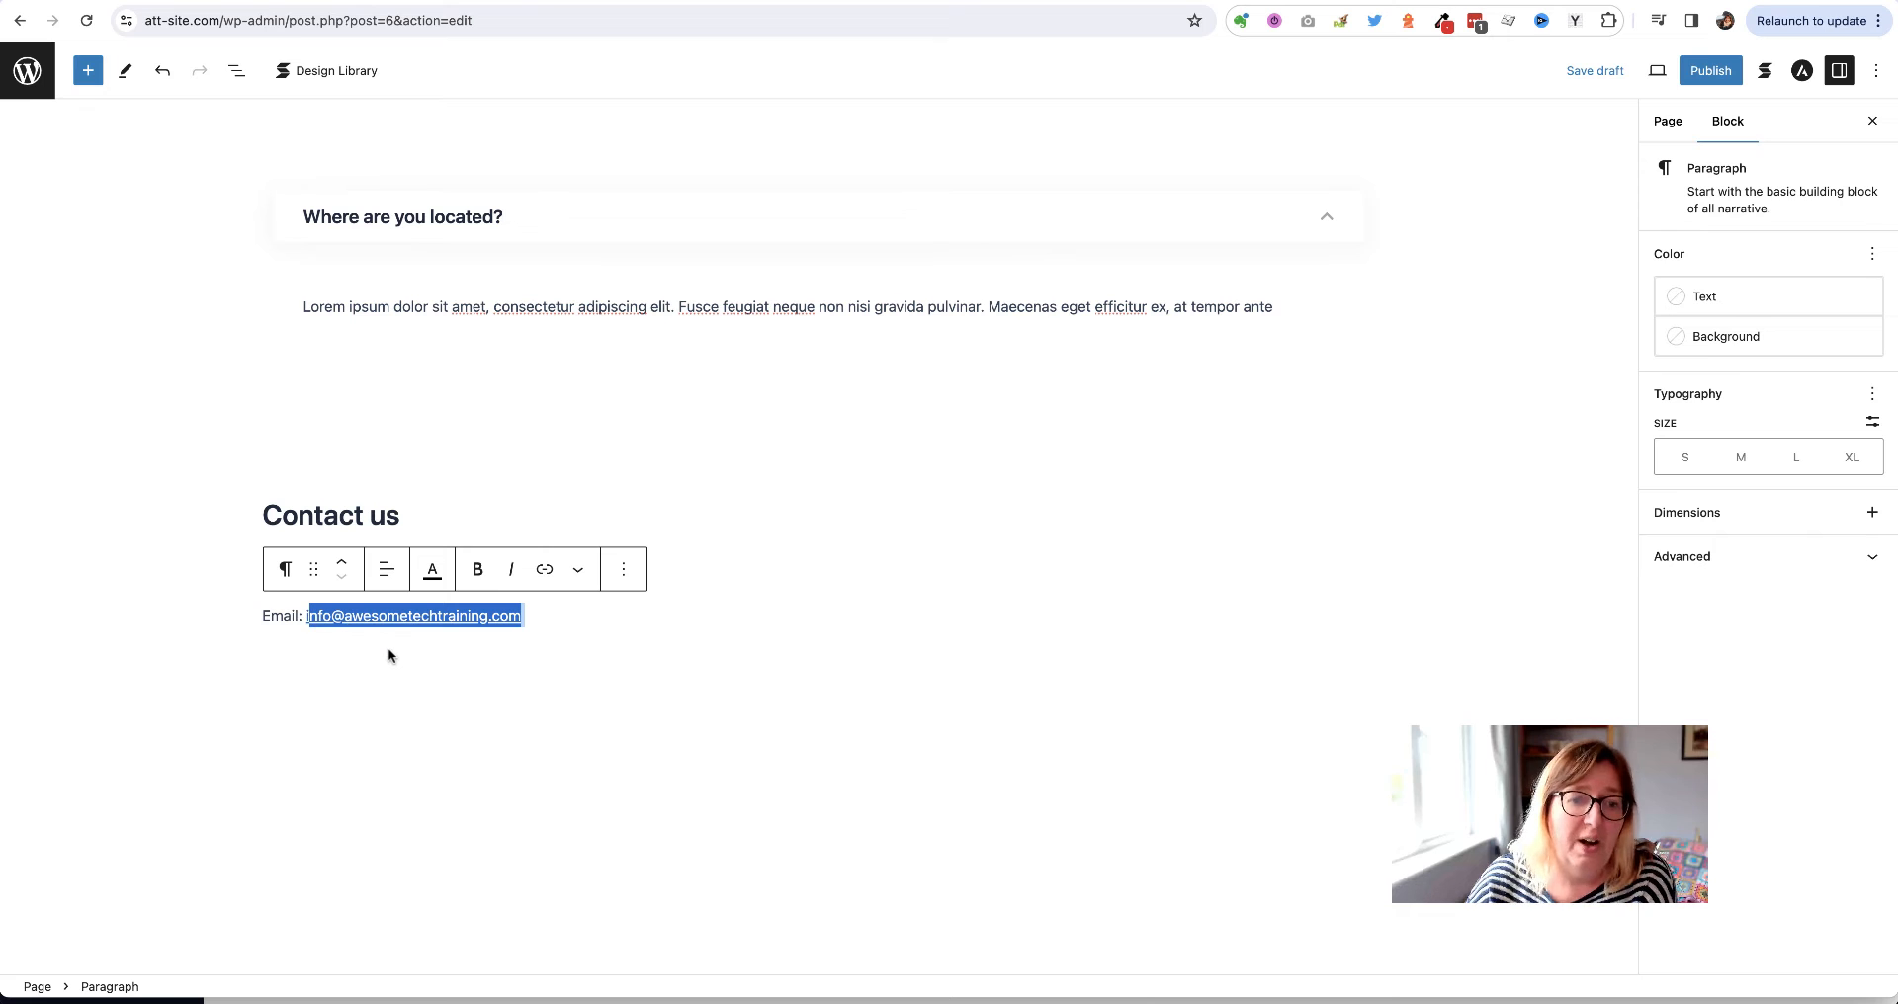
{"action": "key", "text": "shift+Left"}
{"action": "key", "text": "super+c"}
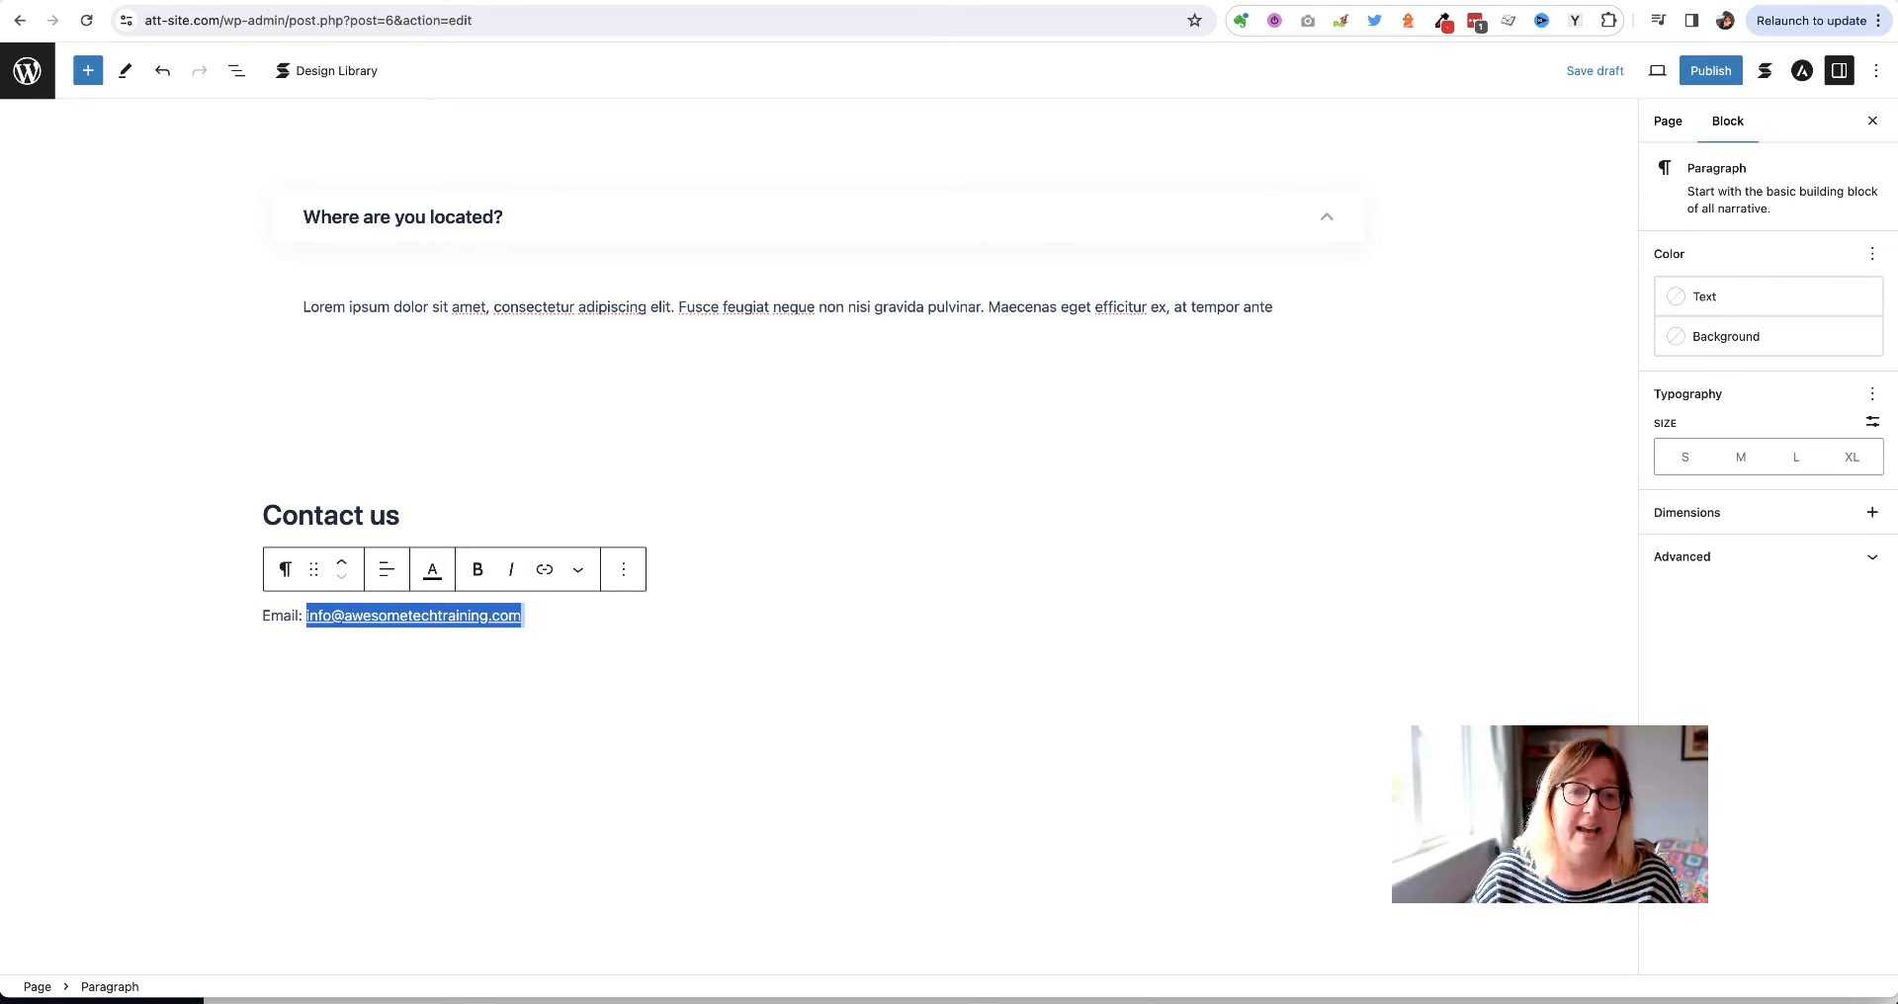
{"action": "left_click", "coordinate": [544, 571]}
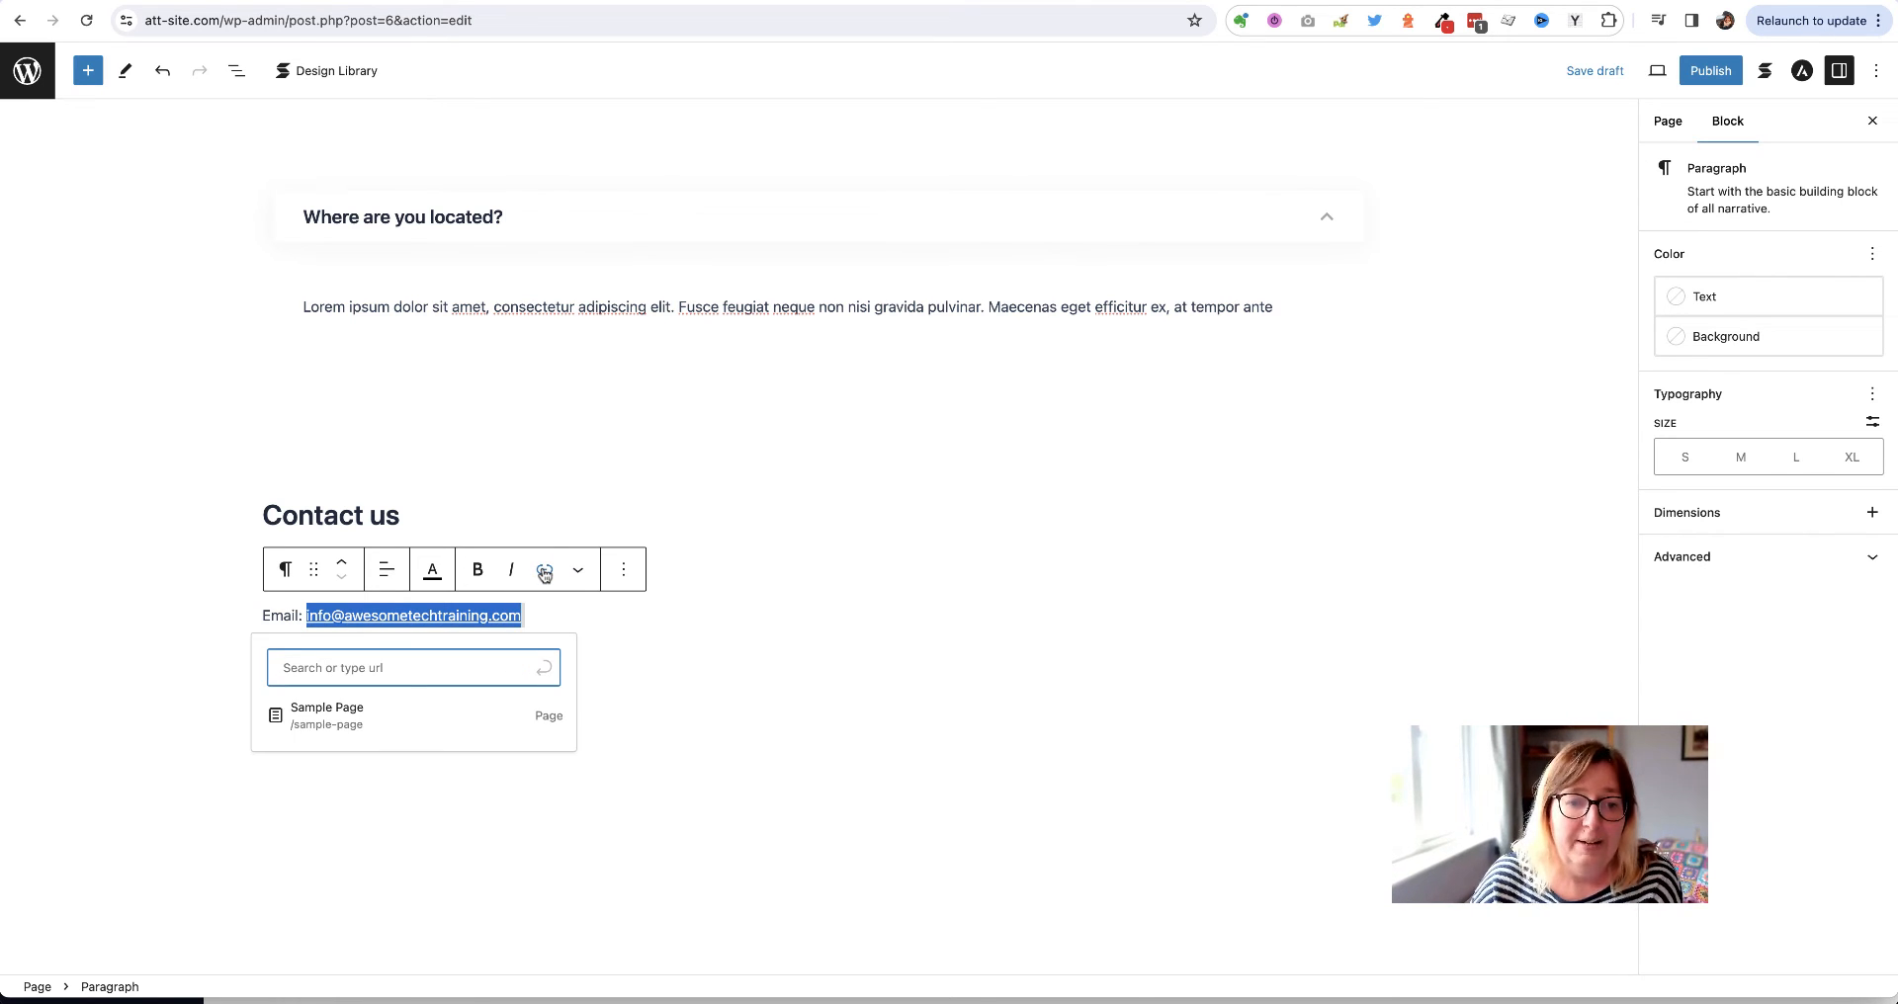
{"action": "type", "text": "maolto"}
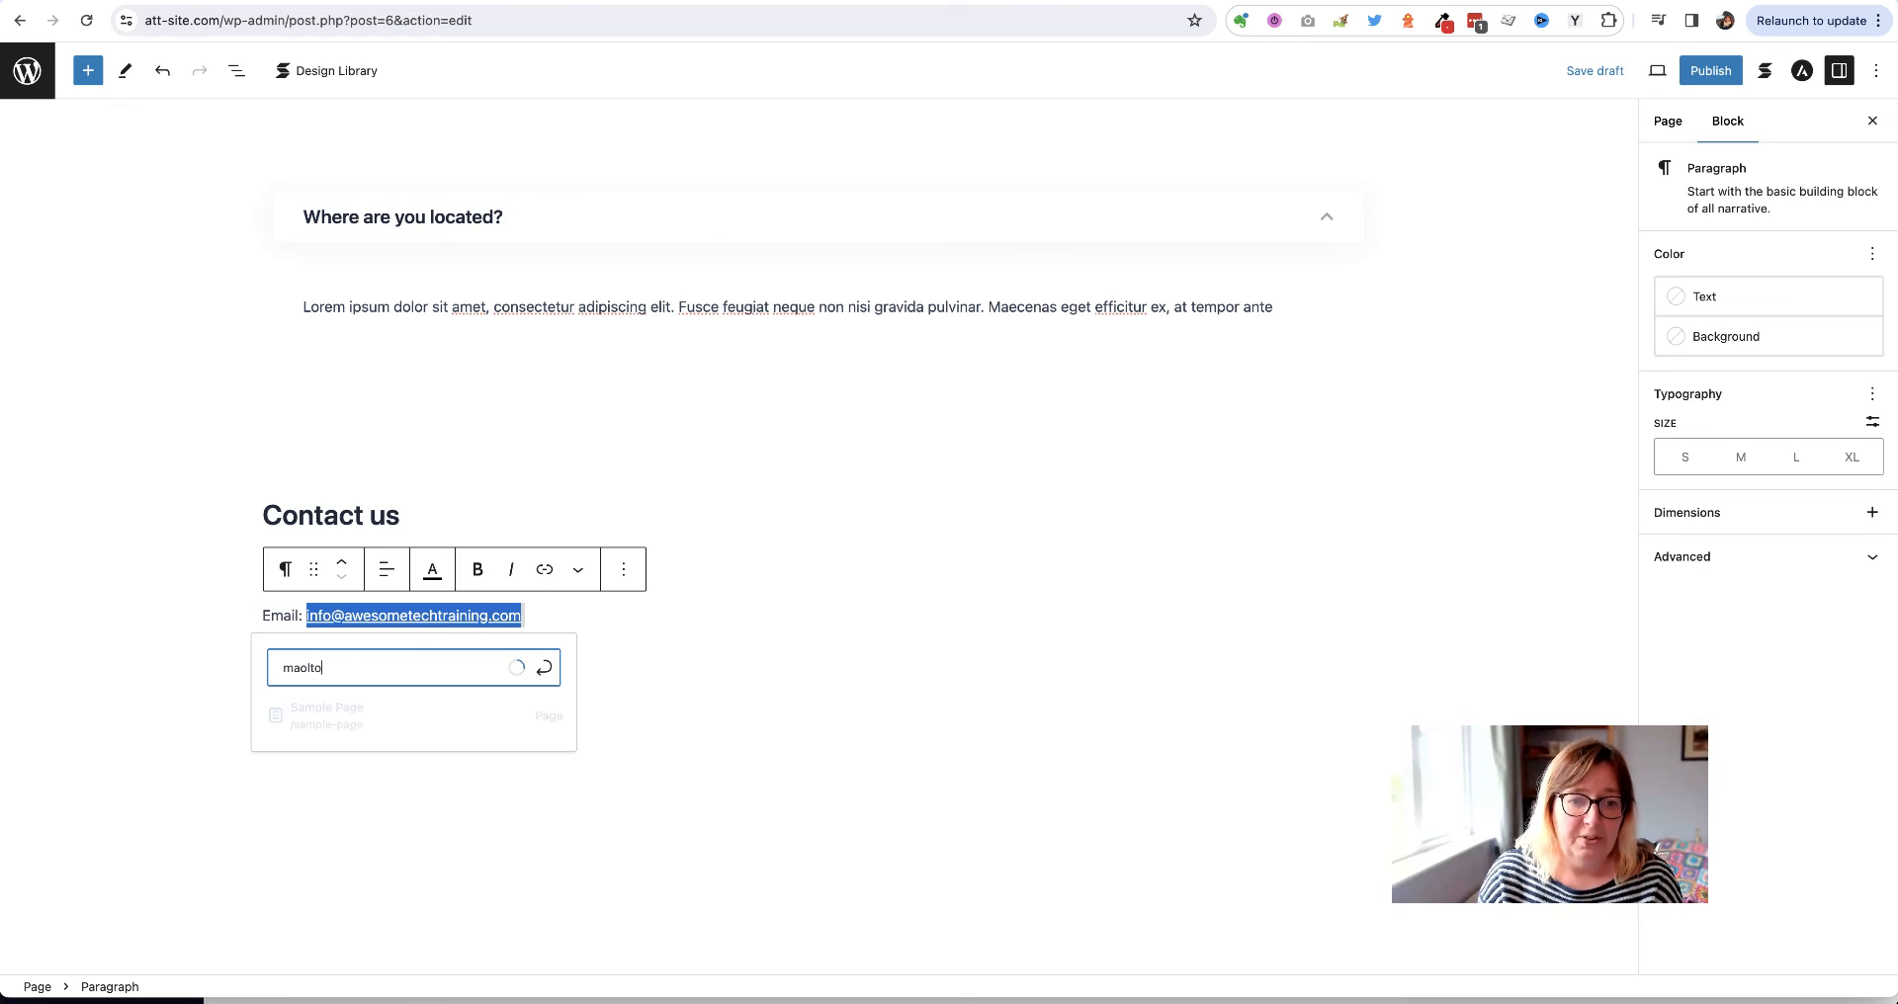
{"action": "key", "text": "BackSpace"}
{"action": "key", "text": "BackSpace"}
{"action": "key", "text": "BackSpace"}
{"action": "key", "text": "BackSpace"}
{"action": "key", "text": "BackSpace"}
{"action": "type", "text": "ailo"}
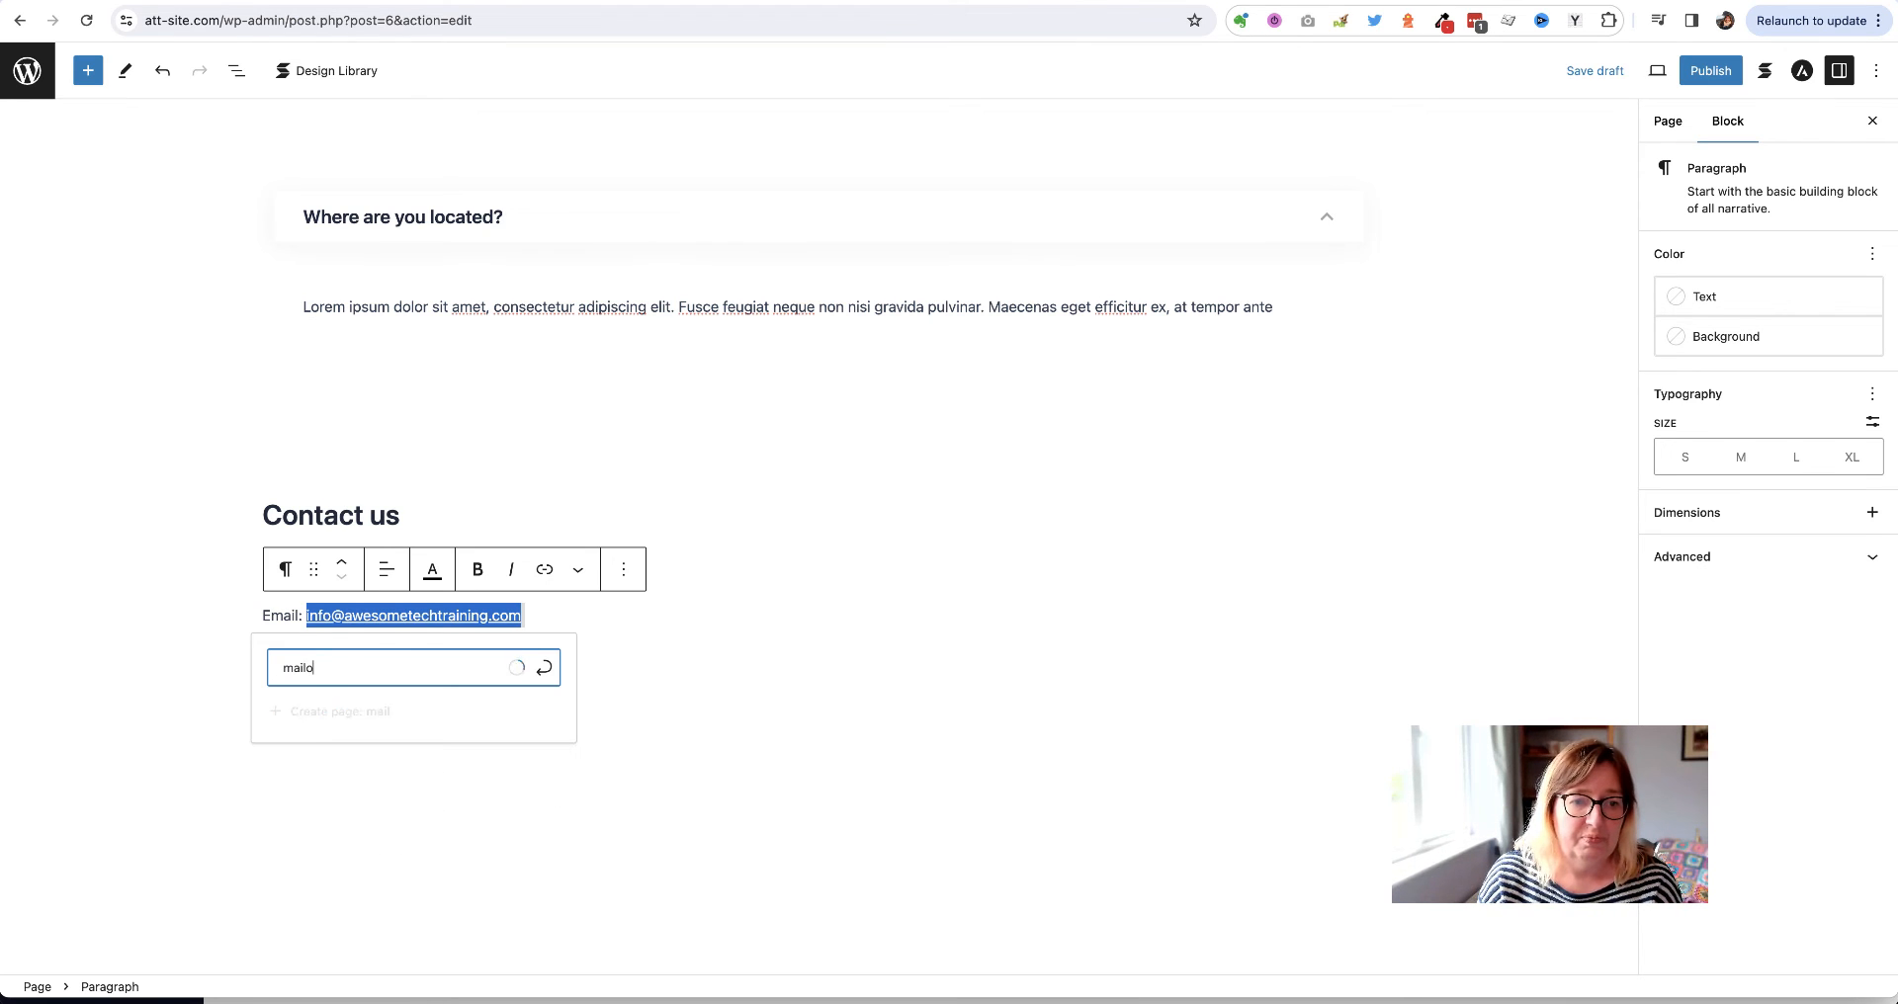
{"action": "key", "text": "BackSpace"}
{"action": "type", "text": "to:"}
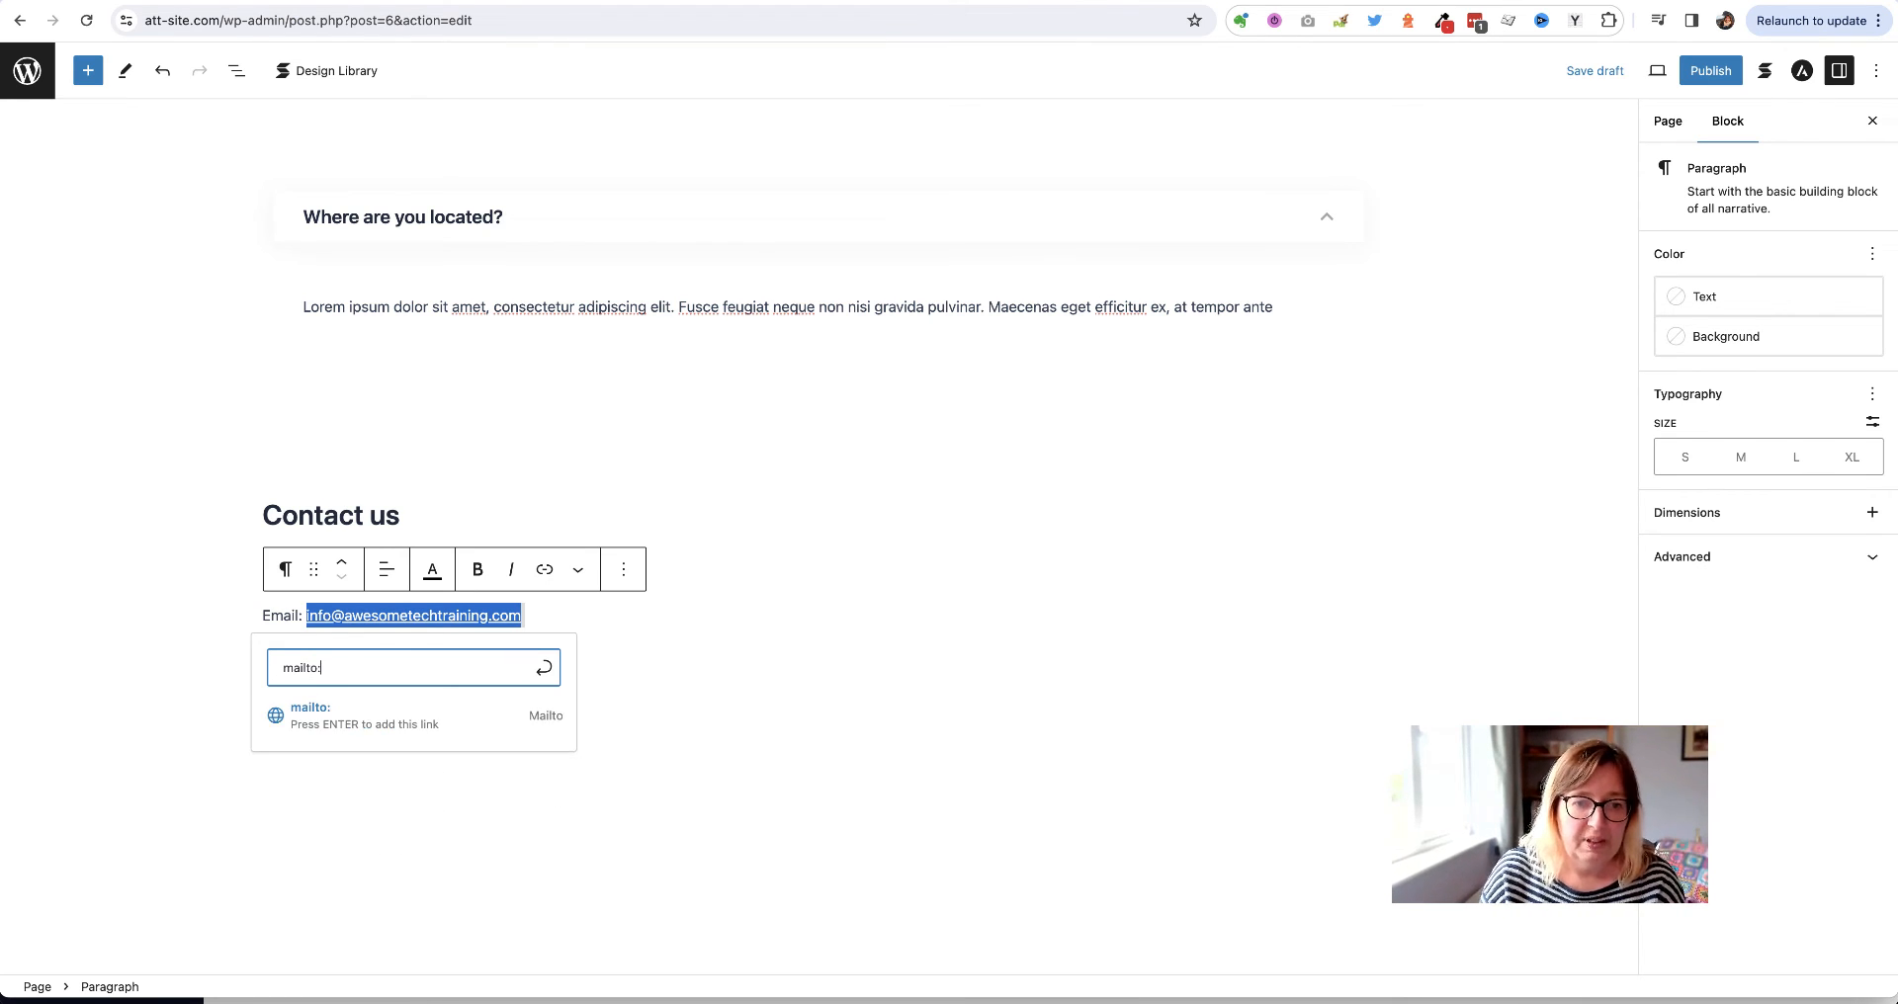
{"action": "key", "text": "super+v"}
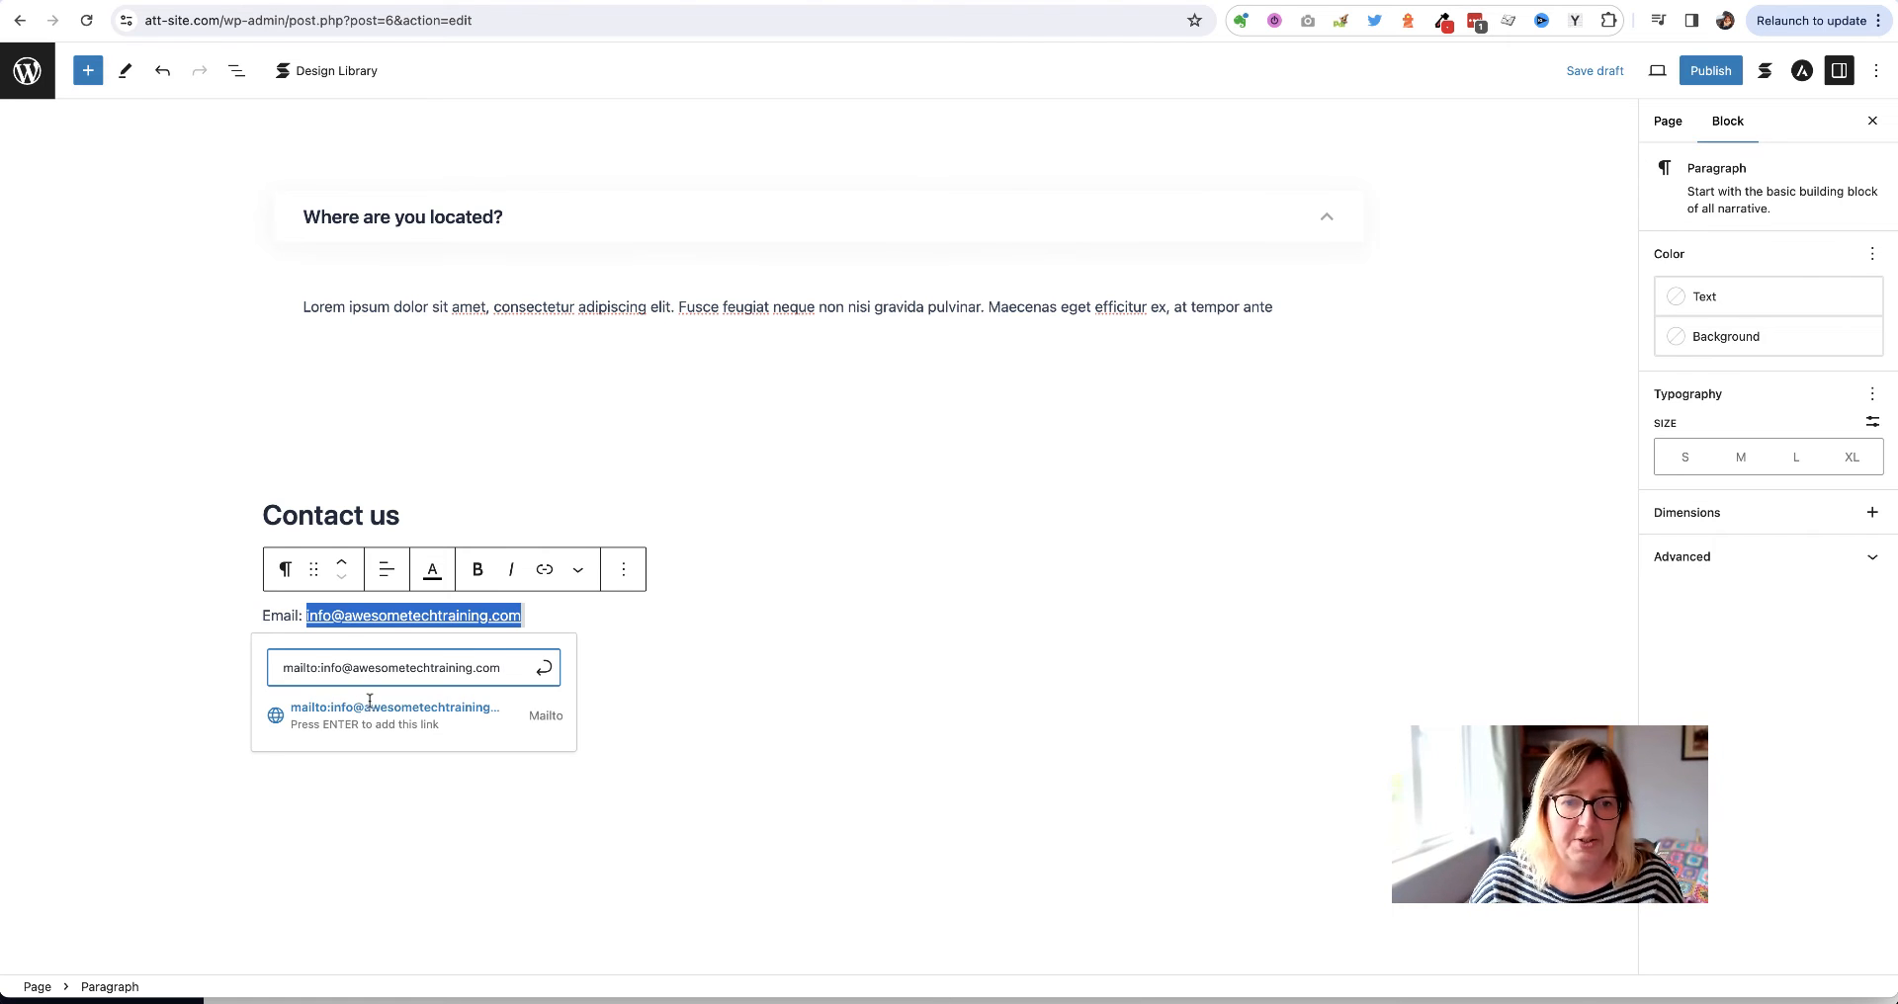
{"action": "left_click", "coordinate": [544, 668]}
{"action": "left_click", "coordinate": [811, 648]}
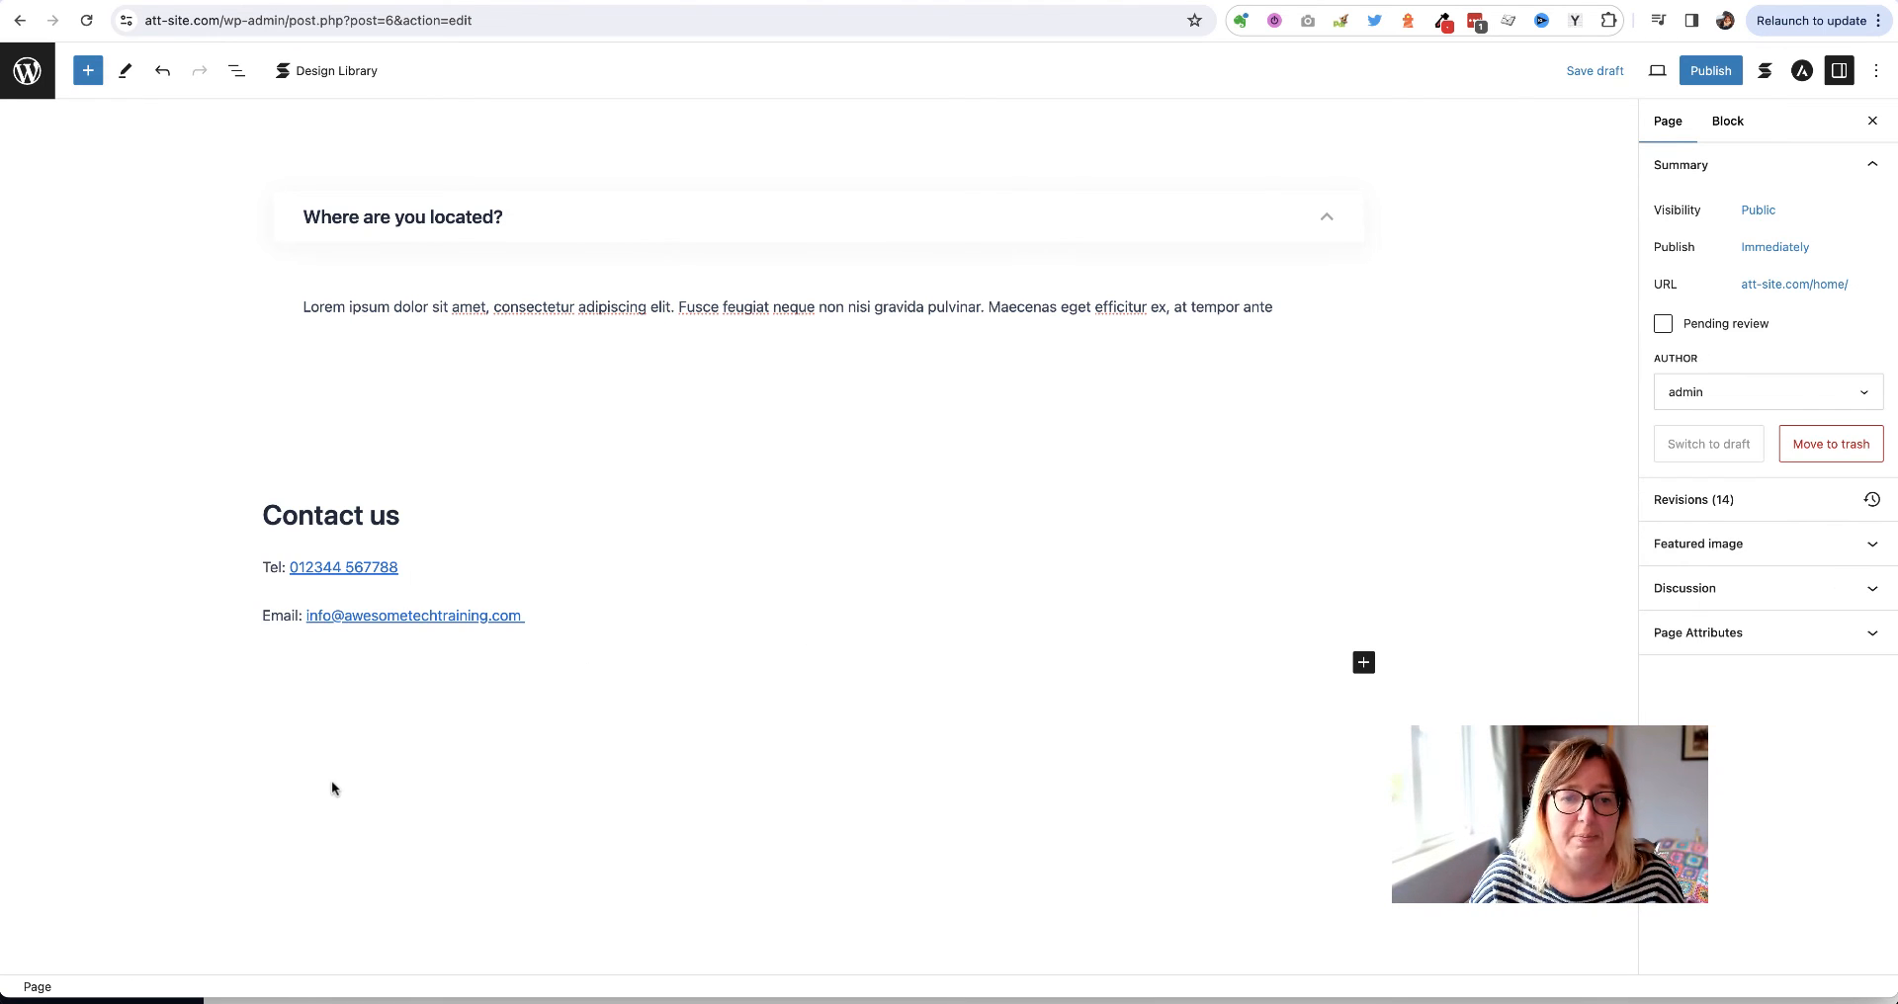
Save the page draft and reload the preview to check the contact links
{"action": "left_click", "coordinate": [1606, 75]}
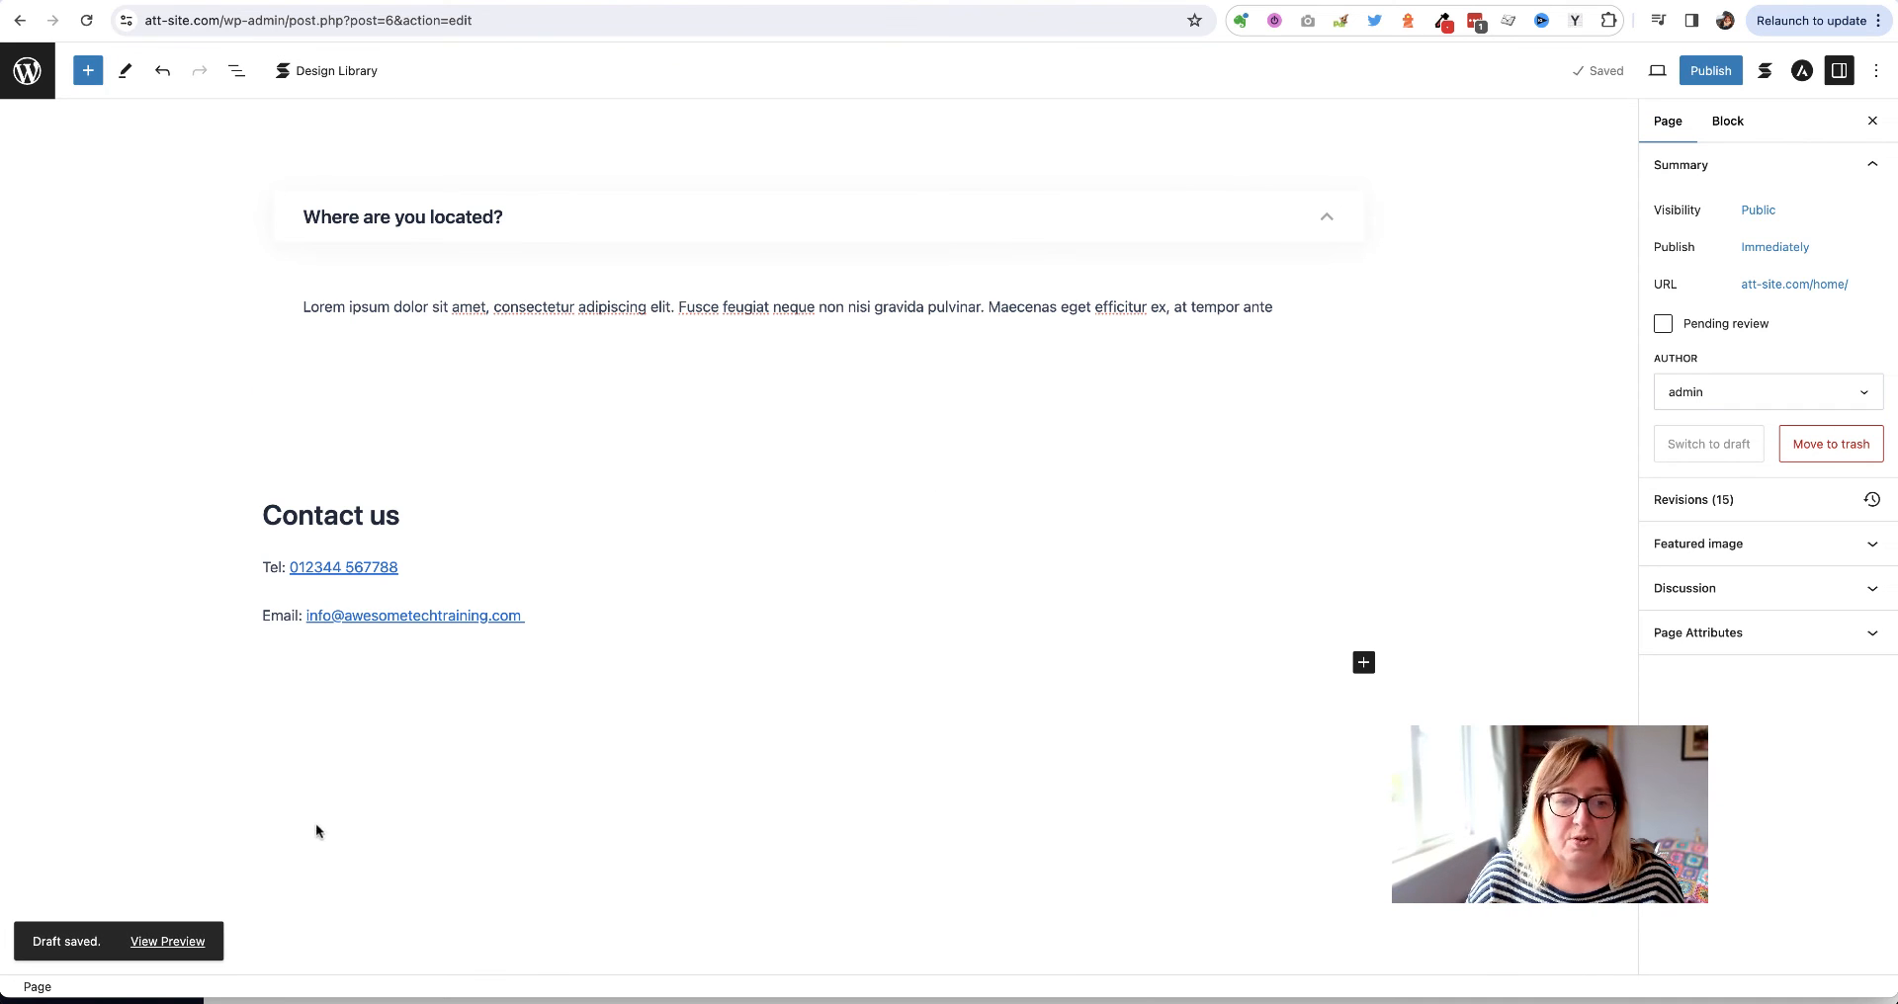
{"action": "left_click", "coordinate": [751, 2]}
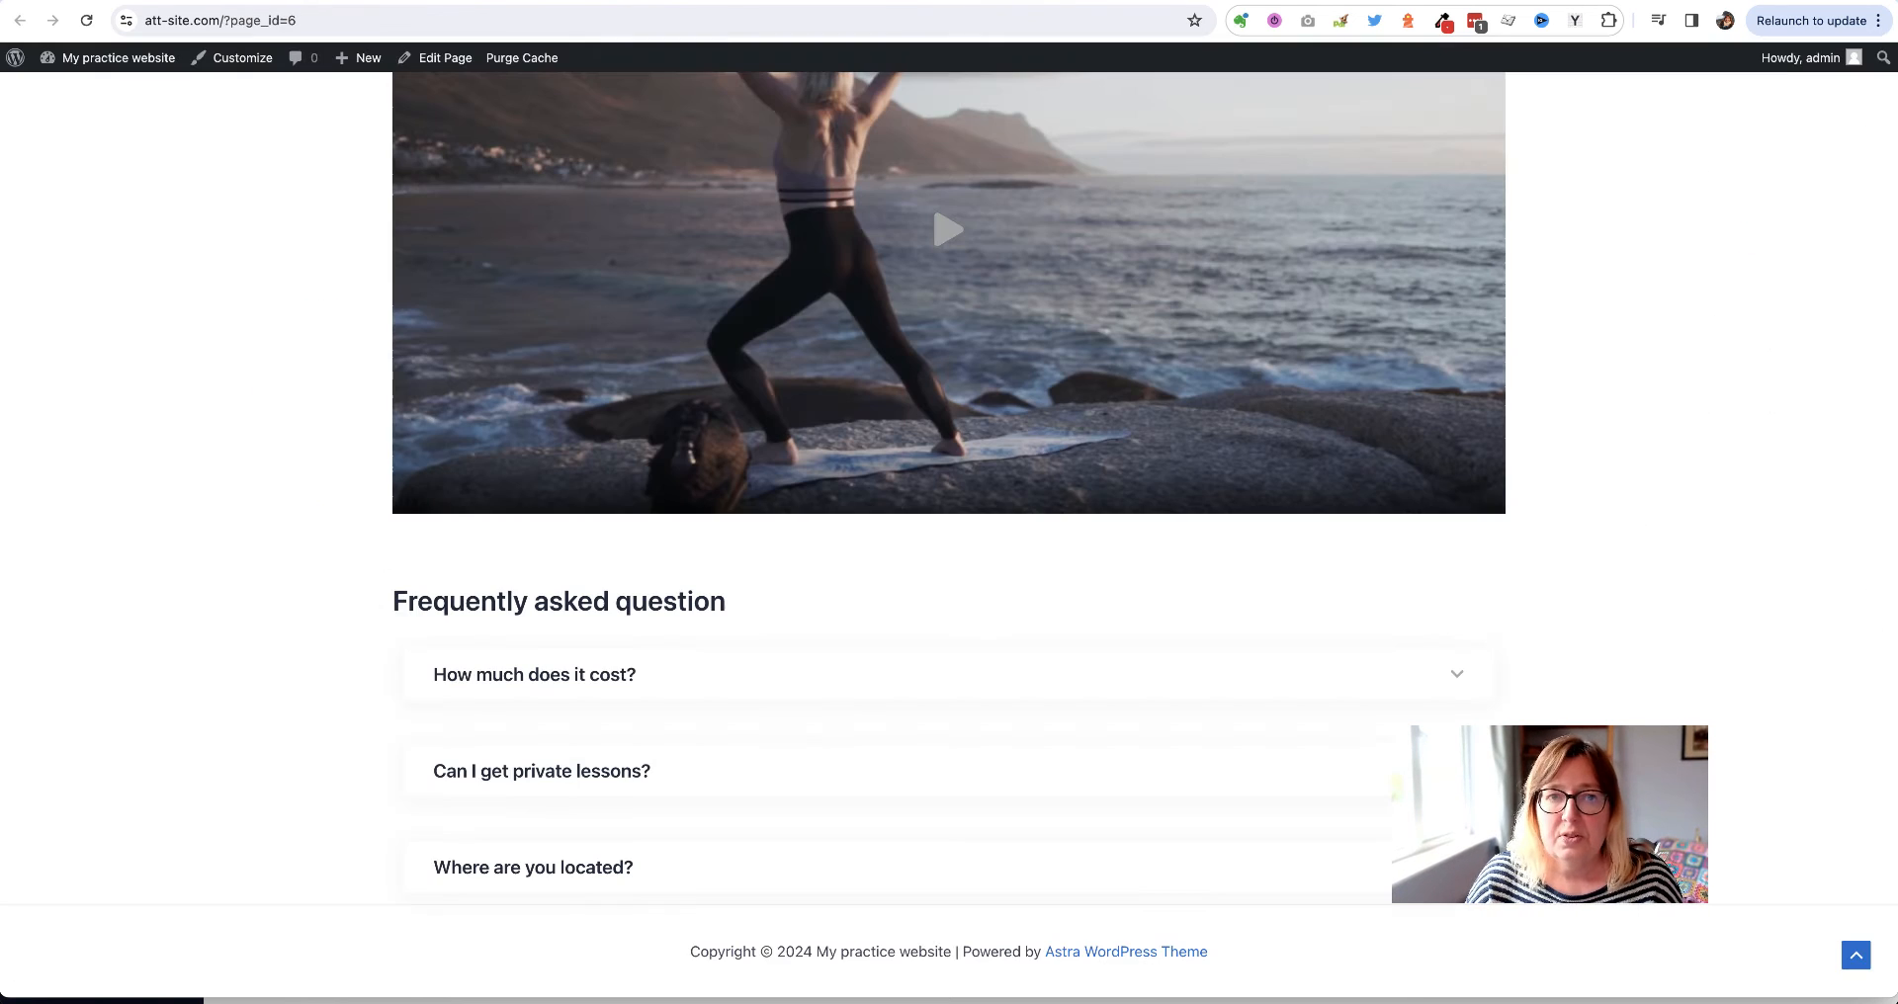
{"action": "left_click", "coordinate": [86, 22]}
{"action": "scroll", "coordinate": [223, 485], "scroll_direction": "down", "scroll_amount": 3}
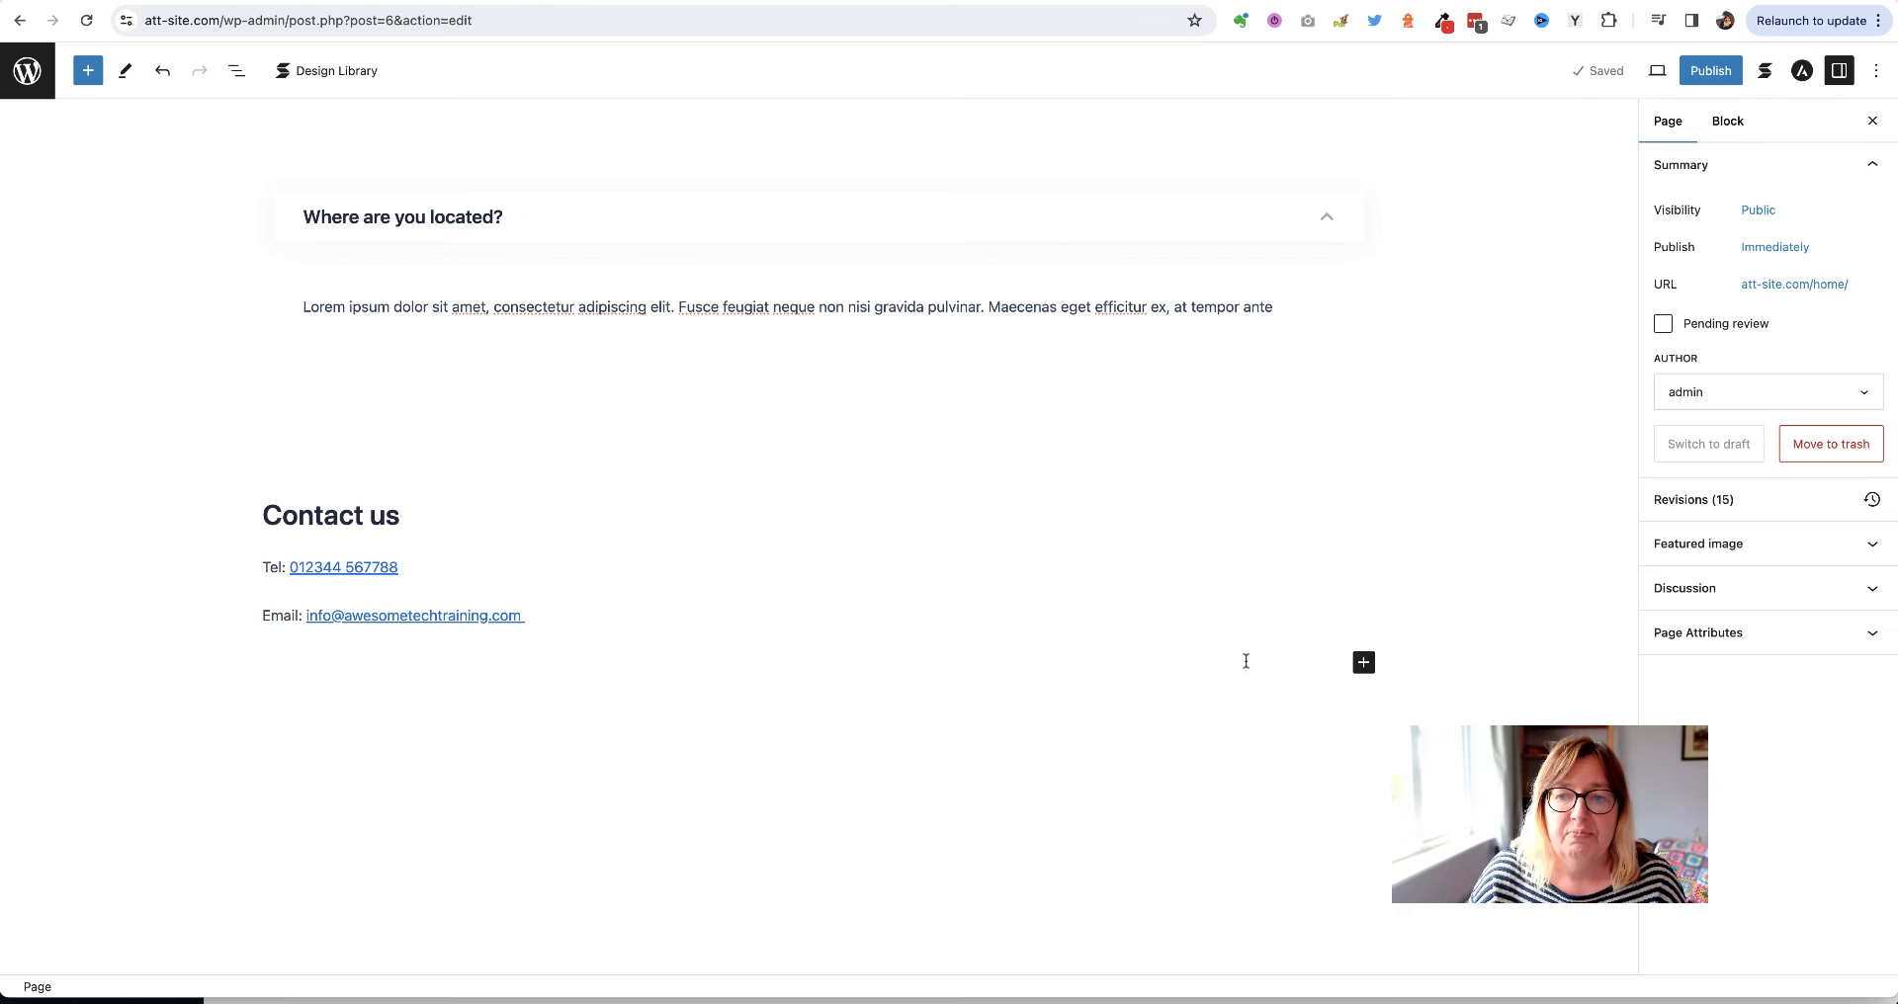
Insert a Spacer block below the contact details with a height of 50 px
{"action": "left_click", "coordinate": [1364, 663]}
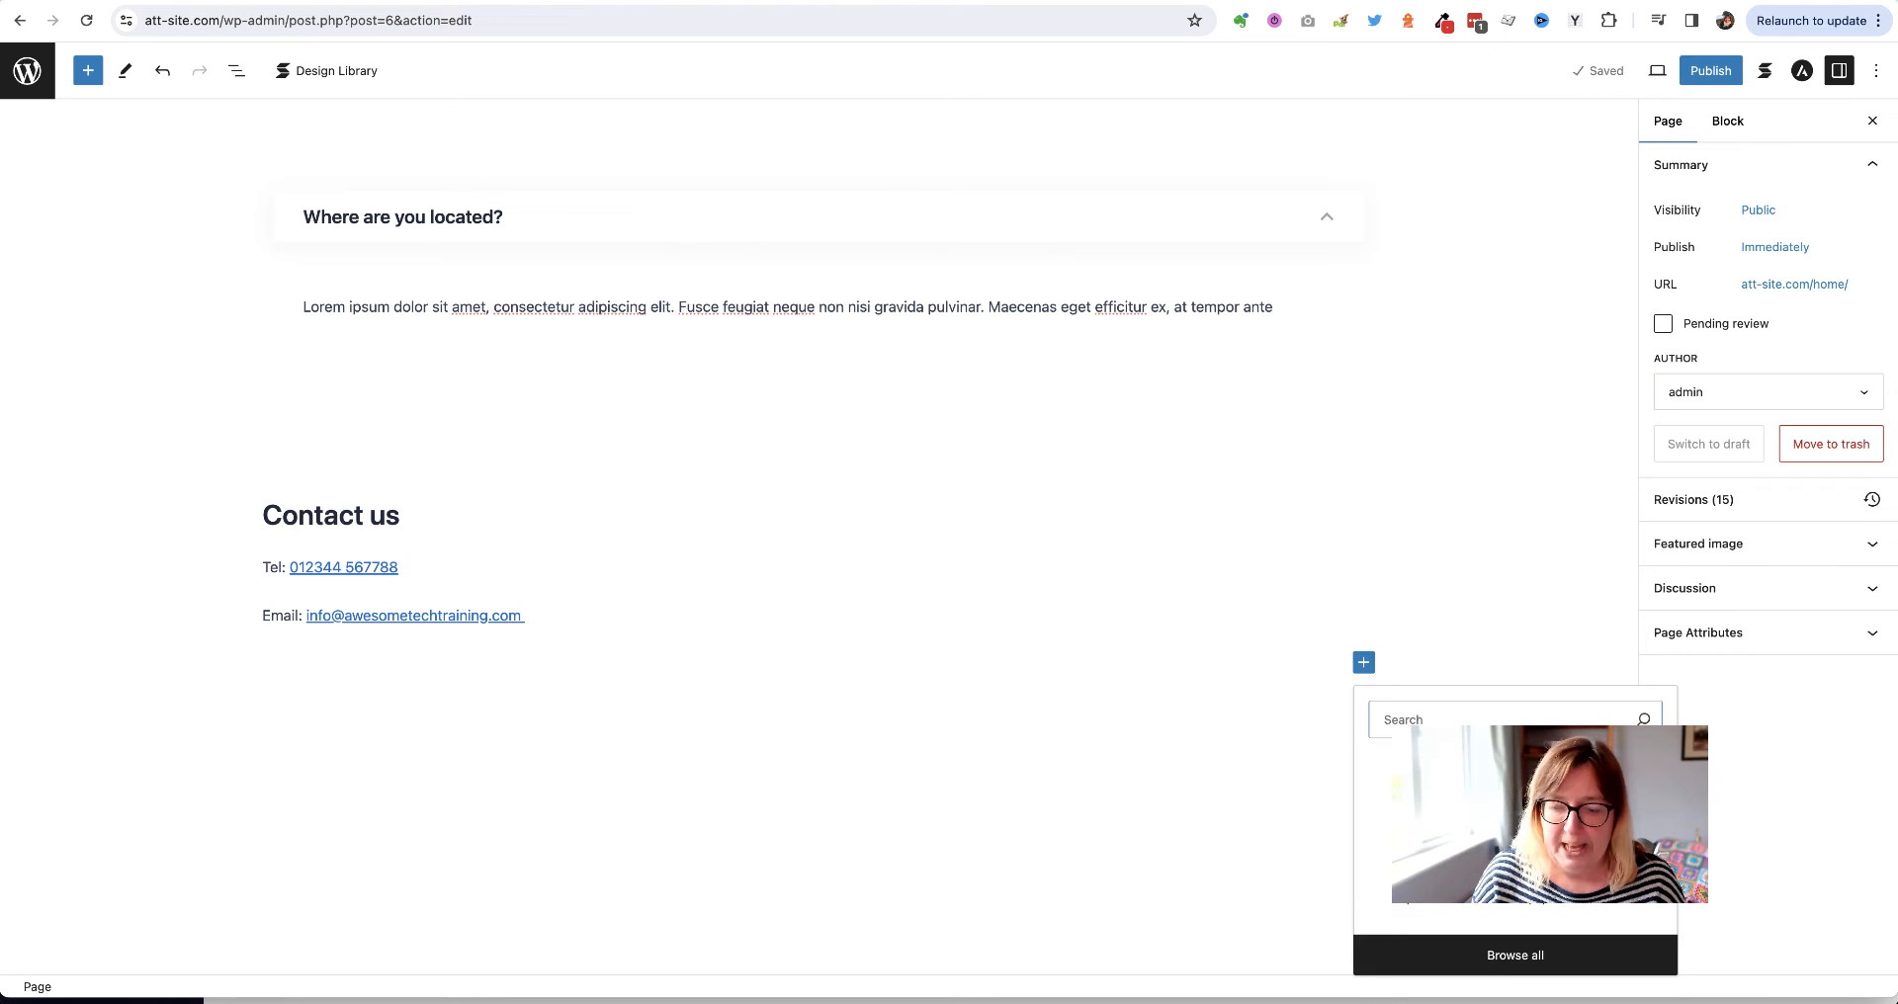
{"action": "type", "text": "space"}
{"action": "left_click", "coordinate": [1406, 799]}
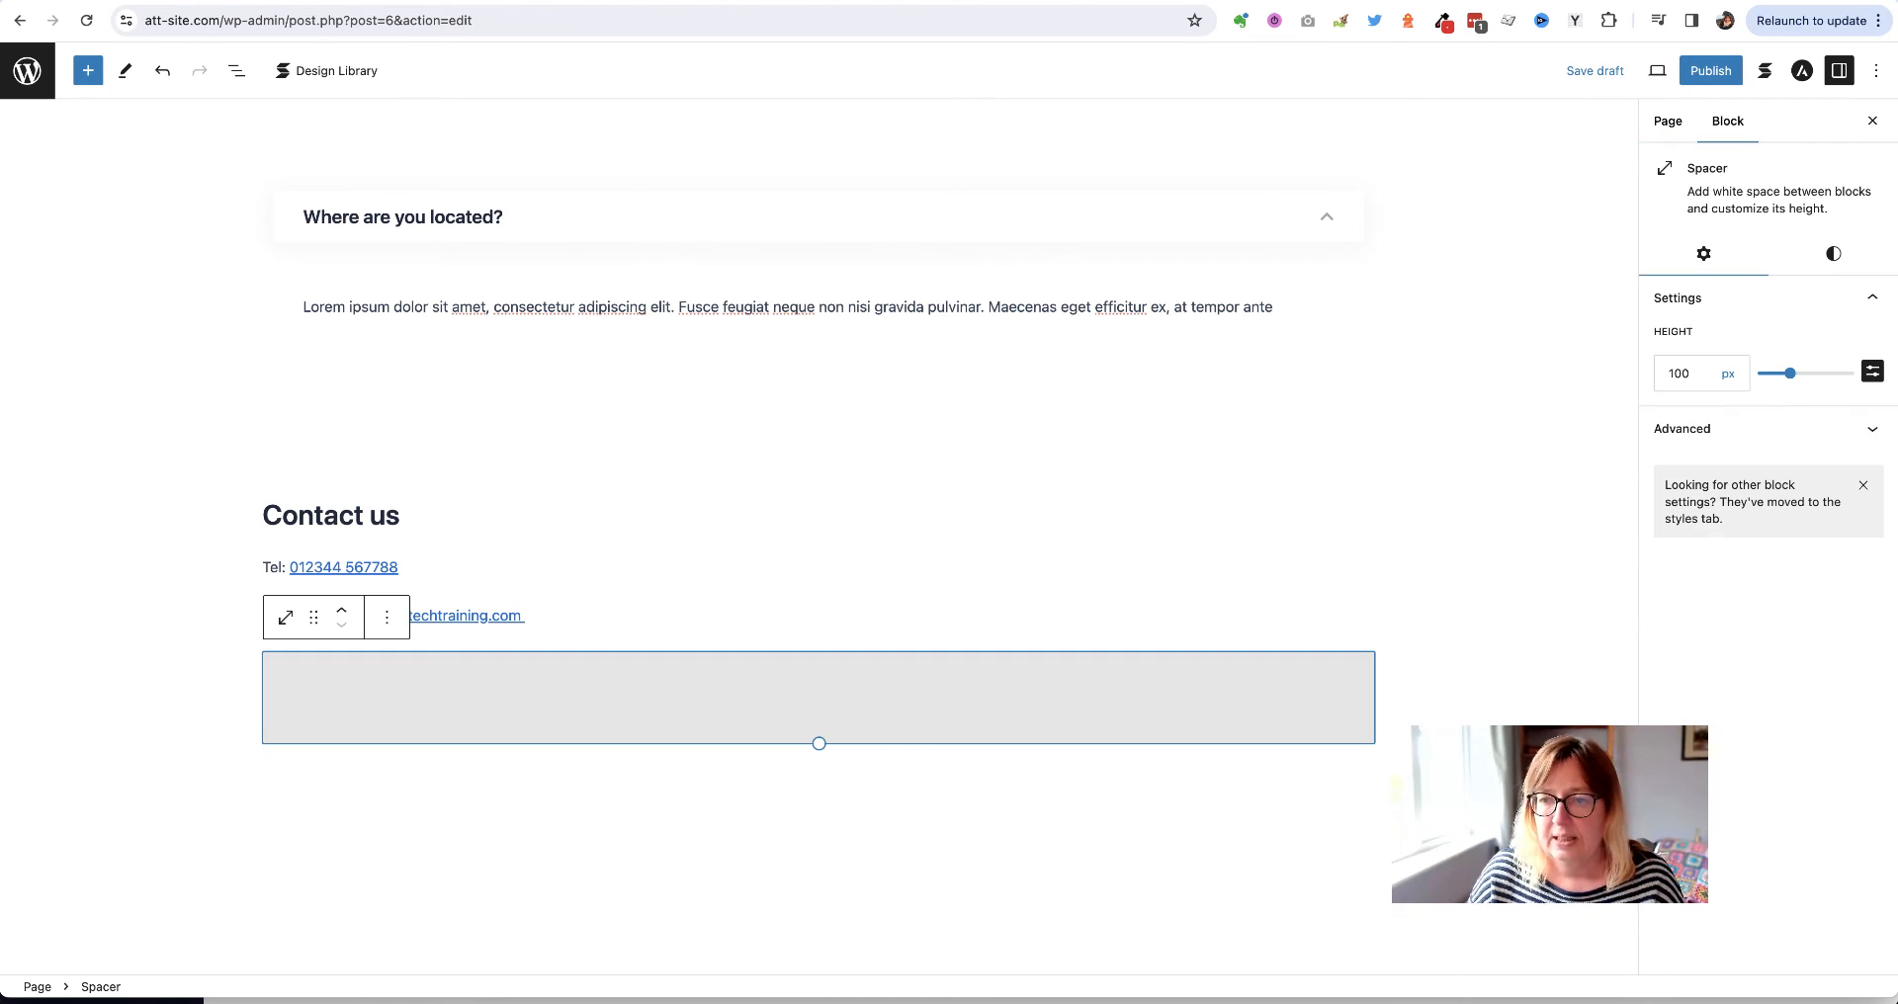
{"action": "left_click_drag", "start_coordinate": [1706, 374], "coordinate": [1640, 381]}
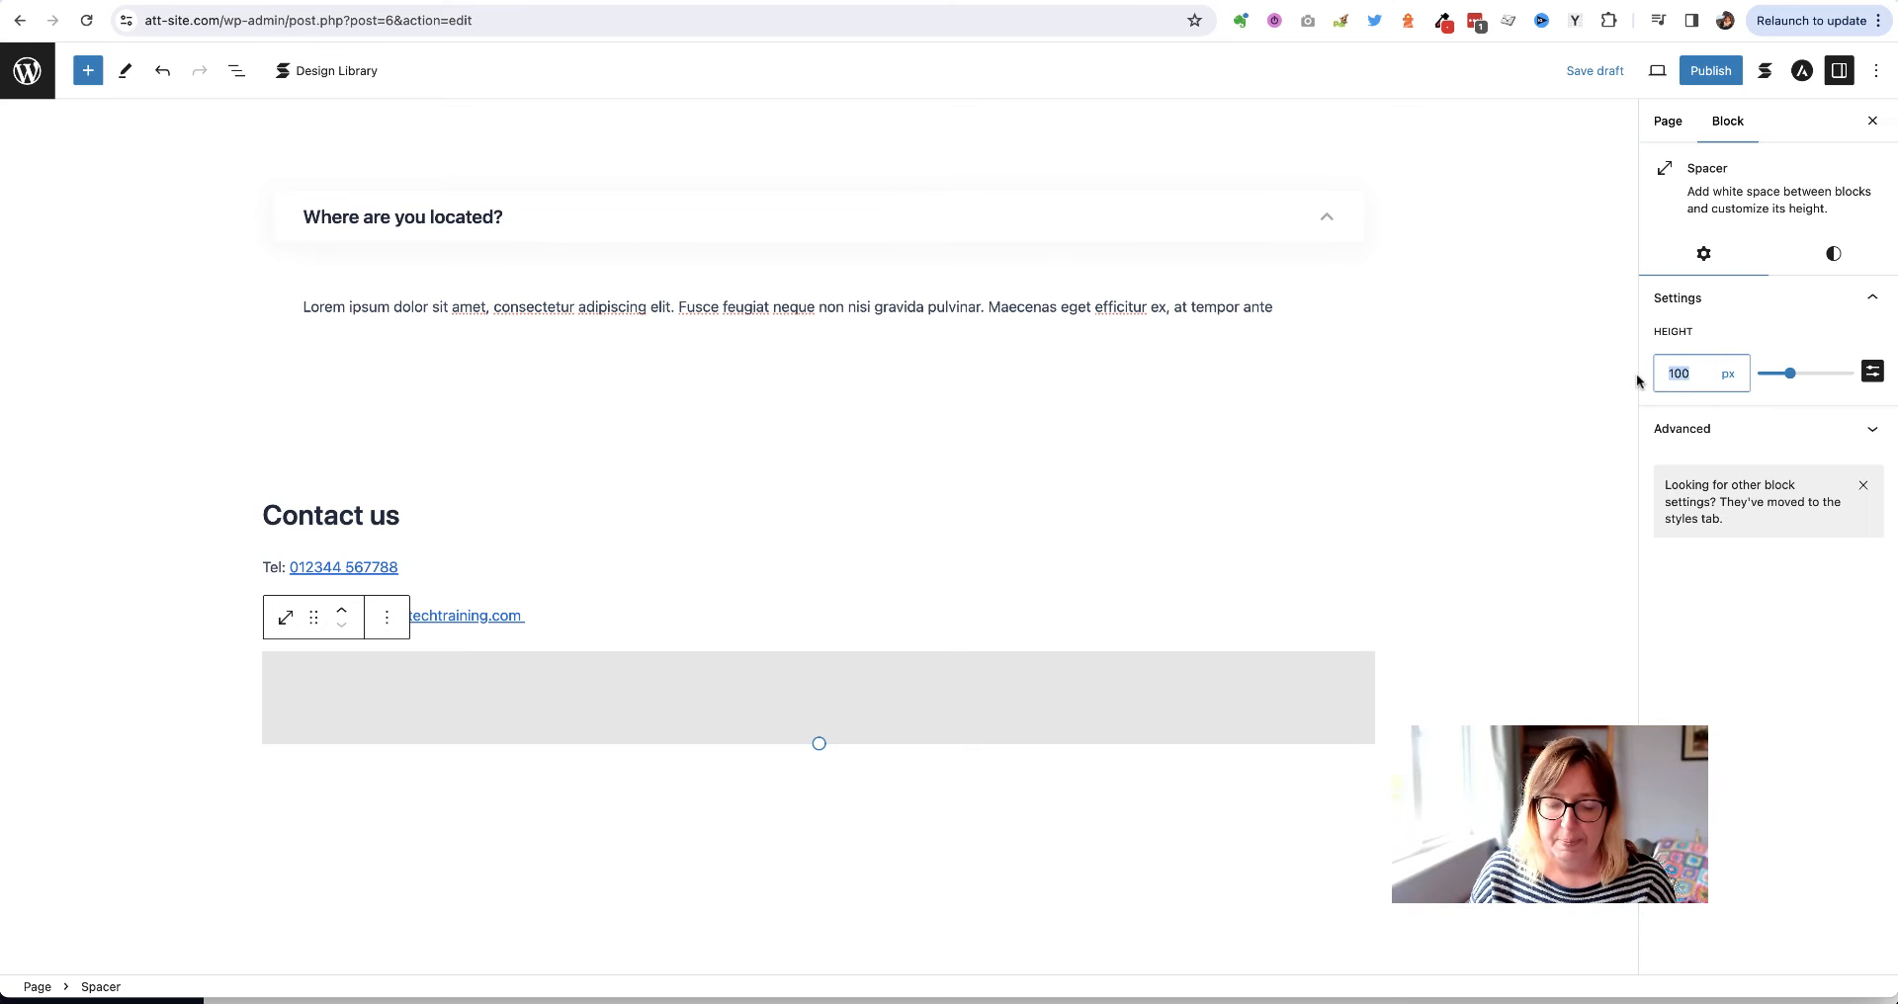
{"action": "type", "text": "50"}
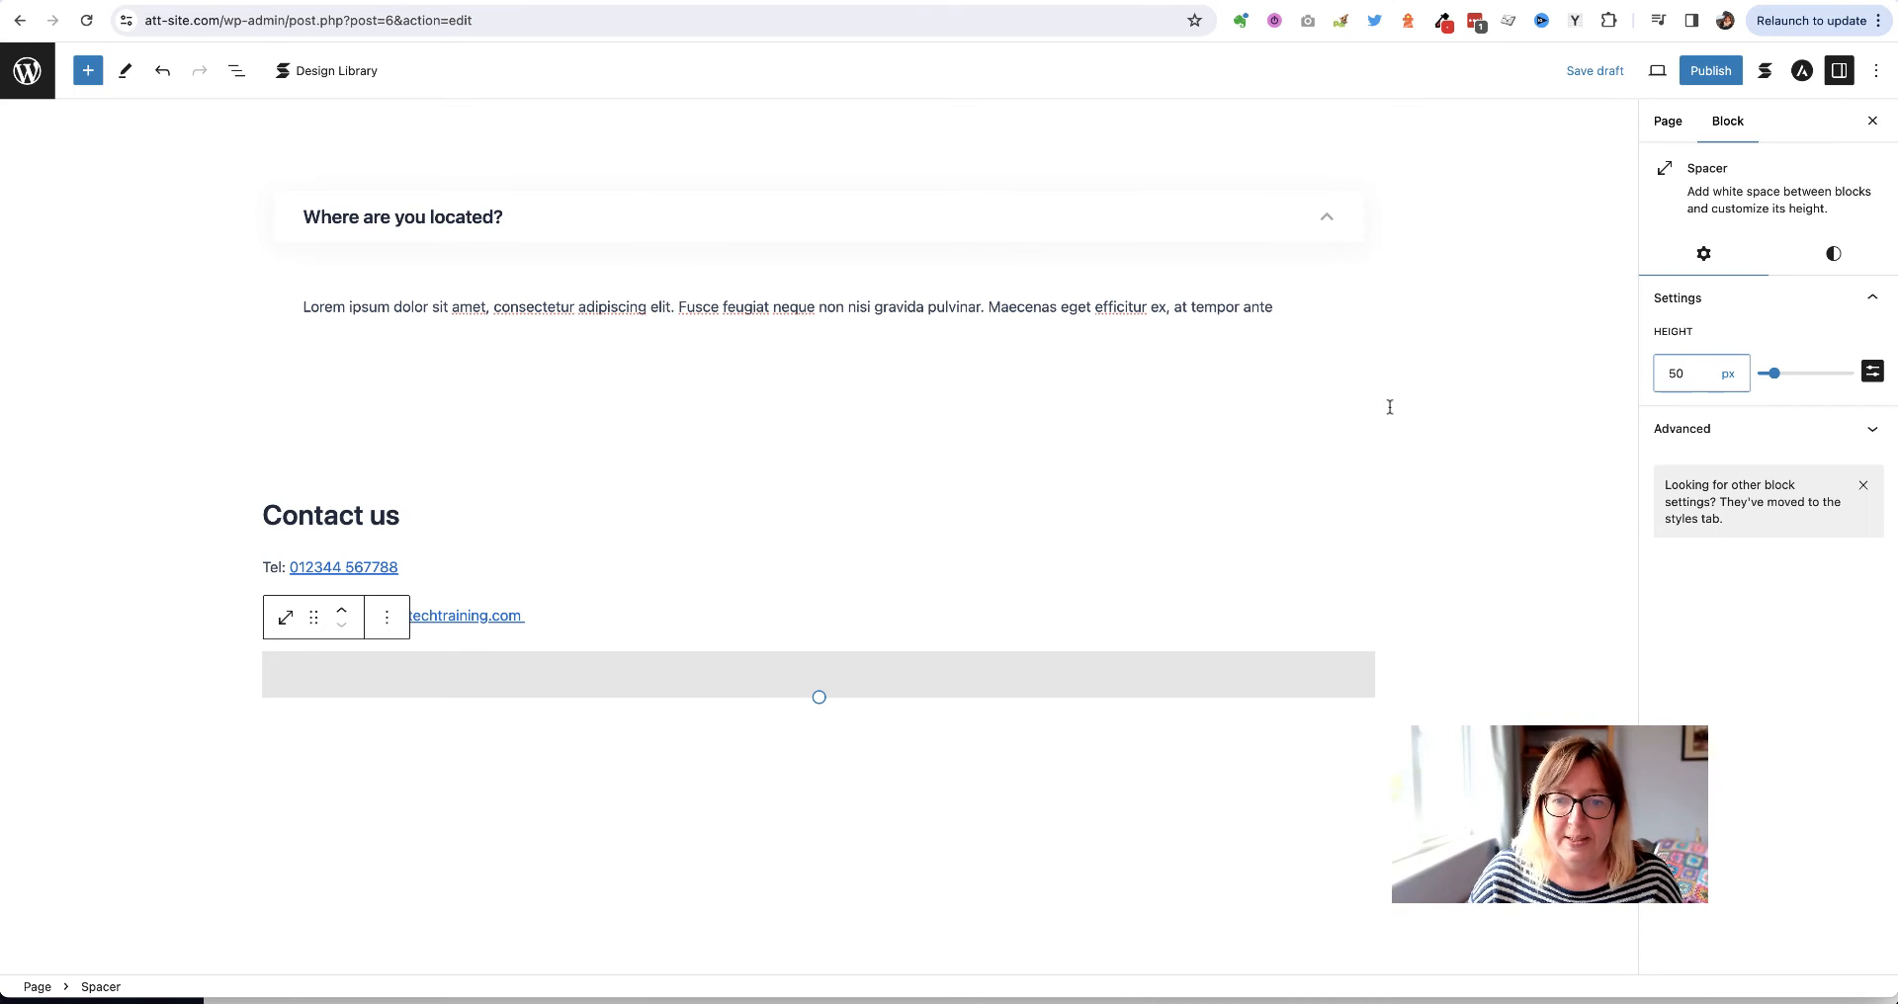
{"action": "left_click", "coordinate": [927, 732]}
Insert a Map block from the full block library beneath the spacer
{"action": "left_click", "coordinate": [1363, 723]}
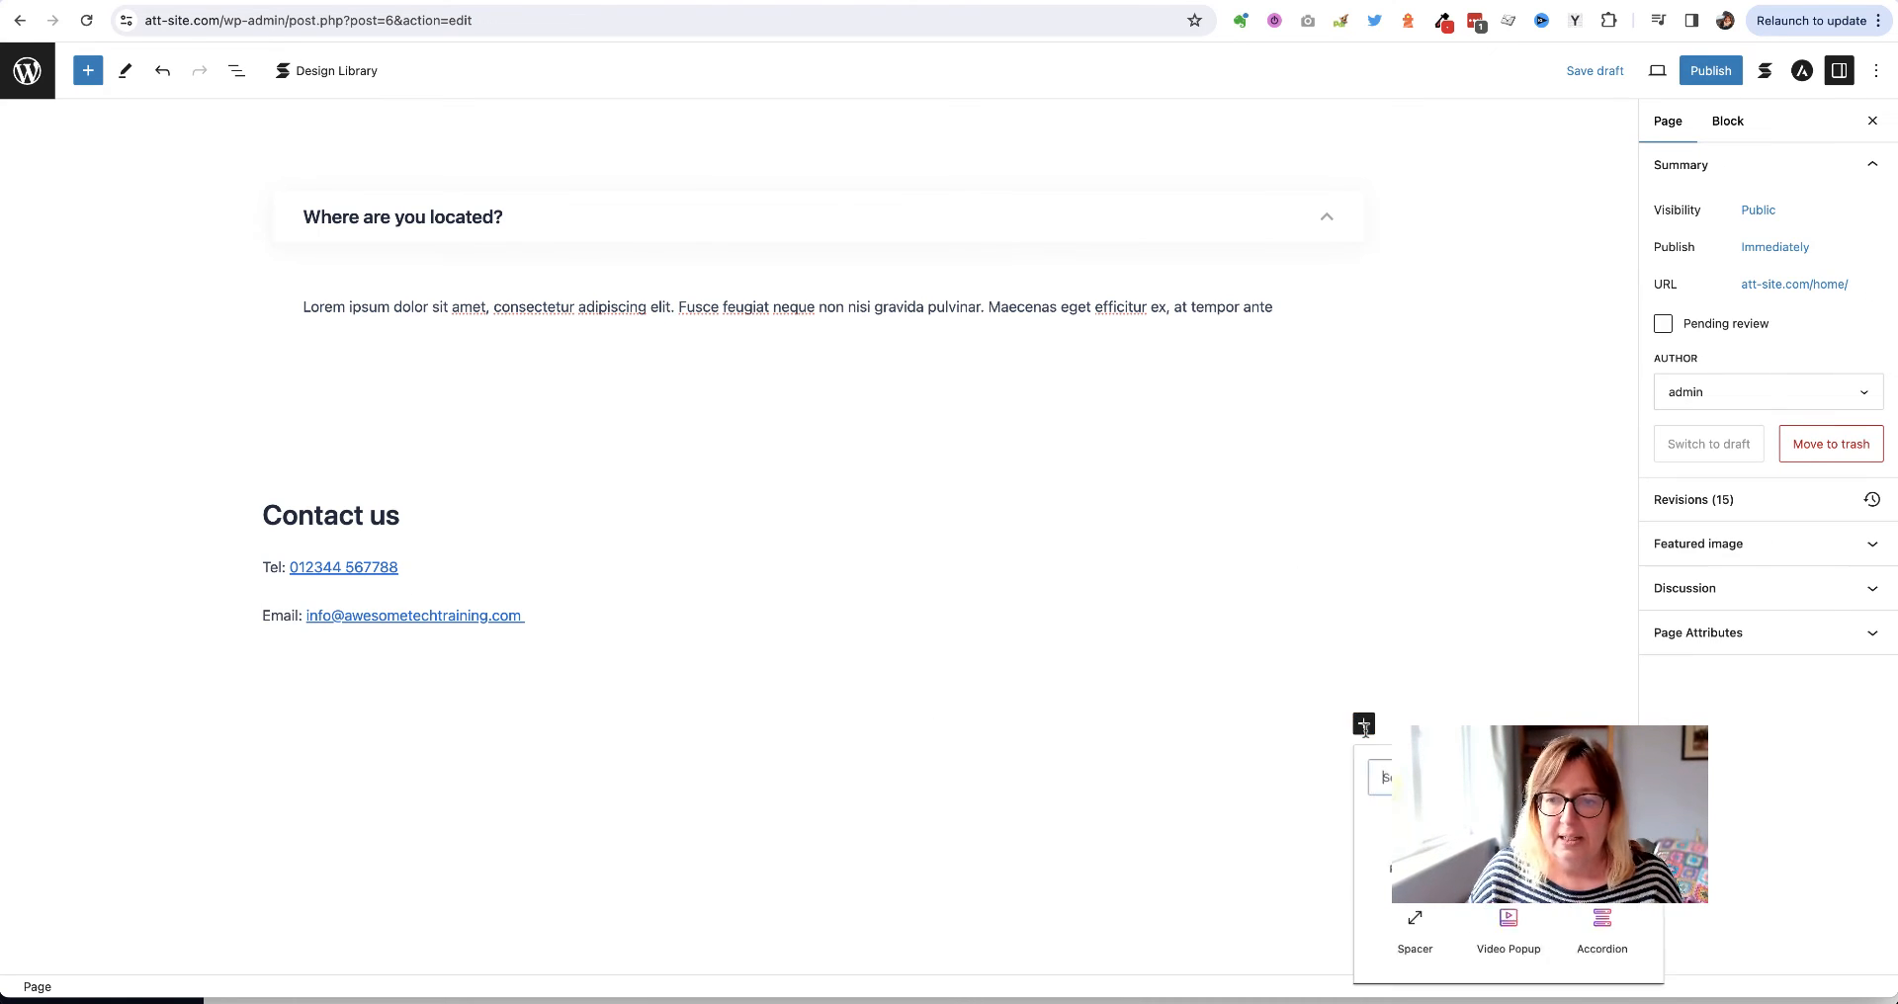
{"action": "scroll", "coordinate": [1516, 870], "scroll_direction": "down", "scroll_amount": 1}
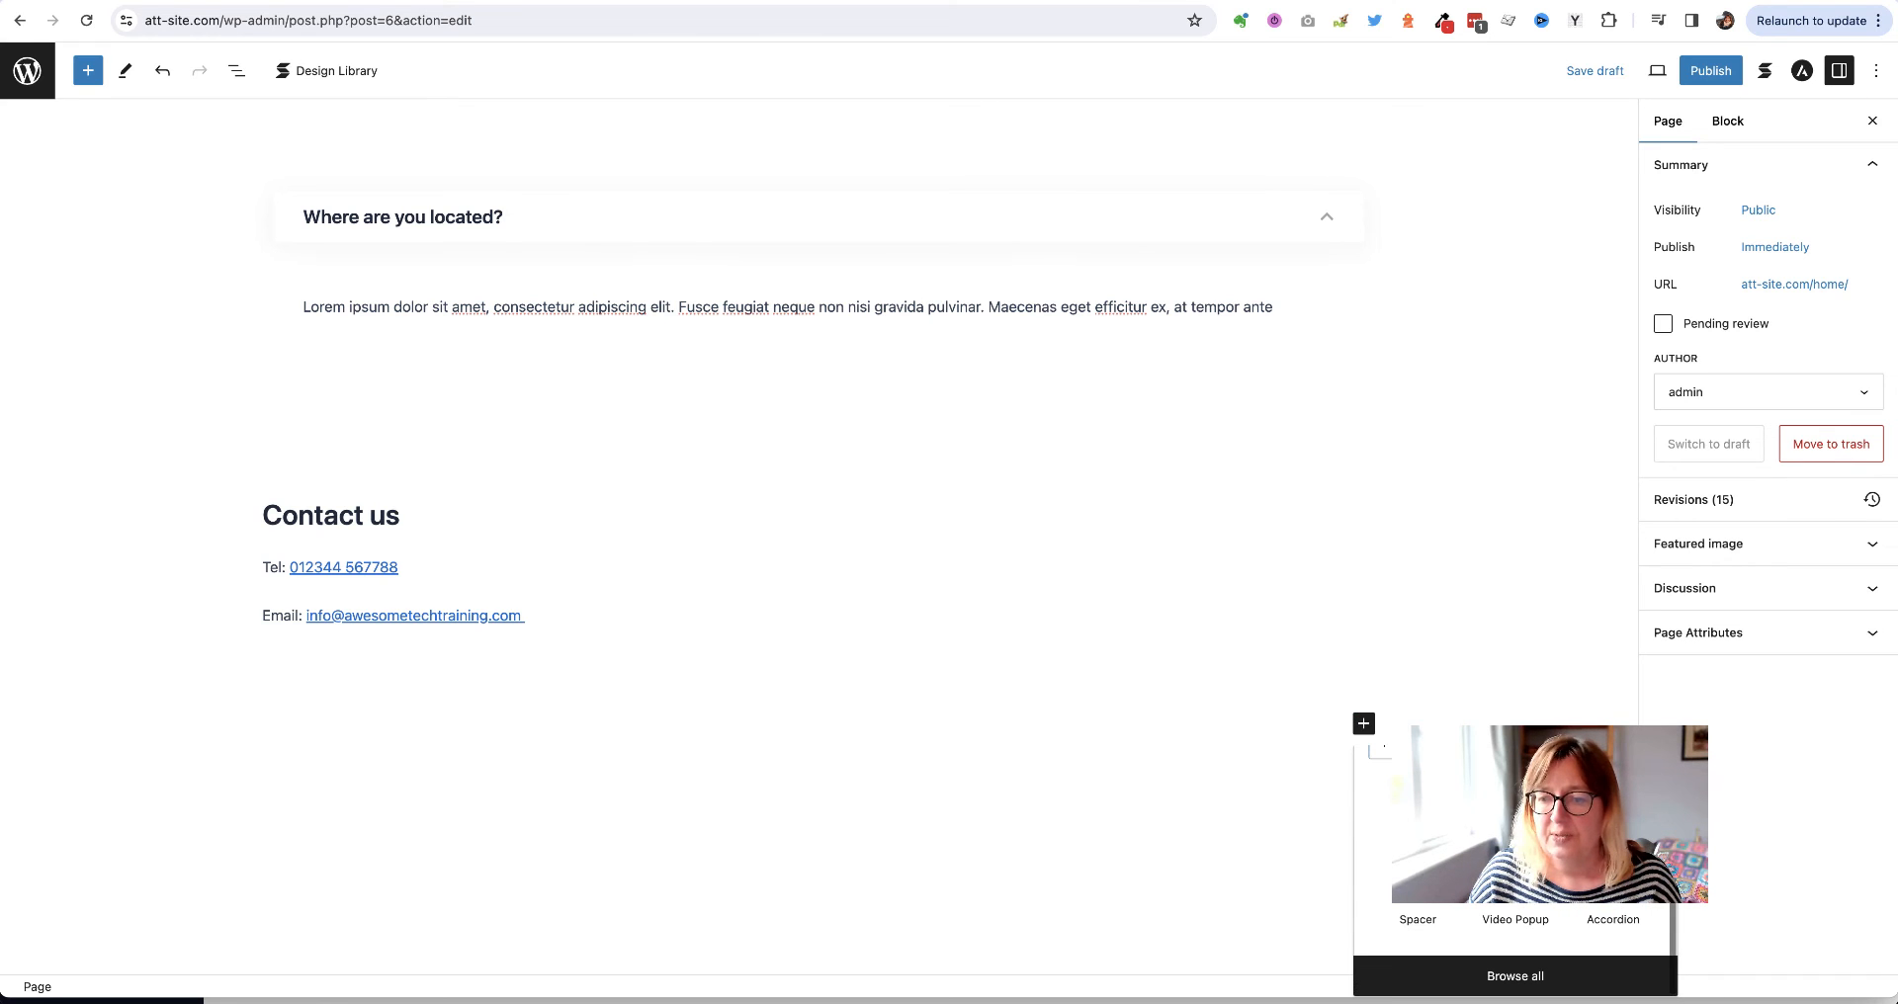
{"action": "left_click", "coordinate": [1515, 979]}
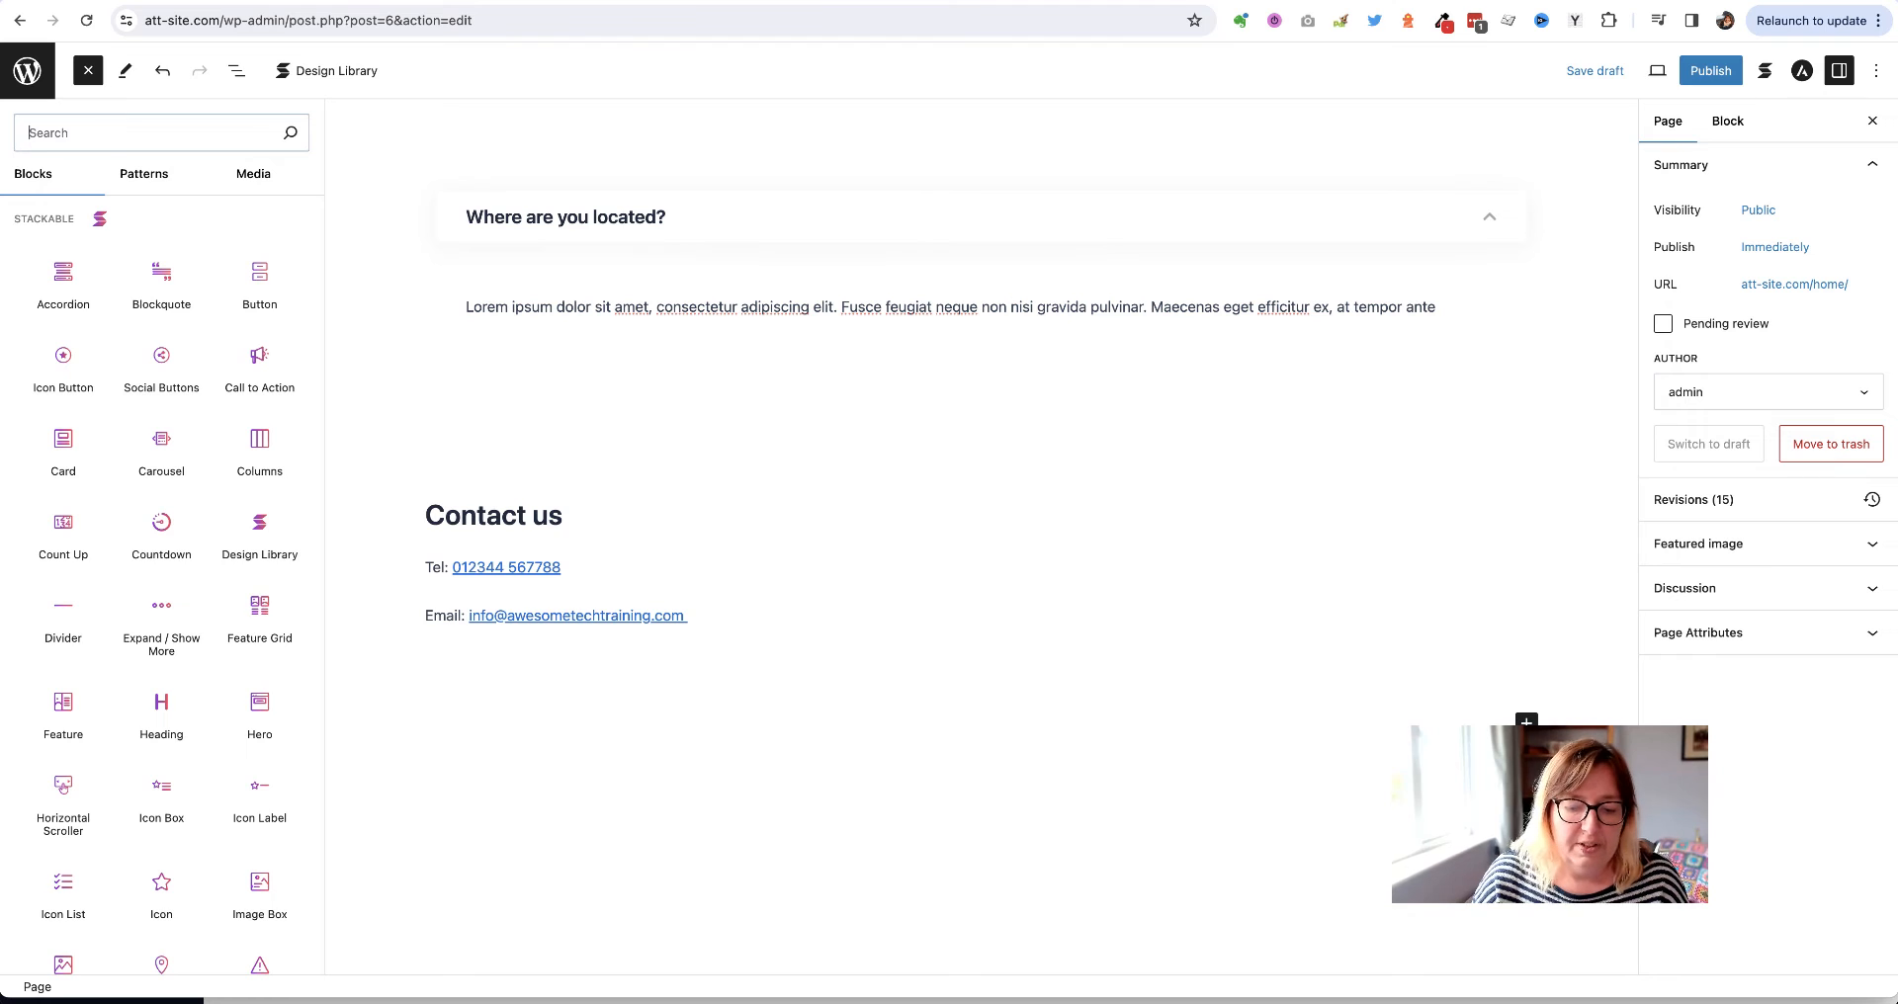
{"action": "type", "text": "map"}
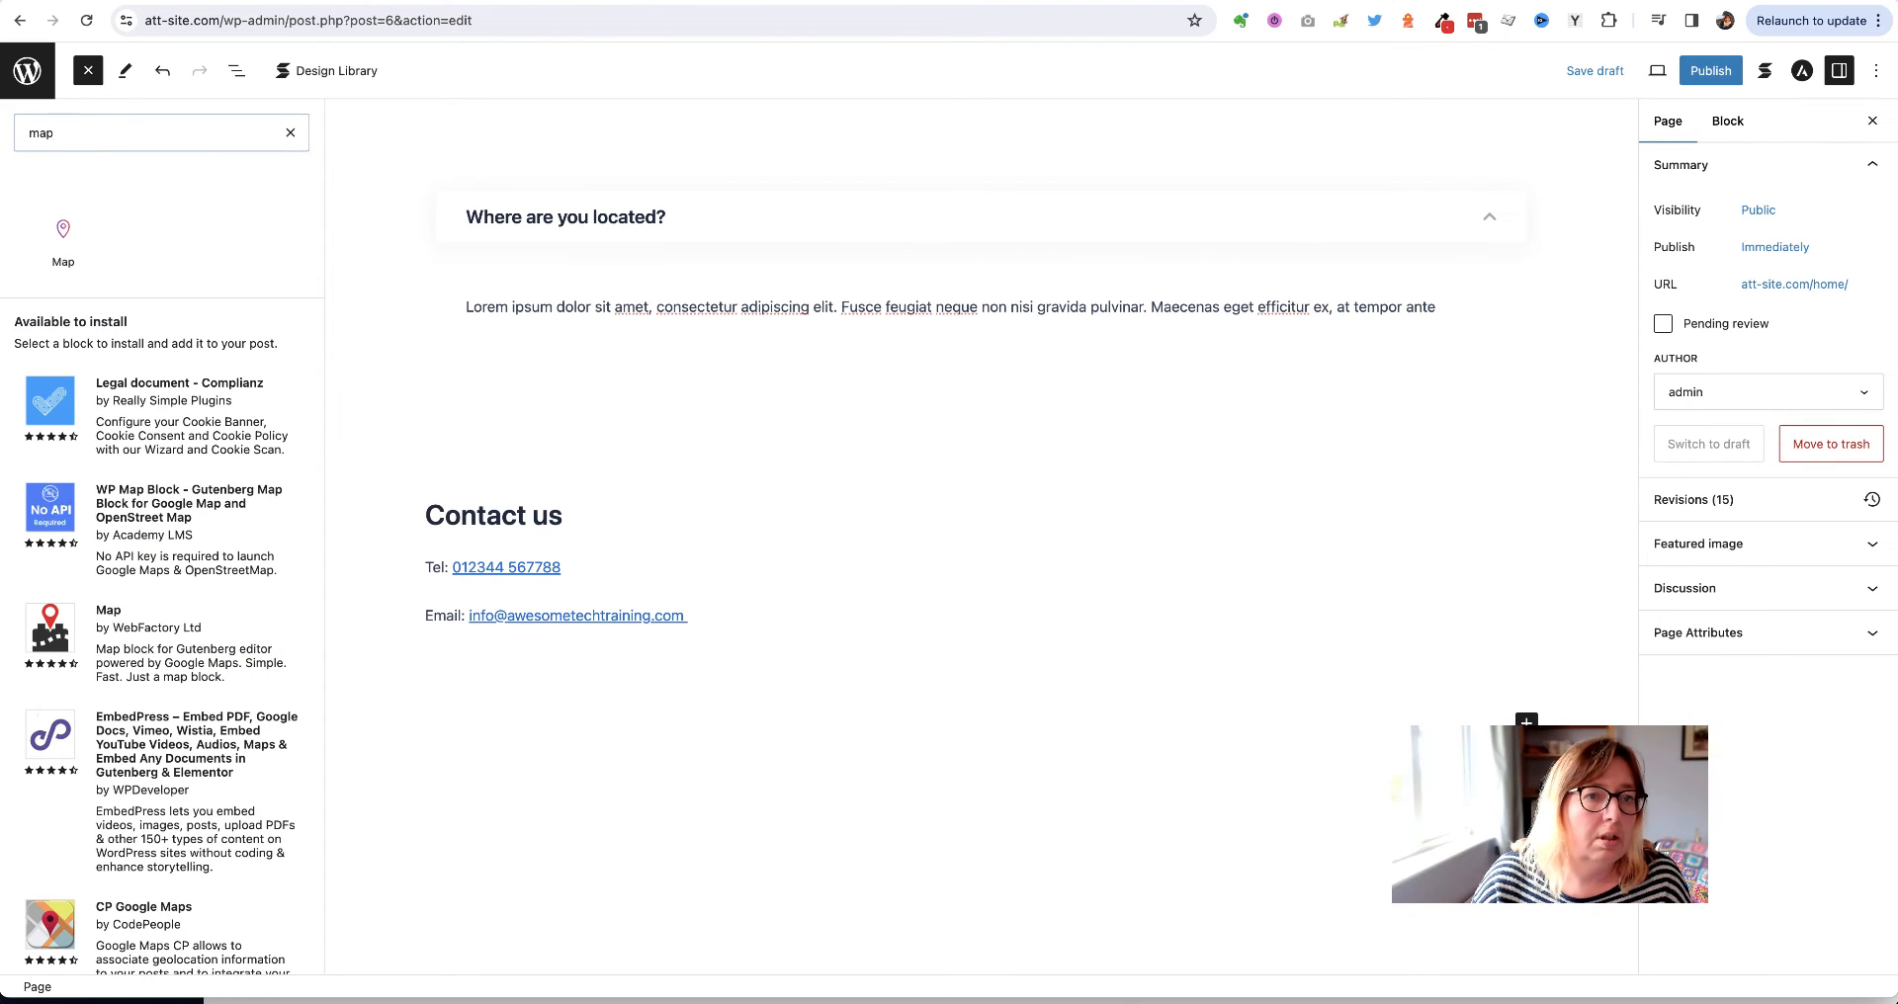
{"action": "left_click", "coordinate": [70, 241]}
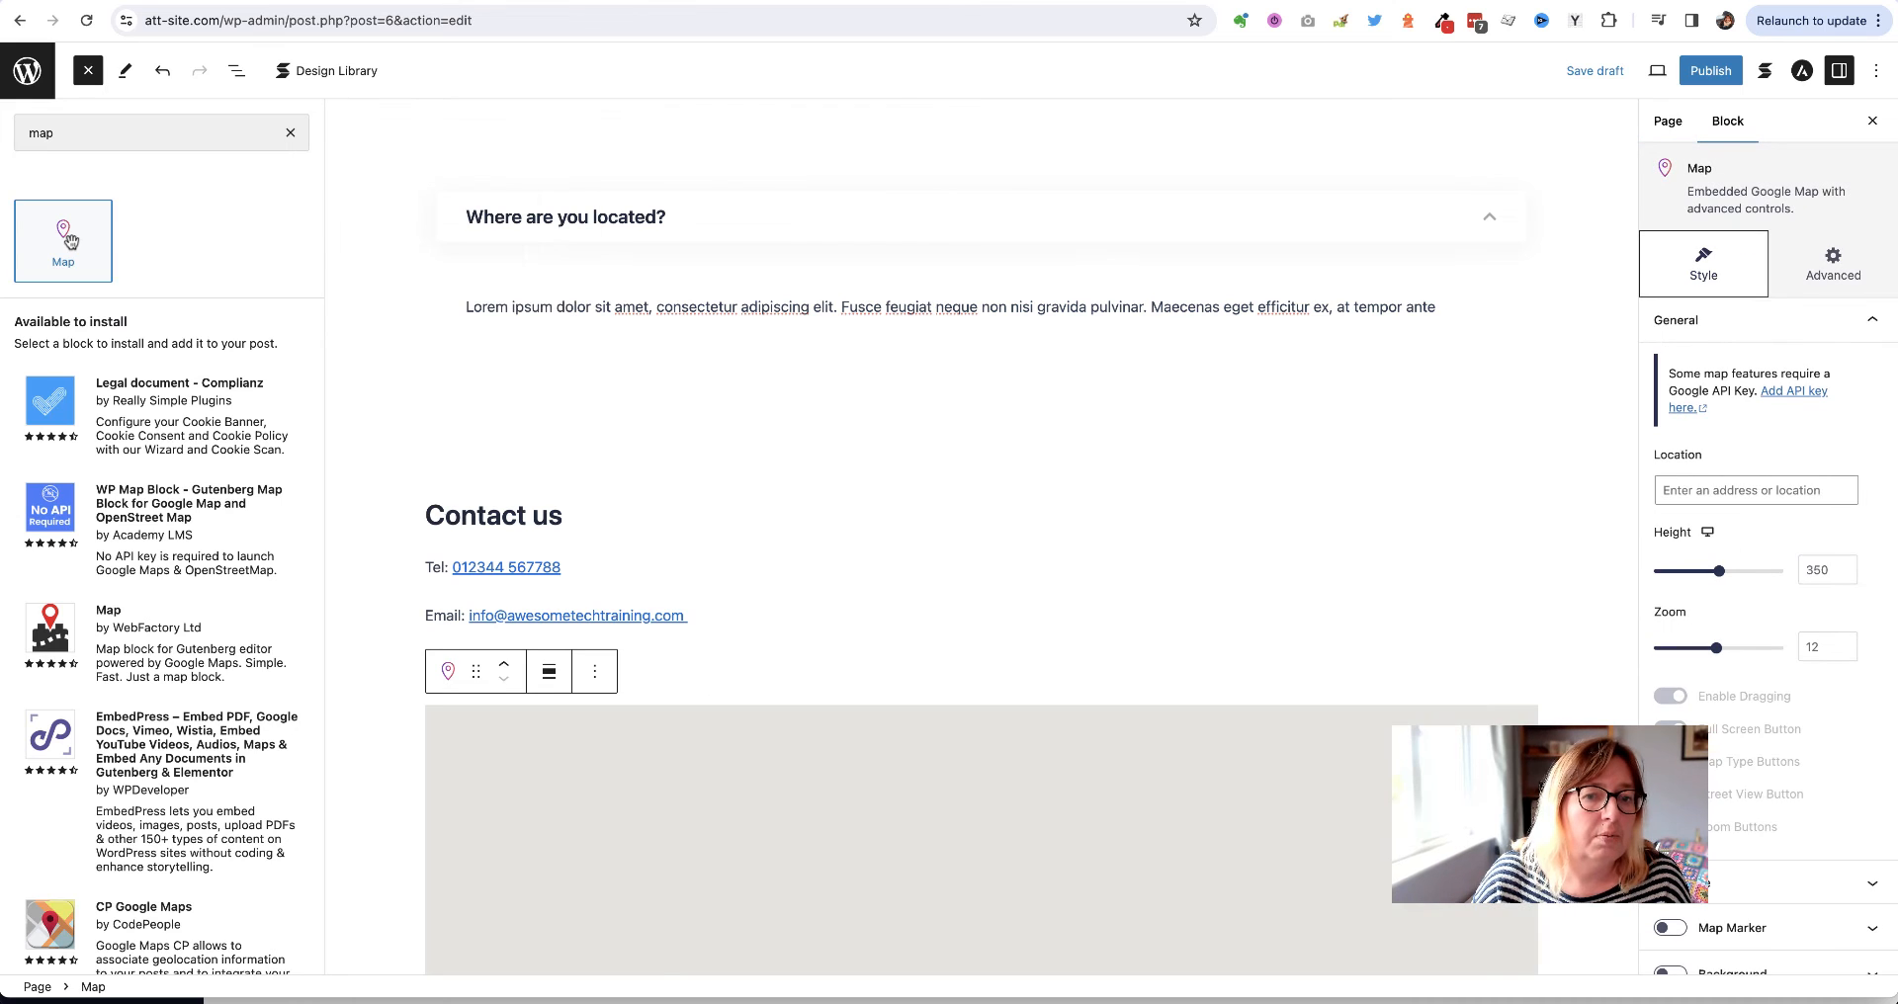
{"action": "left_click", "coordinate": [290, 134]}
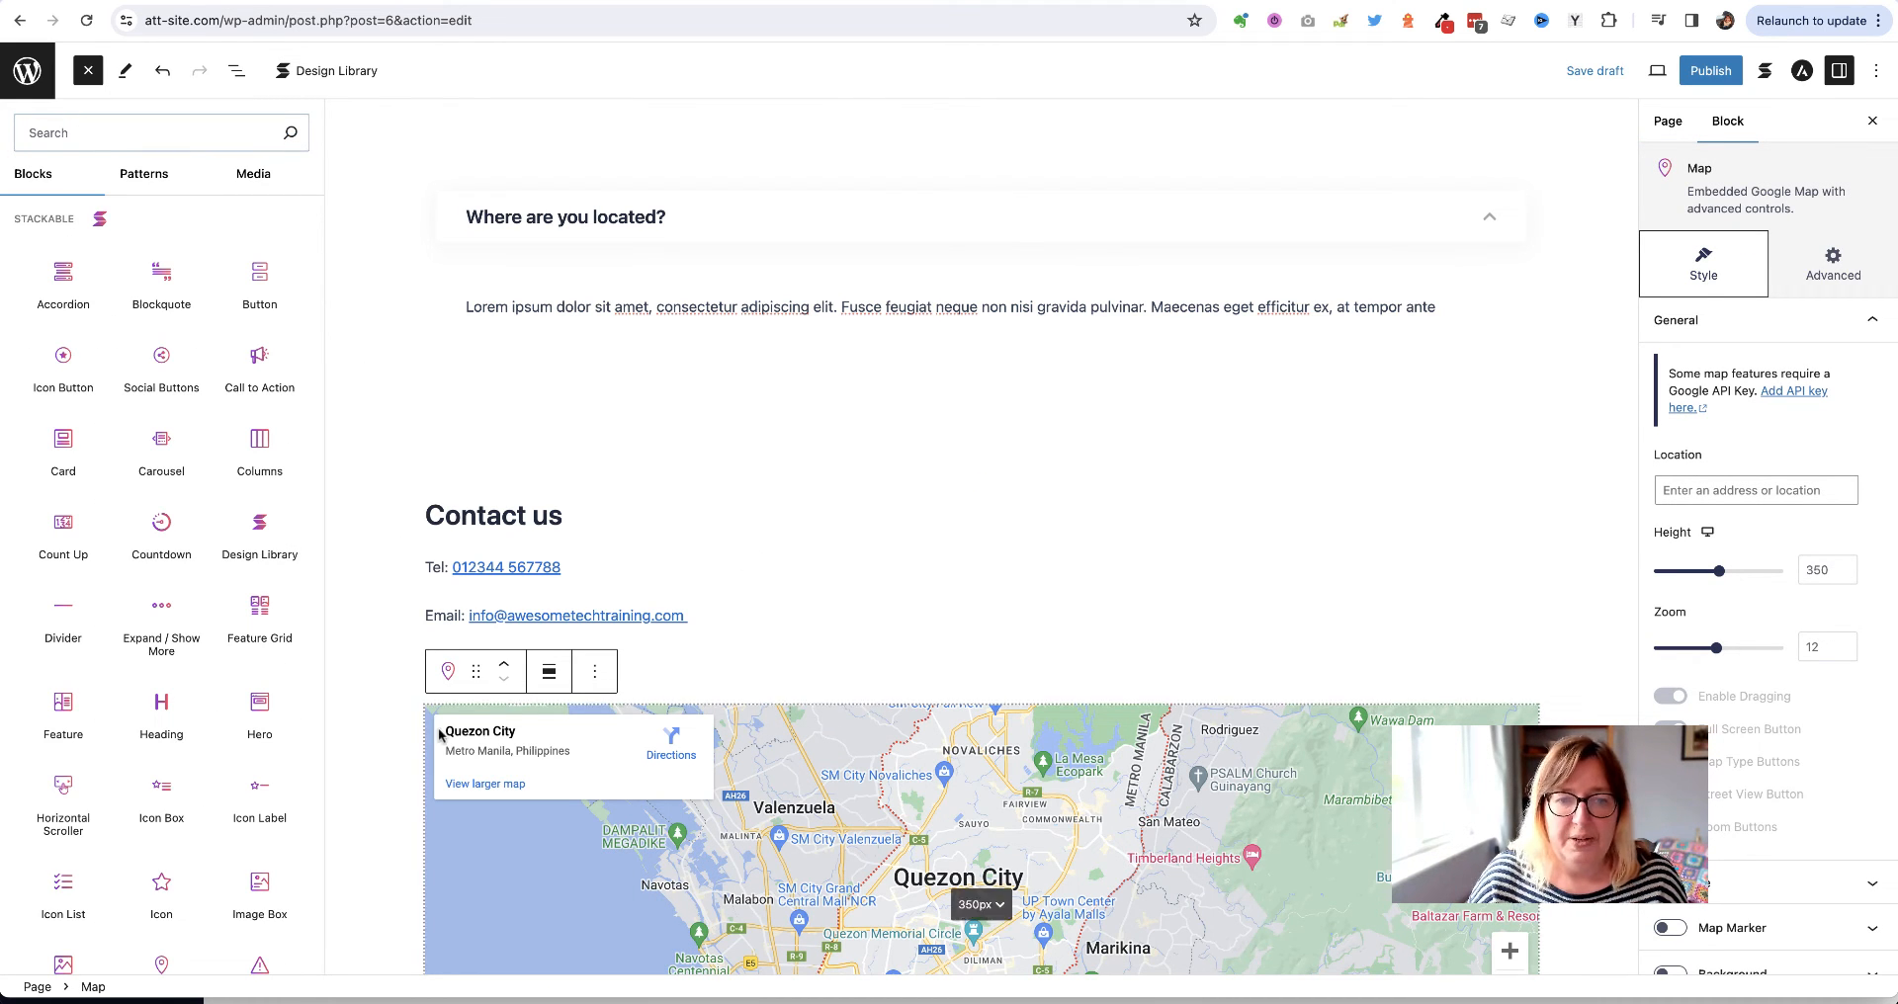
{"action": "left_click", "coordinate": [358, 662]}
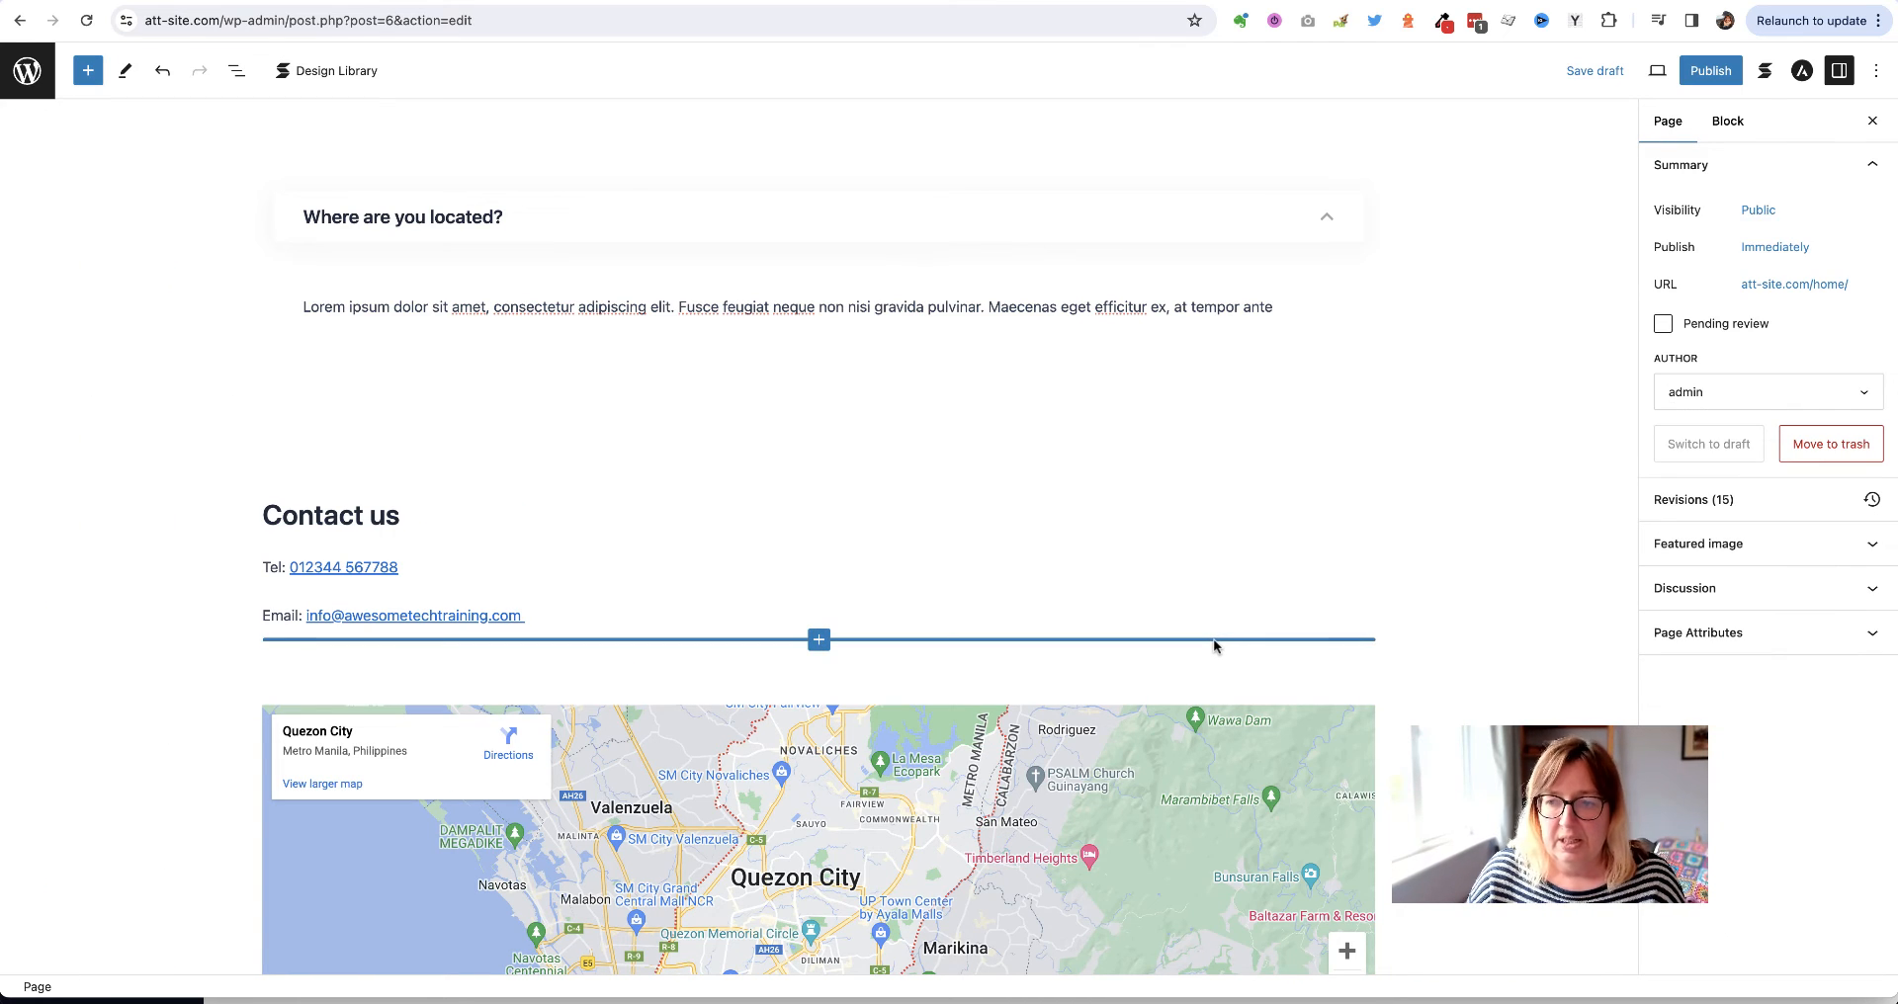
Make the map block full width and taller than its default 350 px
{"action": "left_click", "coordinate": [626, 742]}
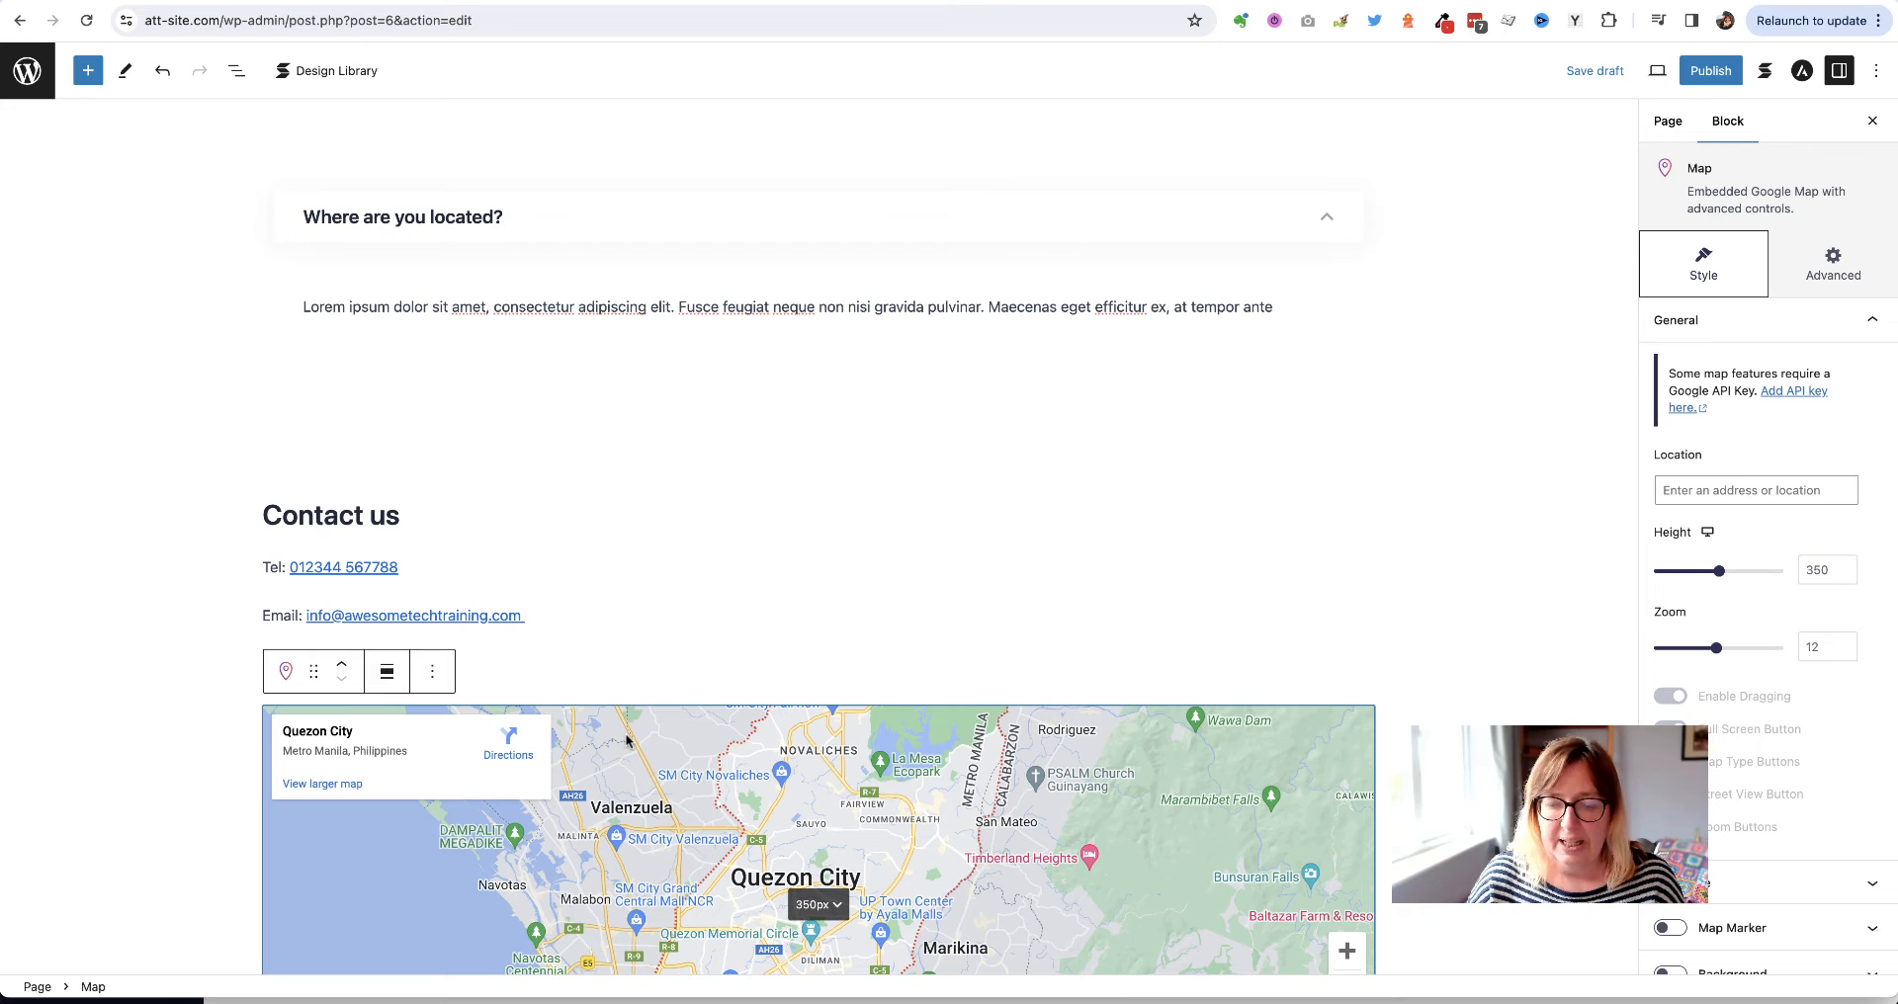
{"action": "scroll", "coordinate": [198, 732], "scroll_direction": "down", "scroll_amount": 3}
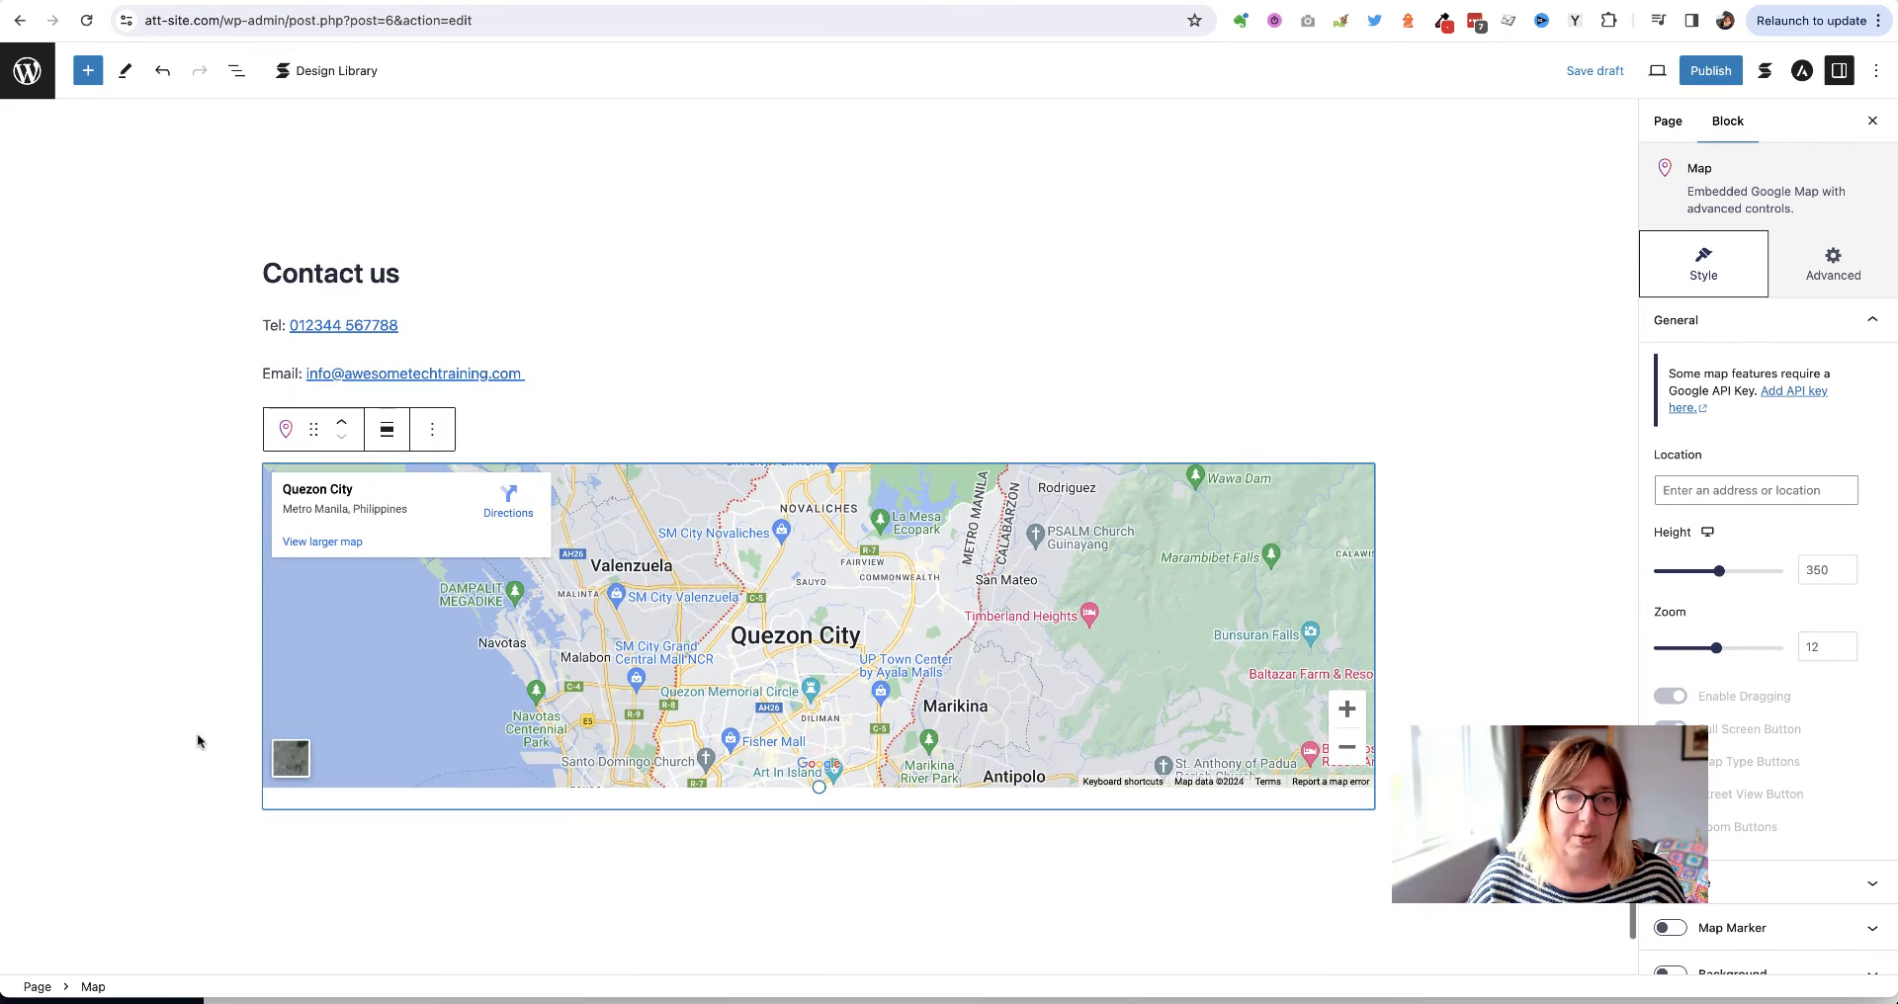
{"action": "left_click", "coordinate": [388, 429]}
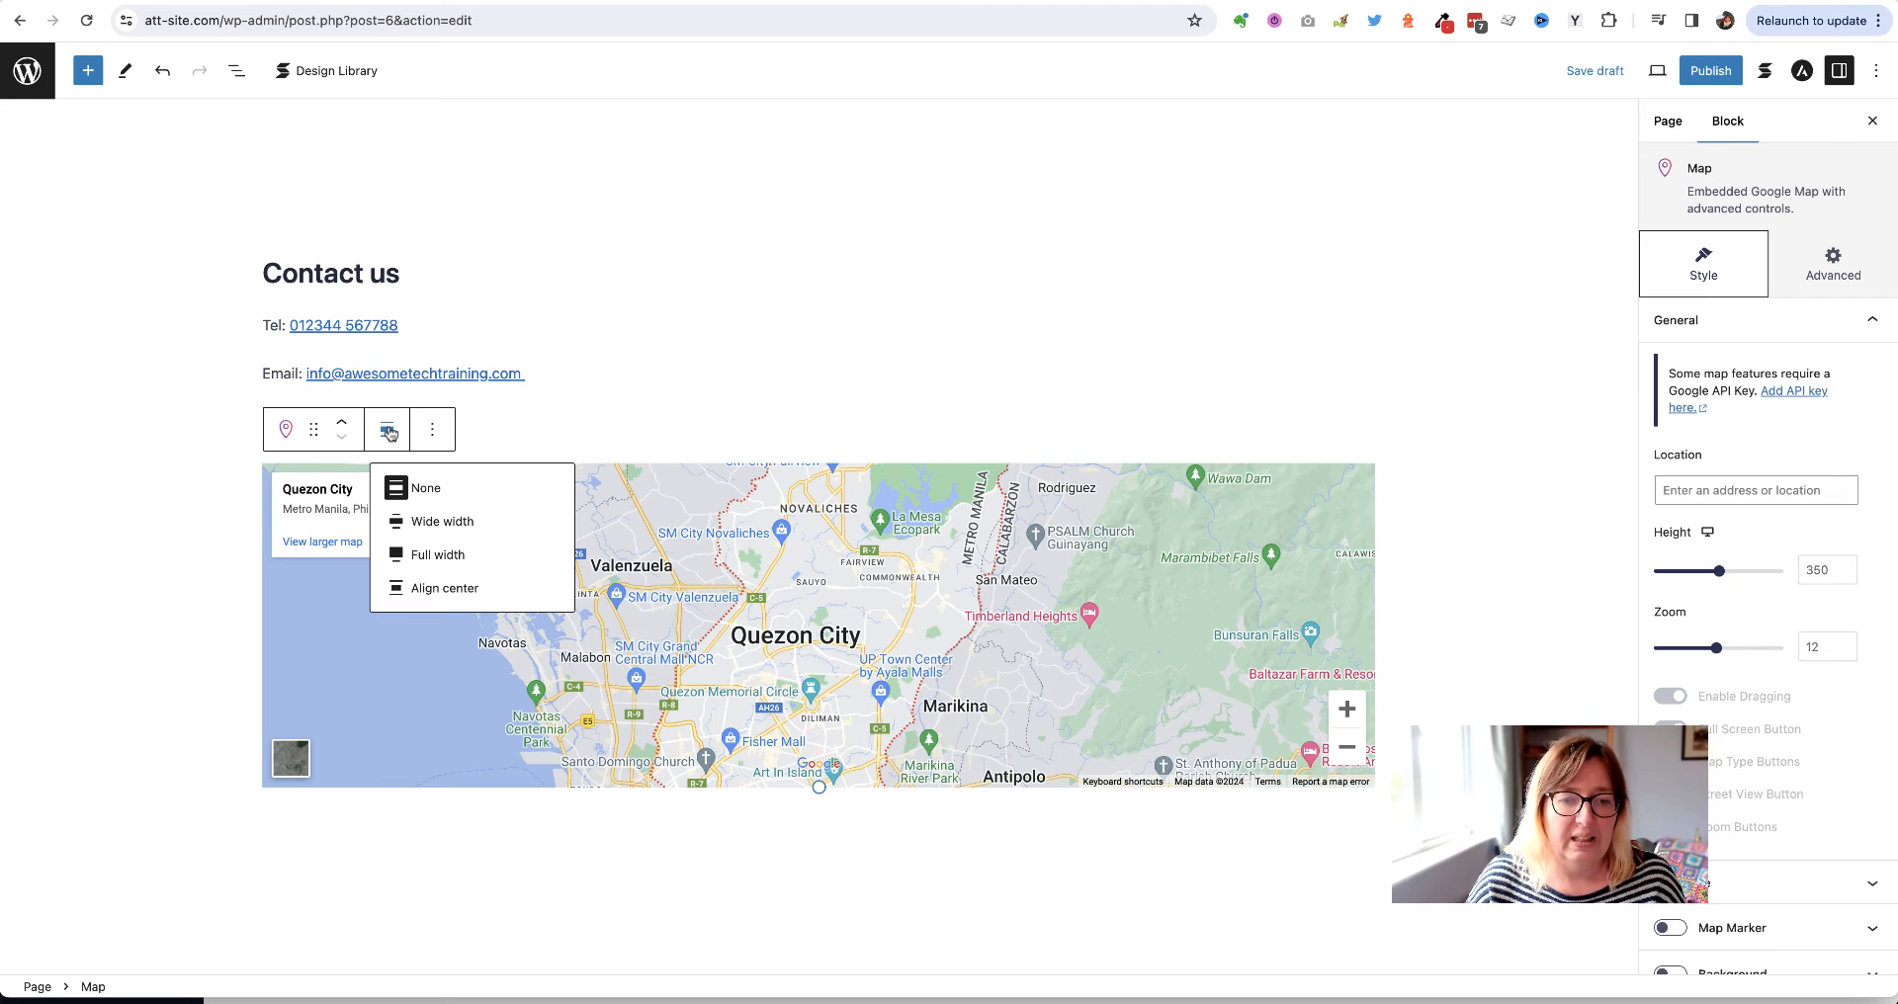
{"action": "left_click", "coordinate": [414, 557]}
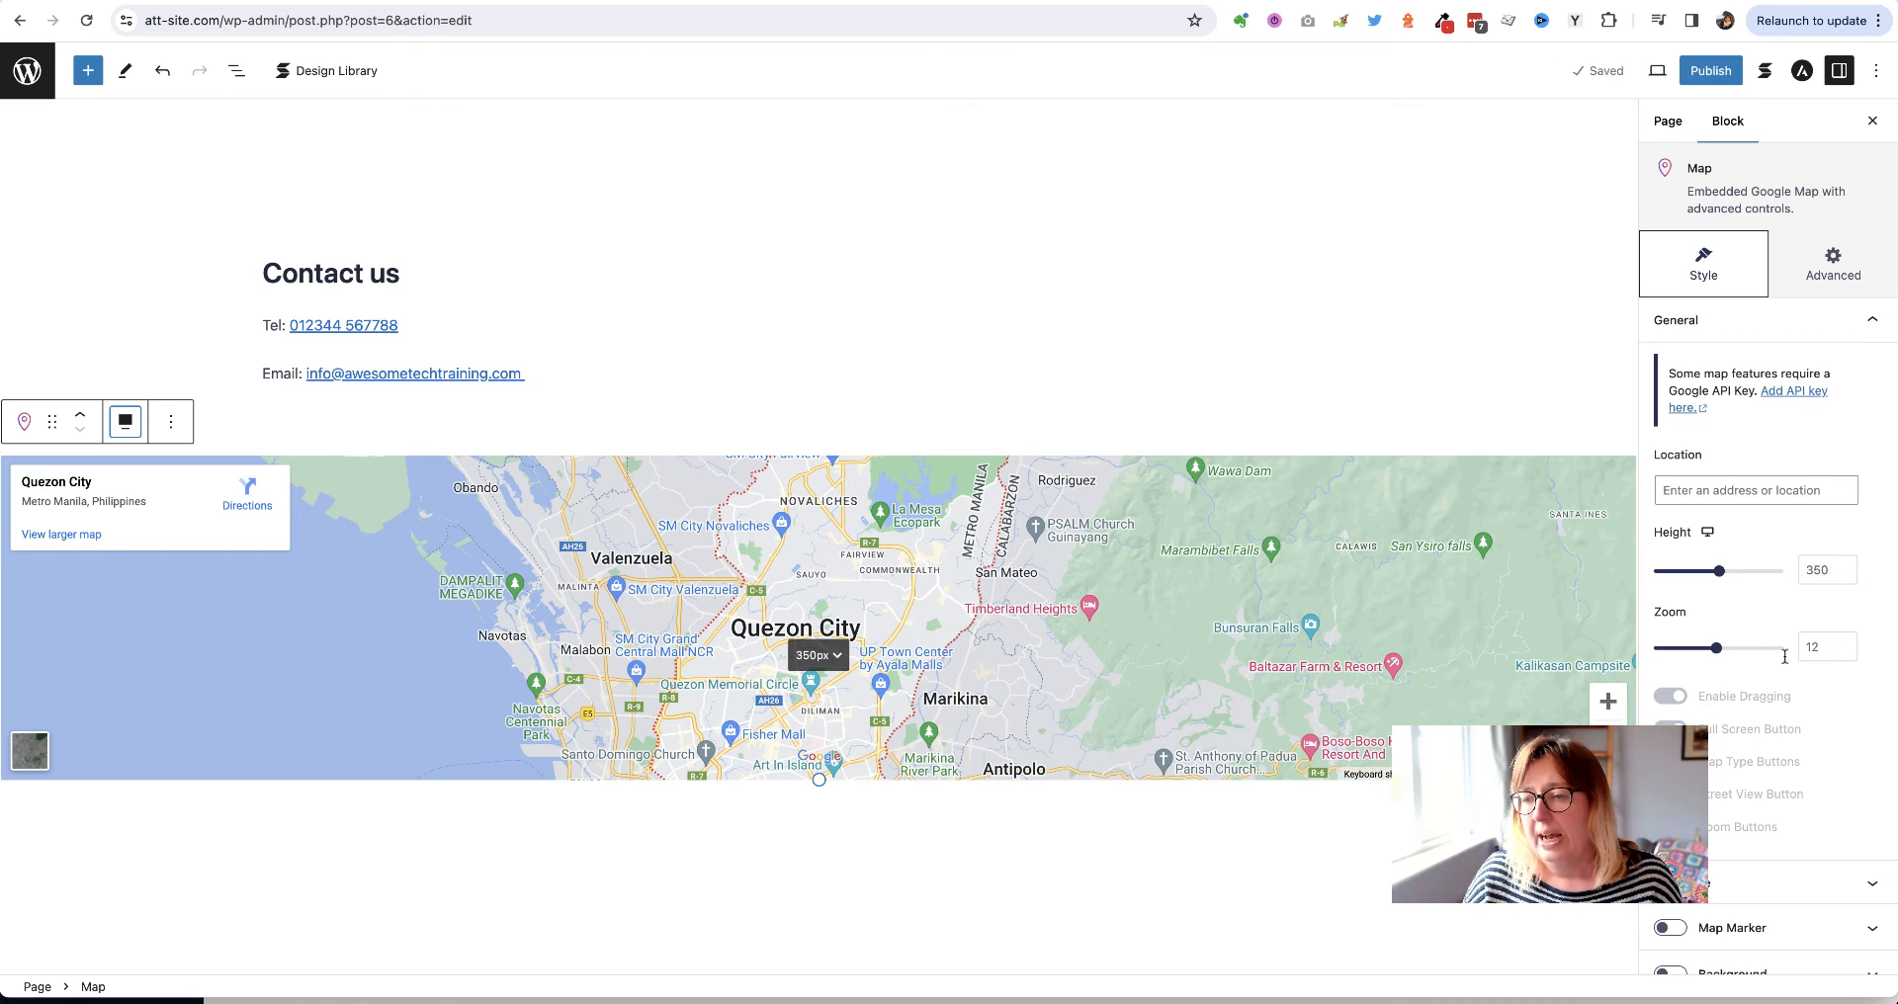
{"action": "double_click", "coordinate": [1827, 570]}
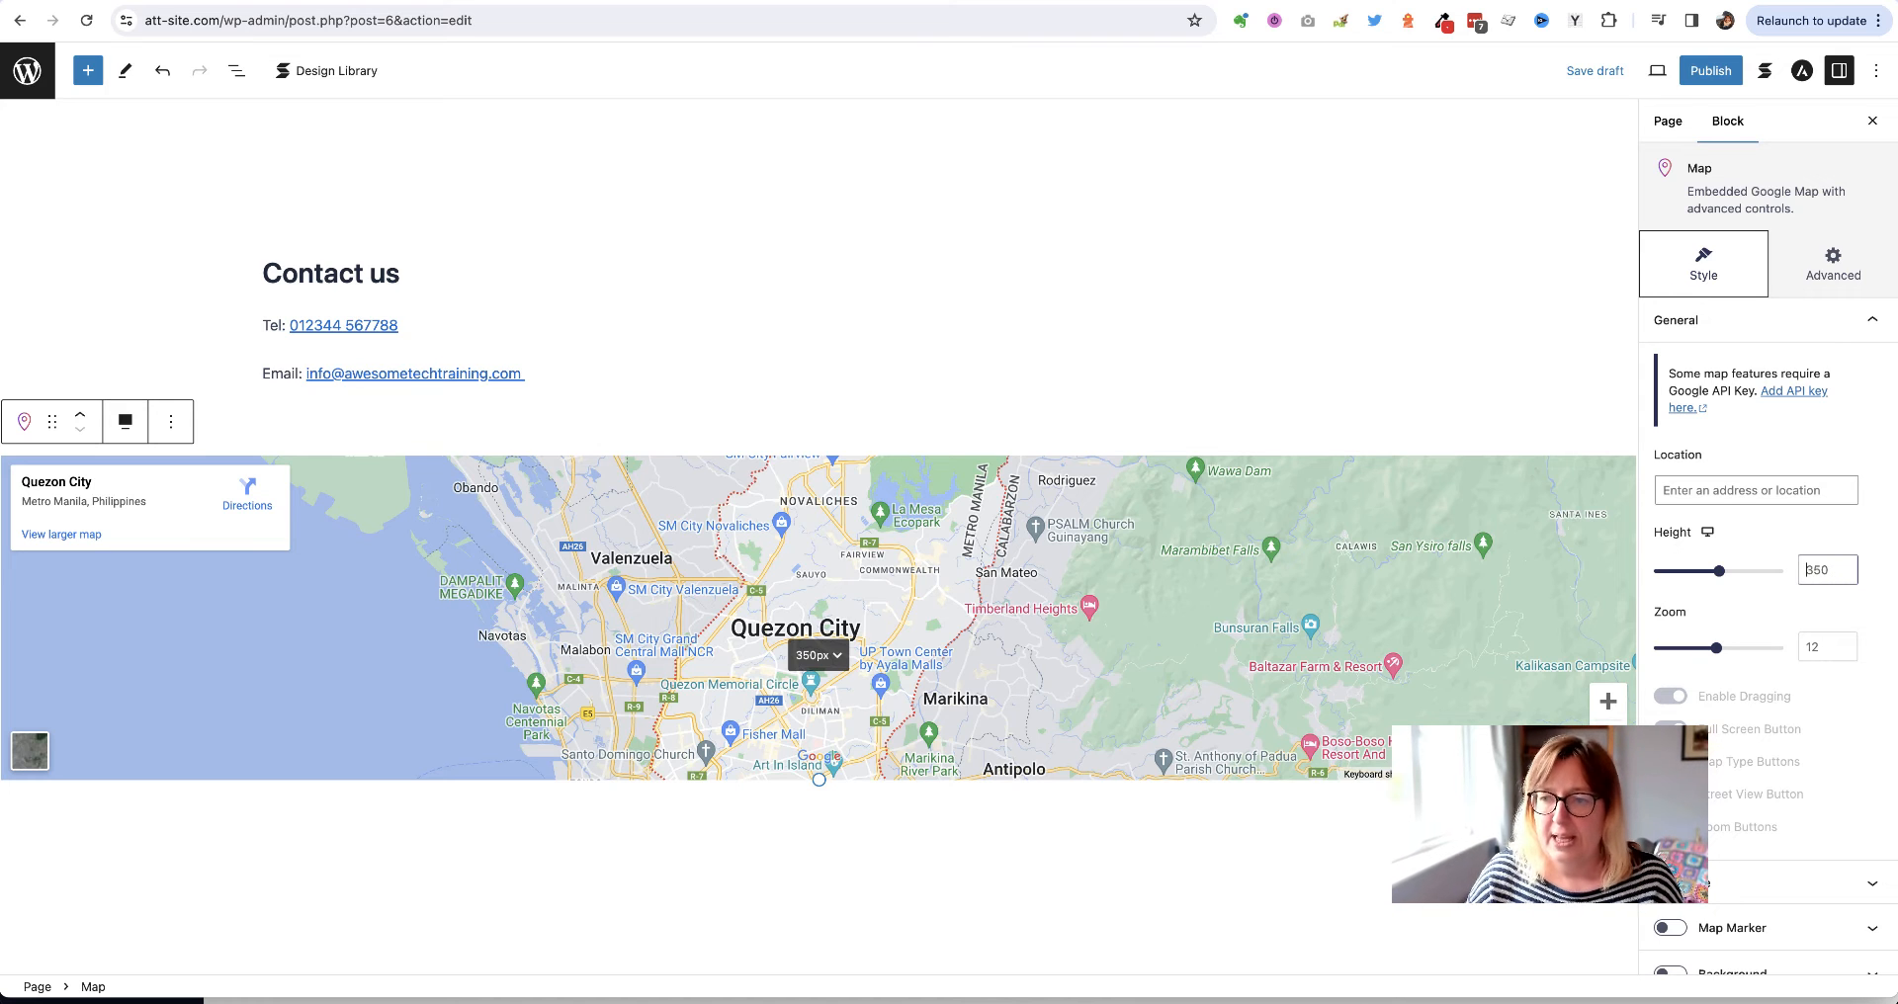
{"action": "left_click_drag", "start_coordinate": [1719, 572], "coordinate": [1806, 570]}
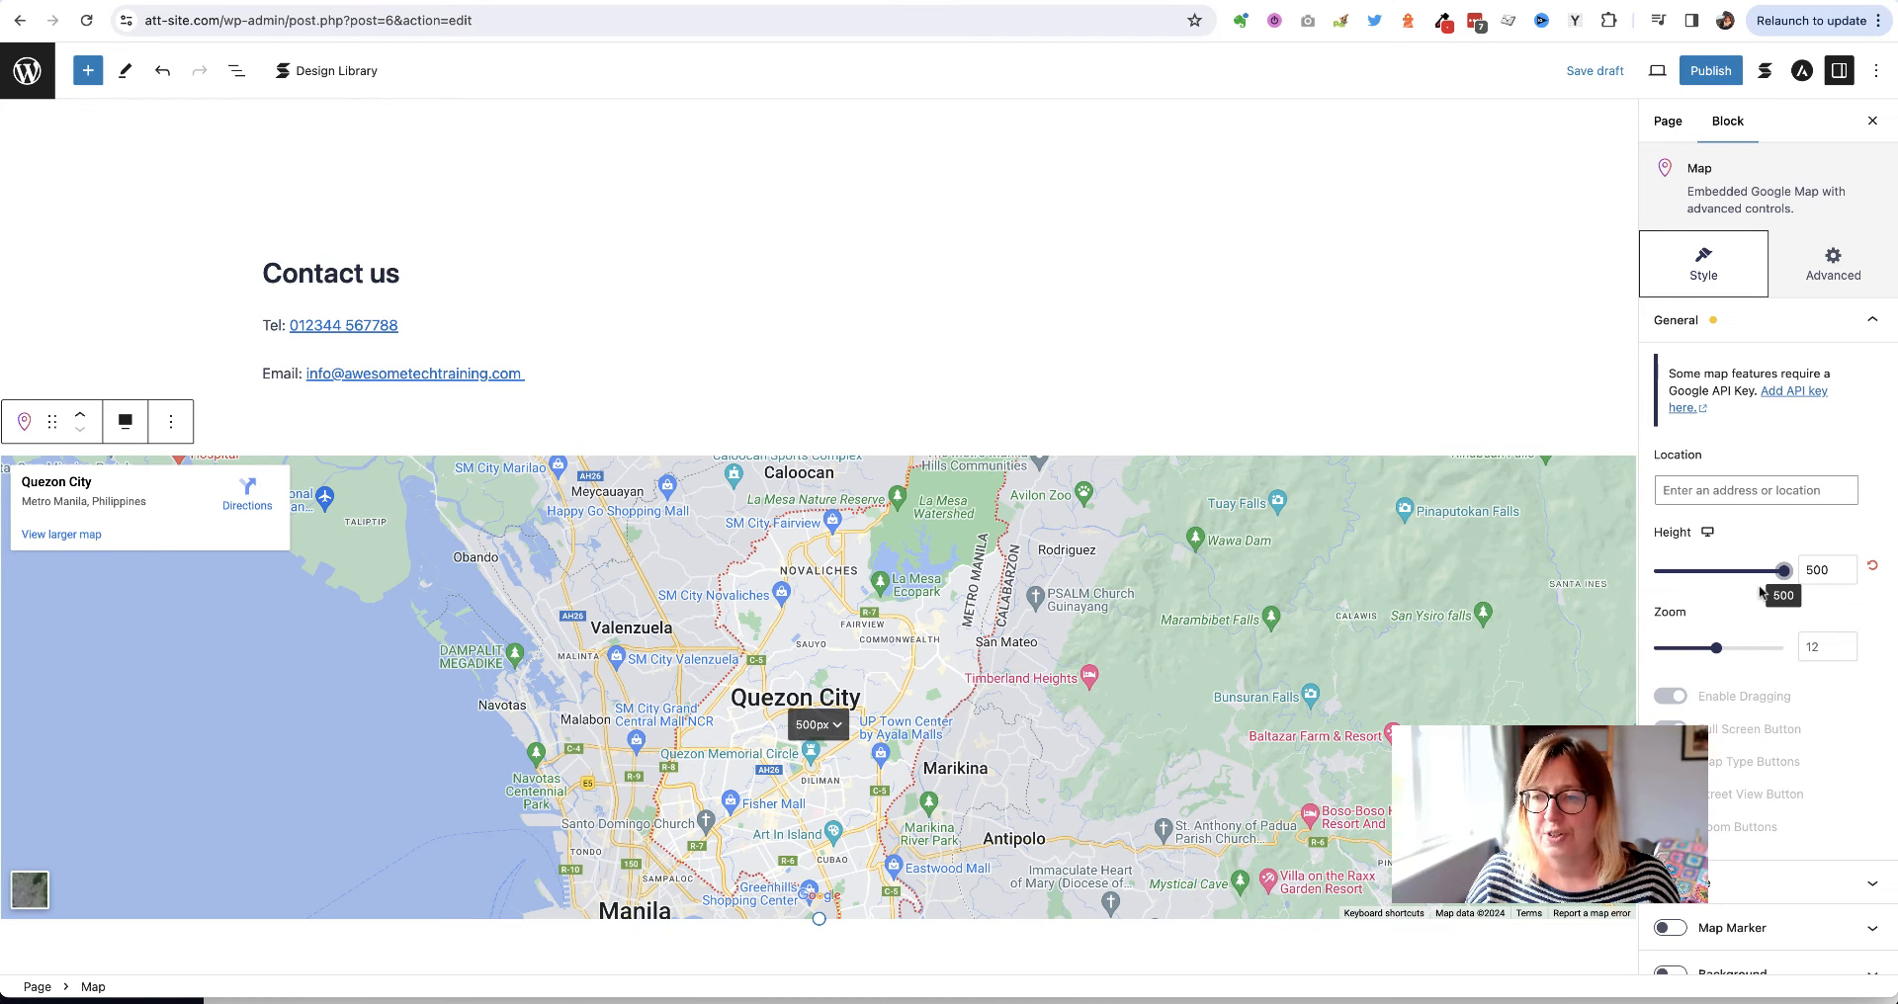
Change the map location to Dundalk and save the page draft
{"action": "left_click", "coordinate": [1699, 492]}
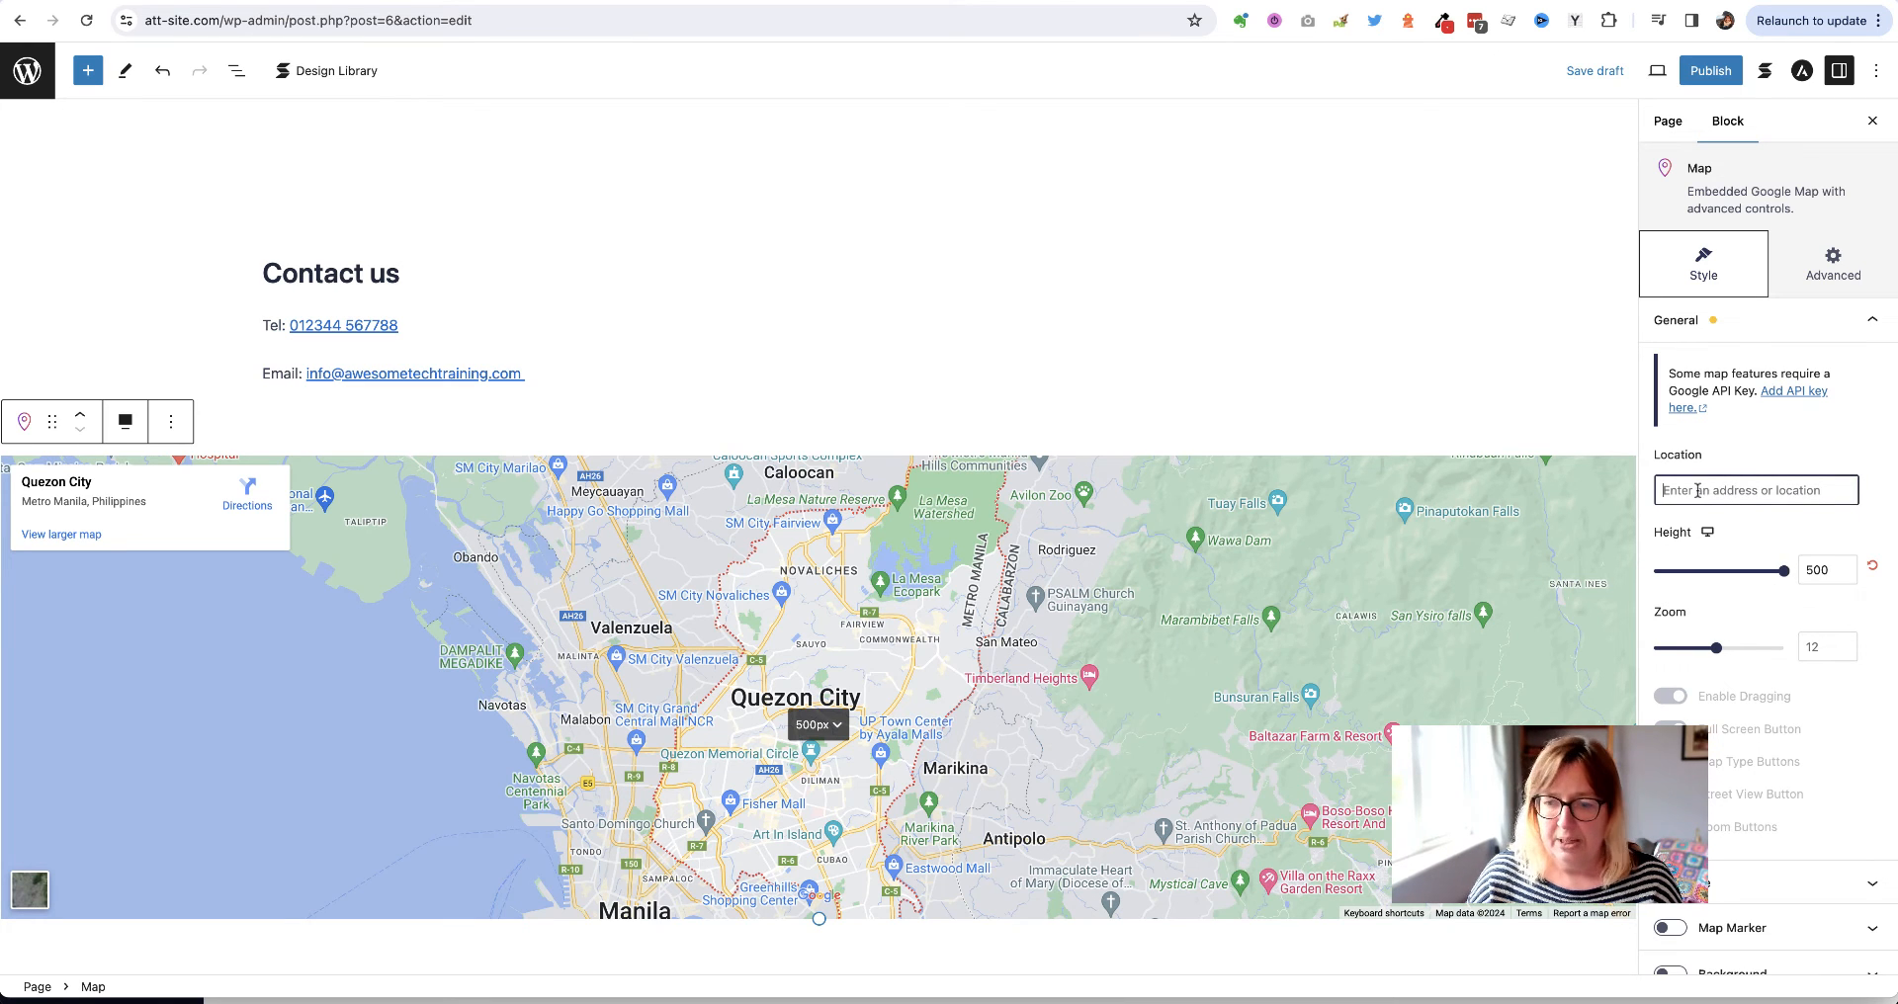
{"action": "type", "text": "dundalk"}
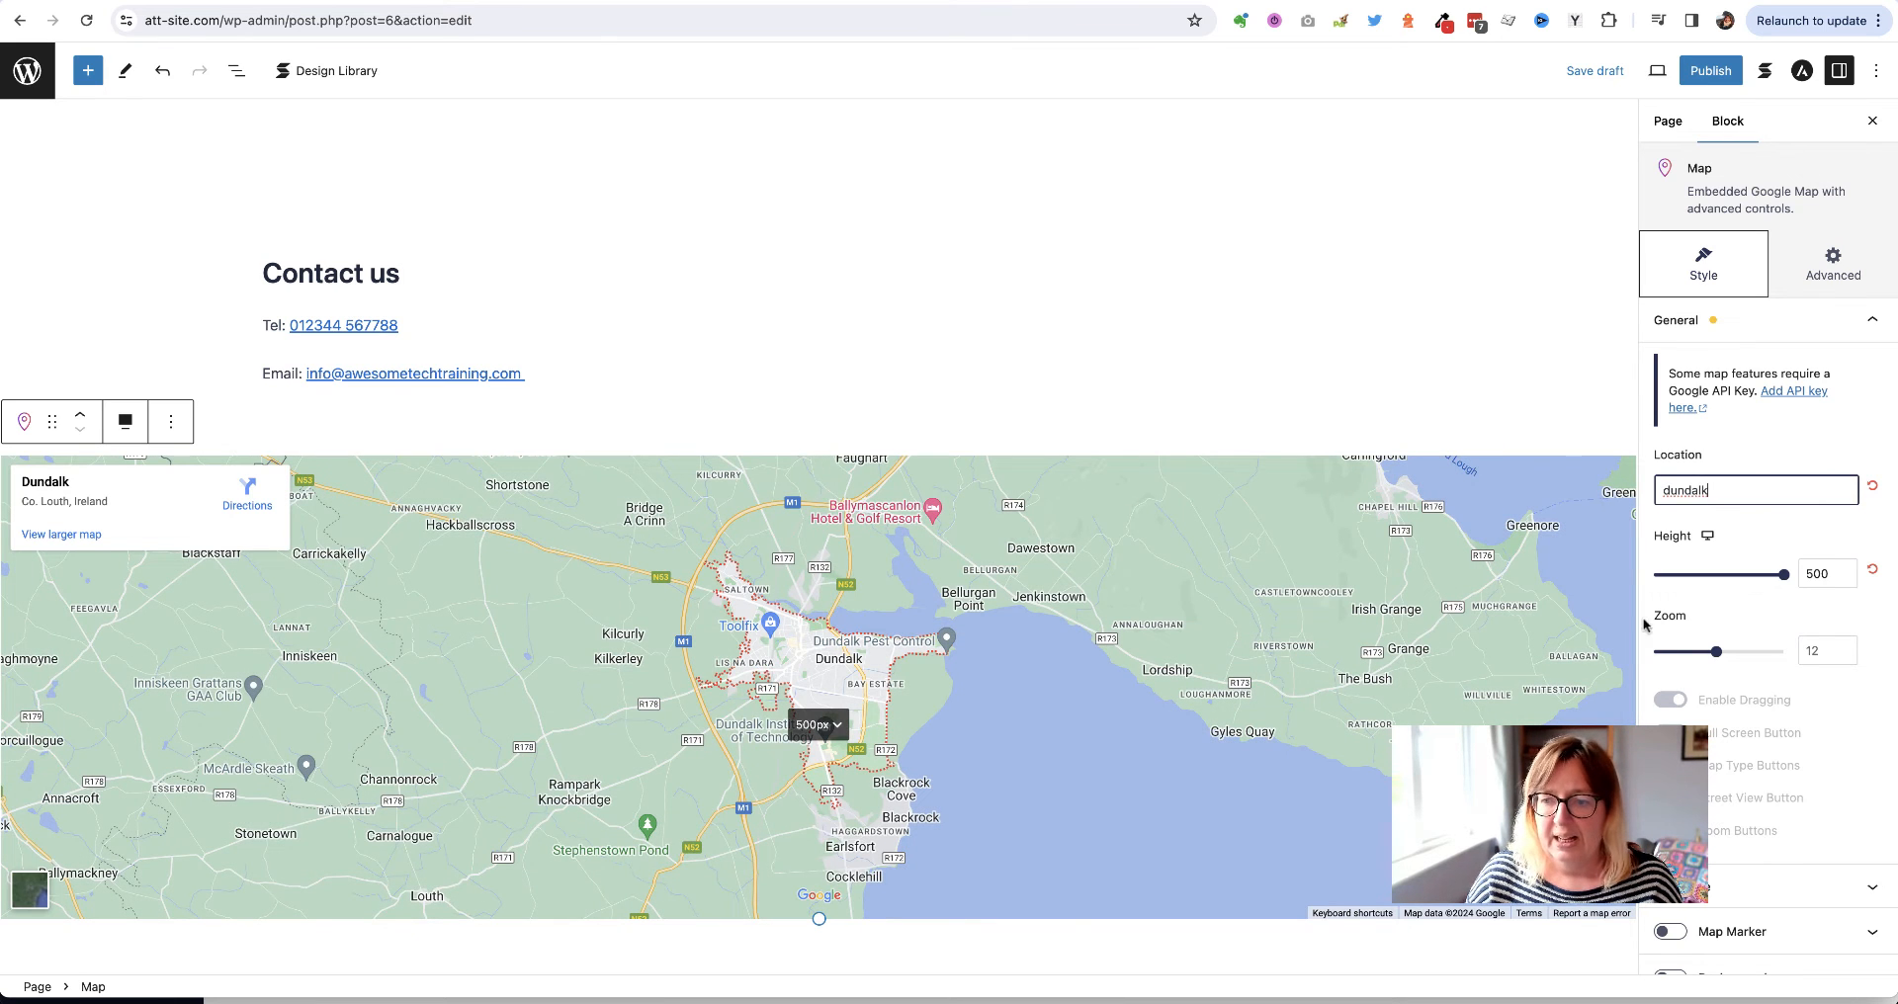
{"action": "left_click", "coordinate": [1543, 771]}
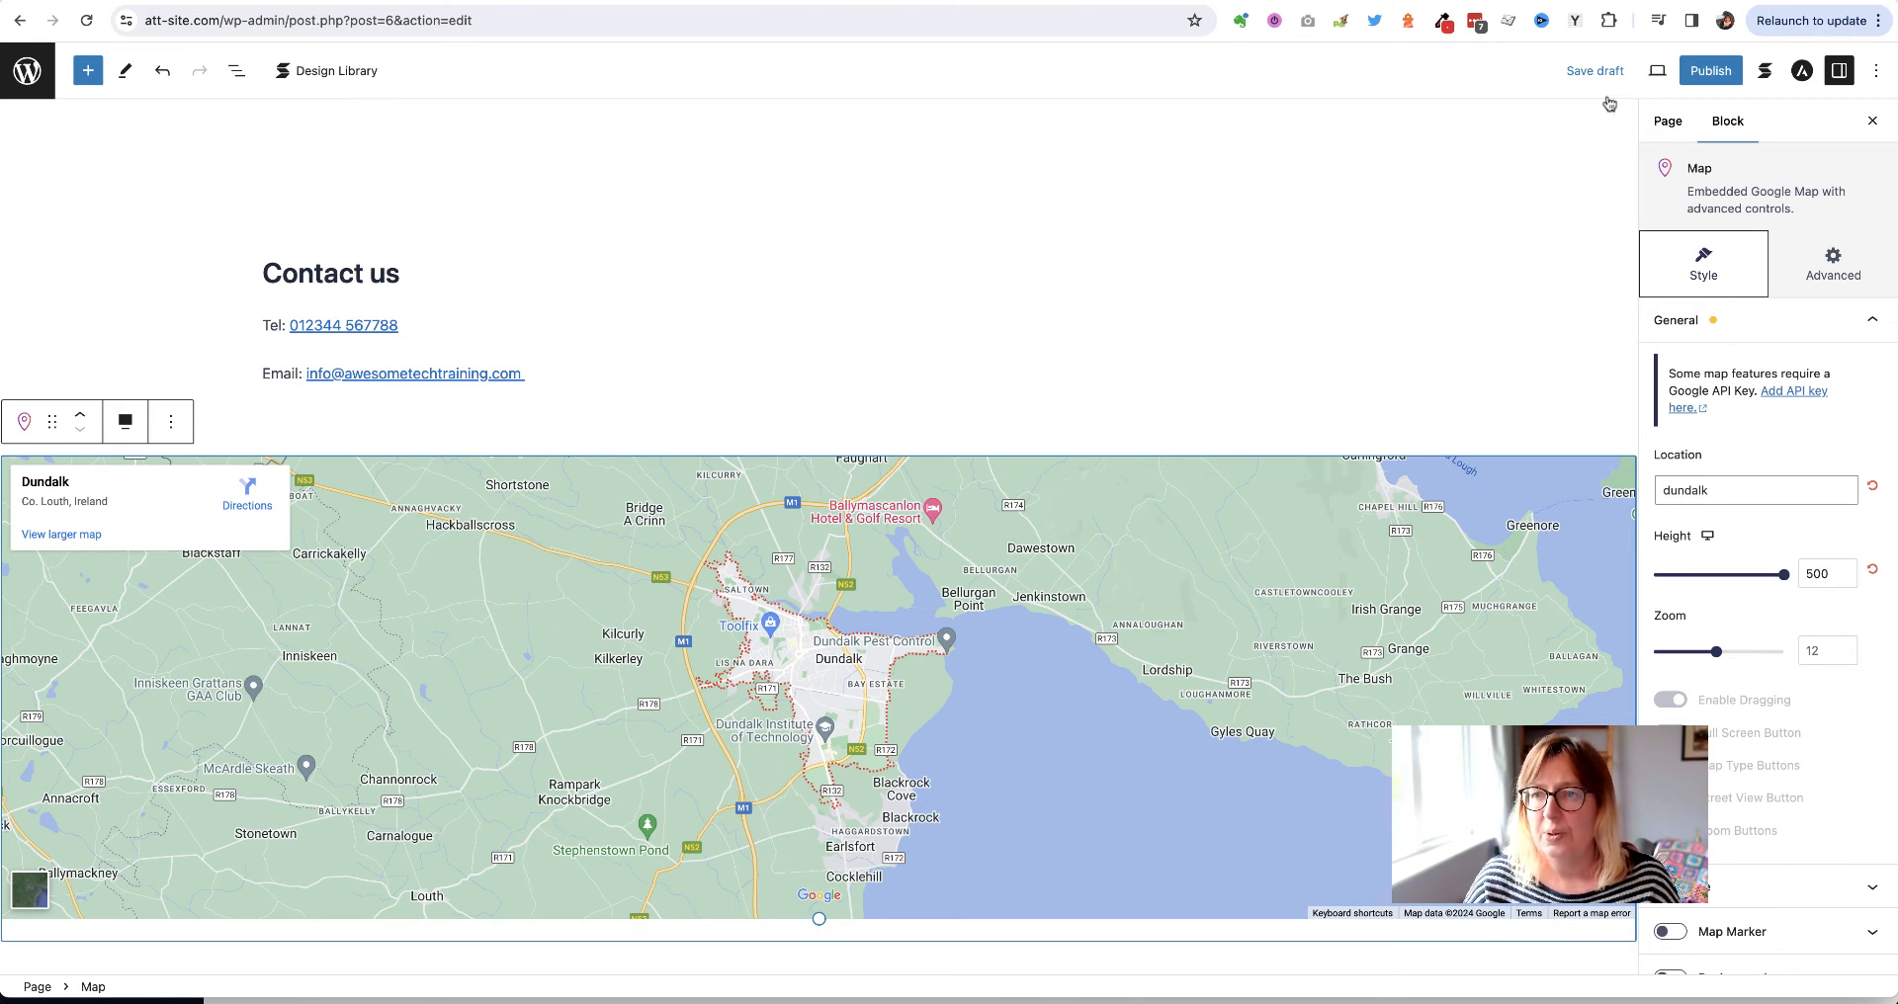
{"action": "left_click", "coordinate": [1593, 70]}
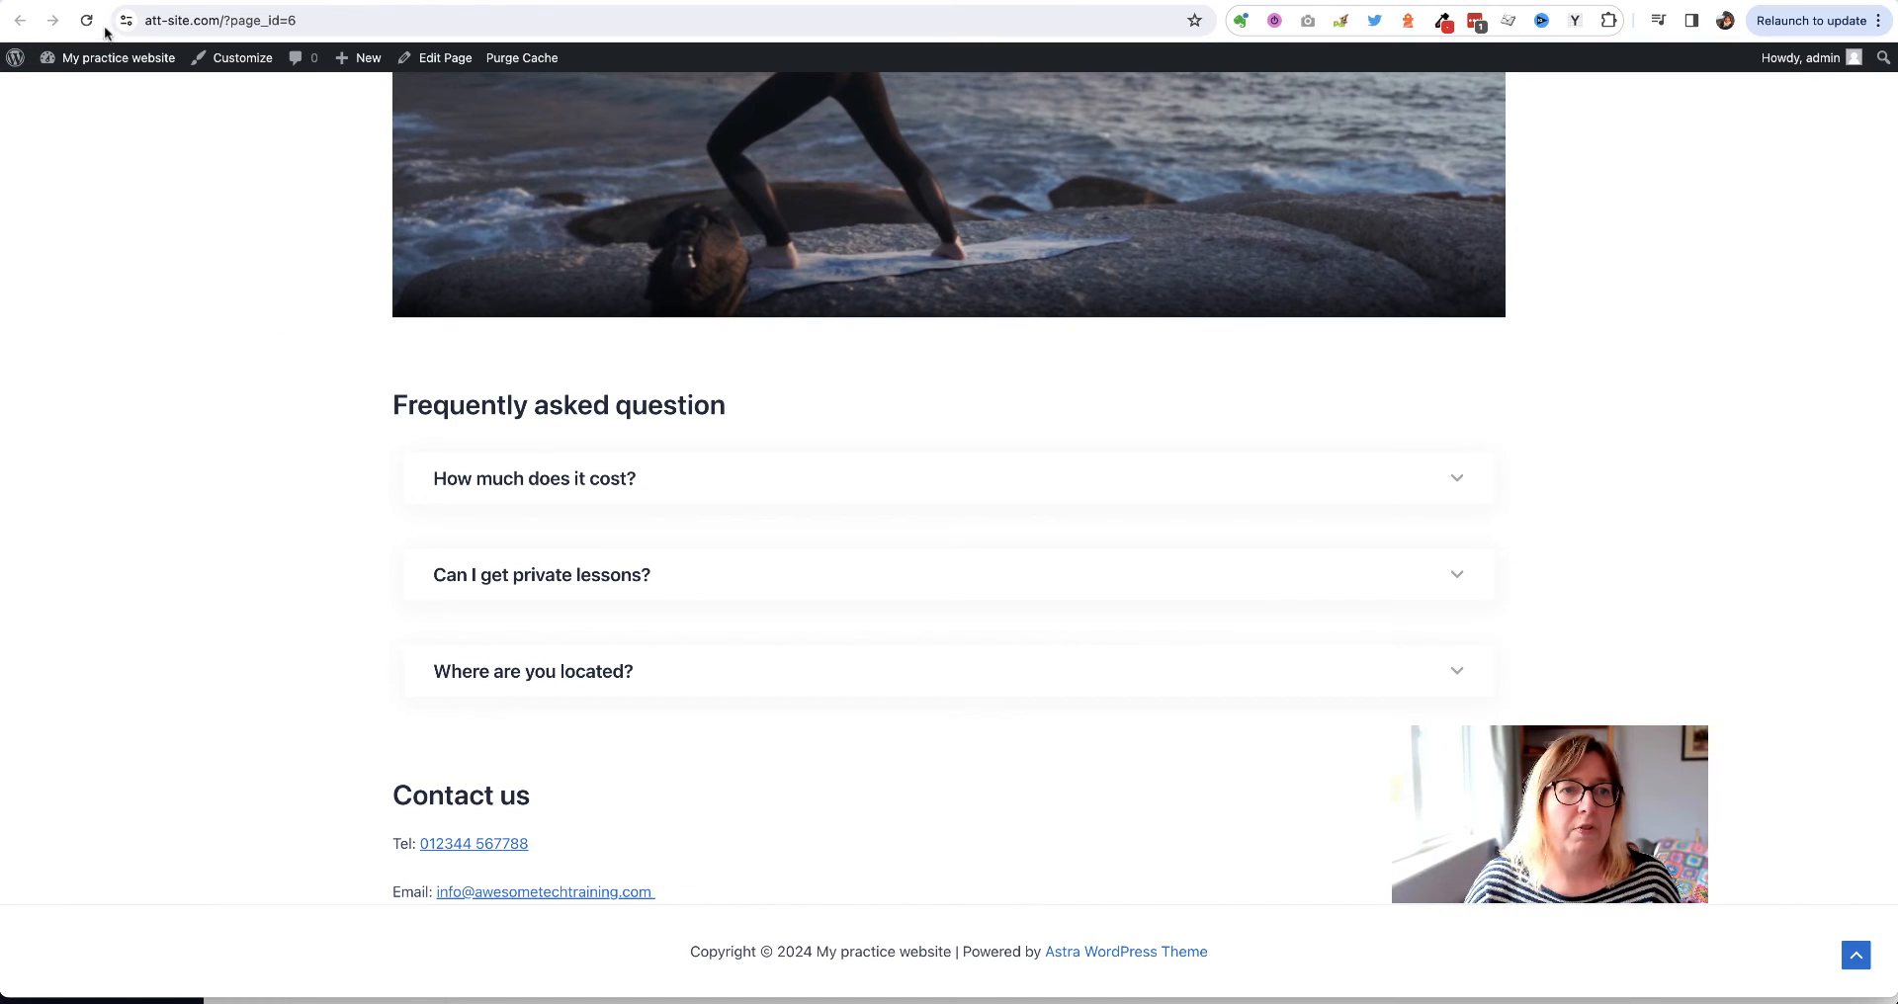
Reload the live page, scroll to the Dundalk map under Contact us, then back up
{"action": "left_click", "coordinate": [87, 22]}
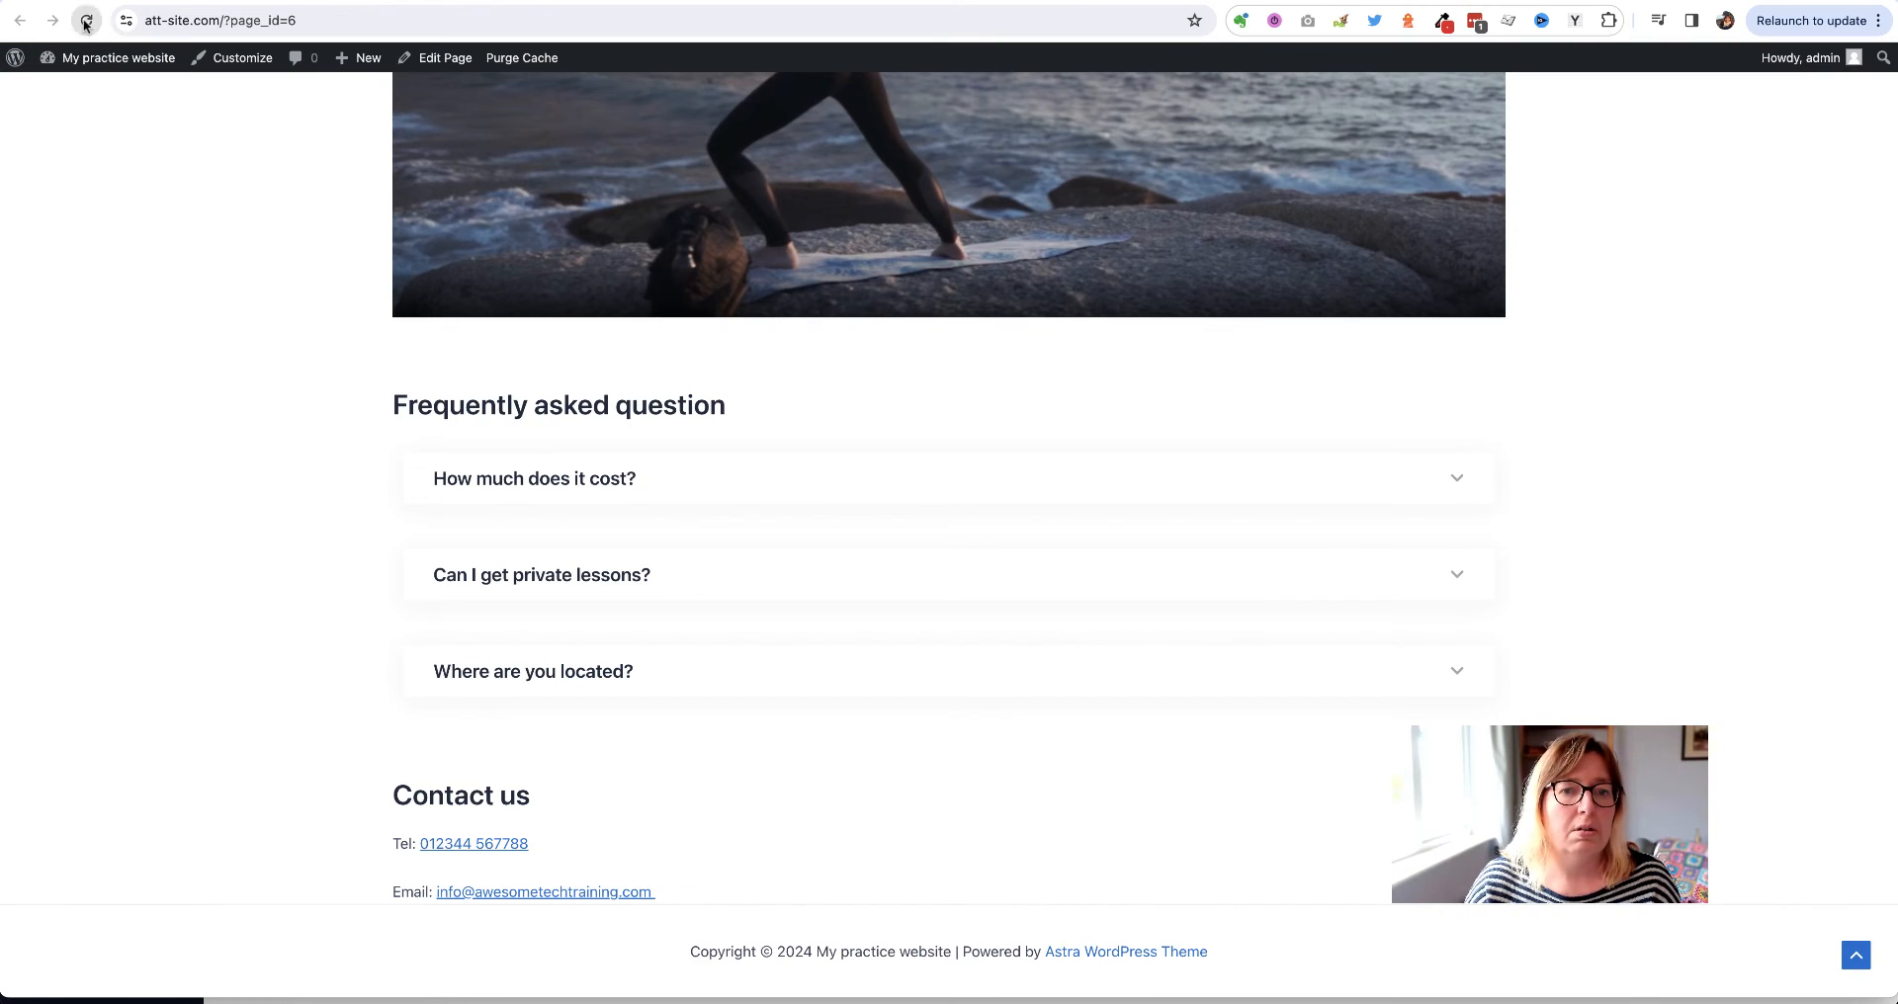
{"action": "scroll", "coordinate": [139, 680], "scroll_direction": "down", "scroll_amount": 5}
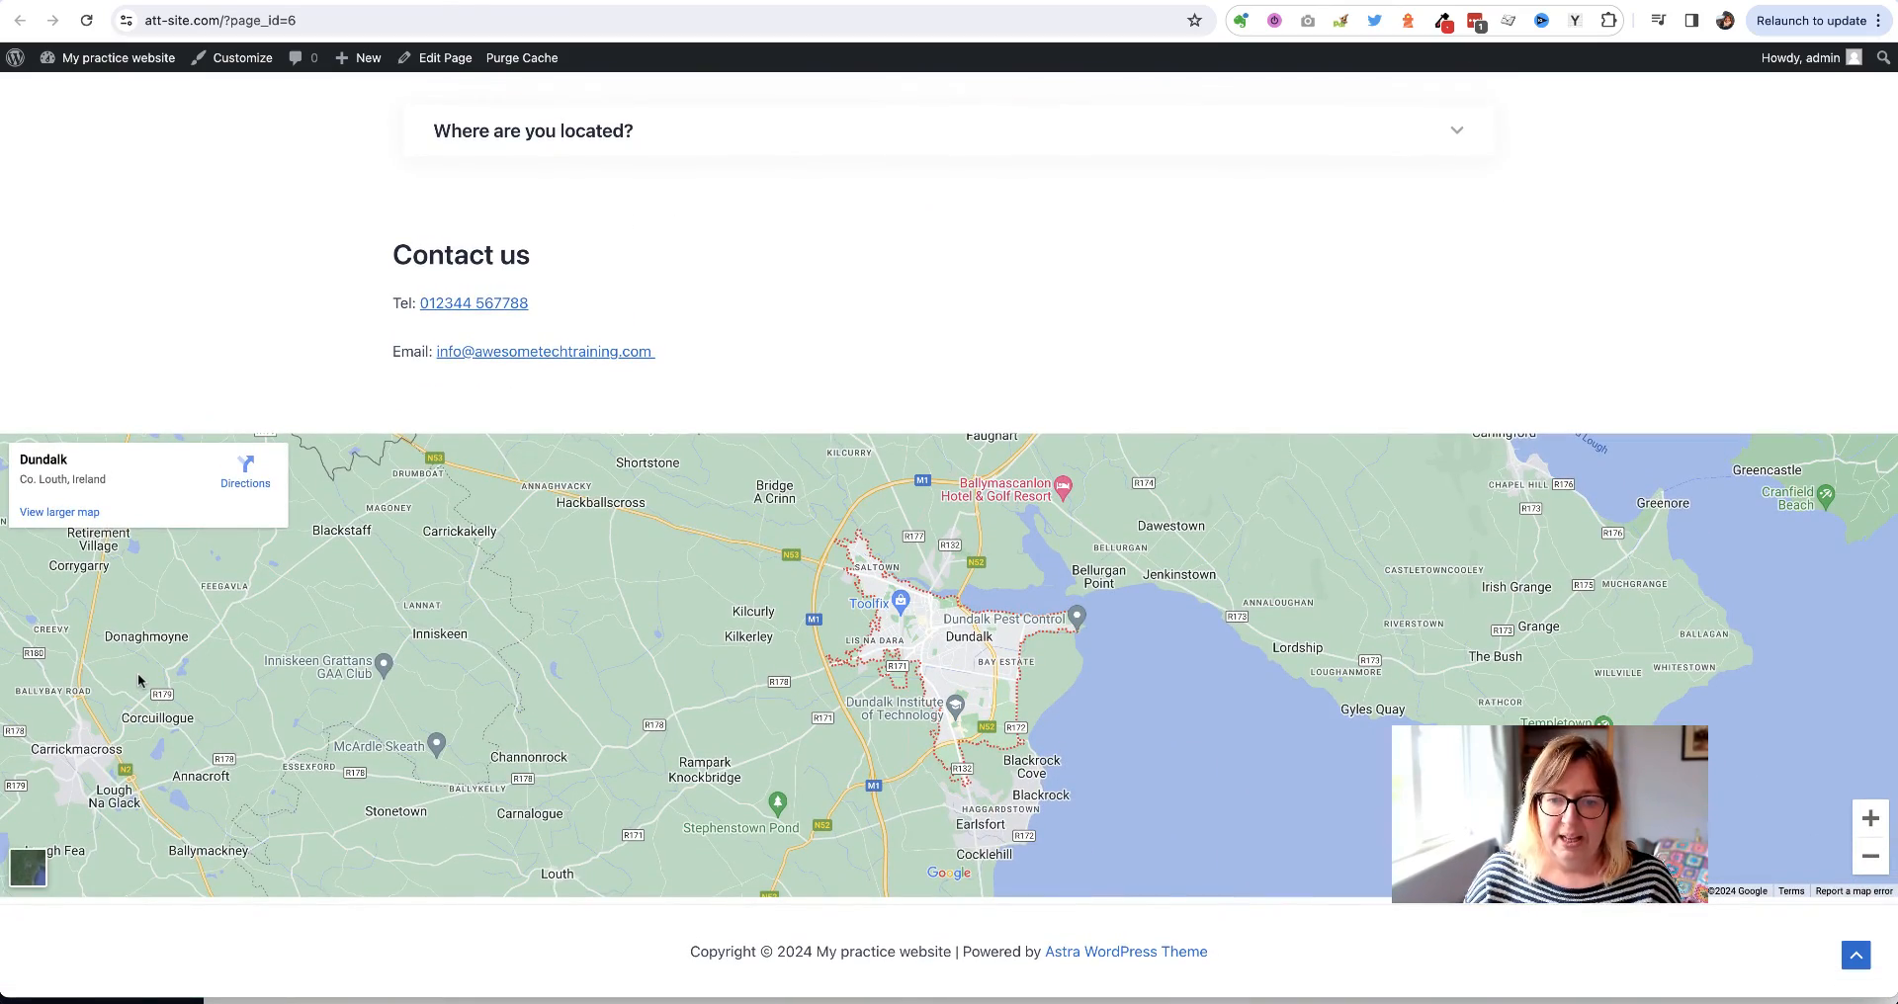
{"action": "scroll", "coordinate": [139, 680], "scroll_direction": "up", "scroll_amount": 15}
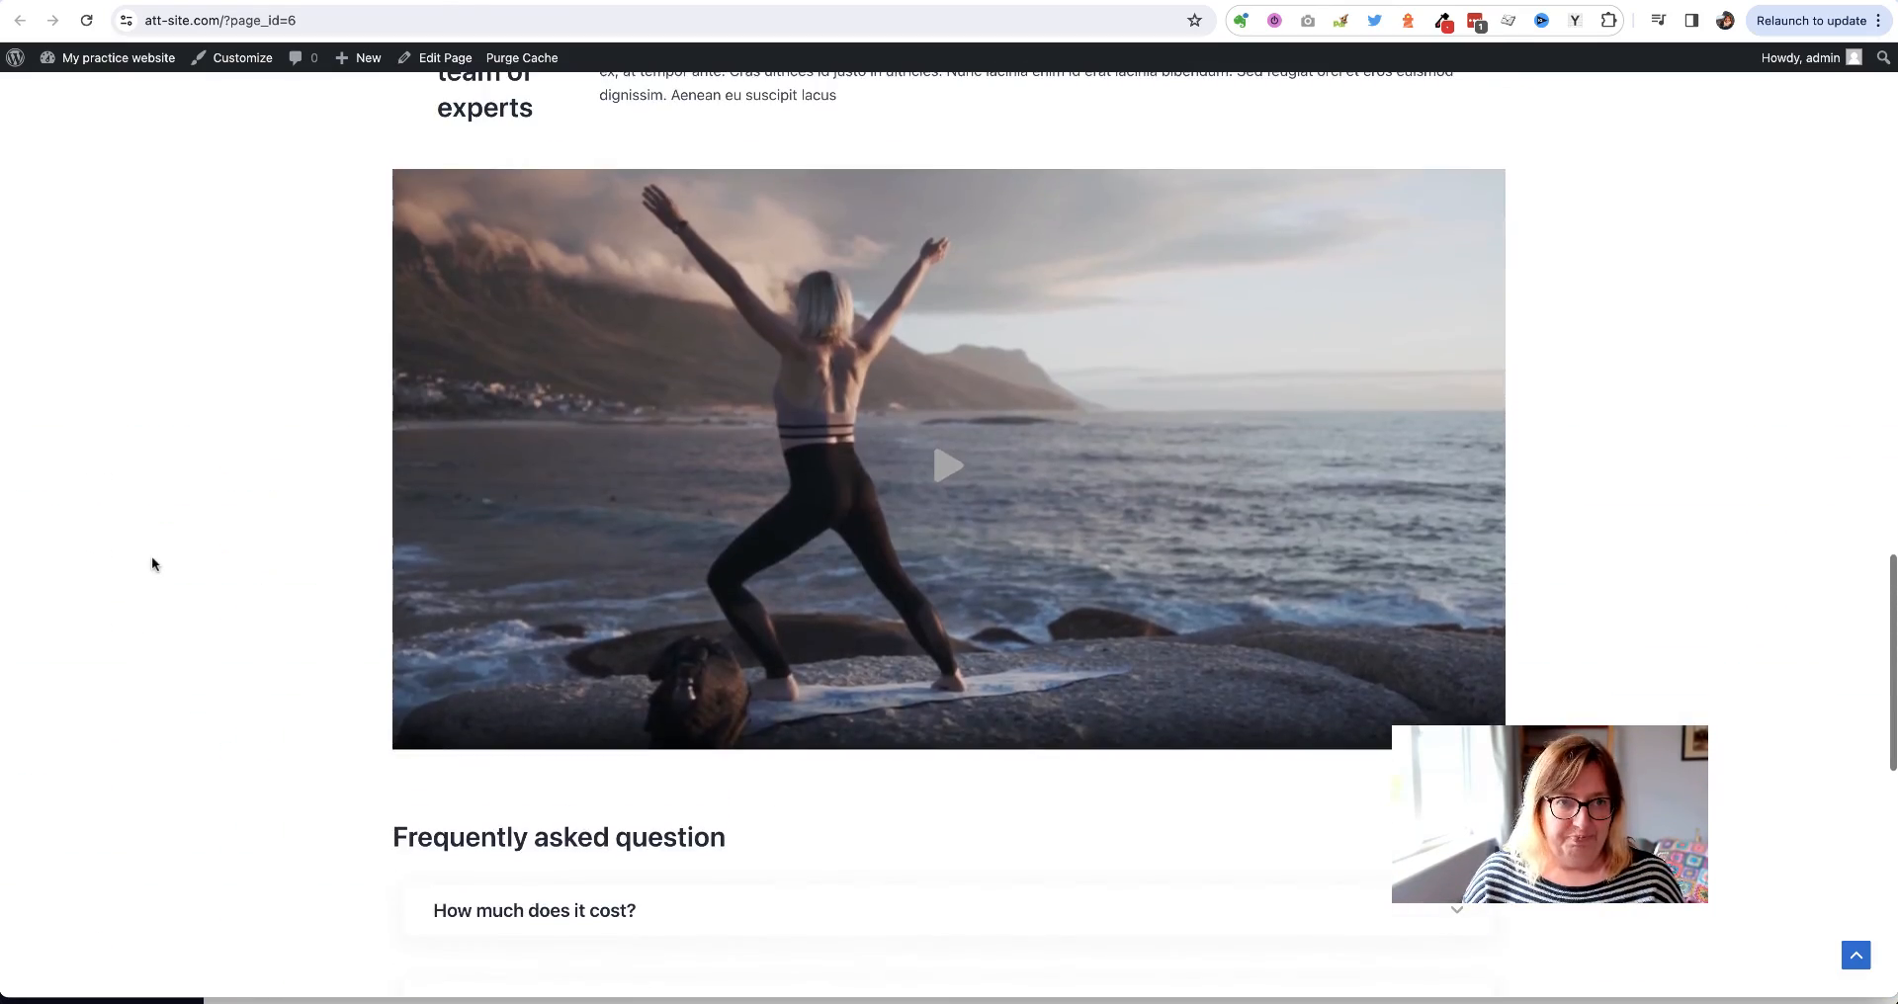
{"action": "scroll", "coordinate": [151, 562], "scroll_direction": "up", "scroll_amount": 10}
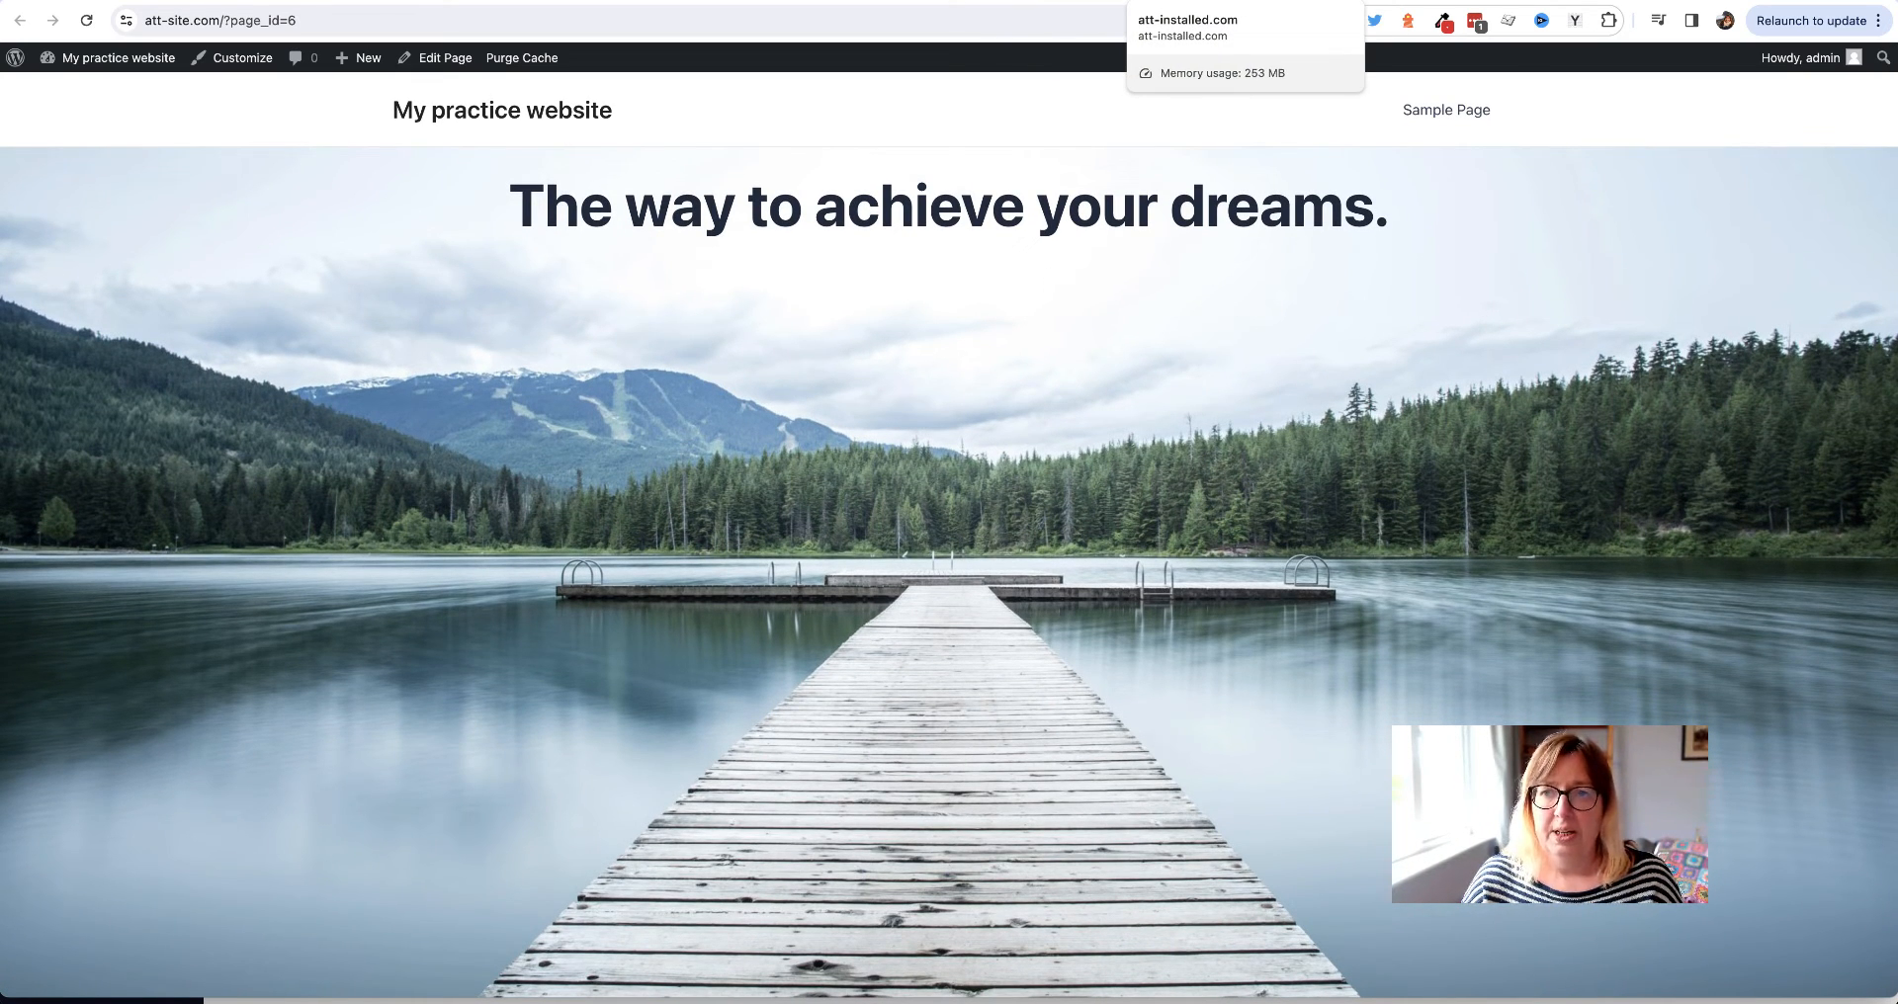
On the att-installed.com example site, test the How we can help you and Meet the team links
{"action": "left_click", "coordinate": [1186, 1]}
{"action": "scroll", "coordinate": [727, 222], "scroll_direction": "up", "scroll_amount": 20}
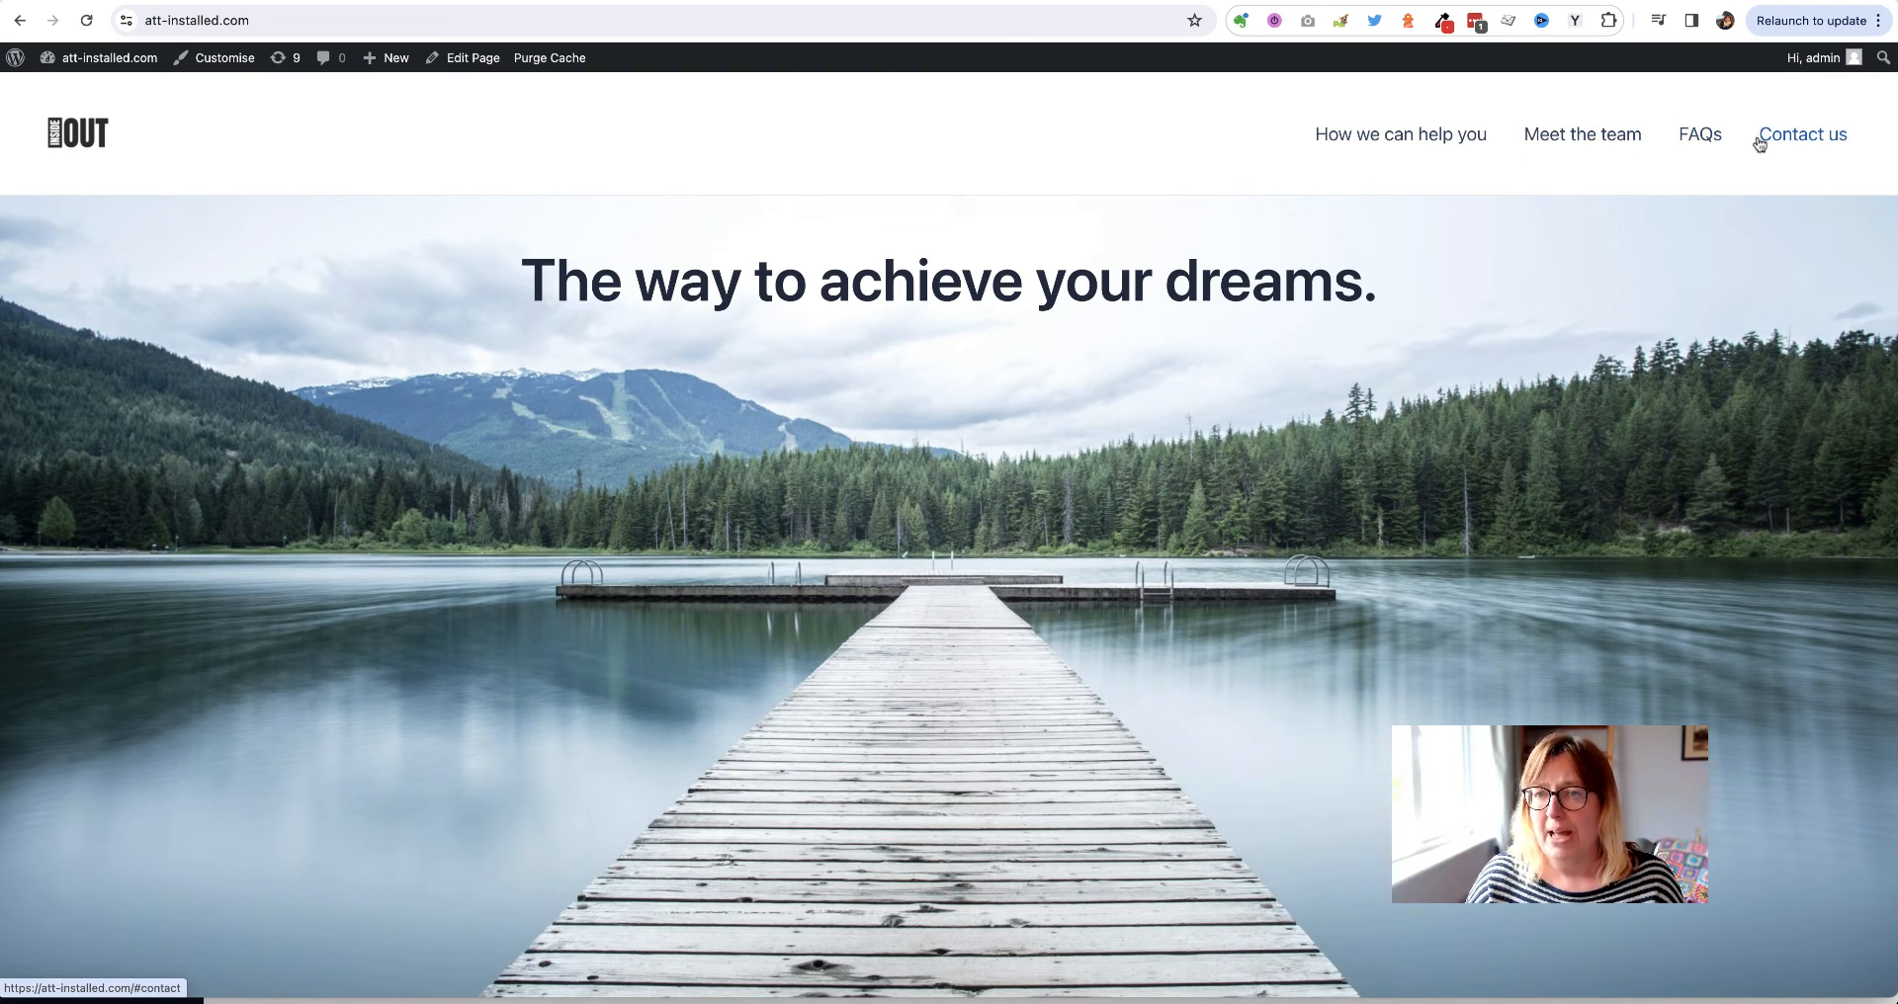
{"action": "left_click", "coordinate": [1389, 139]}
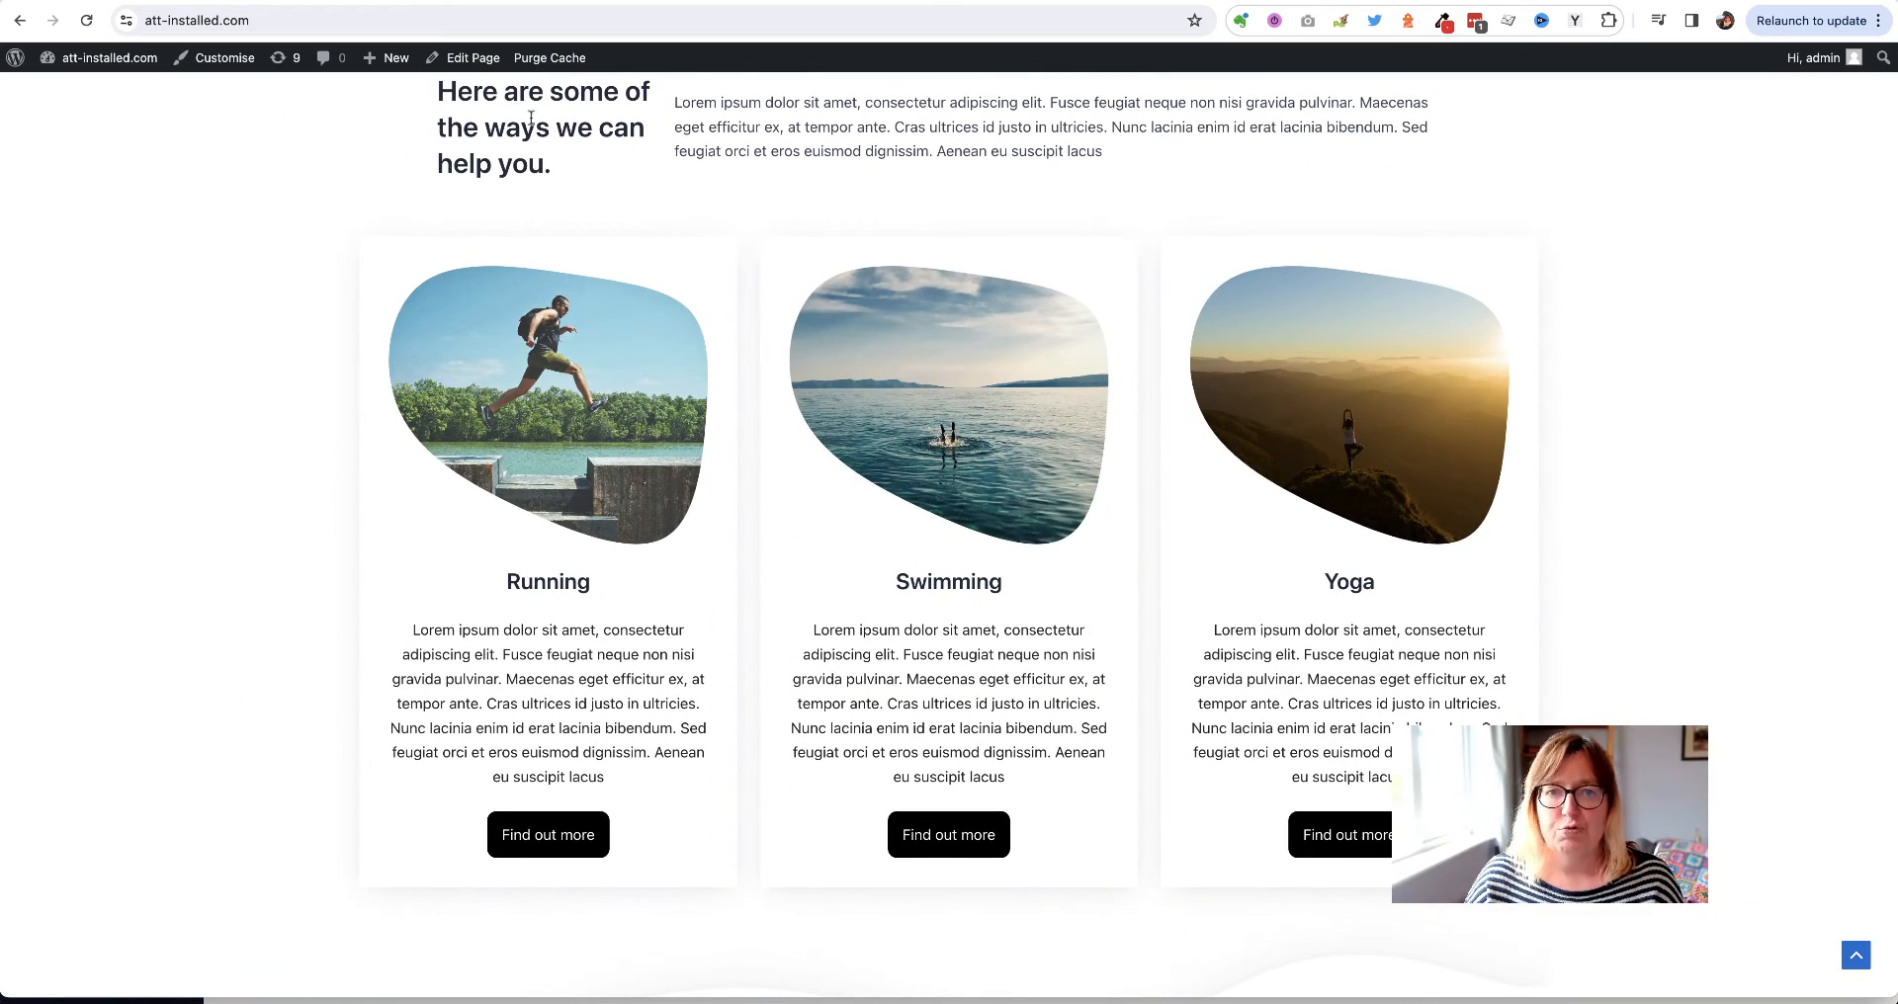
{"action": "scroll", "coordinate": [524, 117], "scroll_direction": "up", "scroll_amount": 10}
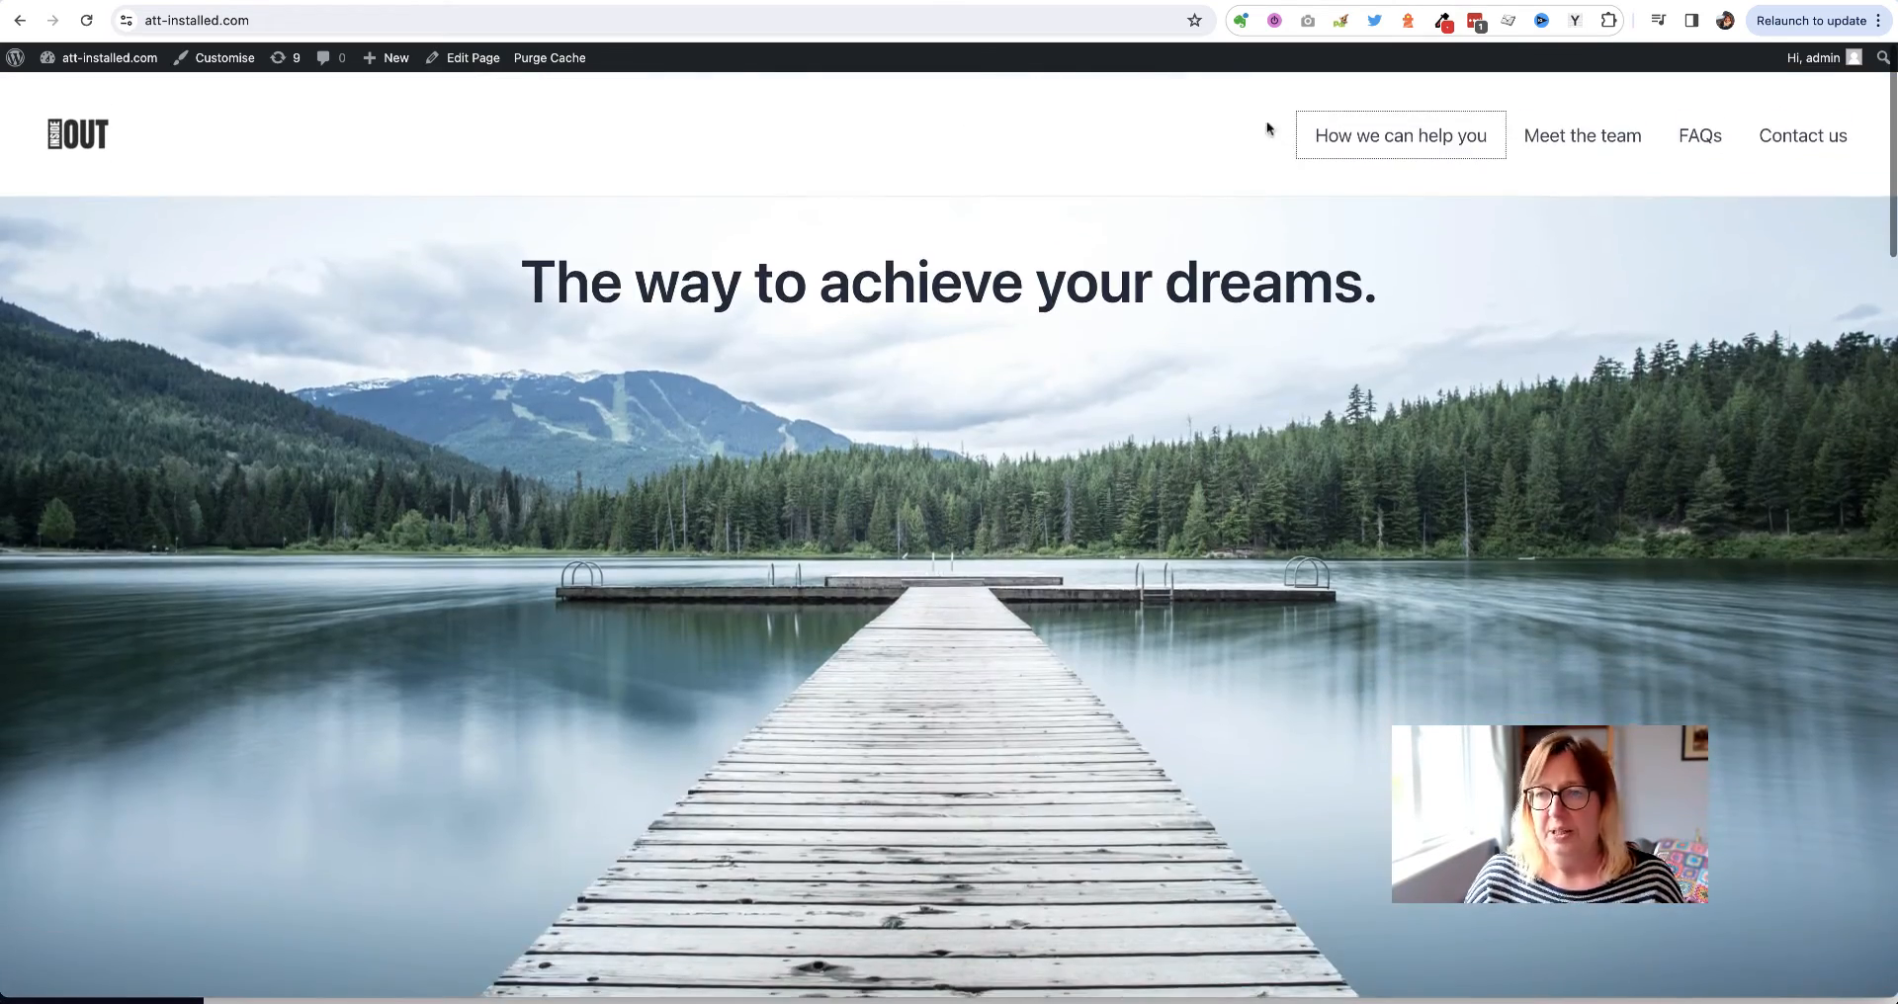
{"action": "left_click", "coordinate": [1613, 138]}
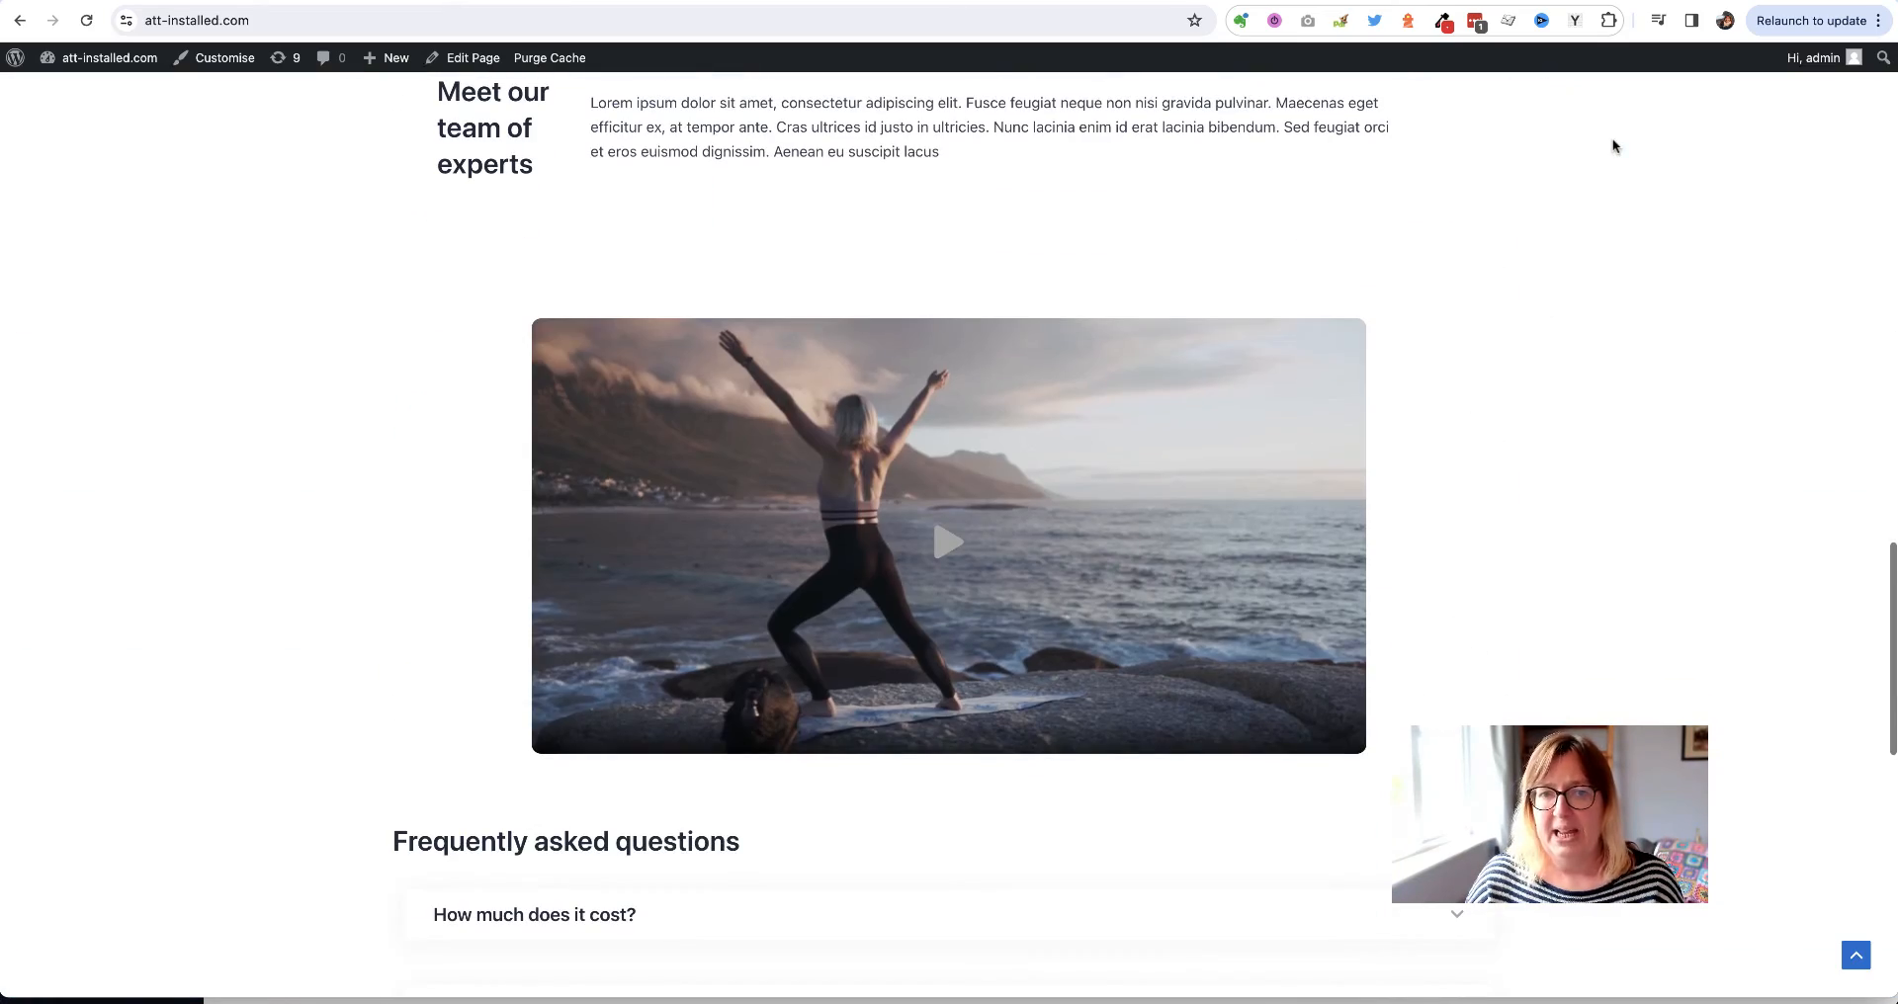
Select the words and then the whole help section heading in the editor
{"action": "scroll", "coordinate": [364, 214], "scroll_direction": "up", "scroll_amount": 15}
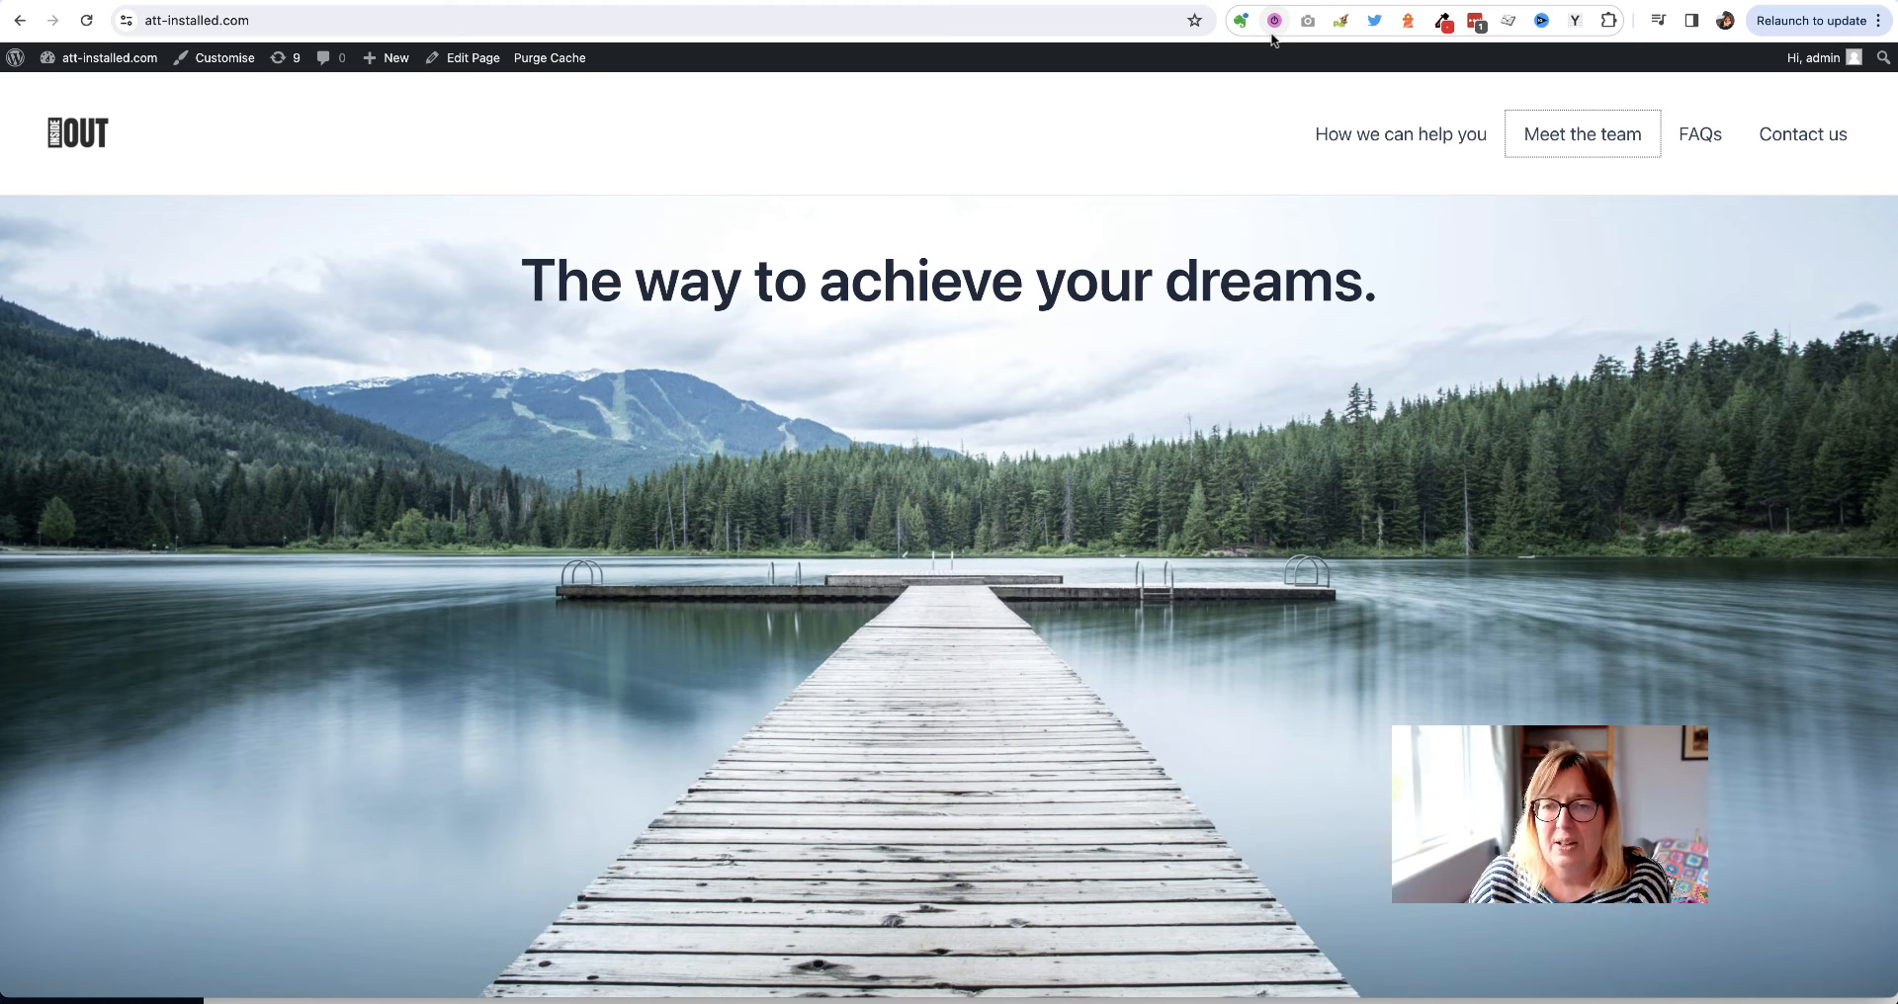
{"action": "scroll", "coordinate": [660, 499], "scroll_direction": "down", "scroll_amount": 10}
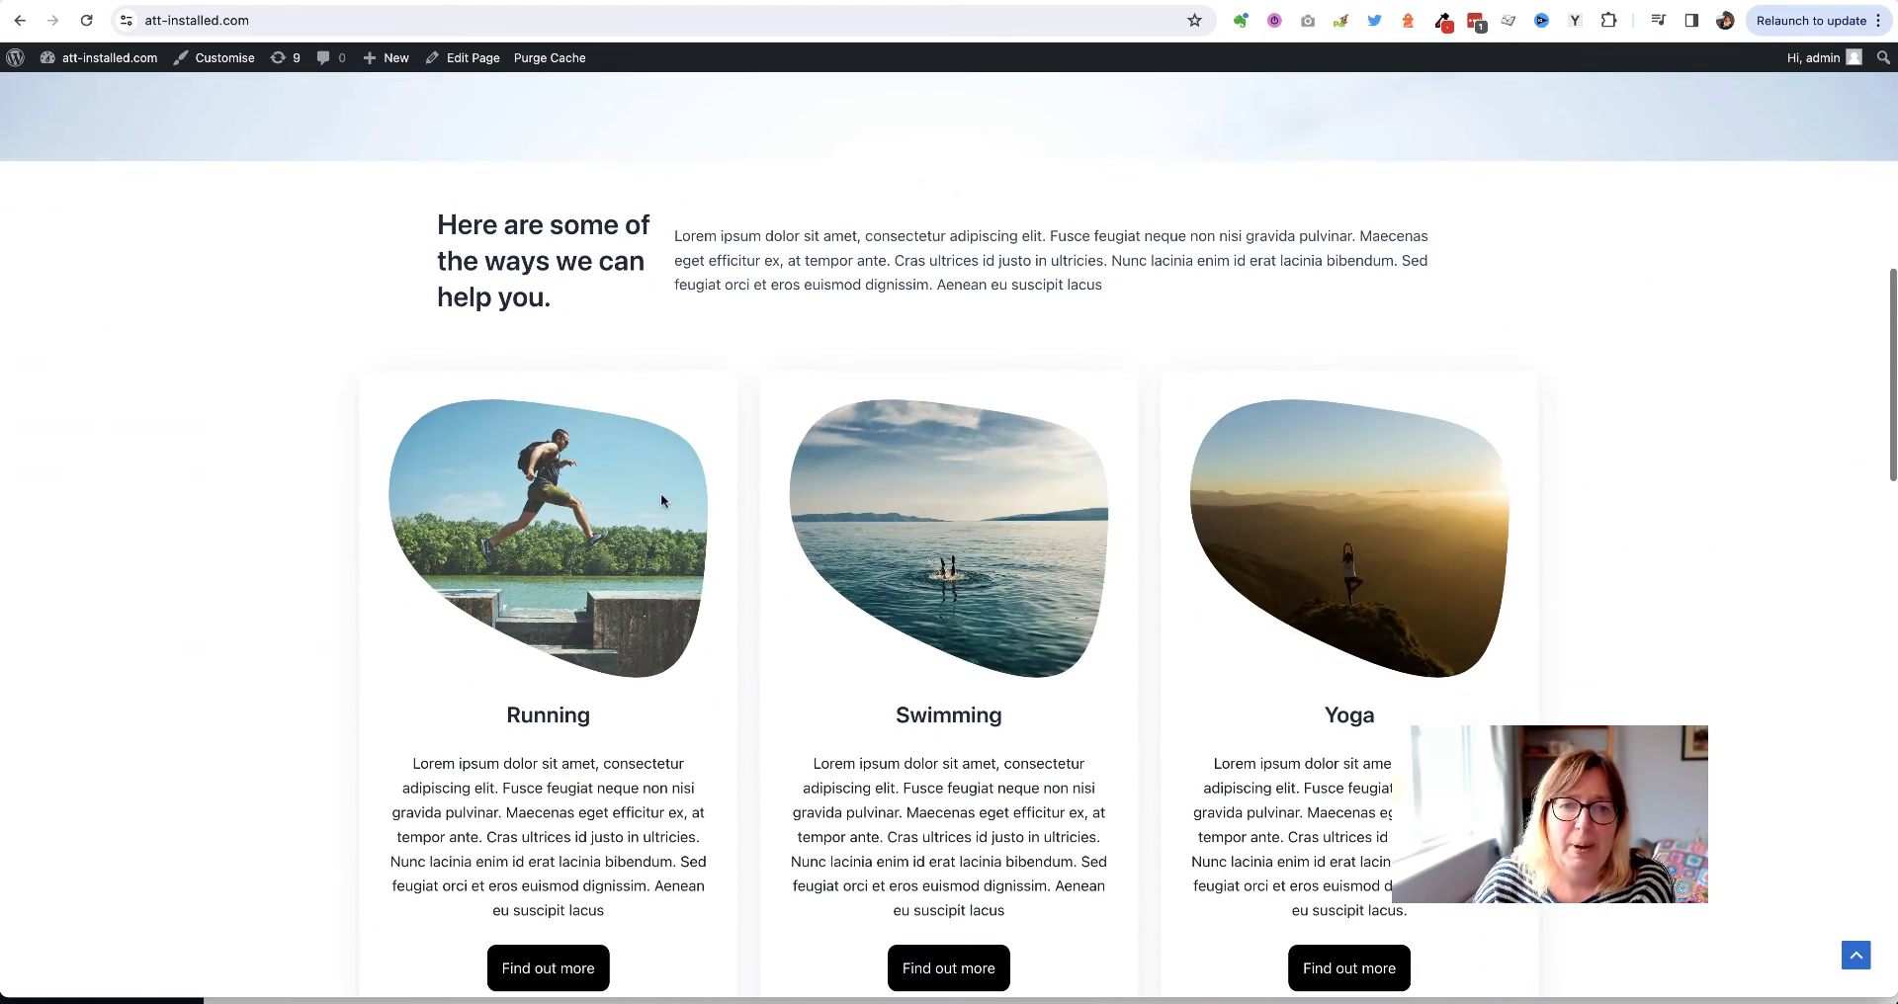
{"action": "double_click", "coordinate": [534, 284]}
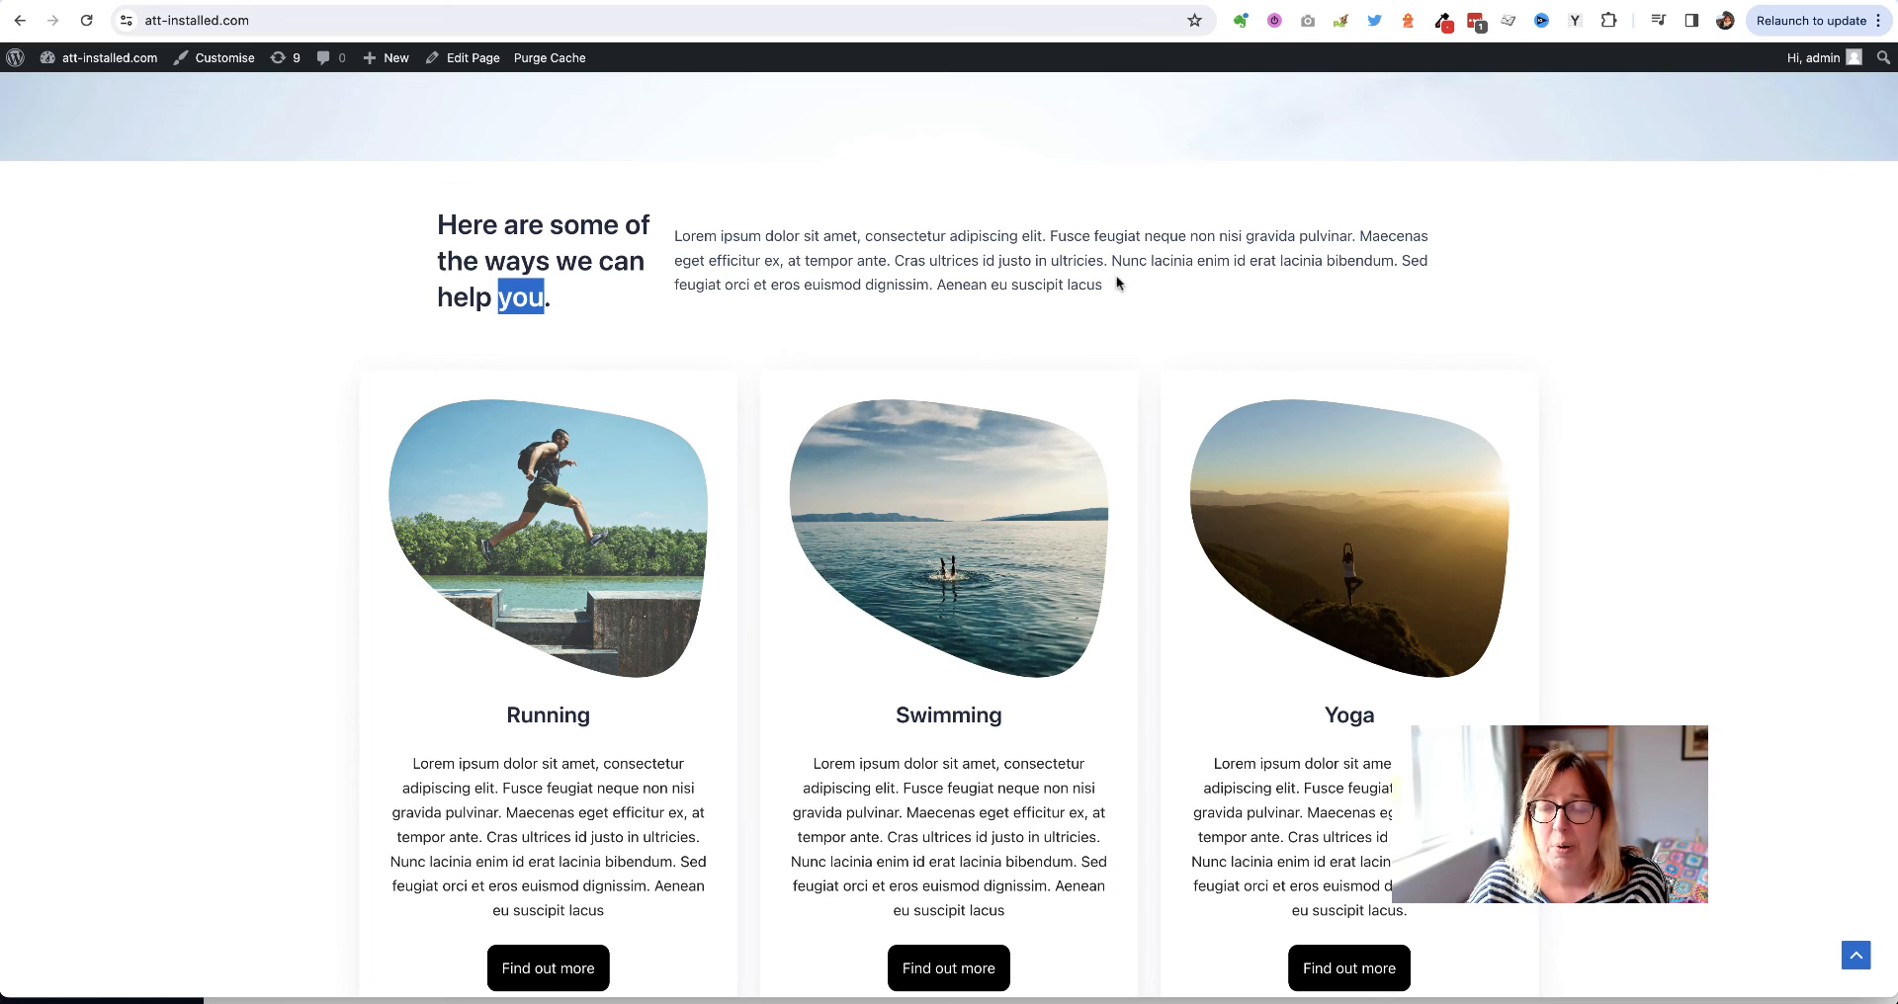
{"action": "double_click", "coordinate": [584, 257]}
{"action": "left_click", "coordinate": [585, 257]}
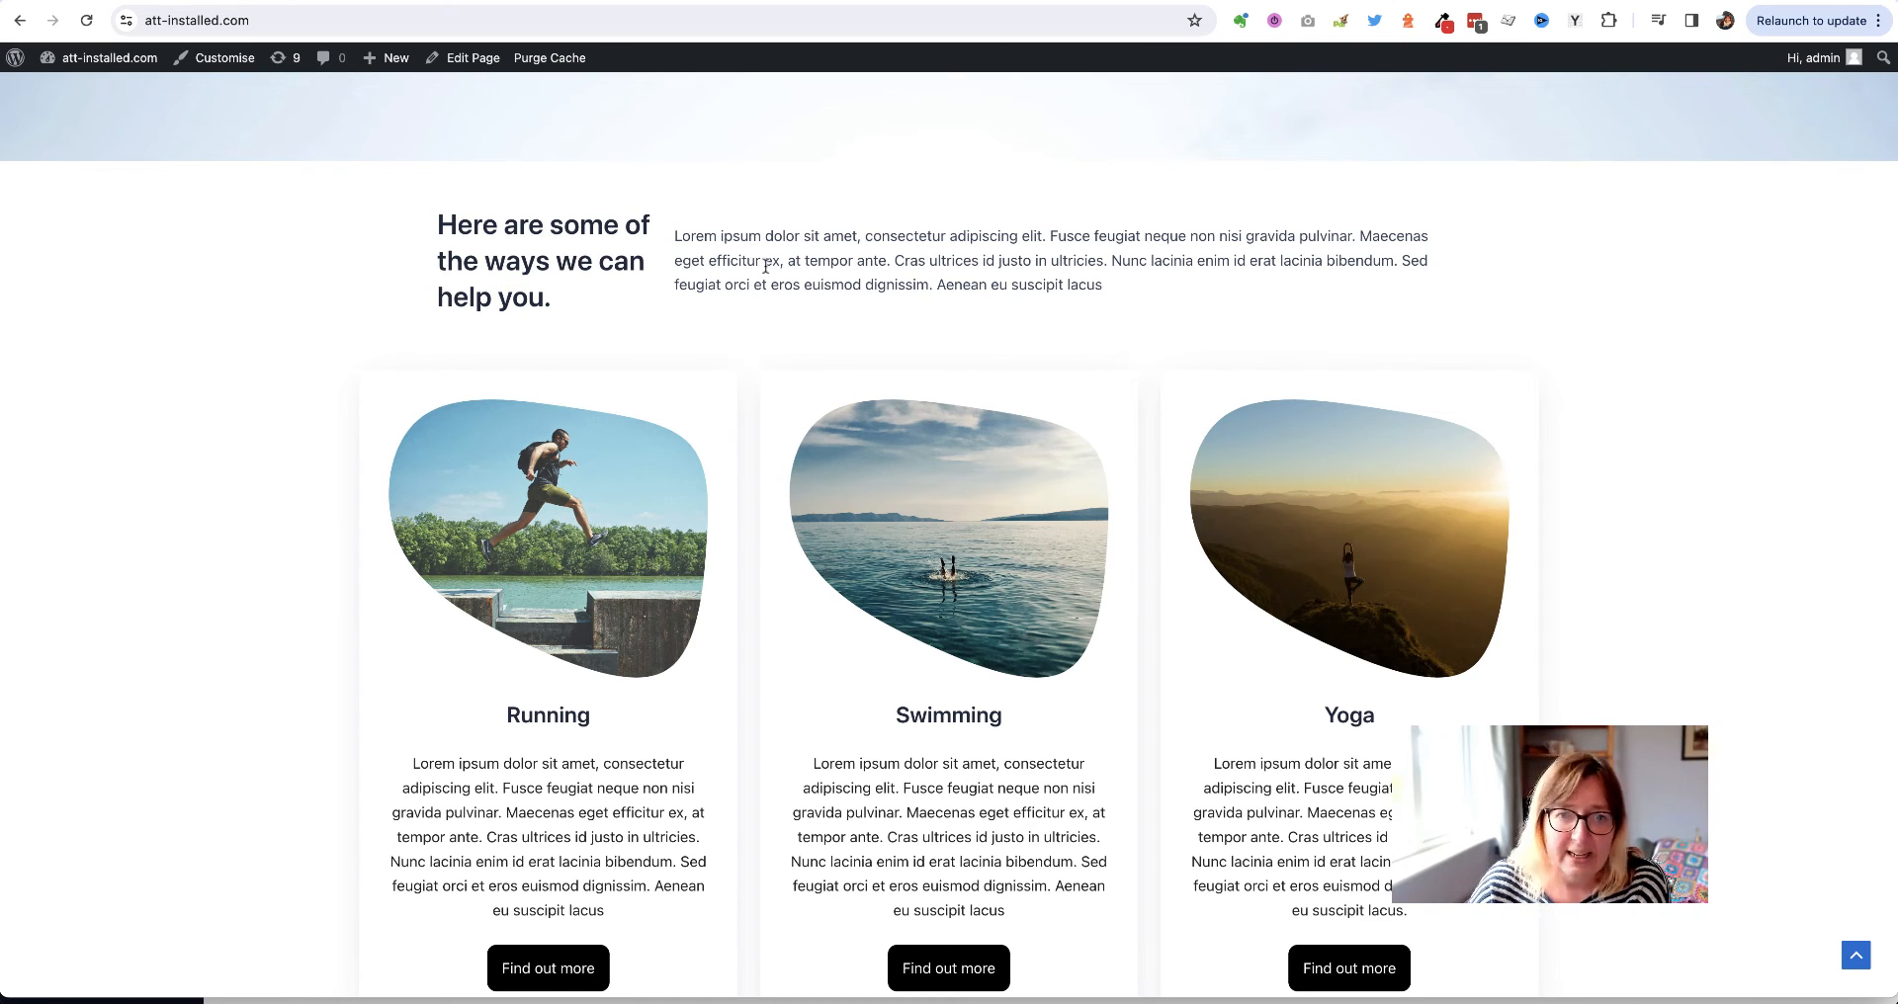
{"action": "triple_click", "coordinate": [522, 245]}
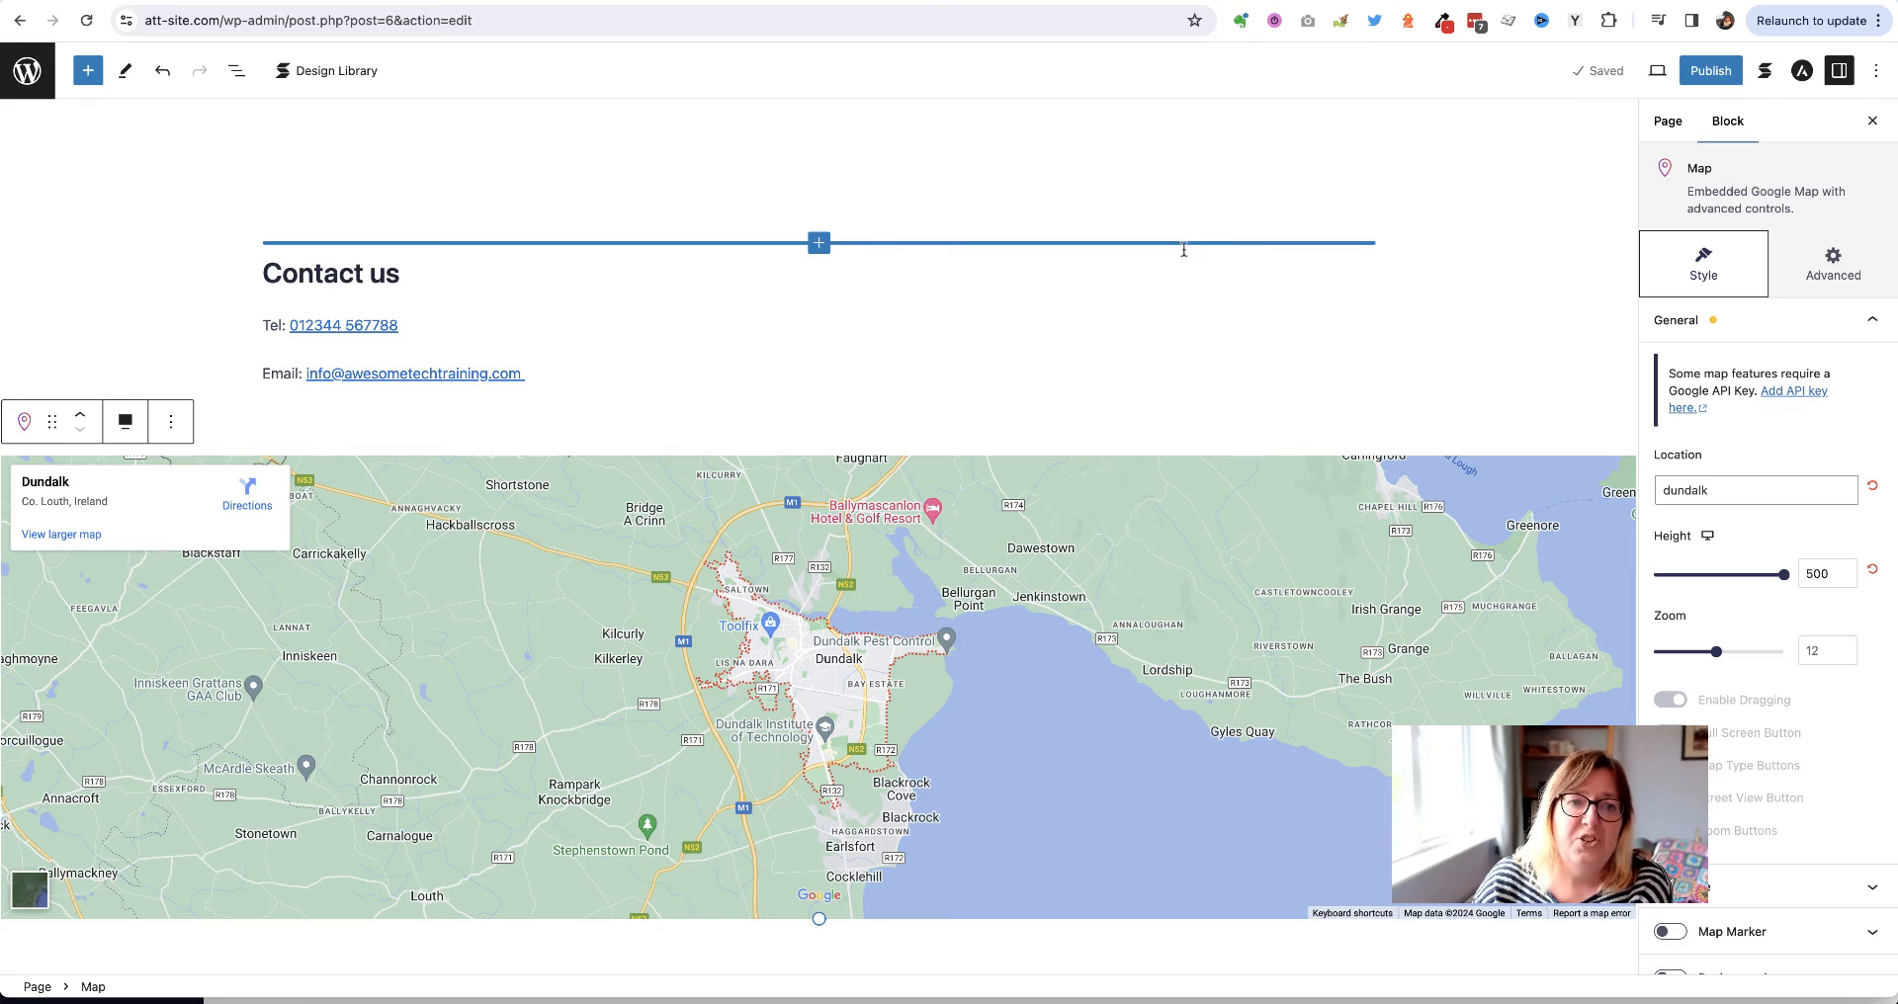
Give the 'Here are some of the ways' heading an HTML anchor and save the draft
{"action": "scroll", "coordinate": [201, 235], "scroll_direction": "up", "scroll_amount": 20}
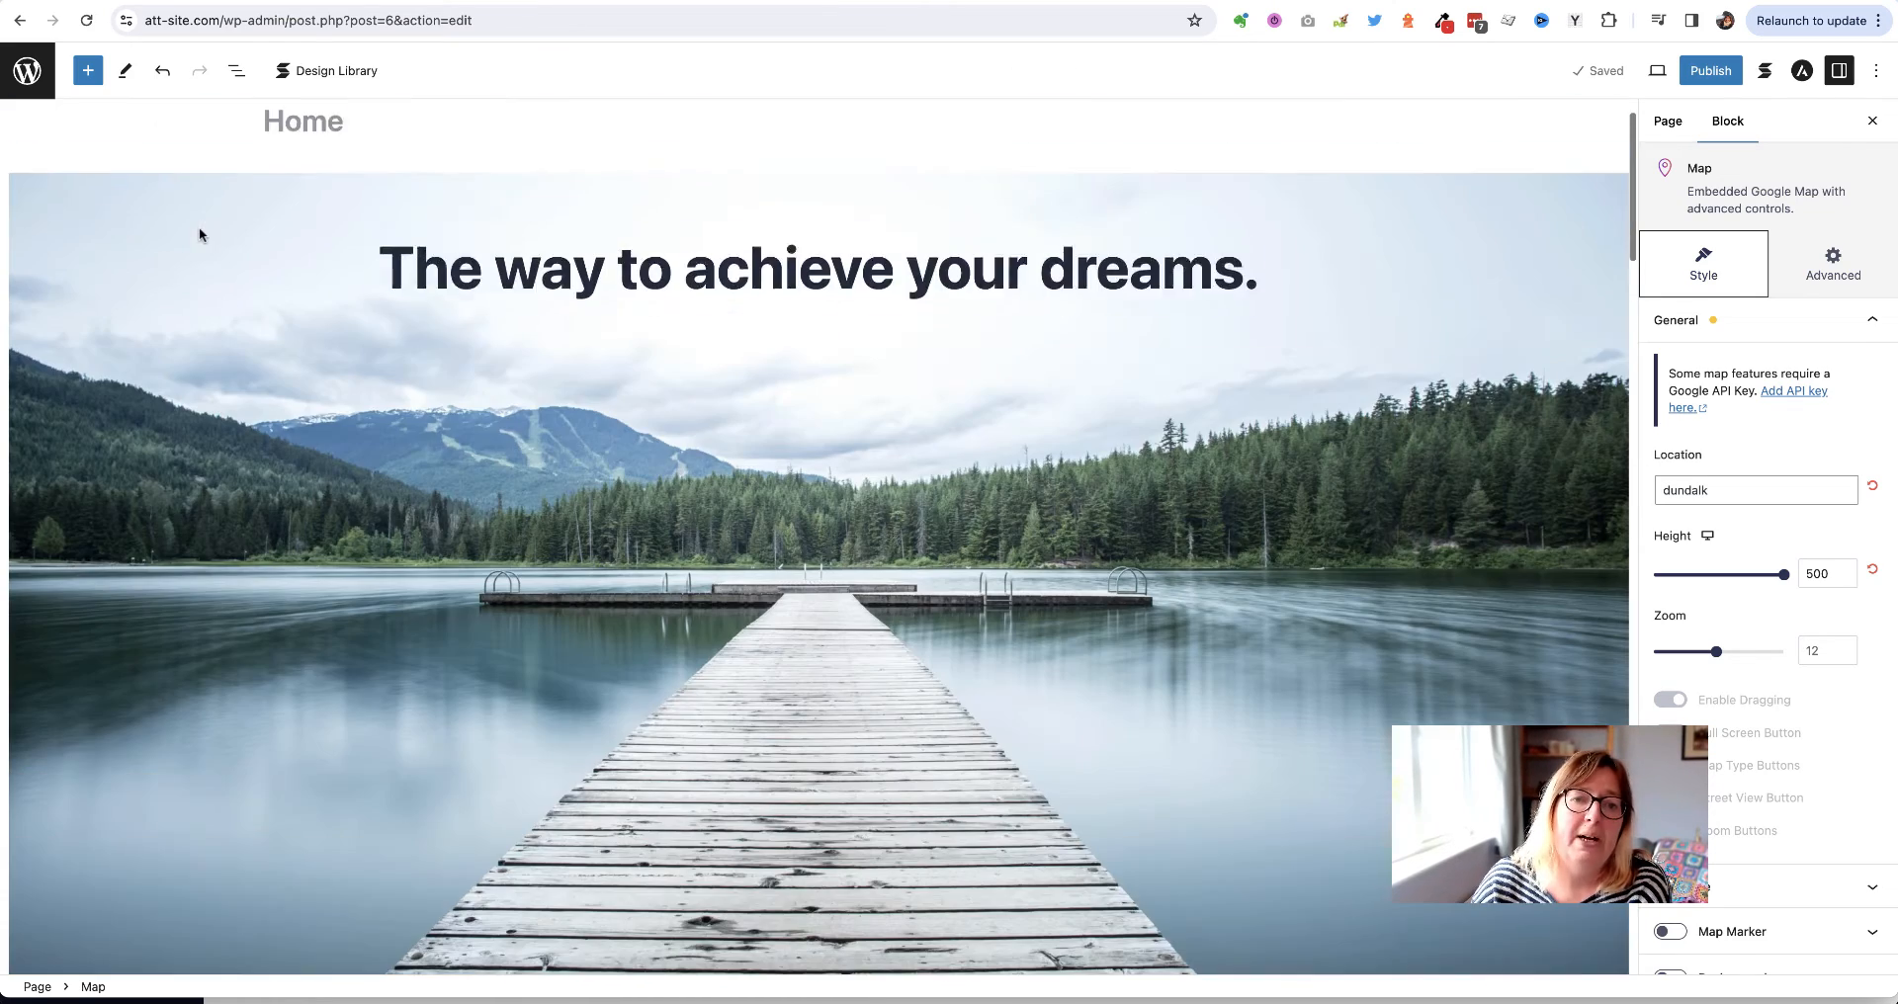
{"action": "scroll", "coordinate": [199, 234], "scroll_direction": "down", "scroll_amount": 10}
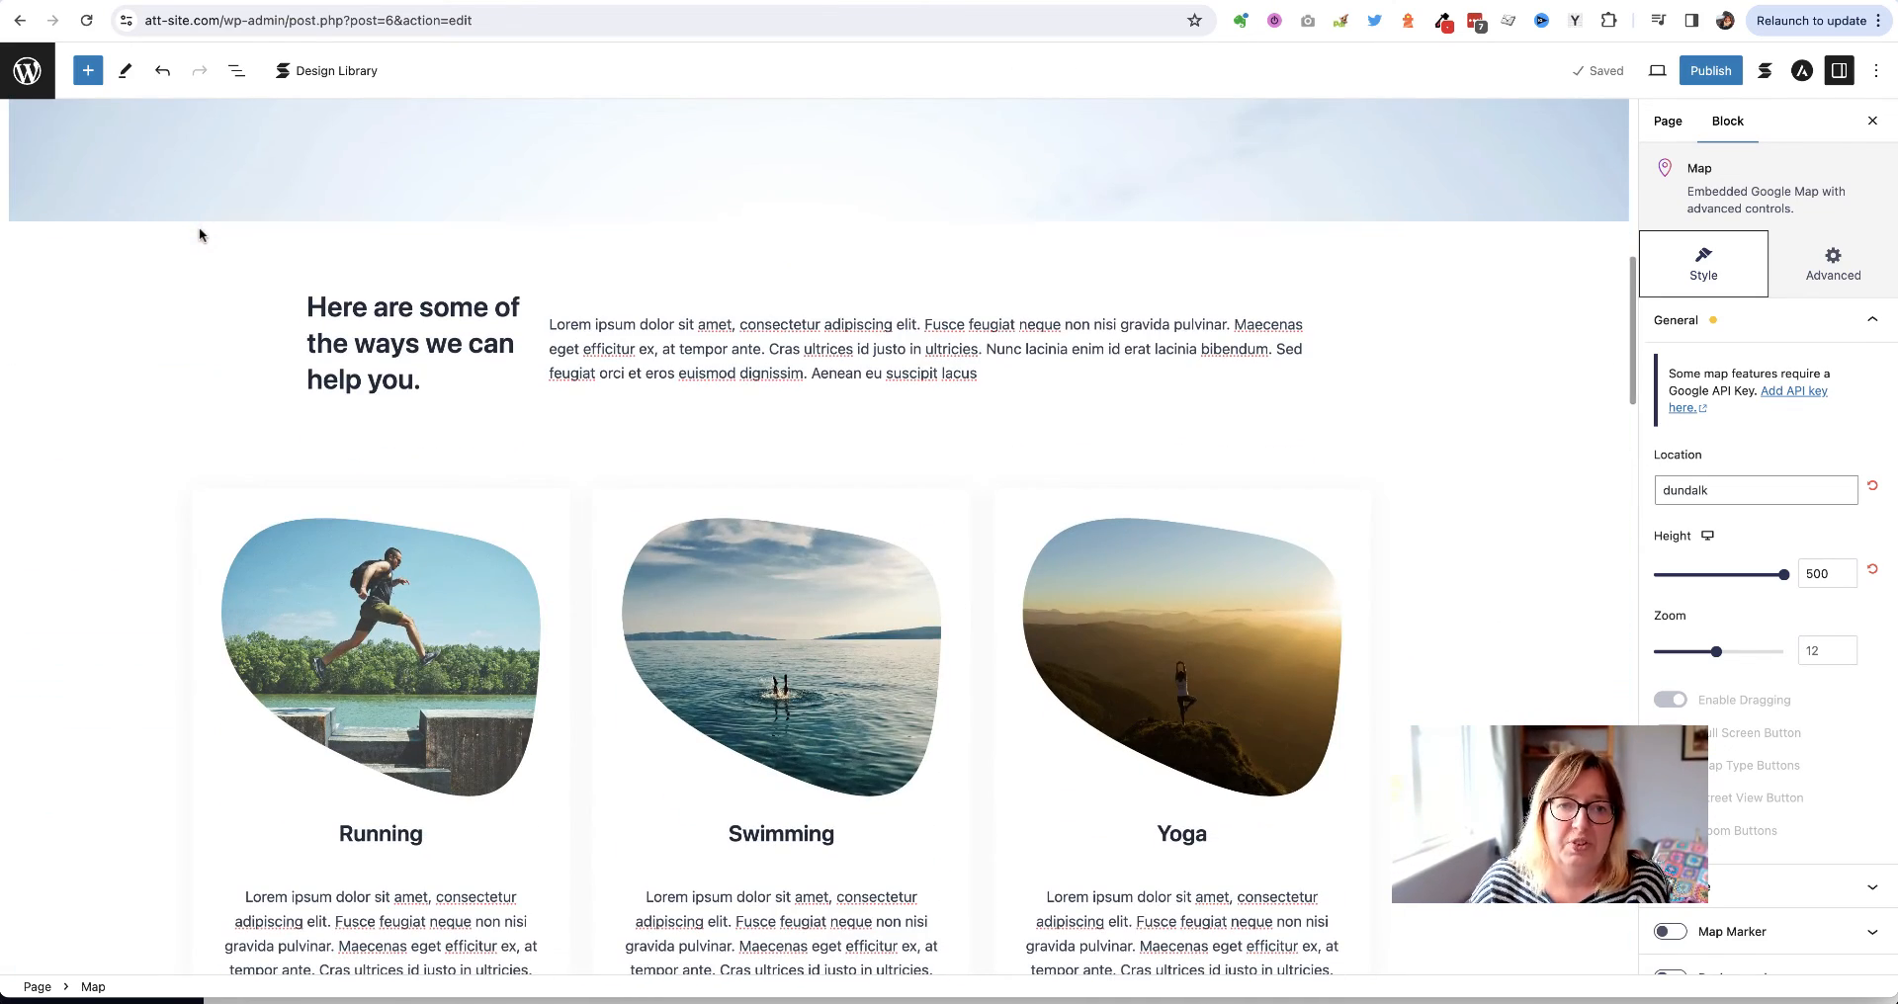
{"action": "left_click", "coordinate": [309, 307]}
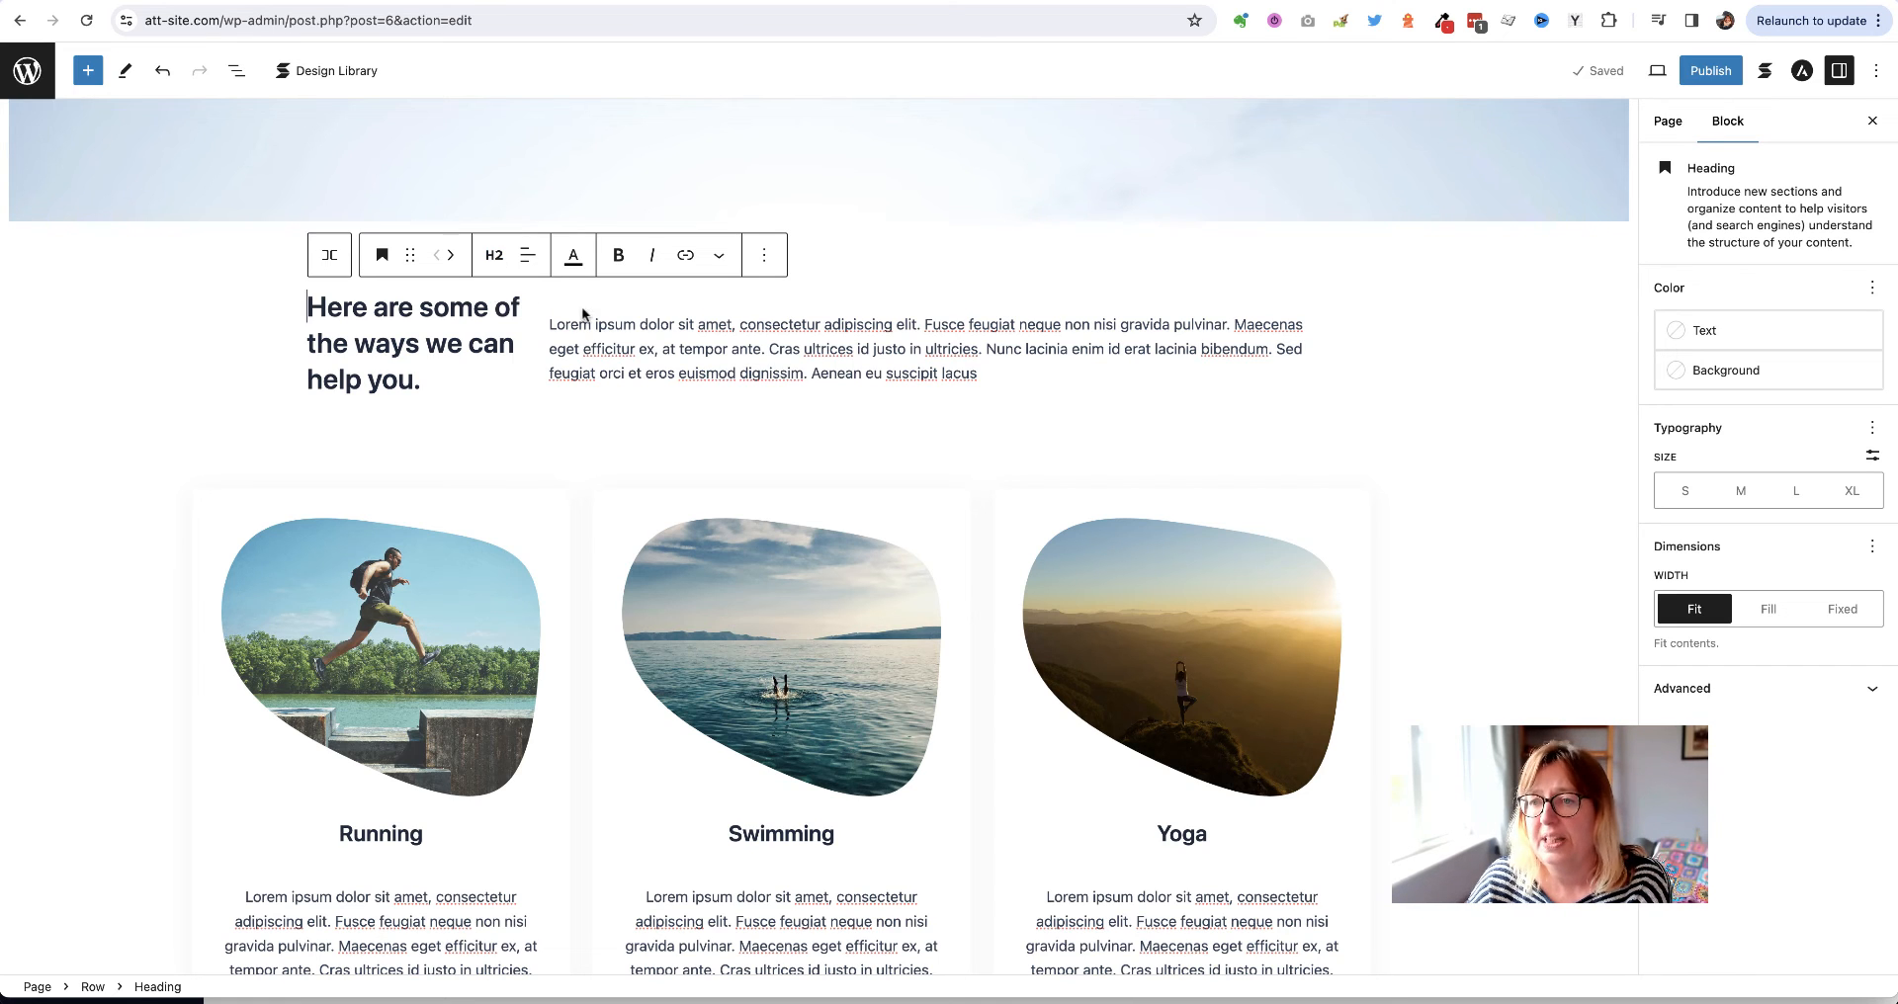
{"action": "left_click", "coordinate": [1707, 689]}
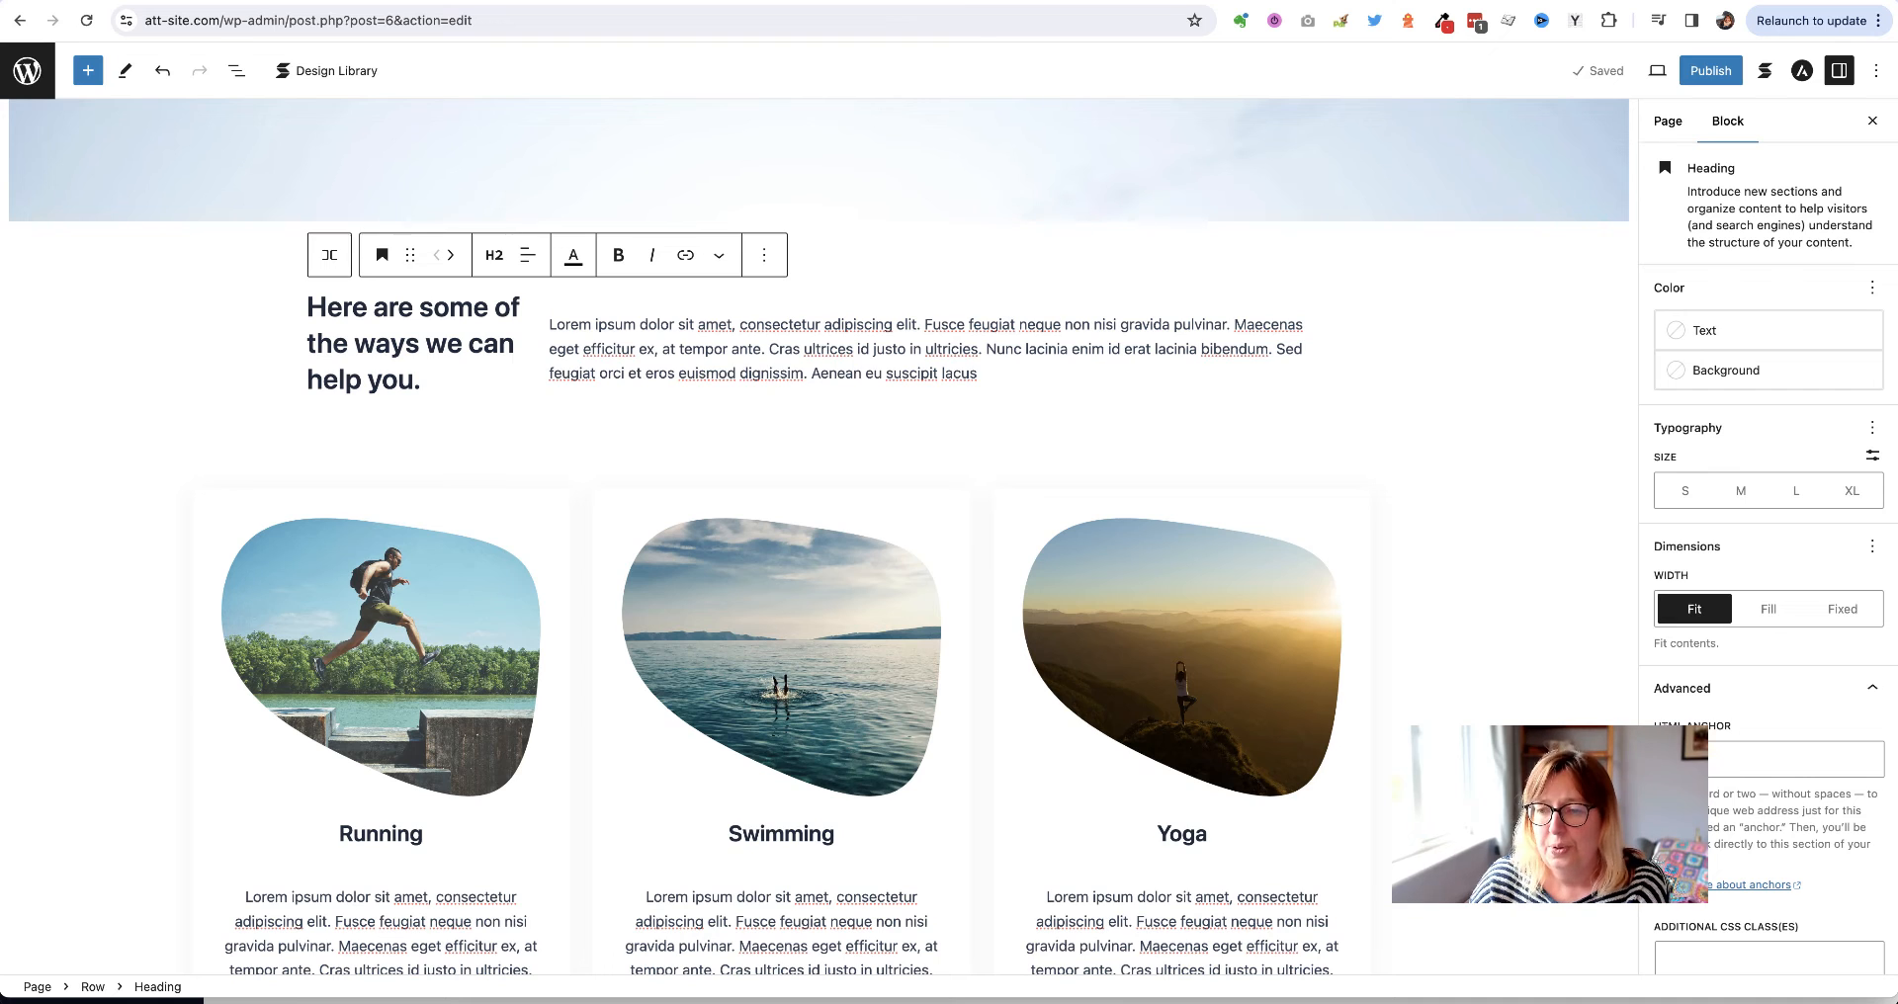
{"action": "left_click", "coordinate": [1688, 759]}
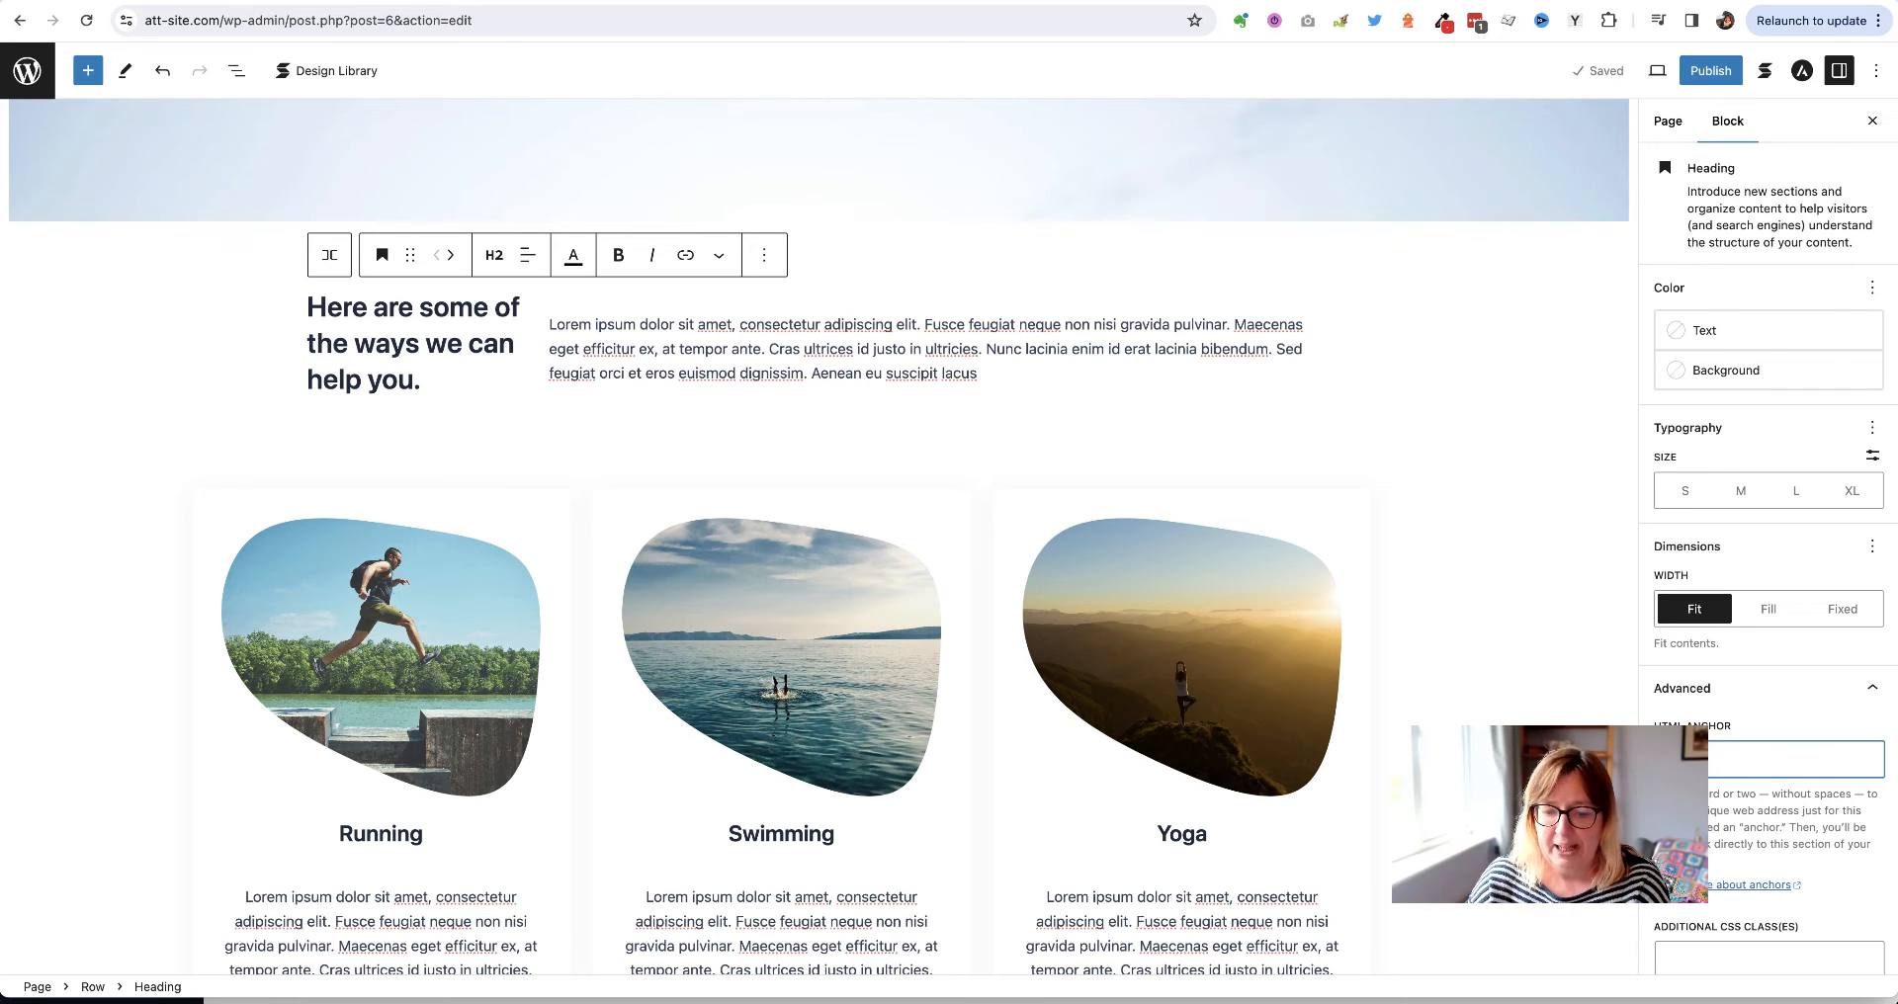
{"action": "type", "text": "s"}
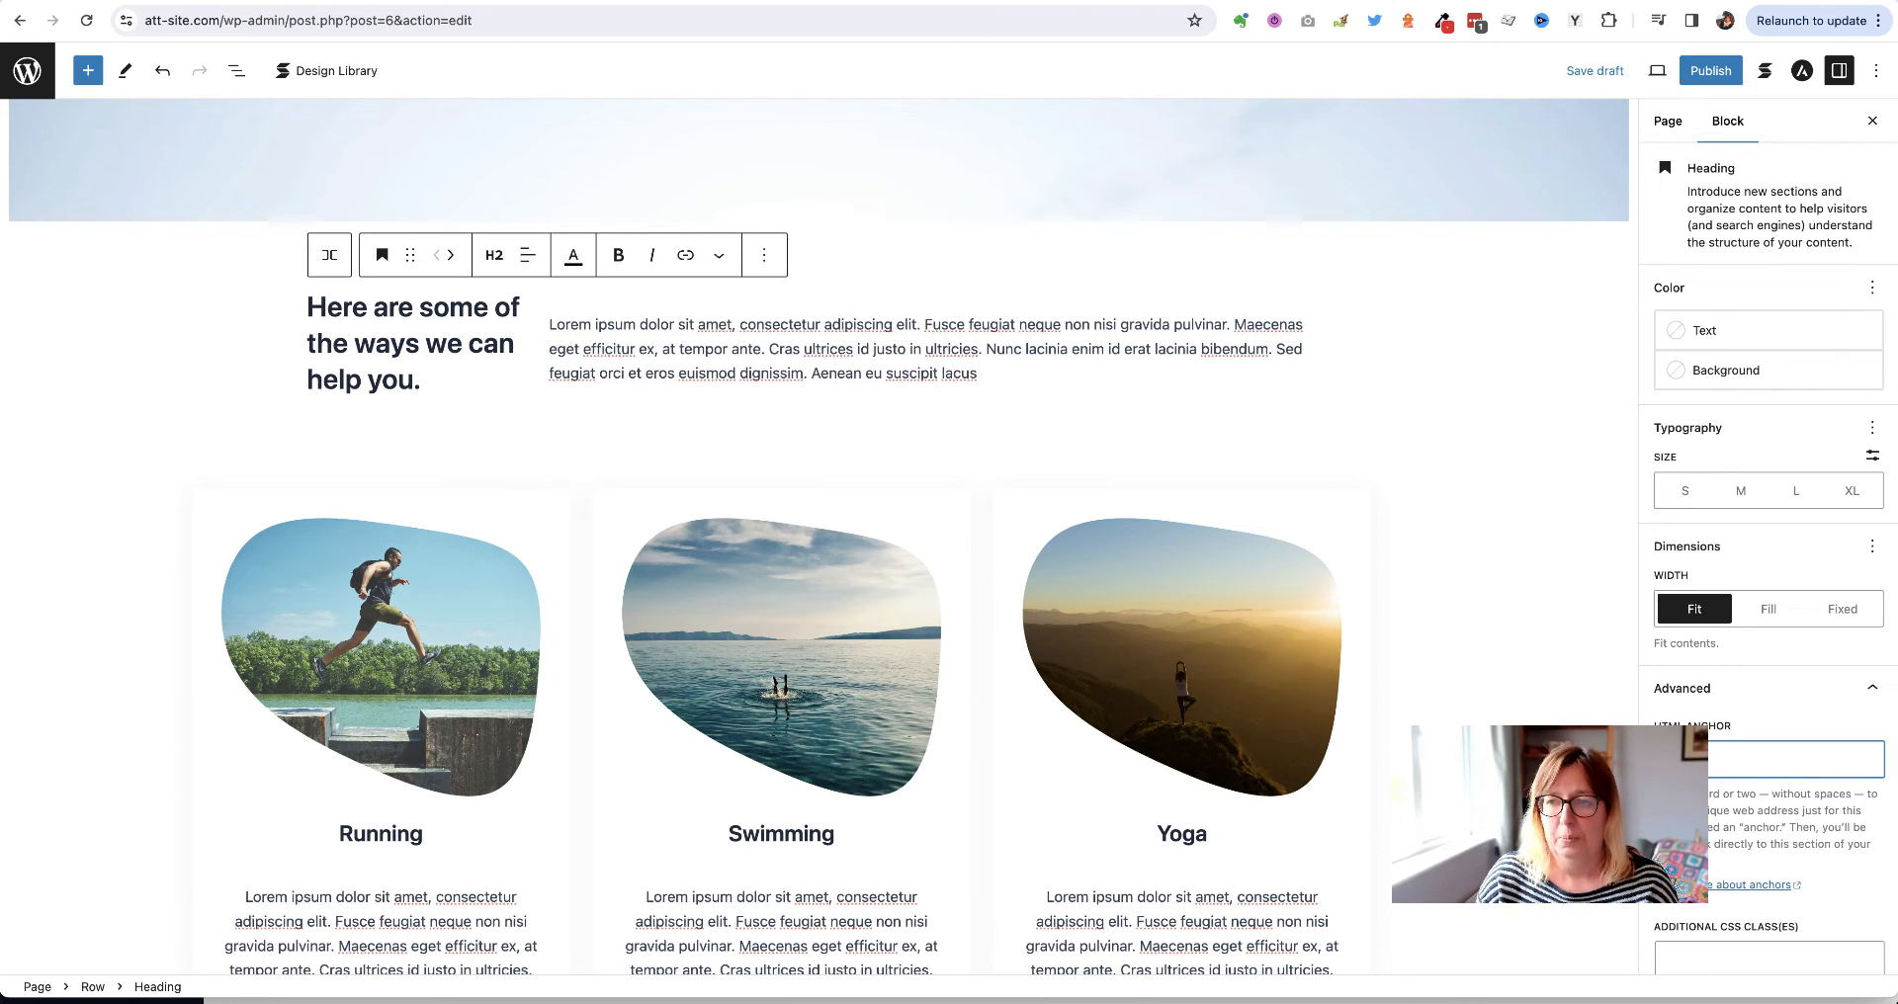
{"action": "left_click", "coordinate": [1595, 72]}
Give the 'Meet our team of experts' heading an HTML anchor and save again
{"action": "scroll", "coordinate": [1408, 524], "scroll_direction": "down", "scroll_amount": 7}
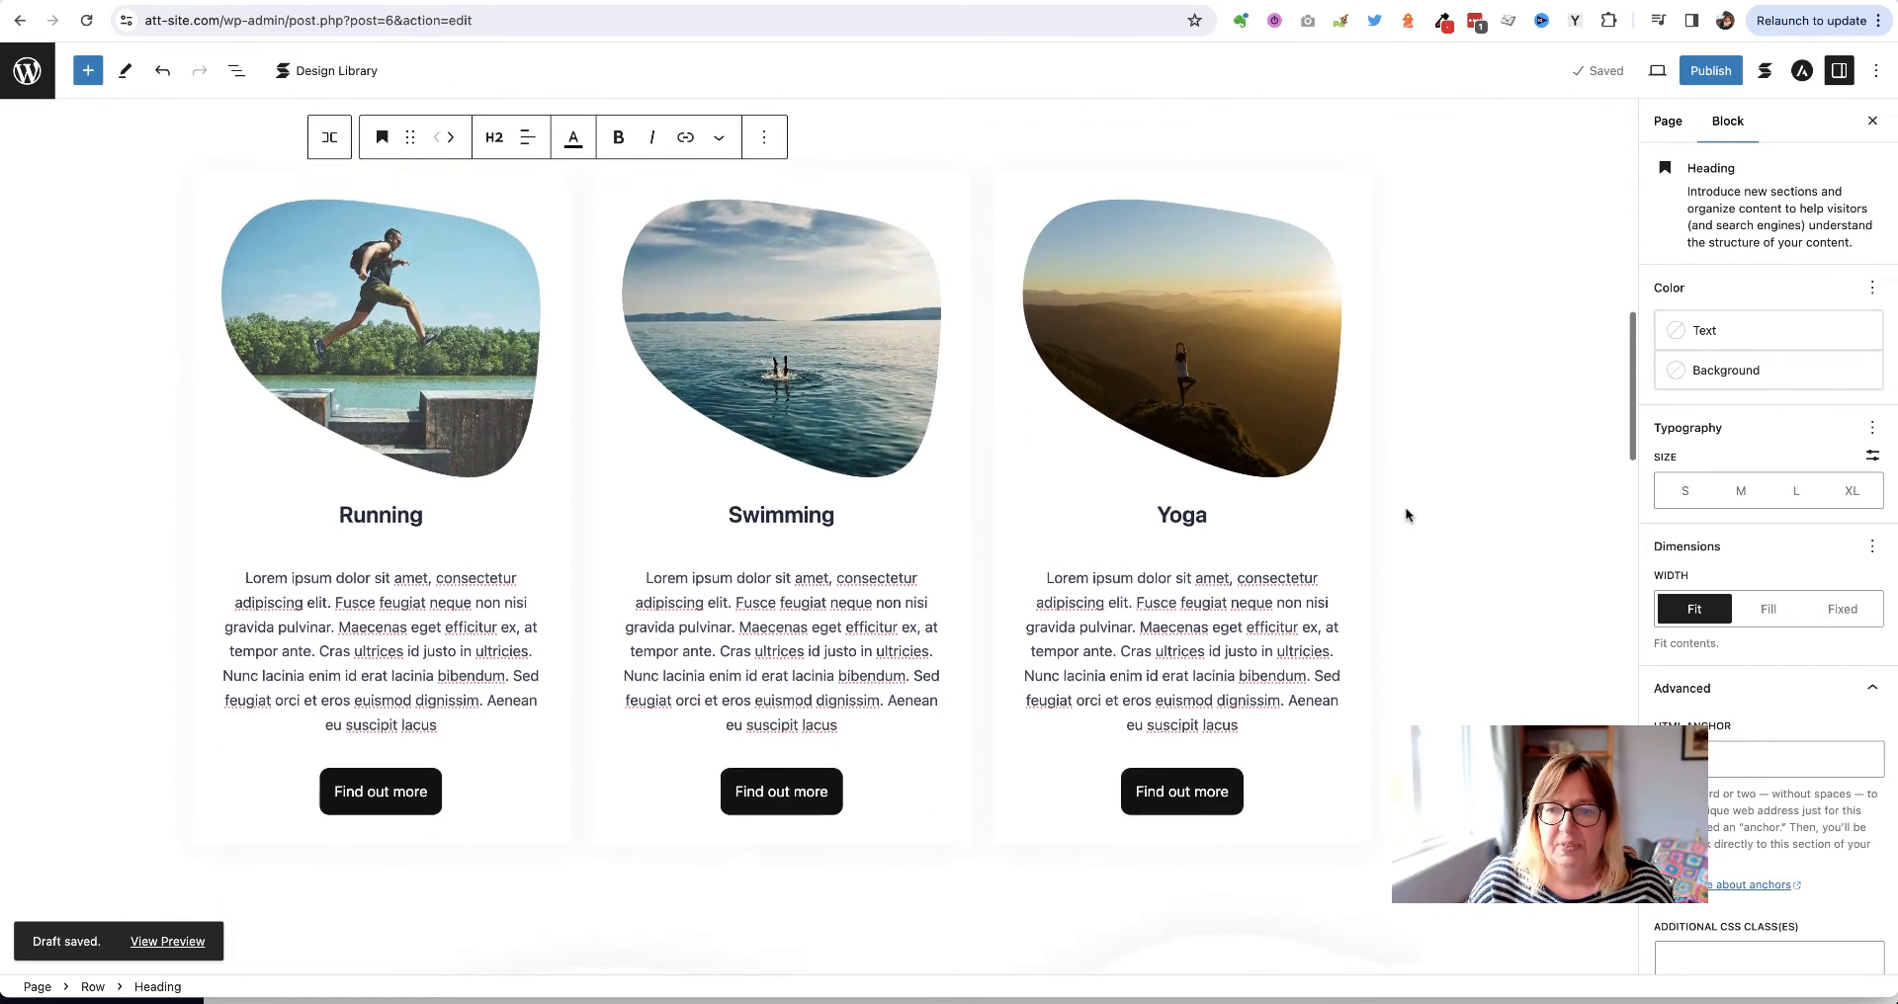
{"action": "scroll", "coordinate": [1407, 514], "scroll_direction": "down", "scroll_amount": 5}
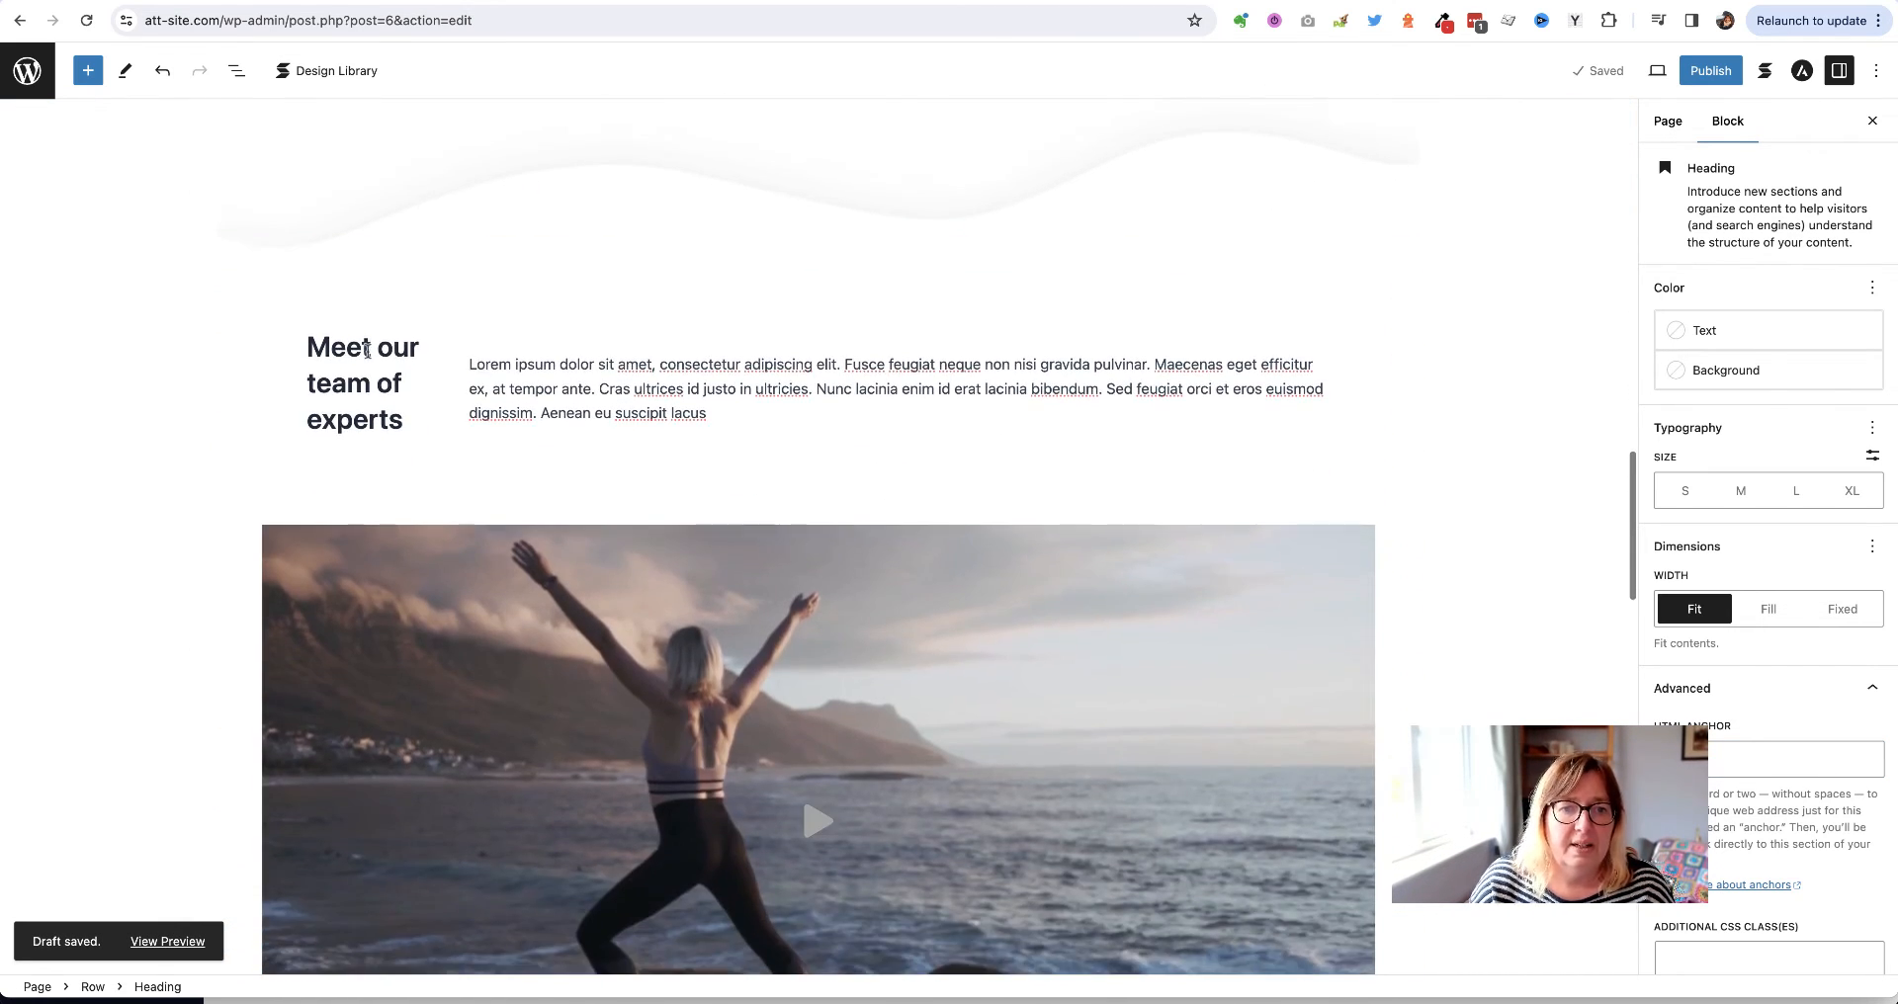
{"action": "left_click", "coordinate": [364, 349]}
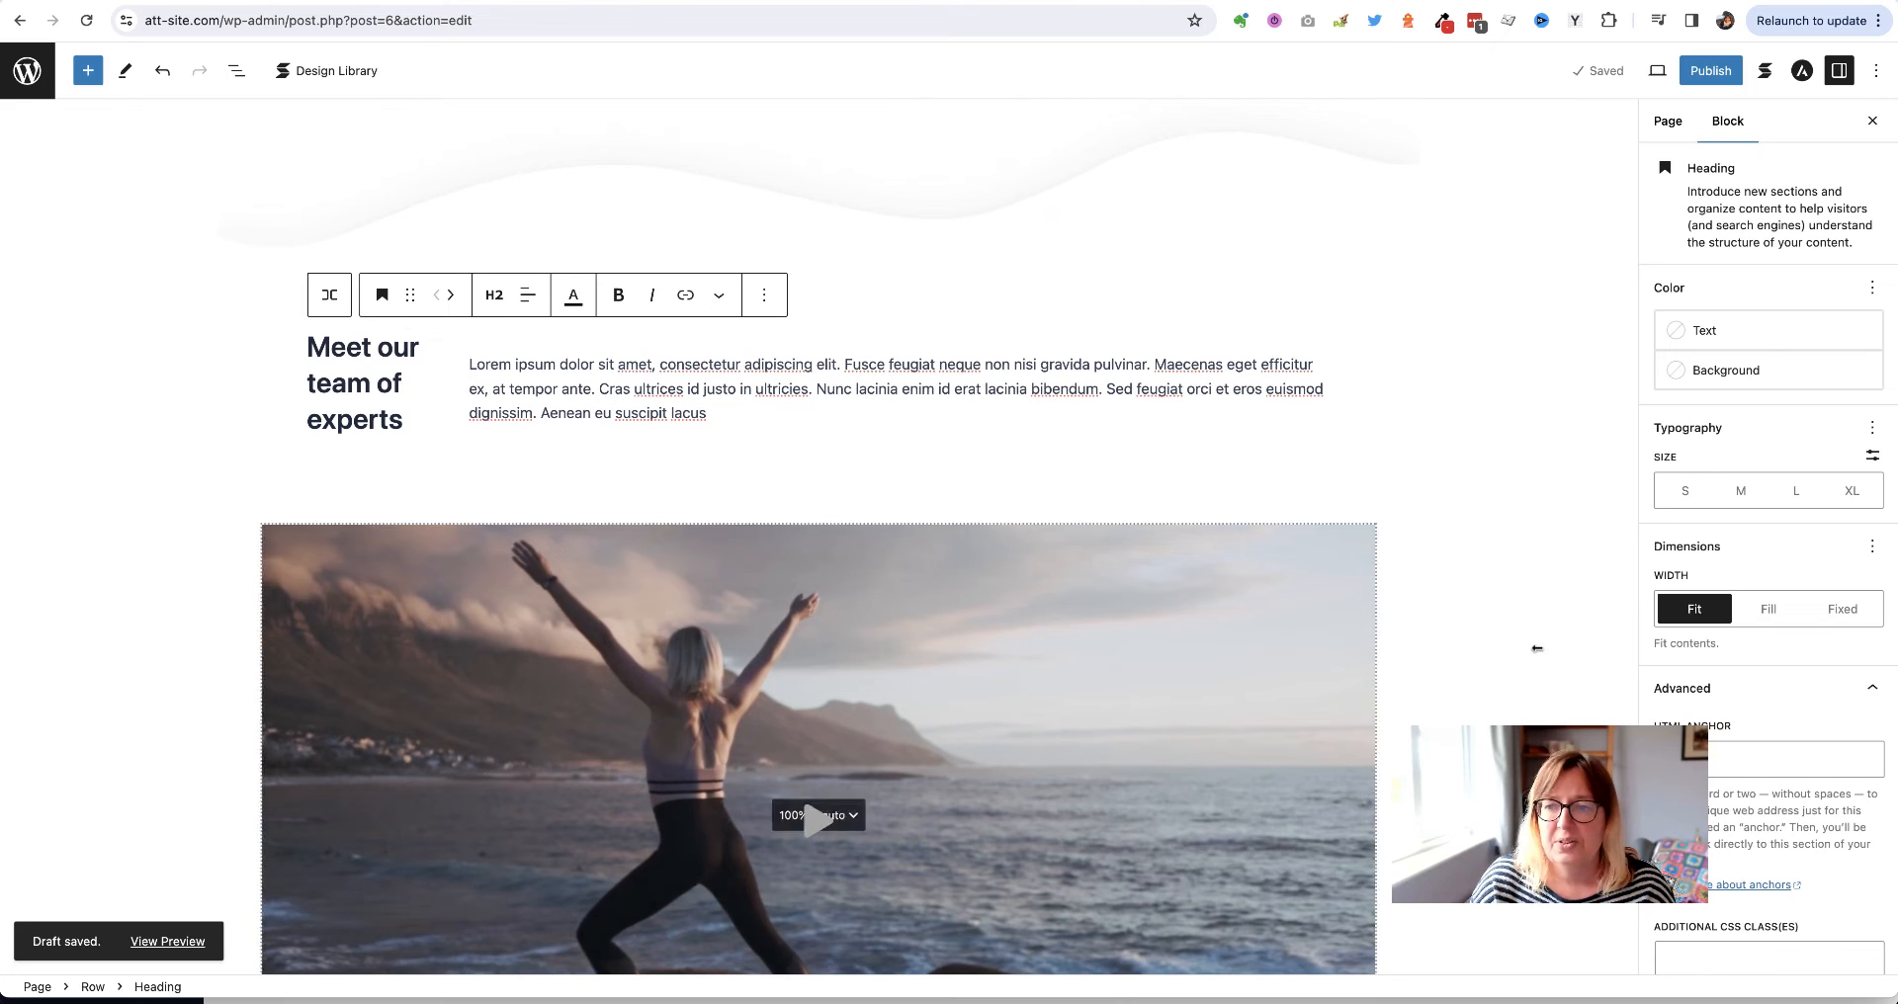
{"action": "left_click", "coordinate": [1805, 767]}
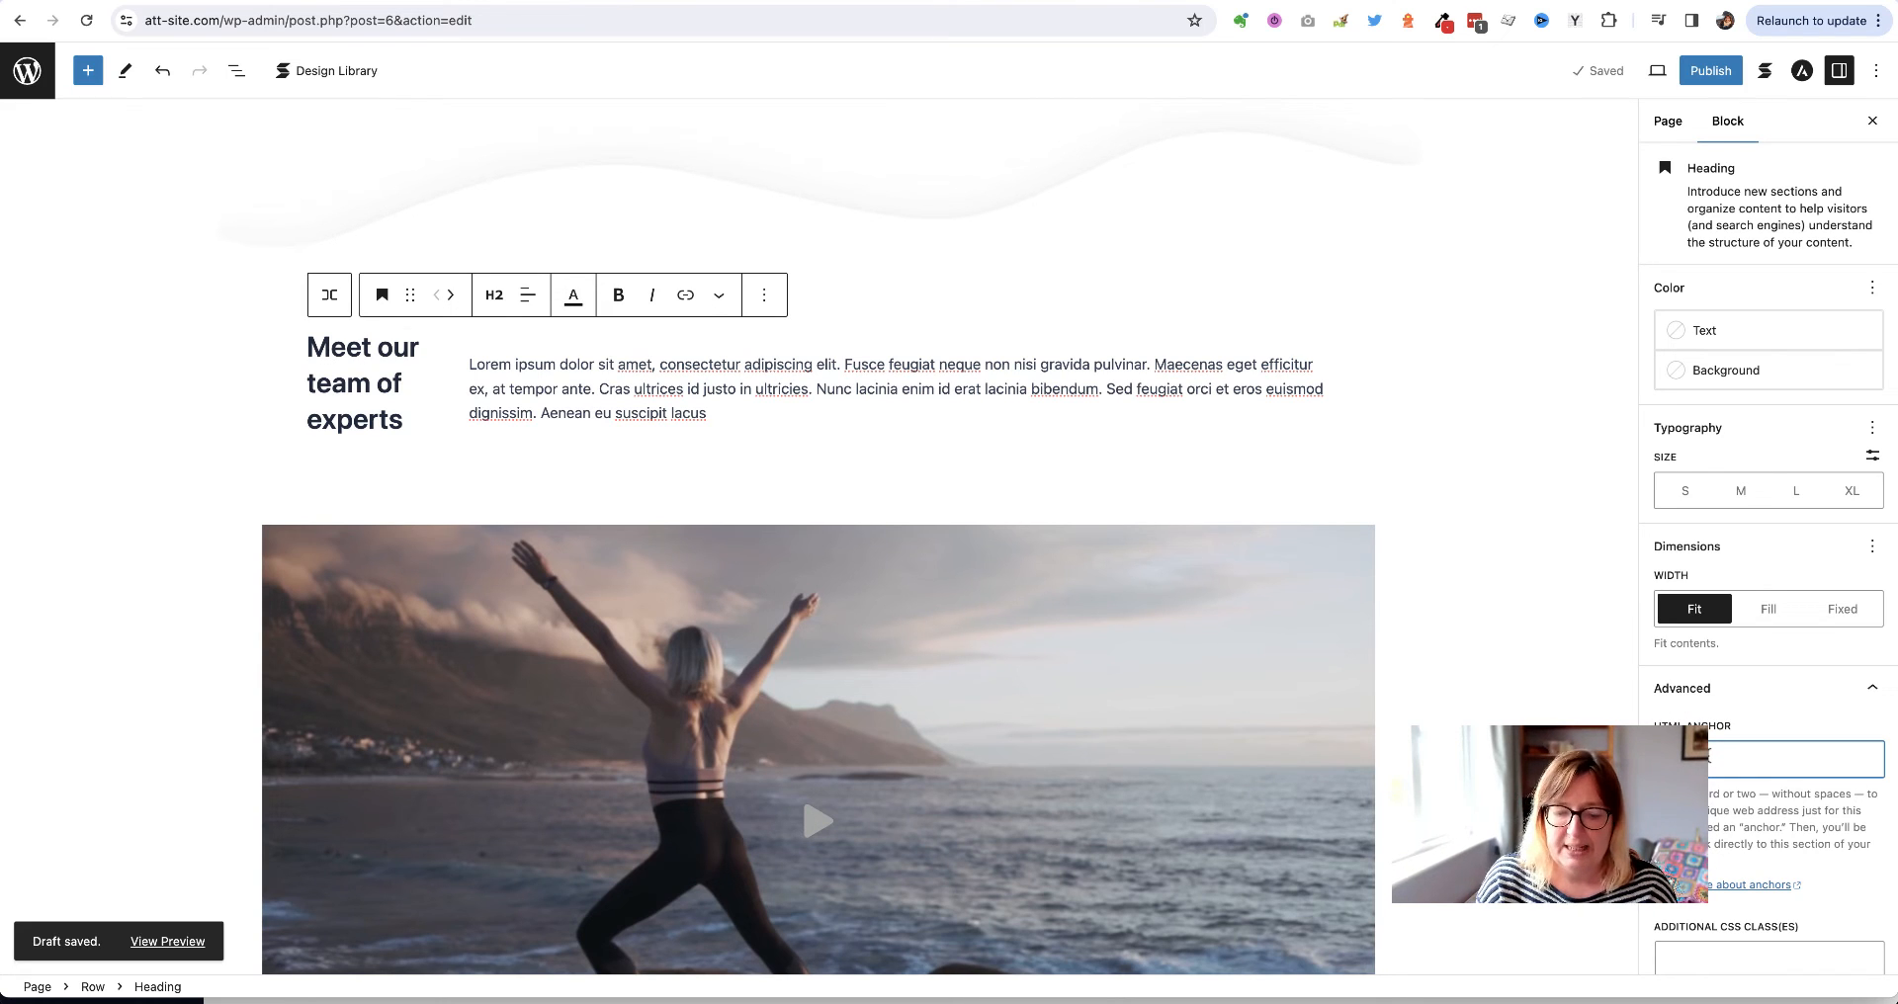
{"action": "left_click", "coordinate": [1593, 70]}
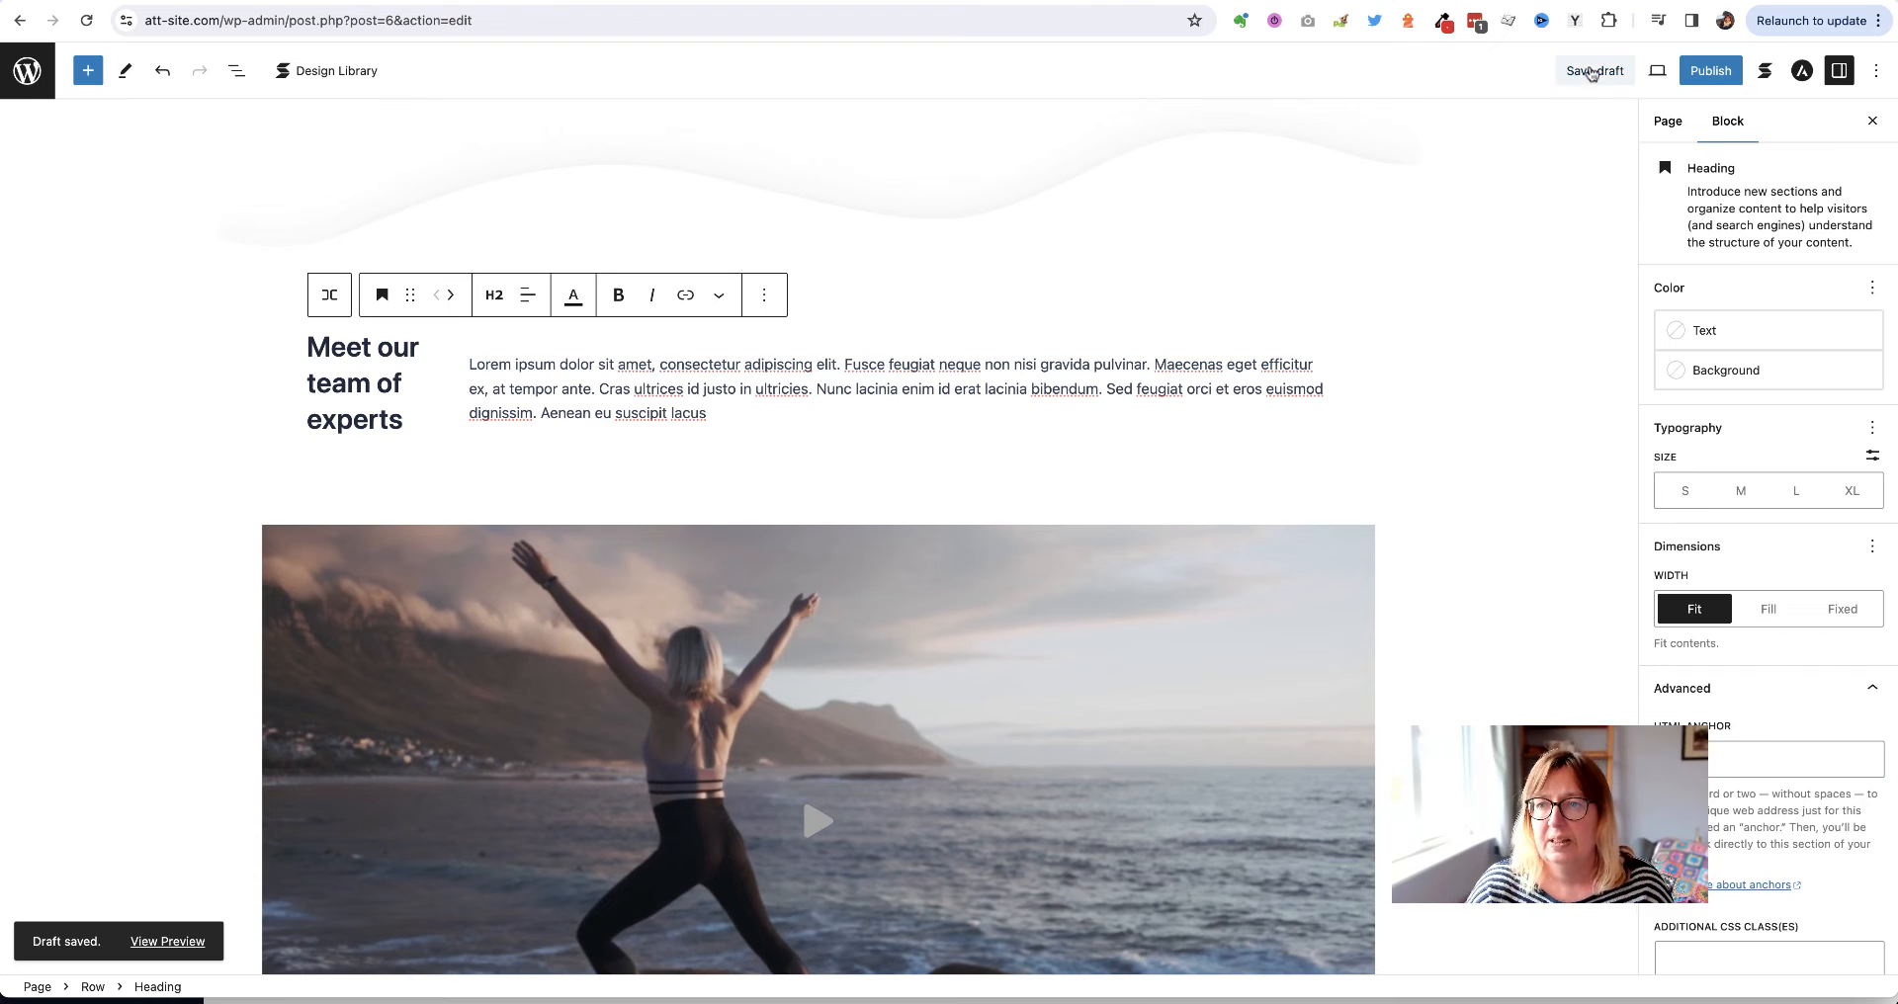
{"action": "scroll", "coordinate": [1496, 508], "scroll_direction": "down", "scroll_amount": 10}
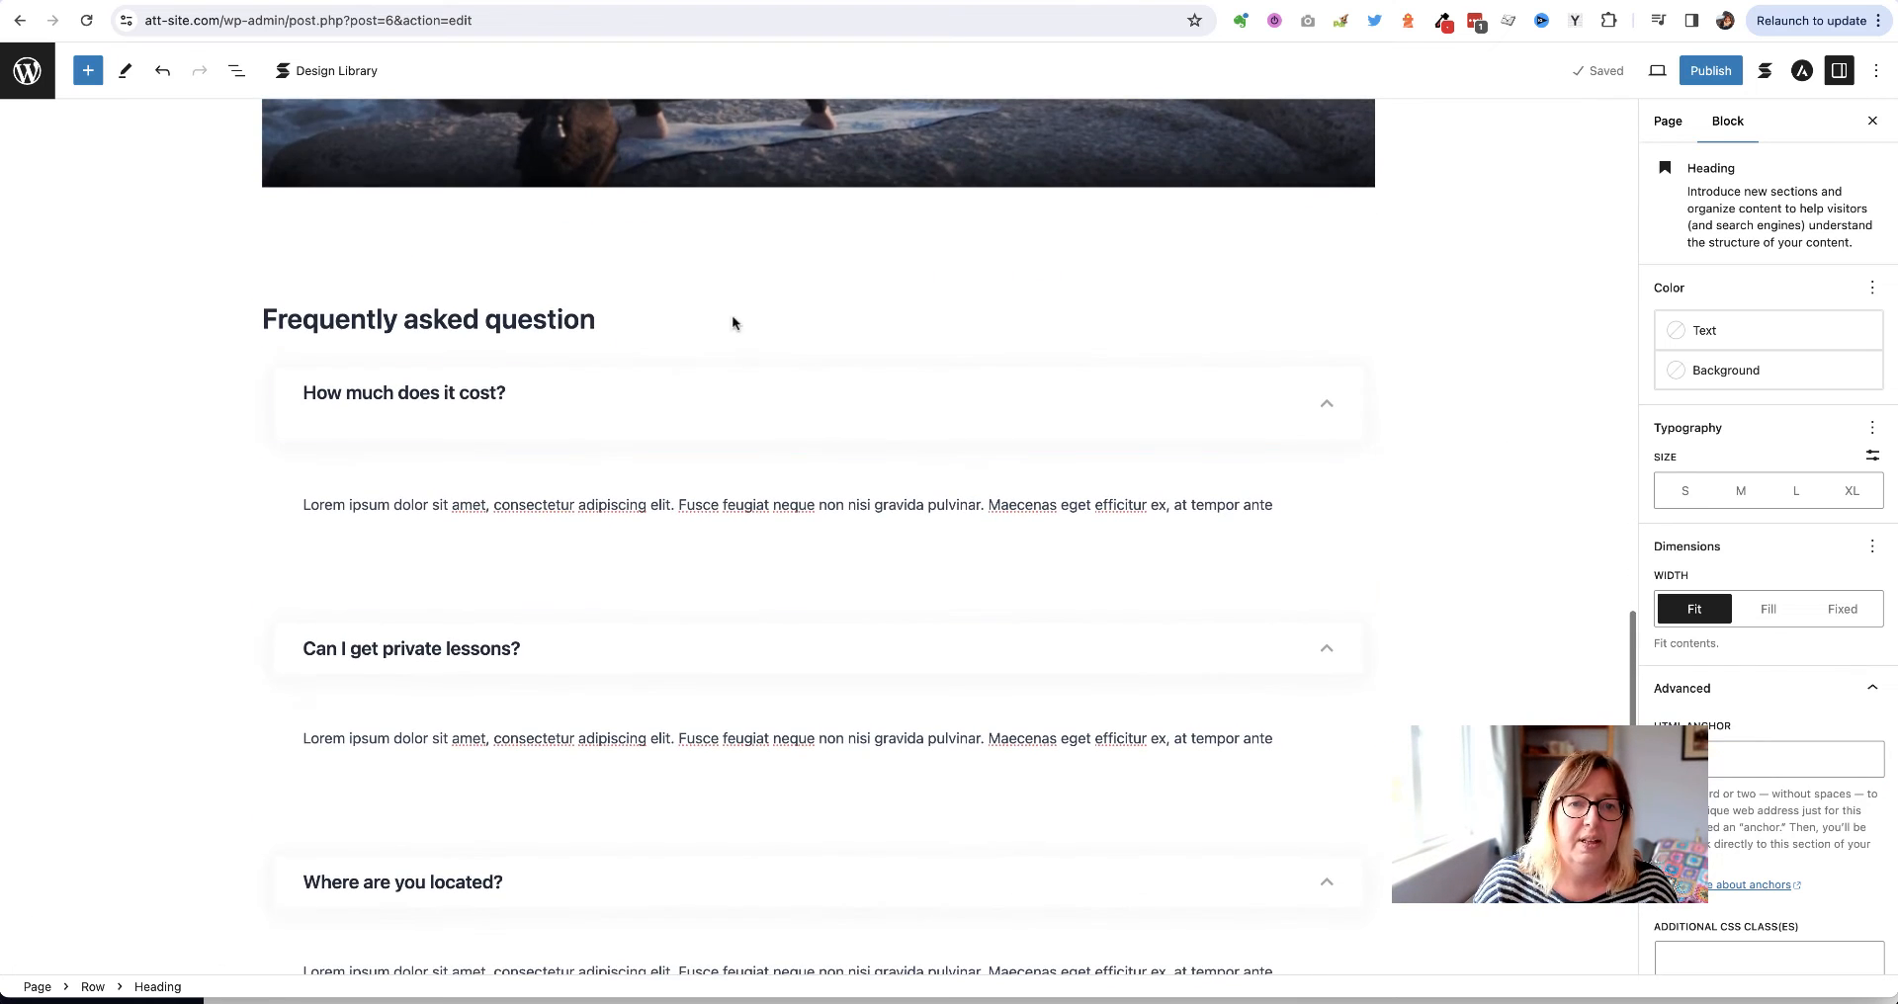
Set the Frequently asked question heading's HTML anchor to faq and save the draft
{"action": "left_click", "coordinate": [581, 314]}
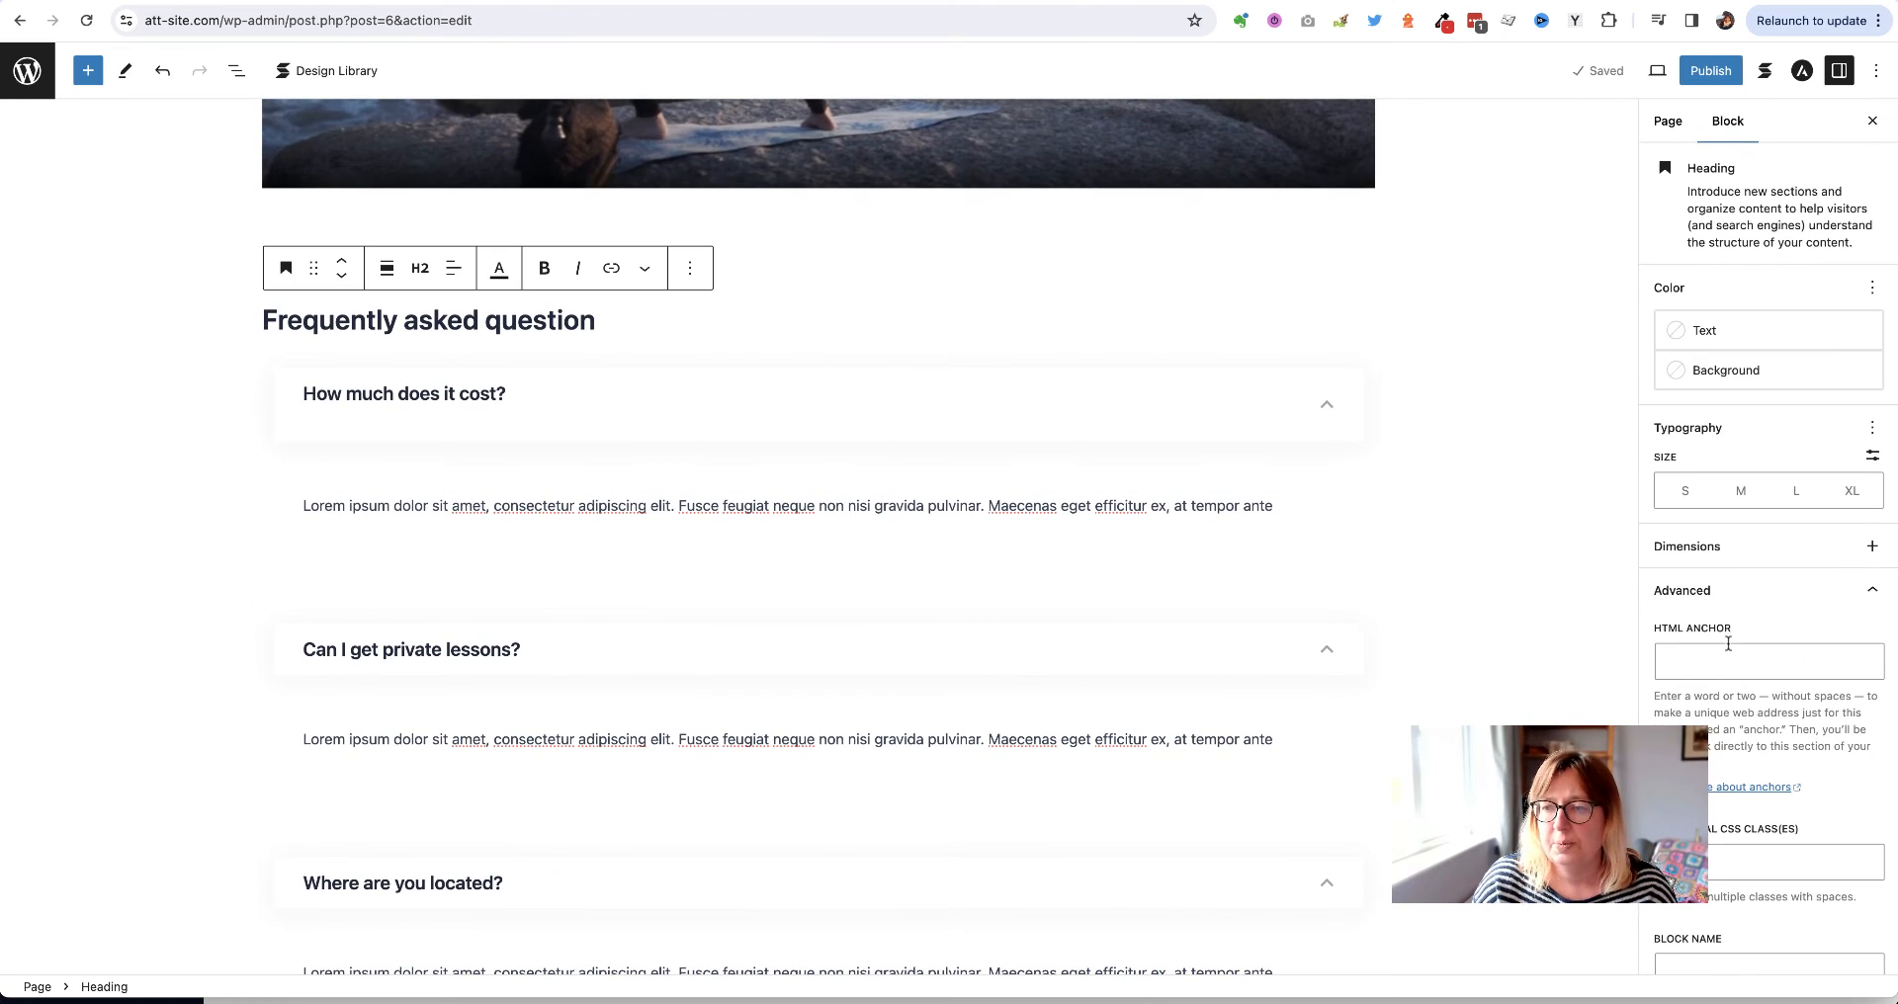
{"action": "left_click", "coordinate": [1728, 656]}
{"action": "type", "text": "faq"}
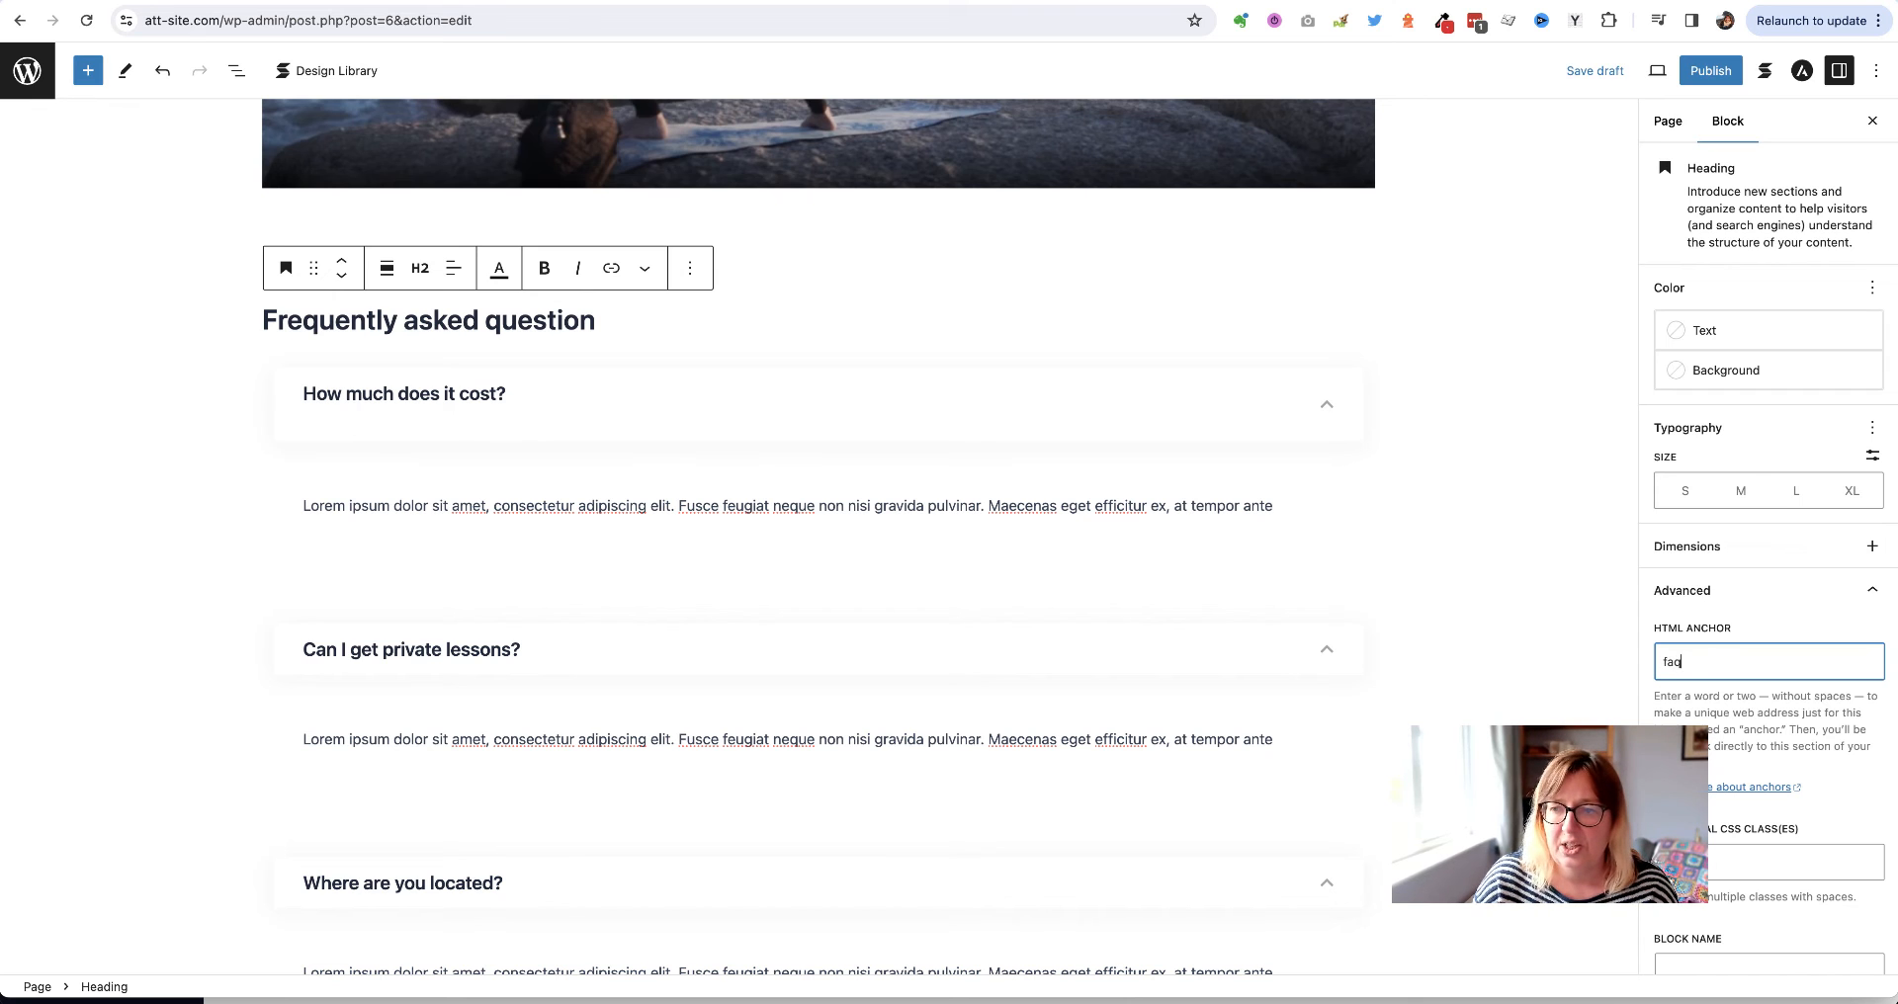
{"action": "left_click", "coordinate": [1582, 71]}
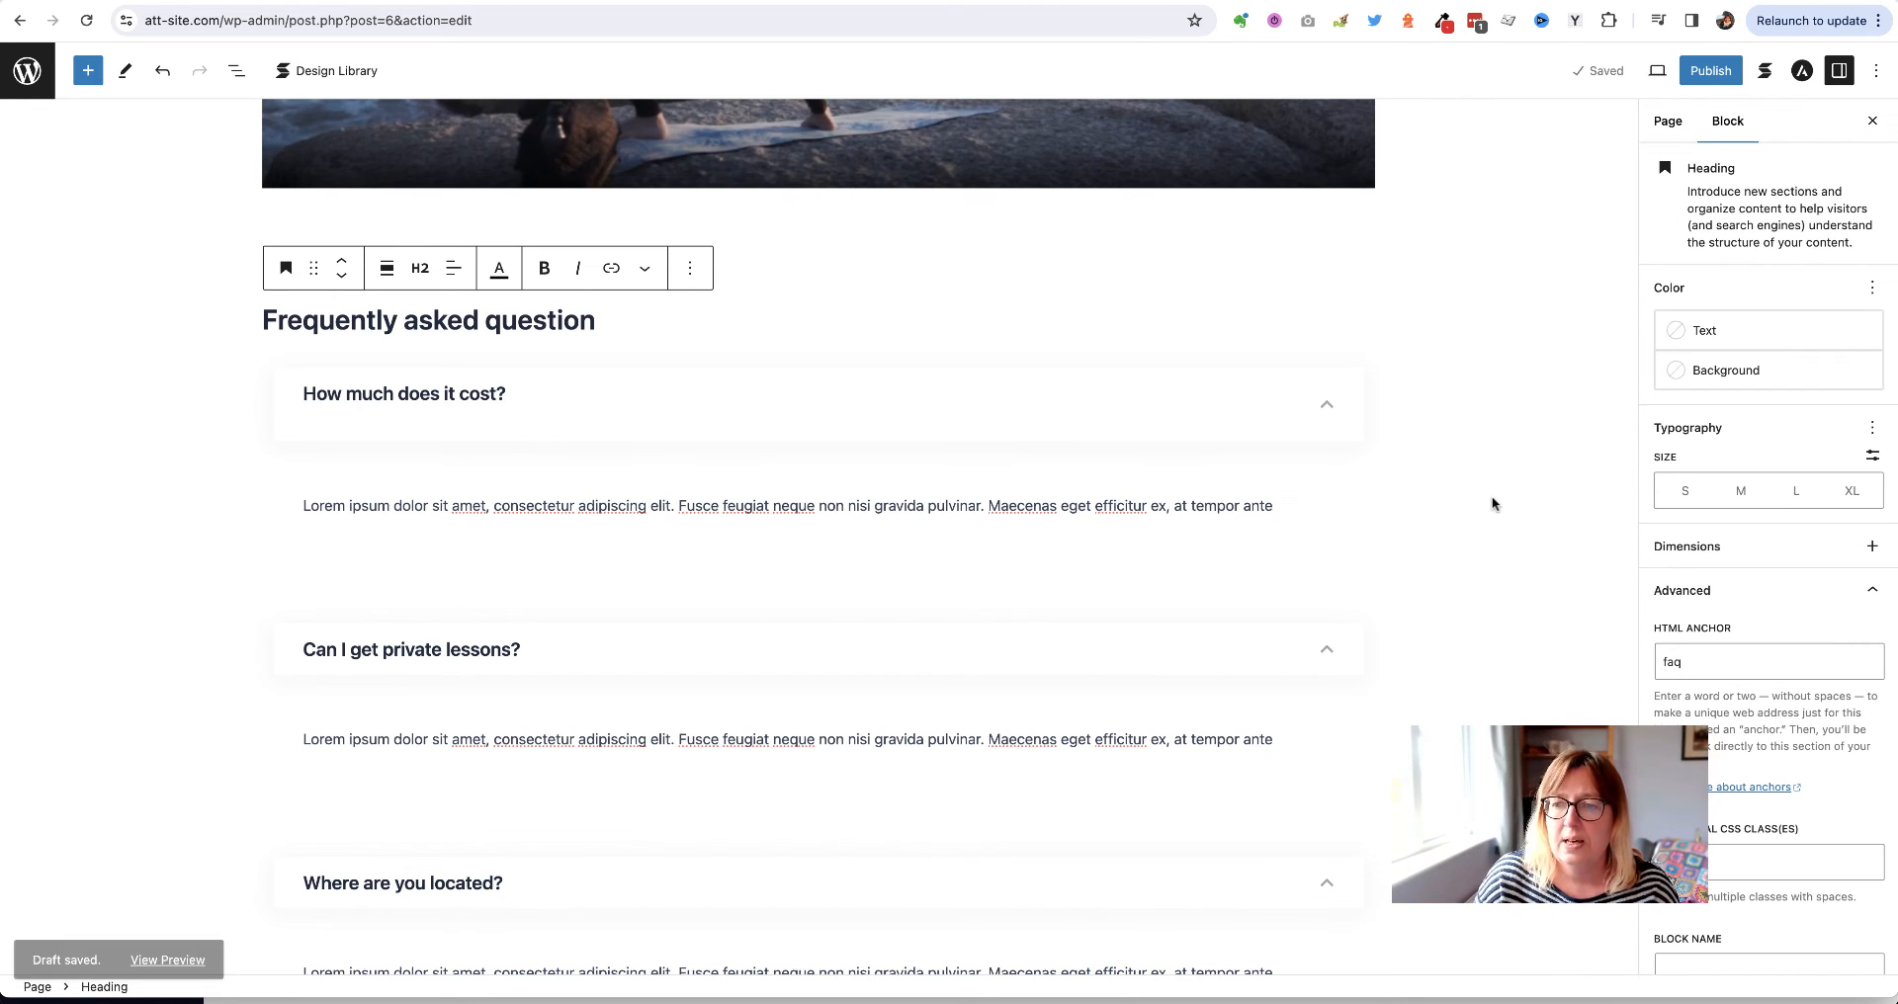
Set the Contact us heading's anchor to contact, save, and return to the Pages list
{"action": "scroll", "coordinate": [1491, 496], "scroll_direction": "down", "scroll_amount": 7}
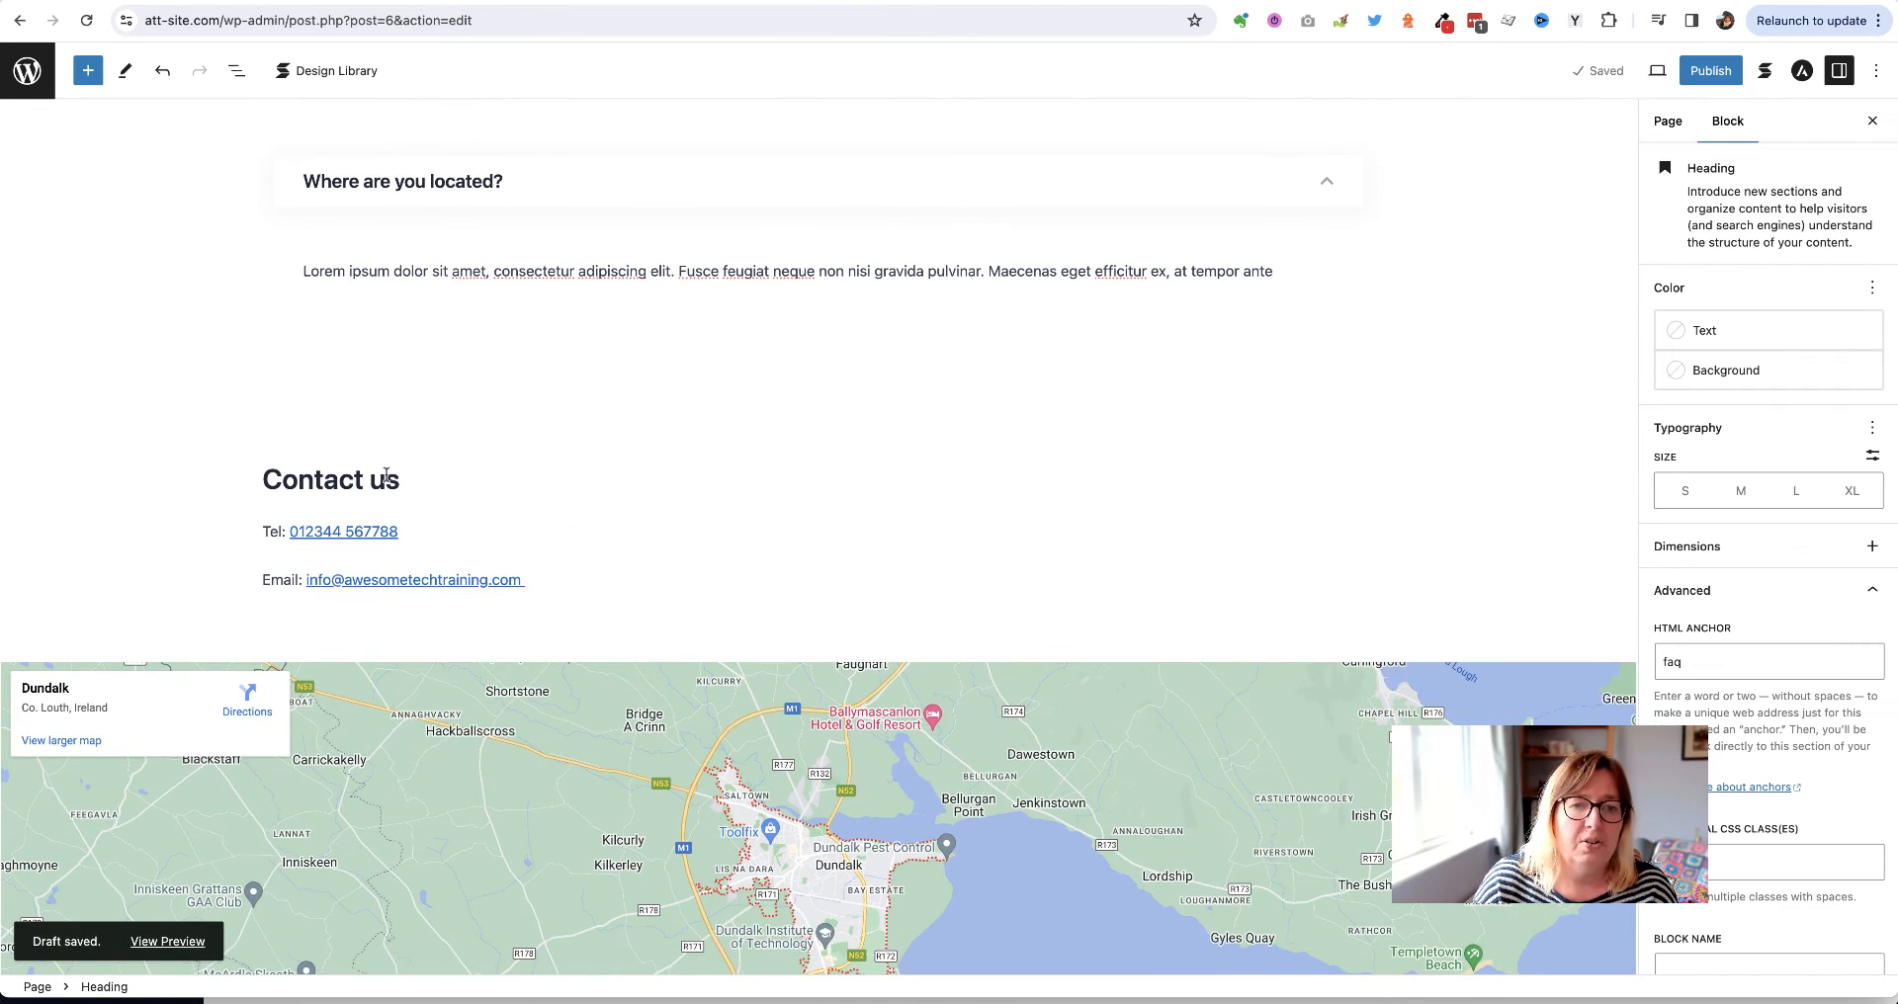
{"action": "left_click", "coordinate": [385, 479]}
{"action": "left_click", "coordinate": [1740, 661]}
{"action": "type", "text": "con"}
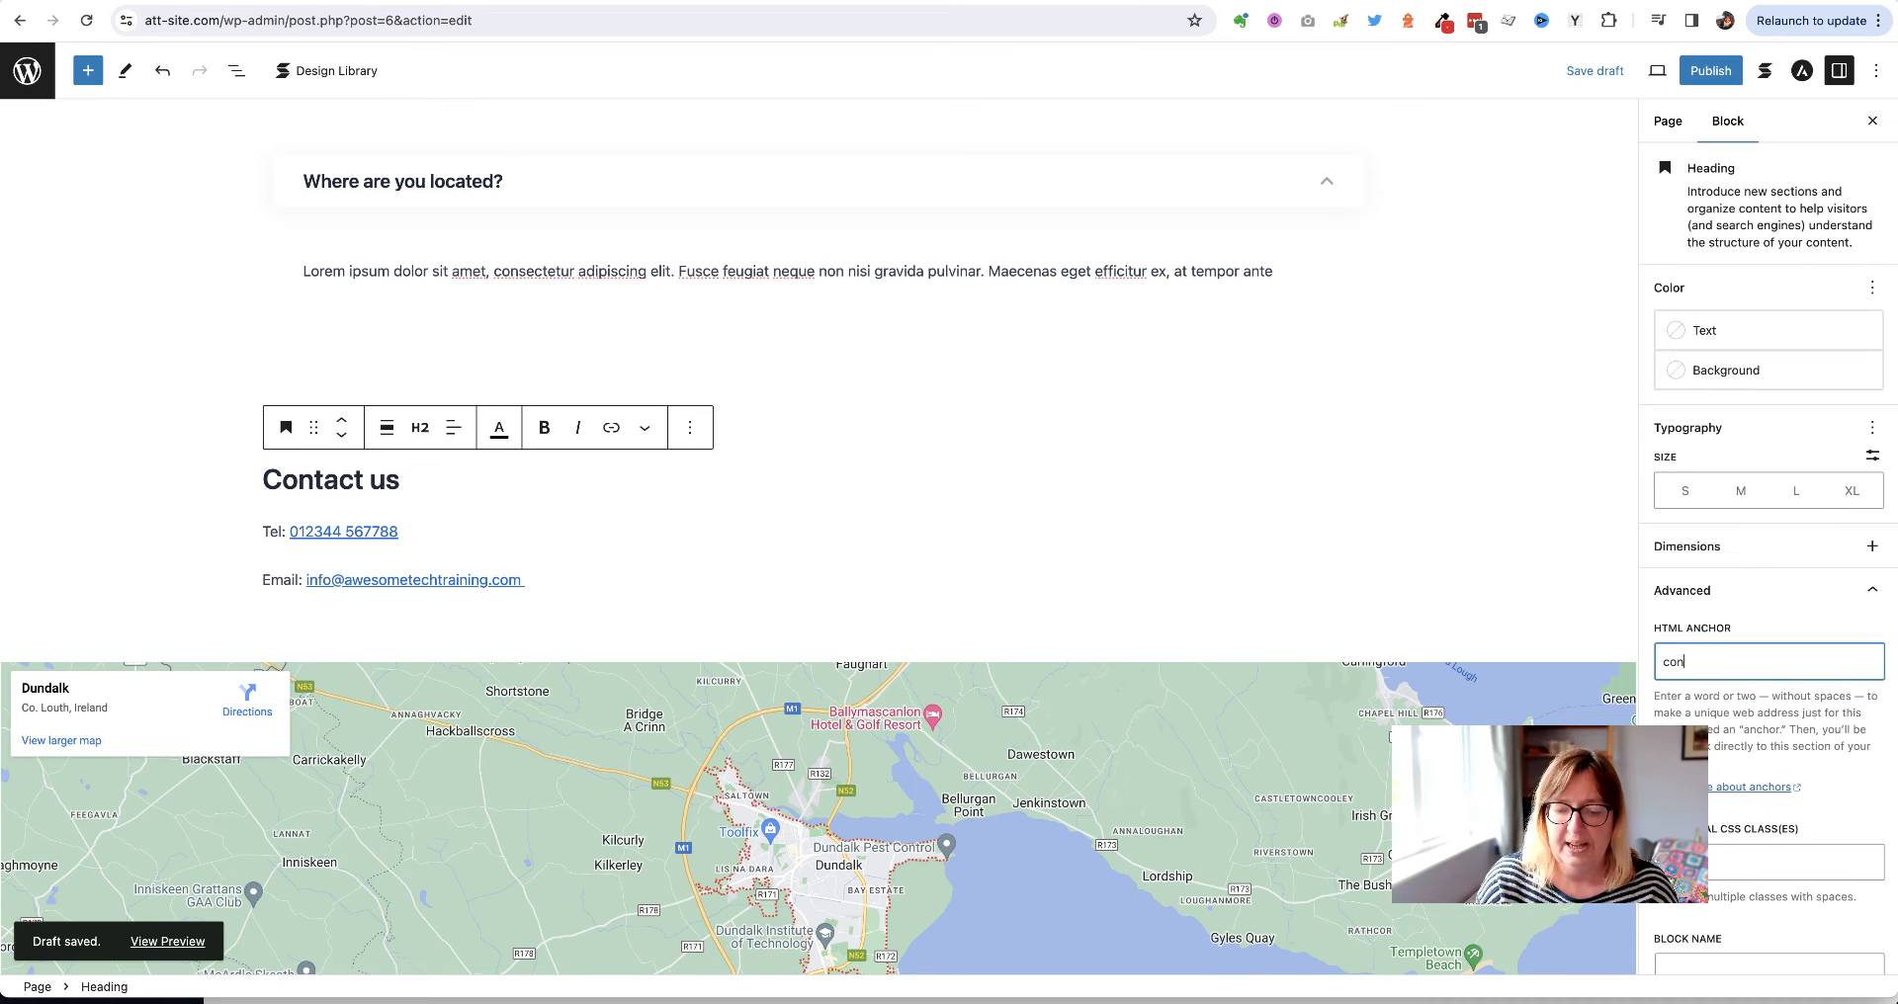
{"action": "type", "text": "tact"}
{"action": "left_click", "coordinate": [1594, 70]}
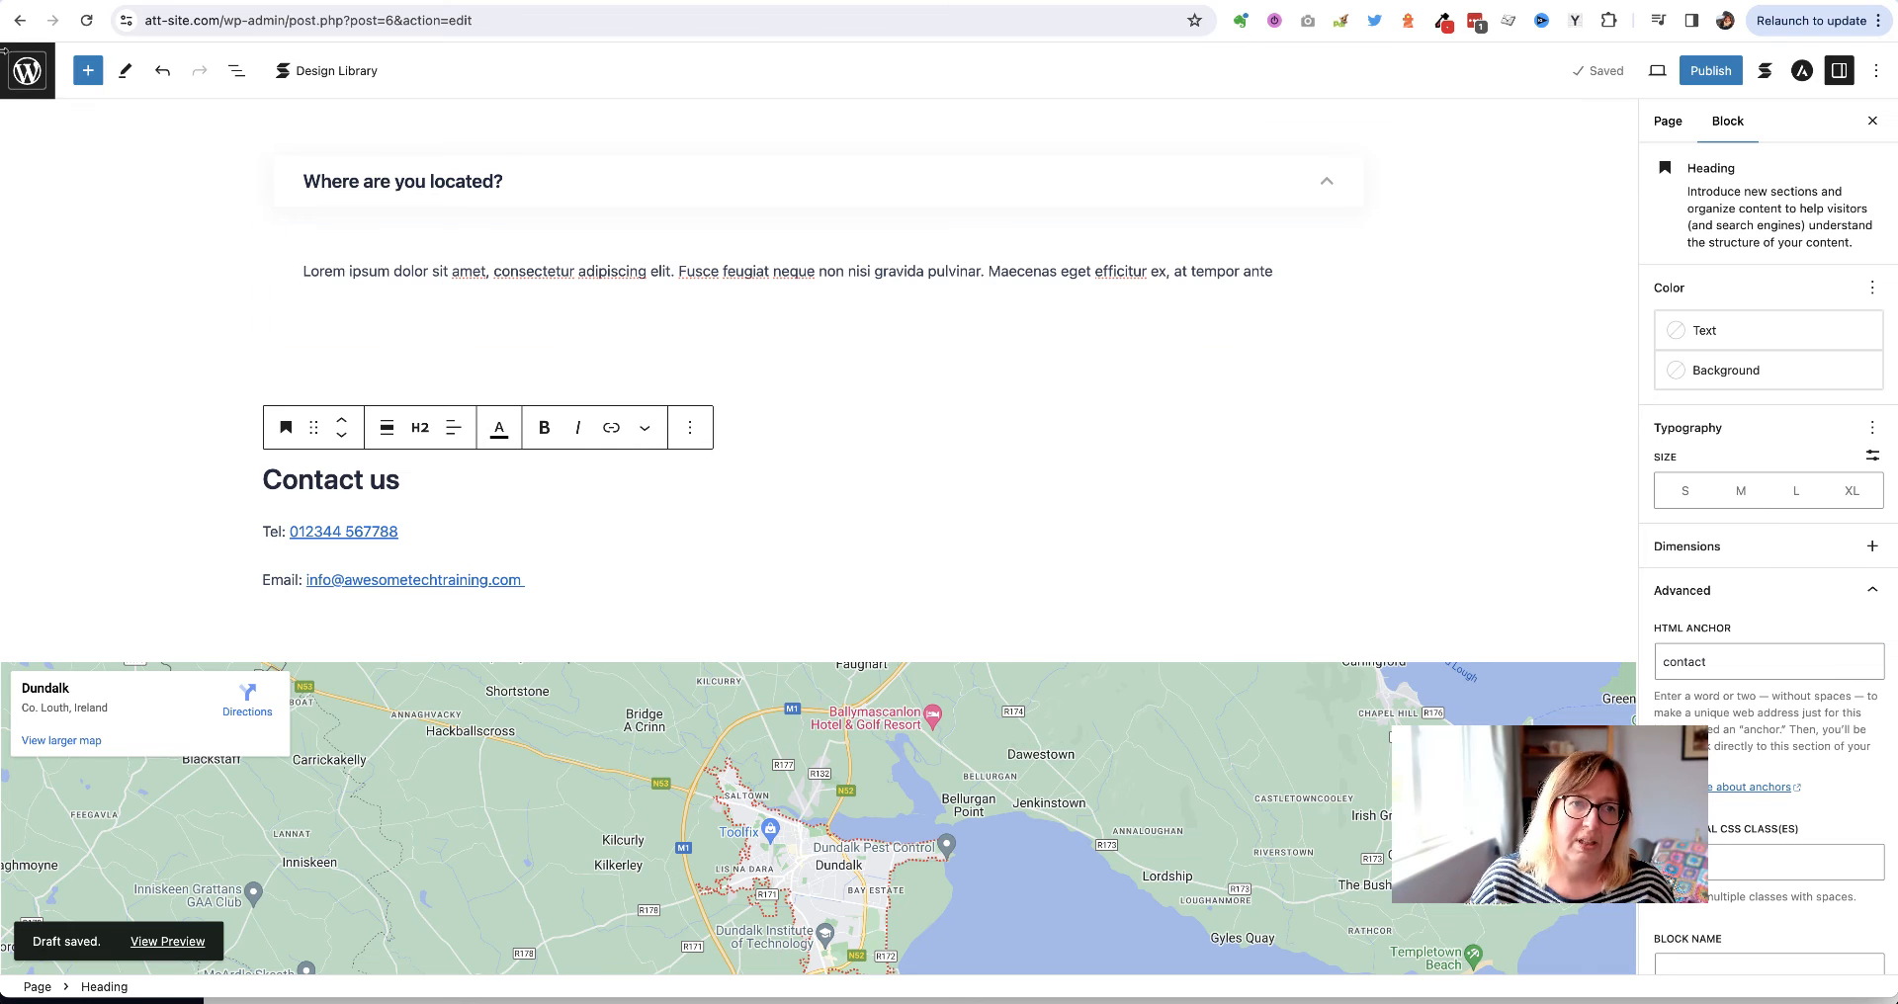
{"action": "left_click", "coordinate": [25, 73]}
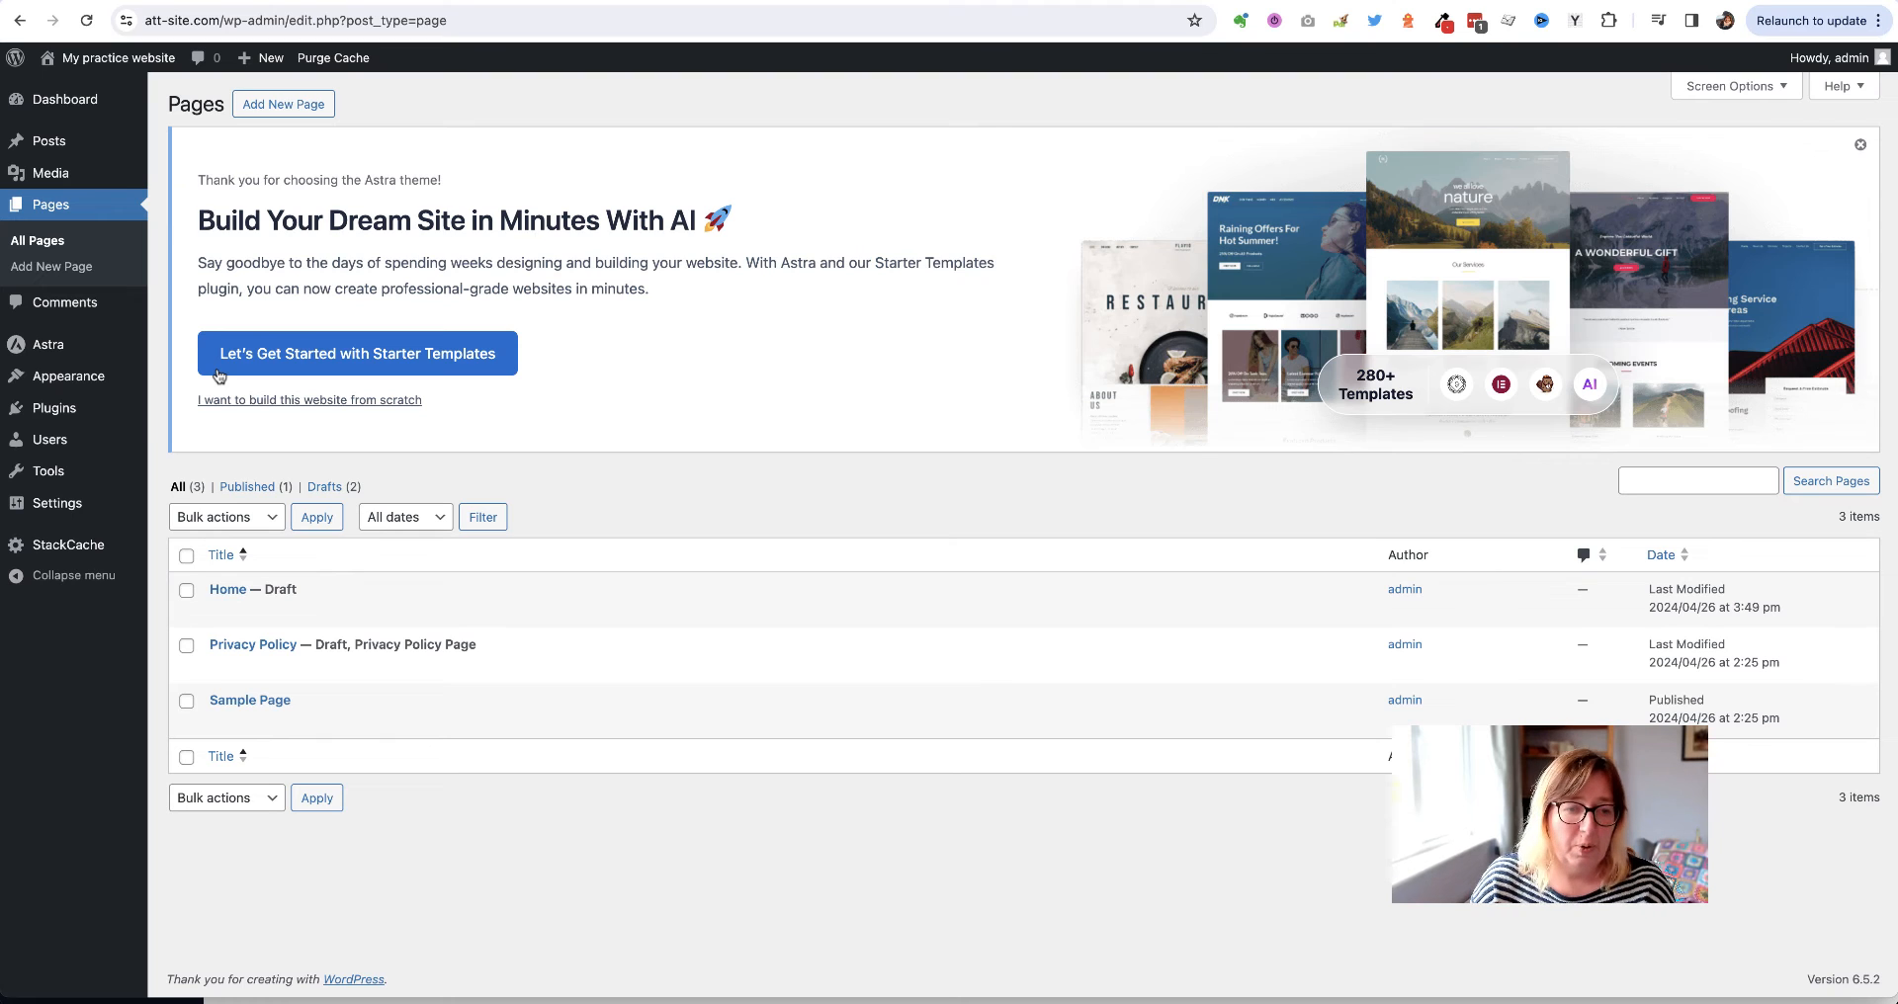
Under Appearance > Menus, create 'Primary menu' with the Primary Menu display location ticked
{"action": "mouse_move", "coordinate": [62, 384]}
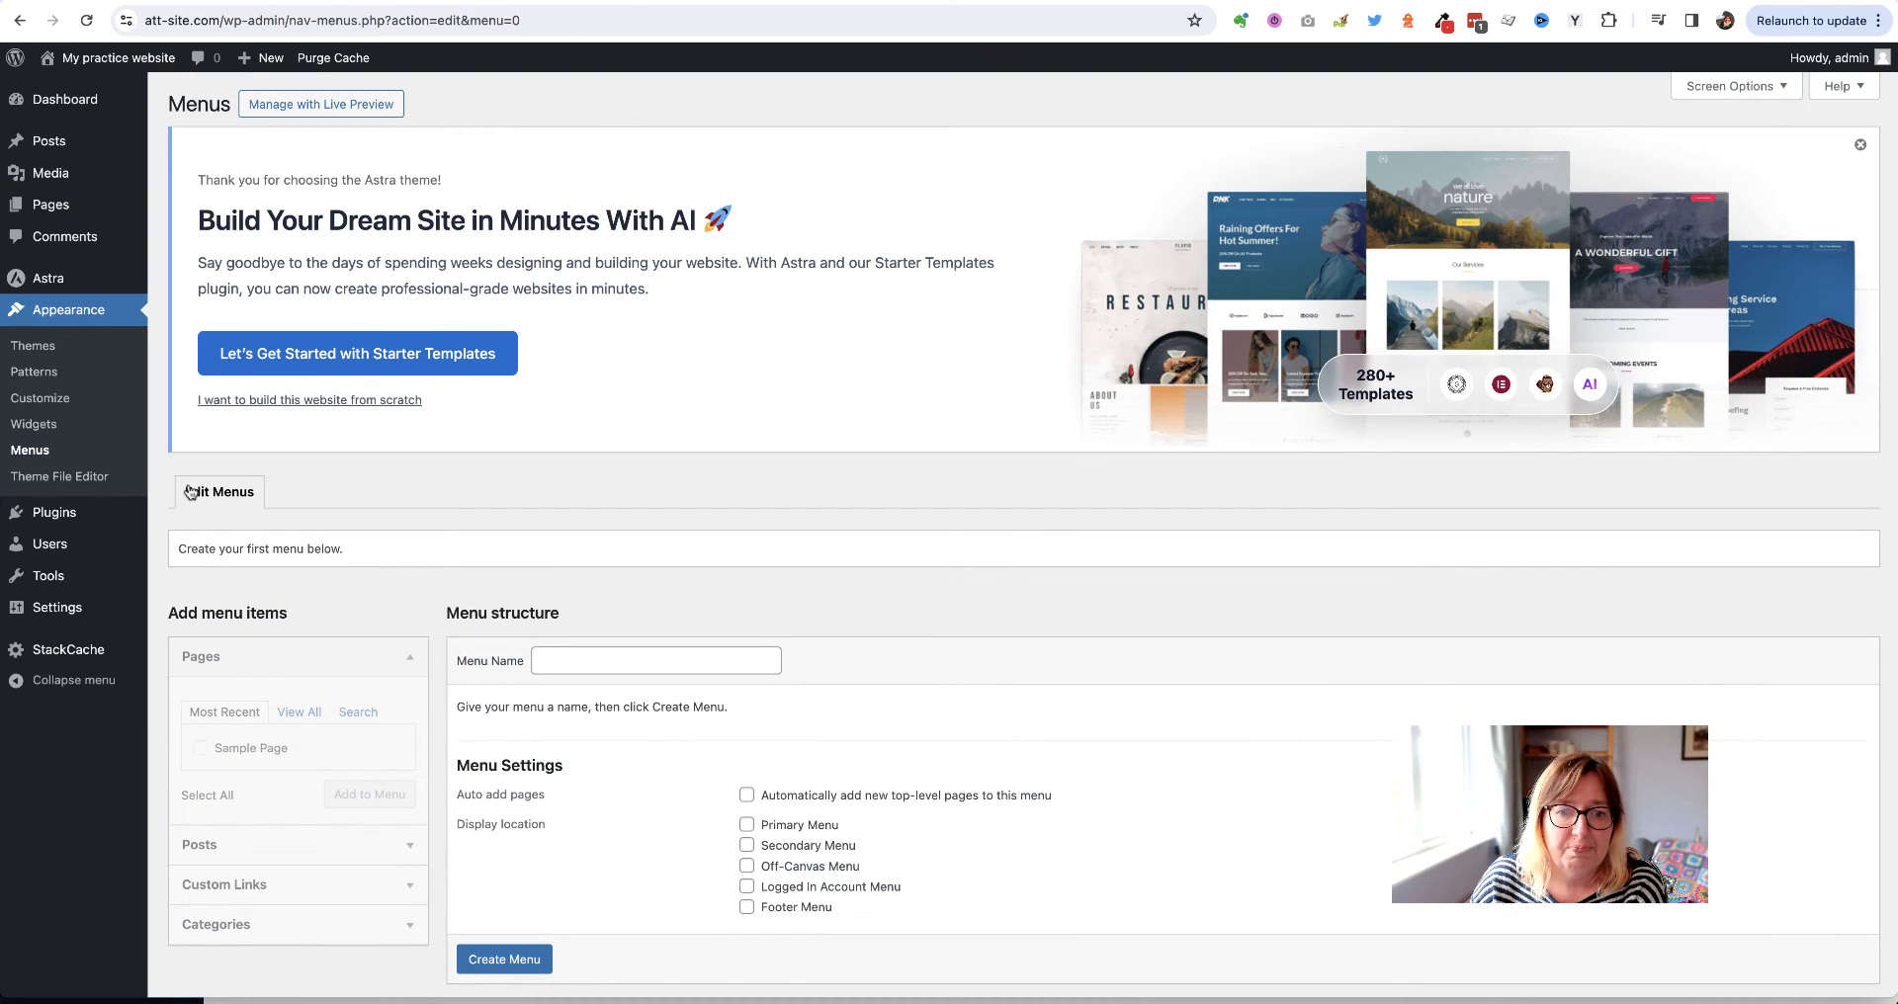
{"action": "scroll", "coordinate": [484, 455], "scroll_direction": "down", "scroll_amount": 1}
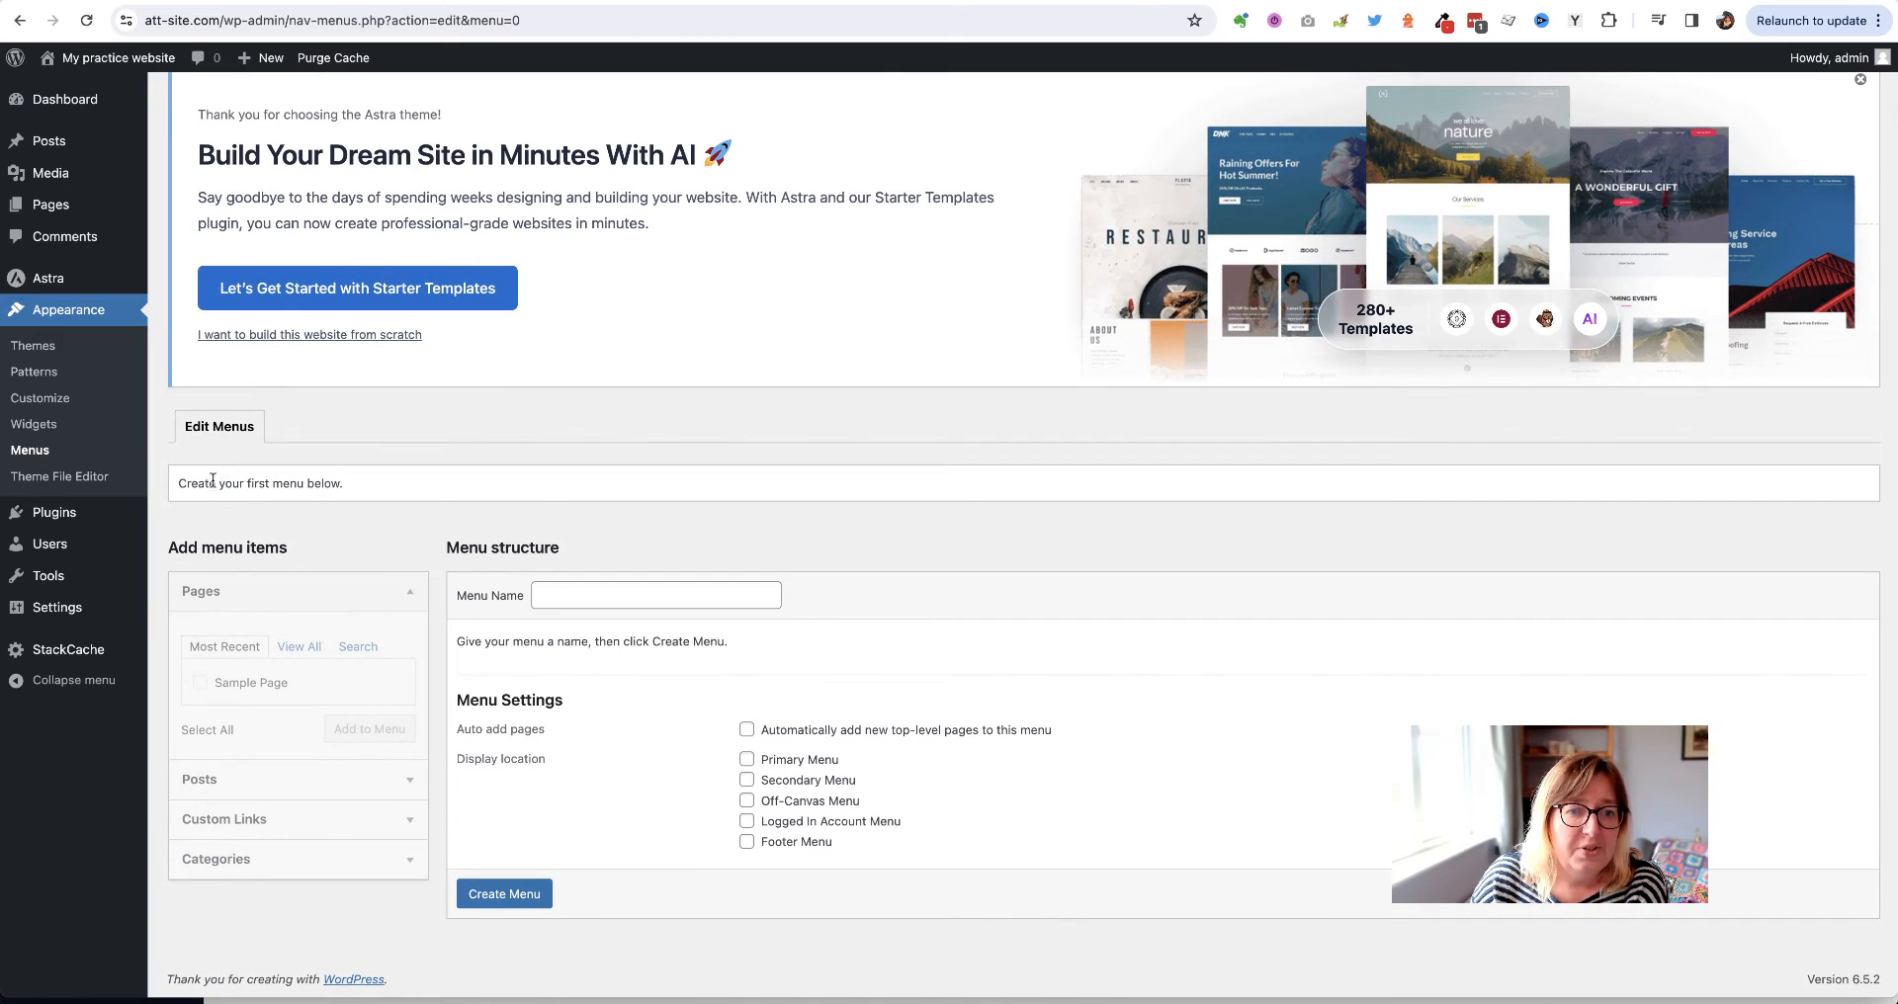
{"action": "left_click", "coordinate": [585, 594]}
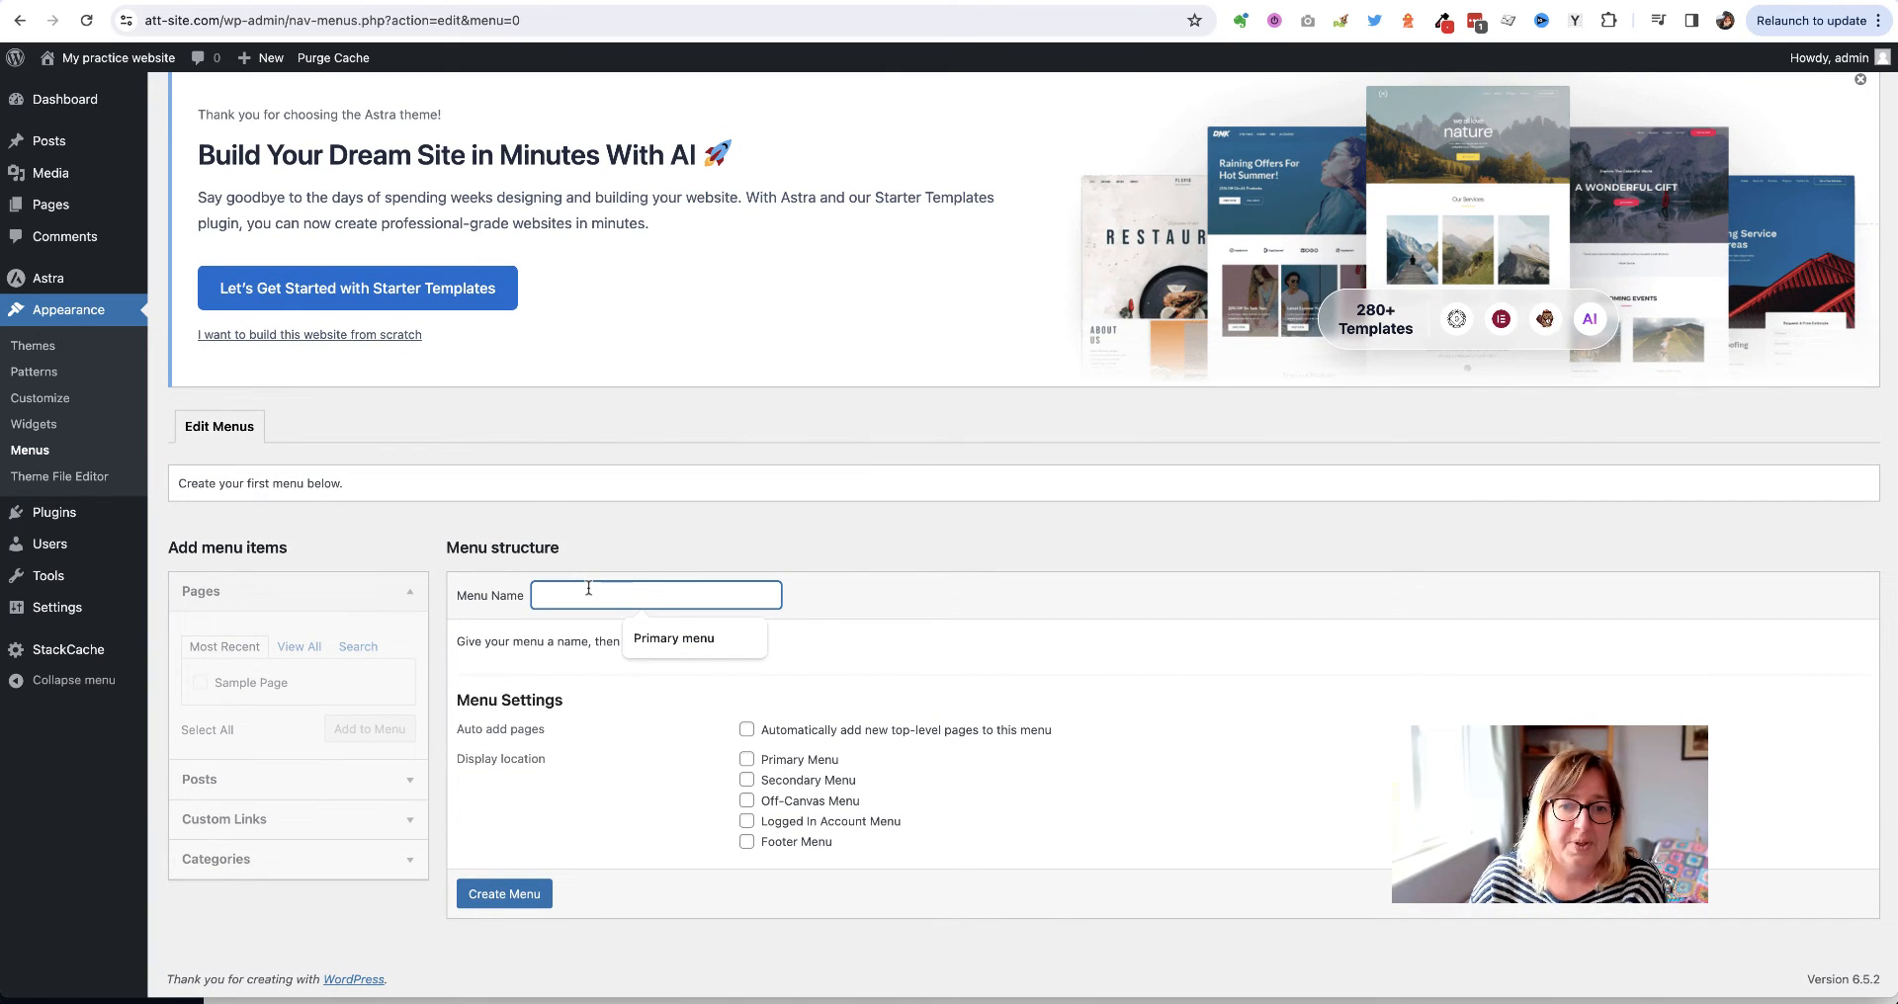
{"action": "left_click", "coordinate": [703, 643]}
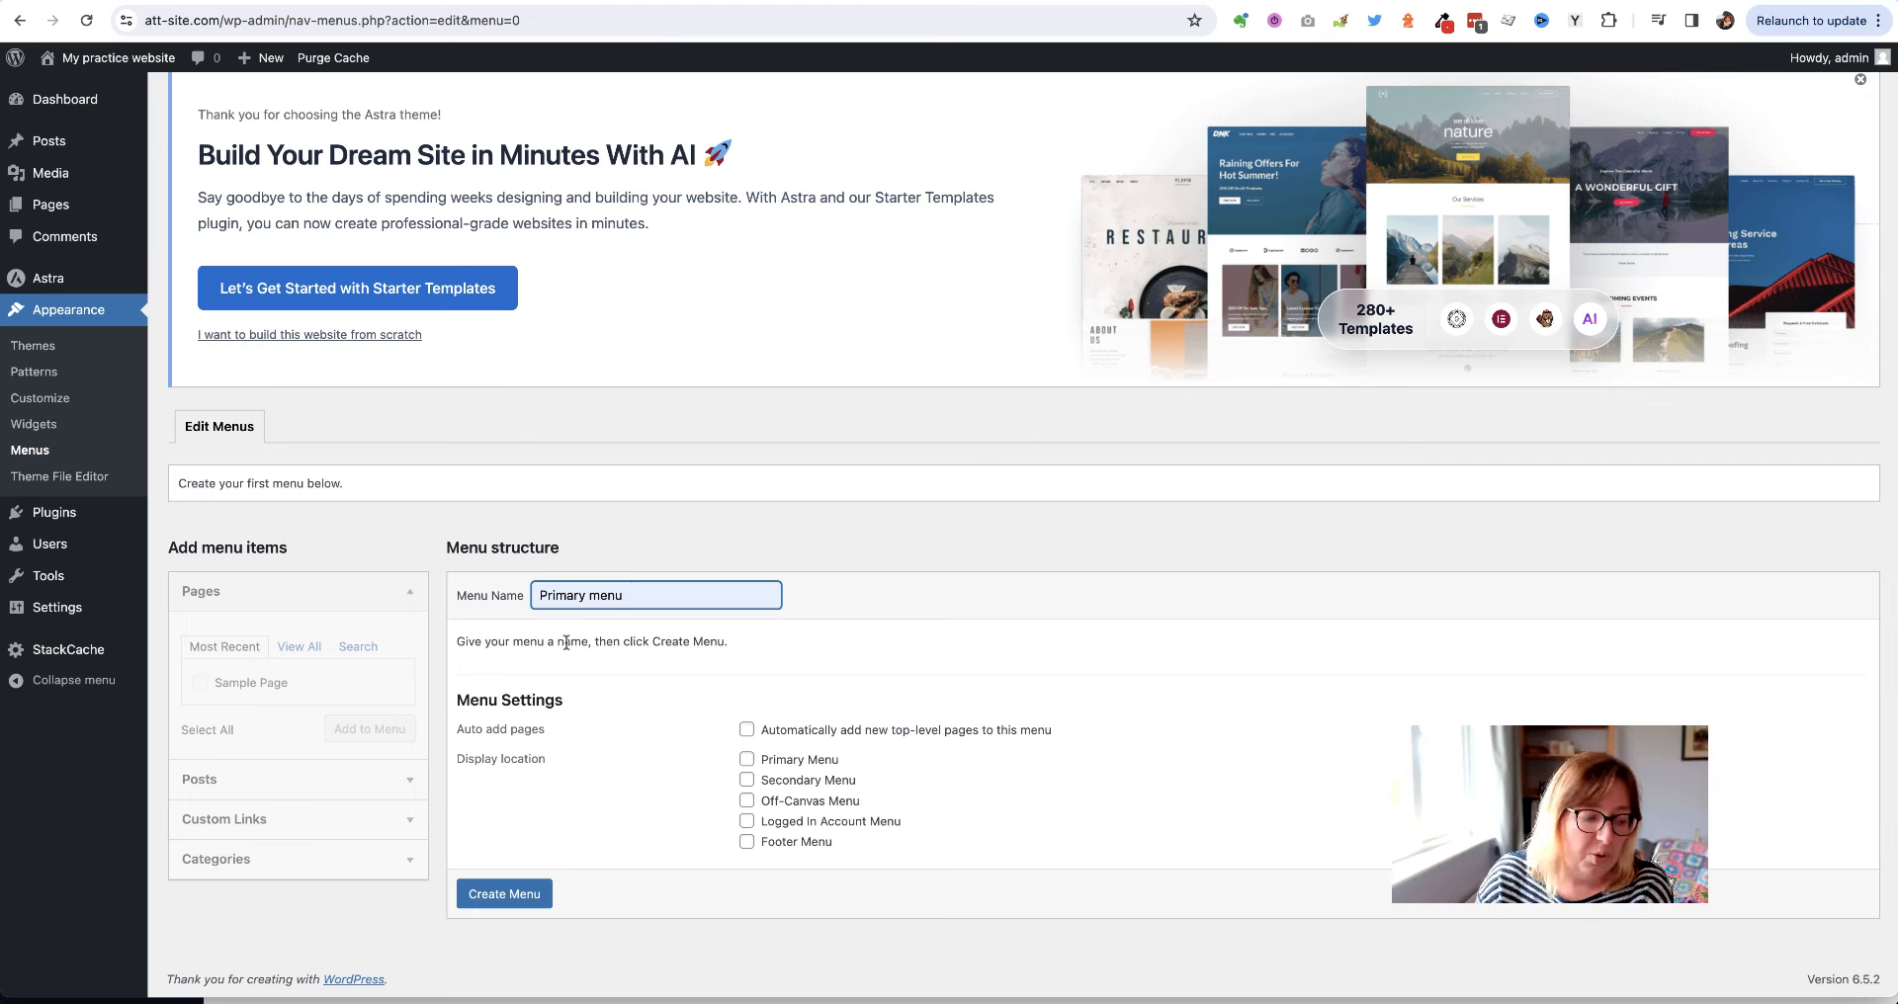
{"action": "left_click", "coordinate": [748, 759]}
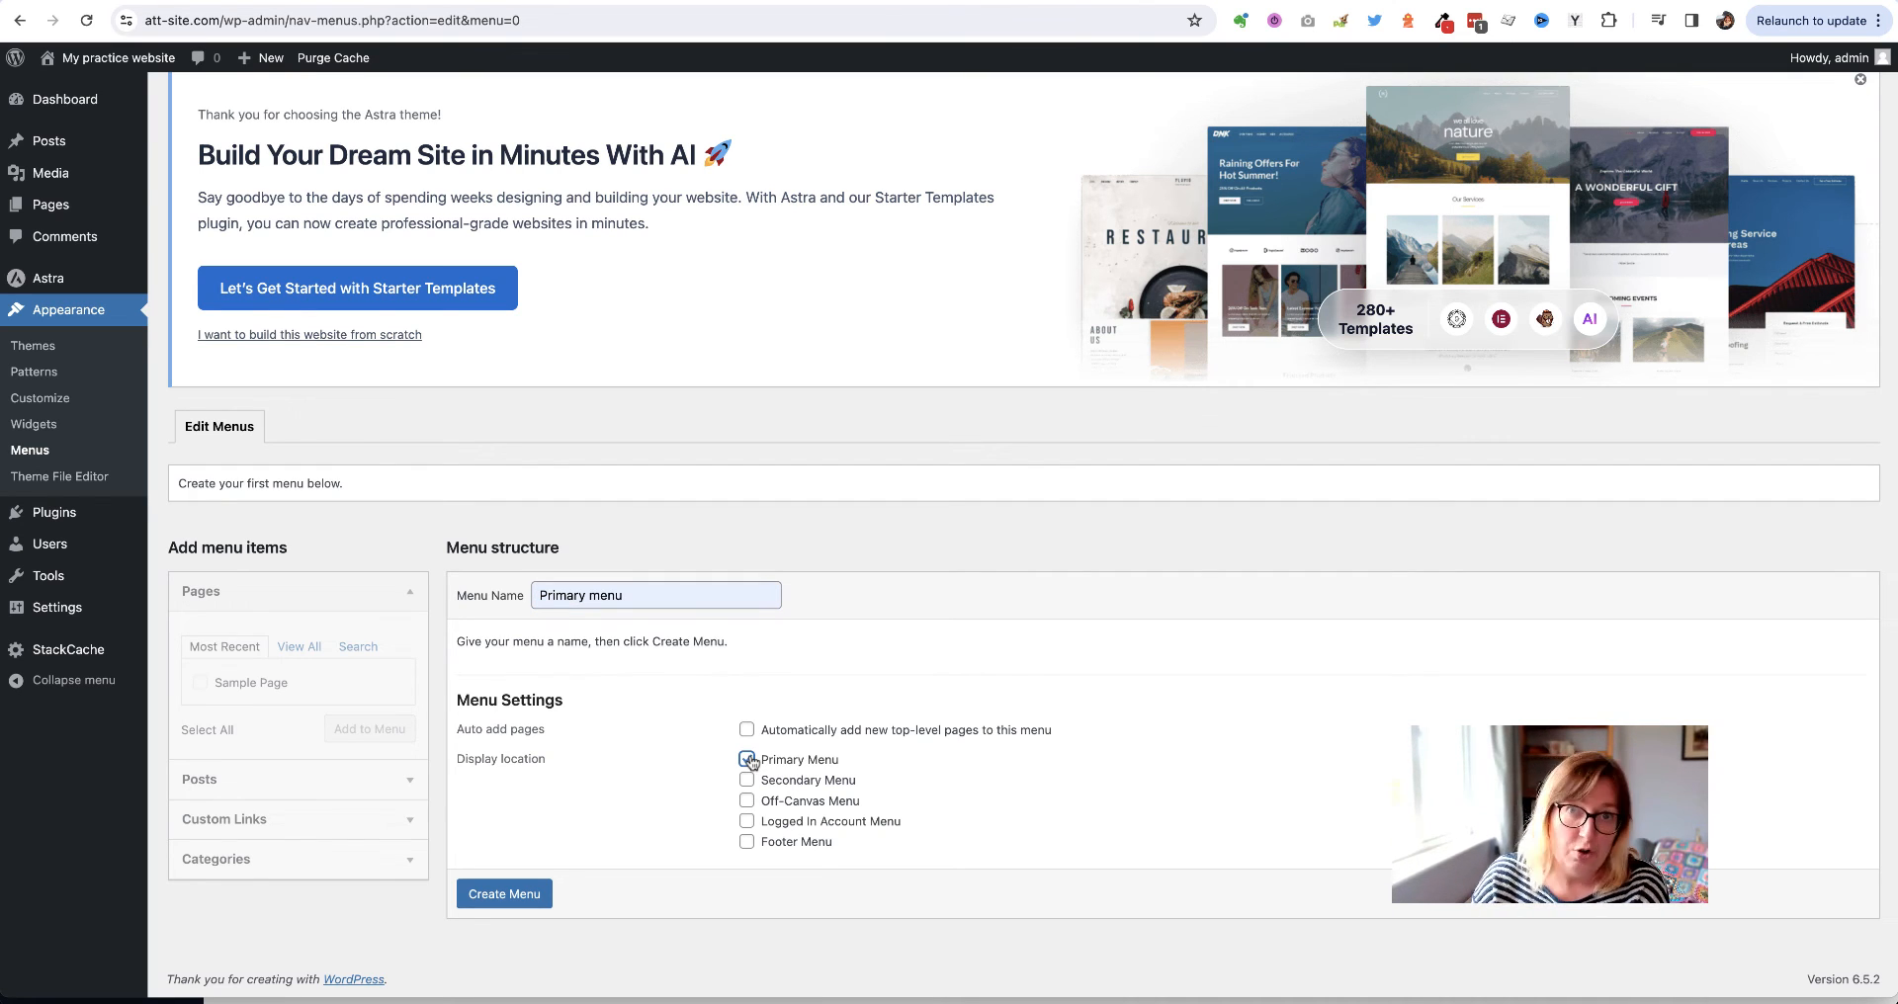
{"action": "left_click", "coordinate": [512, 896]}
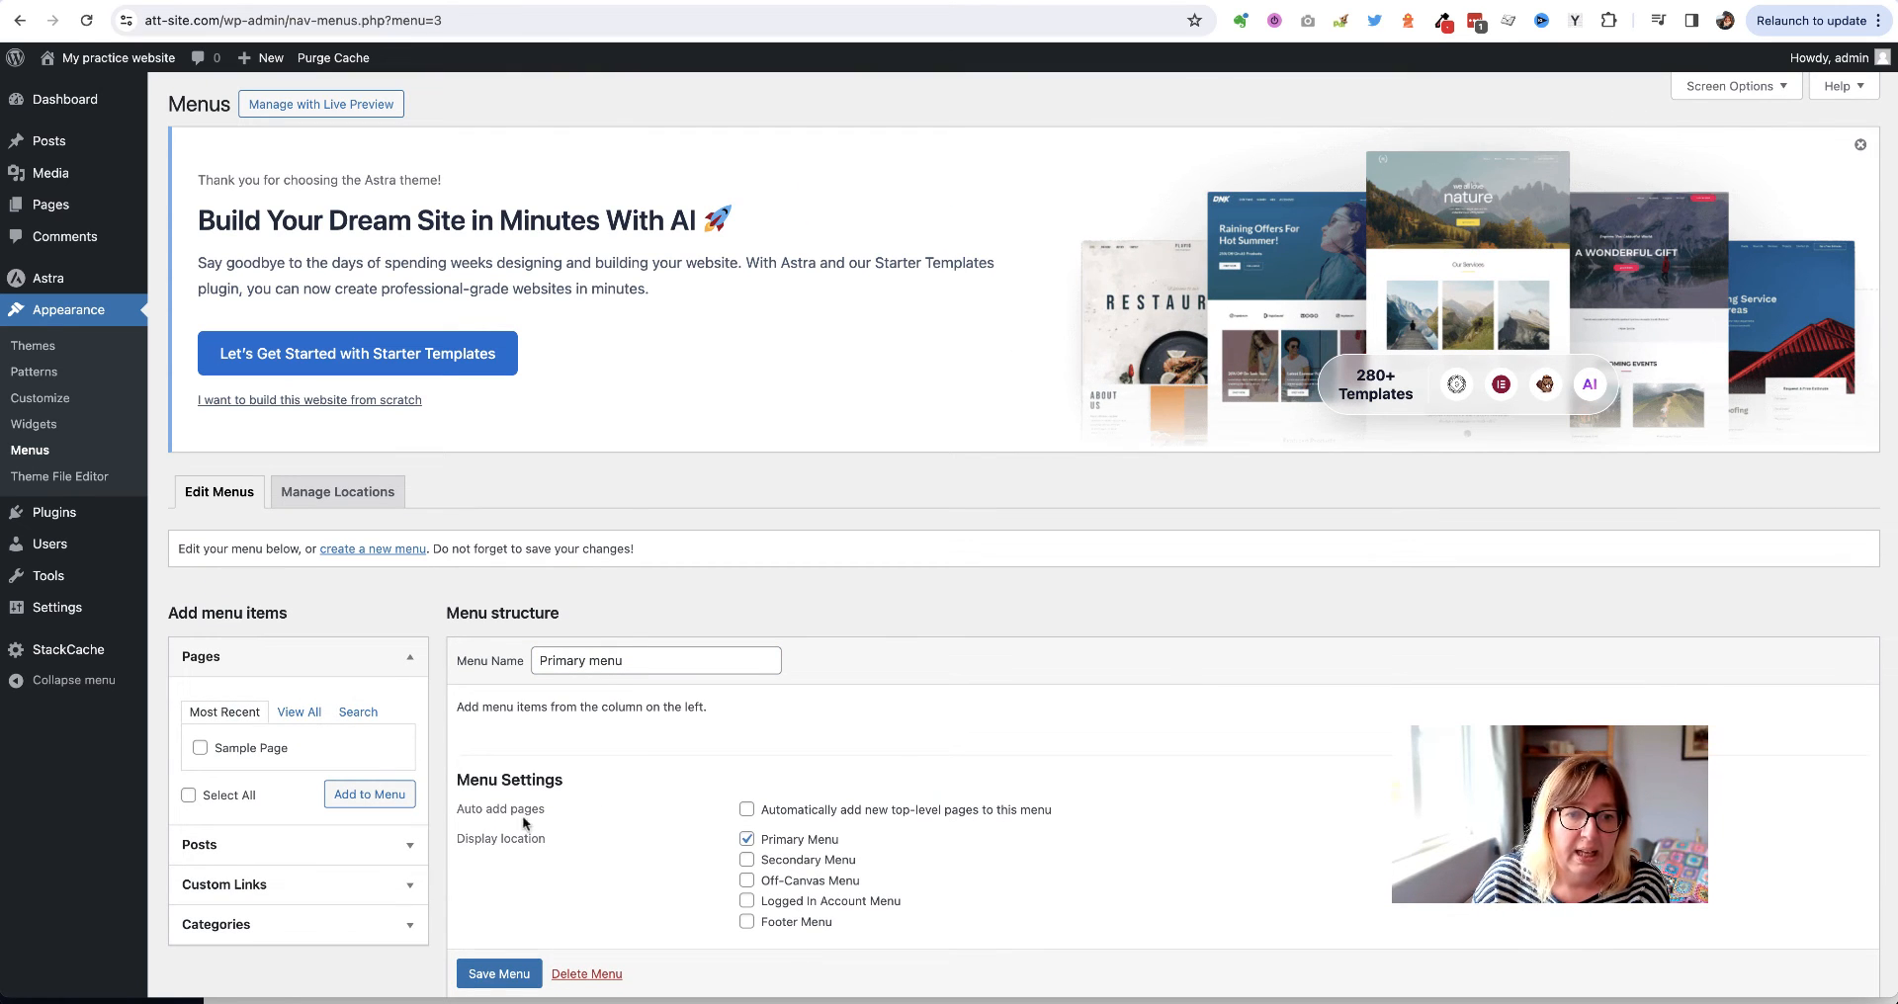
Add custom links #help 'How we can help you' and #meet 'Meet the team' to the menu
{"action": "scroll", "coordinate": [296, 791], "scroll_direction": "down", "scroll_amount": 2}
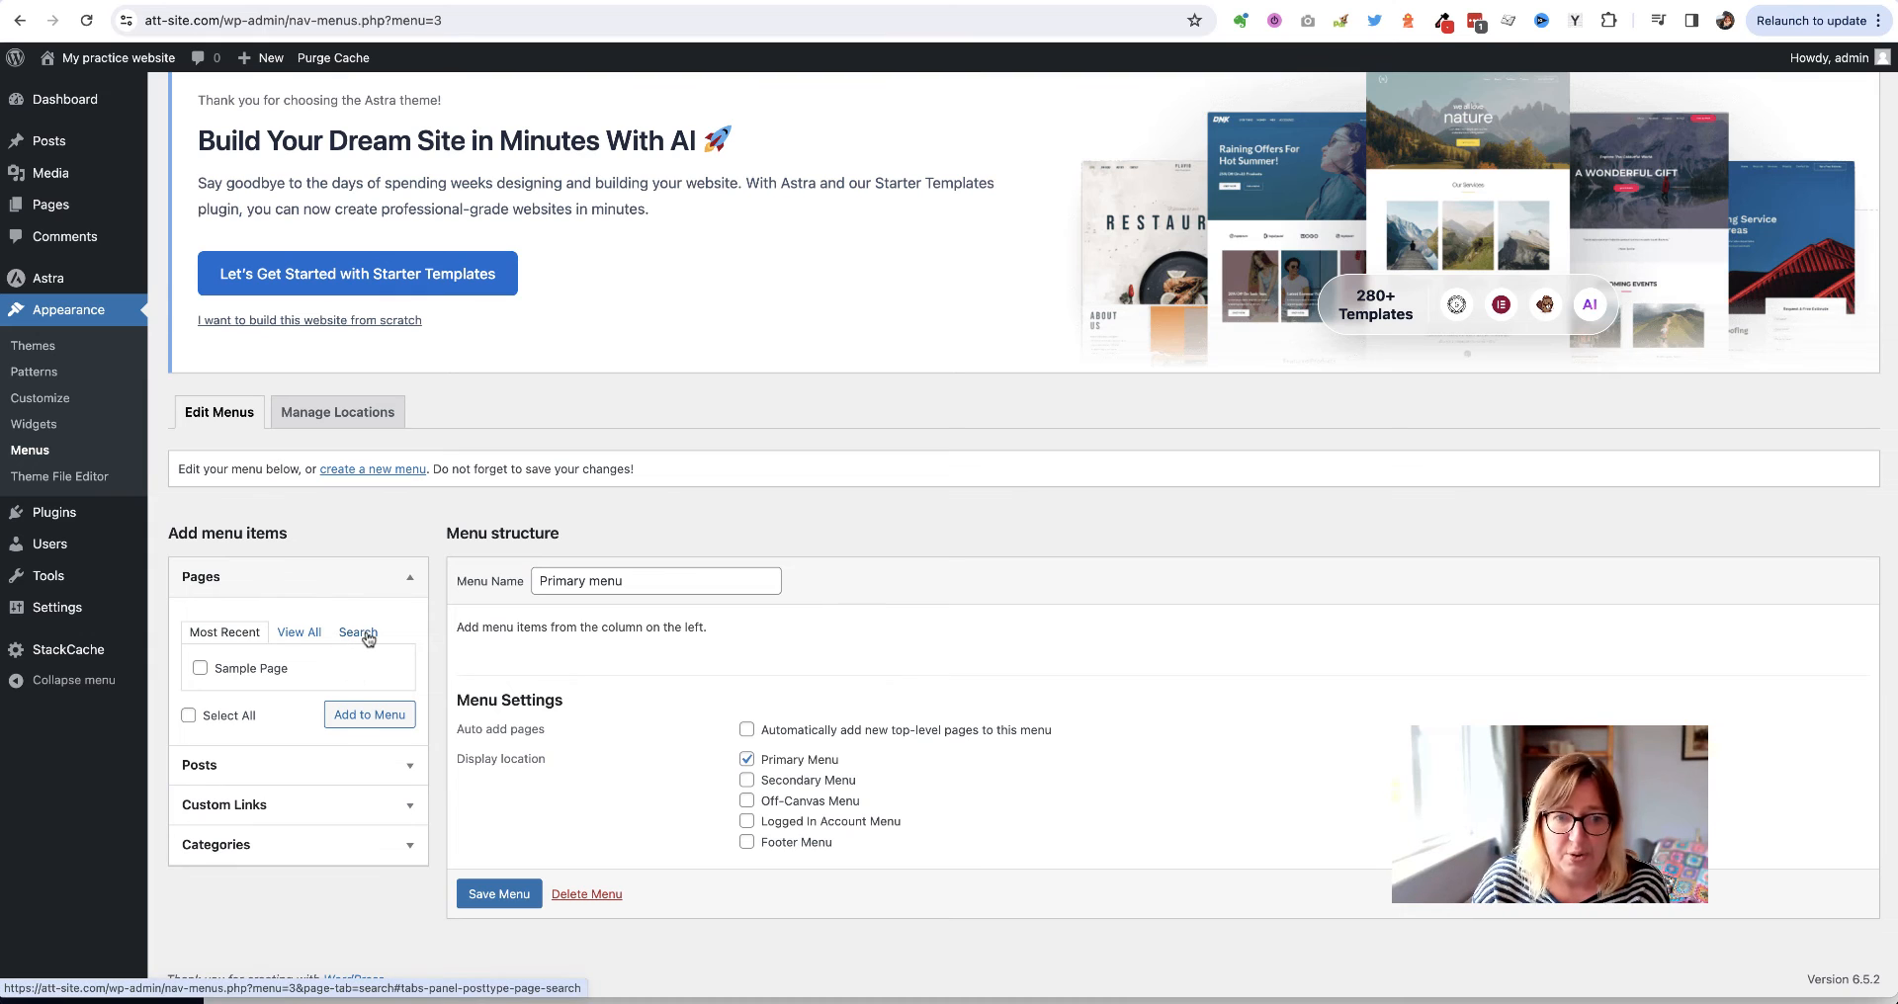
{"action": "left_click", "coordinate": [295, 809]}
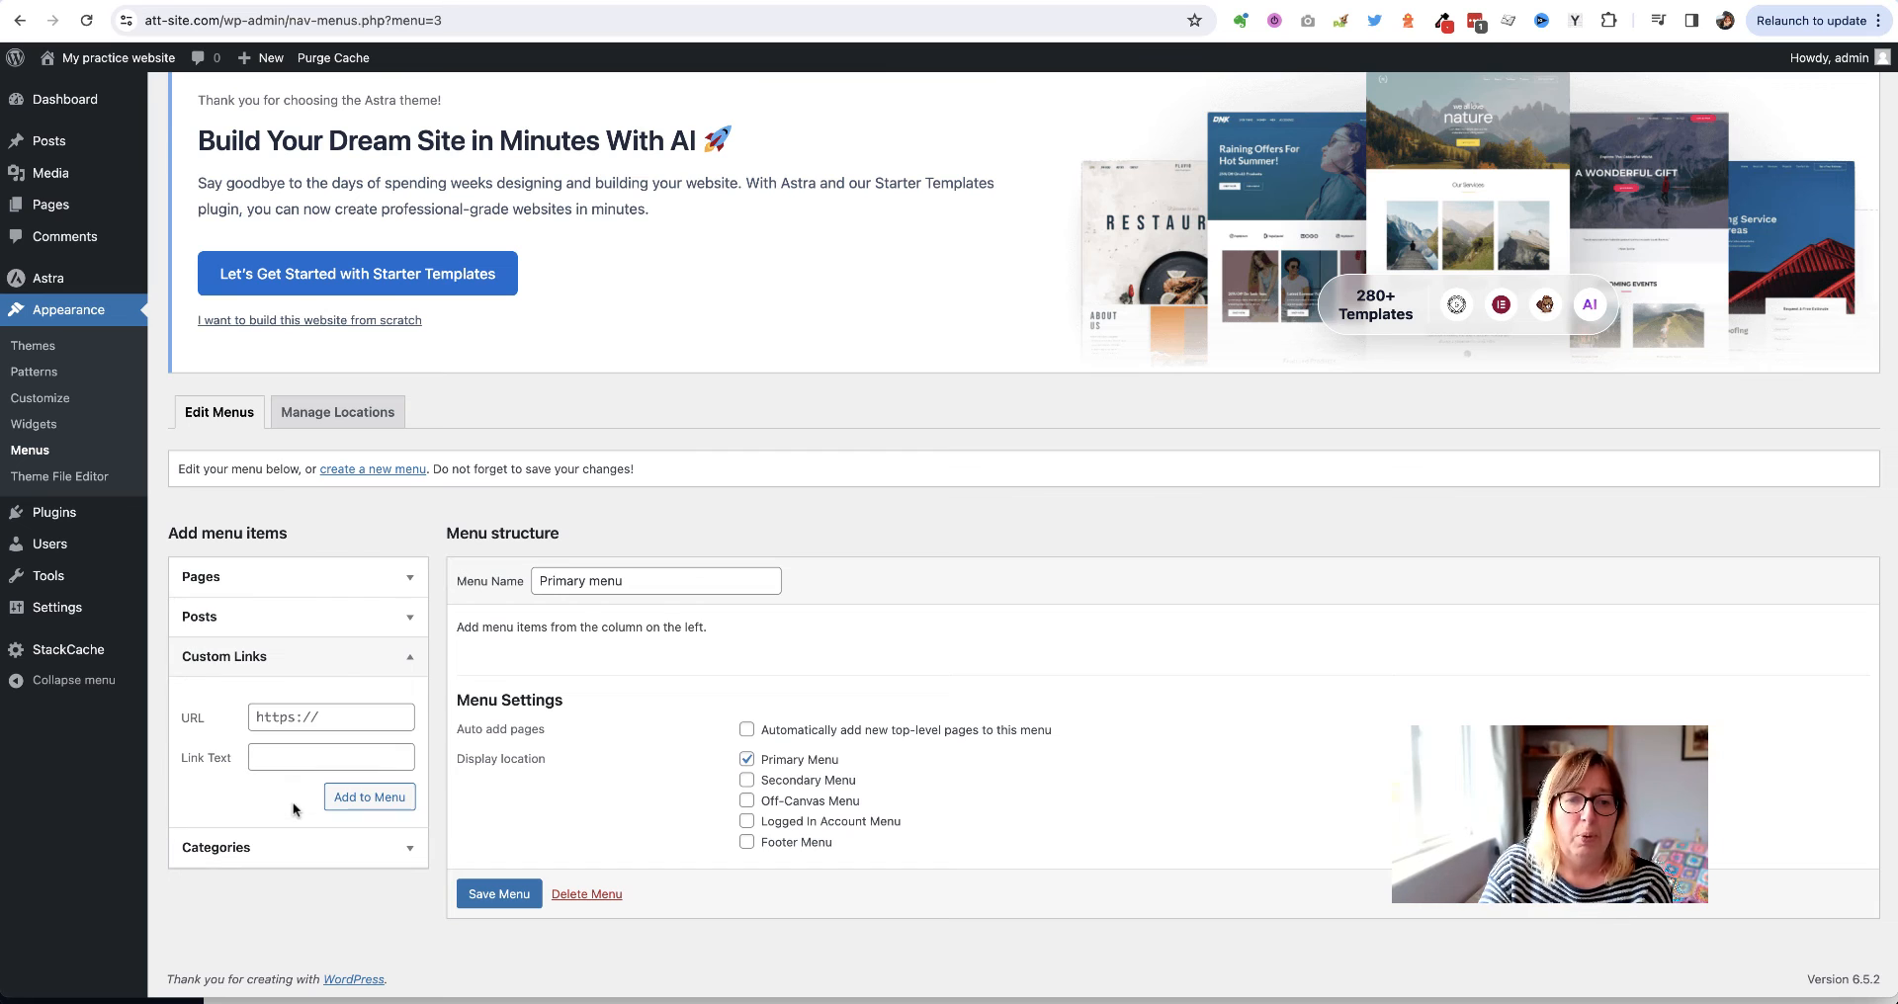
{"action": "left_click", "coordinate": [280, 713]}
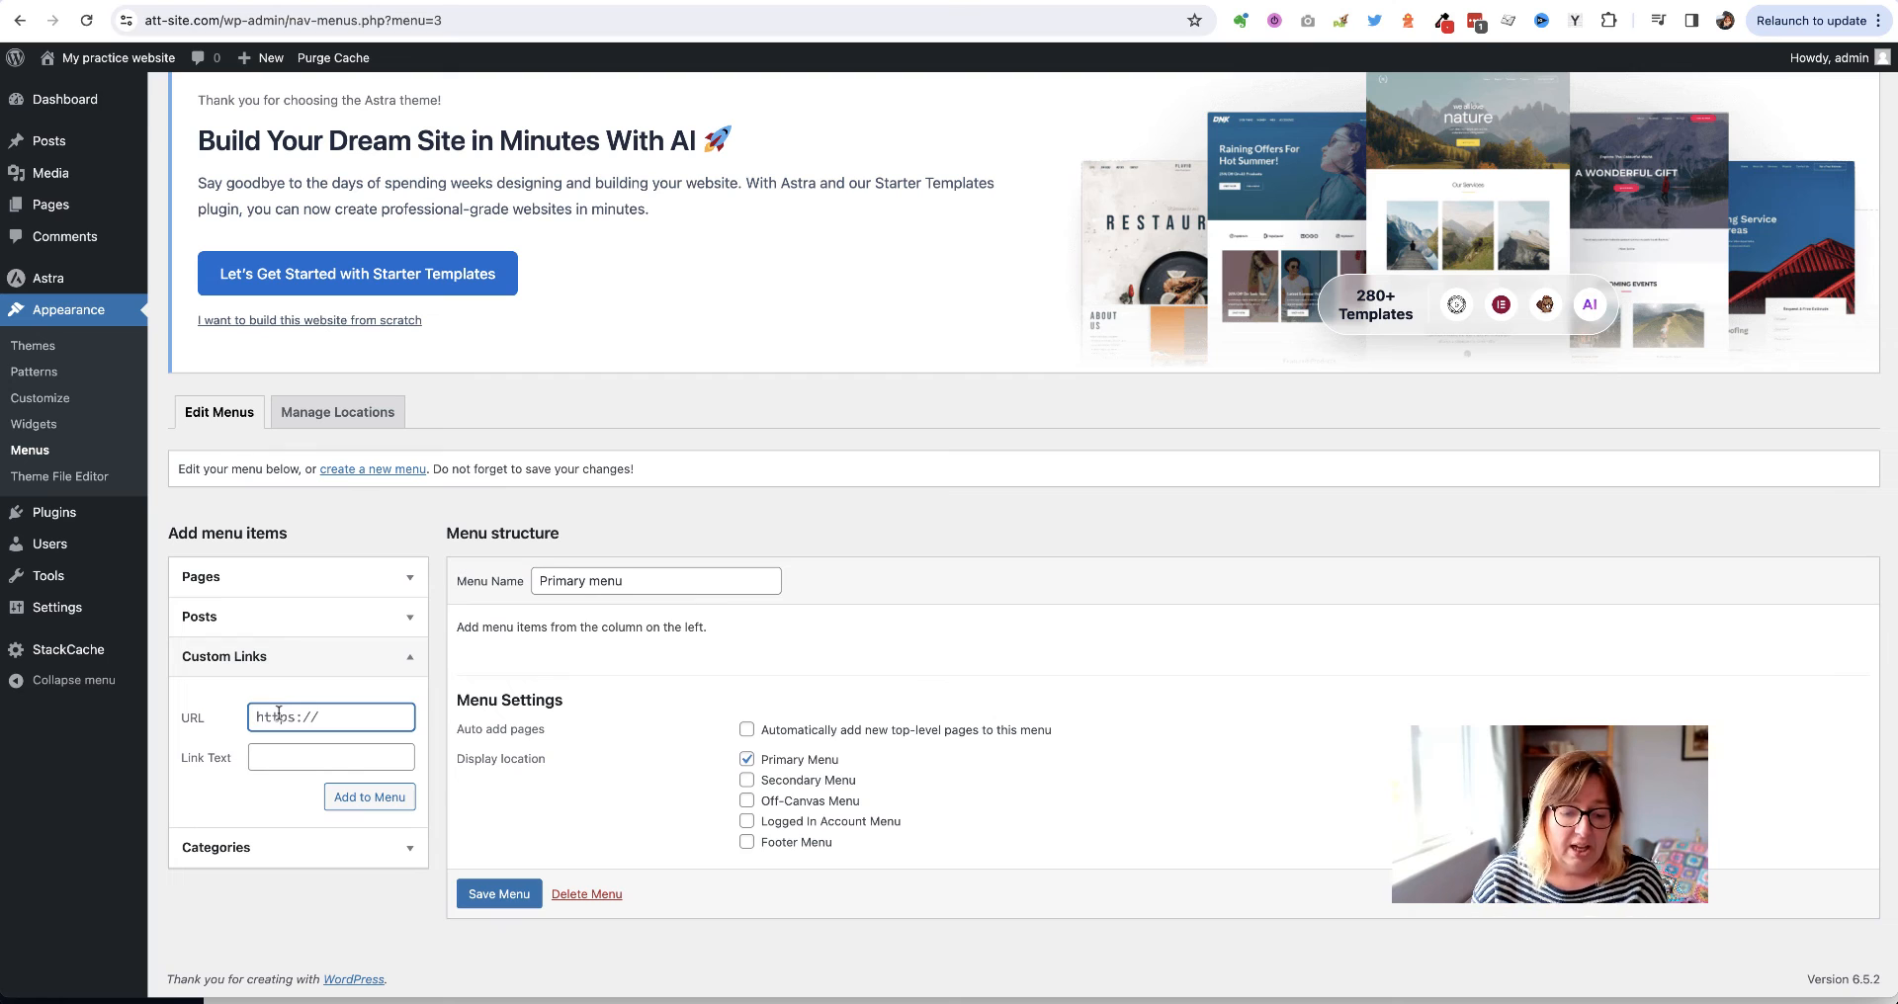
{"action": "type", "text": "£"}
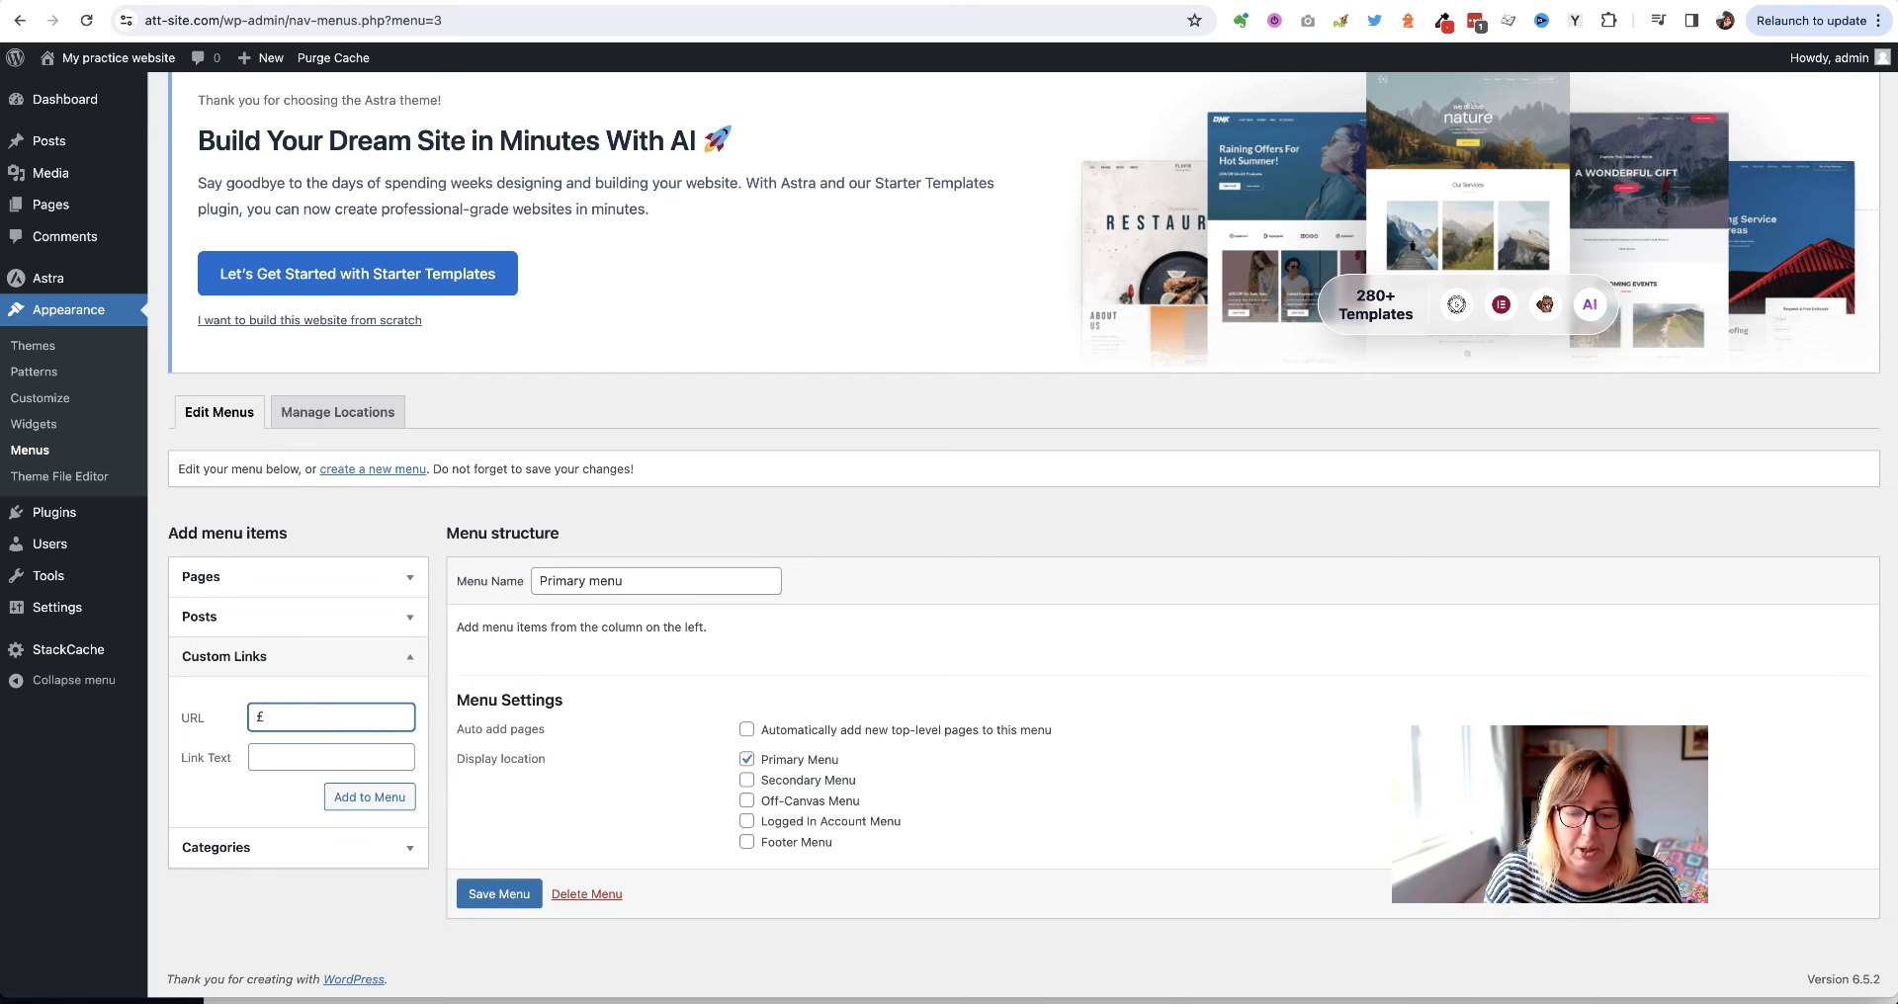
{"action": "key", "text": "BackSpace"}
{"action": "type", "text": "#"}
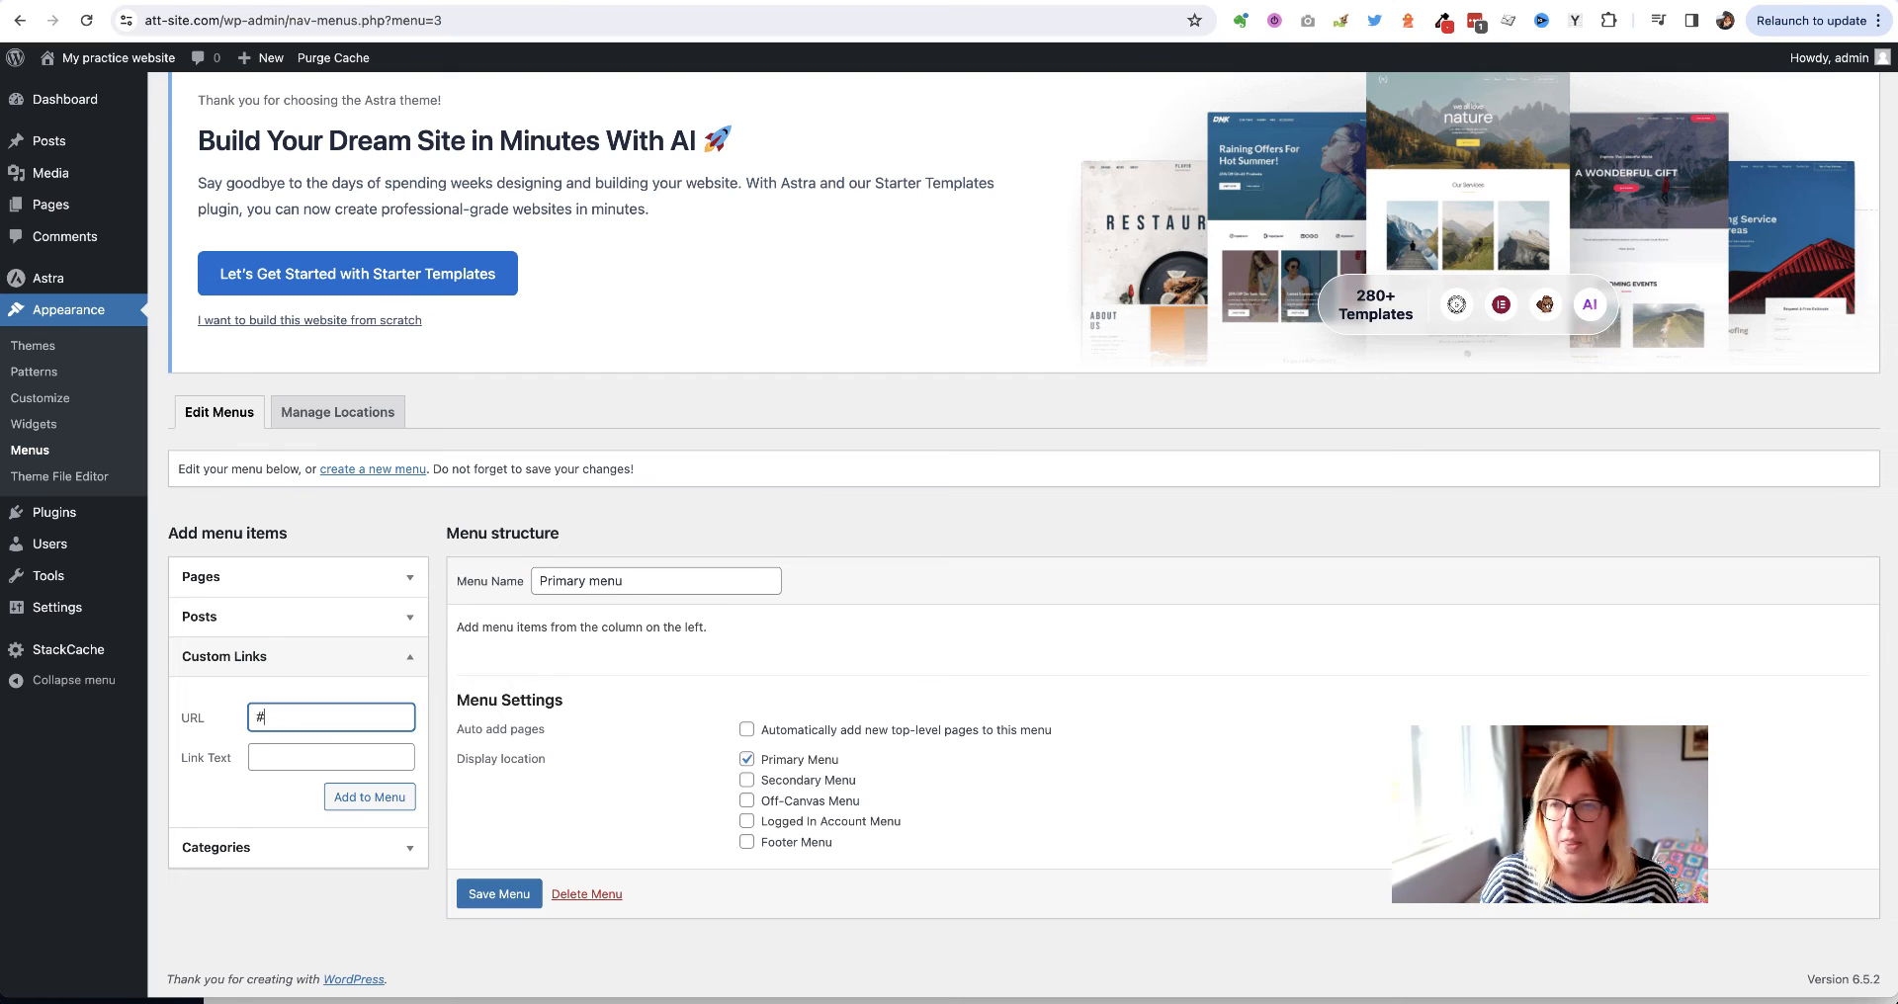
{"action": "type", "text": "help"}
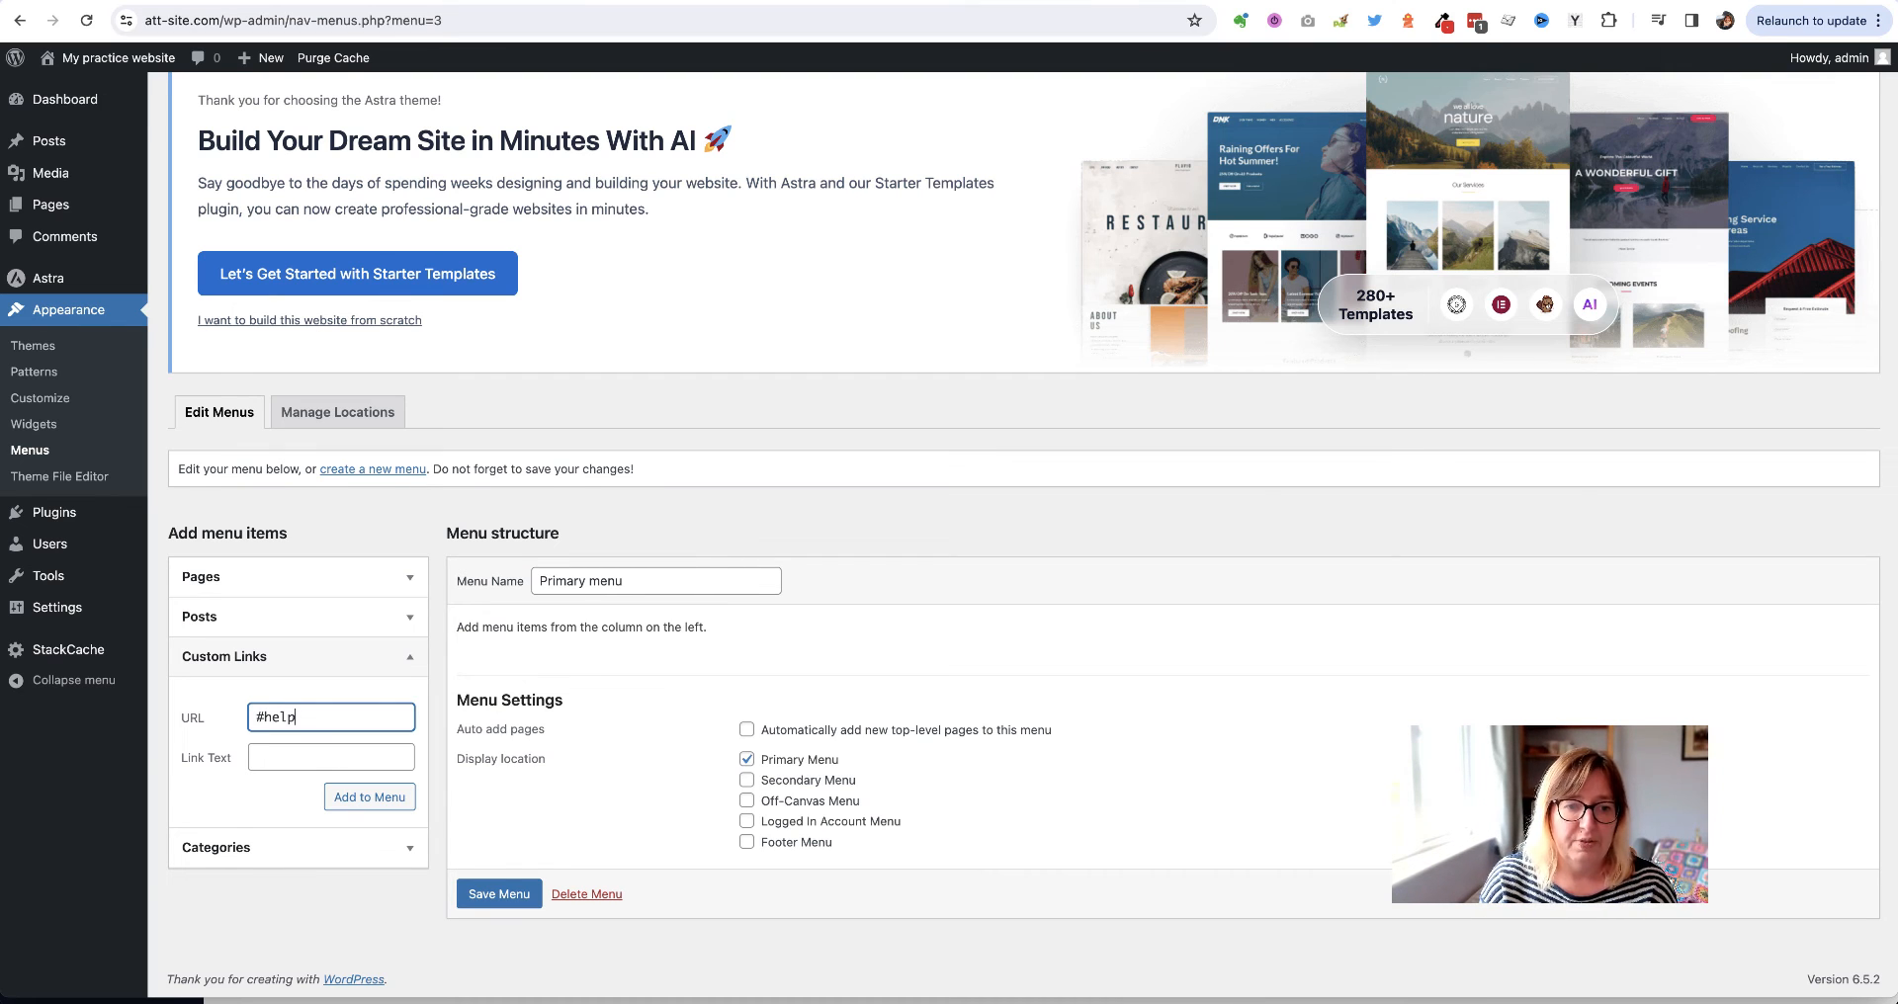
{"action": "key", "text": "Tab"}
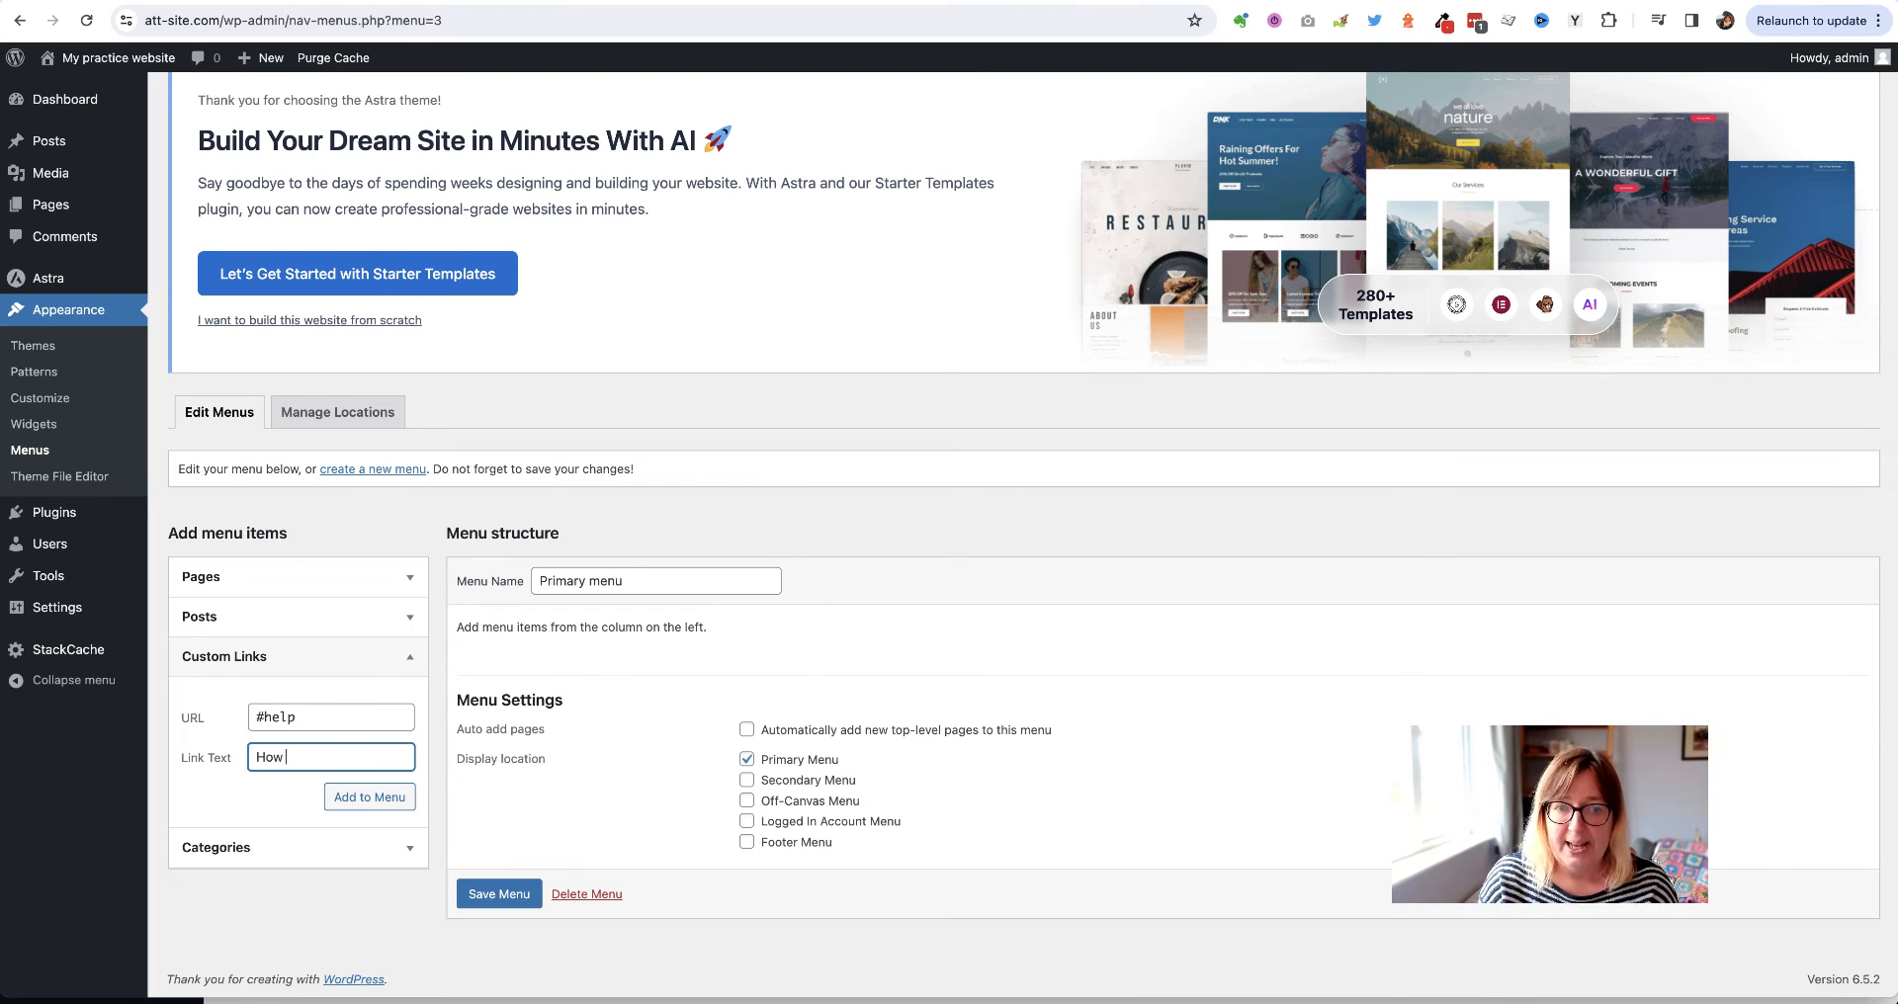
{"action": "type", "text": "How we can help you"}
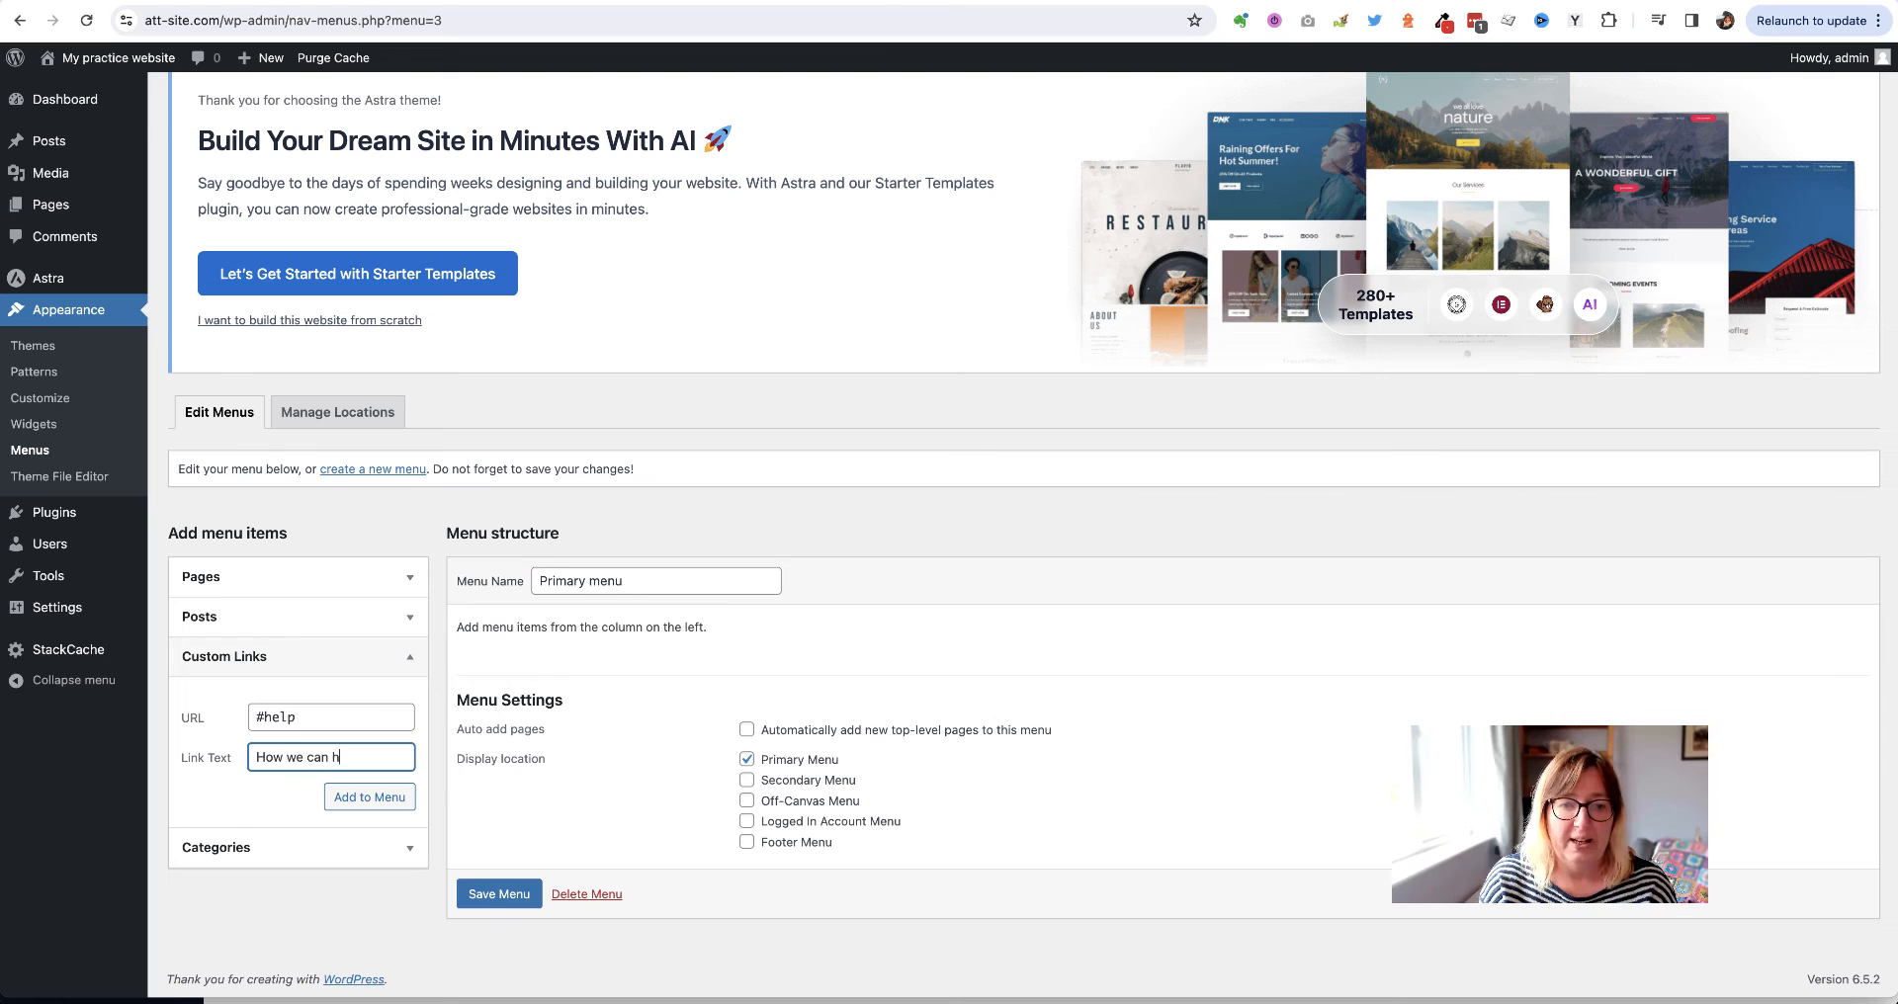
{"action": "left_click", "coordinate": [362, 799]}
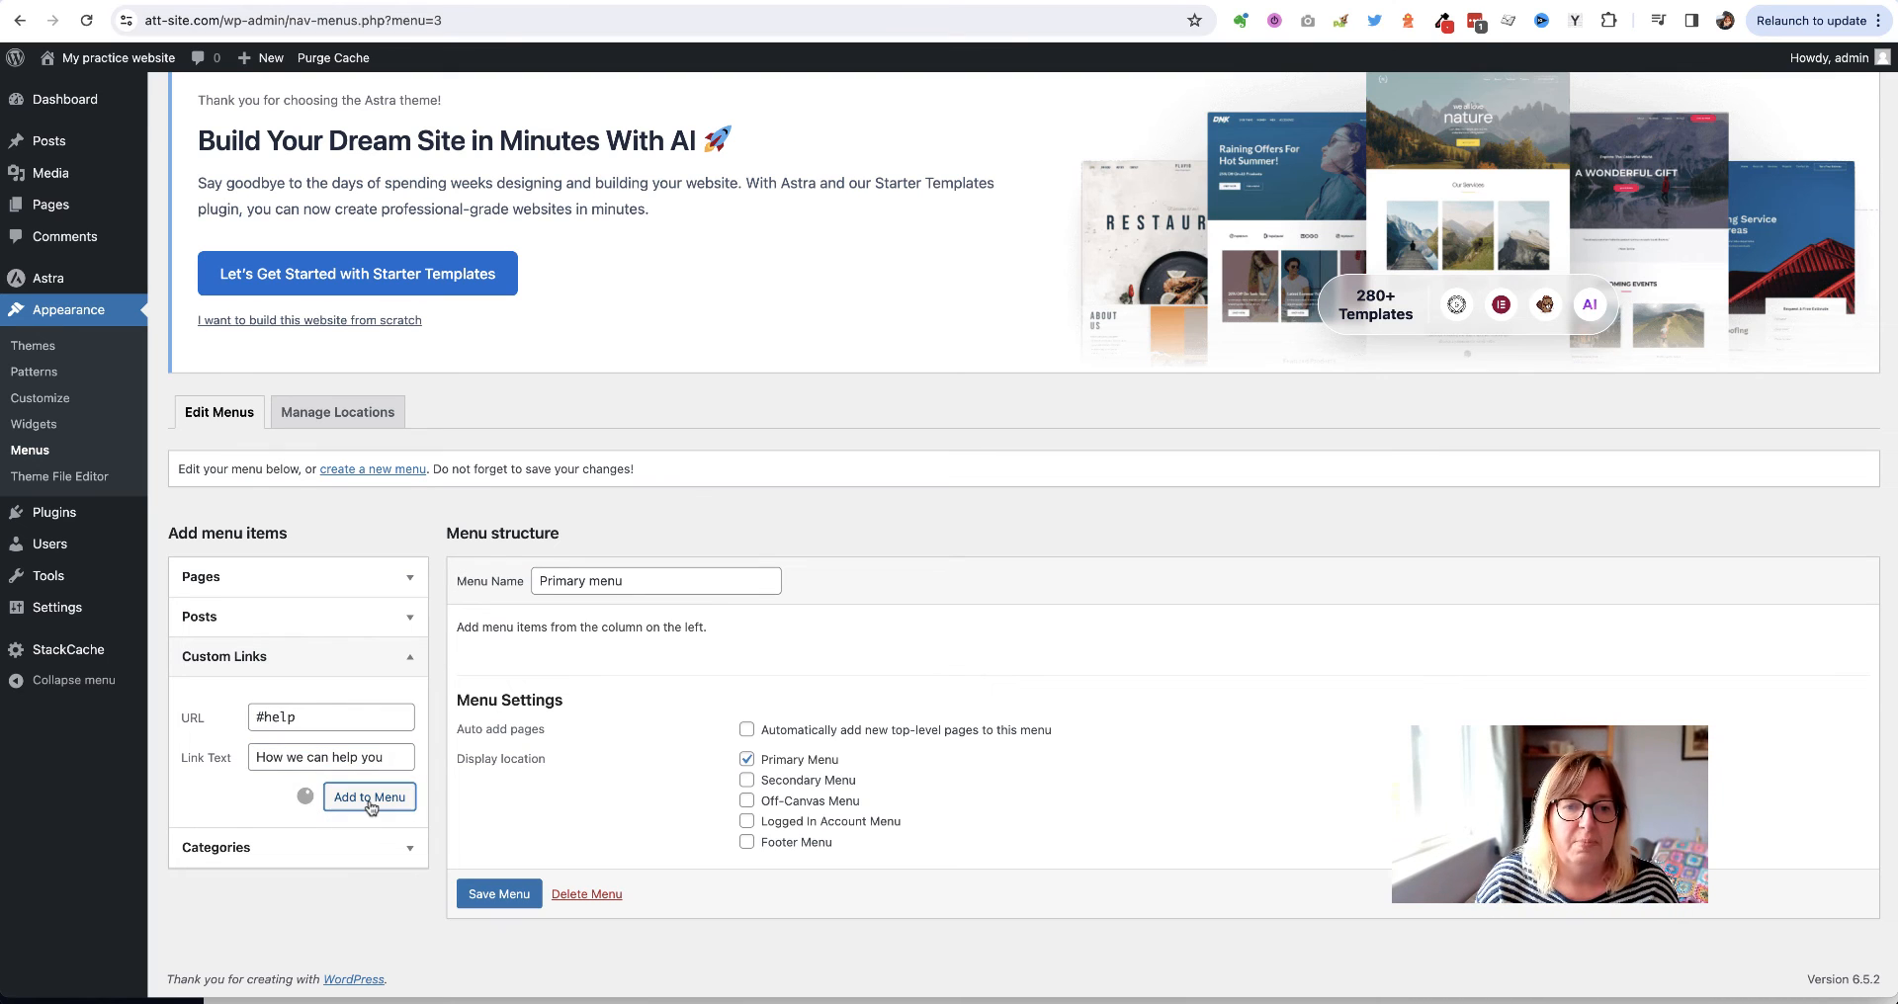
{"action": "left_click", "coordinate": [277, 719]}
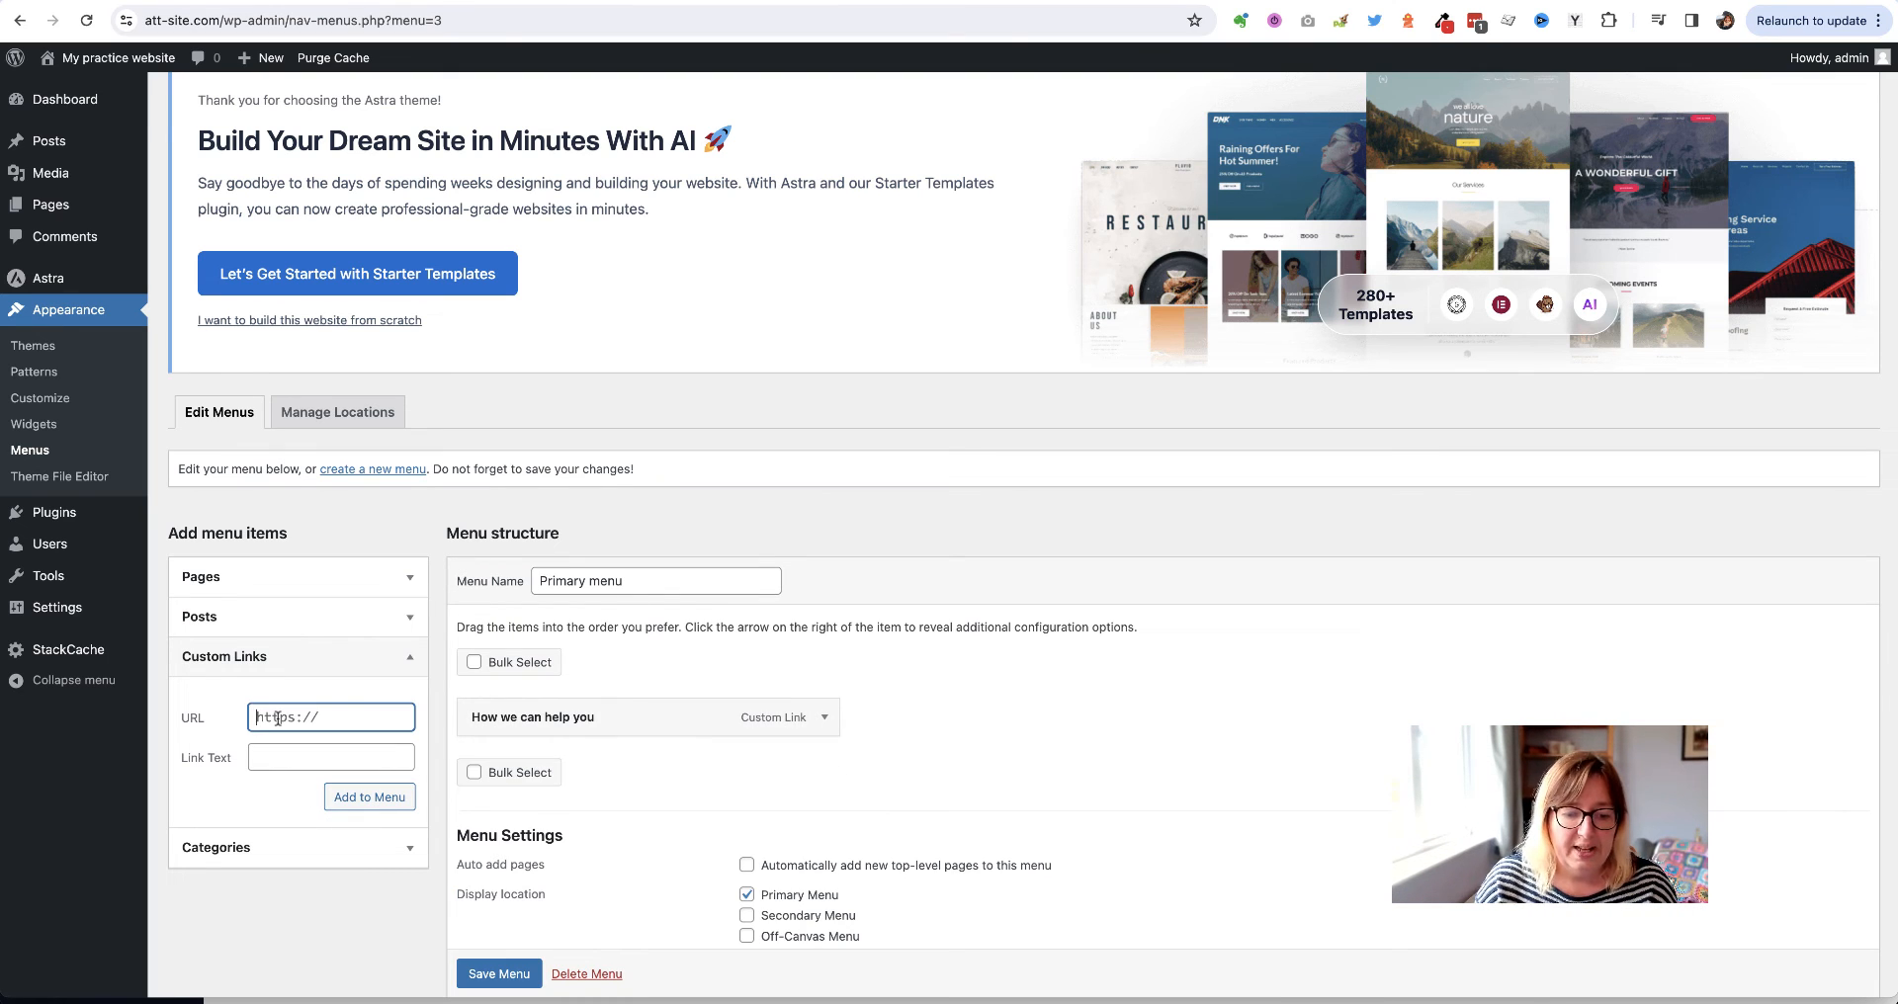
{"action": "type", "text": "#me"}
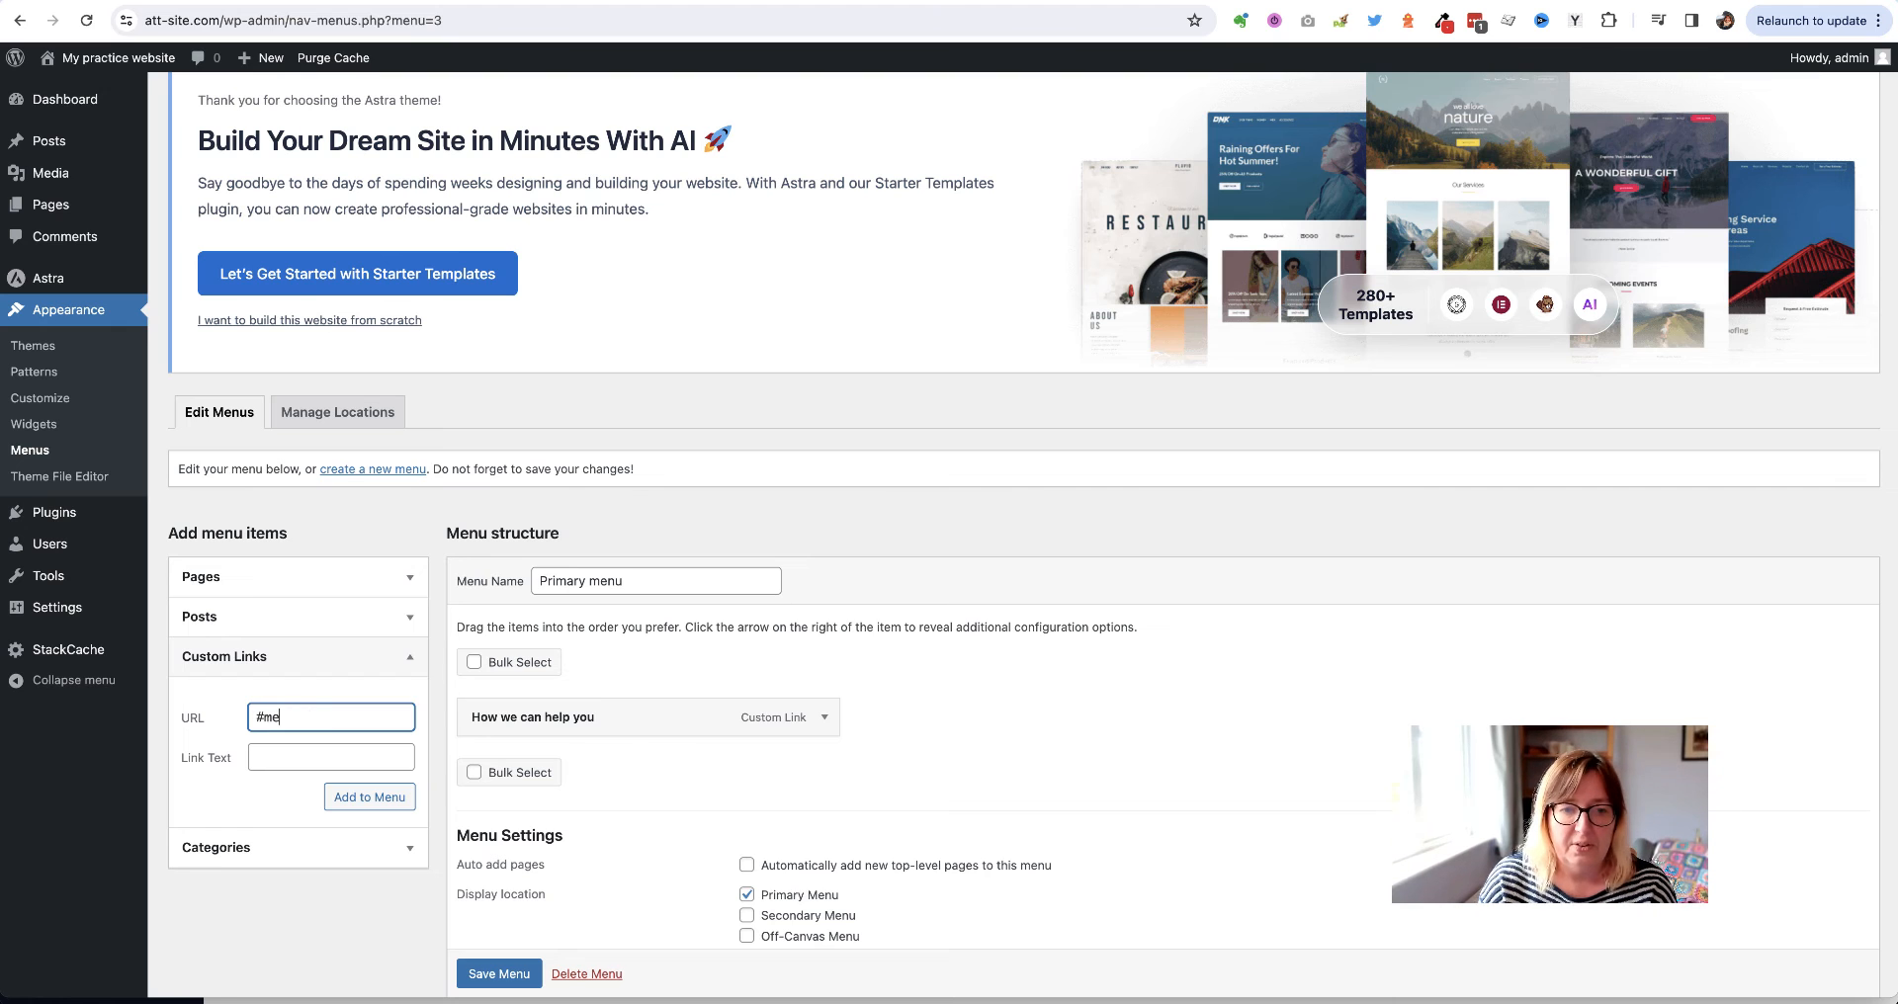
{"action": "type", "text": "et"}
{"action": "left_click", "coordinate": [260, 749]}
{"action": "type", "text": "M"}
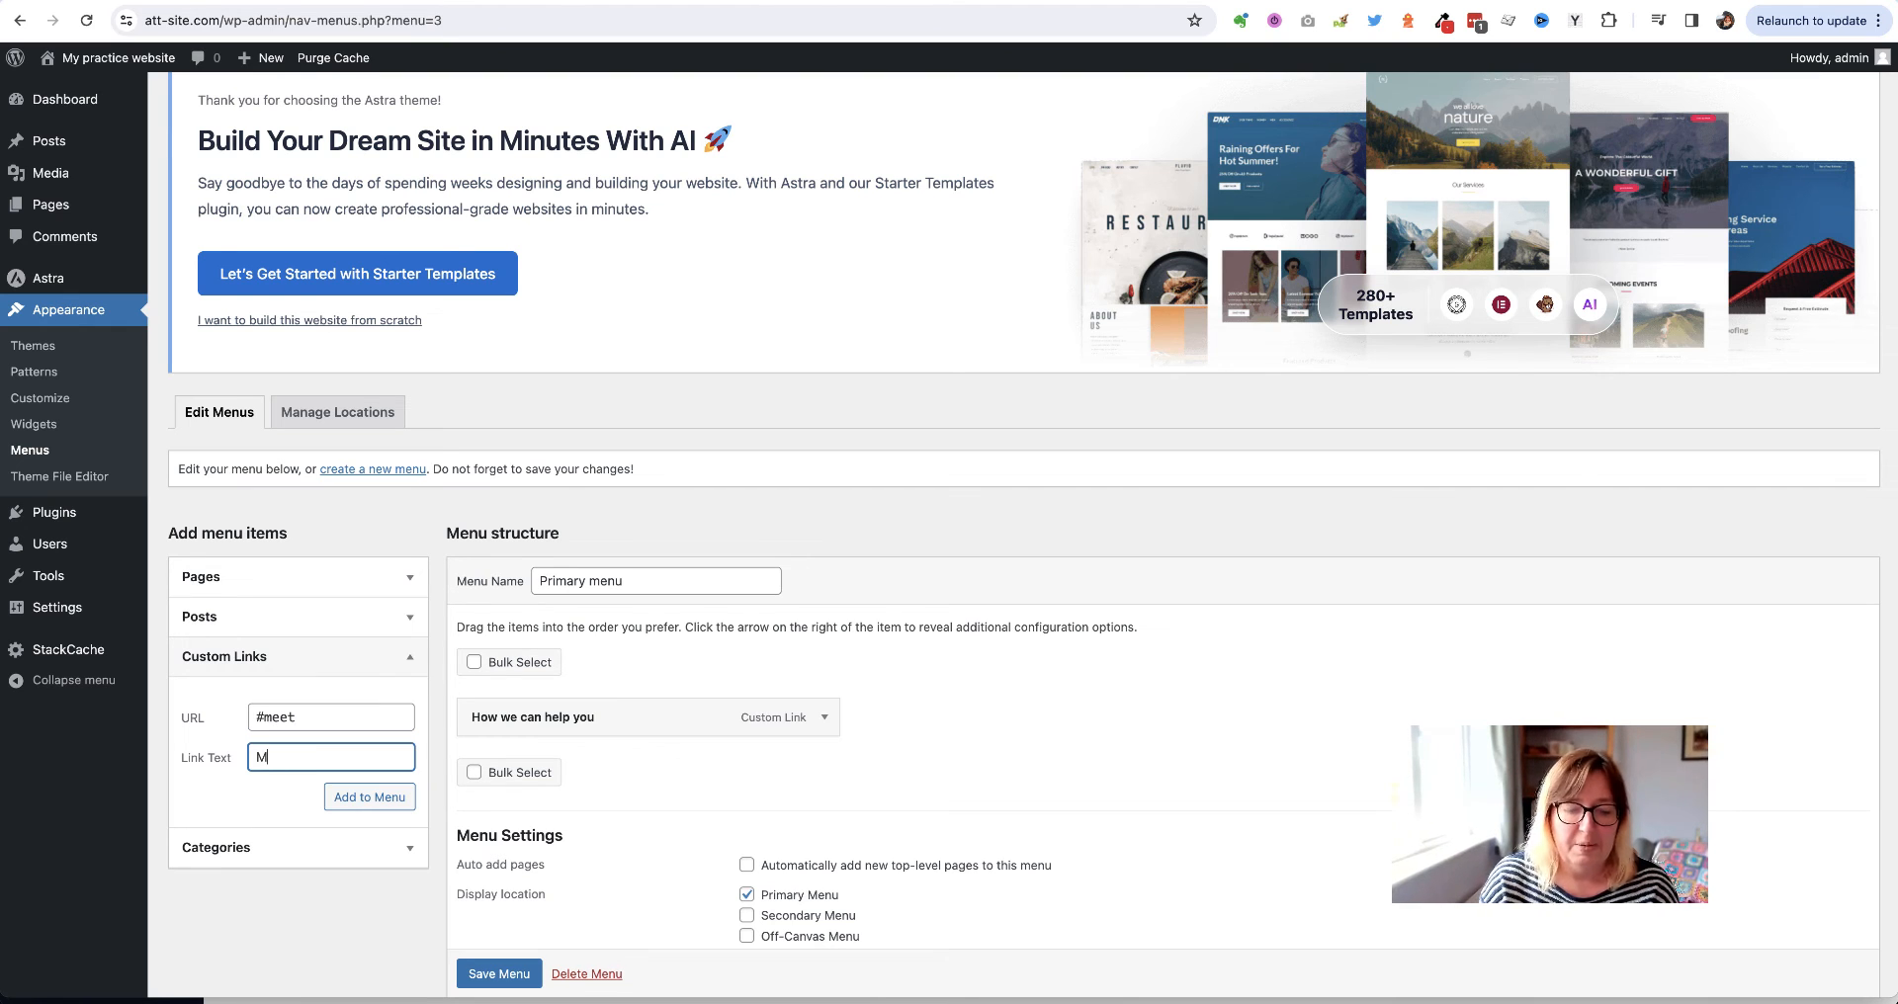
{"action": "type", "text": "eet the team"}
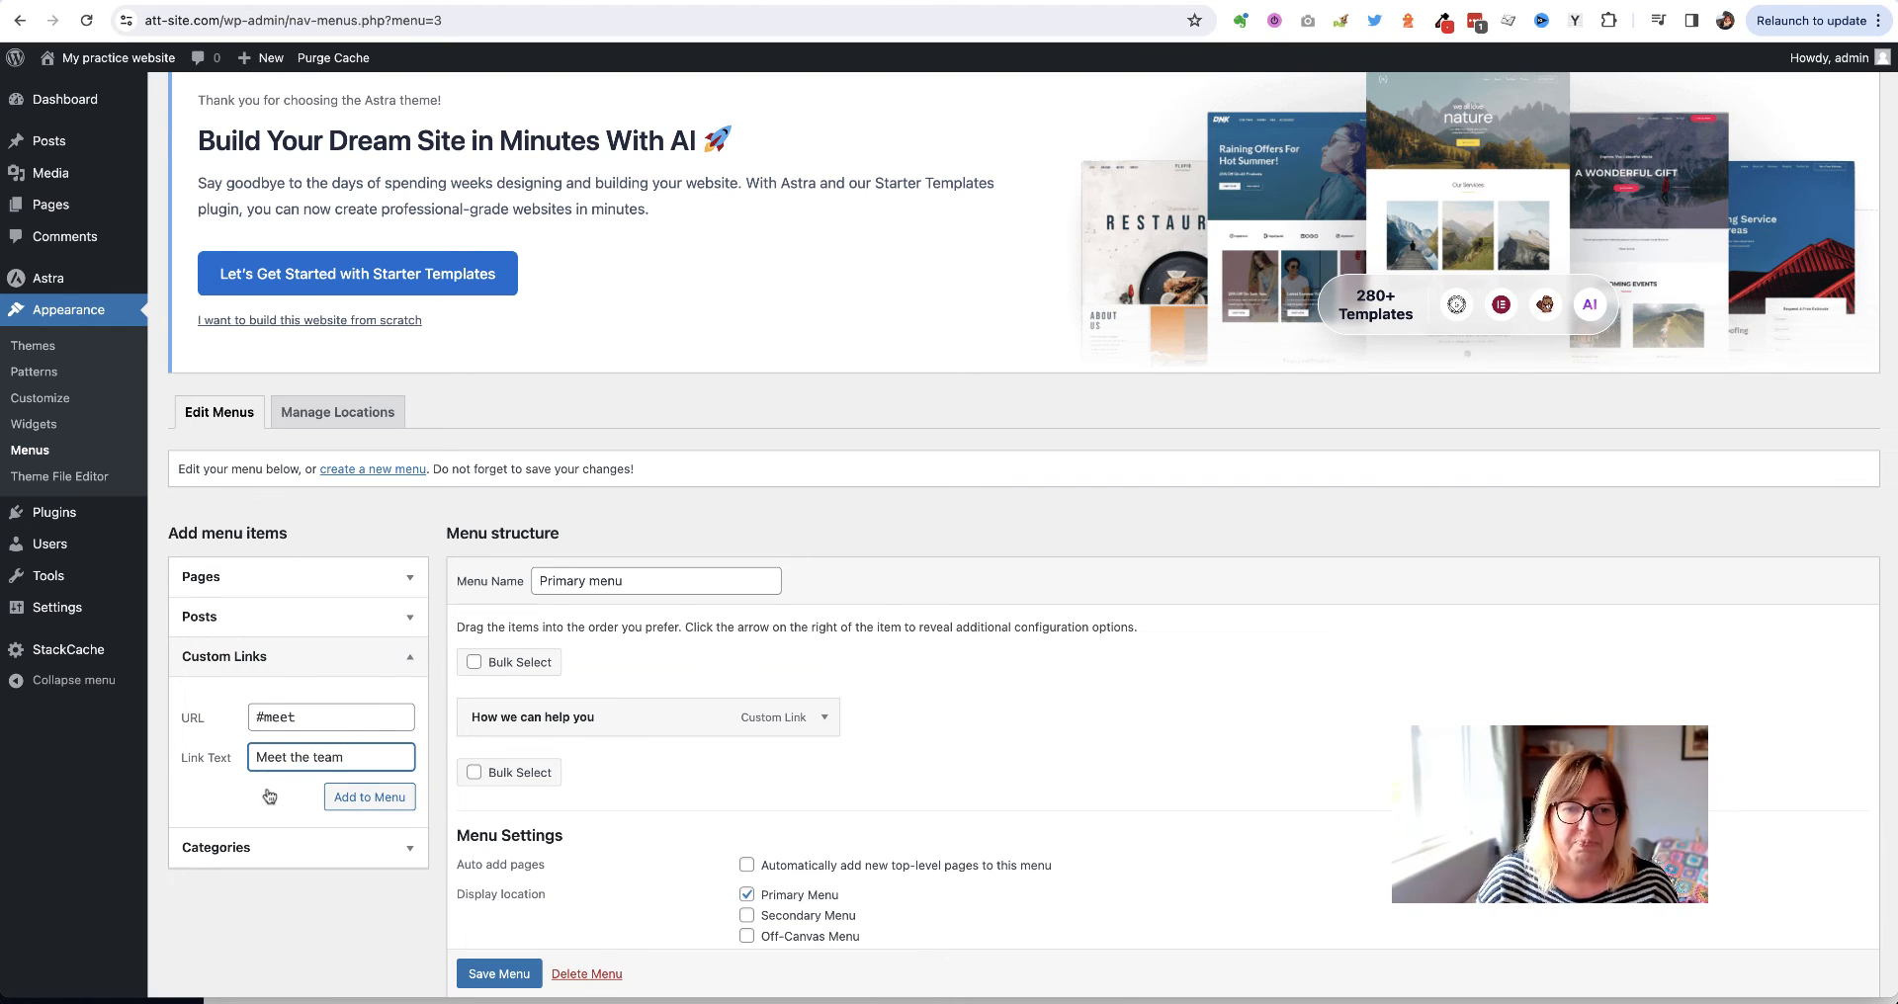
{"action": "left_click", "coordinate": [404, 796]}
Add custom links #faq 'Frequently asked questions' and #contact 'Contact us' to the menu
{"action": "left_click", "coordinate": [297, 713]}
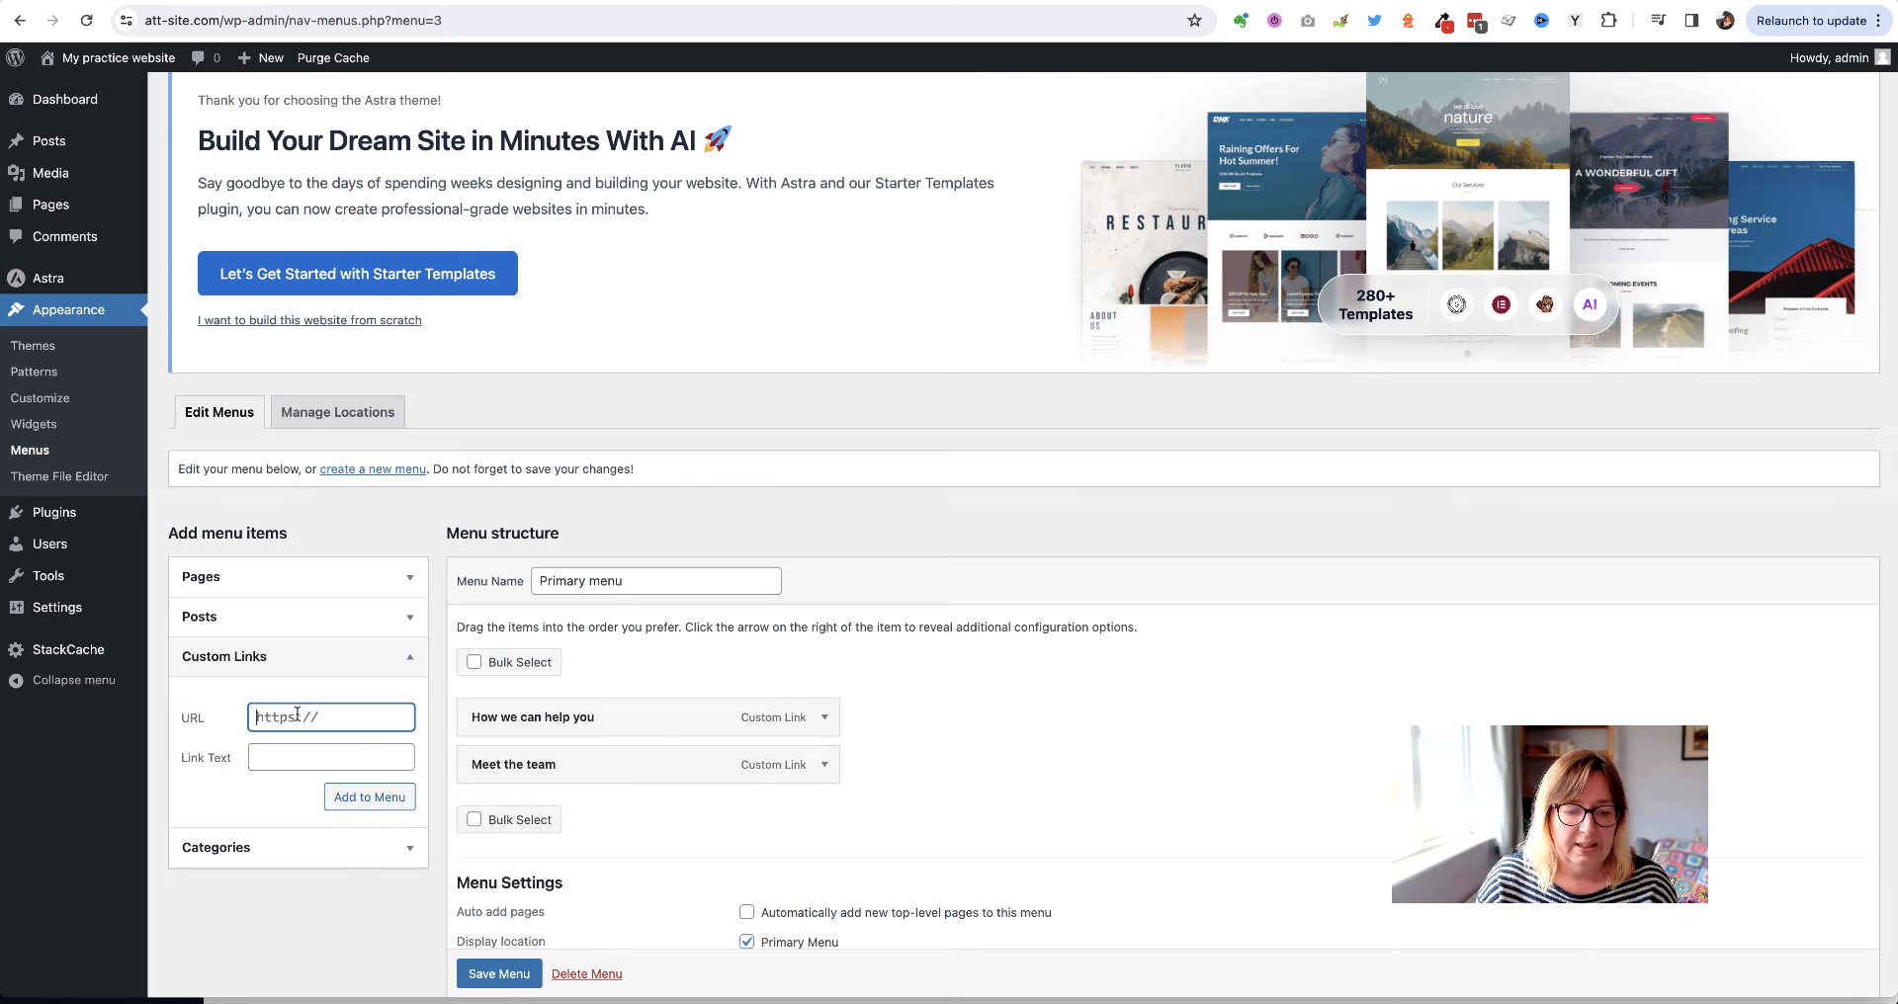
{"action": "type", "text": "#fQA"}
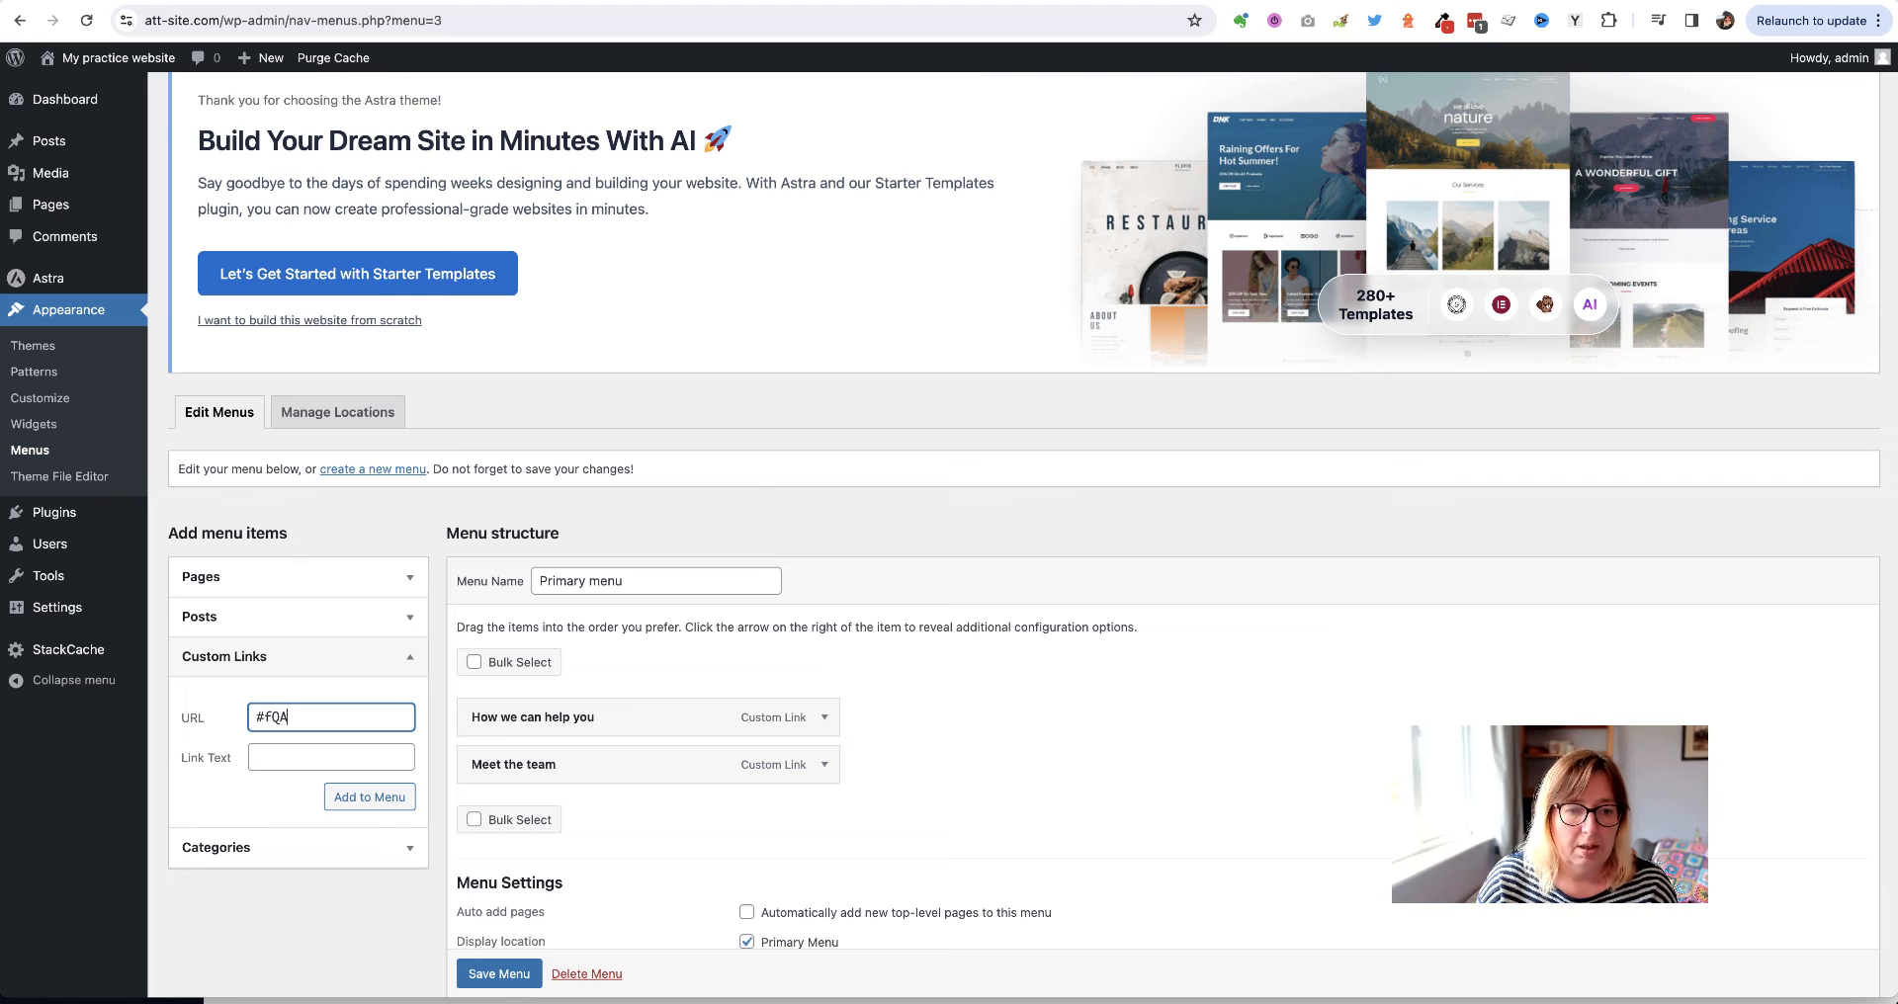
{"action": "type", "text": "Q"}
{"action": "key", "text": "BackSpace"}
{"action": "key", "text": "BackSpace"}
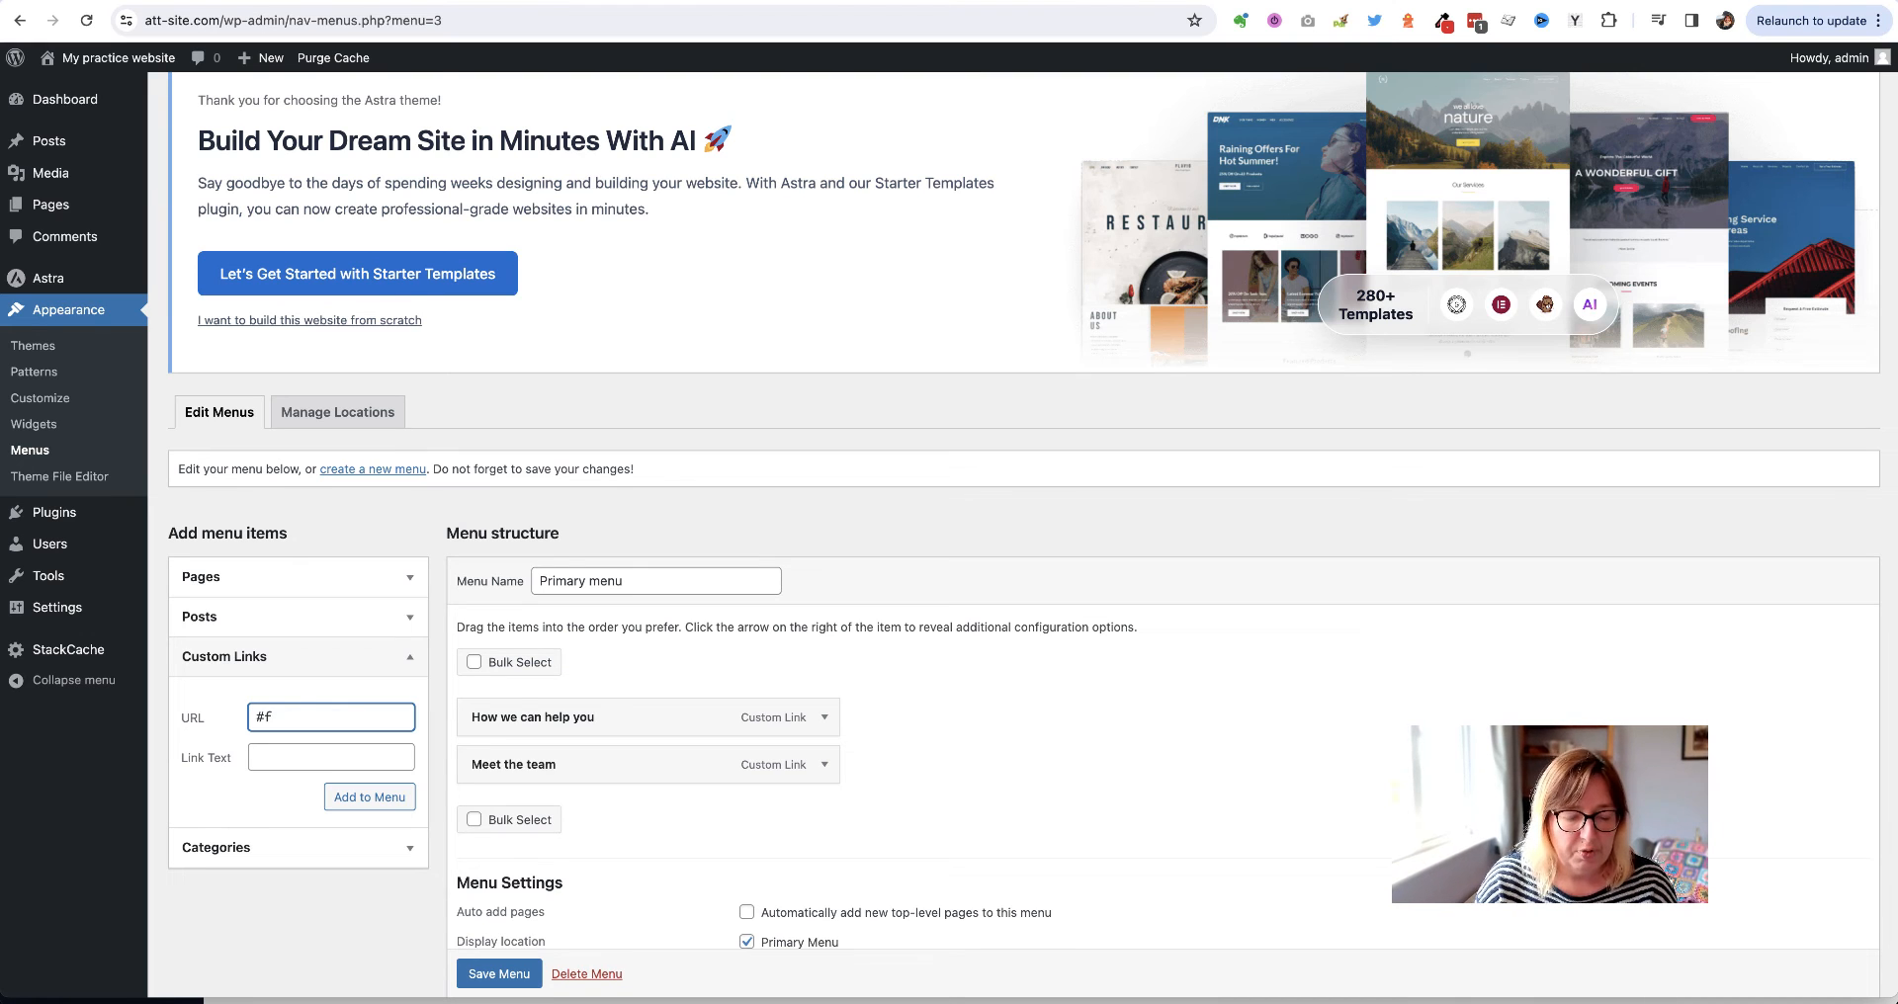
{"action": "left_click", "coordinate": [274, 763]}
{"action": "type", "text": "F"}
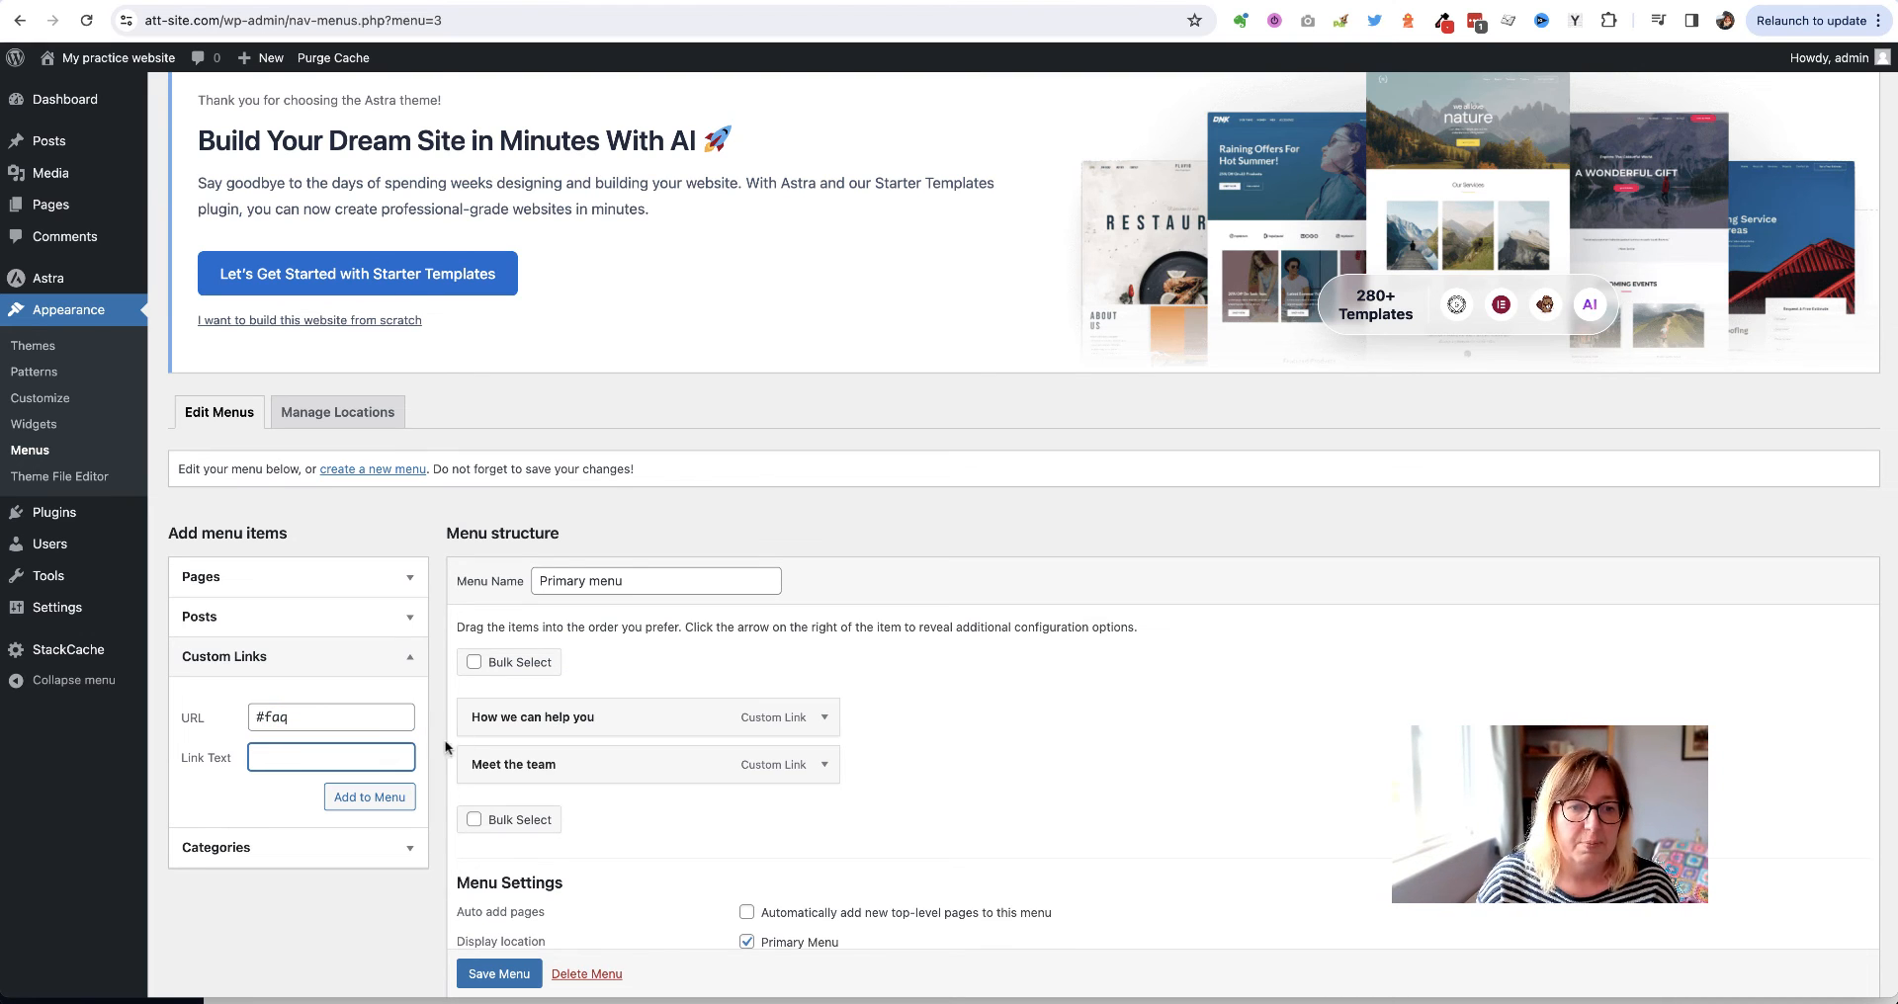
{"action": "type", "text": "requentl"}
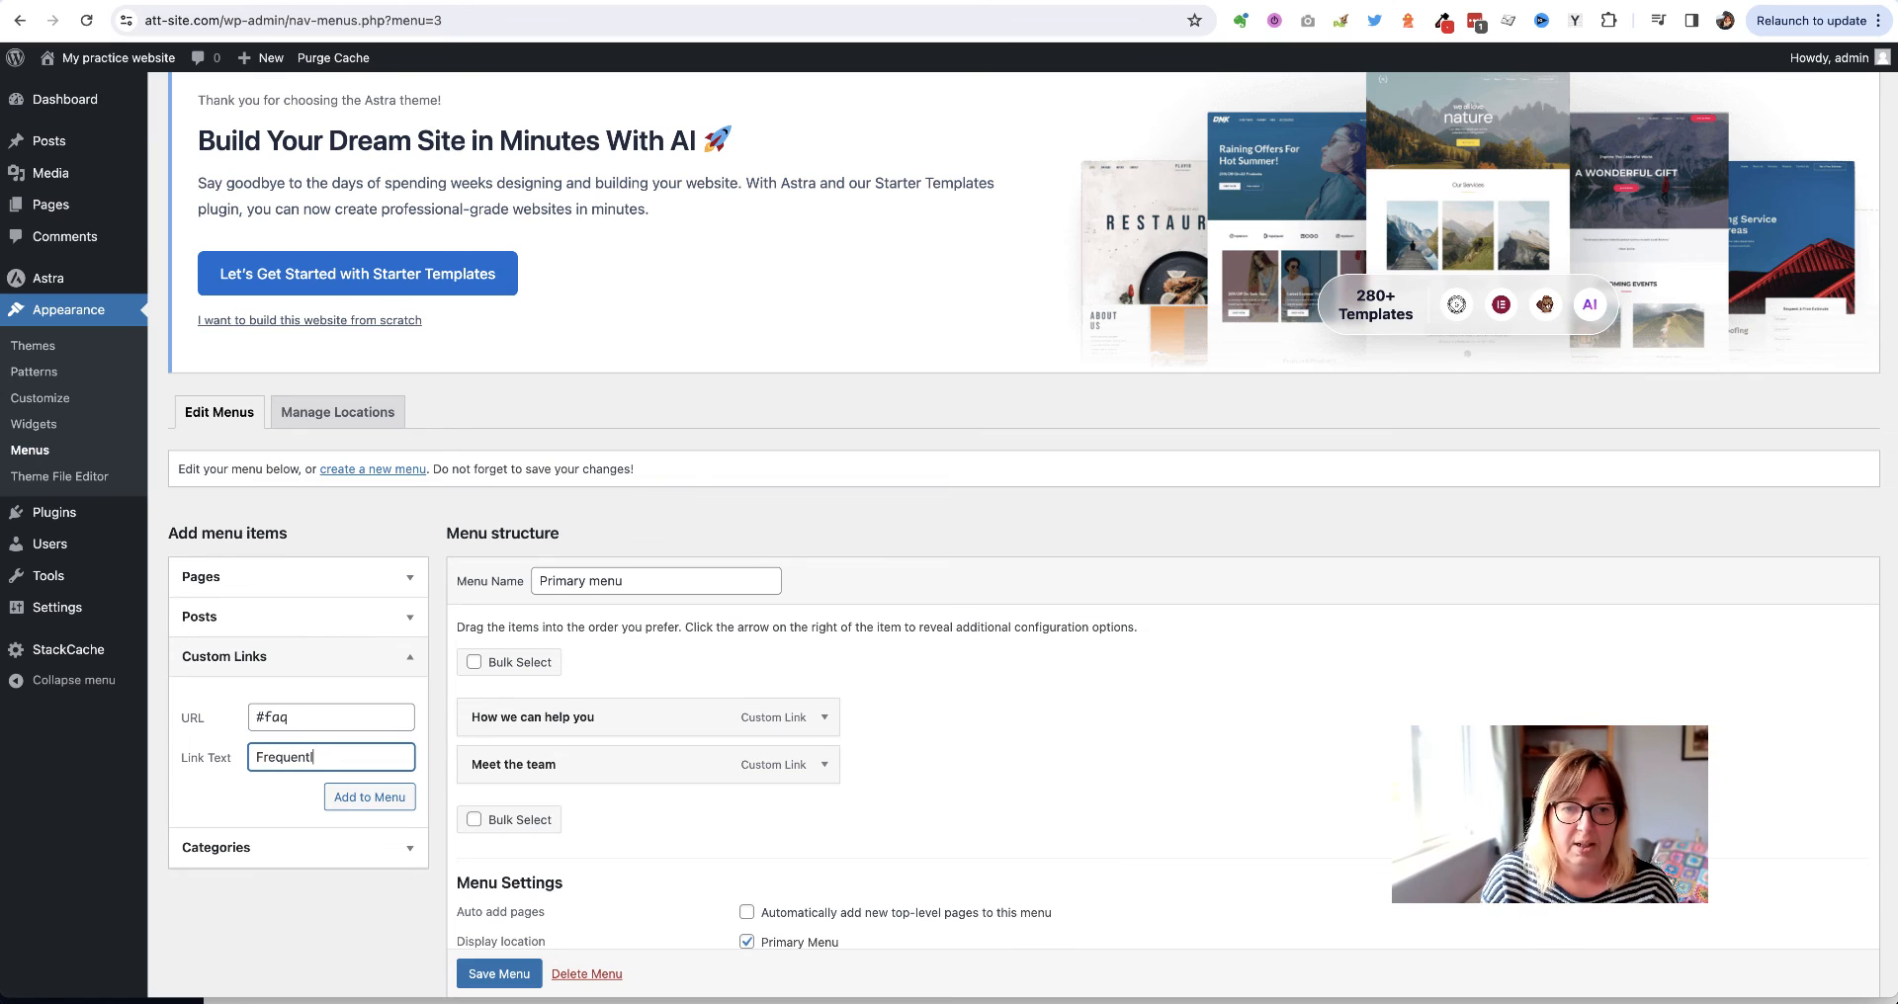
{"action": "type", "text": "y asked quest"}
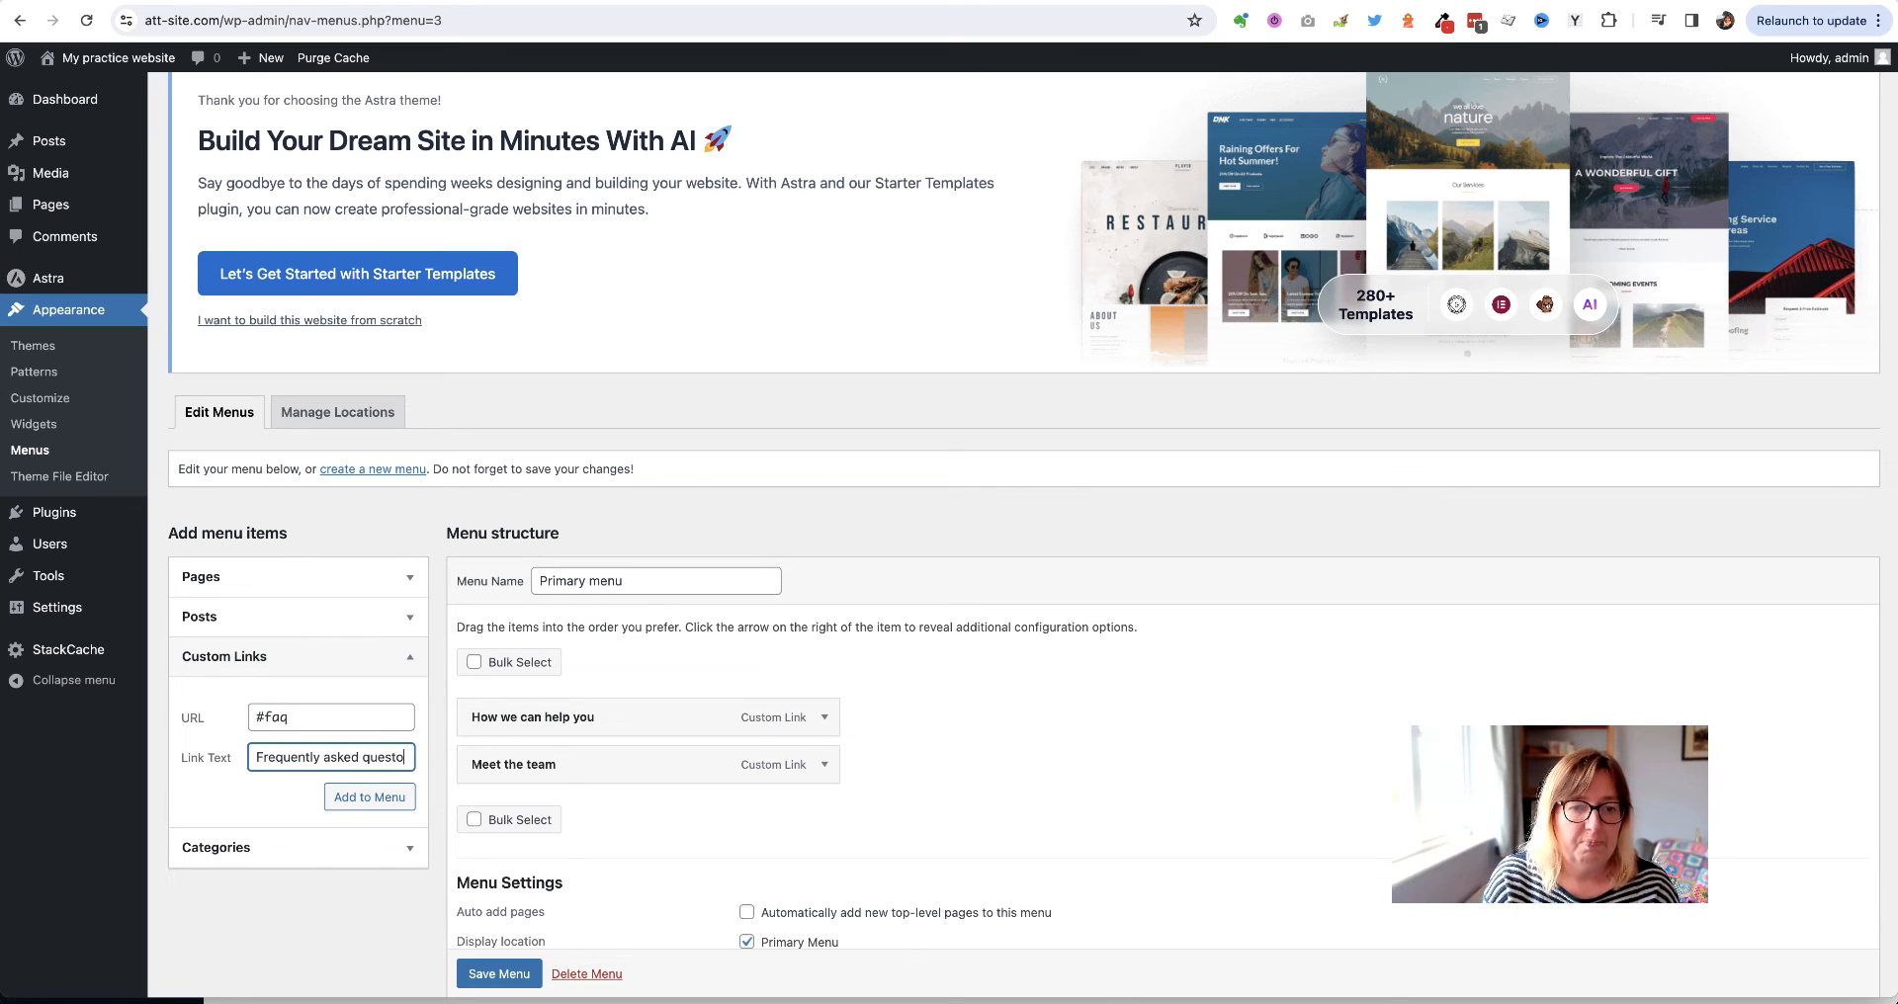
{"action": "type", "text": "ions"}
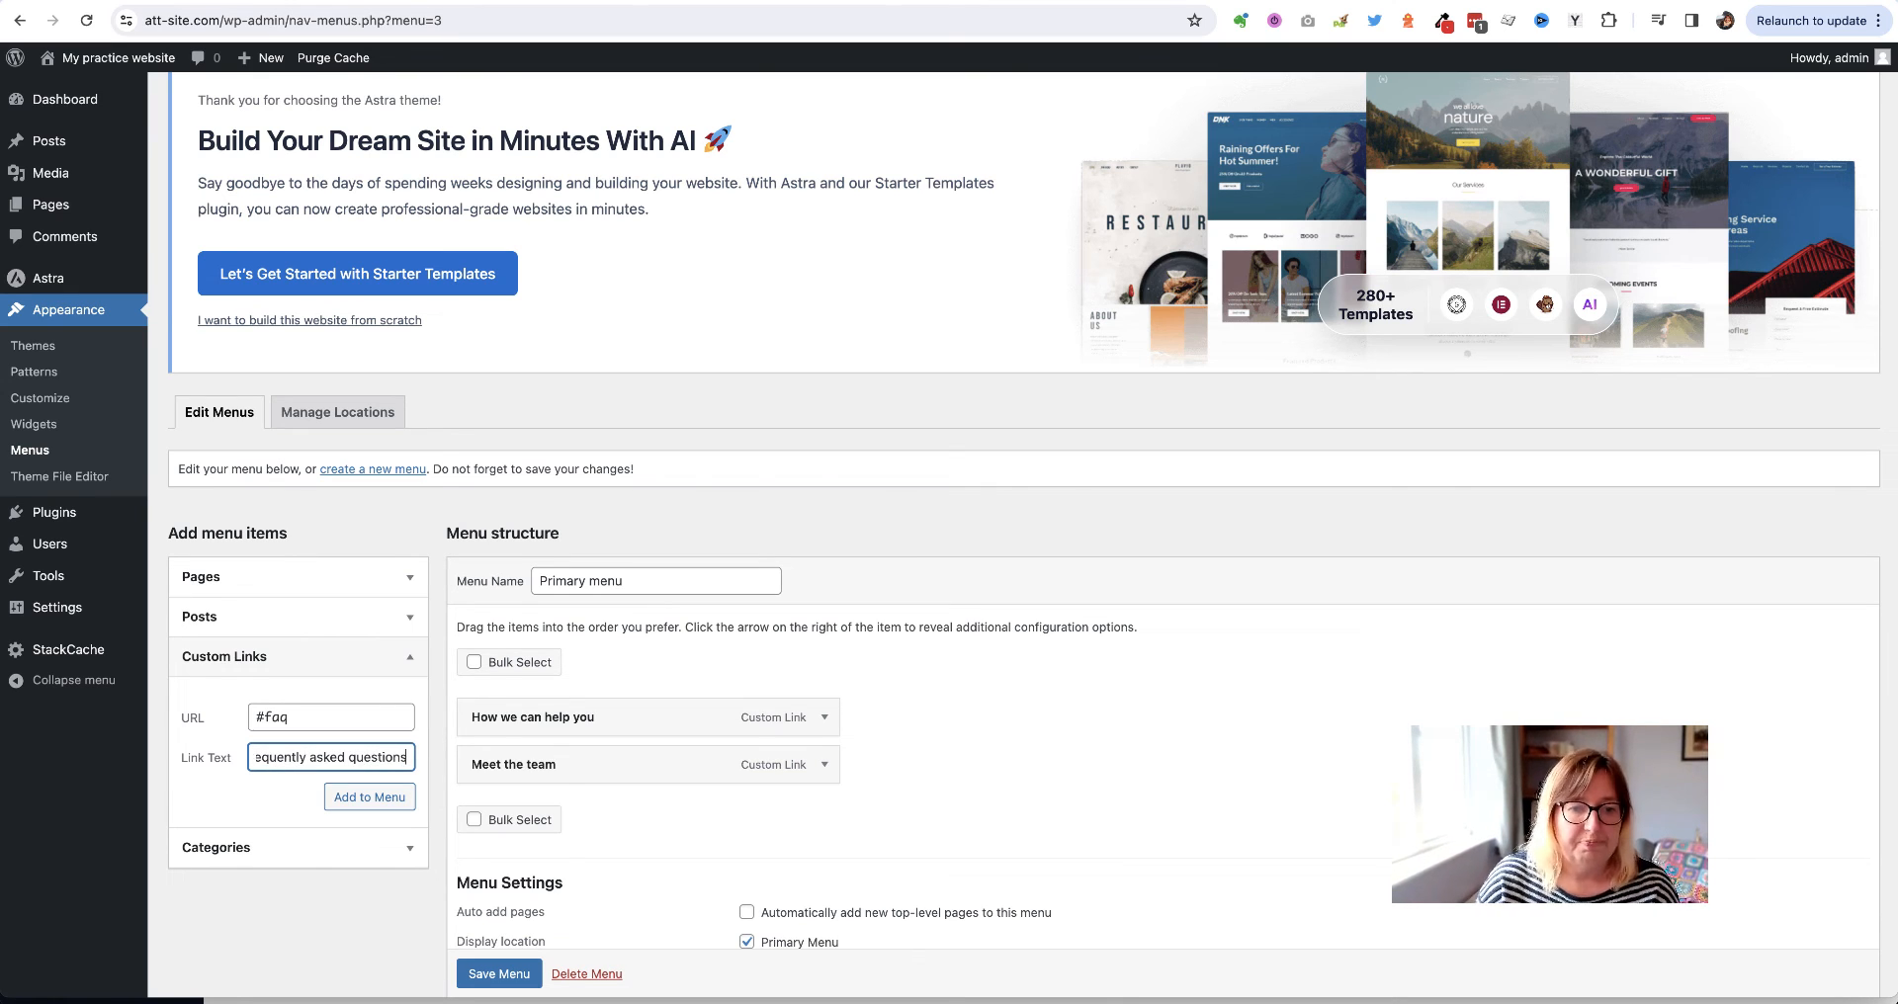
{"action": "left_click", "coordinate": [344, 797]}
{"action": "left_click", "coordinate": [270, 719]}
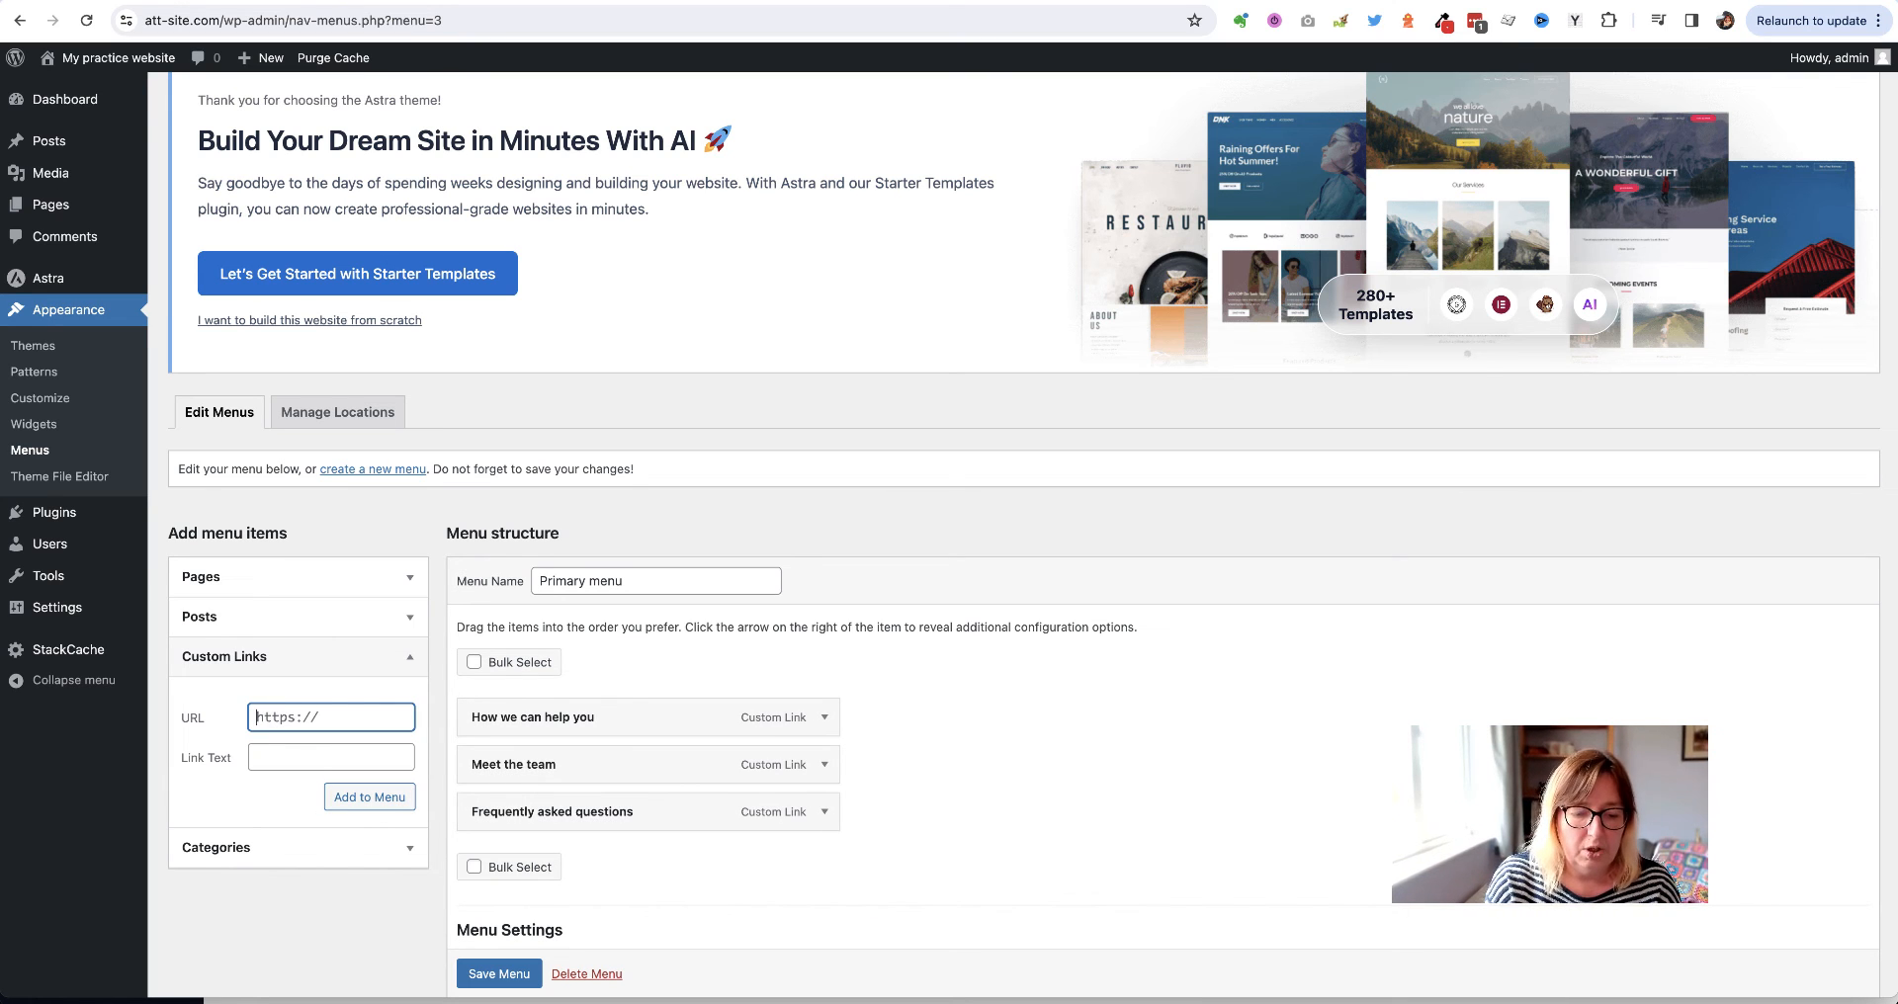
{"action": "key", "text": "super+a"}
{"action": "type", "text": "#CON"}
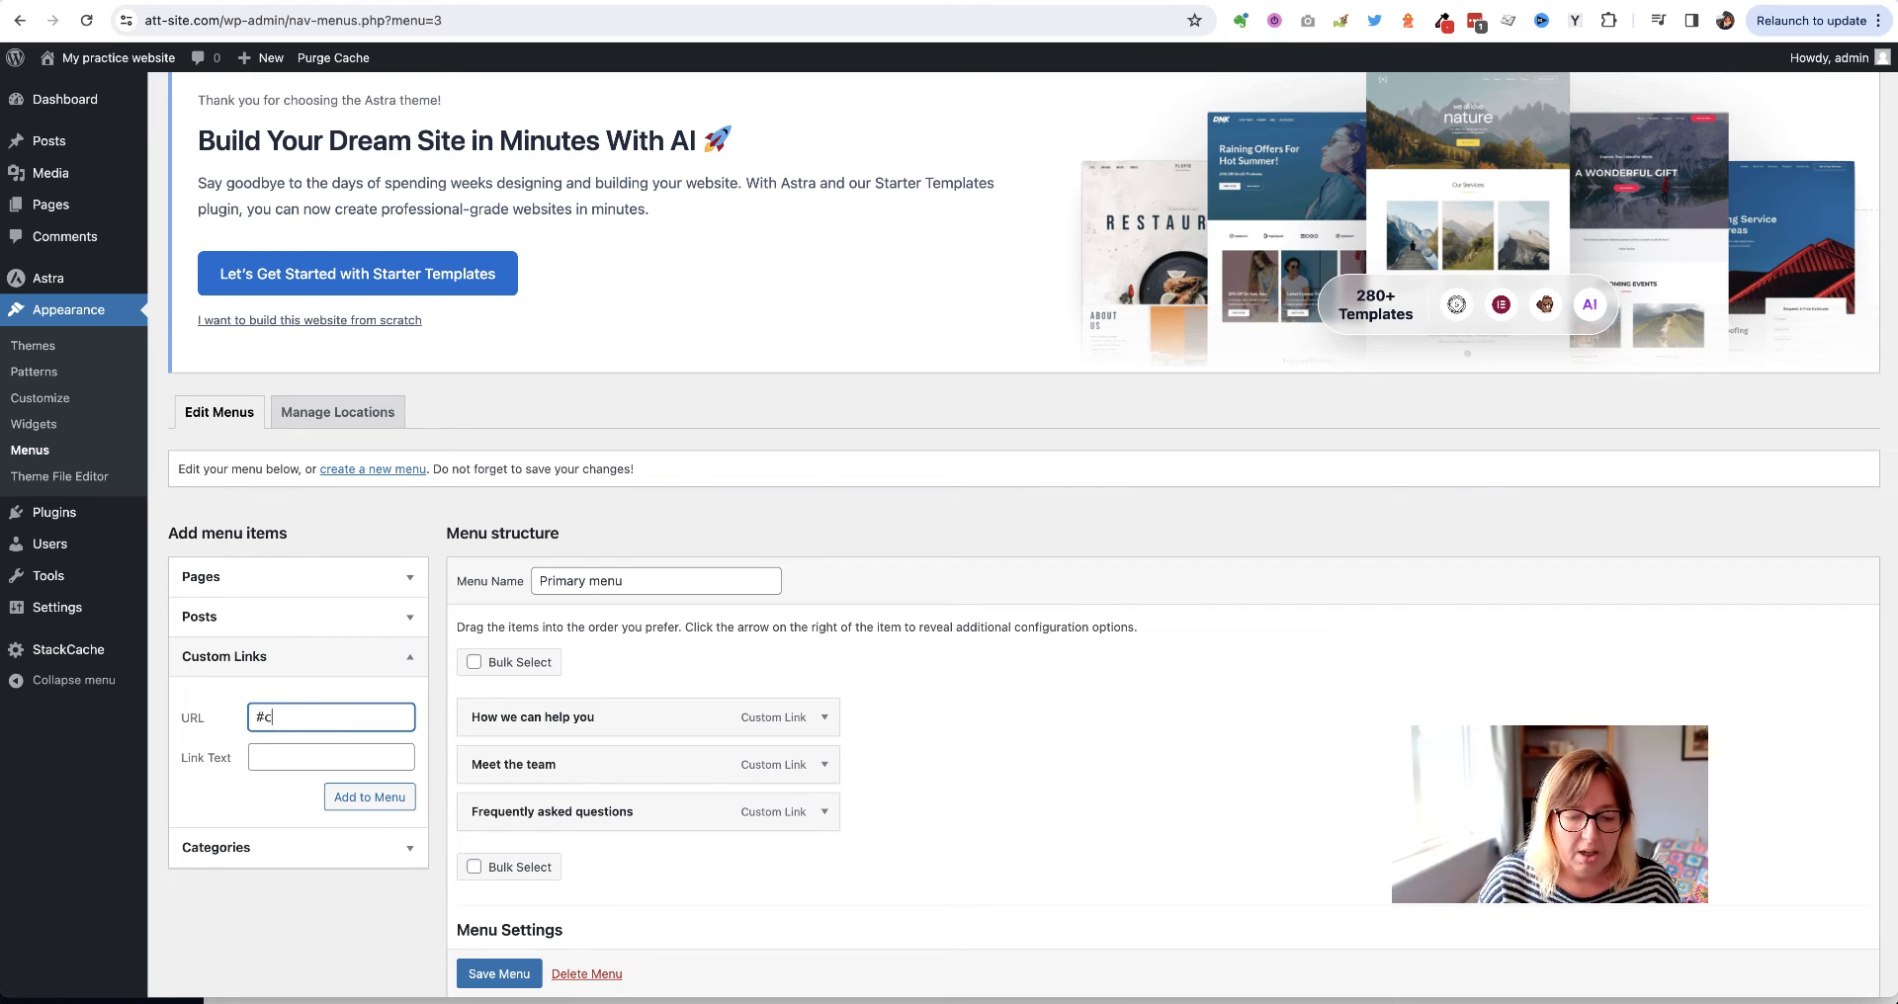
{"action": "type", "text": "ontact"}
{"action": "left_click", "coordinate": [261, 755]}
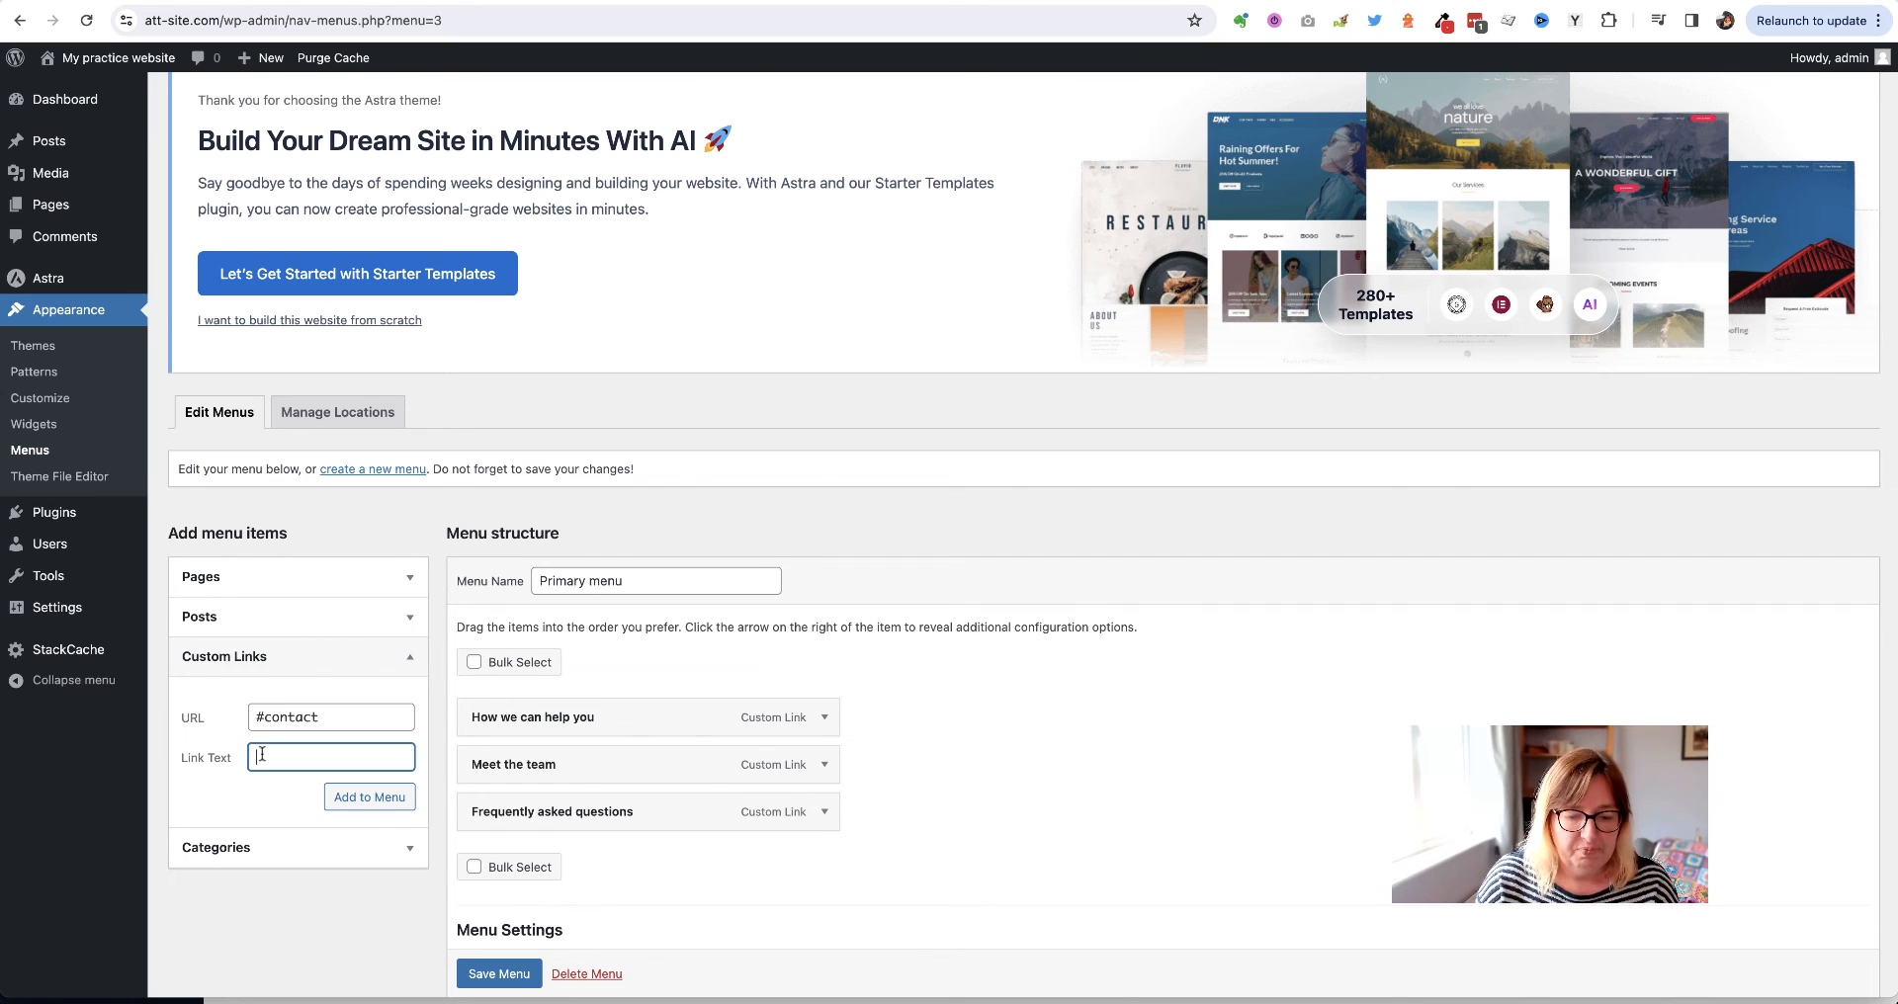
{"action": "type", "text": "contact us"}
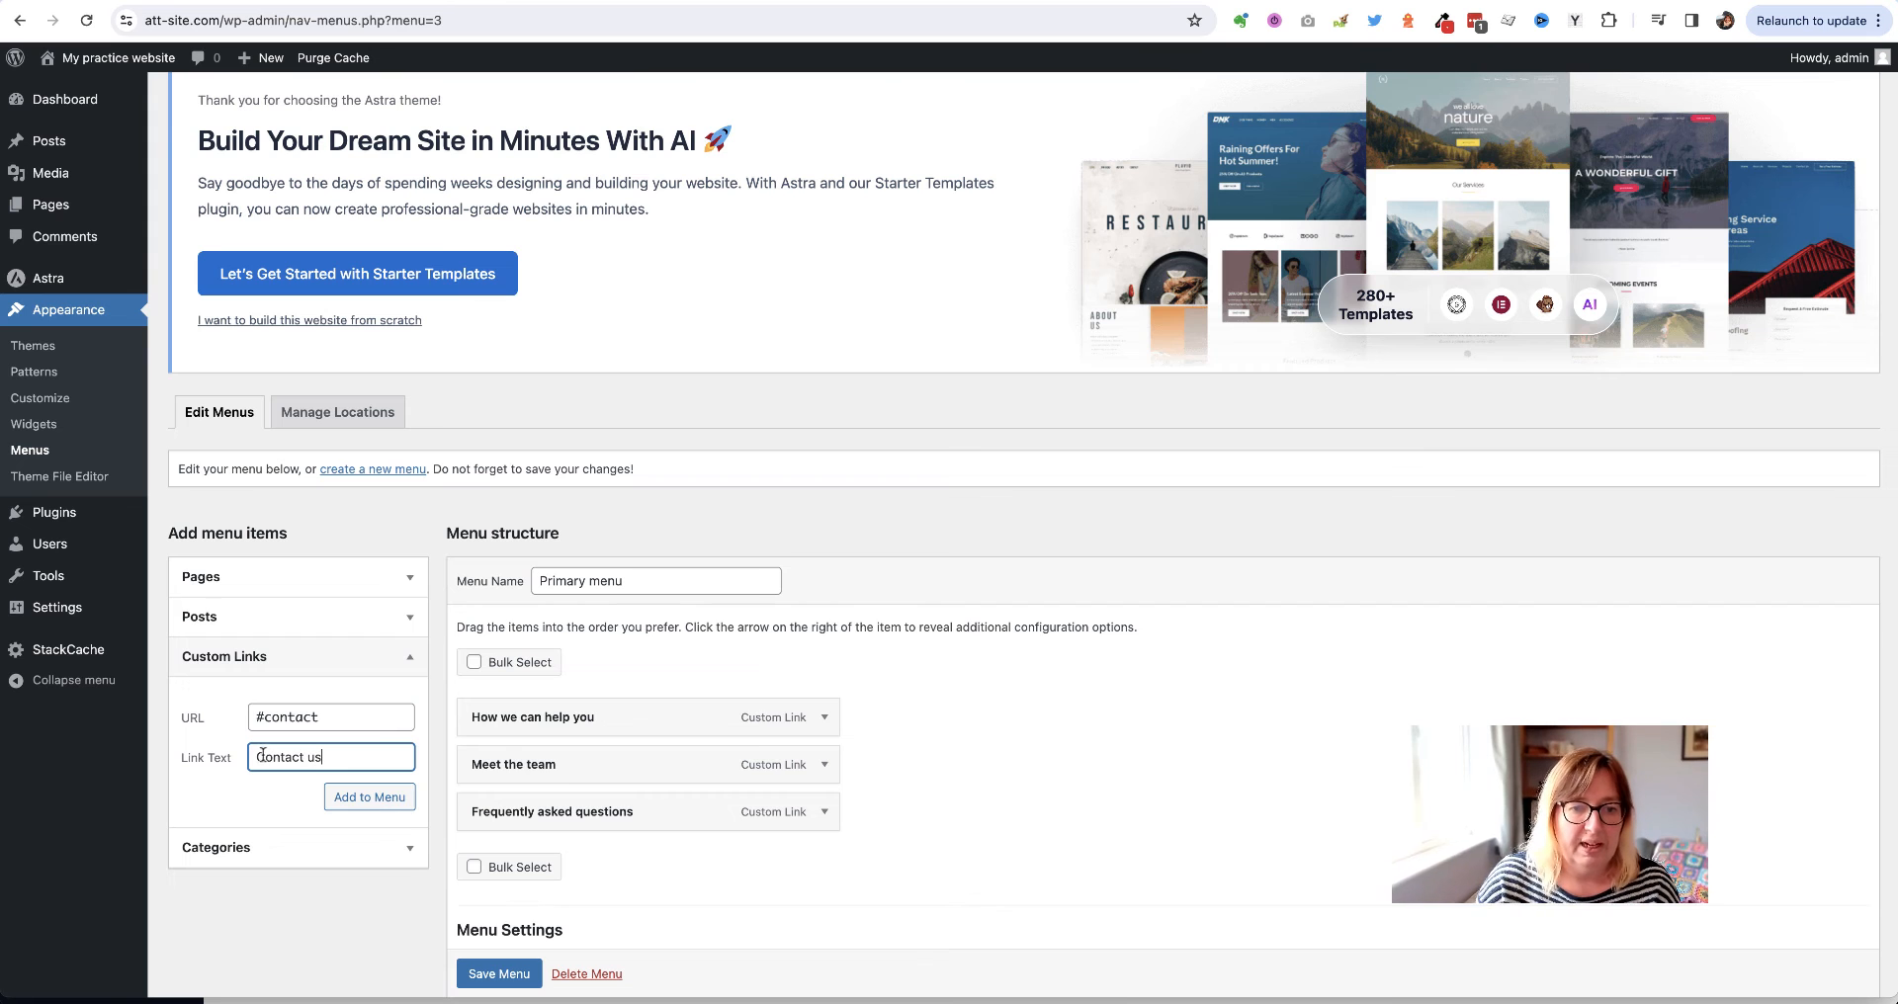
{"action": "left_click", "coordinate": [359, 801]}
{"action": "scroll", "coordinate": [554, 977], "scroll_direction": "down", "scroll_amount": 1}
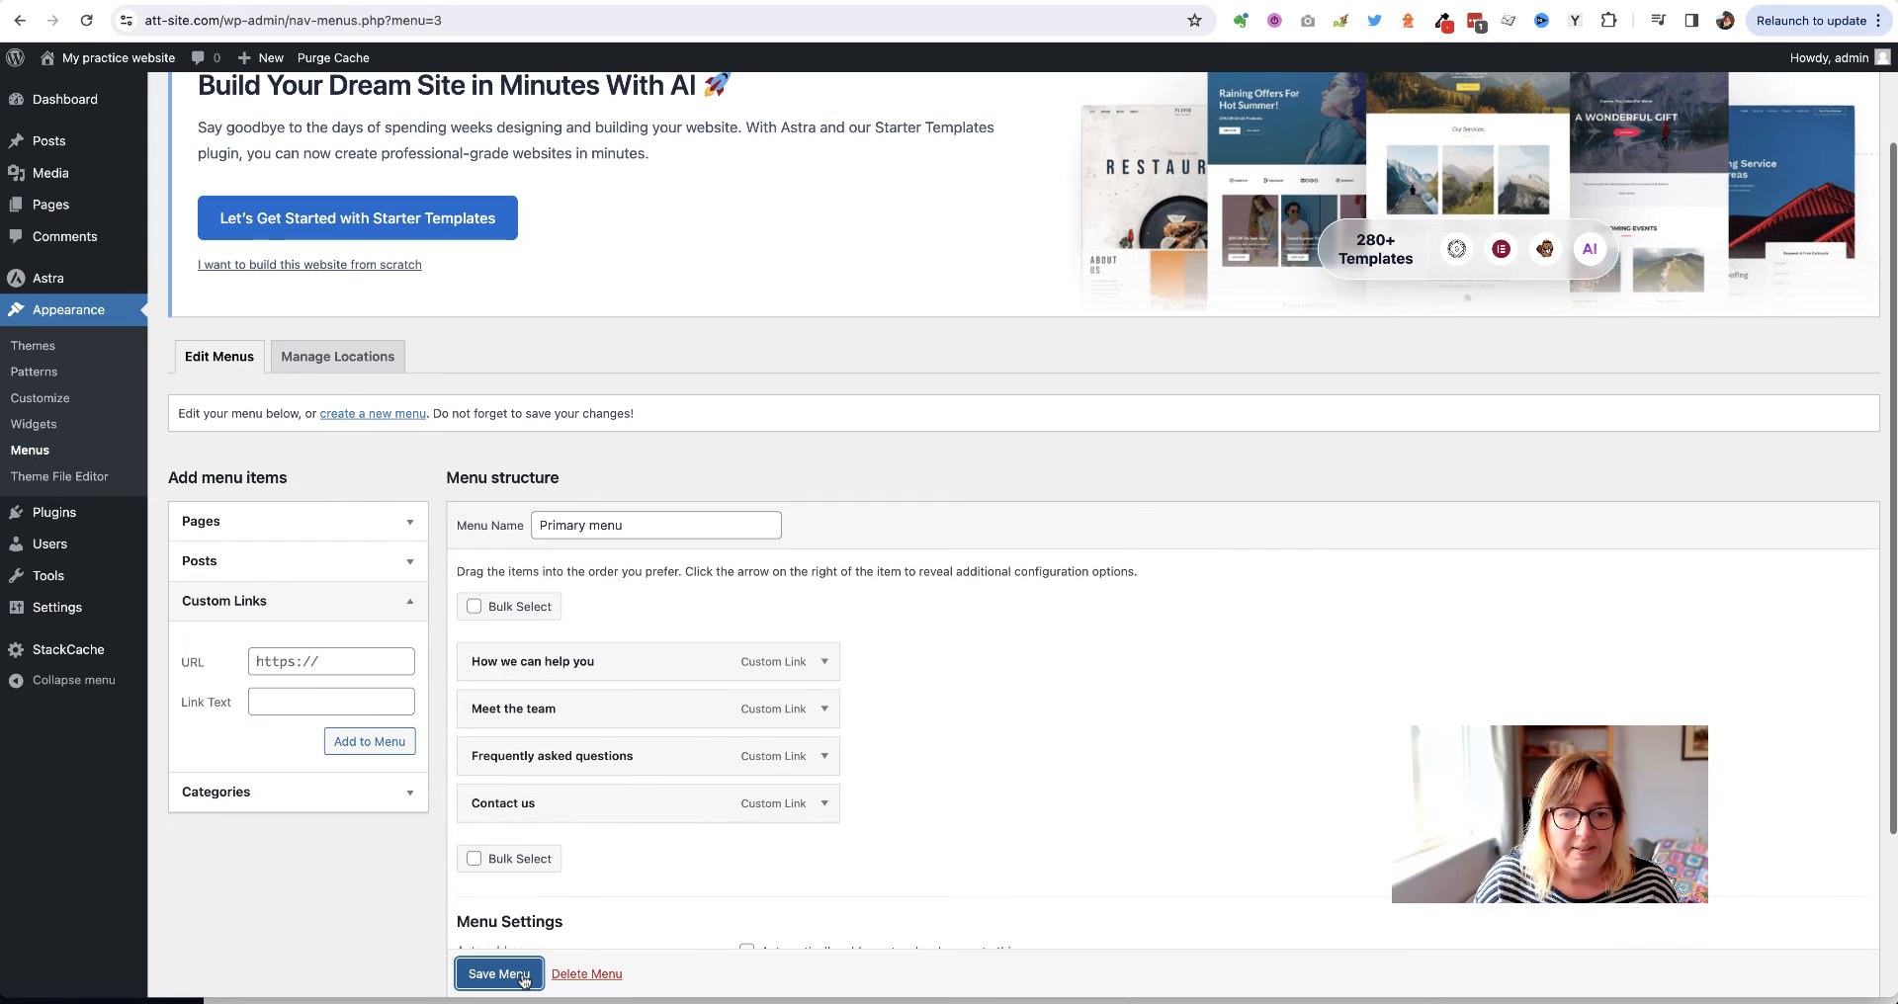
Save the Primary menu and view the live home page showing its four anchor links
{"action": "left_click", "coordinate": [499, 974]}
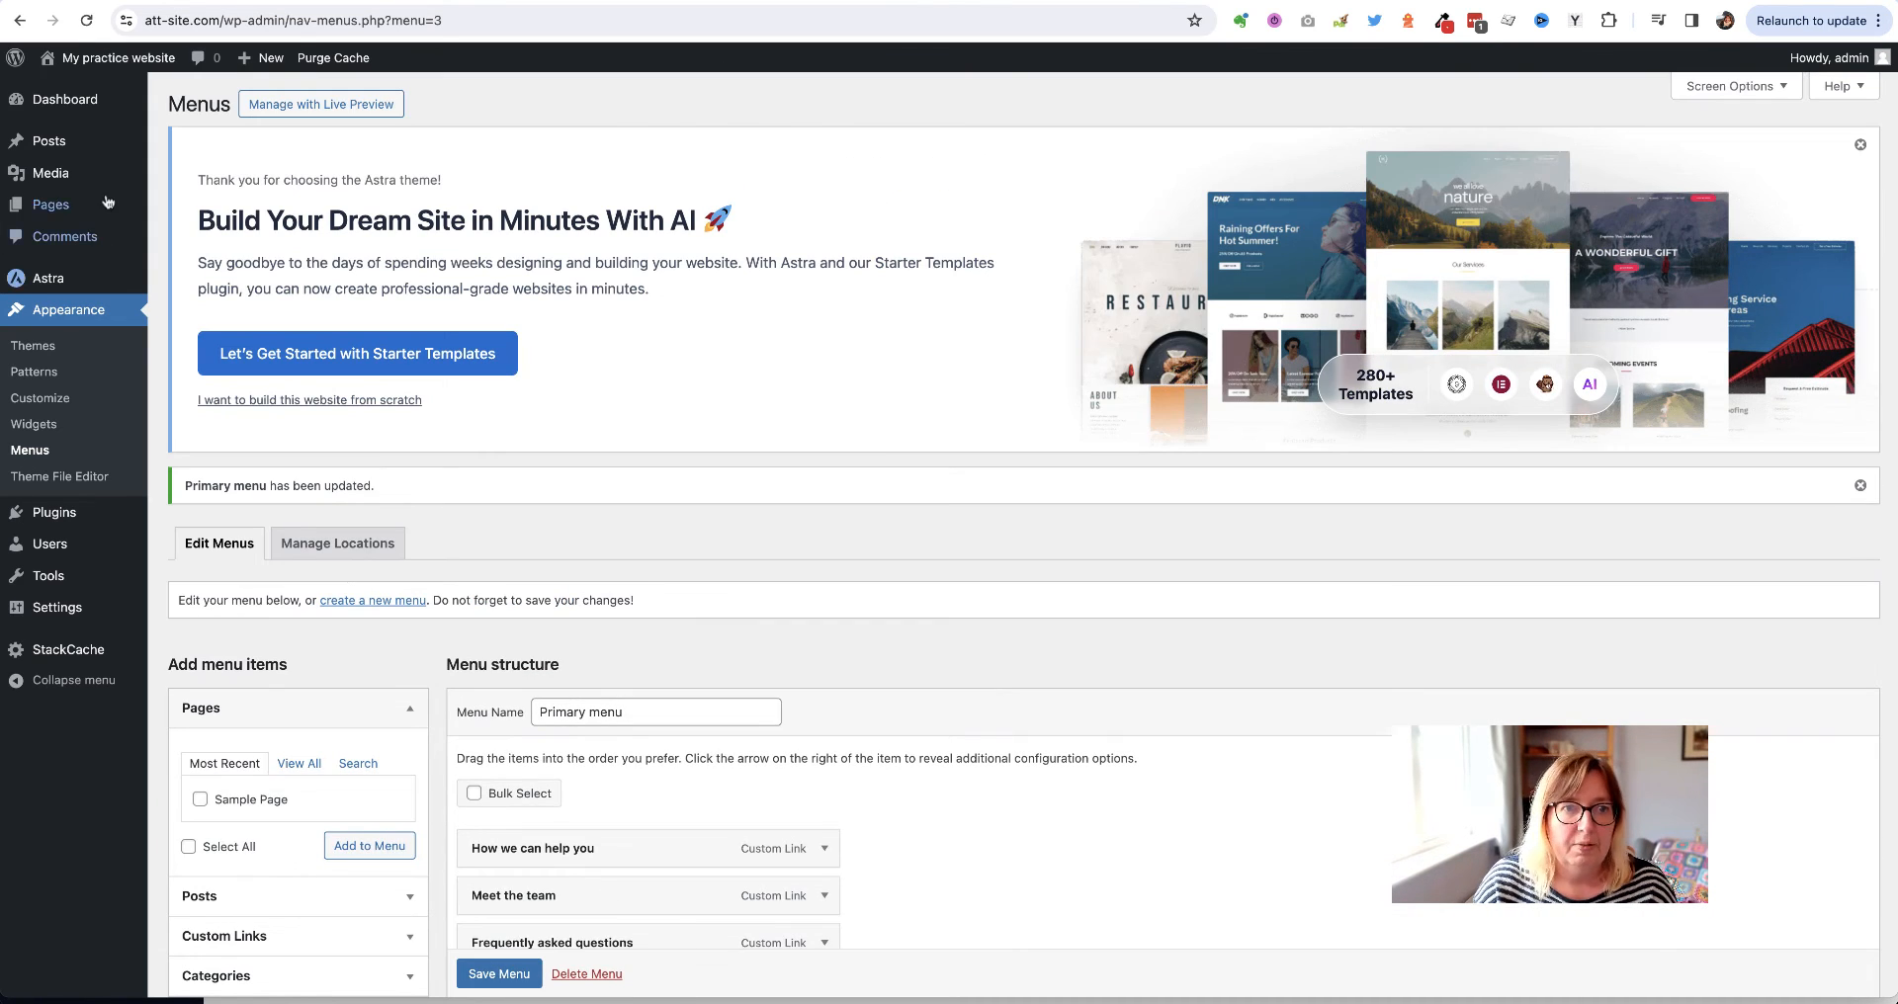
{"action": "left_click", "coordinate": [104, 60]}
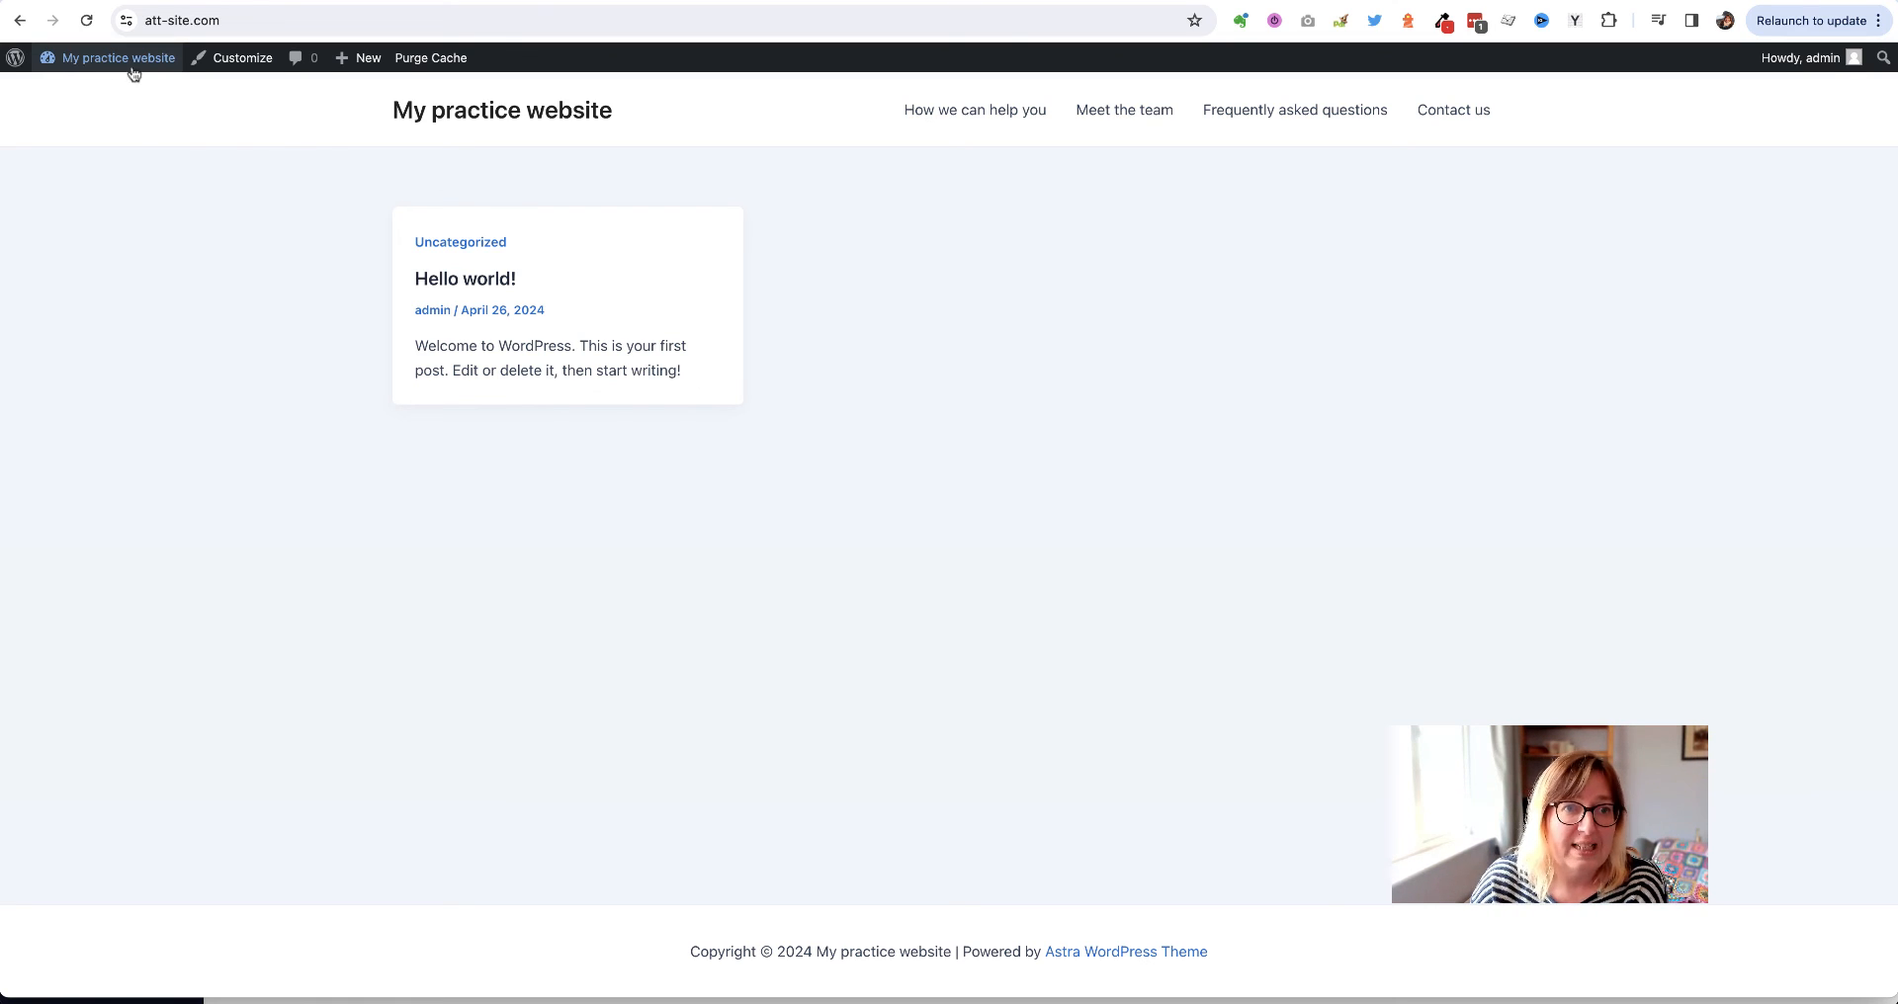
{"action": "mouse_move", "coordinate": [106, 62]}
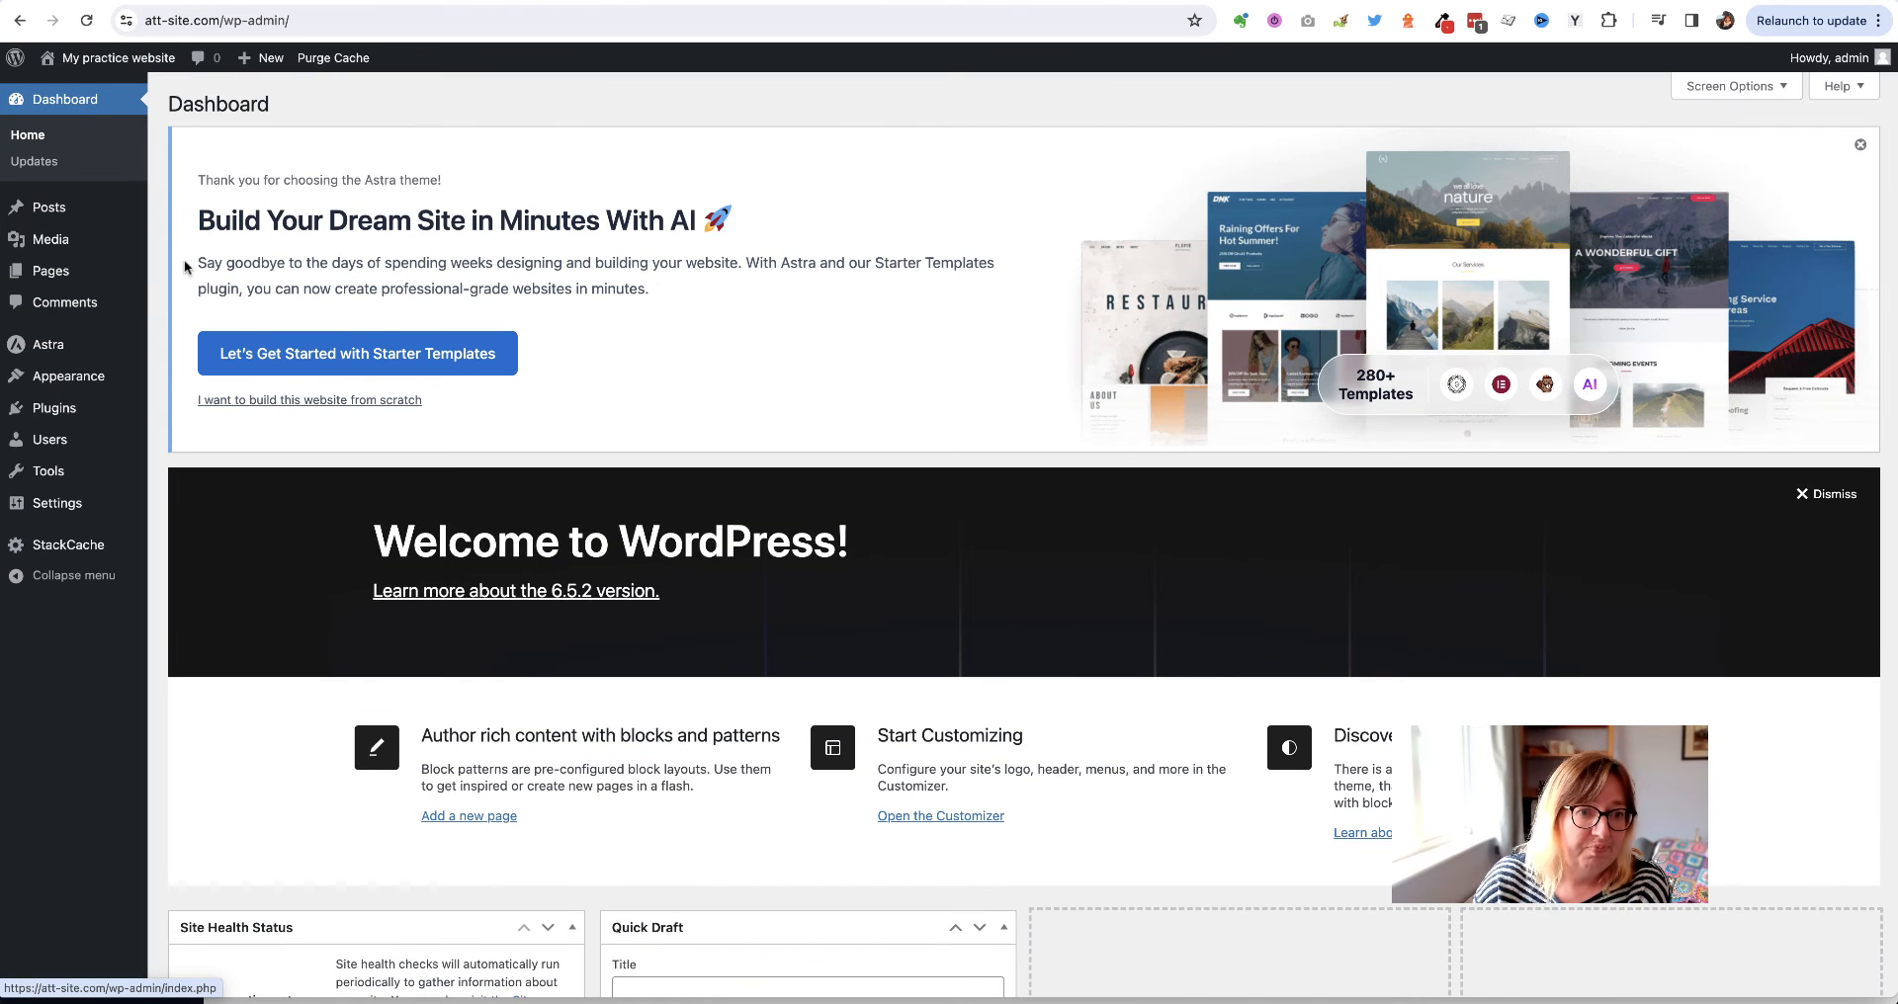
Try to make the homepage a static page in Reading Settings, but no page is available to choose
{"action": "mouse_move", "coordinate": [52, 508]}
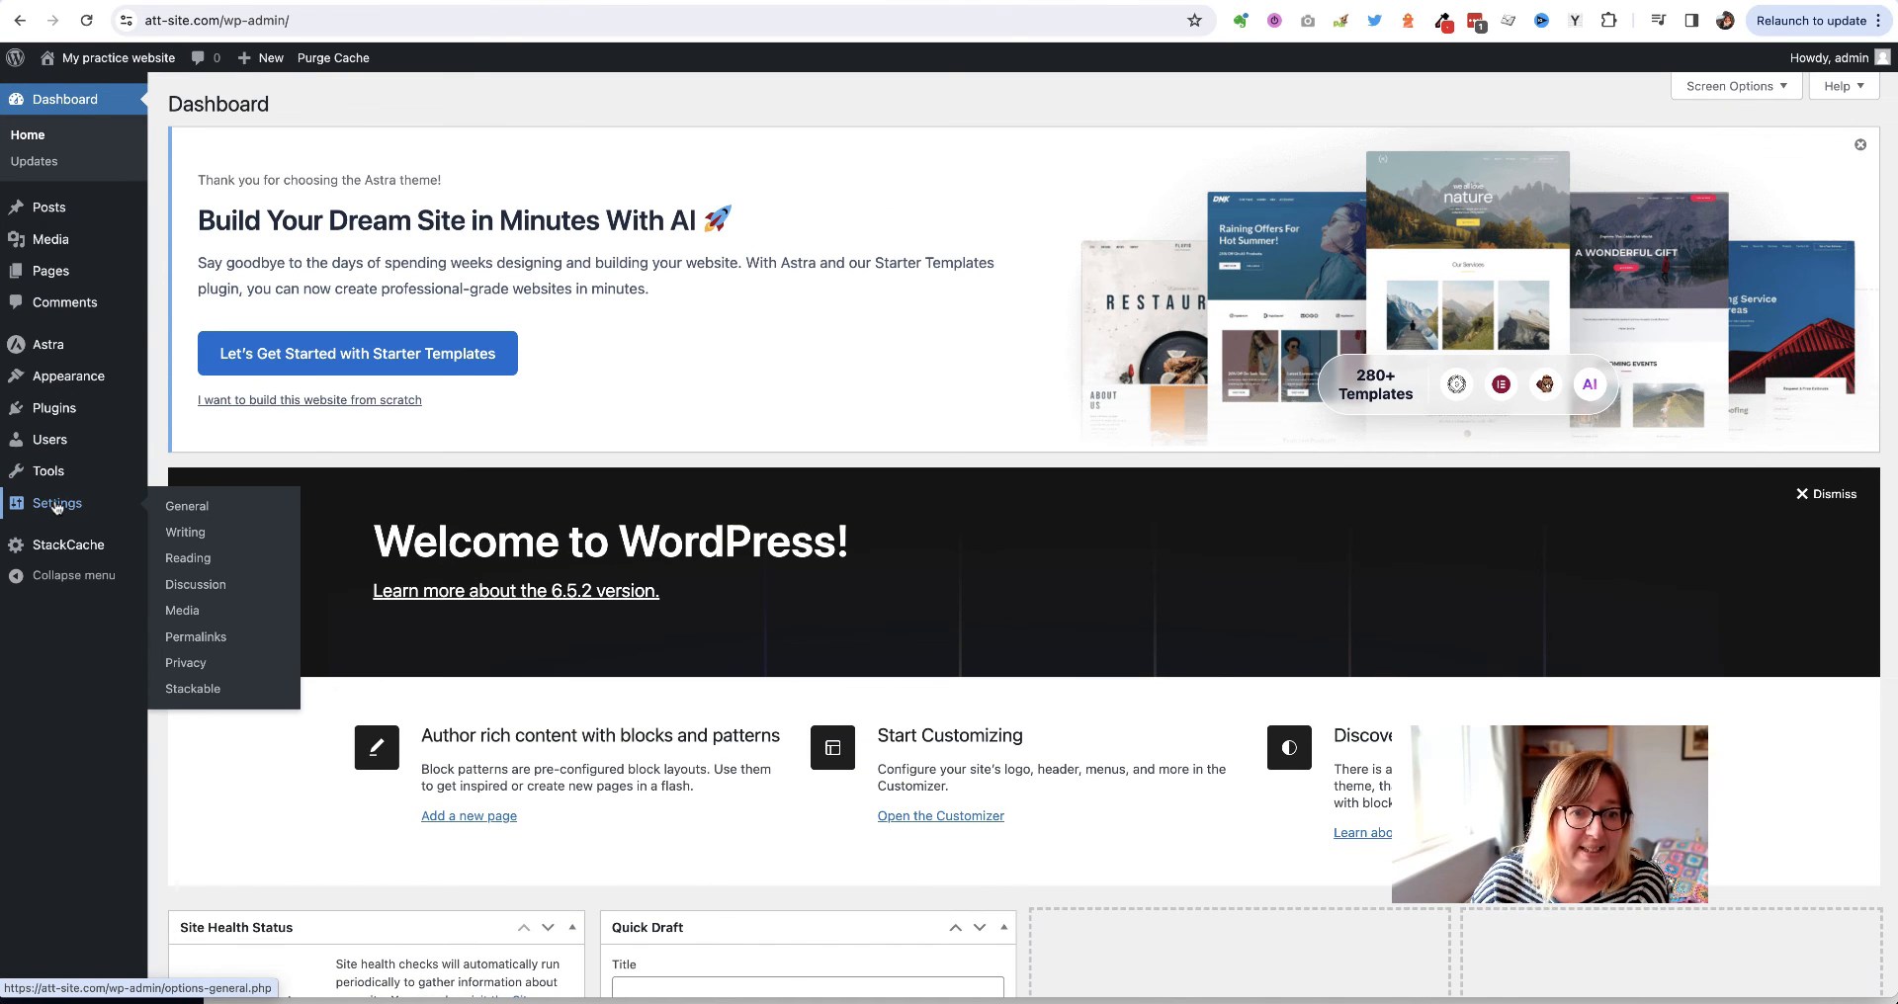
{"action": "left_click", "coordinate": [56, 505]}
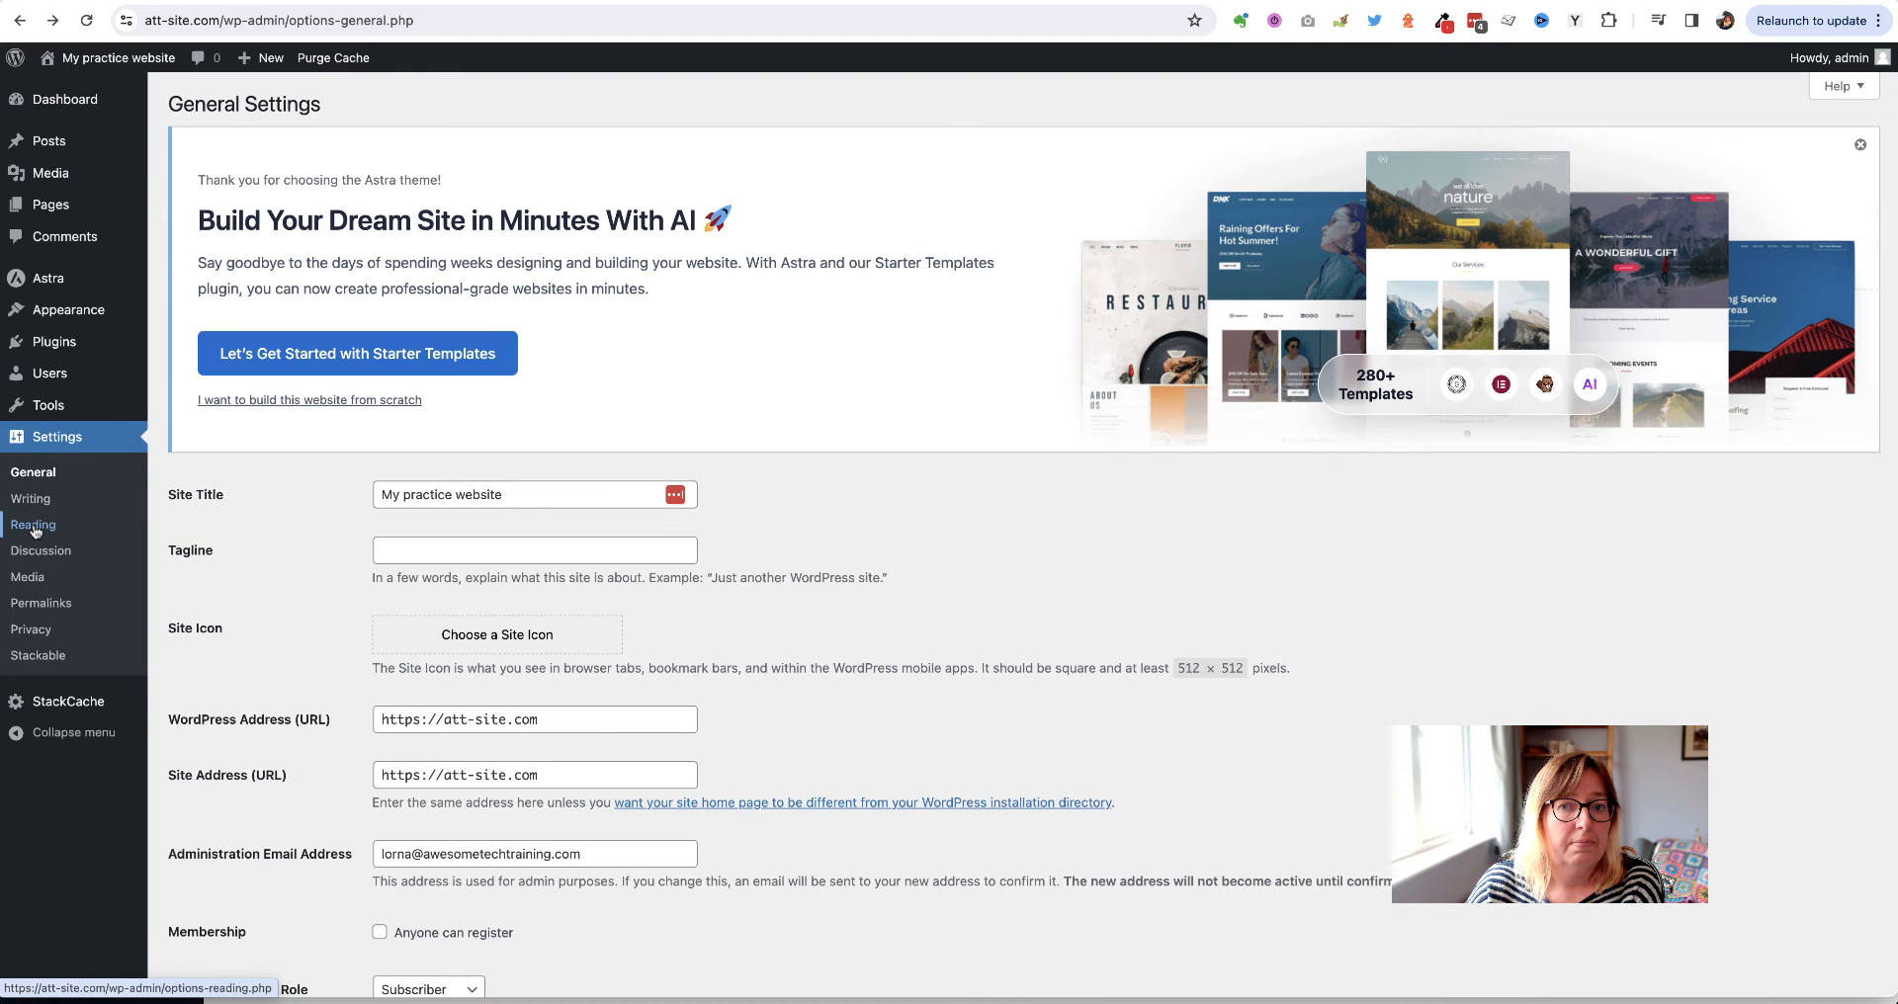
{"action": "left_click", "coordinate": [33, 527]}
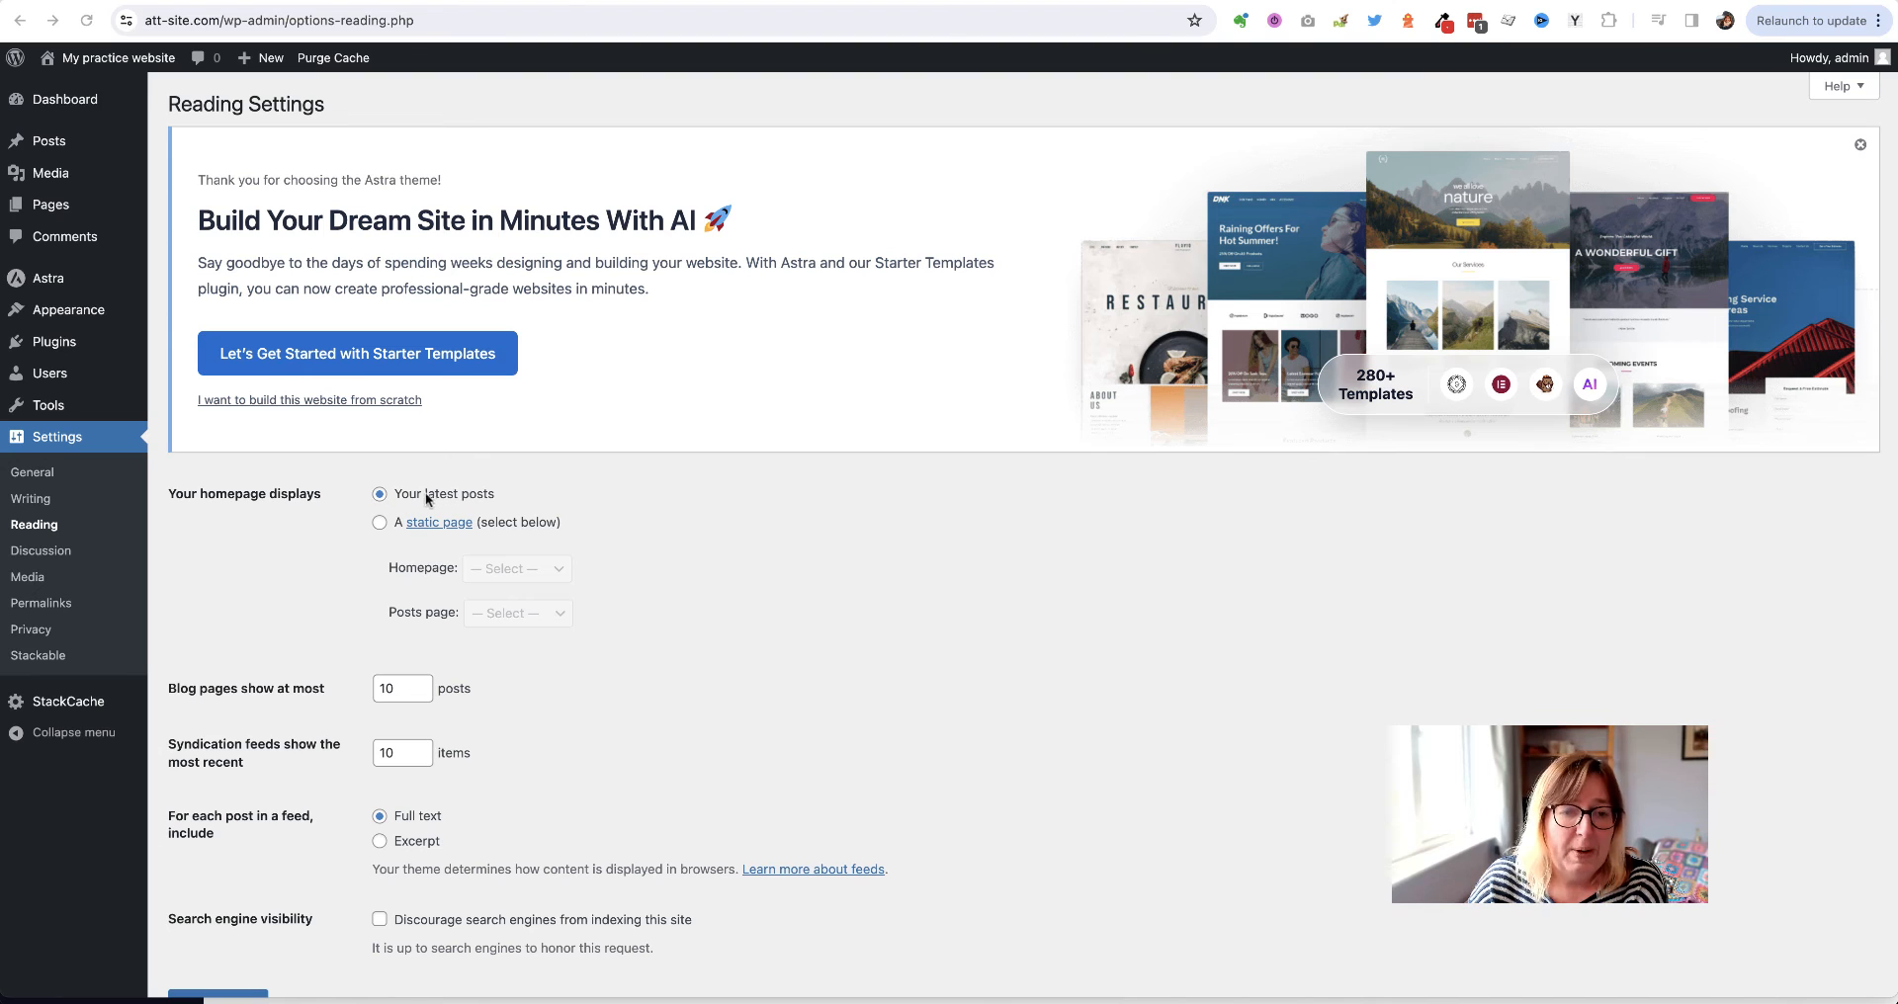
{"action": "left_click", "coordinate": [381, 524]}
{"action": "left_click", "coordinate": [524, 569]}
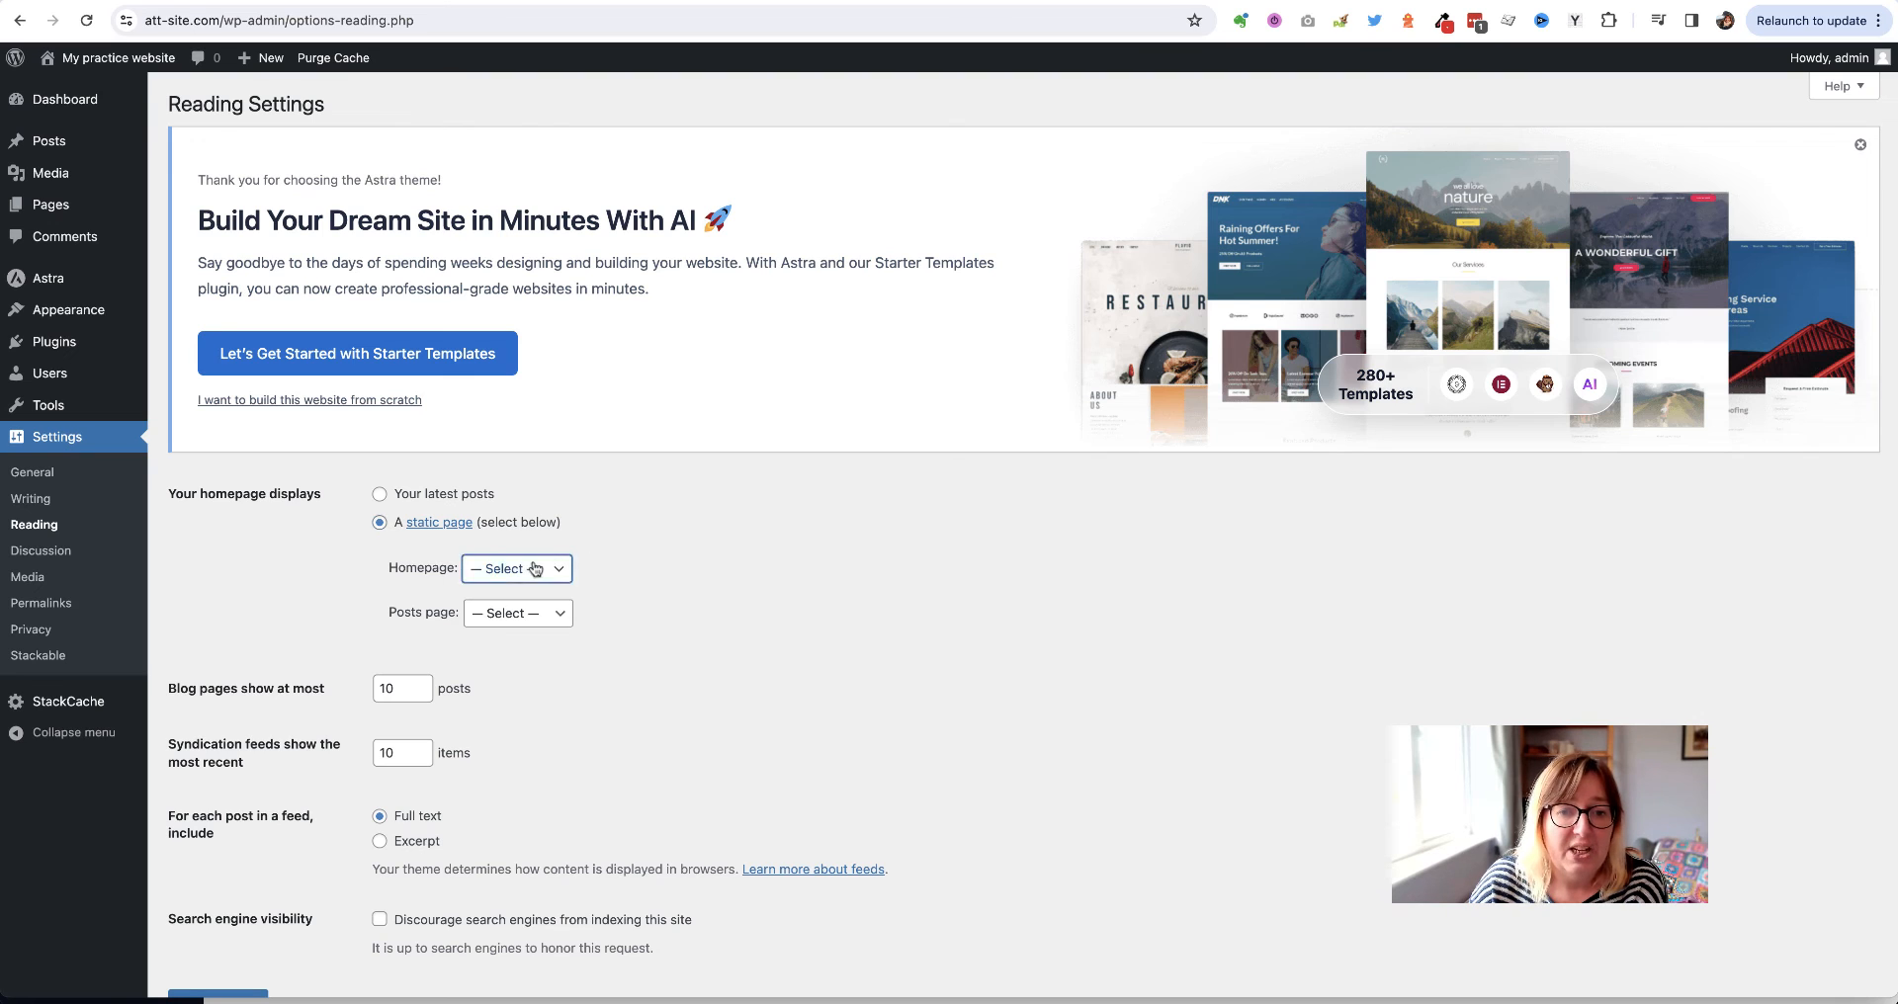
{"action": "left_click", "coordinate": [506, 568]}
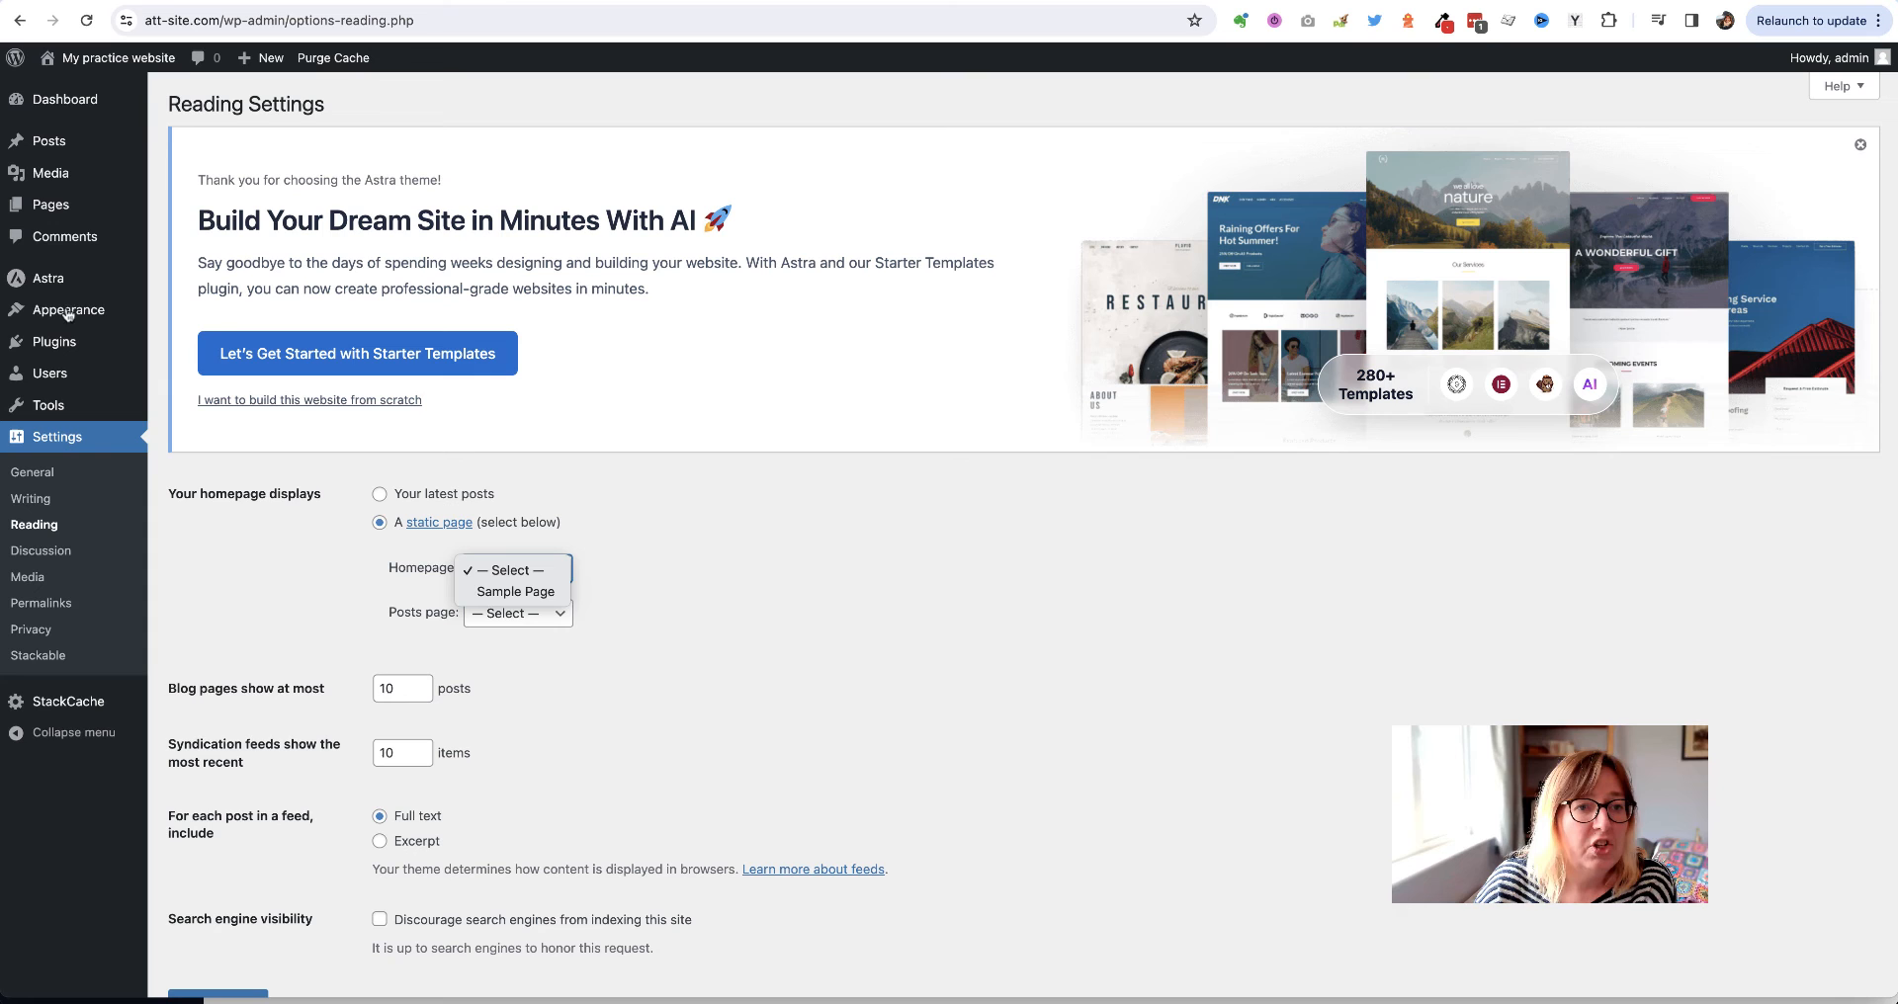
{"action": "left_click", "coordinate": [43, 215]}
Quick Edit the Home page and change its status from Draft to Published
{"action": "mouse_move", "coordinate": [50, 208]}
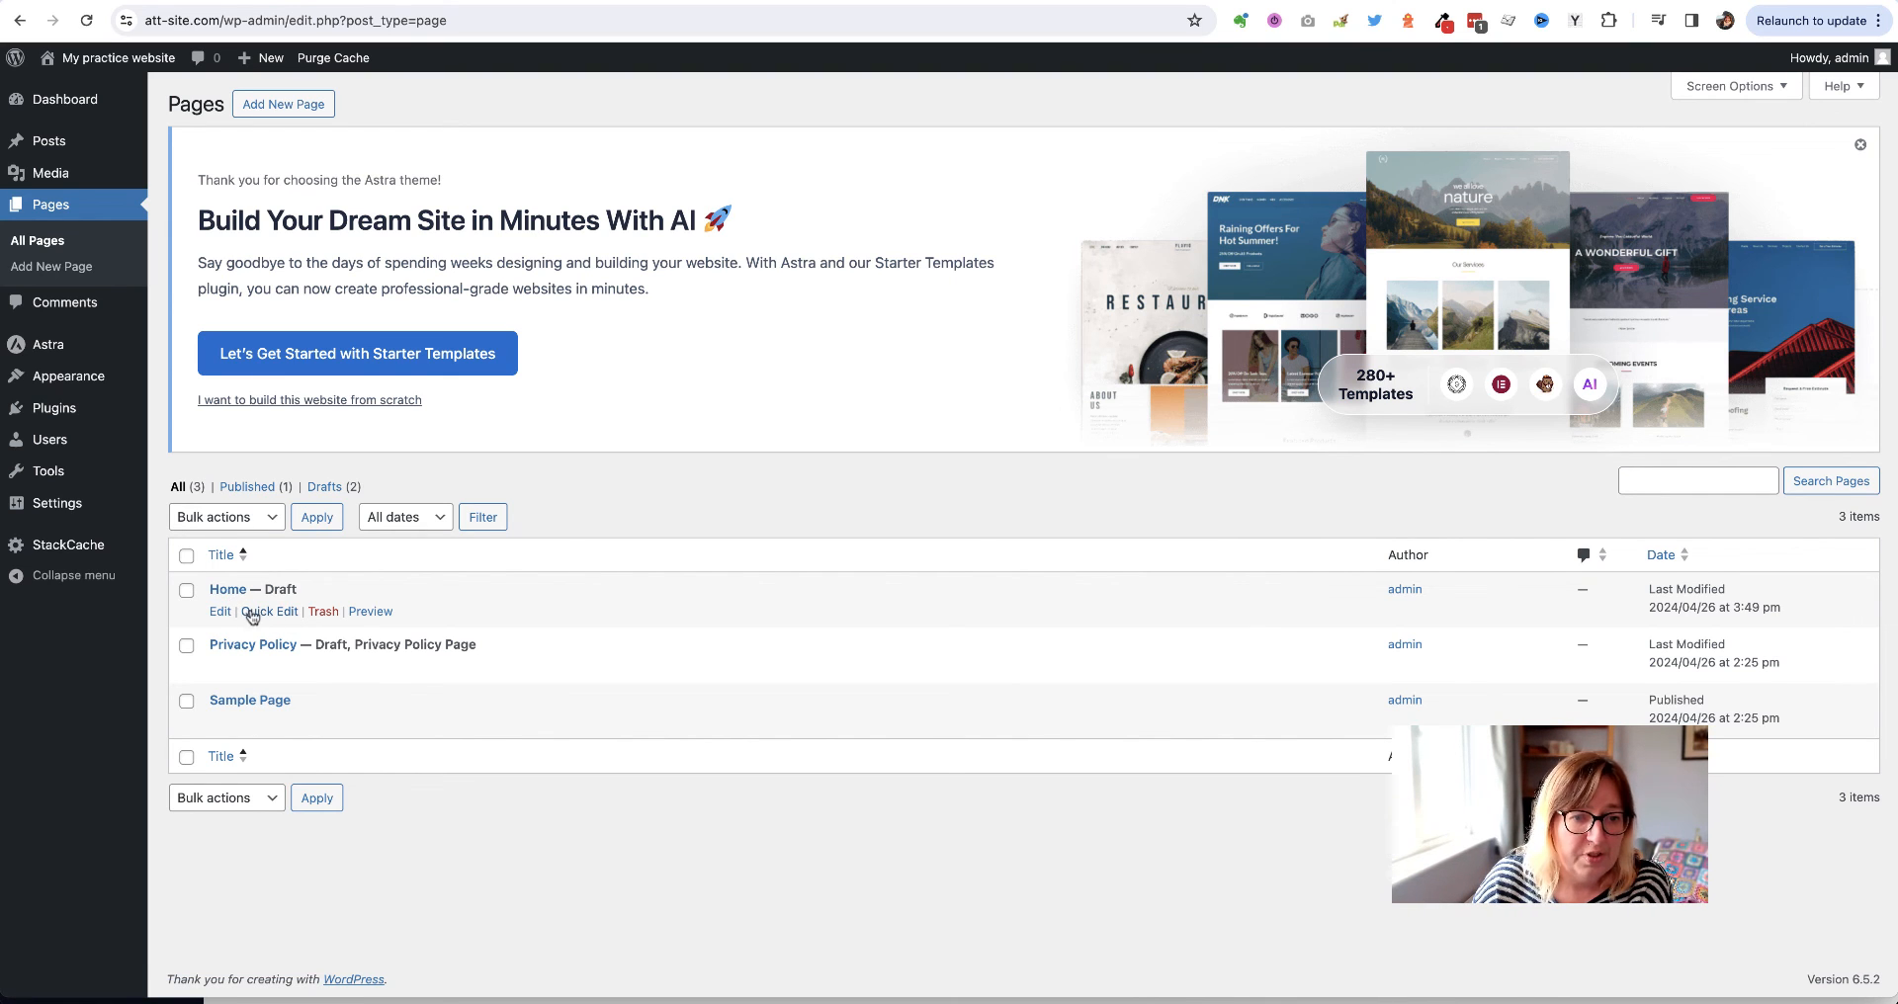
{"action": "left_click", "coordinate": [259, 612]}
{"action": "left_click", "coordinate": [1164, 719]}
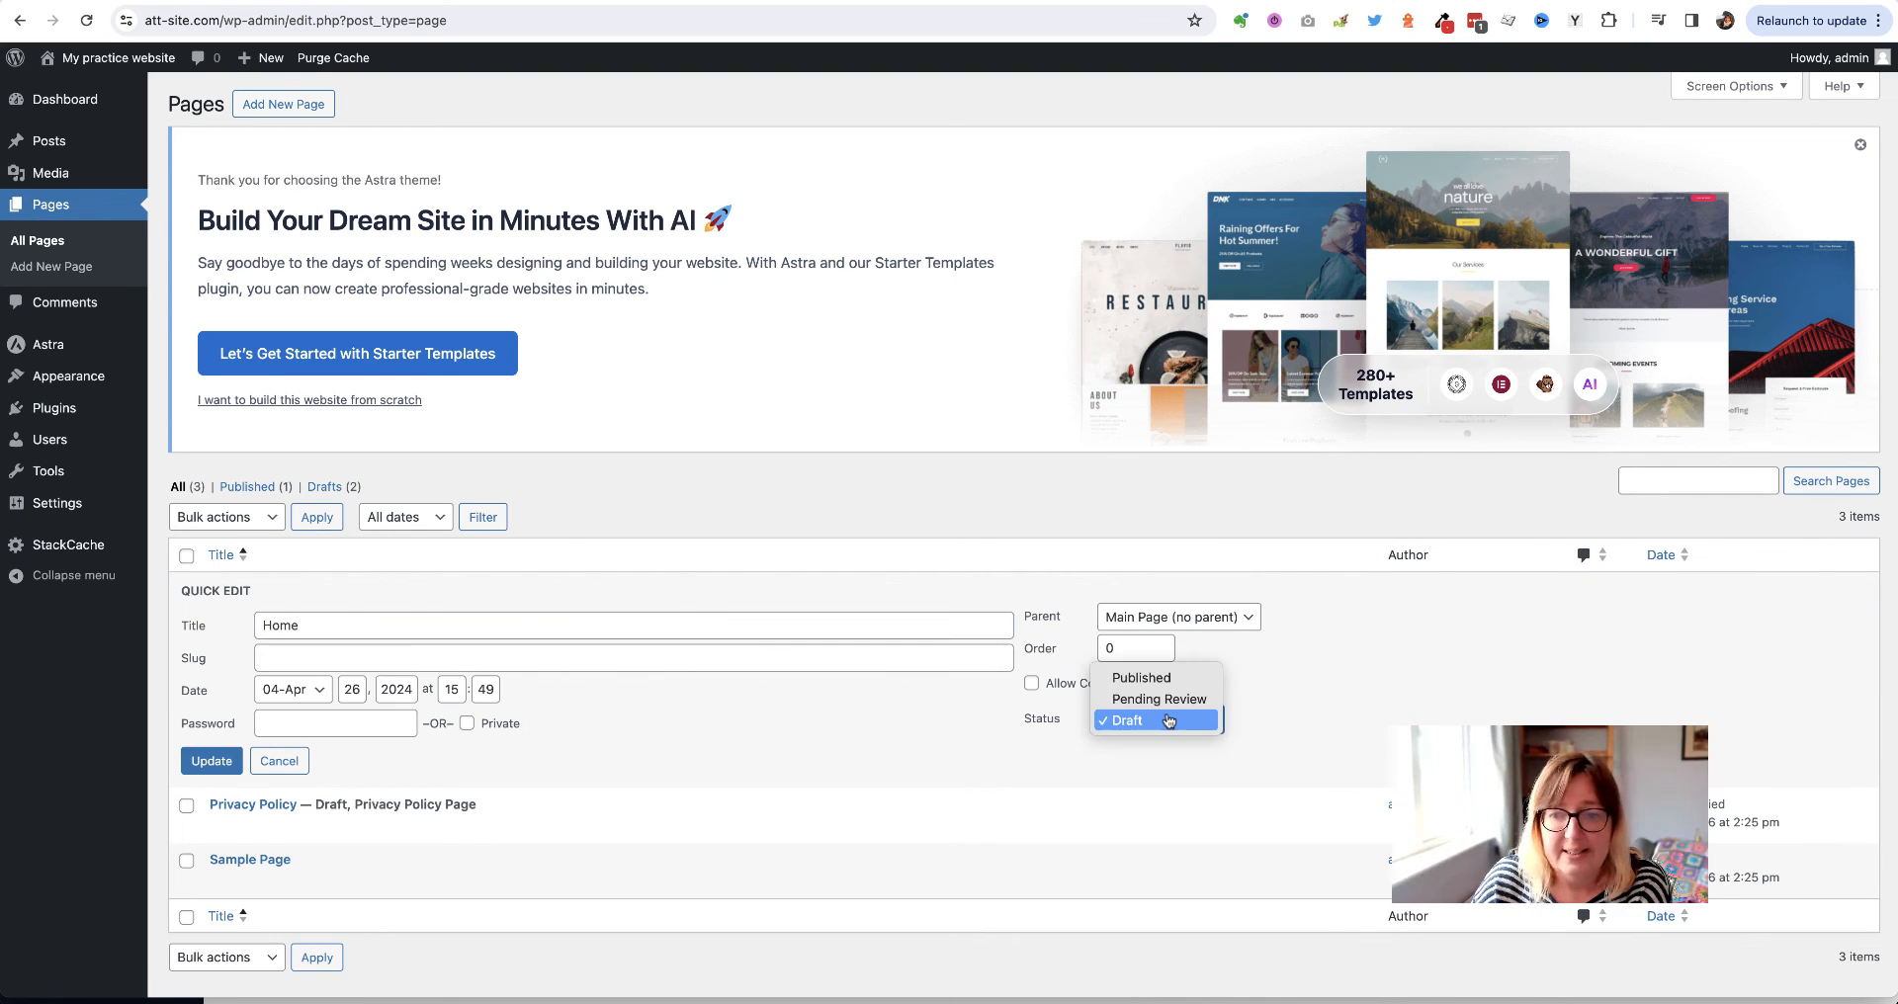
{"action": "left_click", "coordinate": [1154, 677]}
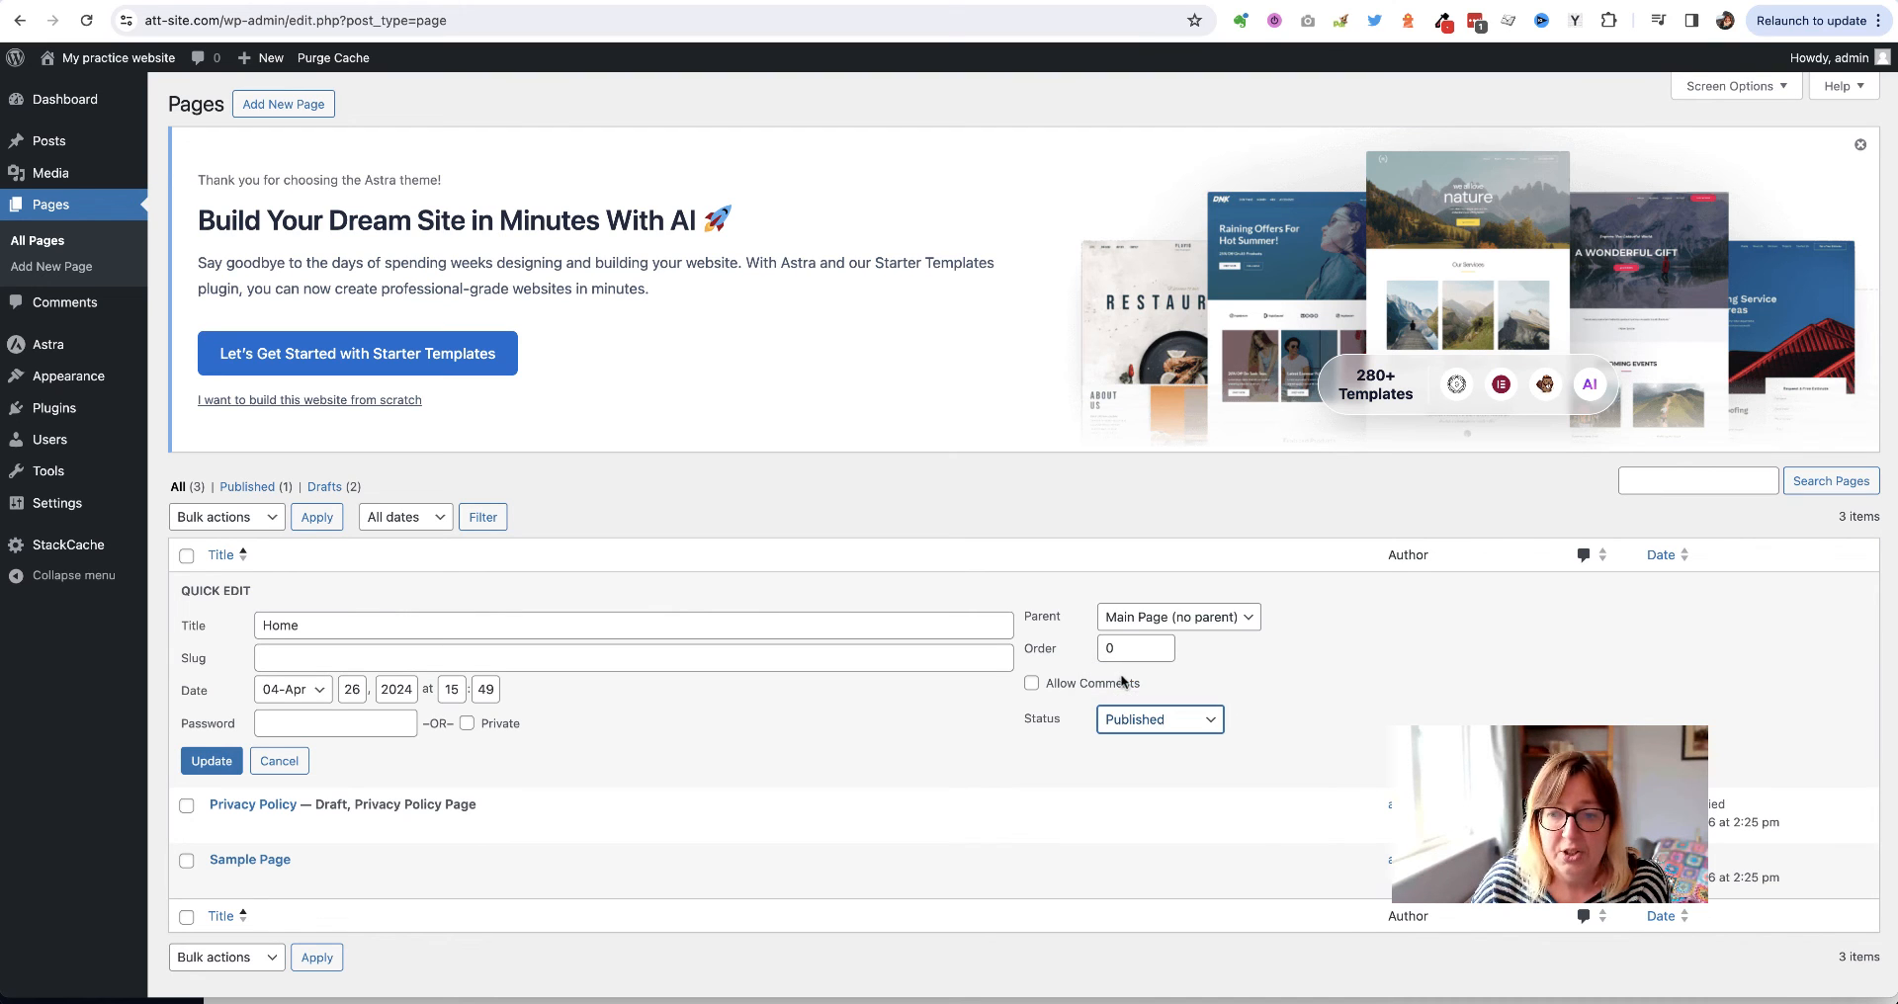
{"action": "left_click", "coordinate": [205, 767]}
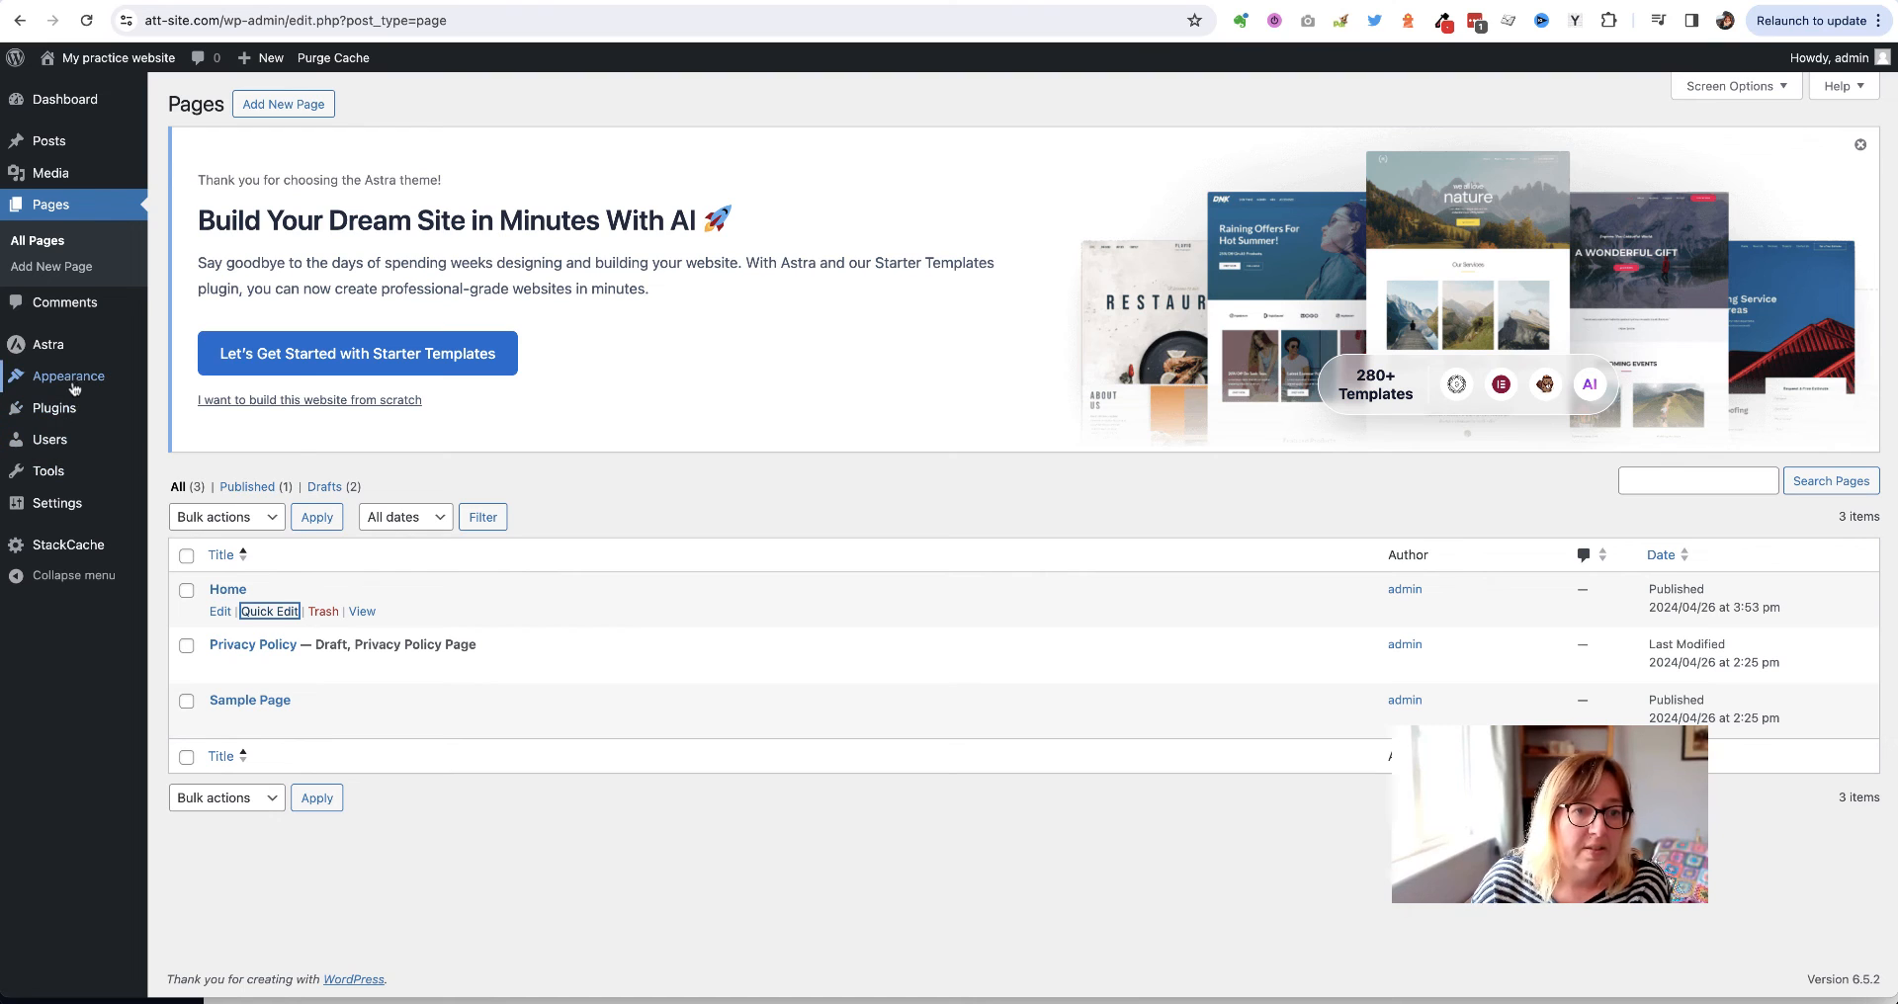
Set the homepage to the static page Home in Reading Settings and save
{"action": "mouse_move", "coordinate": [67, 504]}
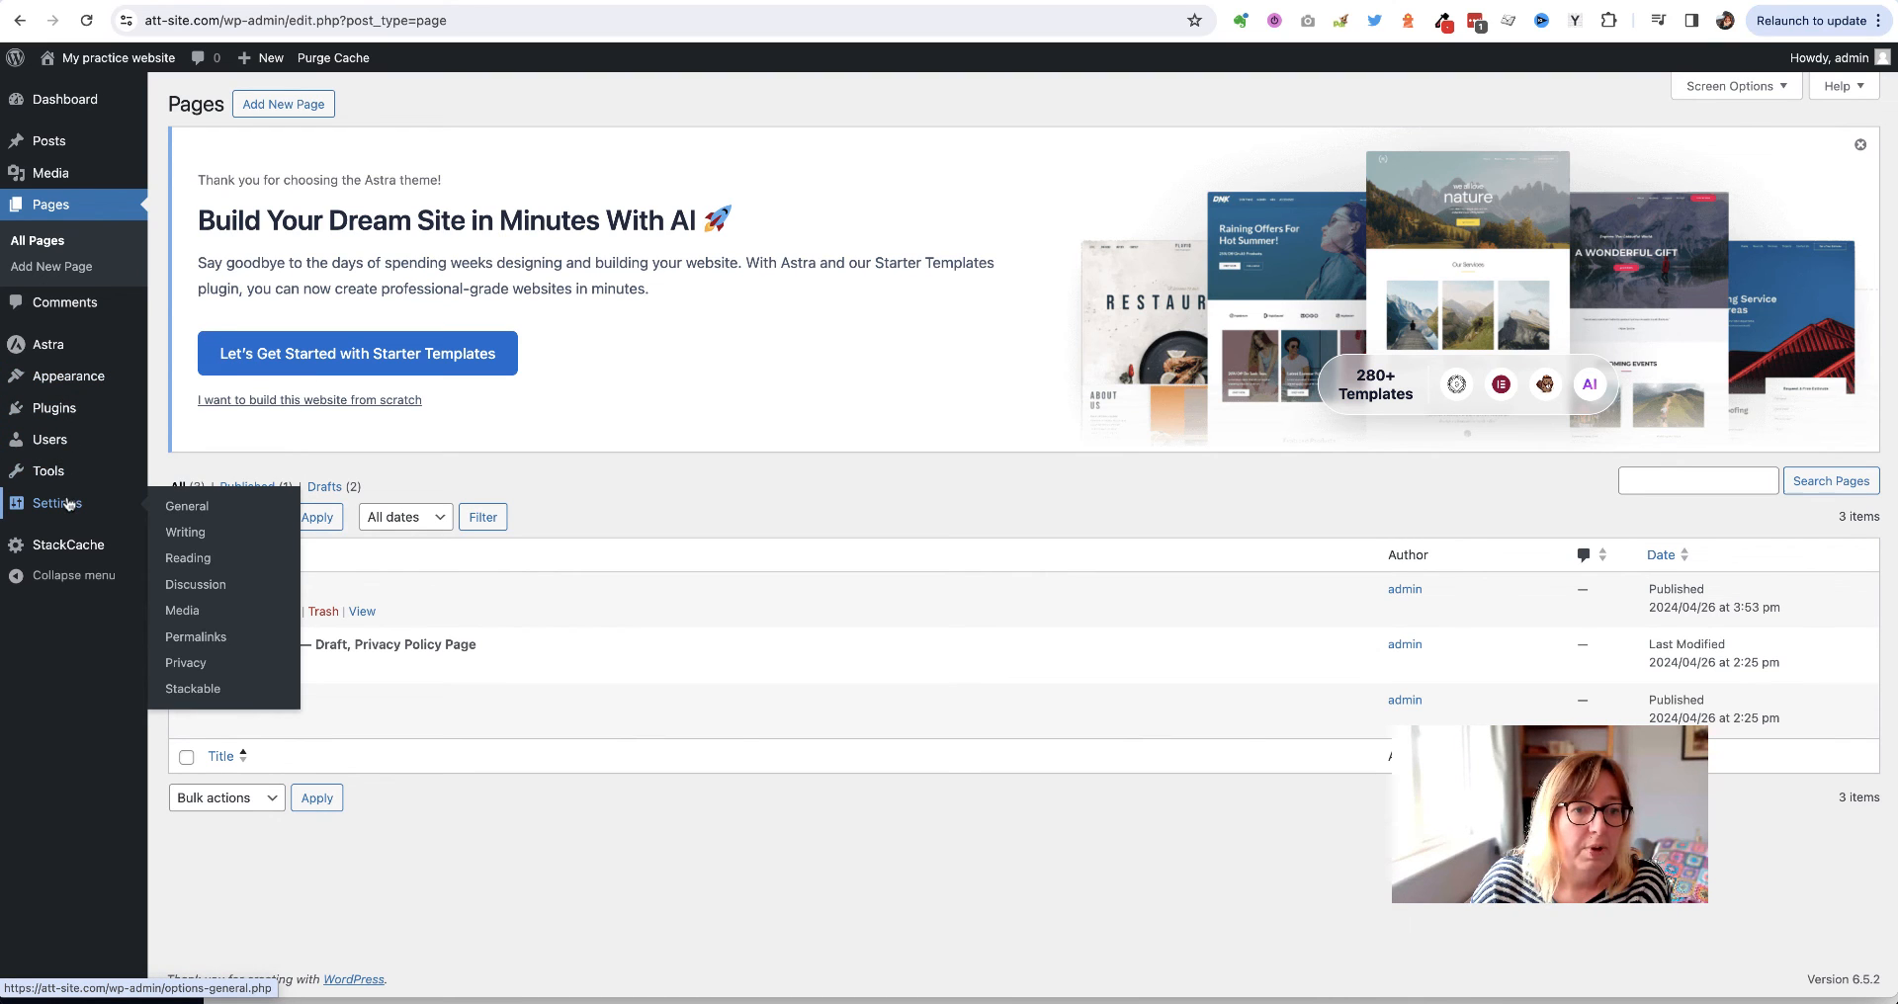
{"action": "left_click", "coordinate": [197, 559]}
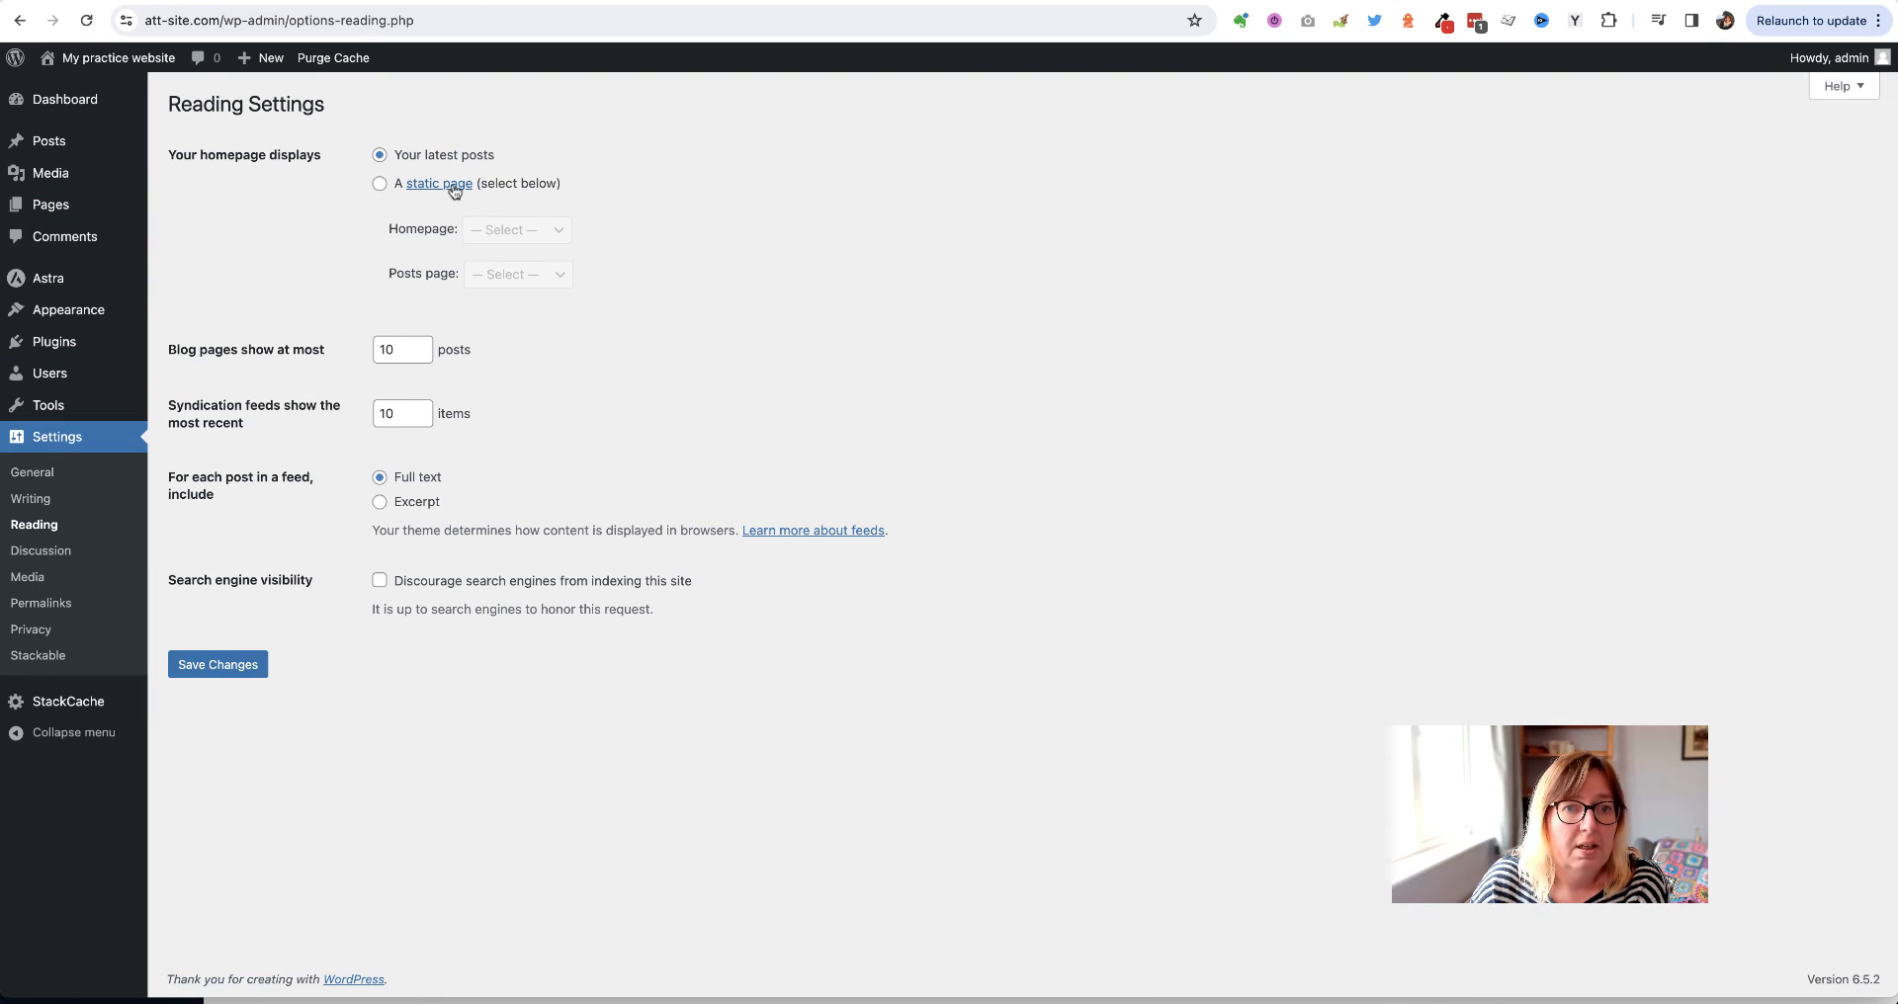
{"action": "left_click", "coordinate": [380, 184]}
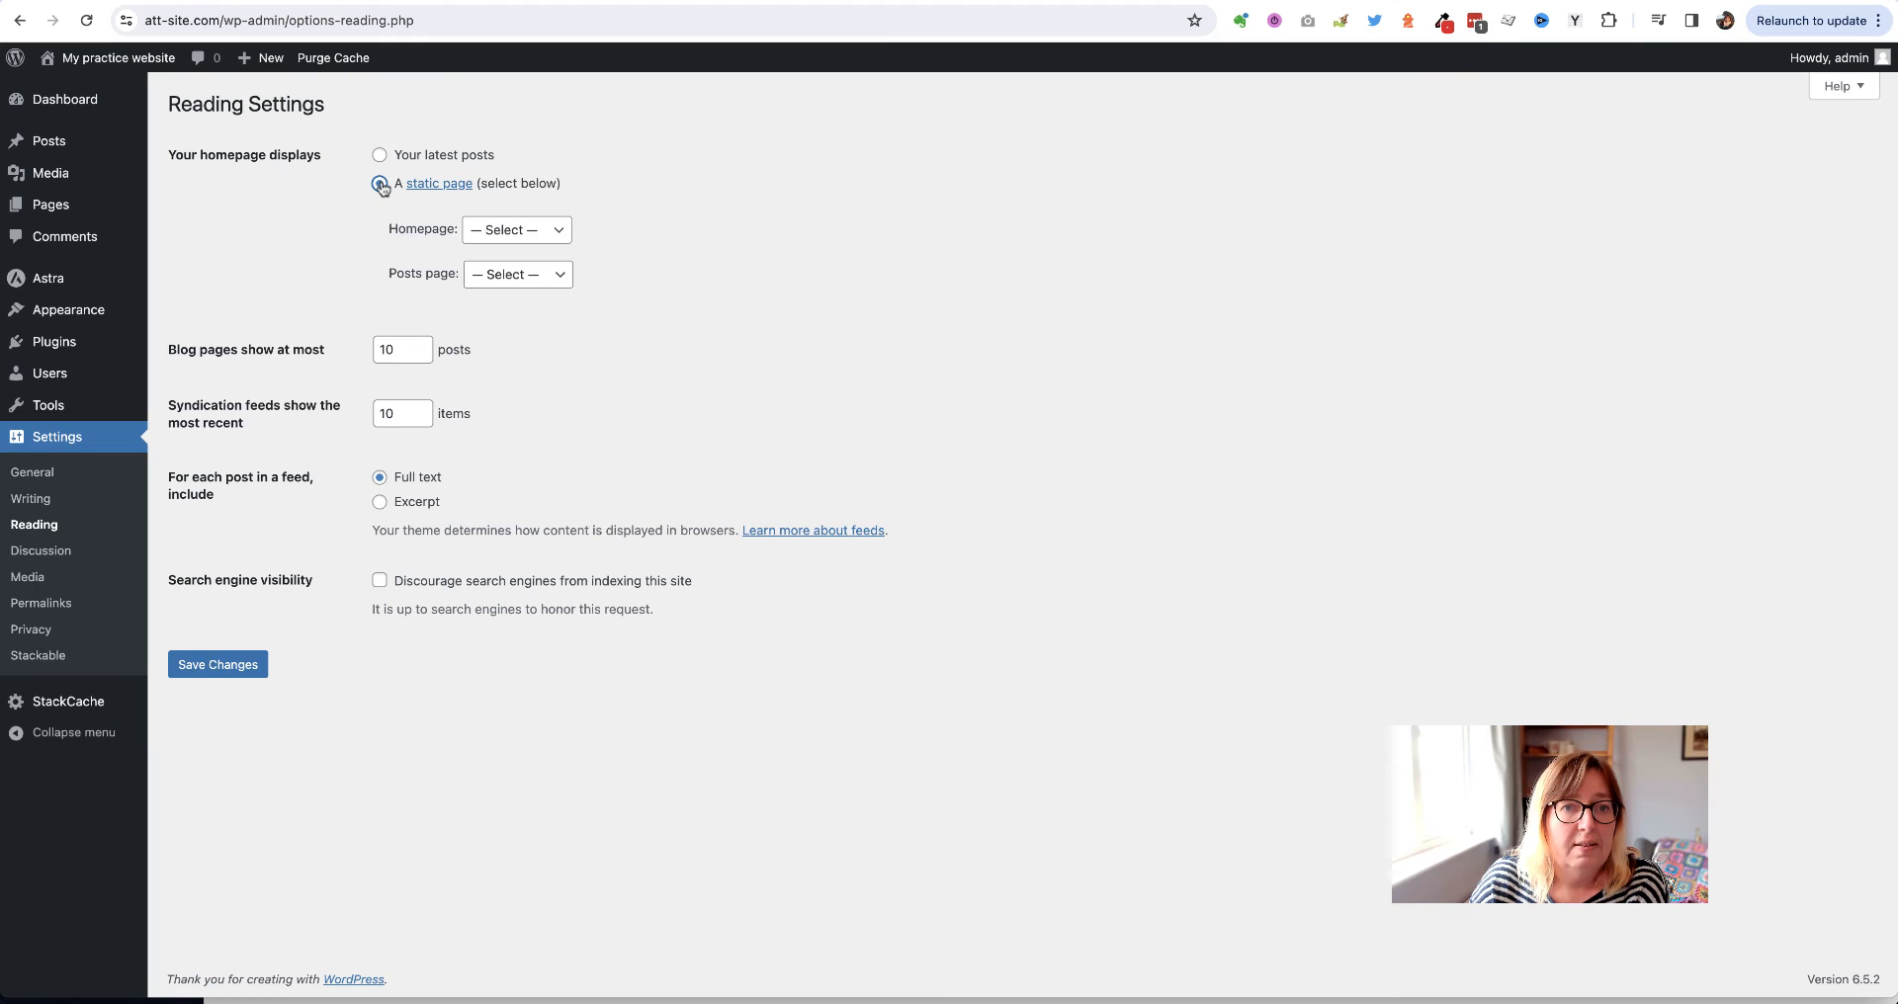
{"action": "left_click", "coordinate": [542, 235]}
{"action": "left_click", "coordinate": [496, 253]}
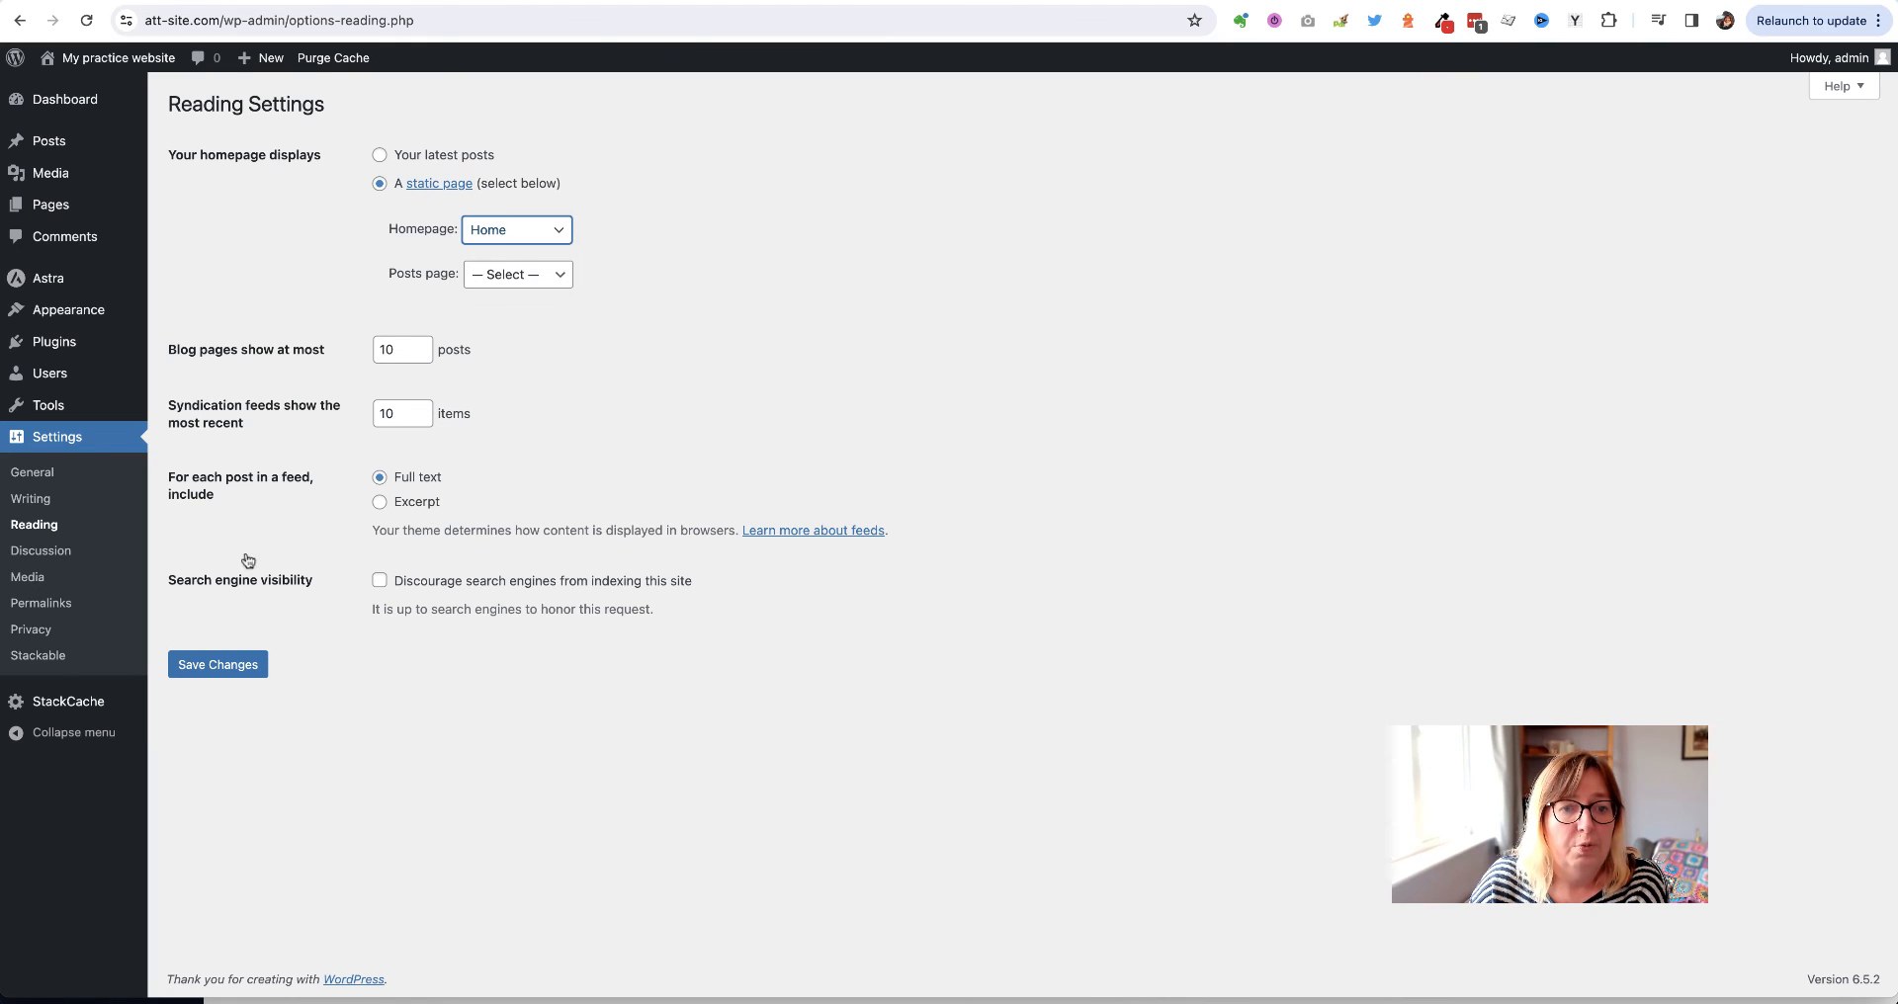
{"action": "left_click", "coordinate": [219, 663]}
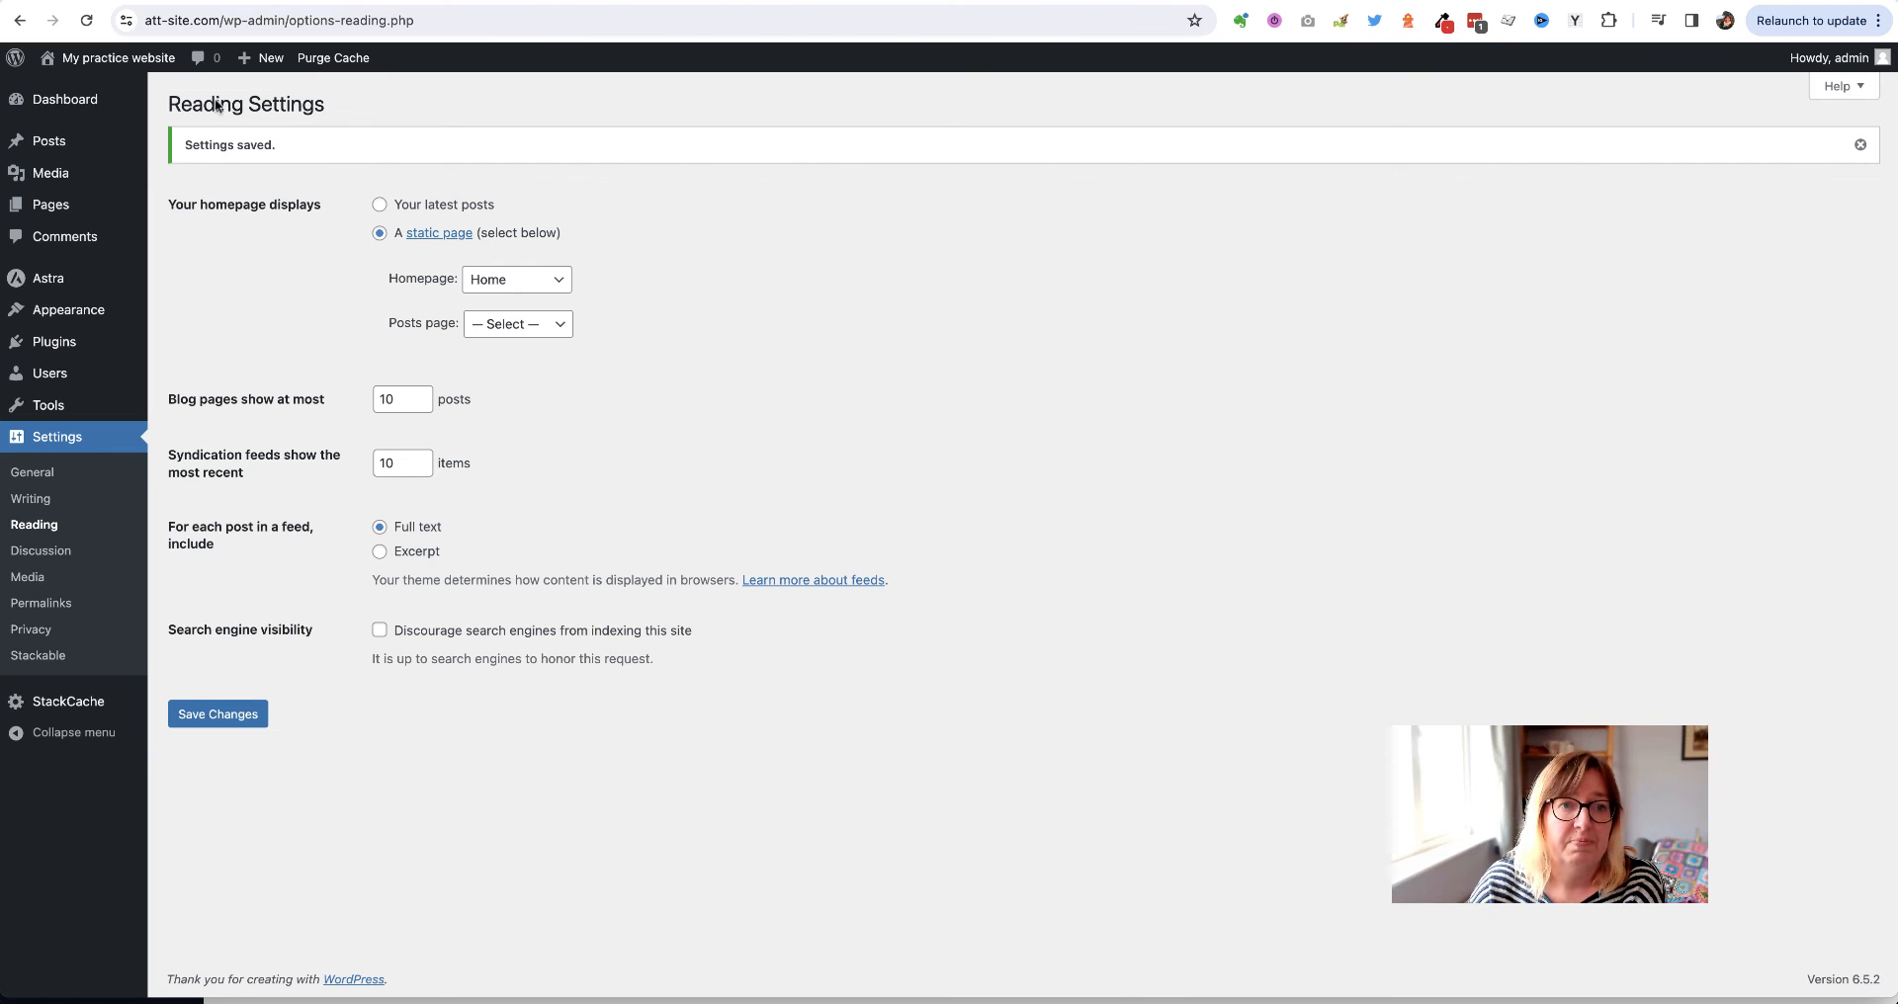
{"action": "mouse_move", "coordinate": [131, 58]}
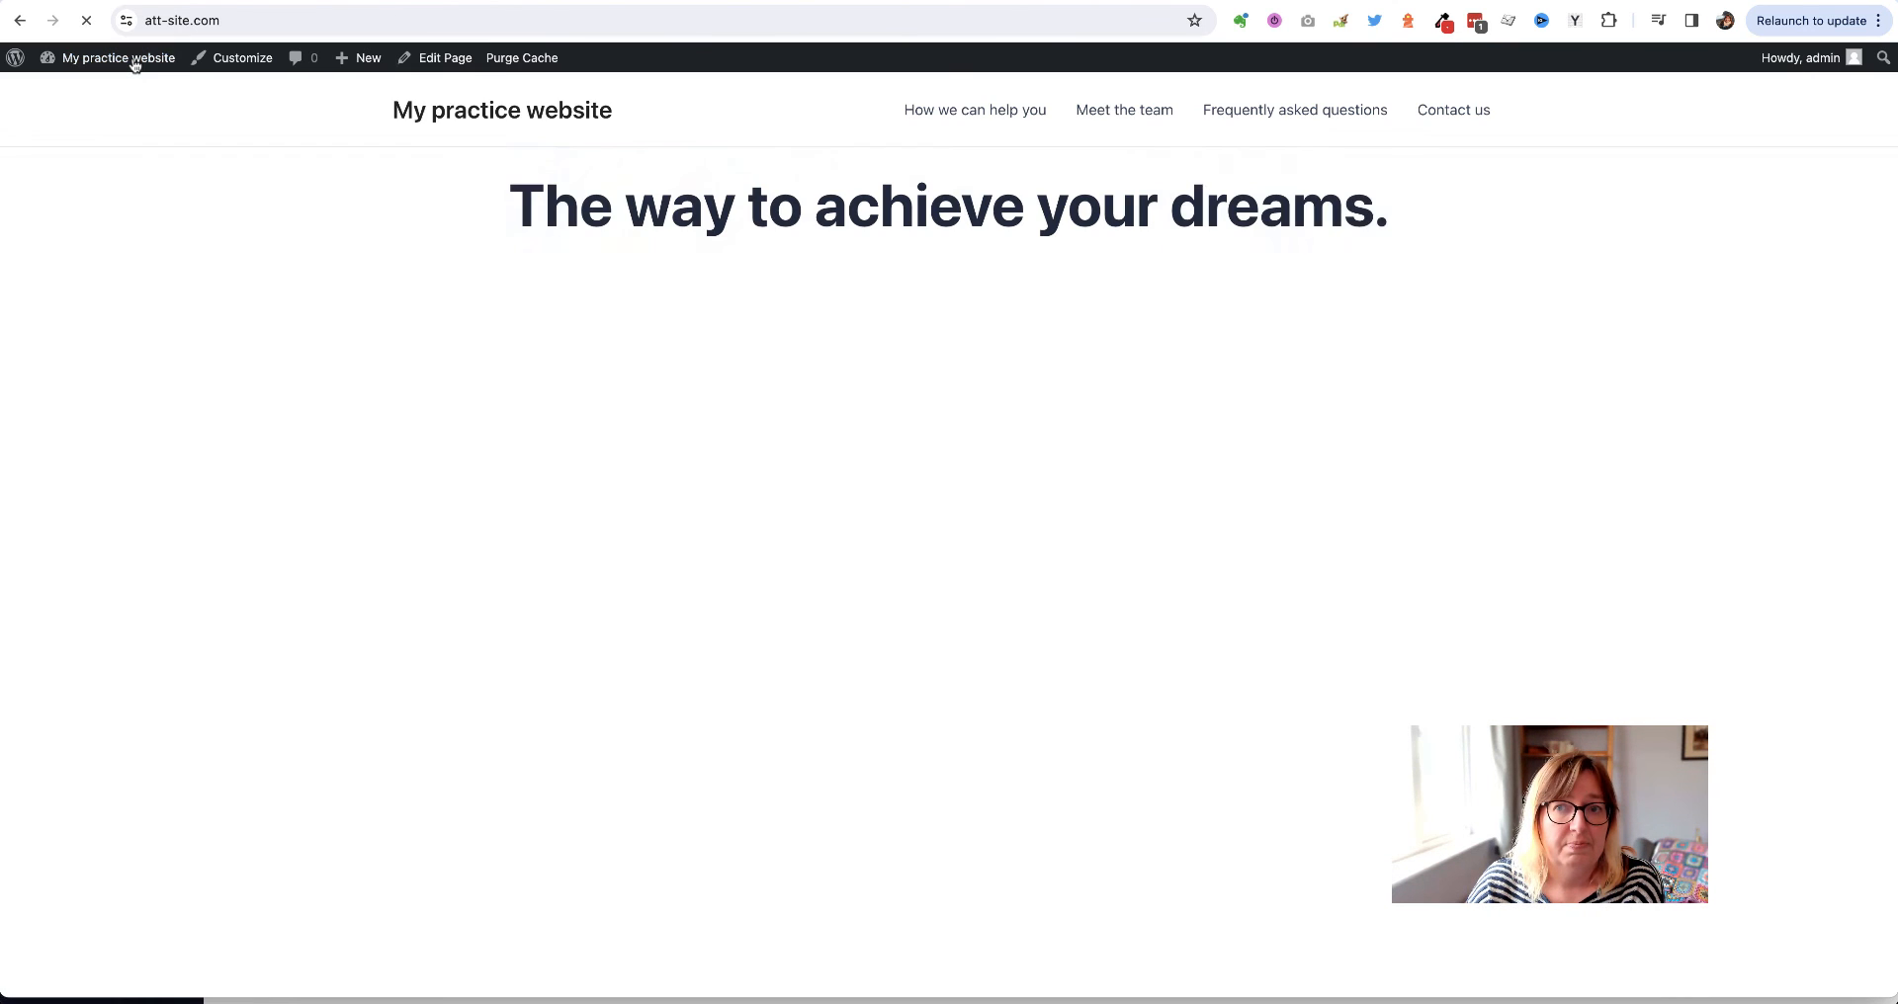
{"action": "scroll", "coordinate": [358, 426], "scroll_direction": "down", "scroll_amount": 3}
{"action": "scroll", "coordinate": [357, 426], "scroll_direction": "down", "scroll_amount": 15}
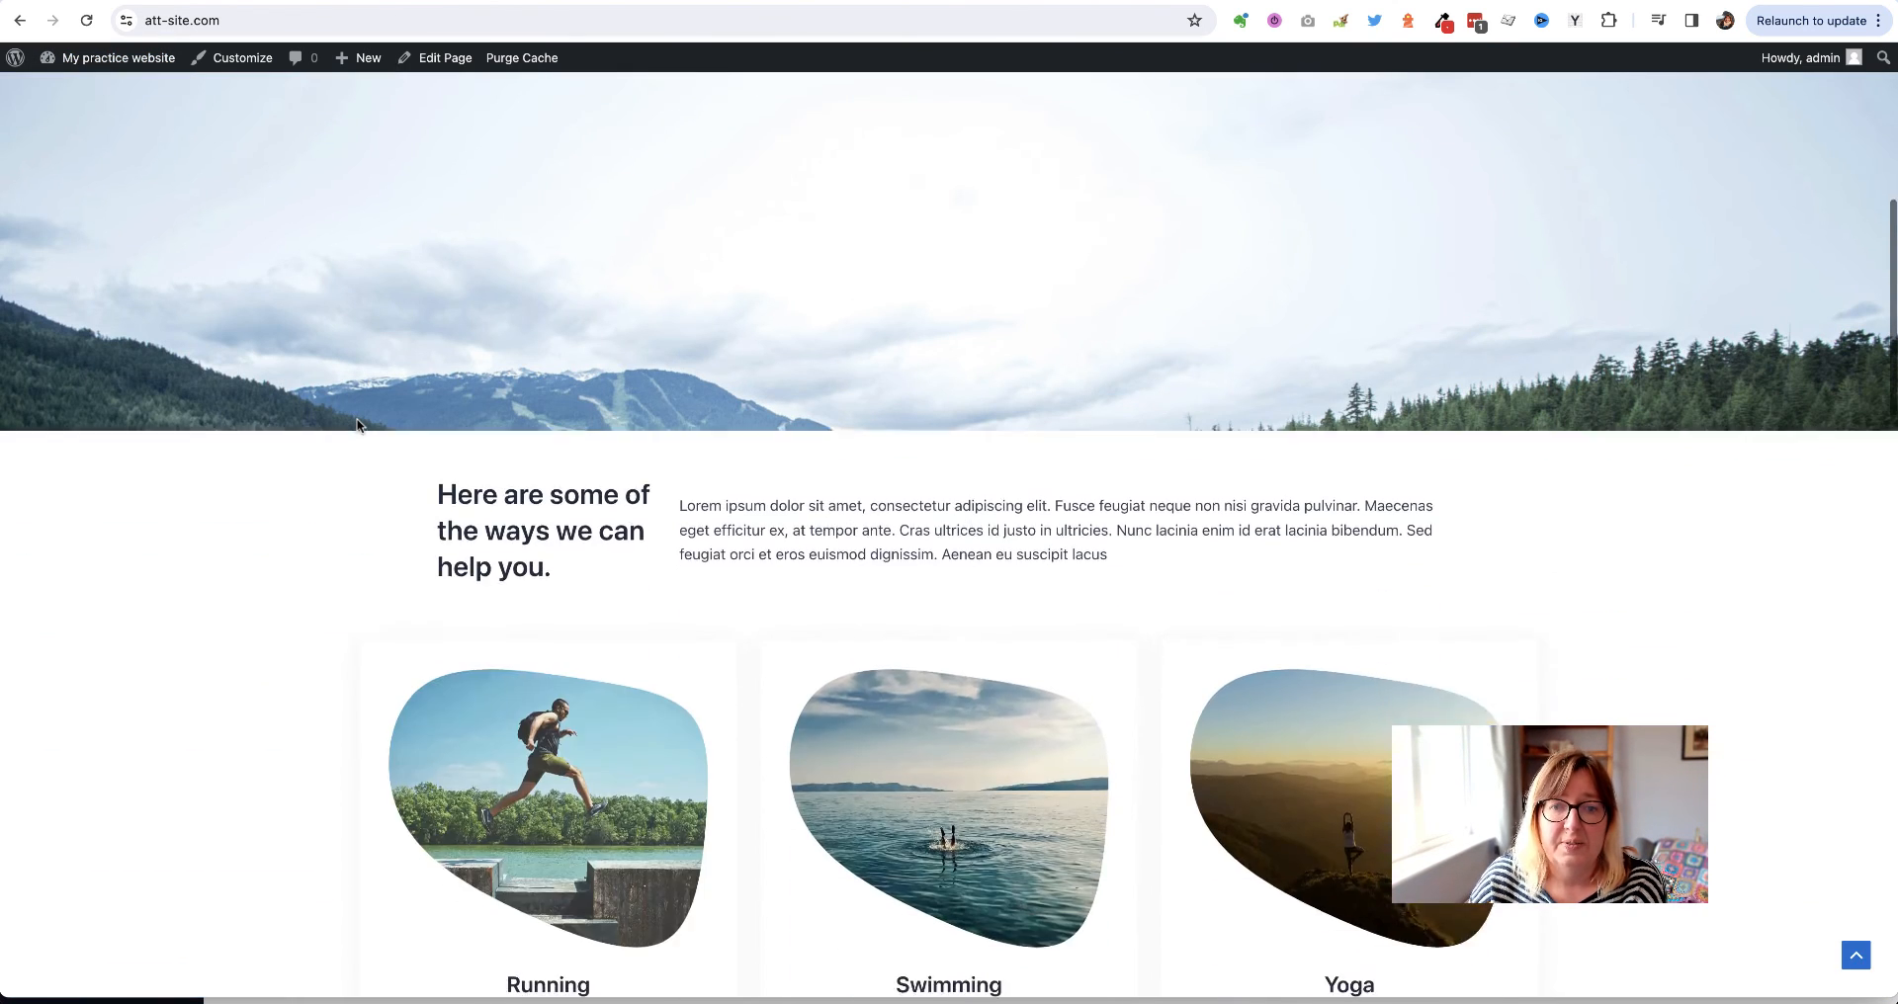
{"action": "scroll", "coordinate": [357, 426], "scroll_direction": "down", "scroll_amount": 8}
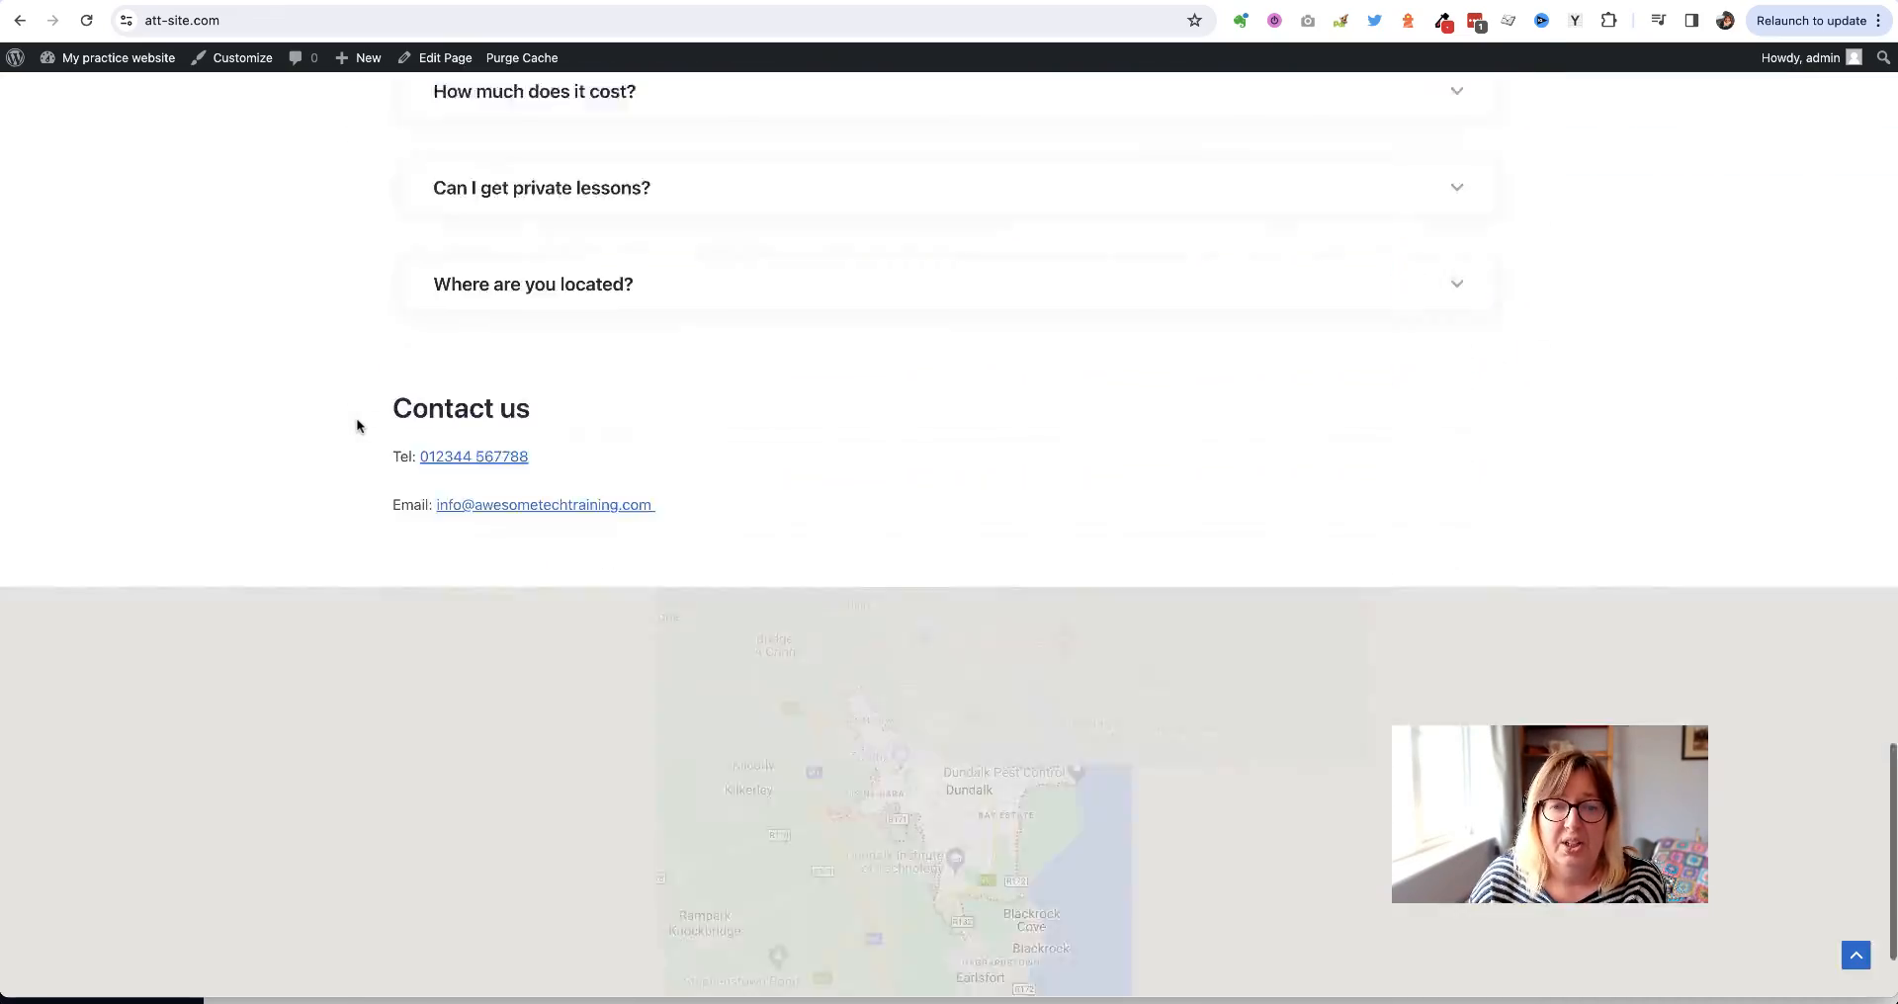
{"action": "scroll", "coordinate": [356, 426], "scroll_direction": "up", "scroll_amount": 15}
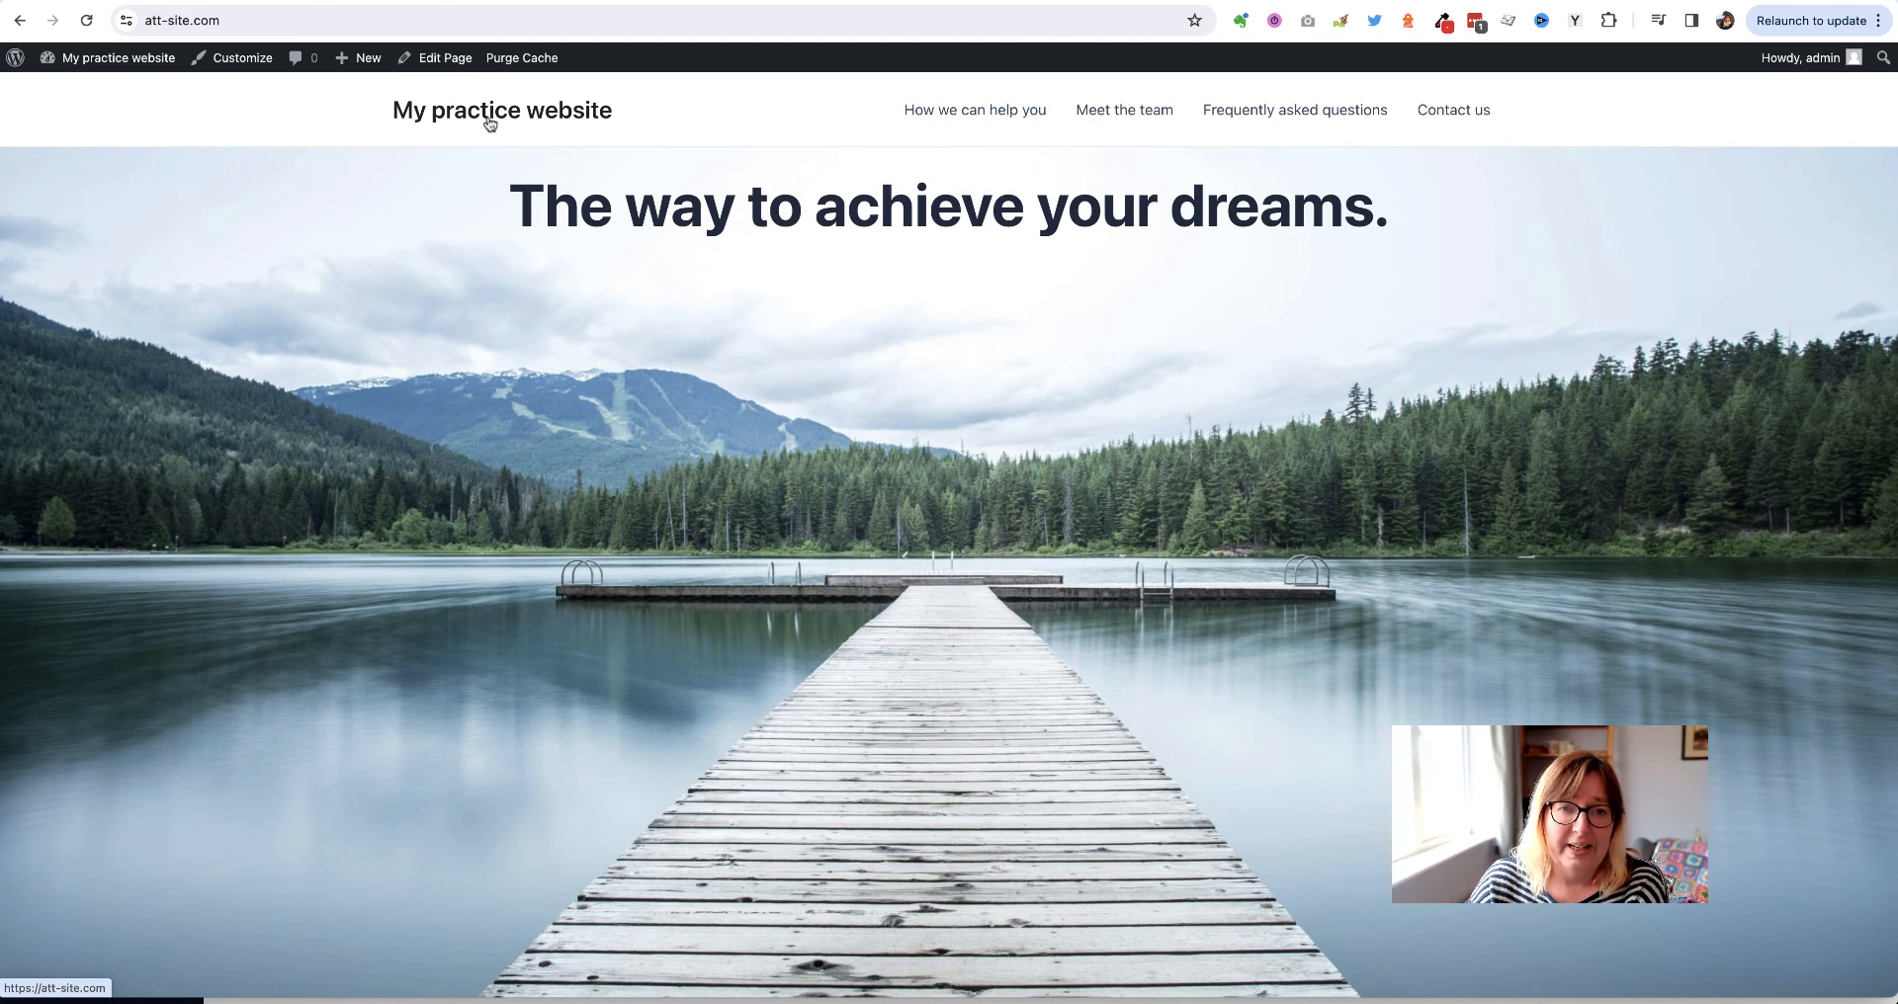
Open the Customizer's Header Builder and its Site Title & Logo settings
{"action": "left_click", "coordinate": [229, 61]}
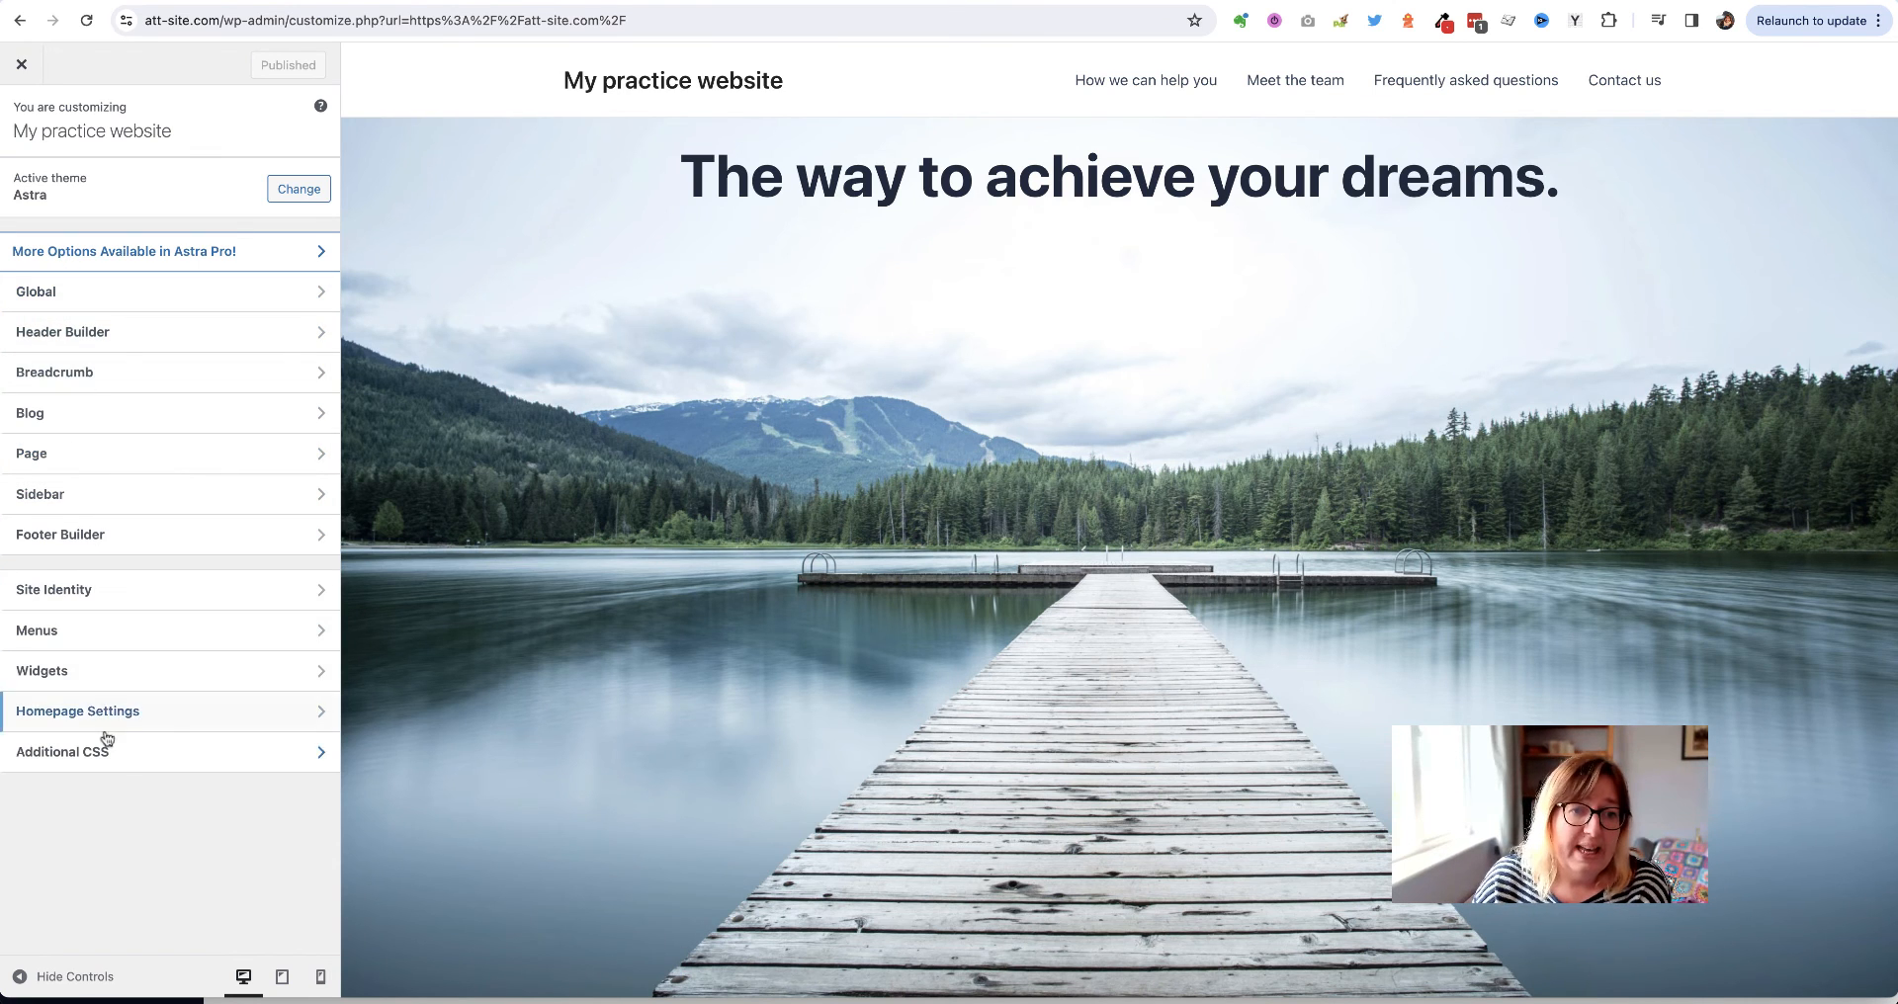
{"action": "left_click", "coordinate": [95, 336]}
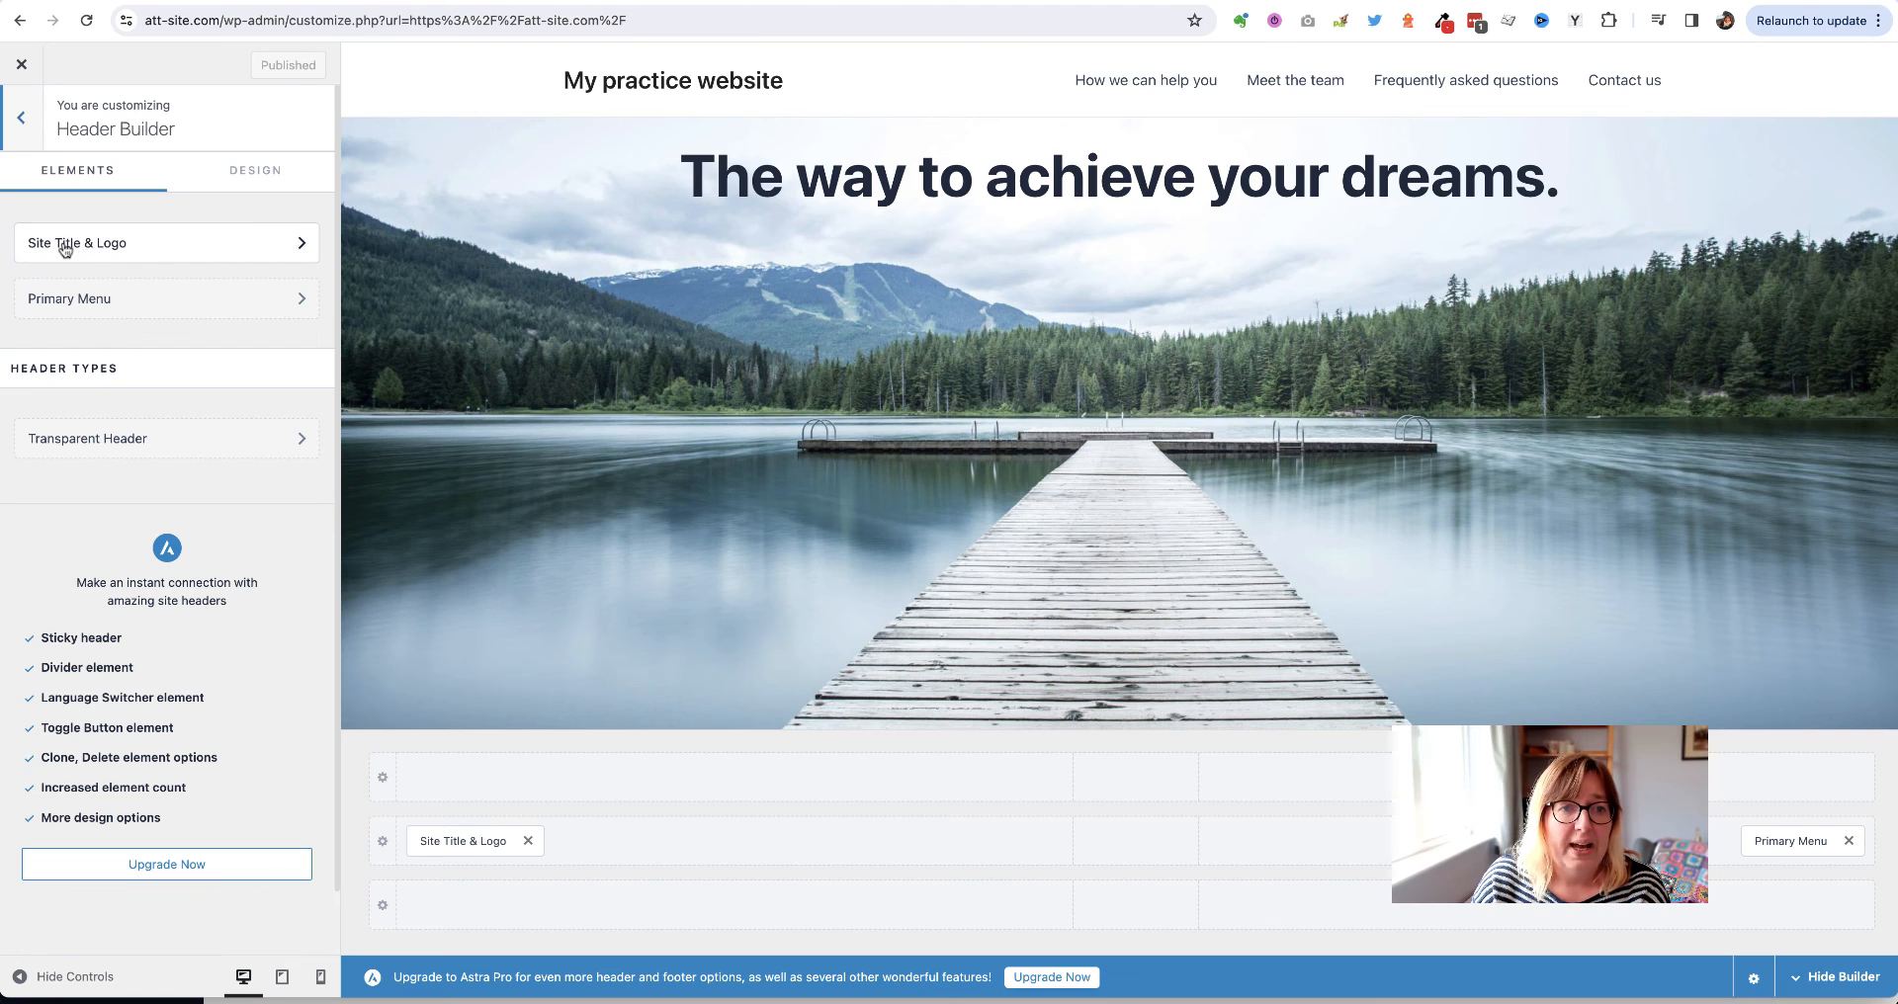
{"action": "left_click", "coordinate": [93, 248]}
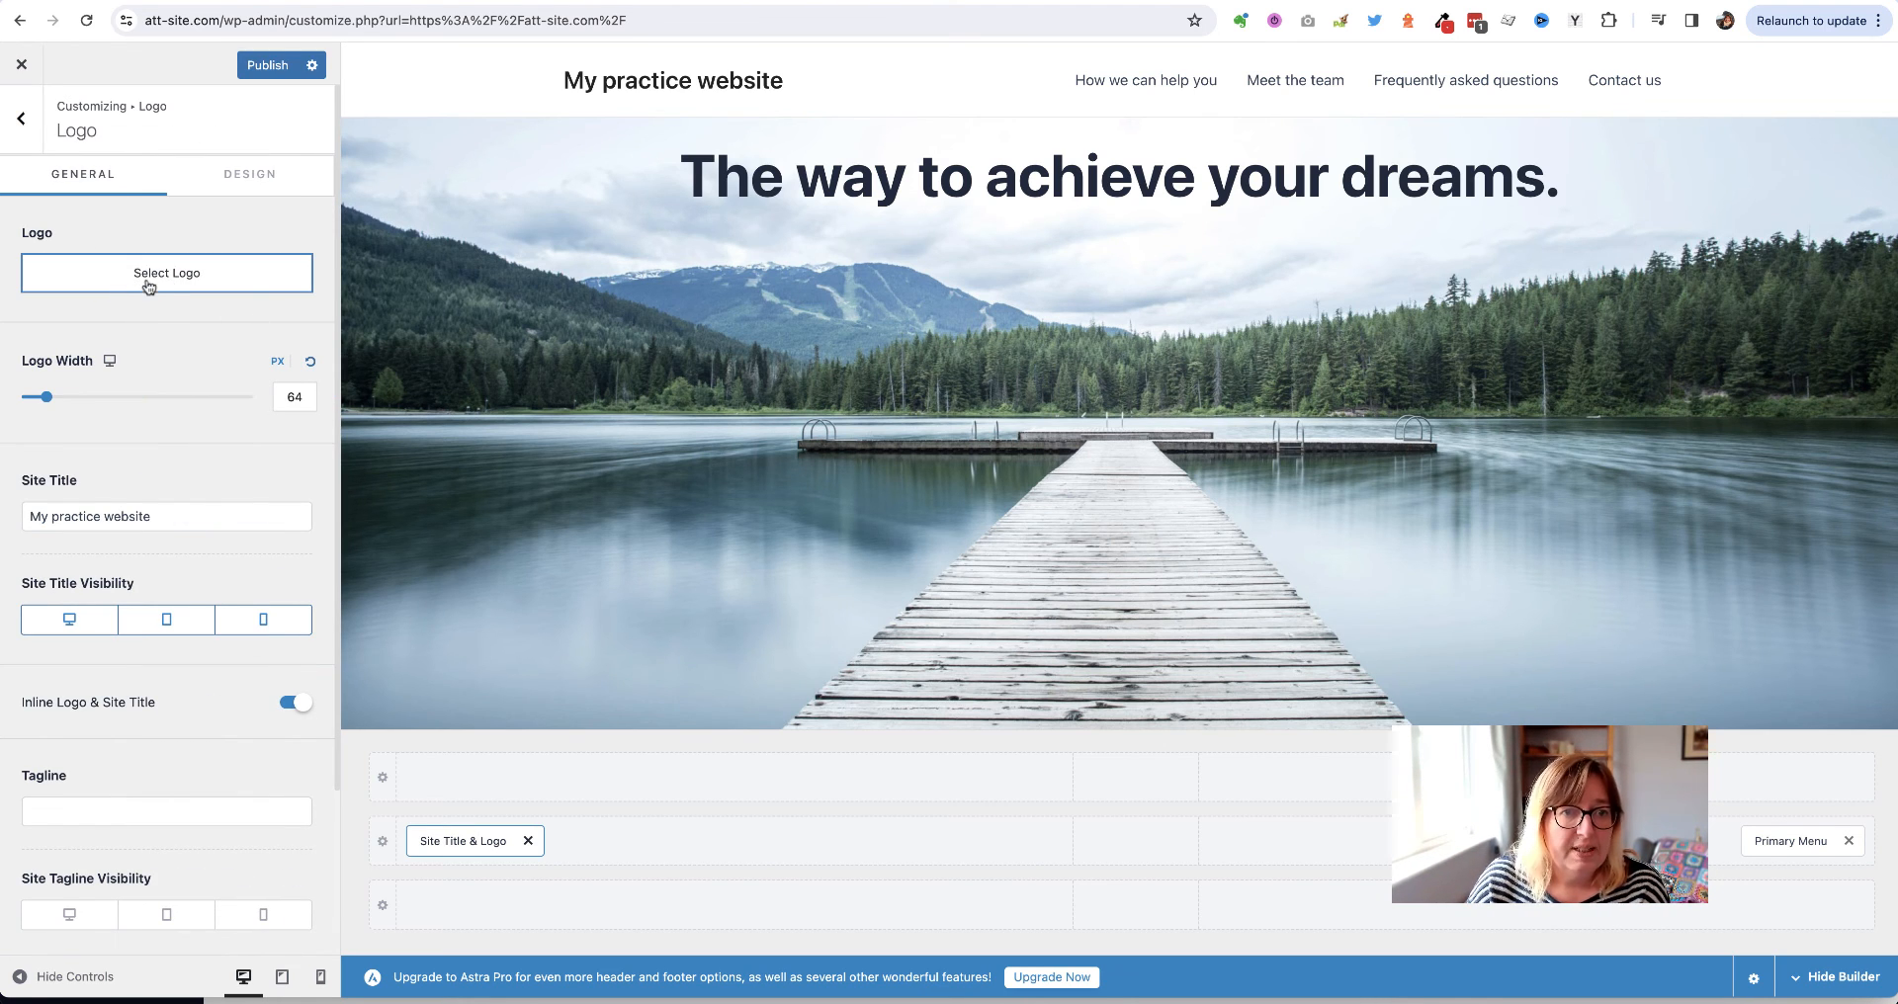
Set the cropped INSIDE OUT image as the site logo at 77 px wide
{"action": "left_click", "coordinate": [144, 278]}
{"action": "left_click", "coordinate": [1270, 299]}
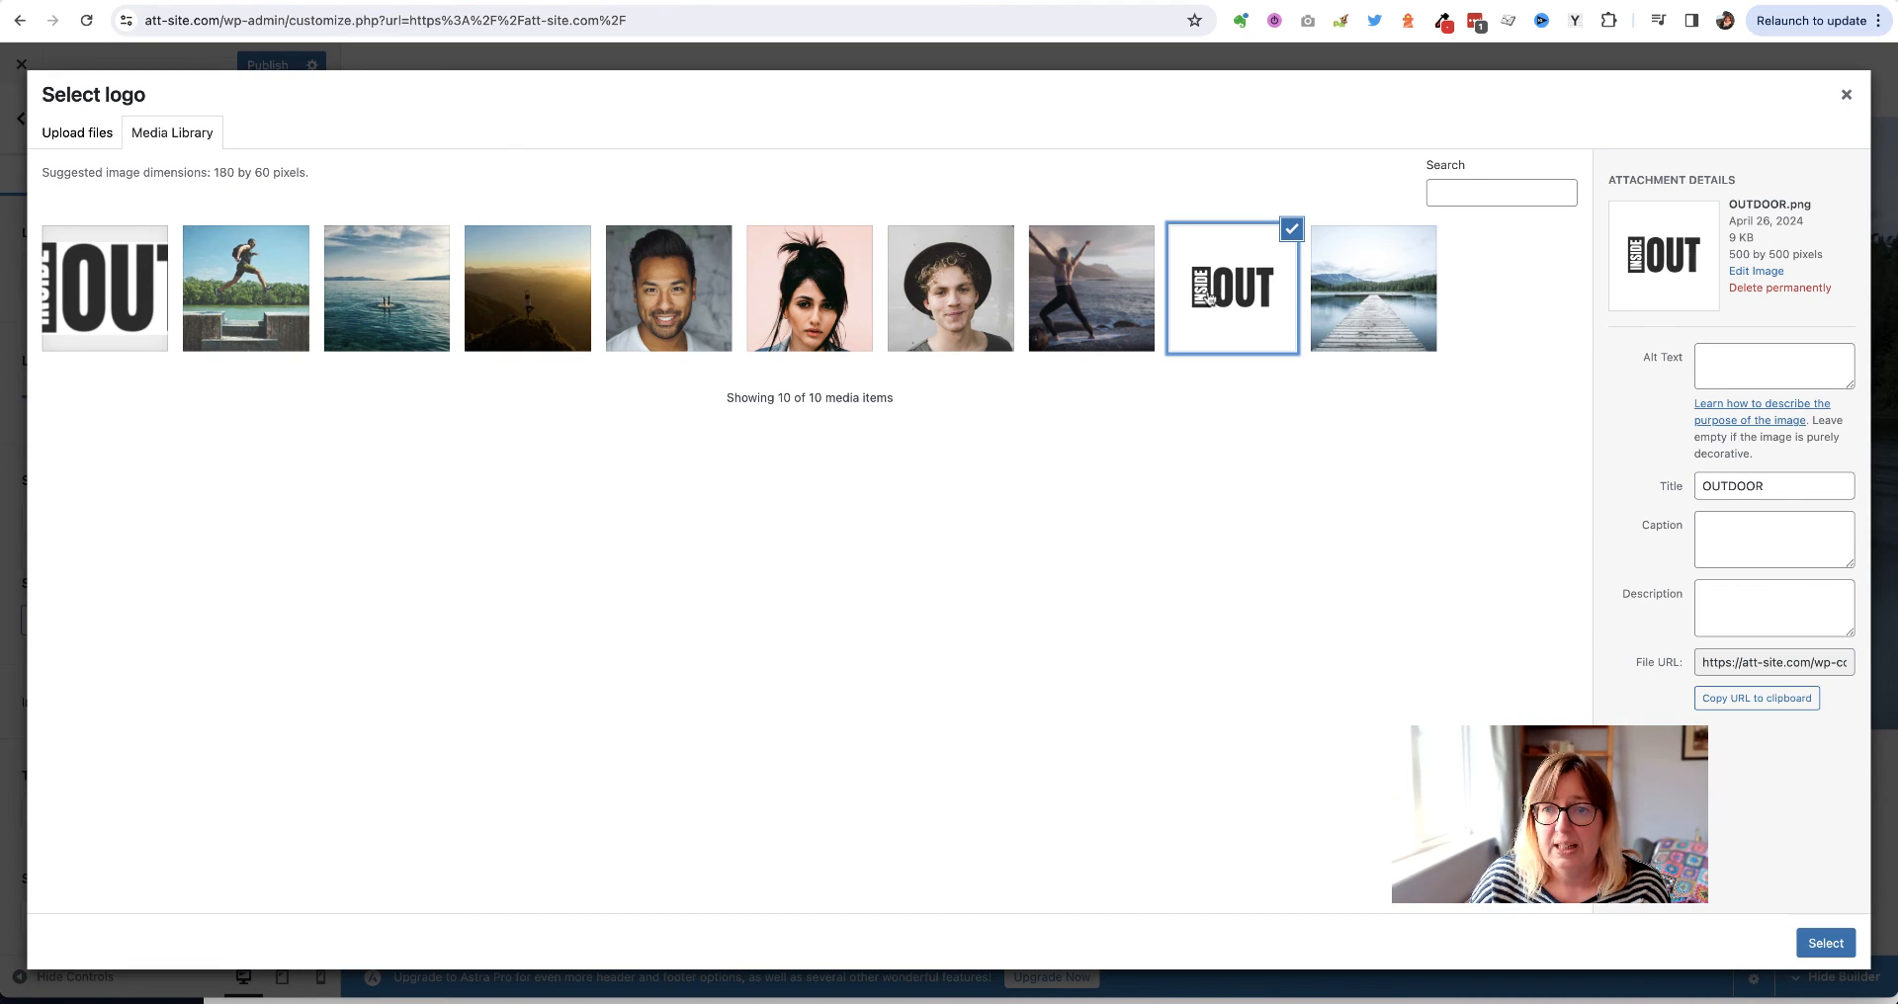
{"action": "left_click", "coordinate": [1825, 944]}
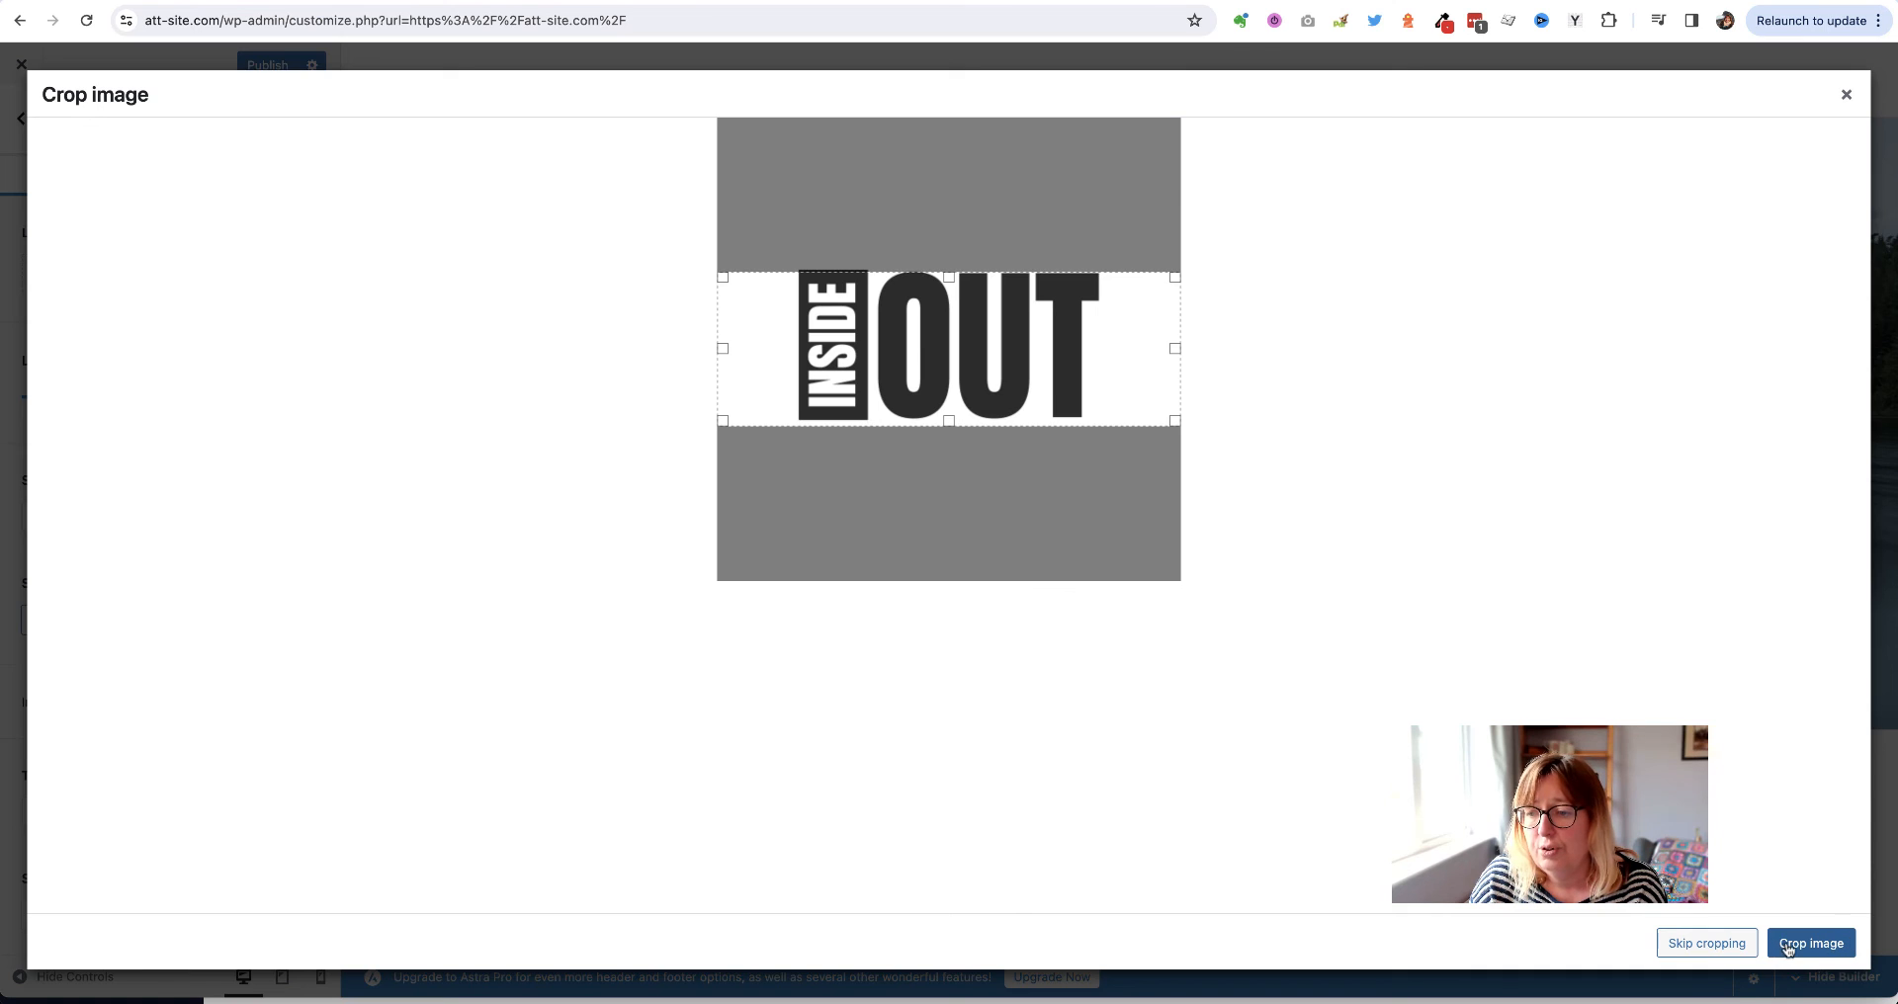
{"action": "left_click", "coordinate": [1825, 945]}
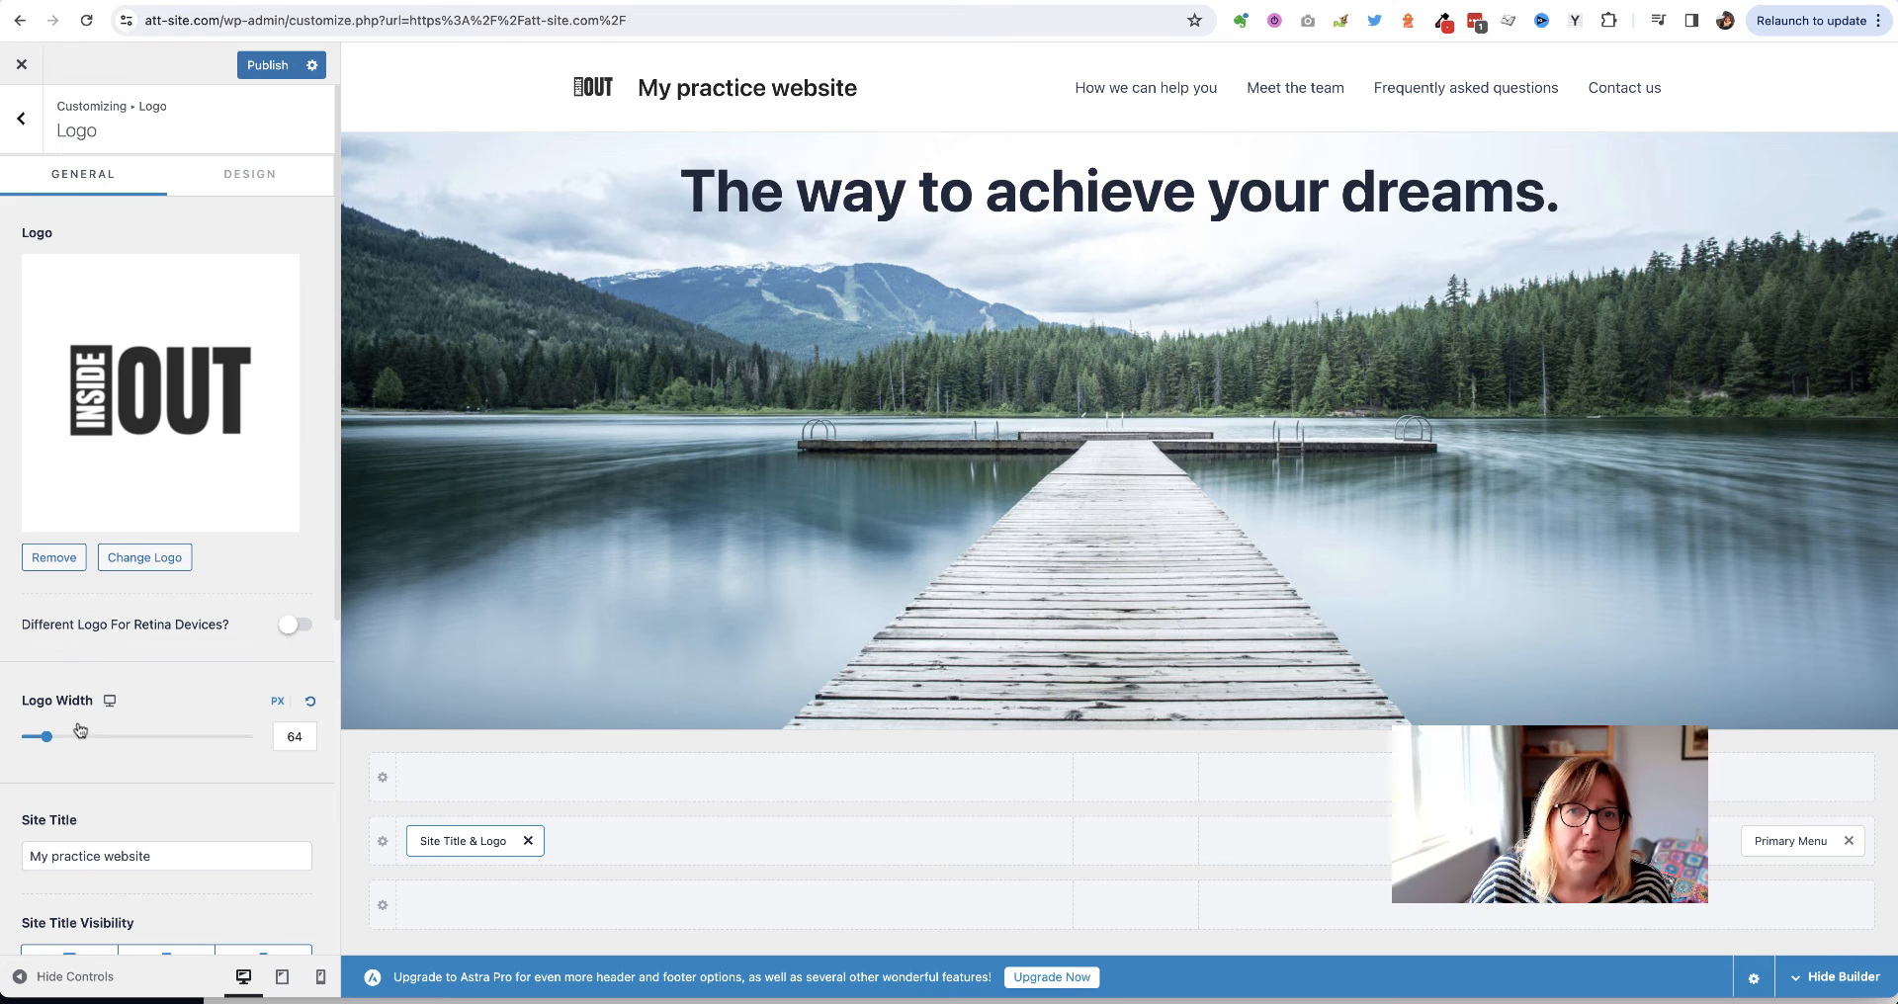
{"action": "mouse_move", "coordinate": [46, 740]}
{"action": "left_mouse_down"}
{"action": "mouse_move", "coordinate": [84, 738]}
{"action": "mouse_move", "coordinate": [54, 738]}
{"action": "left_mouse_up"}
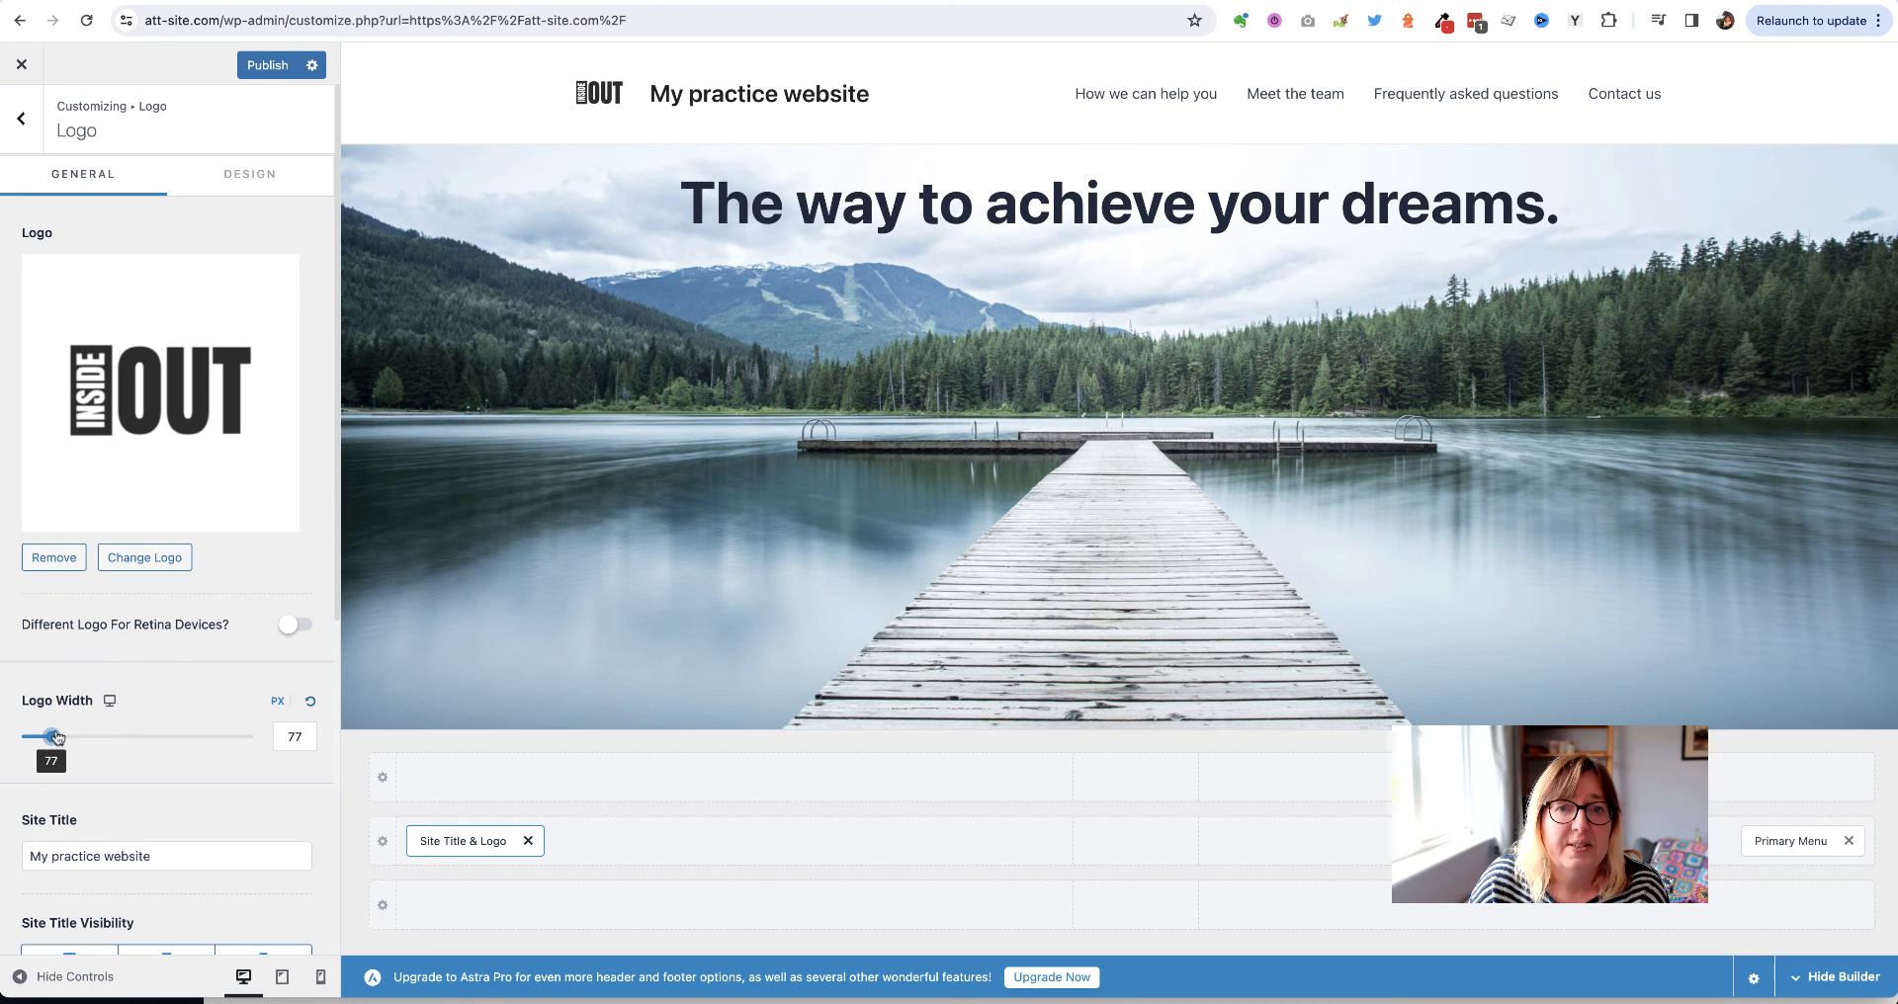
Delete the site title text and publish the Customizer changes
{"action": "scroll", "coordinate": [151, 637], "scroll_direction": "down", "scroll_amount": 5}
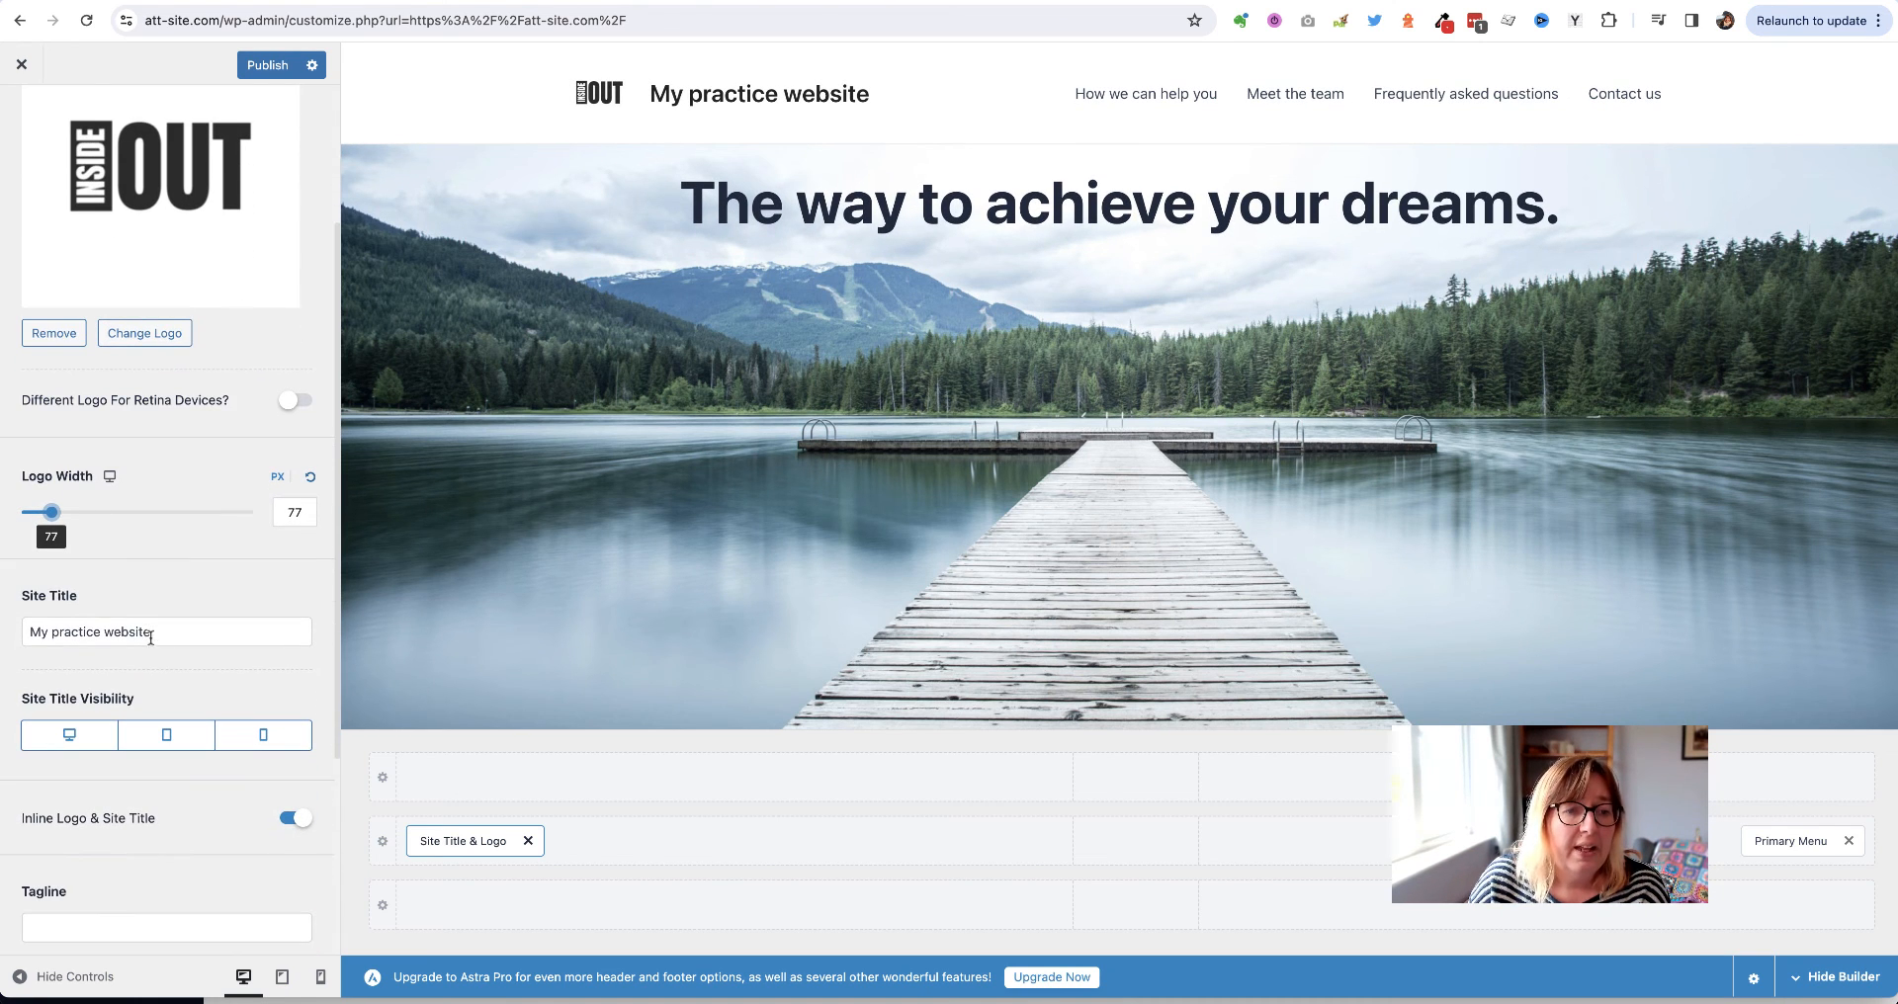
{"action": "left_click_drag", "start_coordinate": [148, 632], "coordinate": [28, 632]}
{"action": "key", "text": "BackSpace"}
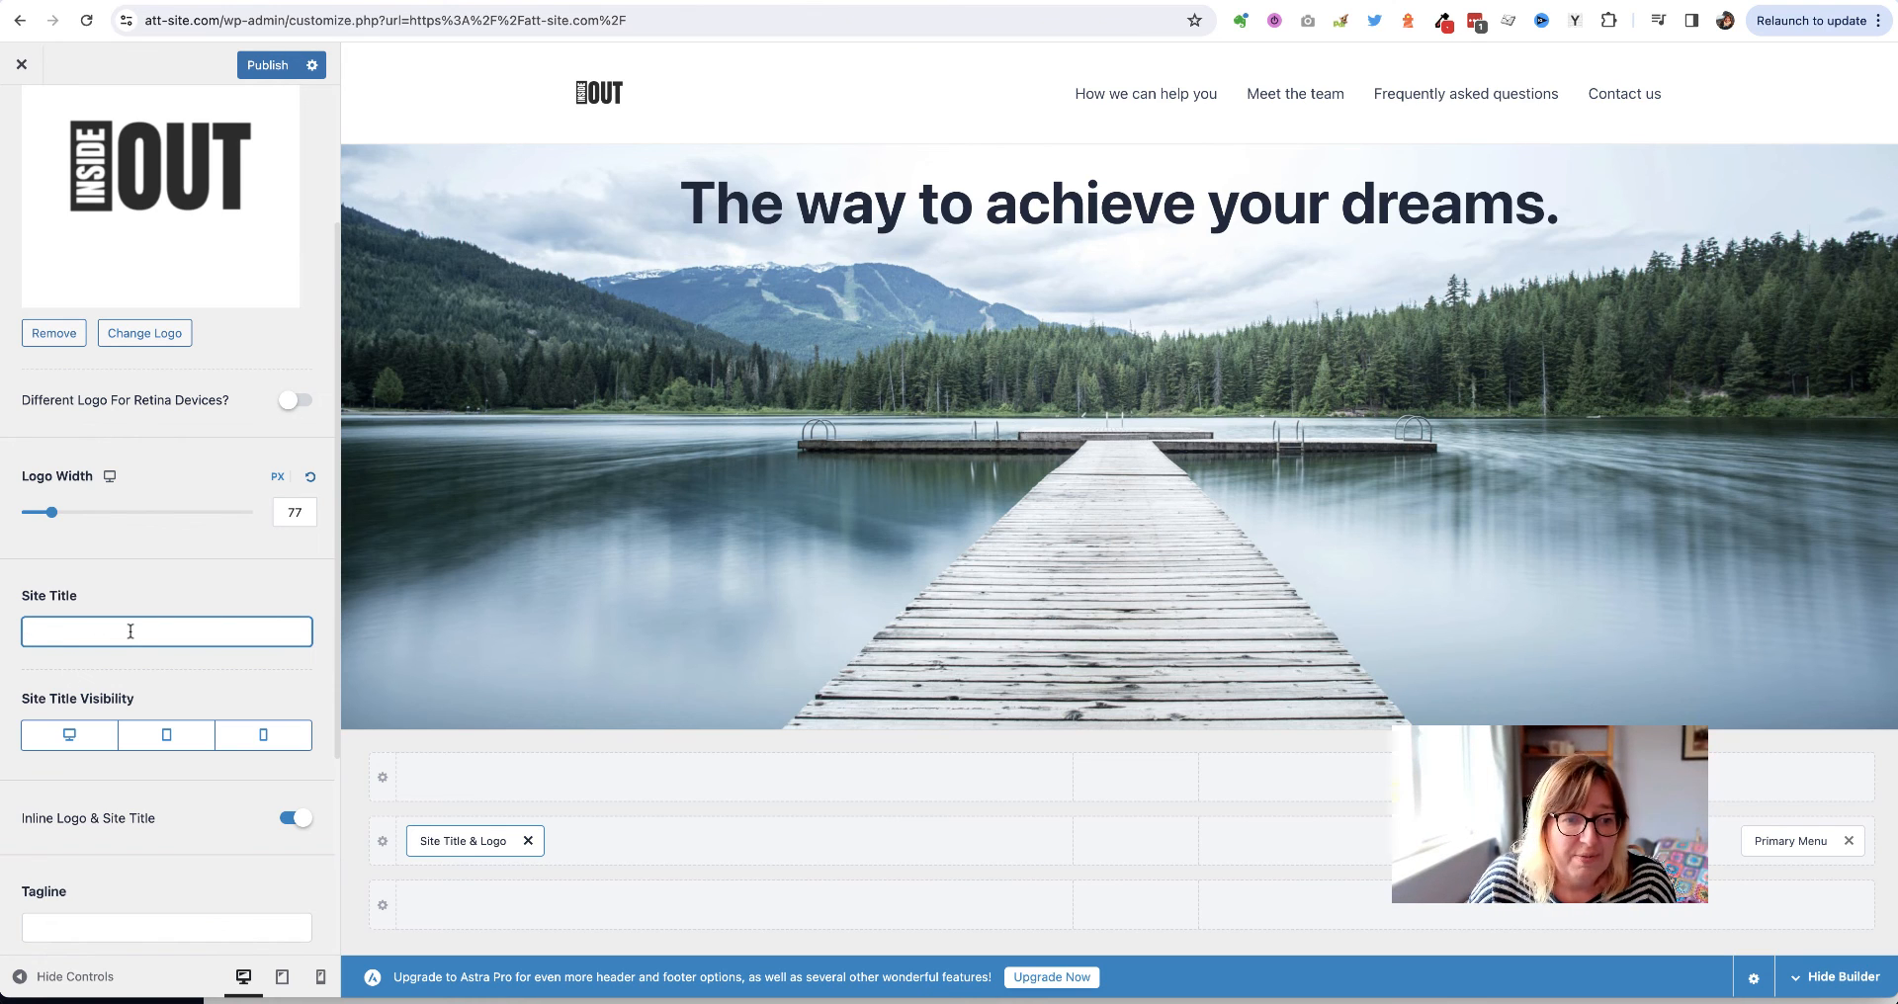
{"action": "scroll", "coordinate": [163, 682], "scroll_direction": "down", "scroll_amount": 2}
{"action": "scroll", "coordinate": [162, 678], "scroll_direction": "down", "scroll_amount": 1}
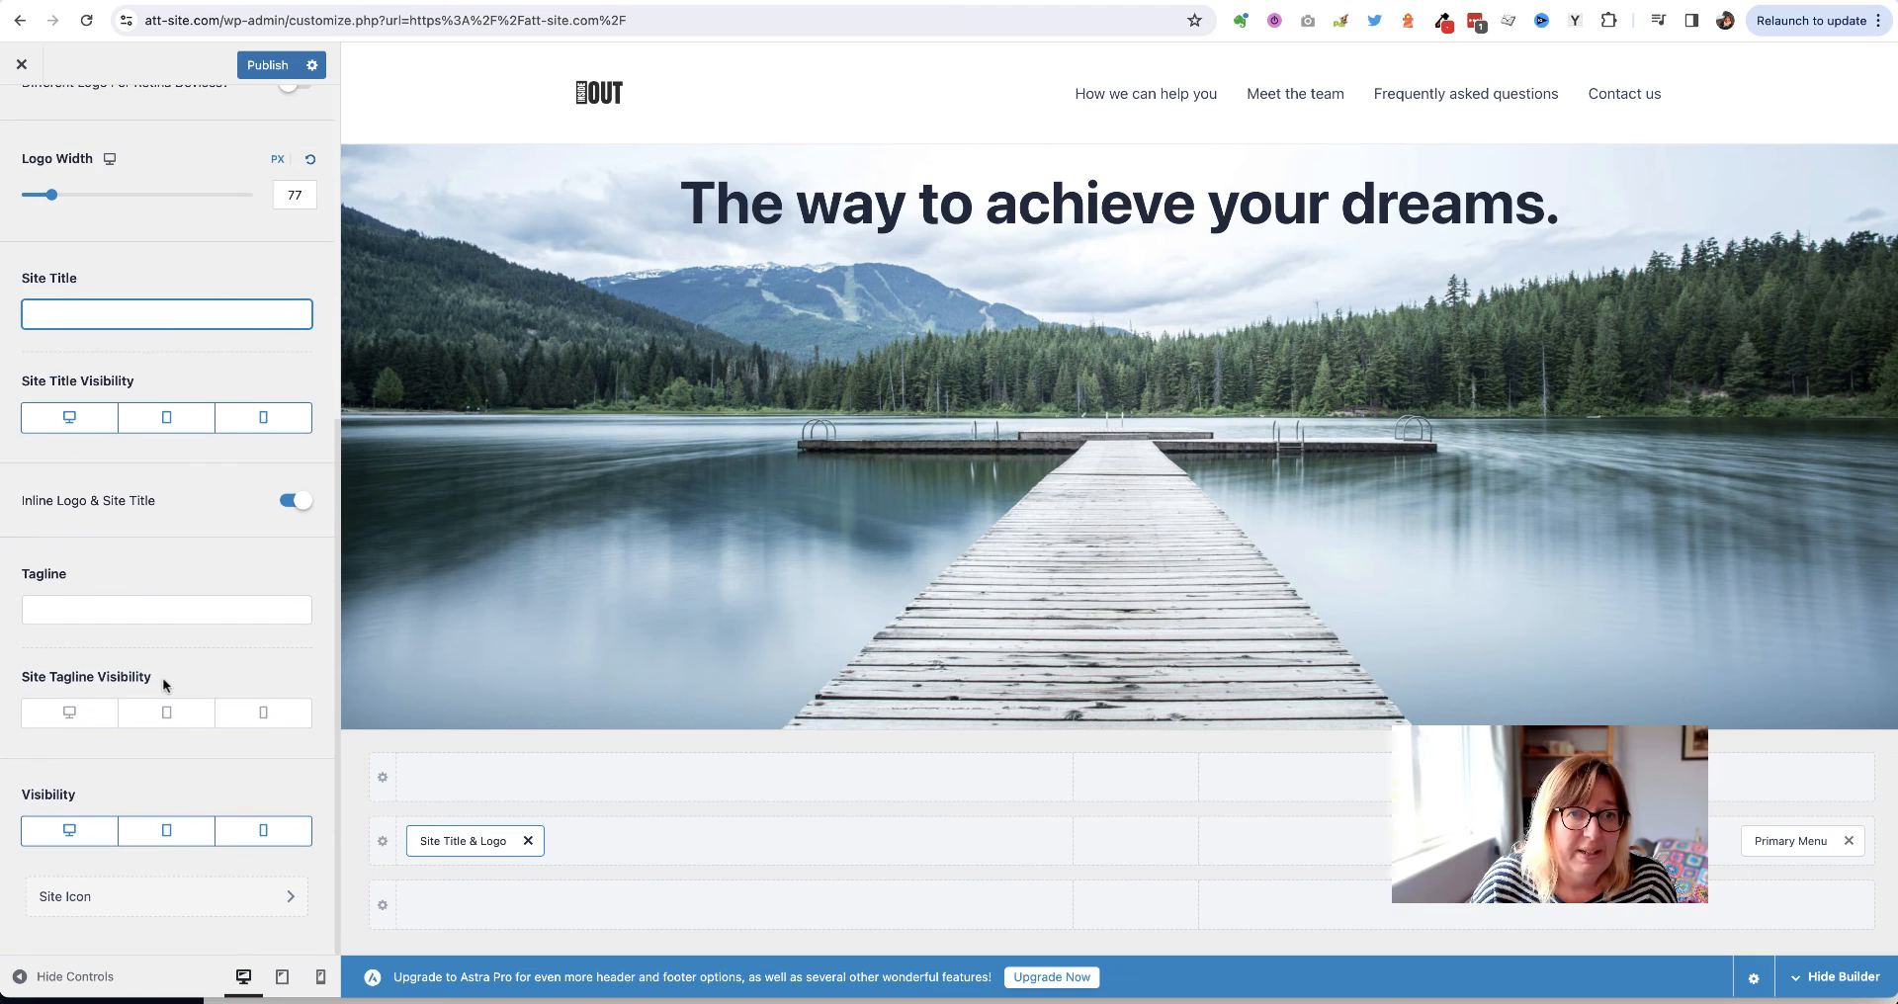
{"action": "scroll", "coordinate": [162, 679], "scroll_direction": "up", "scroll_amount": 5}
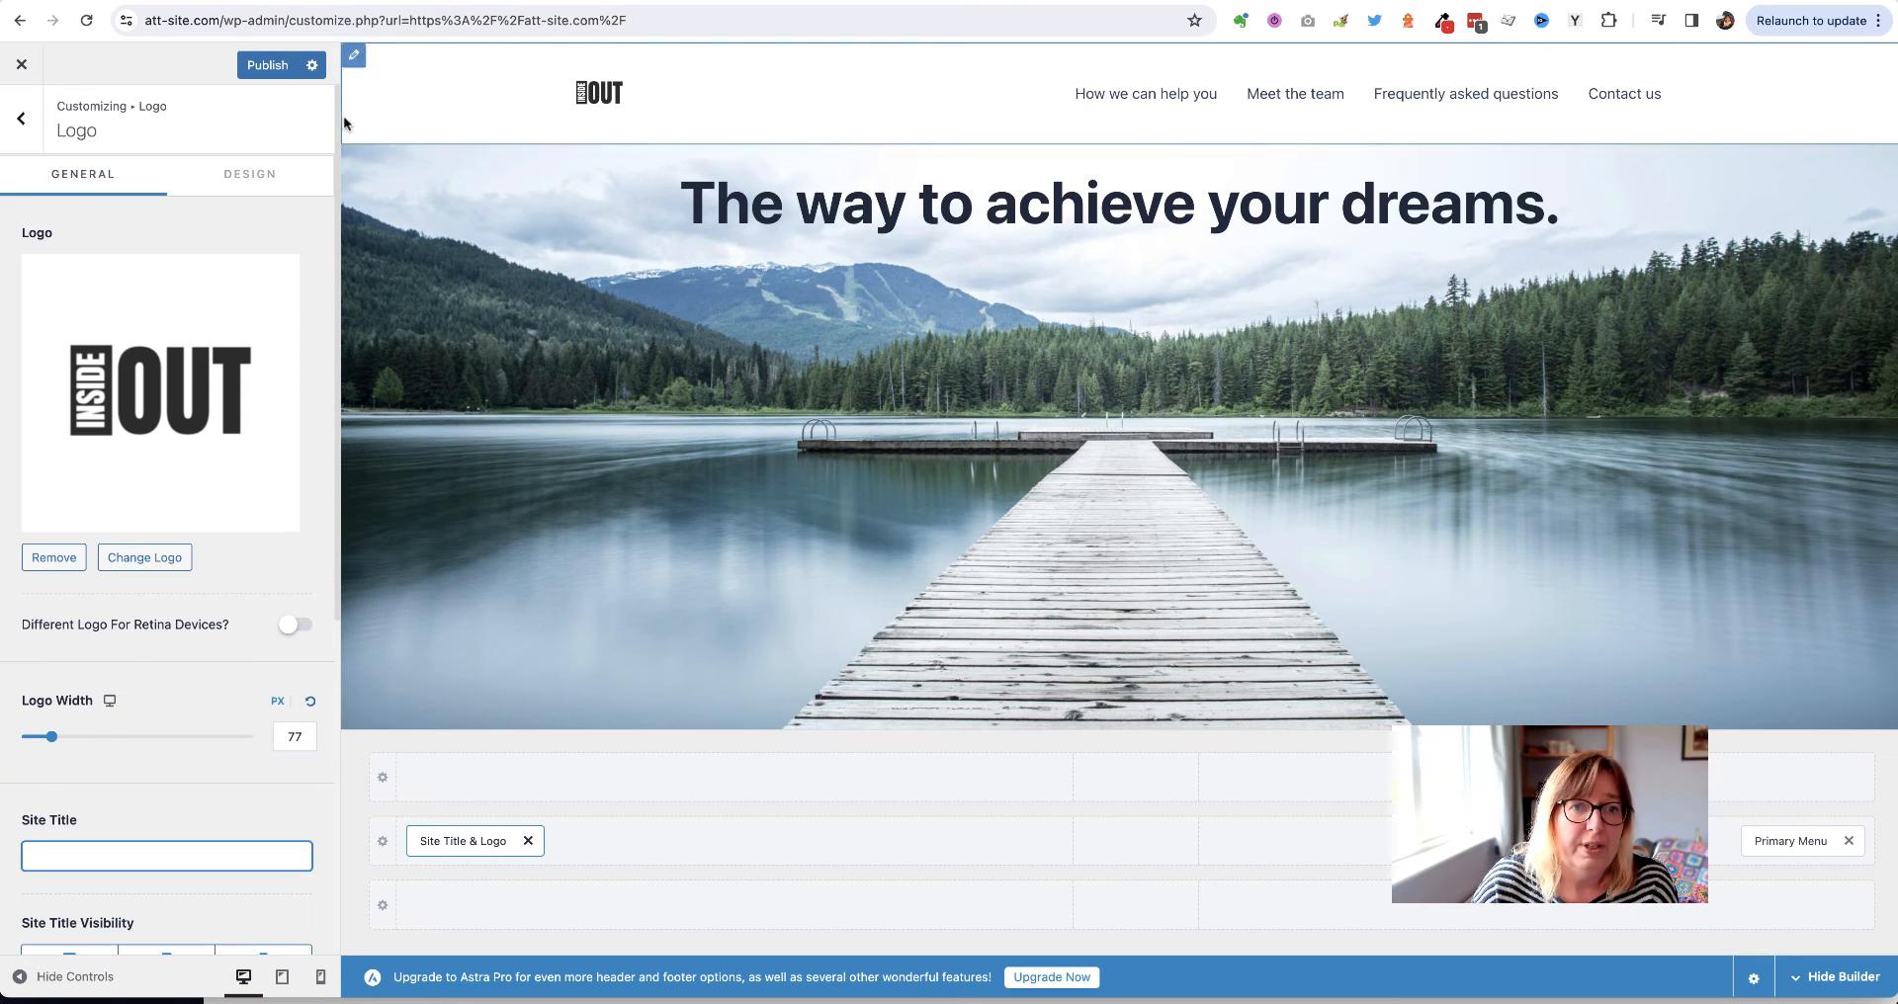
{"action": "left_click", "coordinate": [265, 68]}
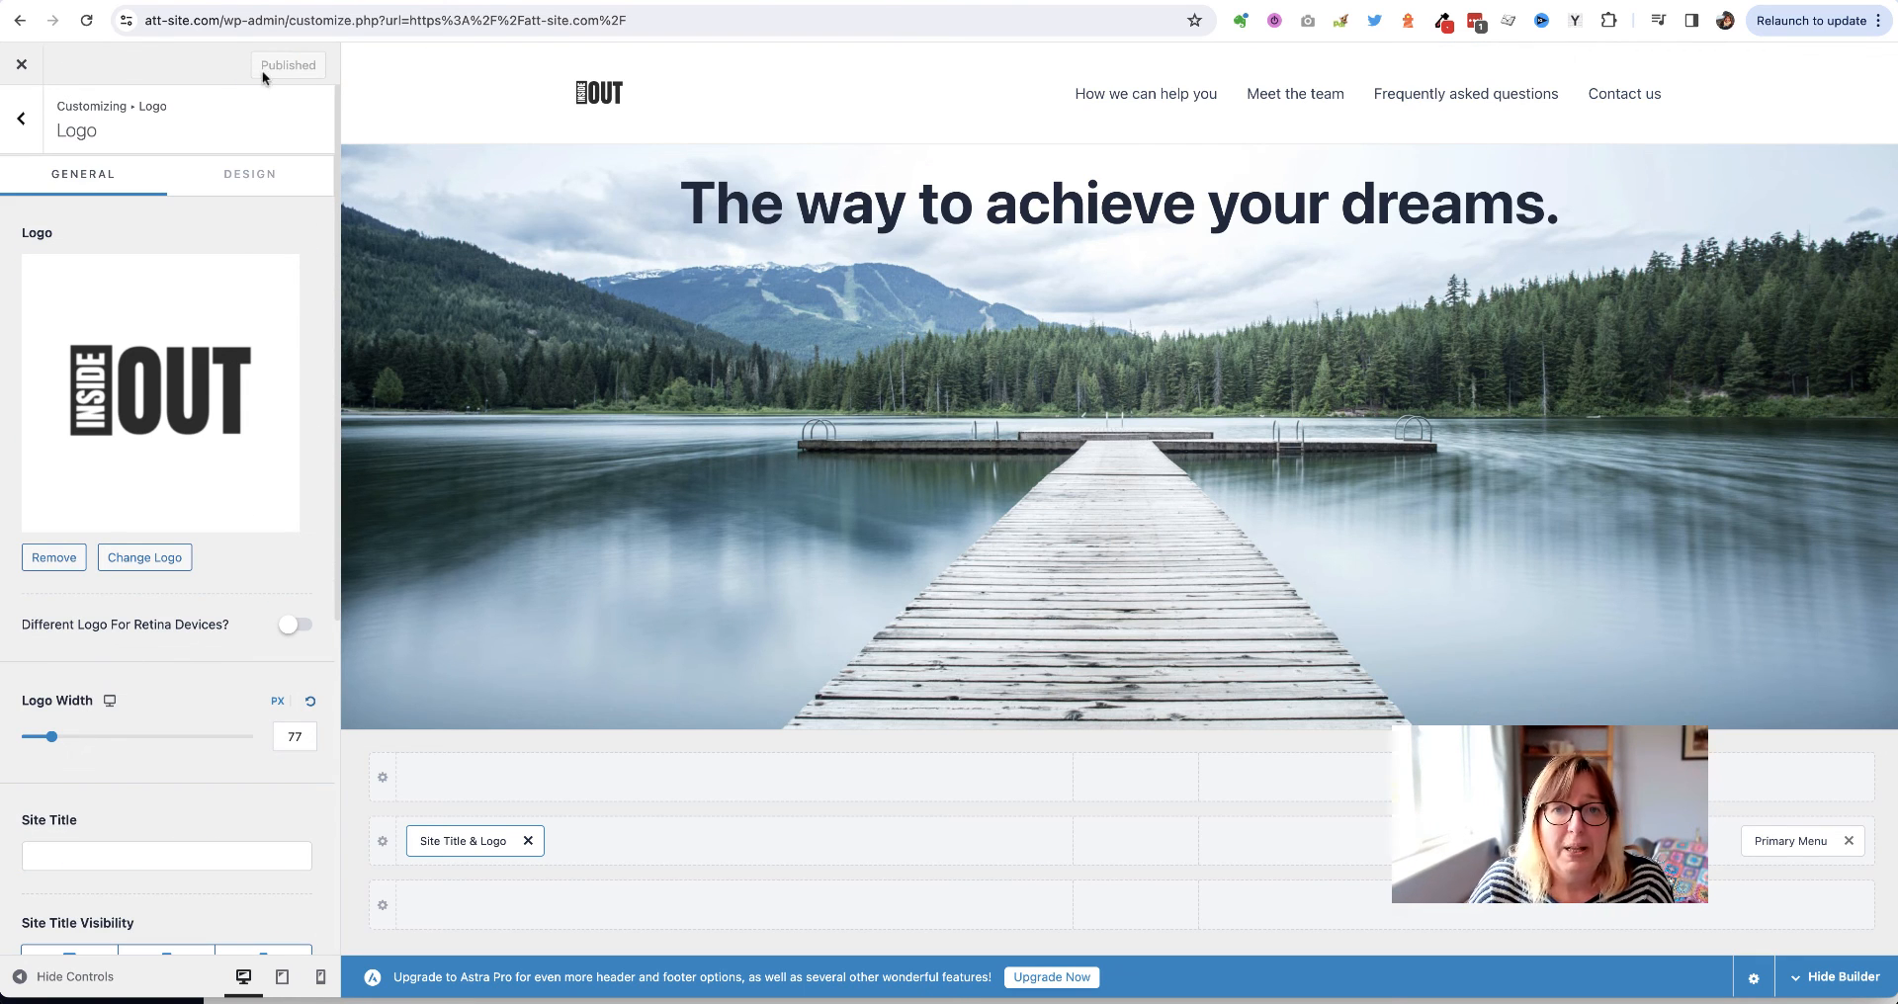
{"action": "left_click", "coordinate": [22, 118]}
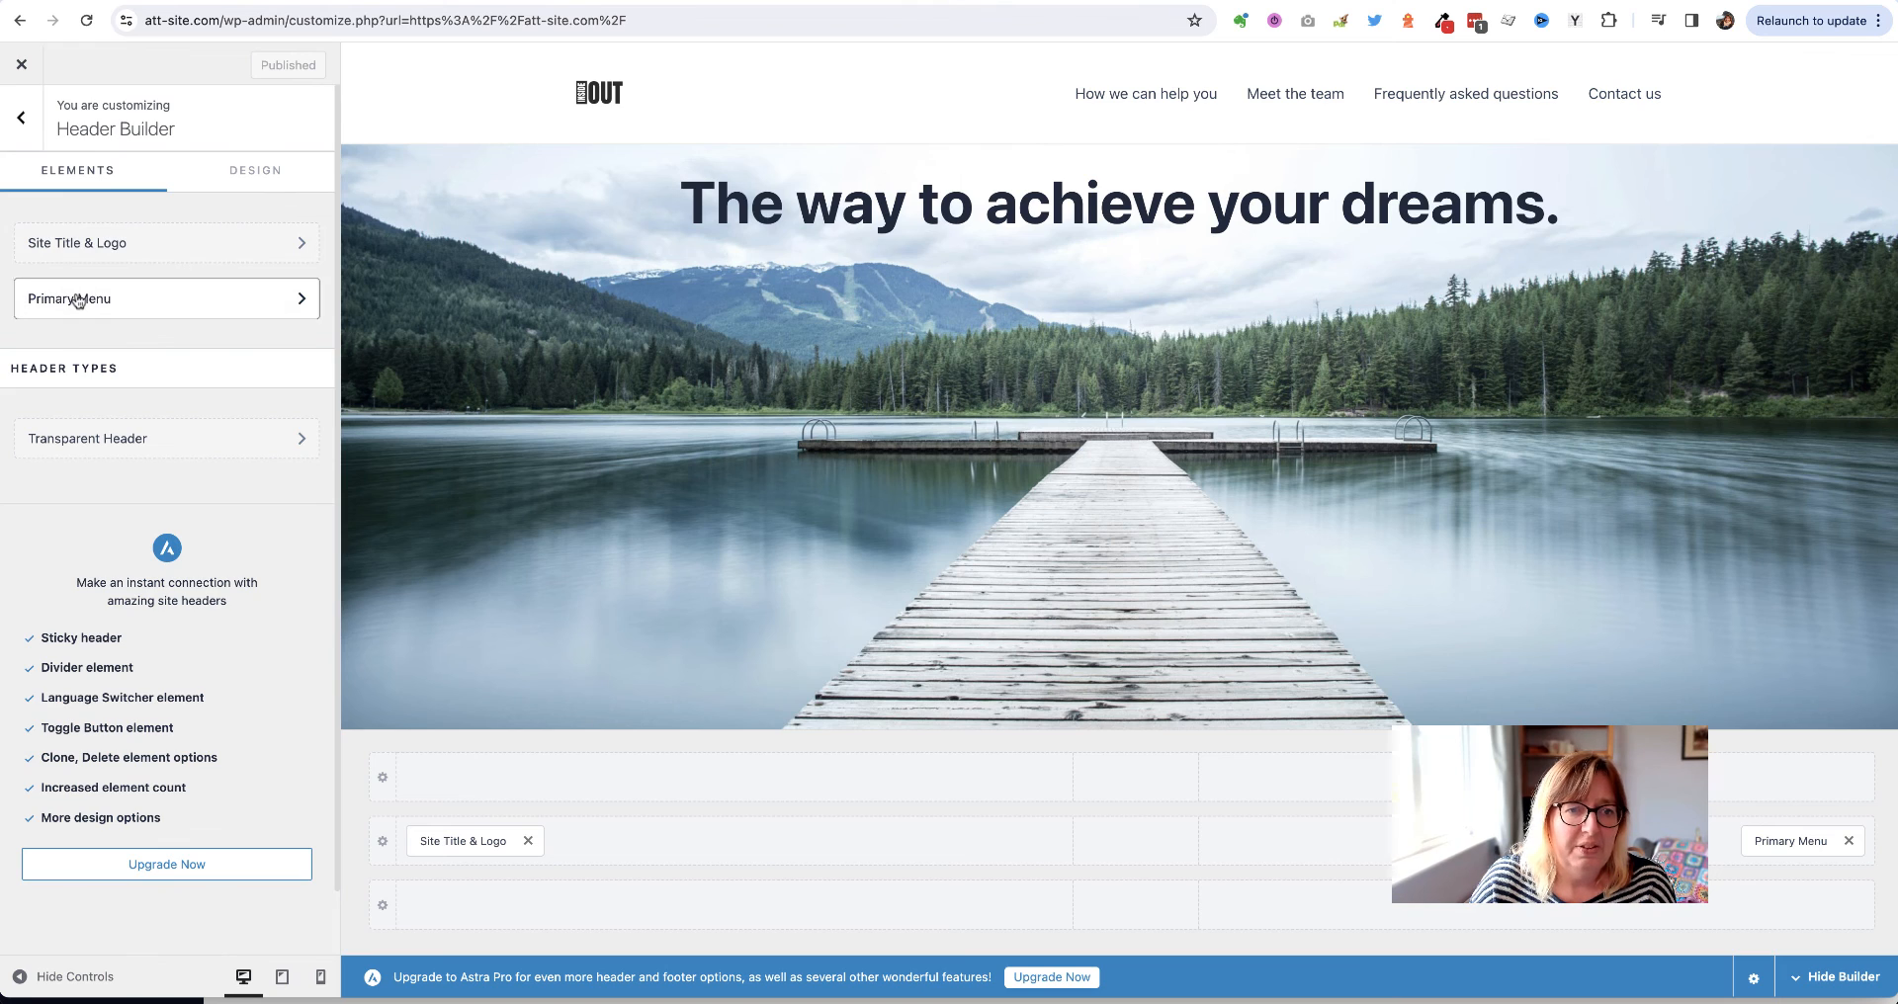
Set the Primary Menu font size to 22 px under Design and publish
{"action": "left_click", "coordinate": [70, 298]}
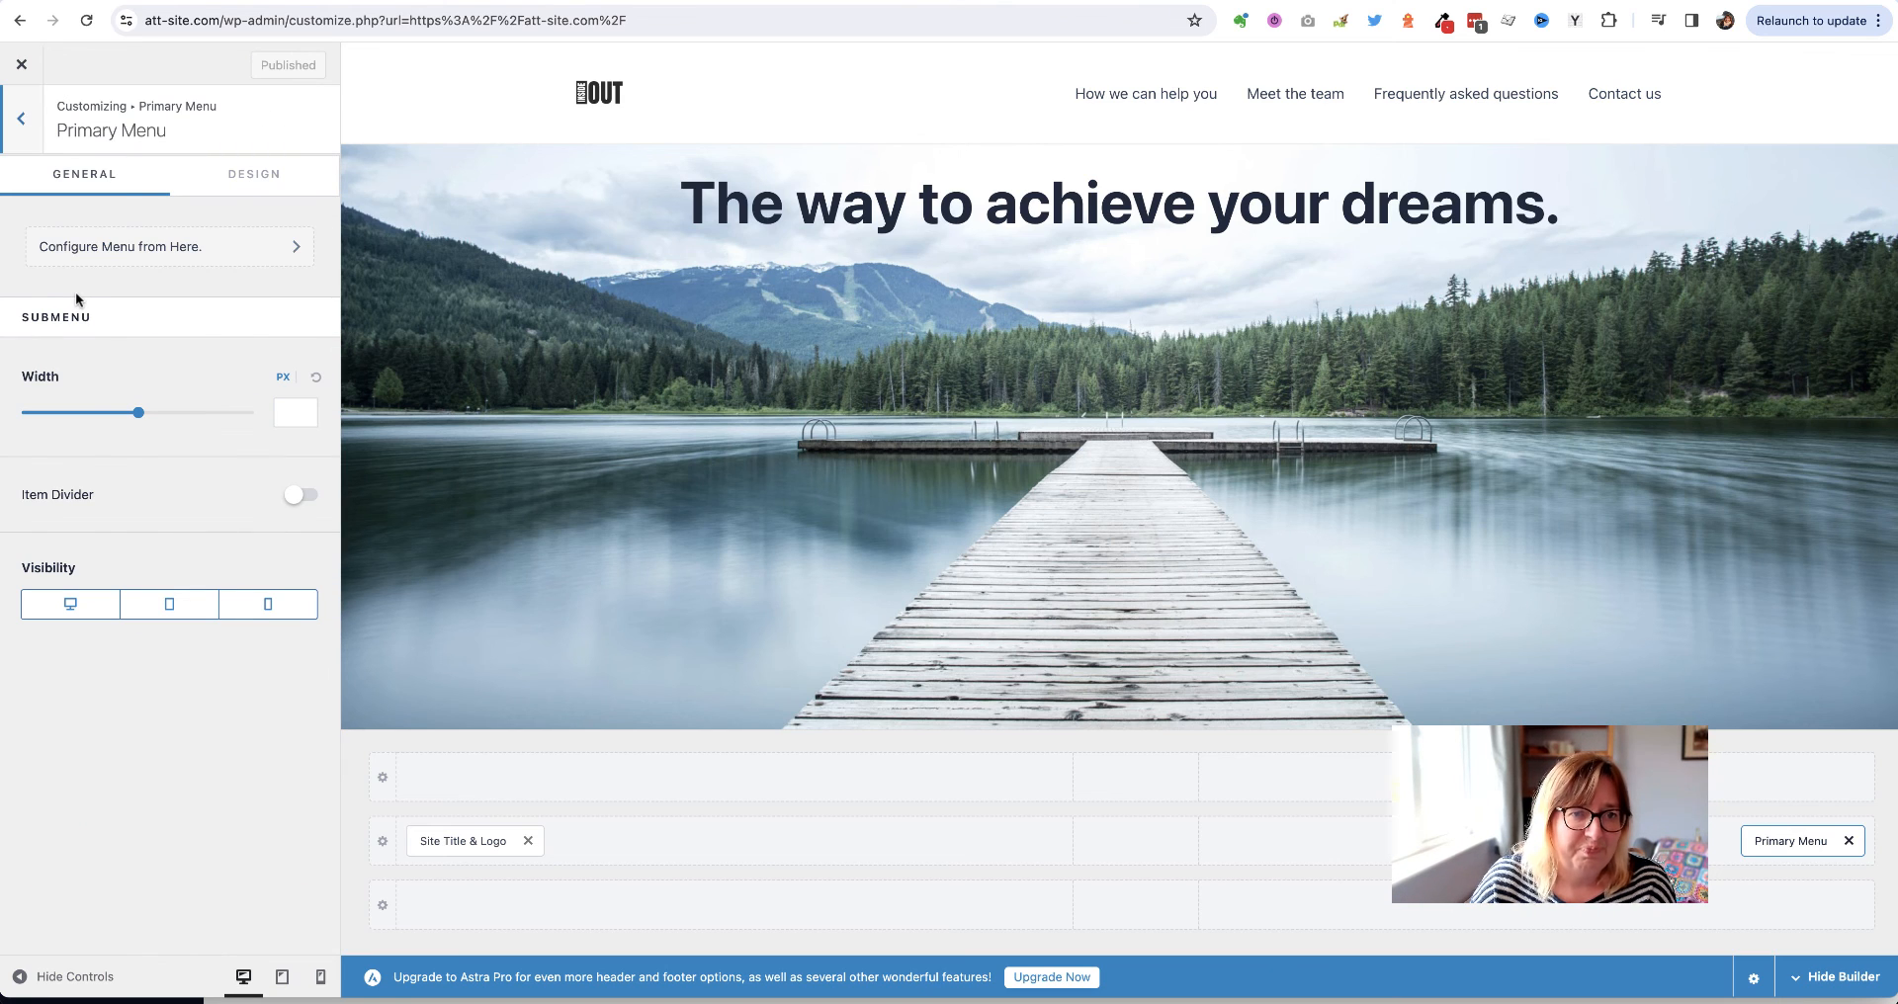
{"action": "left_click", "coordinate": [224, 189]}
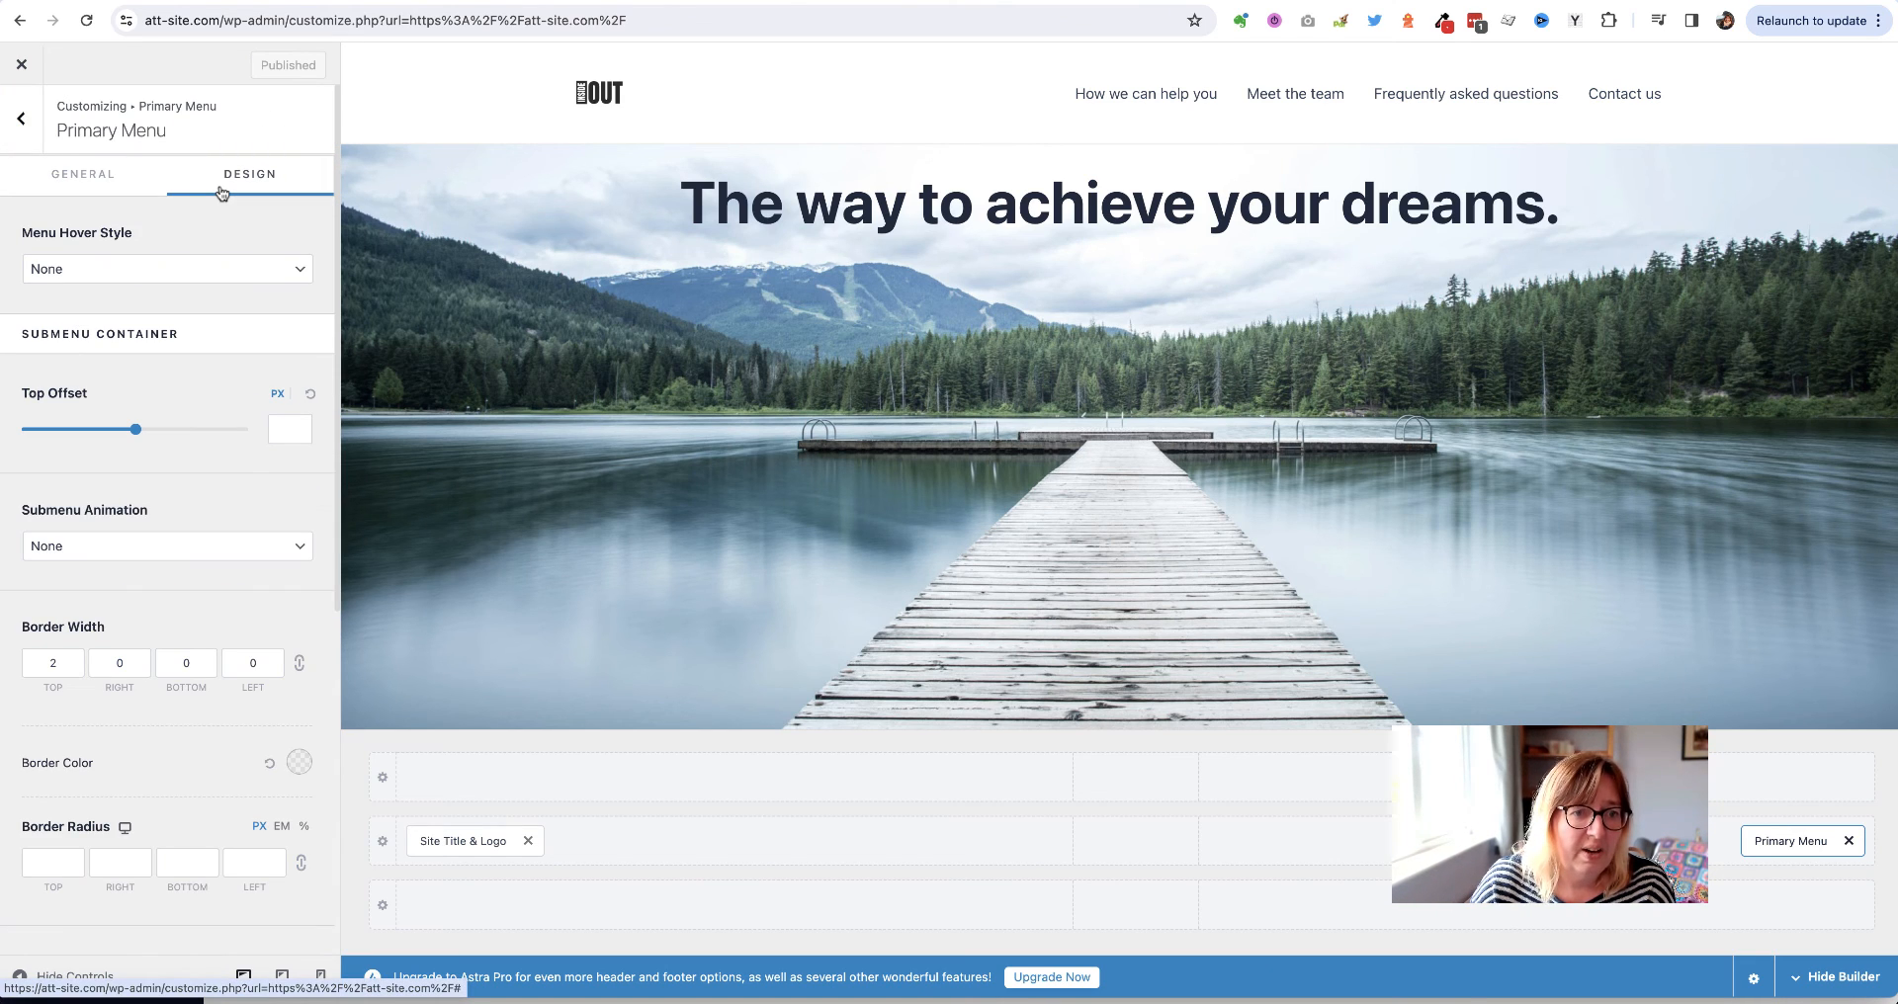
{"action": "scroll", "coordinate": [206, 424], "scroll_direction": "down", "scroll_amount": 6}
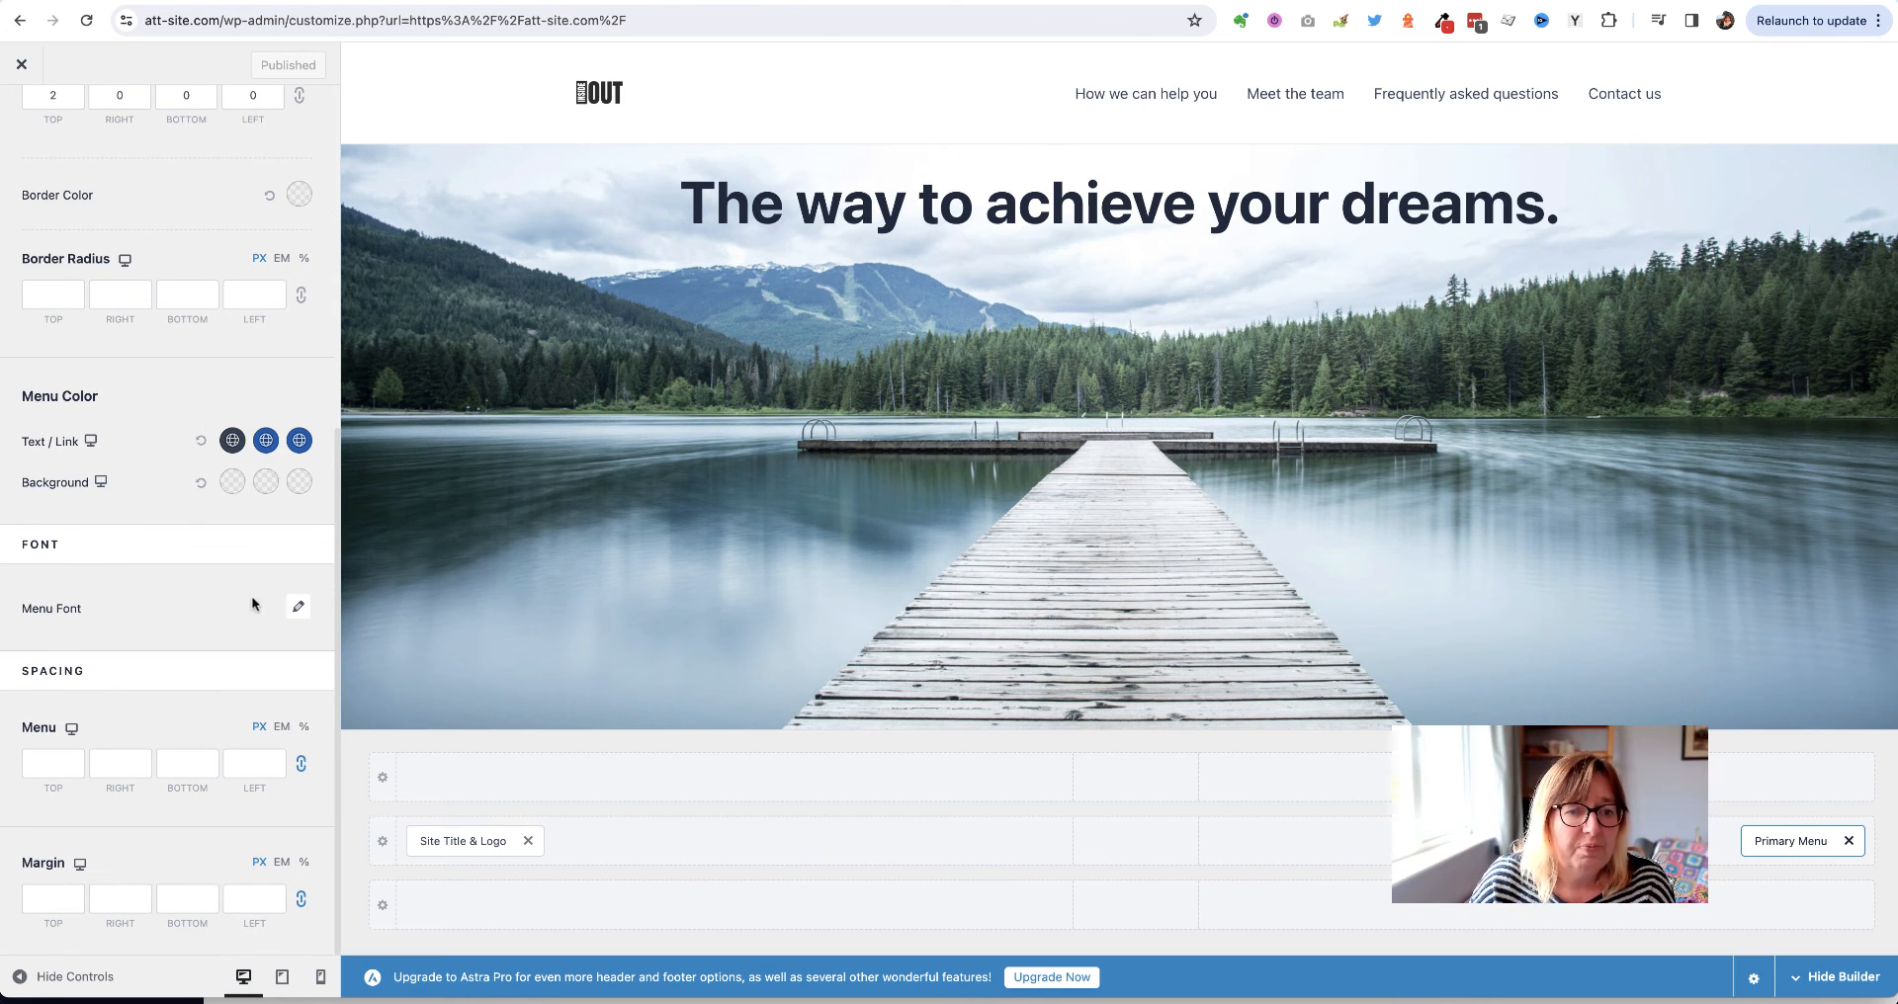
{"action": "left_click", "coordinate": [300, 609]}
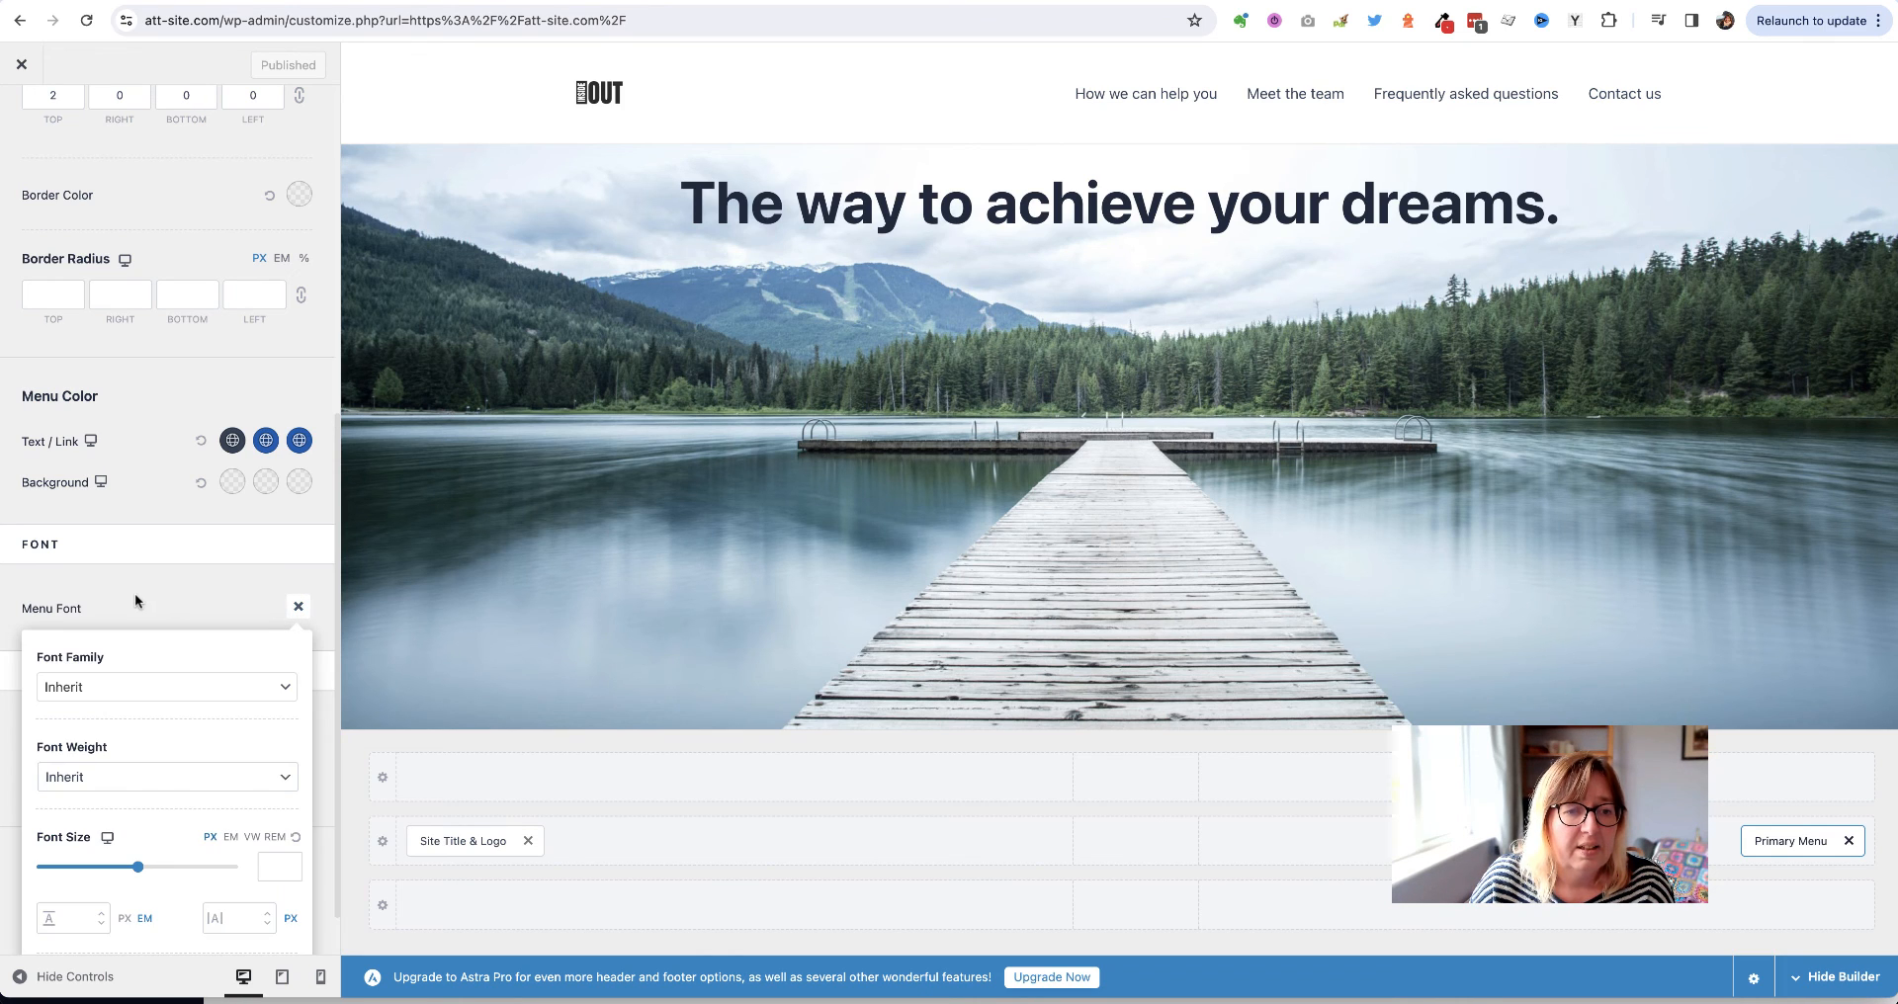
{"action": "scroll", "coordinate": [142, 583], "scroll_direction": "down", "scroll_amount": 2}
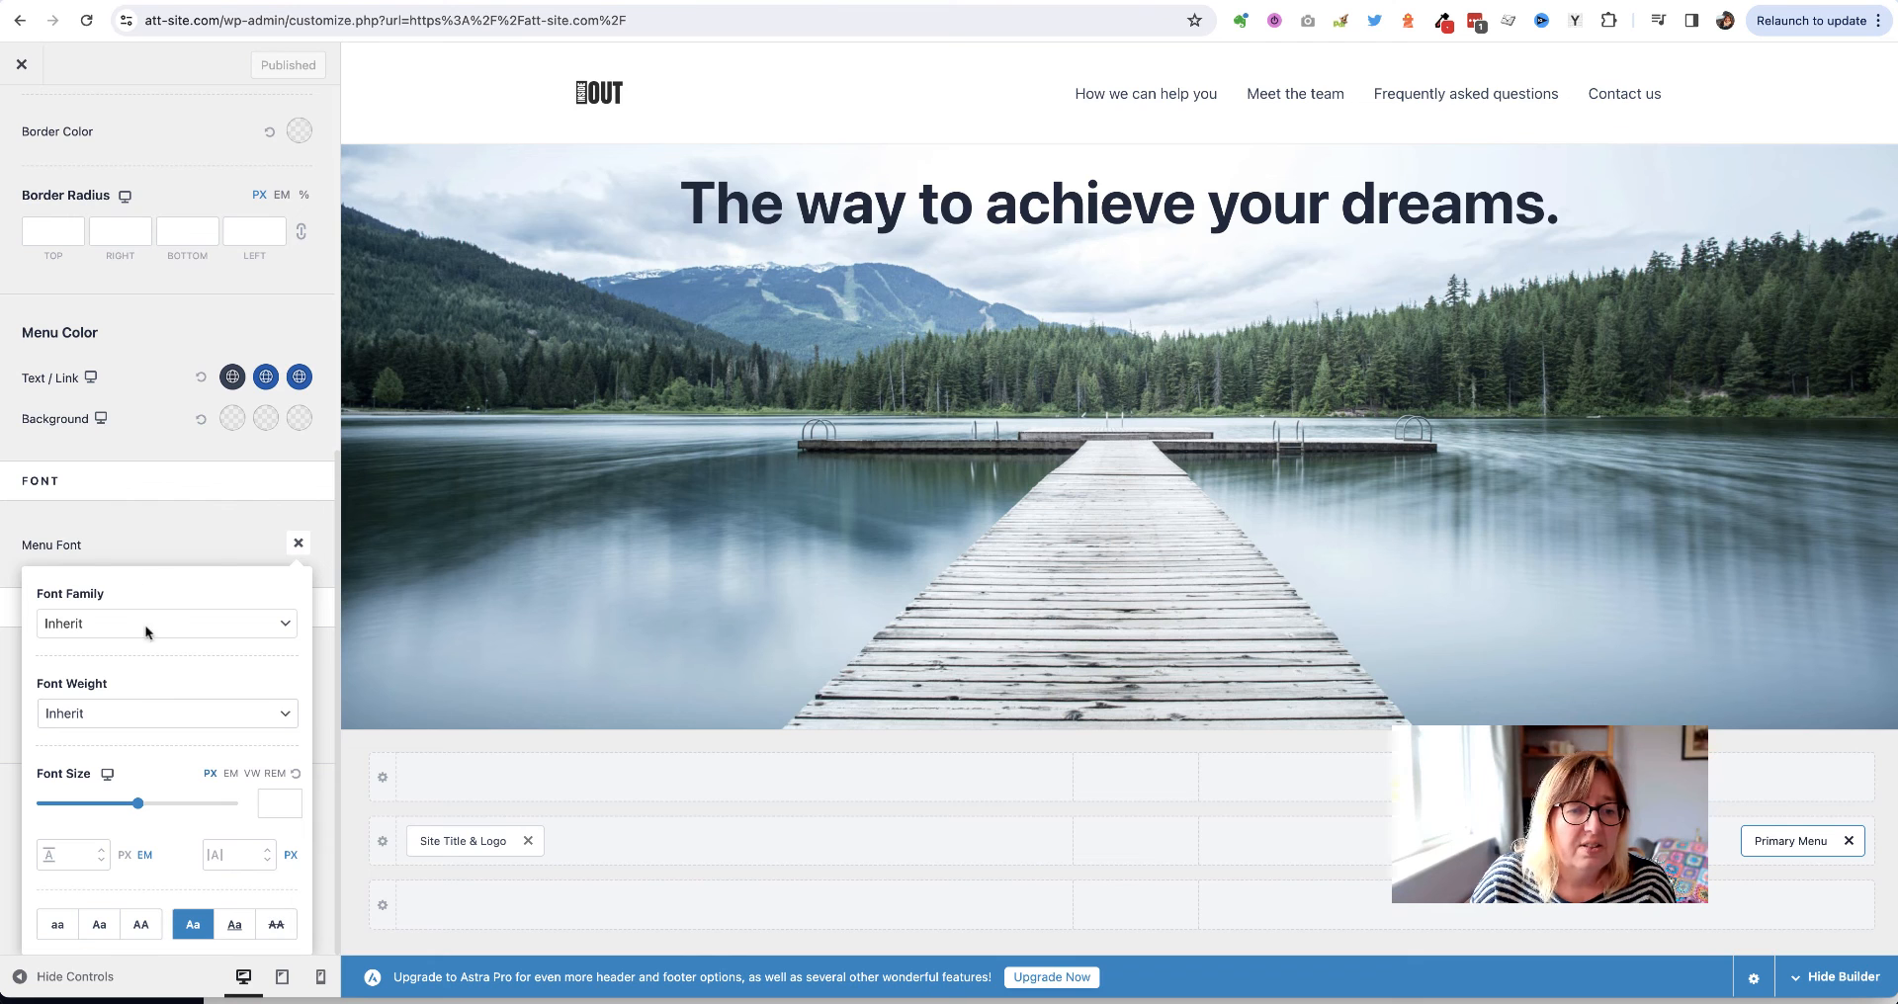
{"action": "left_click_drag", "start_coordinate": [134, 806], "coordinate": [63, 803]}
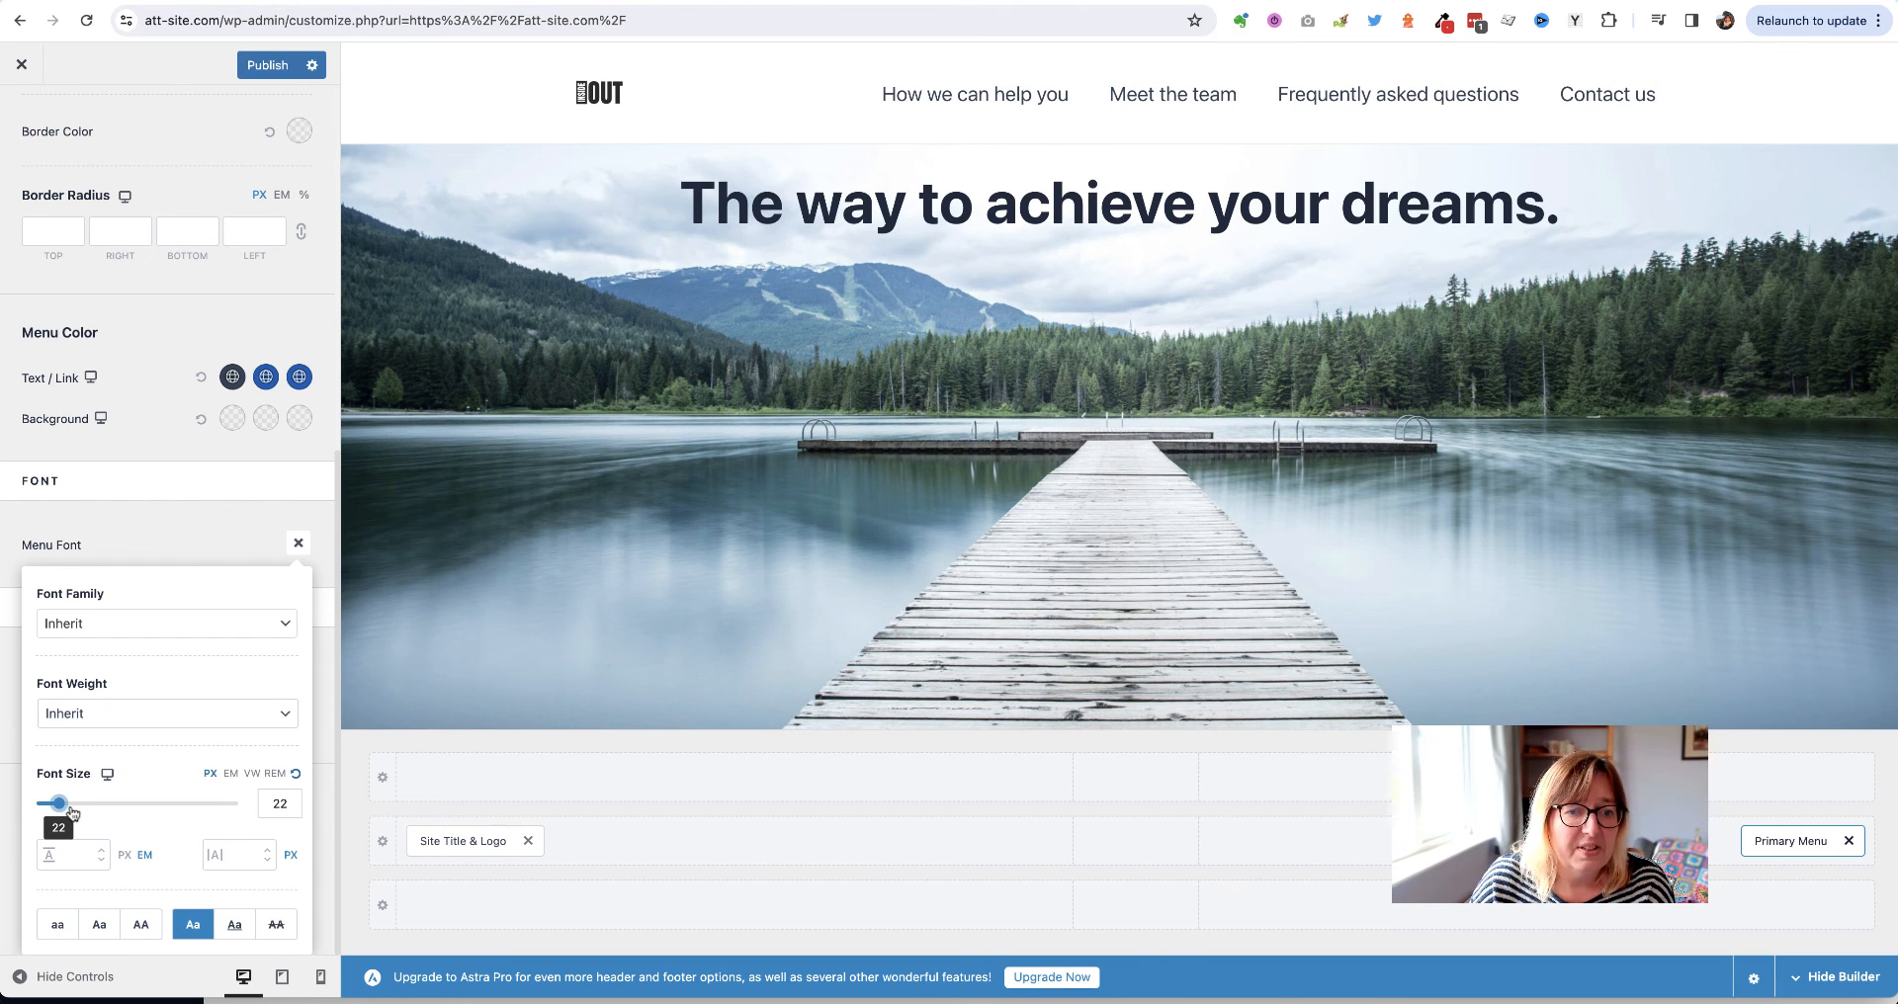
{"action": "left_click", "coordinate": [288, 803]}
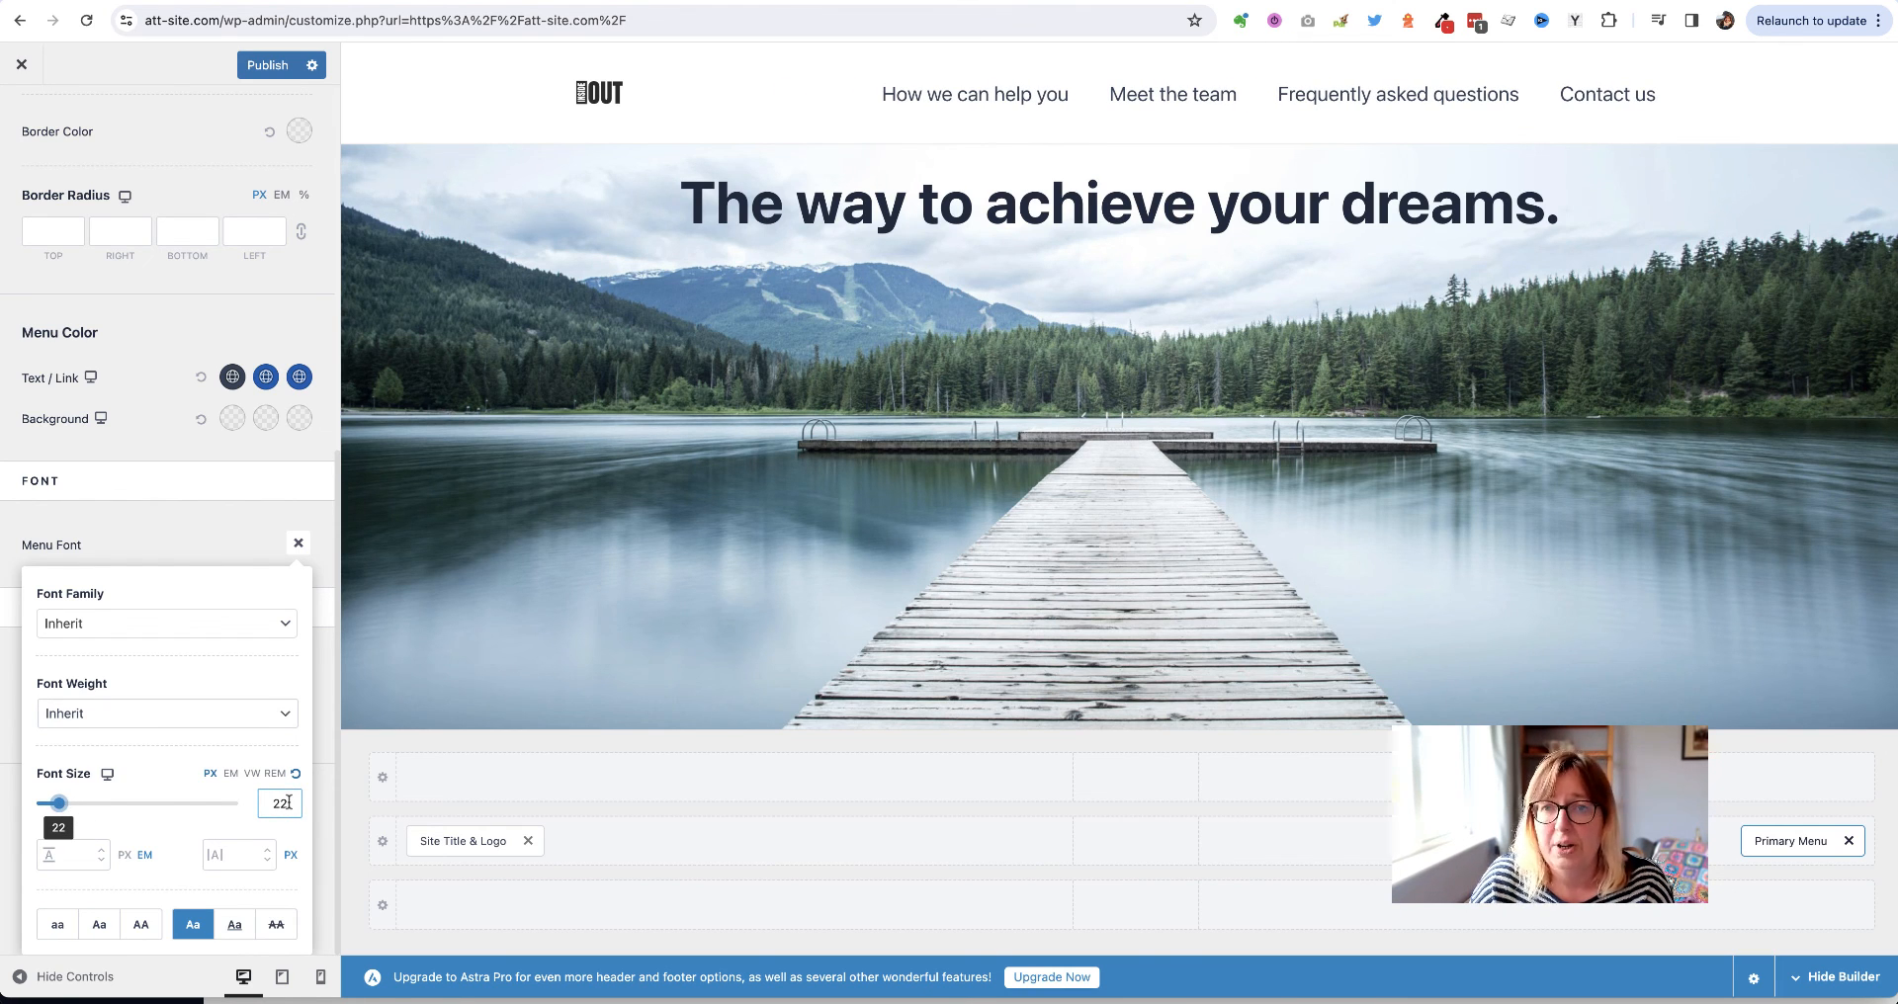
{"action": "left_click", "coordinate": [268, 66]}
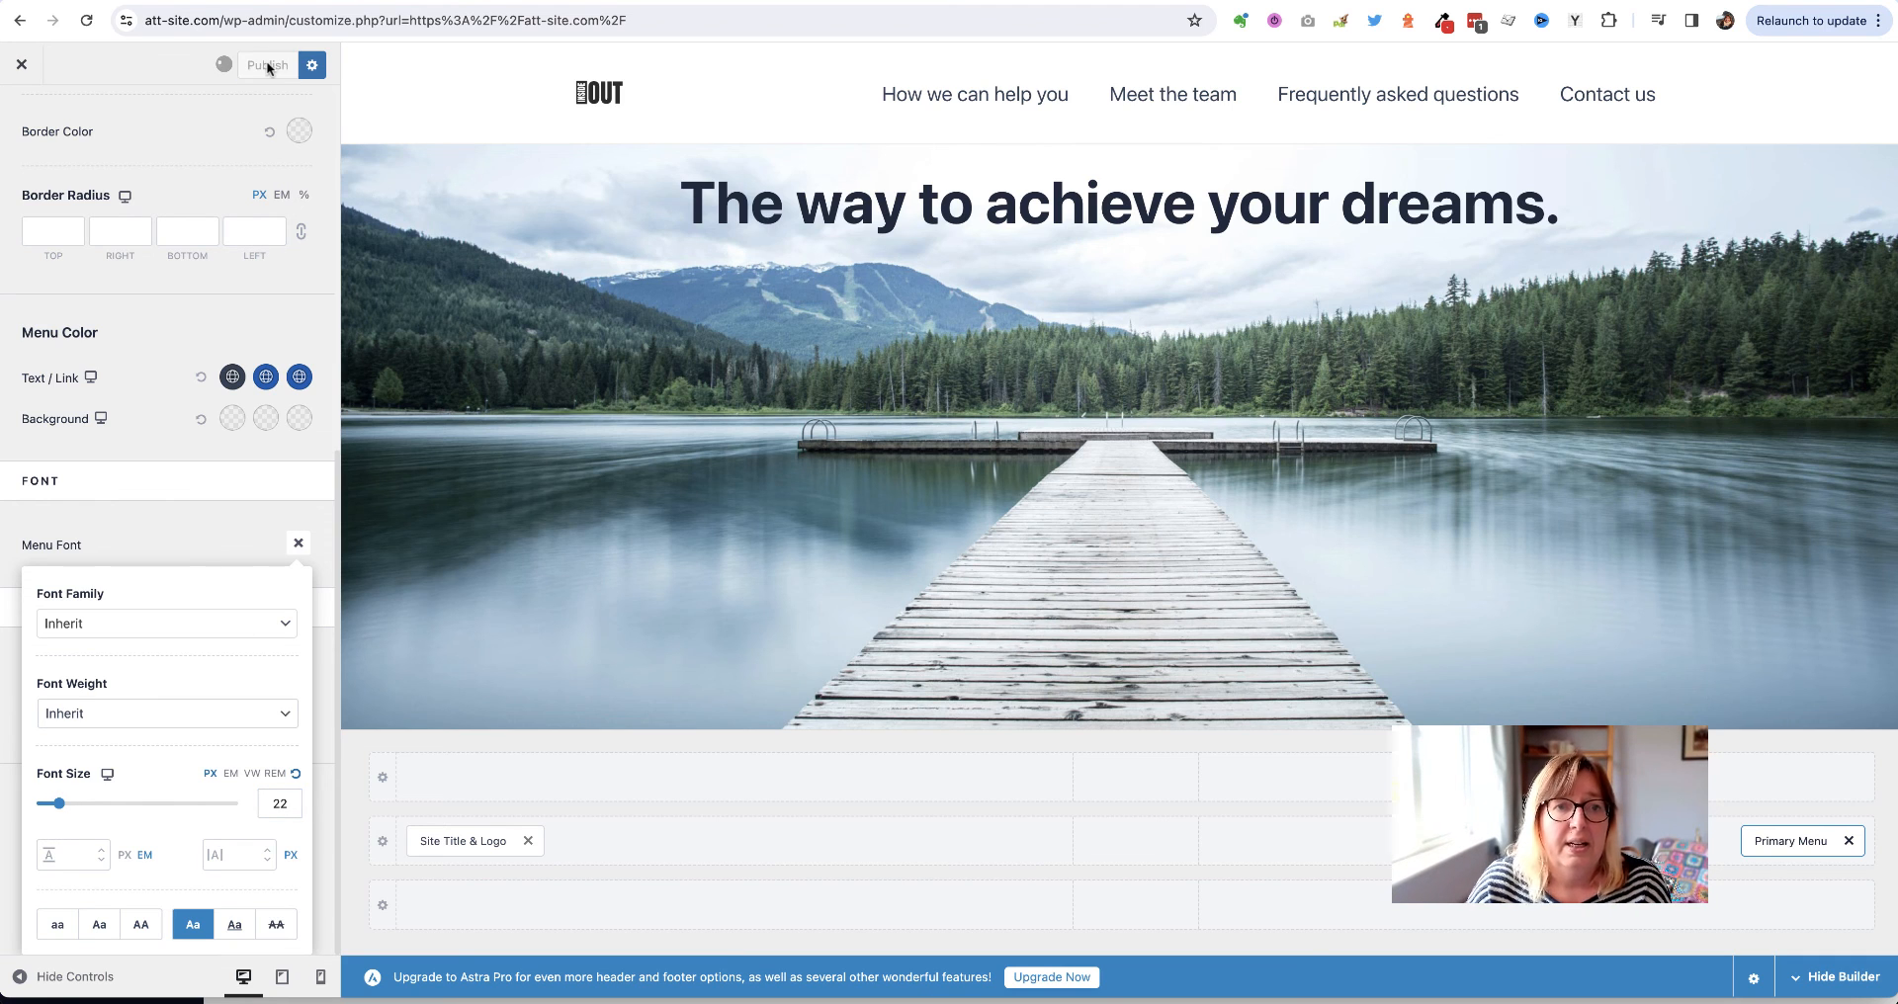
Close the Customizer and scroll through the live one-page site to review it
{"action": "left_click", "coordinate": [21, 67]}
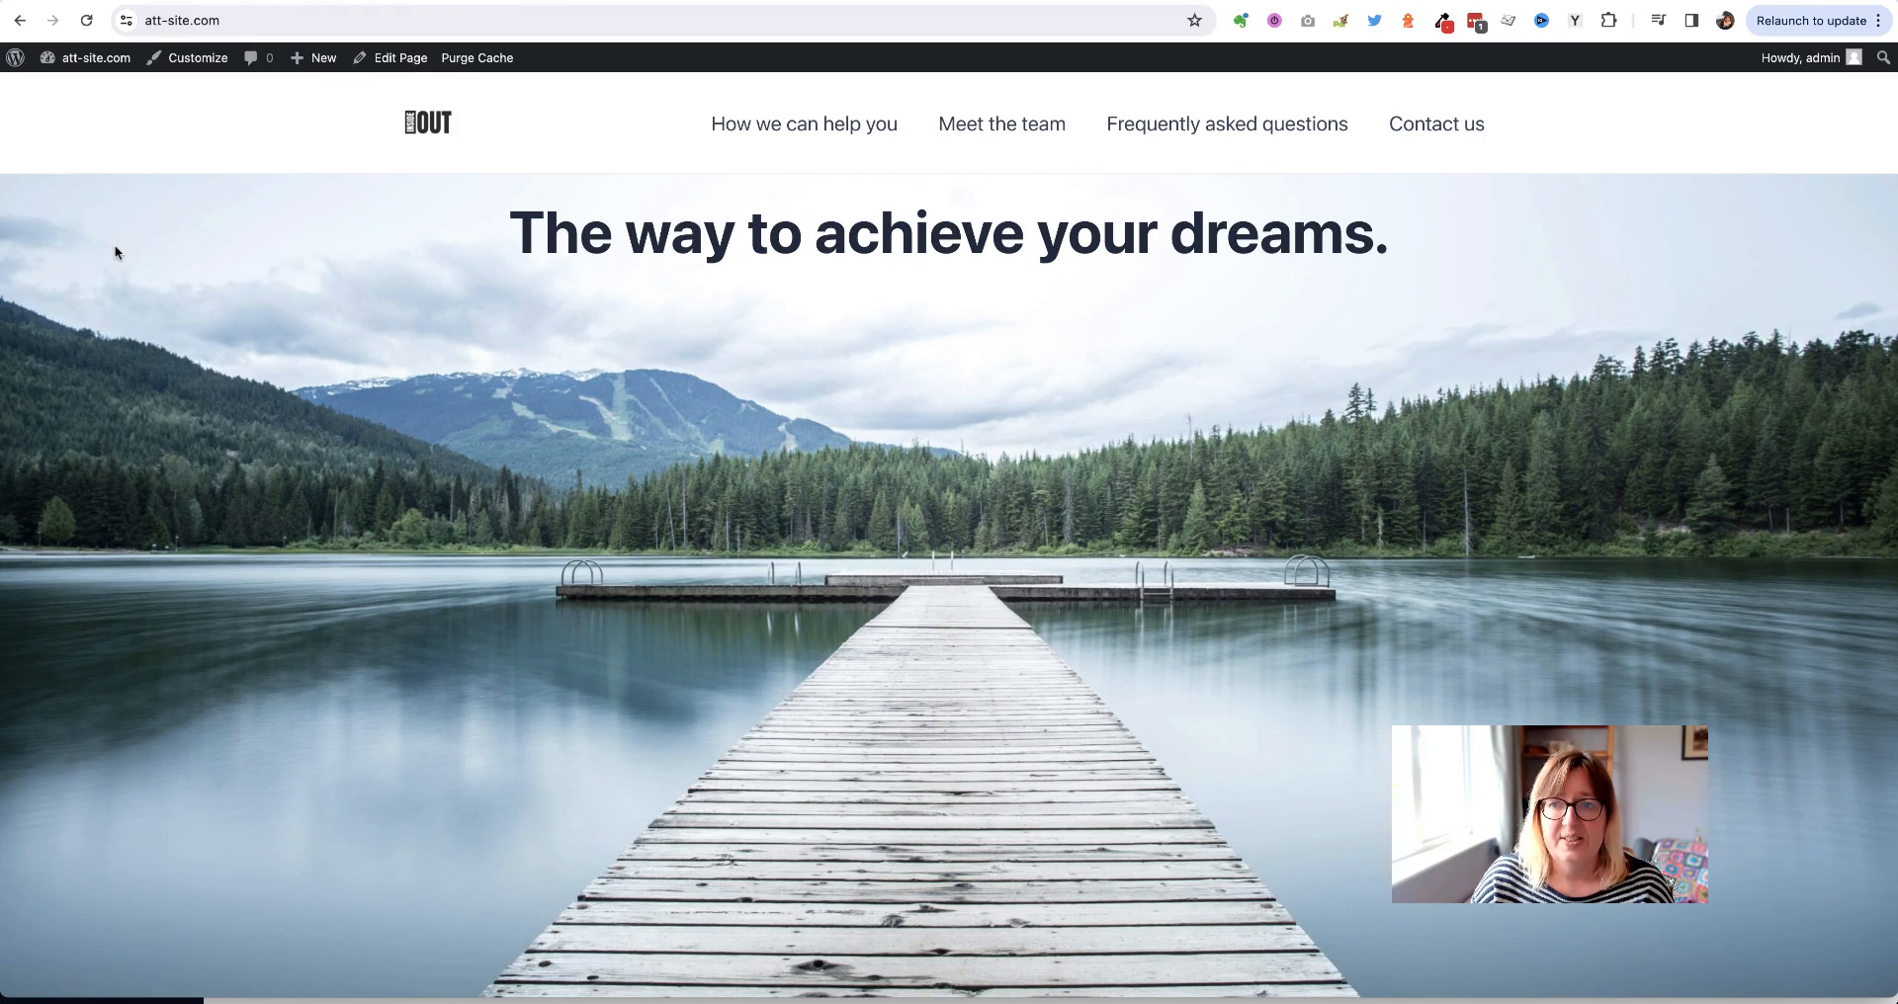
{"action": "scroll", "coordinate": [115, 253], "scroll_direction": "down", "scroll_amount": 8}
{"action": "scroll", "coordinate": [115, 253], "scroll_direction": "down", "scroll_amount": 10}
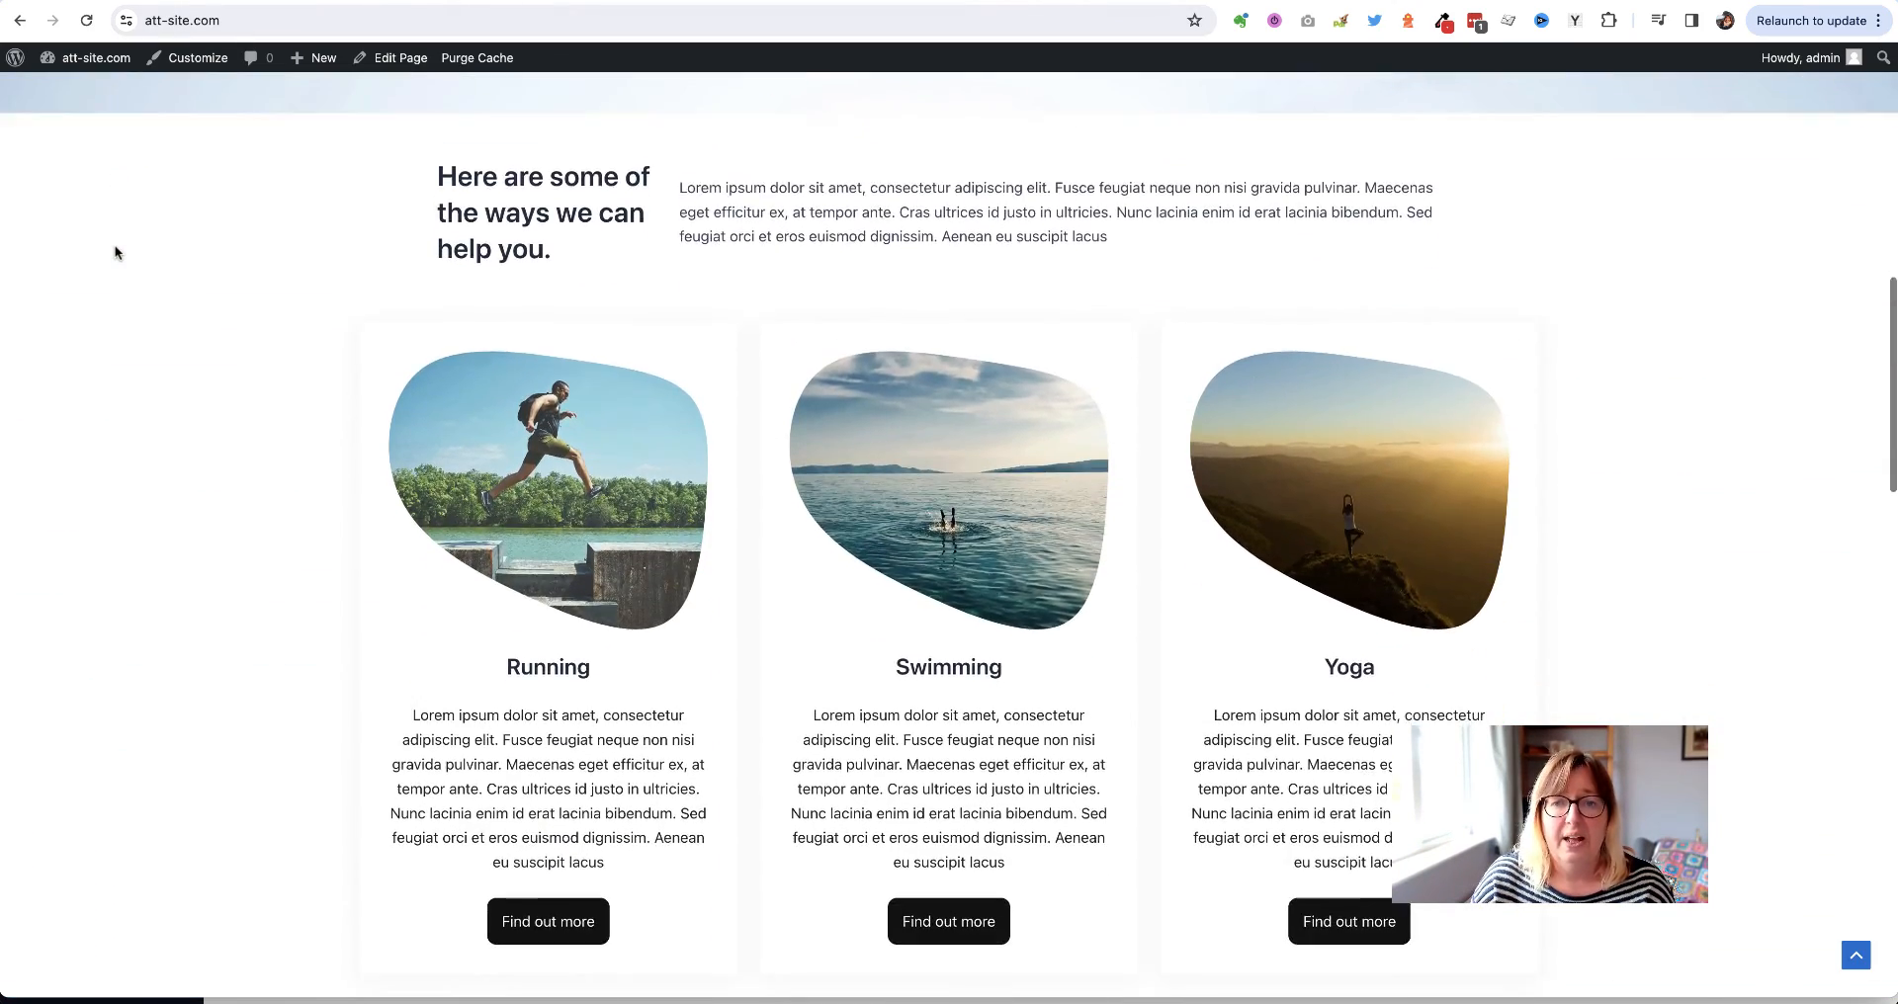
{"action": "scroll", "coordinate": [114, 253], "scroll_direction": "down", "scroll_amount": 12}
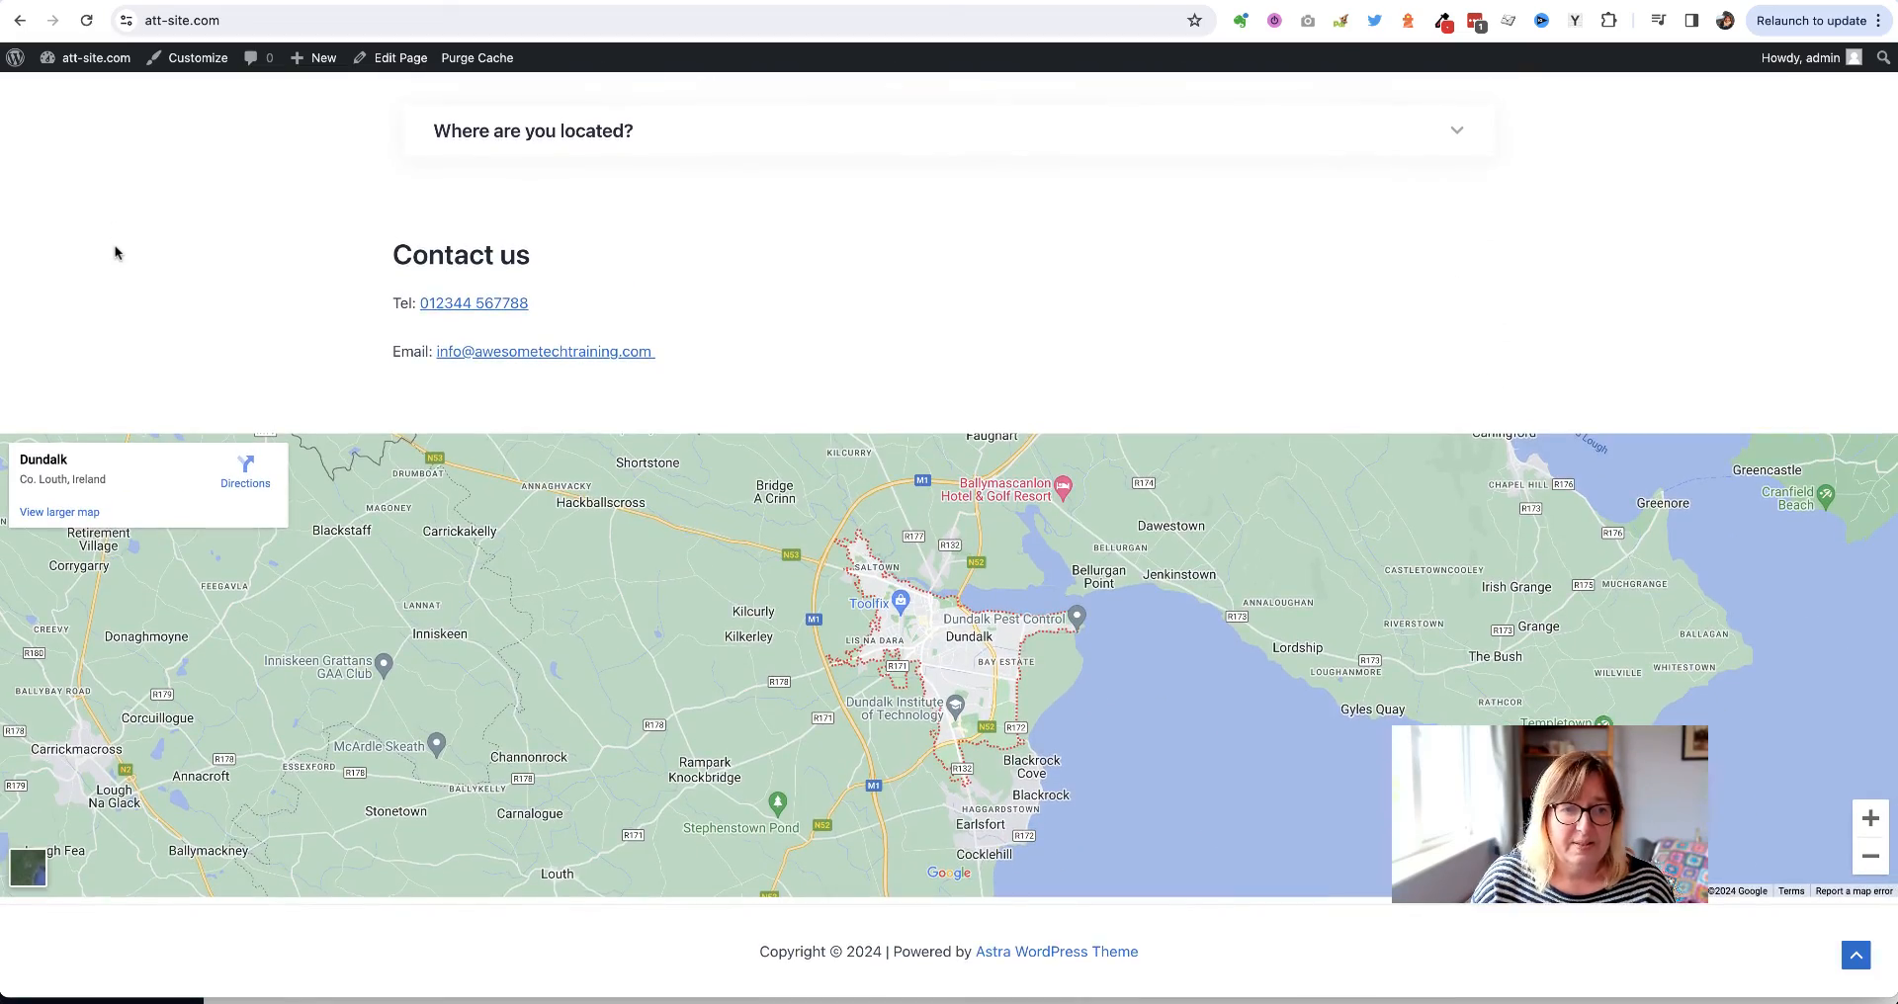
{"action": "scroll", "coordinate": [102, 186], "scroll_direction": "up", "scroll_amount": 15}
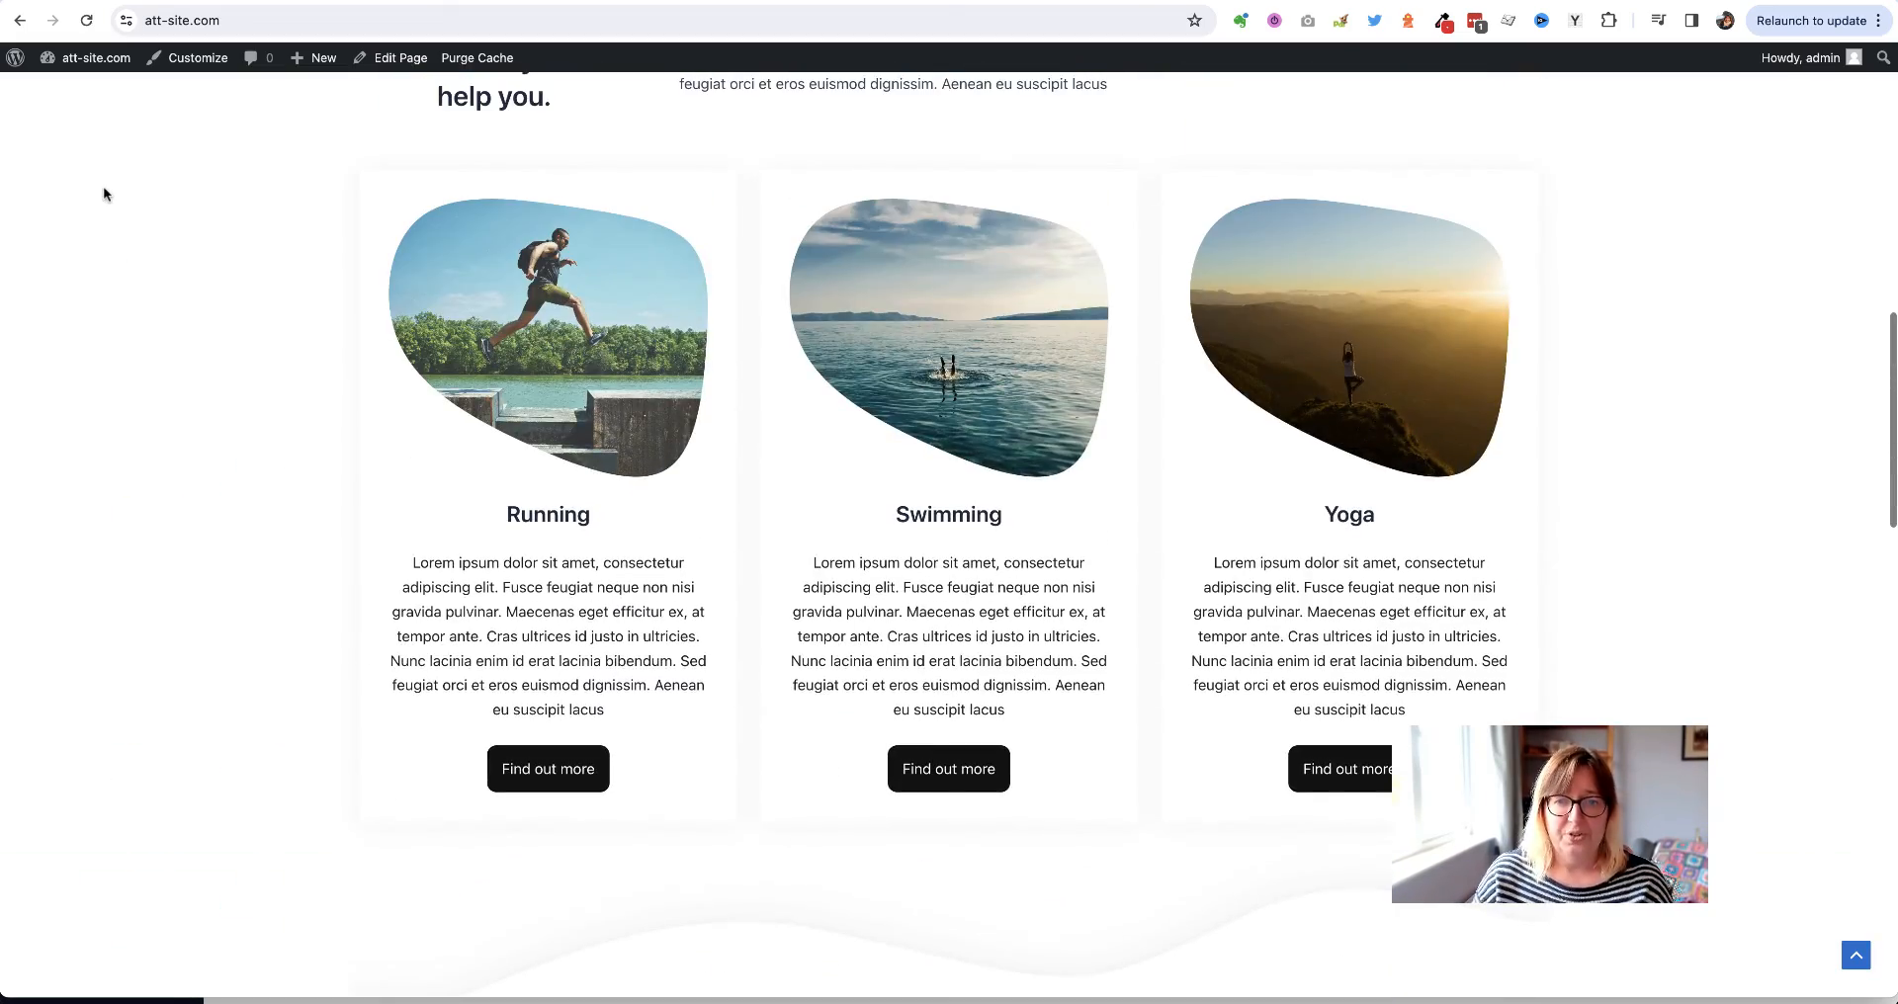
{"action": "scroll", "coordinate": [104, 193], "scroll_direction": "up", "scroll_amount": 5}
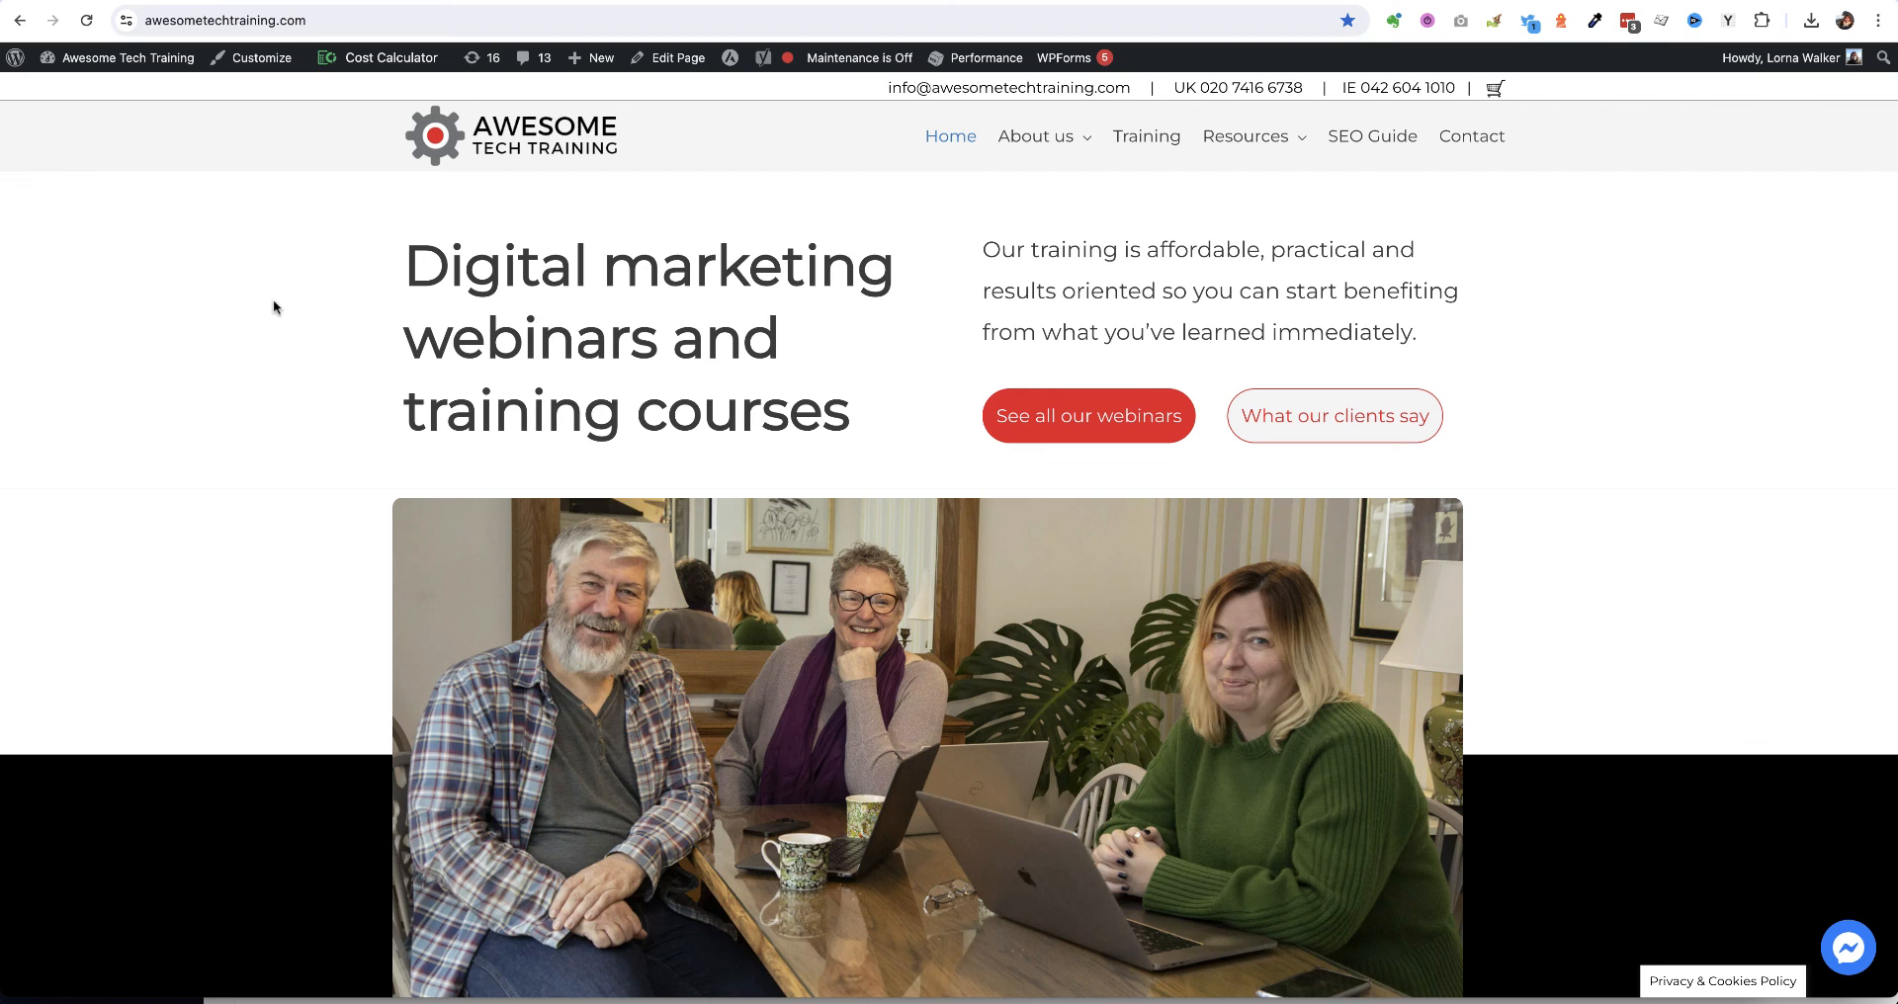
Open the 'Getting started with WordPress' webinar from the Training listing
{"action": "left_click", "coordinate": [1147, 144]}
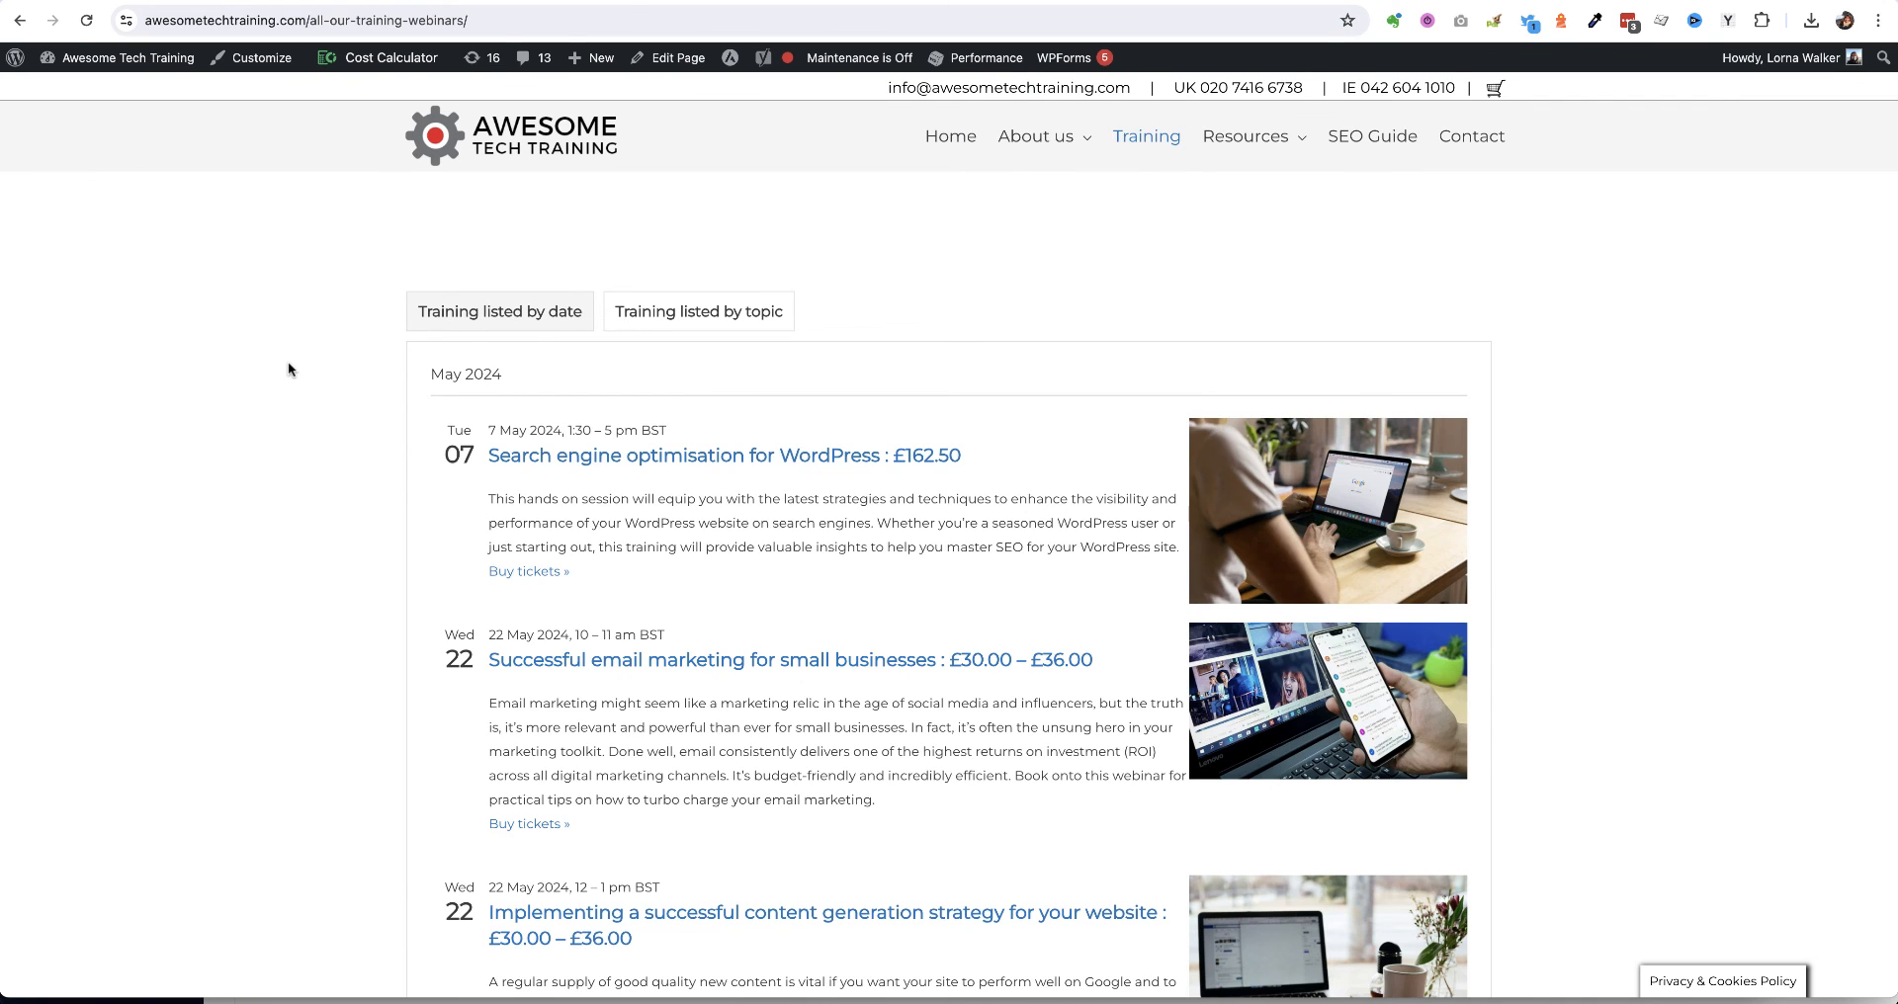
{"action": "scroll", "coordinate": [288, 364], "scroll_direction": "down", "scroll_amount": 5}
{"action": "scroll", "coordinate": [288, 363], "scroll_direction": "down", "scroll_amount": 7}
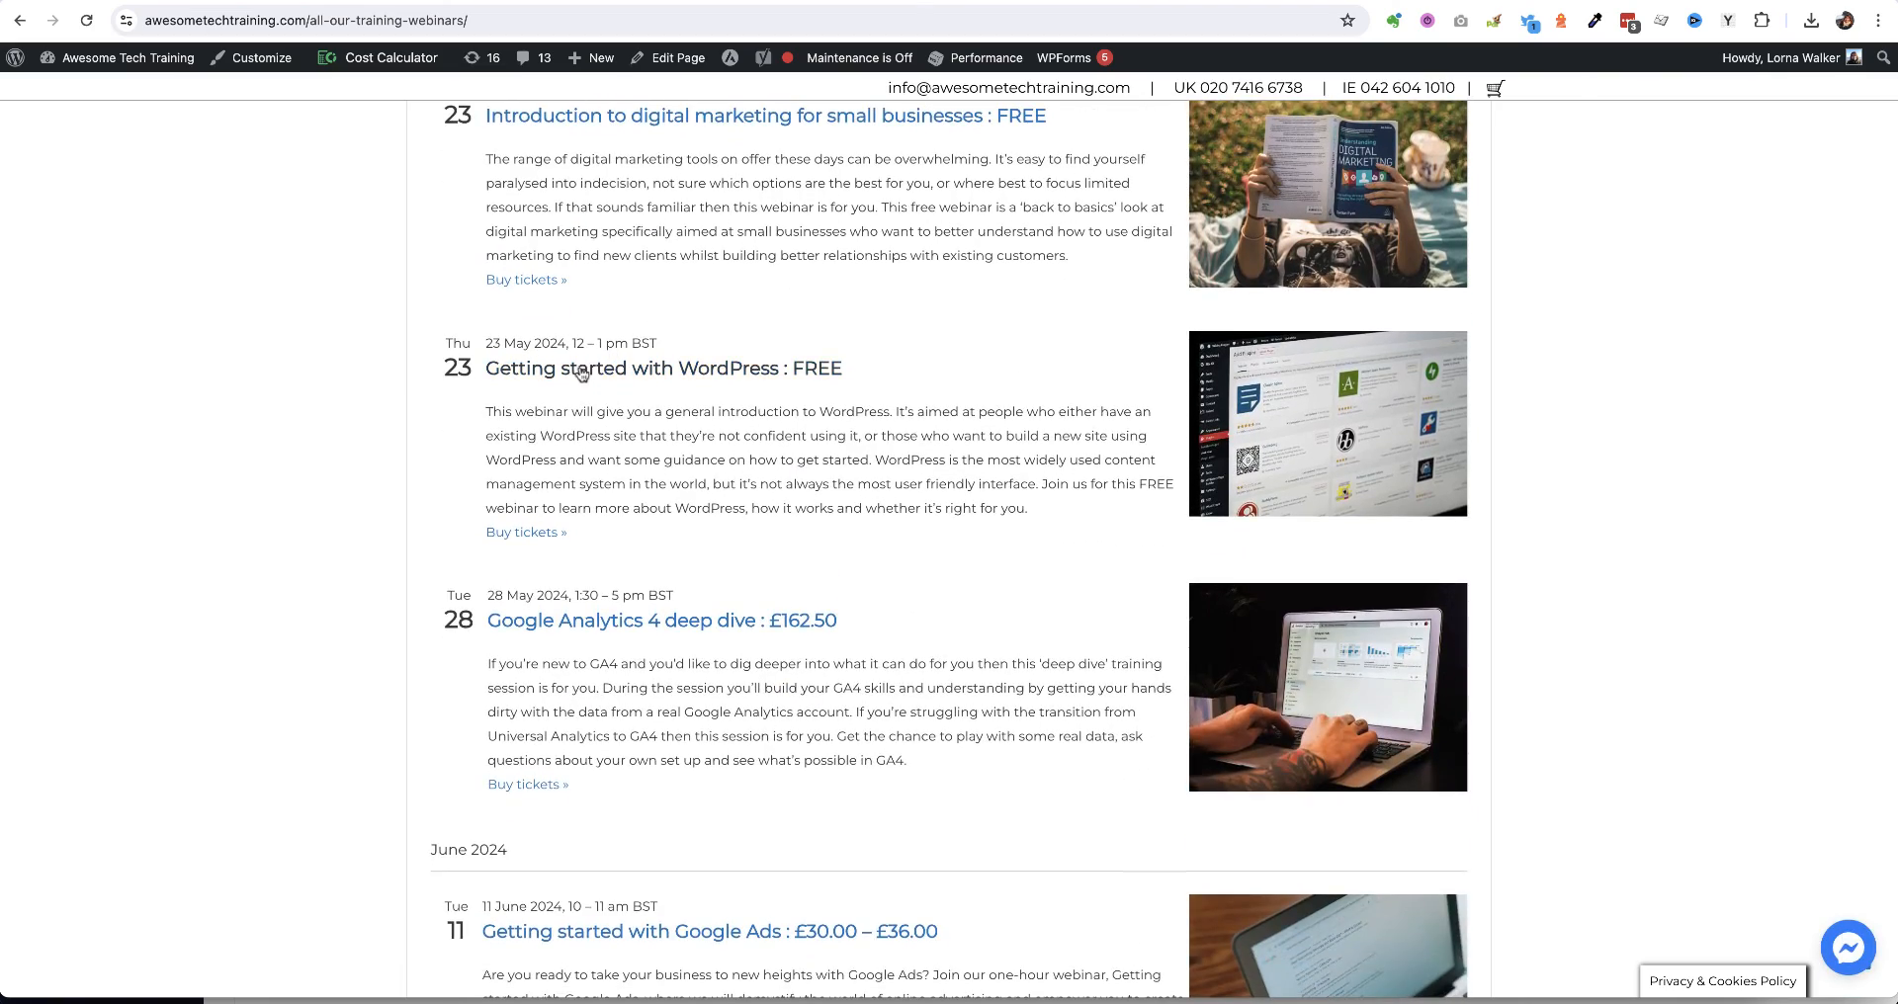
{"action": "left_click", "coordinate": [592, 370]}
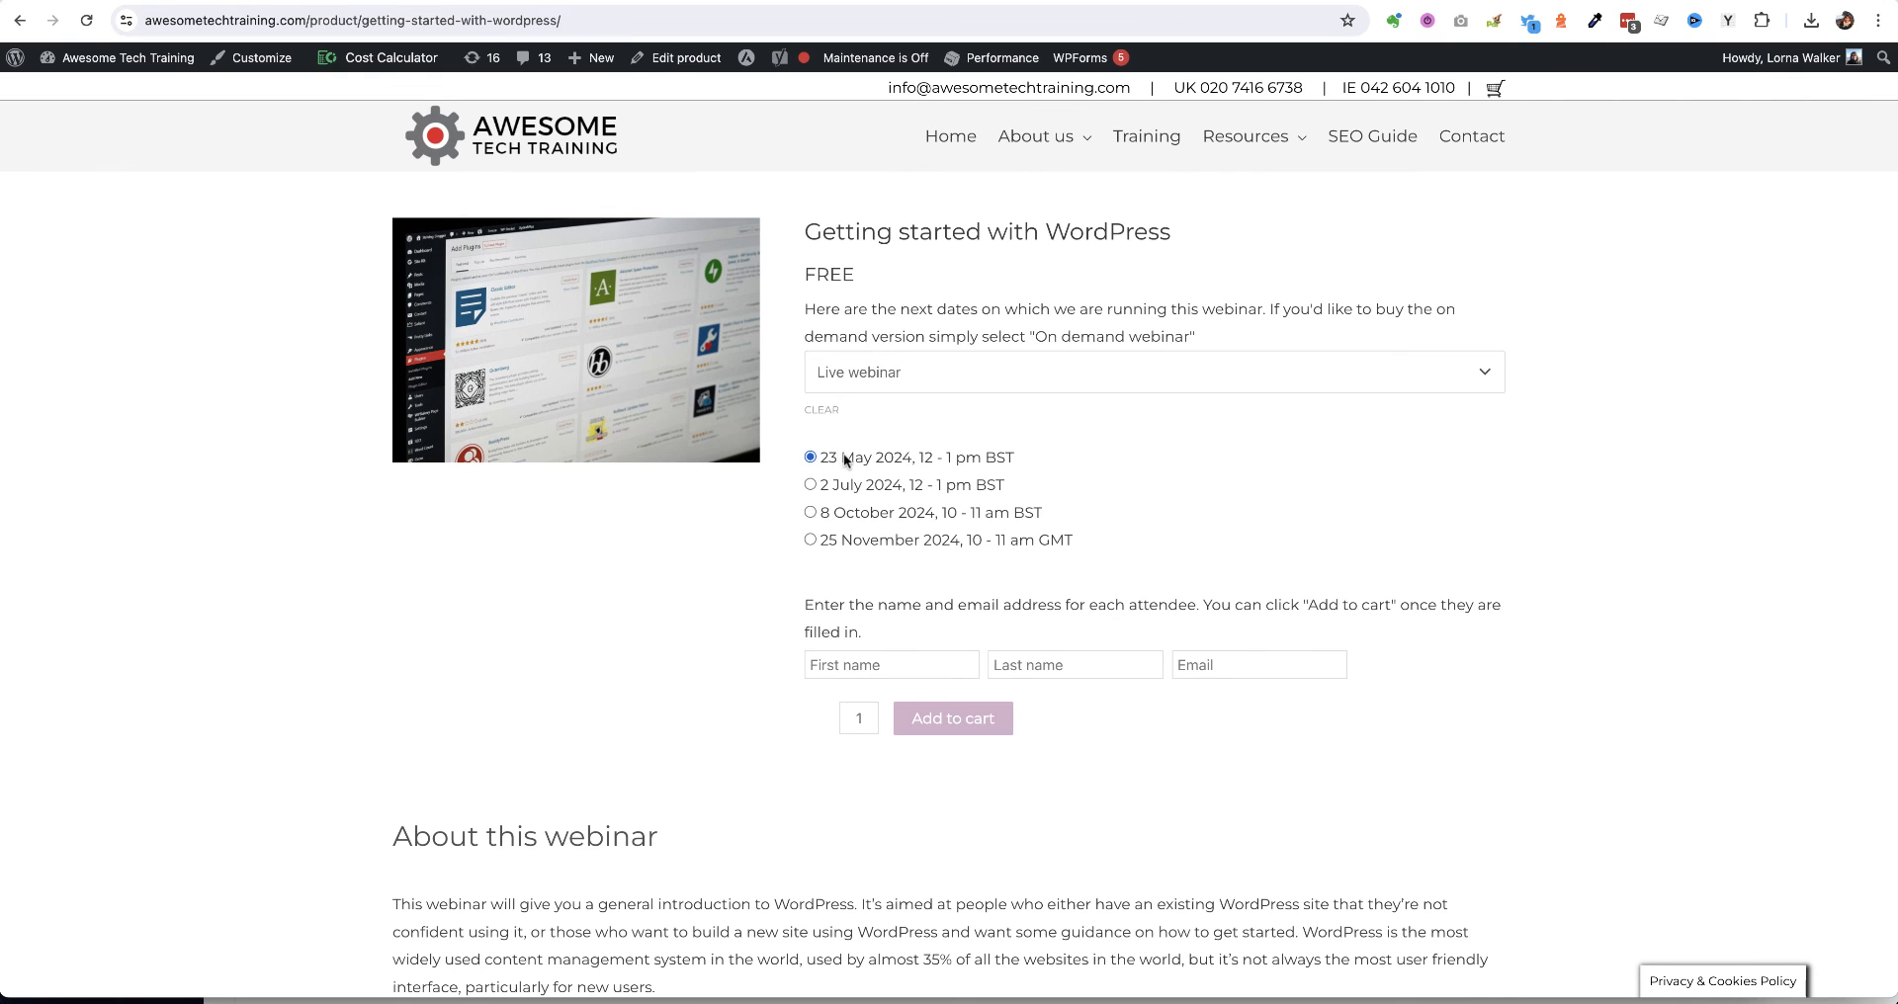
Select the On demand format, clear it again, and return to the Training listing
{"action": "left_click", "coordinate": [946, 383]}
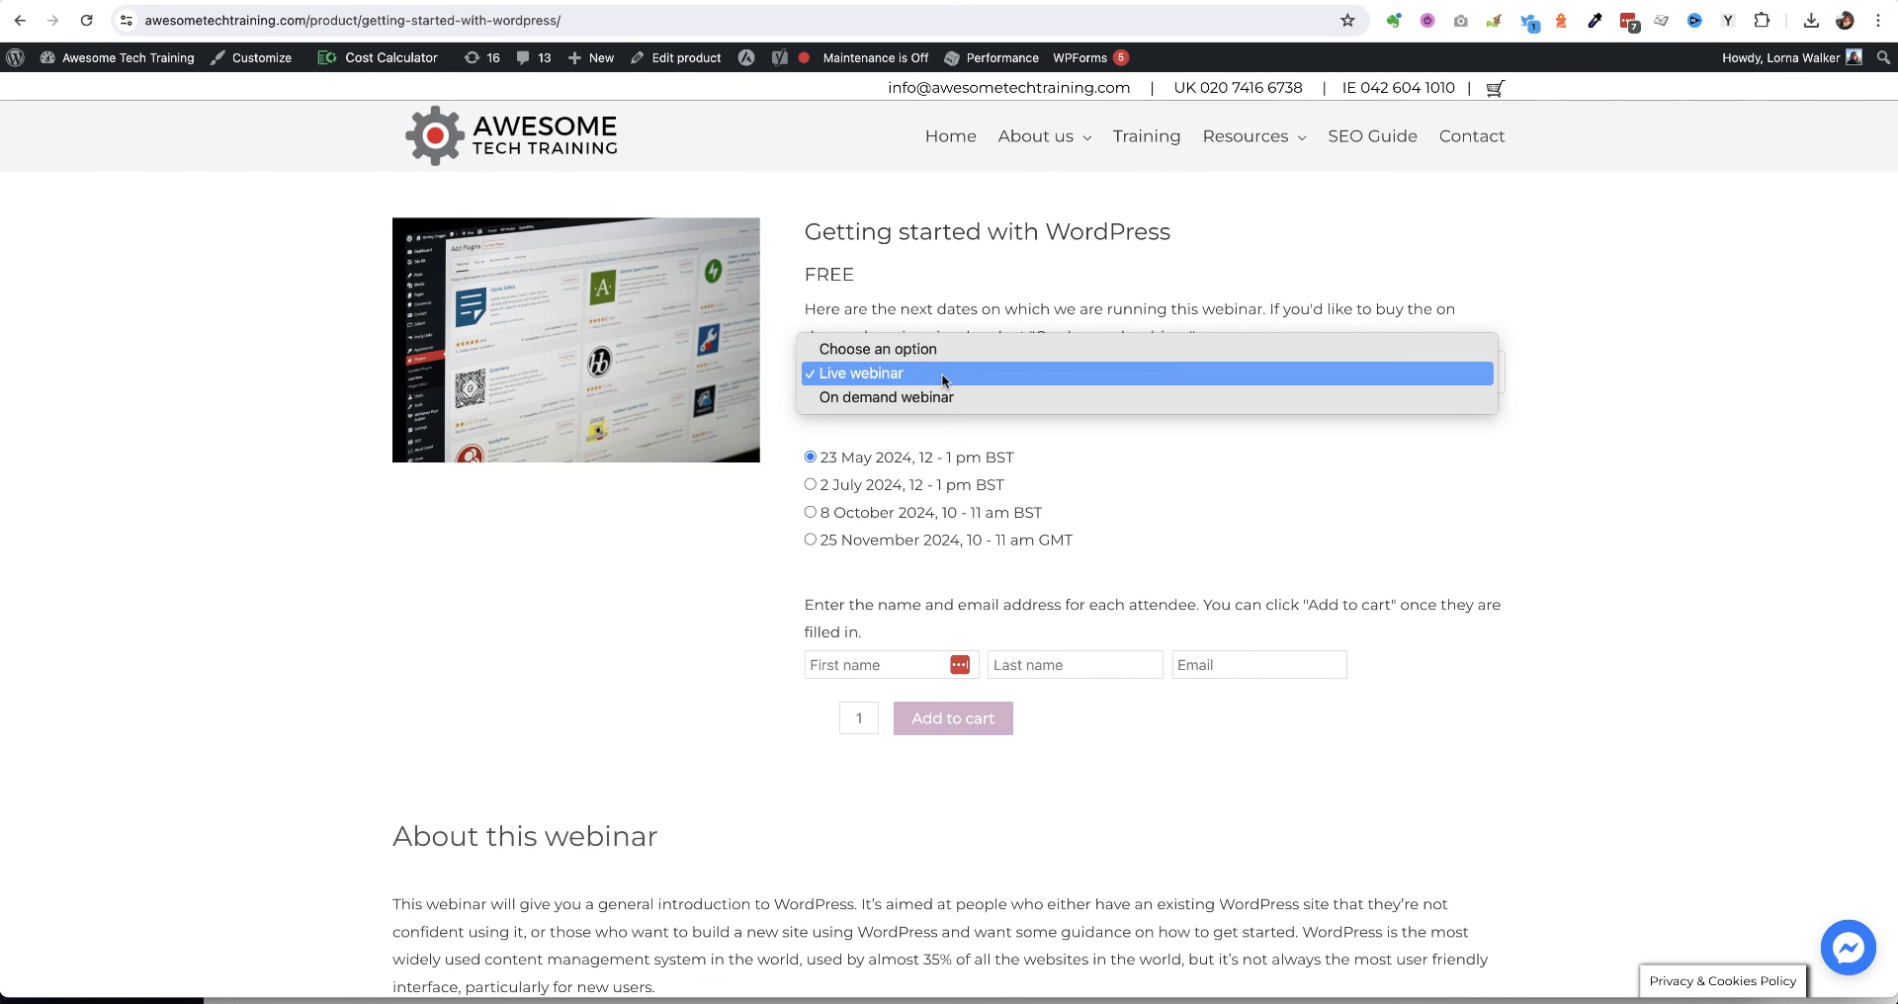
{"action": "left_click", "coordinate": [857, 399]}
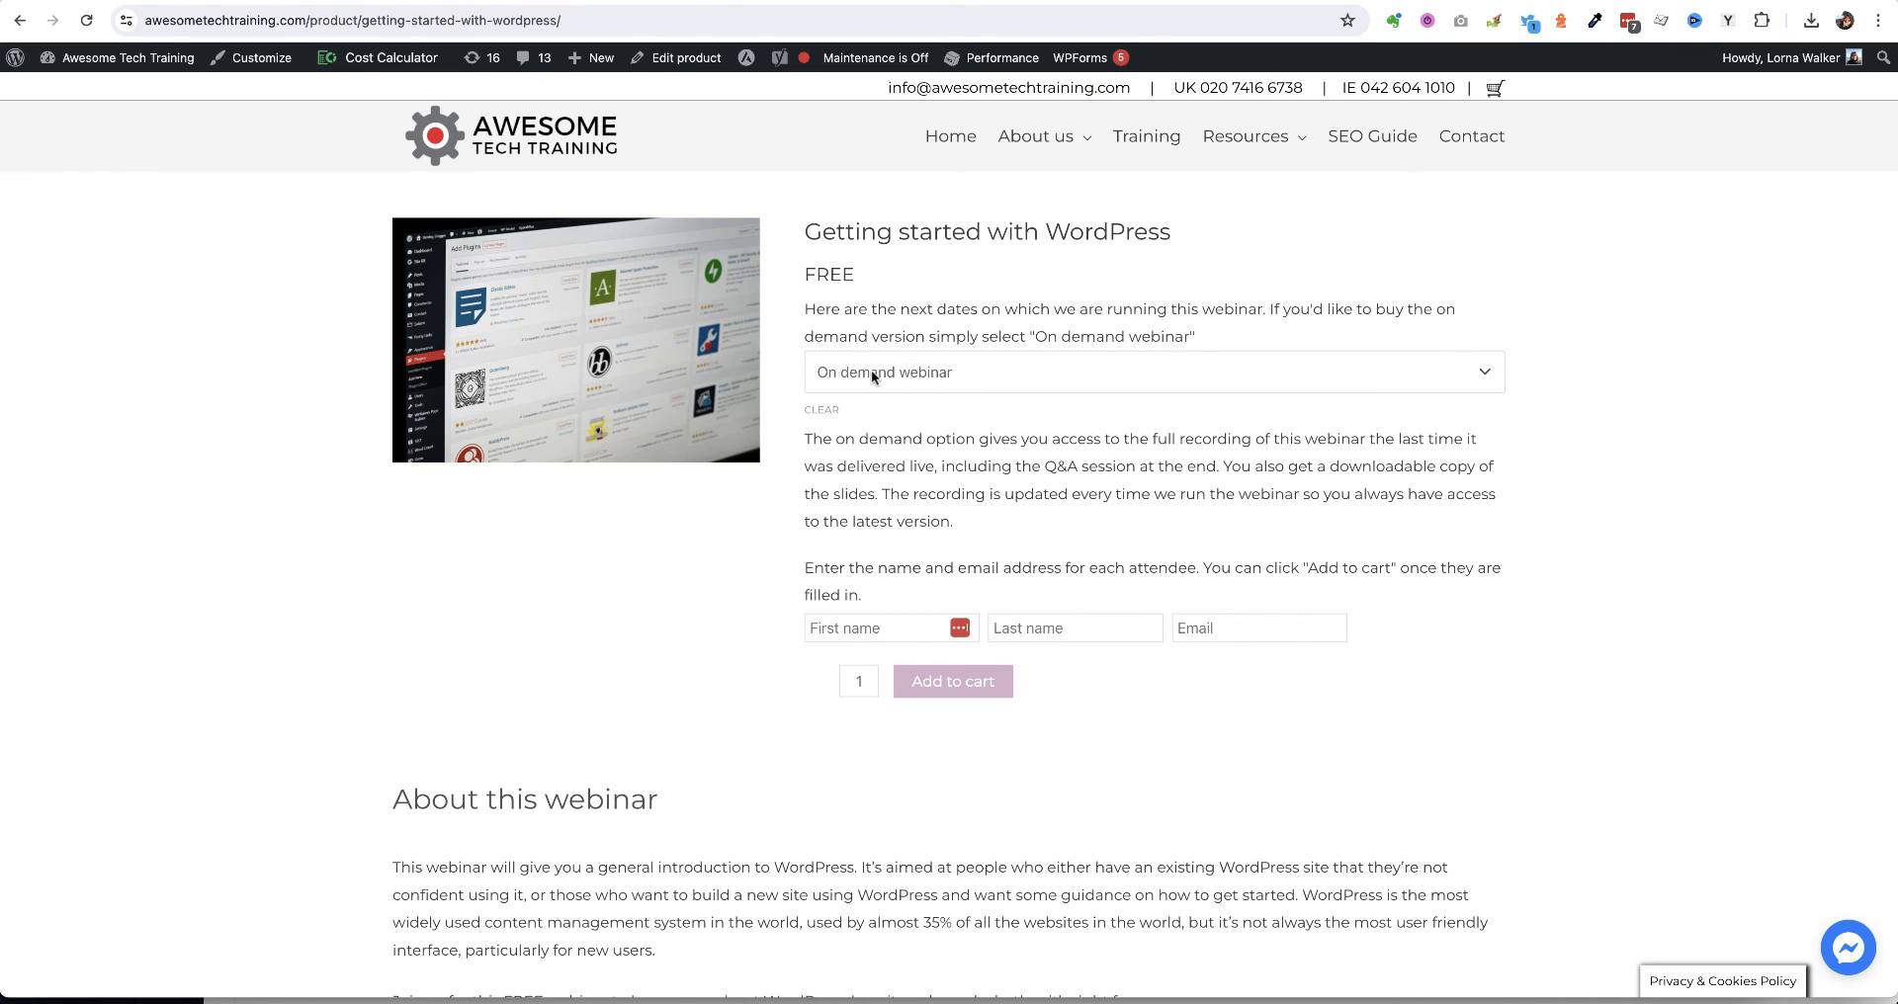
{"action": "left_click", "coordinate": [872, 374]}
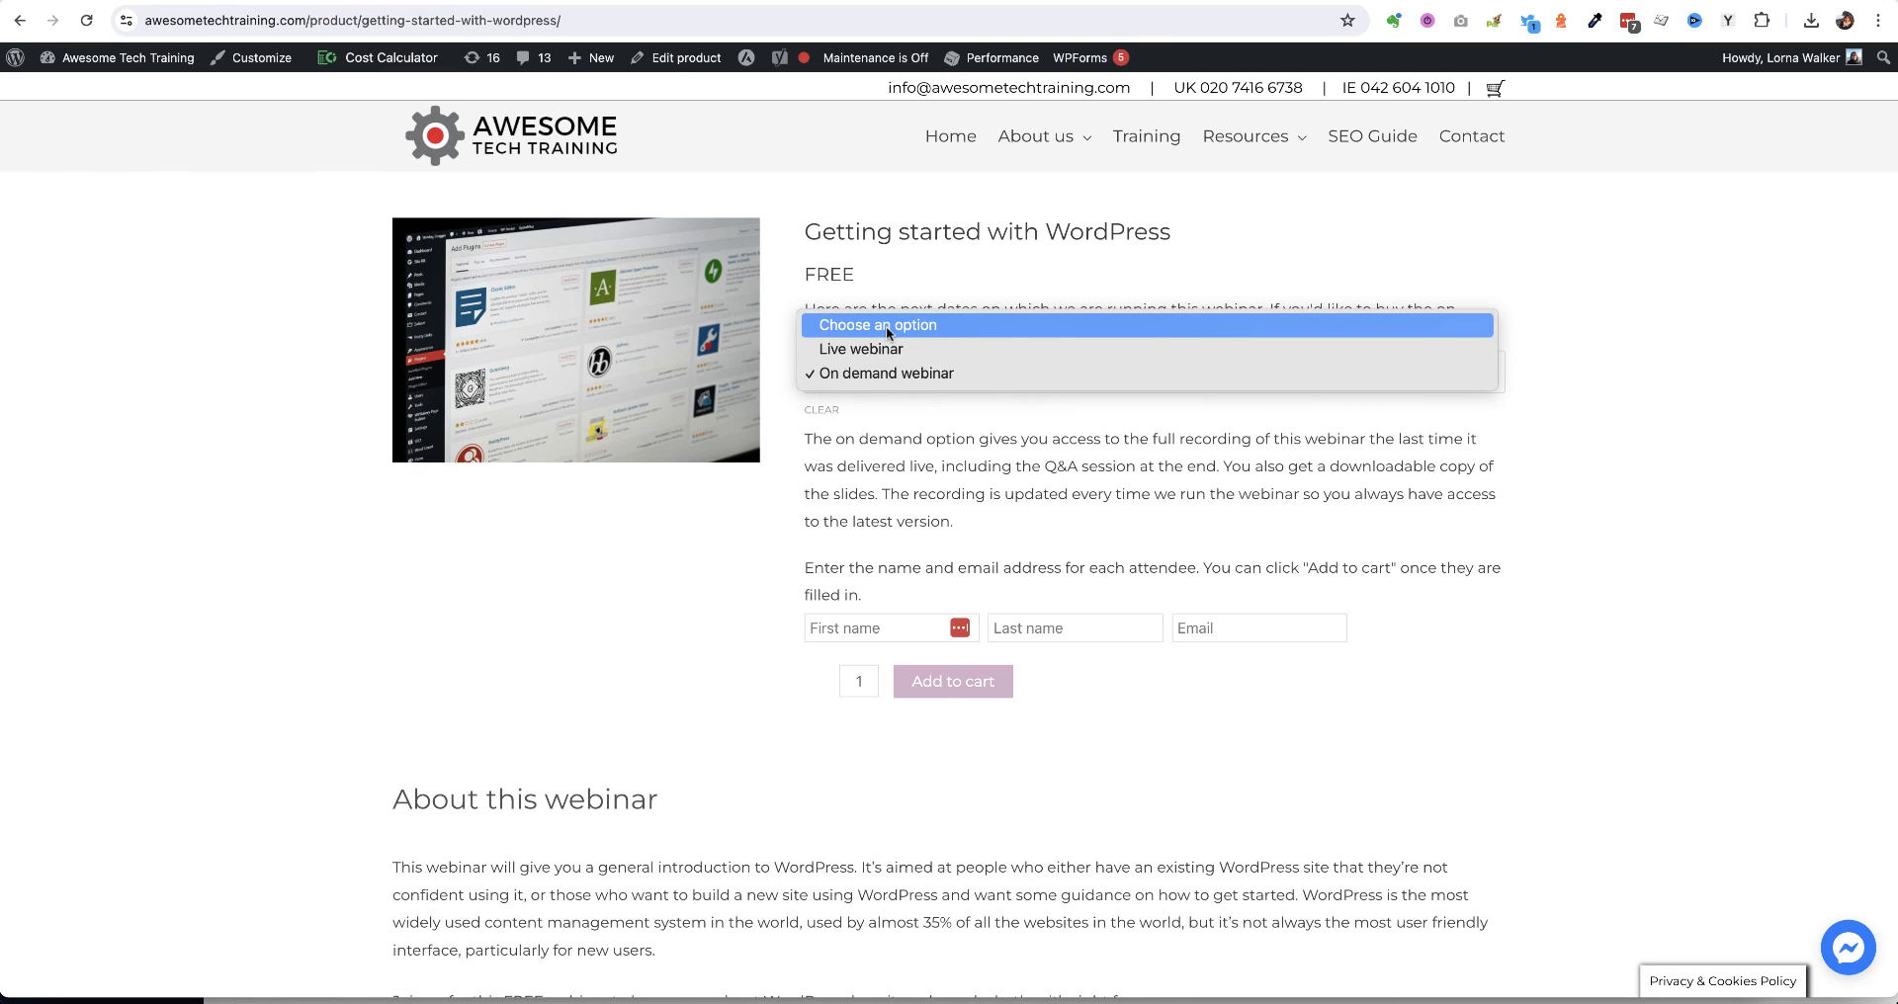
{"action": "left_click", "coordinate": [886, 327]}
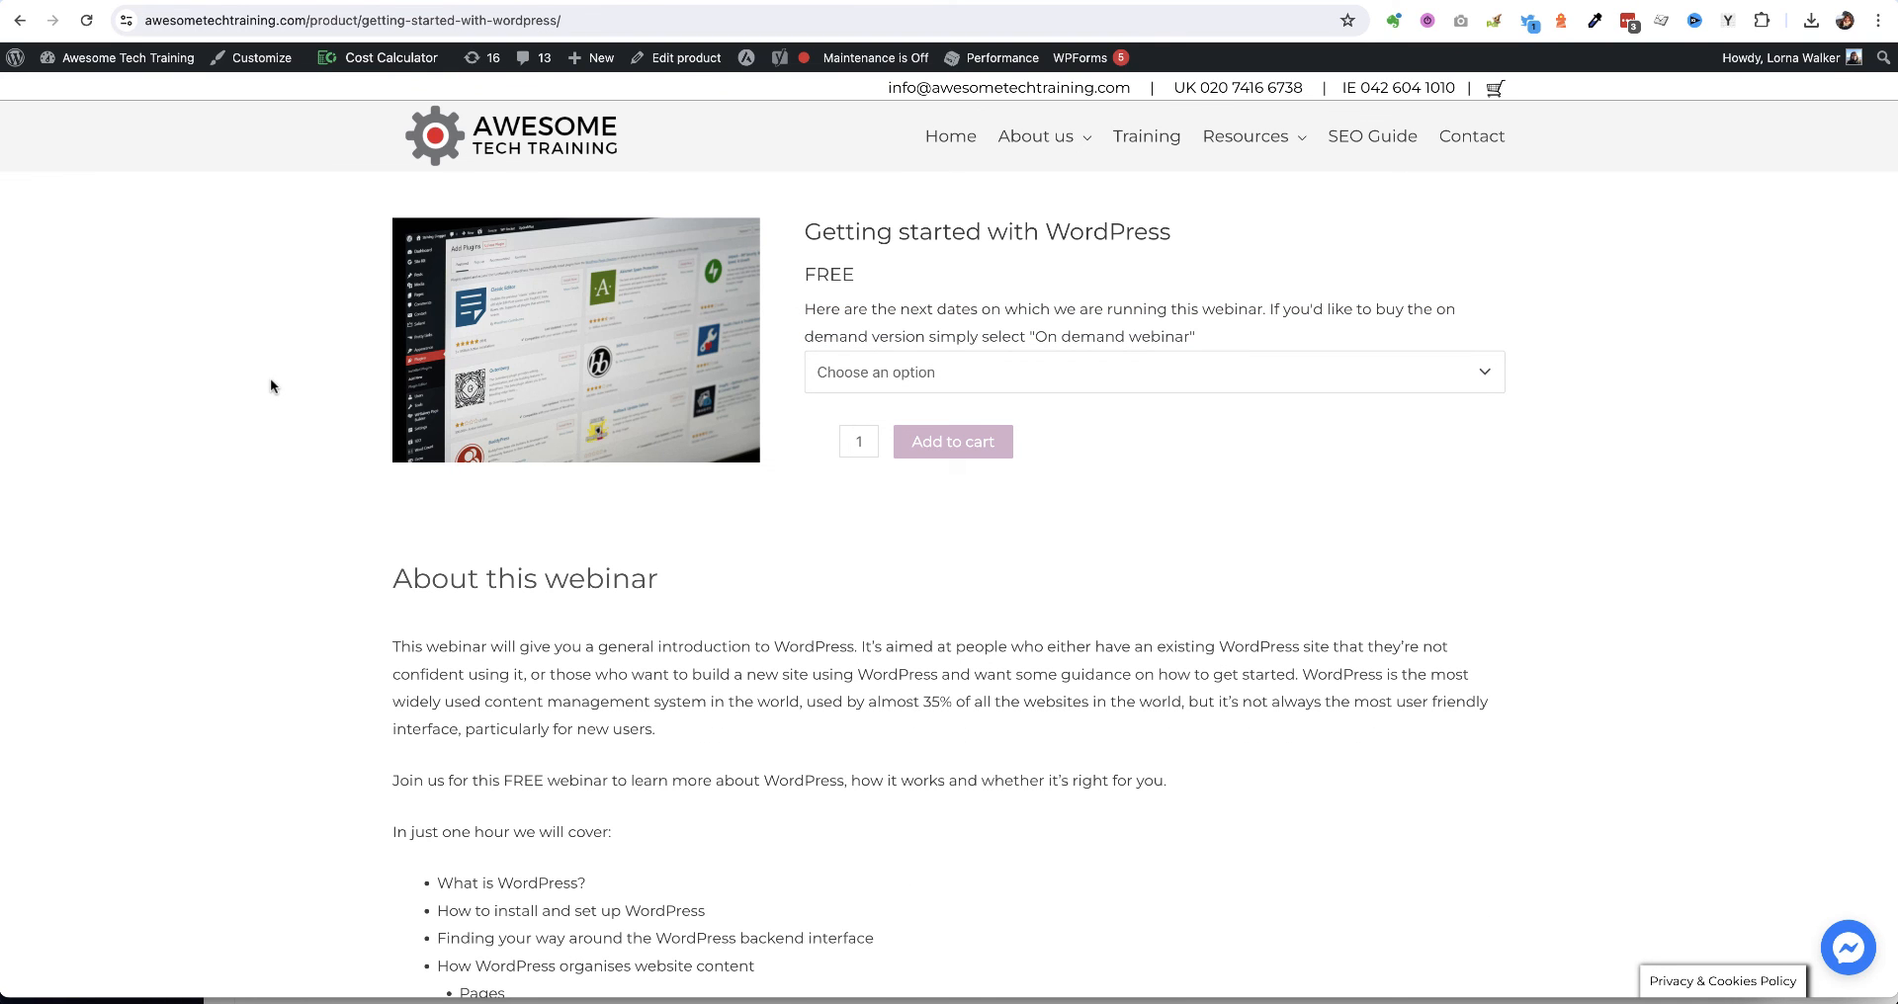
{"action": "left_click", "coordinate": [1147, 139]}
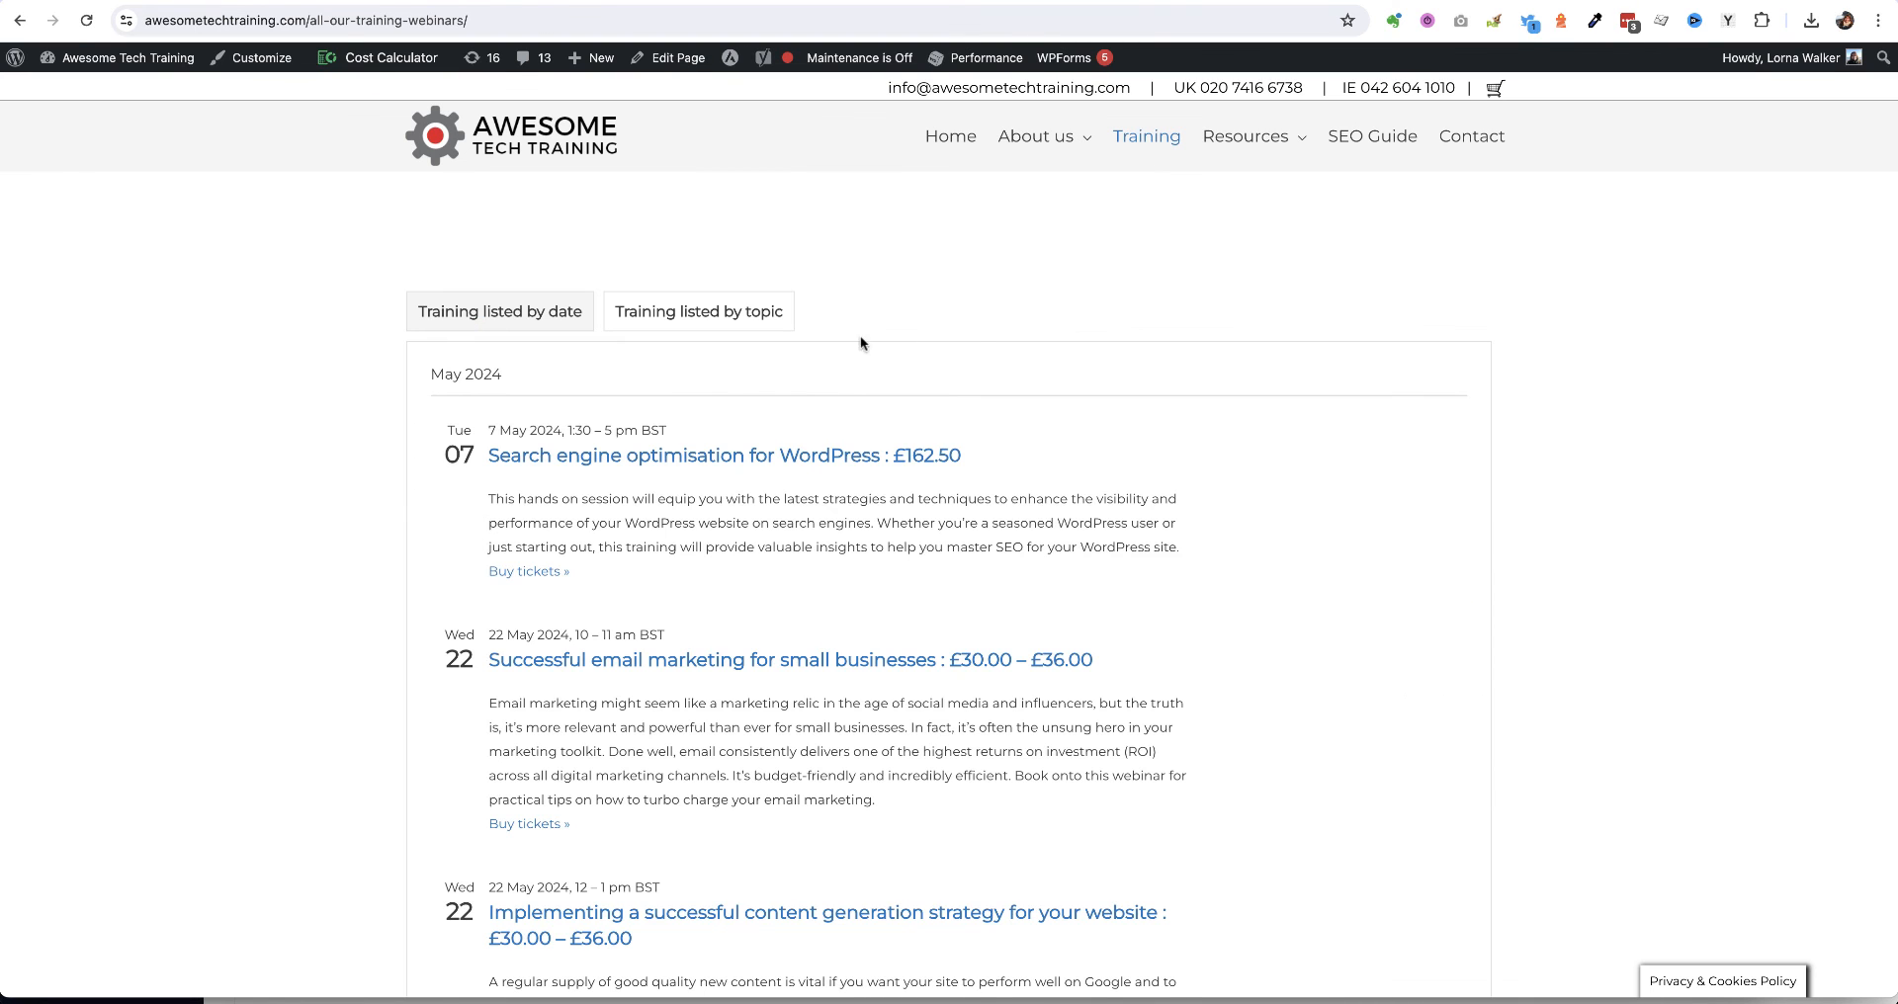
Switch to 'Training listed by topic' and scroll through the webinar listings
{"action": "left_click", "coordinate": [676, 316]}
{"action": "scroll", "coordinate": [284, 509], "scroll_direction": "down", "scroll_amount": 9}
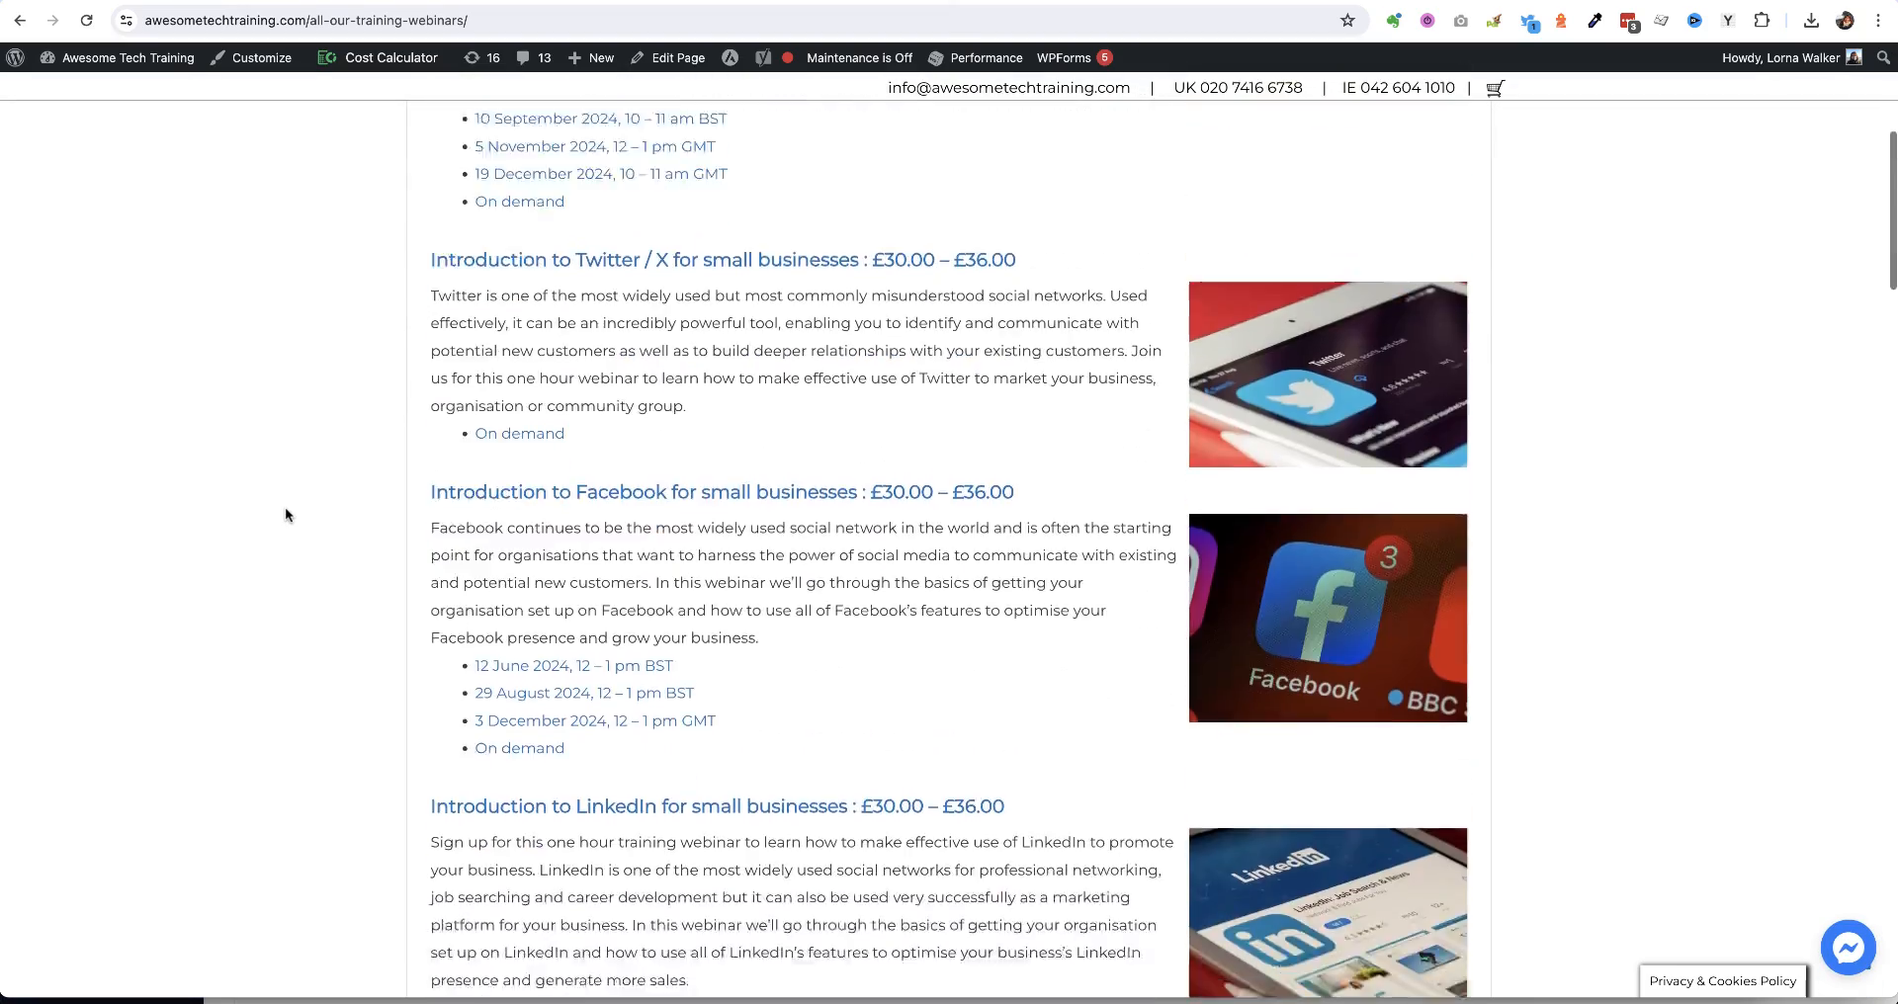
{"action": "scroll", "coordinate": [285, 514], "scroll_direction": "down", "scroll_amount": 7}
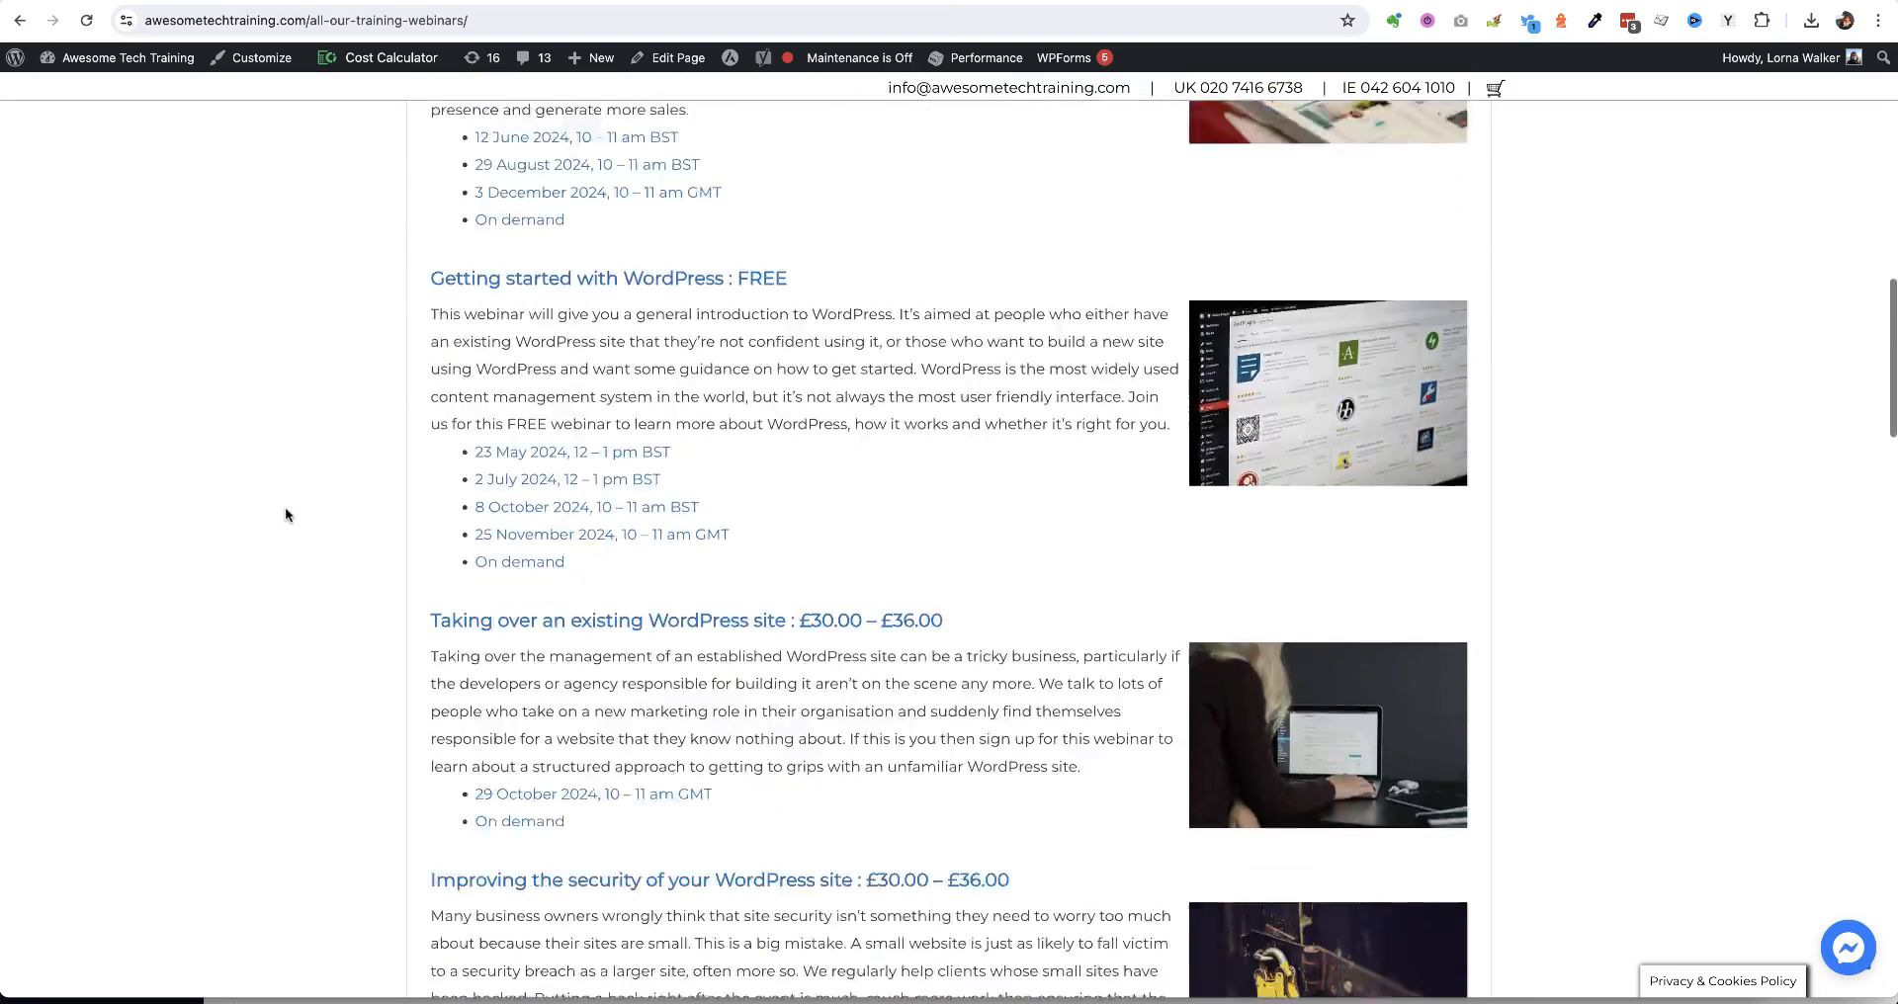
{"action": "scroll", "coordinate": [284, 514], "scroll_direction": "down", "scroll_amount": 2}
{"action": "scroll", "coordinate": [284, 514], "scroll_direction": "up", "scroll_amount": 3}
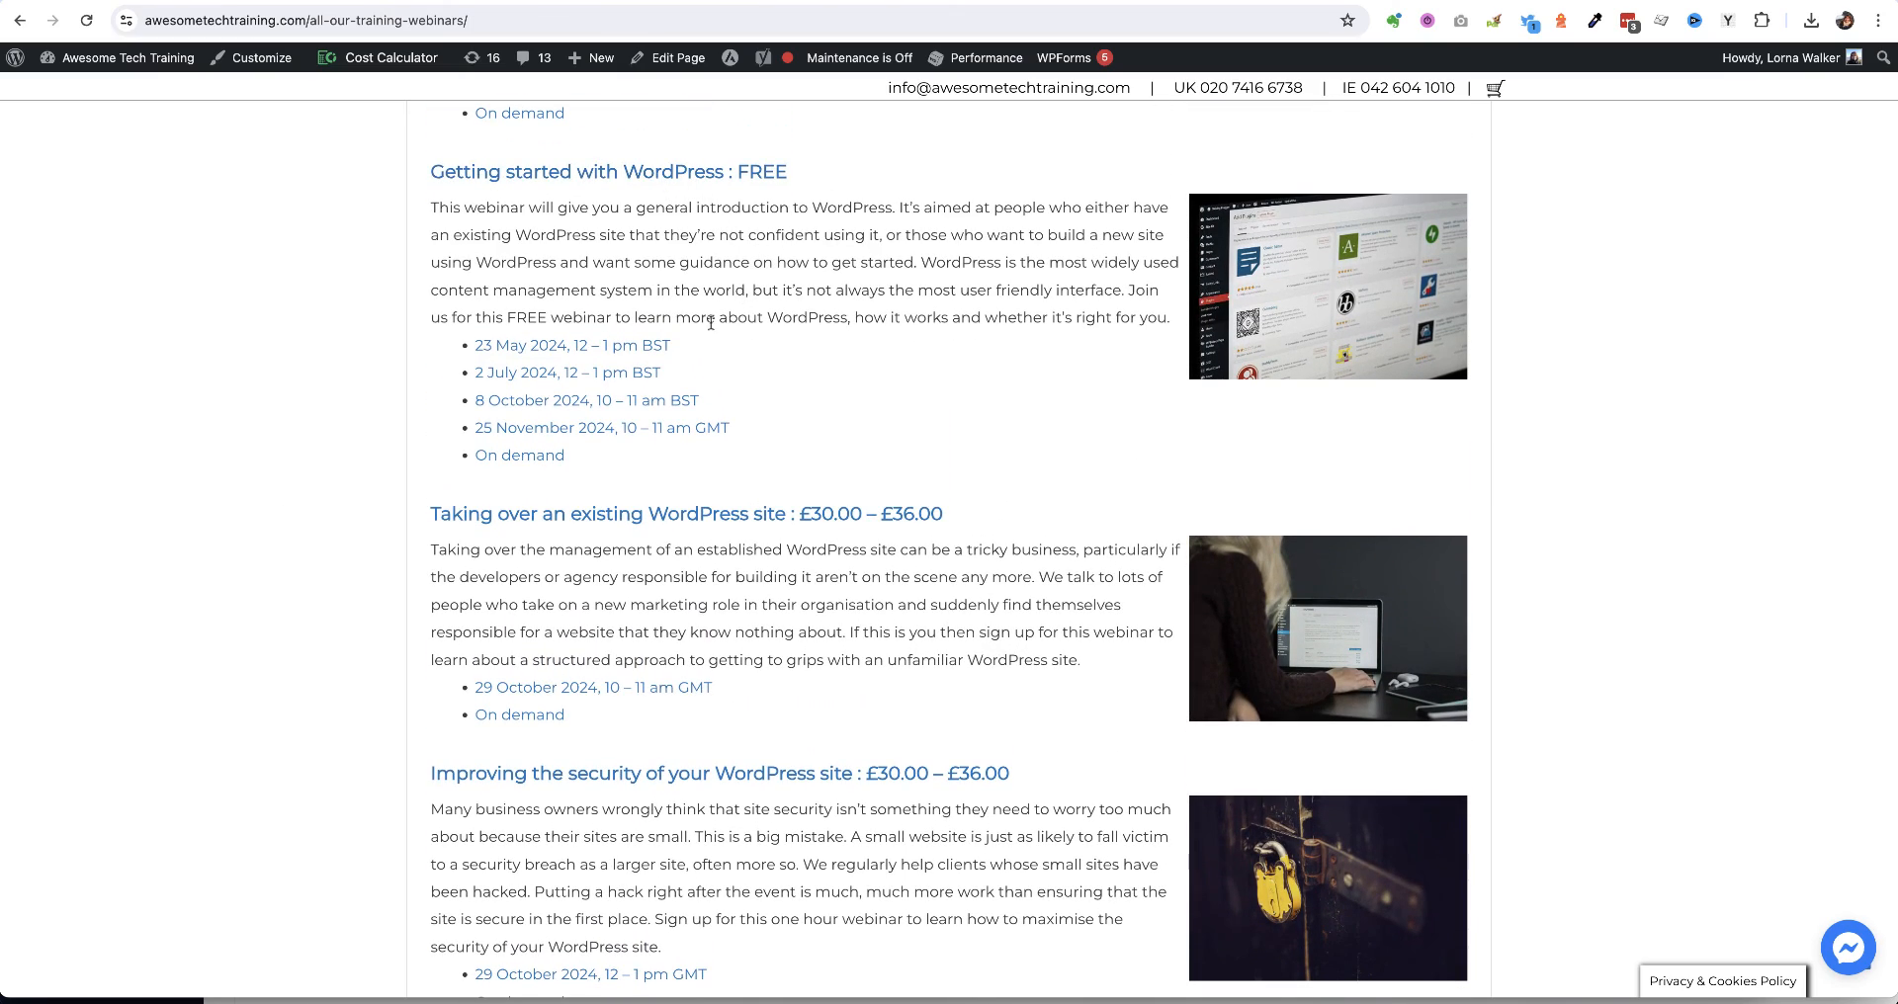
{"action": "scroll", "coordinate": [897, 348], "scroll_direction": "down", "scroll_amount": 3}
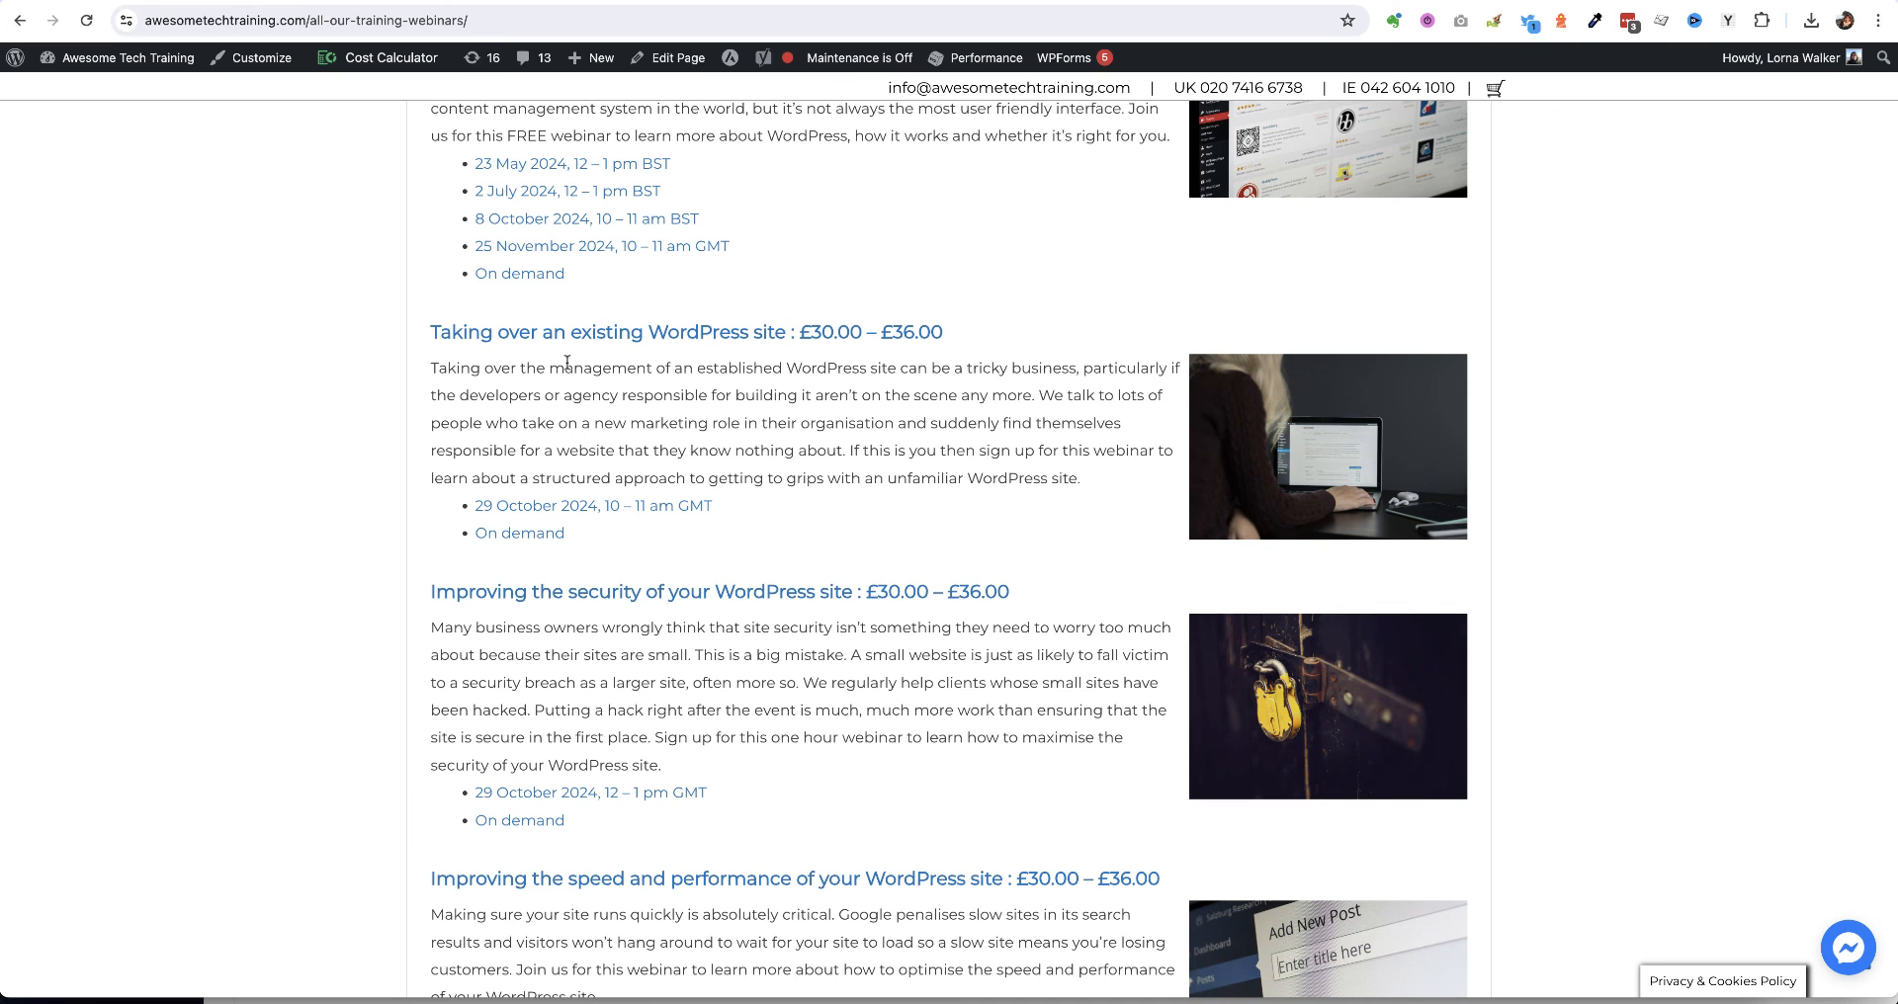
{"action": "scroll", "coordinate": [354, 417], "scroll_direction": "down", "scroll_amount": 5}
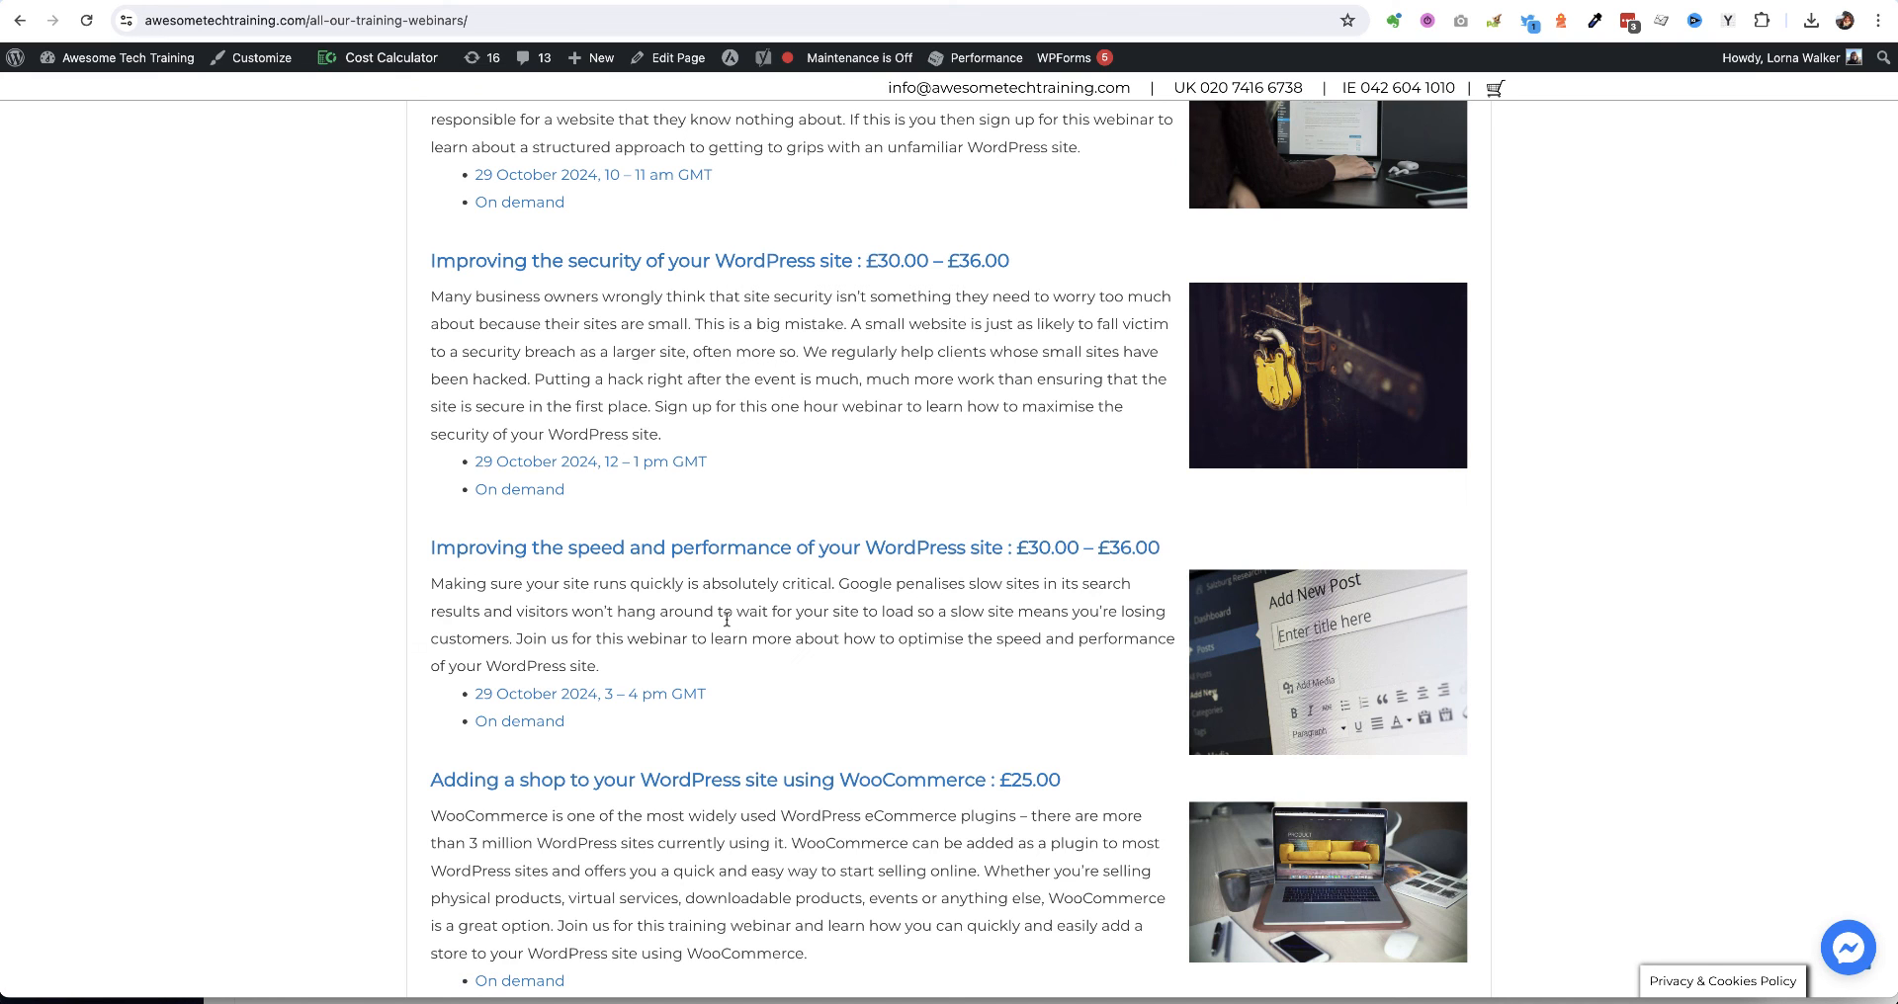
{"action": "scroll", "coordinate": [305, 499], "scroll_direction": "down", "scroll_amount": 4}
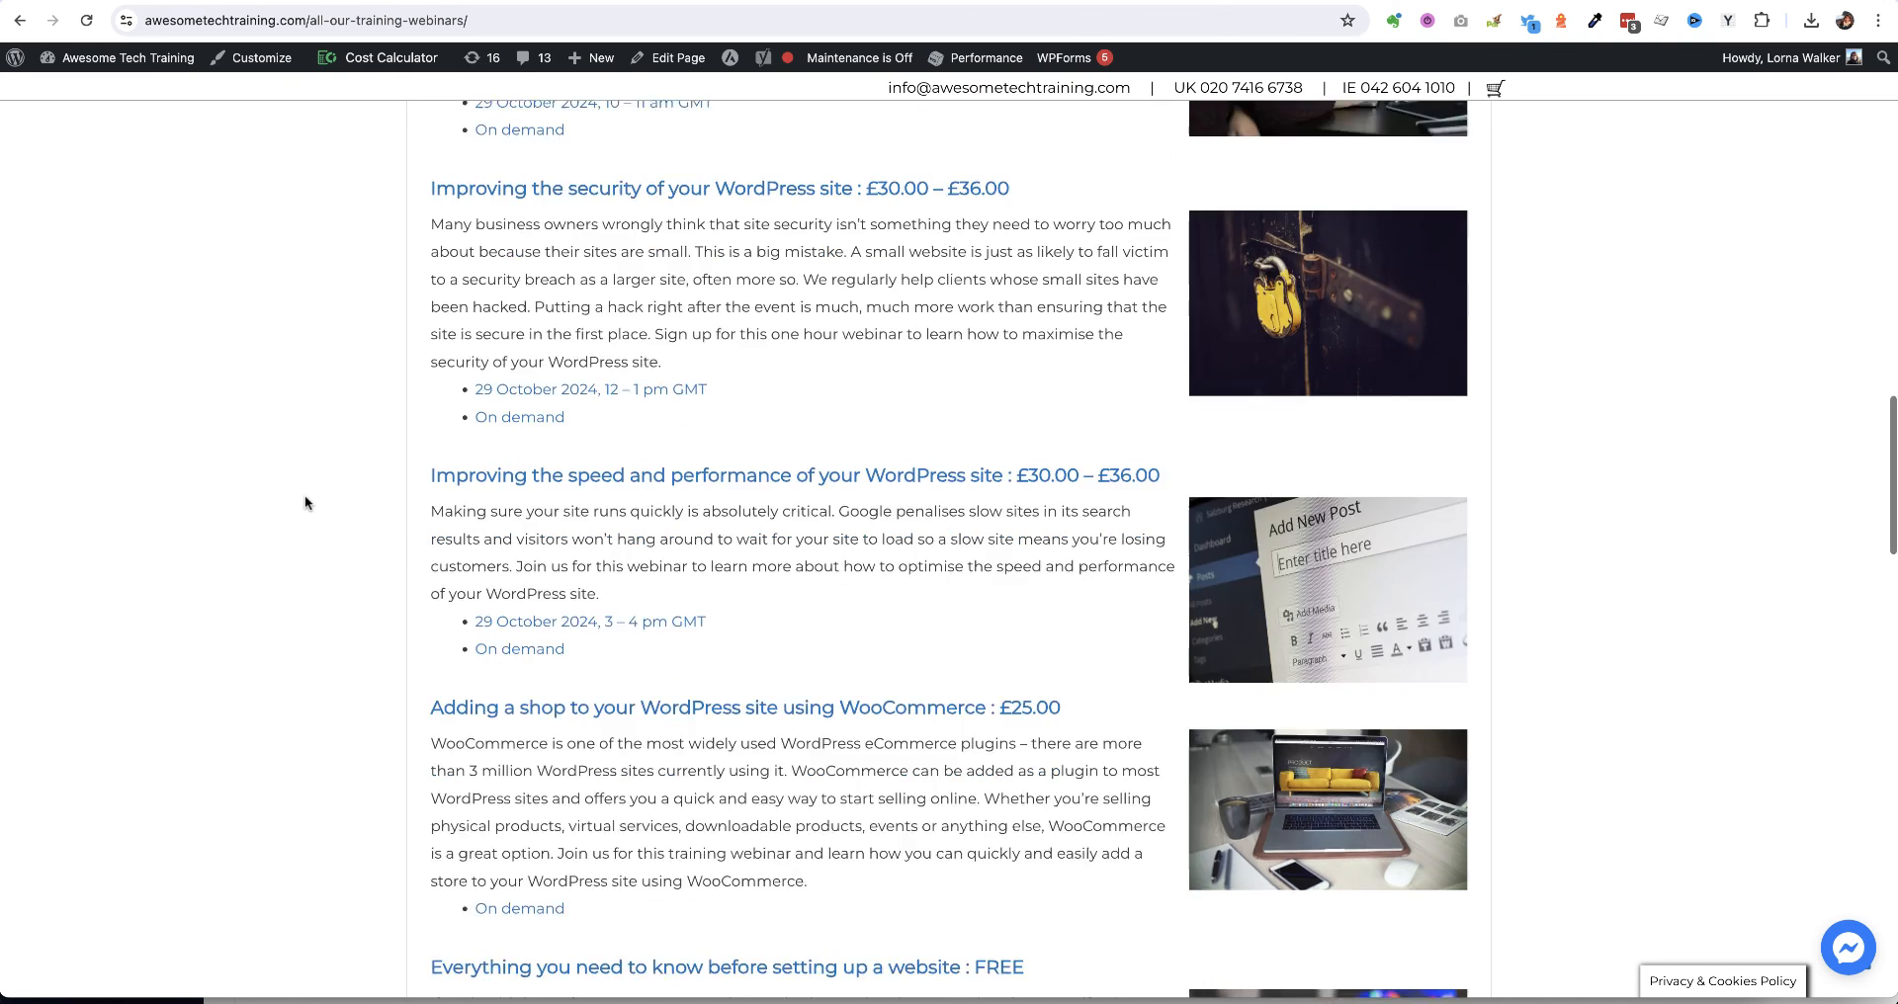
{"action": "scroll", "coordinate": [305, 495], "scroll_direction": "up", "scroll_amount": 3}
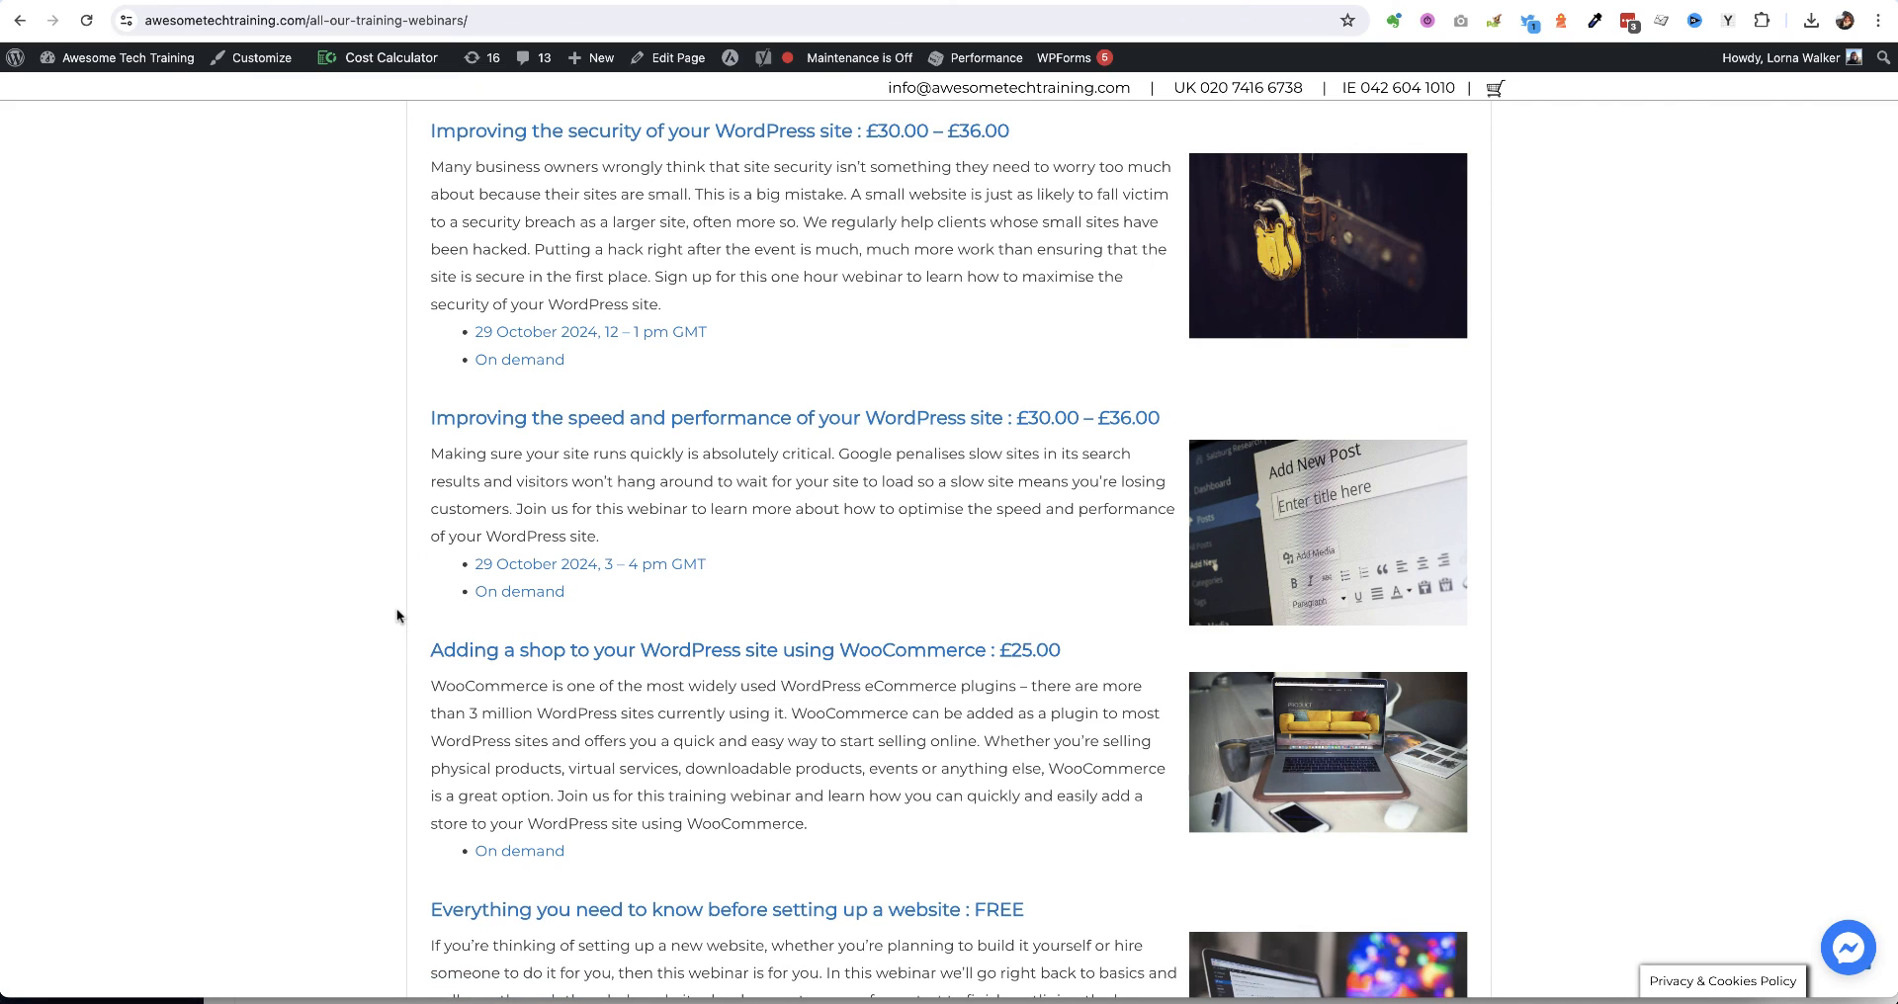
{"action": "scroll", "coordinate": [395, 613], "scroll_direction": "up", "scroll_amount": 20}
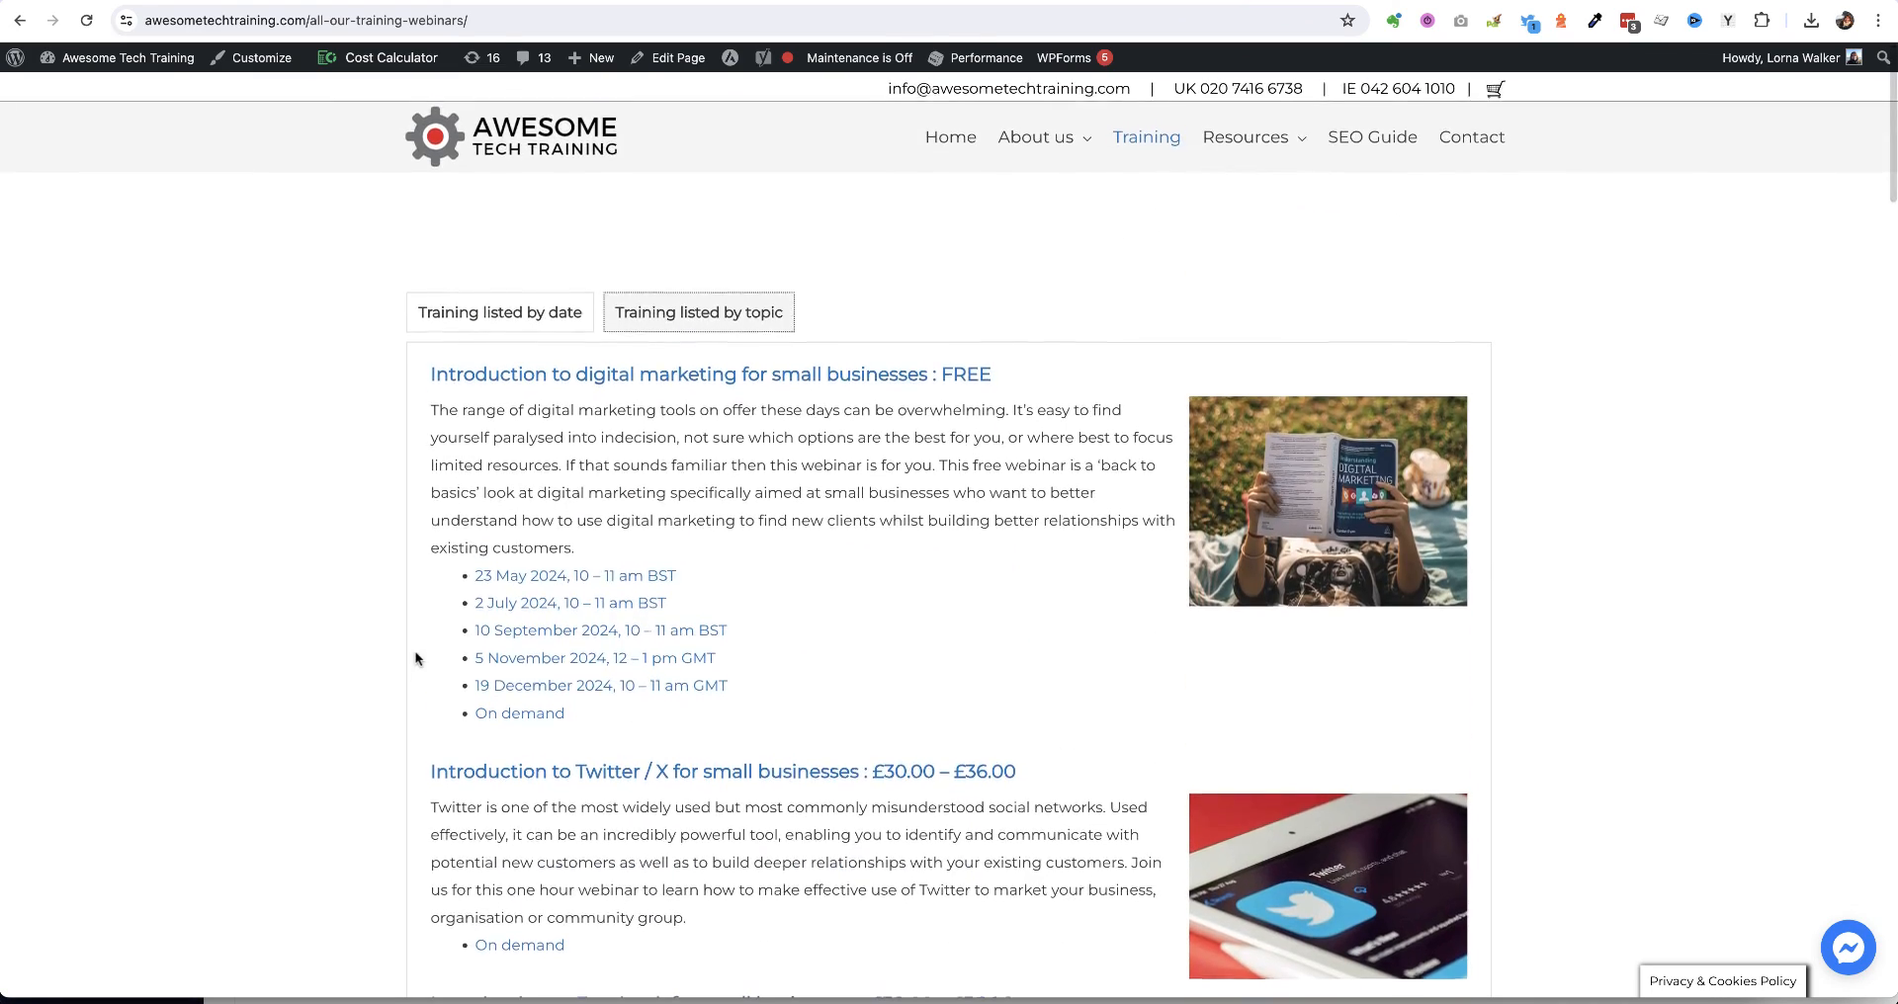
Browse the WordPress resources page, then open 'How our one to one training works' under About us
{"action": "mouse_move", "coordinate": [1248, 138]}
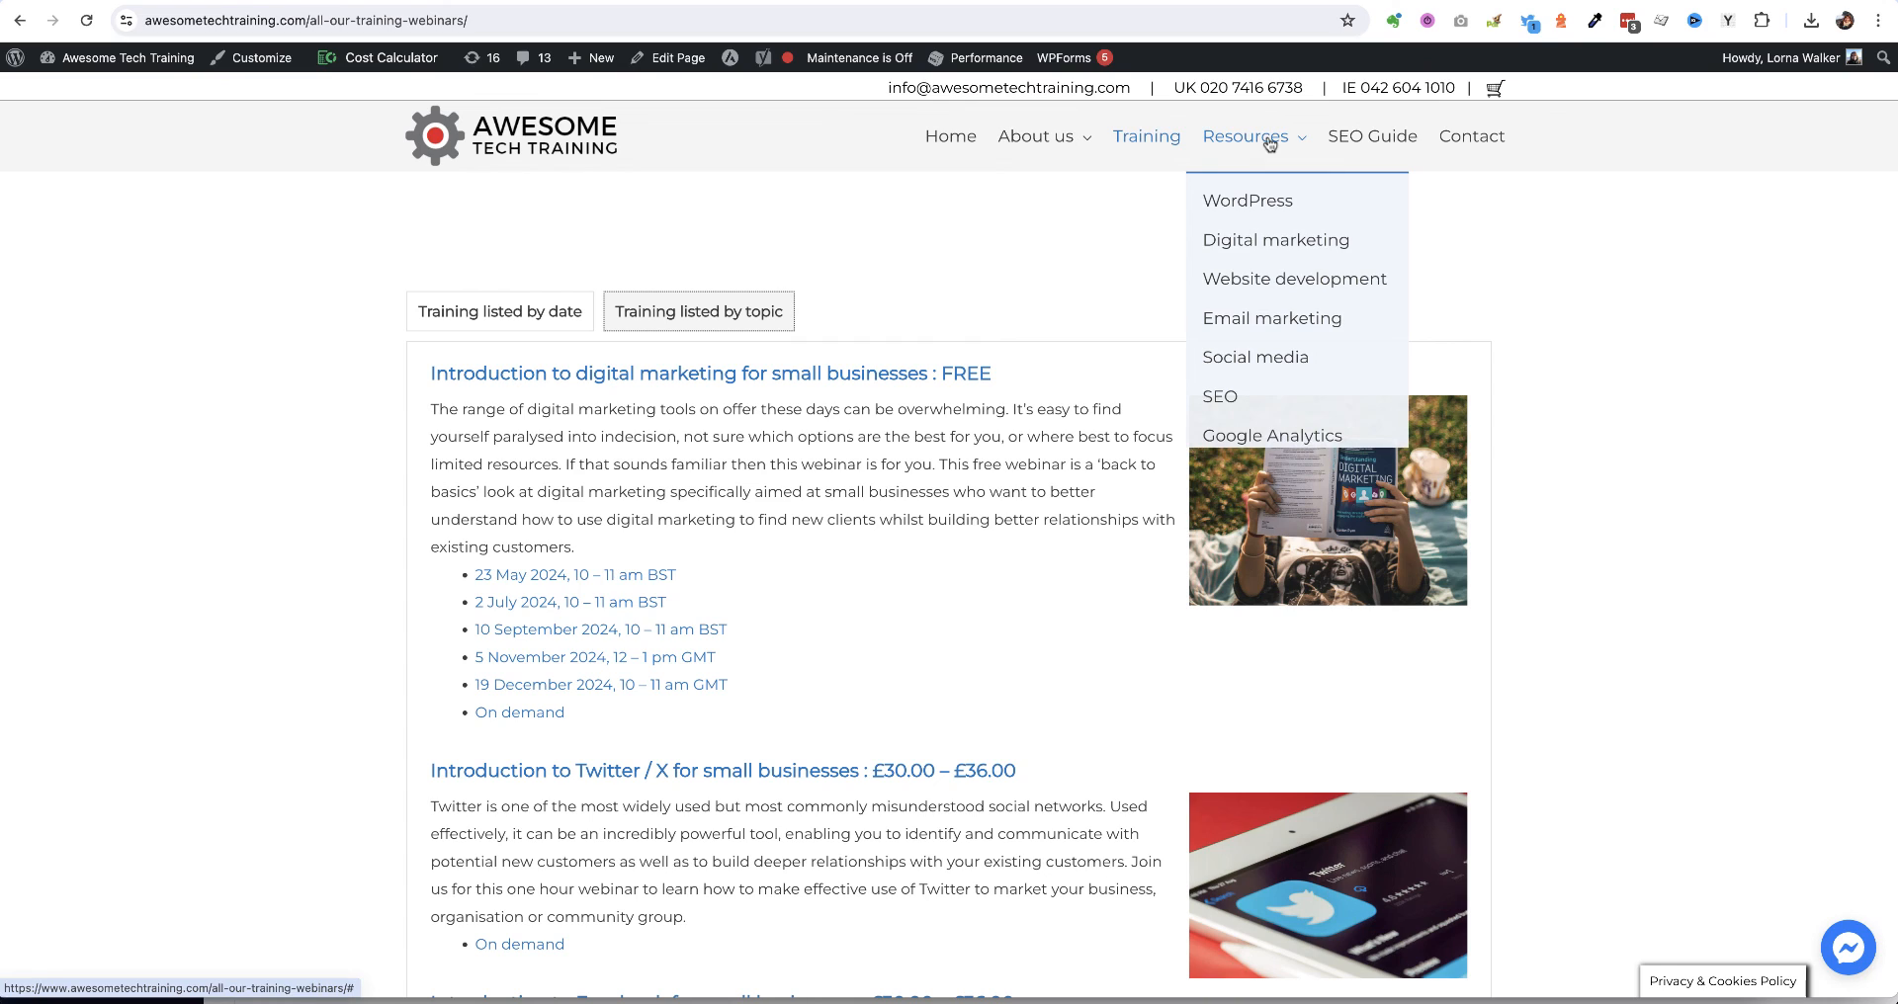
{"action": "left_click", "coordinate": [1251, 202]}
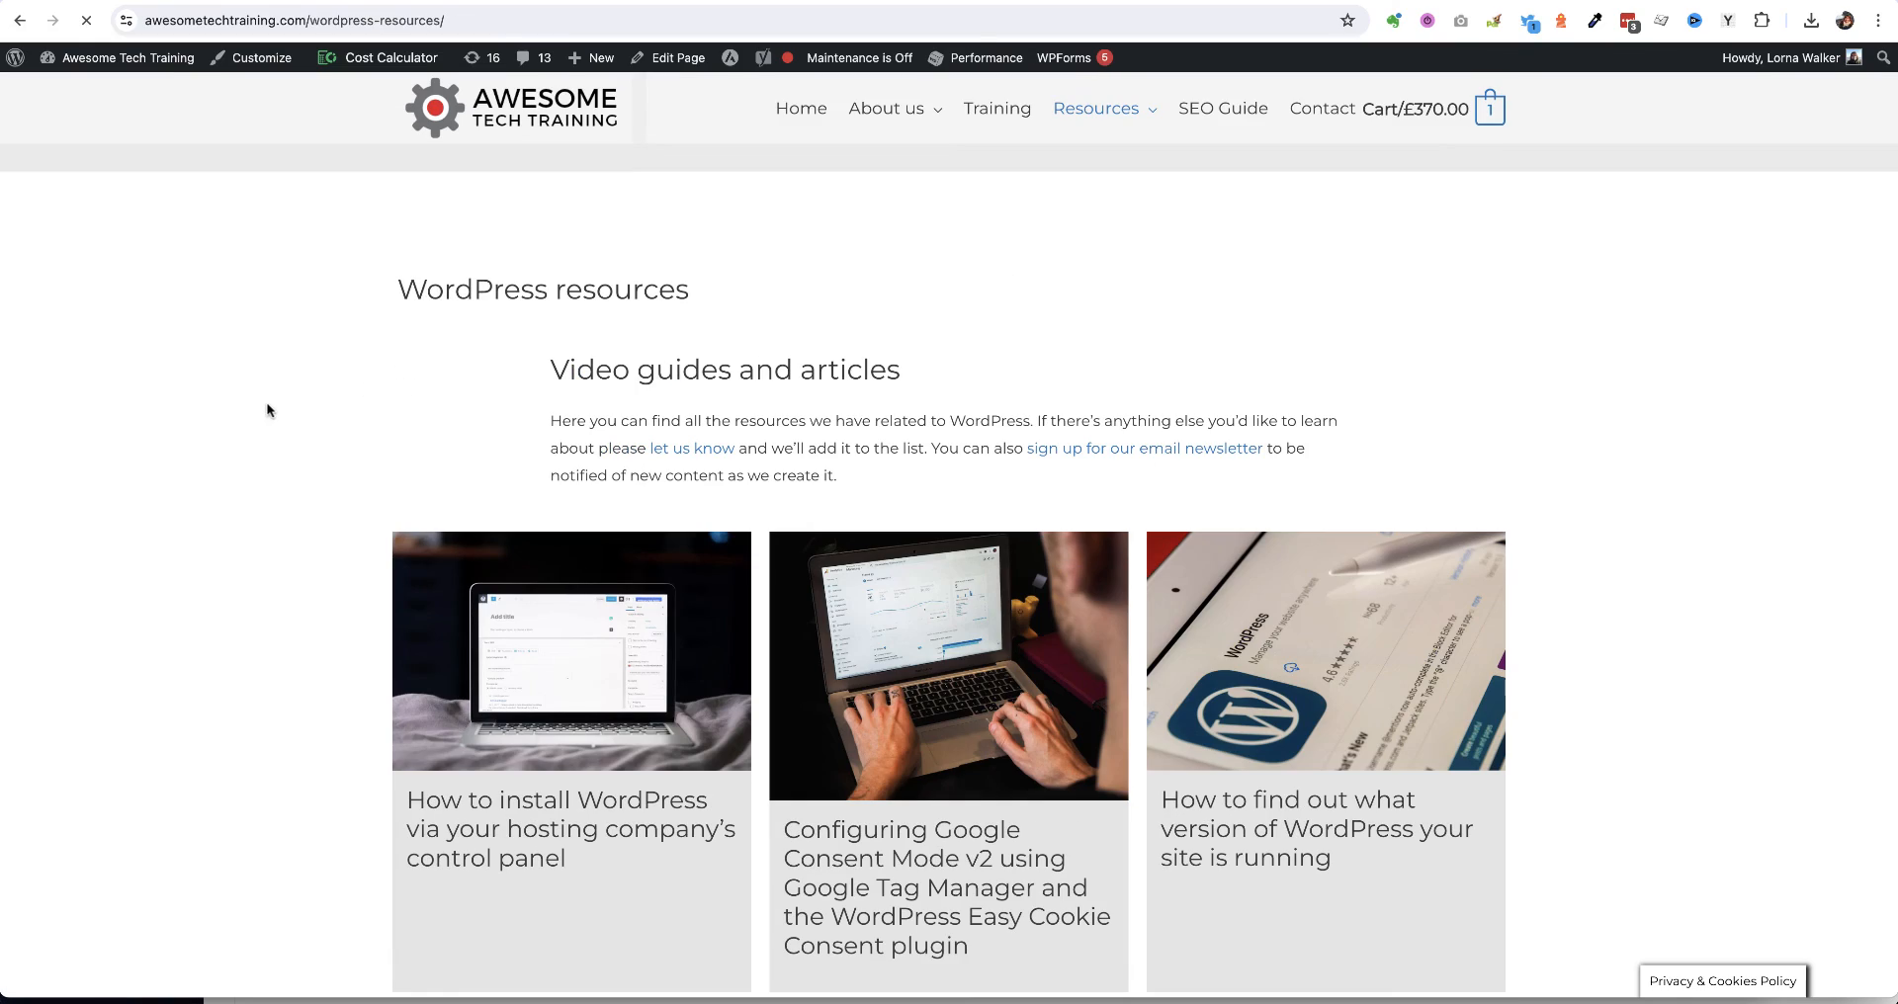
{"action": "scroll", "coordinate": [274, 406], "scroll_direction": "down", "scroll_amount": 8}
{"action": "scroll", "coordinate": [273, 405], "scroll_direction": "down", "scroll_amount": 10}
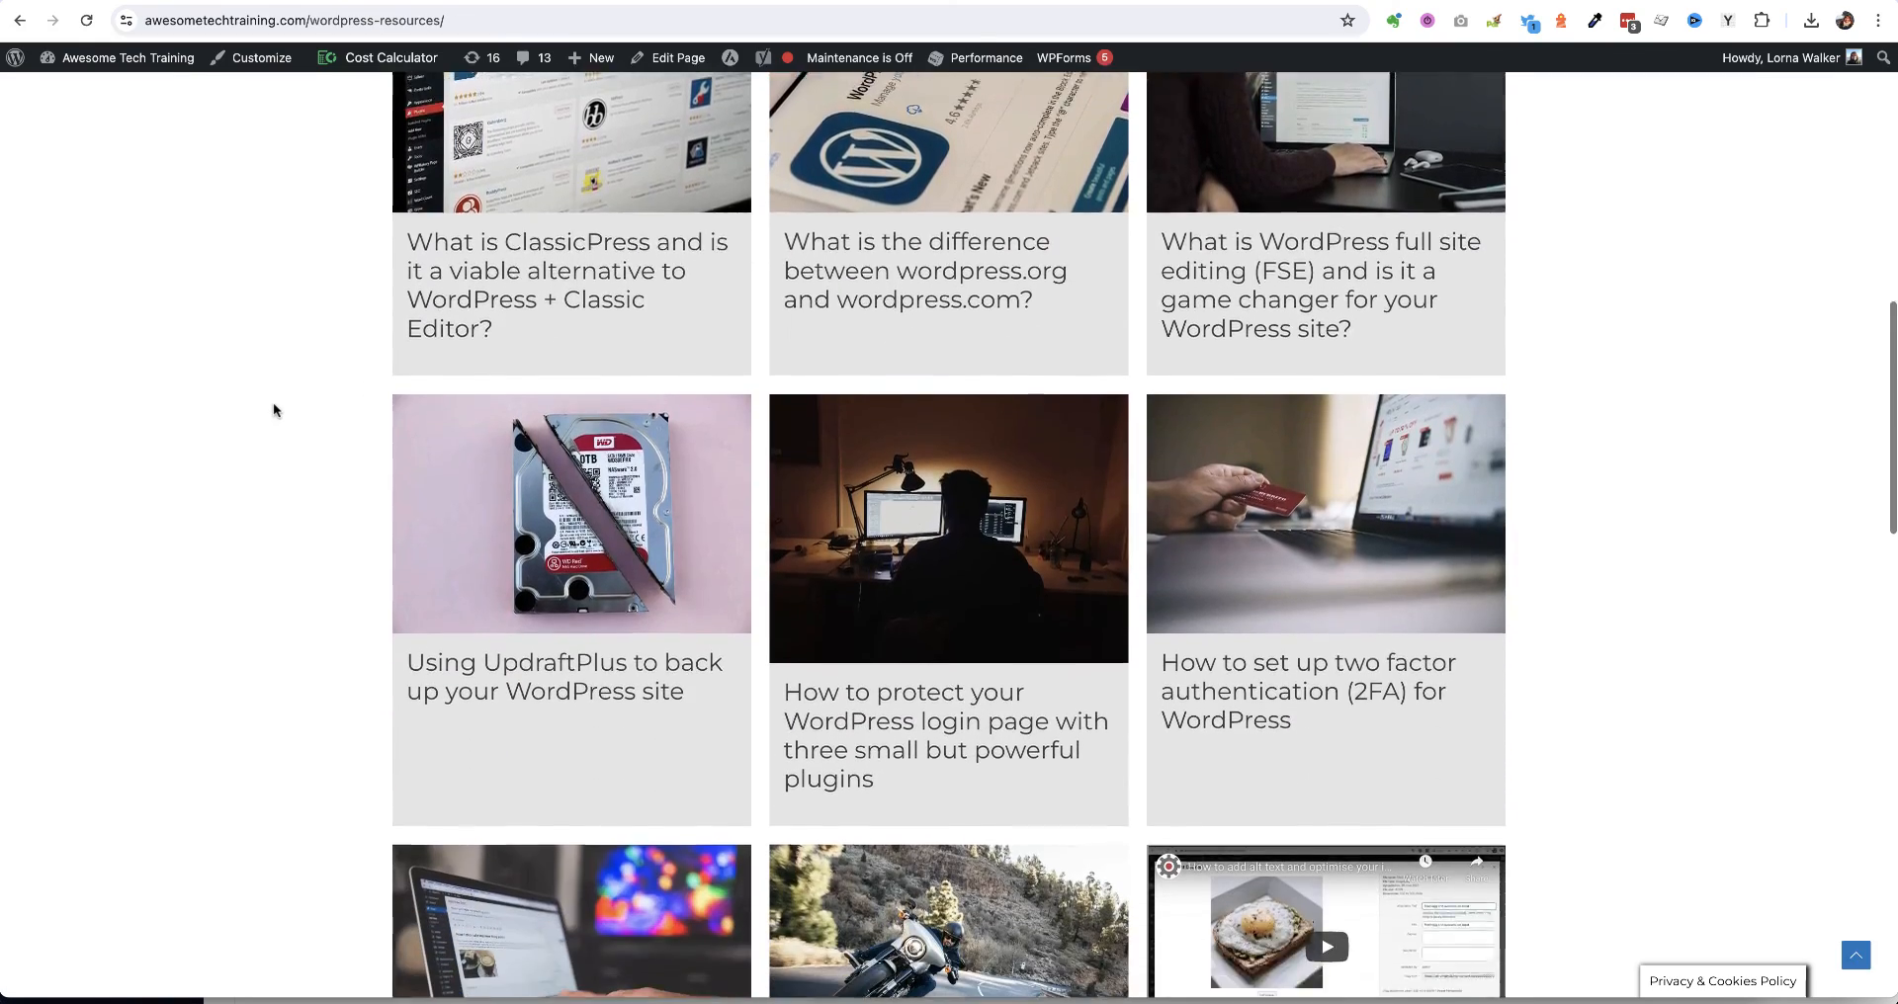
{"action": "scroll", "coordinate": [273, 401], "scroll_direction": "down", "scroll_amount": 1}
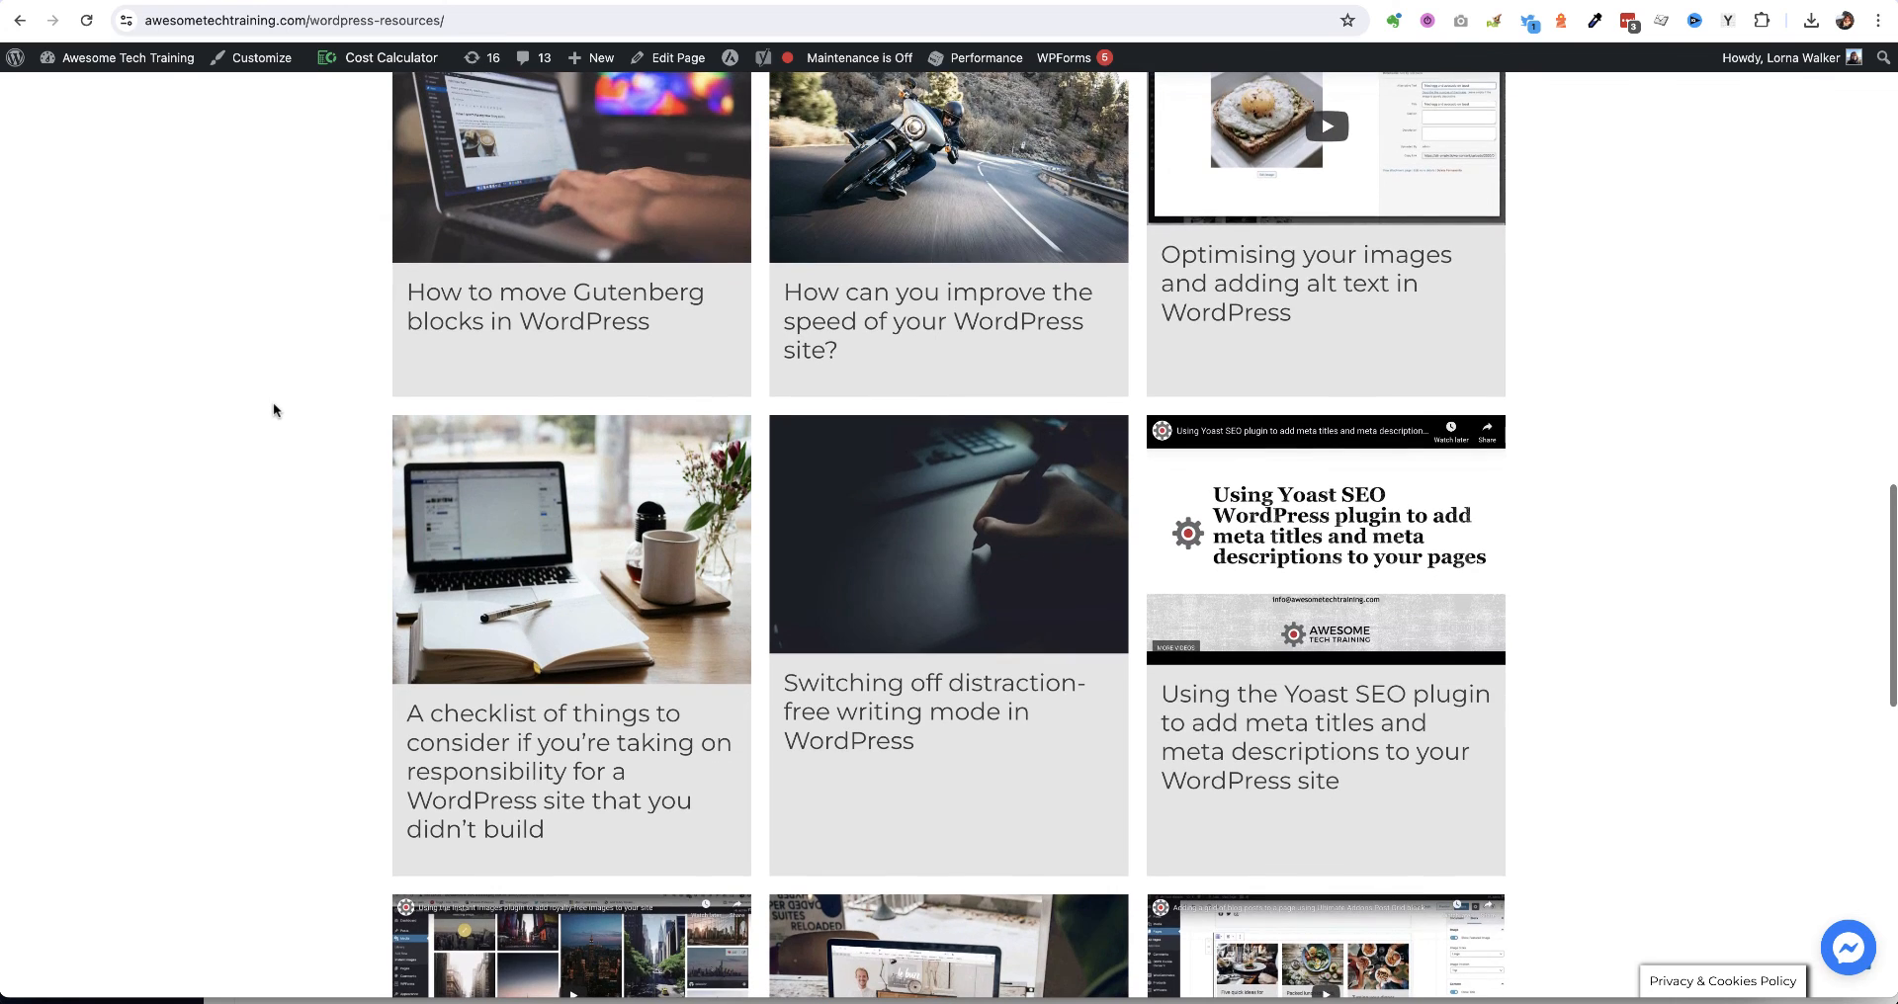
{"action": "scroll", "coordinate": [273, 402], "scroll_direction": "up", "scroll_amount": 20}
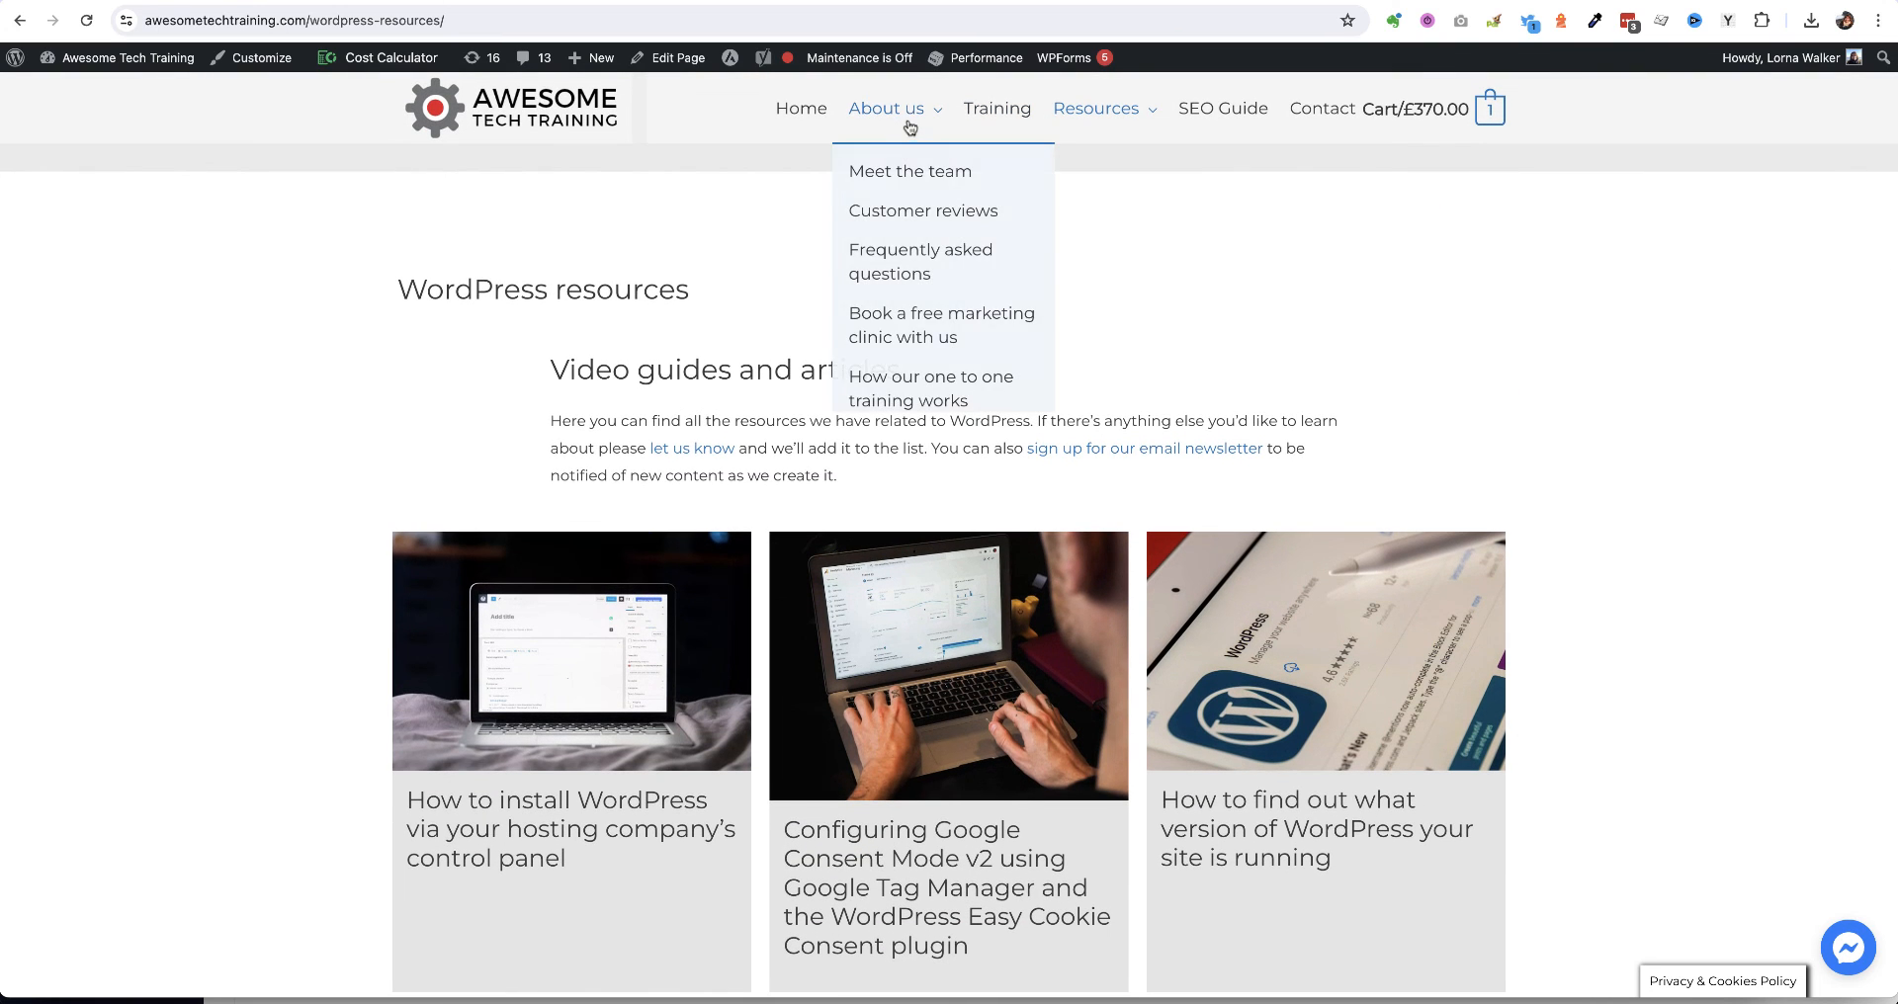
{"action": "mouse_move", "coordinate": [887, 109]}
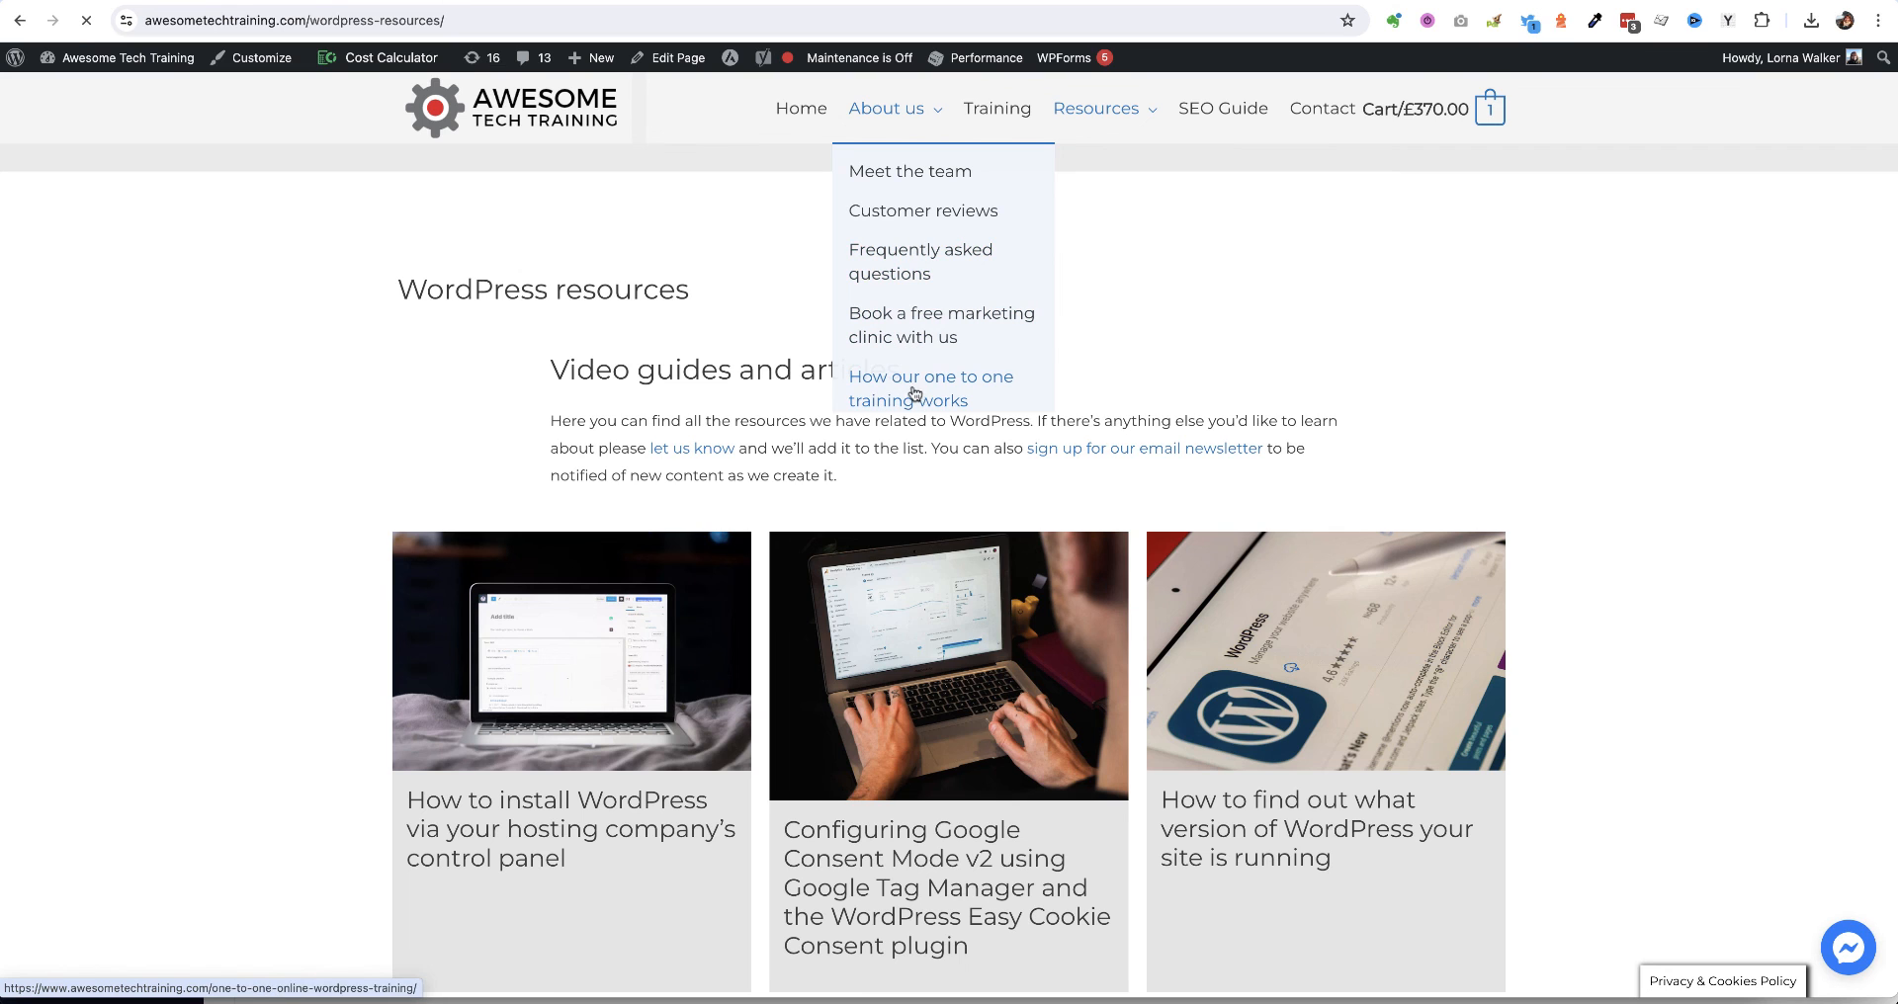
{"action": "left_click", "coordinate": [914, 388]}
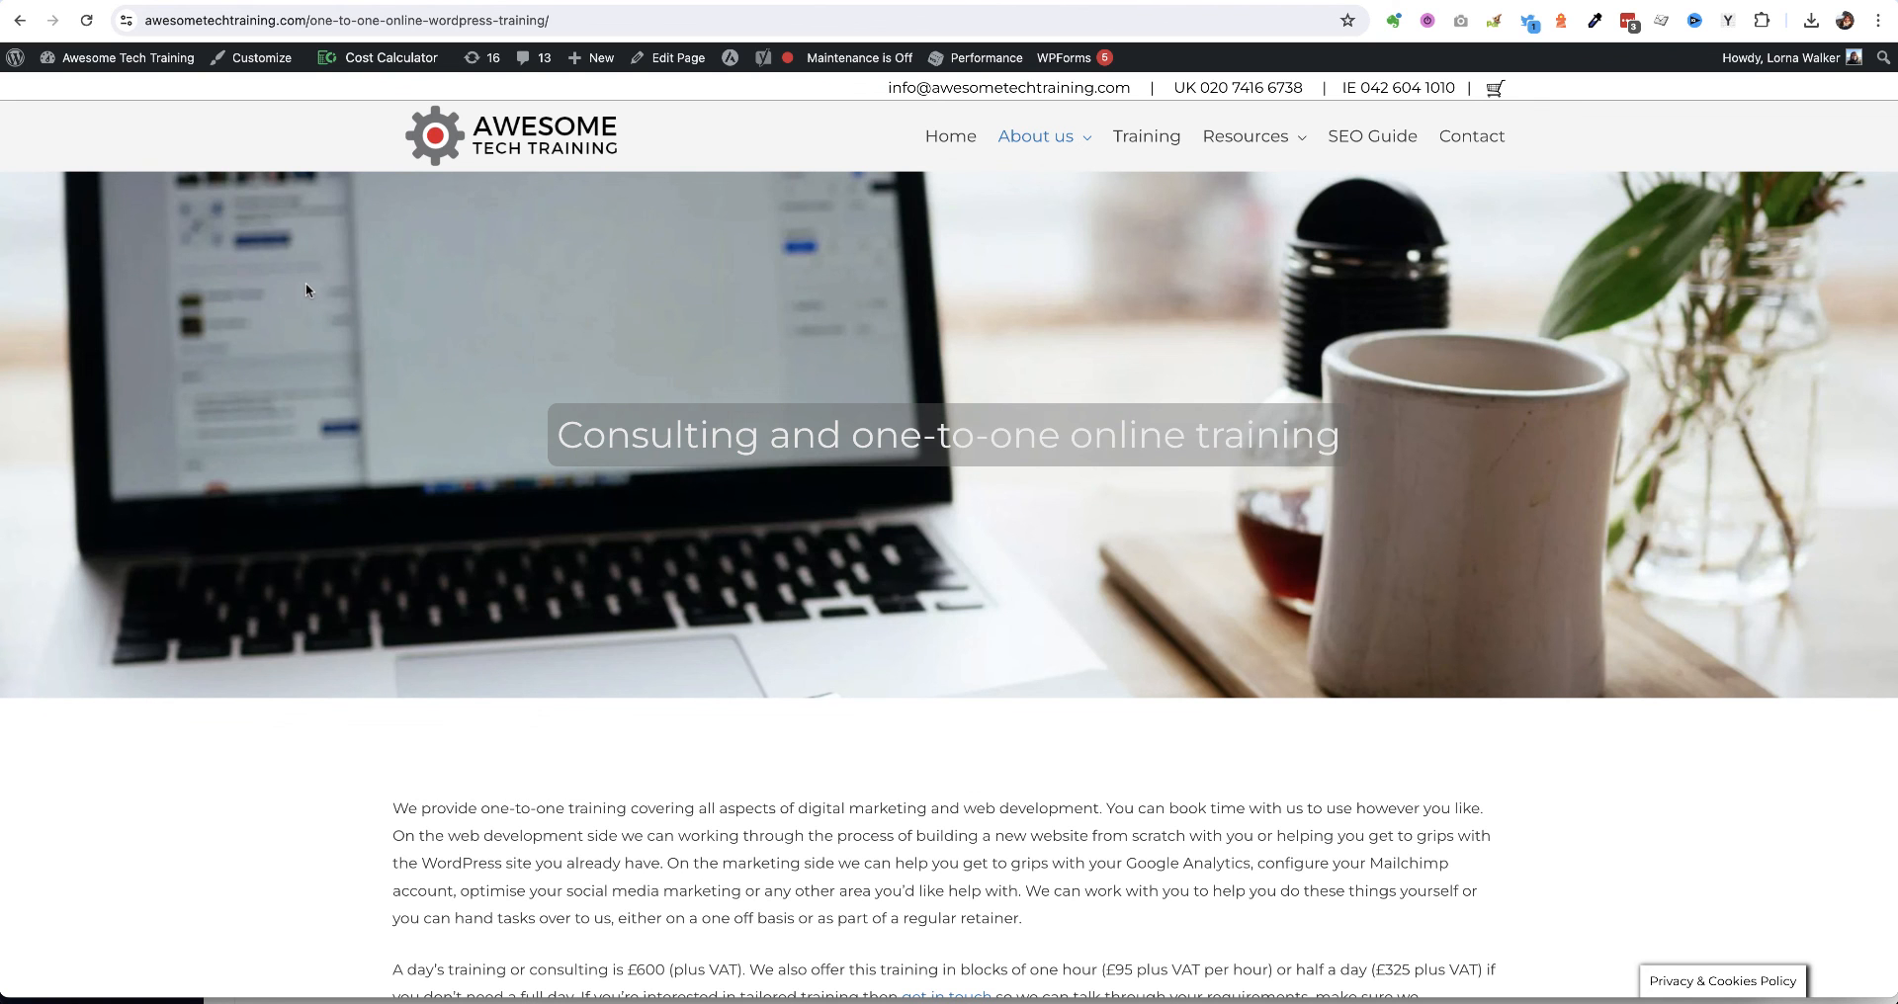